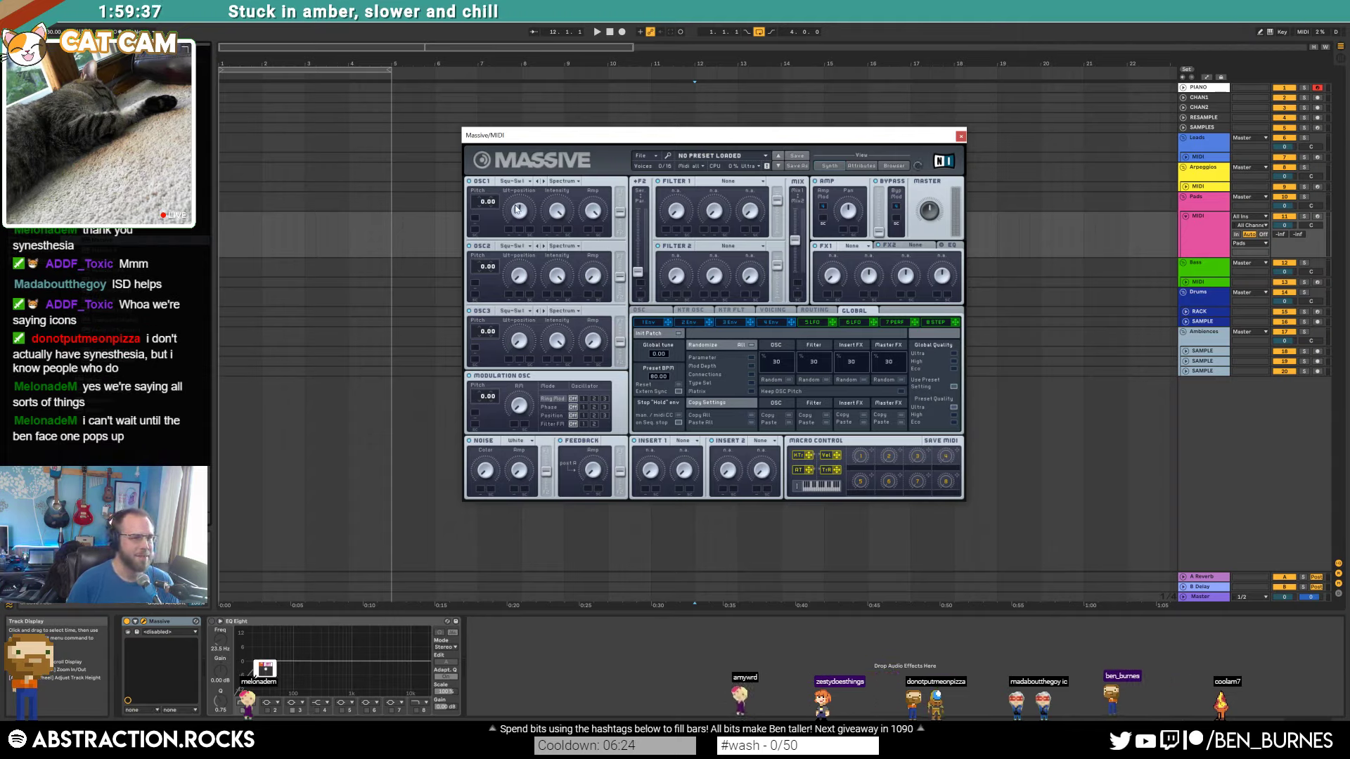
Step: Reshape envelope 4 with a slow attack and a full sustain level without decay
left_click(774, 324)
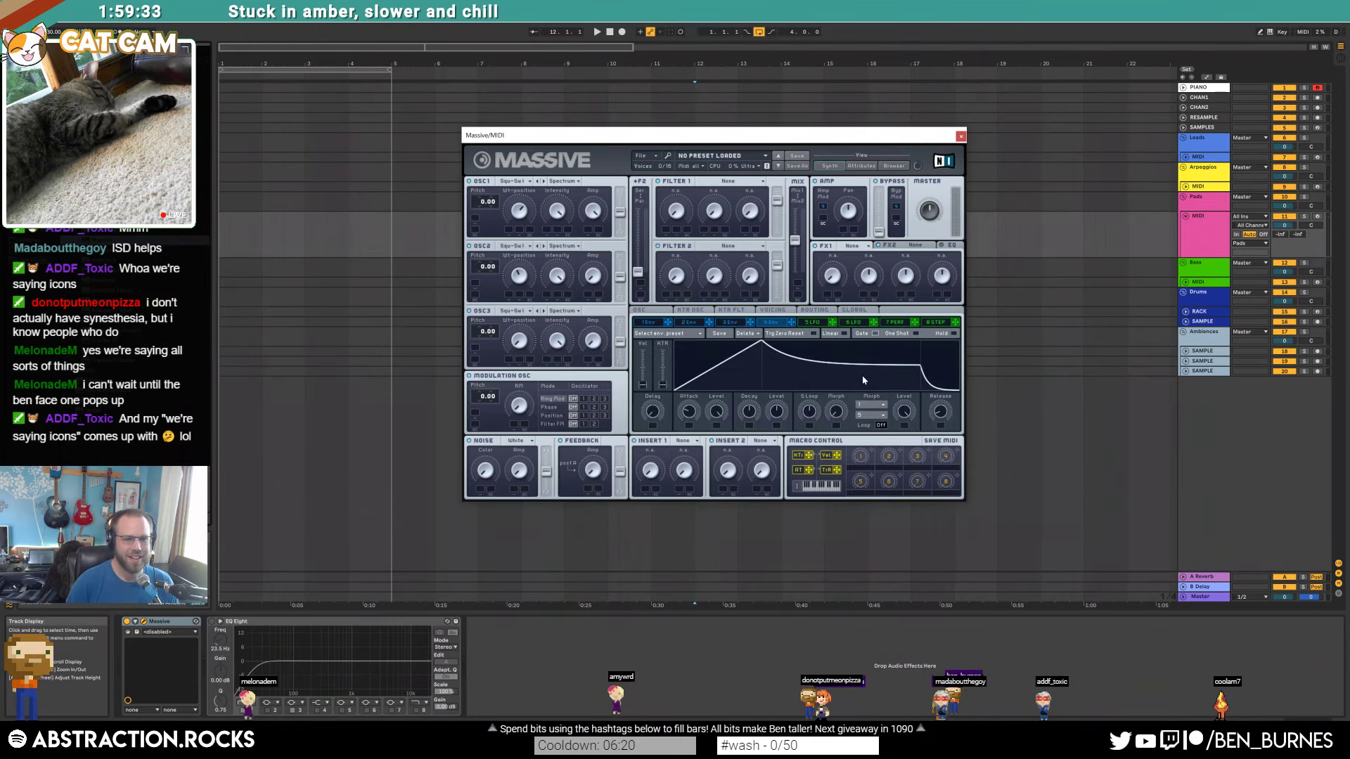
left_click_drag(867, 377, 888, 331)
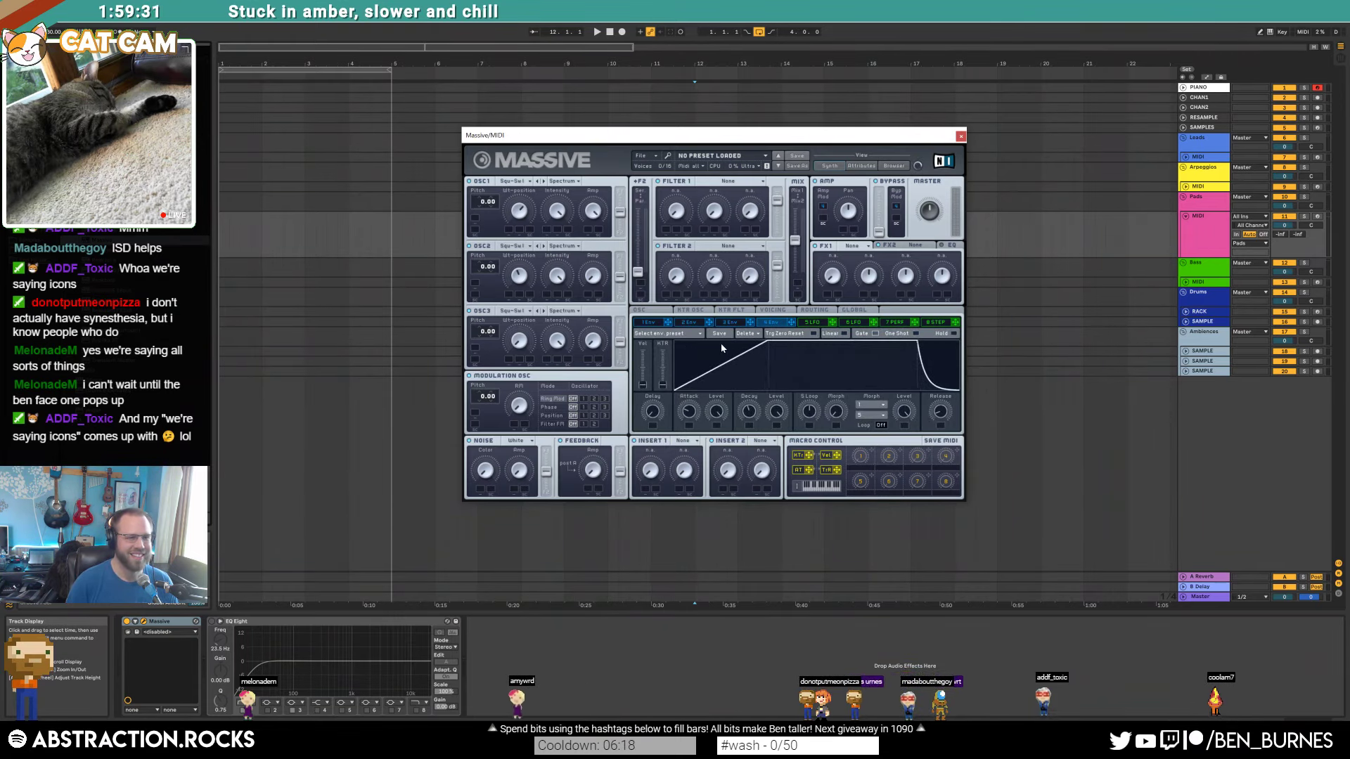
left_click_drag(767, 342, 785, 341)
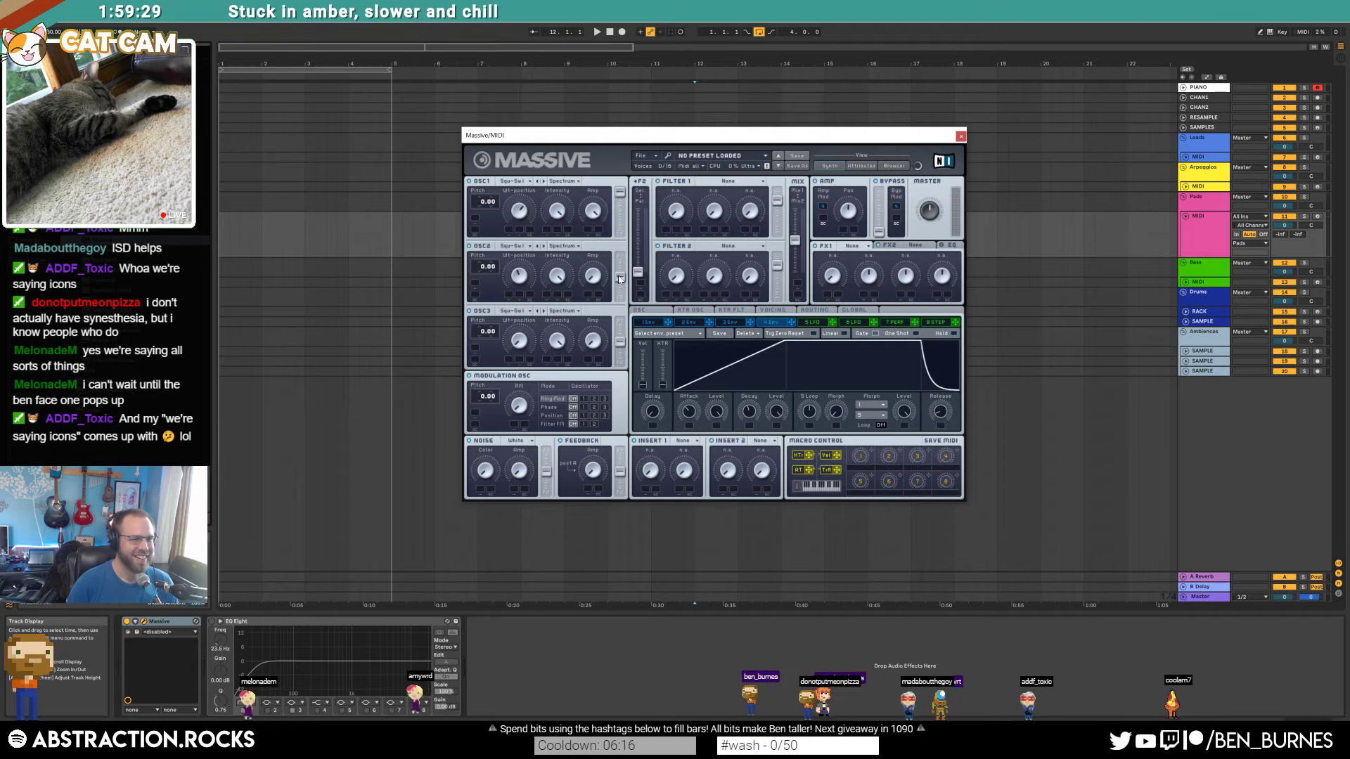
Step: Set Filter 1 to Lowpass 4 and assign LFO 5 as a modulation source for its cutoff
left_click(712, 182)
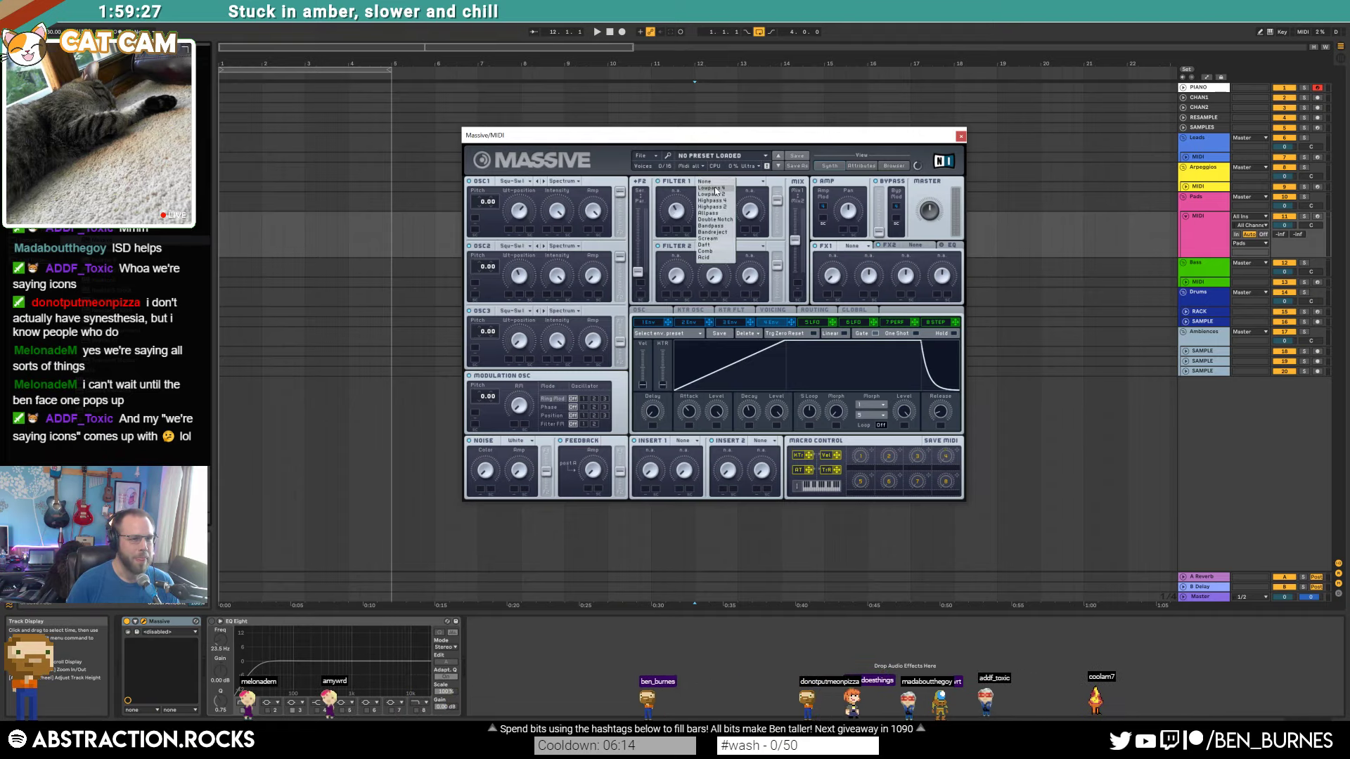
left_click(712, 188)
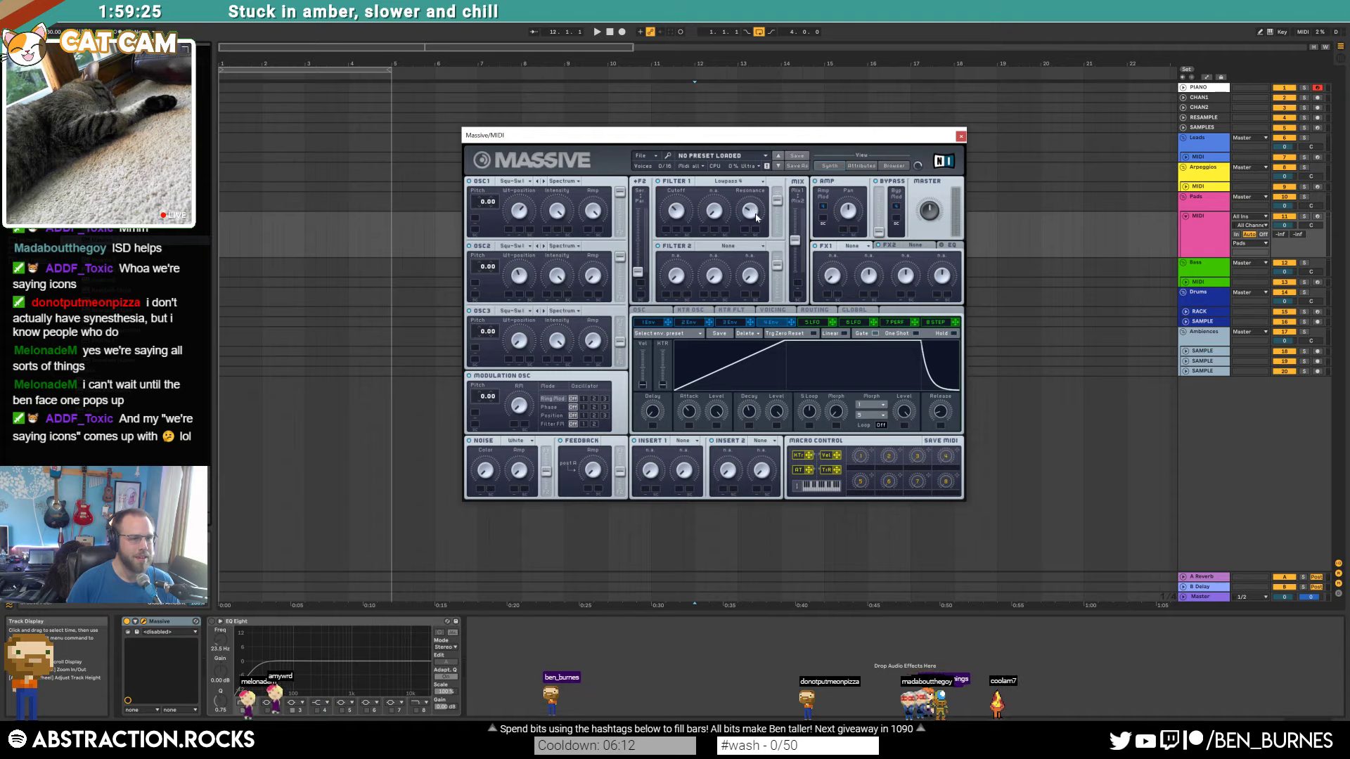
left_click_drag(832, 324, 661, 226)
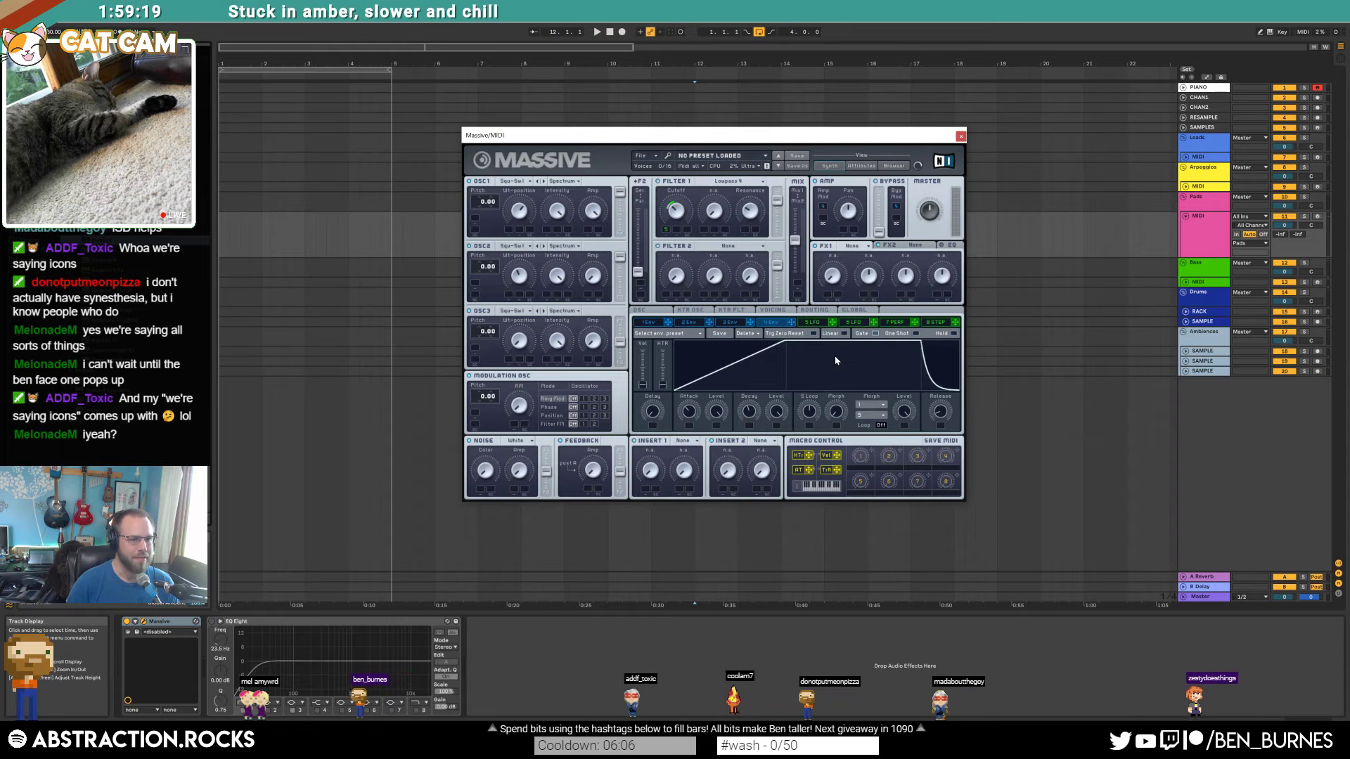
Step: Set up modulation on LFO 5's Rate and Amp controls, and arm the Pads group's MIDI track for recording
left_click(813, 322)
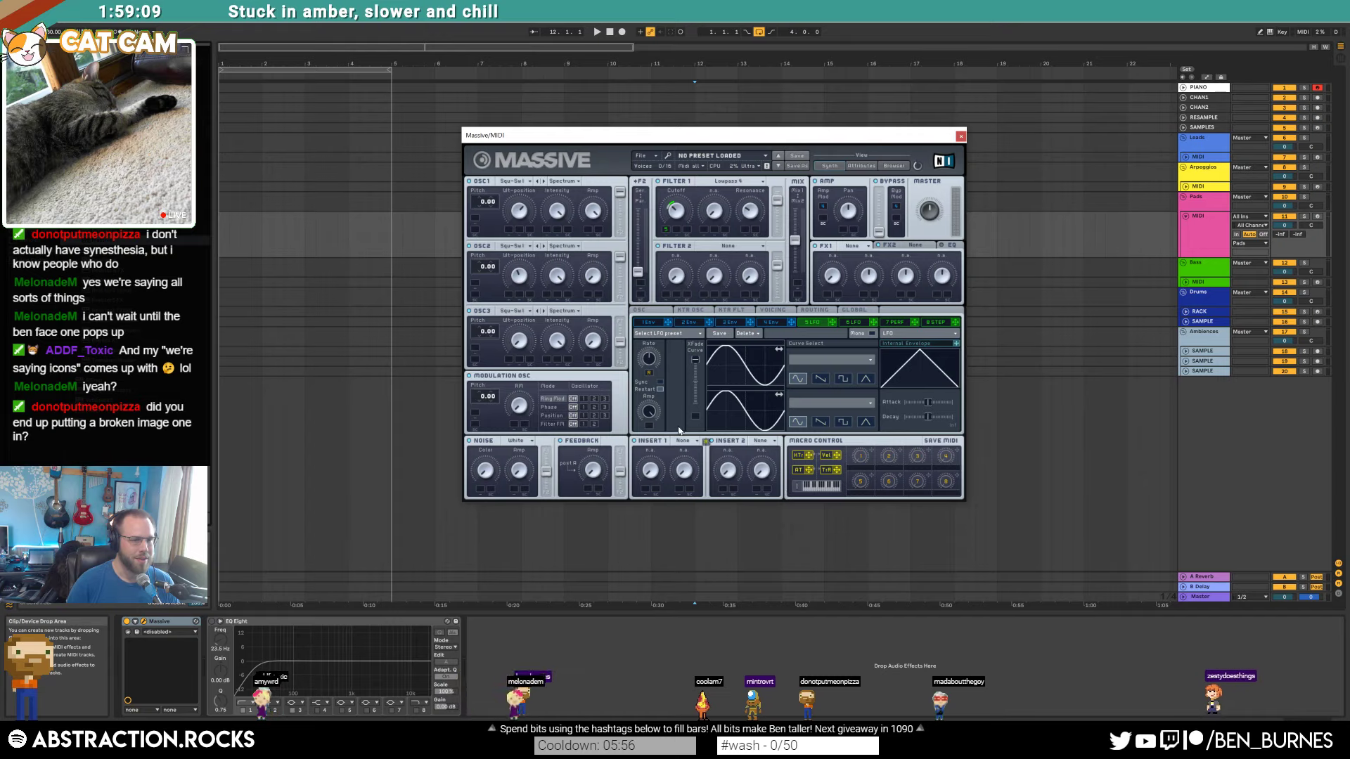
left_click(649, 425)
left_click_drag(649, 425, 648, 444)
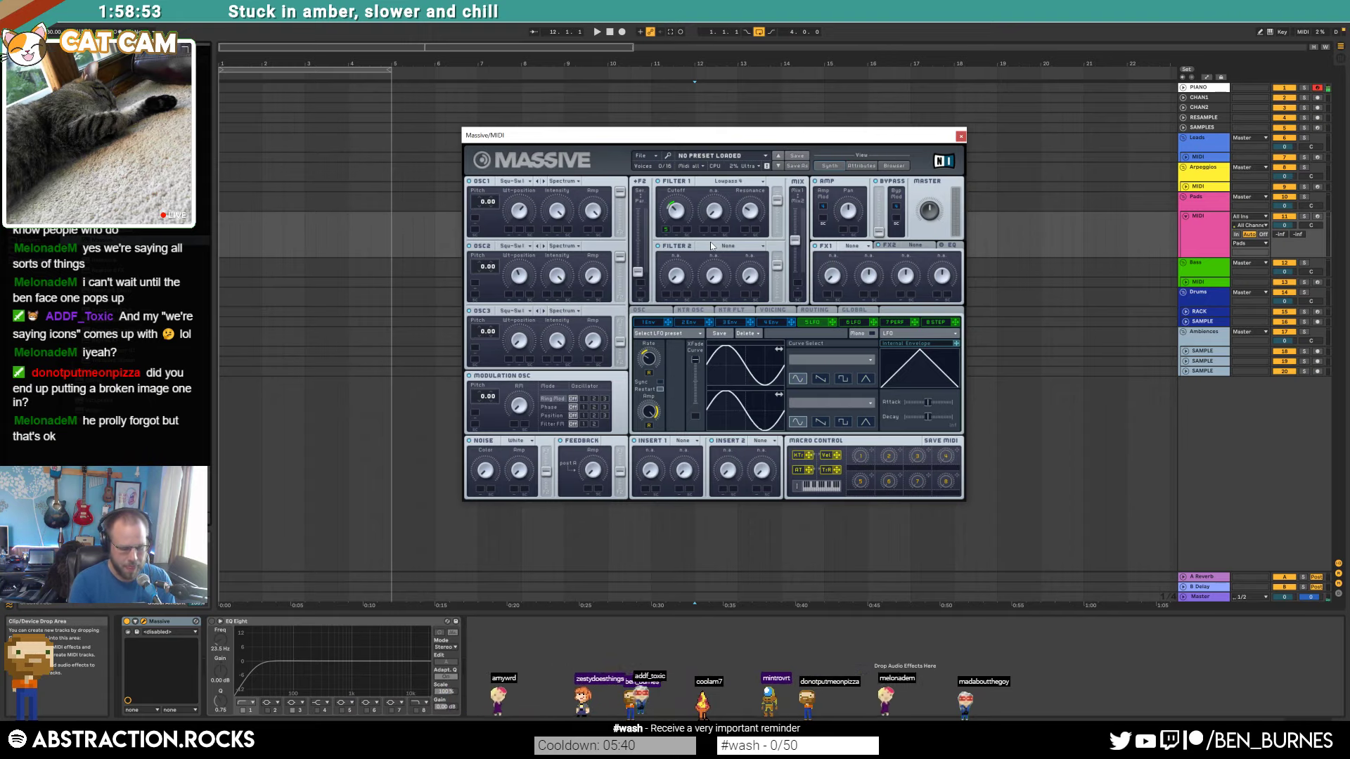
left_click(1318, 217)
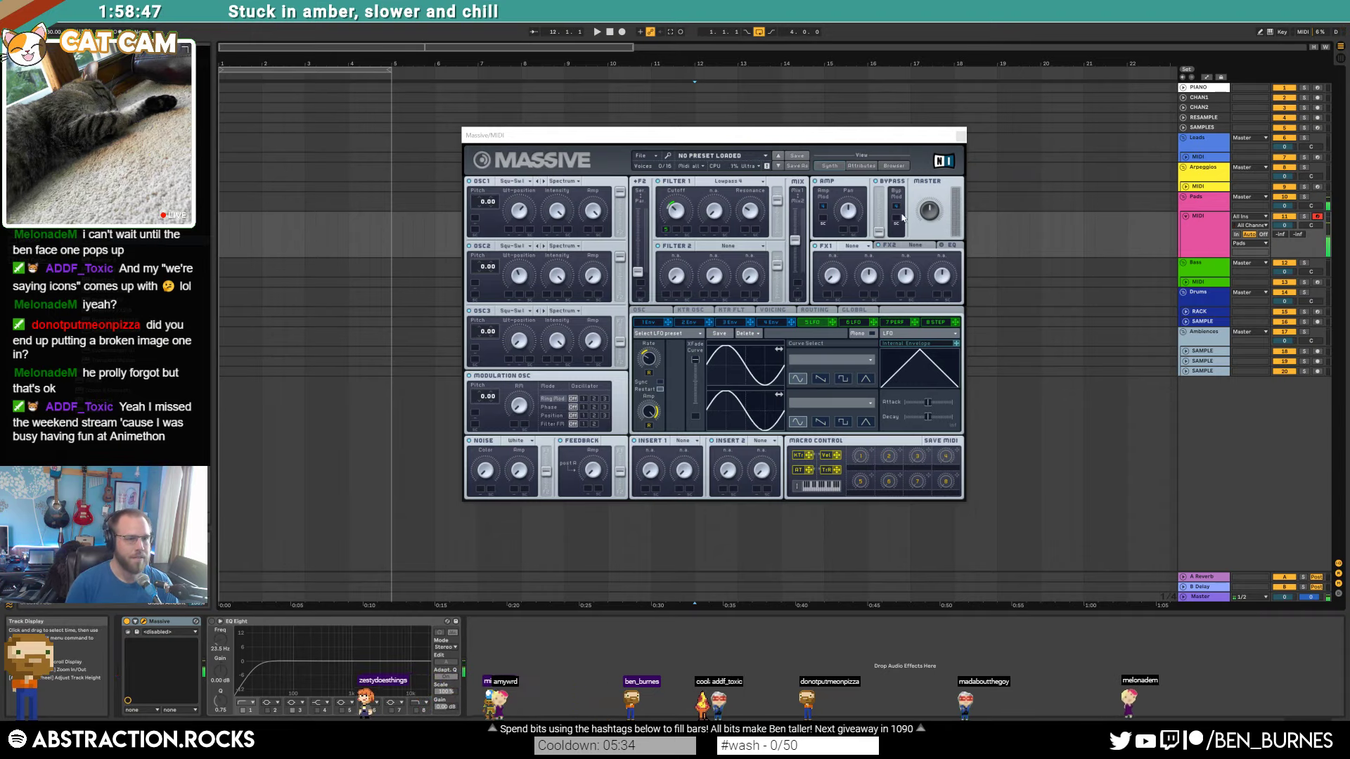
Step: Lengthen envelope 4's attack and switch oscillator 2's wavetable to Sin-Triangle
left_click(763, 324)
left_click_drag(776, 350, 821, 345)
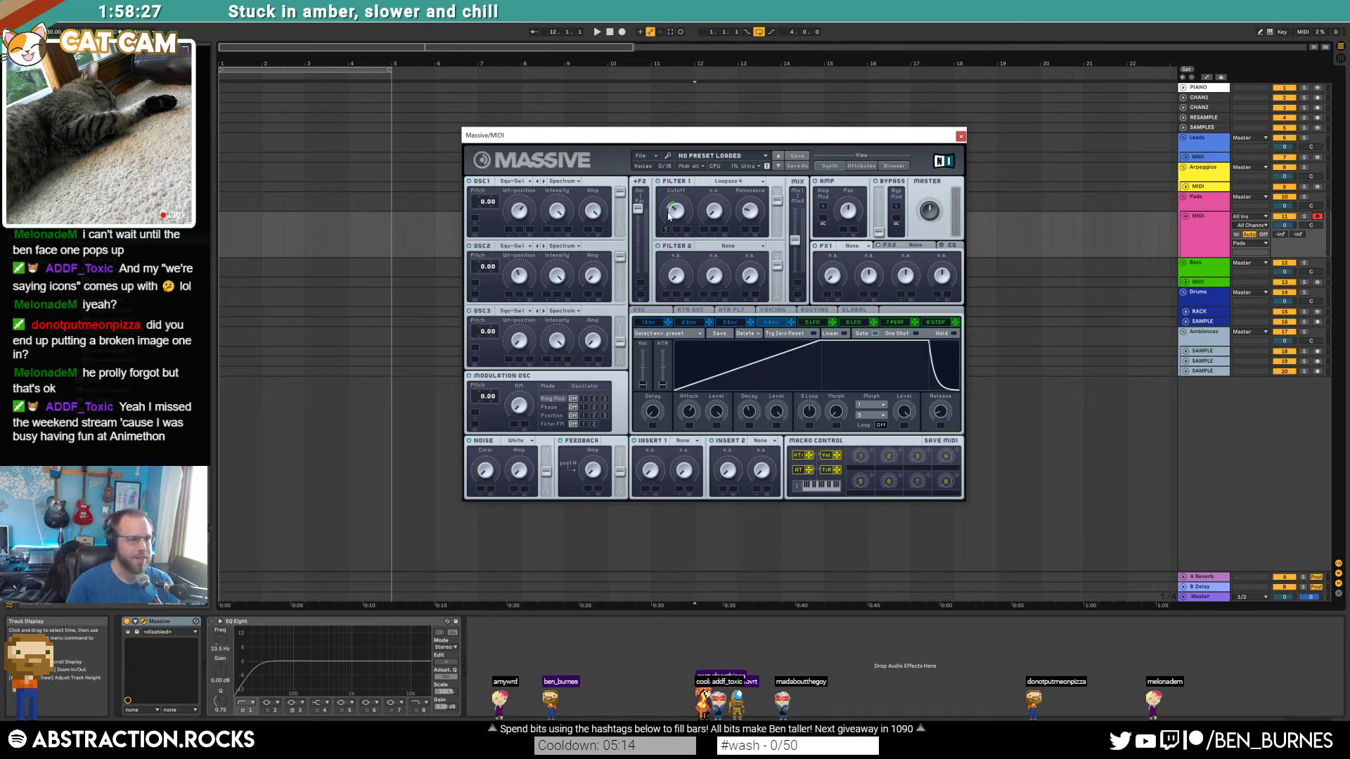
left_click(514, 246)
left_click(563, 289)
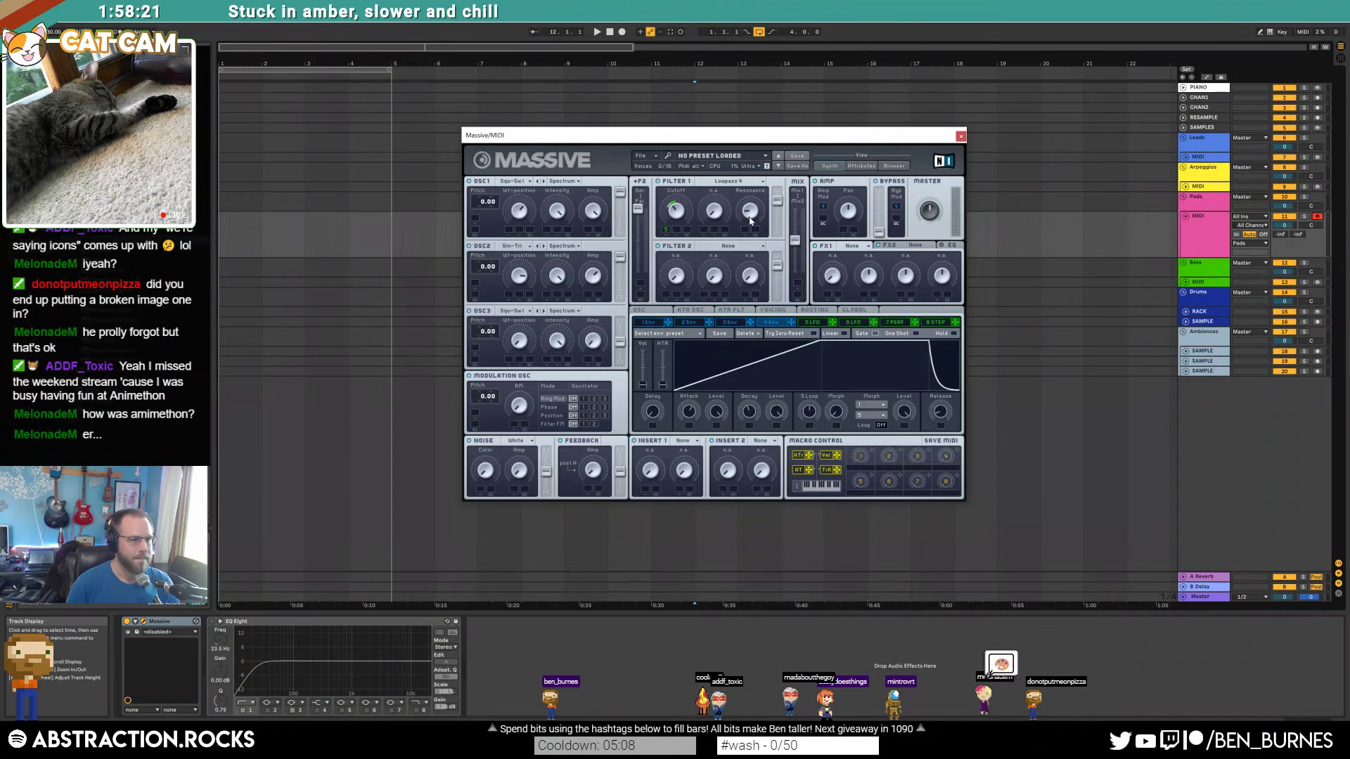
Step: Change Filter 1's type to Lowpass 2 and return to envelope 4
left_click(737, 183)
left_click(726, 198)
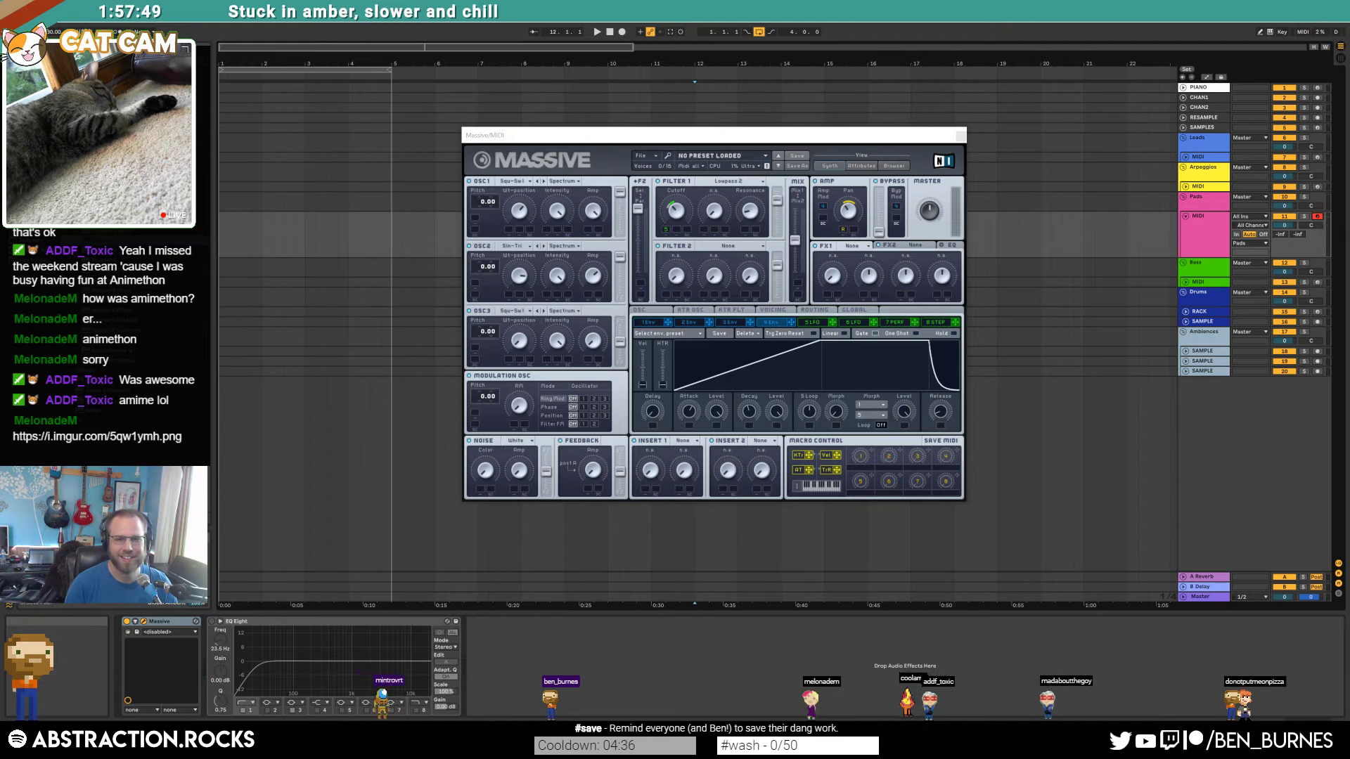
left_click_drag(1349, 63, 1349, 138)
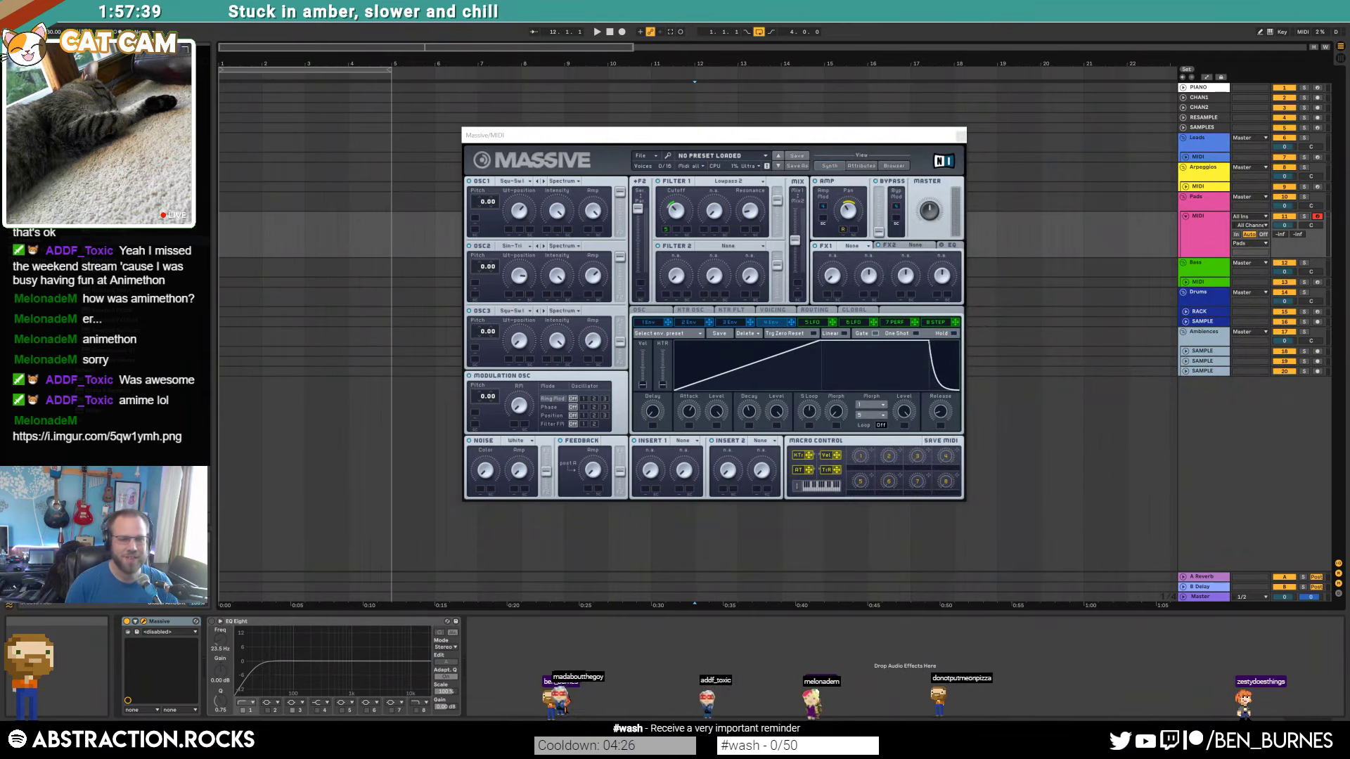
left_click(773, 323)
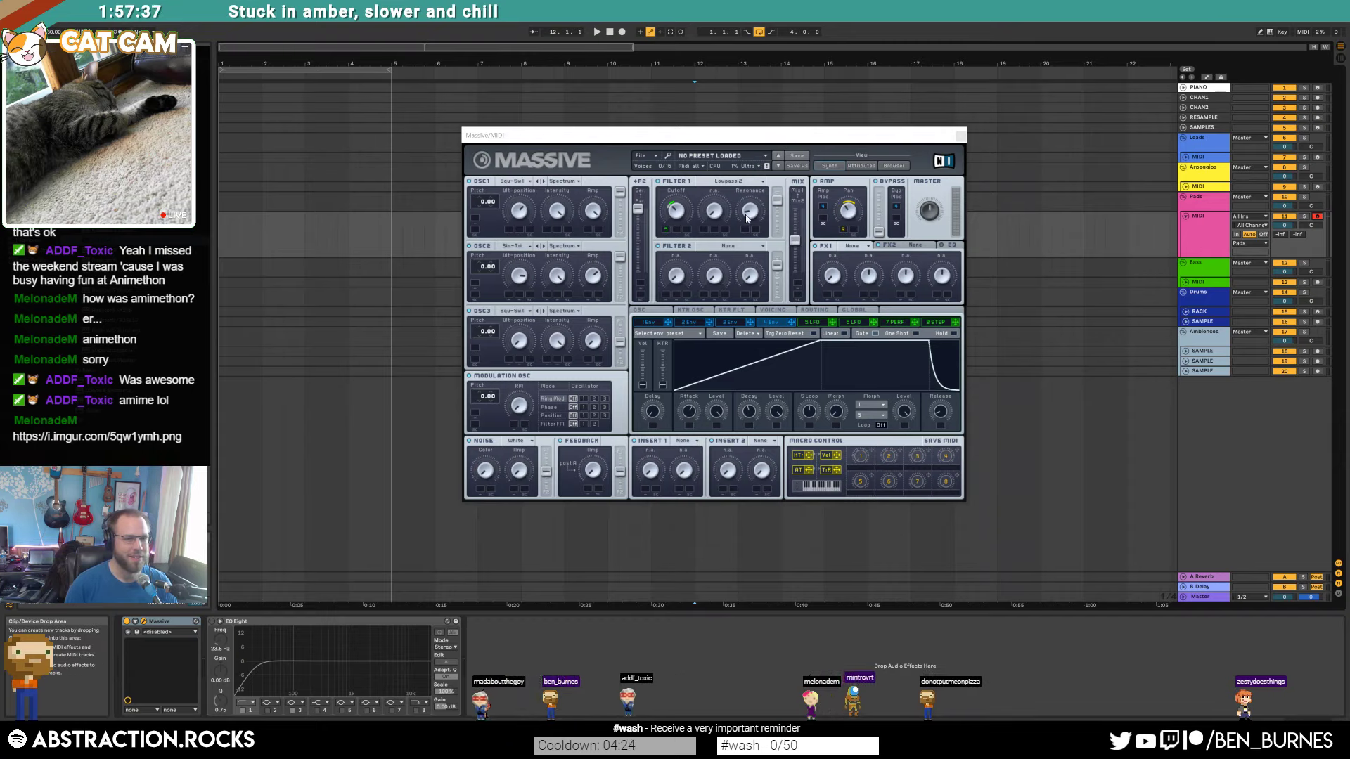
Step: Try the Bandreject and Comb types on Filter 1 and return it to Lowpass 2
left_click(744, 182)
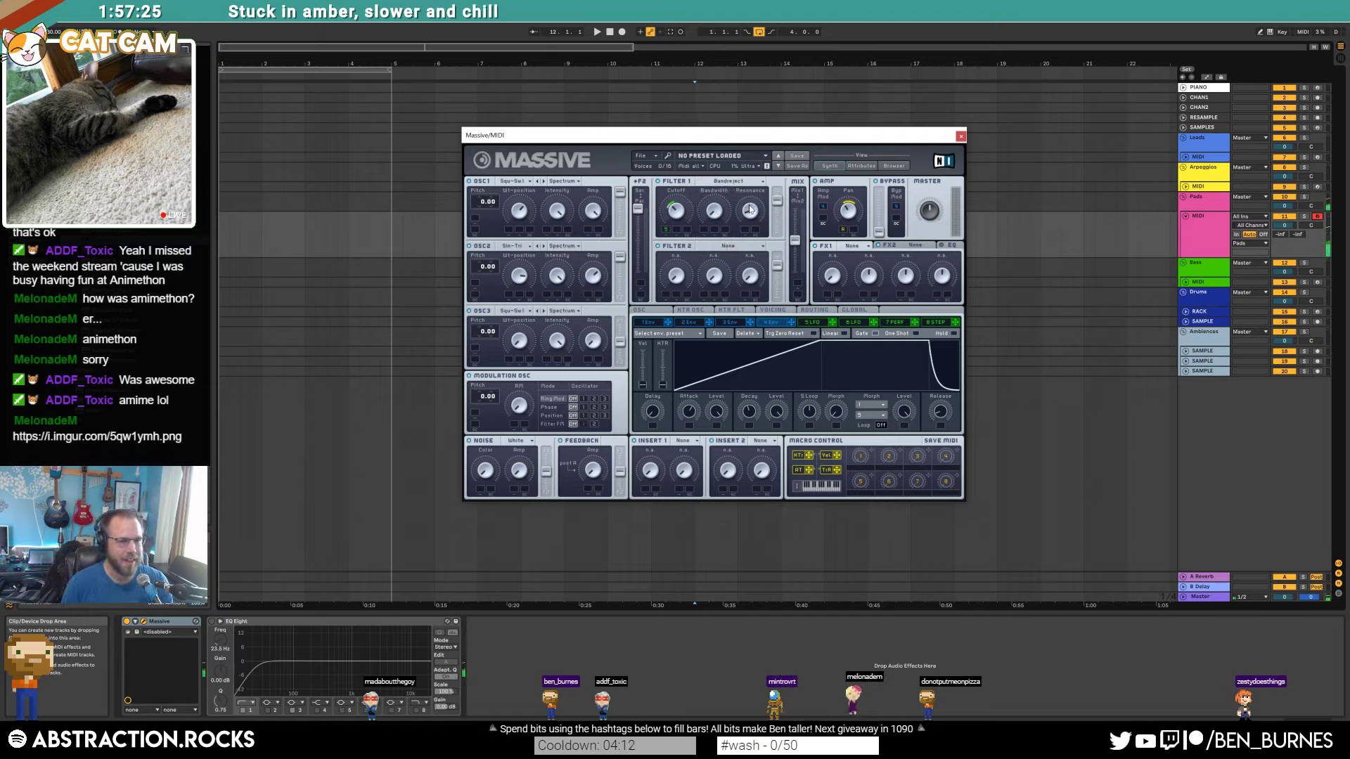
left_click(753, 182)
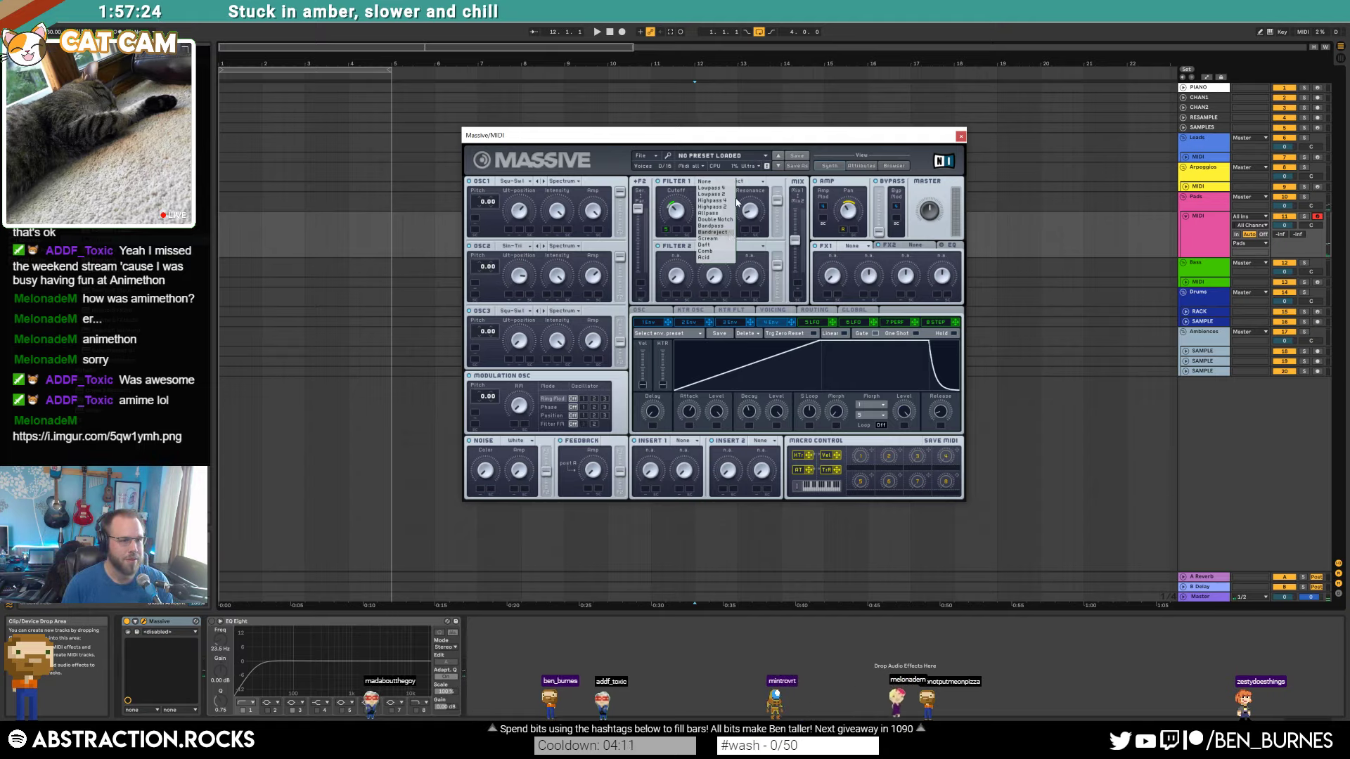
left_click(728, 251)
left_click(731, 181)
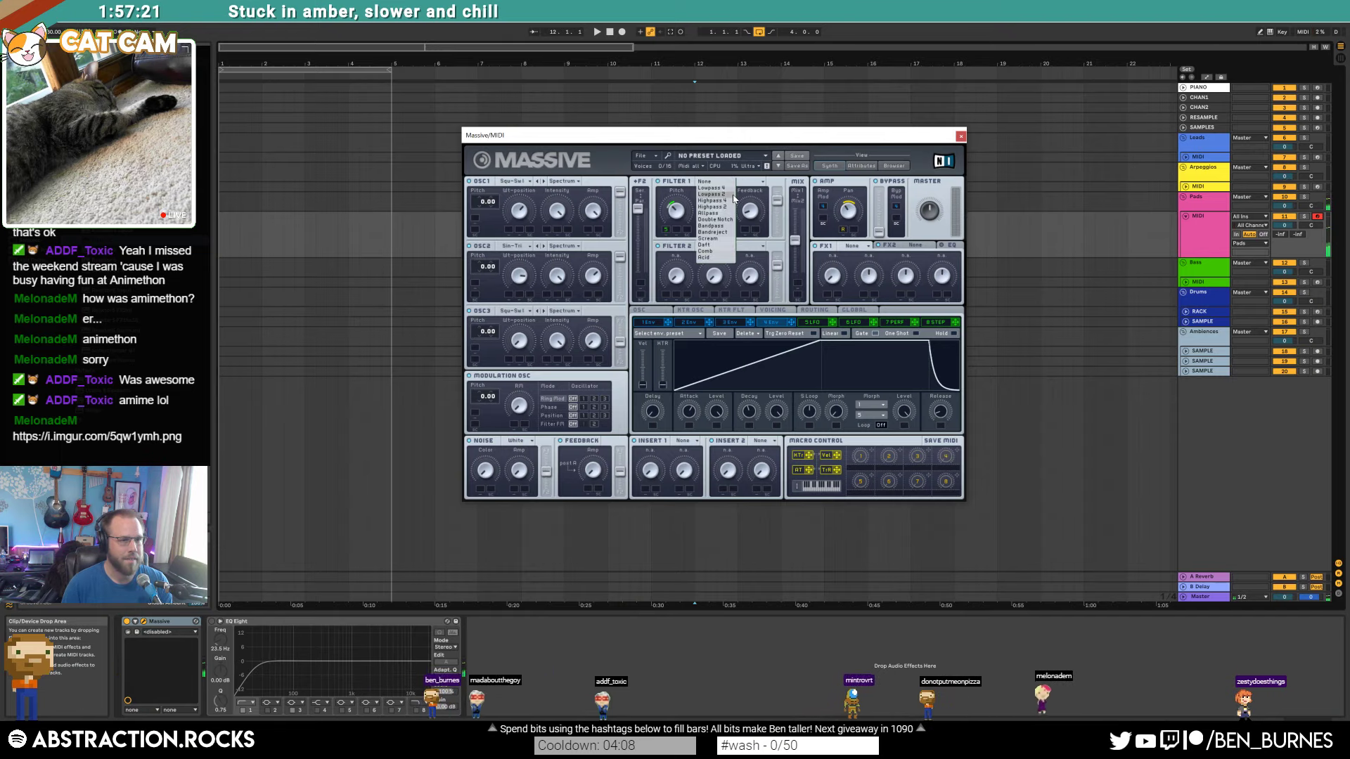
left_click(730, 195)
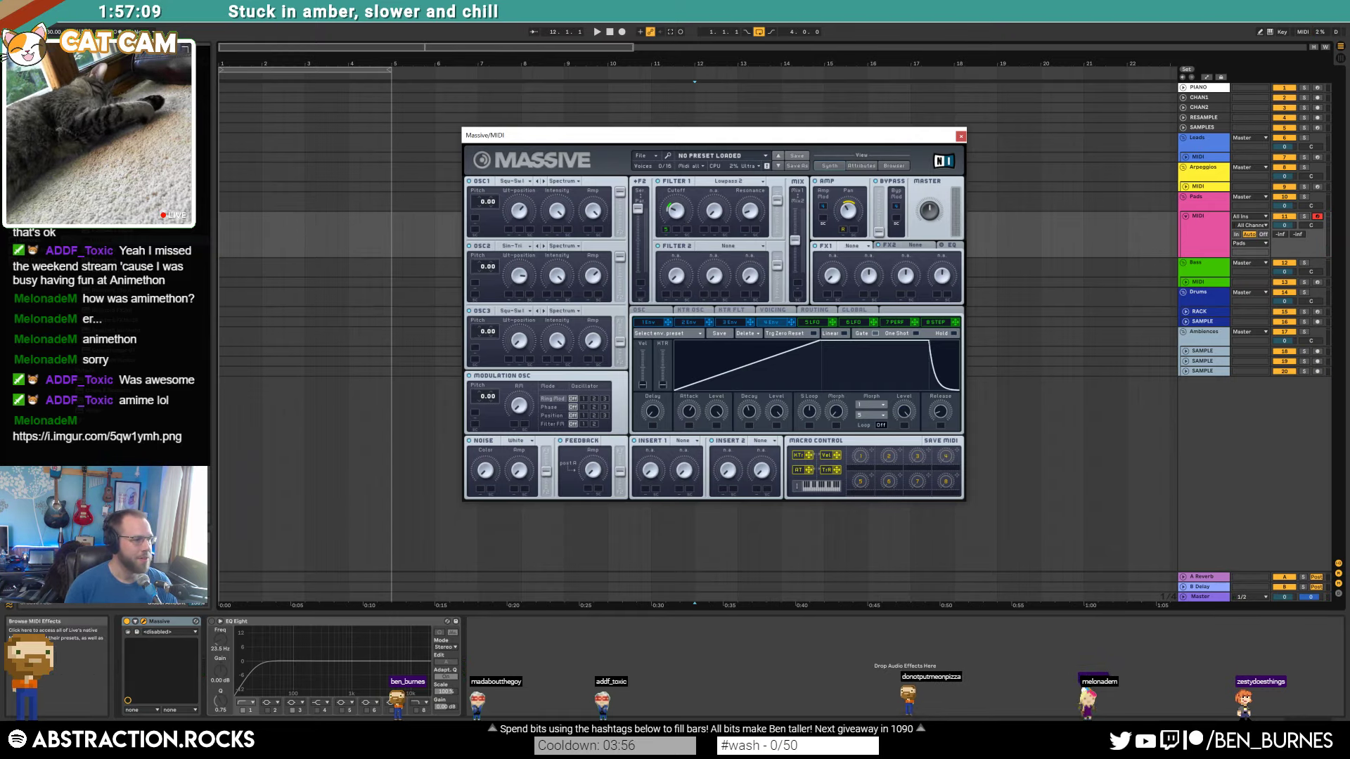
Step: Turn on EQ Eight and try shaping the upper frequencies with band 3 at about 2.18 kHz
left_click(211, 621)
left_click_drag(256, 667, 347, 681)
left_click(325, 703)
left_click(304, 713)
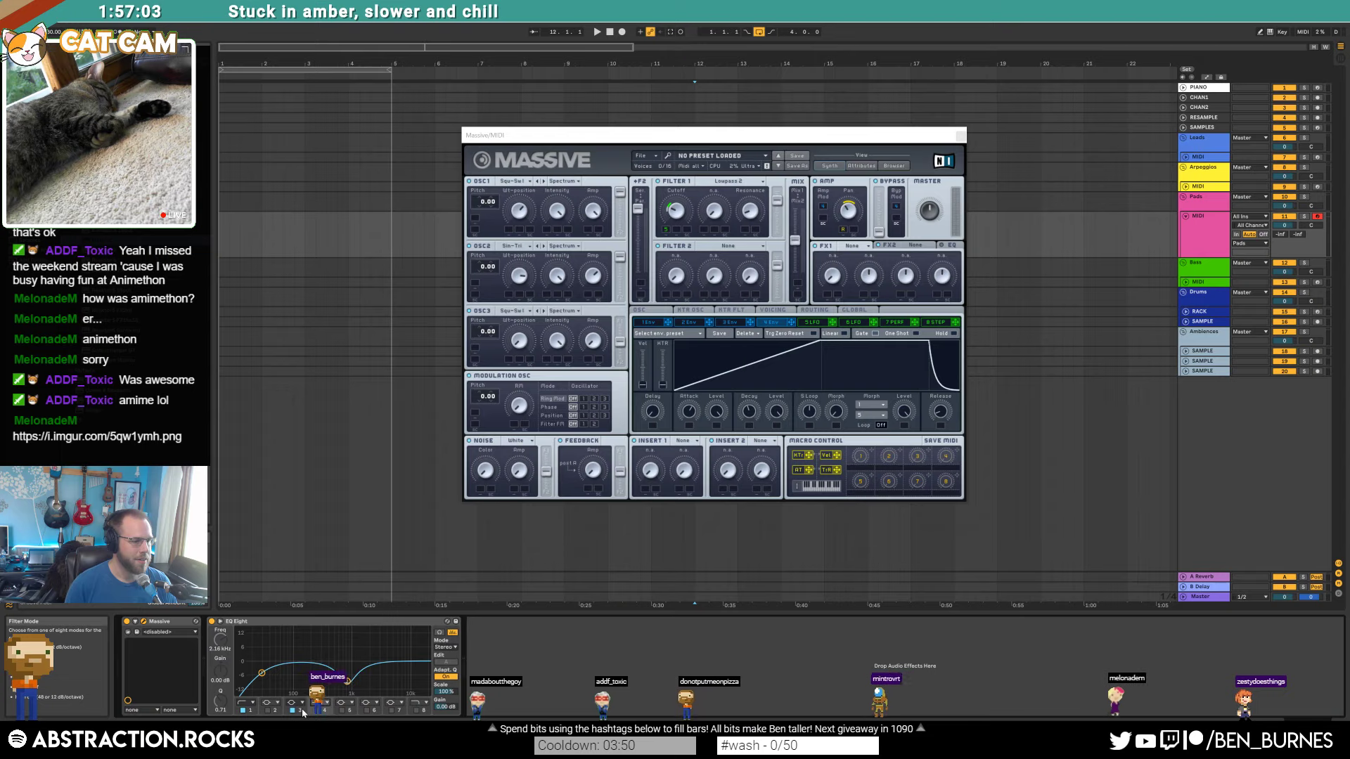
Step: Replace EQ band 3 with the band 4 high shelf and pull it down to cut the upper frequencies
left_click(317, 710)
left_click(293, 711)
left_click_drag(372, 661, 343, 678)
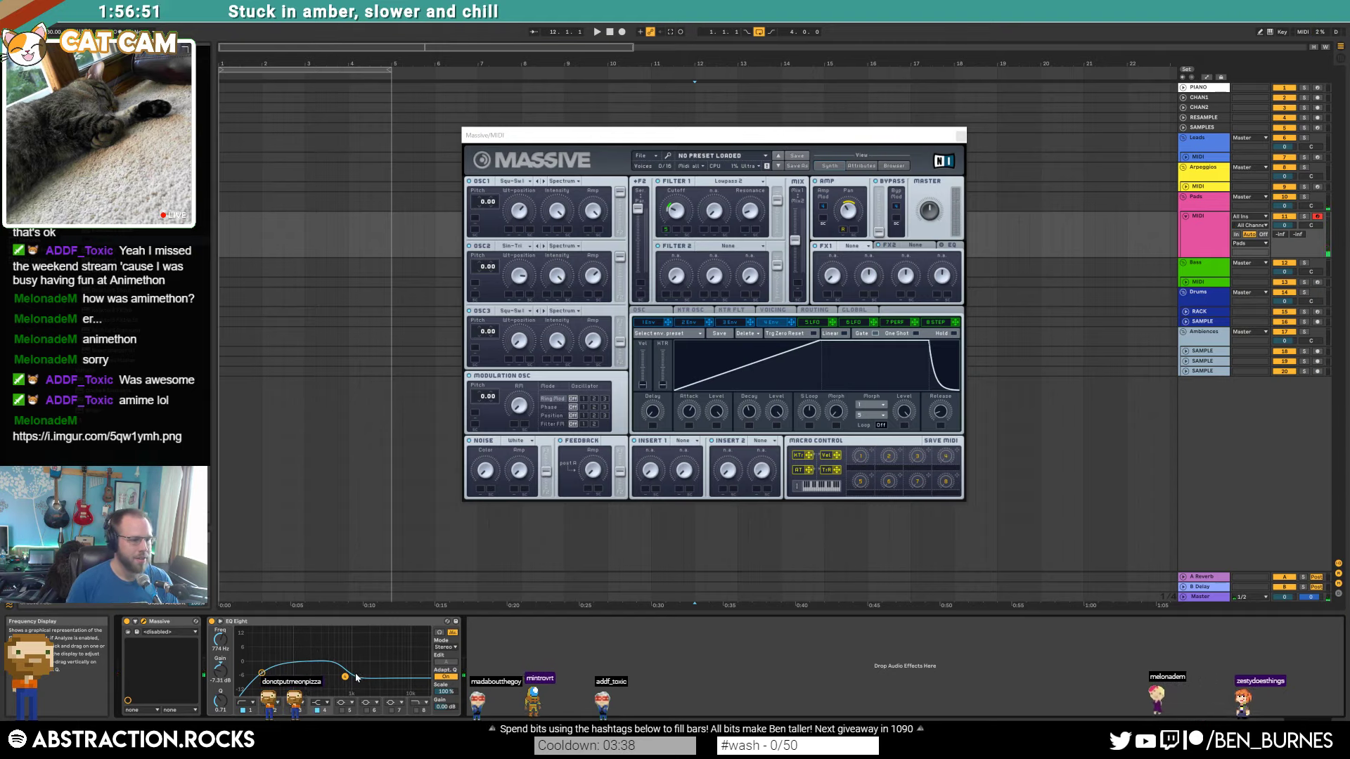
left_click_drag(356, 677, 327, 686)
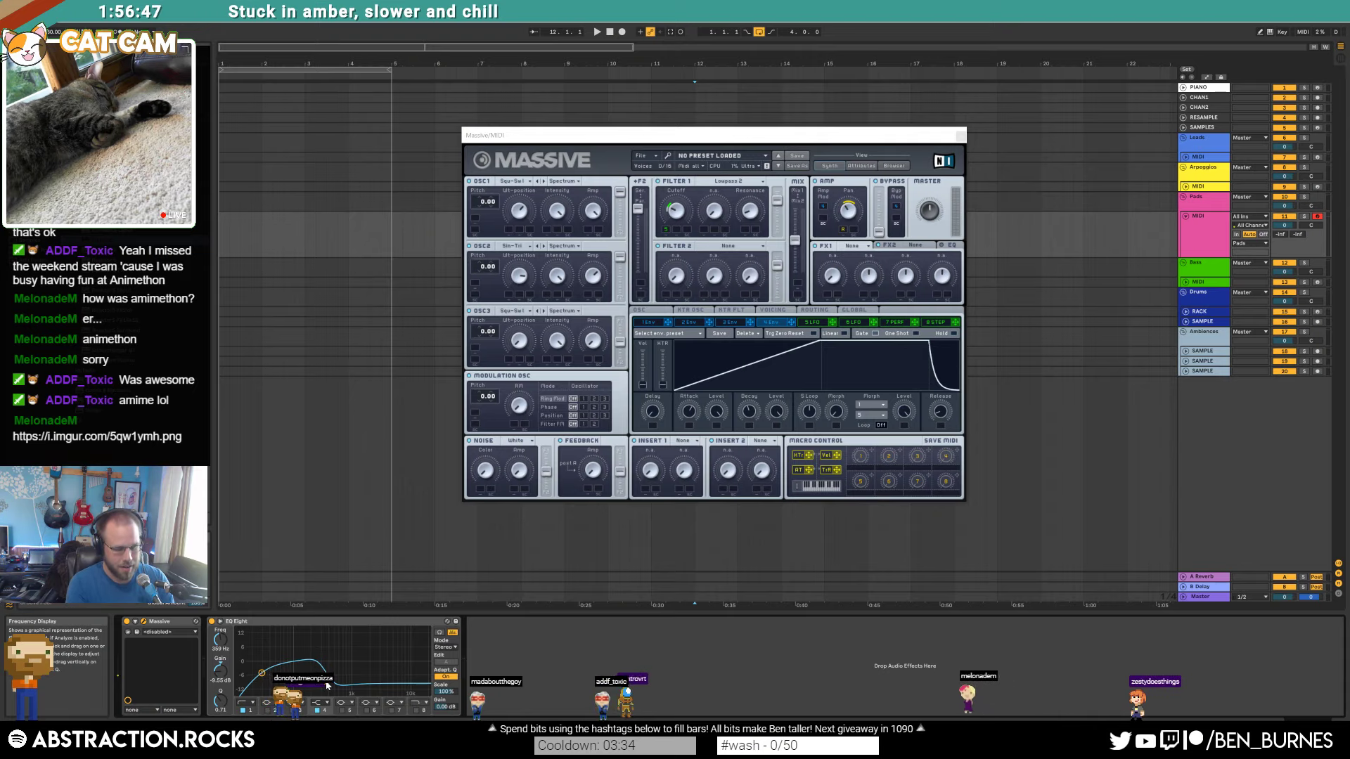
Step: Enable EQ band 8 as a high cut, raise band 1's low cut, and move band 4 to about 742 Hz
left_click(417, 710)
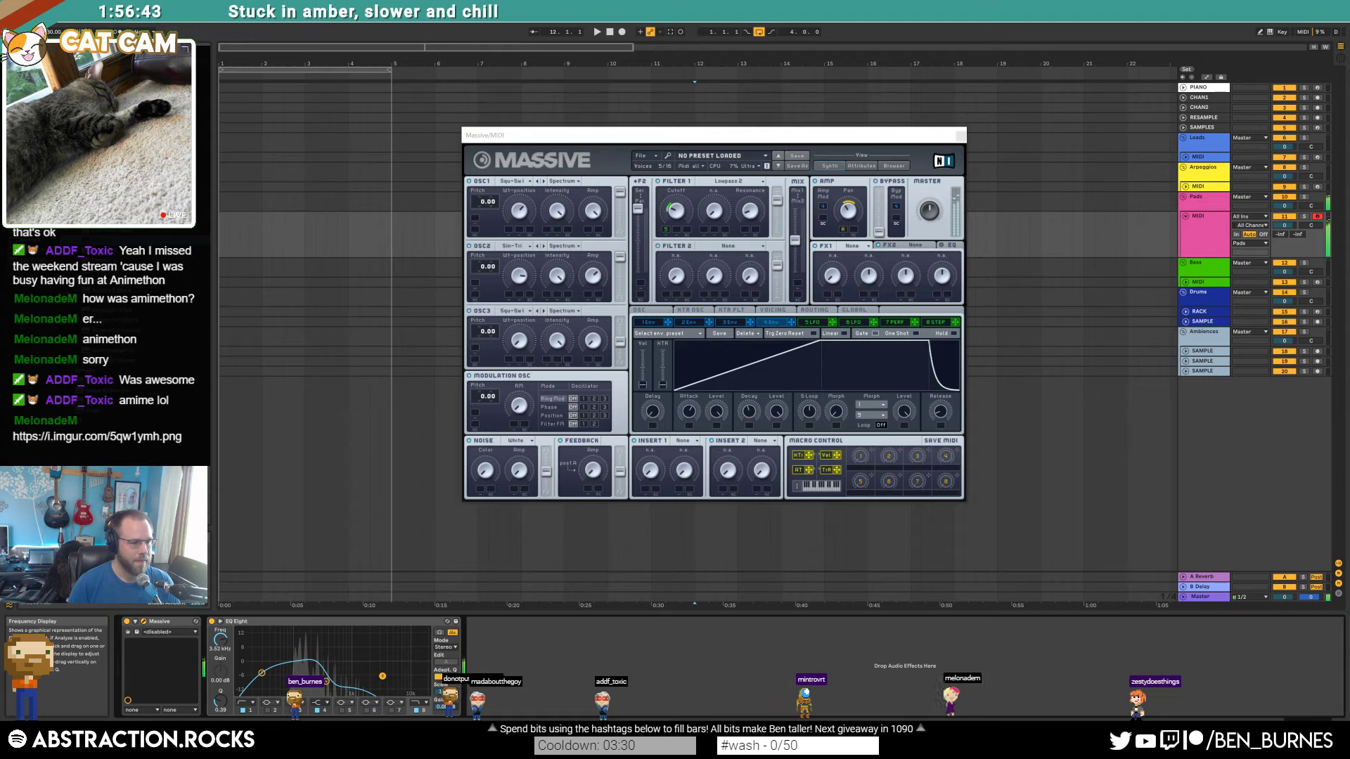
left_click_drag(382, 676, 386, 677)
left_click_drag(262, 673, 343, 684)
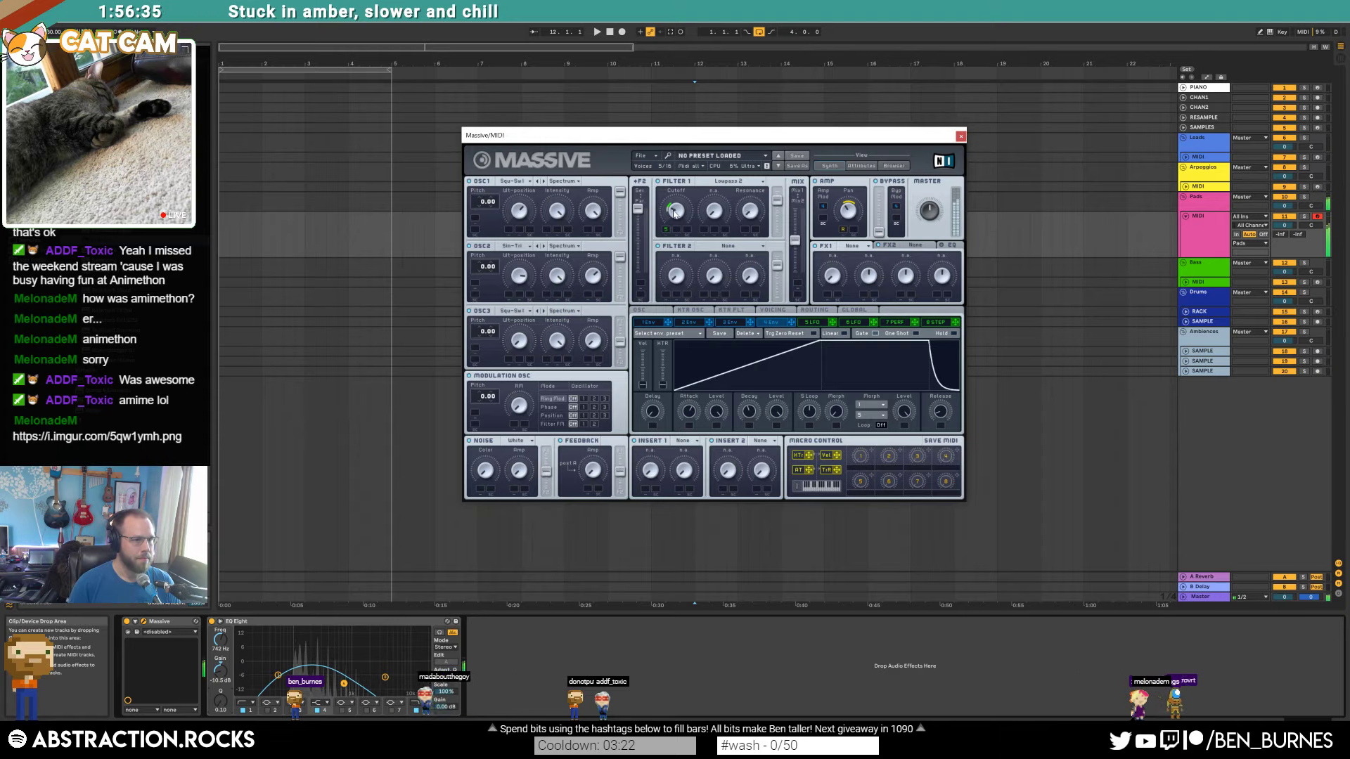
Step: Adjust Filter 1's cutoff slightly and switch oscillator 1's wavetable to Smooth Square
mouse_move(678, 219)
left_mouse_down()
mouse_move(675, 195)
mouse_move(679, 206)
left_mouse_up()
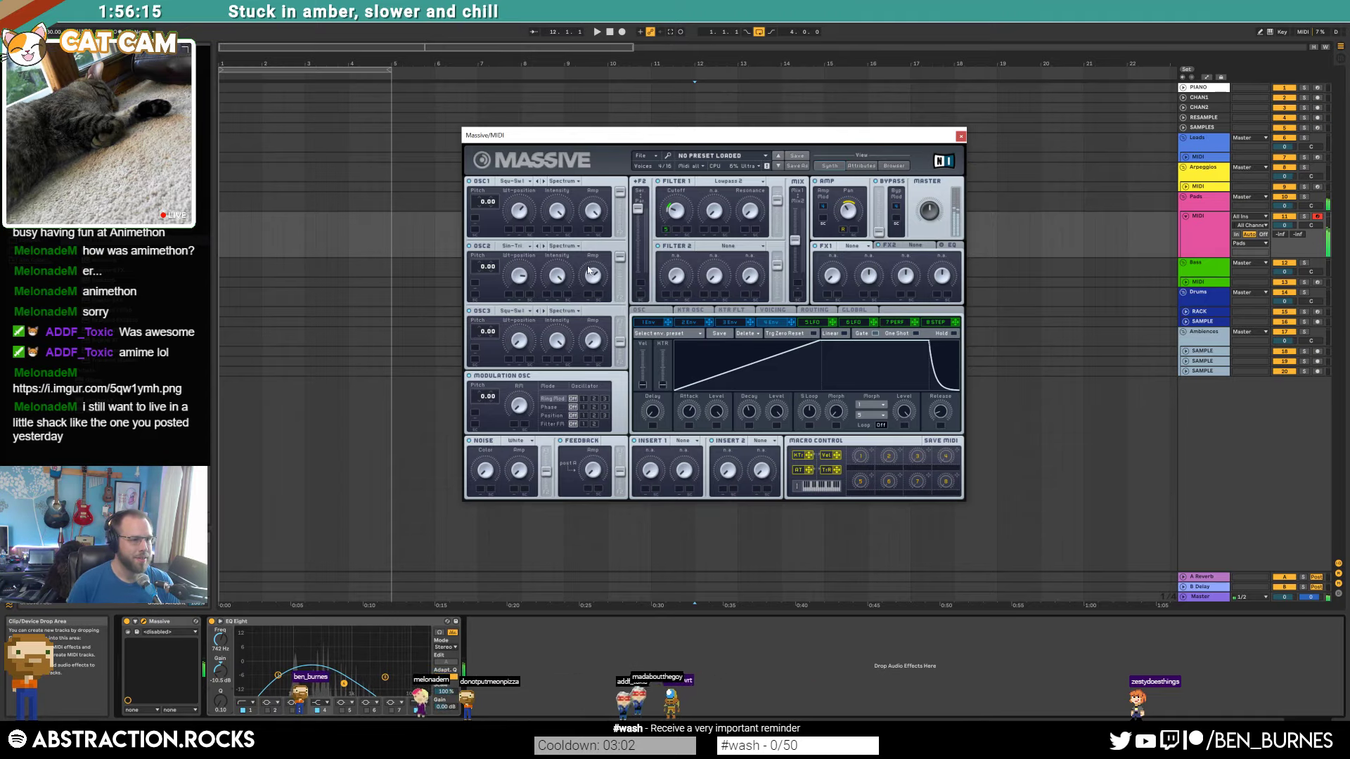
left_click(523, 181)
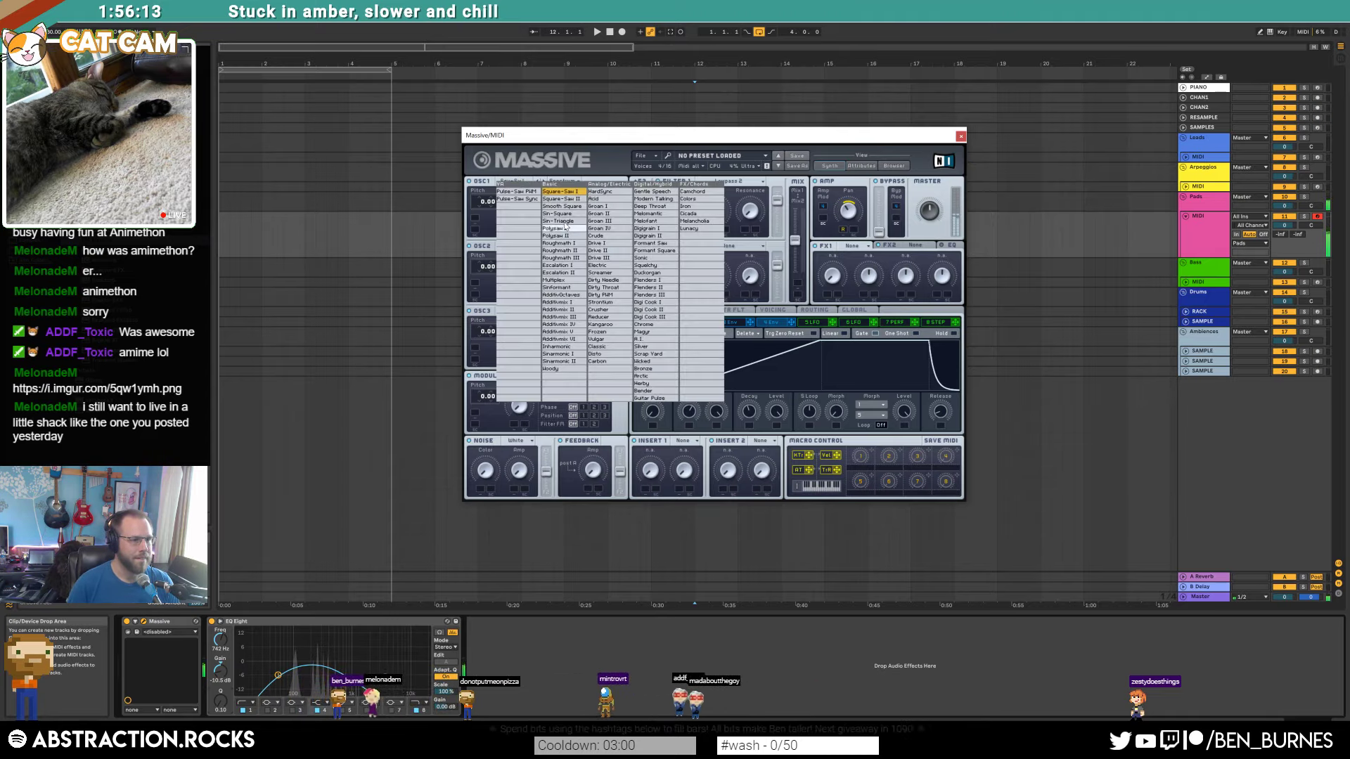
left_click(522, 209)
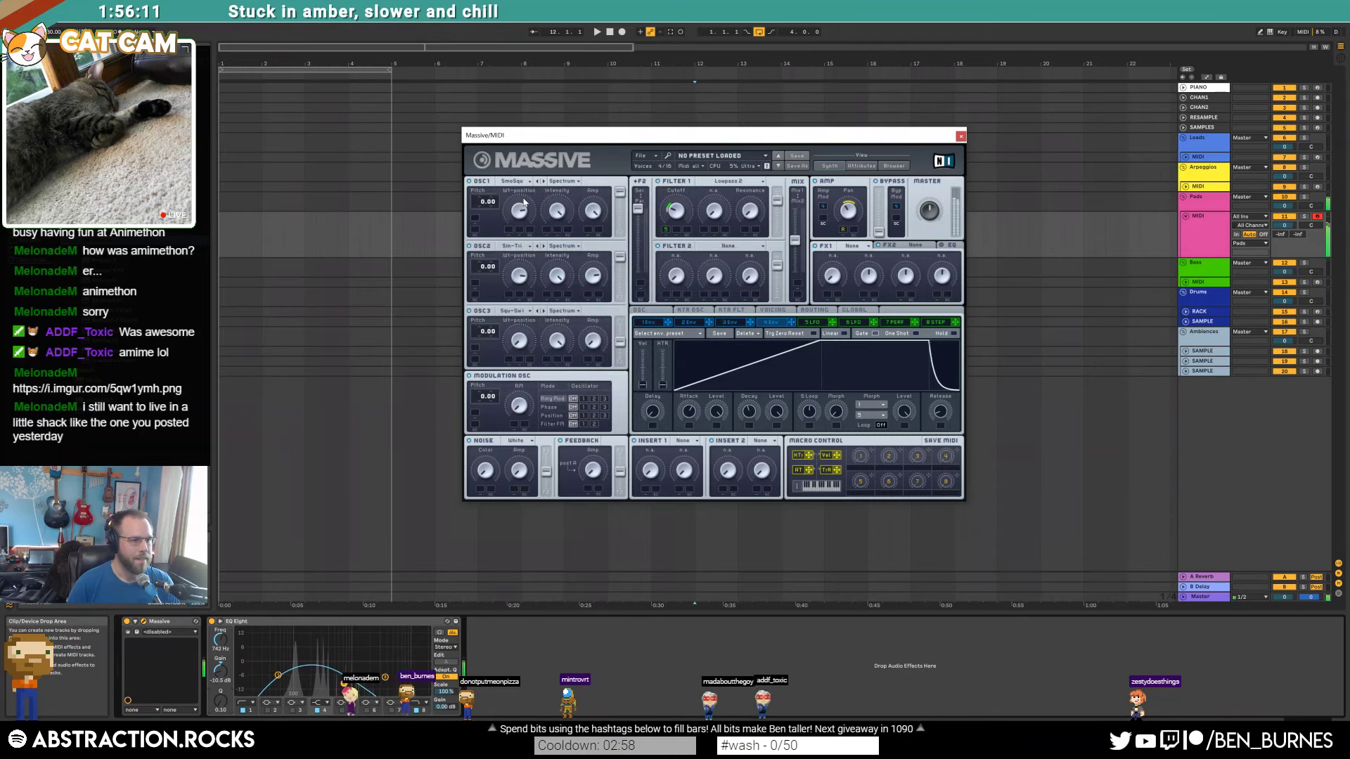
Step: Load Reverb in the FX1 slot and Sample & Hold in the Insert 1 slot
left_click(850, 247)
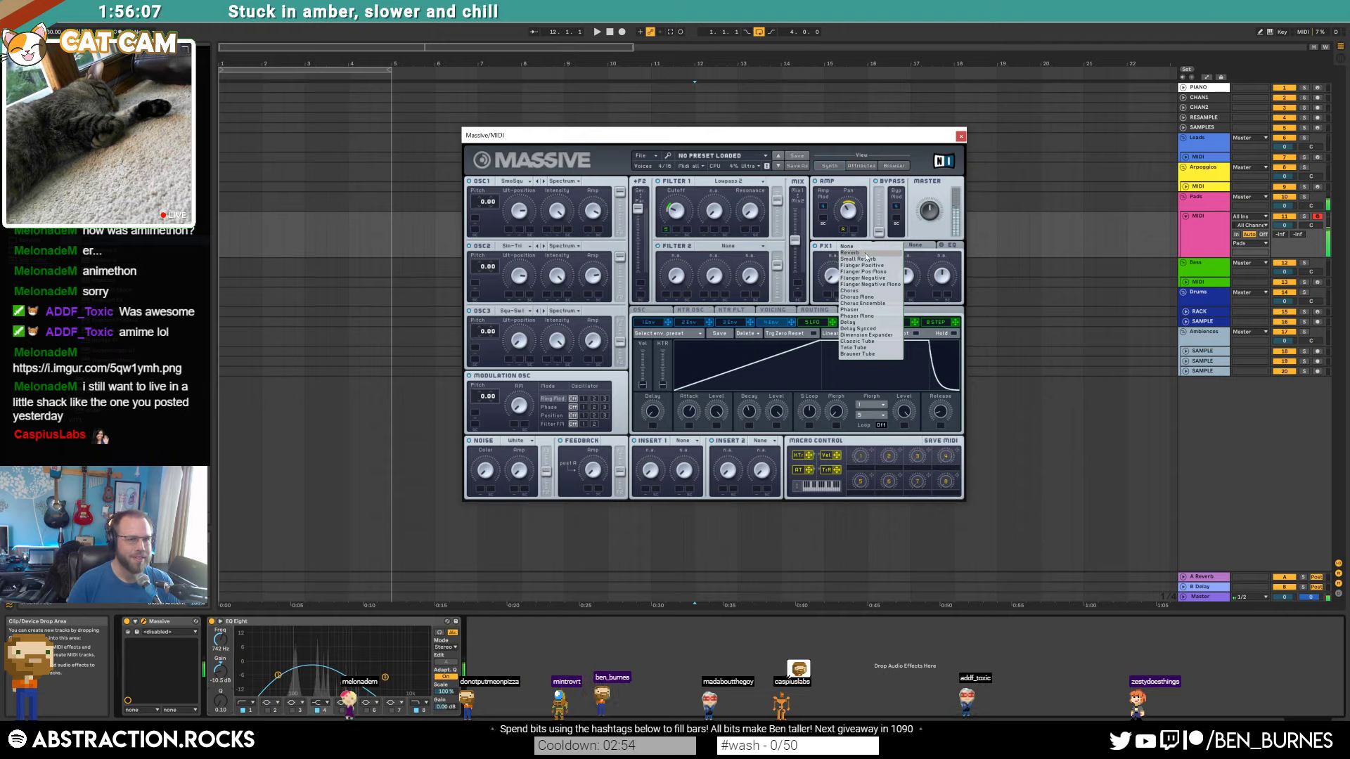
left_click(850, 252)
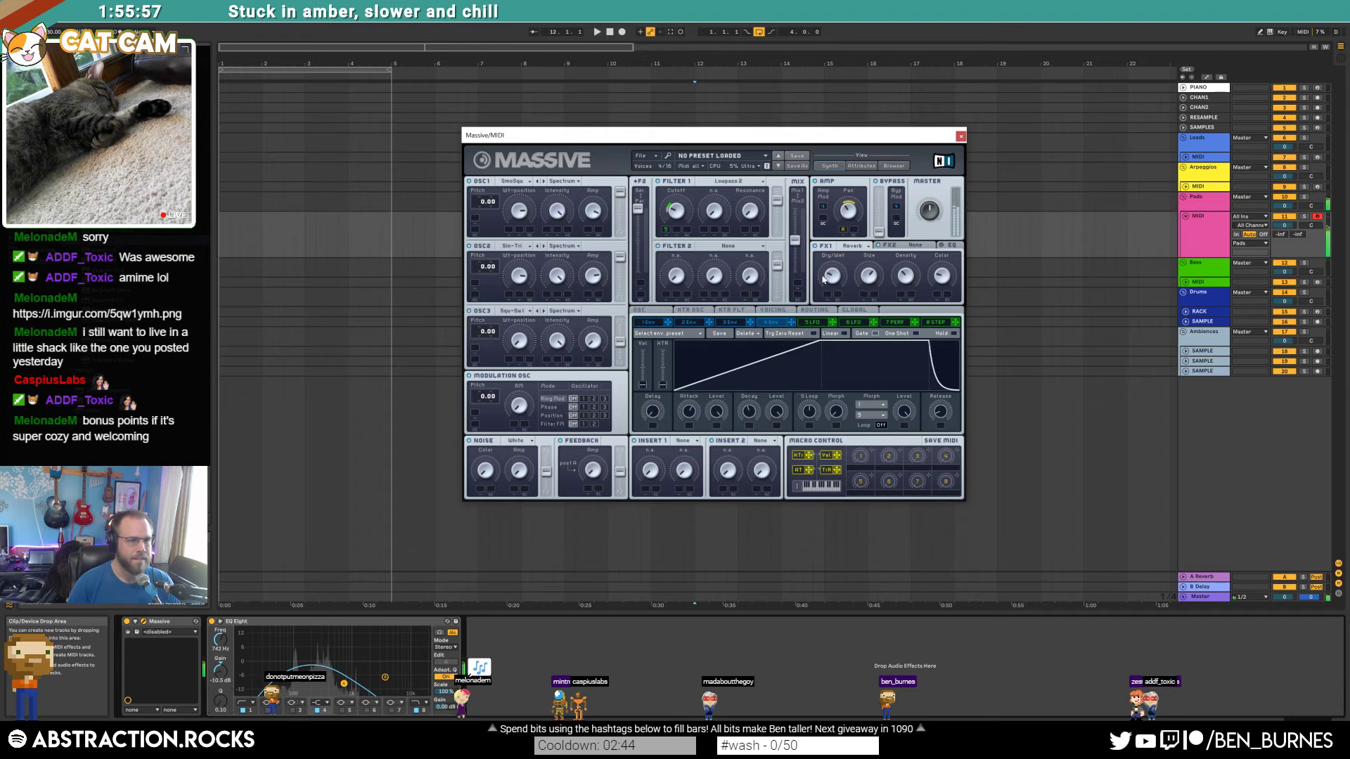
left_click(683, 441)
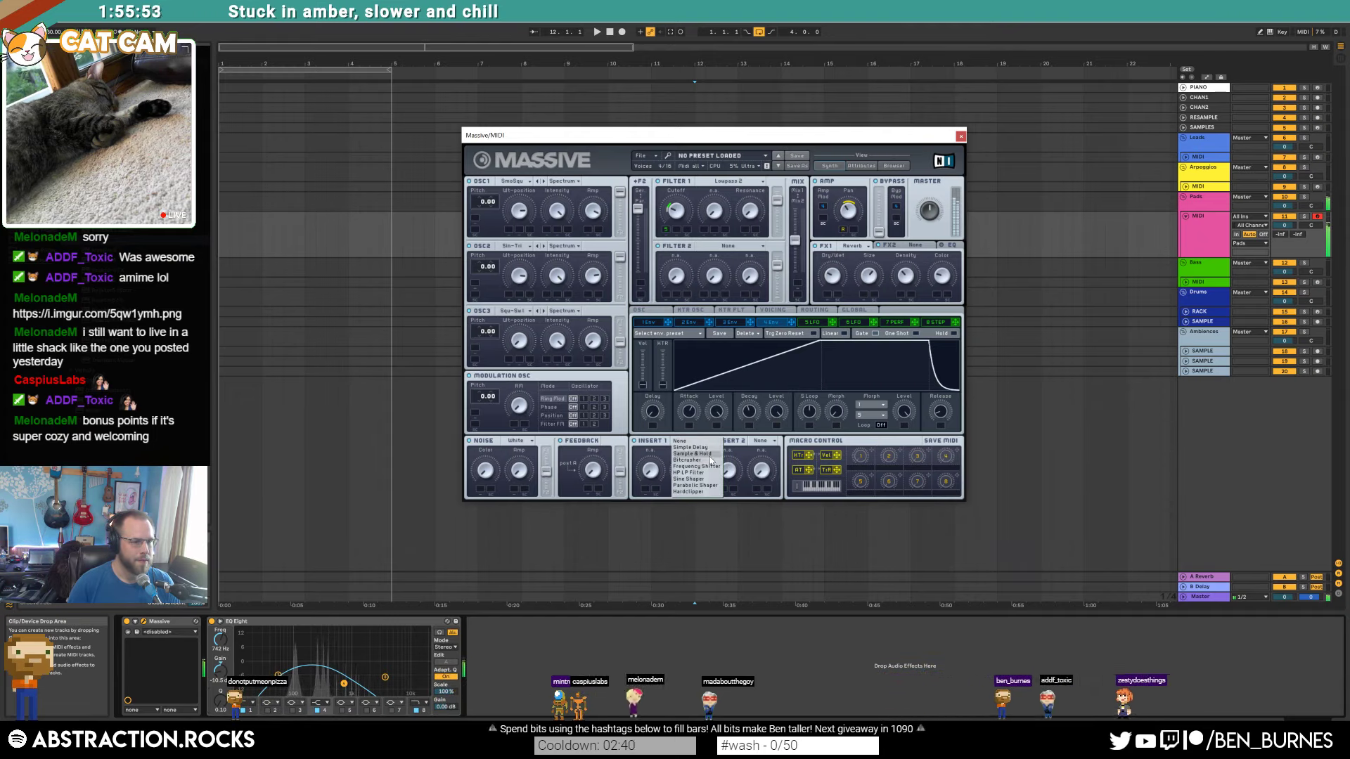
left_click(706, 454)
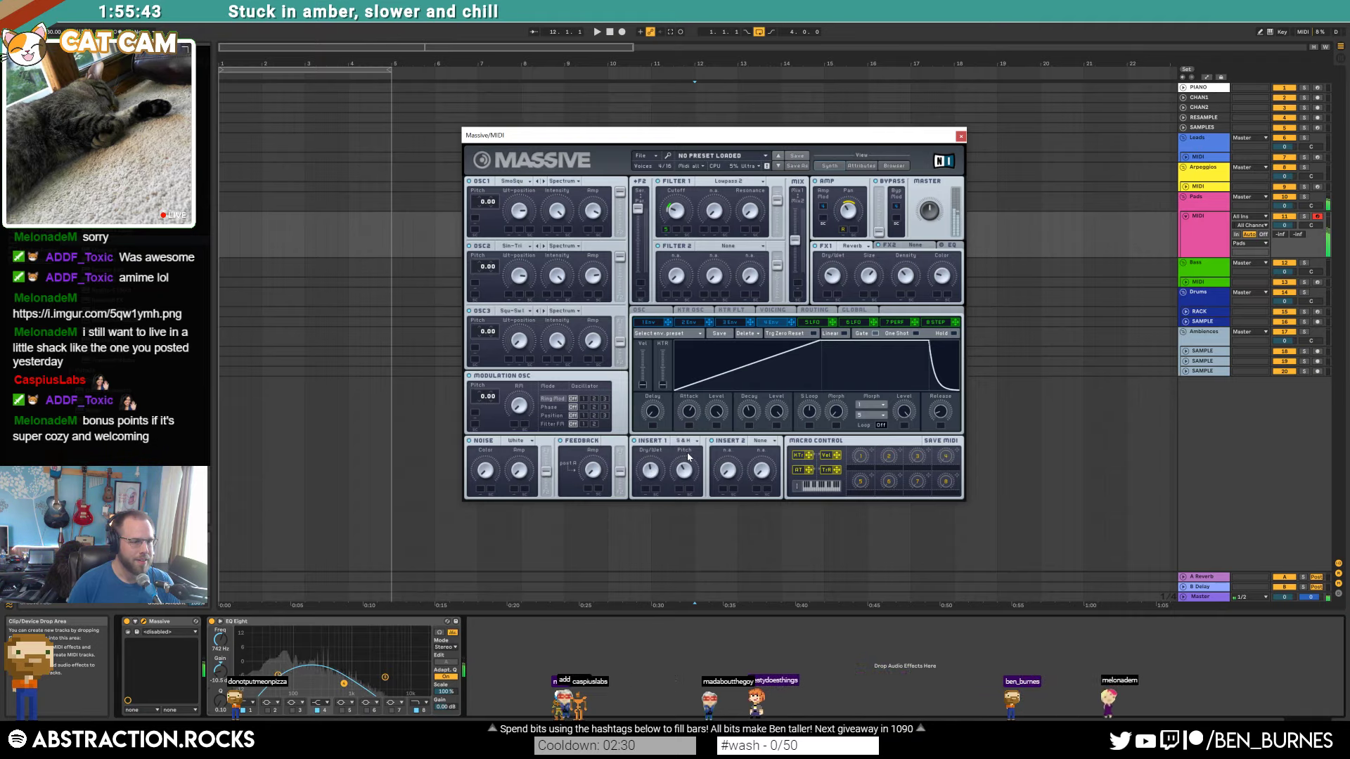
Step: Load Chorus in the FX2 slot
left_click(856, 246)
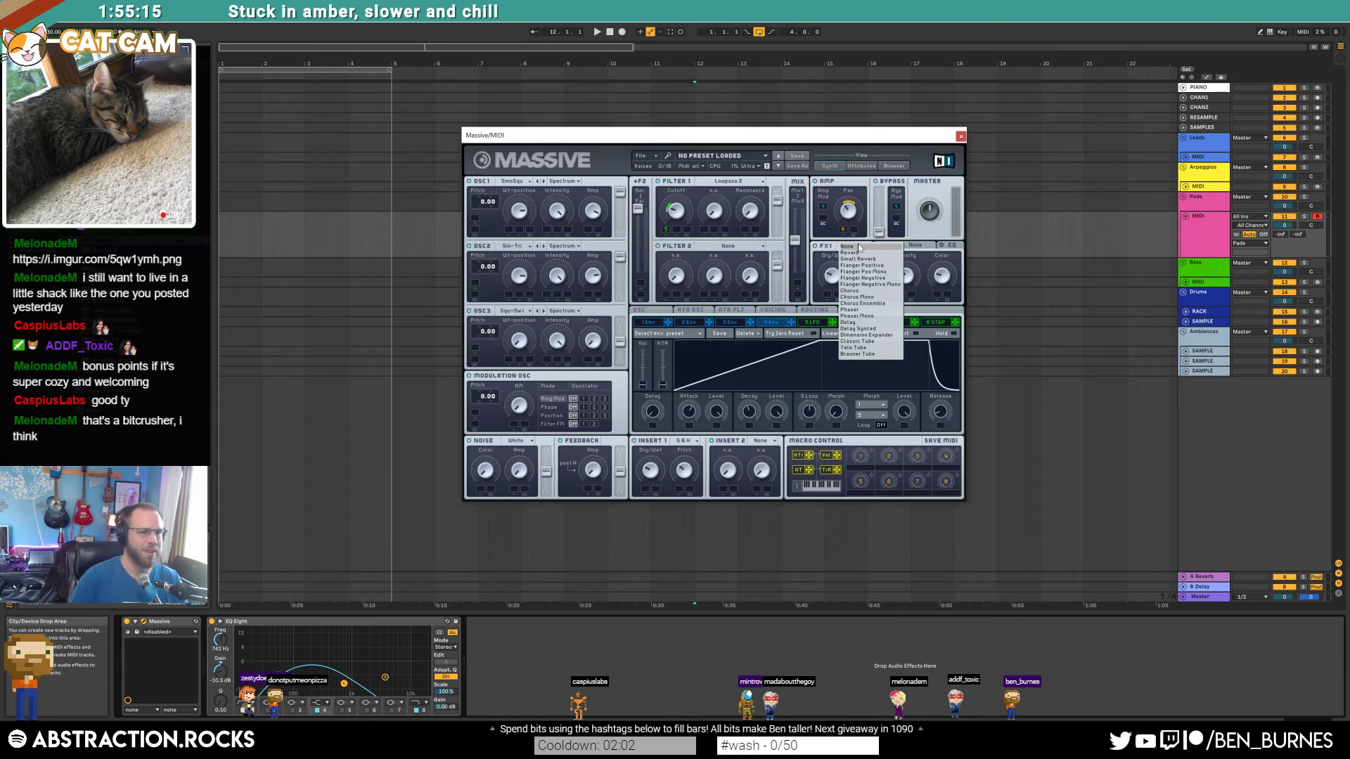
left_click(924, 247)
left_click(917, 245)
left_click(916, 245)
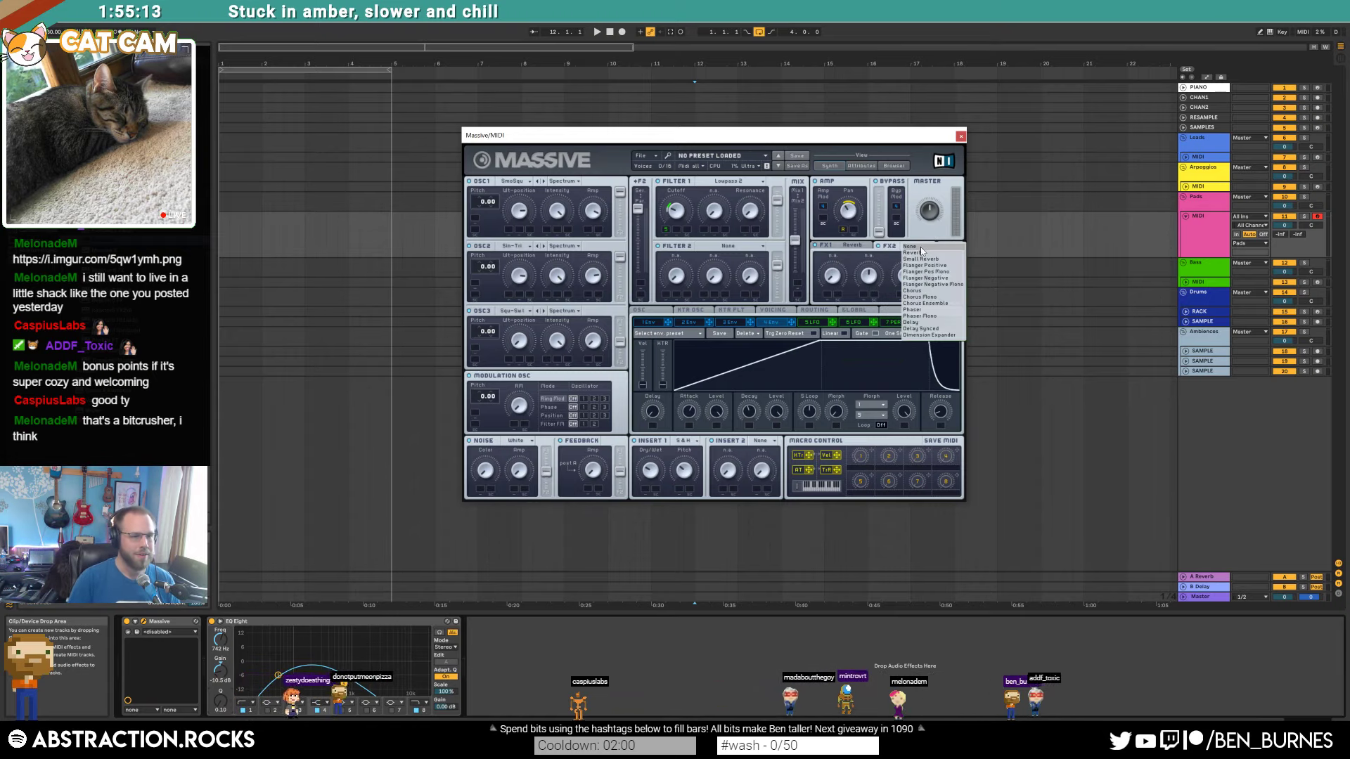
left_click(939, 290)
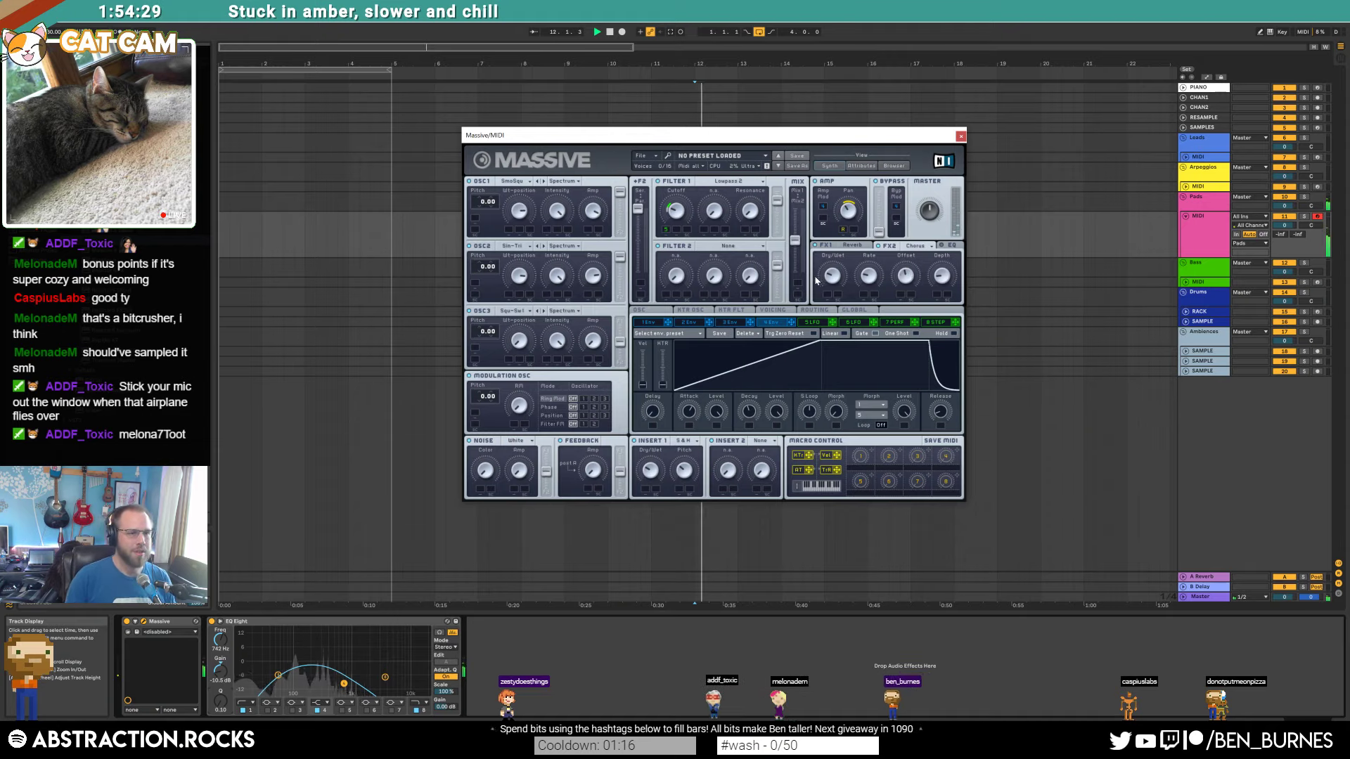
Step: Open LFO 5 and assign it to modulate the Amp controls of oscillators 1 and 2
left_click(814, 324)
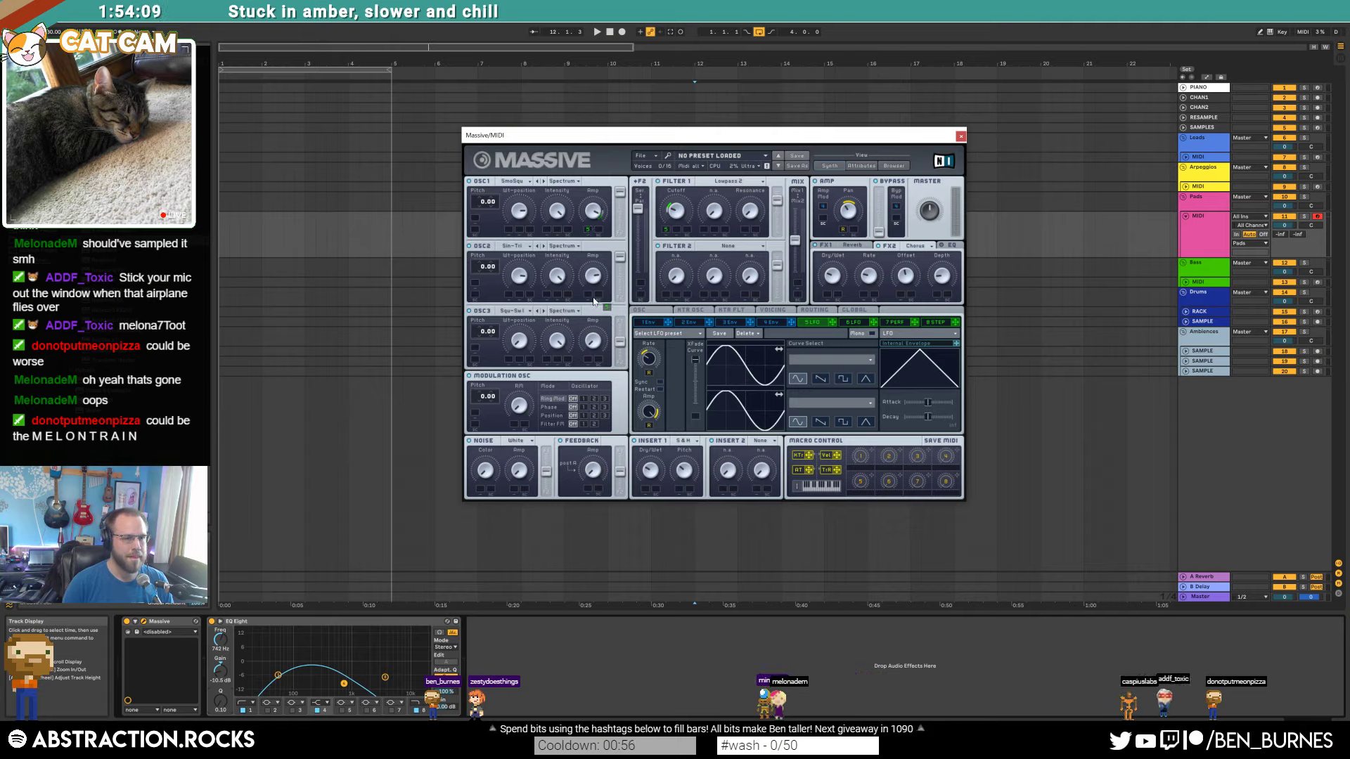
left_click_drag(595, 302, 588, 295)
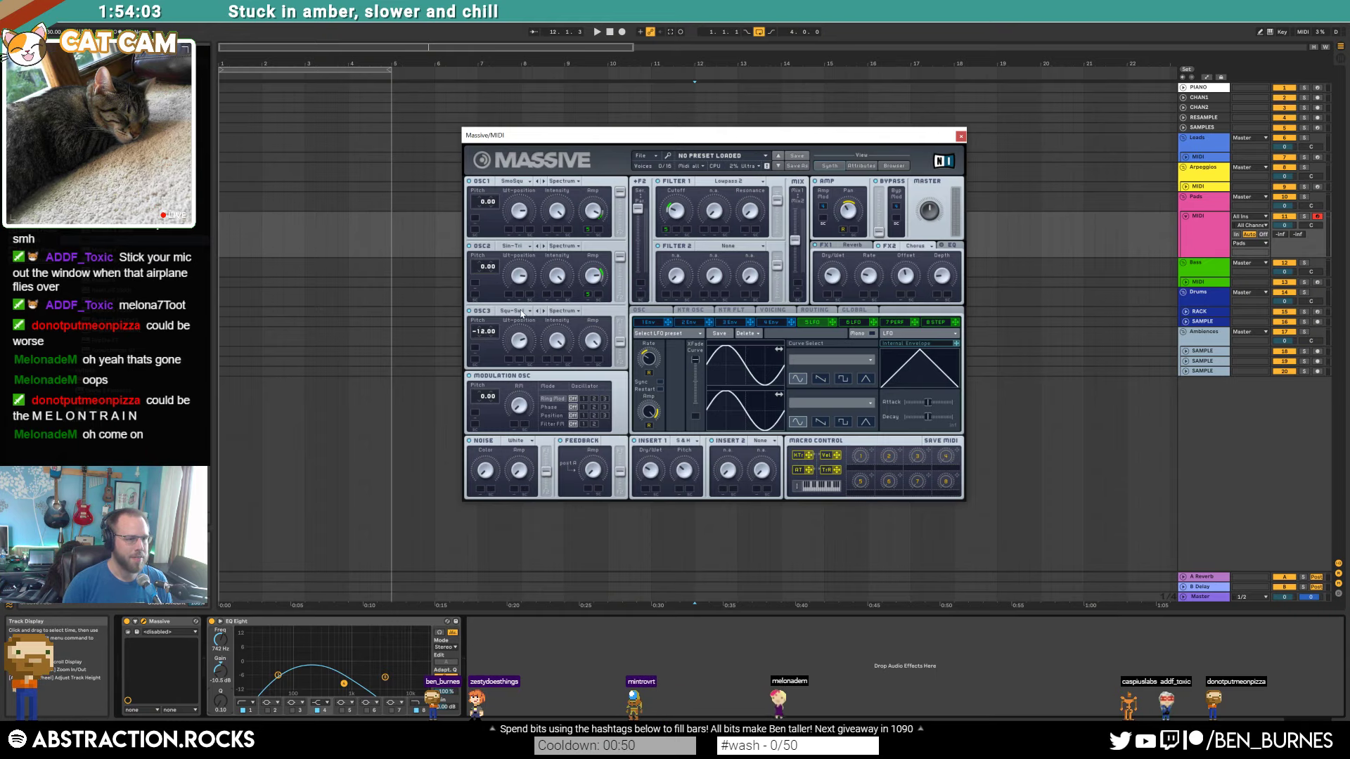
Step: Switch oscillator 3's wavetable to Math III and show the FX1 Reverb settings
left_click(521, 314)
left_click(577, 361)
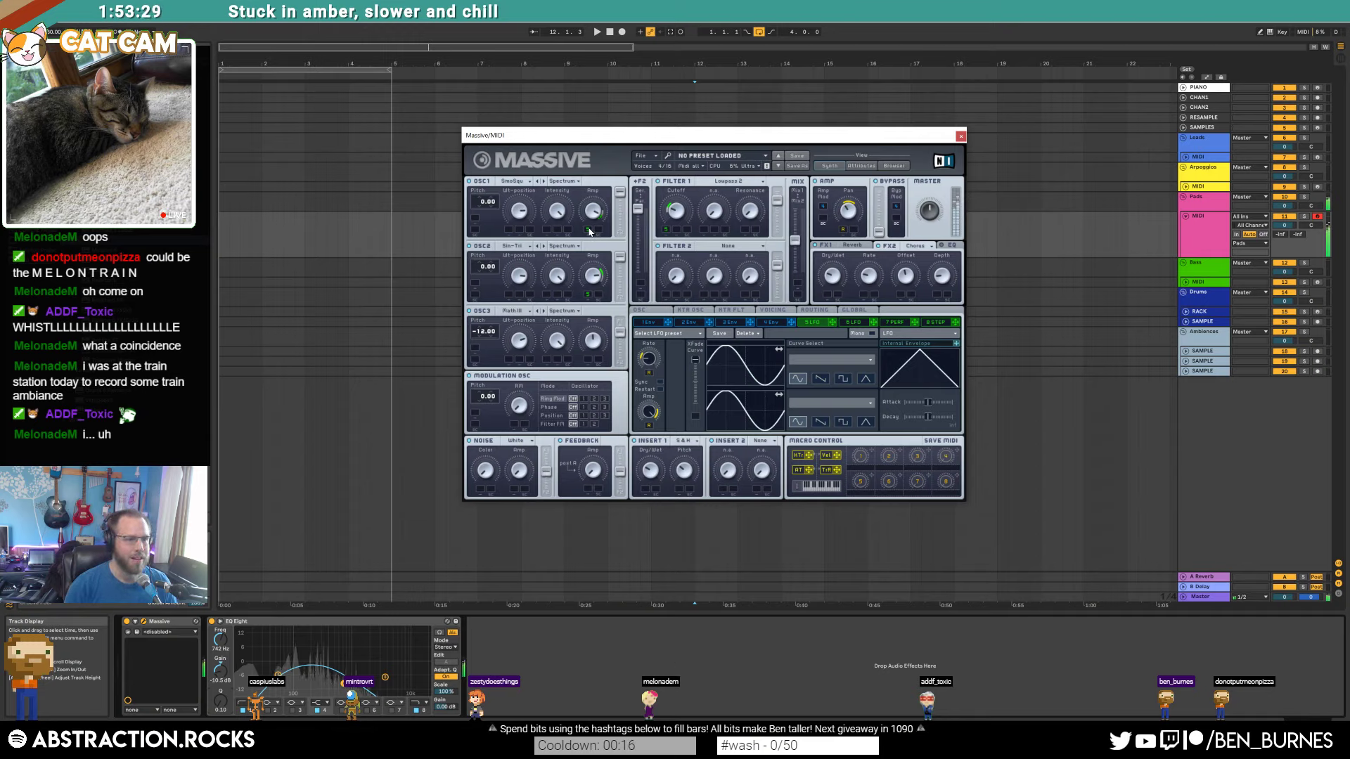
left_click(831, 248)
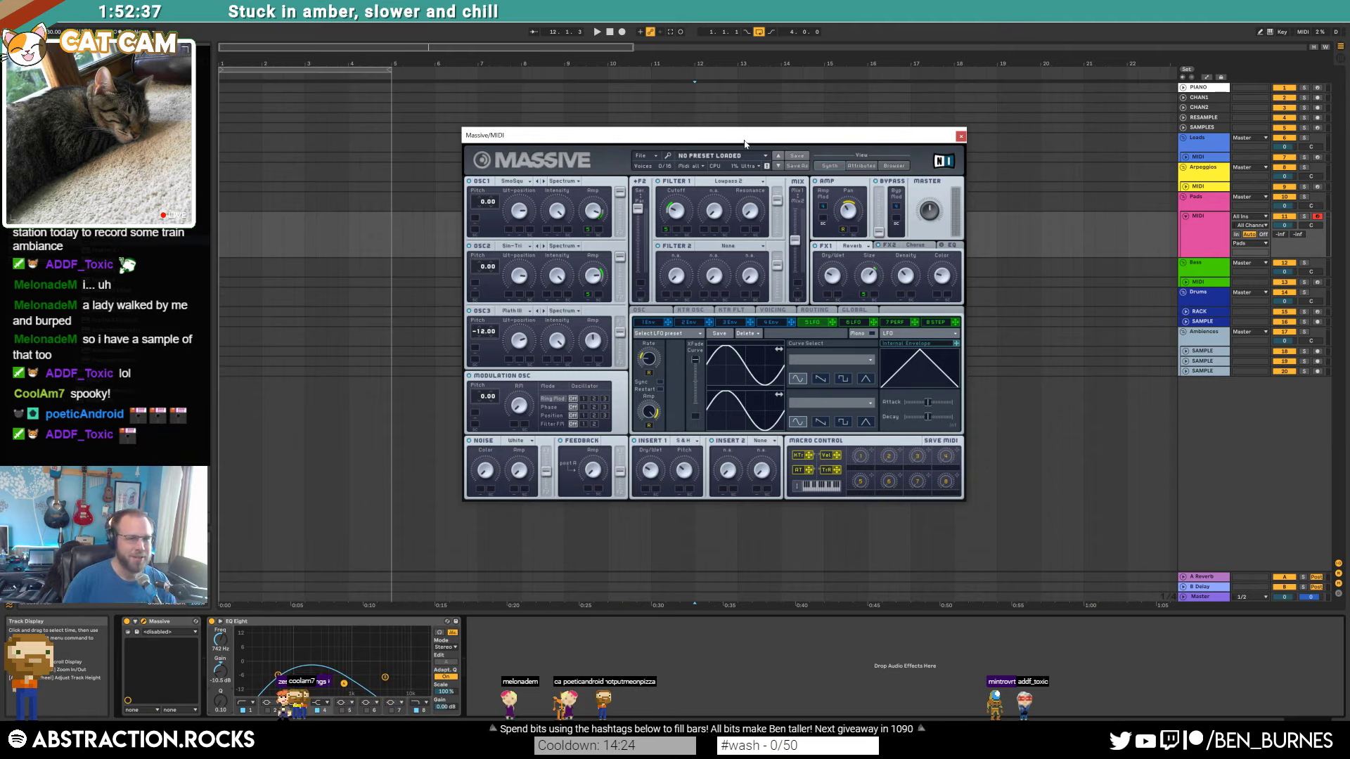
mouse_move(821, 140)
left_mouse_down()
mouse_move(835, 125)
mouse_move(829, 148)
left_mouse_up()
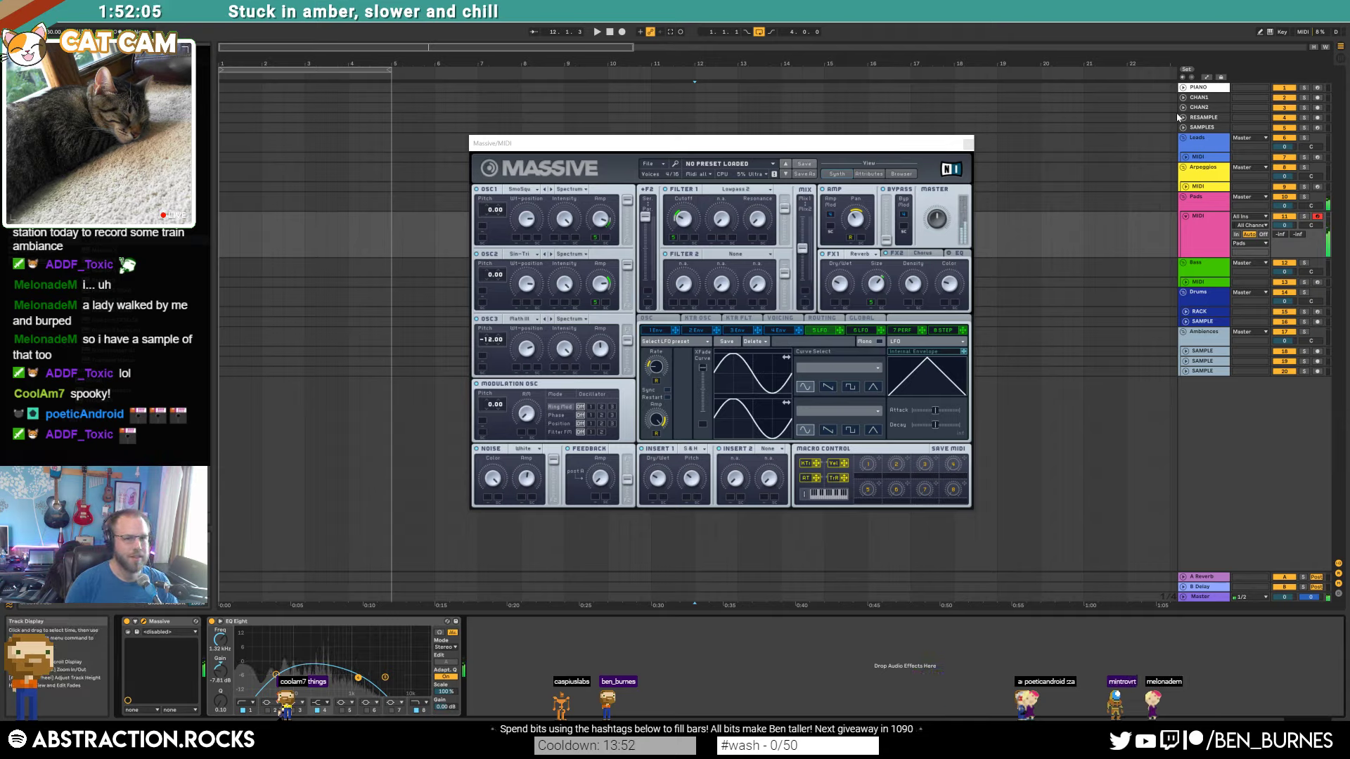
Step: Record about 17 bars of the pad sound on the RESAMPLE track, and fold and mute that track
left_click(1201, 118)
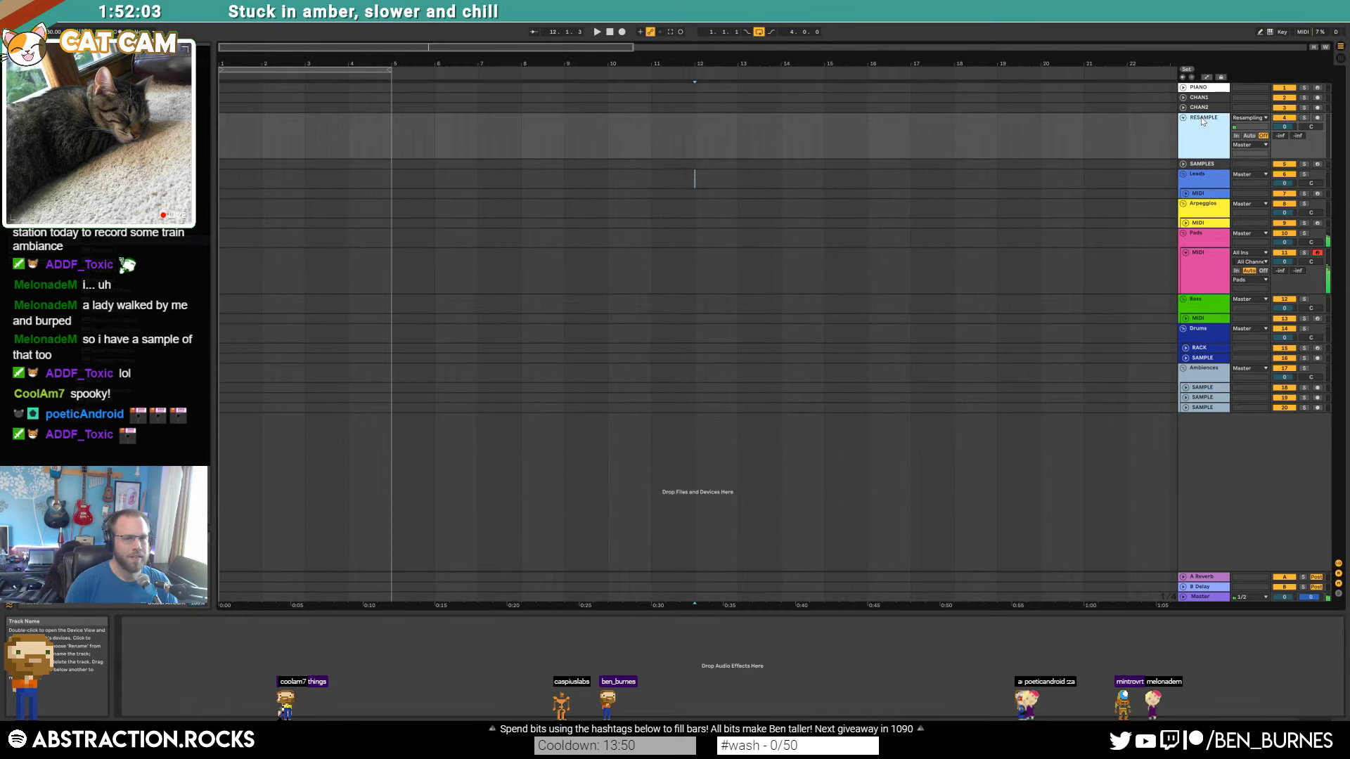
left_click(1318, 118)
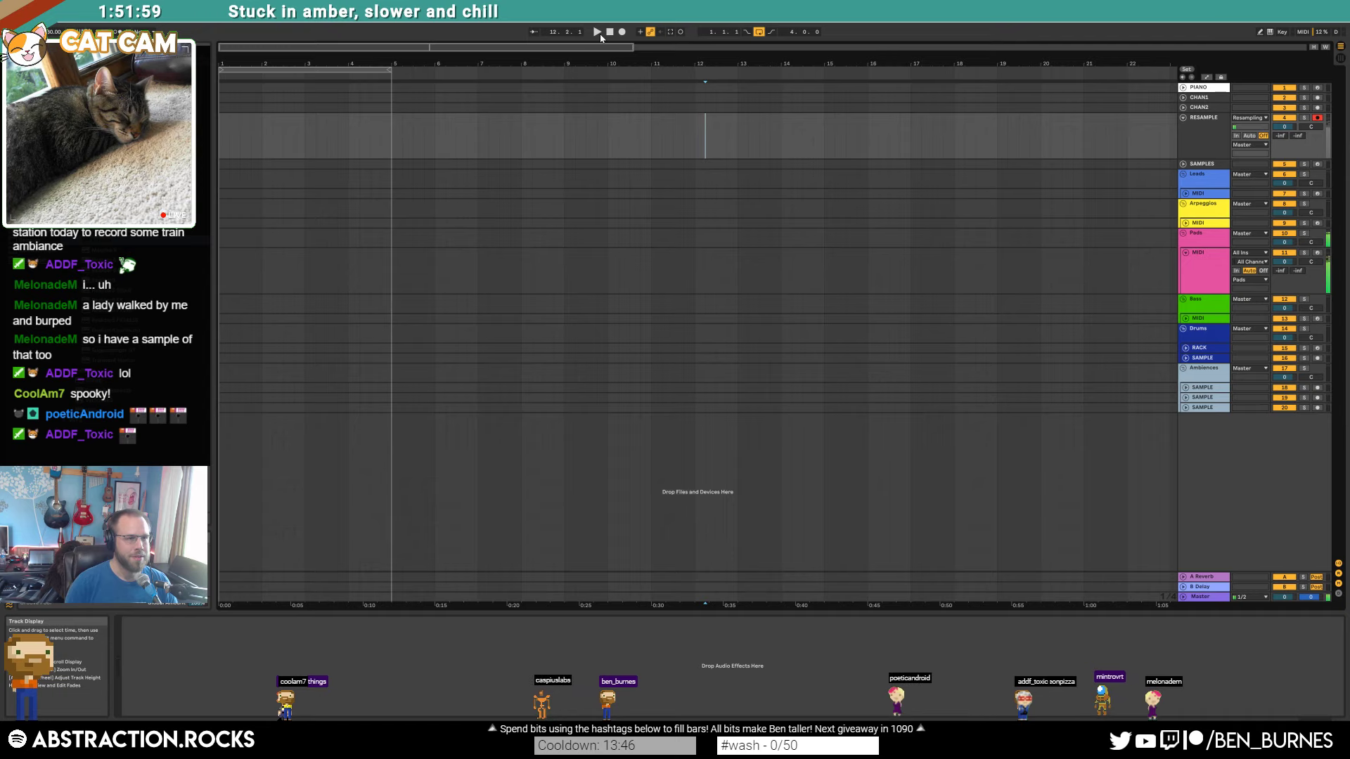
left_click(623, 31)
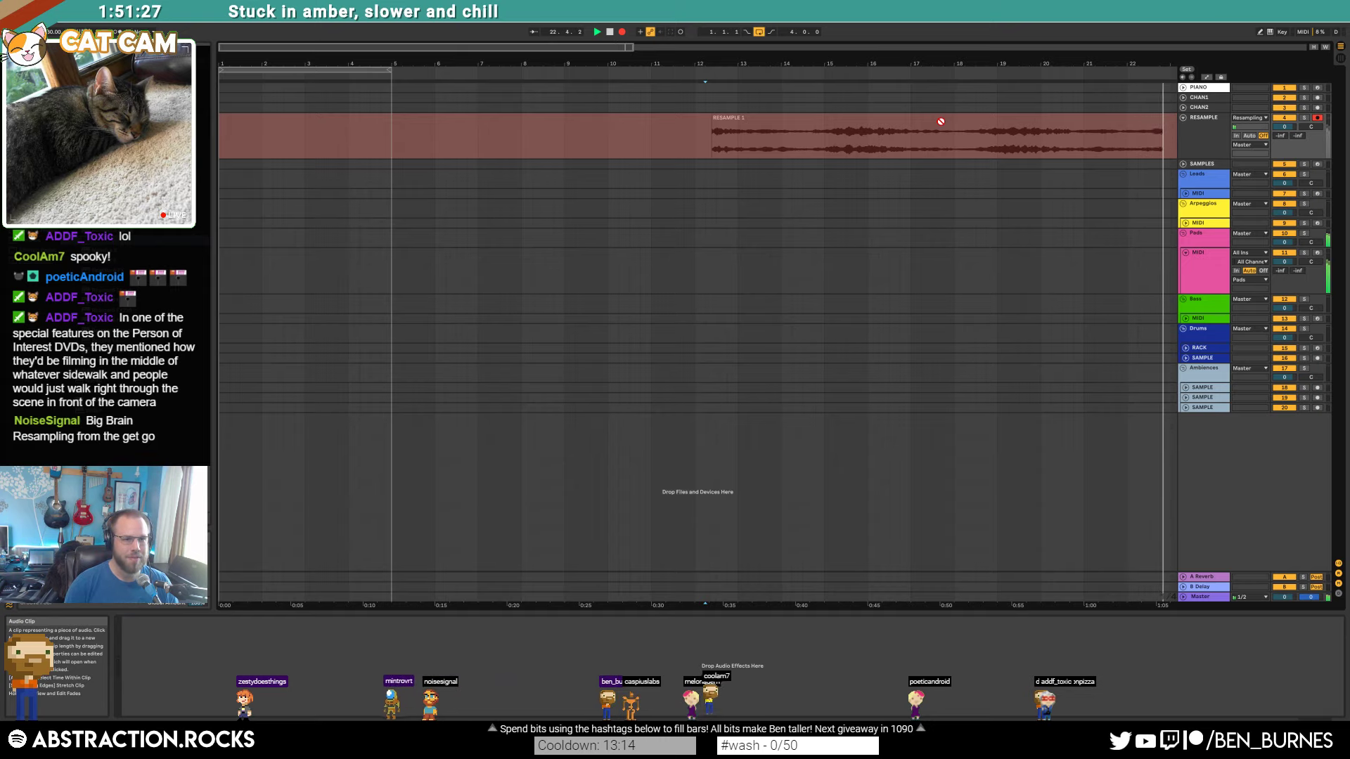
left_click_drag(860, 48, 860, 27)
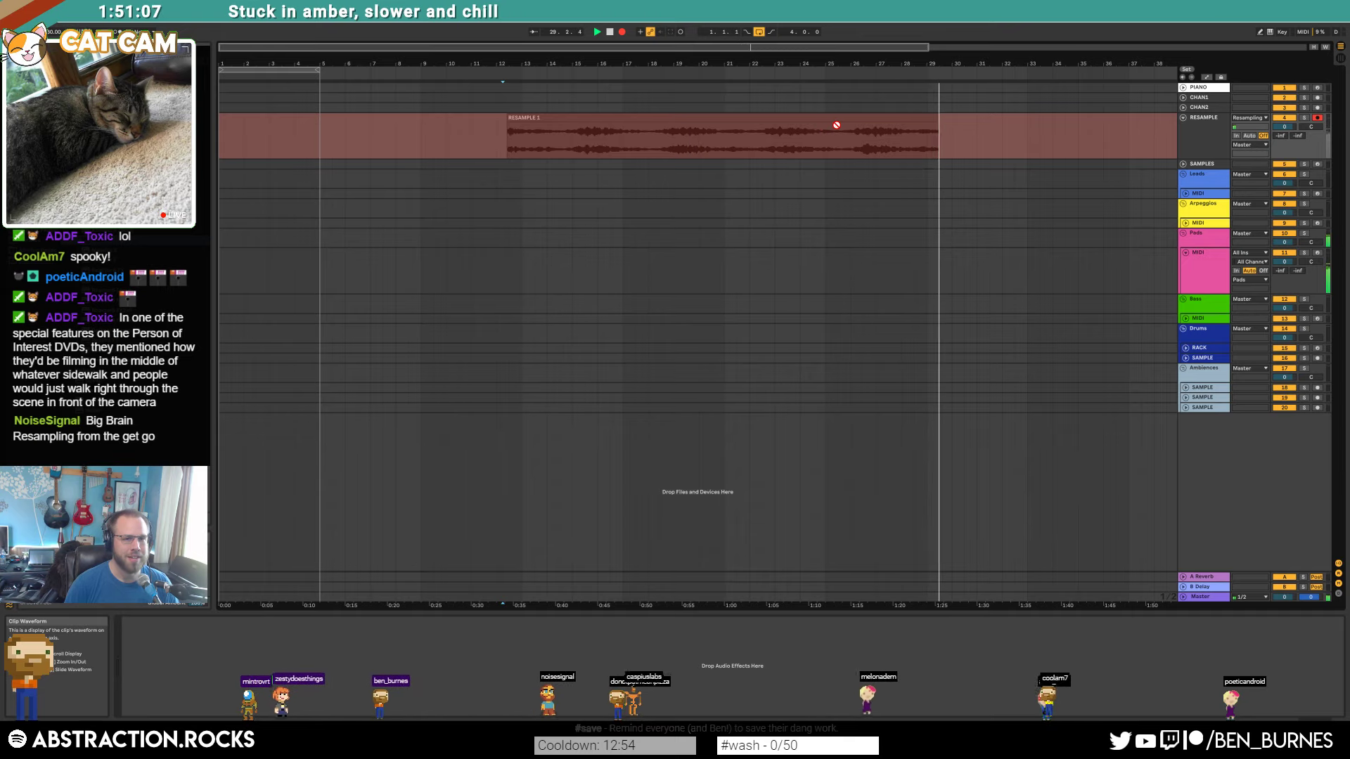
key("space")
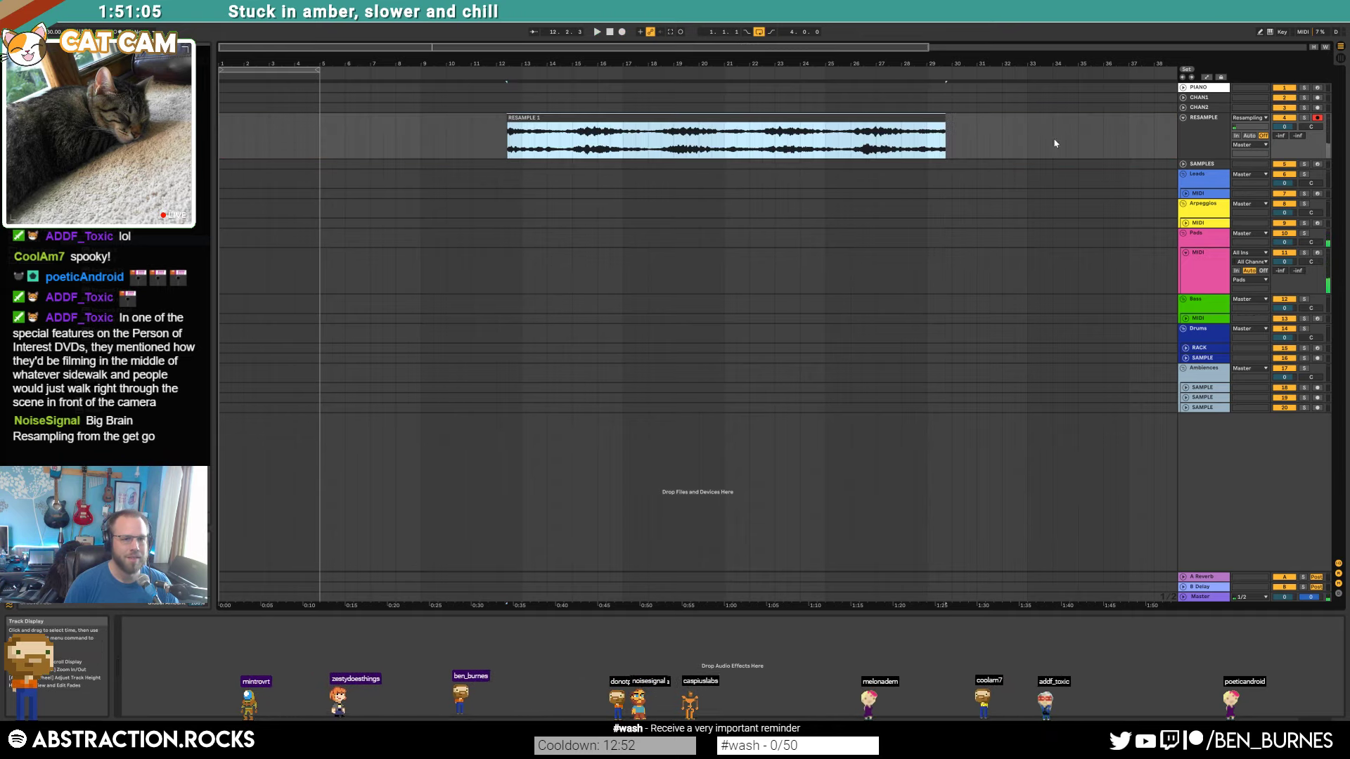
left_click(1184, 117)
left_click(1282, 118)
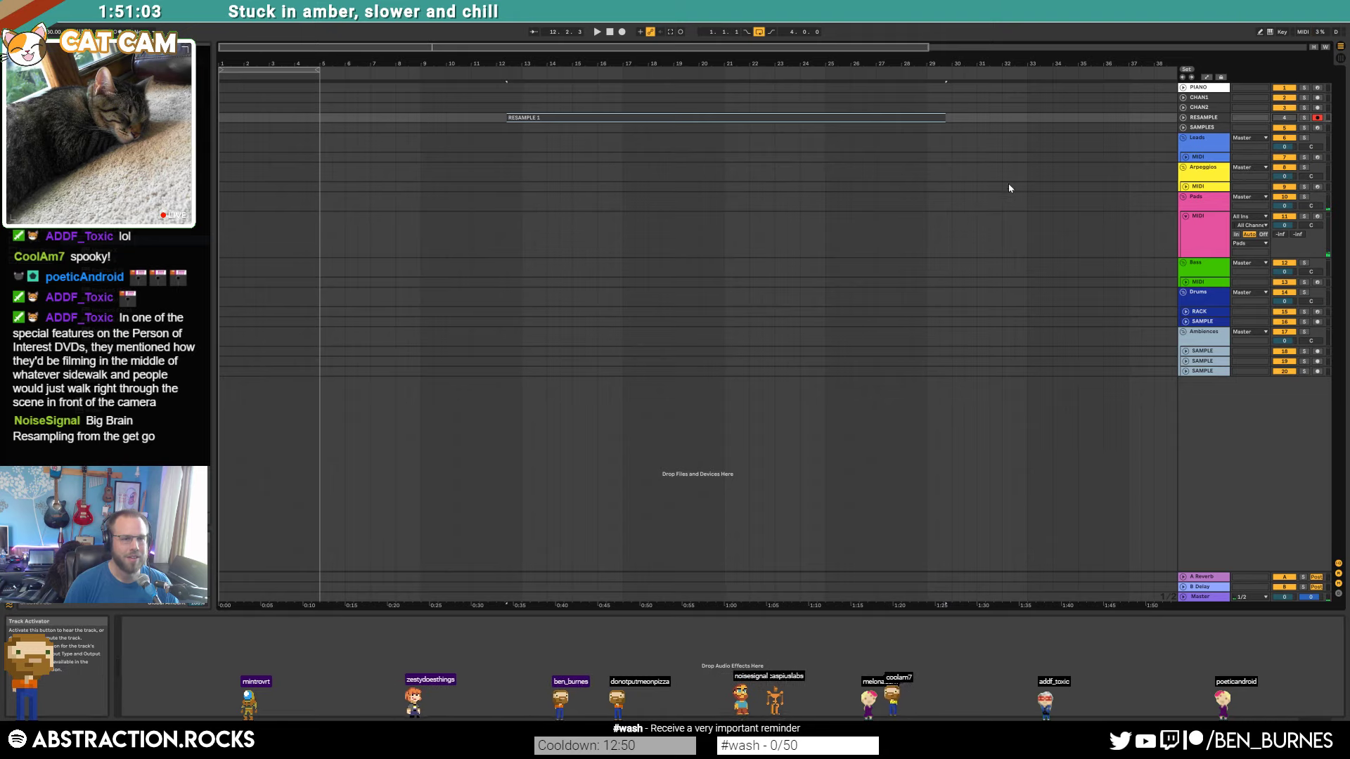
Step: Try to record a MIDI part over the first four bars of the Leads MIDI track
left_click(1185, 157)
left_click(1204, 157)
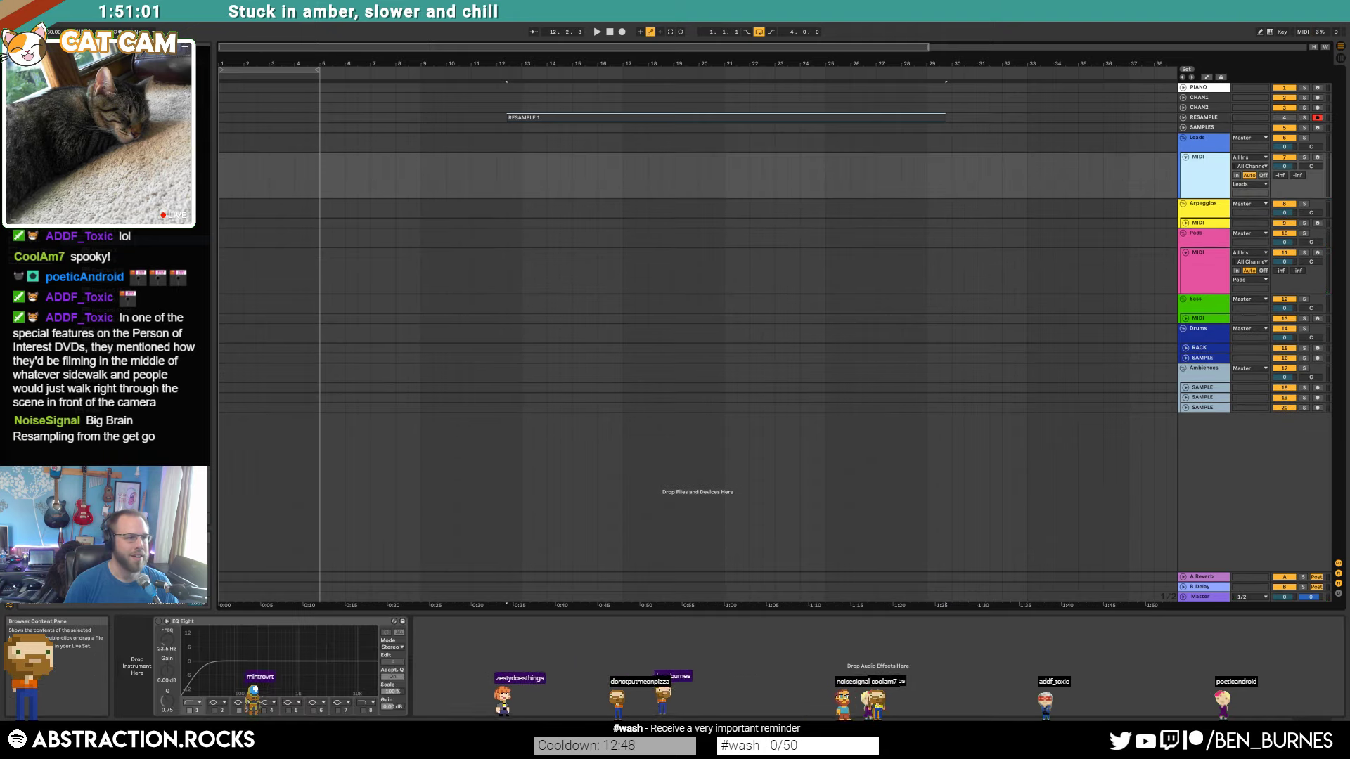
left_click_drag(220, 173, 321, 175)
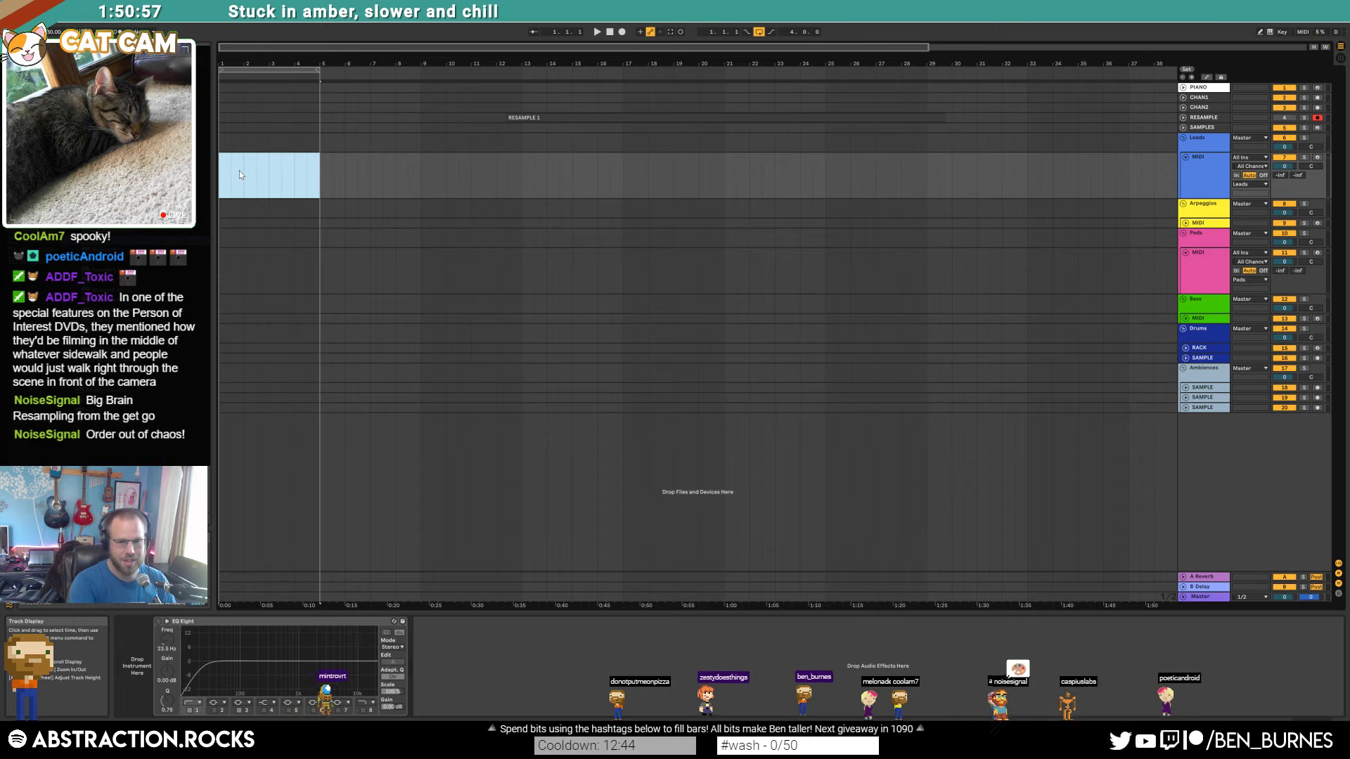
key("F9")
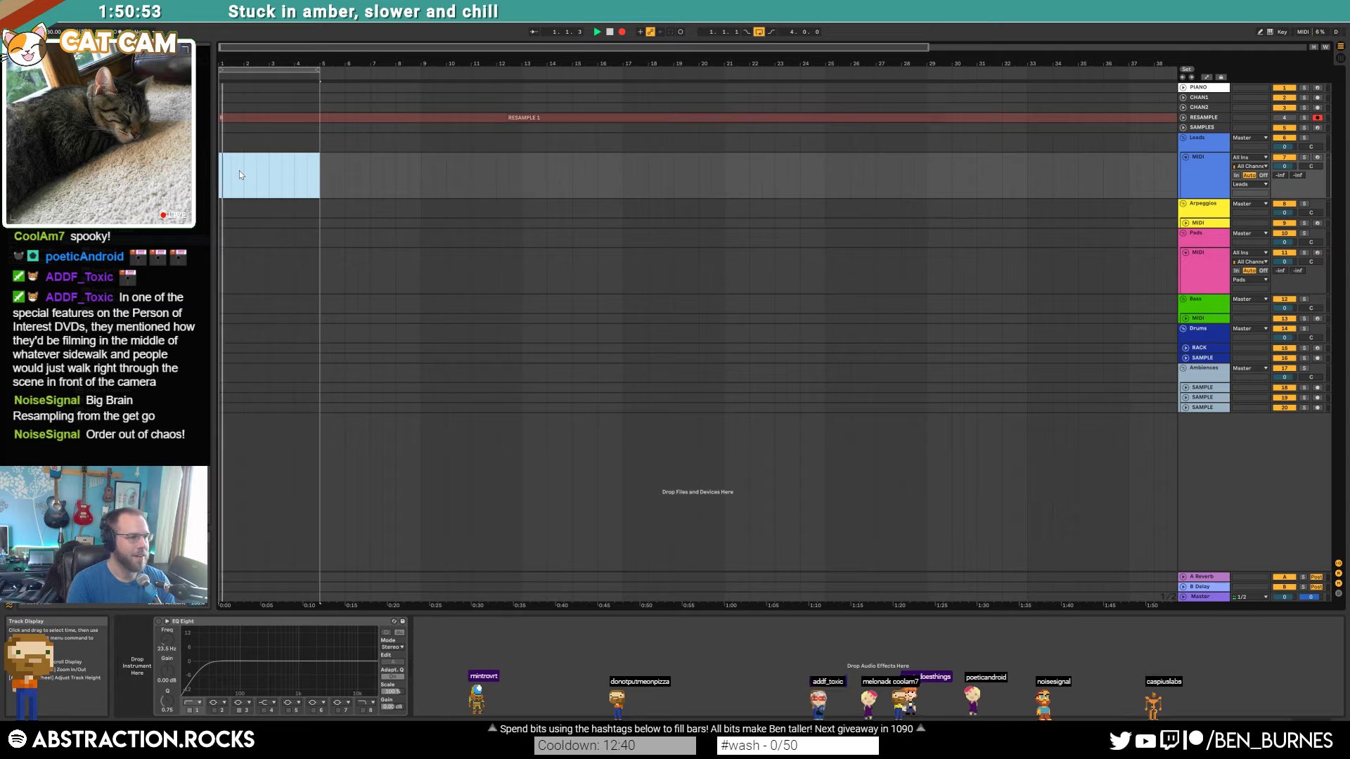
key("space")
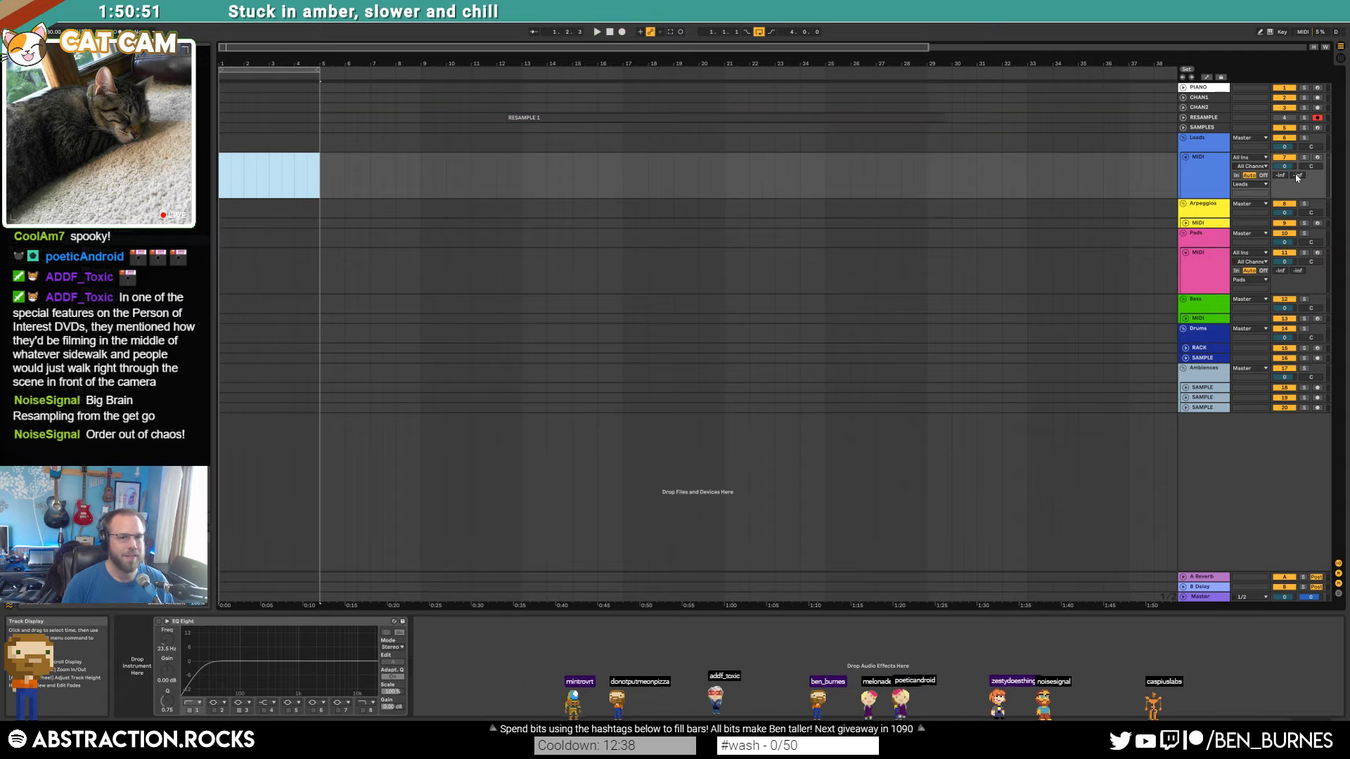
left_click(1318, 158)
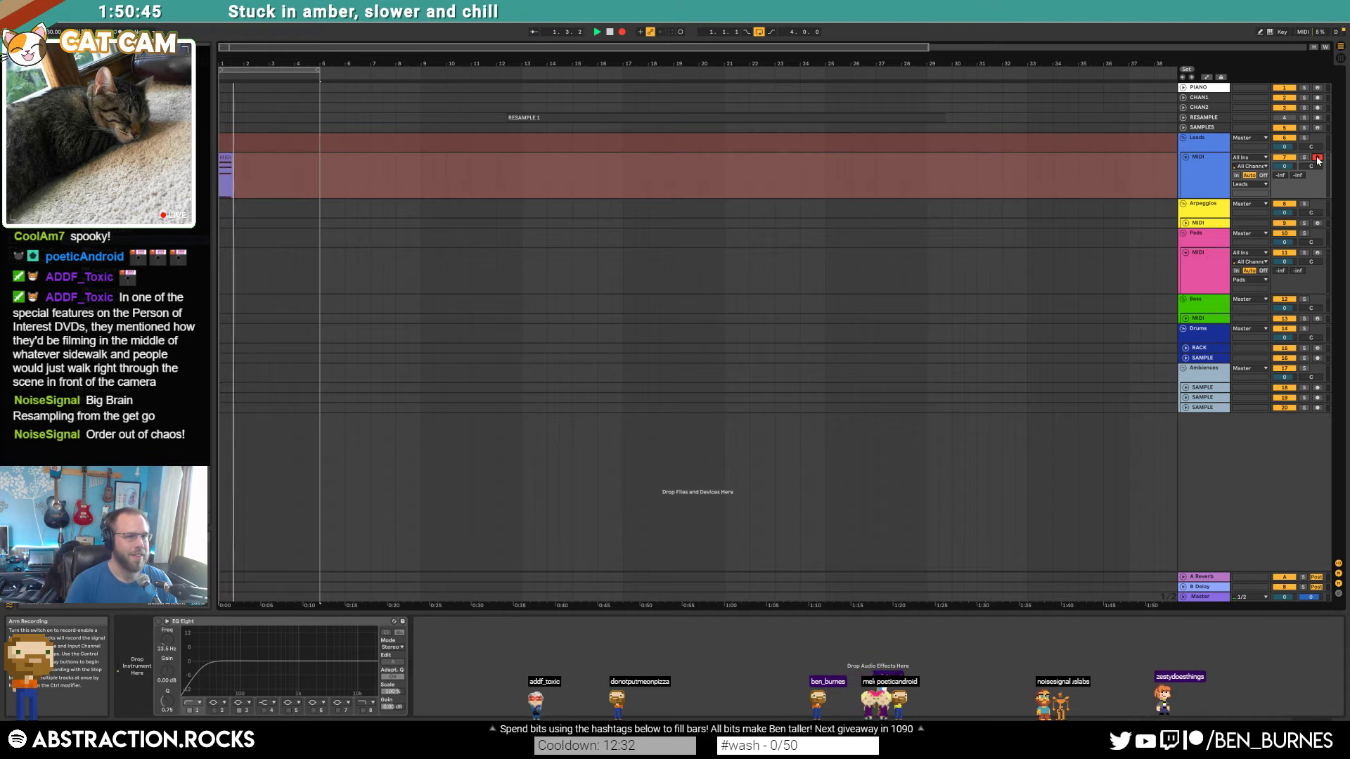
key("space")
Step: Record a sustained chord on the Pads MIDI track and extend the clip to eight bars
left_click(1318, 254)
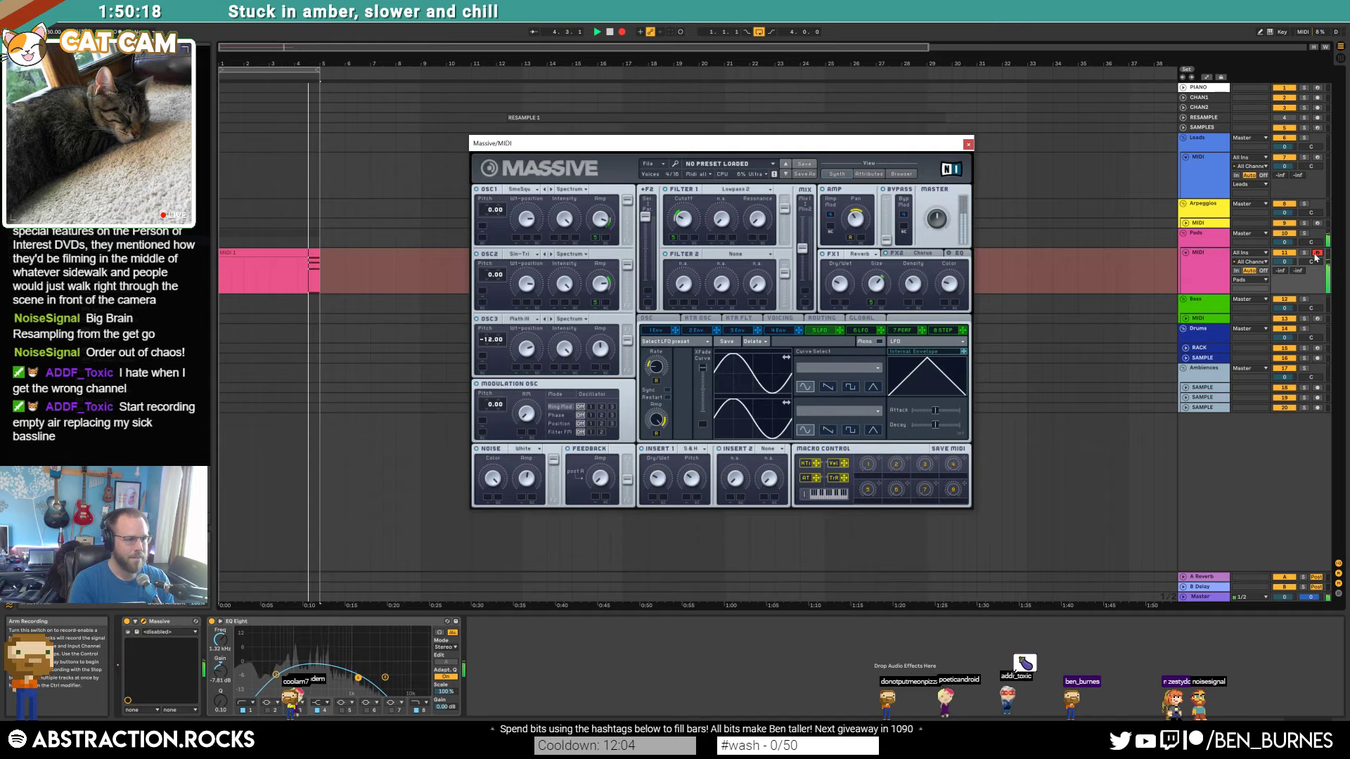
key("space")
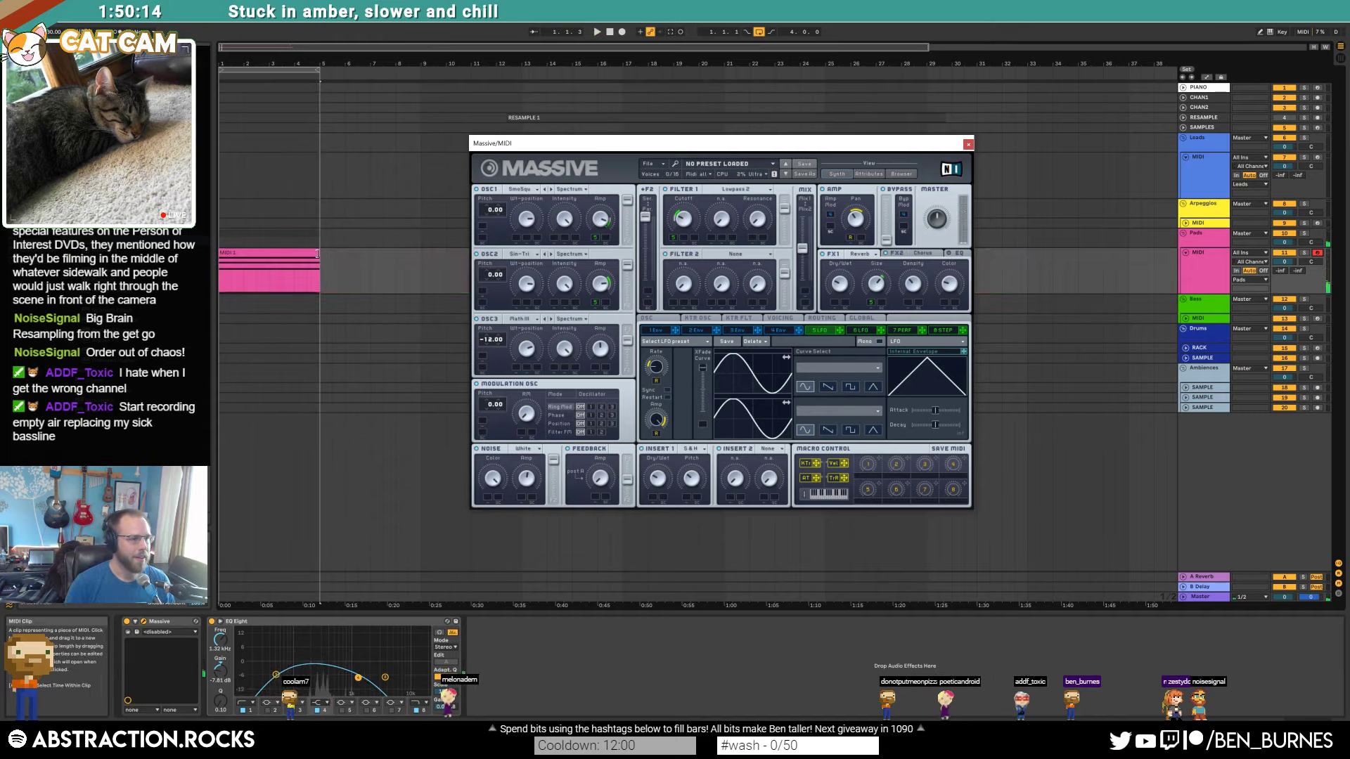
left_click_drag(317, 254, 420, 270)
Step: Open the Pads clip's notes, close the synth window, and lengthen all the notes to the clip's end
double_click(402, 256)
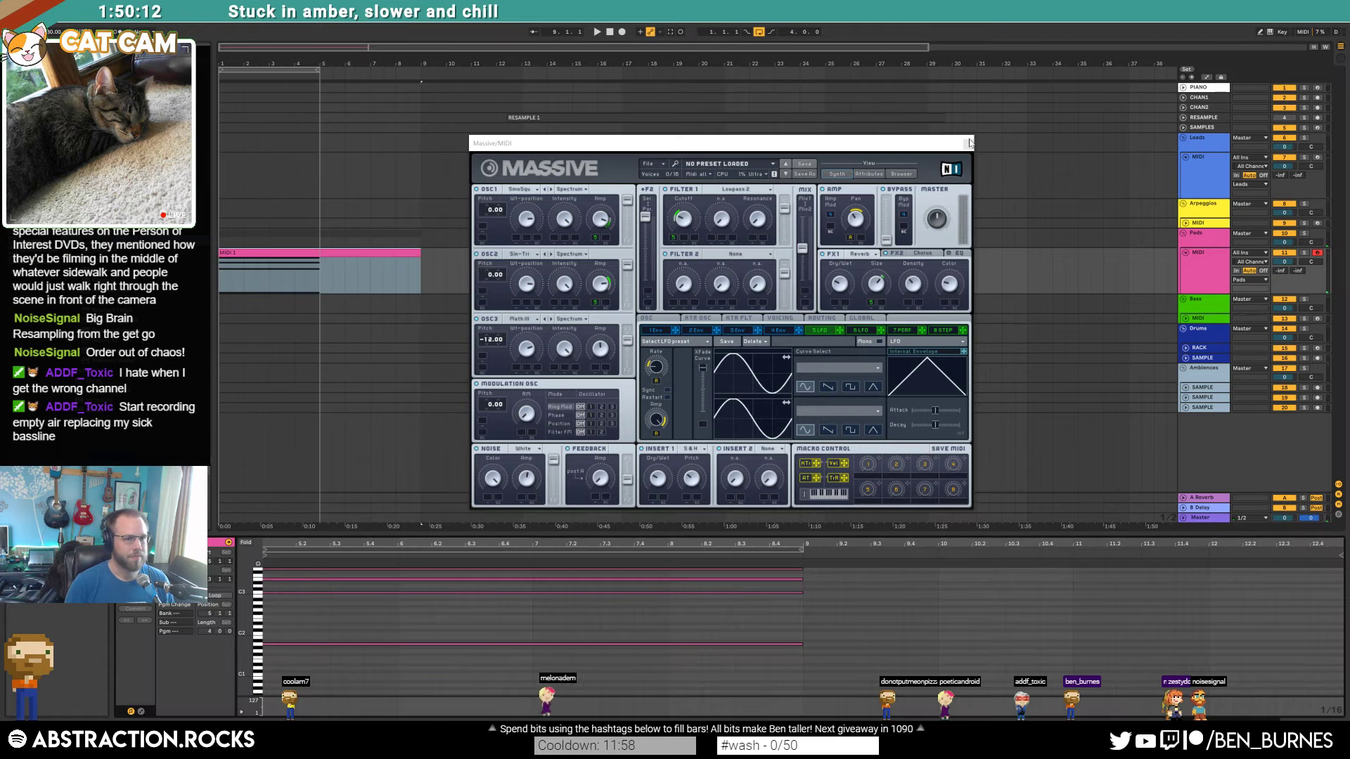
left_click(968, 143)
key("ctrl+a")
left_click_drag(247, 592, 291, 598)
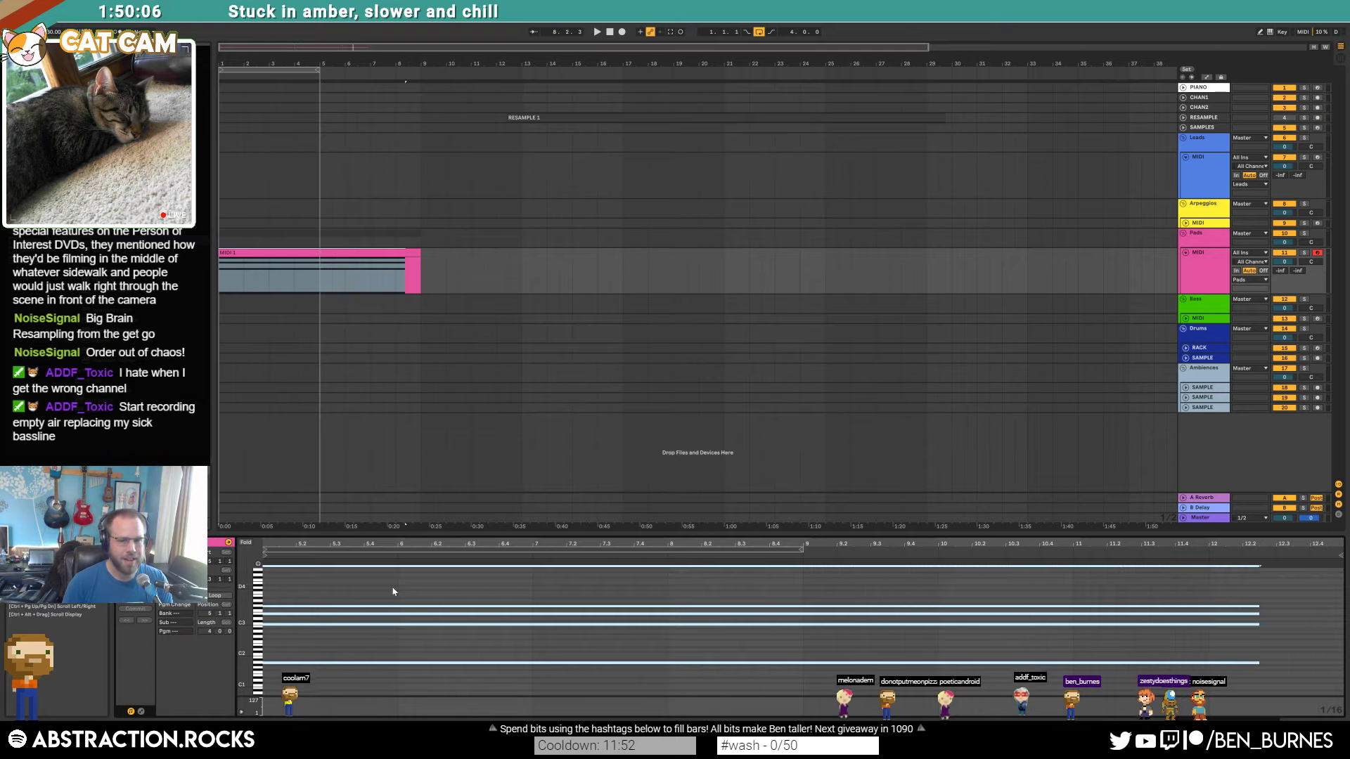
key("space")
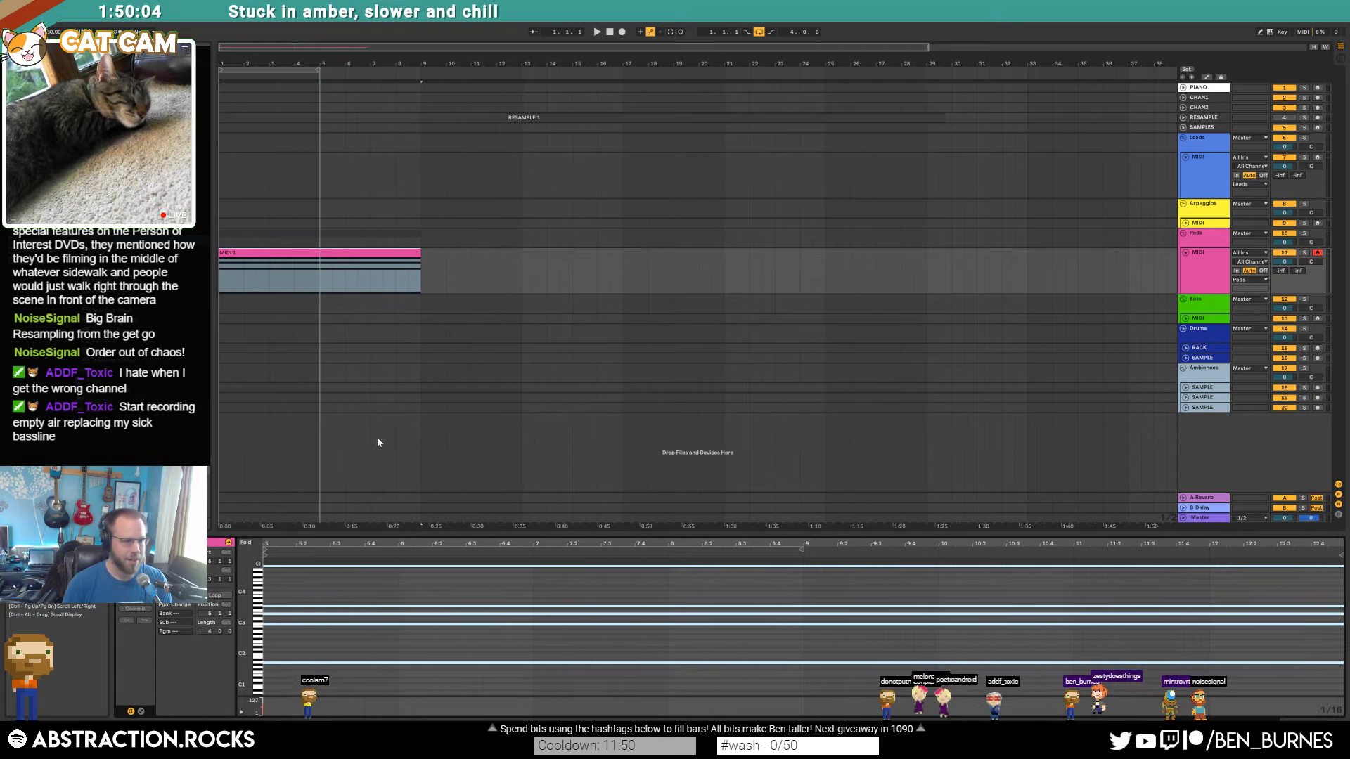
key("Right")
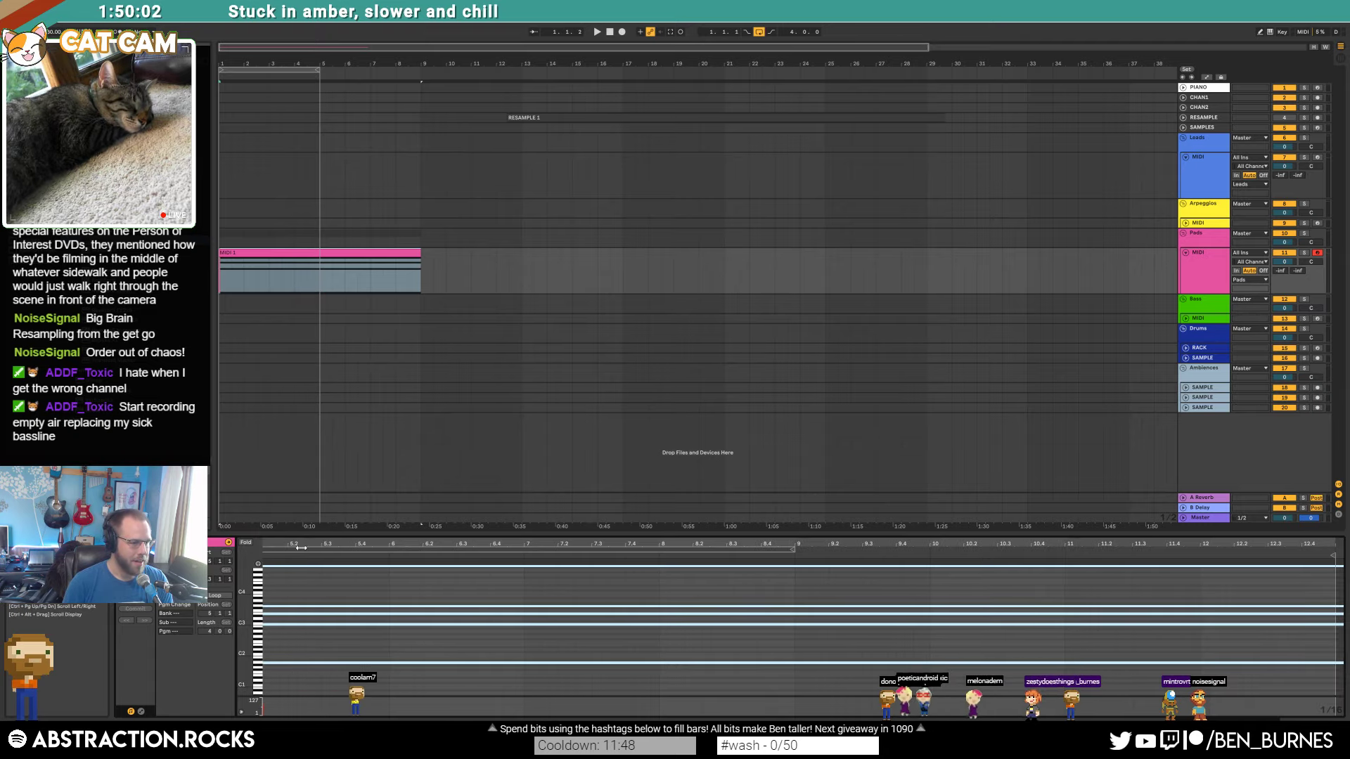
left_click_drag(313, 544, 655, 544)
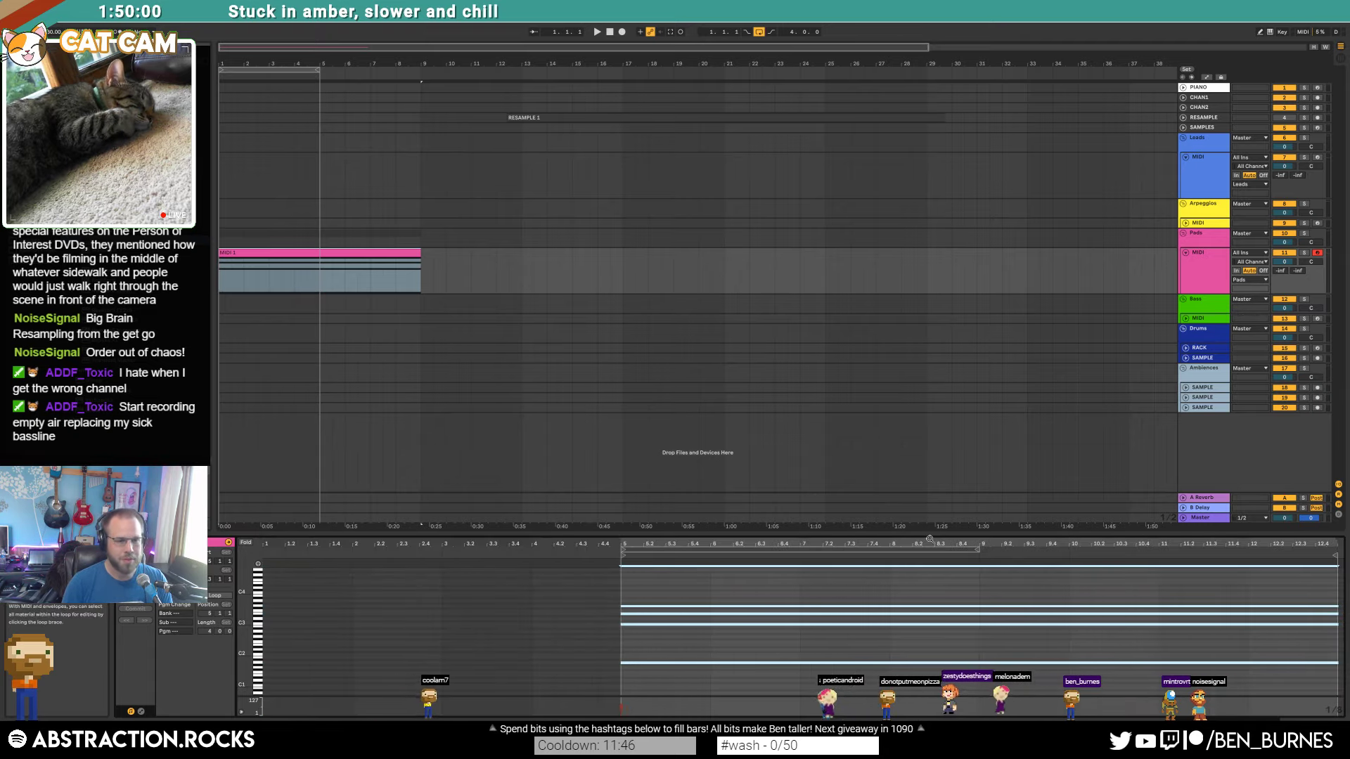
key("Left")
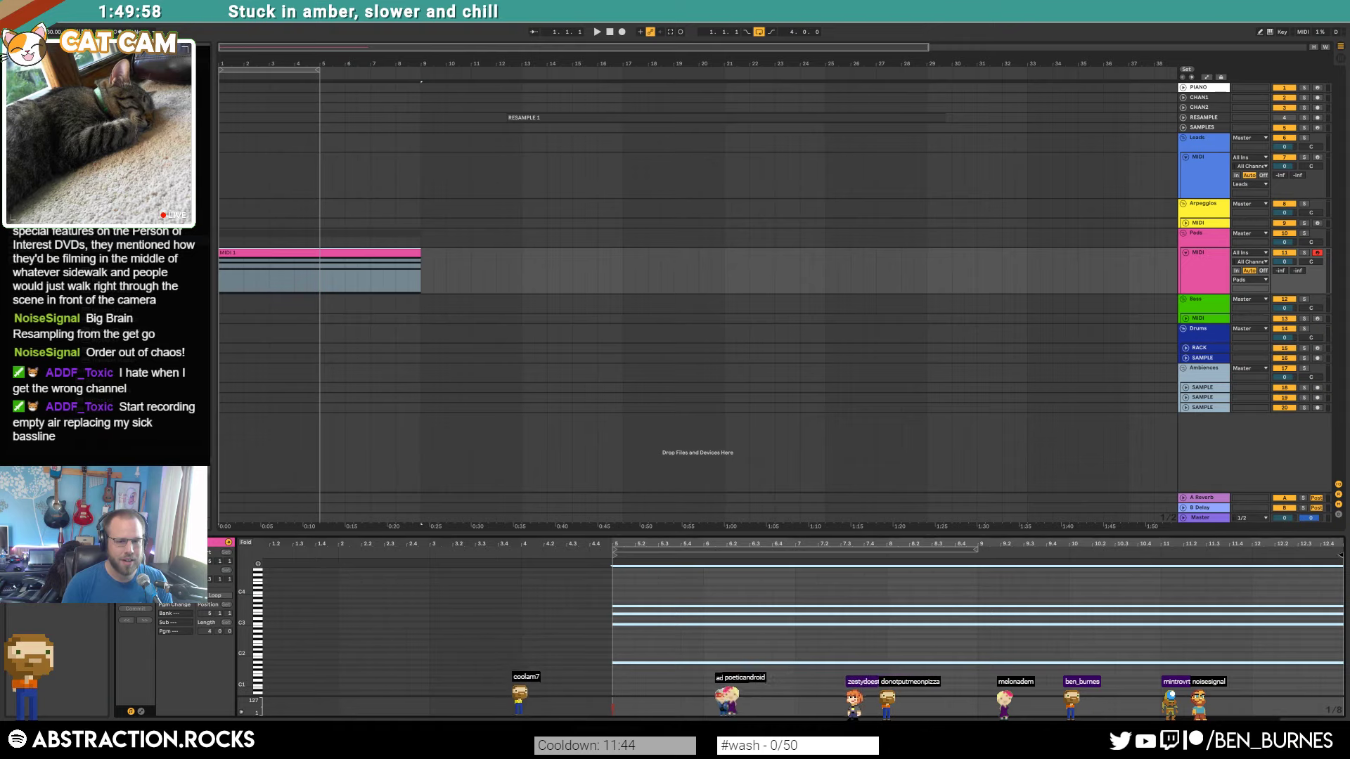
left_click_drag(1340, 556, 1217, 557)
Step: Shorten all the chord notes so they stop slightly before the end of the Pads clip
left_click(1185, 598)
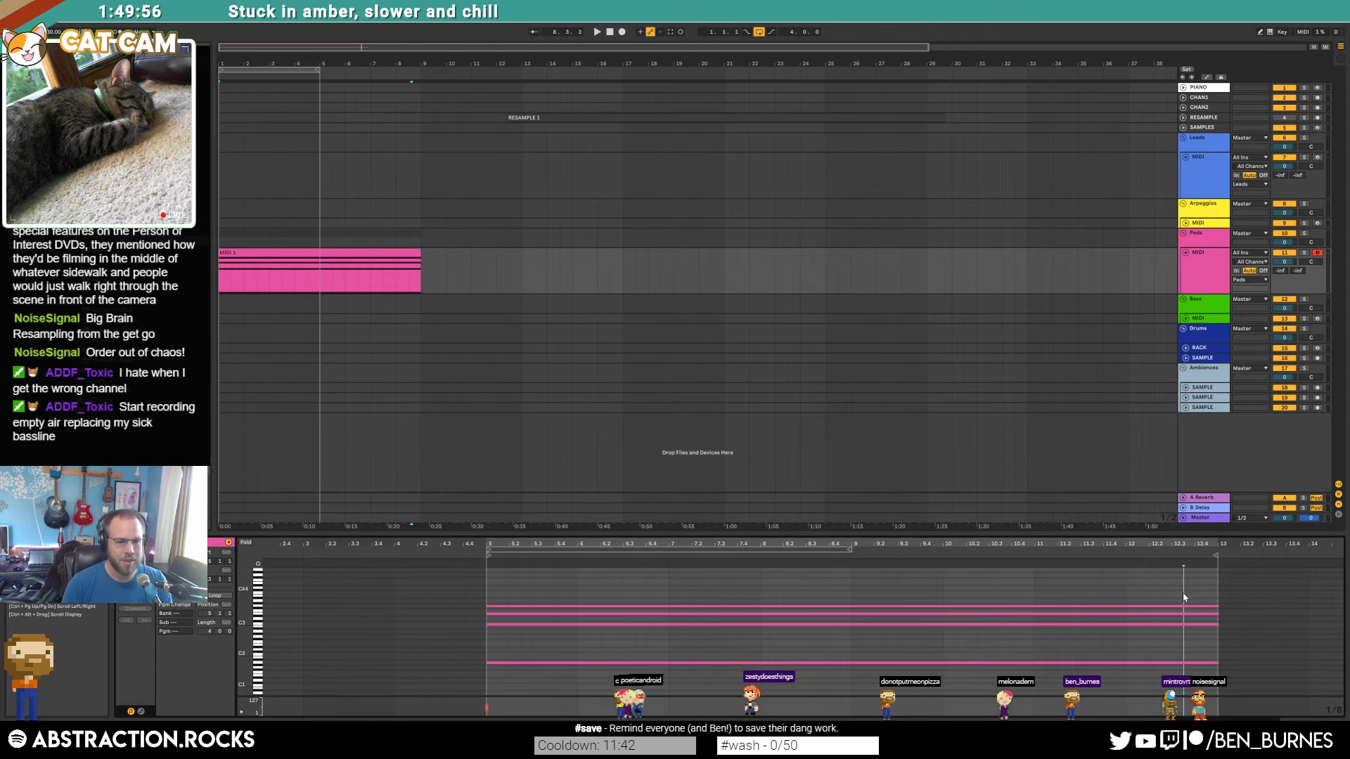
key("ctrl+a")
left_click_drag(1219, 606, 1207, 606)
left_click(1206, 598)
Step: Enable looping for the Pads clip and extend its loop to cover all eight bars
left_click(410, 252)
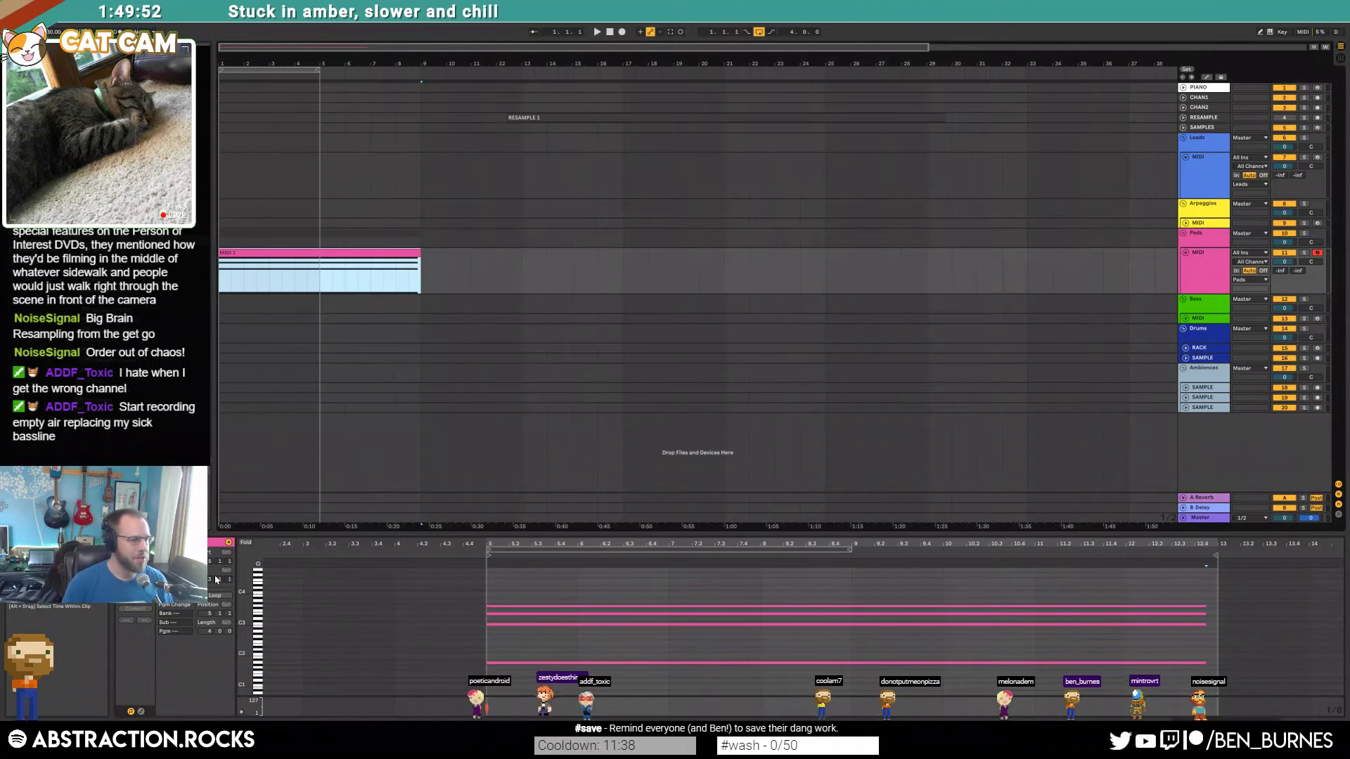
left_click(225, 596)
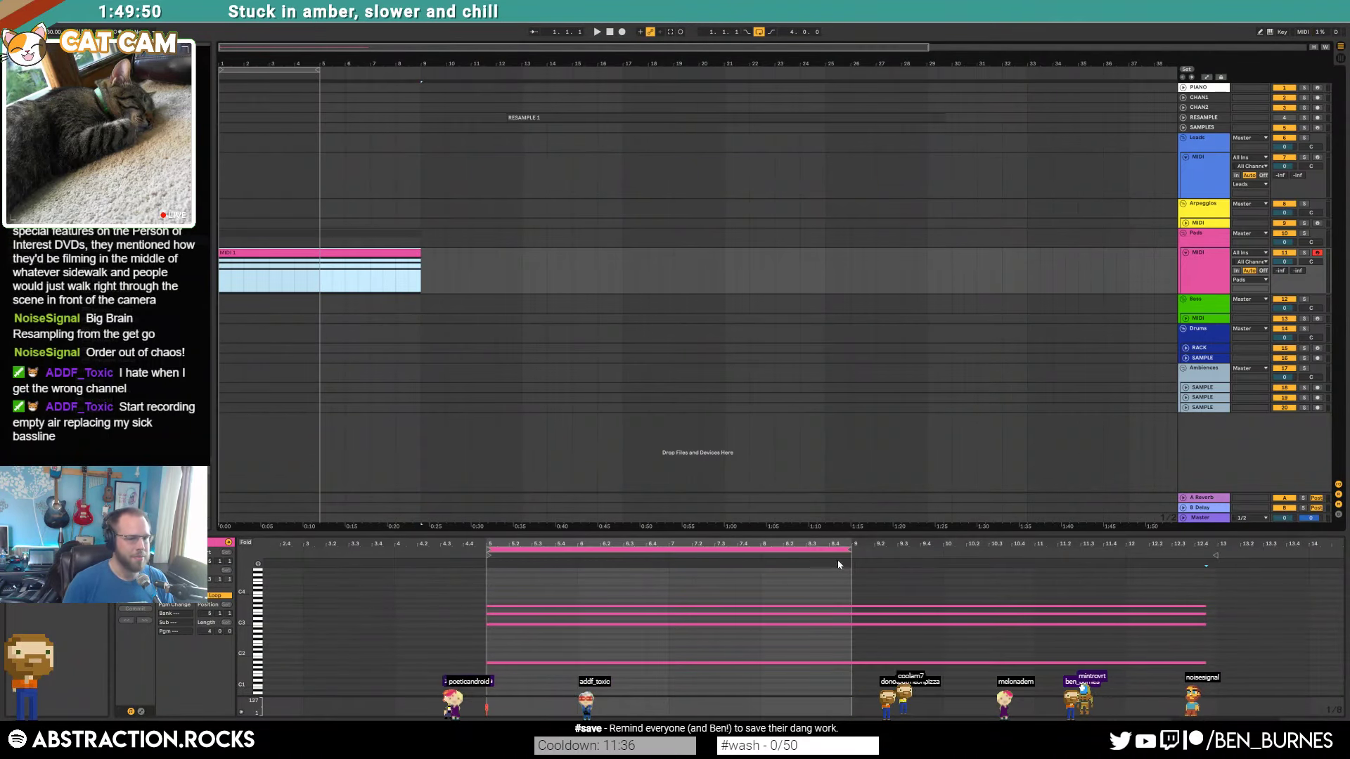
left_click_drag(852, 550, 1215, 560)
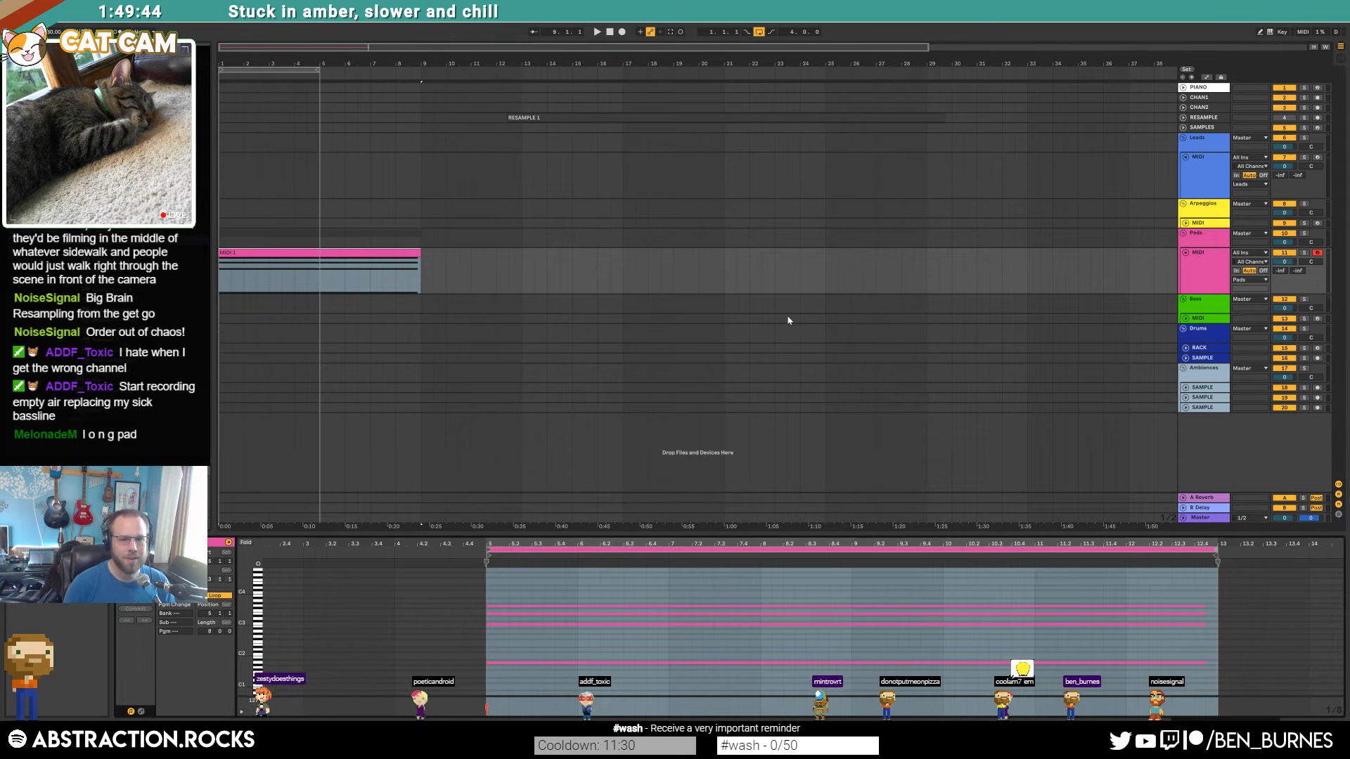
Step: Extend the arrangement loop to 16 bars and lengthen the looped Pads clip to bar 17
left_click(457, 273)
left_click_drag(318, 71, 623, 96)
left_click(403, 251)
left_click(402, 251)
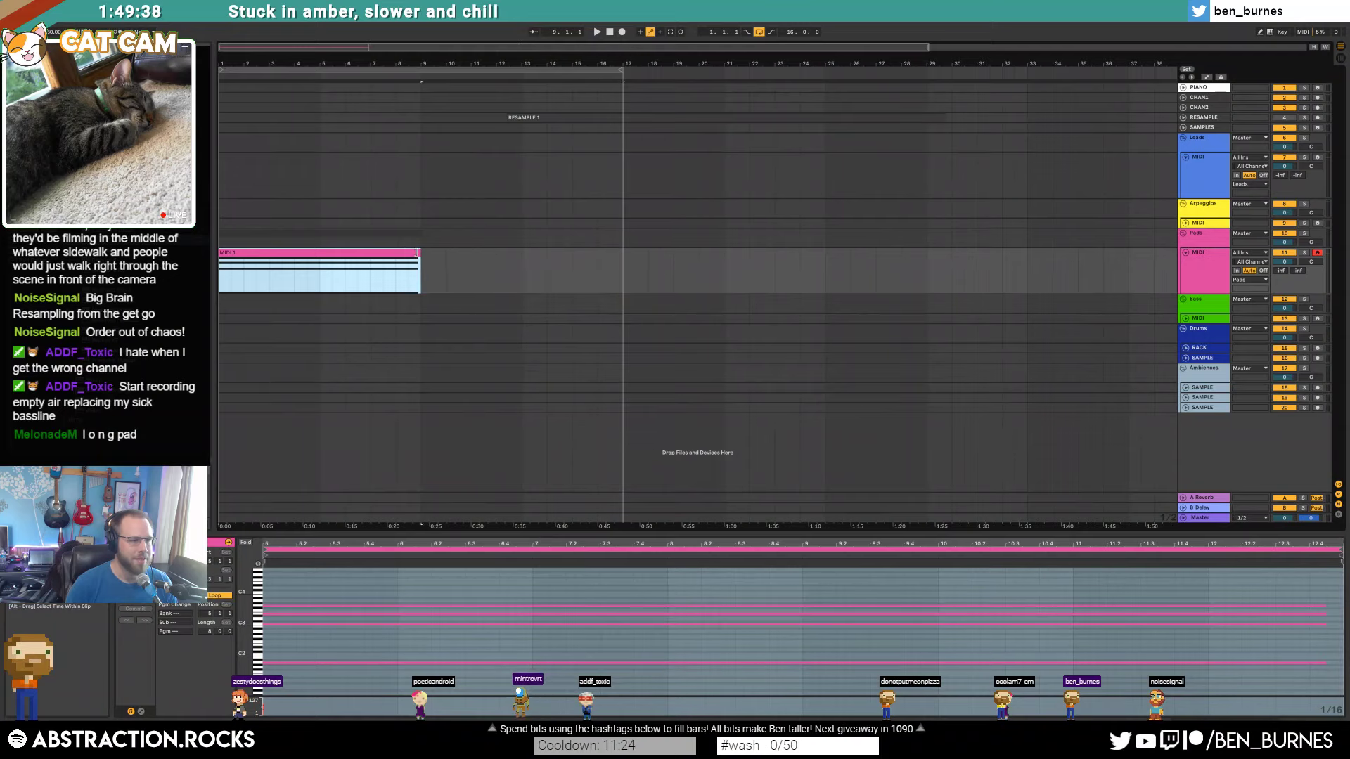
left_click_drag(454, 254, 619, 222)
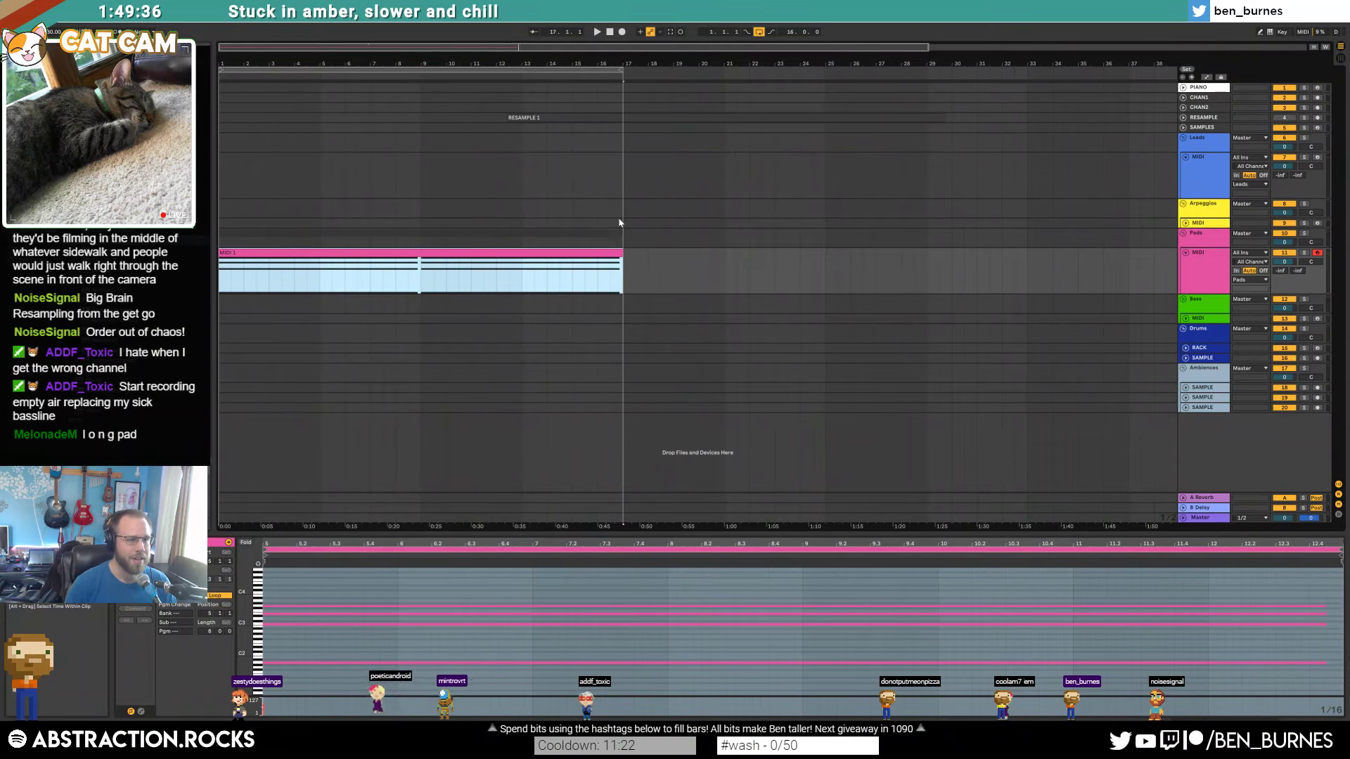
Step: Move the RESAMPLE 1 clip to the start of the arrangement
left_click_drag(575, 119, 277, 119)
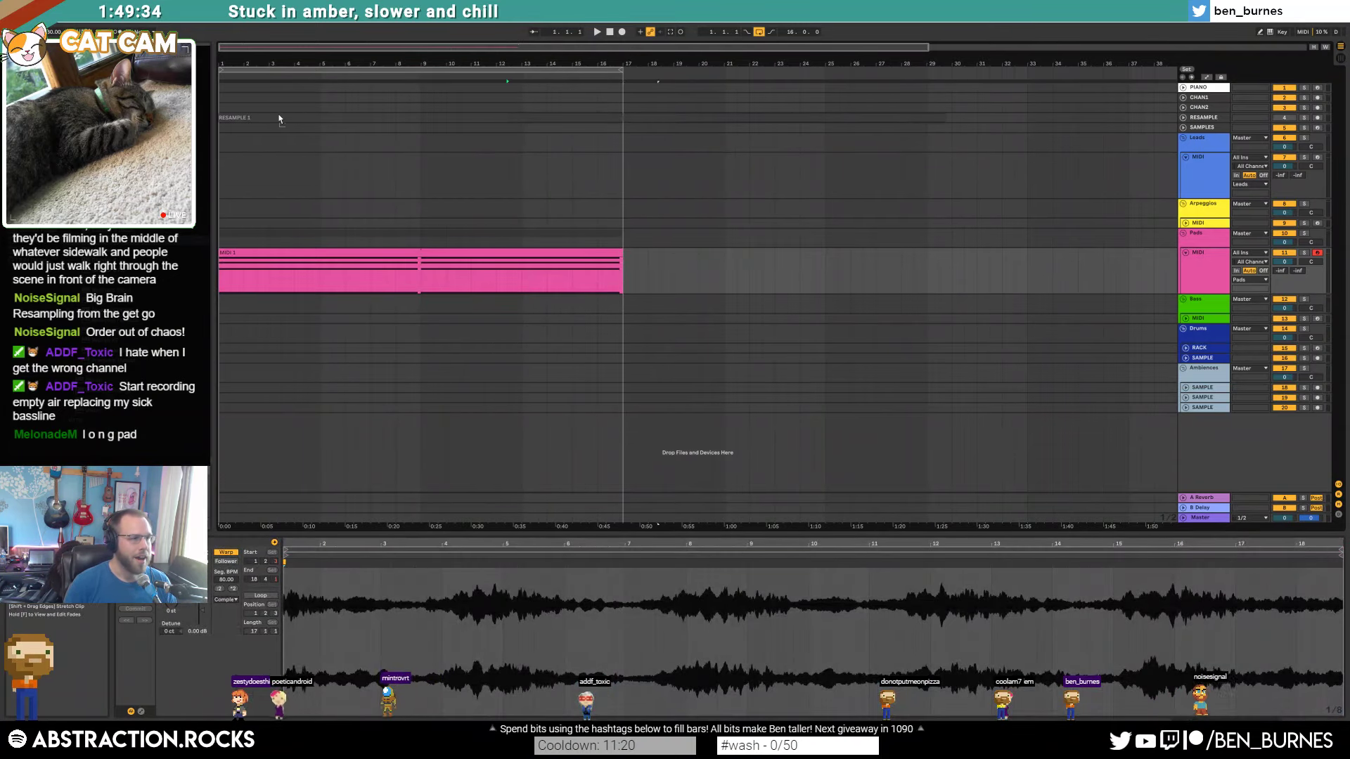
left_click(382, 204)
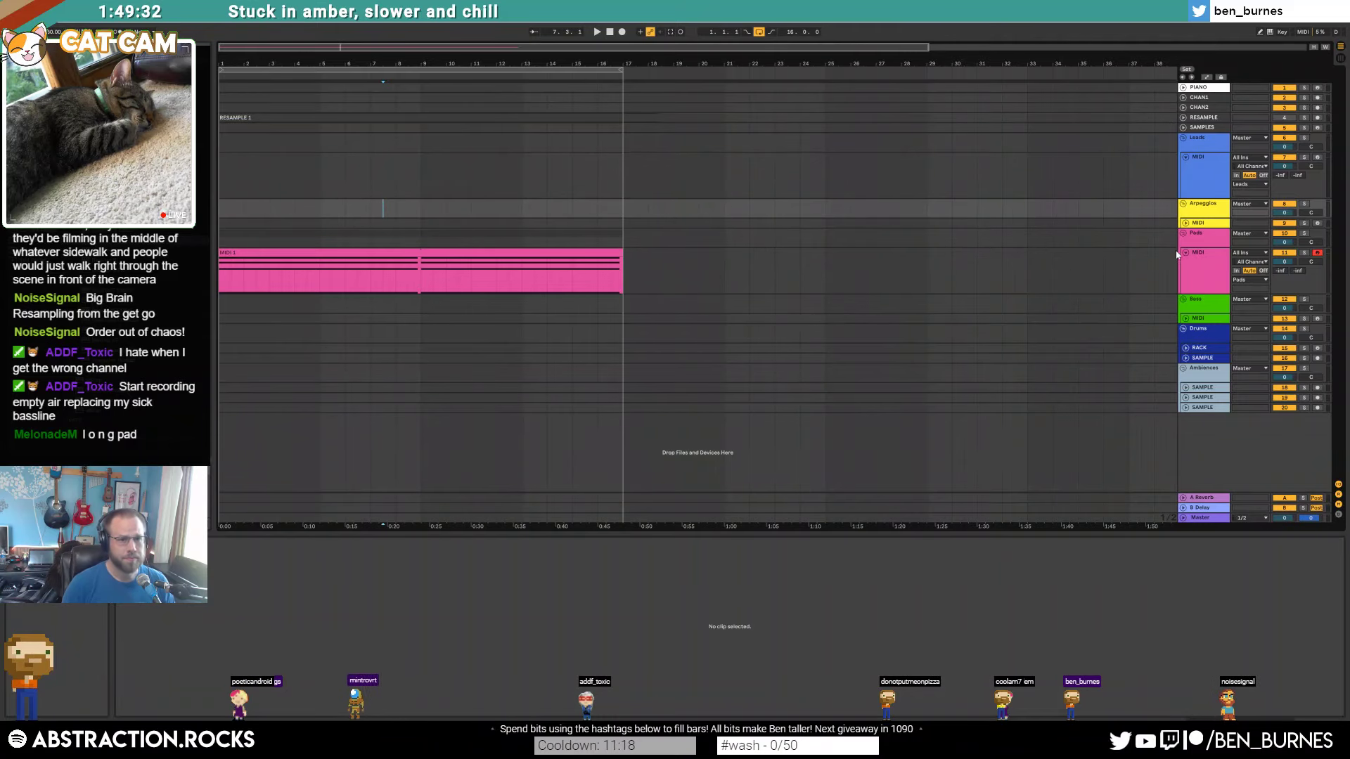
Step: Show the Pads MIDI track's devices and reopen the Massive synth window
left_click(1202, 258)
key("shift+Tab")
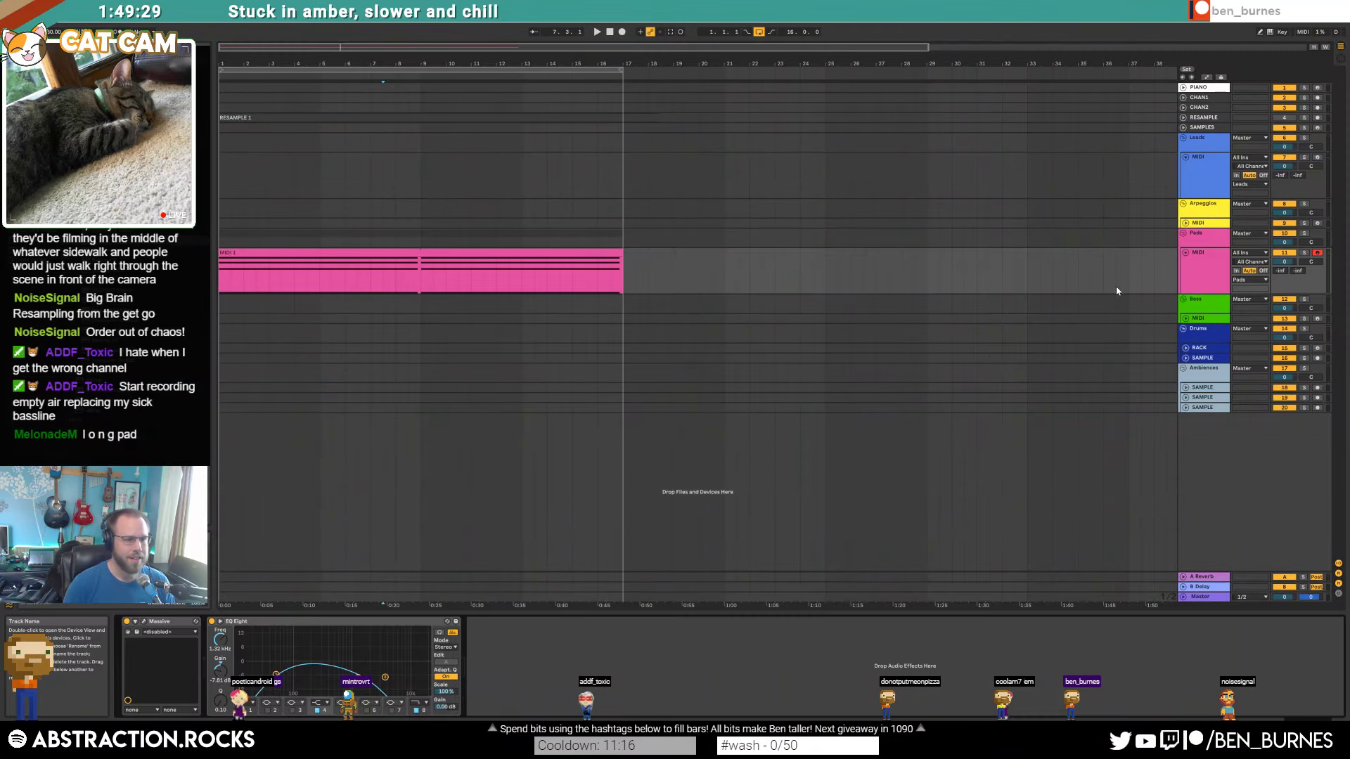
key("shift+Tab")
left_click(152, 612)
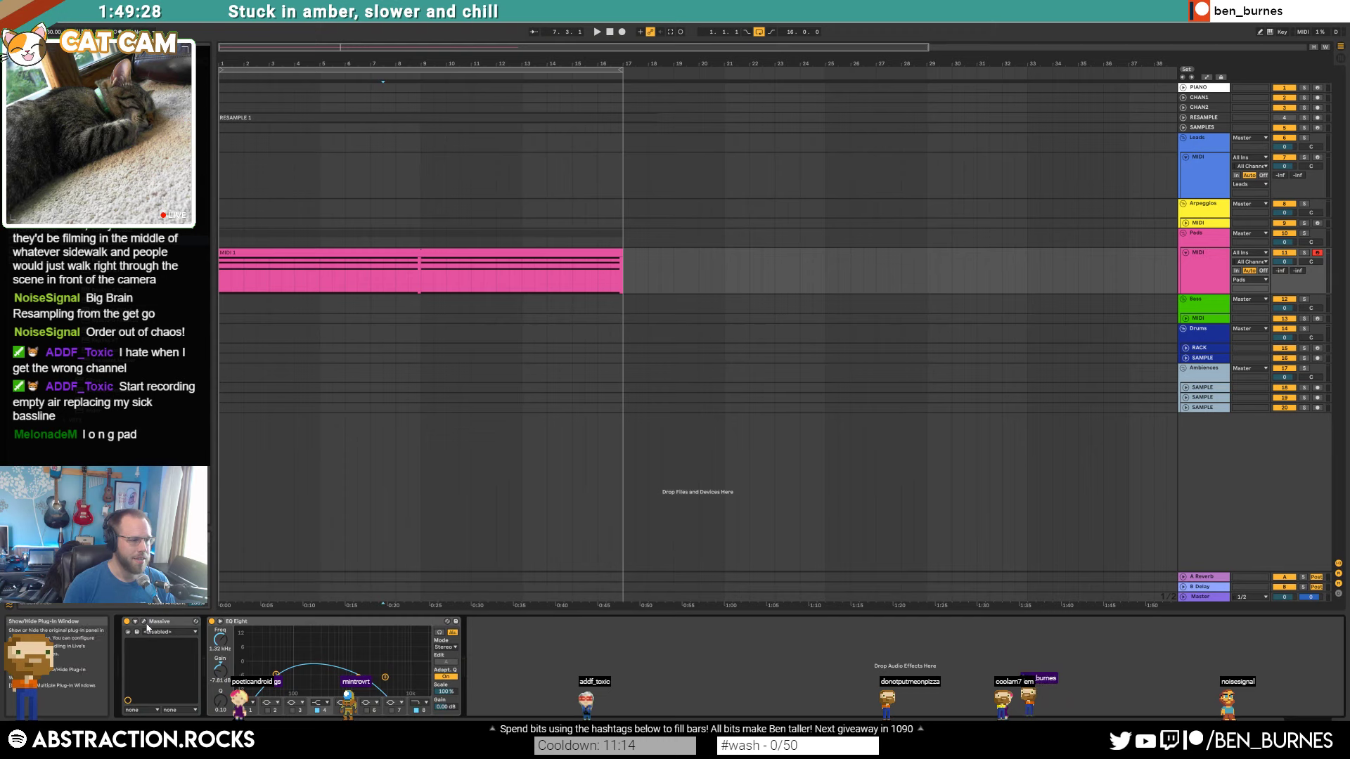
left_click(145, 623)
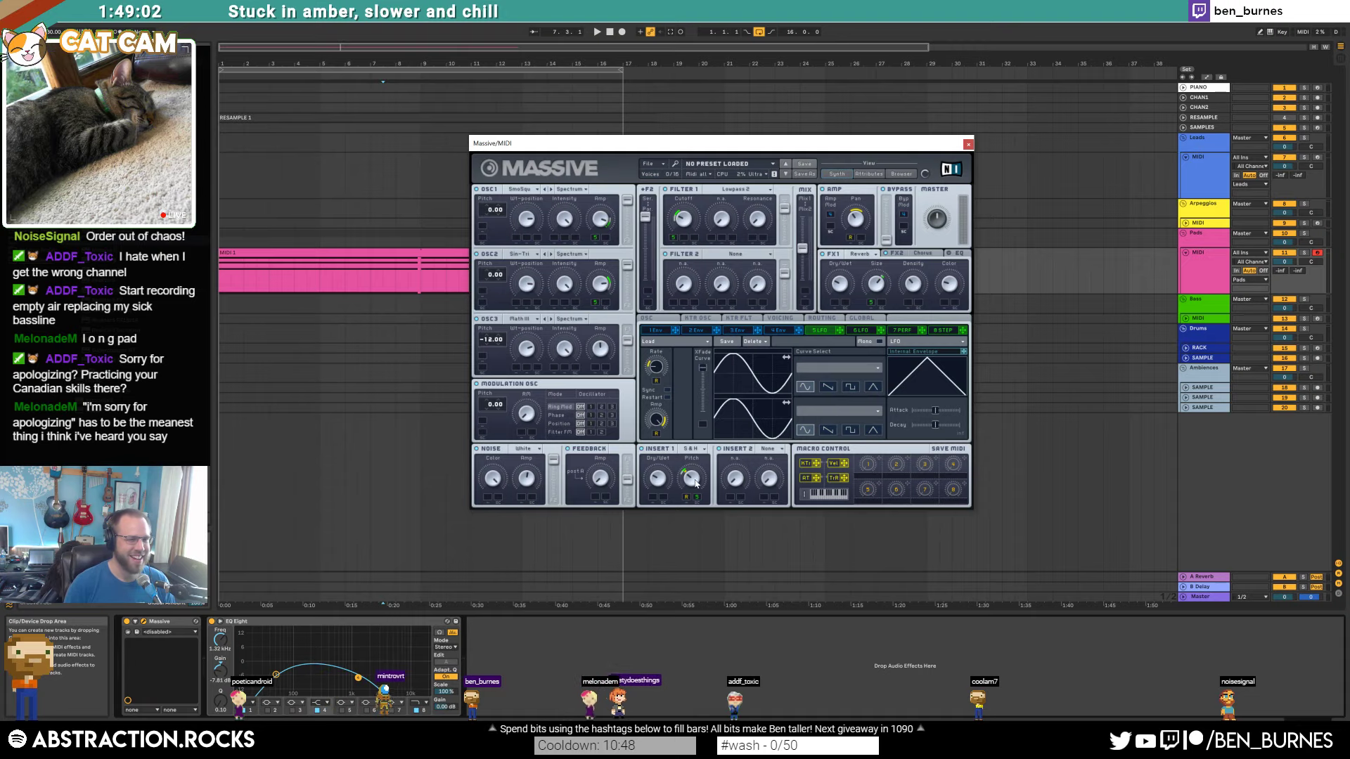
Step: Select the Pads MIDI clip and play the arrangement from its start
left_click(329, 252)
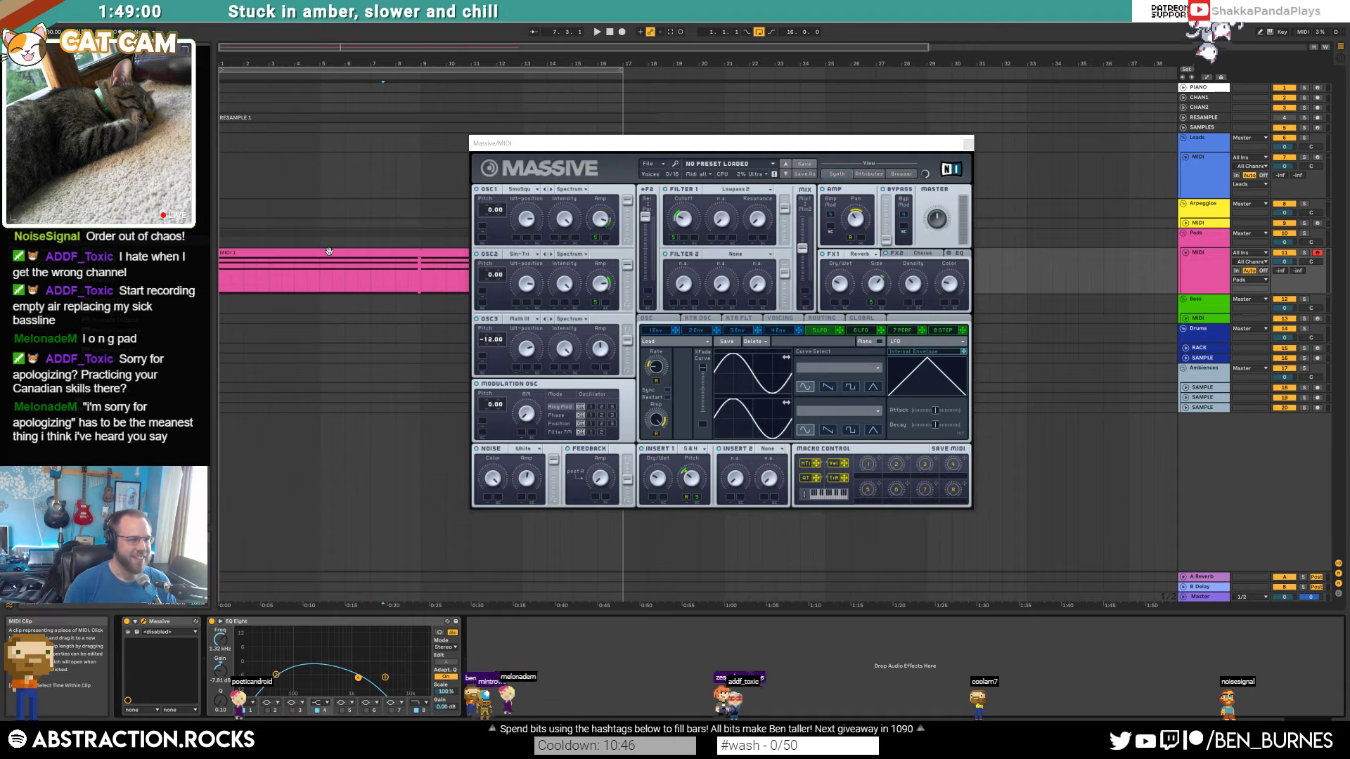
left_click(329, 251)
key("space")
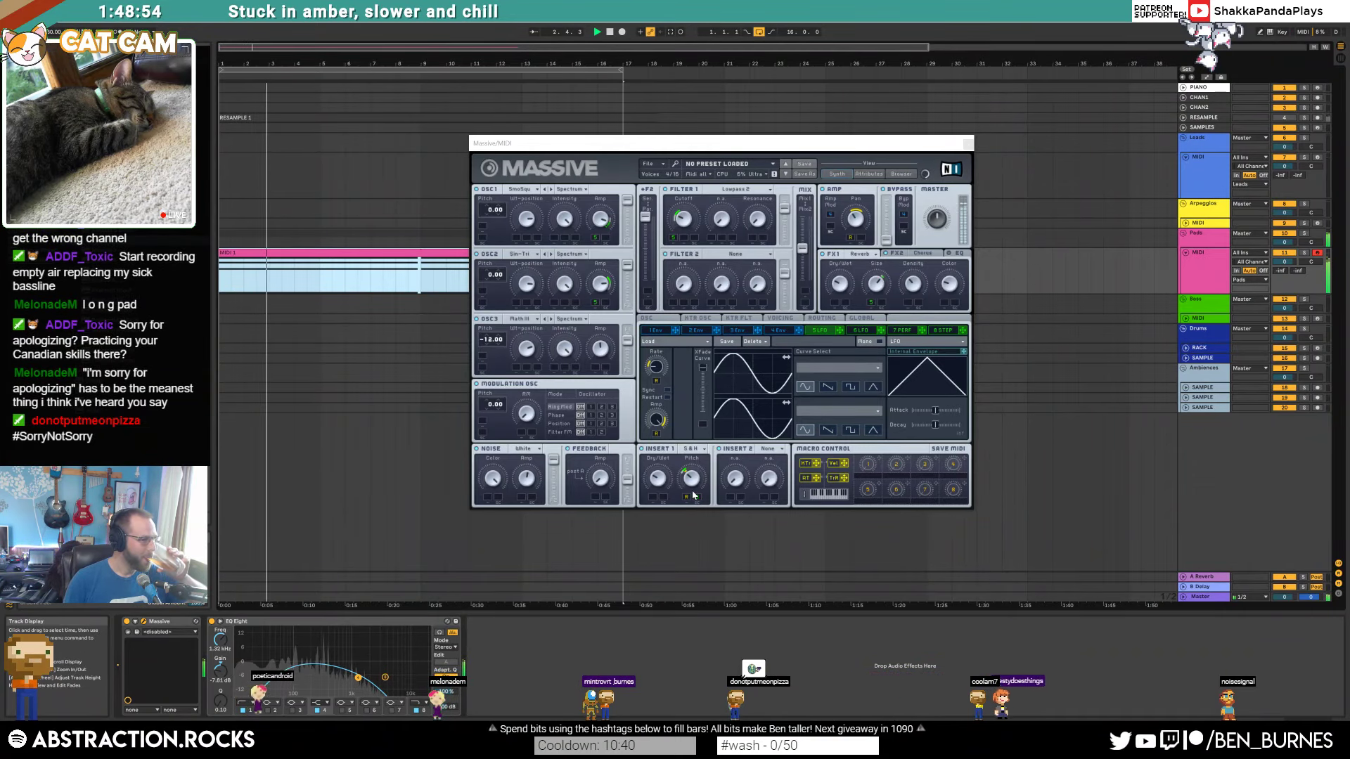
Step: Tweak Insert 1's dry/wet amount in Massive and adjust the release of envelope 4
left_click_drag(658, 488, 661, 493)
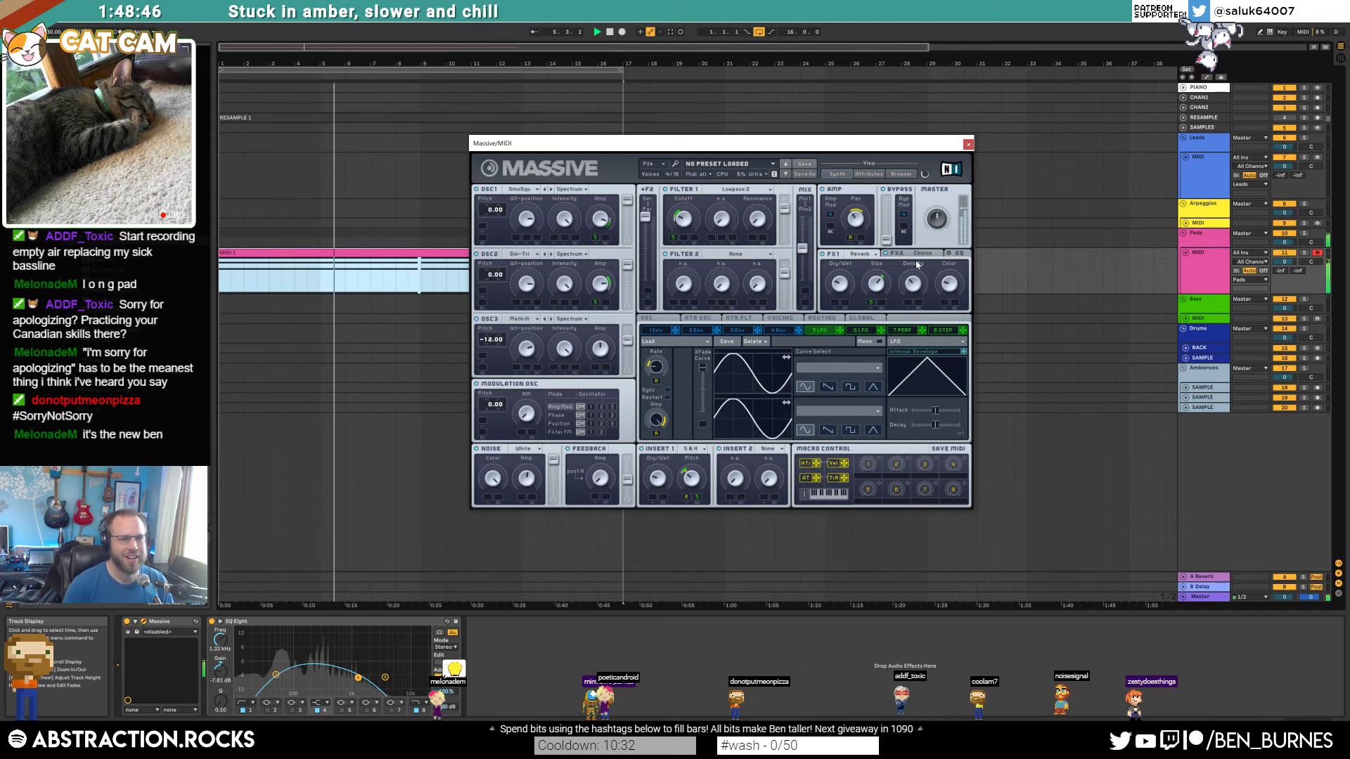
left_click_drag(897, 144, 1065, 209)
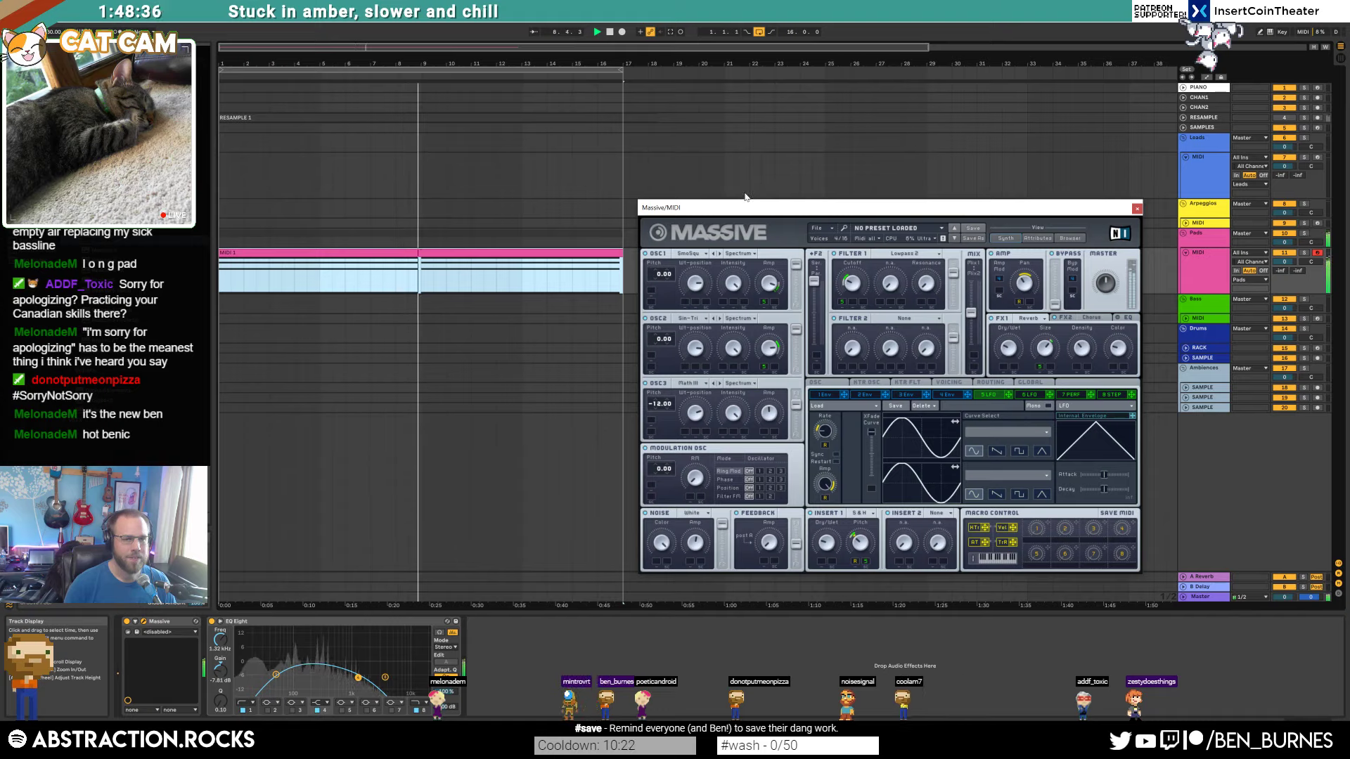
left_click(947, 394)
mouse_move(1116, 493)
left_mouse_down()
mouse_move(1109, 445)
mouse_move(1114, 482)
left_mouse_up()
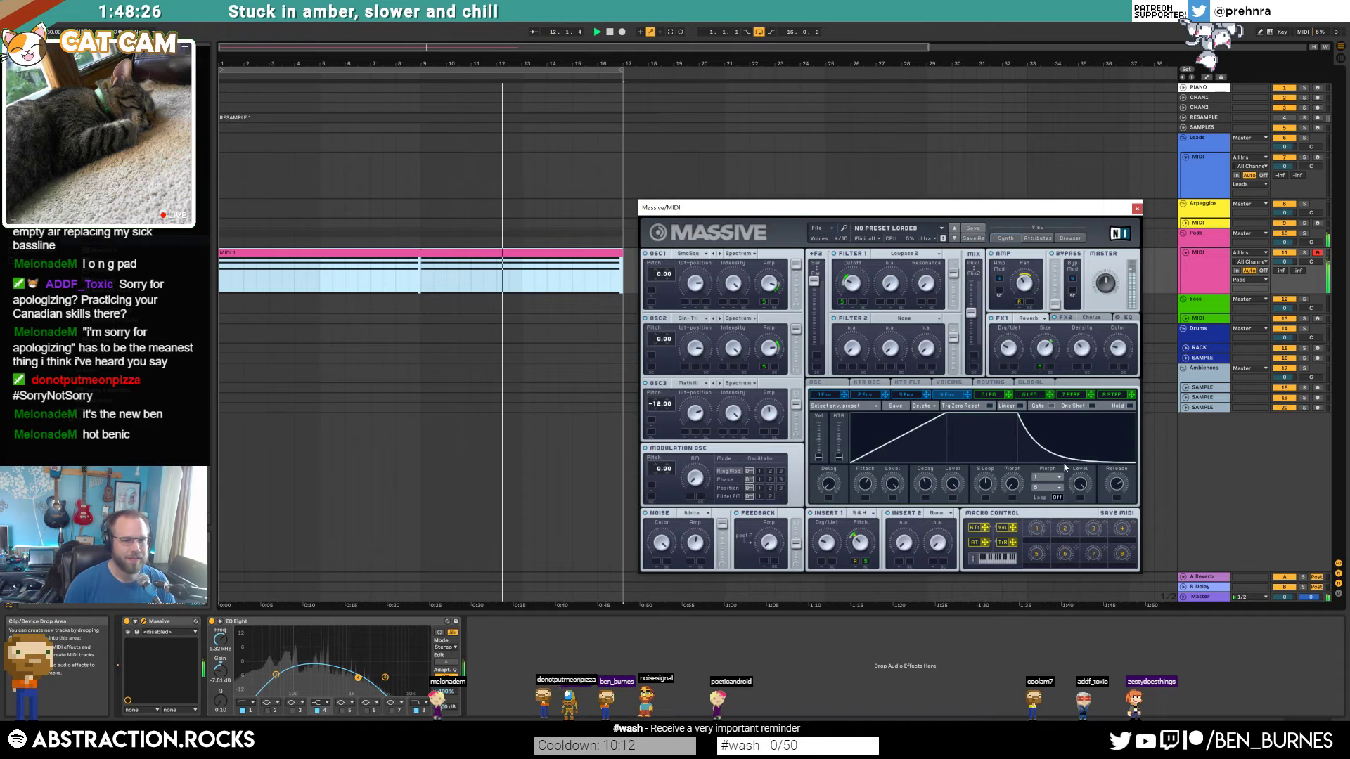
left_click_drag(1118, 482, 1120, 491)
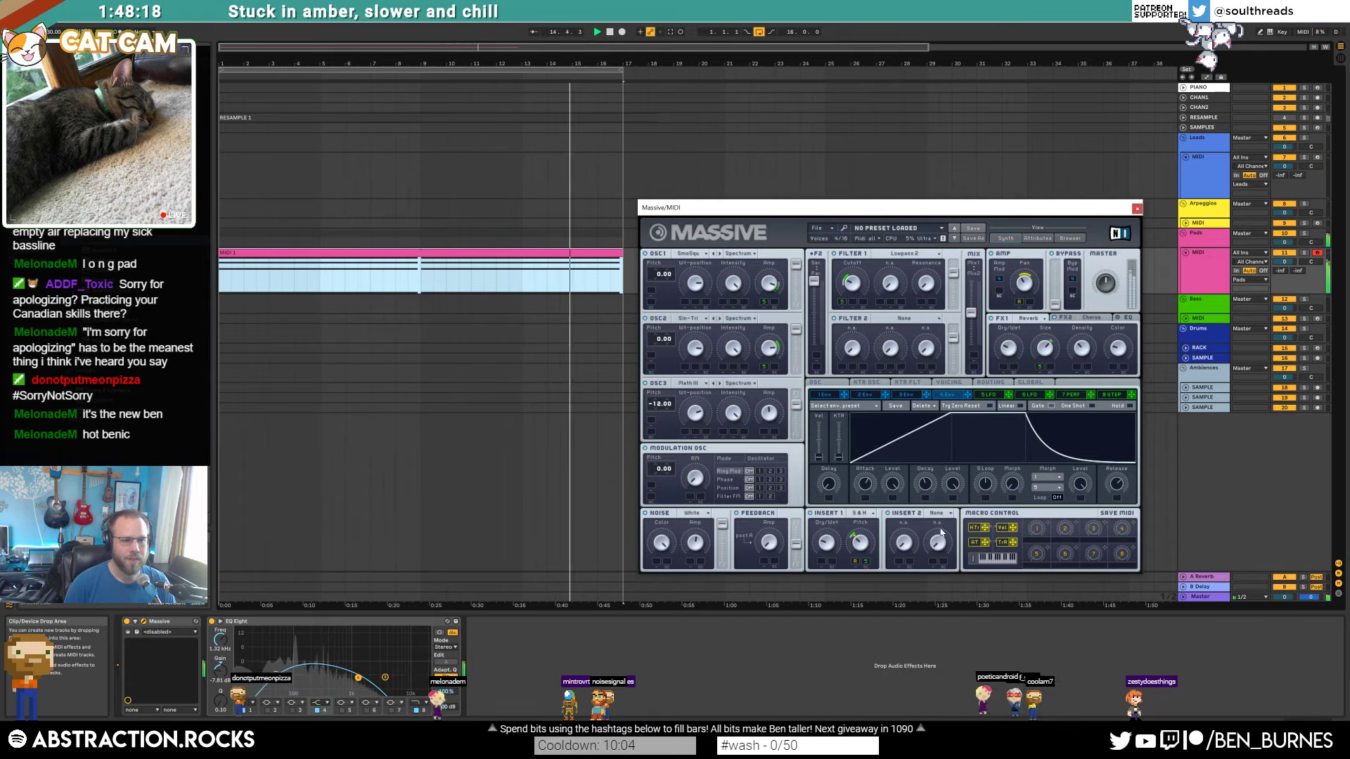
Step: Assign LFO 5 to modulate Insert 1's dry/wet and fine-tune envelope 4's release
left_click_drag(1008, 394, 817, 553)
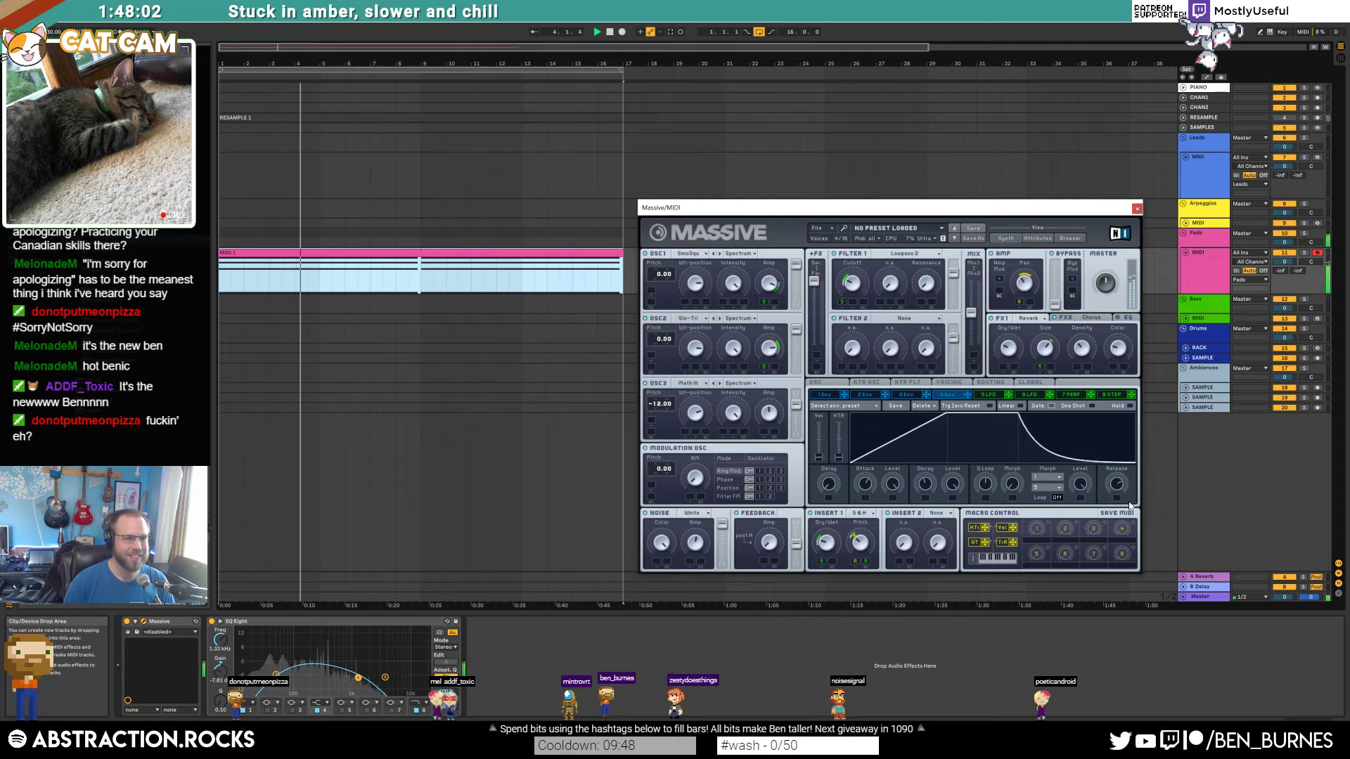
left_click_drag(1117, 486, 1117, 479)
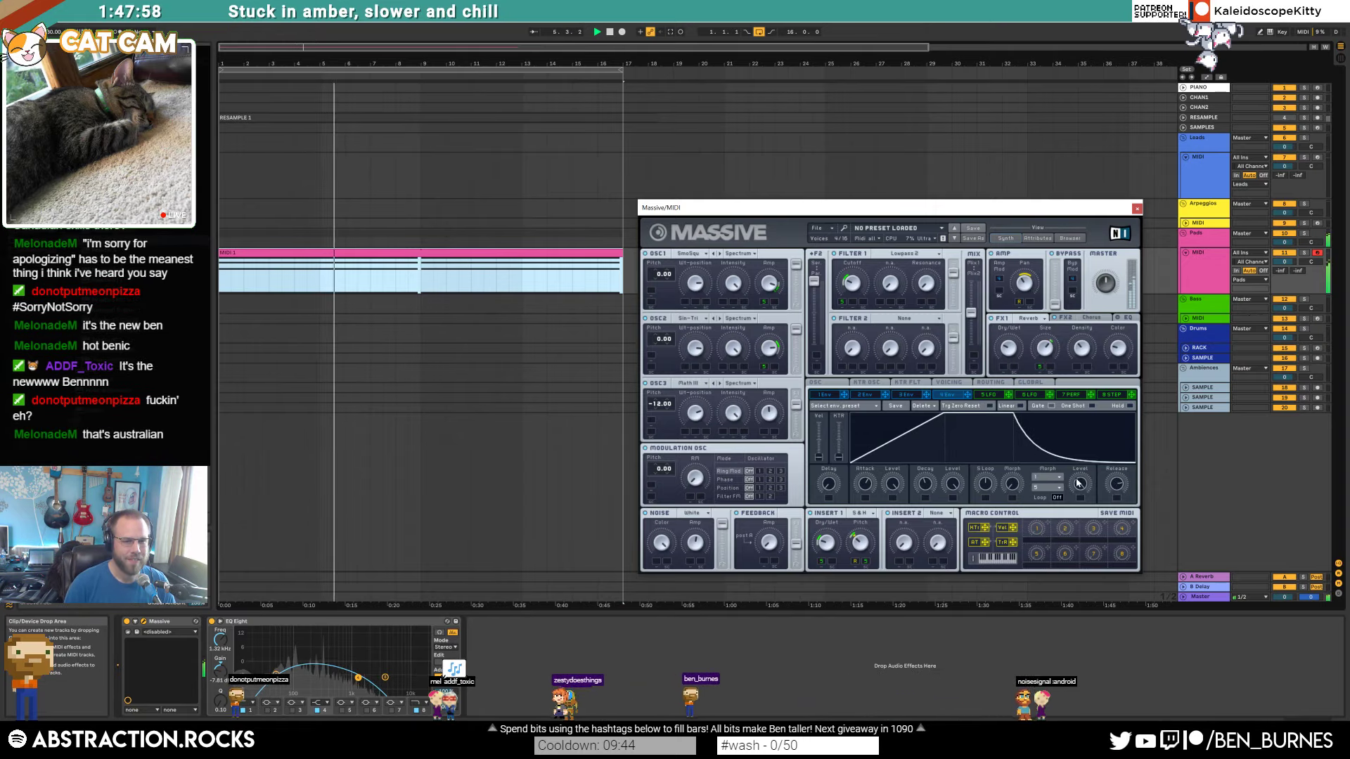
left_click_drag(1117, 483, 1117, 479)
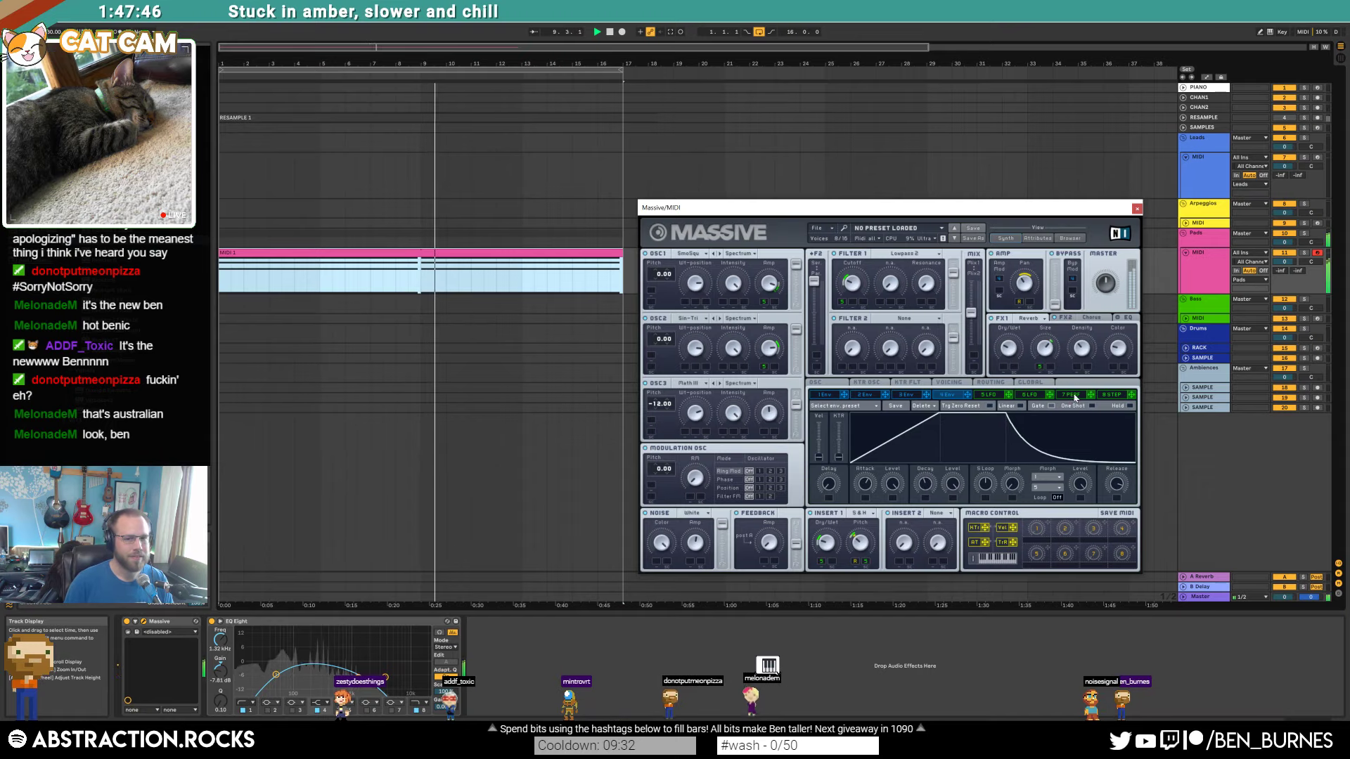
left_click(477, 287)
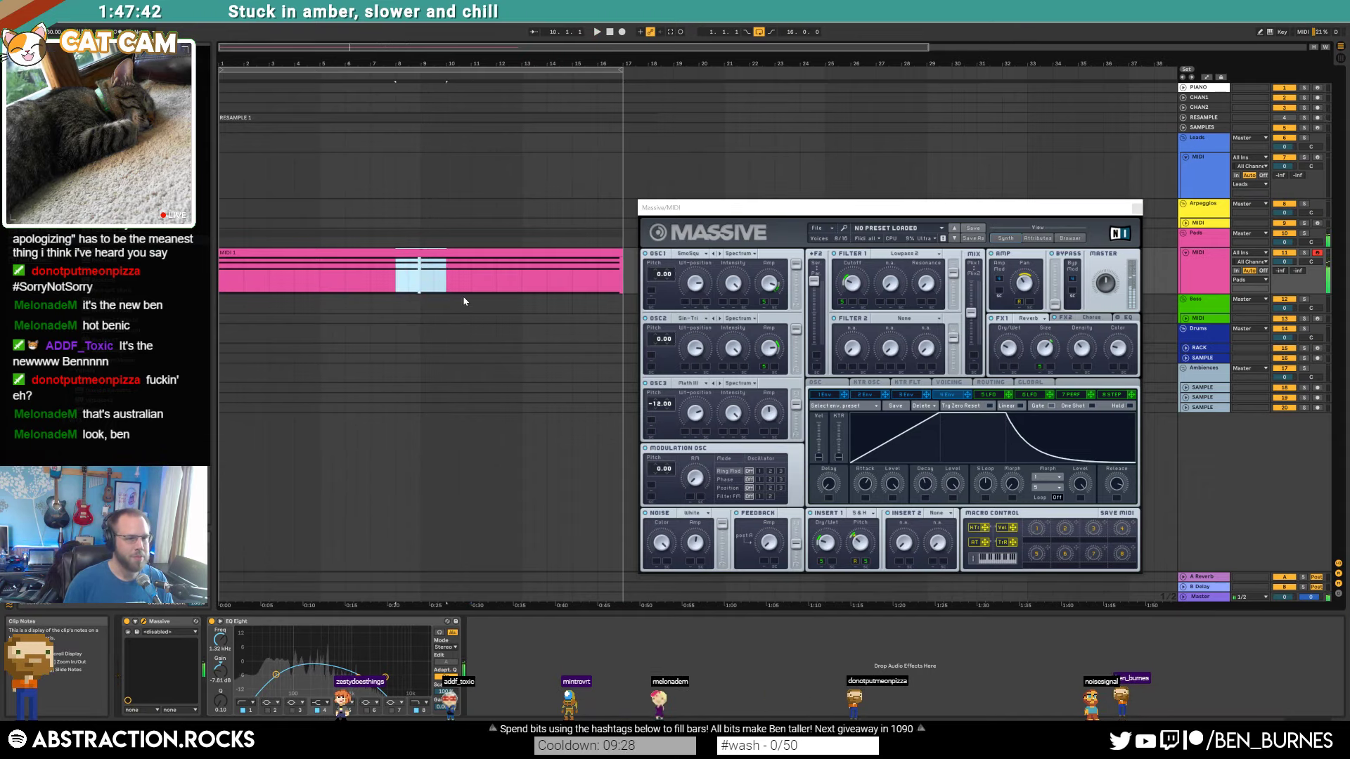
left_click_drag(1120, 490, 1121, 495)
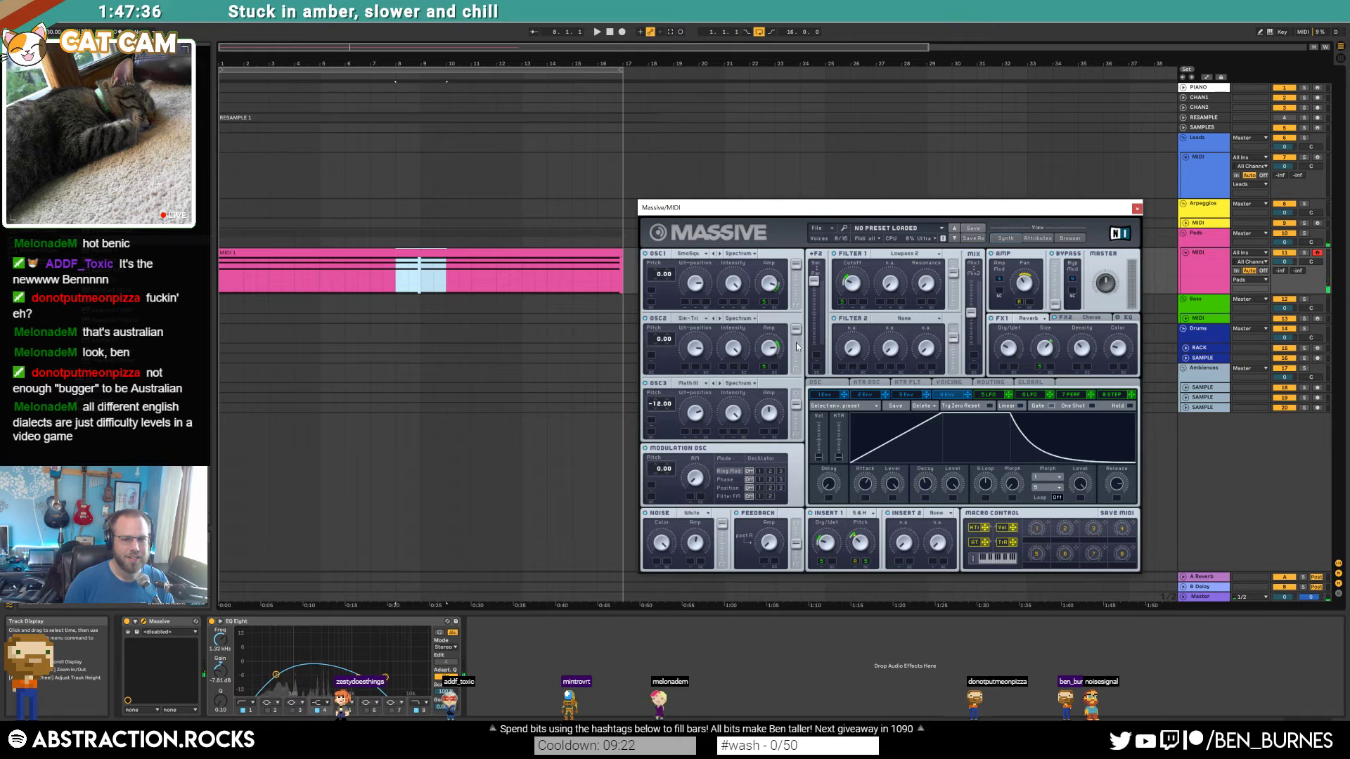
Step: Close Massive and load the Hybrid Keys instrument into Kontakt on the Leads MIDI track
left_click(1138, 210)
left_click(1241, 169)
left_click(1317, 158)
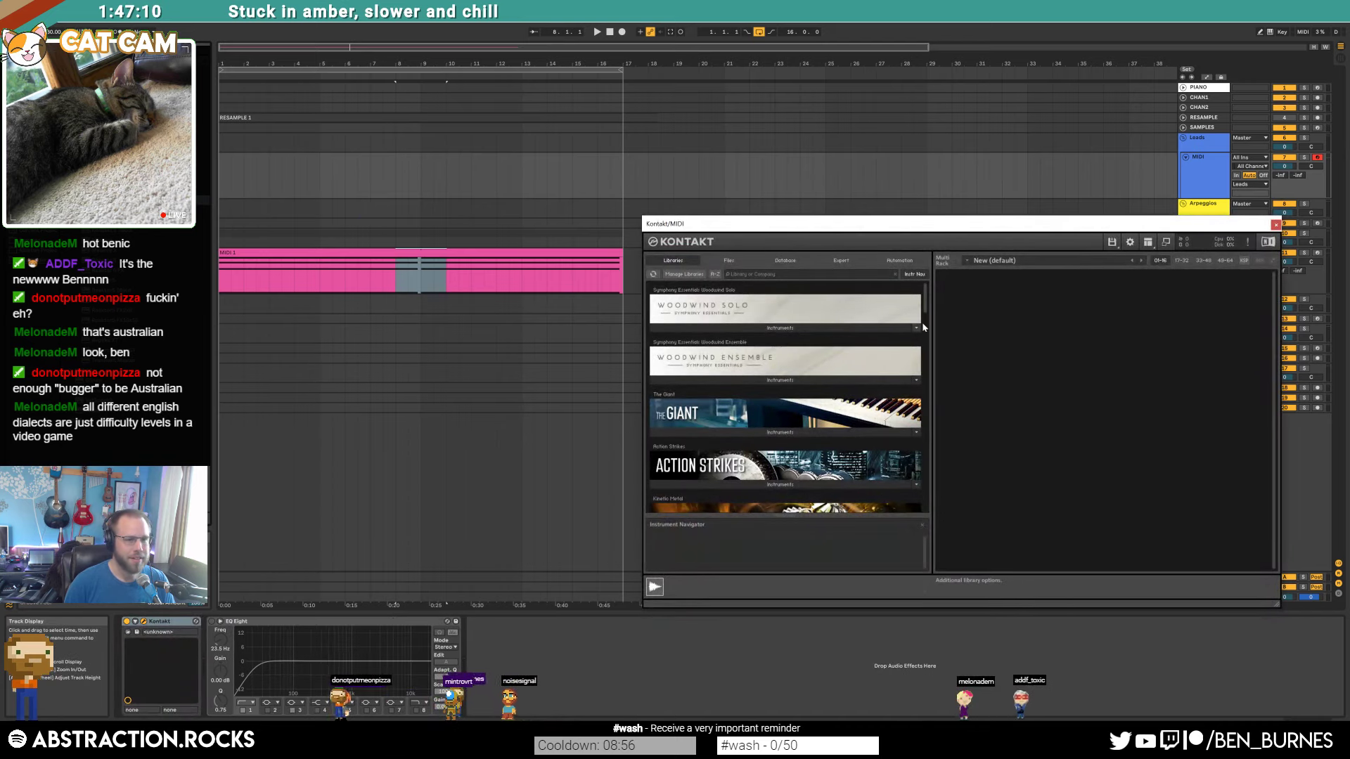
left_click_drag(922, 322, 920, 517)
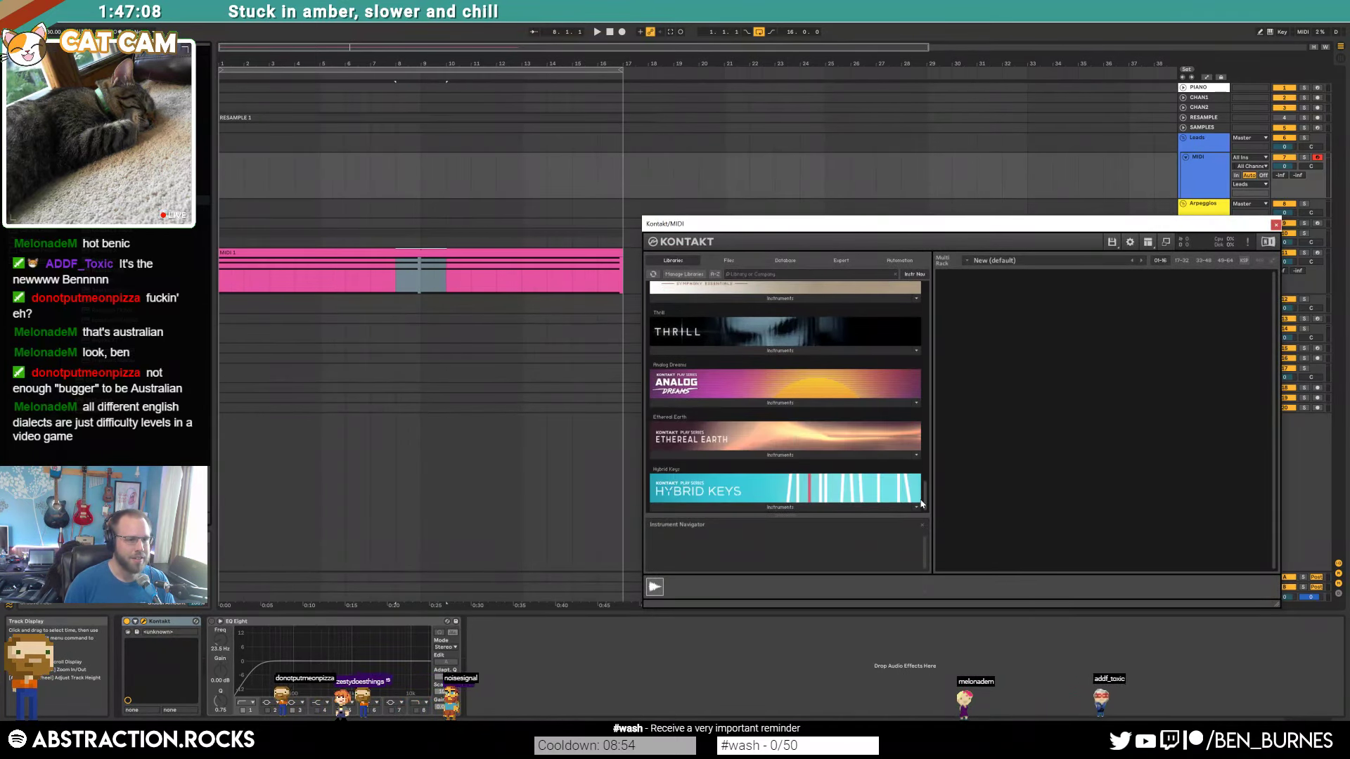
left_click(791, 508)
double_click(746, 503)
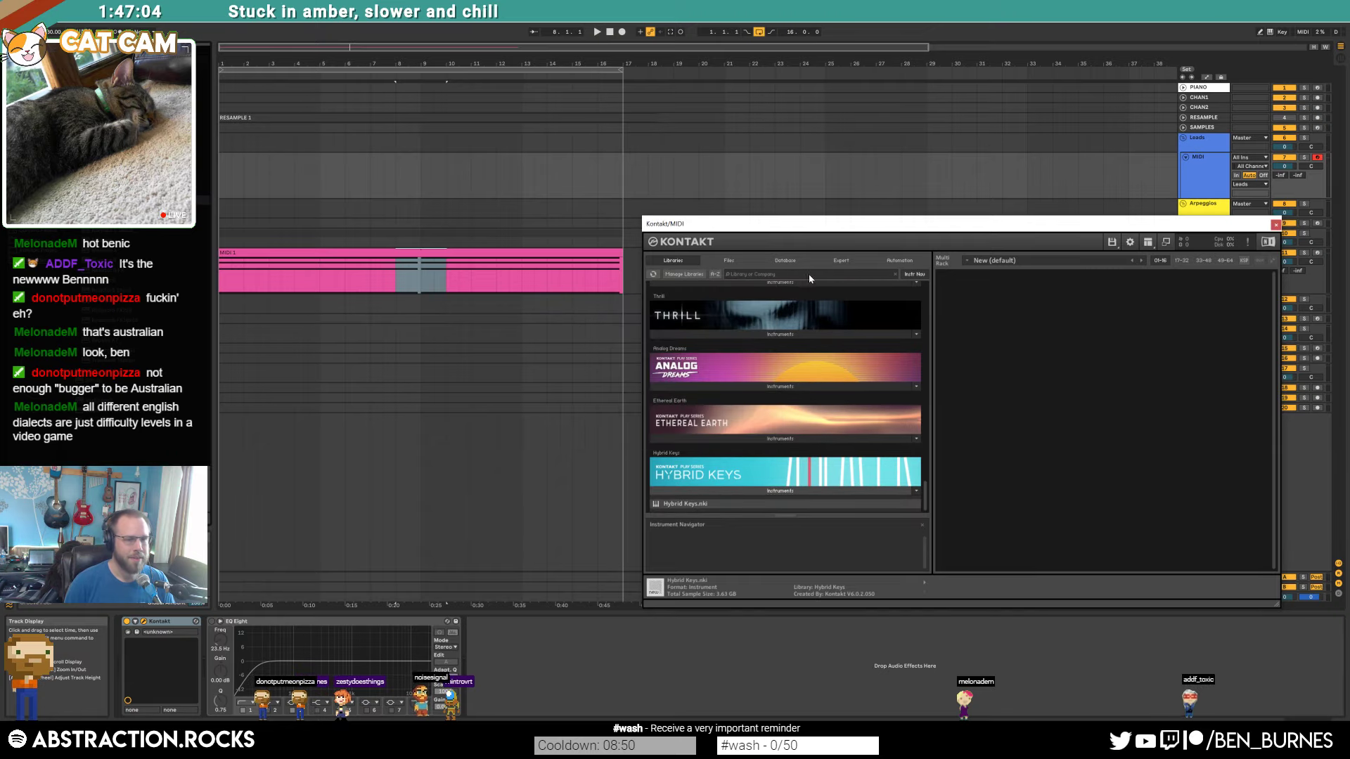
left_click_drag(1038, 230, 892, 259)
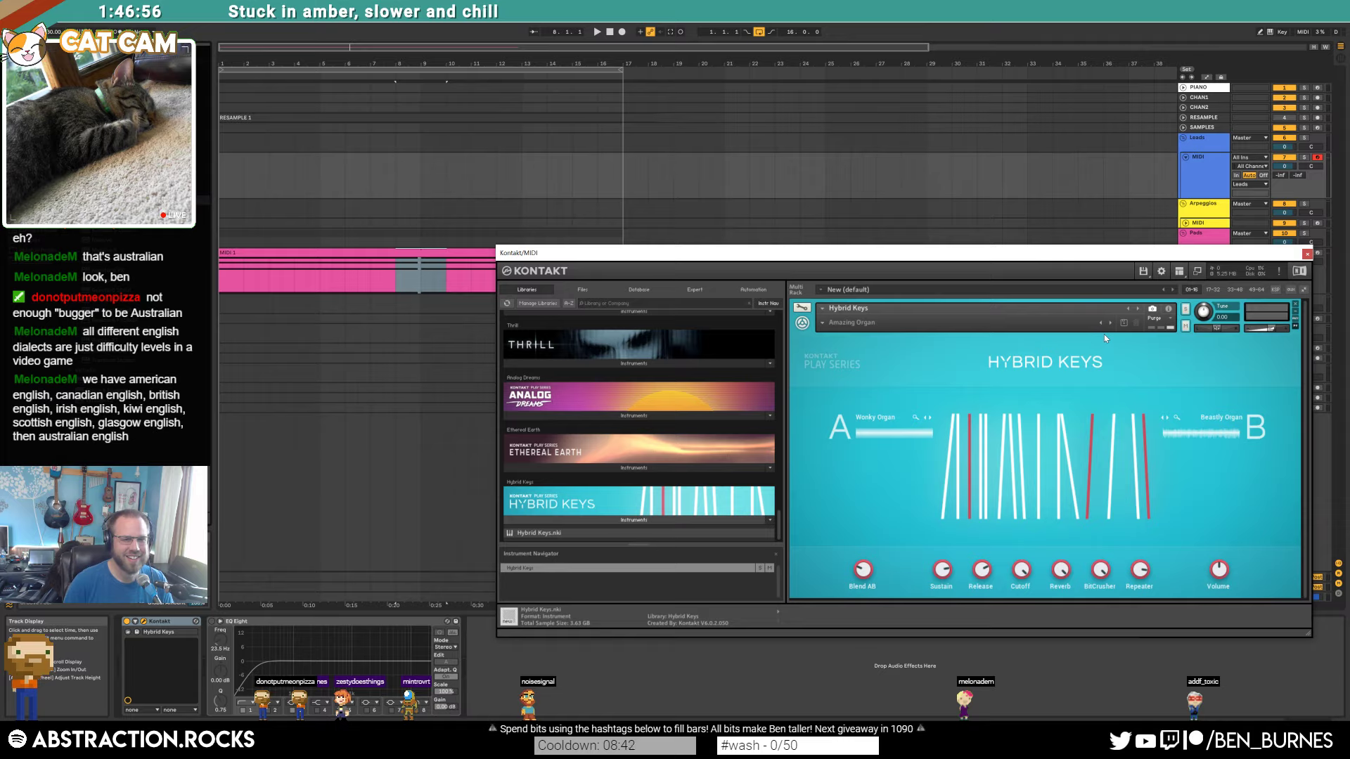
Step: Load the Movie Ether preset from the Acoustics category in Hybrid Keys
left_click(822, 324)
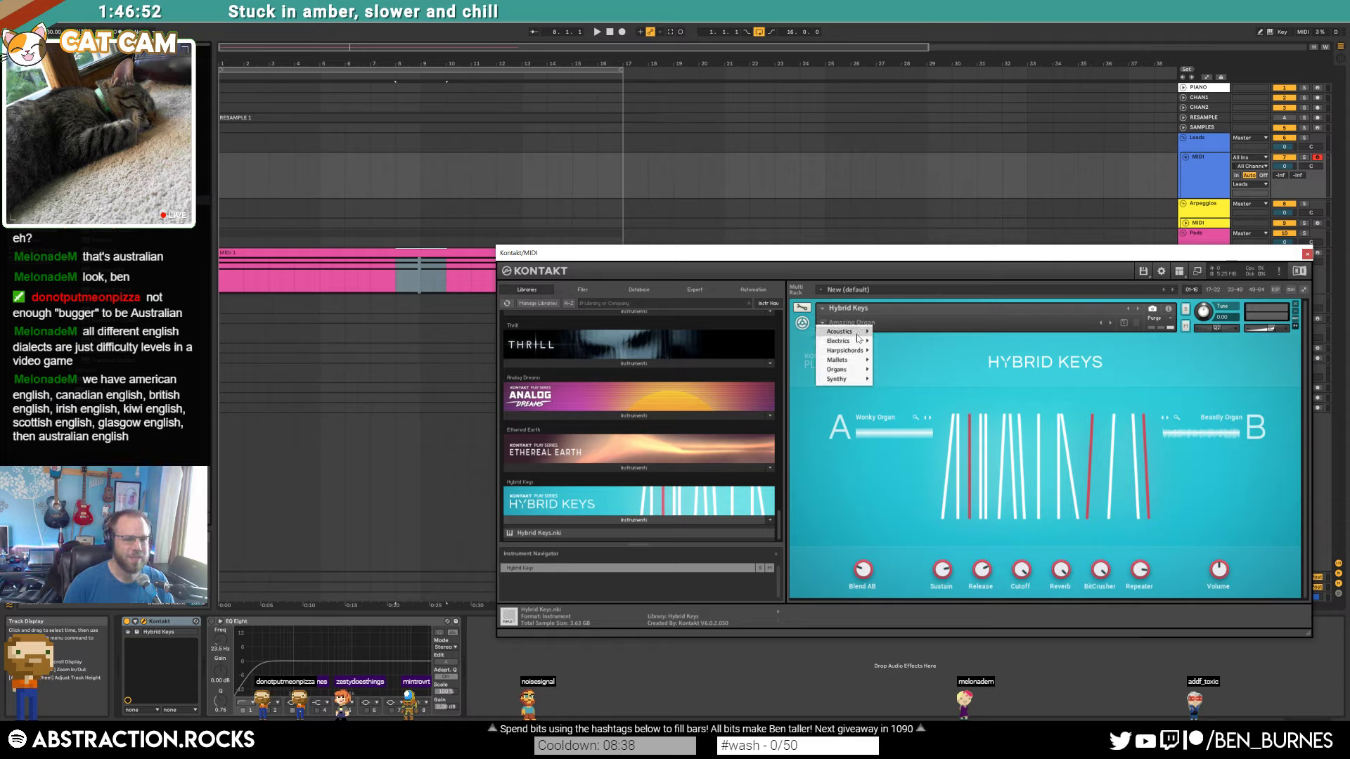
mouse_move(858, 338)
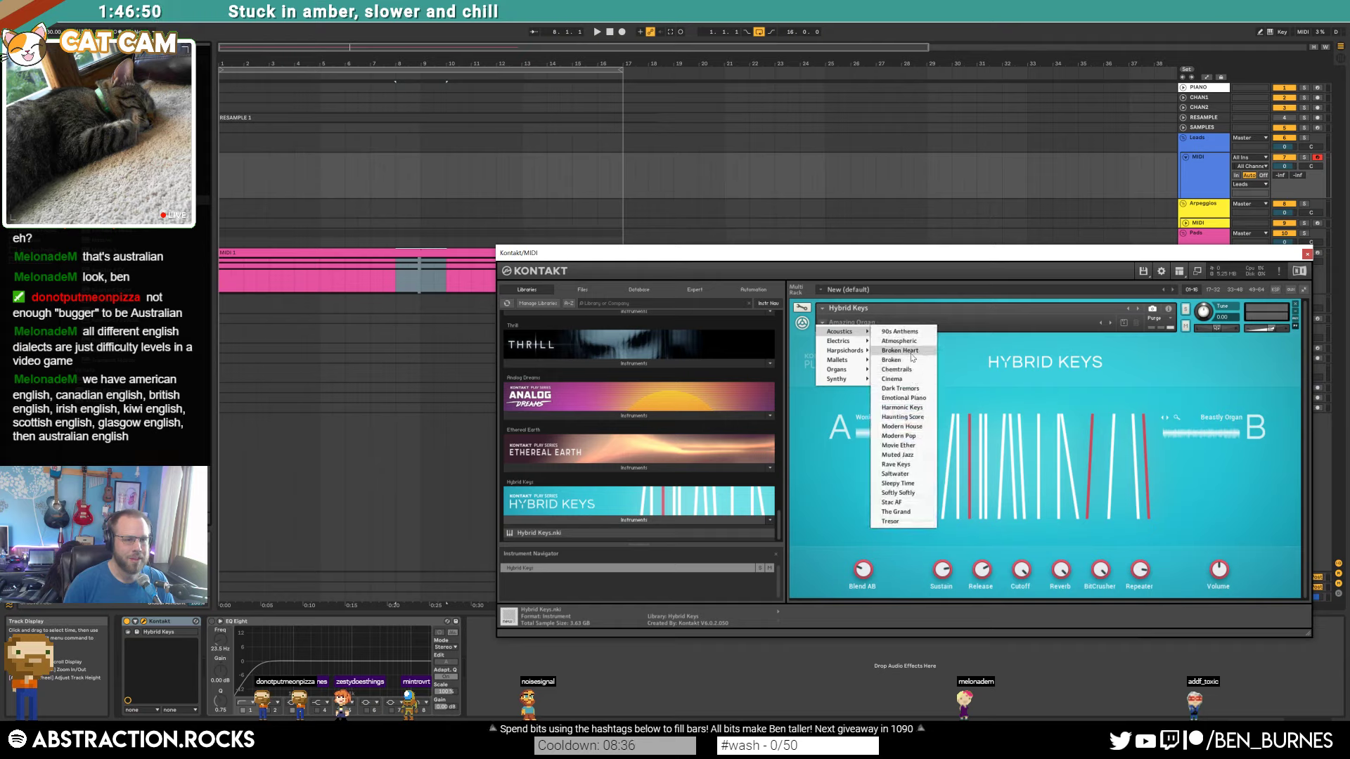
left_click(917, 445)
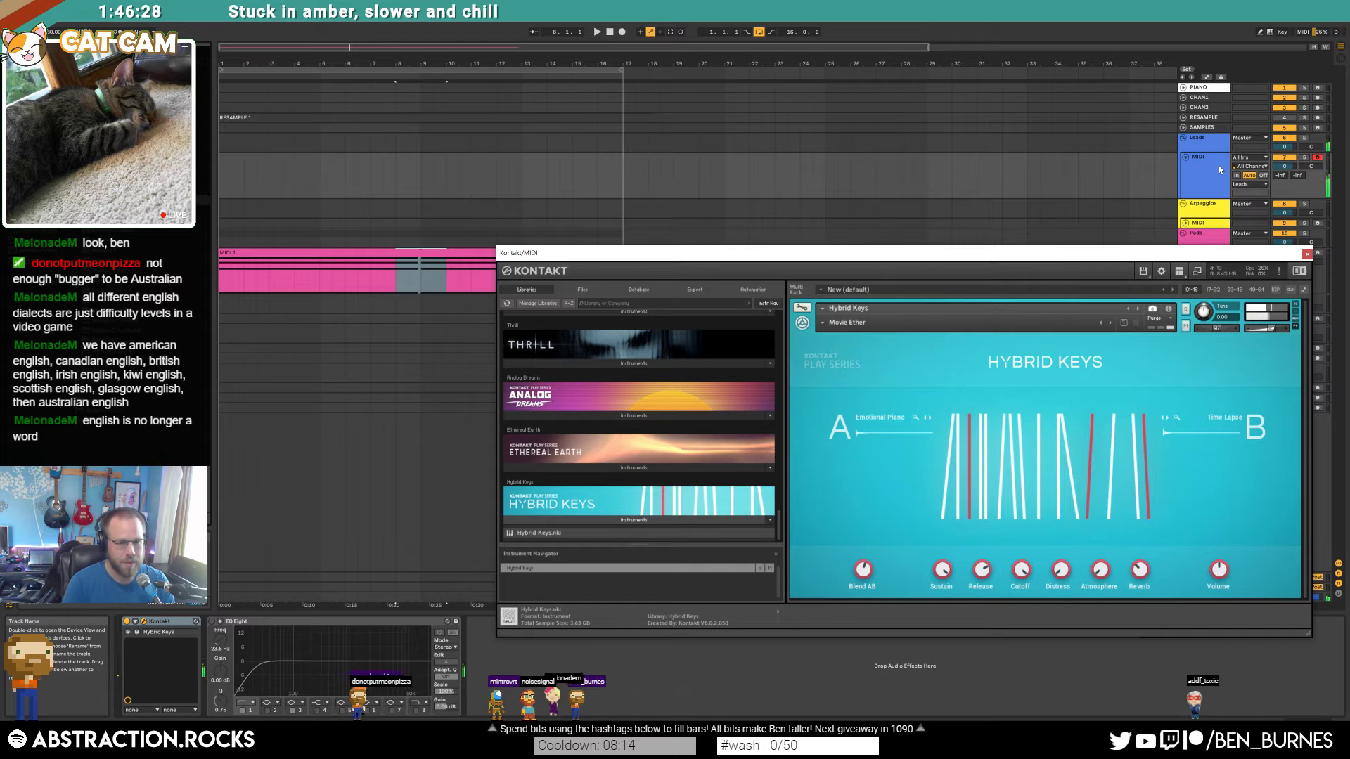
Step: Add a little Distress and set Atmosphere to 22 % in Hybrid Keys, then close Kontakt with the Leads MIDI track selected
left_click(220, 173)
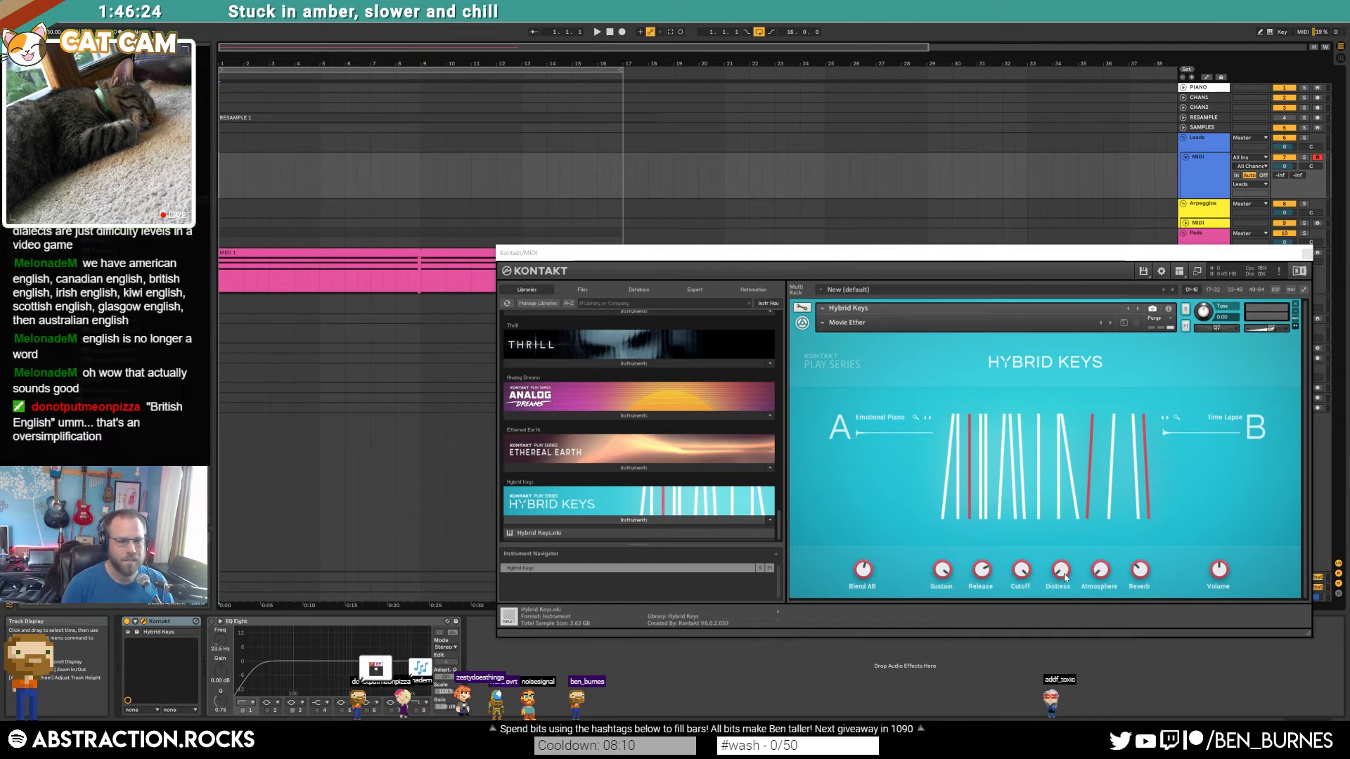
left_click(983, 571)
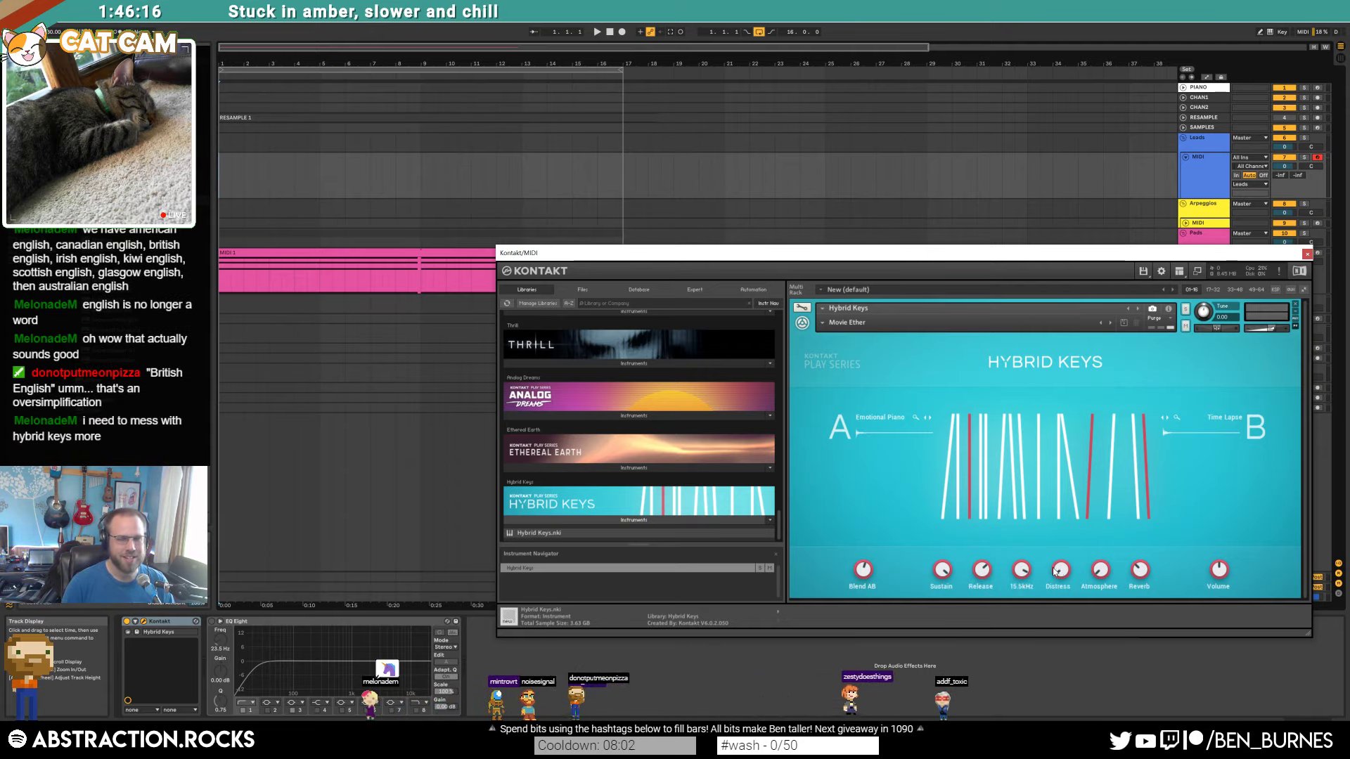
mouse_move(1057, 563)
left_click_drag(1054, 552, 1086, 551)
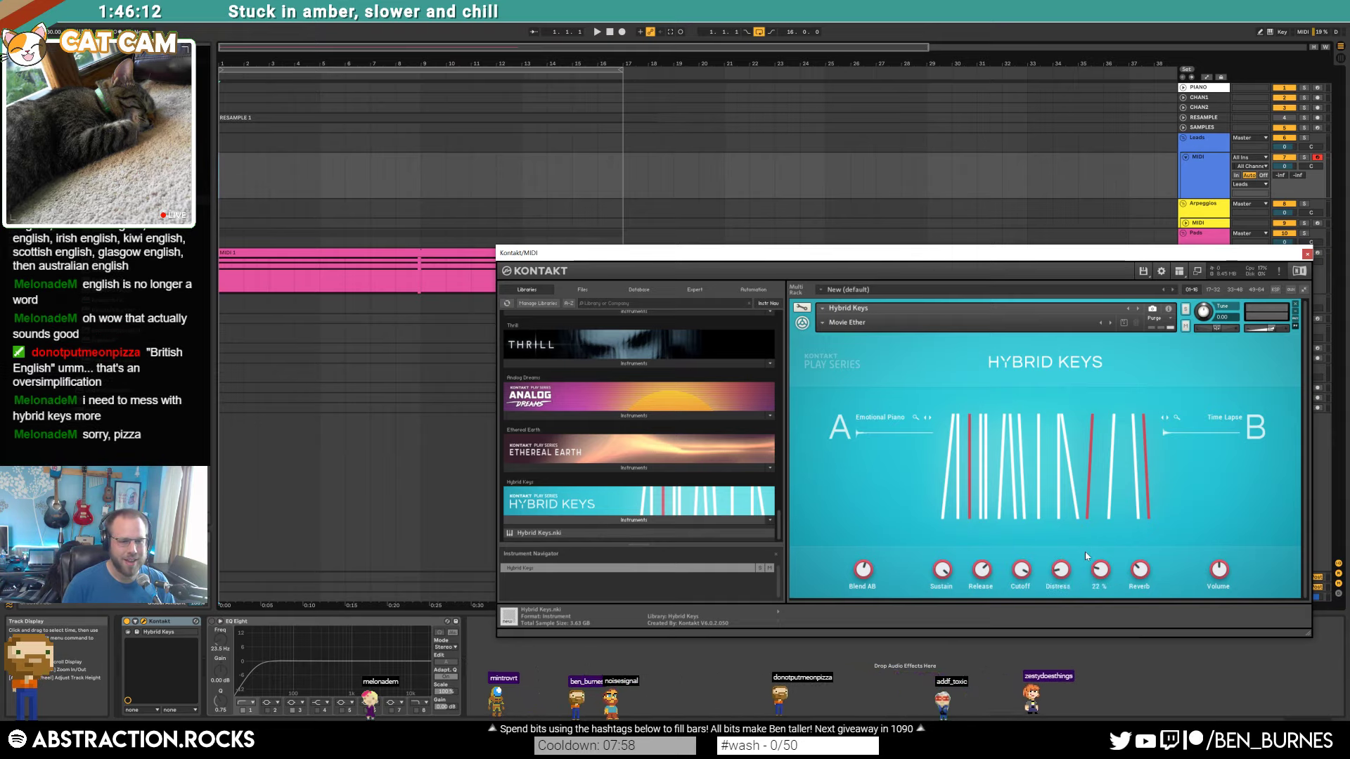
mouse_move(866, 572)
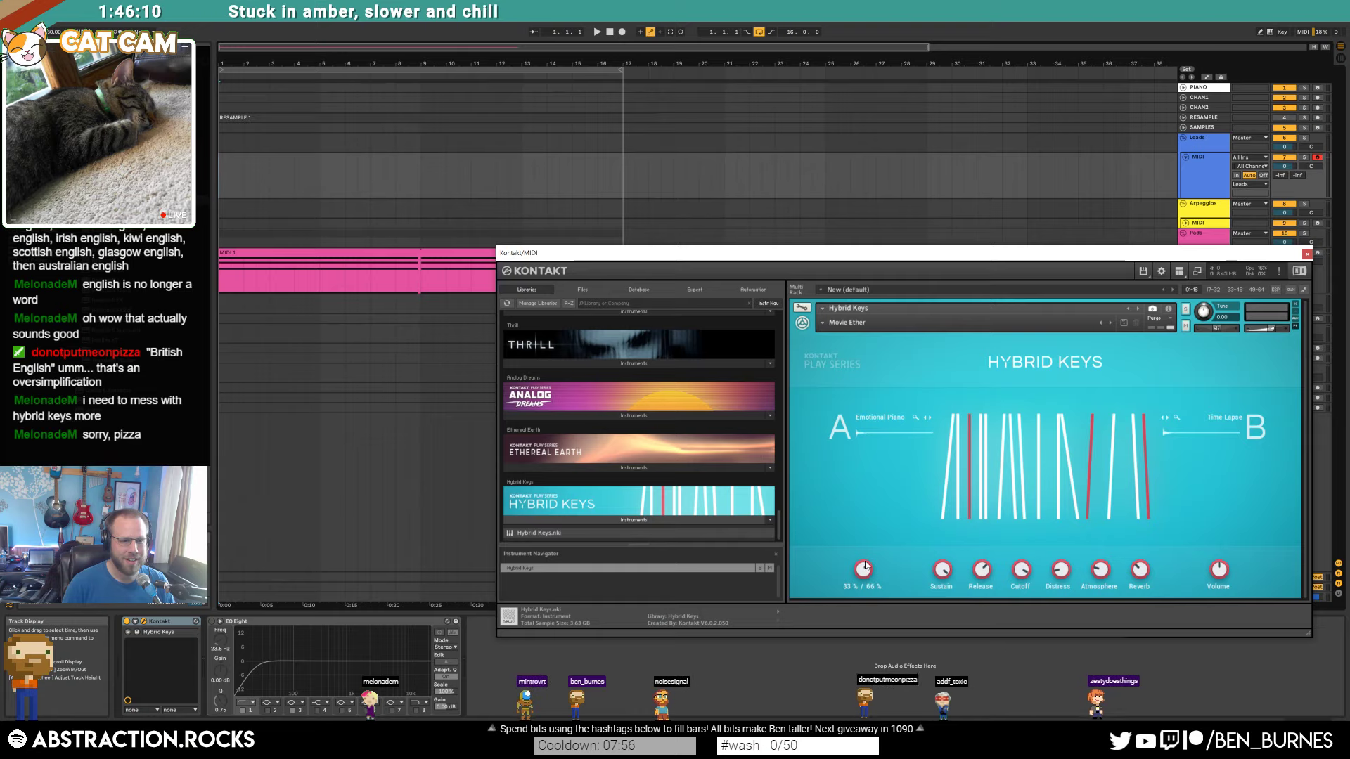
left_click(1307, 253)
left_click(1213, 180)
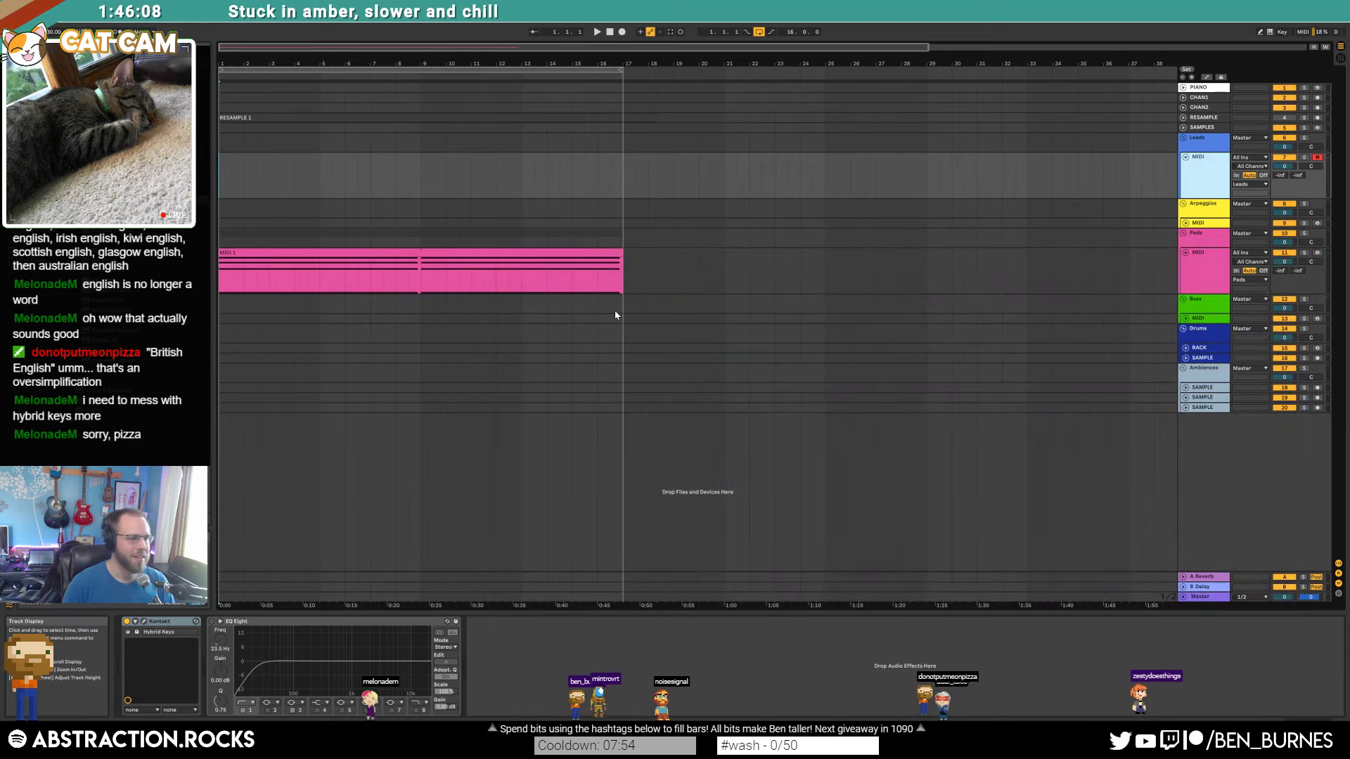
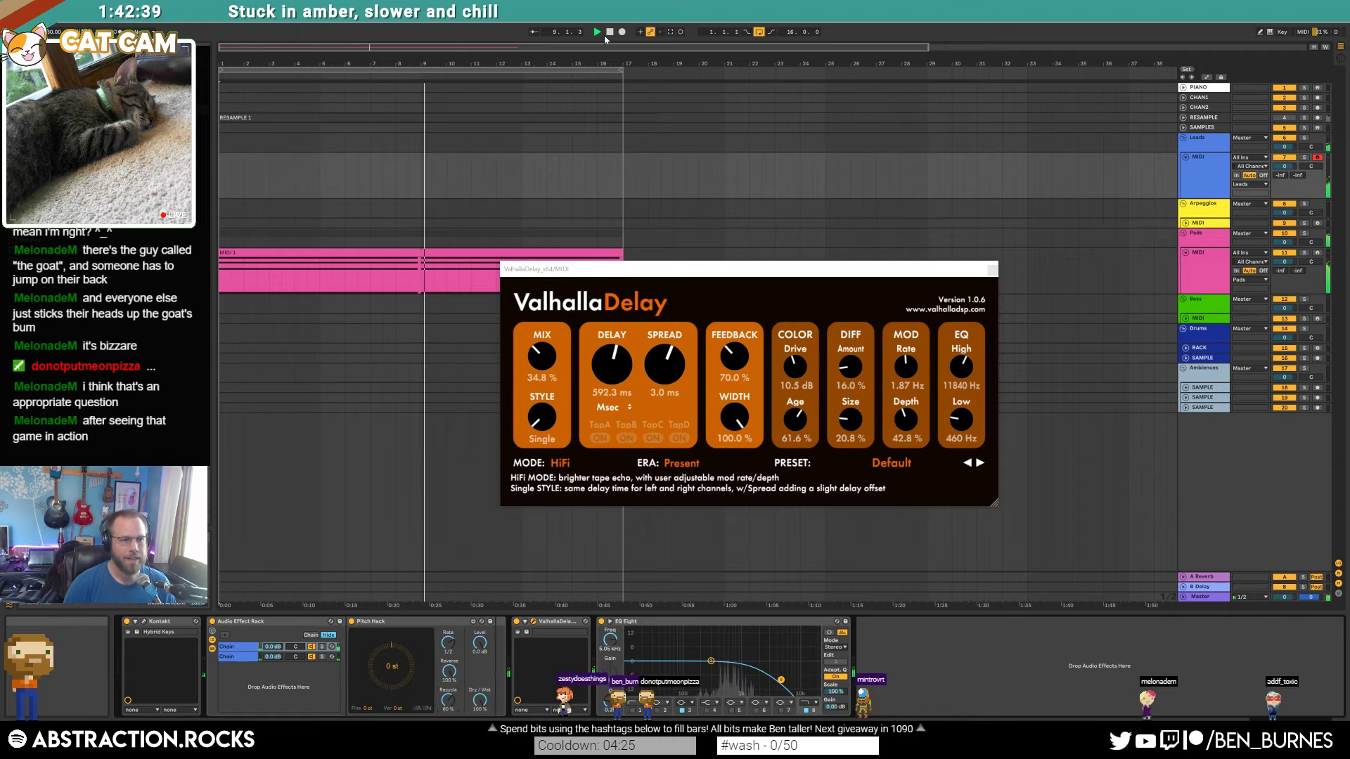
Step: Cut the low mids with band 3 of the Pads MIDI track's EQ Eight and lower the track's volume a few dB
left_click(1203, 278)
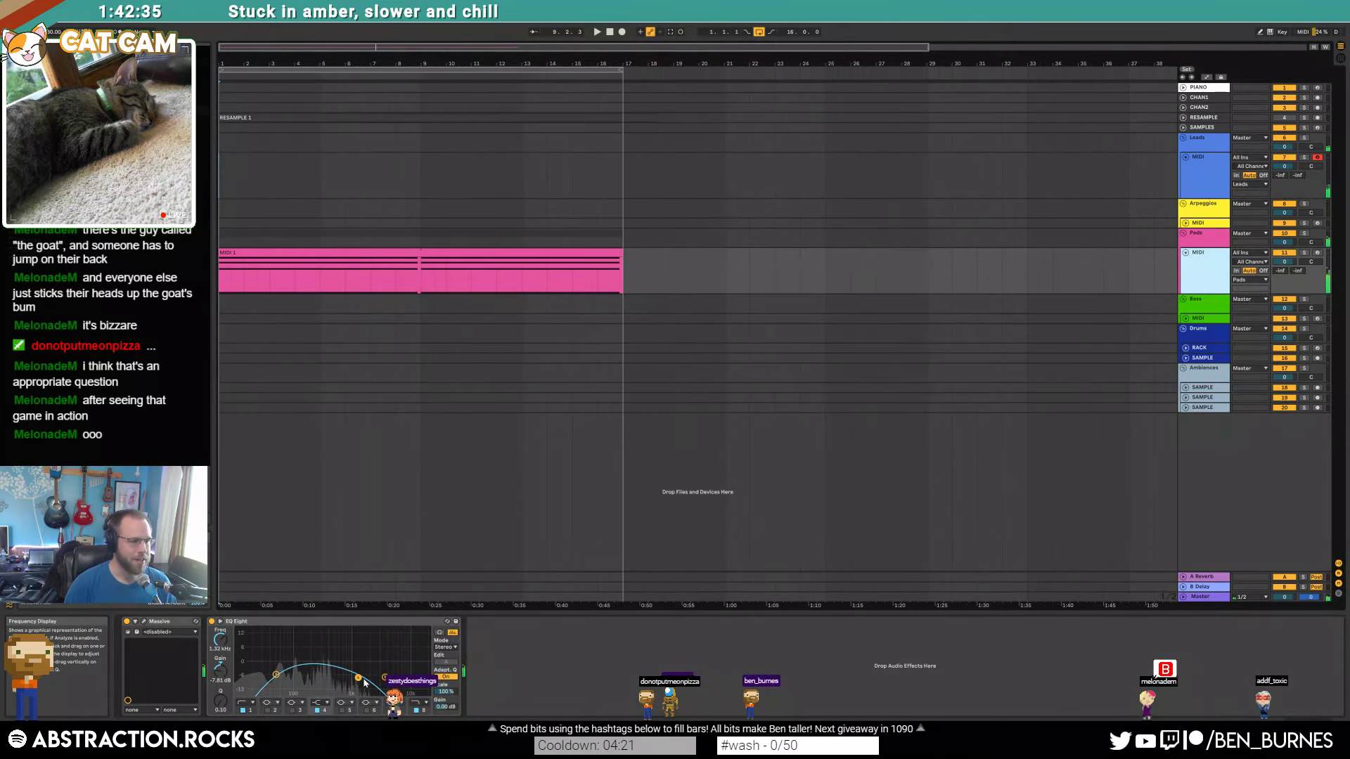
left_click(292, 710)
left_click_drag(323, 662, 317, 690)
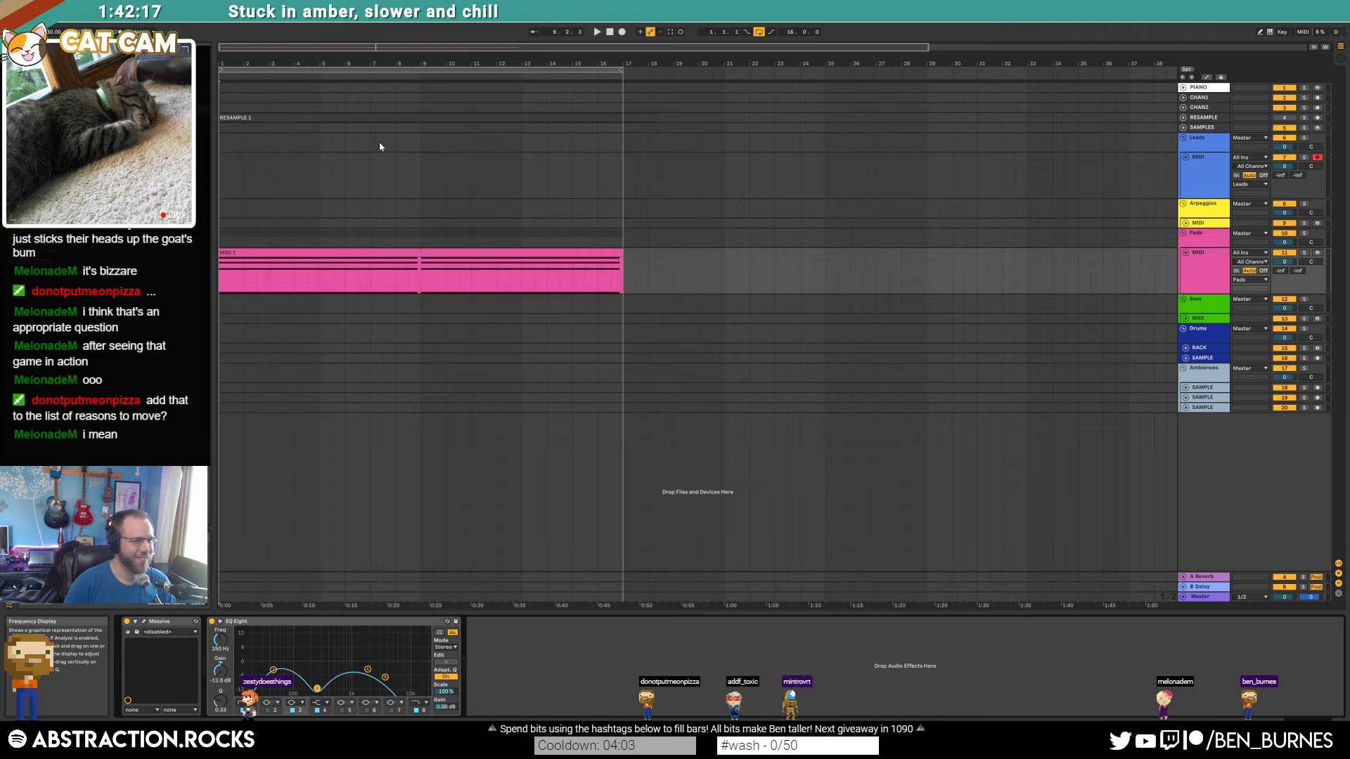
left_click(277, 252)
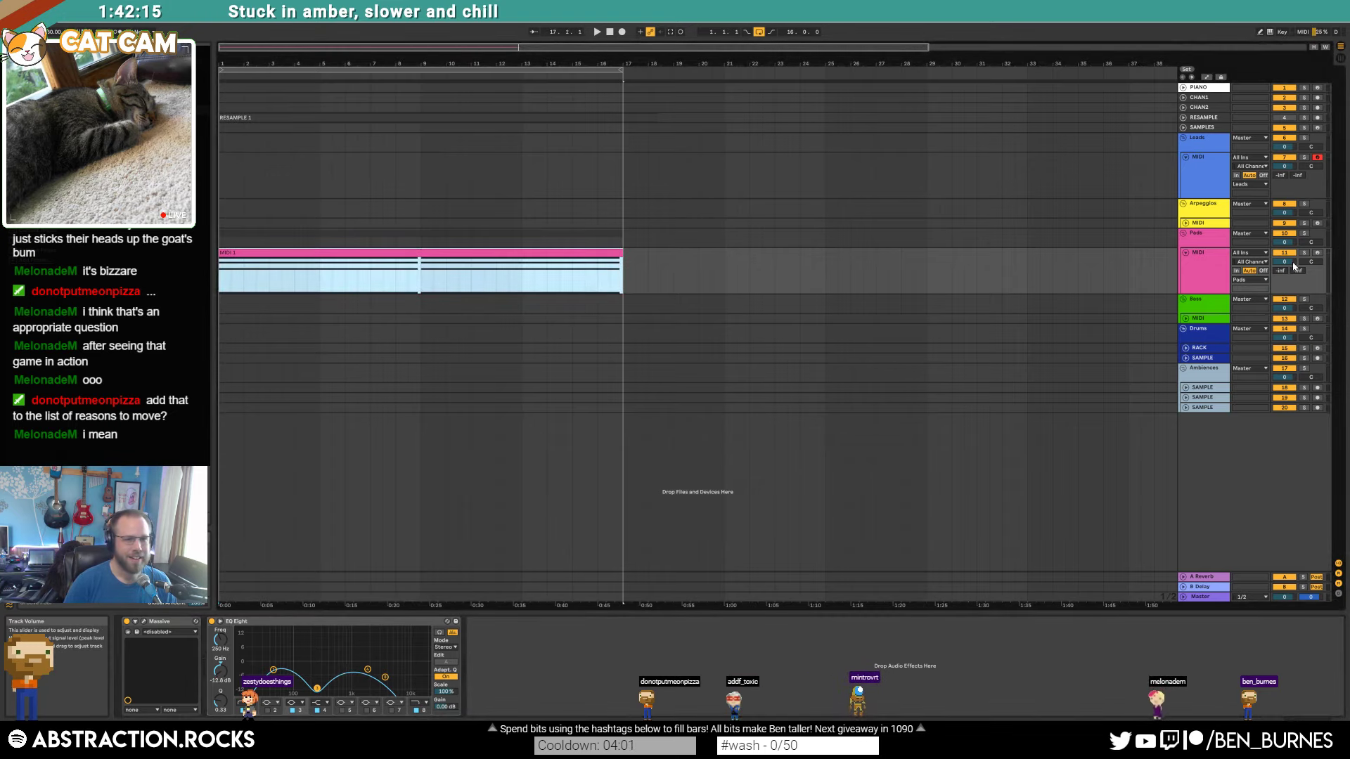
left_click_drag(1293, 264, 1293, 271)
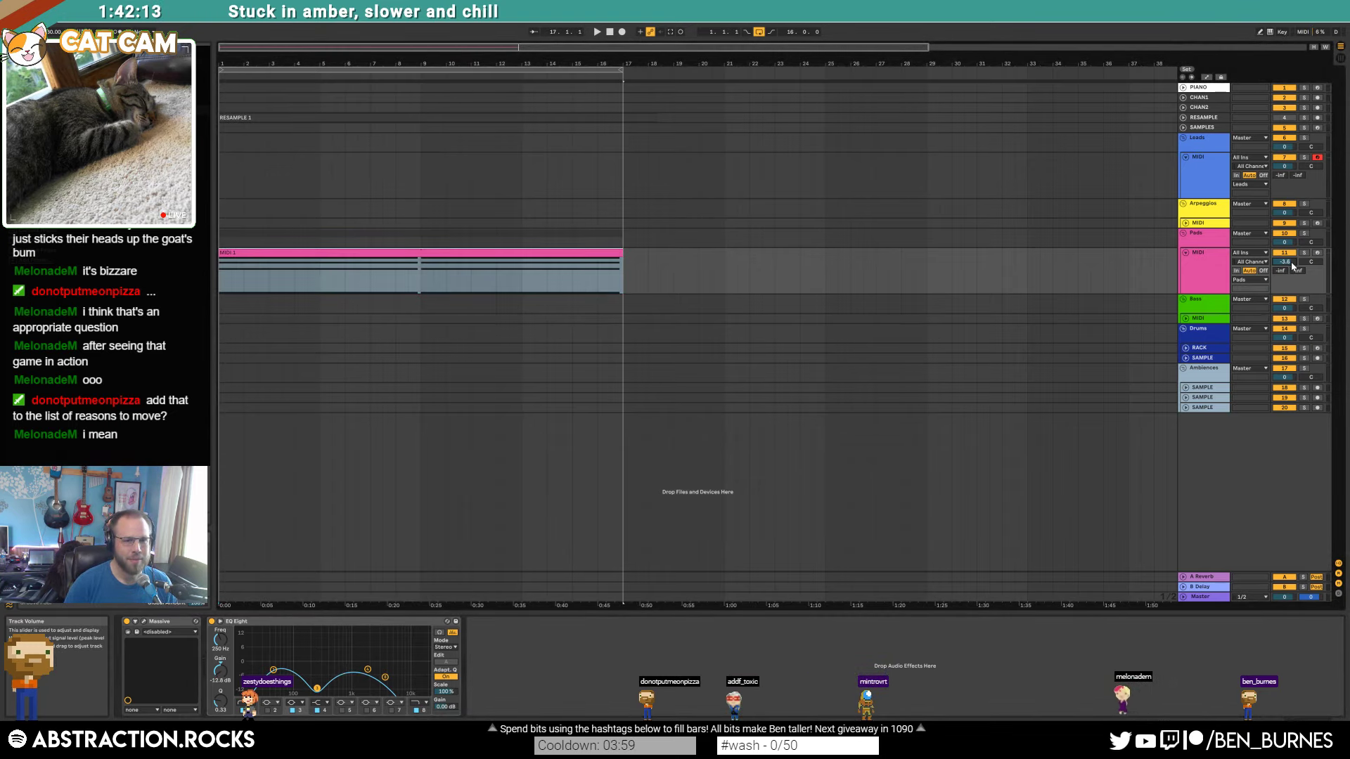
Step: Open ValhallaRoom on the A Reverb return and set Decay to 3.69 s, High Cut to 5320 Hz and Depth to 46.1 %
left_click(1216, 578)
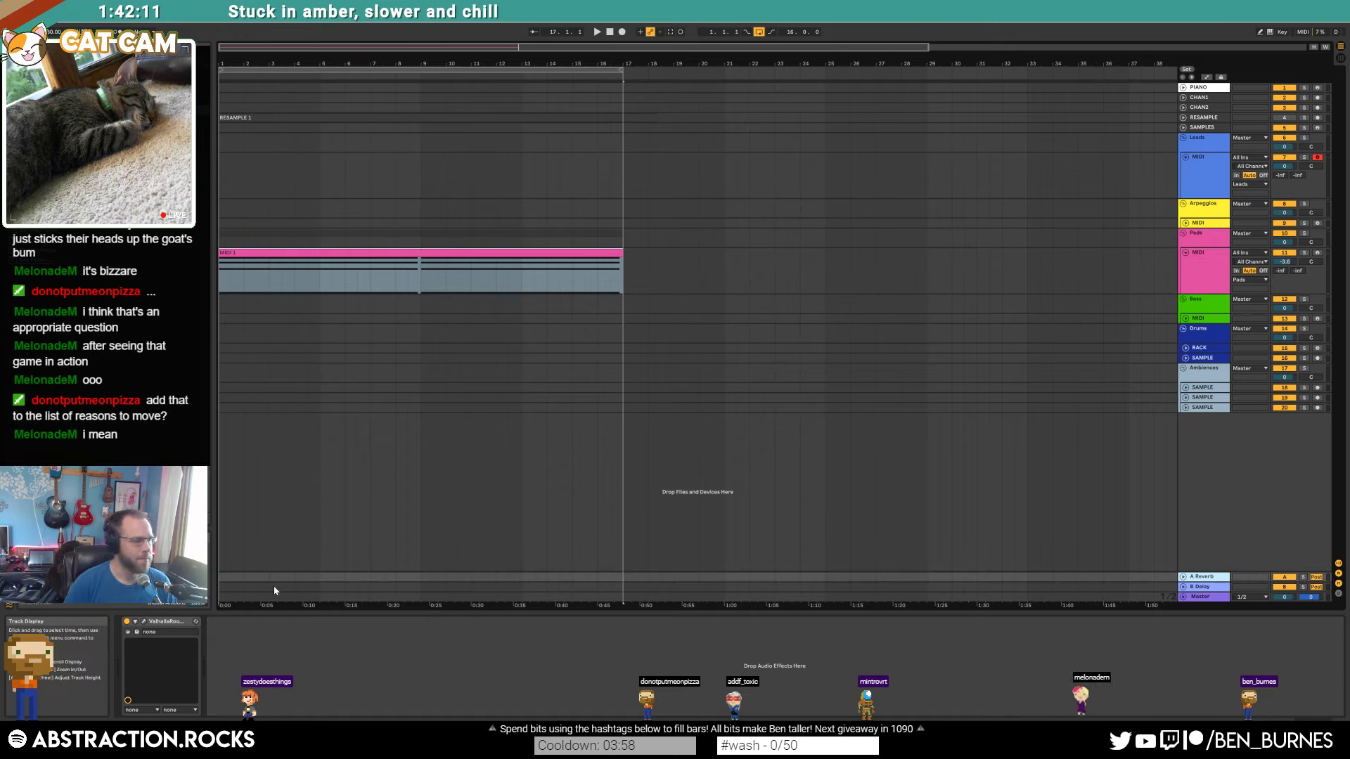
left_click(145, 622)
left_click_drag(519, 362, 889, 303)
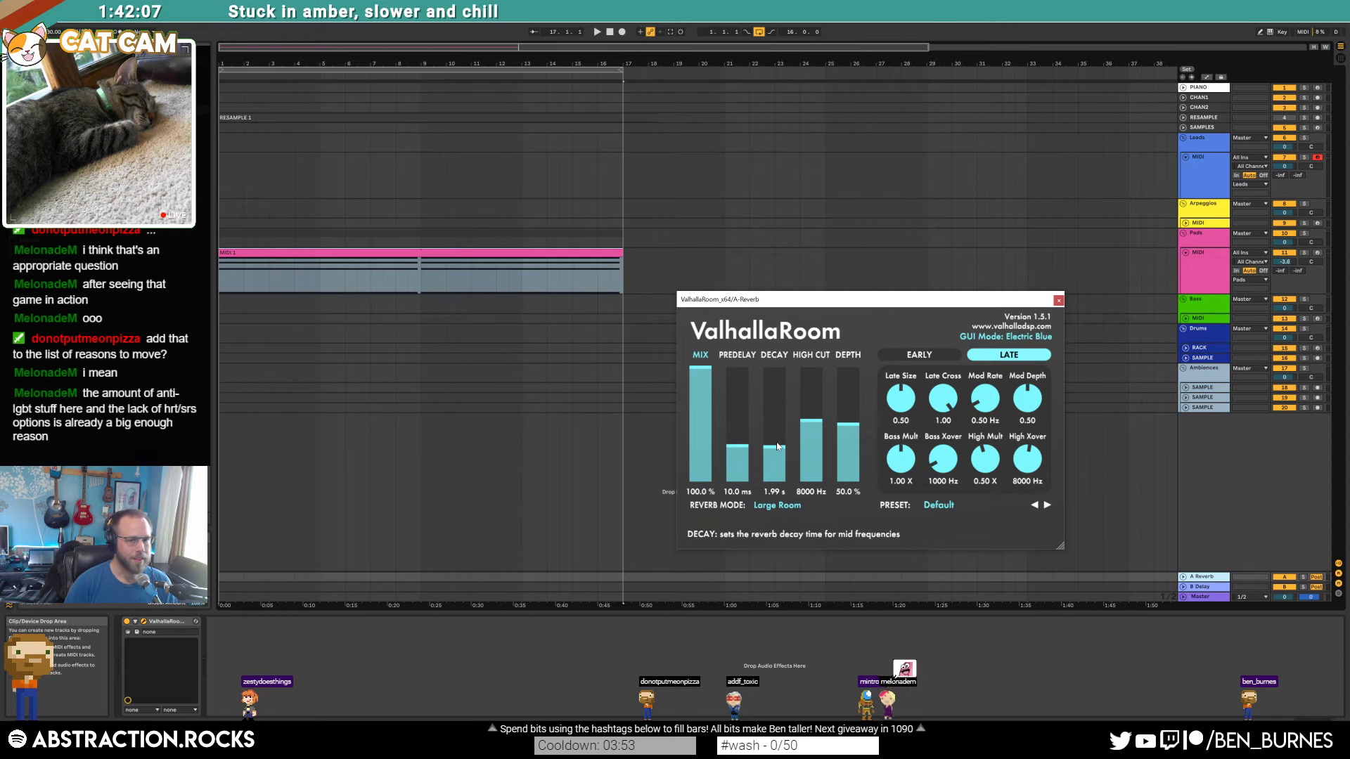
left_click_drag(777, 446, 775, 443)
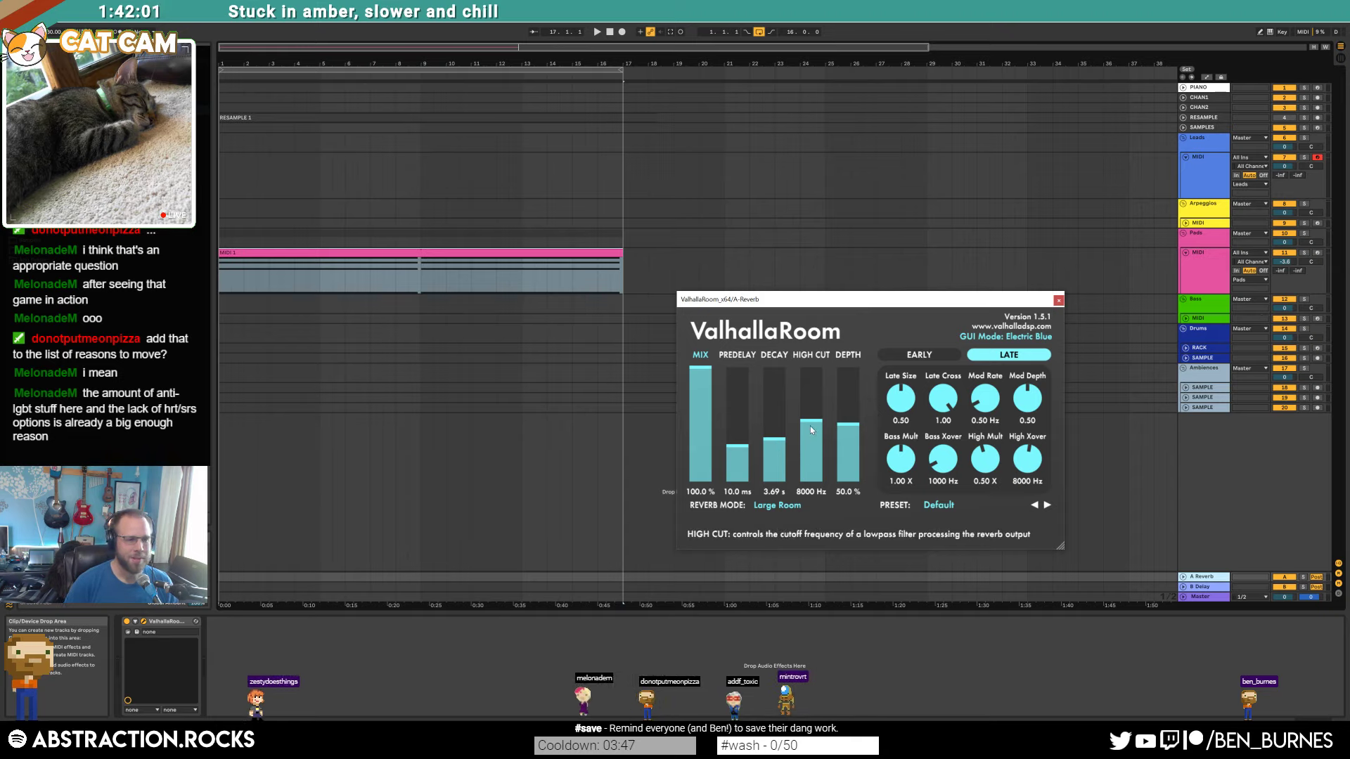
mouse_move(811, 429)
left_mouse_down()
mouse_move(849, 434)
mouse_move(813, 442)
left_mouse_up()
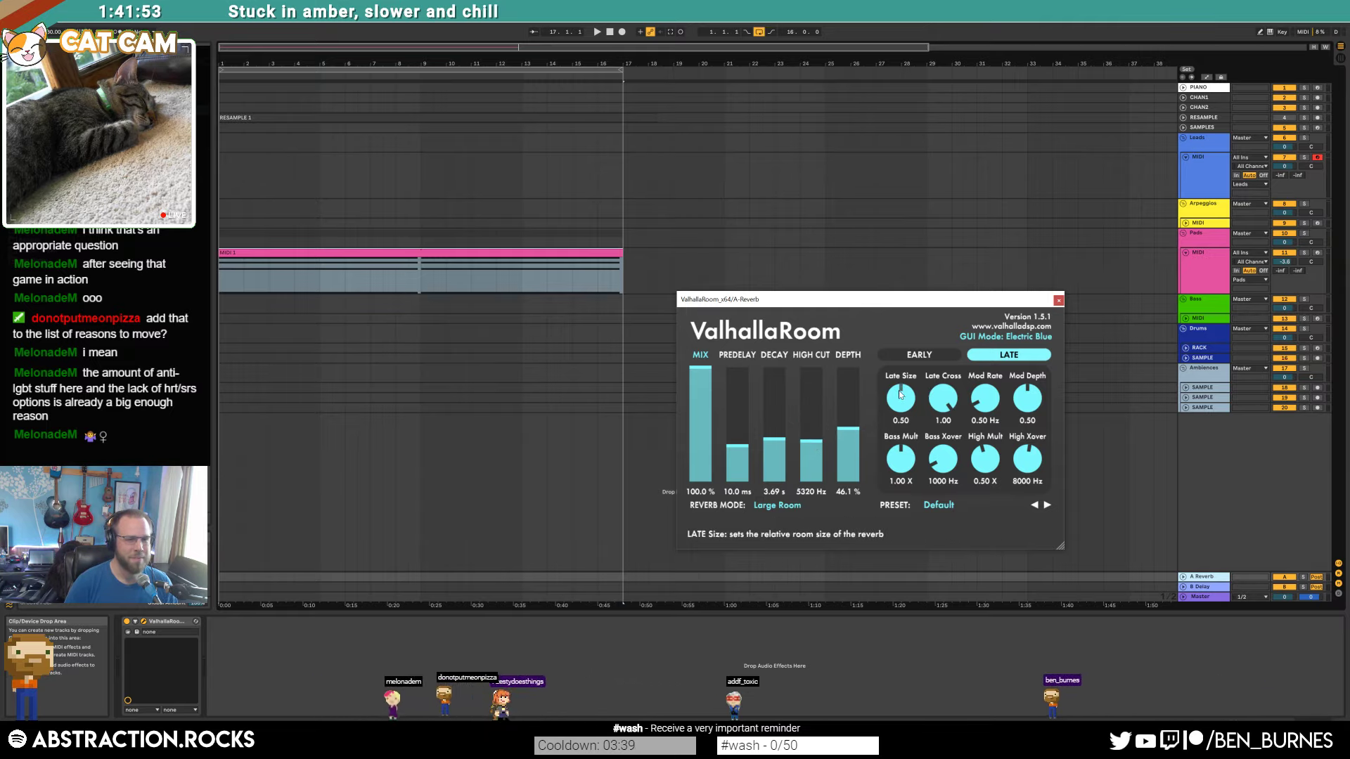
Step: Set ValhallaRoom's Bass Xover 1590 Hz, High Mult 0.69, High Xover 7520 Hz, Bass Mult 0.76, Late Size 0.39 and Late Cross 0.80, then close it
left_click_drag(943, 458, 981, 415)
left_click_drag(905, 457, 906, 476)
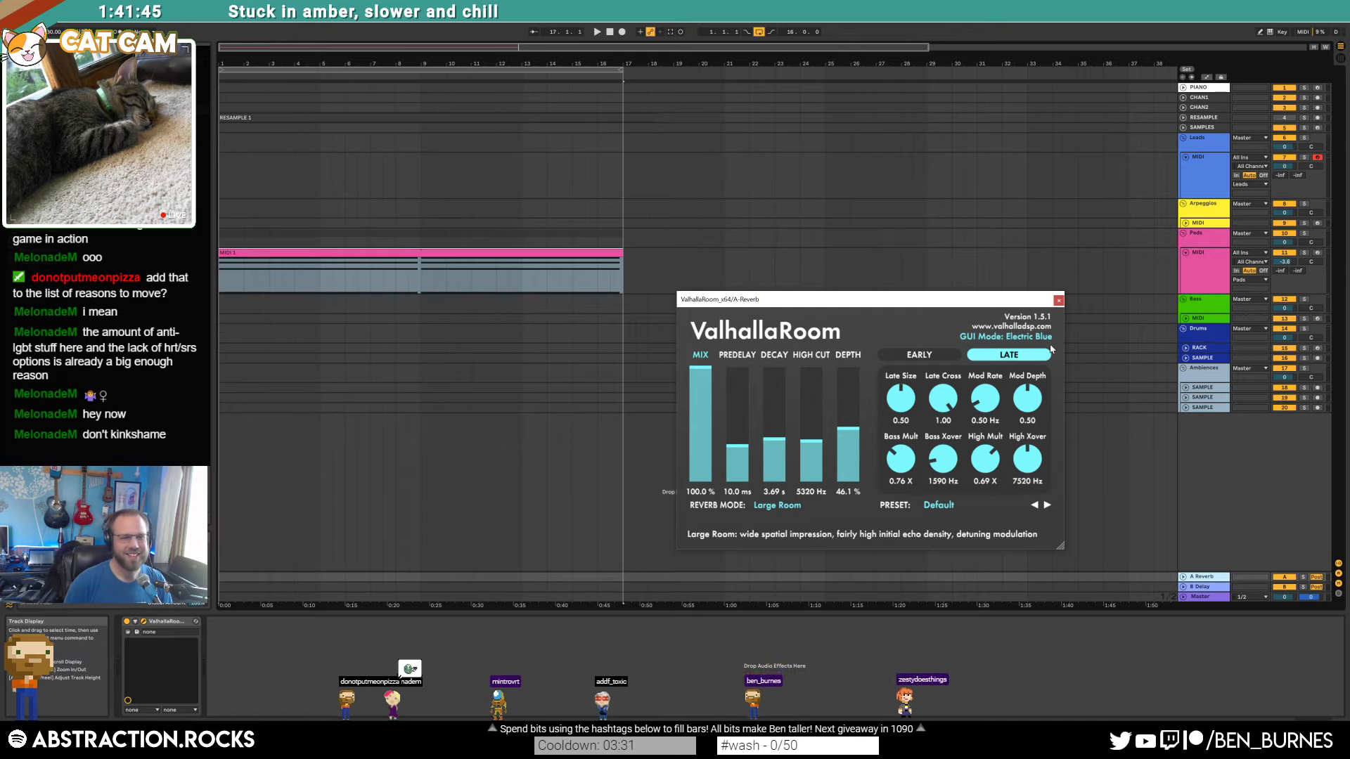
left_click_drag(943, 398, 911, 422)
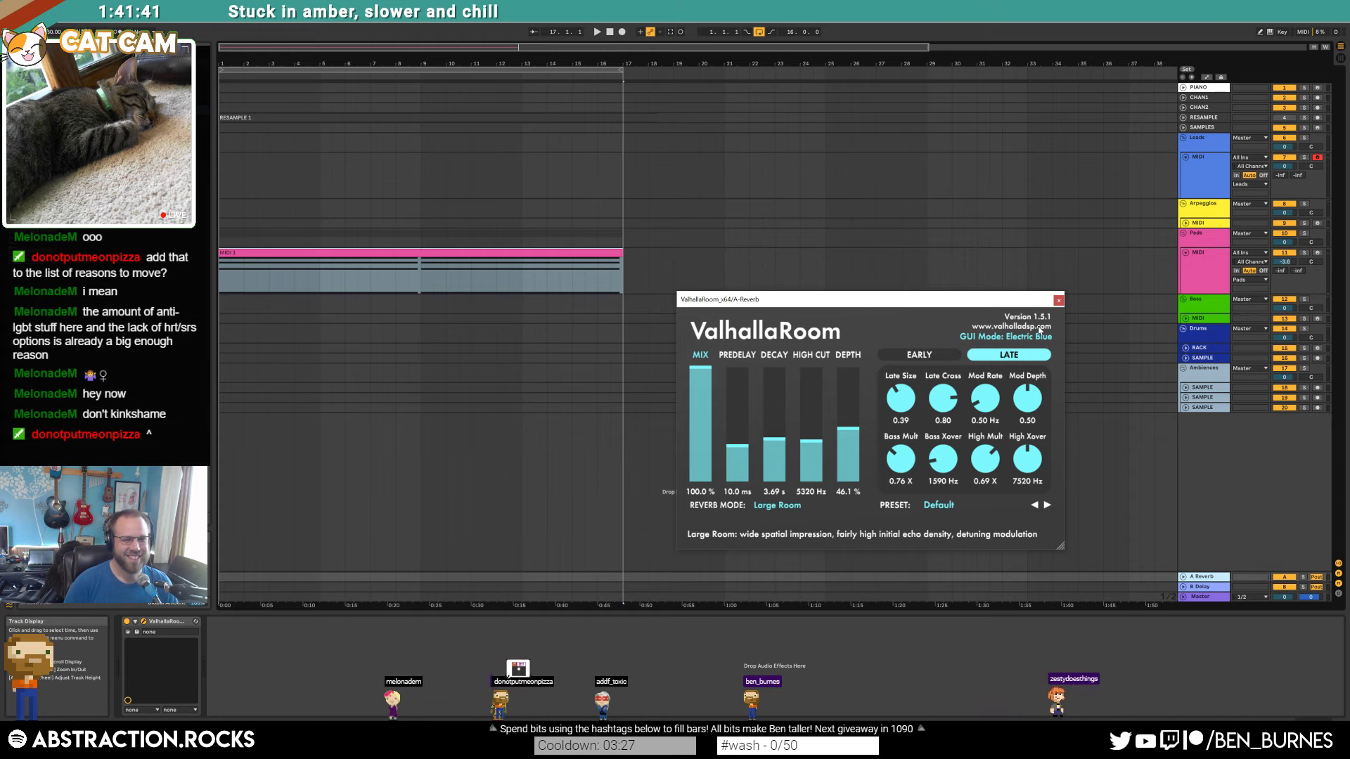
left_click(1058, 301)
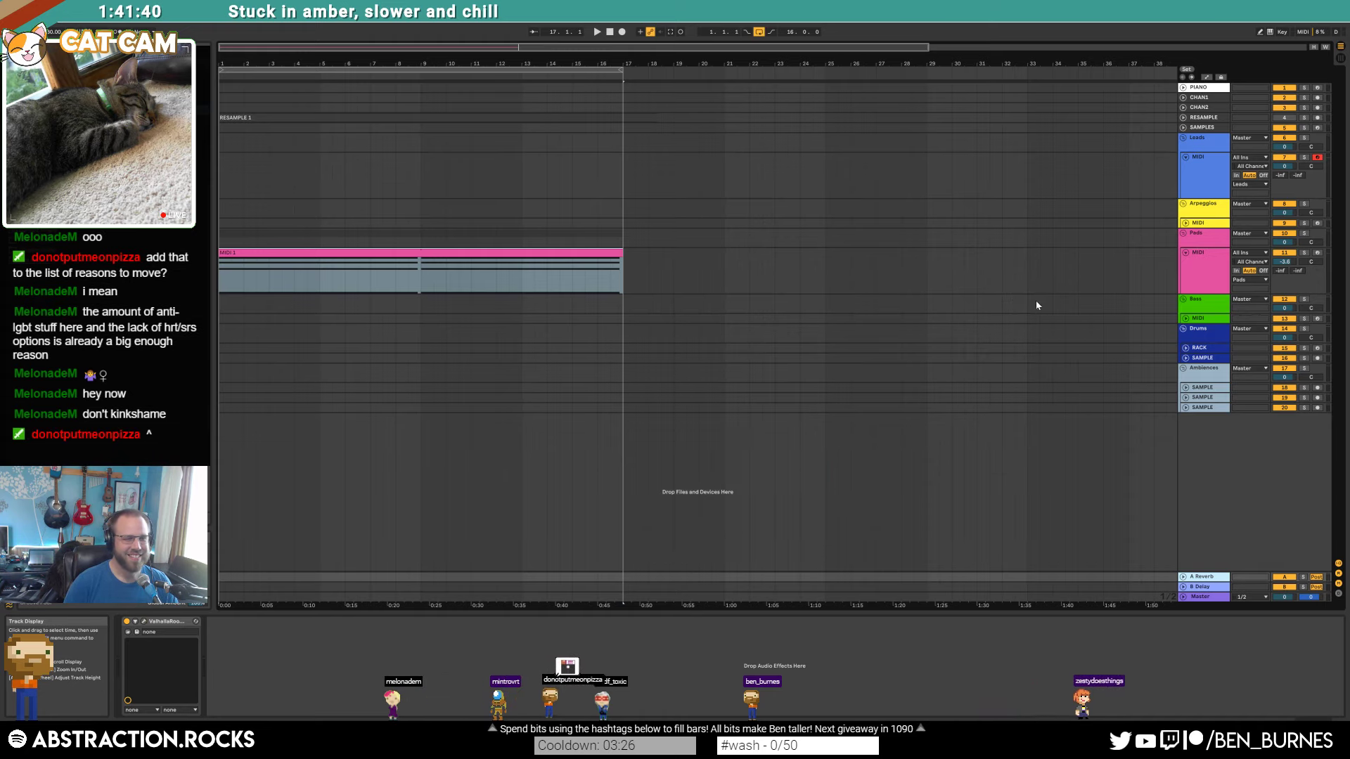
Step: Record a 16-bar lead melody on the Leads MIDI track from bar 1 and stop at the loop's end
left_click(225, 180)
left_click_drag(913, 279, 1067, 307)
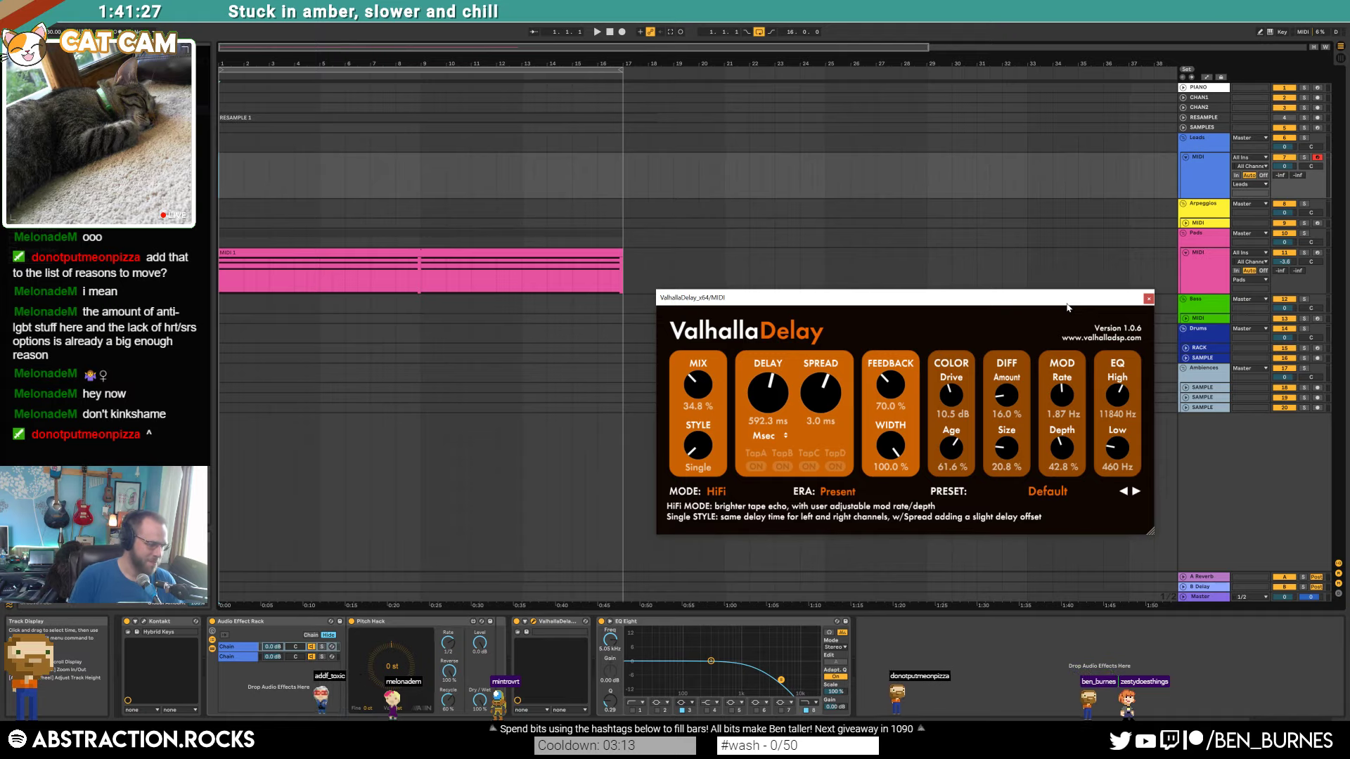
key("F9")
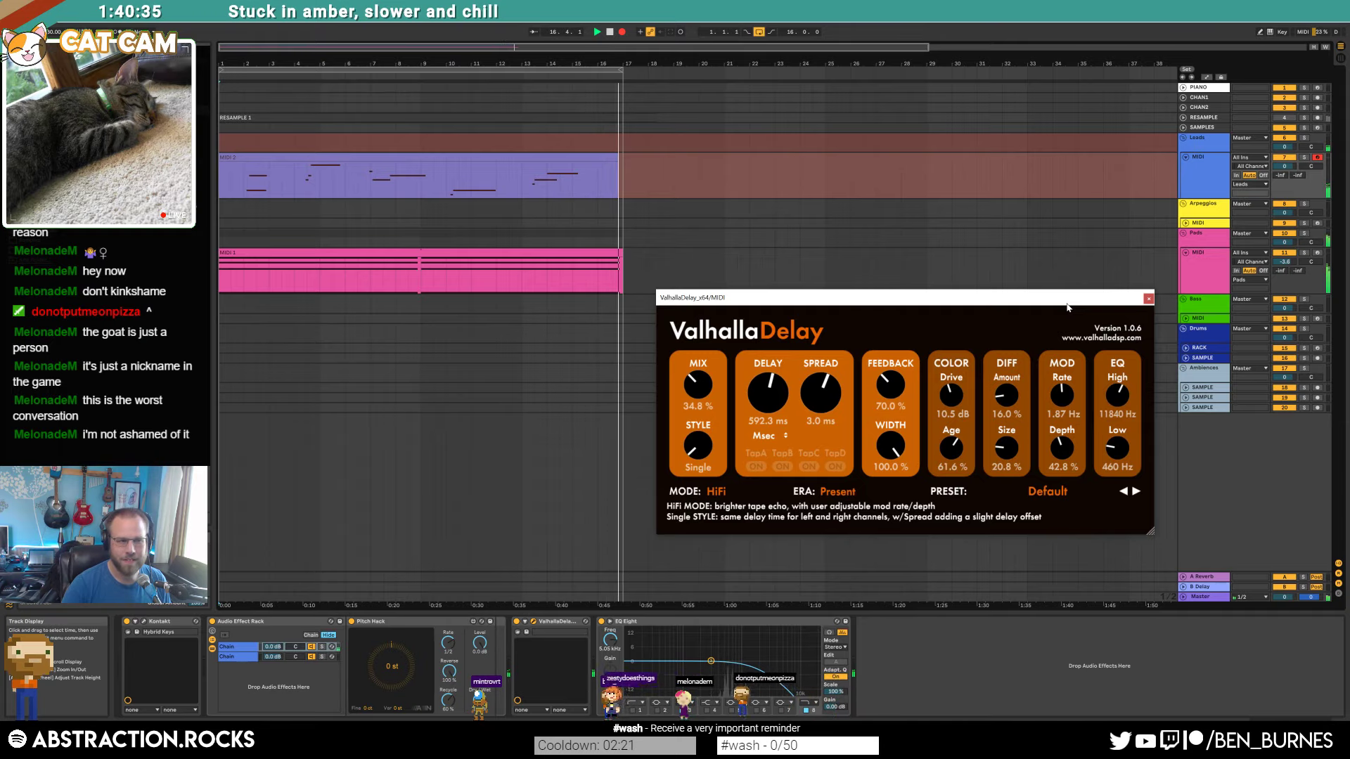
key("space")
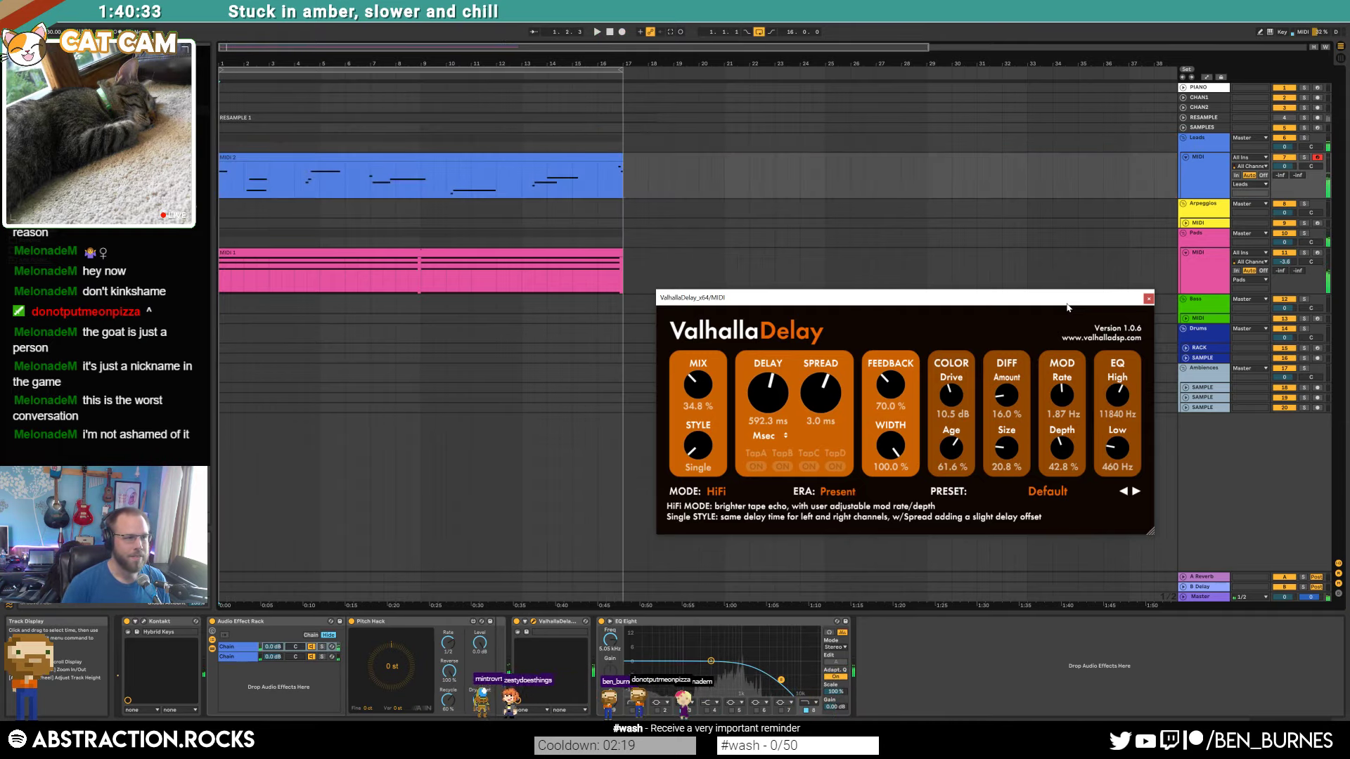
Step: Extend the recorded lead clip's start back to bar 1 of its content and trim the clip's end to just past bar 17
double_click(572, 156)
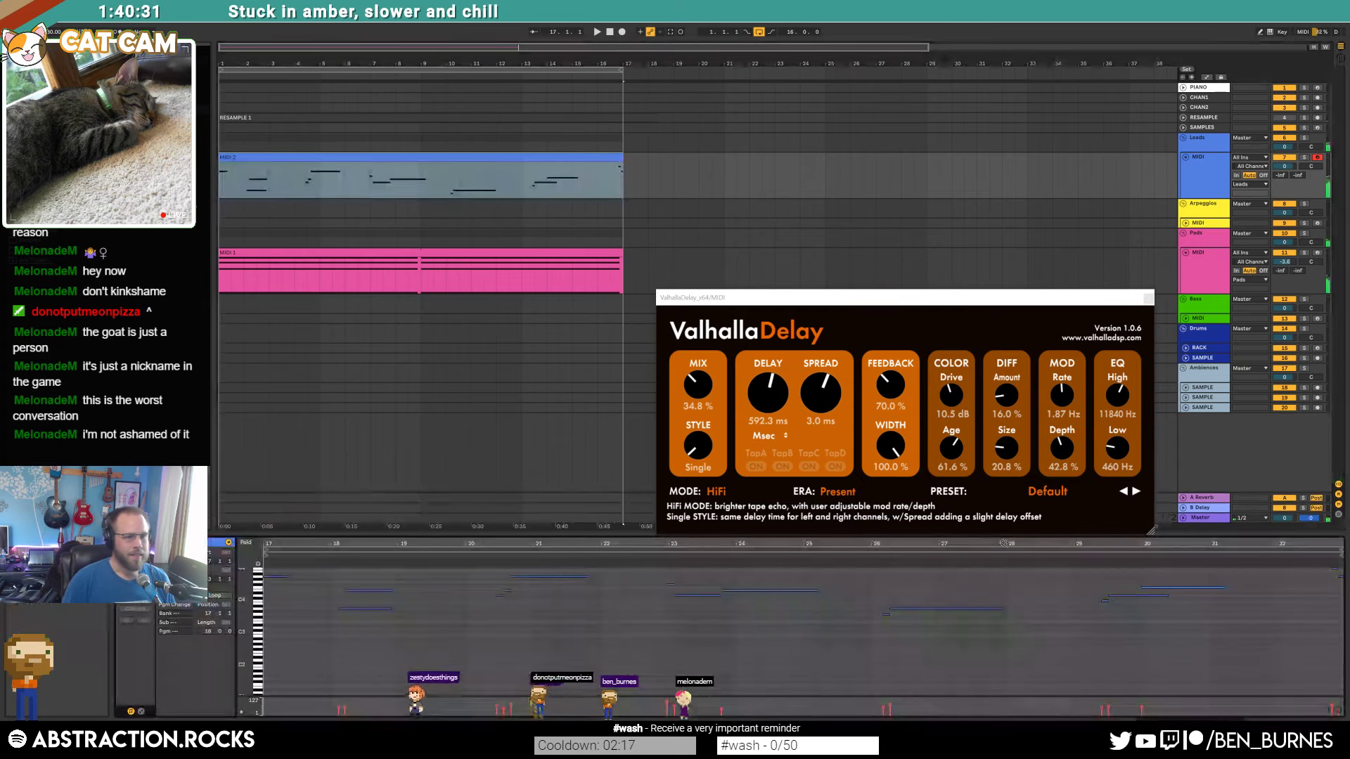
left_click_drag(1192, 587, 1196, 590)
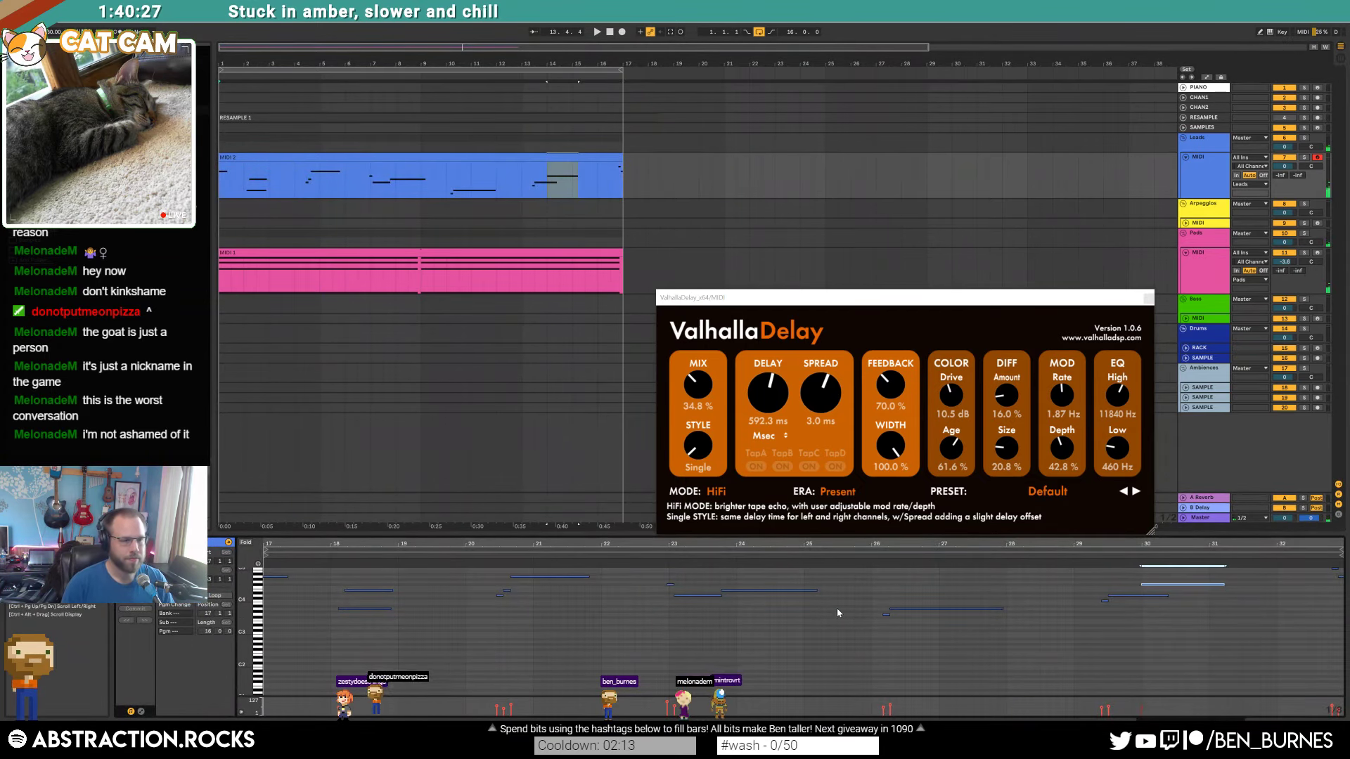
double_click(442, 543)
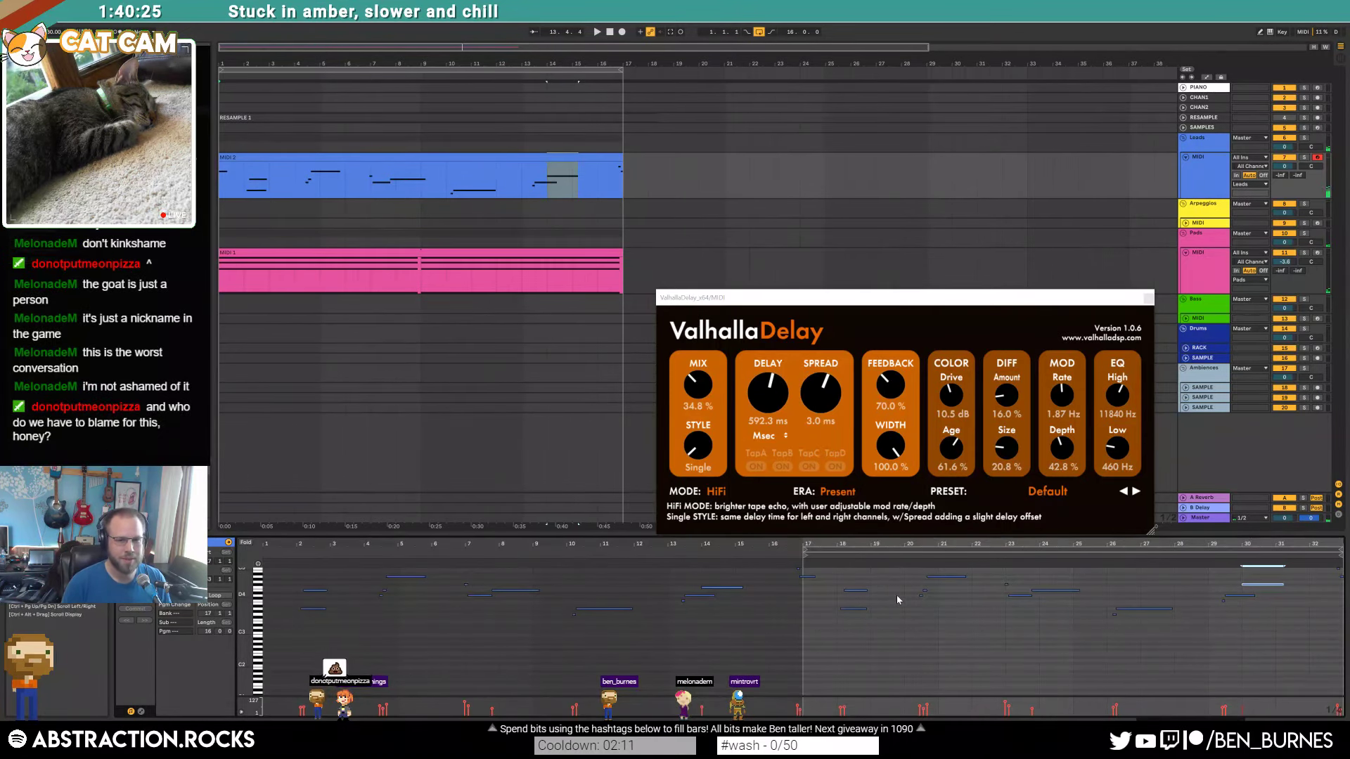
left_click_drag(805, 549, 265, 543)
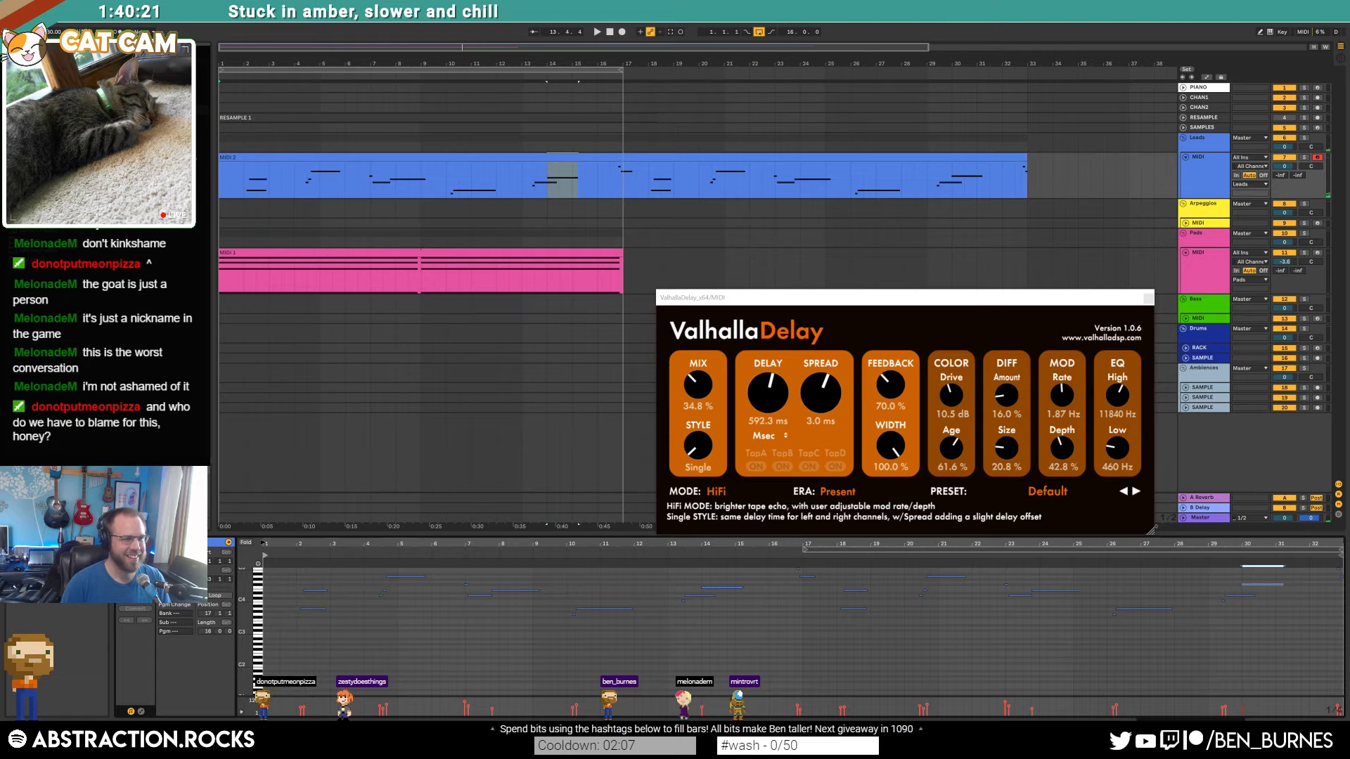
left_click_drag(1024, 161, 639, 182)
left_click(661, 181)
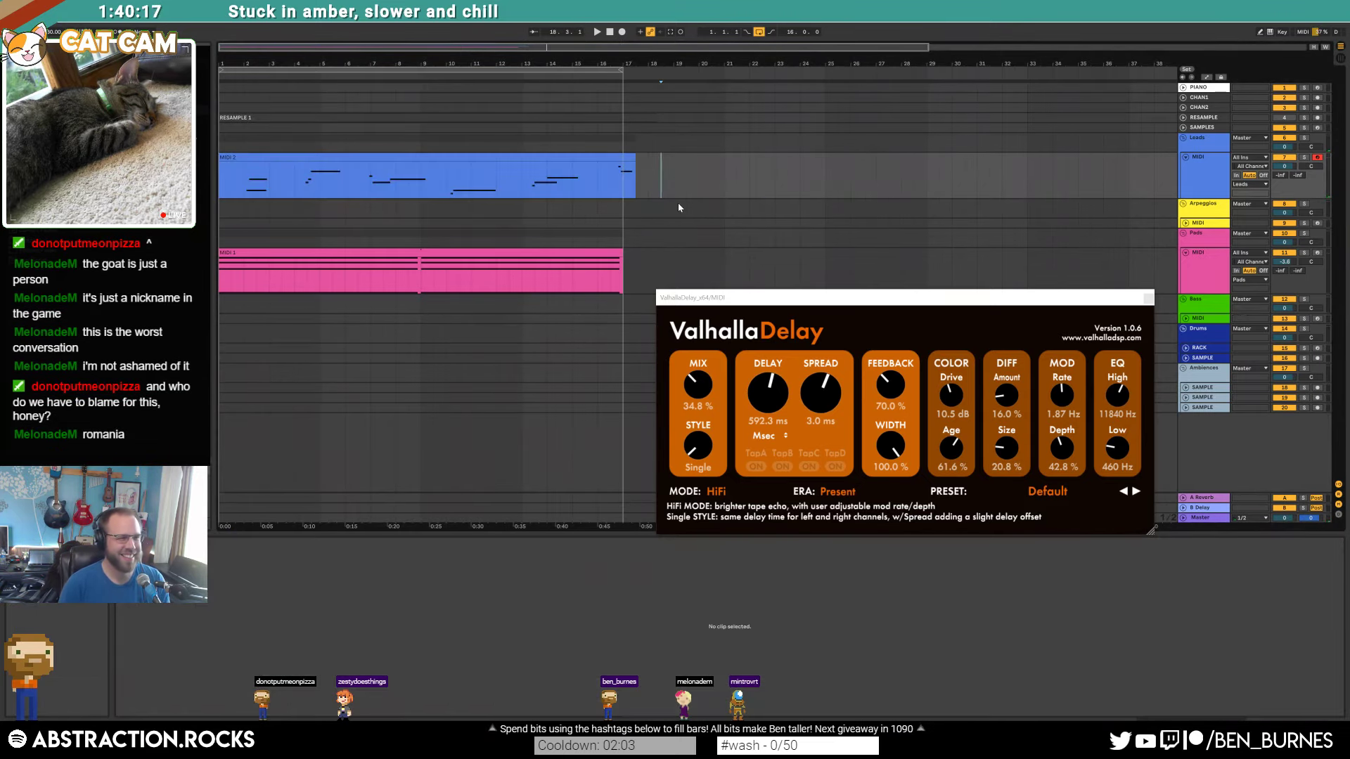
left_click(366, 158)
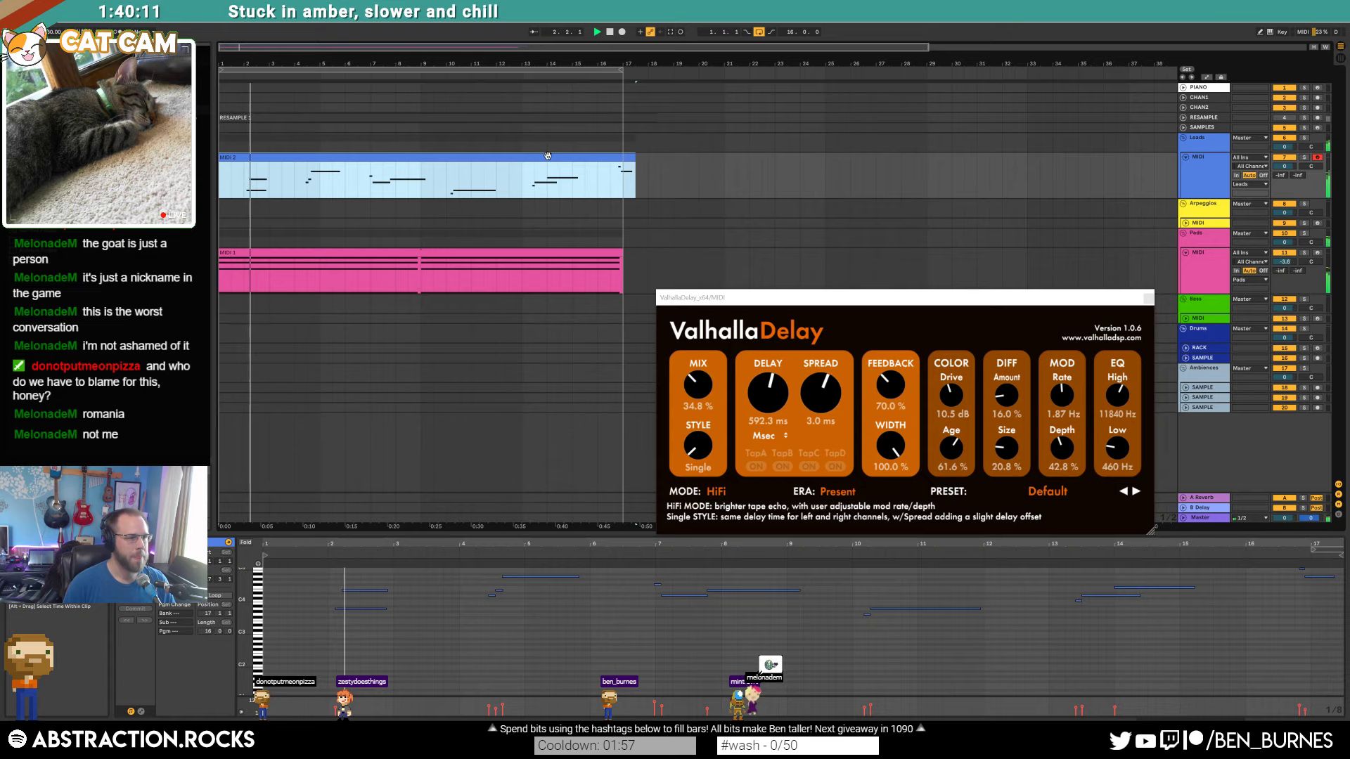
Step: Open Massive on the Pads MIDI track, raise that track's A Reverb send and set the Leads MIDI track's A Reverb send to -17.2 dB
left_click(549, 252)
key("shift+Tab")
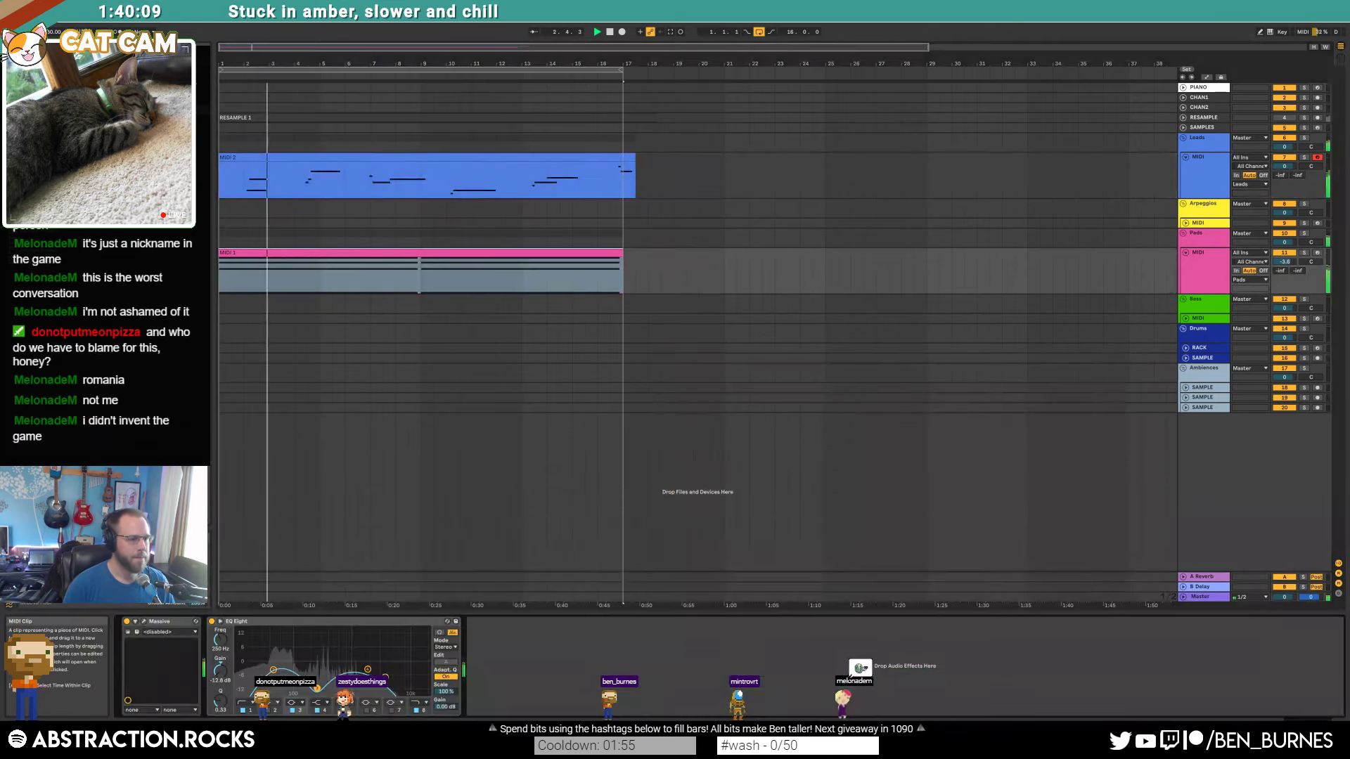
left_click(143, 621)
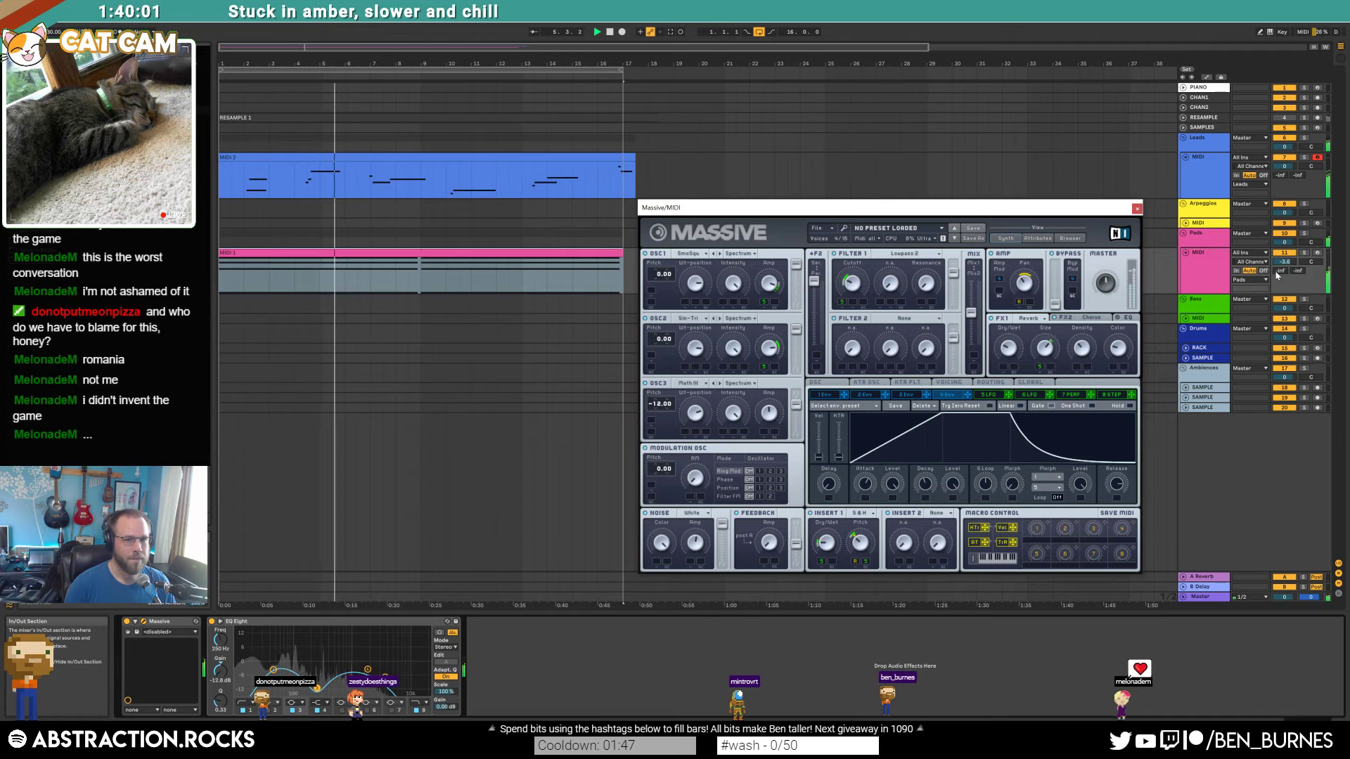
mouse_move(1279, 271)
left_mouse_down()
mouse_move(1279, 228)
mouse_move(1279, 270)
left_mouse_up()
left_click_drag(1281, 175, 1280, 156)
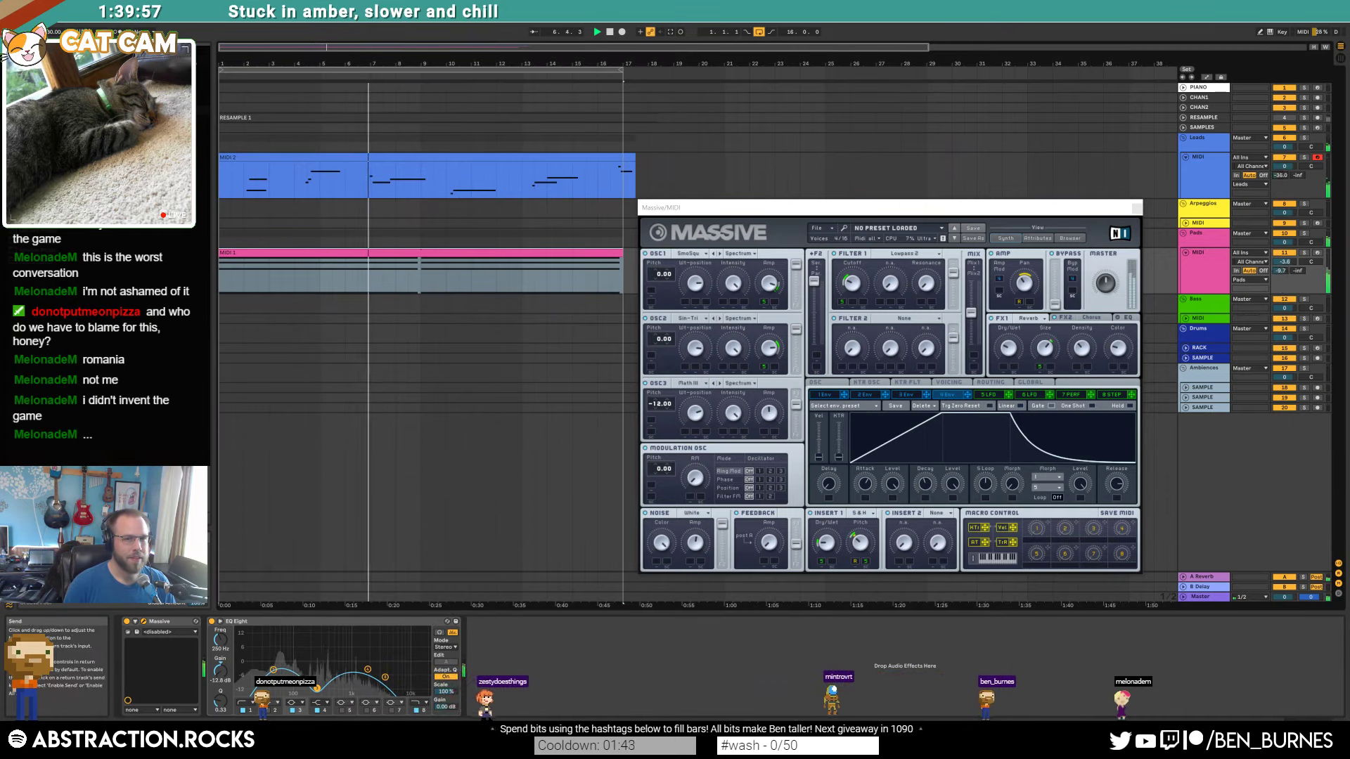
Step: Add a short high note just before bar 7 in the lead clip and nudge the timing of the melody notes
double_click(490, 171)
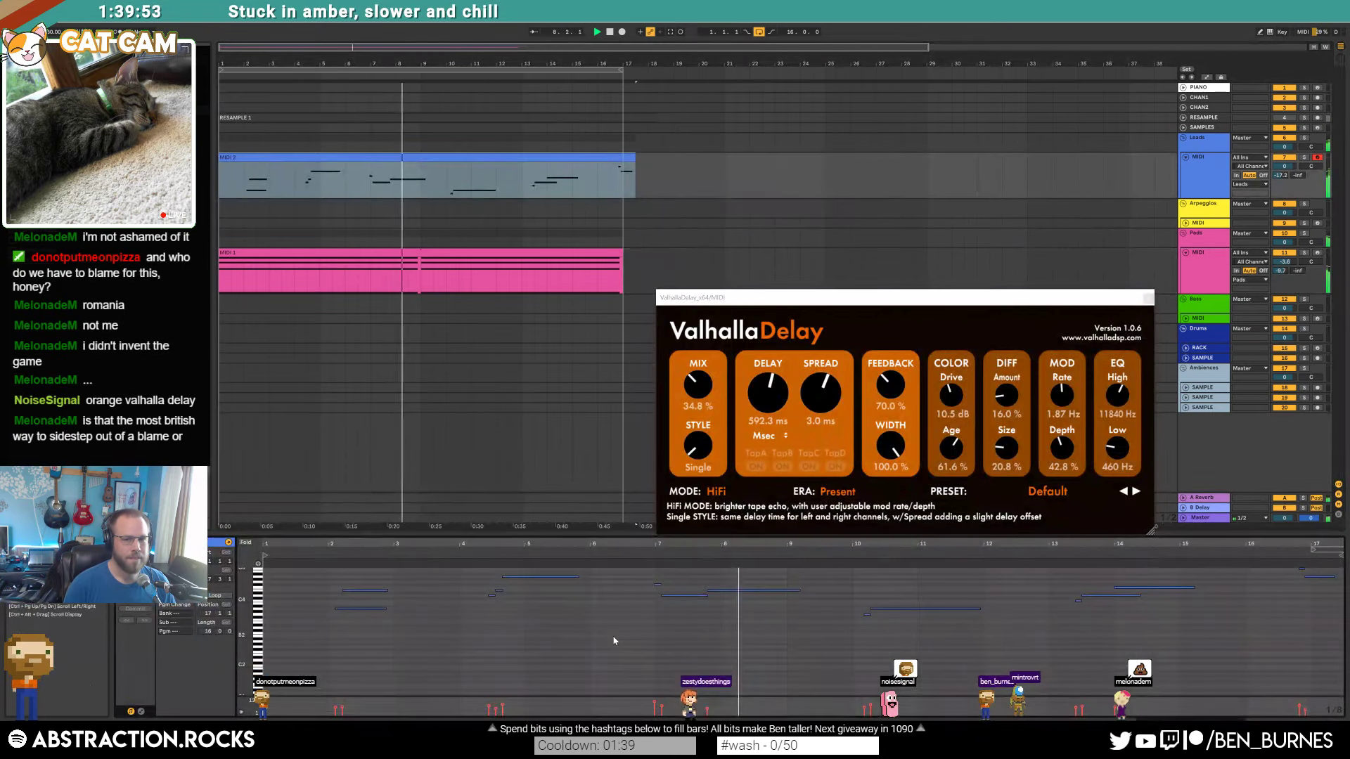
scroll(609, 647, "up", 3)
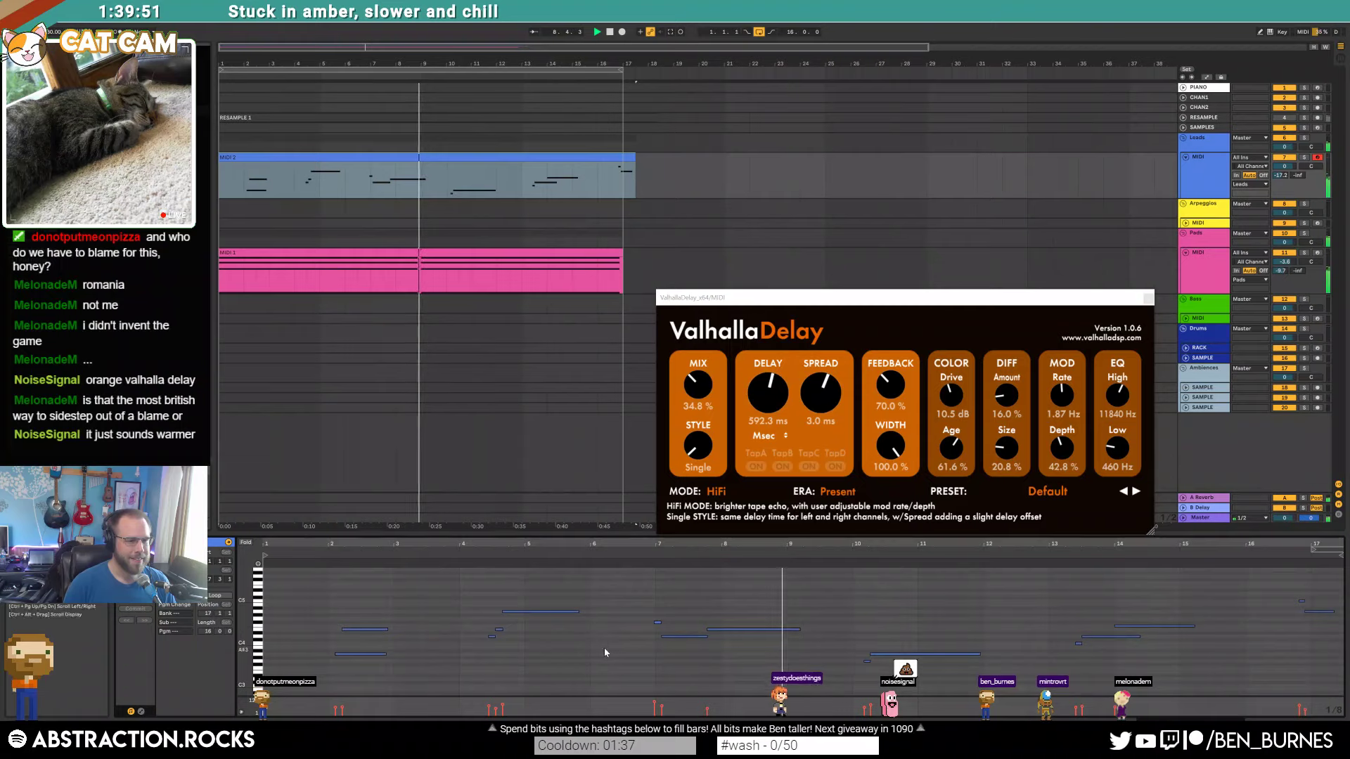
double_click(642, 612)
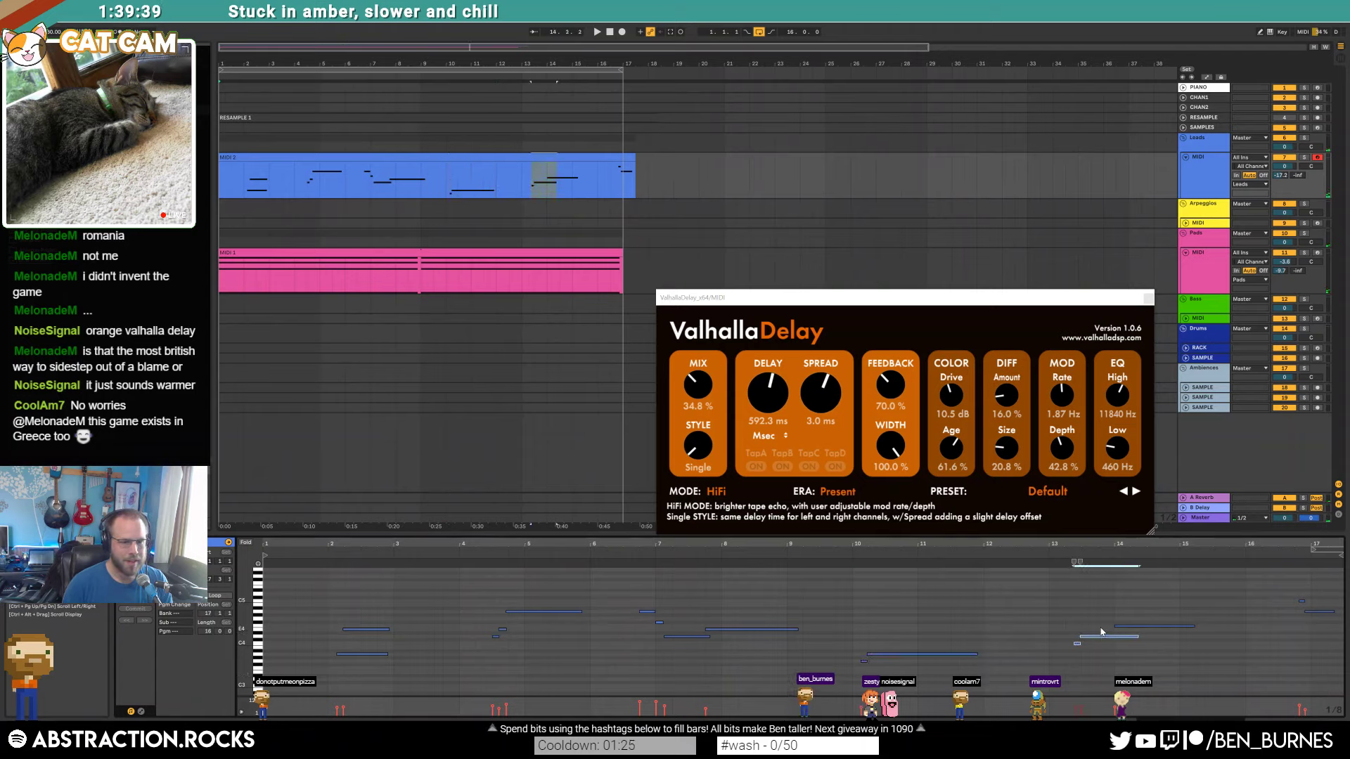
left_click_drag(1102, 637, 1105, 637)
left_click(1188, 625)
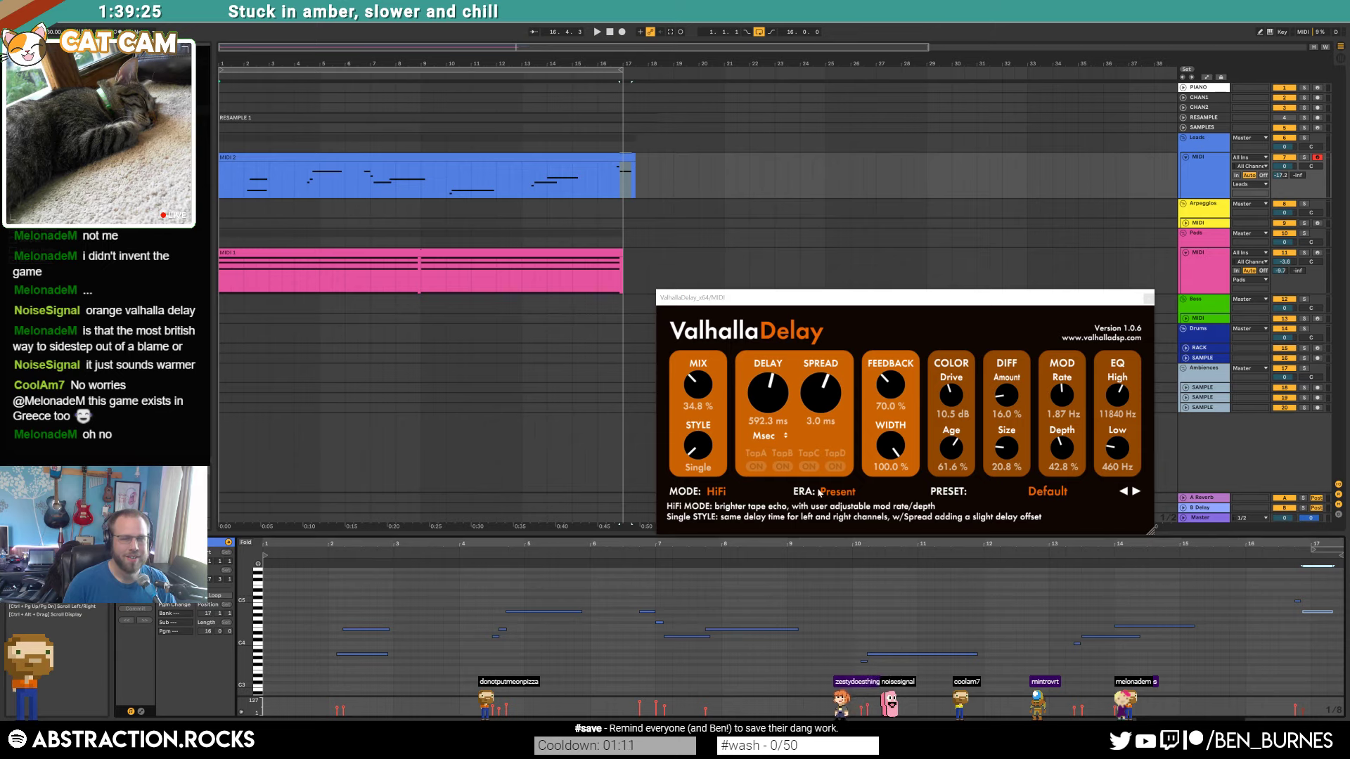
Step: Play the loop from bar 1 with the Leads devices shown, and unfold the MIDI track in the Arpeggios group
left_click_drag(818, 303, 824, 161)
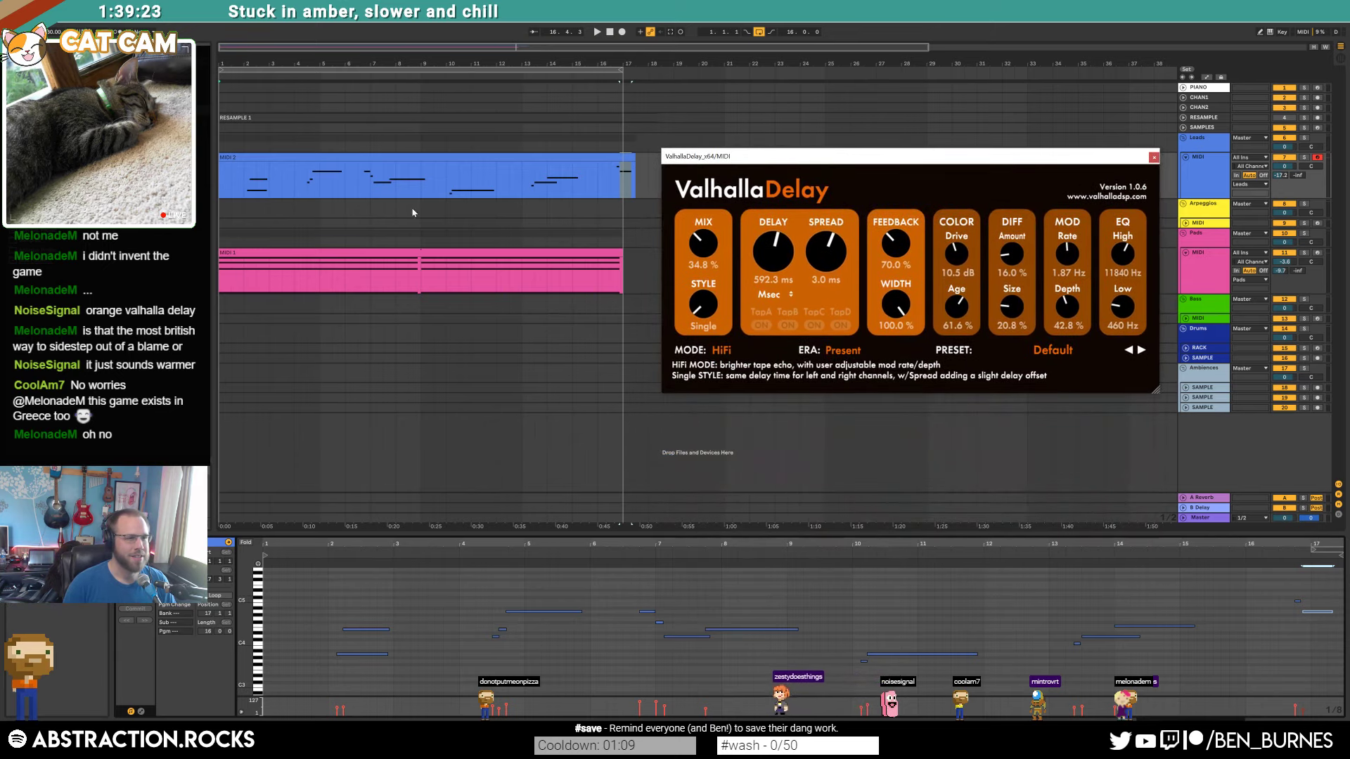
left_click(221, 186)
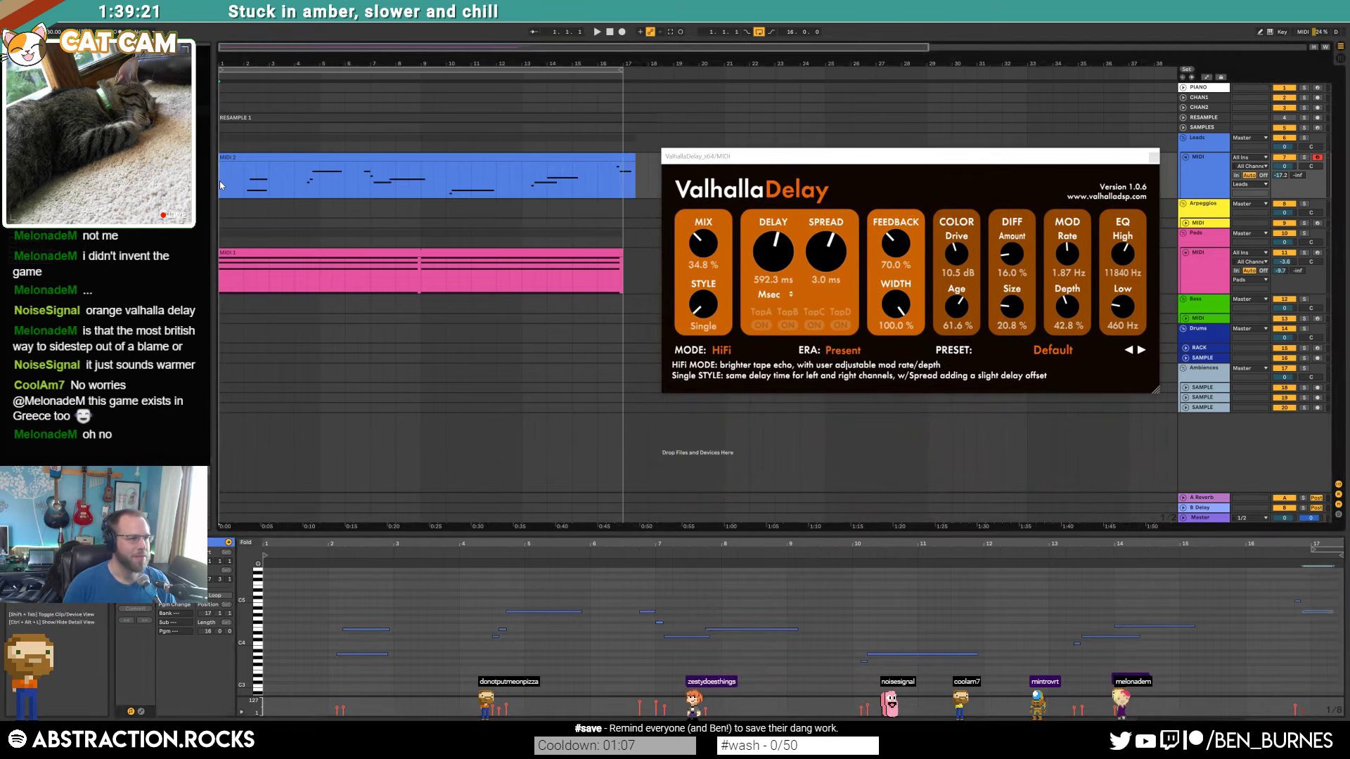
key("shift+Tab")
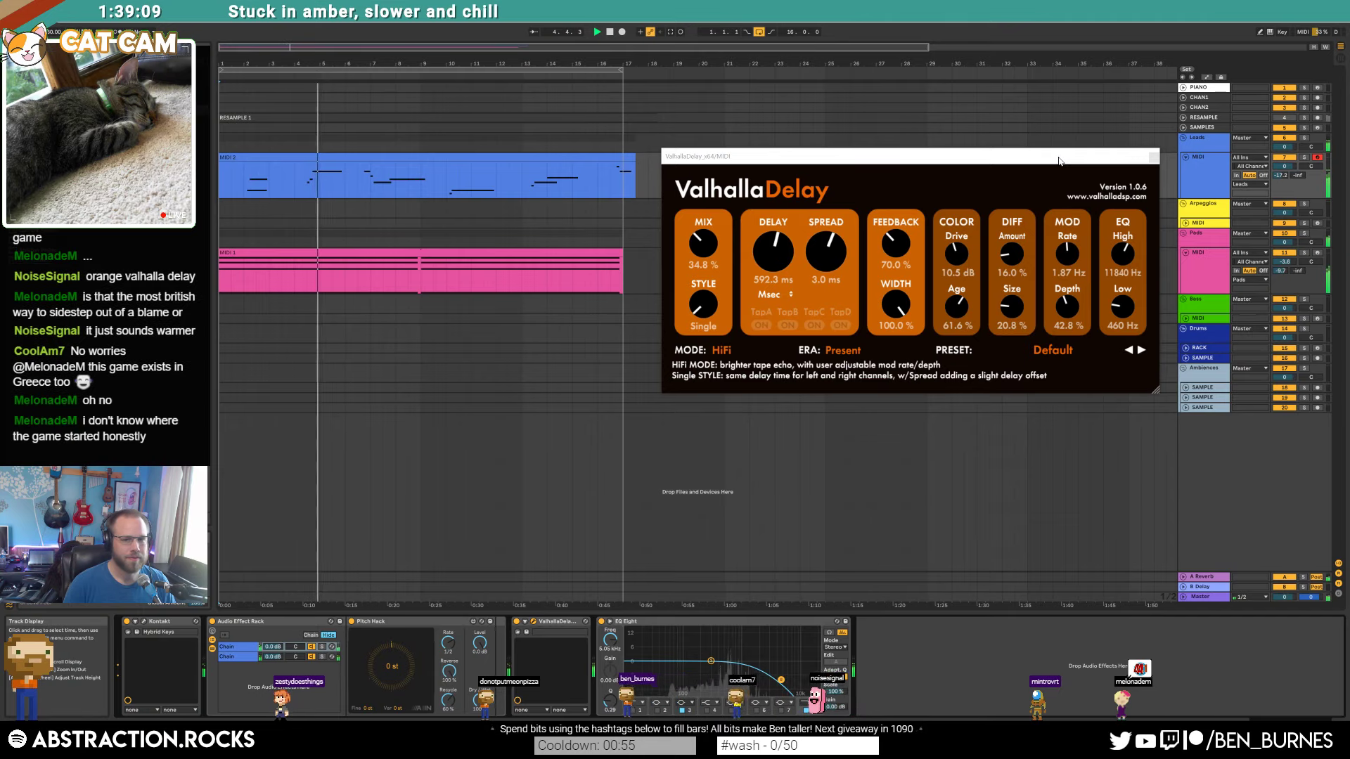
left_click_drag(1059, 161, 1061, 280)
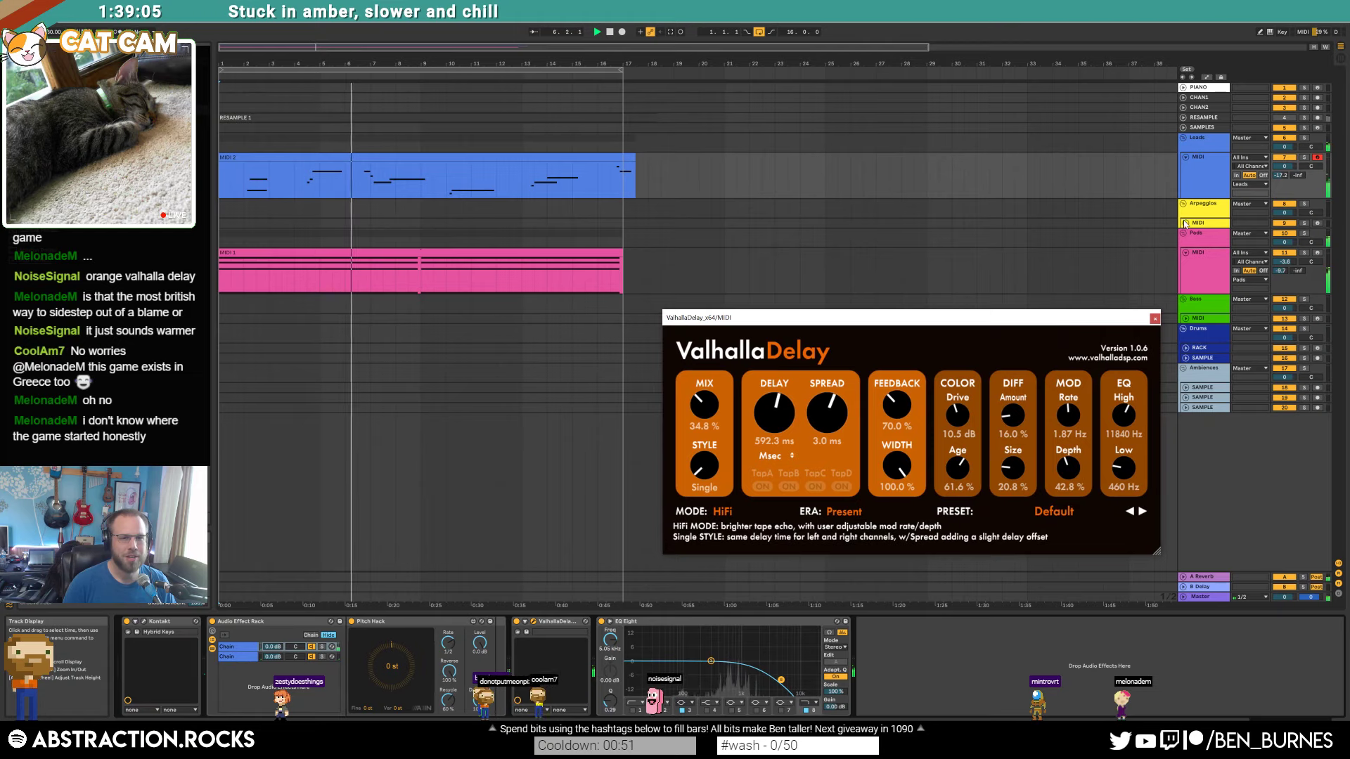
left_click(1197, 223)
left_click(1186, 224)
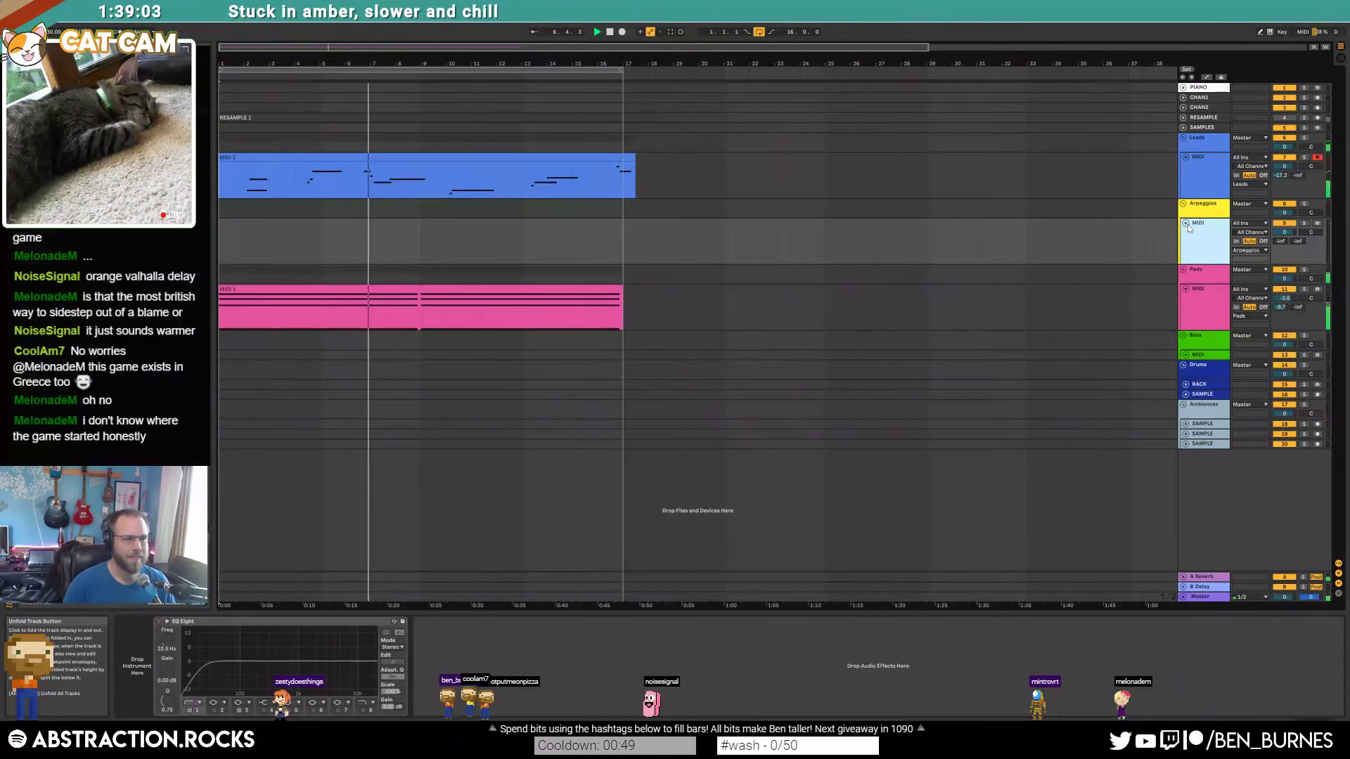
Step: Shorten the high note just before bar 7 in the lead clip and nudge that phrase slightly earlier
left_click(380, 160)
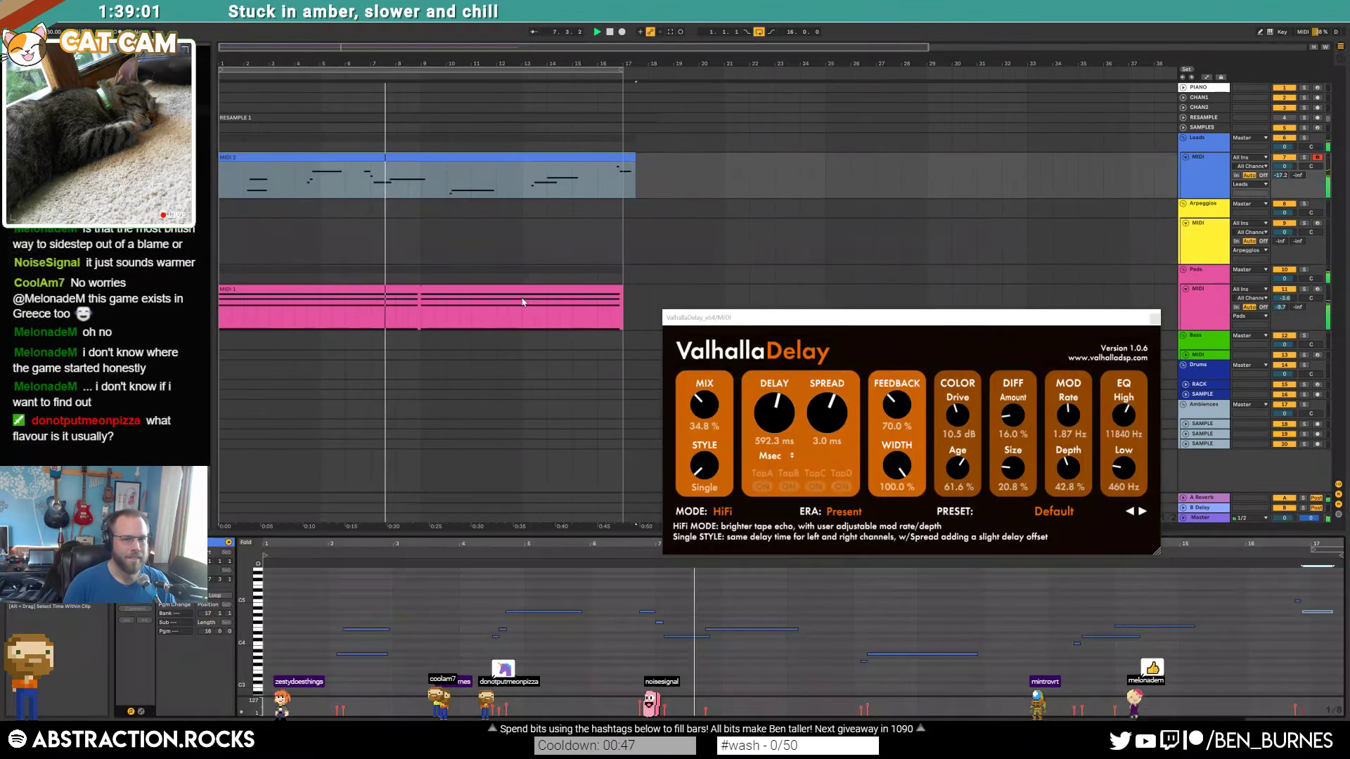
scroll(648, 622, "up", 3)
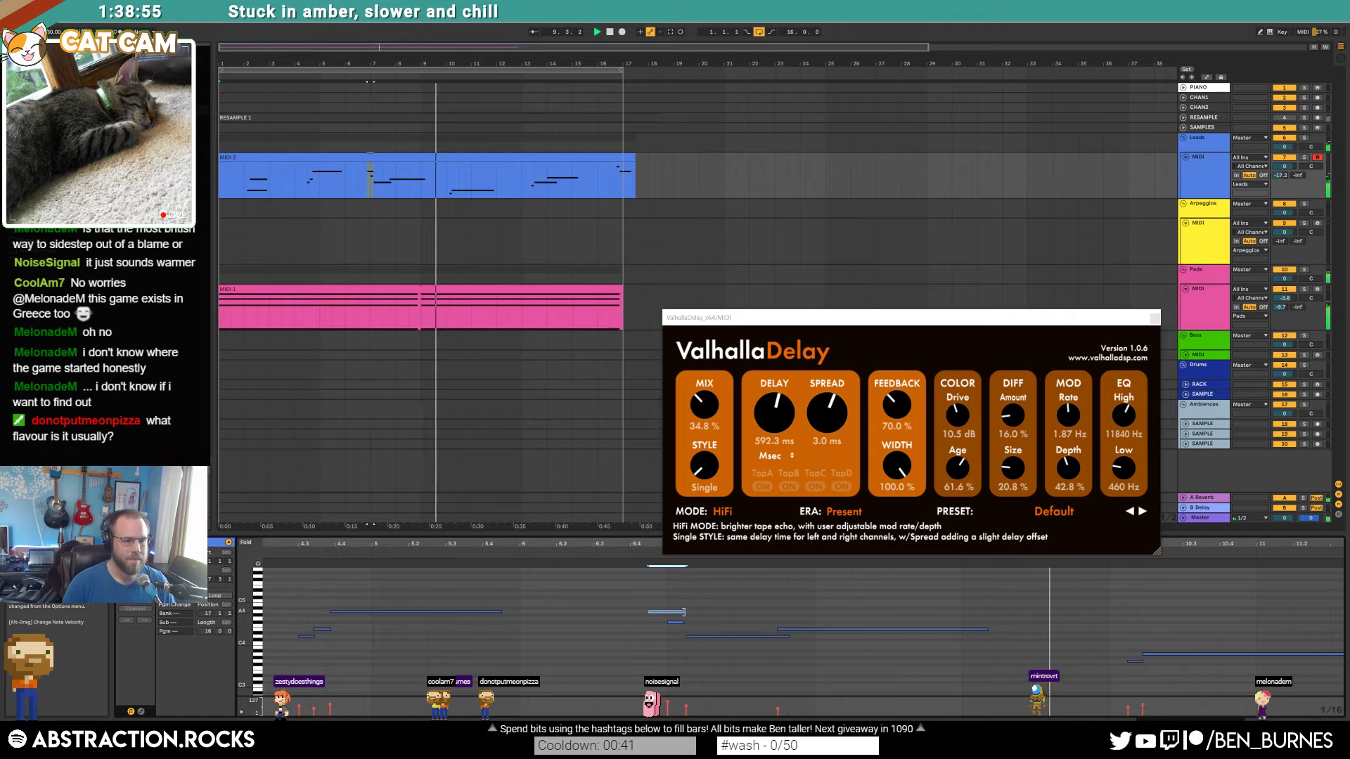
left_click_drag(708, 654, 707, 652)
key("Left")
left_click(702, 613)
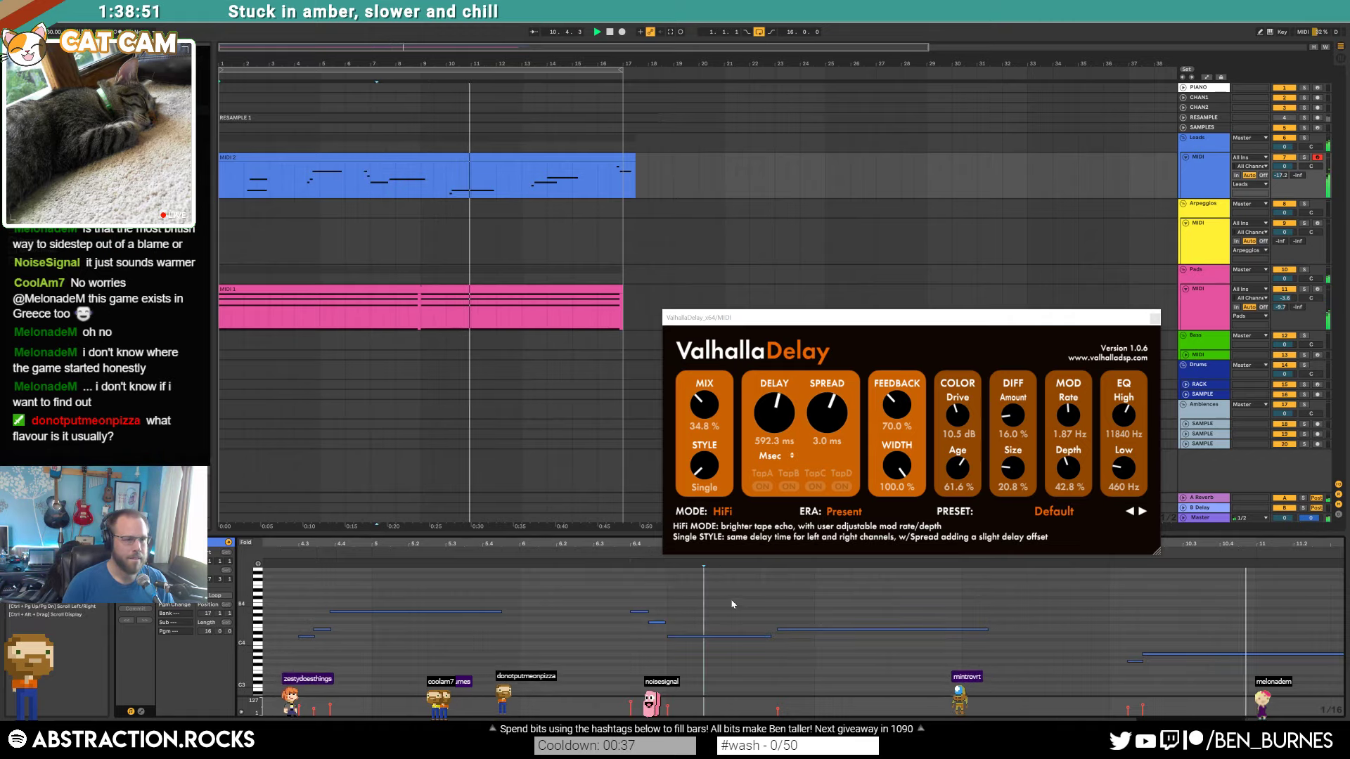
scroll(795, 600, "down", 5)
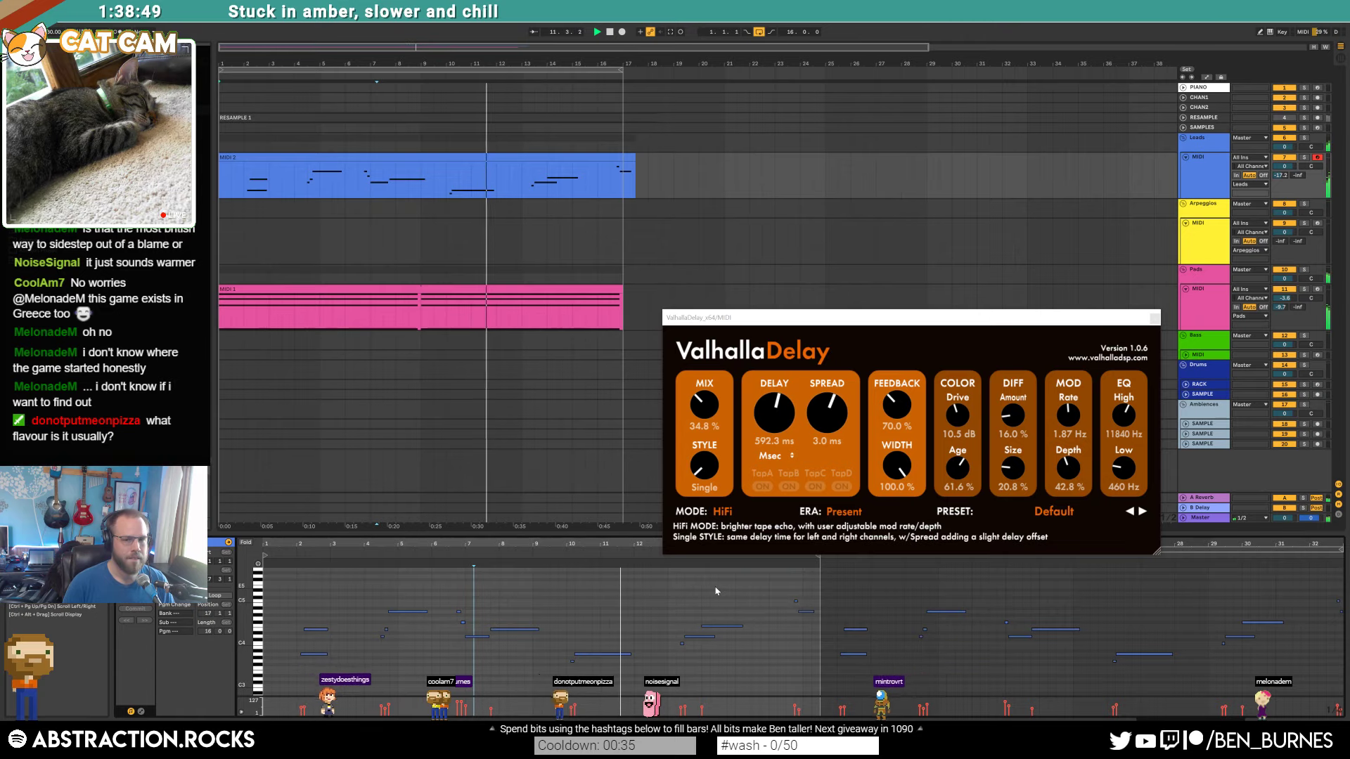
Step: Set ValhallaDelay's Mix to 32.8 % and Feedback to 50 % on the Leads MIDI track
key("shift+Tab")
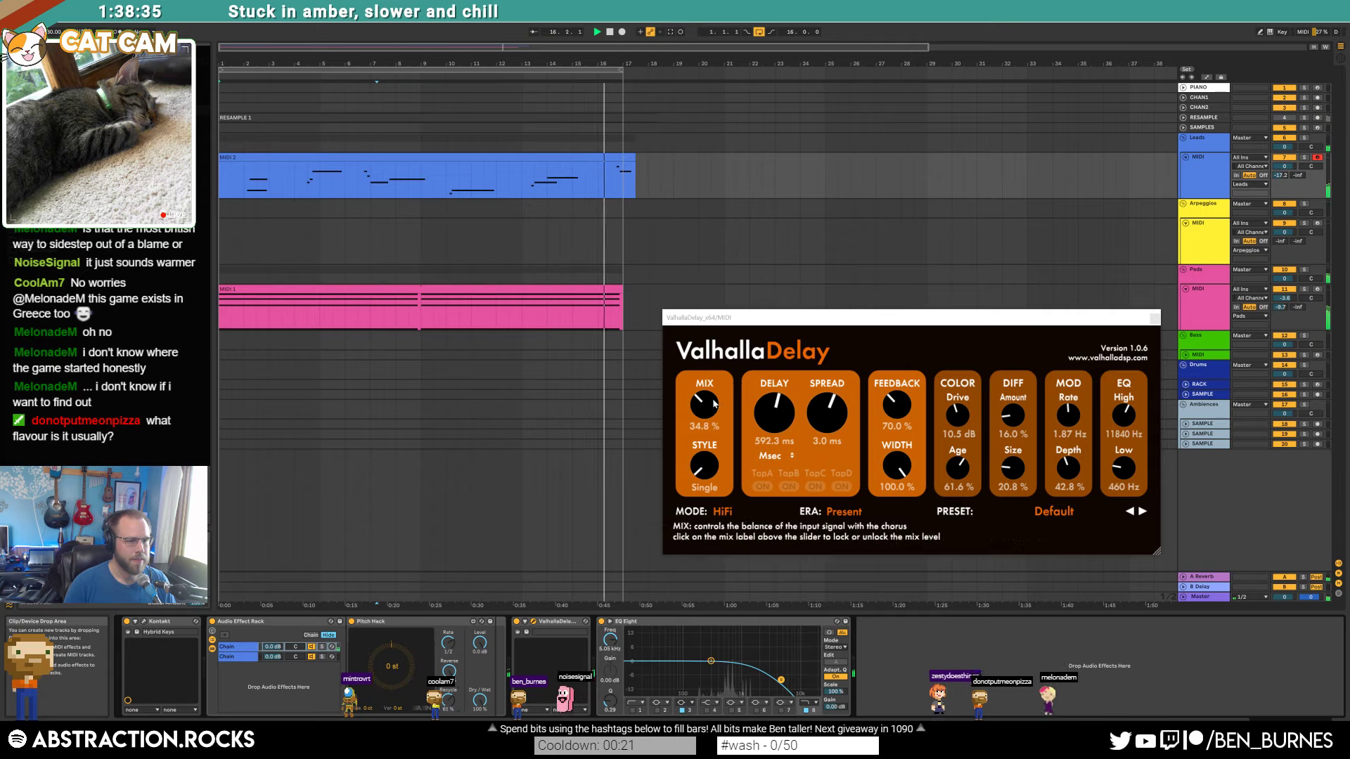
left_click_drag(714, 404, 713, 408)
left_click_drag(897, 402, 898, 420)
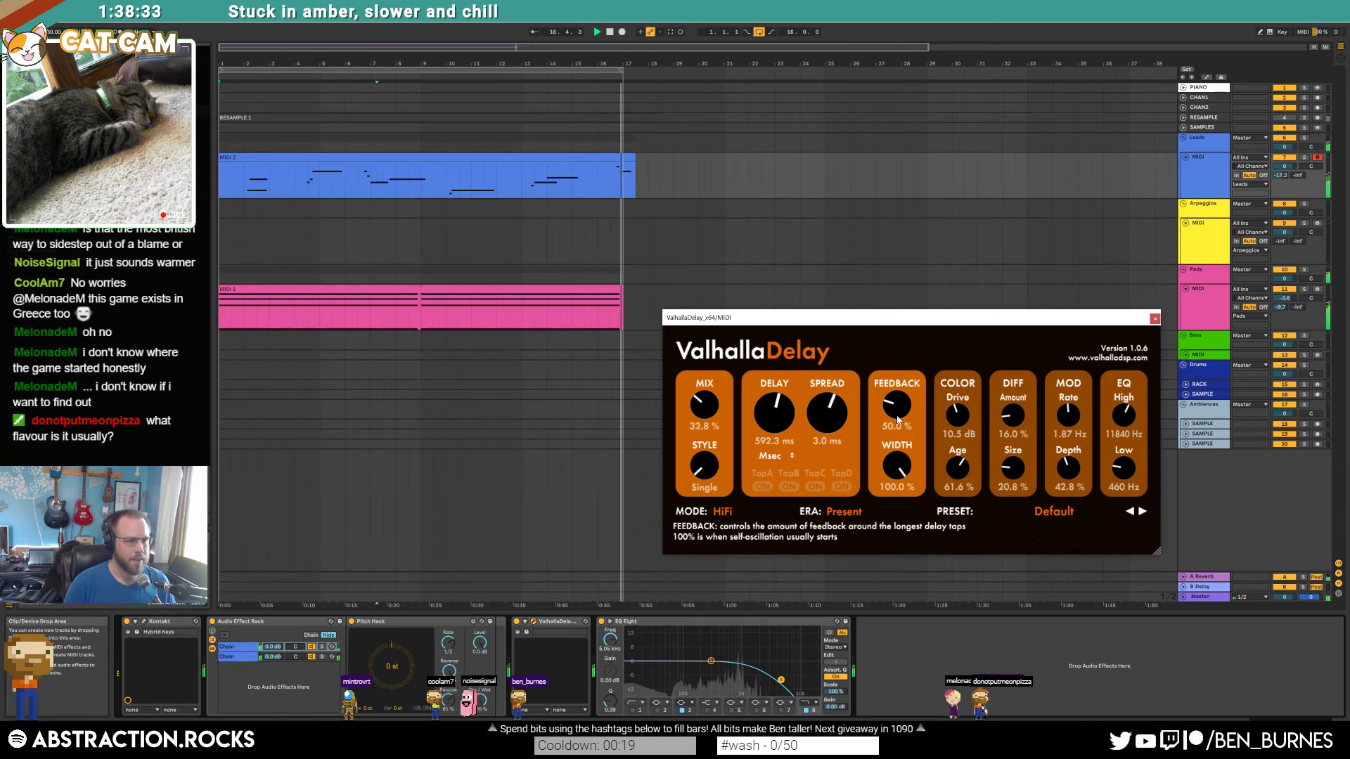
Step: Nudge the long final note of the lead clip, near bar 17, slightly earlier
double_click(623, 159)
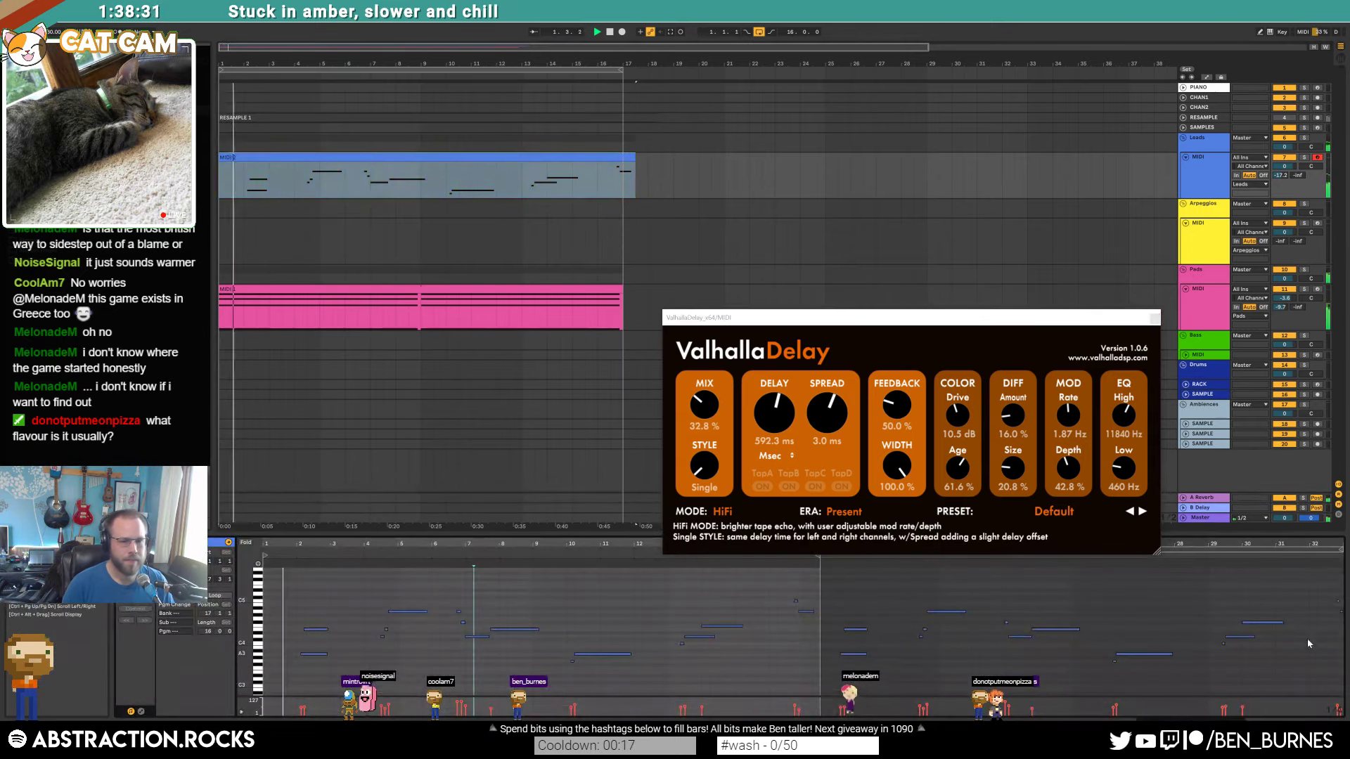
scroll(810, 614, "up", 5, "ctrl")
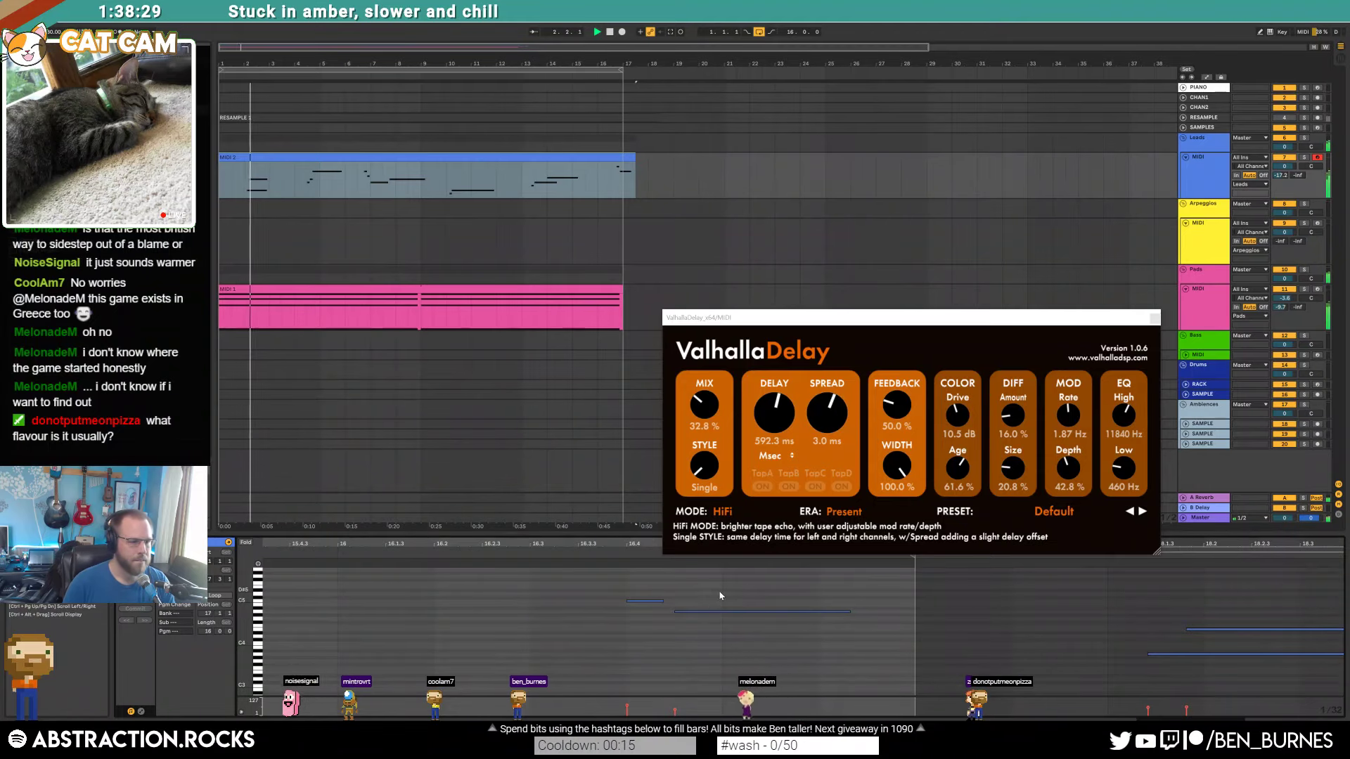
left_click(722, 612)
key("Left")
key("Left")
key("Left")
key("Right")
key("Right")
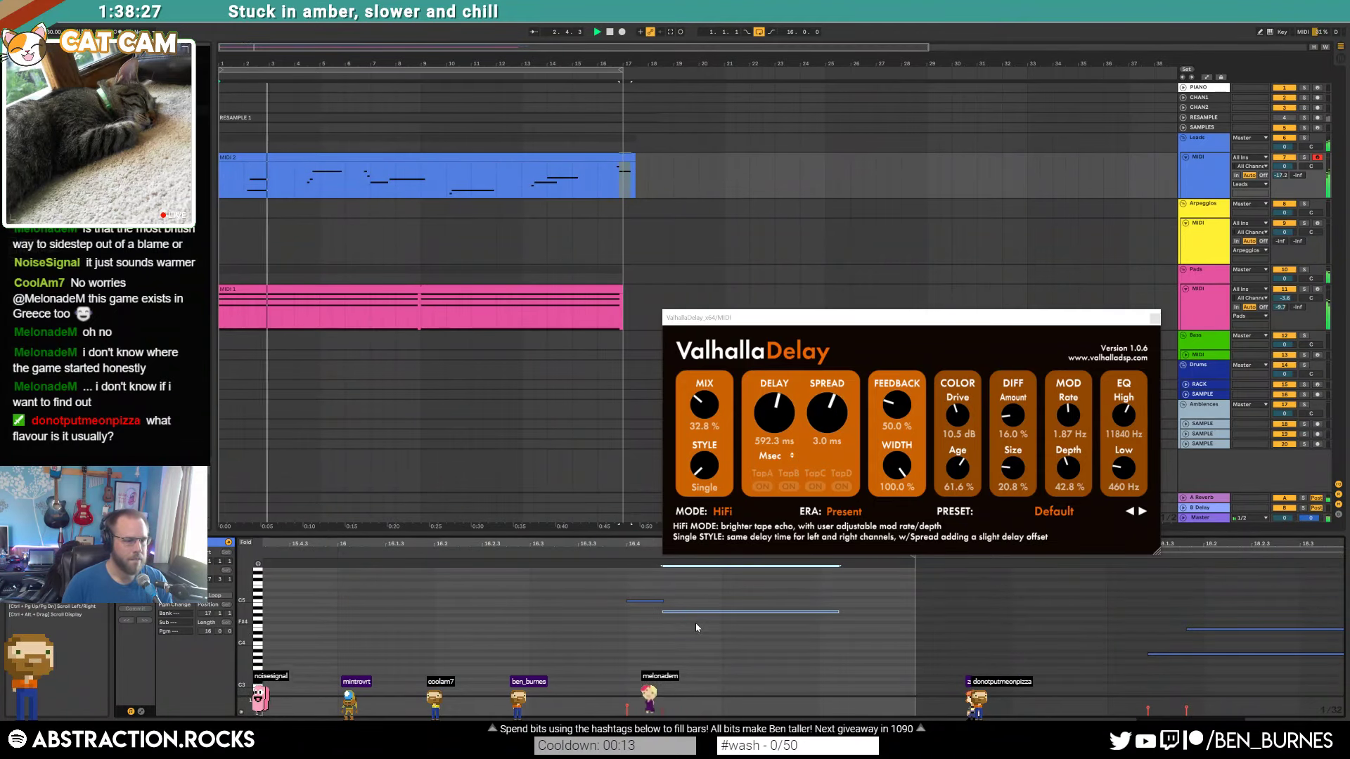
Step: Lower ValhallaDelay's Feedback to 46.8 %, close it, and set the Leads MIDI track's A Reverb send to -14.7 dB
scroll(695, 623, "down", 5, "ctrl")
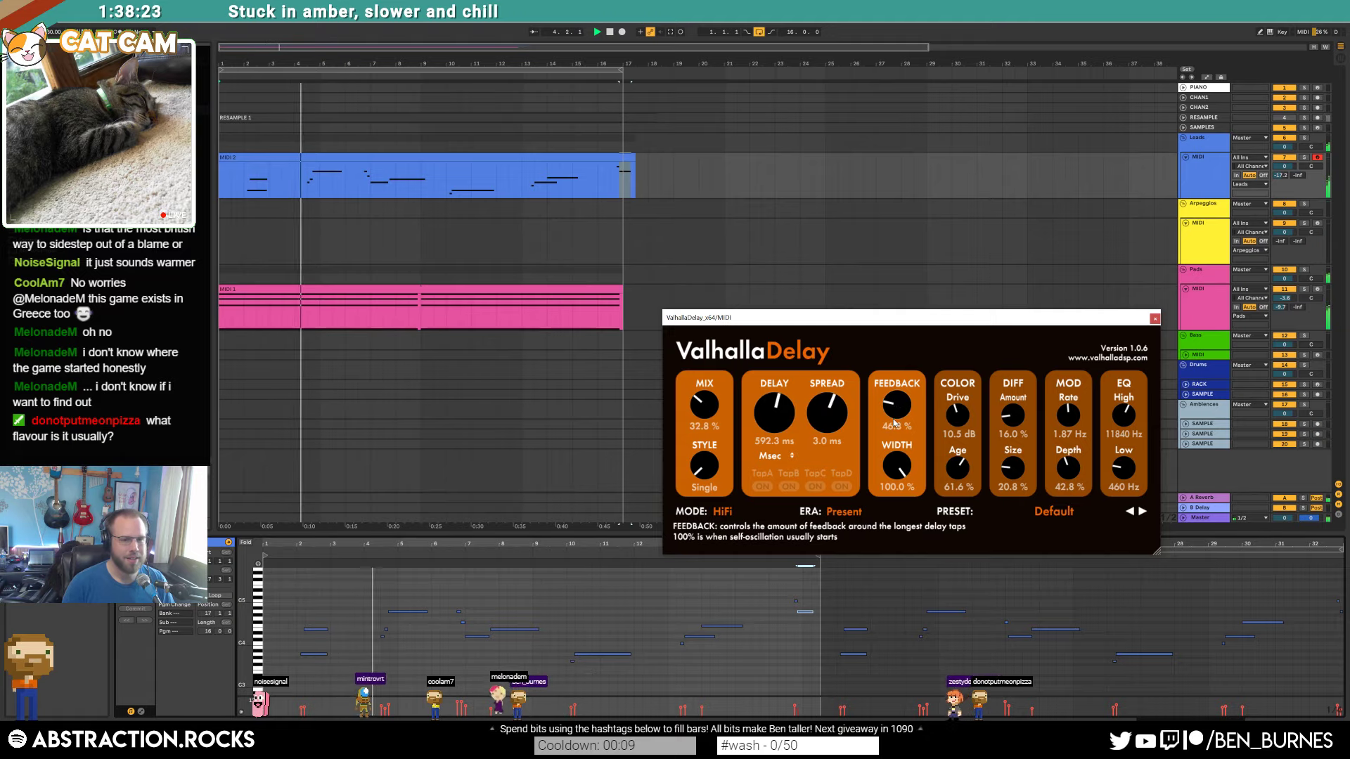
left_click(1154, 318)
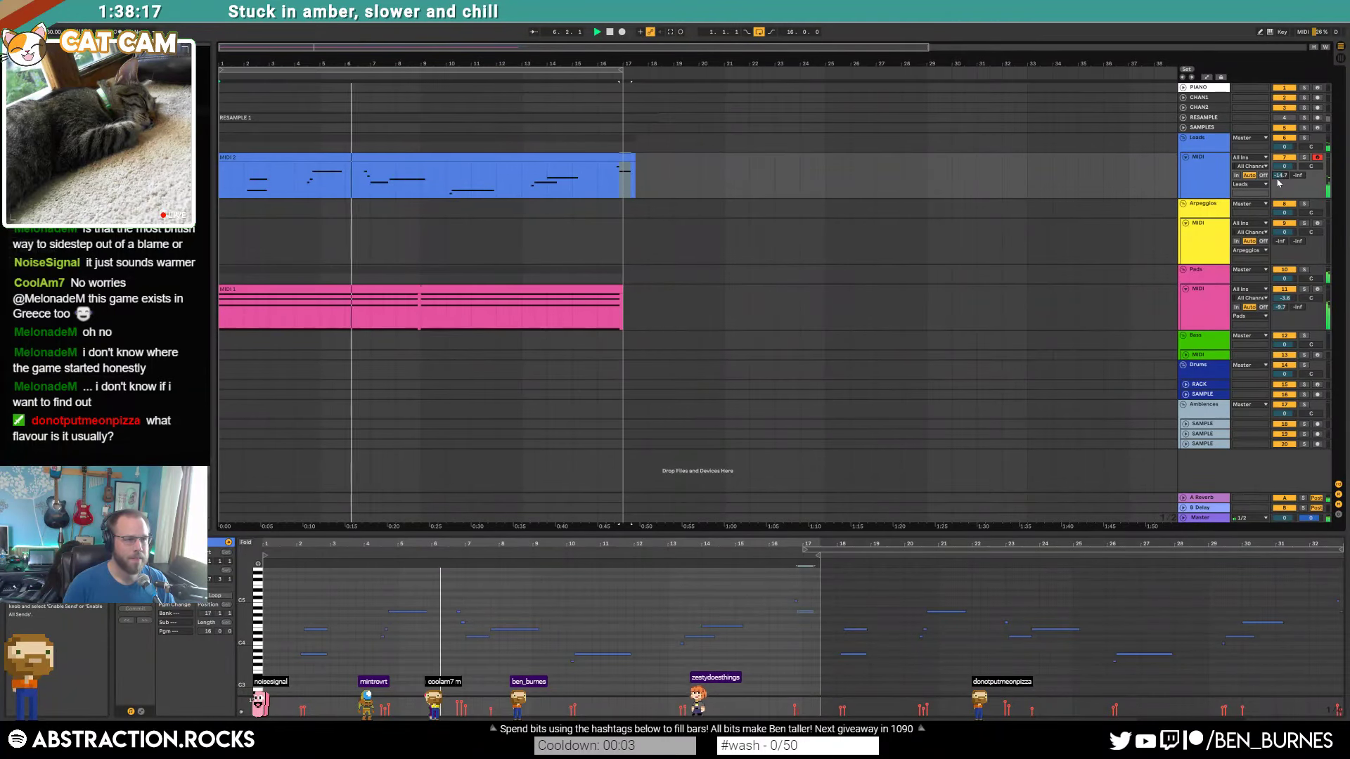
key("shift+Tab")
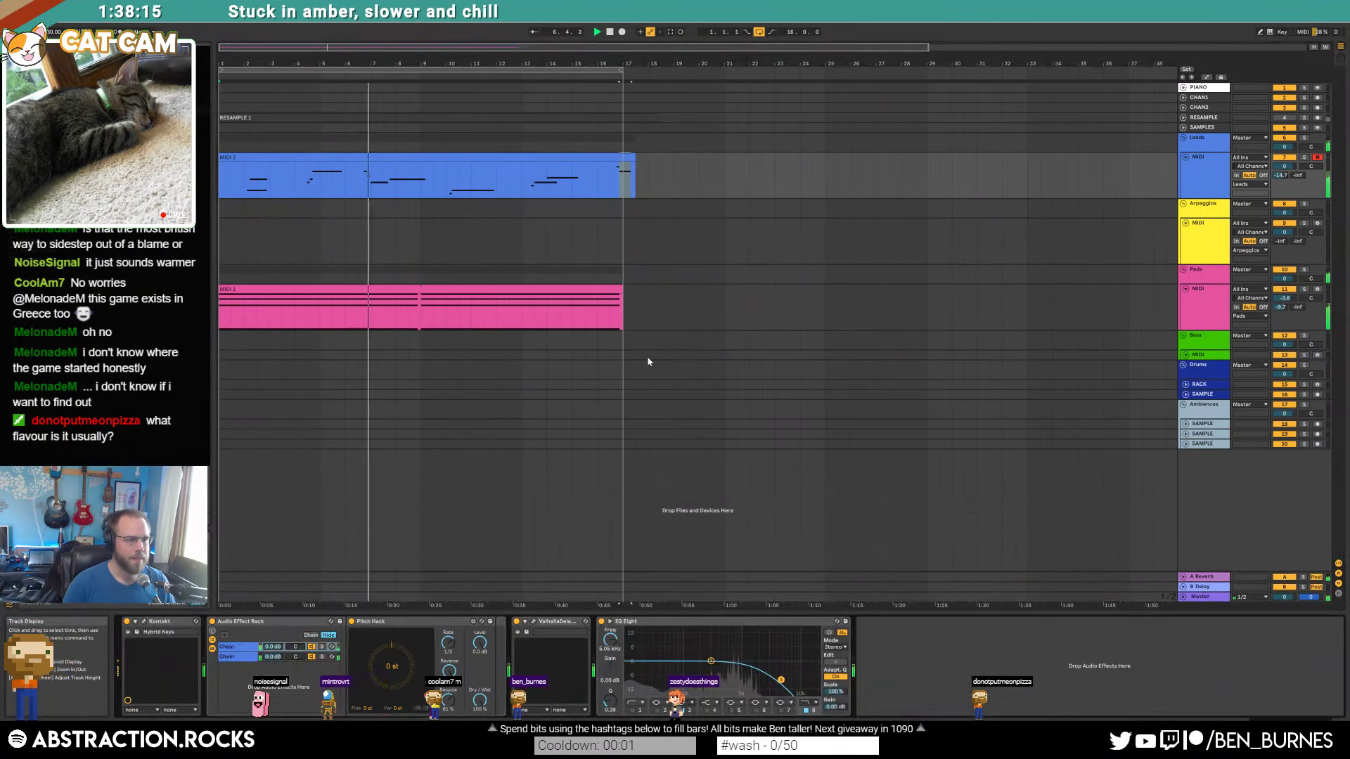
Step: Examine the lead clip's notes around bars 6 to 8 and the long note near bar 14
left_click(342, 163)
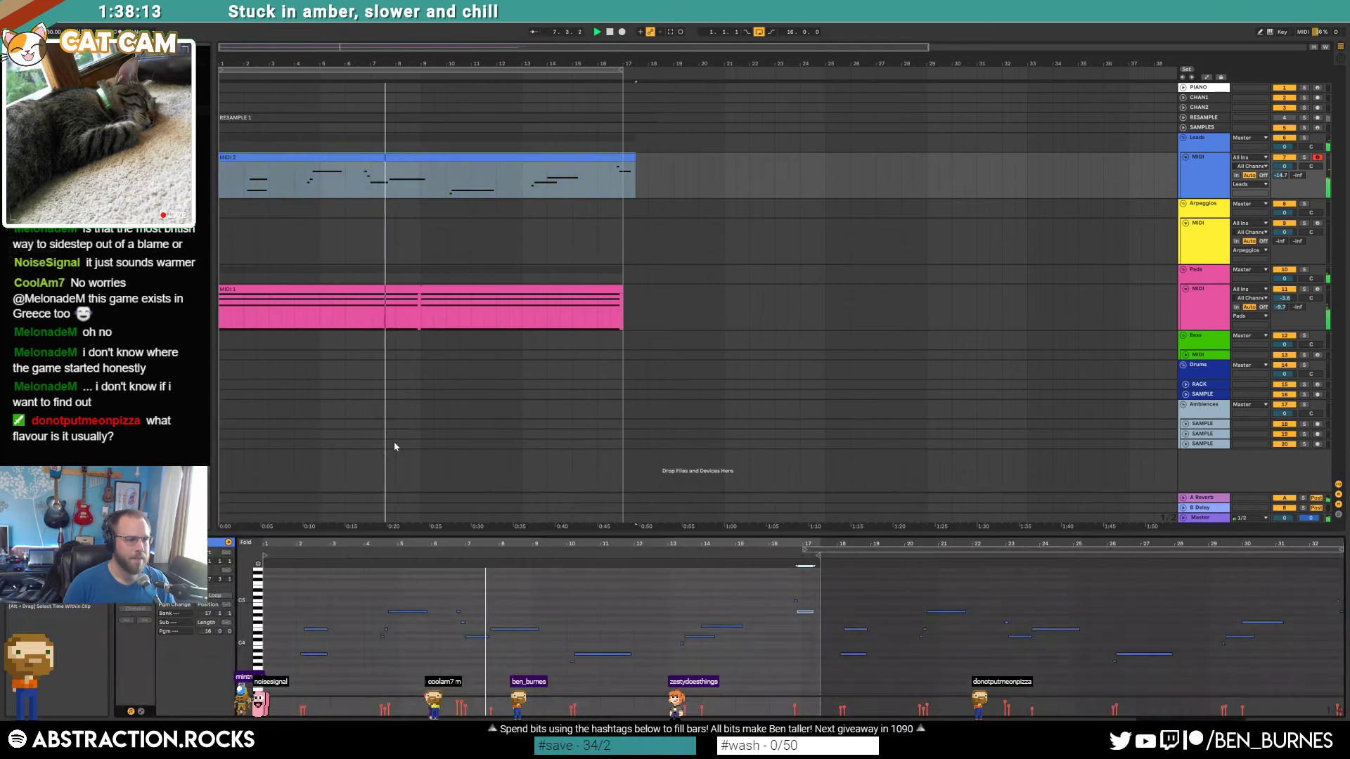
scroll(433, 631, "up", 1)
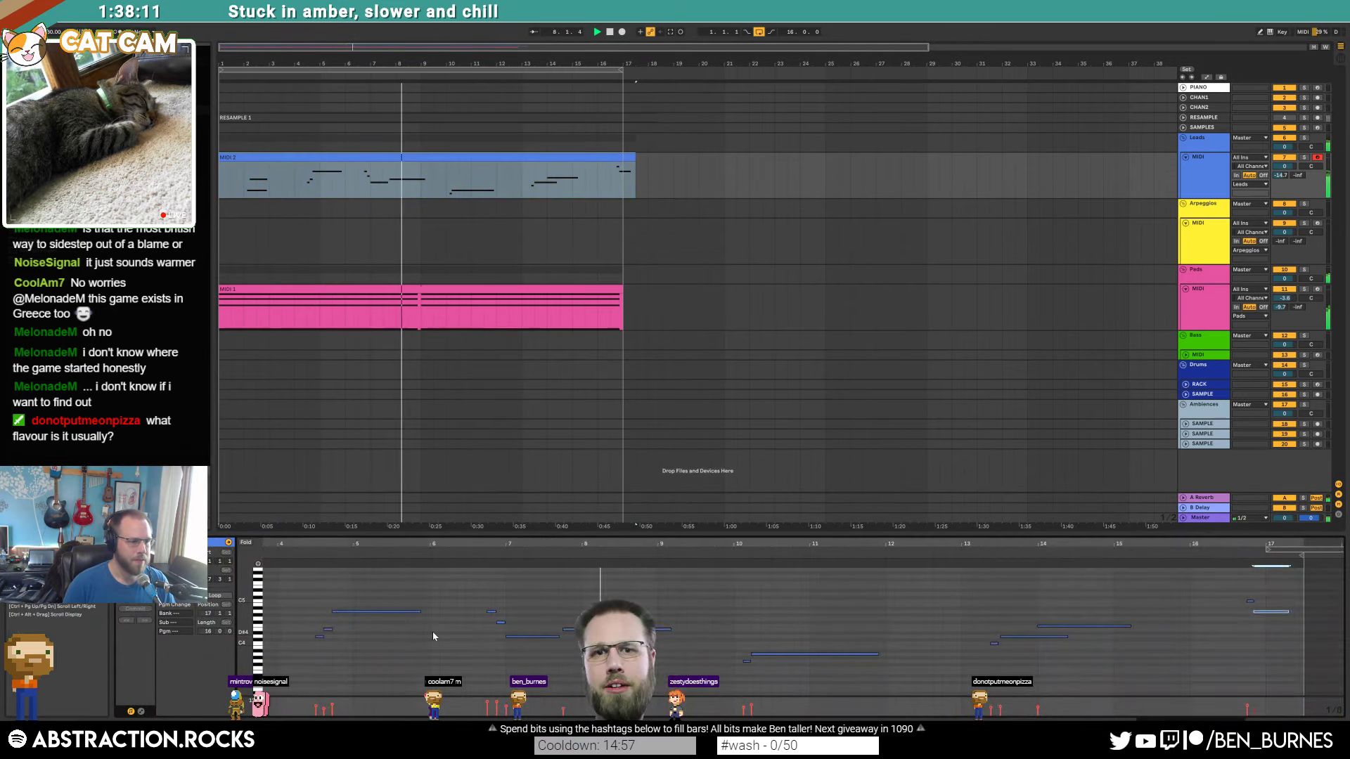
scroll(433, 636, "up", 1)
left_click_drag(551, 545, 619, 534)
left_click(654, 623)
left_click_drag(654, 624, 673, 637)
left_click(739, 609)
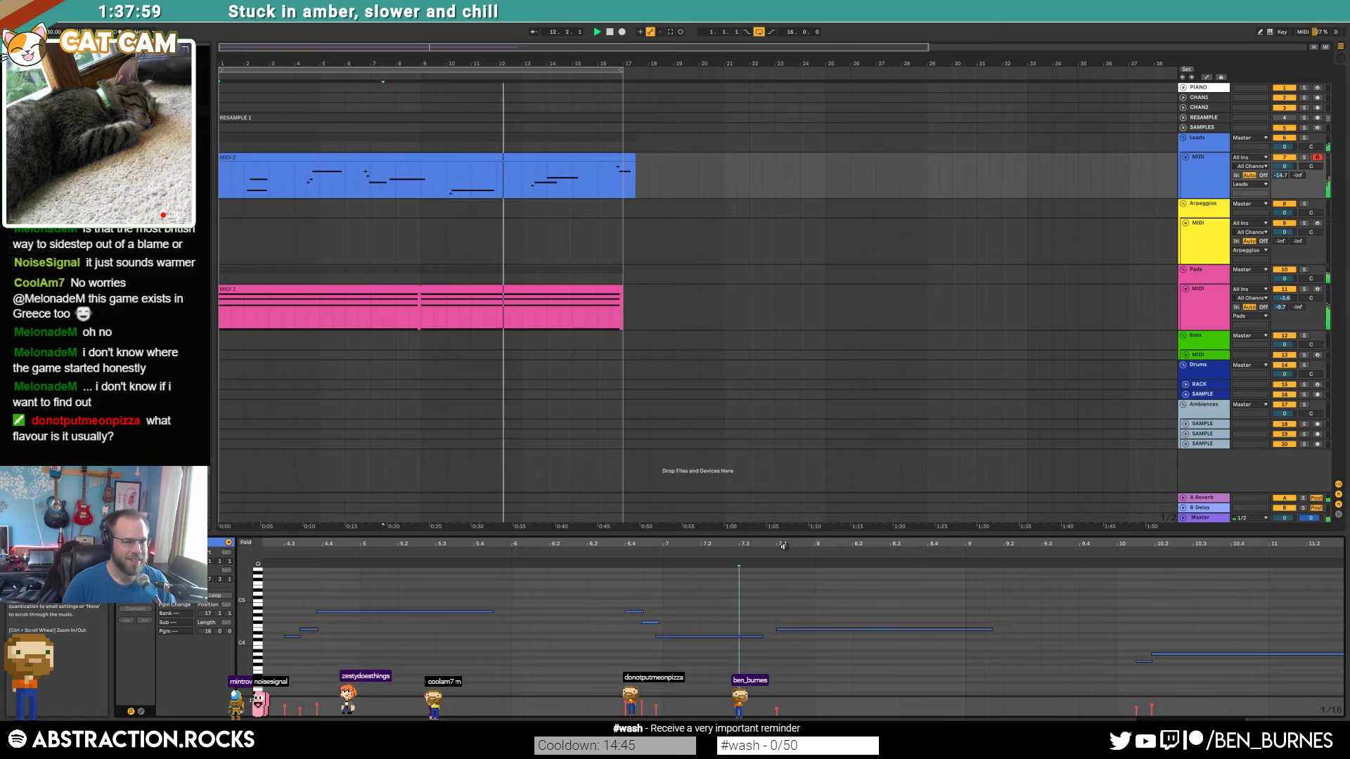
left_click_drag(784, 545, 783, 493)
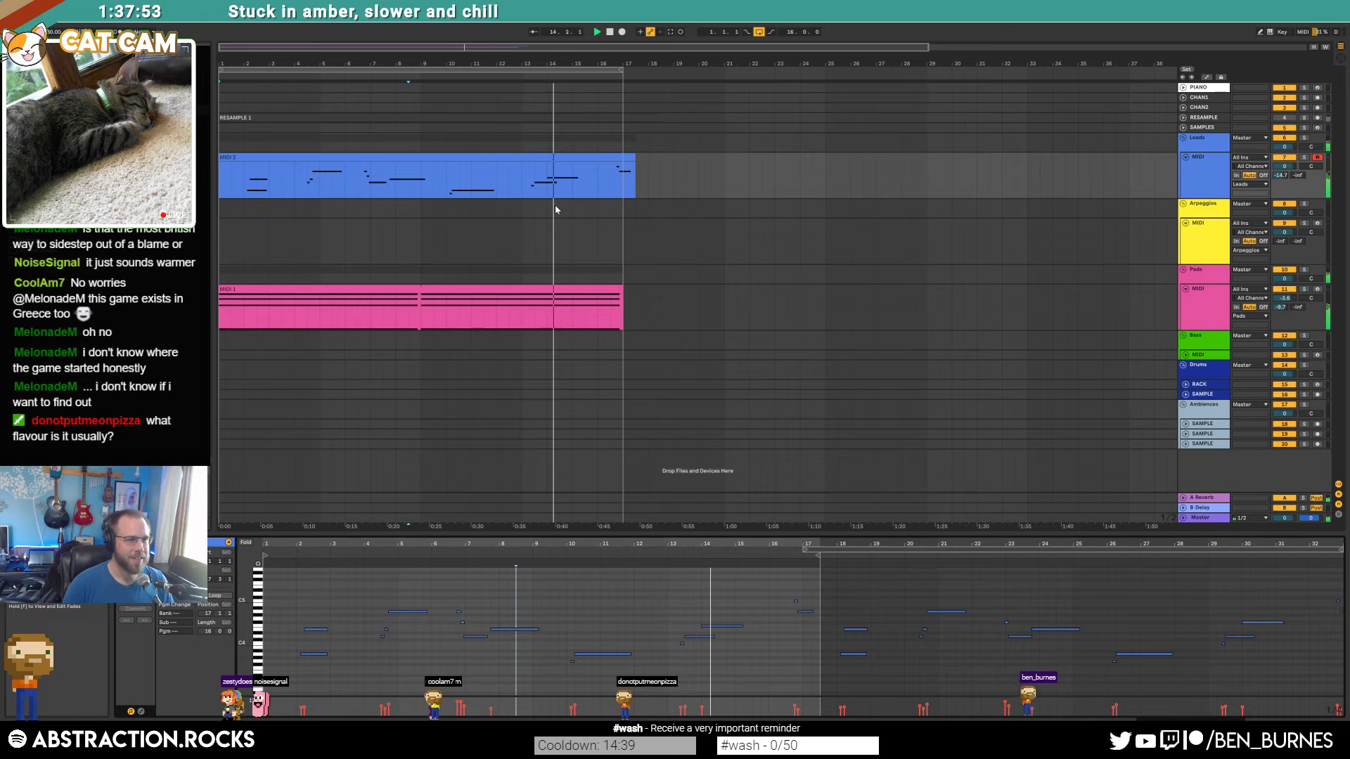
left_click(719, 627)
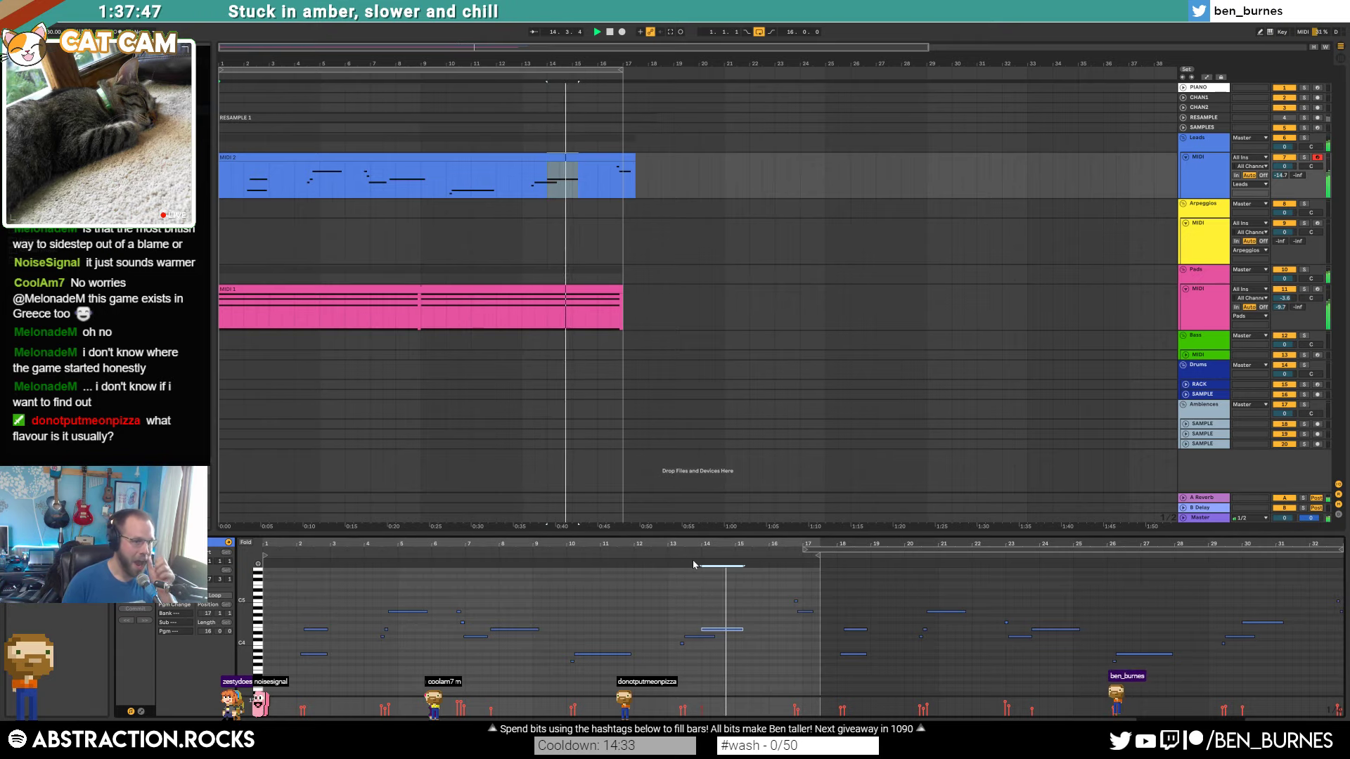
key("shift+Tab")
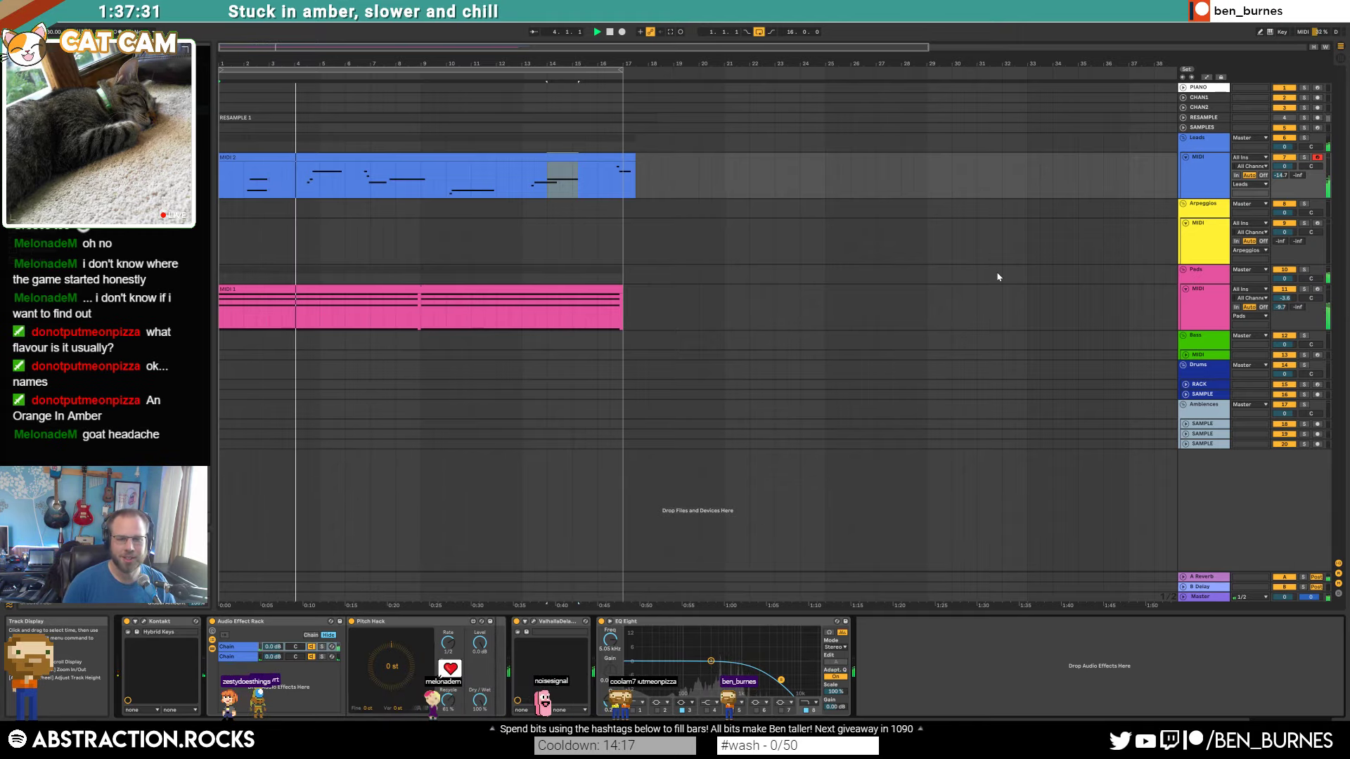
Step: Expand the Bass MIDI track and set the first Audio Effect Rack chain on the Leads MIDI track to -4.0 dB
left_click(1198, 357)
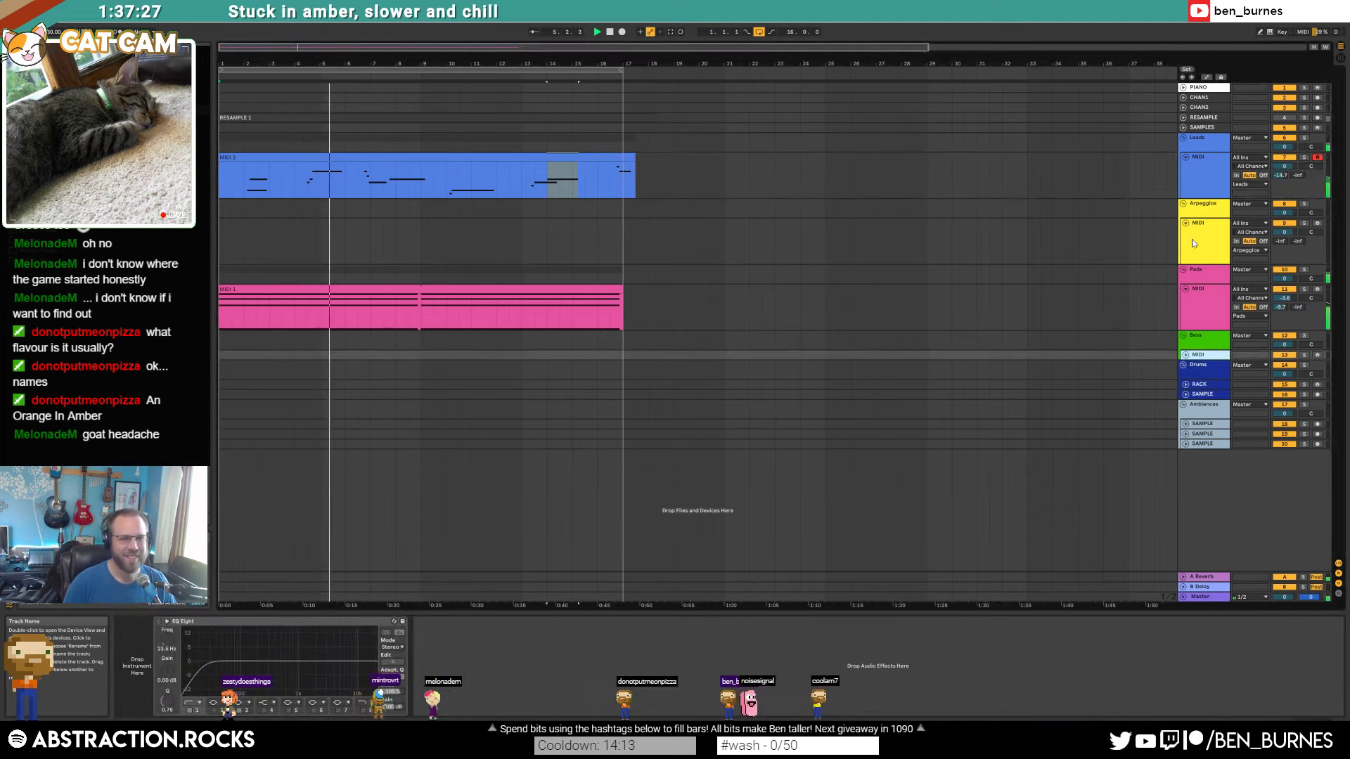
left_click(1185, 356)
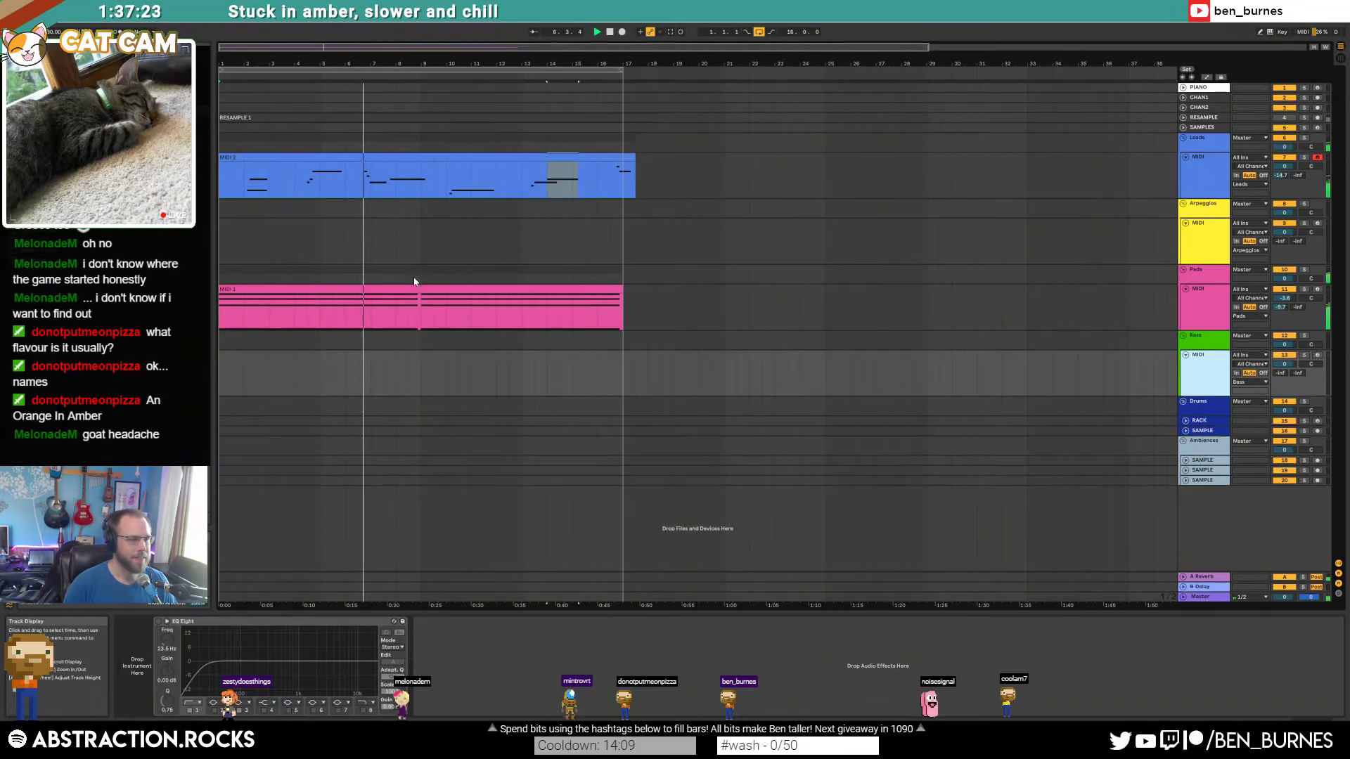
left_click(374, 156)
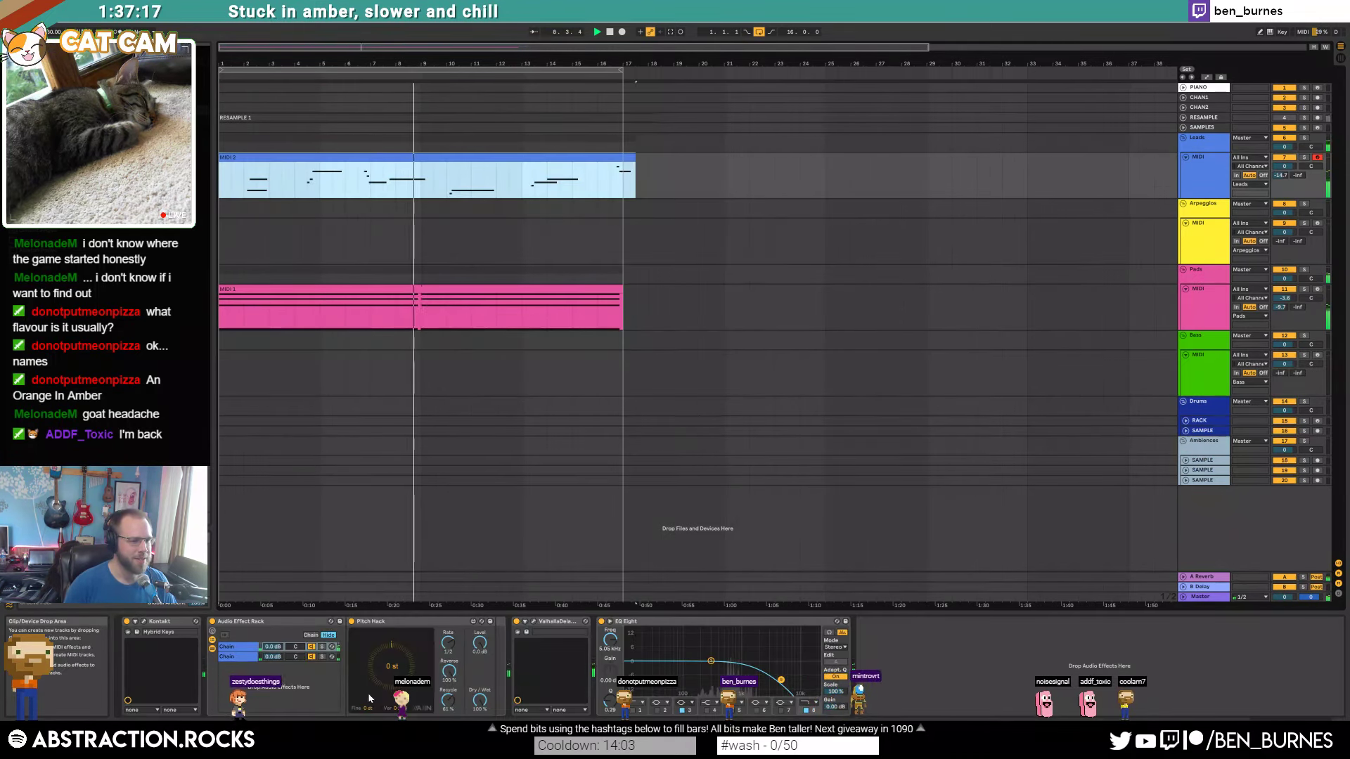
left_click_drag(277, 647, 278, 652)
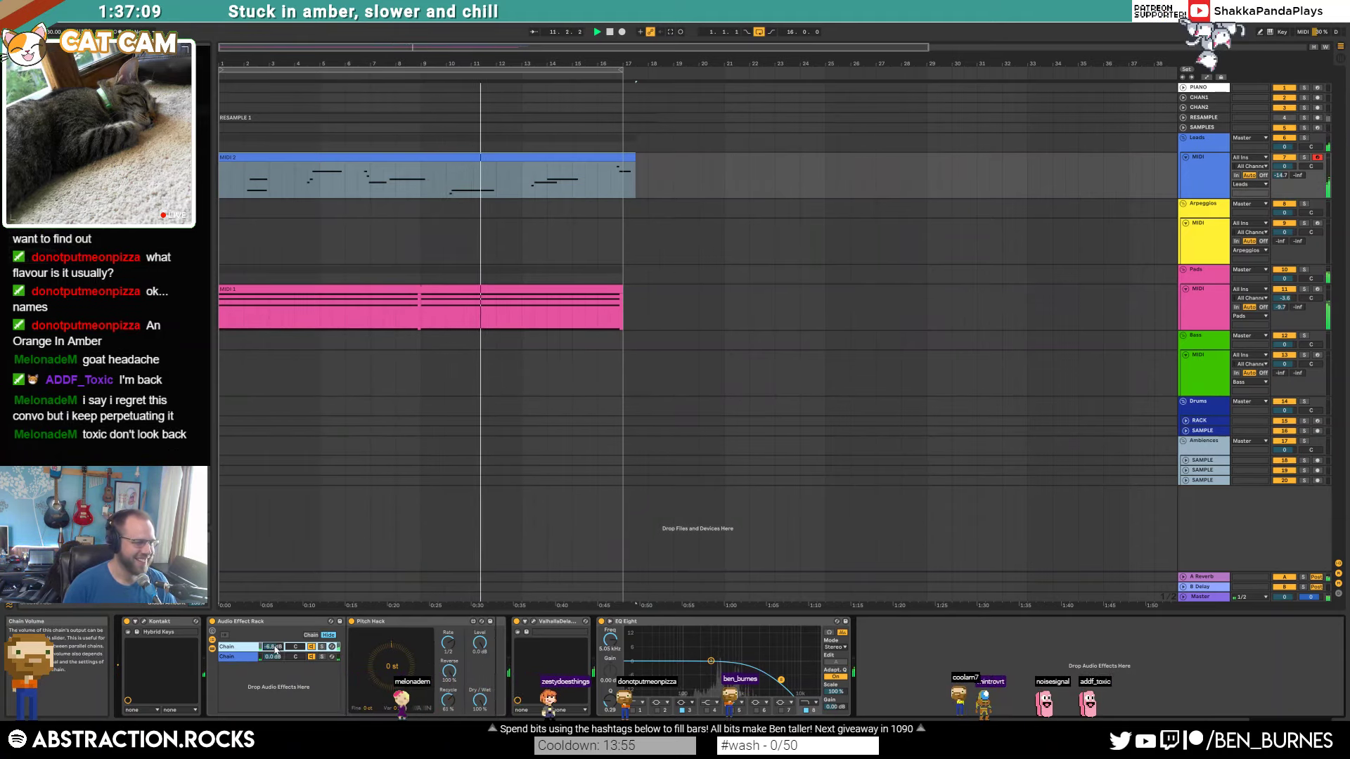
left_click_drag(273, 646, 273, 645)
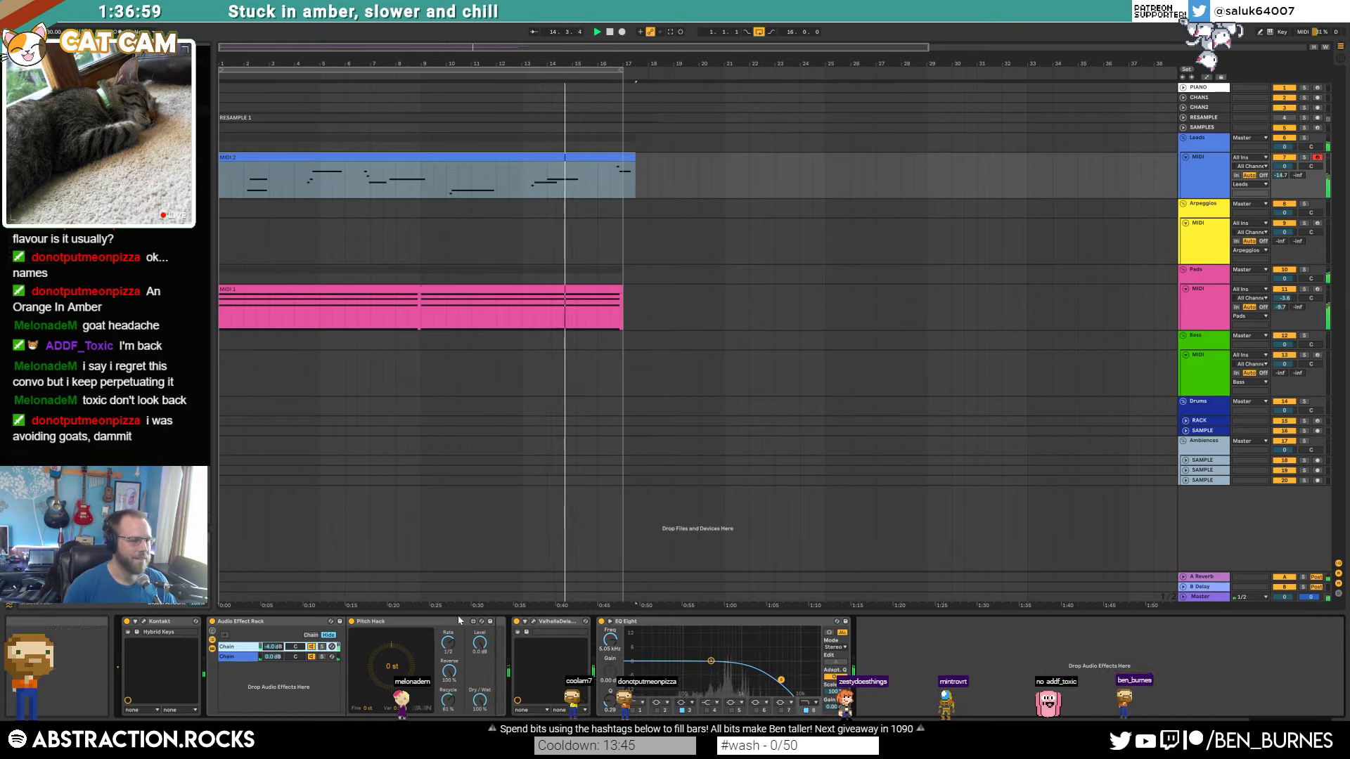
Step: Inspect the LFO settings of the Pads track's Massive synth, close it, and select the Arpeggios MIDI track
left_click(596, 287)
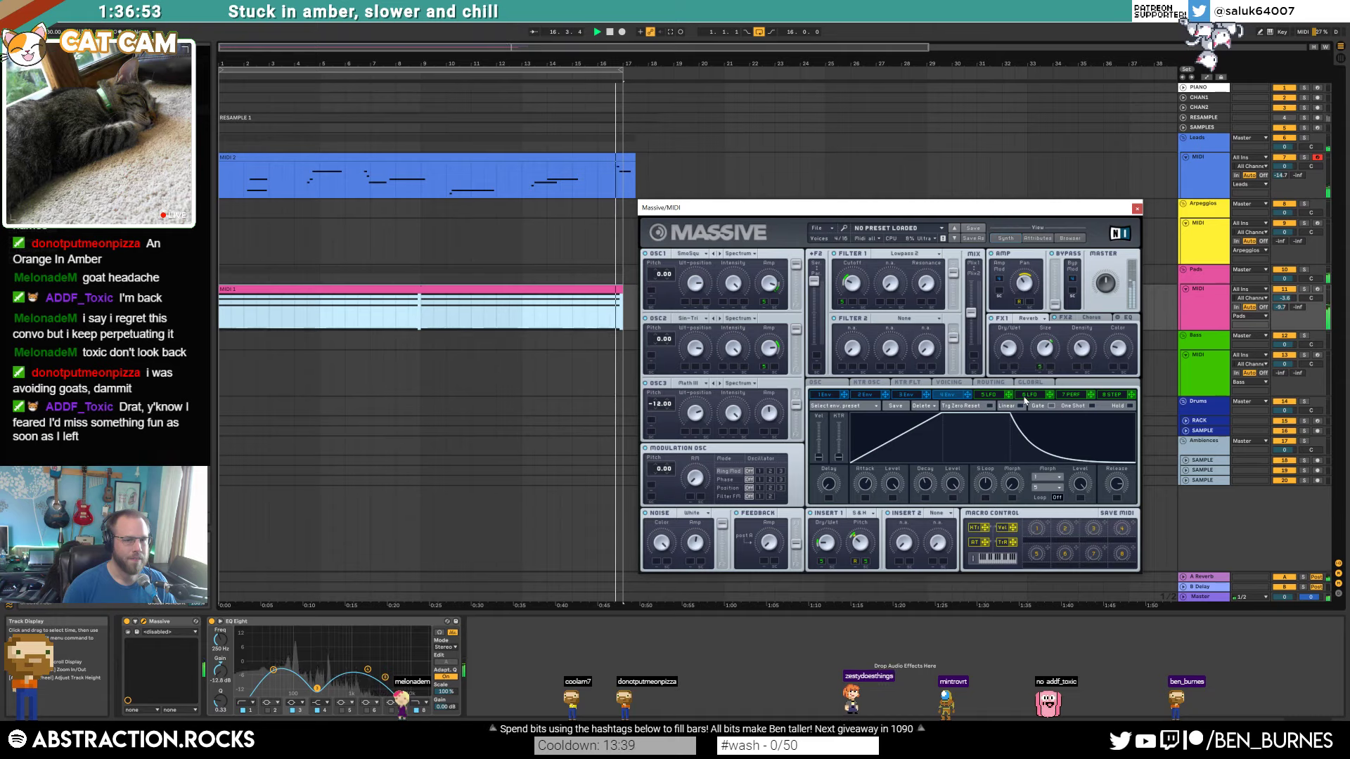
left_click(996, 396)
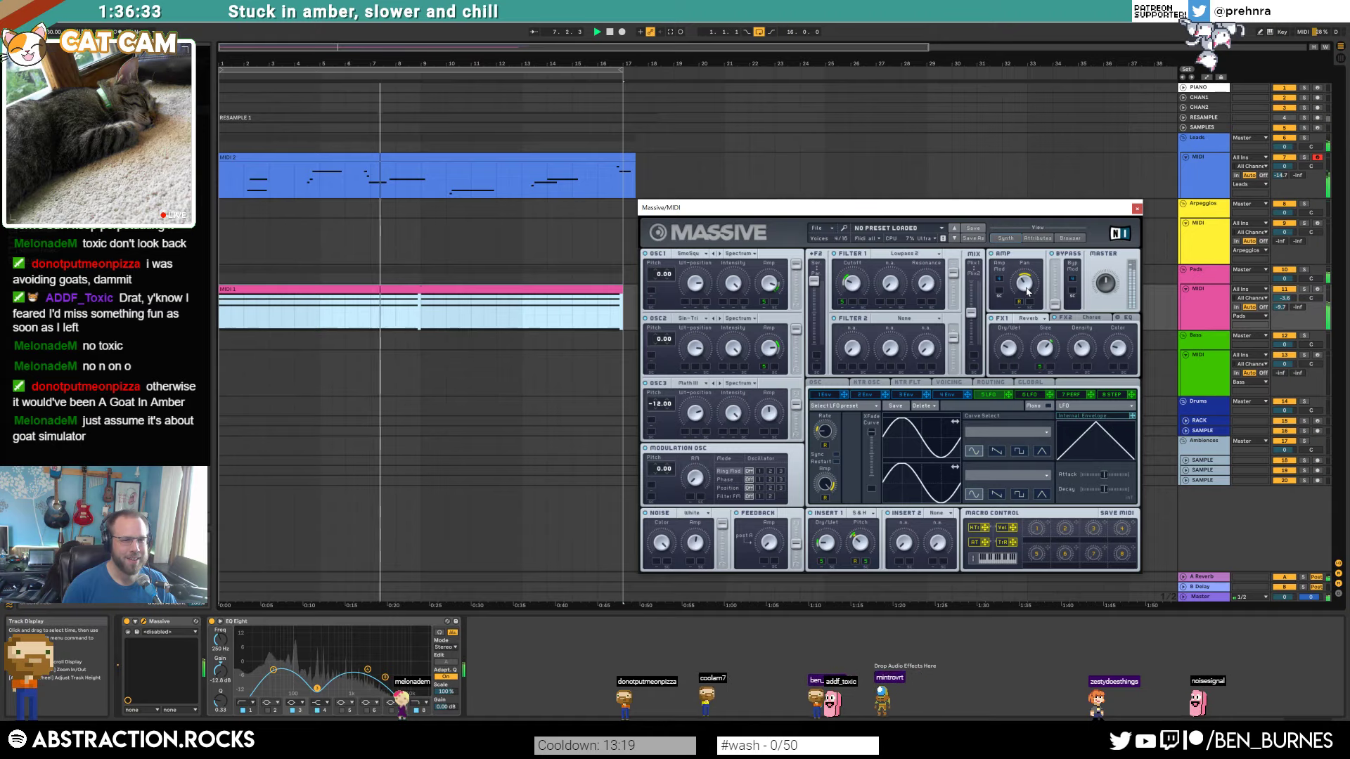
left_click(1137, 208)
left_click(1220, 250)
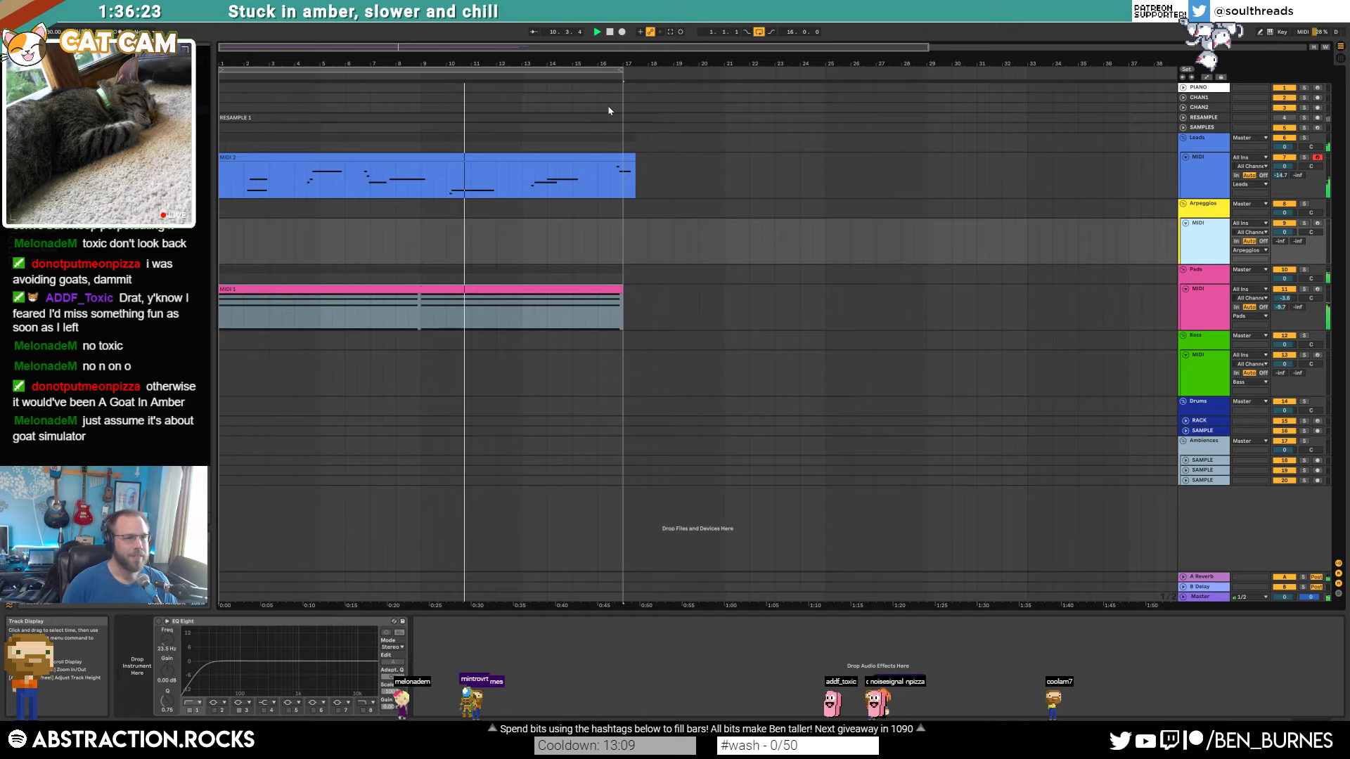
Step: Expand the RACK track in the Drums group and restart playback of the loop
left_click(1186, 420)
left_click(1210, 421)
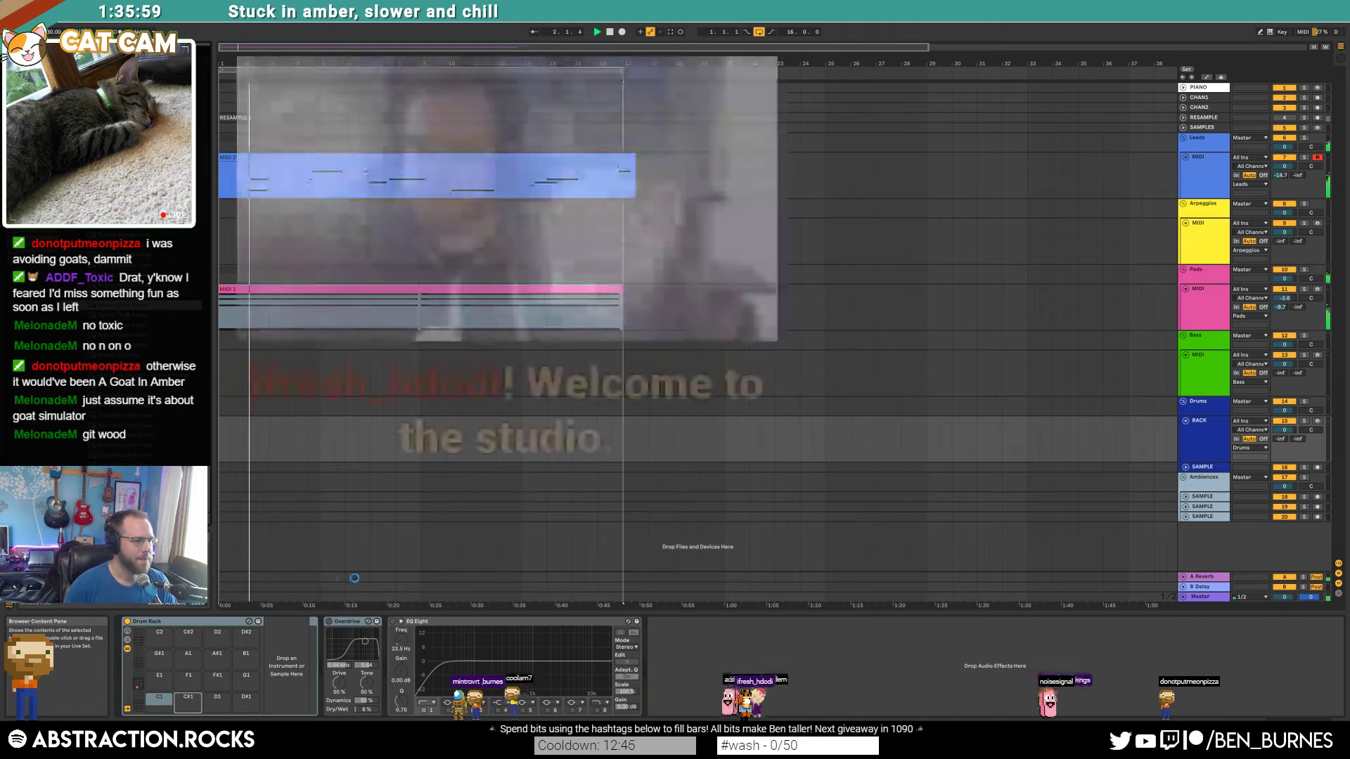
left_click(632, 348)
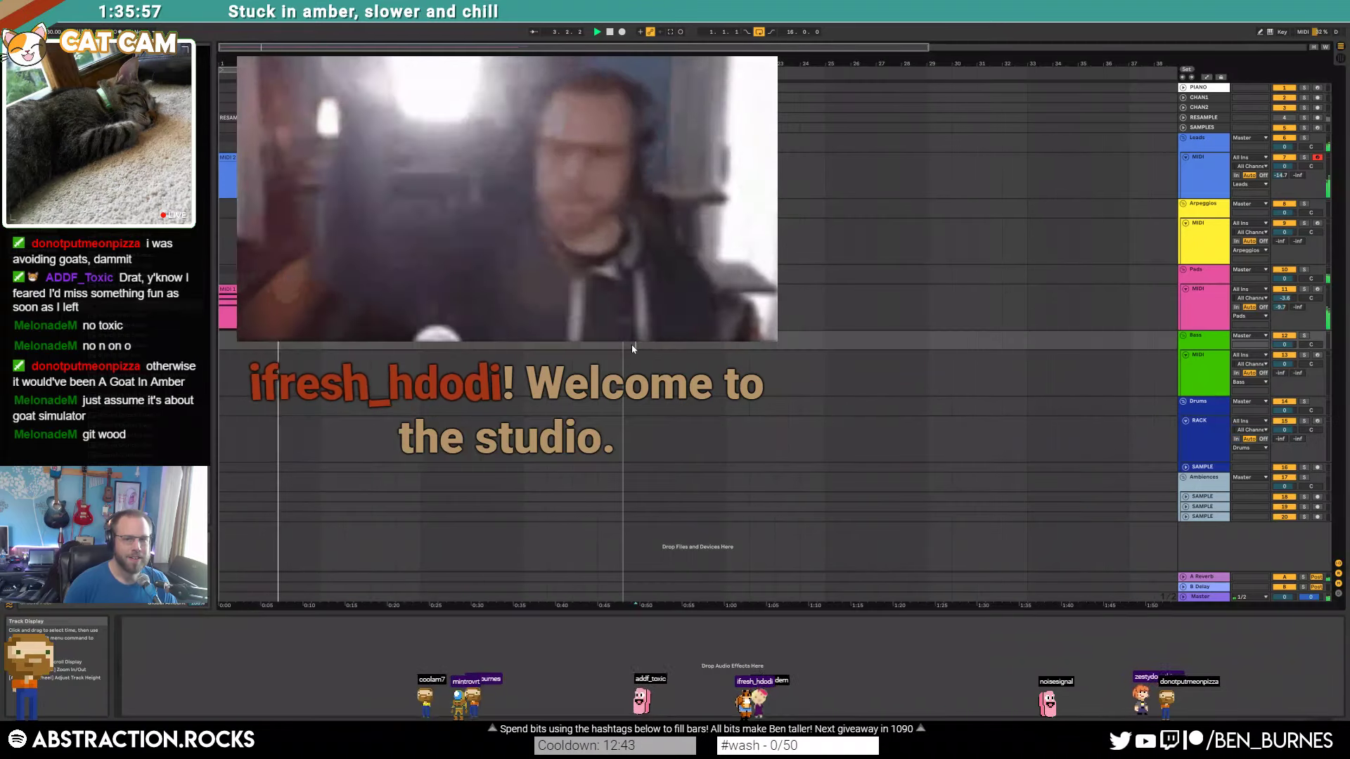
key("space")
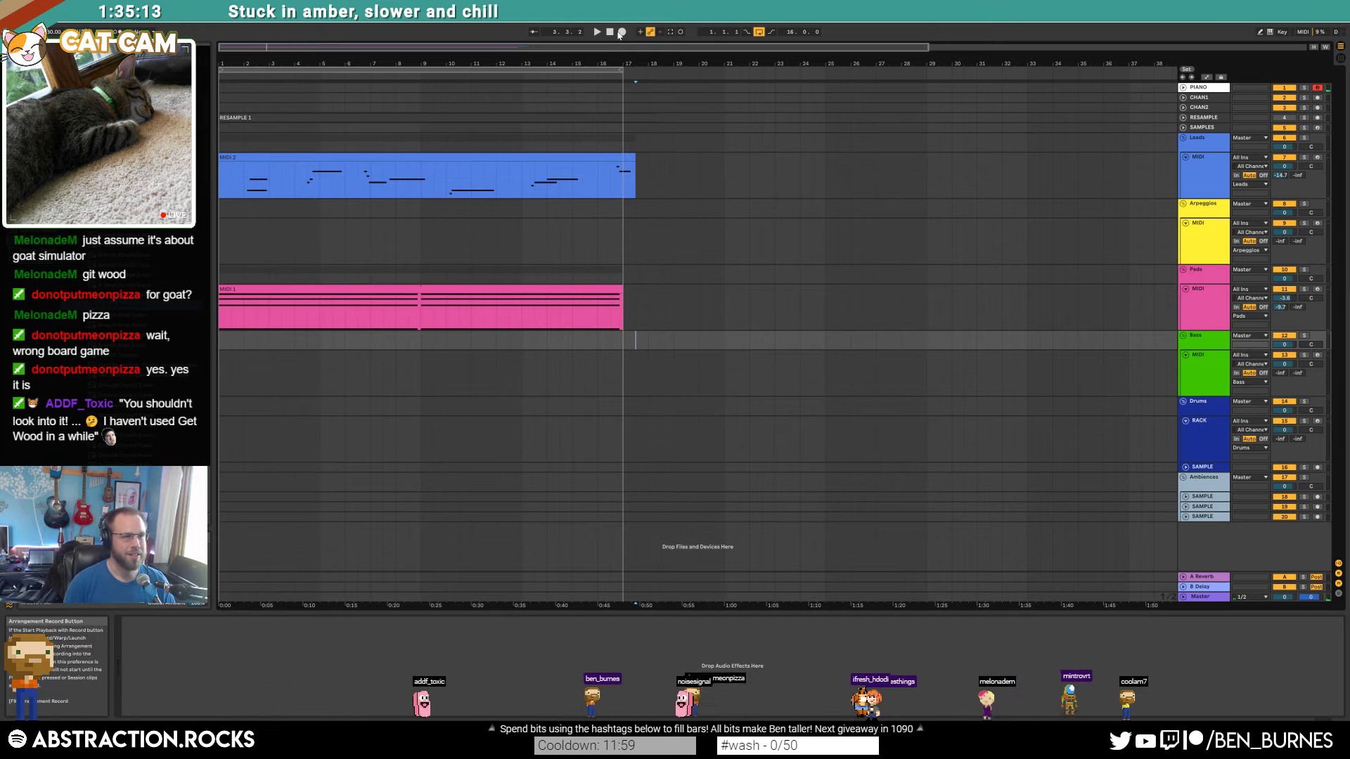
key("space")
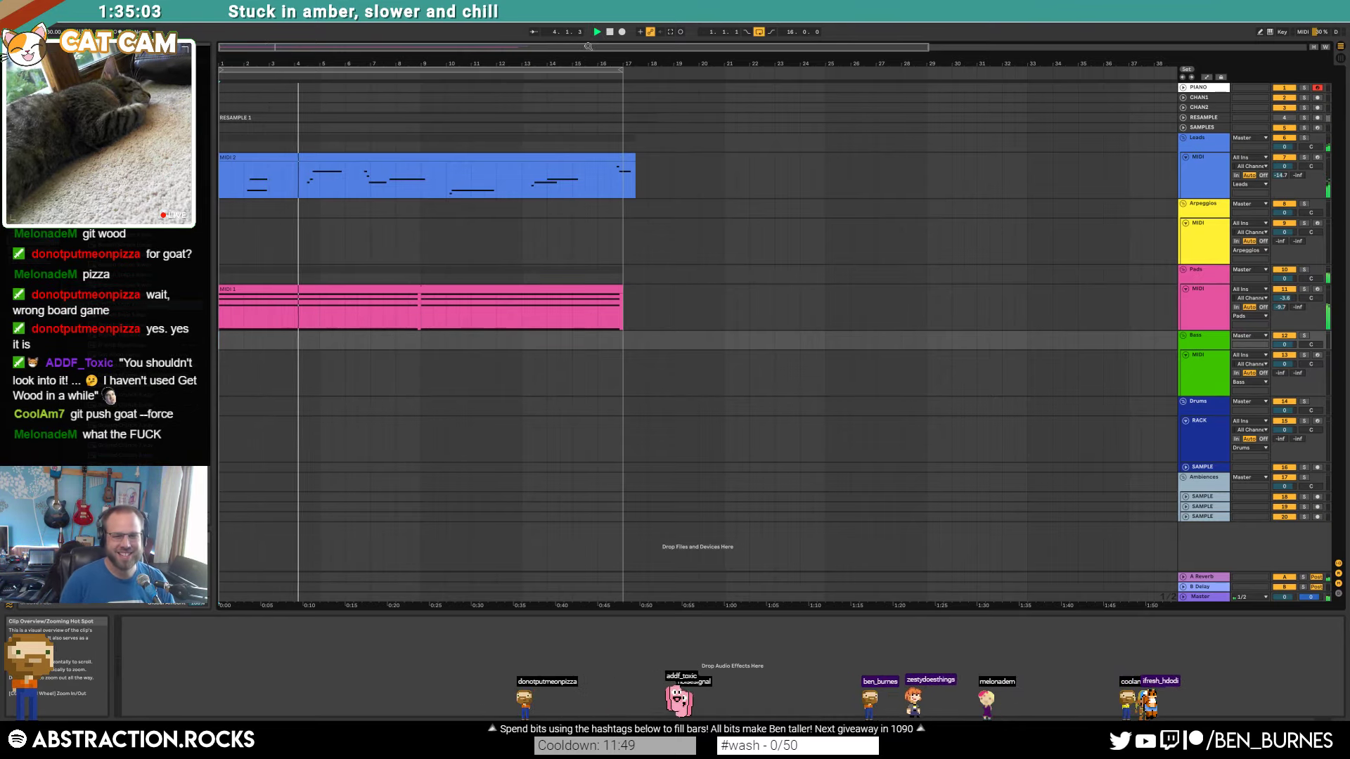
Step: Create a four-bar MIDI clip at bar 1 of the Drums RACK track with a Branch Snap 2 note at bar 2
left_click(1195, 403)
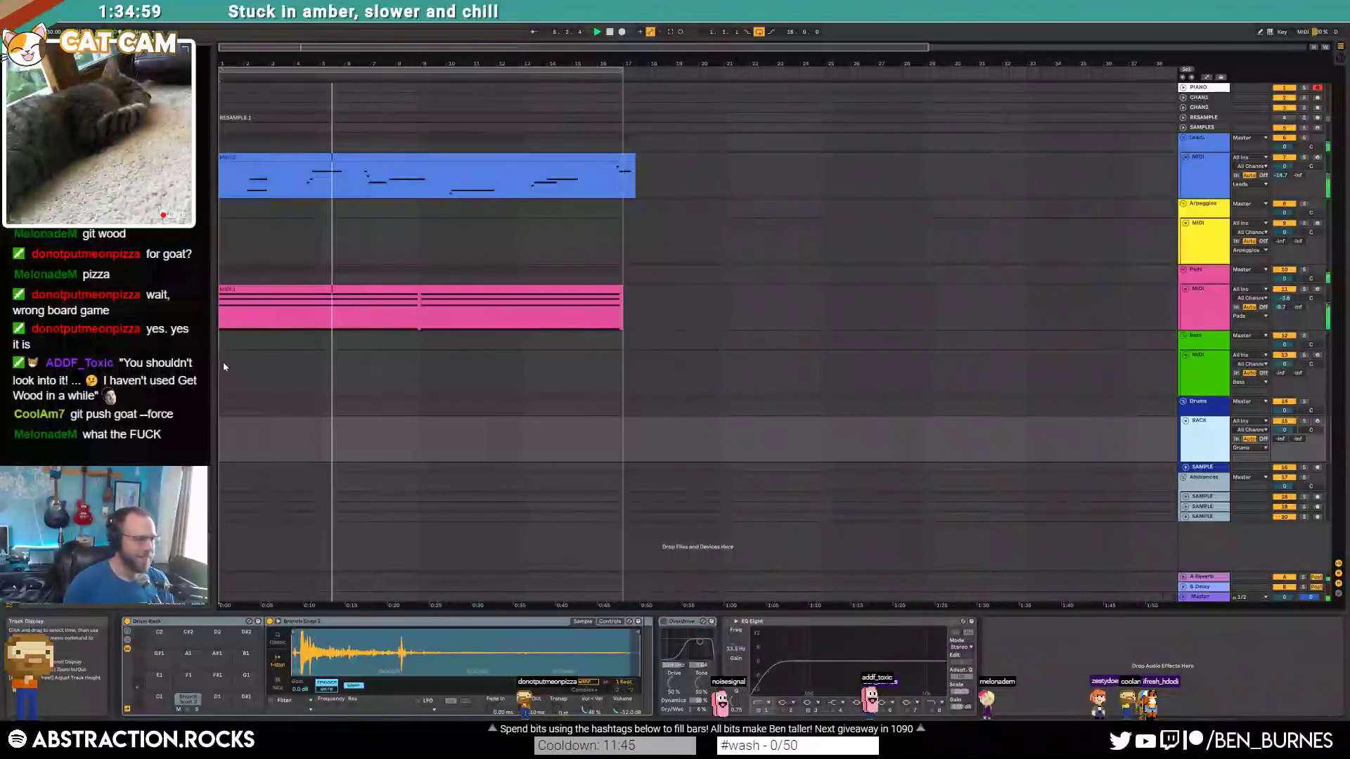
left_click_drag(224, 435, 318, 443)
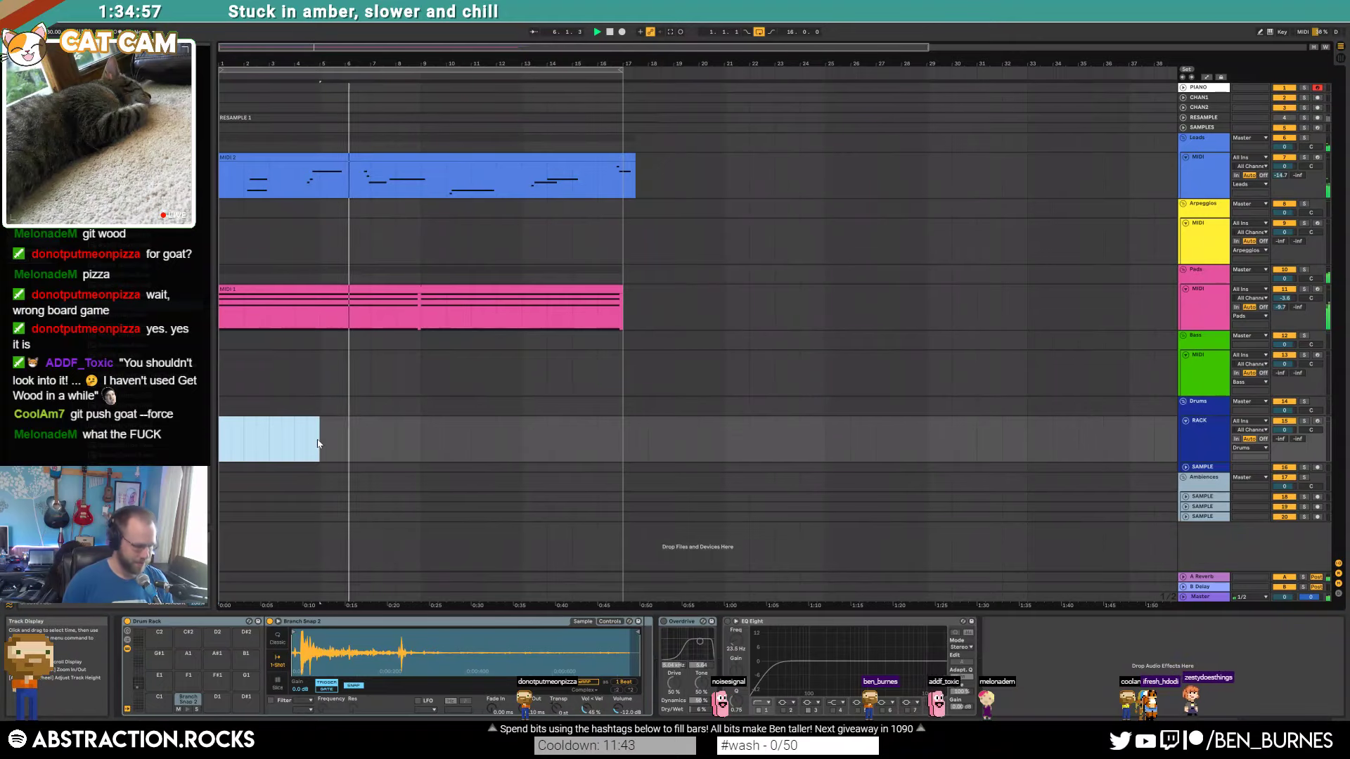
key("ctrl+shift+m")
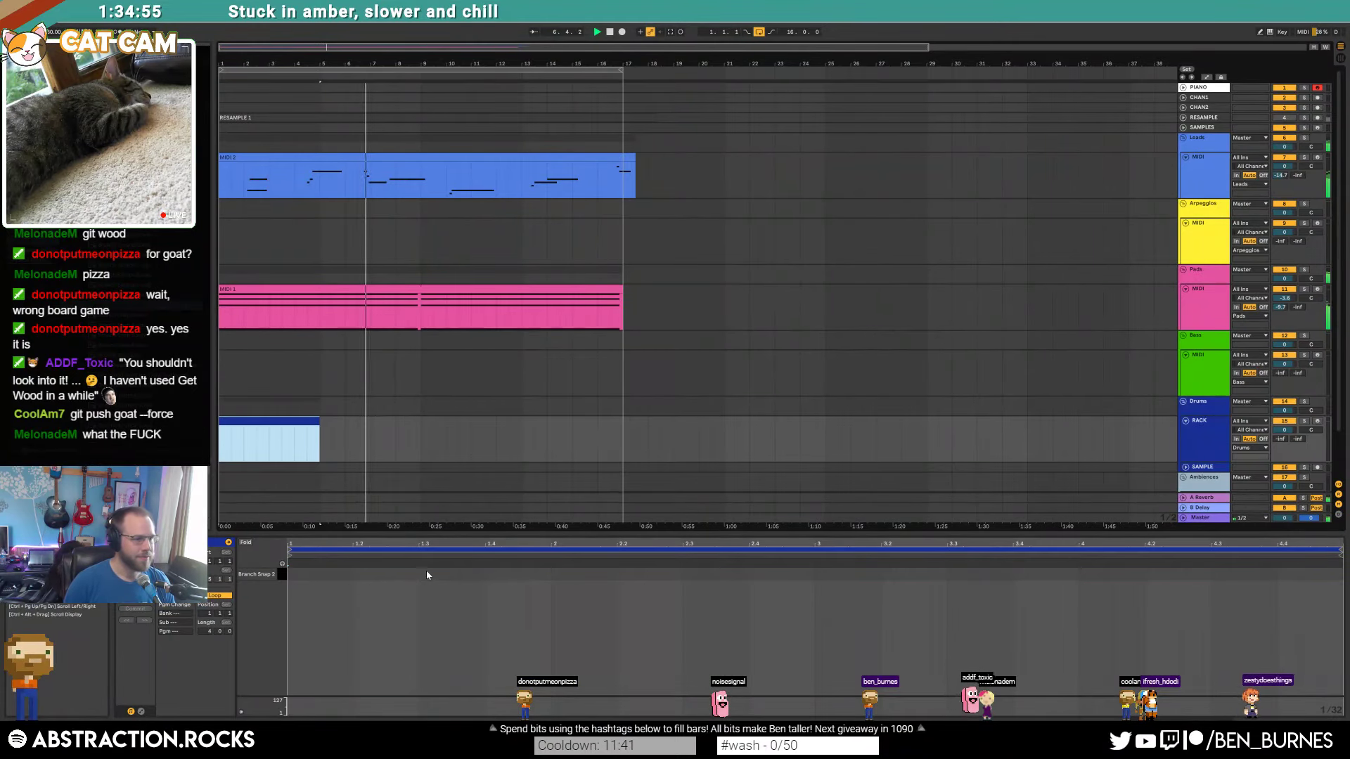
double_click(552, 576)
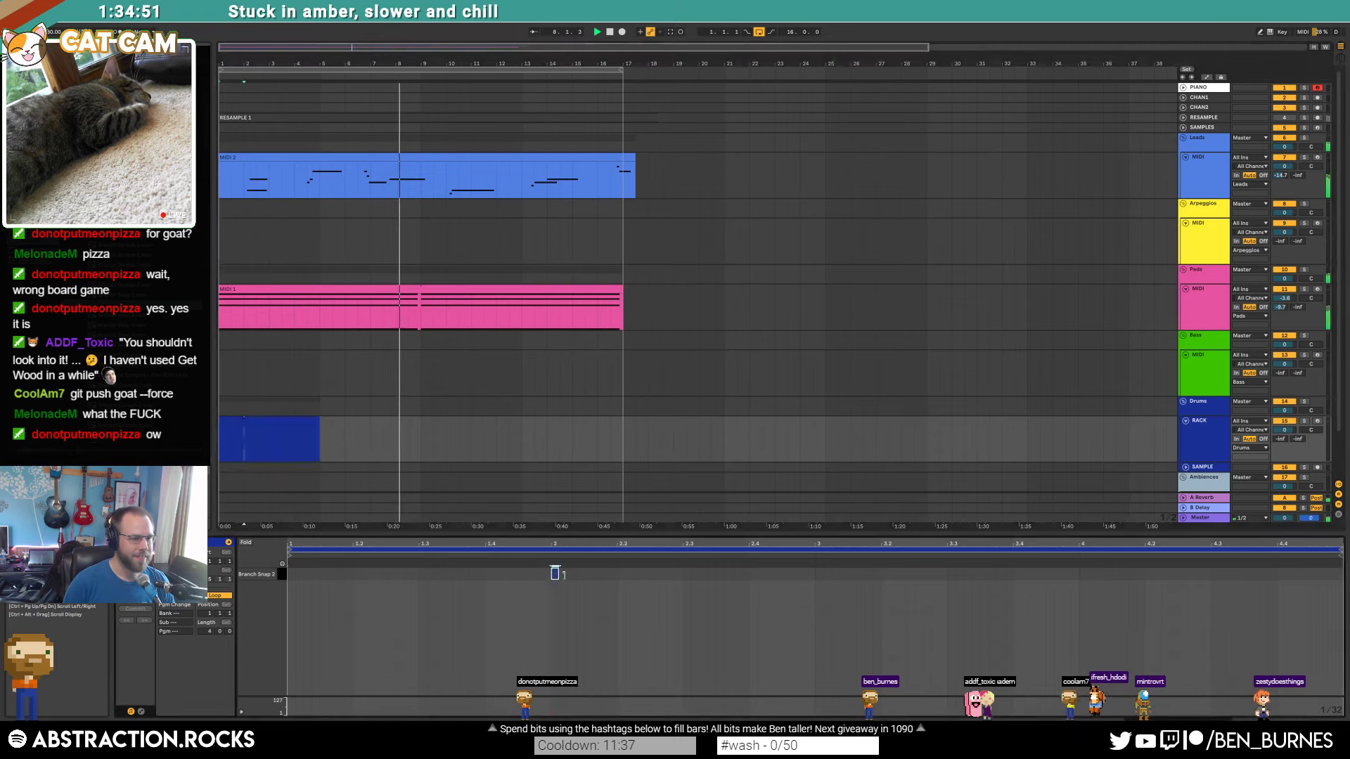
double_click(555, 574)
Step: Duplicate the Branch Snap 2 note to bar 4 and extend the looping drum clip to bar 17
left_click_drag(812, 572, 285, 572)
key("ctrl+d")
left_click_drag(319, 422, 620, 425)
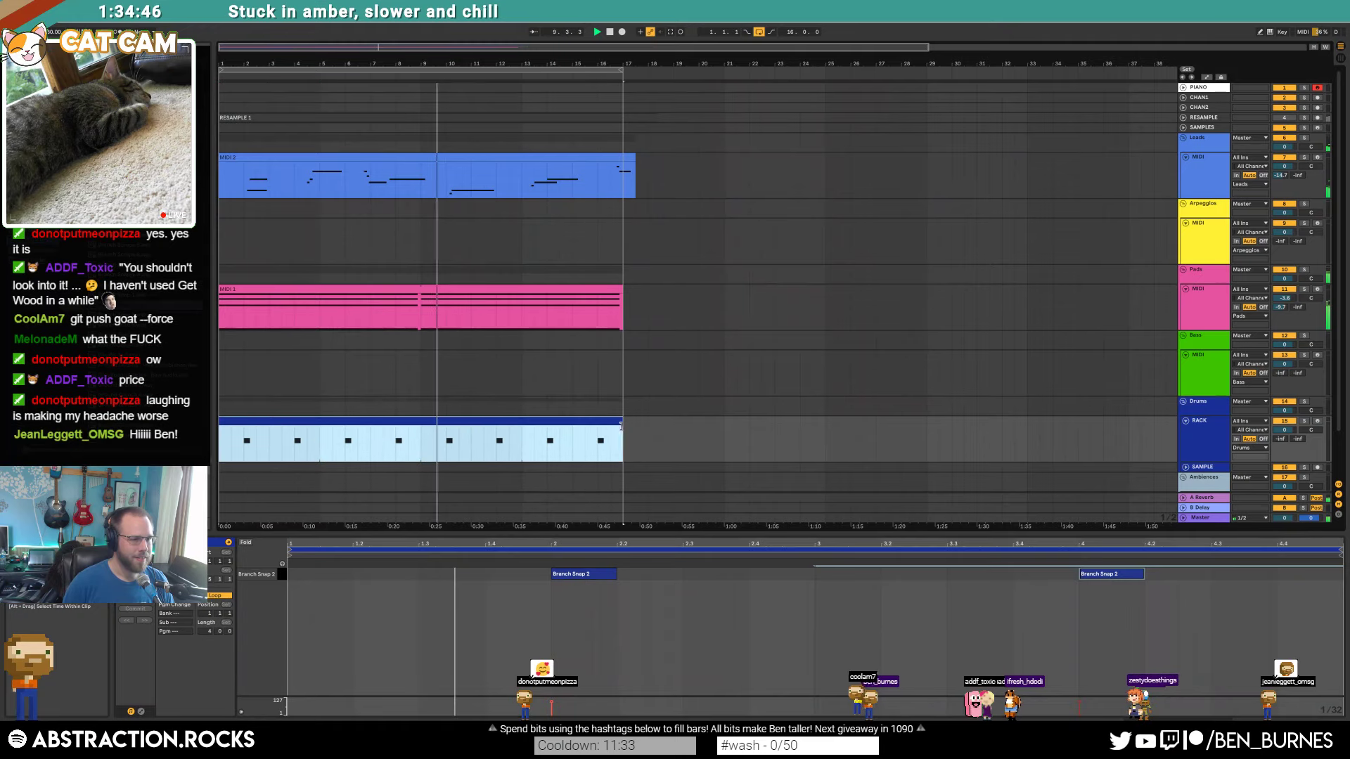
Step: Trim the start and end of the Branch Snap 2 sample in the Drum Rack
left_click(587, 469)
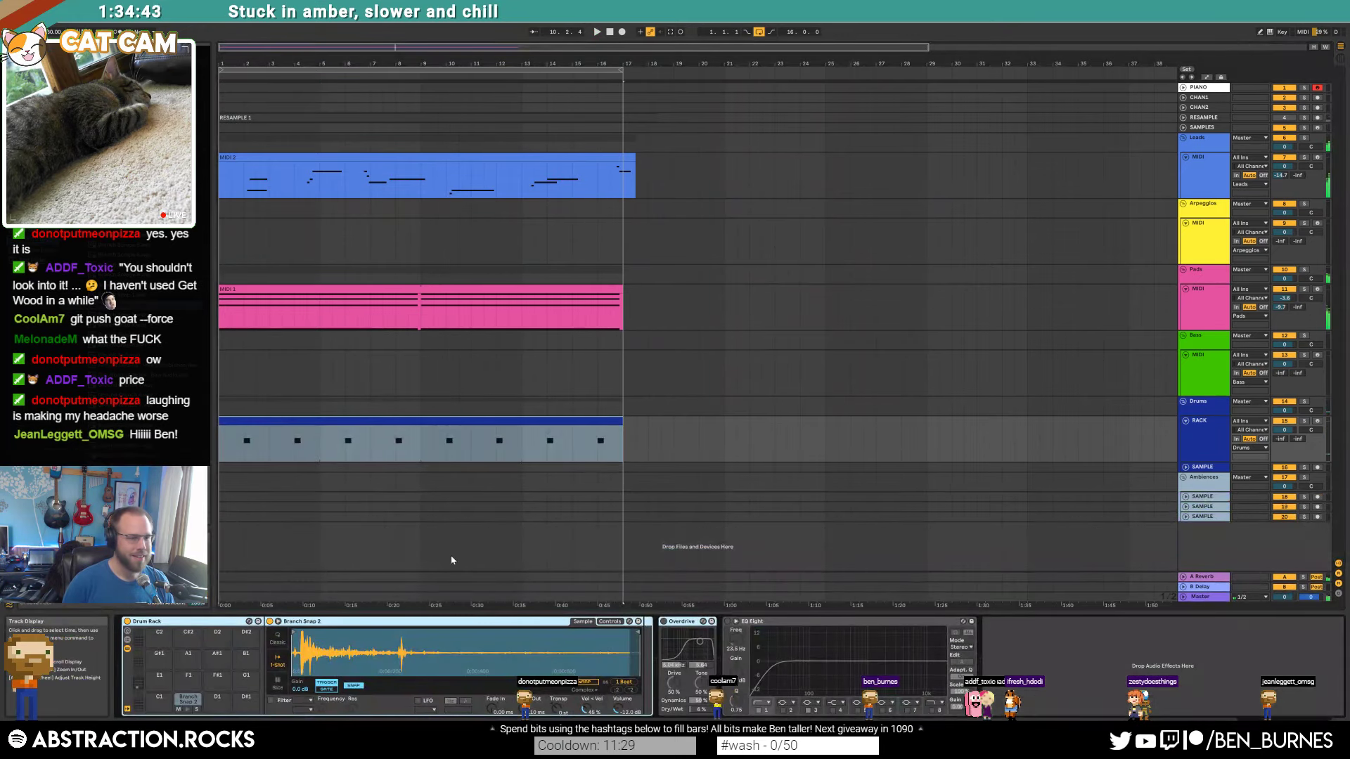
left_click_drag(295, 631, 301, 631)
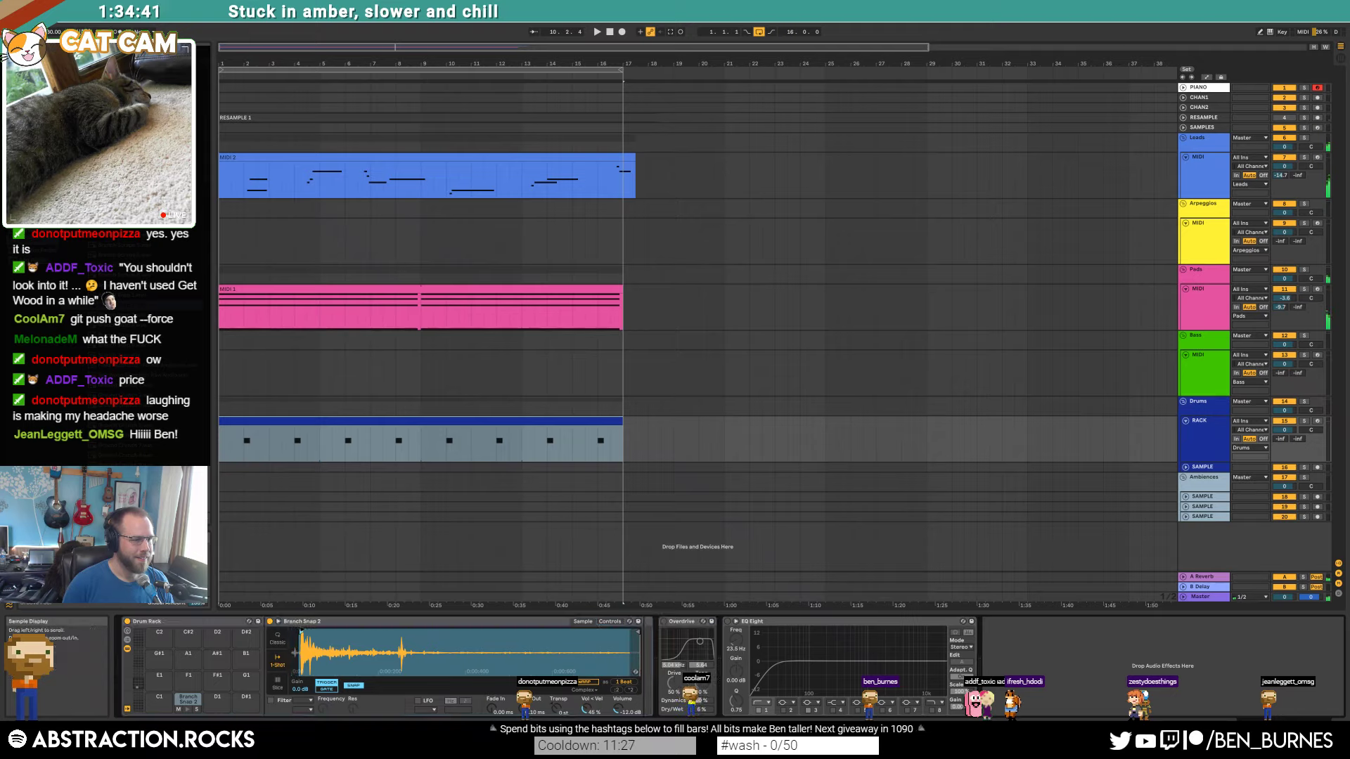
left_click_drag(641, 635, 513, 644)
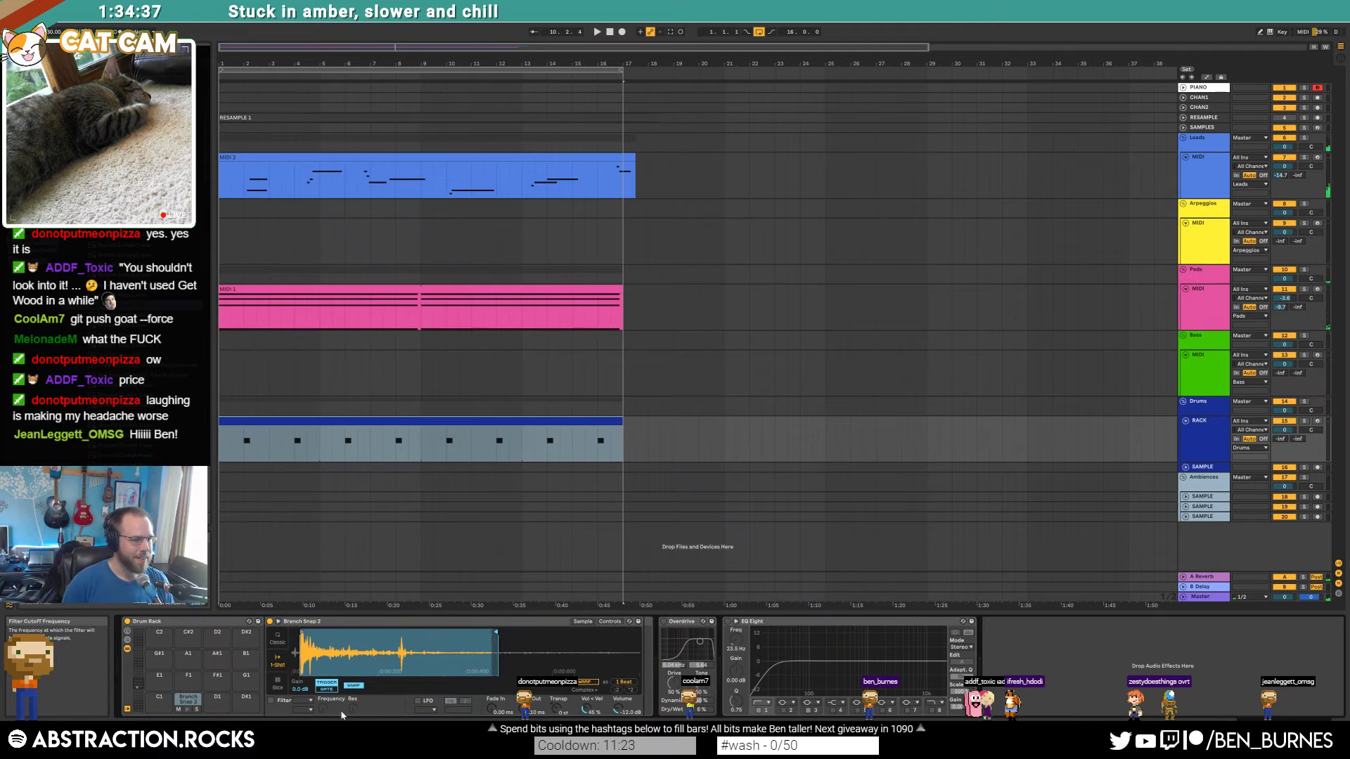
Step: Enable the filter on the Branch Snap 2 sample, lower its cutoff frequency to about 1.9 kHz, and stop playback
left_click(312, 707)
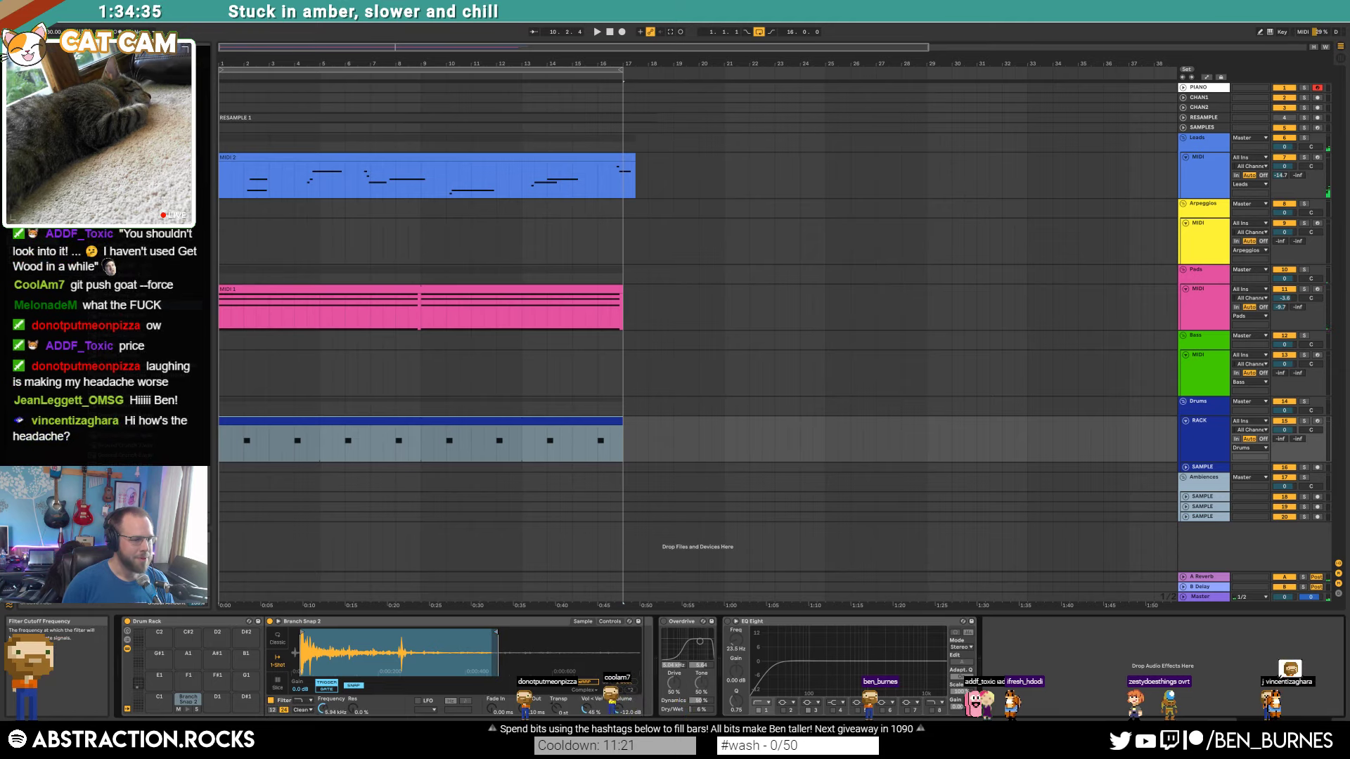
left_click_drag(323, 708, 323, 716)
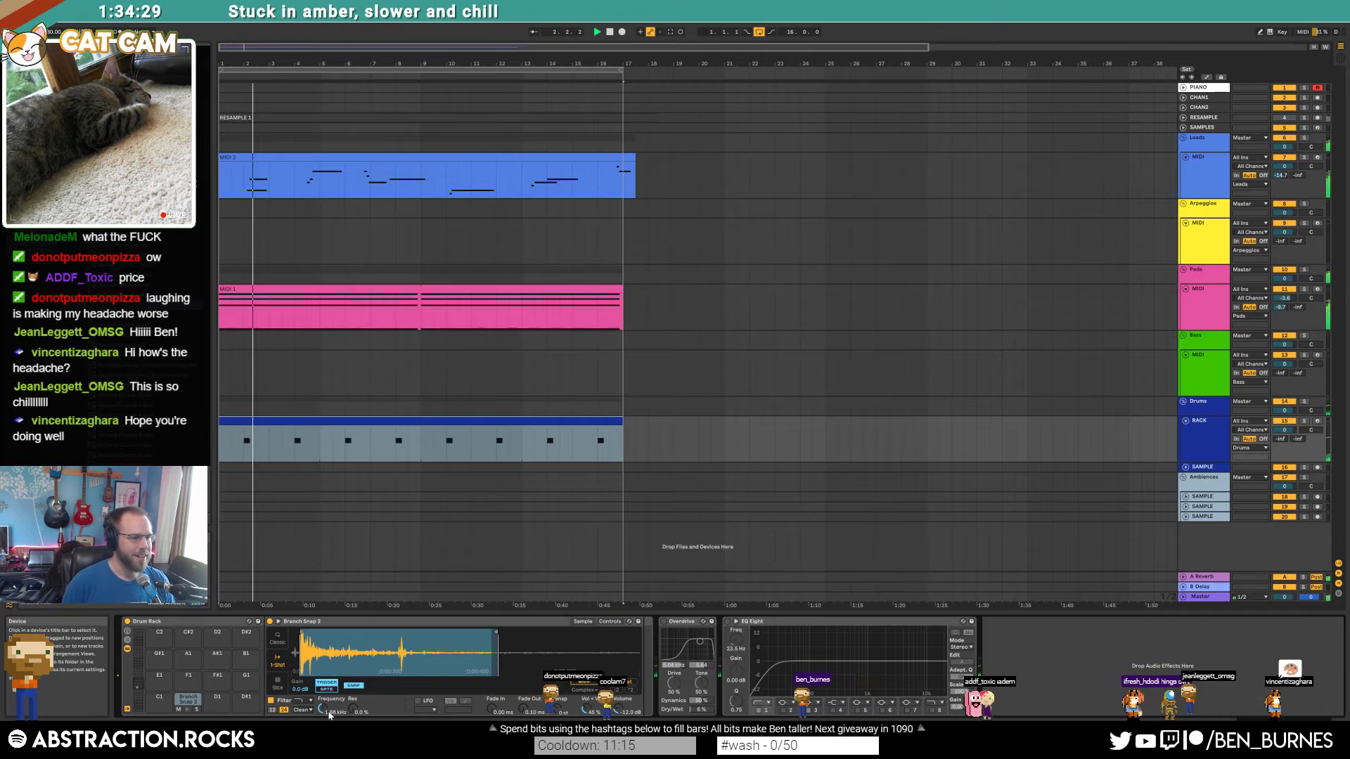
left_click_drag(323, 709, 322, 702)
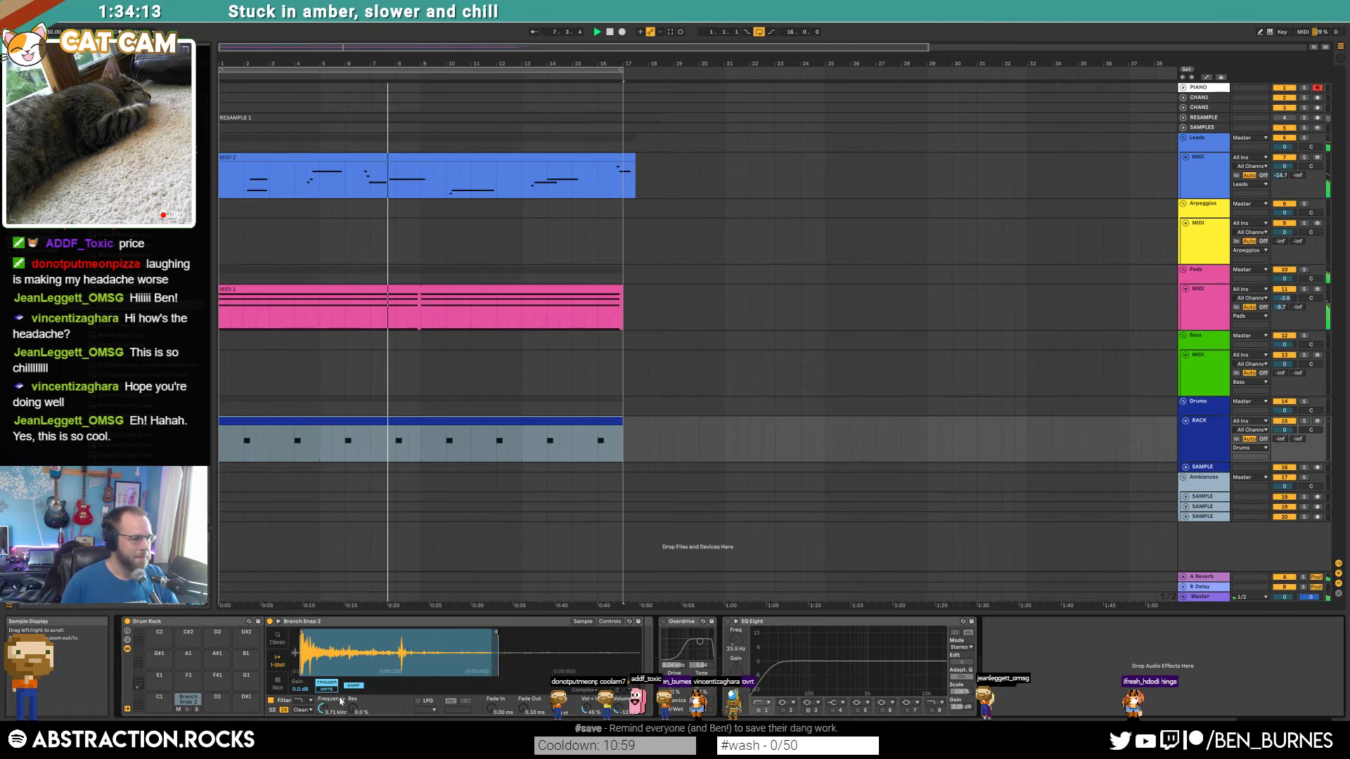
left_click_drag(324, 707, 324, 720)
key("space")
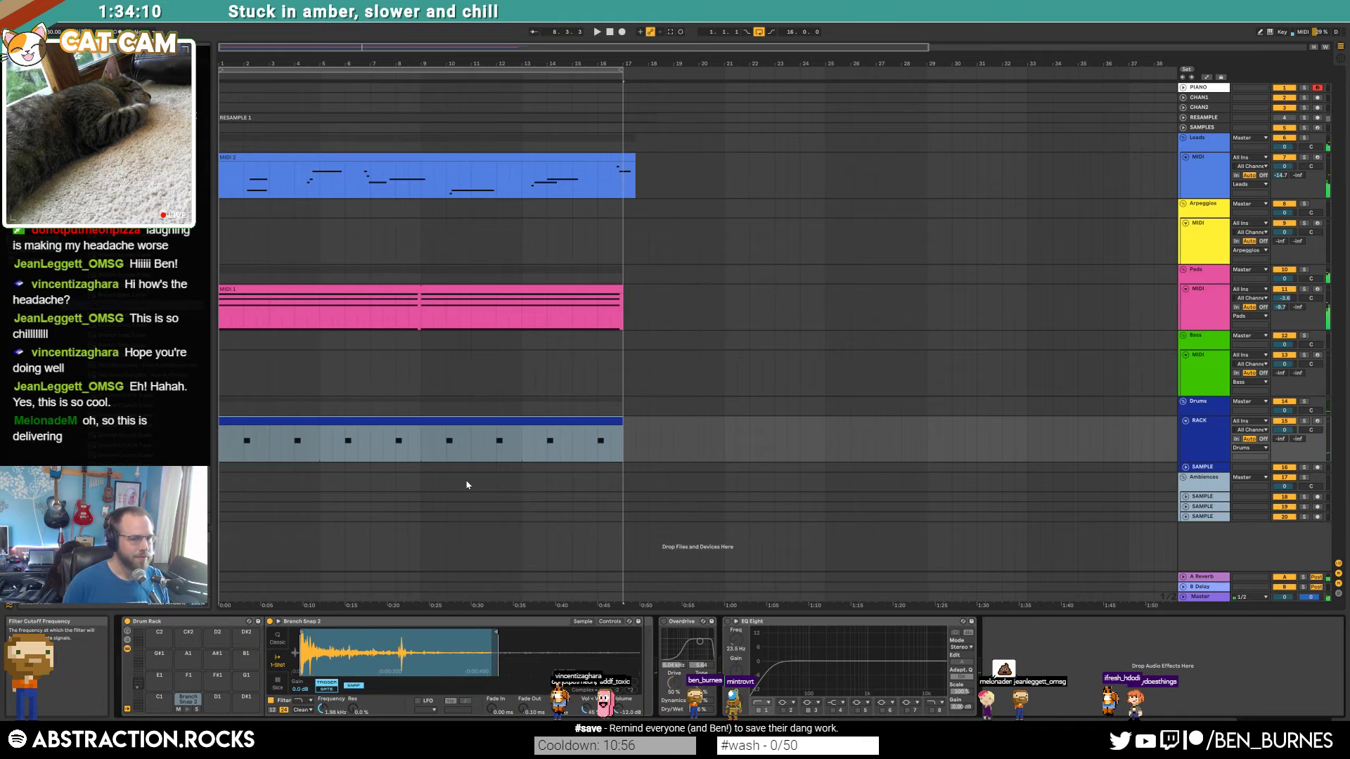
Step: Add a second SAMPLE track to the Drums group and delete the MIDI clip from the RACK track
left_click(1186, 432)
key("ctrl+t")
left_click(504, 422)
key("Delete")
Step: Place the Branch Snap 2 sample at bar 2 on the first Drums SAMPLE track and double its segment BPM to 160
mouse_move(362, 435)
left_mouse_down()
mouse_move(431, 469)
mouse_move(247, 467)
left_mouse_up()
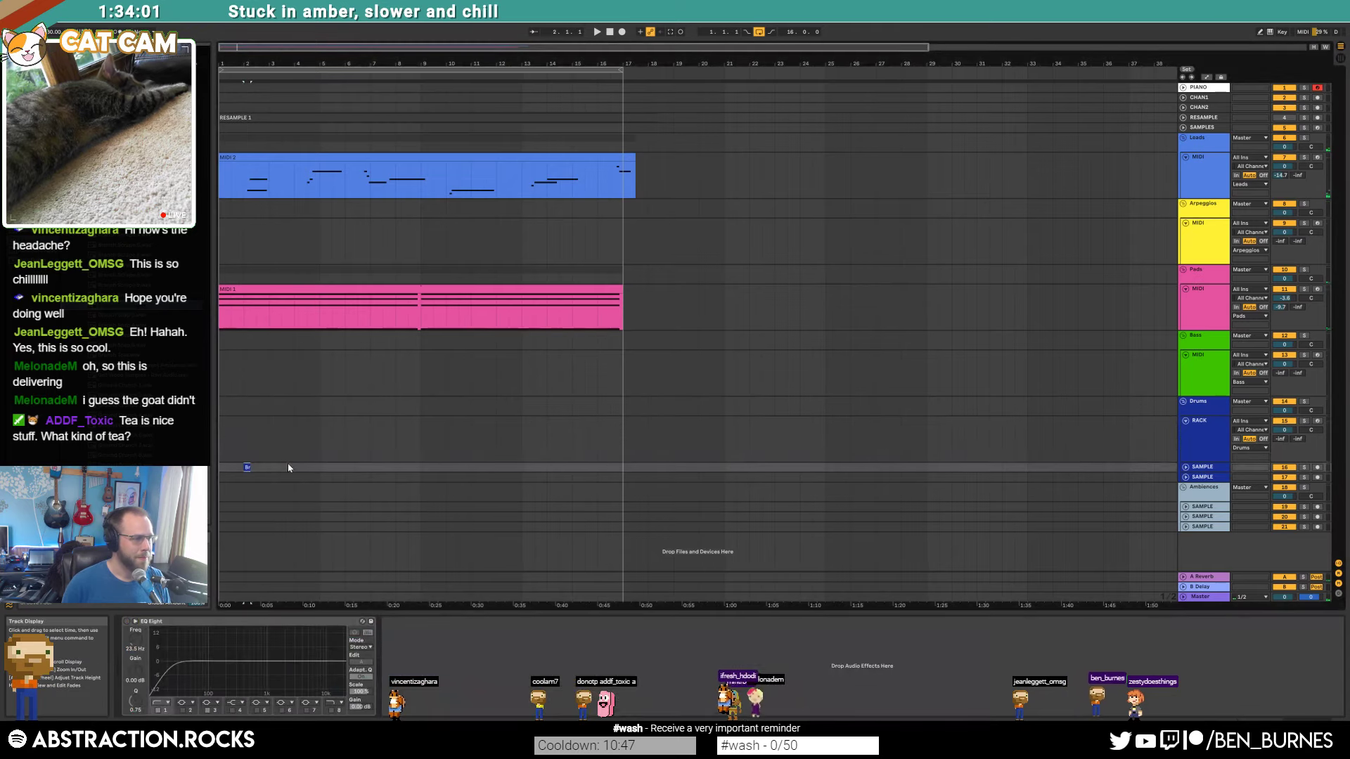
left_click(1185, 469)
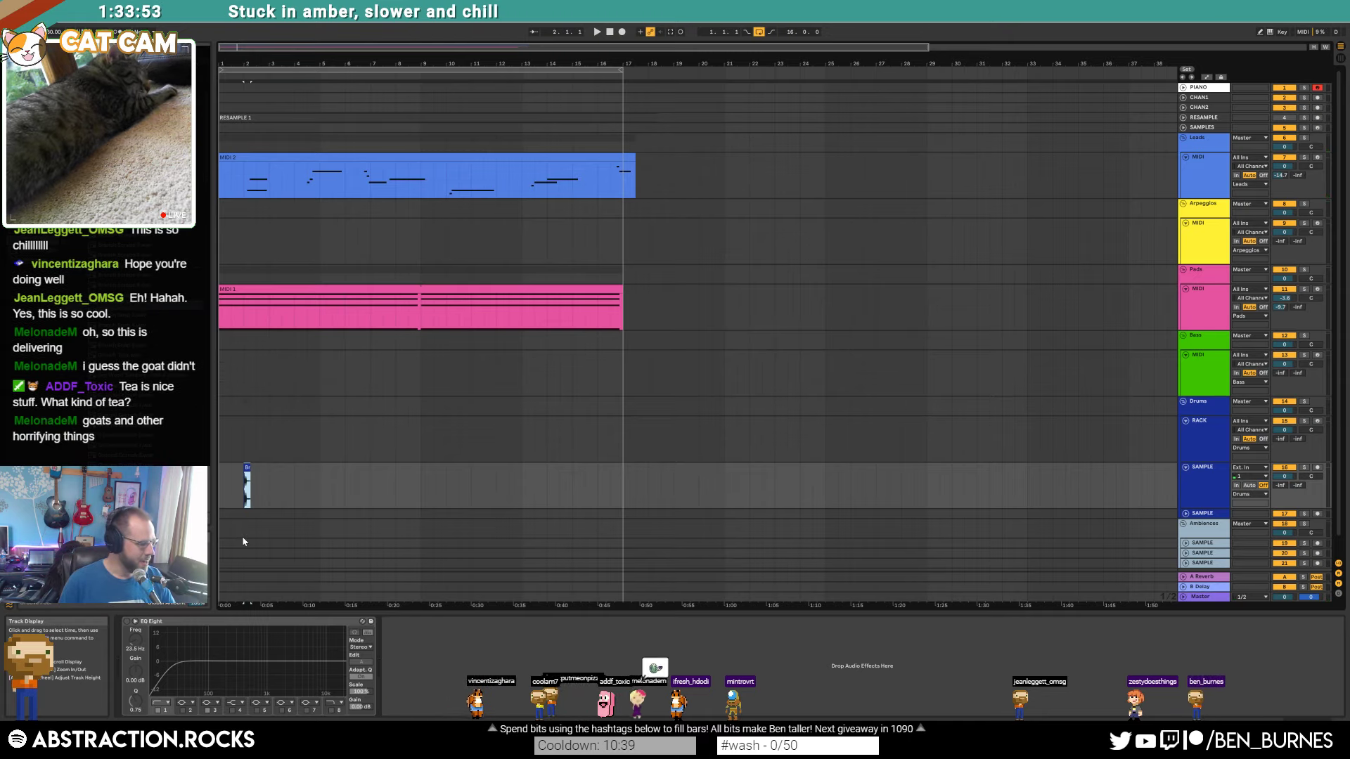
scroll(226, 488, "up", 5)
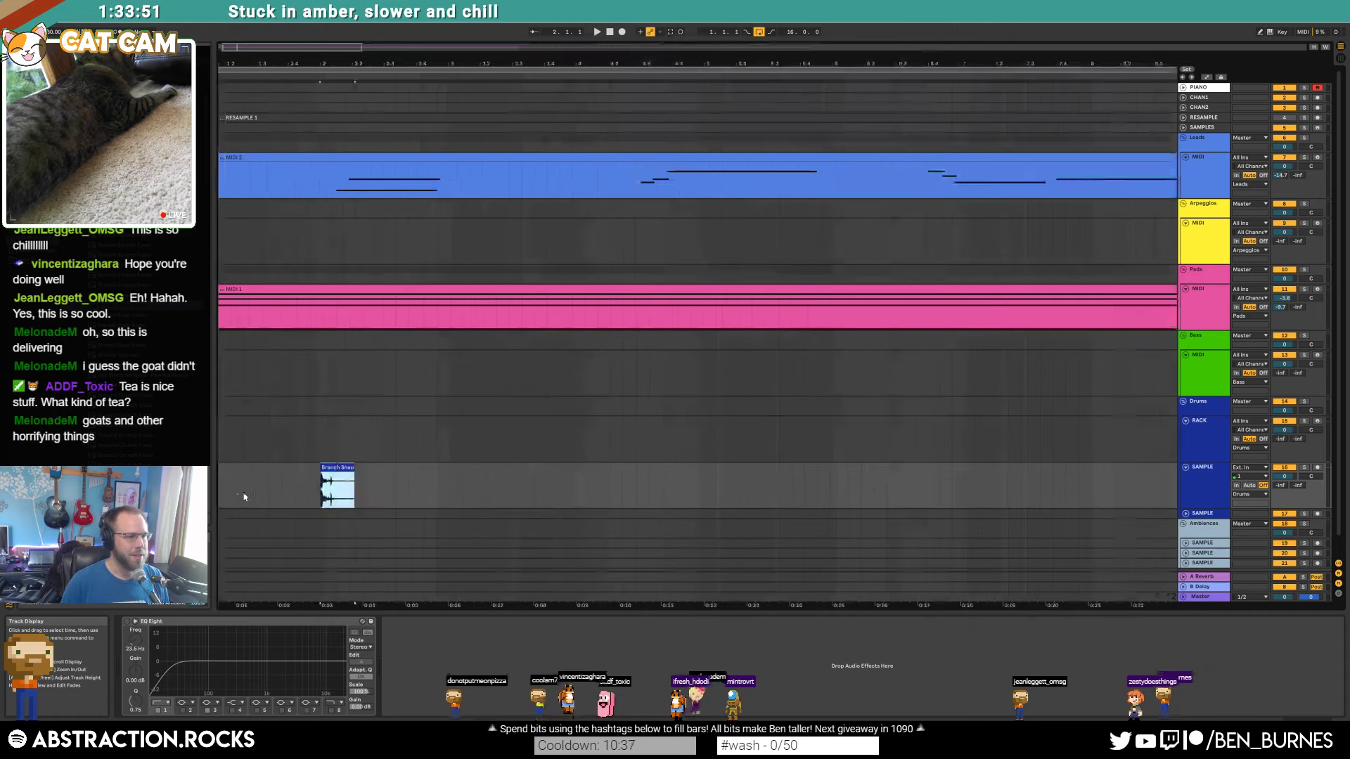
double_click(352, 477)
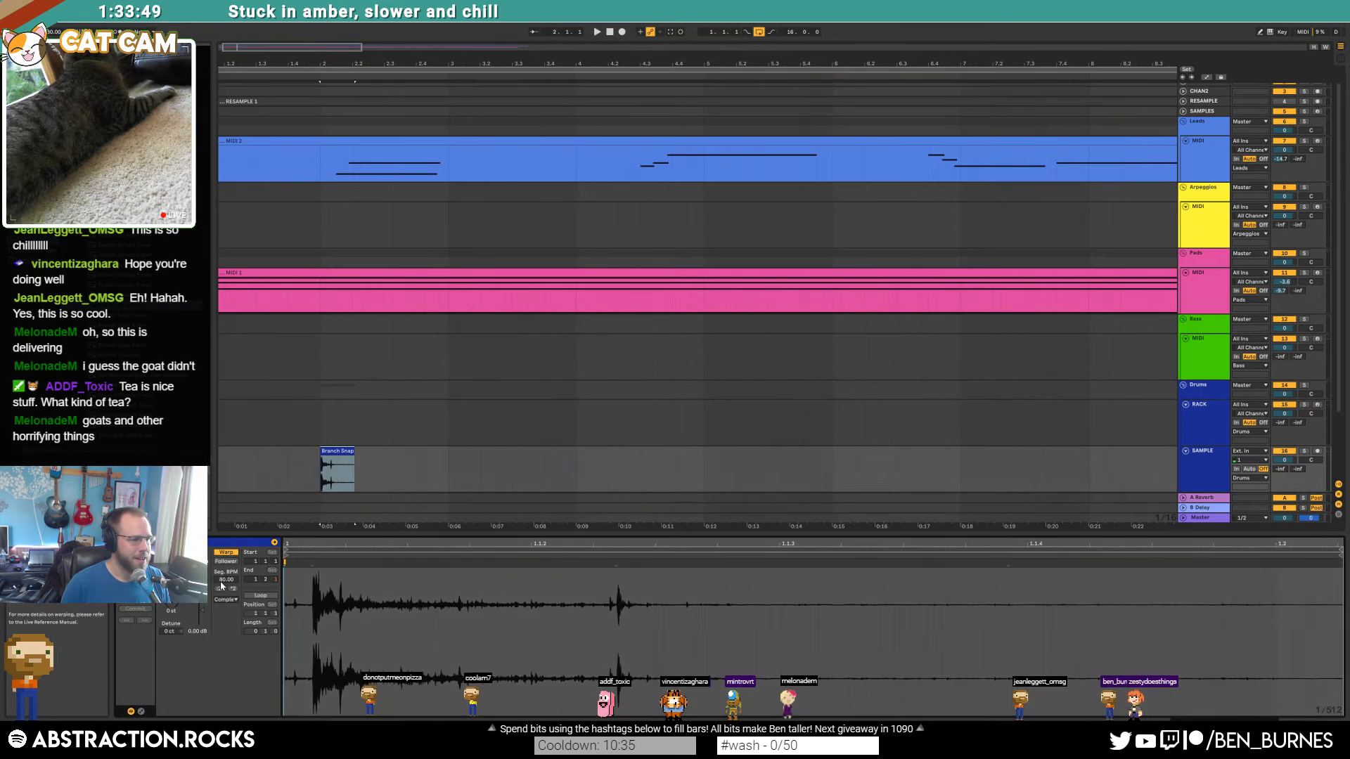
left_click(233, 589)
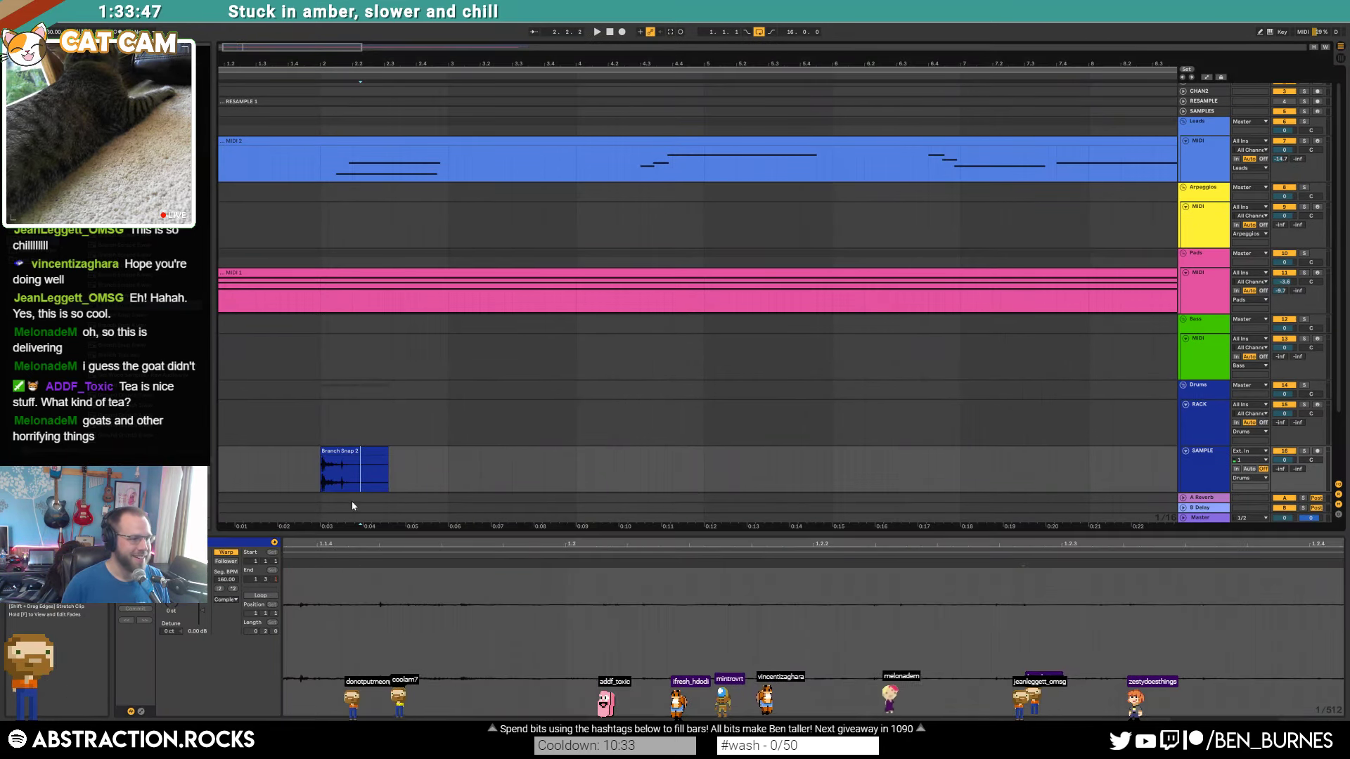
Step: Turn off grid snapping and move the Branch Snap 2 clip's start marker to its first loud transient
mouse_move(353, 541)
left_mouse_down()
mouse_move(285, 561)
mouse_move(339, 561)
left_mouse_up()
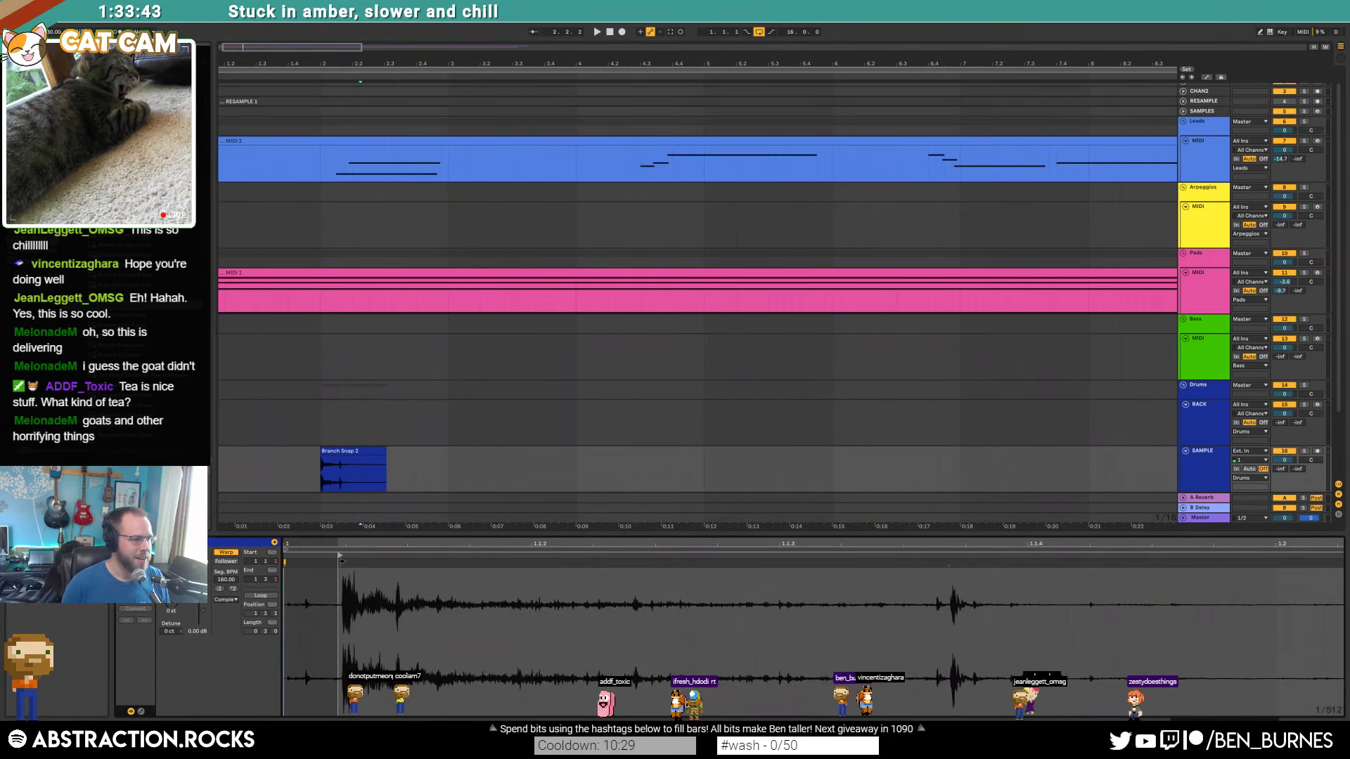
key("ctrl+4")
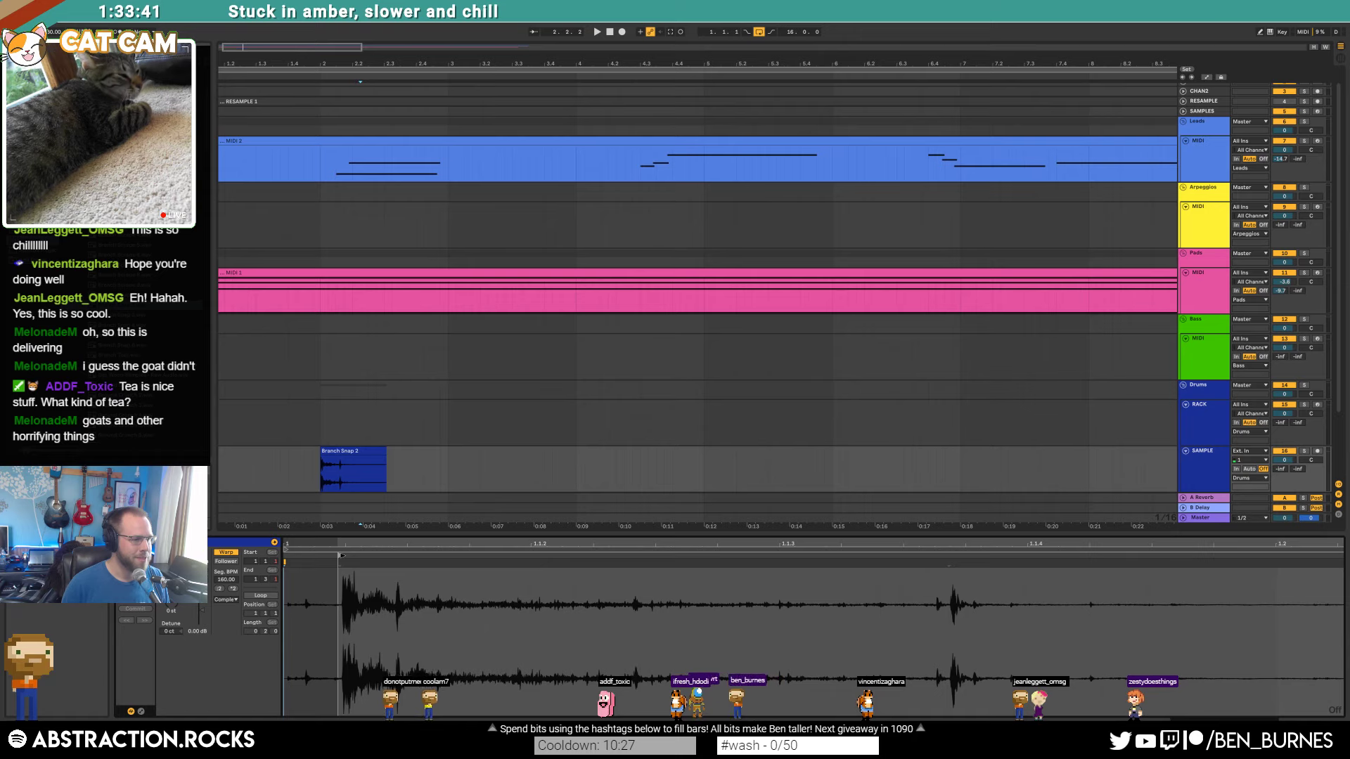
left_click_drag(338, 561, 344, 560)
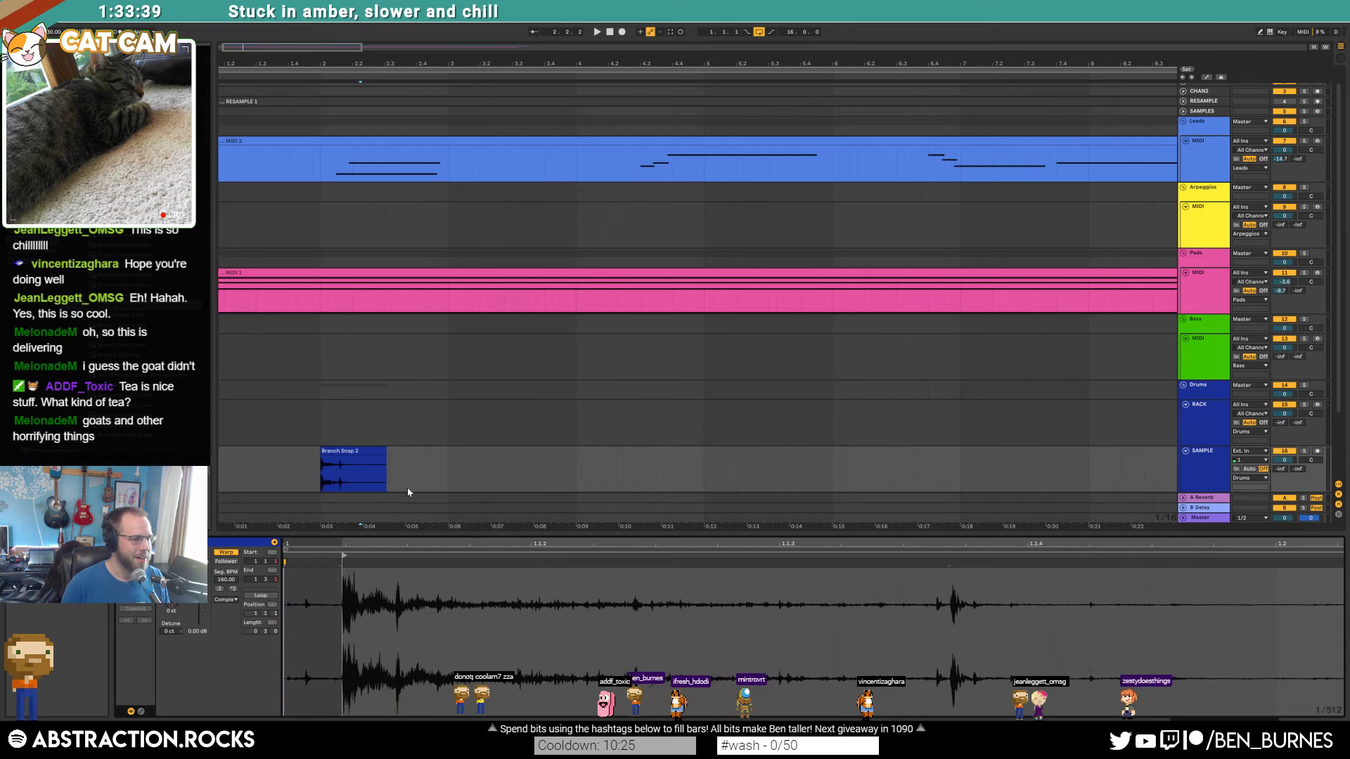
Step: Replace the EQ Eight on the first Drums SAMPLE track with an Auto Filter, lower its cutoff to about 1.2 kHz, and audition the clip
left_click(379, 451)
key("shift+Tab")
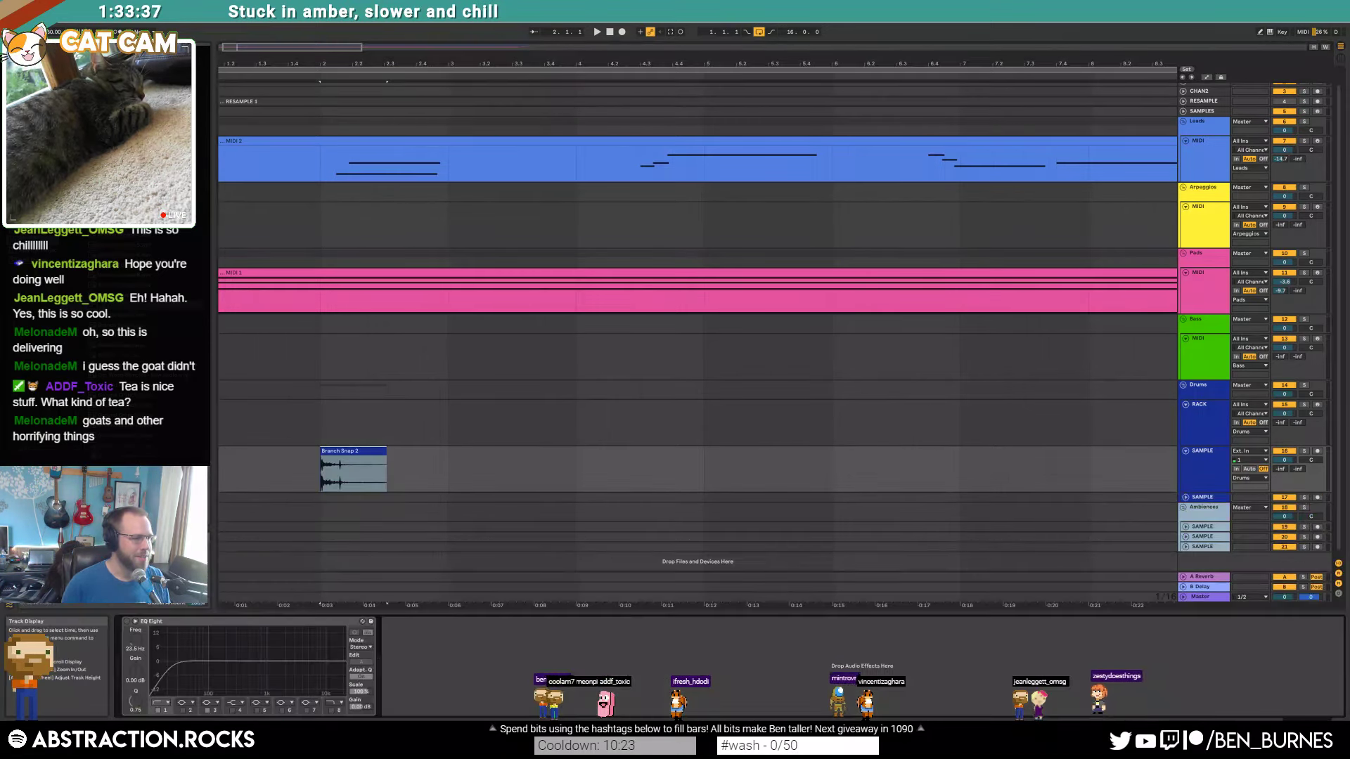
left_click_drag(141, 591, 136, 679)
left_click(368, 622)
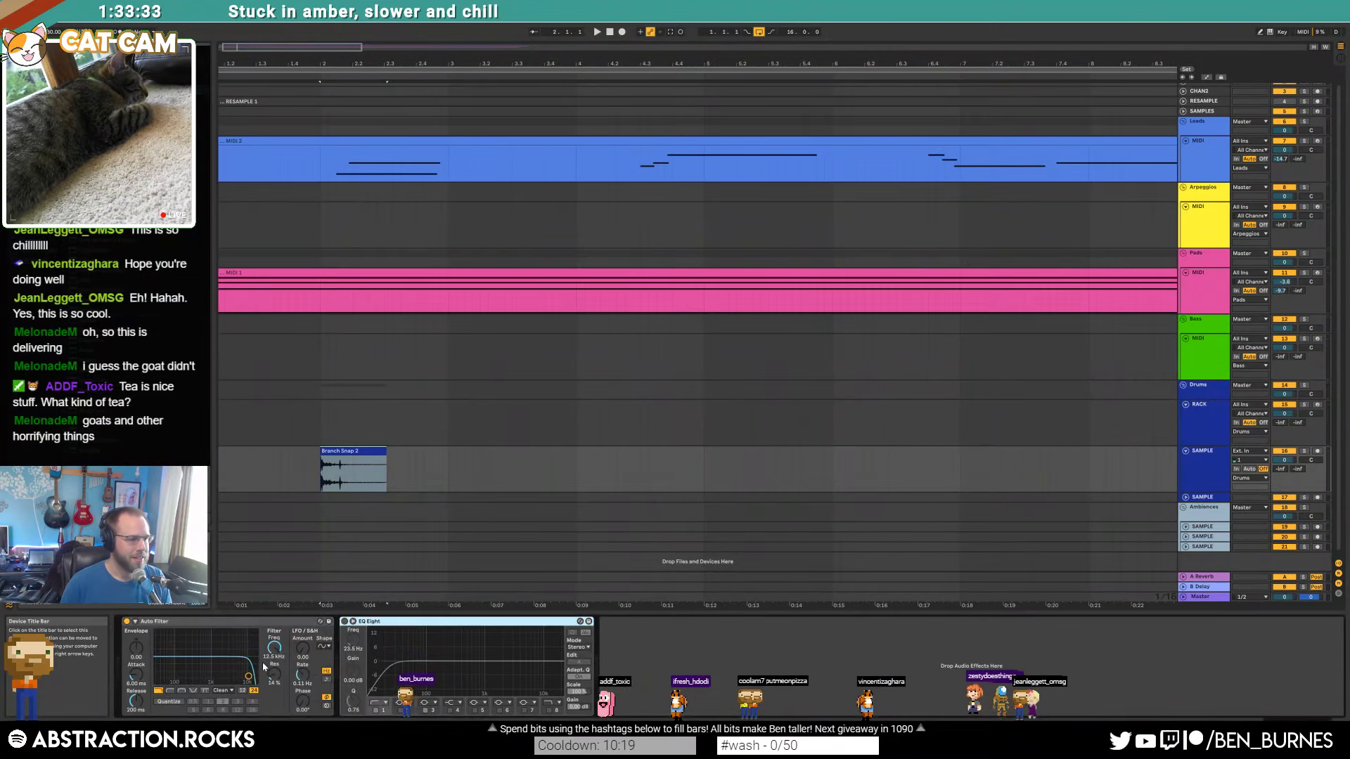
key("Delete")
left_click(220, 681)
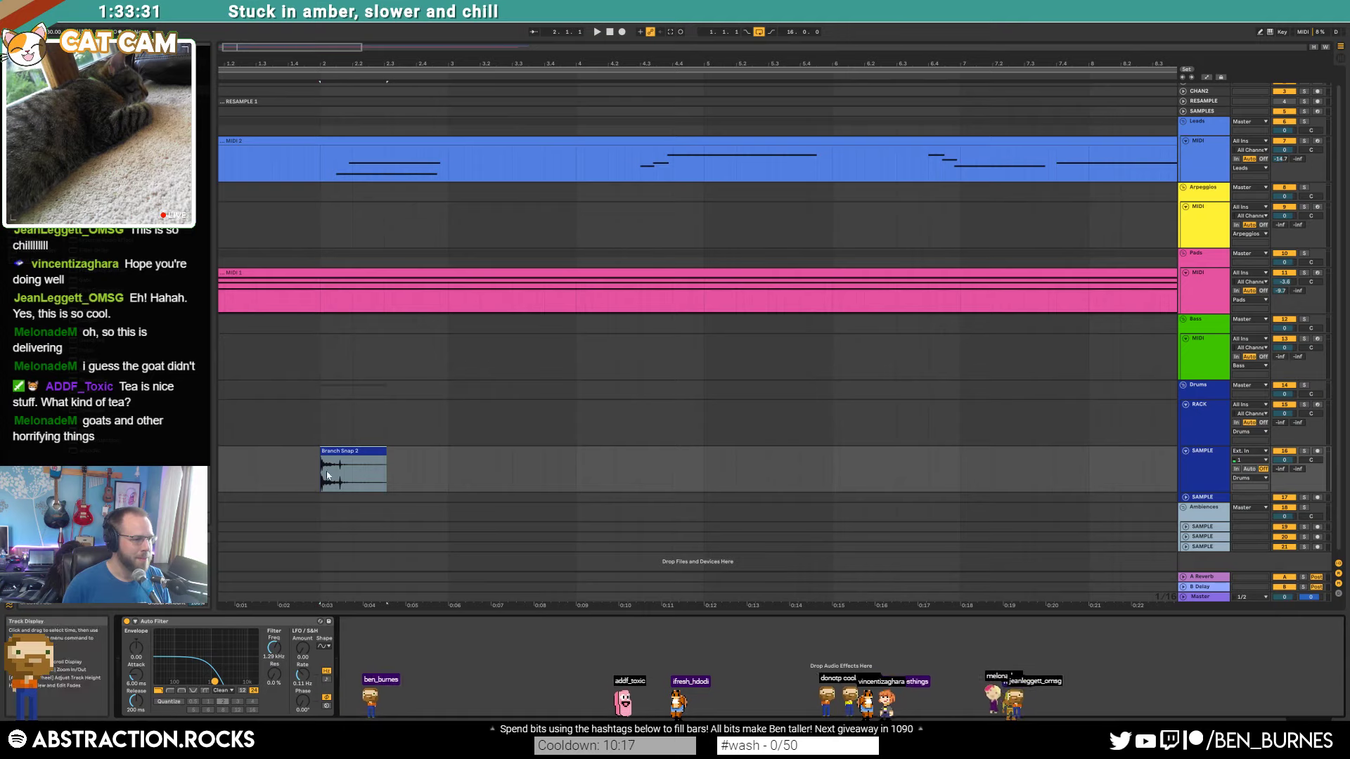
left_click(336, 450)
key("space")
key("space")
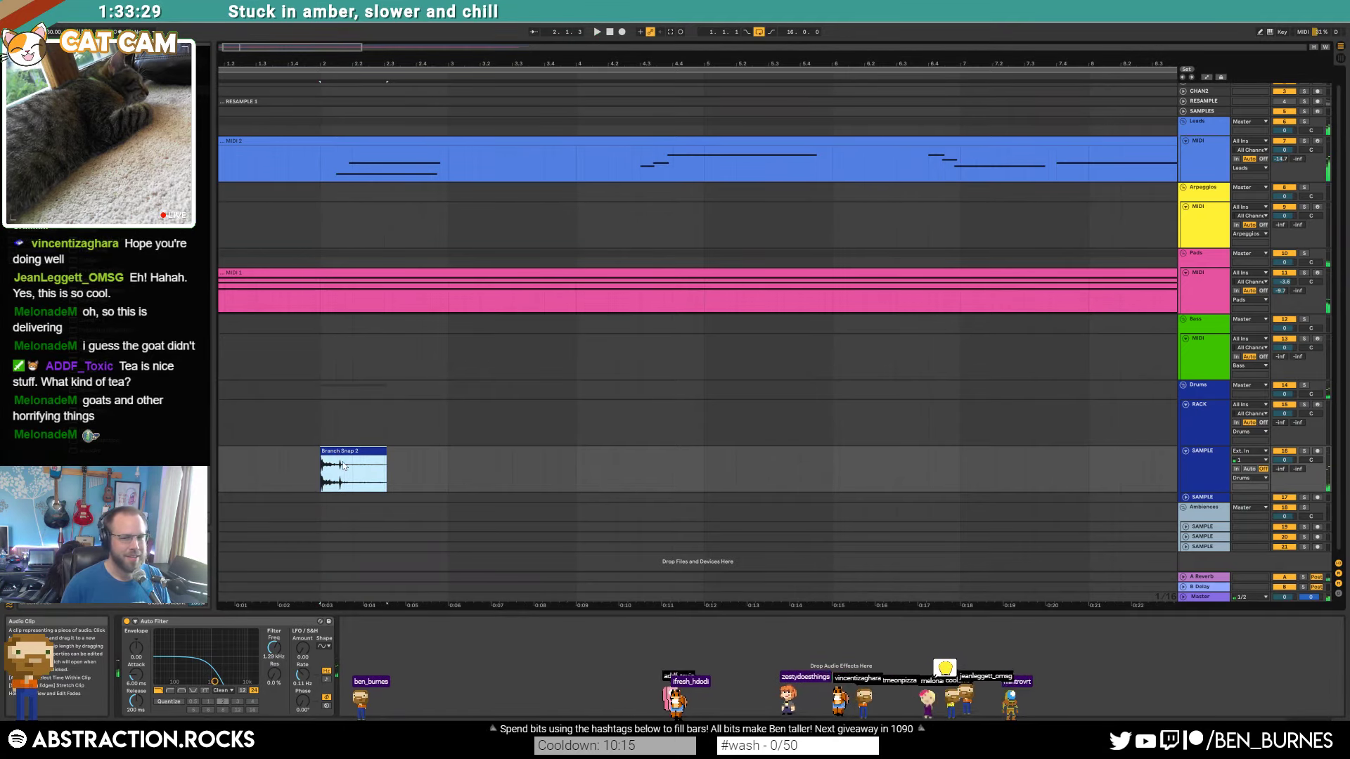
Step: Shorten the end of the Branch Snap 2 clip and audition it from just before bar 2
left_click_drag(384, 450, 371, 450)
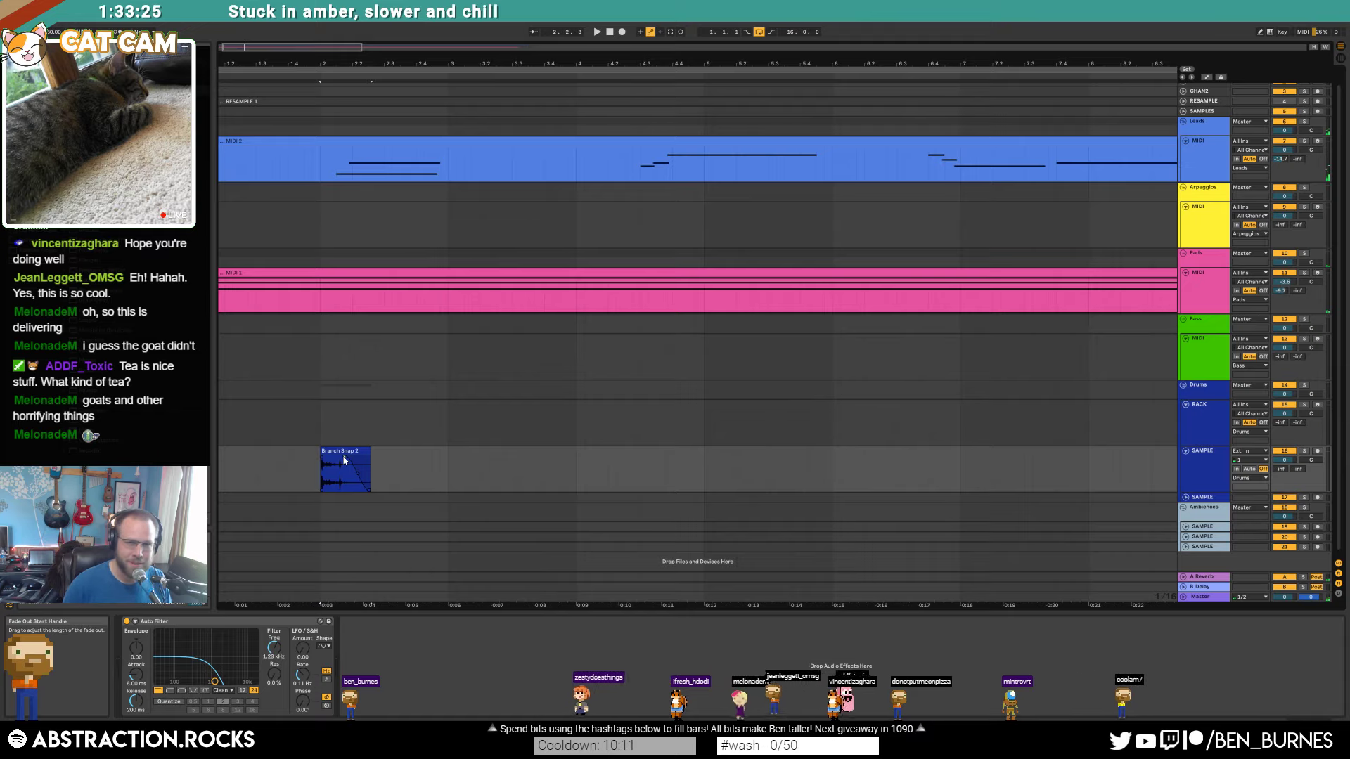
left_click(288, 467)
key("space")
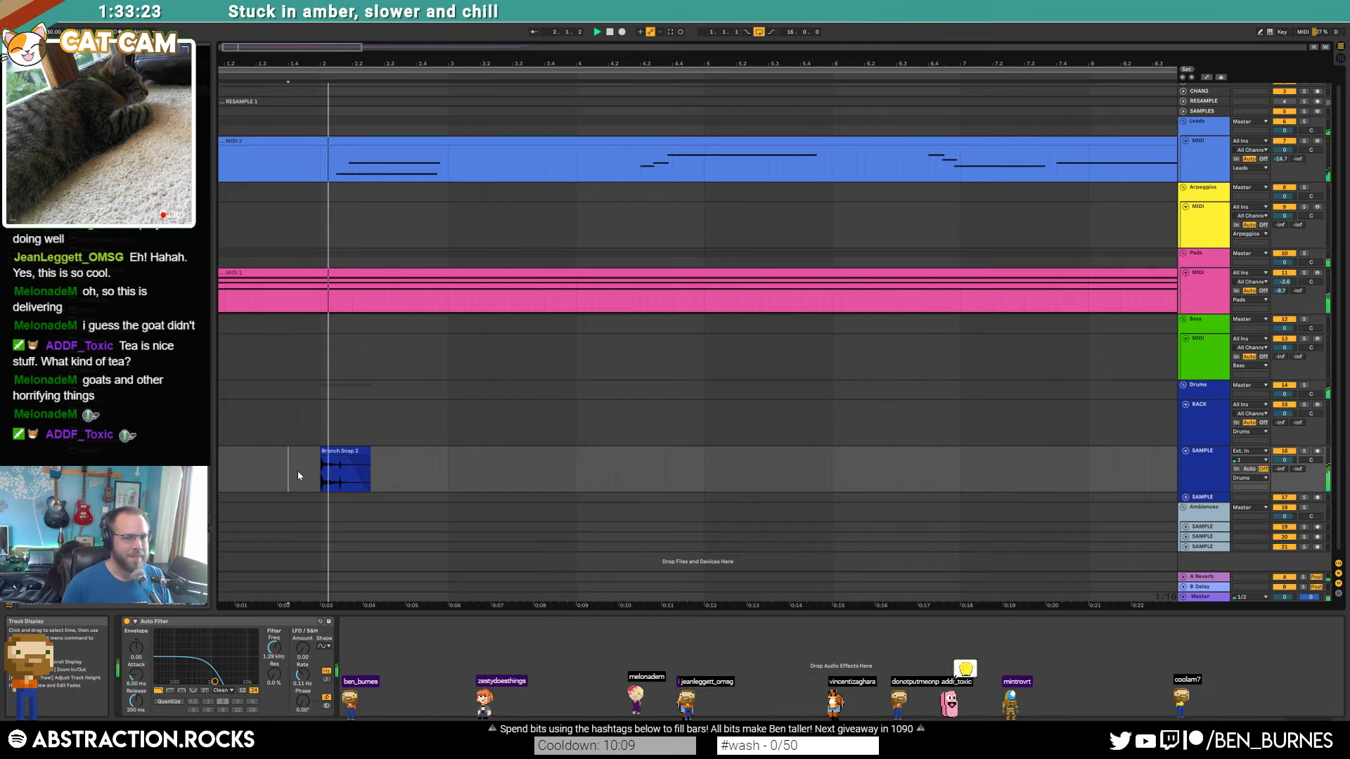
left_click(340, 450)
key("space")
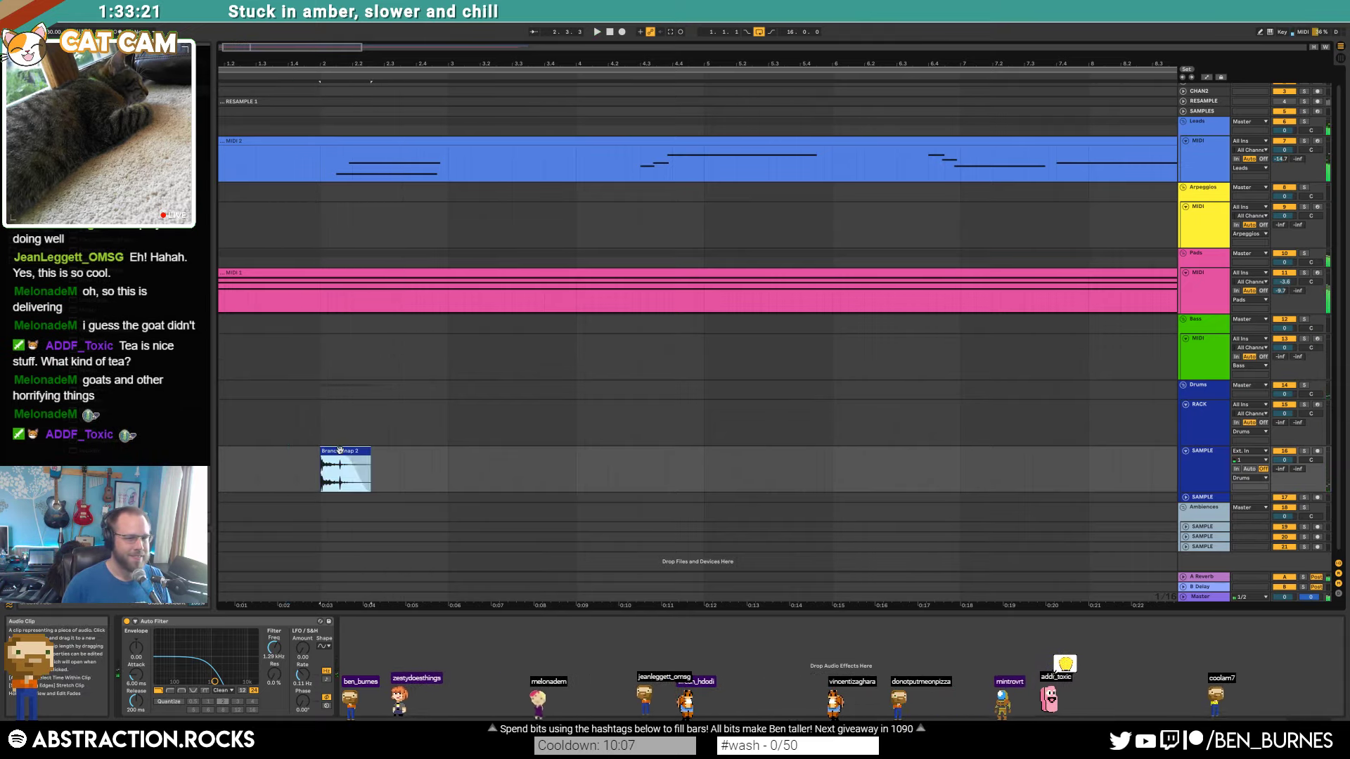
Step: Add a Delay after the Auto Filter, set both linked channels to 2 sixteenths, and play back from the Branch Snap 2 clip
key("minus")
key("minus")
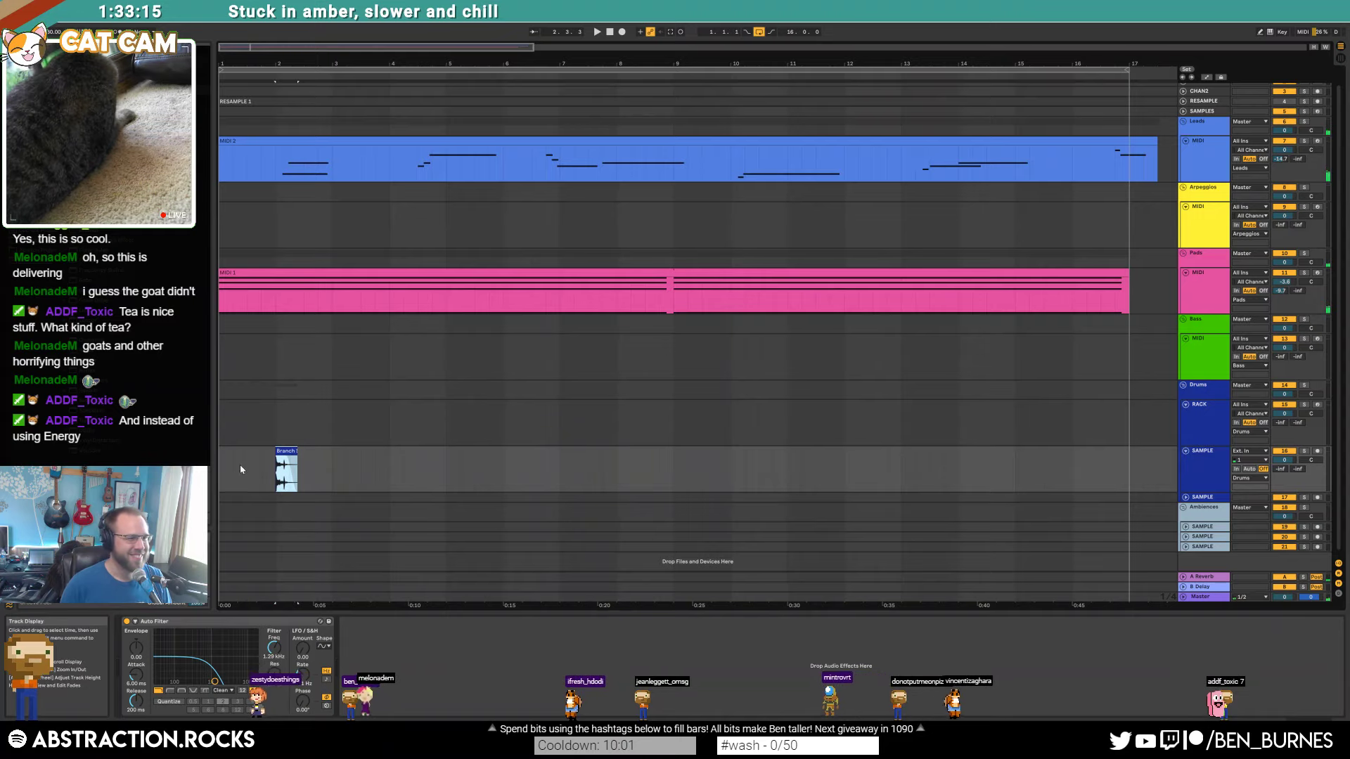
left_click_drag(226, 57, 226, 60)
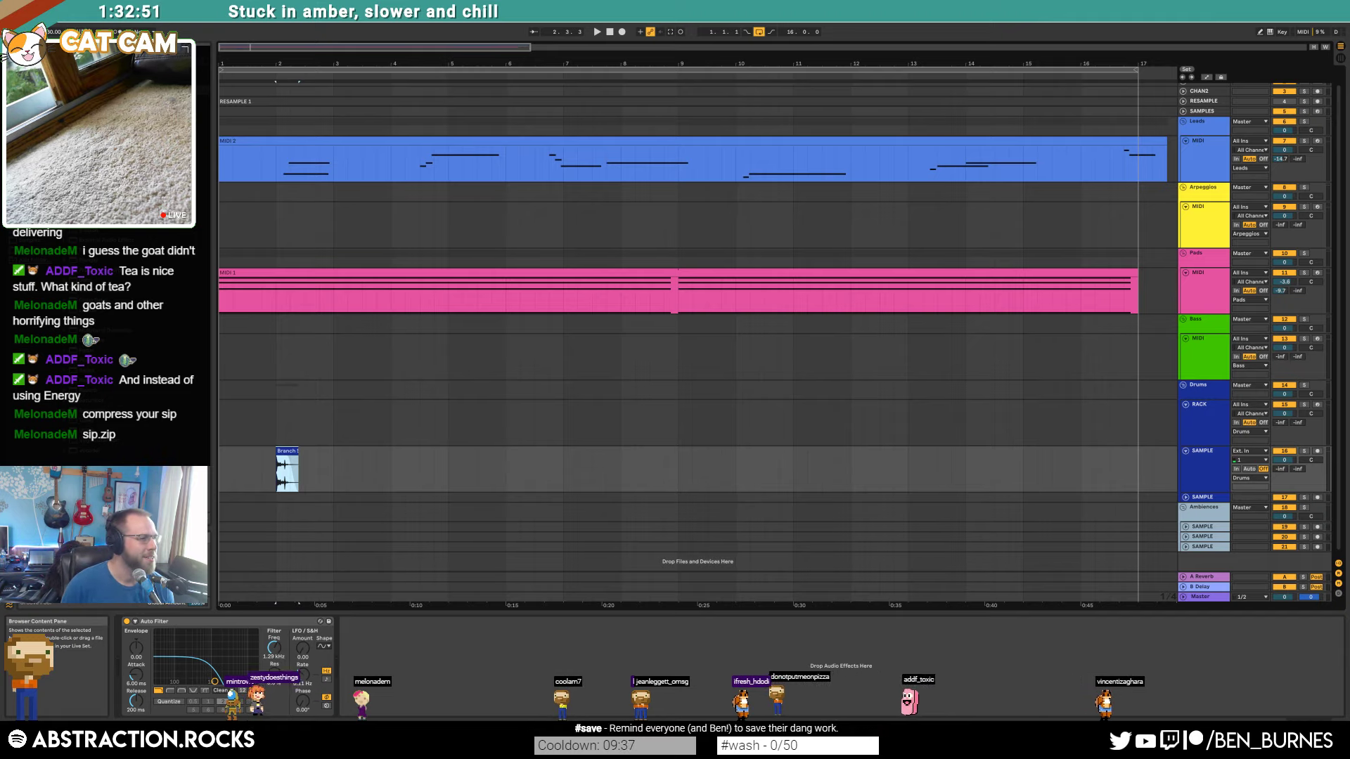
left_click_drag(106, 385, 457, 658)
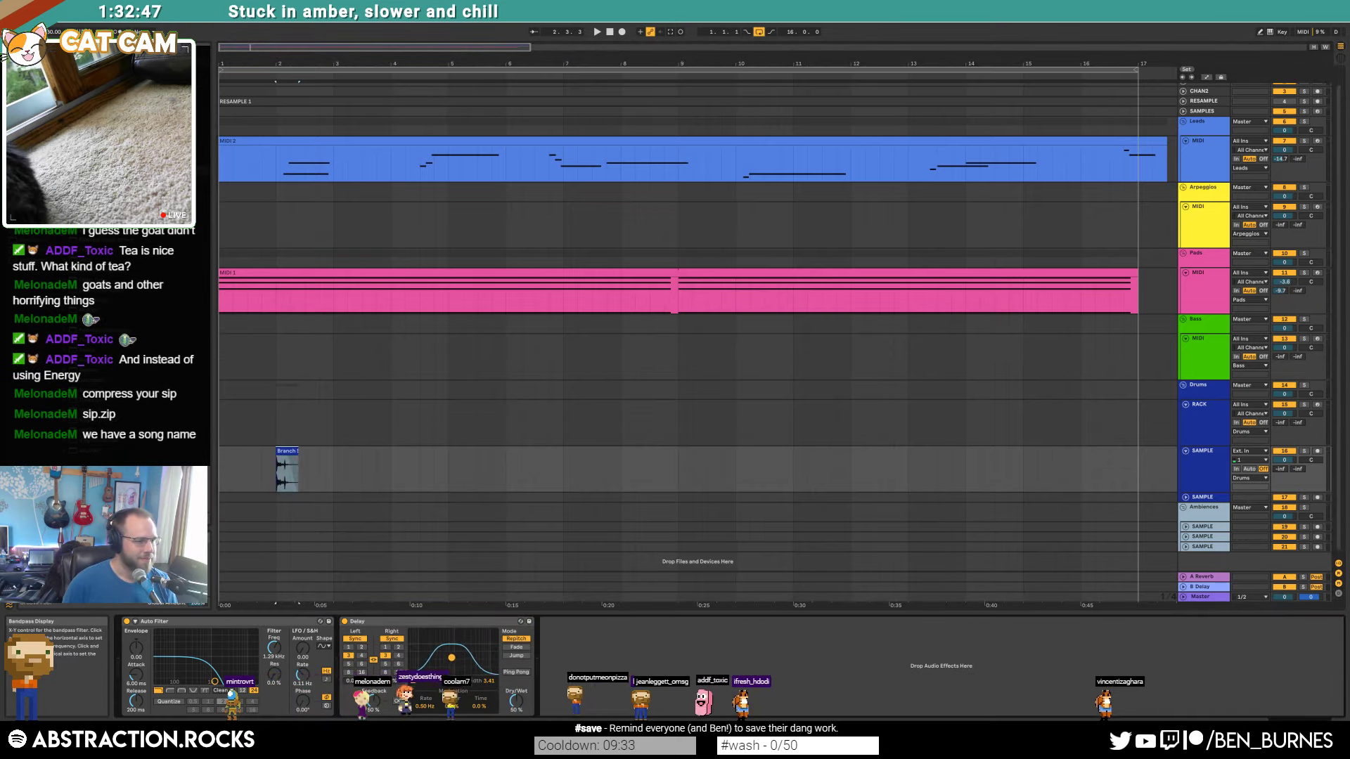
left_click(373, 661)
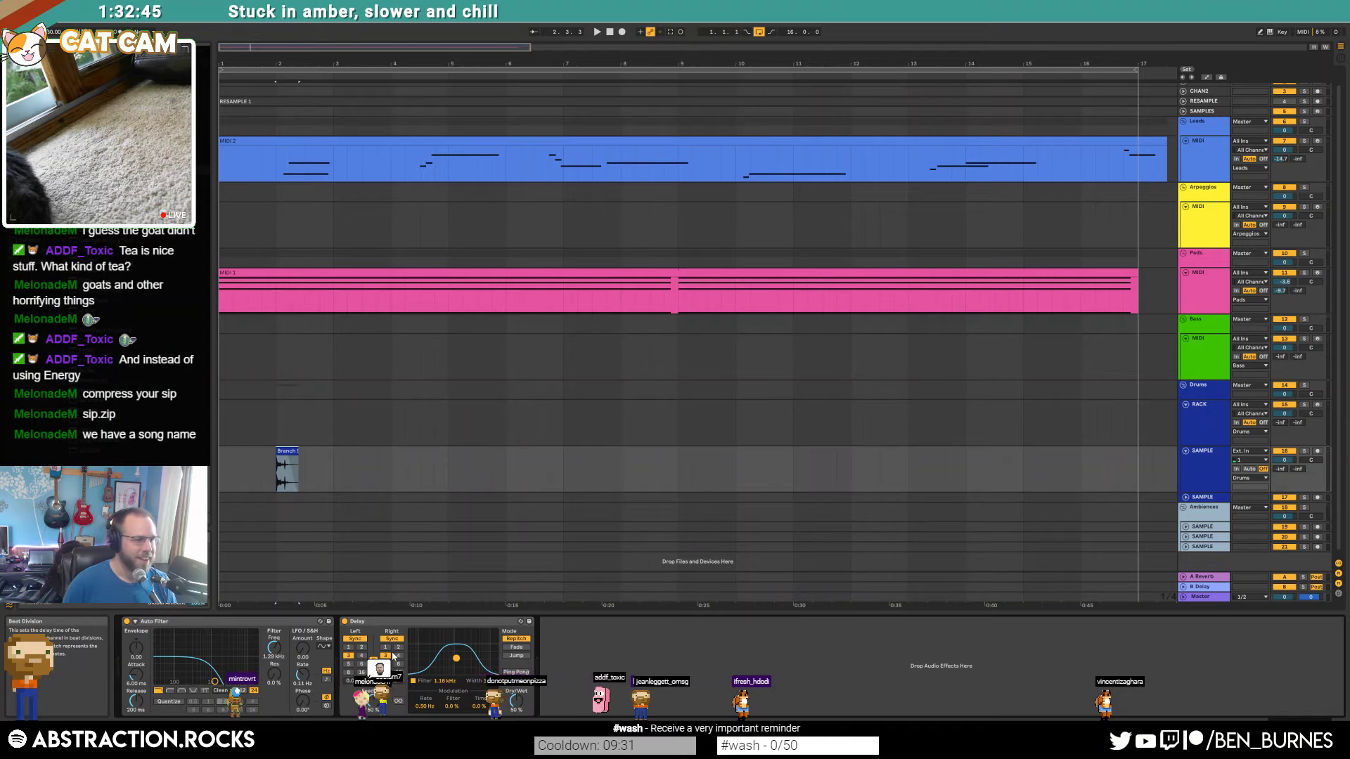
left_click(361, 647)
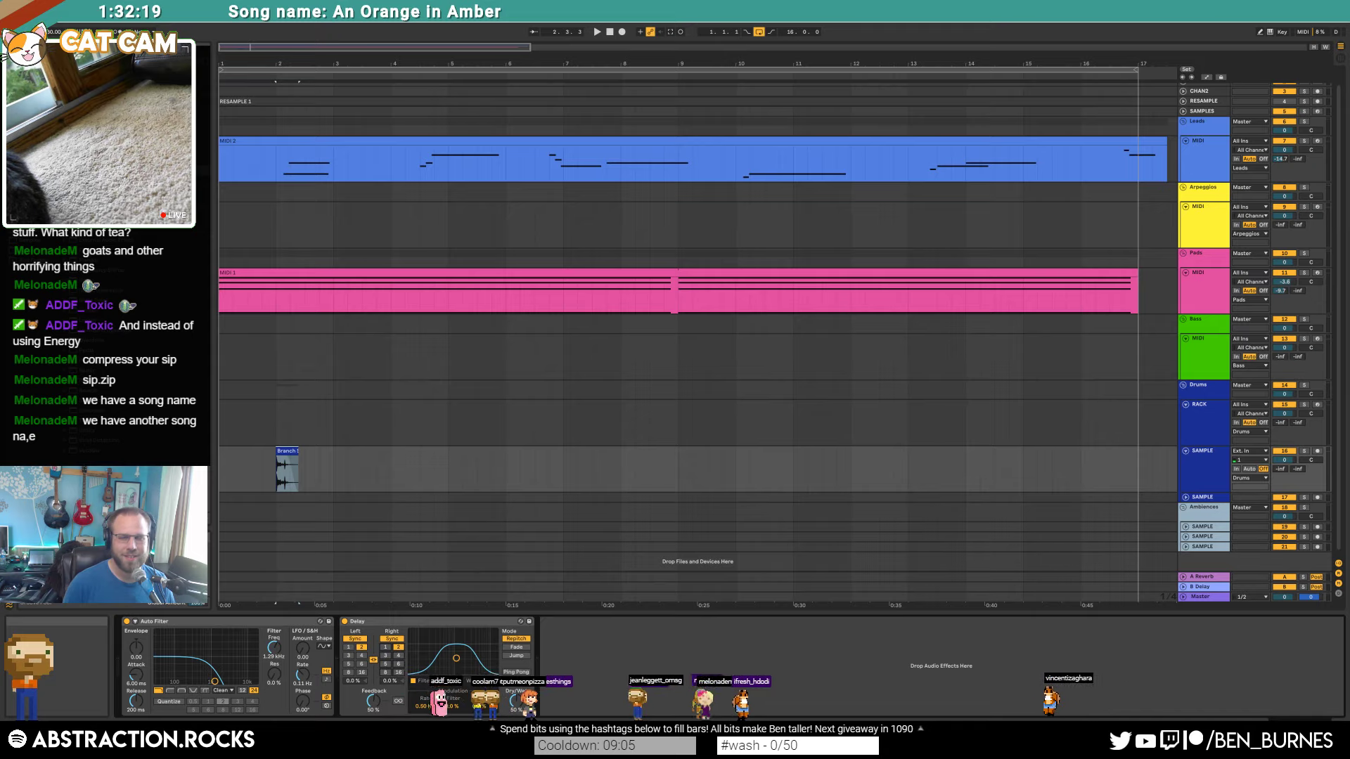
left_click(281, 450)
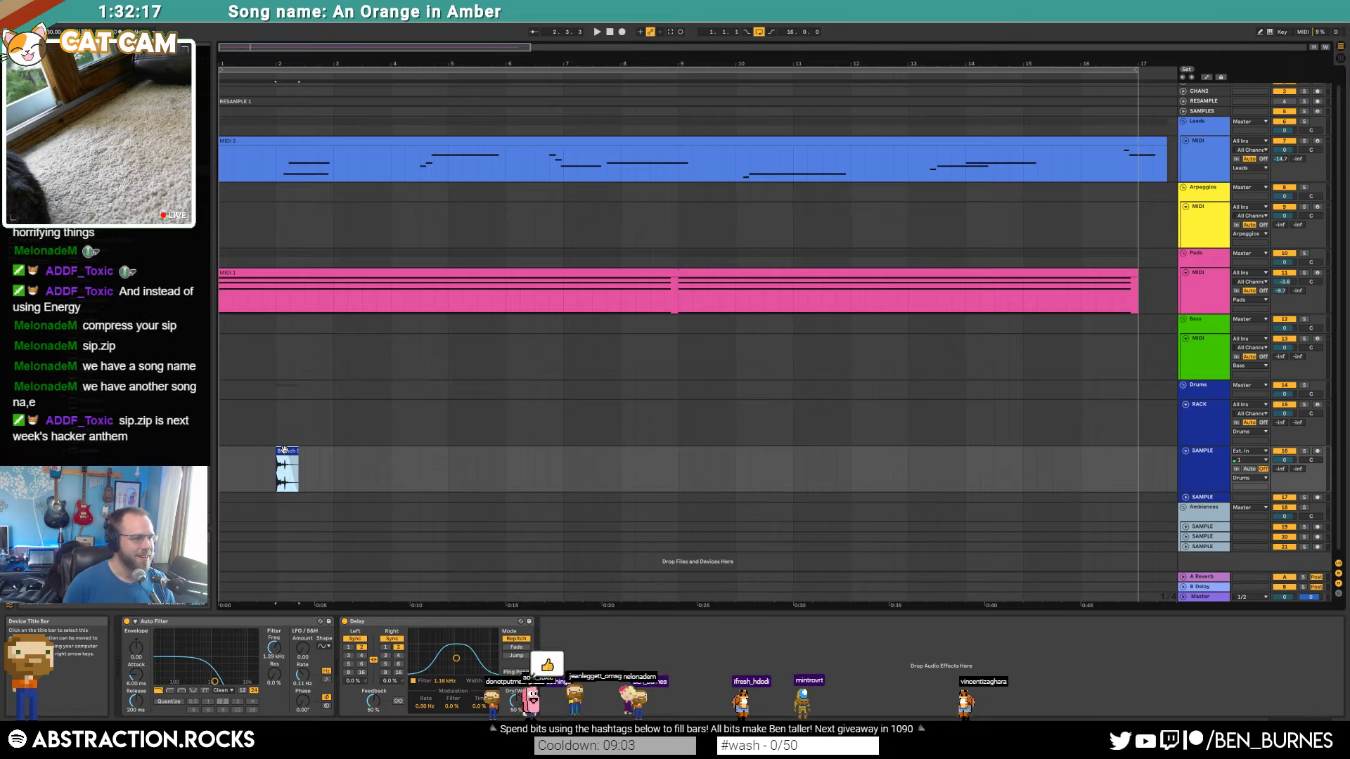
key("space")
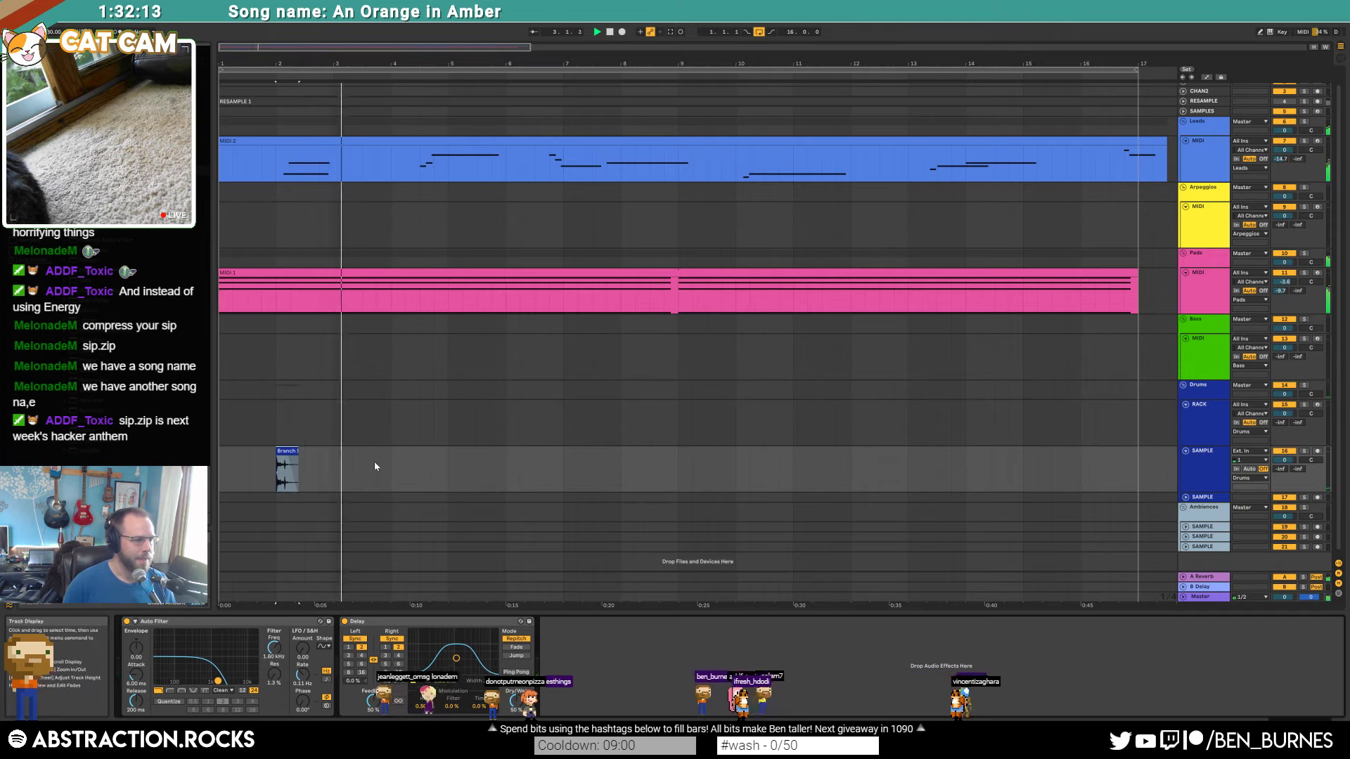
Step: Duplicate the first two bars of the Drums SAMPLE track until the Branch Snap 2 pattern fills all 16 bars
left_click_drag(311, 465, 215, 470)
key("ctrl+d")
key("ctrl+d")
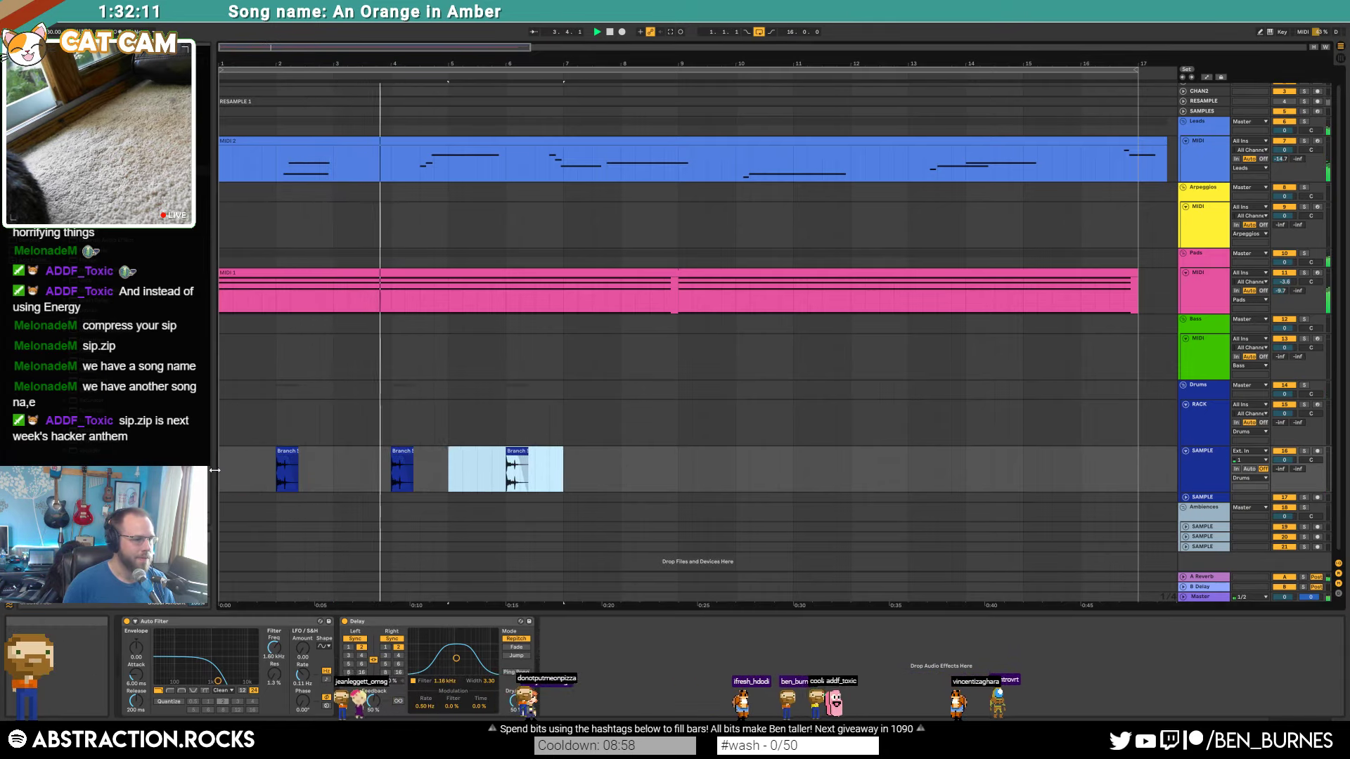
key("ctrl+d")
key("ctrl+d")
key("ctrl+d")
key("ctrl+d")
key("ctrl+d")
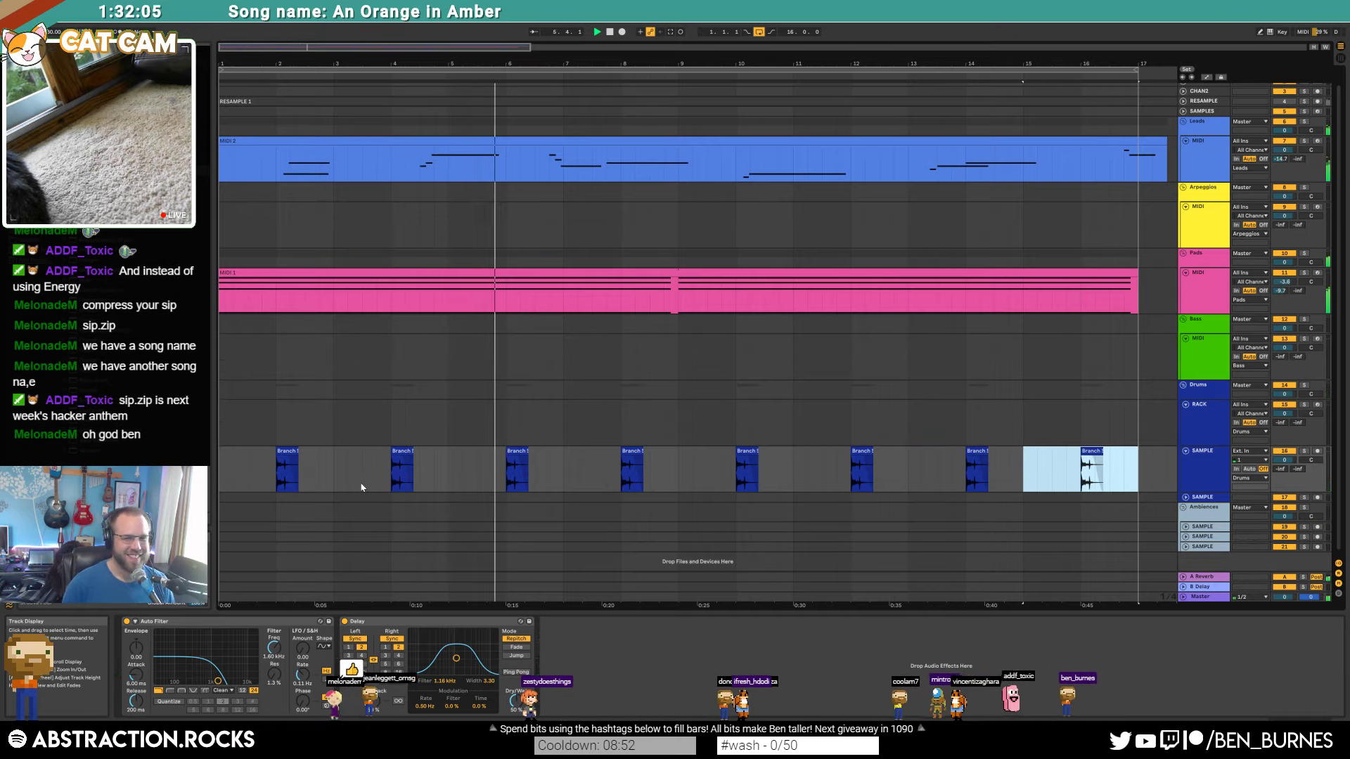
Step: Widen the Delay's filter around 1.2 kHz, turn on ping pong, and fine-tune the delay time offset while the loop plays
left_click_drag(457, 658, 457, 656)
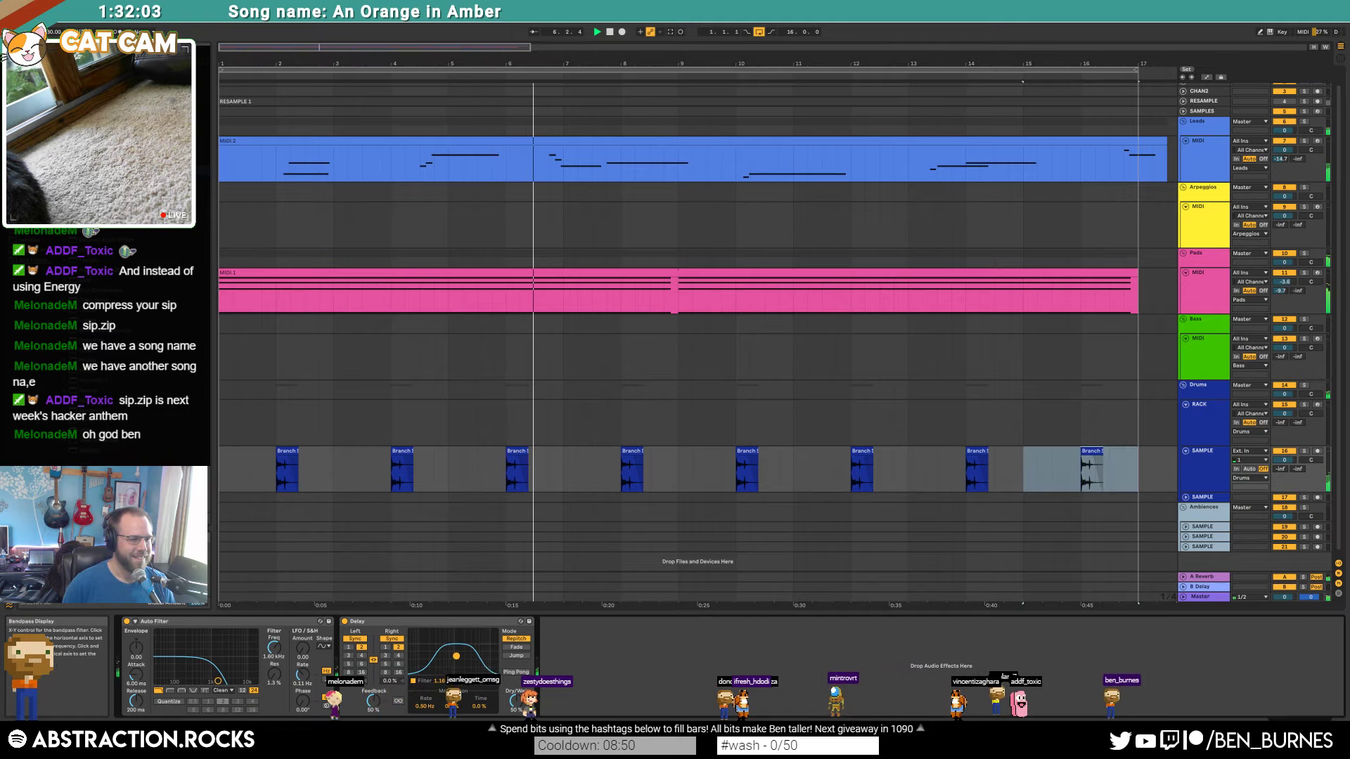
left_click(514, 672)
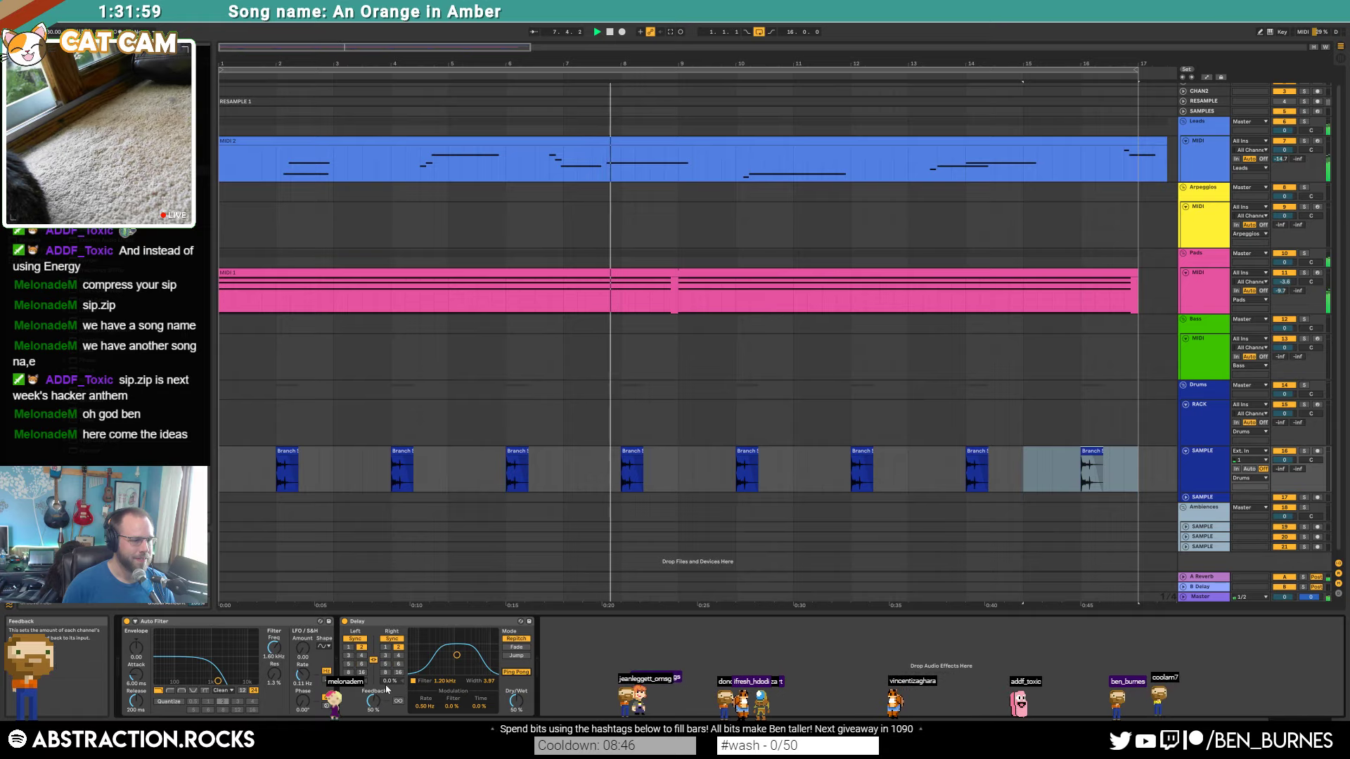
left_click_drag(390, 681, 390, 677)
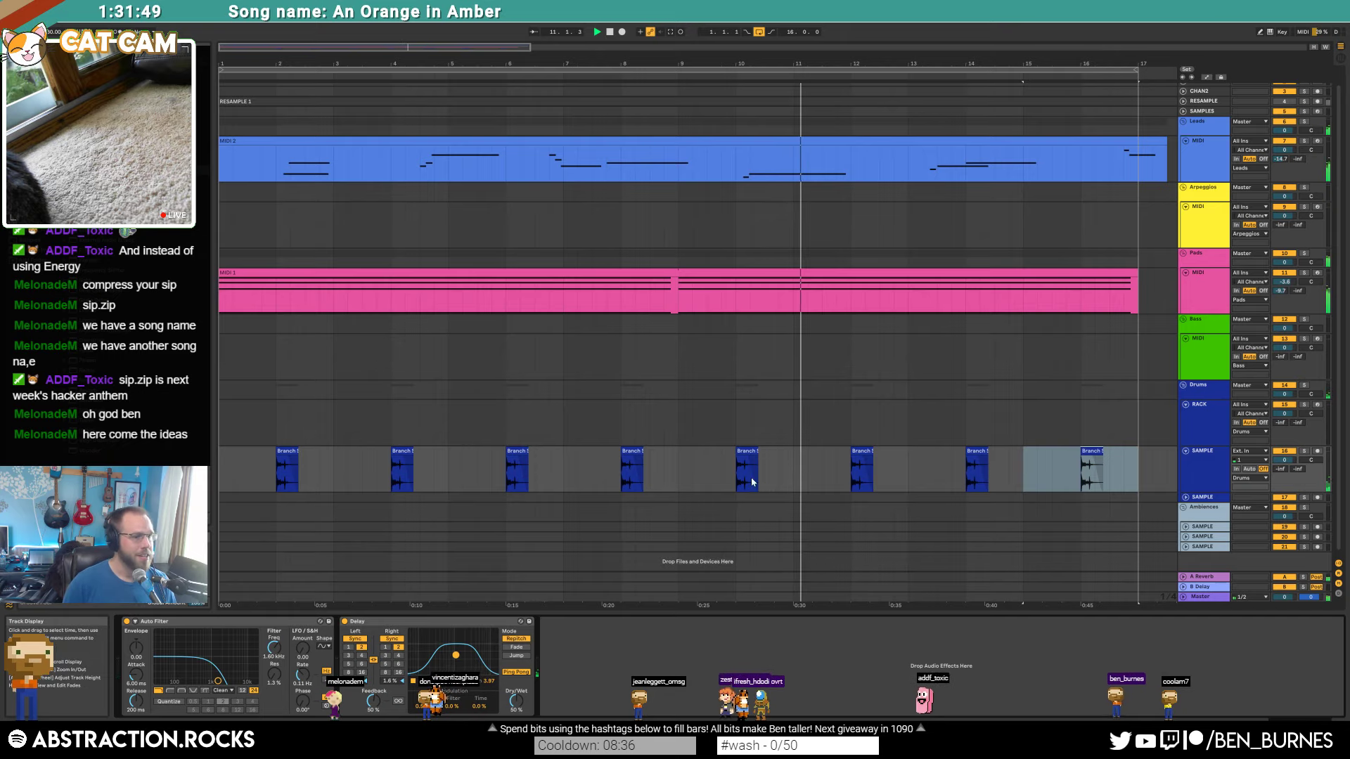
left_click(1138, 468)
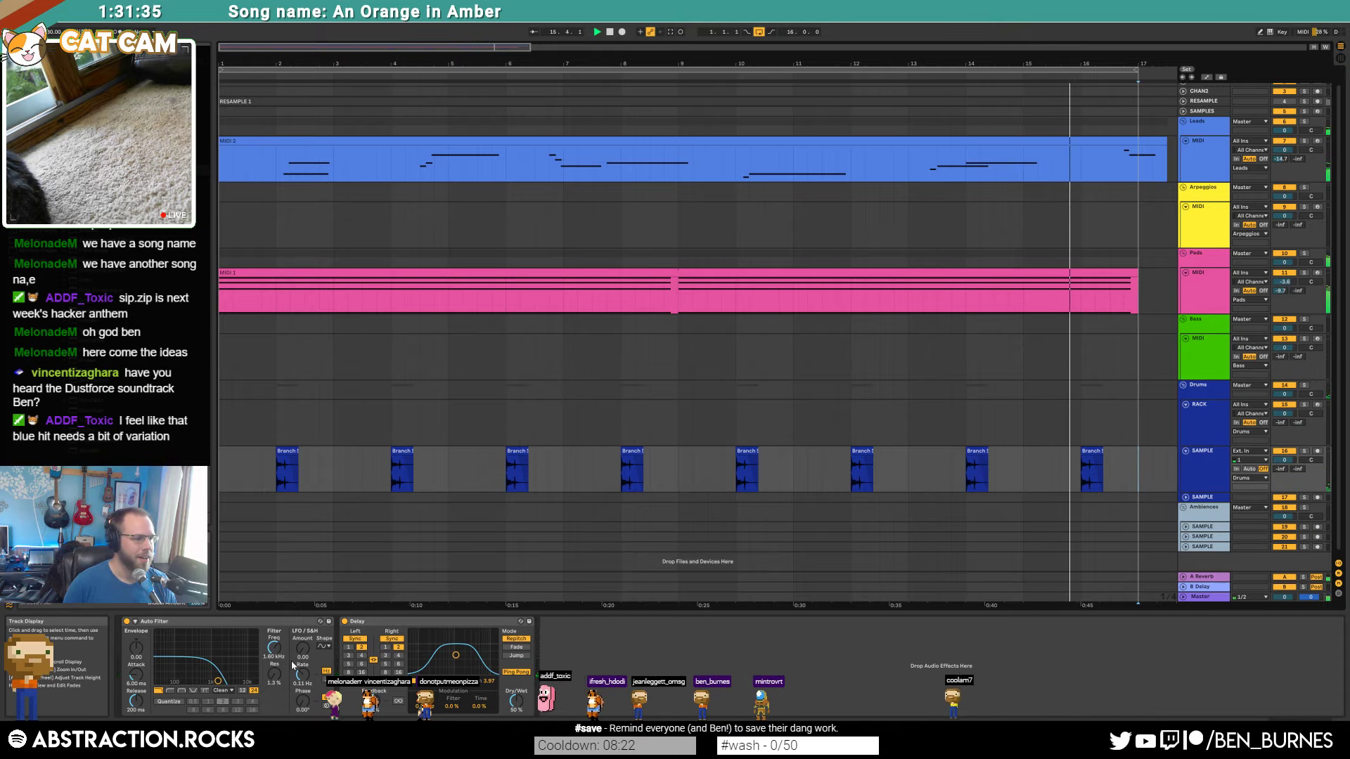
Step: Lower the Auto Filter's cutoff below 1 kHz, raise its resonance to about 45%, and add LFO modulation with an amount of about 7.18
left_click_drag(218, 680, 215, 664)
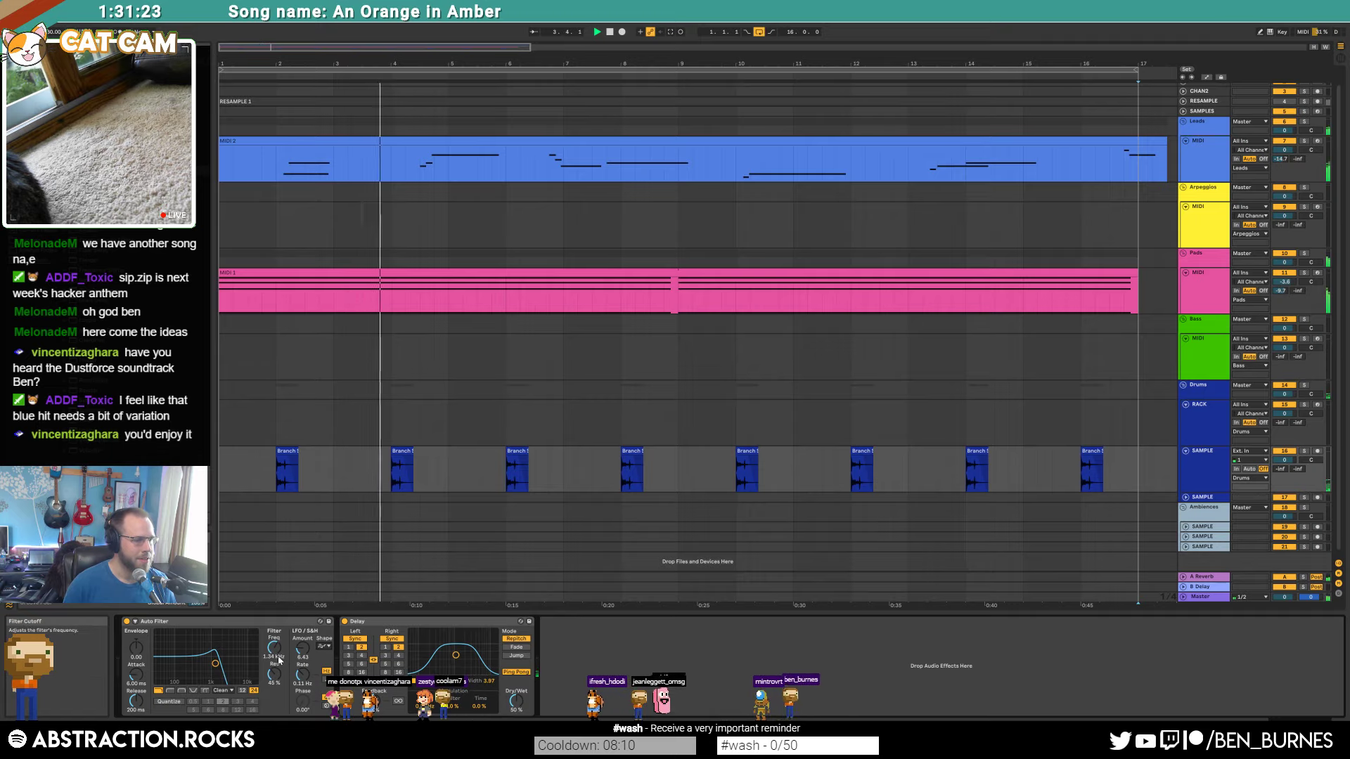
left_click_drag(299, 654, 304, 652)
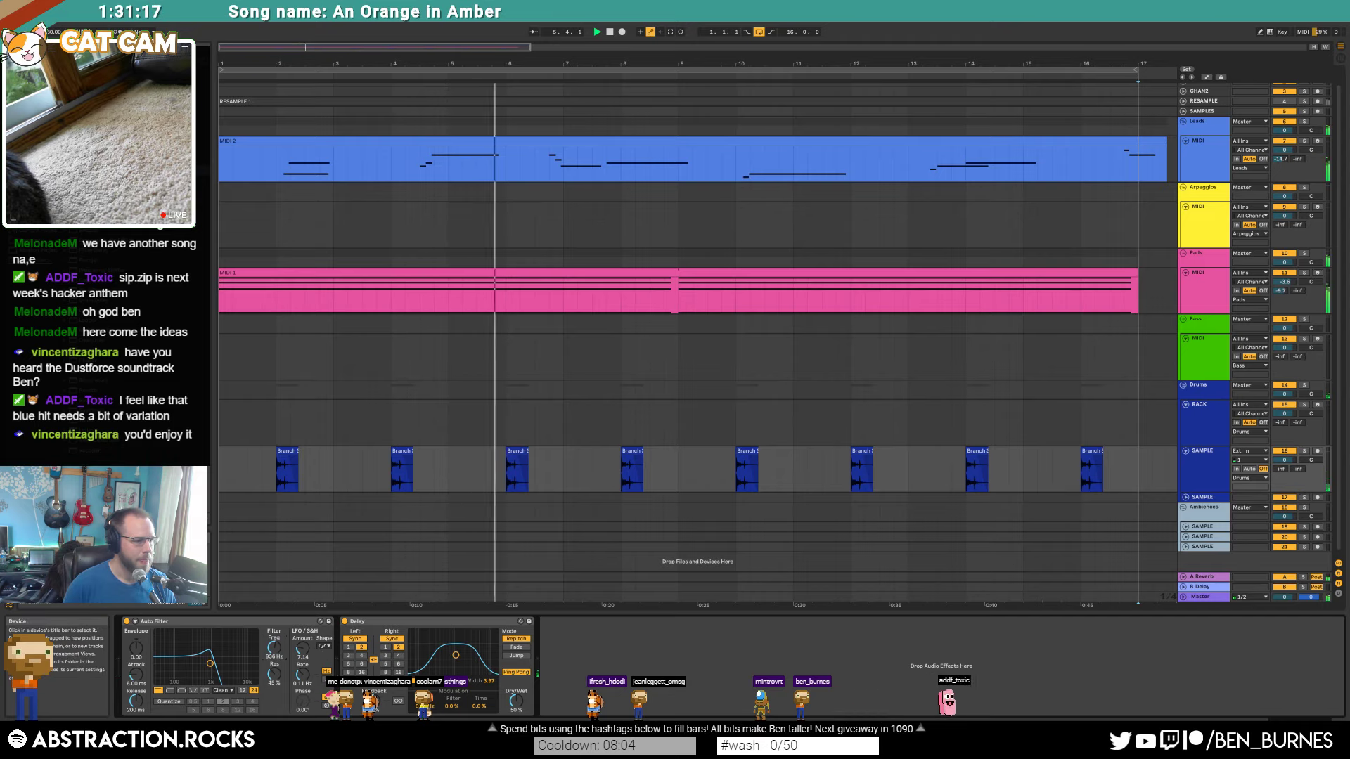
left_click_drag(302, 675, 302, 669)
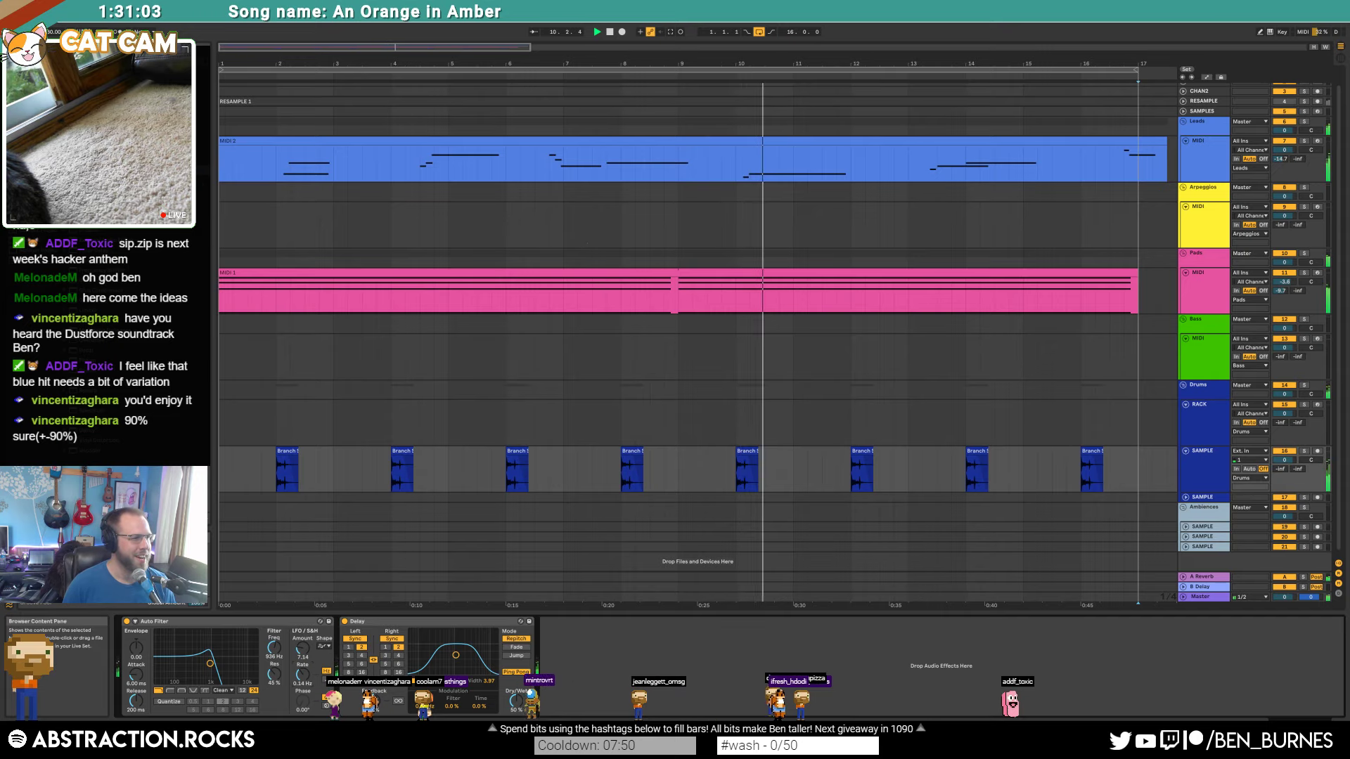
Step: Stop playback and insert a Limiter between the Auto Filter and the Delay on the first Drums SAMPLE track
left_click(458, 435)
key("space")
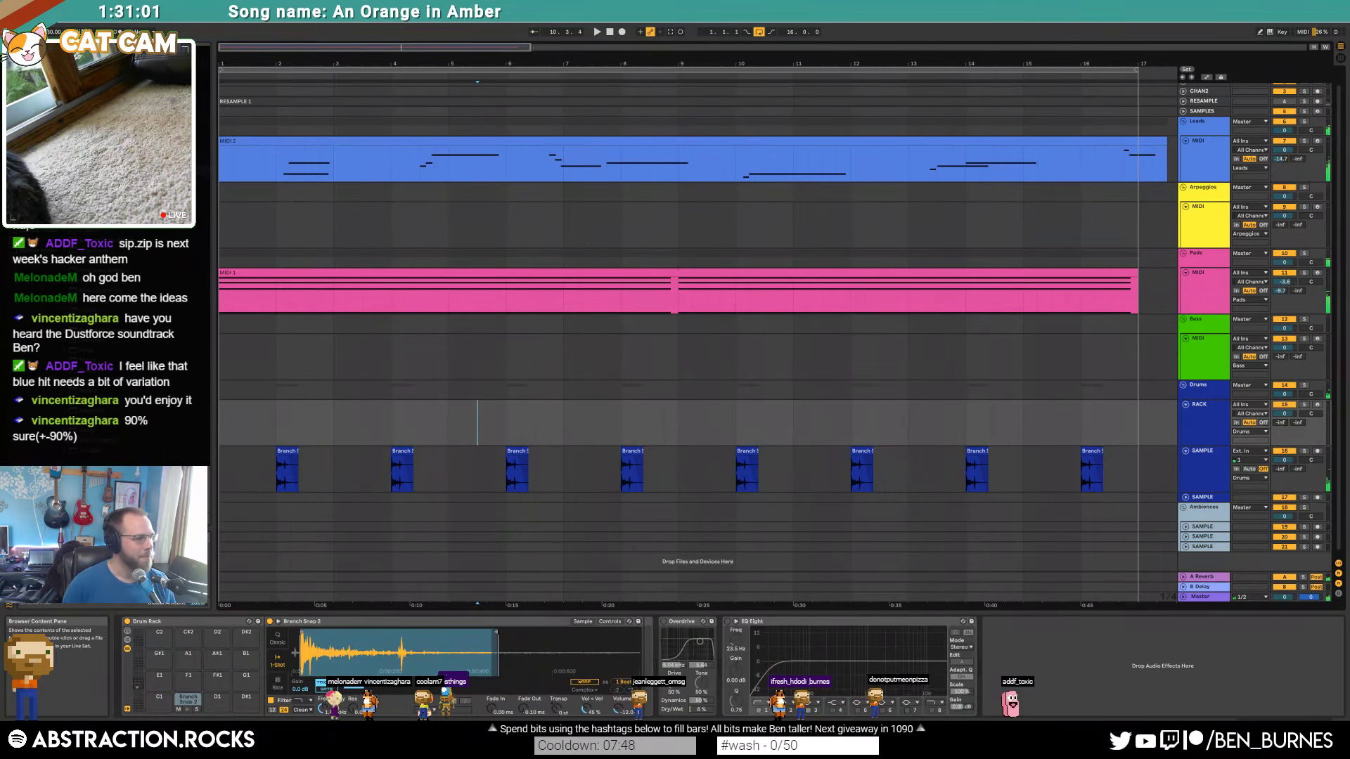
left_click(708, 484)
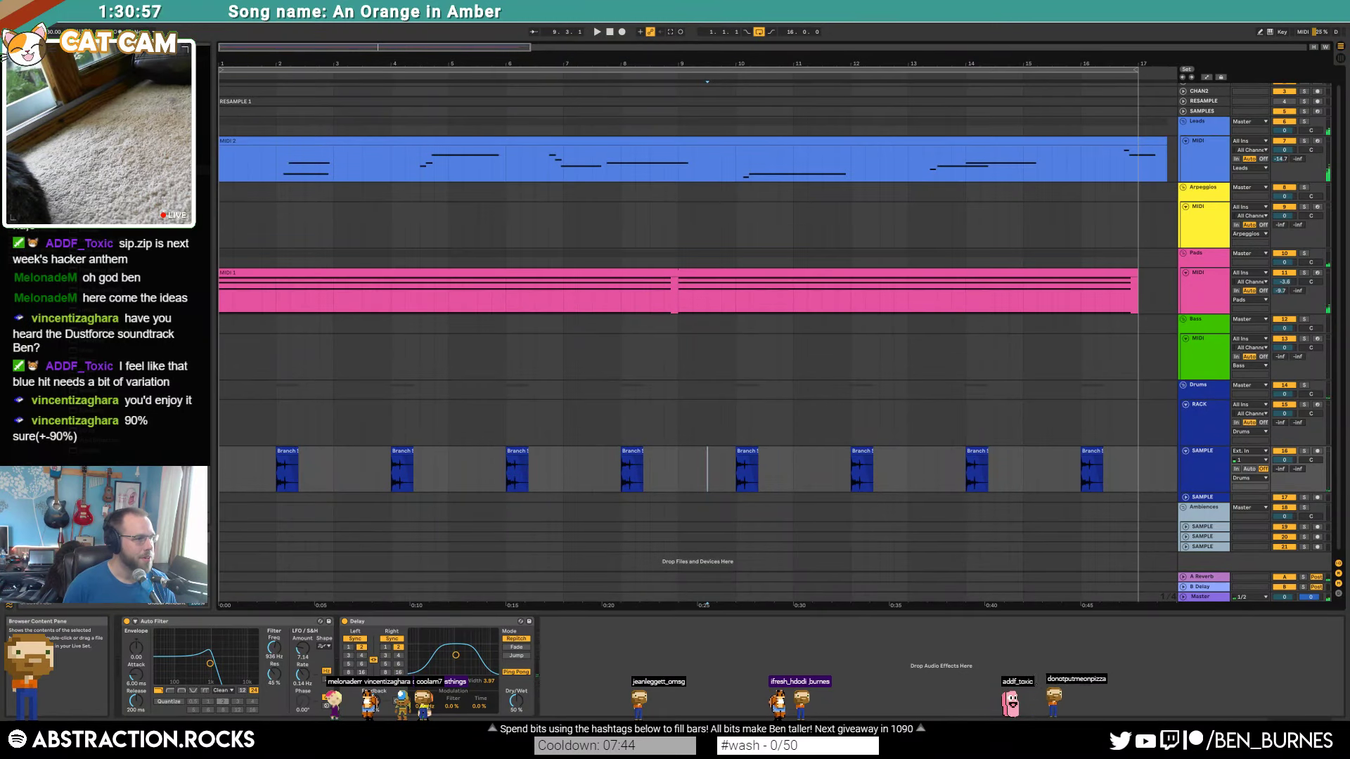
left_click_drag(99, 439, 360, 713)
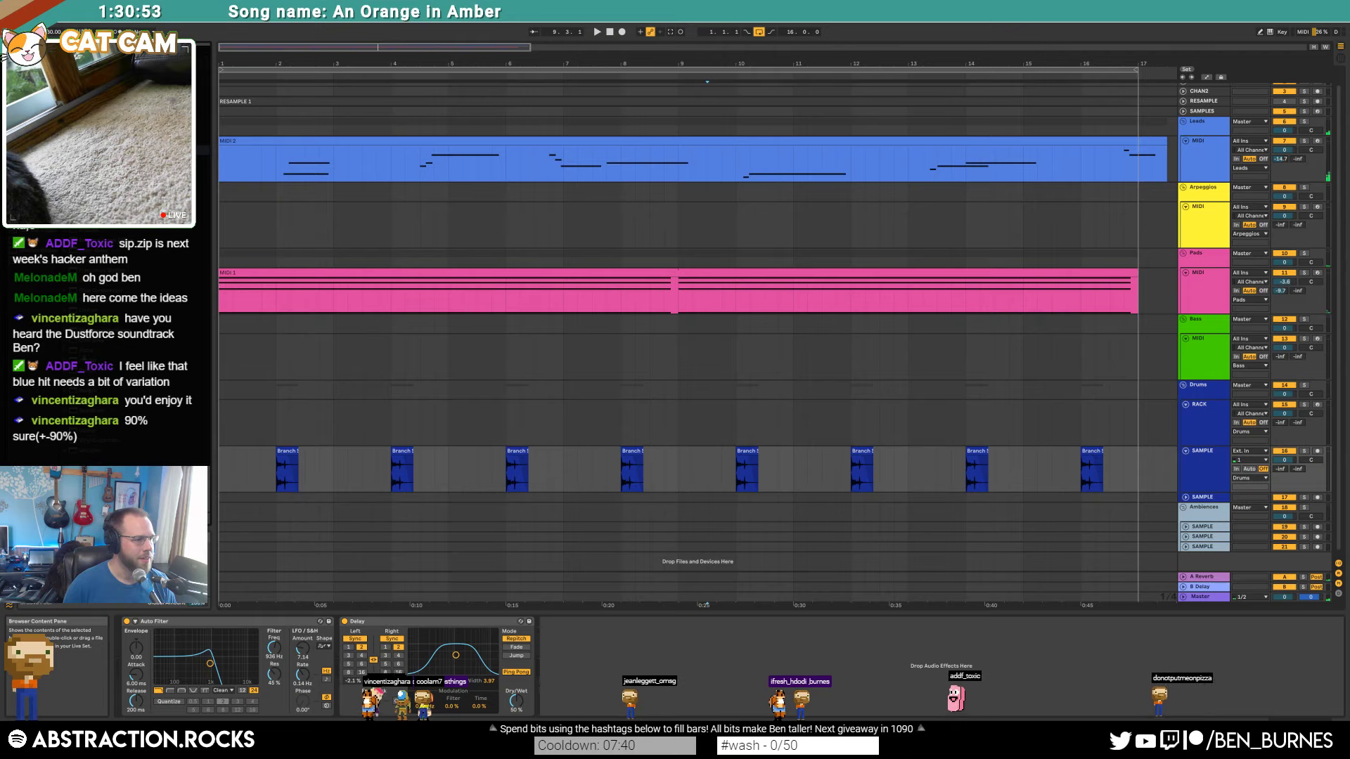
left_click_drag(99, 311, 341, 689)
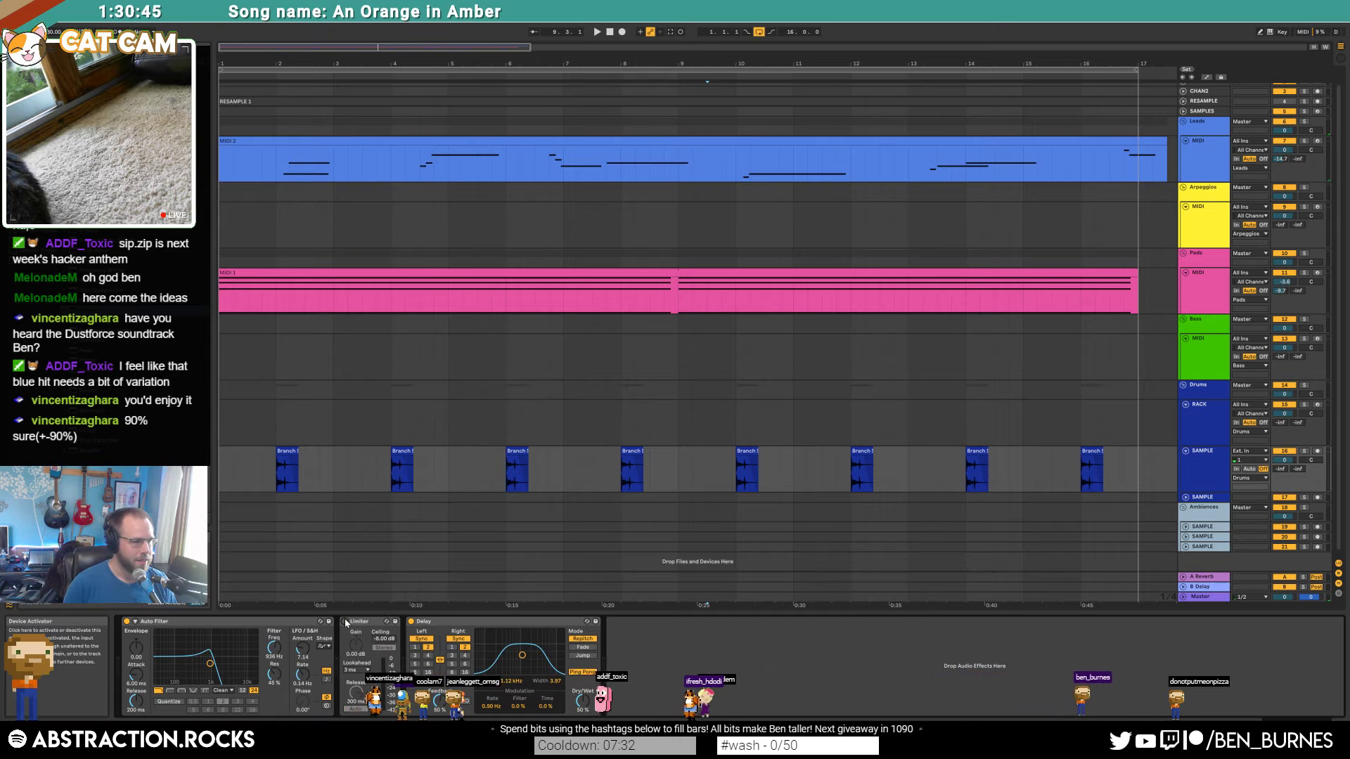
Step: Check the track levels in the mixer, set the Limiter's ceiling to -10 dB, and play the arrangement from the first Branch Snap 2 clip
key("Tab")
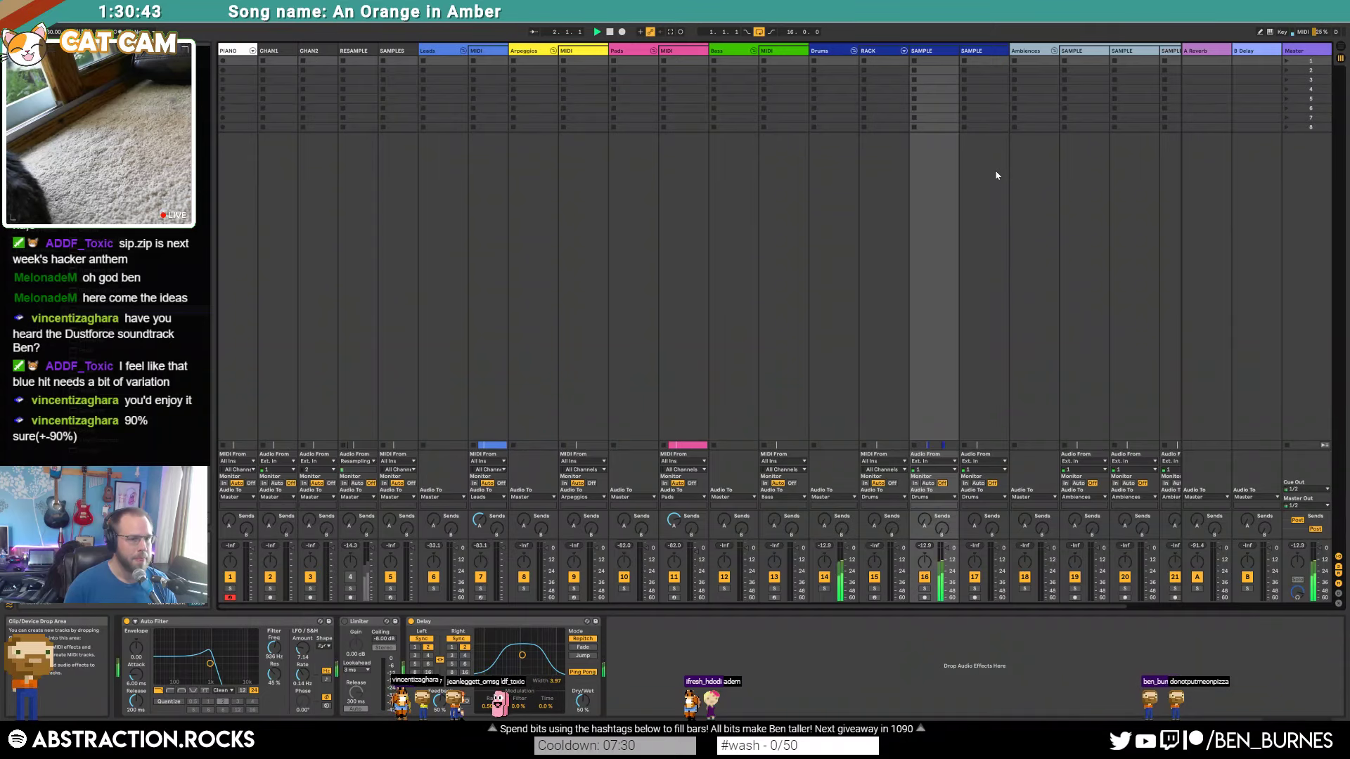
left_click(379, 642)
type("-10")
key("Return")
key("Tab")
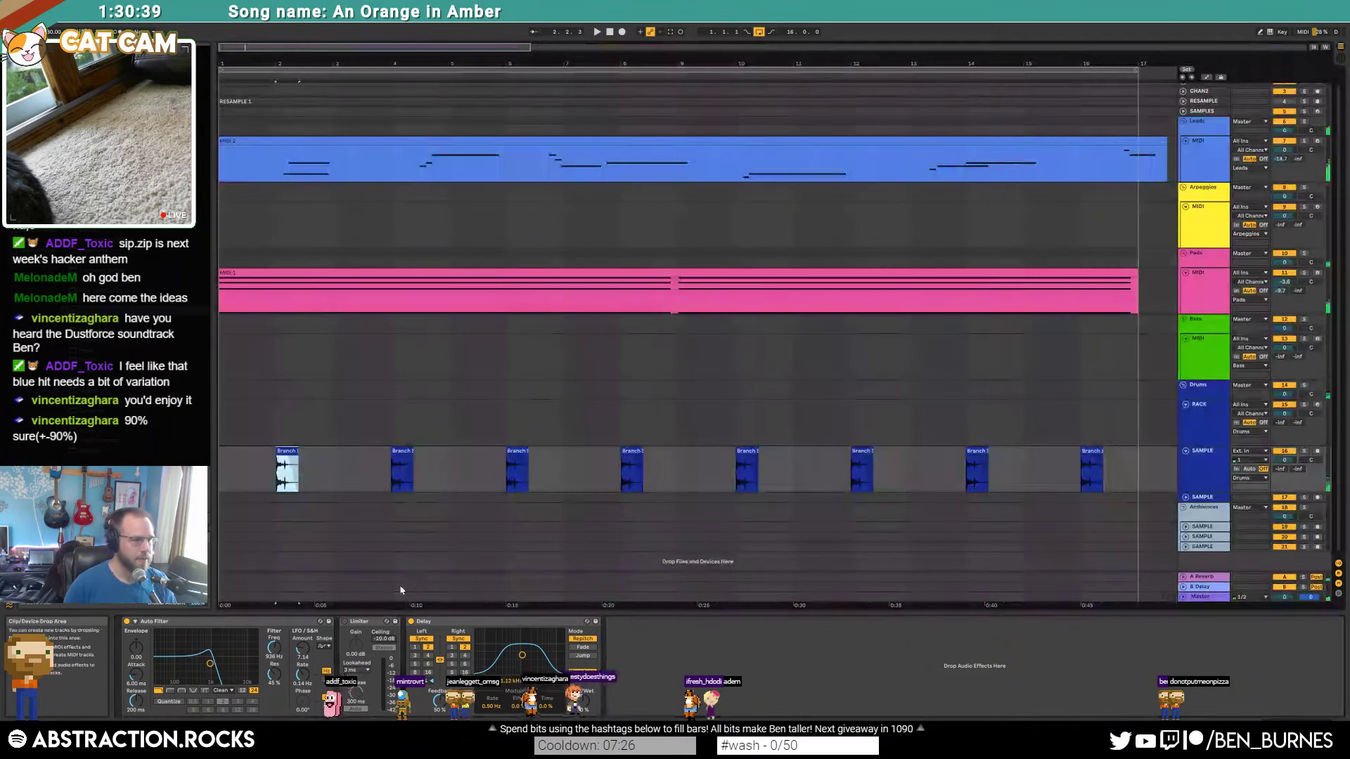
key("space")
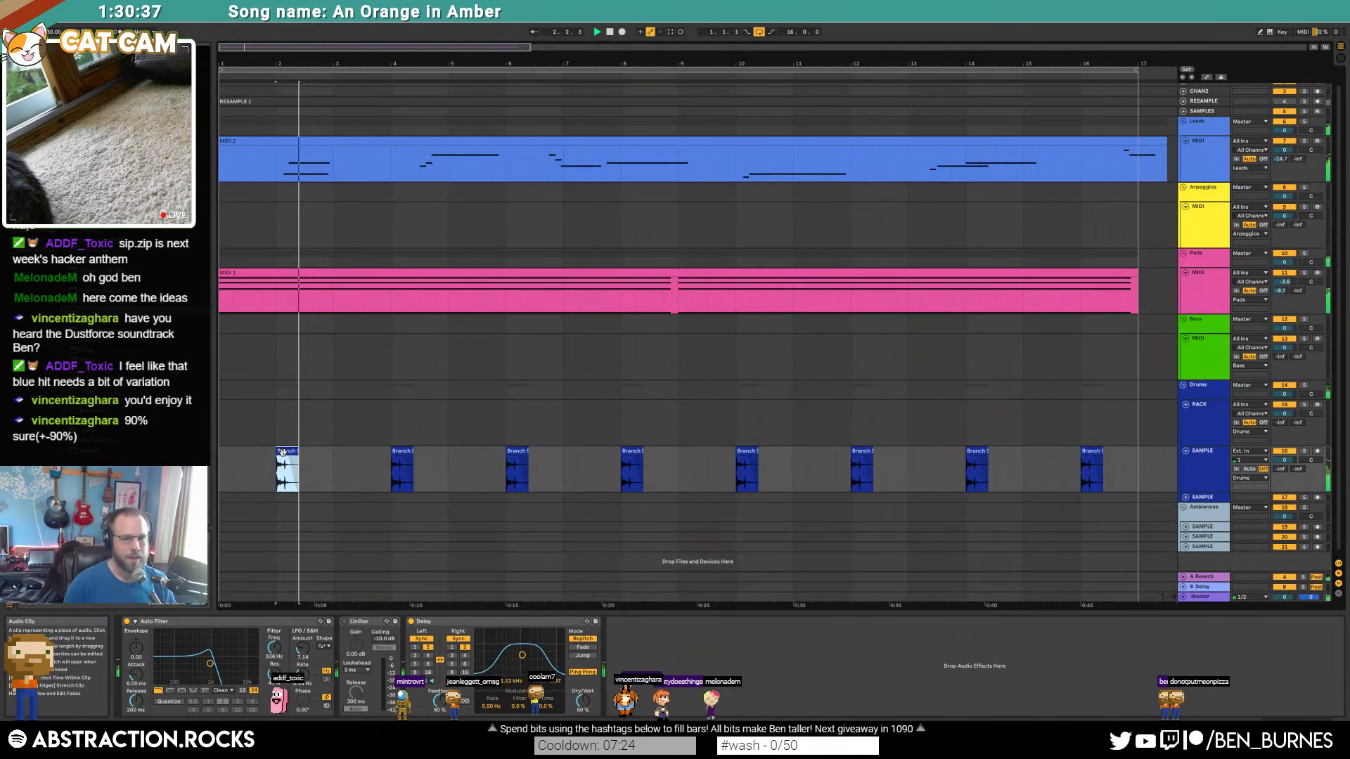
left_click(408, 460)
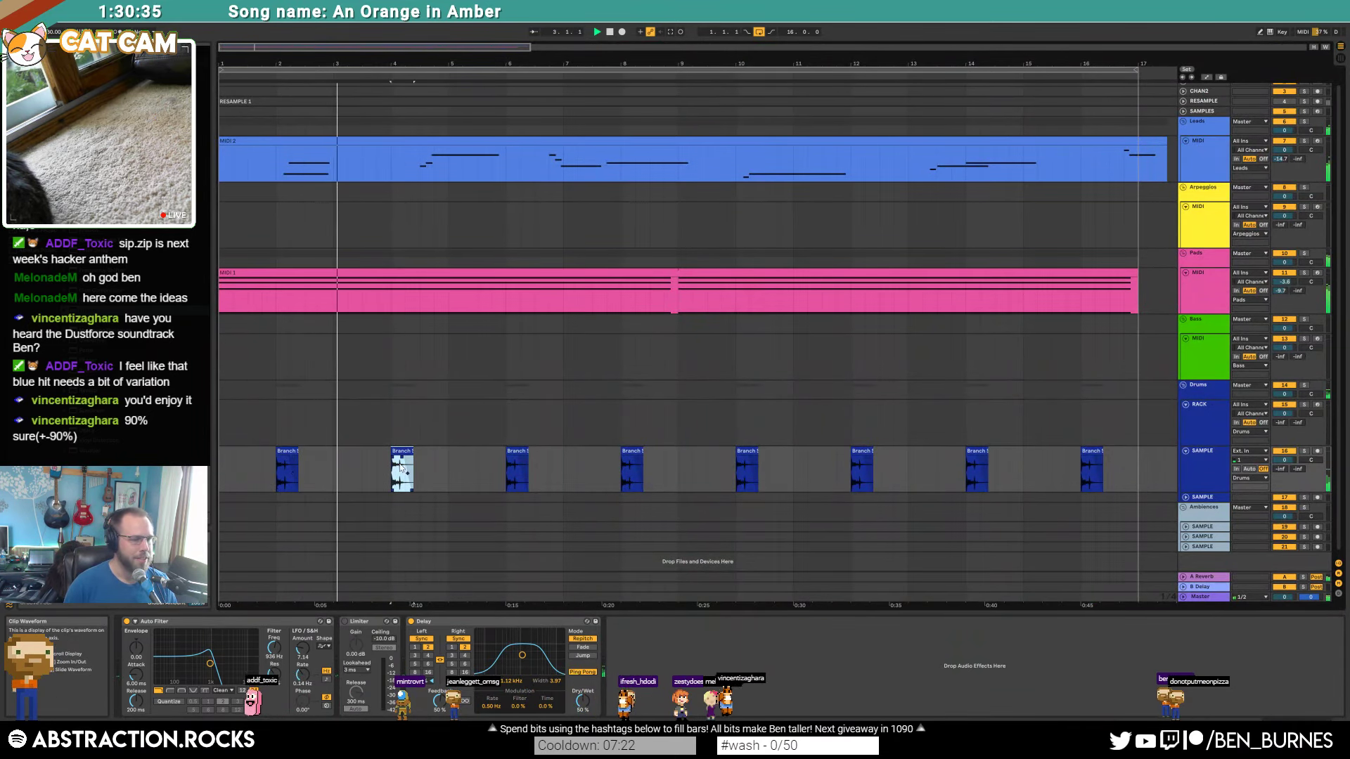
left_click(220, 475)
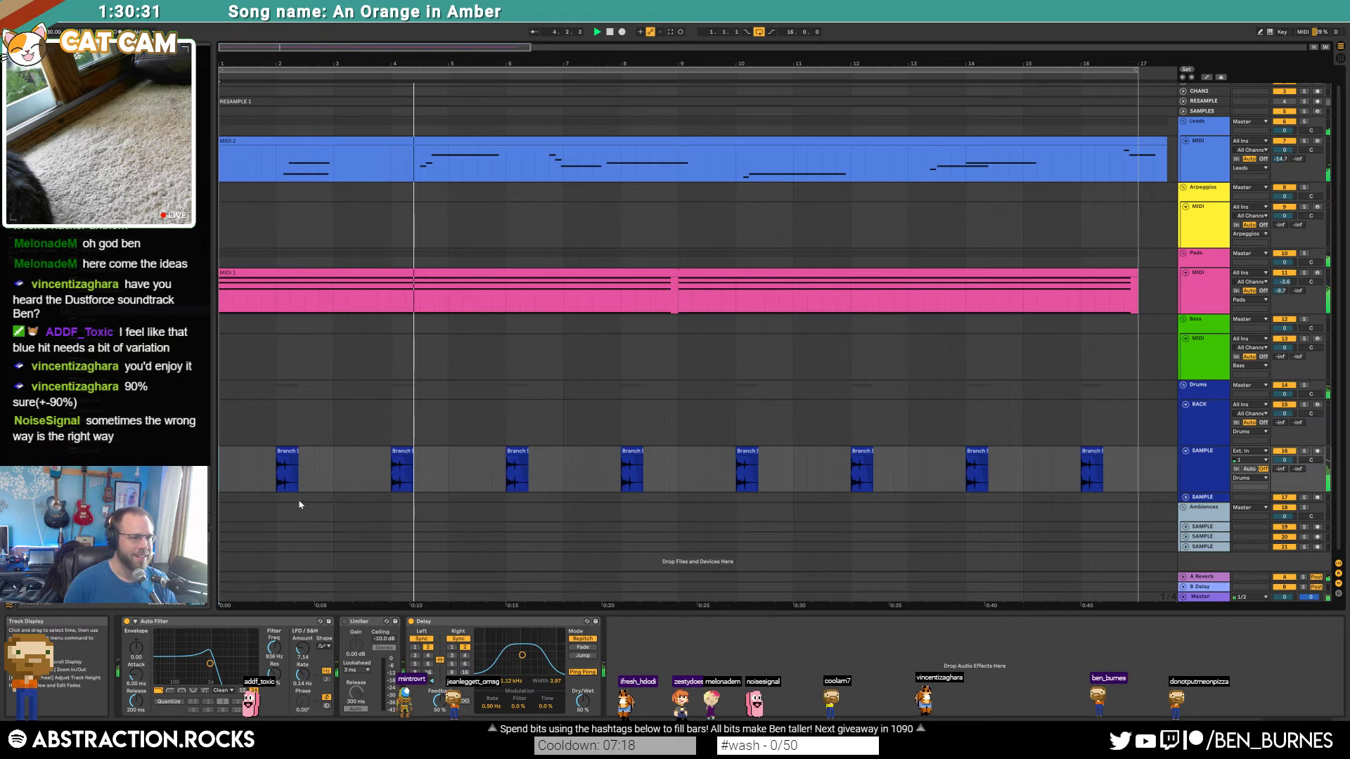
Step: Insert a high-pass Auto Filter with a cutoff of about 120 Hz before ValhallaRoom on the A Reverb return, and stop playback
left_click(344, 621)
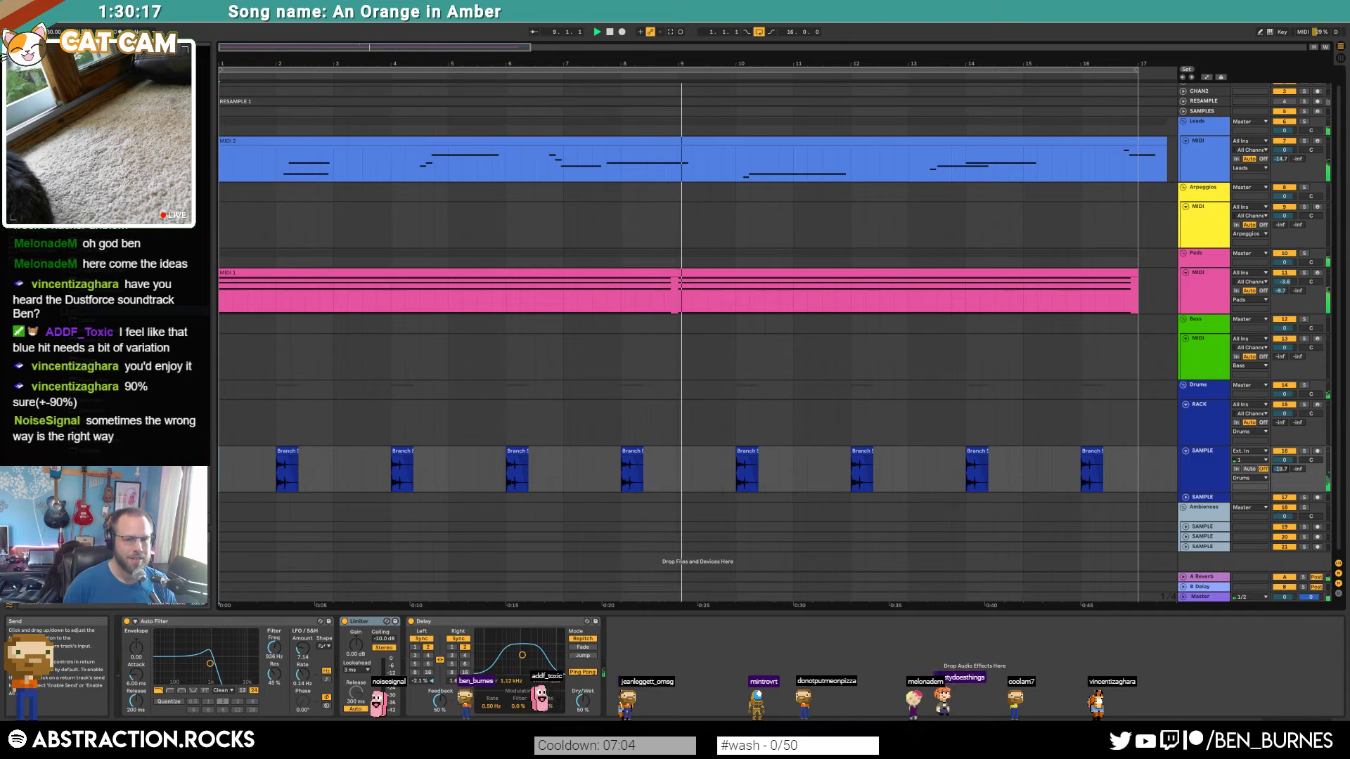
left_click(1219, 578)
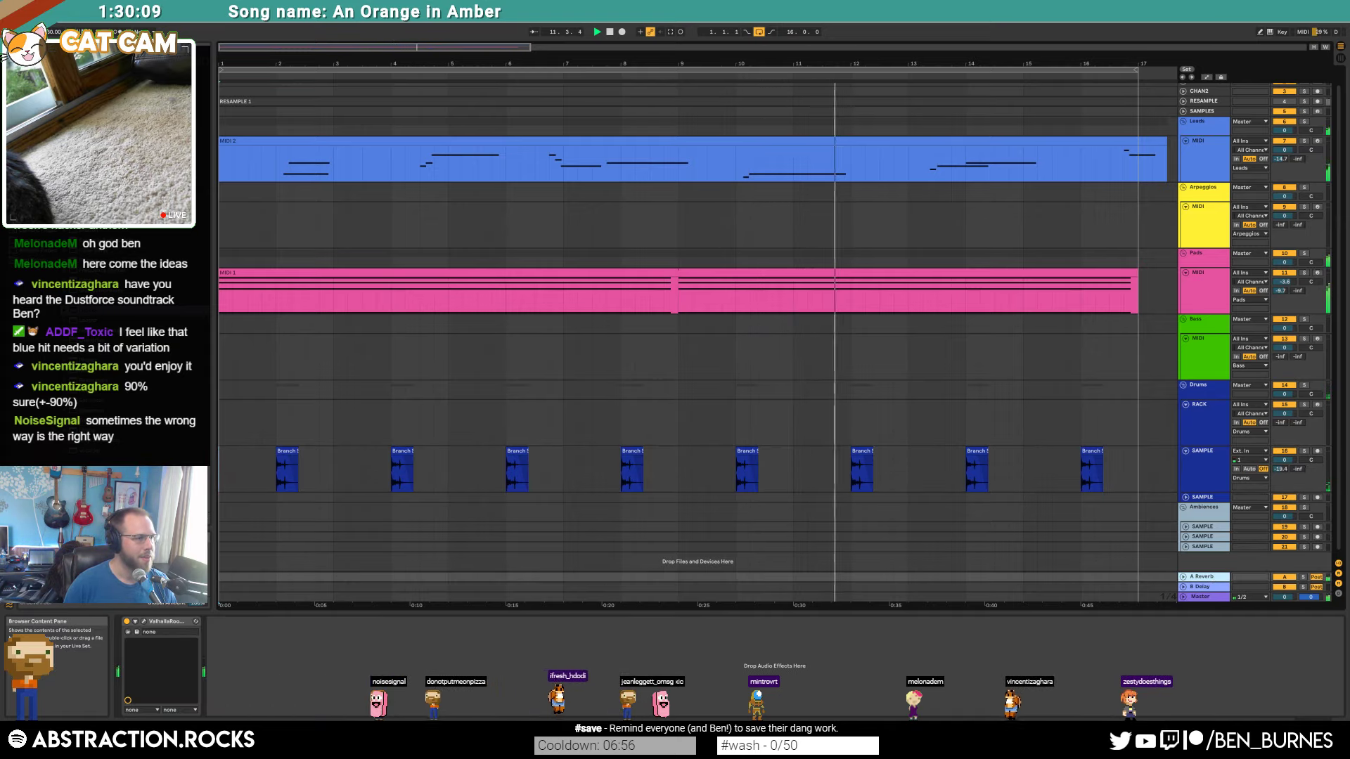
left_click_drag(106, 93, 141, 668)
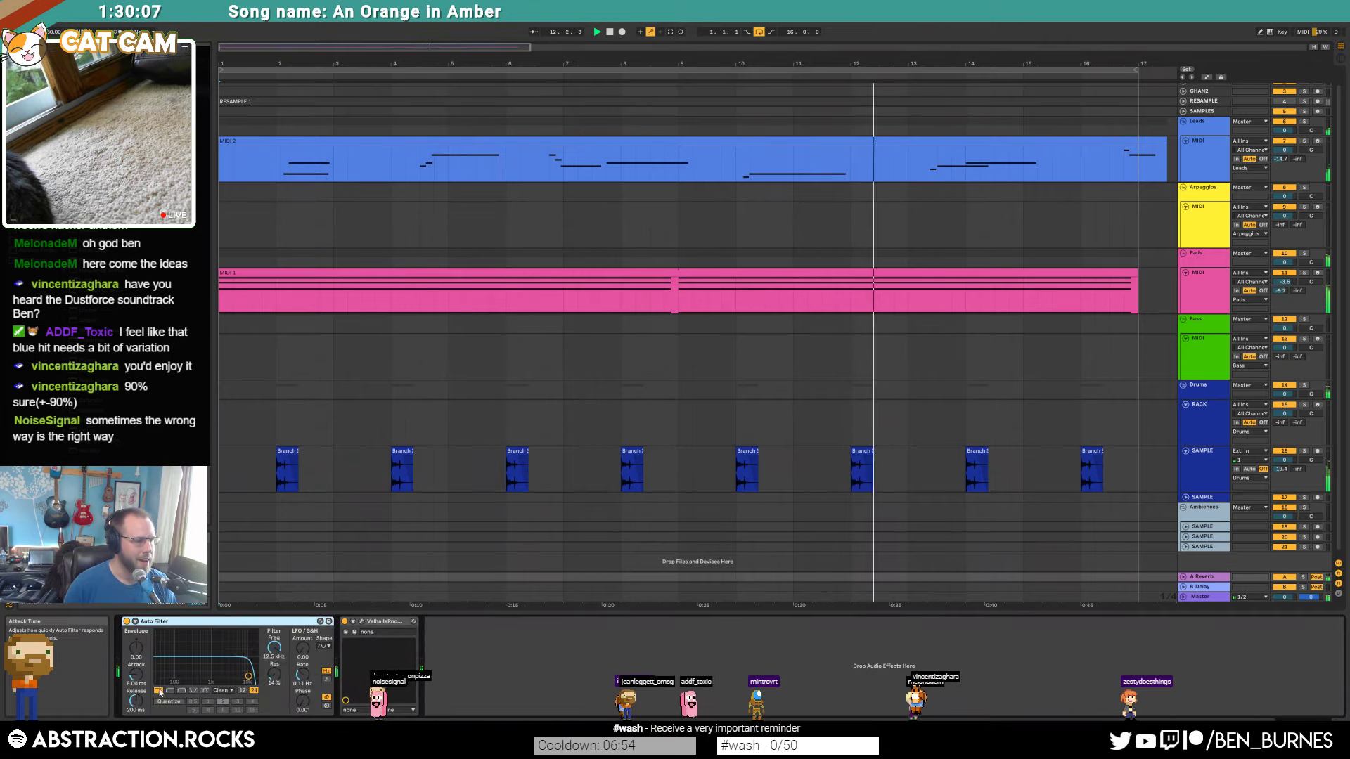
left_click(170, 691)
left_click_drag(248, 676, 180, 684)
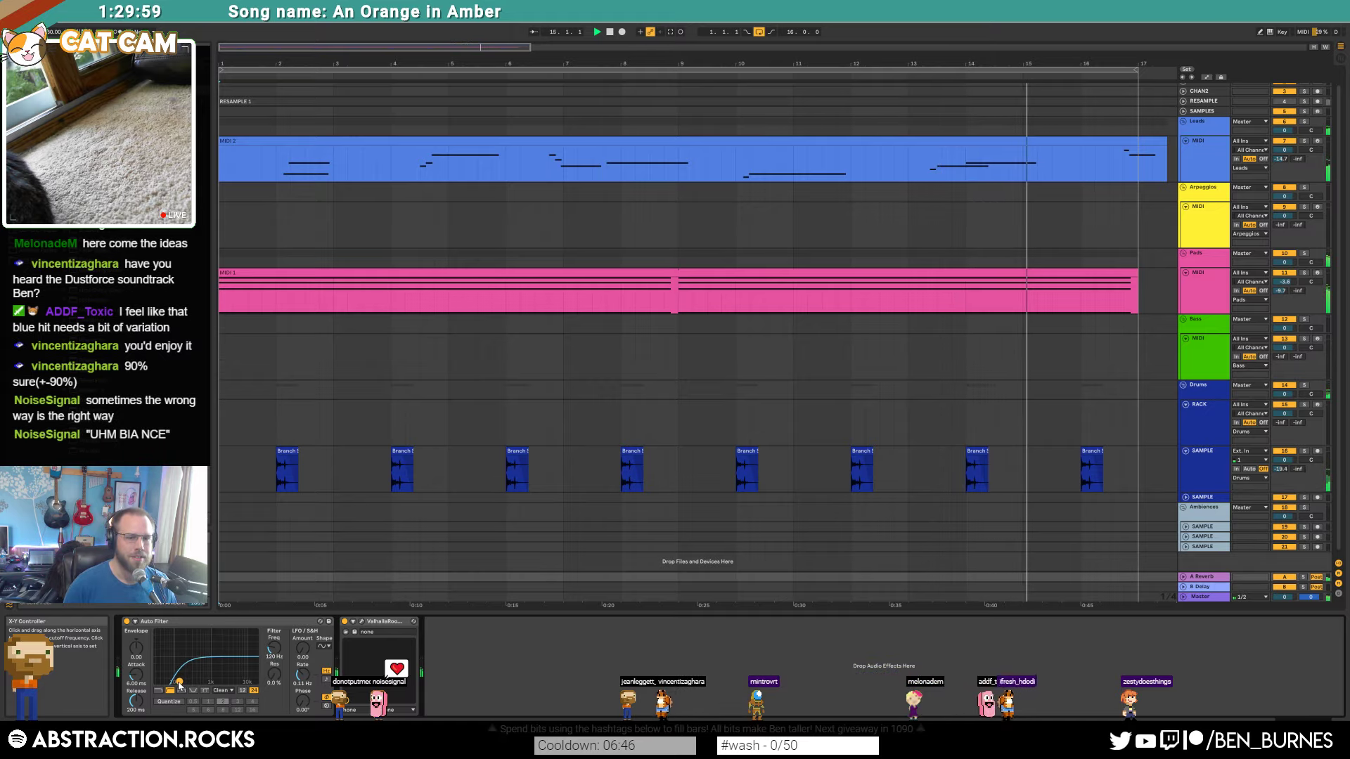
key("Tab")
key("Tab")
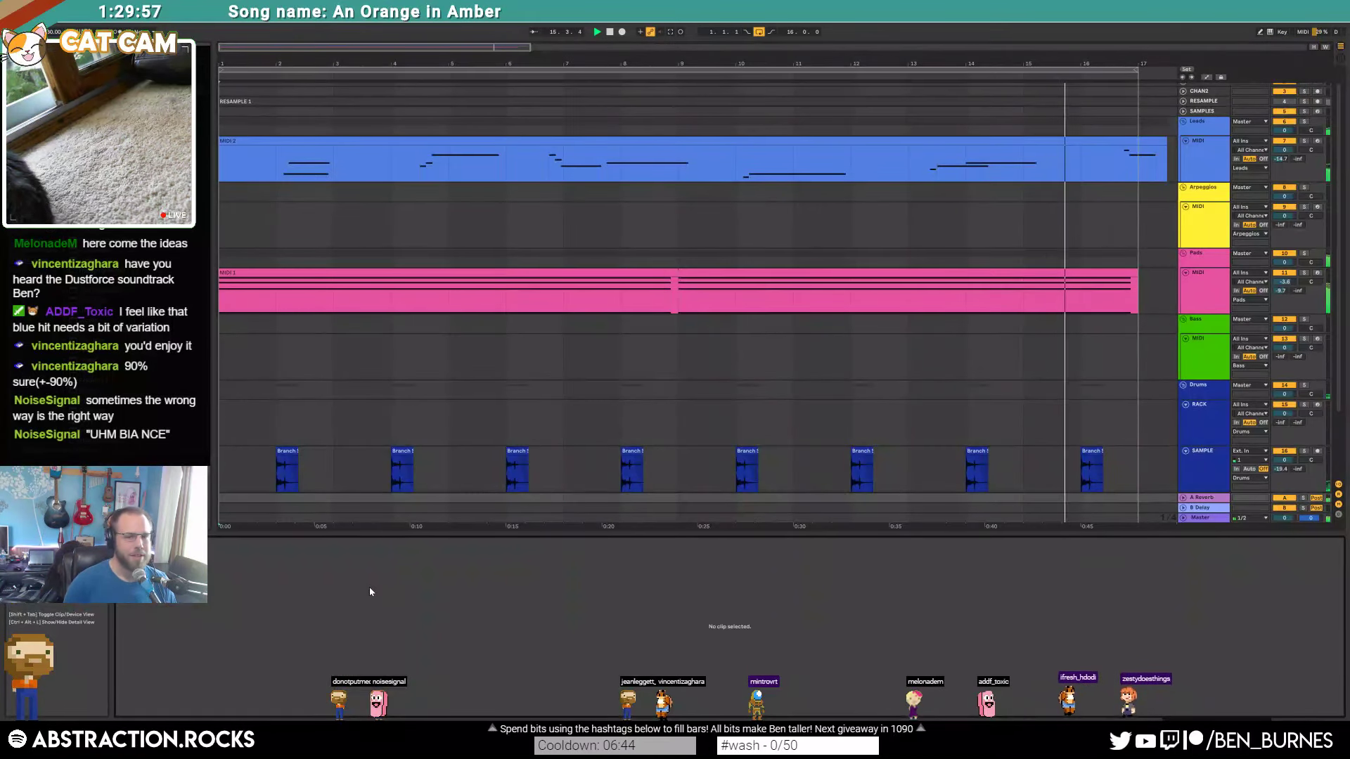
key("space")
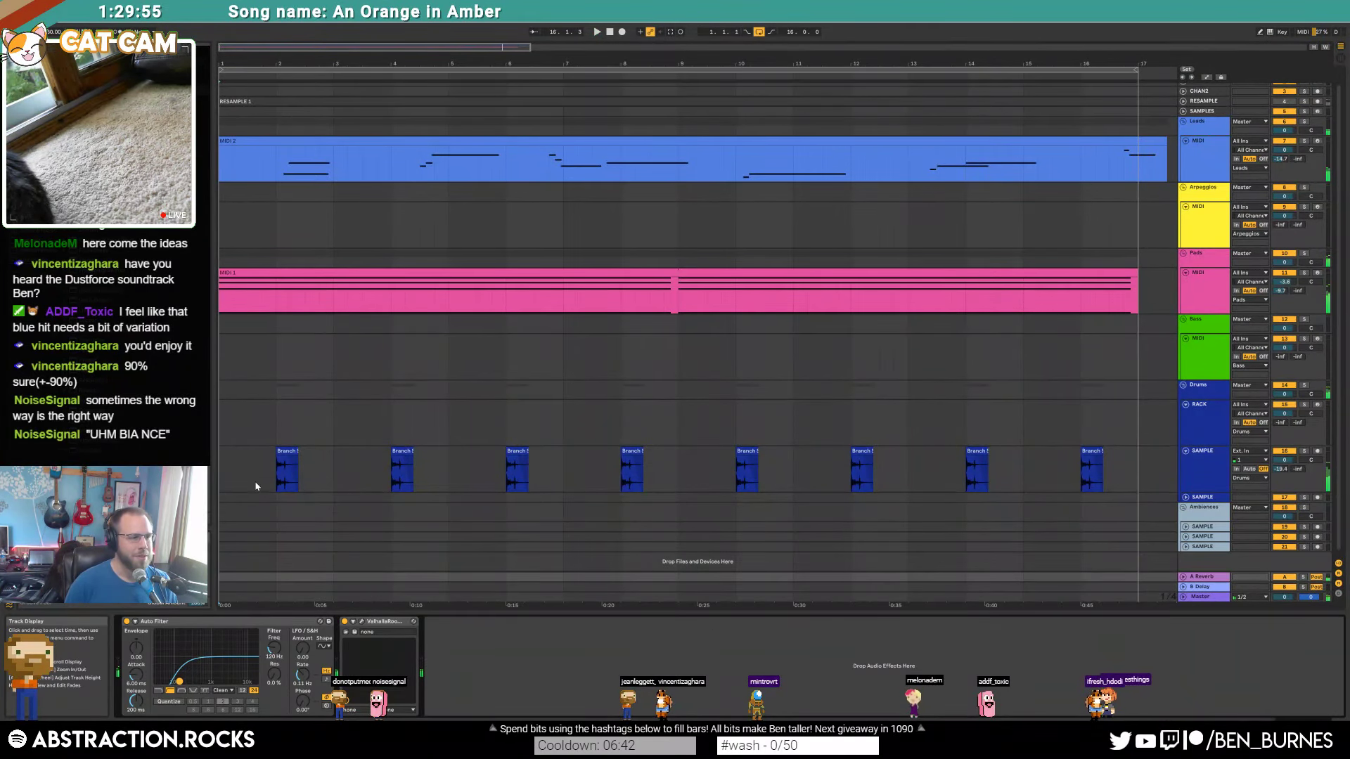
Step: Open the Hybrid Keys instrument on the Leads MIDI track, adjust its Release slightly, and close the instrument window
left_click(220, 474)
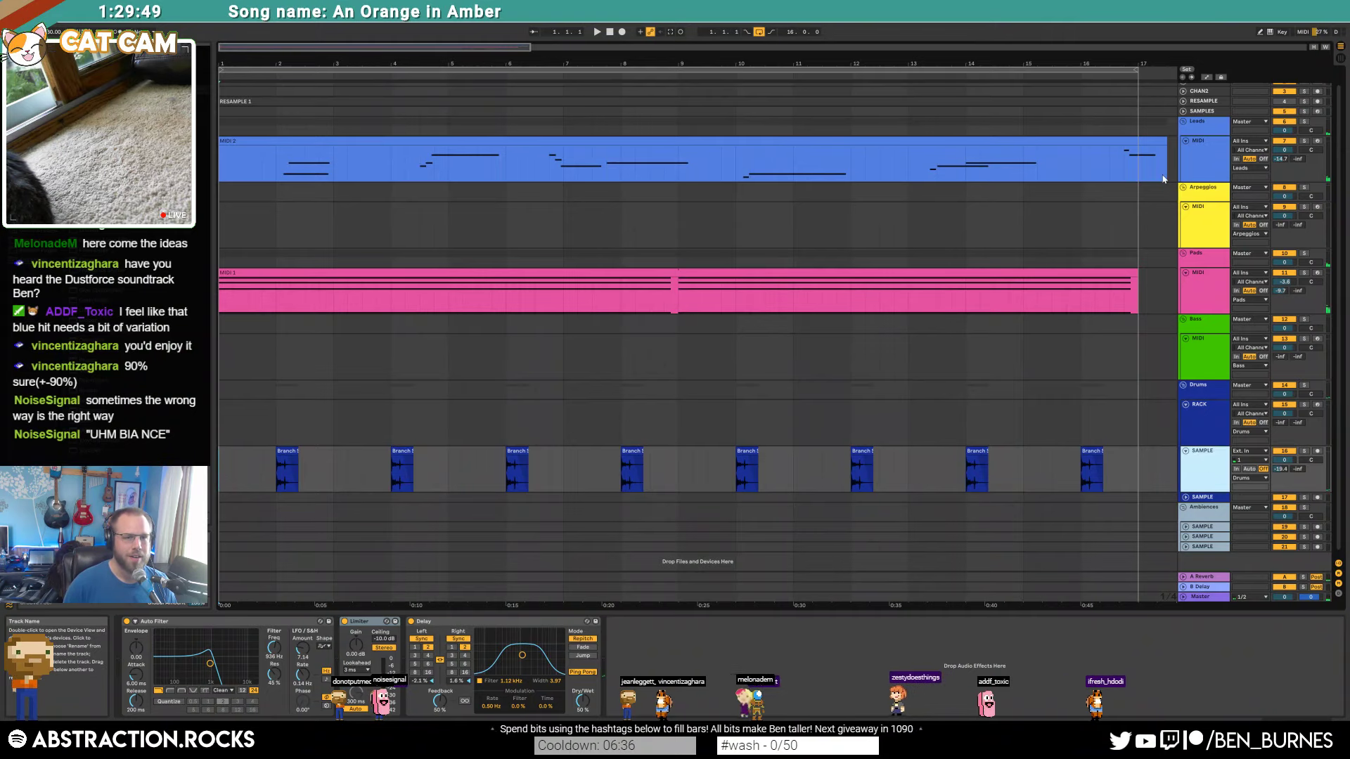
left_click(1202, 172)
scroll(1004, 185, "down", 3)
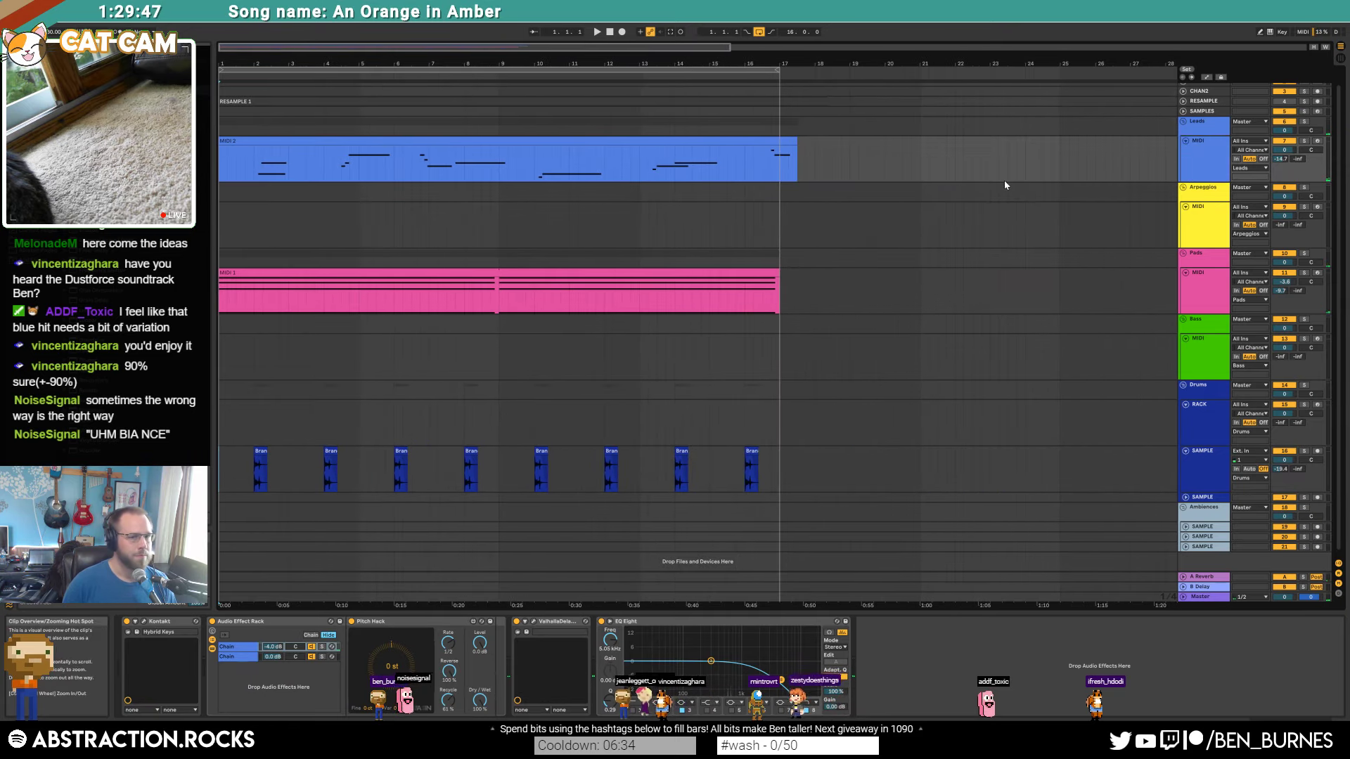
left_click(144, 621)
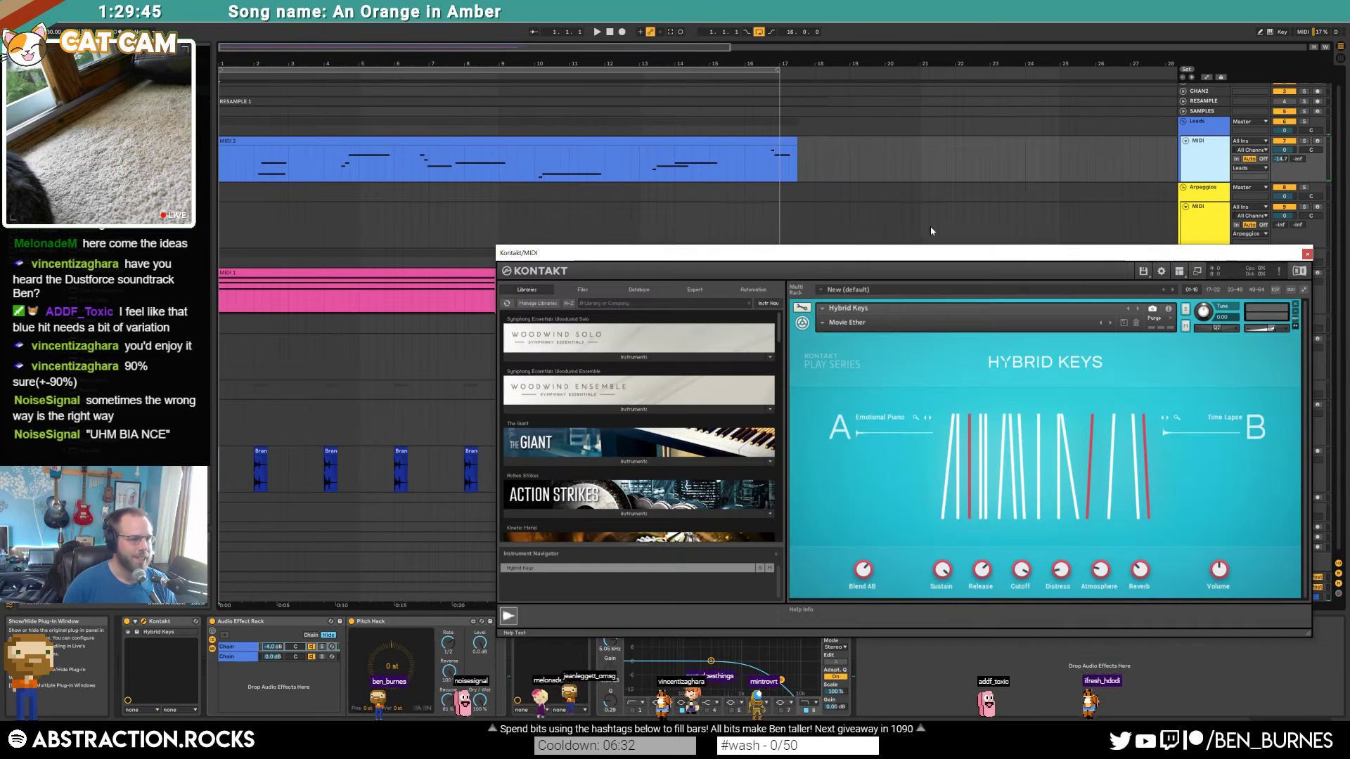
left_click_drag(941, 258, 798, 202)
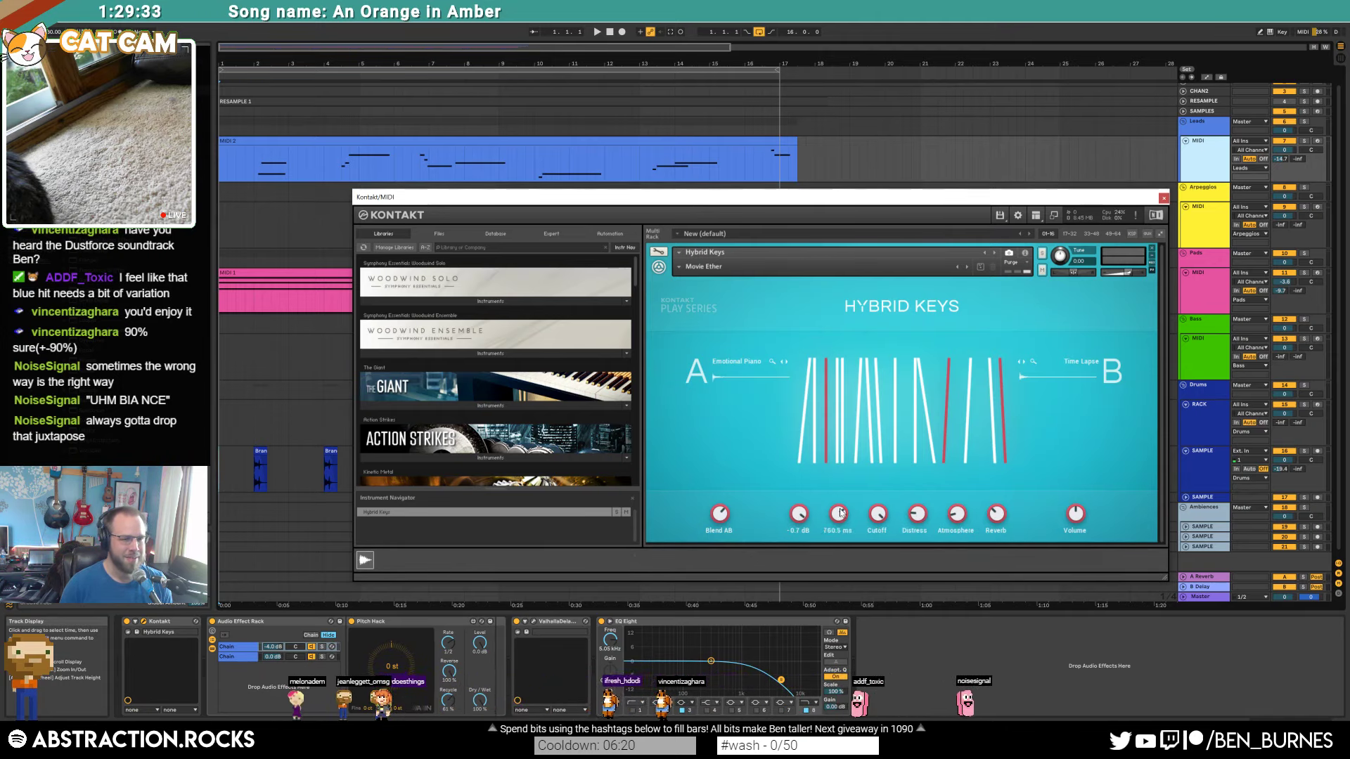
left_click_drag(841, 513, 840, 518)
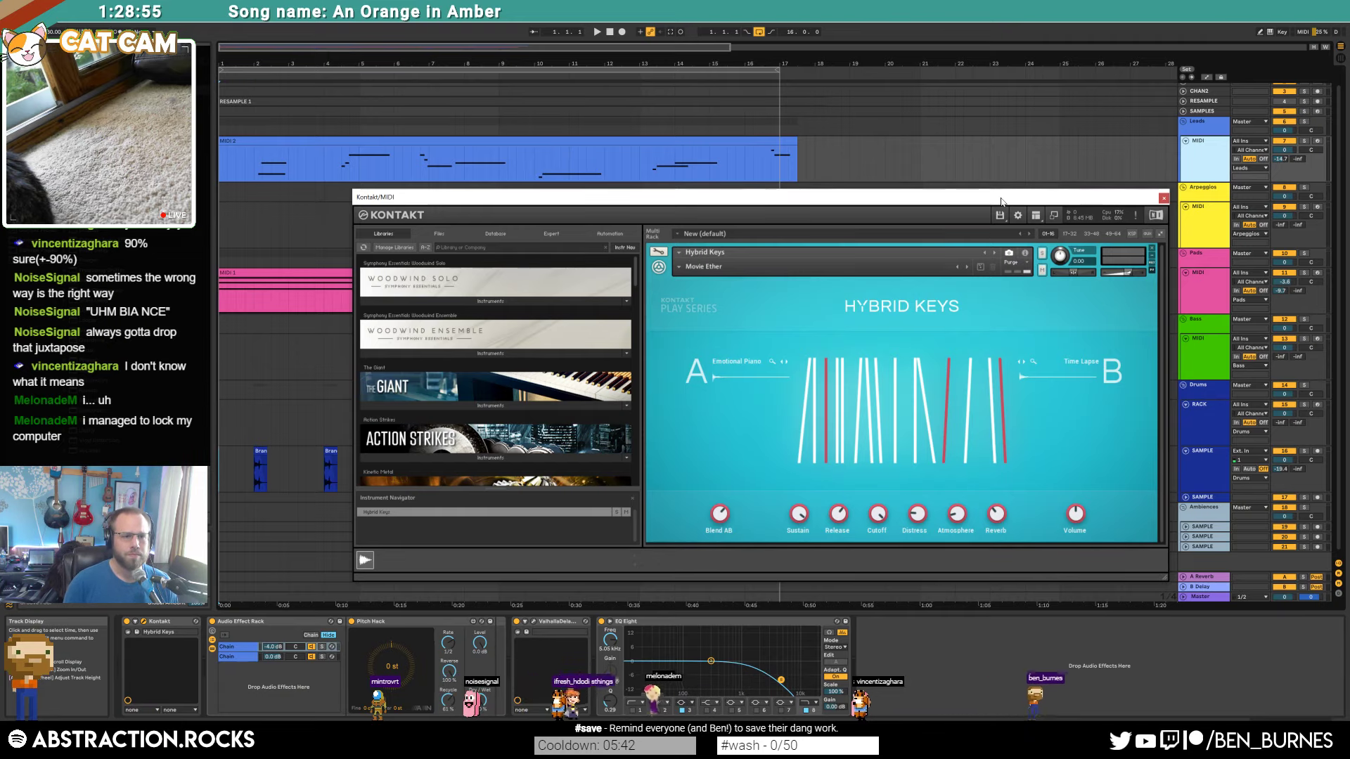
left_click_drag(1001, 202, 949, 195)
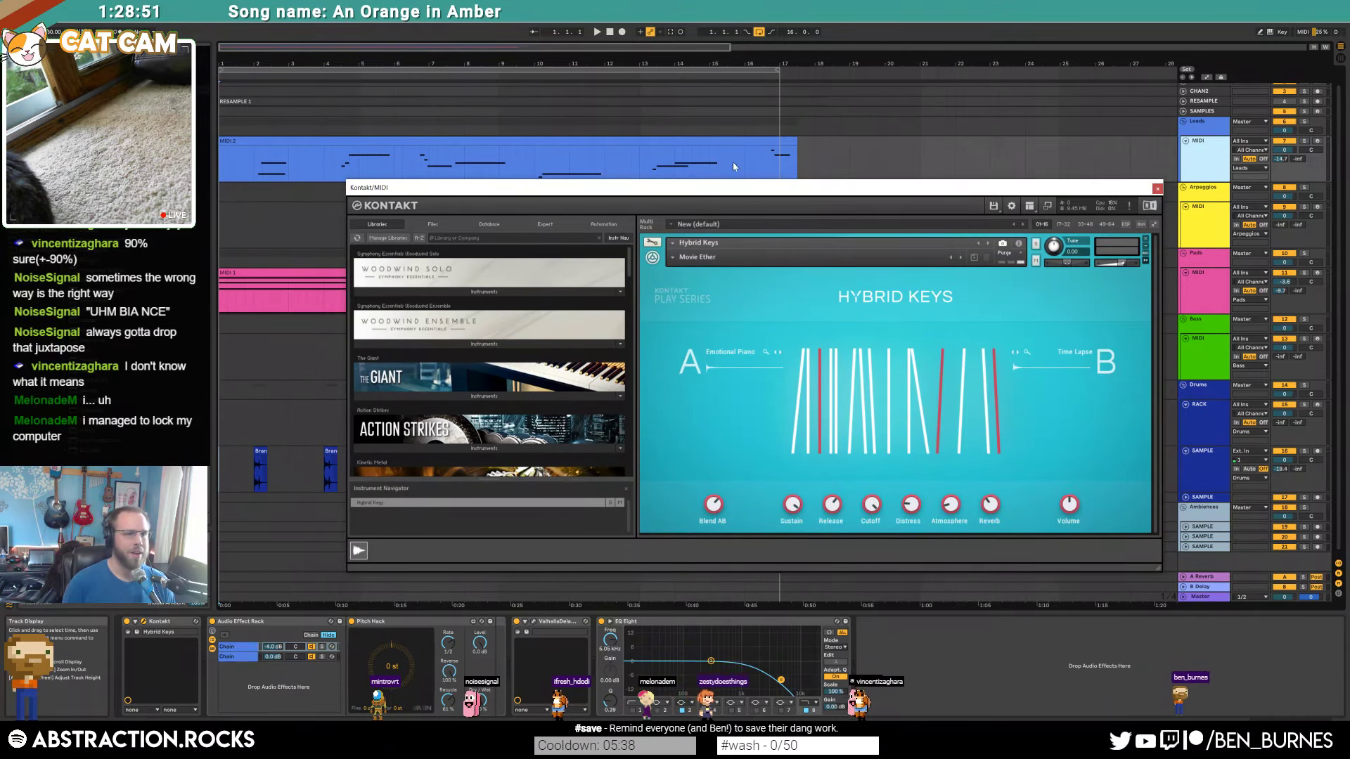
left_click(801, 150)
left_click(1157, 188)
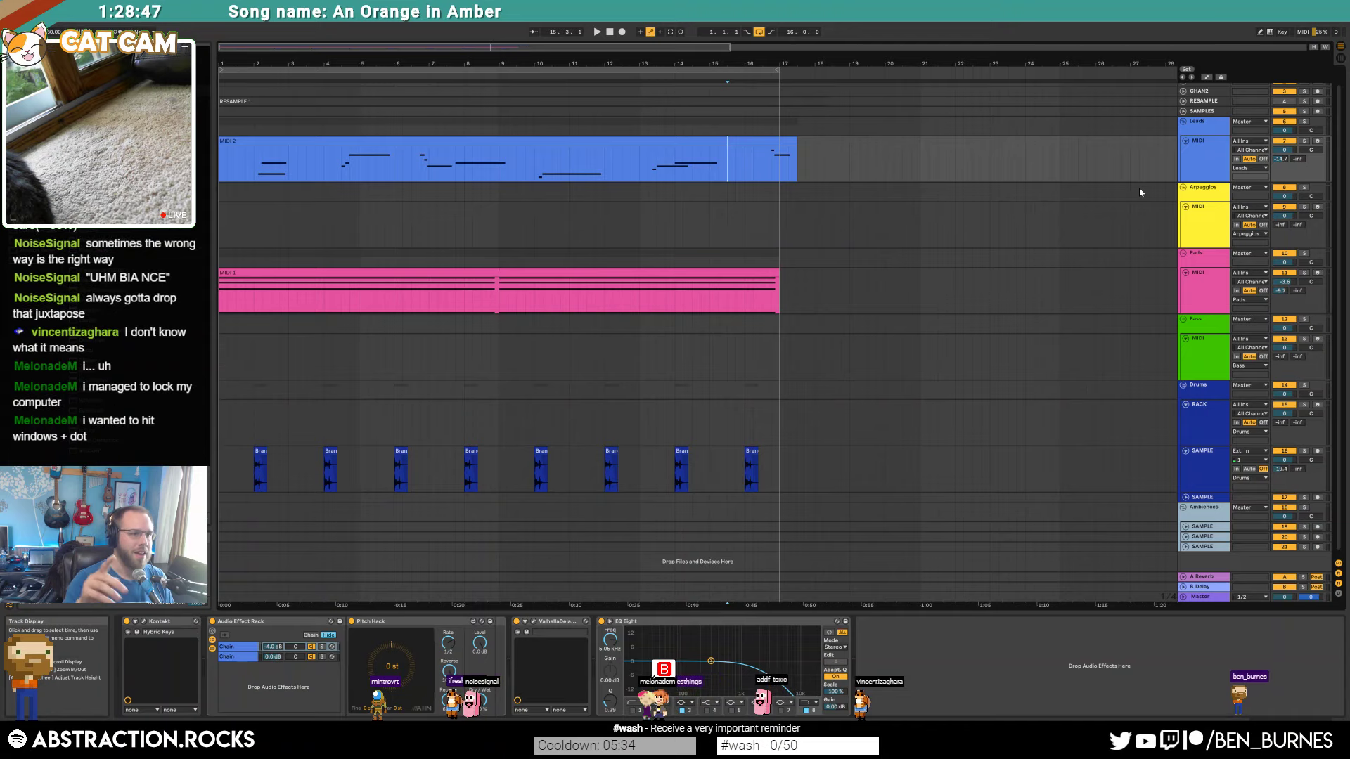
Step: Unfold the first Ambiences SAMPLE track and place the LOOP 140bpm Screamer 12 sample on it at bar 5
left_click_drag(763, 410, 367, 429)
left_click(398, 422)
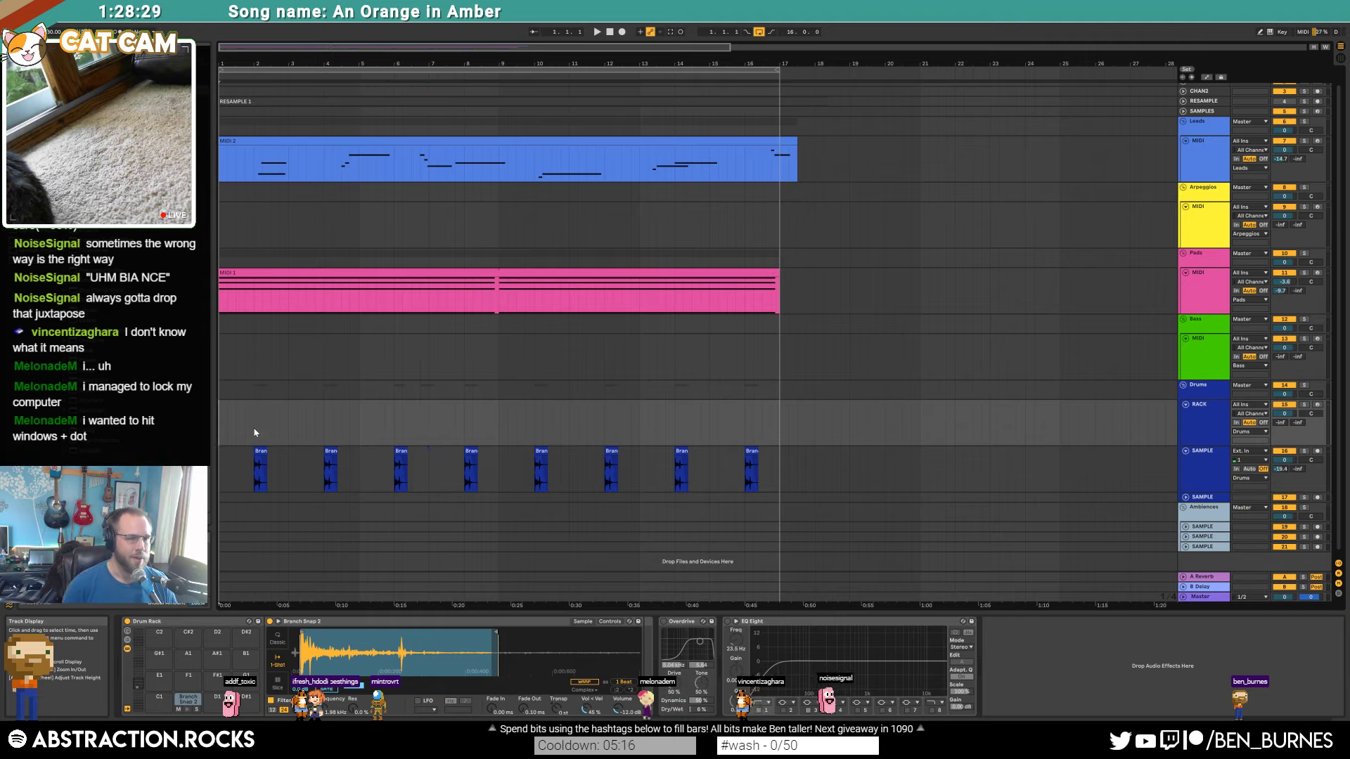
left_click(1196, 473)
left_click(1185, 527)
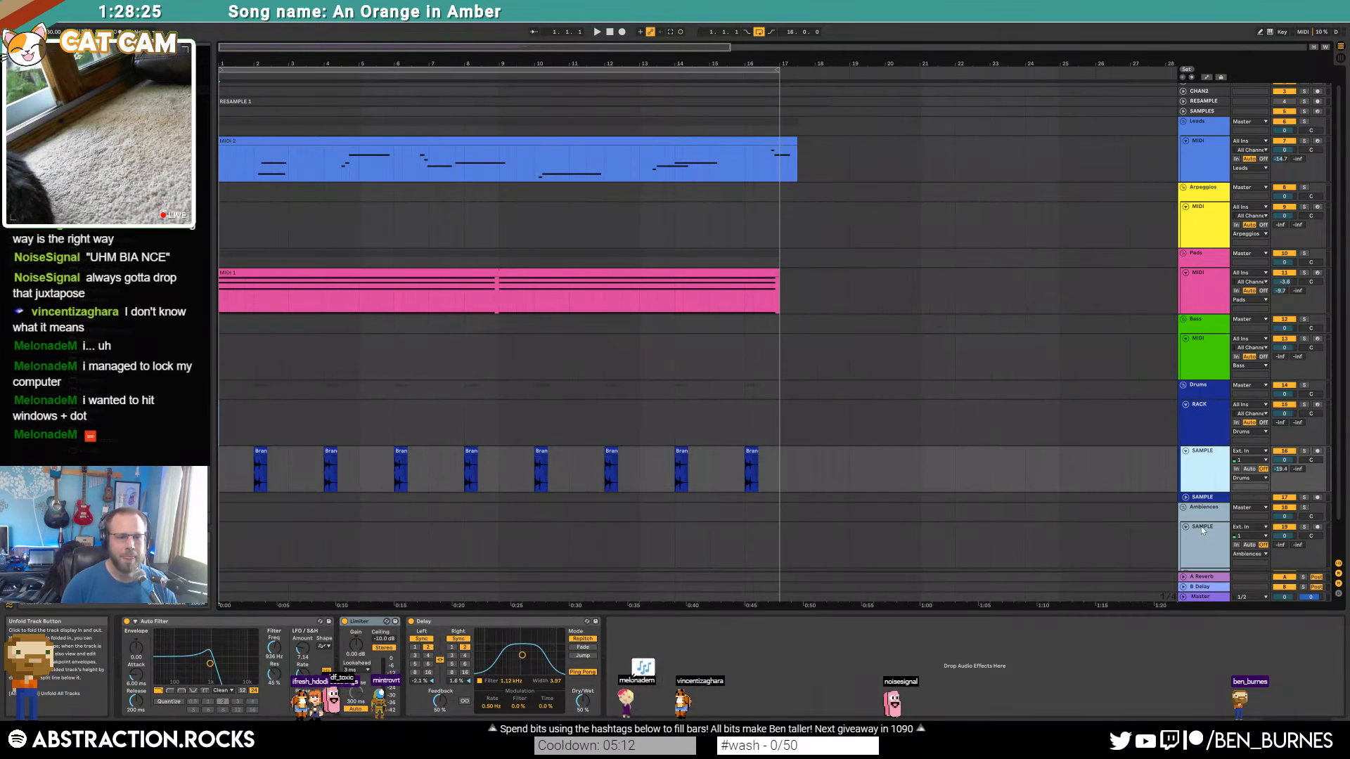
left_click(1203, 531)
scroll(814, 376, "down", 2)
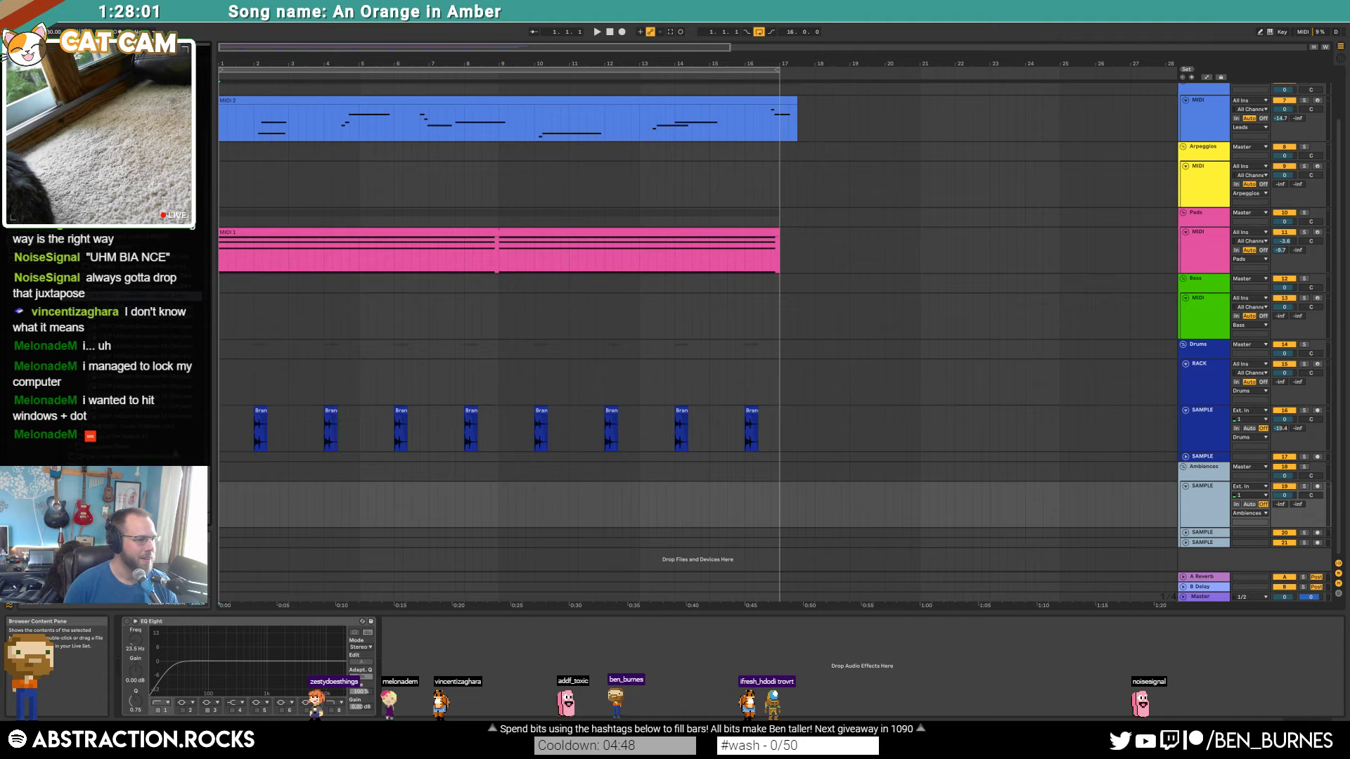
left_click_drag(127, 421, 367, 505)
double_click(367, 505)
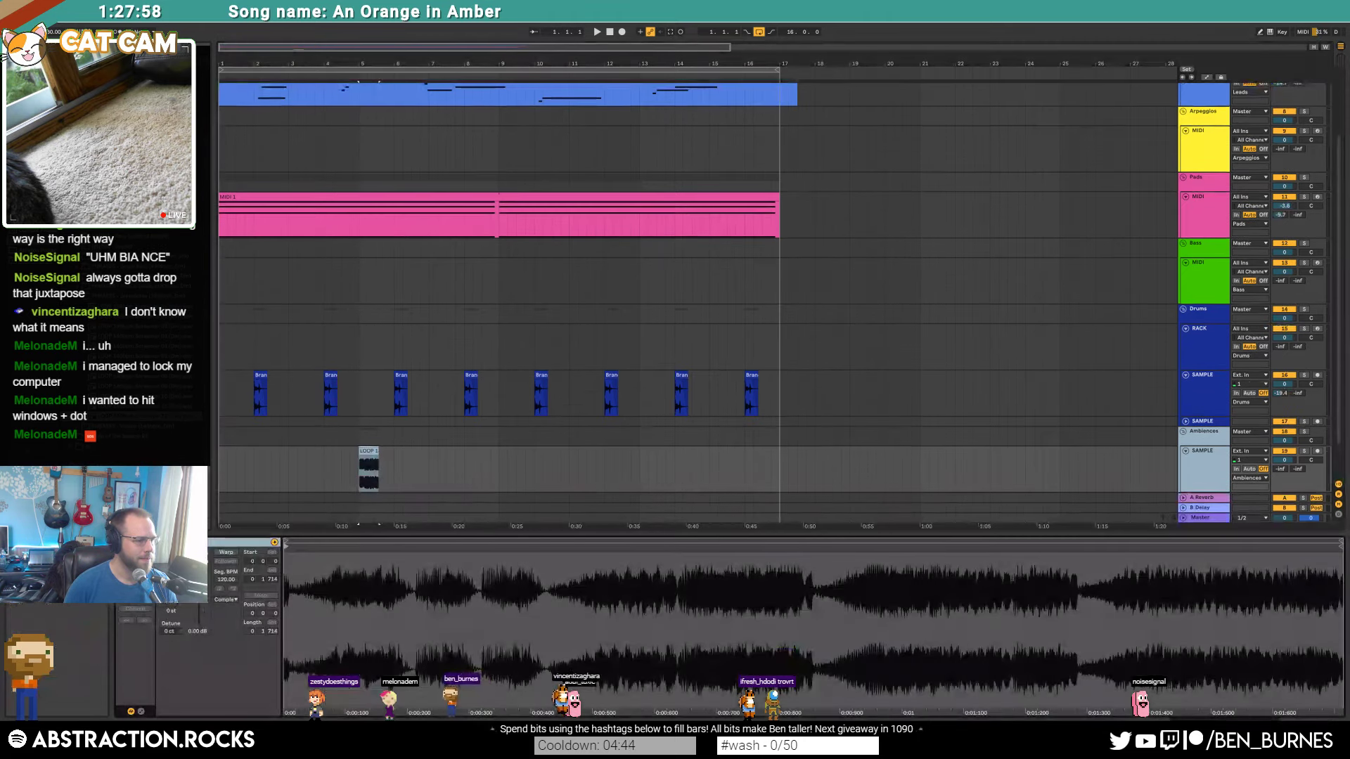
Step: Turn on warping for the Screamer loop and double its segment tempo repeatedly up to 640 BPM to stretch it out
left_click(224, 553)
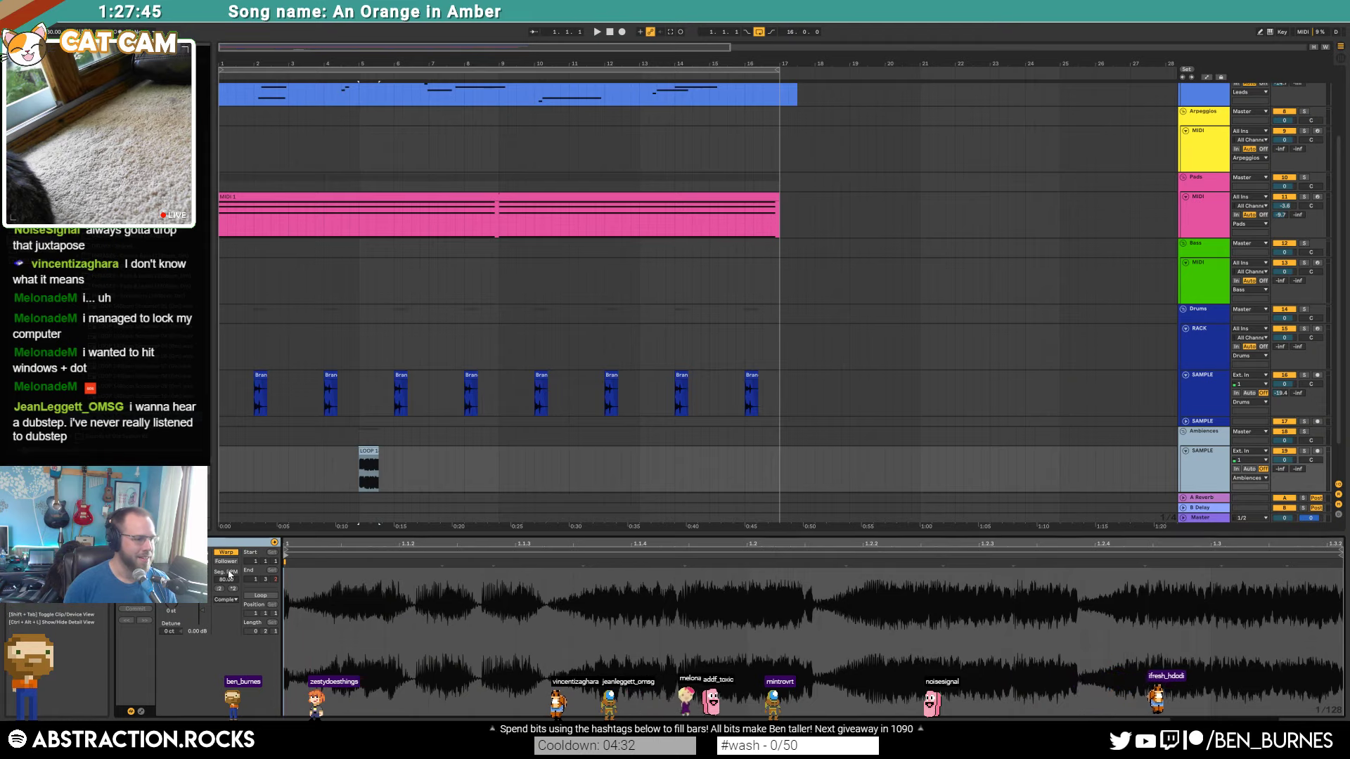
left_click(233, 589)
left_click(233, 588)
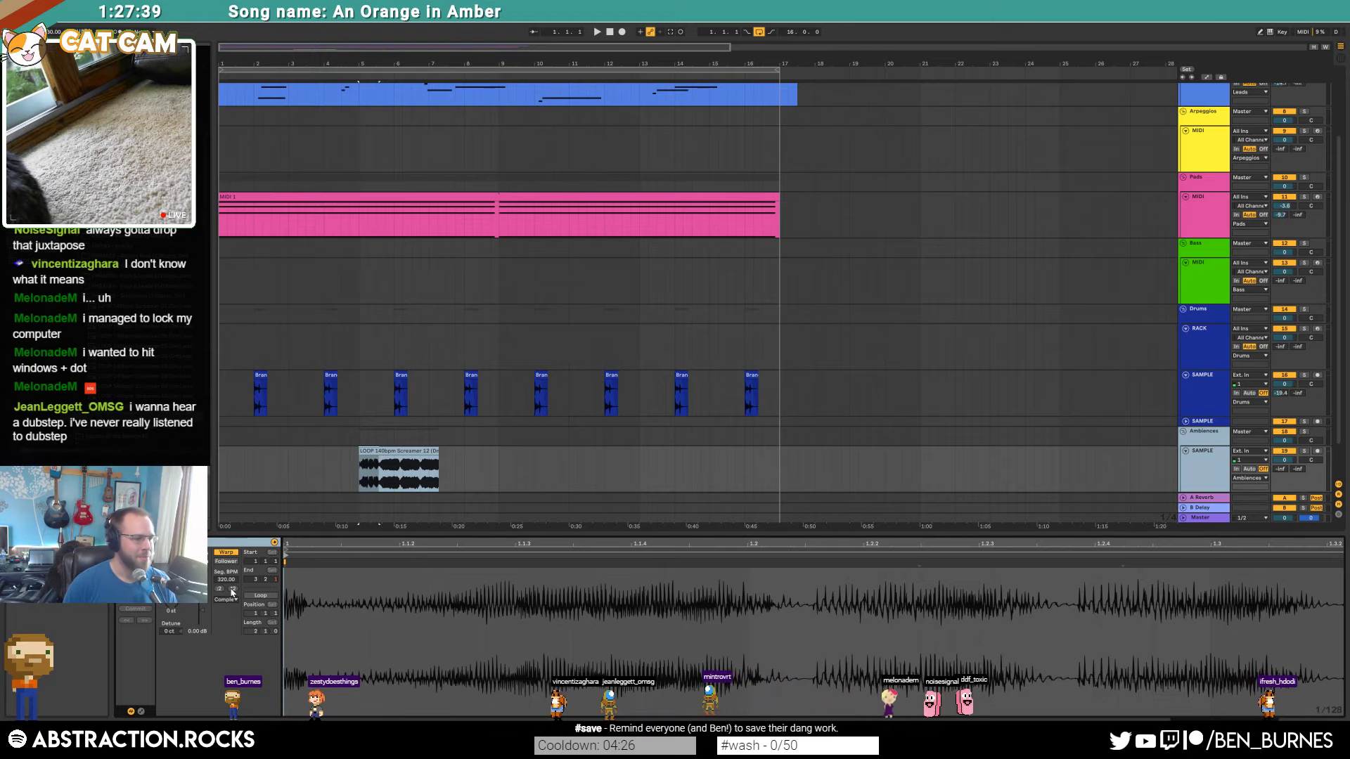
left_click(233, 589)
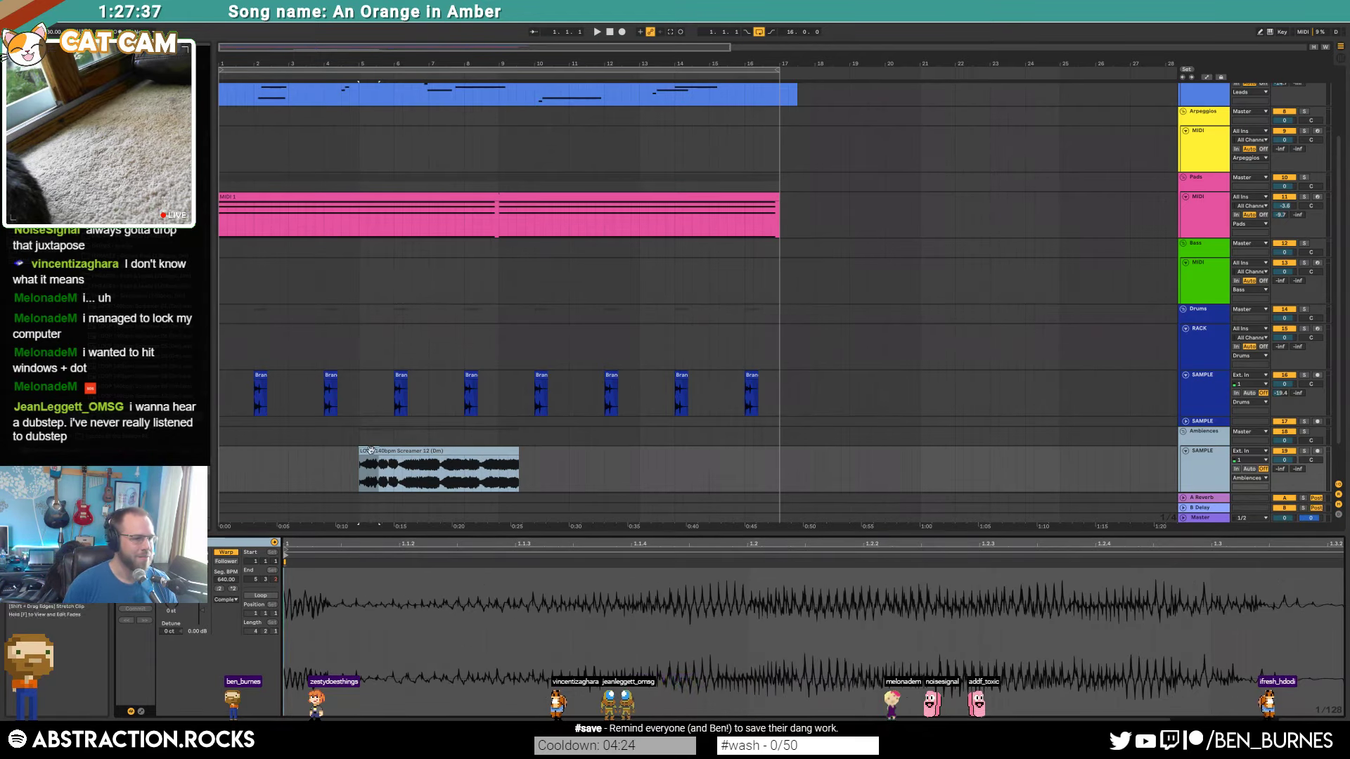
Step: Trim the stretched Screamer loop to a swell slightly over one bar long, starting at bar 5
mouse_move(359, 468)
left_mouse_down()
mouse_move(394, 468)
mouse_move(376, 453)
left_mouse_up()
left_click_drag(482, 451, 405, 453)
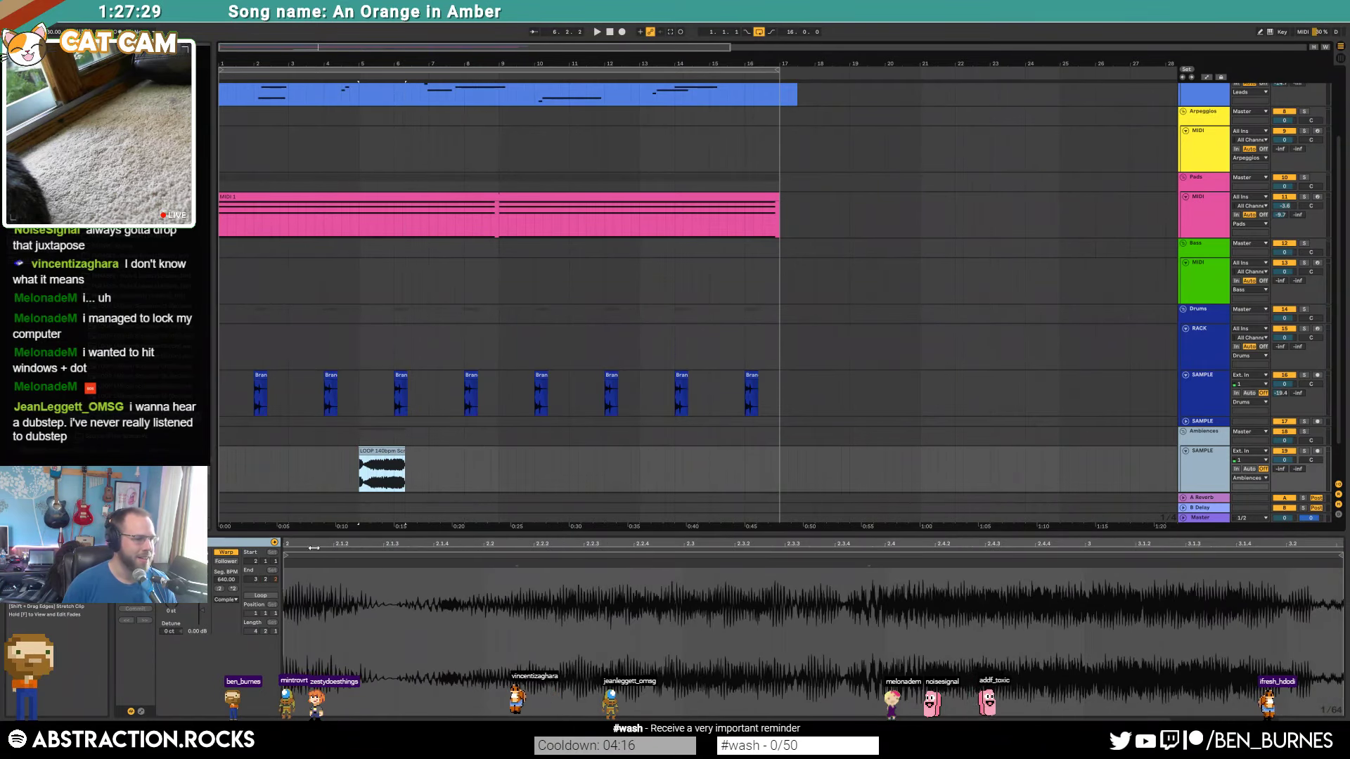
left_click(384, 561)
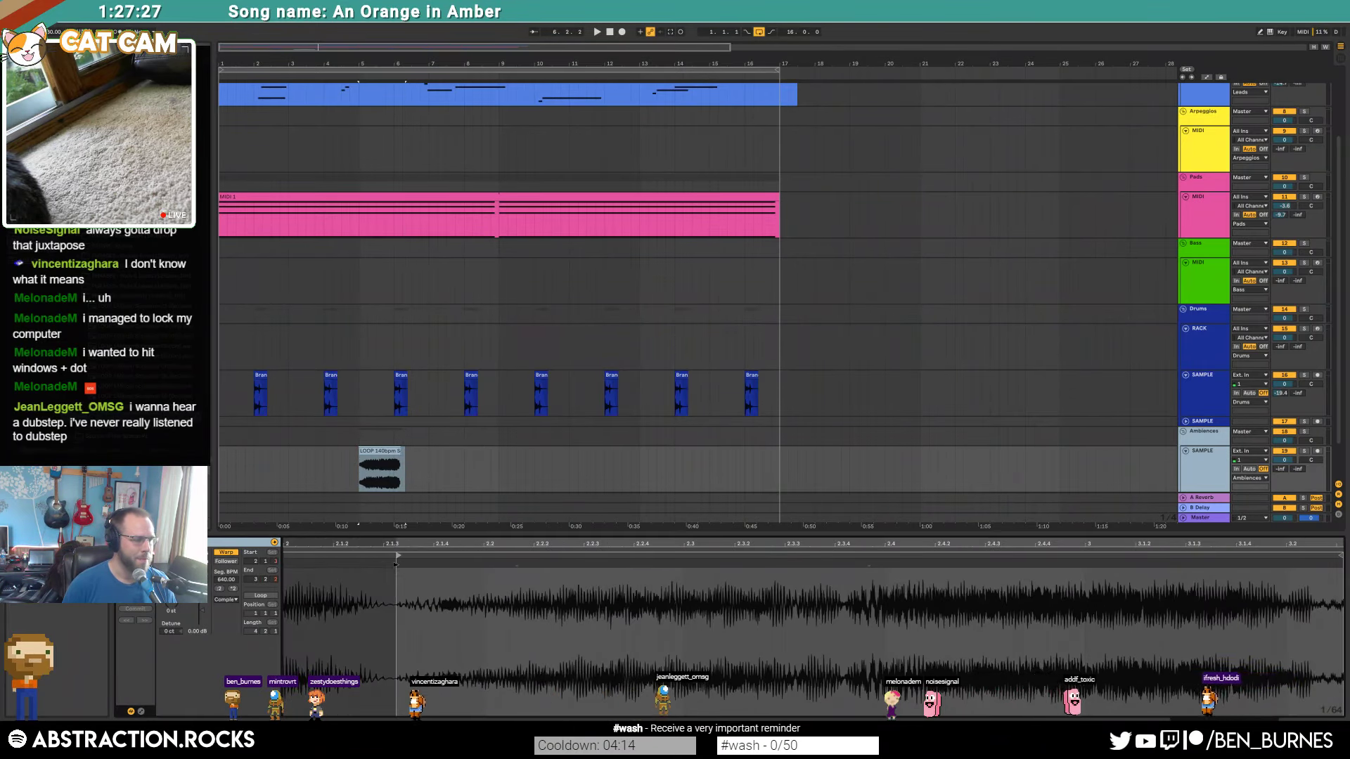
left_click(386, 452)
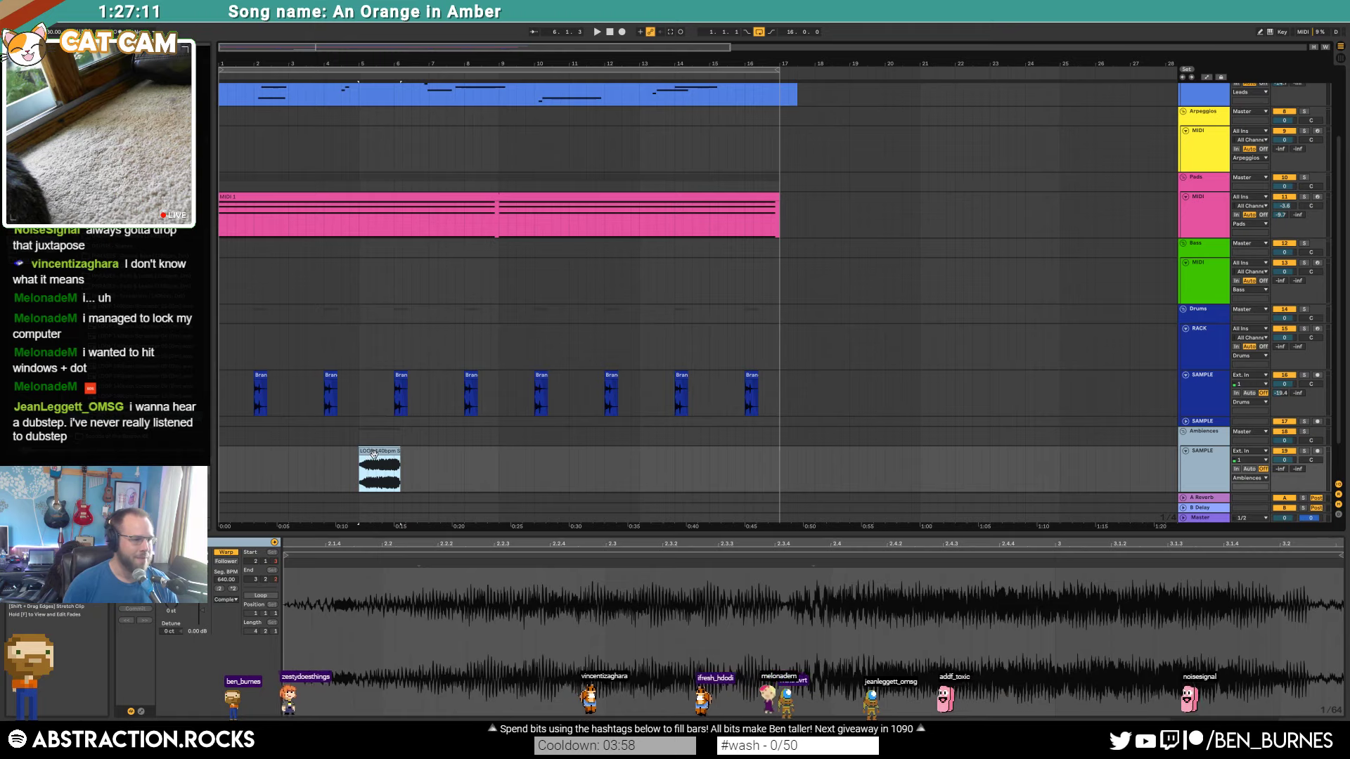
key("shift+Tab")
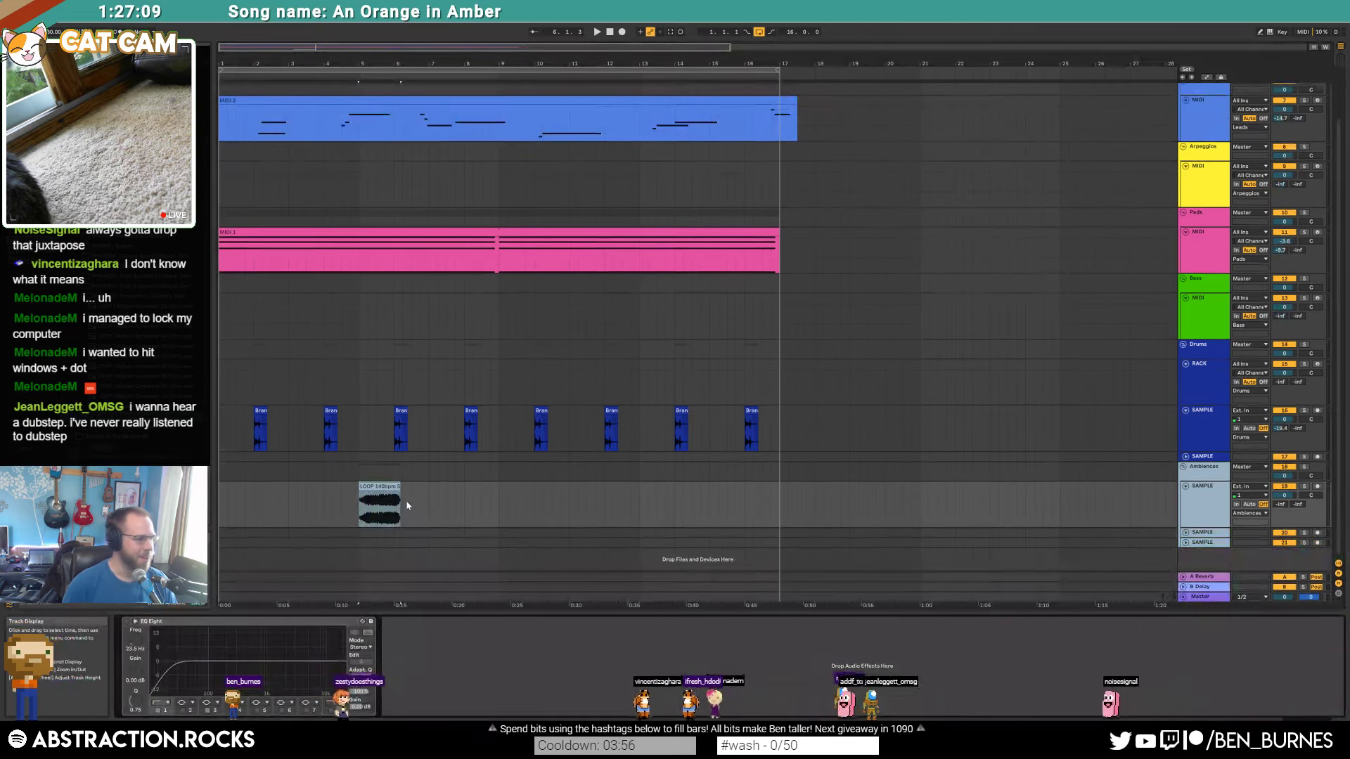
key("shift+Tab")
Step: Set the Screamer clip's warp mode to Texture, adjust the grain size, and raise the flux above 50
left_click(224, 599)
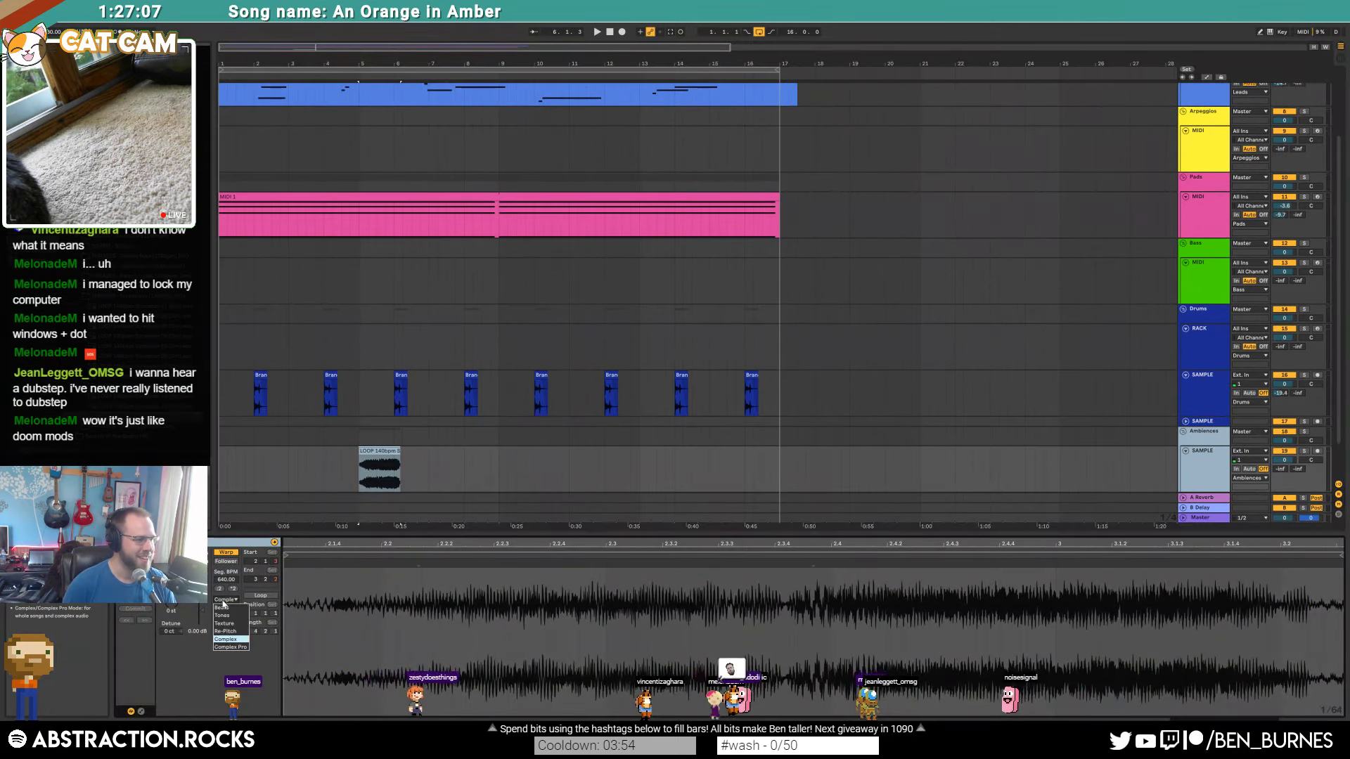
left_click(237, 625)
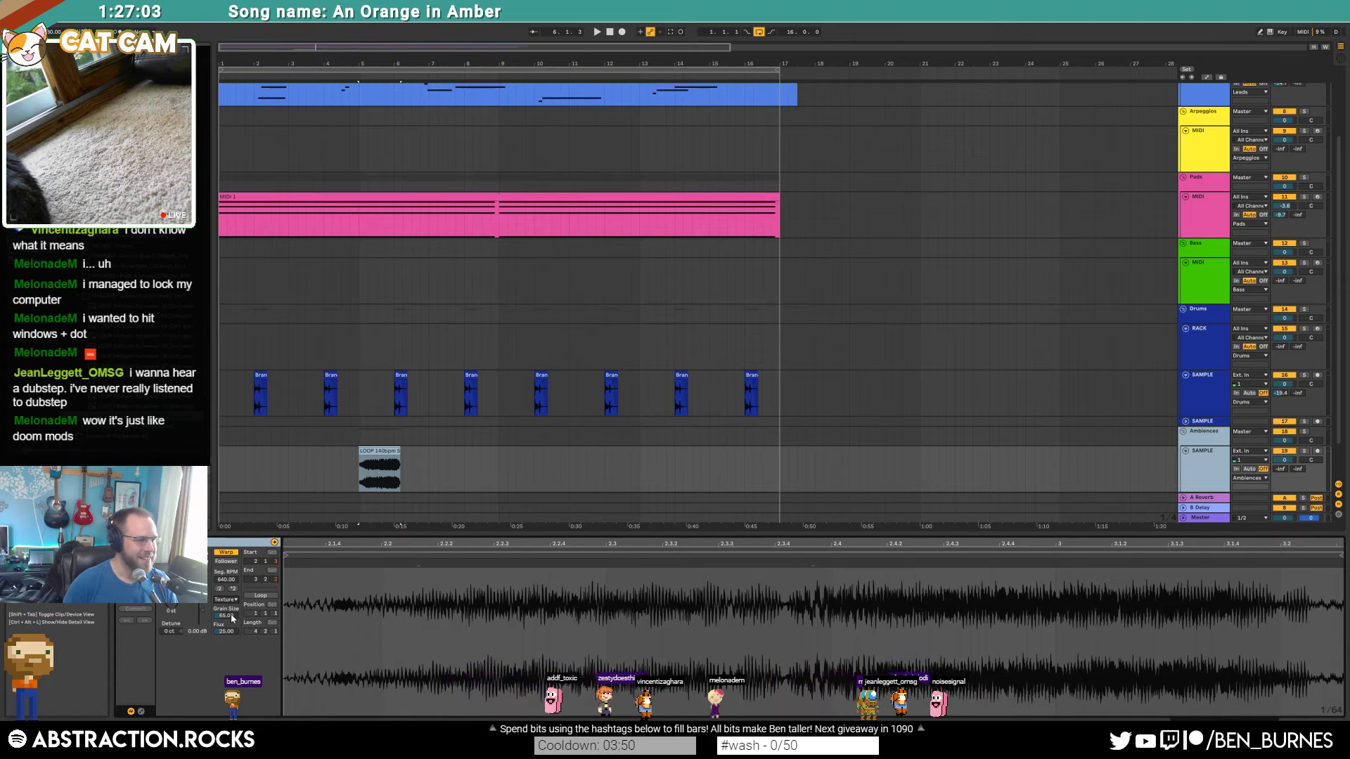
left_click_drag(229, 616, 229, 654)
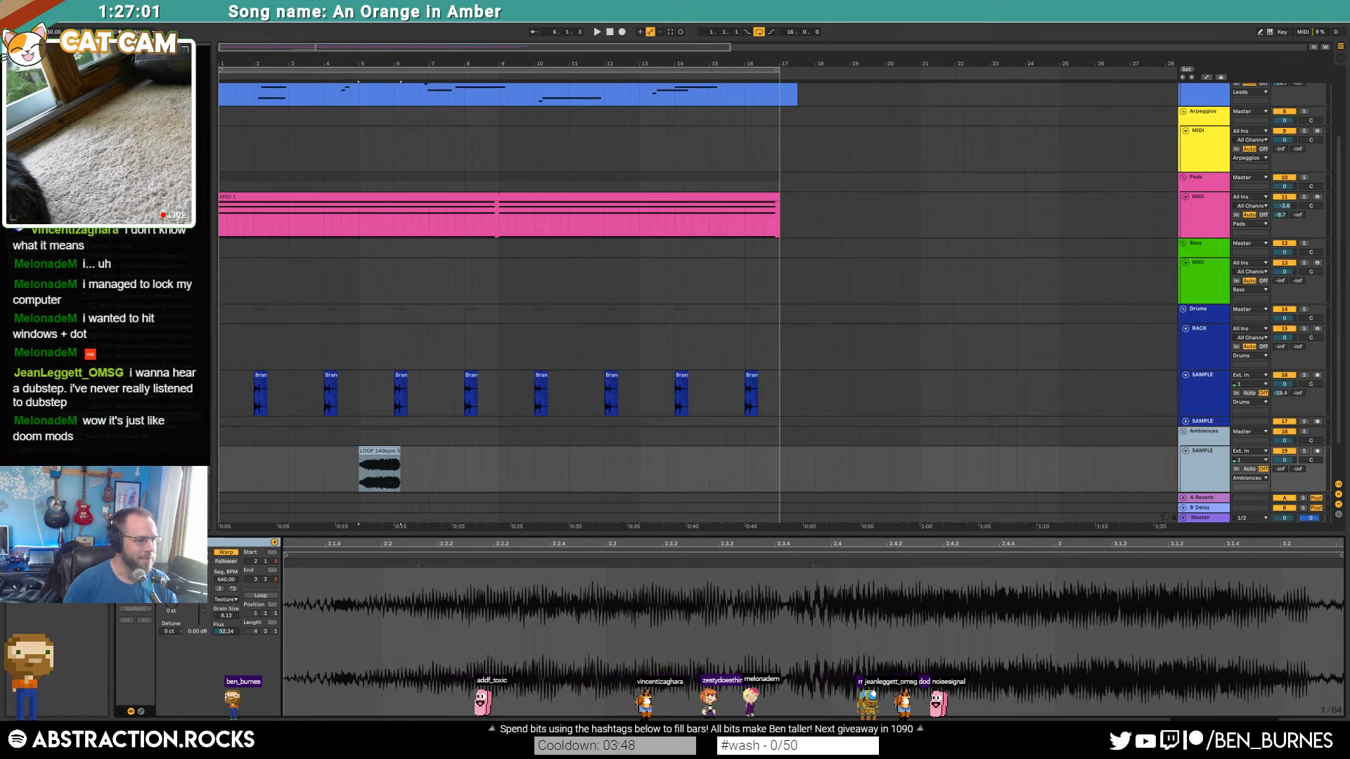
key("shift+Tab")
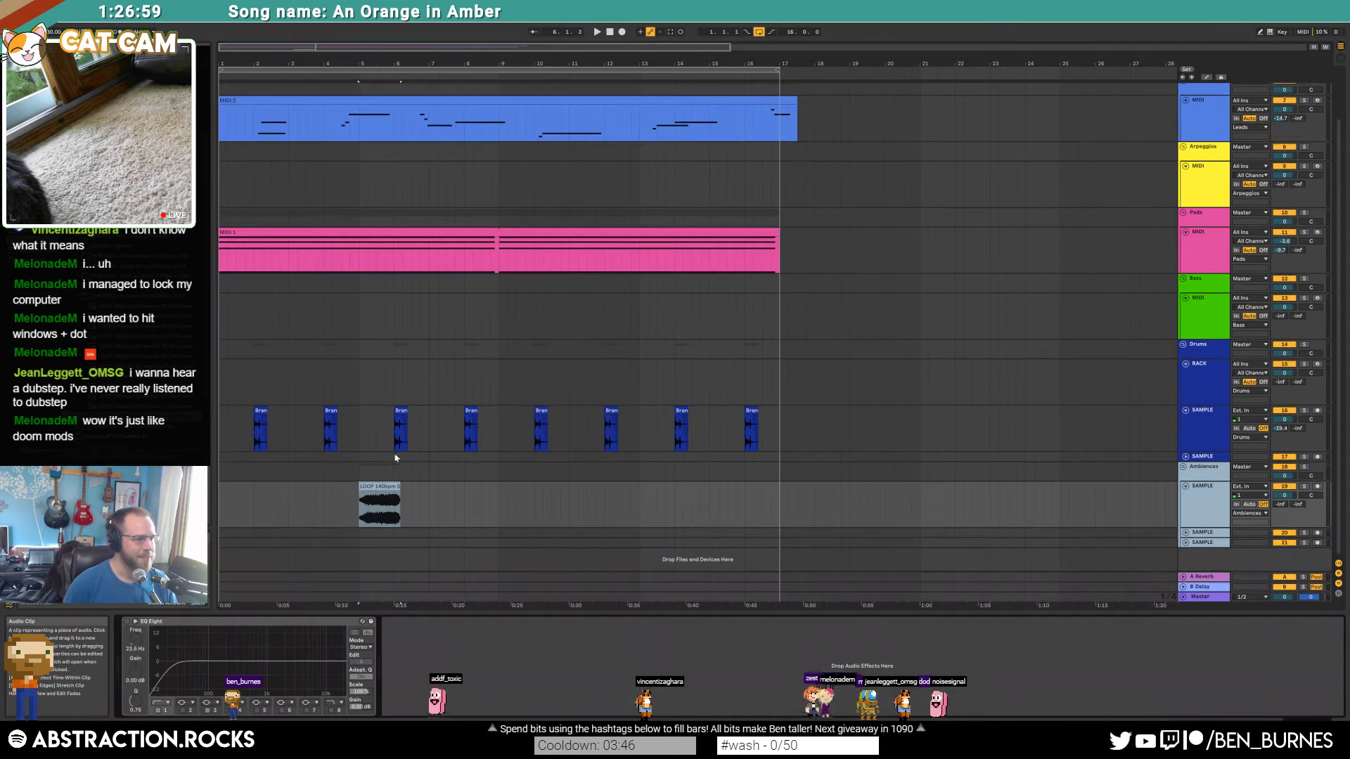
key("shift+Tab")
Step: Transpose the Screamer clip down 5 semitones and give it a long fade-in
left_click(386, 475)
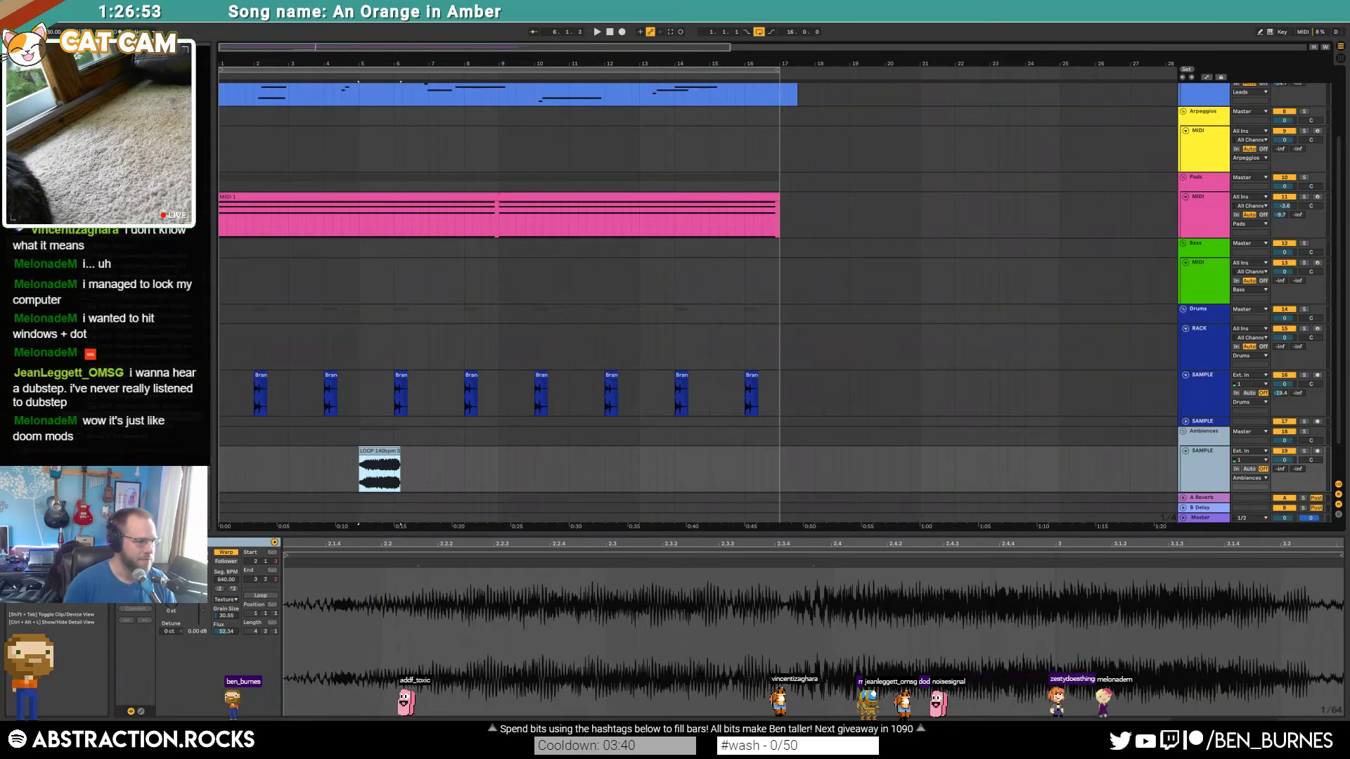
left_click(173, 607)
left_click_drag(173, 606, 173, 628)
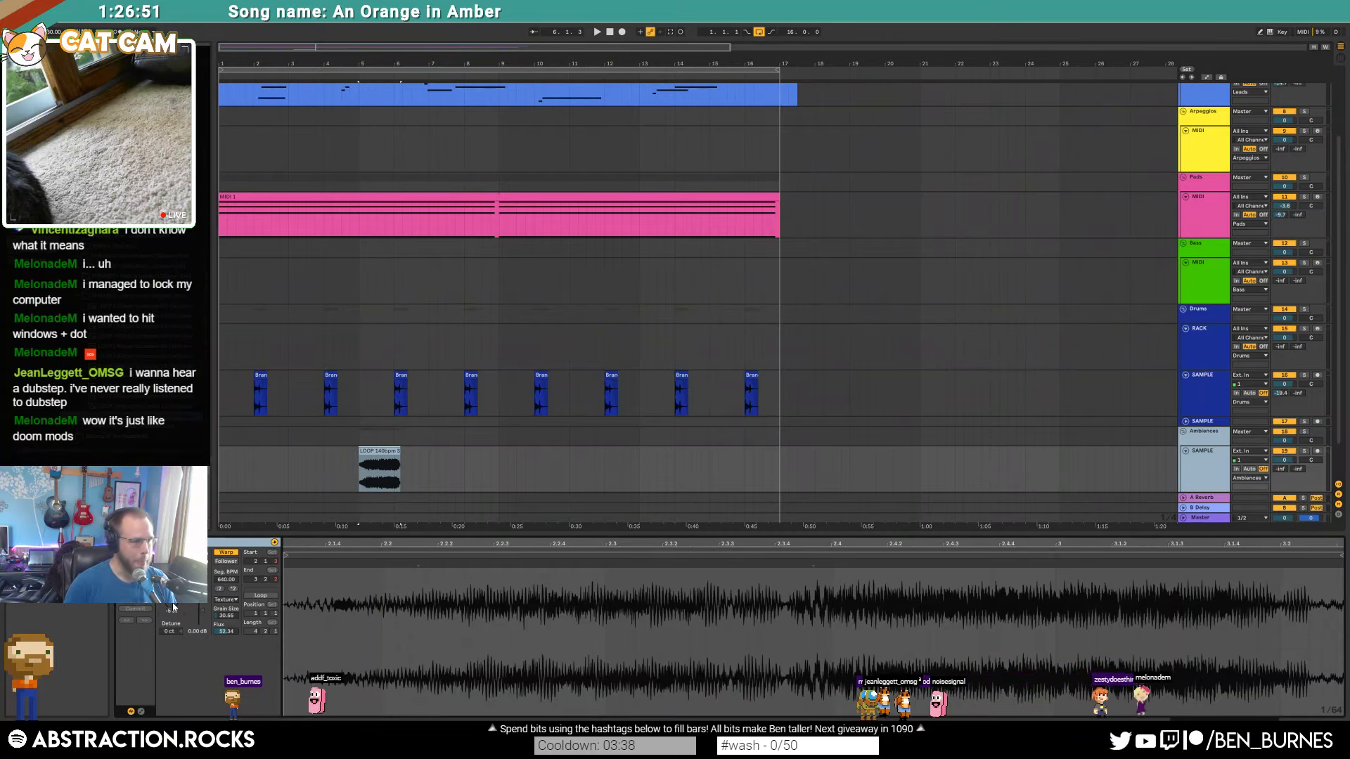
left_click(384, 448)
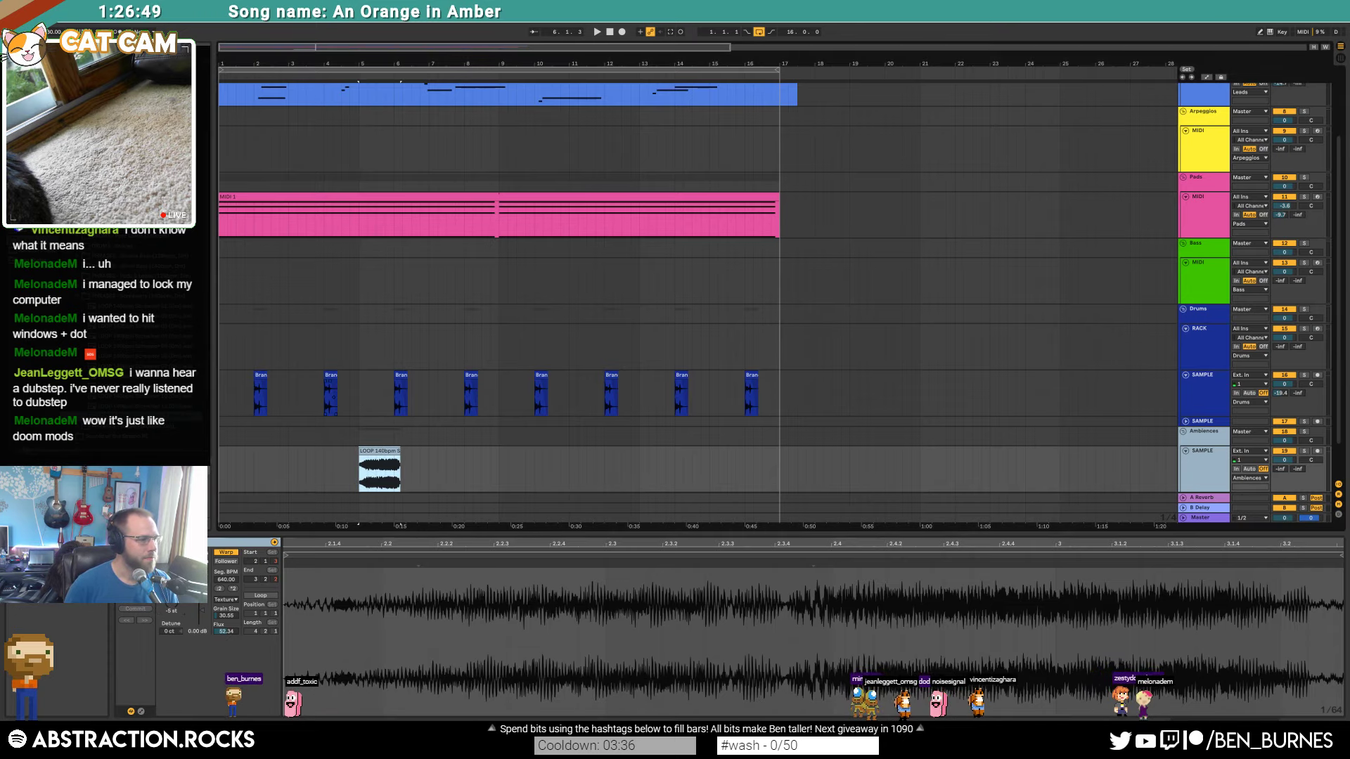
key("shift+Tab")
left_click_drag(362, 492, 375, 497)
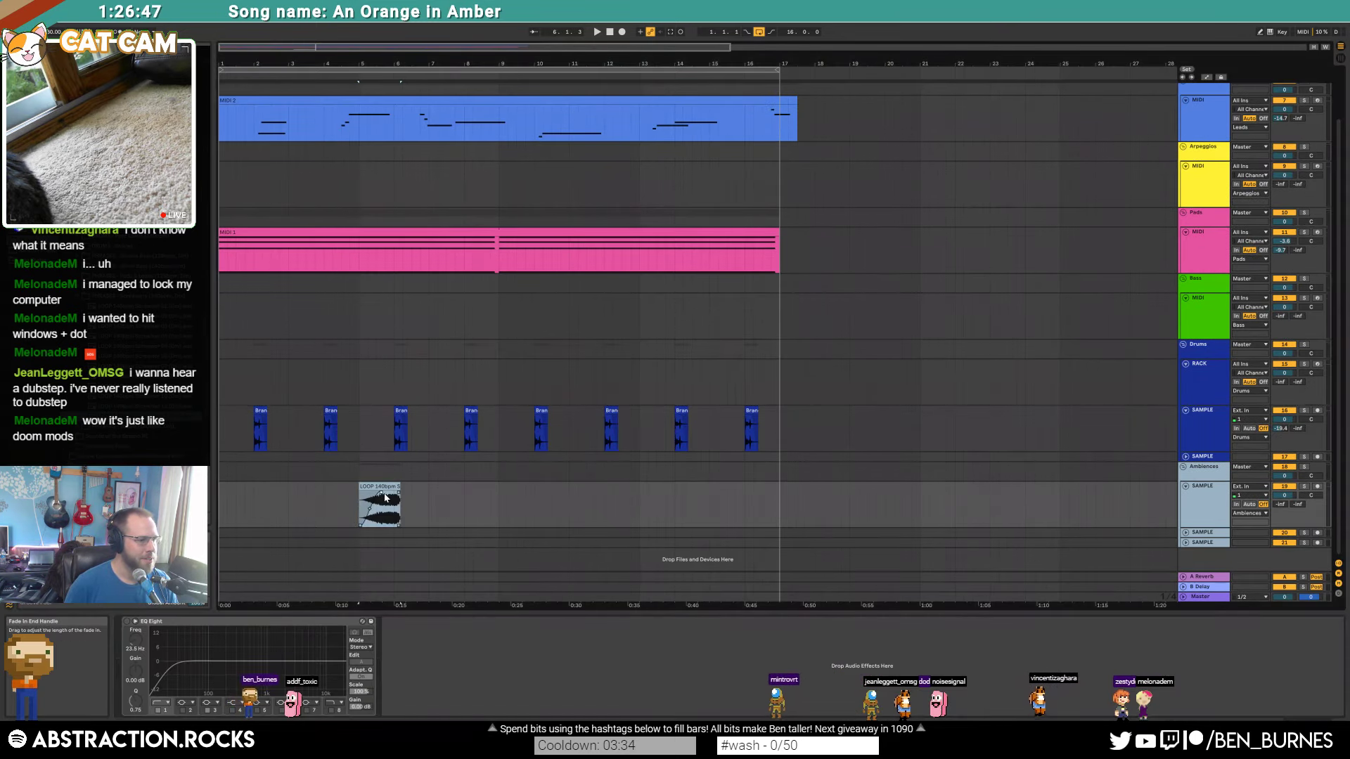
Step: Add ValhallaRoom after the EQ Eight on the Ambiences SAMPLE track with a mix of about 38.2% and a decay of 5.82 s
double_click(380, 486)
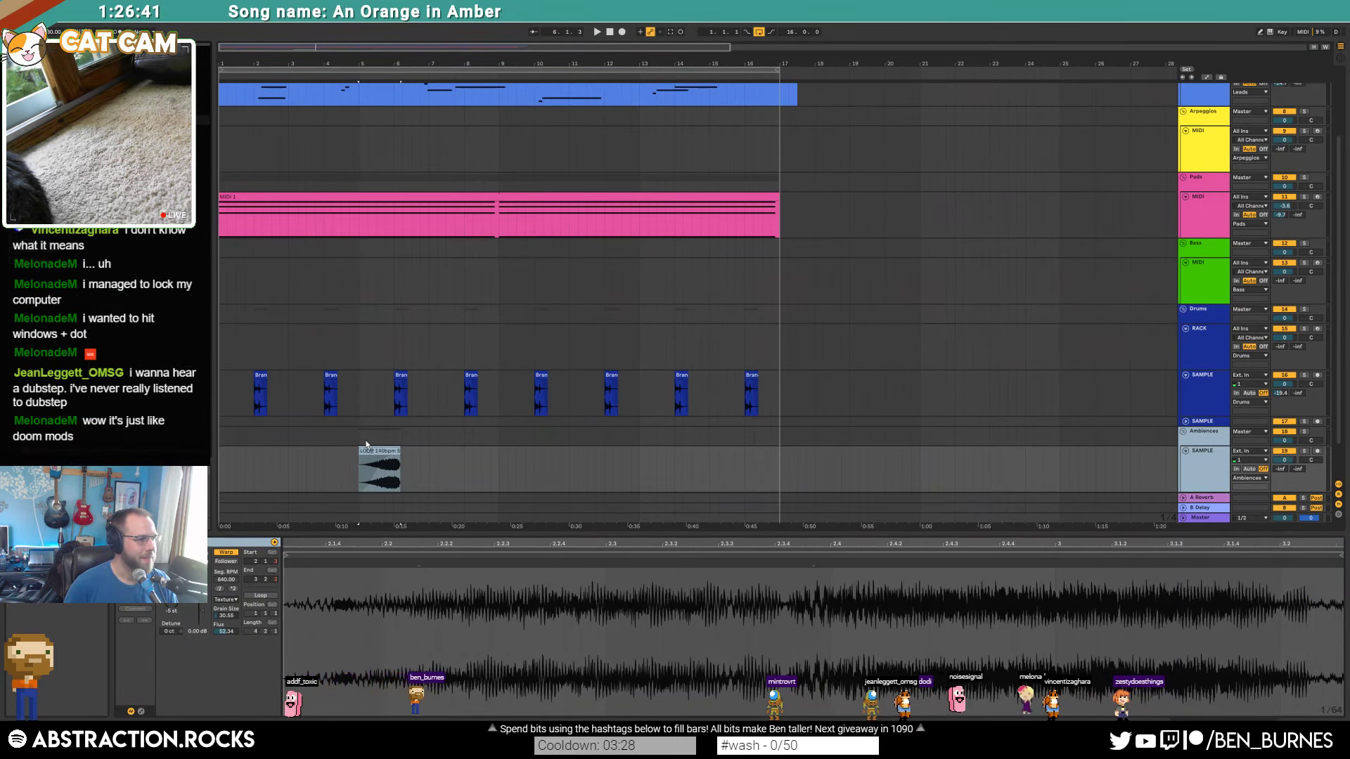
key("Return")
left_click_drag(485, 202, 744, 313)
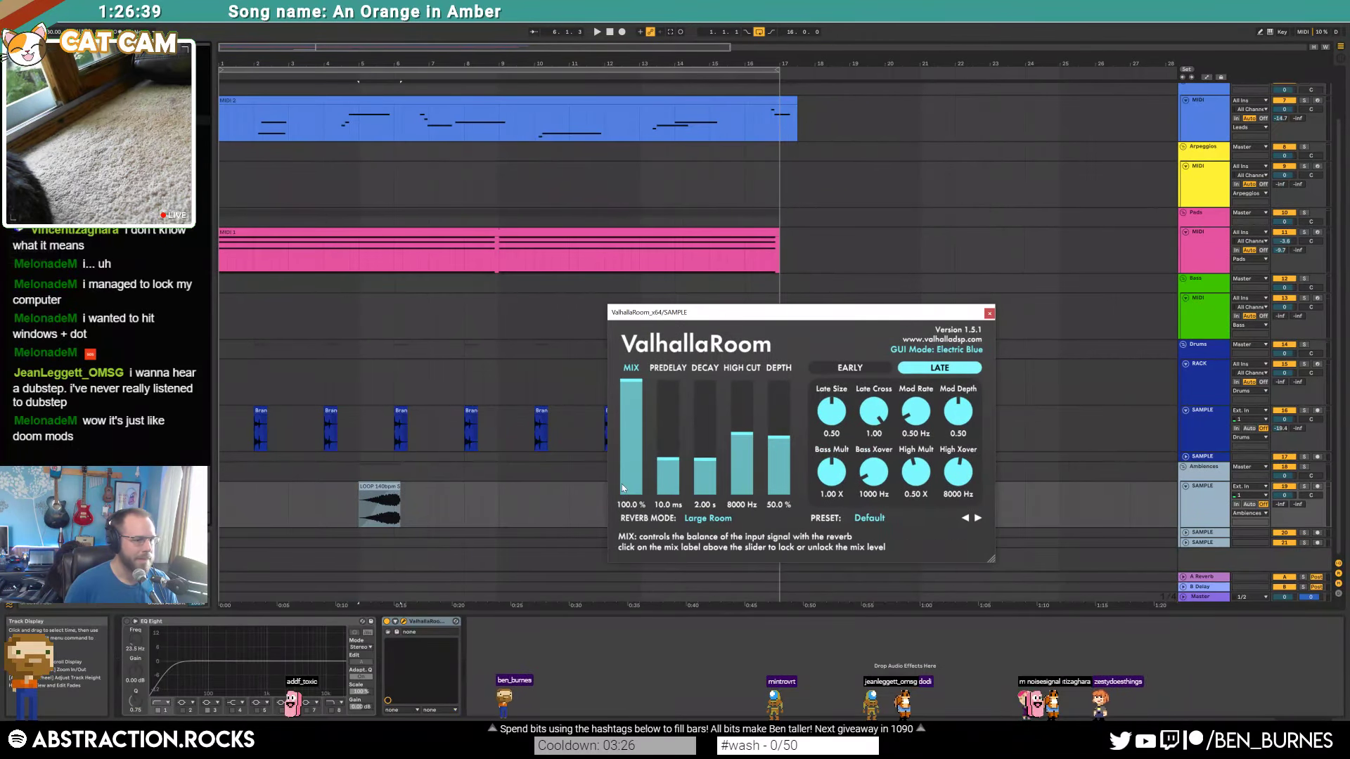
left_click_drag(621, 483, 638, 455)
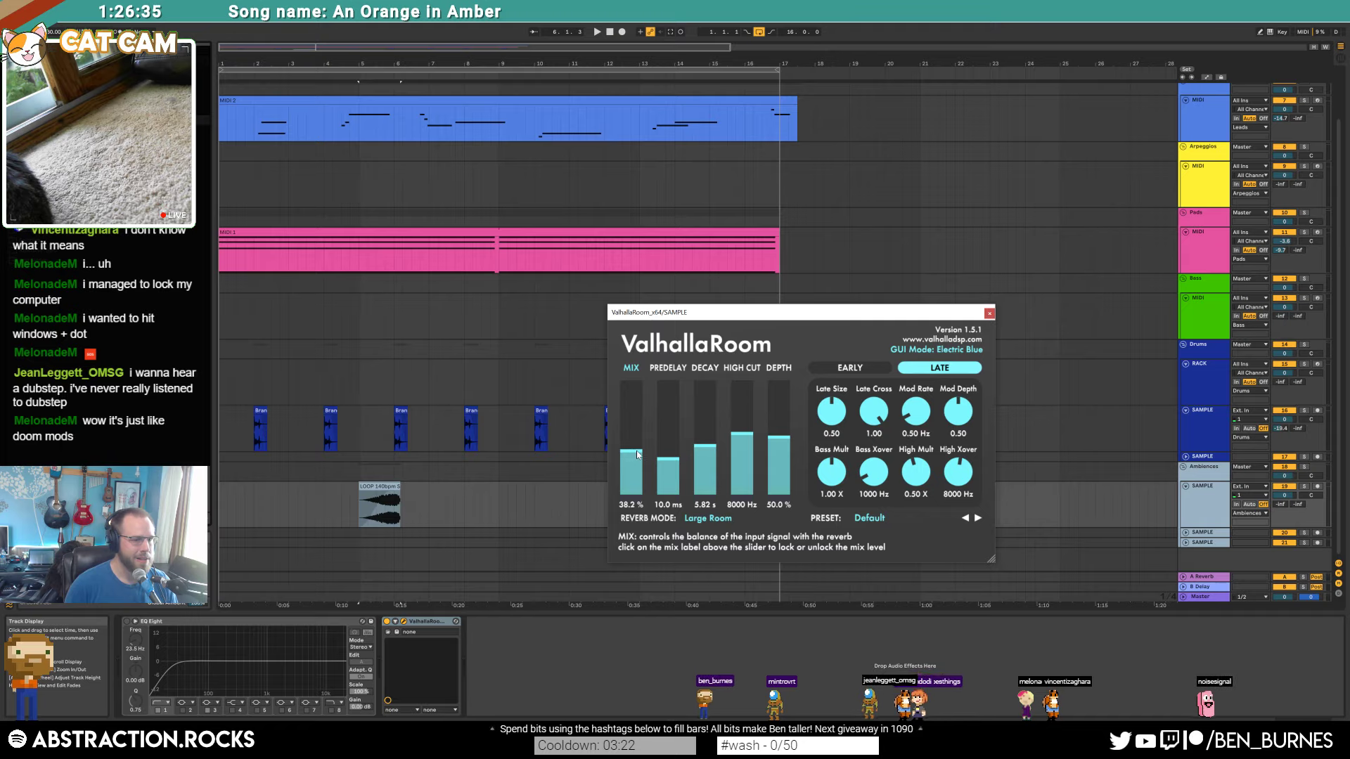
Step: Shape the Ambiences SAMPLE track's EQ Eight with low and high cuts around a mid dip, then close the ValhallaRoom window
left_click(134, 637)
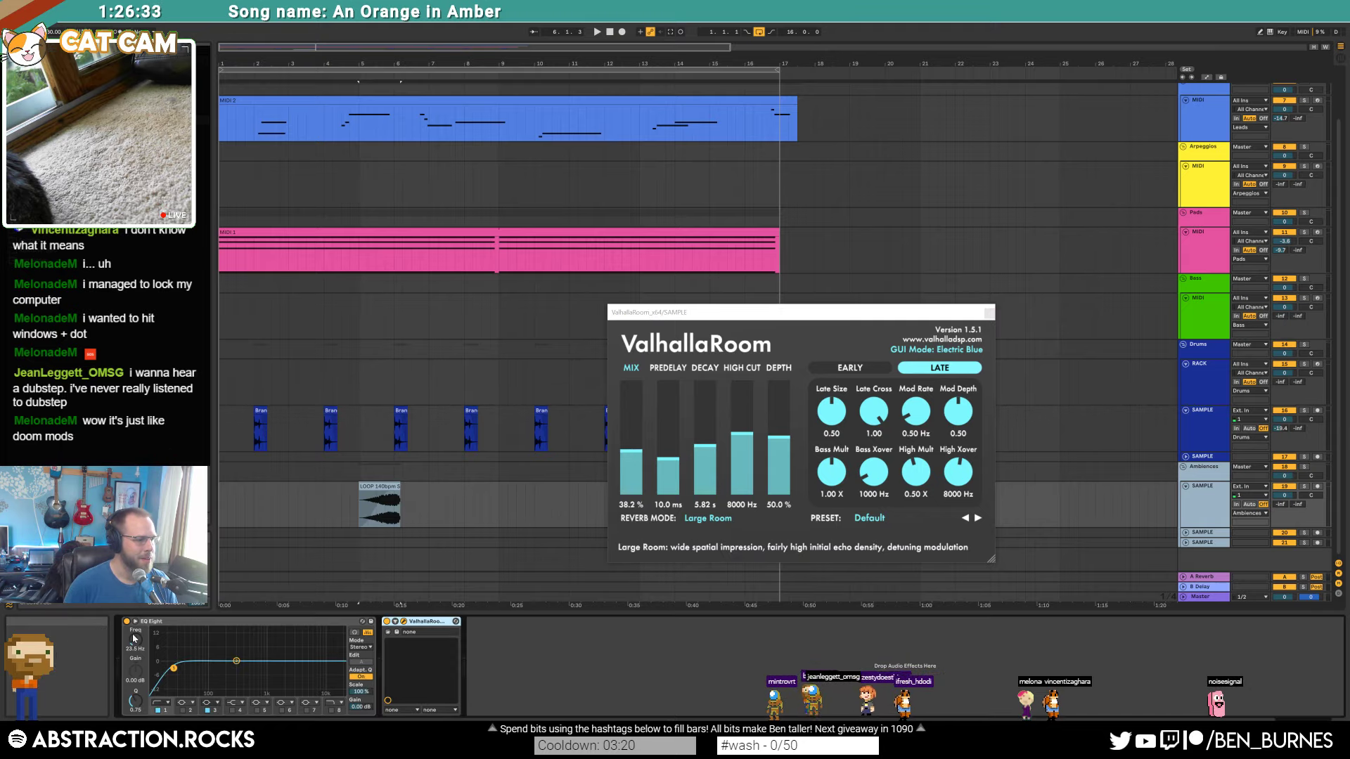
left_click_drag(174, 668, 174, 681)
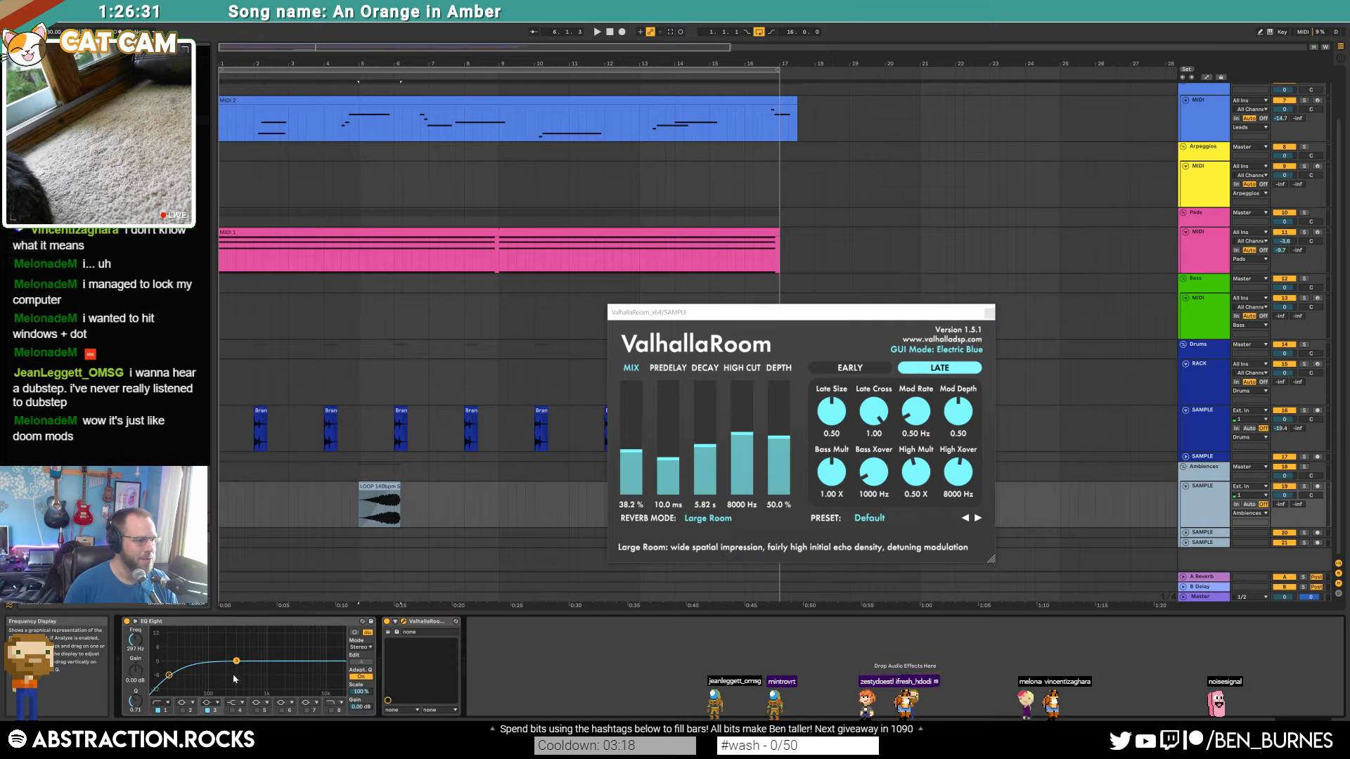
left_click(232, 710)
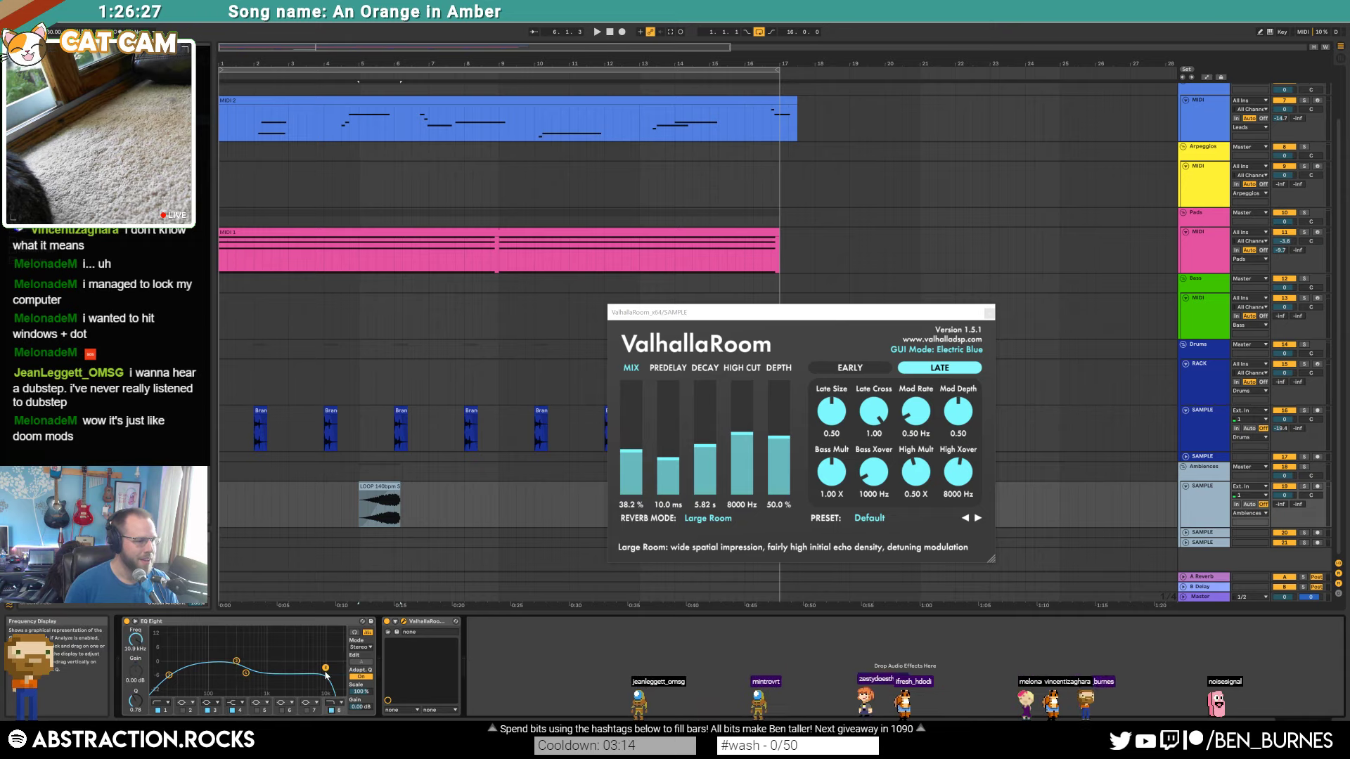
left_click_drag(326, 668, 179, 675)
left_click(207, 710)
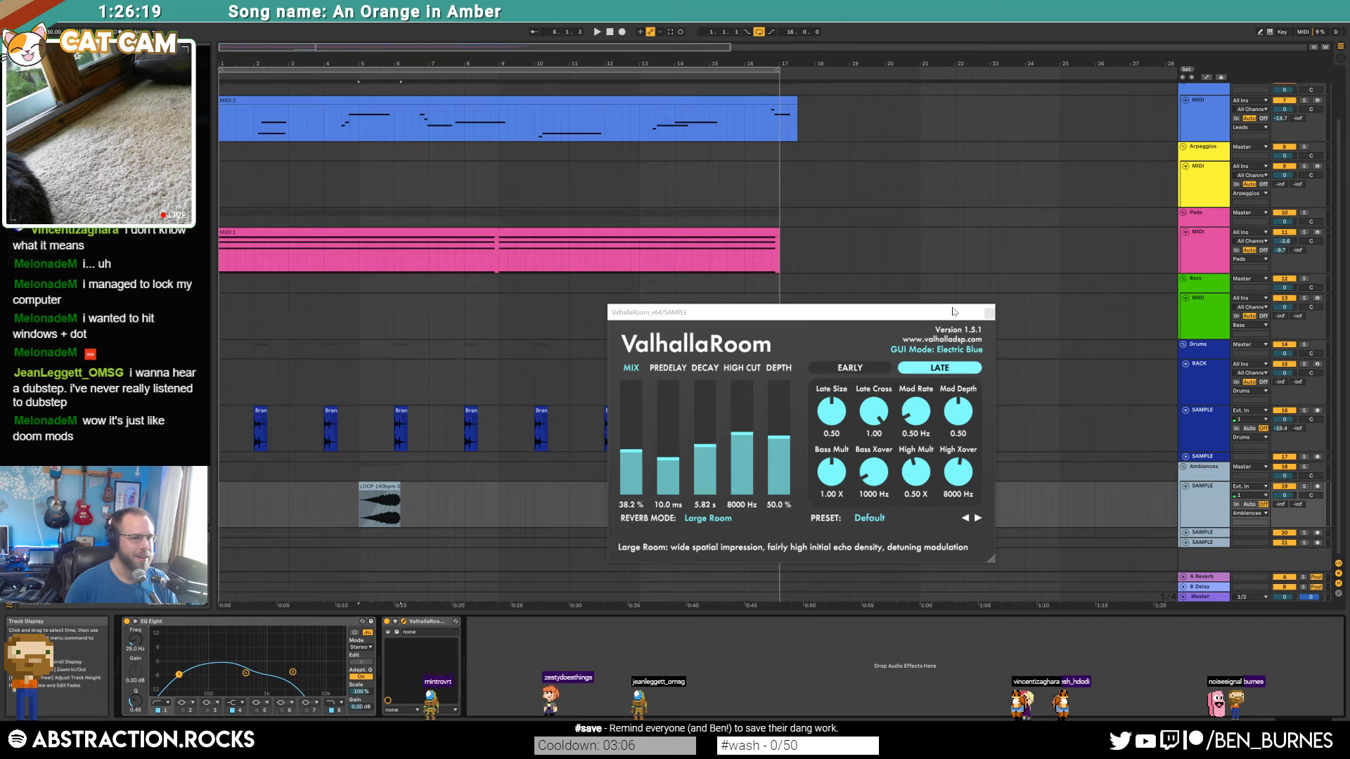
left_click(989, 314)
Step: Trim the Screamer clip to exactly one bar, ending at bar 6, and lower the Ambiences SAMPLE track's volume during playback
left_click(373, 487)
scroll(367, 488, "up", 2)
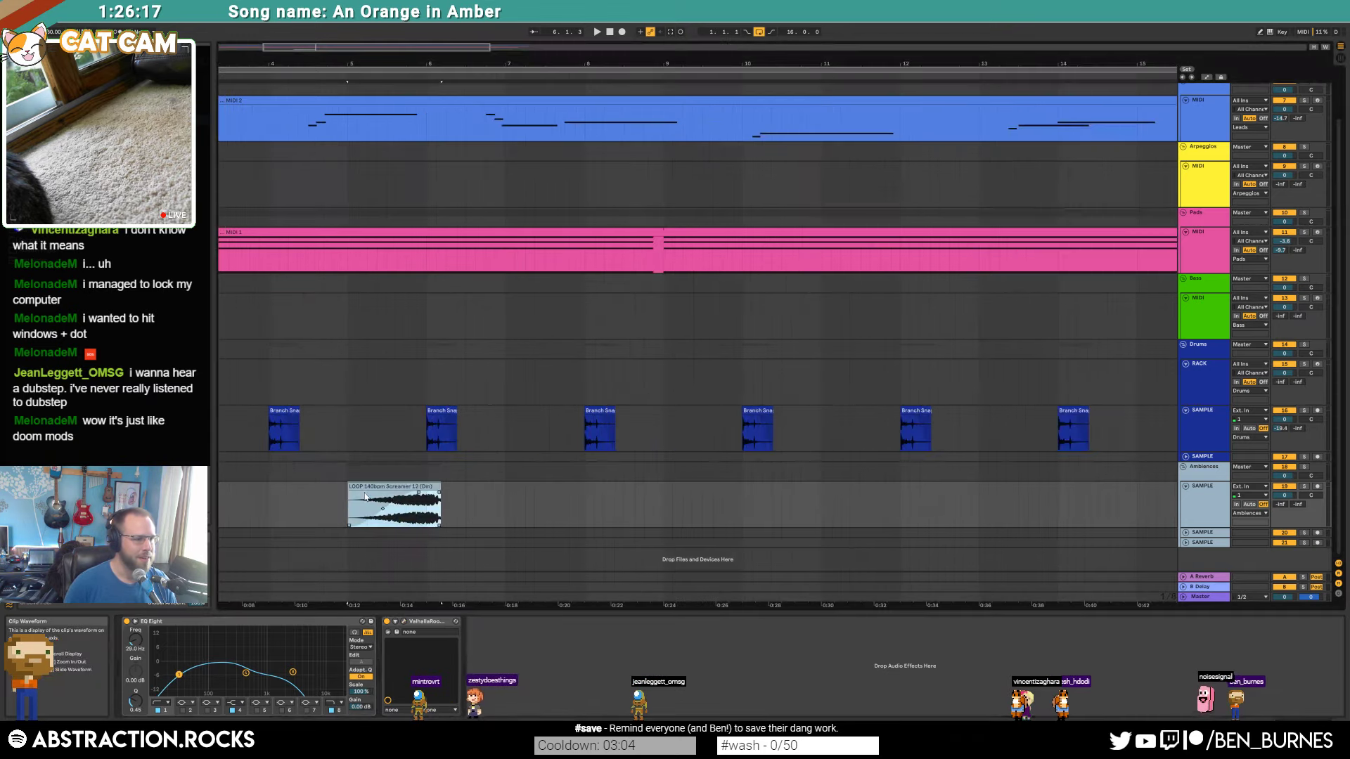
left_click_drag(439, 487, 426, 486)
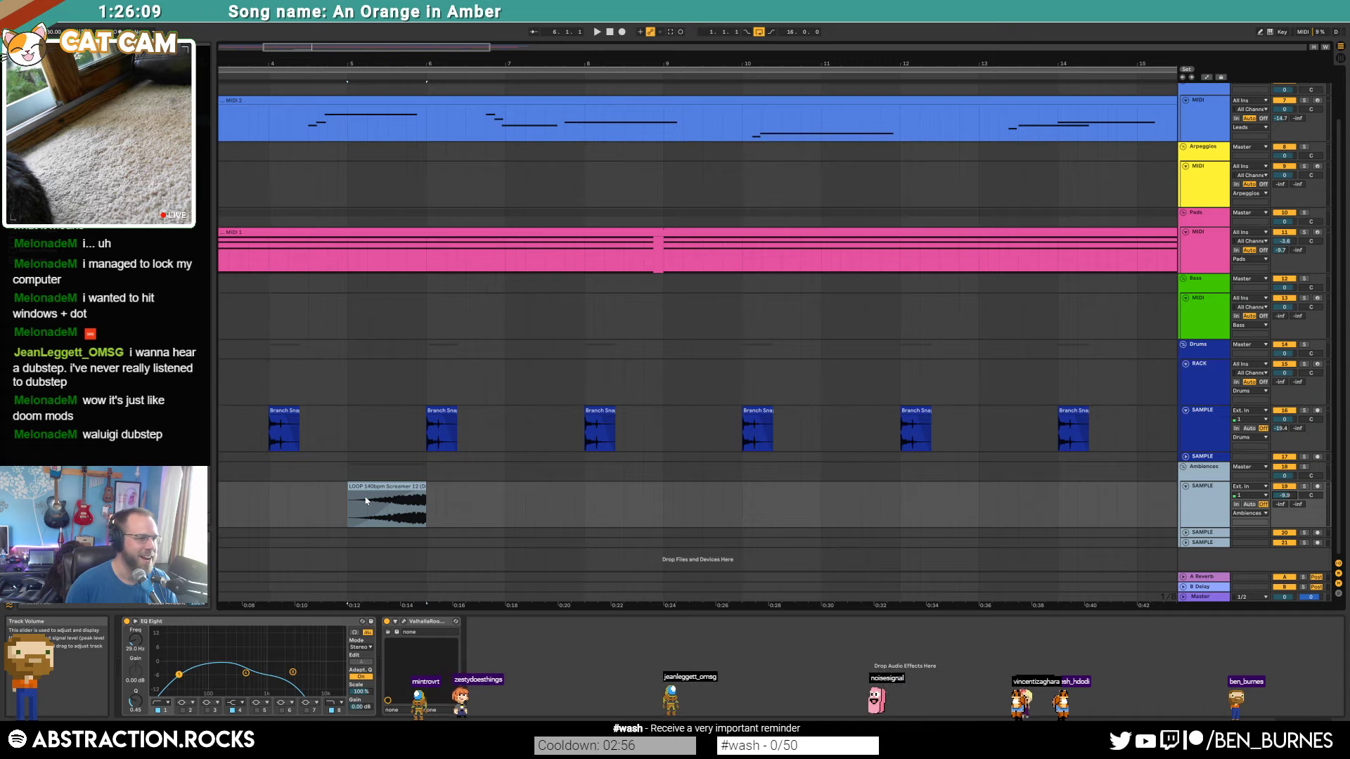
left_click(298, 500)
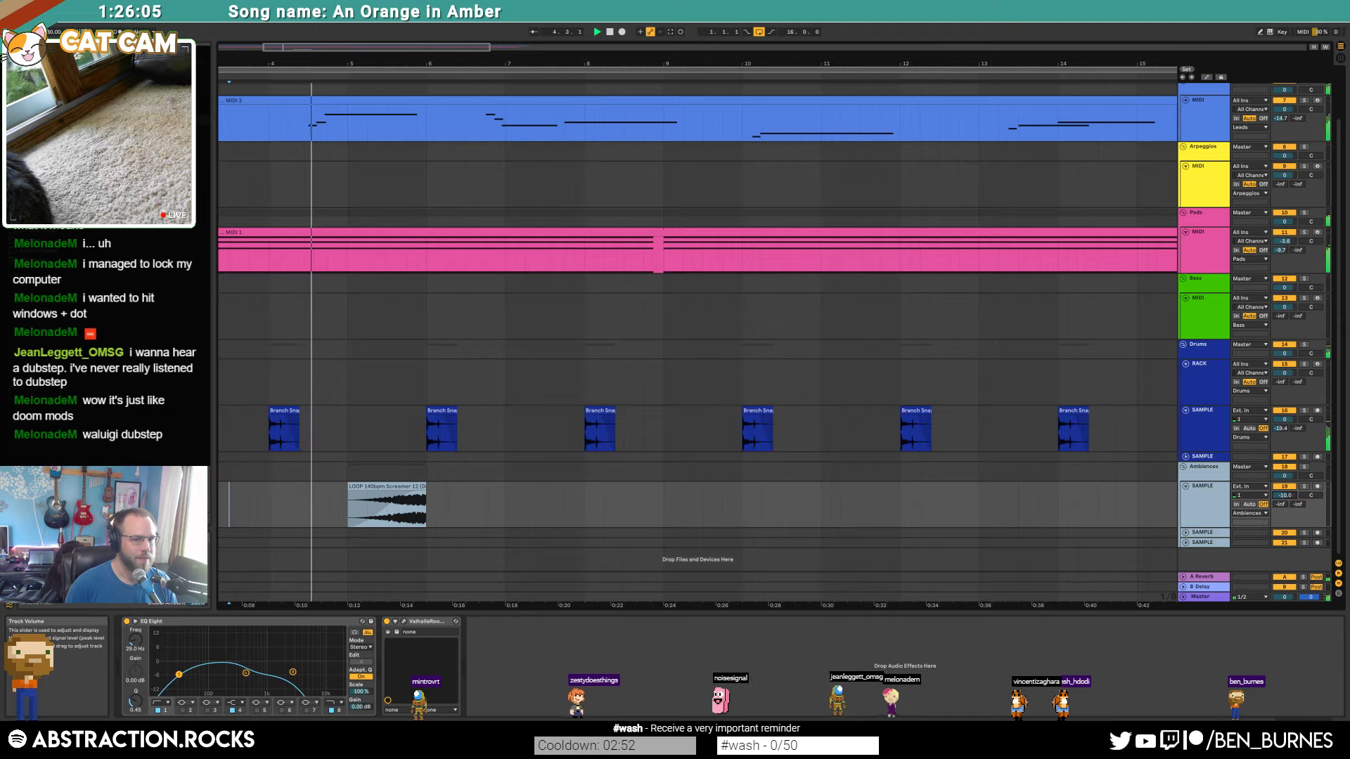
left_click_drag(1311, 495, 1310, 487)
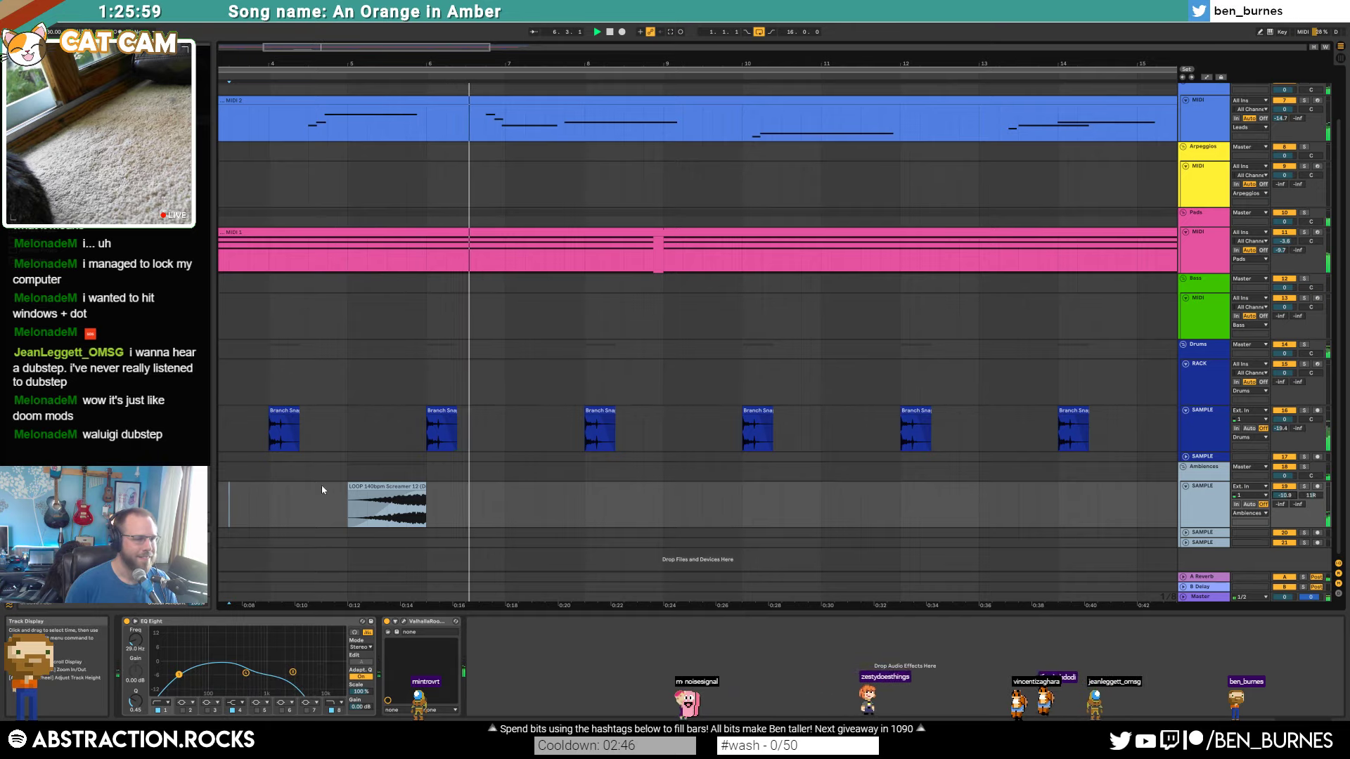
left_click(391, 484)
key("space")
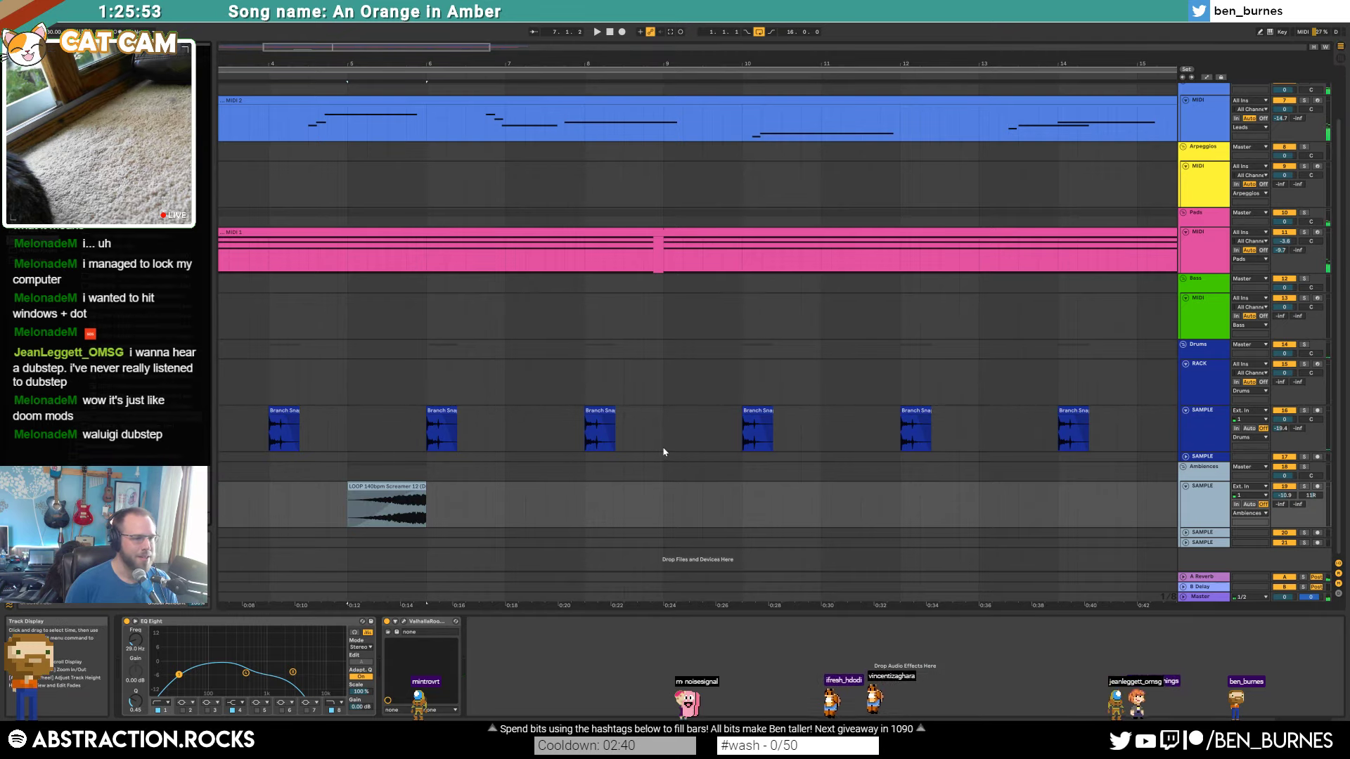
scroll(1167, 200, "up", 3)
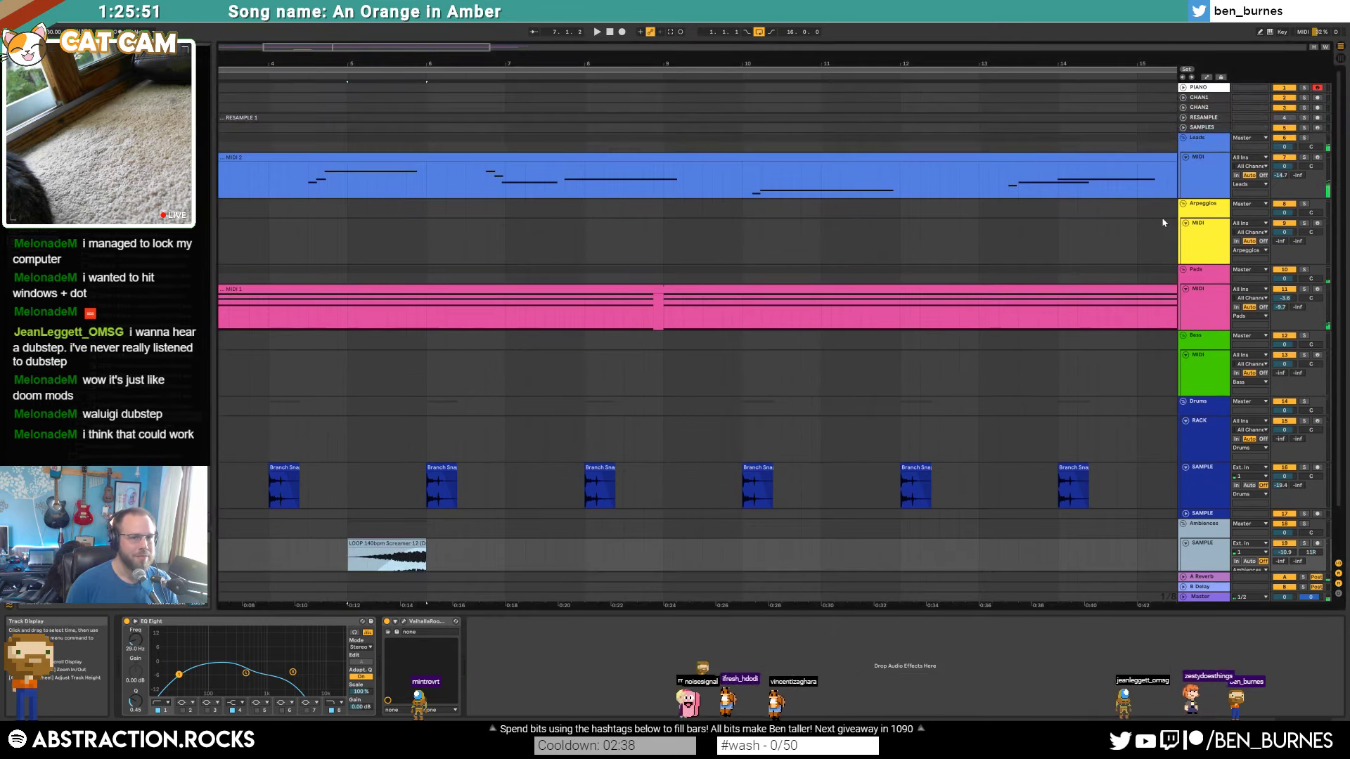
left_click(1204, 129)
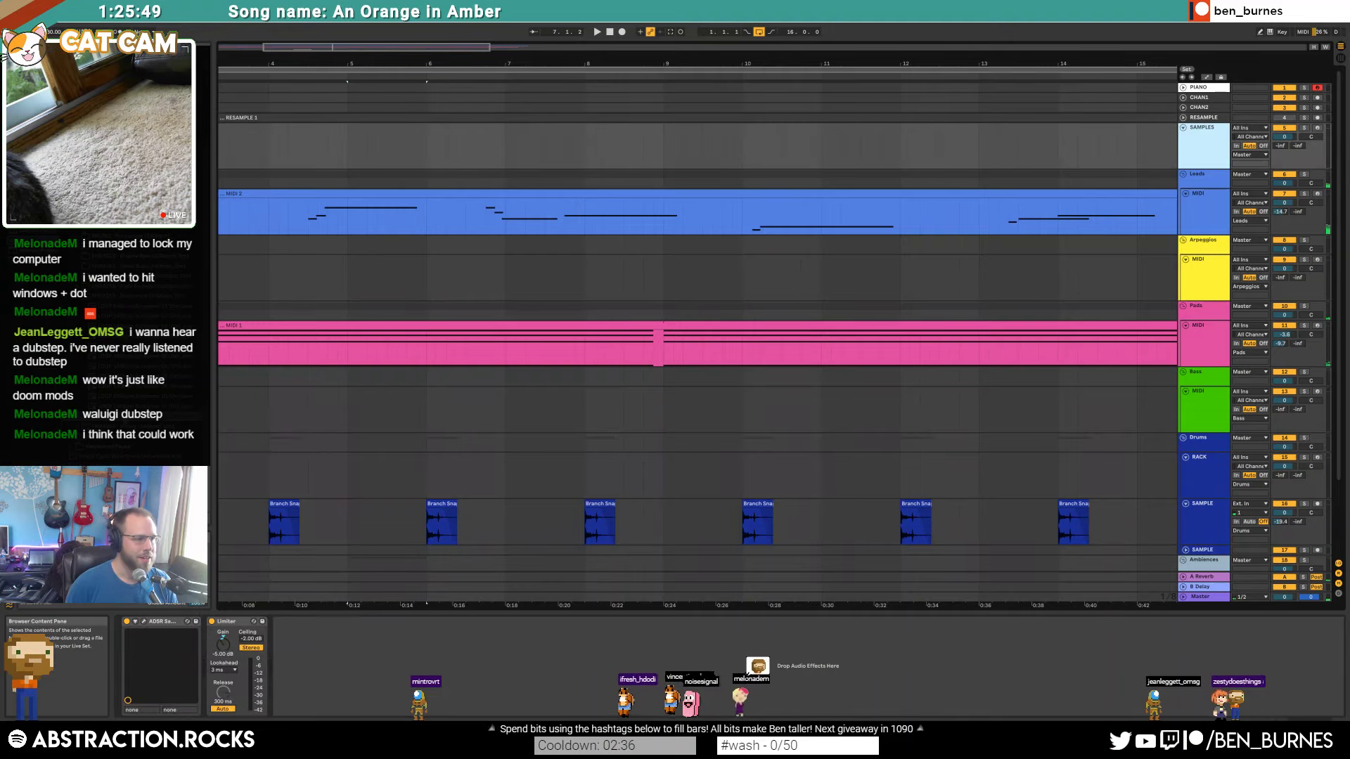
left_click_drag(141, 416, 603, 140)
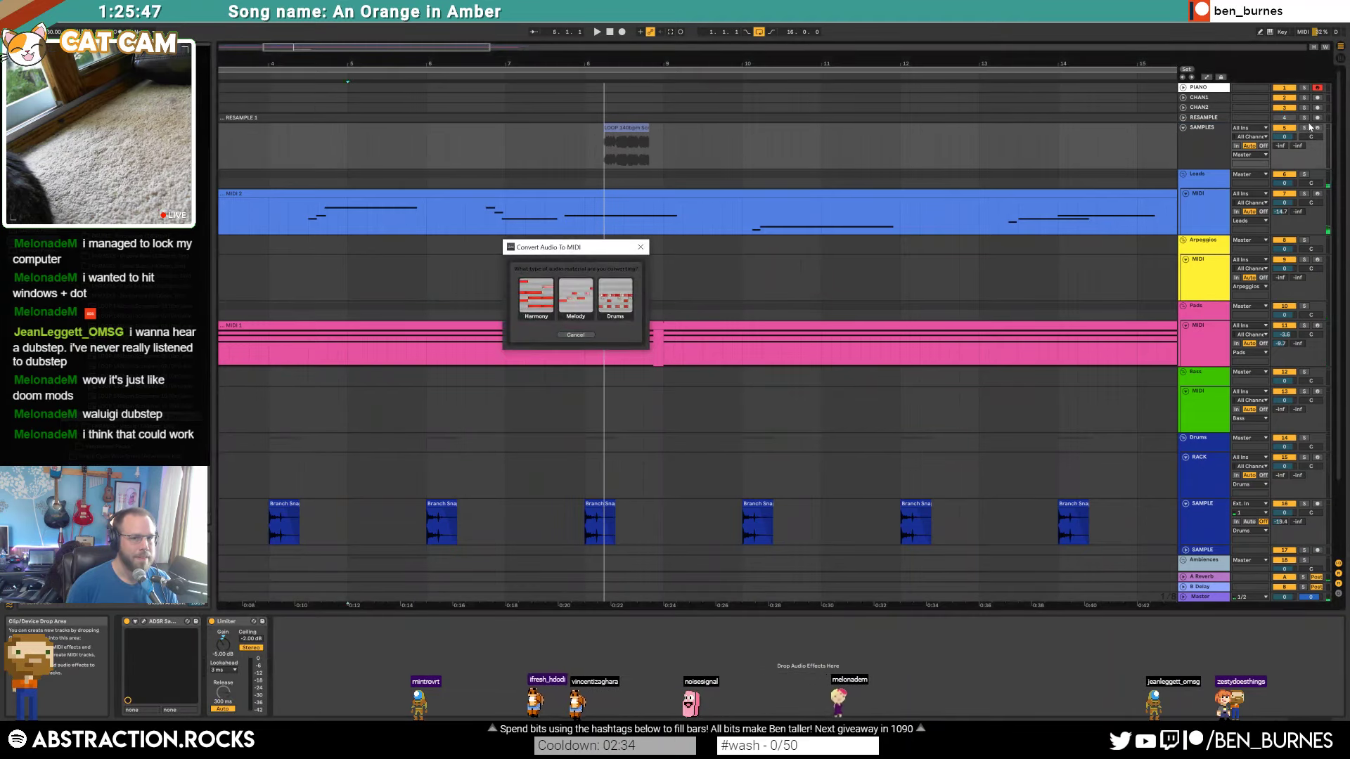
left_click(644, 249)
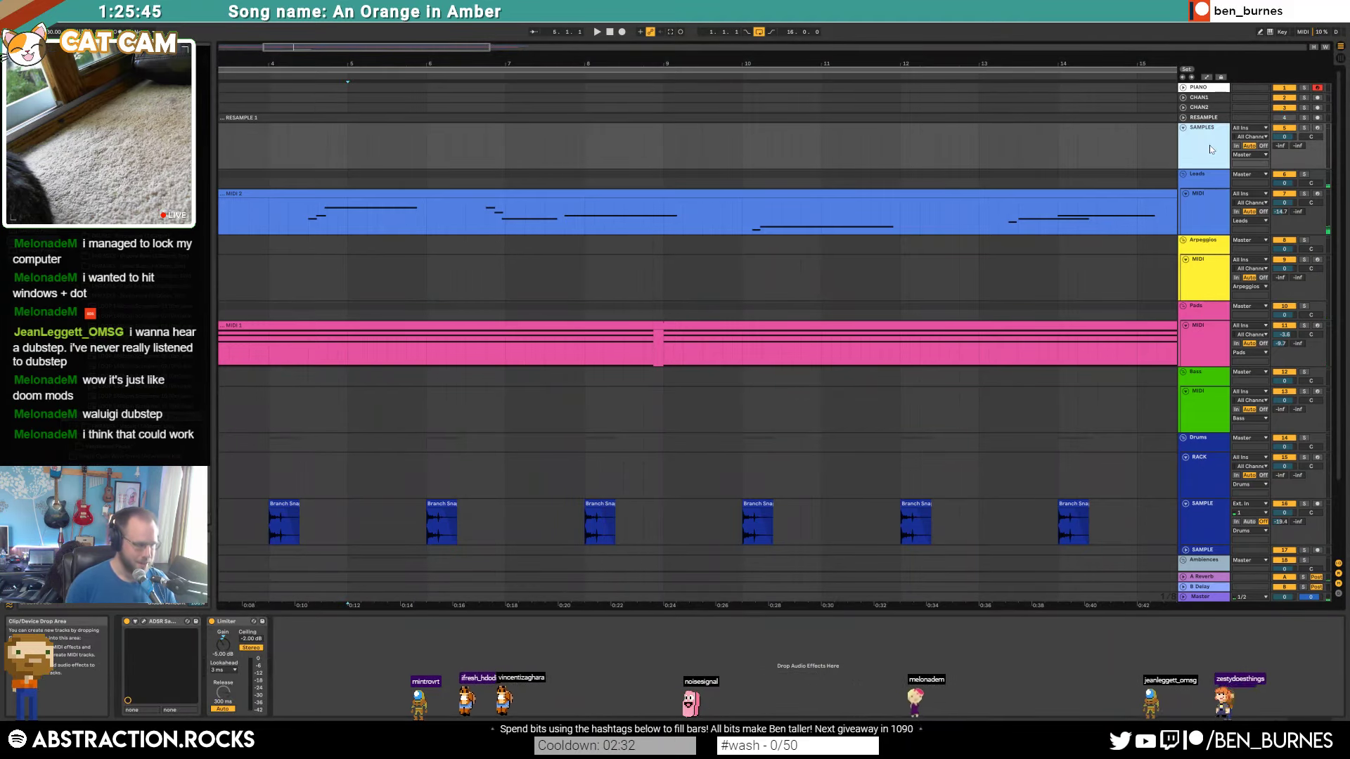
Step: Insert a new audio track below the SAMPLES track and copy the Limiter from SAMPLES onto it
key("ctrl+t")
left_click(1209, 149)
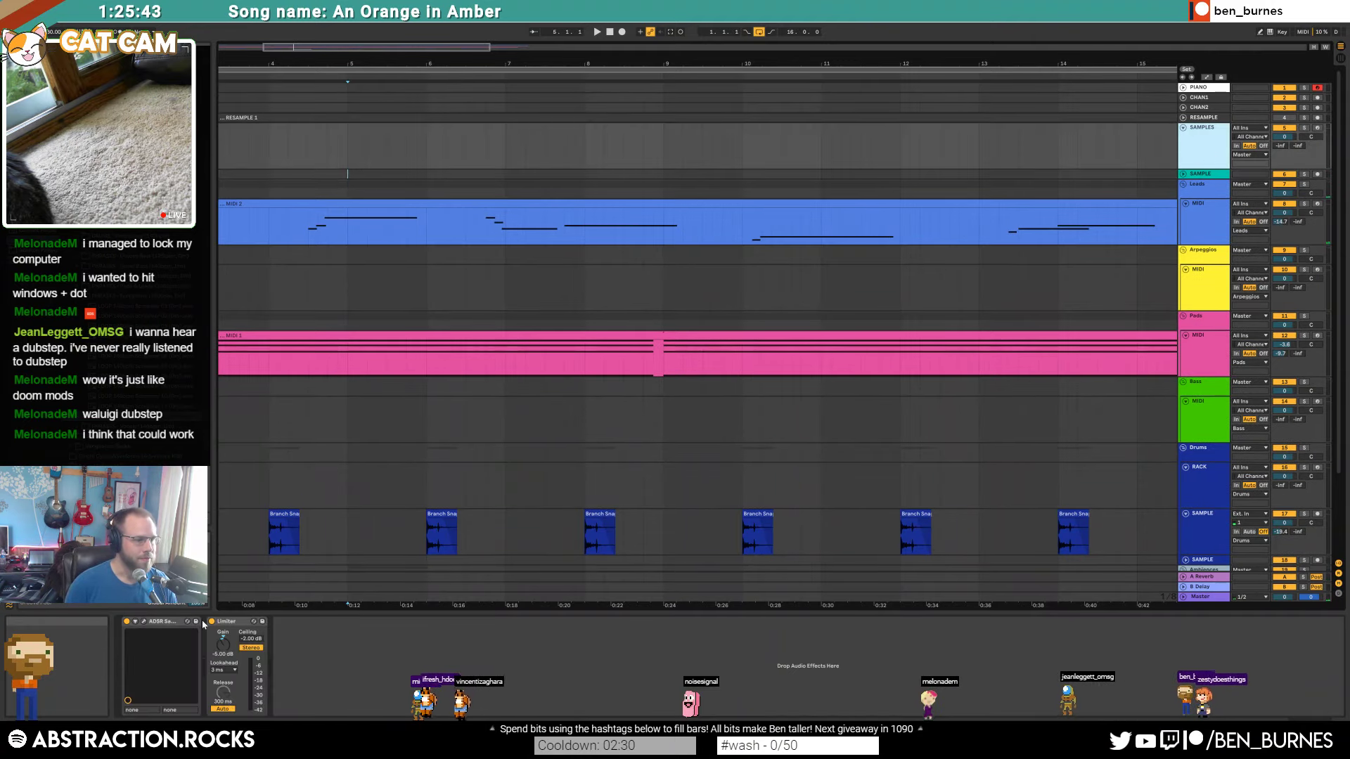
left_click(232, 622)
left_click(1204, 175)
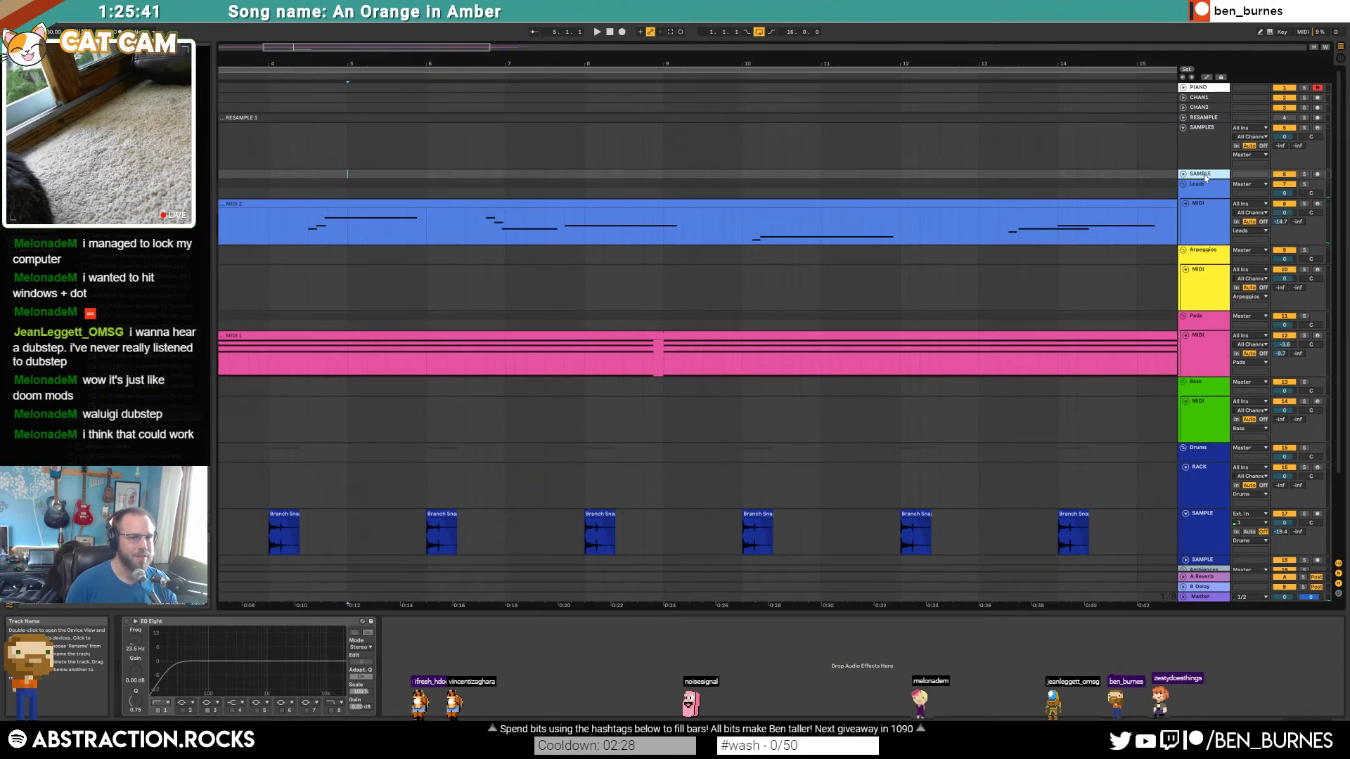
key("ctrl+v")
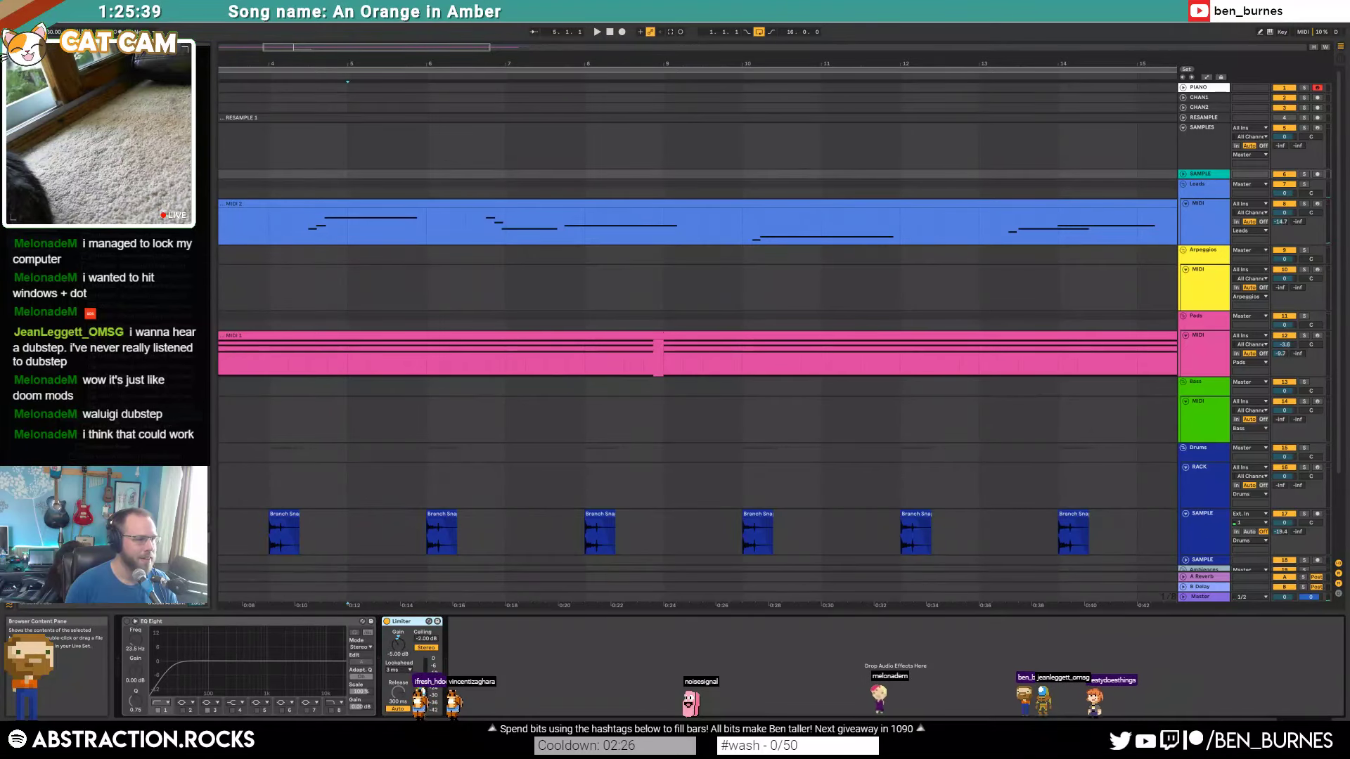
Step: Place a 140 bpm loop at bar 9 on the new audio track, set the track volume to -14.7, and audition it
left_click_drag(106, 352, 675, 174)
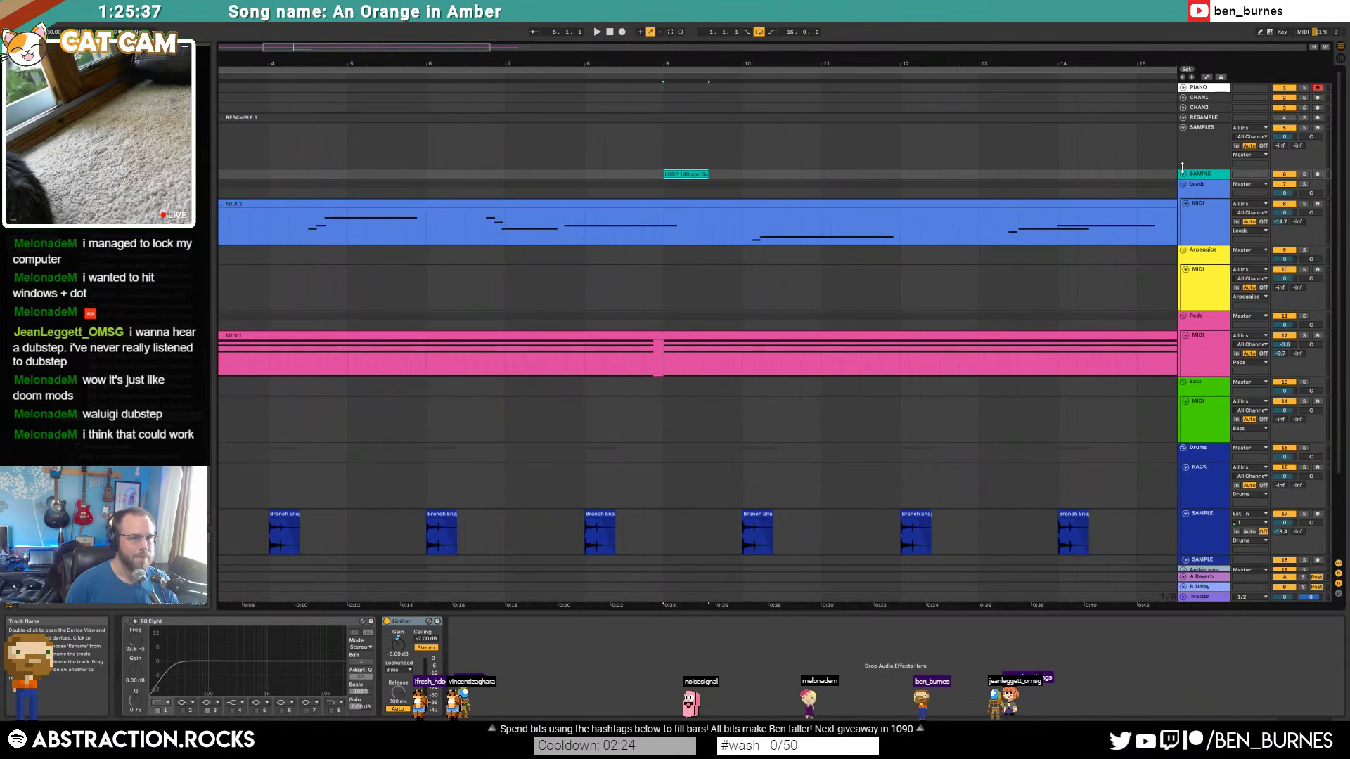
left_click(1183, 172)
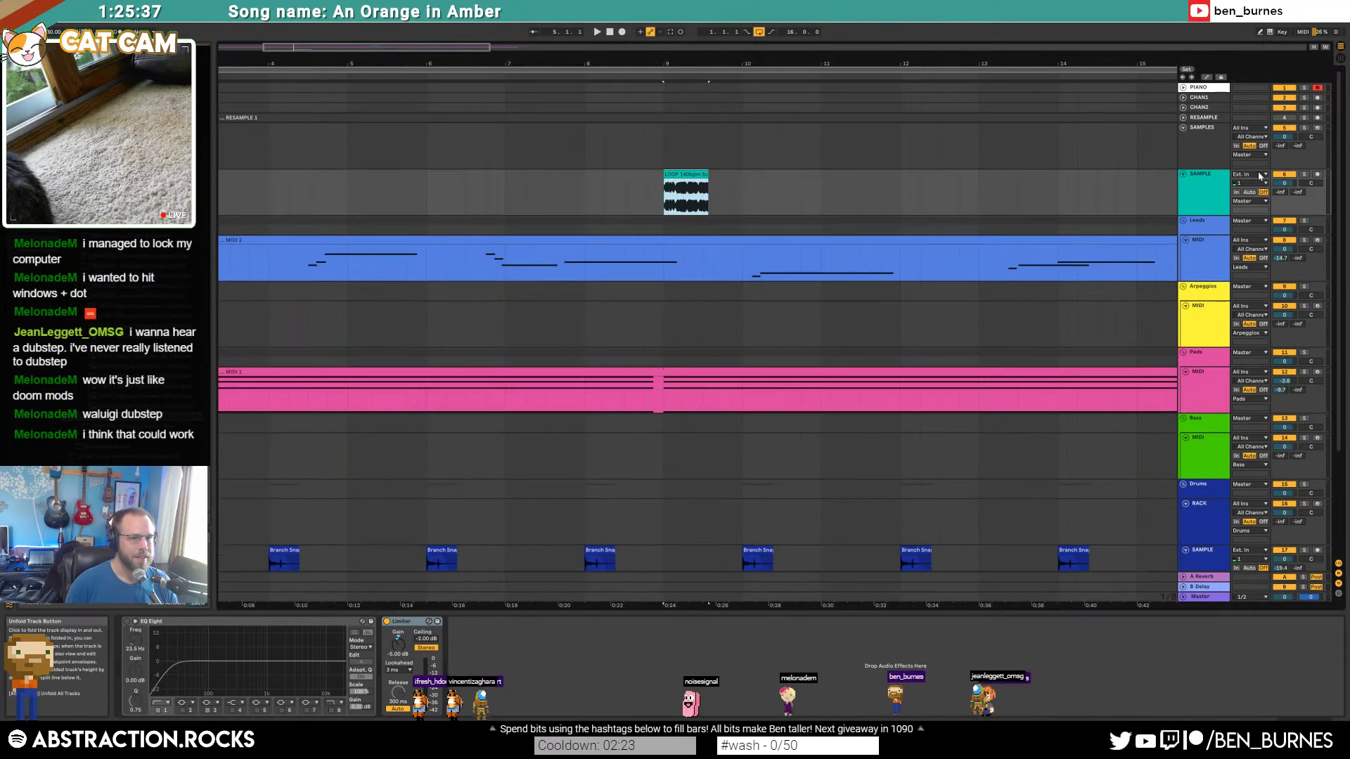
left_click(681, 201)
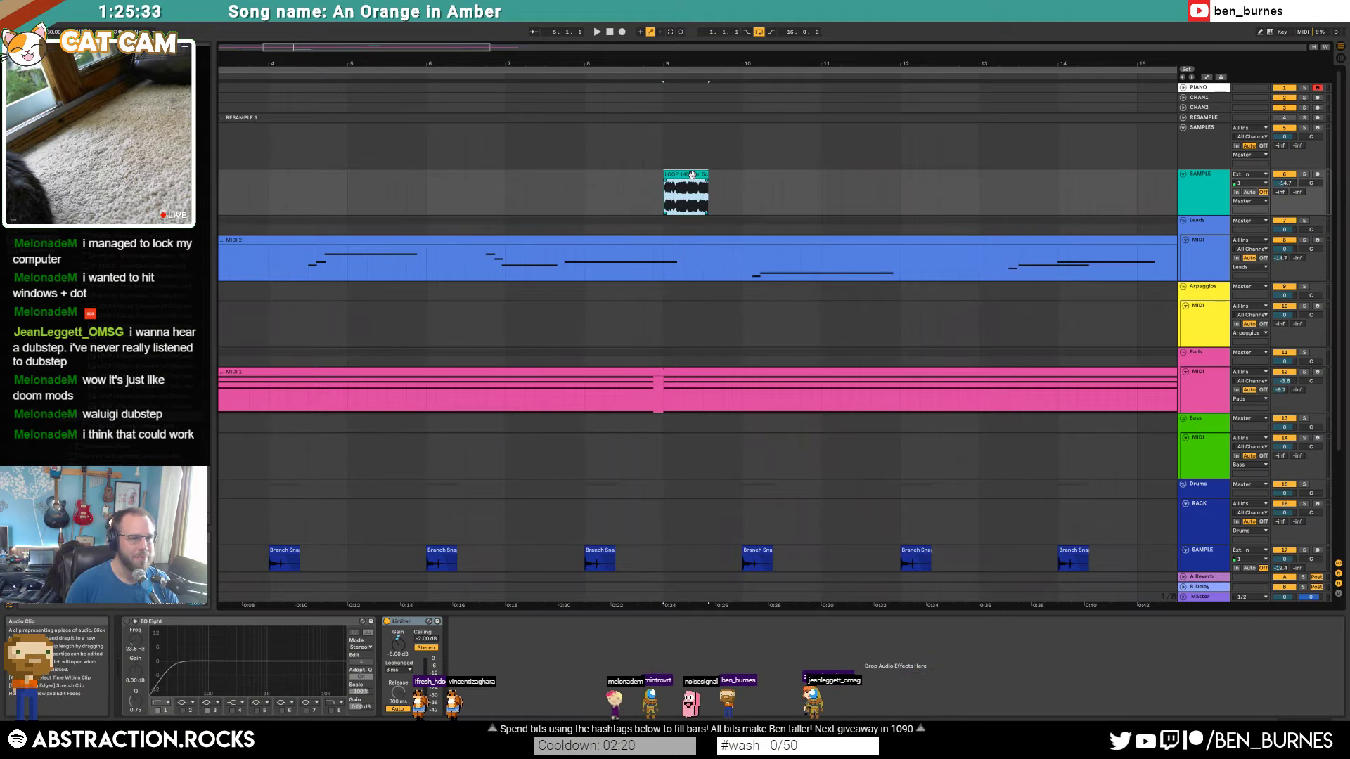
key("space")
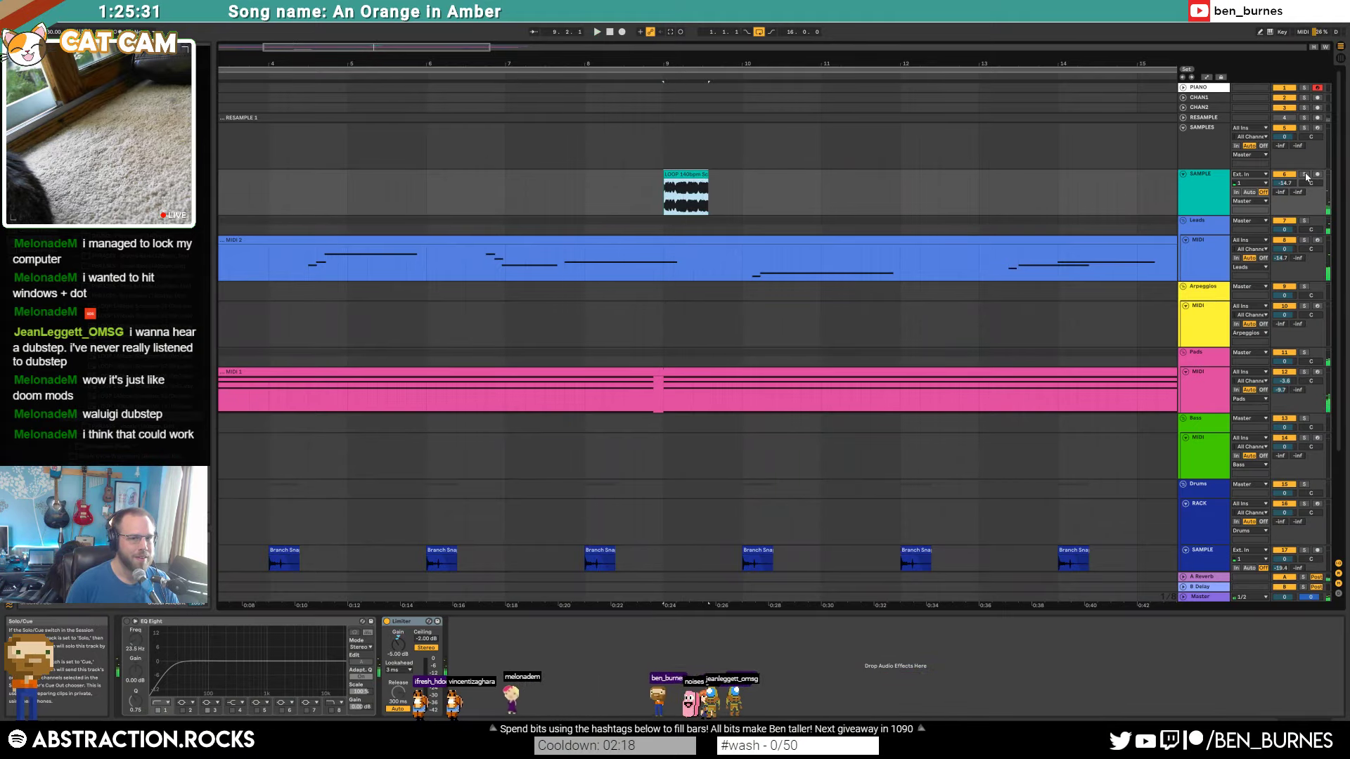
left_click(1305, 175)
key("space")
Step: Delete the test loop at bar 9 and remove the audio track inserted below SAMPLES
left_click(680, 174)
key("Delete")
left_click(1196, 180)
key("Delete")
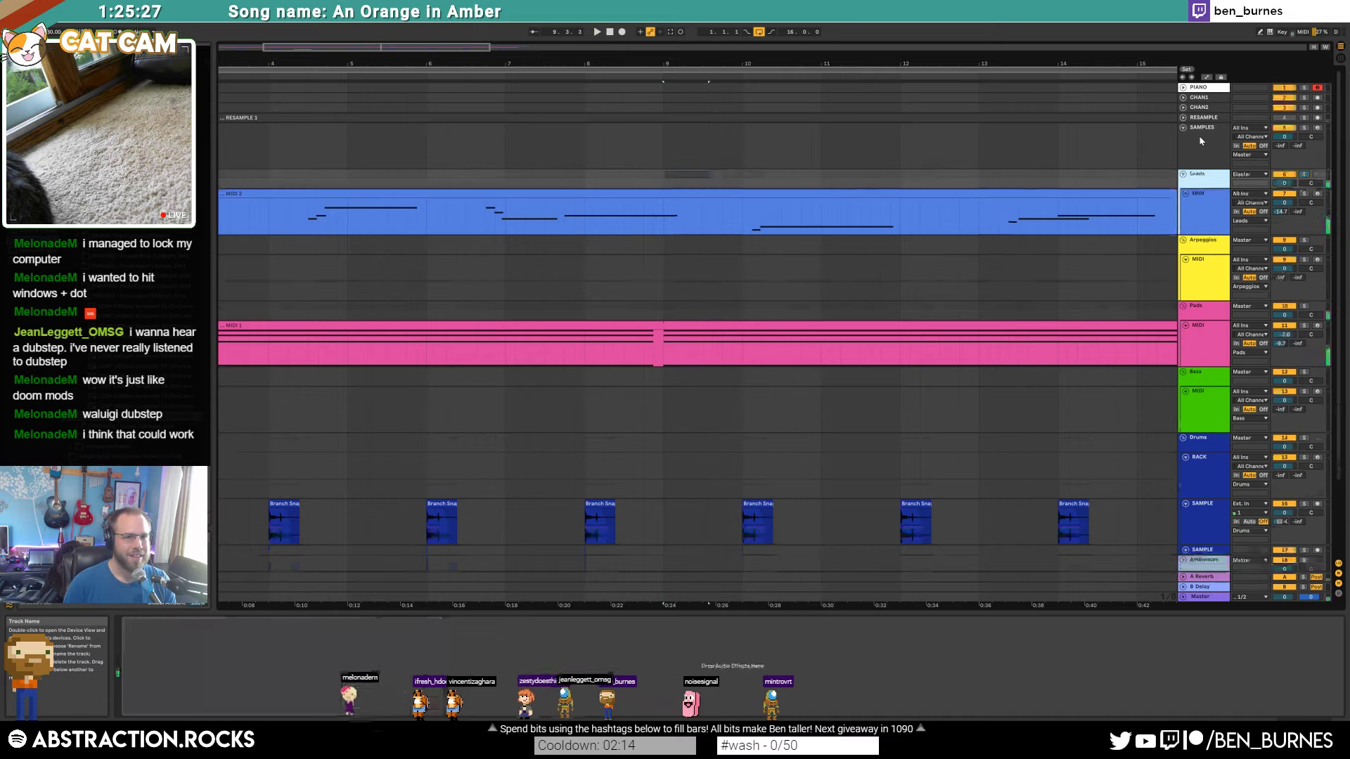
Step: Shorten the Screamer clip on the Ambiences track to about three quarters of a bar and play it in context
scroll(648, 341, "down", 3)
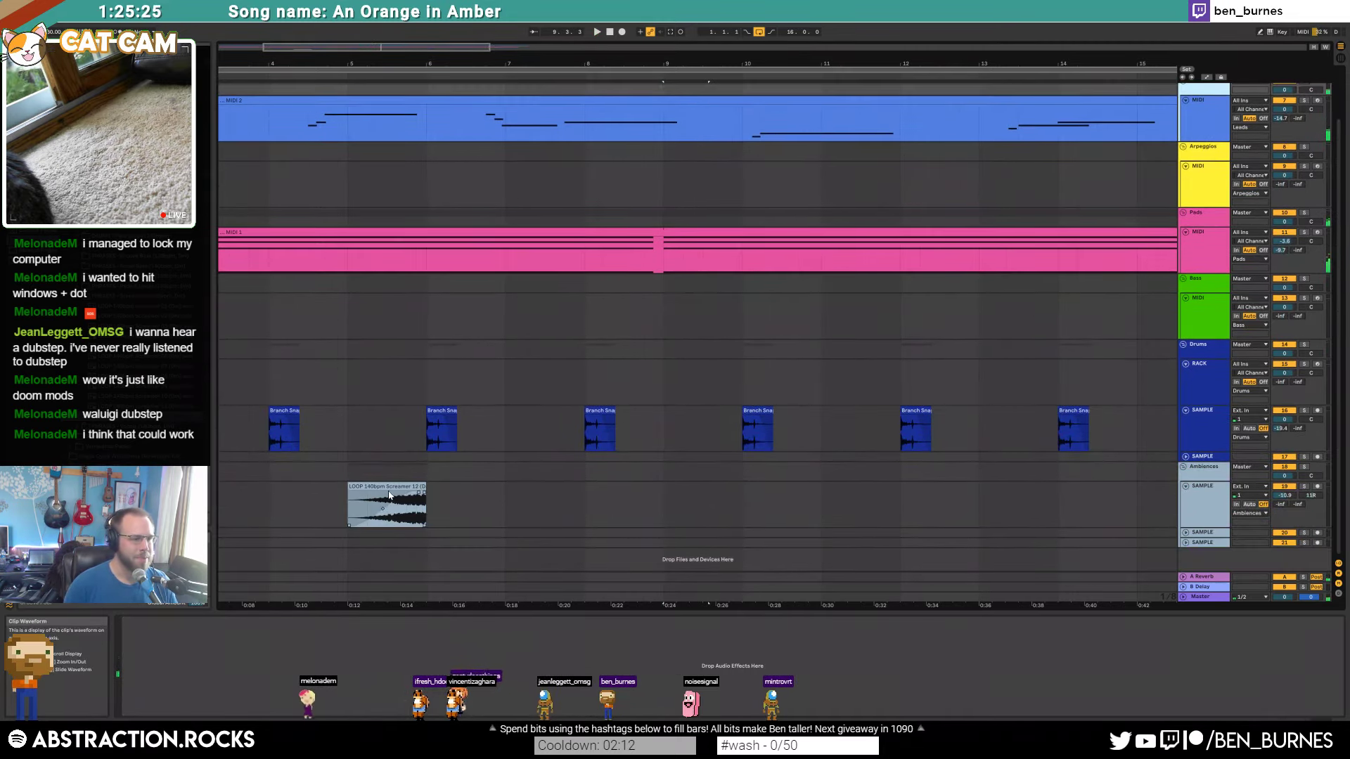
left_click(400, 488)
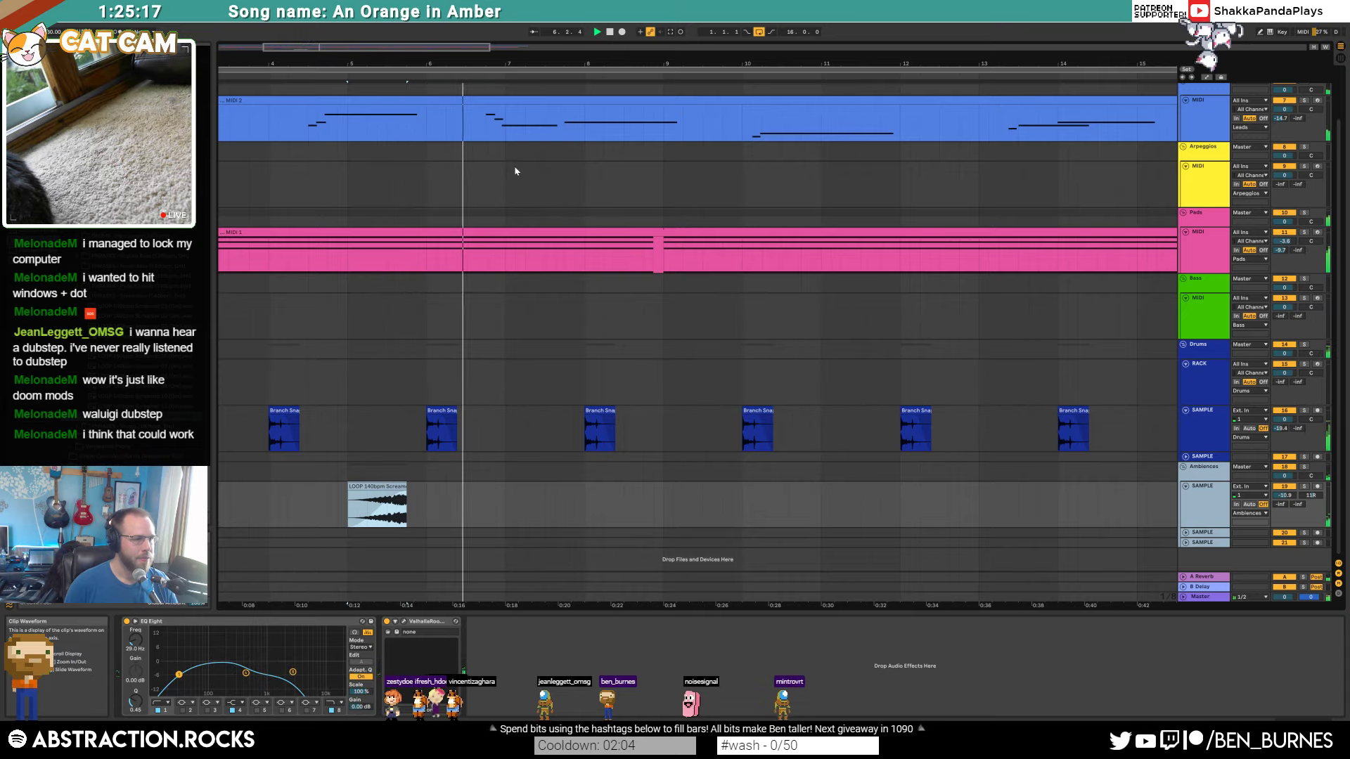
left_click_drag(335, 50, 335, 28)
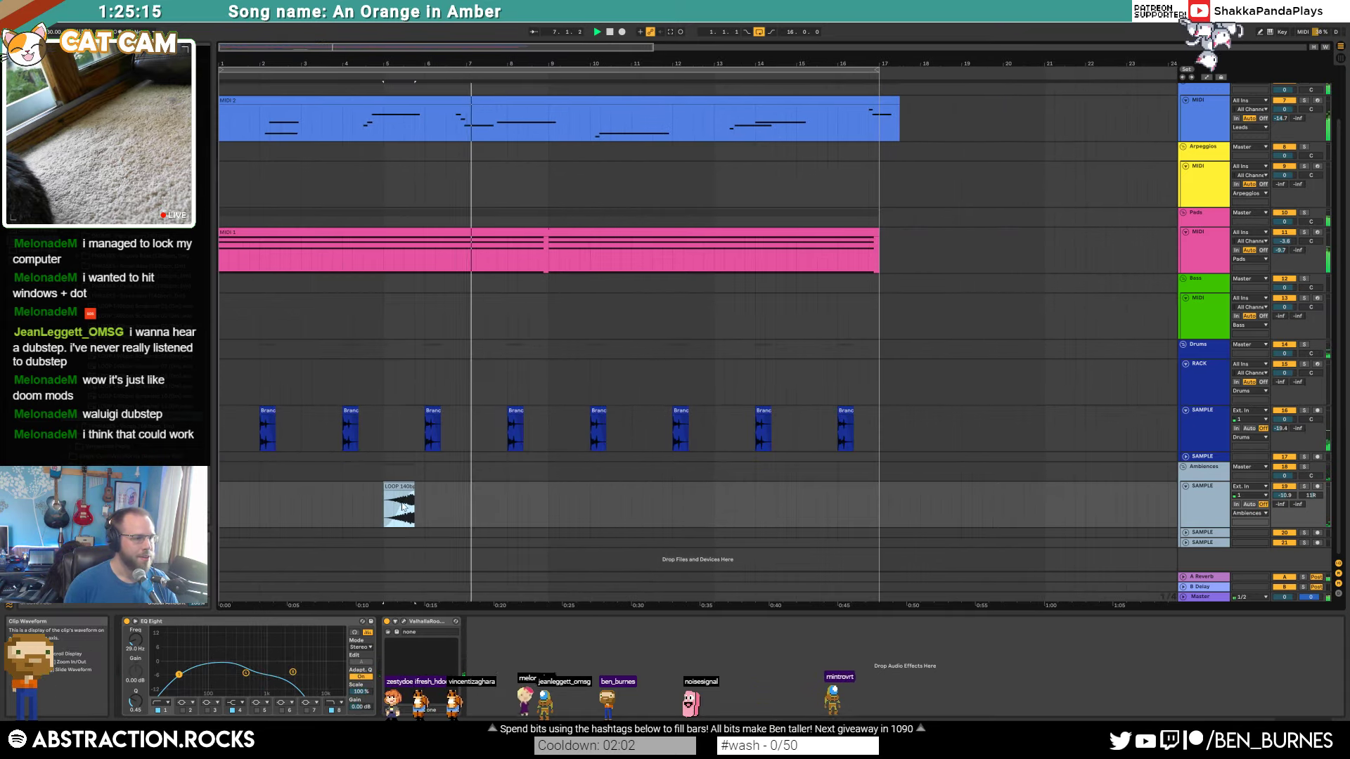
Step: Extend the Screamer clip to run from just before bar 4 to about bar 8.4 and audition different sections of it
key("ctrl+z")
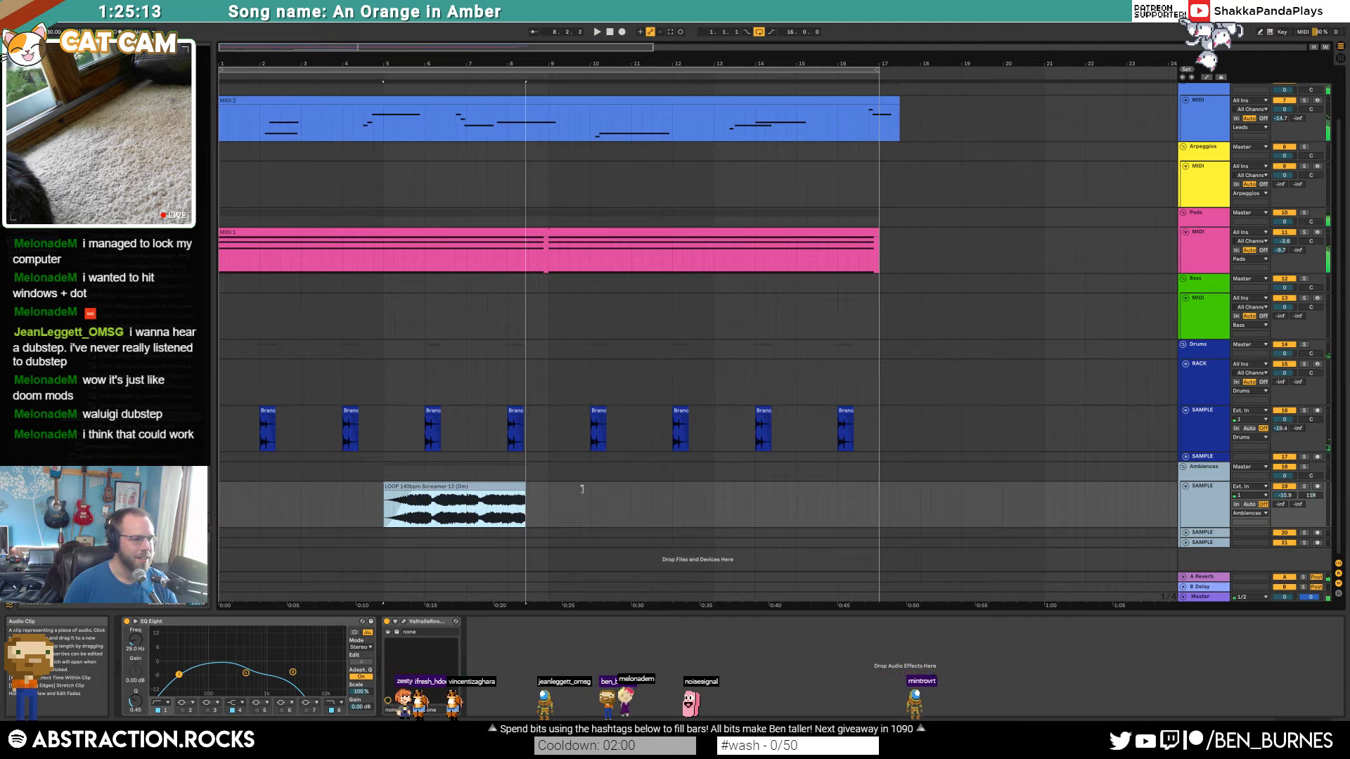
left_click(436, 514)
key("space")
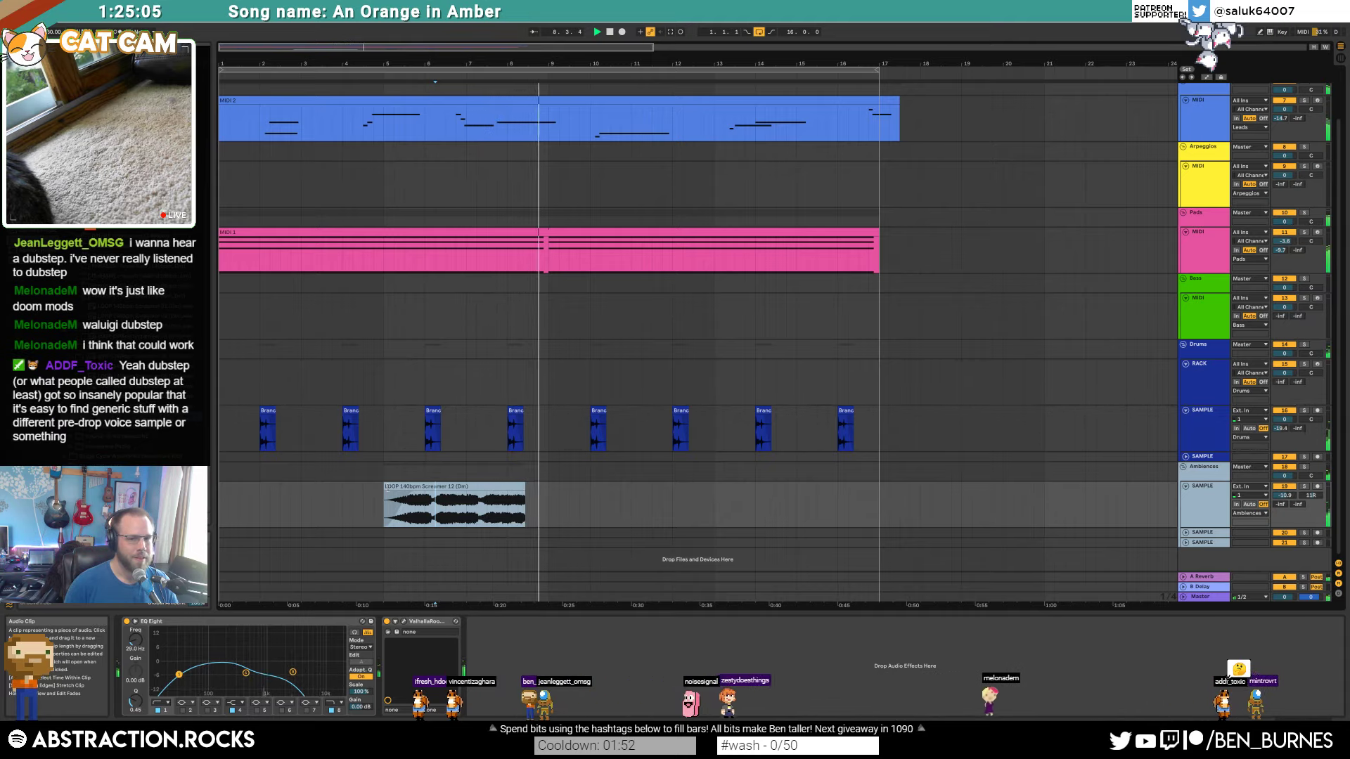
left_click_drag(386, 486, 336, 486)
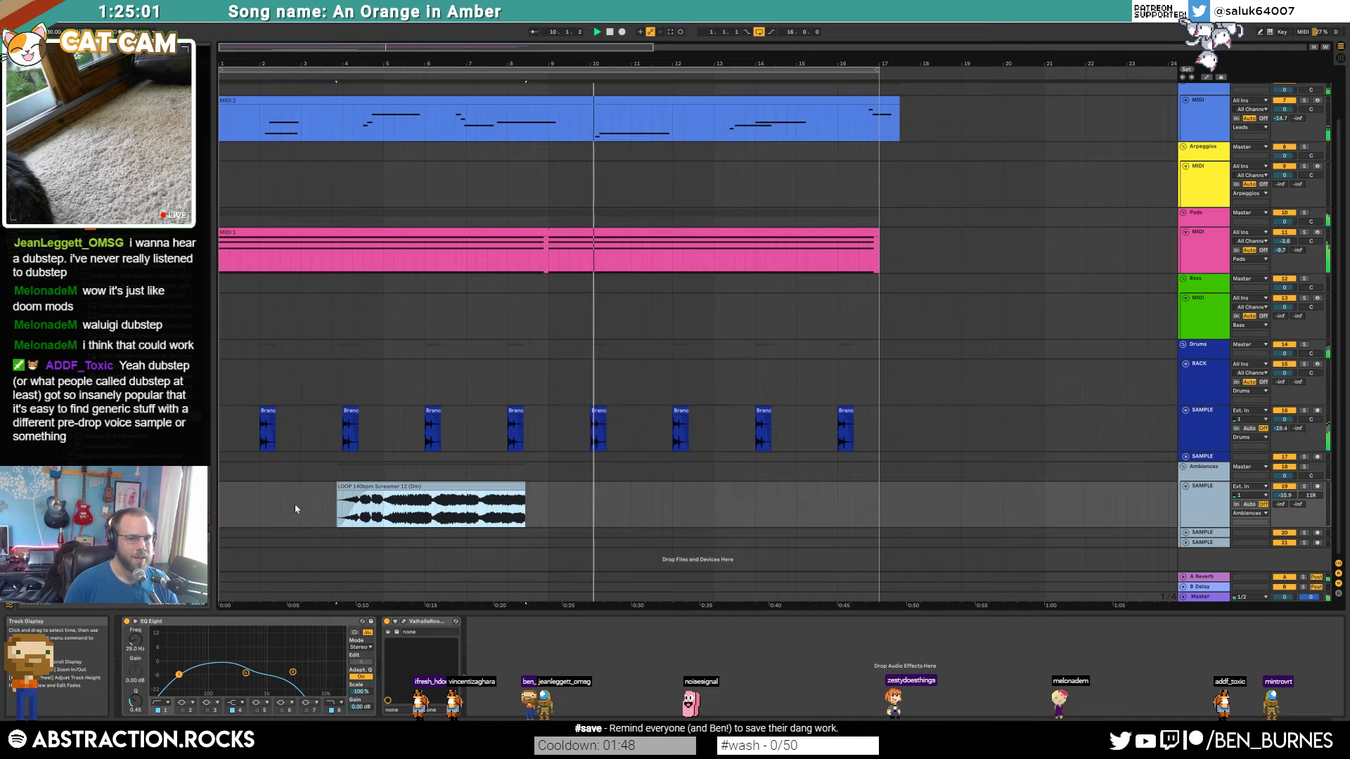
left_click(363, 524)
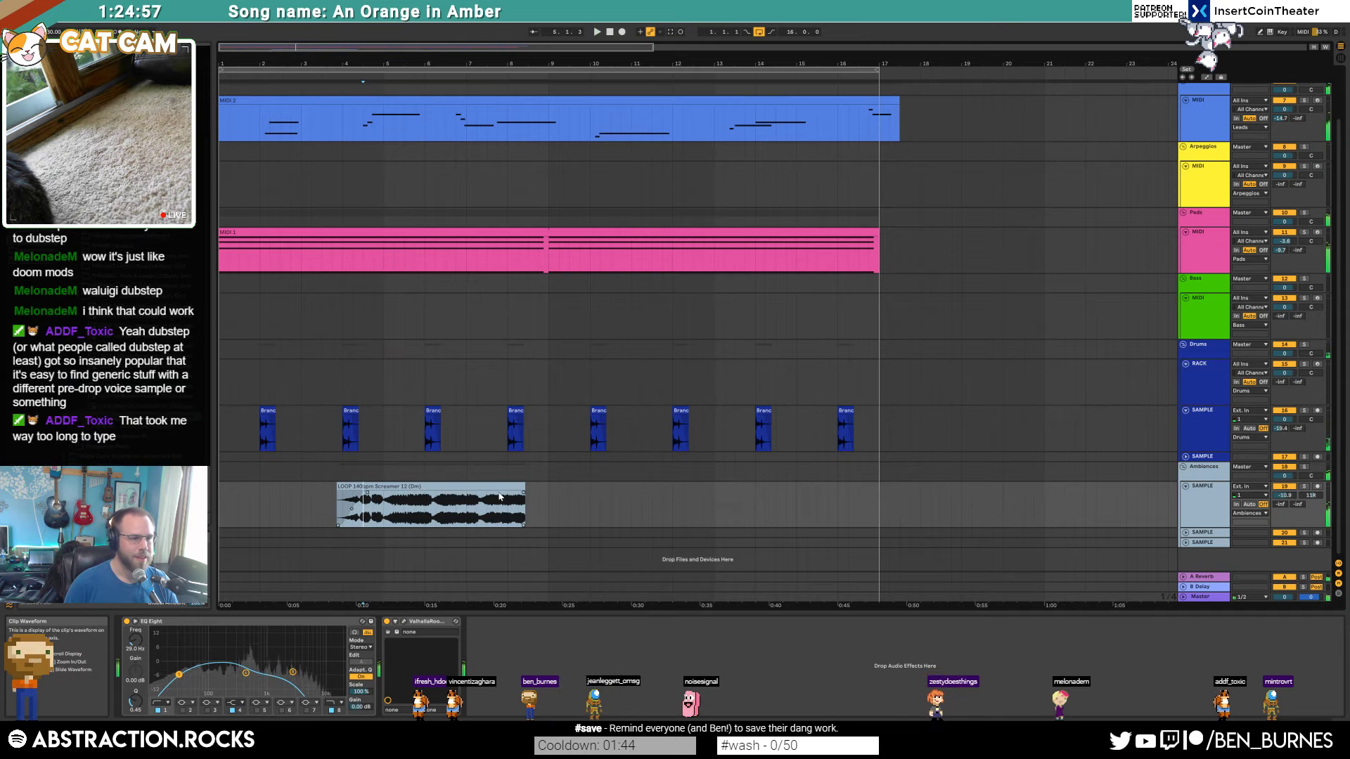
Step: Trim the extended Screamer clip to a one-bar excerpt from its opening, placed at bar 5
left_click_drag(523, 499, 368, 498)
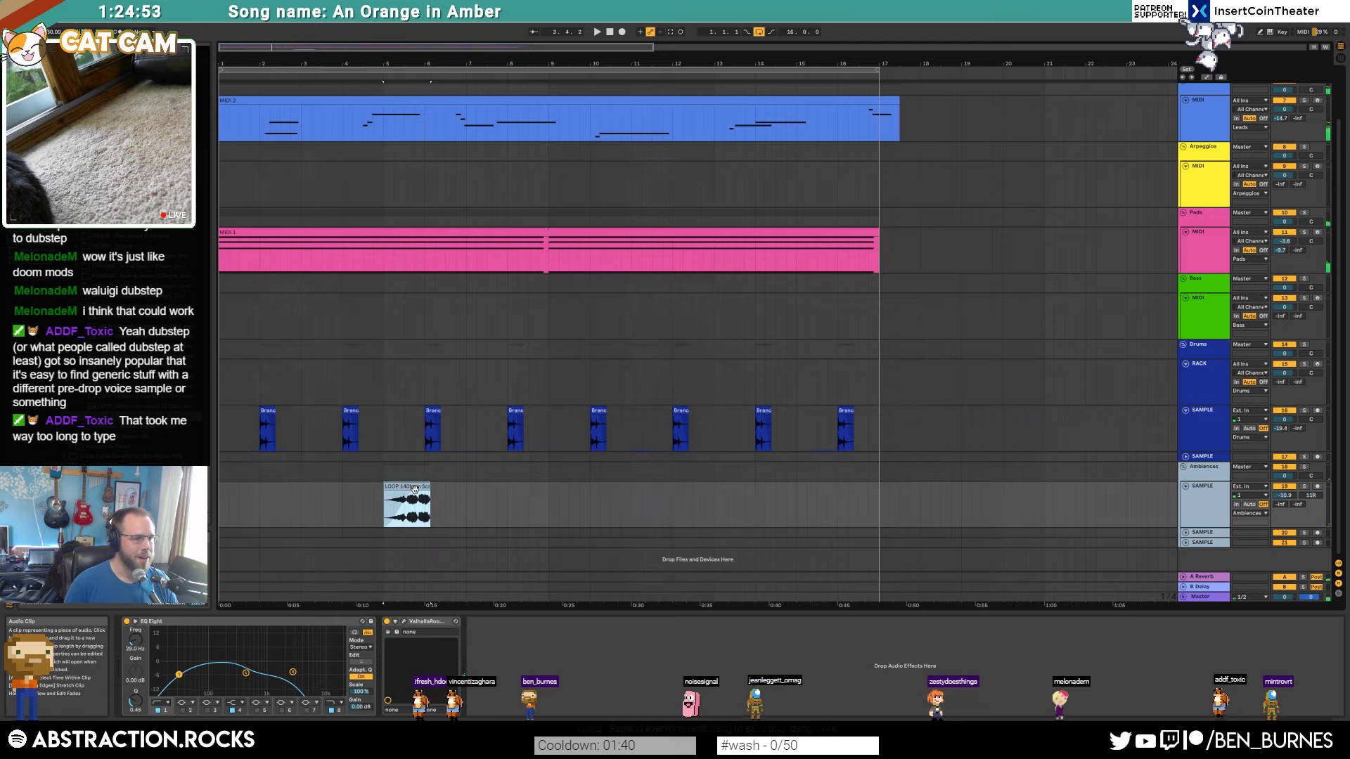
scroll(422, 493, "up", 3)
left_click_drag(347, 487, 361, 487)
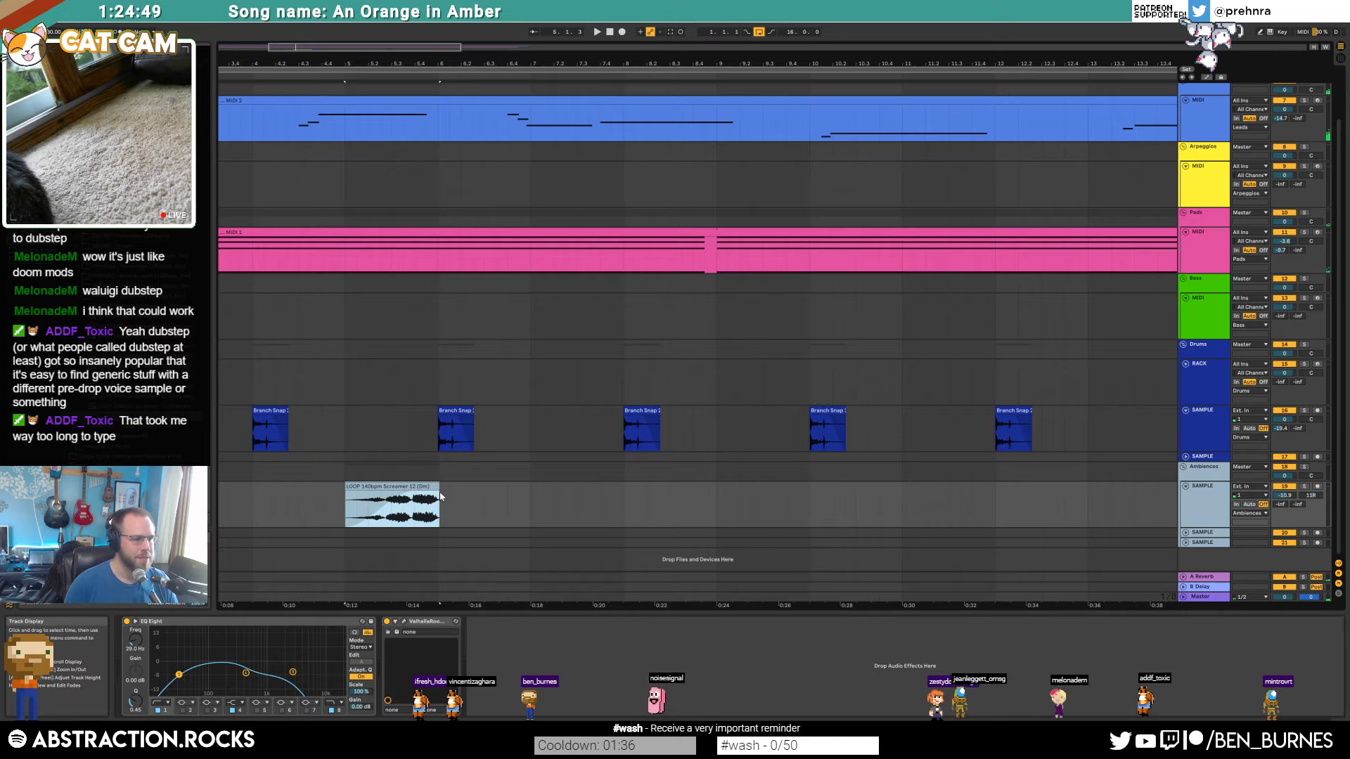
Step: Paste a copy of the one-bar Screamer clip at bar 13 and play the loop from the beginning
scroll(391, 495, "down", 5)
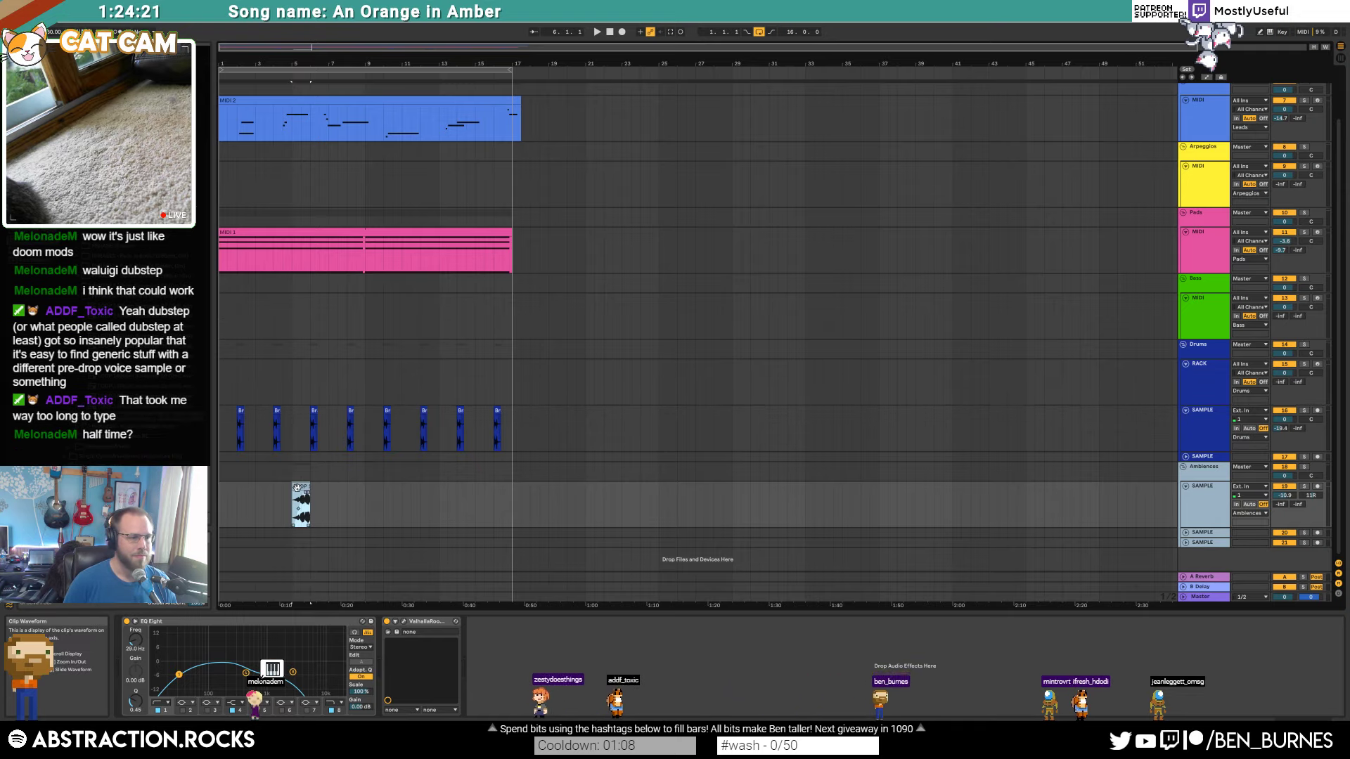
left_click(443, 501)
key("ctrl+v")
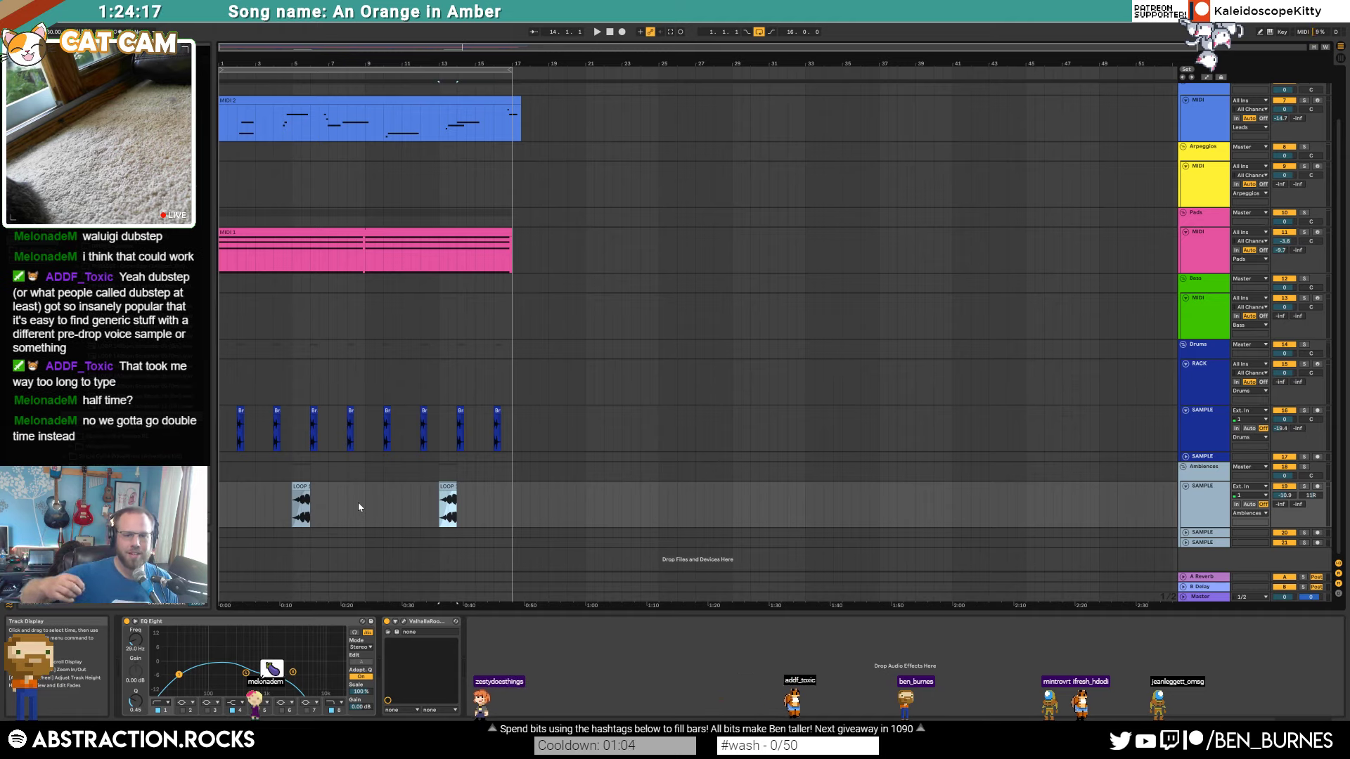
left_click(221, 487)
key("space")
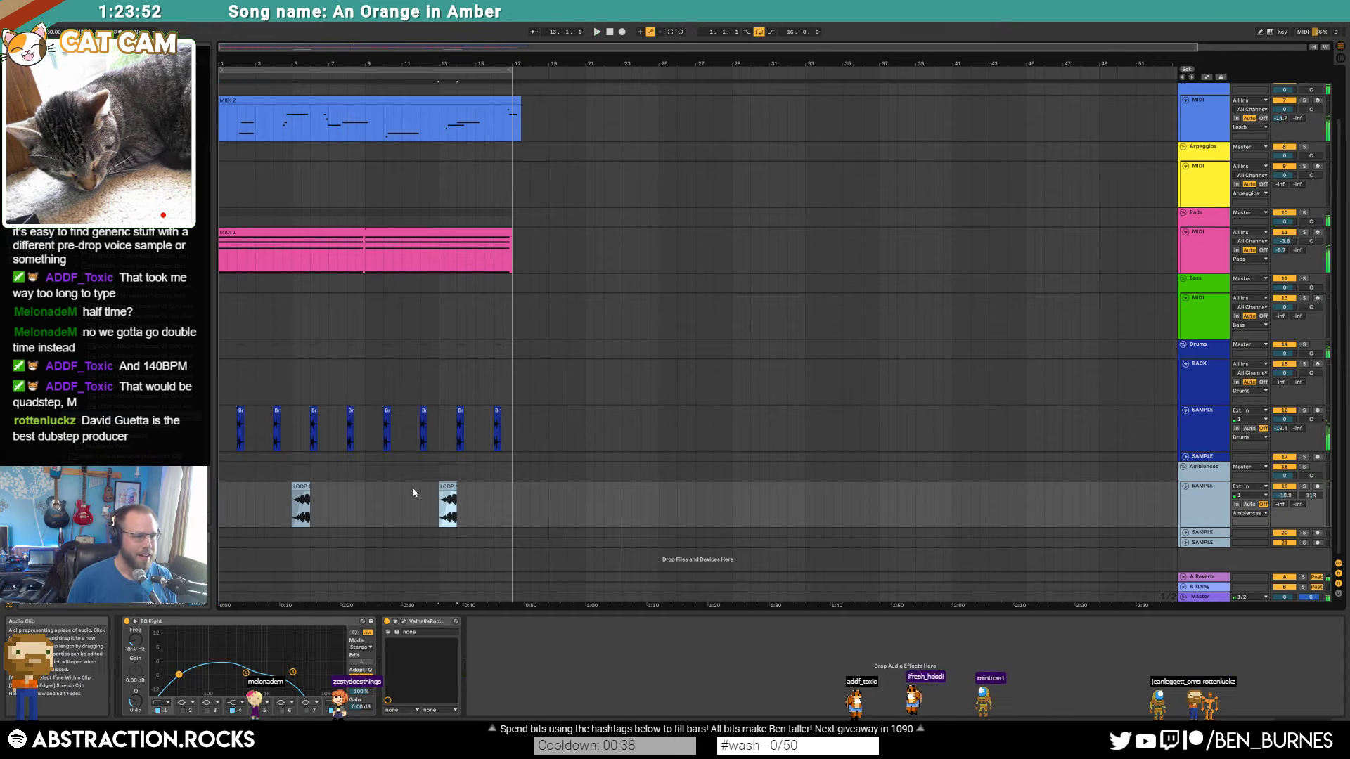
Step: Delete both Screamer clips, at bars 5 and 13, from the Ambiences SAMPLE track
left_click(301, 483, "shift")
key("Delete")
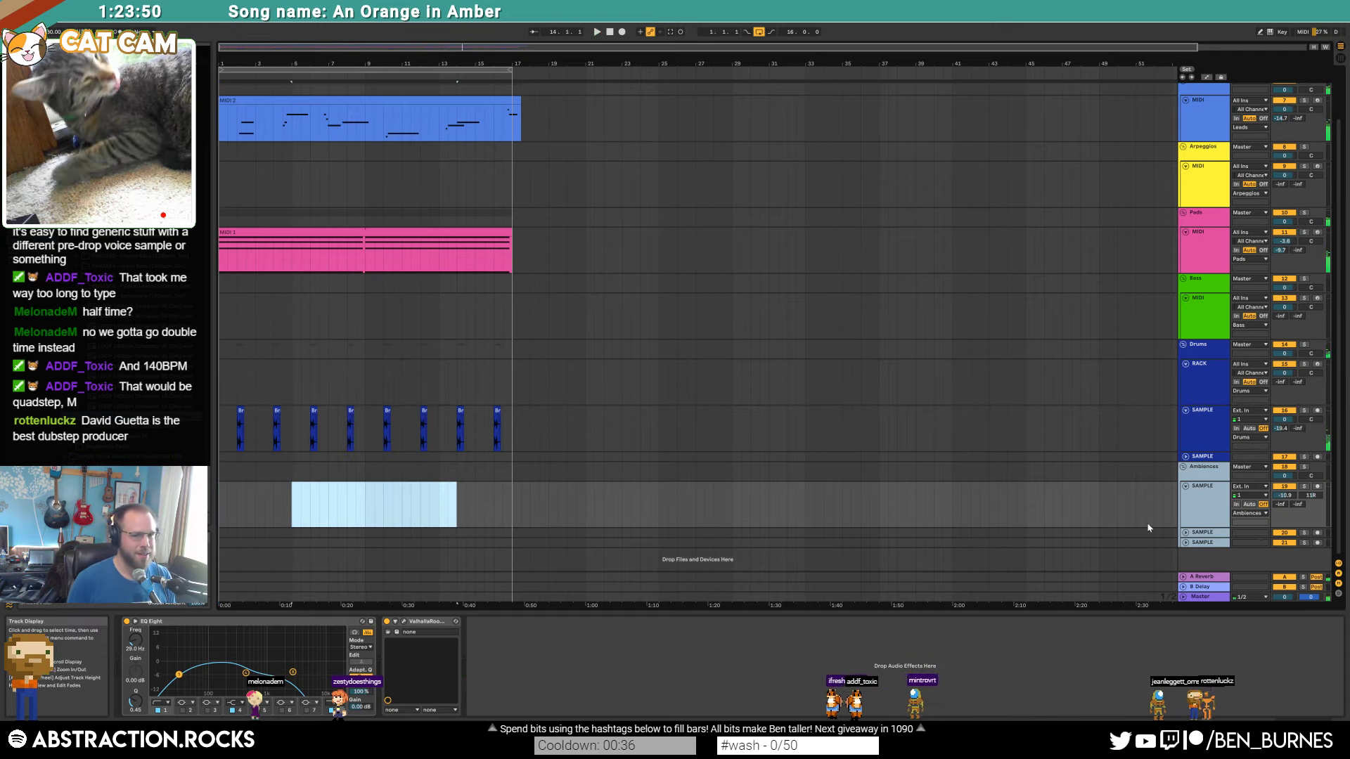
left_click(1205, 486)
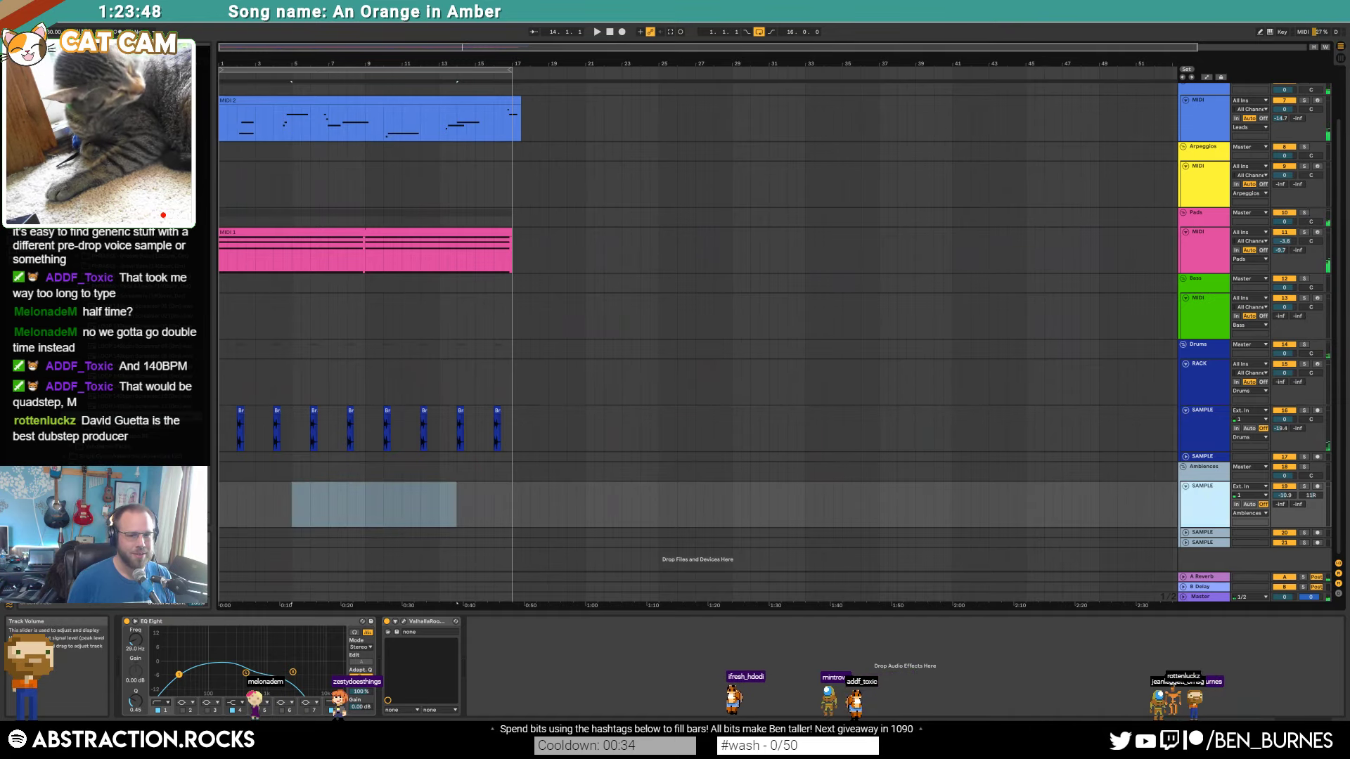
Step: Reset the empty Ambiences SAMPLE track's volume and pan, delete its EQ Eight and Valhalla reverb, and fold the track
double_click(1285, 495)
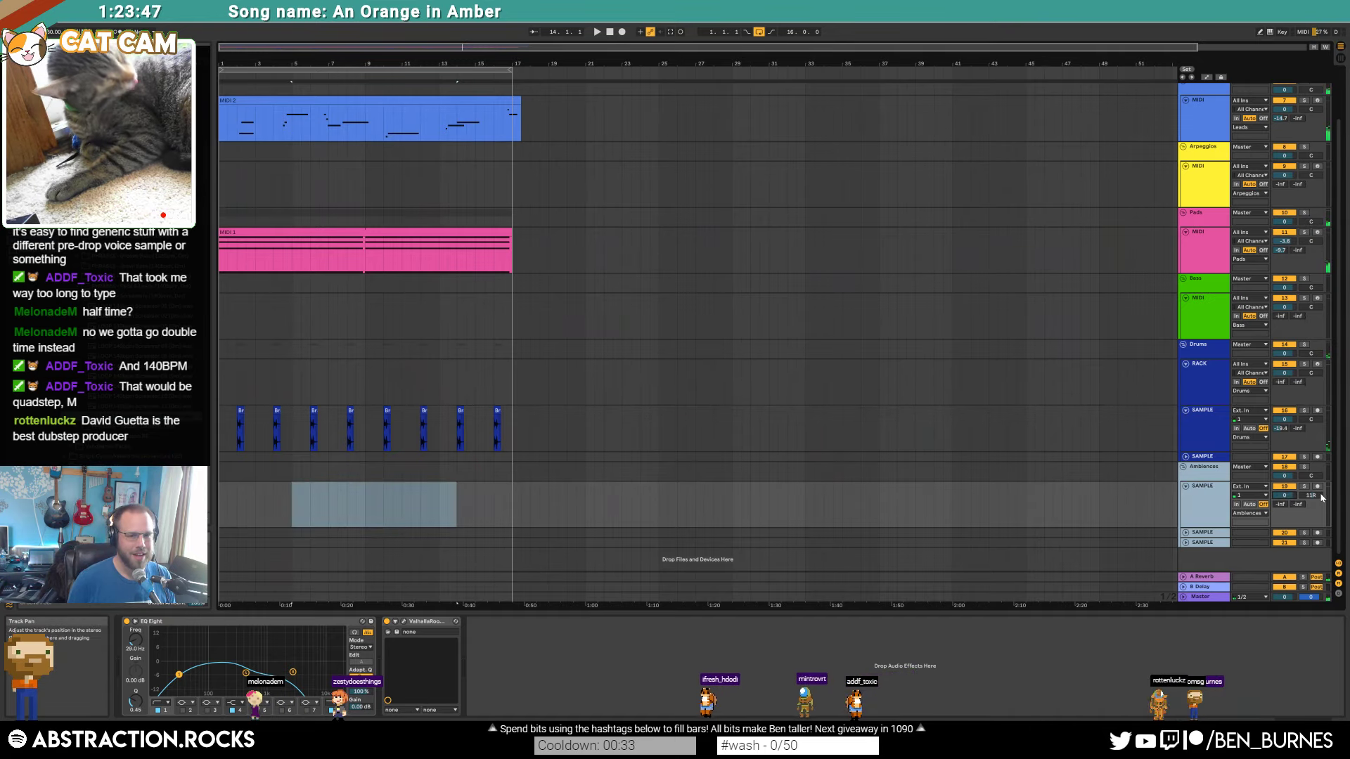
left_click(426, 625)
left_click(279, 624, "shift")
key("Delete")
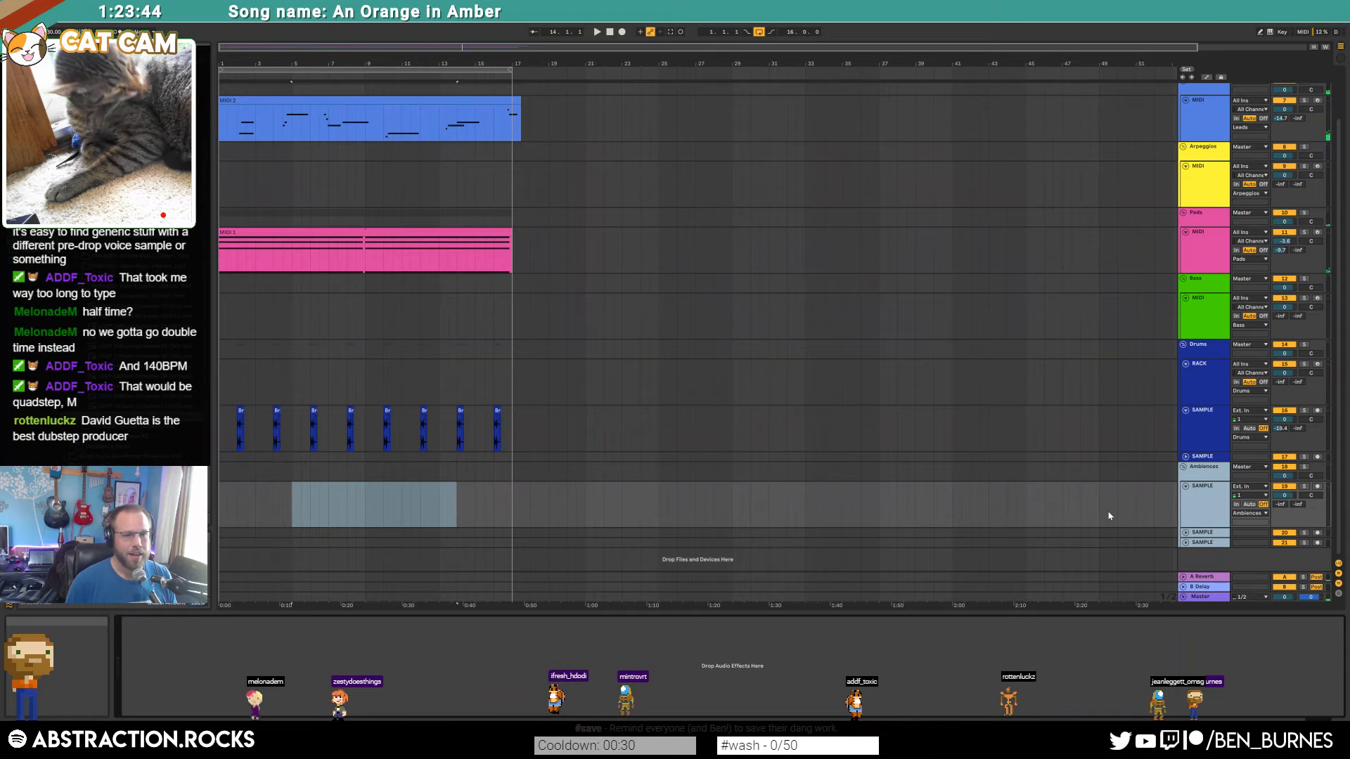
left_click(1185, 486)
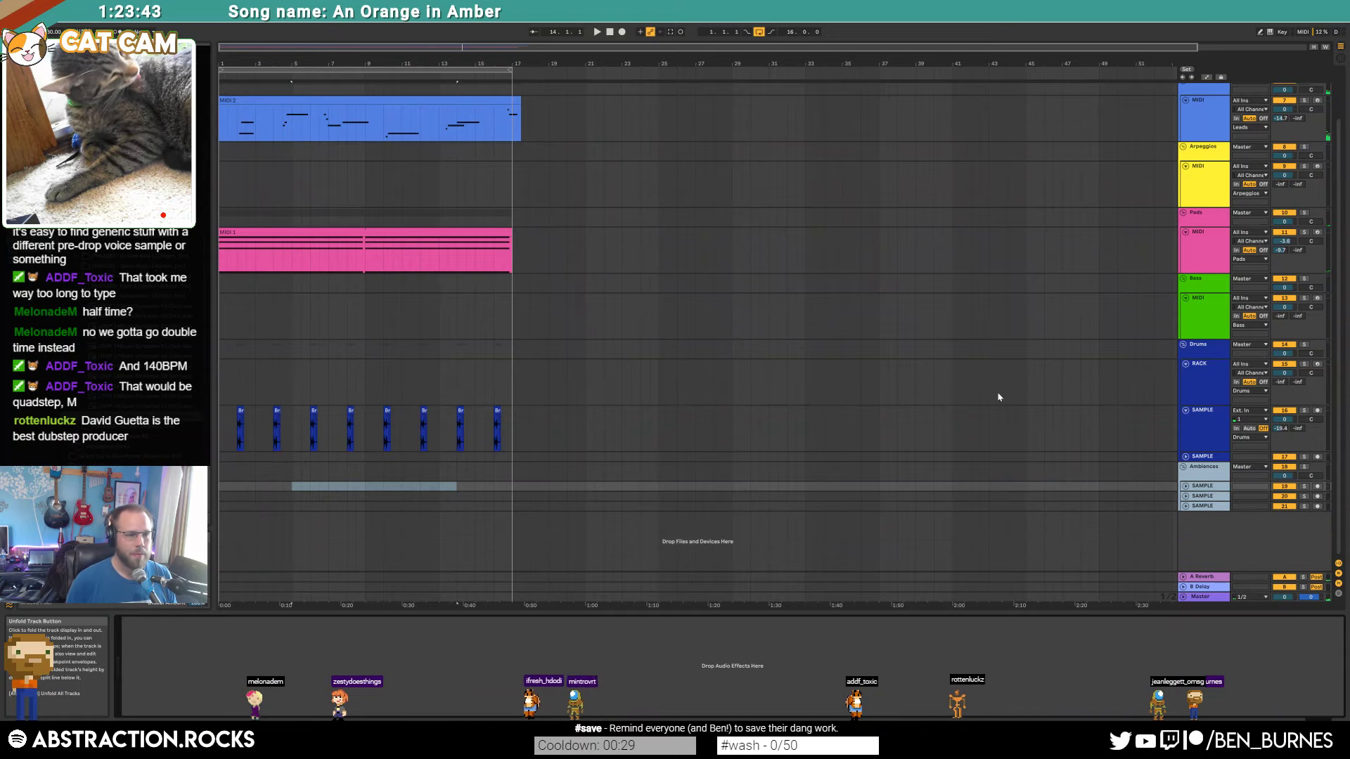
Step: Play the loop from the beginning and open the ADSR Sample Manager on the unfolded SAMPLES track
left_click(610, 33)
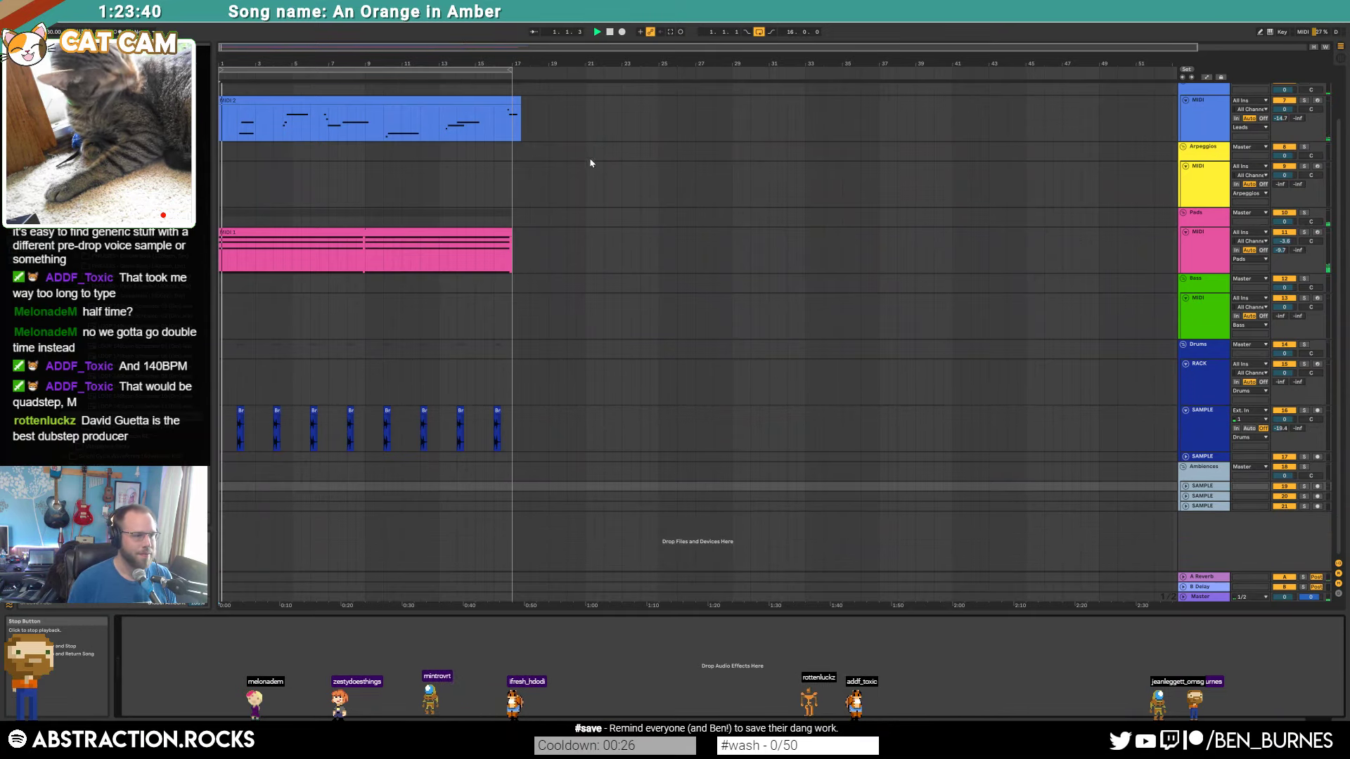
left_click(1204, 422)
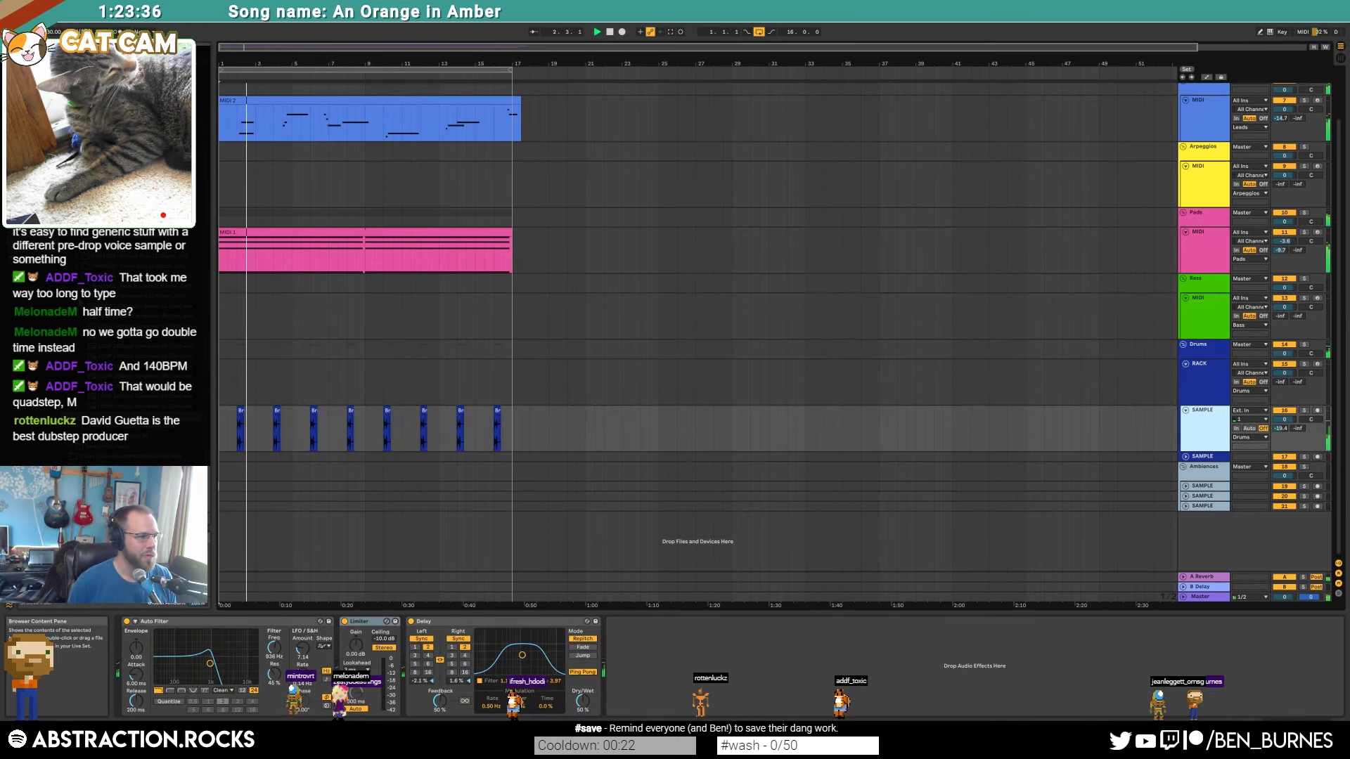
left_click(176, 380)
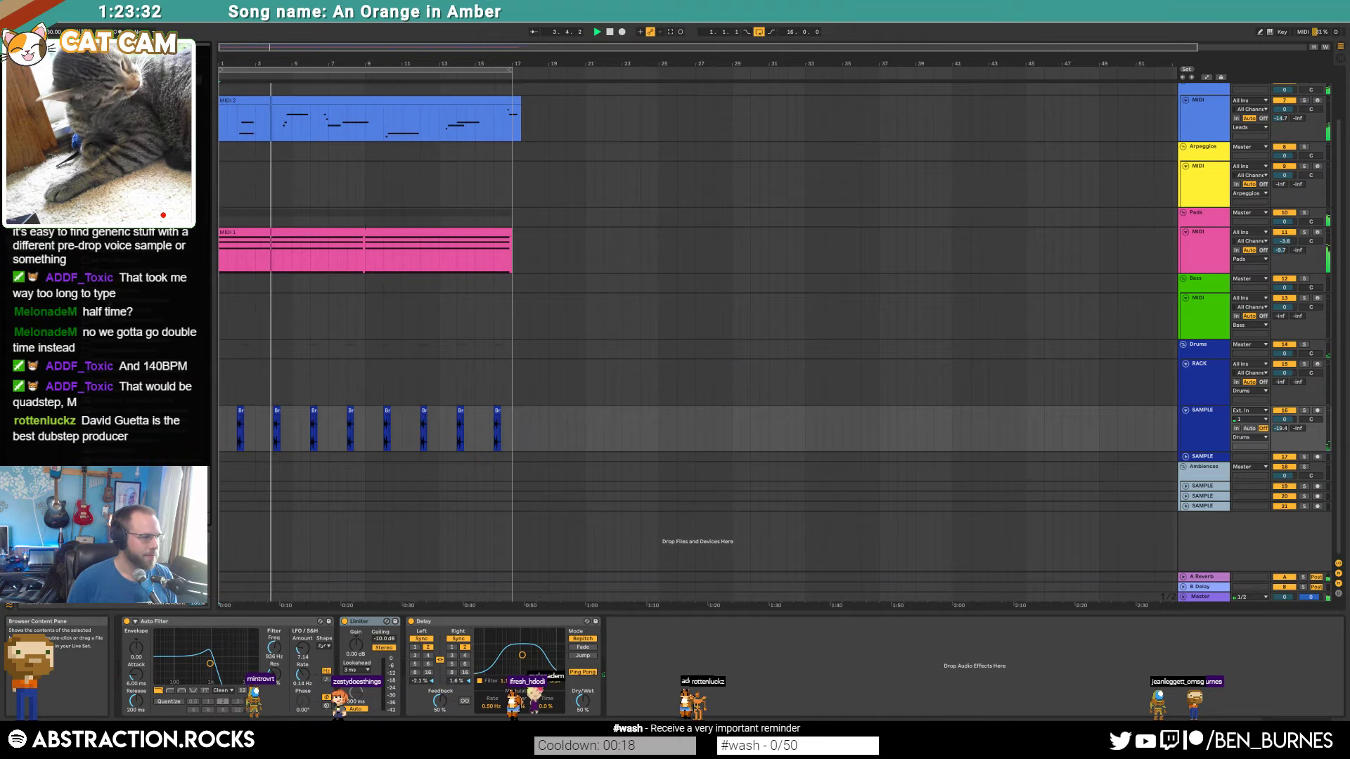
scroll(932, 269, "up", 3)
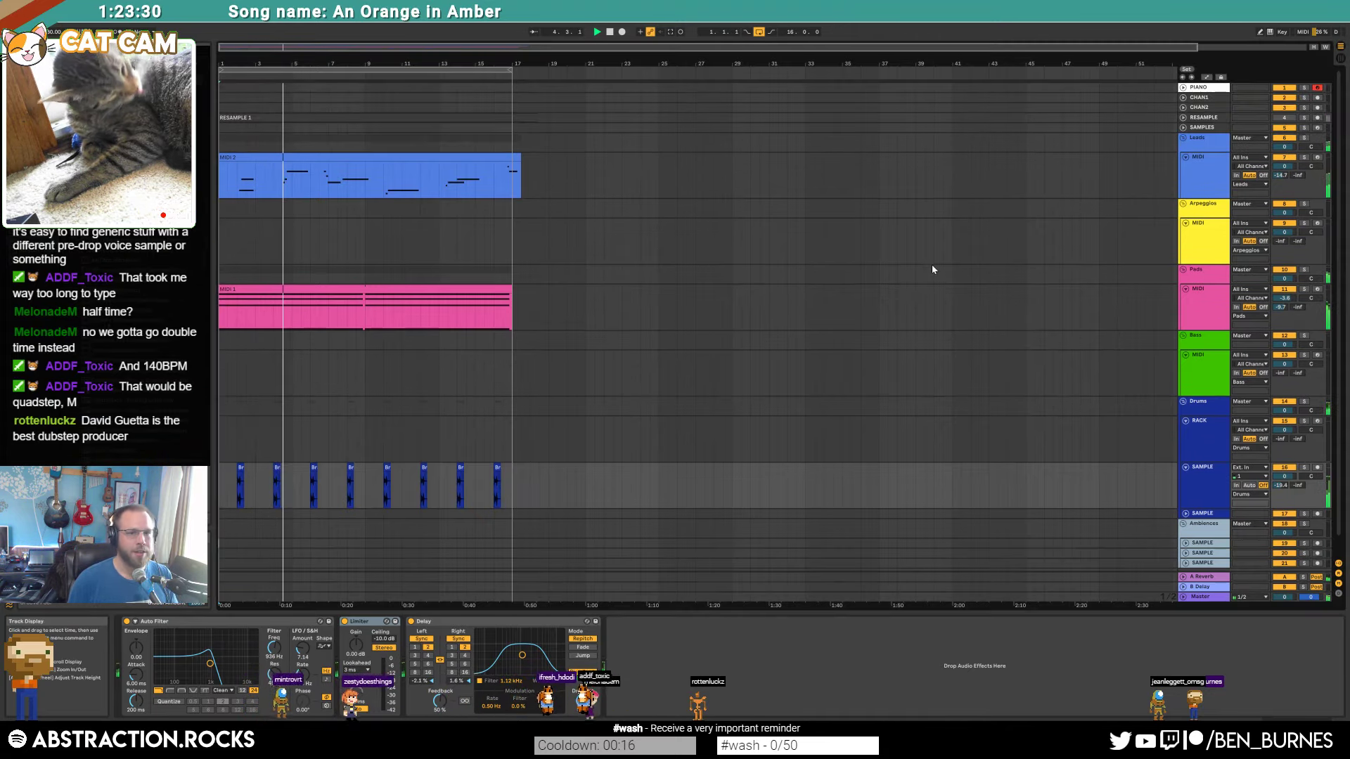
left_click(1202, 127)
left_click(1183, 127)
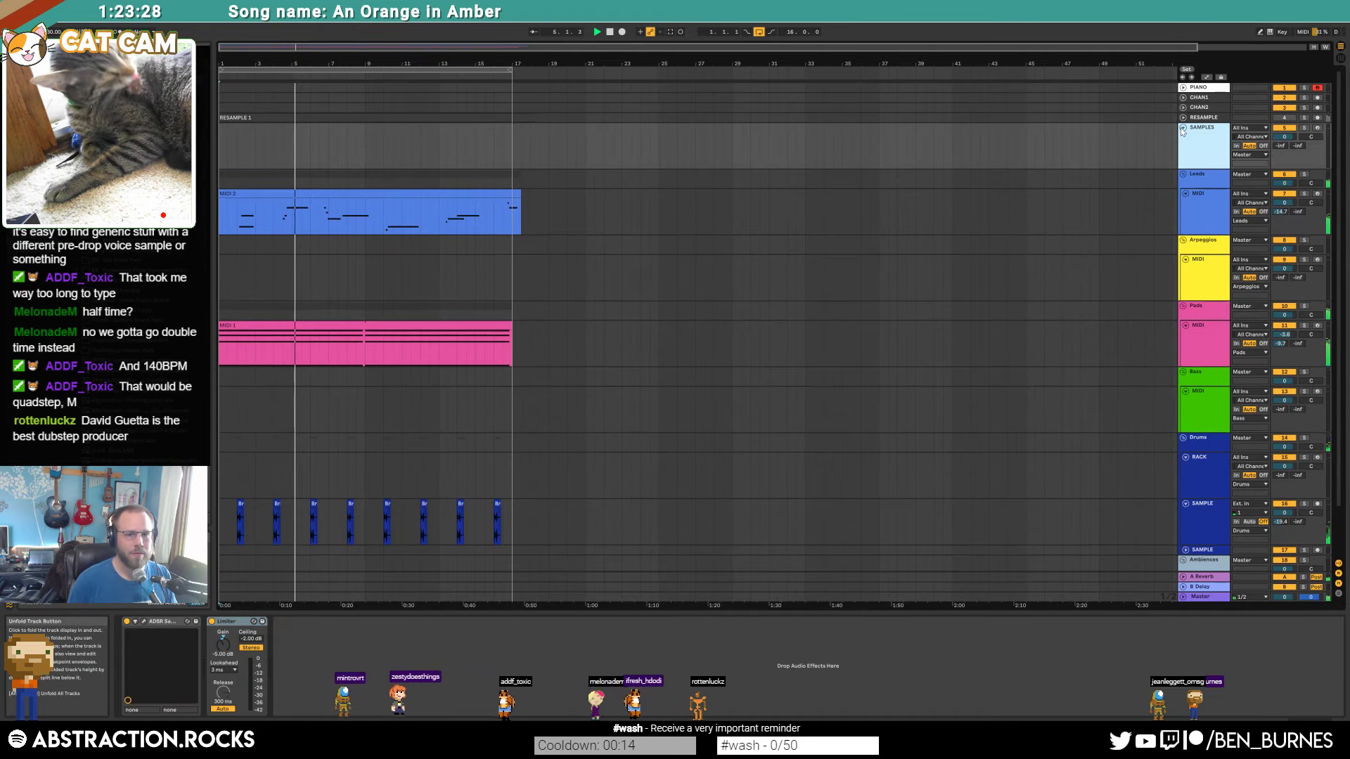
left_click(143, 621)
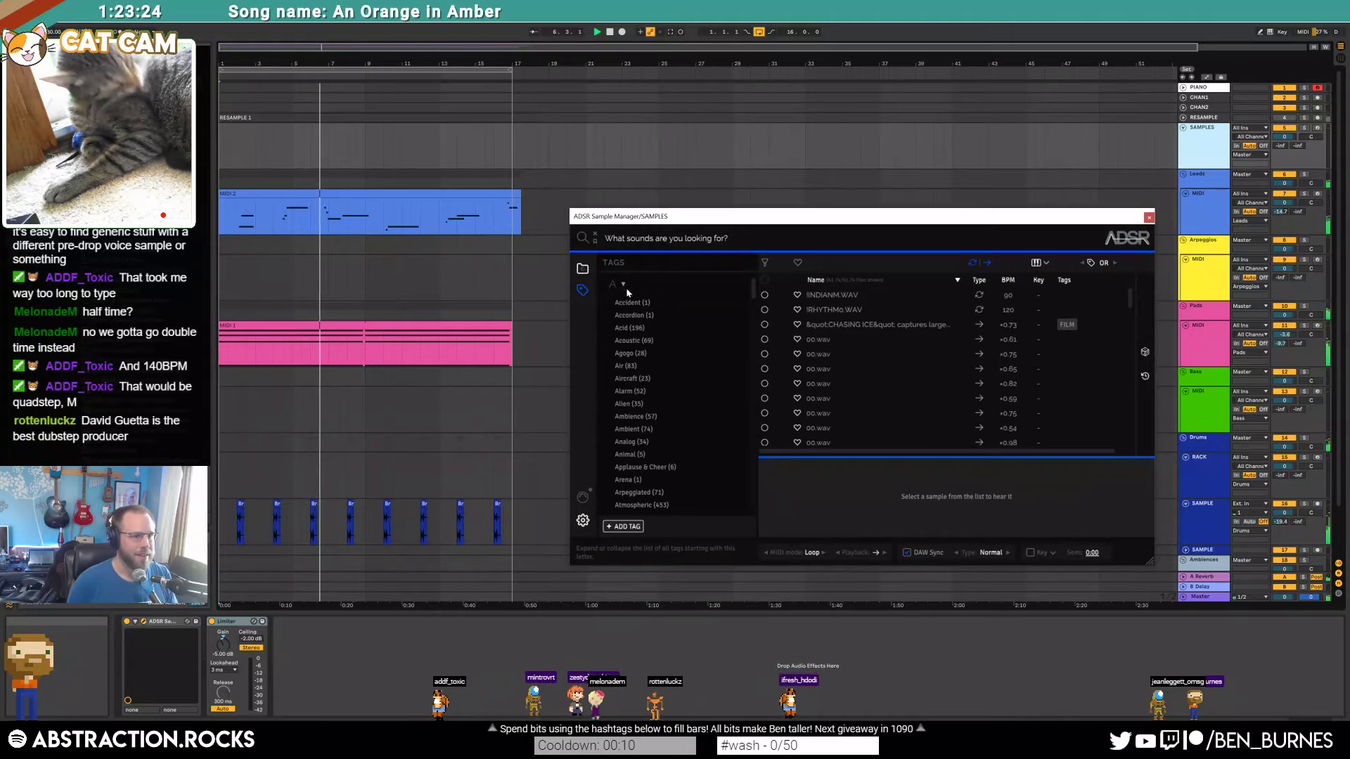
Step: Enlarge the sample manager and audition random samples, including VUB1 Root G - 61, Tom_A_04_V29 and VVE1 HandsUp Loops 017
left_click(1144, 357)
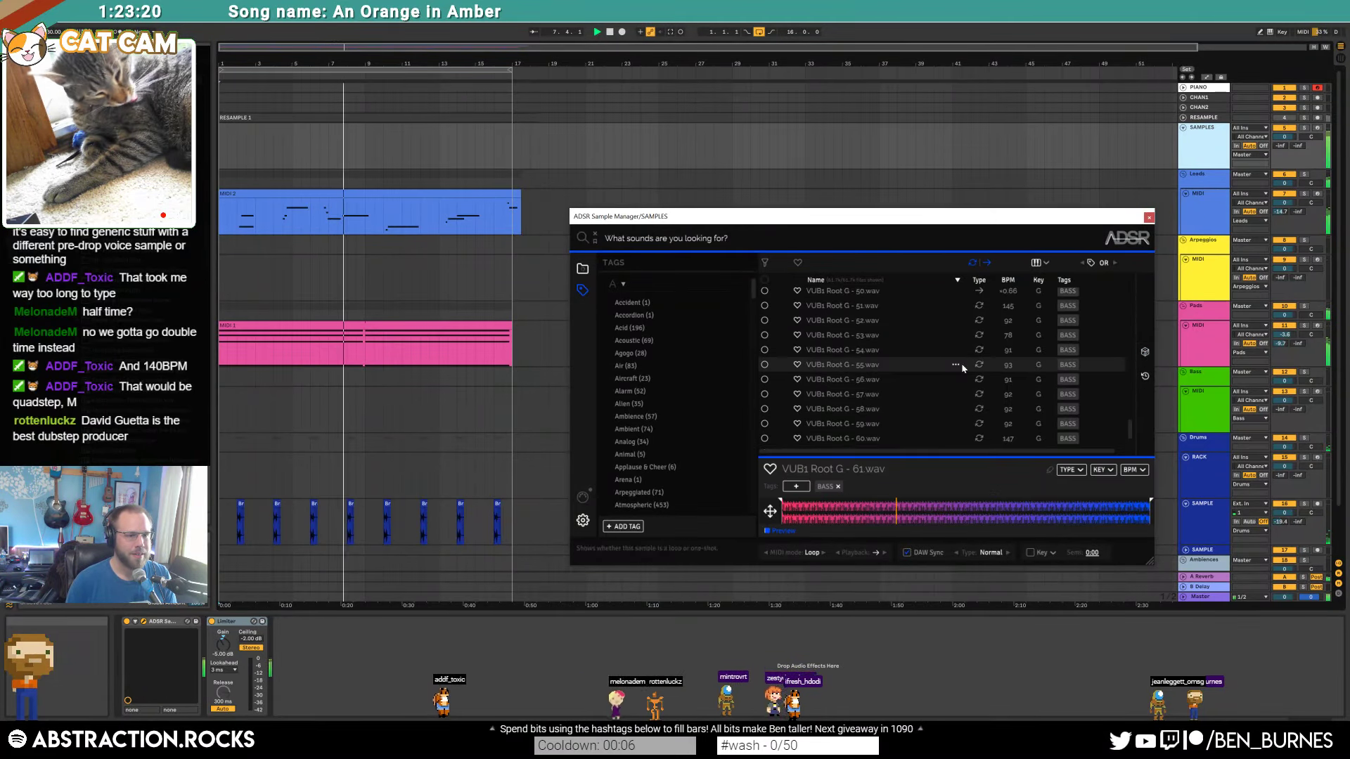
left_click_drag(915, 216, 893, 162)
left_click_drag(1129, 508, 1224, 689)
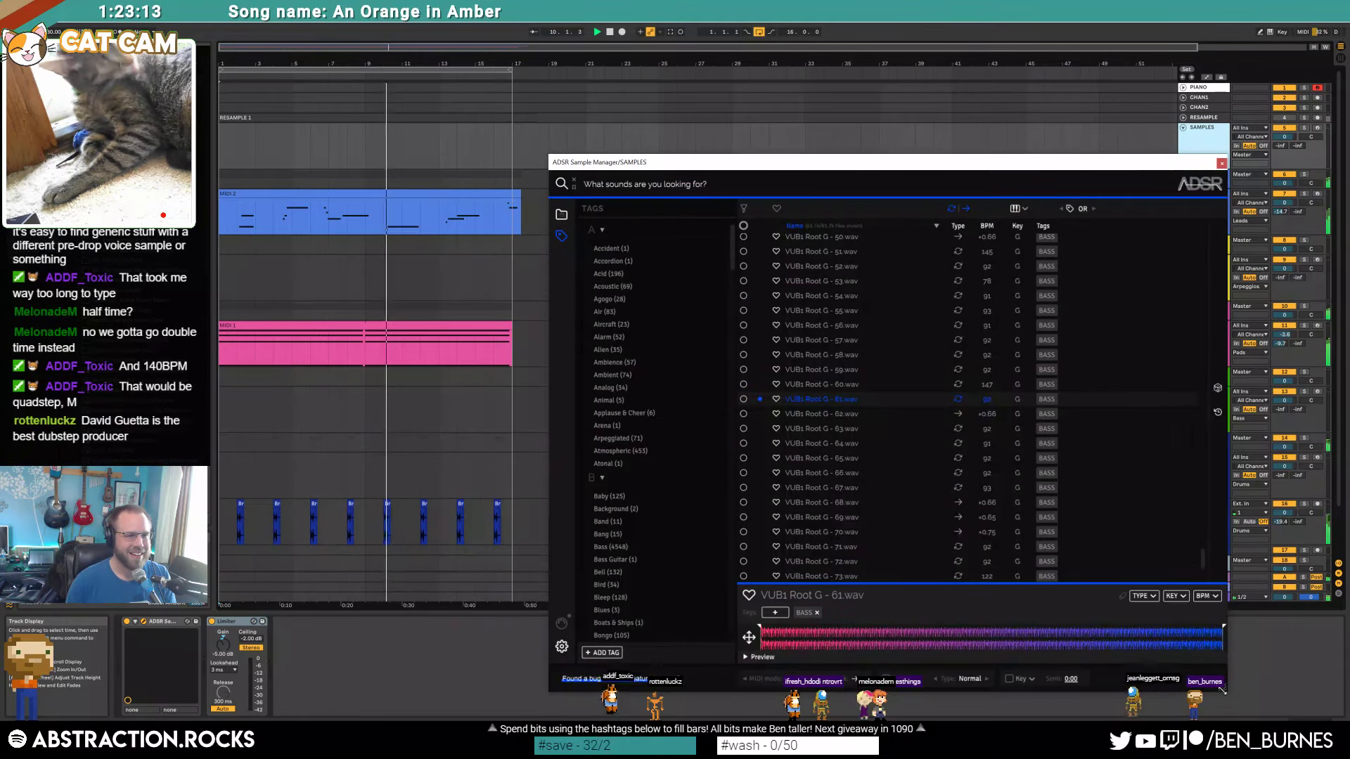
left_click(1222, 392)
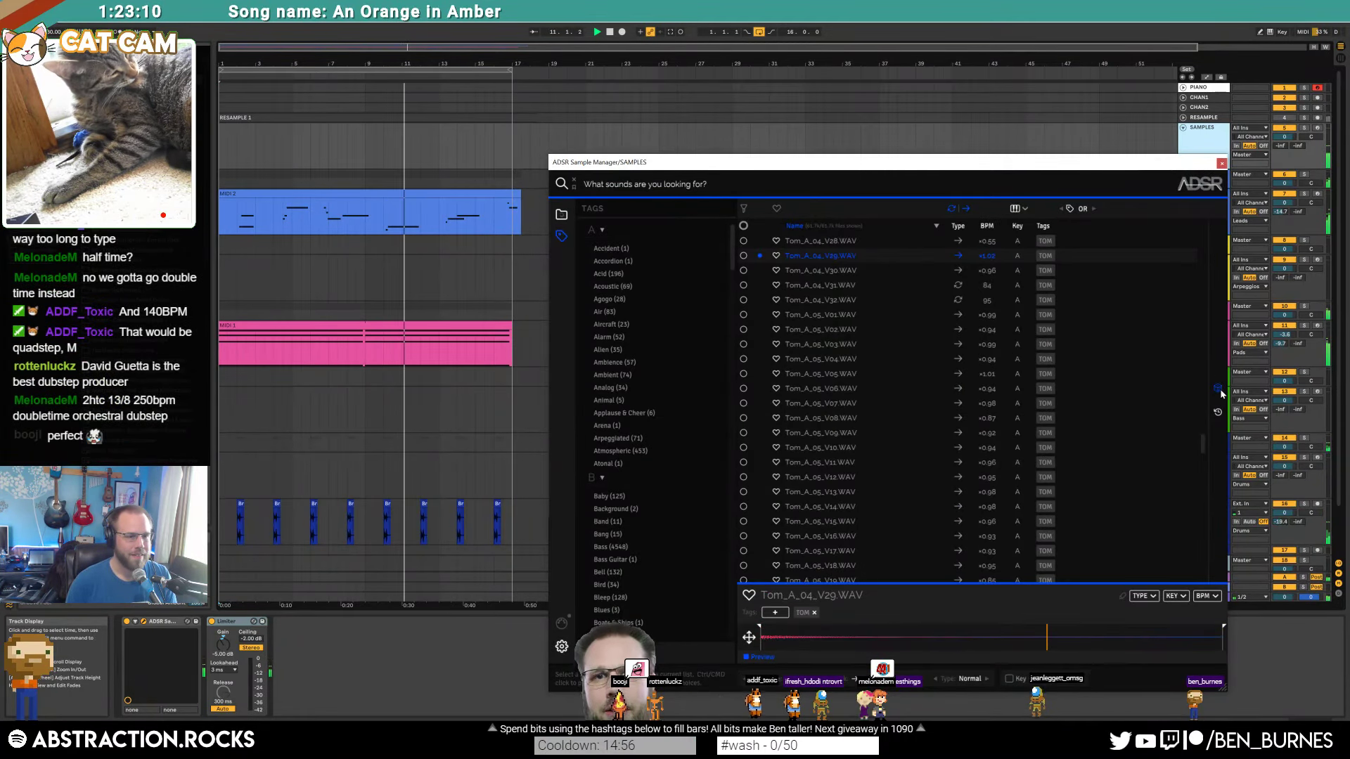
left_click(1222, 392)
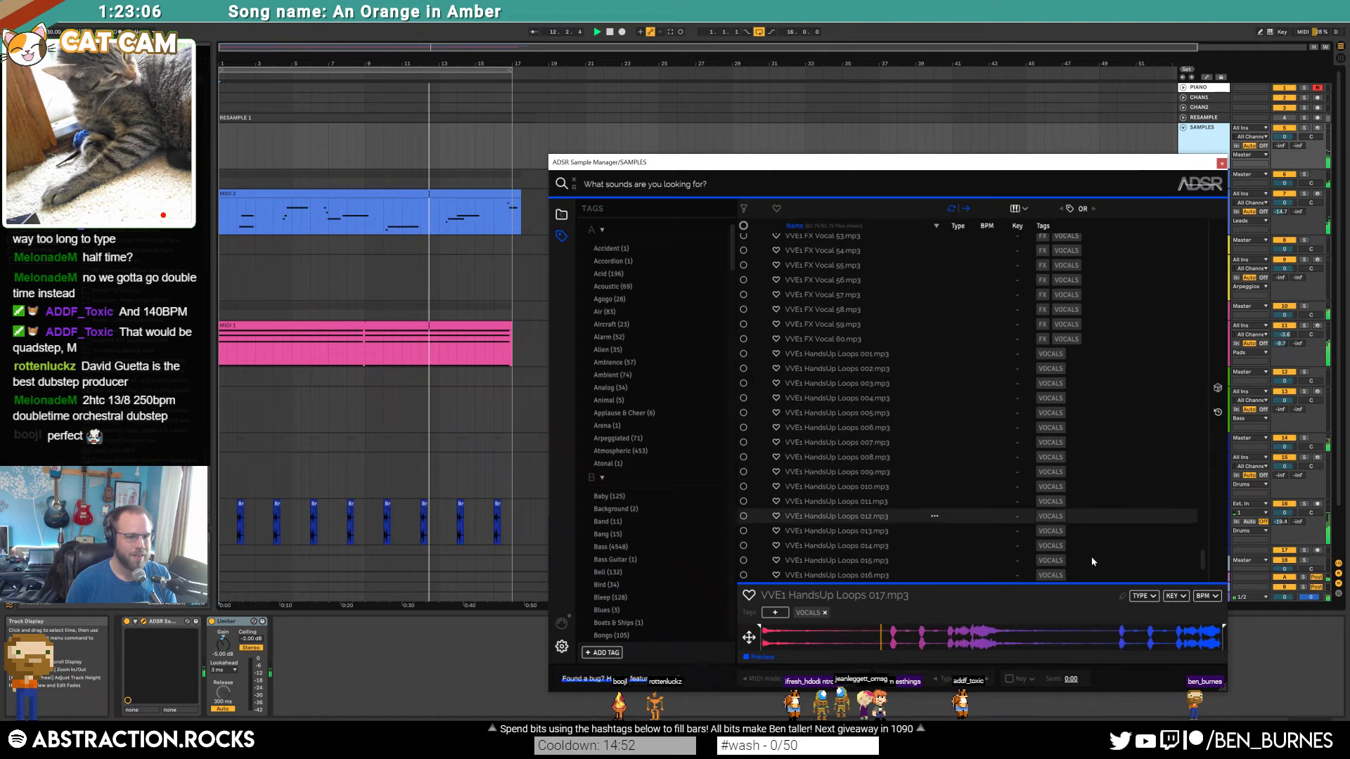
left_click(769, 644)
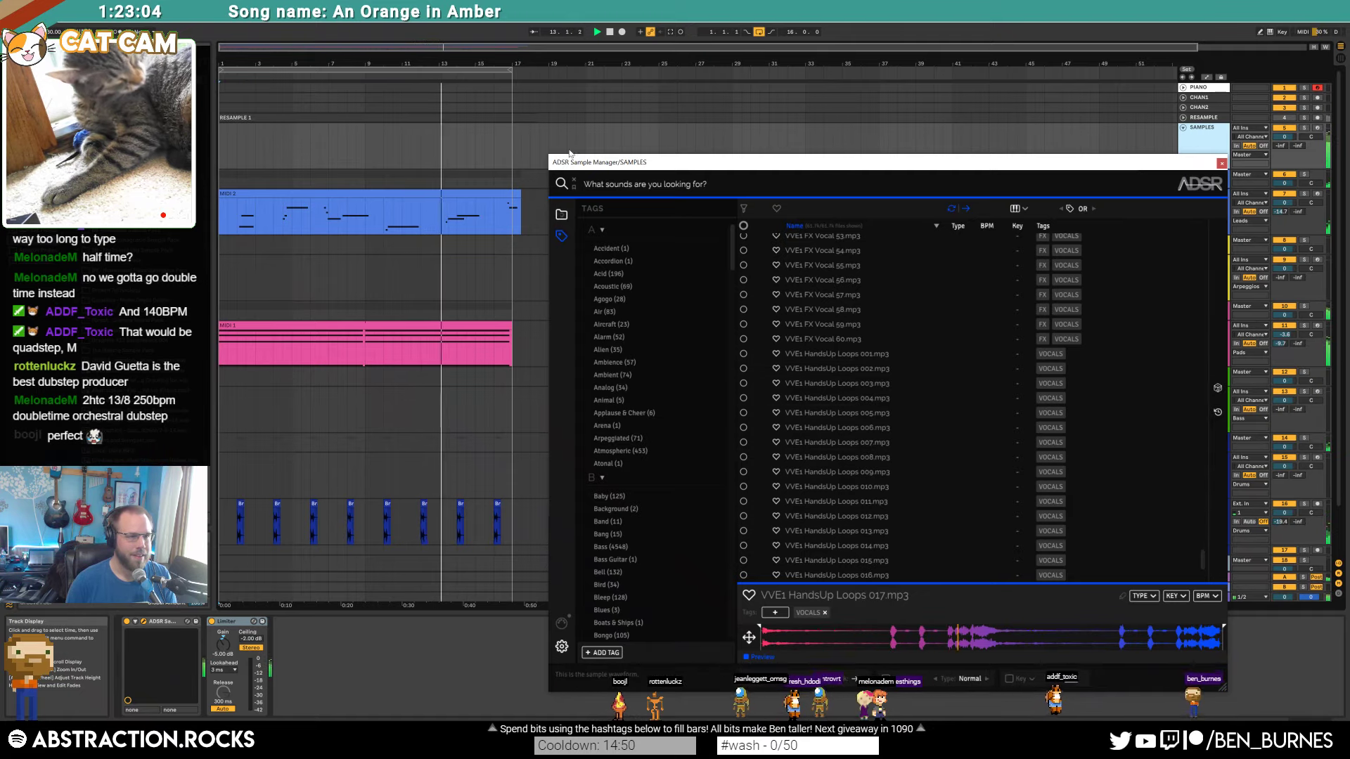
left_click_drag(695, 162, 699, 229)
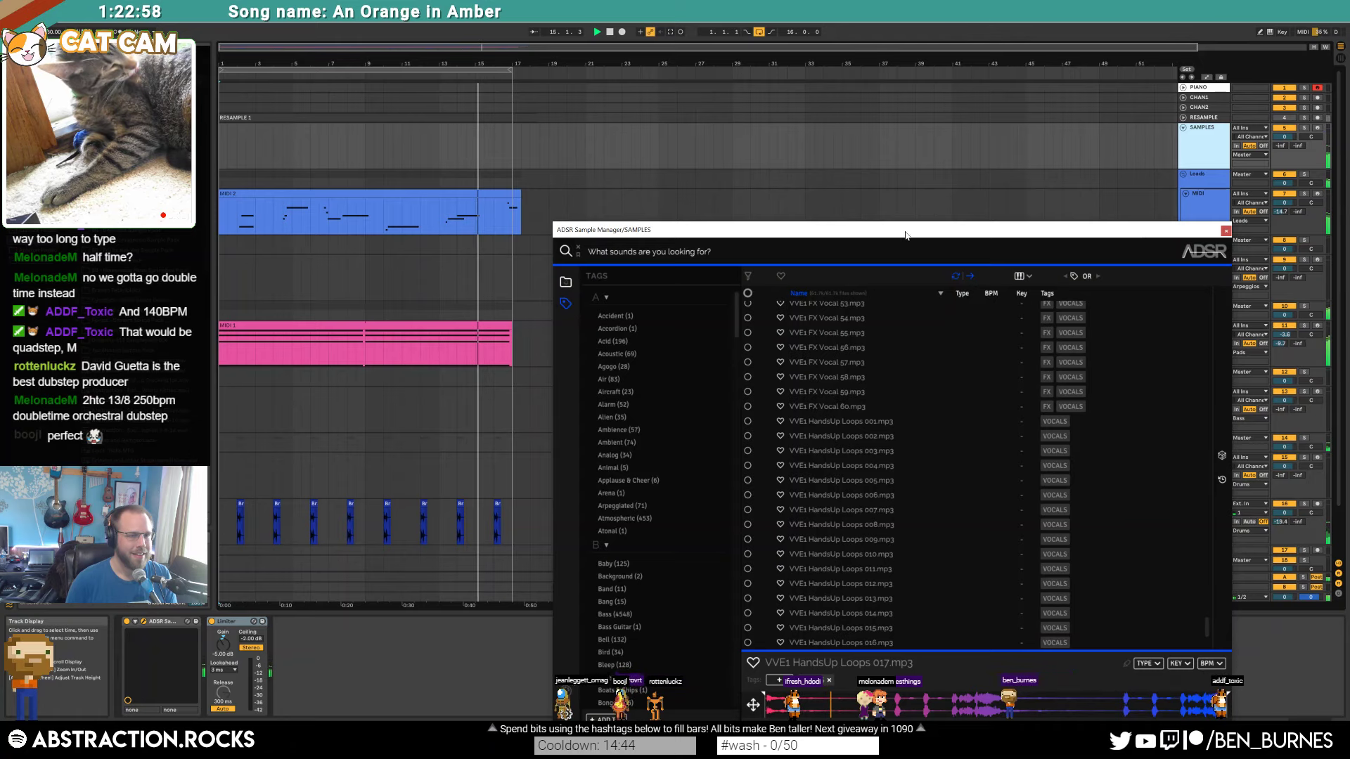
left_click_drag(905, 234, 879, 126)
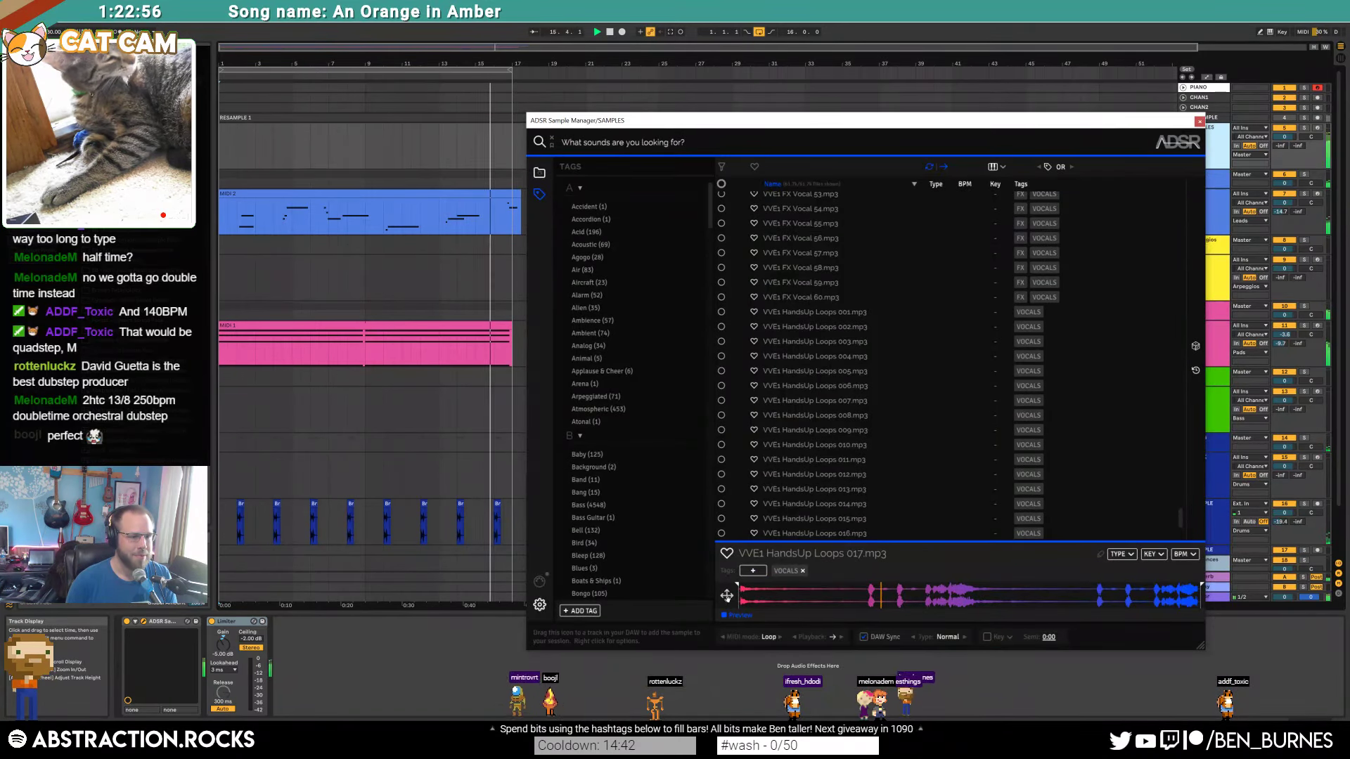
left_click_drag(729, 597, 494, 140)
left_click_drag(464, 144, 467, 141)
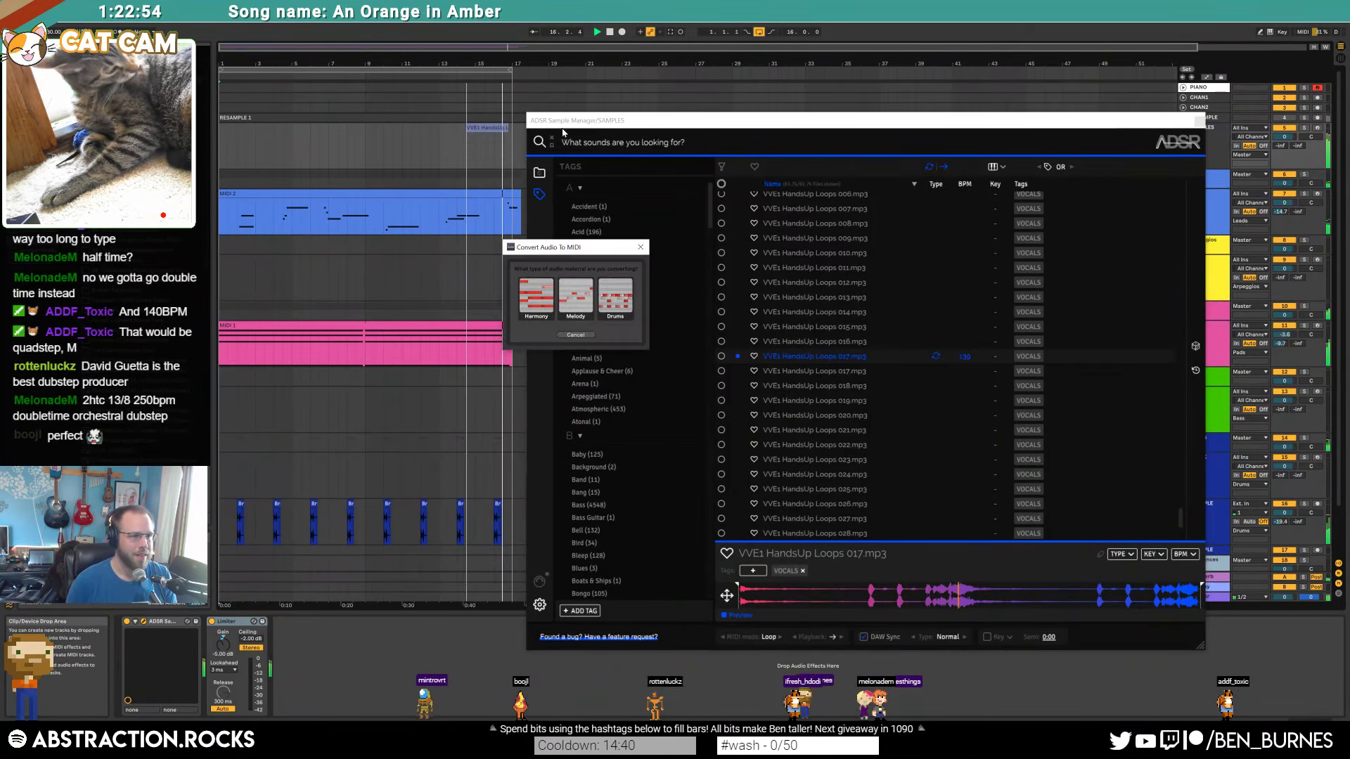
left_click(640, 247)
Step: Add an audio track below SAMPLES and place VVE1 HandsUp Loops 017 on it at about bar 19
left_click_drag(722, 121, 744, 239)
left_click(1193, 144)
key("ctrl+t")
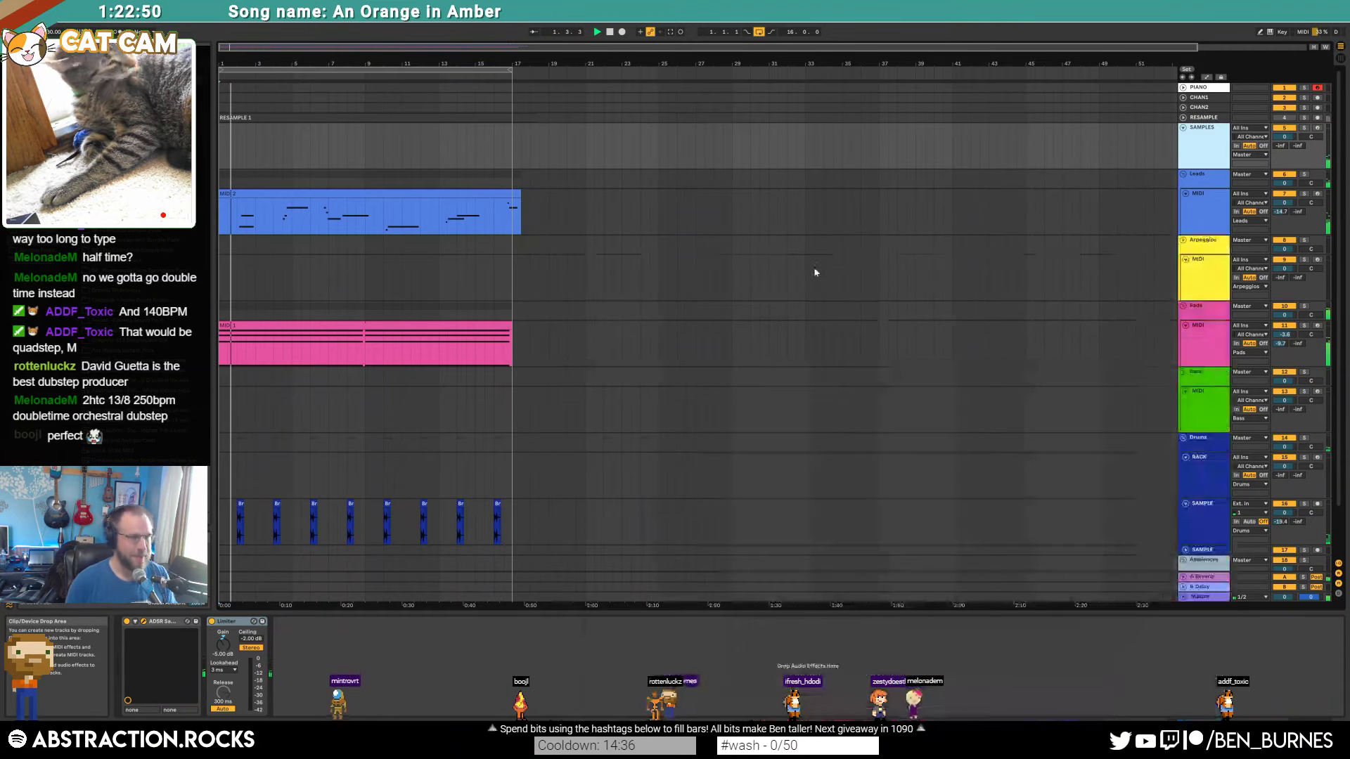
left_click(1191, 175)
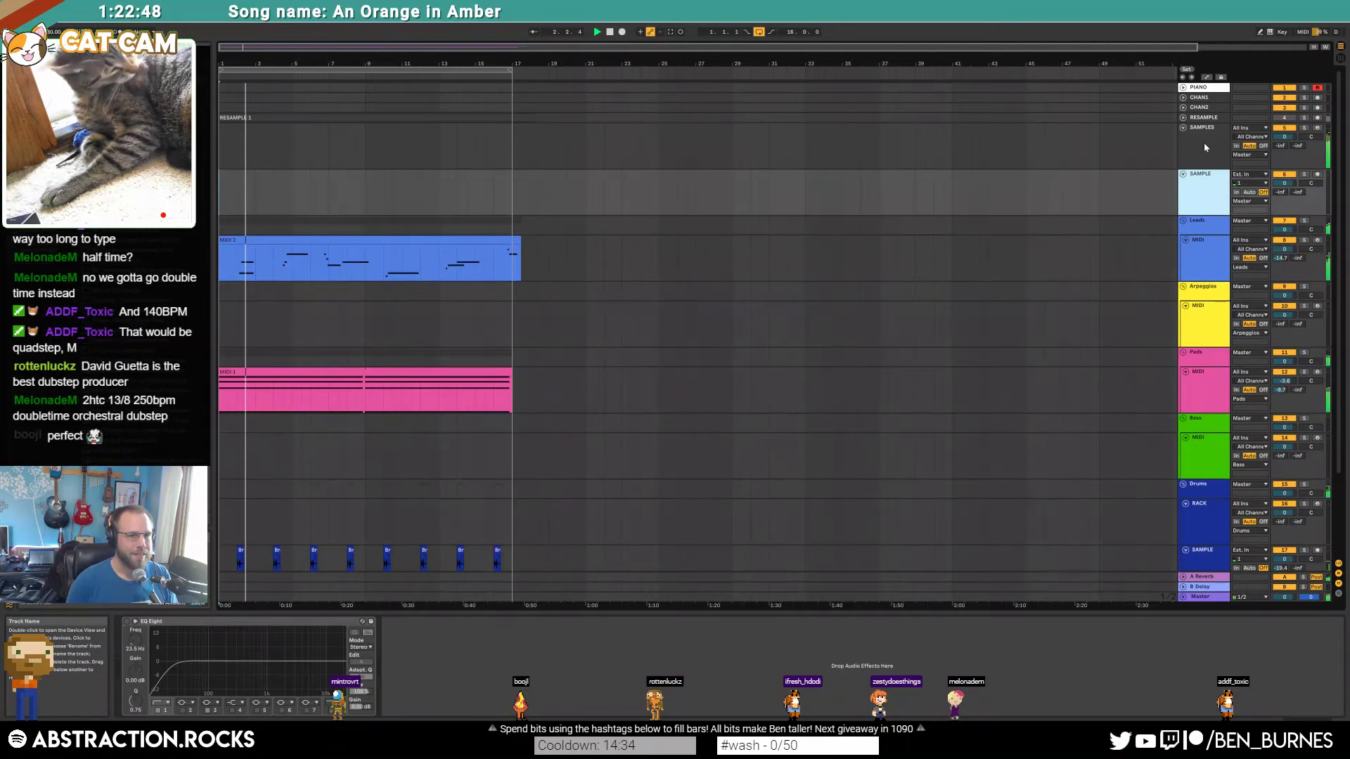
left_click(1204, 148)
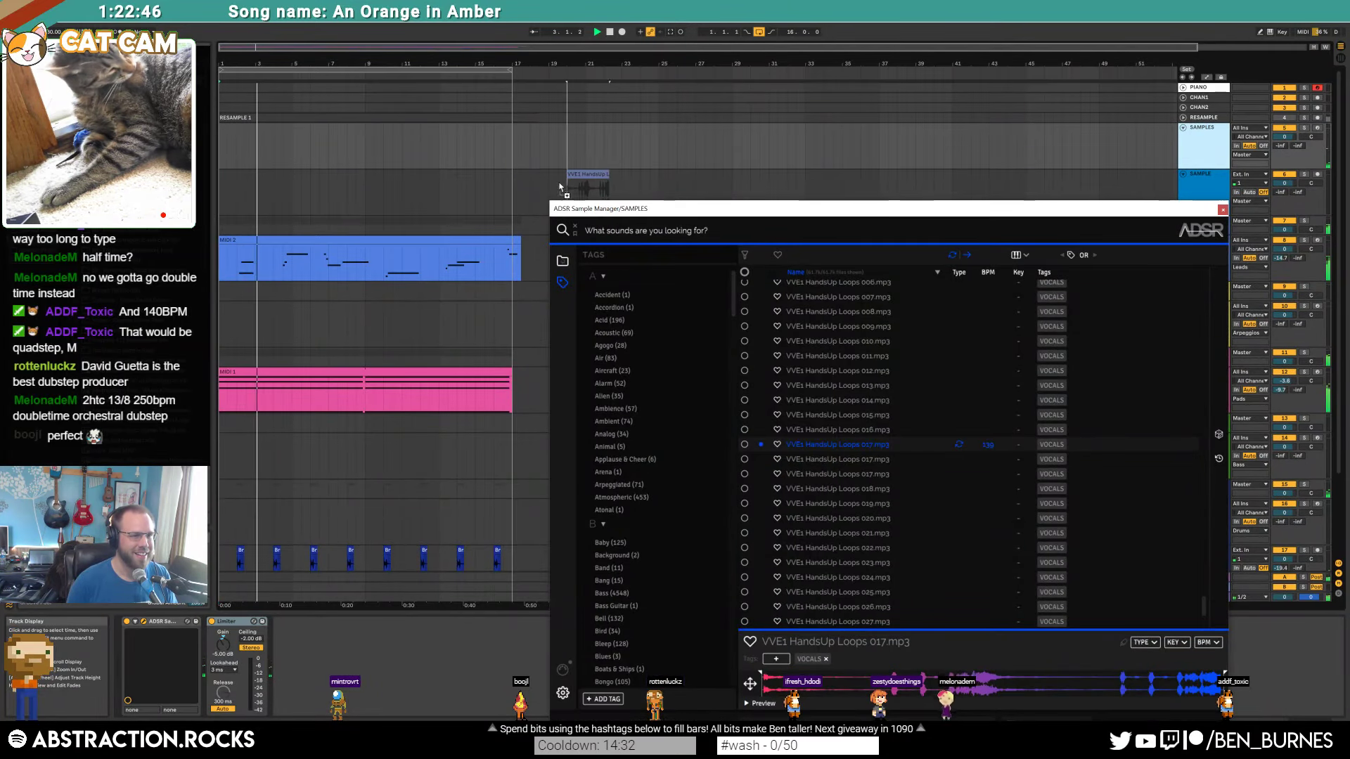
left_click_drag(561, 188, 561, 188)
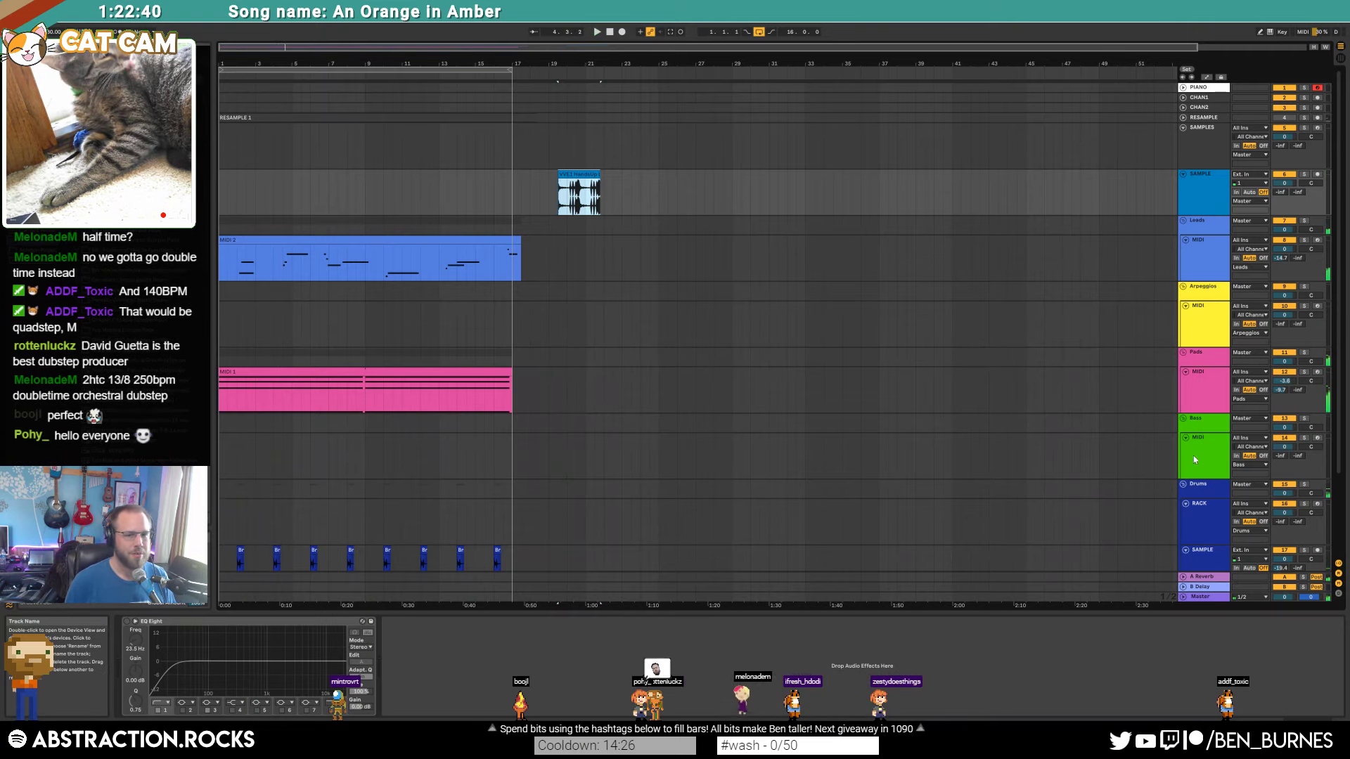
Step: Add an audio track to the Leads group and move a half-bar opening excerpt of the vocal sample there at bar 3
left_click(1195, 248)
key("ctrl+t")
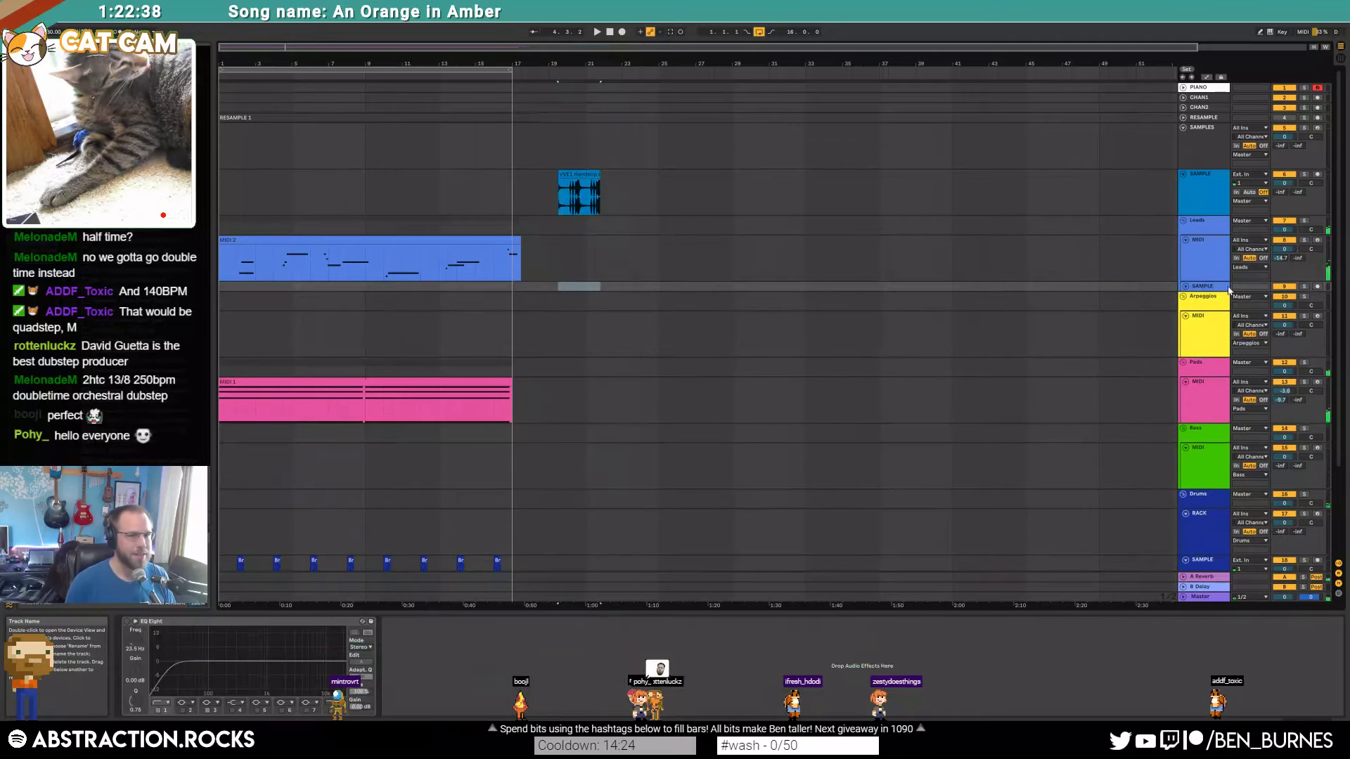
left_click(1184, 286)
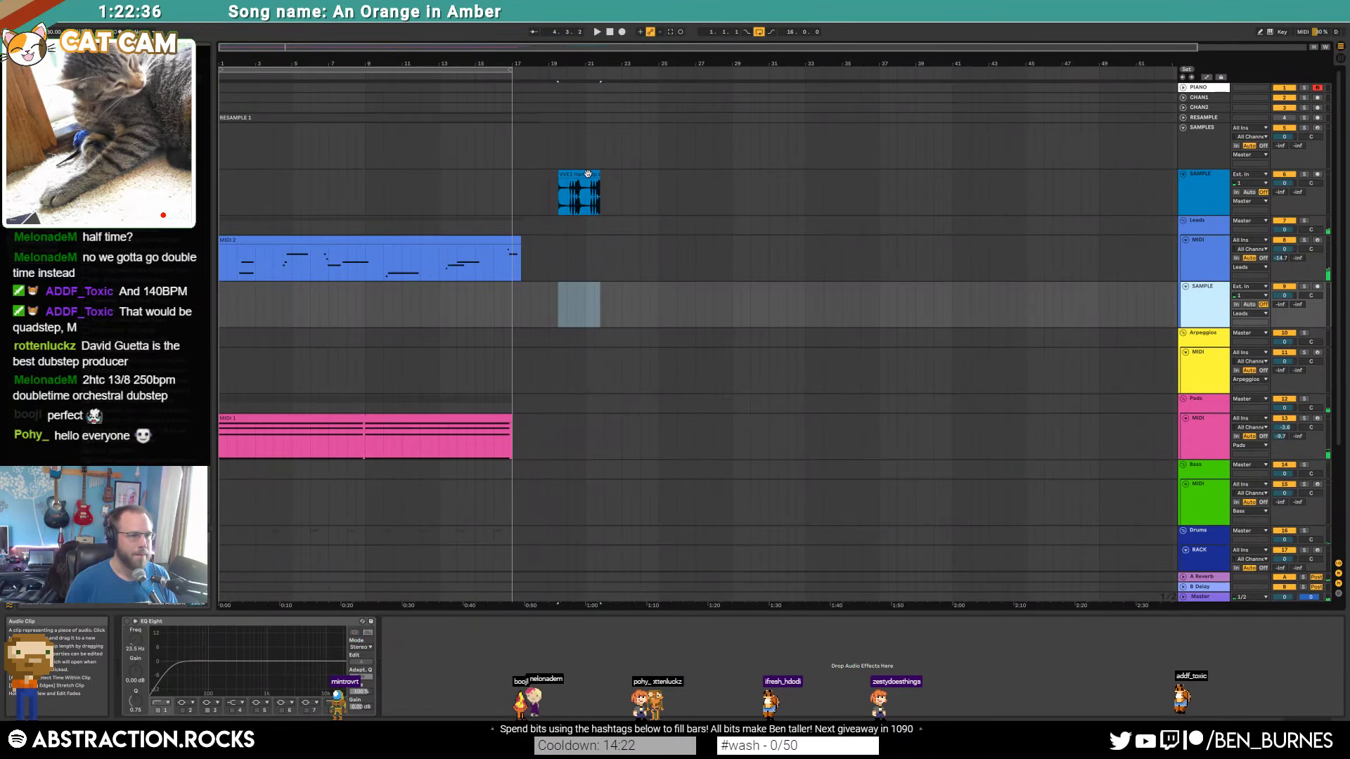
left_click_drag(586, 176, 264, 290)
scroll(247, 323, "up", 5)
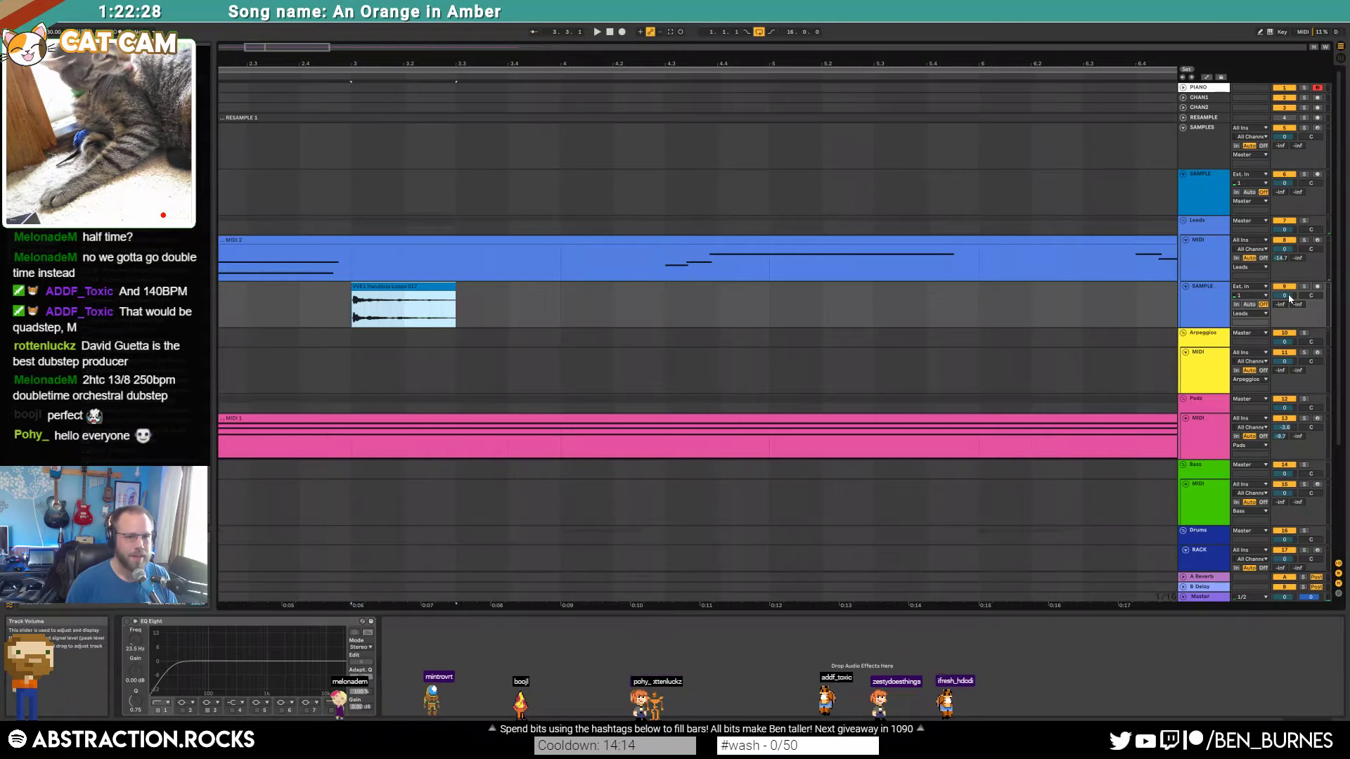
Step: Lower the Leads SAMPLE track to about -7.8 dB, enable its EQ Eight with a high cut near 1.6 kHz, and play it
left_click_drag(1287, 296, 1287, 321)
left_click(127, 622)
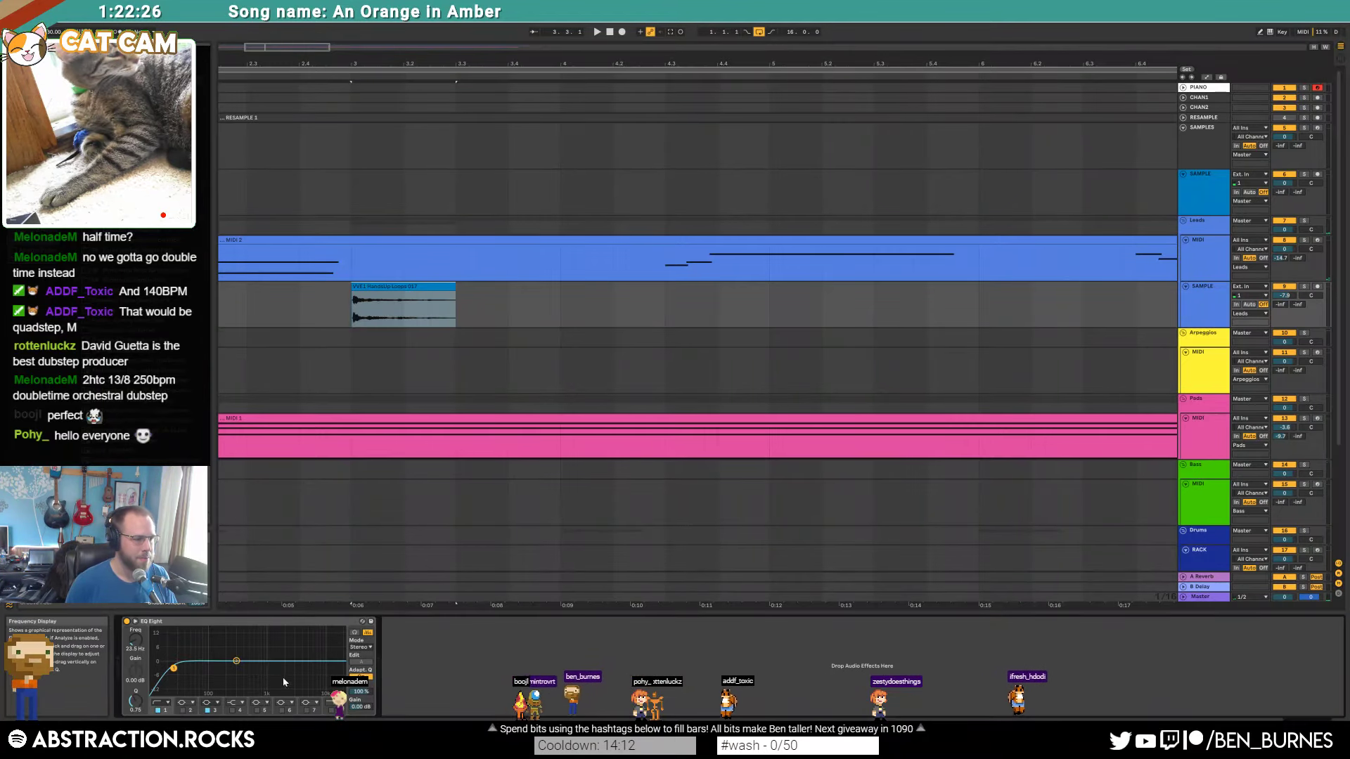
left_click_drag(236, 662, 260, 687)
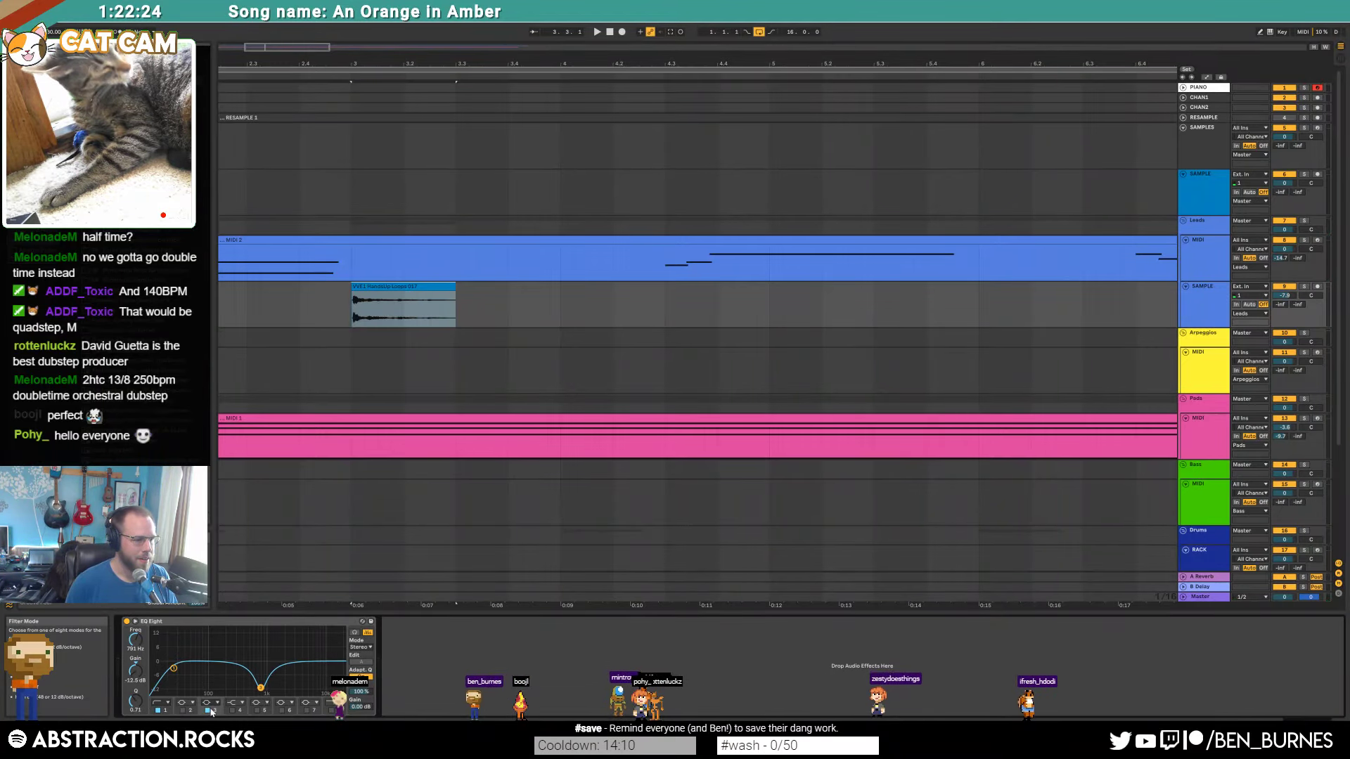
left_click(234, 712)
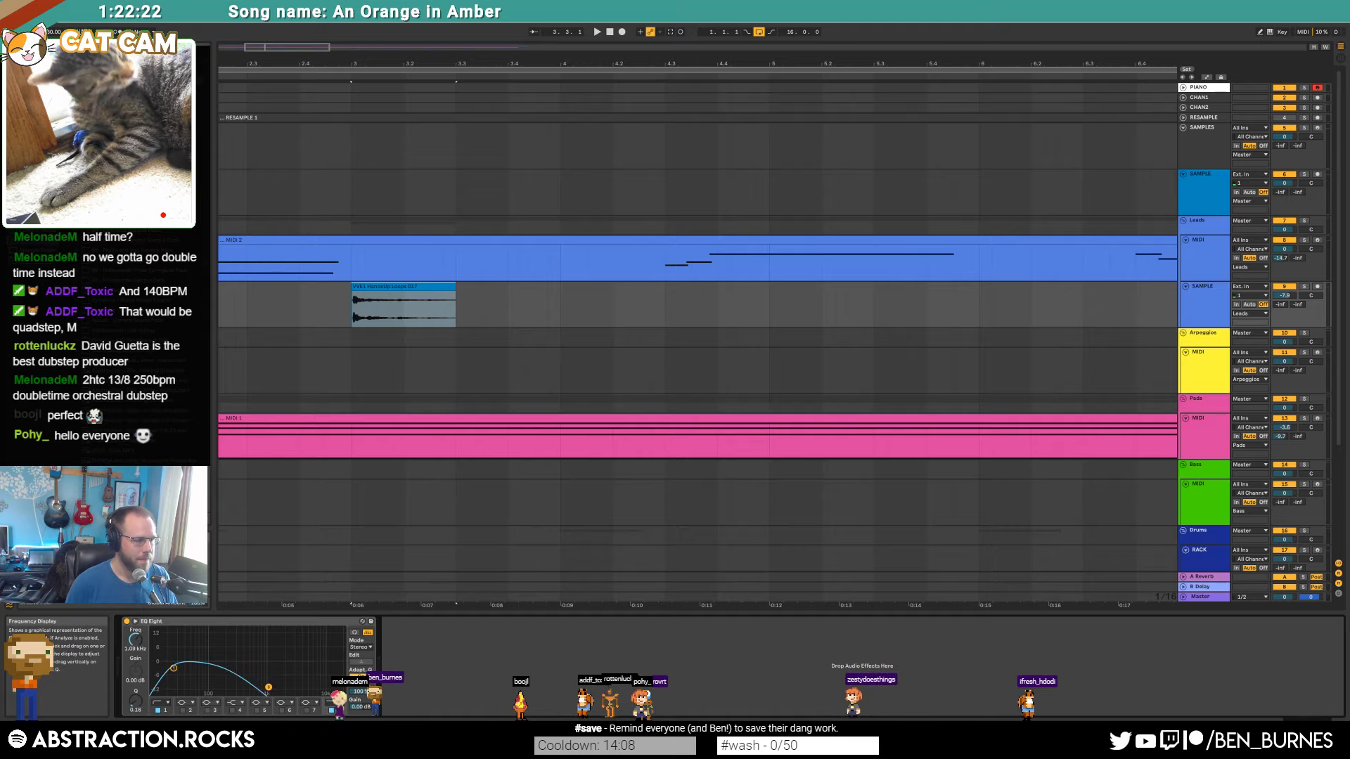
left_click_drag(276, 685, 278, 685)
key("space")
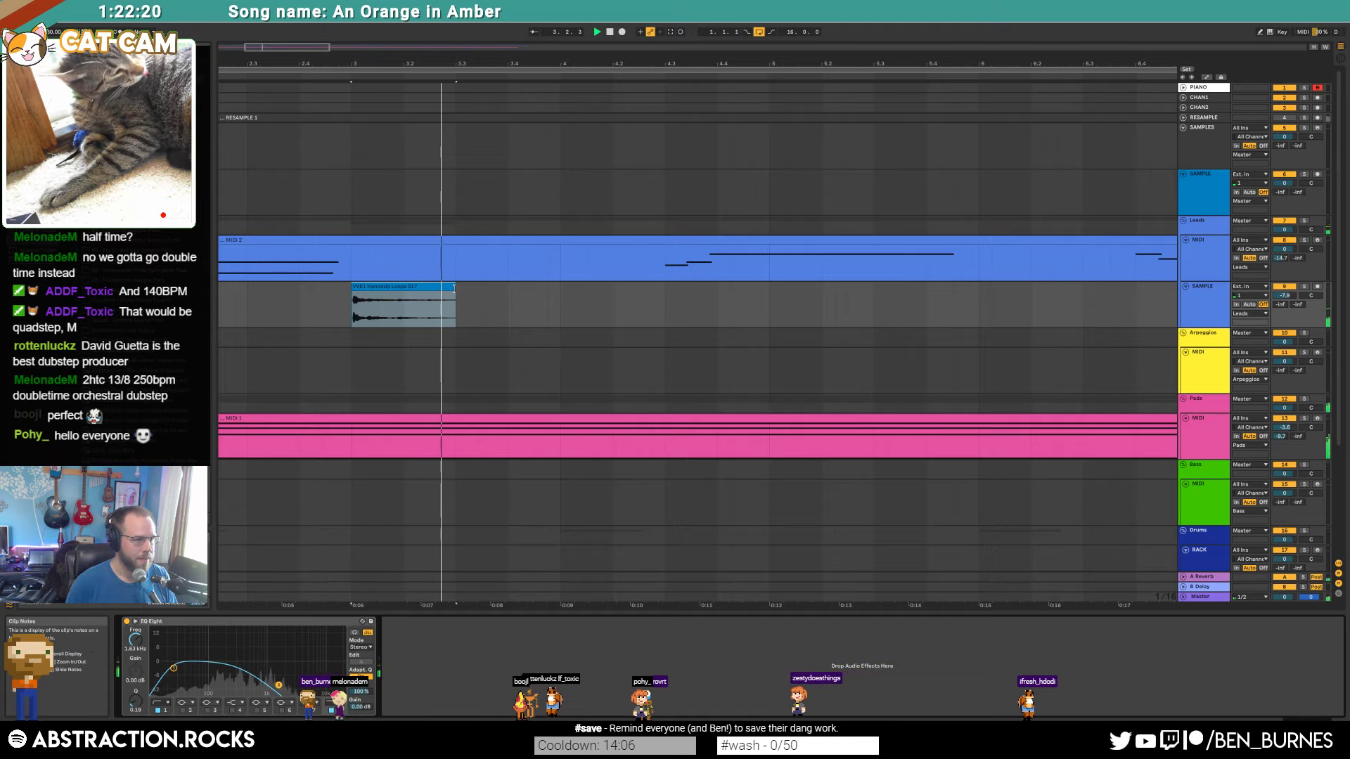
Step: Extend the vocal clip to just past bar 3.3, turn on Warp, and try segment tempos of 160 and 320 BPM
mouse_move(454, 301)
left_mouse_down()
mouse_move(612, 302)
mouse_move(482, 302)
left_mouse_up()
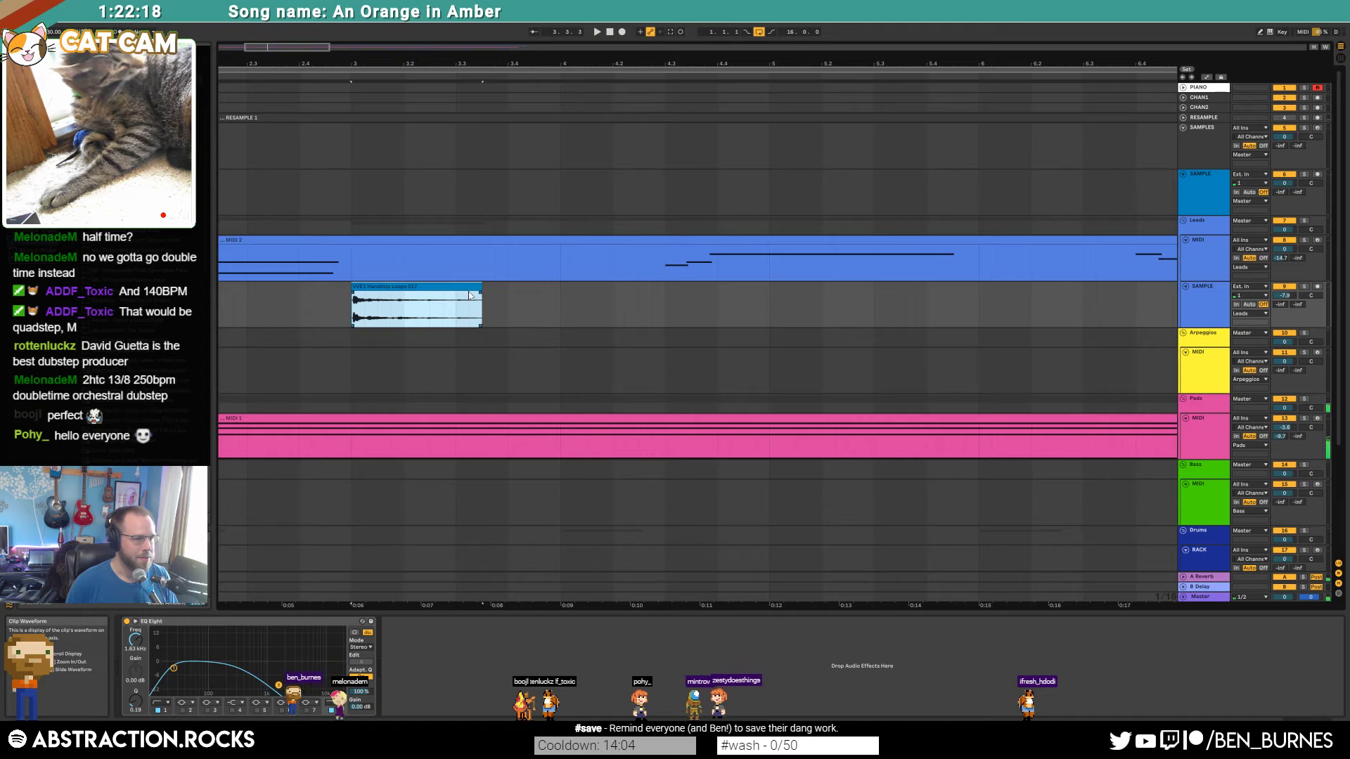
left_click(469, 309)
double_click(432, 281)
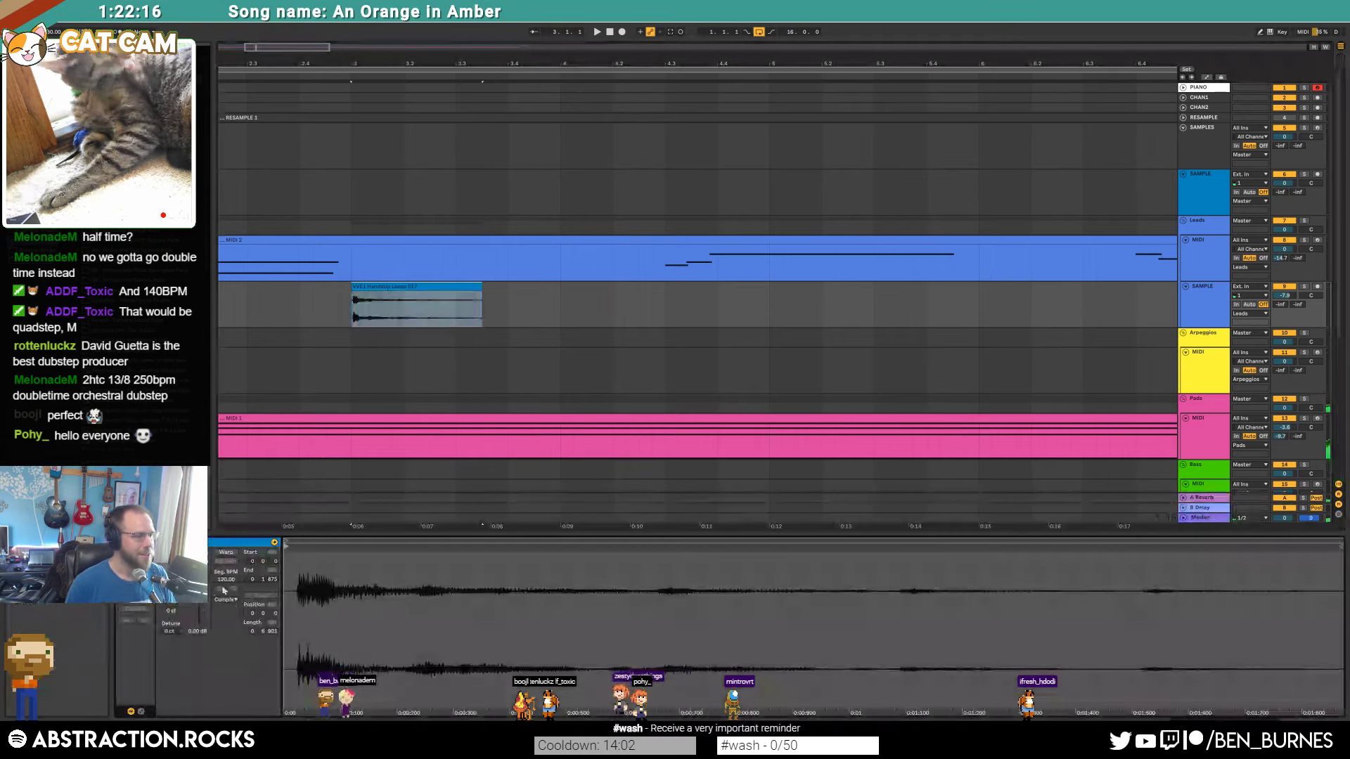
left_click(222, 553)
left_click(232, 589)
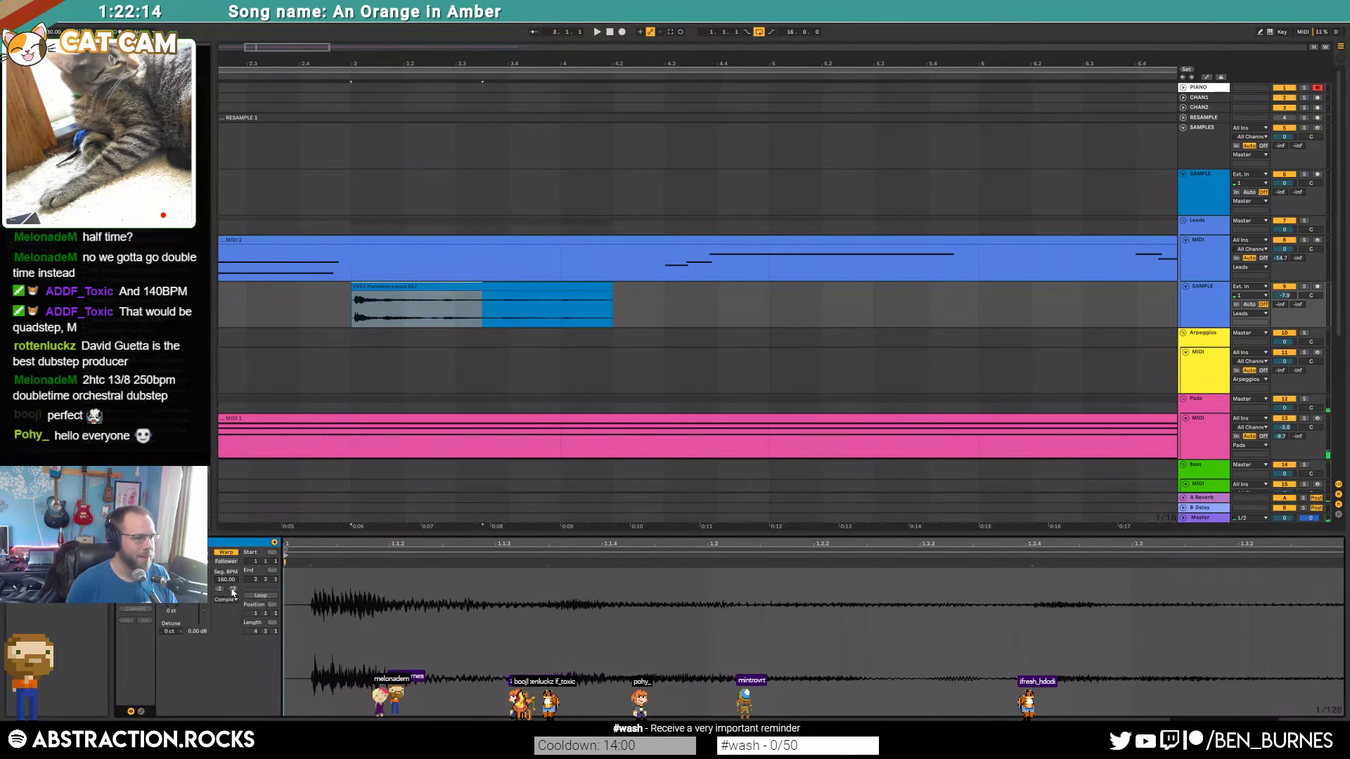
left_click(220, 590)
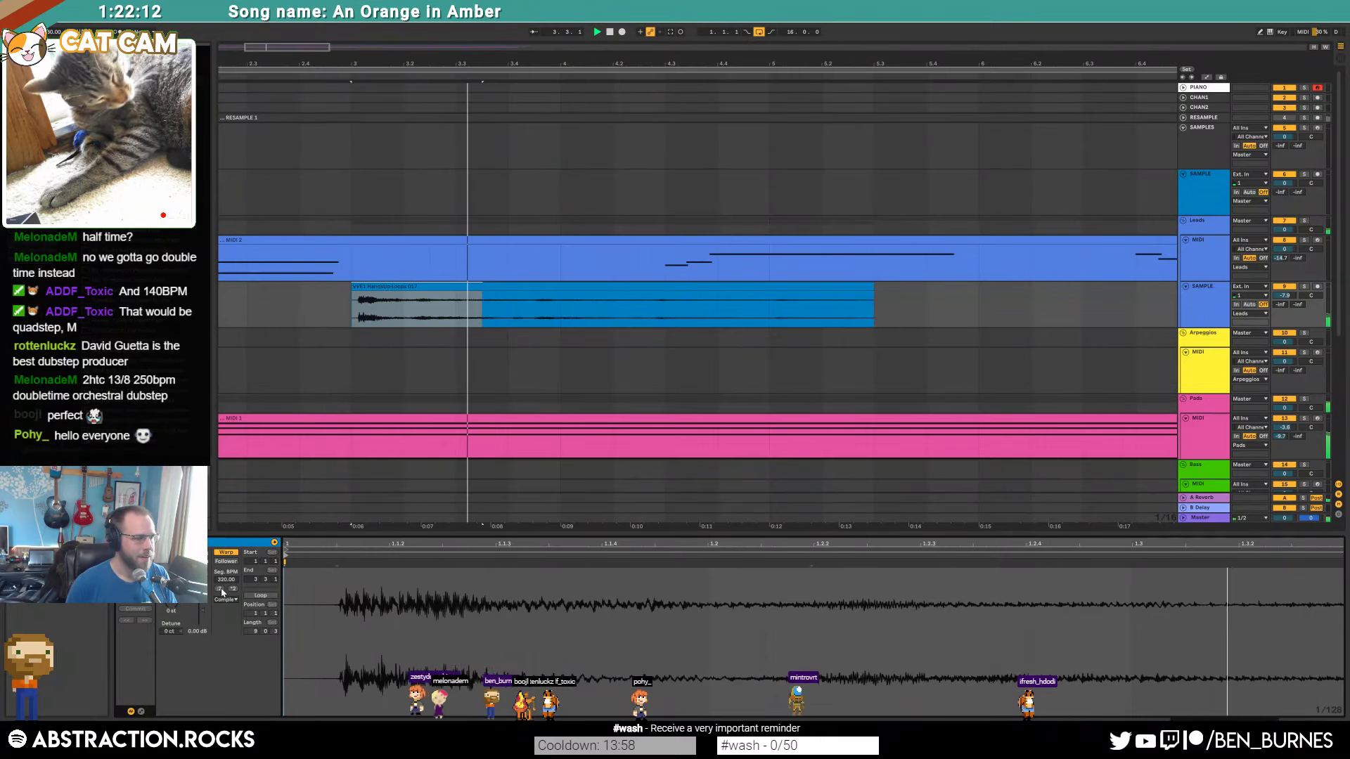
Step: Extend the warped vocal clip to about bar 6.3 to check its content, and trim it back to end at bar 4.2
left_click_drag(612, 293, 1083, 298)
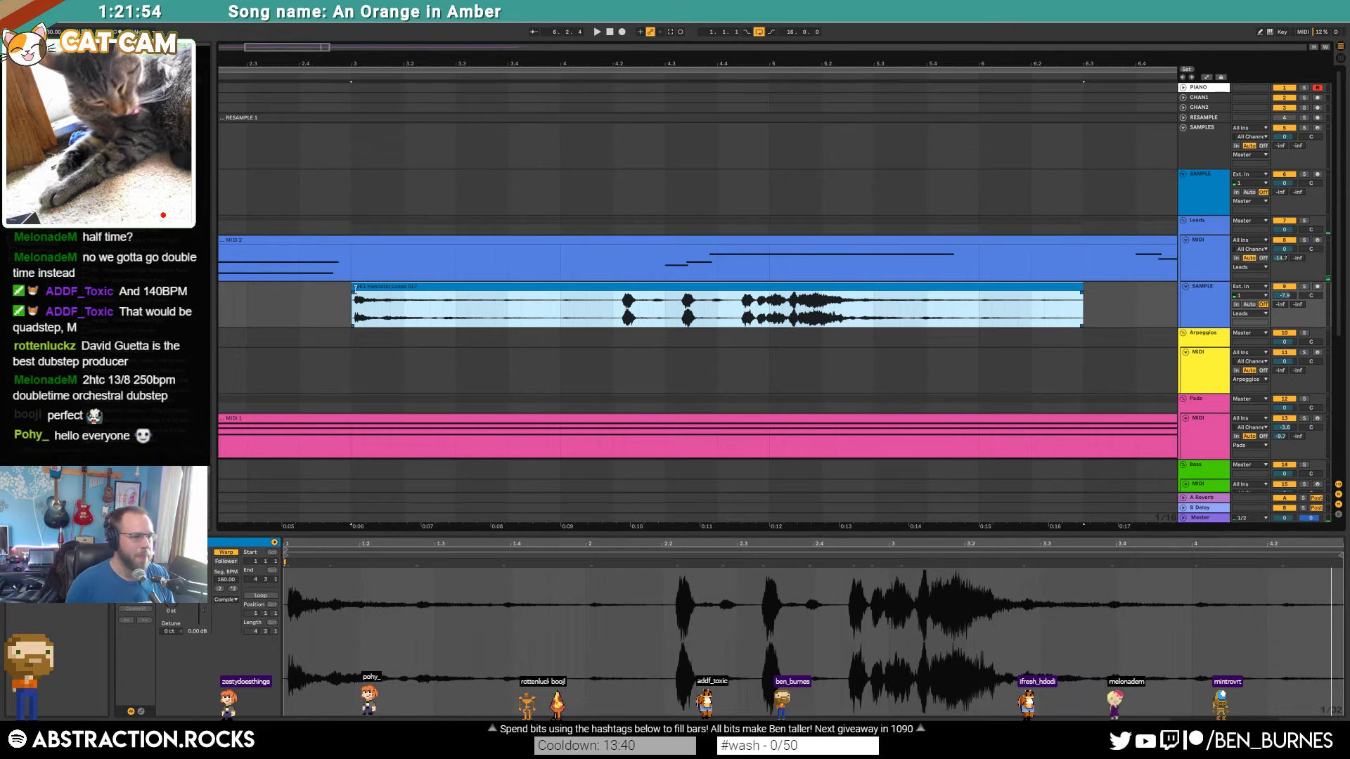
left_click_drag(1080, 289, 618, 288)
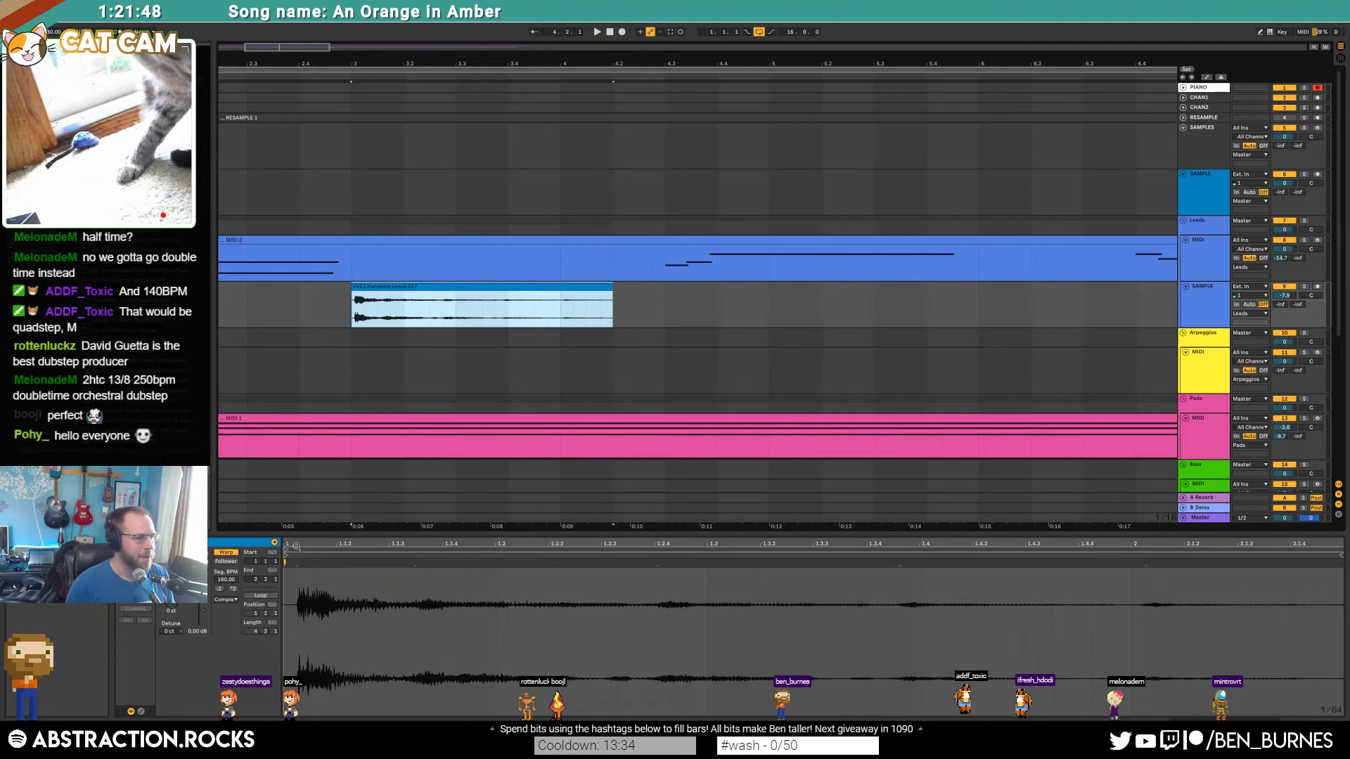
left_click(291, 559)
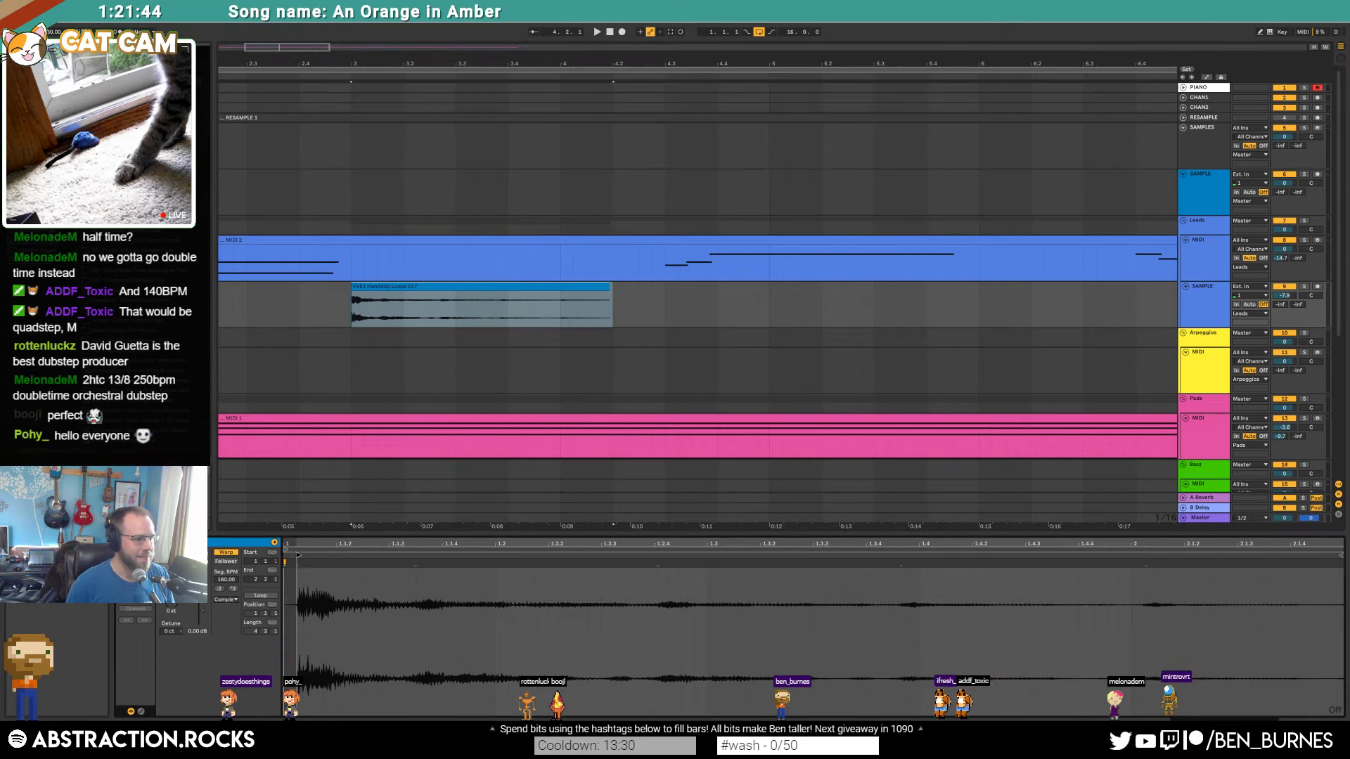
Step: Play the trimmed vocal clip on the Leads SAMPLE track and try extending its start earlier than bar 3
left_click(389, 316)
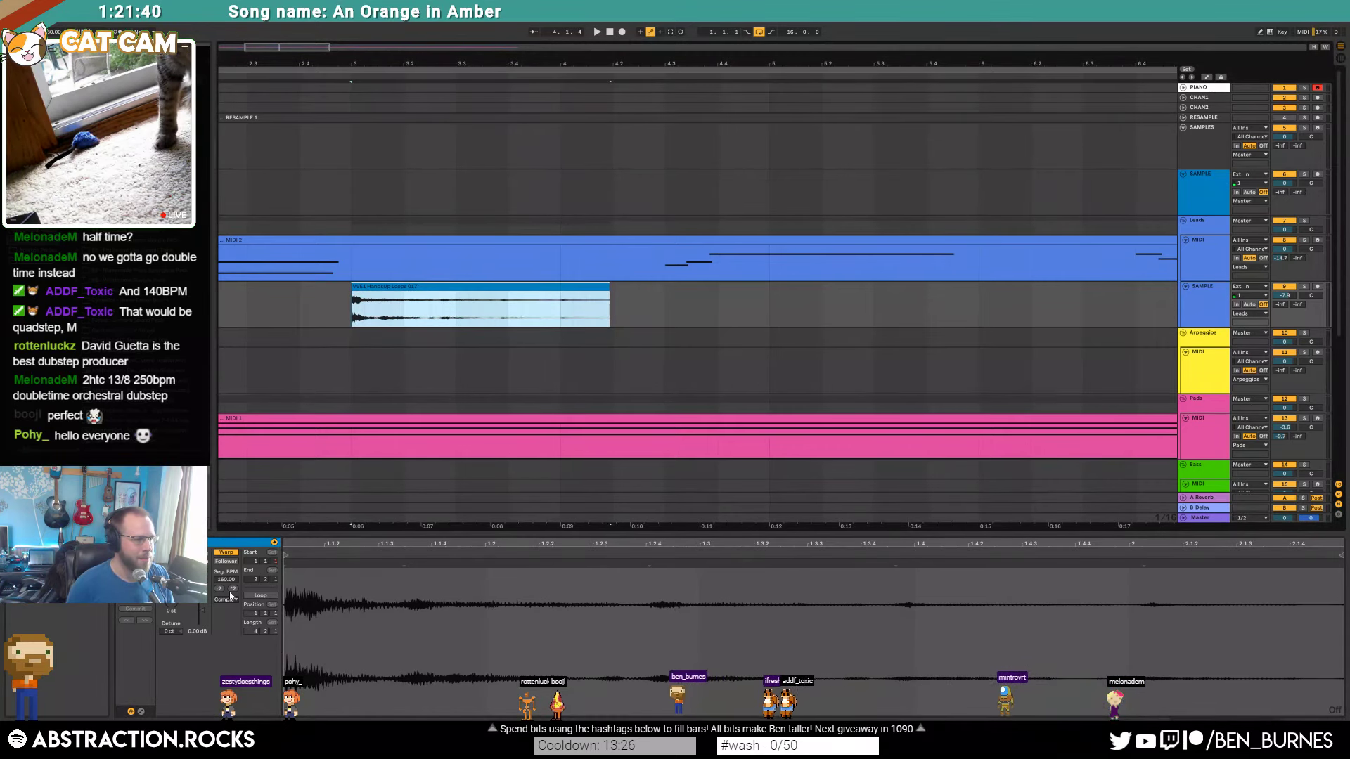
key("space")
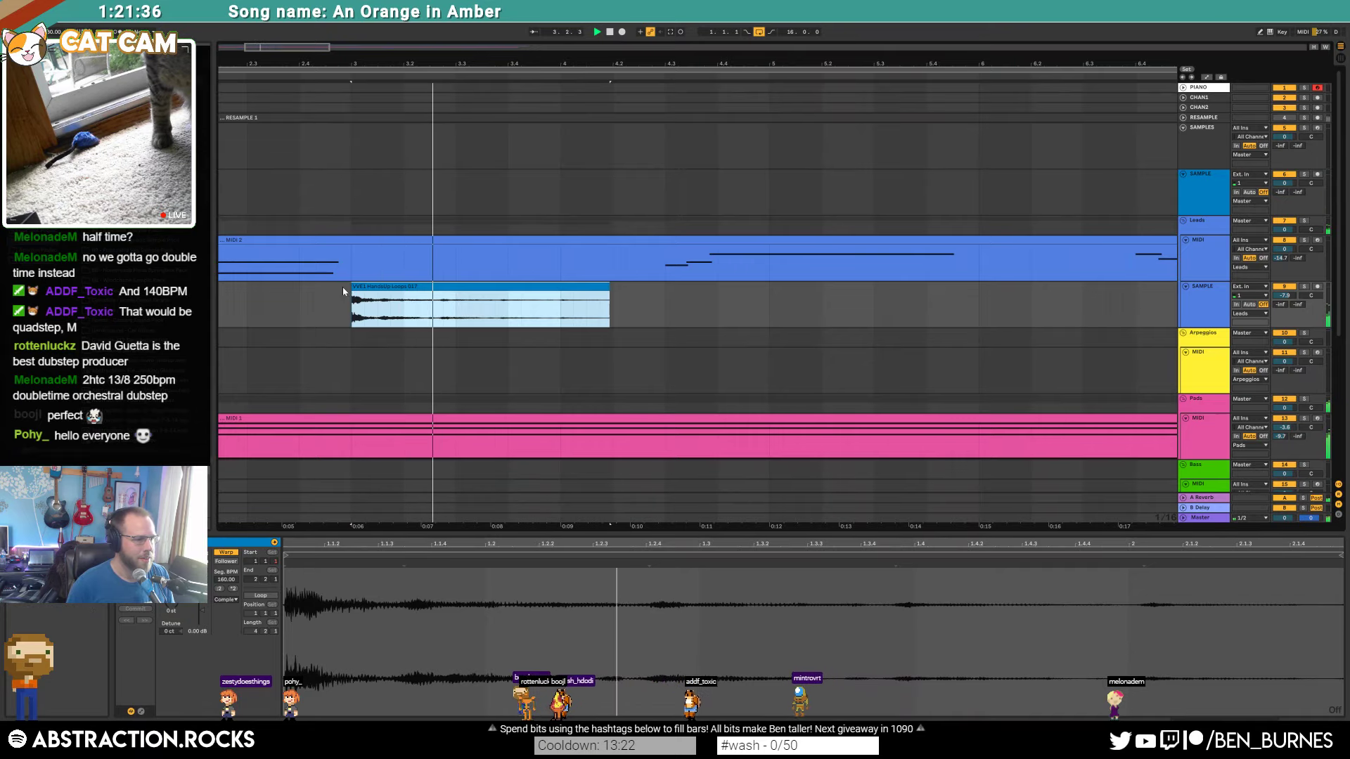
left_click_drag(351, 294, 240, 296)
key("ctrl+z")
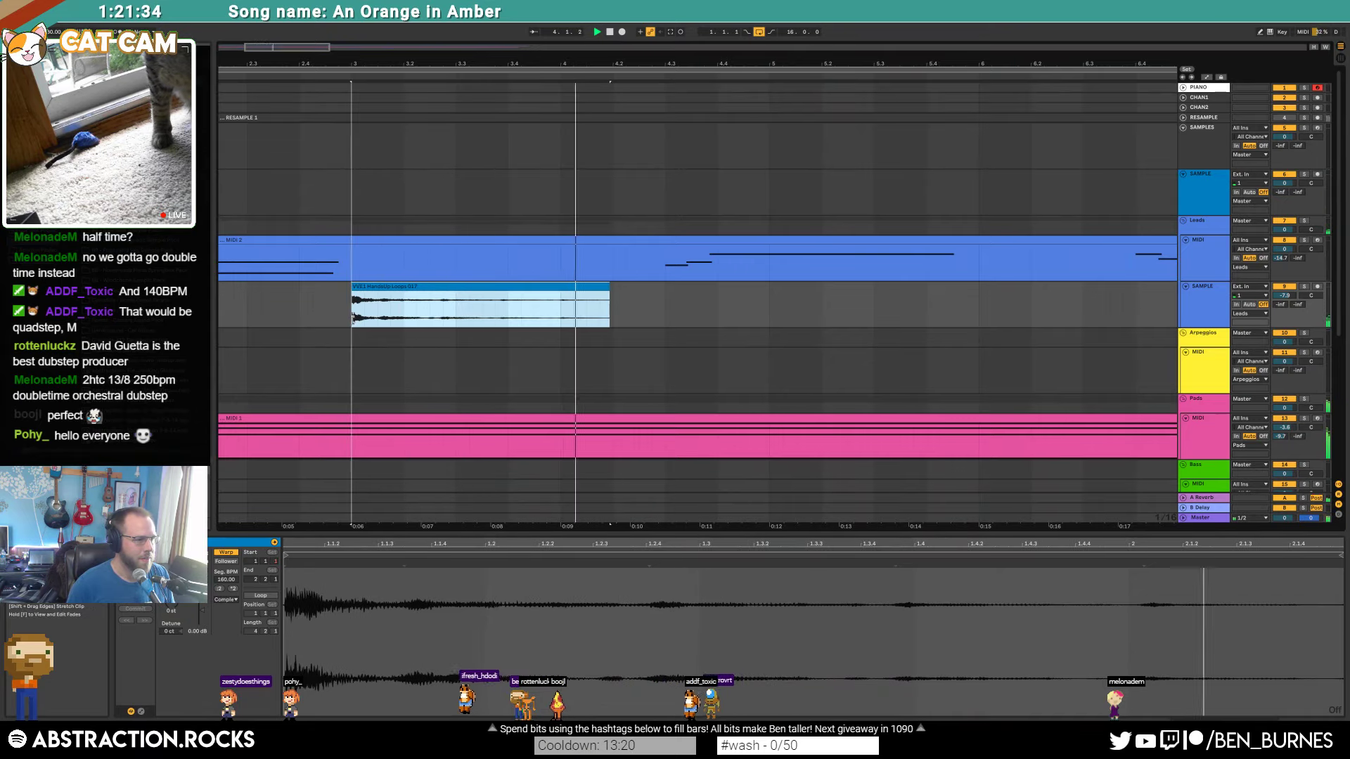
Step: Extend the vocal clip to about bar 7.3 and audition its second half and the swell just after bar 5
left_click_drag(609, 299, 1175, 301)
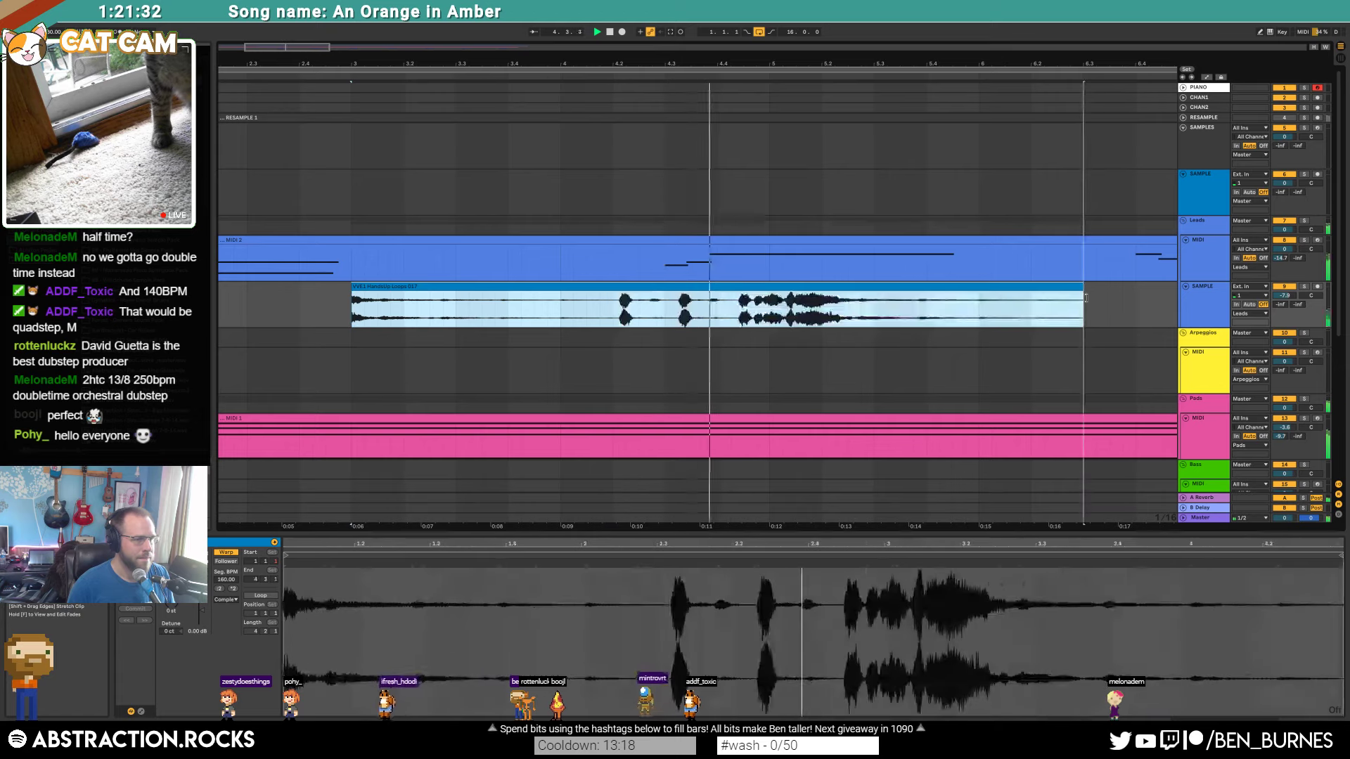
left_click_drag(1316, 291, 1320, 291)
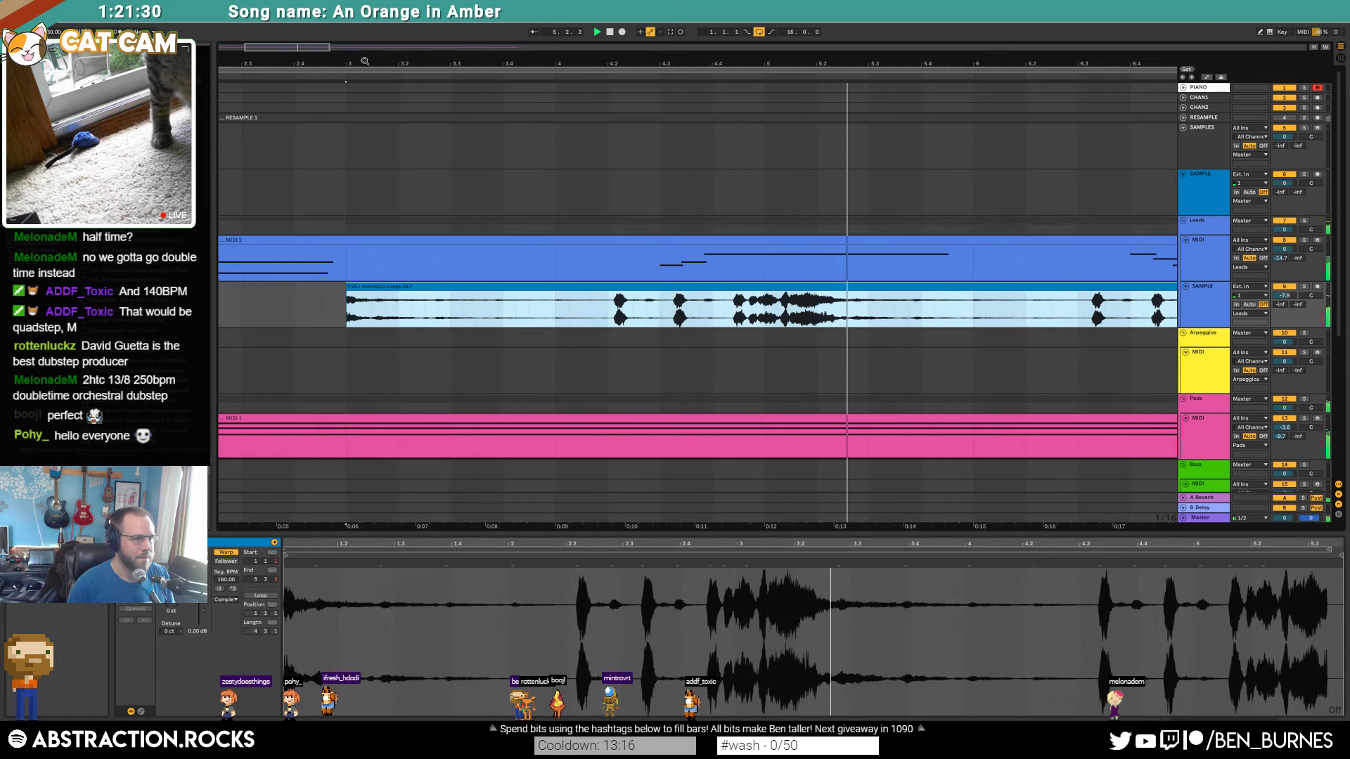
left_click_drag(301, 47, 469, 279)
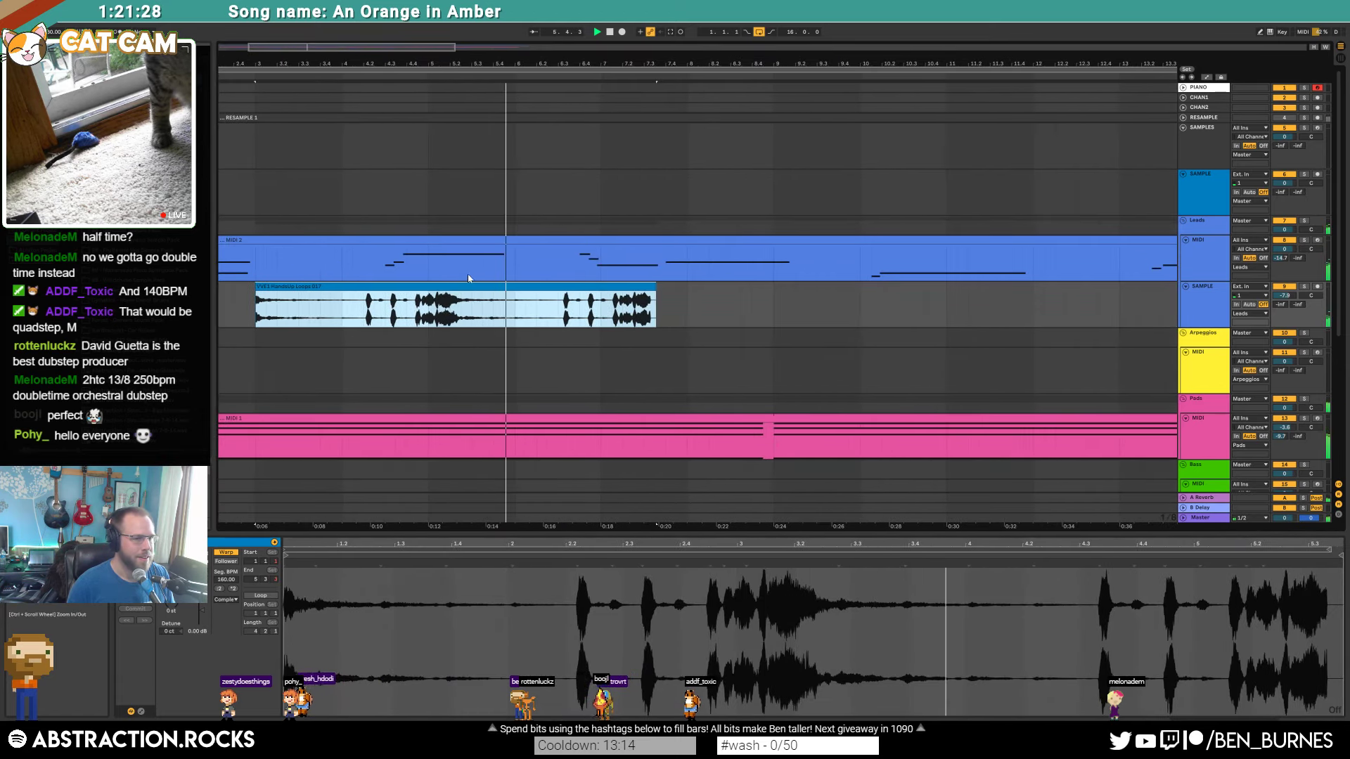
left_click(559, 311)
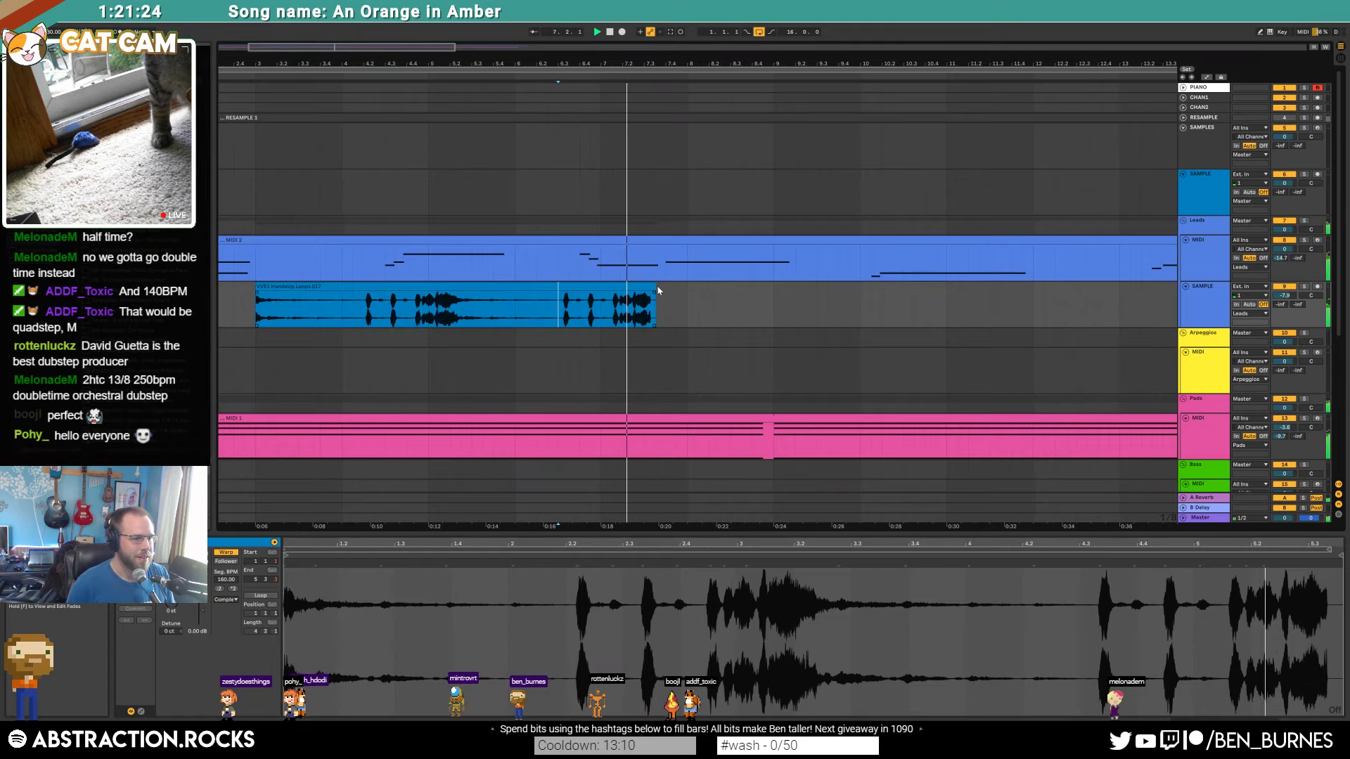
left_click(437, 311)
key("space")
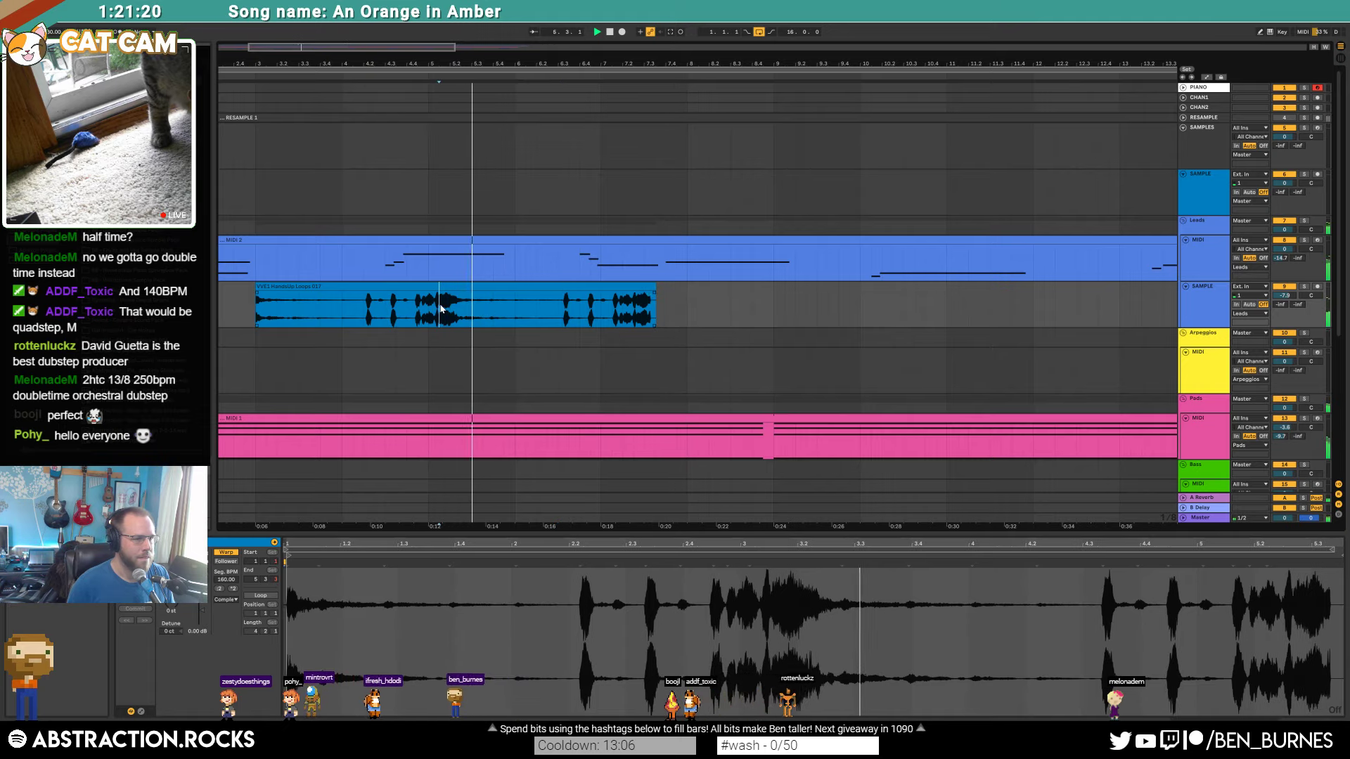
Step: Delete the vocal clip's portion before the swell just after bar 5, move the remainder to bar 3, and trim it to about bar 4.2
left_click_drag(441, 308, 255, 299)
key("Delete")
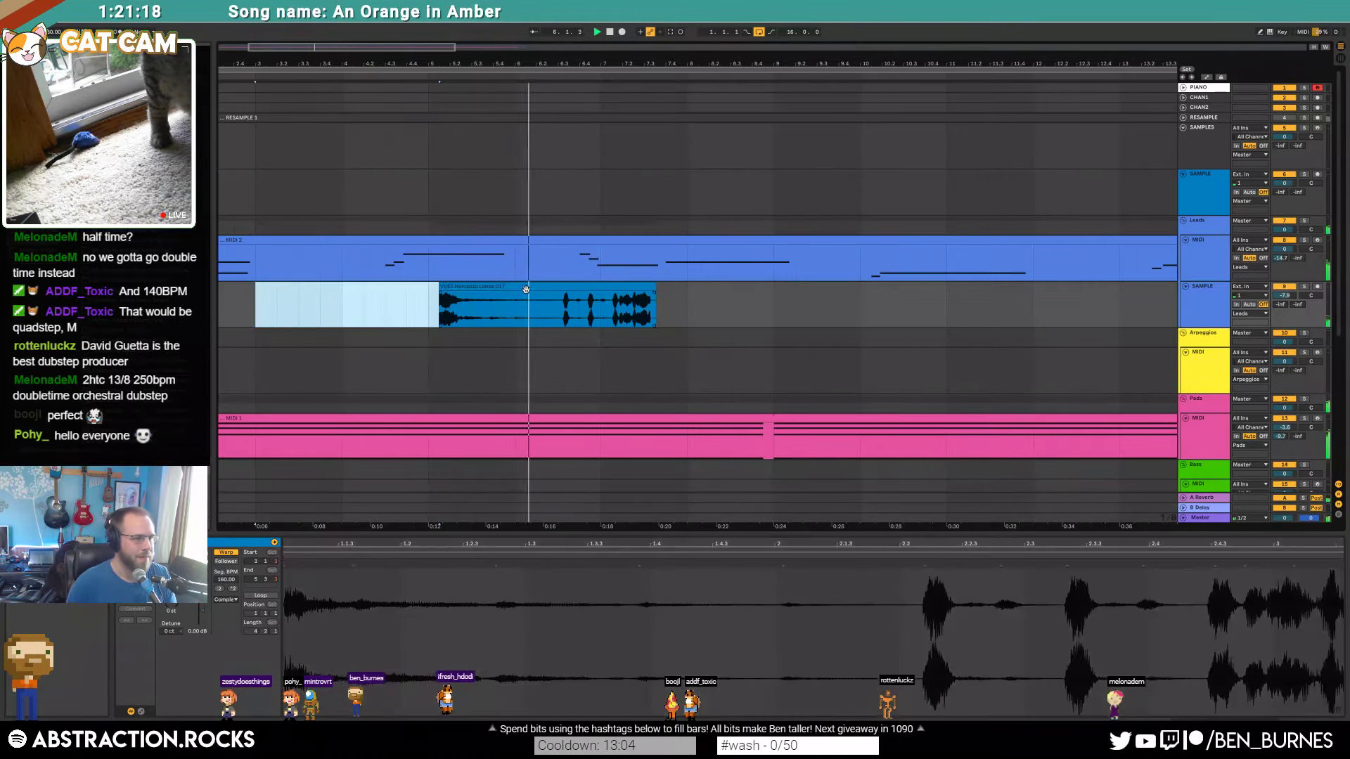
key("space")
left_click_drag(521, 288, 332, 294)
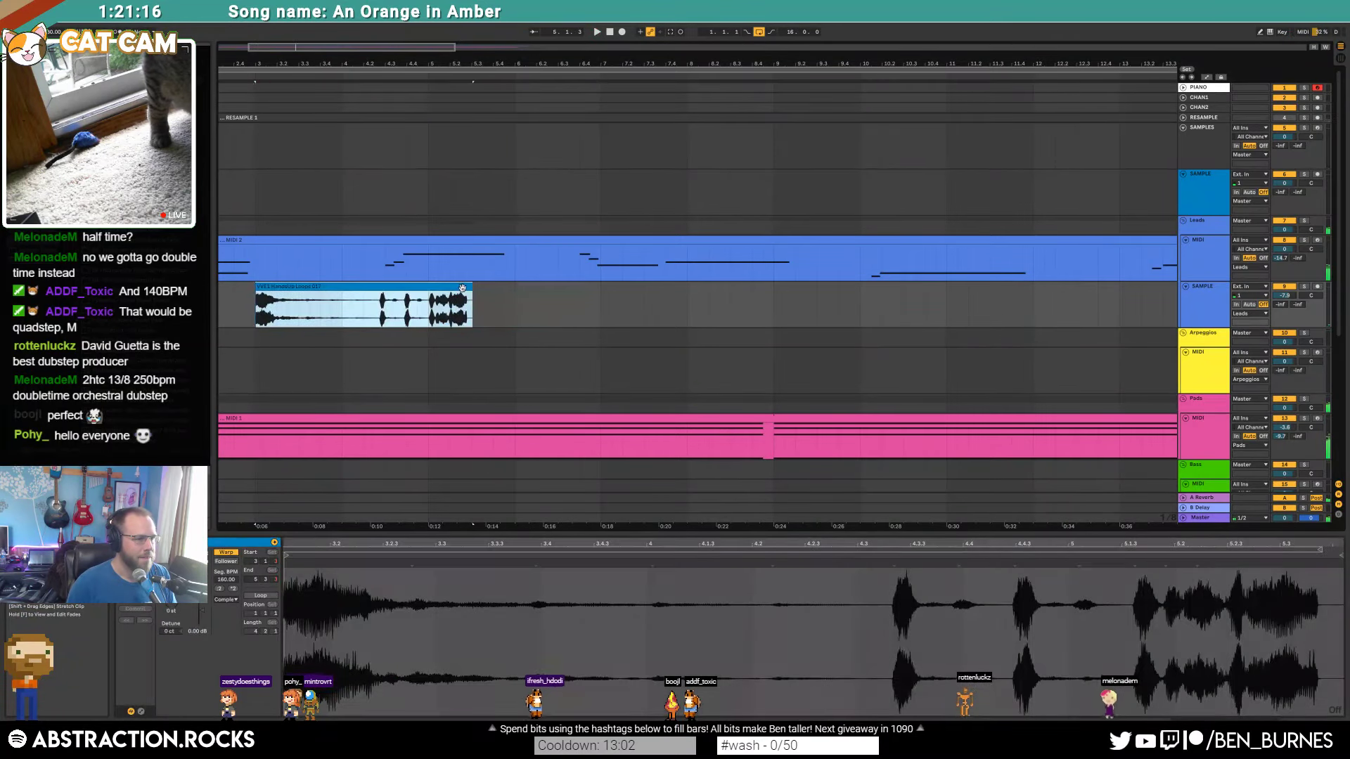
left_click_drag(437, 289, 374, 289)
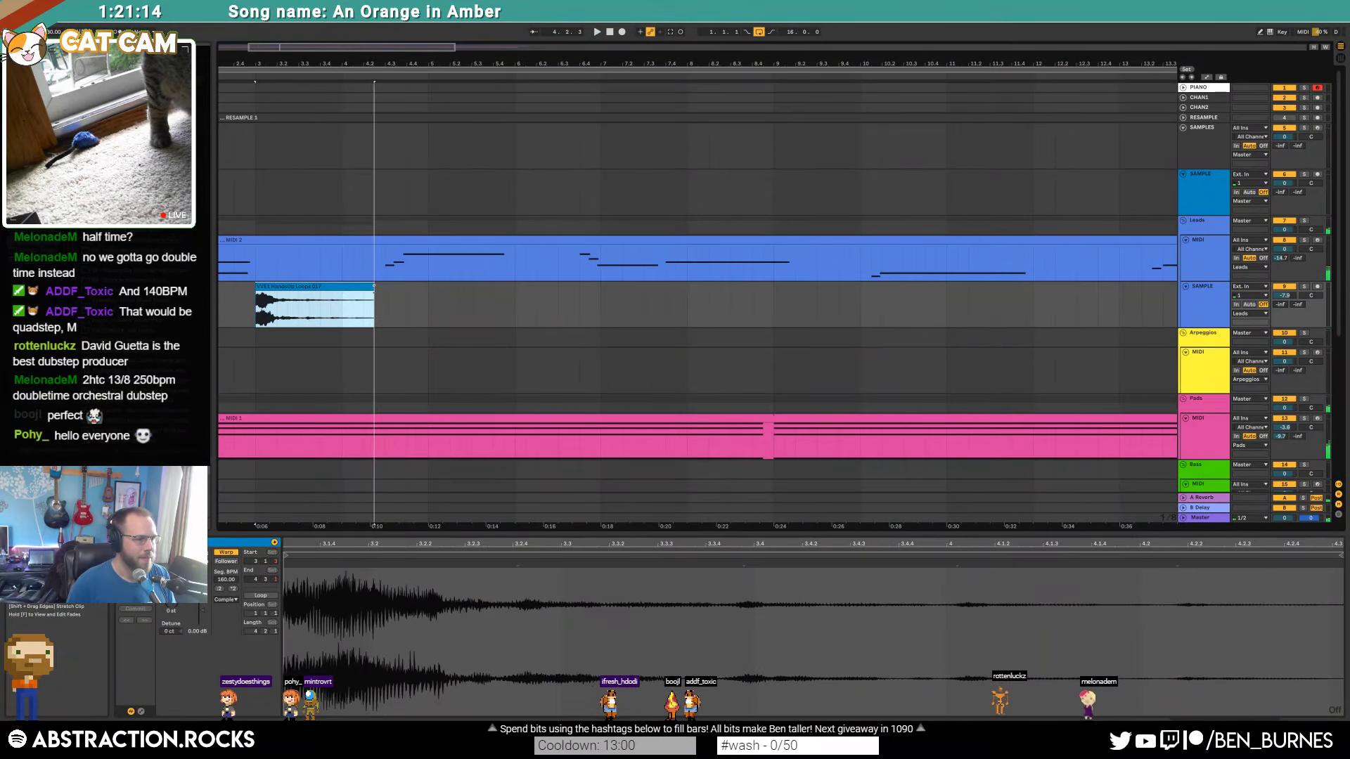
Step: Play the arrangement from bar 3 and from the beginning to check how the vocal excerpt sits with the other parts
left_click(251, 308)
key("space")
scroll(299, 316, "down", 5)
key("space")
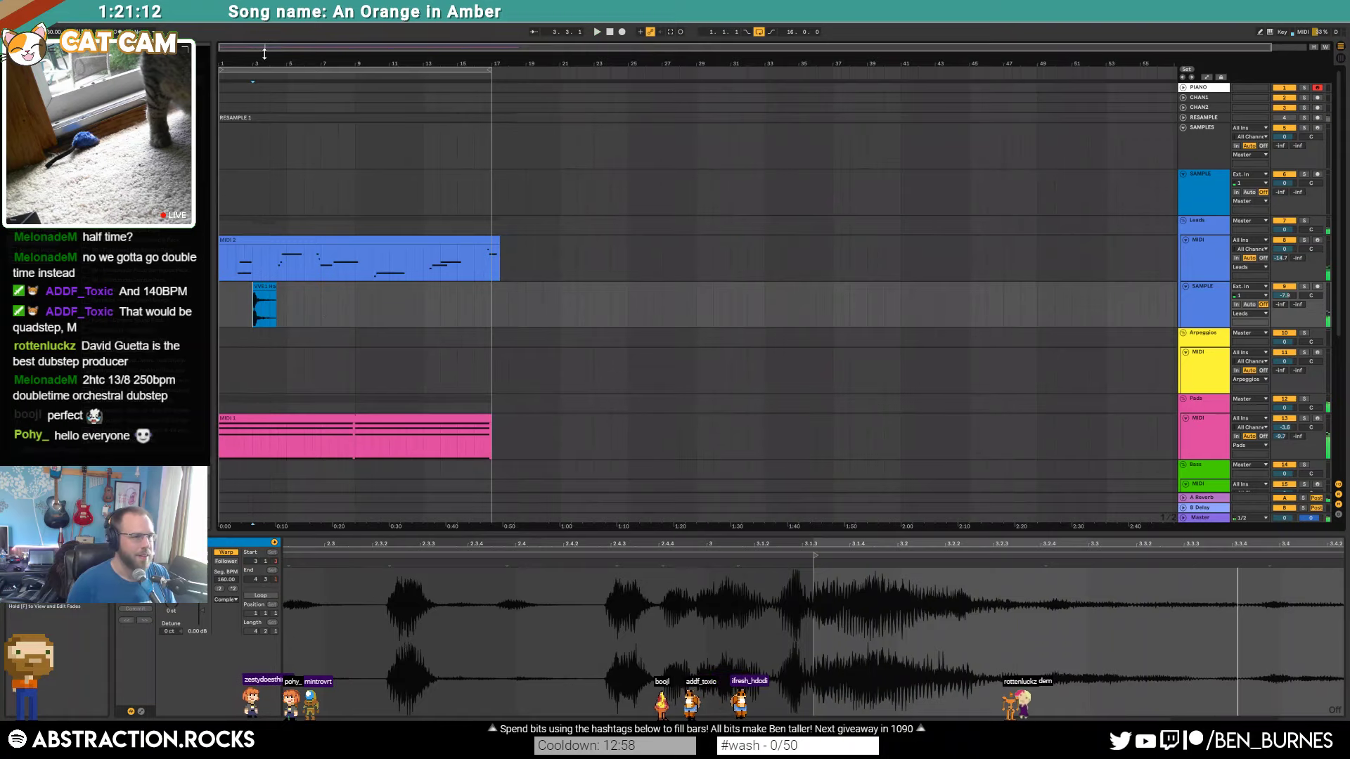
scroll(258, 240, "up", 1)
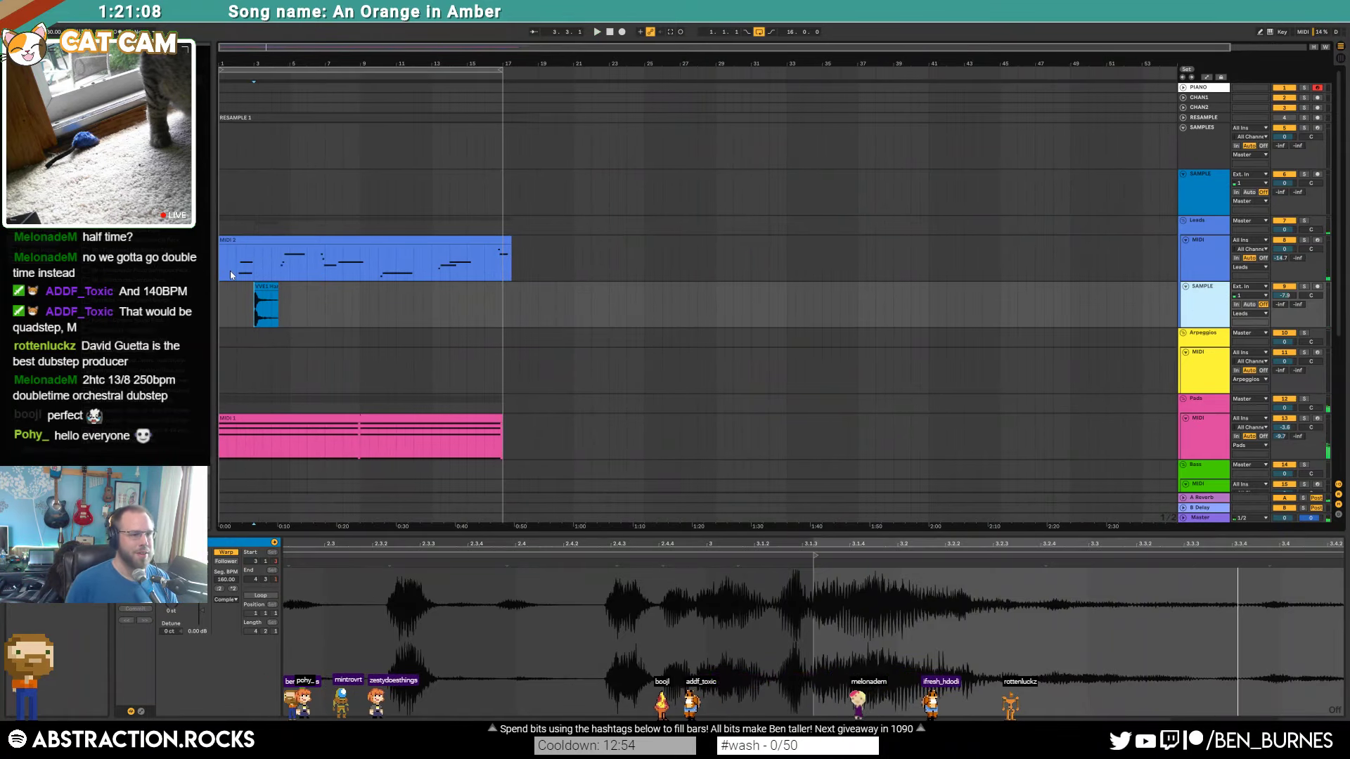
scroll(229, 275, "down", 7)
scroll(294, 314, "up", 1)
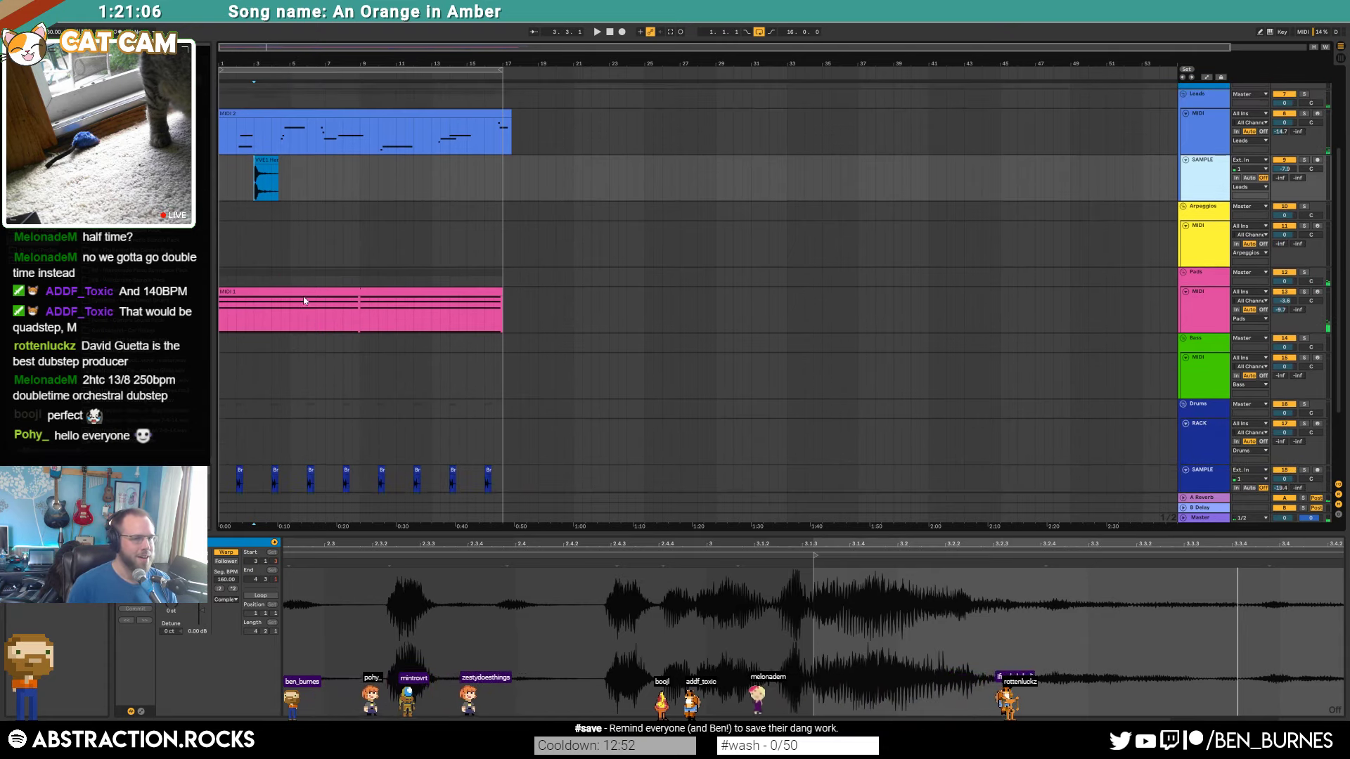
scroll(296, 278, "up", 2)
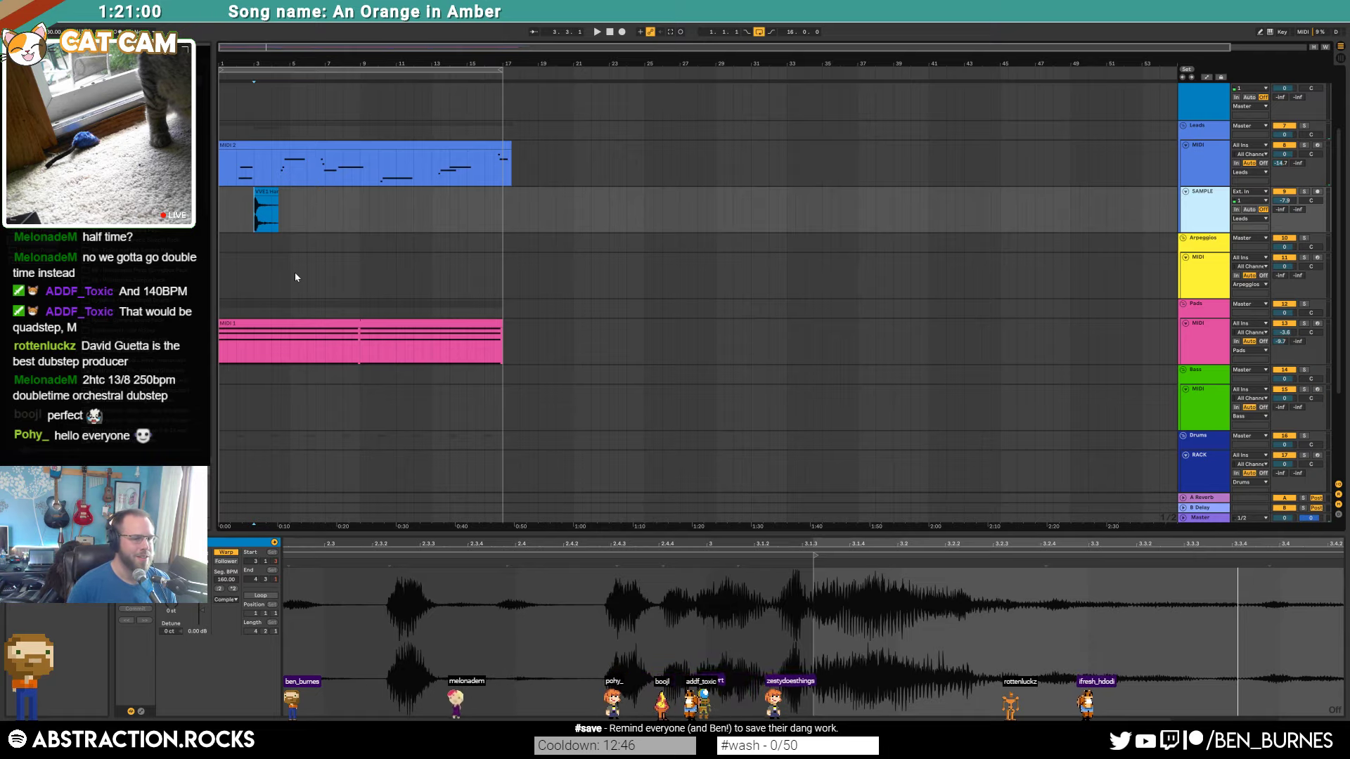
left_click(221, 210)
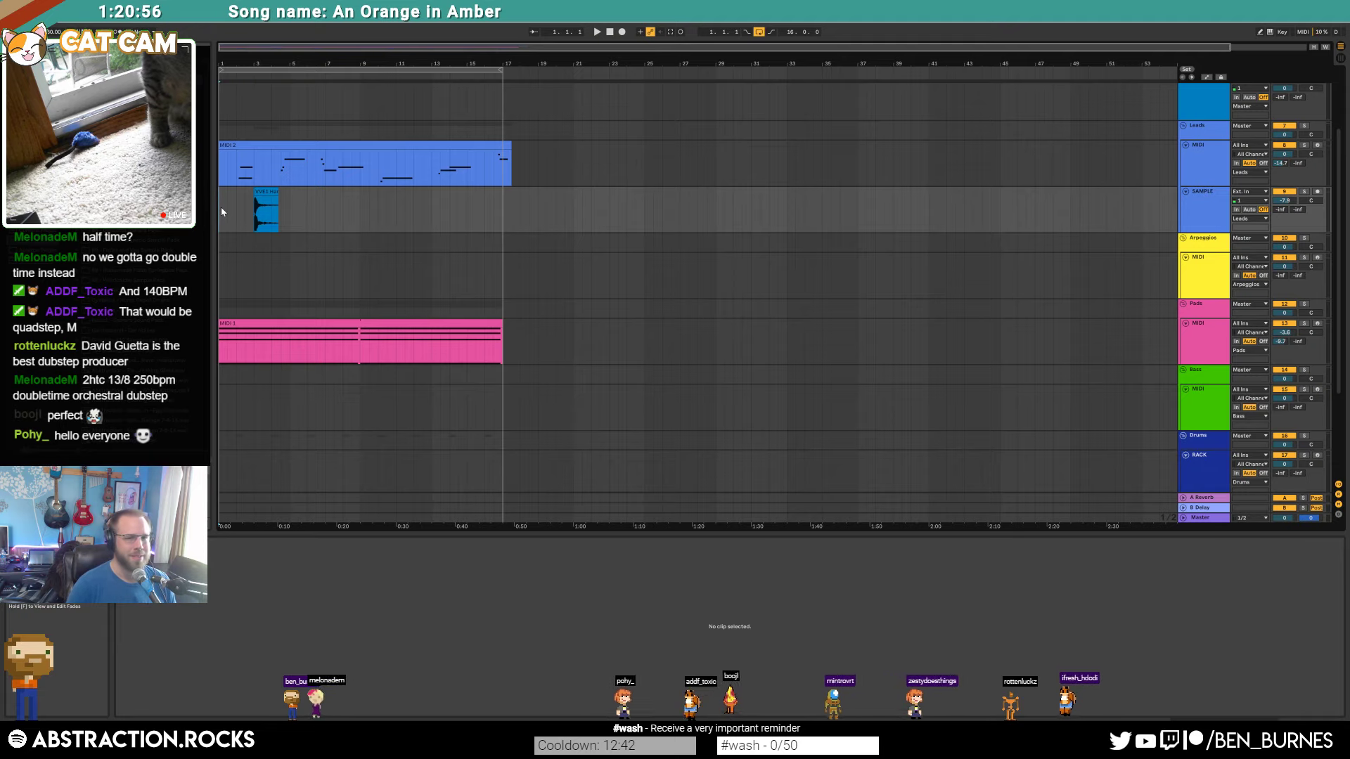
key("space")
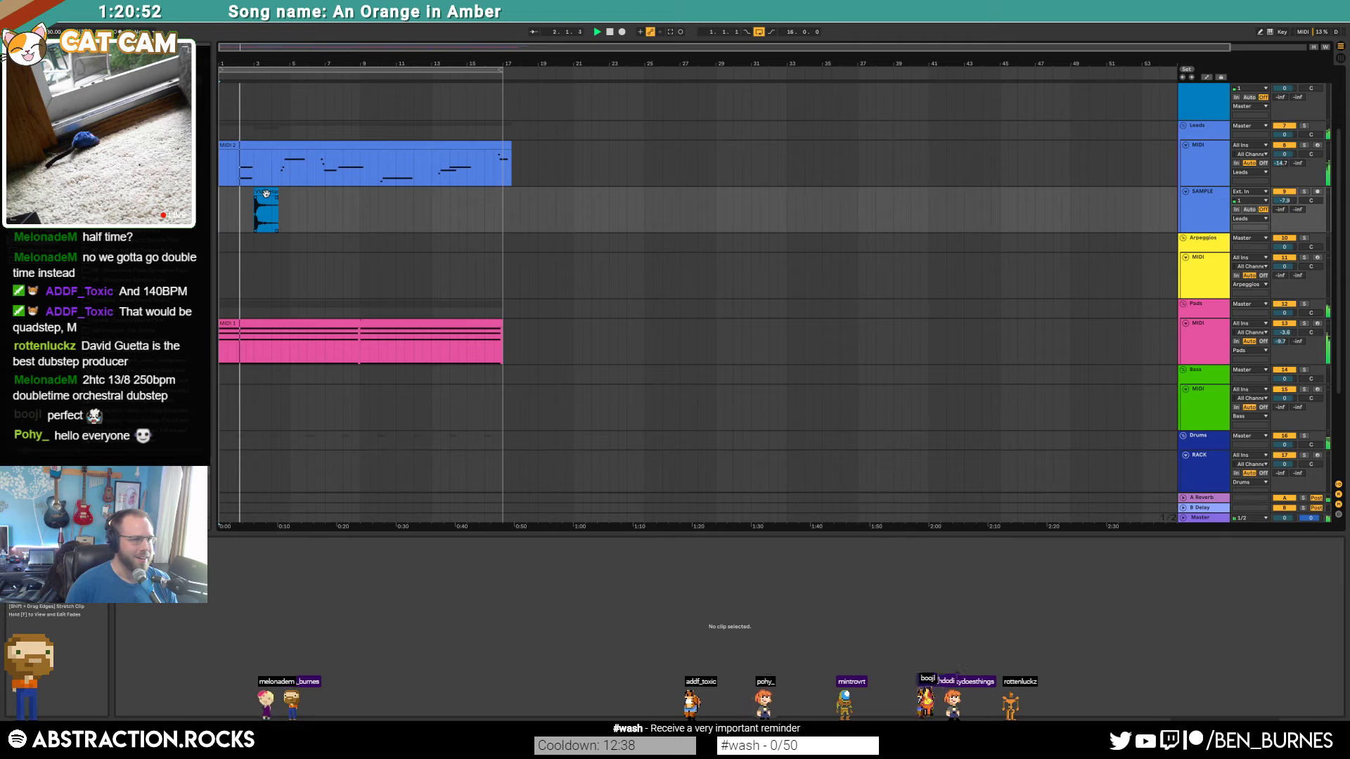
Step: Lower the Leads SAMPLE track to about -8.4 dB and delete the vocal clip from it
left_click(265, 205)
mouse_move(1284, 200)
left_mouse_down()
mouse_move(1281, 211)
mouse_move(1275, 189)
mouse_move(1281, 214)
left_mouse_up()
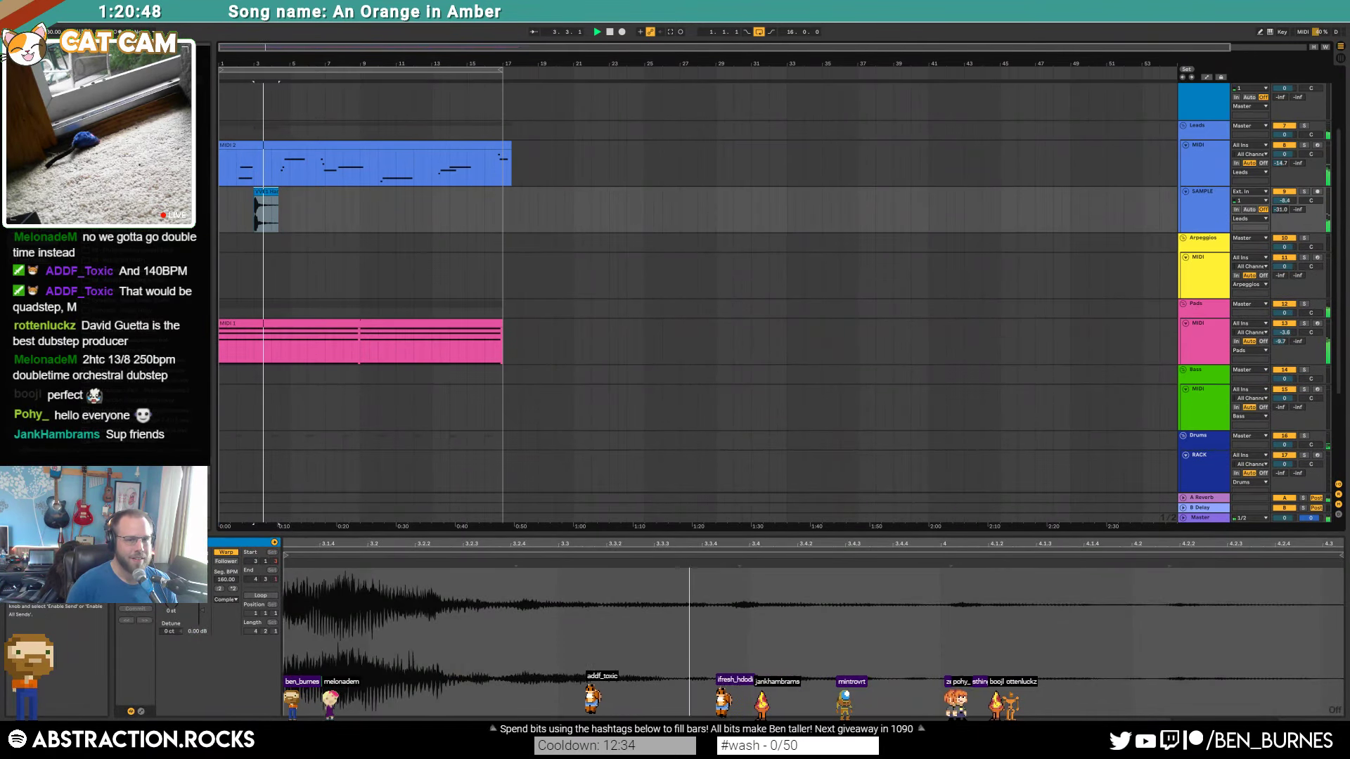
left_click(338, 232)
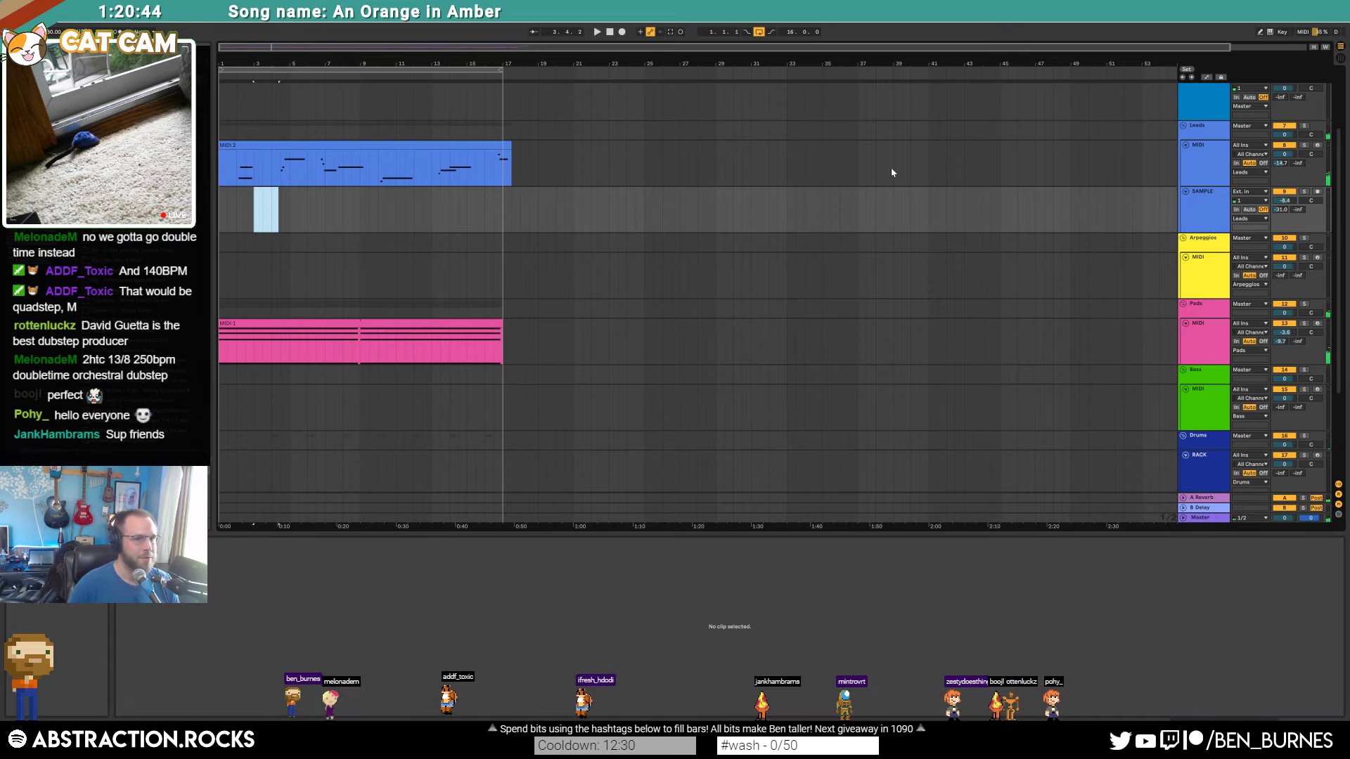
Step: Delete the separate SAMPLE audio track directly beneath the SAMPLES track
scroll(896, 174, "up", 3)
left_click(1195, 155)
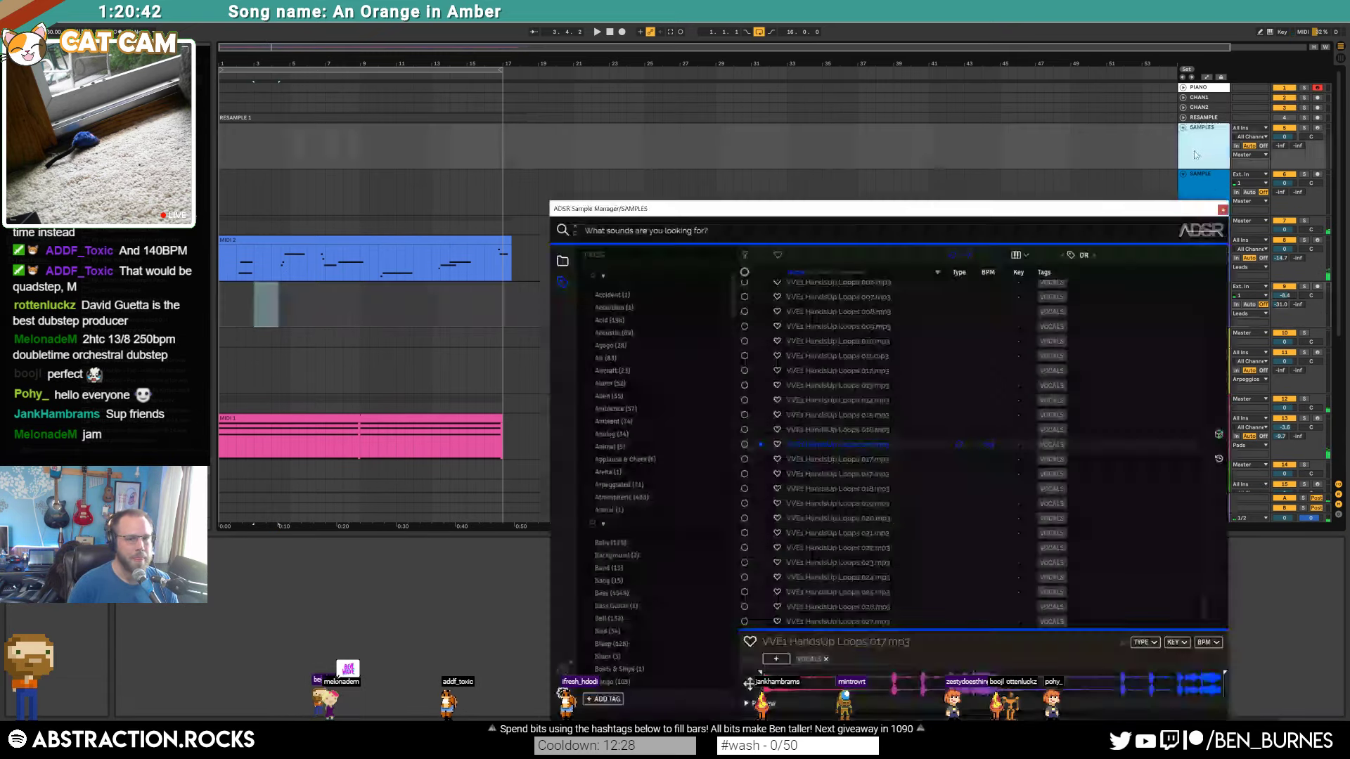
left_click(1201, 186)
key("Delete")
Step: Open ADSR Sample Manager on the SAMPLES track and draw random samples up to VEH2 Houseloops - 145.wav
left_click(1202, 153)
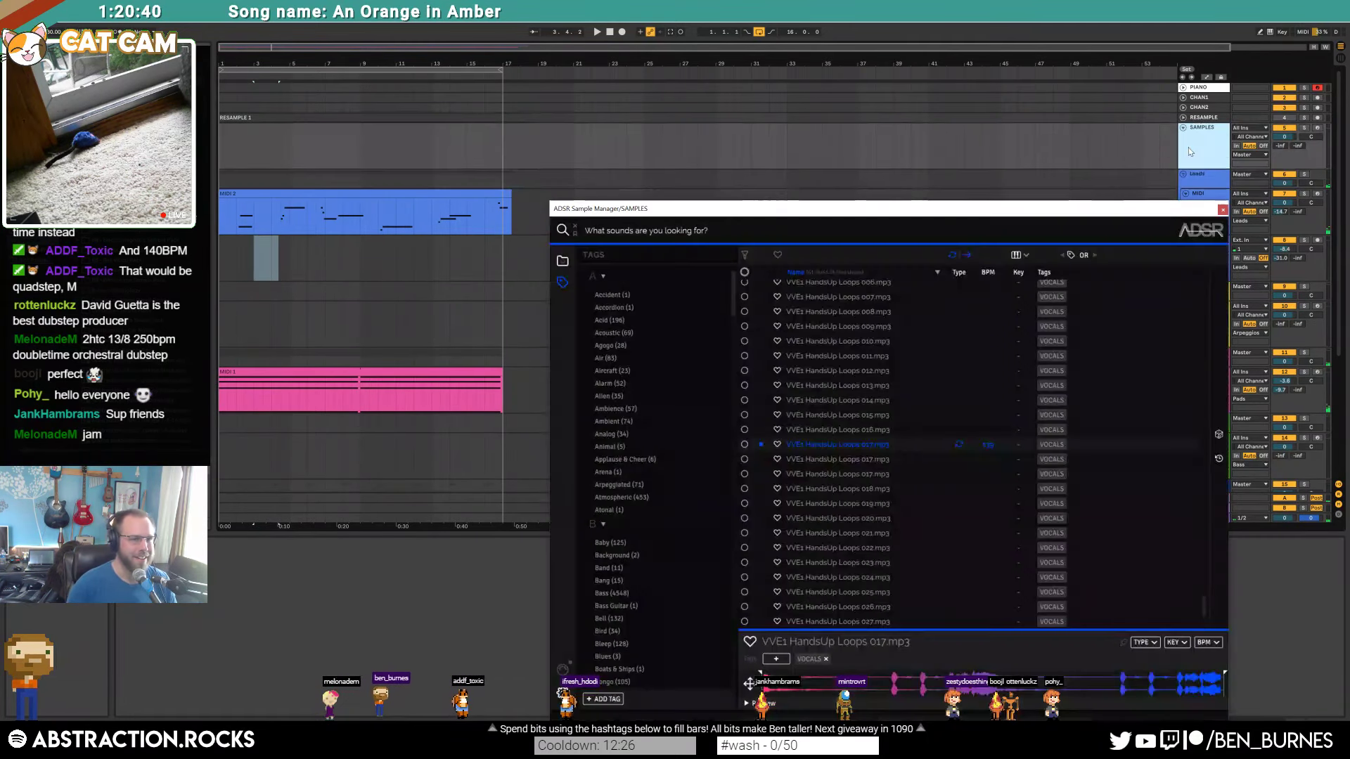
left_click(1219, 435)
left_click(1219, 435)
left_click(1219, 435)
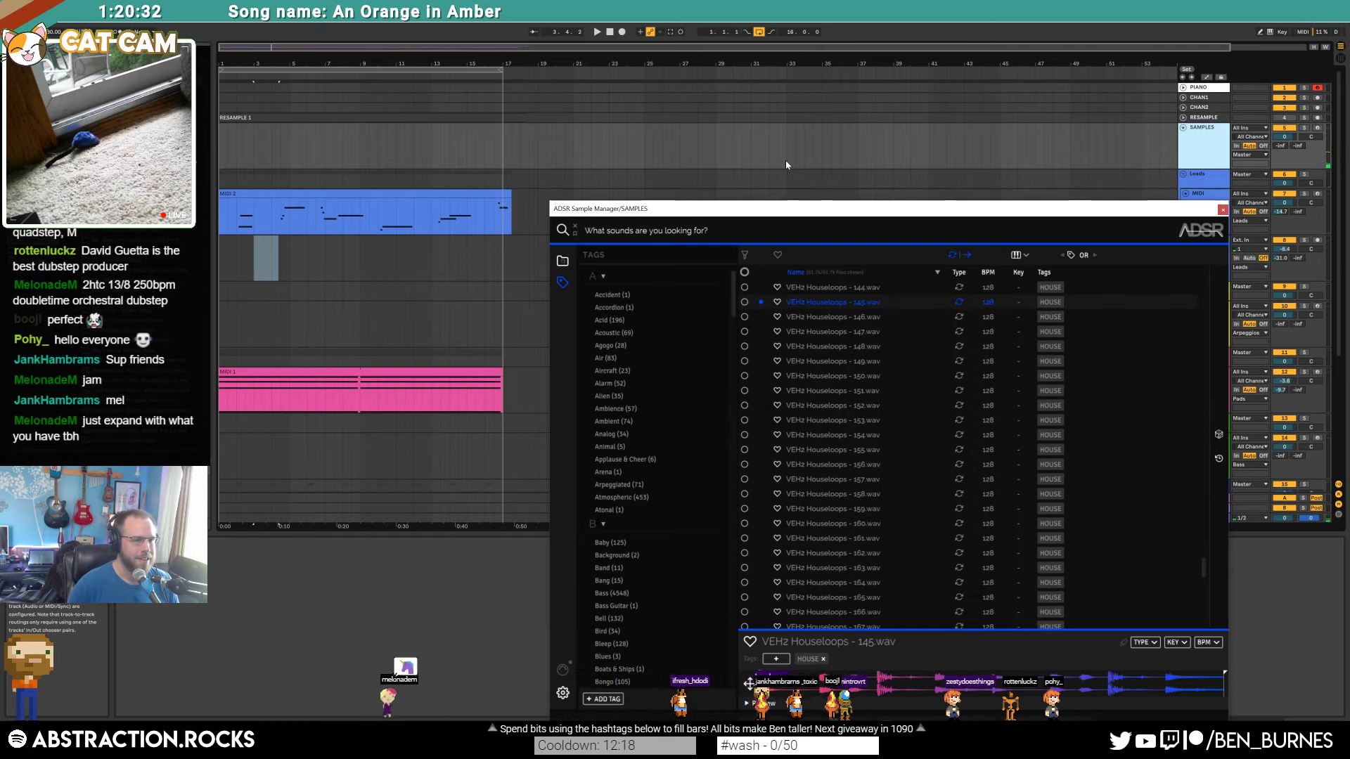
scroll(661, 158, "down", 2)
scroll(466, 247, "down", 3)
left_click_drag(912, 209, 946, 538)
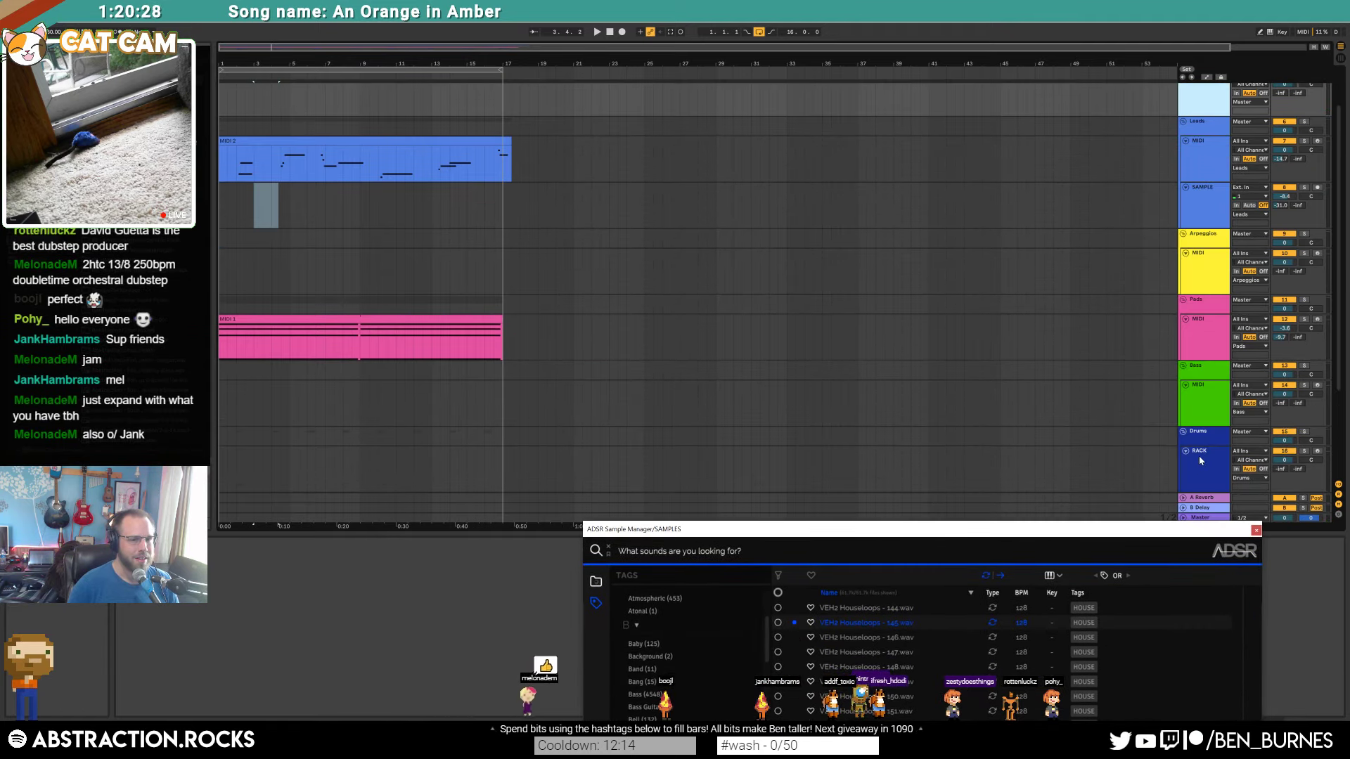
left_click(1081, 419)
scroll(1090, 419, "down", 5)
scroll(1125, 366, "up", 7)
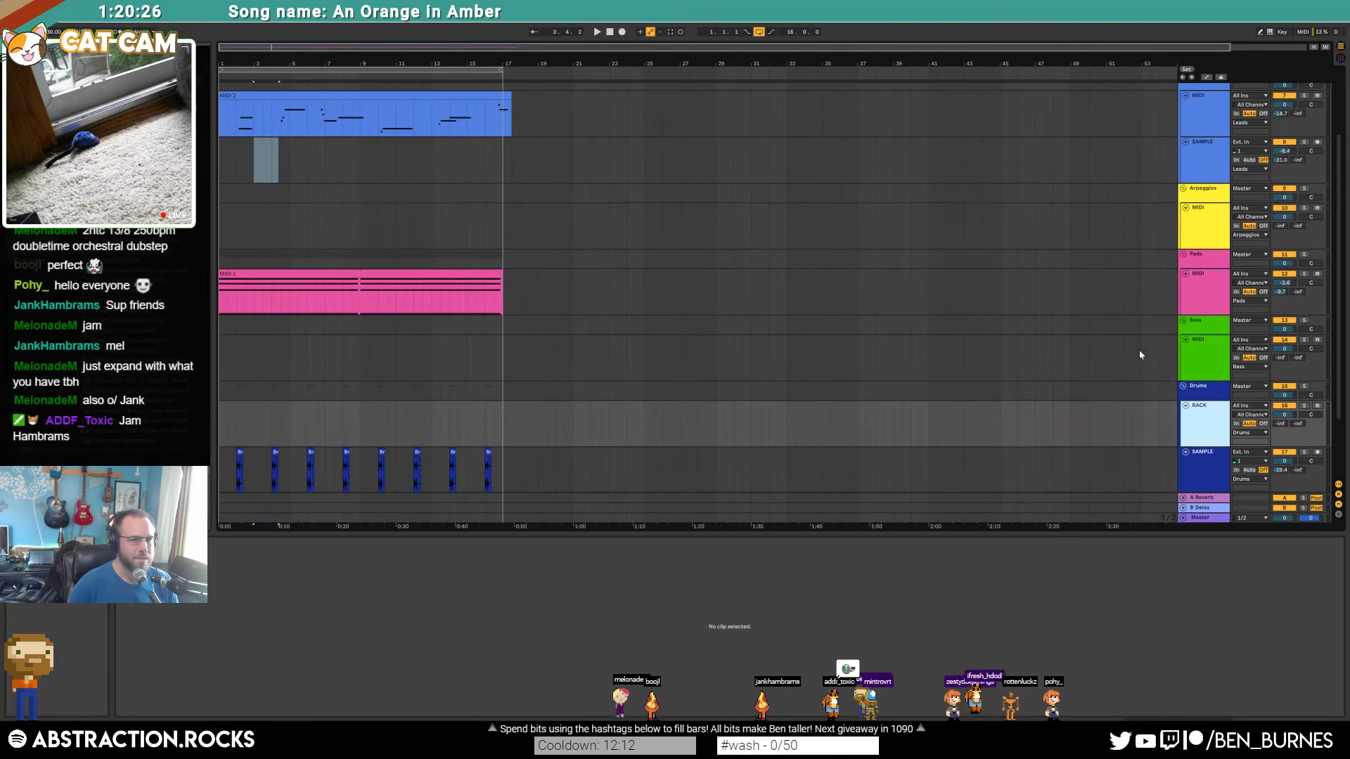
Step: Add a new audio track below SAMPLES and place VEH2 Houseloops - 145.wav on it at about bar 18.3
left_click(1200, 140)
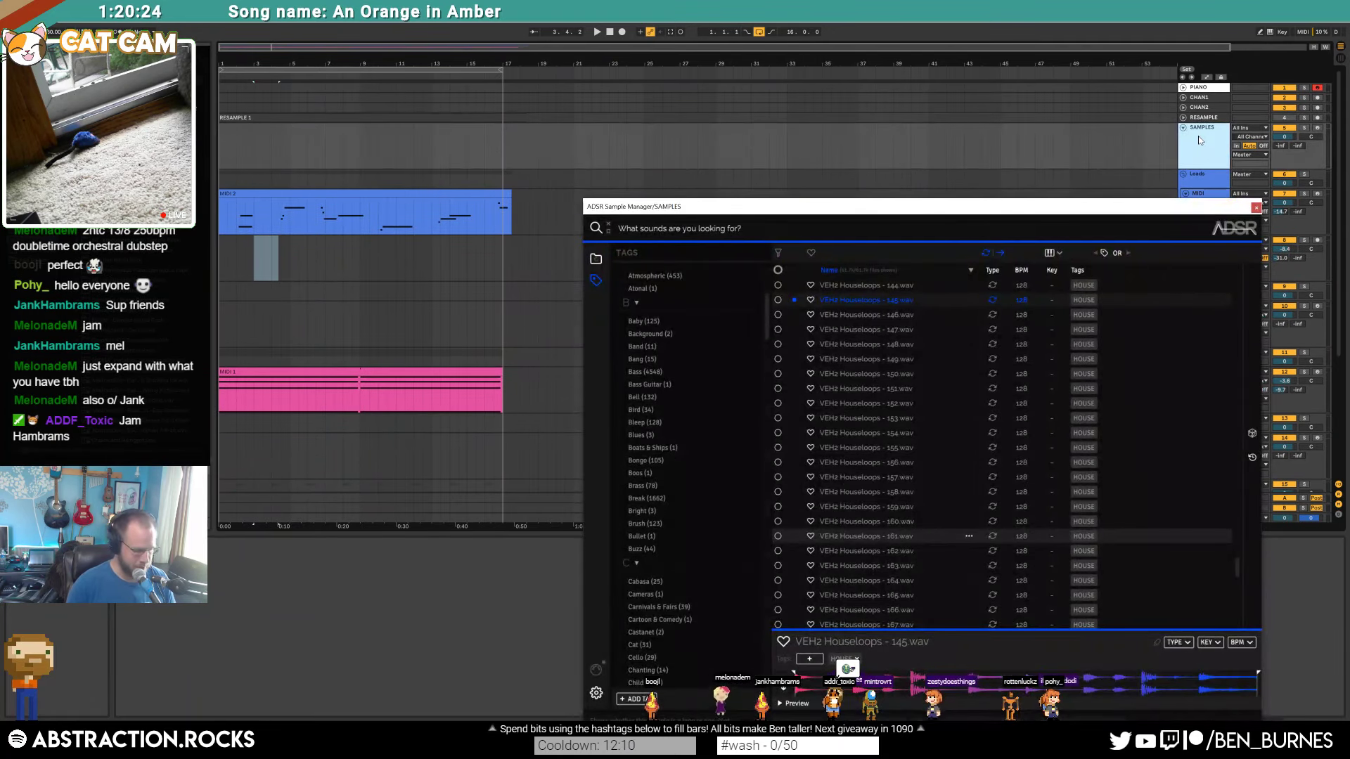
key("ctrl+t")
left_click(1221, 148)
left_click(1220, 149)
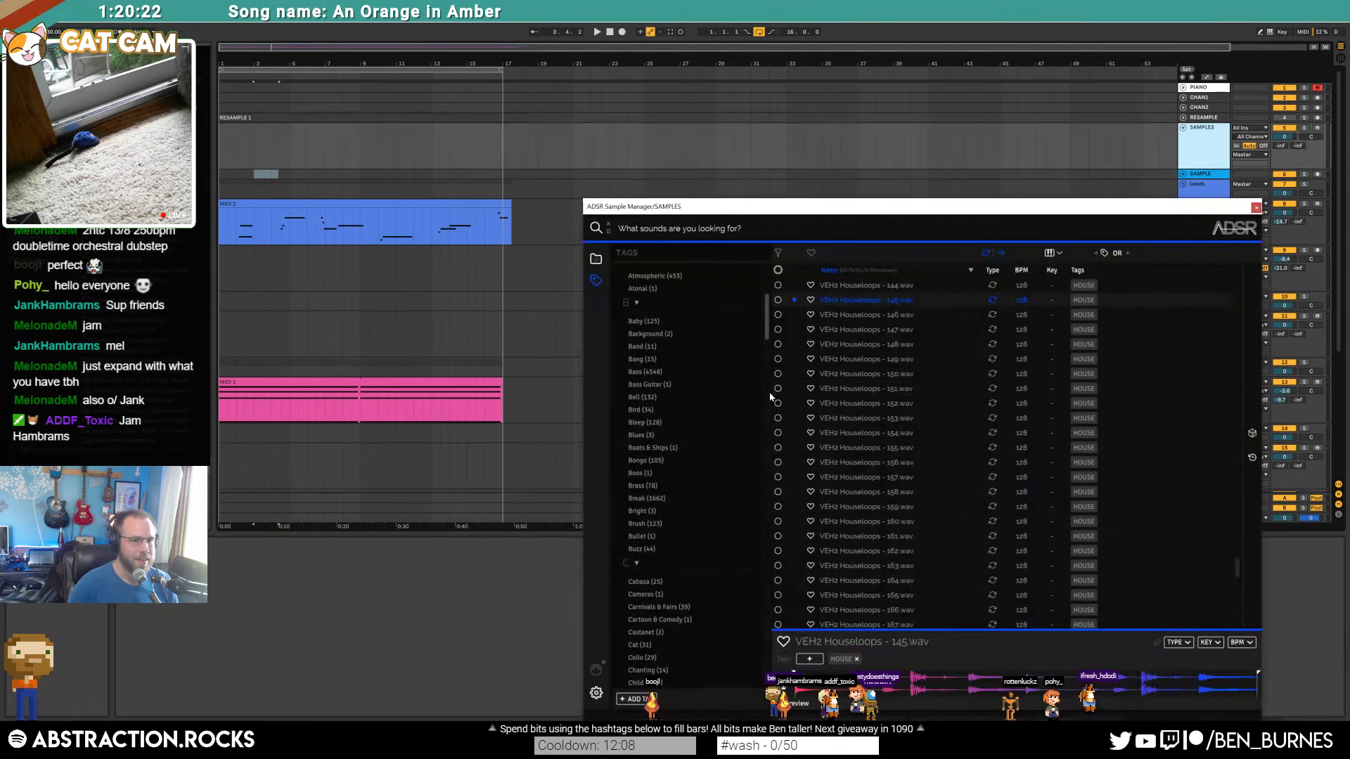
left_click_drag(781, 681, 533, 174)
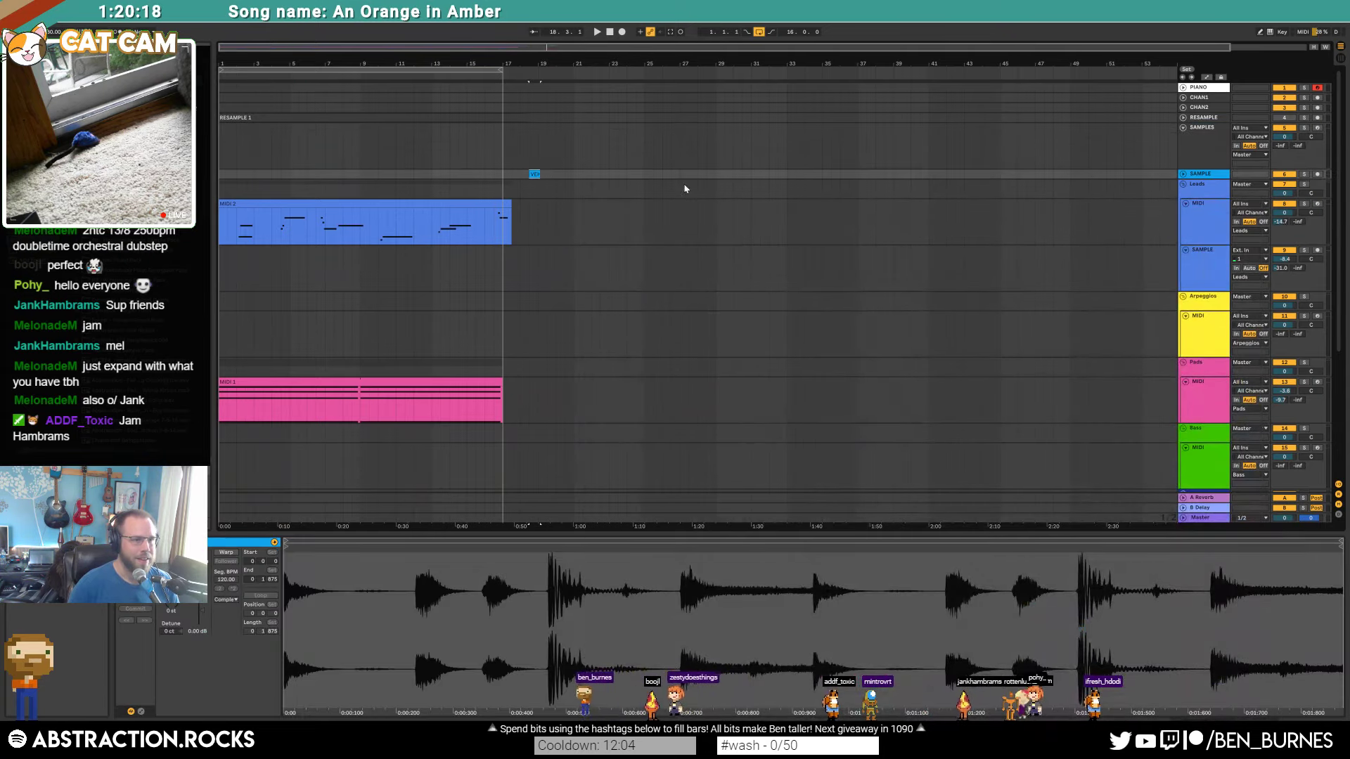
Step: Move the Houseloops clip to bar 1 of the empty SAMPLE track in the Drums group and unfold that track
left_click(544, 176)
scroll(539, 363, "down", 5)
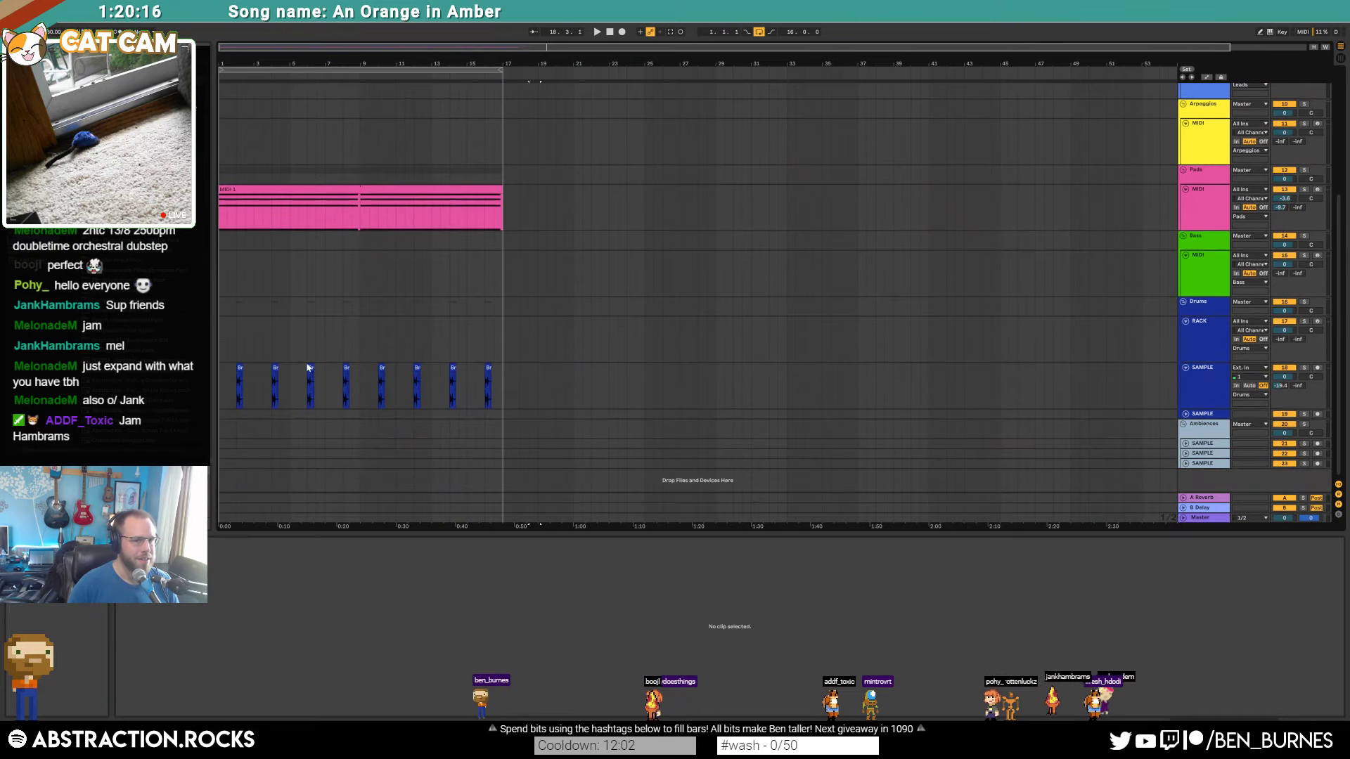
left_click(223, 415)
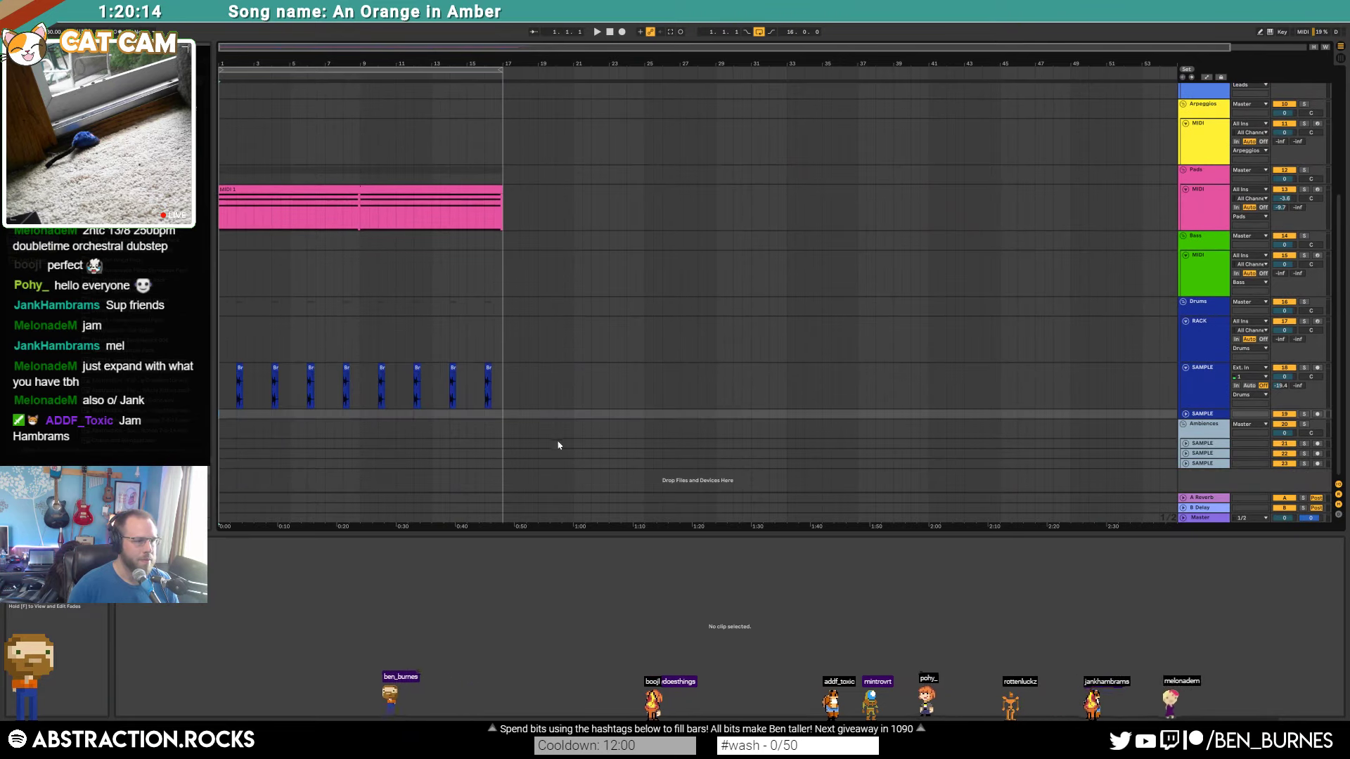
left_click(1186, 415)
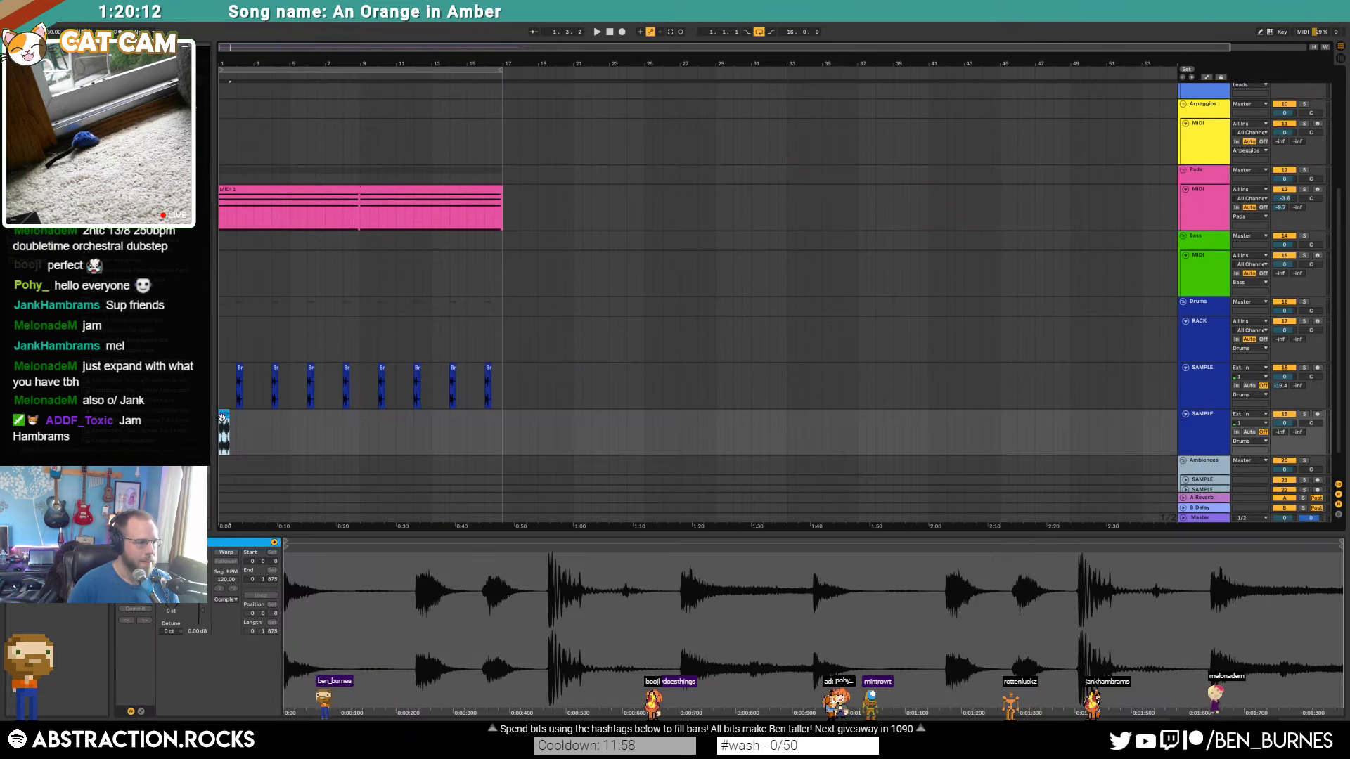
left_click_drag(230, 45, 229, 148)
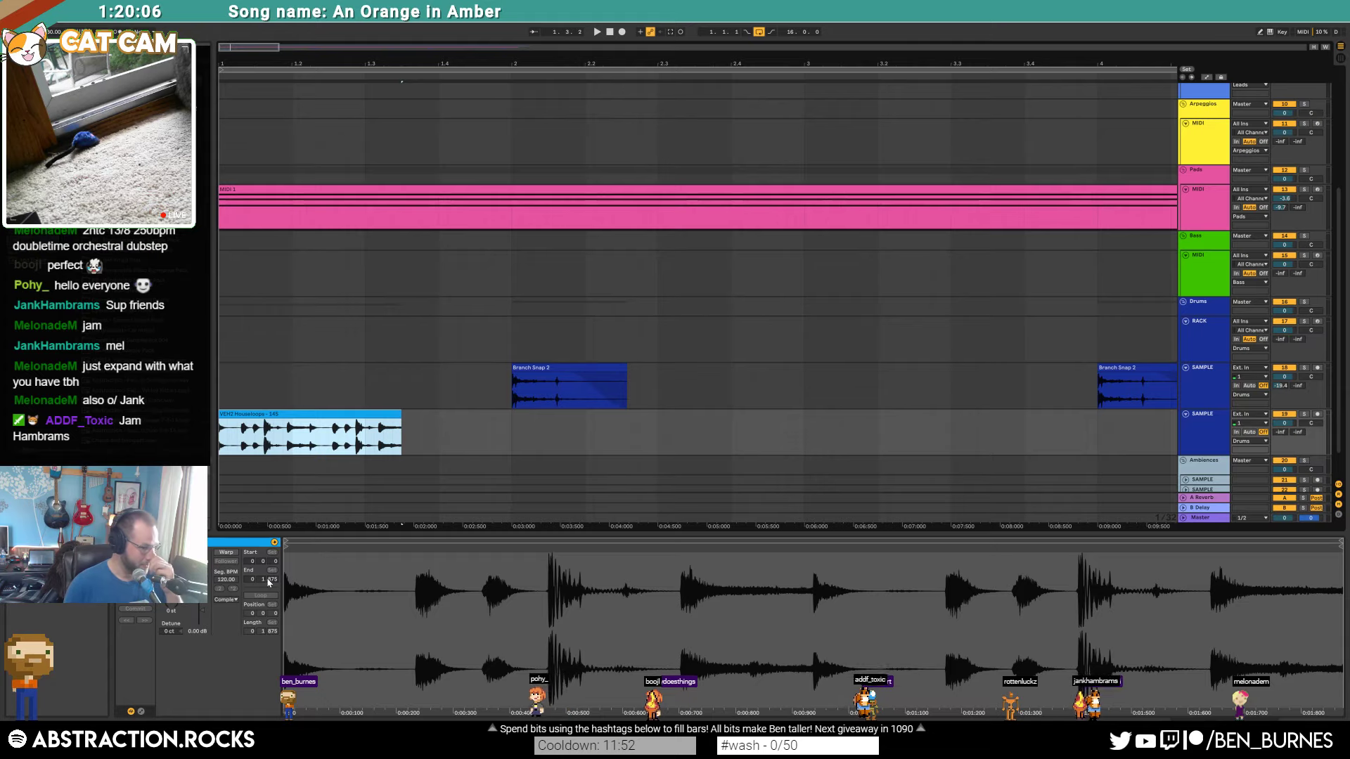
Step: Turn on Warp for the Houseloops clip, shift its first loud hit to beat 1.2 with a warp marker, and extend the clip's end to just before beat 1.4
left_click(225, 552)
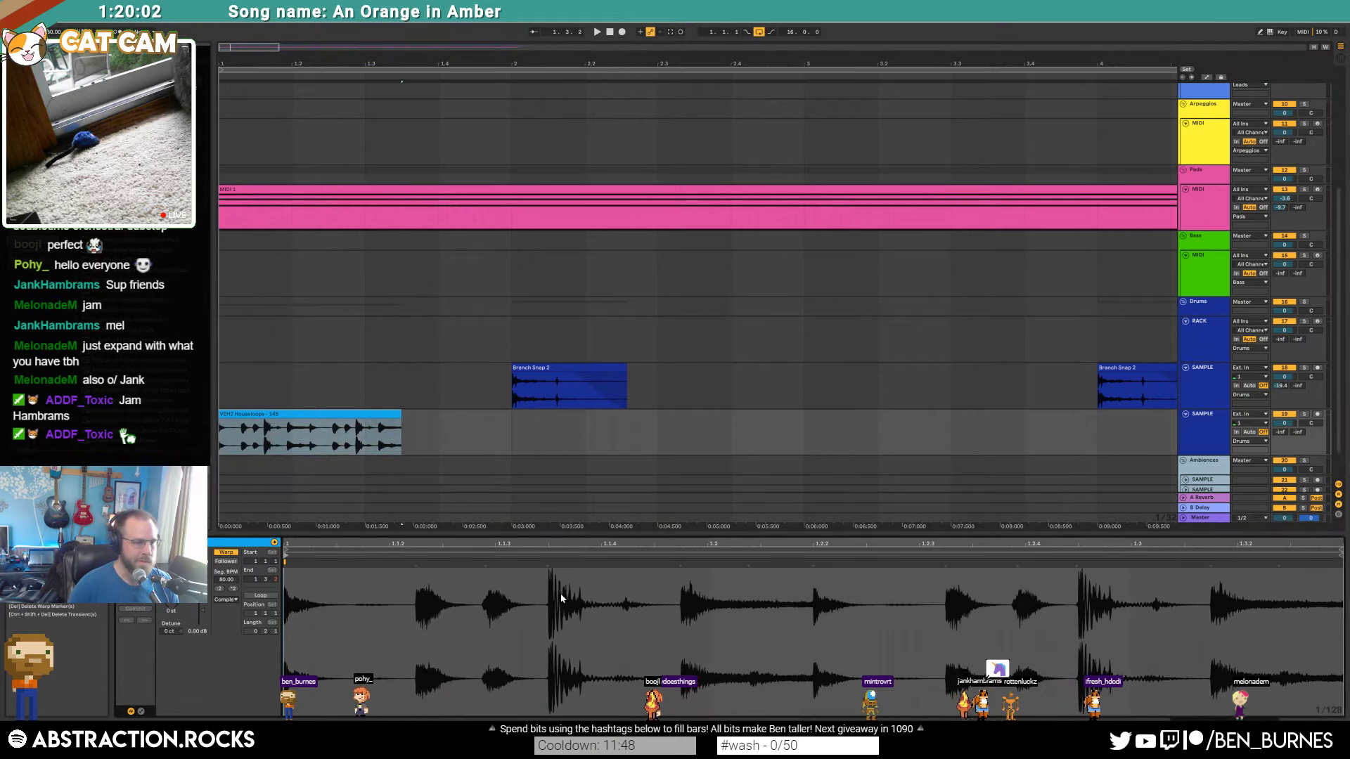
mouse_move(549, 562)
left_mouse_down()
mouse_move(709, 571)
mouse_move(738, 528)
left_mouse_up()
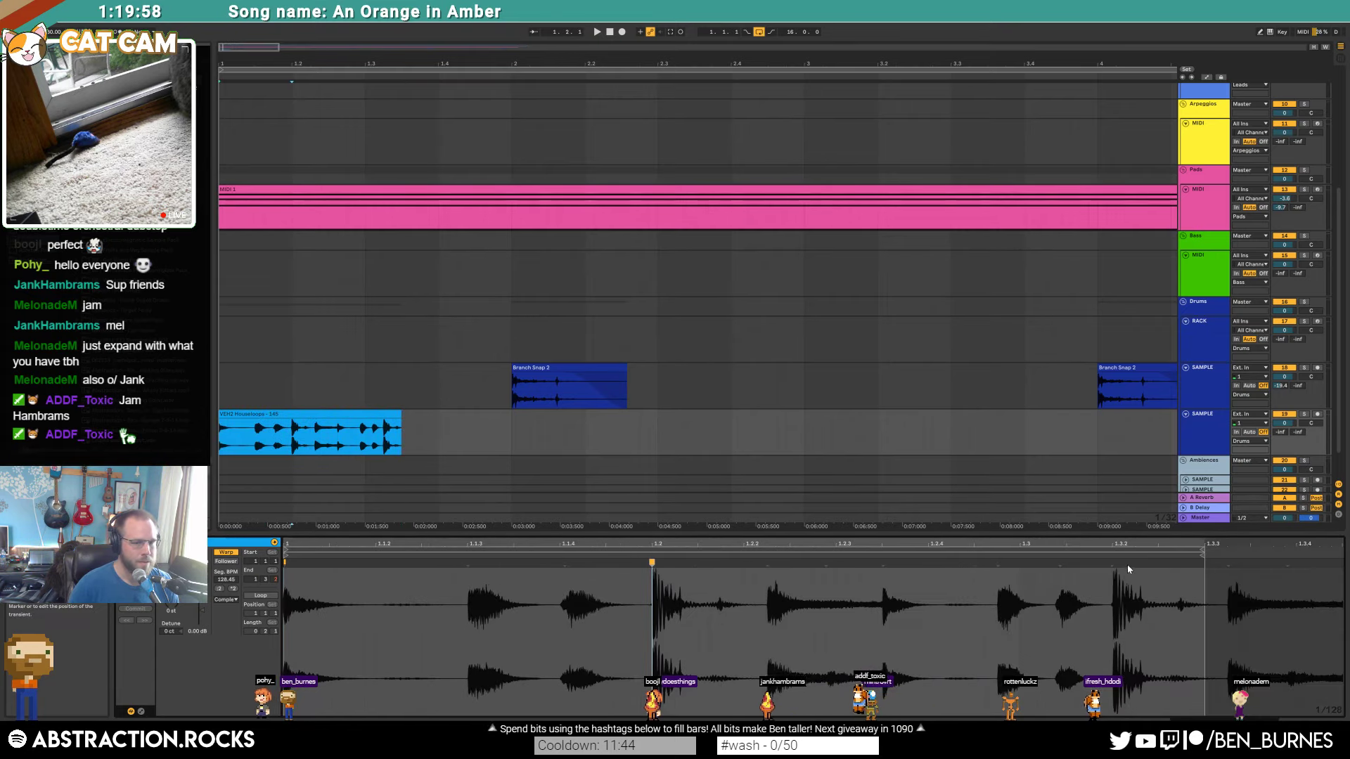
left_click_drag(1202, 551, 1341, 550)
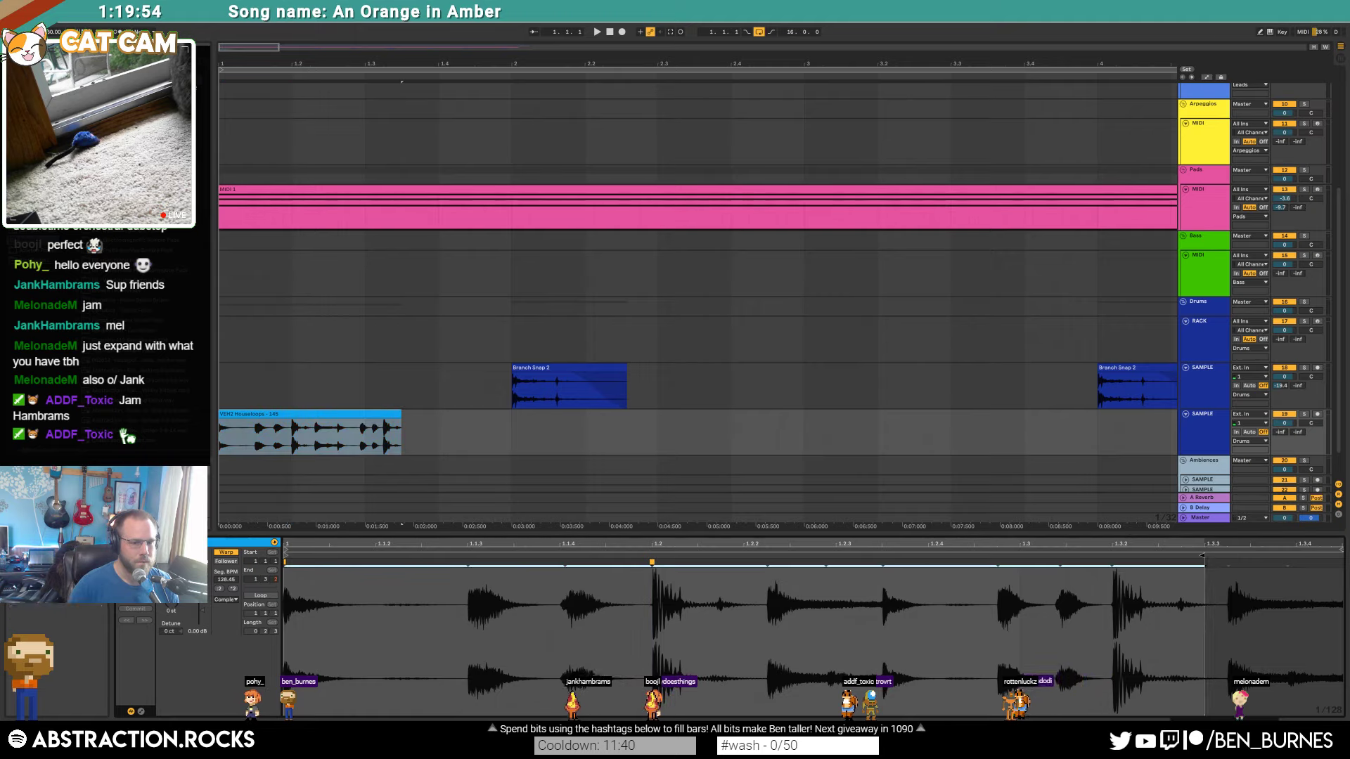
left_click_drag(1202, 556, 1341, 556)
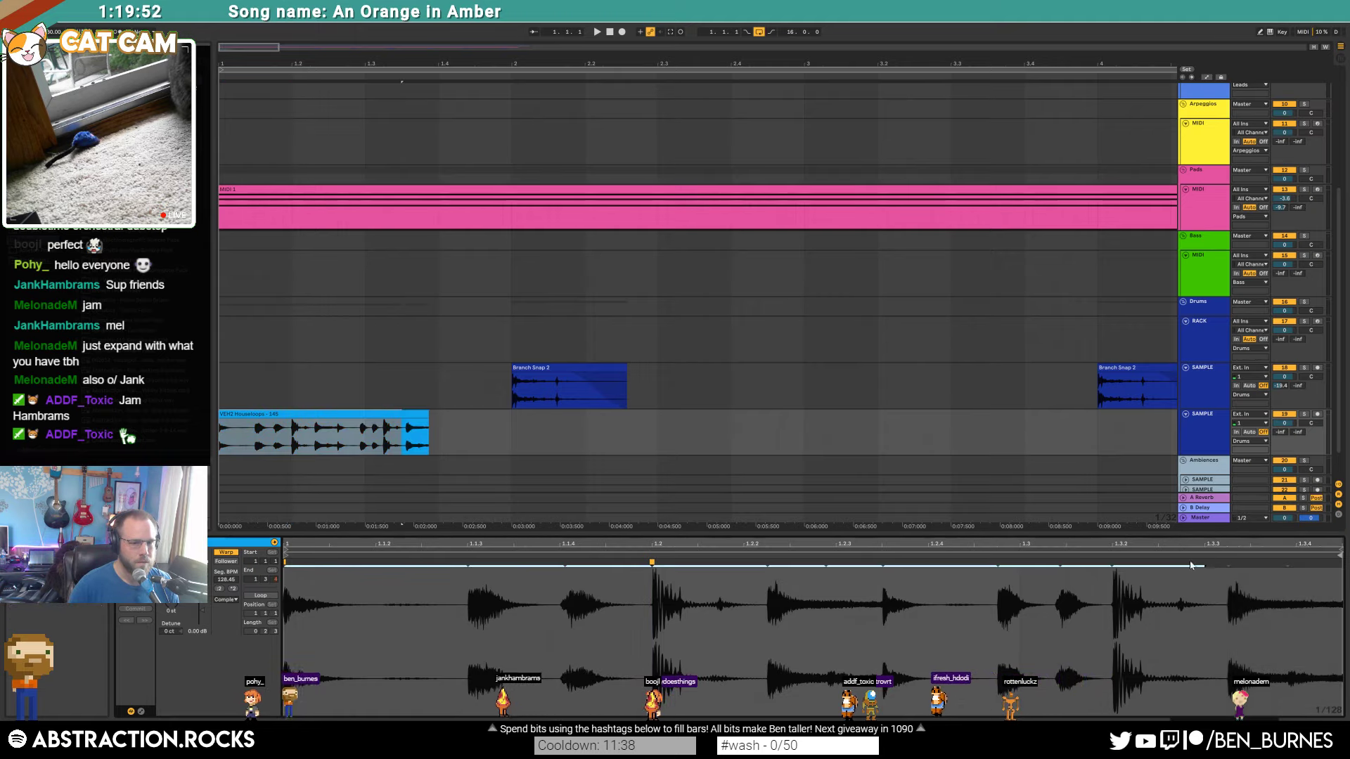
Step: Warp the end of the Houseloops sample to bar 2 so its second loud hit lands on beat 1.4, and loop playback over the clip
key("space")
key("space")
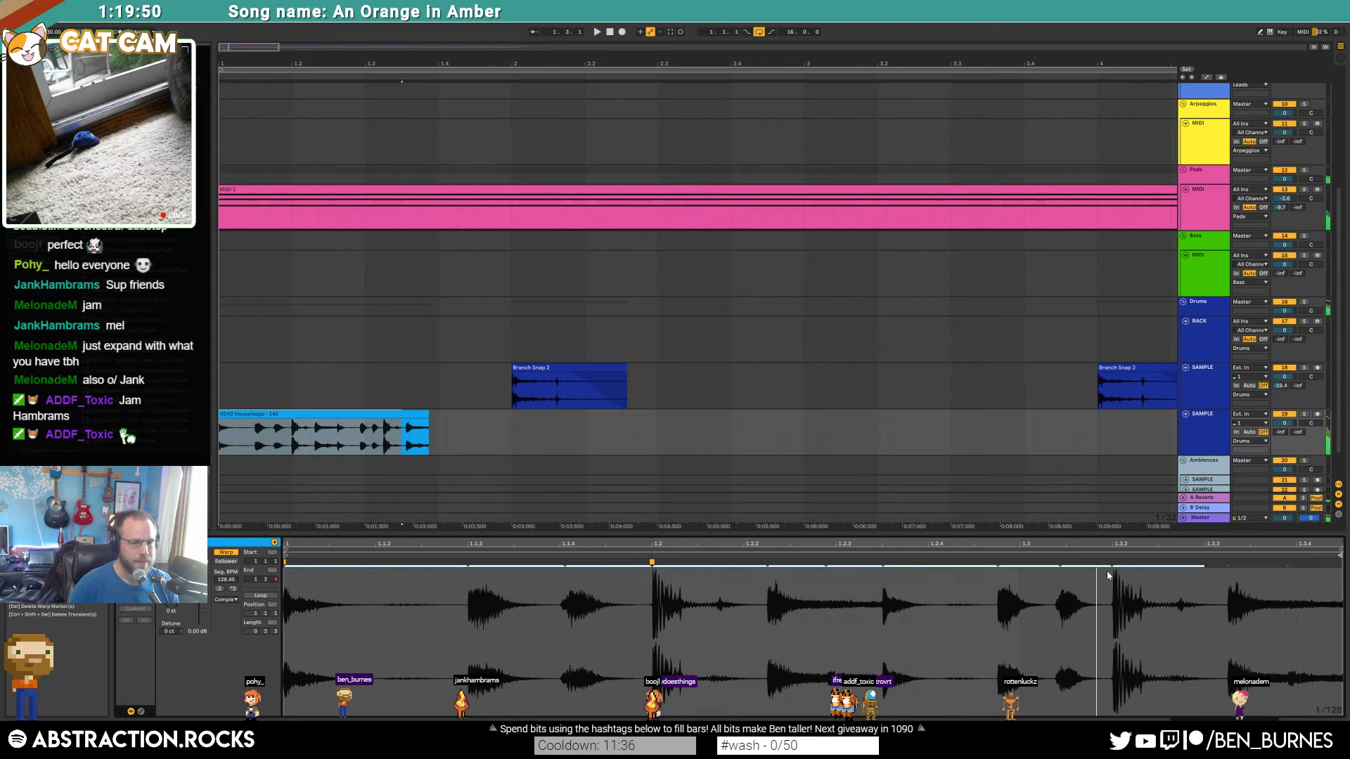
mouse_move(1114, 563)
left_mouse_down()
mouse_move(1343, 563)
mouse_move(968, 602)
mouse_move(894, 586)
left_mouse_up()
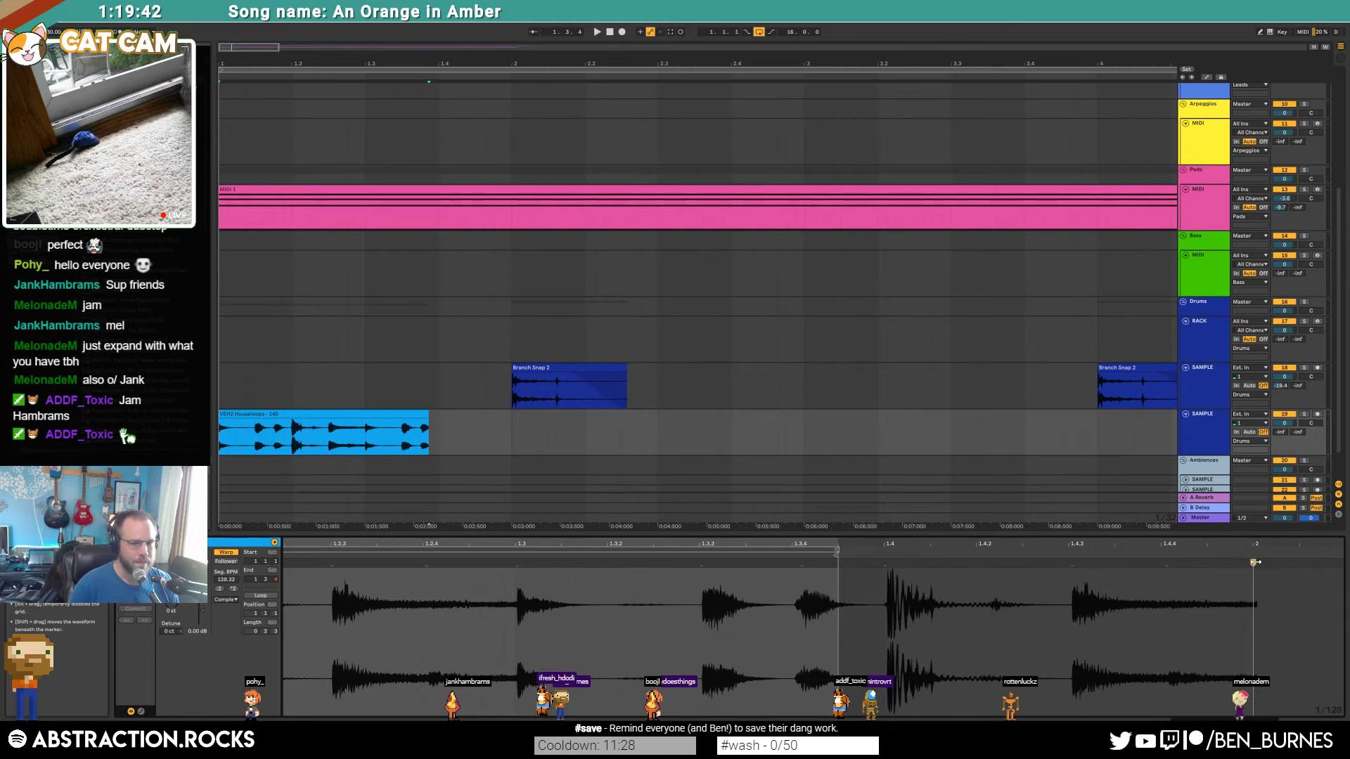
left_click(331, 411)
key("space")
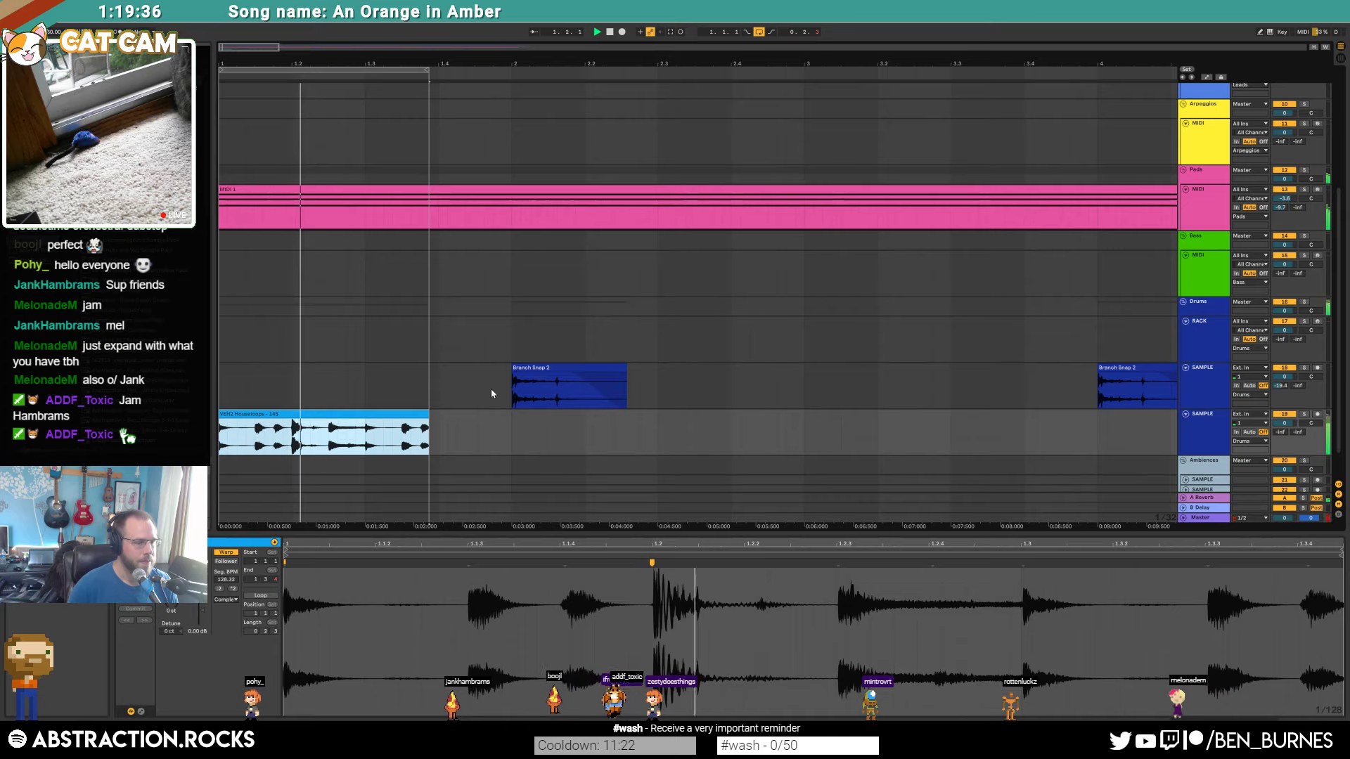
left_click_drag(582, 544, 581, 527)
left_click(555, 601)
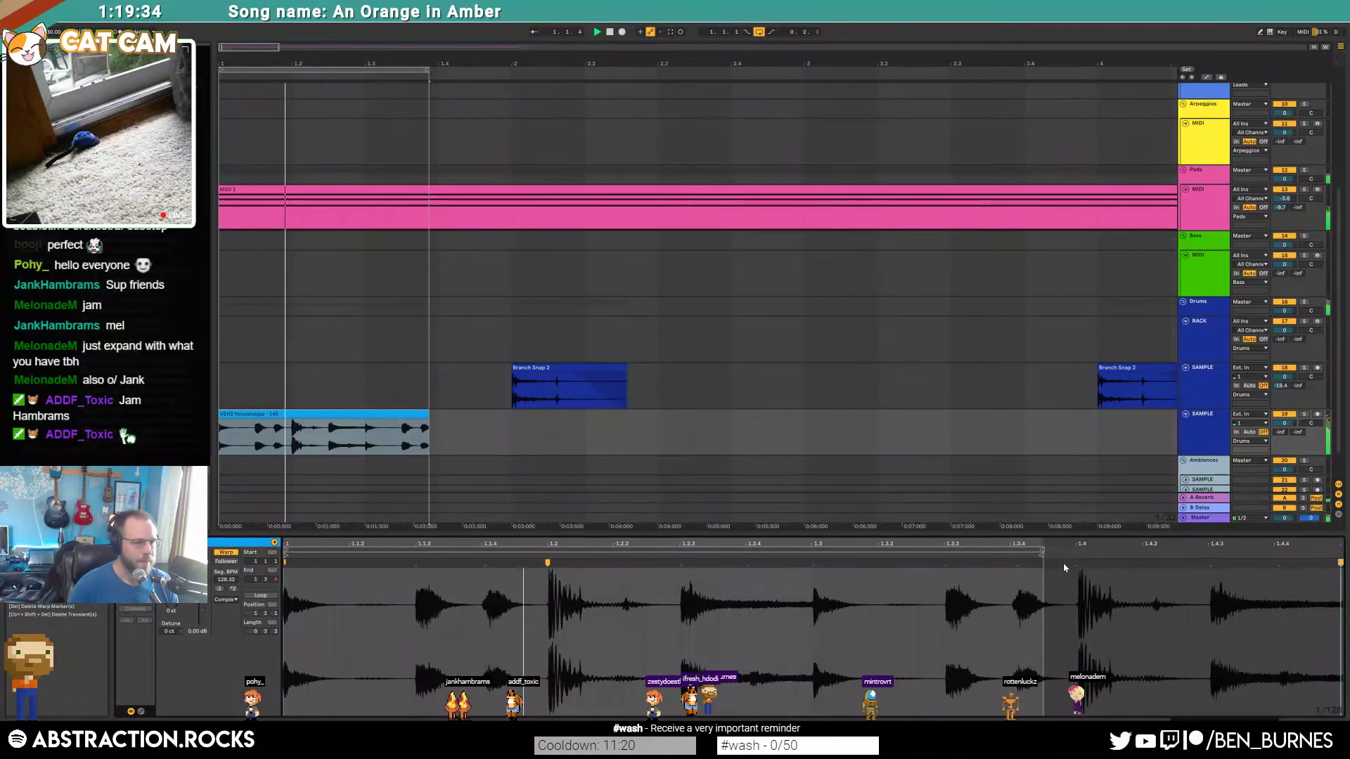
Step: Extend the Houseloops clip's end to bar 2 and loop playback over the full one-bar clip
left_click_drag(1043, 550, 1343, 545)
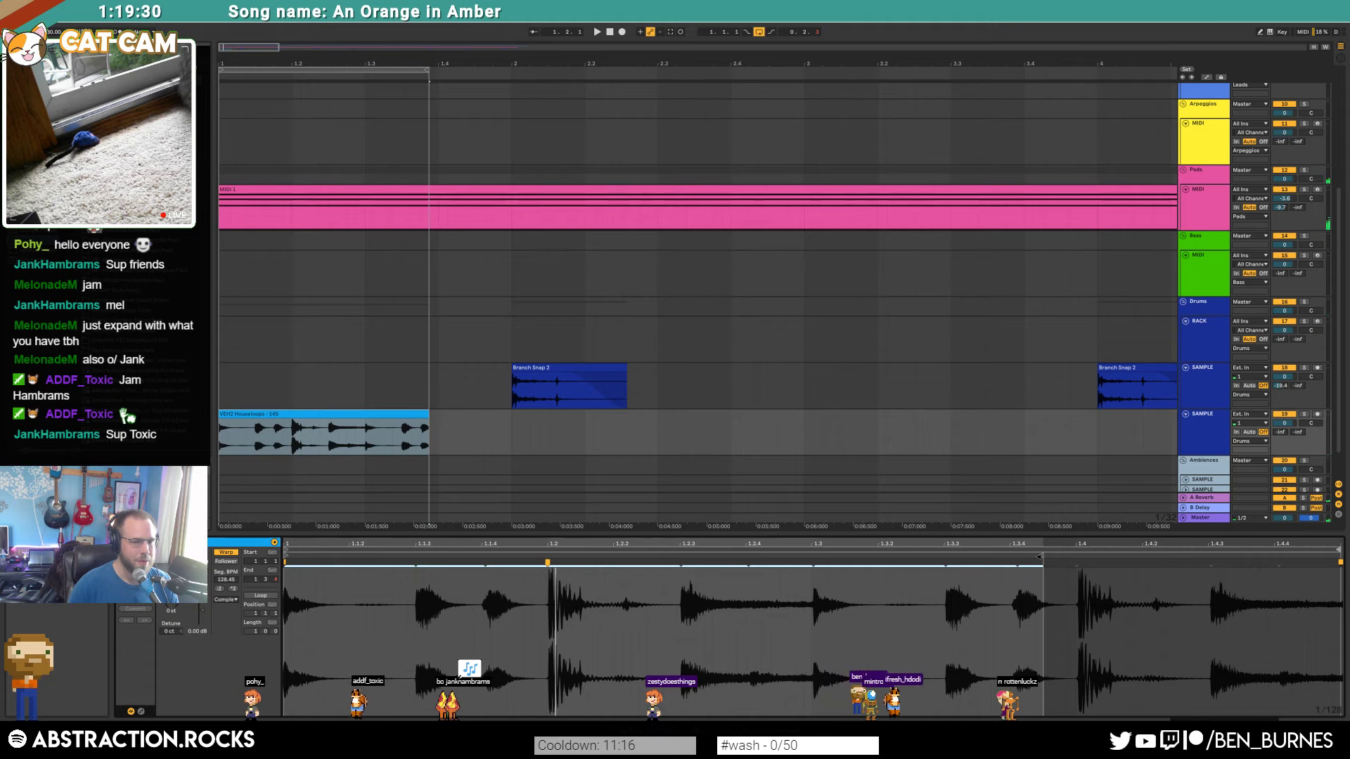
left_click_drag(1041, 555, 1341, 555)
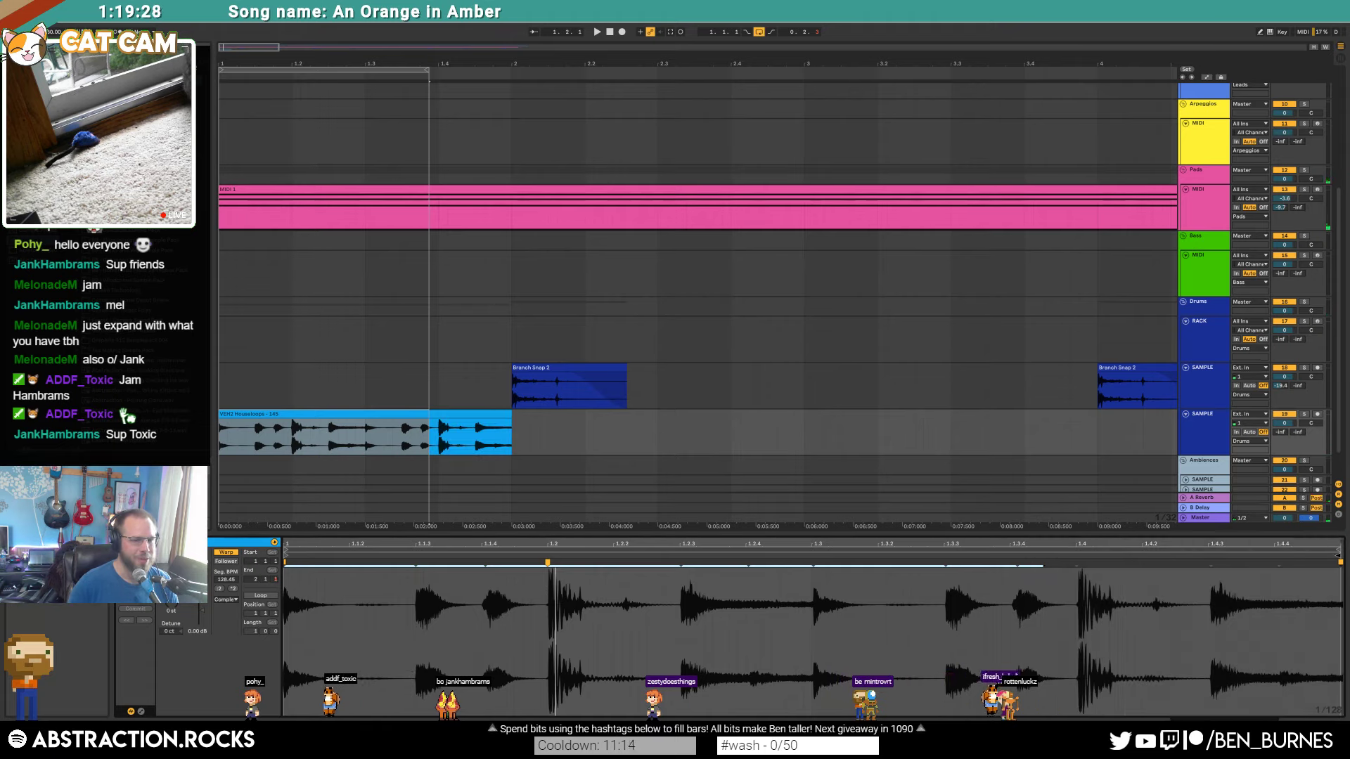
left_click(388, 418)
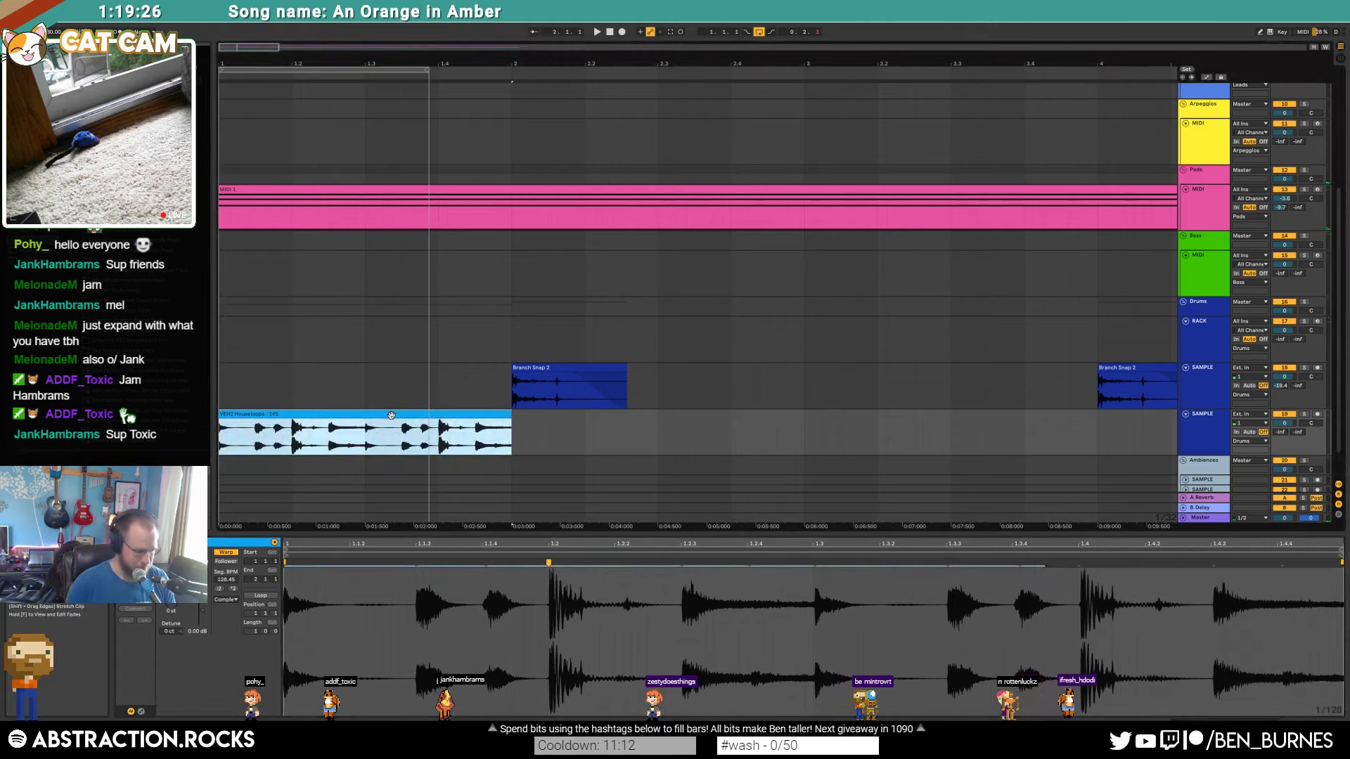
key("space")
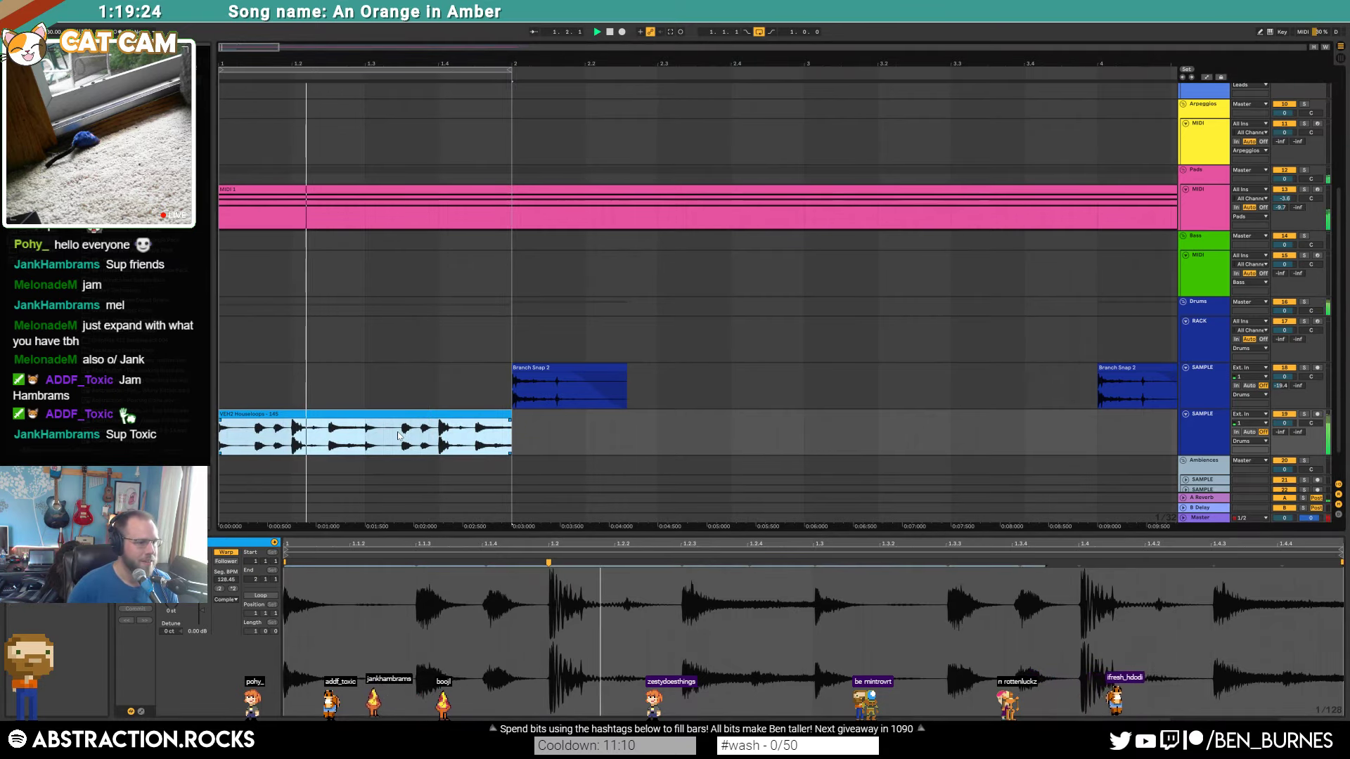
Step: Show the Houseloops clip's volume envelope and silence the loud hit at beat 1.4 with short ramps on both sides, and play it back
key("shift+Tab")
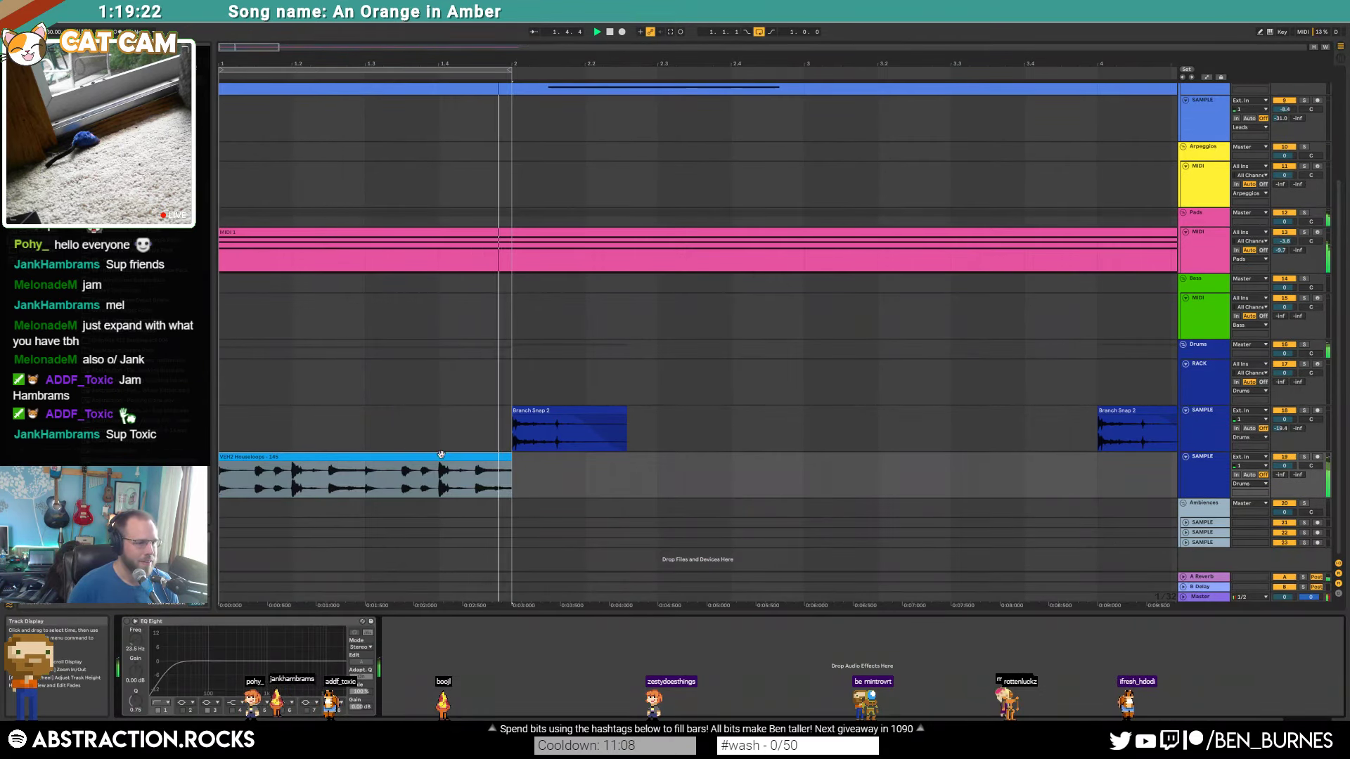
key("shift+Tab")
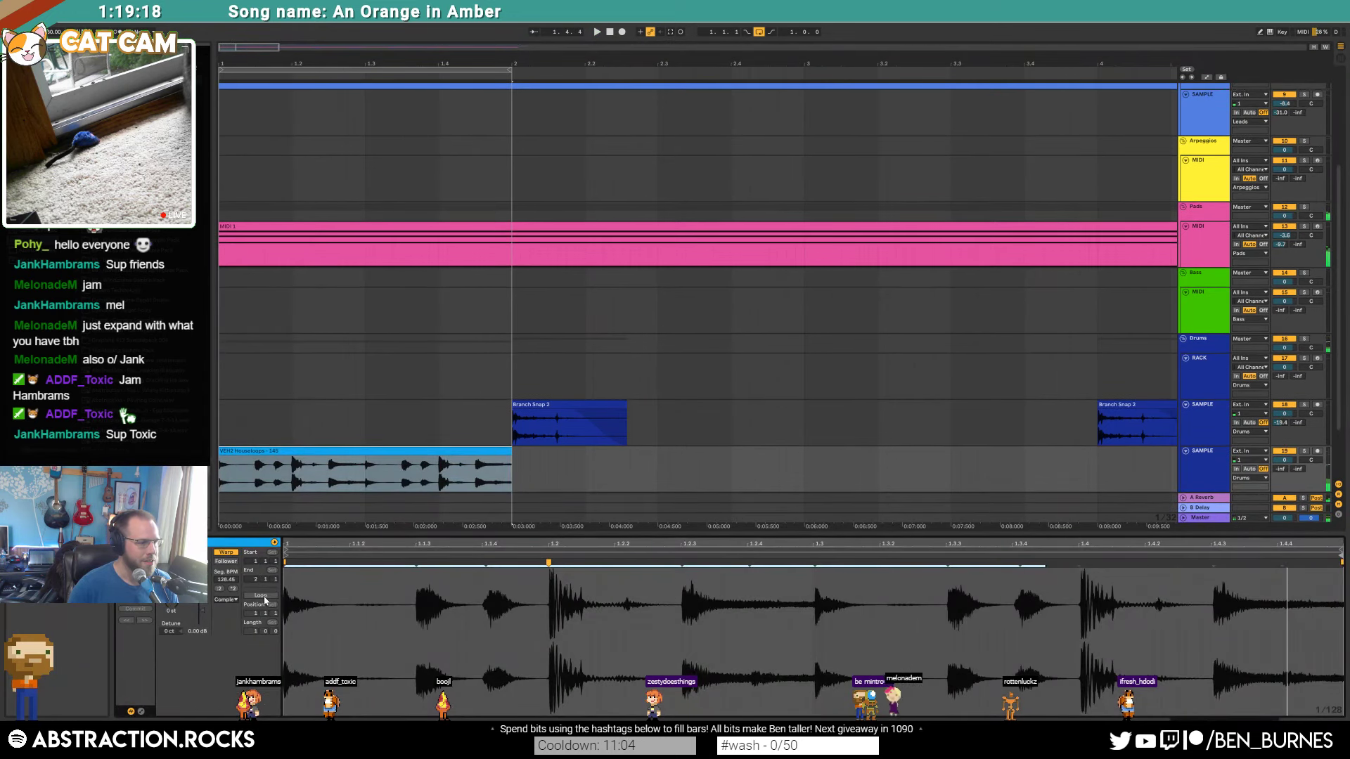
left_click(141, 712)
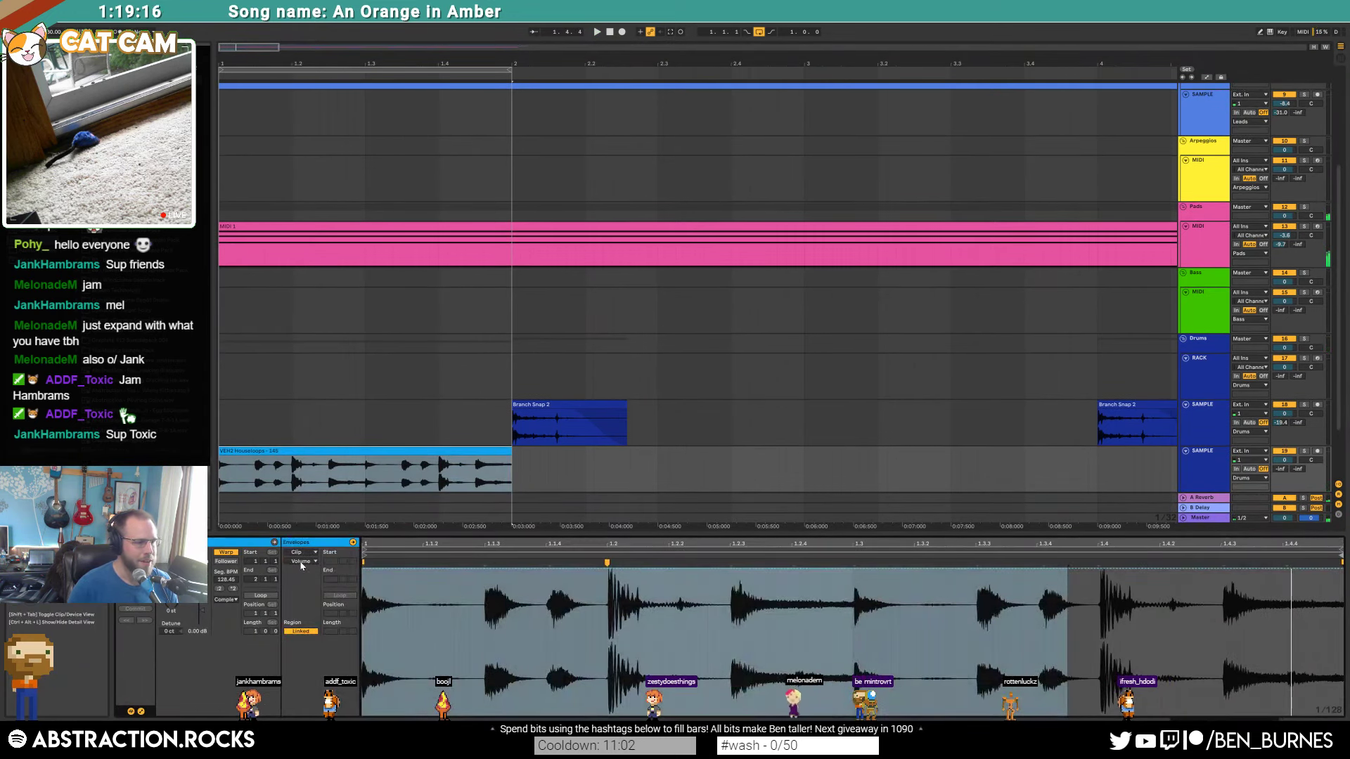
left_click_drag(1097, 598, 1147, 713)
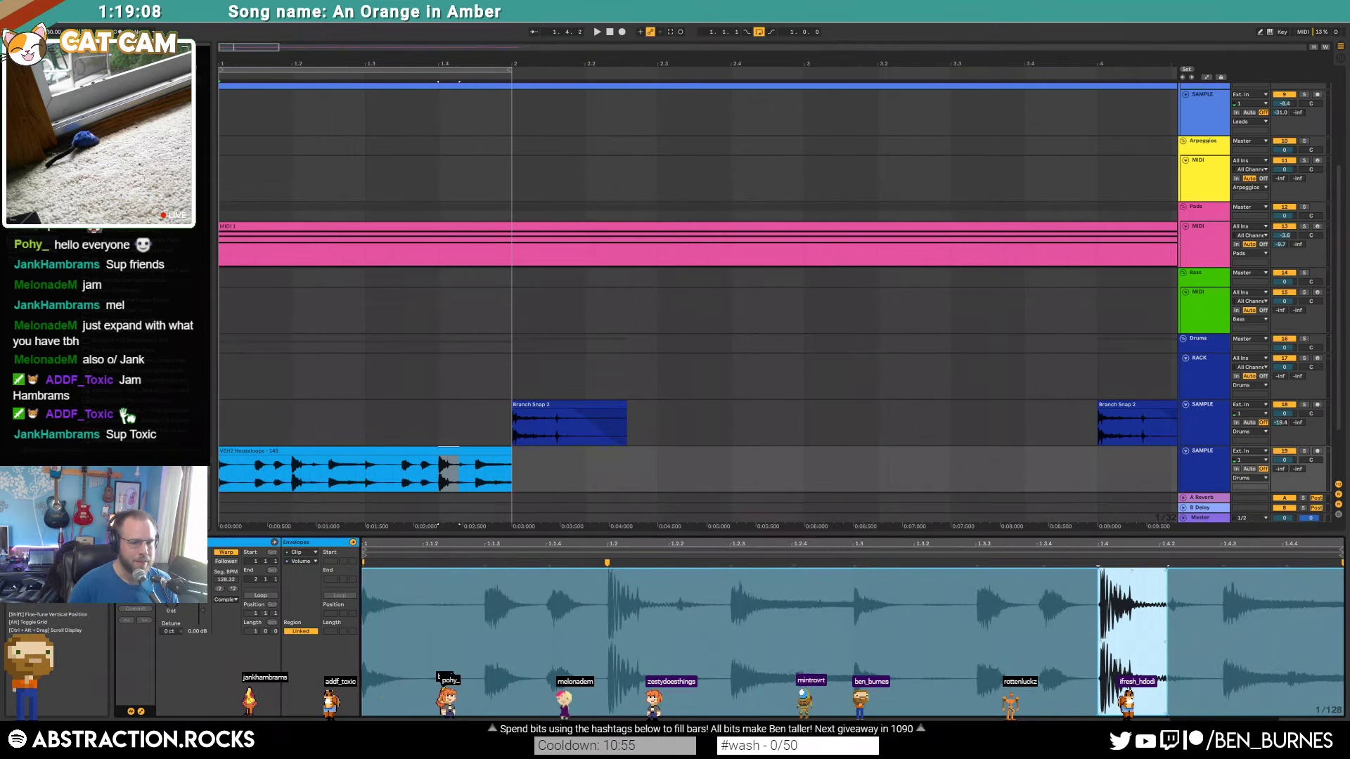
left_click(1140, 715)
left_click(1166, 716)
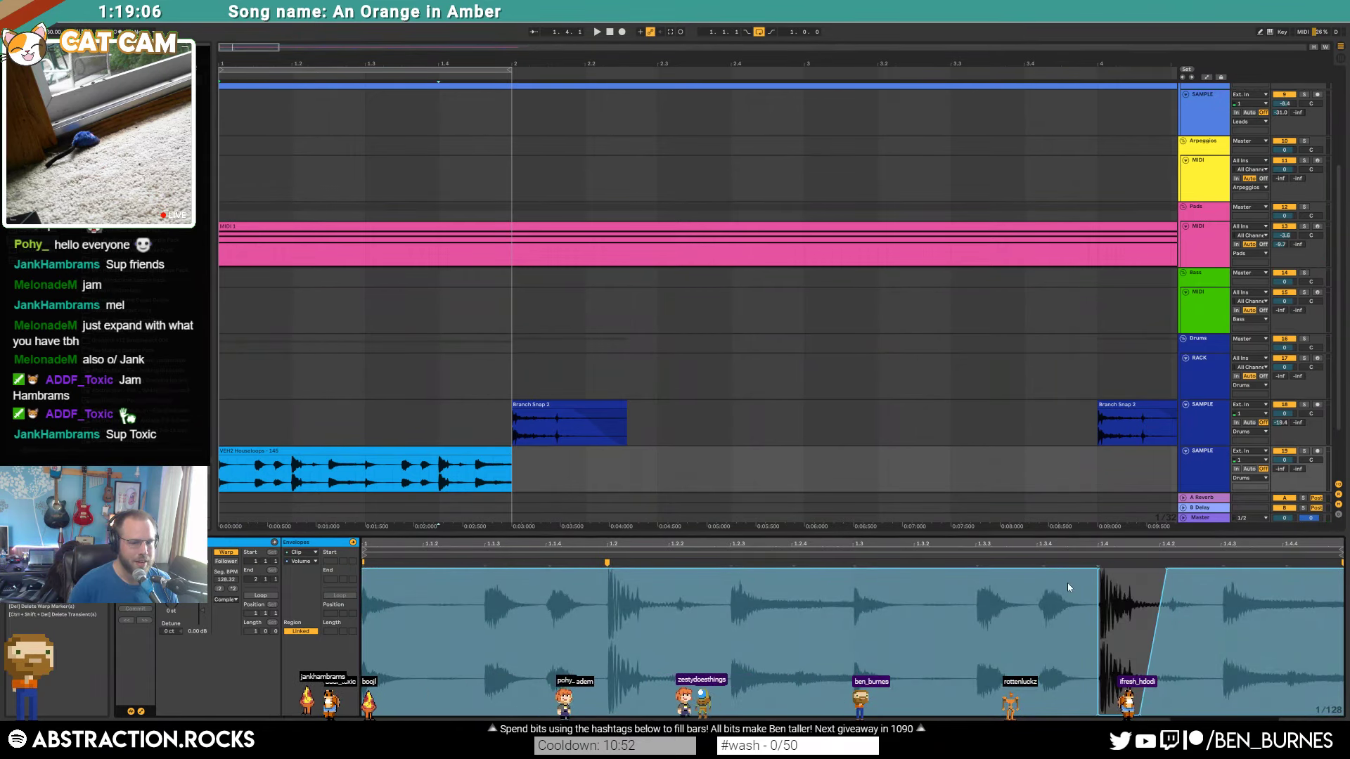
left_click_drag(1098, 573, 1084, 570)
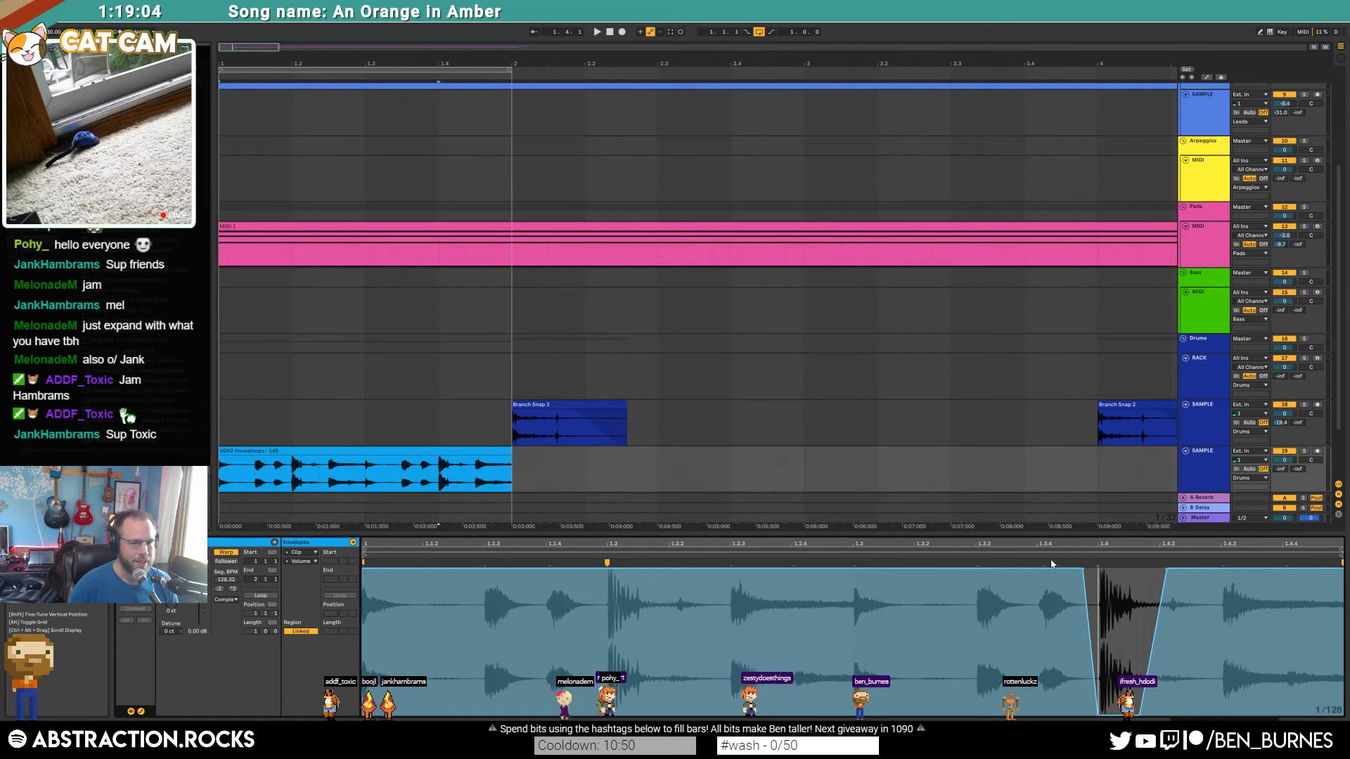
key("space")
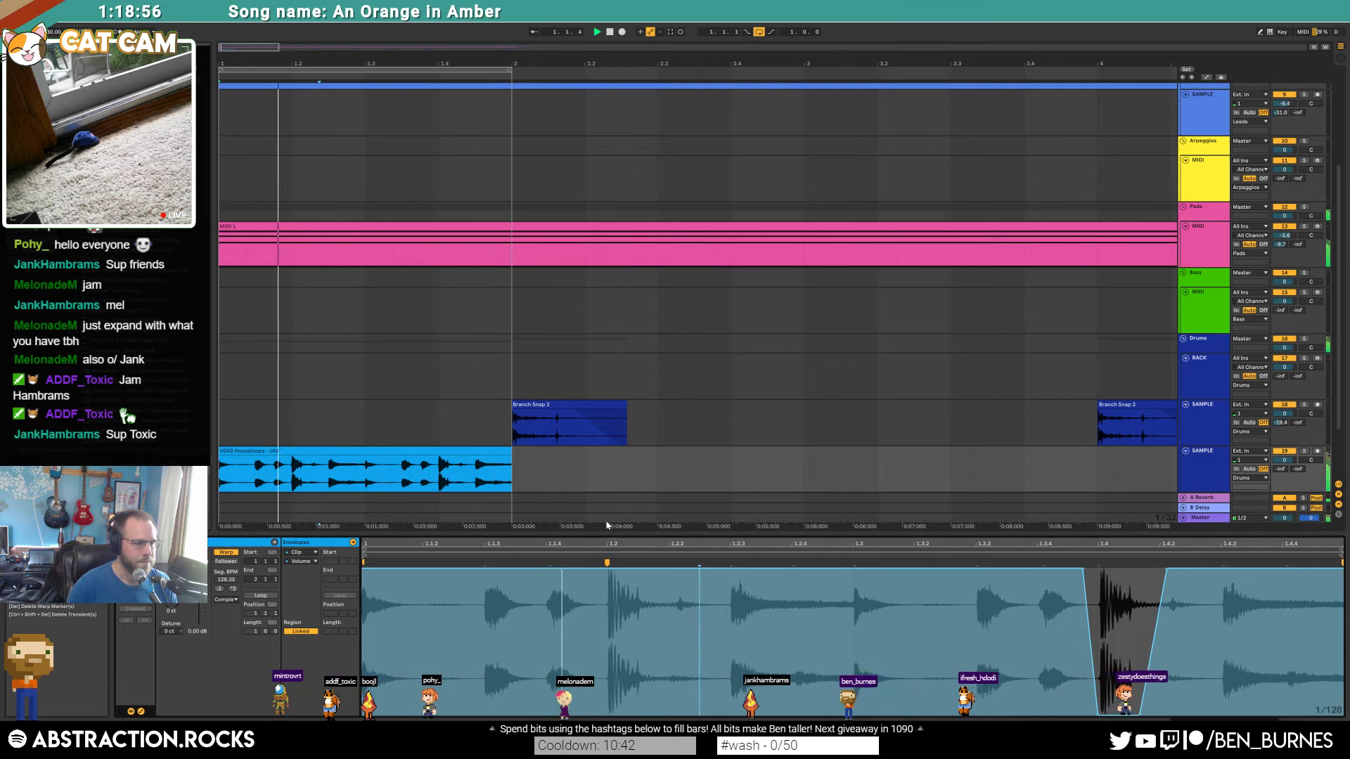
Step: Turn on Loop for the Houseloops clip and extend it across the arrangement to bar 17
key("shift+Tab")
left_click_drag(249, 47, 249, 13)
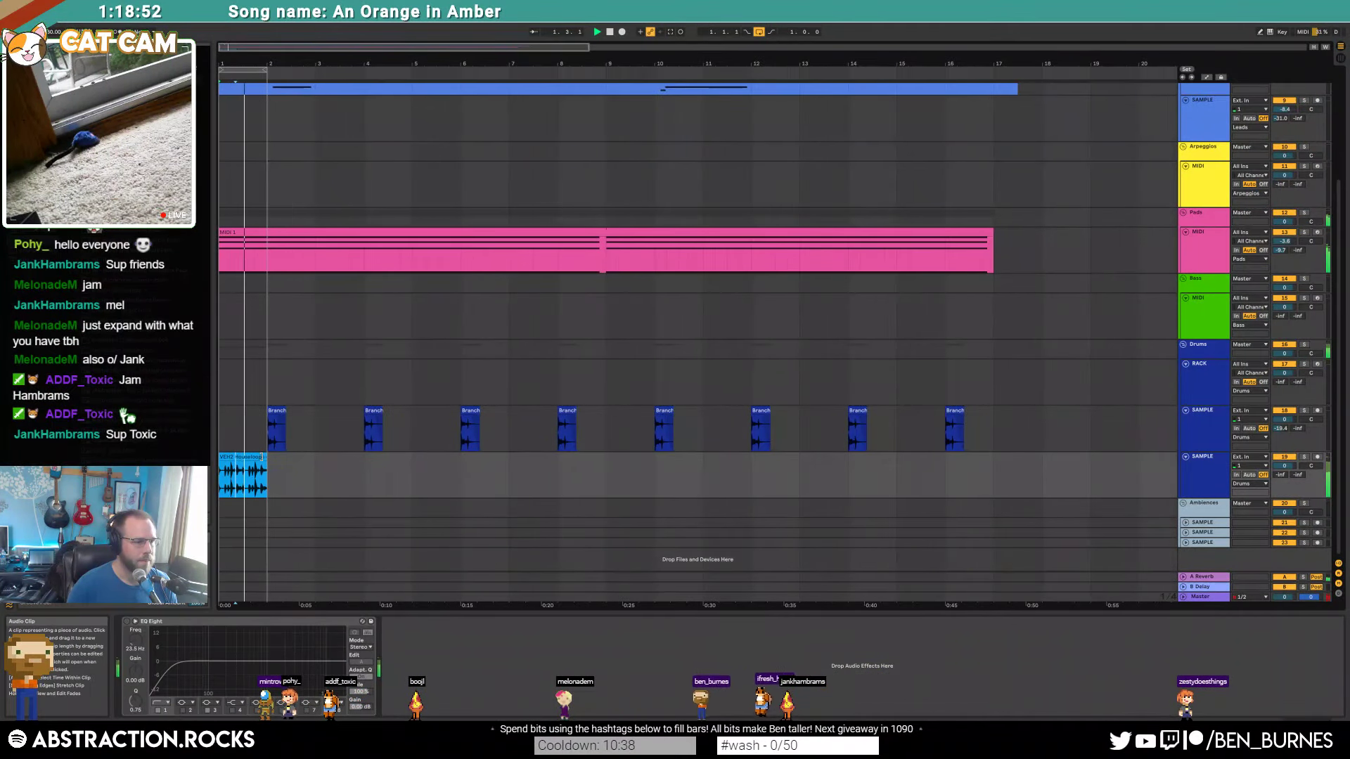
double_click(242, 457)
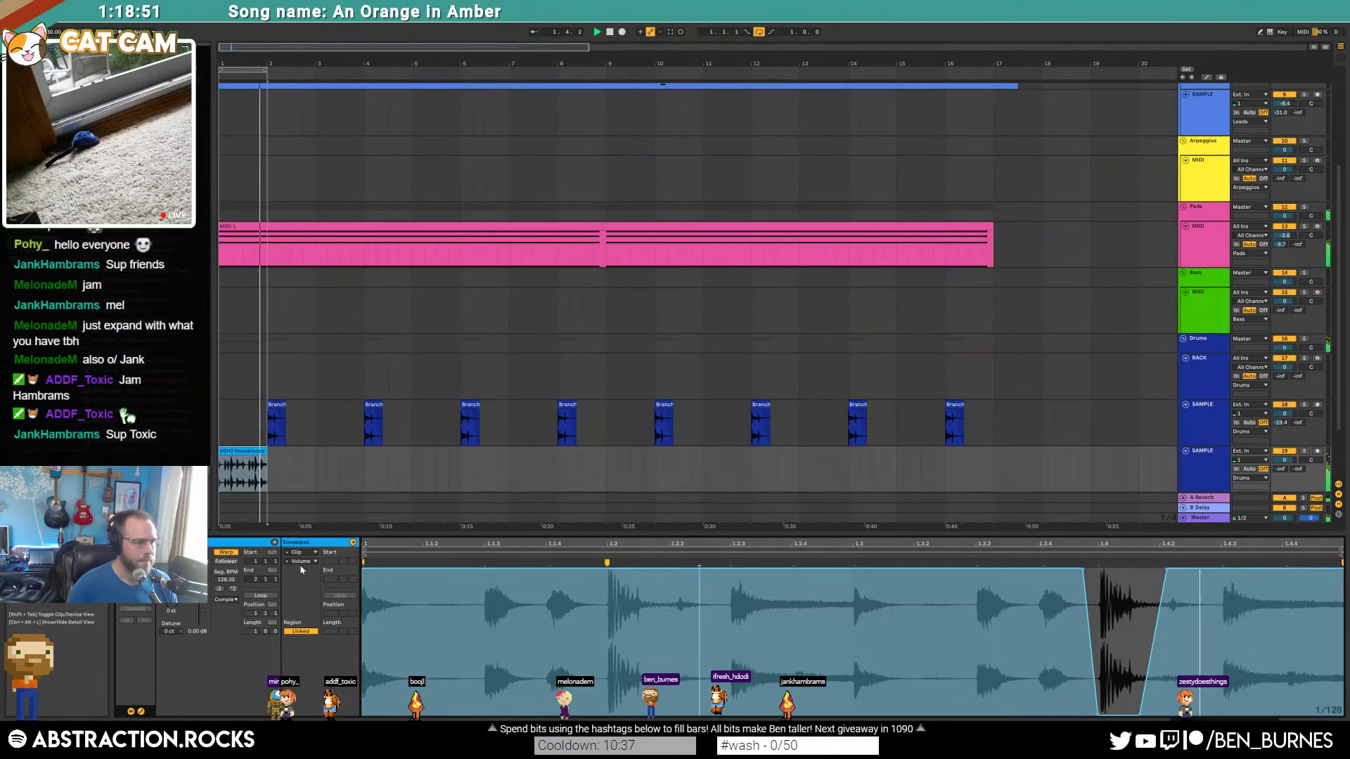
left_click(260, 595)
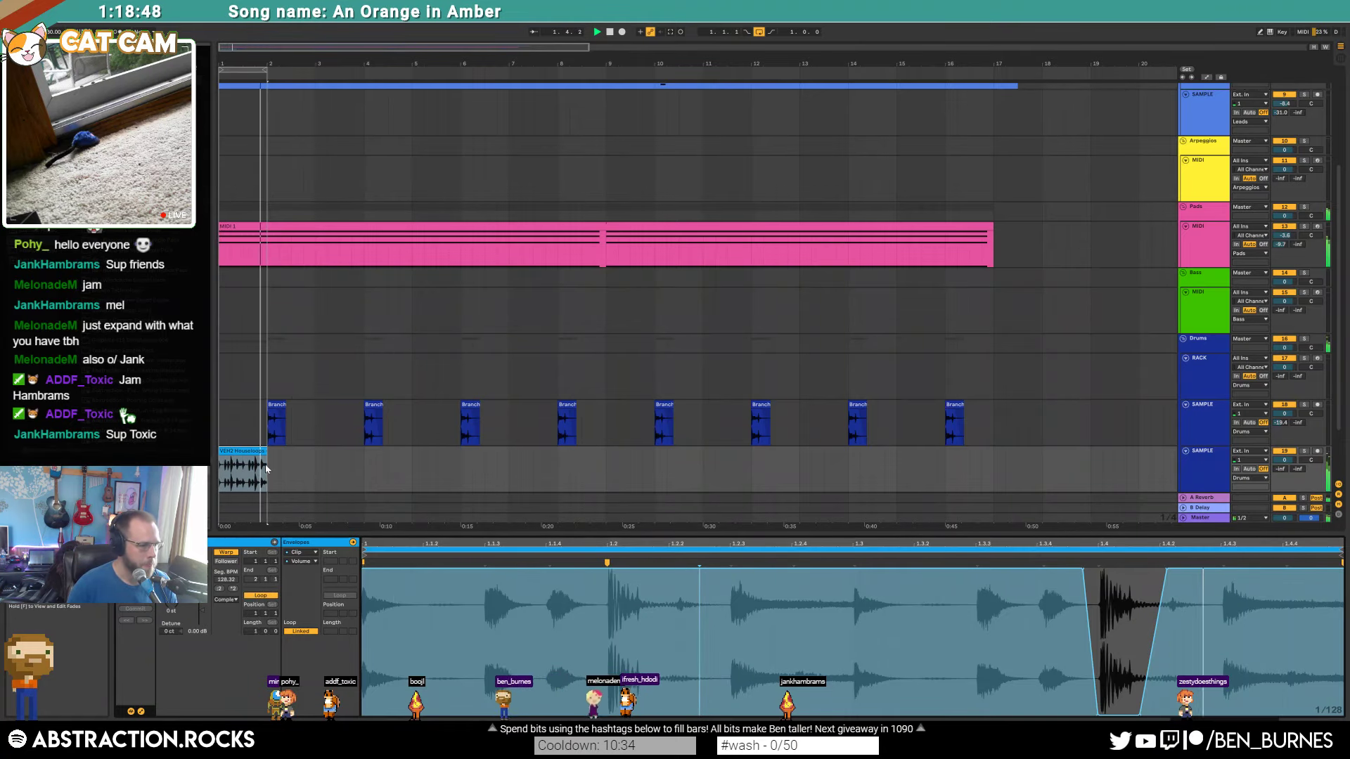
left_click_drag(266, 453, 994, 456)
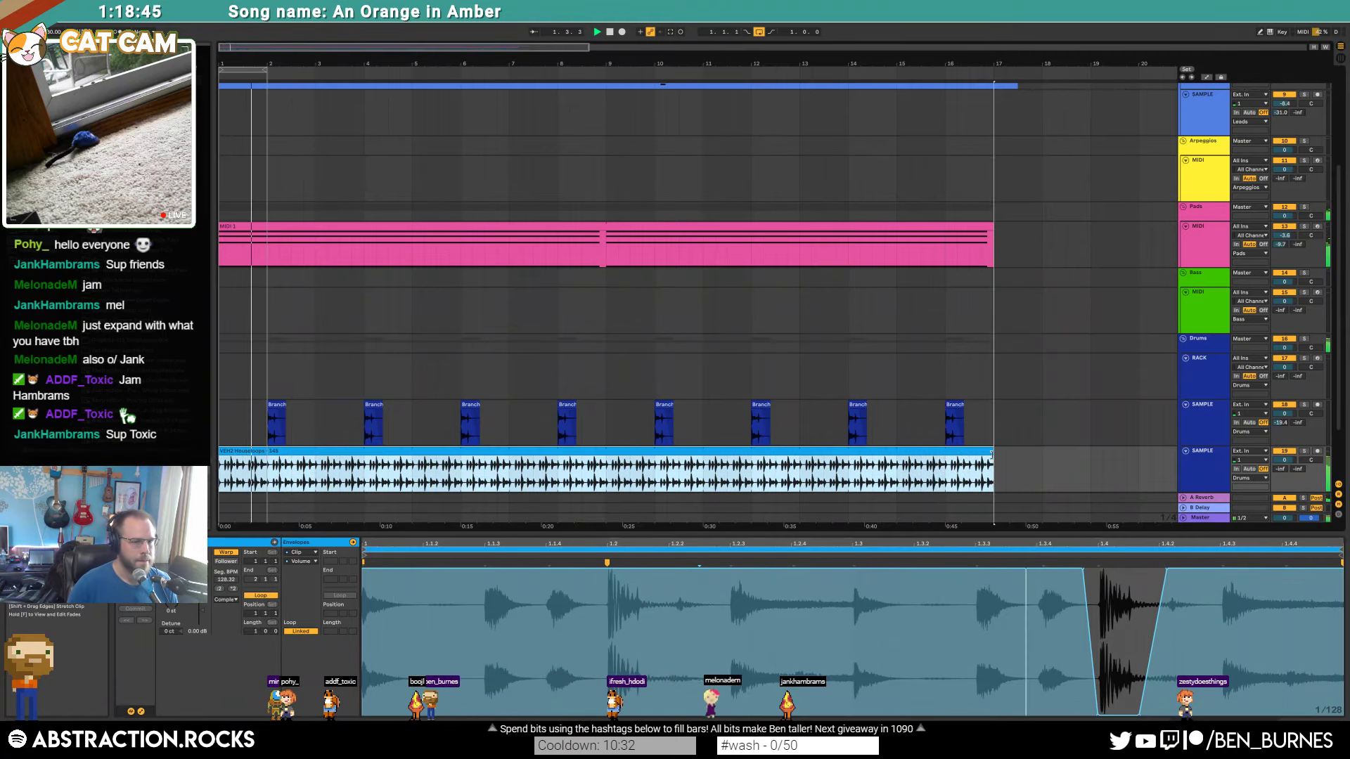
Step: Extend the arrangement's loop range to 16 bars, from bar 1 to bar 17
left_click(759, 31)
left_click_drag(266, 70, 994, 70)
key("ctrl+l")
scroll(507, 240, "down", 3)
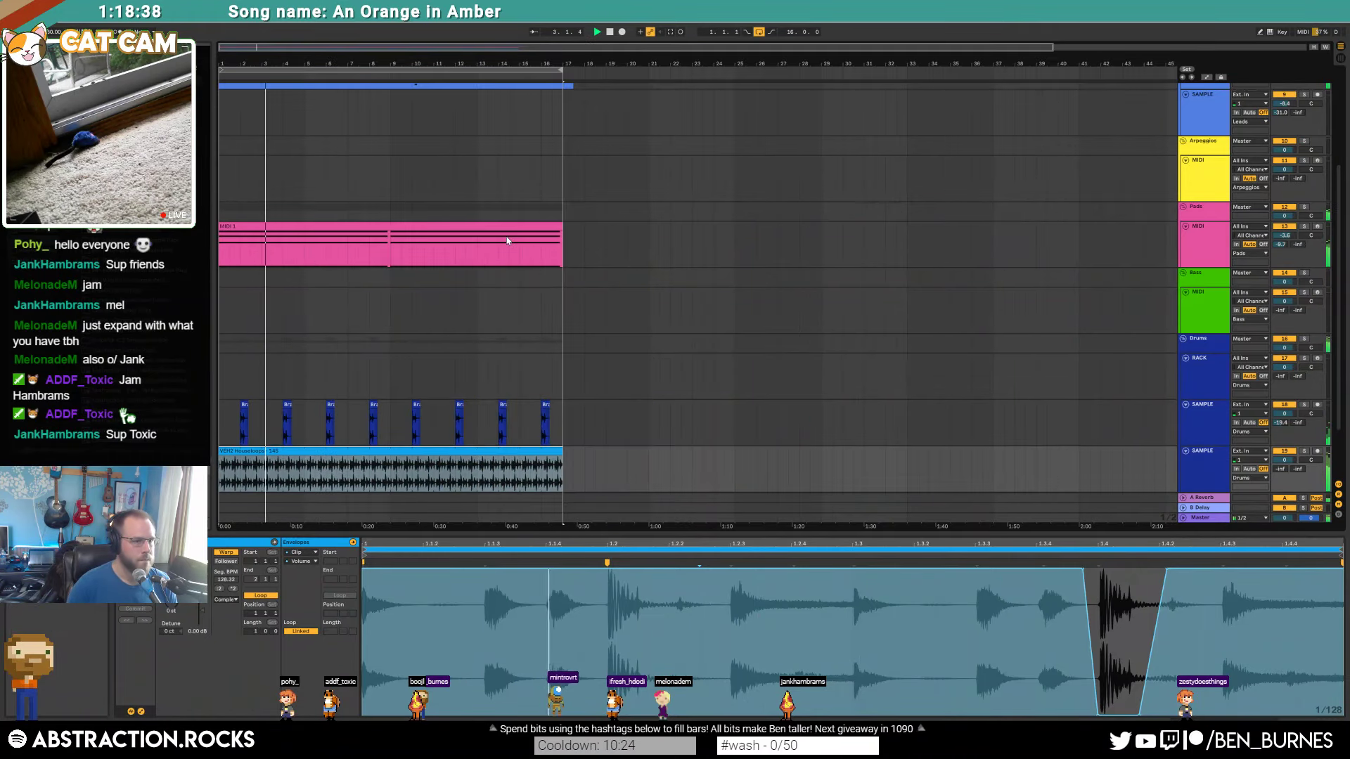
Step: Enable EQ Eight on the Houseloops track, cut the lows below about 300 Hz with a gentle slope, and lower the track volume
key("shift+Tab")
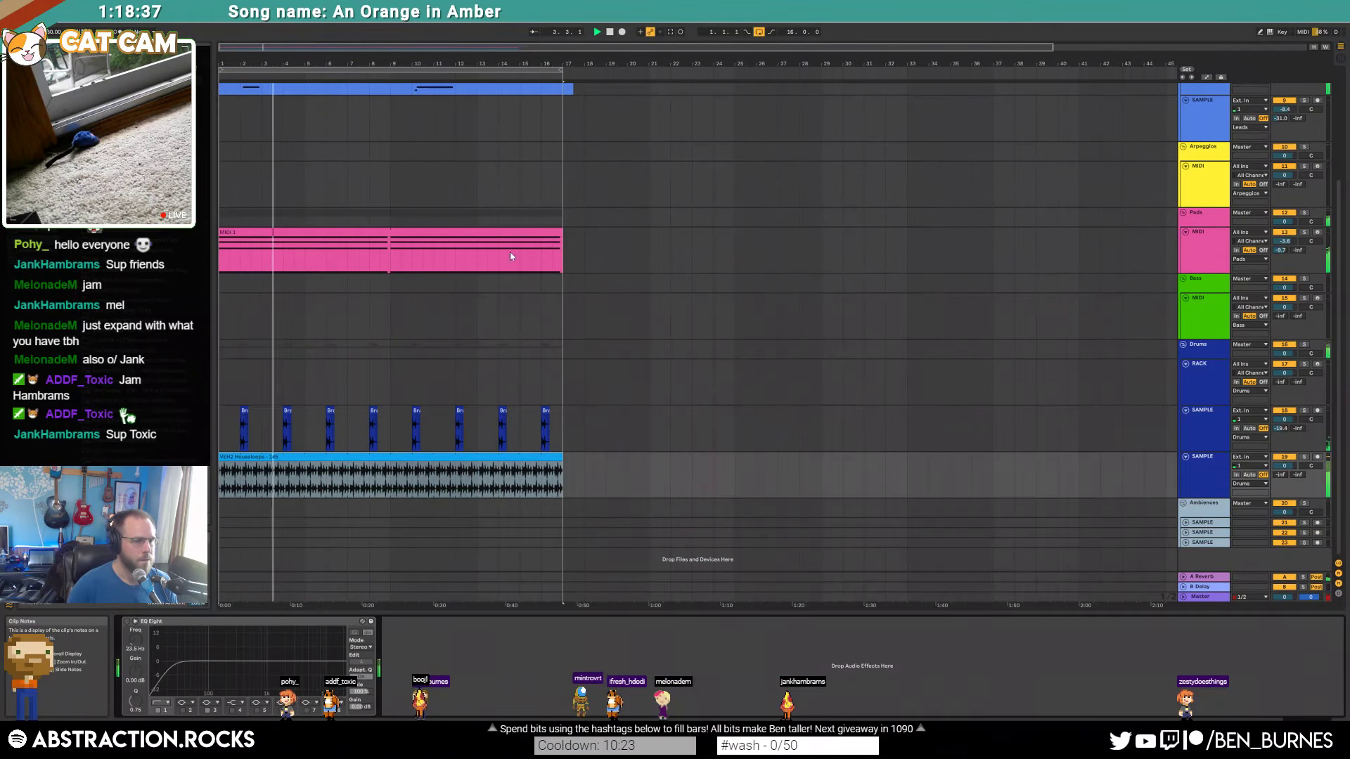
left_click(126, 622)
left_click_drag(170, 661, 227, 691)
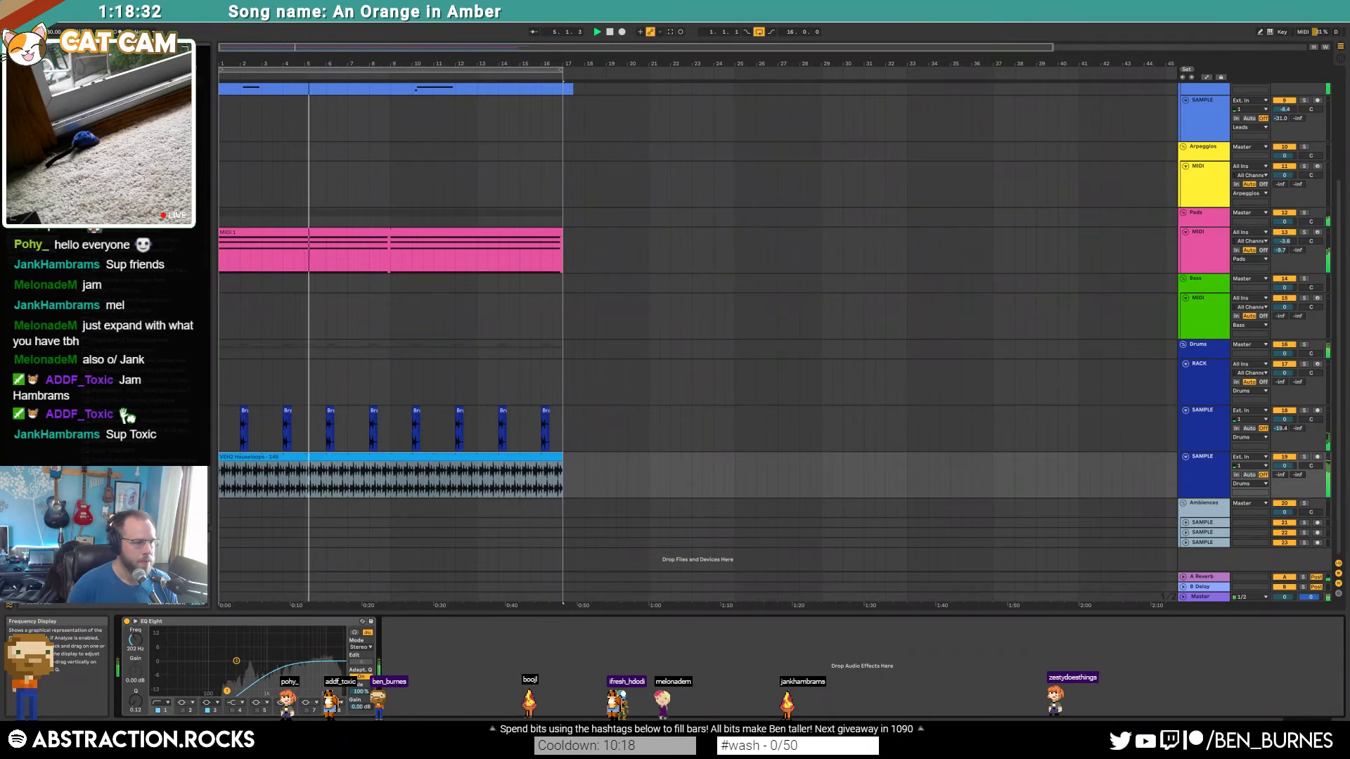
left_click(1201, 470)
mouse_move(1285, 466)
left_mouse_down()
mouse_move(1285, 489)
mouse_move(1286, 462)
left_mouse_up()
left_click_drag(227, 691, 227, 688)
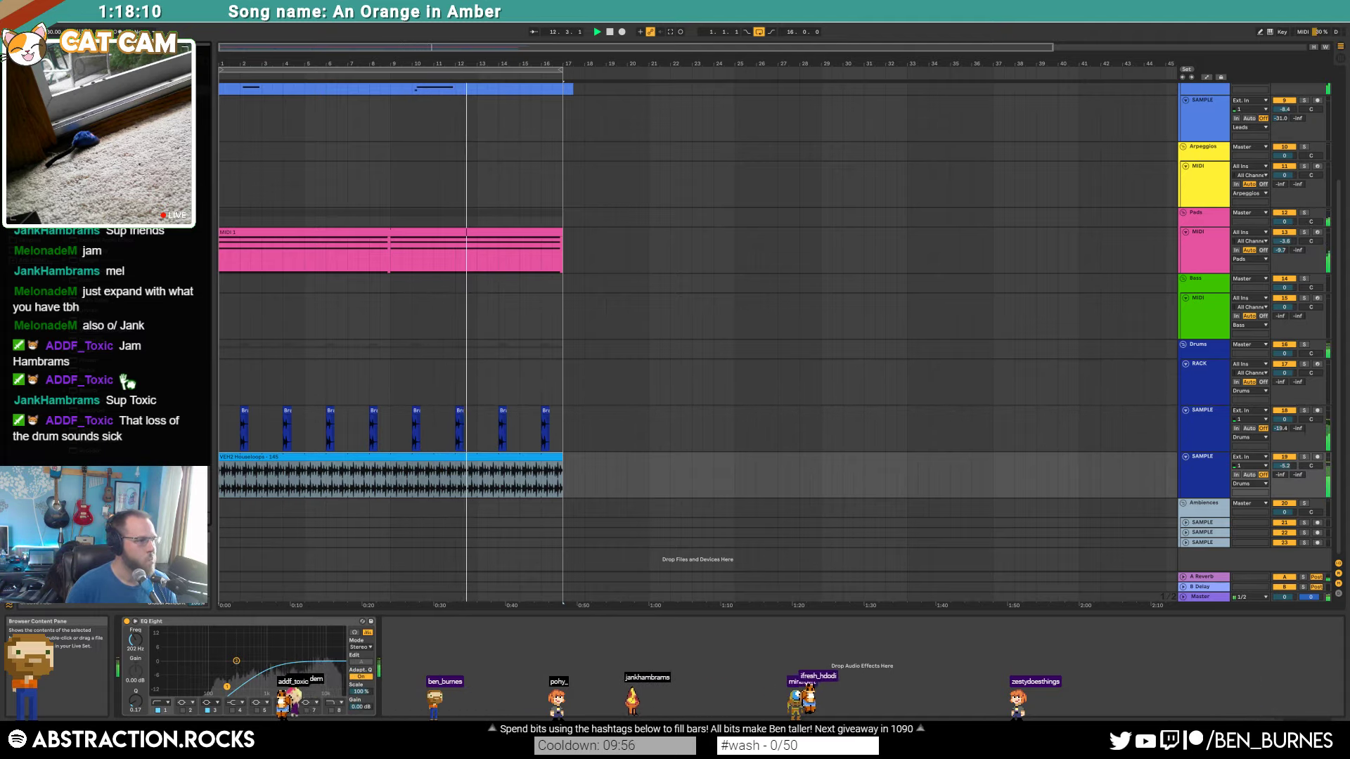
Step: Add Beat Repeat after EQ Eight on the Houseloops track, trying the Insert output mode before returning it to Mix
left_click_drag(405, 613, 436, 657)
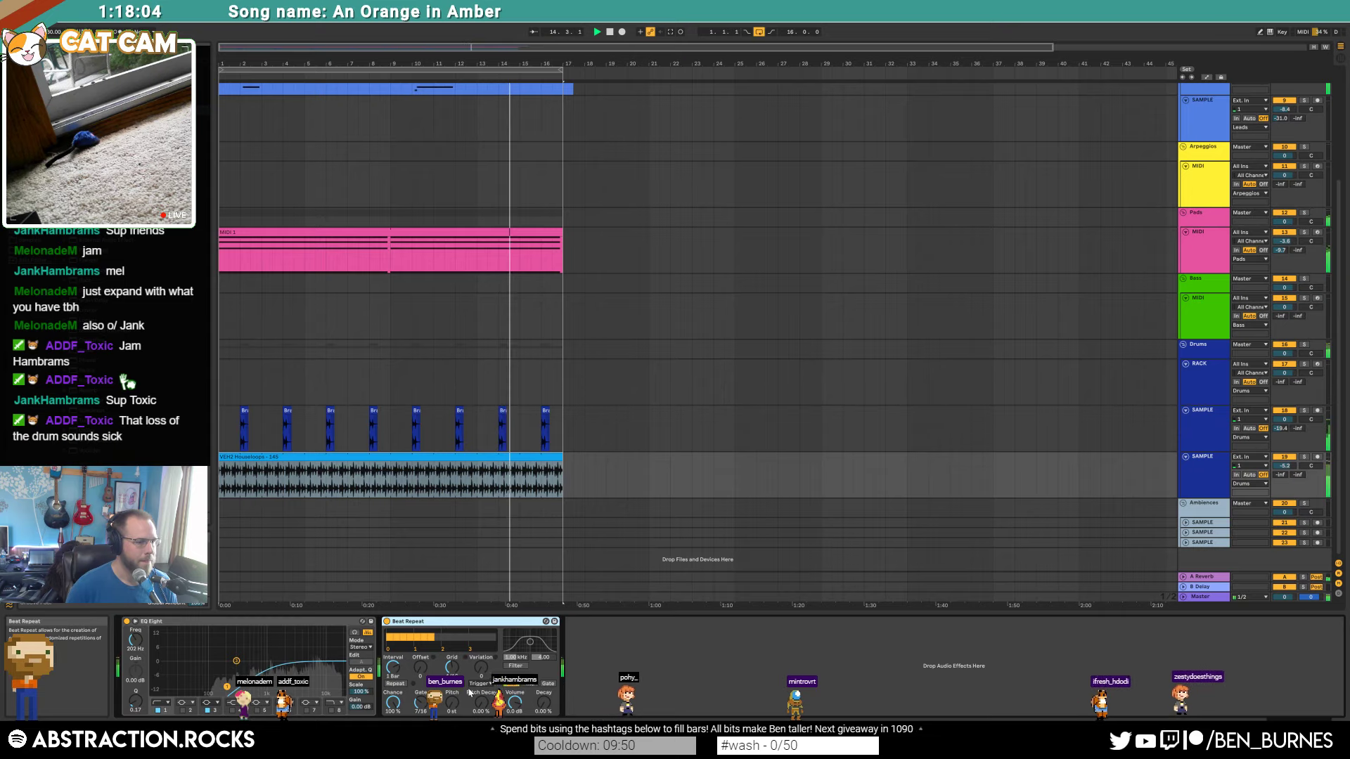
left_click(530, 684)
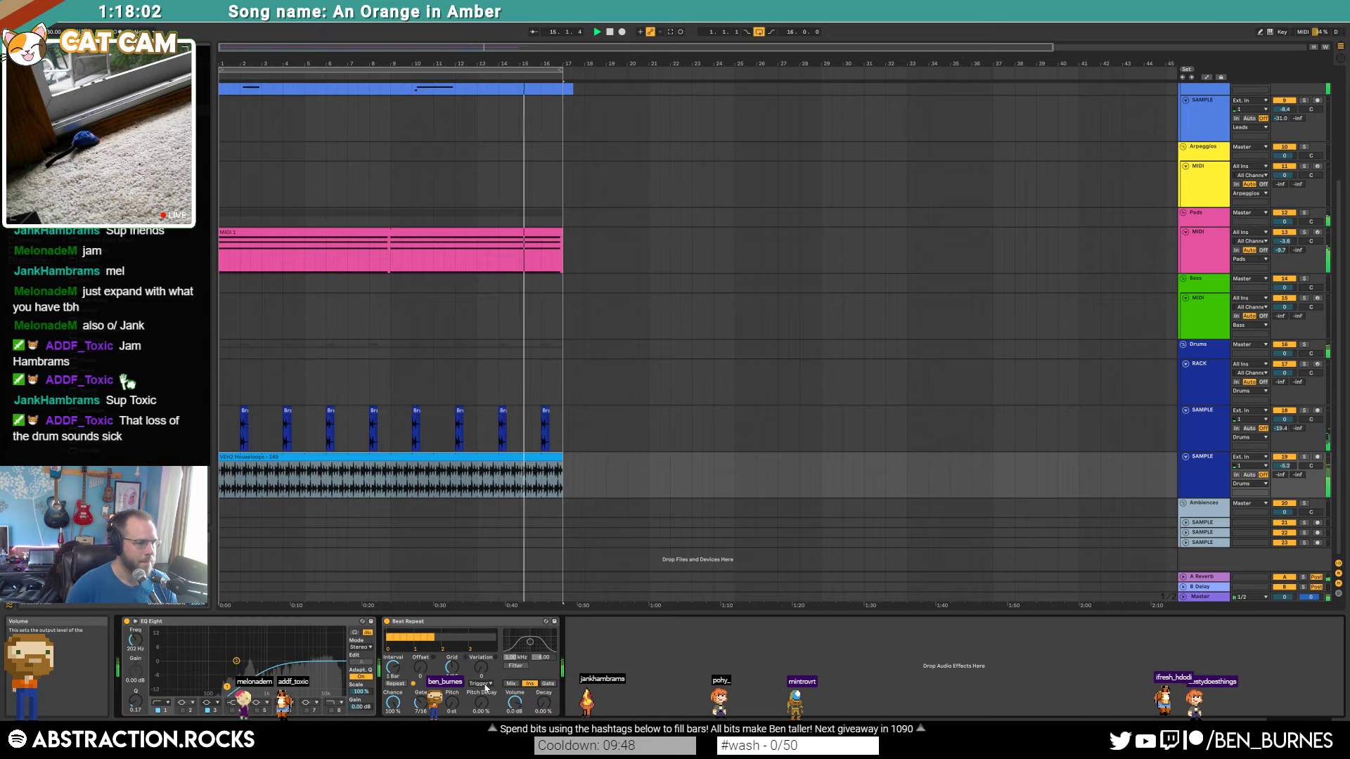
left_click(512, 685)
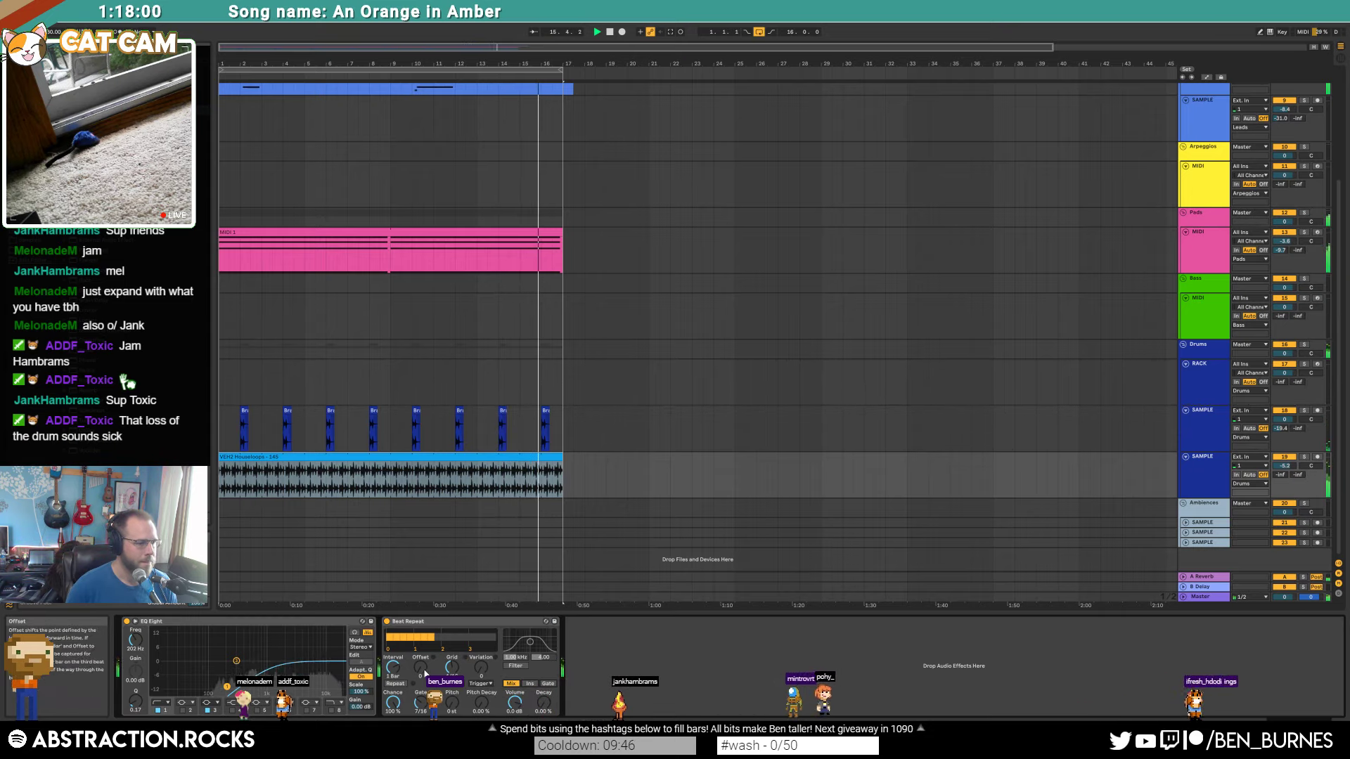
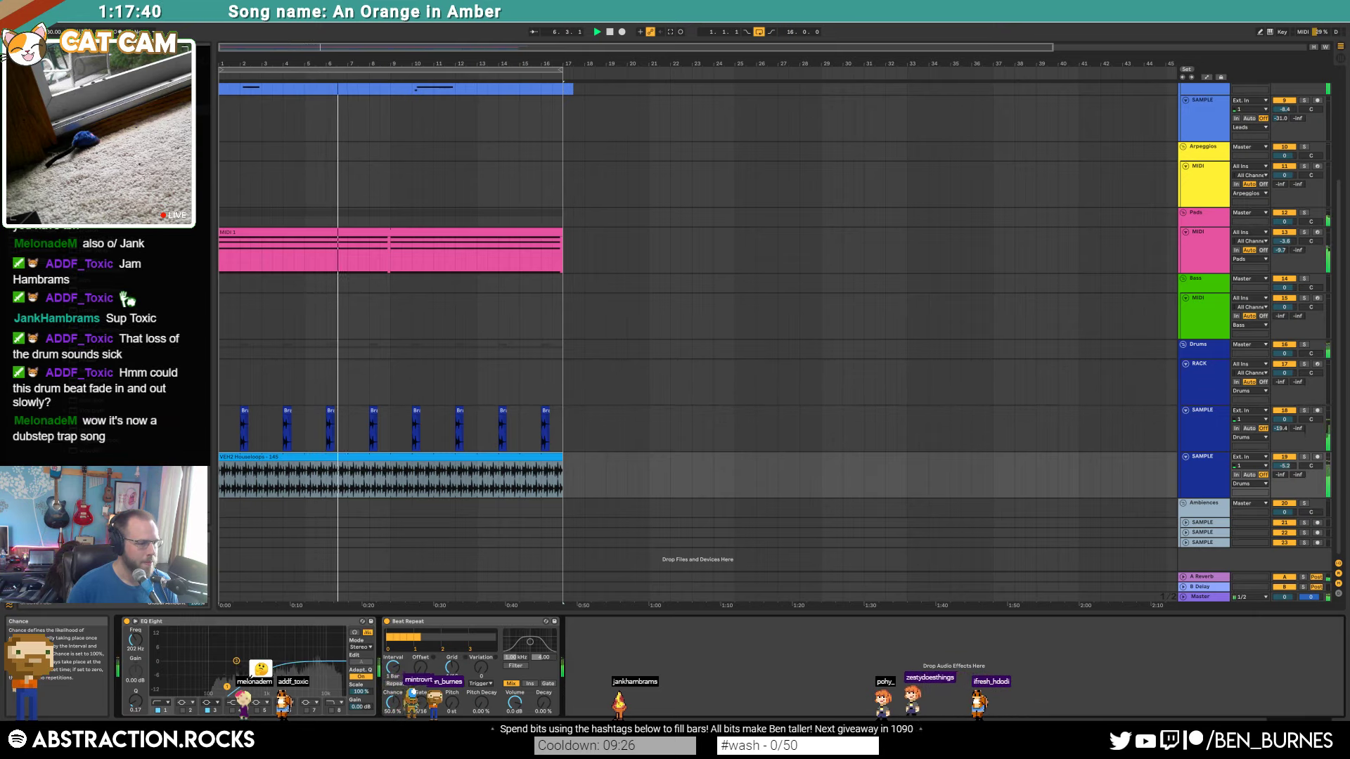
Step: Duplicate Beat Repeat on the Houseloops track, set the copy's offset to 4/16, lower its chance, and adjust its grid
left_click(485, 624)
key("ctrl+d")
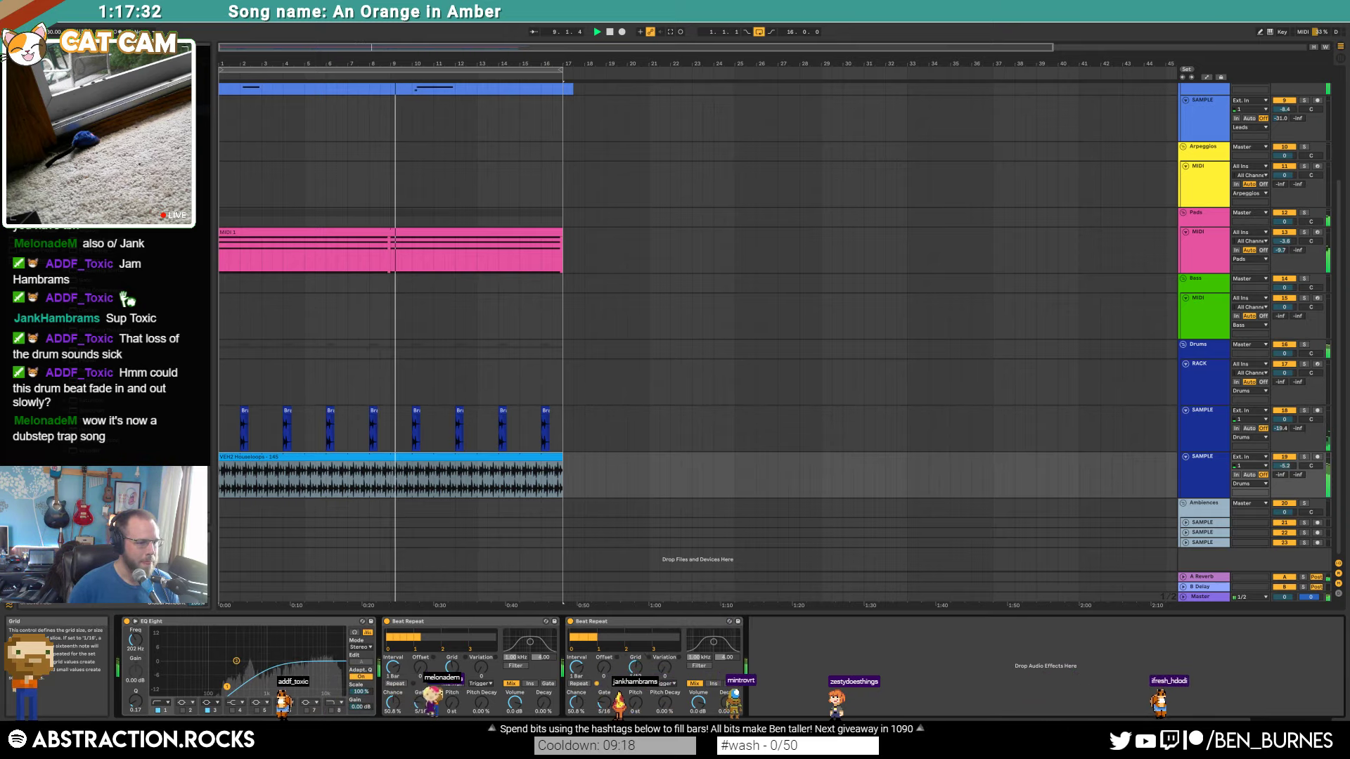
left_click_drag(604, 667, 576, 658)
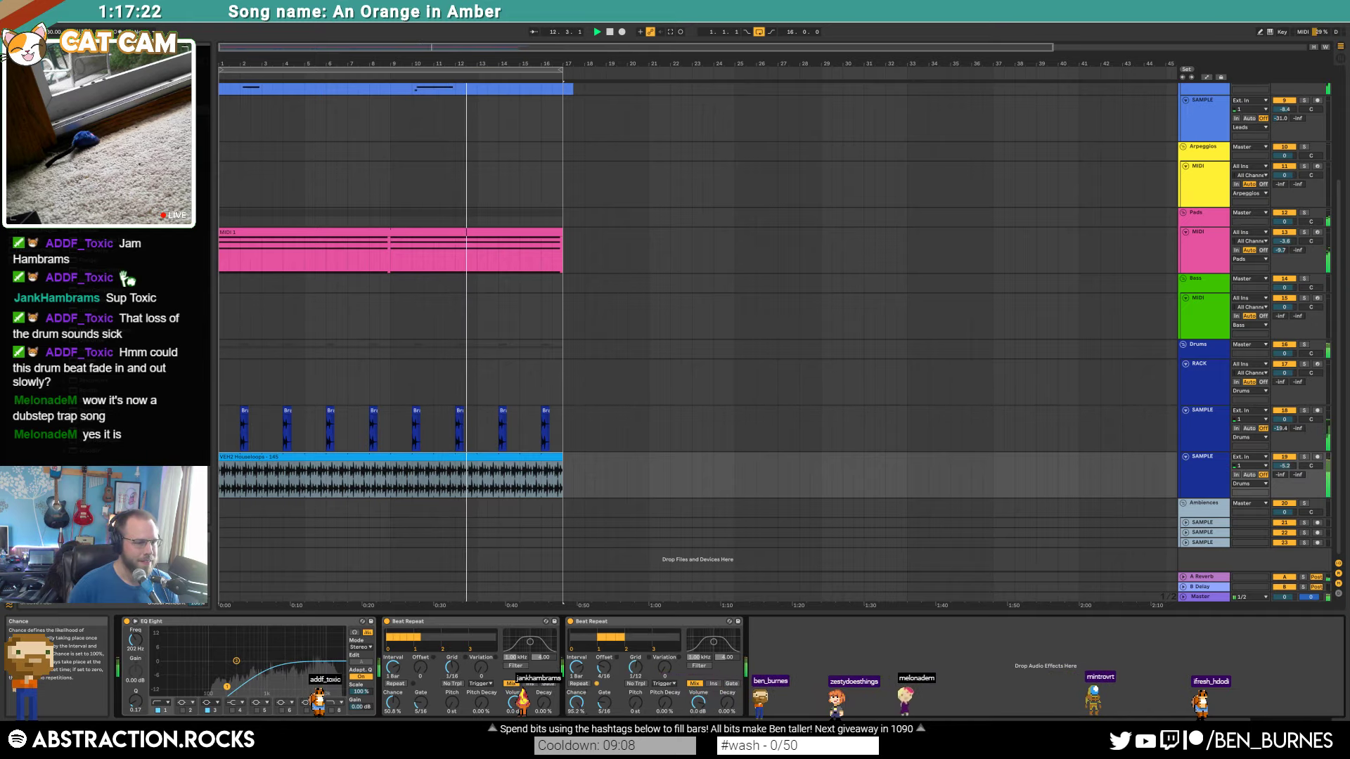
left_click_drag(576, 702, 576, 748)
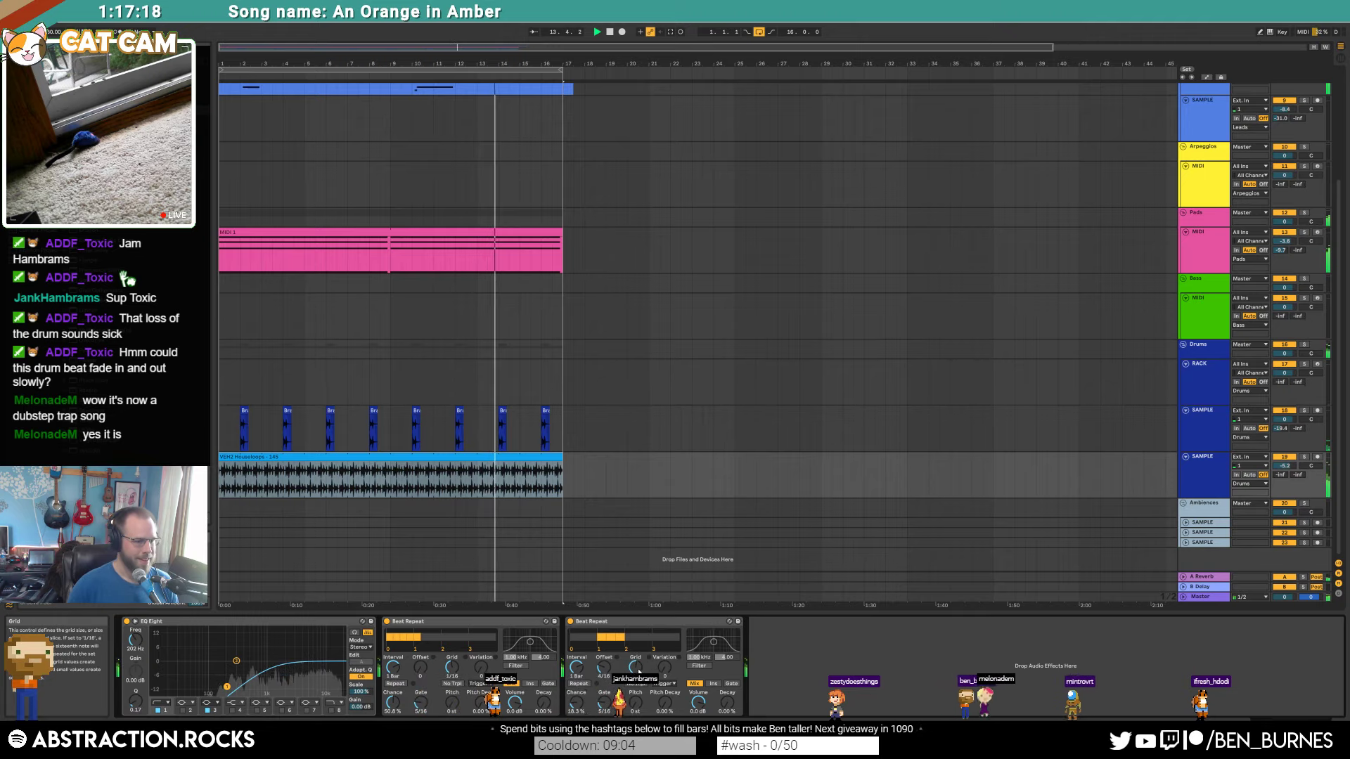
left_click_drag(638, 670, 664, 619)
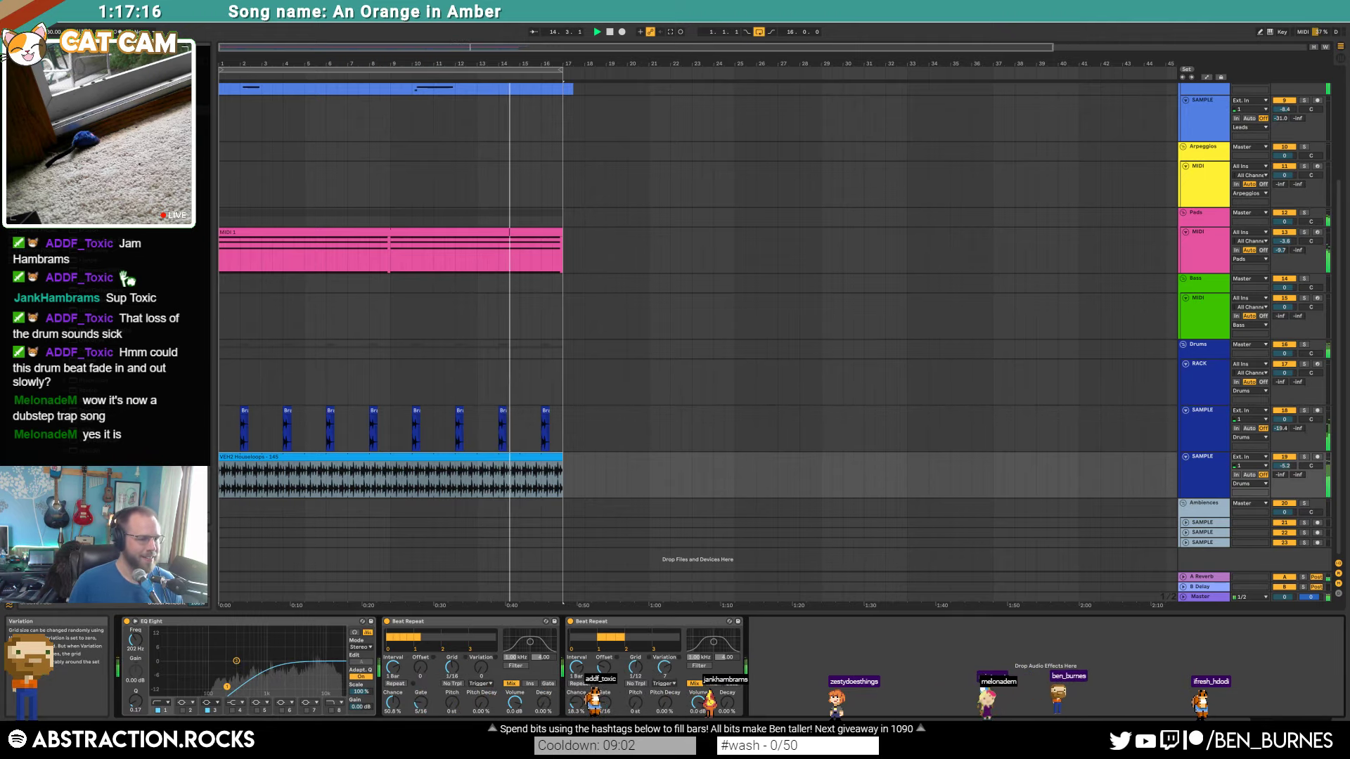
left_click_drag(604, 670, 607, 668)
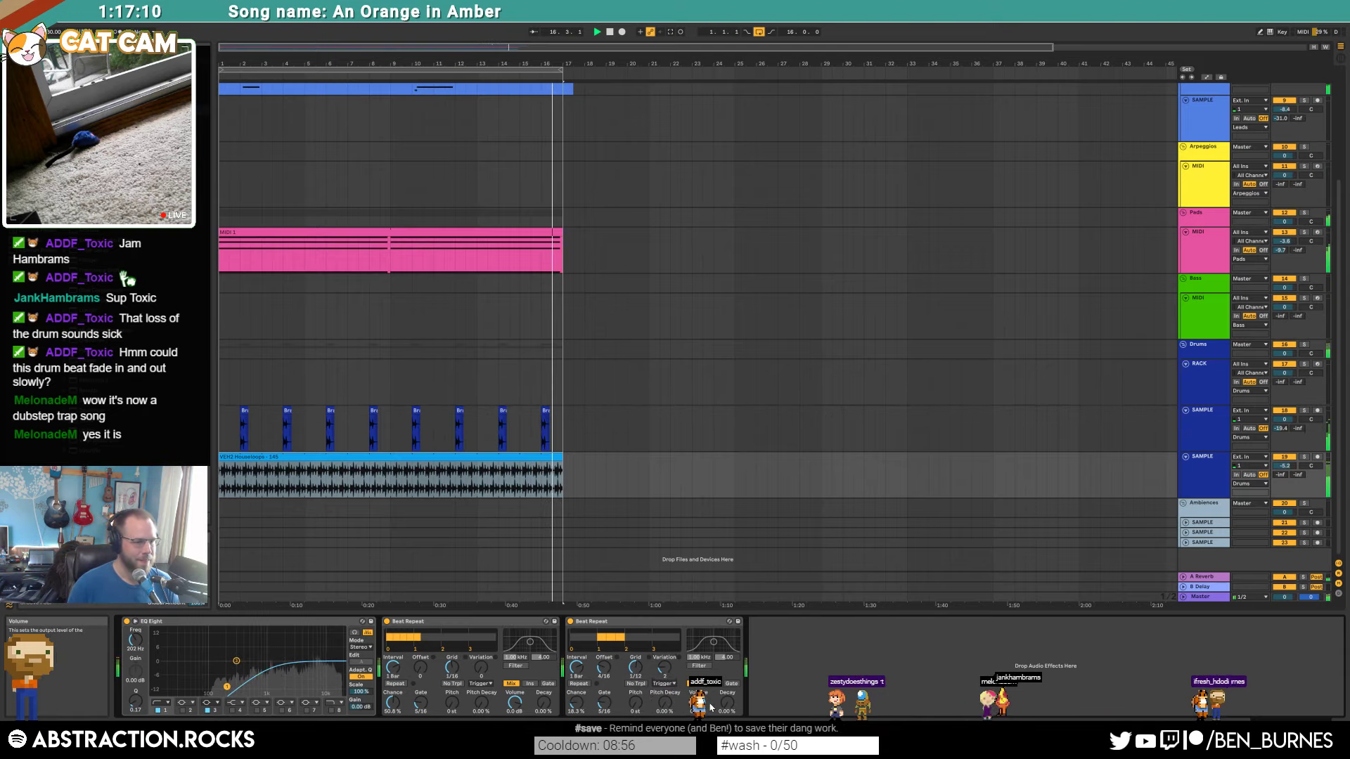
Step: Adjust the volume decay, offset and grid of the second Beat Repeat on the drum loop track
left_click_drag(728, 702, 728, 693)
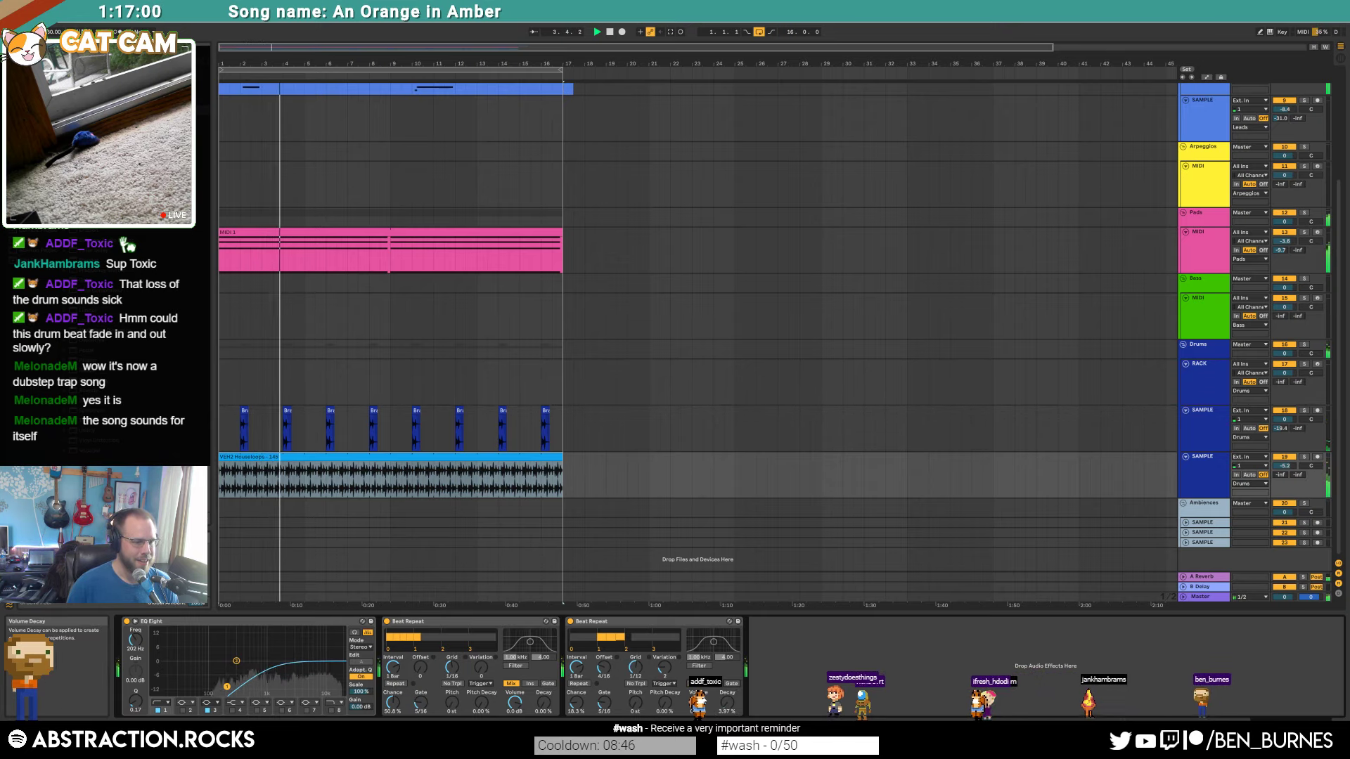
left_click_drag(604, 668, 604, 675)
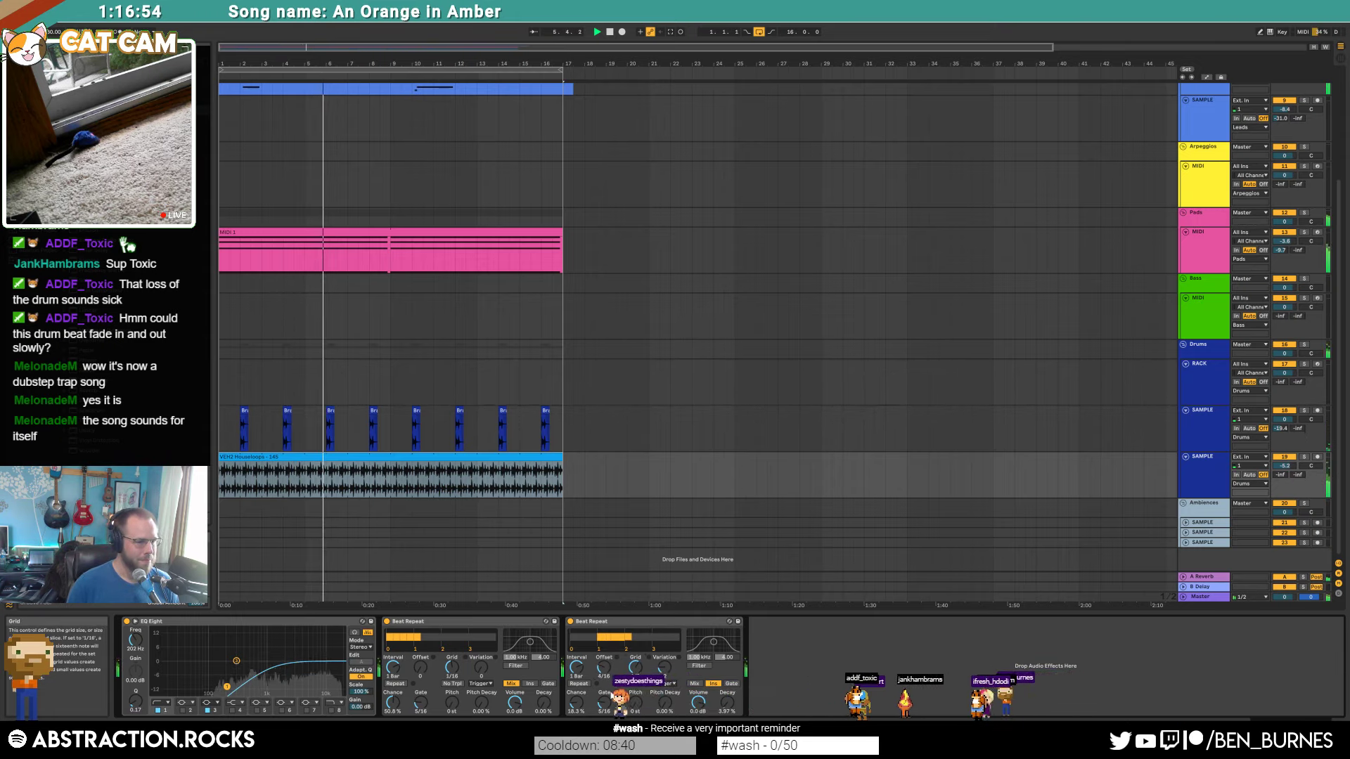
left_click_drag(635, 667, 576, 654)
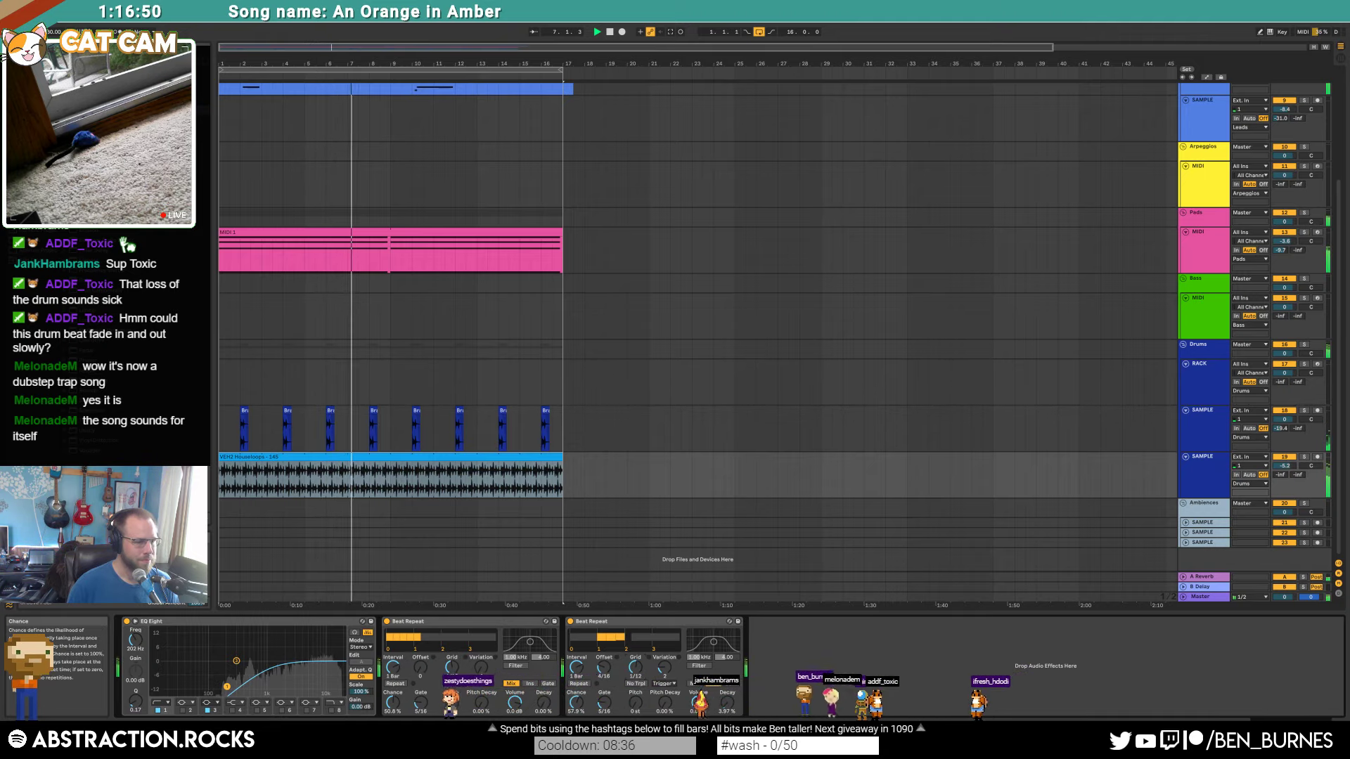
Step: Set the second Beat Repeat's interval to 2 Bar and fine-tune its chance while auditioning the loop
left_click_drag(576, 703, 576, 756)
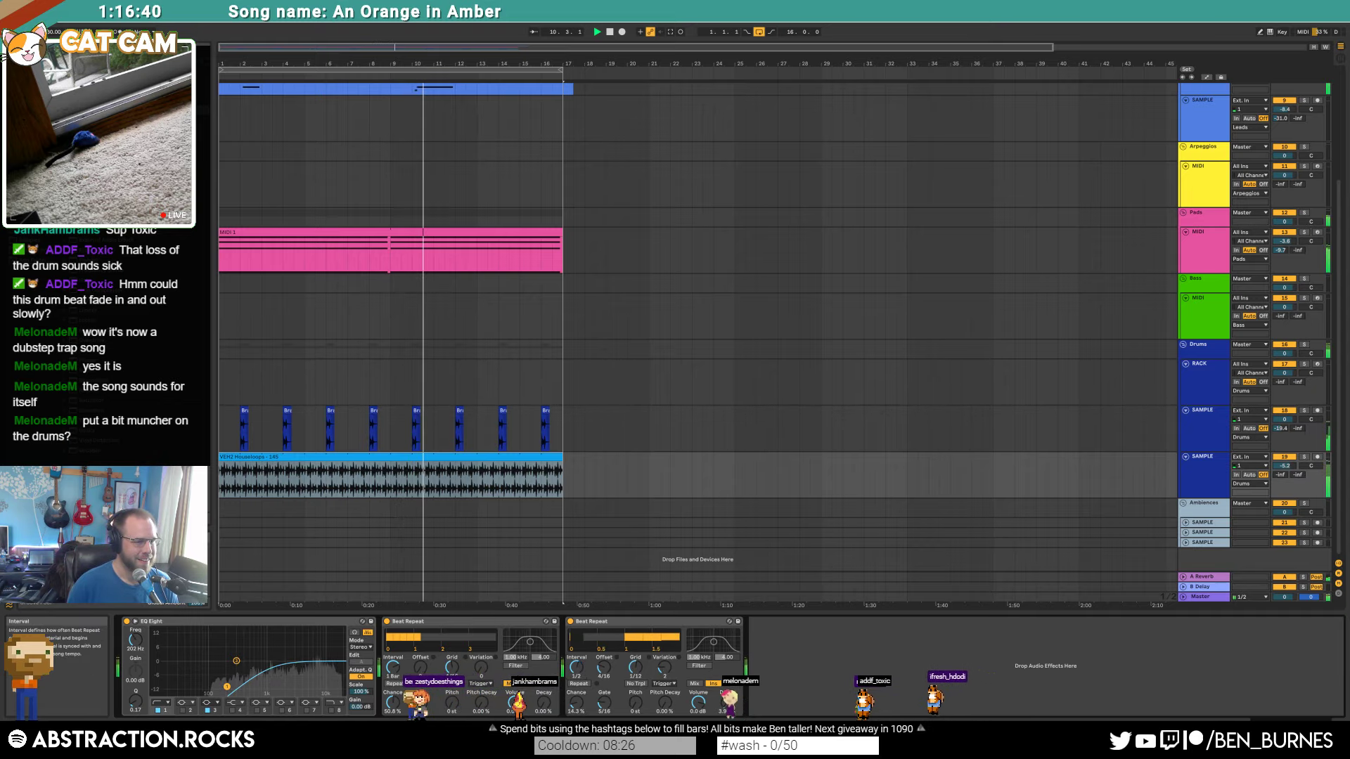
left_click_drag(587, 671, 587, 659)
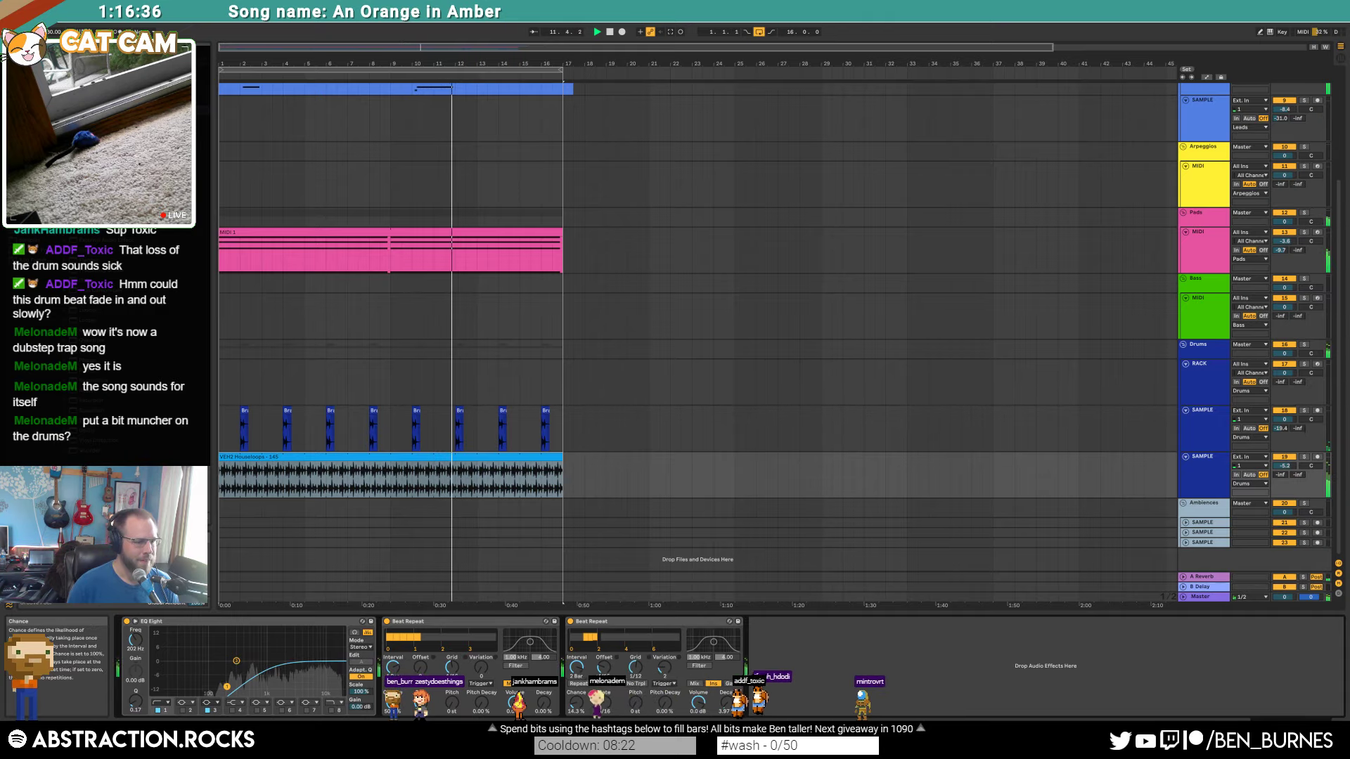
left_click_drag(578, 703, 578, 633)
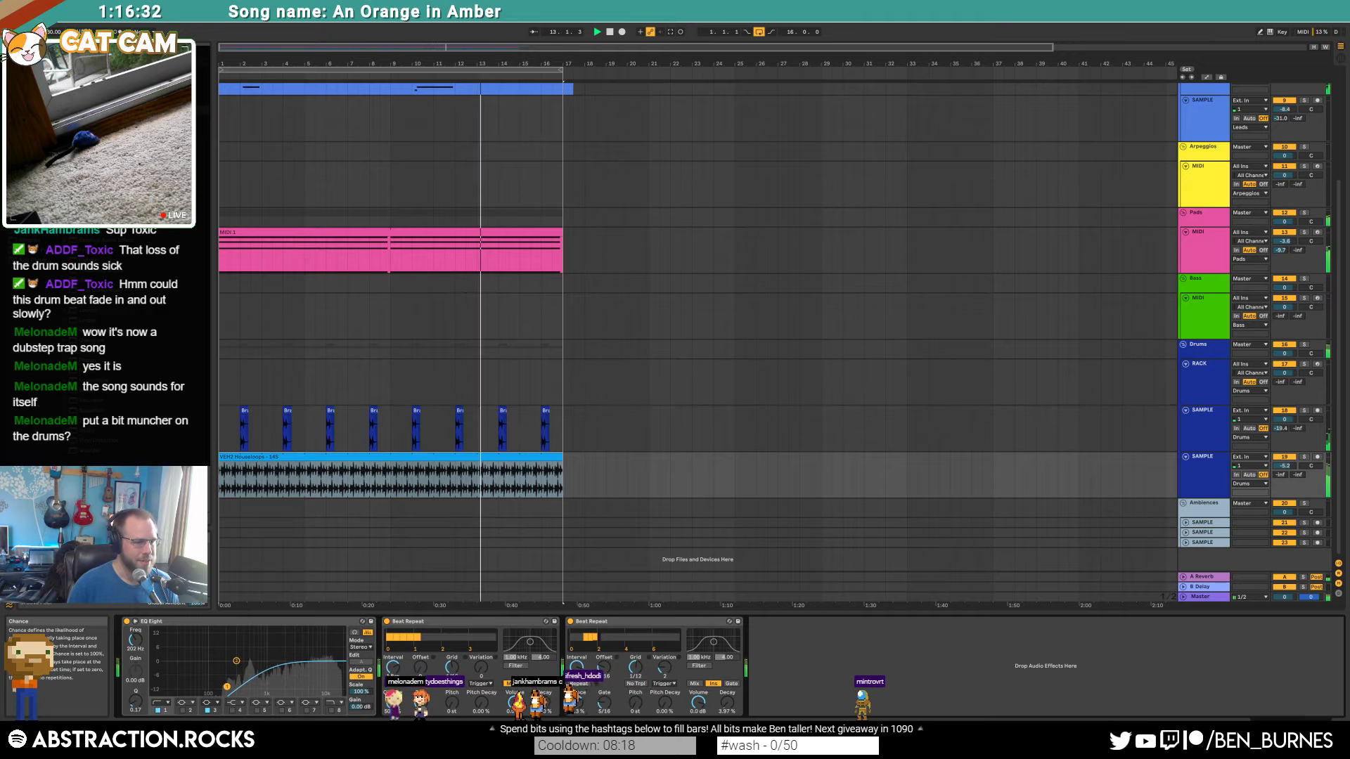
left_click_drag(577, 704, 577, 731)
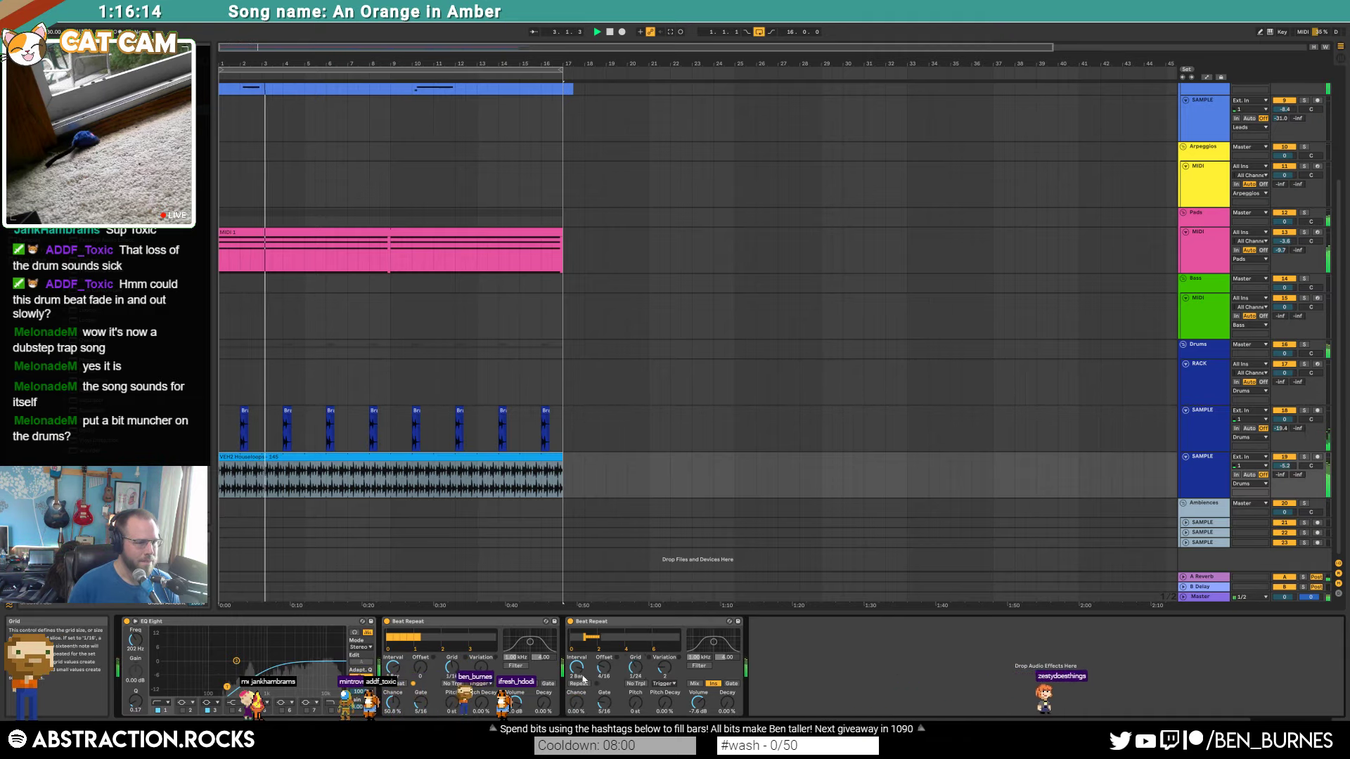
left_click_drag(577, 704, 577, 633)
key("space")
key("space")
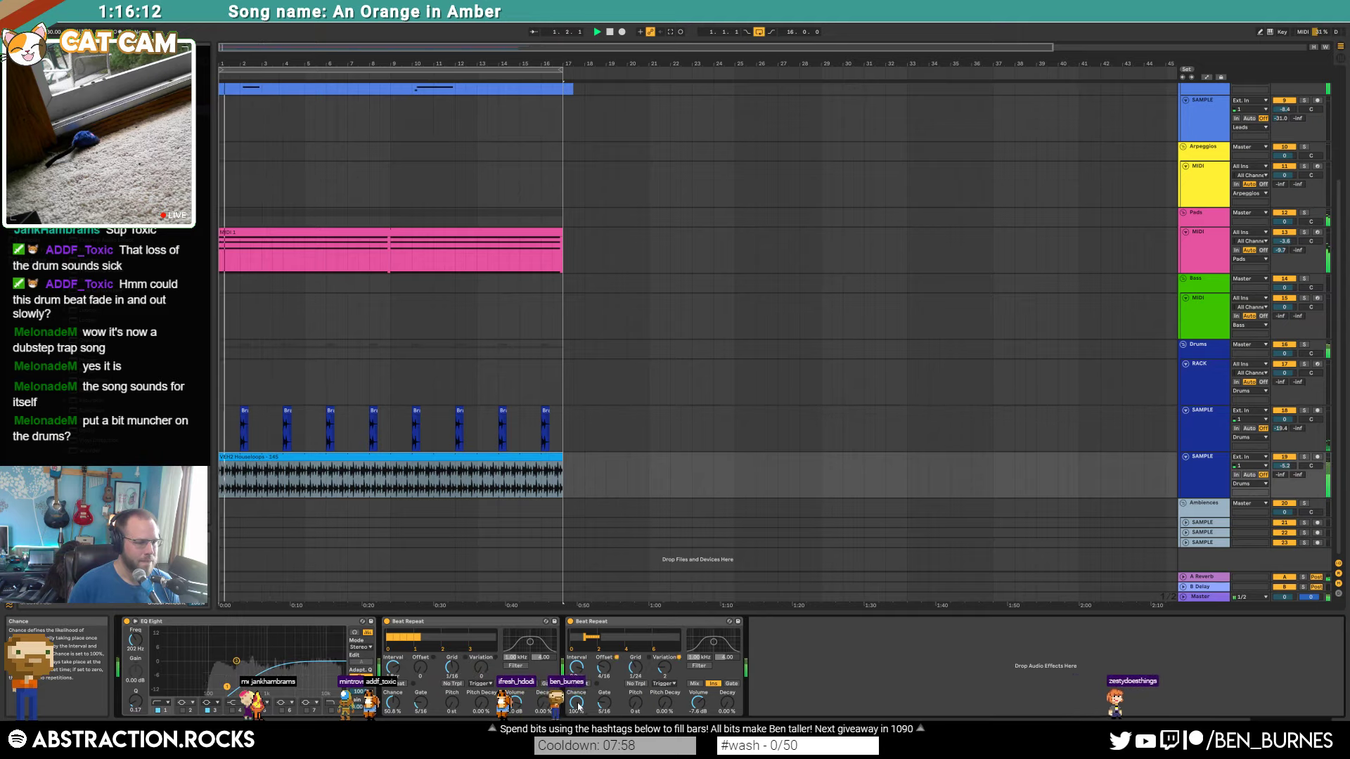
left_click_drag(578, 706, 578, 727)
Step: Duplicate the first Beat Repeat and place the copy at the end of the drum loop's effect chain
left_click(488, 622)
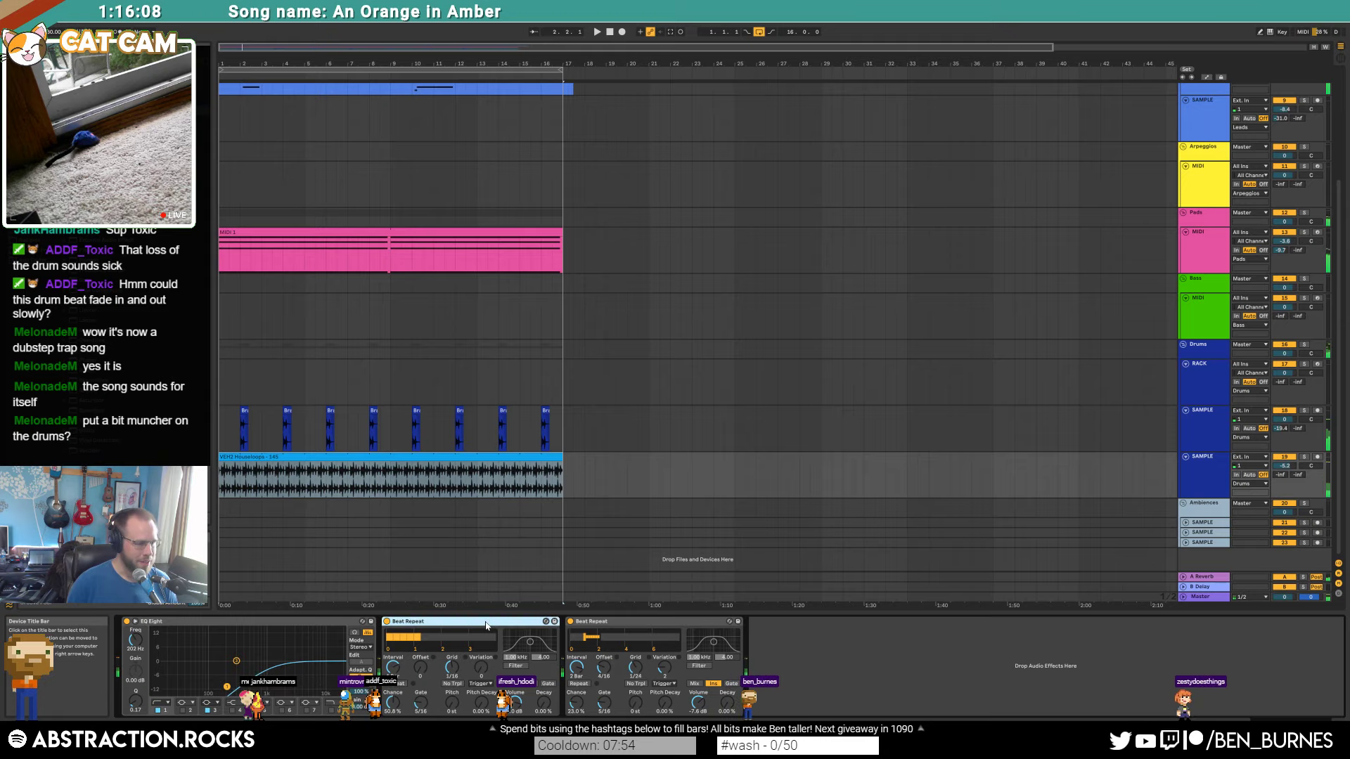
key("ctrl+d")
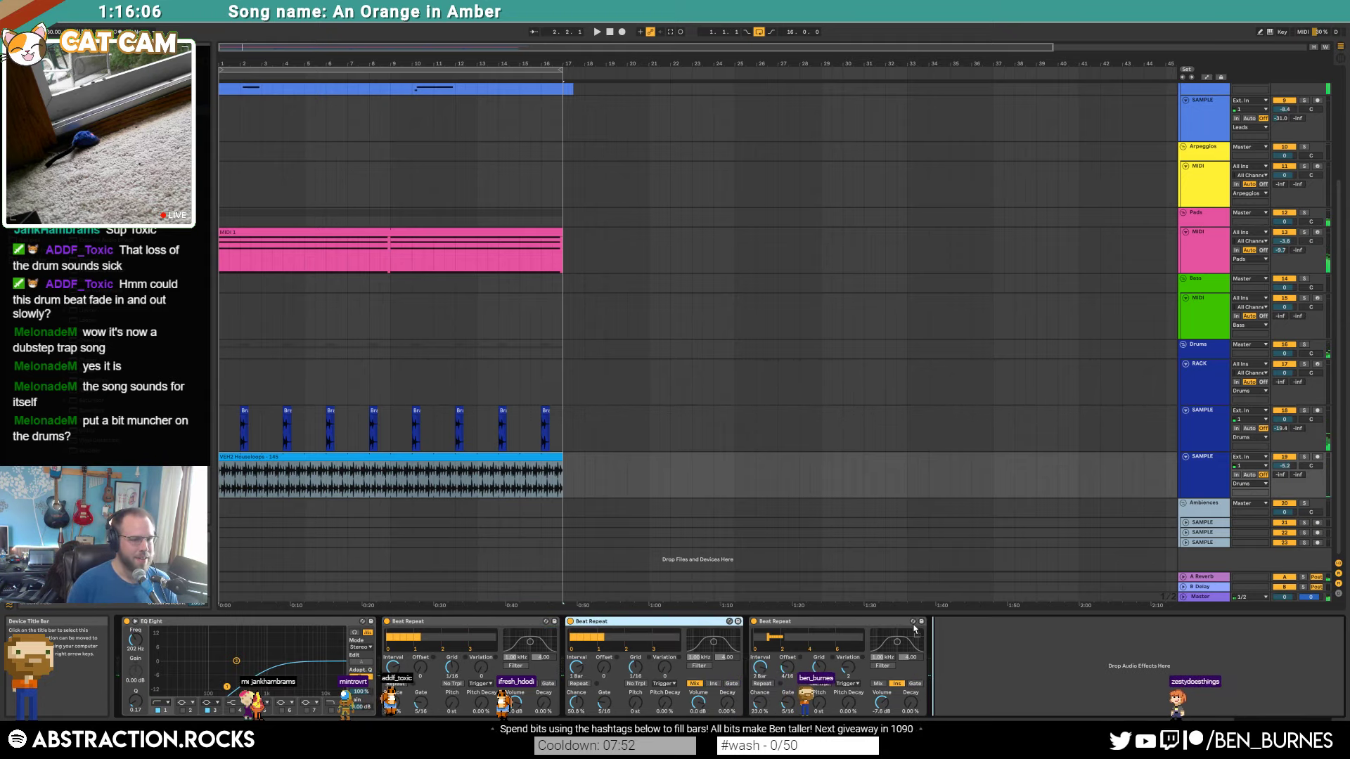
left_click_drag(610, 623, 889, 698)
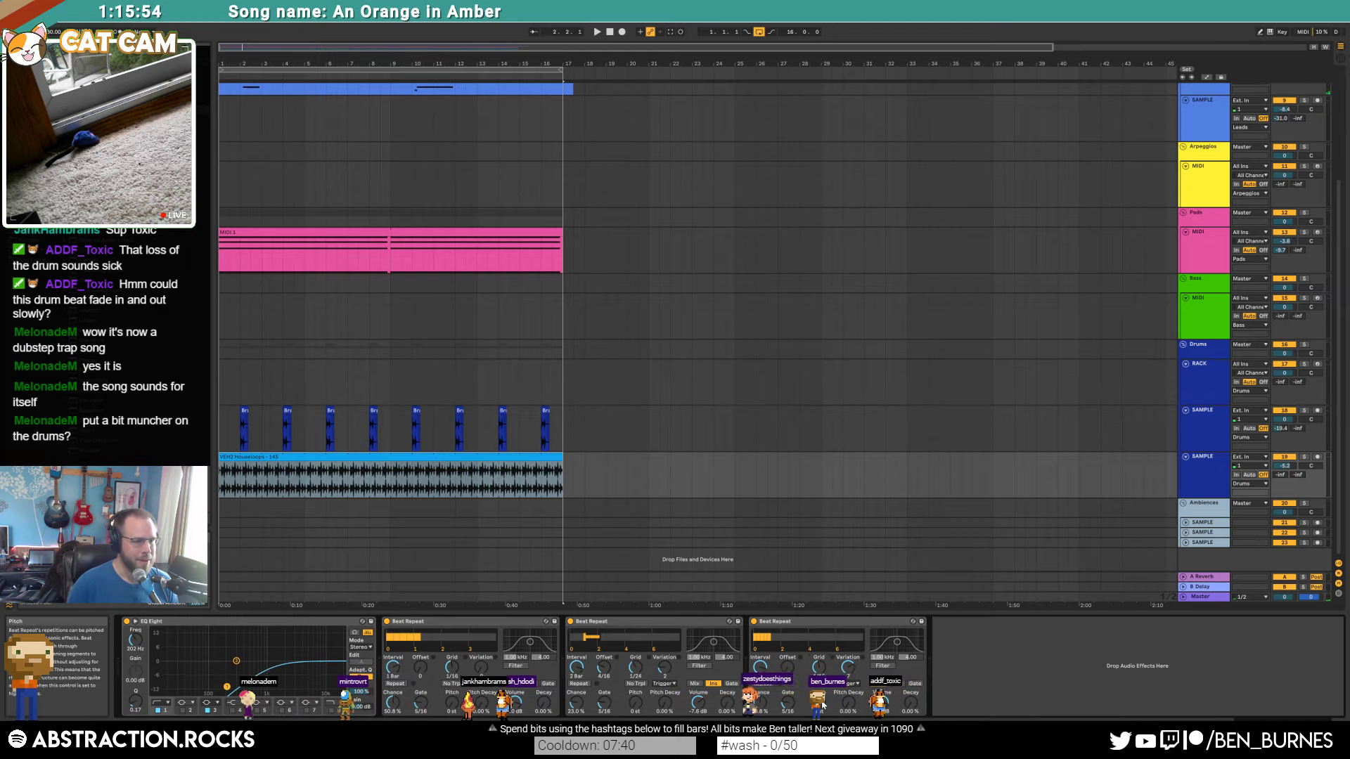
Step: Adjust the third Beat Repeat's offset, gate and grid while auditioning the drum loop
left_click_drag(787, 667, 787, 640)
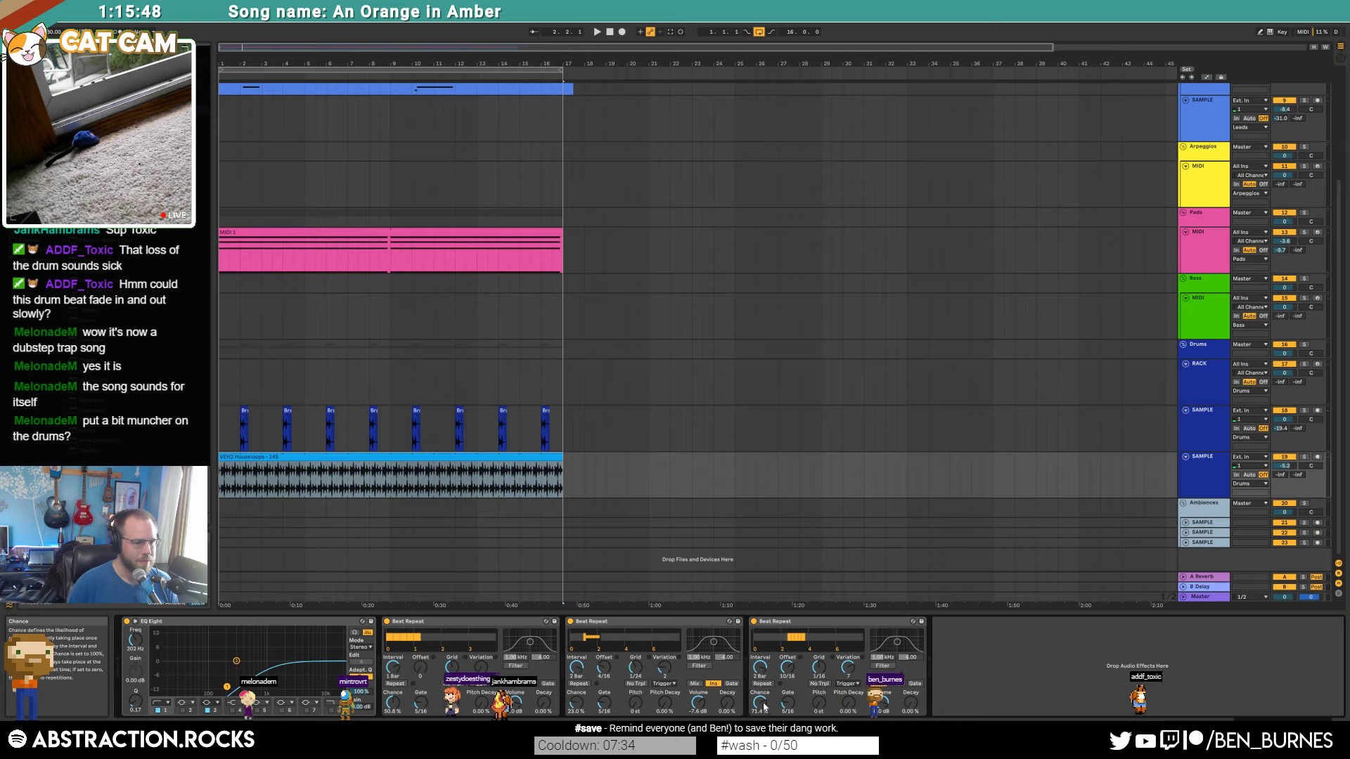
key("space")
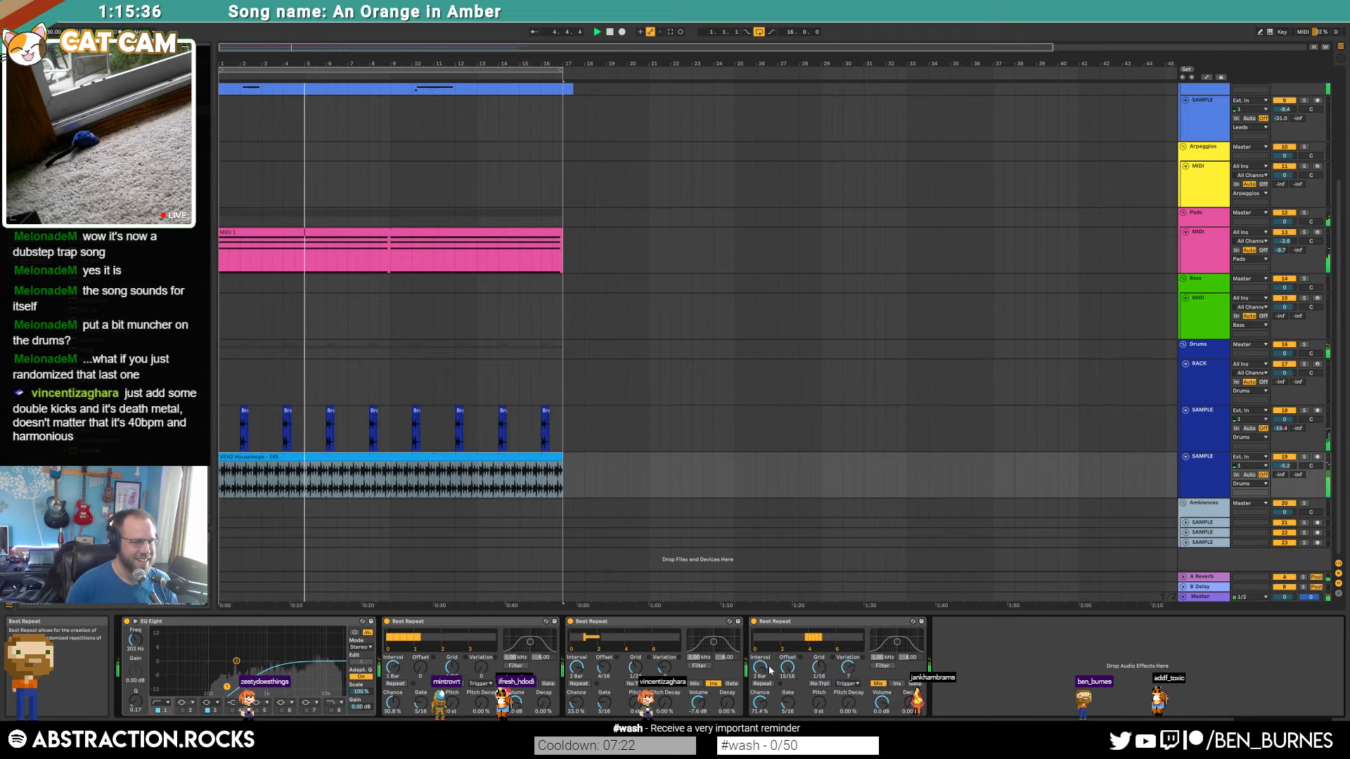
left_click_drag(788, 702, 788, 691)
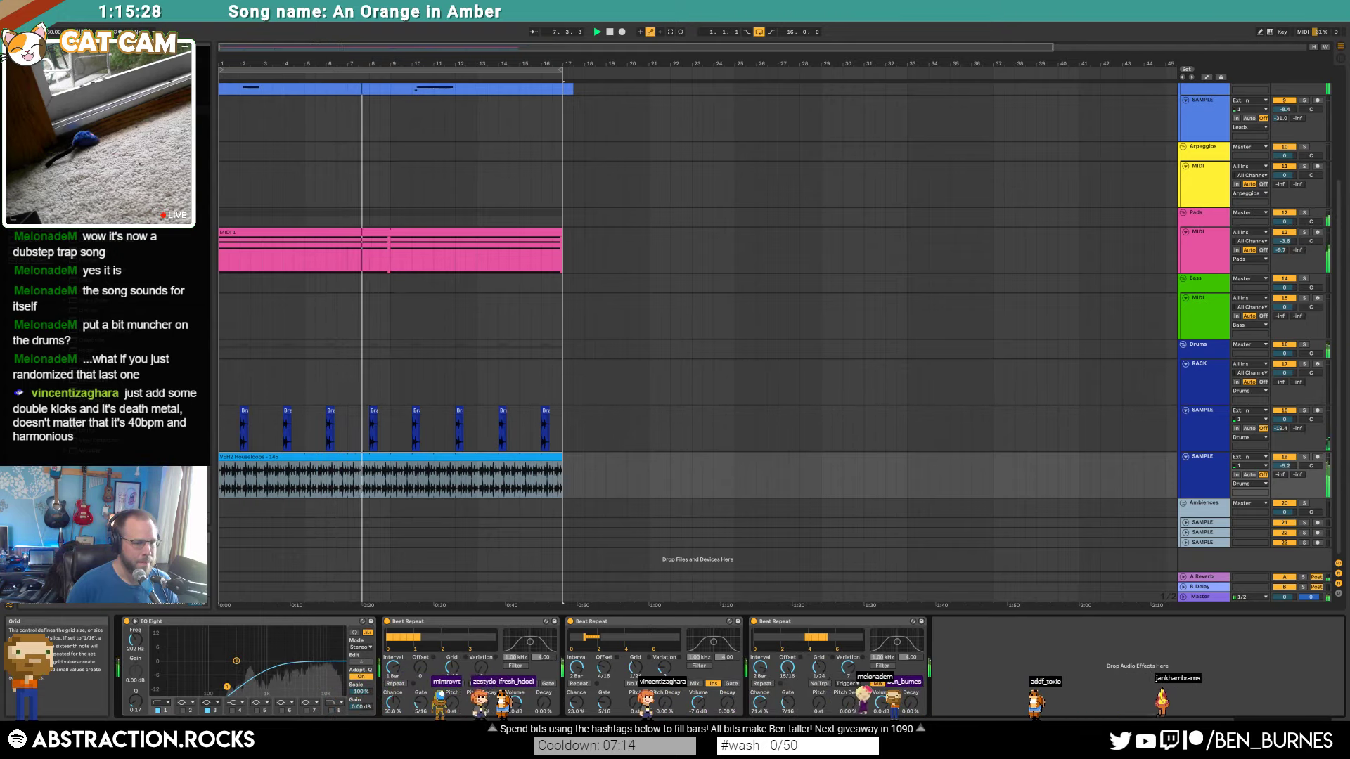
left_click_drag(818, 667, 819, 659)
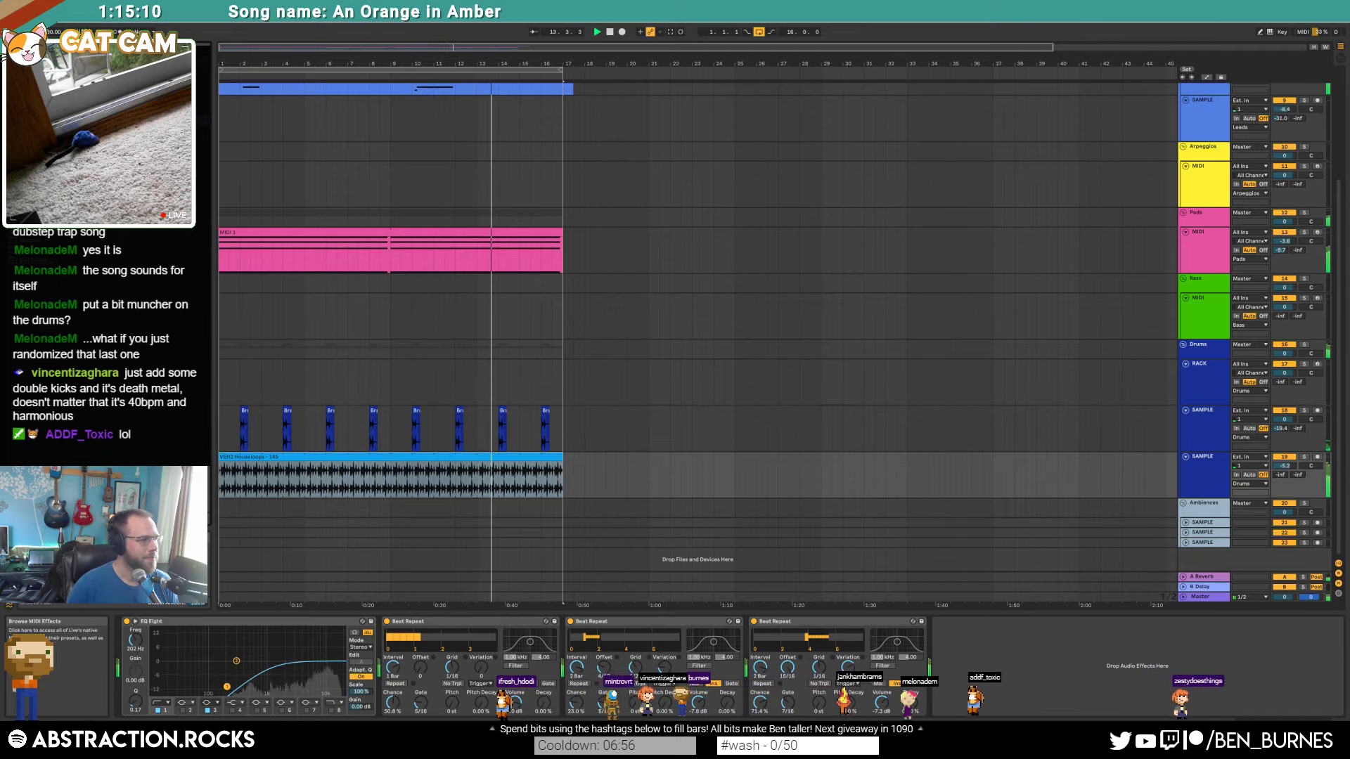
key("space")
Step: Delete the Branch-Drop sample from the RACK track's Drum Rack and load Scratch_OS_Kick_05_PLP onto pad C1
left_click(1189, 388)
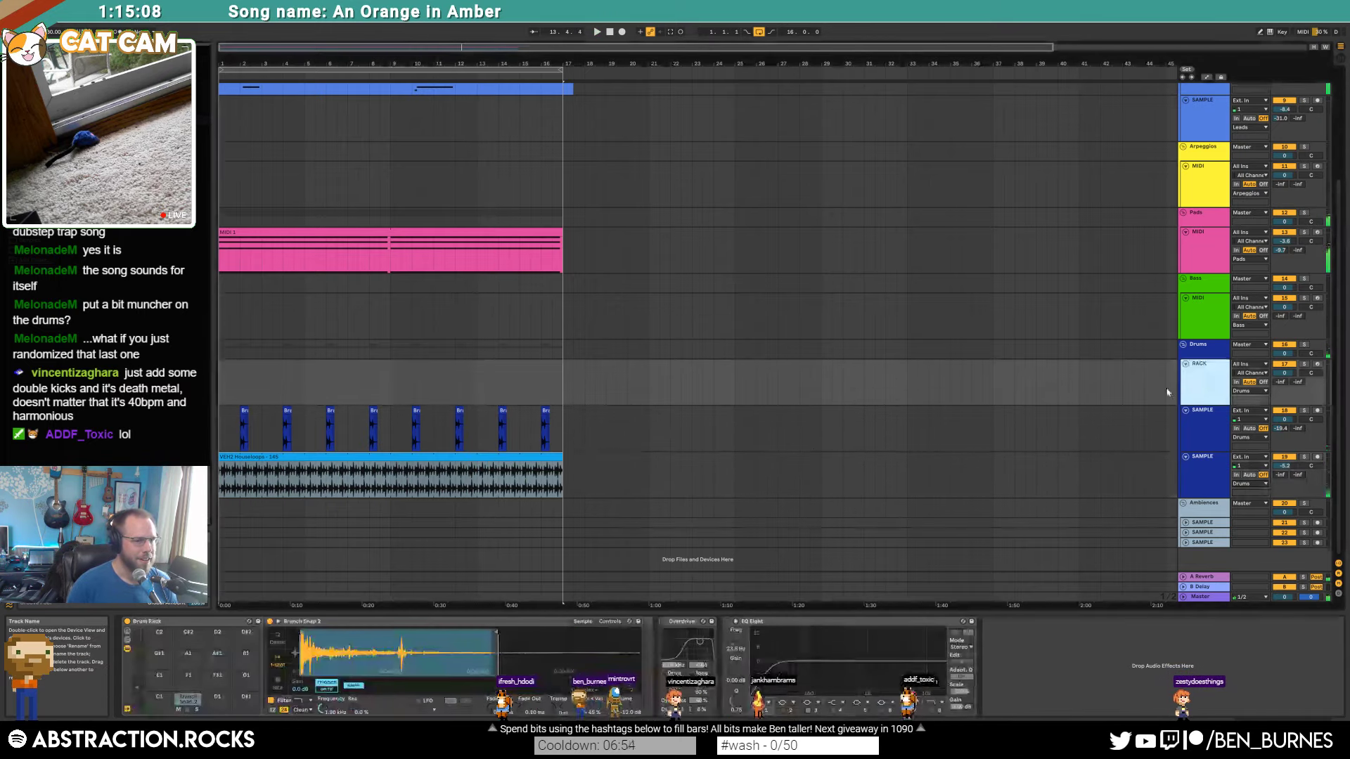
key("Delete")
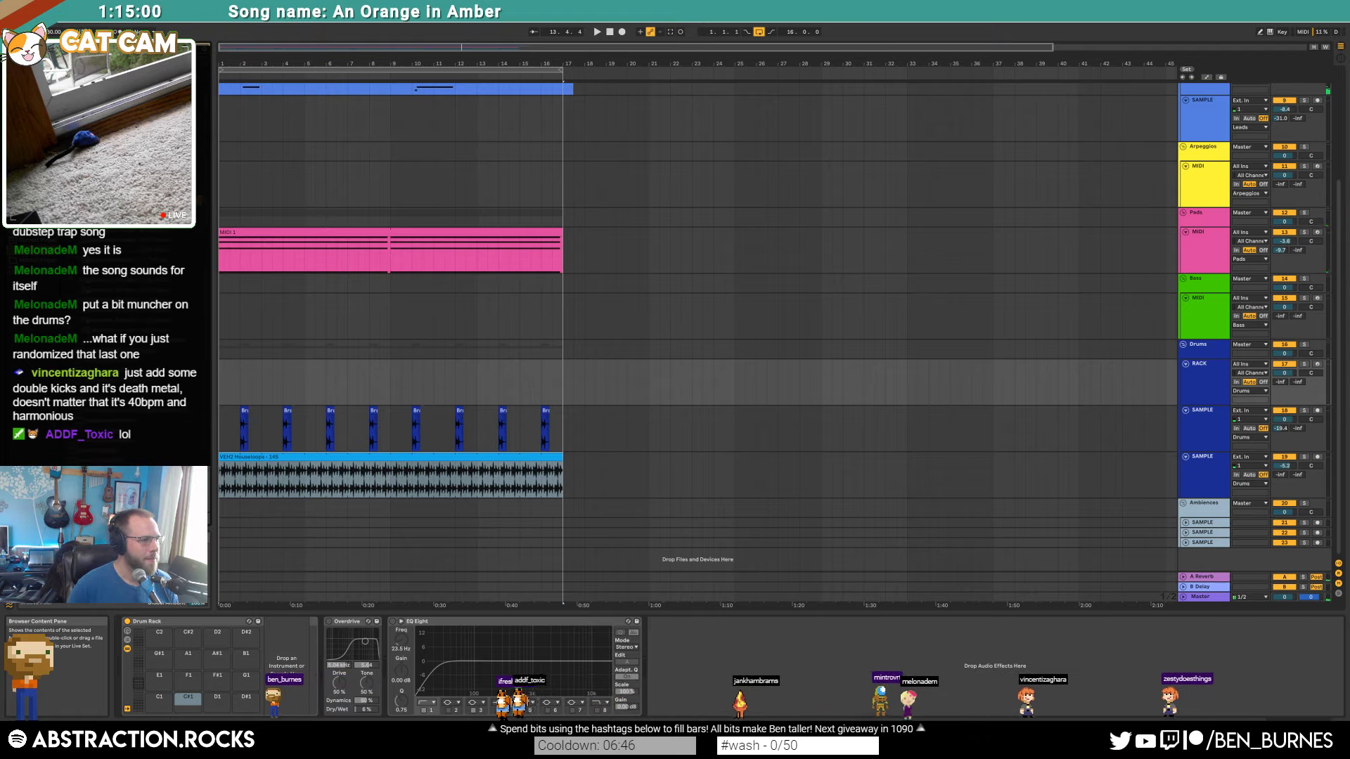
left_click_drag(105, 422, 145, 700)
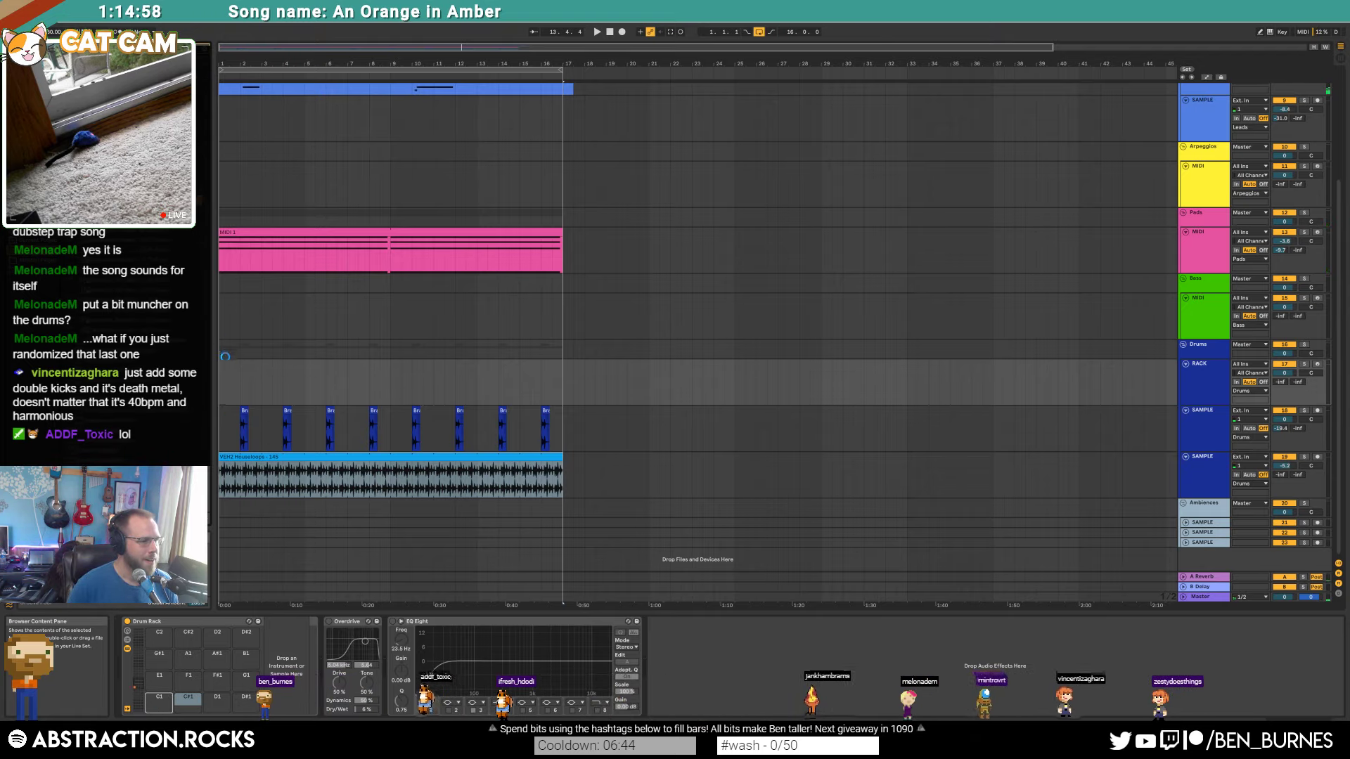
Step: Create a one-bar MIDI clip at bar 1 on the RACK track and add a kick note at its start
left_click_drag(220, 381, 230, 382)
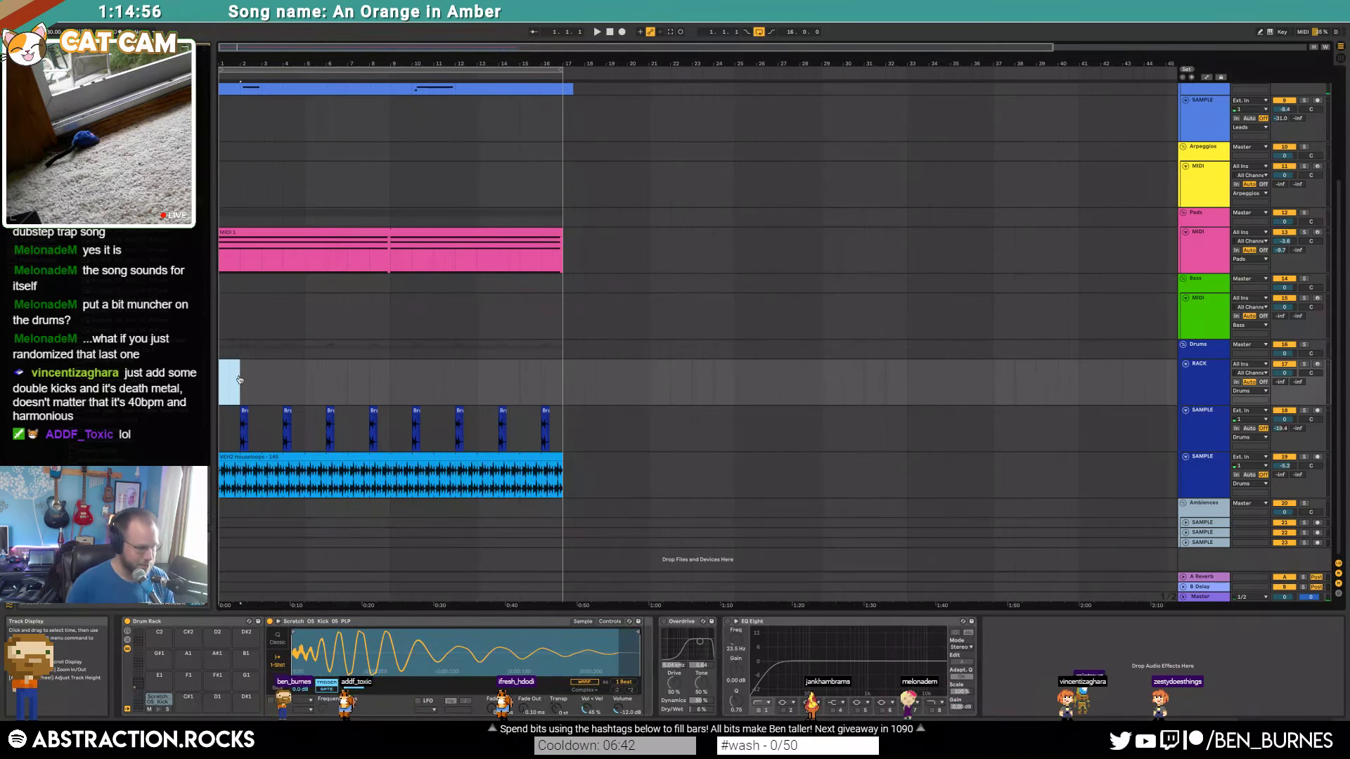
key("ctrl+shift+m")
double_click(399, 573)
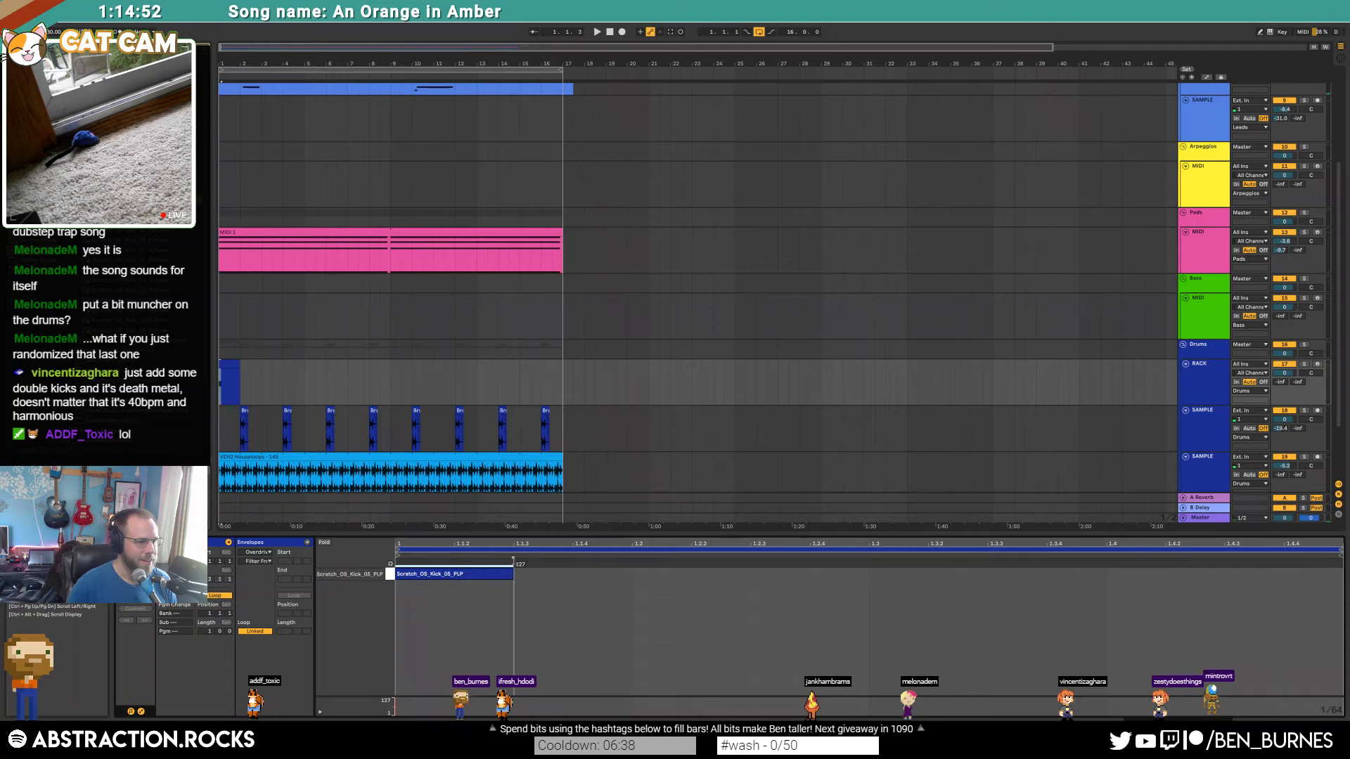
Step: Fill the one-bar RACK clip with sixteen back-to-back kick notes and play it
key("ctrl+d")
key("ctrl+d")
key("ctrl+d")
key("ctrl+d")
key("ctrl+d")
key("ctrl+d")
key("ctrl+d")
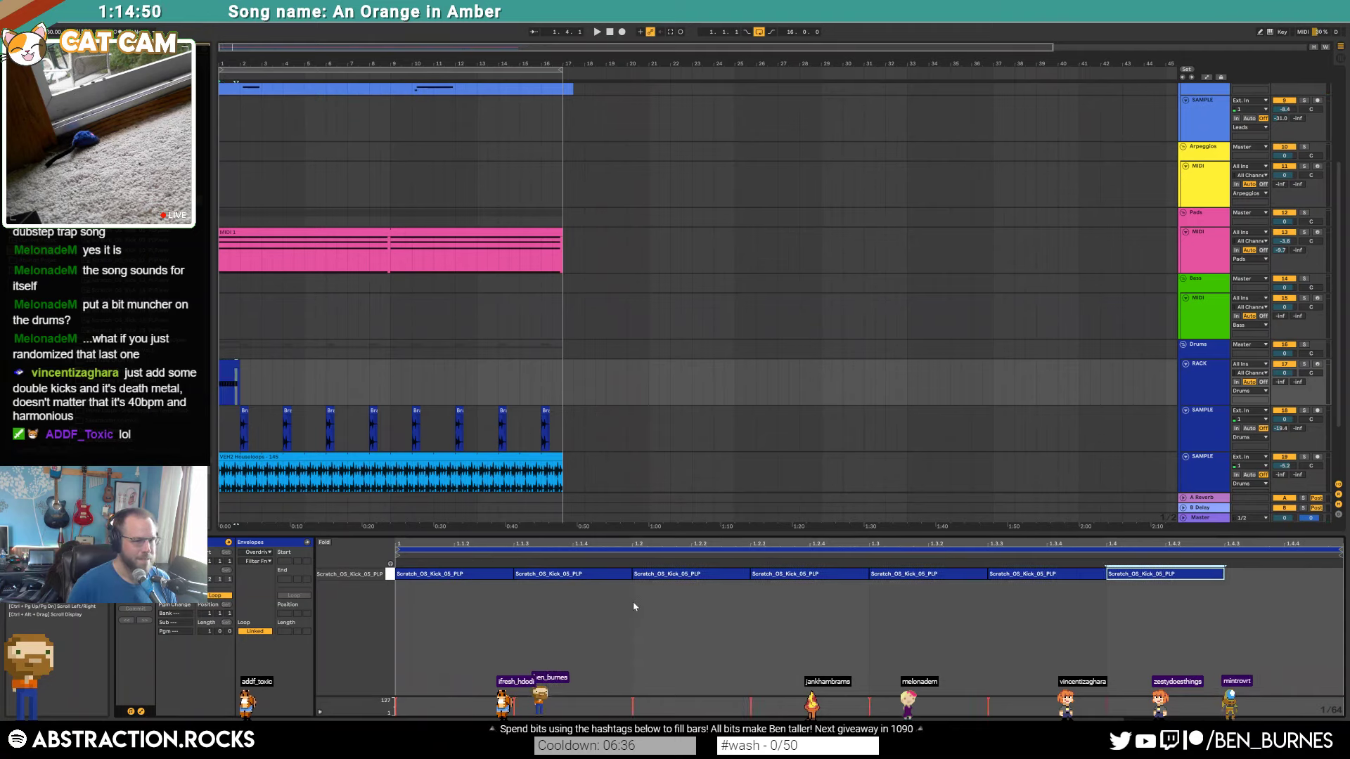
key("space")
mouse_move(467, 596)
left_mouse_down()
mouse_move(1259, 572)
mouse_move(806, 591)
left_mouse_up()
key("space")
key("ctrl+d")
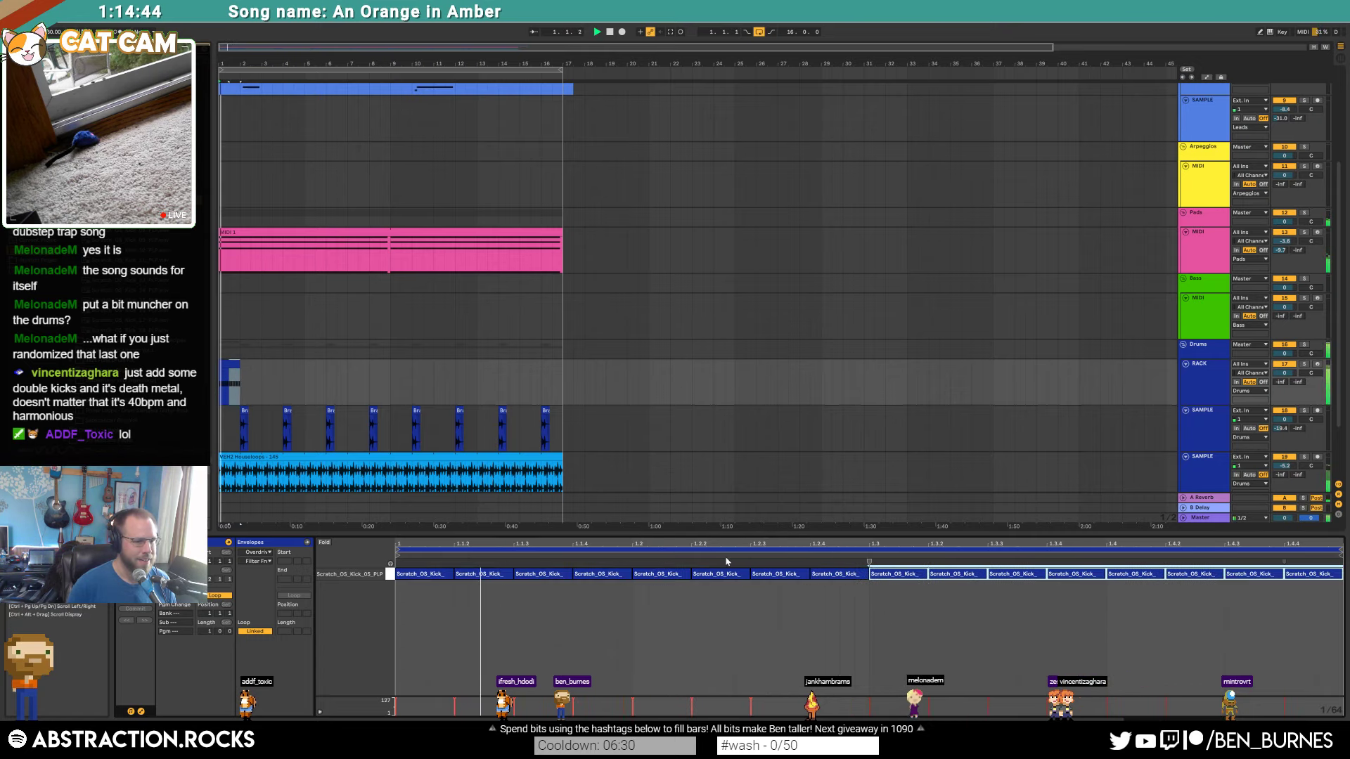
Step: Extend the RACK clip to bar 17 and delete every kick except the first one in the bar
left_click_drag(238, 365, 556, 375)
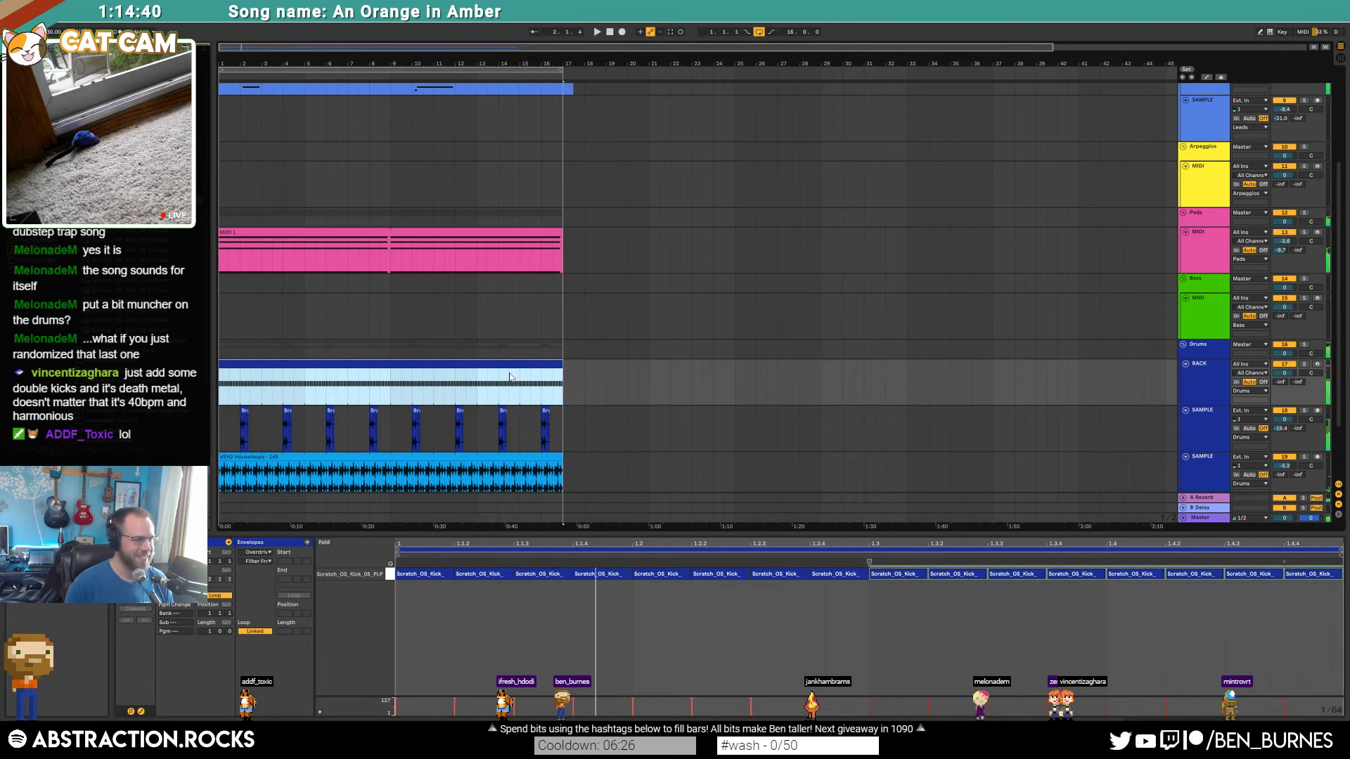
left_click_drag(482, 611, 1329, 578)
key("Delete")
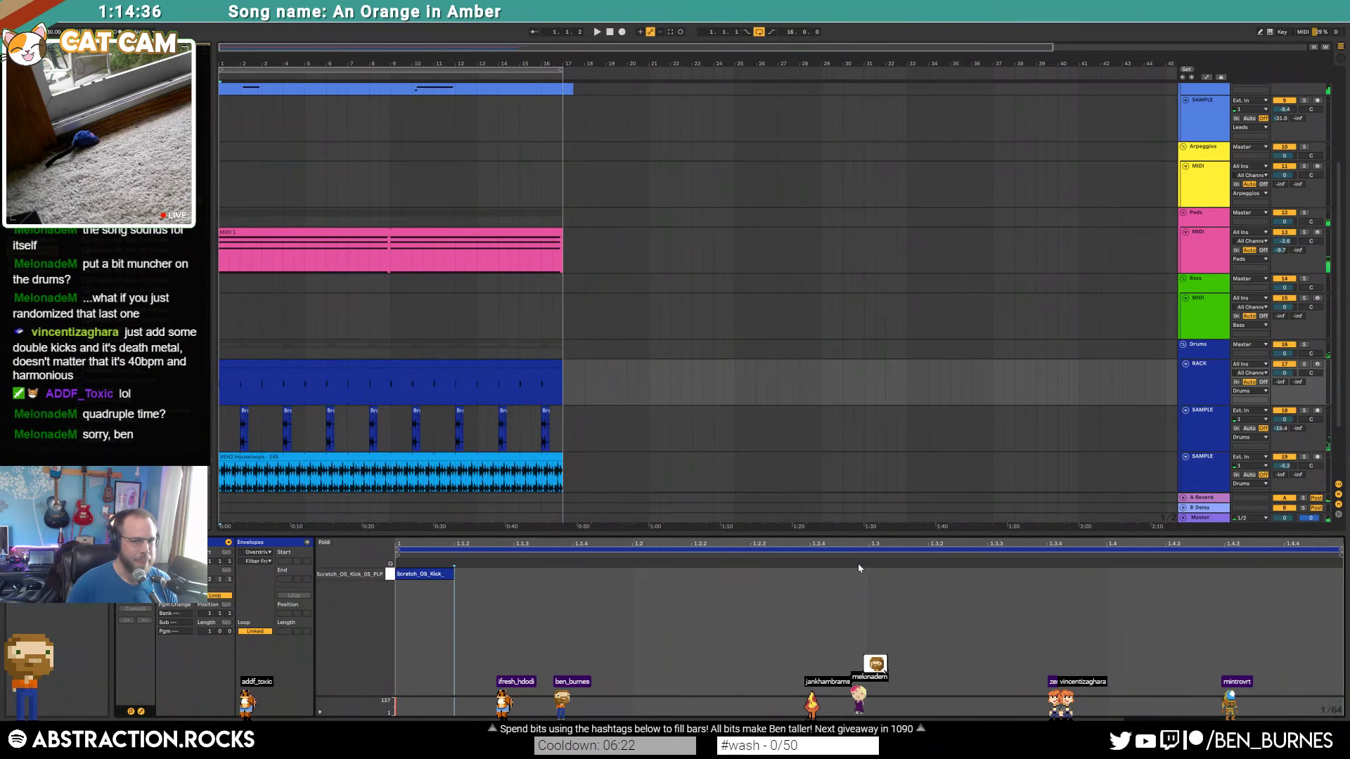
key("space")
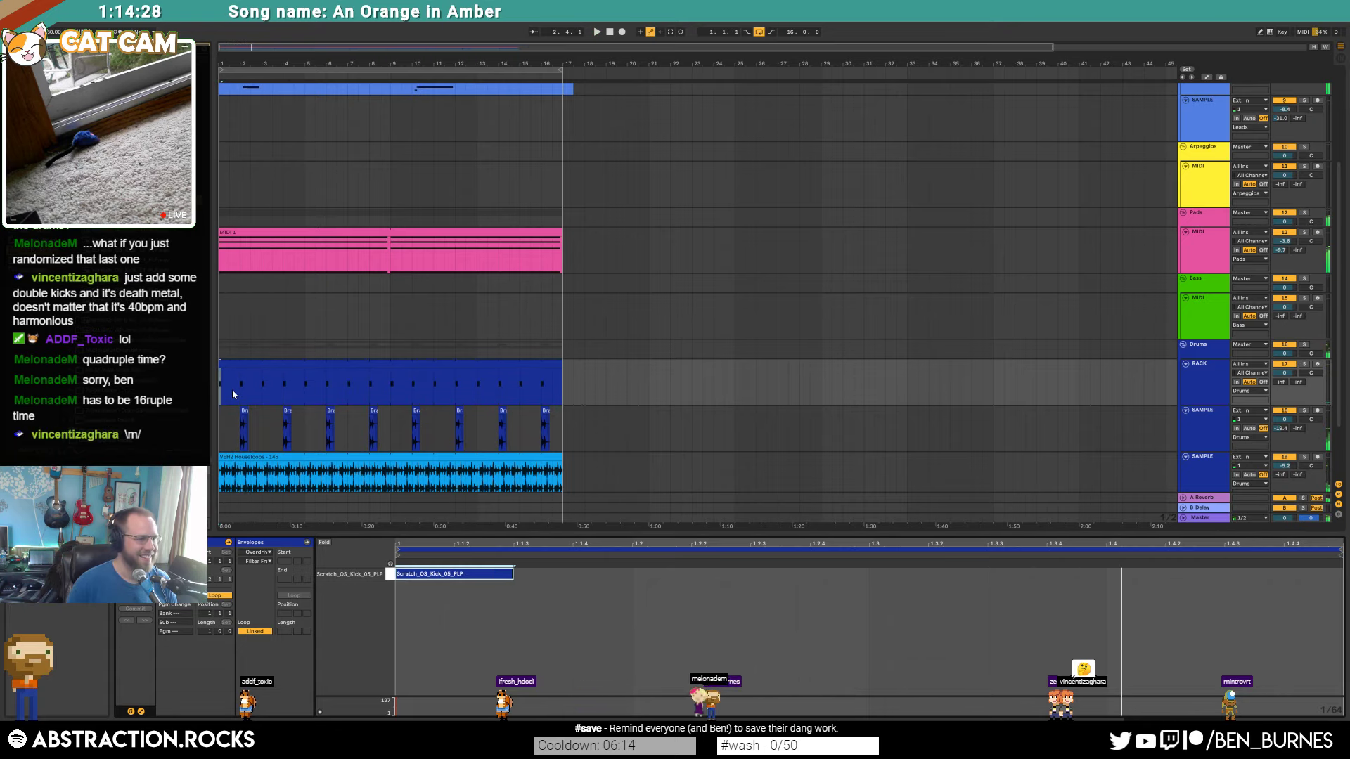
Step: Consolidate the first two bars of the RACK clip into a single clip
scroll(233, 394, "up", 3)
left_click_drag(273, 48, 265, 54)
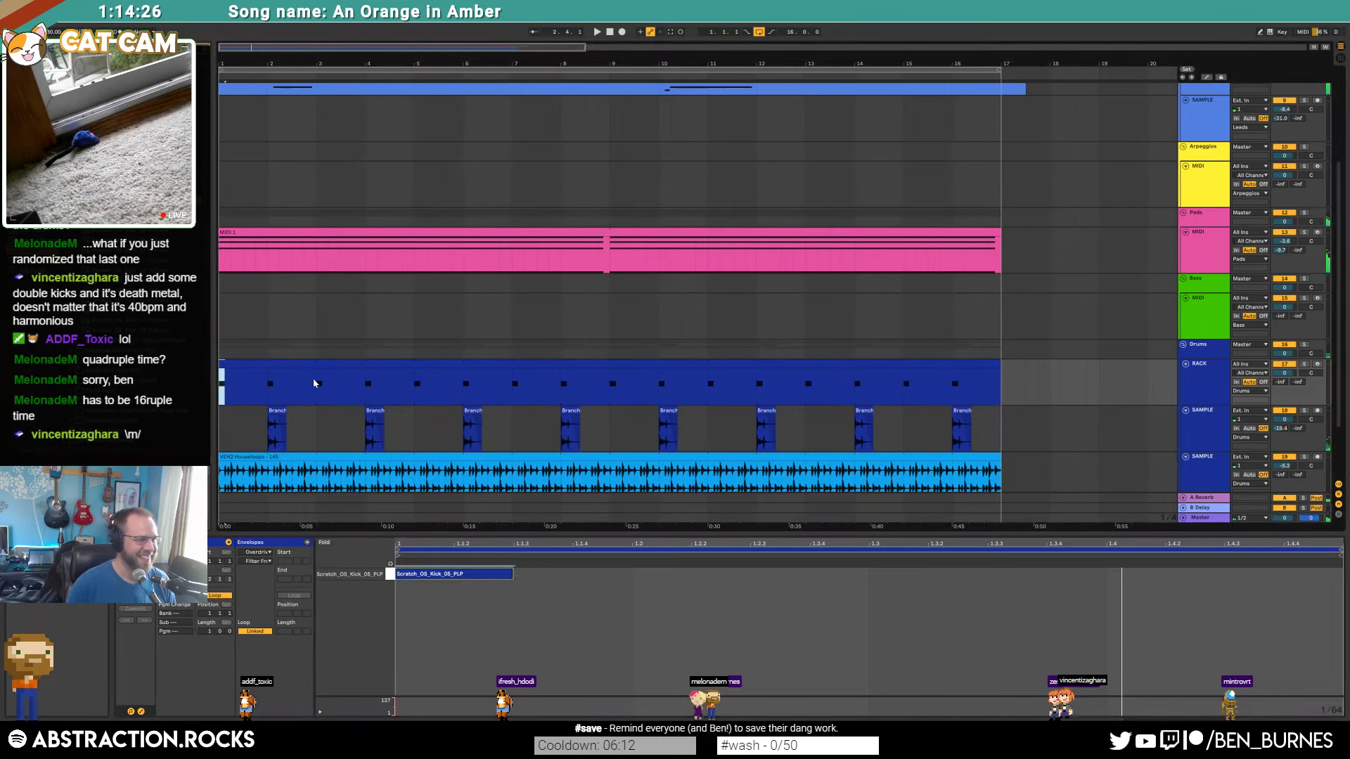
left_click_drag(274, 382, 218, 382)
key("ctrl+j")
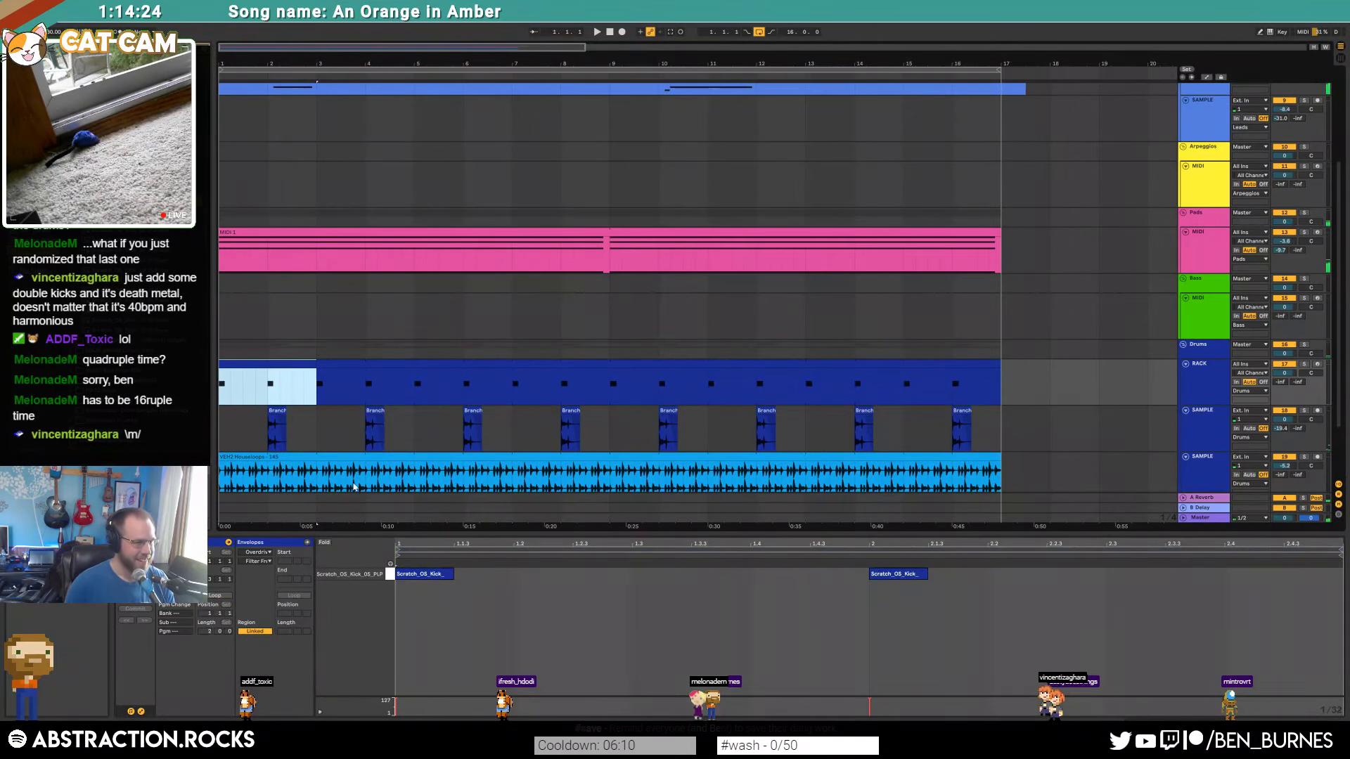
Step: Move the bar 2 kick an eighth note later, loop the two-bar clip out to bar 17 and play it
left_click(887, 573)
key("Right")
key("Right")
key("Right")
key("Right")
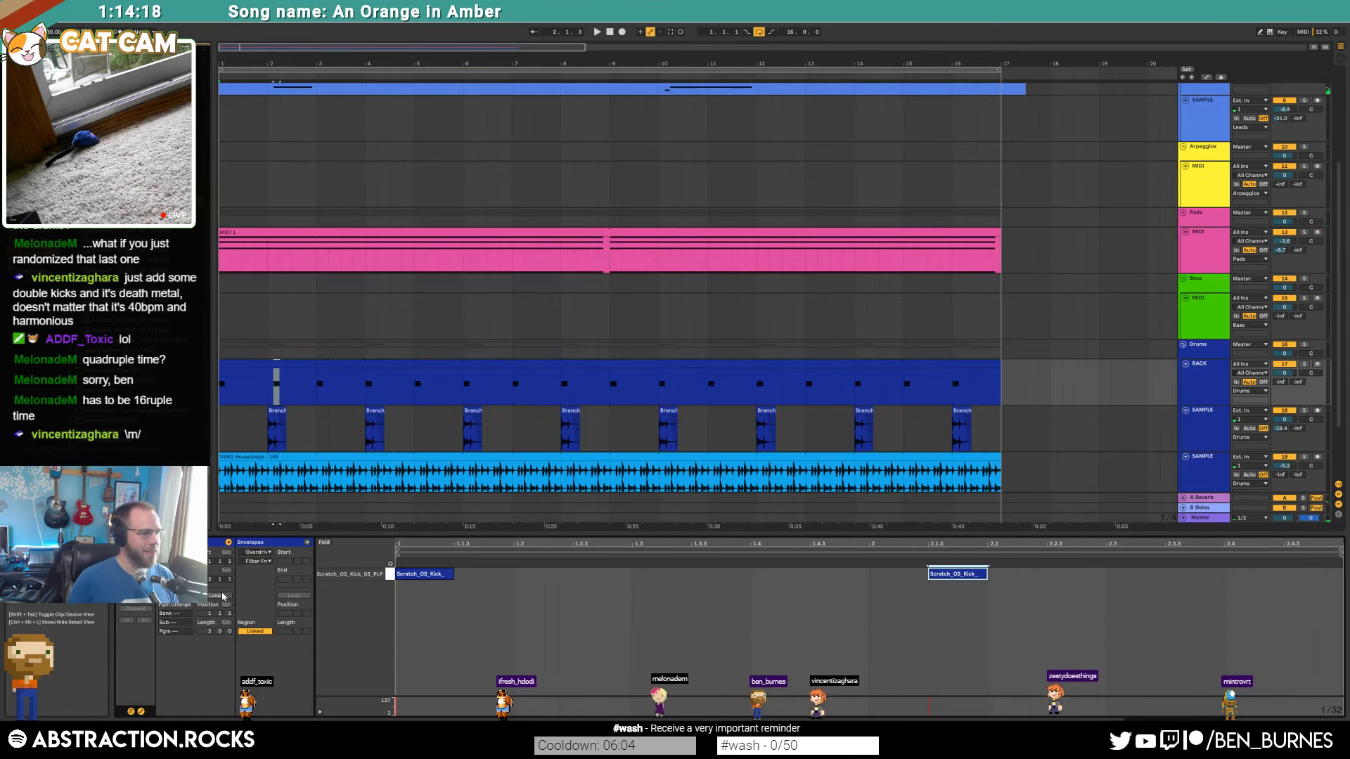
left_click_drag(221, 383, 995, 380)
key("space")
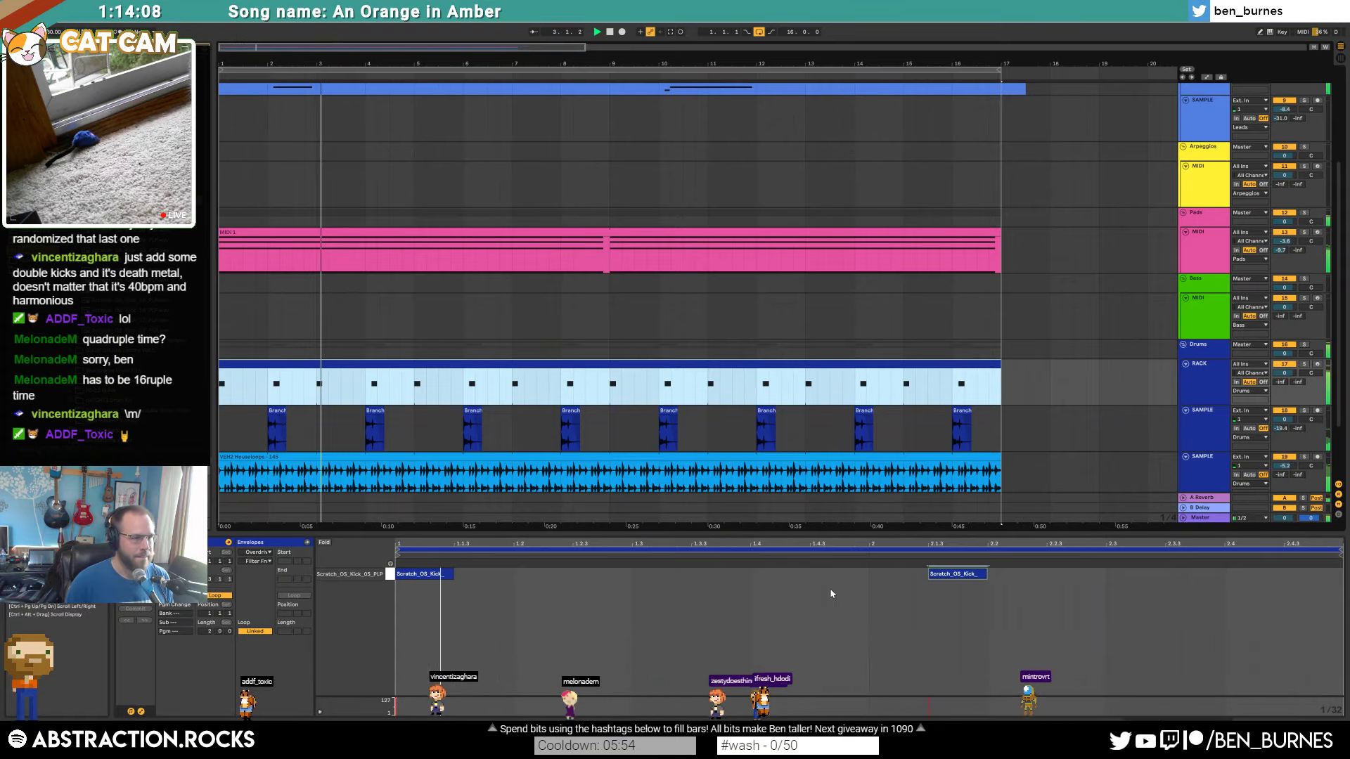
Step: Swap the Drum Rack's kick for another Scratch OS Kick sample and audition it in the pattern
key("shift+Tab")
key("space")
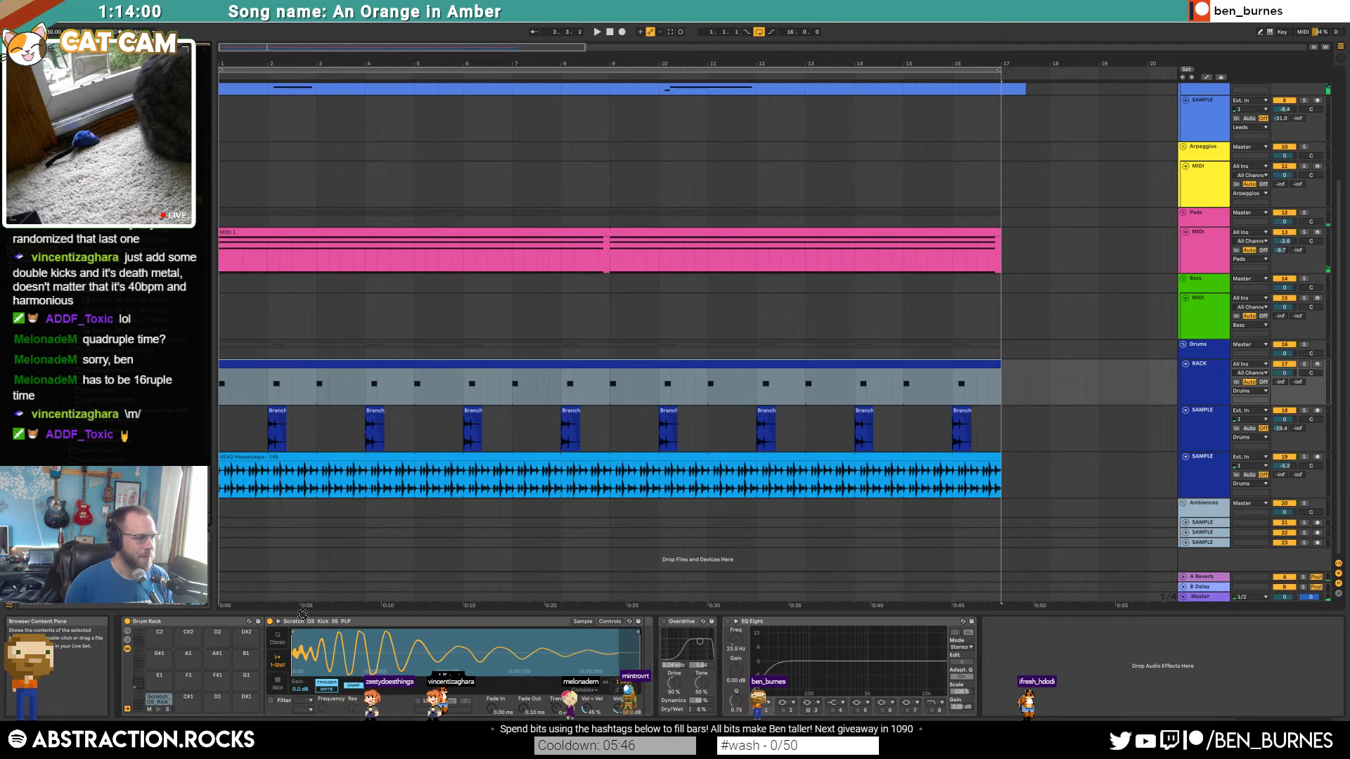
key("space")
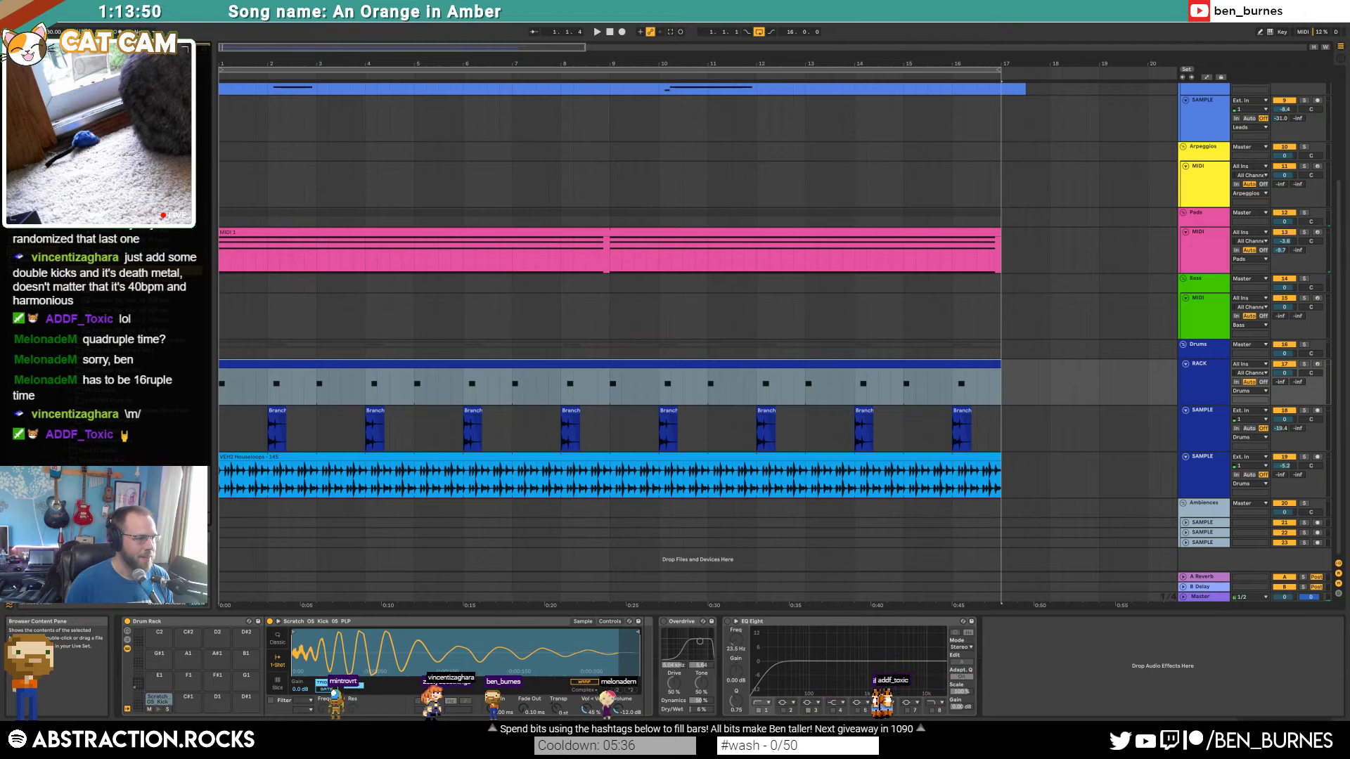
key("space")
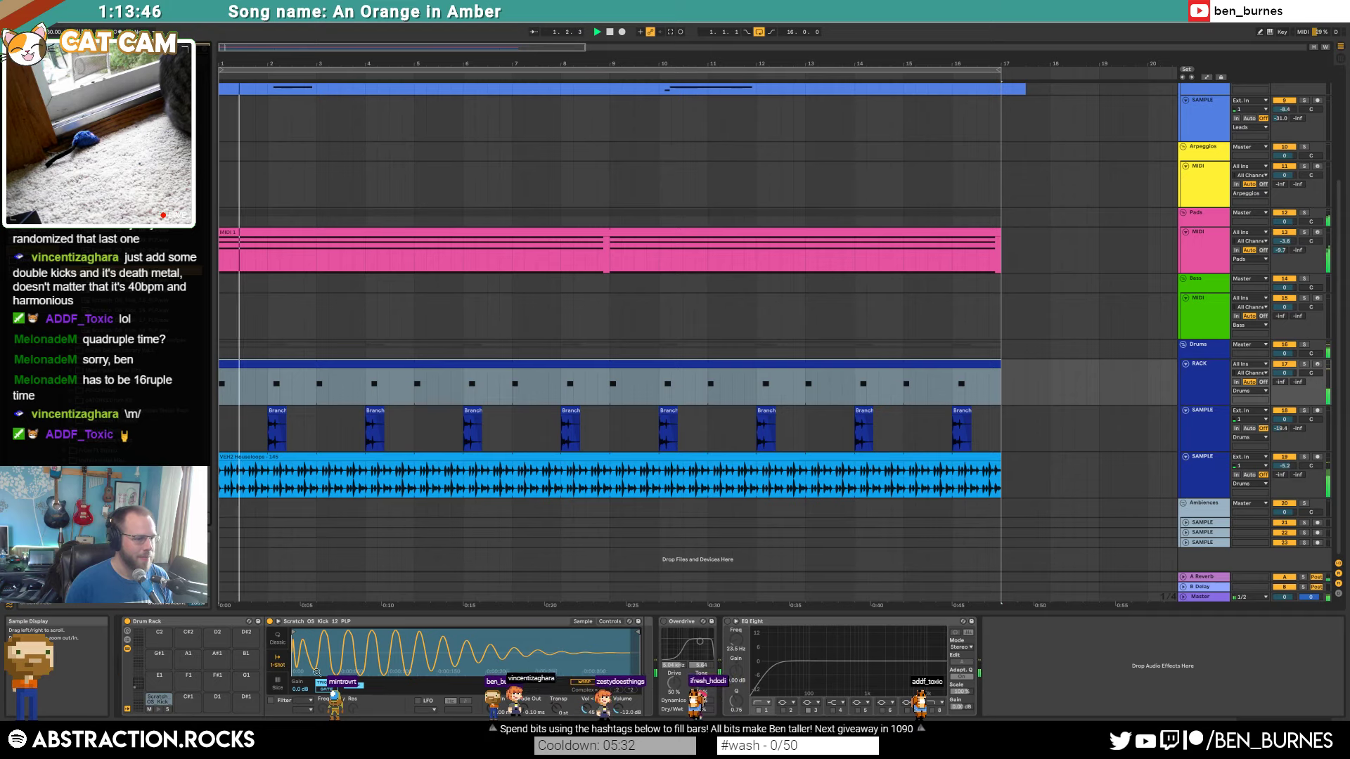
Step: Lower the chance of the second and third Beat Repeats on the drum loop track and play the result
left_click(246, 459)
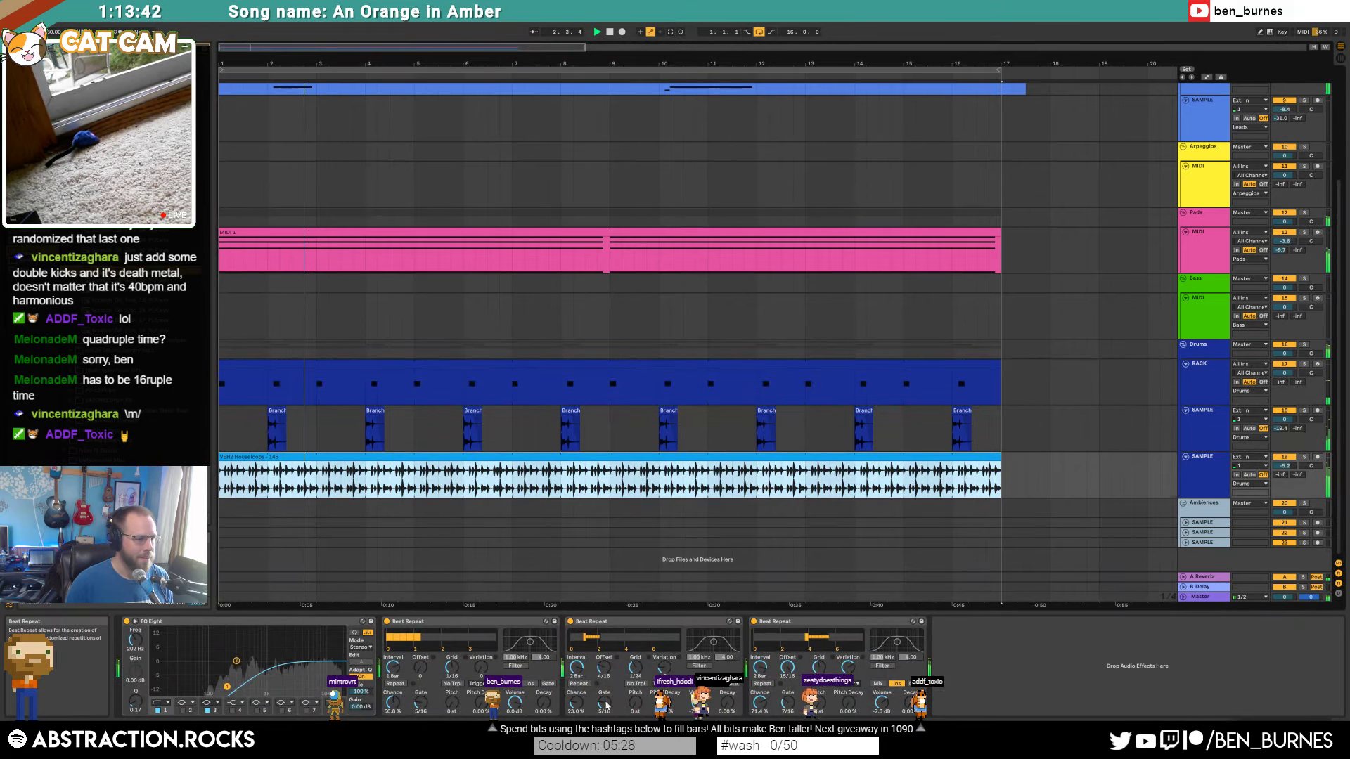
key("space")
left_click(576, 703)
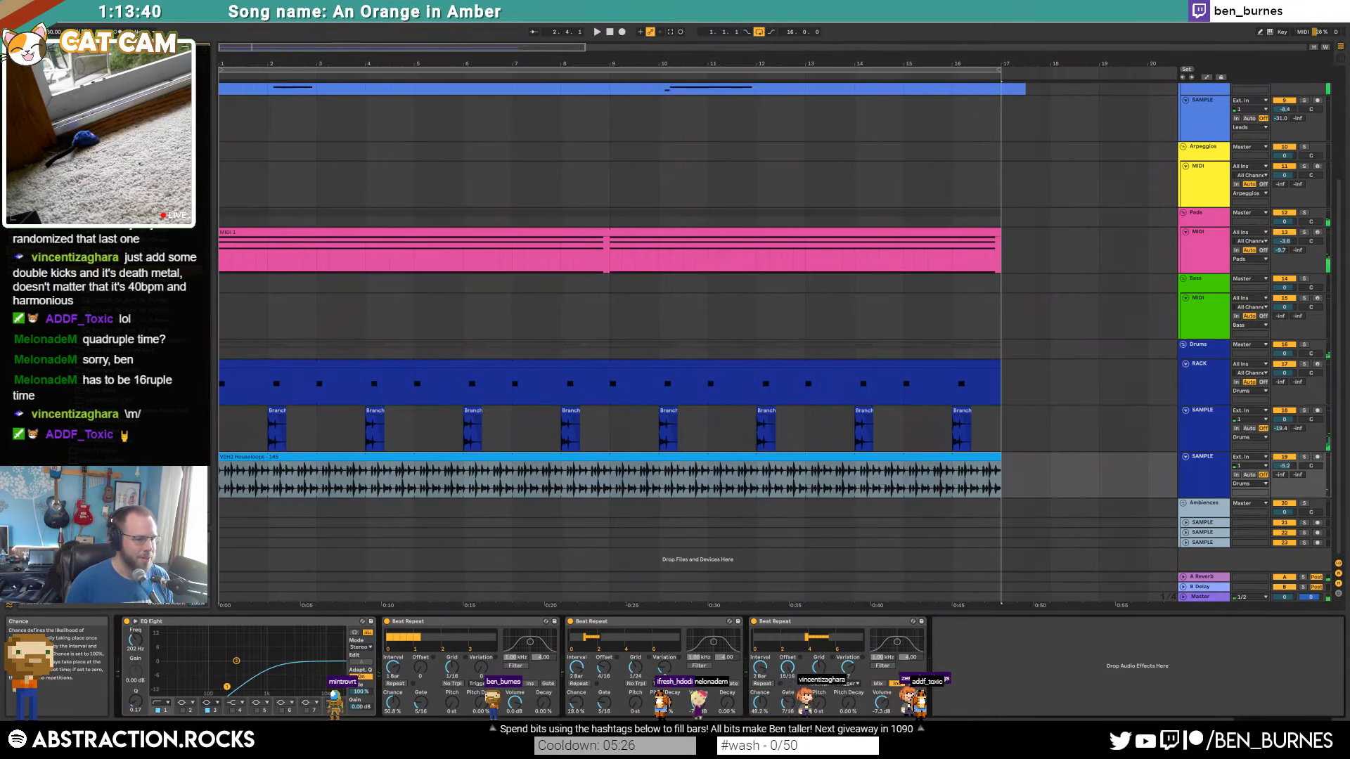
key("space")
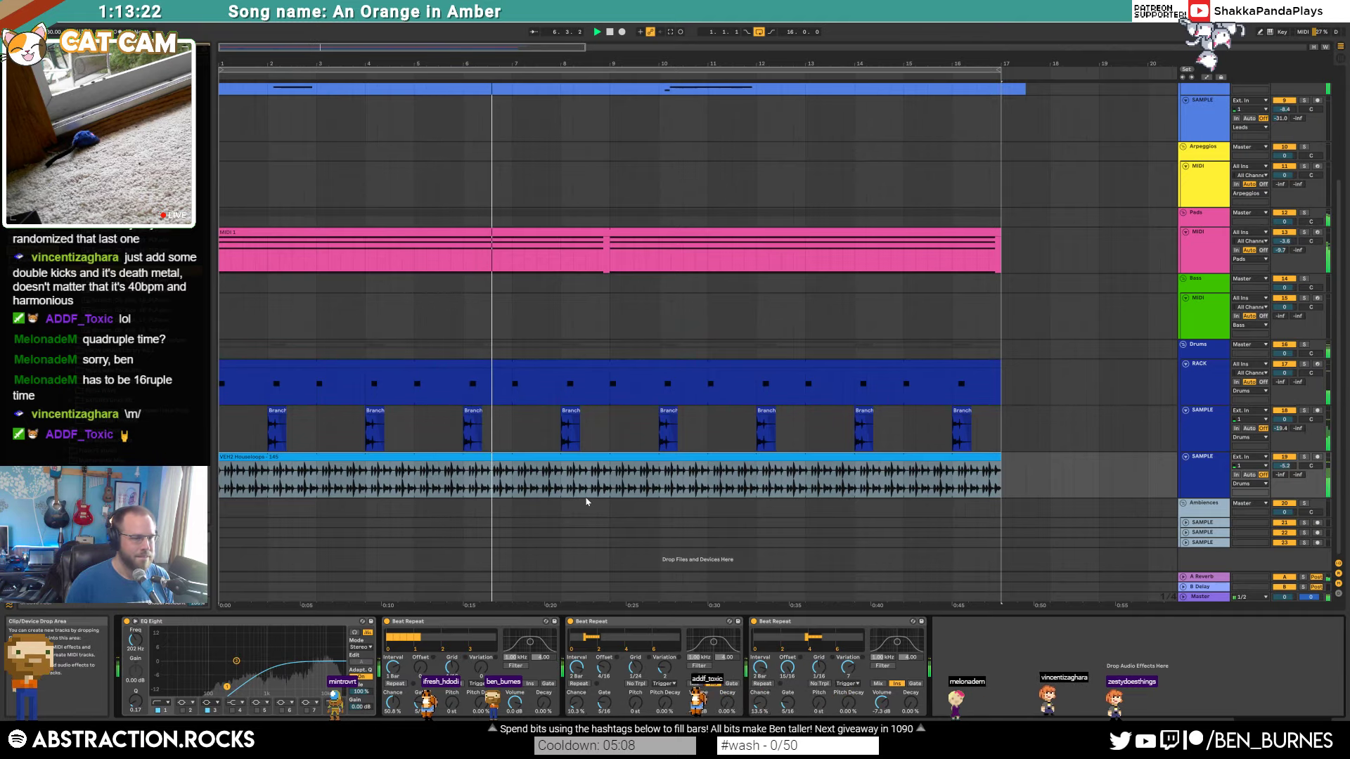
Step: Insert a Tuner after the kick's Simpler, trigger the kick pad to check its pitch, show the Simpler's controls and play the song
double_click(589, 457)
key("shift+Tab")
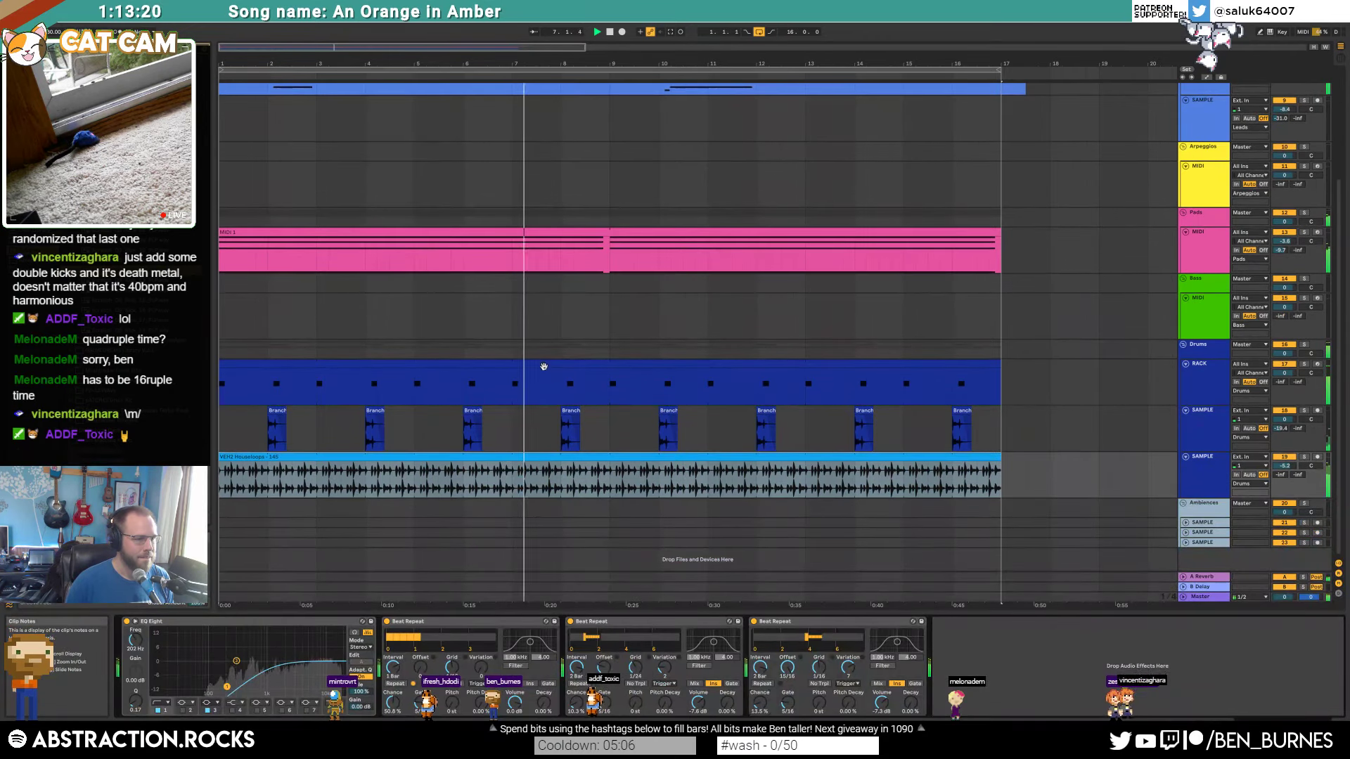
left_click(530, 380)
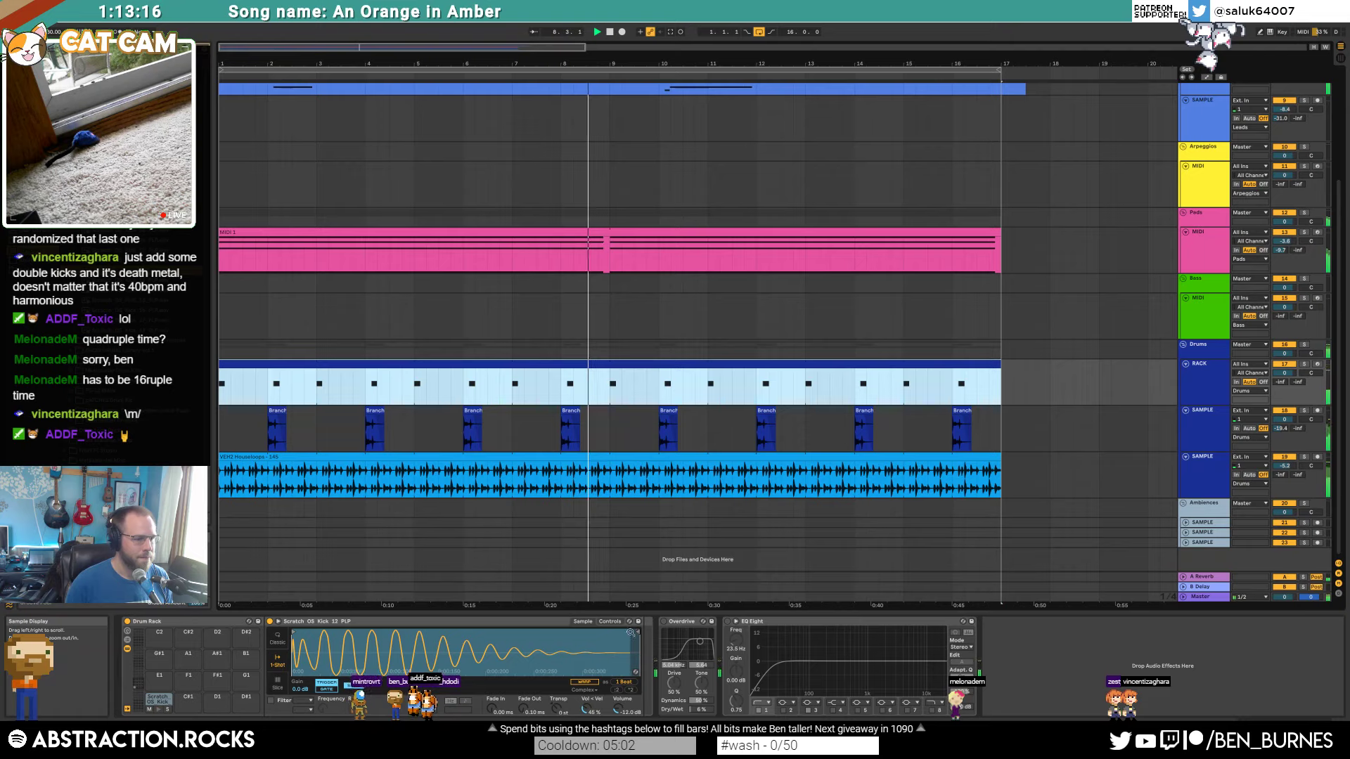
left_click(273, 701)
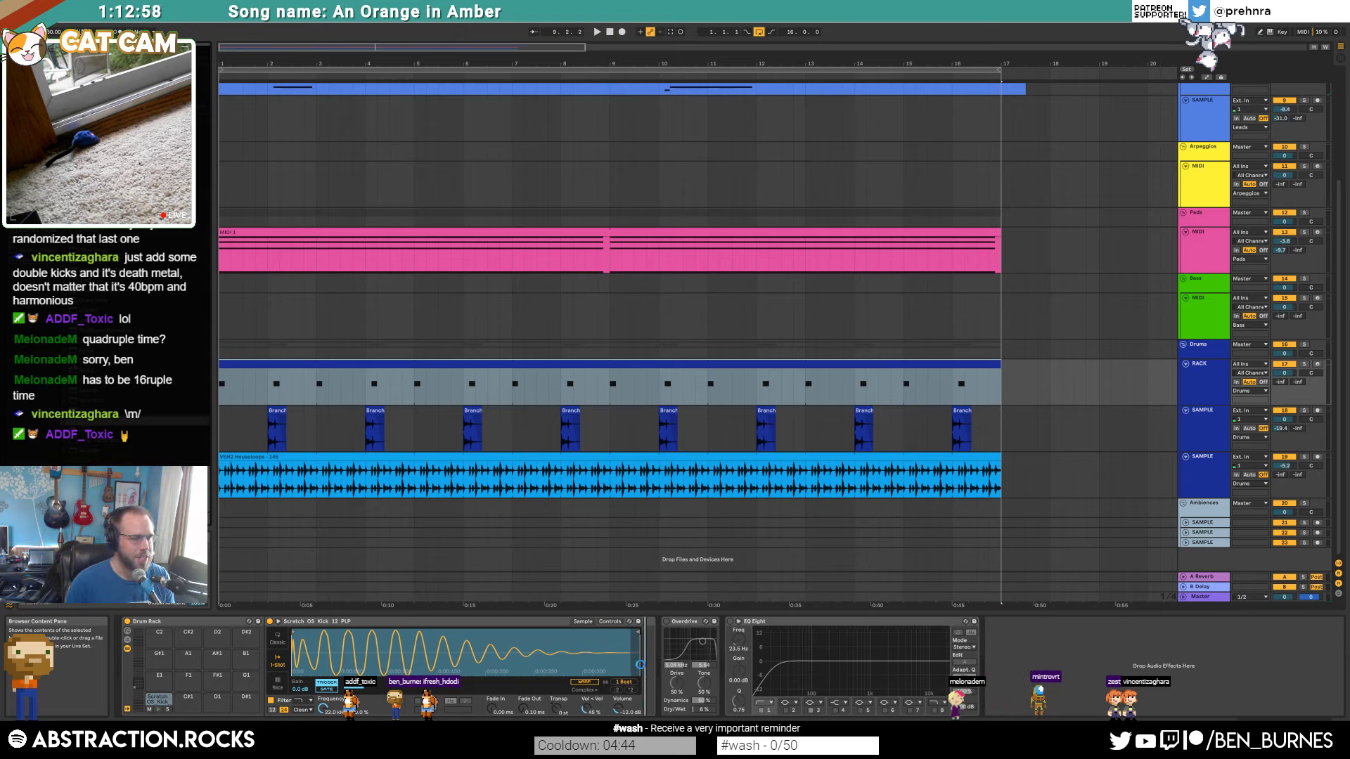
left_click(160, 712)
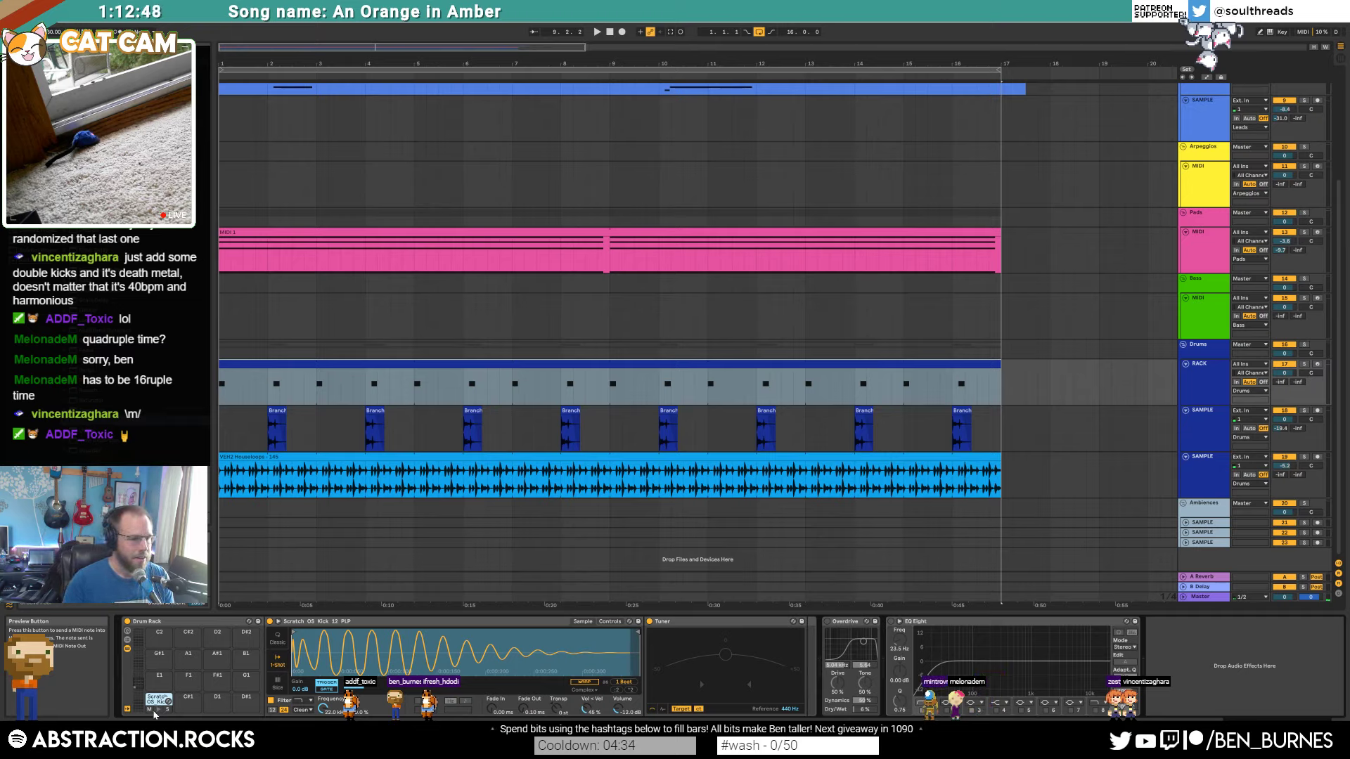
left_click(610, 622)
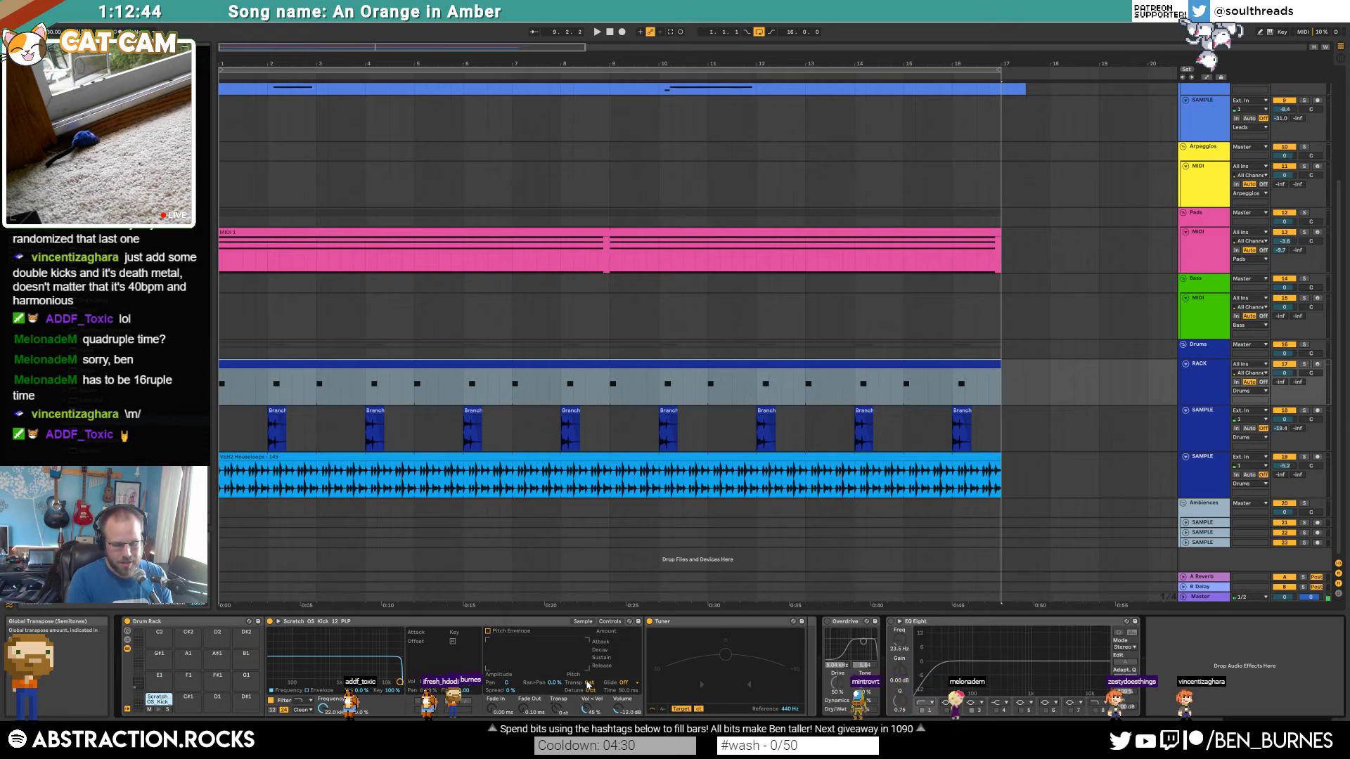
key("space")
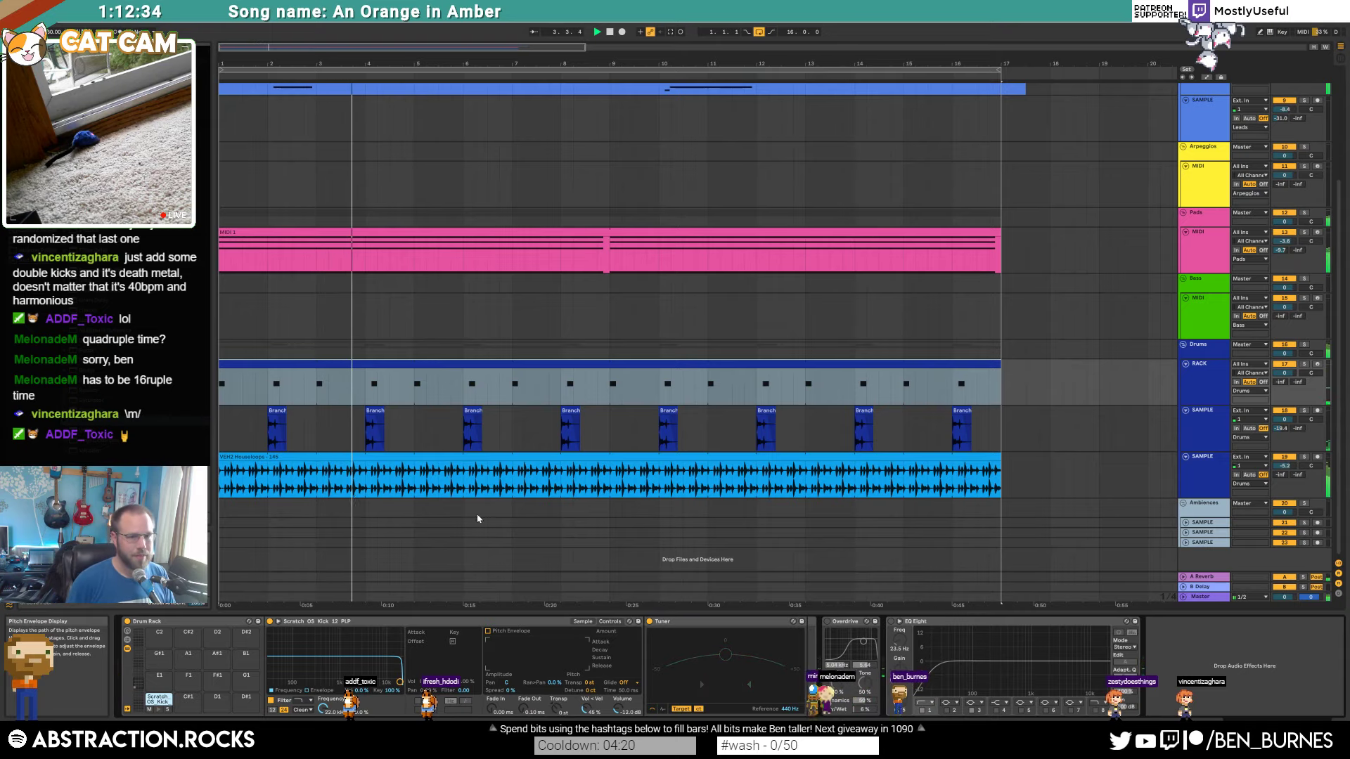
Step: Add a Compressor to the Pads MIDI track and move it to the Pads group track
left_click(1212, 257)
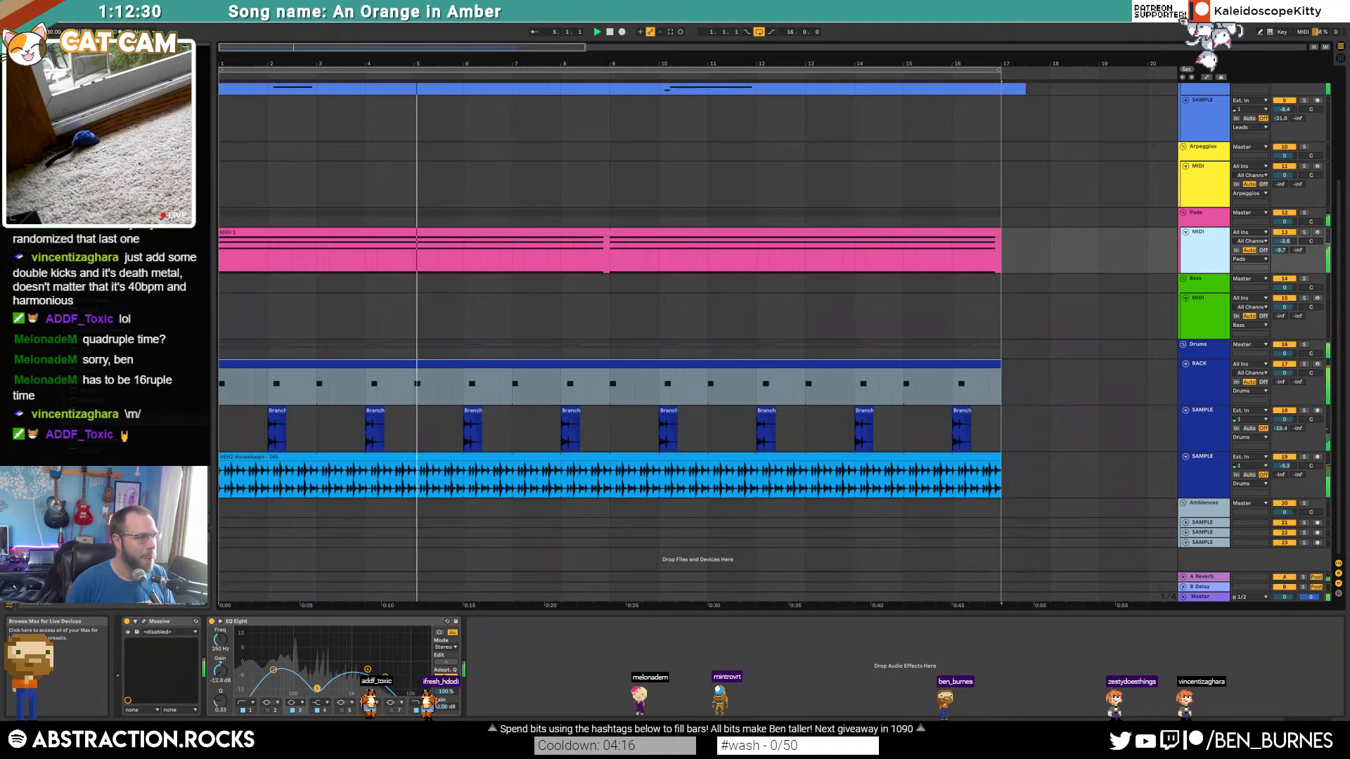
scroll(411, 315, "up", 2)
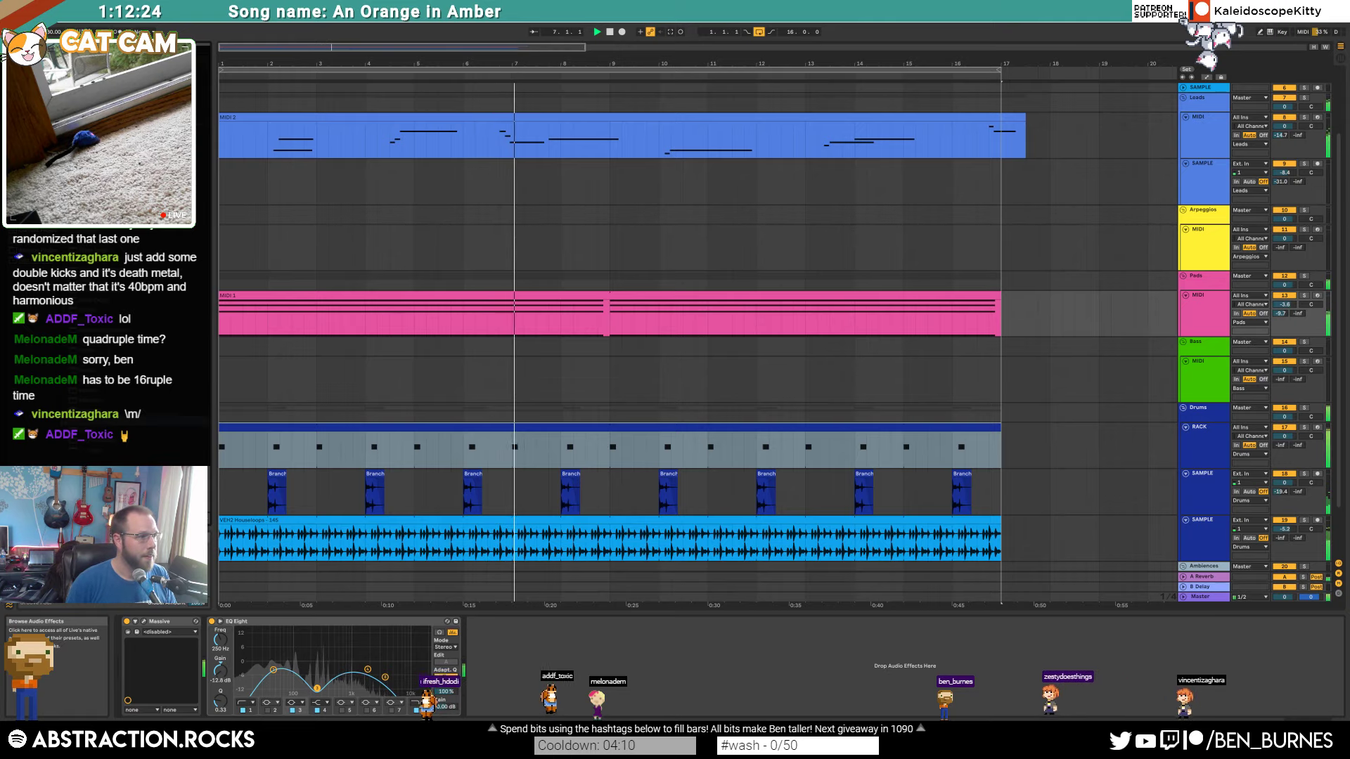
left_click_drag(704, 319, 575, 314)
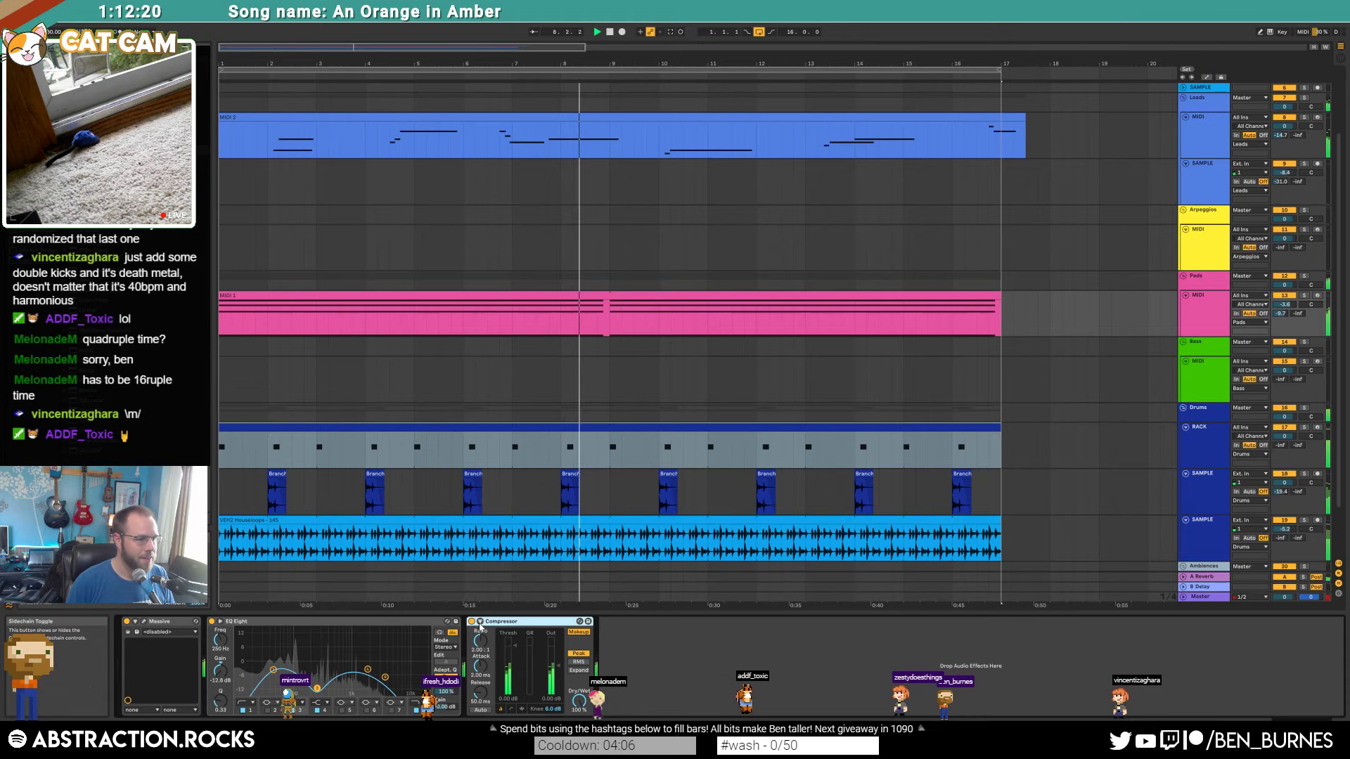
left_click(480, 622)
key("Delete")
left_click(1211, 276)
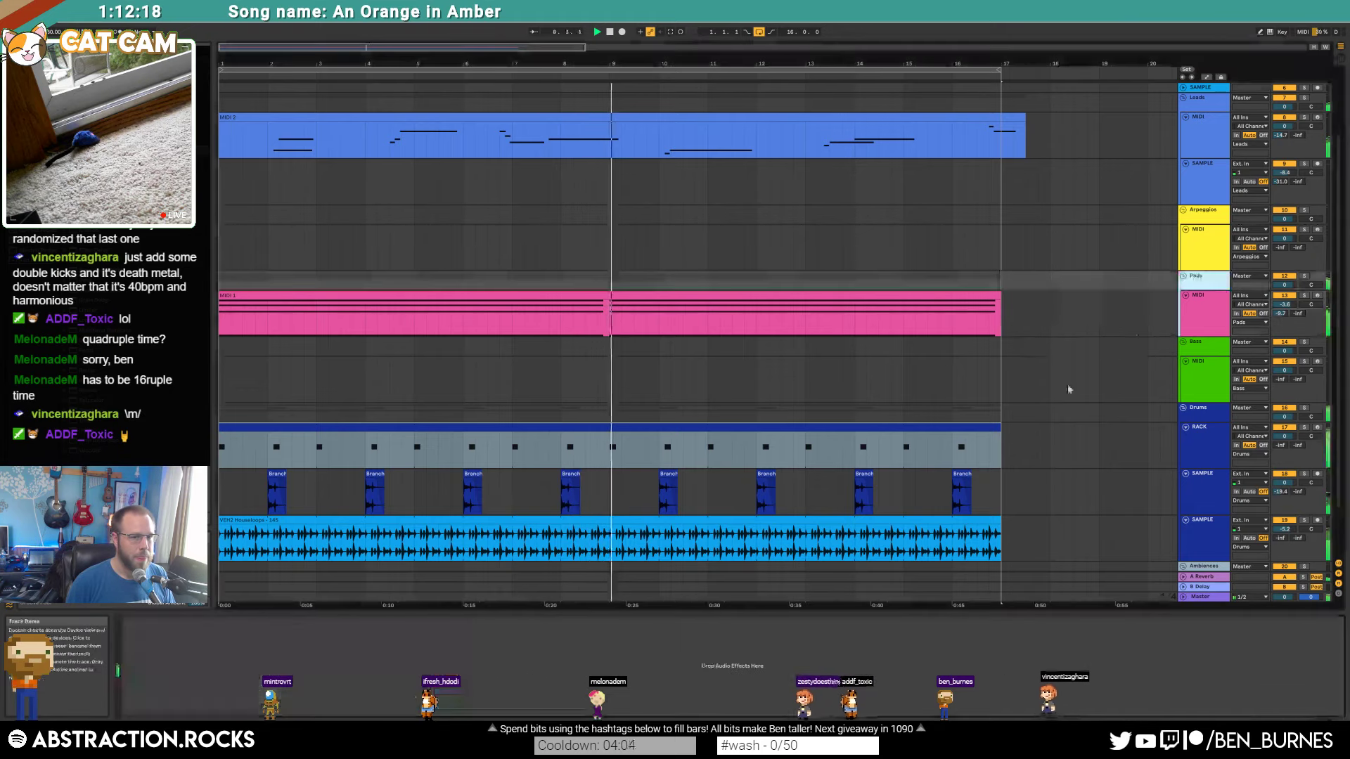
left_click(513, 672)
key("ctrl+v")
Step: Sidechain the Pads group Compressor to the RACK track, tapped Pre FX, and dial in its threshold, attack and release
left_click(144, 647)
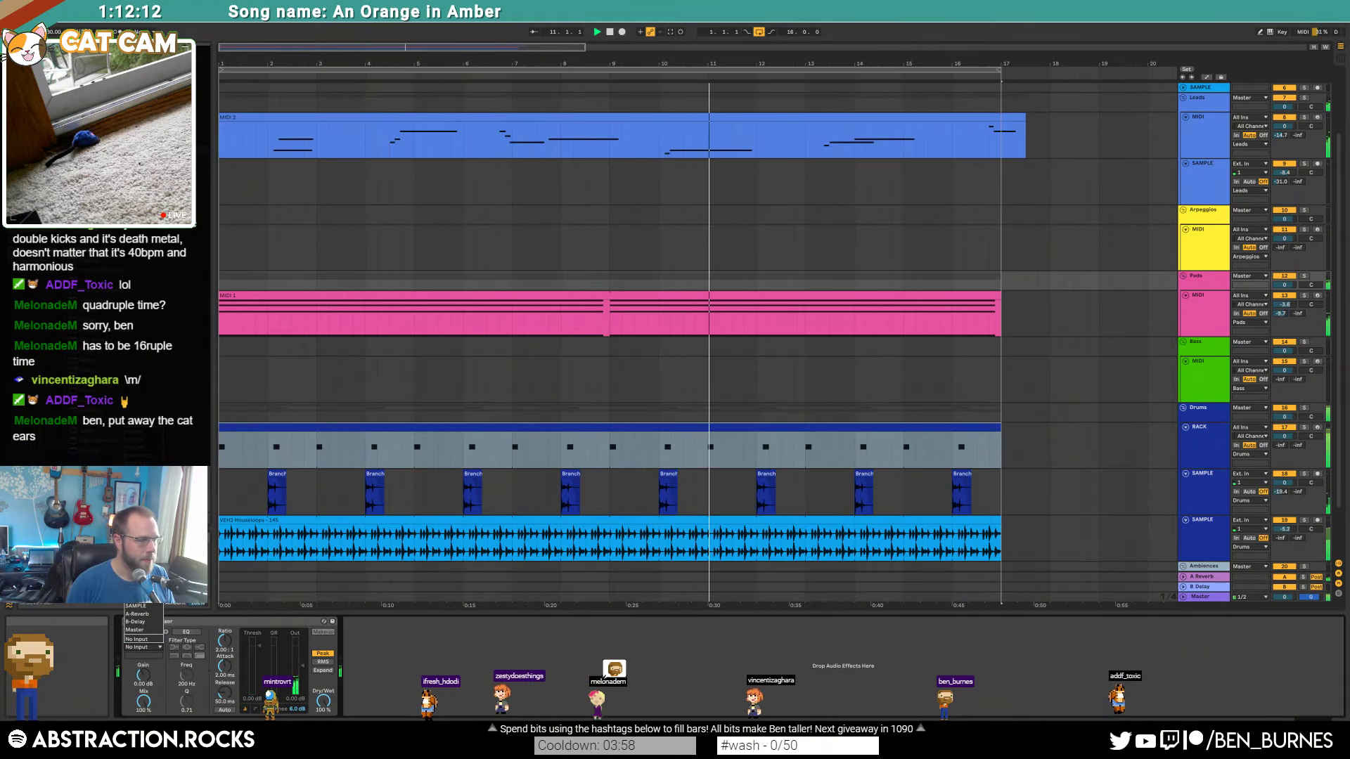
left_click(141, 574)
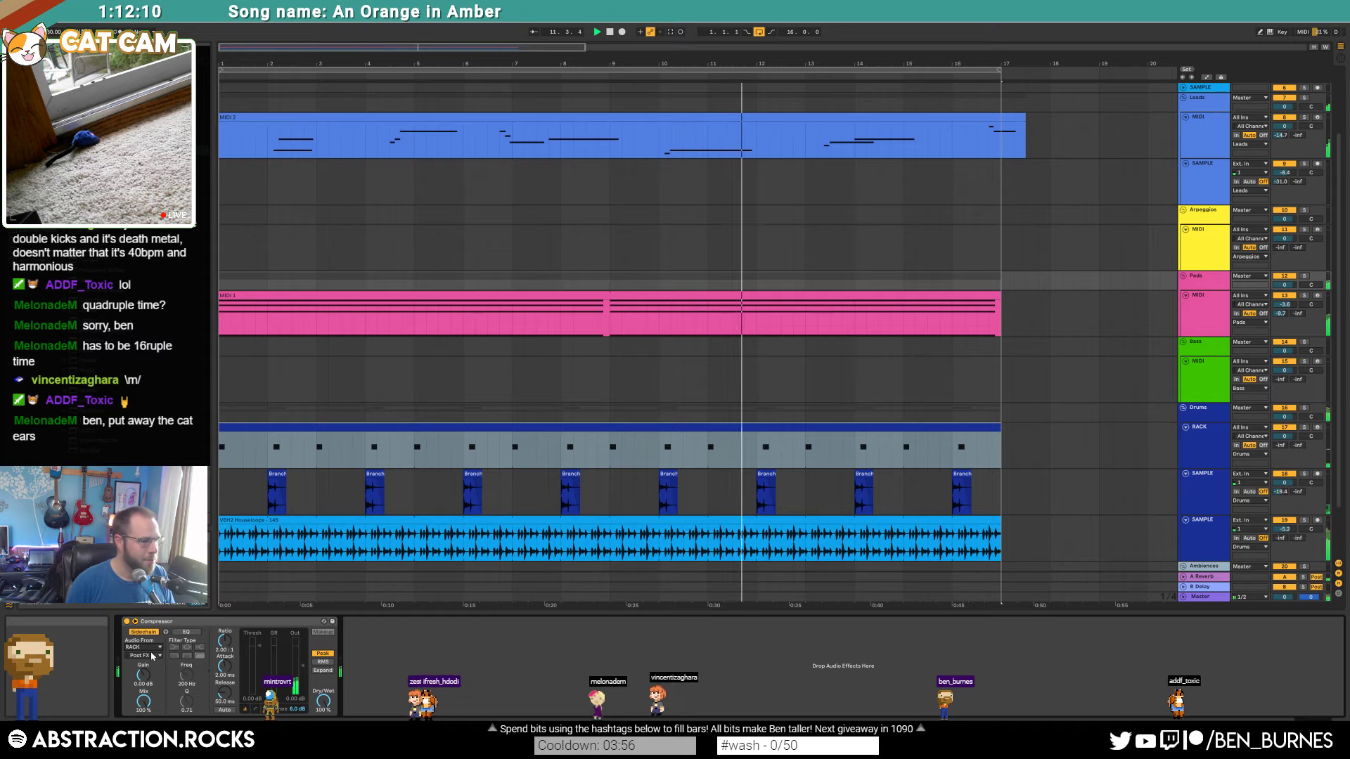
left_click(144, 656)
left_click(174, 689)
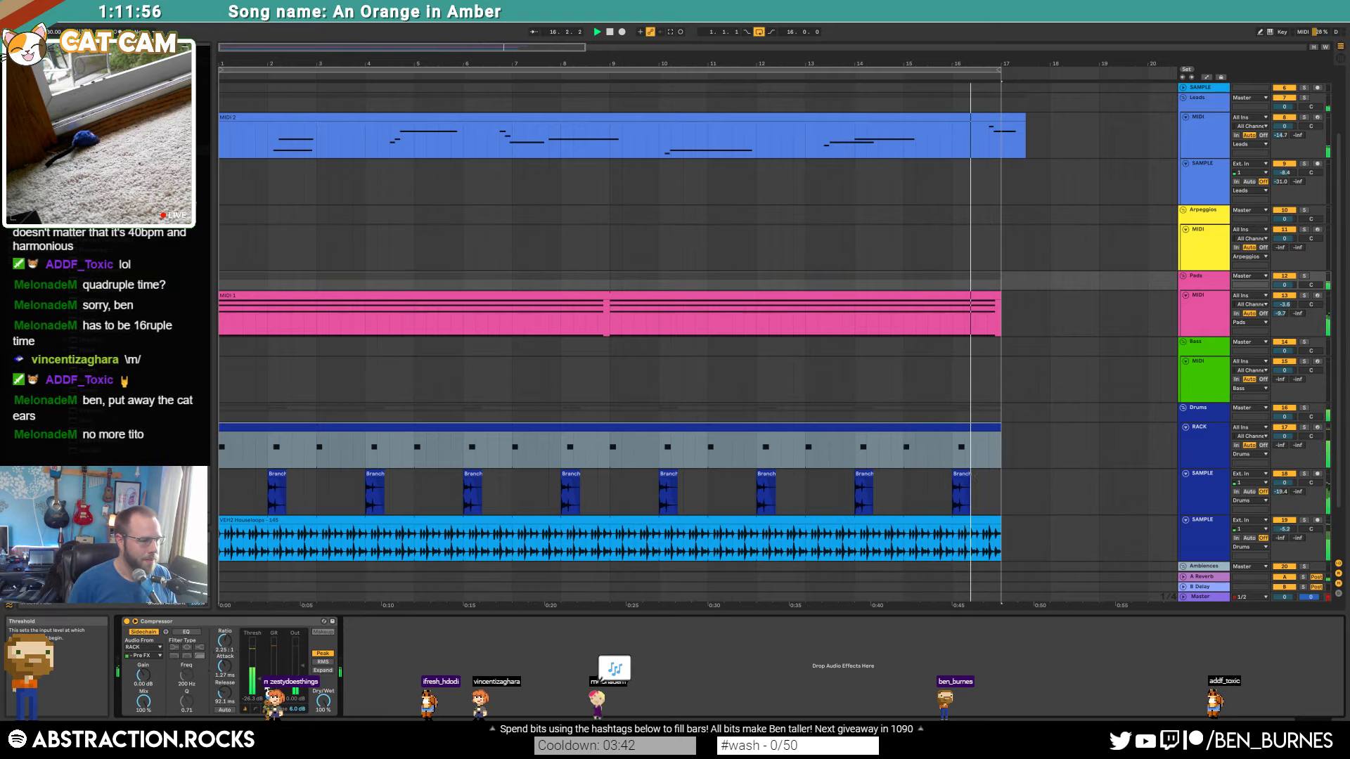
Step: Copy the sidechained Compressor from the Pads group to the Leads group track
left_click(279, 621)
scroll(775, 444, "up", 2)
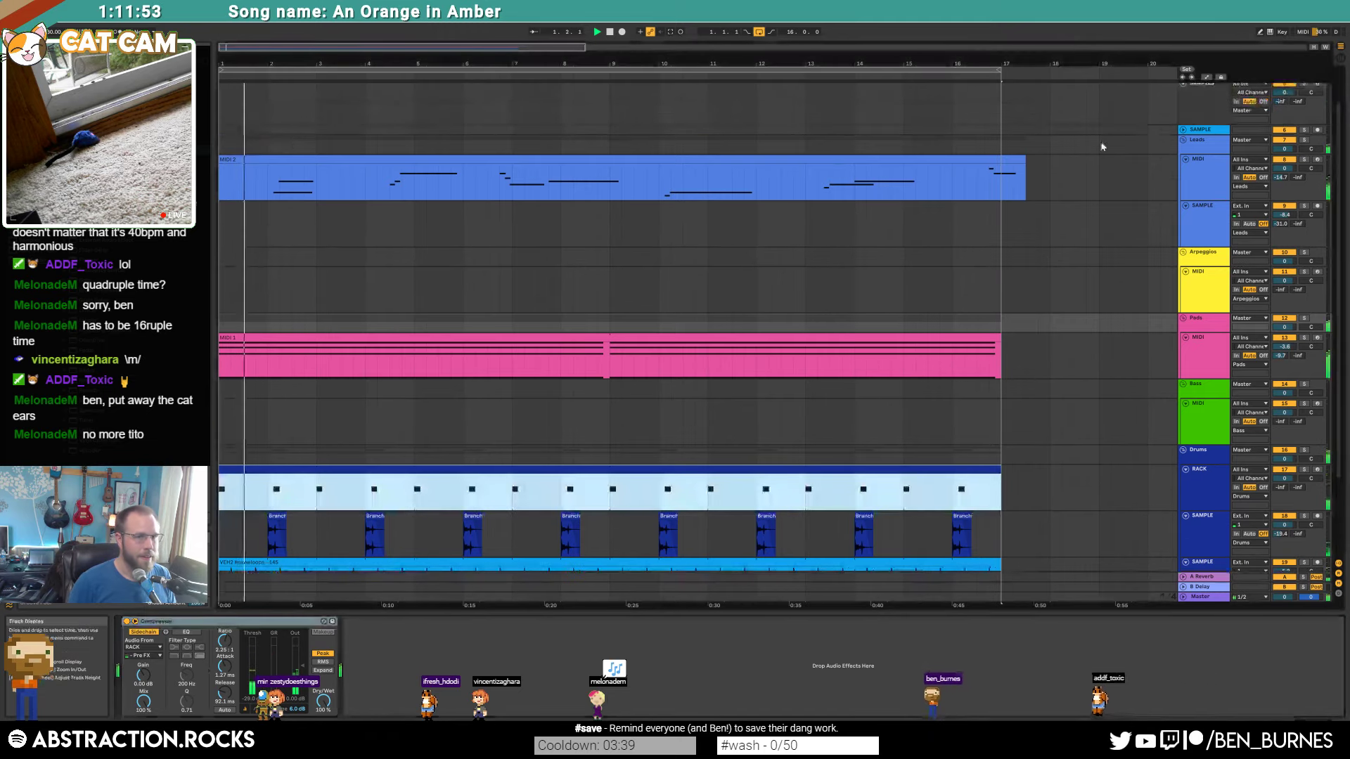
left_click(1204, 145)
key("ctrl+v")
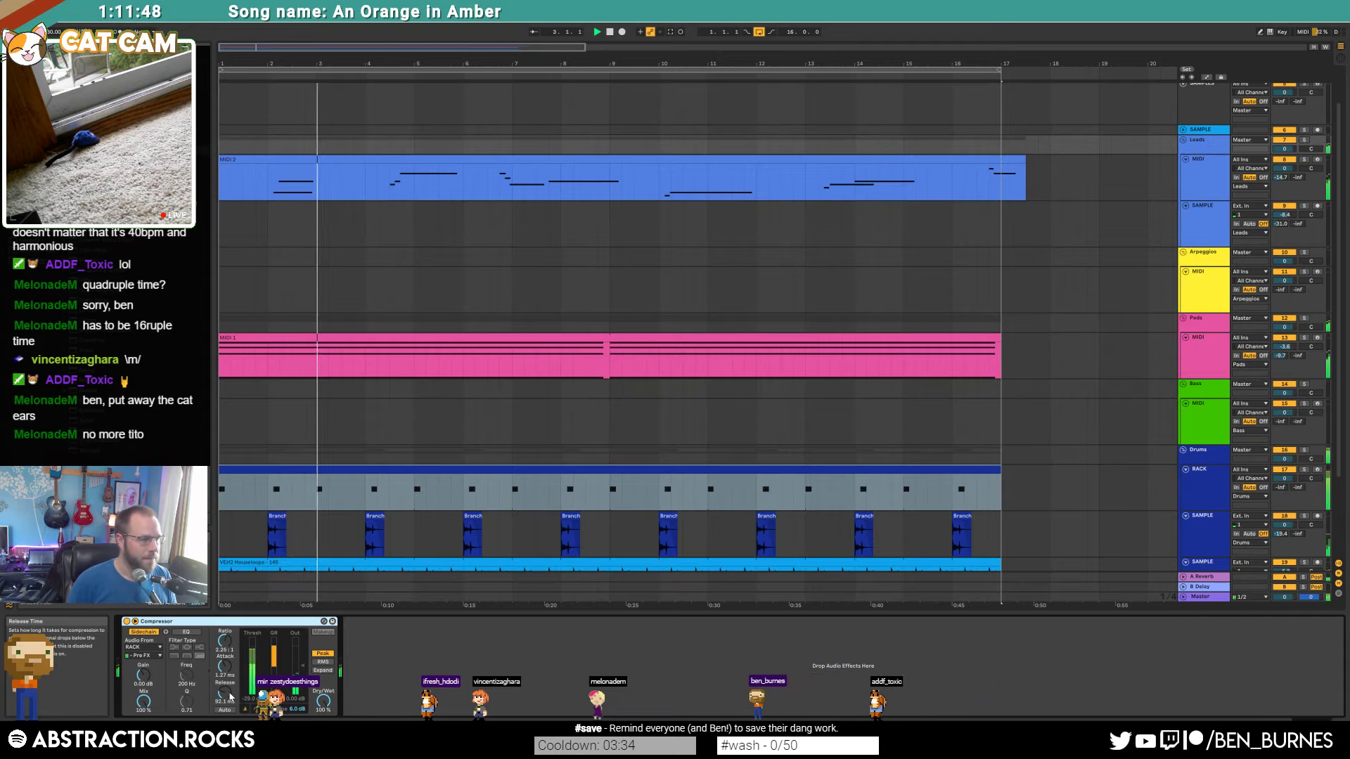
Step: Lengthen the release time of the sidechain Compressors on the Leads and Pads groups
left_click_drag(224, 693, 224, 686)
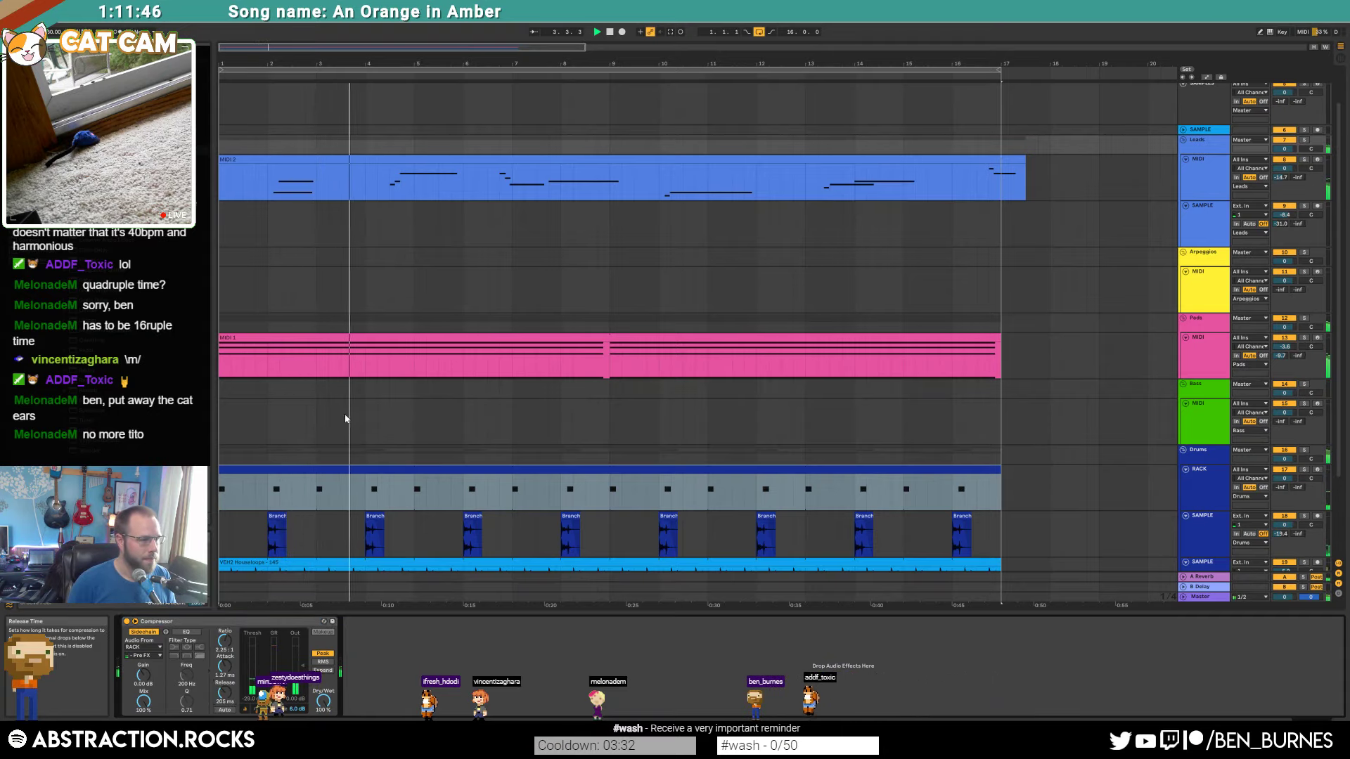
left_click(402, 322)
left_click_drag(225, 693, 225, 681)
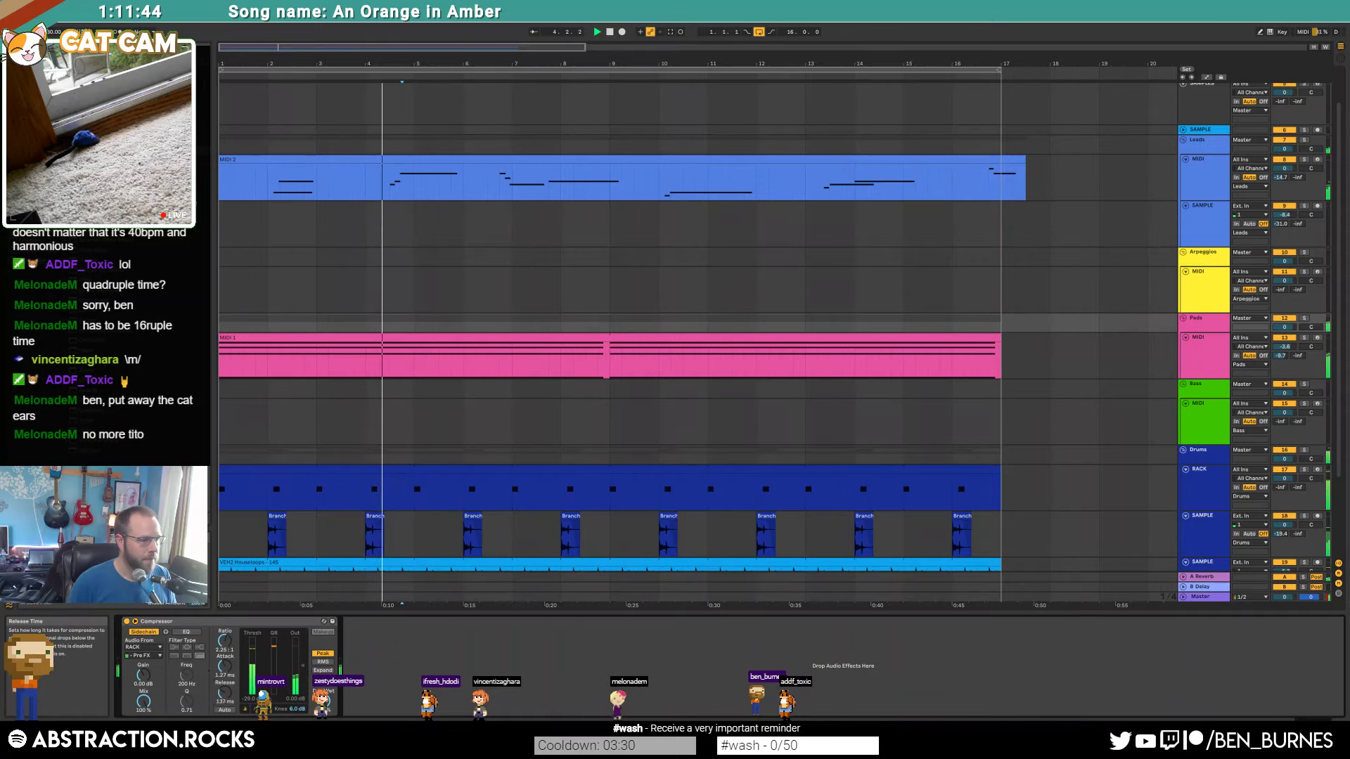
Step: Check the kick's Simpler settings and the note placement in the RACK clip
left_click(542, 484)
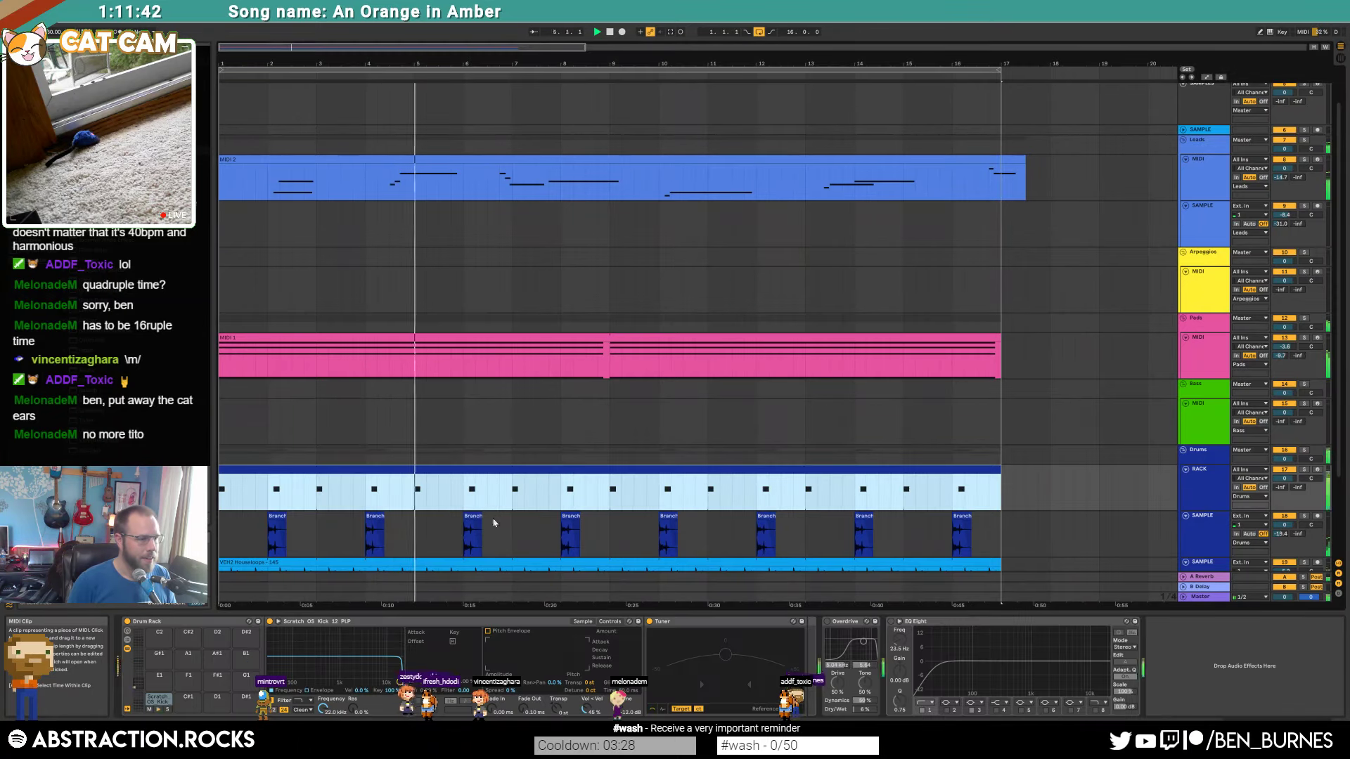
left_click(158, 701)
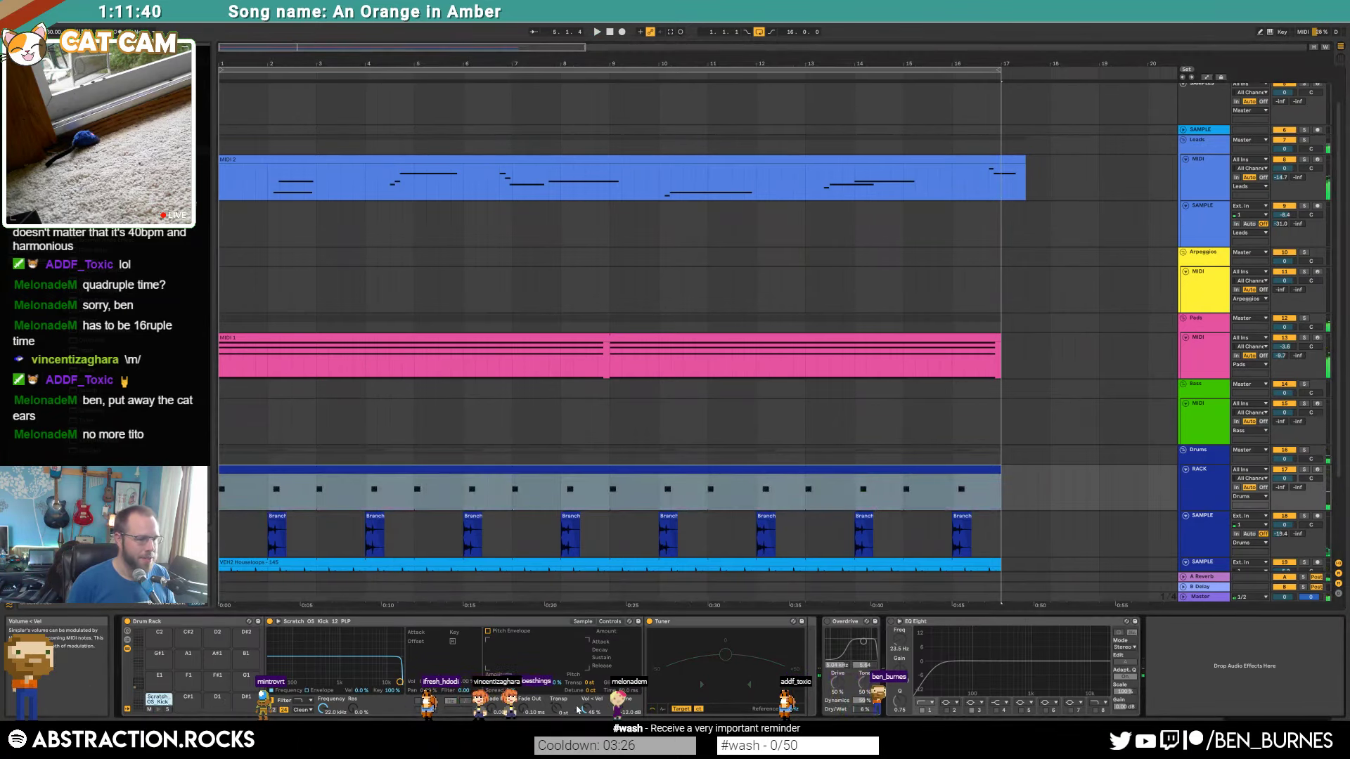
double_click(518, 469)
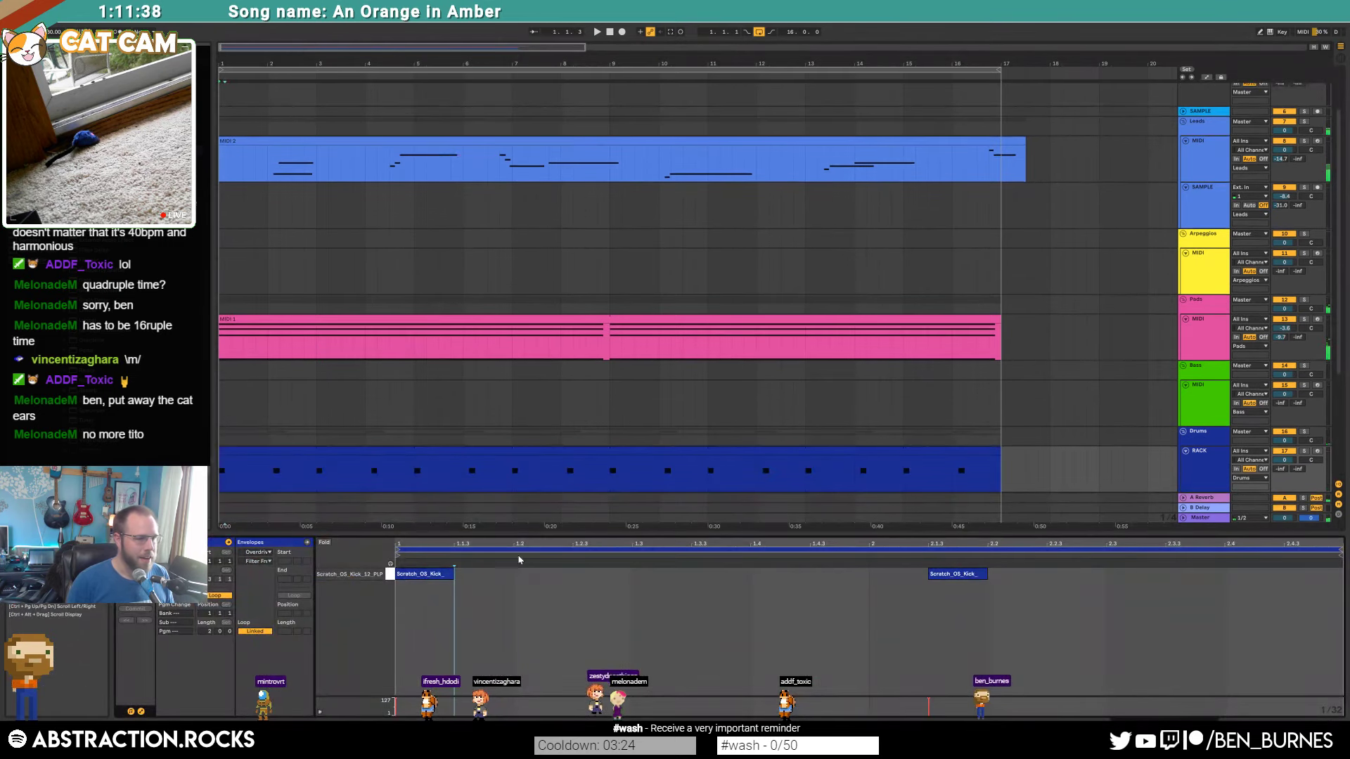
left_click(841, 609)
key("shift+Tab")
Step: Turn the bell band of the drum loop's EQ Eight into a high shelf cutting from about 7.42 kHz
scroll(407, 440, "down", 3)
left_click(323, 483)
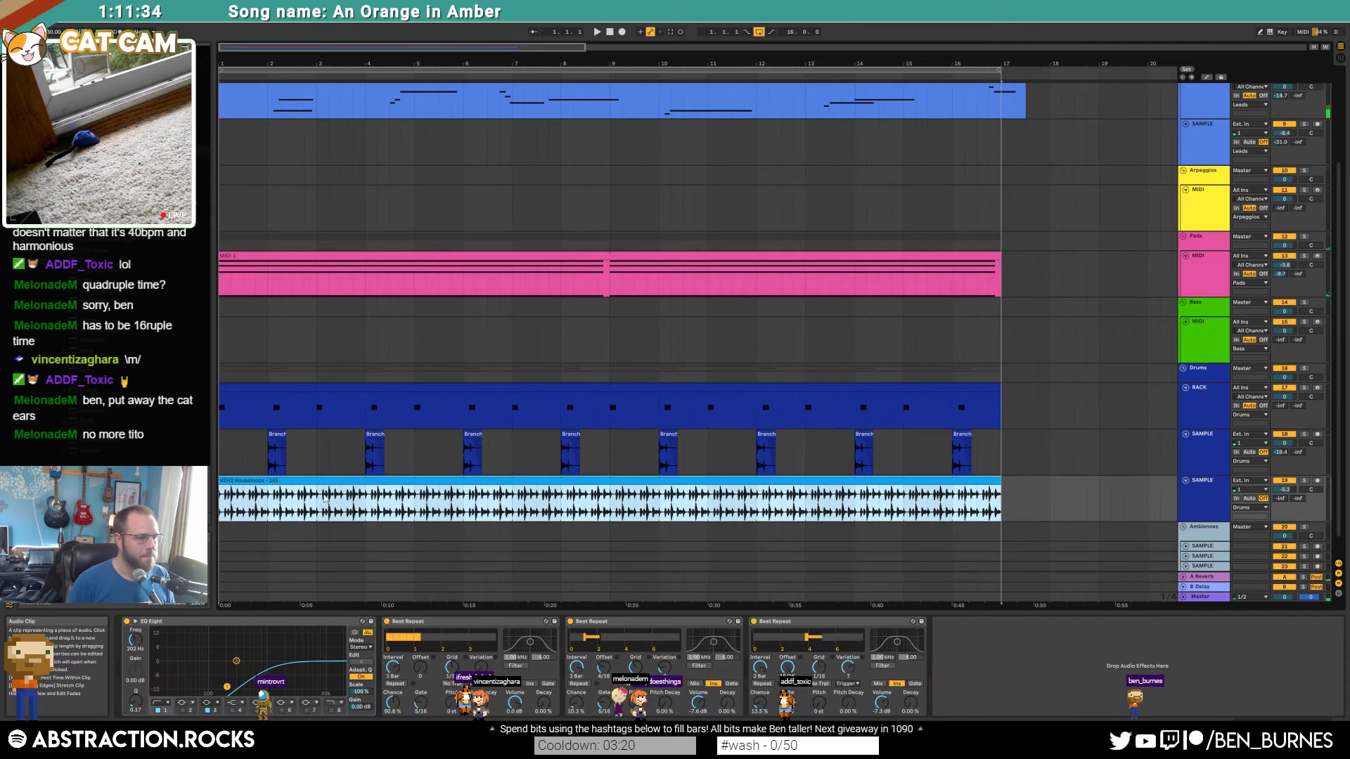
left_click_drag(237, 661, 326, 683)
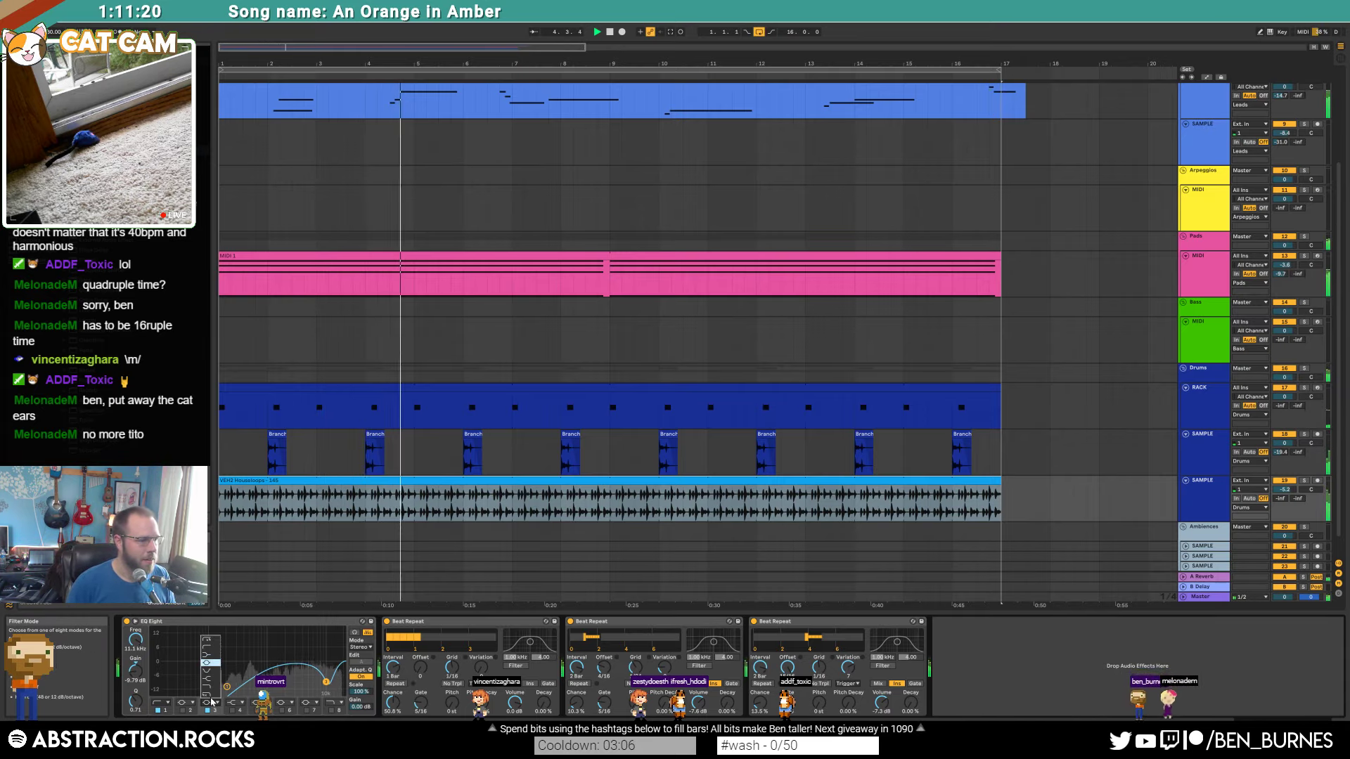
left_click(210, 679)
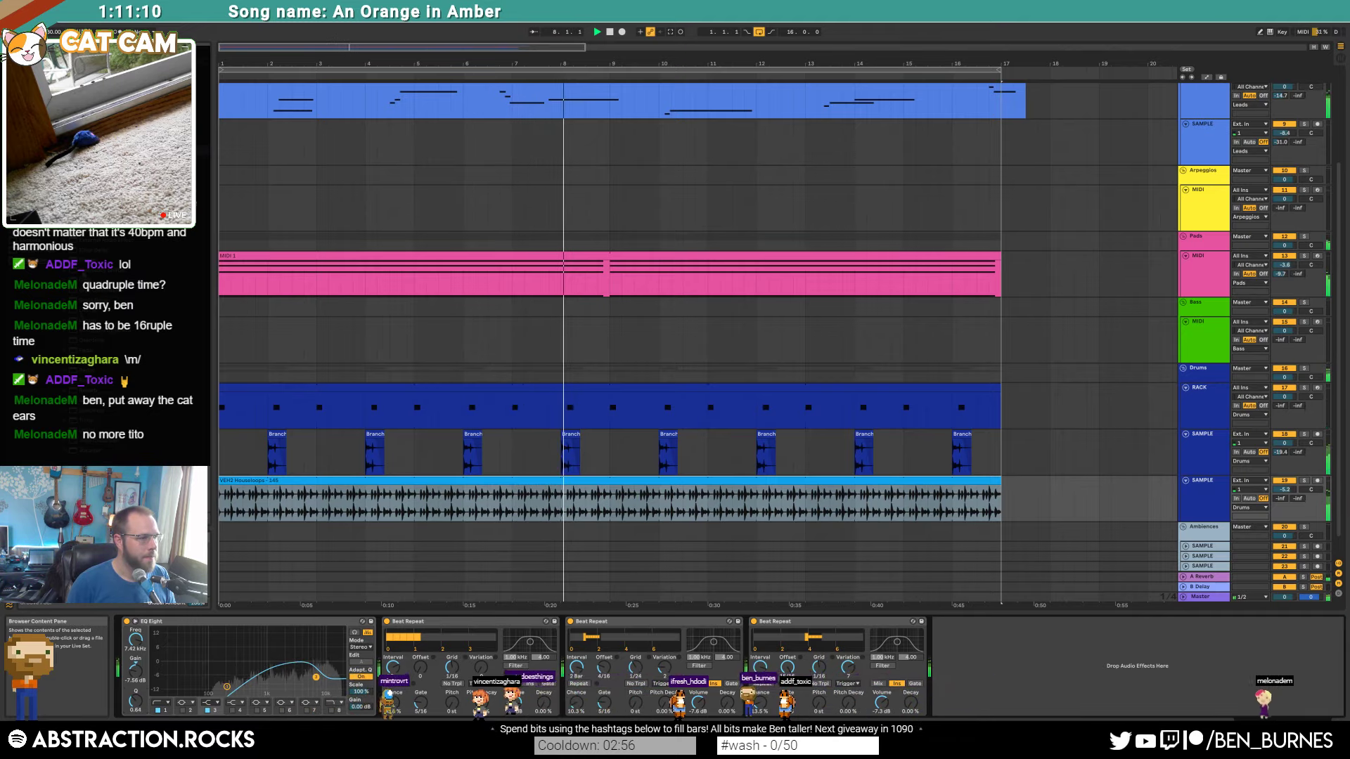
Step: Raise the Branch sample track's Auto Filter cutoff to about 1.20 kHz and shift its Delay filter slightly higher
left_click(670, 436)
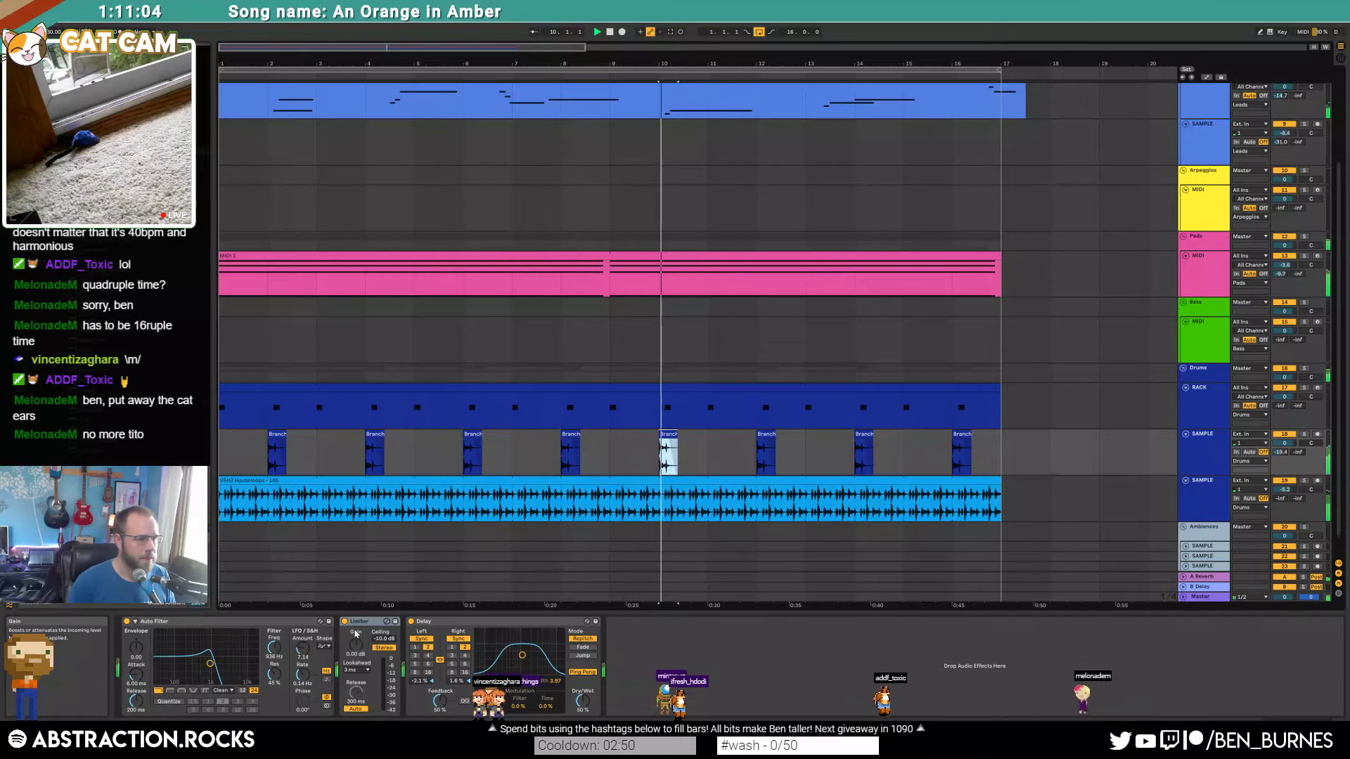
left_click_drag(211, 663, 214, 665)
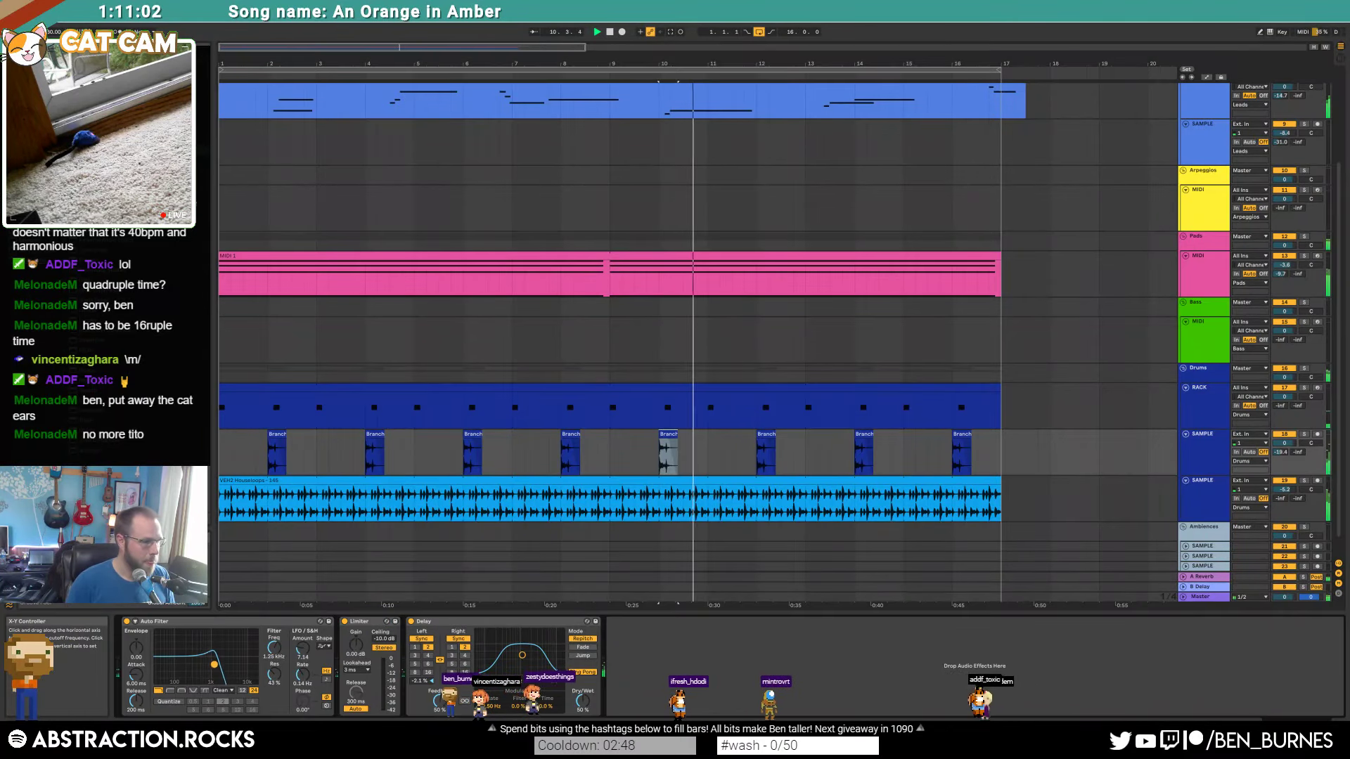
left_click_drag(525, 657, 530, 655)
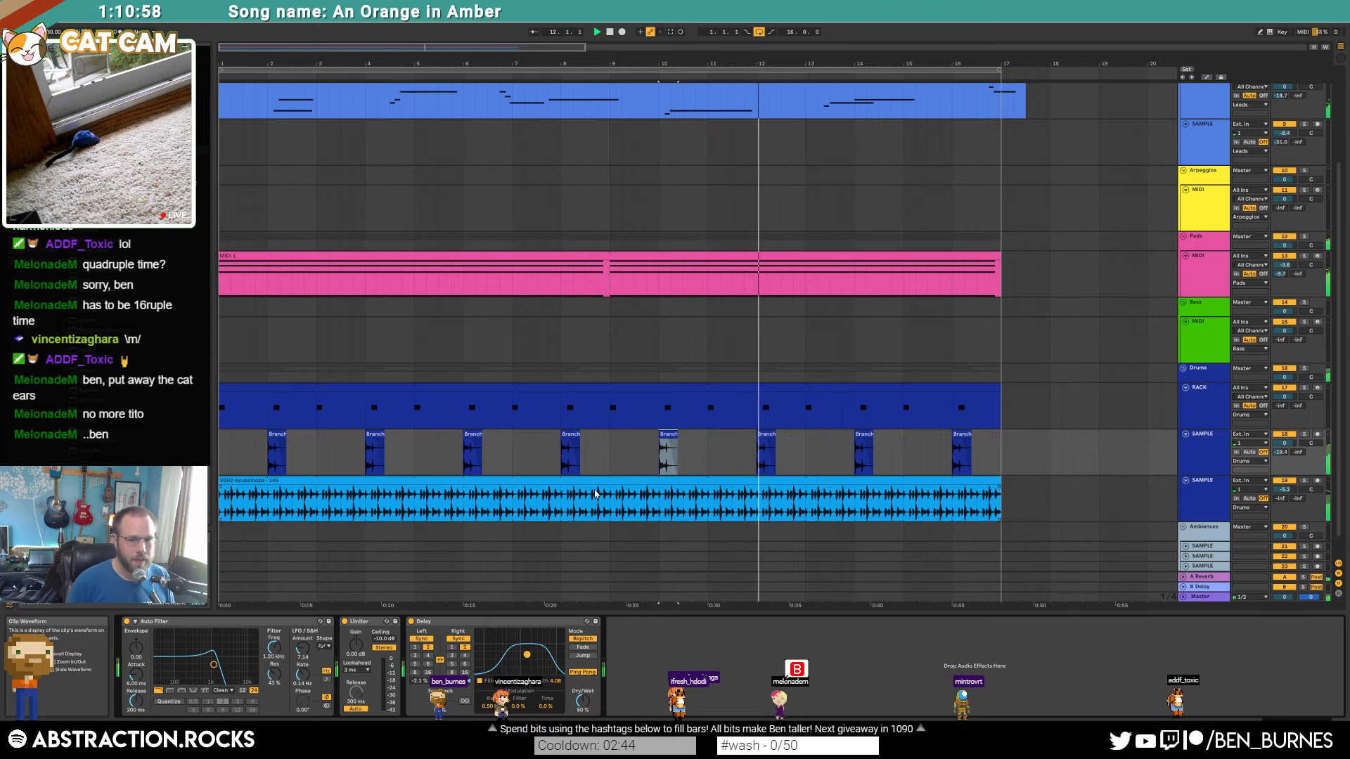
Step: Insert a Redux between the drum loop's EQ Eight and first Beat Repeat, with soft downsampling and bit reduction off, and stop playback
left_click(648, 478)
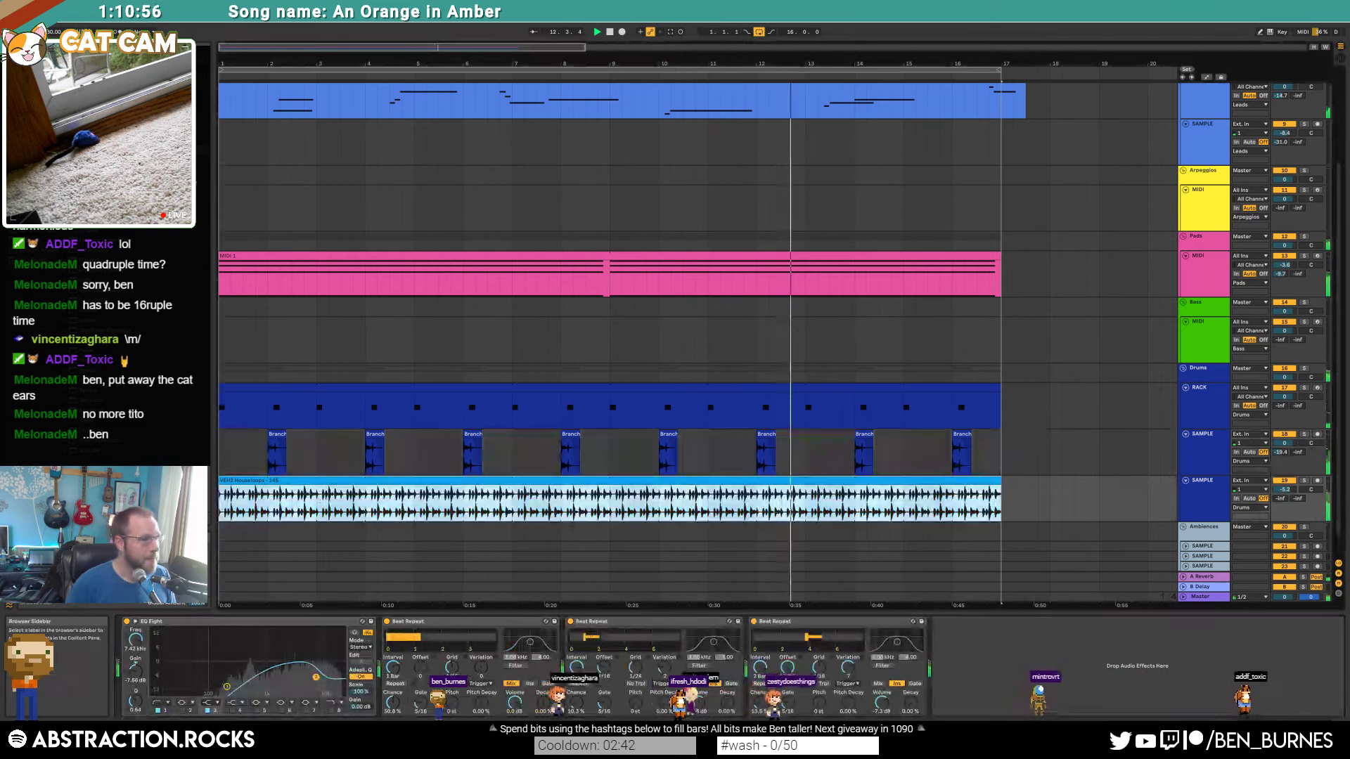
left_click(499, 570)
left_click_drag(498, 570, 393, 683)
left_click(414, 700)
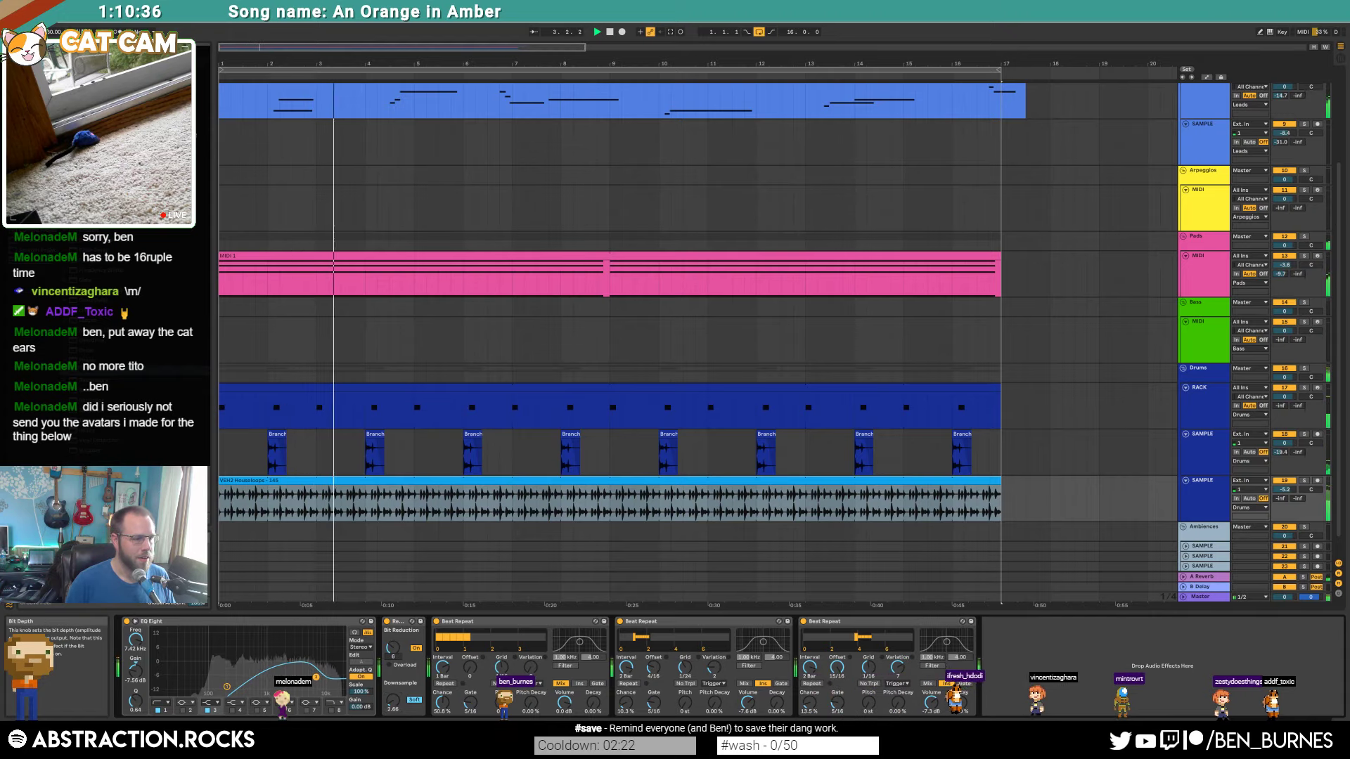
left_click(415, 647)
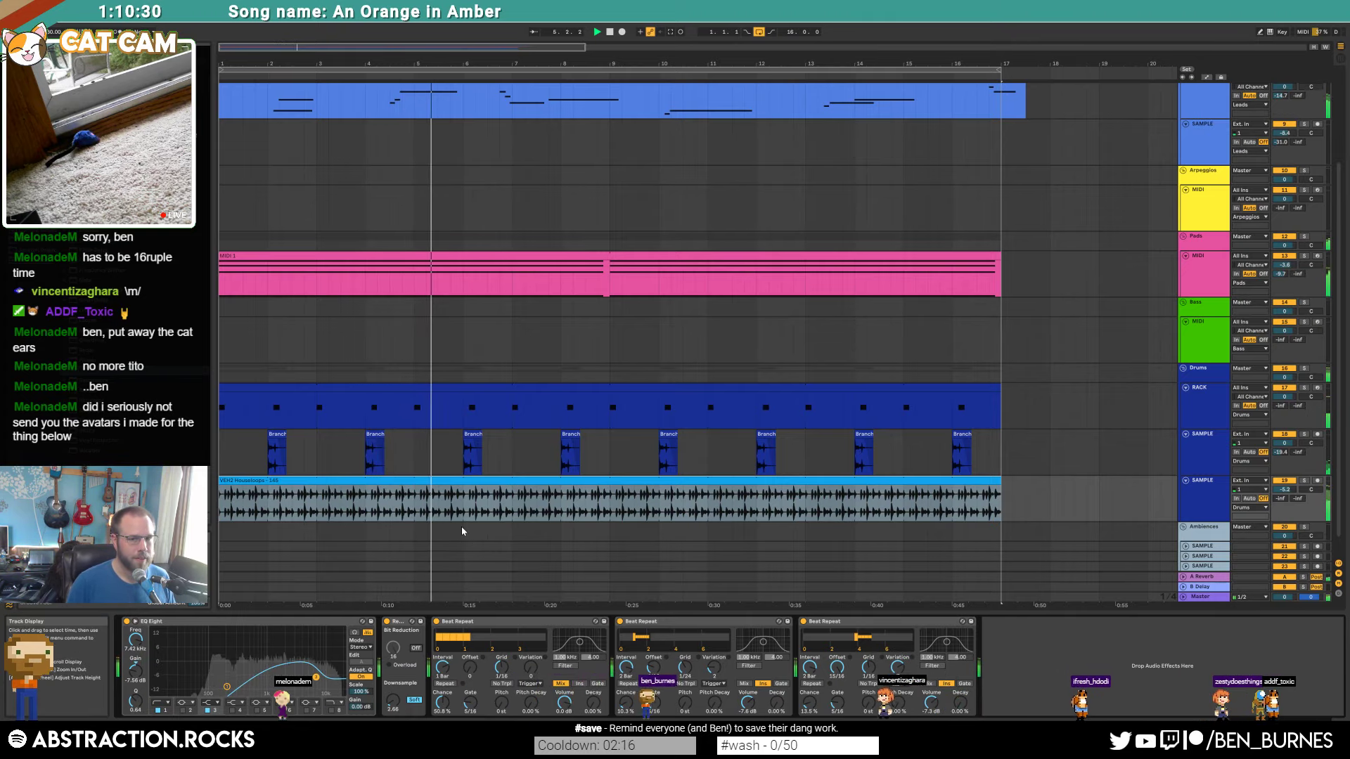
key("space")
Step: Look over the full arrangement, the RACK clip's kick notes and the kick's device chain
left_click(259, 512)
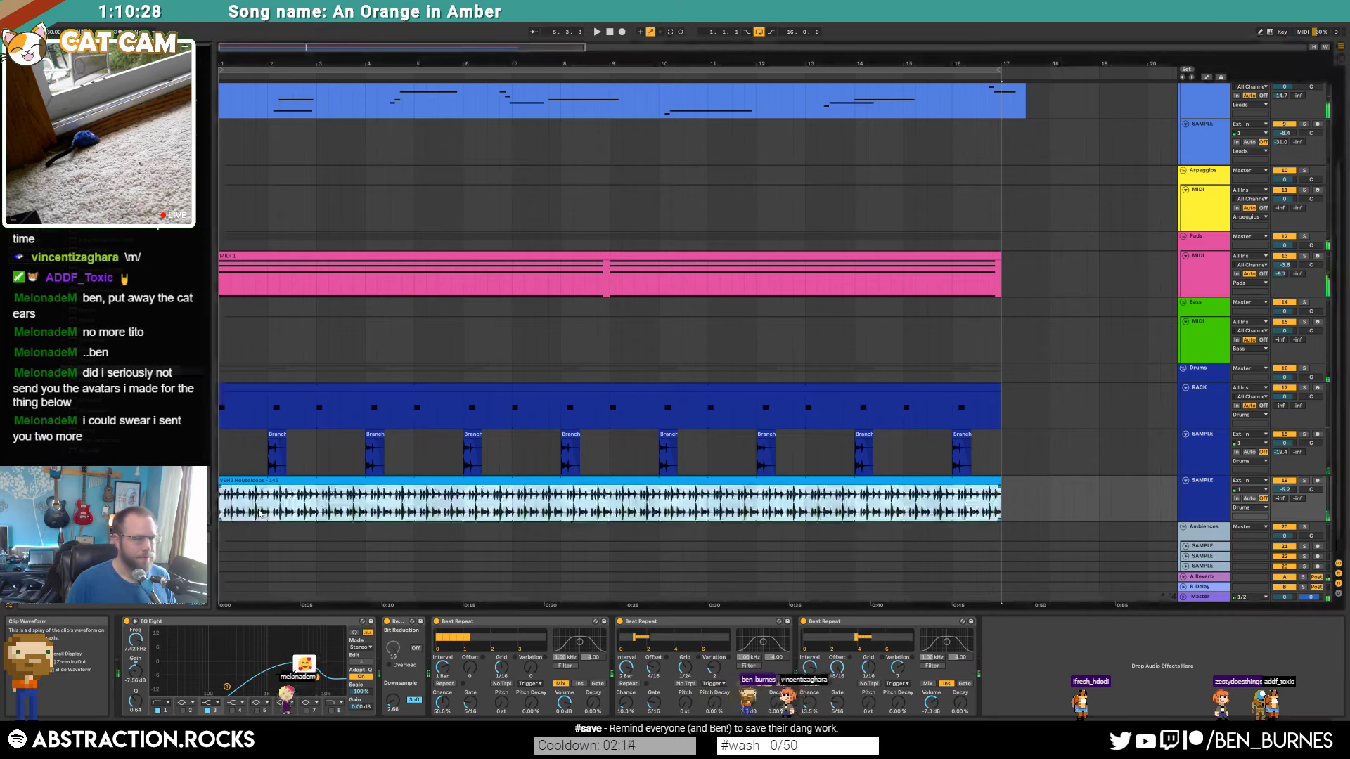
left_click(292, 513)
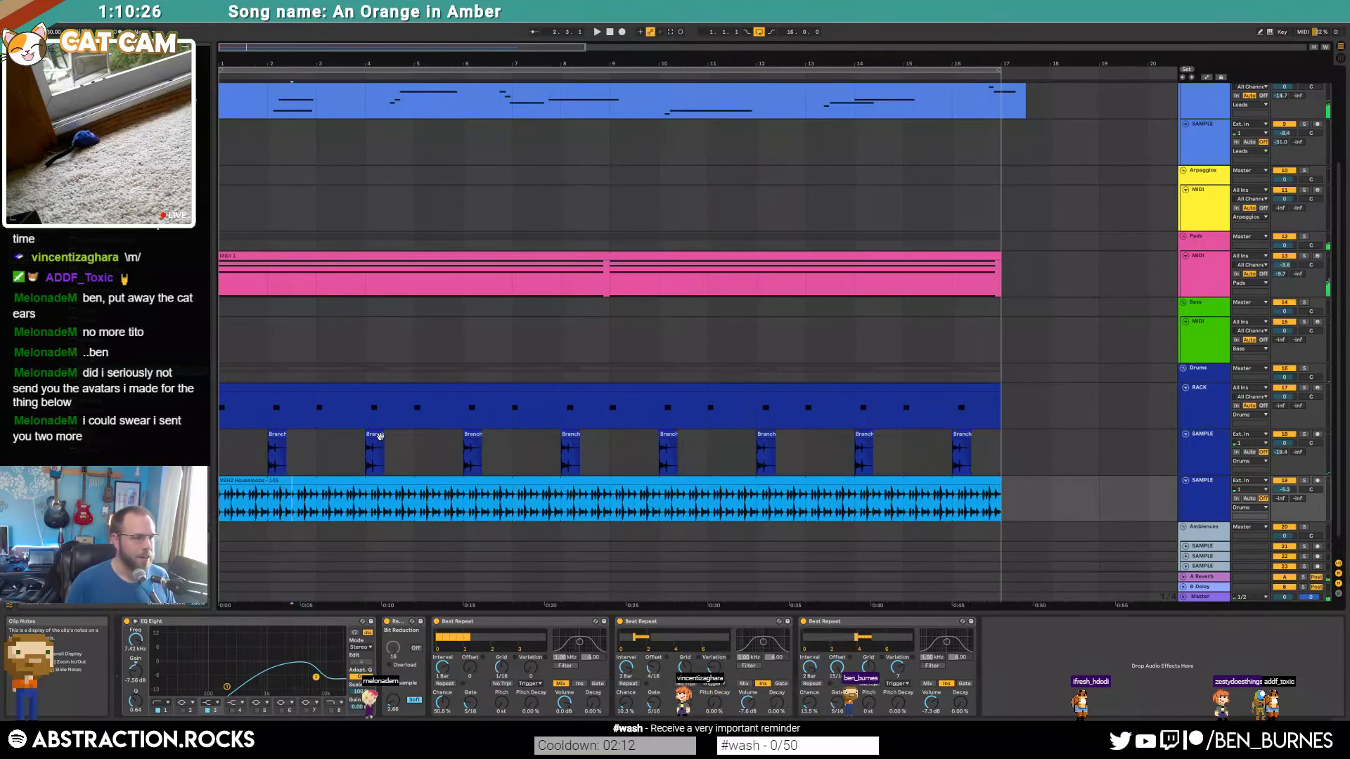
key("minus")
key("minus")
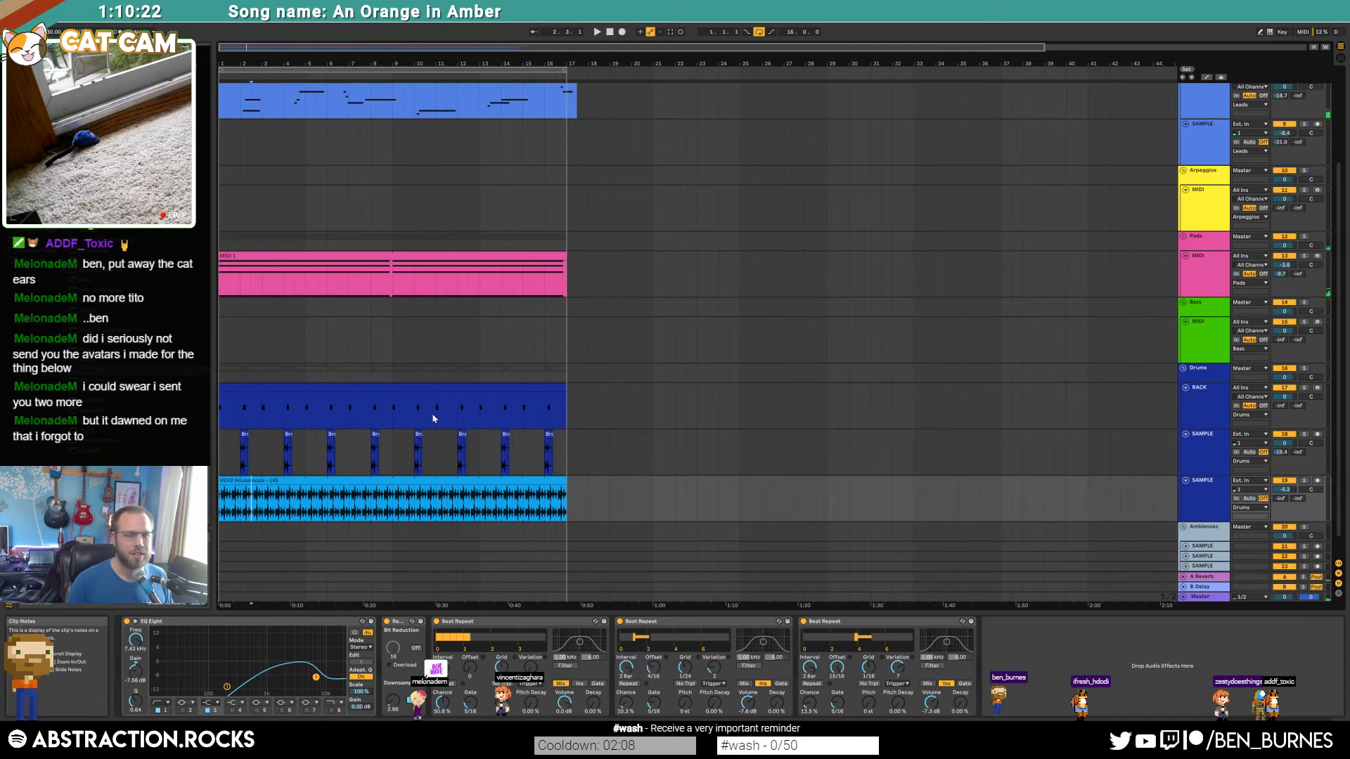
scroll(403, 374, "up", 1)
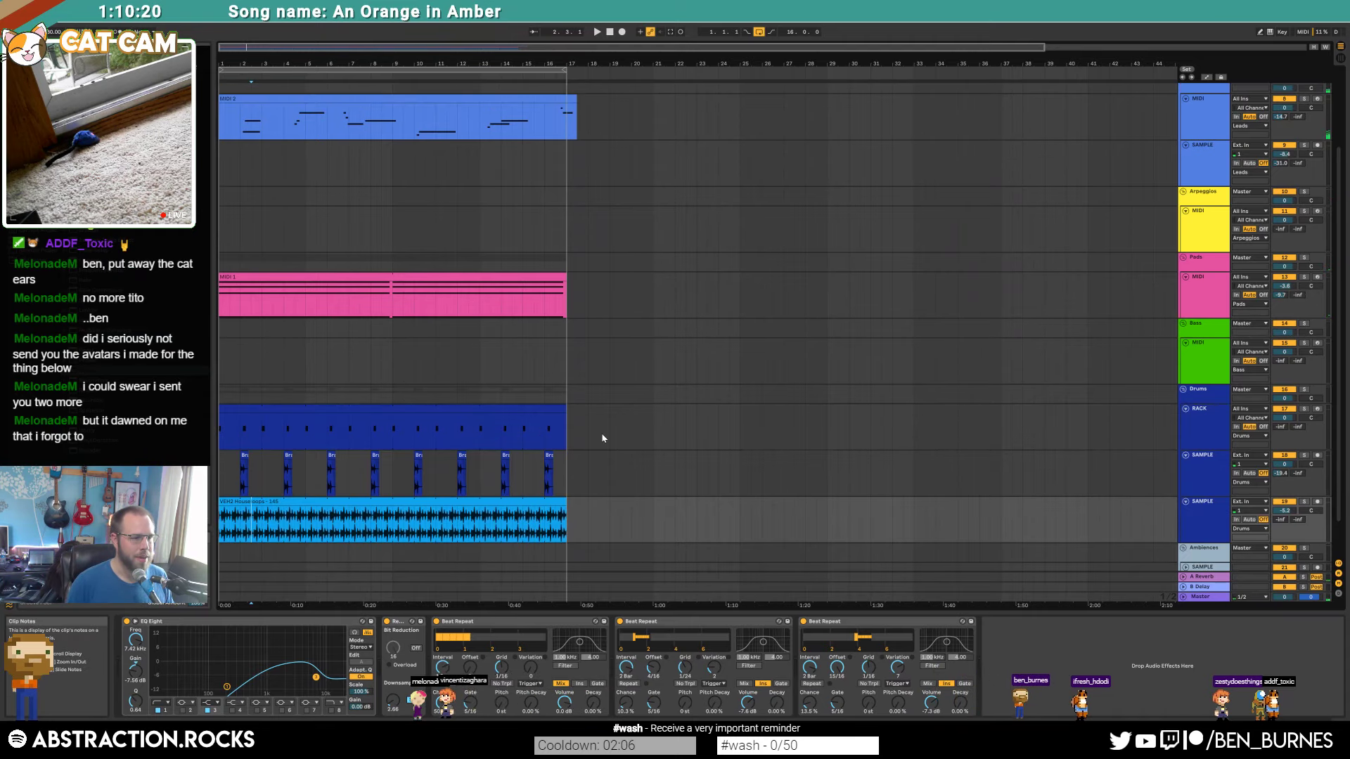
double_click(535, 410)
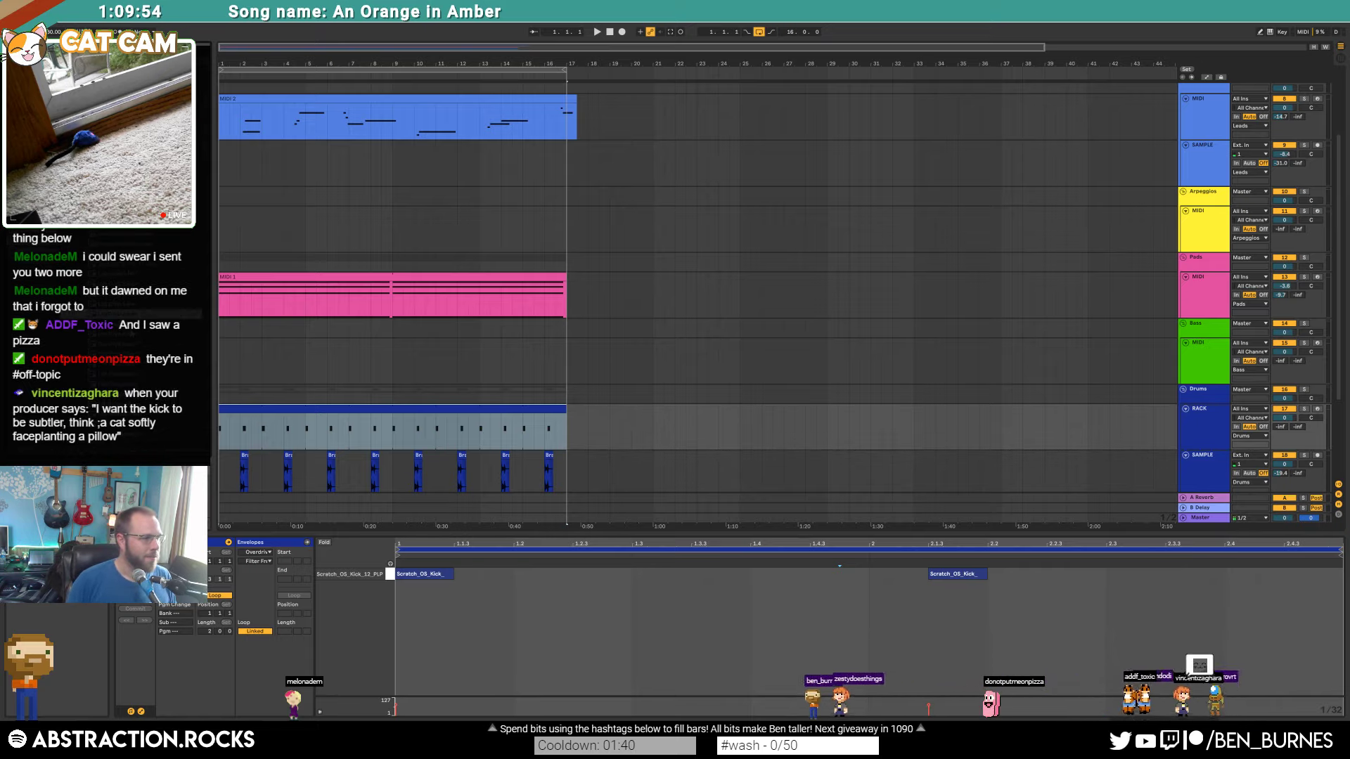
key("shift+Tab")
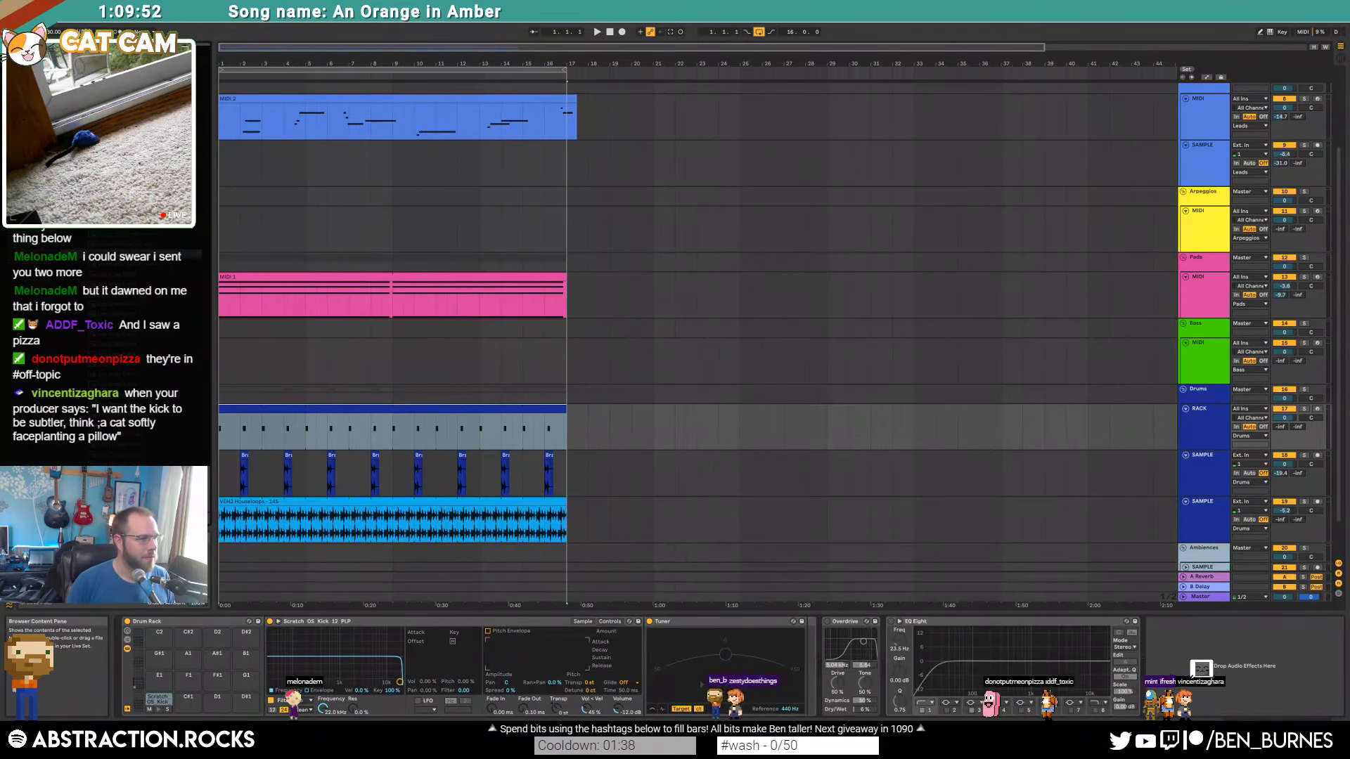
Step: Add an audio track below the drum RACK and place the Ground Crunch 7 sample on it at beat 2.3
left_click(1218, 442)
key("ctrl+t")
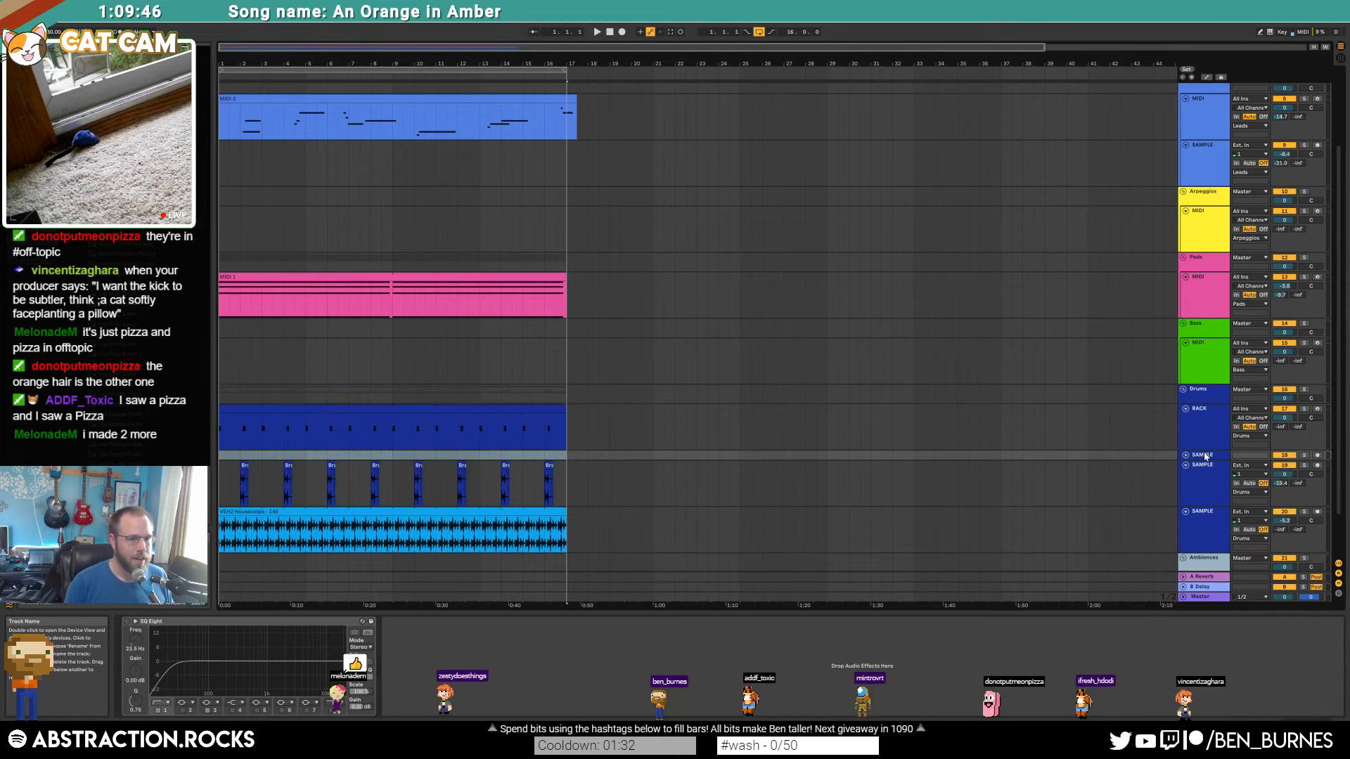
left_click(1185, 455)
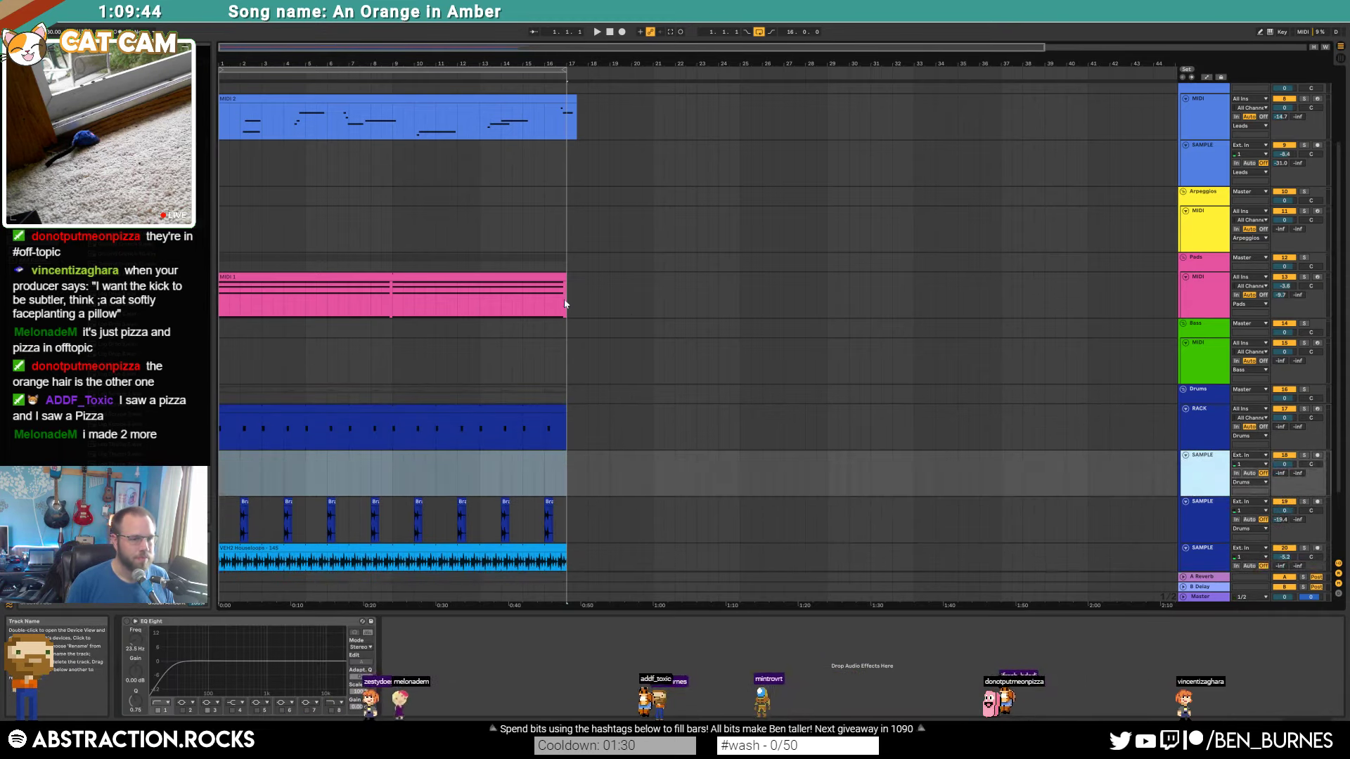
left_click_drag(141, 380, 249, 475)
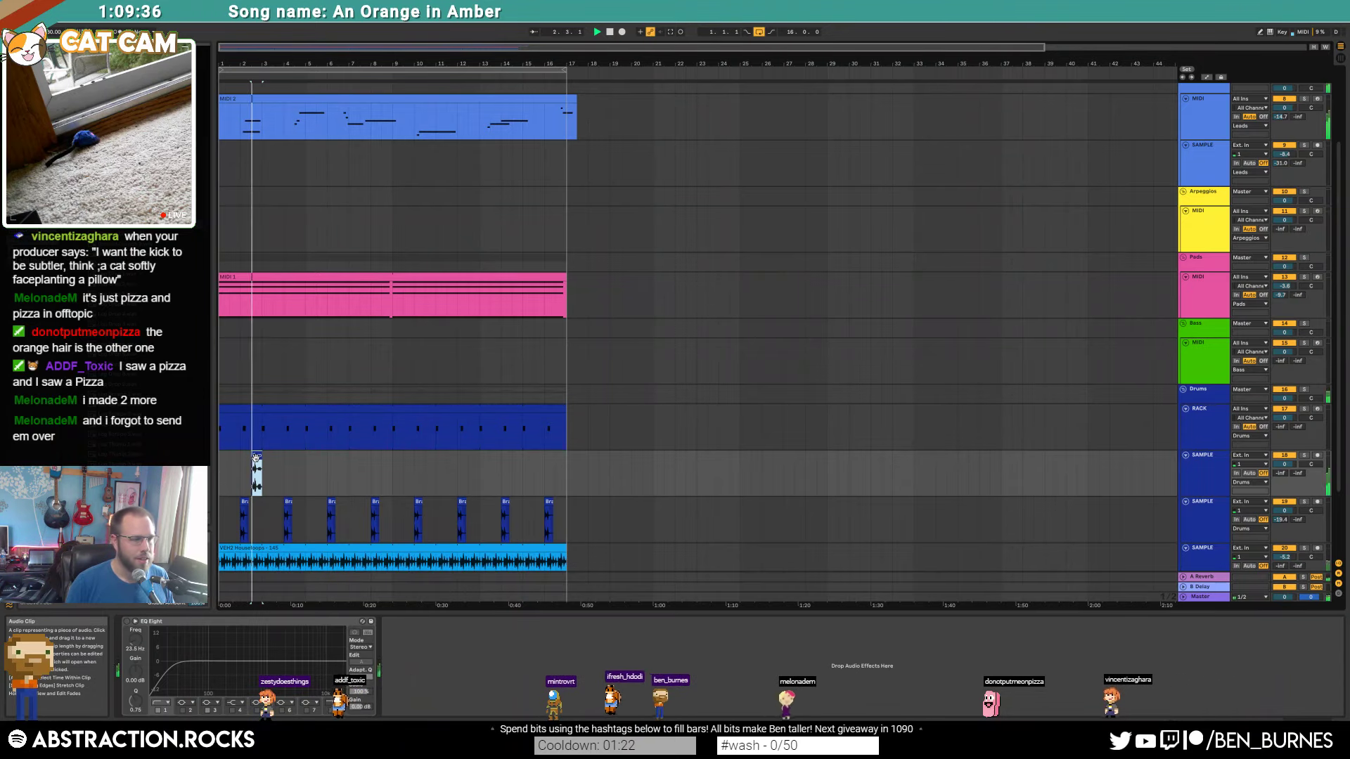
Step: Trim the start of the Ground Crunch 7 clip to beat 2.4 and check it in playback
key("space")
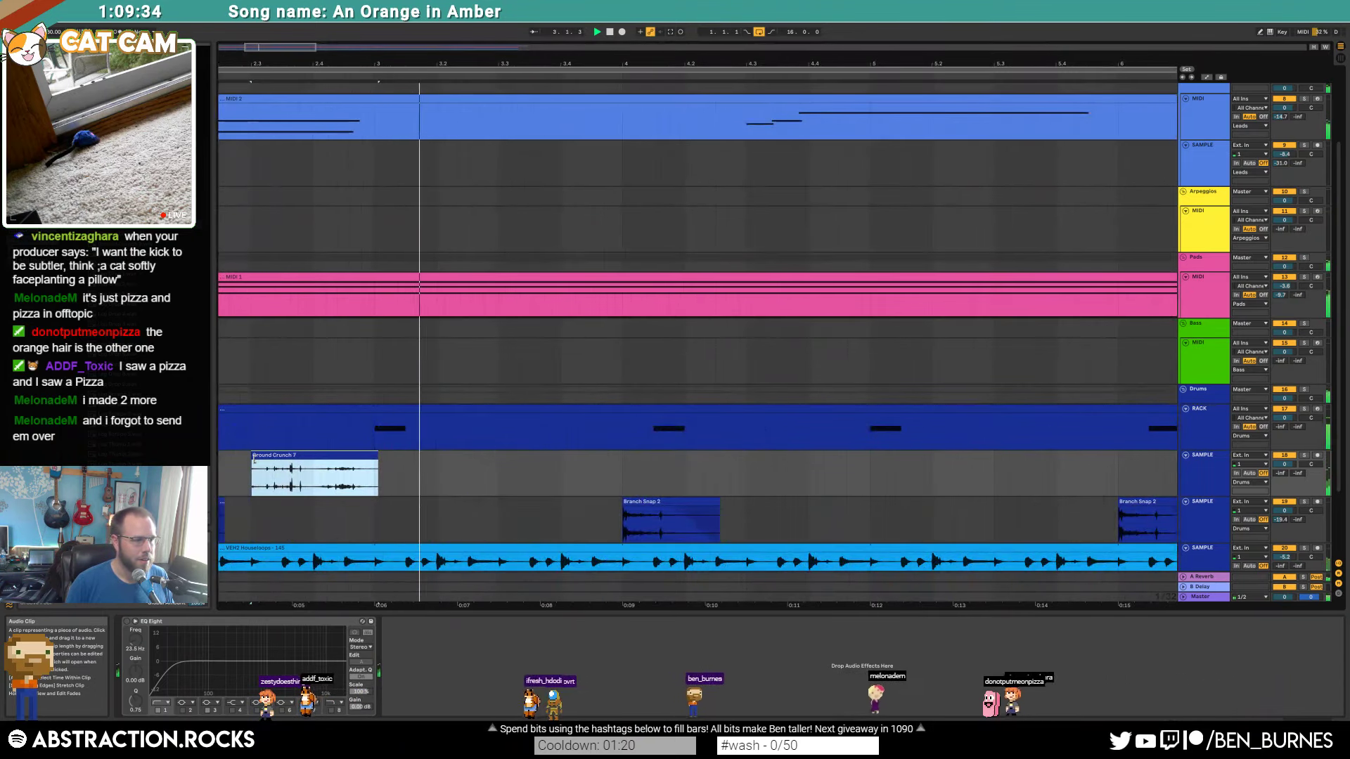
left_click_drag(255, 458, 313, 458)
scroll(294, 461, "down", 3)
key("space")
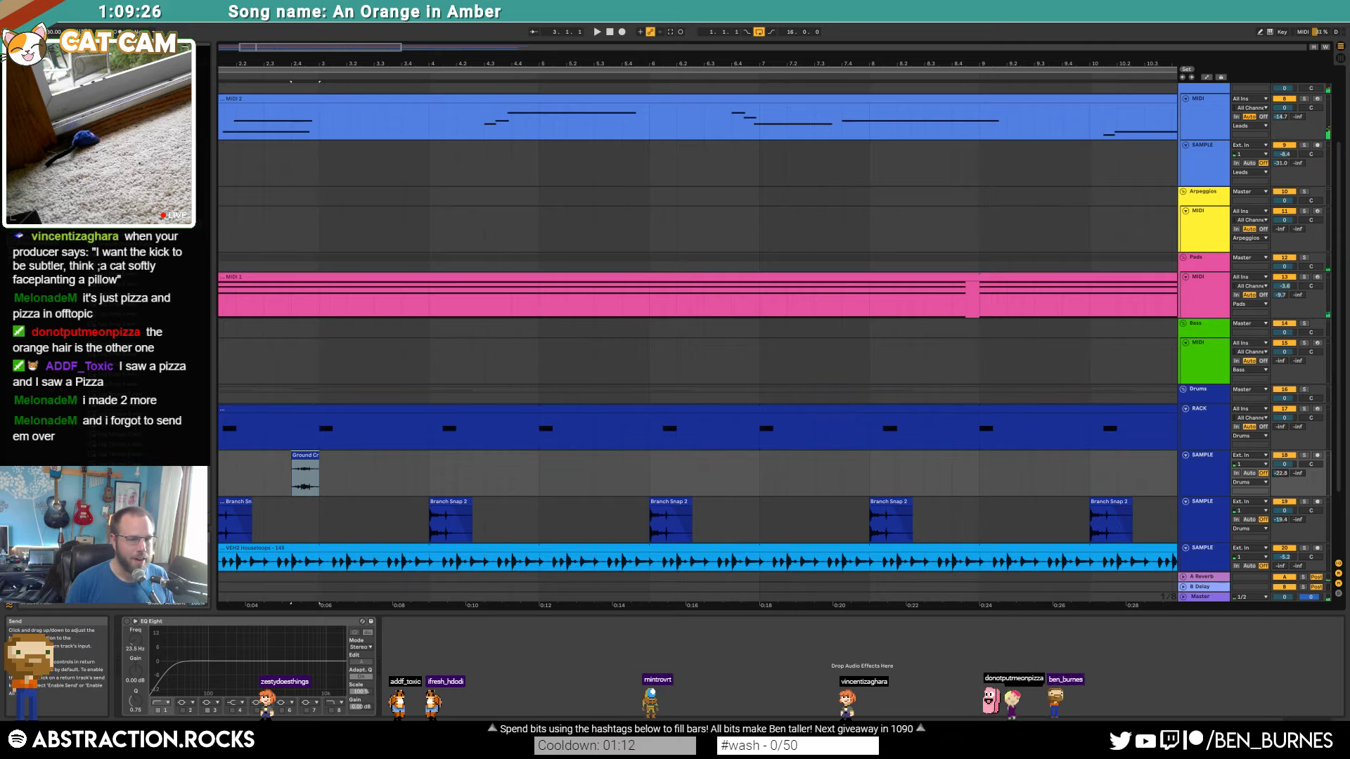
Step: Try the Ground Crunch clip on the Branch Snap track, play it through that effect chain, and move it back to its own track
left_click_drag(304, 456, 304, 504)
left_click(222, 522)
key("space")
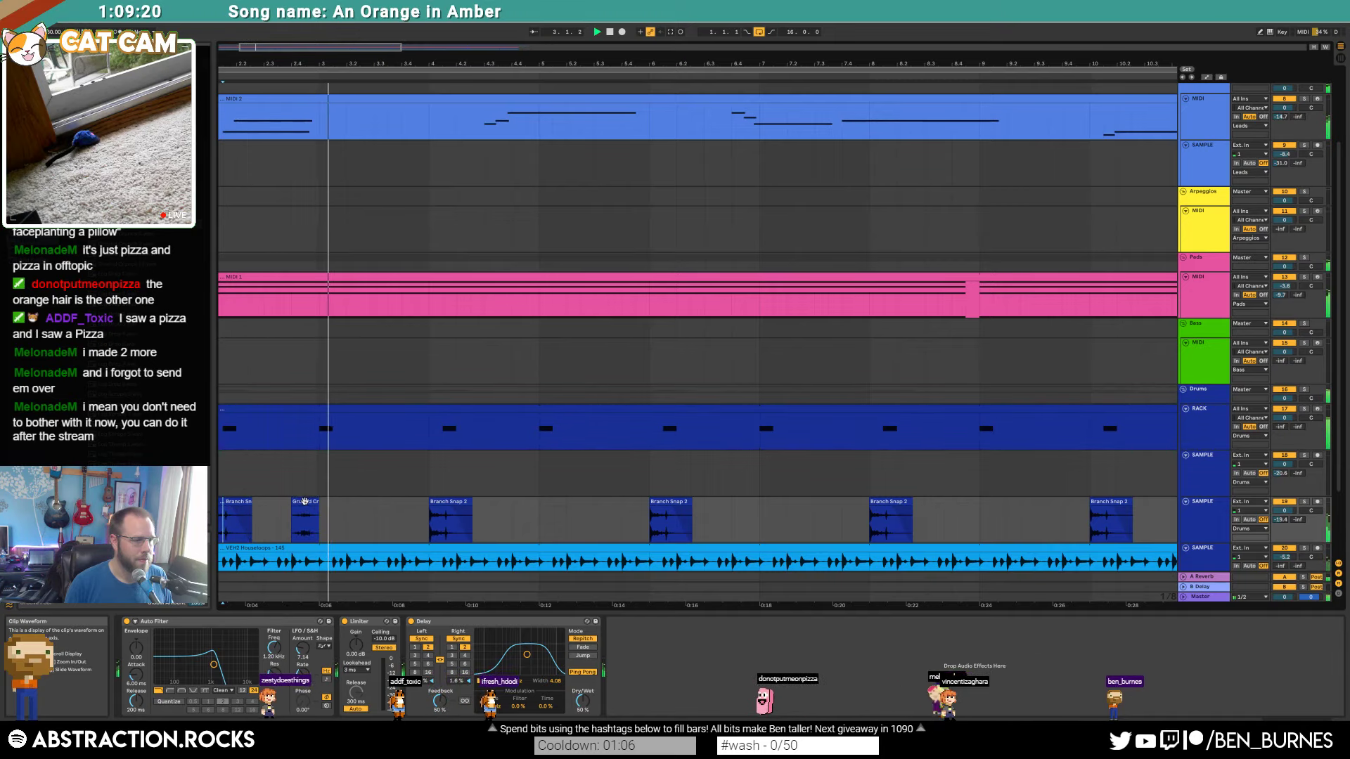
left_click_drag(305, 504, 305, 459)
Step: Stop playback, enable the Ground Crunch track's EQ Eight and raise its low cut to about 80 Hz
key("space")
left_click(188, 675)
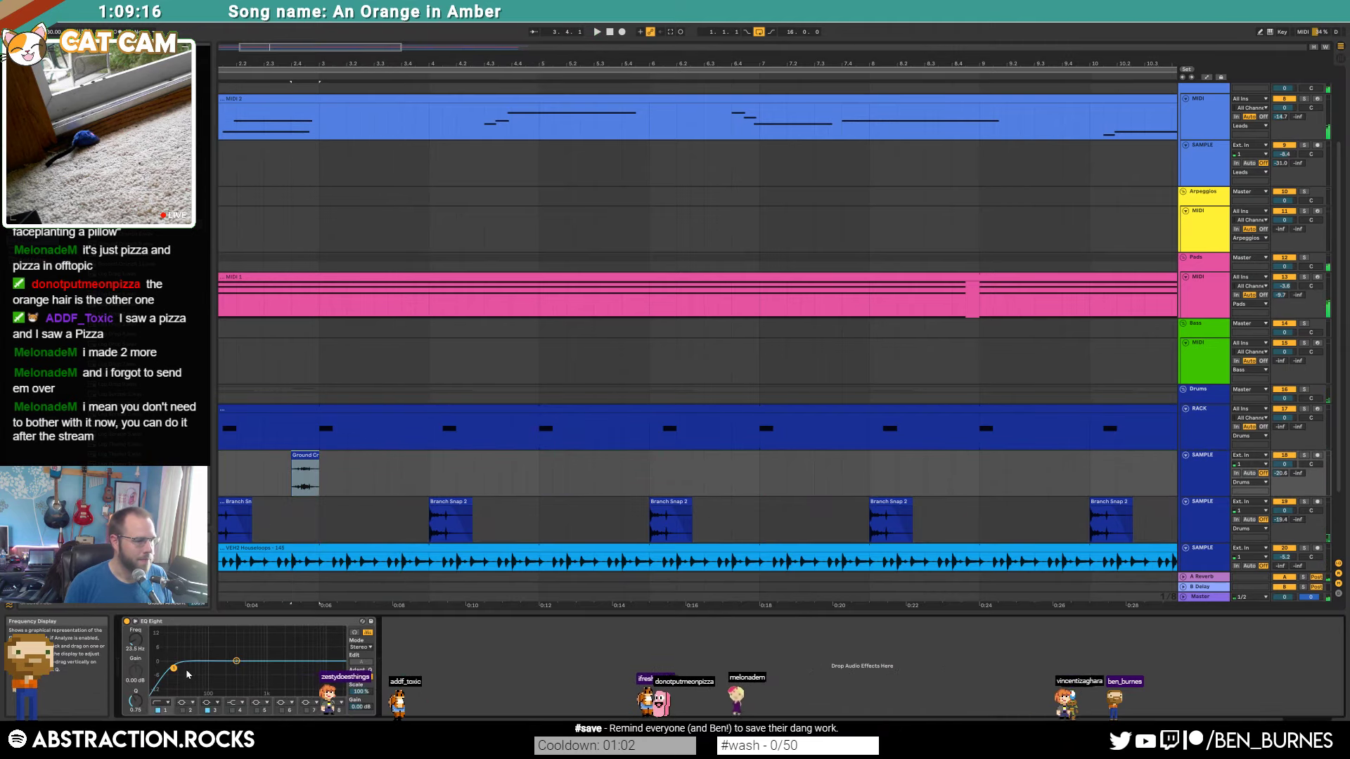
left_click_drag(192, 673, 205, 678)
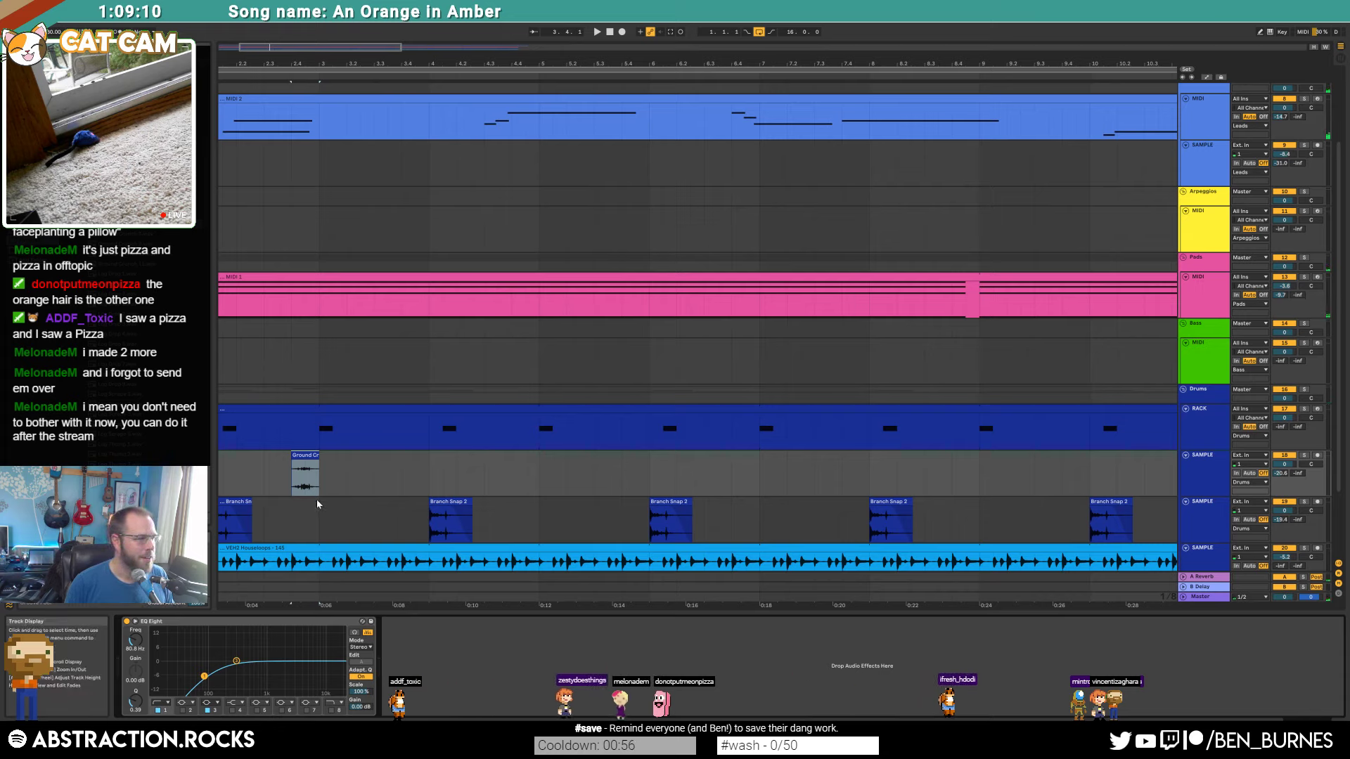
Step: Copy the Branch Snap track's Delay onto the Ground Crunch track, shift its bandpass filter slightly and set both beat divisions to 1
left_click(344, 485)
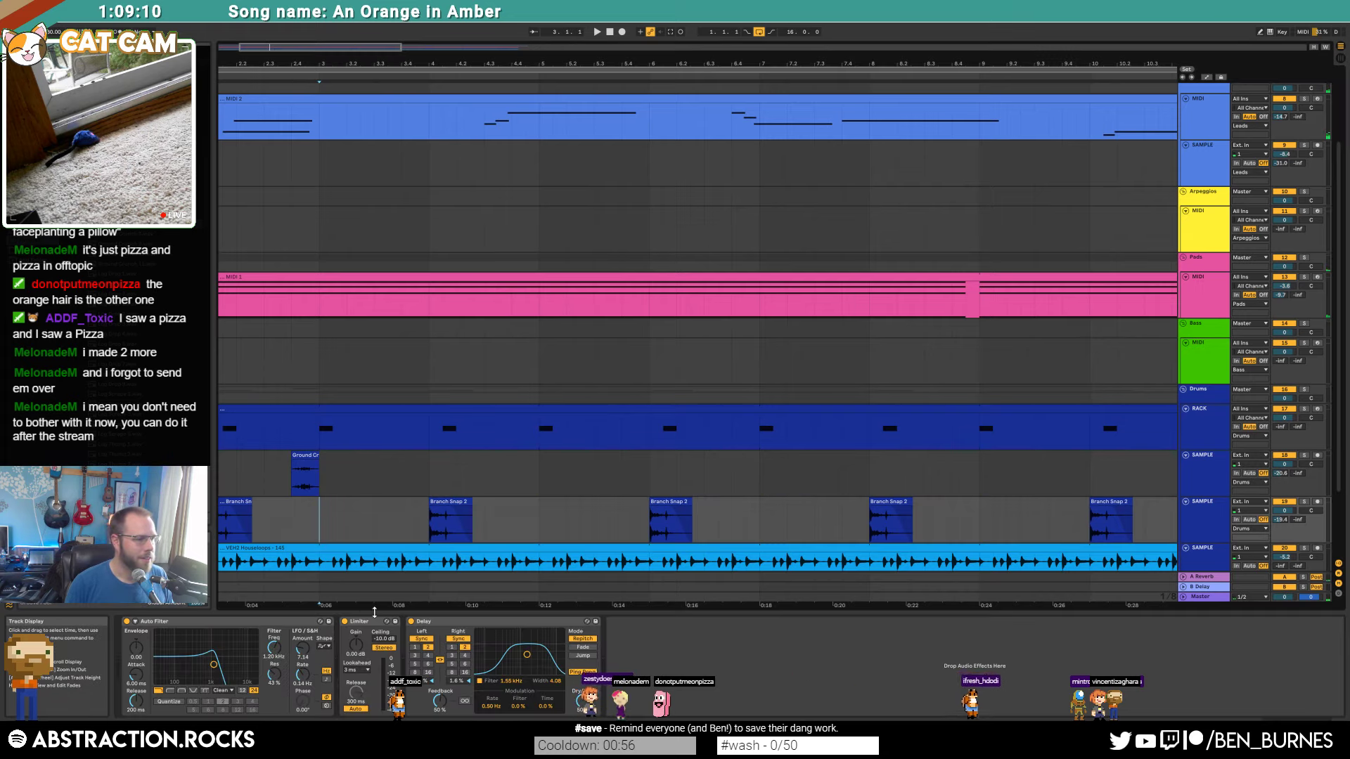
left_click(360, 481)
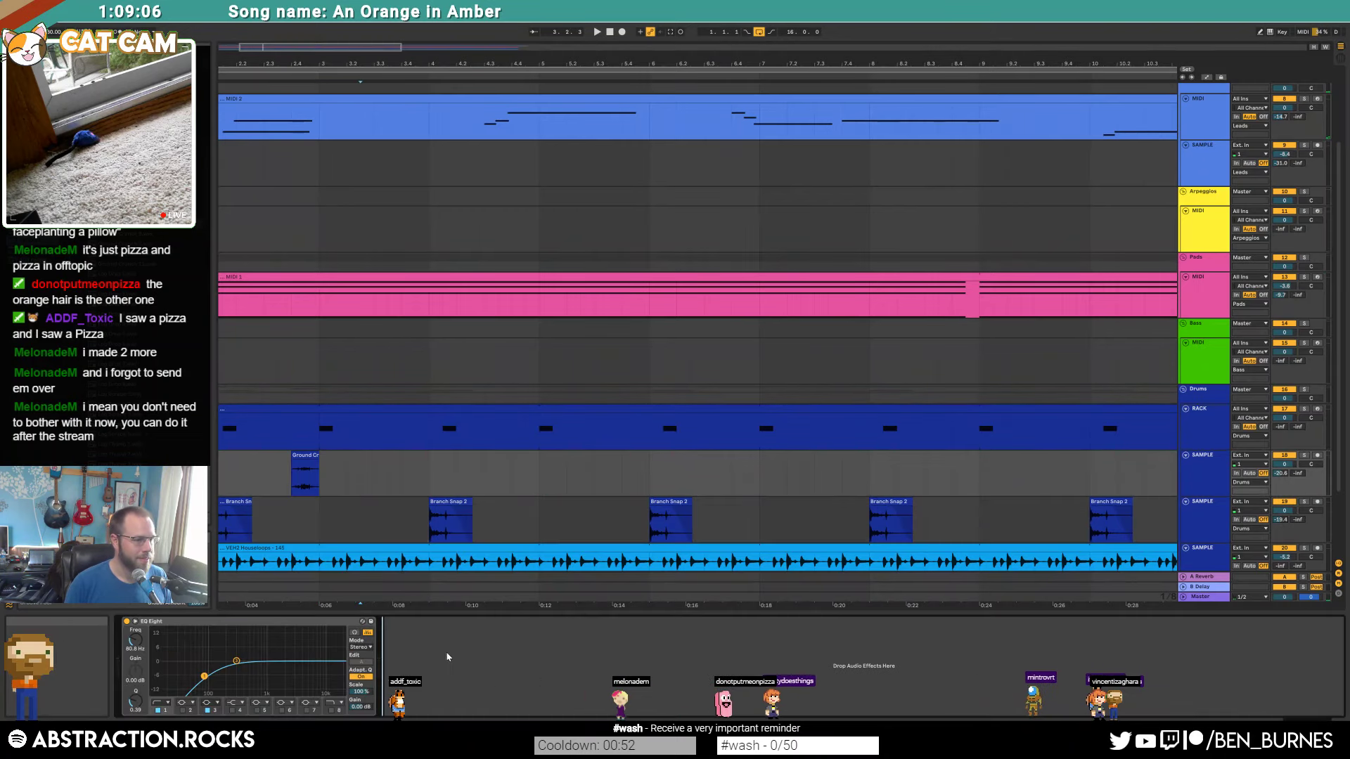
left_click_drag(501, 658, 504, 653)
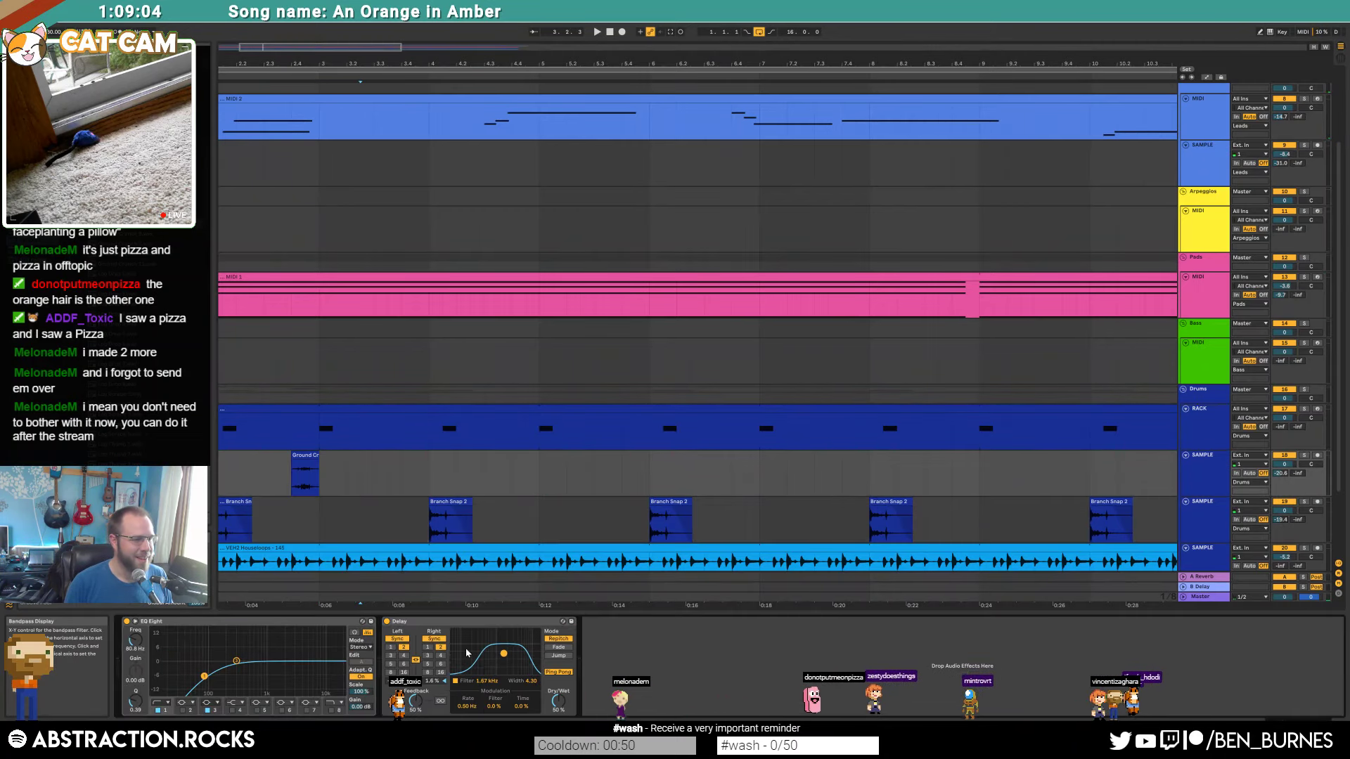
left_click(427, 647)
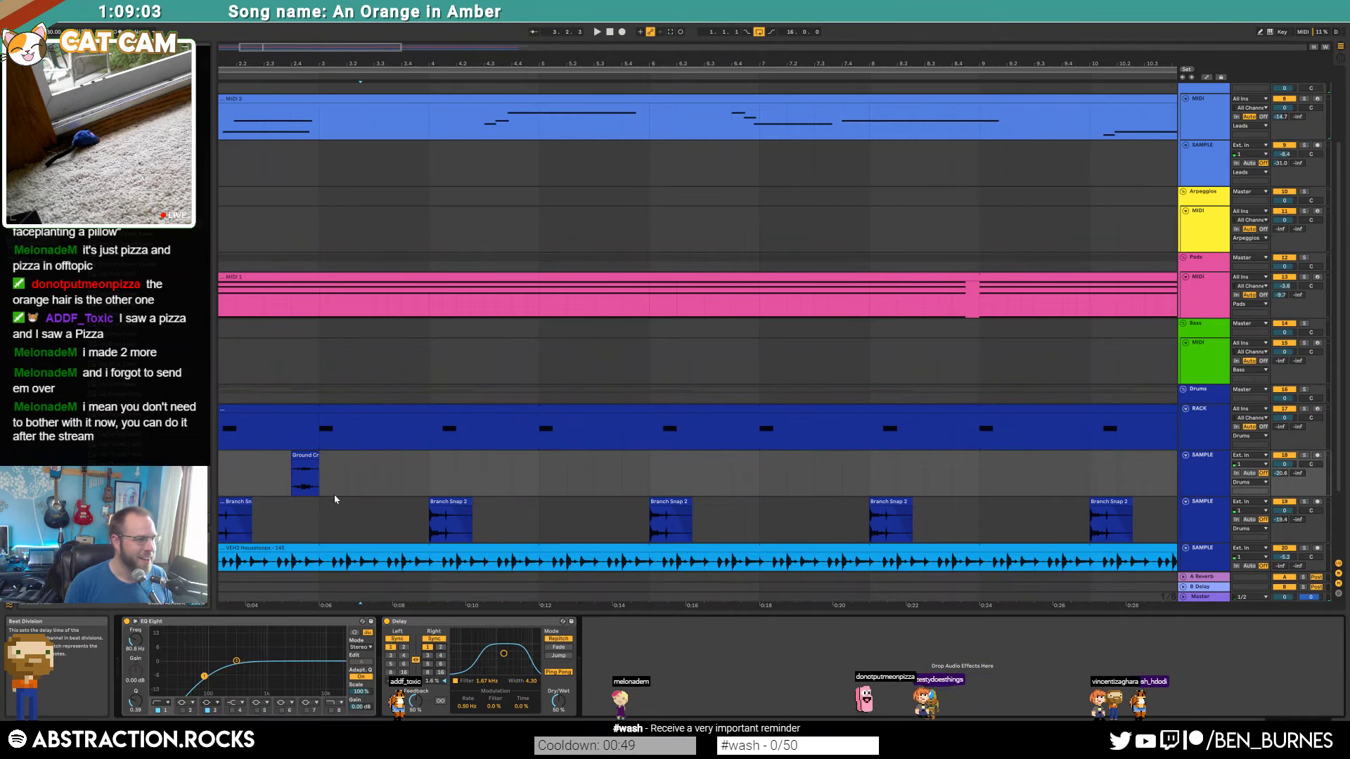
Step: During playback, turn the Ground Crunch EQ's second band into a gentle low-Q high shelf at about 2.97 kHz and -13 dB
left_click(278, 473)
key("space")
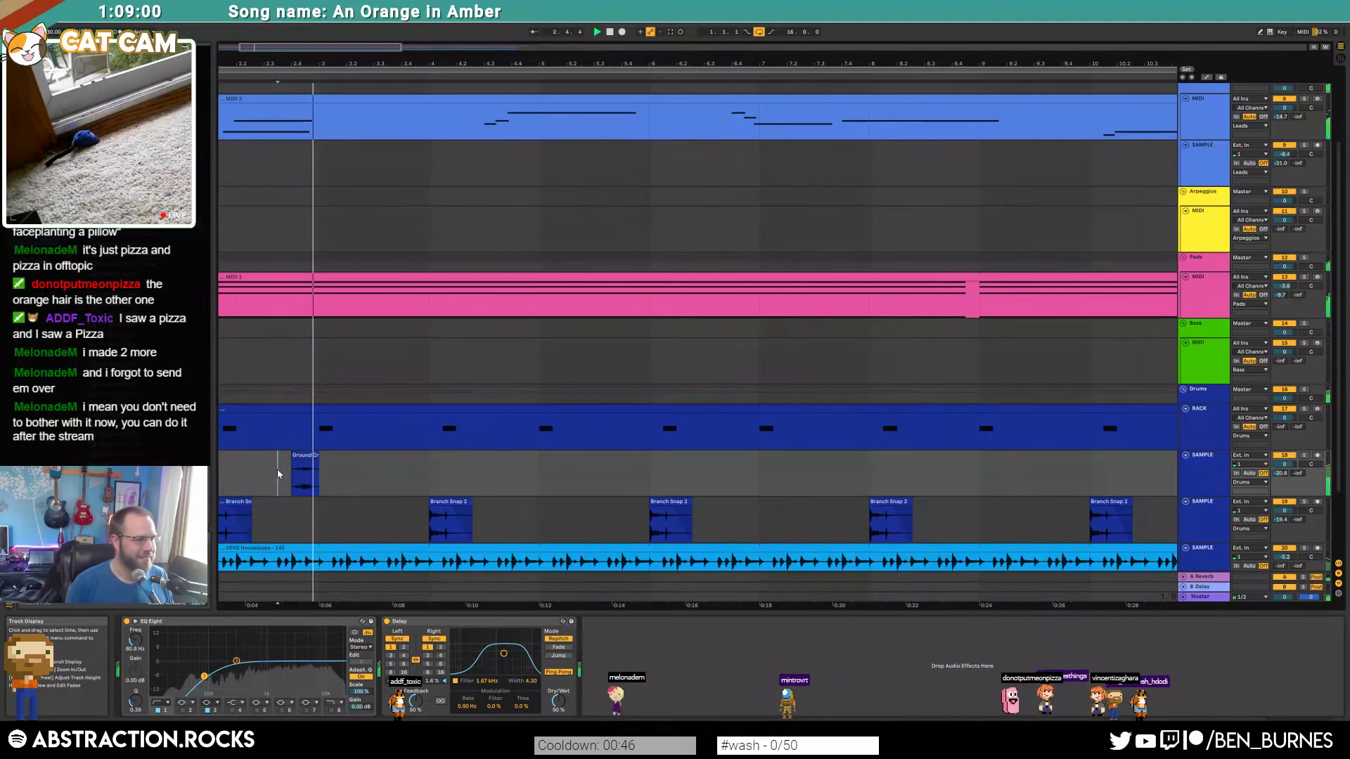
left_click_drag(236, 661, 295, 706)
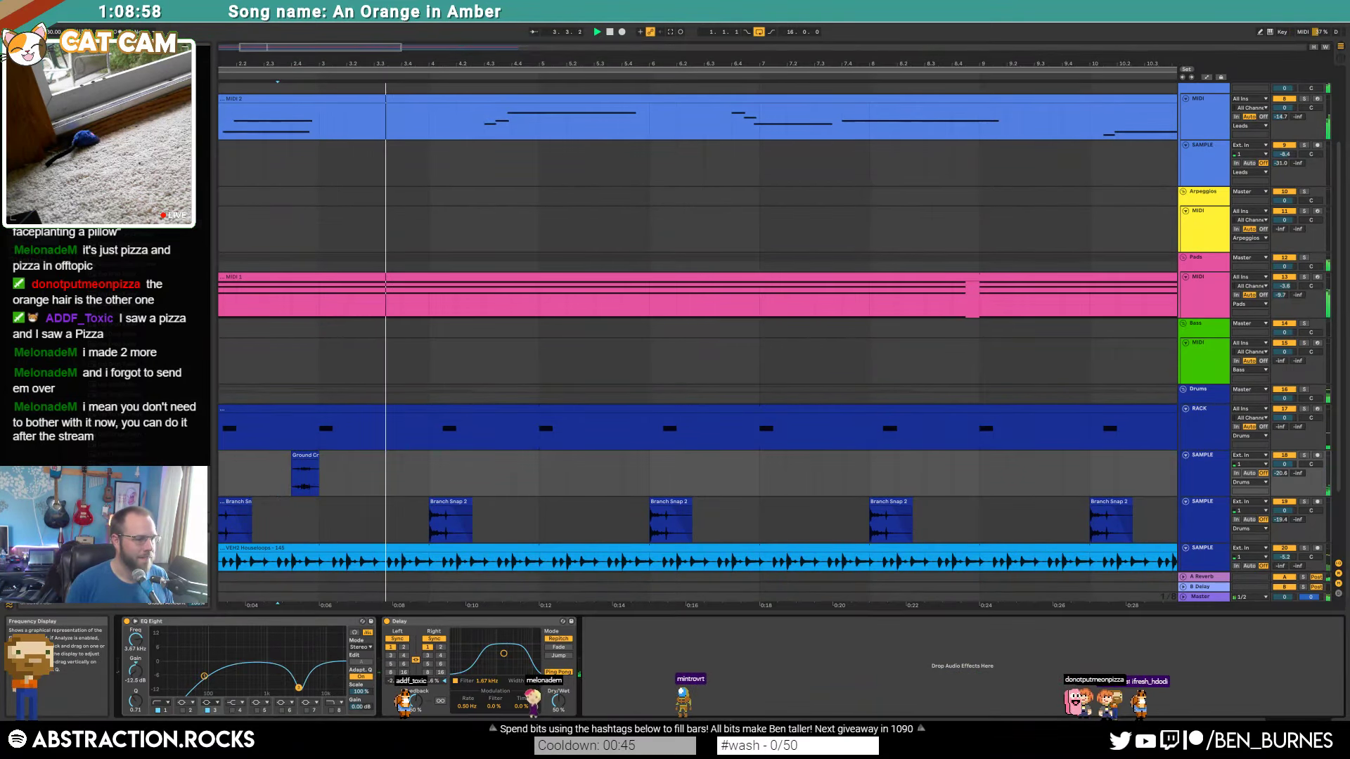
left_click(207, 702)
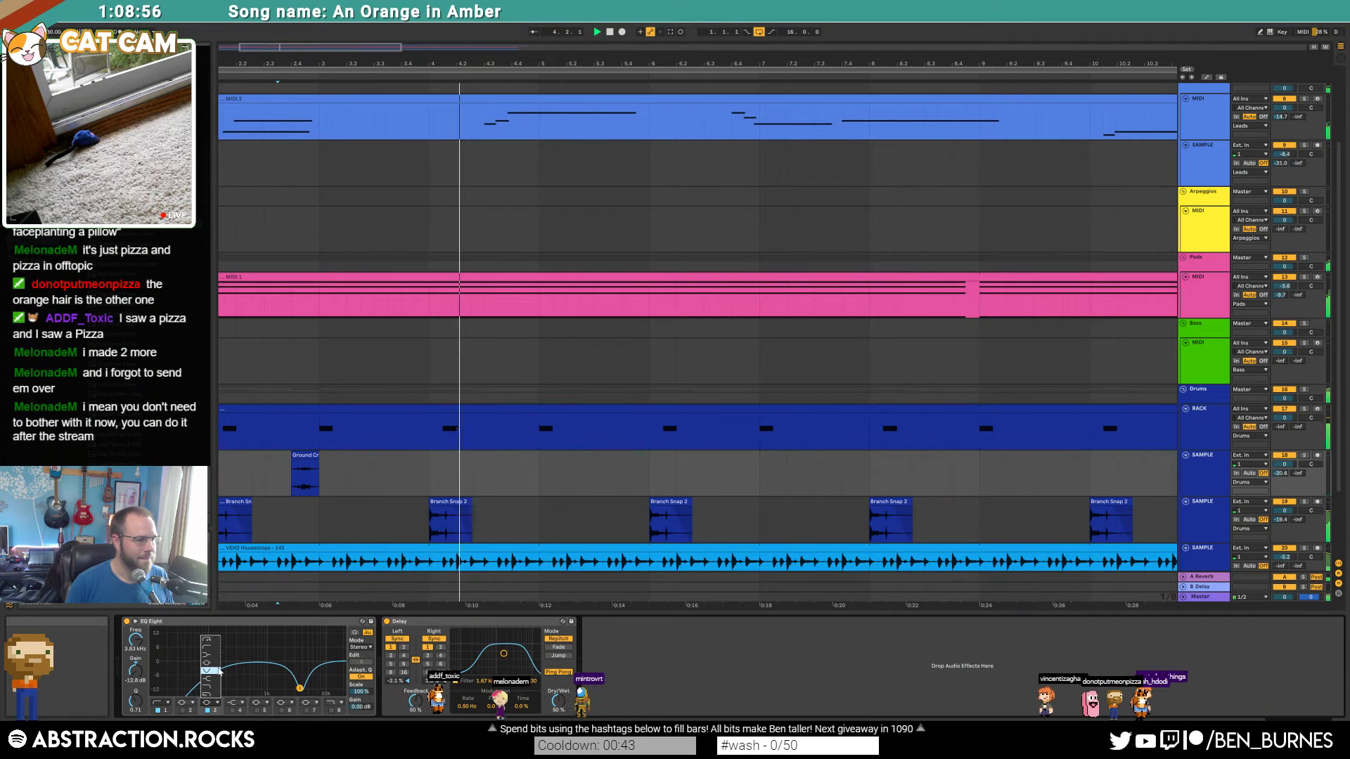
left_click(211, 680)
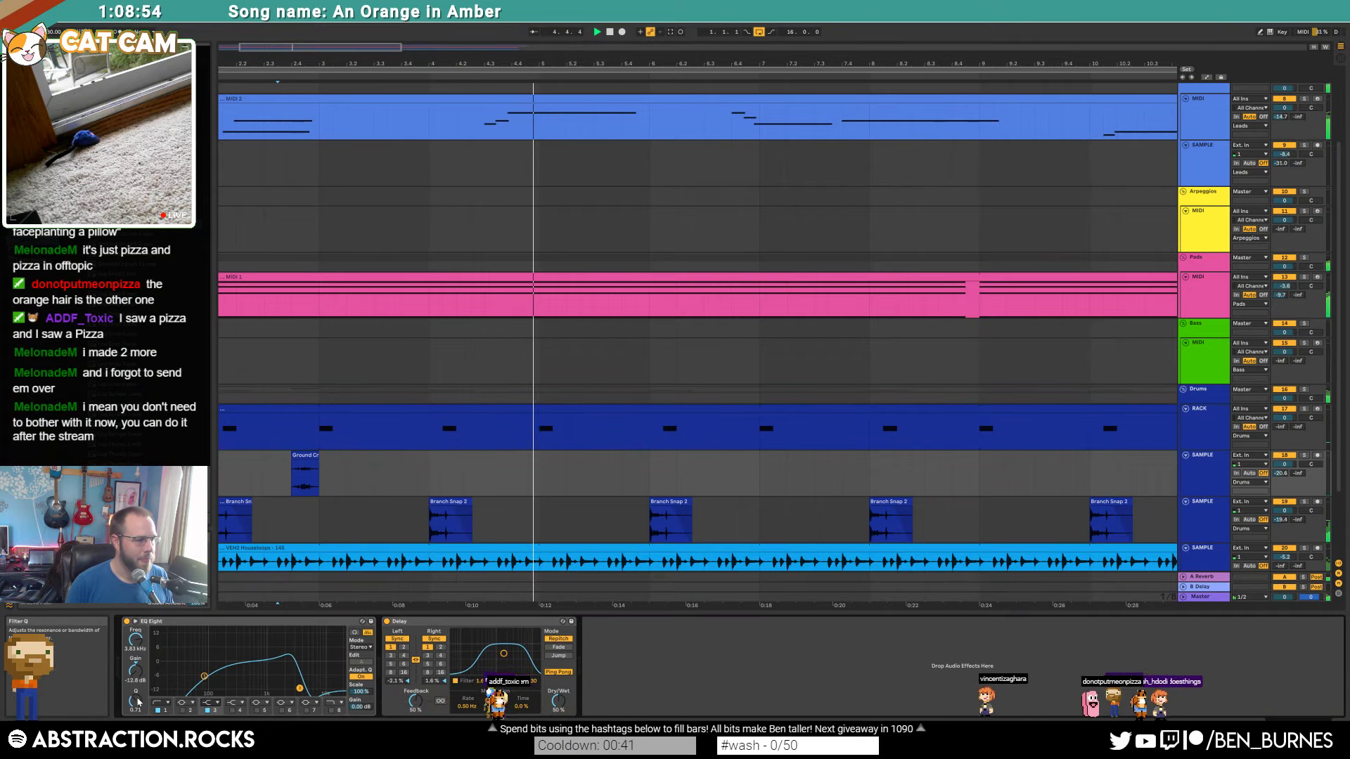
left_click_drag(136, 701, 135, 705)
left_click_drag(300, 688, 294, 690)
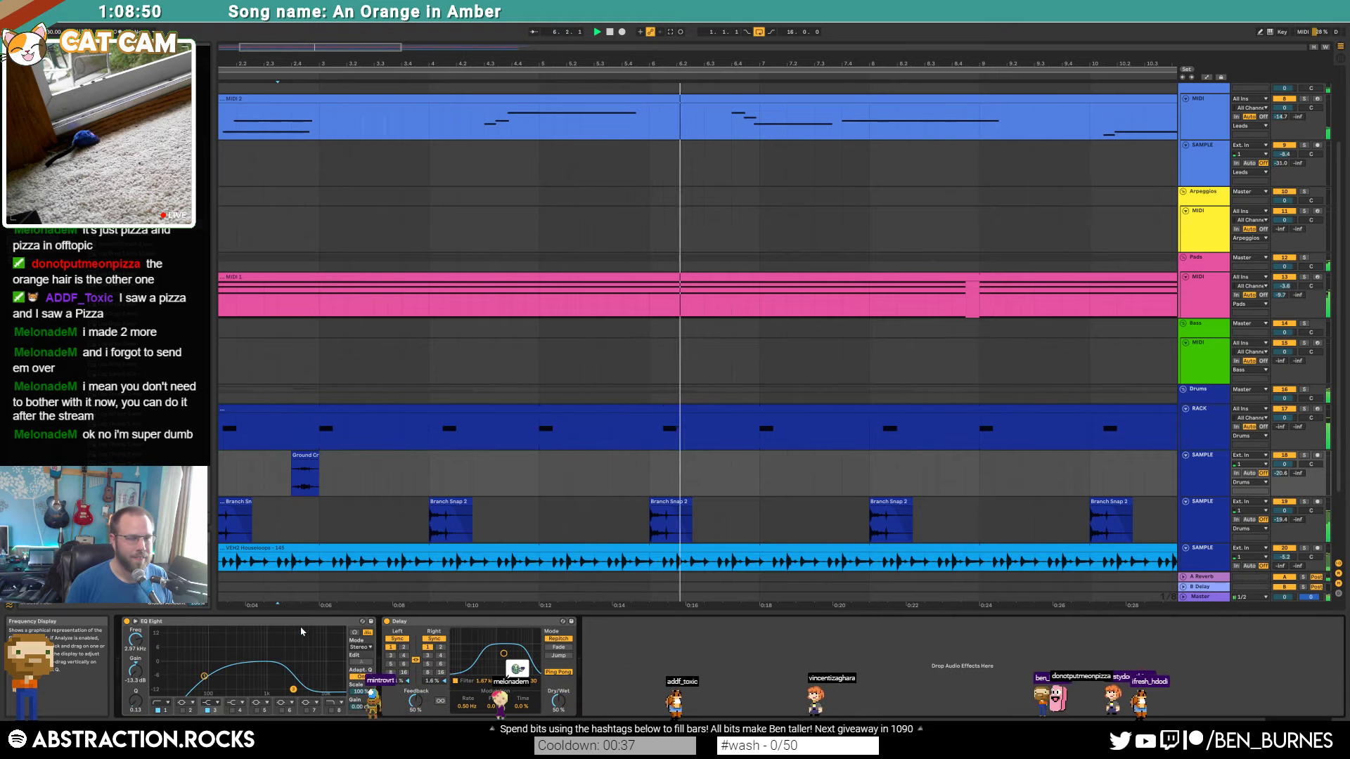
key("space")
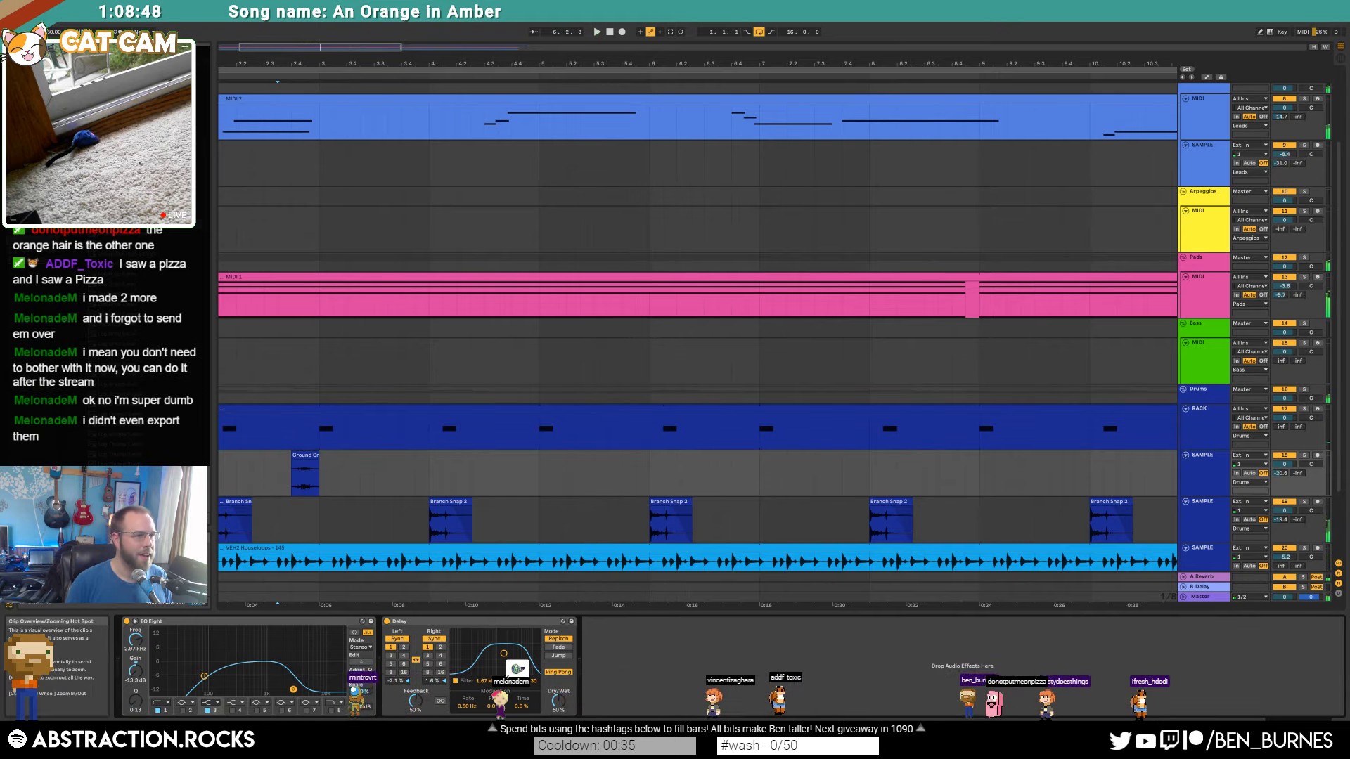
Step: Try repeating the Ground Crunch clip every five bars across the arrangement, and clear those duplicates
left_click_drag(347, 47, 326, 43)
left_click_drag(227, 472, 716, 470)
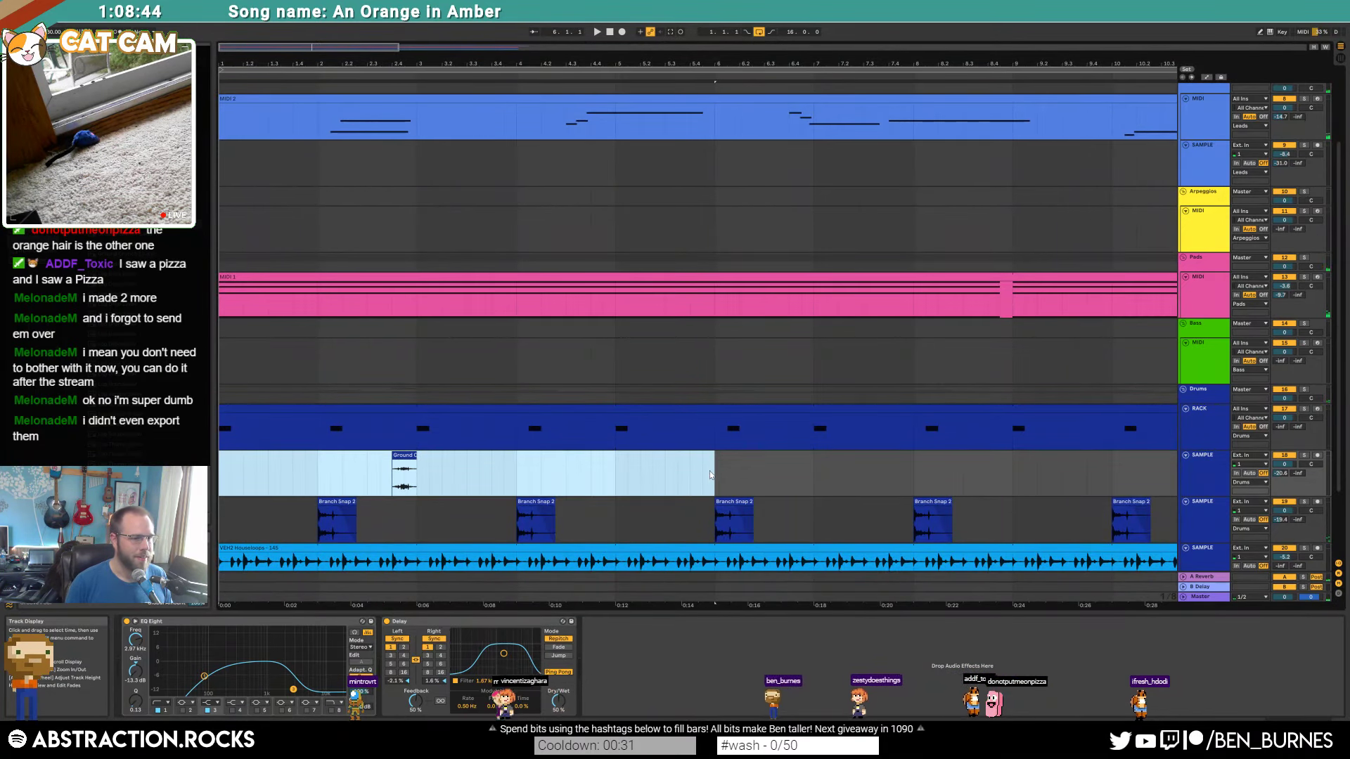
key("ctrl+d")
key("ctrl+d")
key("ctrl+d")
key("ctrl+z")
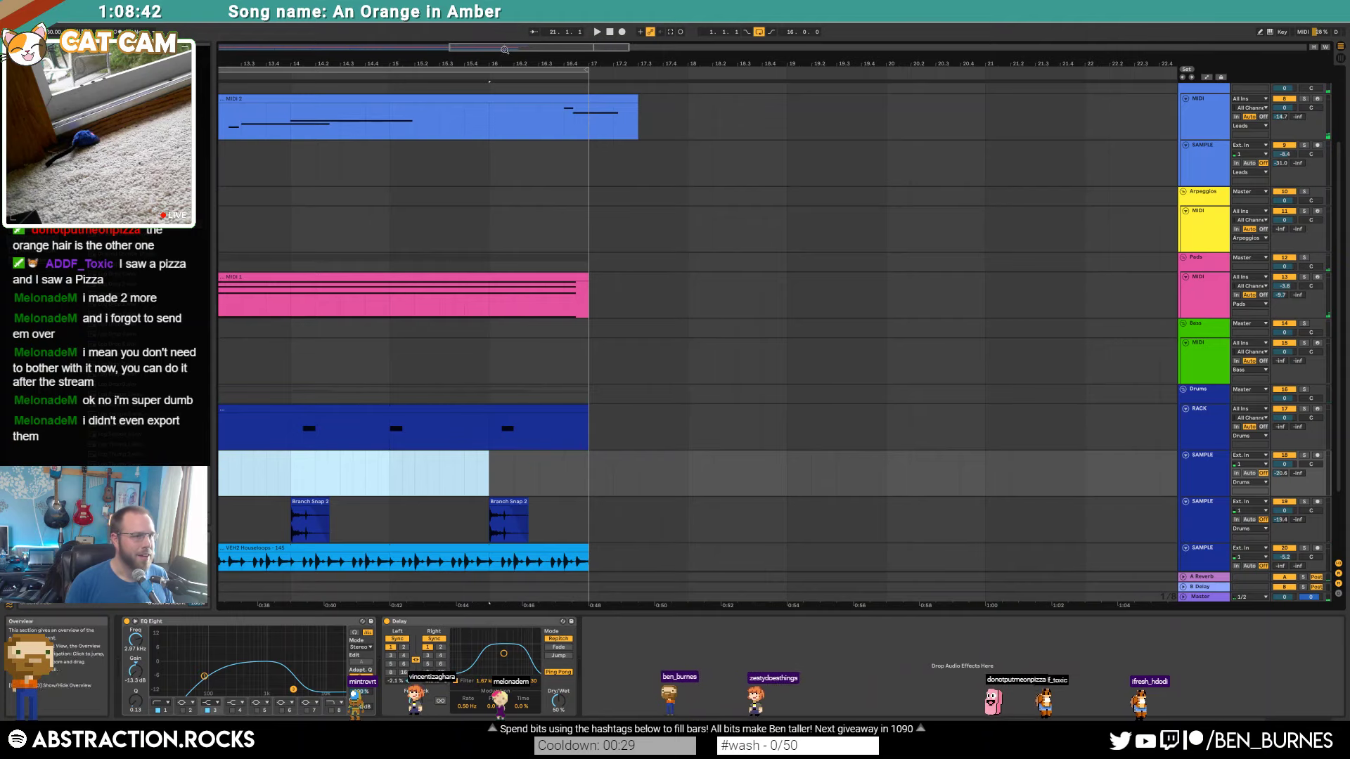
left_click_drag(503, 48, 281, 25)
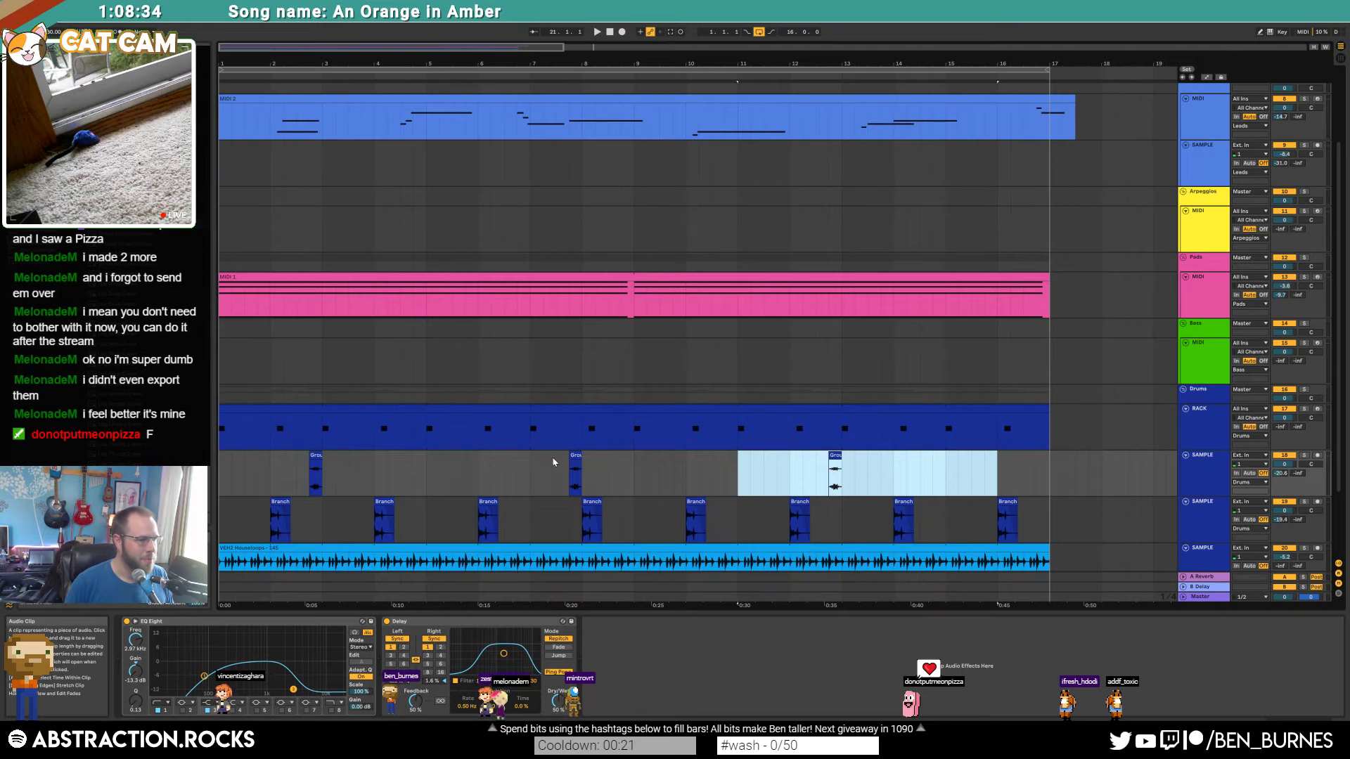
left_click_drag(551, 466, 1034, 471)
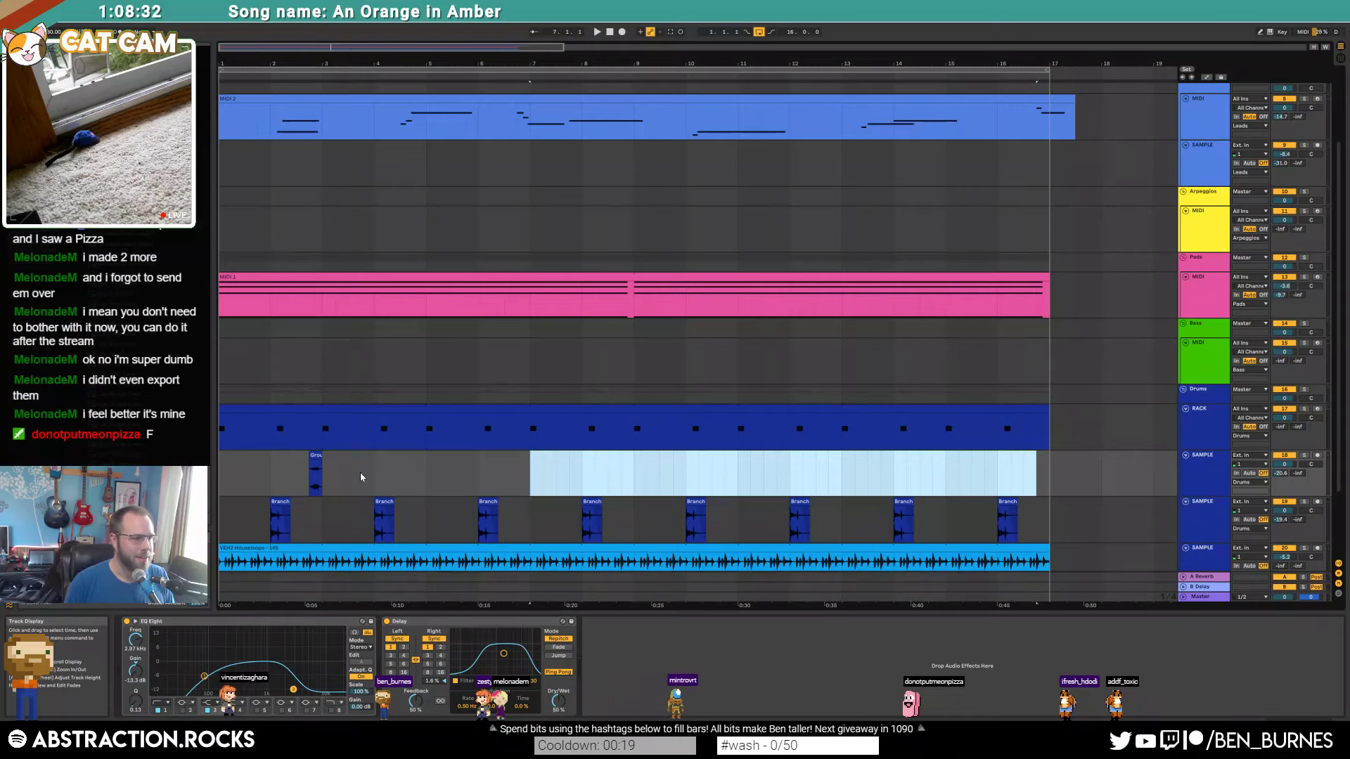
Step: Duplicate the first three bars of the Ground Crunch track four times and delete the second and fourth crunch clips
left_click_drag(375, 481, 226, 479)
key("ctrl+d")
key("ctrl+d")
key("ctrl+d")
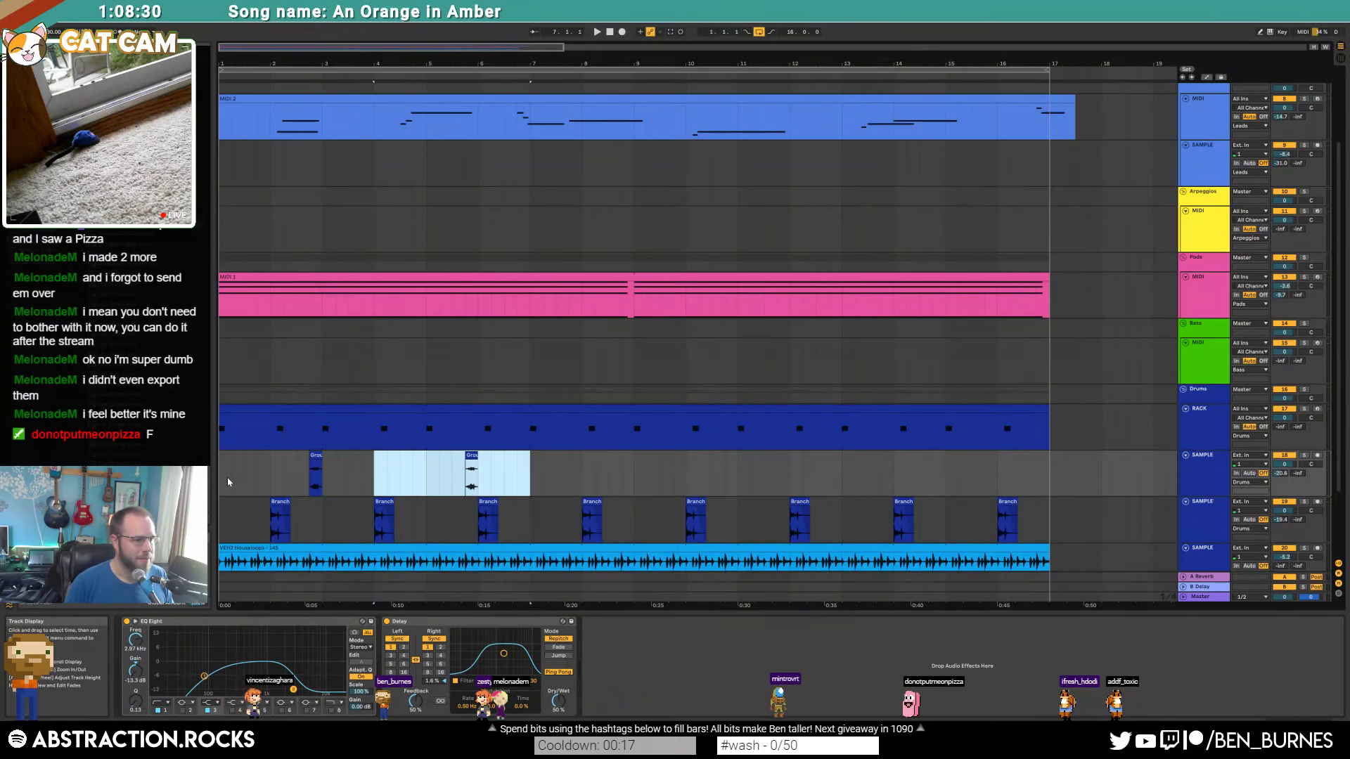
key("ctrl+d")
left_click_drag(440, 478, 504, 479)
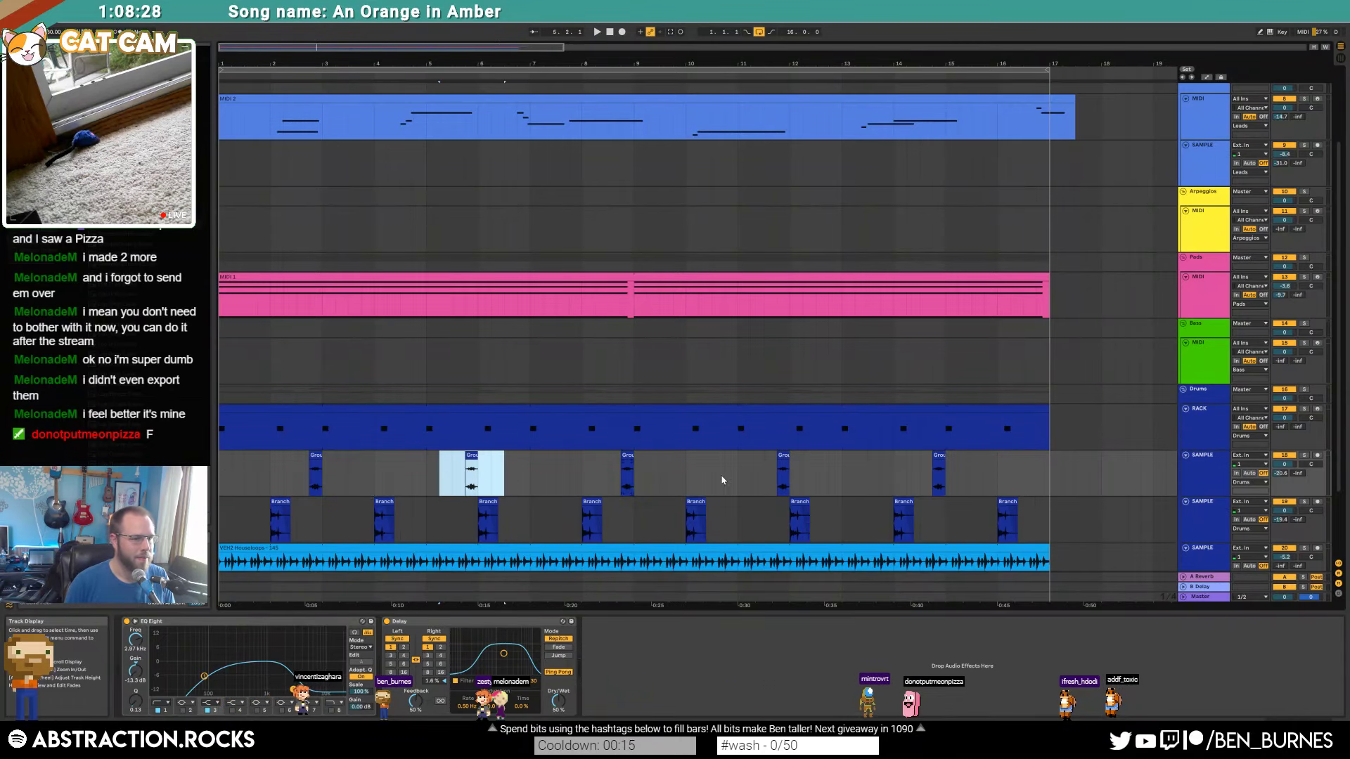
left_click_drag(751, 480, 789, 479)
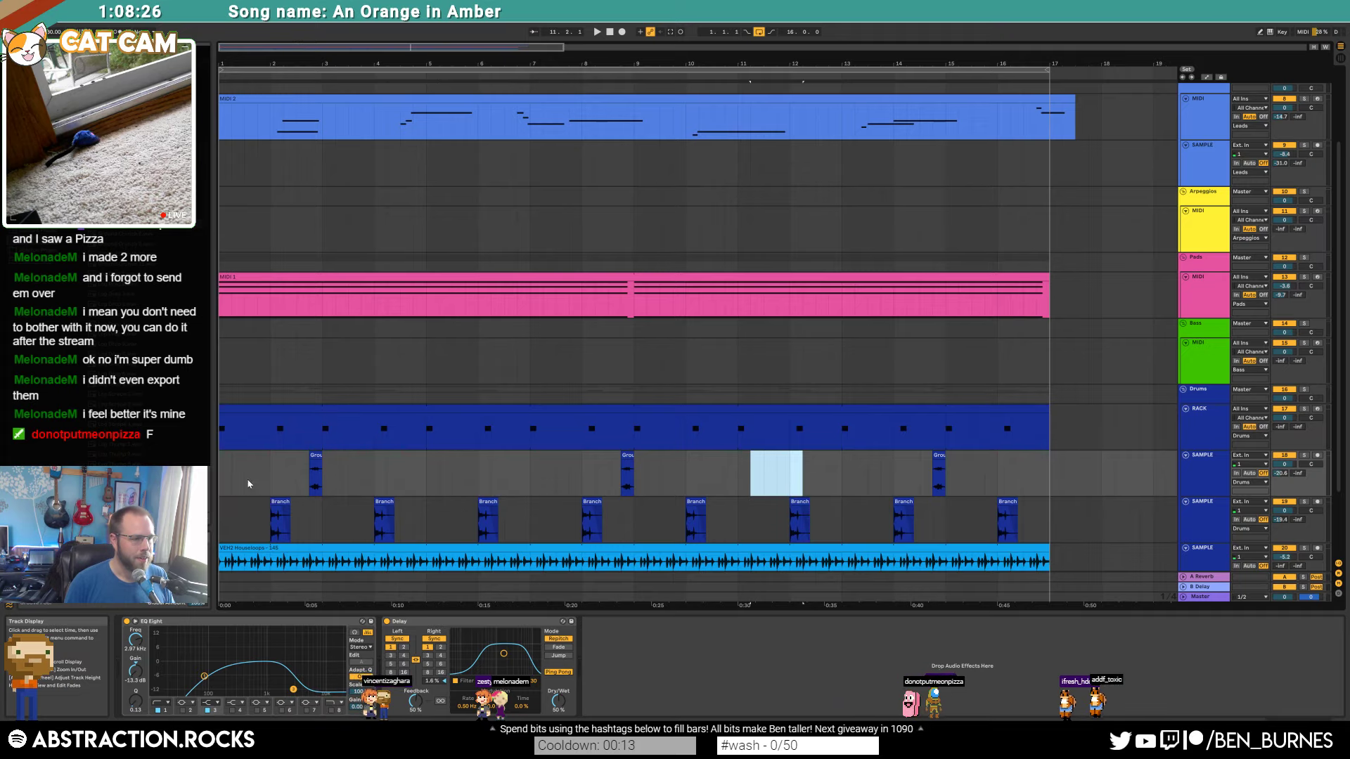
Step: Play the arrangement from the start to review how the Ground Crunch hits sit with the other drums
left_click(220, 470)
key("space")
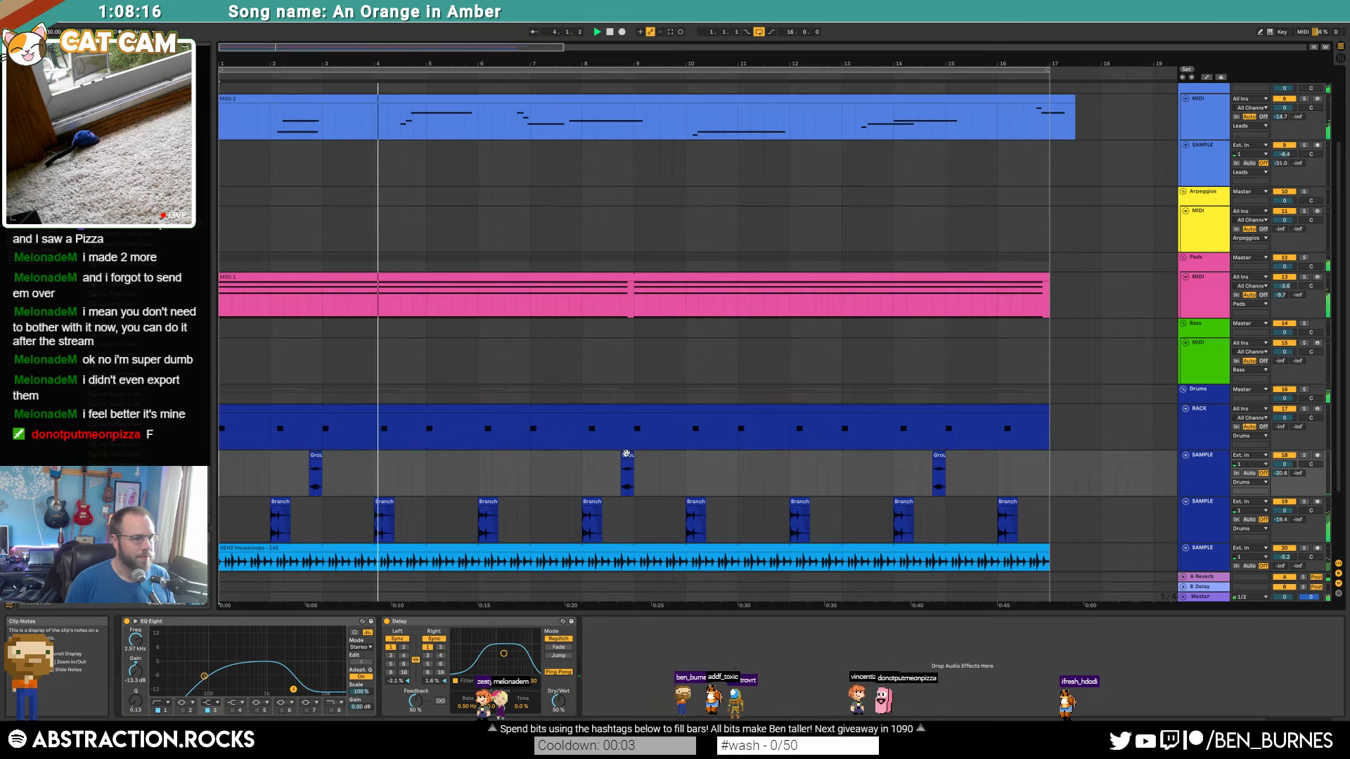
scroll(355, 463, "down", 2)
scroll(373, 467, "up", 2)
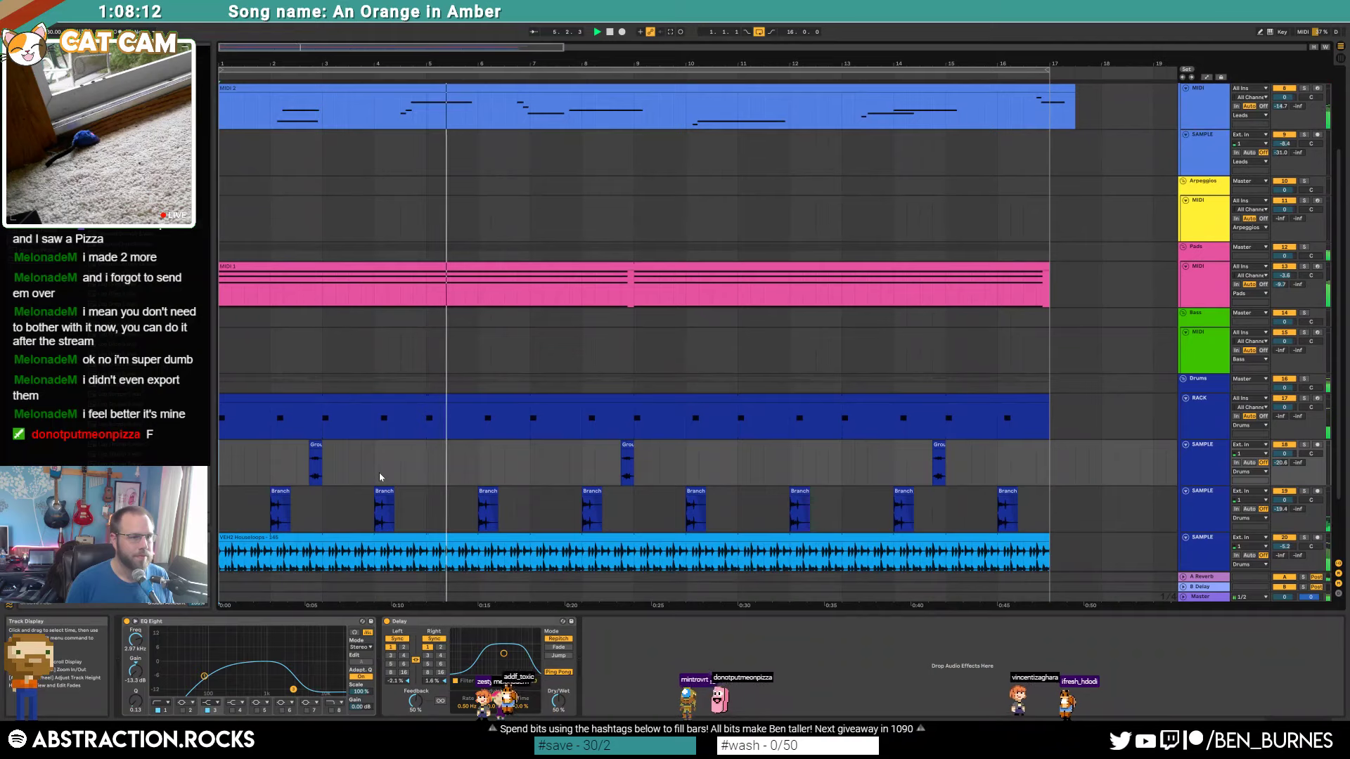
key("shift+Tab")
key("shift+Tab")
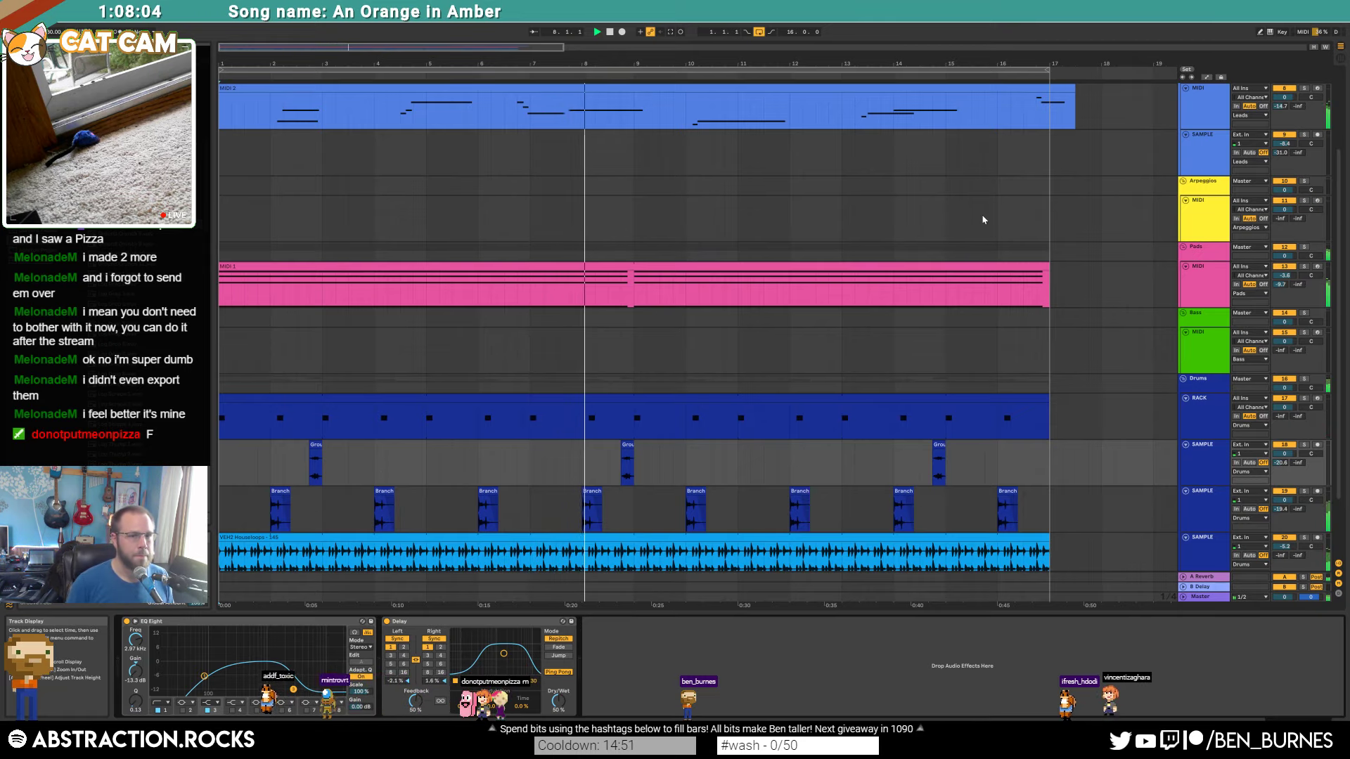
Step: Delete the empty SAMPLE track in the Leads group and add a MIDI track below the lead MIDI track
scroll(1131, 221, "up", 2)
left_click(1203, 211)
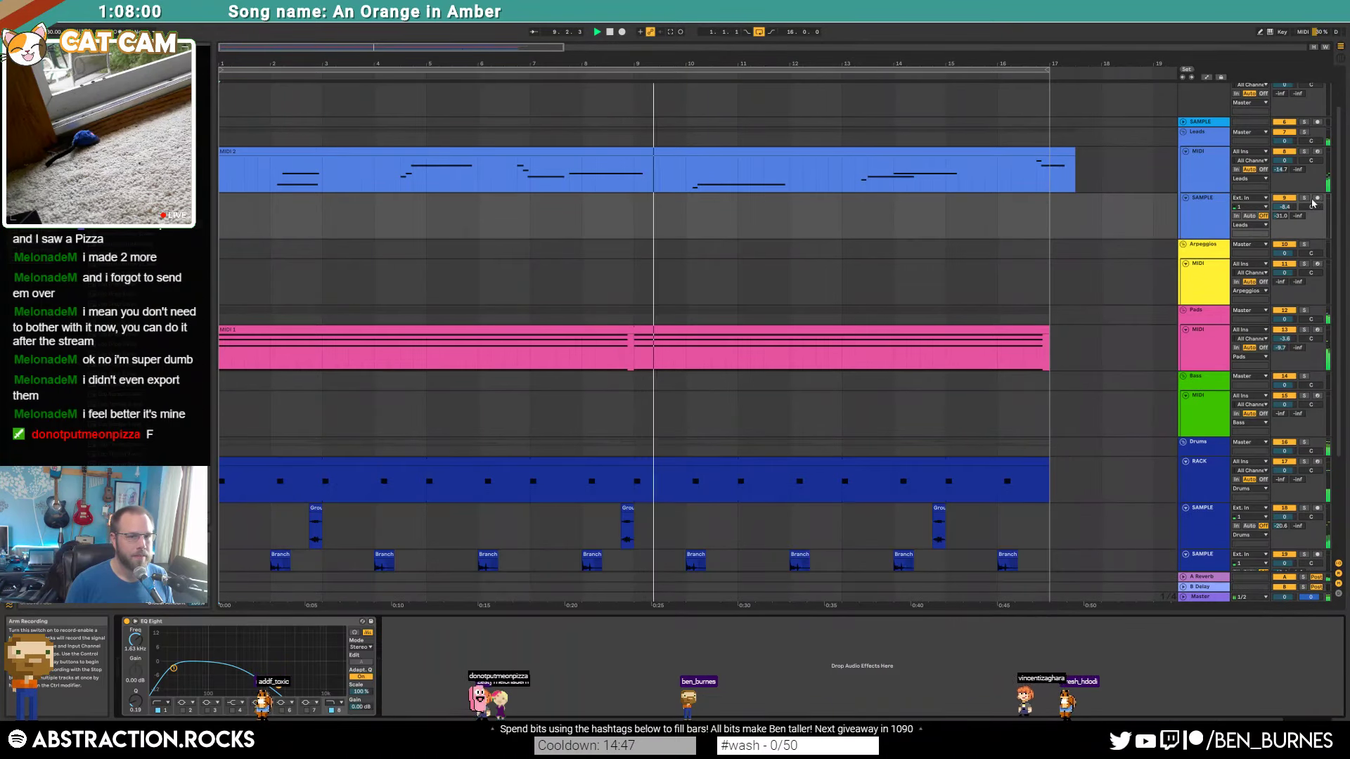
left_click(1210, 207)
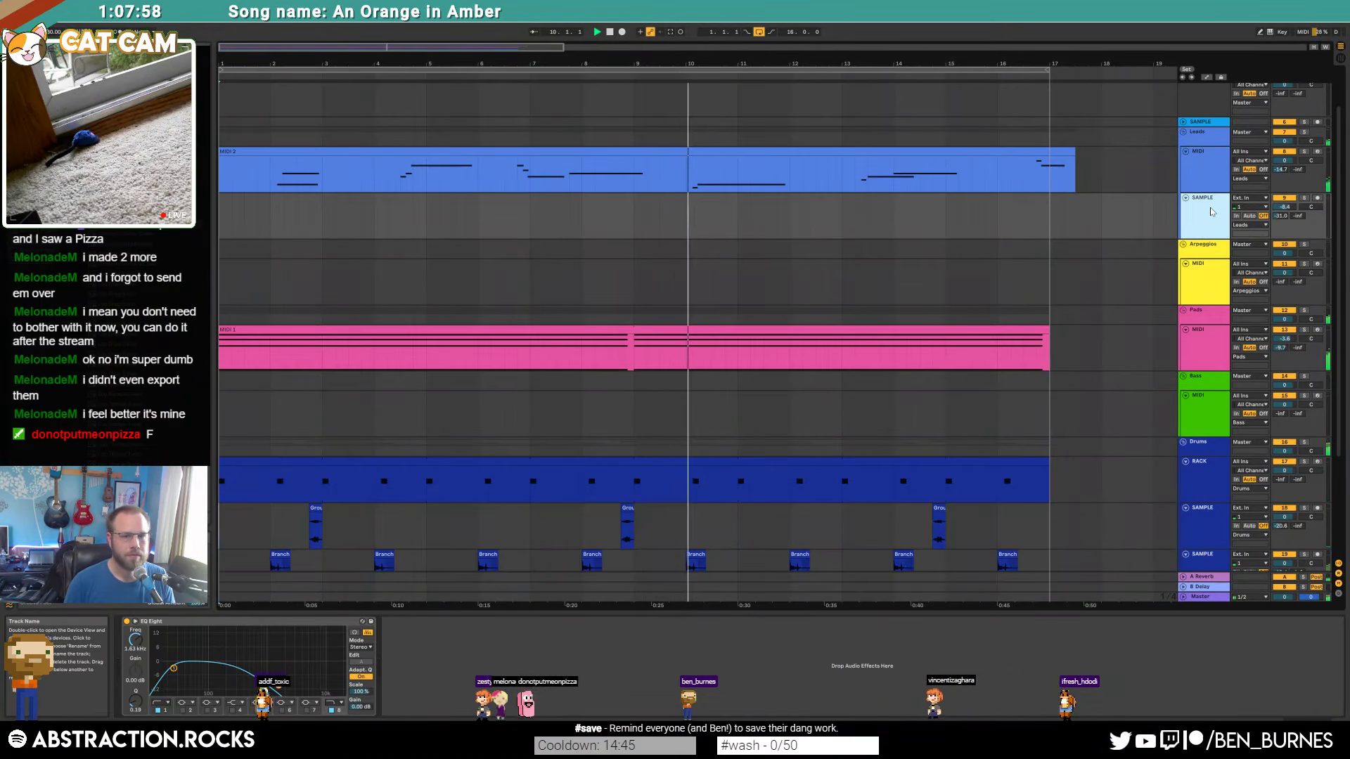
key("Delete")
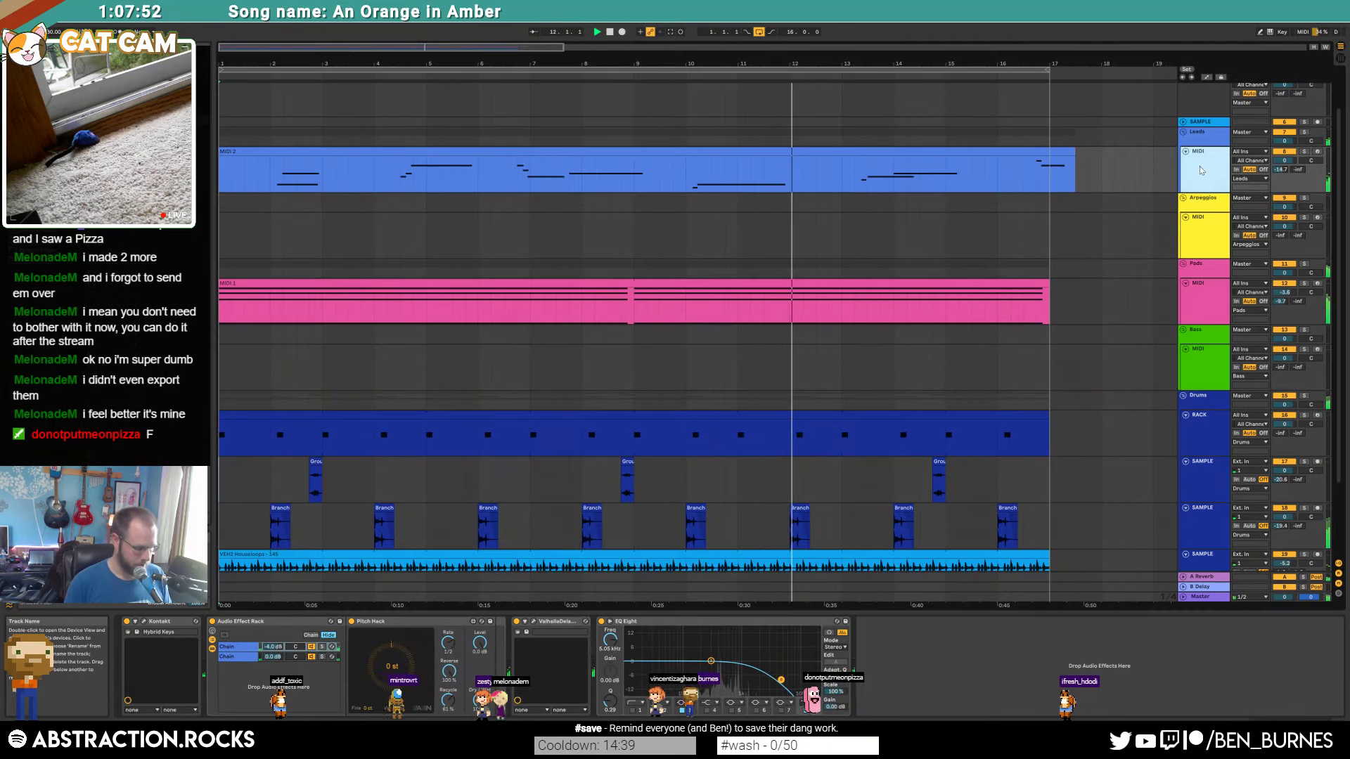
key("ctrl+shift+t")
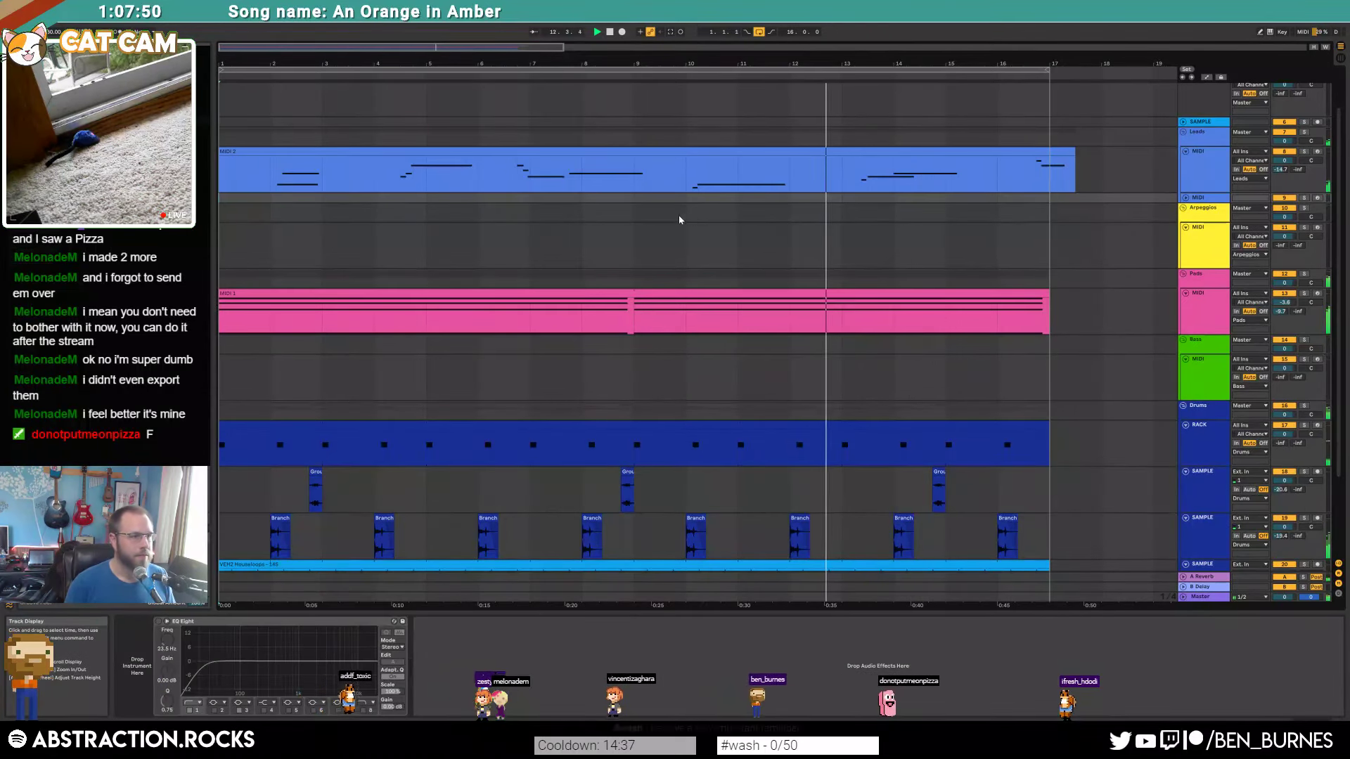
Step: Load the Wavetable synth onto the Arpeggios group's MIDI track, ahead of its EQ Eight
left_click(1179, 234)
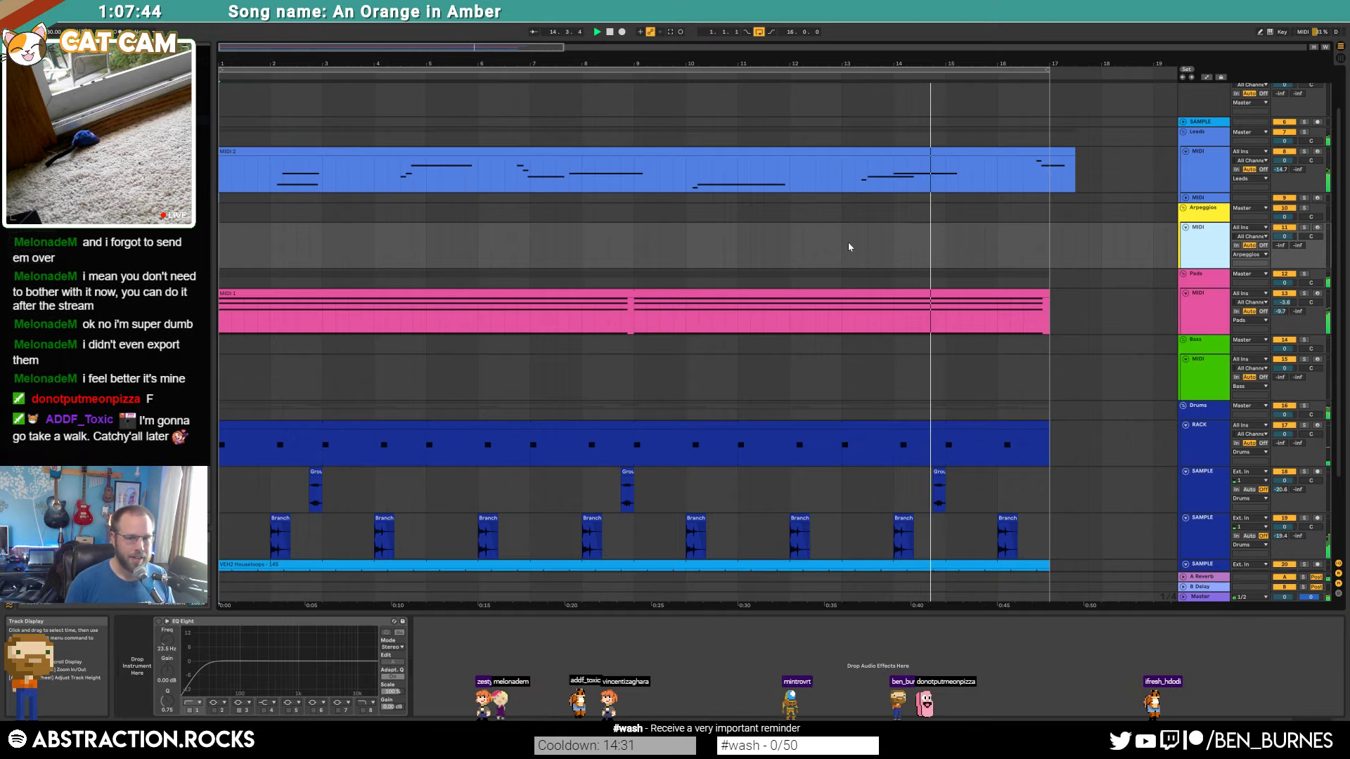
scroll(837, 250, "down", 3)
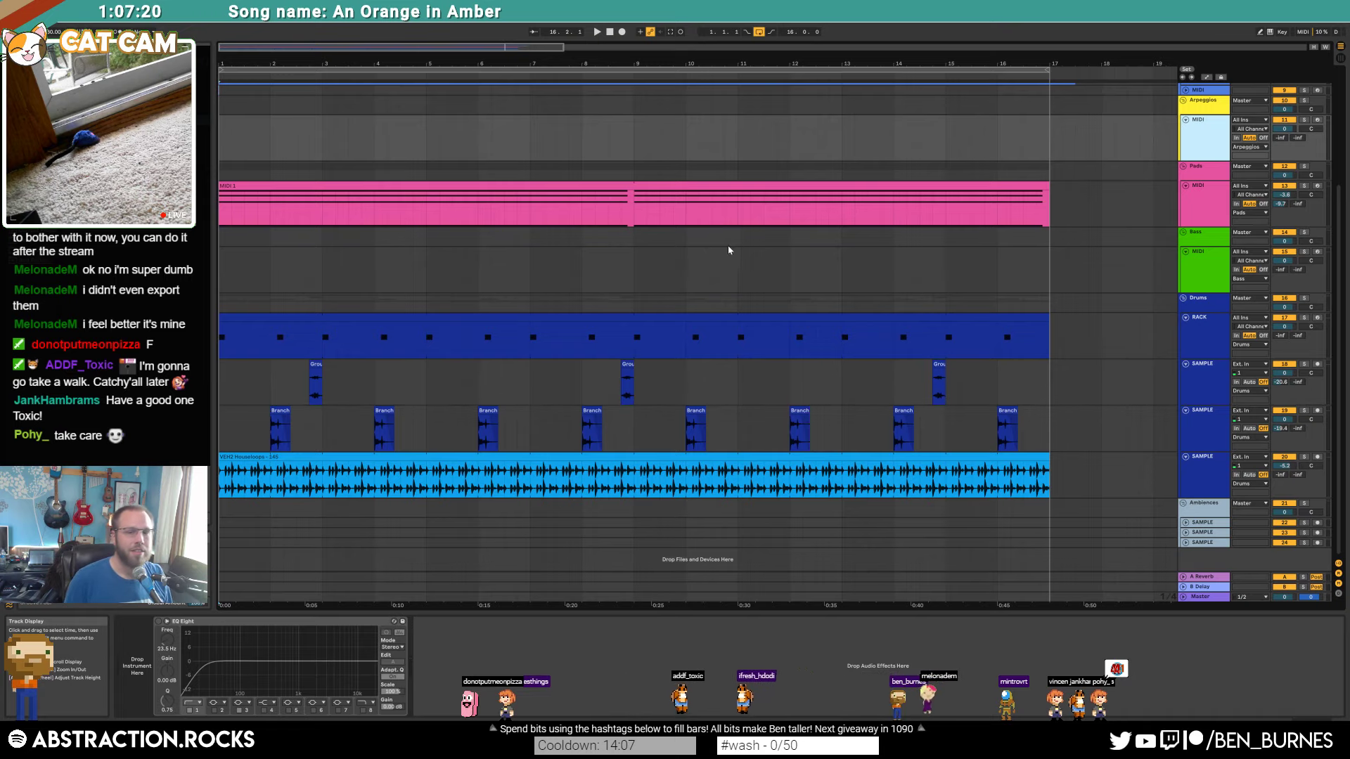
left_click(1208, 276)
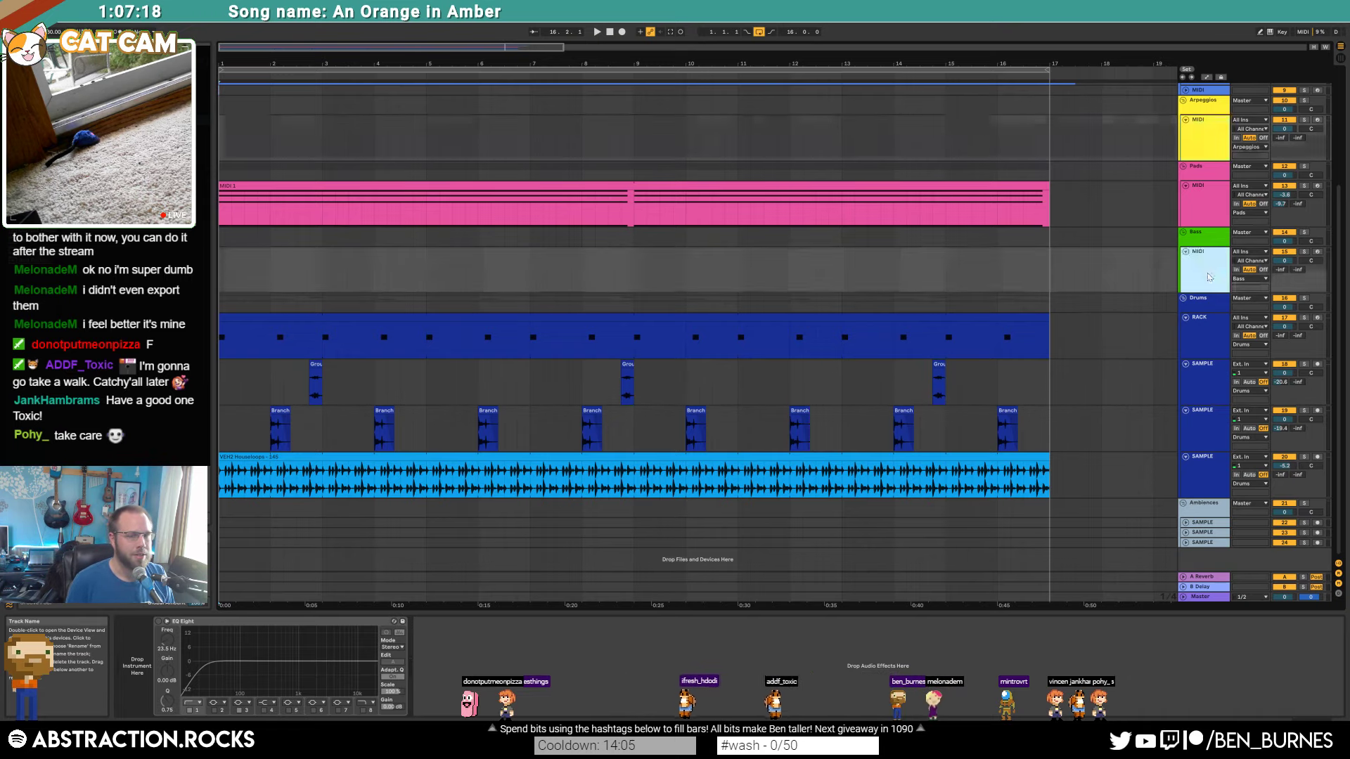
scroll(446, 292, "up", 3)
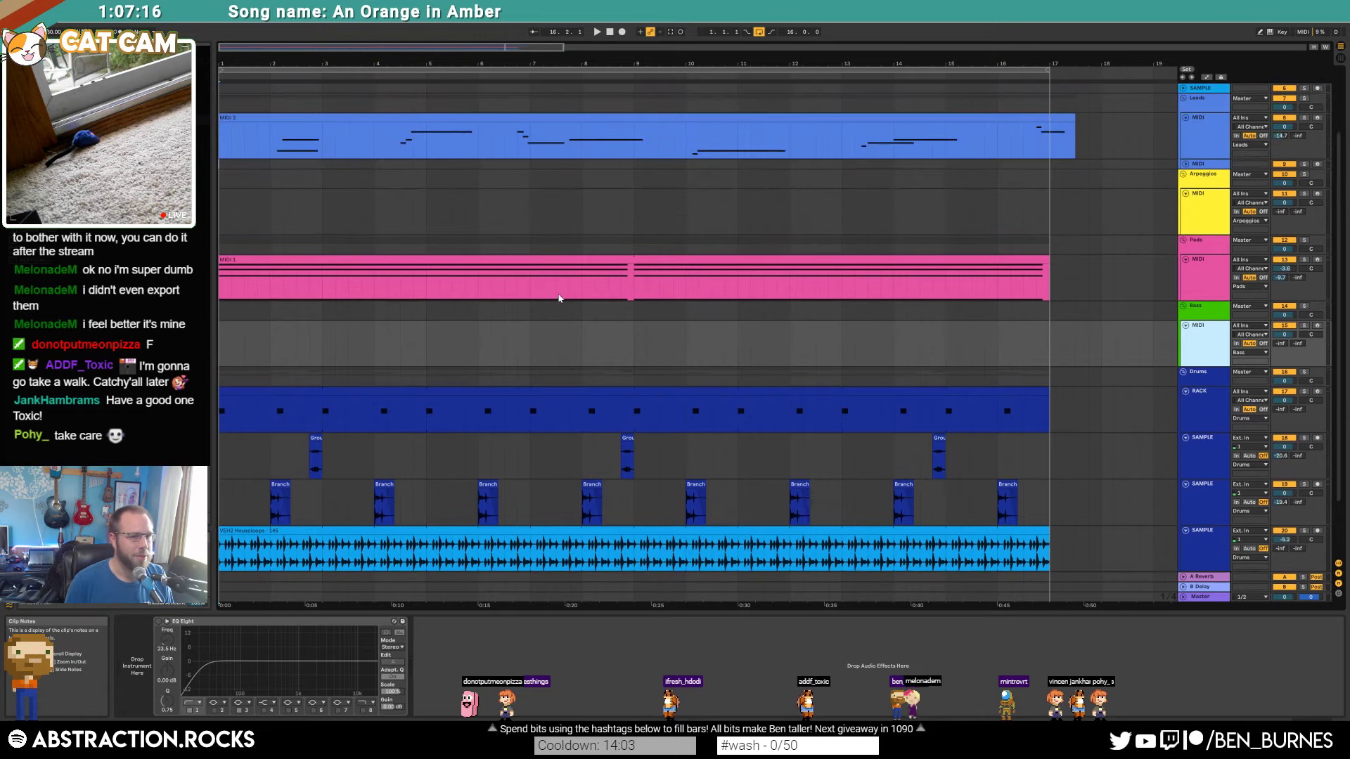
left_click(1197, 201)
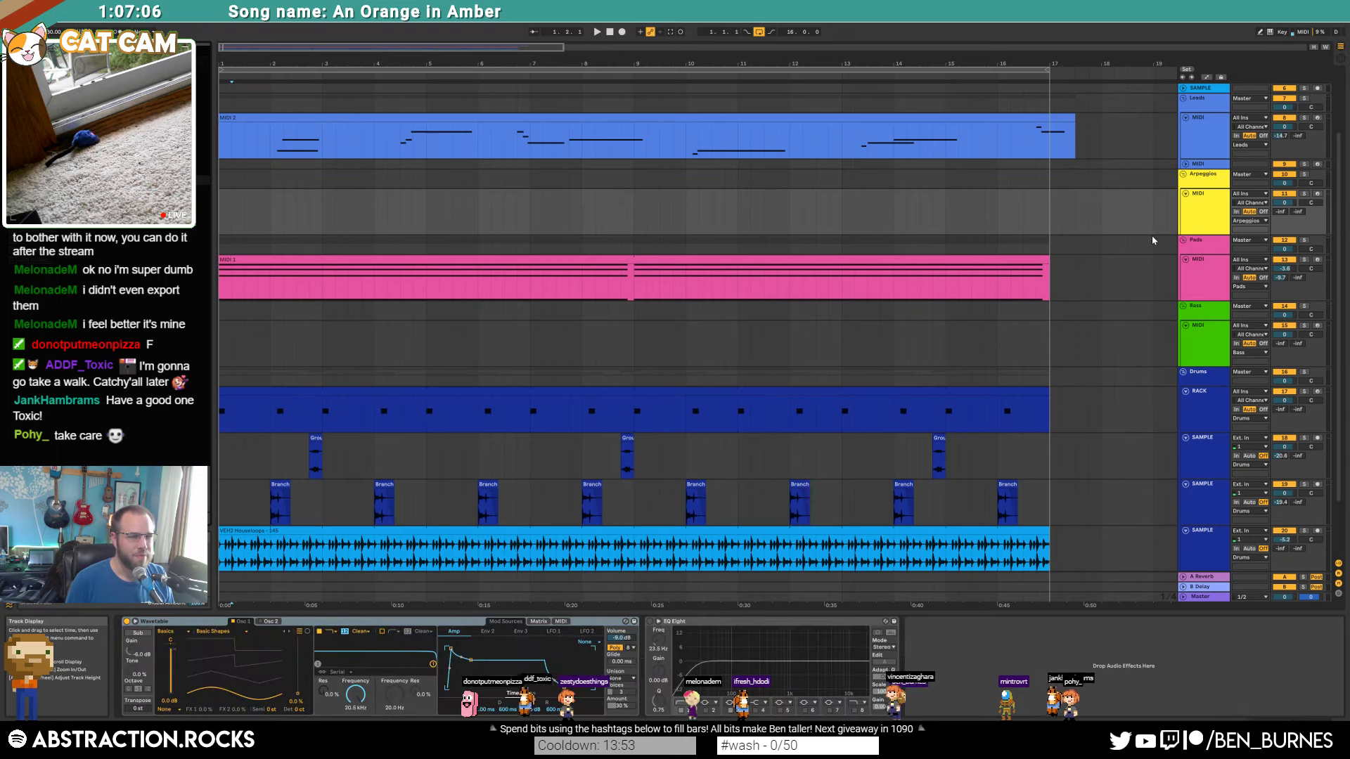
Step: Lower the Wavetable amp envelope's sustain to -inf dB and arm the Arpeggios MIDI track for recording
left_click(1203, 219)
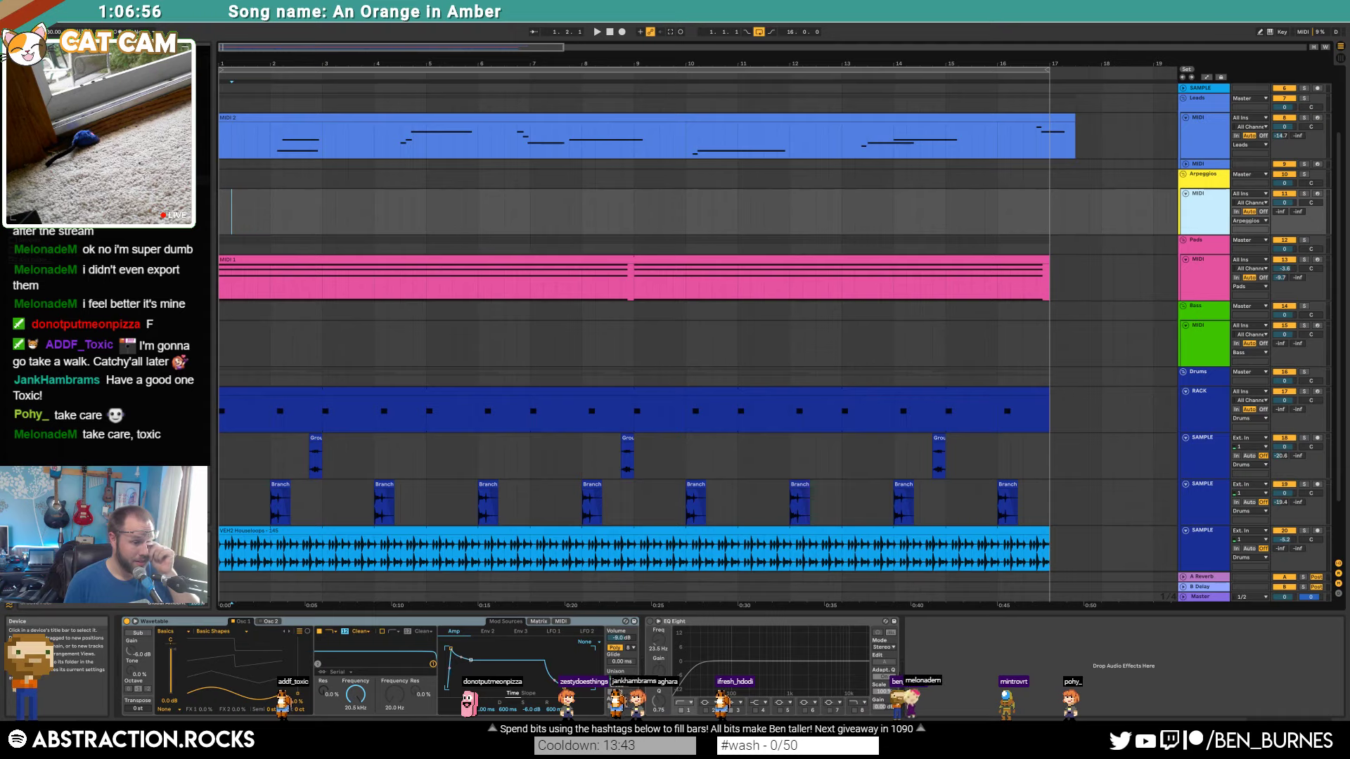
left_click_drag(470, 660, 466, 688)
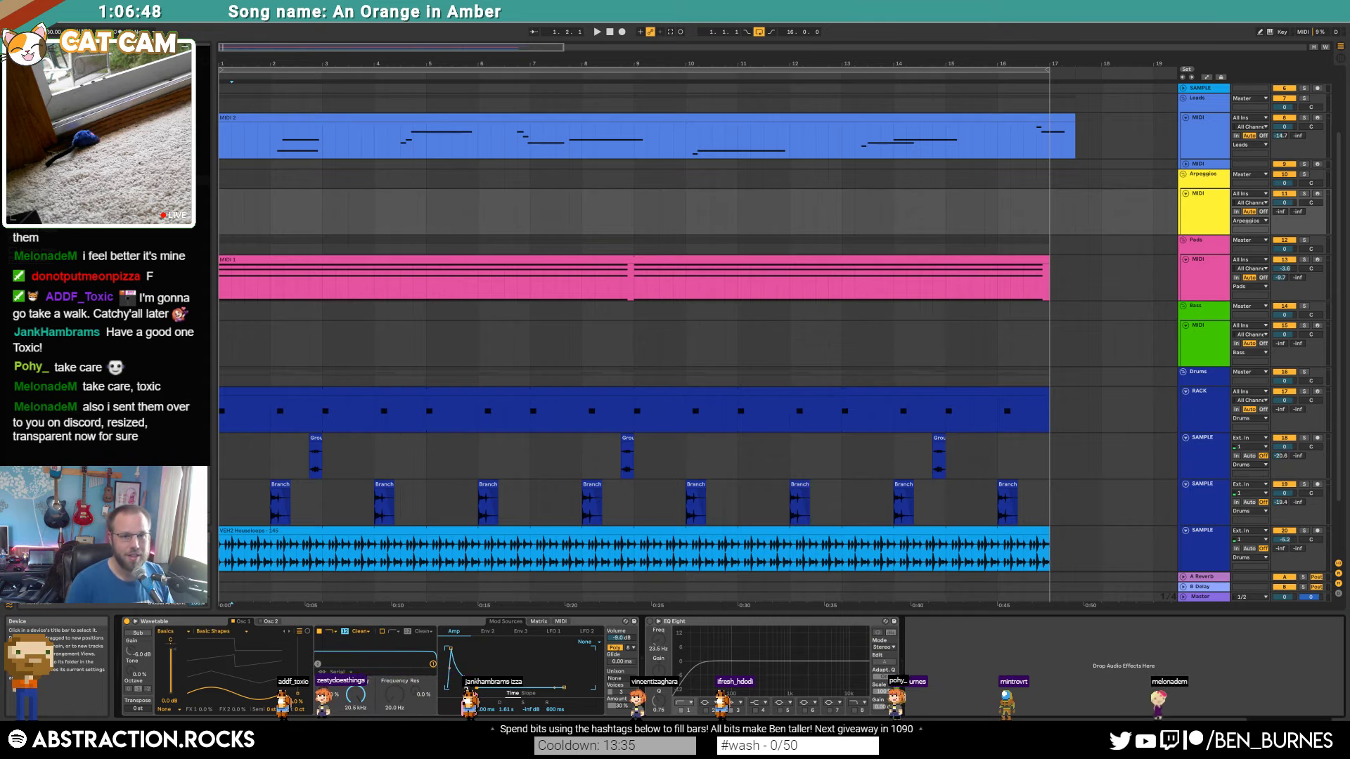
left_click(1317, 196)
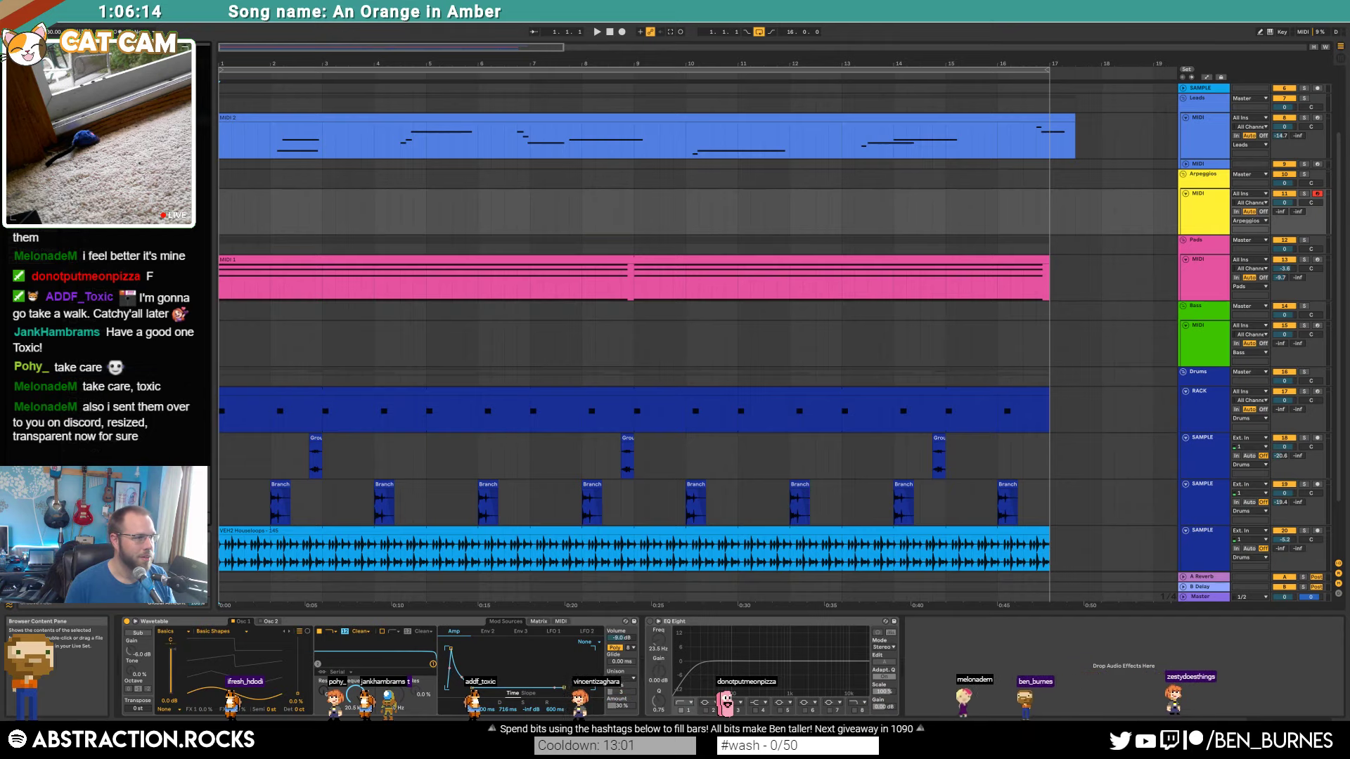
Step: Insert ValhallaDelay between Wavetable and EQ Eight on the Arpeggios track, and set Wavetable's unison mode to Shimmer
left_click_drag(141, 338, 628, 681)
left_click(621, 679)
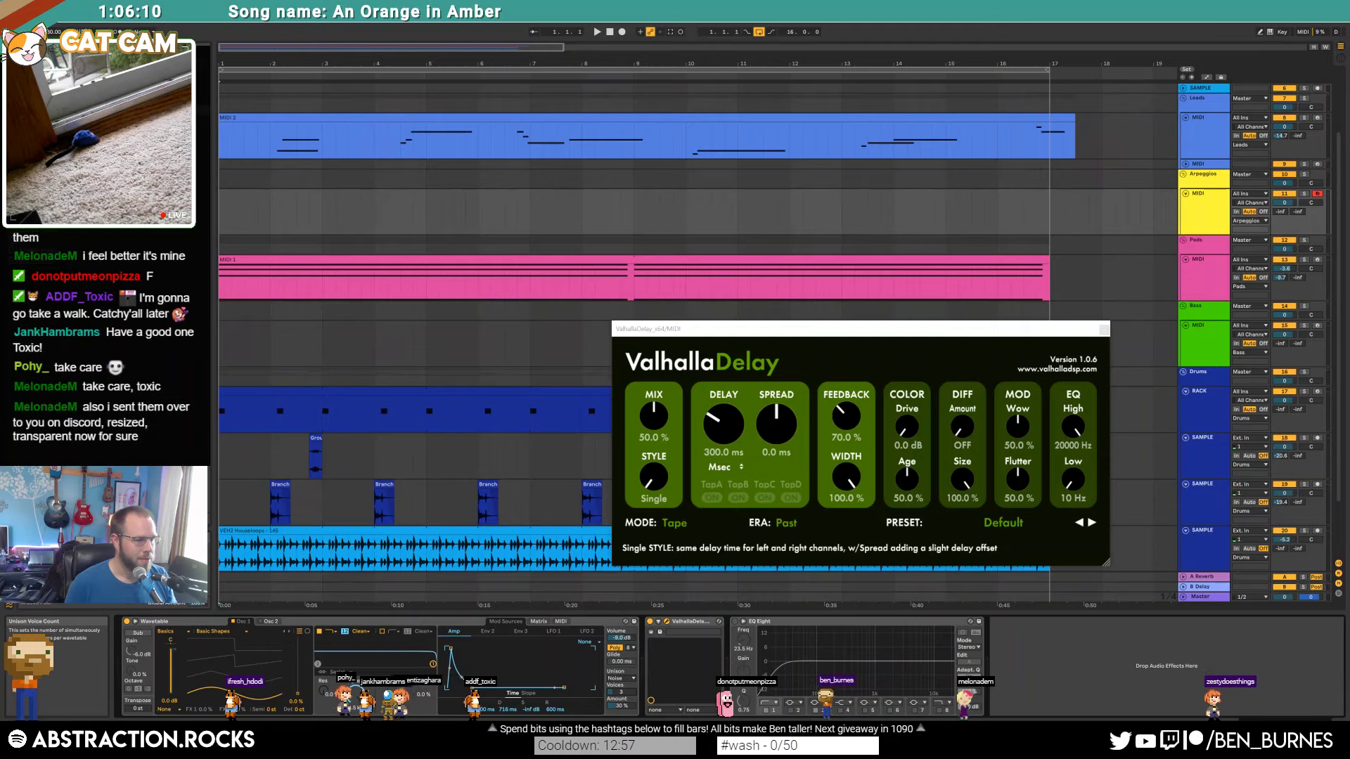
left_click(629, 680)
left_click(620, 638)
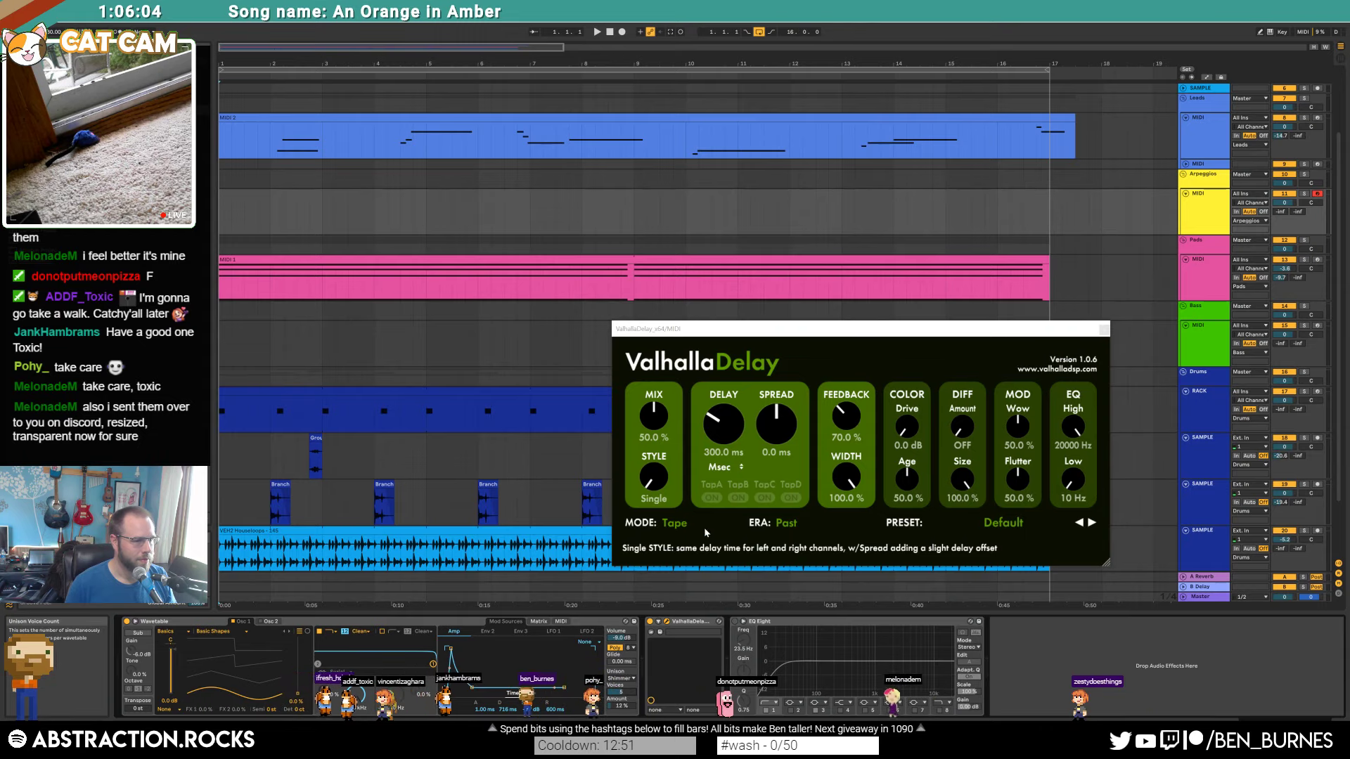
Step: Sync ValhallaDelay to 1/8 notes and set its mix to 42%, feedback to 74.8% and drive to 5.6 dB
left_click(718, 468)
left_click(722, 489)
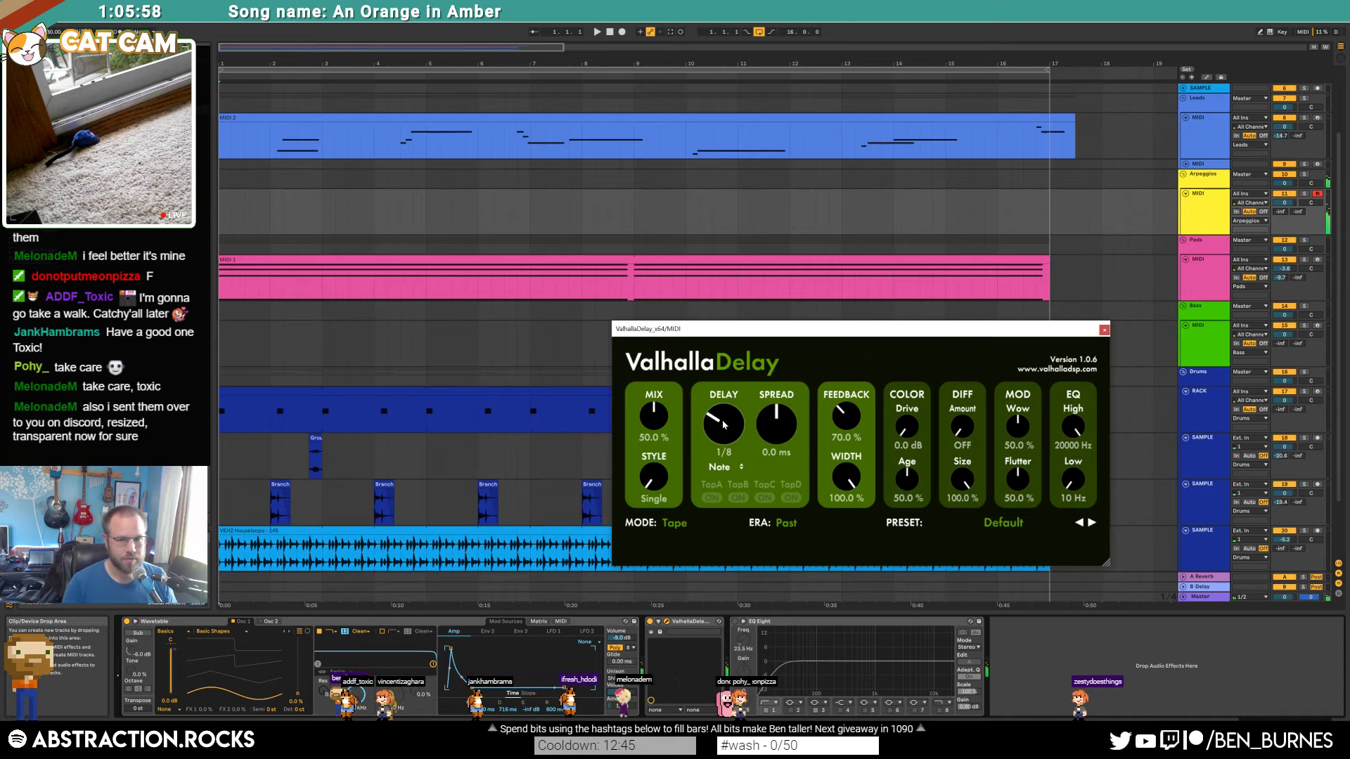
left_click_drag(653, 417, 653, 429)
left_click_drag(844, 422, 907, 411)
Step: Switch ValhallaDelay to Ghost mode, set the diffusion amount to 14.4%, adjust the frequency shift and close the plug-in window
left_click(666, 522)
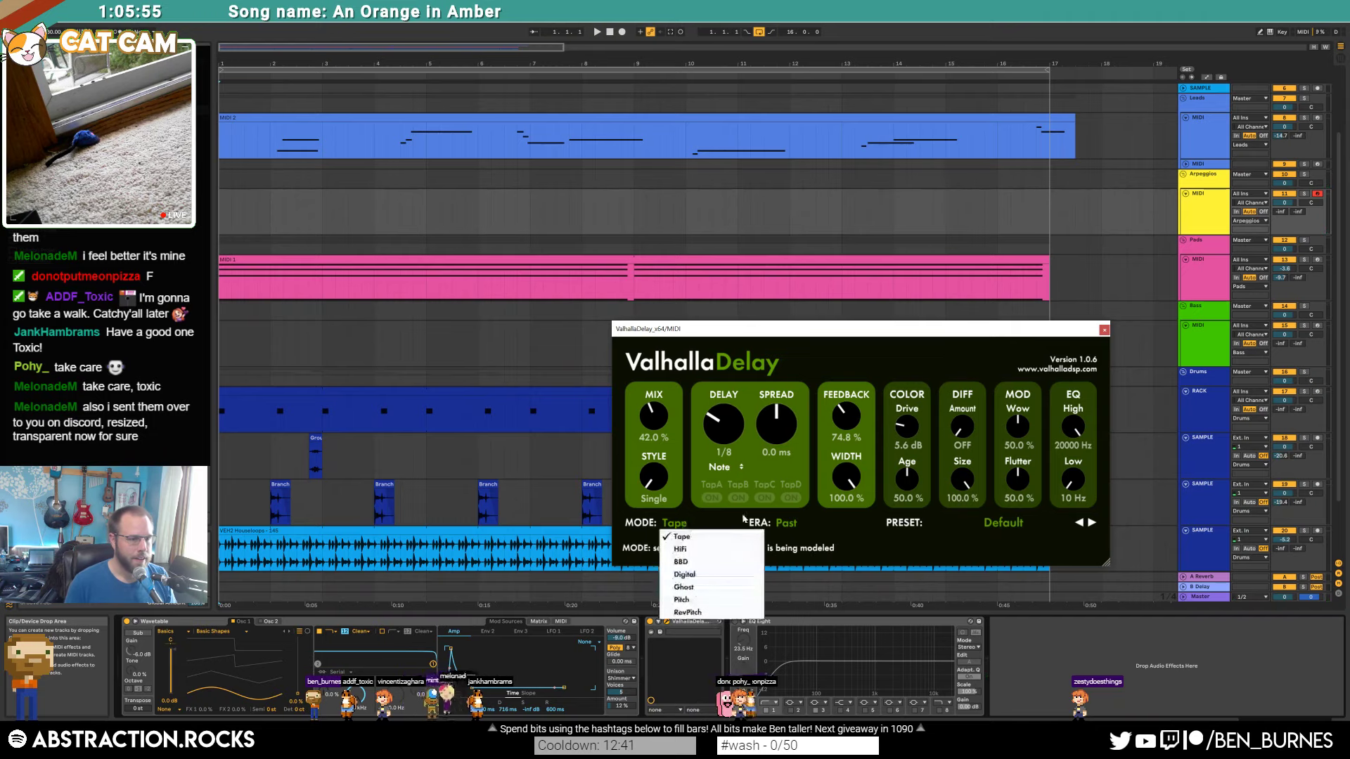
left_click(693, 588)
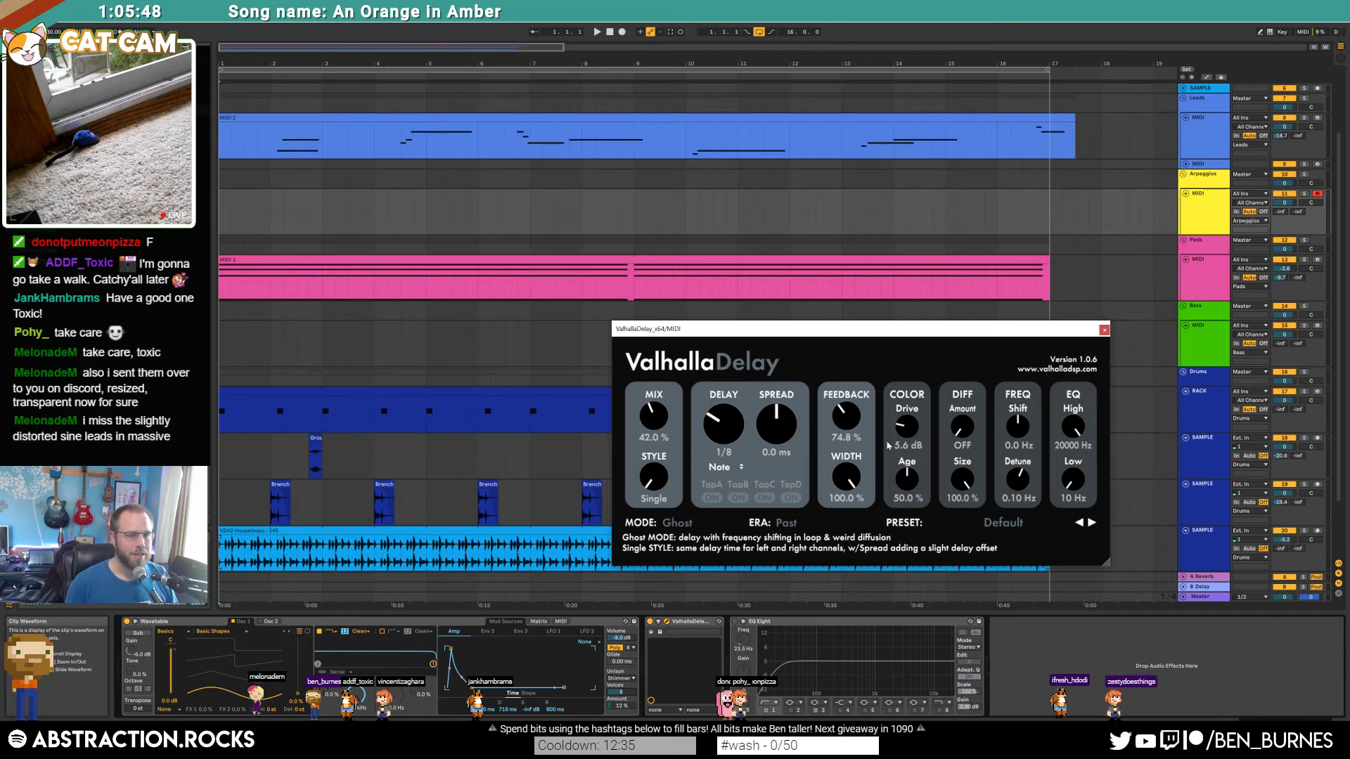
left_click_drag(967, 426, 968, 408)
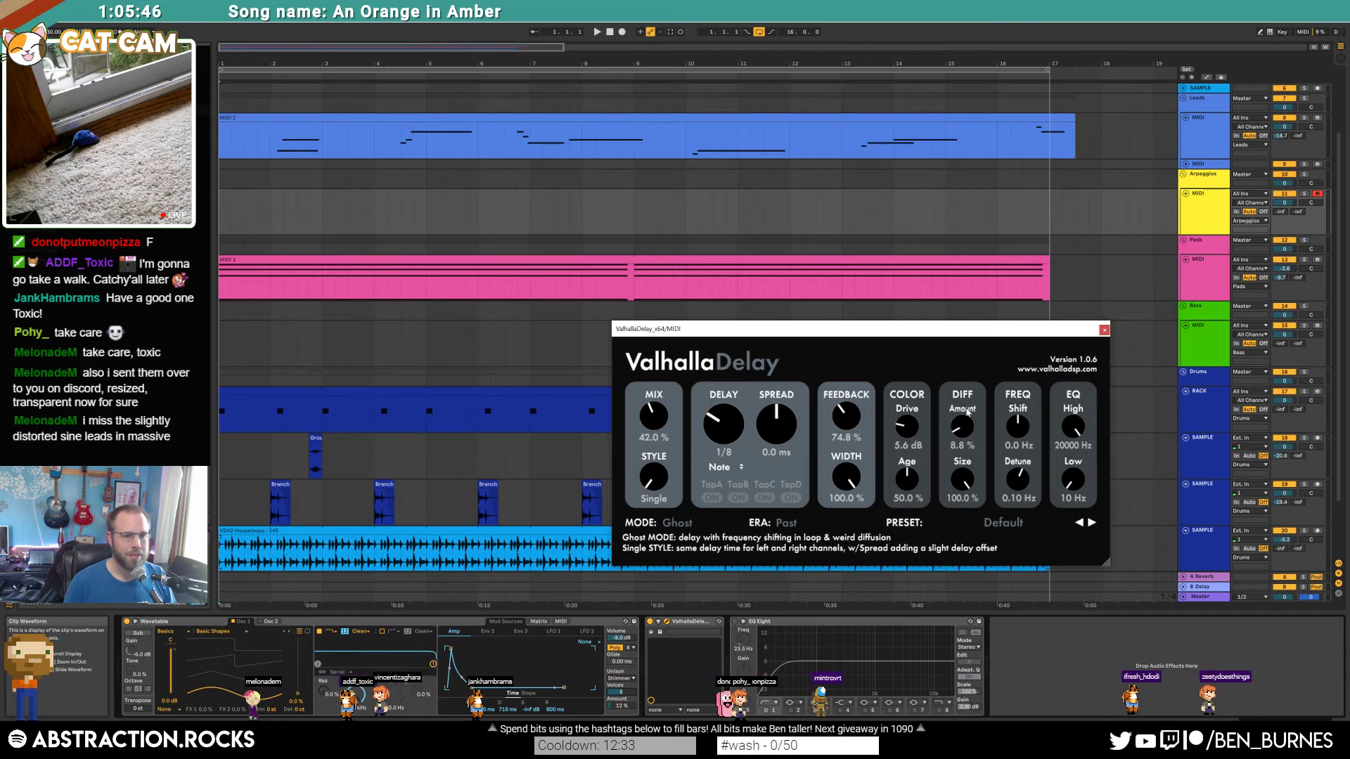
double_click(1022, 428)
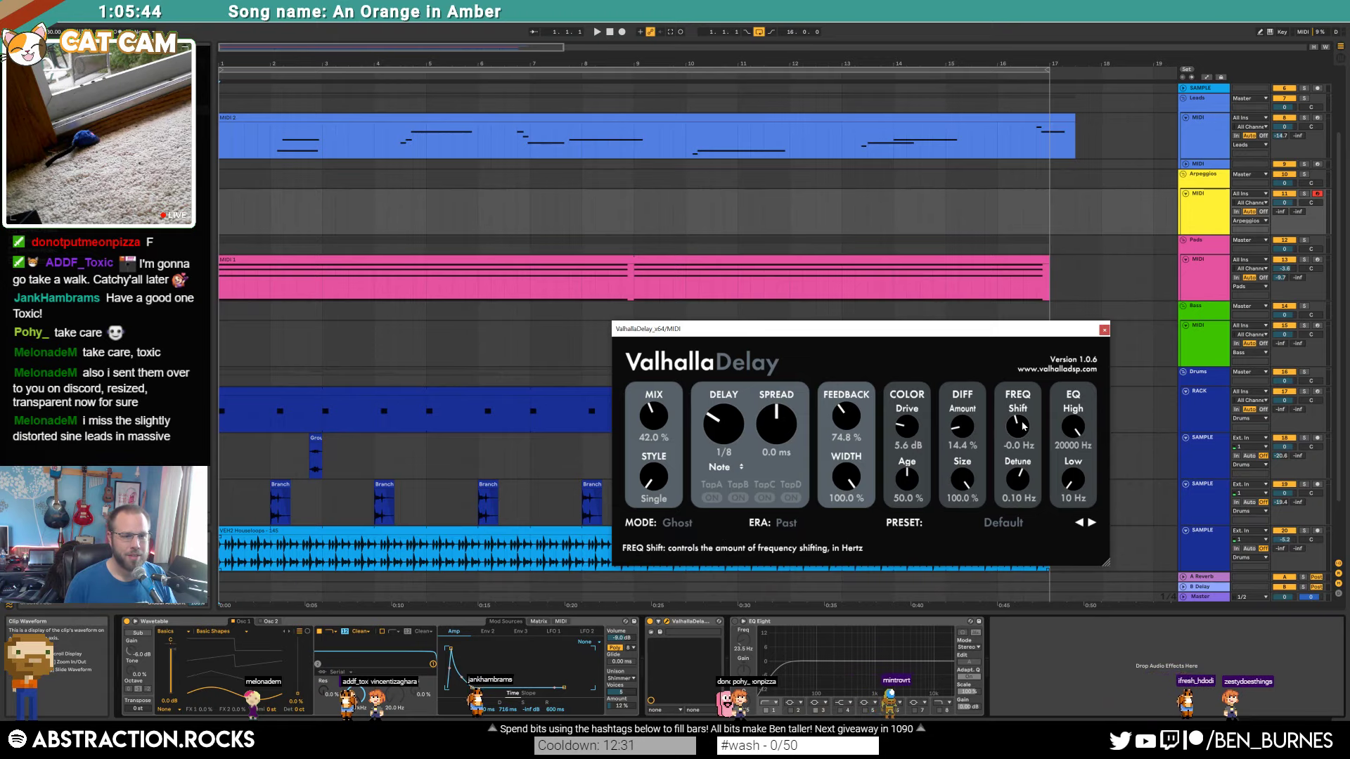
left_click(1103, 330)
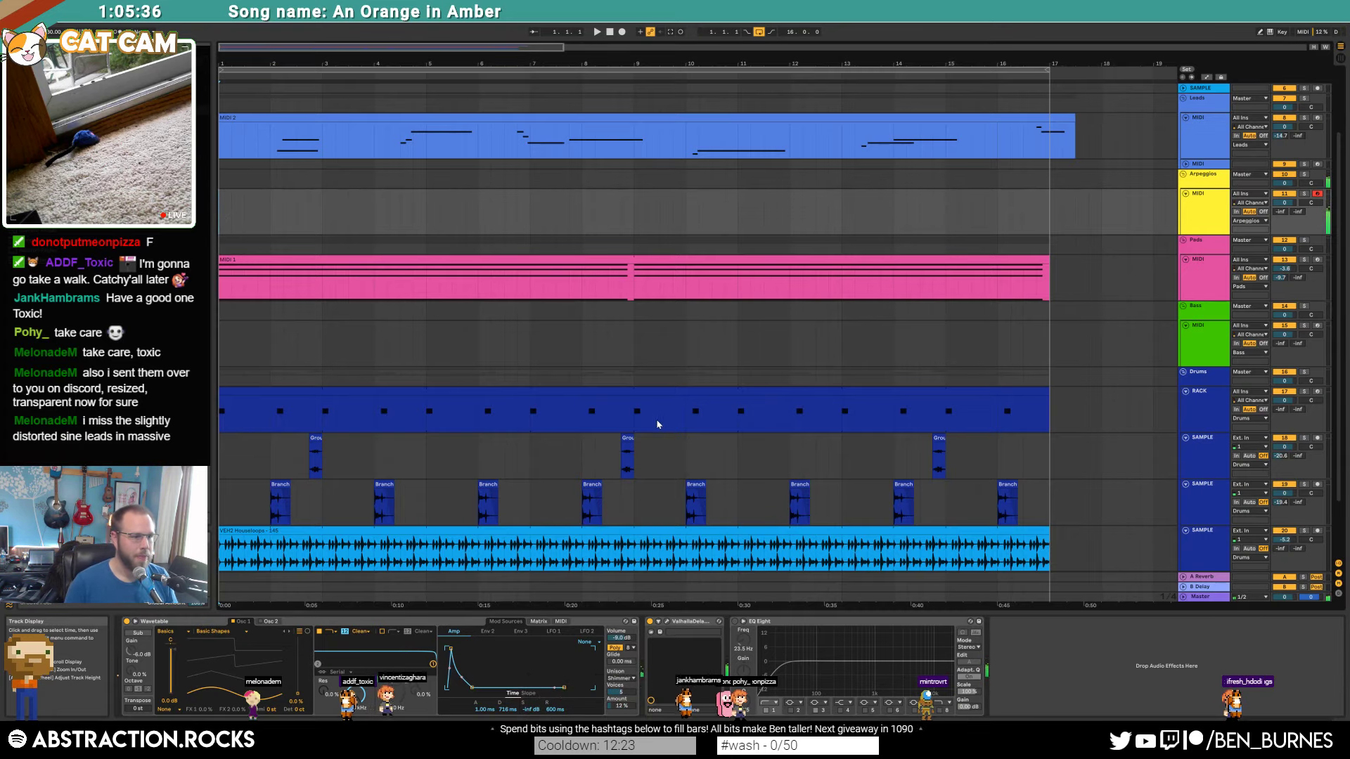
Step: Shorten the Wavetable amp envelope's decay to 375 ms on the Arpeggios track
left_click_drag(473, 687, 448, 648)
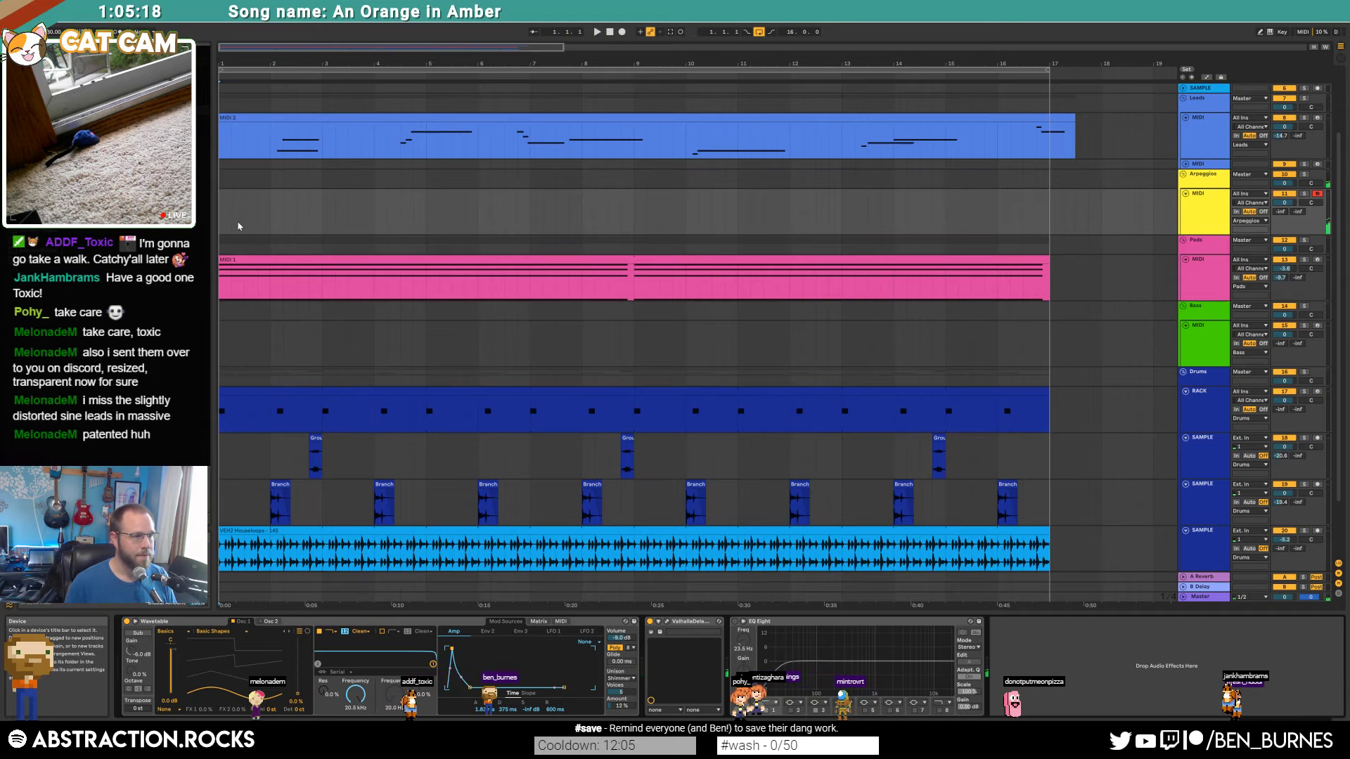
Step: Record a rising three-note figure around bar 3 on the Arpeggios MIDI track, redoing the first take
key("space")
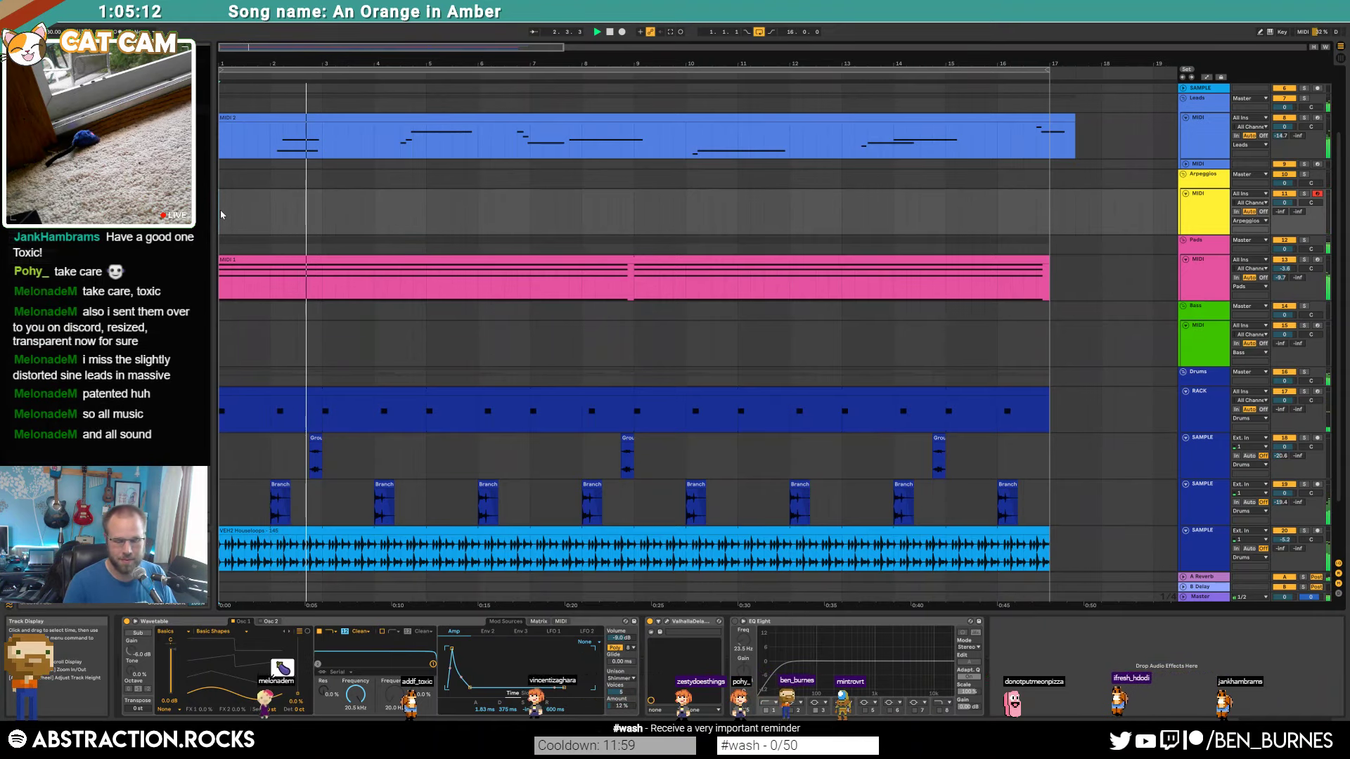
key("F9")
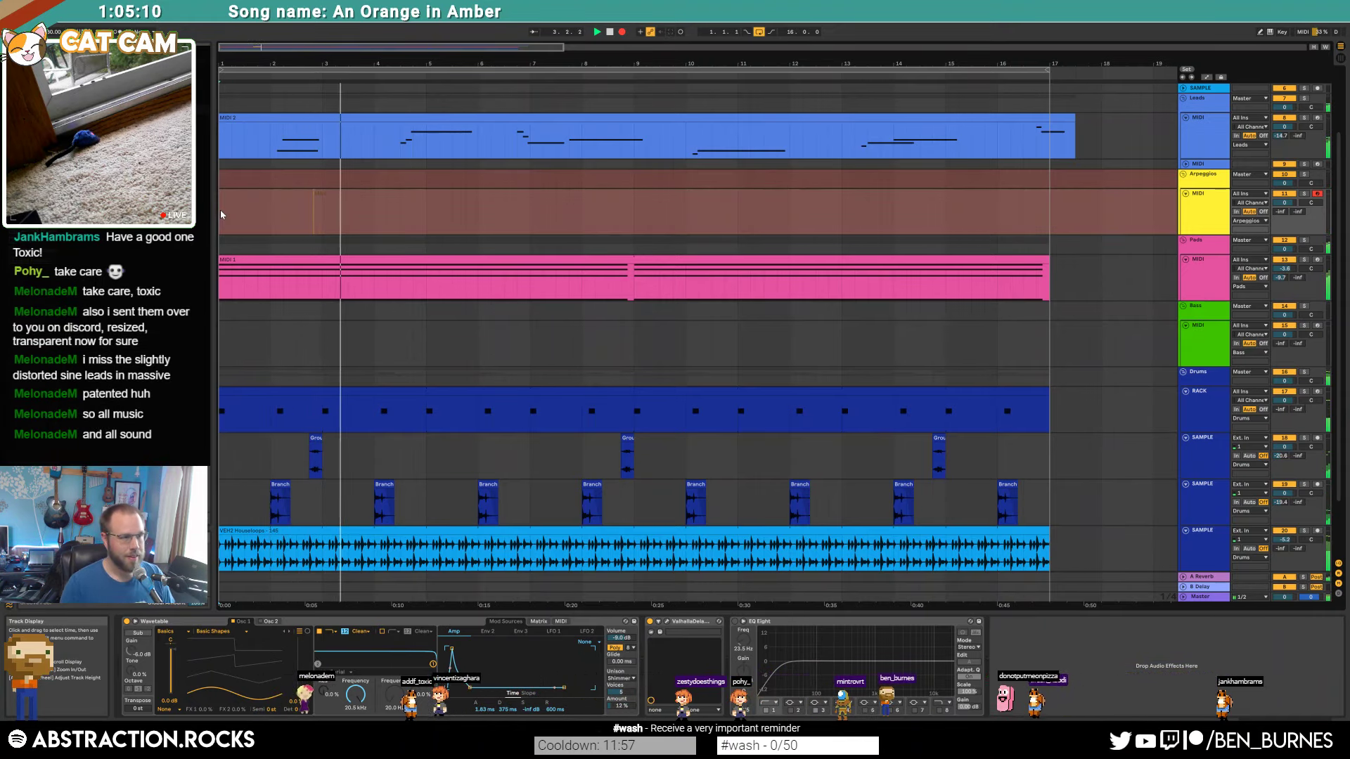
key("space")
left_click(310, 229)
left_click(296, 225)
key("space")
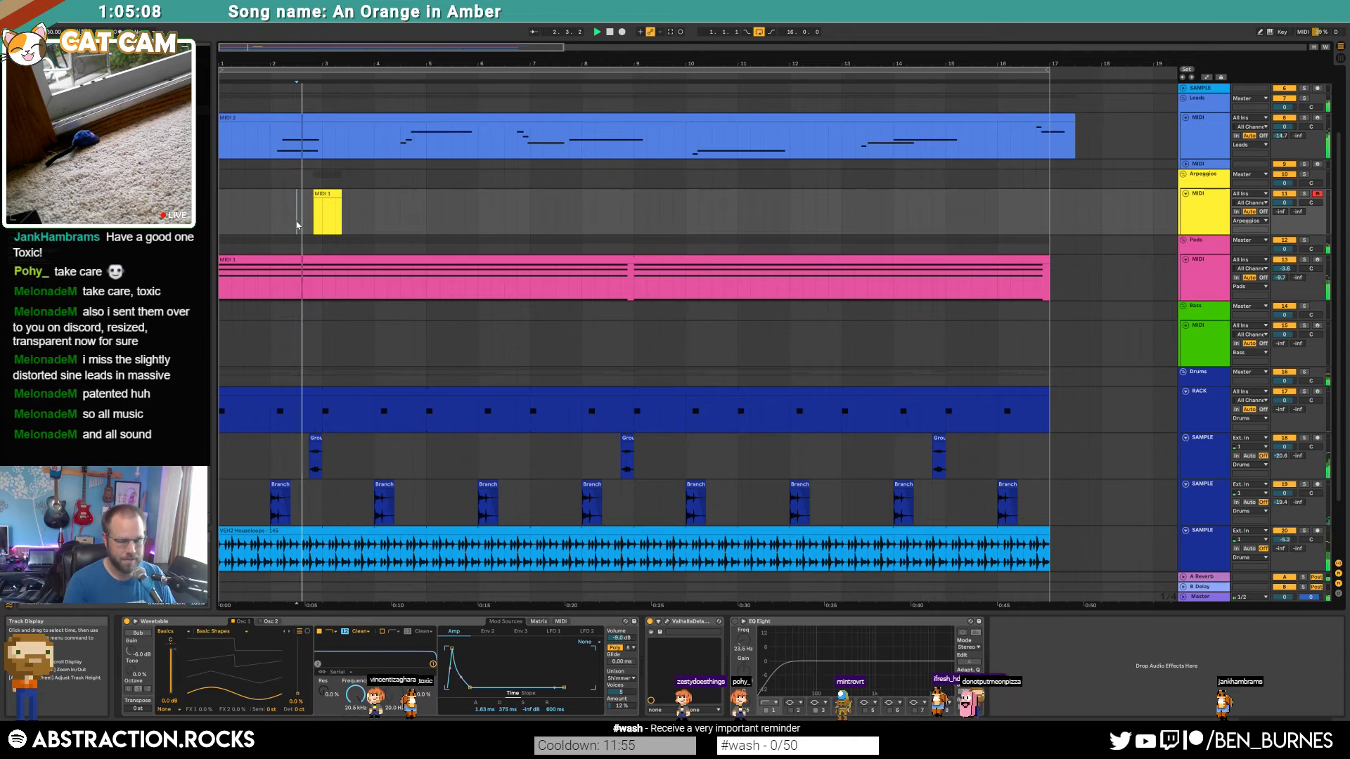
key("F9")
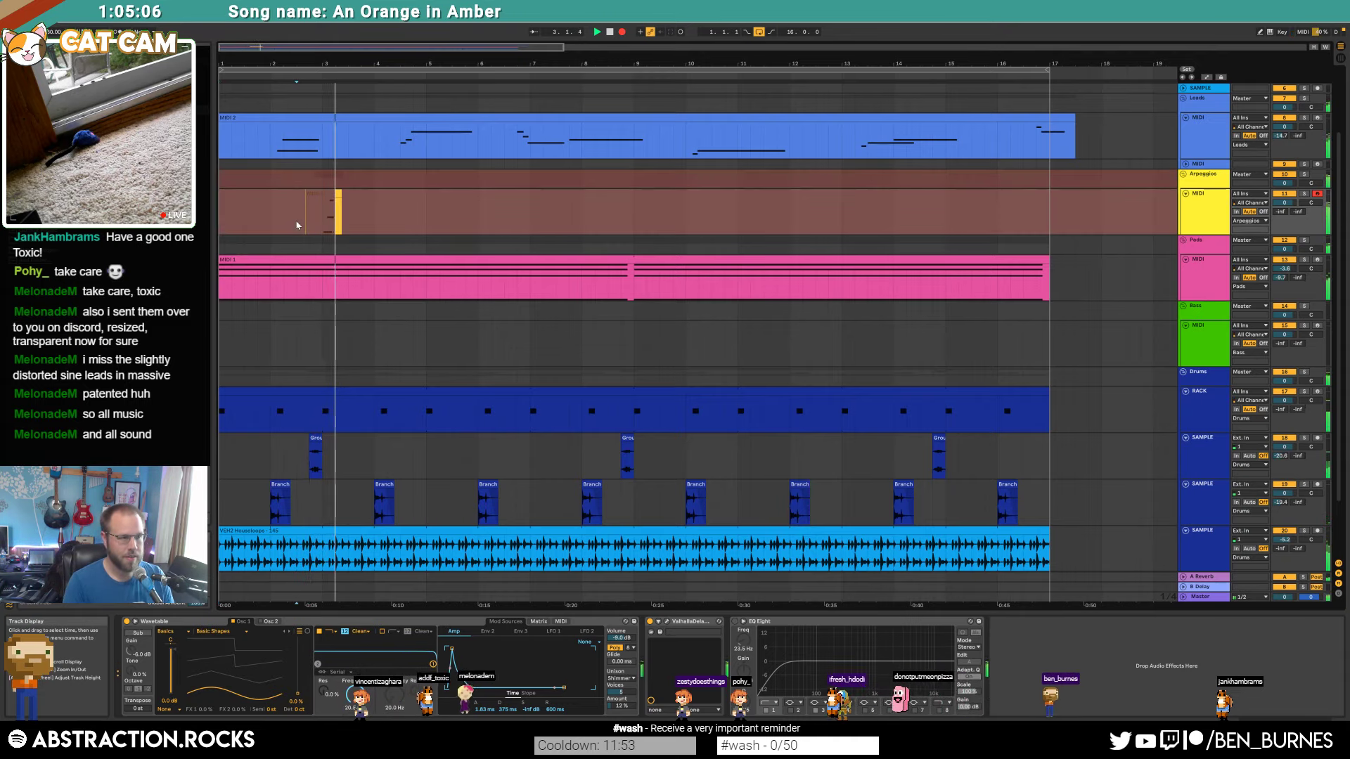
key("space")
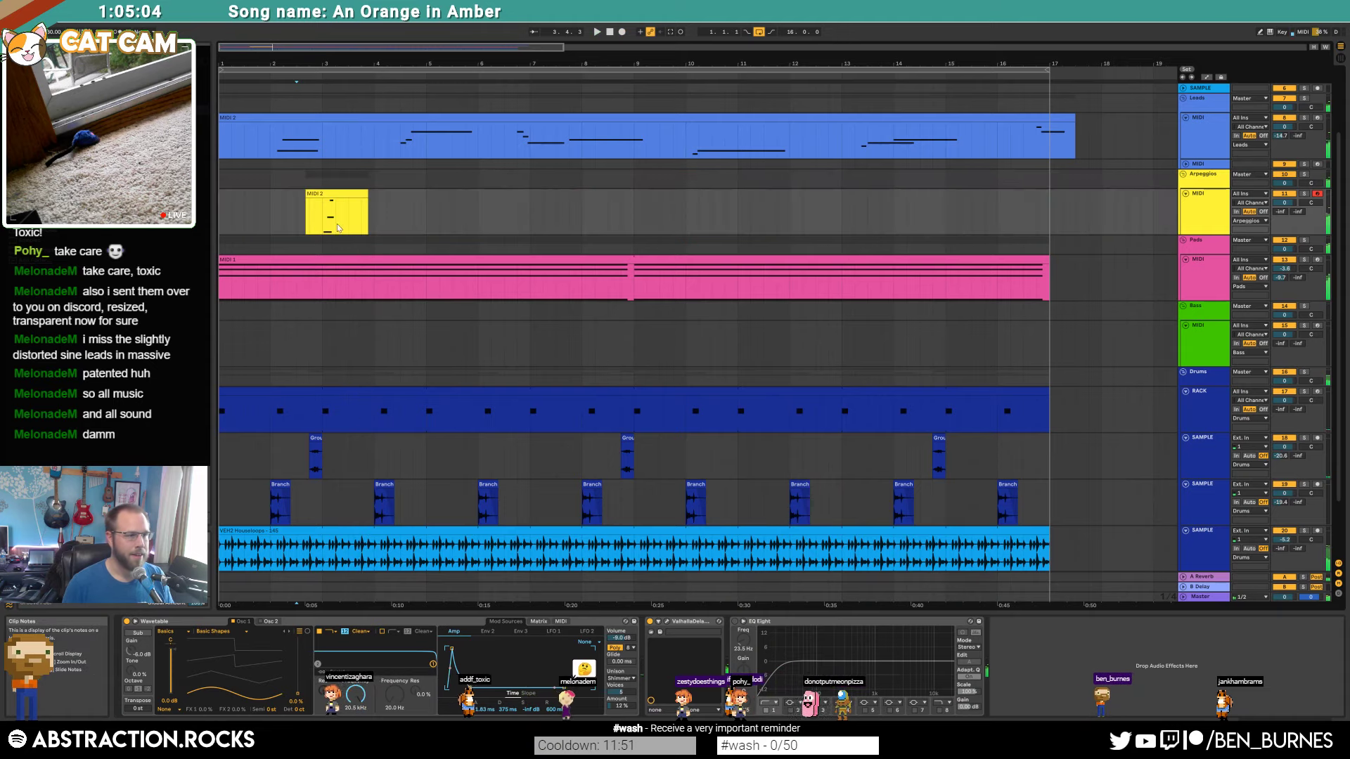
Step: Trim the start of the recorded arpeggio clip to bar 3 and open its notes for editing
left_click_drag(306, 194, 320, 192)
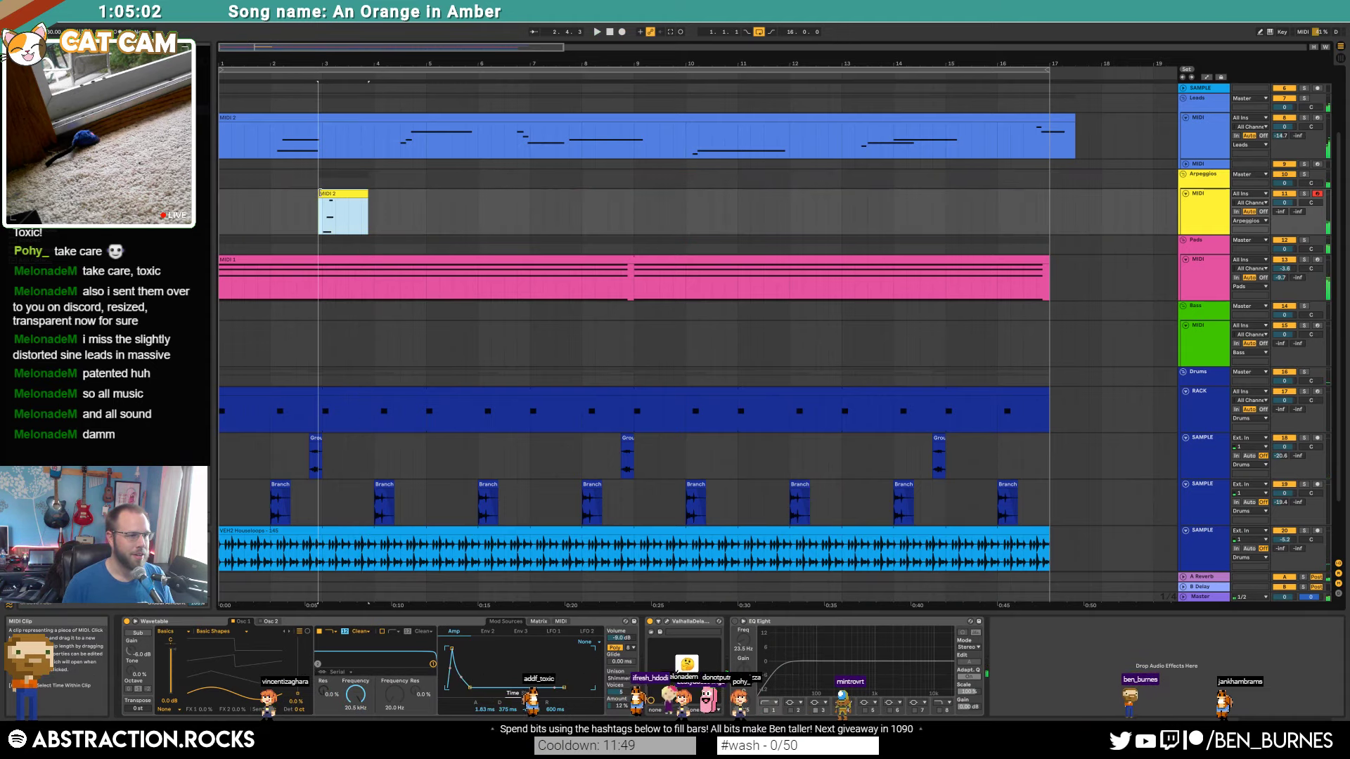
double_click(336, 193)
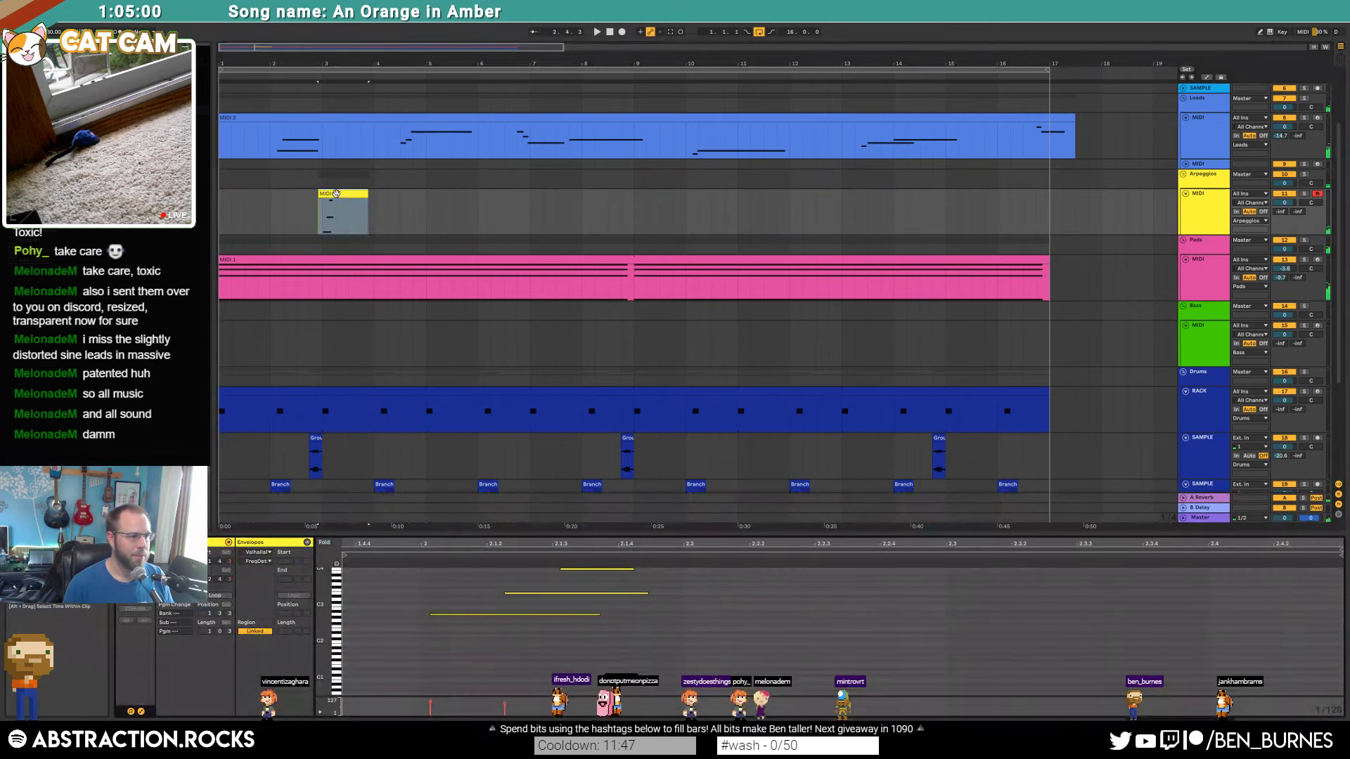
left_click_drag(319, 194, 323, 194)
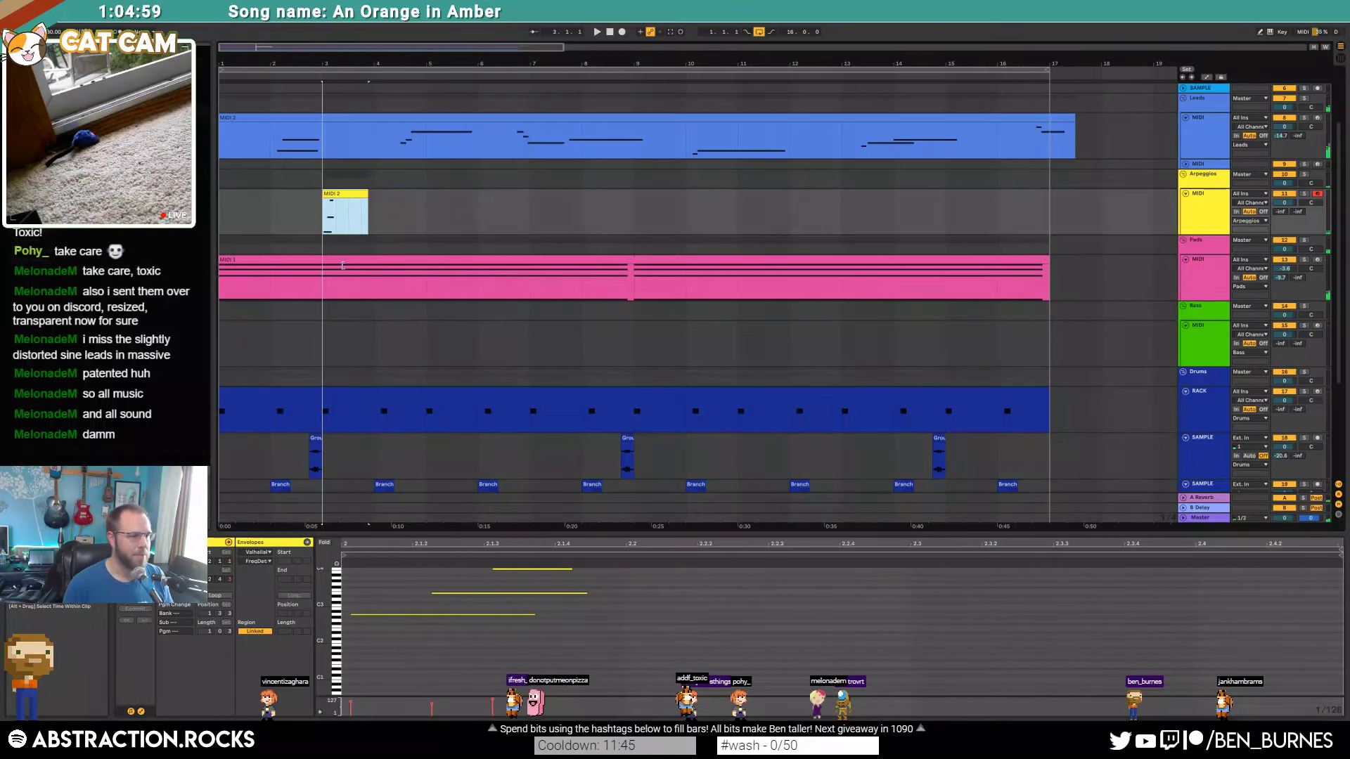
Step: Nudge the arpeggio clip's notes earlier toward the grid, placing the highest note on 3.1.3
left_click(374, 591)
left_click(448, 593)
key("Left")
key("Left")
key("Left")
key("ctrl+2")
key("ctrl+2")
key("Right")
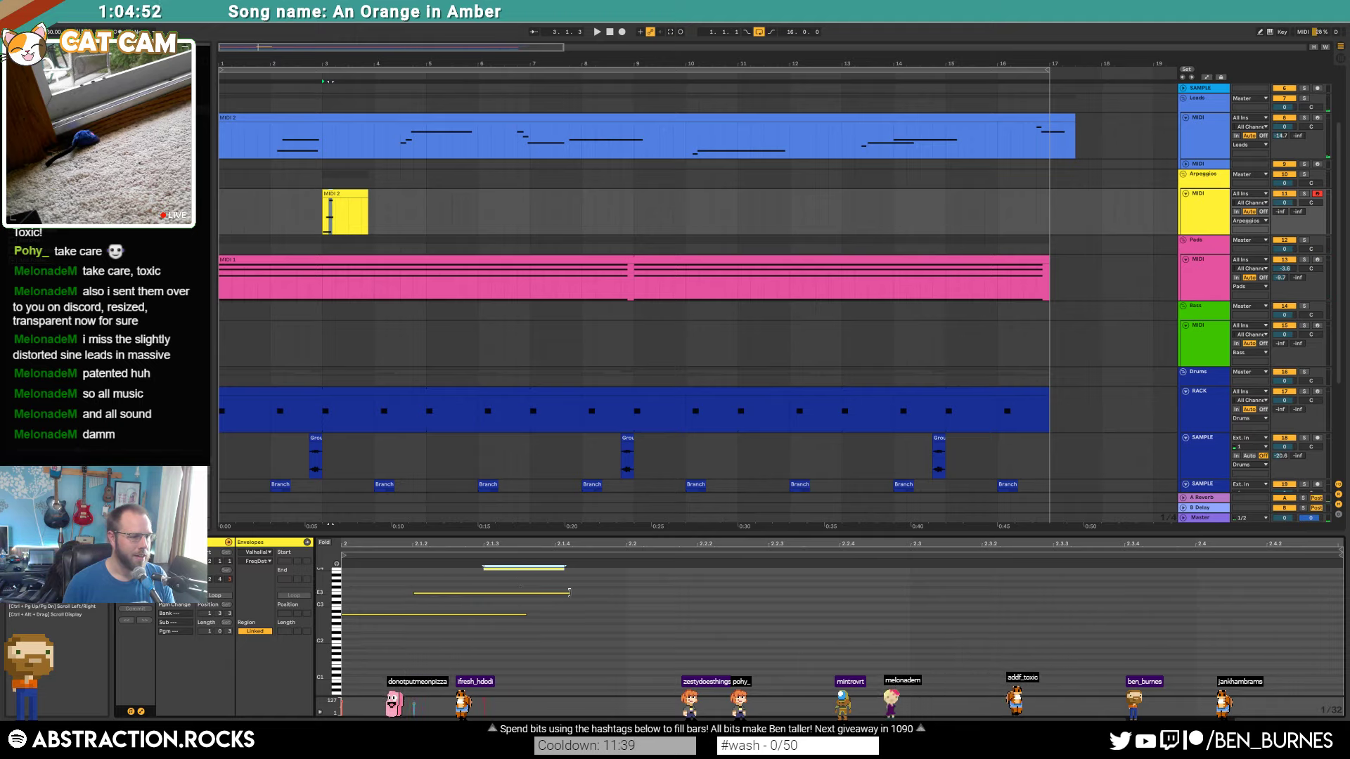
Step: Shorten the middle and lowest notes of the arpeggio clip so each lasts just over a sixteenth
left_click_drag(506, 591, 488, 592)
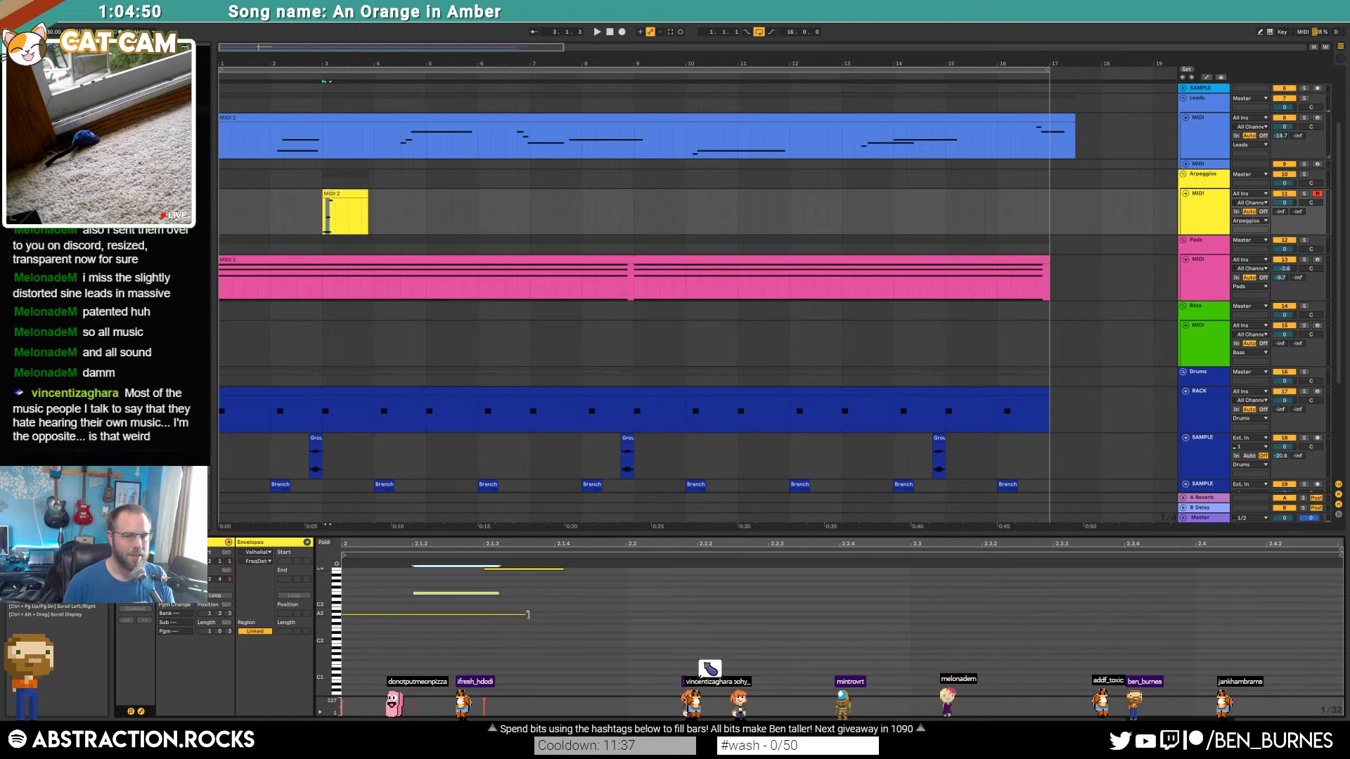
left_click(445, 635)
left_click_drag(524, 616, 420, 614)
left_click(436, 616)
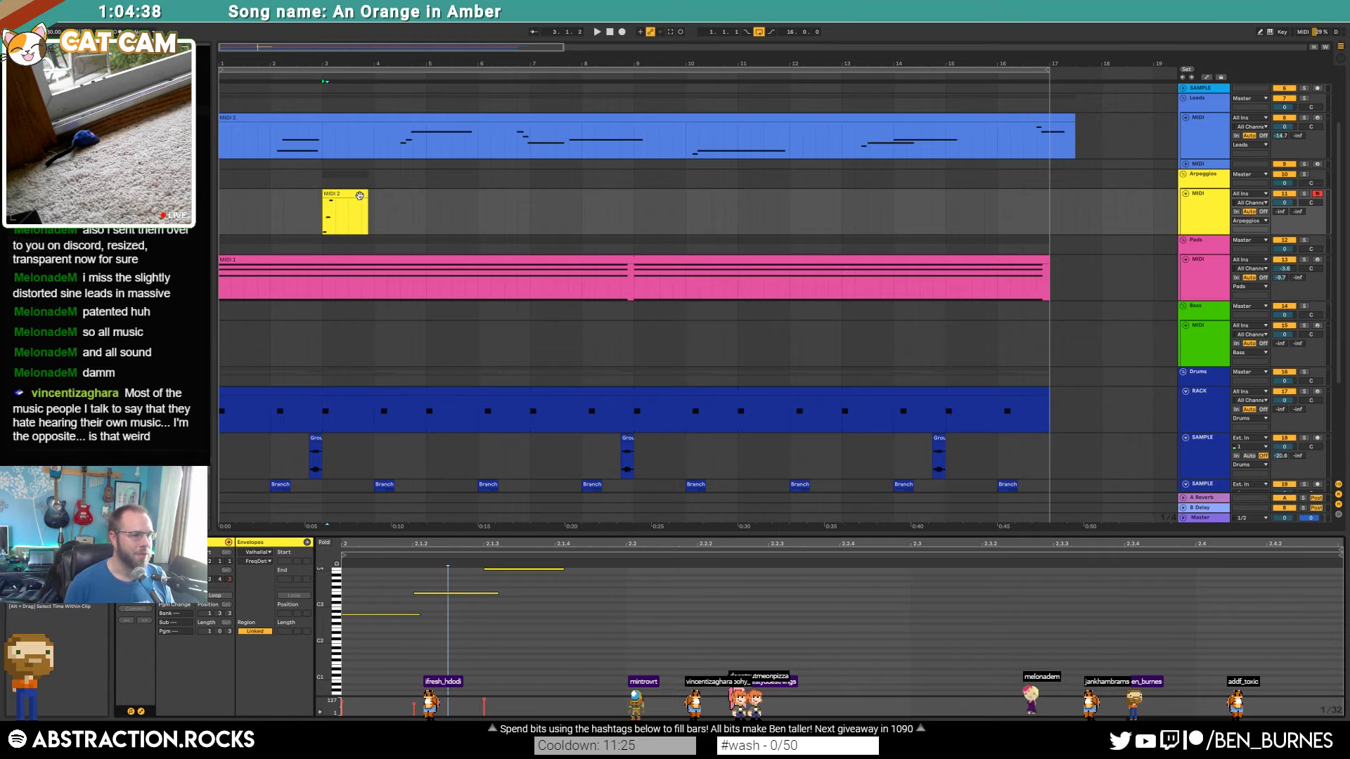
Step: Trim the arpeggio clip to one beat and duplicate its two-bar section twice, placing copies at bars 5 and 7
left_click_drag(363, 195, 334, 194)
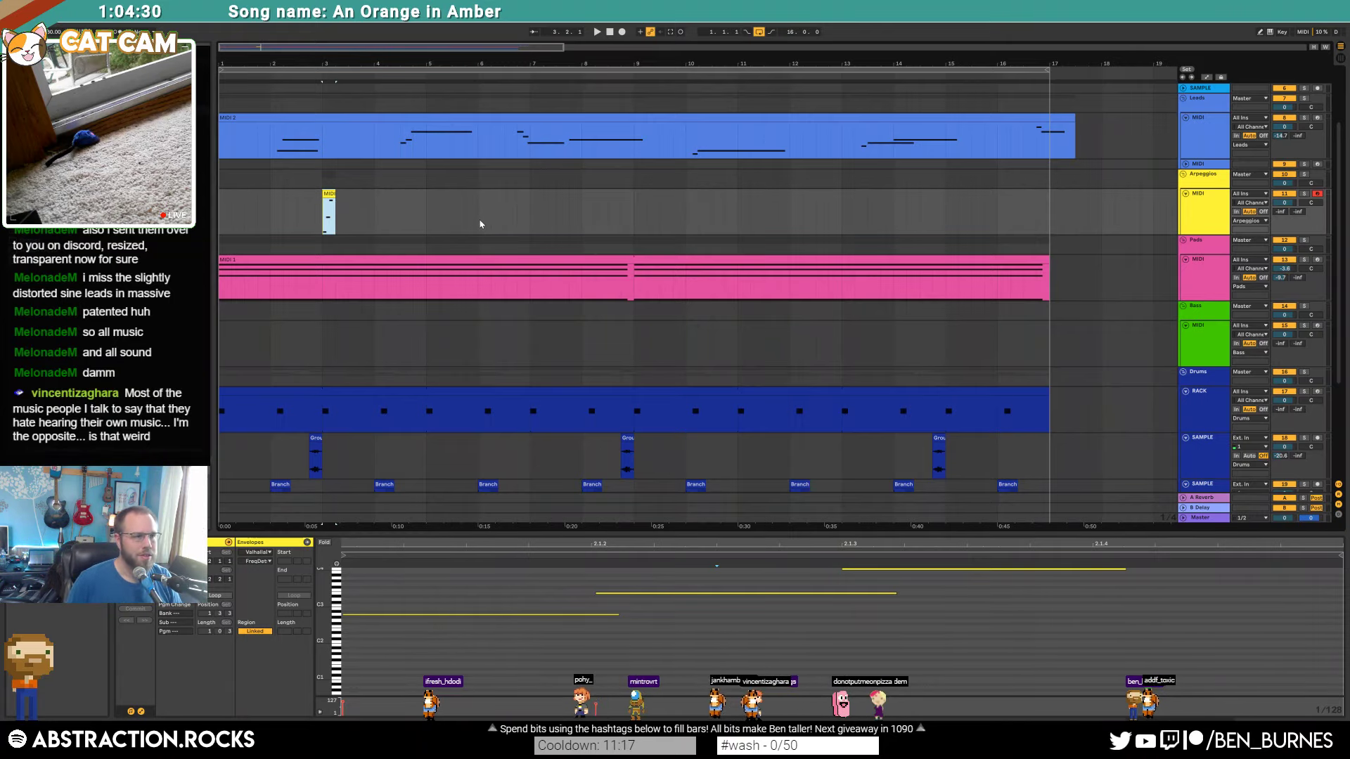
left_click(425, 220)
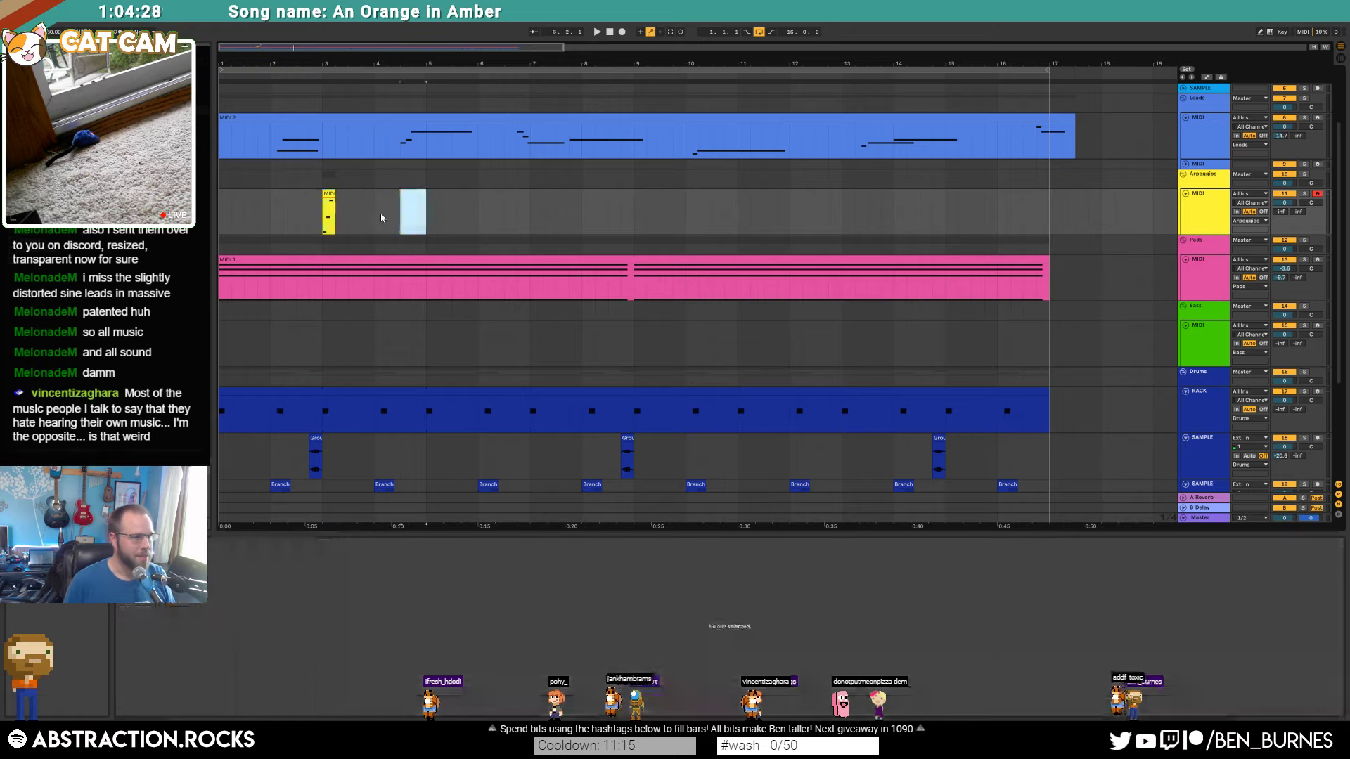
key("ctrl+d")
key("ctrl+d")
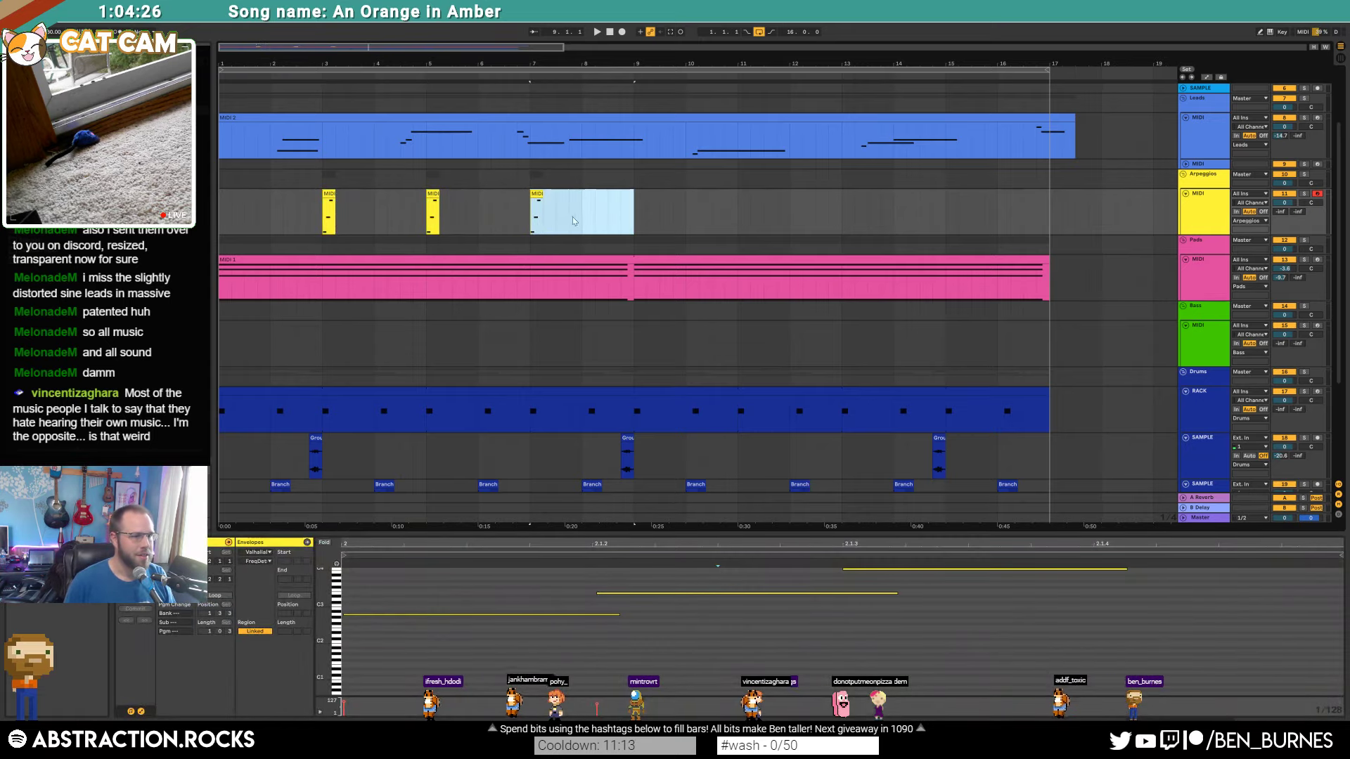
left_click(636, 208)
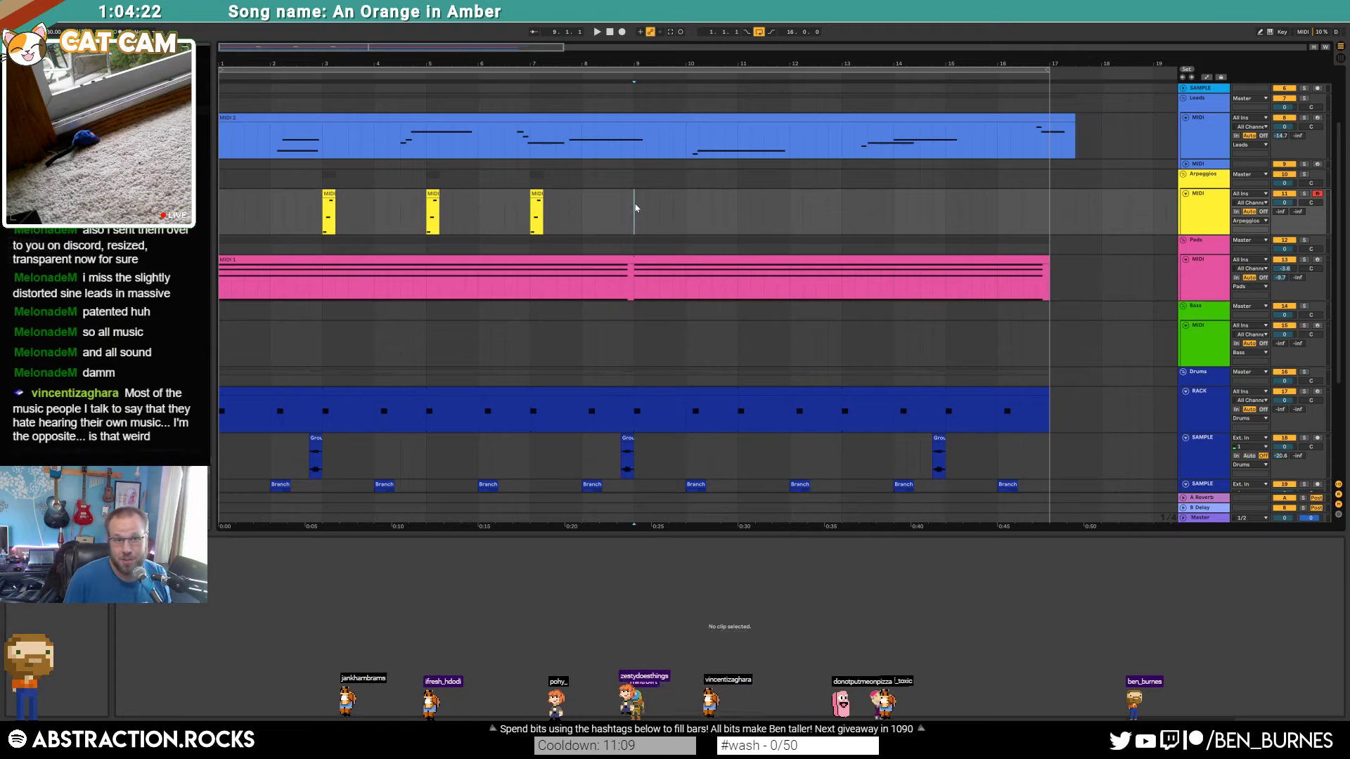
Step: In the bar 5 arpeggio clip, nudge the middle note slightly earlier, raise it three semitones and raise the highest note two semitones
left_click(433, 195)
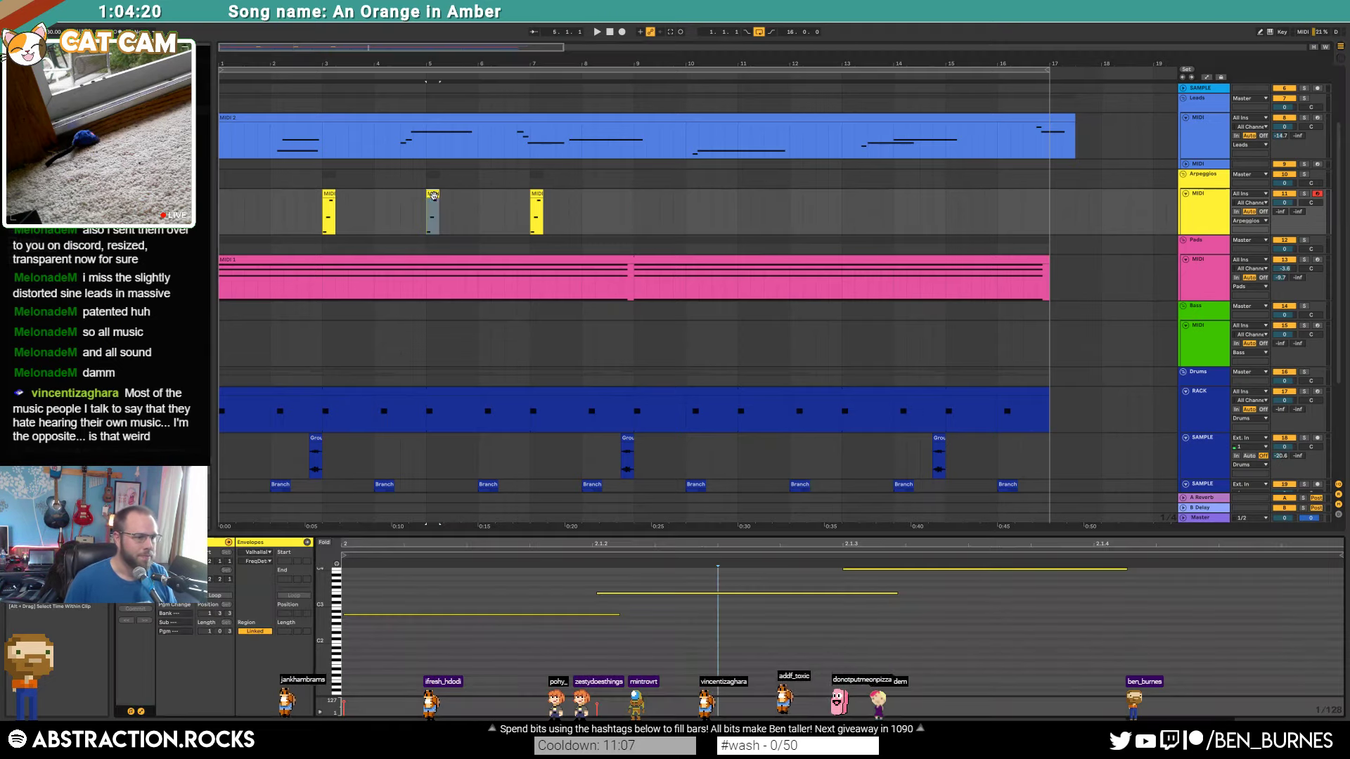
left_click(660, 592)
key("Left")
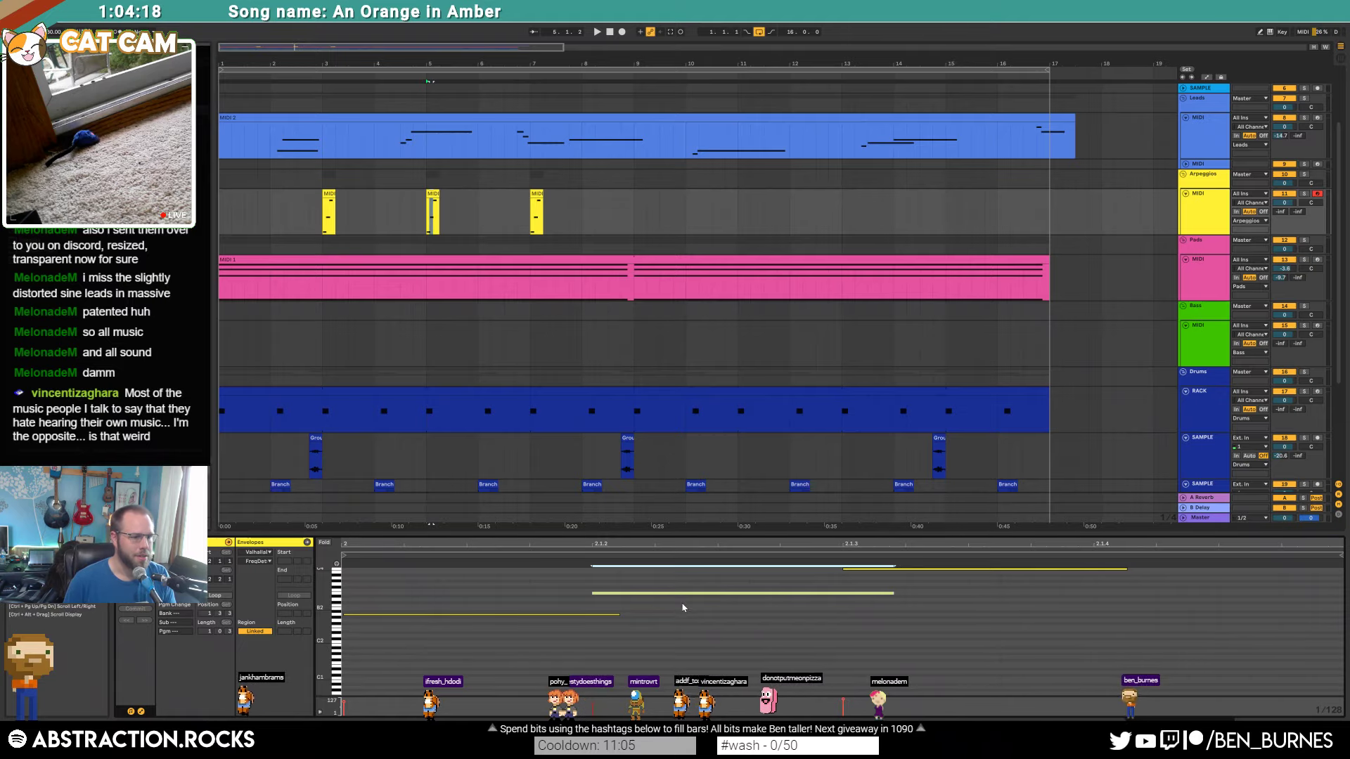
key("Up")
key("Up")
key("Up")
scroll(949, 627, "up", 2)
left_click_drag(980, 600, 990, 623)
key("Up")
key("Up")
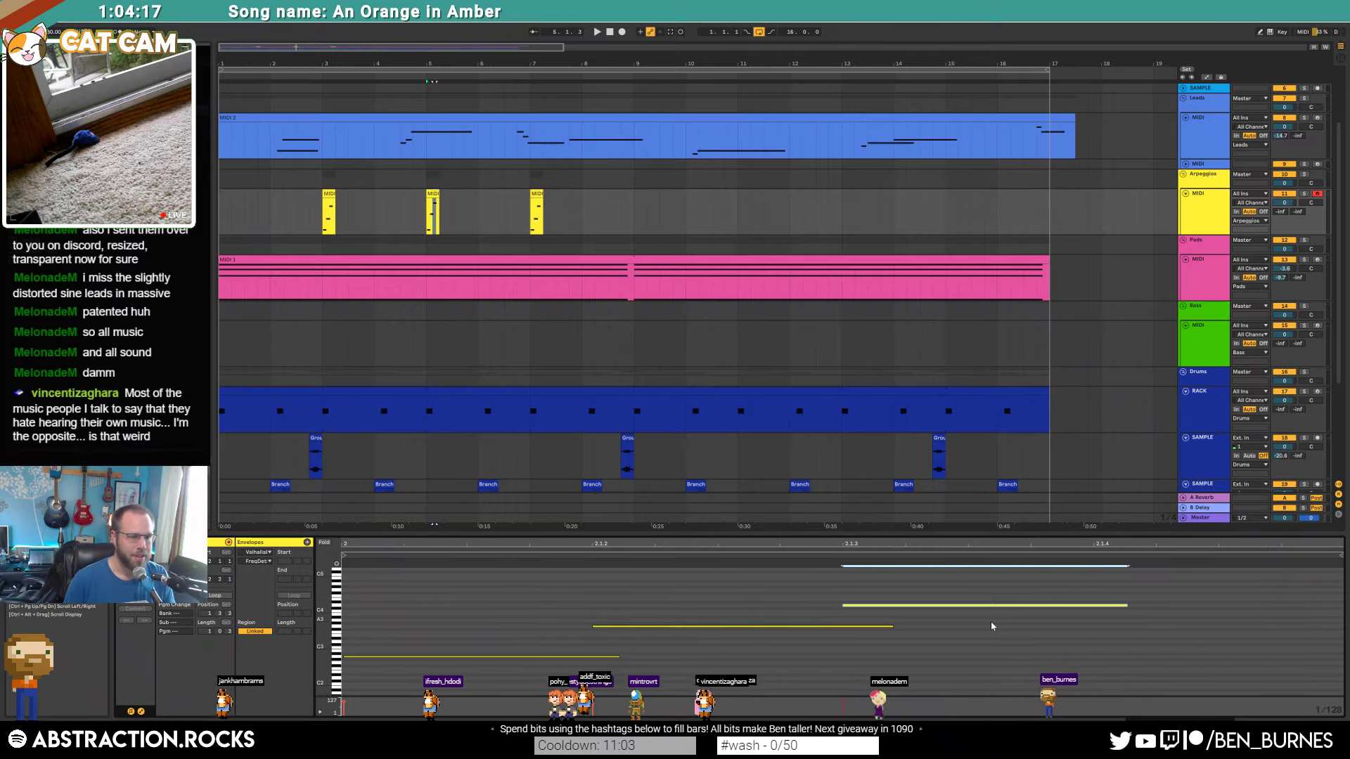
Step: Raise the highest note of the bar 5 arpeggio clip another two semitones and play back from that clip
key("Up")
key("Up")
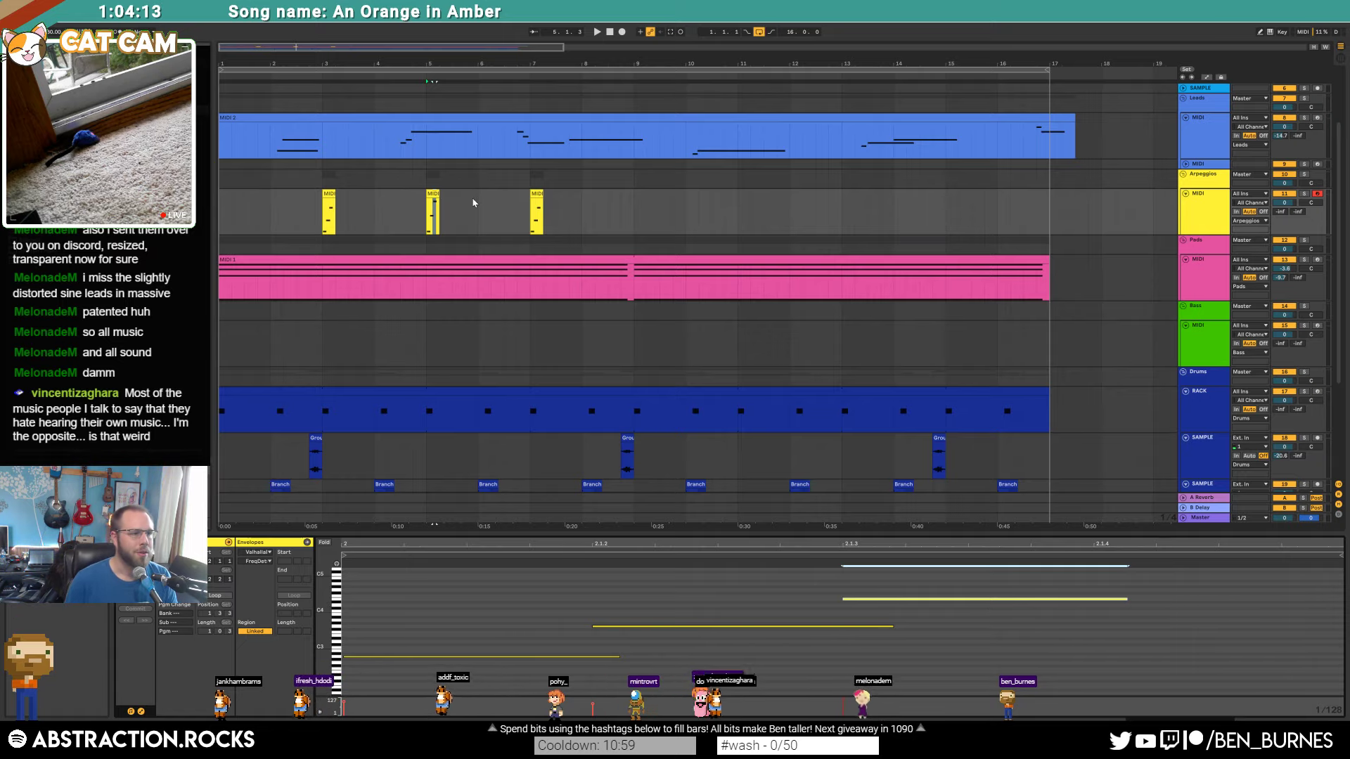
left_click(431, 194)
key("space")
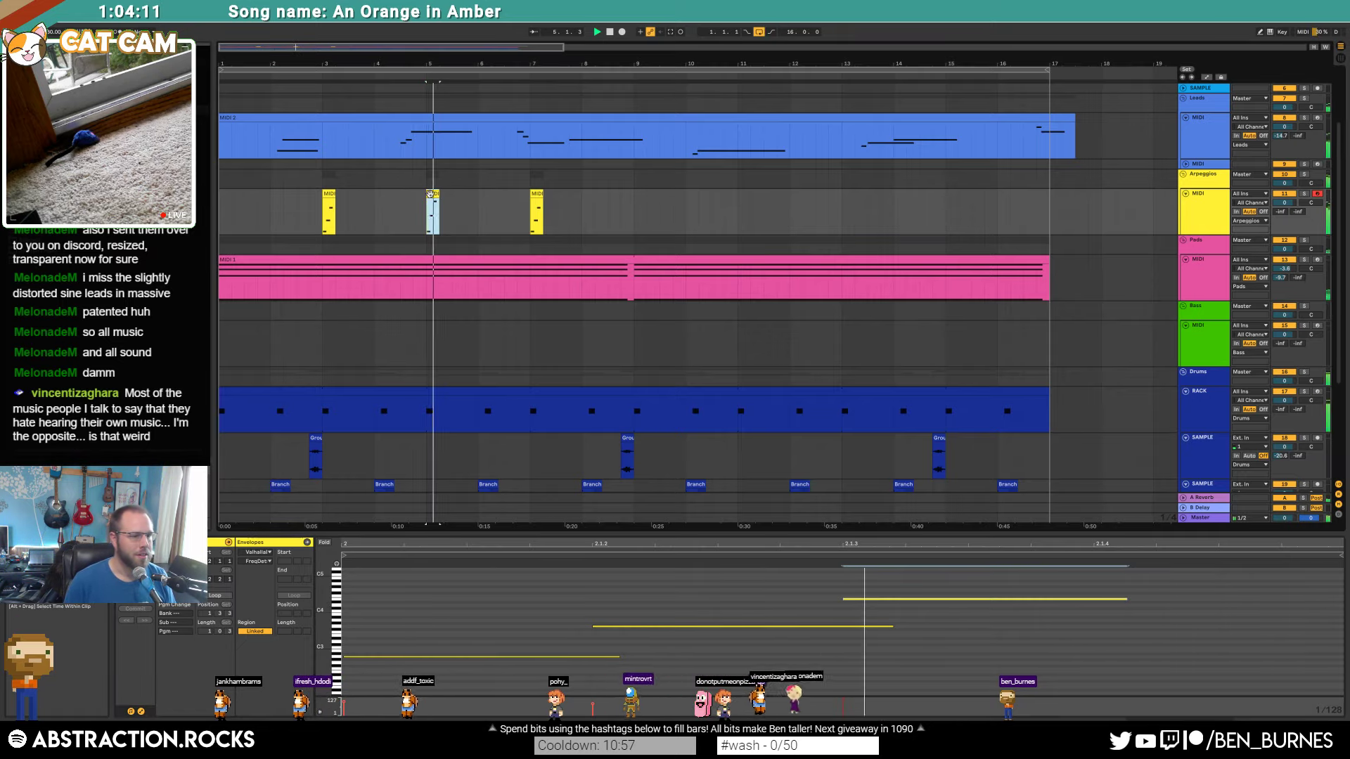
Step: In the bar 7 arpeggio clip, raise the middle note five semitones
left_click(531, 206)
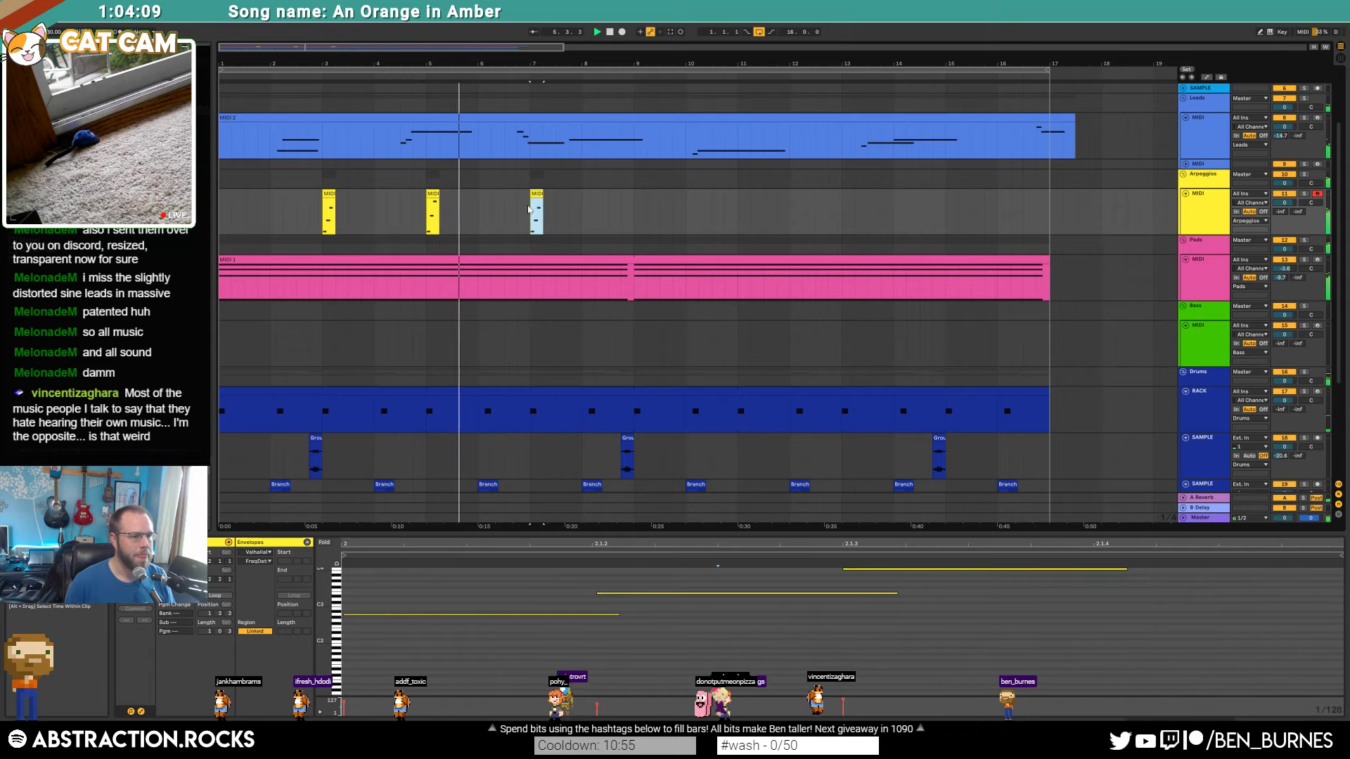
left_click(612, 593)
scroll(672, 605, "up", 2)
key("Up")
key("Up")
key("Up")
key("Up")
key("Up")
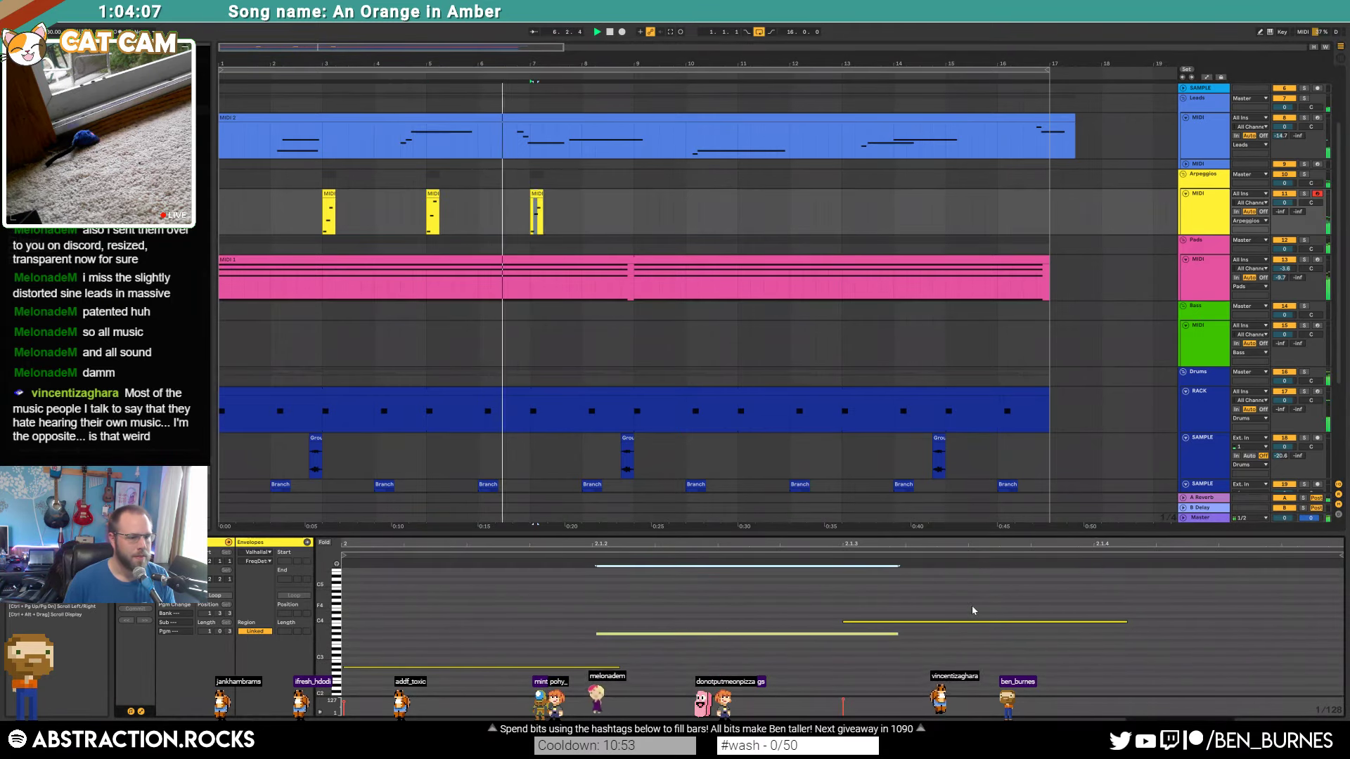
Step: Lower the highest note of the bar 7 arpeggio clip five semitones and stop playback
left_click_drag(974, 605, 985, 630)
key("Down")
key("Down")
key("Down")
key("Down")
key("Down")
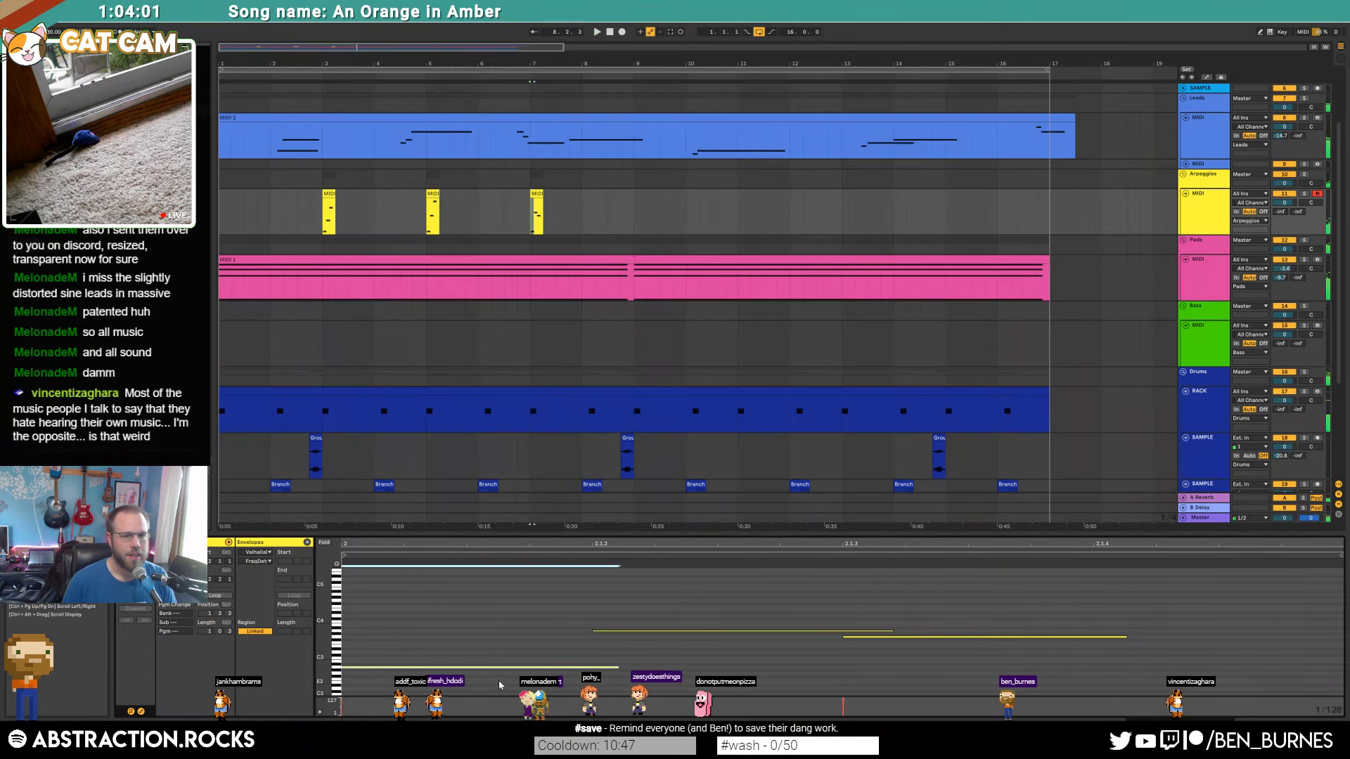
key("space")
Step: Examine the pitches of the highest and lowest notes in the bar 3 arpeggio clip for comparison with the other clips
left_click(329, 193)
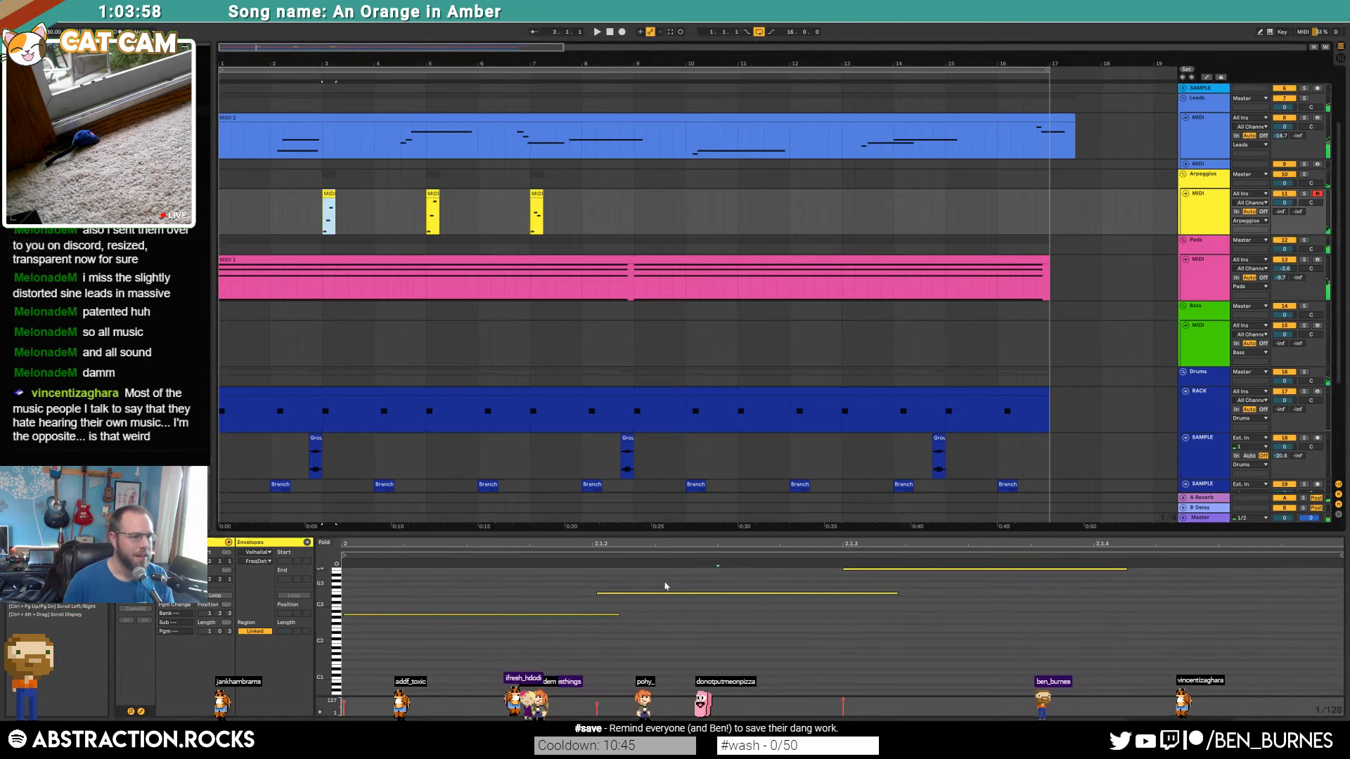
left_click_drag(668, 593, 664, 593)
scroll(960, 637, "up", 1)
mouse_move(972, 611)
left_mouse_down()
mouse_move(945, 613)
mouse_move(974, 614)
left_mouse_up()
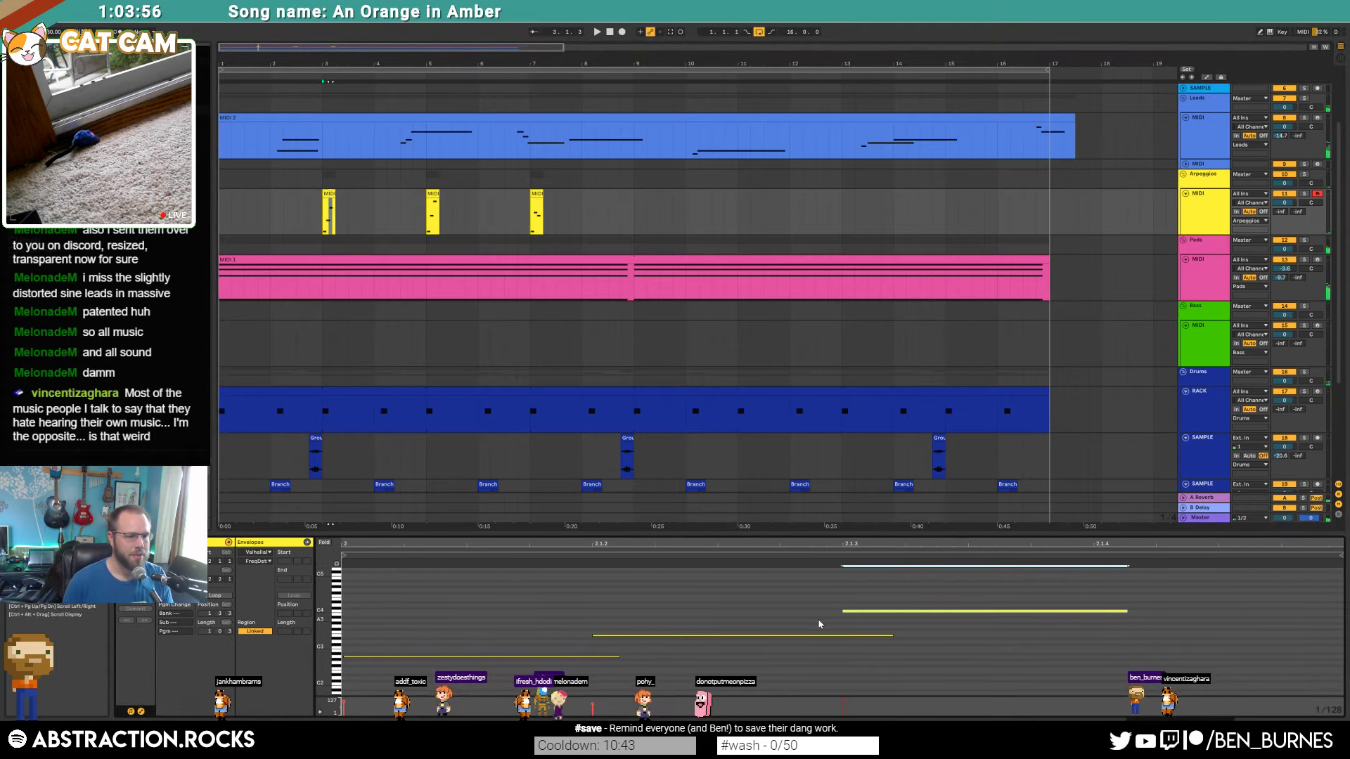
left_click(489, 658)
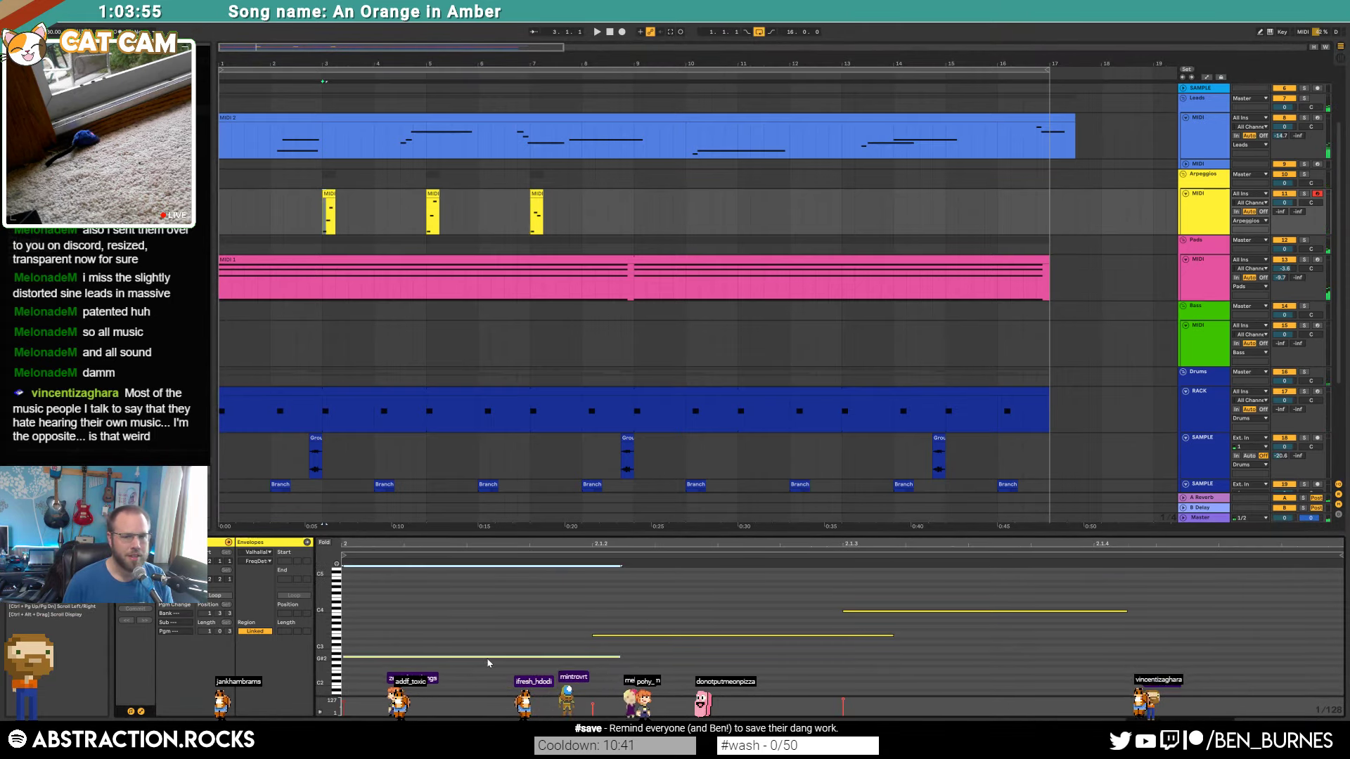
left_click(433, 222)
Step: Raise the highest note of the bar 7 arpeggio clip one octave and play back the result
left_click(540, 191)
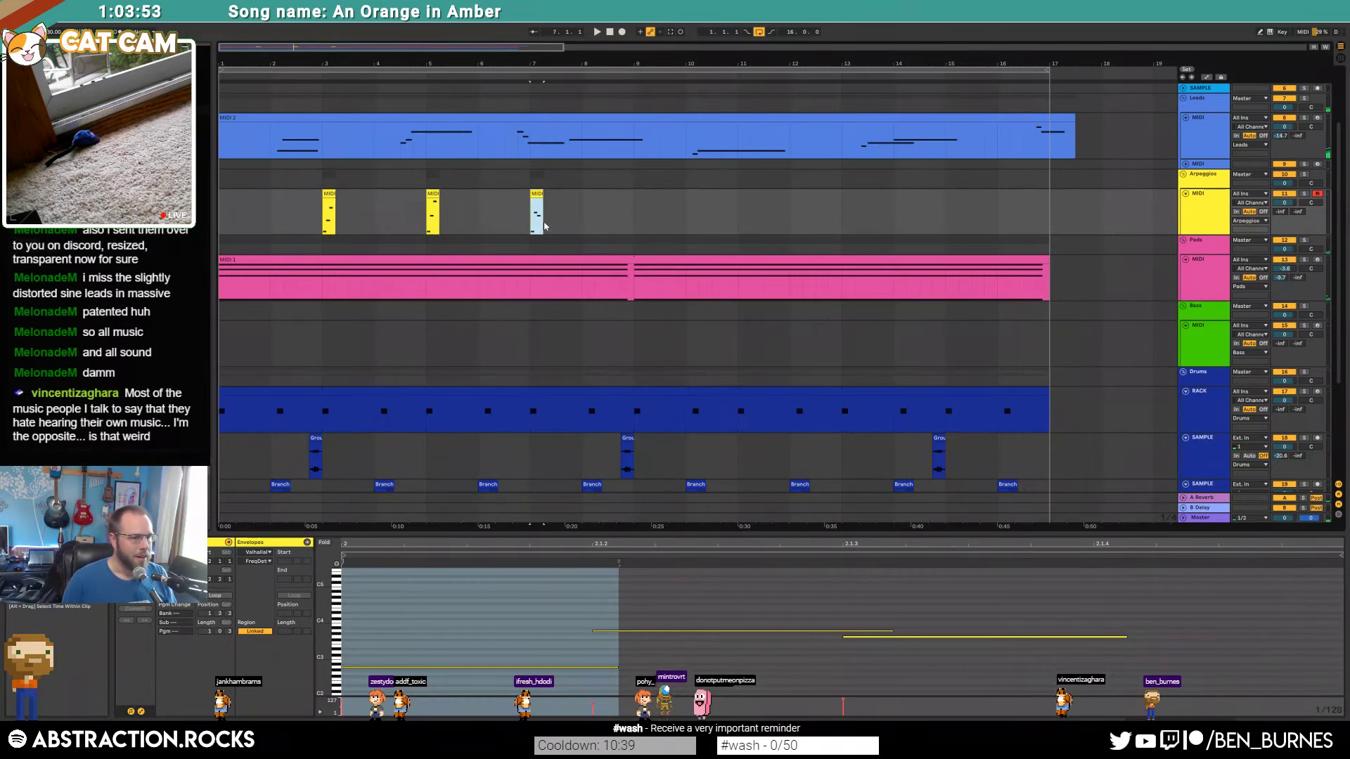
left_click_drag(808, 609, 818, 647)
left_click_drag(945, 618, 952, 660)
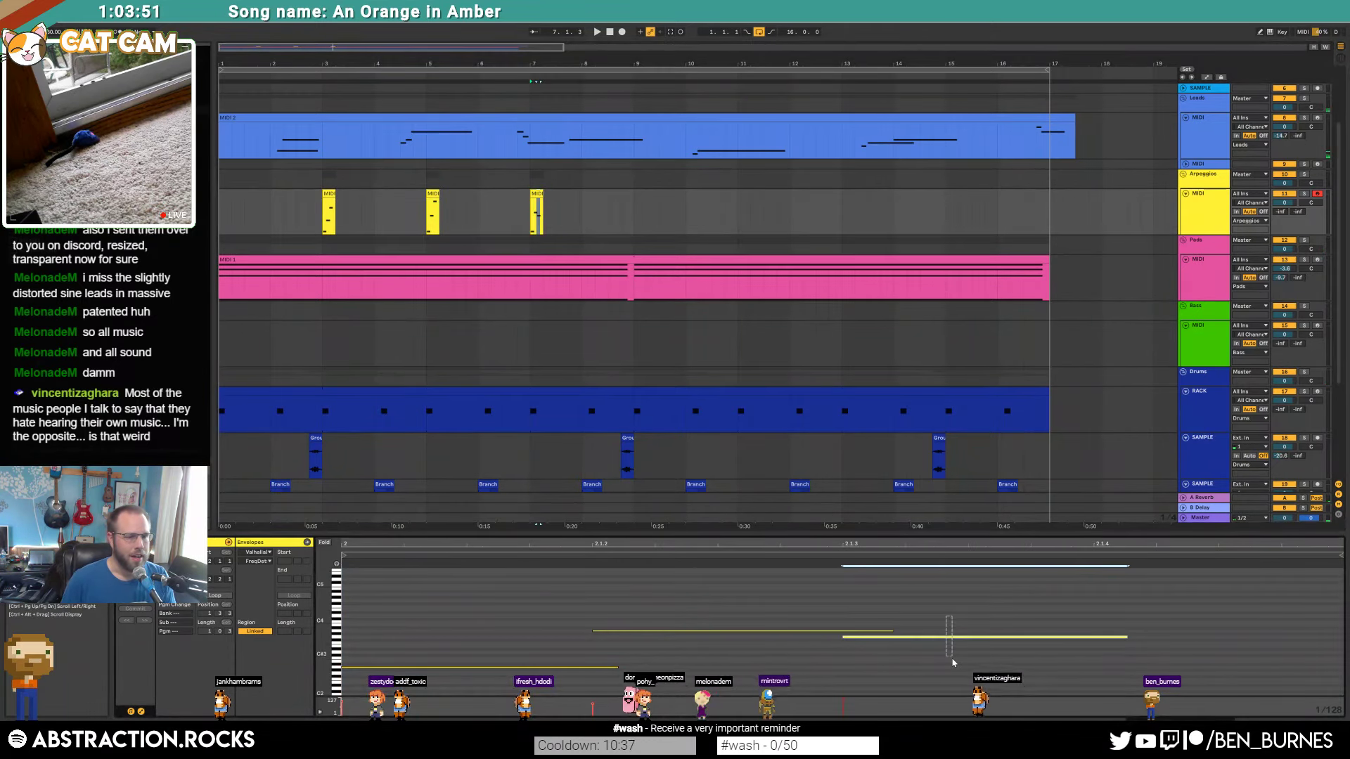
key("shift+Up")
key("space")
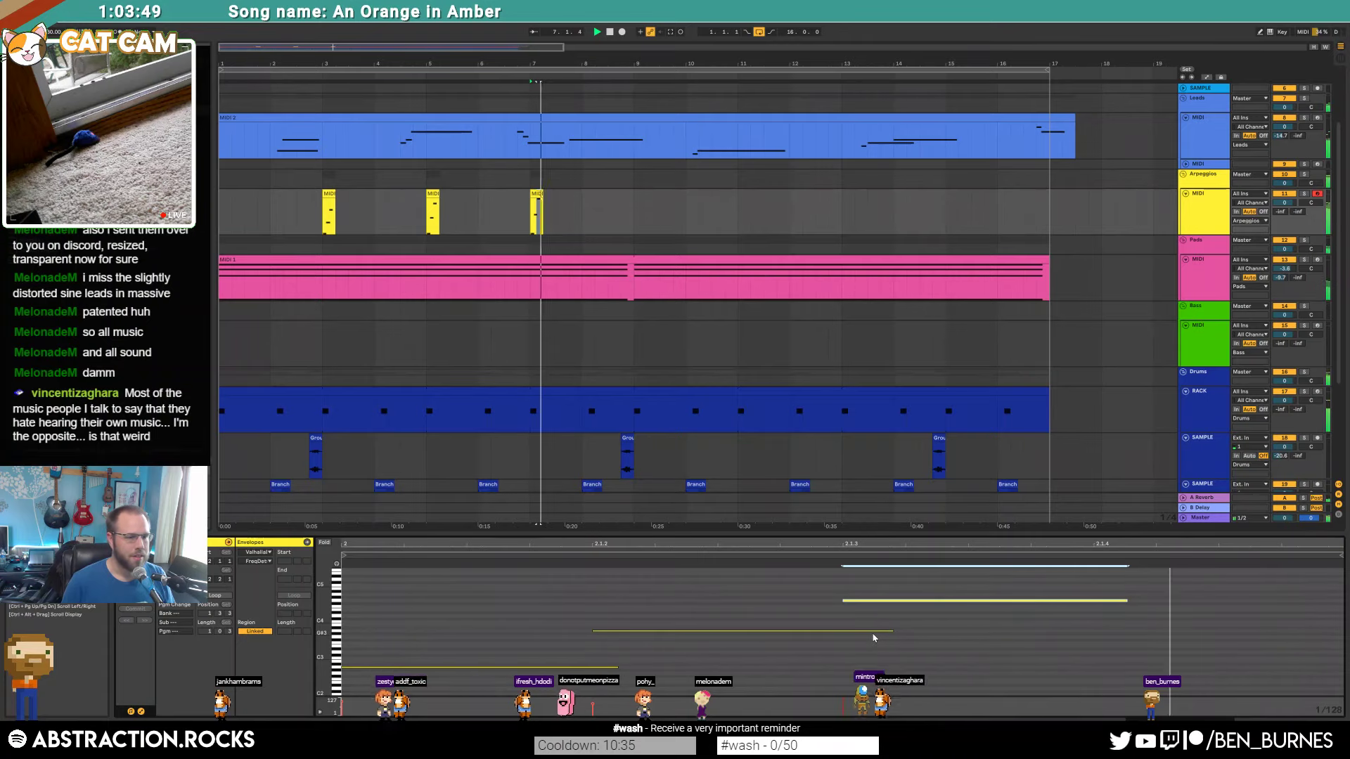
key("space")
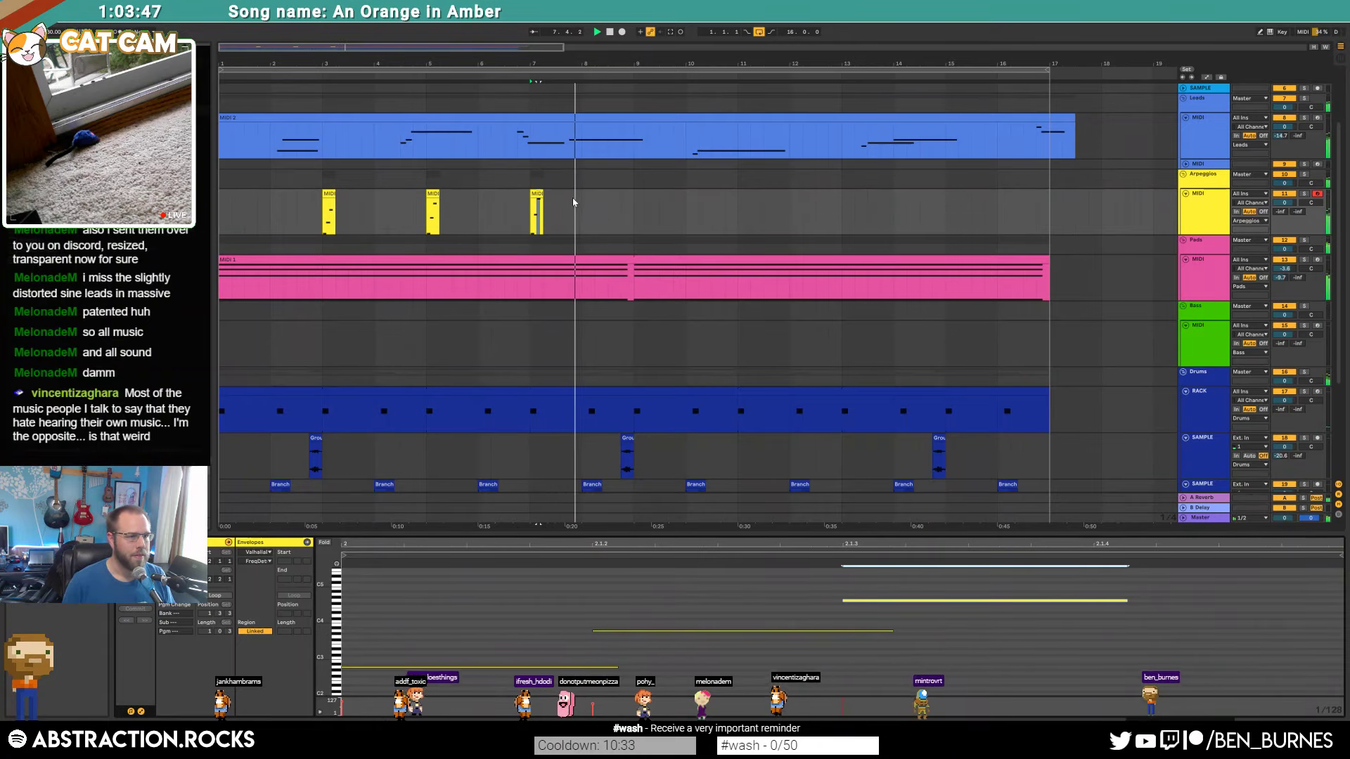
Step: Extend the bar 7 arpeggio clip to a full bar and place a copy of its highest note, two semitones higher, at 7.4.3
left_click_drag(541, 194, 581, 195)
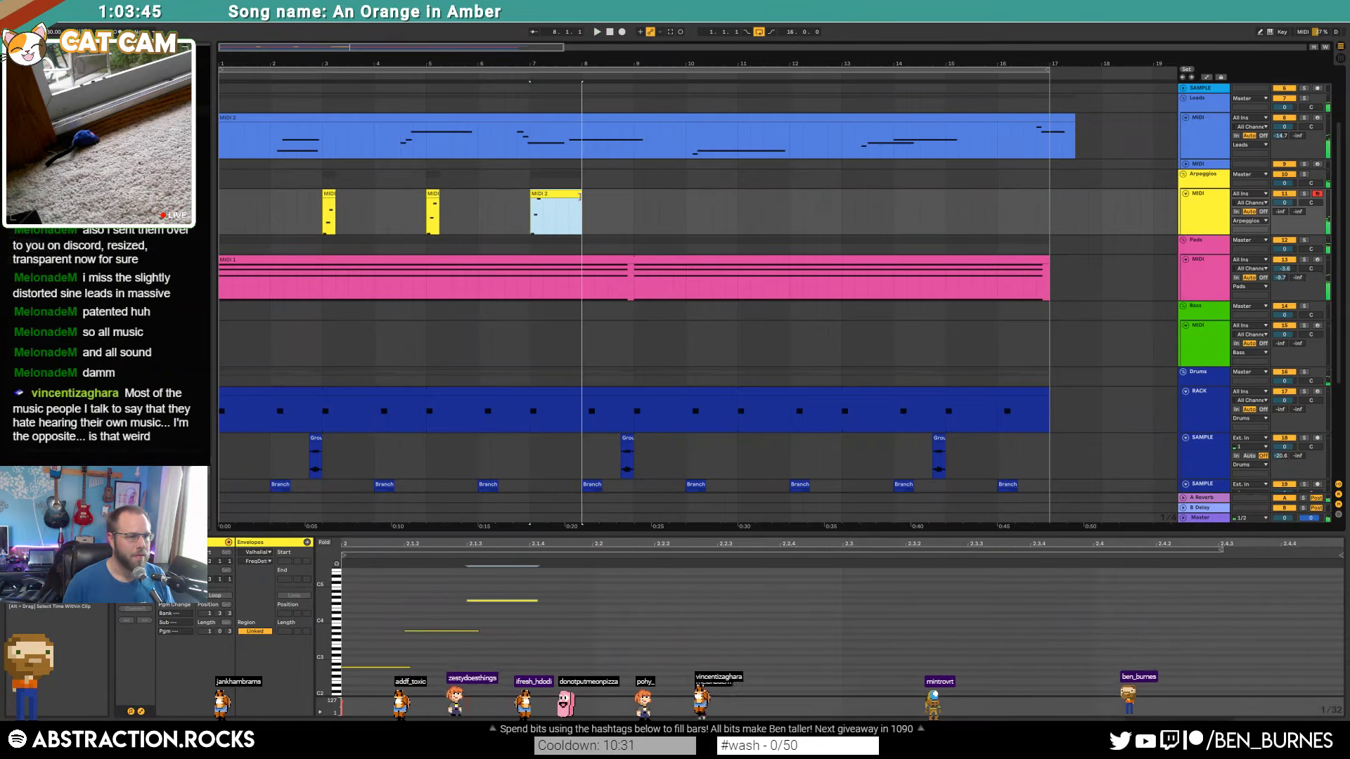
left_click(751, 632)
left_click(1276, 604)
key("ctrl+v")
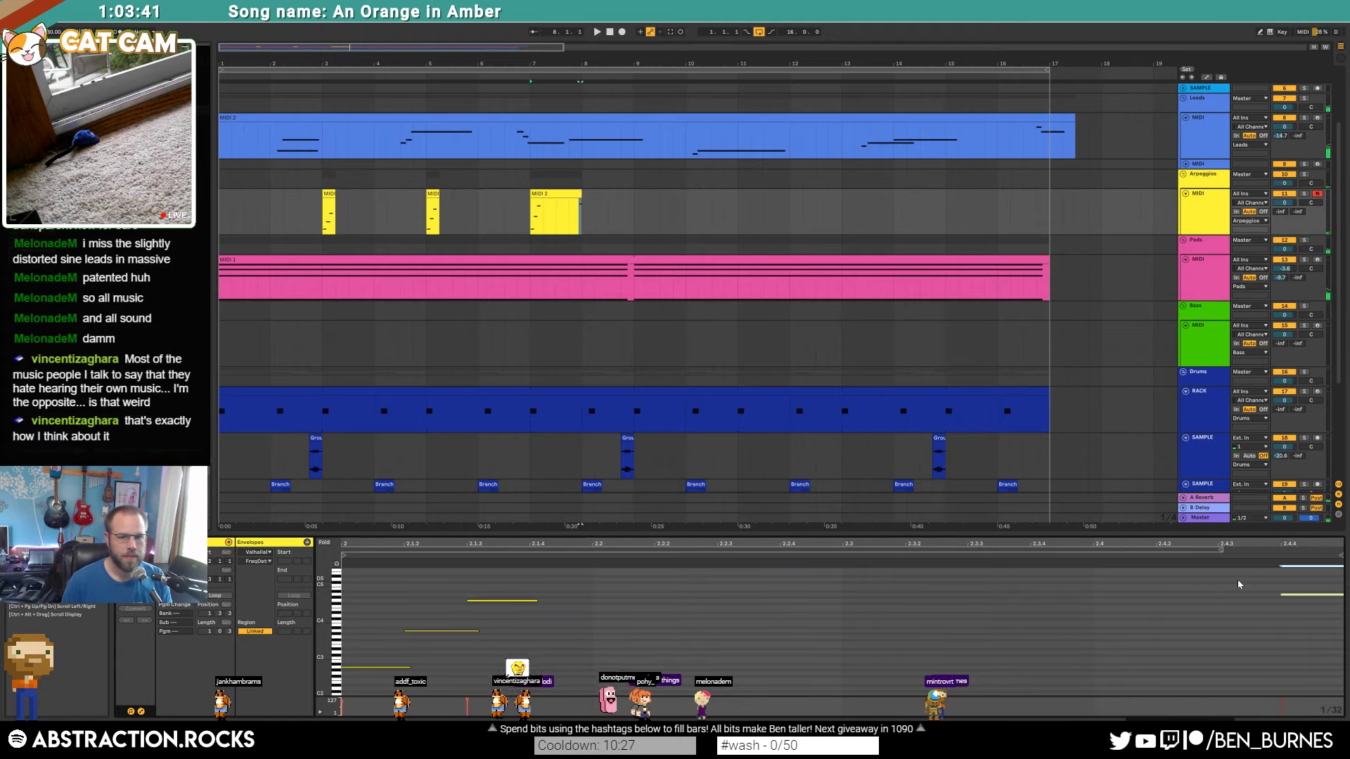
key("Left")
key("Left")
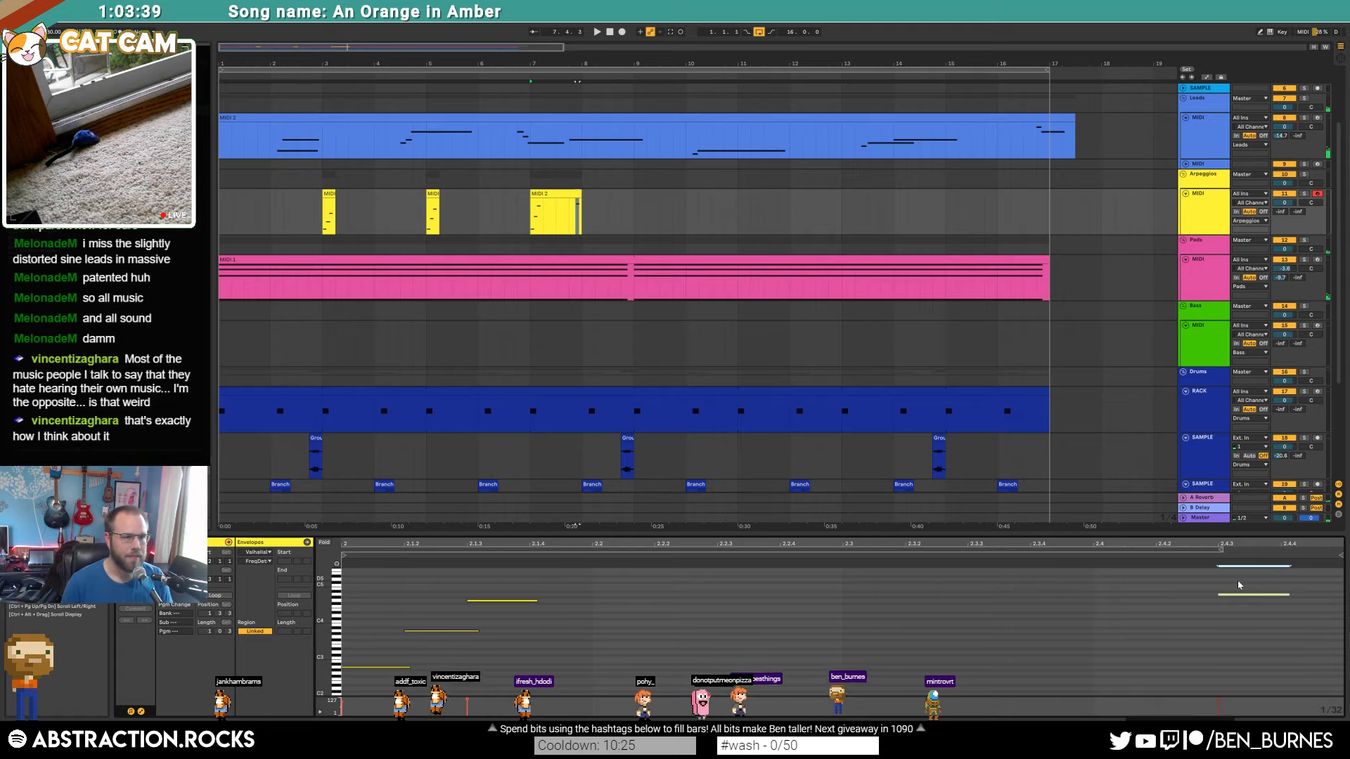
Step: Play back the extended arpeggio clip and move its added last note one sixteenth later, to 7.4.4
key("space")
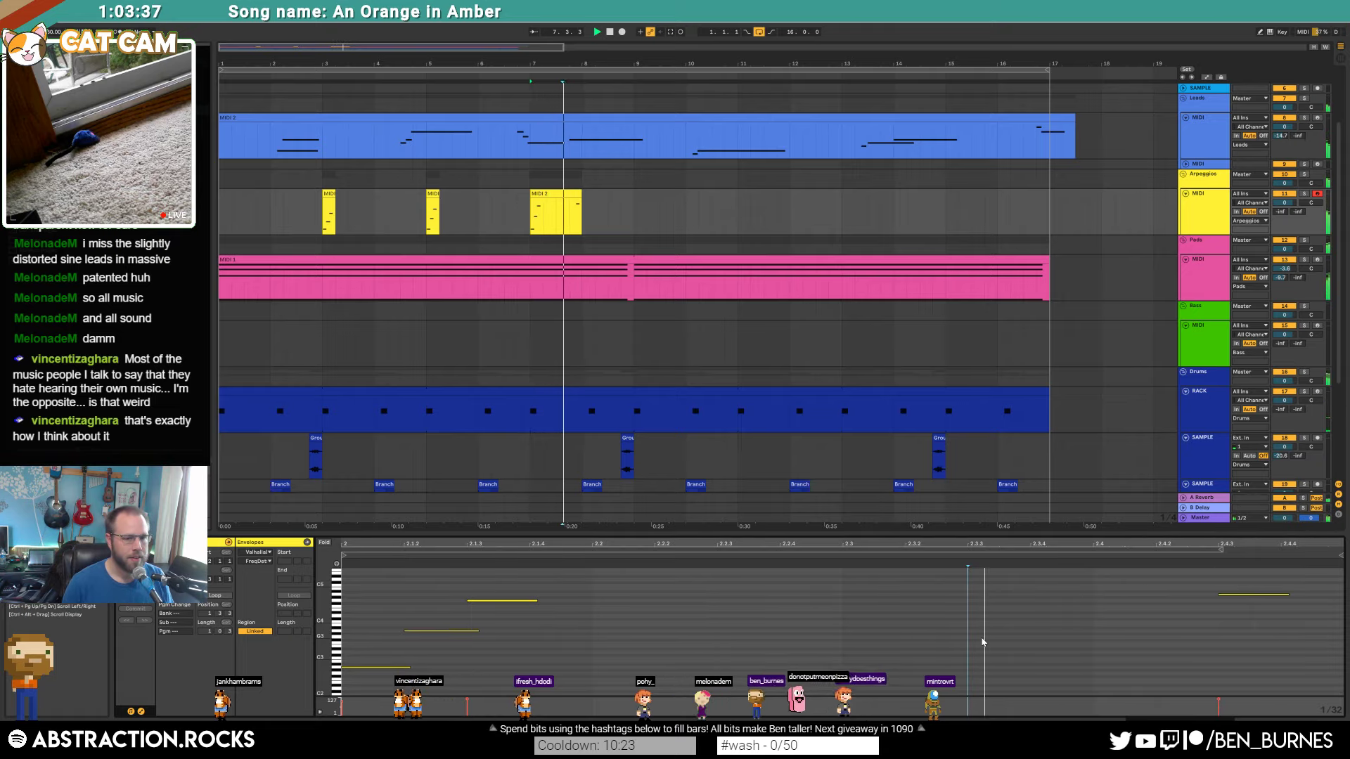
left_click(1260, 594)
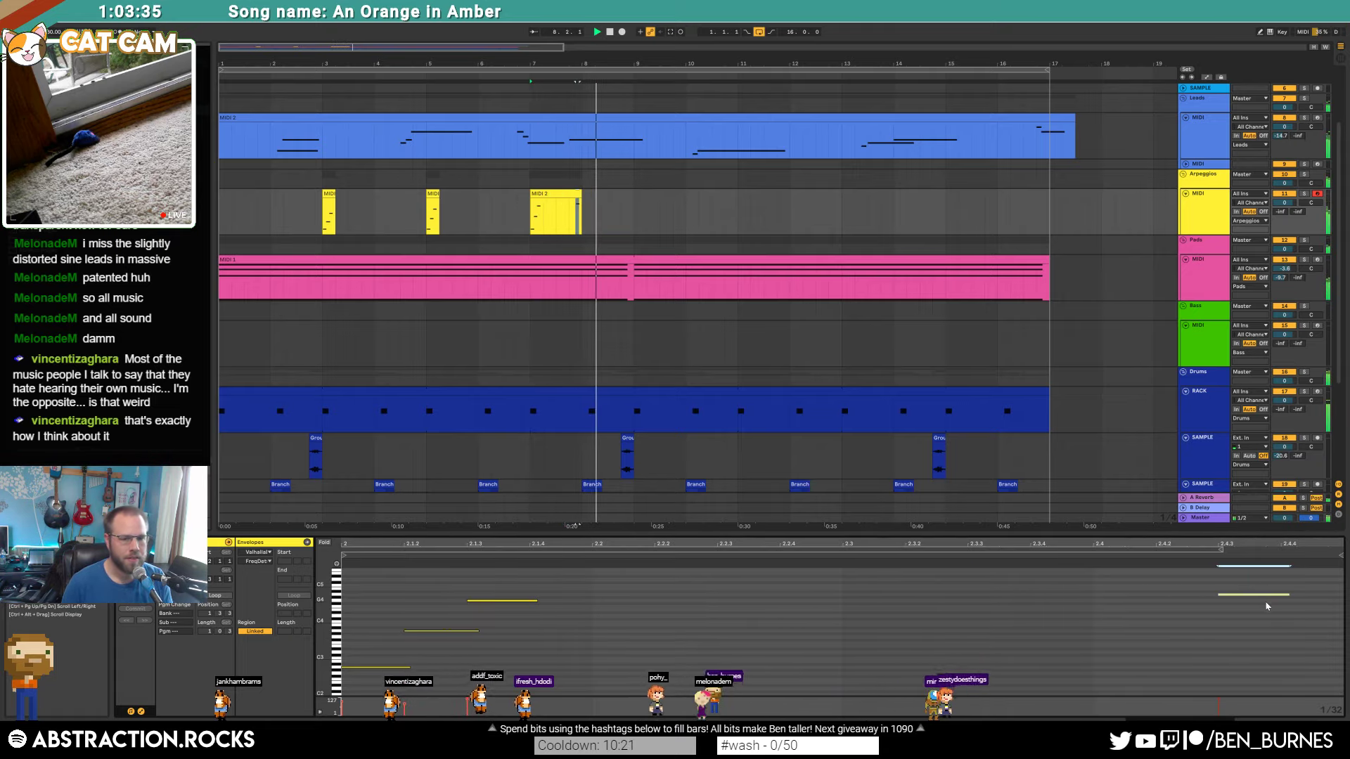
key("Right")
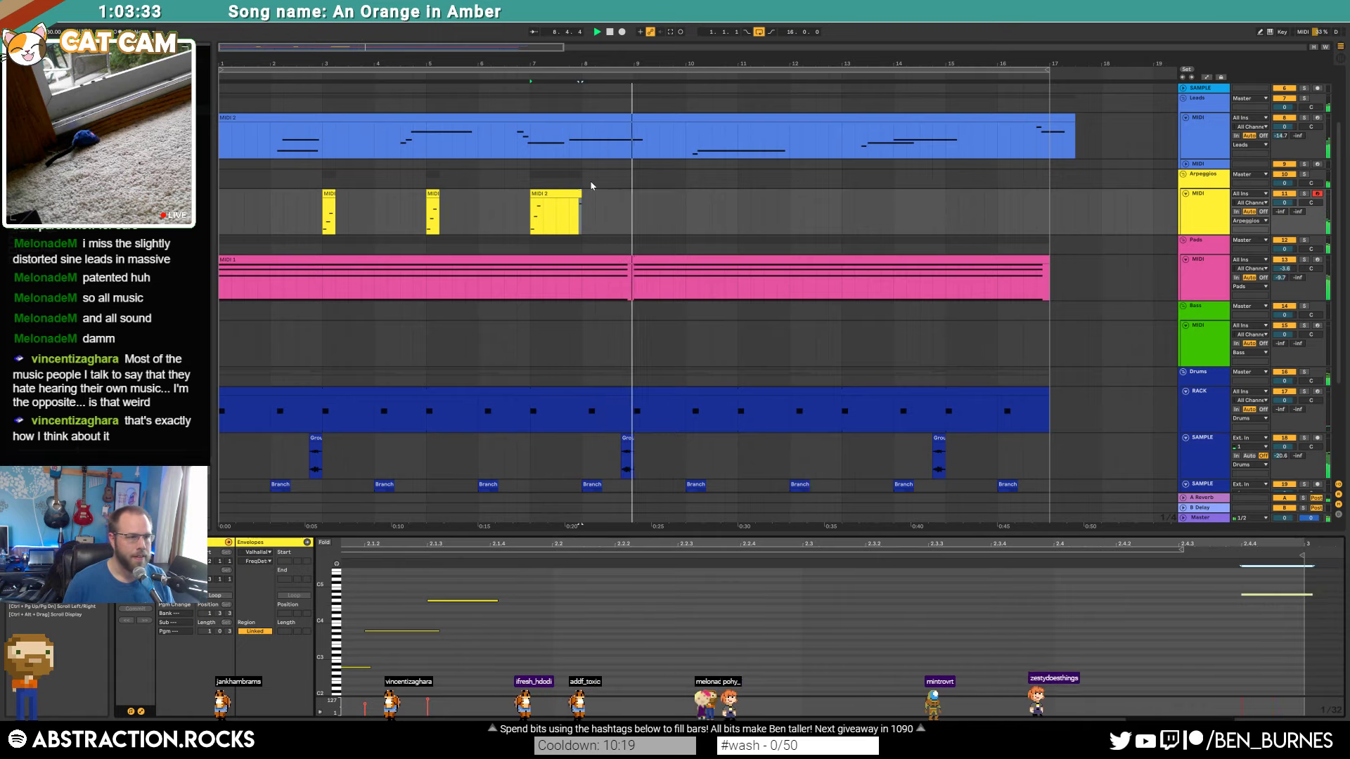
Step: Stop playback and duplicate the arpeggio track's bars 1 to 8 into bars 9 to 16
key("space")
left_click_drag(633, 214, 219, 214)
key("ctrl+d")
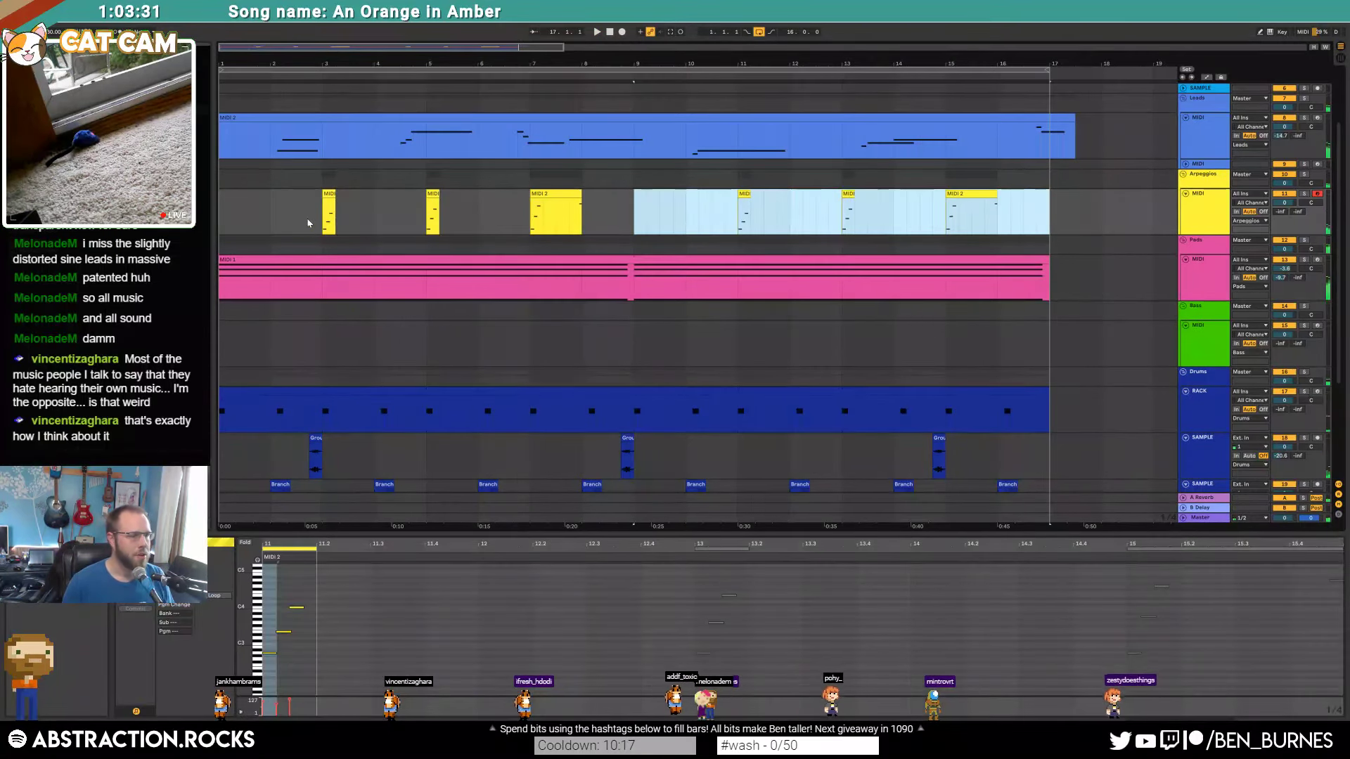
Step: Start saving the Live Set and choose the Media > Ableton Projects > 2 Hour Tracks 2019 folder on Storage (D:) as its location
key("ctrl+s")
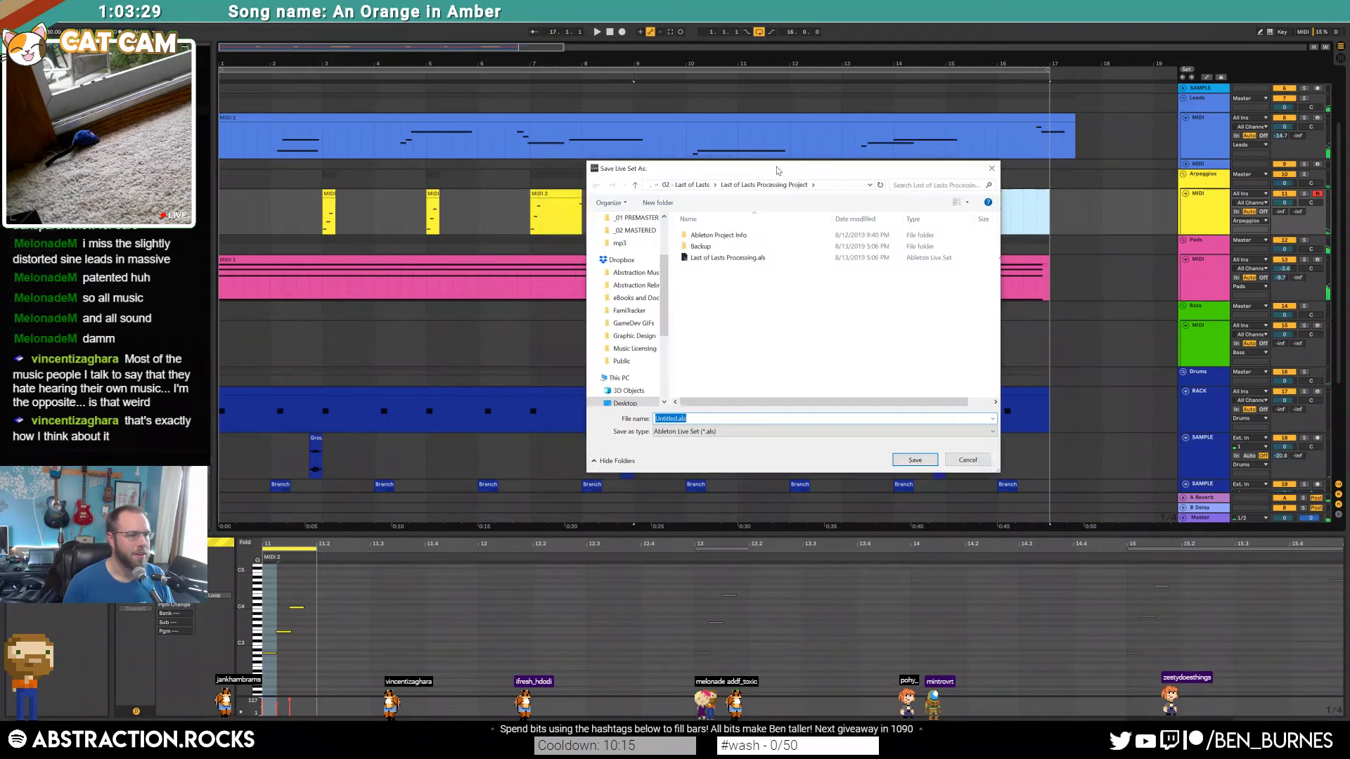
left_click(694, 186)
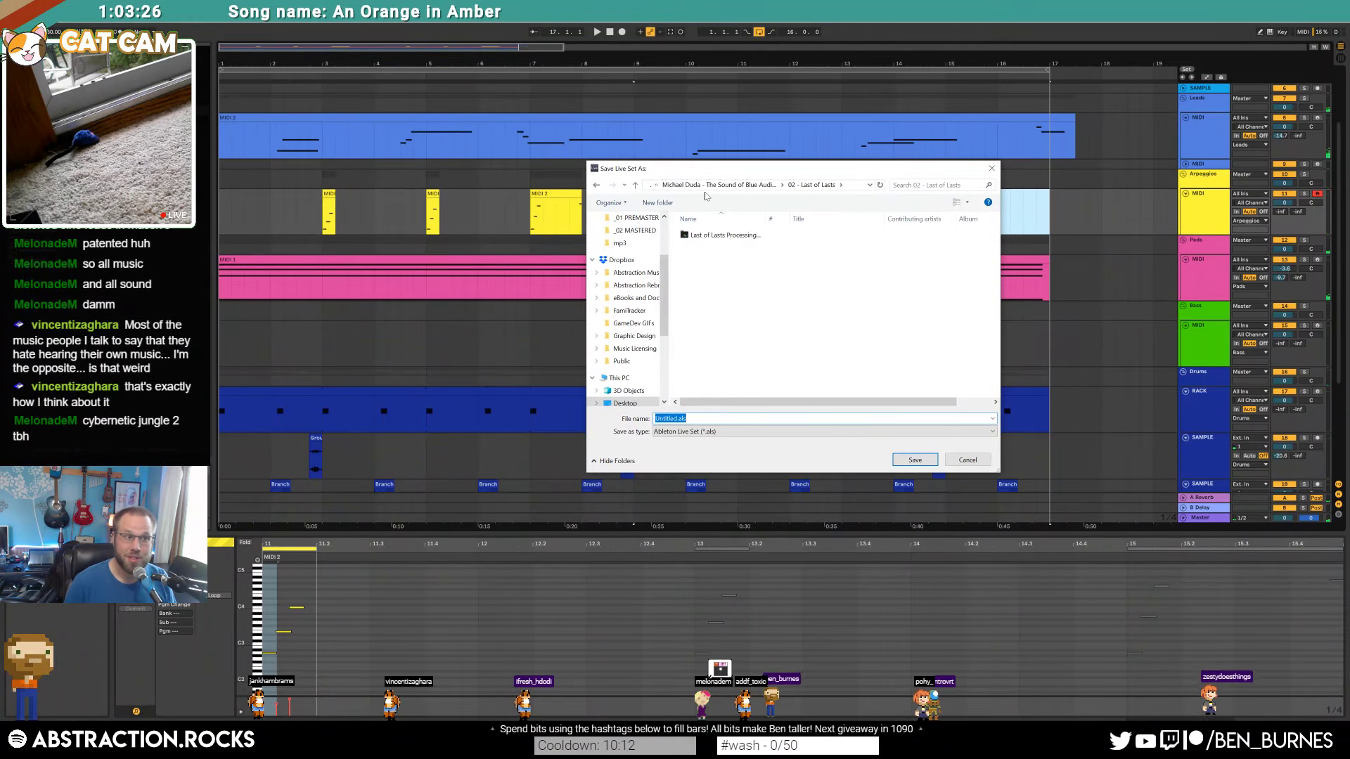
left_click(628, 391)
scroll(630, 371, "down", 2)
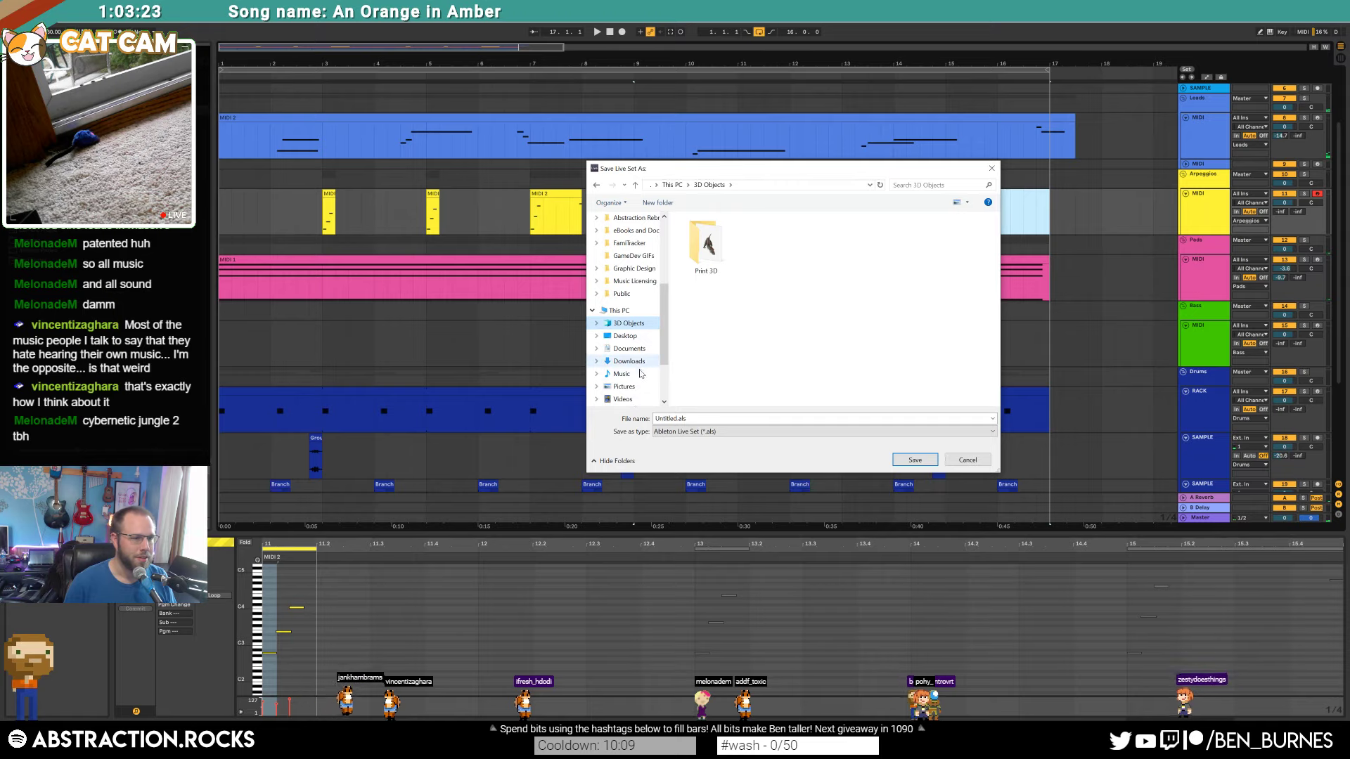
scroll(633, 371, "down", 2)
left_click(632, 362)
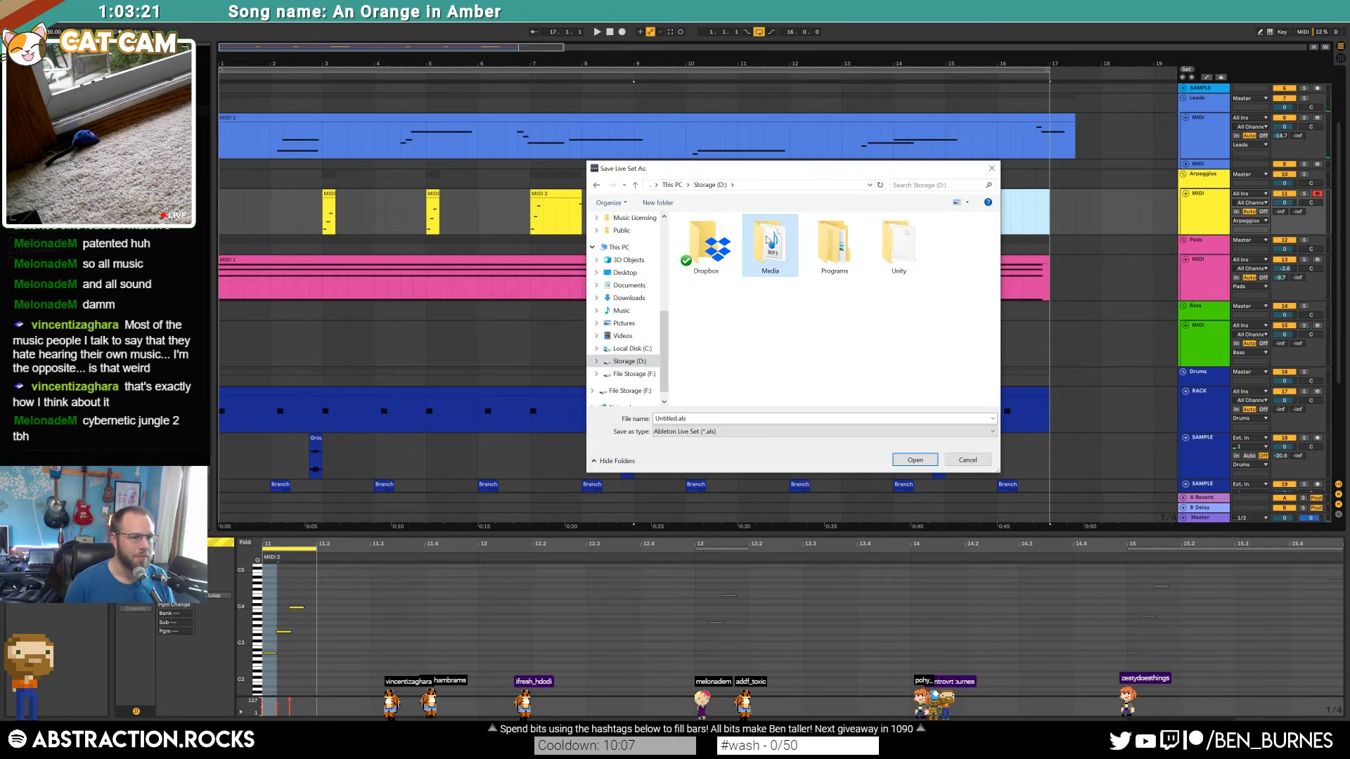
double_click(767, 243)
double_click(733, 258)
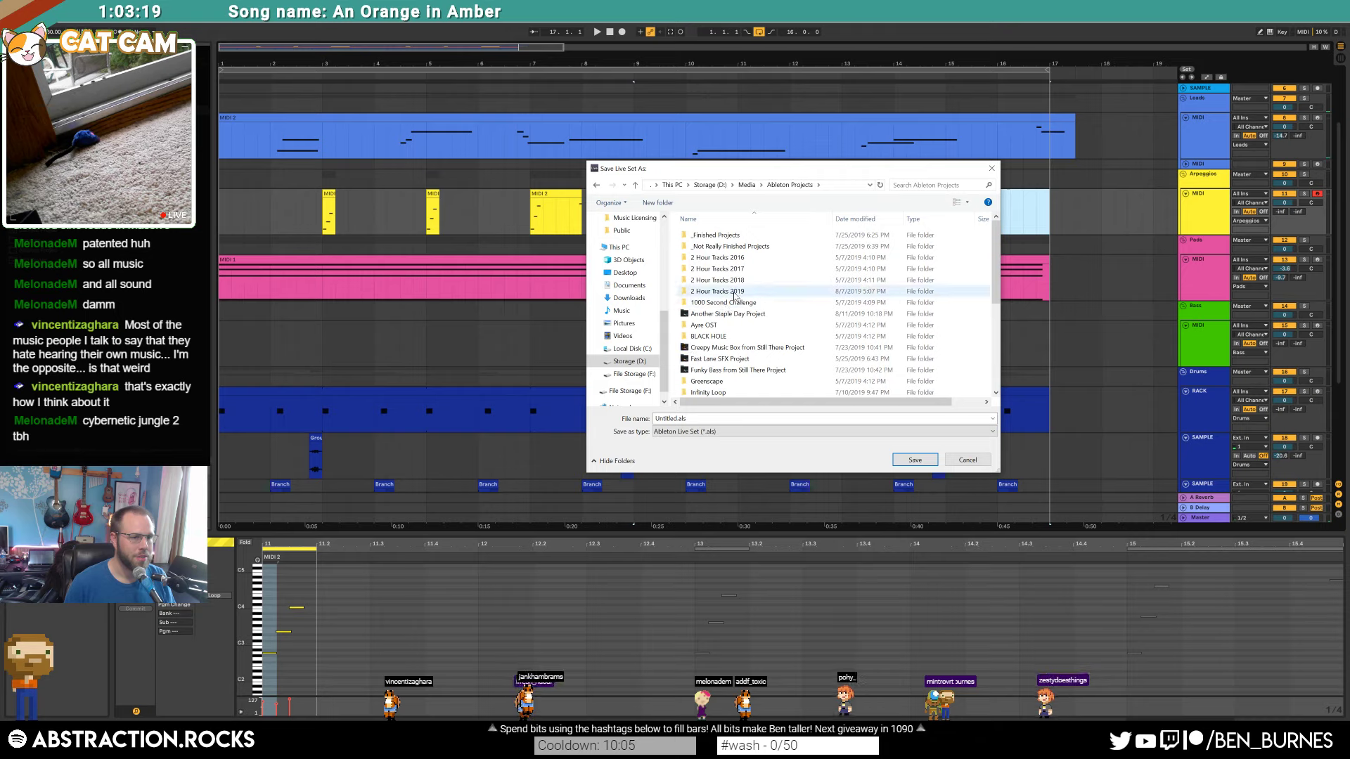
double_click(731, 292)
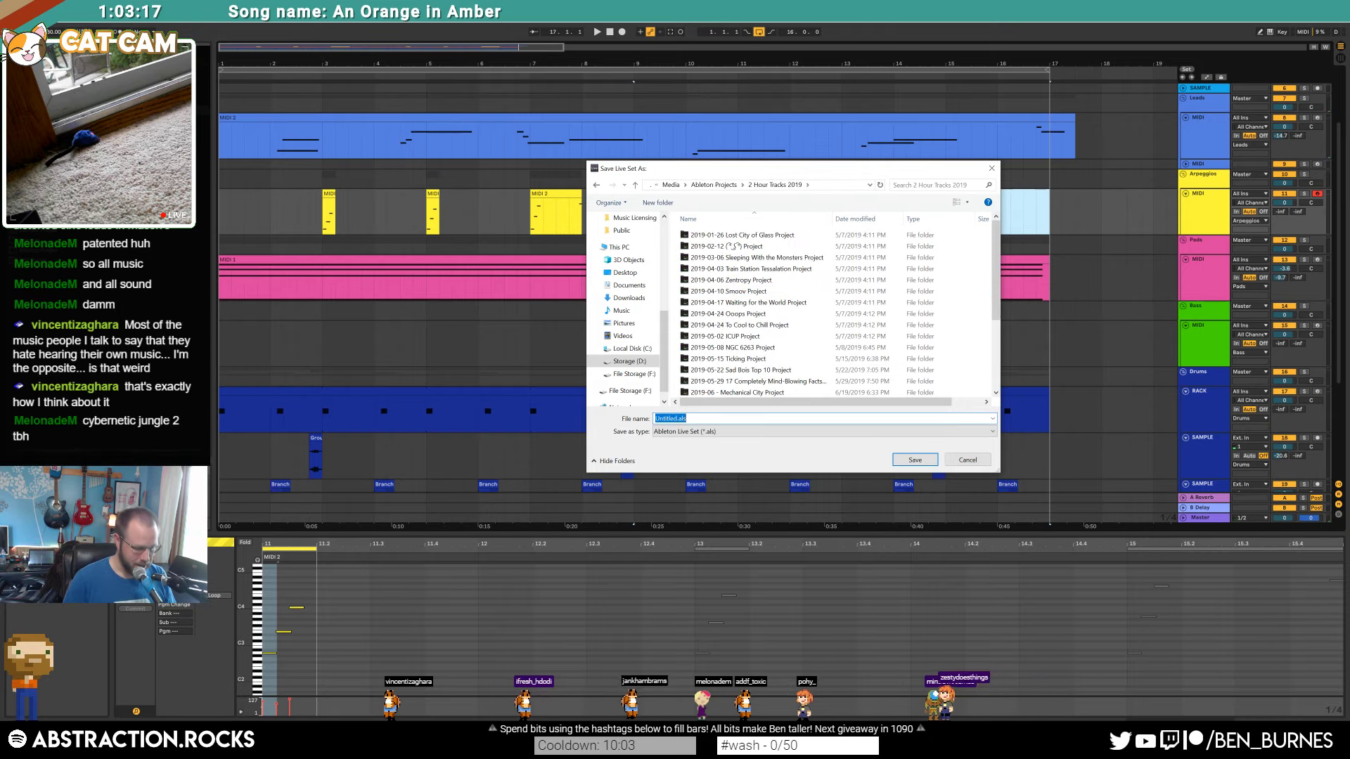
Step: Save the Live Set as "2019-08-14 An Orange in Amber"
type("2019-0")
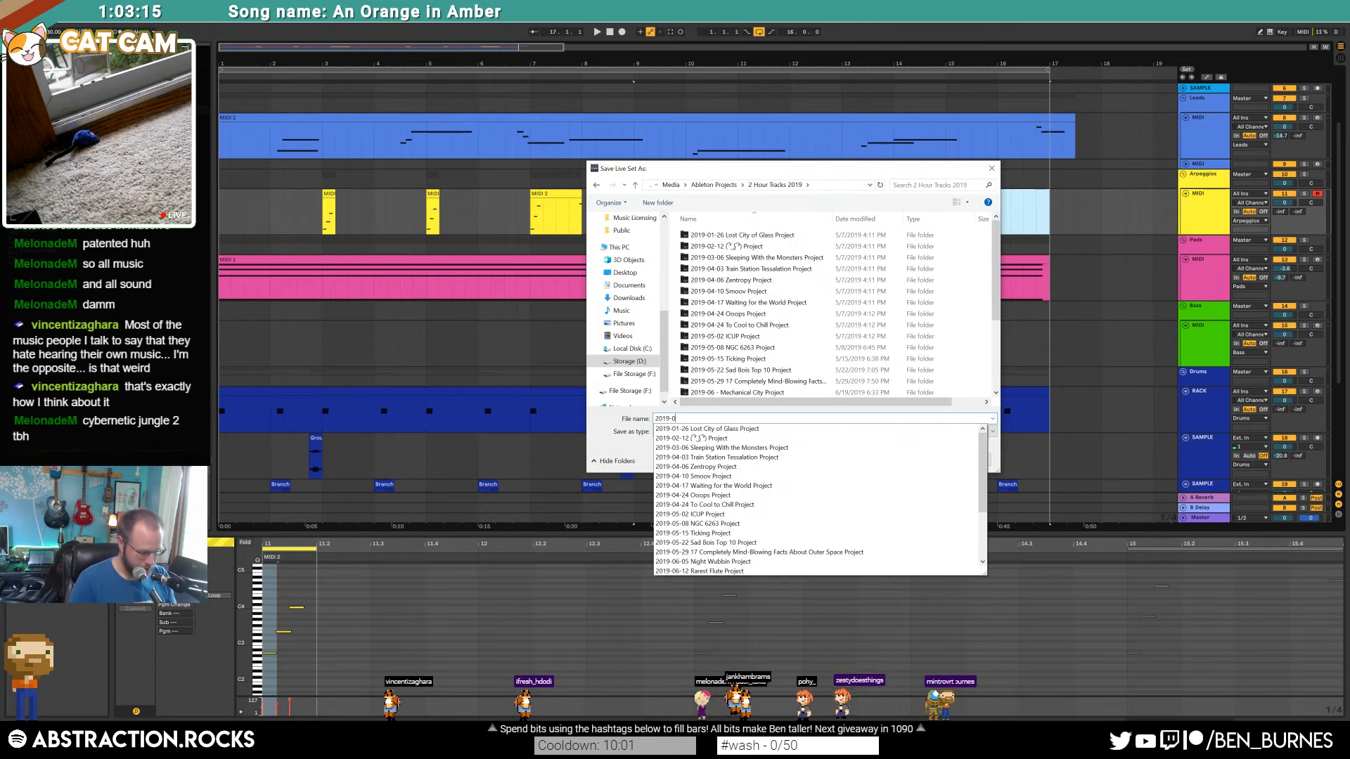
type("8-14")
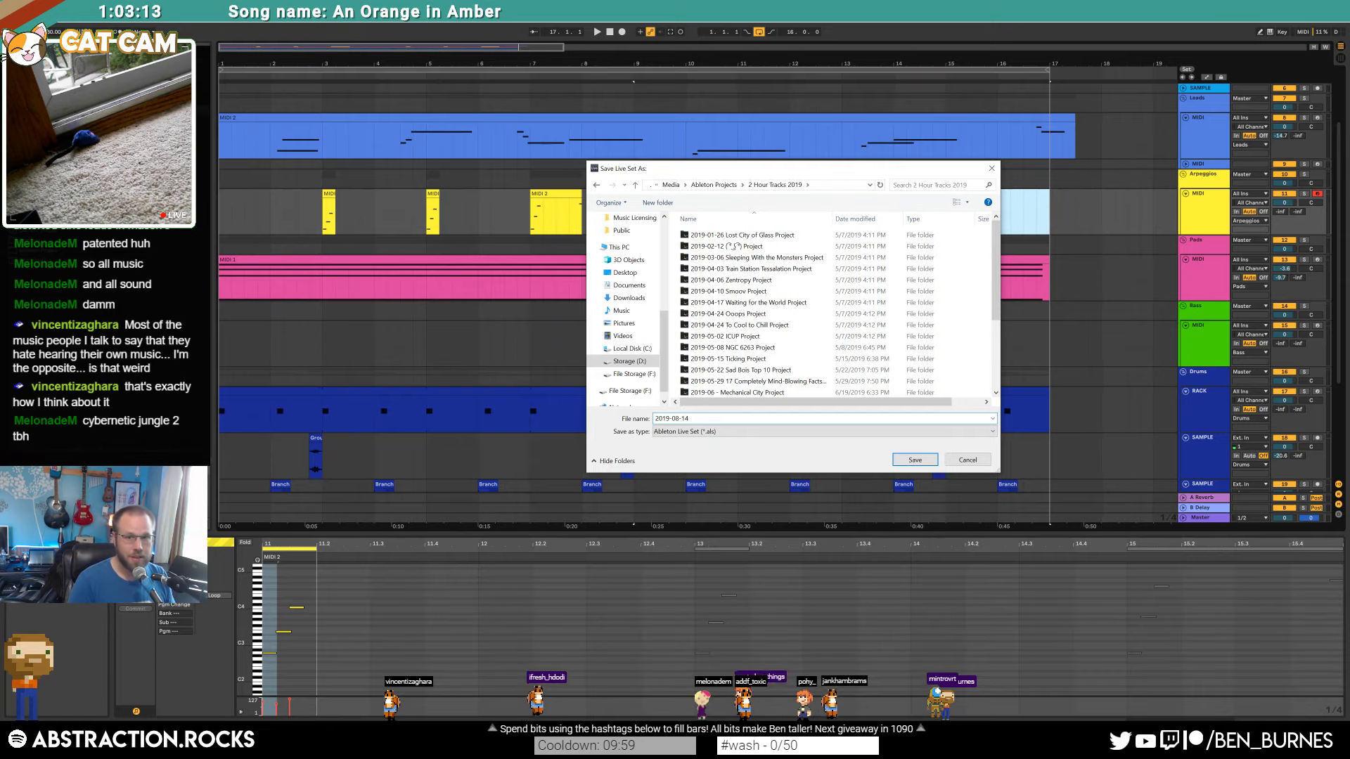
type(" An Oran")
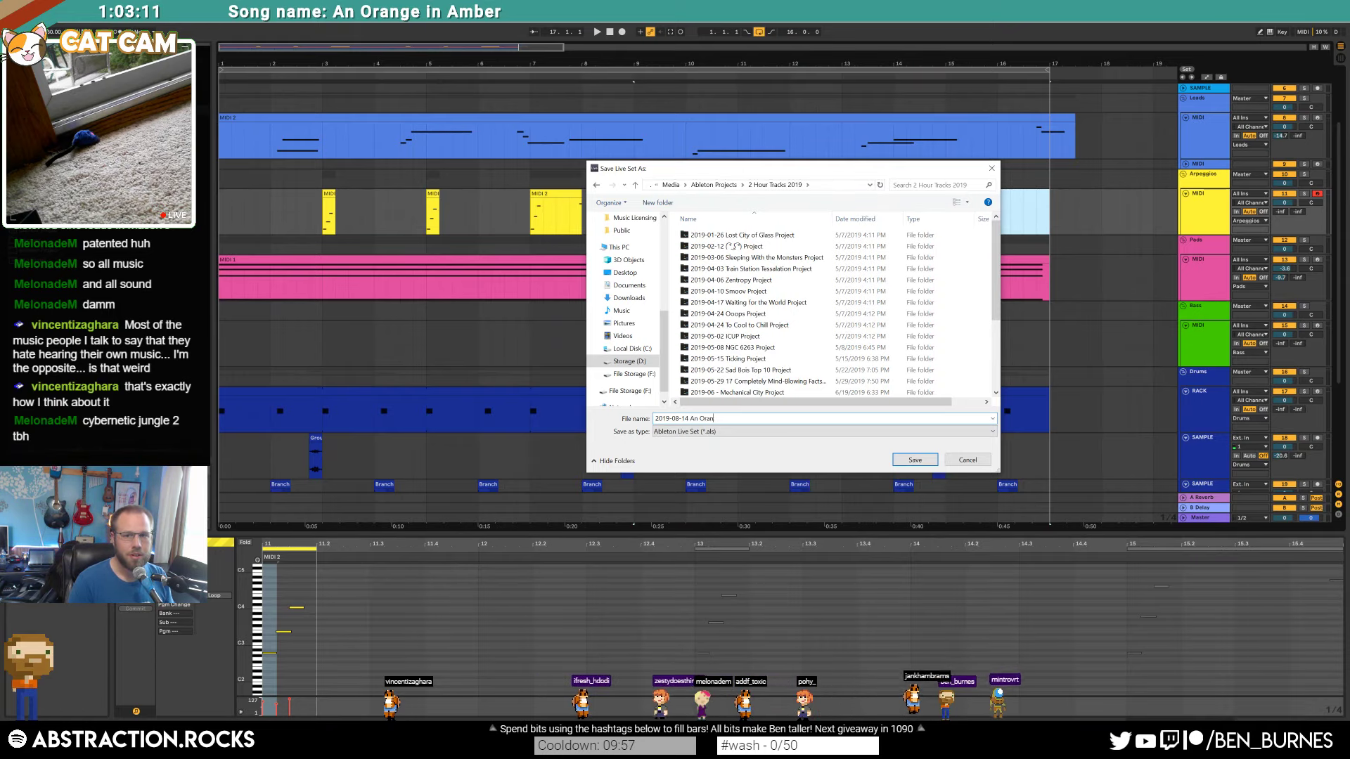
type("ge in Amber")
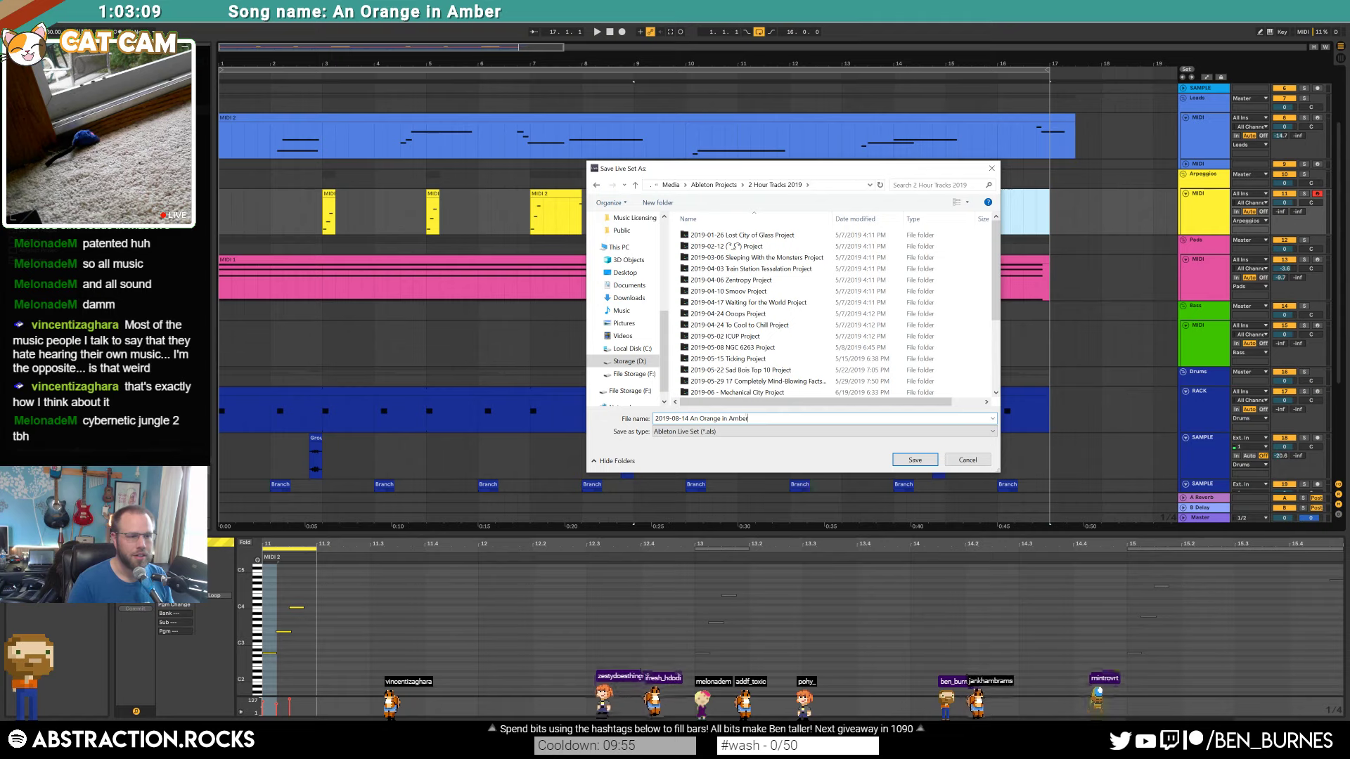
key("Return")
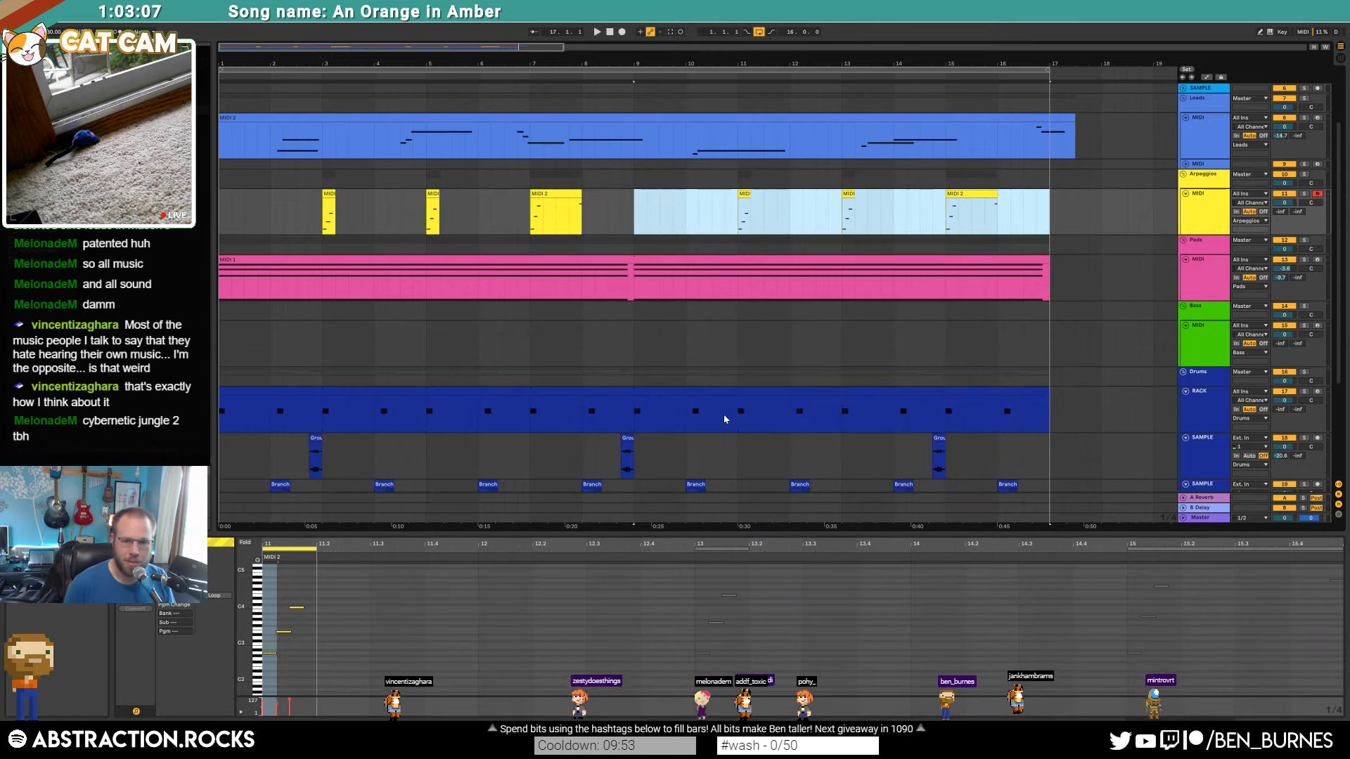
Step: Play the arrangement from the start and trim the drum rack's kick clip so it begins at bar 9
left_click(610, 32)
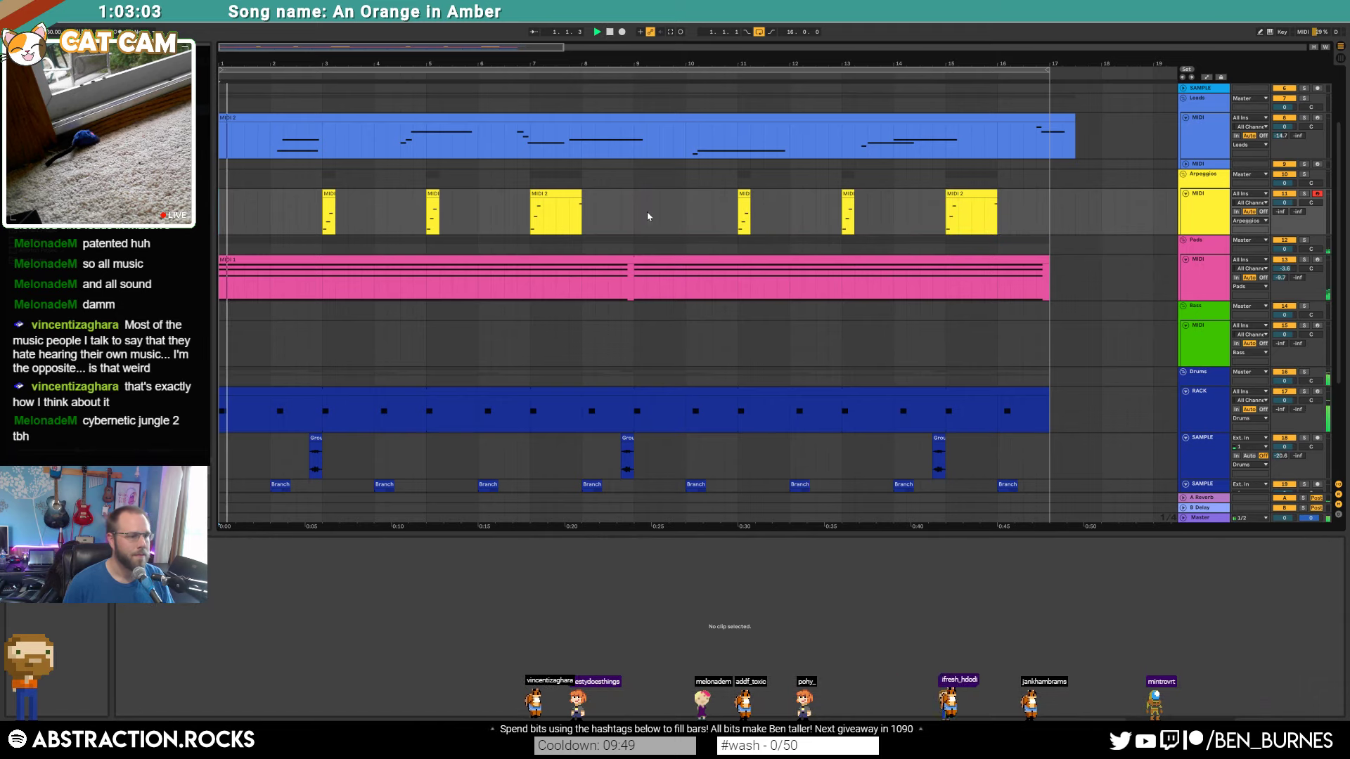
left_click(455, 390)
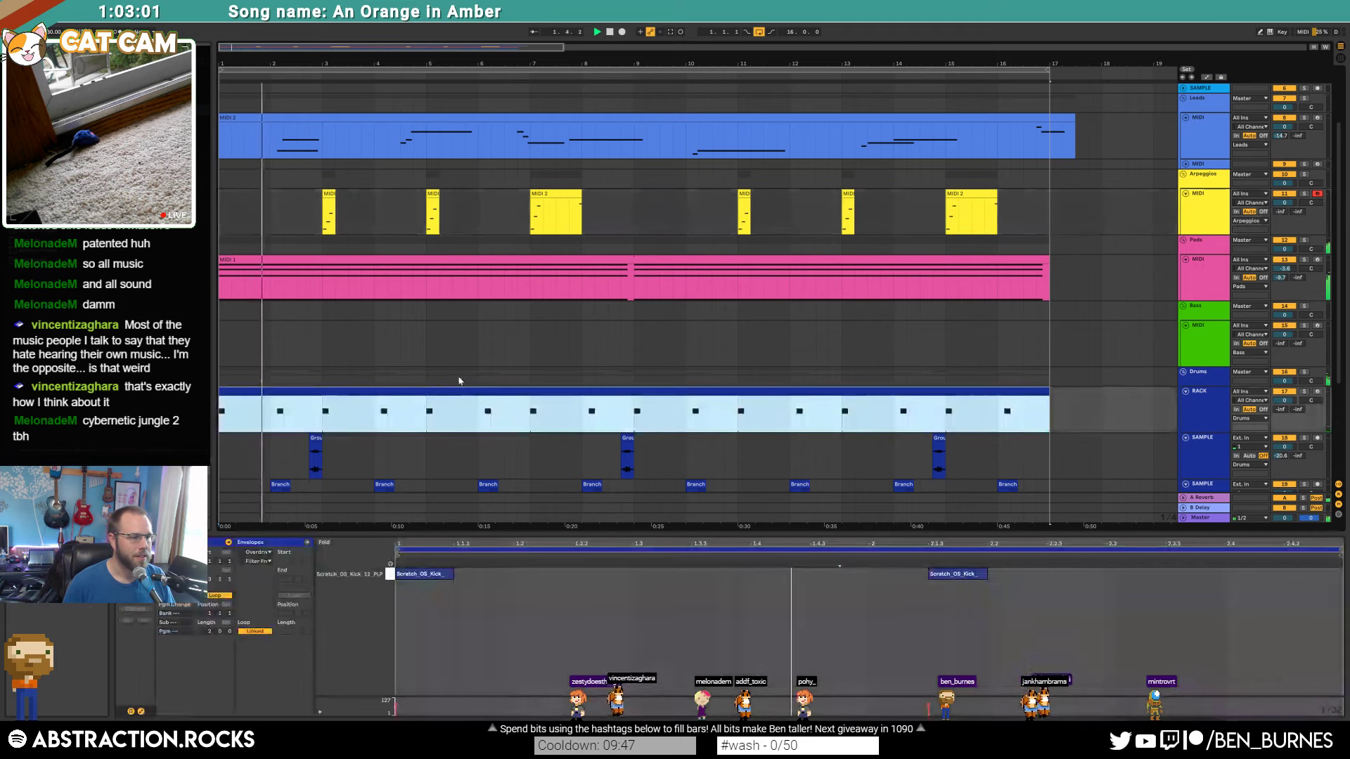
scroll(450, 380, "down", 3)
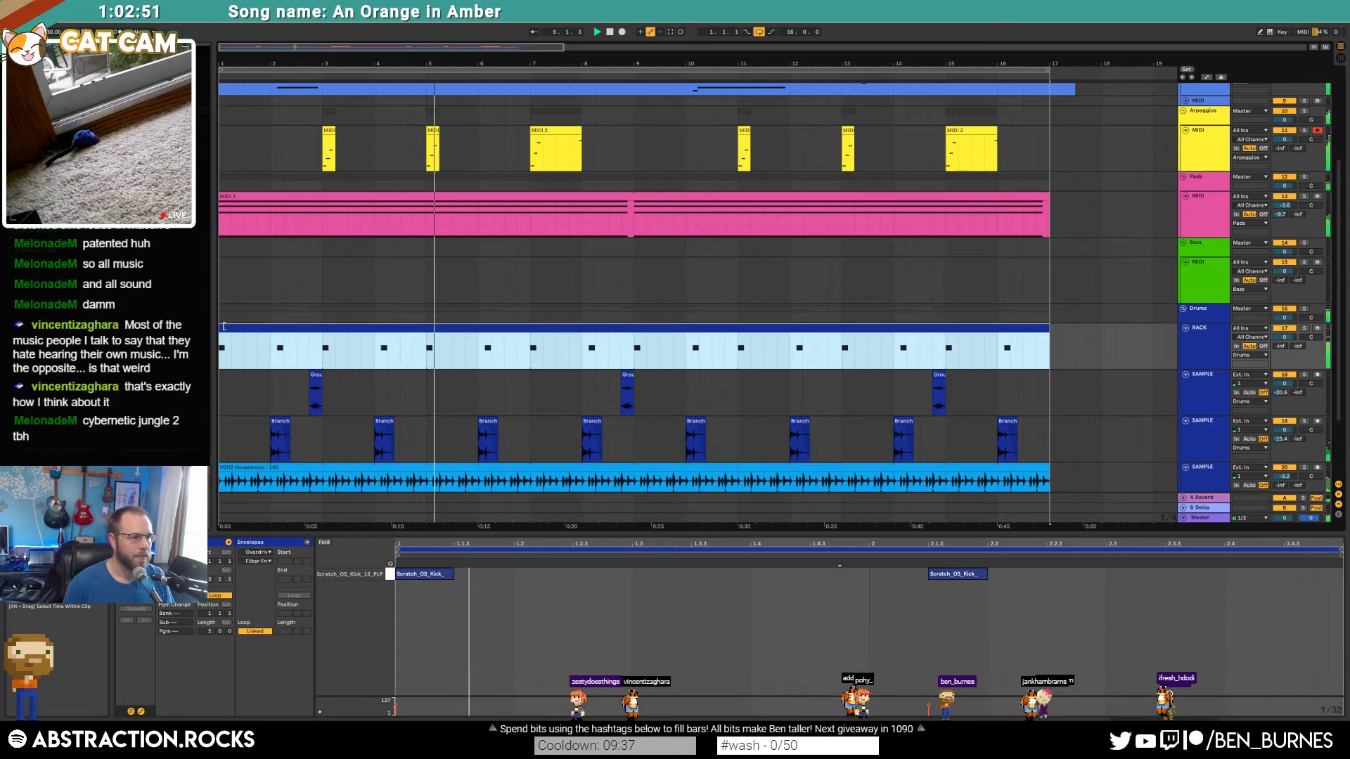
left_click_drag(224, 326, 633, 338)
Step: Stop playback and move the house loop sample clip so it begins at bar 17
key("w")
key("space")
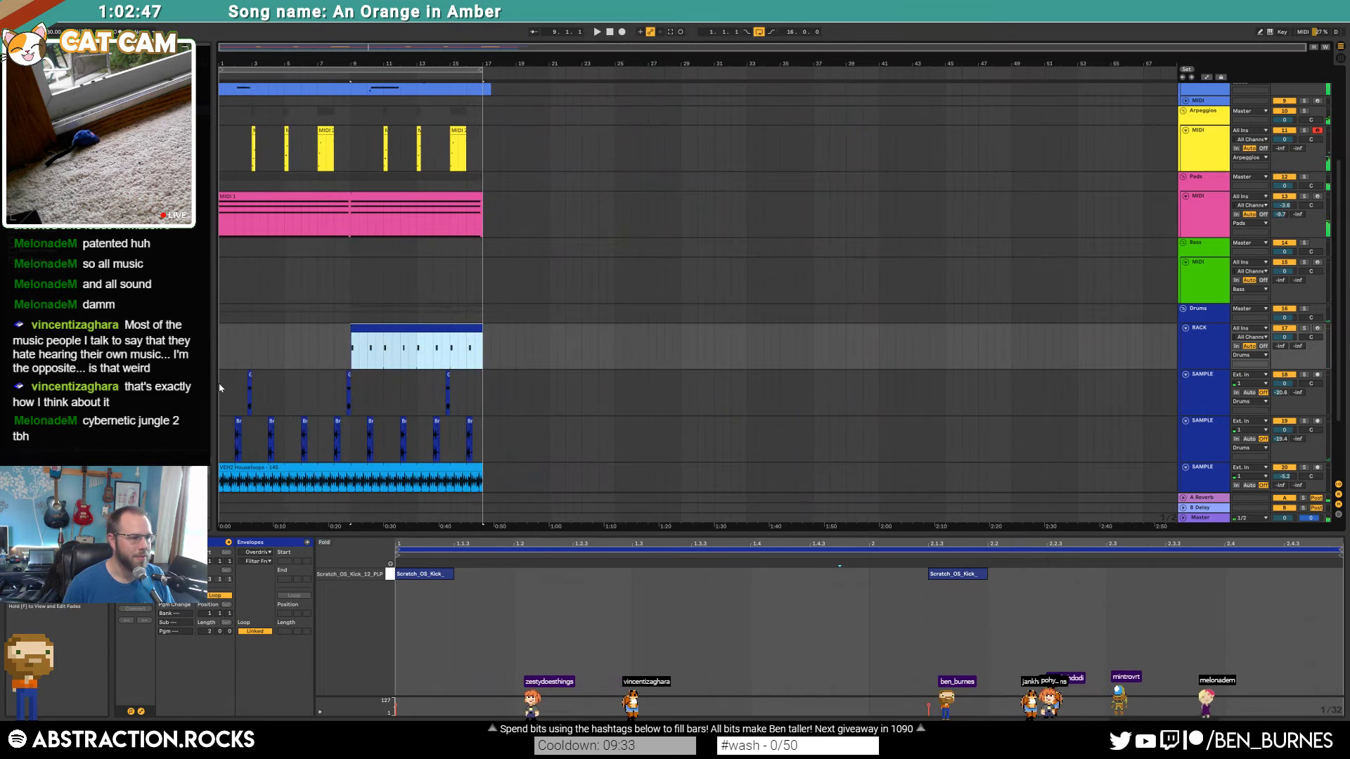
left_click_drag(225, 468, 490, 477)
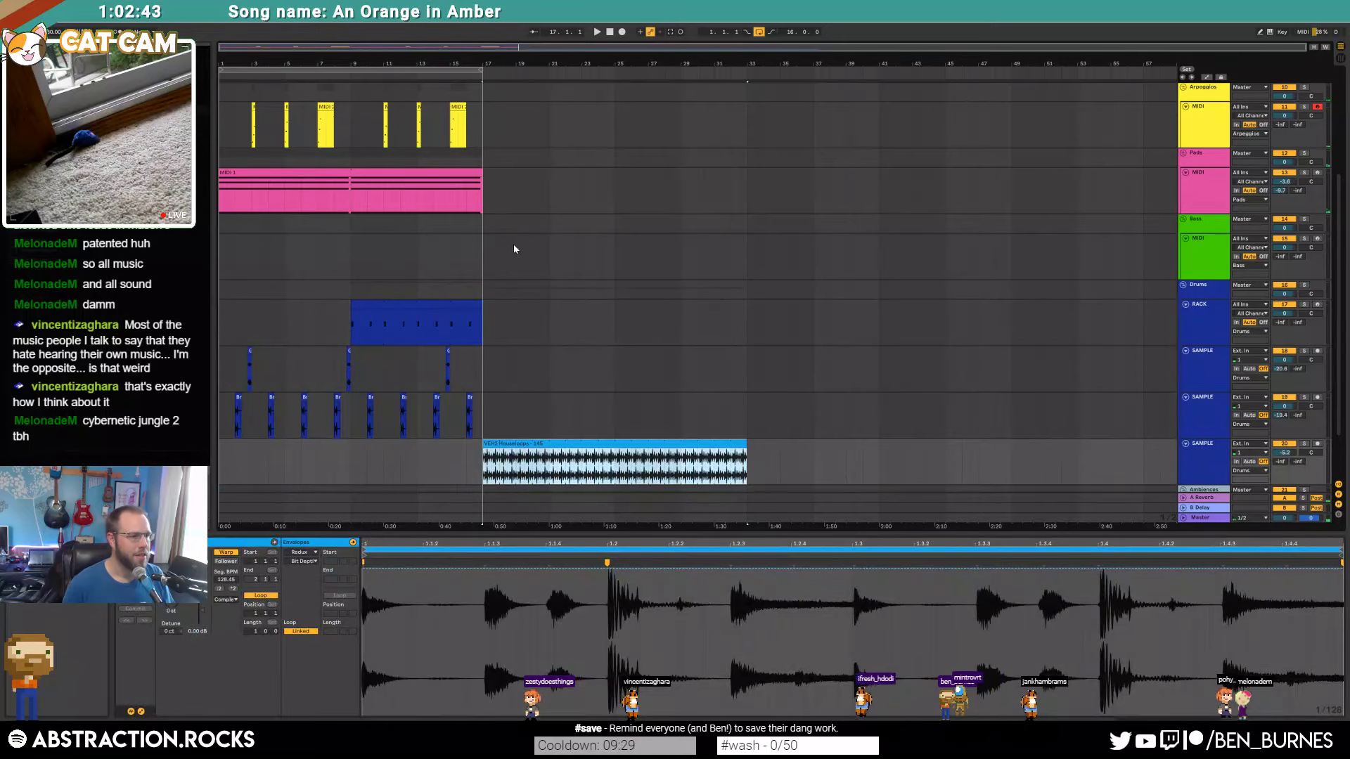
Step: Extend the pads clip's end to bar 33, and shift all arrangement clips 16 bars later so they start at bar 17
scroll(515, 249, "up", 5)
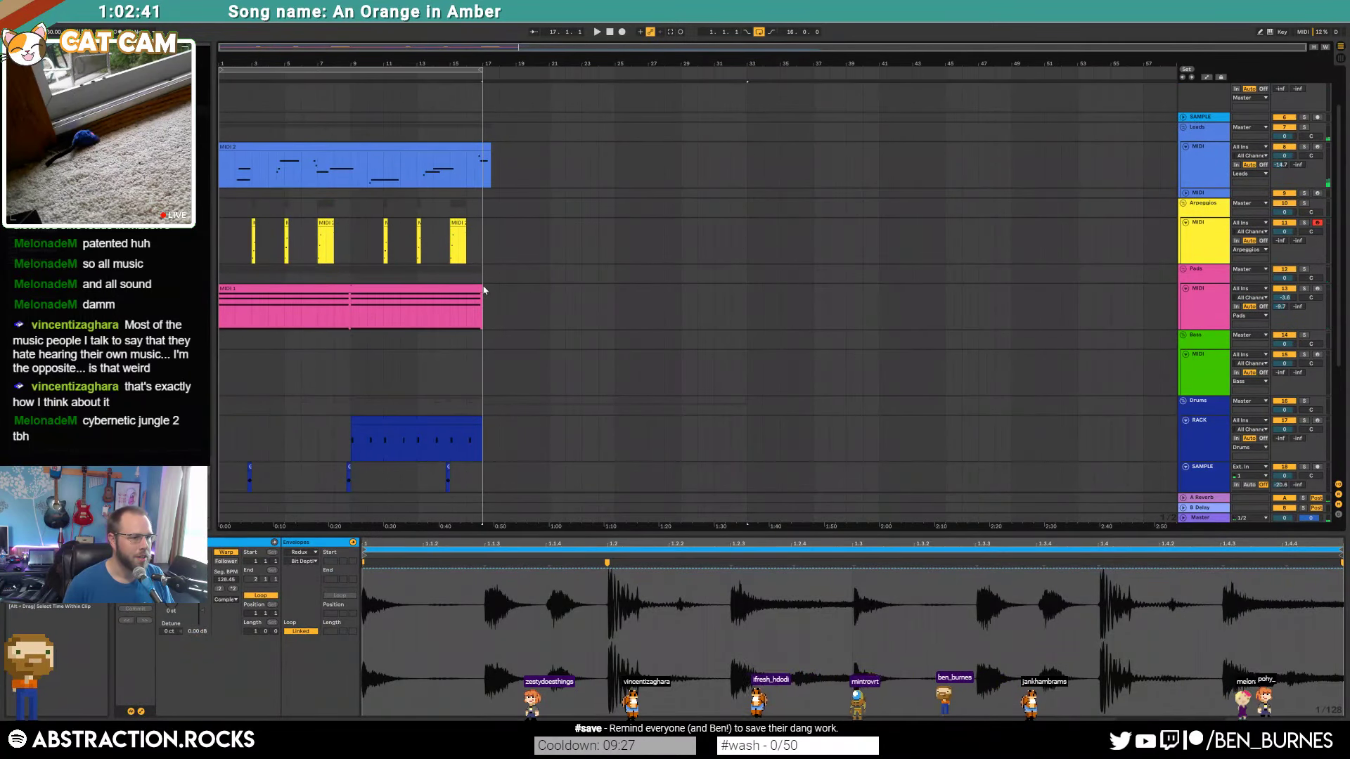
left_click_drag(480, 287, 749, 293)
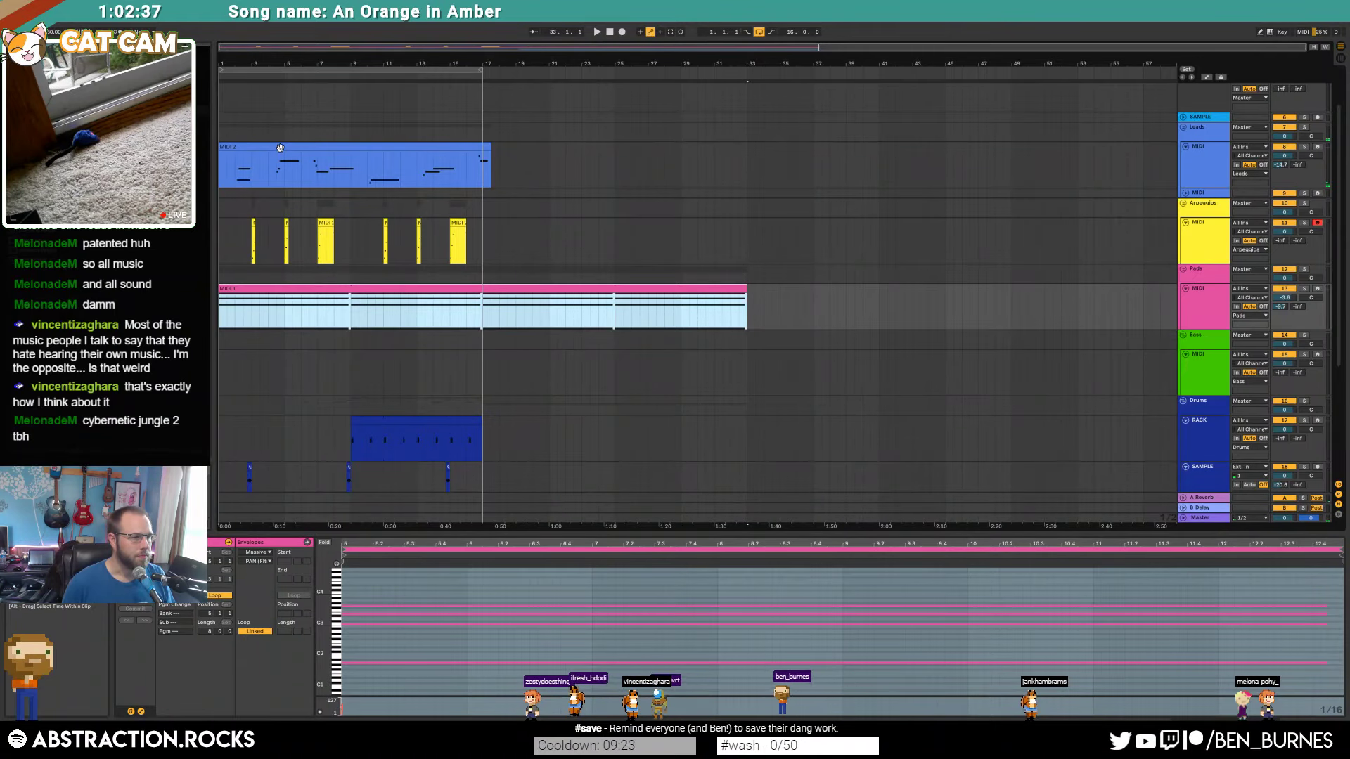
key("ctrl+a")
left_click_drag(279, 148, 543, 152)
left_click(400, 302)
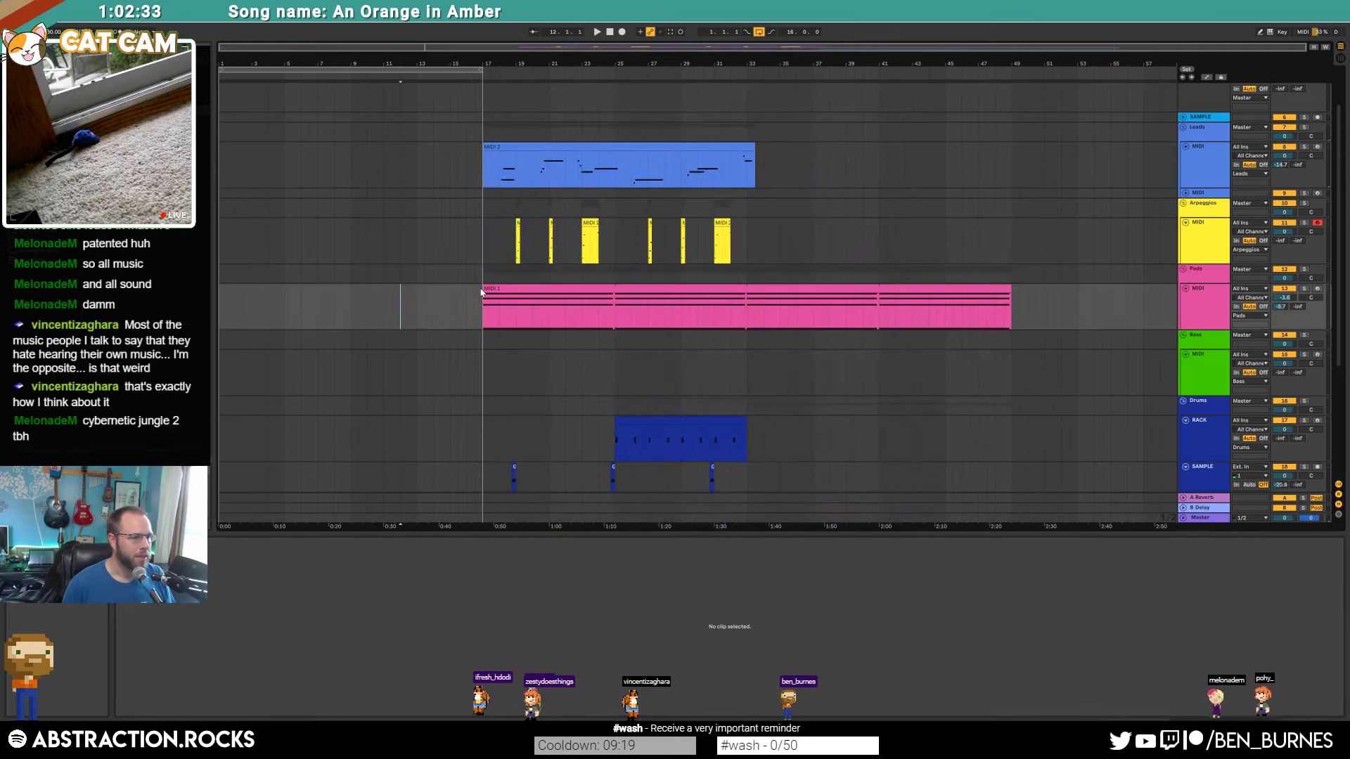
Step: Extend the start of the pads clip back to bar 1 and move the loop region to bars 17–33
left_click_drag(484, 288, 219, 289)
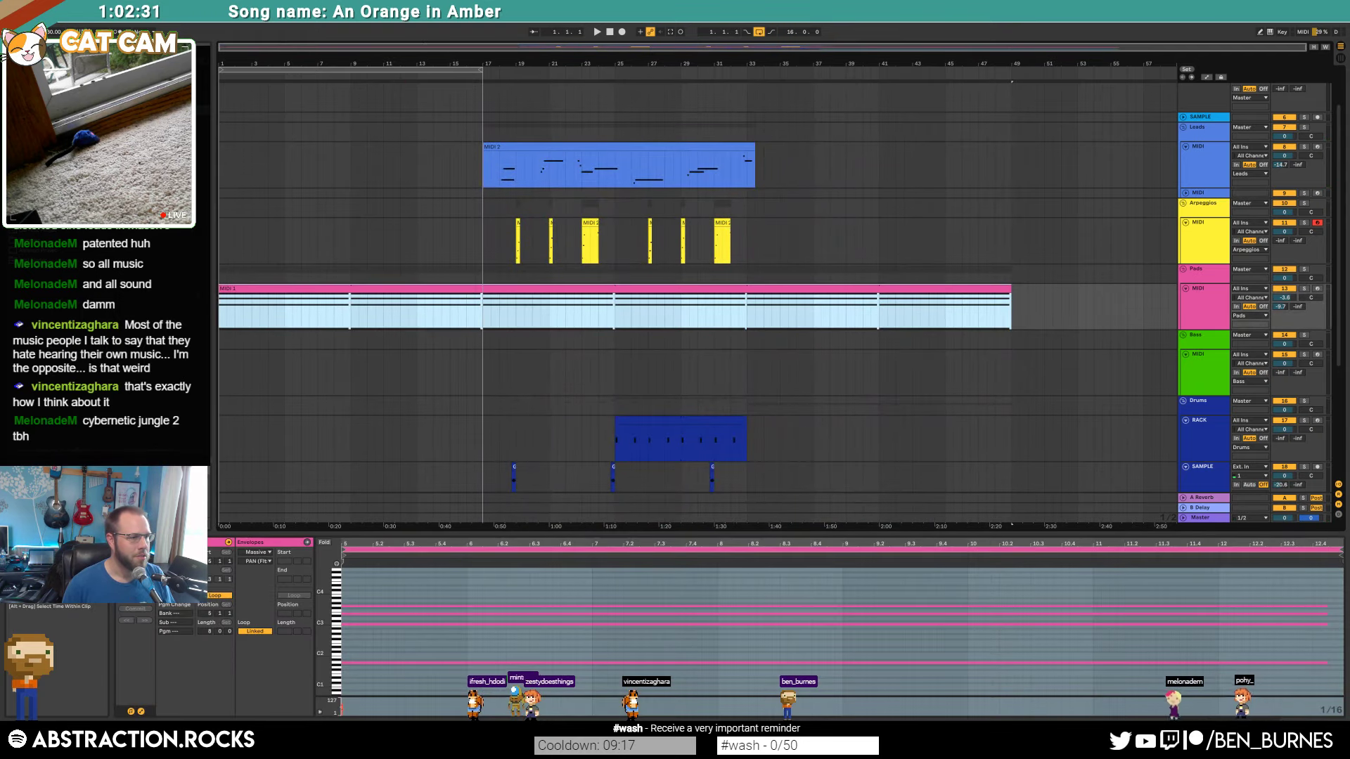
left_click(506, 358)
left_click_drag(435, 70, 708, 86)
Step: Duplicate the upper two drum sample tracks' clips from bars 17–33 into bars 33–49 and bars 1–17
scroll(427, 262, "down", 5)
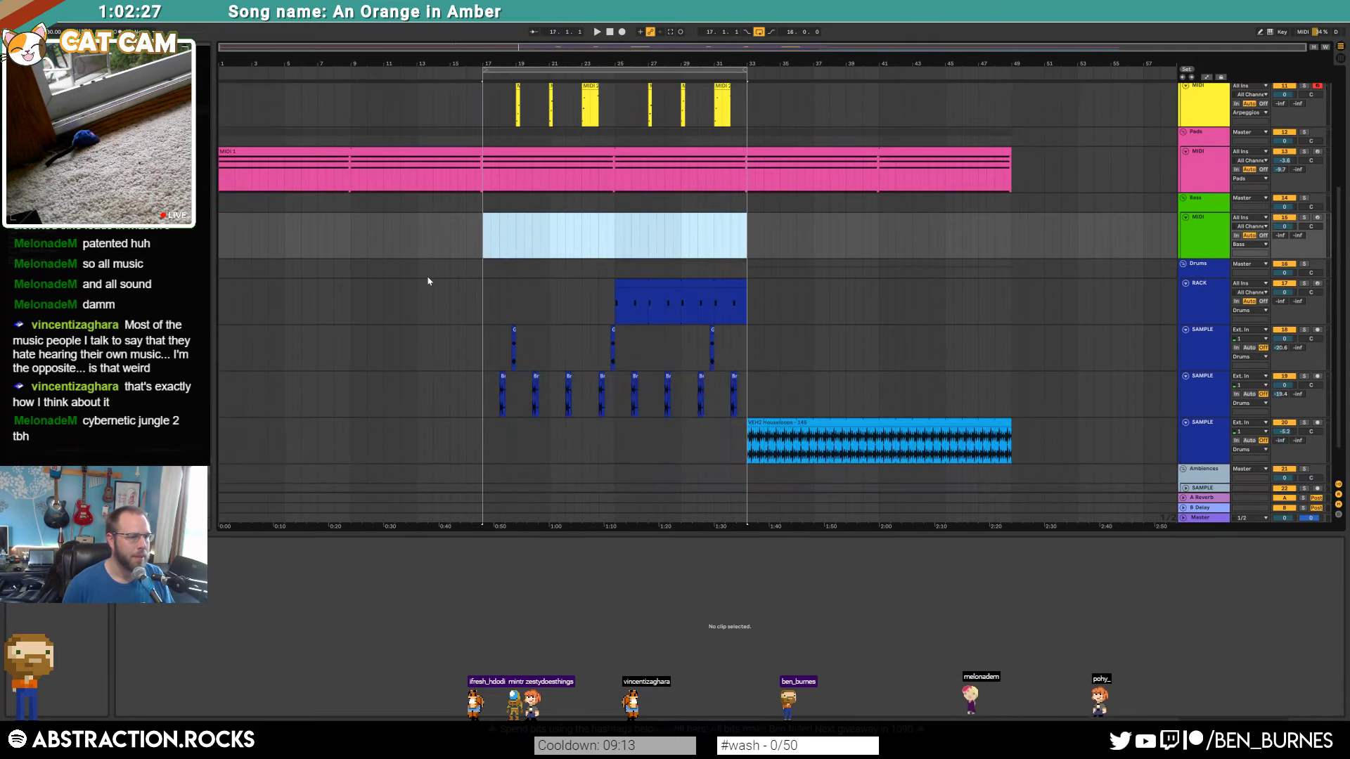
left_click_drag(483, 351, 732, 403)
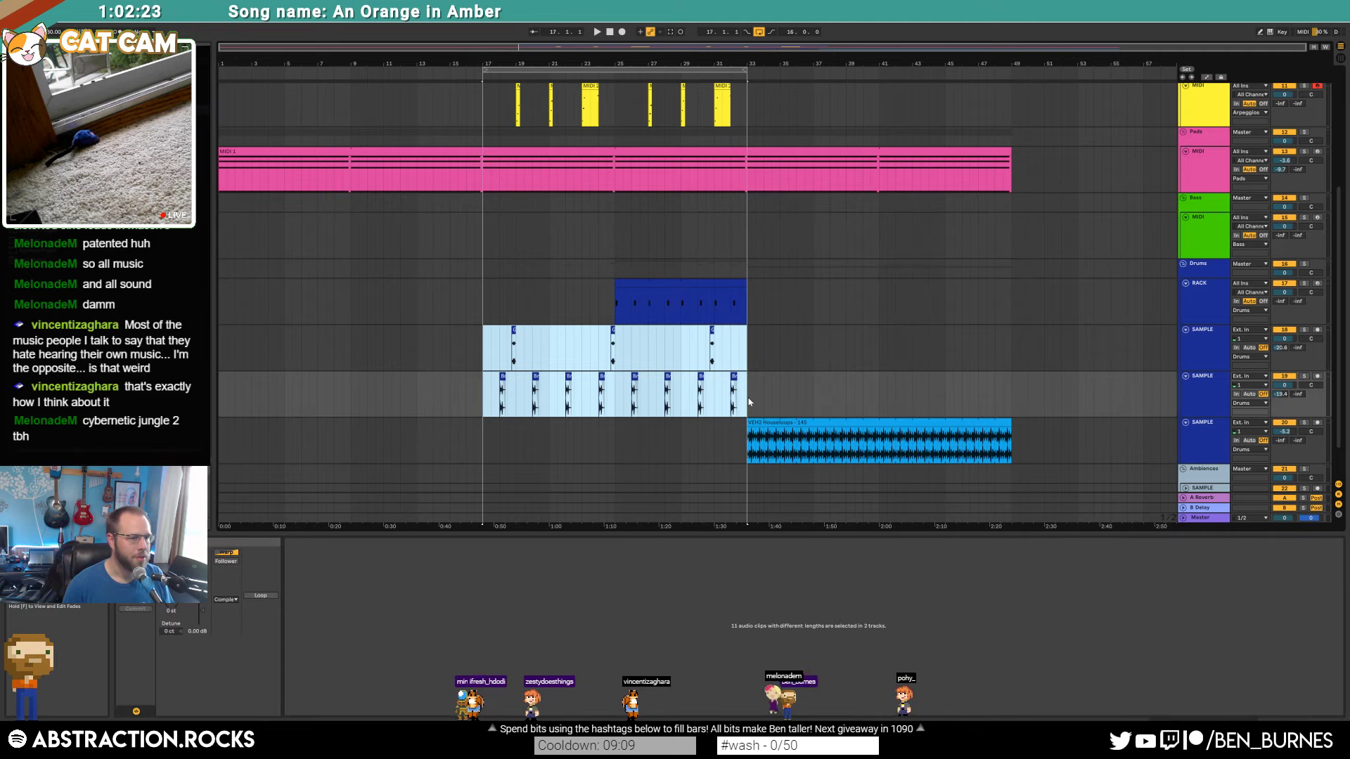
key("ctrl+d")
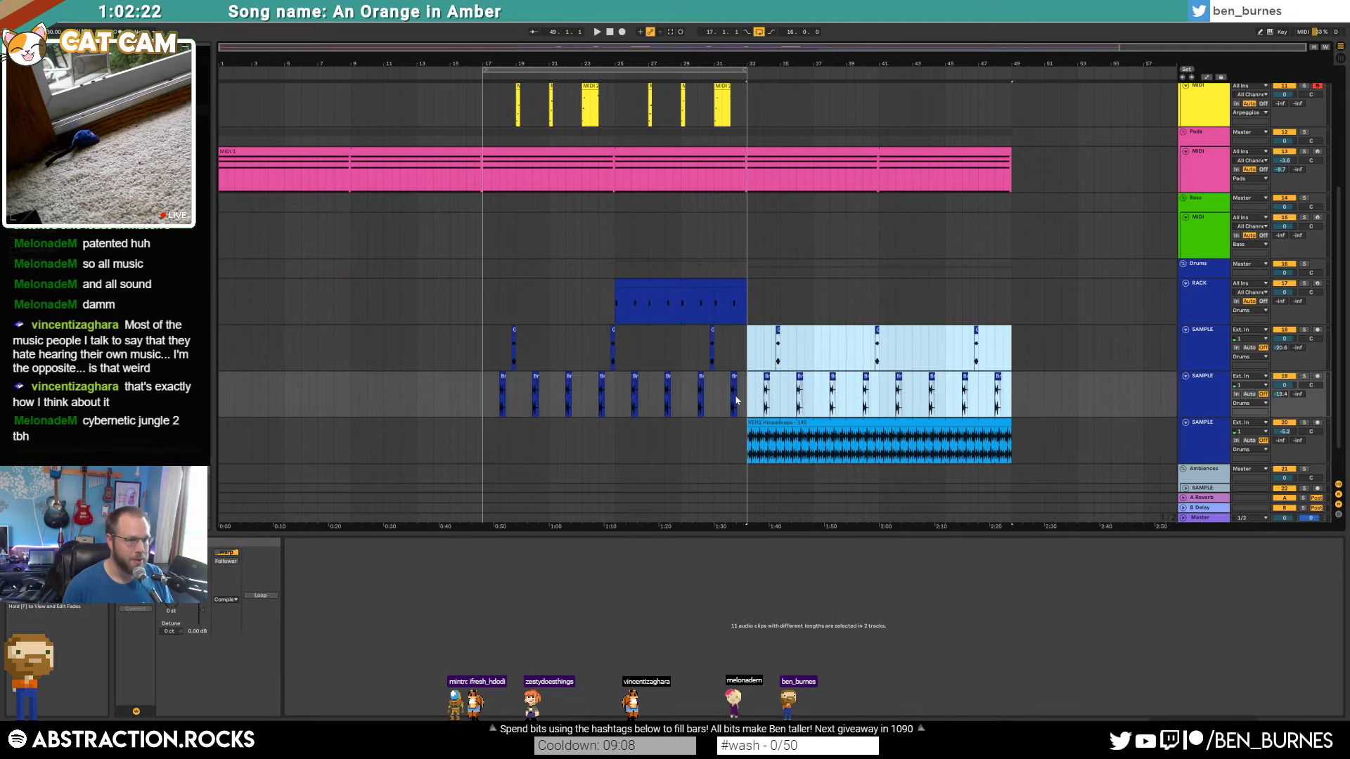
left_click(222, 346)
key("ctrl+v")
left_click(289, 284)
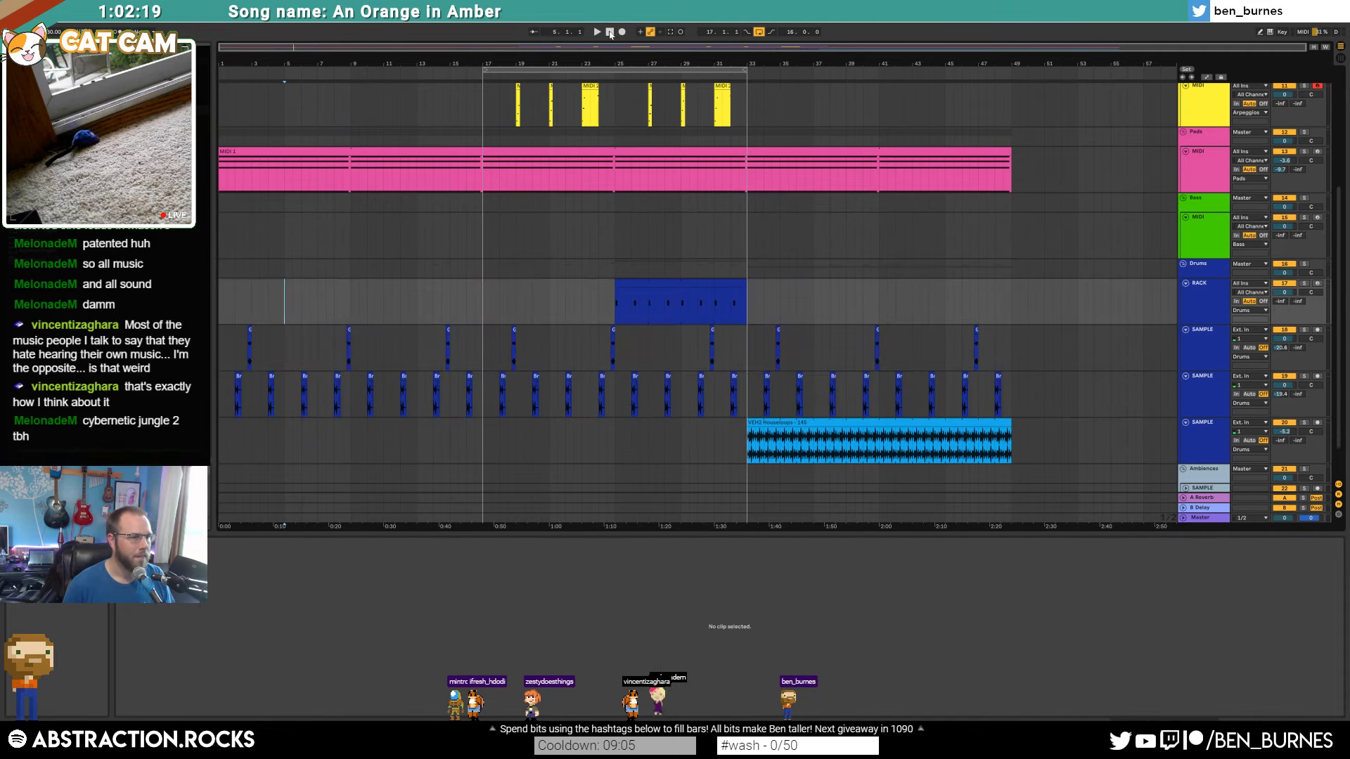
Step: During playback from the start, delete the upper drum sample track's three clips in bars 1–17
scroll(314, 249, "up", 5)
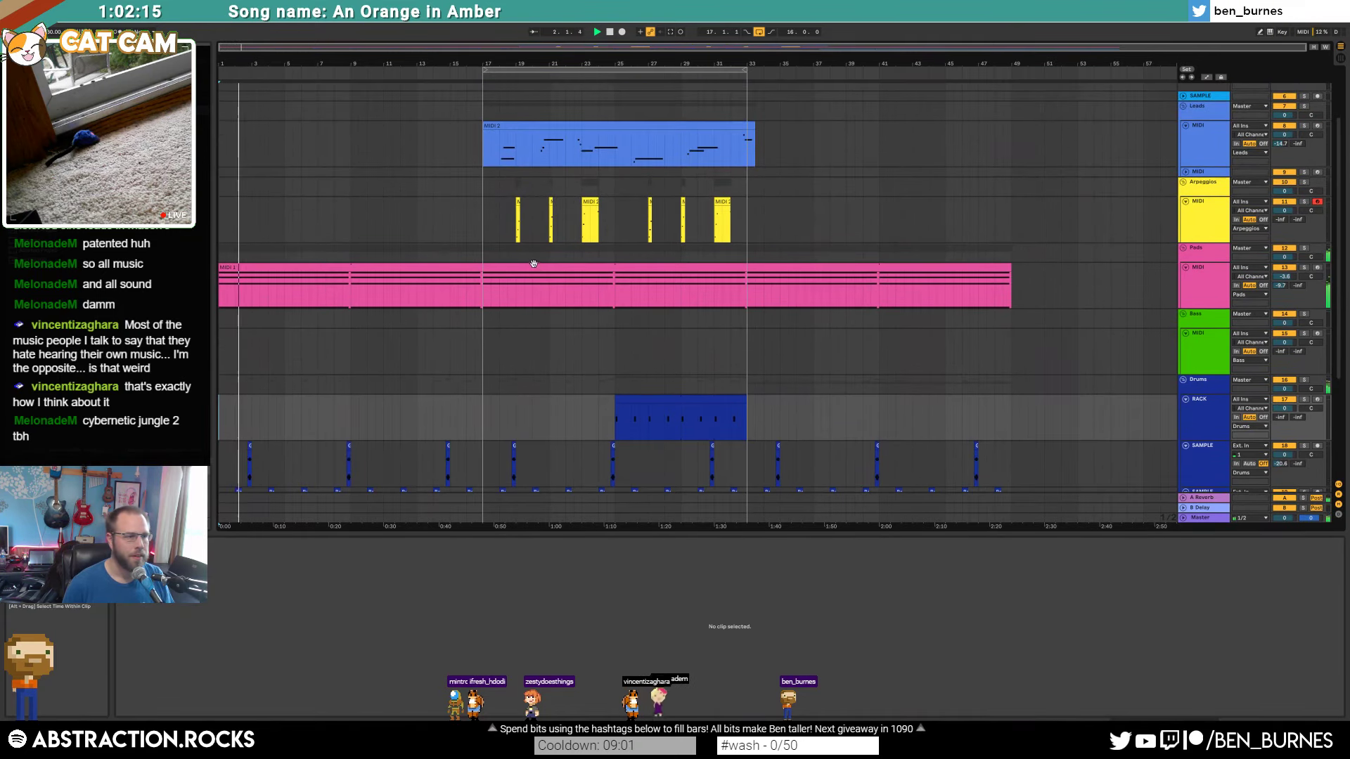
left_click_drag(238, 469, 476, 467)
key("Delete")
key("Delete")
left_click(379, 464)
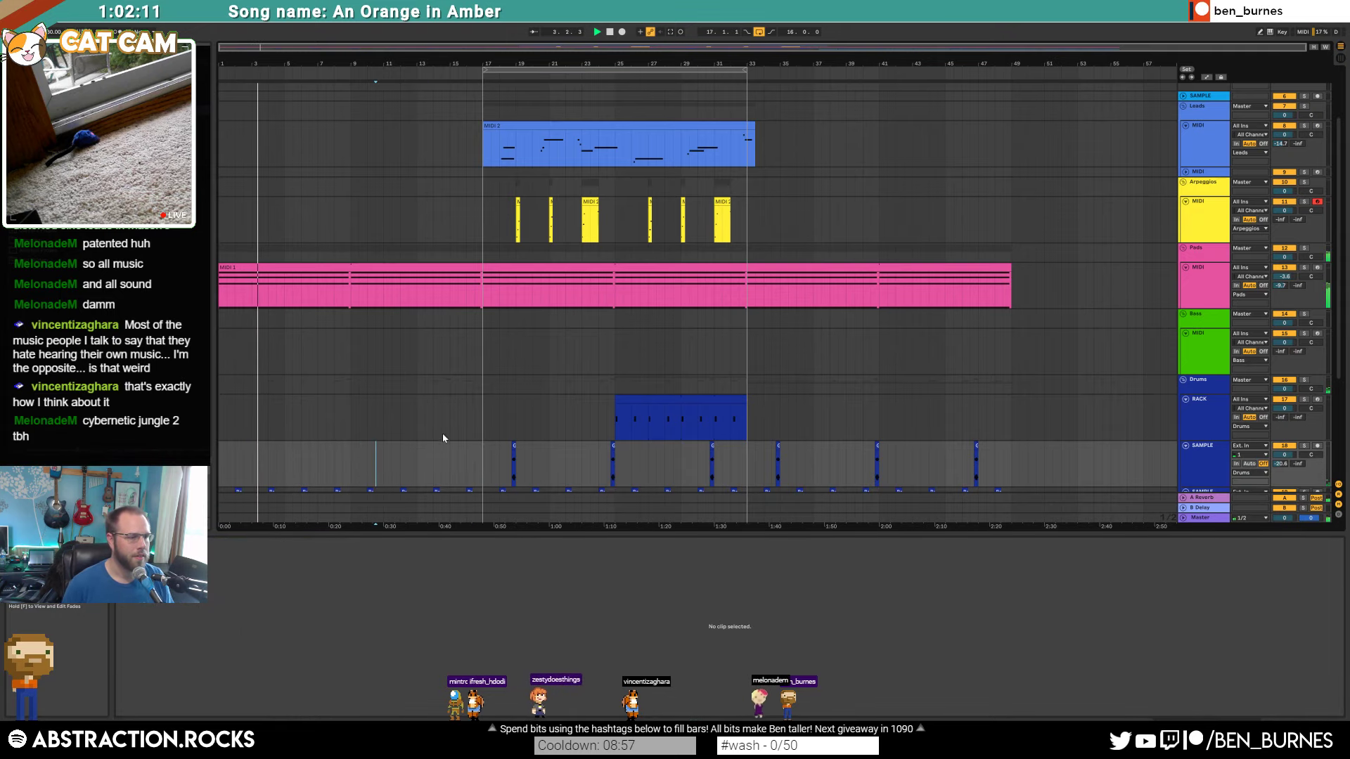
Step: Open the Massive synth on the pads track and show the automation lane for its Filter 1 cutoff
left_click(377, 269)
key("shift+Tab")
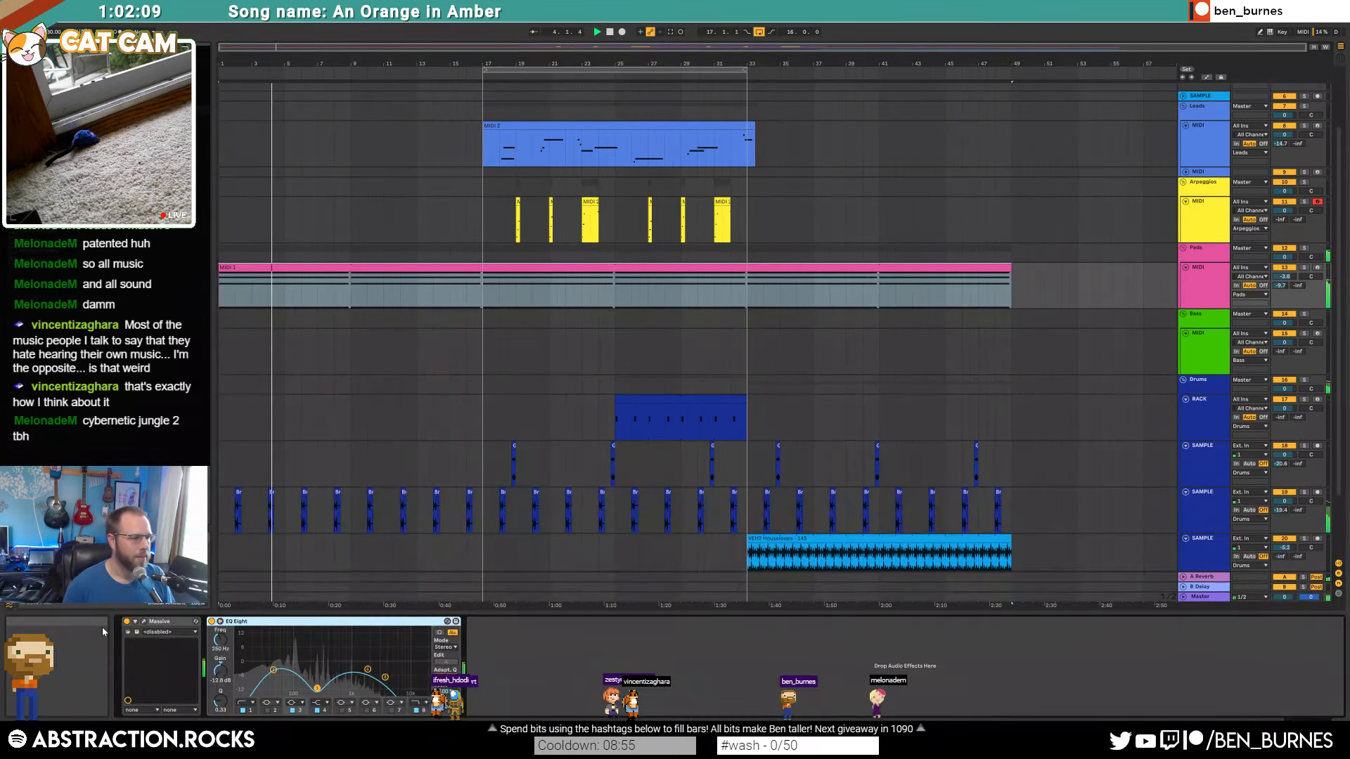
left_click(144, 621)
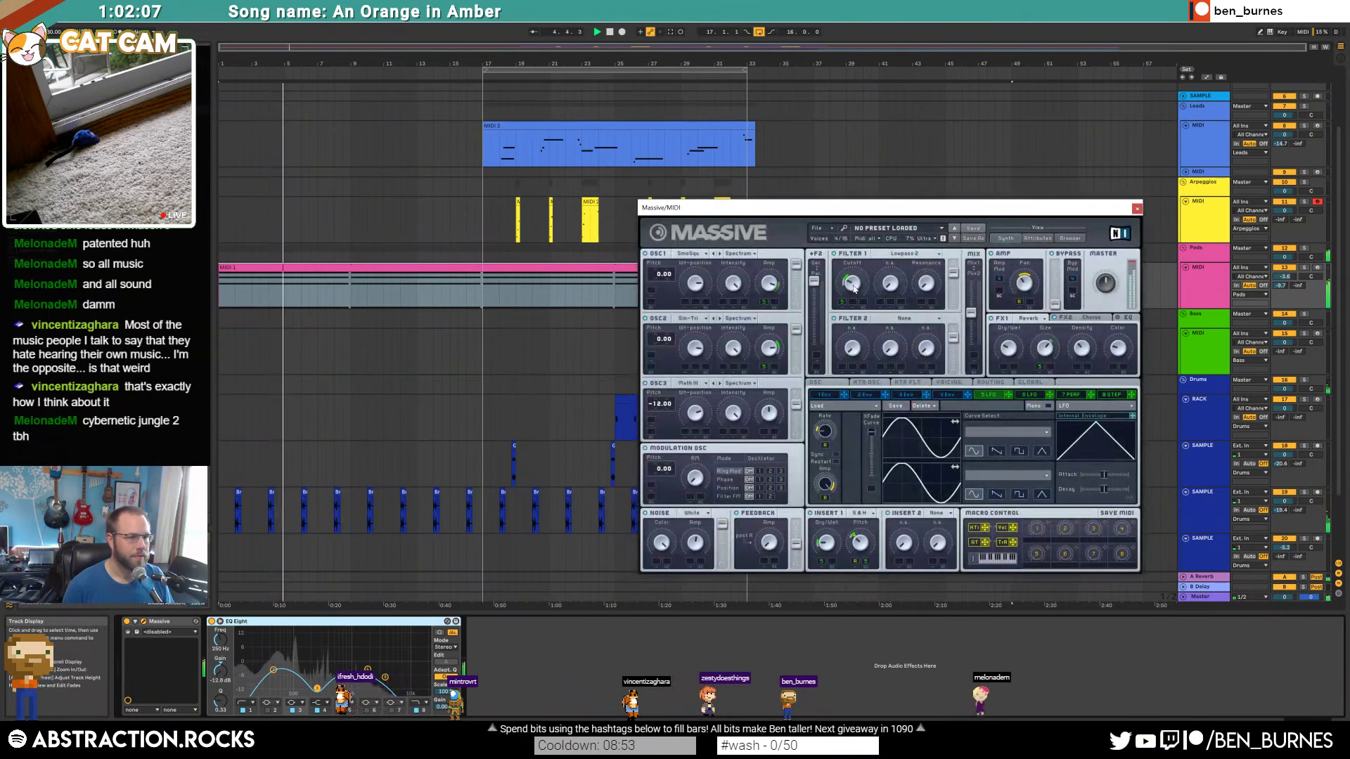
key("a")
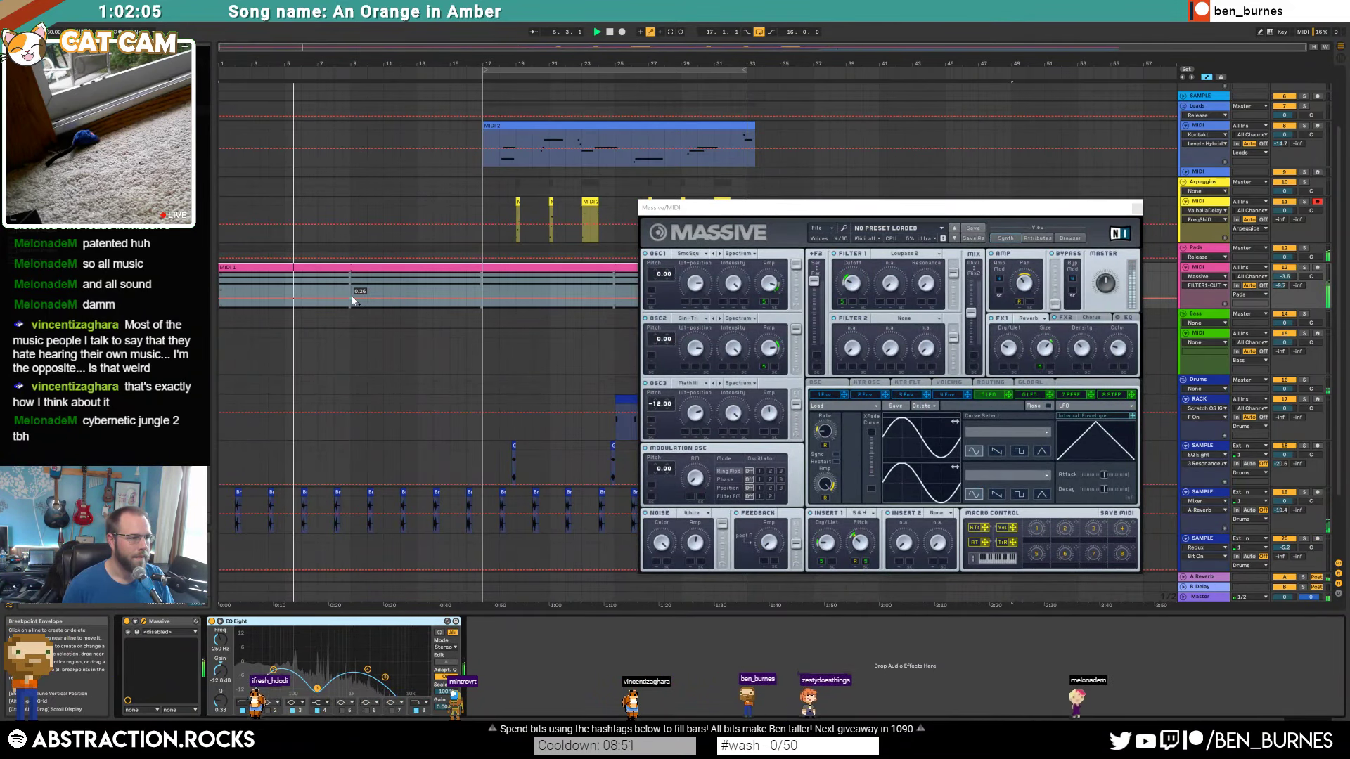
Step: Shape the pads' Filter 1 cutoff automation to curve up to a peak at bar 9 and fall back by bar 17
left_click(352, 297)
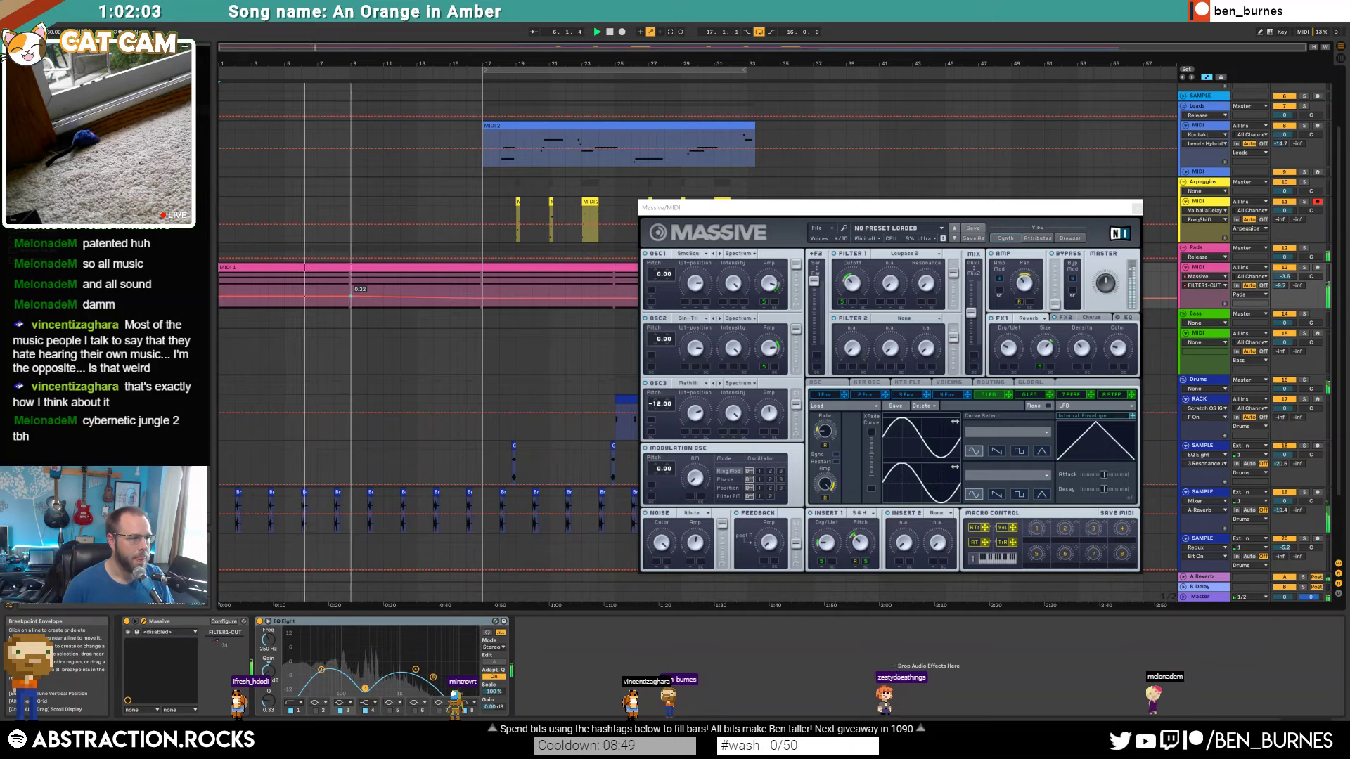
left_click_drag(352, 297, 352, 288)
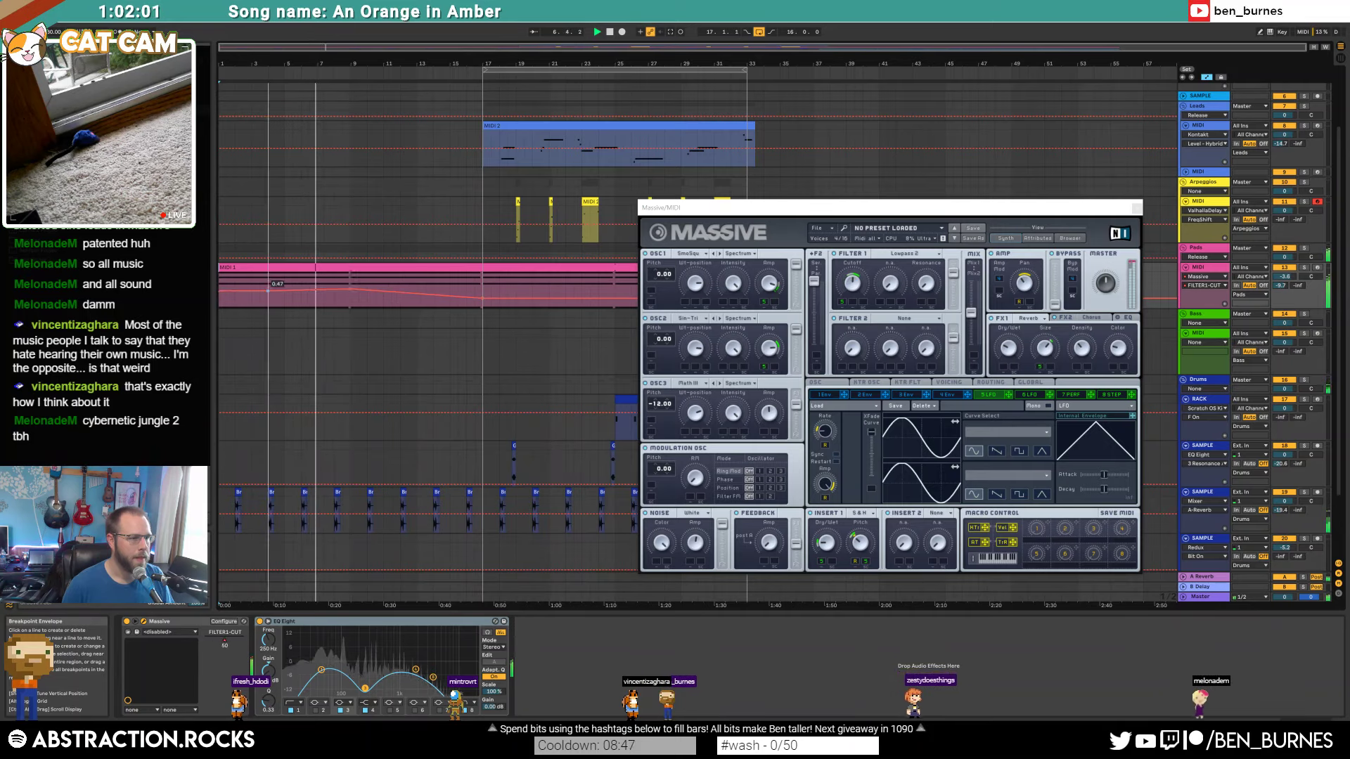
left_click_drag(220, 289, 220, 293)
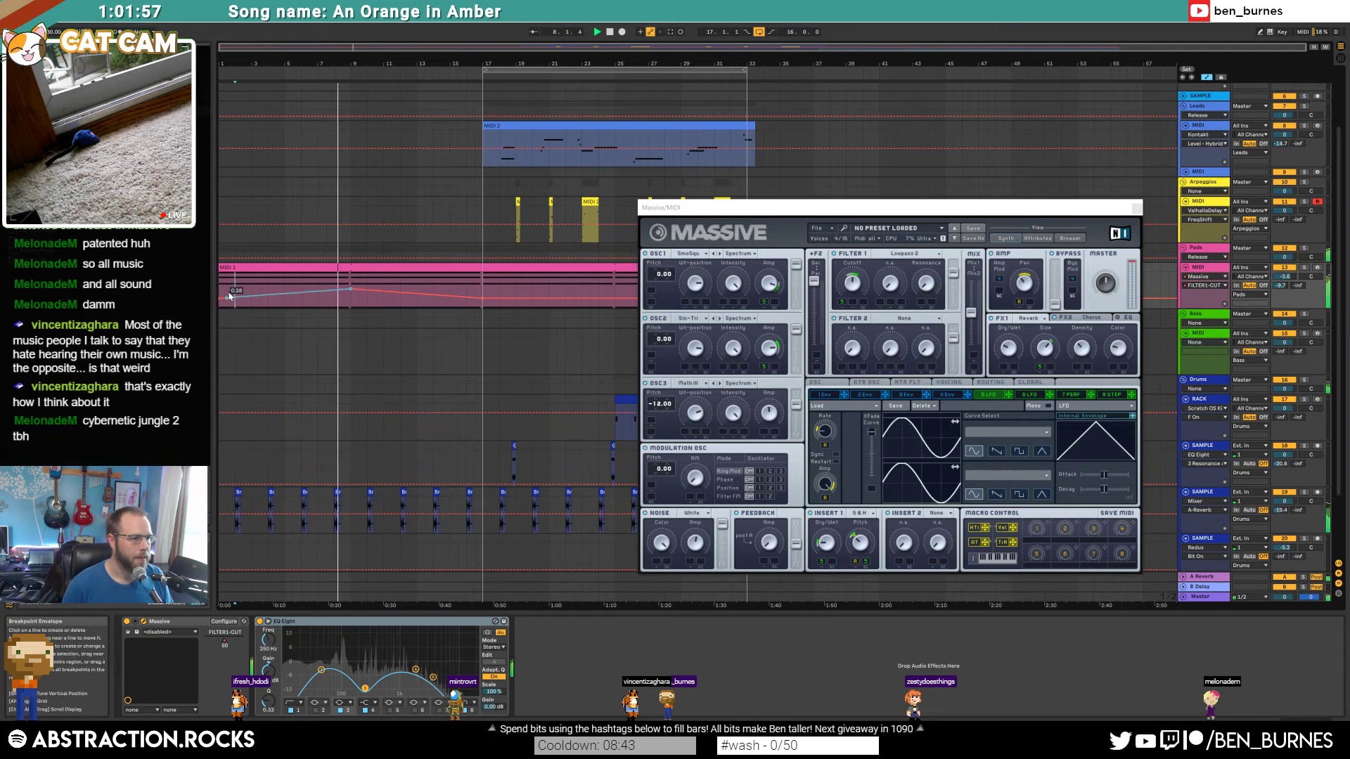
left_click(254, 285)
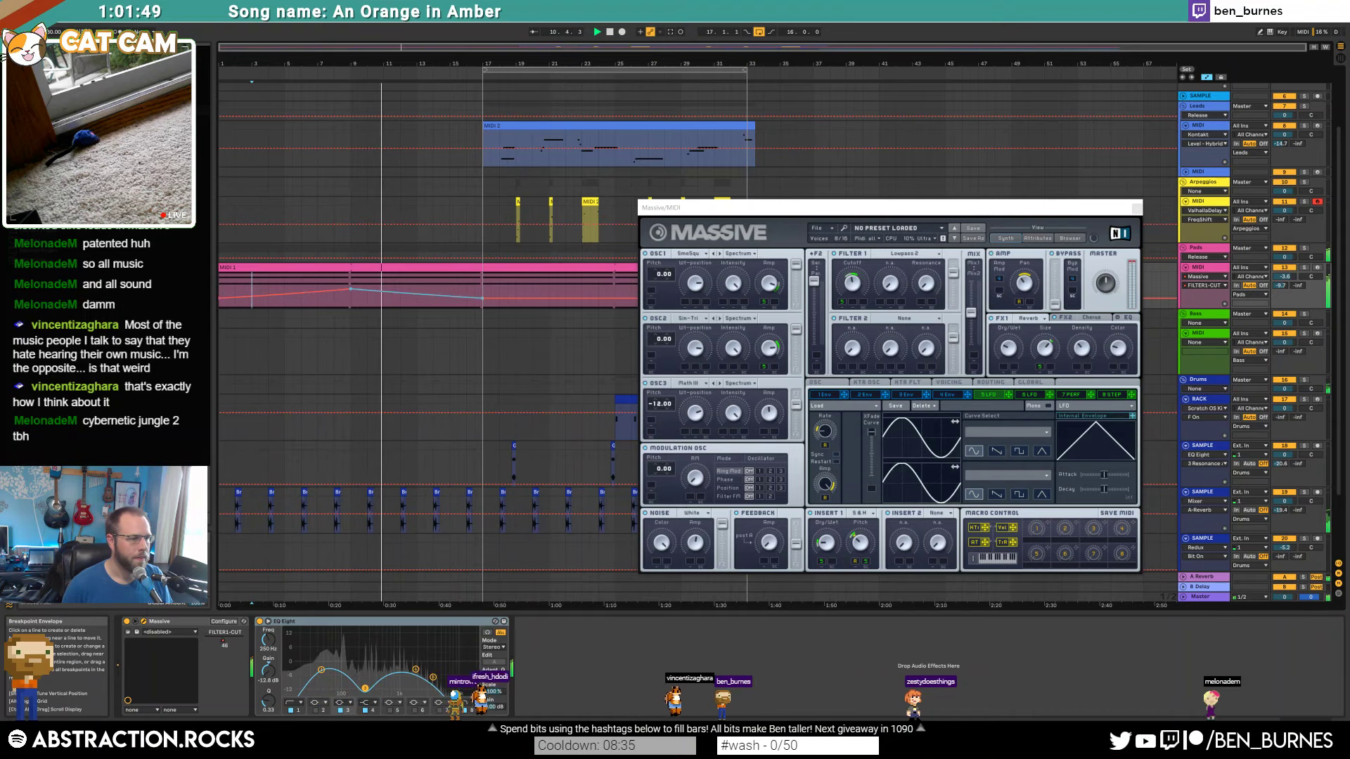
left_click(458, 296)
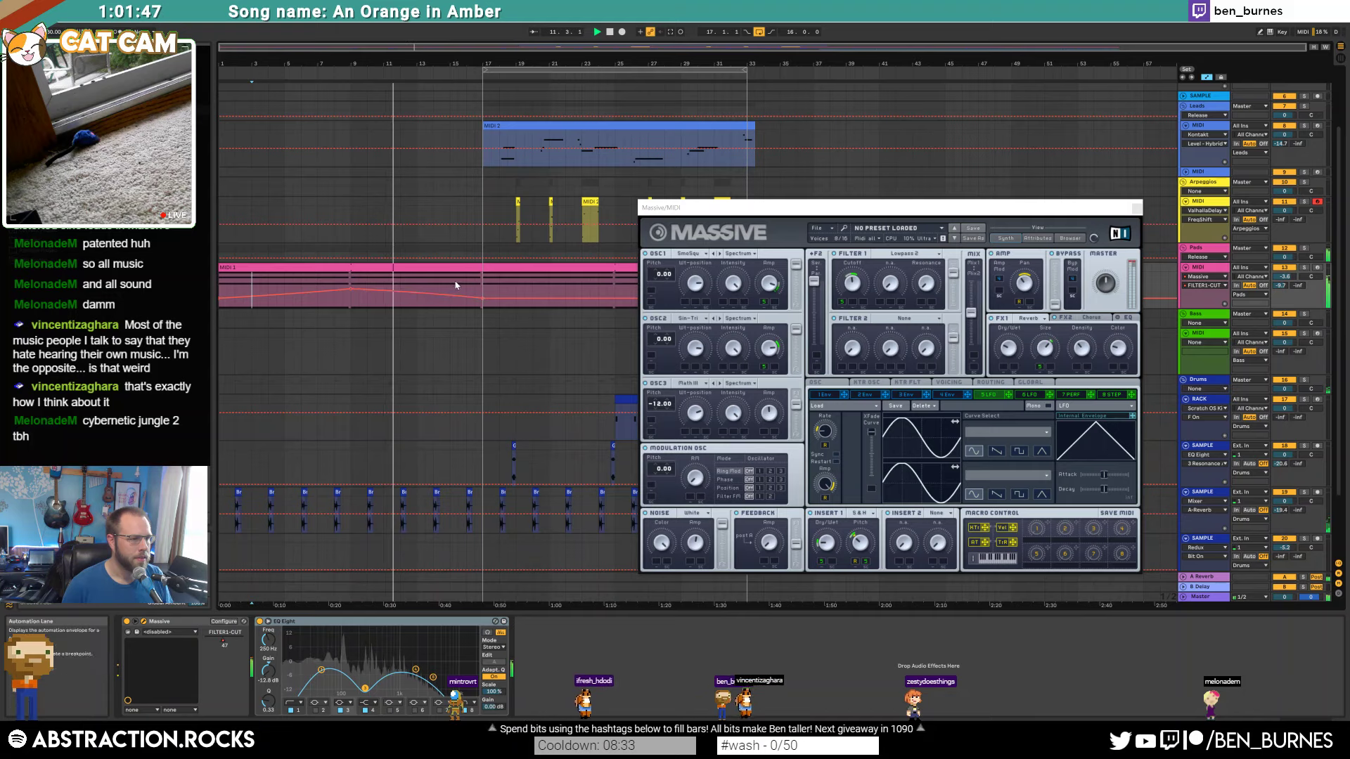
Step: Hide the automation and split the pads clip at bars 9 and 17 to make a separate section
left_click(350, 269)
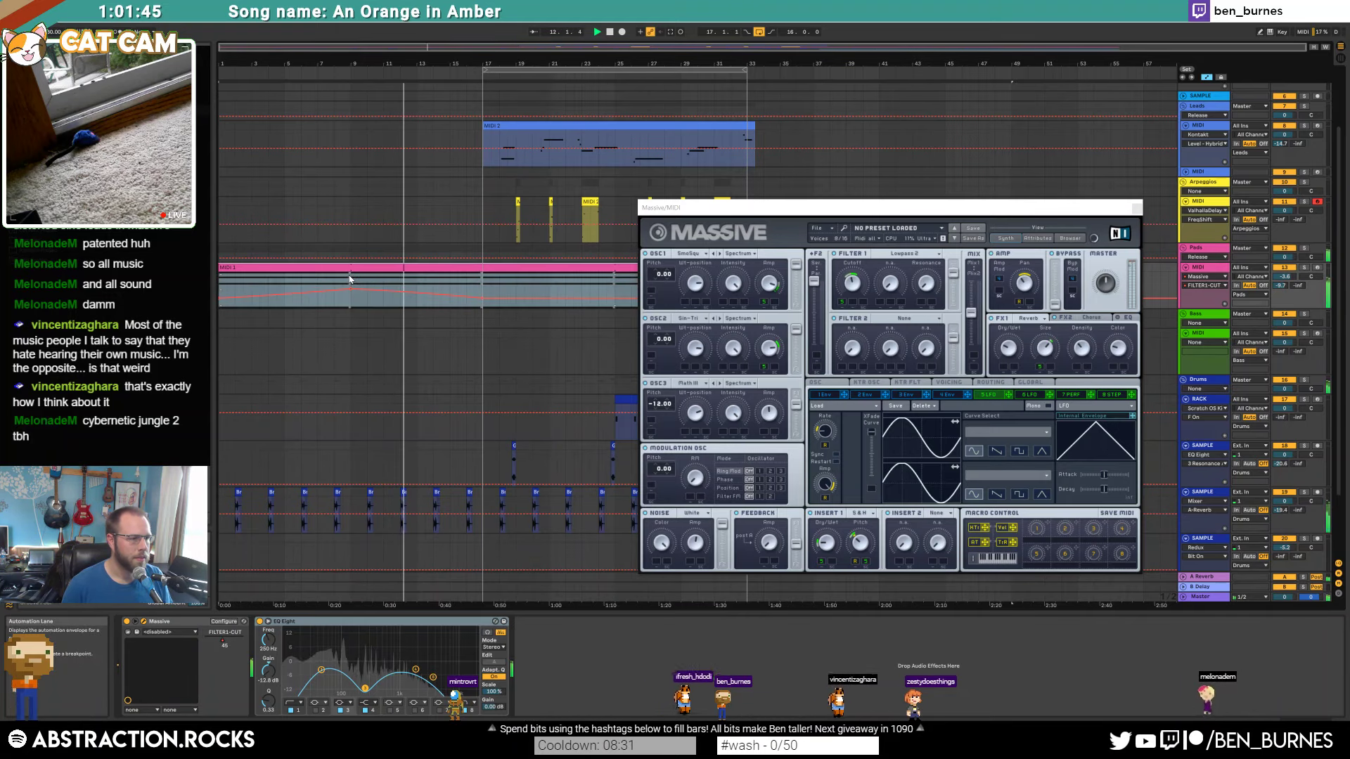
key("a")
left_click_drag(353, 286, 480, 283)
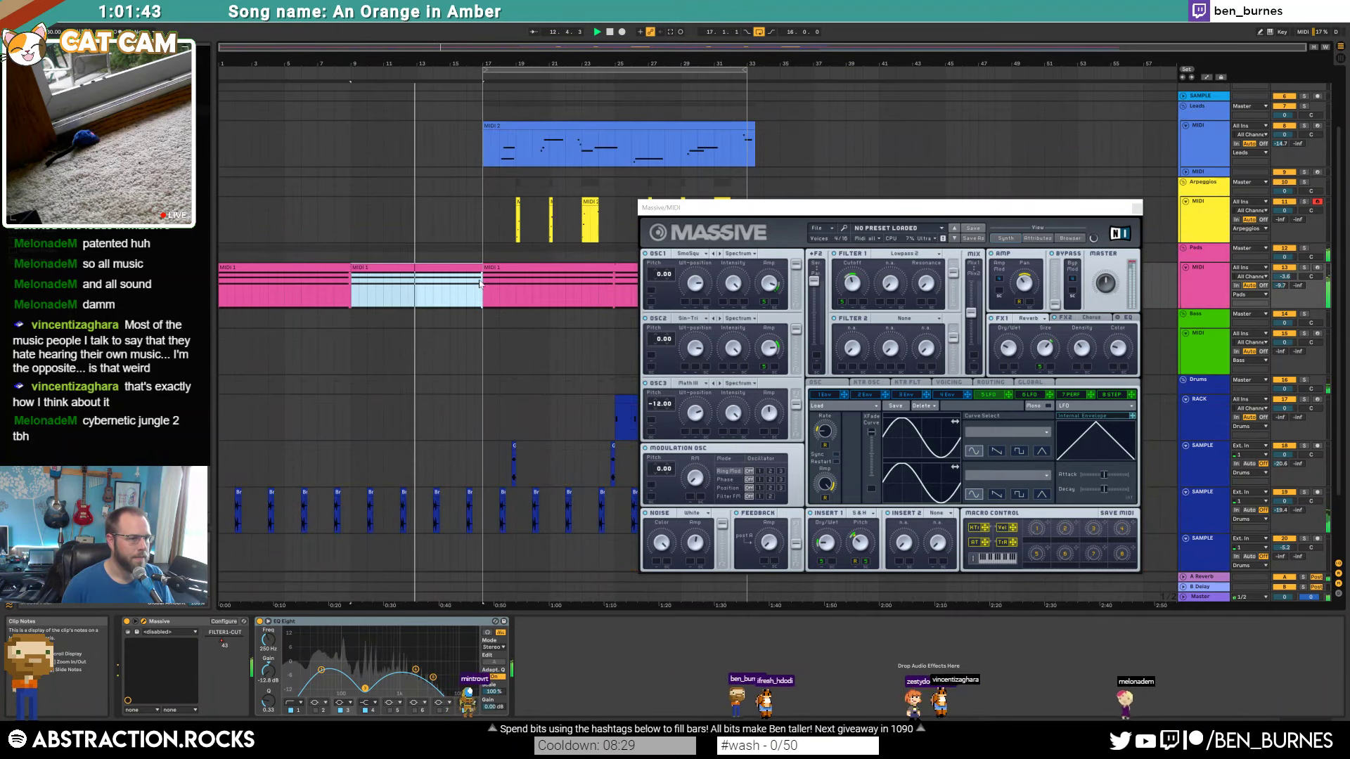
Step: Shorten all notes in the pads clip spanning bars 9–17 so they end at bar 15
double_click(473, 266)
left_click(981, 588)
key("ctrl+a")
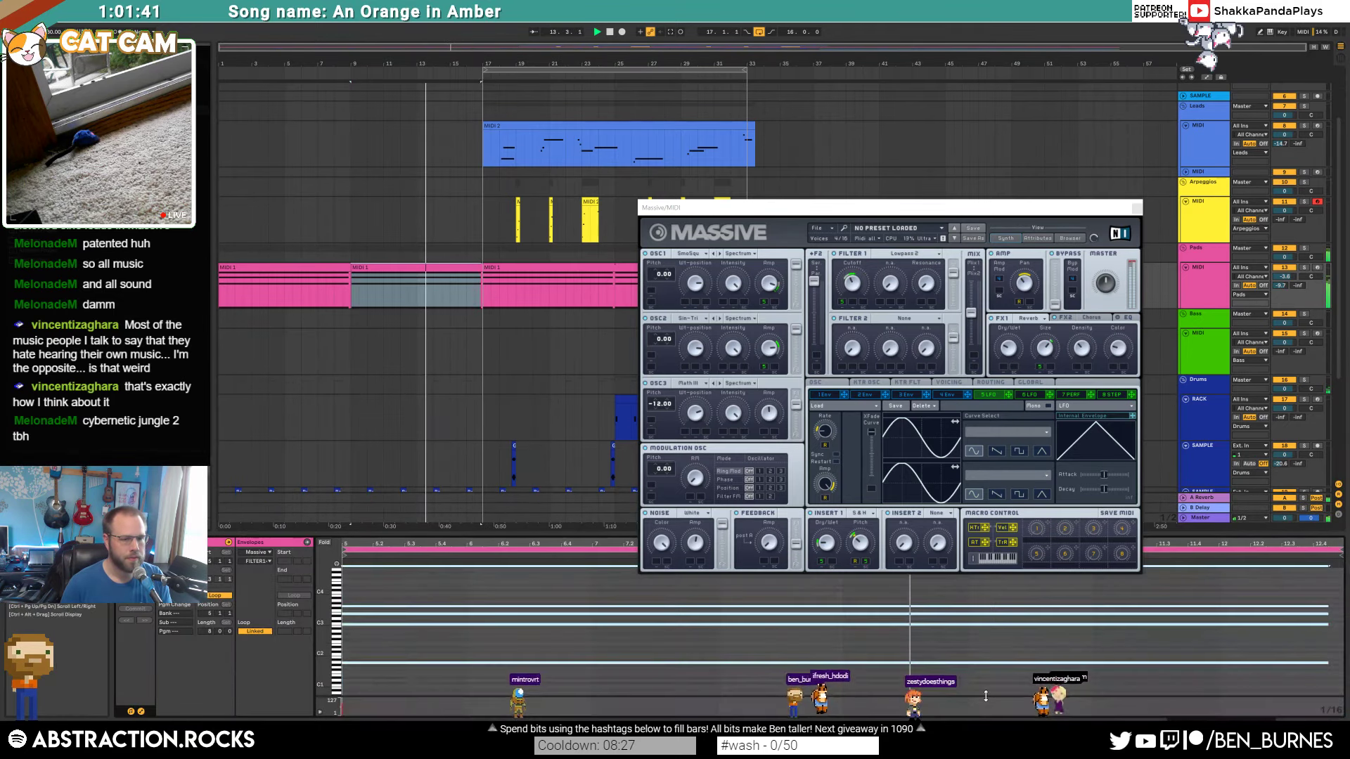
key("shift+Left")
key("shift+Left")
key("shift+Left")
key("shift+Left")
key("shift+Left")
key("shift+Left")
key("shift+Left")
key("shift+Left")
key("shift+Left")
key("shift+Left")
key("shift+Left")
key("shift+Left")
key("shift+Left")
key("shift+Left")
key("shift+Left")
key("shift+Left")
key("shift+Left")
key("shift+Left")
key("shift+Left")
key("shift+Left")
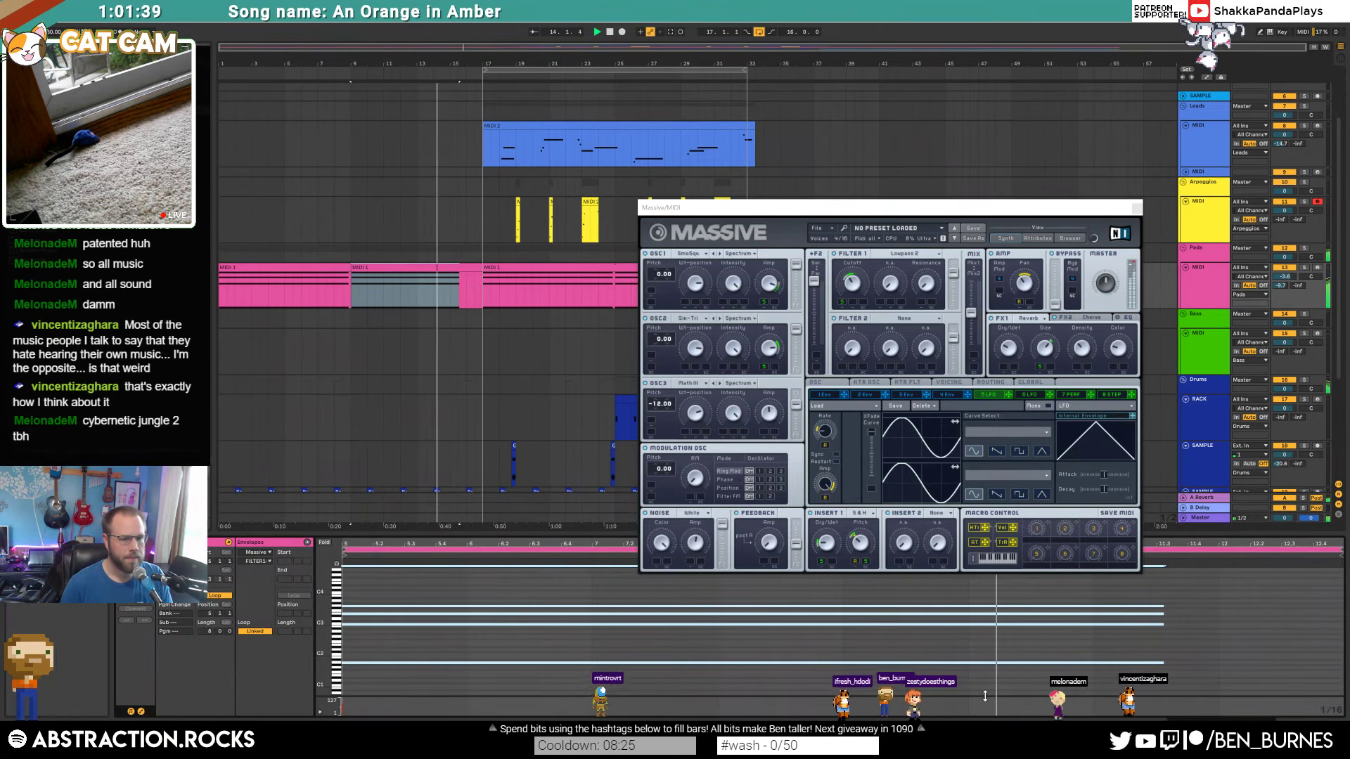
key("shift+Left")
key("shift+Left")
key("shift+Left")
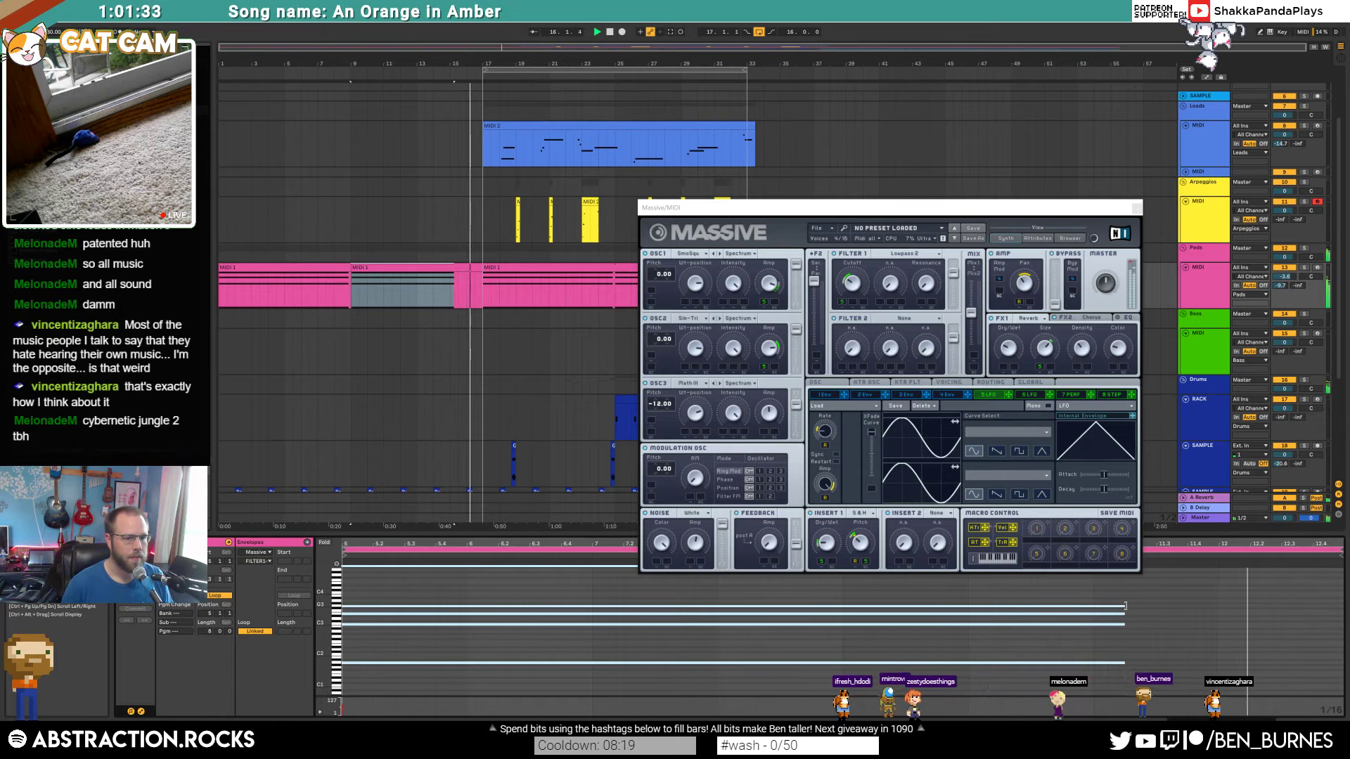
left_click_drag(1126, 606, 1092, 611)
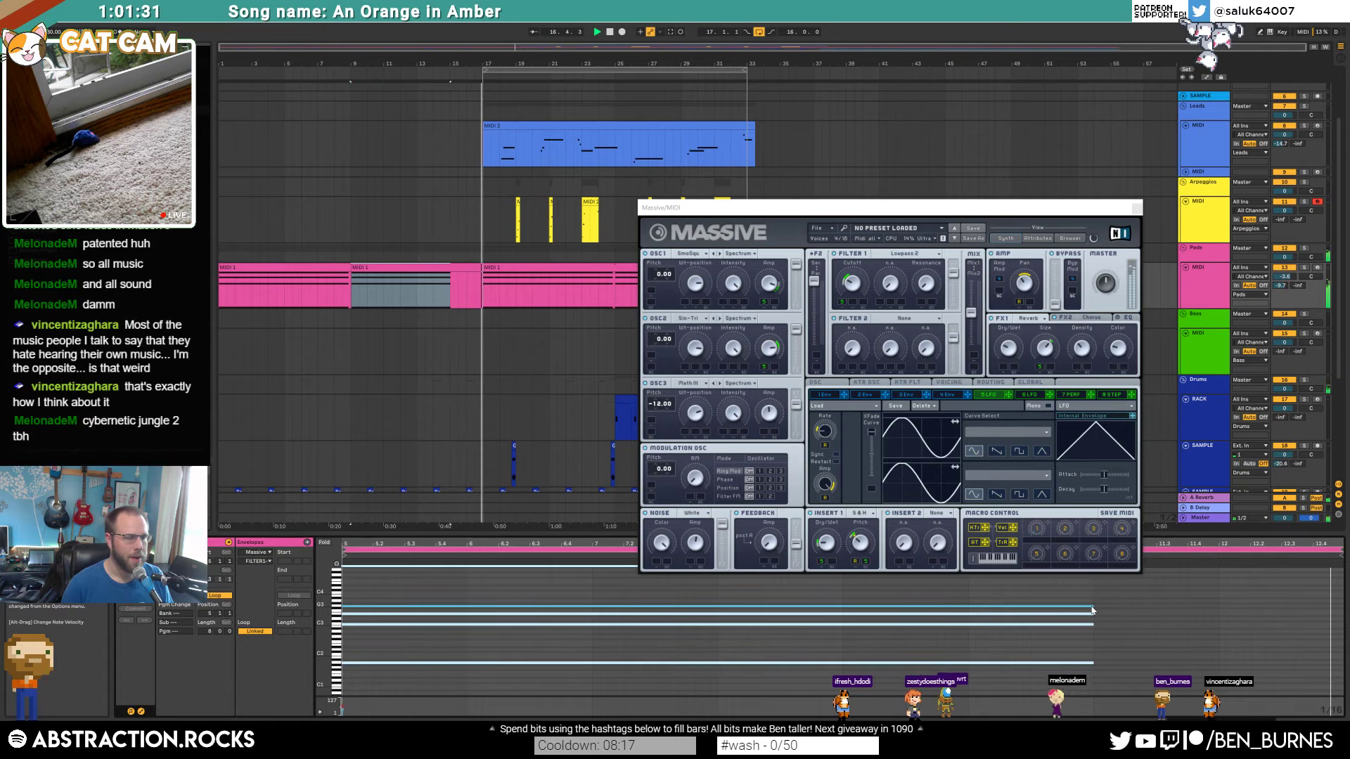
Step: Show Massive's fourth envelope and adjust its Release while playing the pads from bar 9
key("space")
left_click(450, 266)
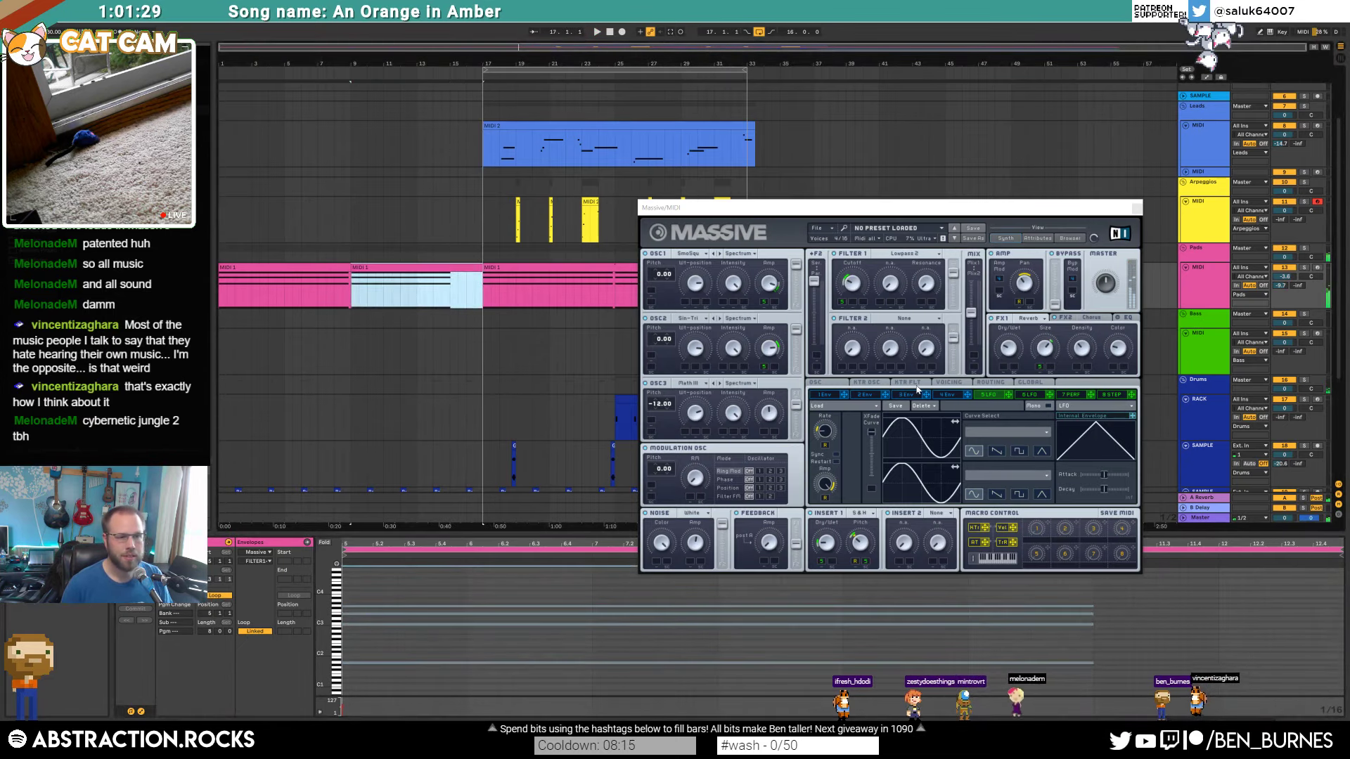
left_click(949, 394)
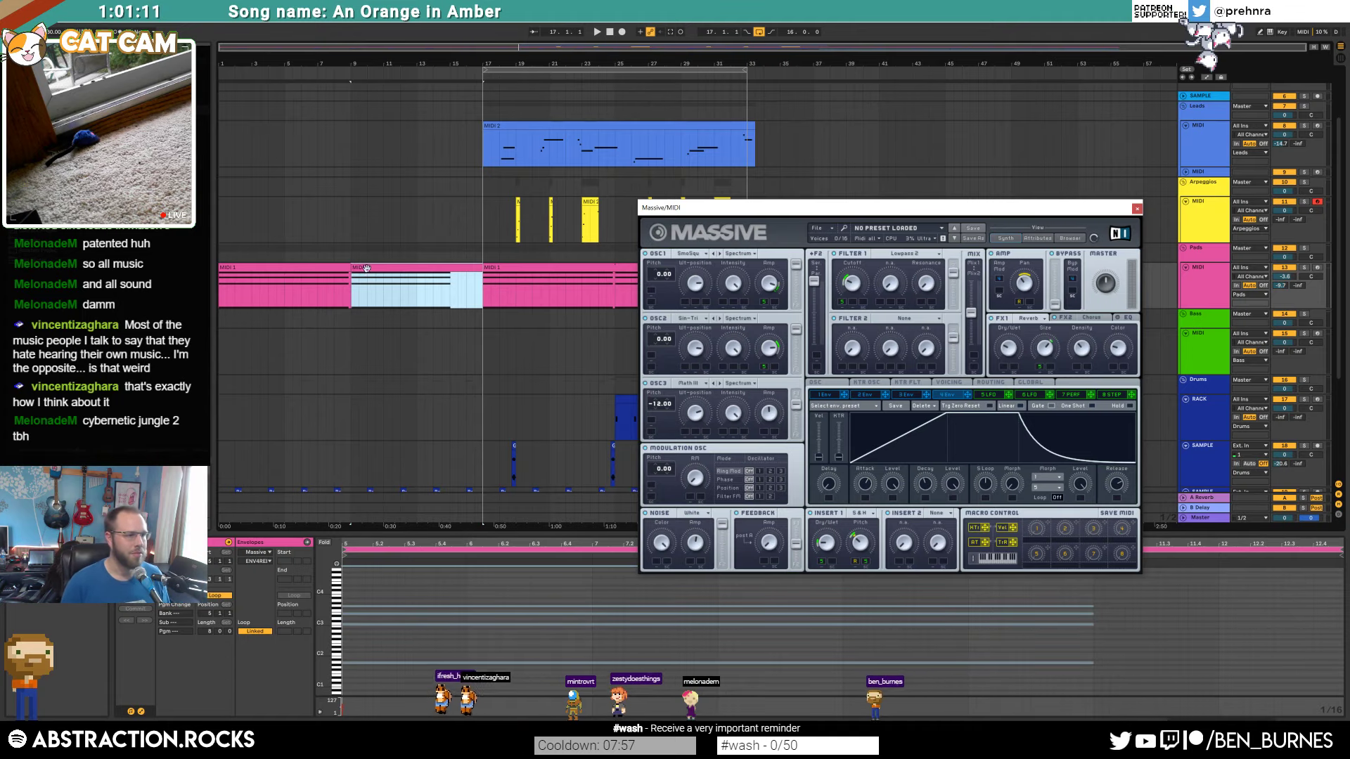
key("space")
left_click_drag(1120, 486, 1122, 491)
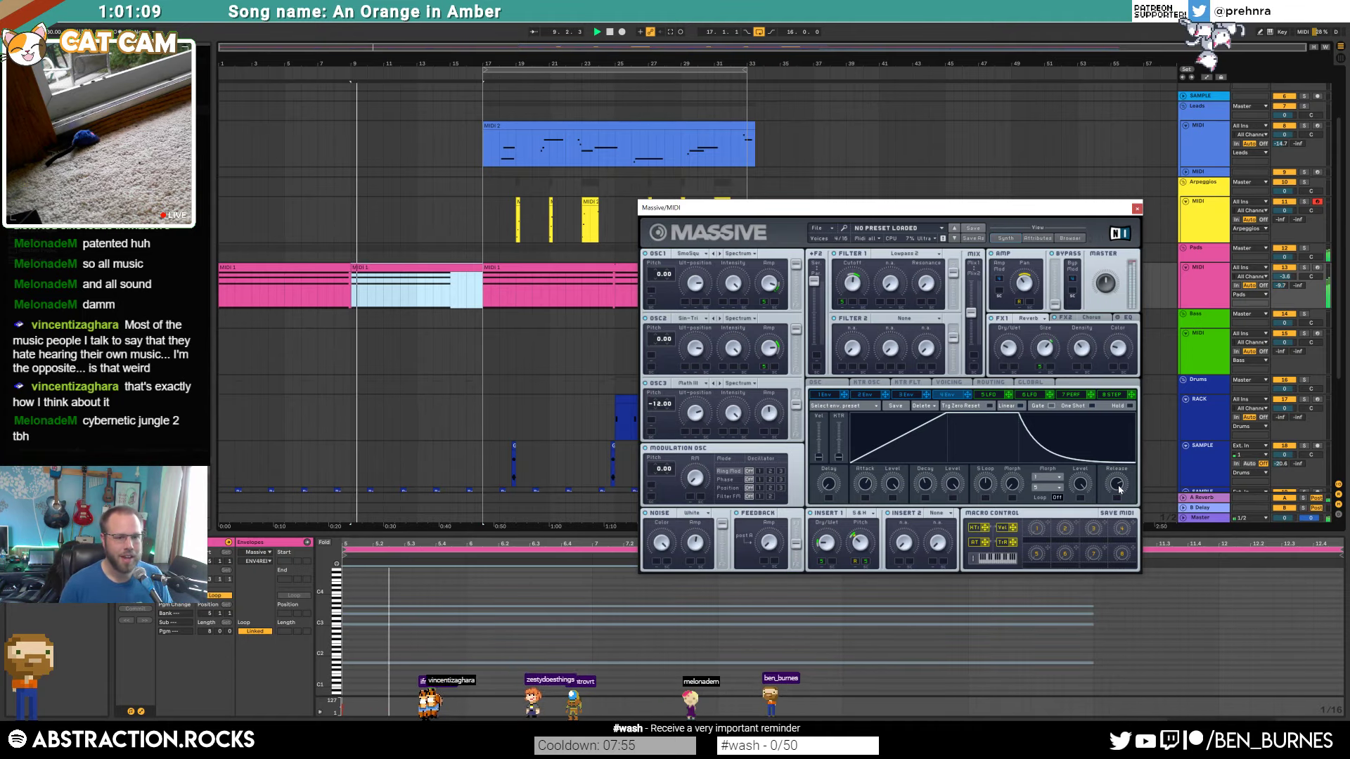
Step: Close the Massive window and move the loop region to bars 33–49
key("shift+Tab")
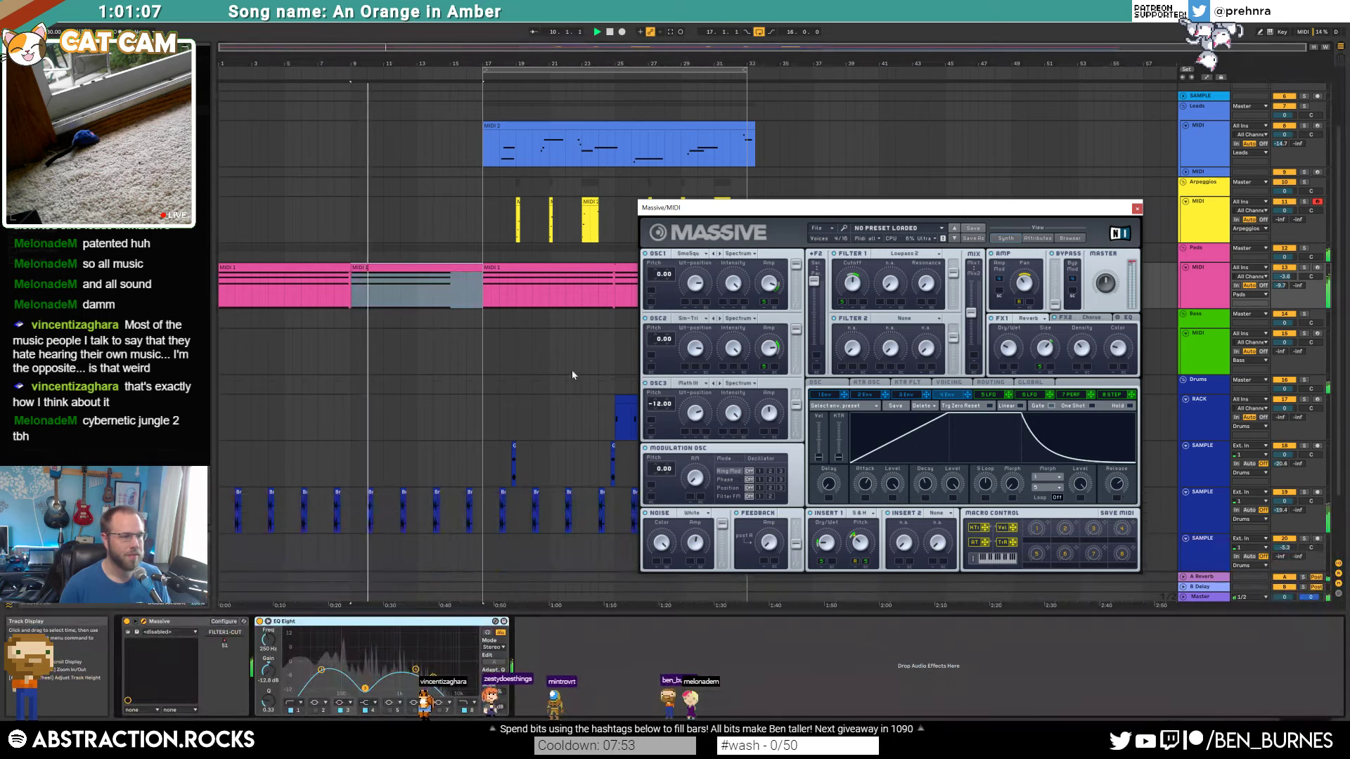
scroll(572, 370, "down", 1)
left_click(1137, 209)
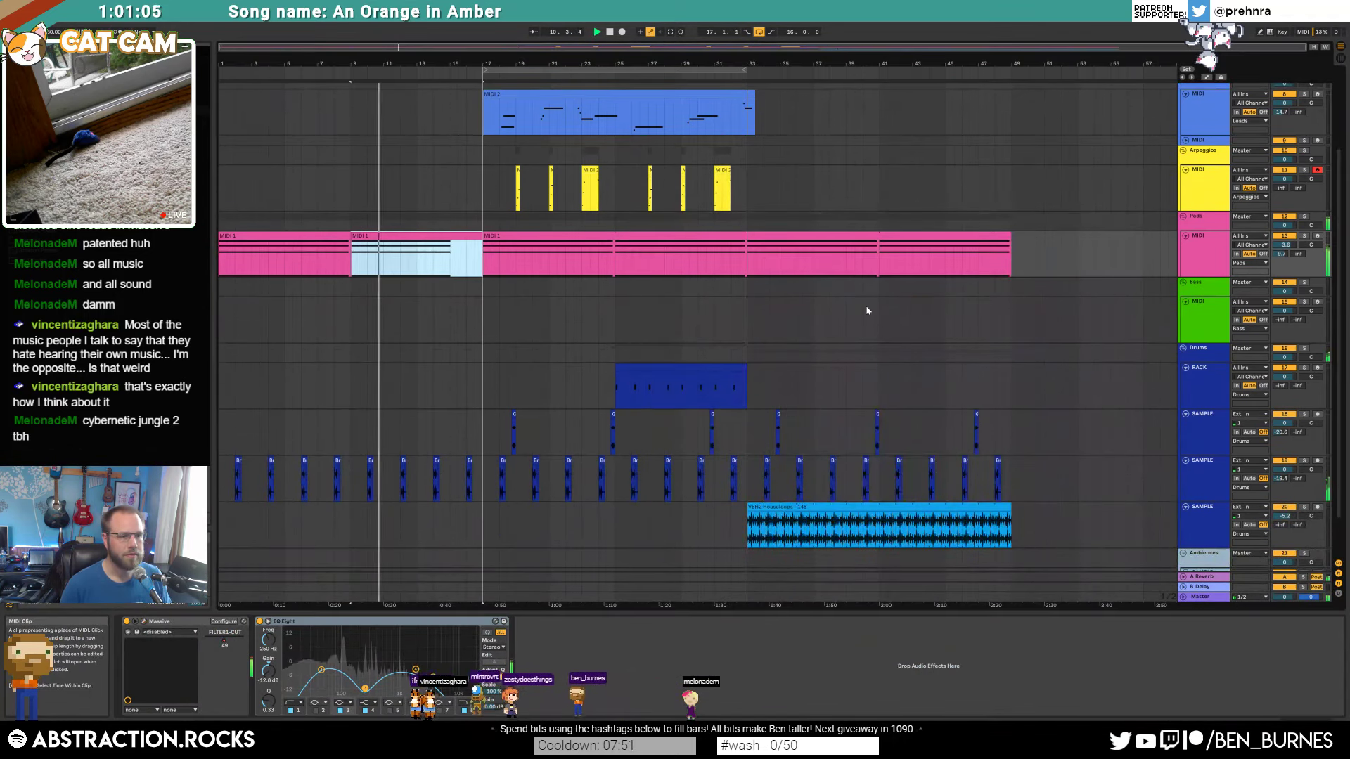
left_click(574, 353)
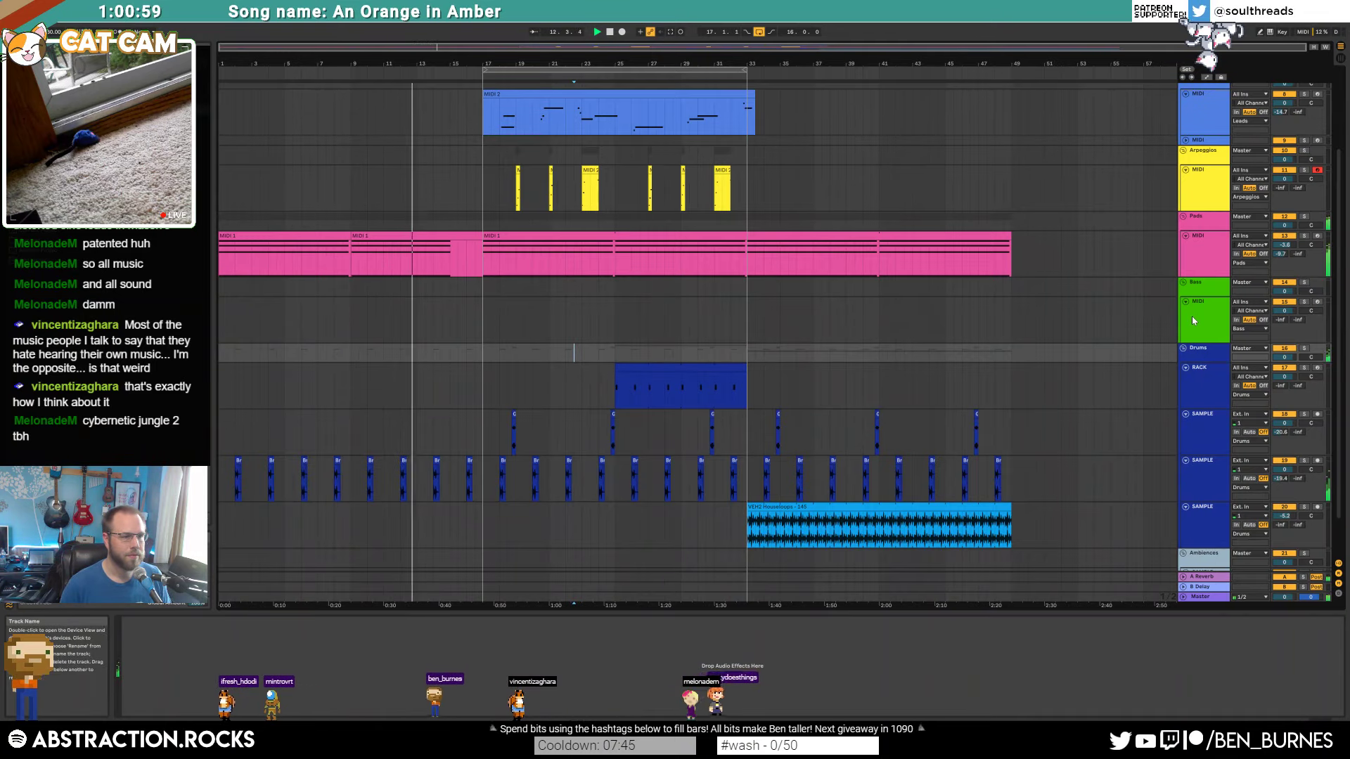
scroll(1013, 302, "up", 3)
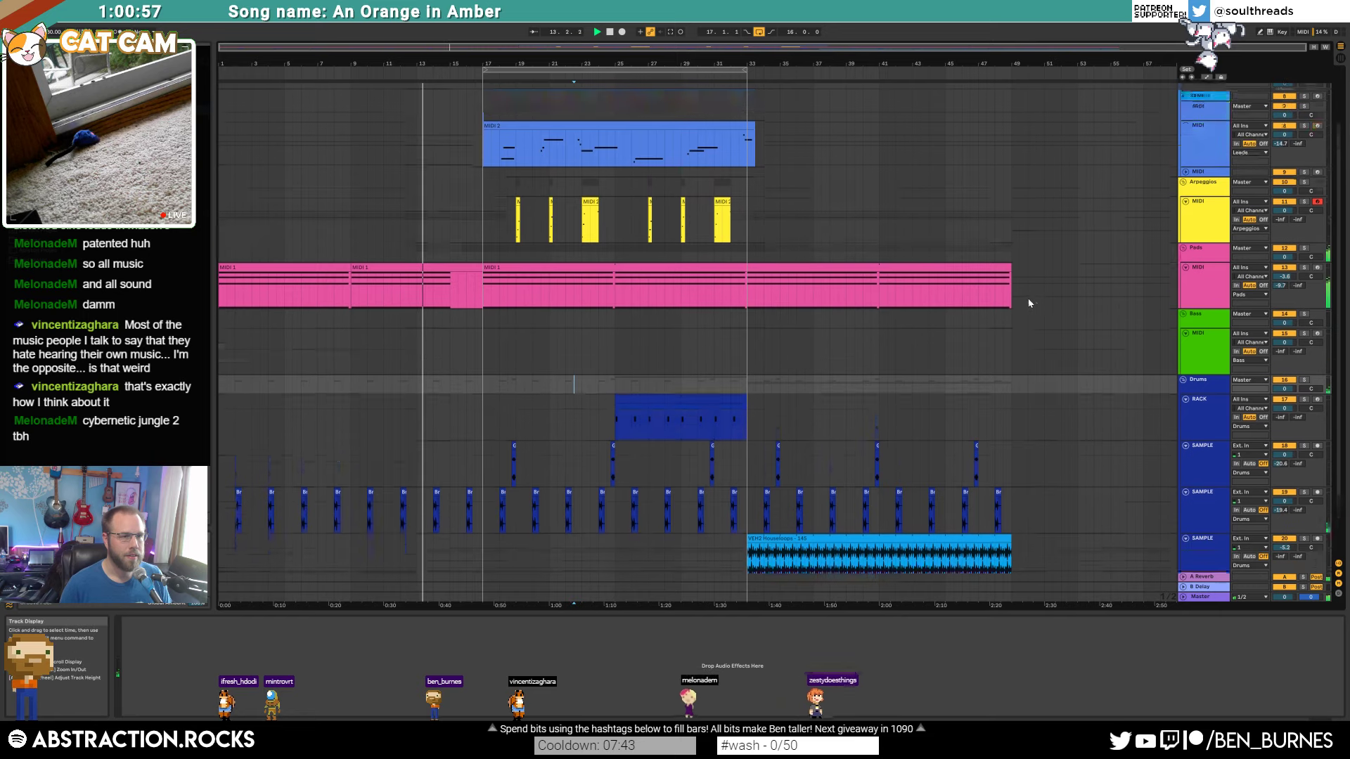
left_click_drag(729, 68, 993, 68)
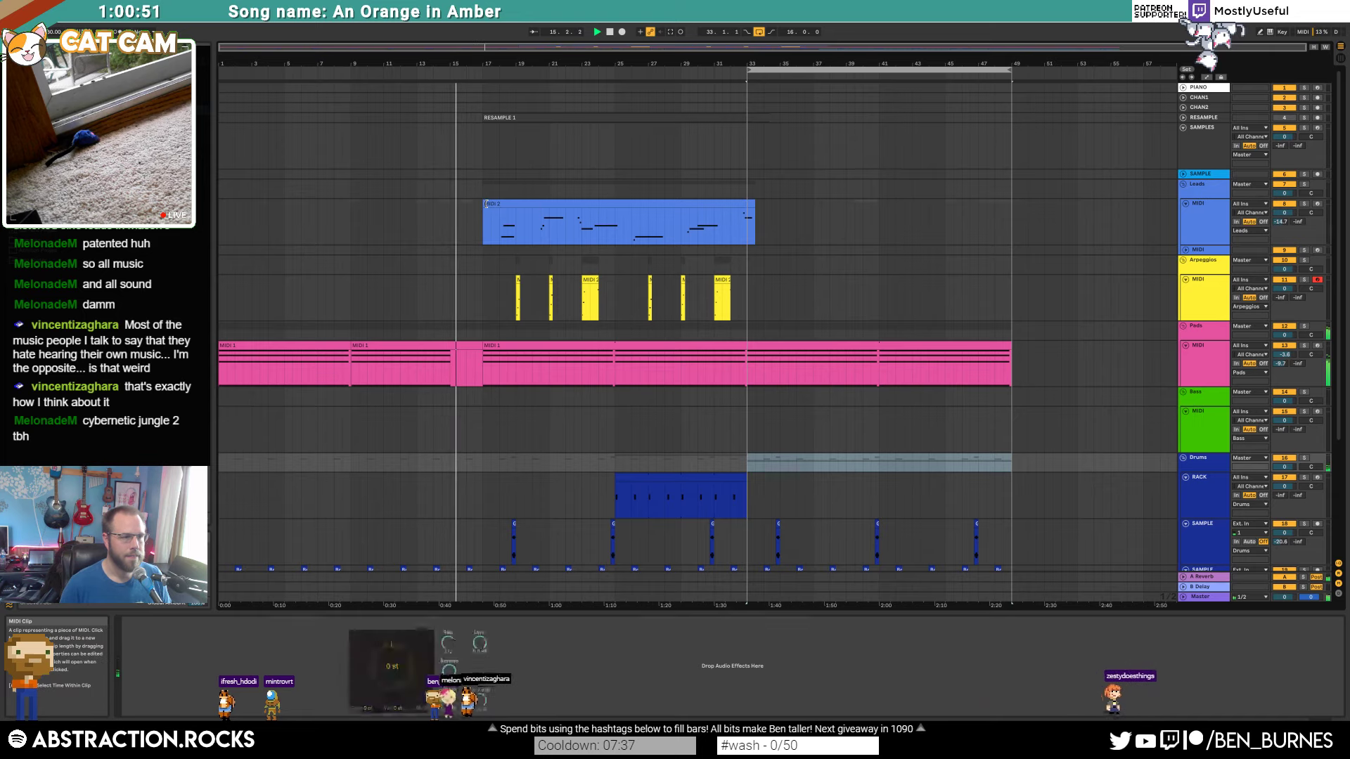
Step: Trim the start of the lead MIDI clip to bar 18 and place a copy of it at bar 34
left_click_drag(482, 206, 500, 205)
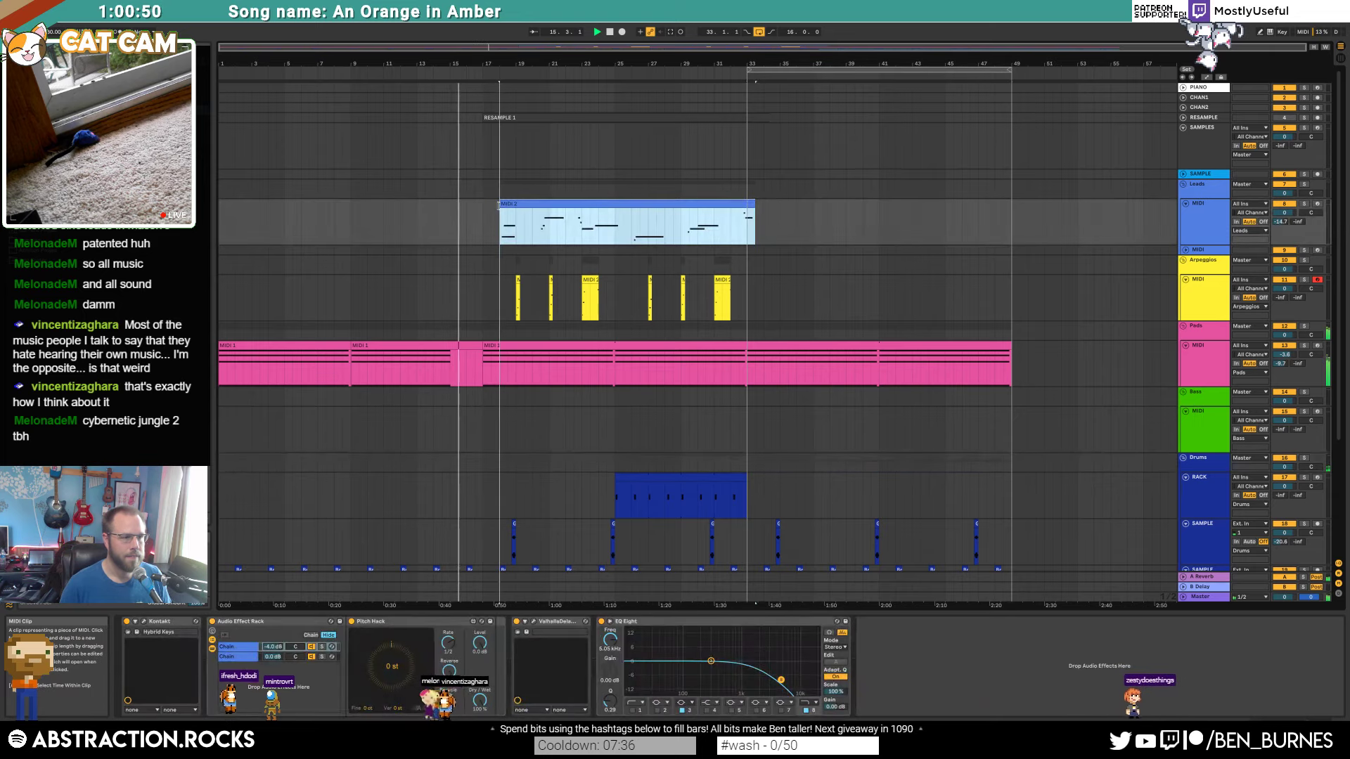
left_click(765, 224)
key("ctrl+v")
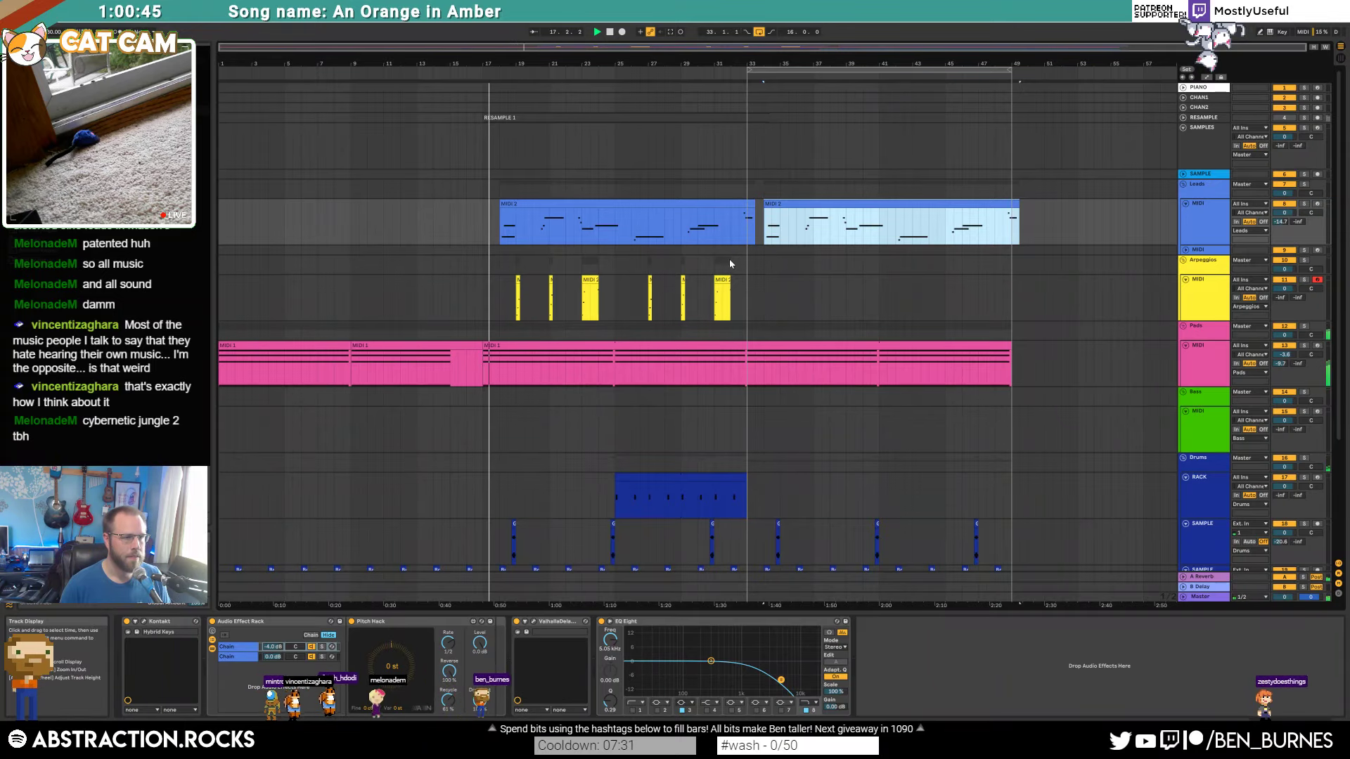
scroll(635, 276, "down", 3)
scroll(635, 277, "down", 2)
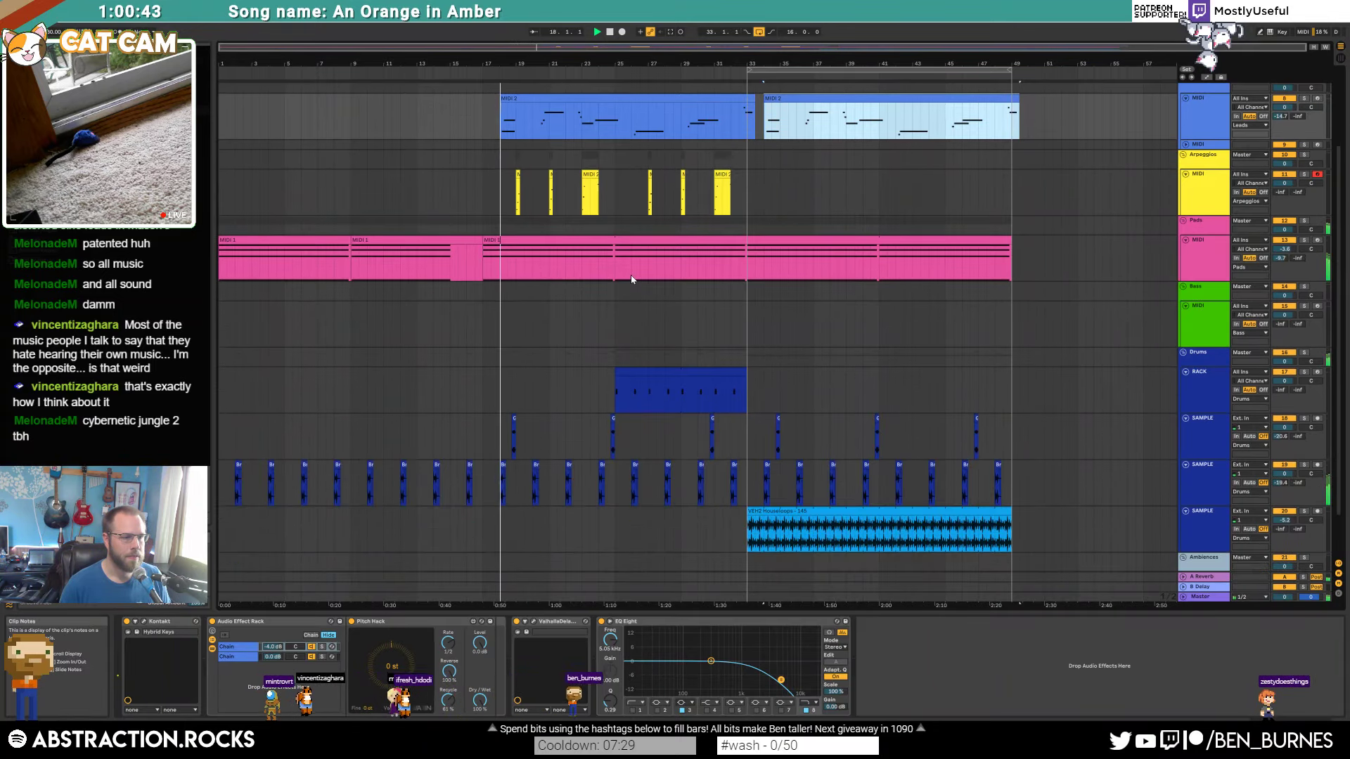
Step: Extend the start of the drum rack clip back to bar 17 and briefly play the passage
left_click_drag(615, 375, 485, 370)
key("space")
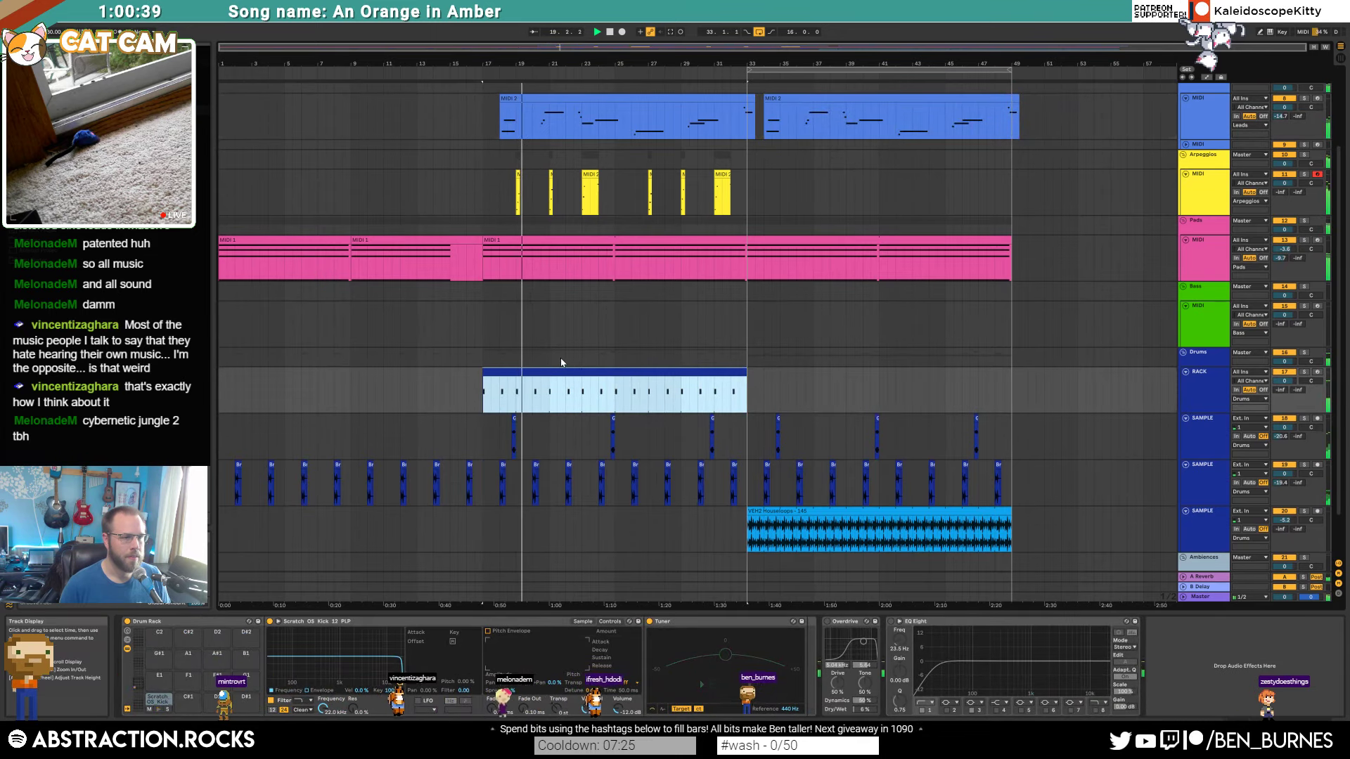
scroll(618, 344, "up", 3)
left_click(500, 395)
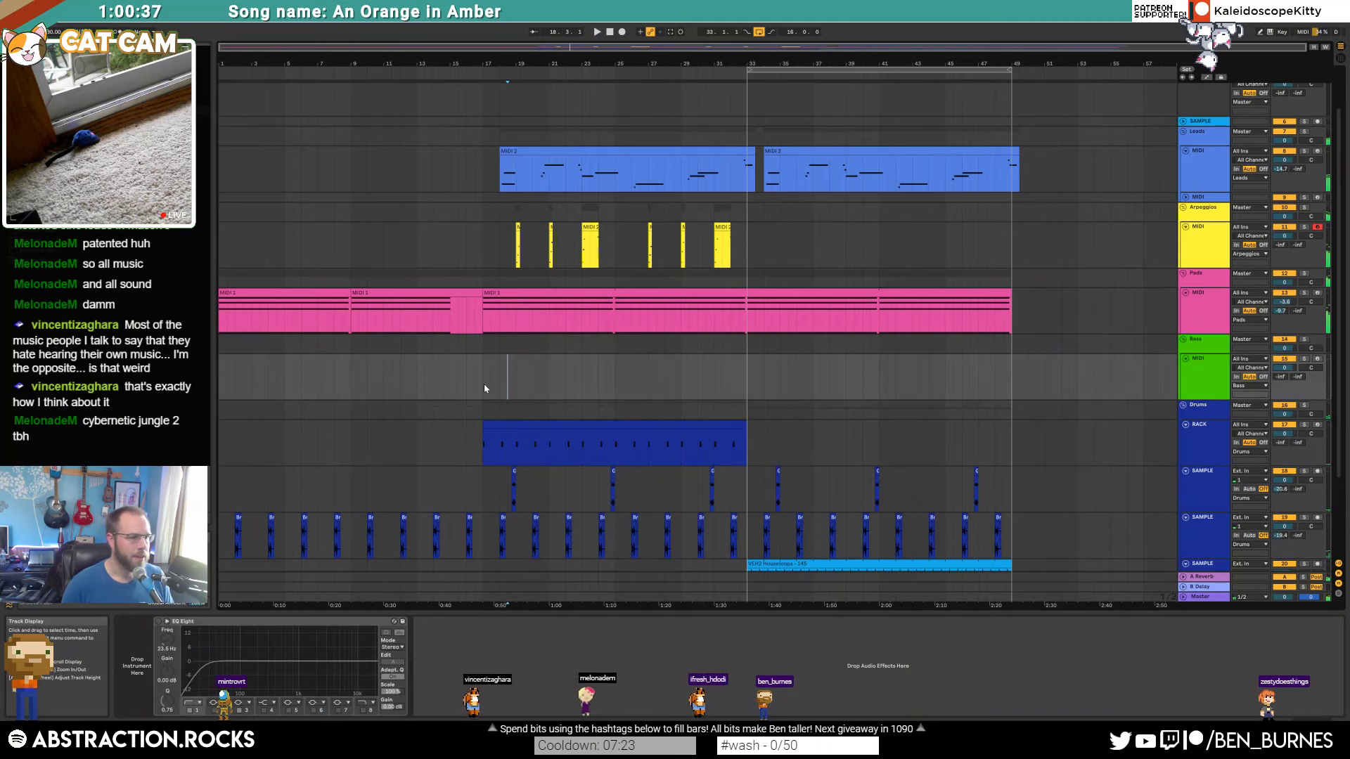
Step: Shorten all notes in the pads clip at bars 9–17 a little further so they end slightly before bar 15
left_click(406, 302)
left_click(307, 289)
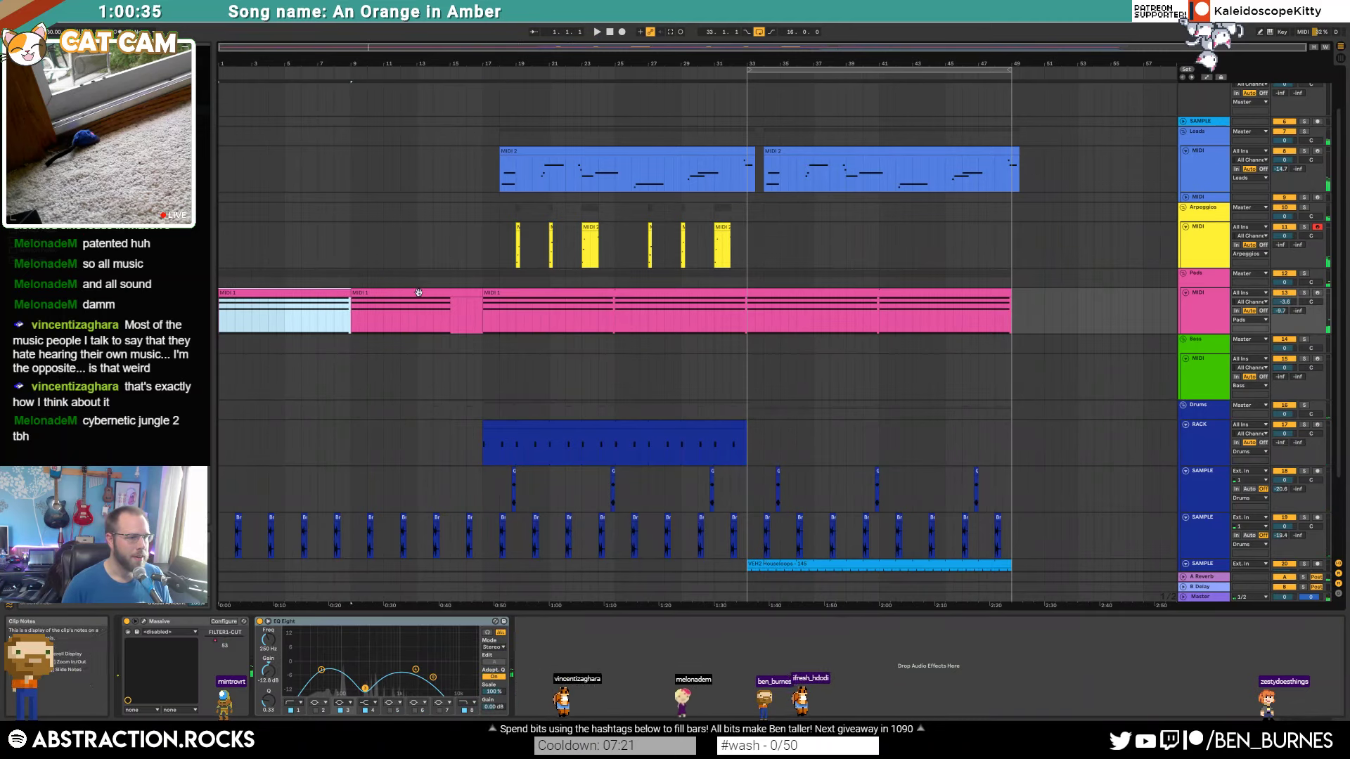
double_click(401, 293)
left_click(989, 599)
key("ctrl+a")
left_click_drag(1094, 566, 1079, 566)
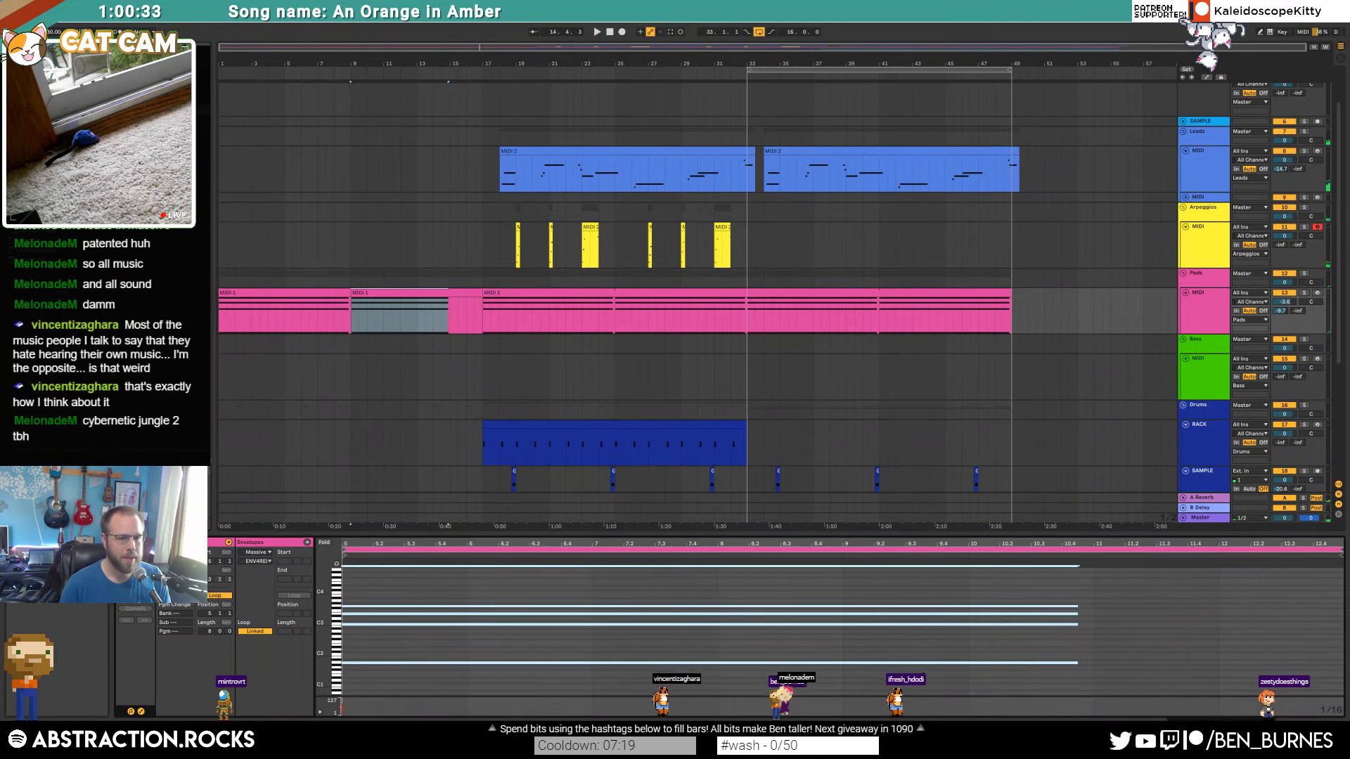
key("shift+Tab")
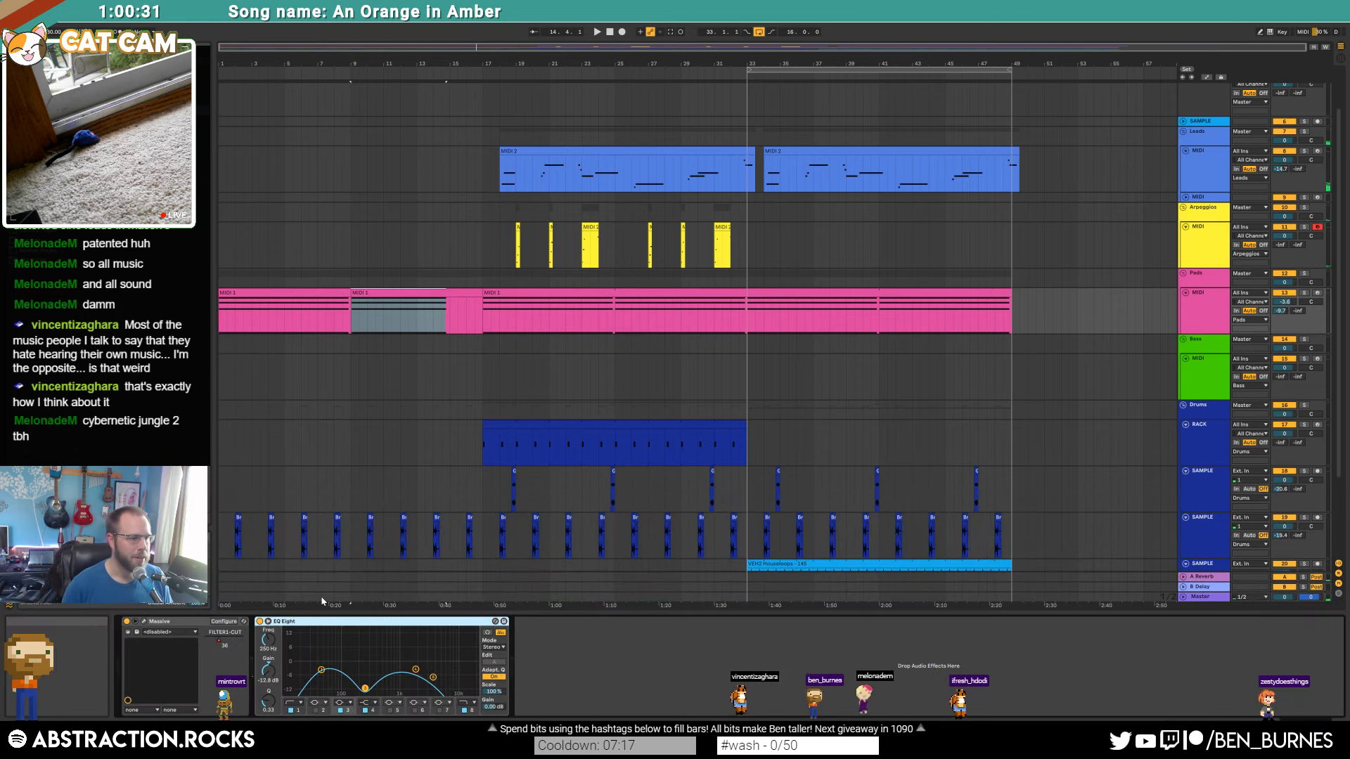
Step: Check the envelope Release in the pads track's Massive and play the pads transition from bar 13
left_click(143, 621)
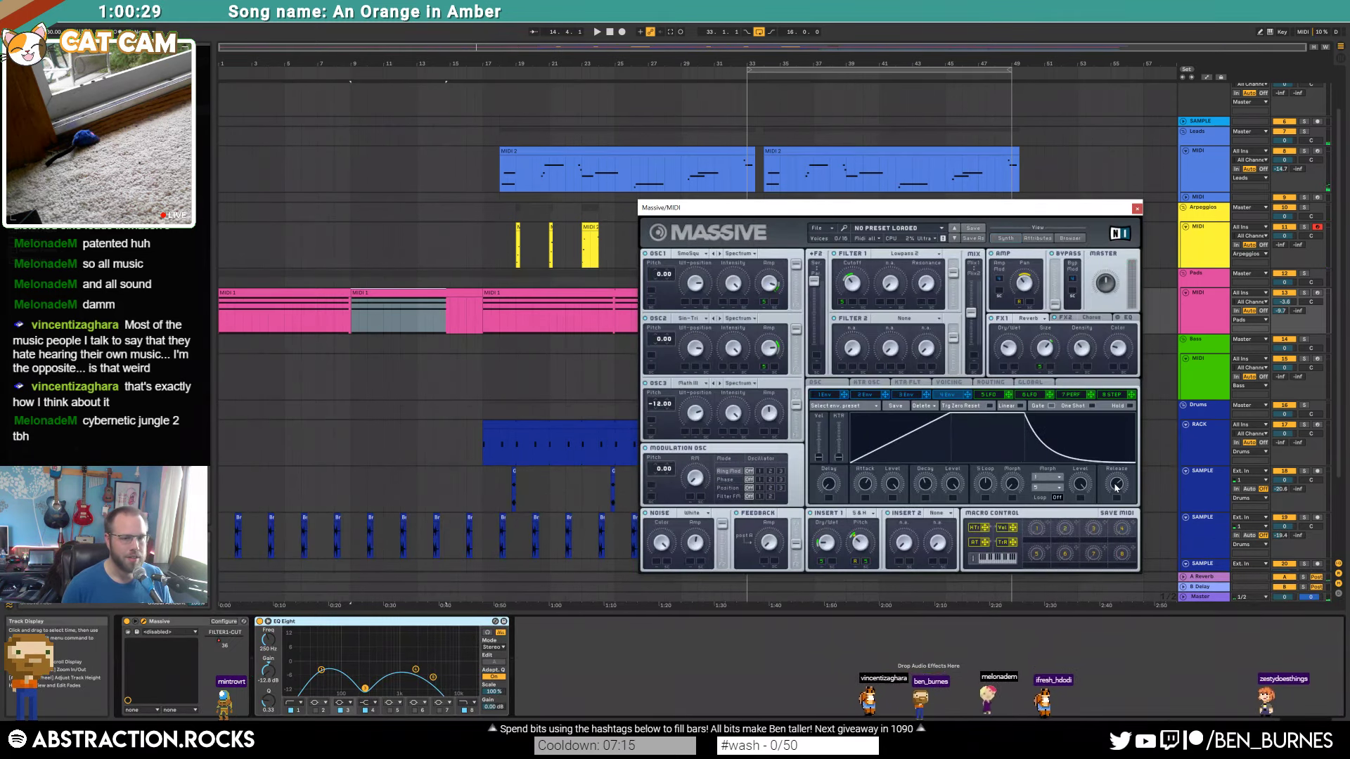
left_click(1137, 208)
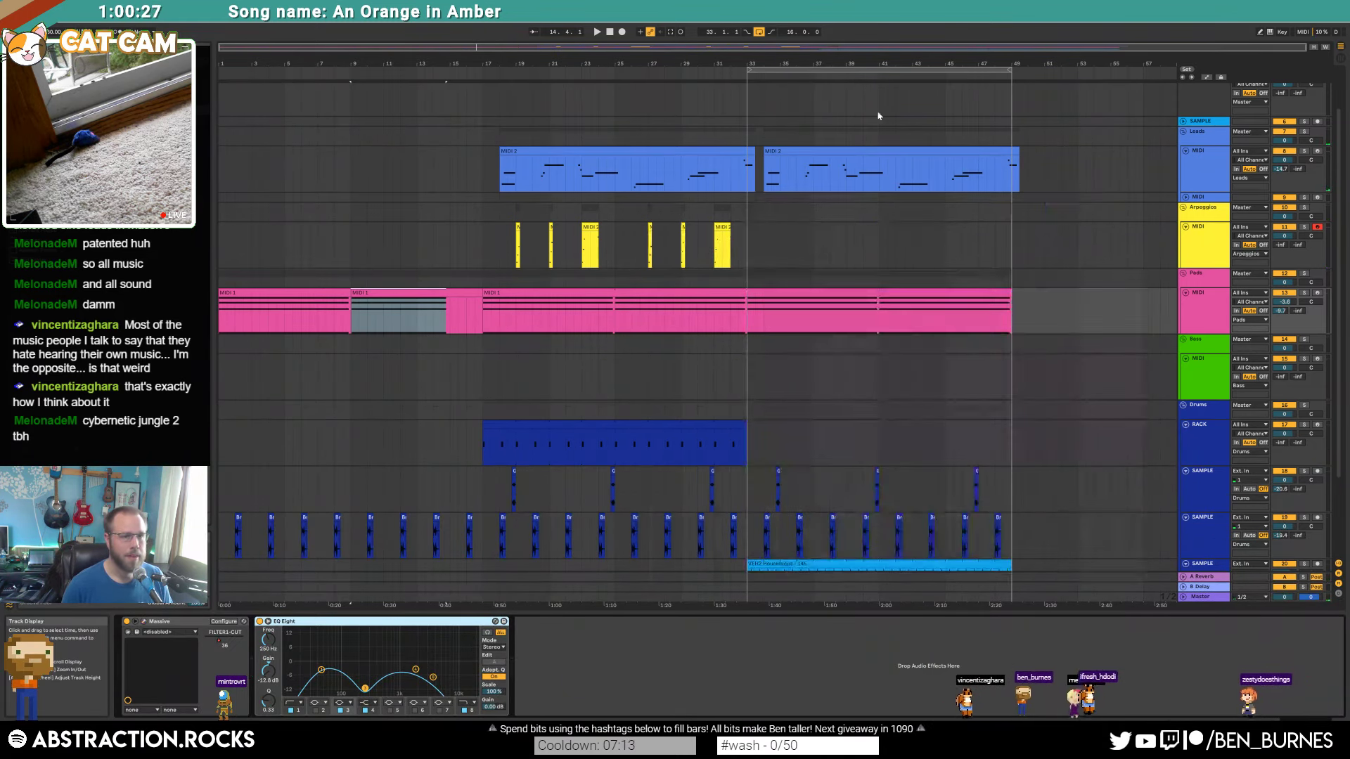
left_click(611, 33)
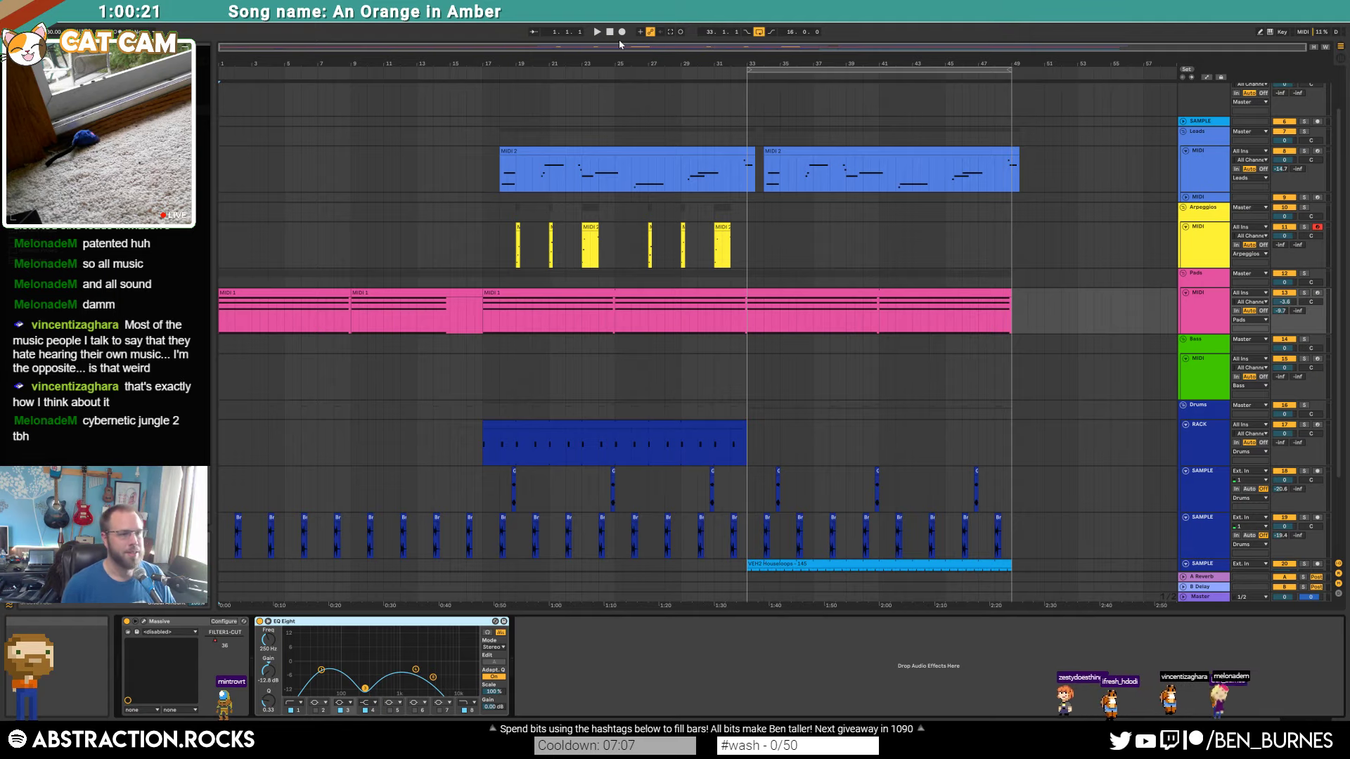
left_click(415, 319)
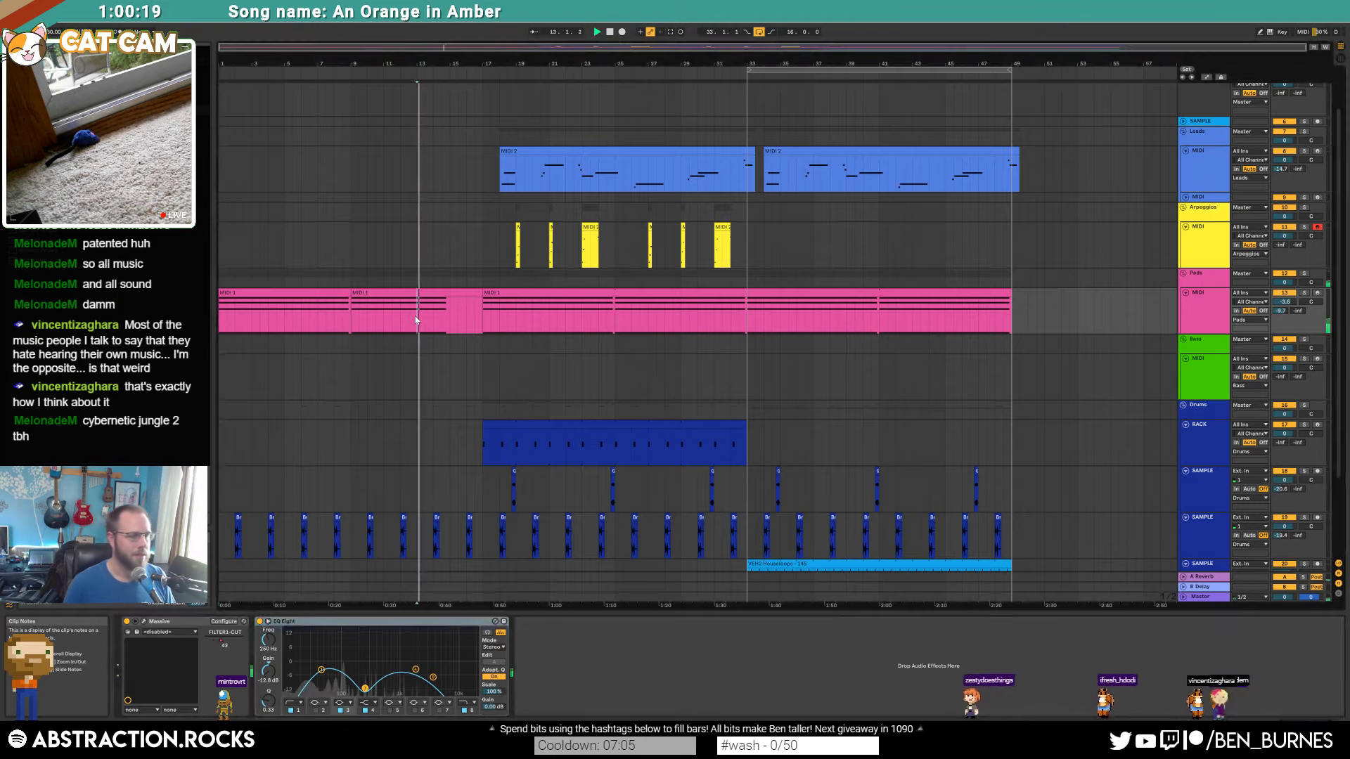
key("space")
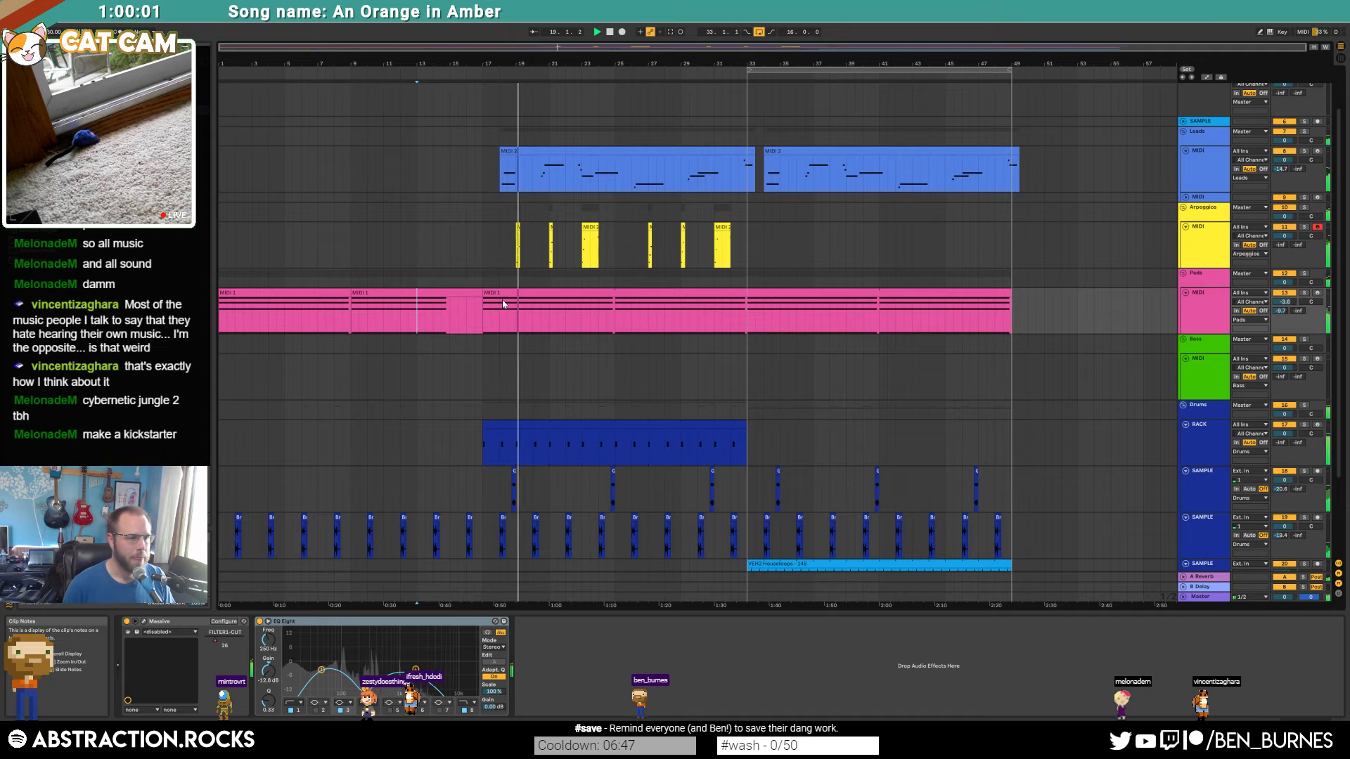
Step: Delete the sparse sample hits between bars 17 and 32 on the drum group's first sample track
left_click_drag(485, 483, 723, 486)
key("Delete")
key("Delete")
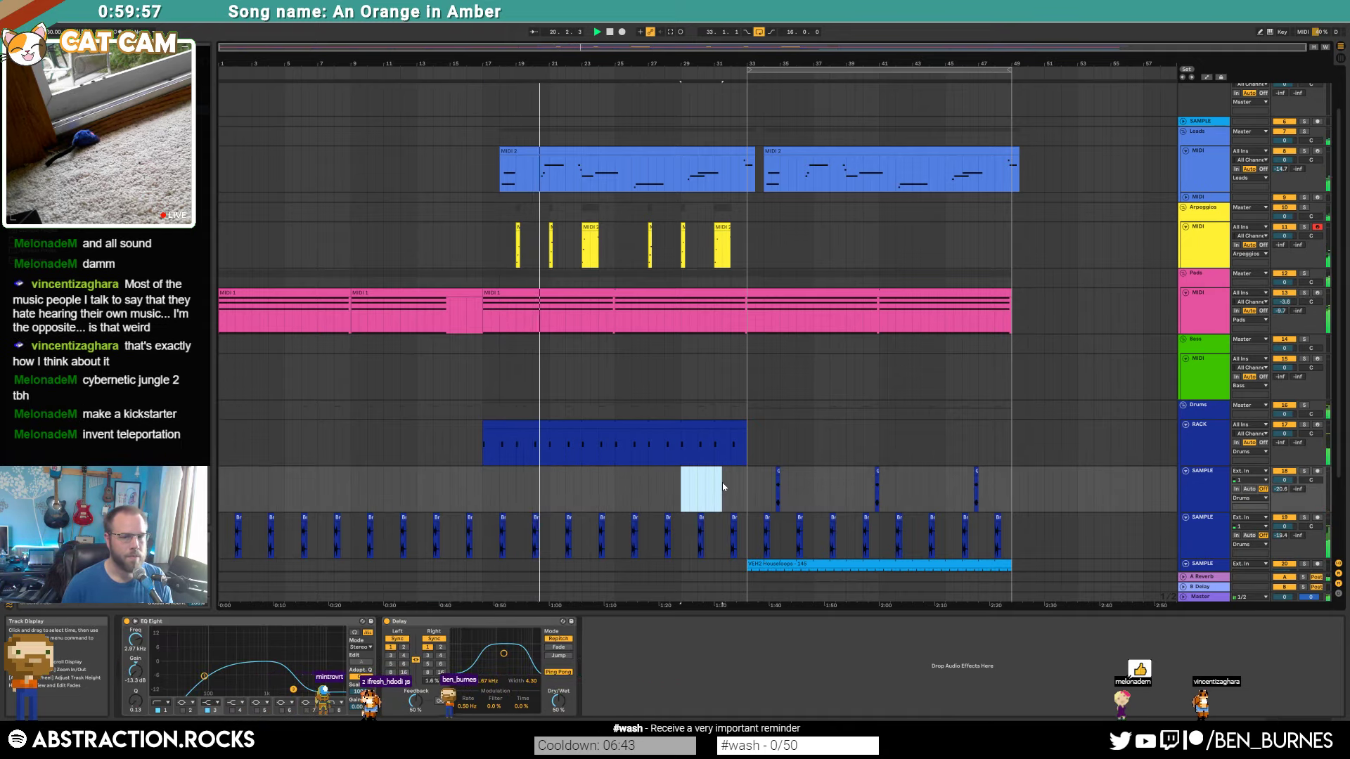
Step: Extend the drum rack clip to bar 49 and remove the Tuner device from its track
scroll(661, 478, "down", 3)
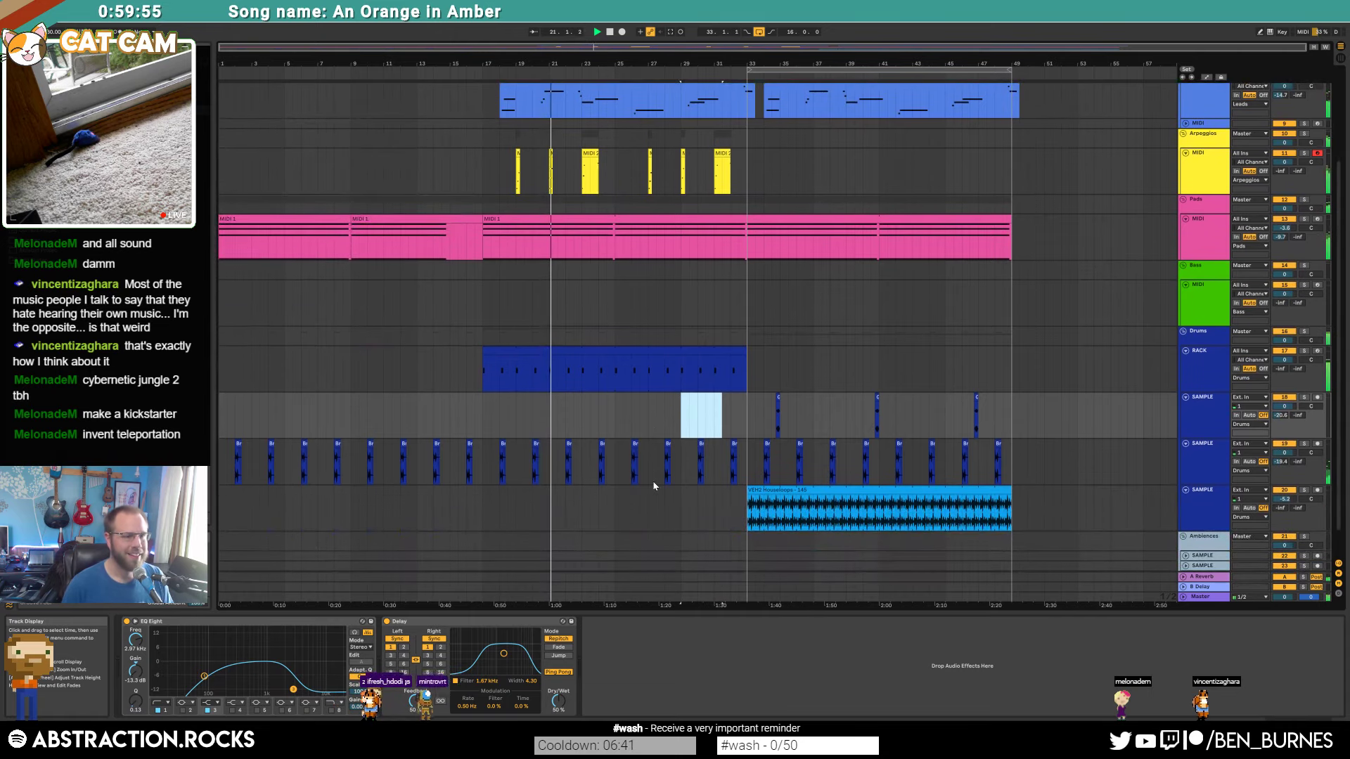
left_click_drag(740, 353, 998, 353)
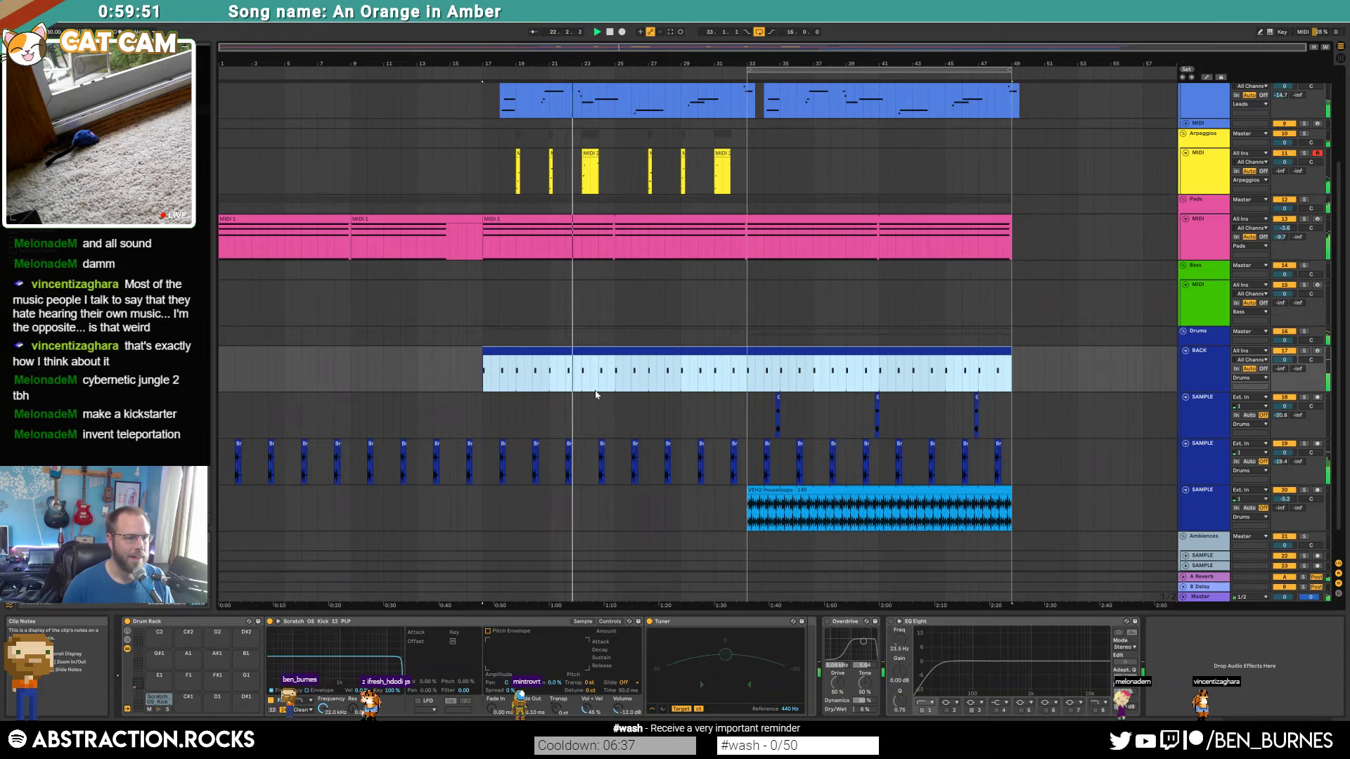
left_click(695, 621)
key("Delete")
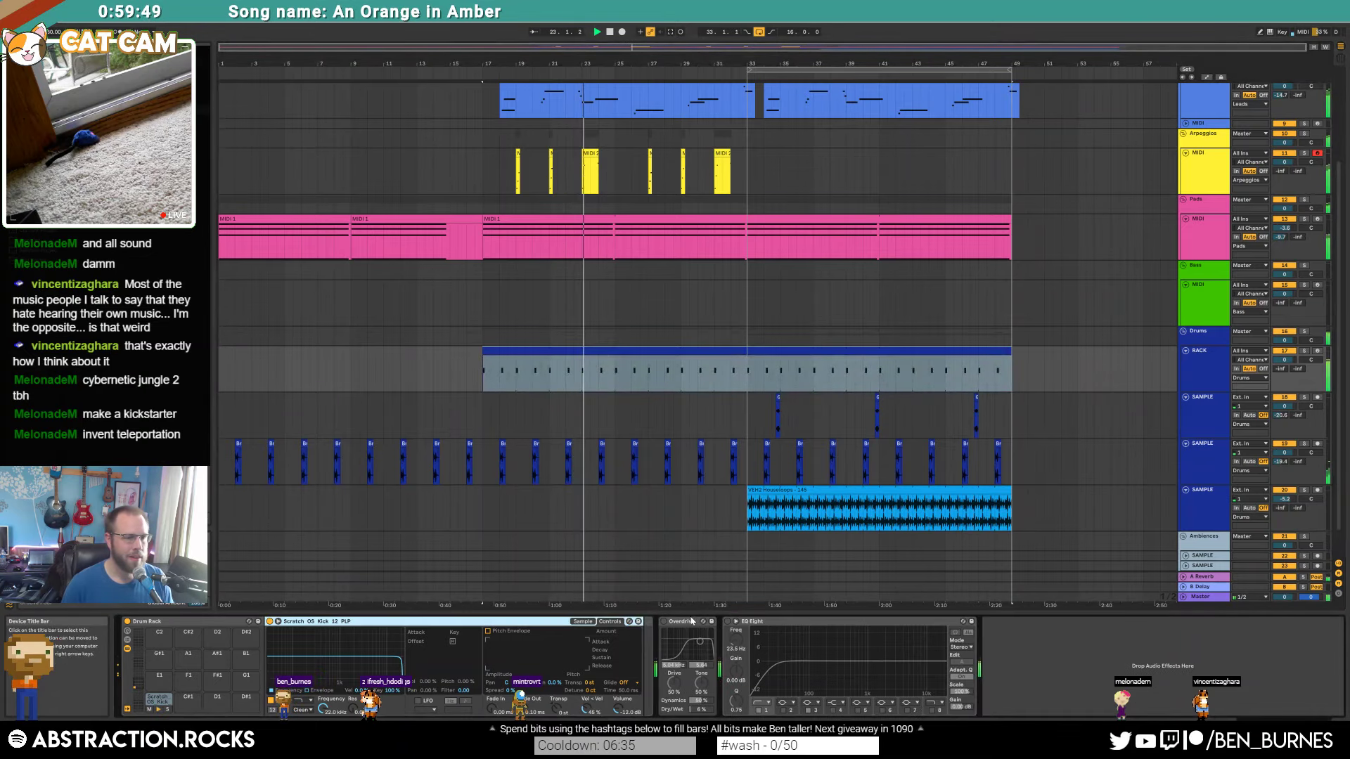
Step: Shorten the arpeggio clip at bar 23 to about half a bar
scroll(570, 438, "up", 5)
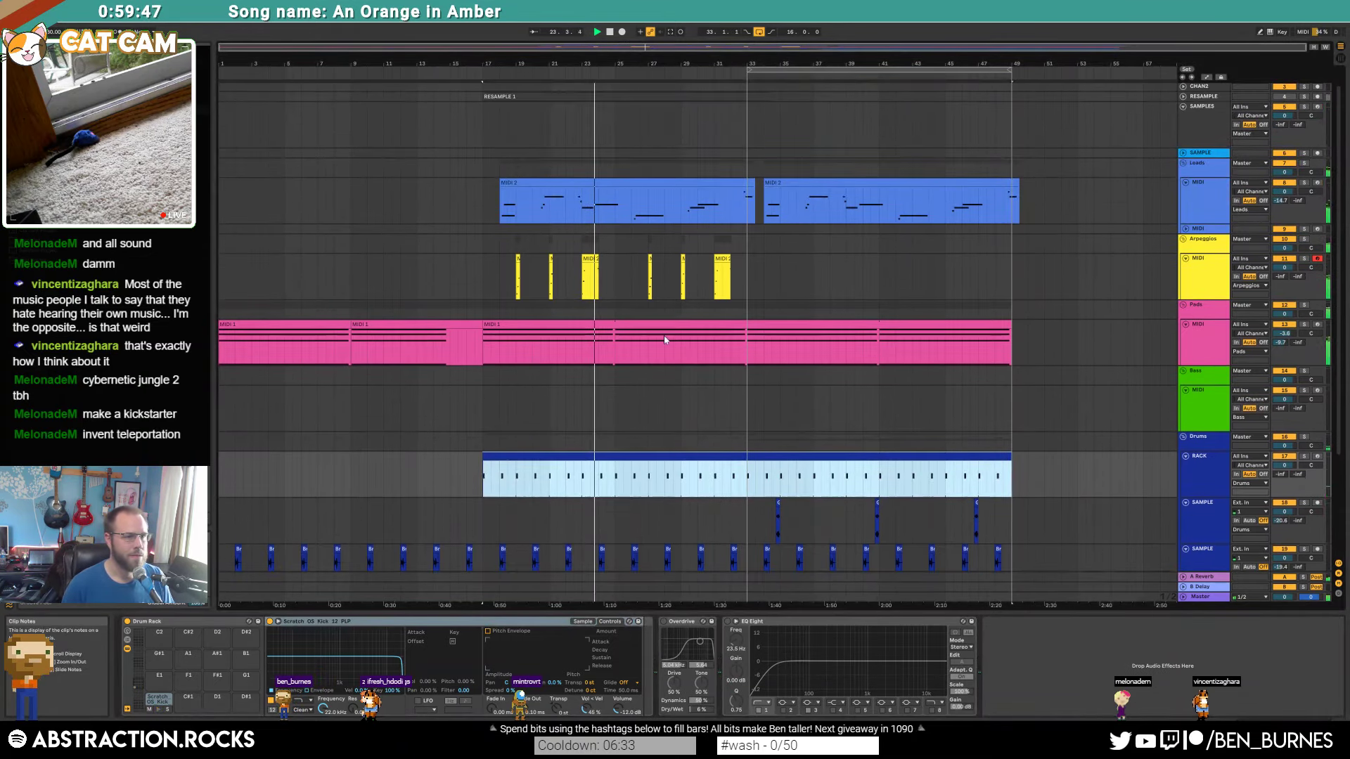
left_click(586, 278)
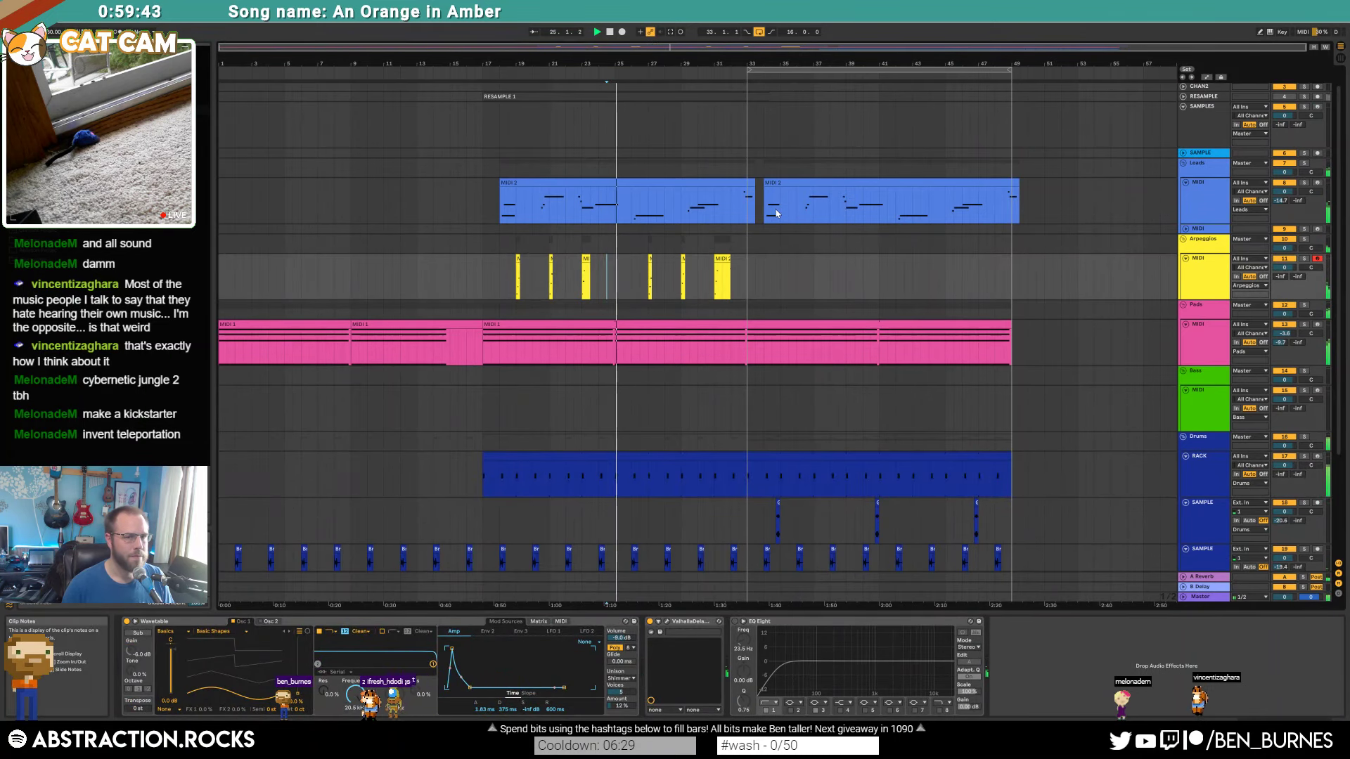
left_click(613, 267)
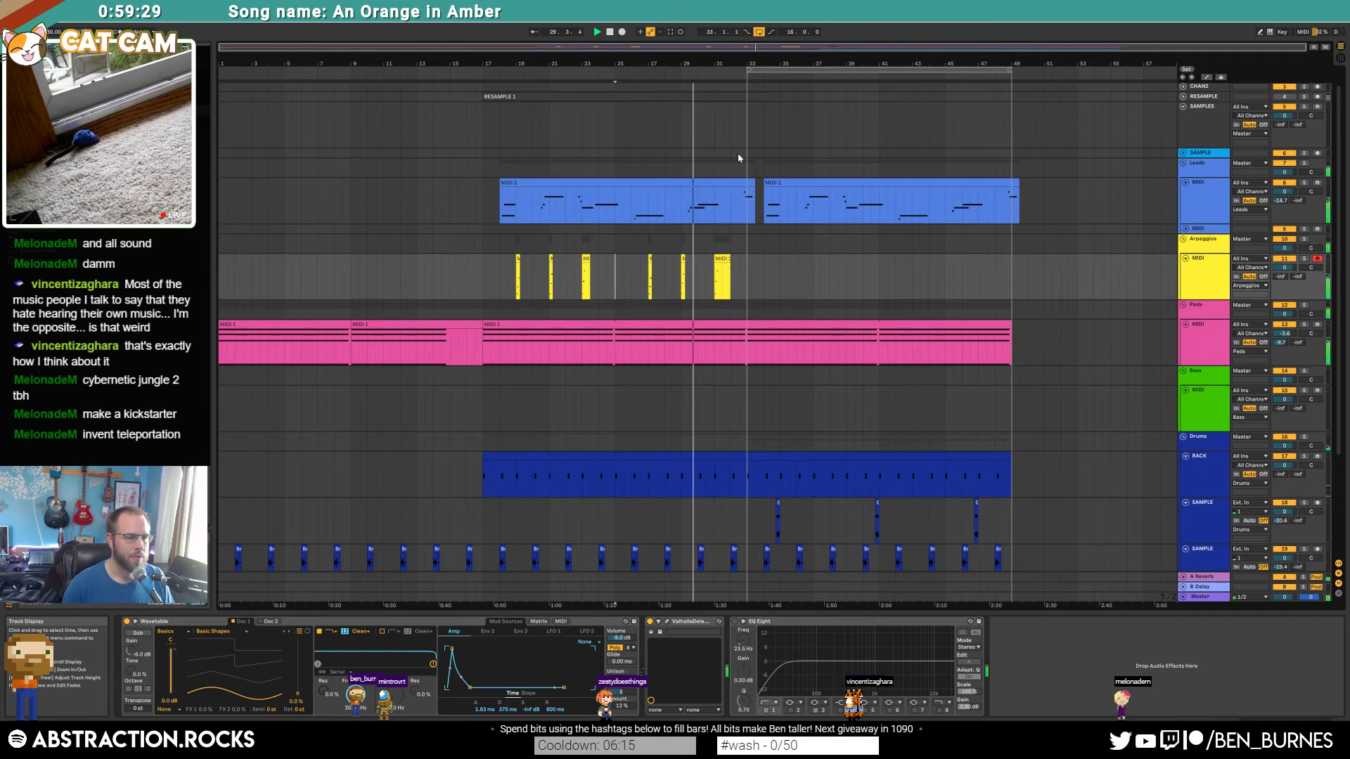
Step: Copy the opening slice of the percussion loop to the last beat before bar 33 and duplicate its first sixteenth into a stutter fill
scroll(750, 290, "down", 5)
scroll(738, 365, "up", 6)
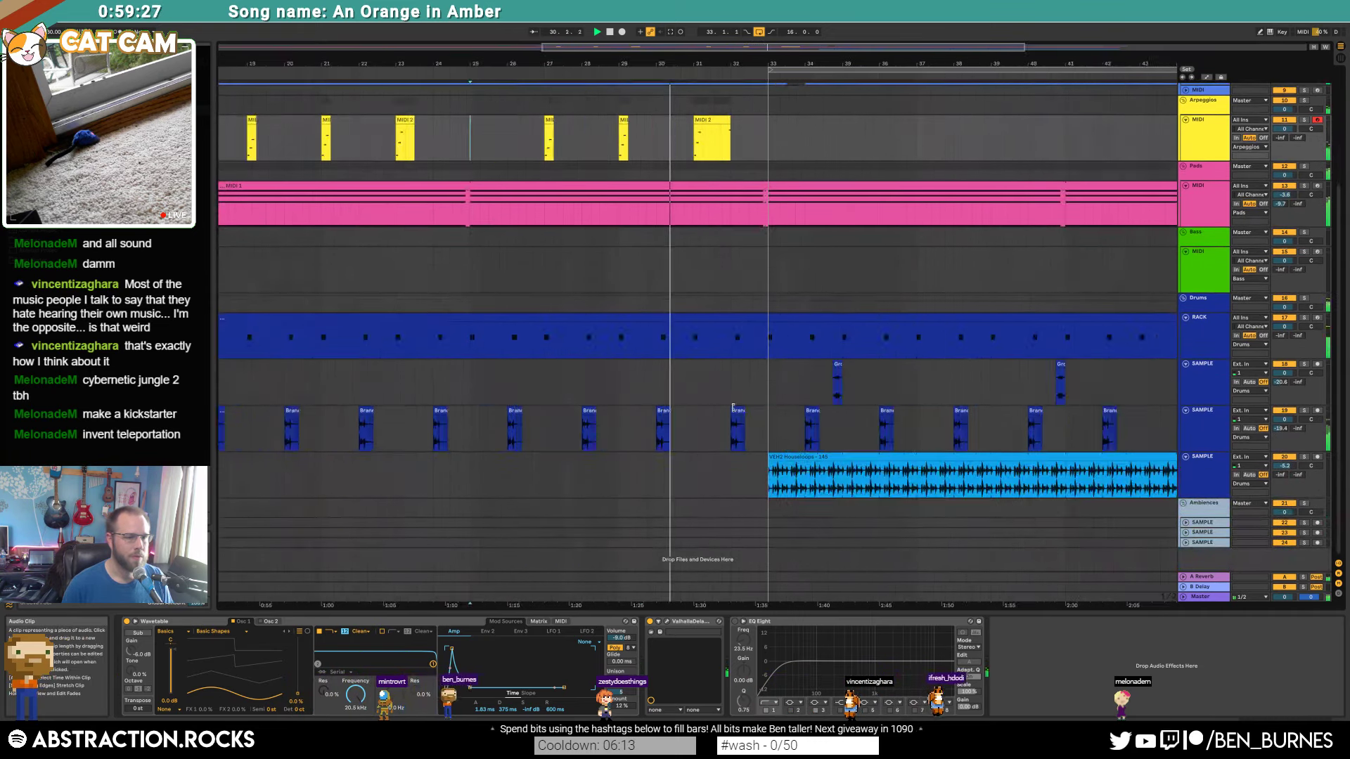
left_click(893, 479)
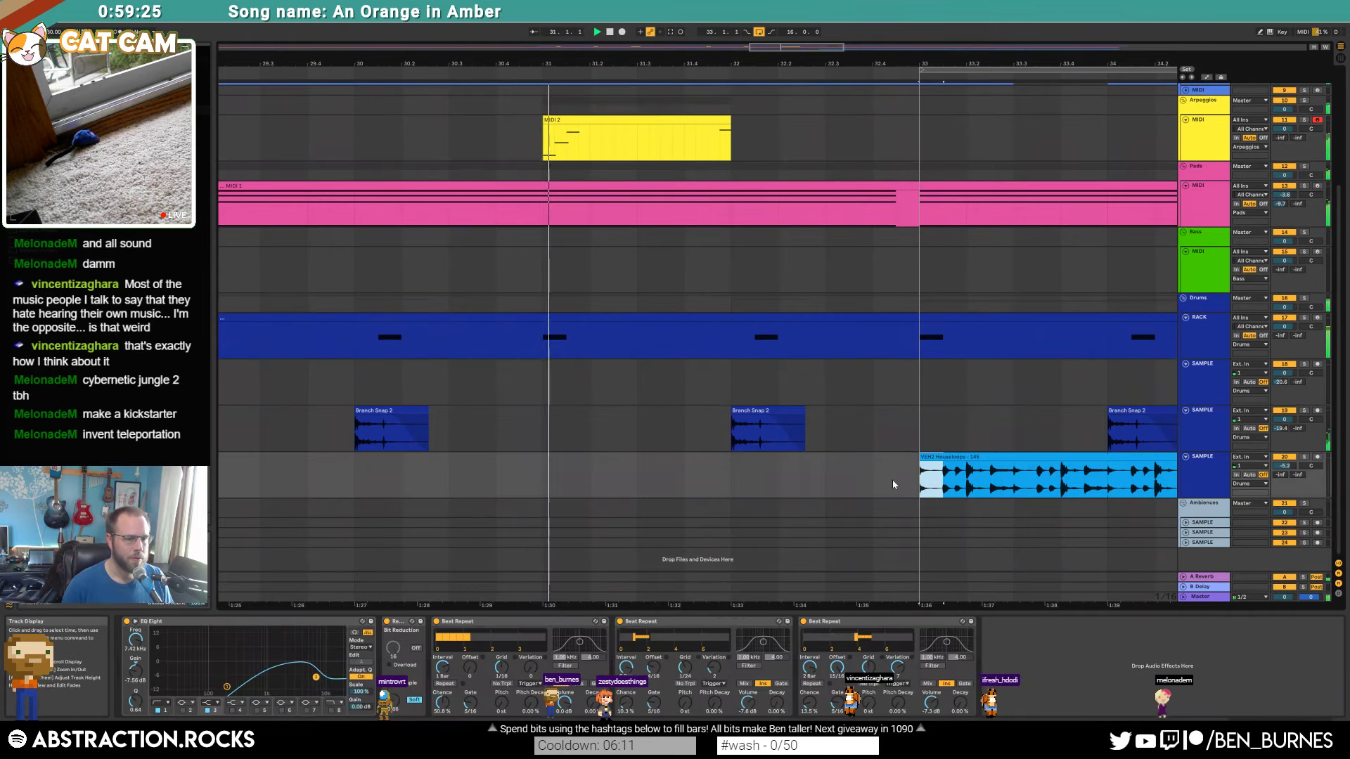
left_click(872, 479)
key("ctrl+v")
left_click_drag(872, 478, 885, 478)
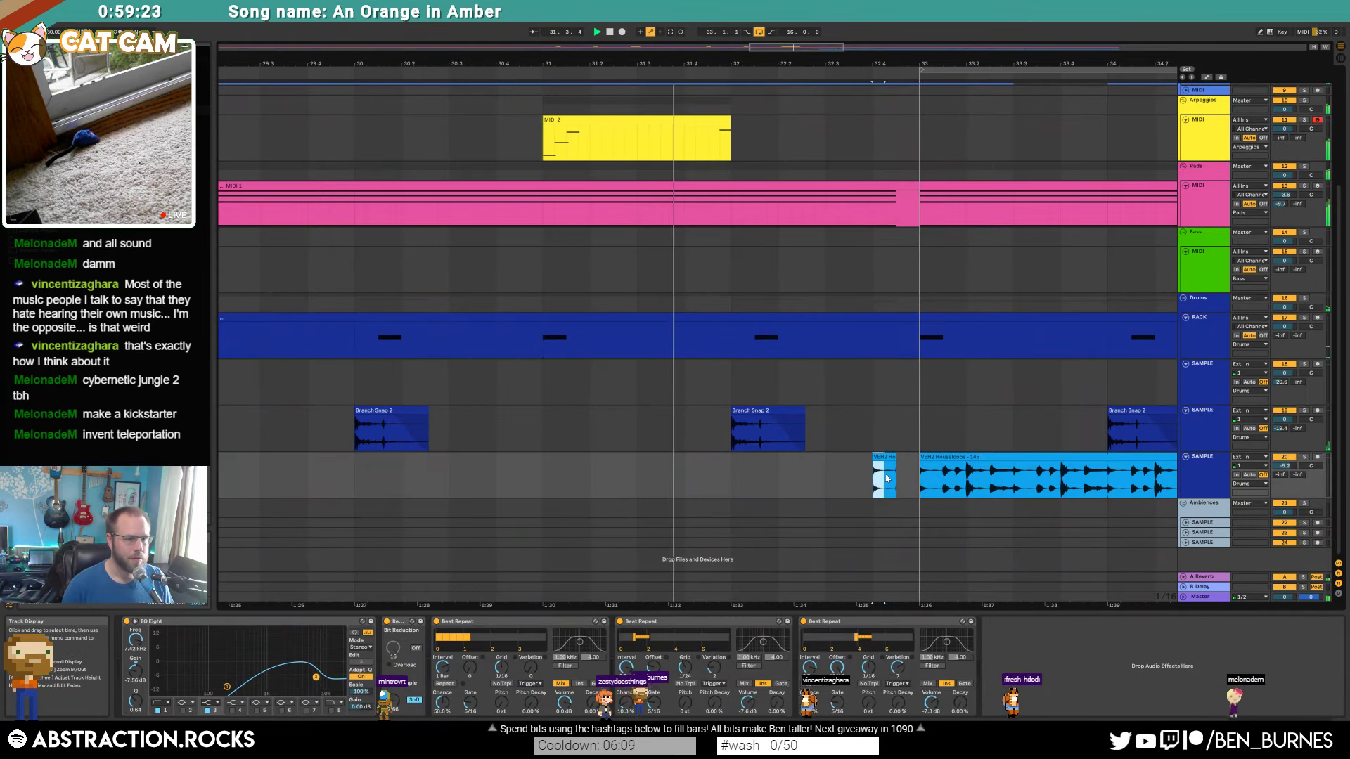
key("ctrl+d")
key("ctrl+d")
key("ctrl+d")
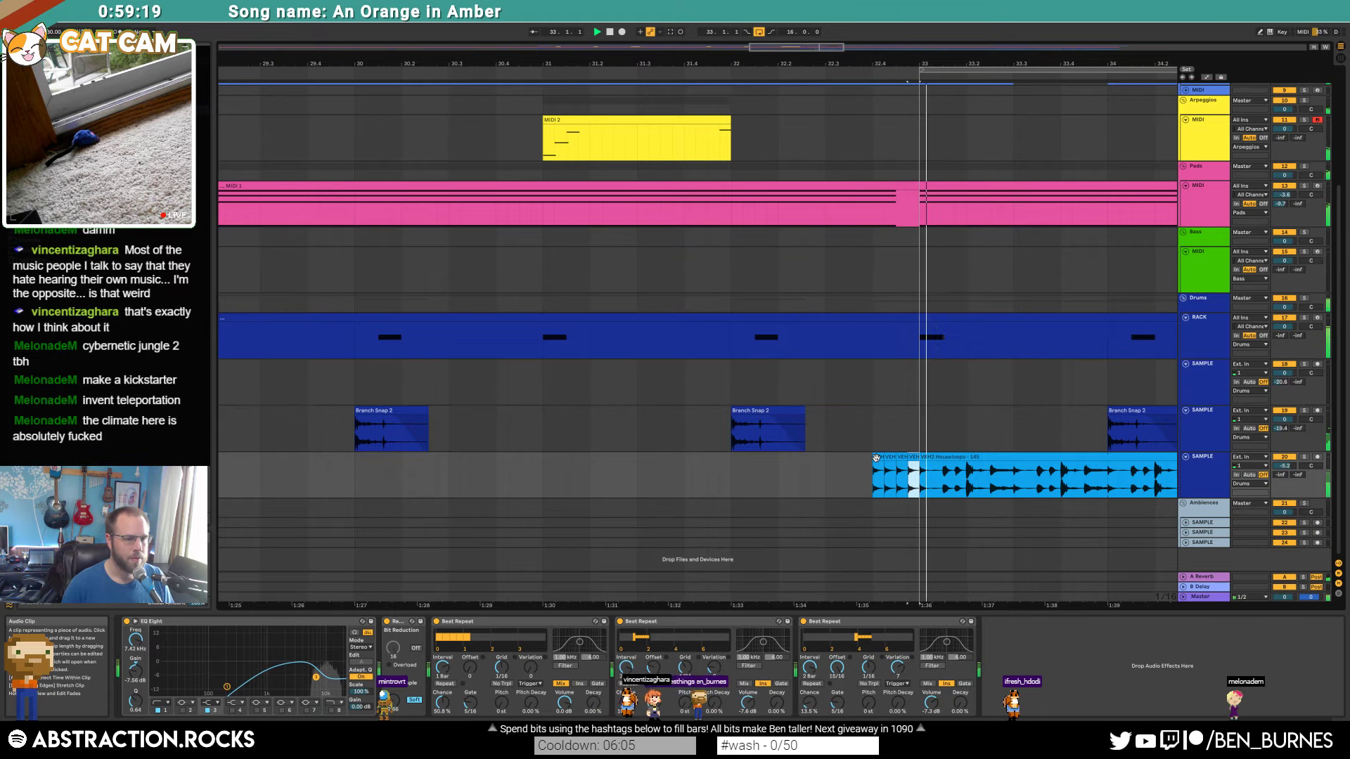
Step: Turn on Lock Envelopes and paste a copy of the pads clip from bars 9–17 at bar 25
left_click_drag(433, 63, 434, 19)
scroll(533, 243, "up", 2)
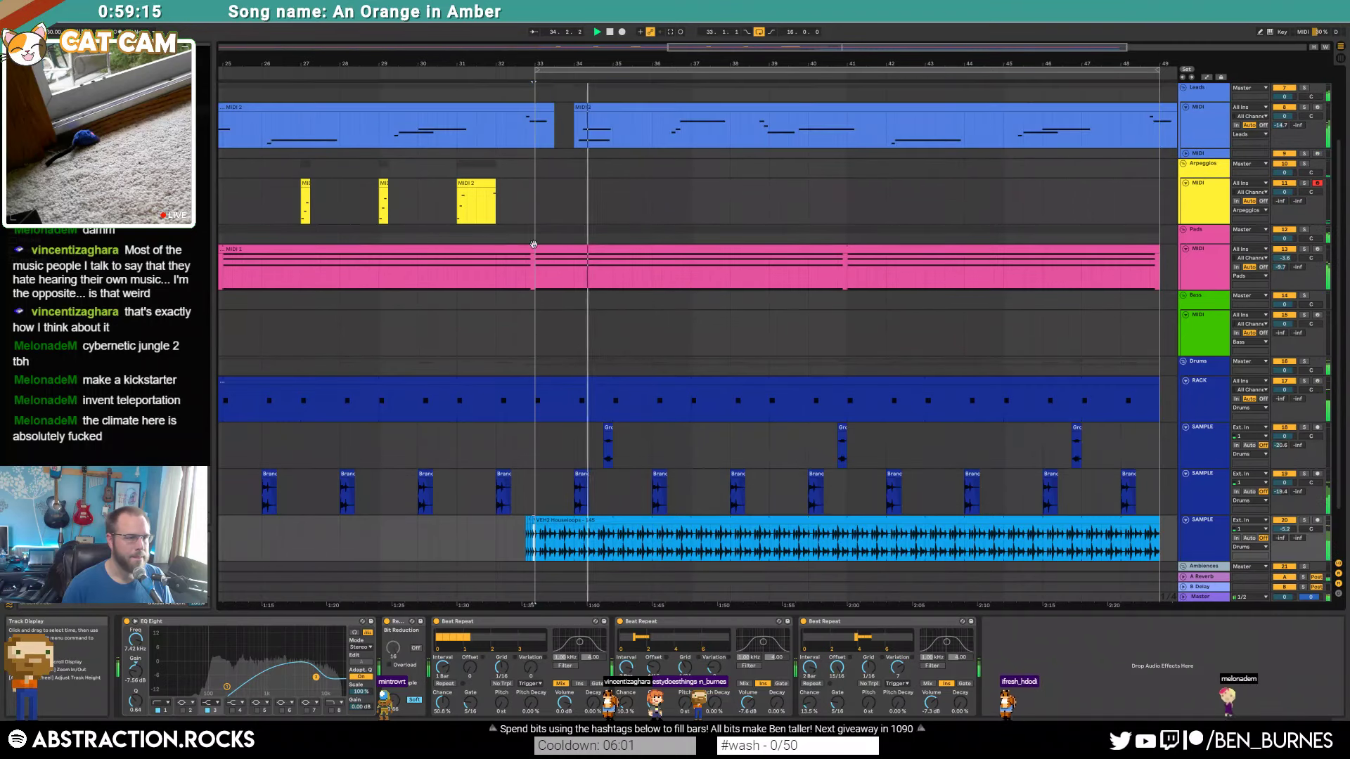
left_click_drag(729, 45, 729, 18)
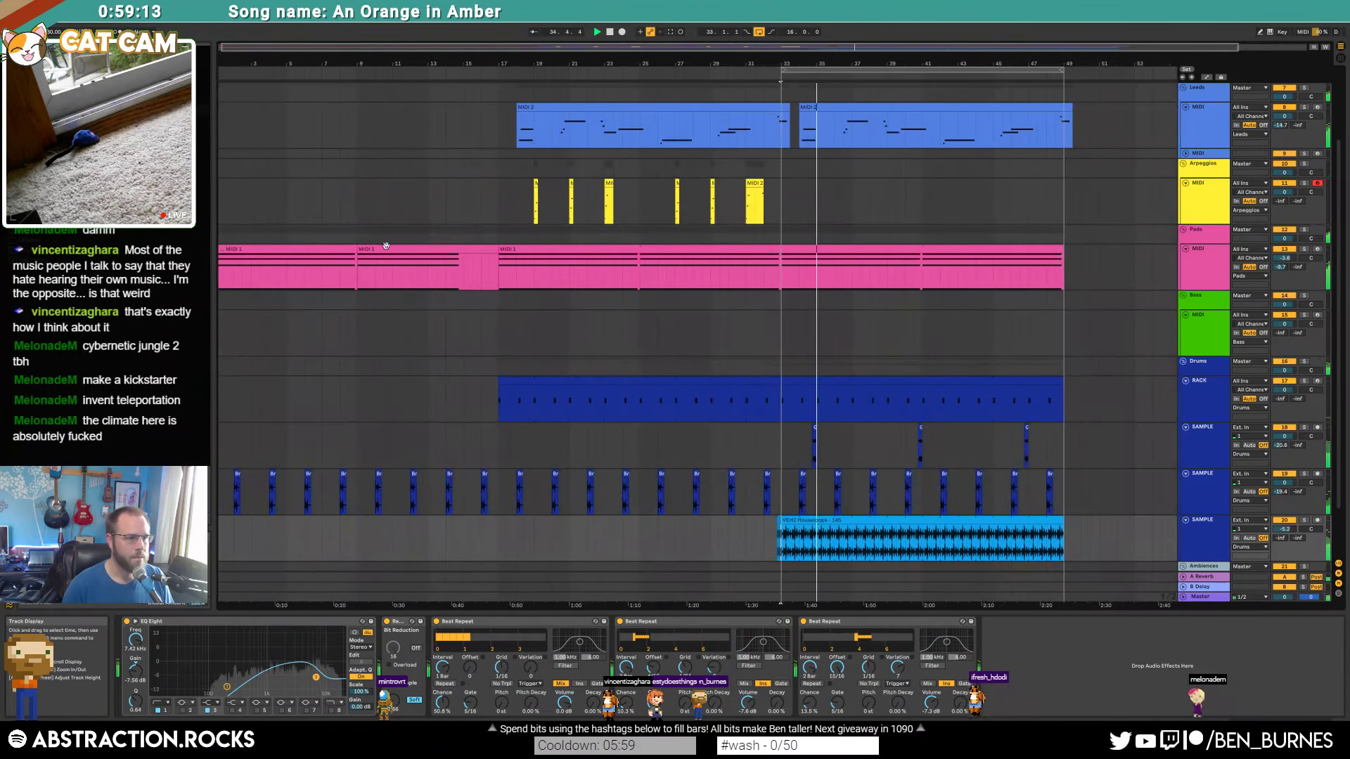
left_click(423, 246)
left_click(1085, 147)
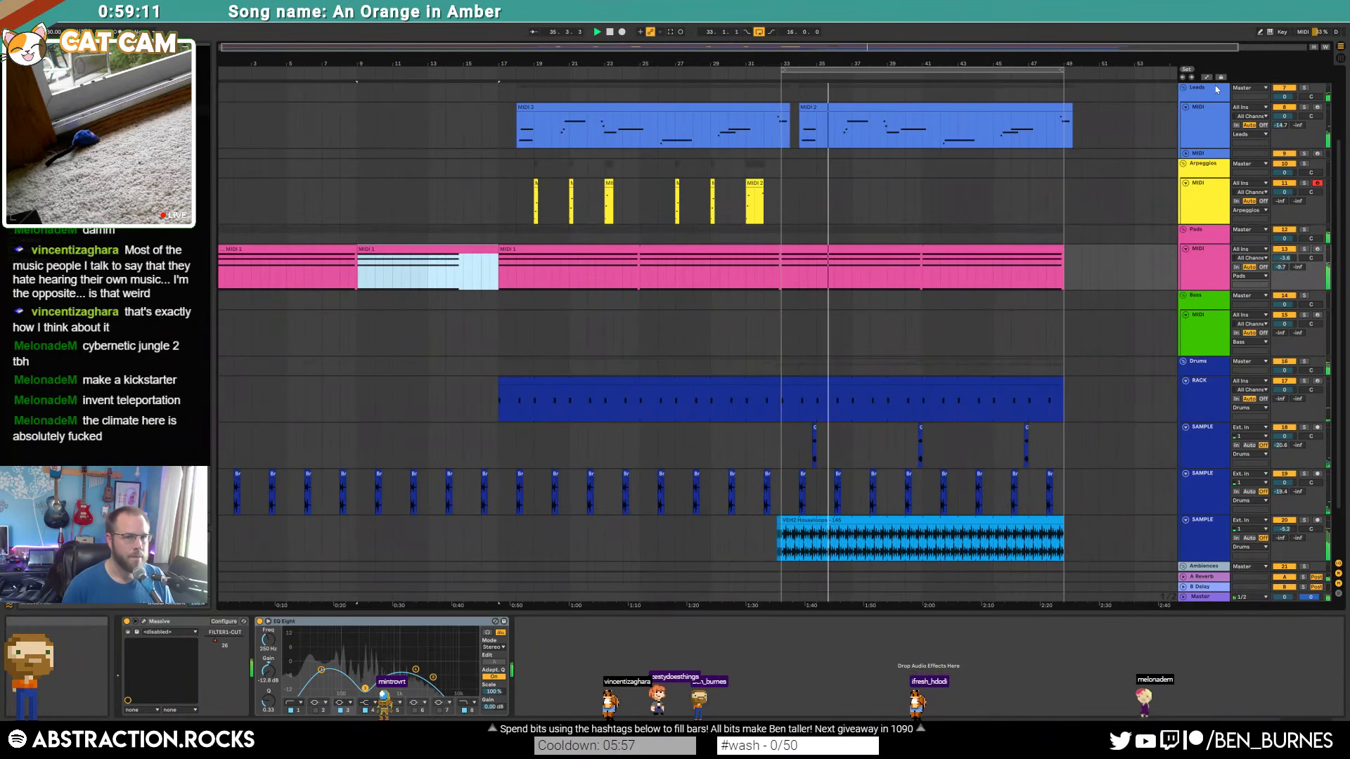
left_click(639, 281)
key("ctrl+v")
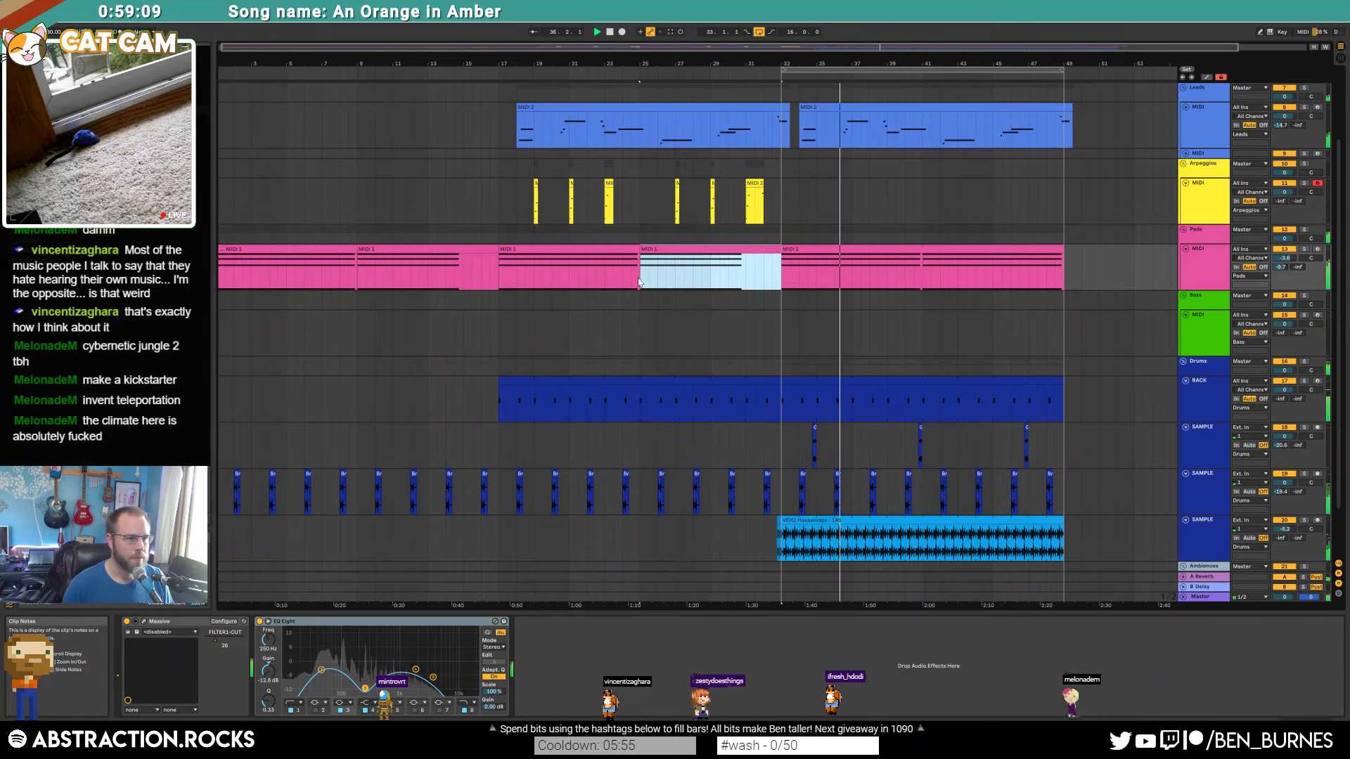
Step: Check the pads track's Massive FILTER1-CUT automation and turn off Lock Envelopes
key("a")
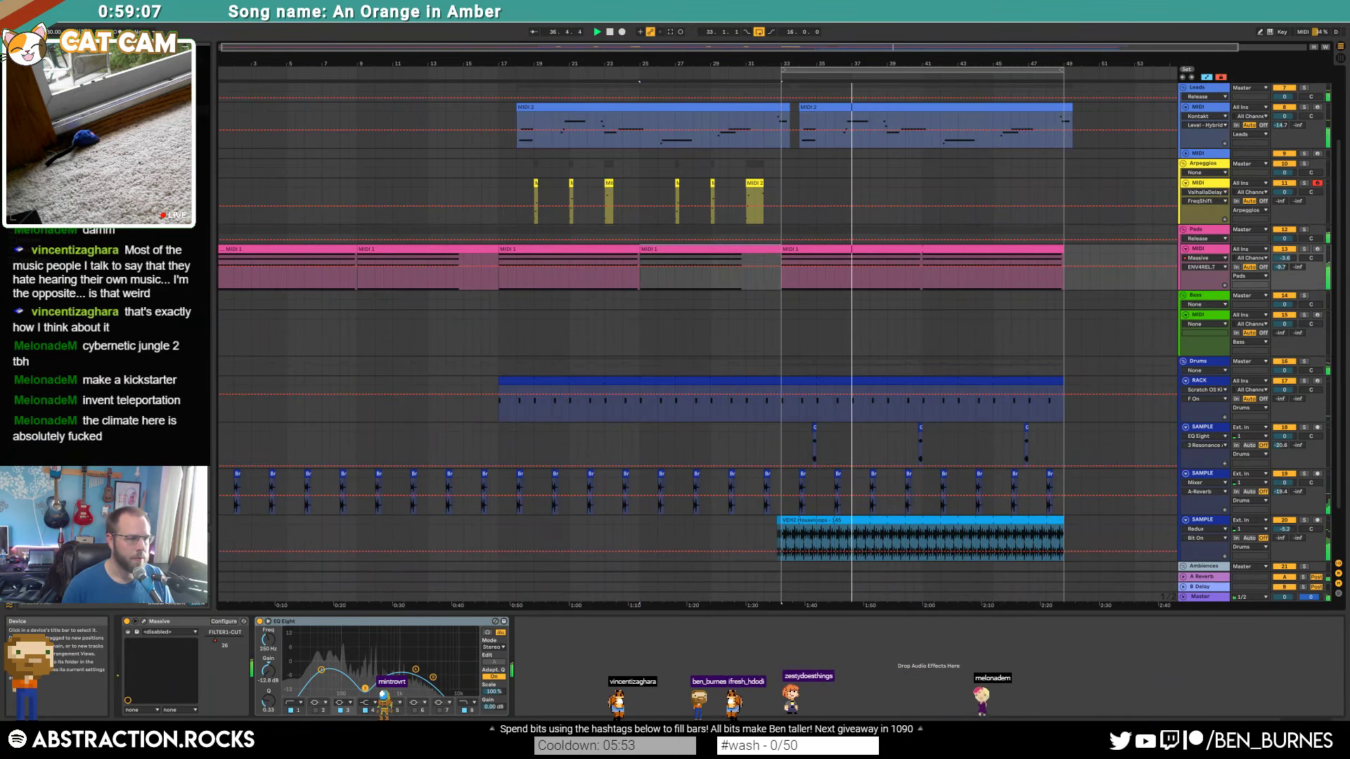
left_click(235, 641)
left_click(693, 269)
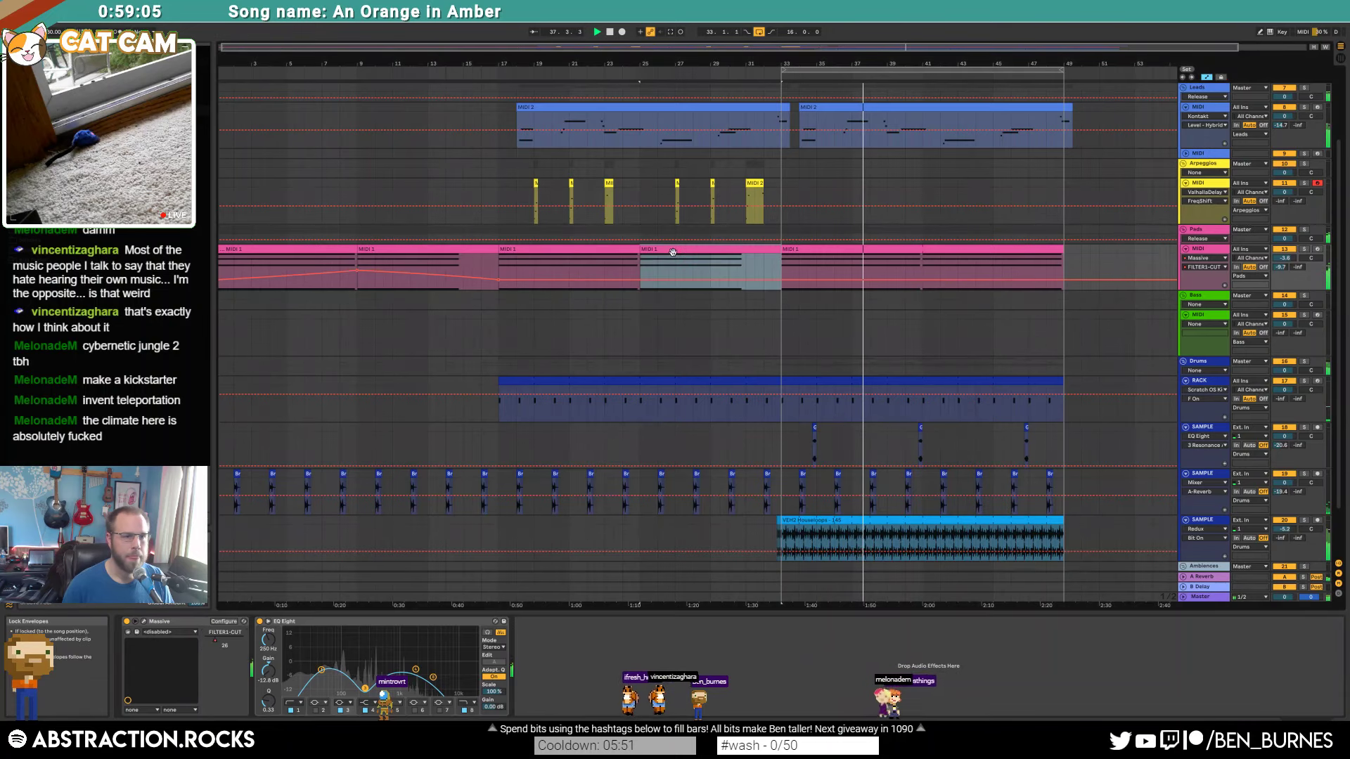
left_click(622, 267)
key("a")
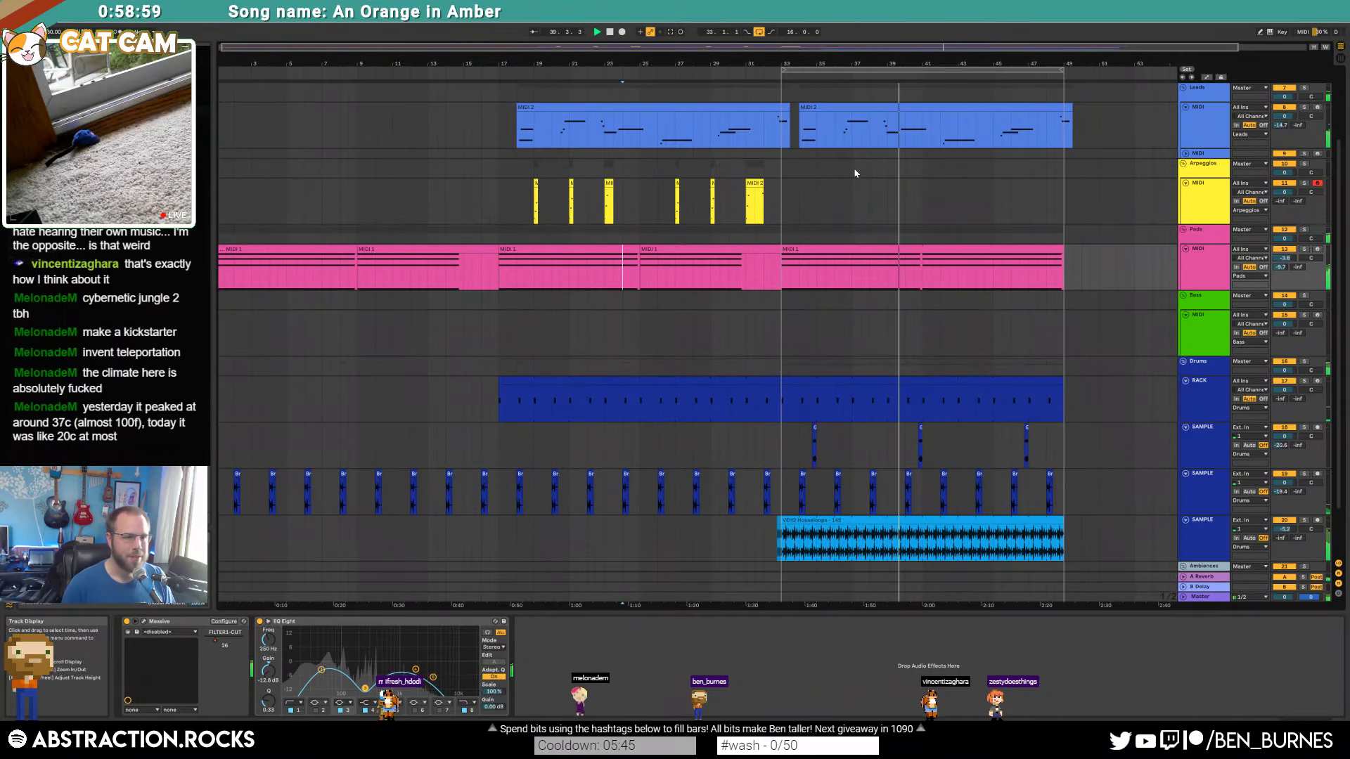
Step: Paste a copy of the pads clip from bars 25–33 at bar 41
left_click(710, 271)
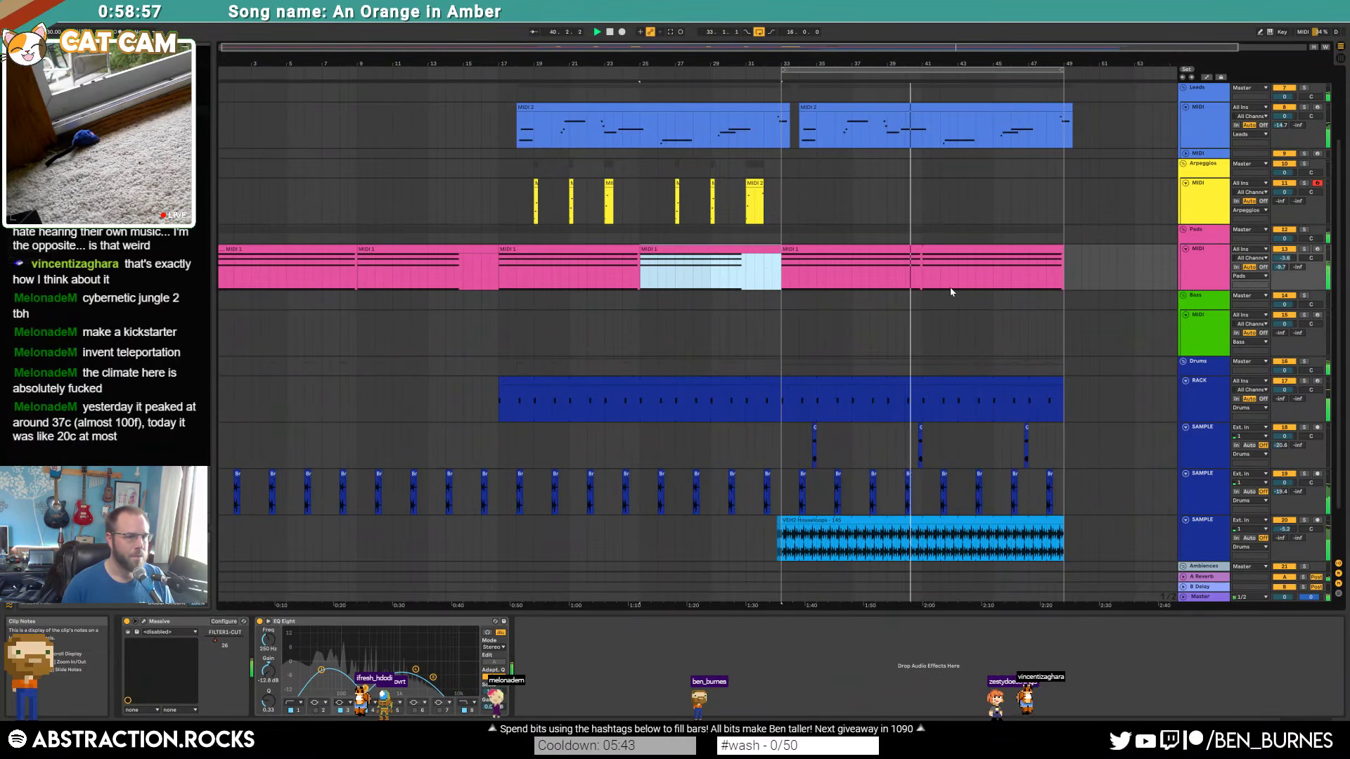
left_click(924, 272)
key("ctrl+v")
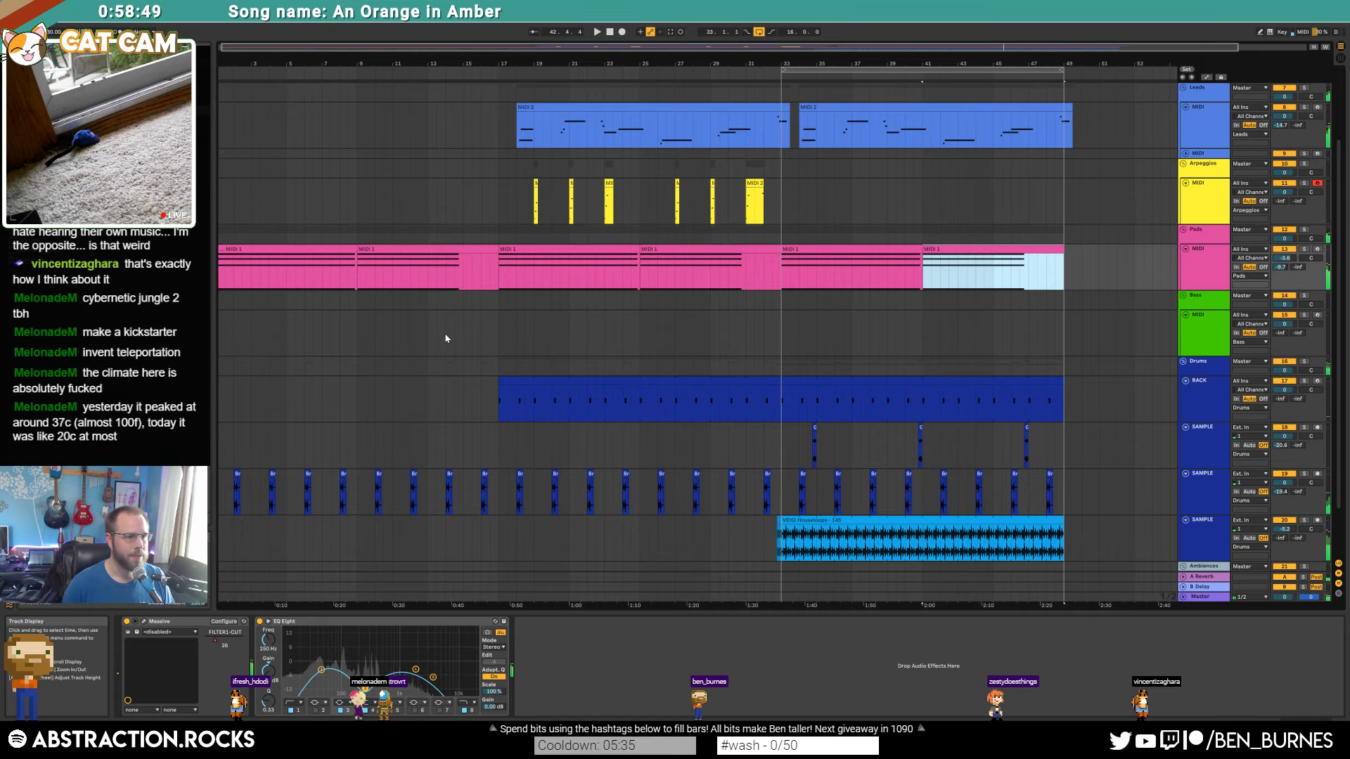
Step: Unfold the first Ambiences sample track and place the Field Recording - Forest Ambience sample at bar 1 with its opening trimmed off
scroll(431, 422, "down", 3)
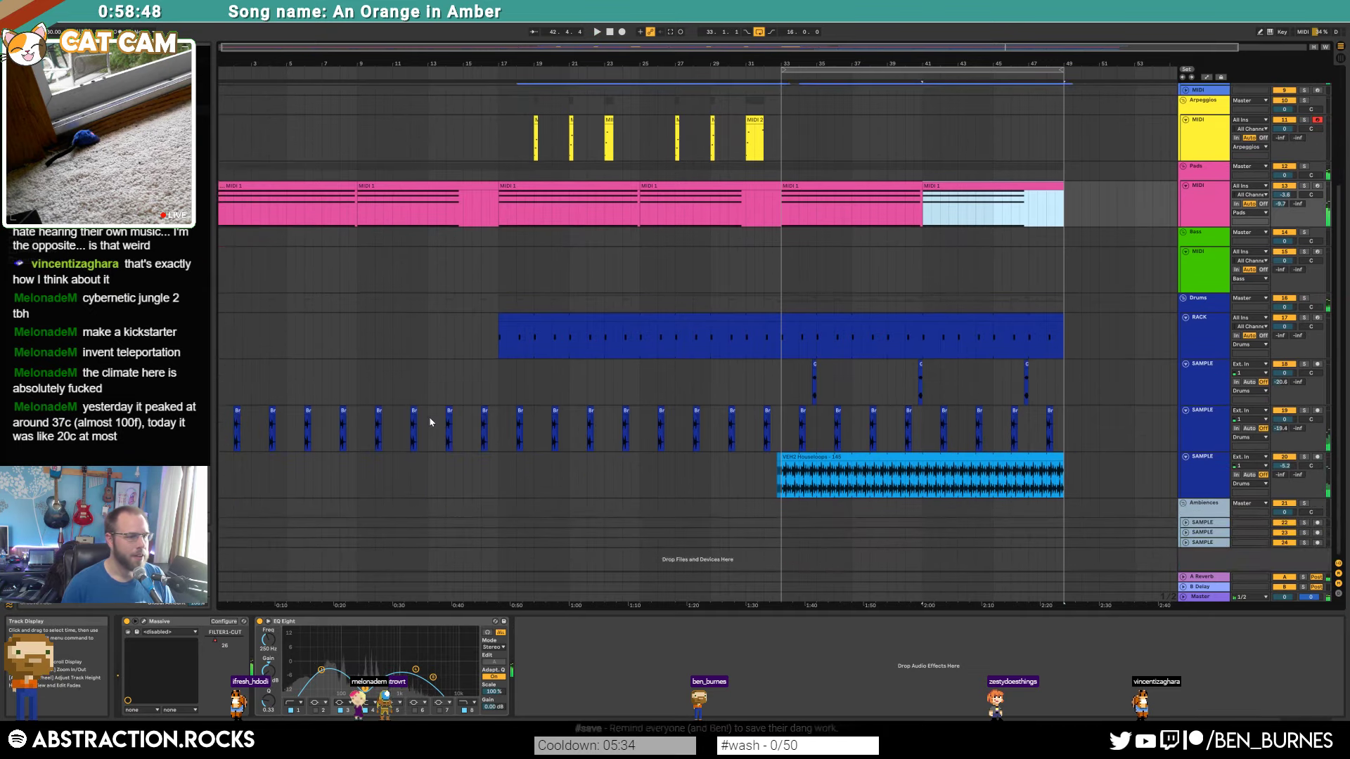
left_click(1198, 524)
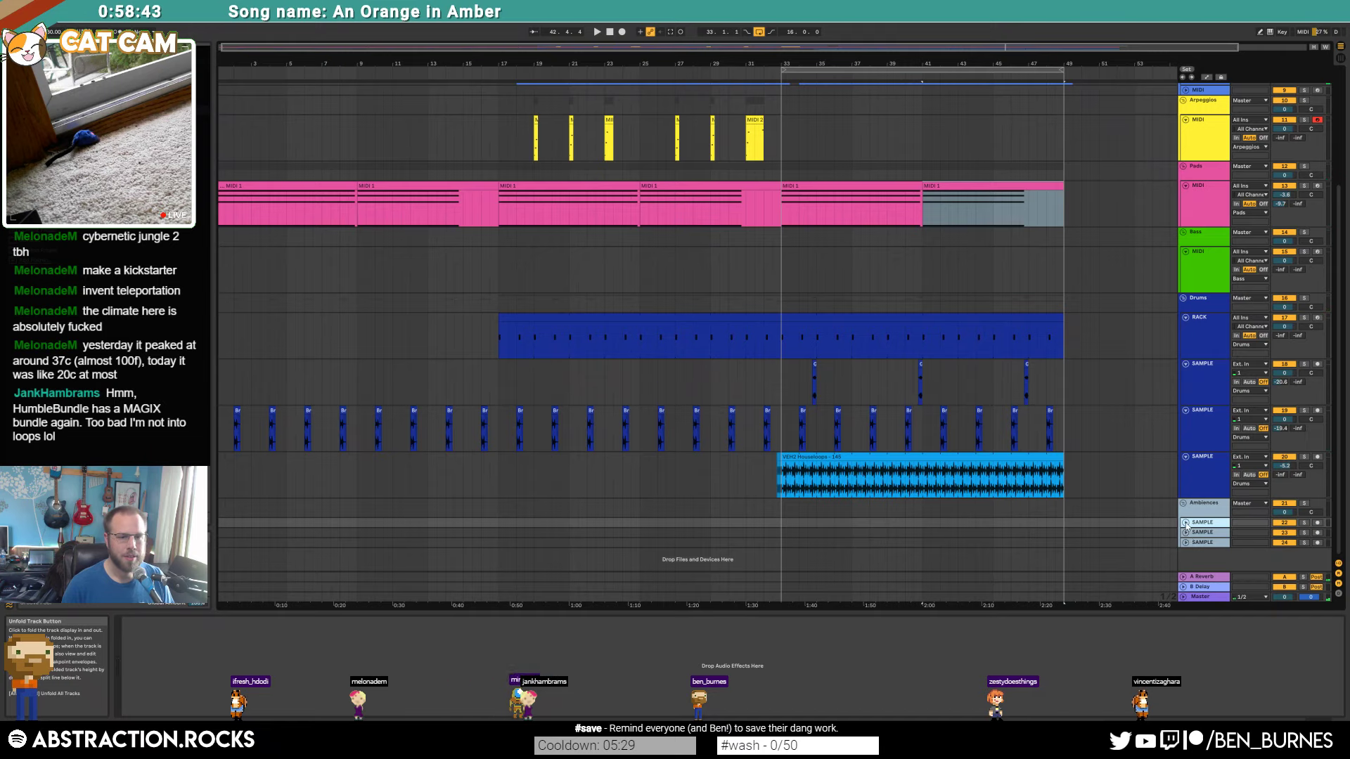
left_click(1186, 524)
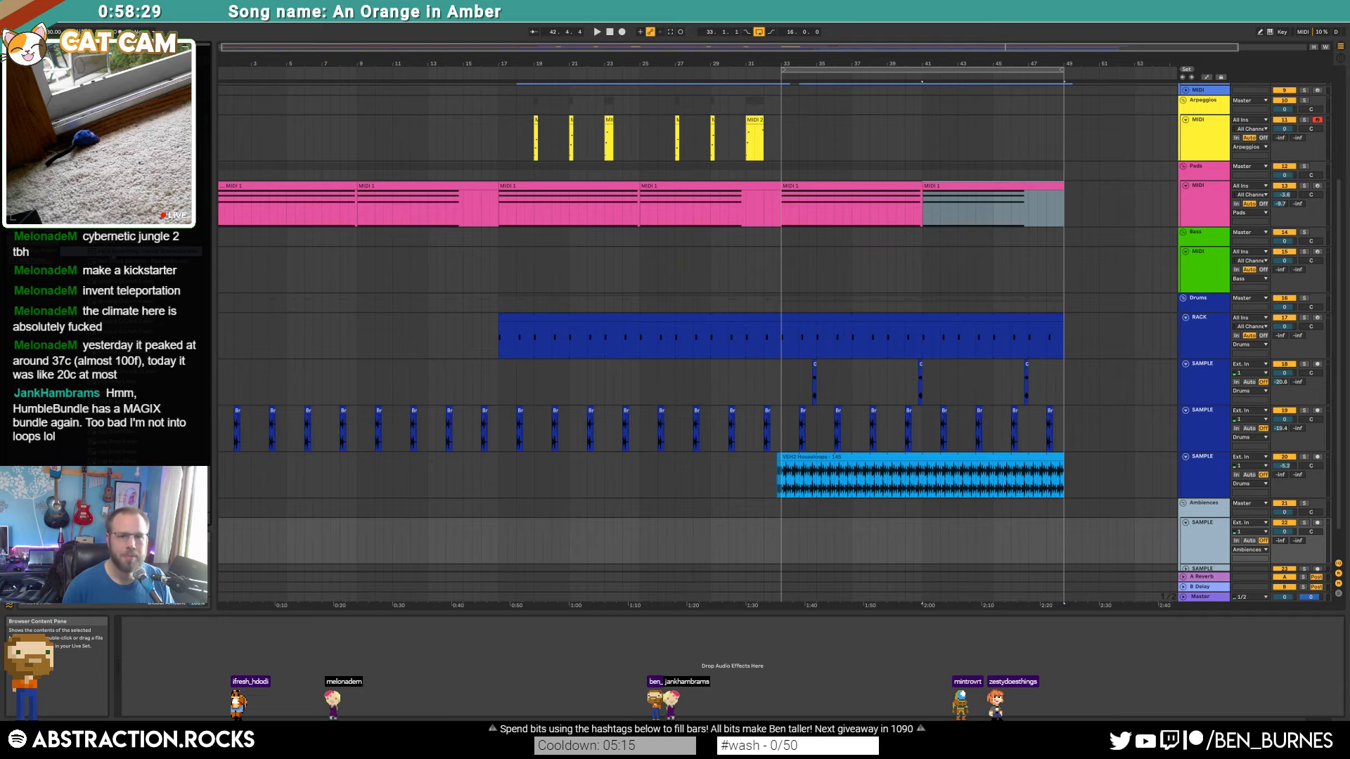
left_click_drag(112, 256, 221, 522)
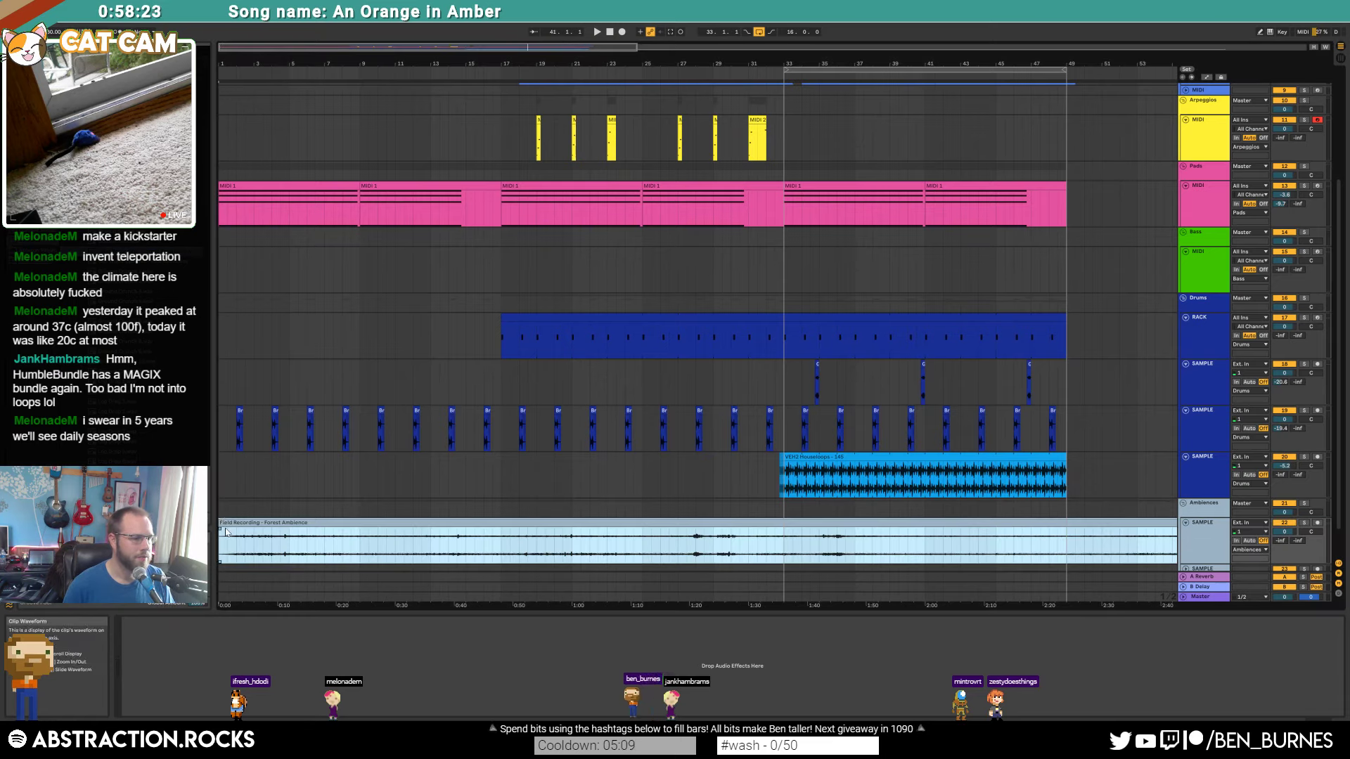
mouse_move(221, 523)
left_mouse_down()
mouse_move(640, 535)
mouse_move(246, 524)
left_mouse_up()
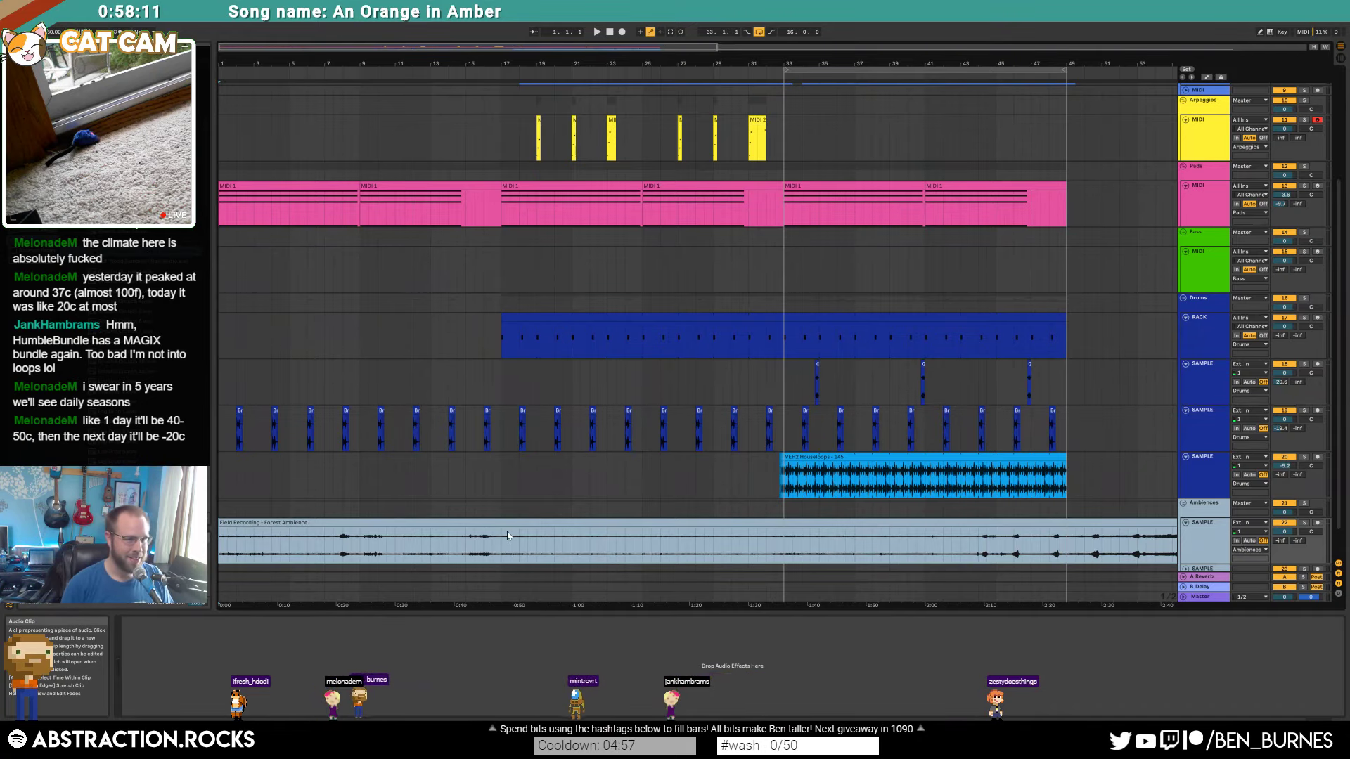
Step: Play the song from bar 1 and add an Auto Filter to the forest ambience track, set as a high-pass at 1.72 kHz
key("space")
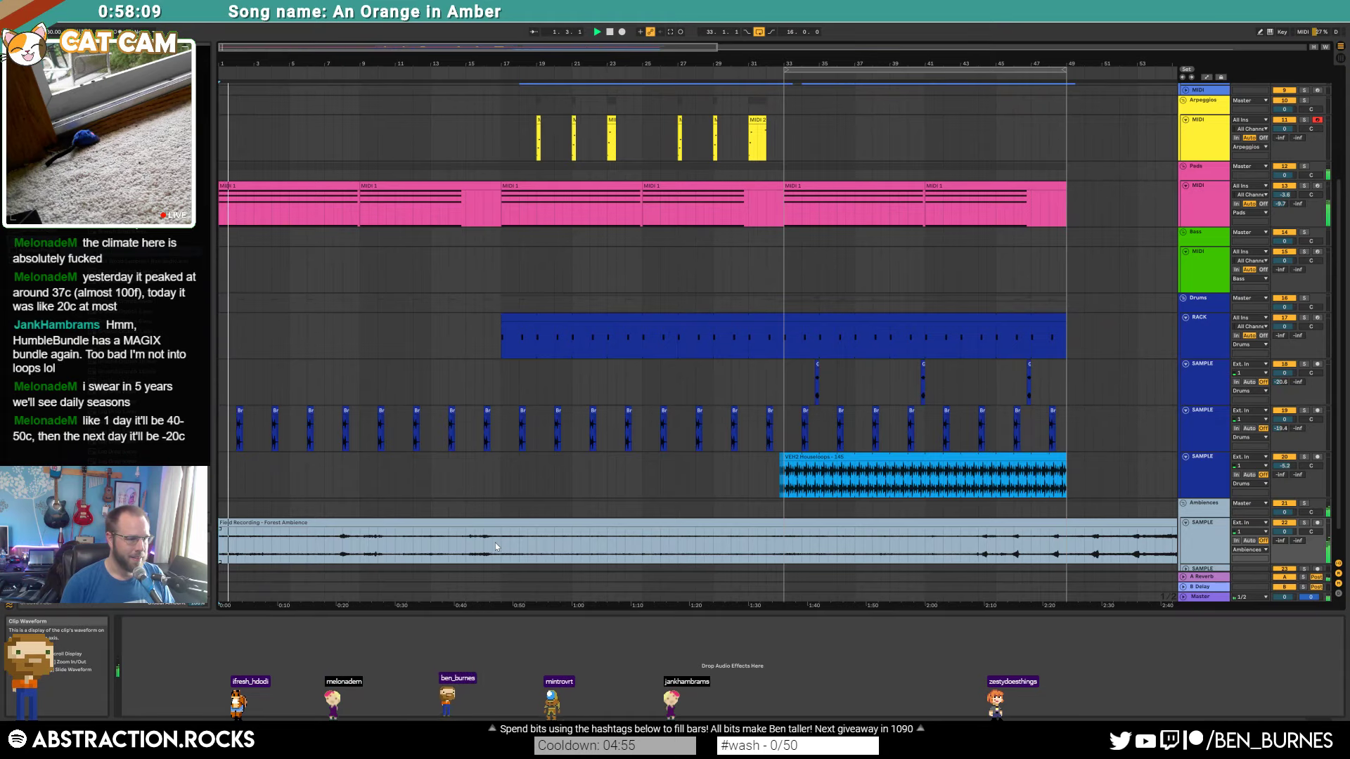
left_click(528, 523)
key("a")
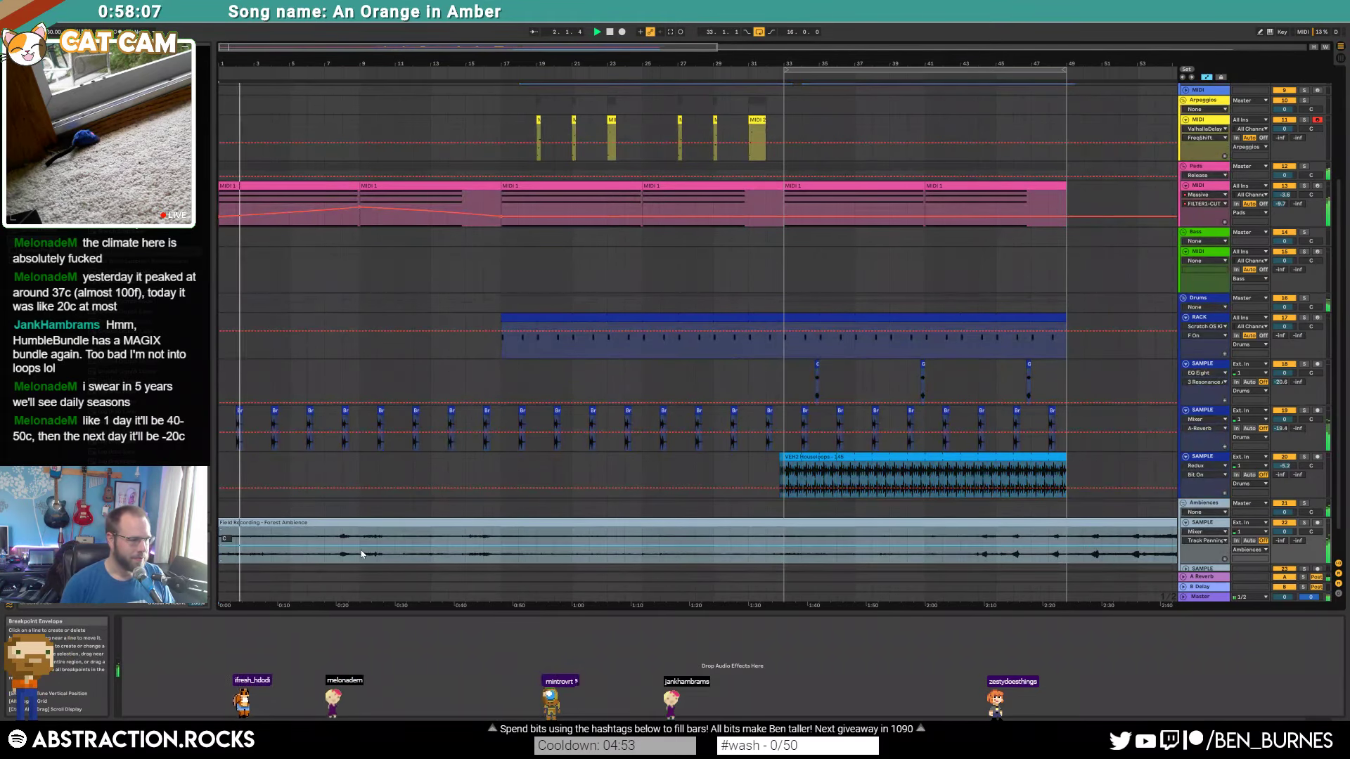
double_click(265, 523)
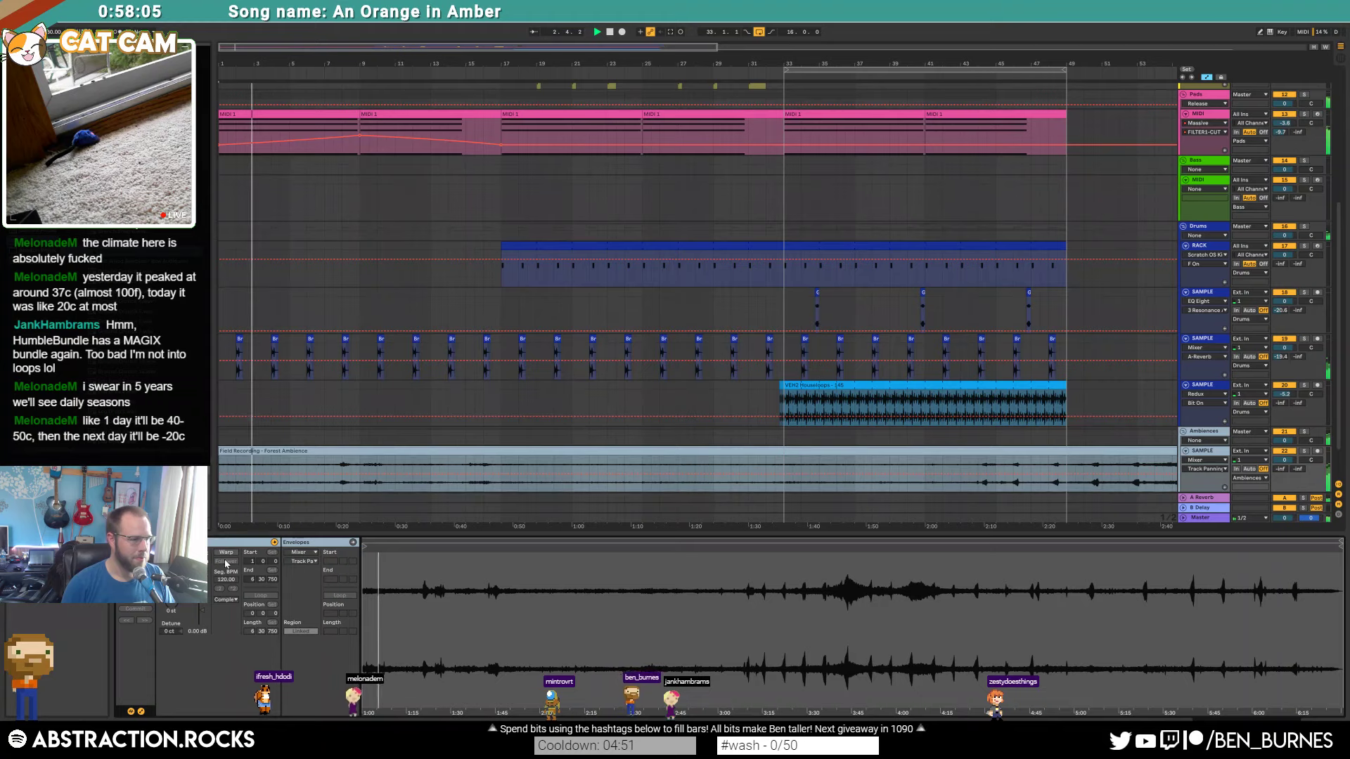
key("shift+Tab")
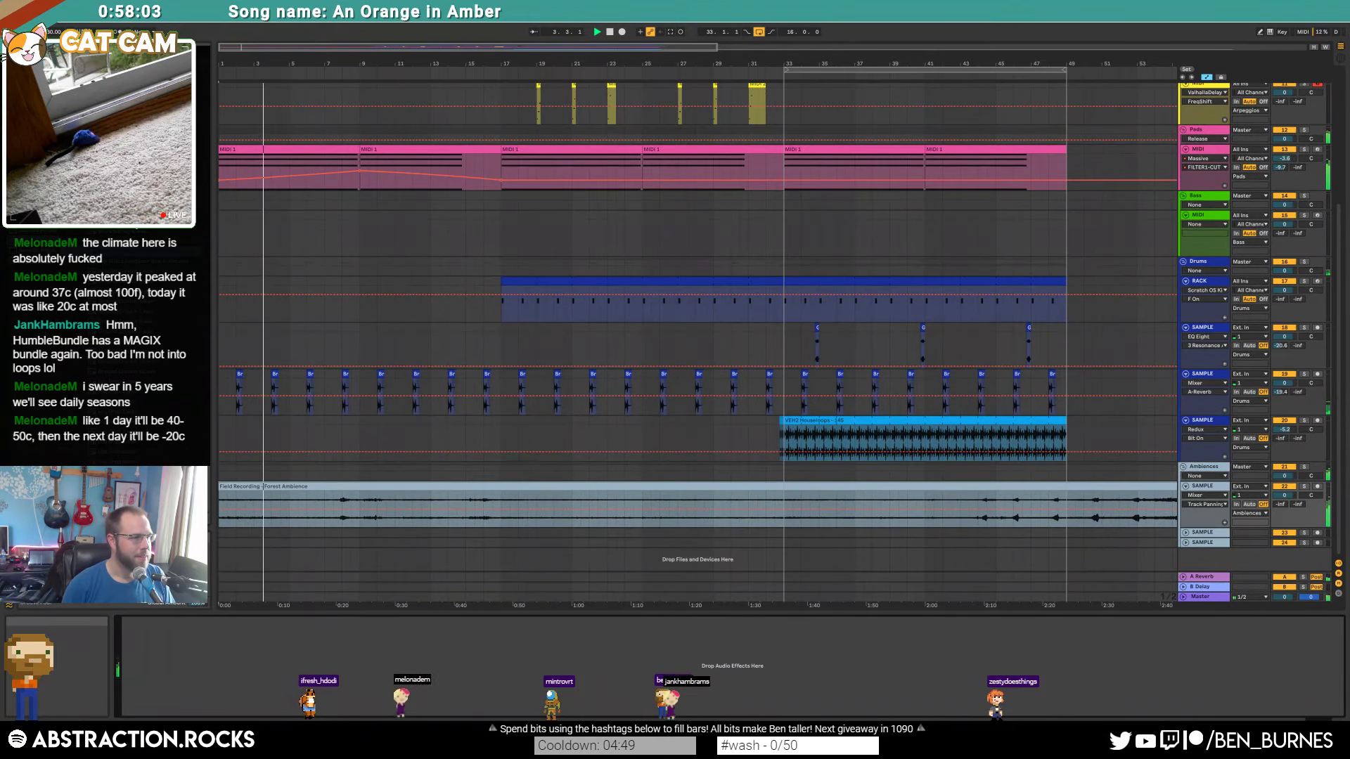
left_click_drag(126, 102, 219, 684)
left_click(170, 690)
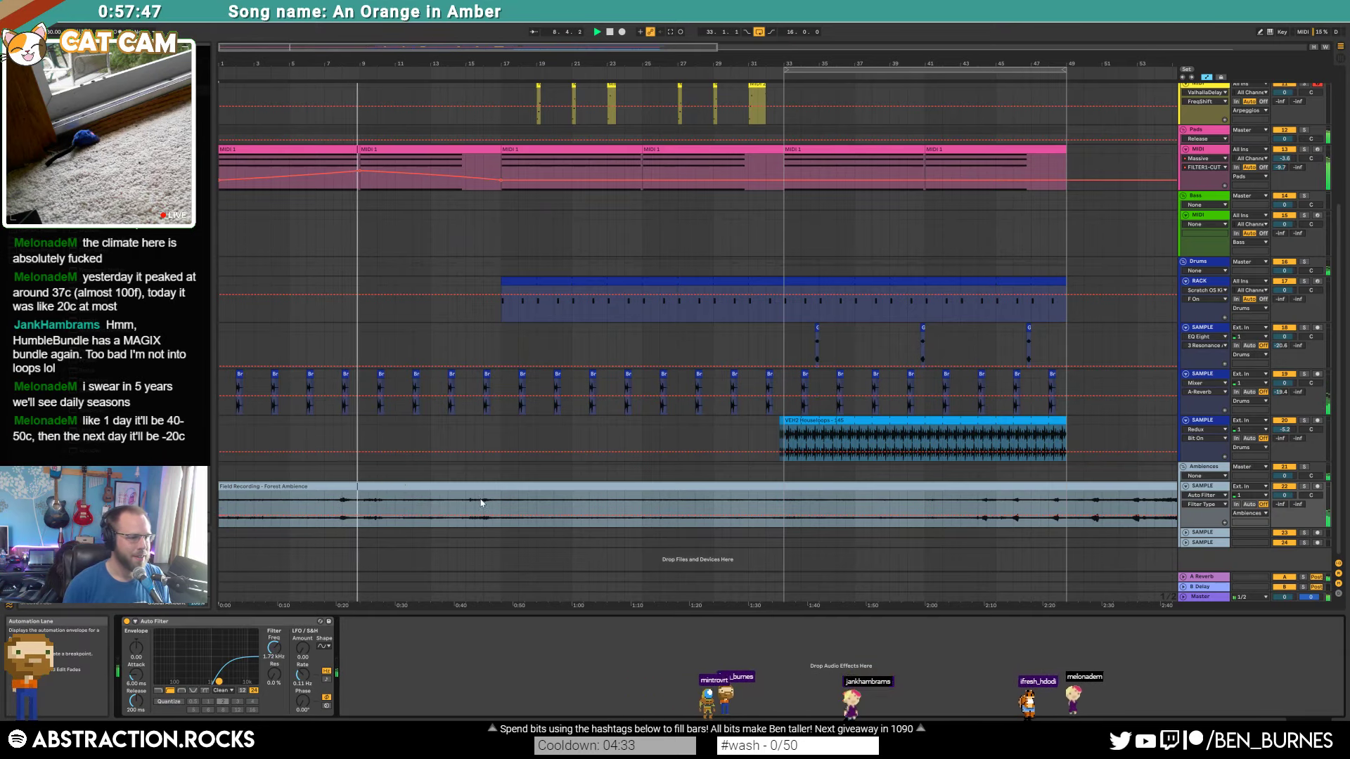
Step: Cut a gap out of the forest ambience clip up to bar 21 and fade out the first part, ending it just before bar 17
left_click_drag(486, 501, 582, 498)
key("ctrl+e")
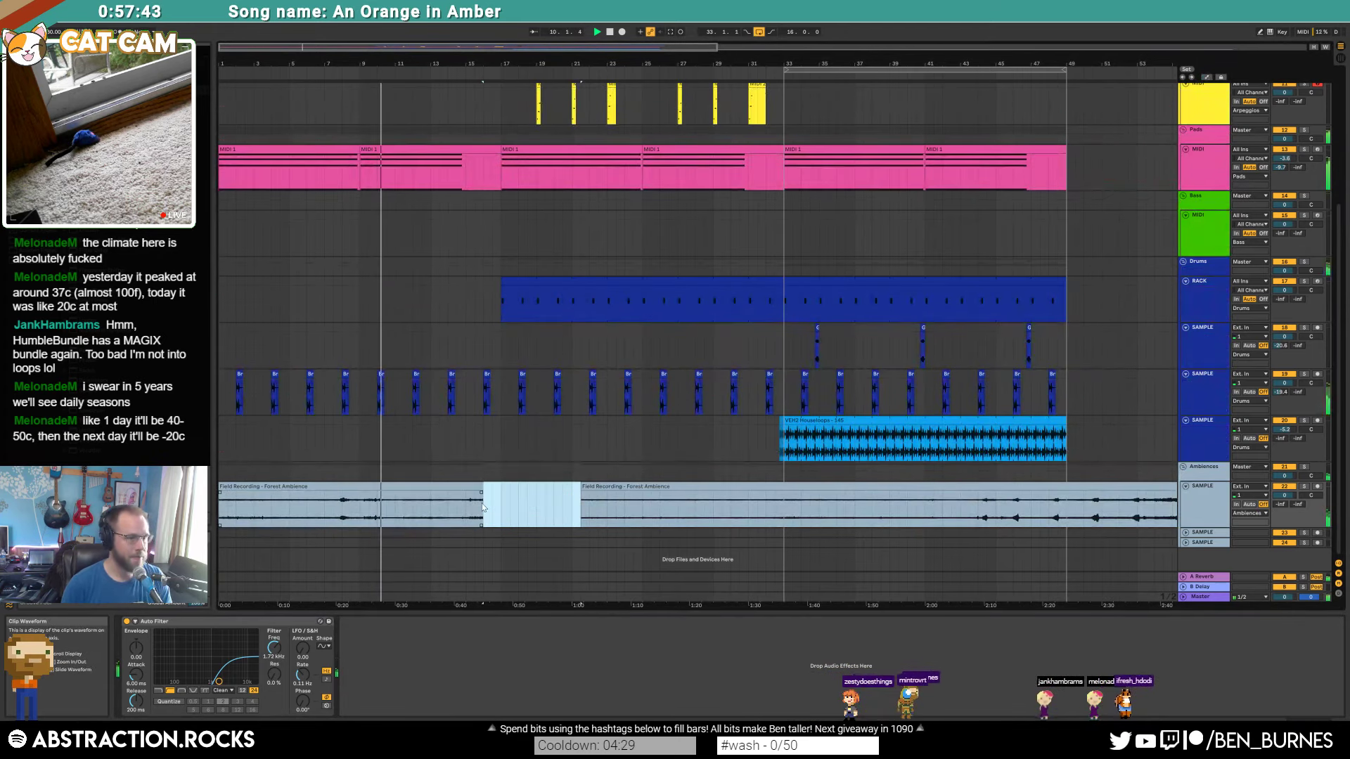
key("Delete")
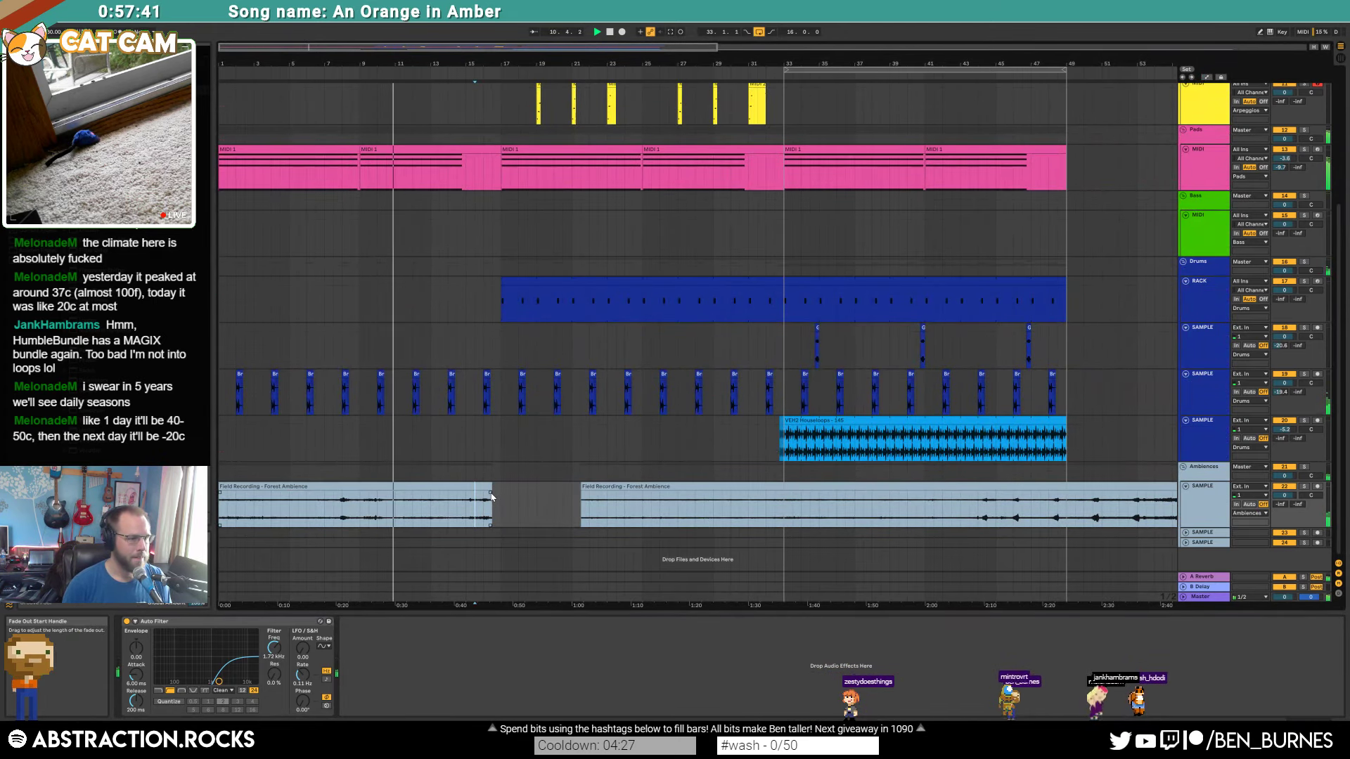
left_click_drag(466, 496, 432, 493)
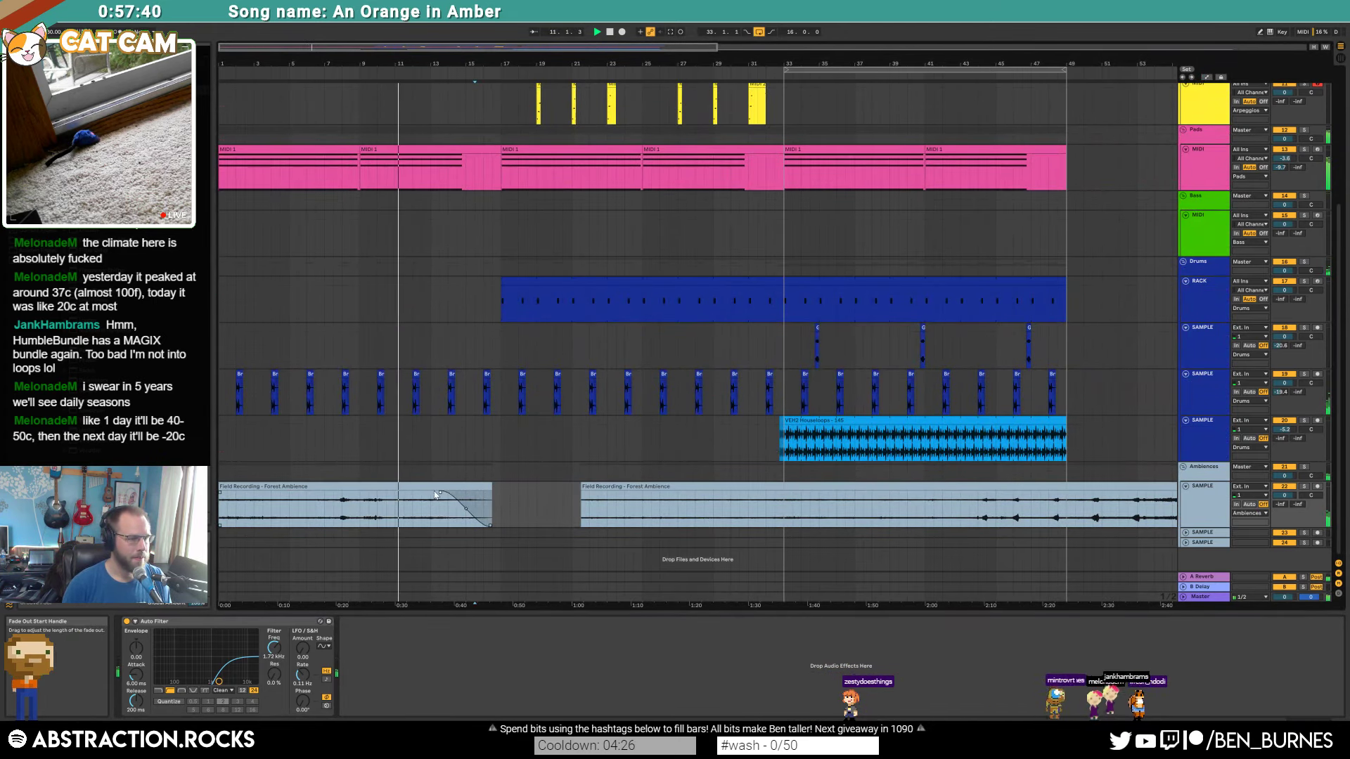
Step: Delete the remaining forest ambience clip after the gap
left_click(601, 488)
key("Delete")
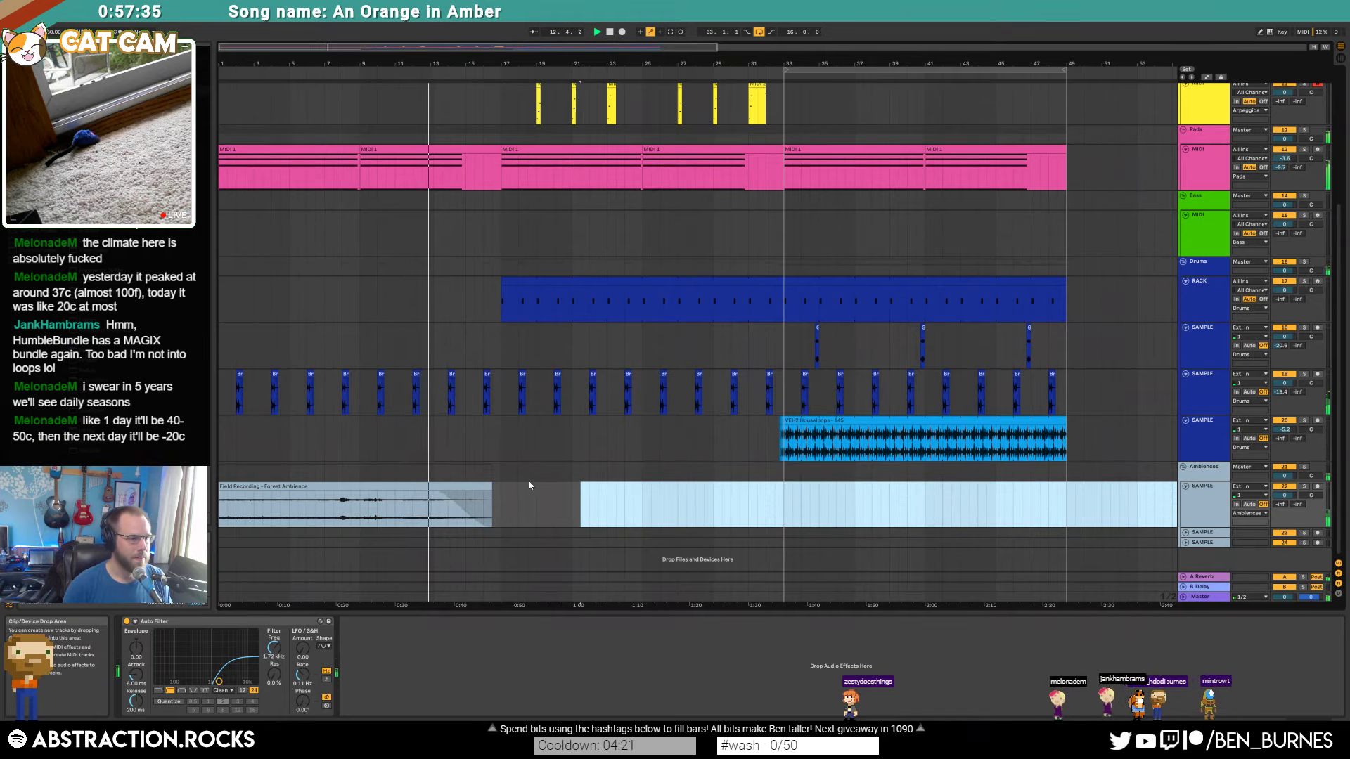
scroll(508, 450, "down", 3)
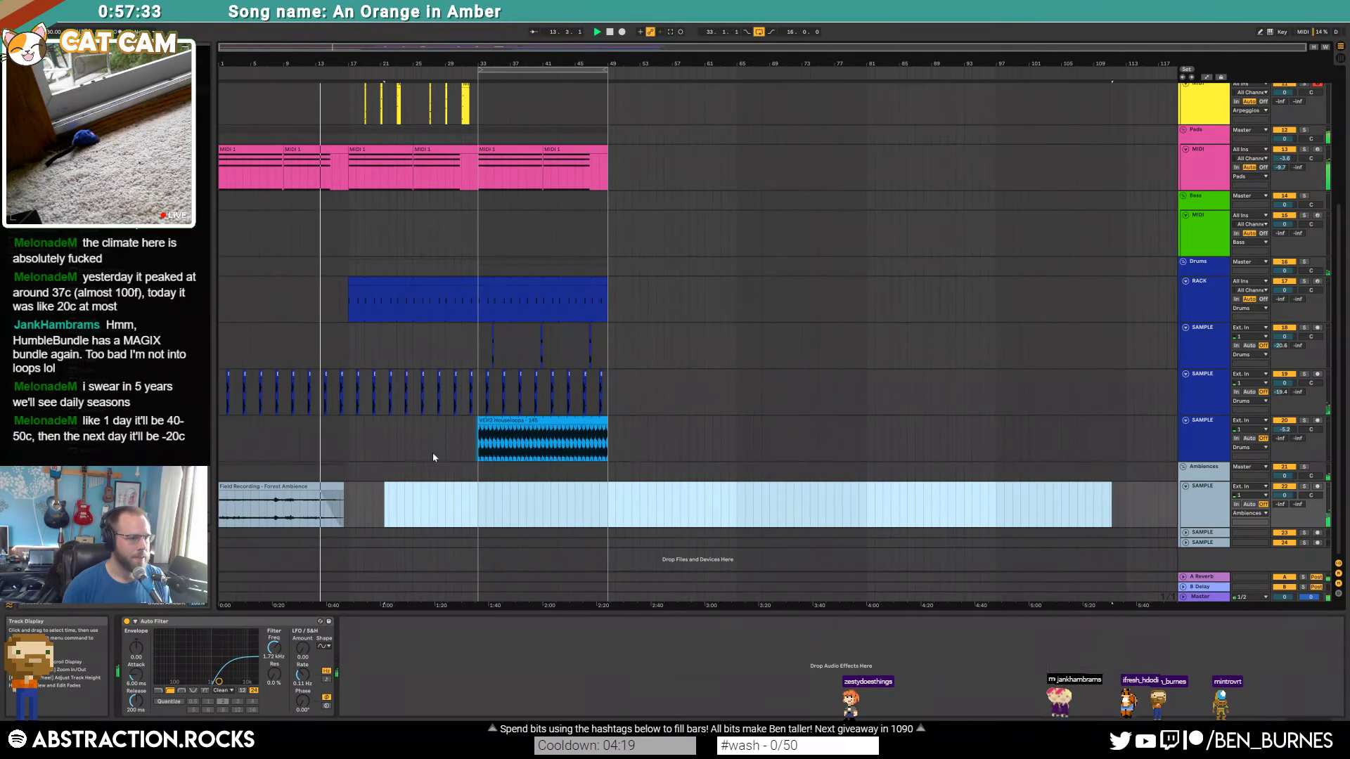
key("Delete")
Step: Open the Massive synth for the pads clip at bar 9 and check the track's filter cutoff automation
scroll(313, 429, "up", 4)
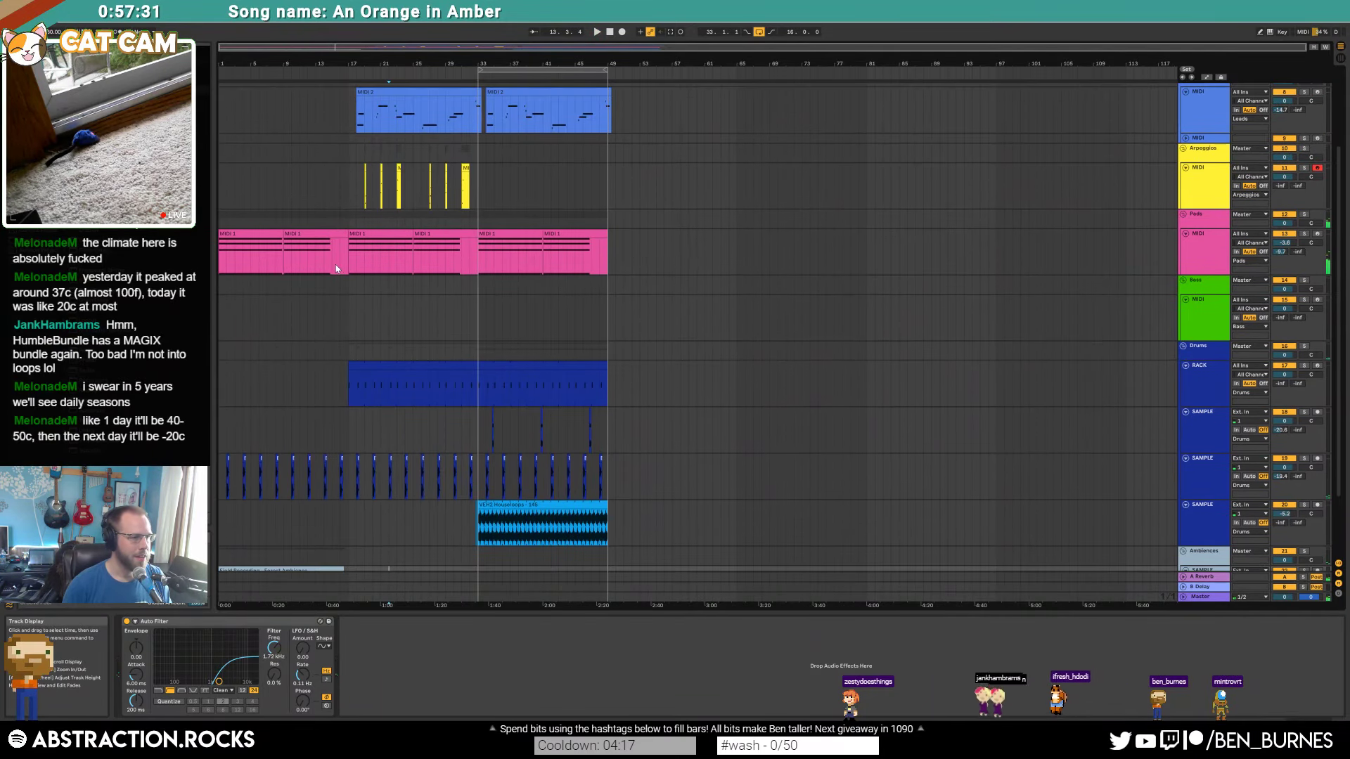
left_click(315, 253)
left_click(143, 622)
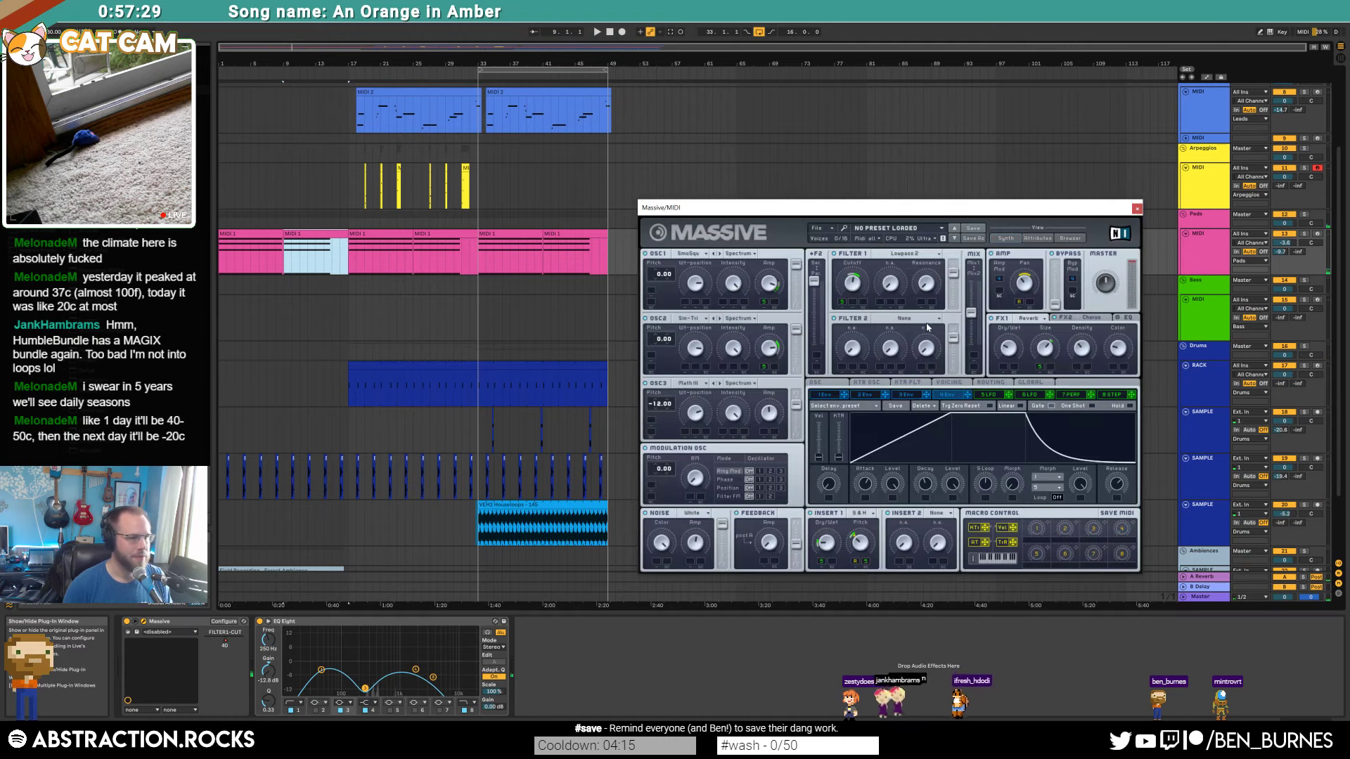
scroll(286, 290, "up", 5)
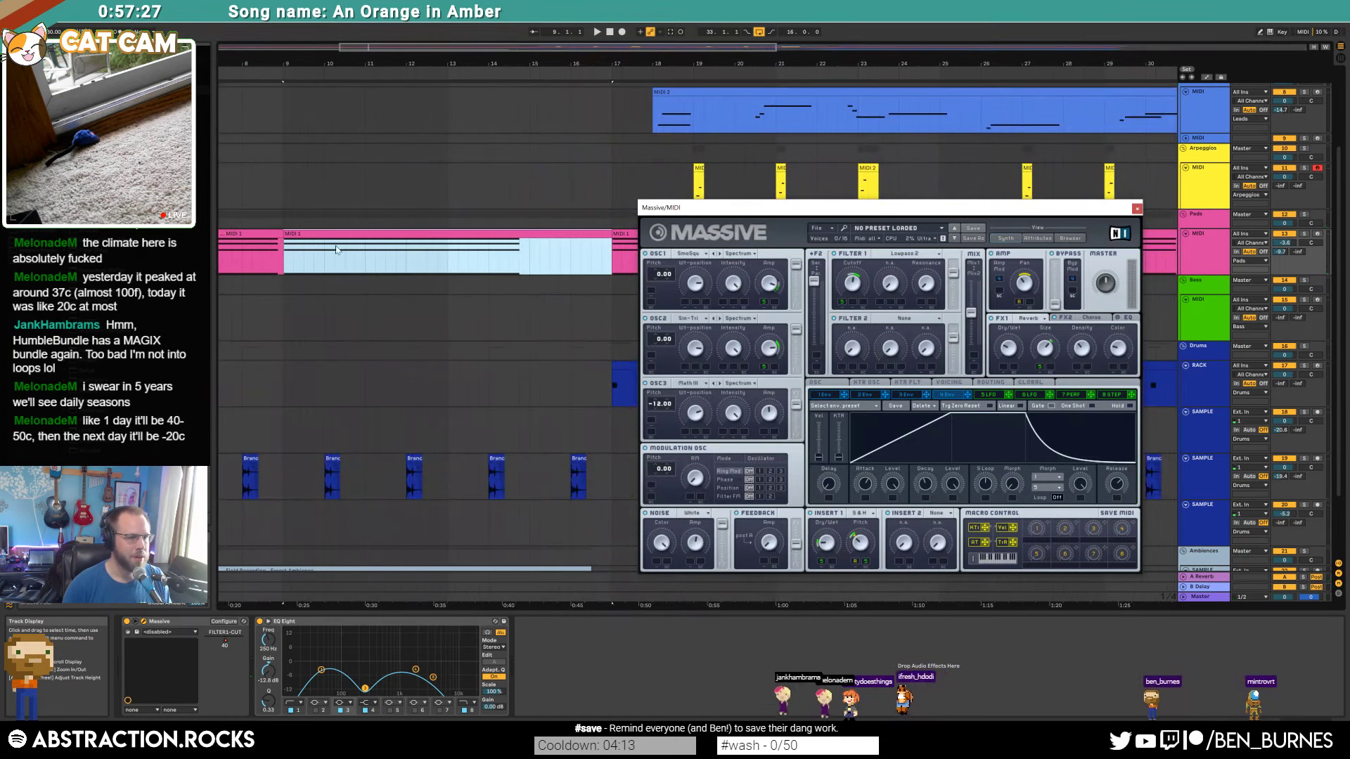
left_click_drag(347, 64, 595, 63)
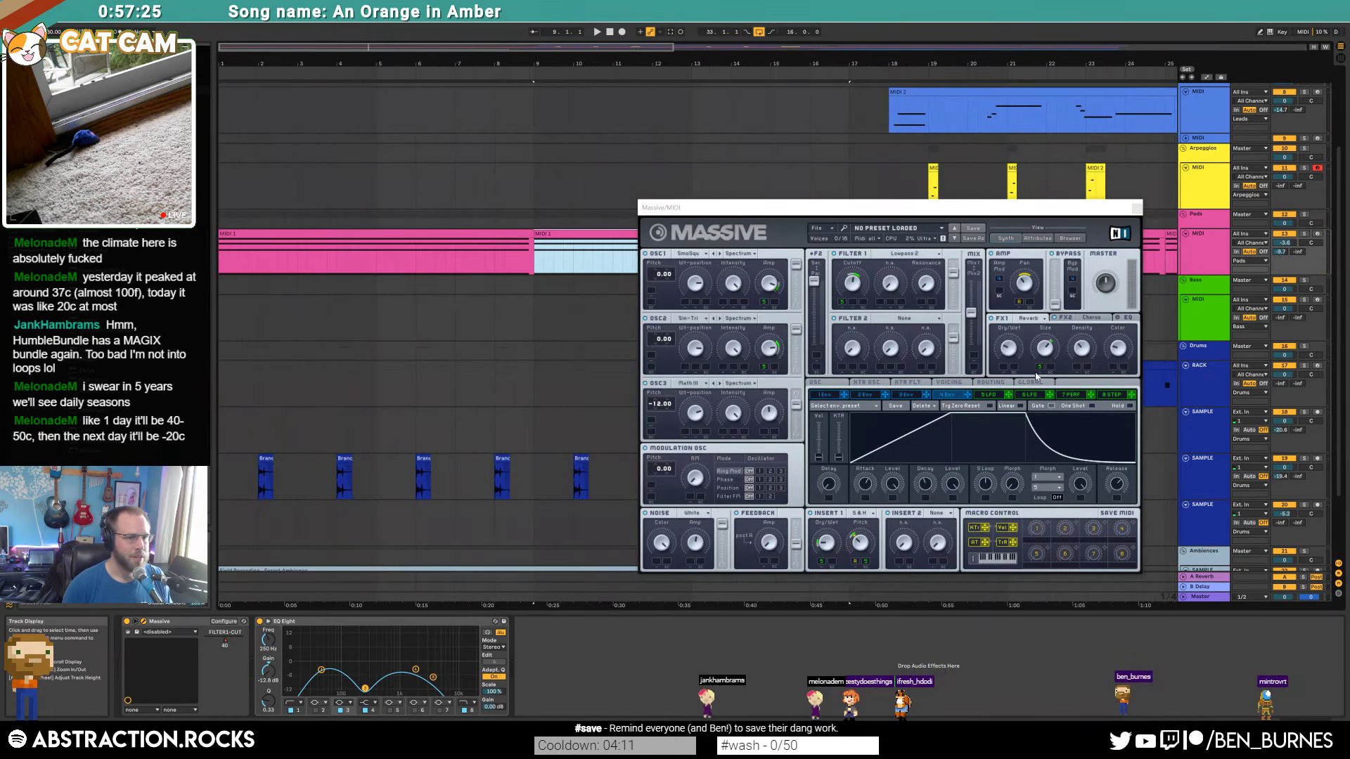
key("a")
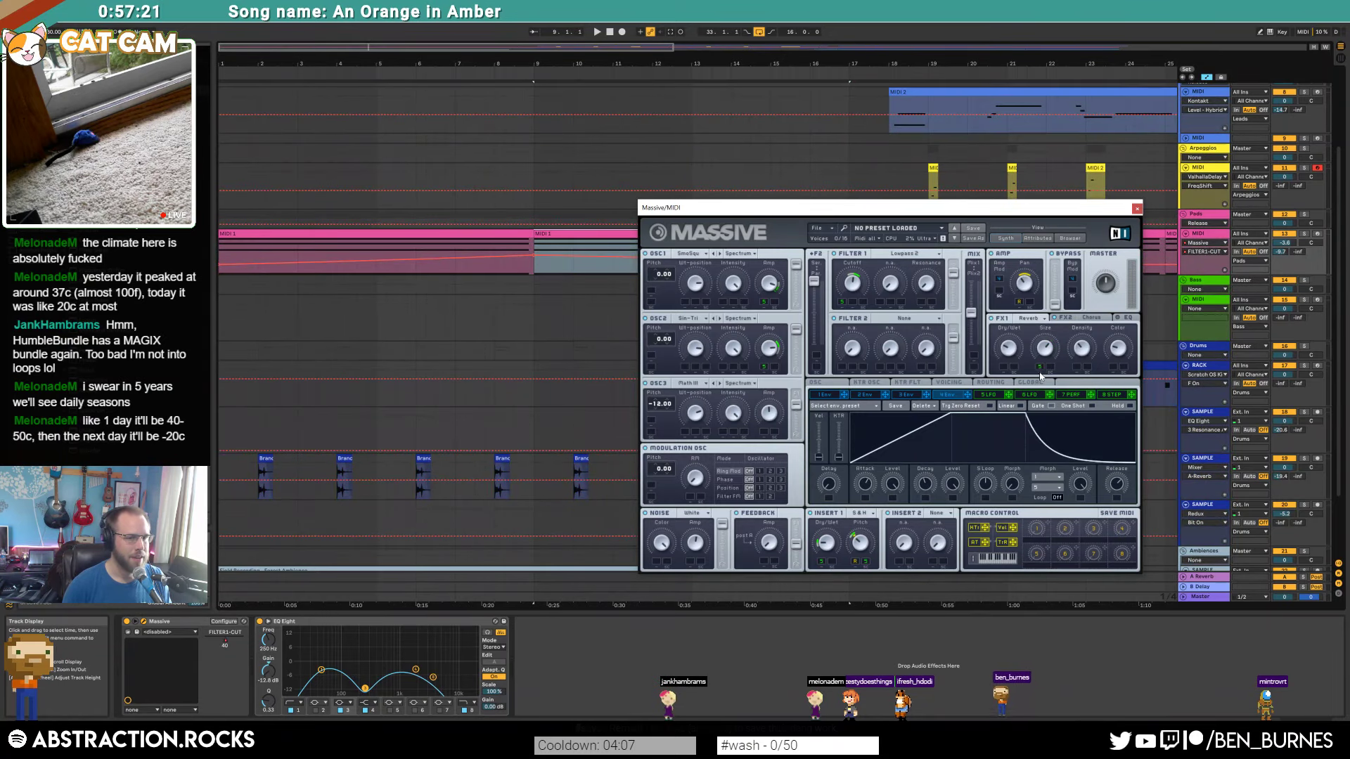
left_click(1041, 377)
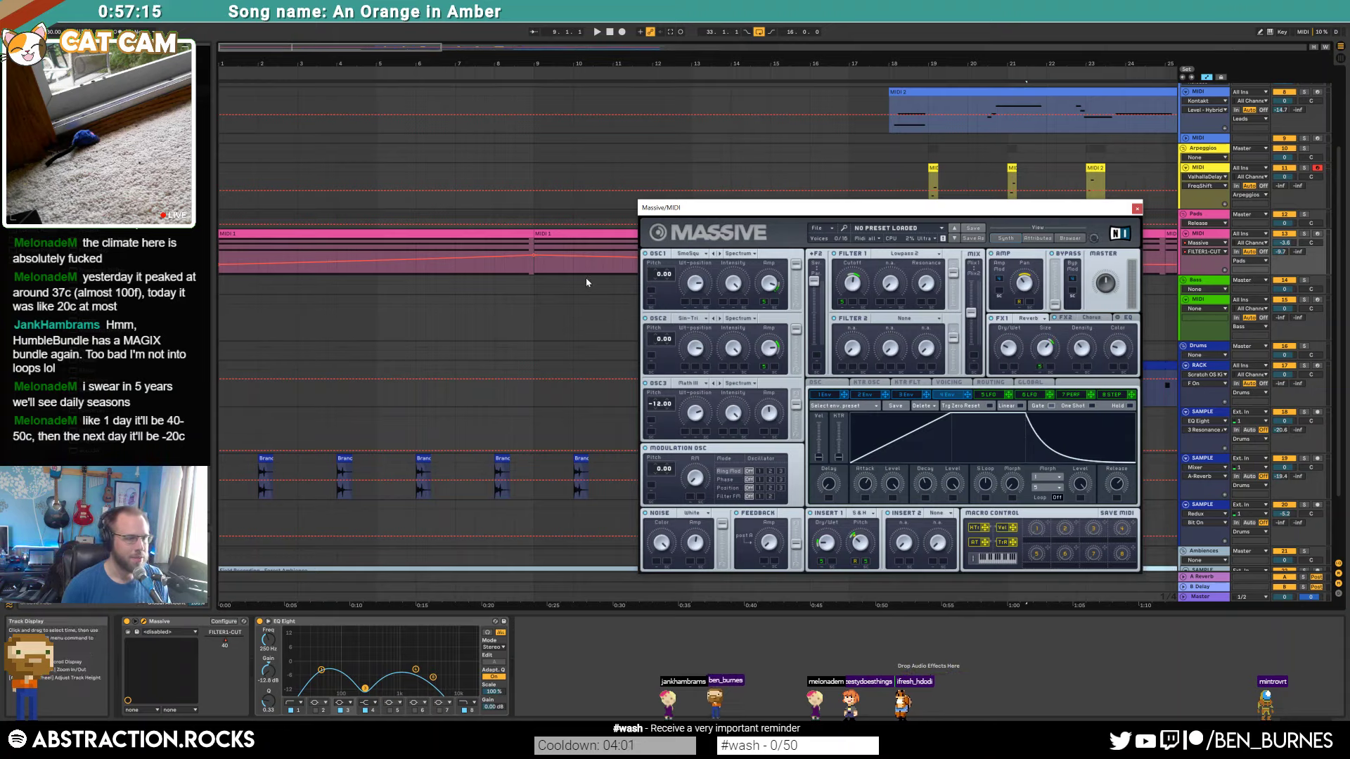
Step: Remove the restored forest ambience clip that starts at bar 21
scroll(524, 265, "down", 5)
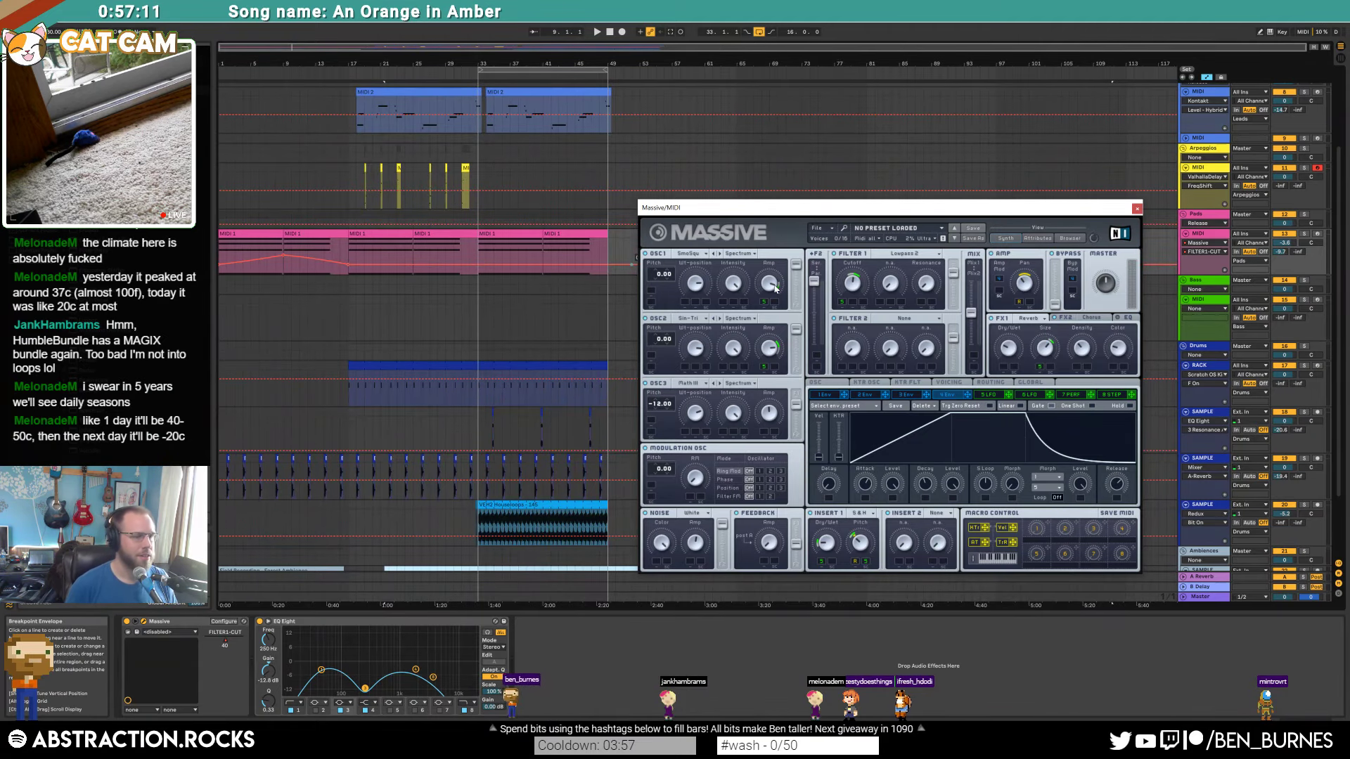
scroll(393, 444, "down", 1)
left_click(389, 543)
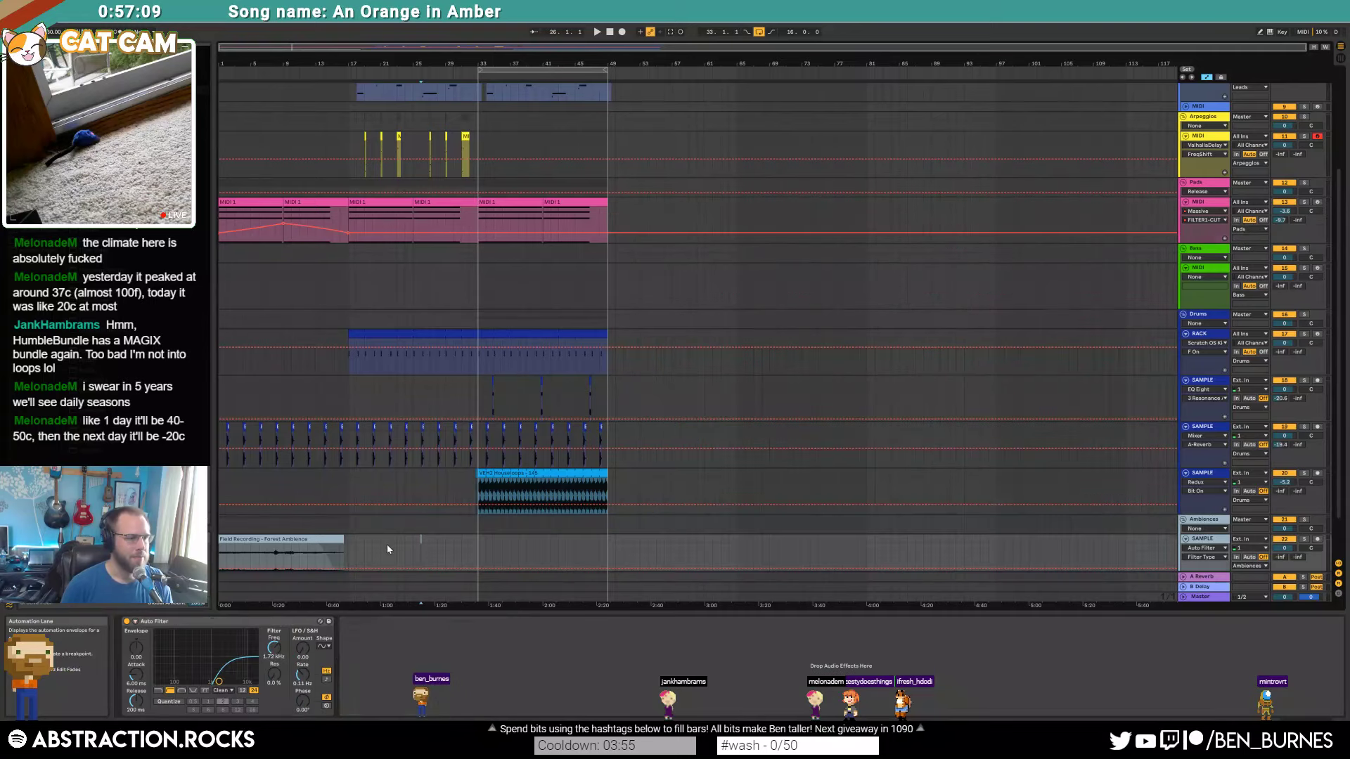
Step: Check the Pads group's Compressor and the Massive synth settings behind the first pads clip
left_click(264, 193)
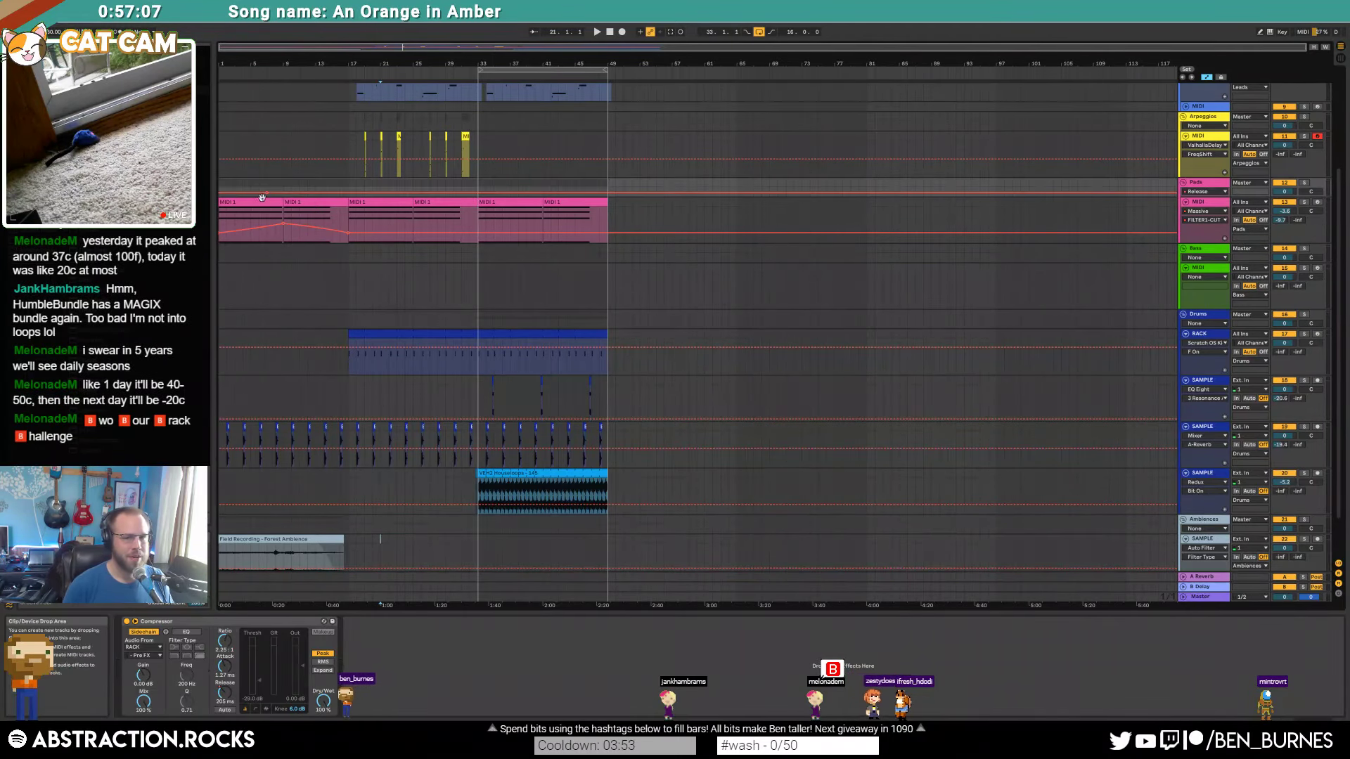
left_click(259, 201)
left_click(267, 193)
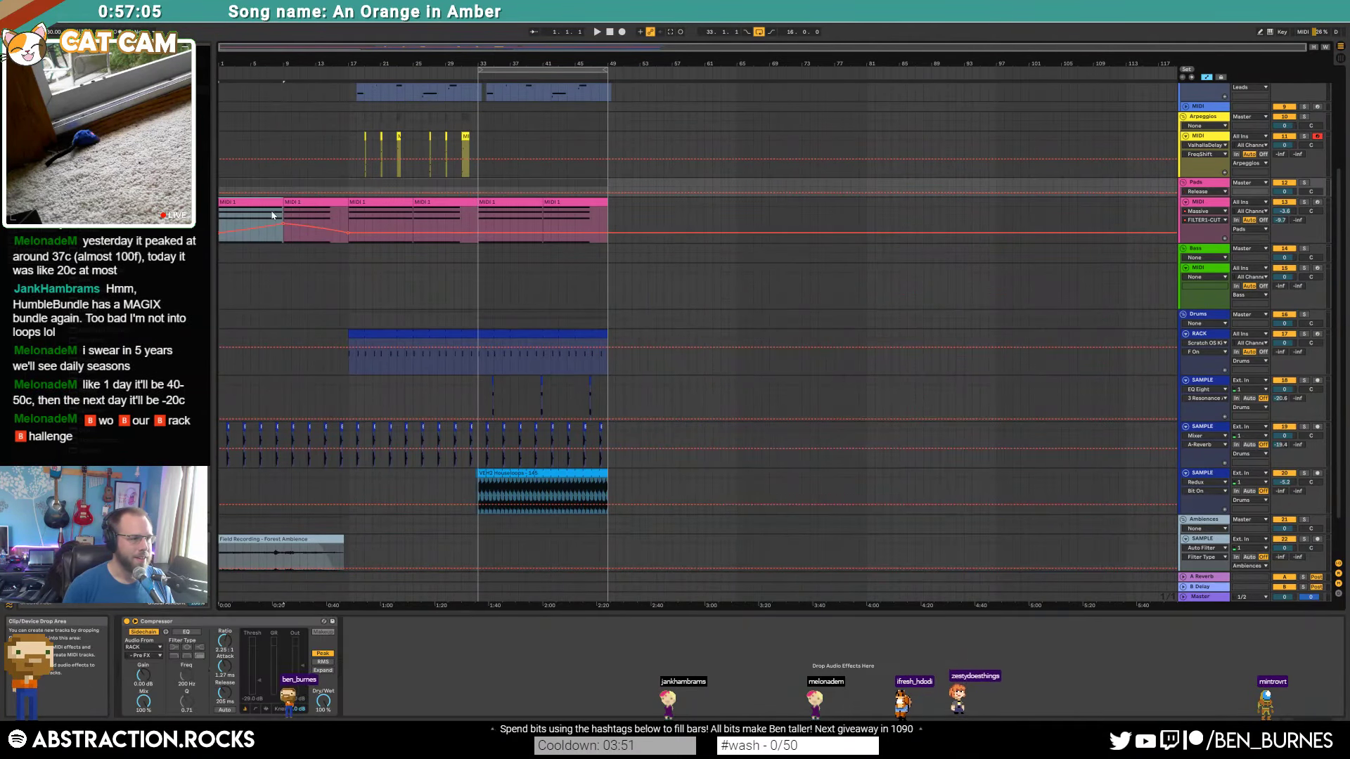
left_click(258, 205)
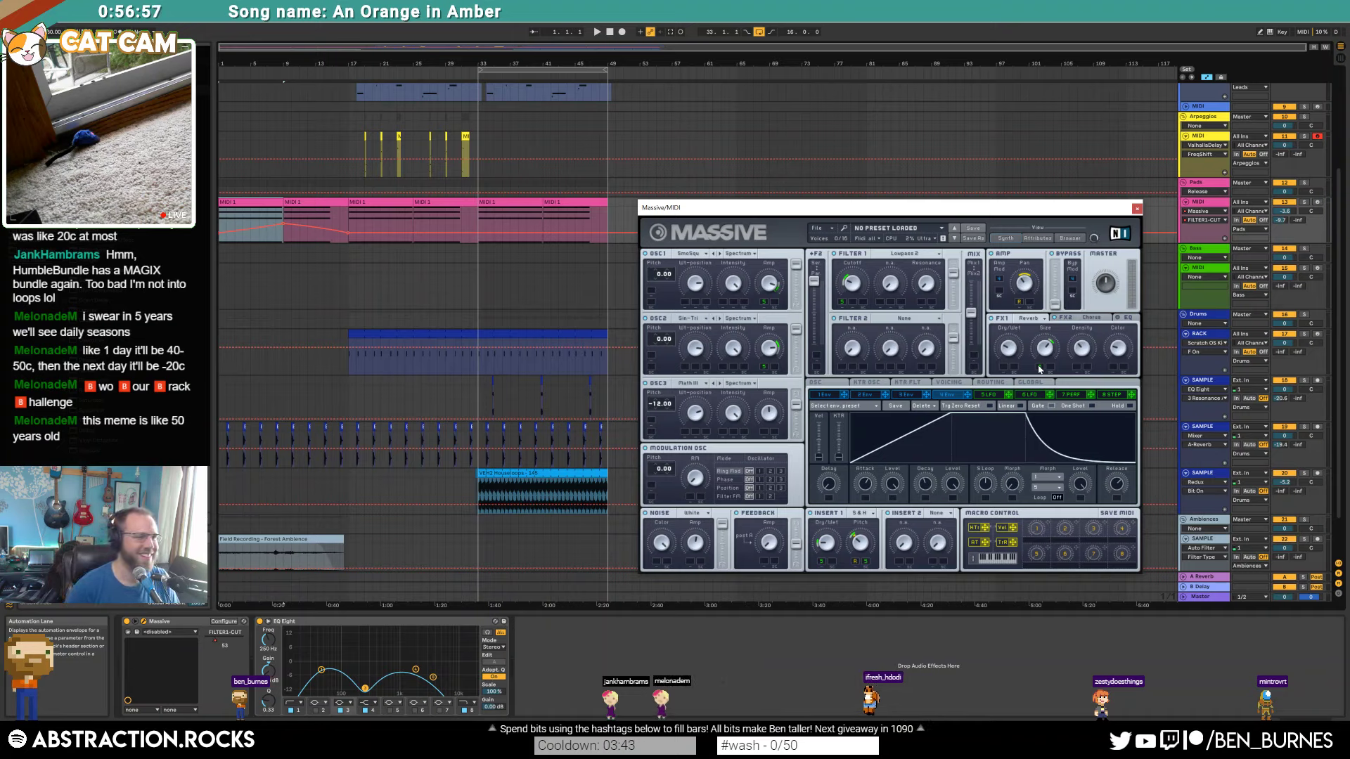
Step: During playback from bar 1, lower the ambience track's Auto Filter frequency to 1.28 kHz and reduce the track's volume
key("space")
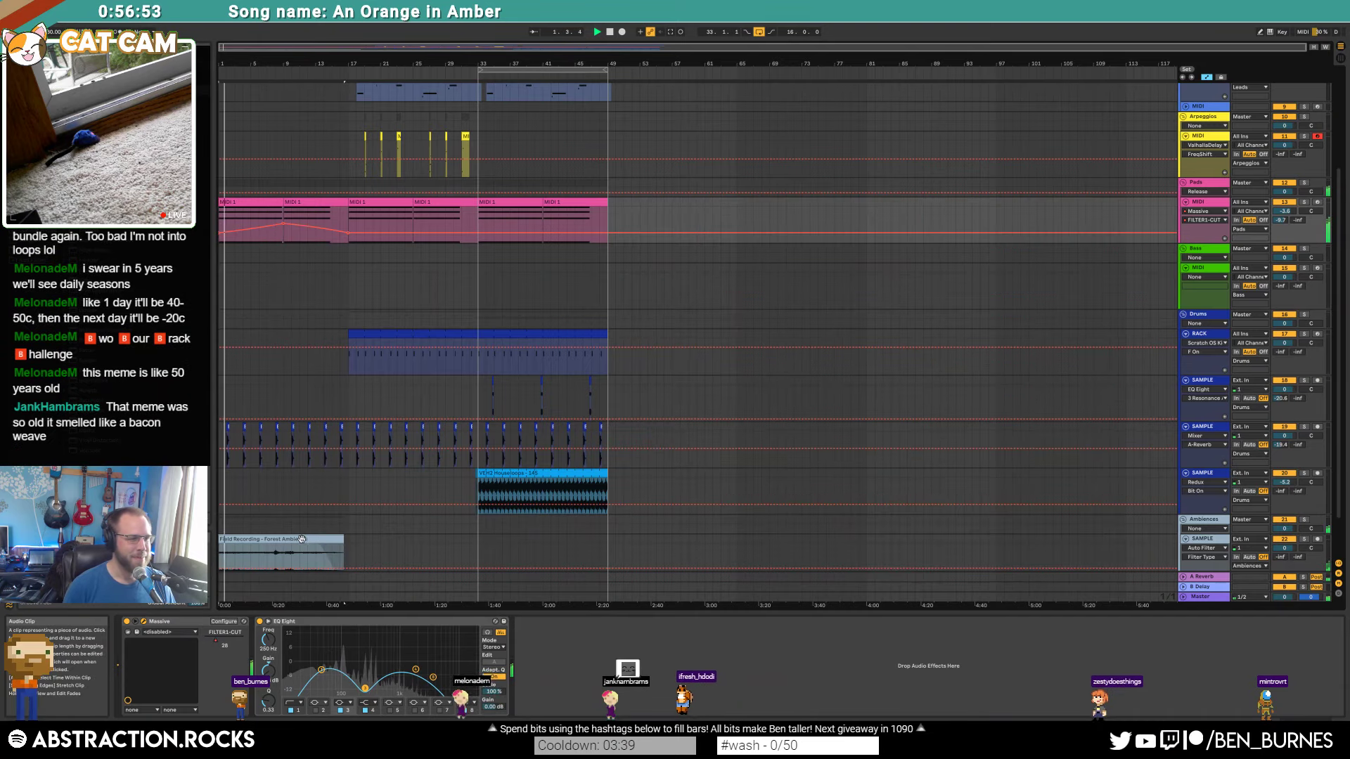
left_click(296, 559)
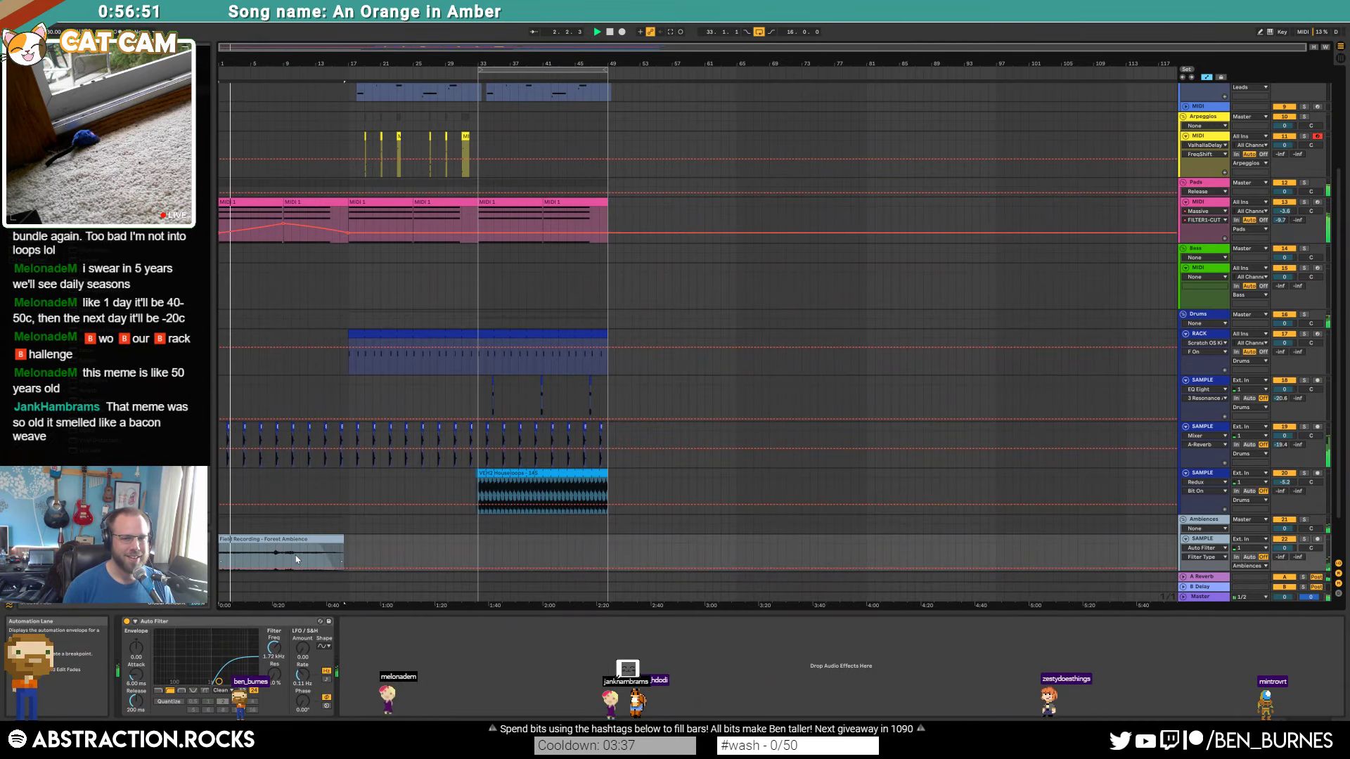
left_click_drag(219, 682, 214, 681)
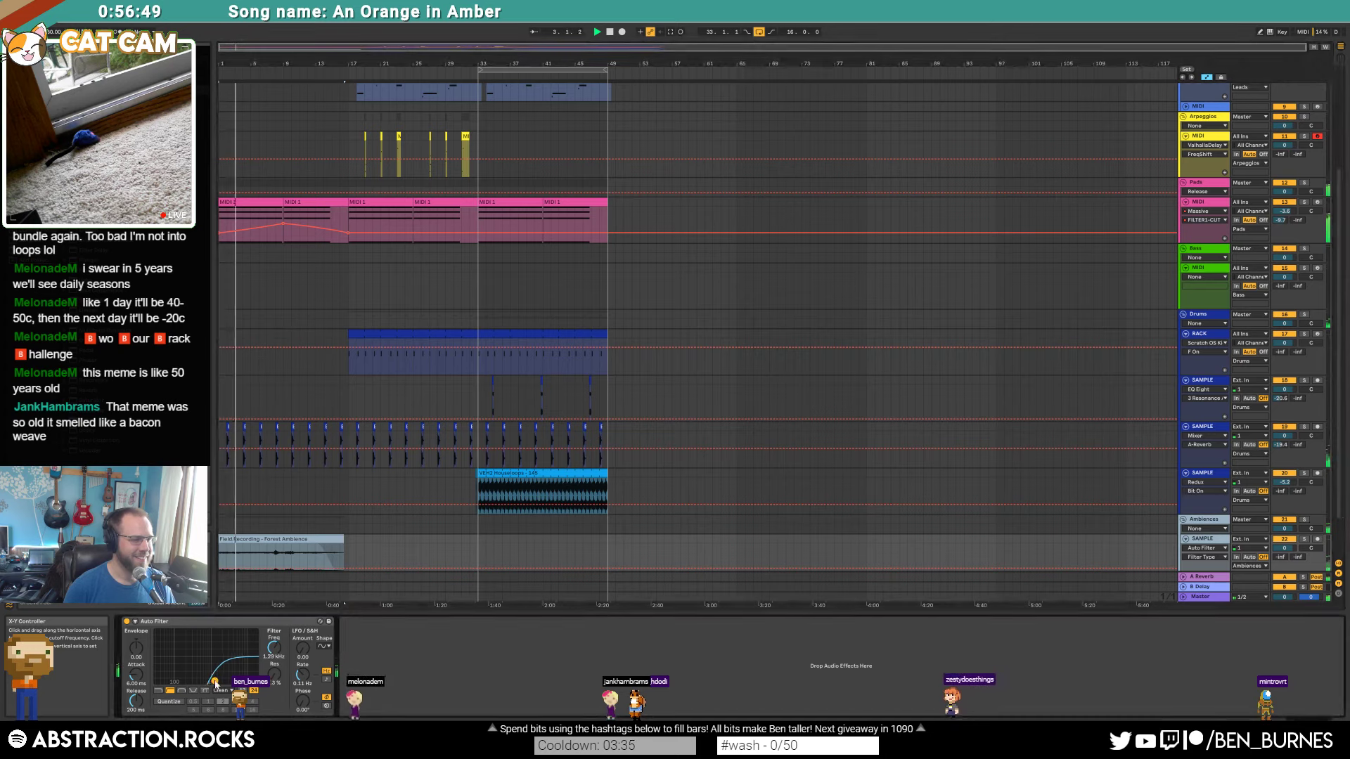
left_click_drag(1280, 547, 1284, 552)
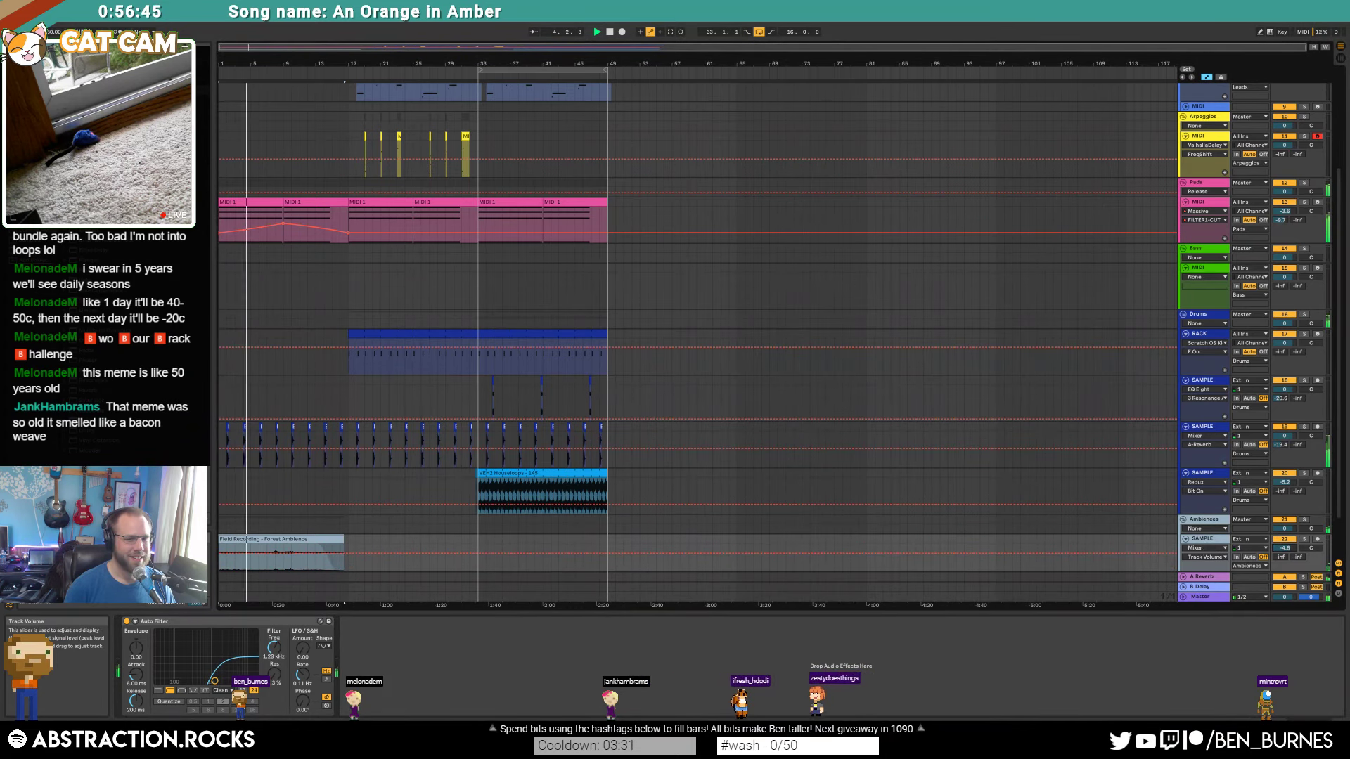
Step: Check Massive for the pads clip at bar 9, lower the pads track's volume by about 1 dB and hide the automation lanes
left_click(307, 202)
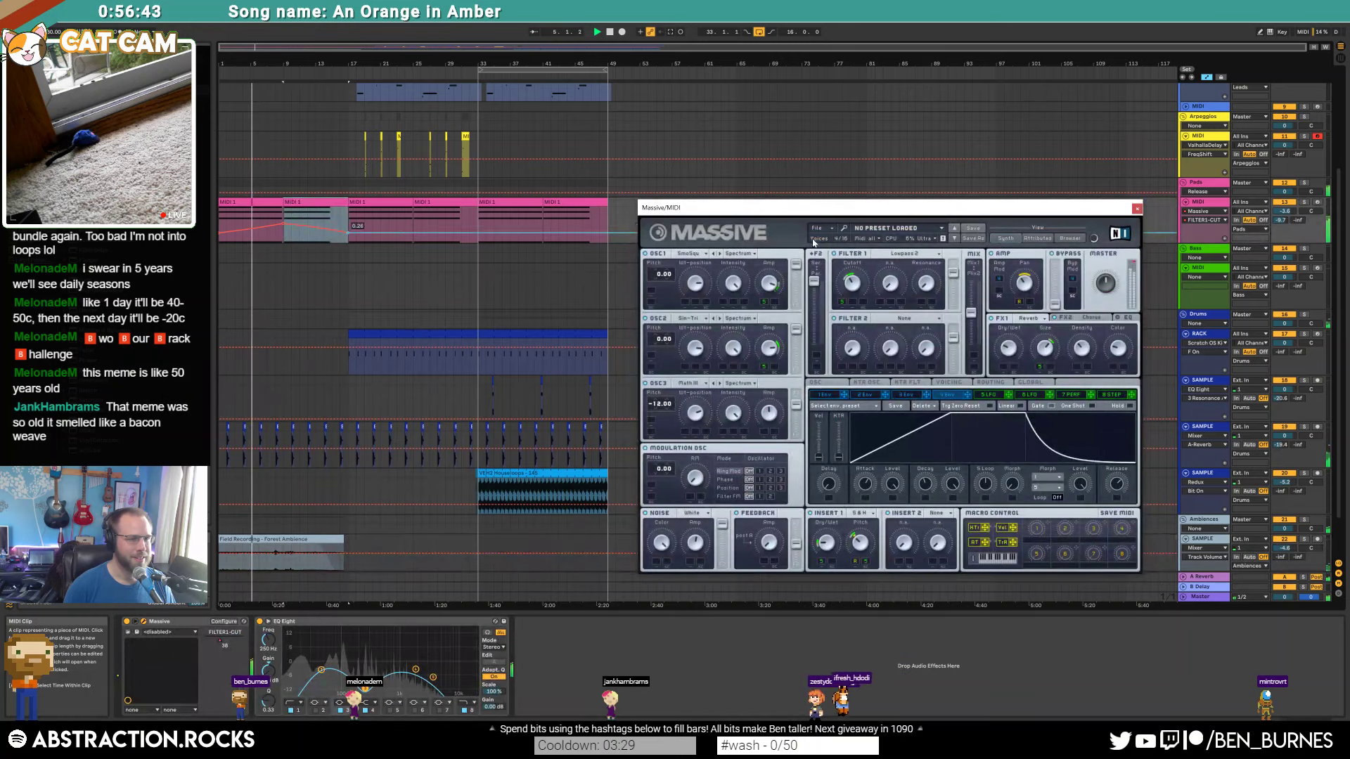
left_click_drag(847, 210, 858, 210)
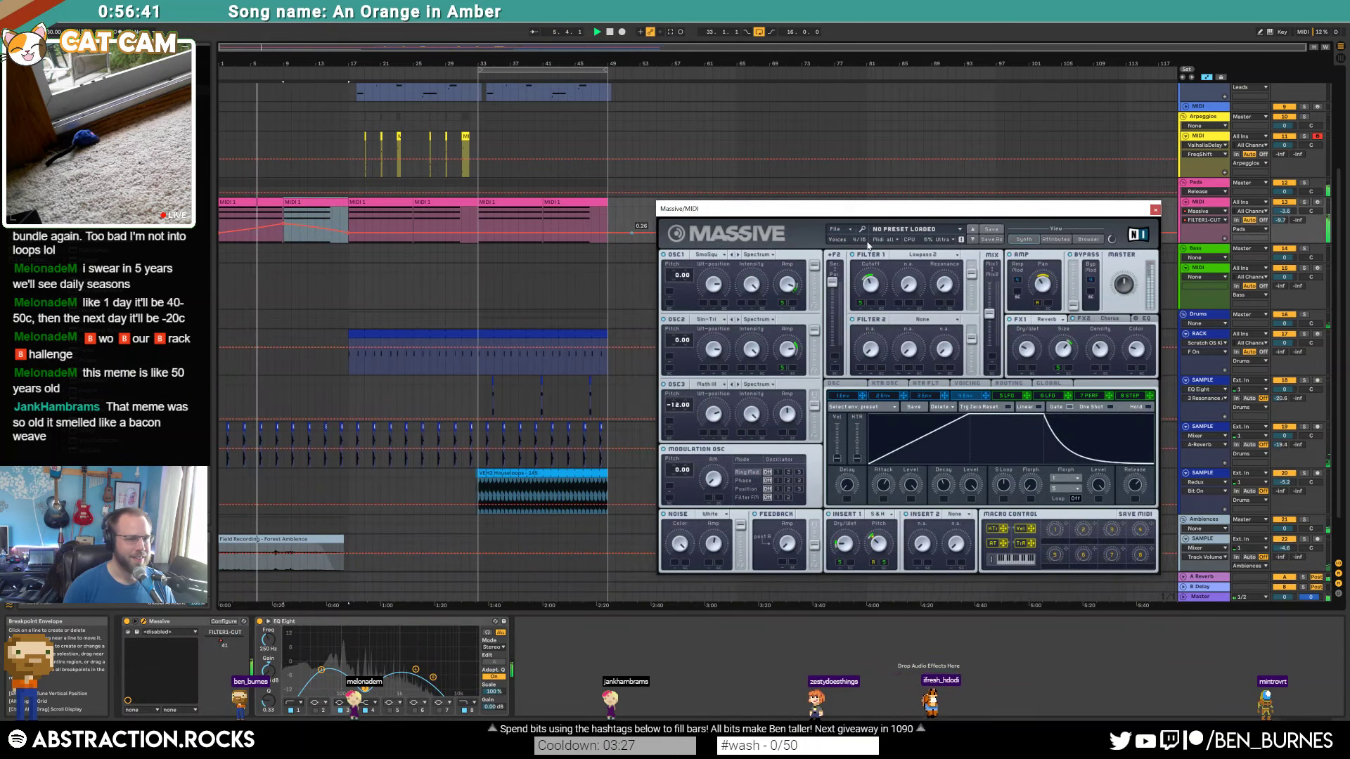
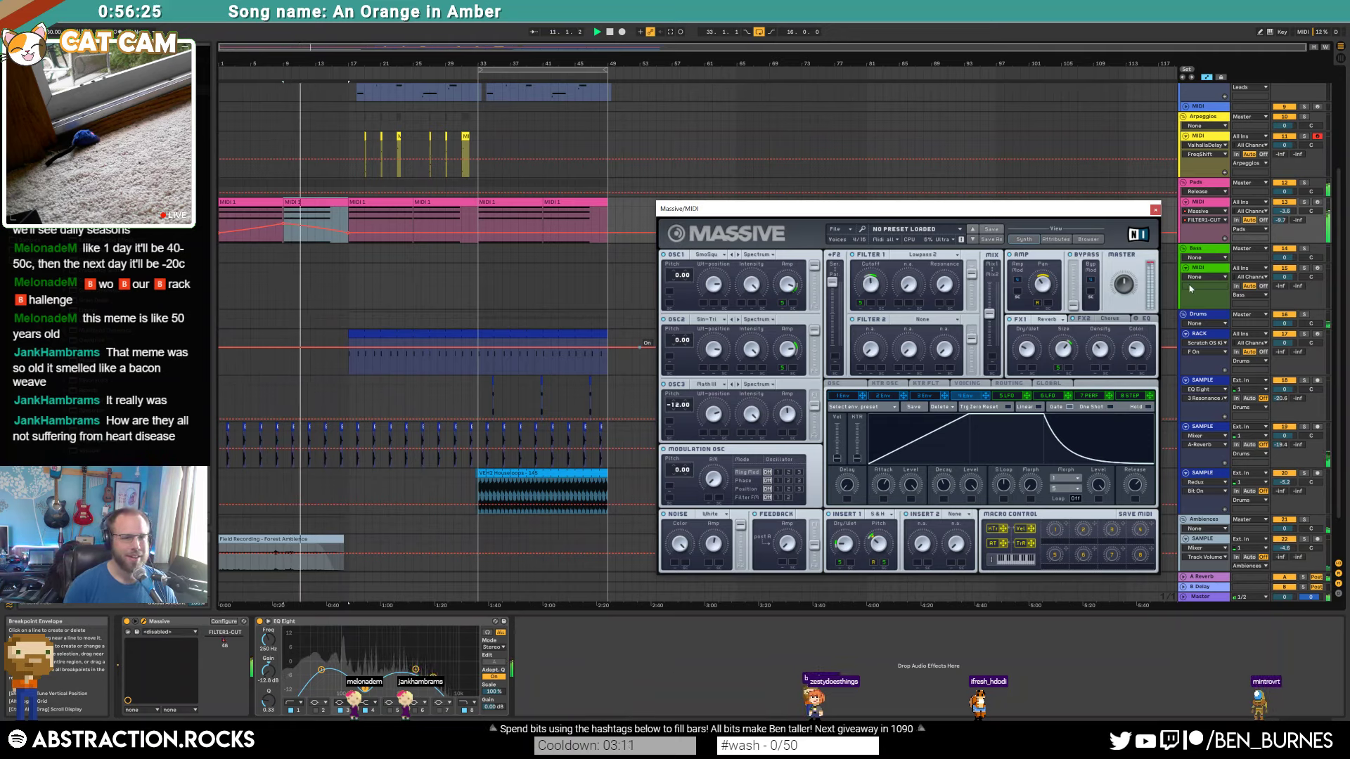
left_click_drag(1284, 211, 1284, 214)
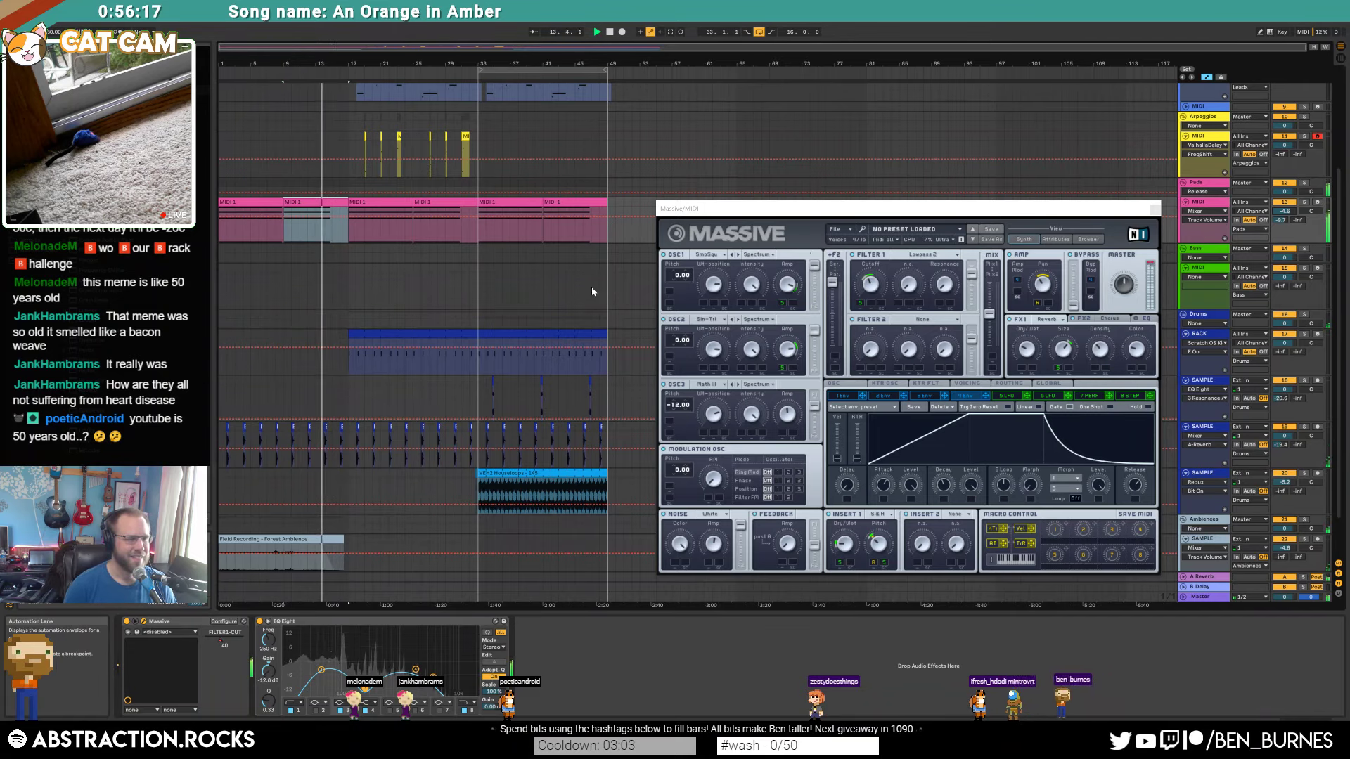
left_click(552, 304)
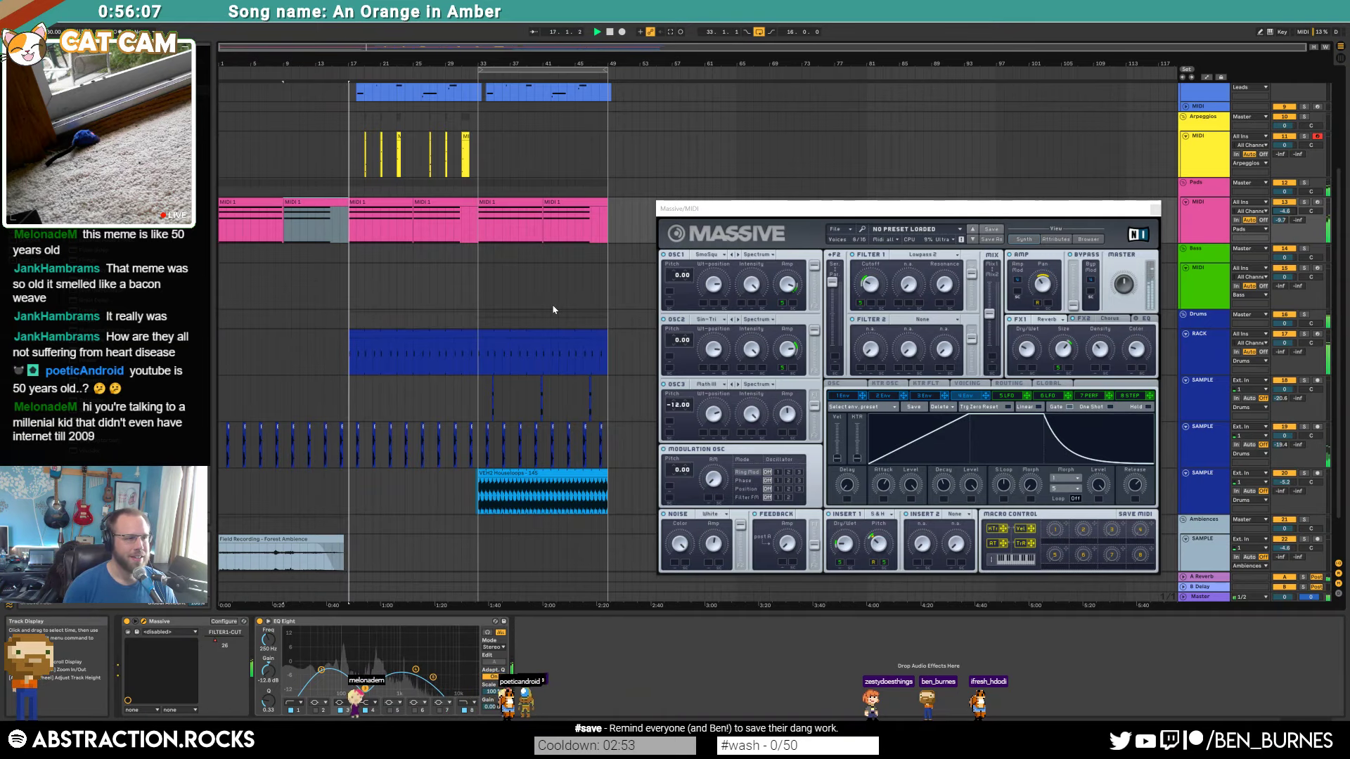
Step: Stop playback, load Strike Tree With Log 3 on the drum rack's C#1 pad and Wood Strike 8 on E1, trimming the latter's start
left_click(369, 332)
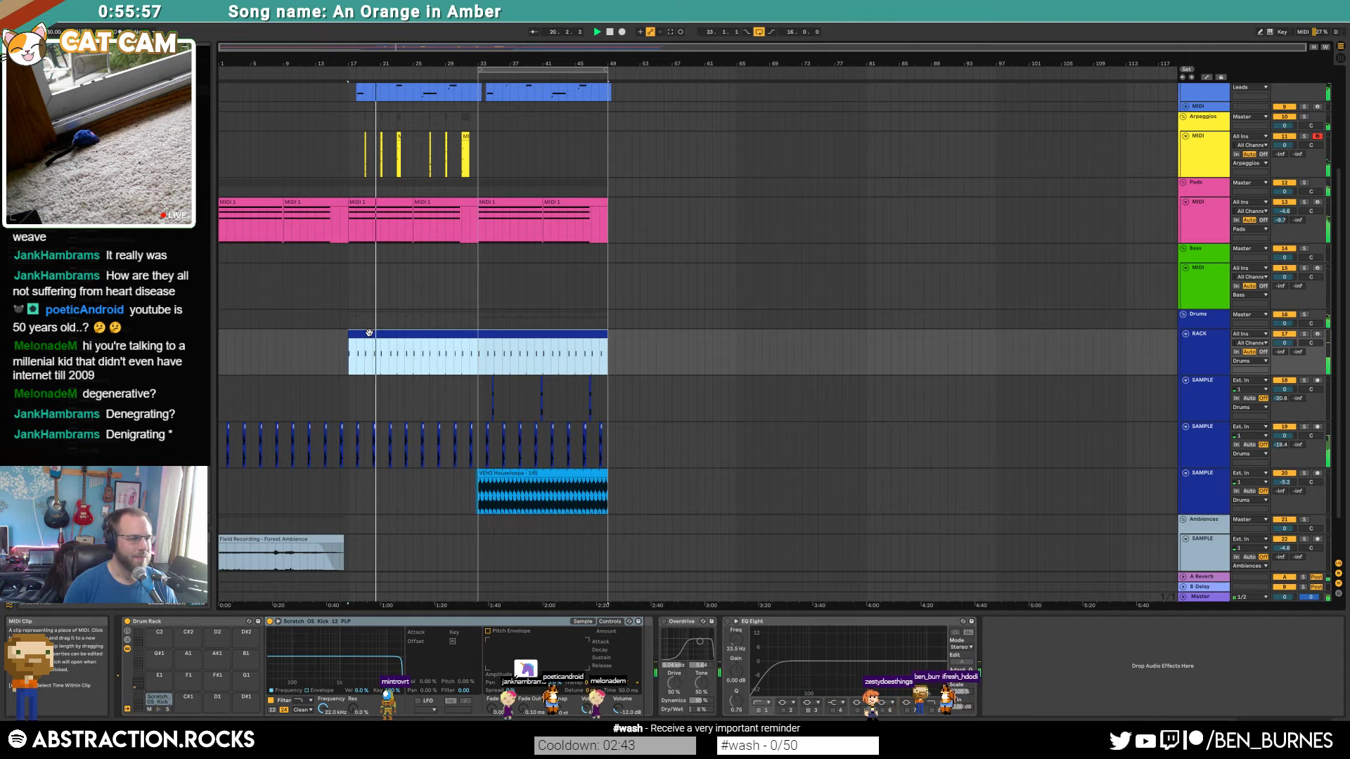
key("space")
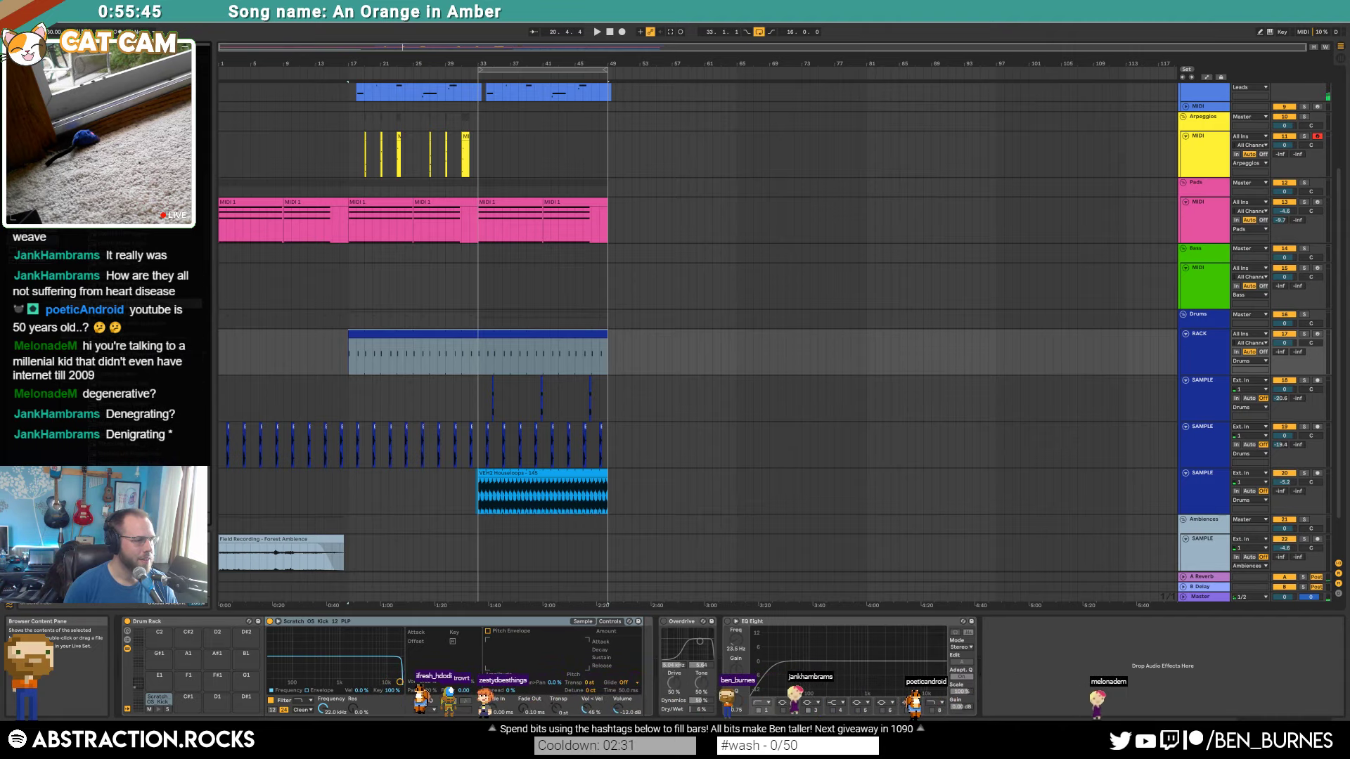
left_click(189, 695)
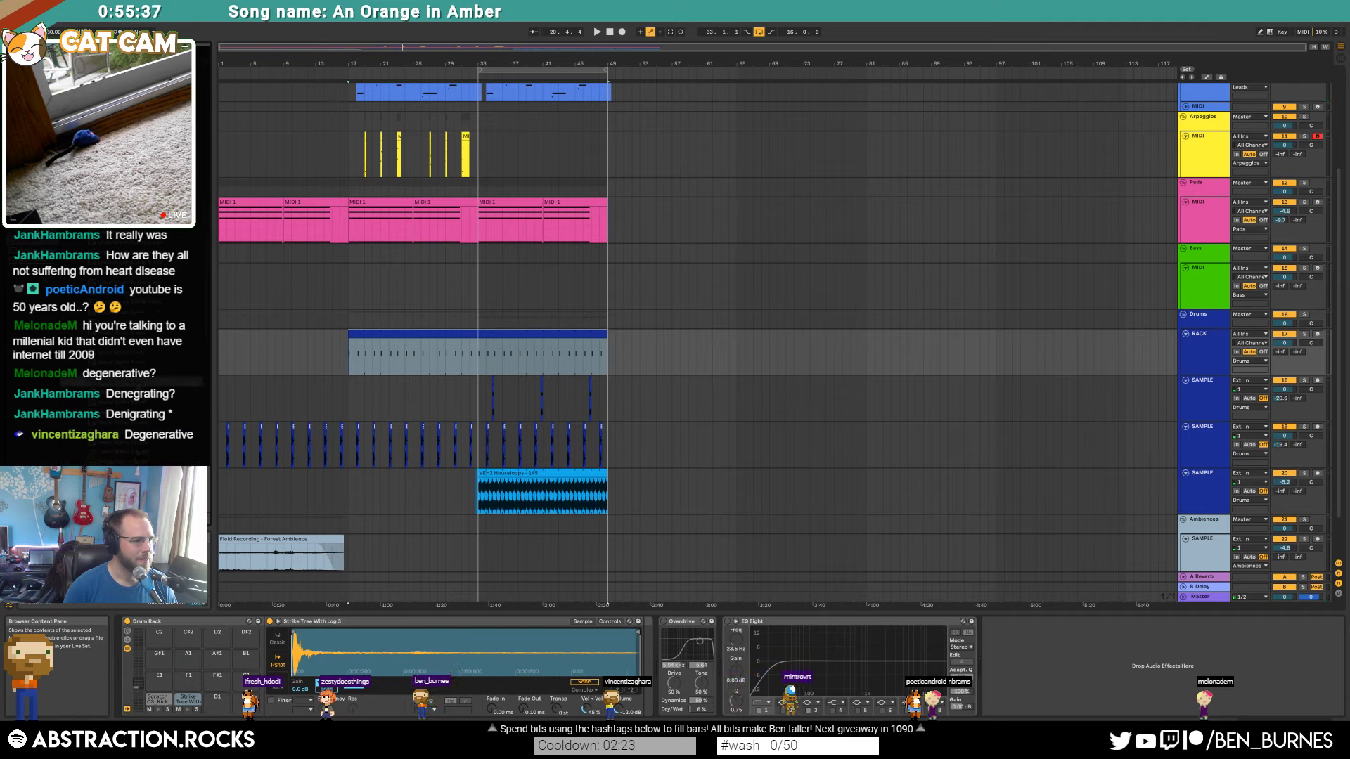
left_click_drag(159, 681, 159, 681)
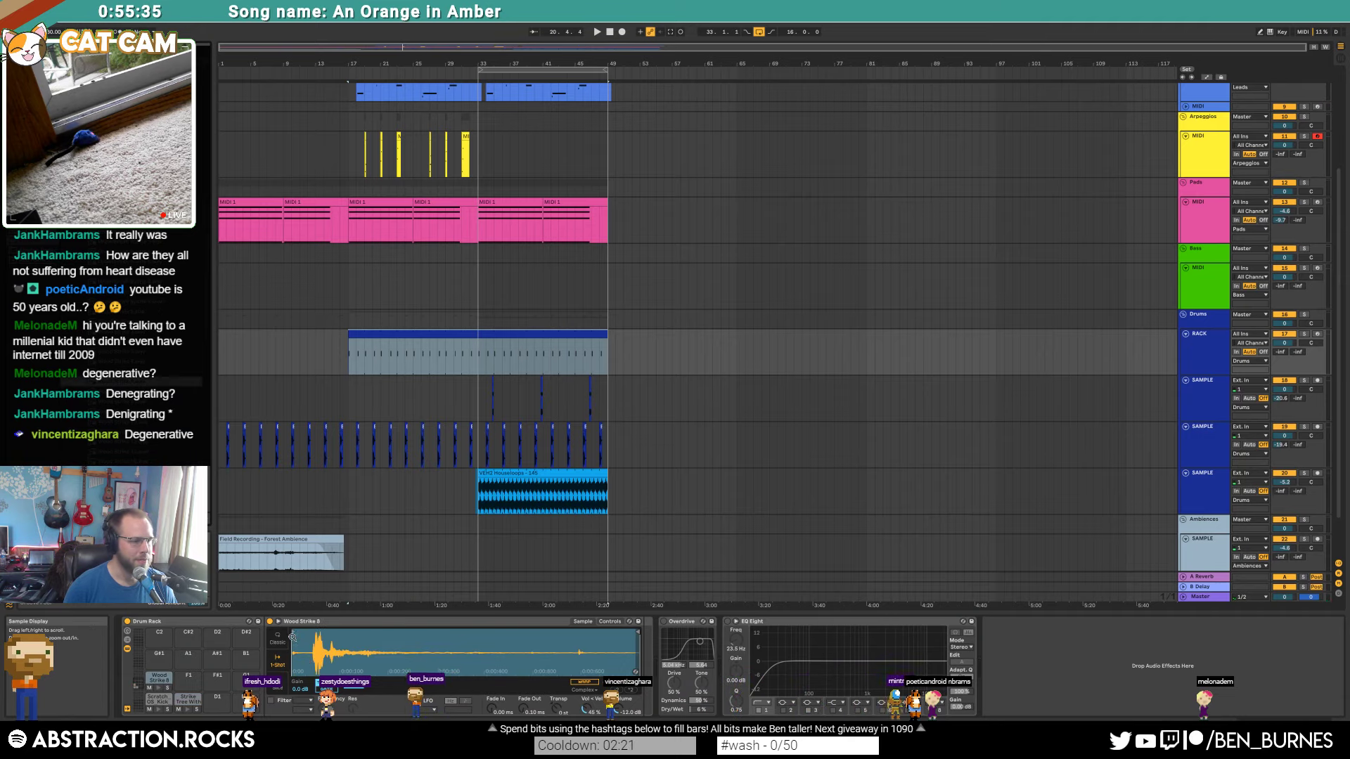
left_click_drag(293, 631, 330, 633)
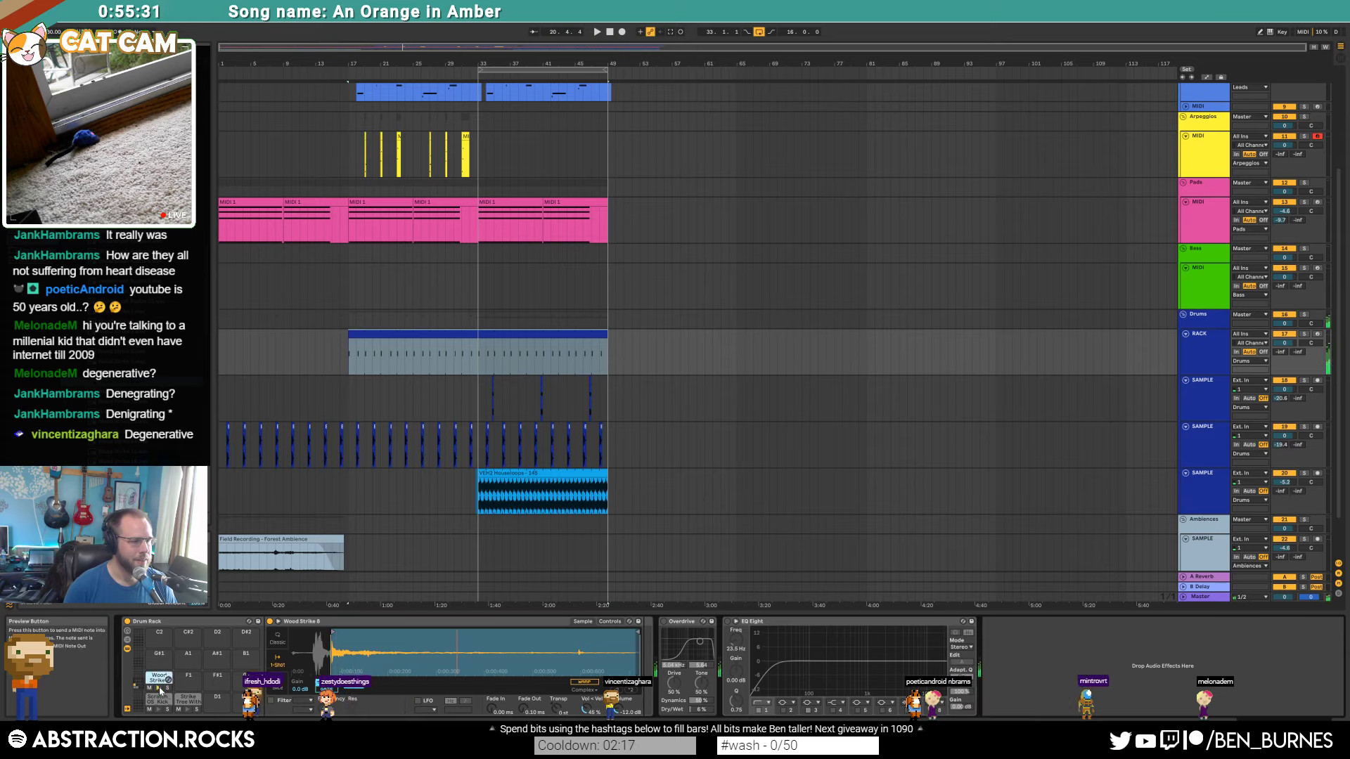
Step: Shorten the Wood Strike 8 sample region by moving its end in to just after the main hit, and audition the pad
left_click_drag(635, 632, 432, 637)
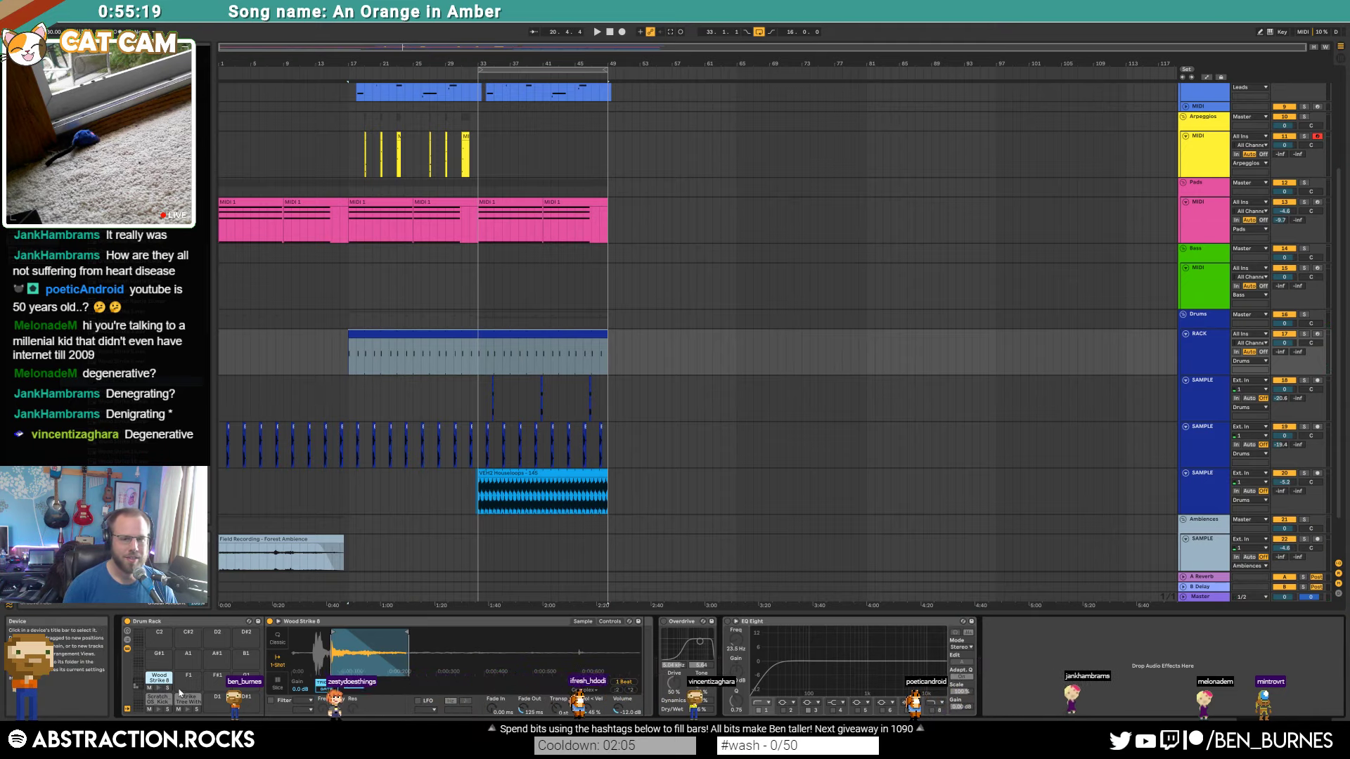
left_click_drag(408, 631, 376, 632)
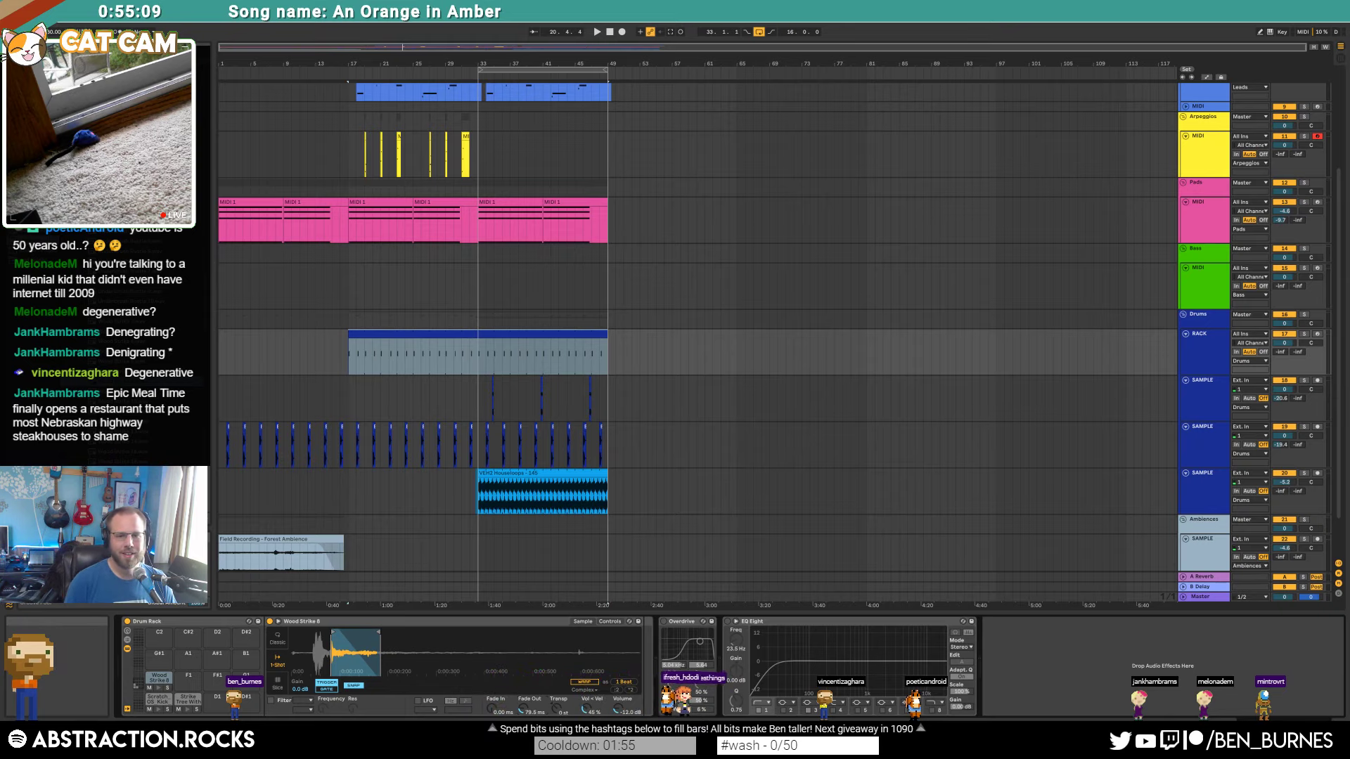
left_click(160, 689)
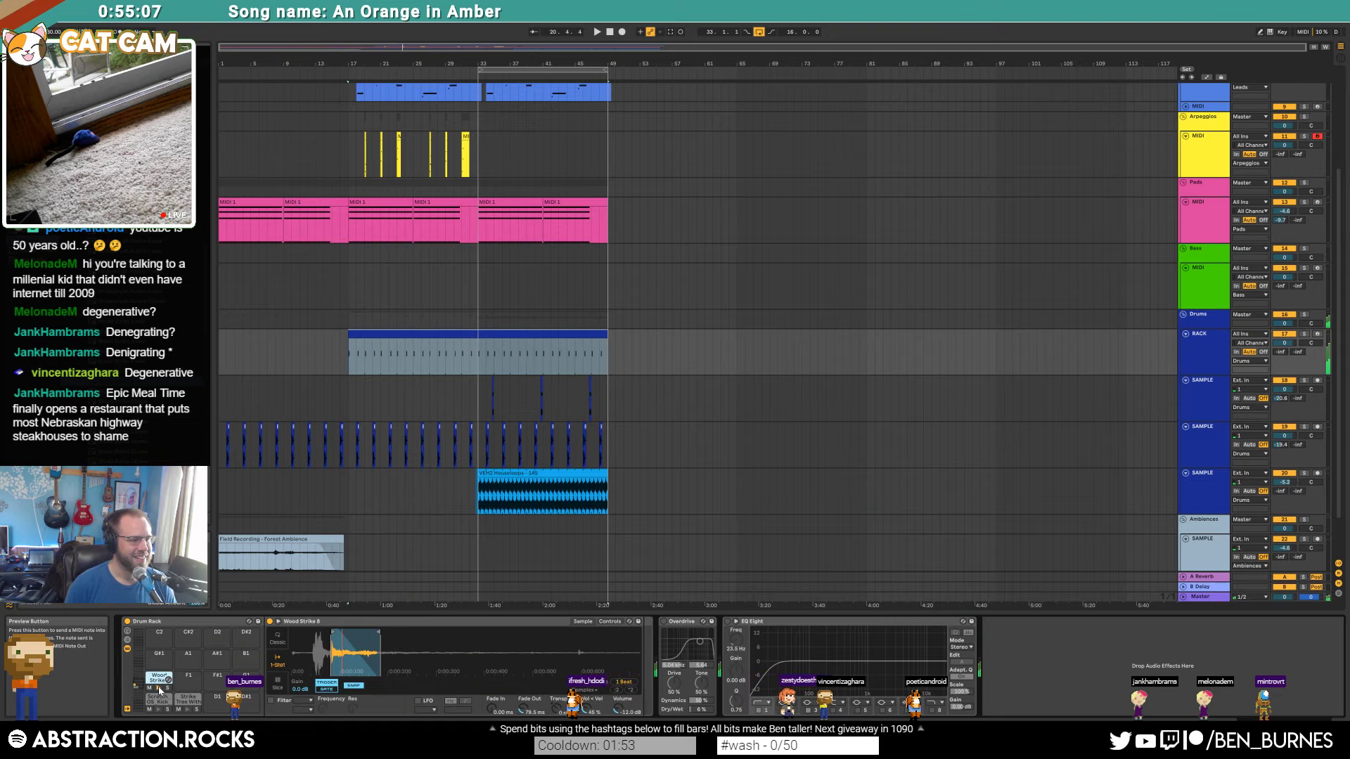
Step: Enable the LFO in Wood Strike 8's Simpler, adjust its rate, raise its volume and pitch modulation amounts, and audition the pad
left_click(610, 622)
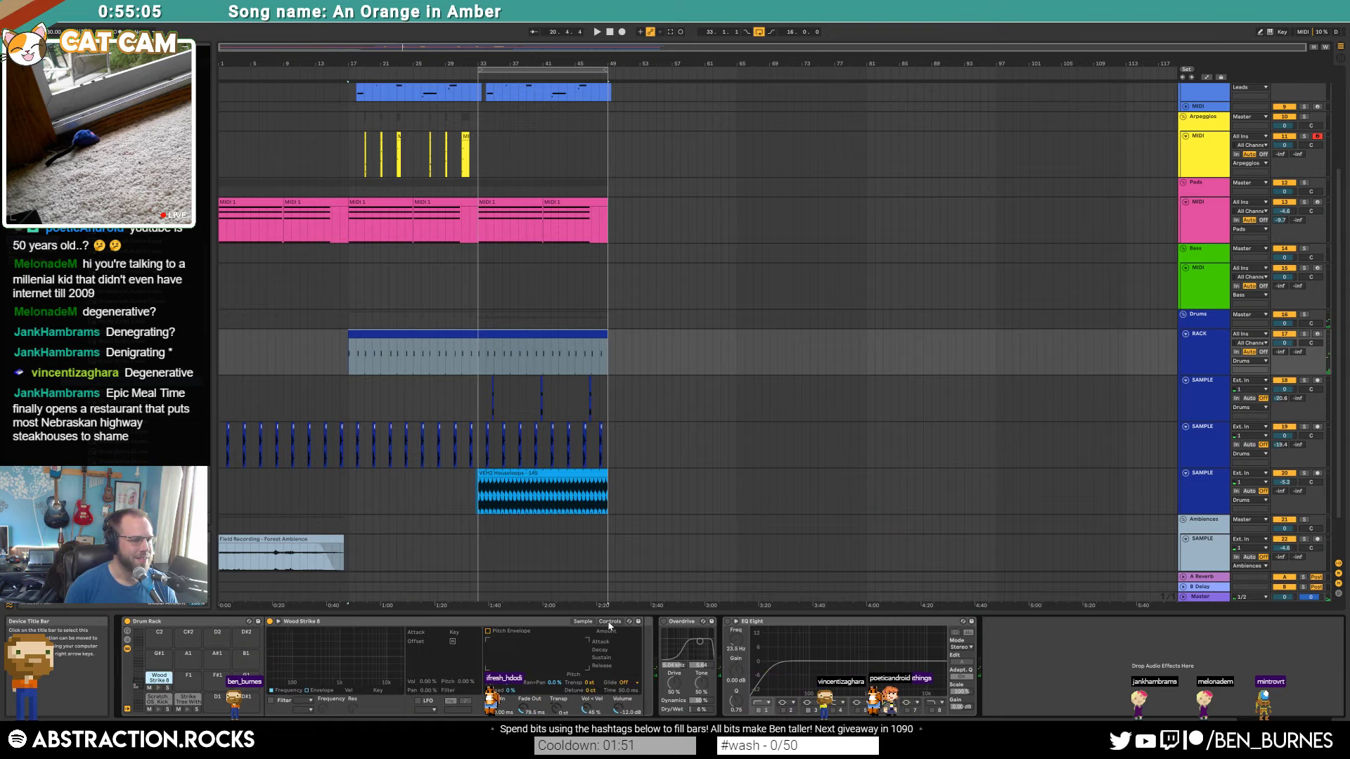
left_click(419, 701)
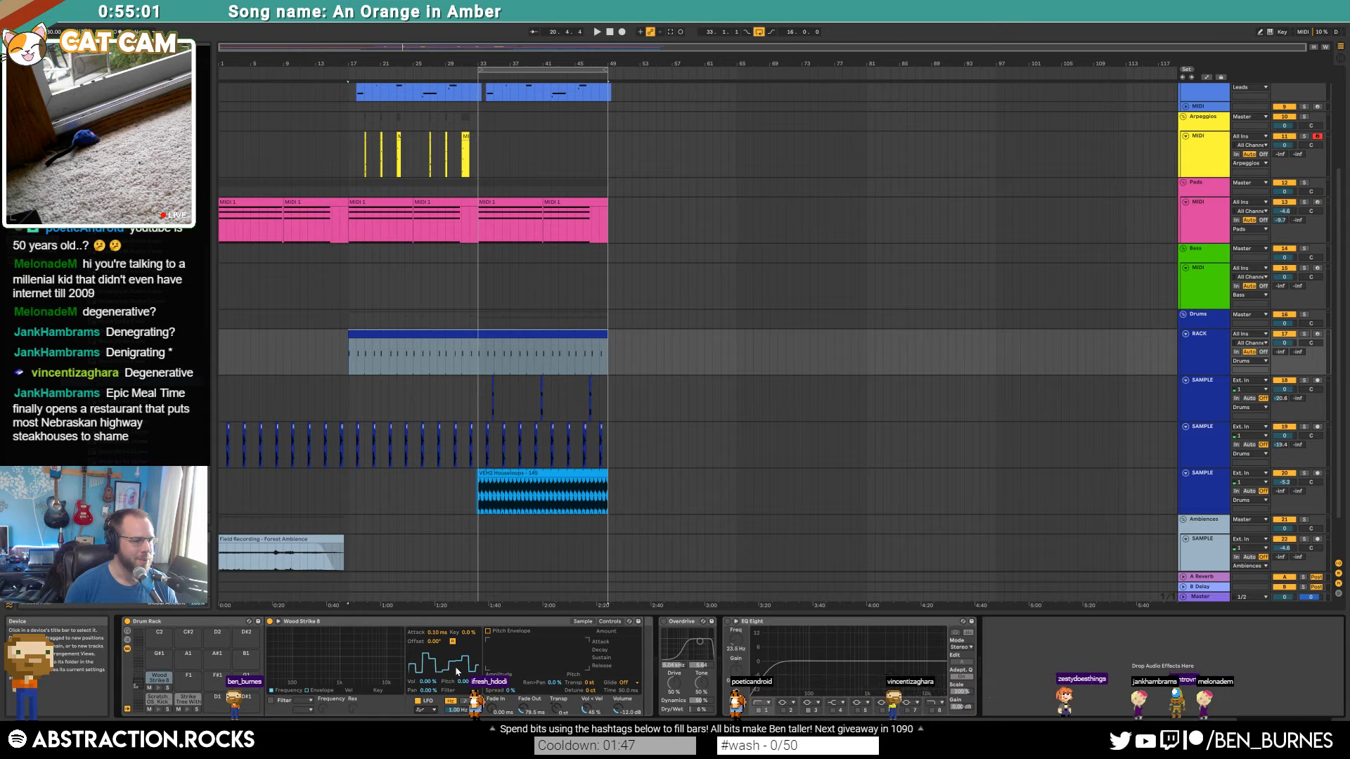
left_click_drag(457, 710, 457, 661)
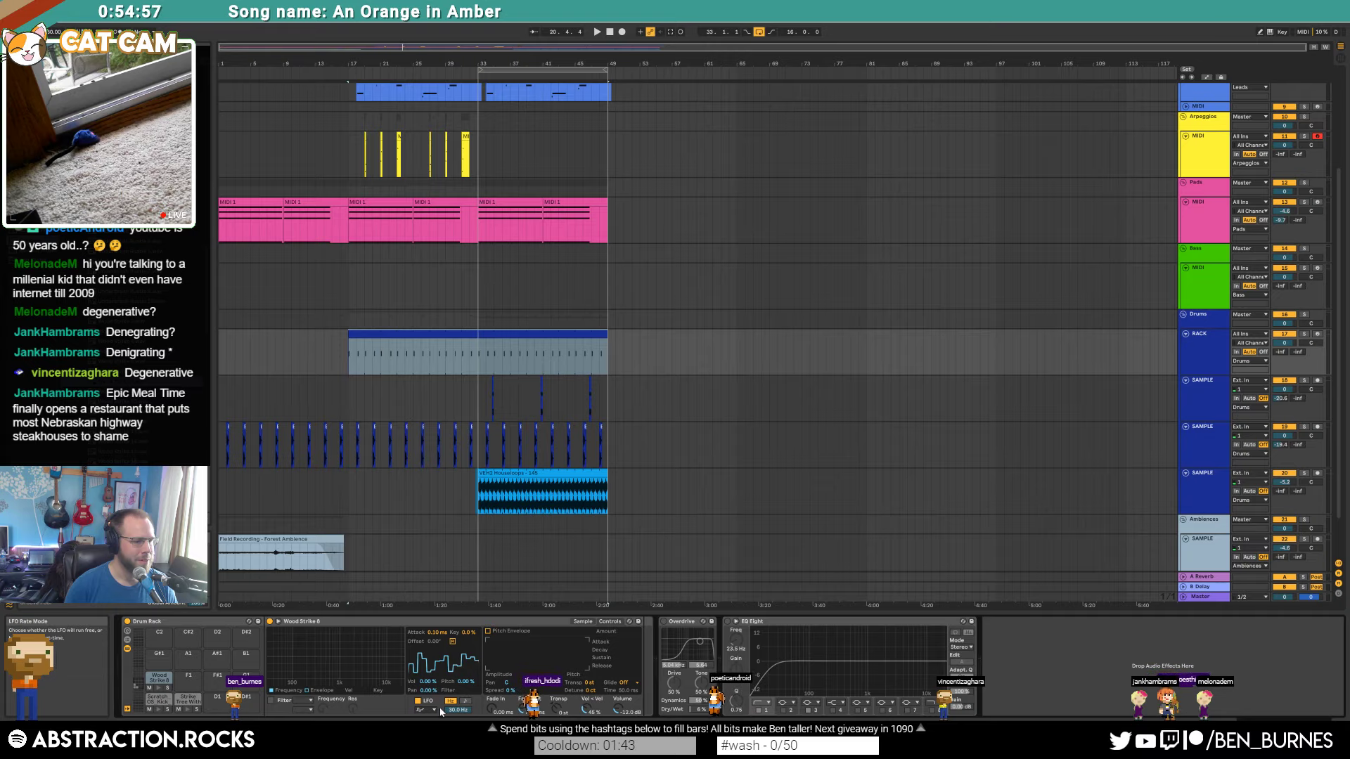
left_click_drag(462, 715, 462, 729)
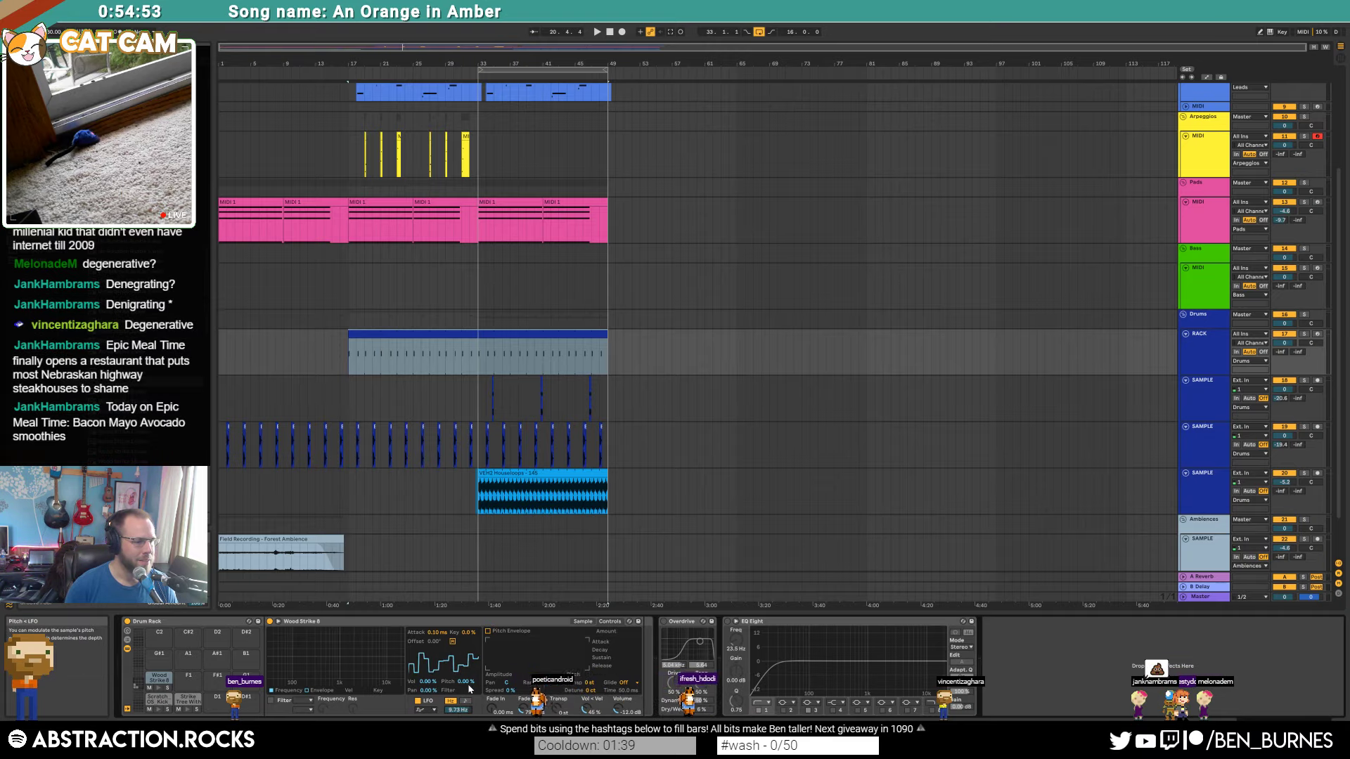
left_click_drag(468, 687, 466, 686)
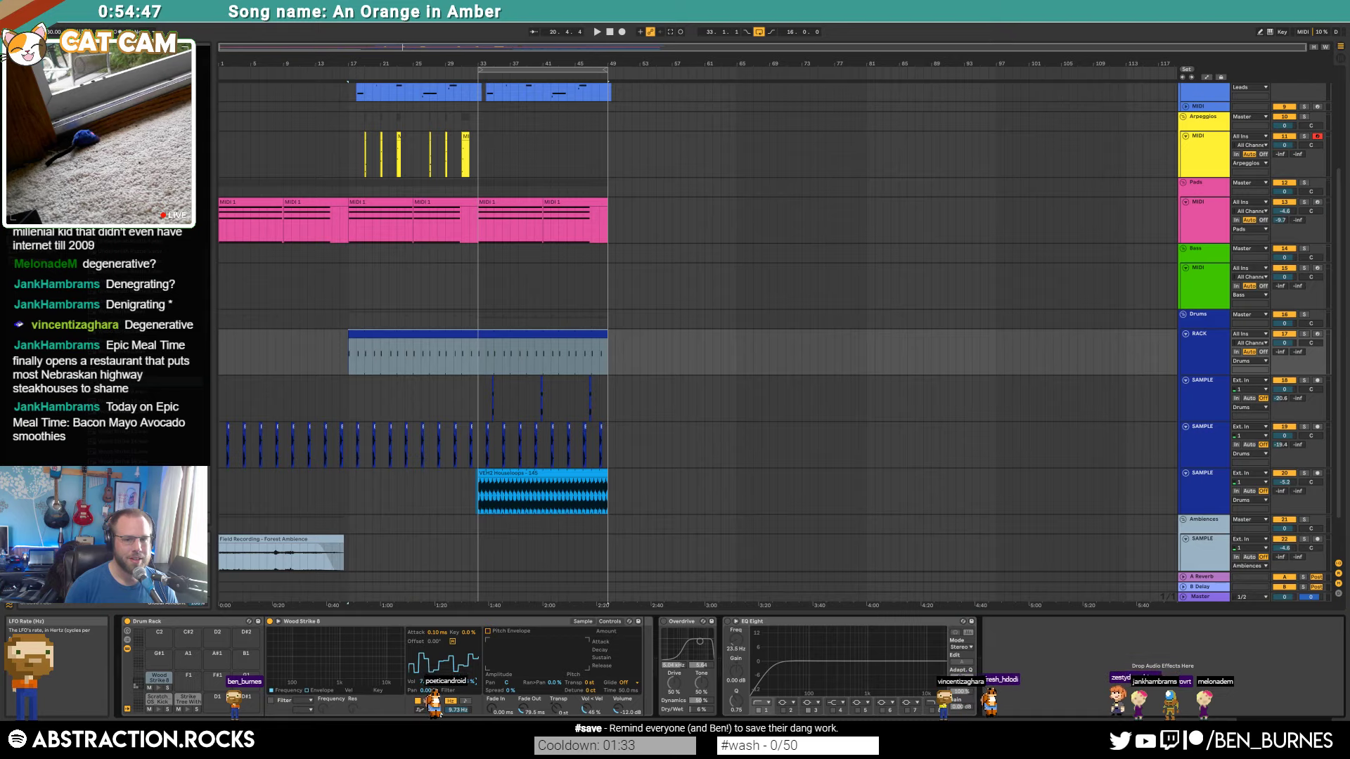
left_click(158, 689)
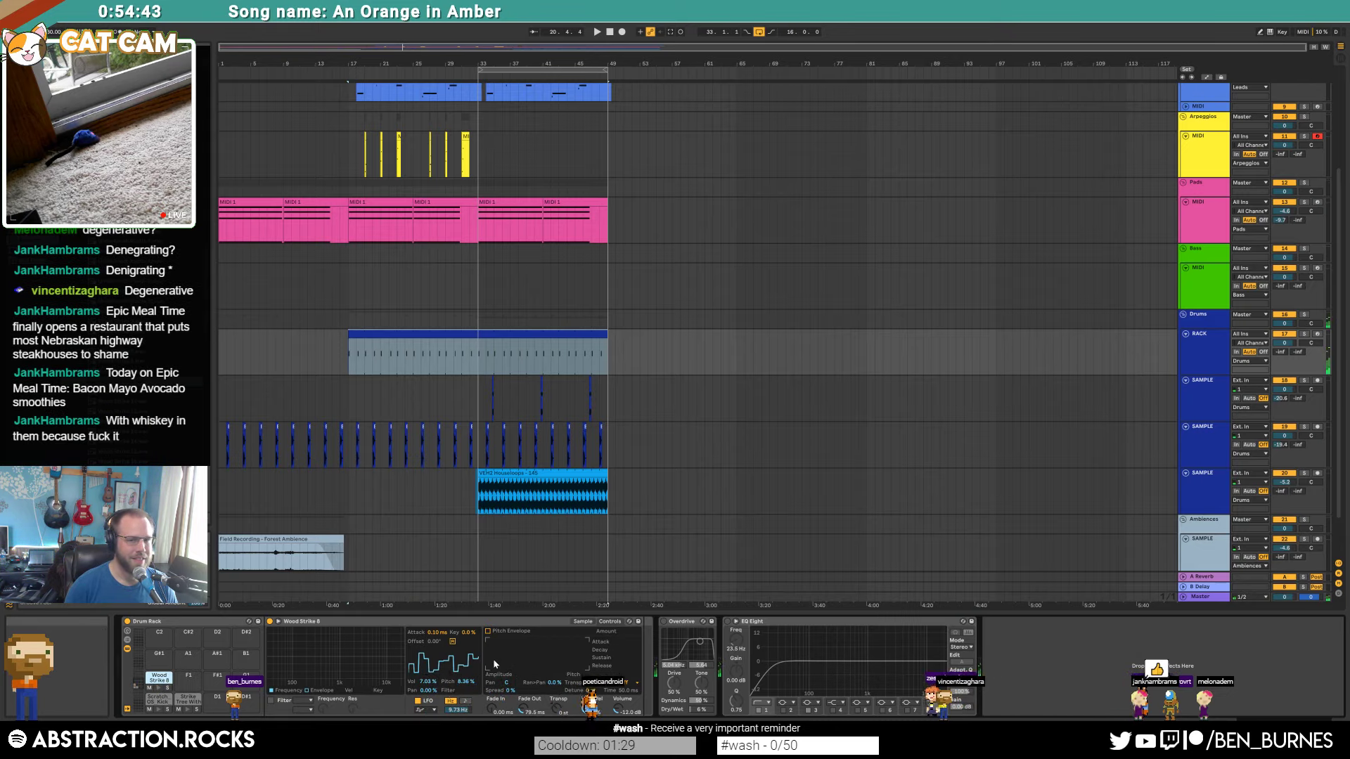
left_click_drag(465, 681, 427, 686)
left_click(159, 689)
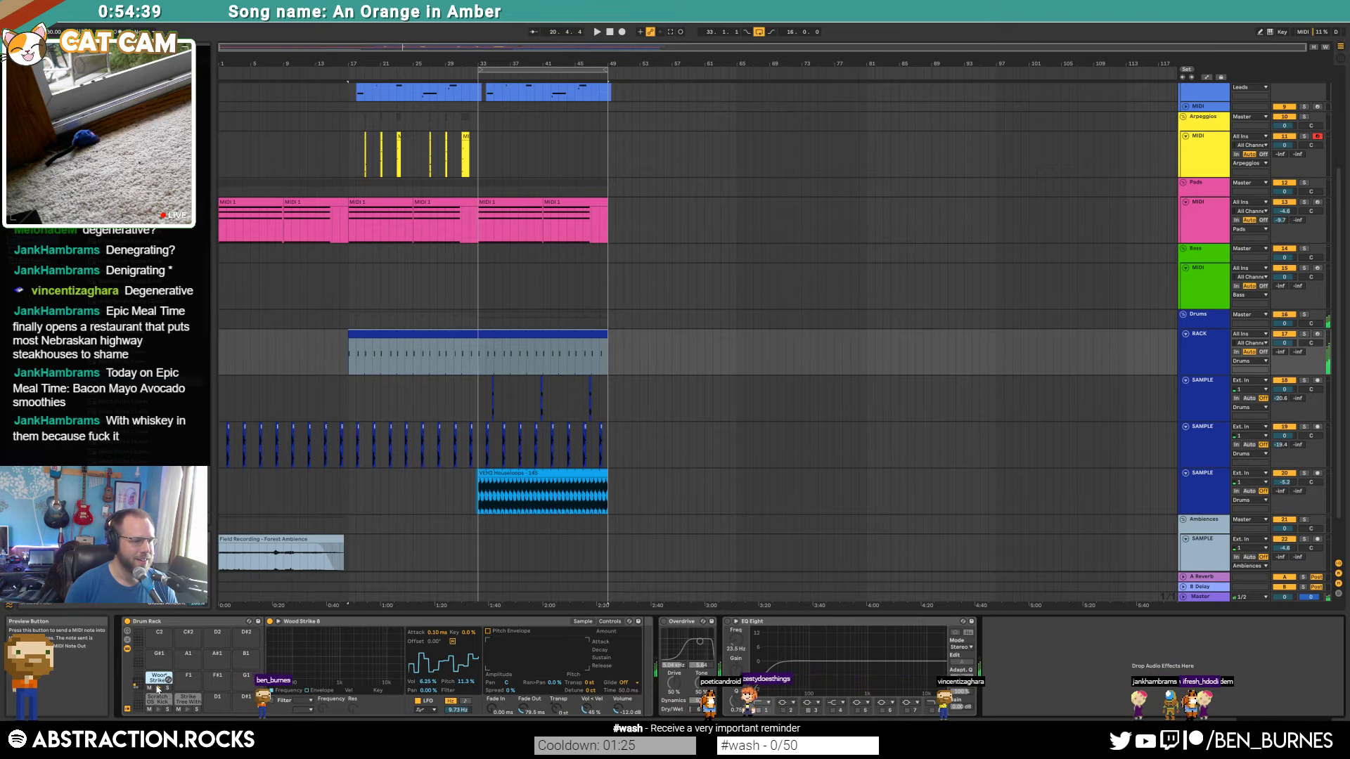
Step: Add a Wood Strike 8 note at the start of the drum rack clip and duplicate it onto every beat
left_click(388, 333)
double_click(388, 332)
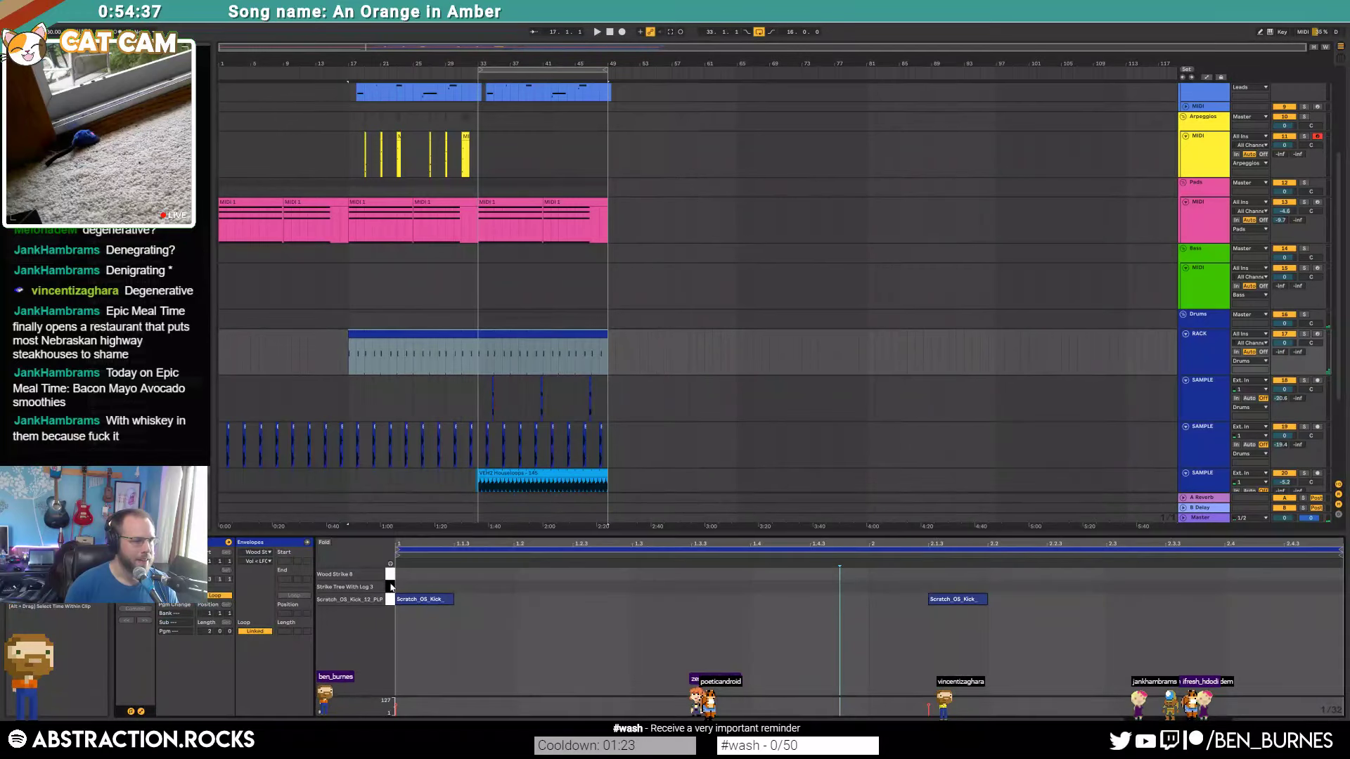
double_click(400, 576)
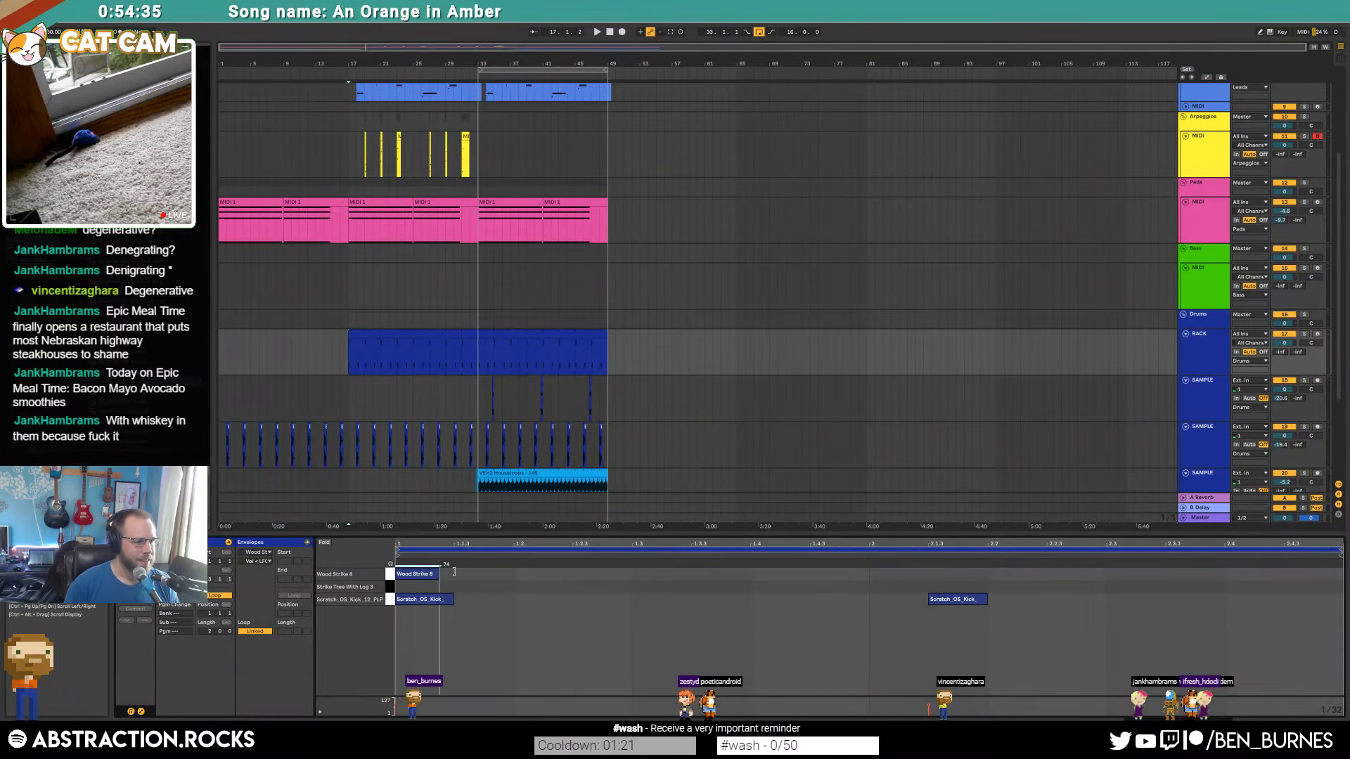
key("ctrl+d")
key("ctrl+d")
key("ctrl+d")
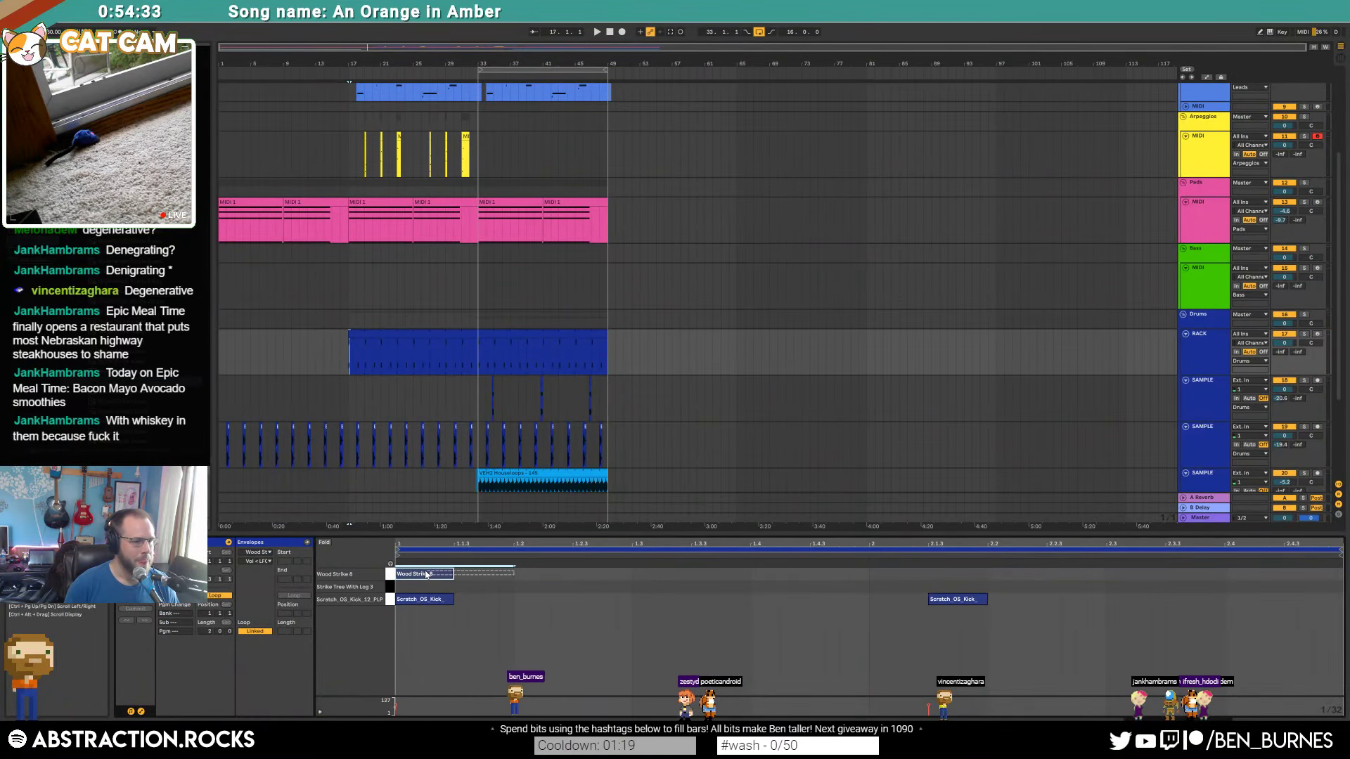
key("ctrl+d")
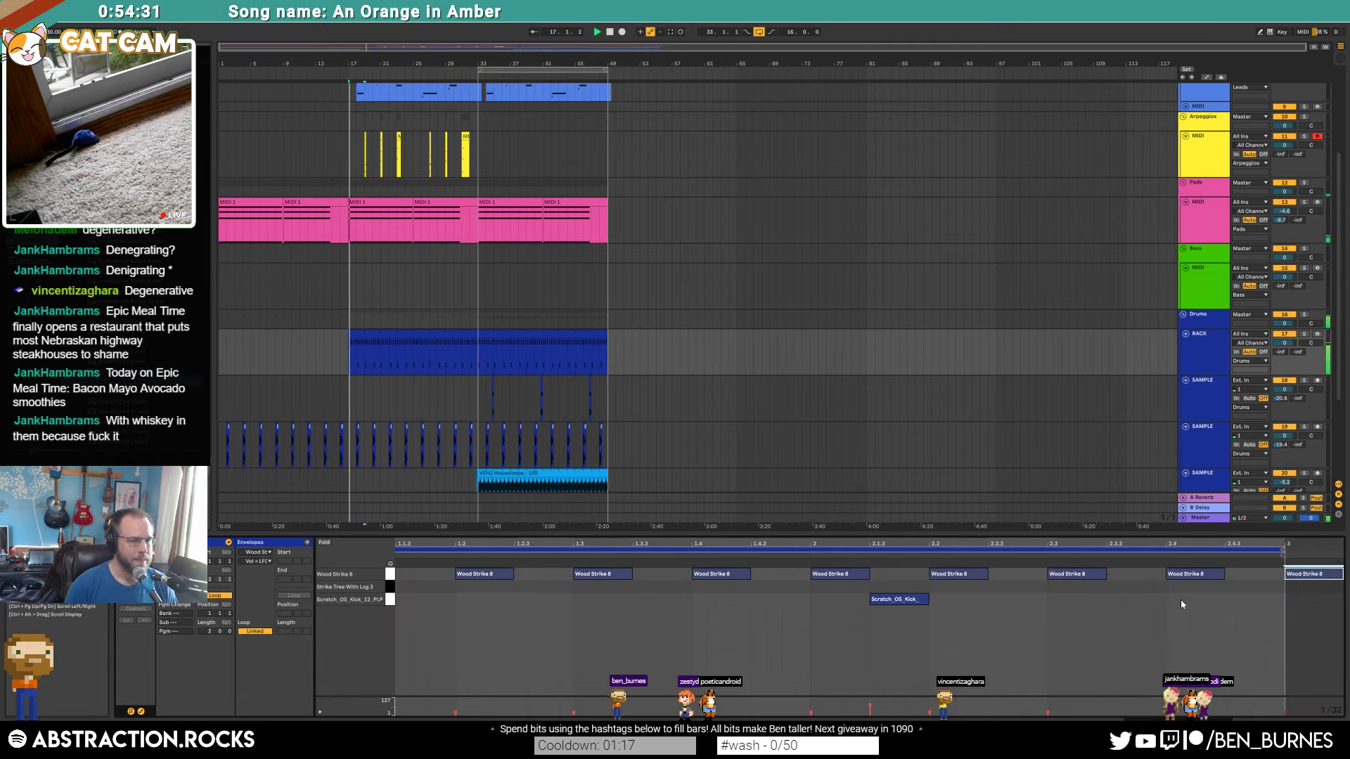
Step: During playback, shorten all Wood Strike 8 notes in the drum clip to about half length and show the pad's sample waveform
key("space")
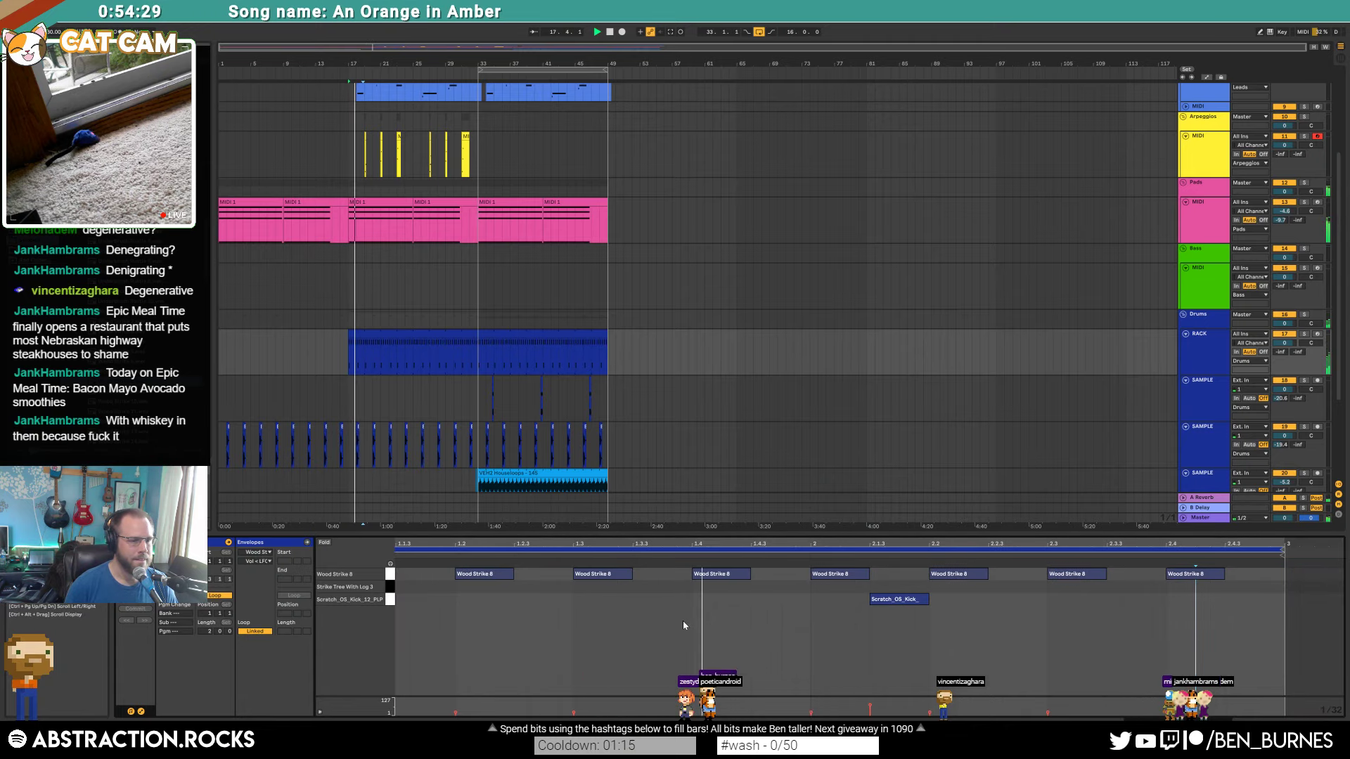
left_click(390, 574)
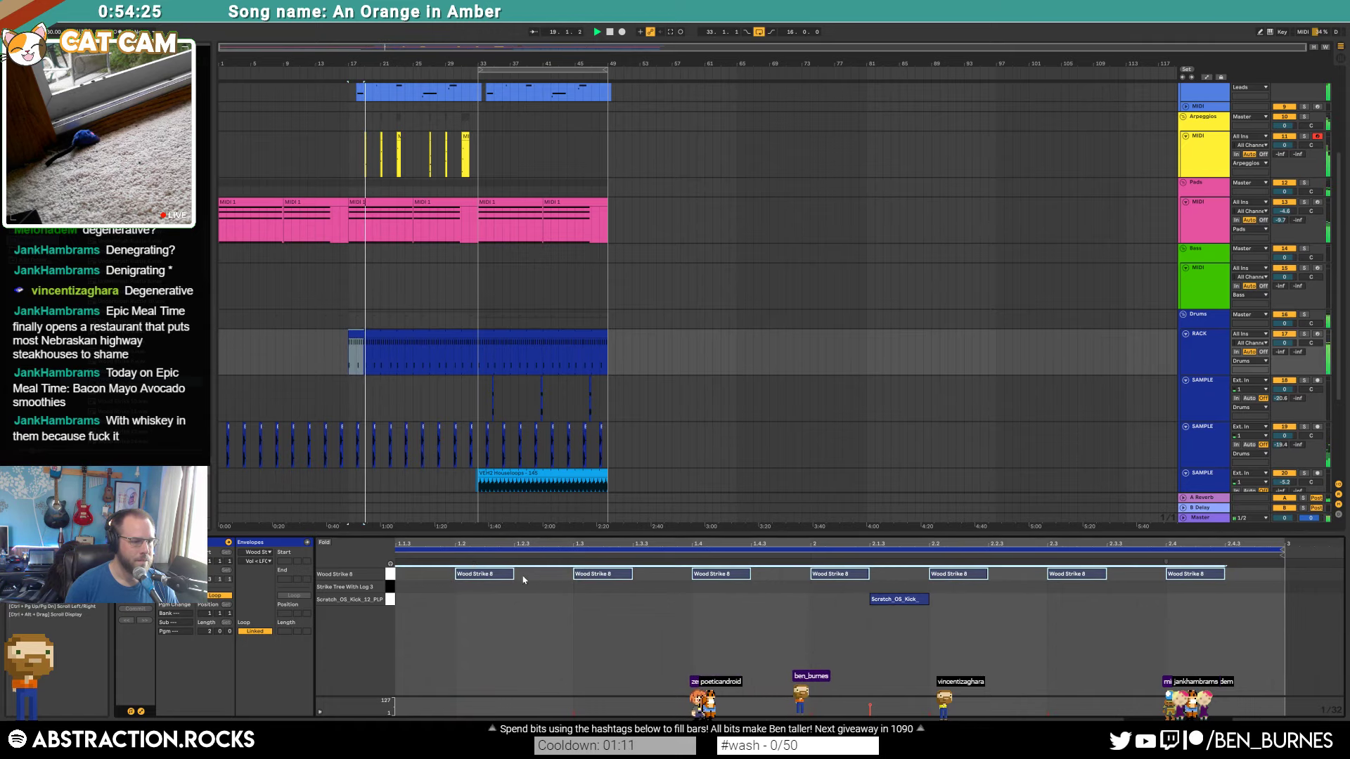
left_click_drag(513, 574, 486, 574)
key("shift+Tab")
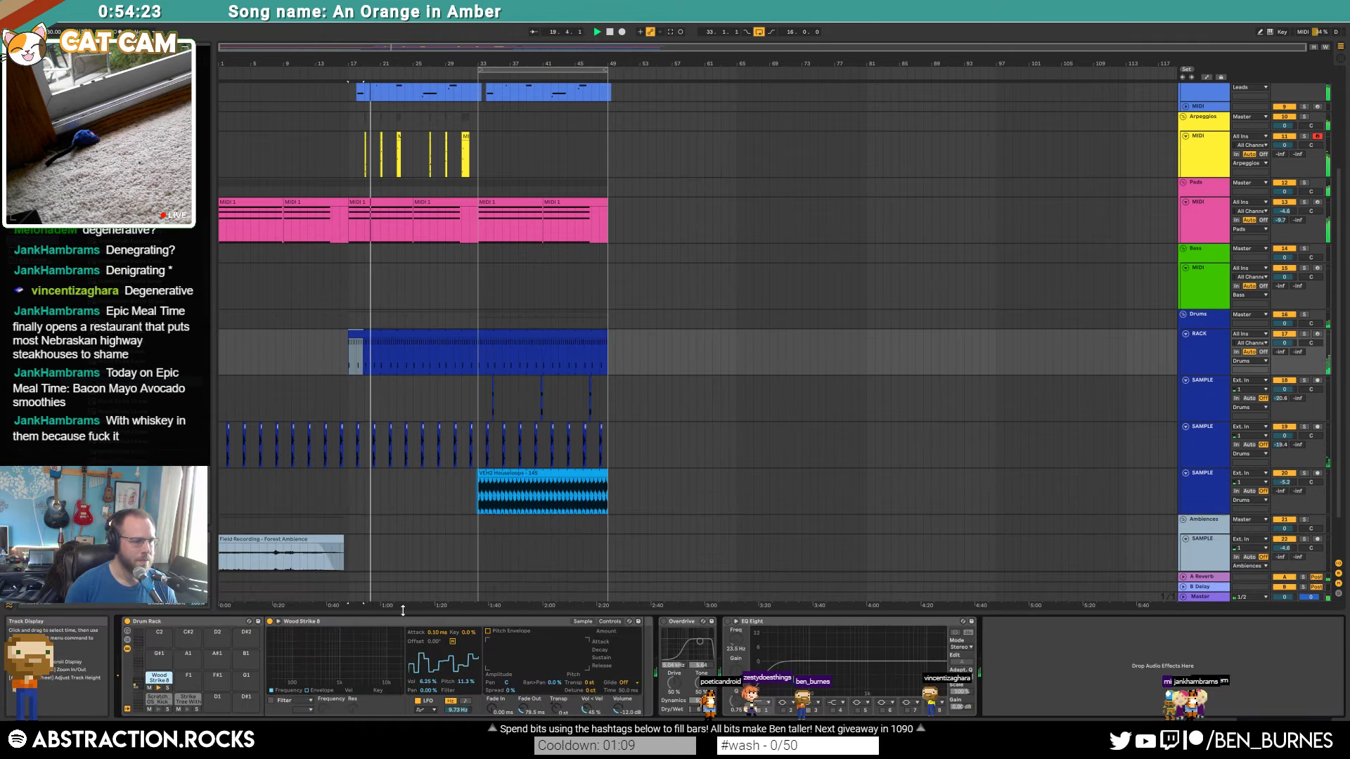
left_click(585, 623)
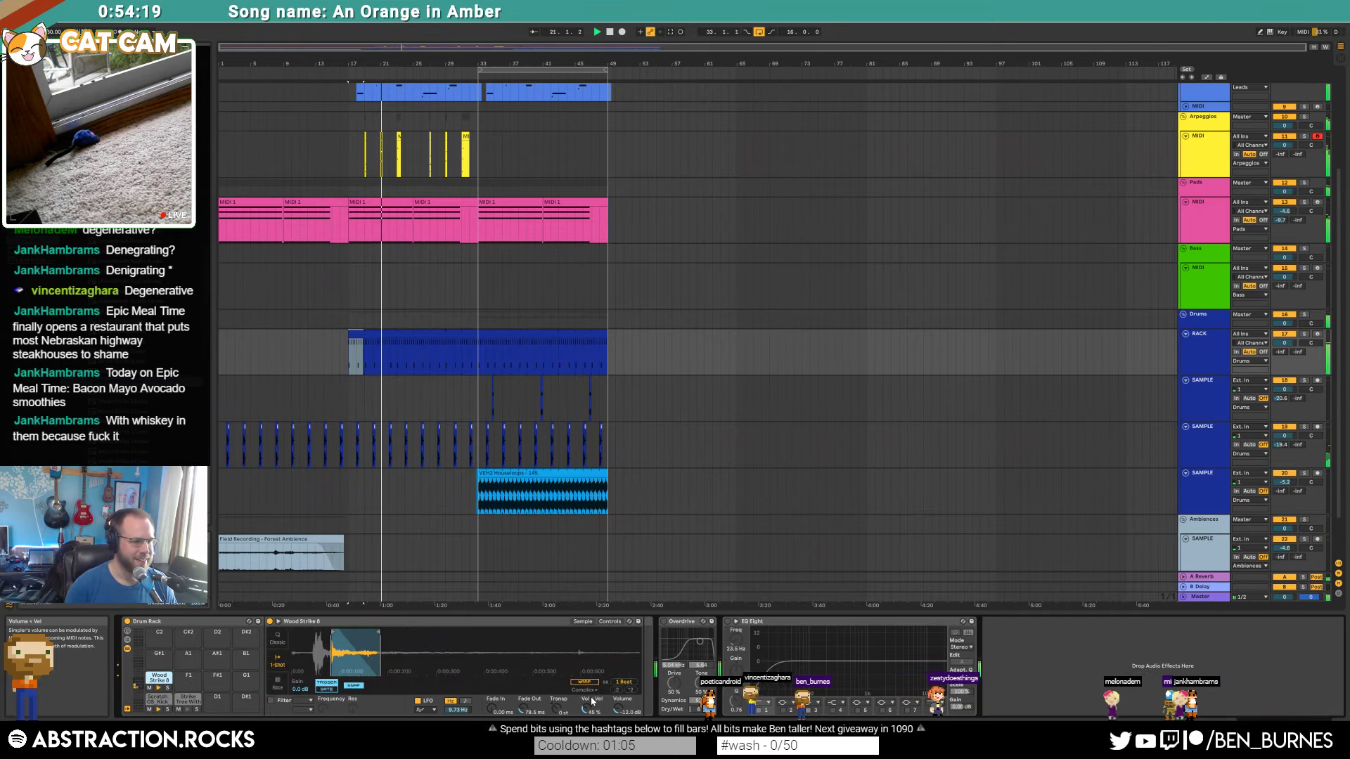
double_click(413, 335)
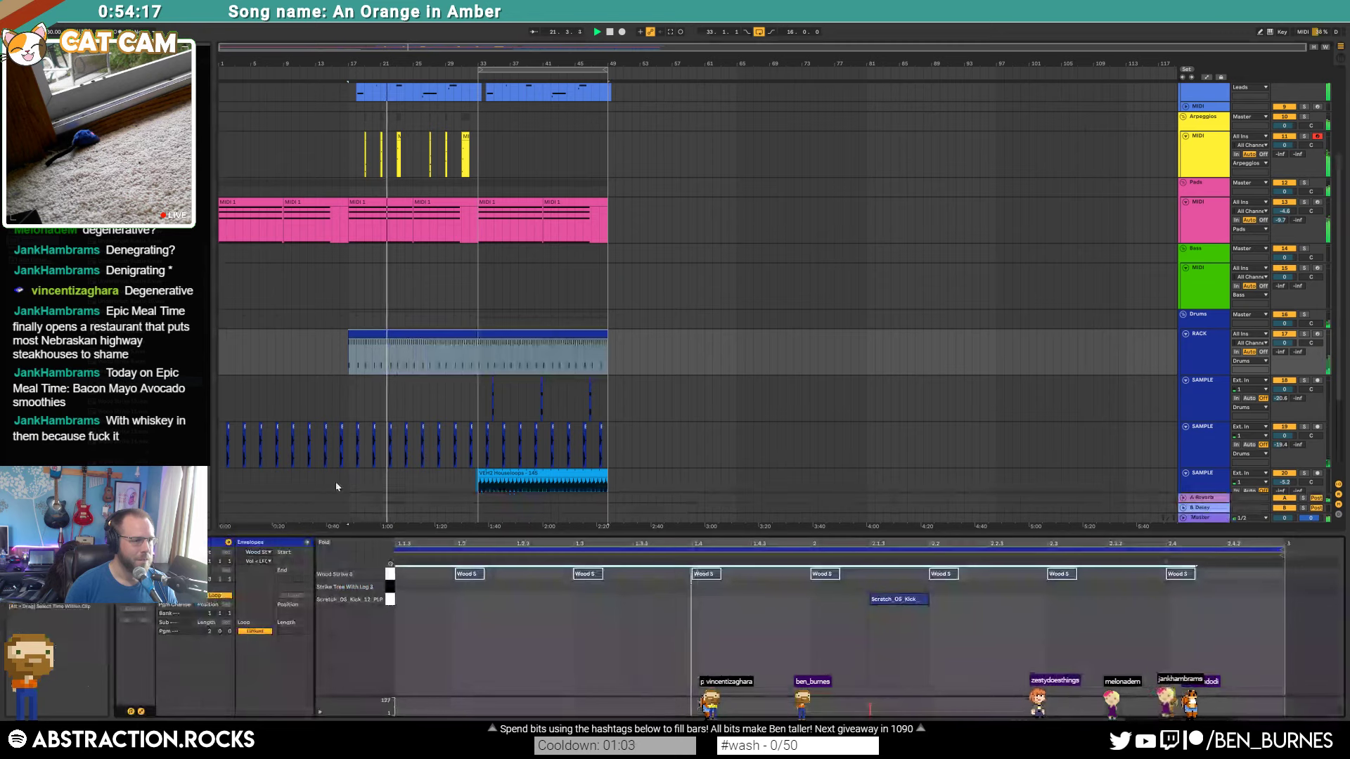
left_click_drag(464, 574, 465, 567)
key("shift+Tab")
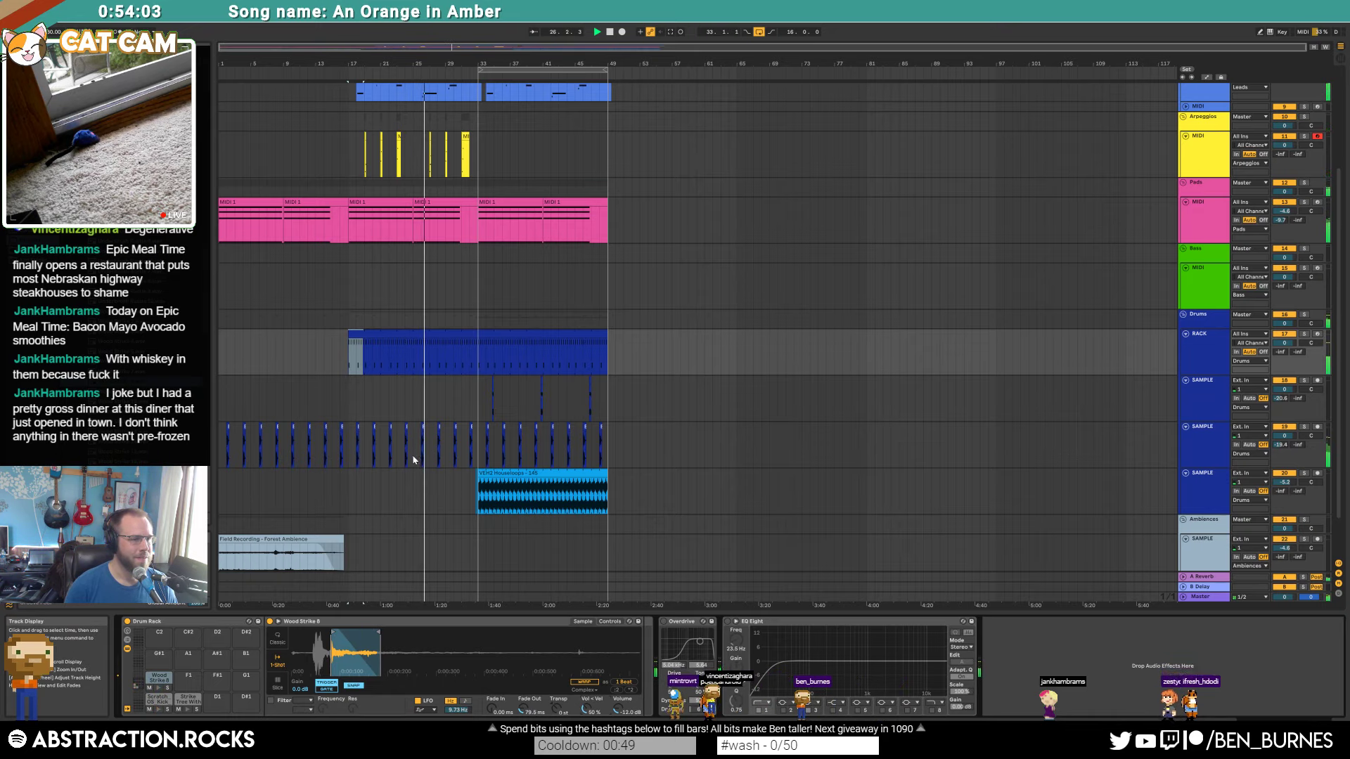
Step: Add a new MIDI track beneath the existing track in the Arpeggios group
scroll(428, 474, "up", 5)
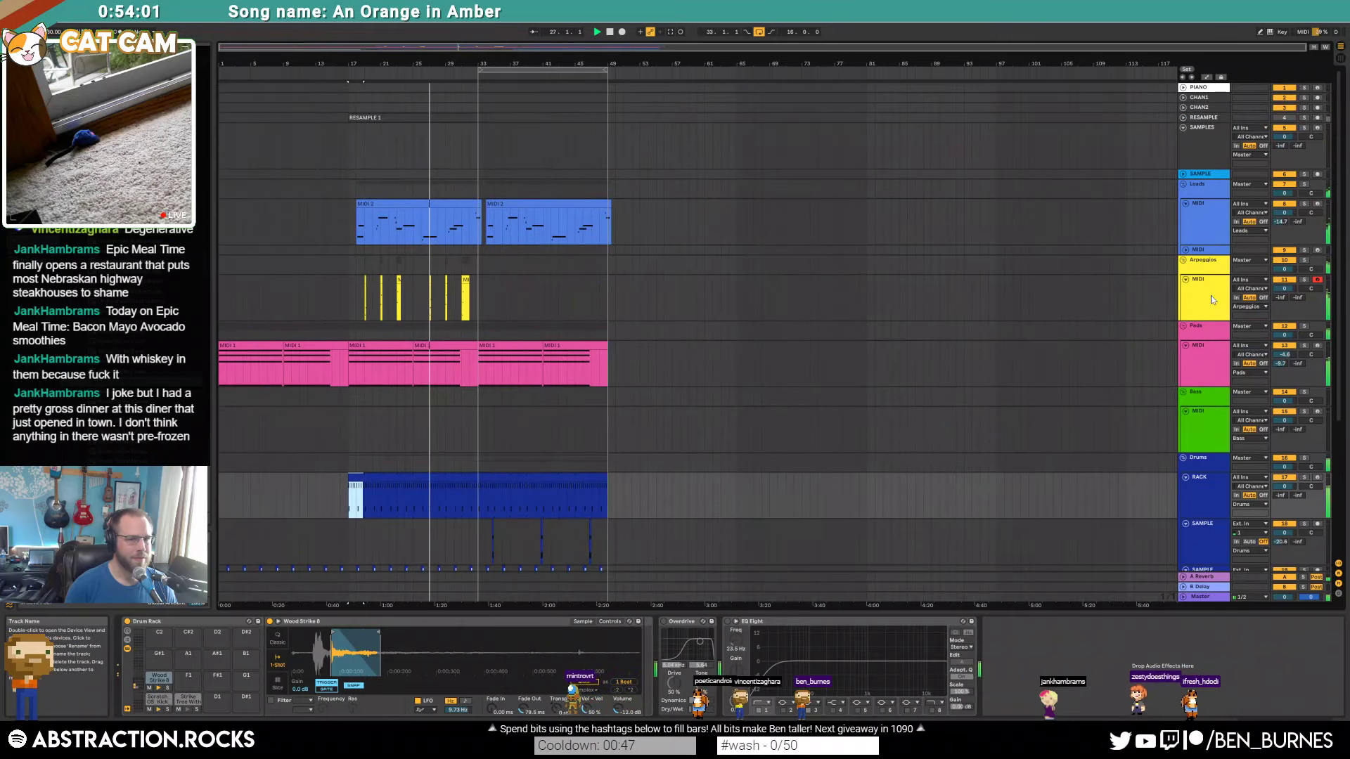
left_click(1211, 297)
key("ctrl+shift+t")
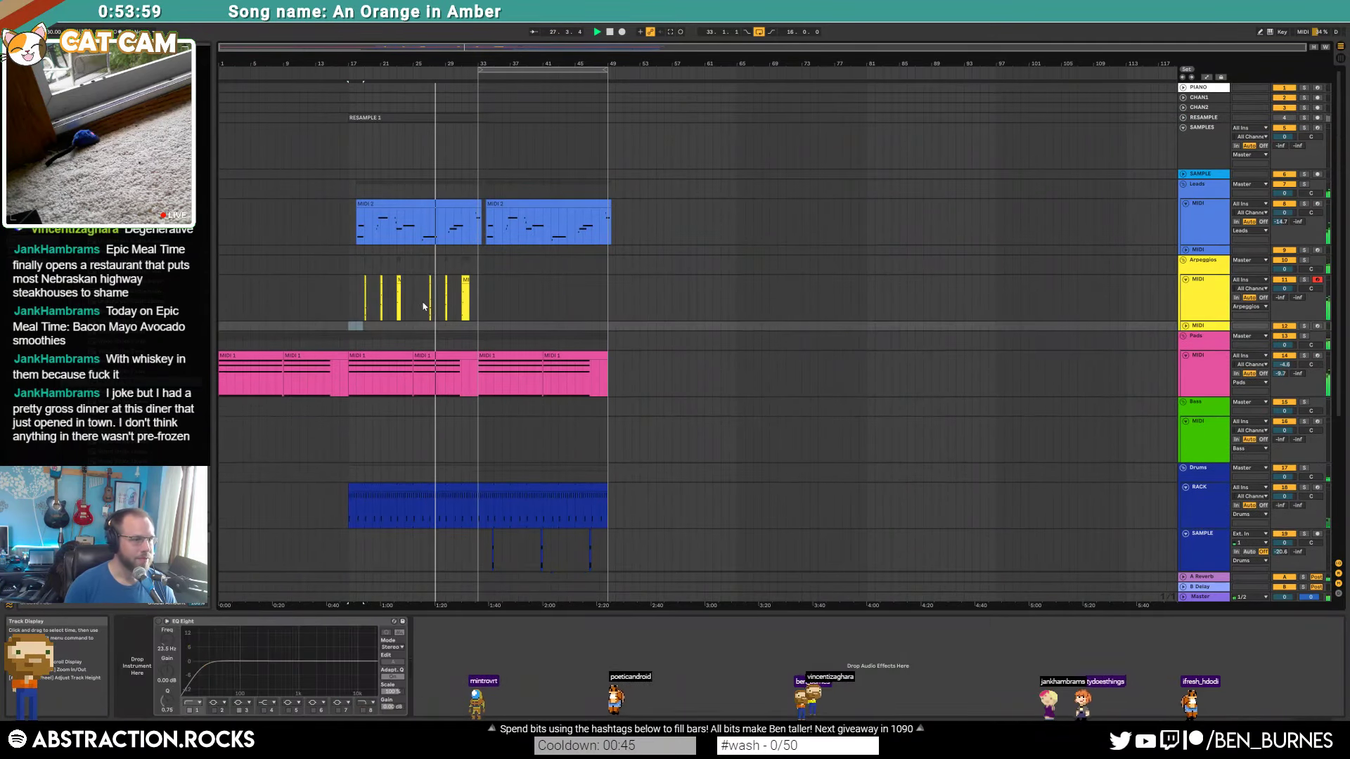
Step: Copy the Audio Effect Rack and Pitch Hack from the leads track to the new arpeggio track, delete its EQ Eight and stop playback
left_click(1202, 216)
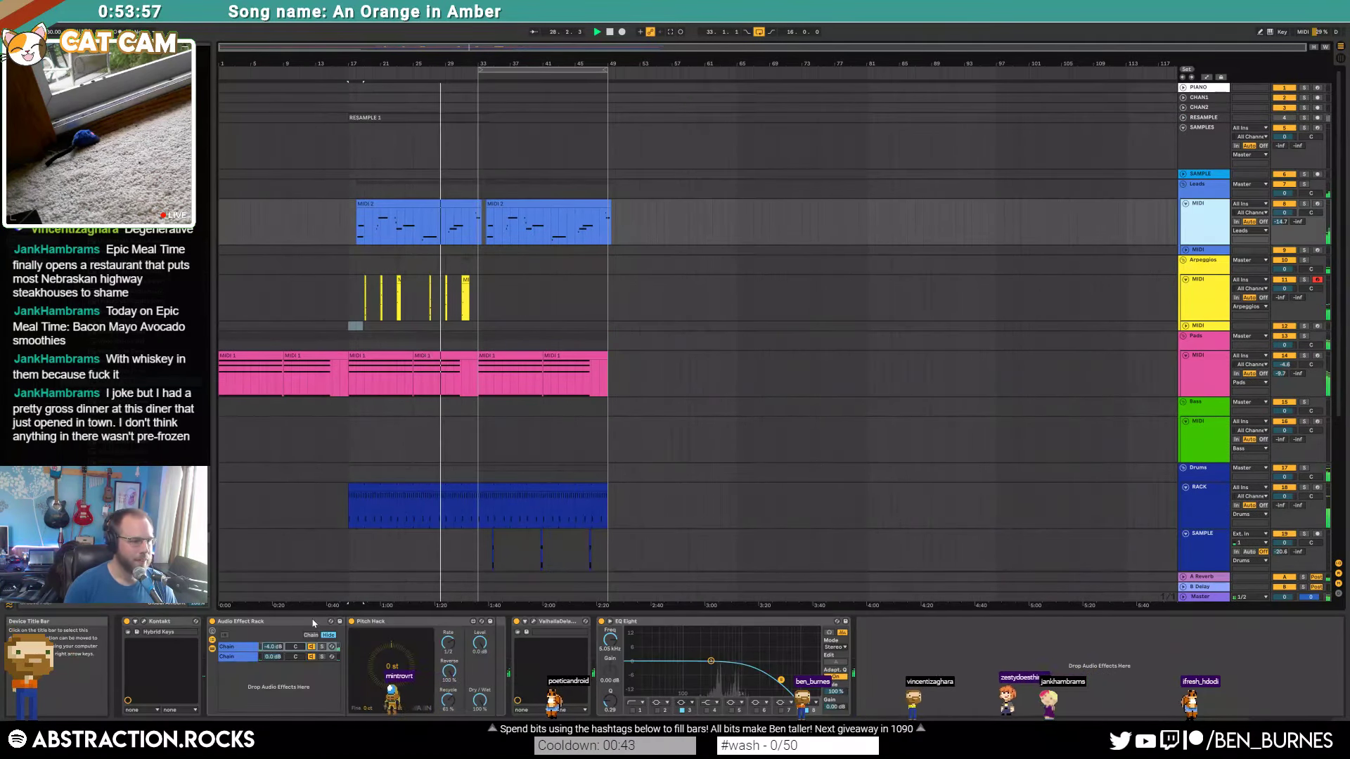
left_click(388, 328)
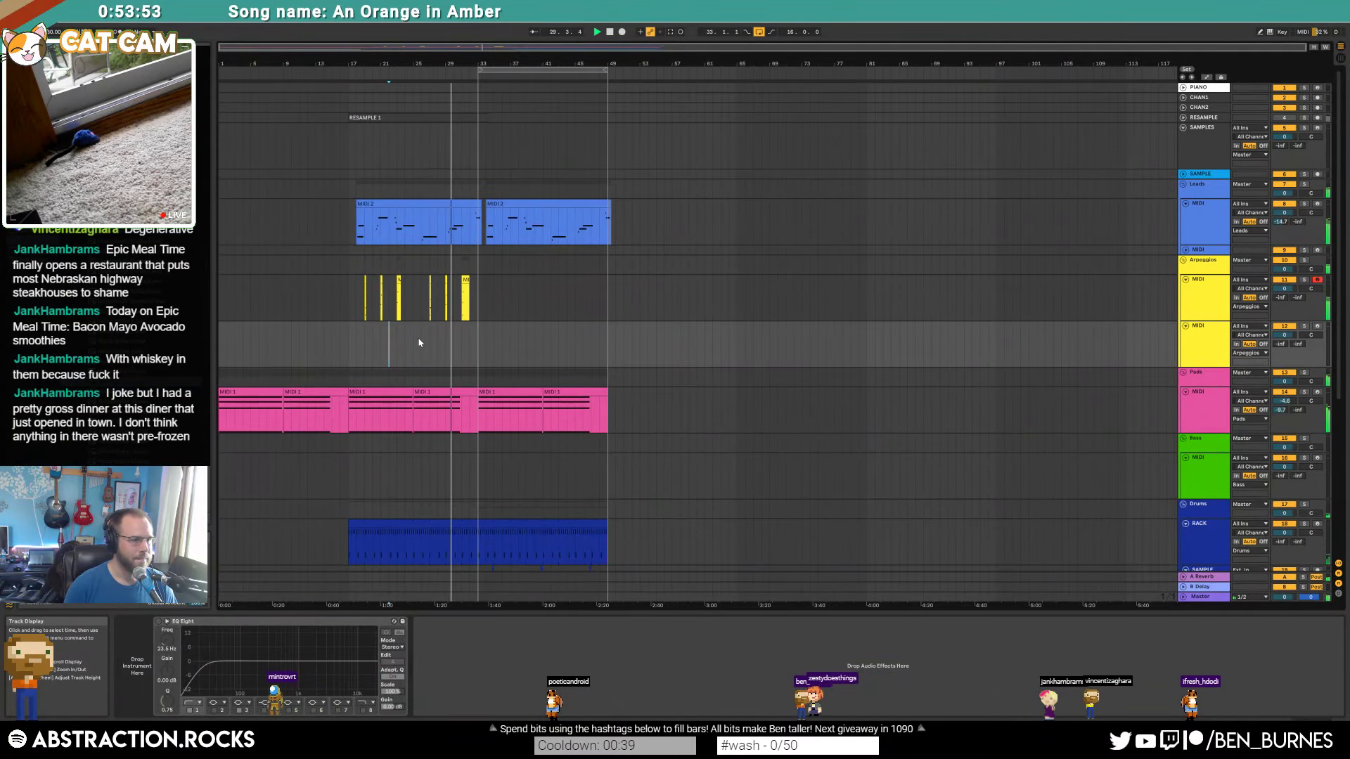
left_click(137, 660)
key("ctrl+v")
left_click(562, 622)
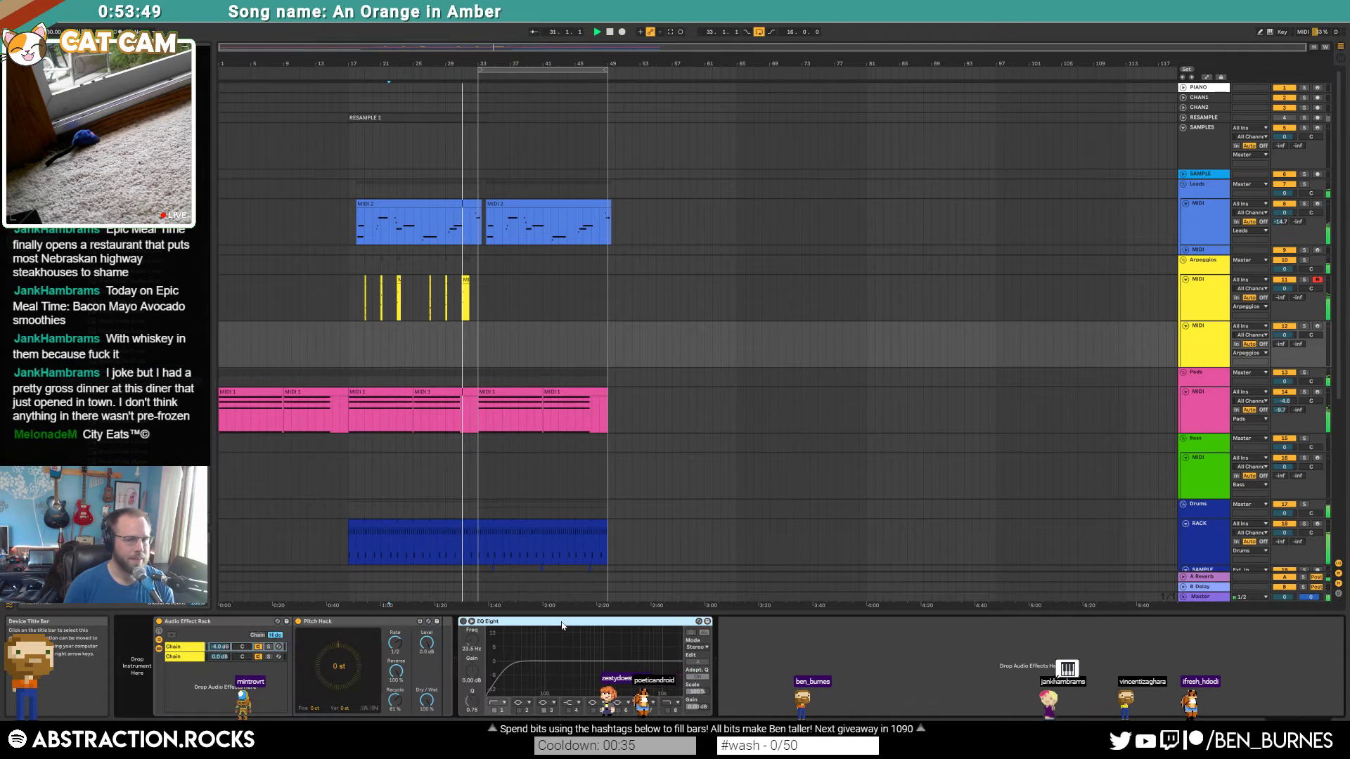
key("Delete")
key("space")
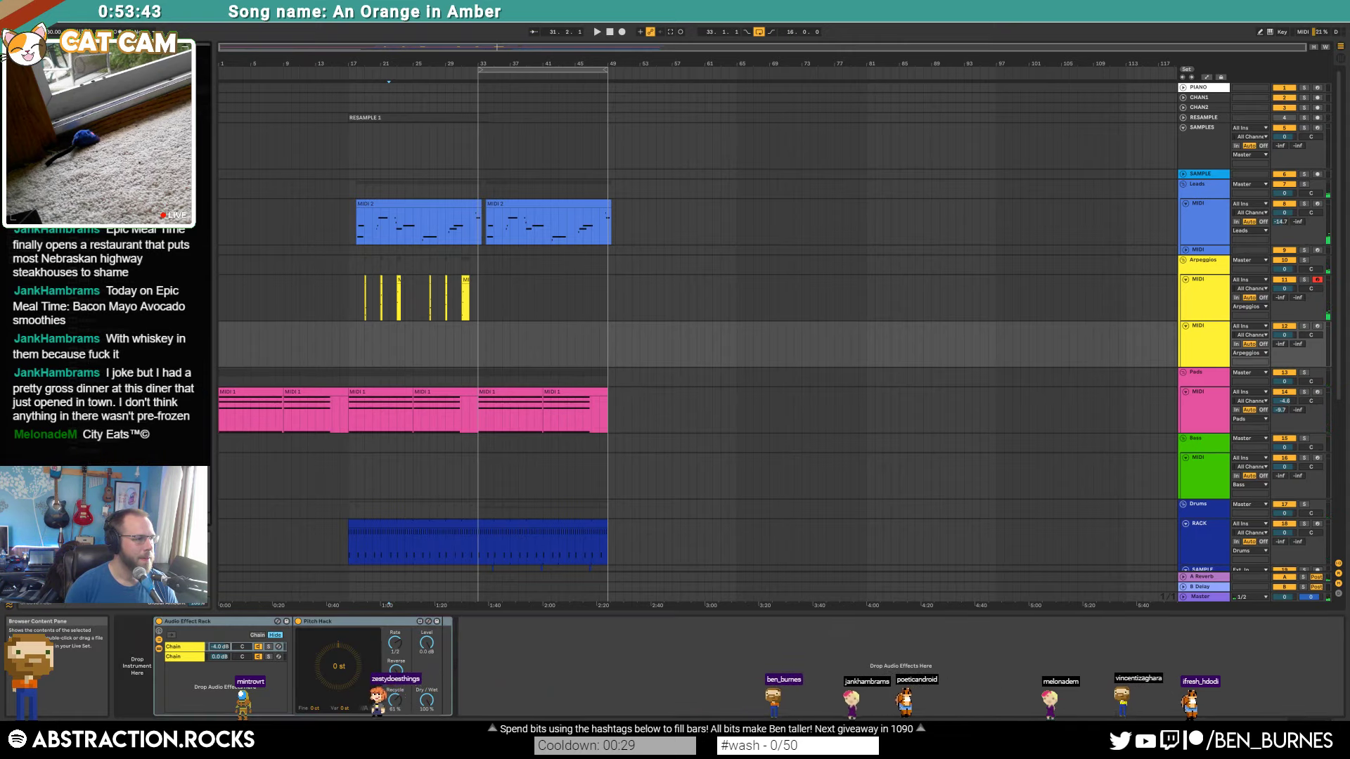
Step: Load Analog on the new arpeggio track, choose its oscillator 1 waveform and shape a short decaying envelope with no sustain
left_click_drag(106, 422, 186, 671)
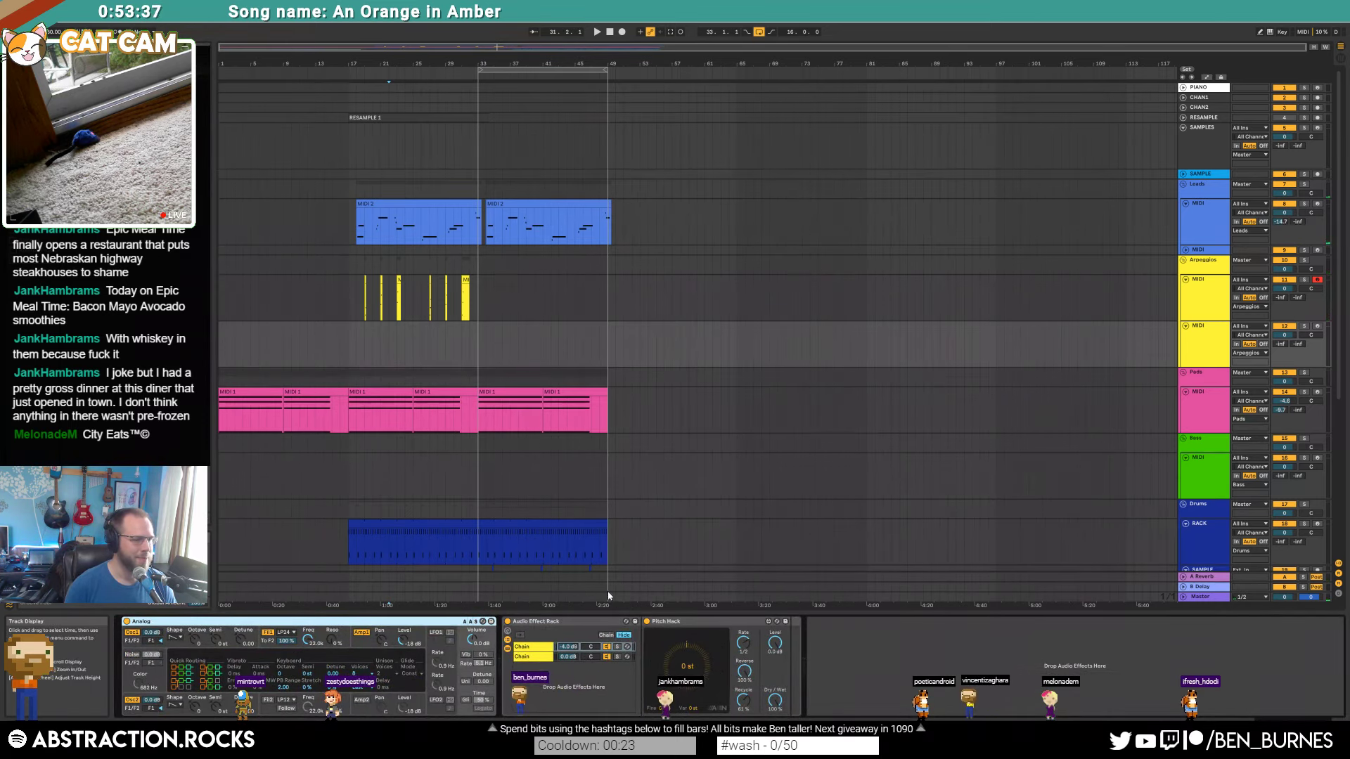
left_click(175, 639)
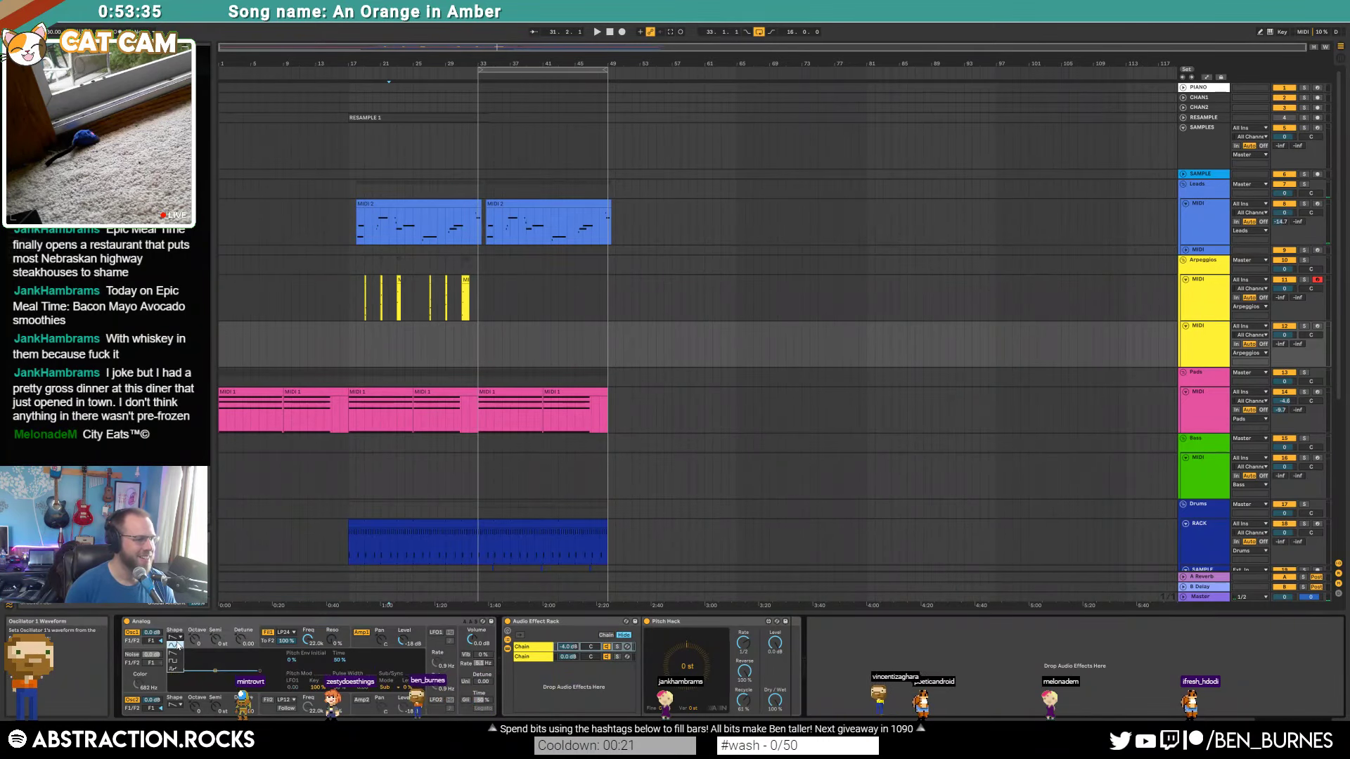
left_click(325, 644)
left_click_drag(190, 675, 186, 688)
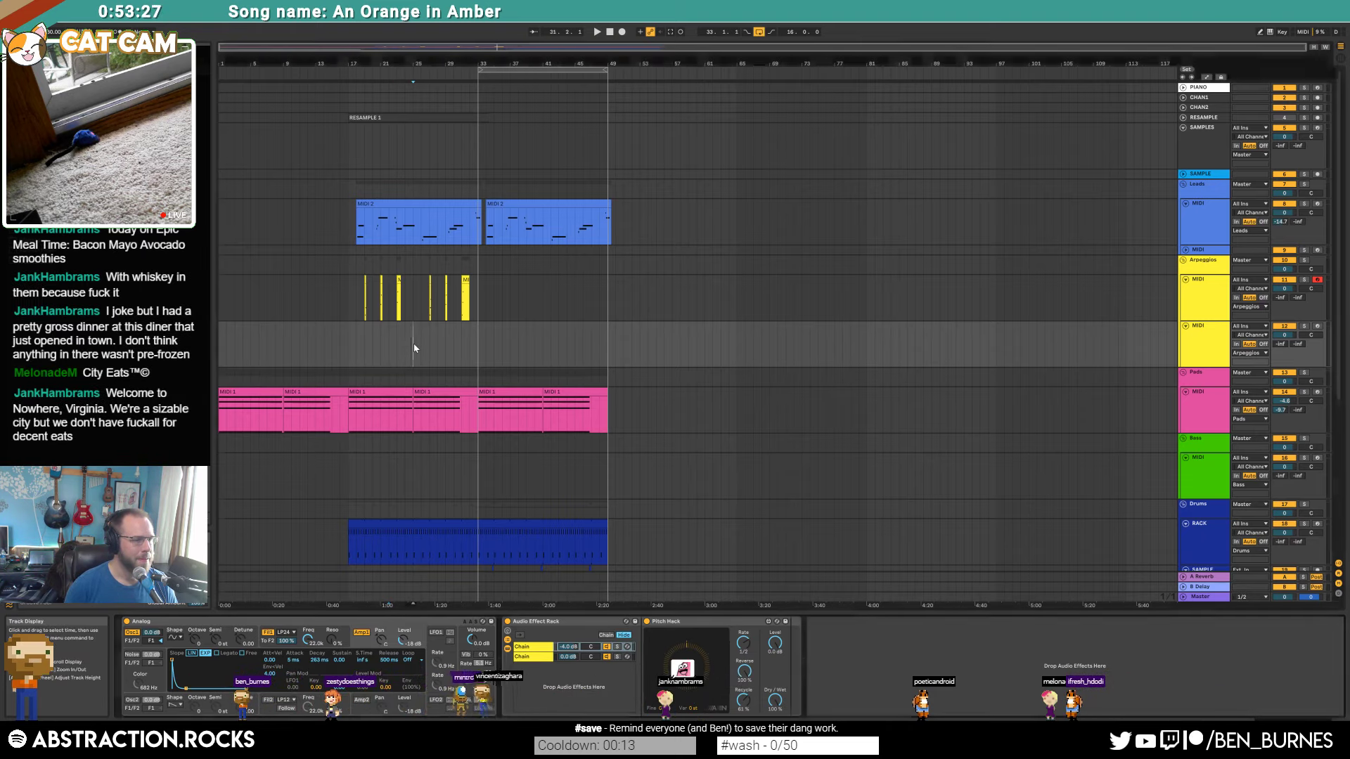
Step: Create a one-bar MIDI clip at bar 25 on the new arpeggio track with five short repeated notes, and play it back
left_click_drag(415, 343, 419, 346)
key("ctrl+shift+m")
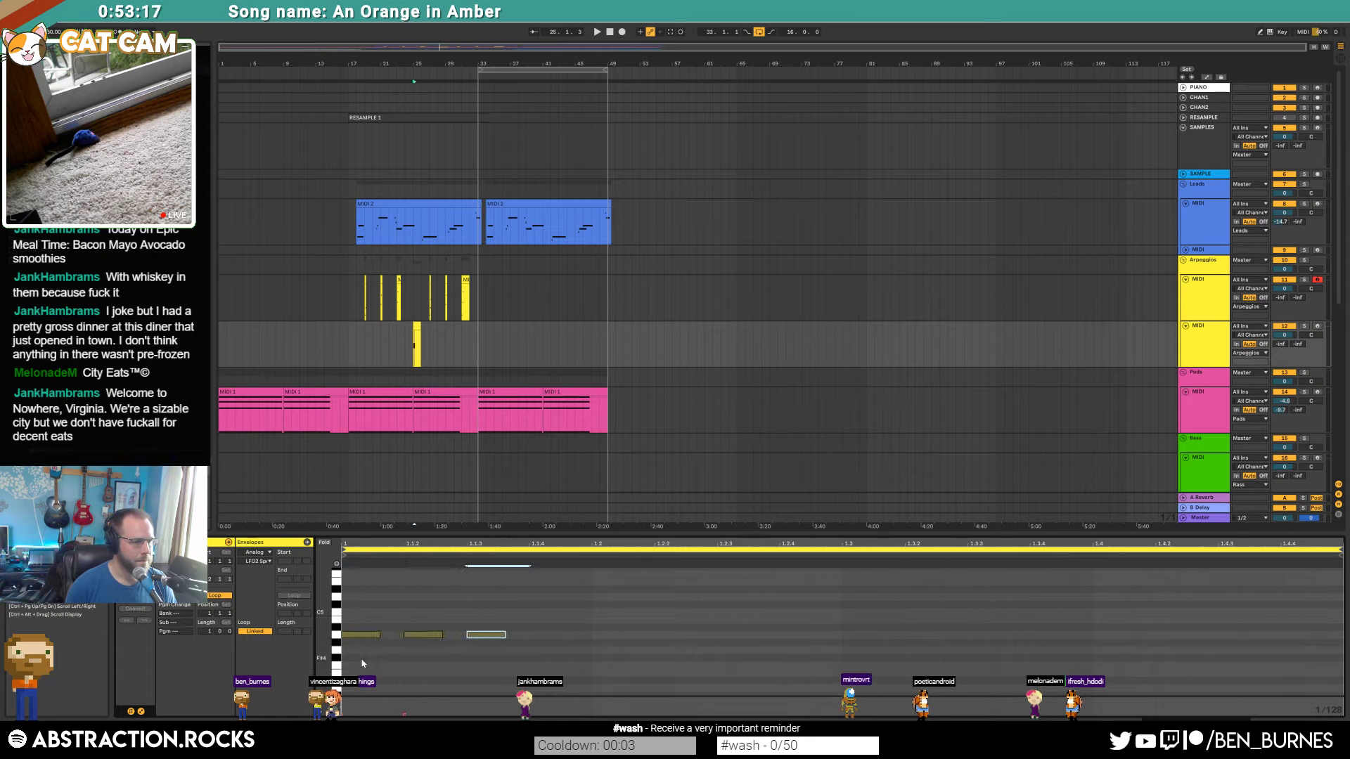
key("ctrl+d")
key("ctrl+d")
key("space")
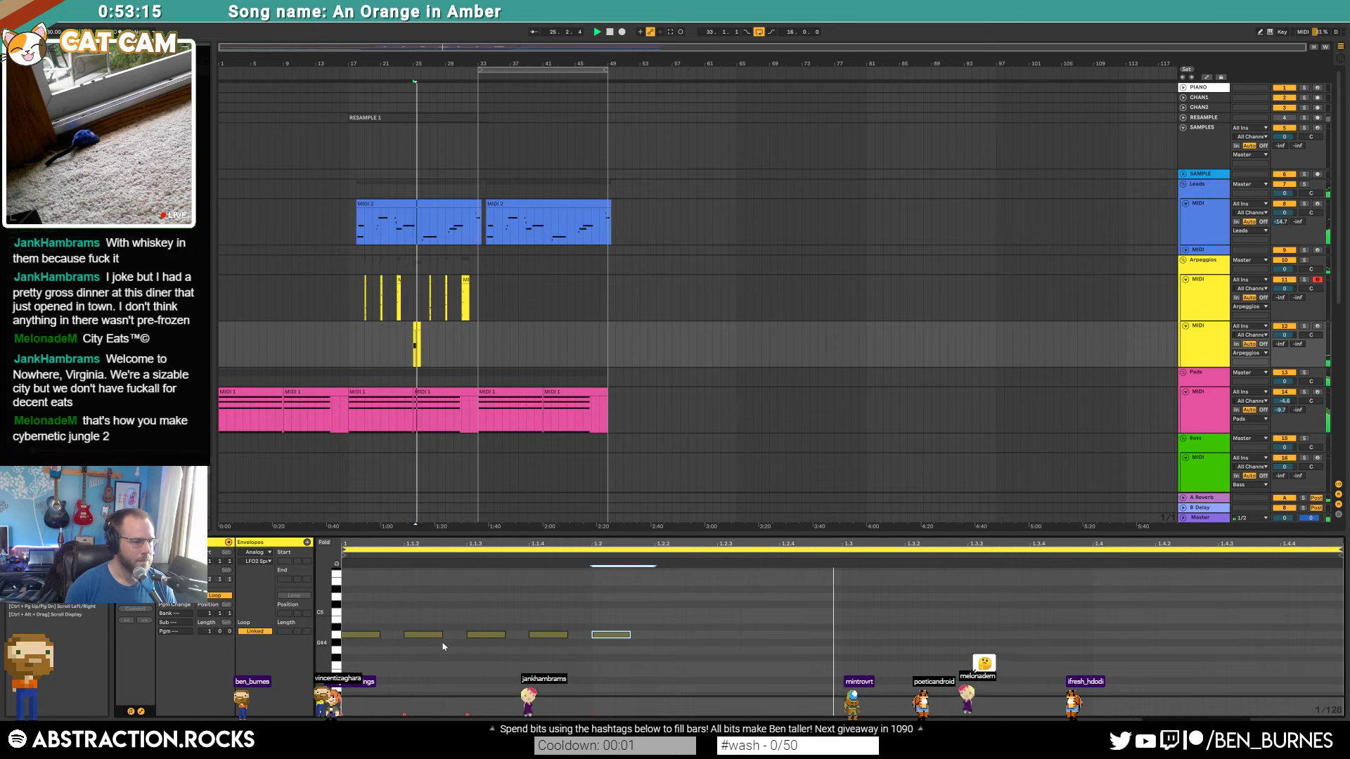
key("shift+Tab")
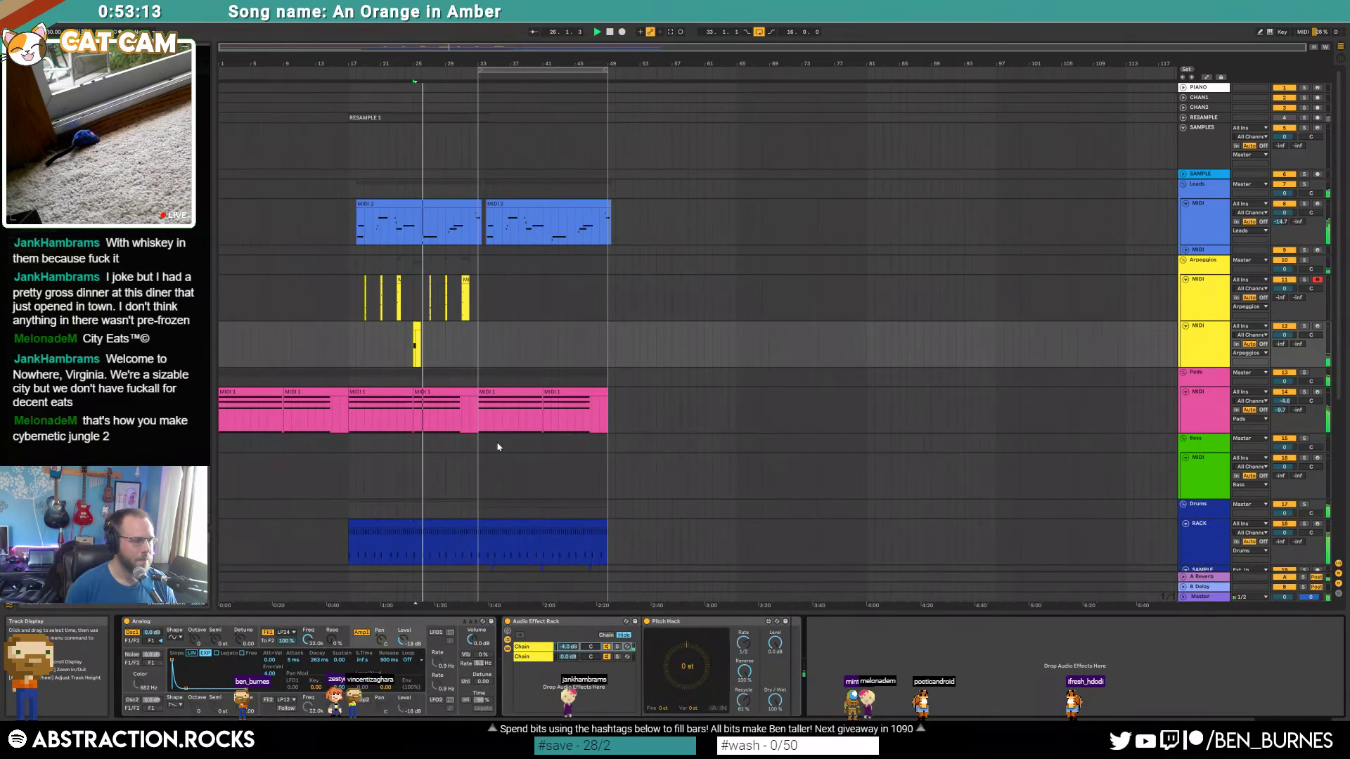
key("space")
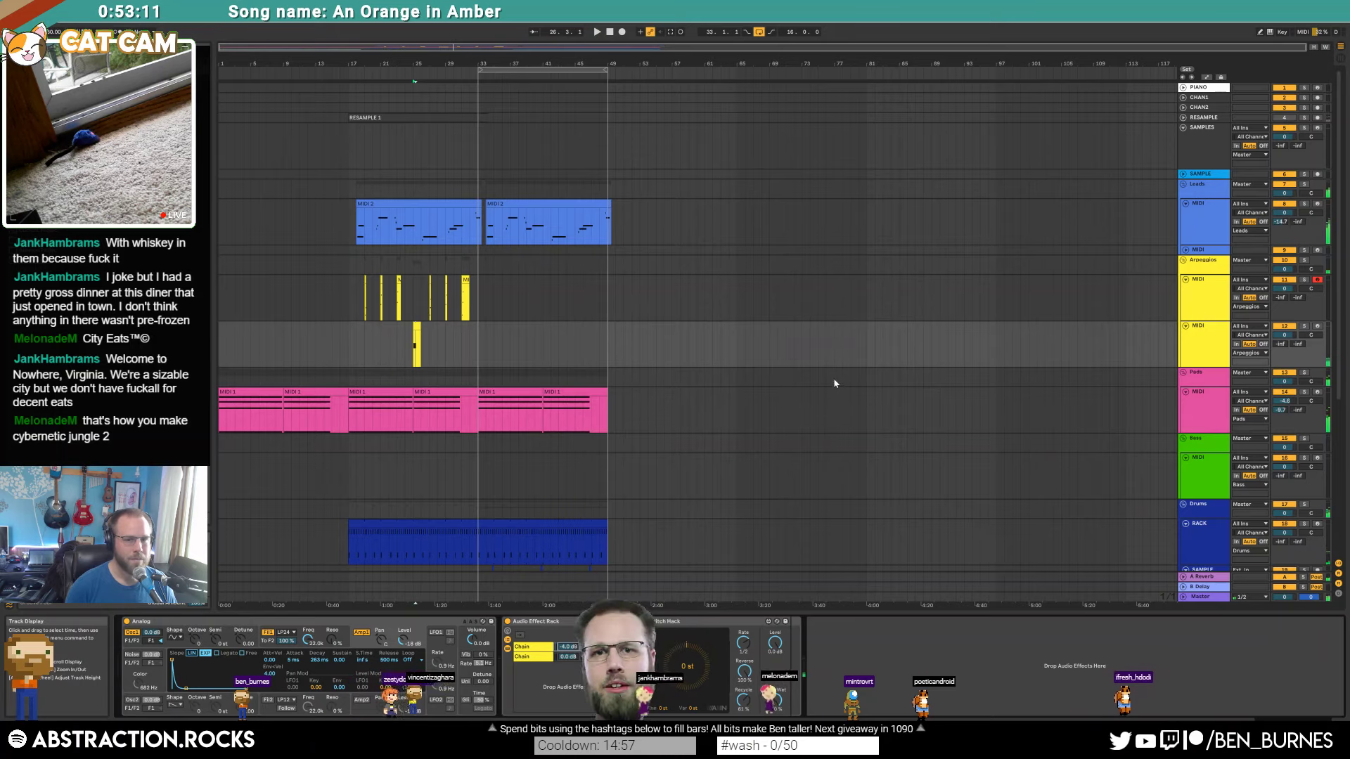
Step: Copy the Valhalla delay from the upper Arpeggios track to the end of the new track's effect chain
left_click(672, 297)
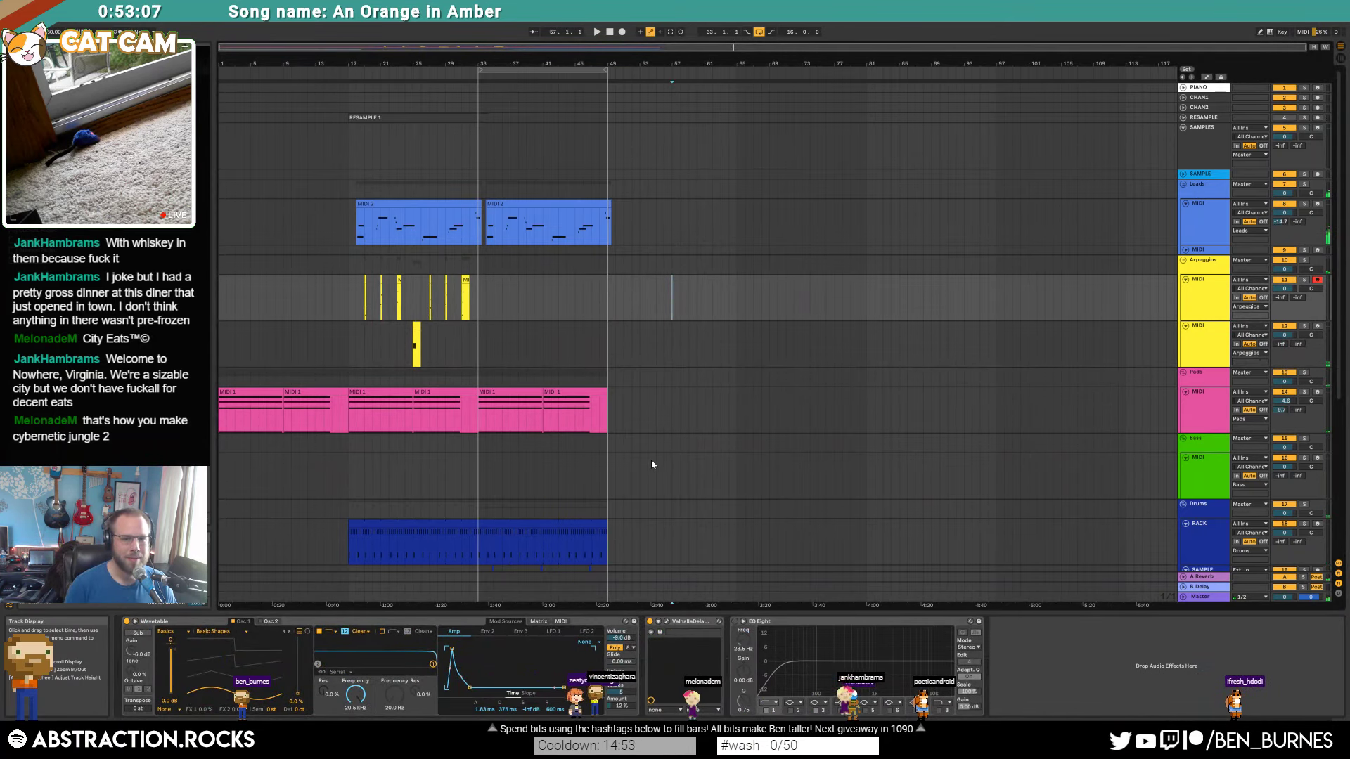
left_click(635, 355)
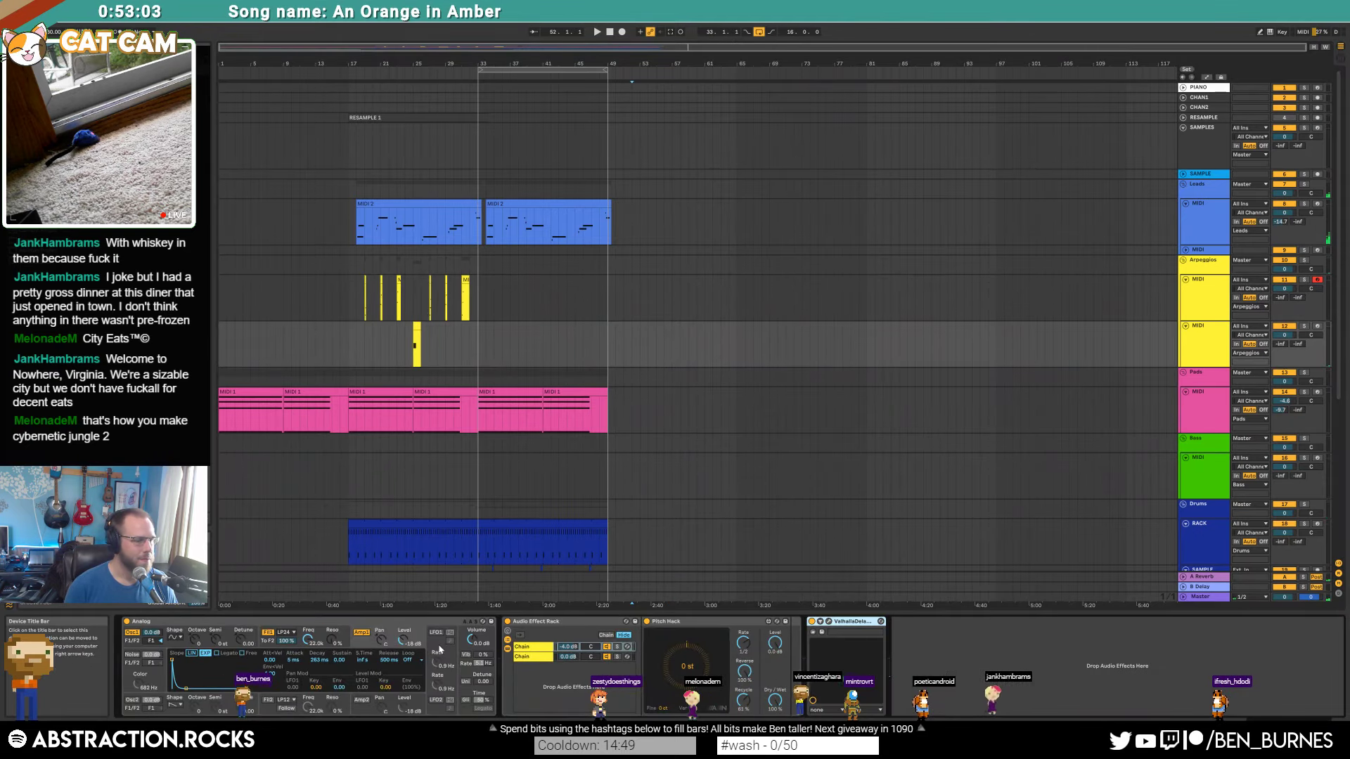
Step: Apply a gradually falling velocity ramp to the five notes of the arpeggio clip at bar 25 and play it back
double_click(416, 328)
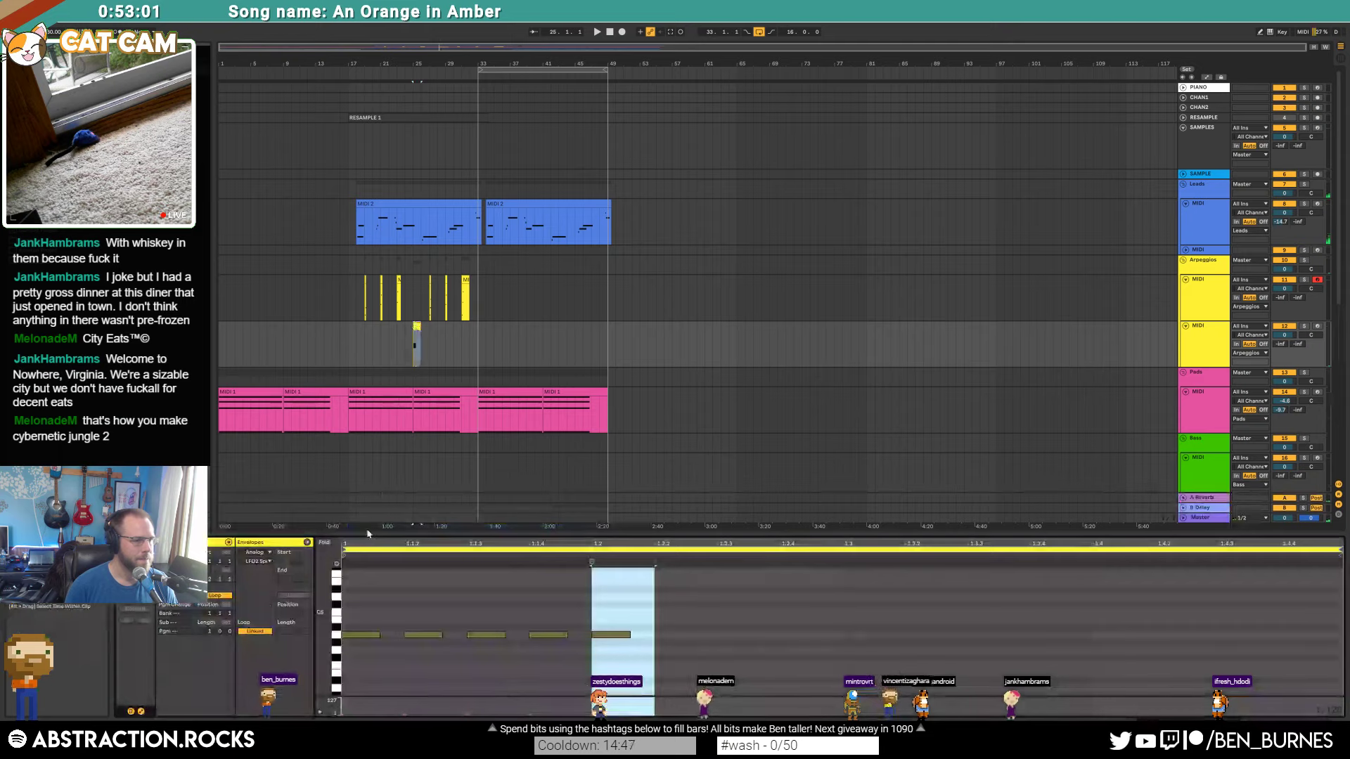
left_click_drag(627, 617, 357, 605)
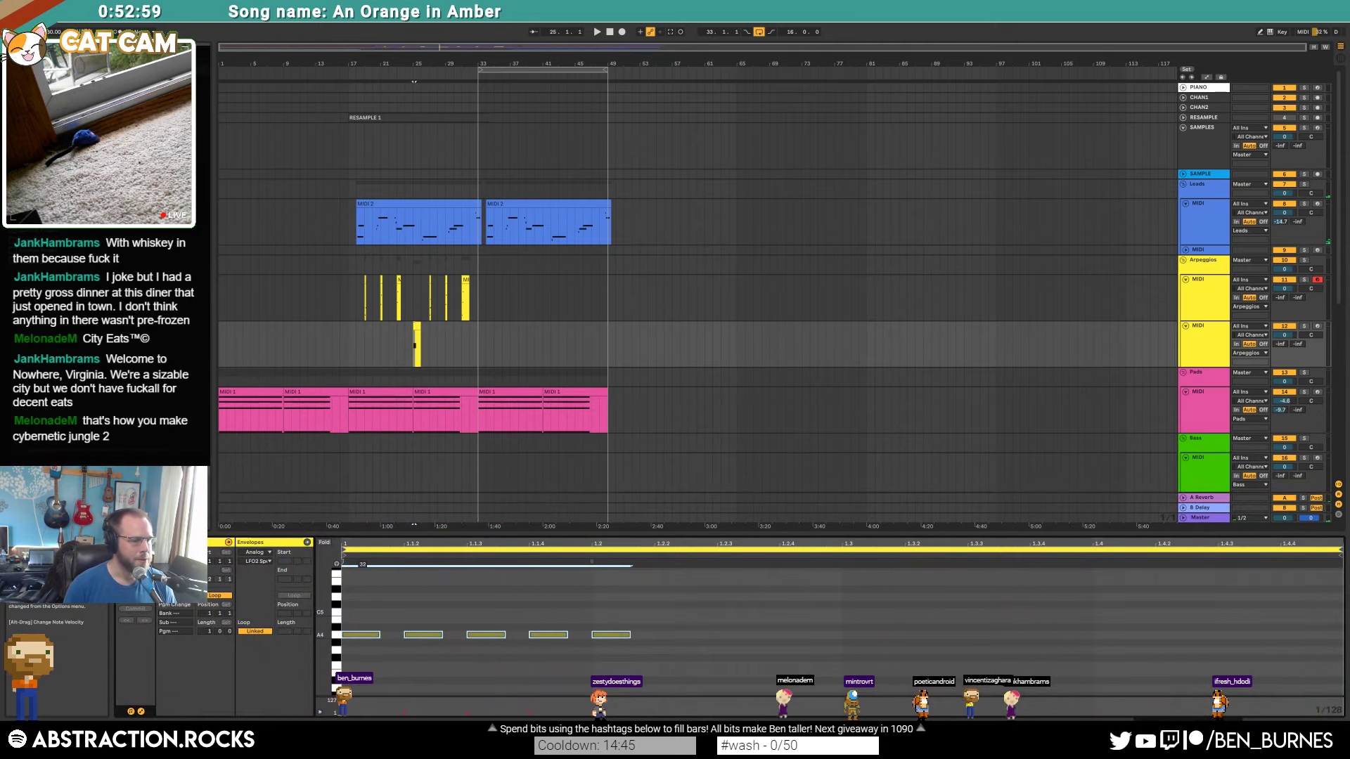
left_click(604, 713)
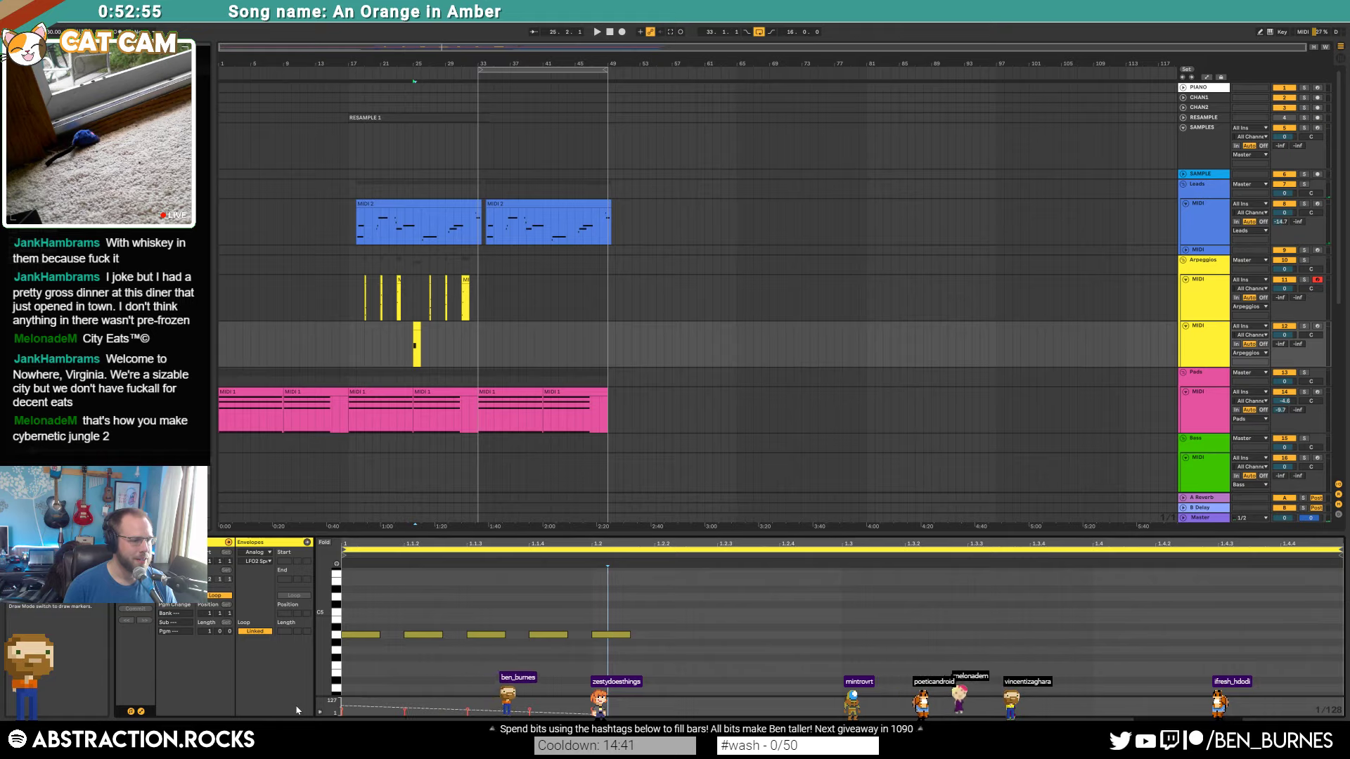
key("space")
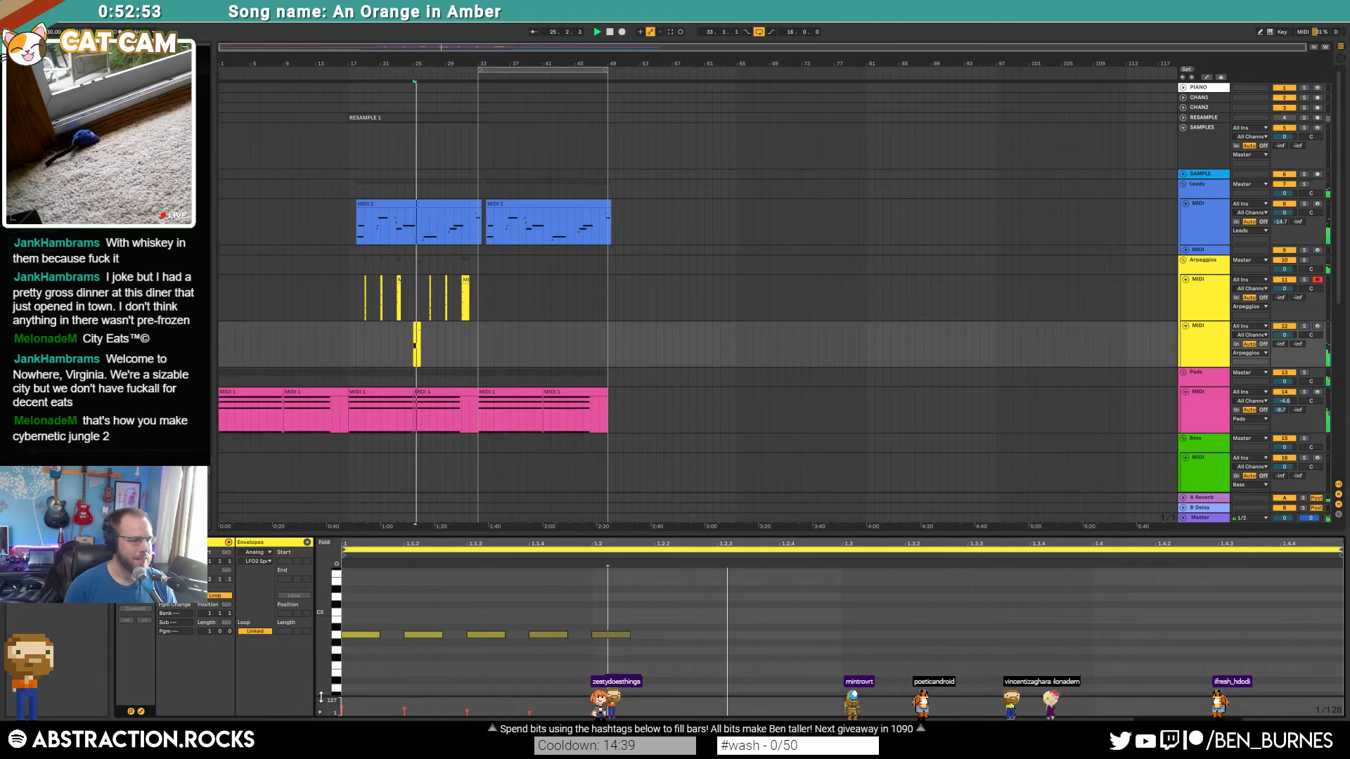
Step: Duplicate the bar 25 arpeggio clip at four-bar intervals so copies start at bars 29, 33, 37, 41 and 45
left_click(417, 344)
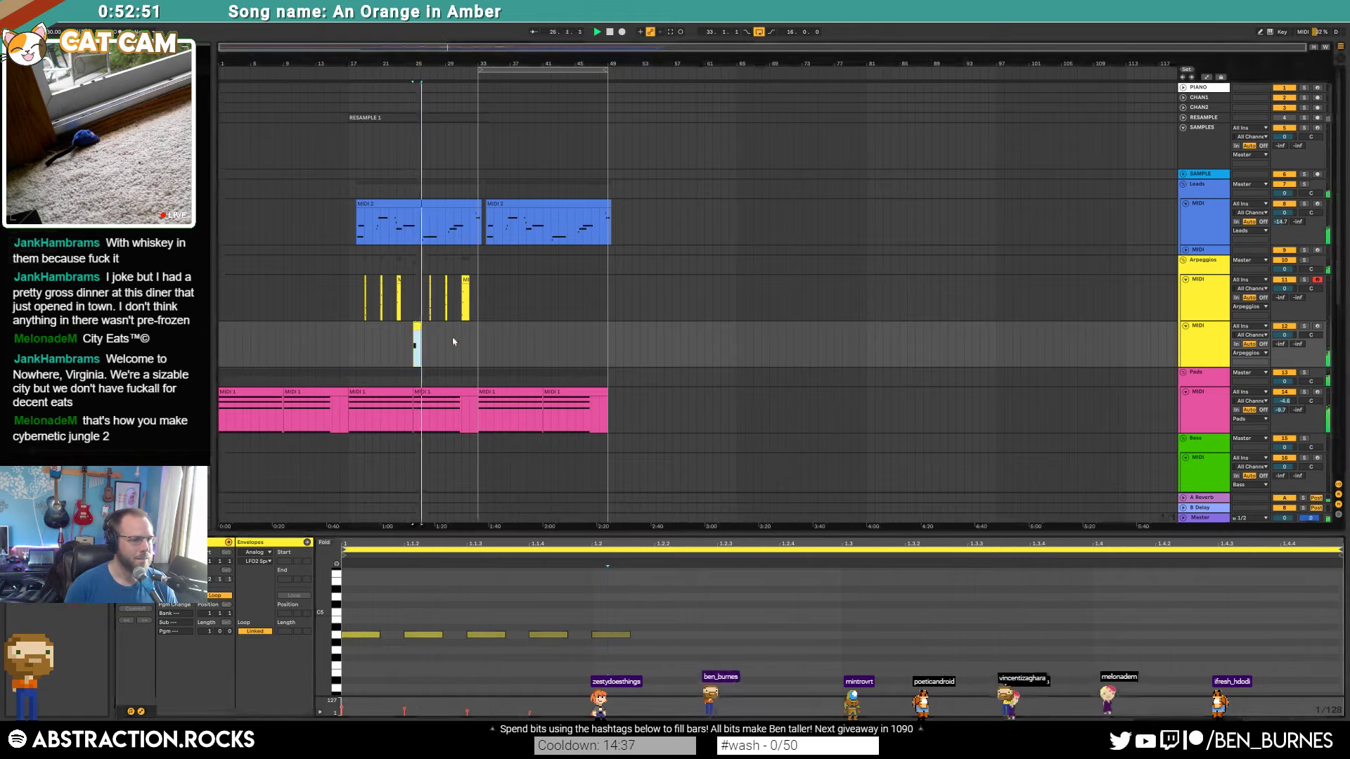
key("ctrl+d")
key("ctrl+d")
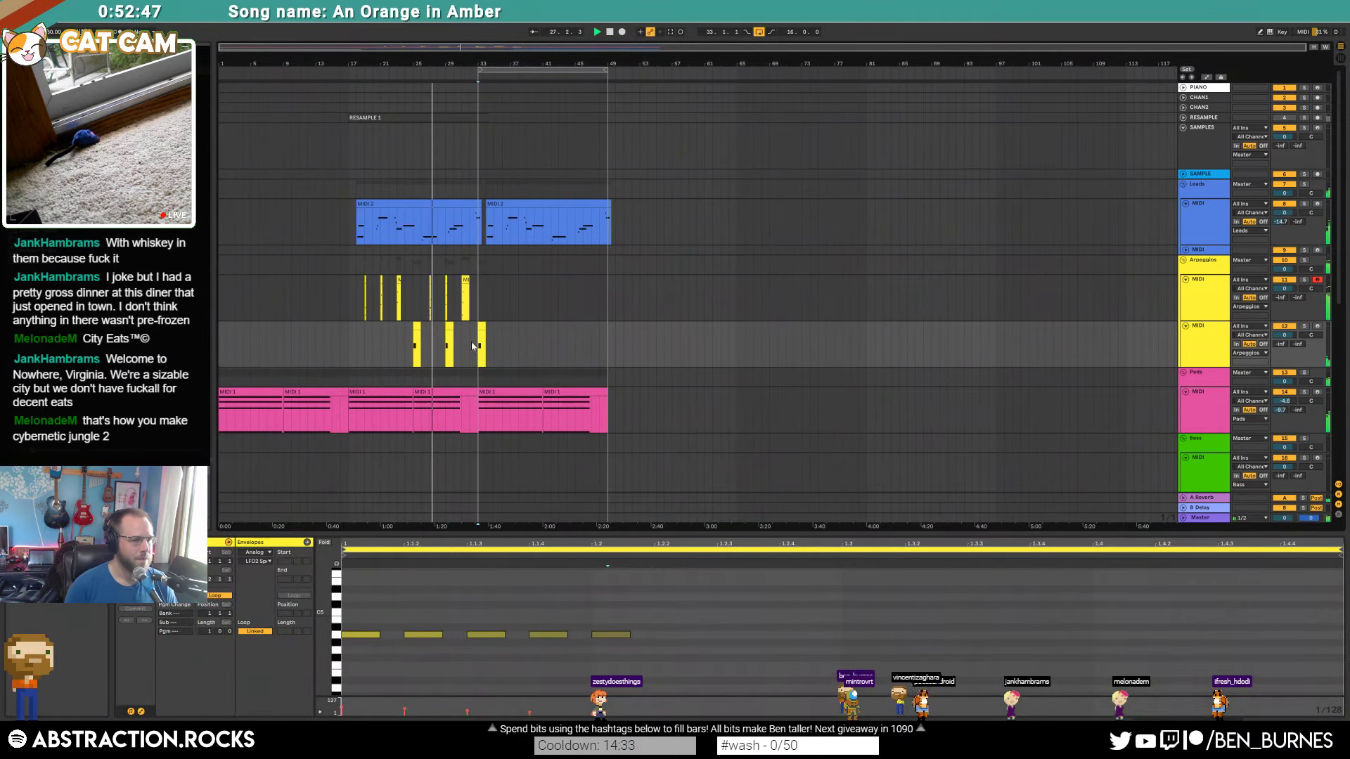
key("ctrl+d")
key("ctrl+d")
key("ctrl+d")
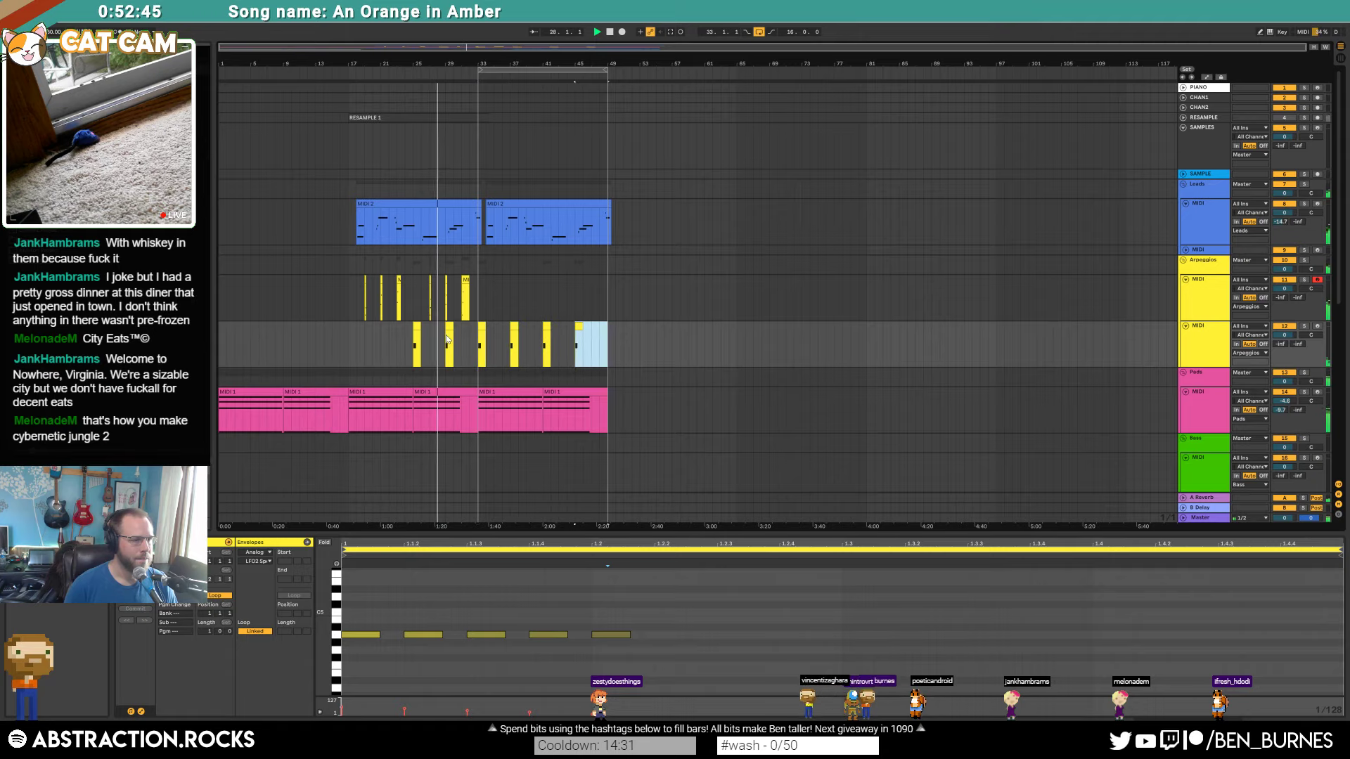
Step: Transpose the five notes in the bar 29 clip of the lower arpeggio track down two semitones
left_click(446, 339)
left_click_drag(344, 609, 708, 681)
key("Down")
key("Down")
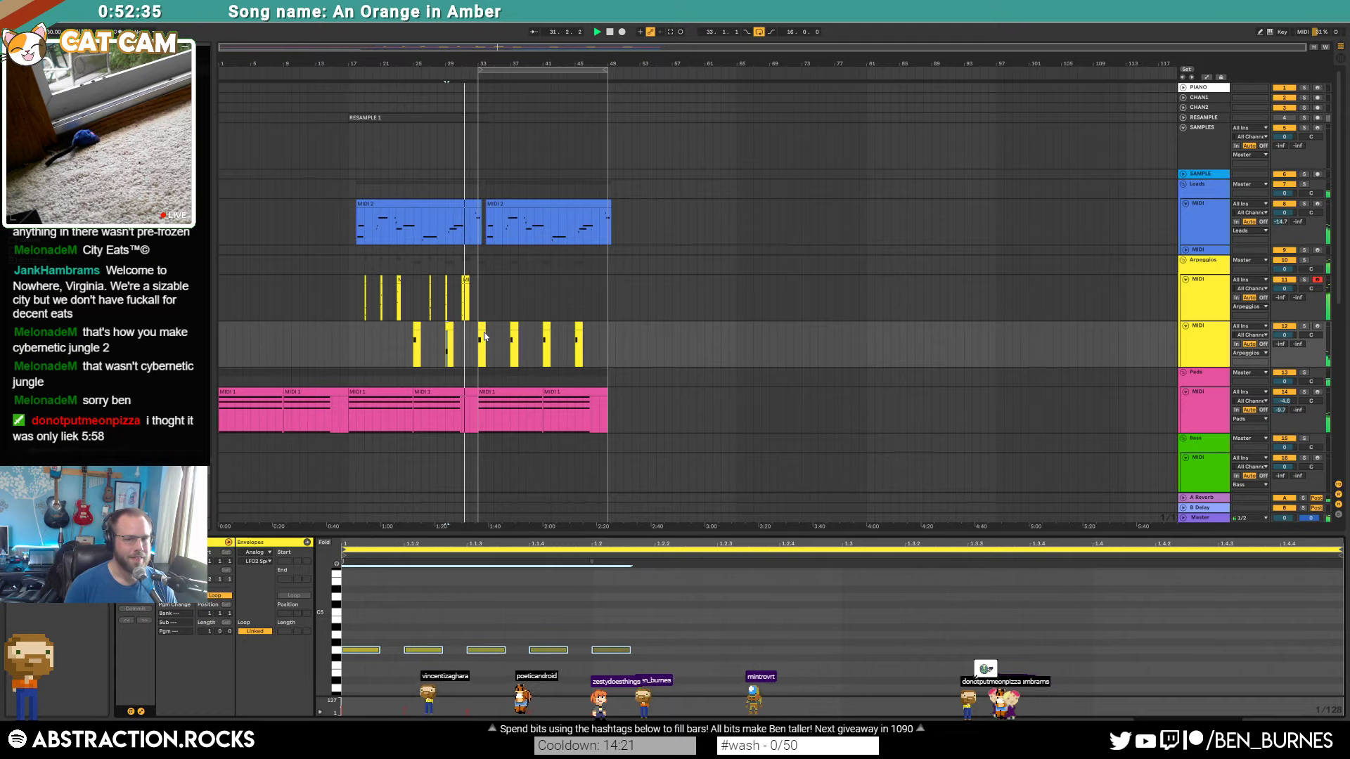
Step: Duplicate the upper arpeggio track's clips between about bars 17 and 33 directly after the originals
left_click_drag(478, 302, 357, 304)
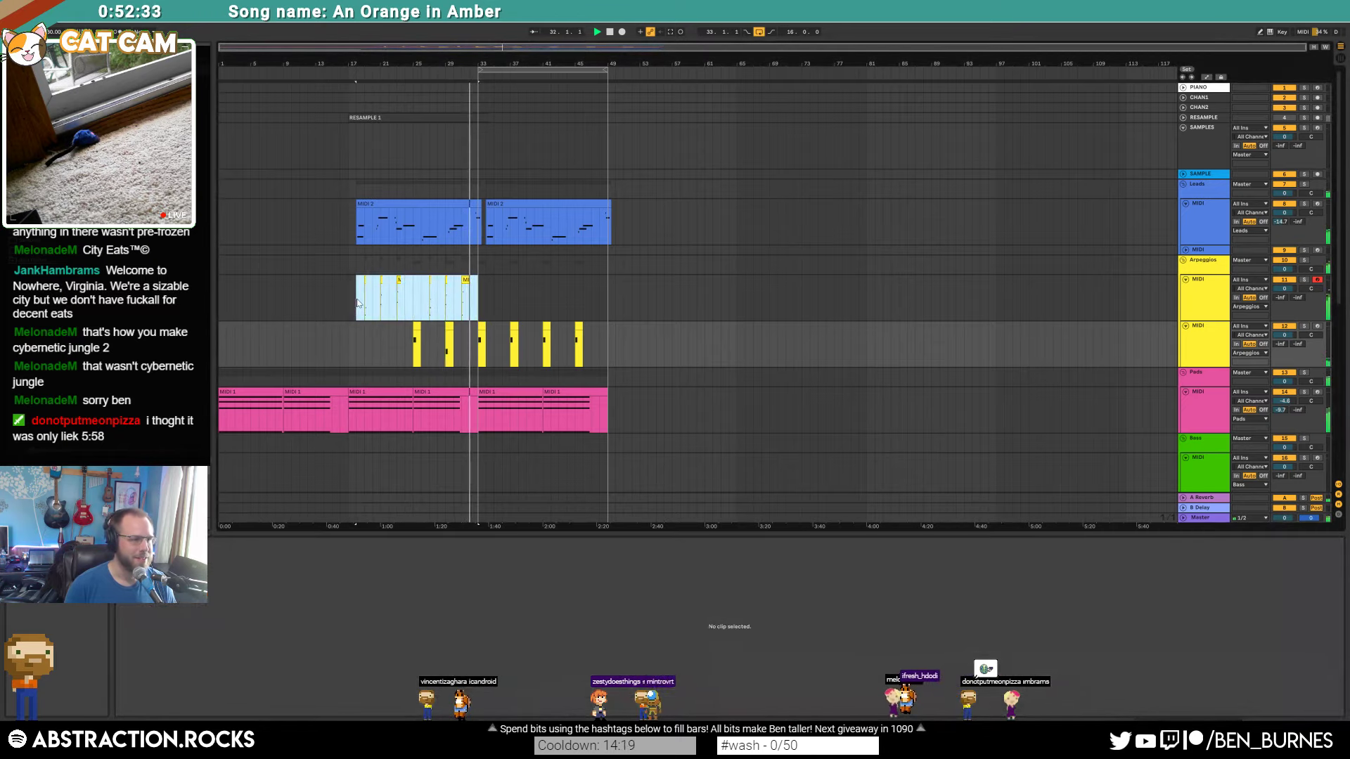
key("ctrl+d")
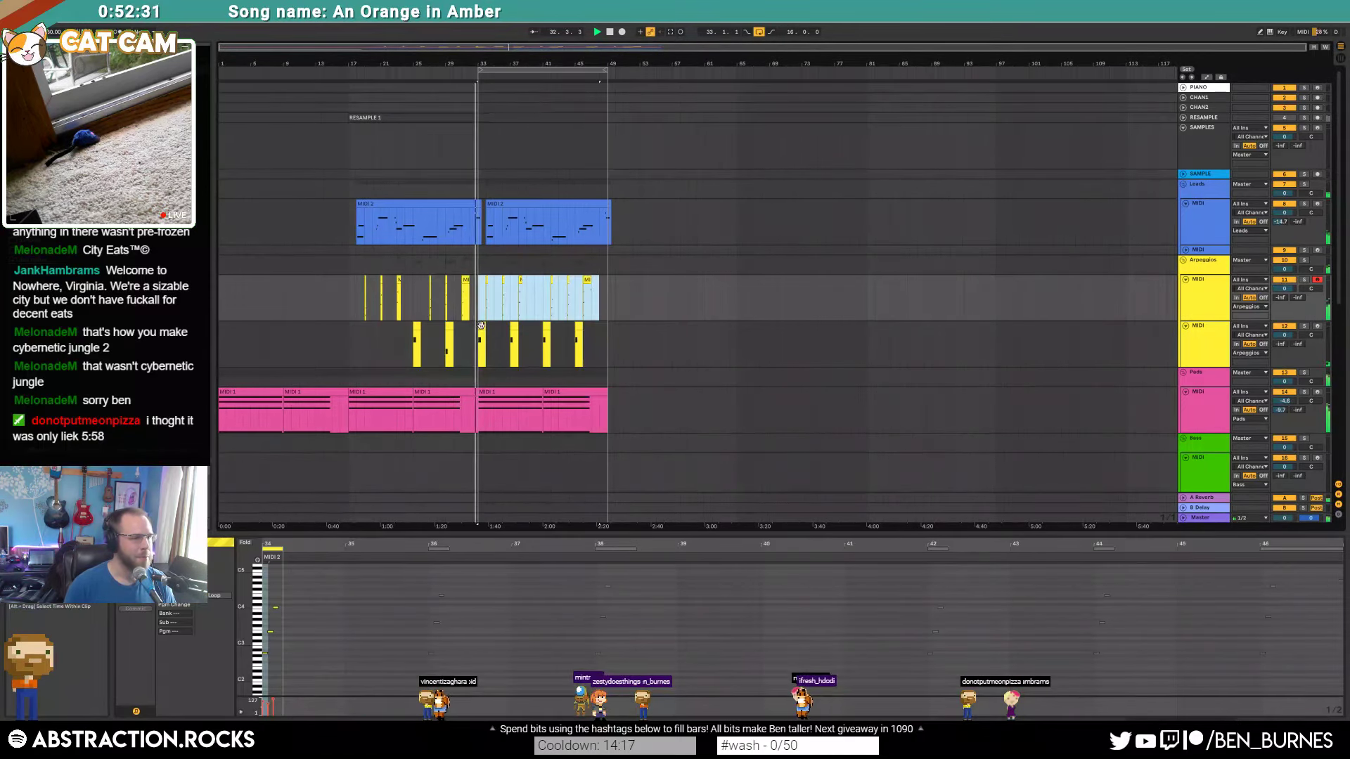
Step: On the lower arpeggio track, transpose the bar 37 clip's notes down two semitones and the bar 45 clip's notes up nine semitones
left_click(514, 325)
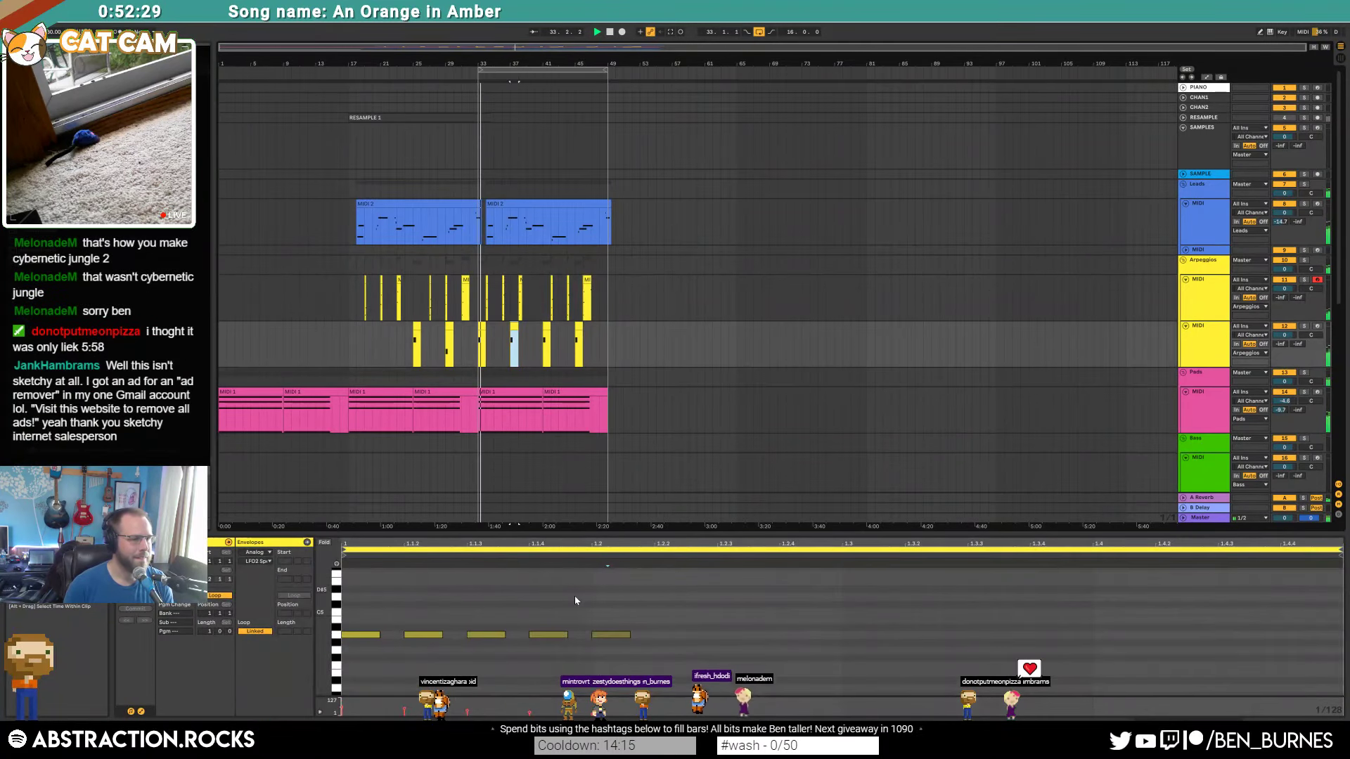
left_click_drag(632, 605, 344, 695)
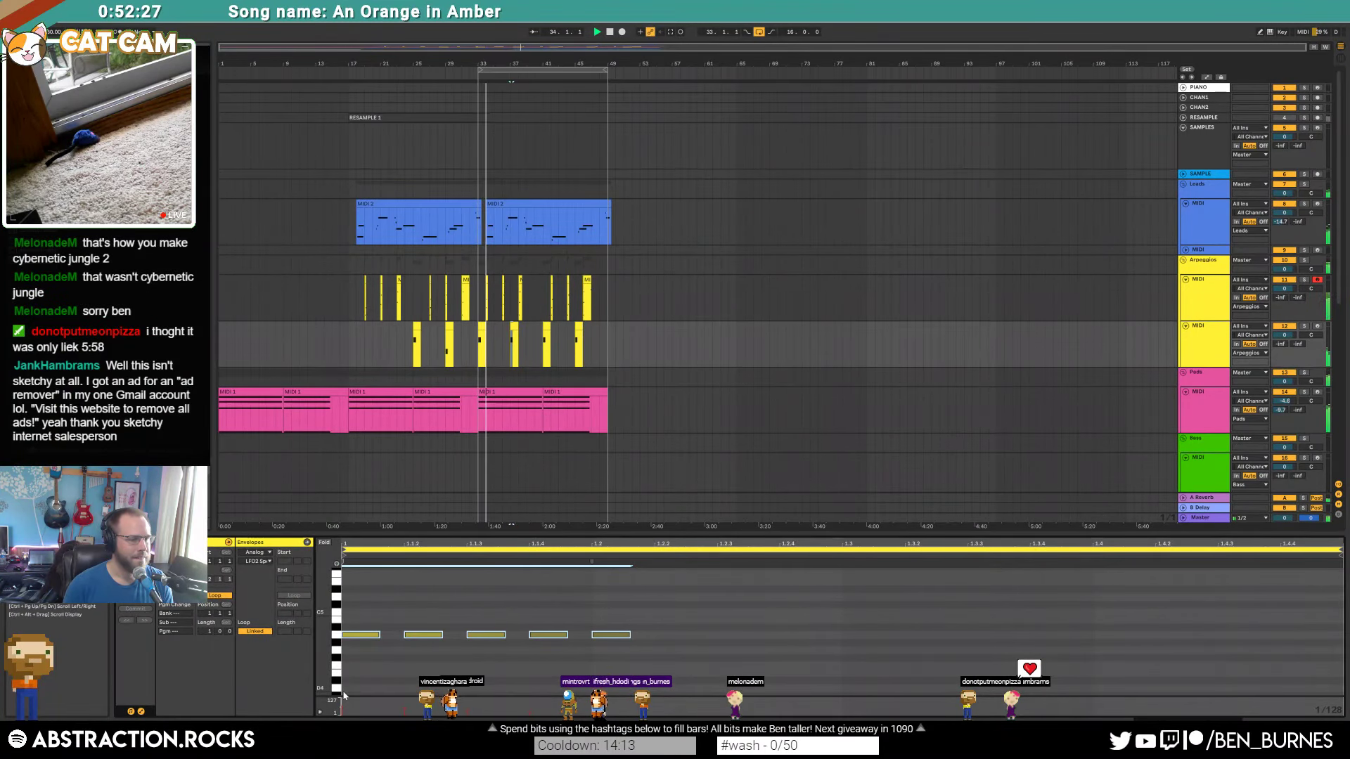
left_click(587, 585)
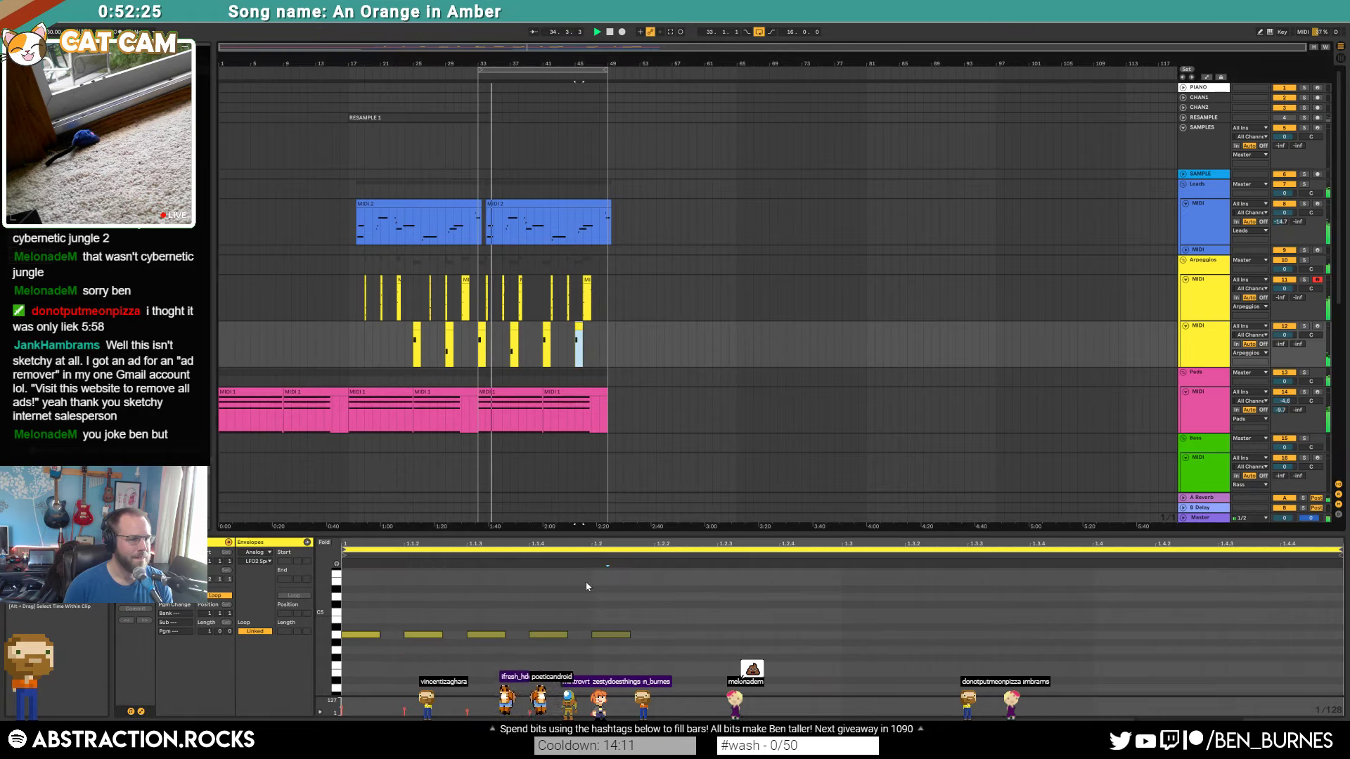
left_click_drag(626, 627, 354, 673)
key("Up")
key("Up")
key("Up")
key("Up")
key("Up")
key("Up")
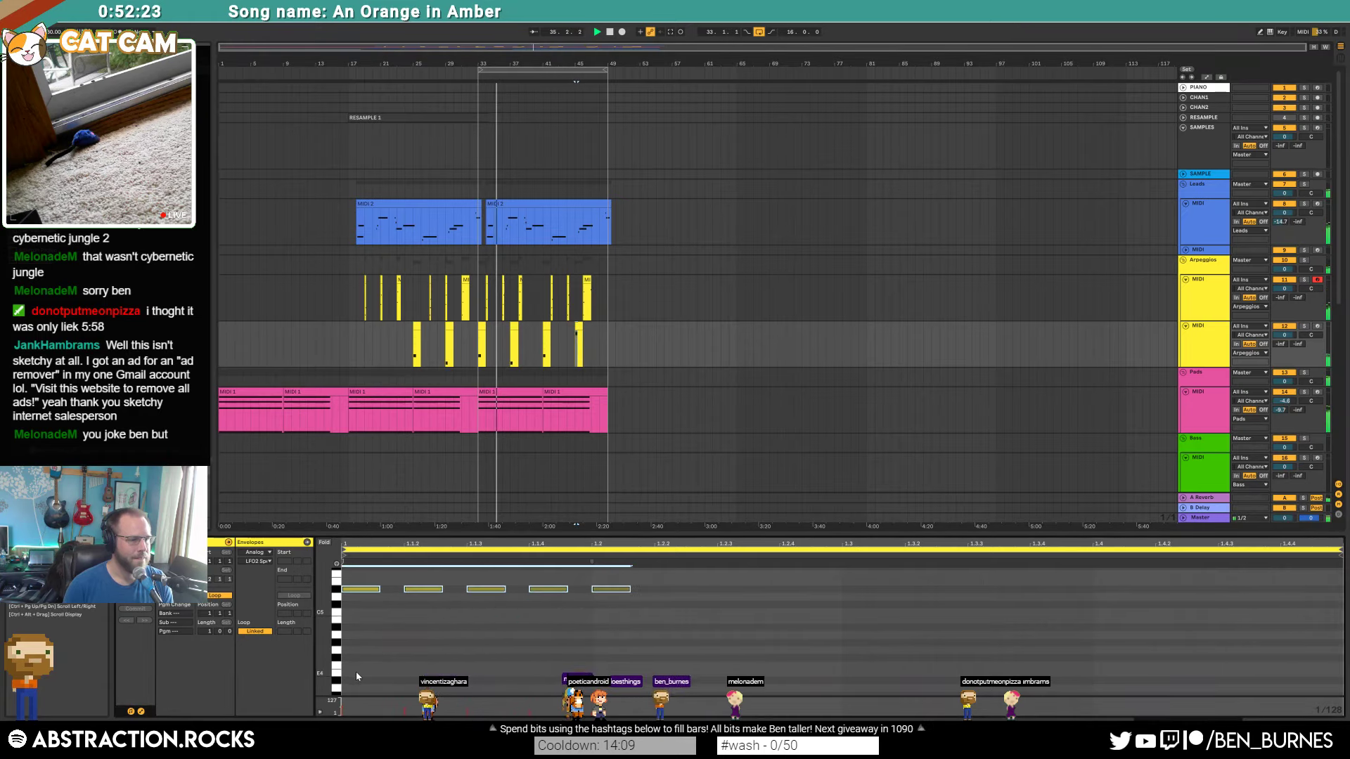
key("Up")
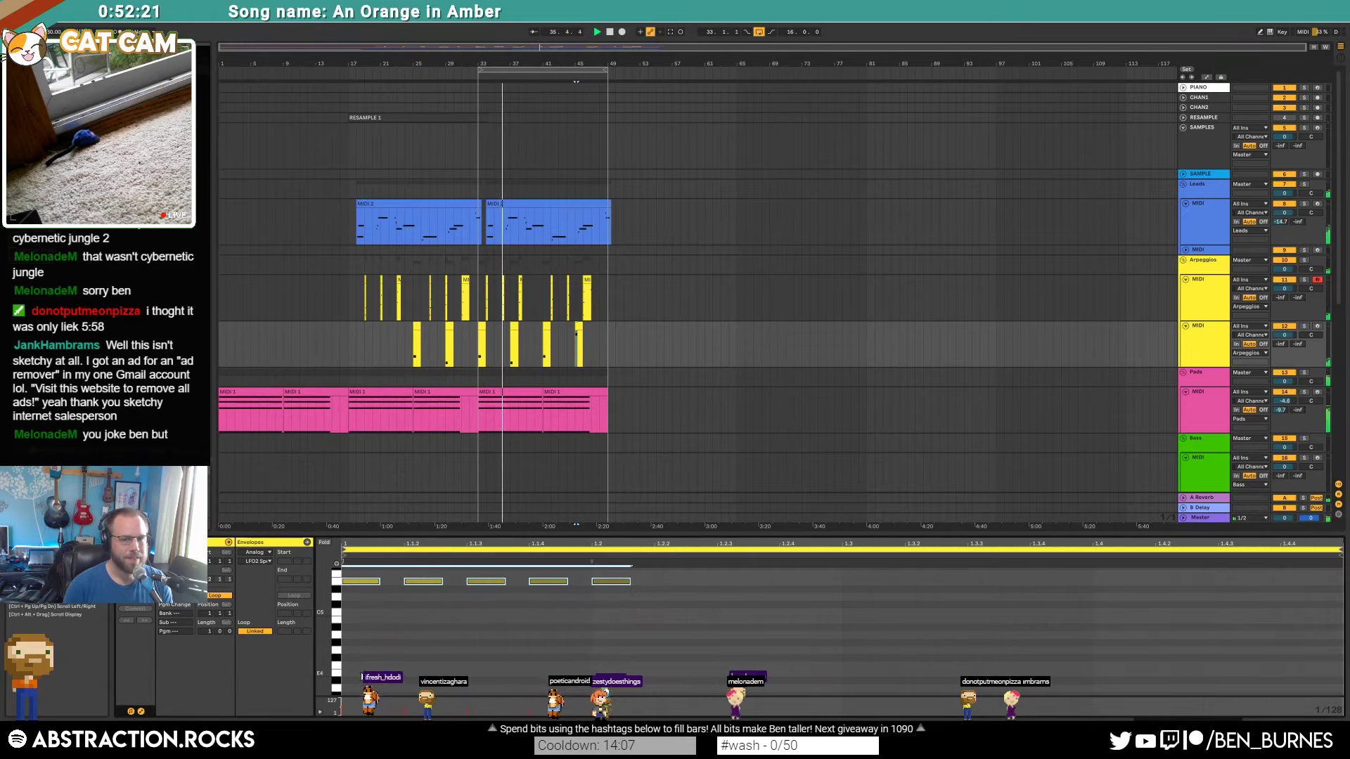
key("Up")
key("Up")
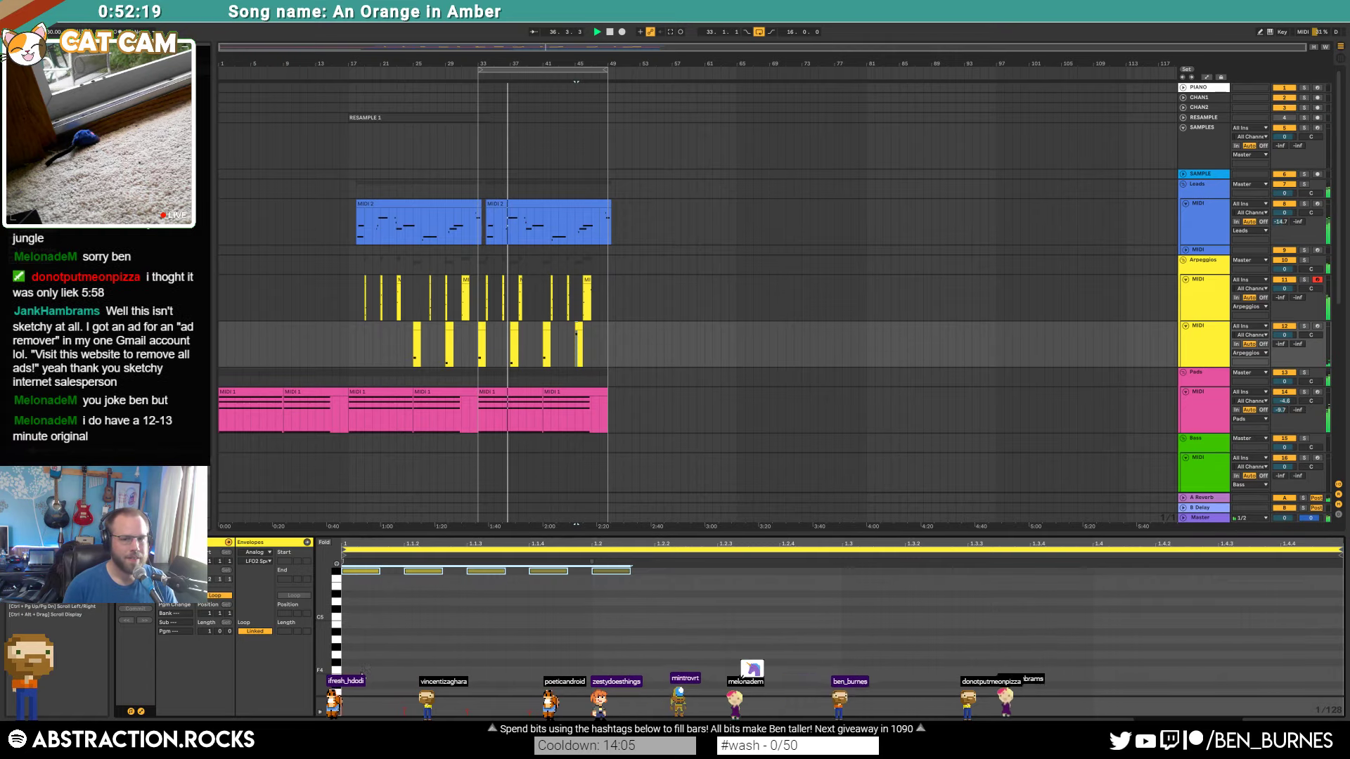
Step: Delete the second lead clip starting at bar 34 and arm the leads MIDI track for recording from the end of the first clip
left_click(704, 426)
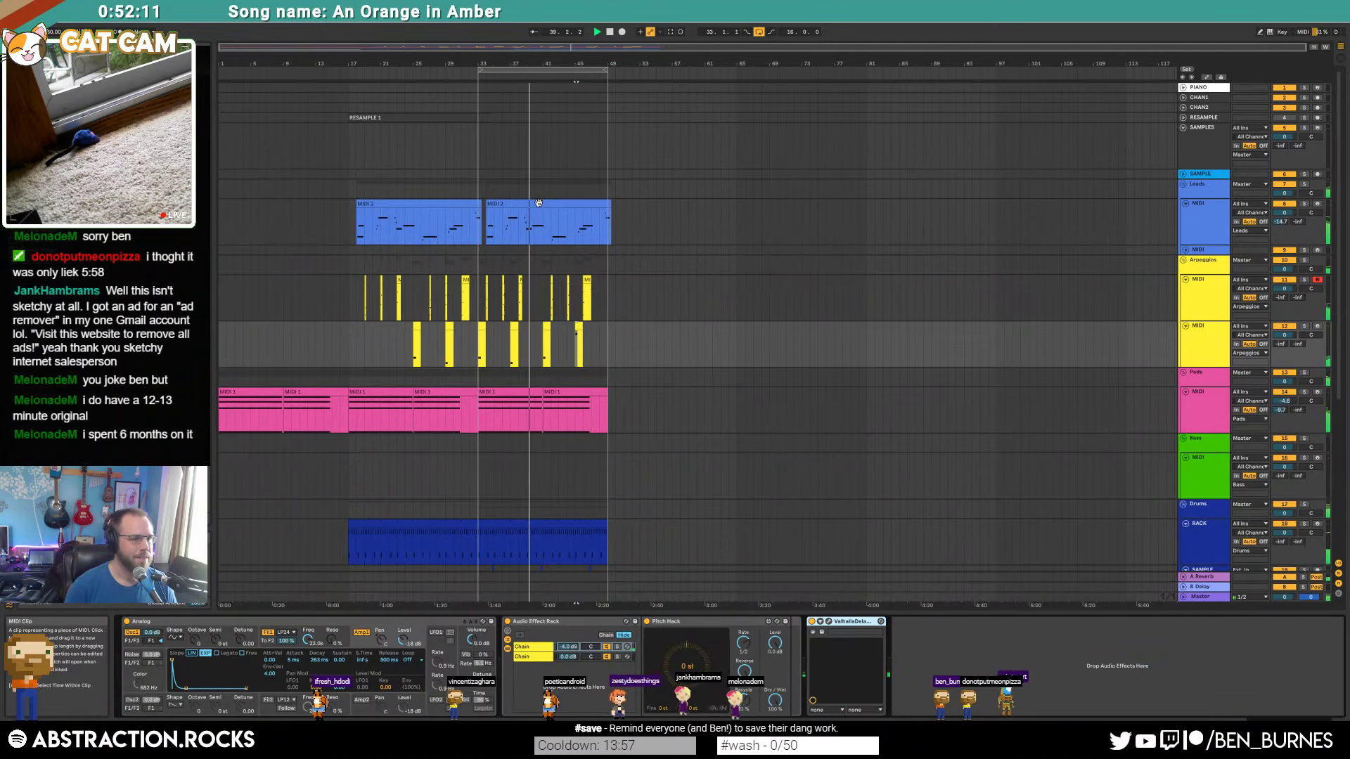
scroll(537, 518, "down", 6)
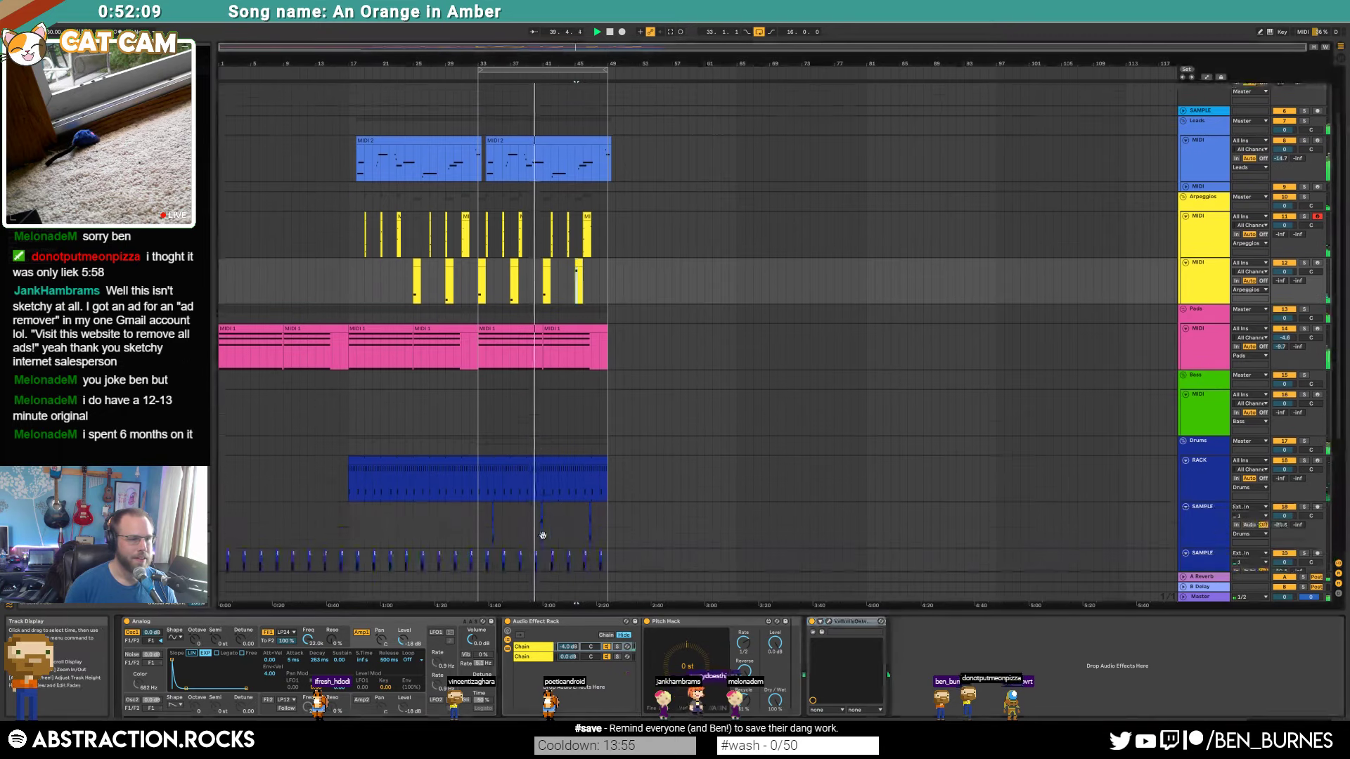
scroll(535, 538, "up", 5)
scroll(516, 479, "down", 3)
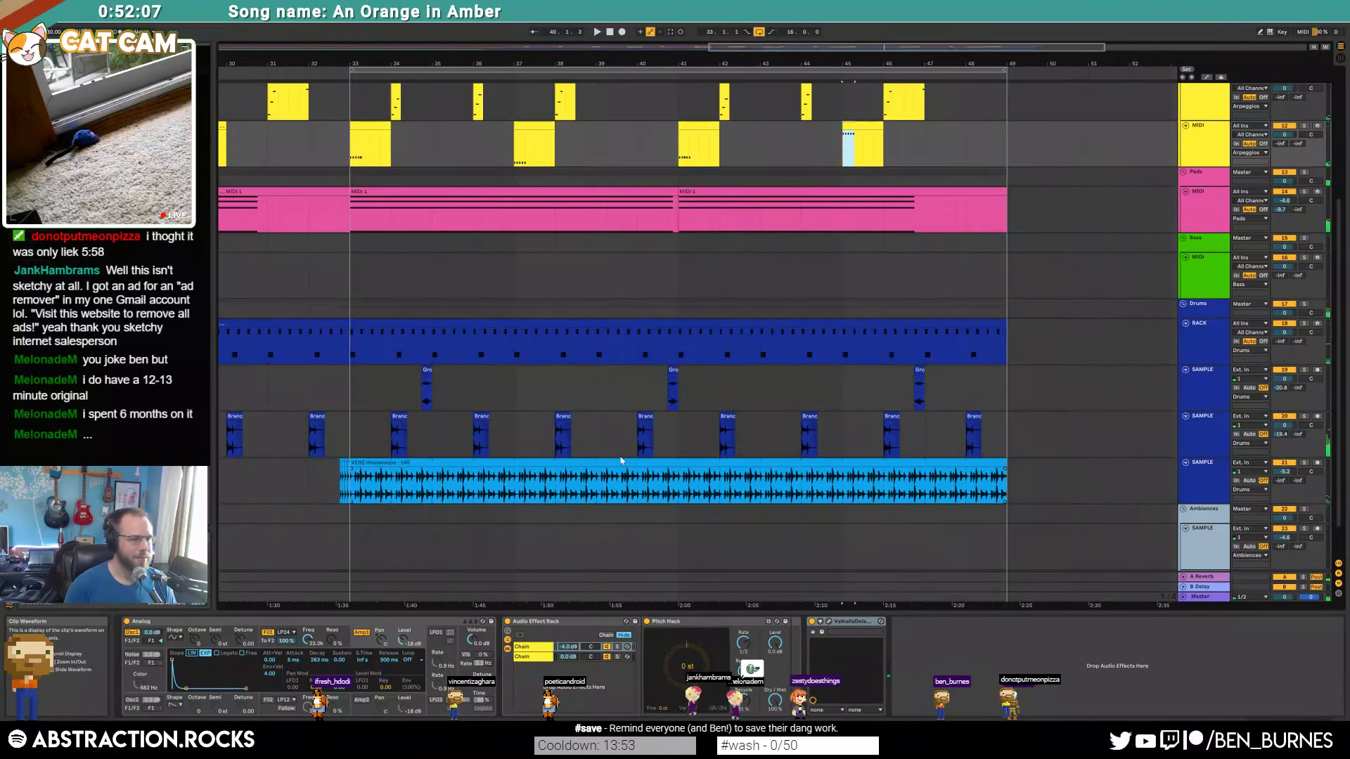
scroll(638, 389, "up", 6)
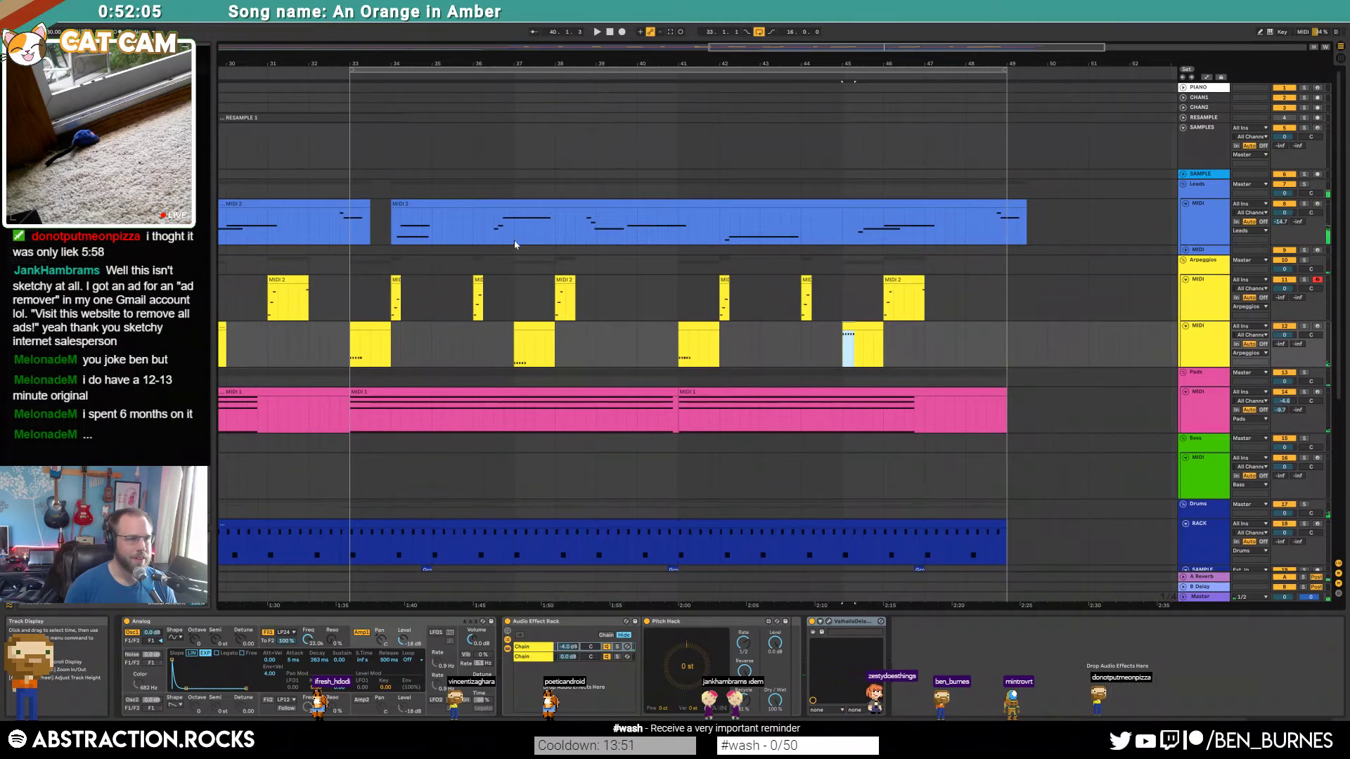
left_click(499, 201)
left_click(376, 235)
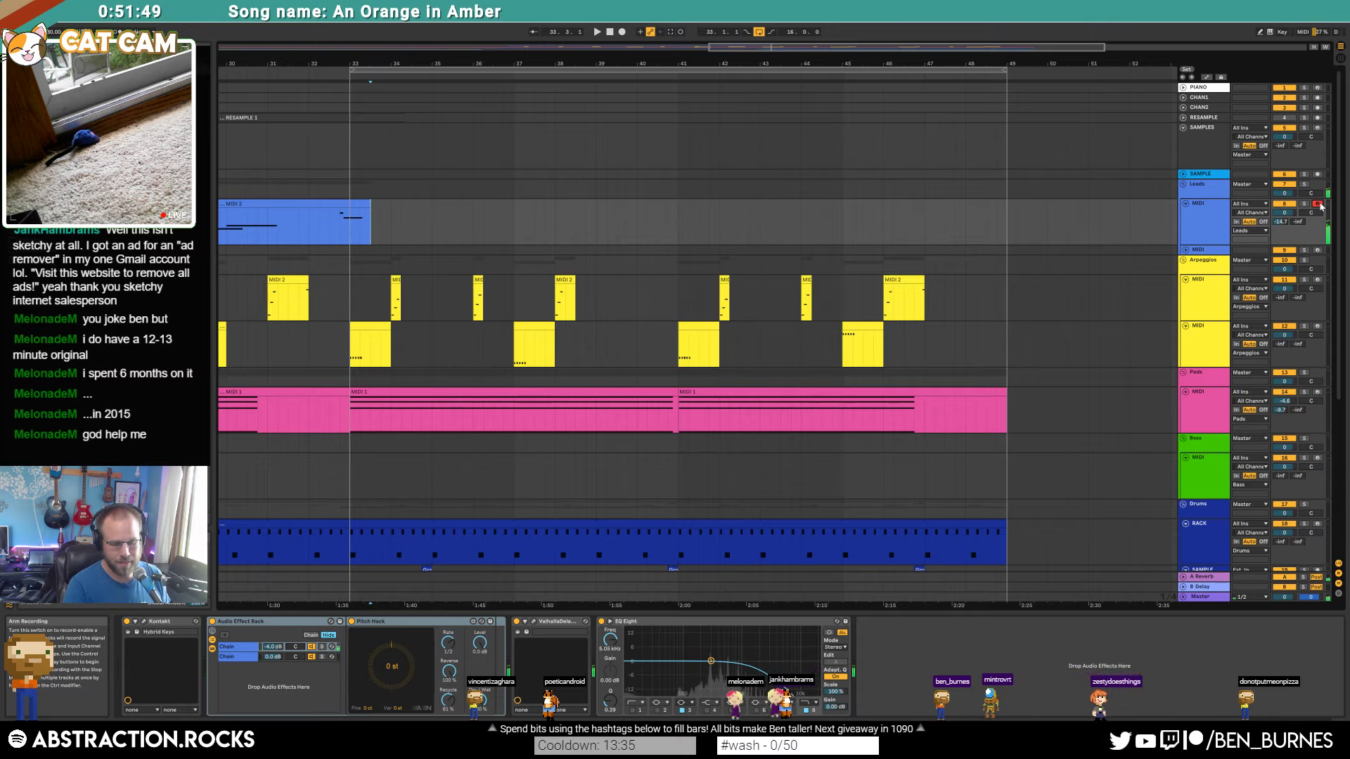
key("F9")
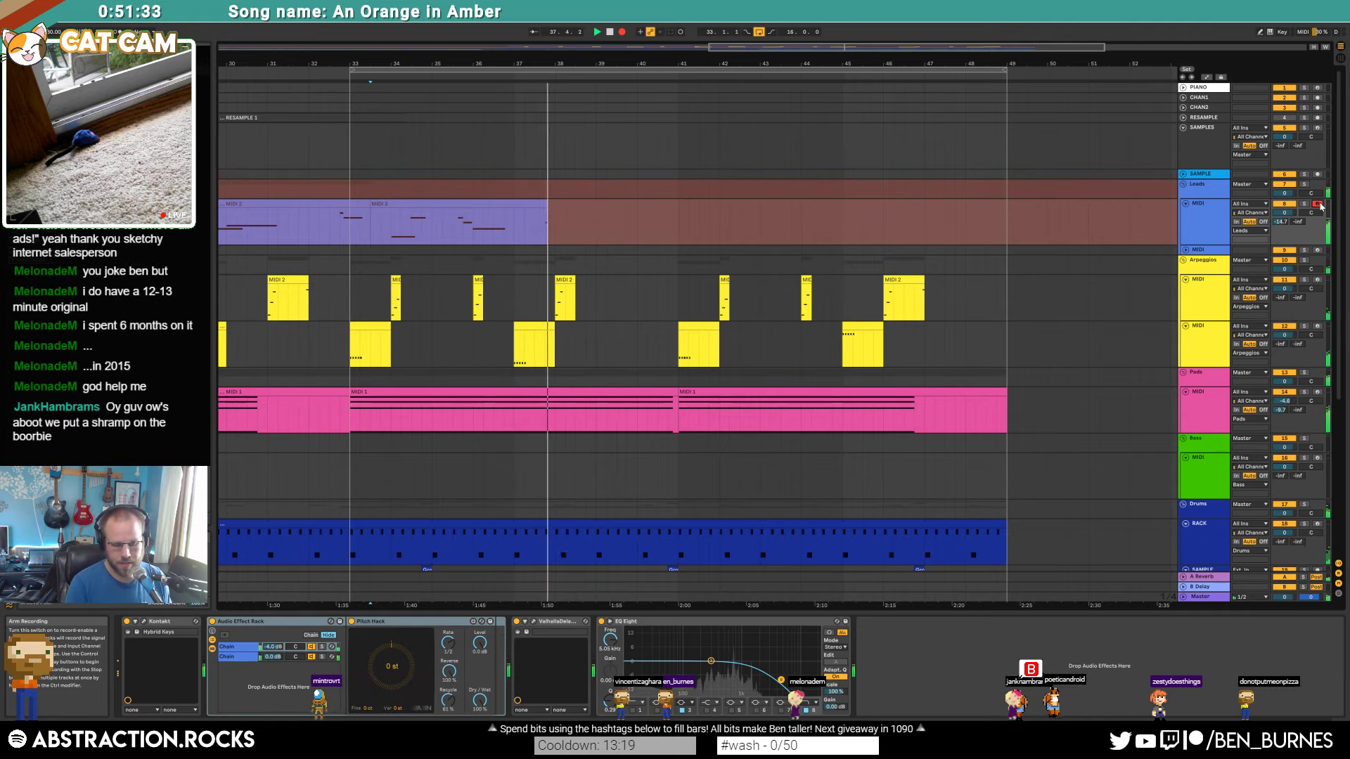
key("space")
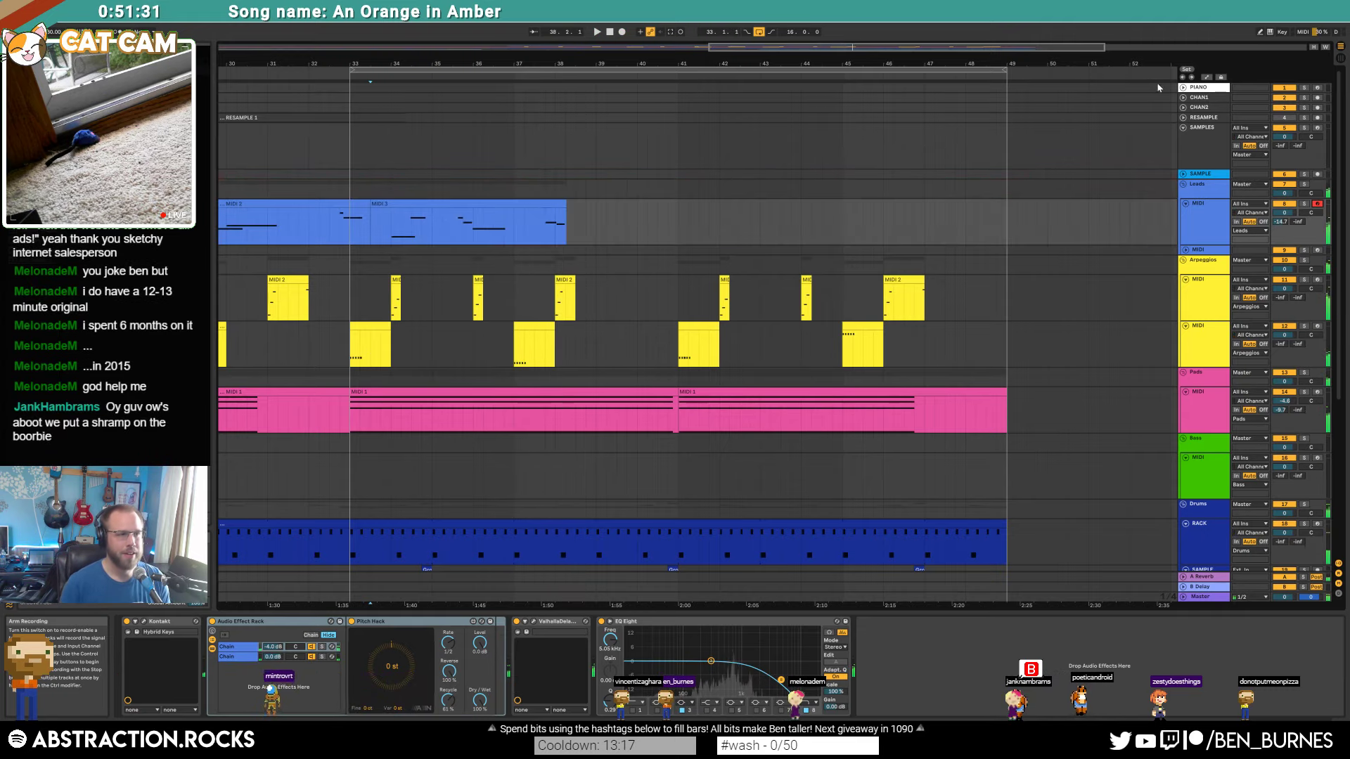
left_click(508, 217)
key("Delete")
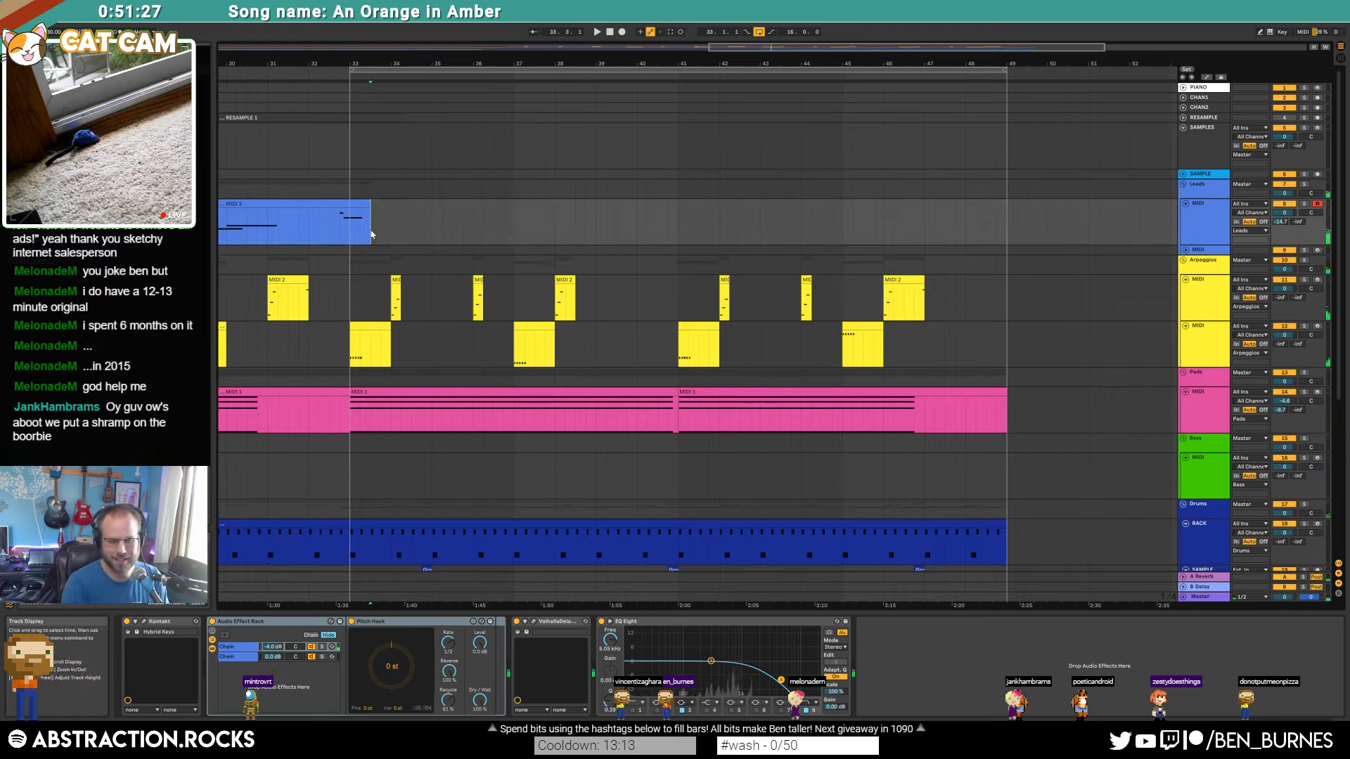
key("F9")
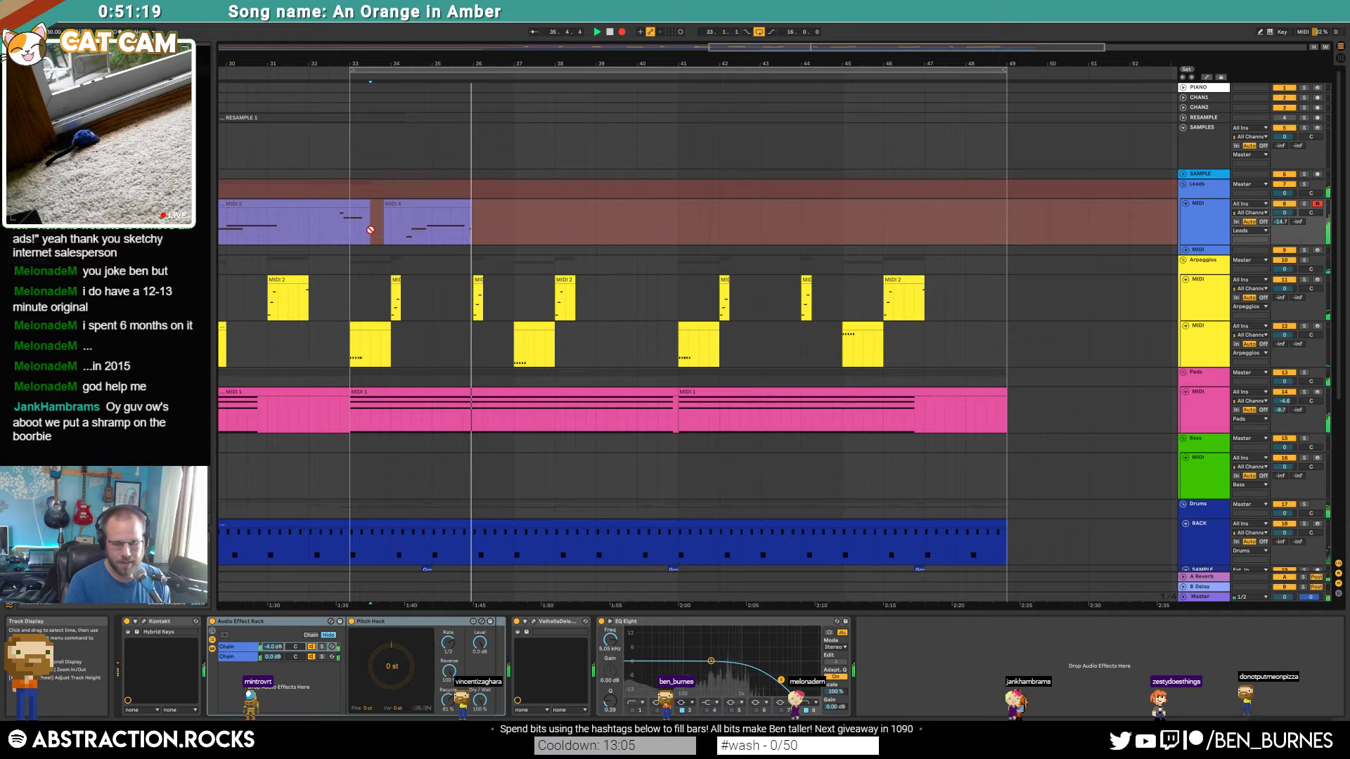
key("space")
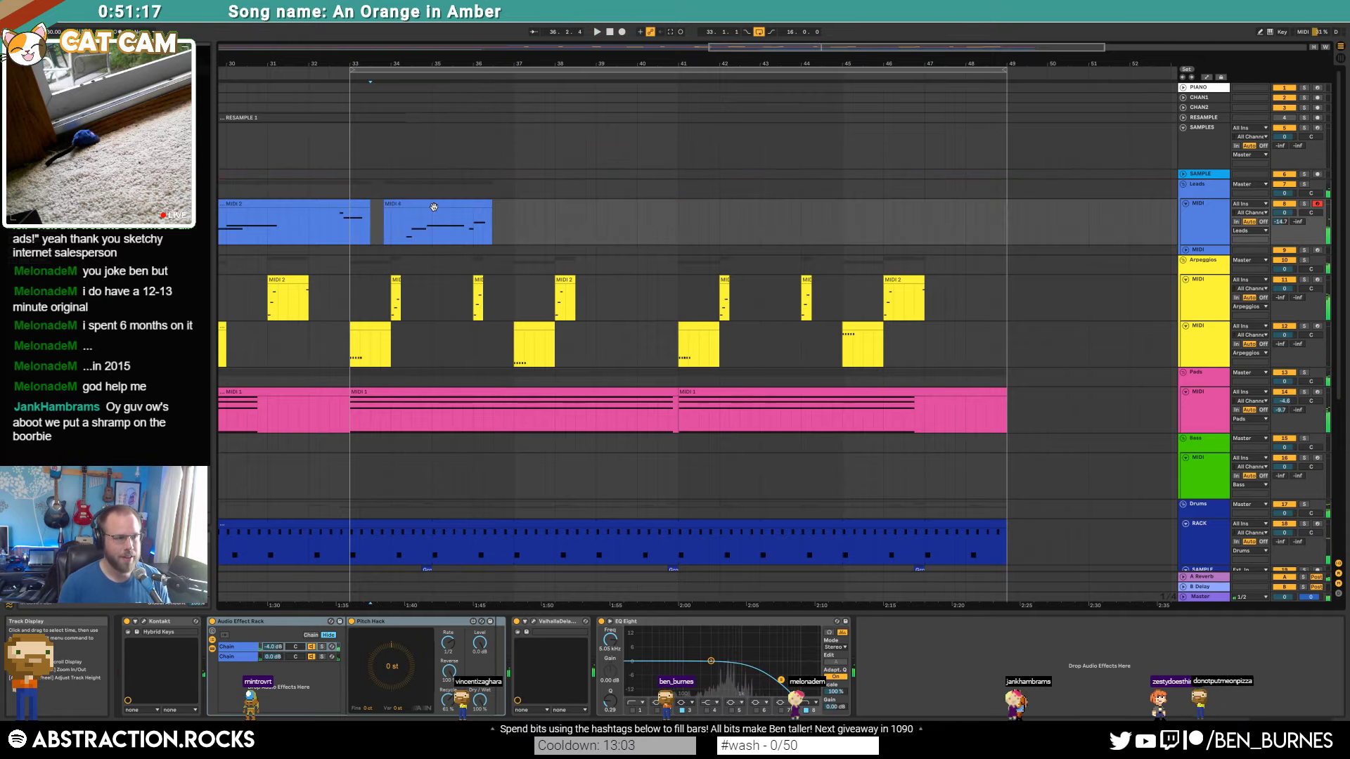
left_click(393, 227)
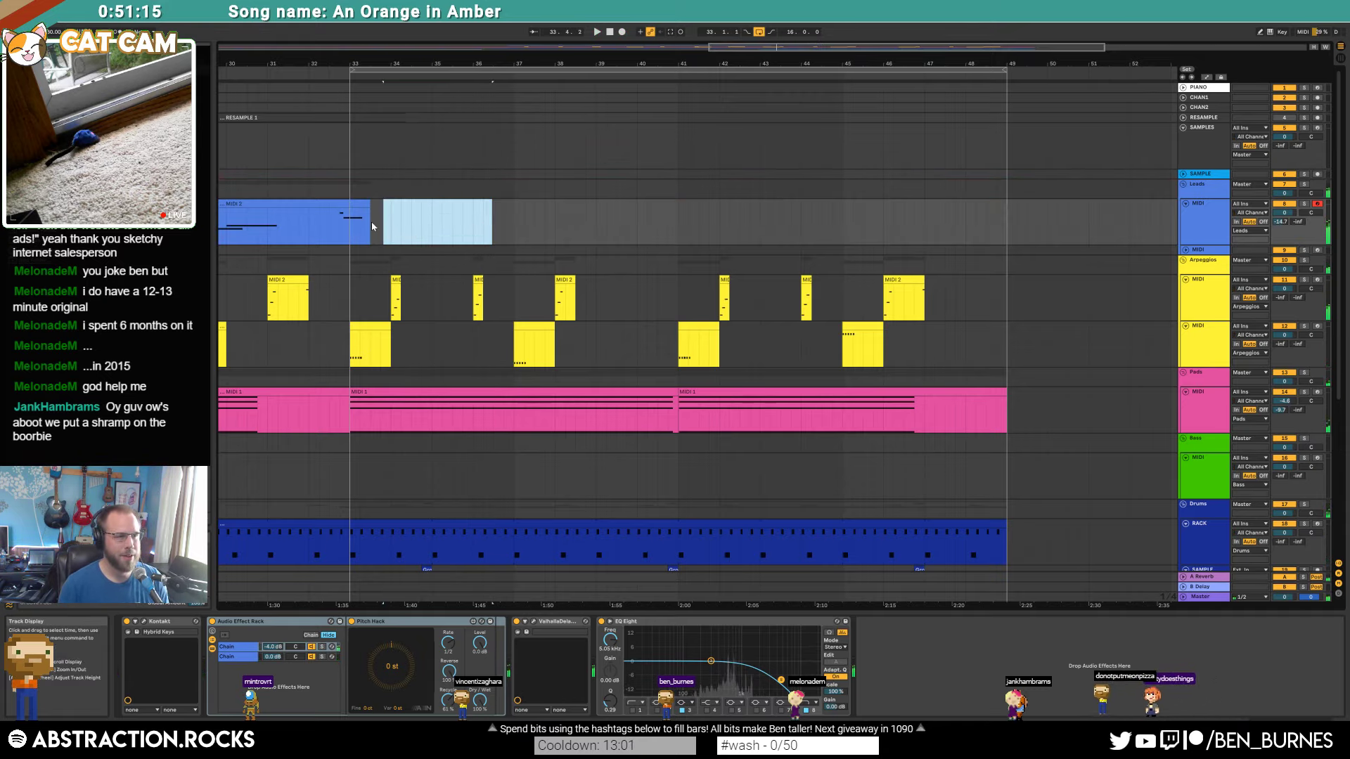
key("Delete")
Step: Record a new lead melody on the armed leads track from just after bar 33 to bar 49
key("space")
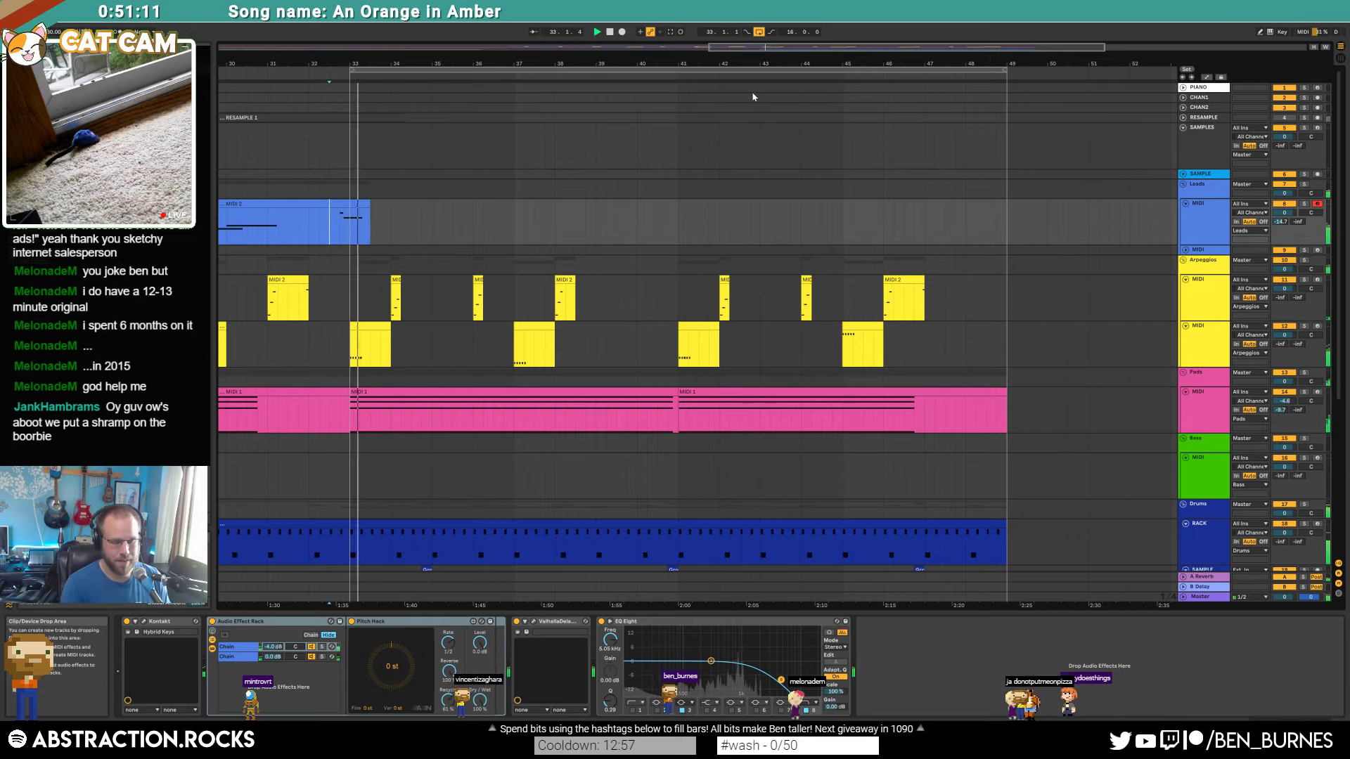
key("F9")
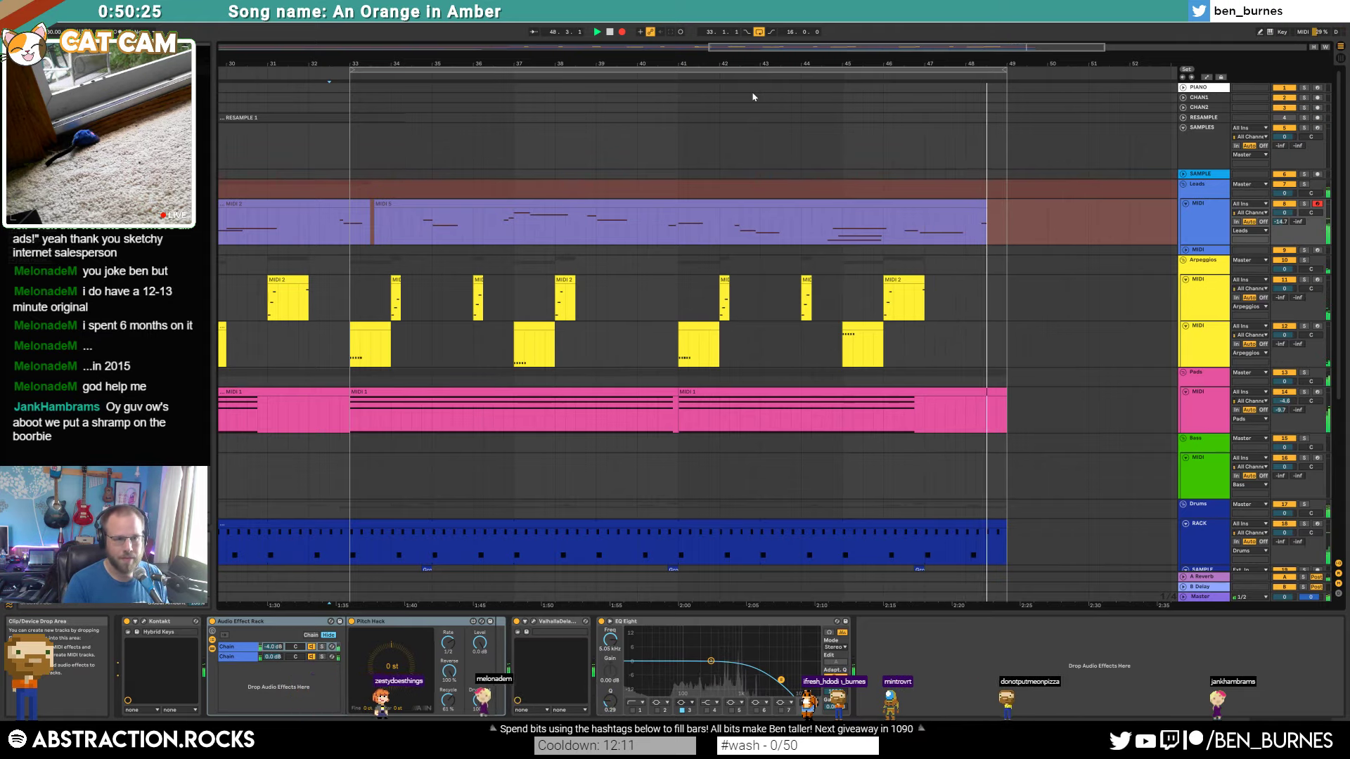
key("space")
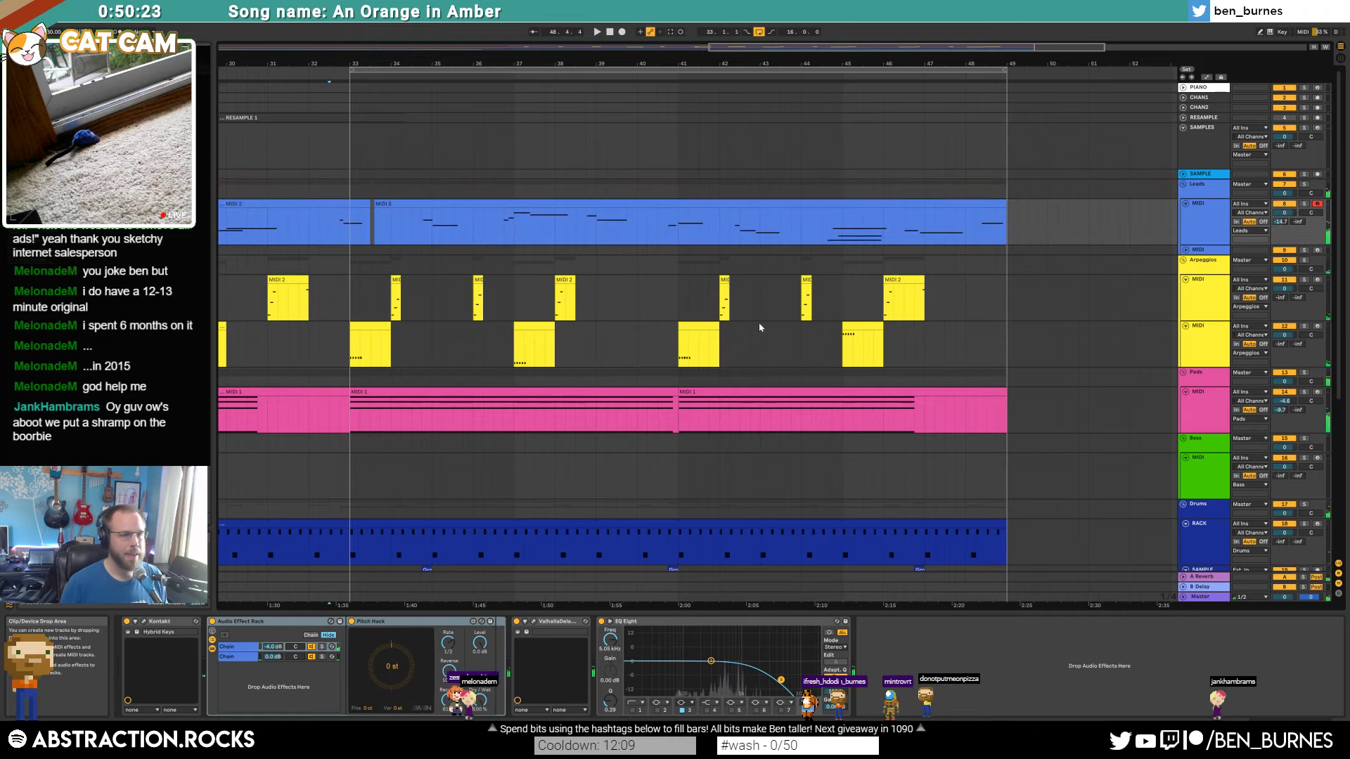
Step: Examine the newly recorded lead clip's notes and play back the passage around bar 37
left_click(689, 205)
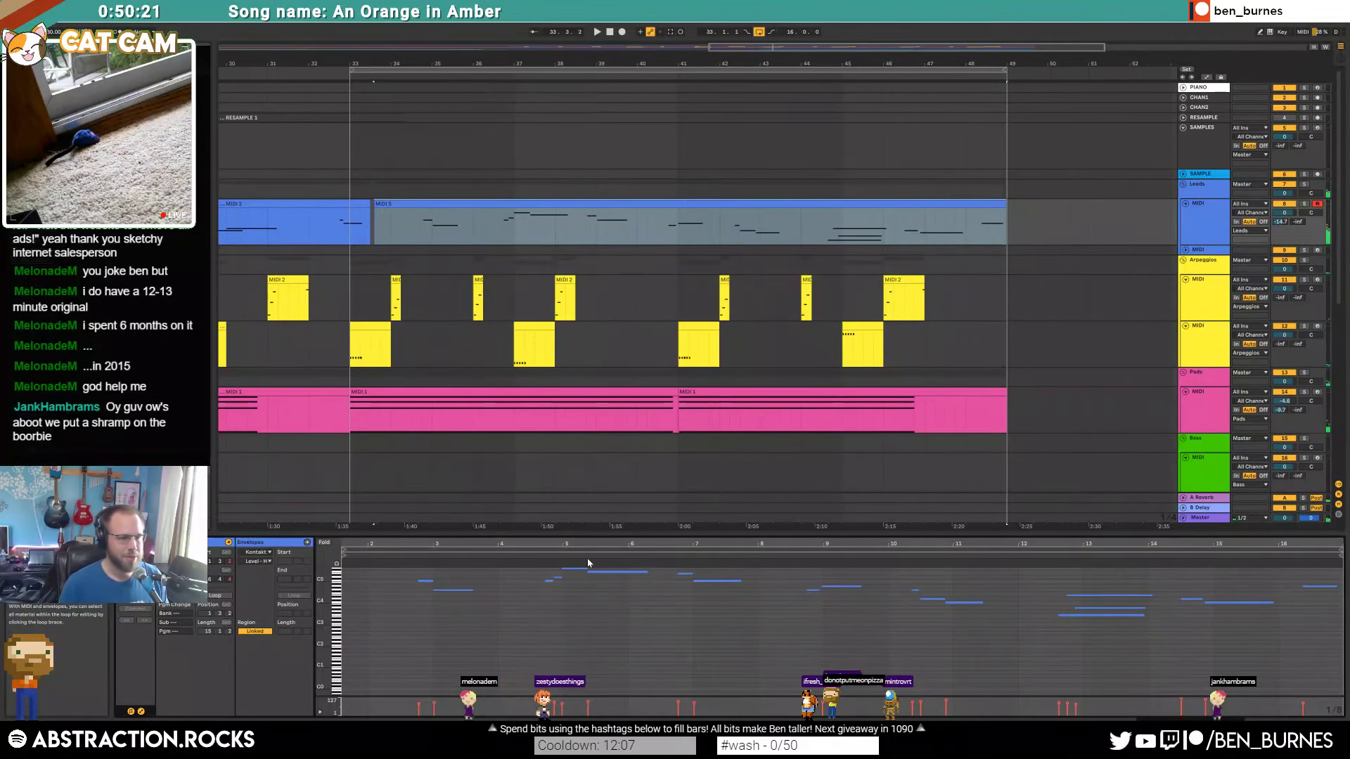
left_click_drag(328, 591, 334, 625)
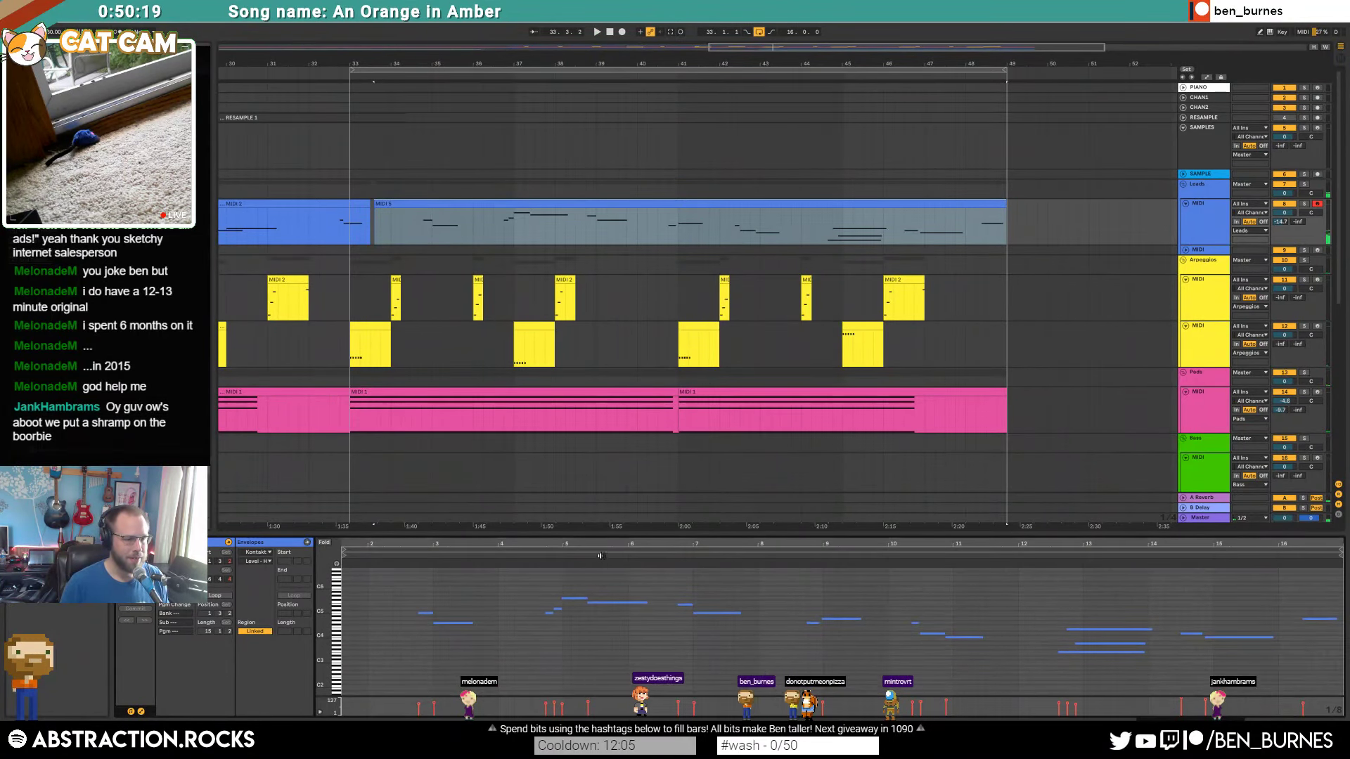
left_click(618, 604)
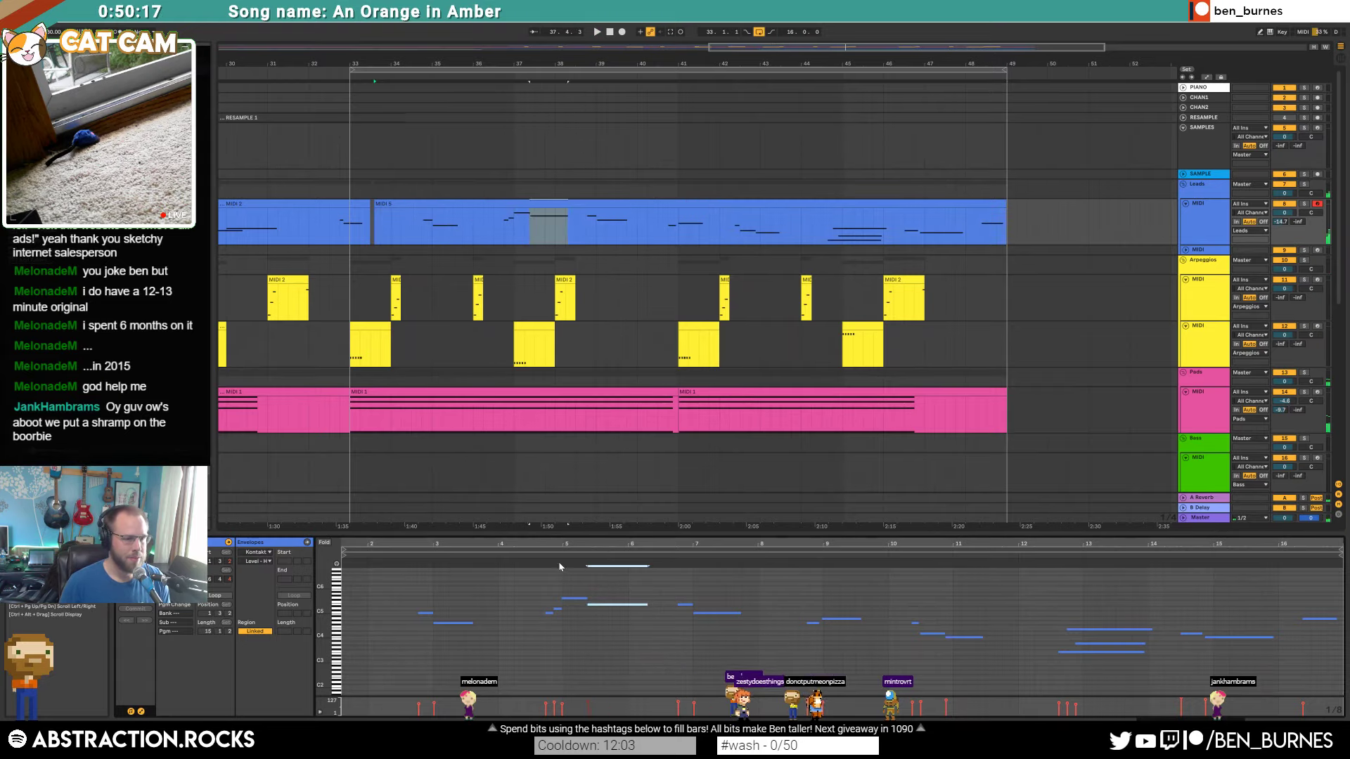
key("space")
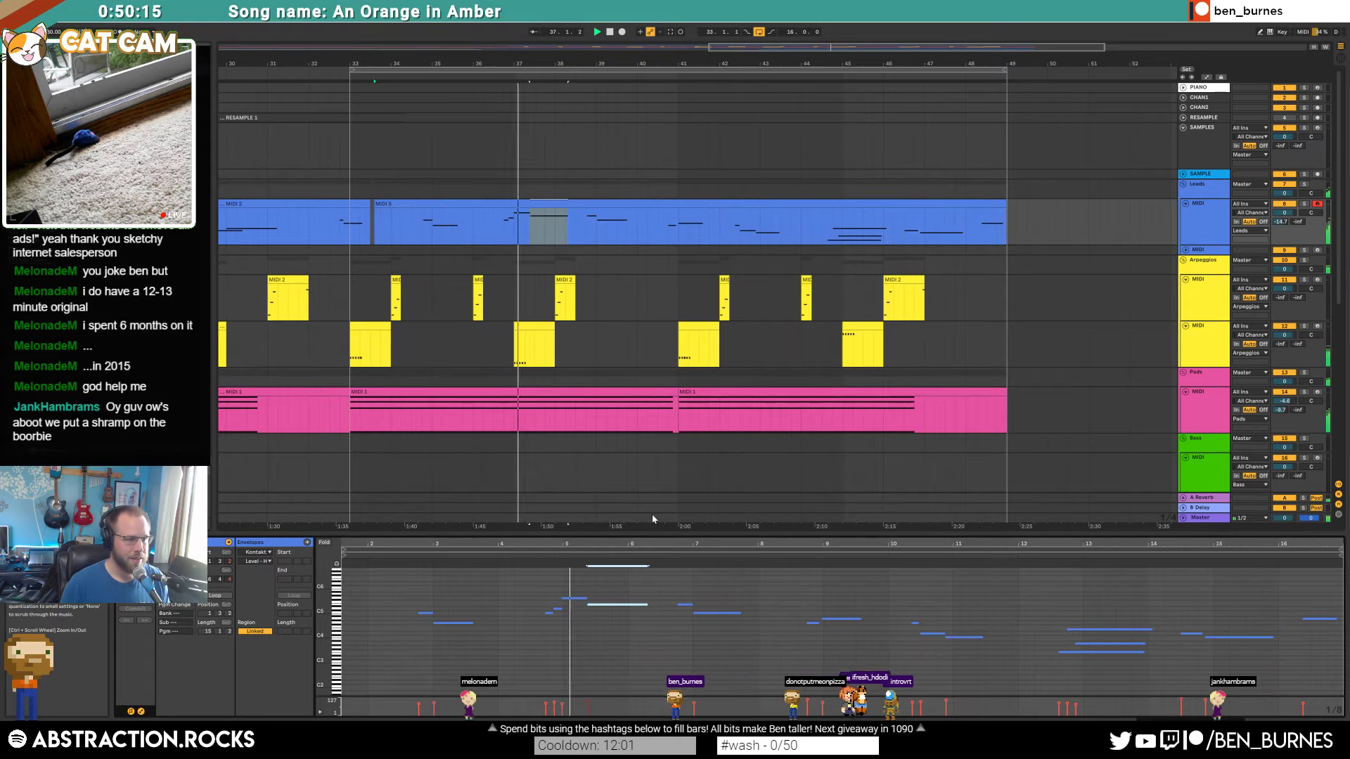
Step: Transpose the notes of the lower arpeggio track's bar 45 clip down two semitones
left_click(869, 326)
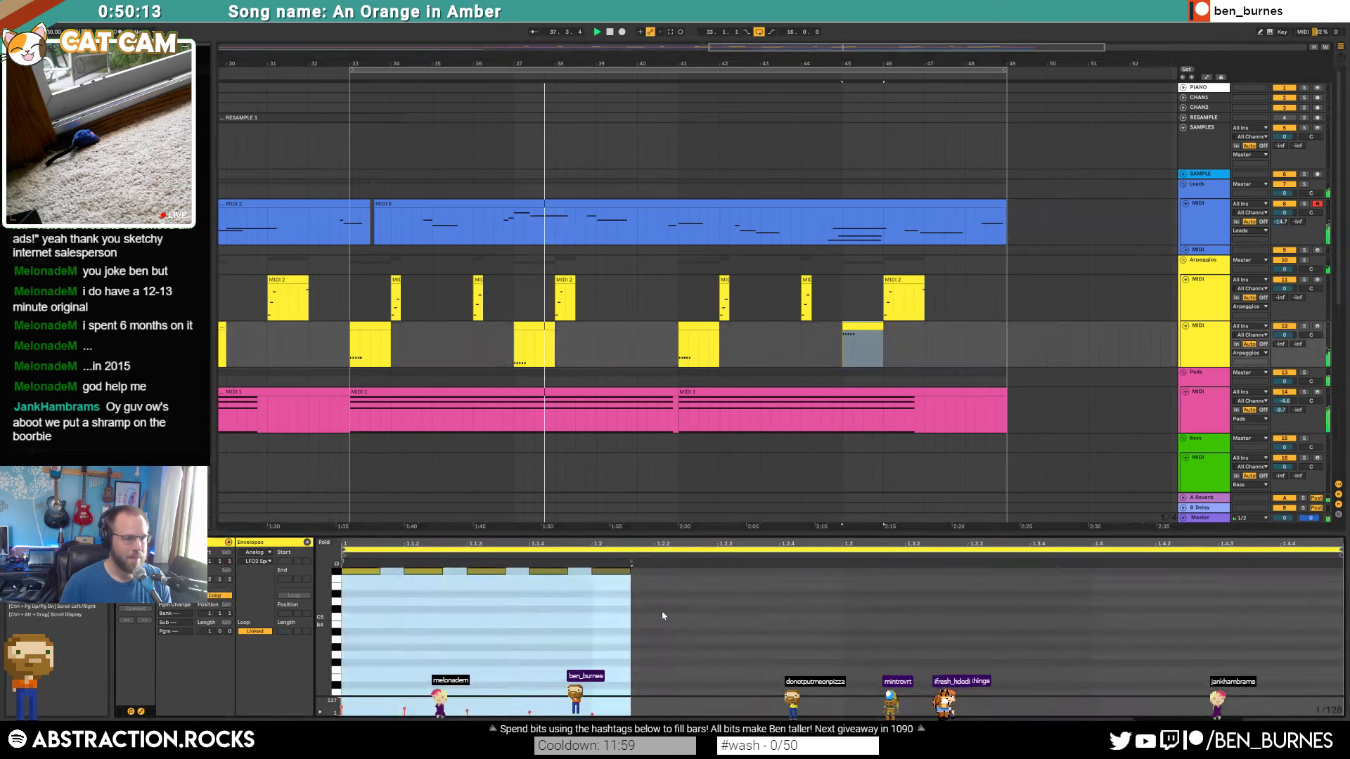
key("Down")
key("Down")
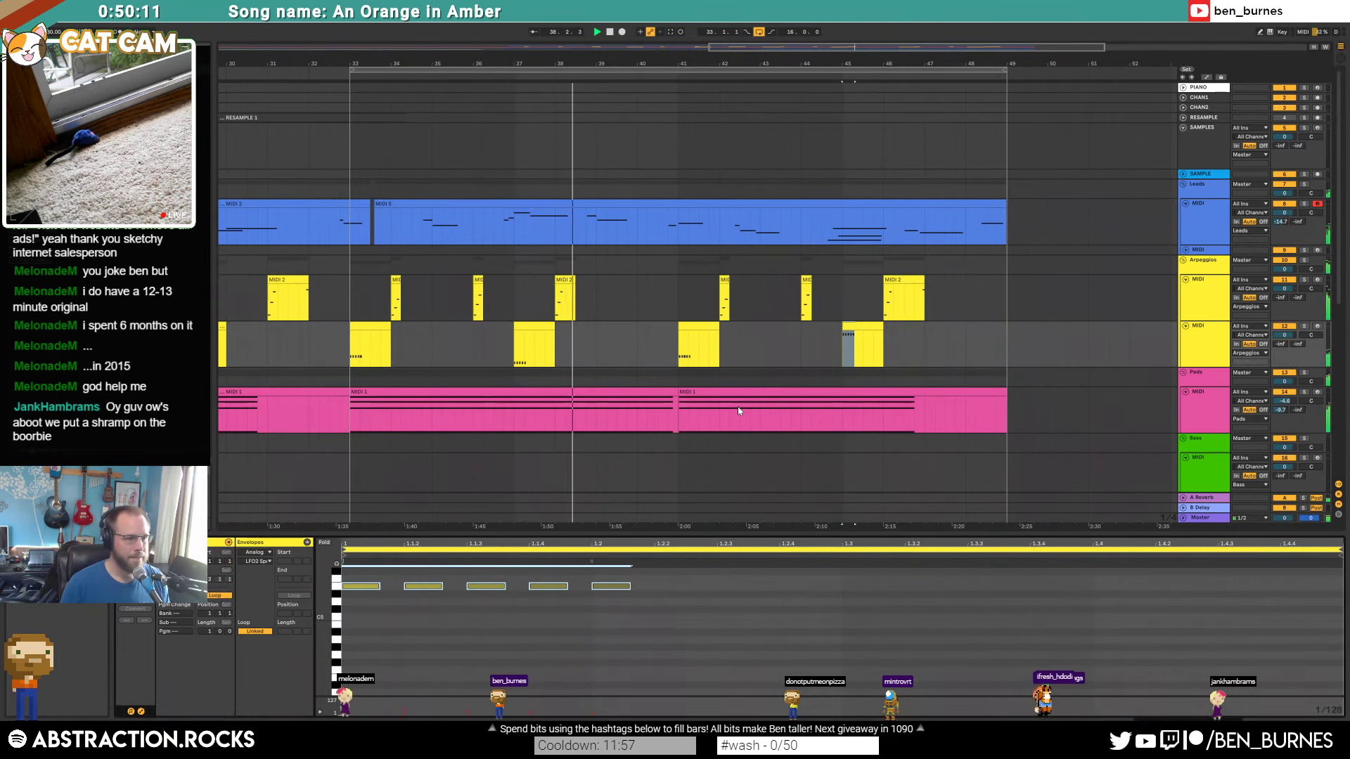
key("shift+Tab")
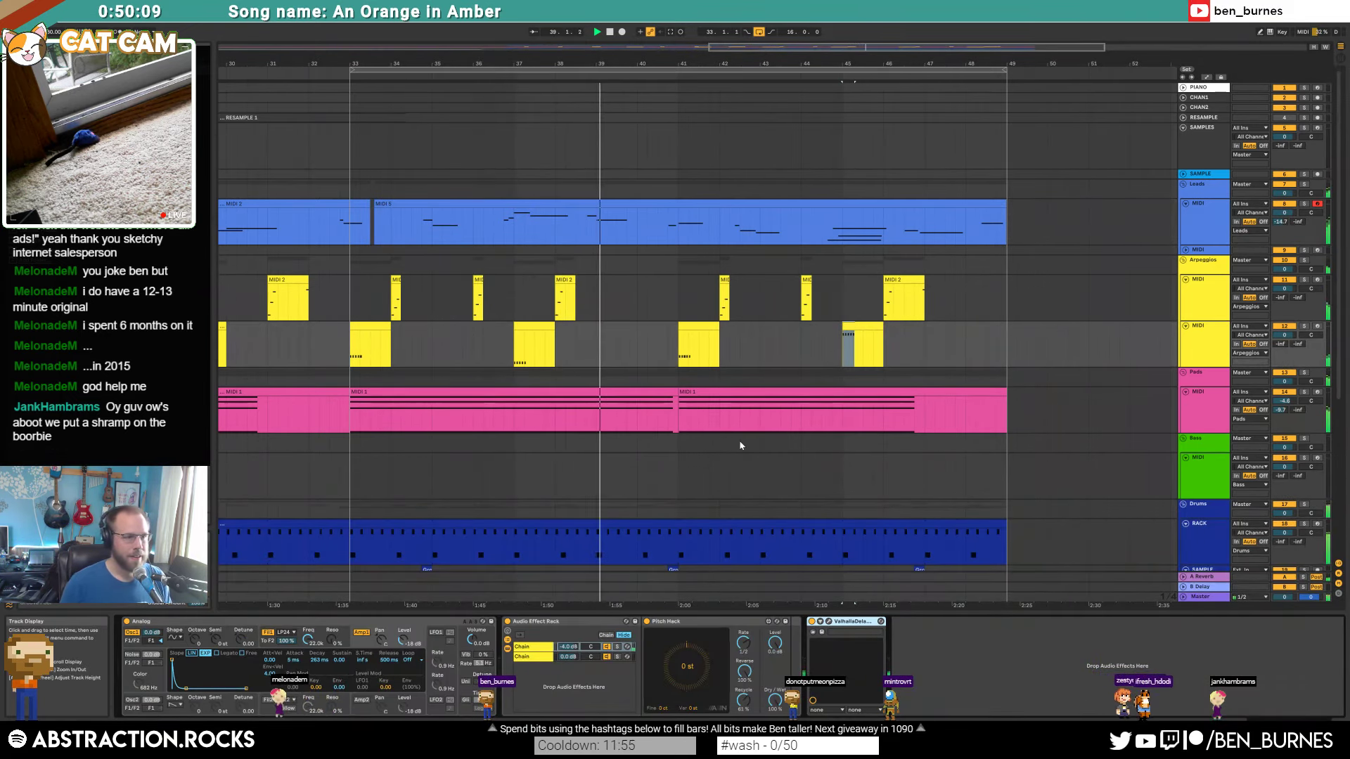
double_click(642, 203)
left_click(636, 647)
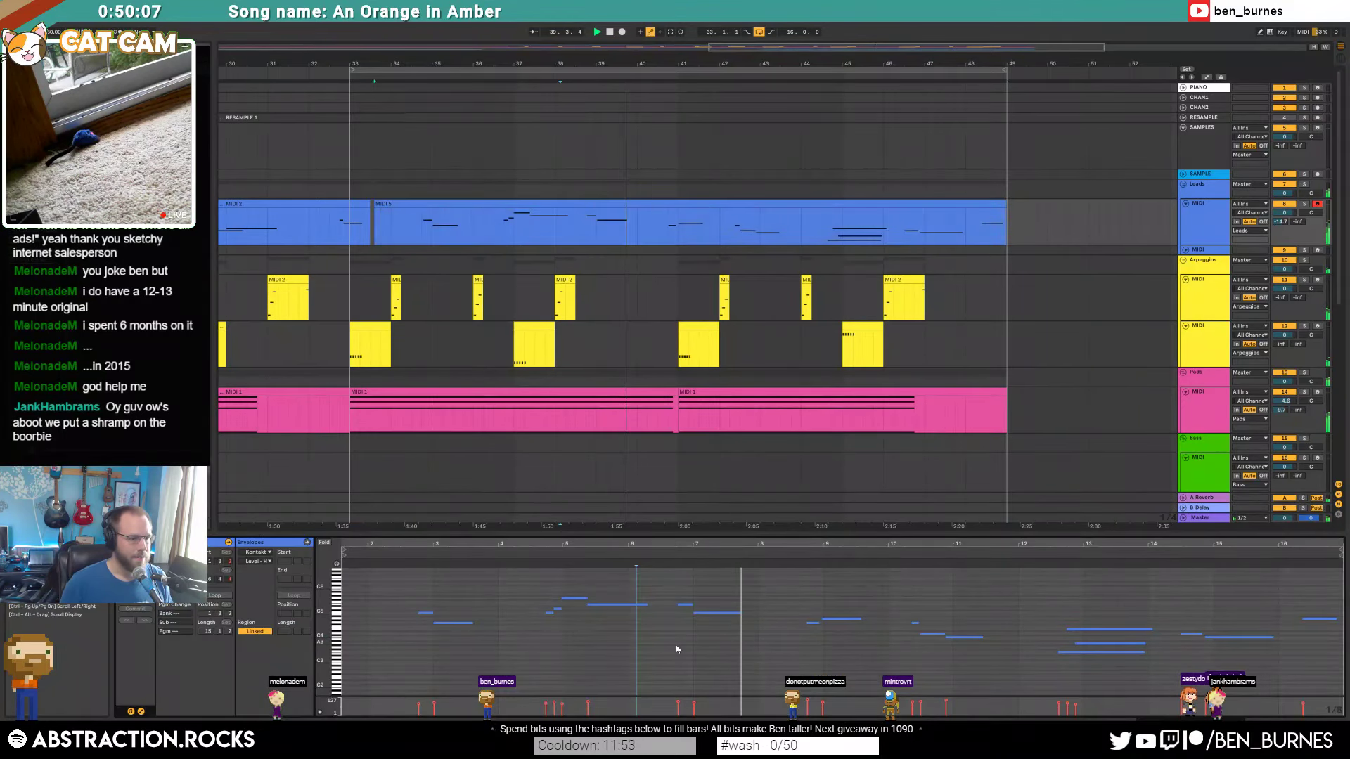
key("shift+Tab")
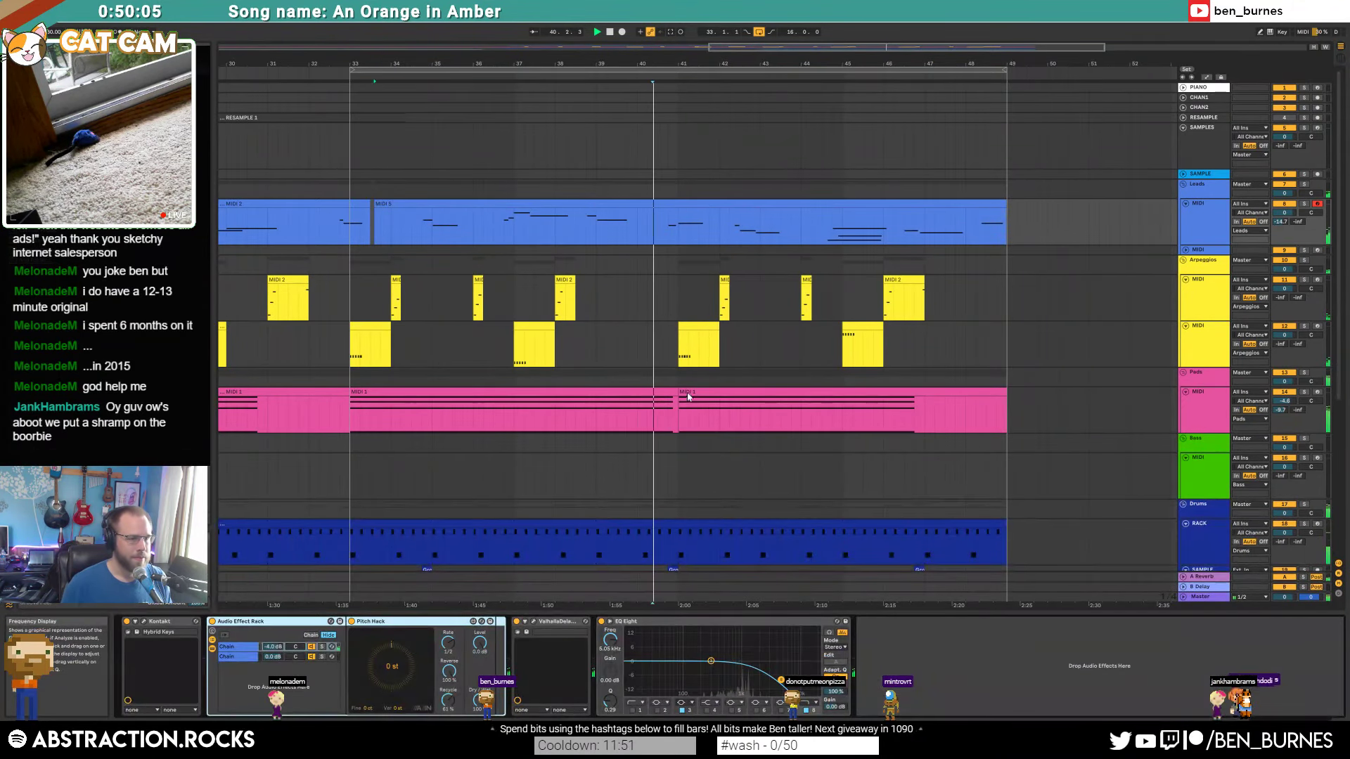
Step: Insert a Phaser between EQ Eight and Delay on the first drum sample track and adjust its frequency, feedback and LFO amount
scroll(691, 437, "down", 3)
scroll(691, 438, "down", 2)
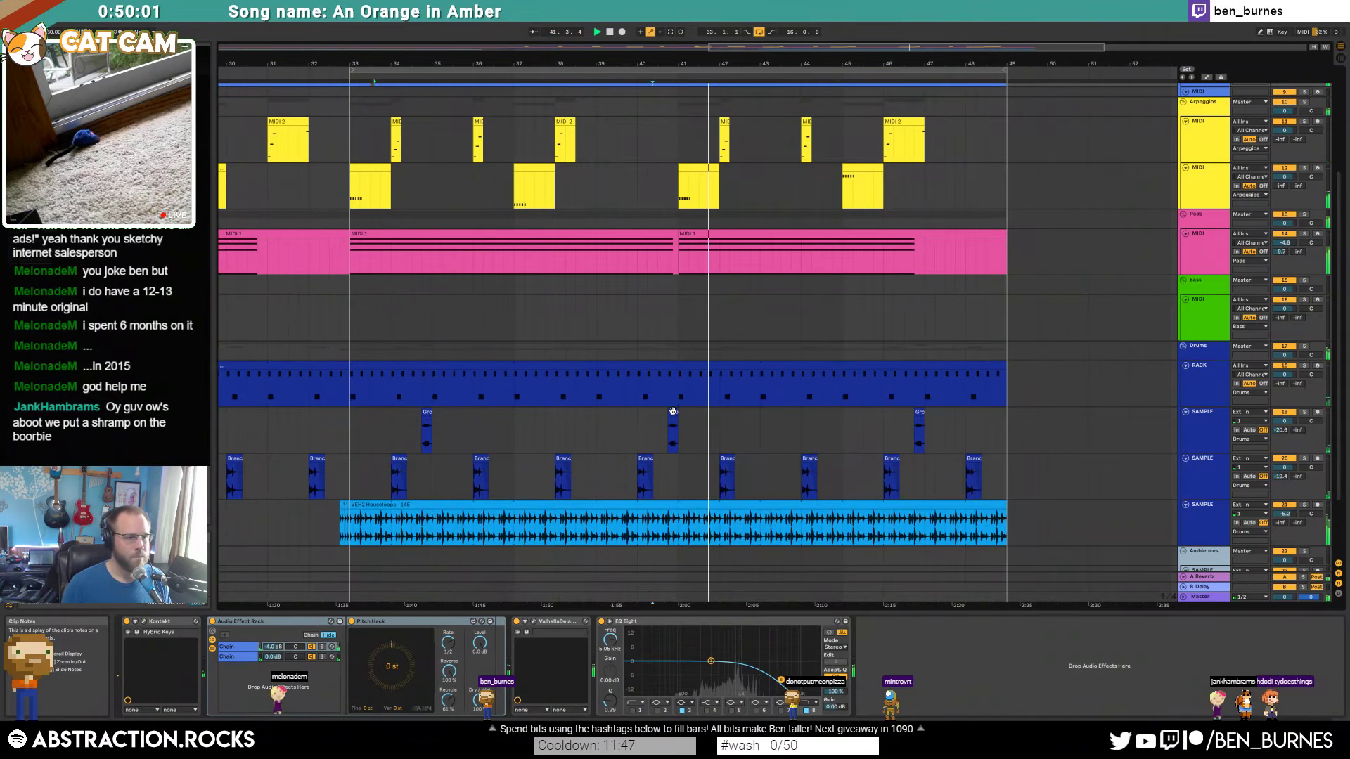
left_click(673, 431)
left_click(106, 351)
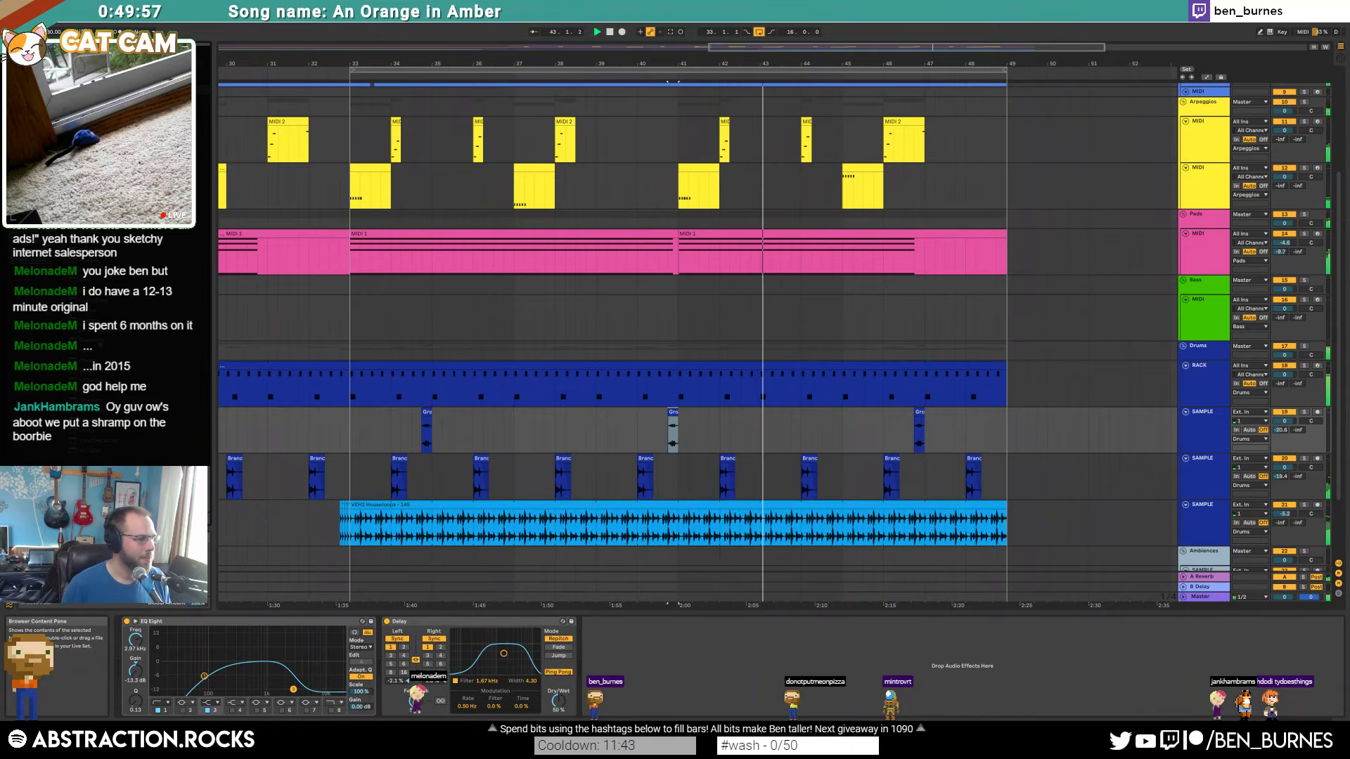
left_click_drag(106, 361, 383, 669)
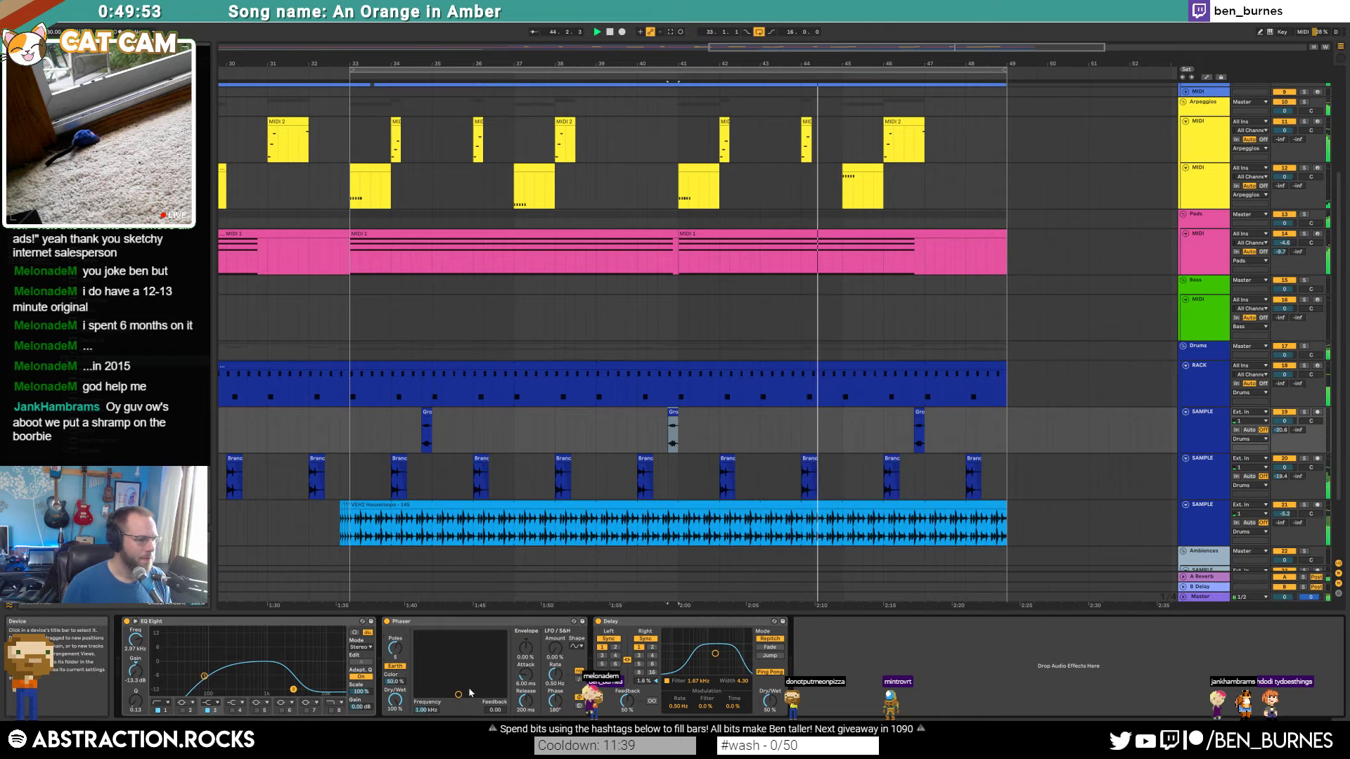
left_click_drag(543, 643, 545, 605)
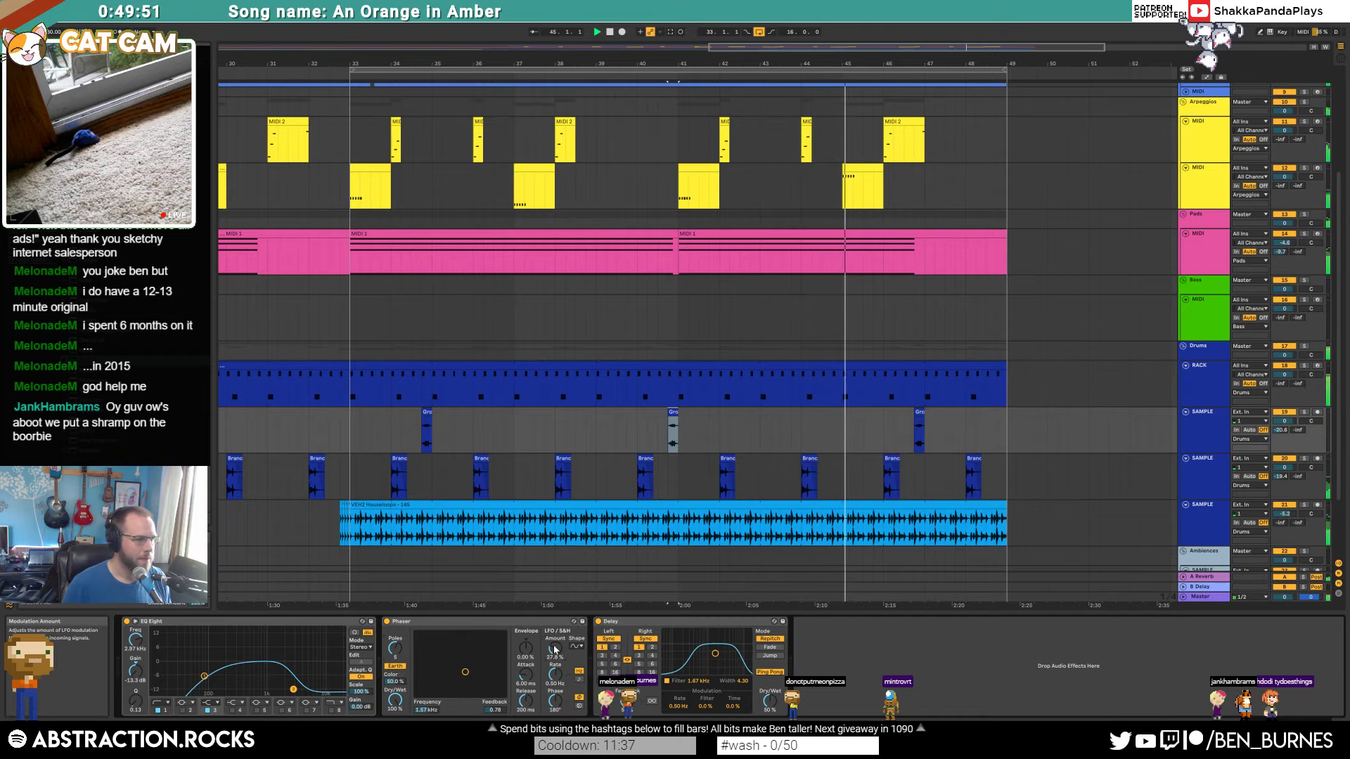
Step: In the second lead clip, shift the chord's A3 note near clip bar 13 slightly later in time
scroll(878, 95, "up", 2)
left_click(878, 95)
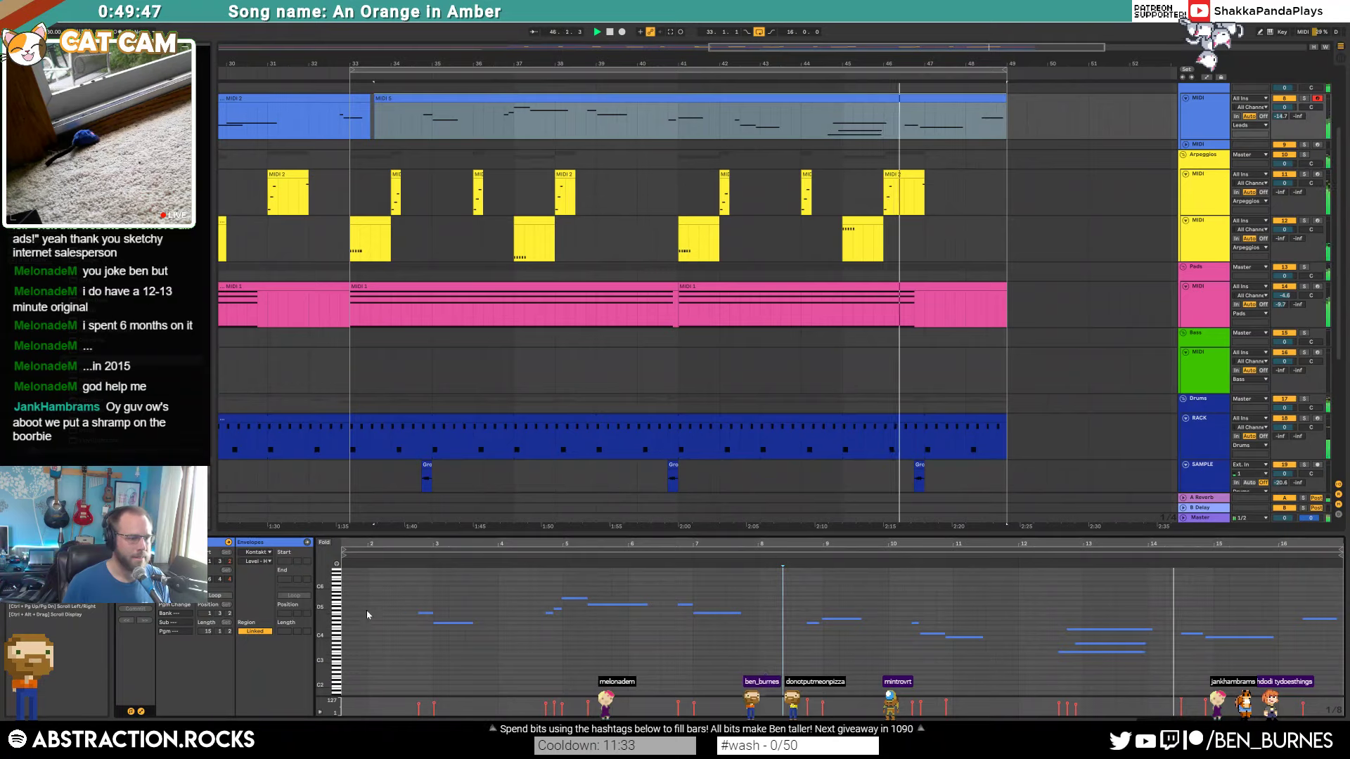
left_click_drag(325, 642, 401, 642)
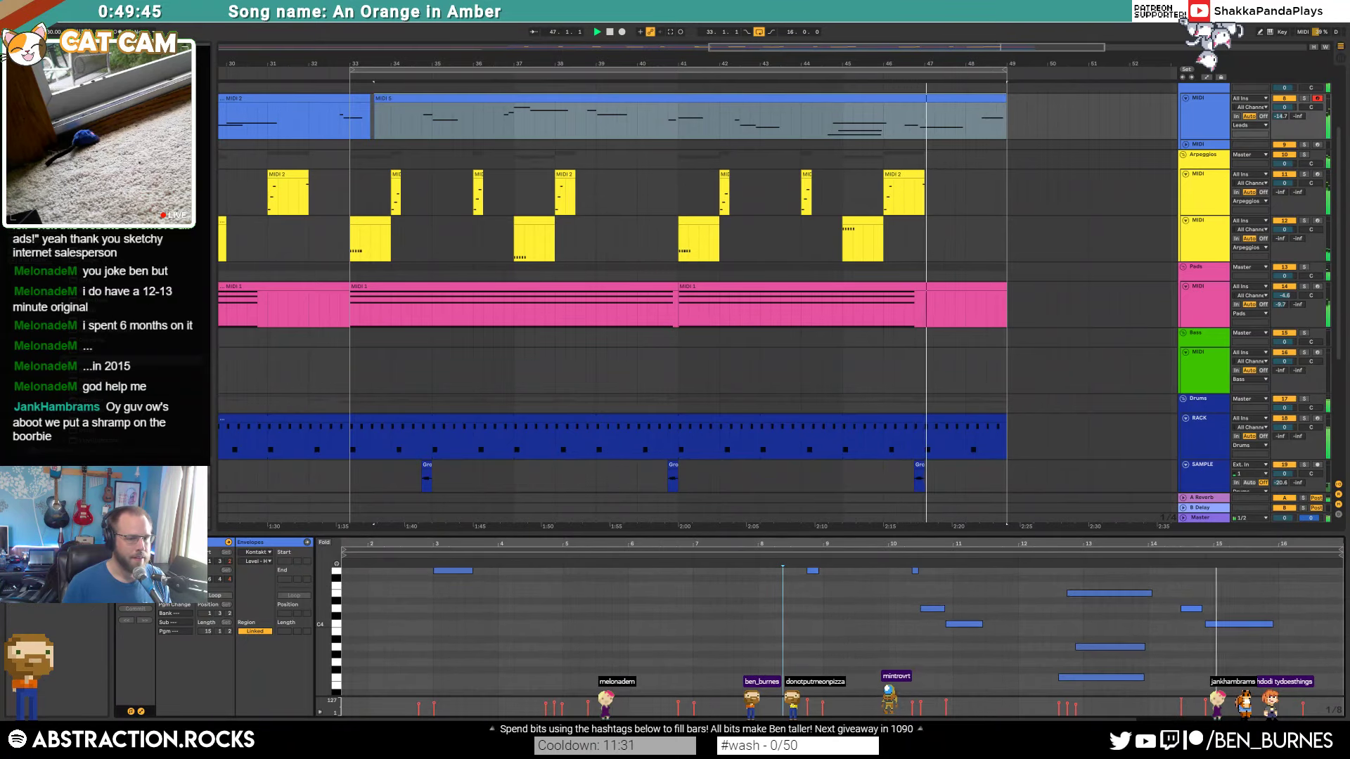
left_click(1051, 556)
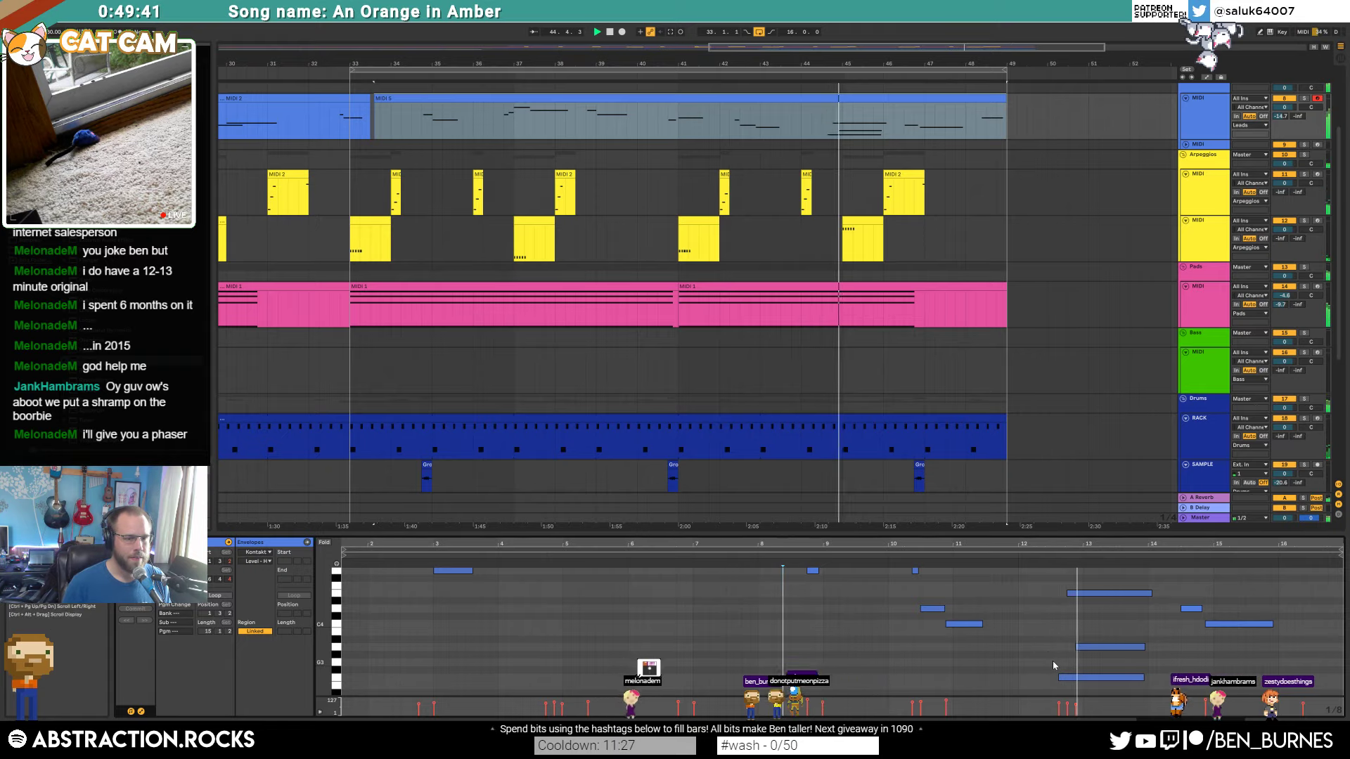
left_click_drag(1088, 646, 1097, 647)
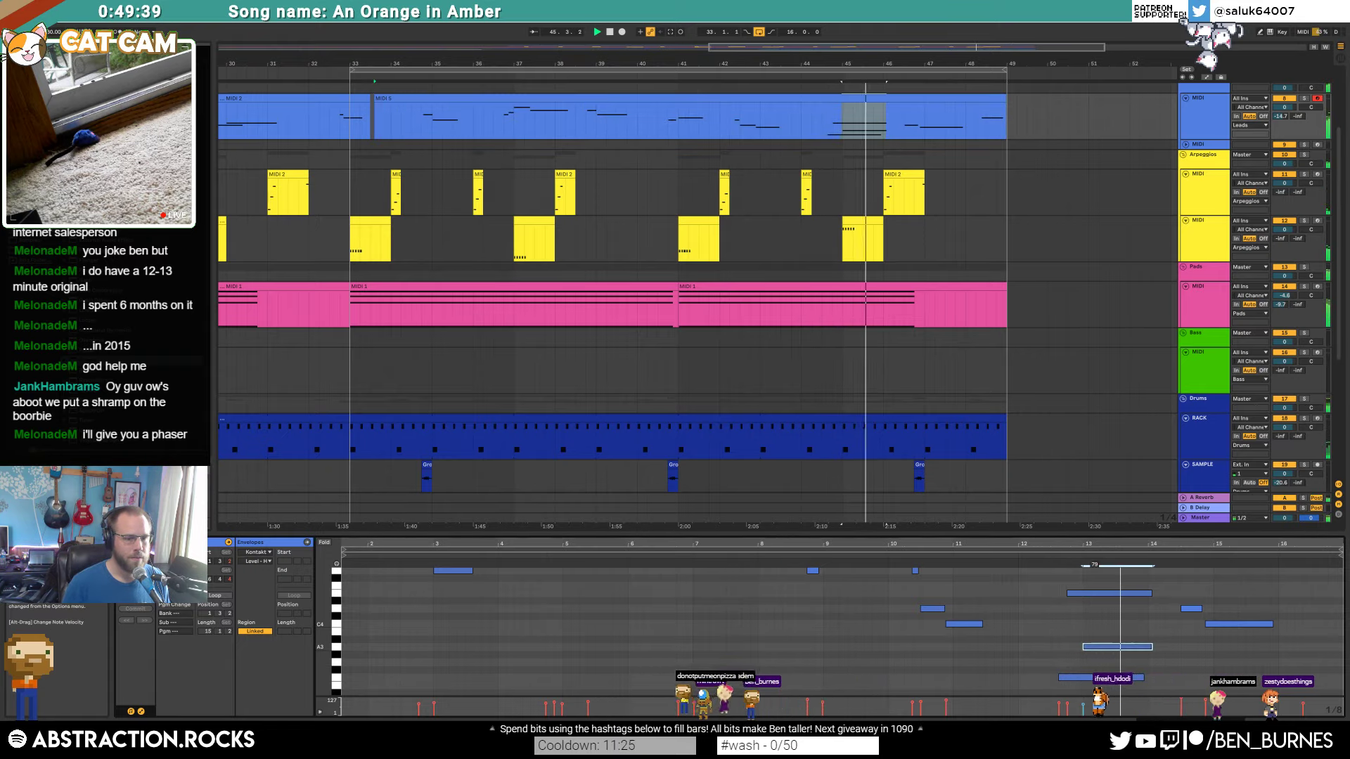
left_click(1066, 656)
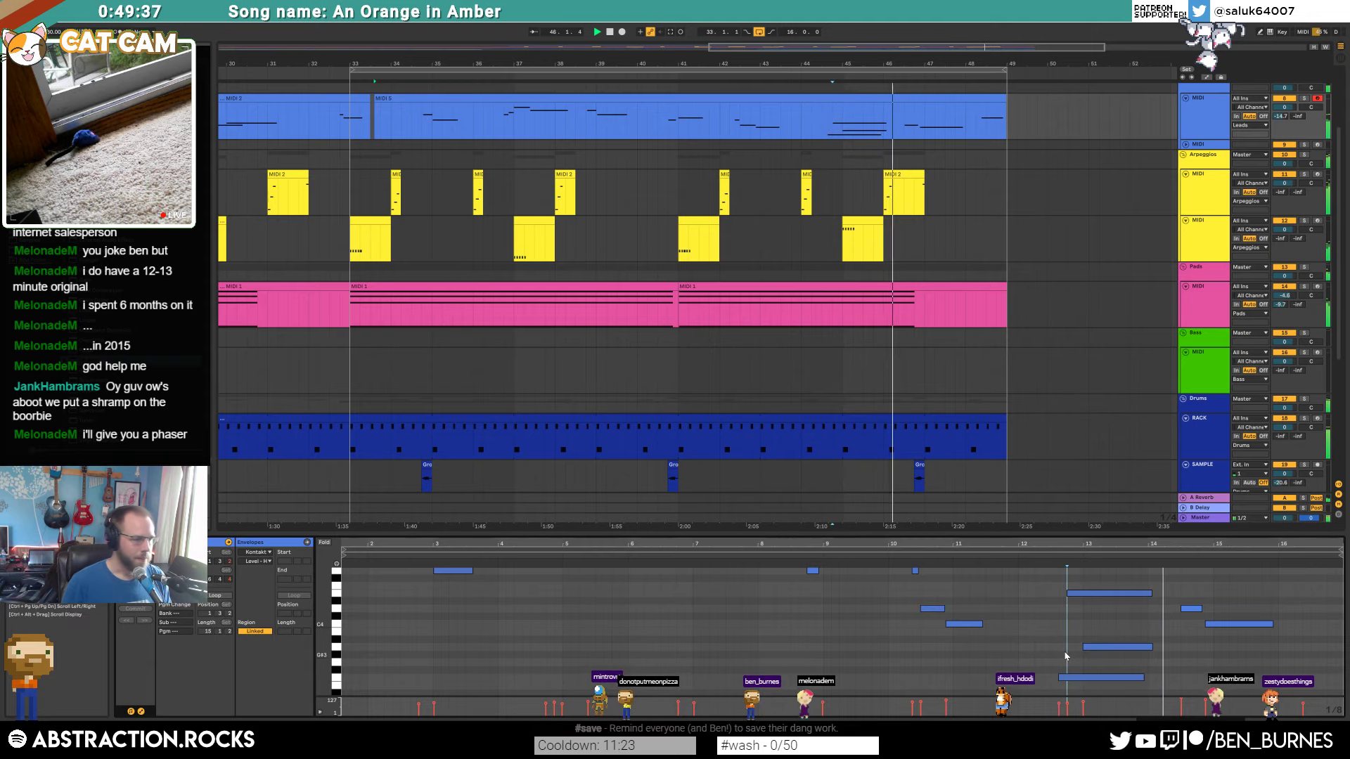
key("shift+Tab")
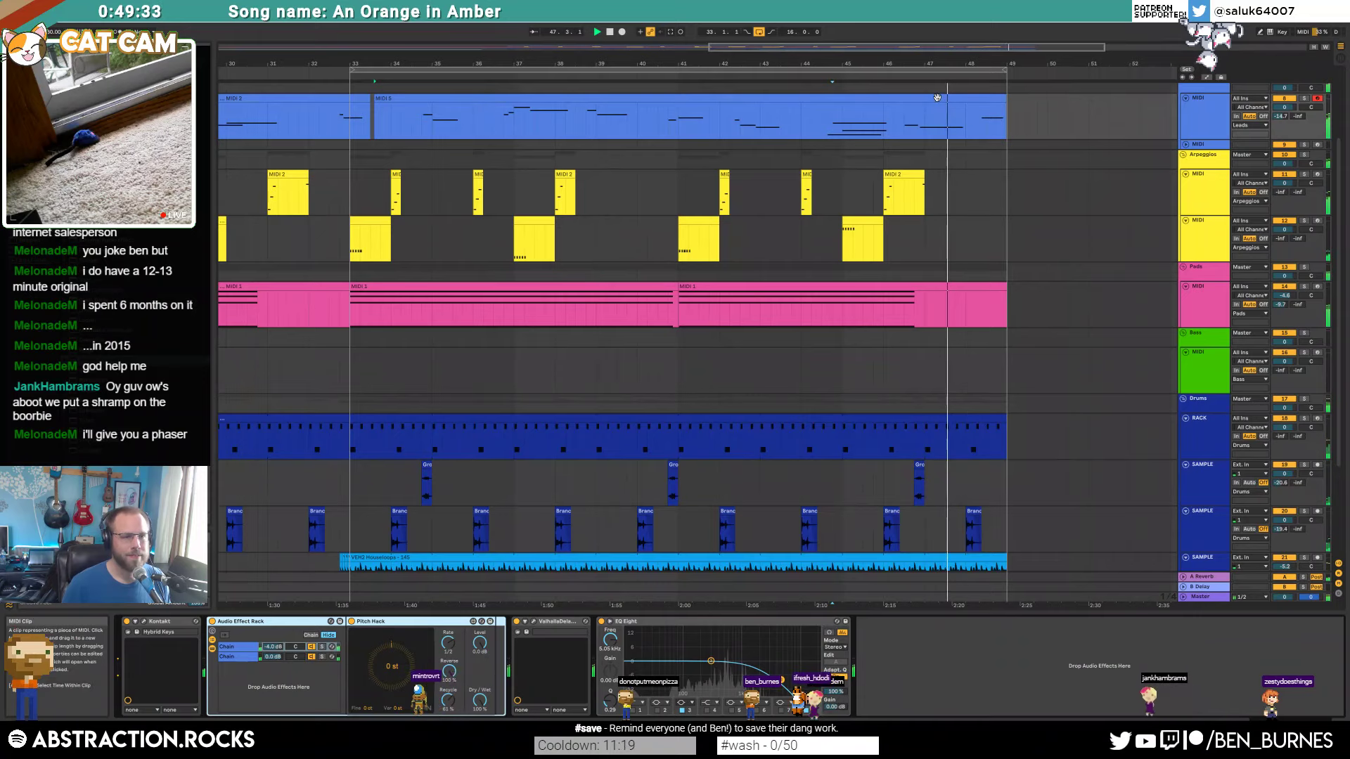
Step: Review the drum rack and percussion loop between bars 33 and 49 and play the section back from bar 33
scroll(938, 357, "down", 5)
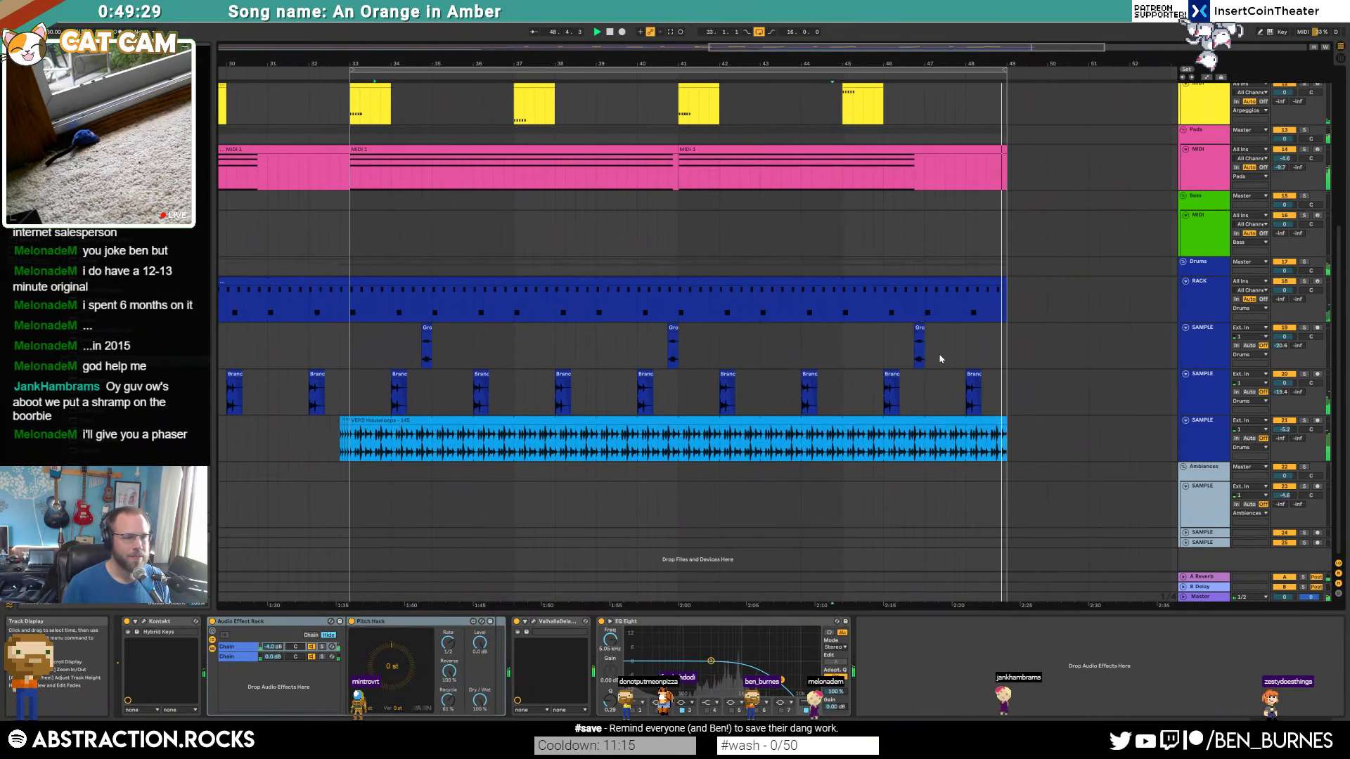
scroll(357, 453, "up", 3)
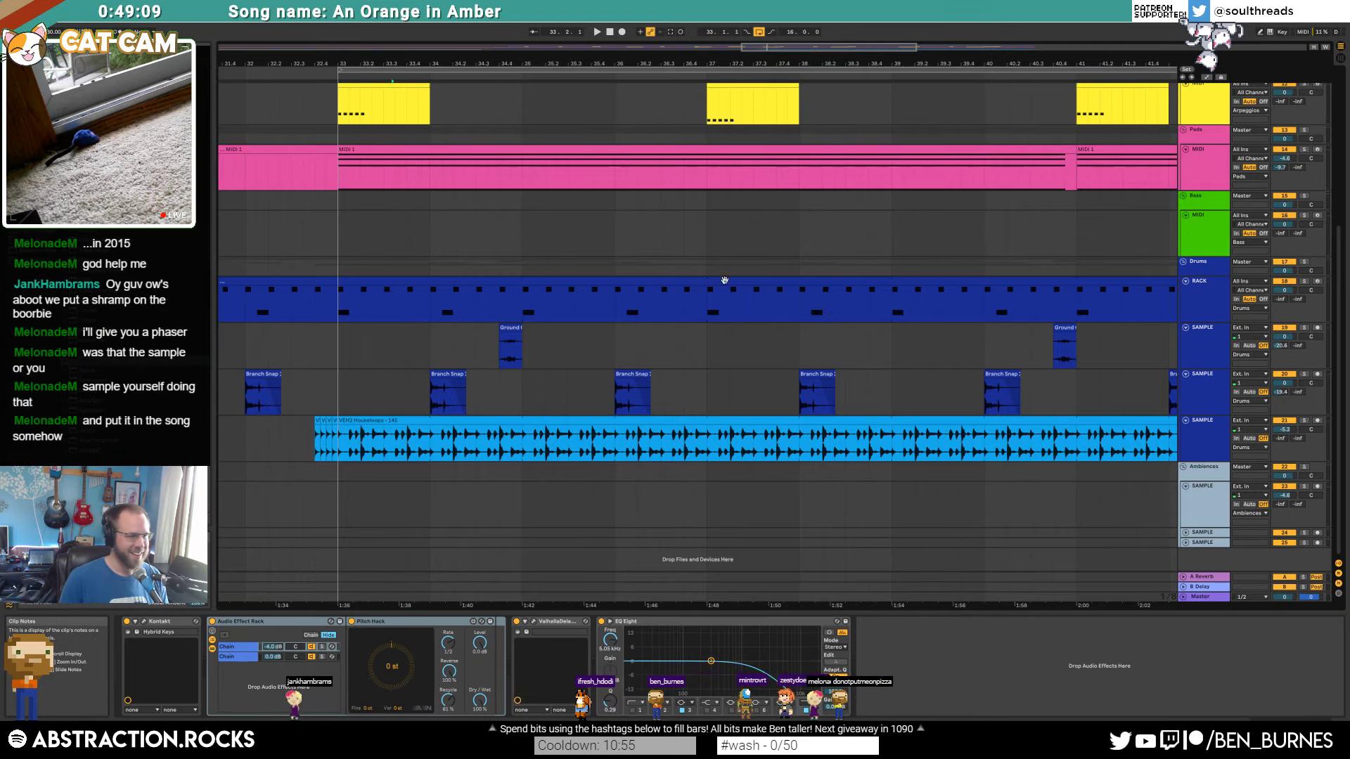
left_click(387, 280)
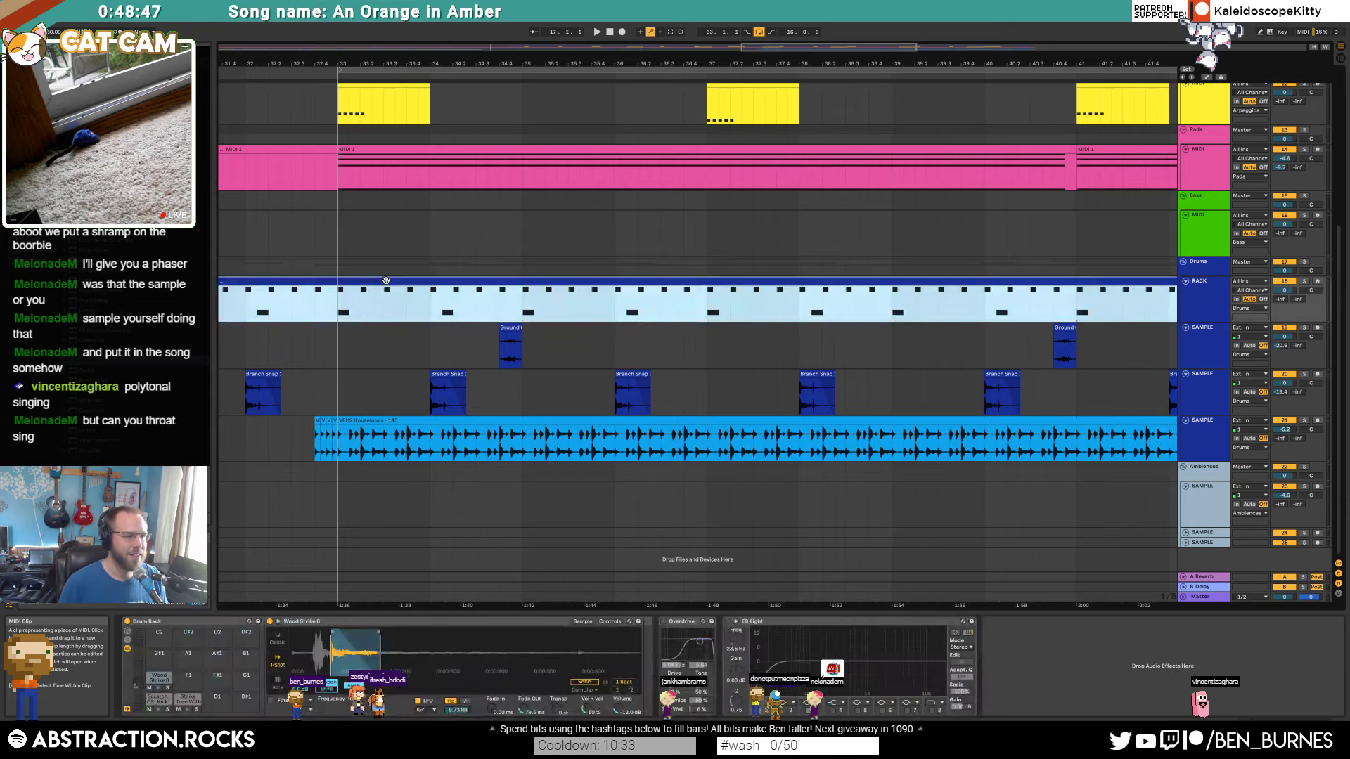
left_click(338, 303)
scroll(593, 281, "down", 3)
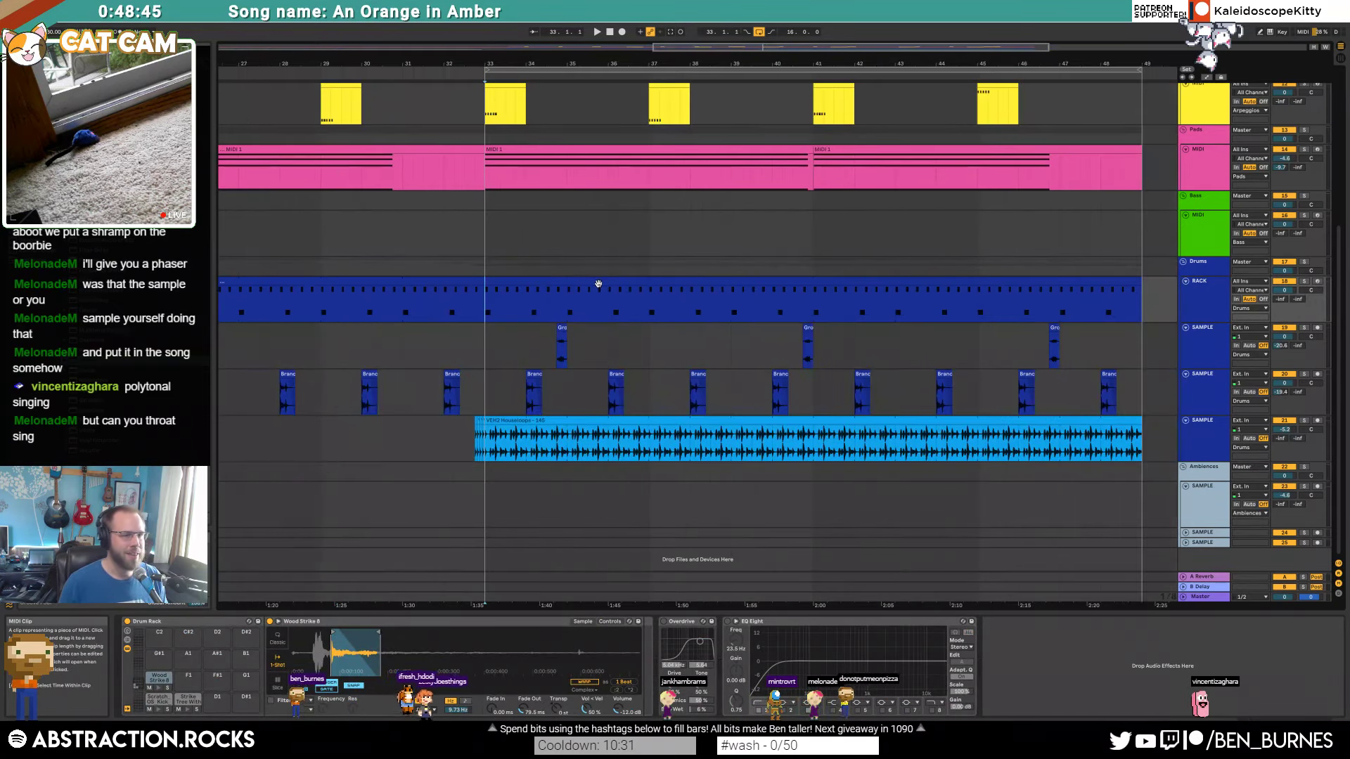
left_click_drag(1141, 307, 485, 302)
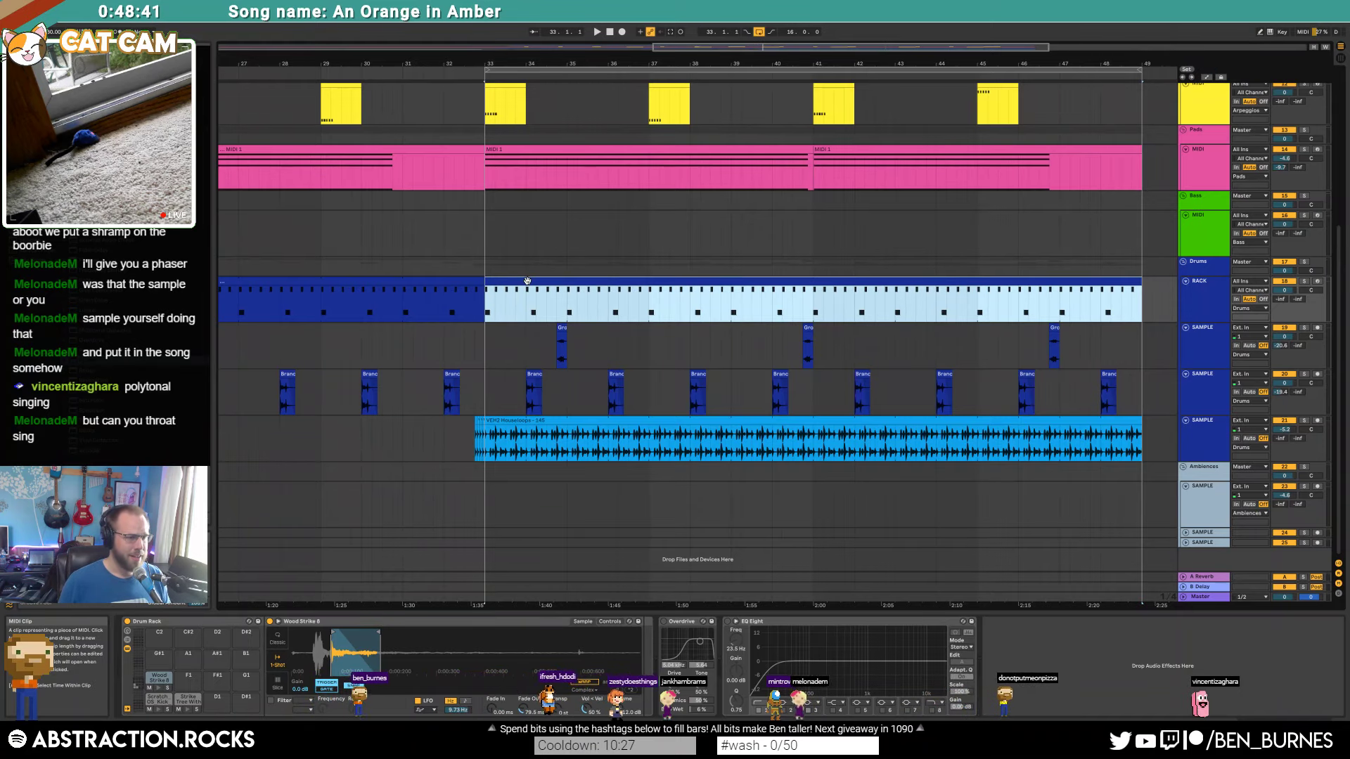
left_click(502, 420)
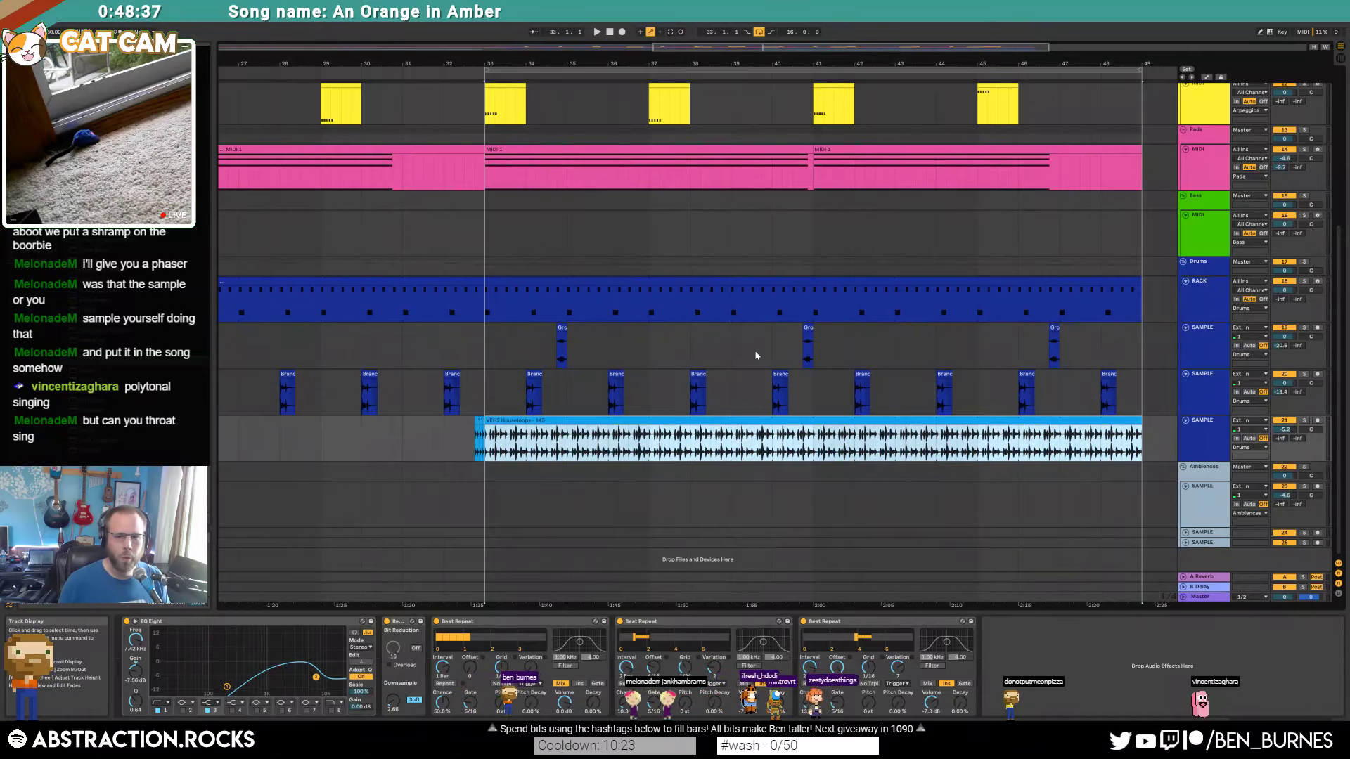
key("space")
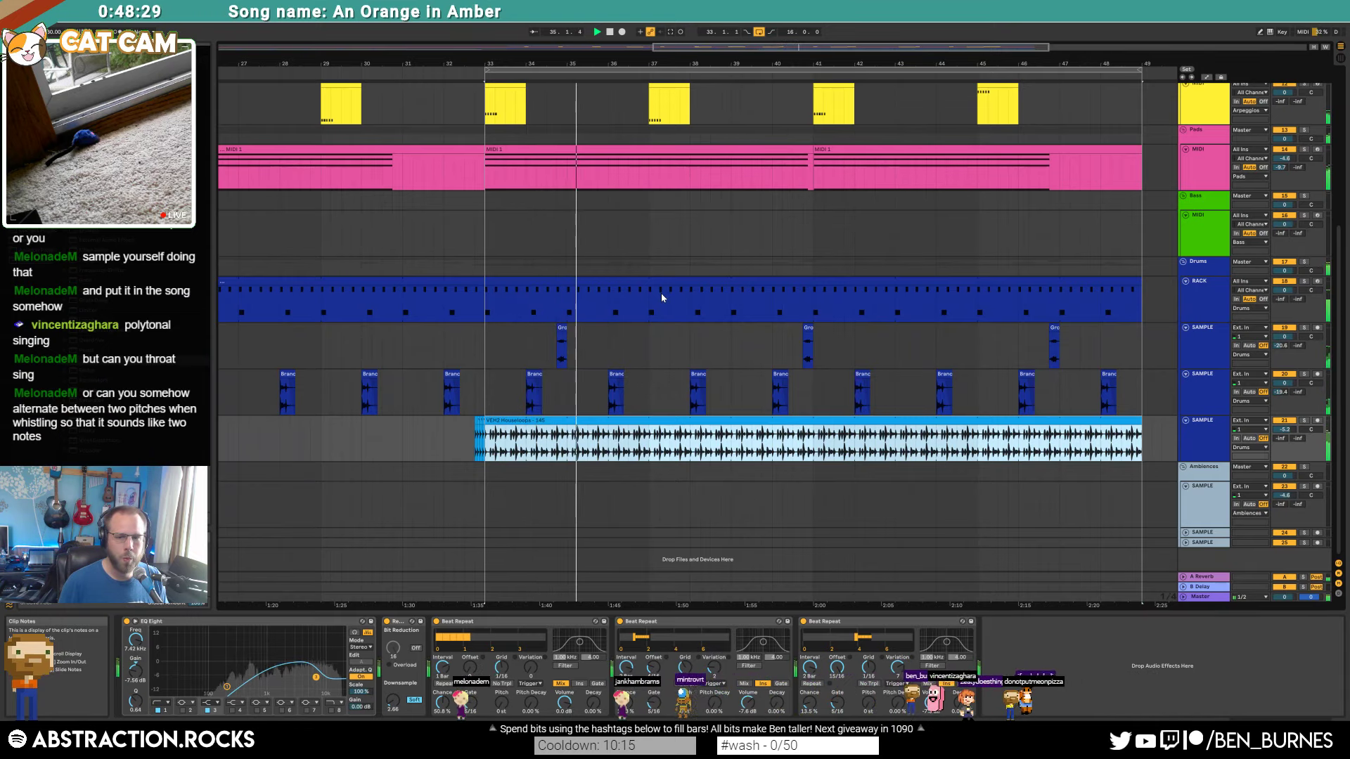
key("space")
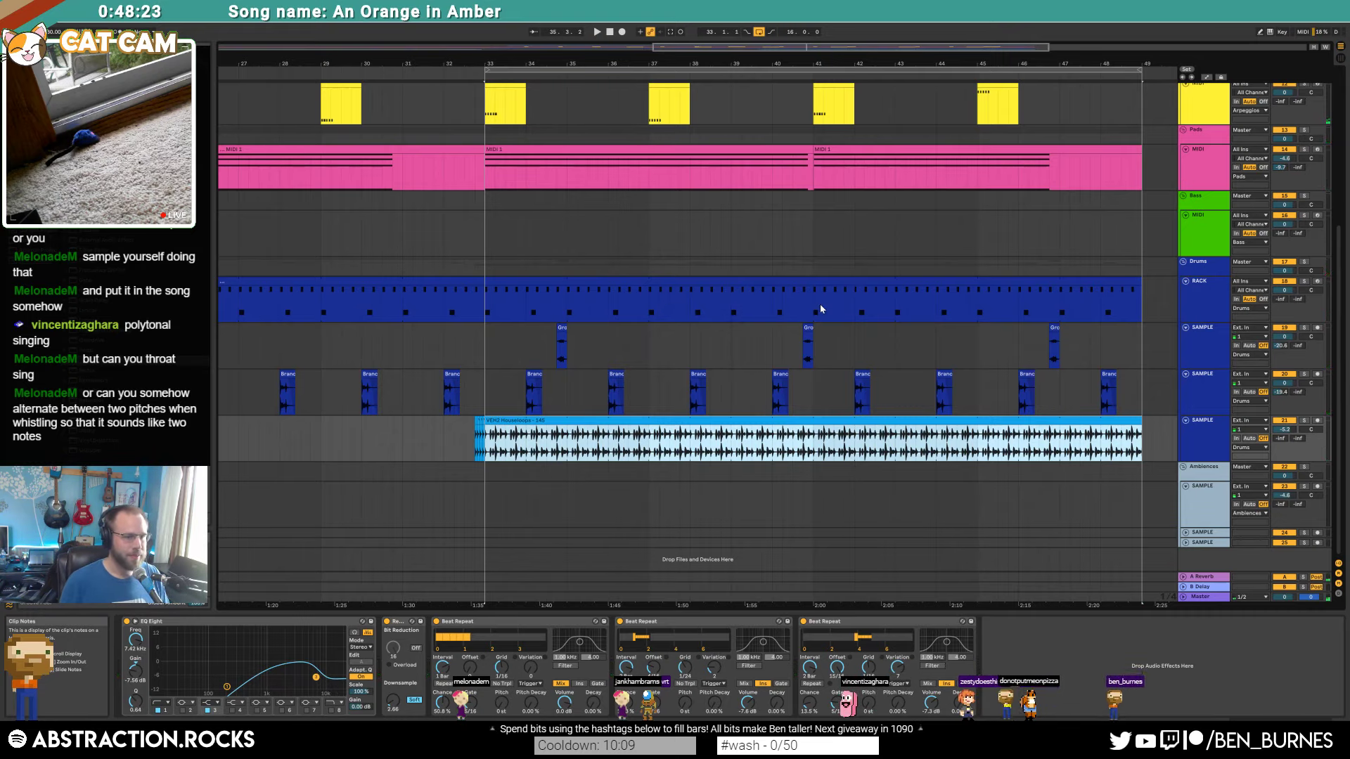
Step: Insert an audio track directly below the first leads MIDI track and arm it for recording
scroll(722, 184, "down", 3)
scroll(1139, 175, "up", 5)
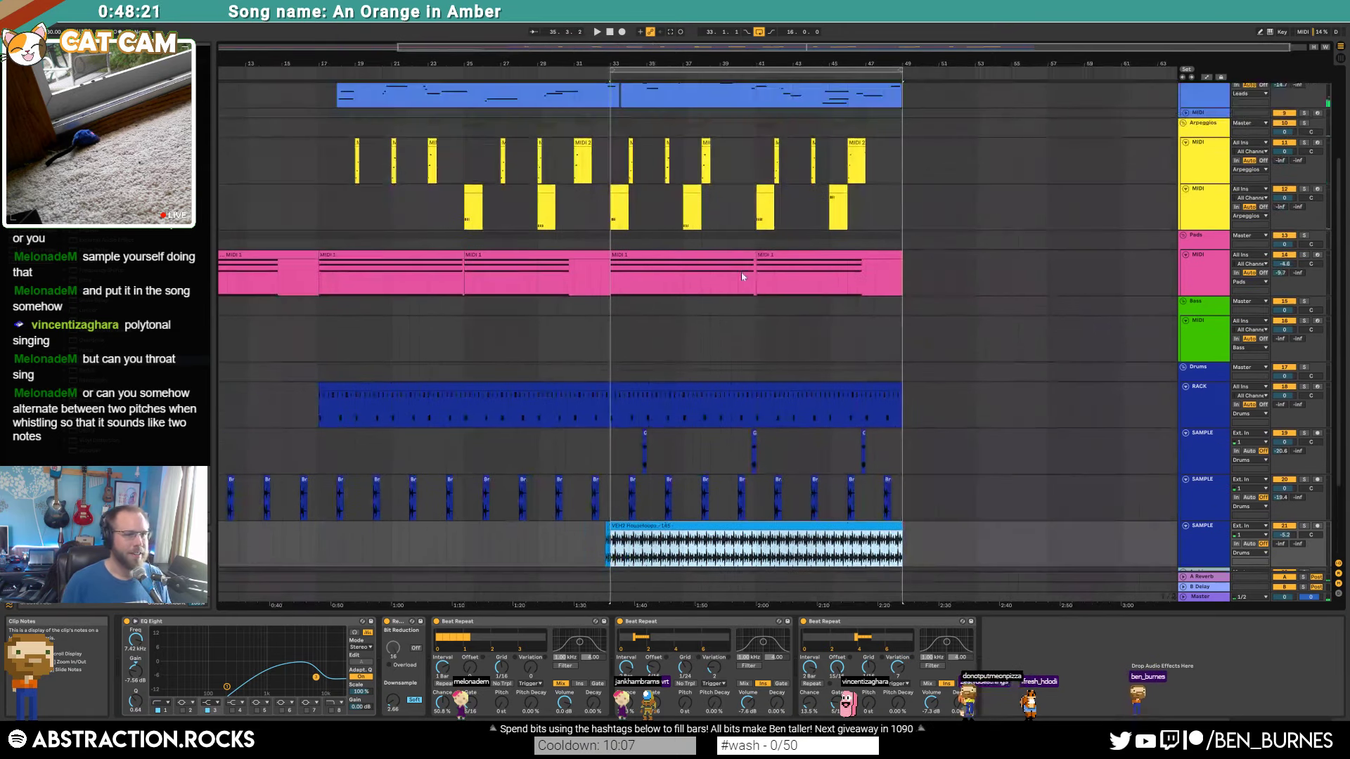
left_click(1190, 195)
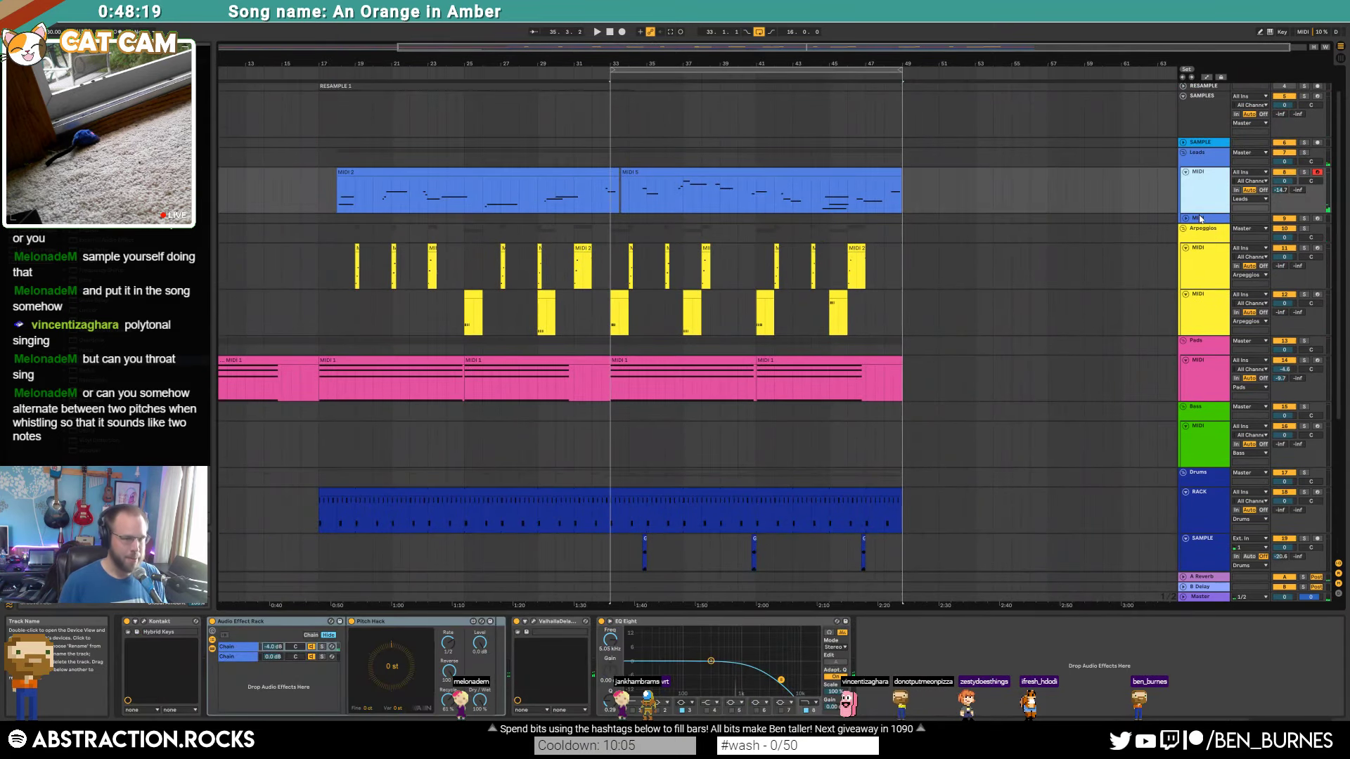
key("ctrl+t")
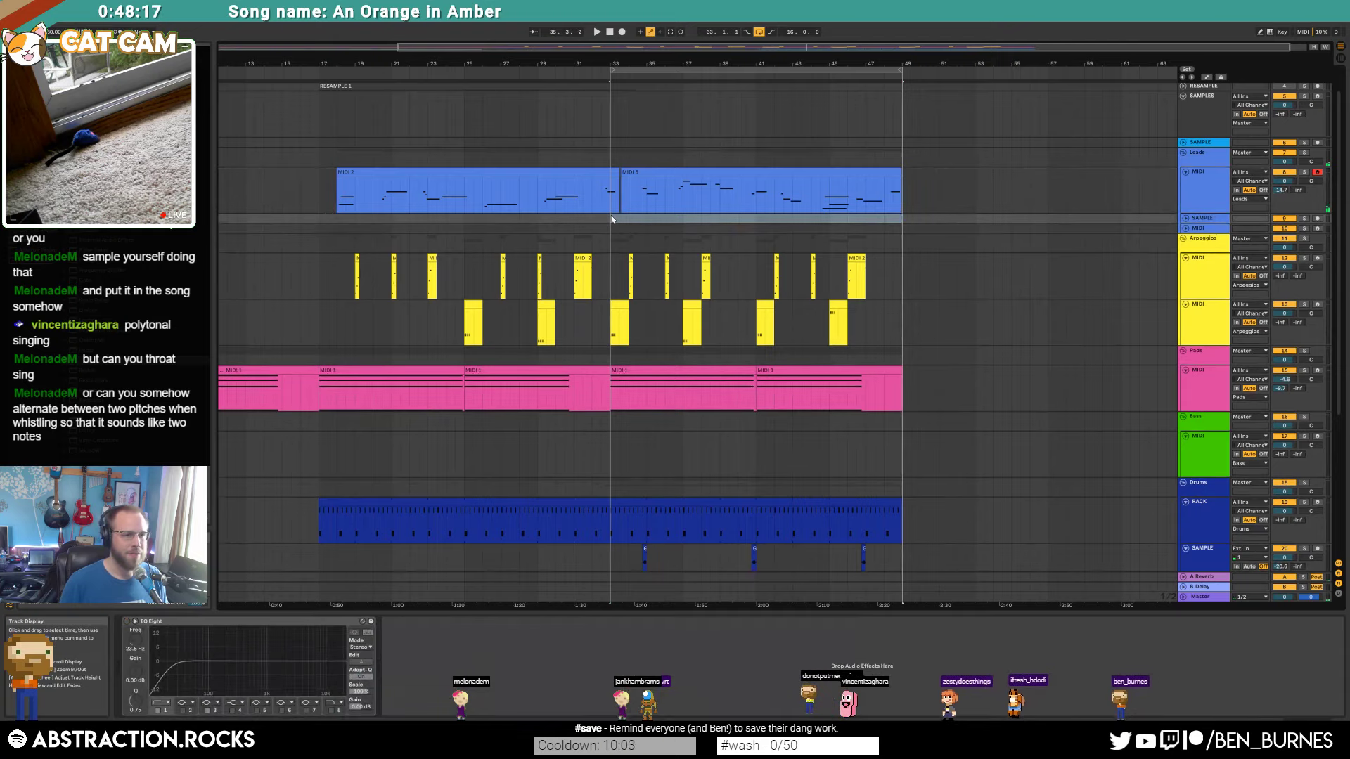
left_click(1317, 218)
Step: Record an audio take on the new leads track from bar 33 to about bar 37 and unfold the track
key("F9")
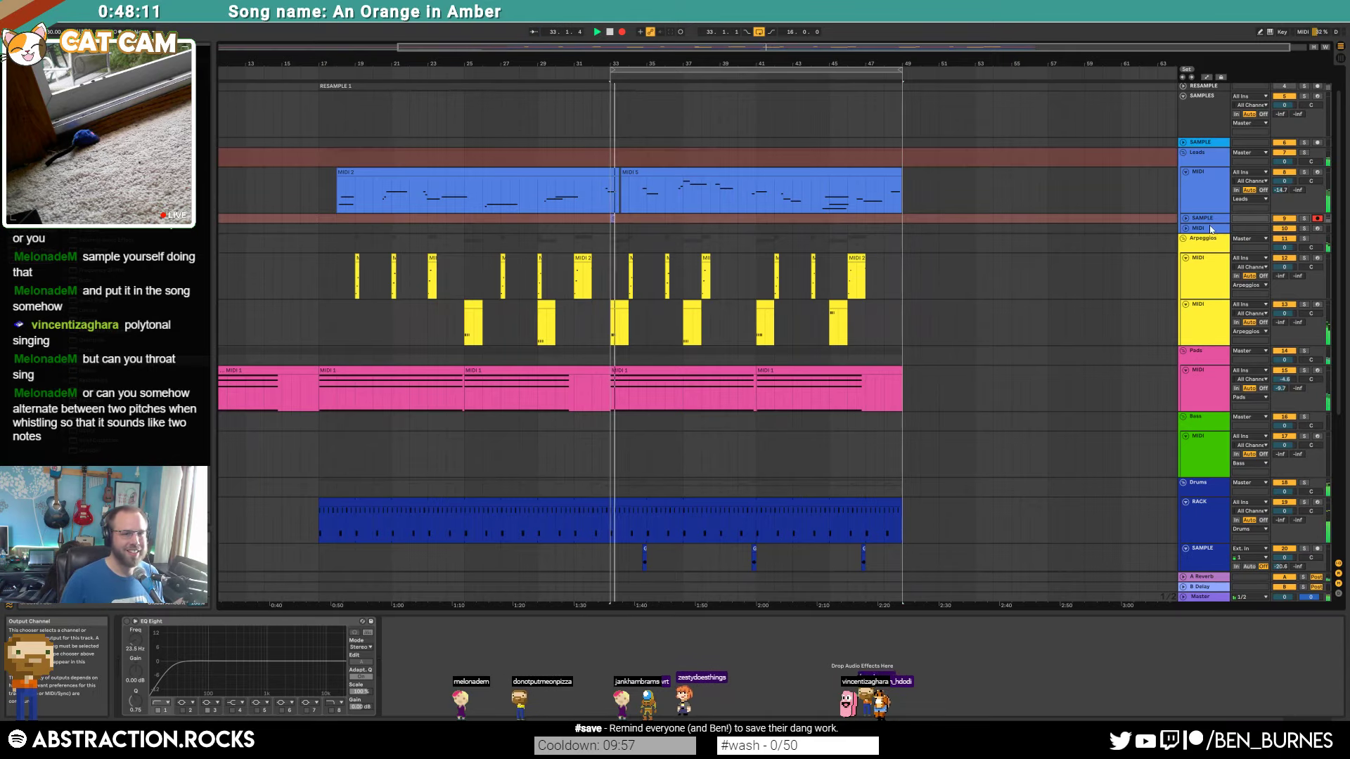
left_click(1186, 218)
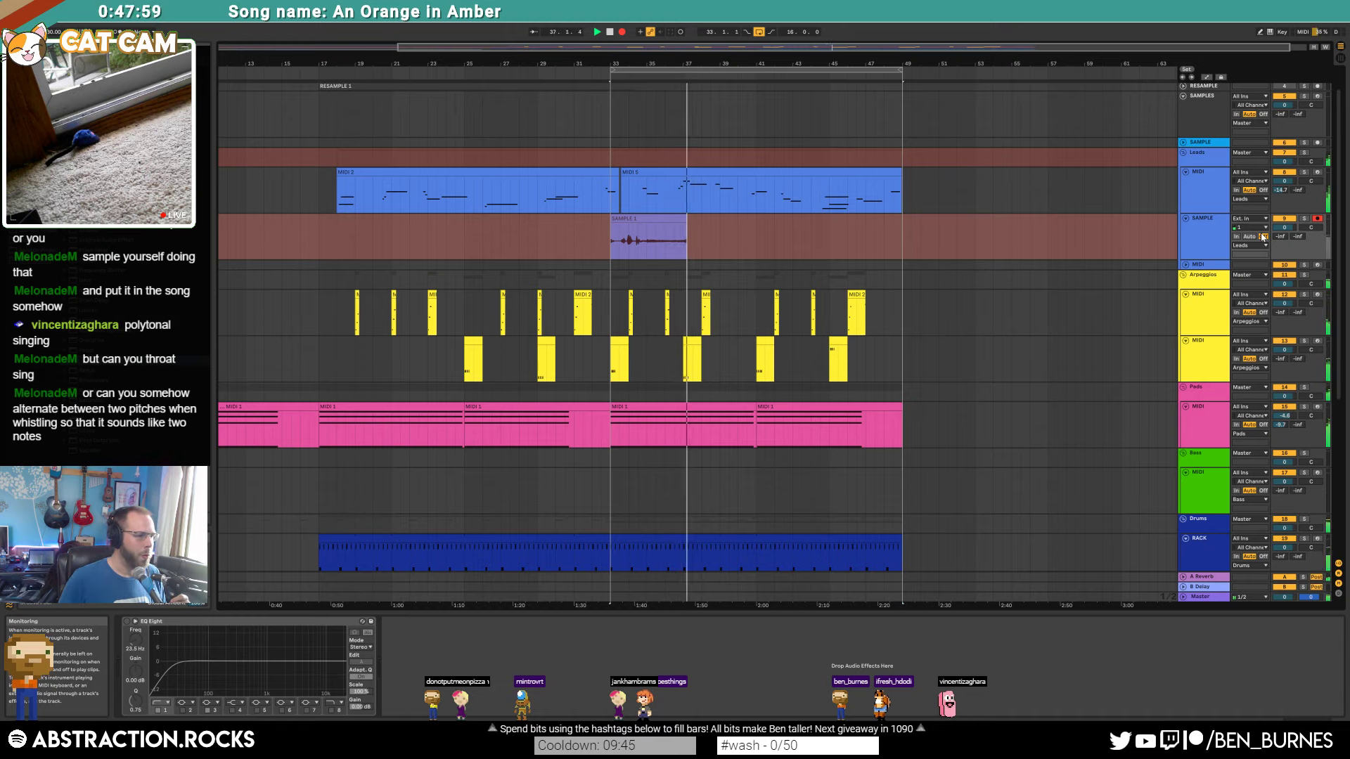
key("space")
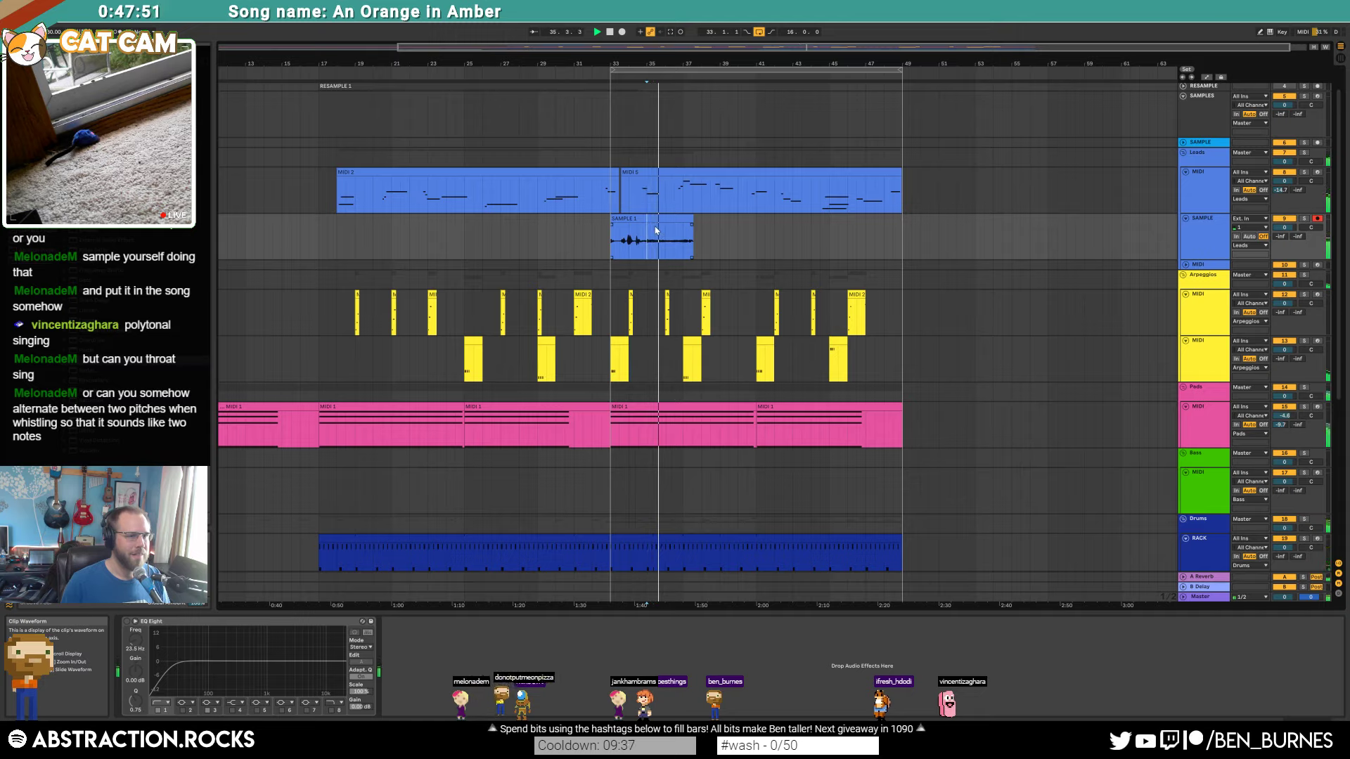
Step: Trim the audio take's start to about bar 34.5 and move the remaining clip to start at bar 29
left_click_drag(612, 222, 638, 222)
key("space")
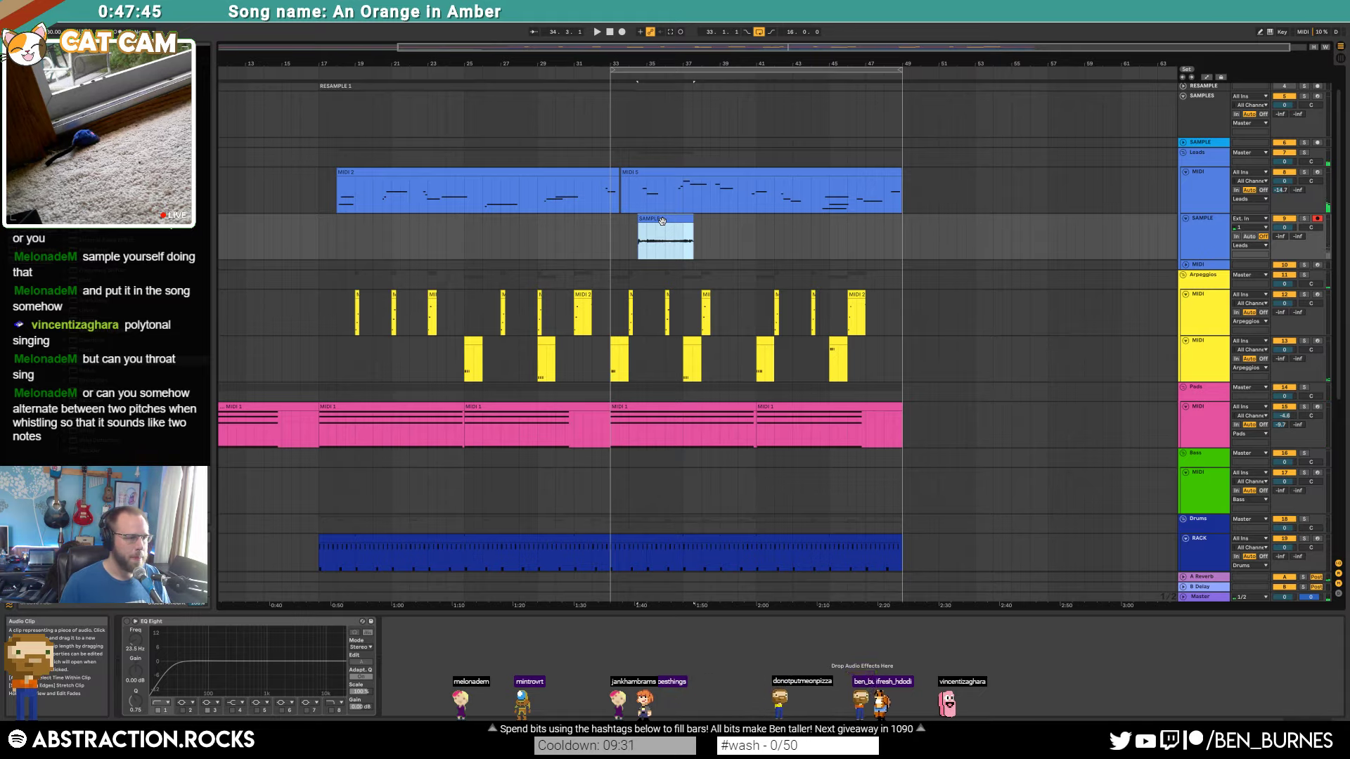
left_click_drag(661, 220, 562, 221)
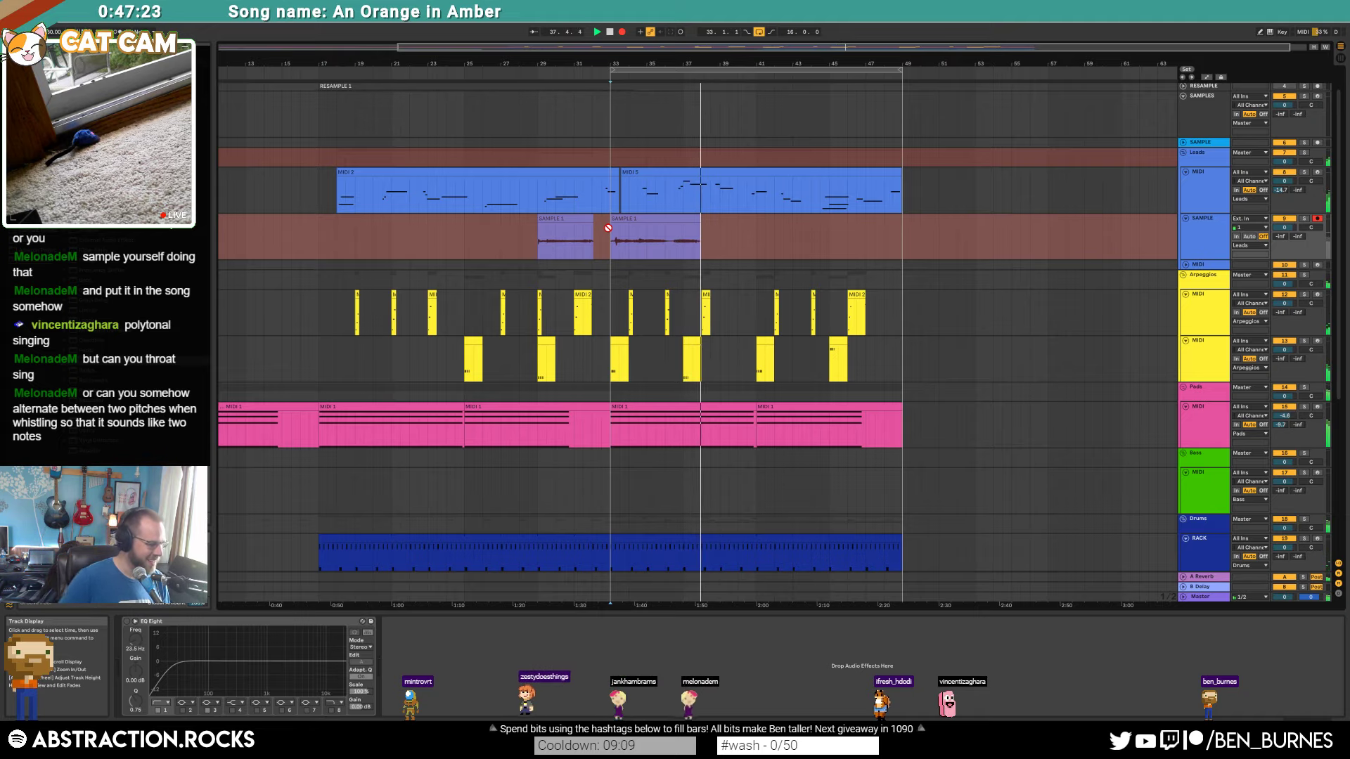
Step: Record a second audio take on the leads audio track from bar 33 to about bar 38
key("space")
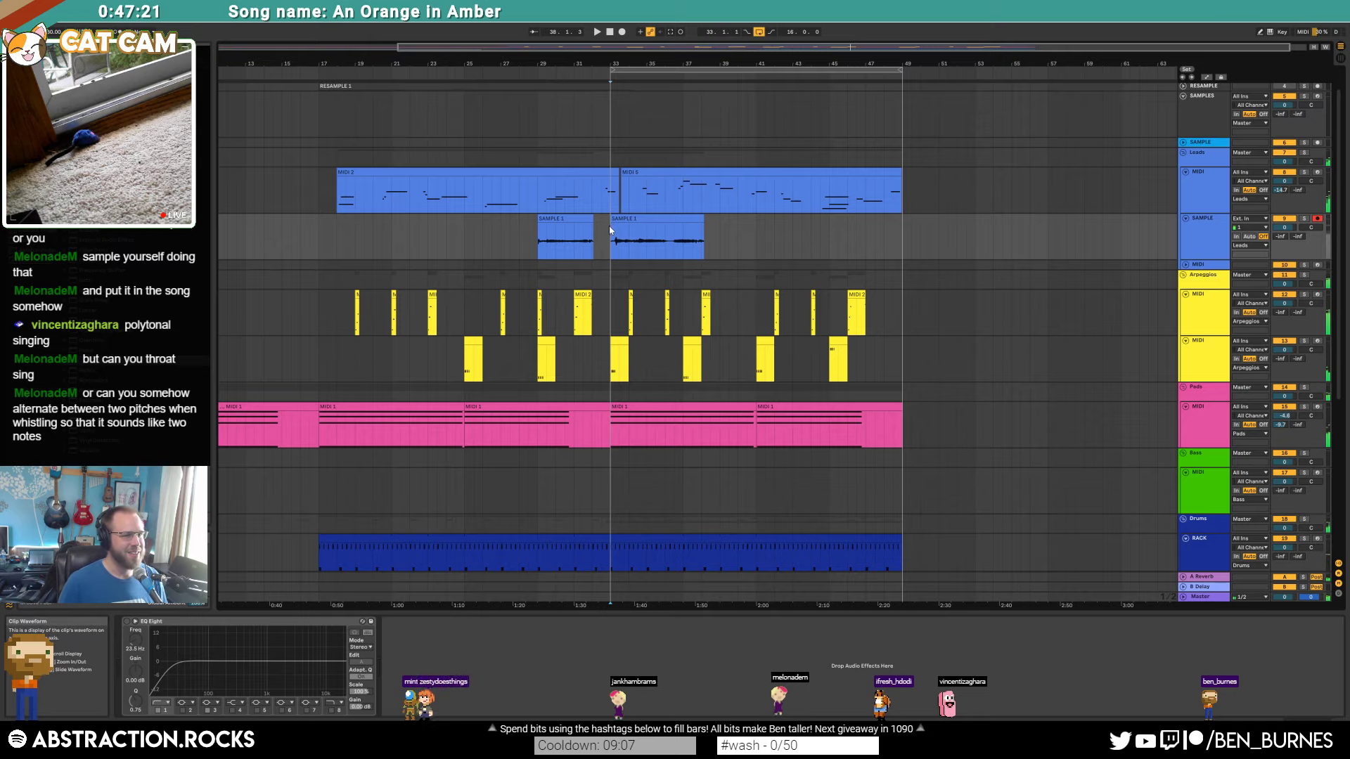
Step: Trim the start of the second recorded clip on the SAMPLE track to about bar 34 and play it back
left_click_drag(612, 226, 621, 220)
key("space")
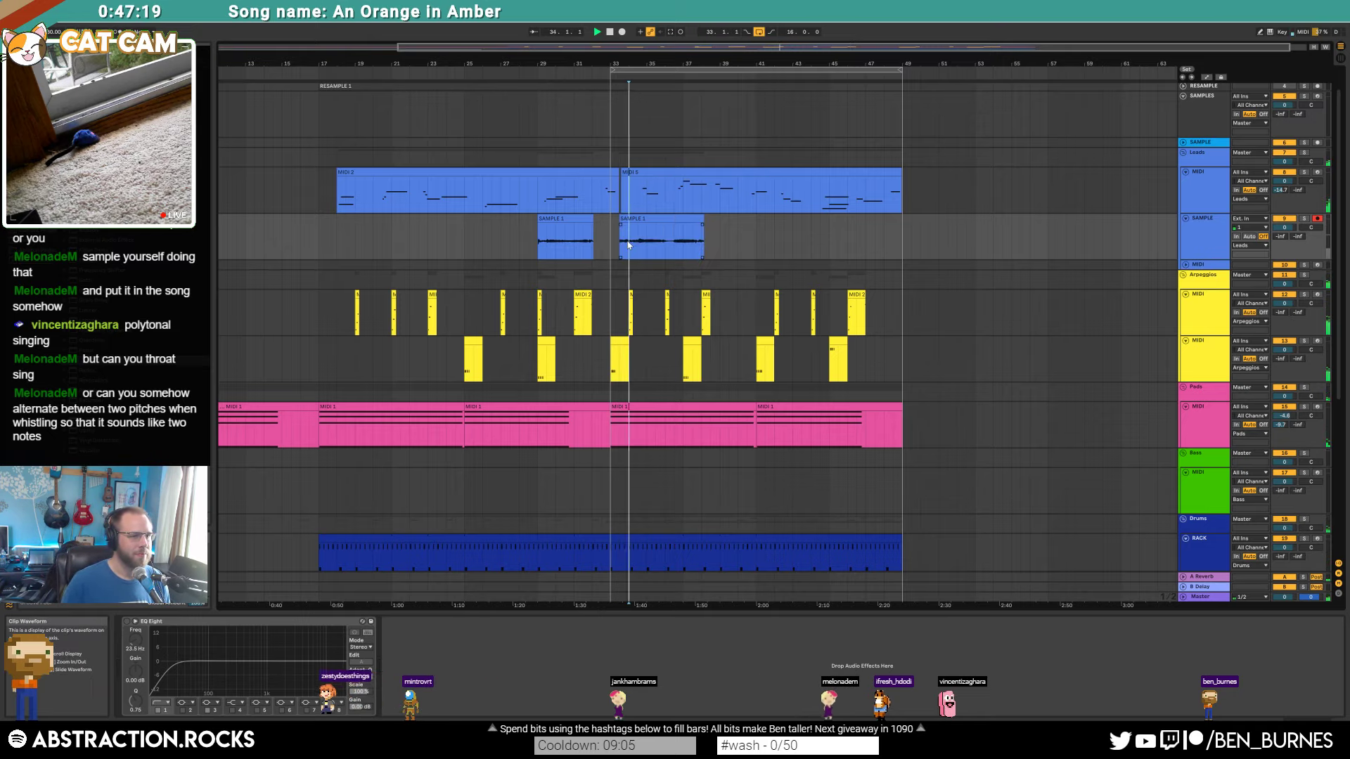
left_click_drag(622, 218, 631, 218)
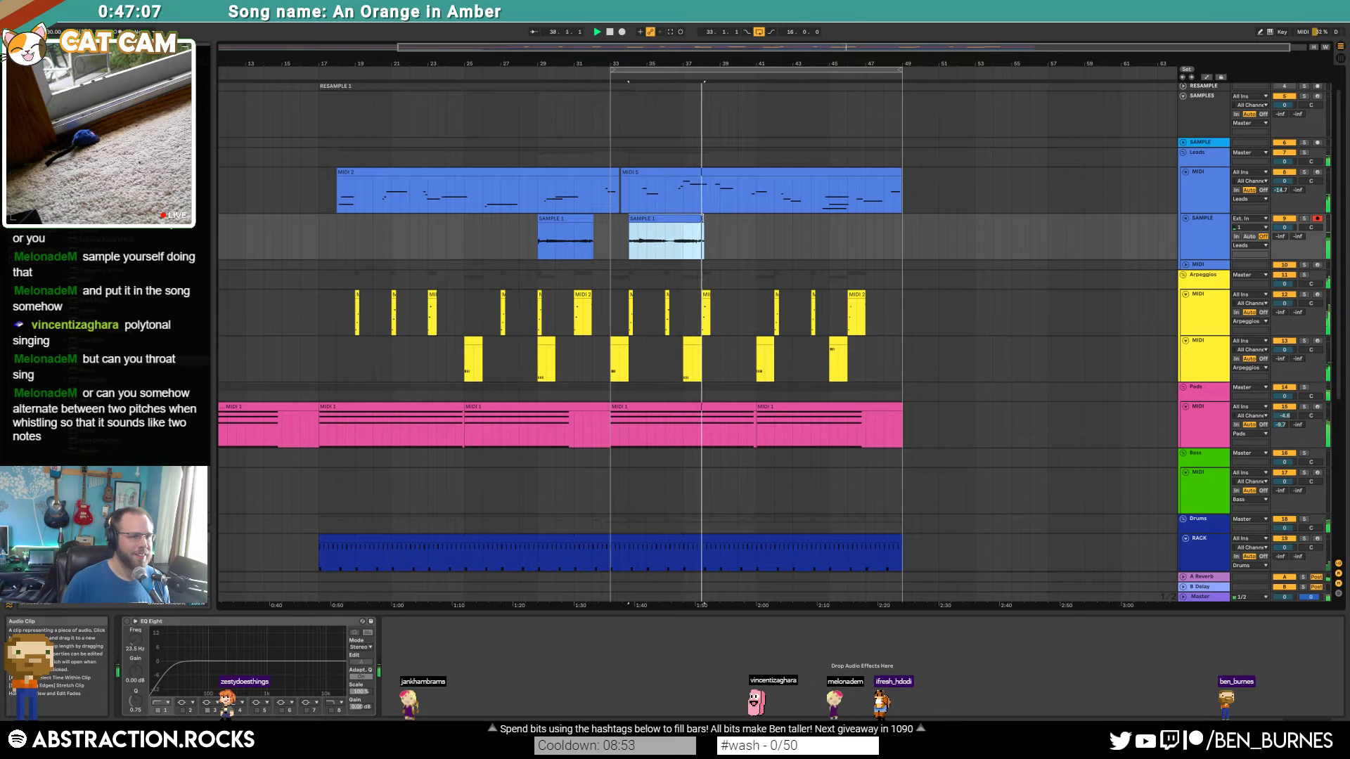
left_click_drag(702, 218, 737, 221)
key("space")
Step: Arrange two short sample clips eight bars apart, at about bars 35.5 and 43.5, with their ends faded out
left_click_drag(553, 218, 893, 219)
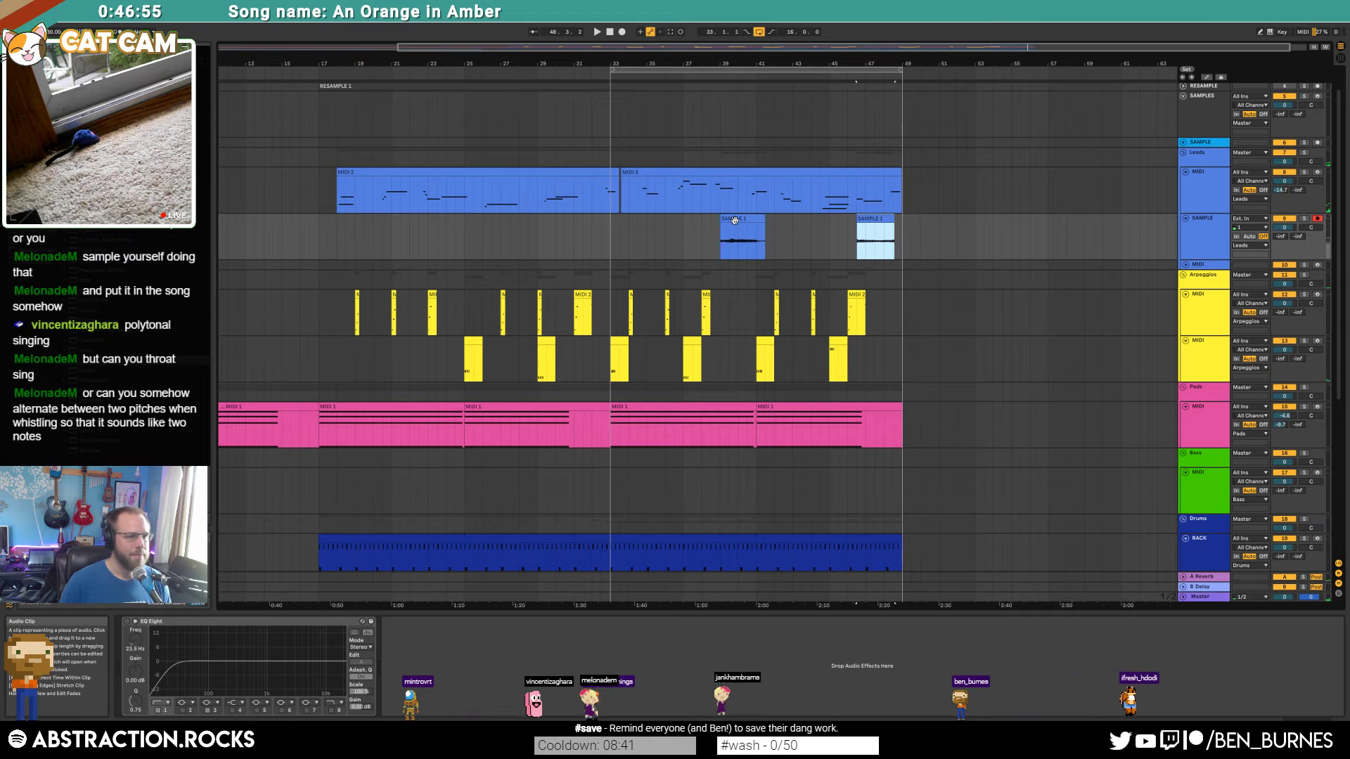
left_click_drag(734, 220, 692, 220)
left_click_drag(873, 224, 820, 218)
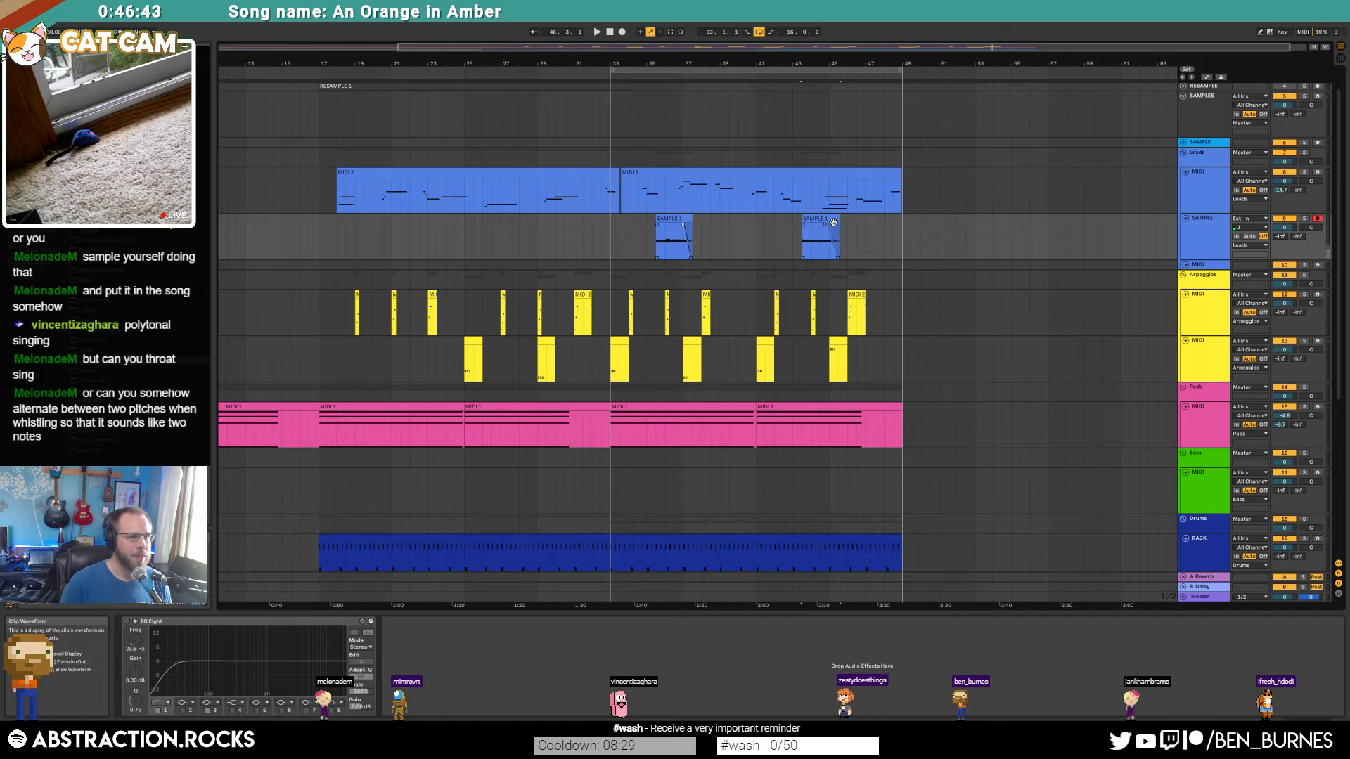
left_click(670, 219)
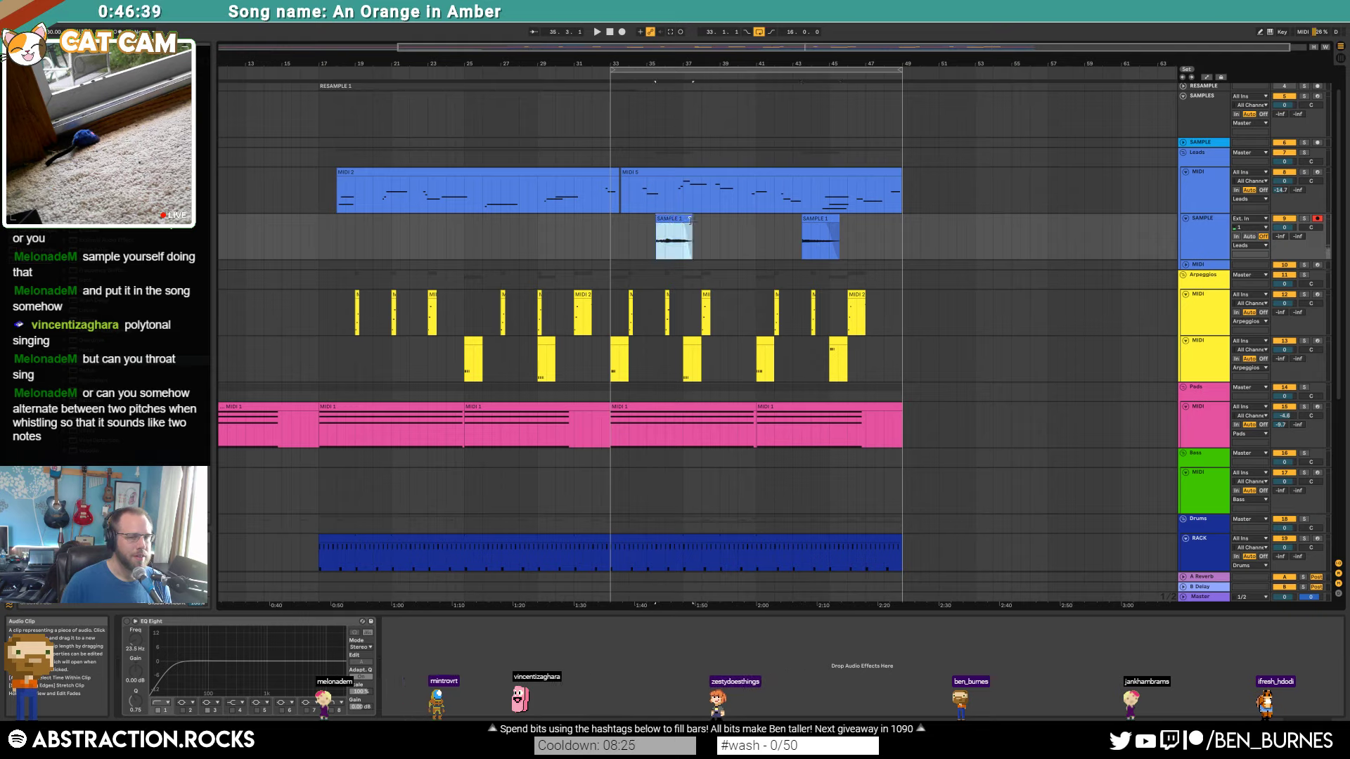
Step: Add the ValhallaRoom reverb before EQ Eight on the SAMPLE track in the Leads group
left_click(1211, 247)
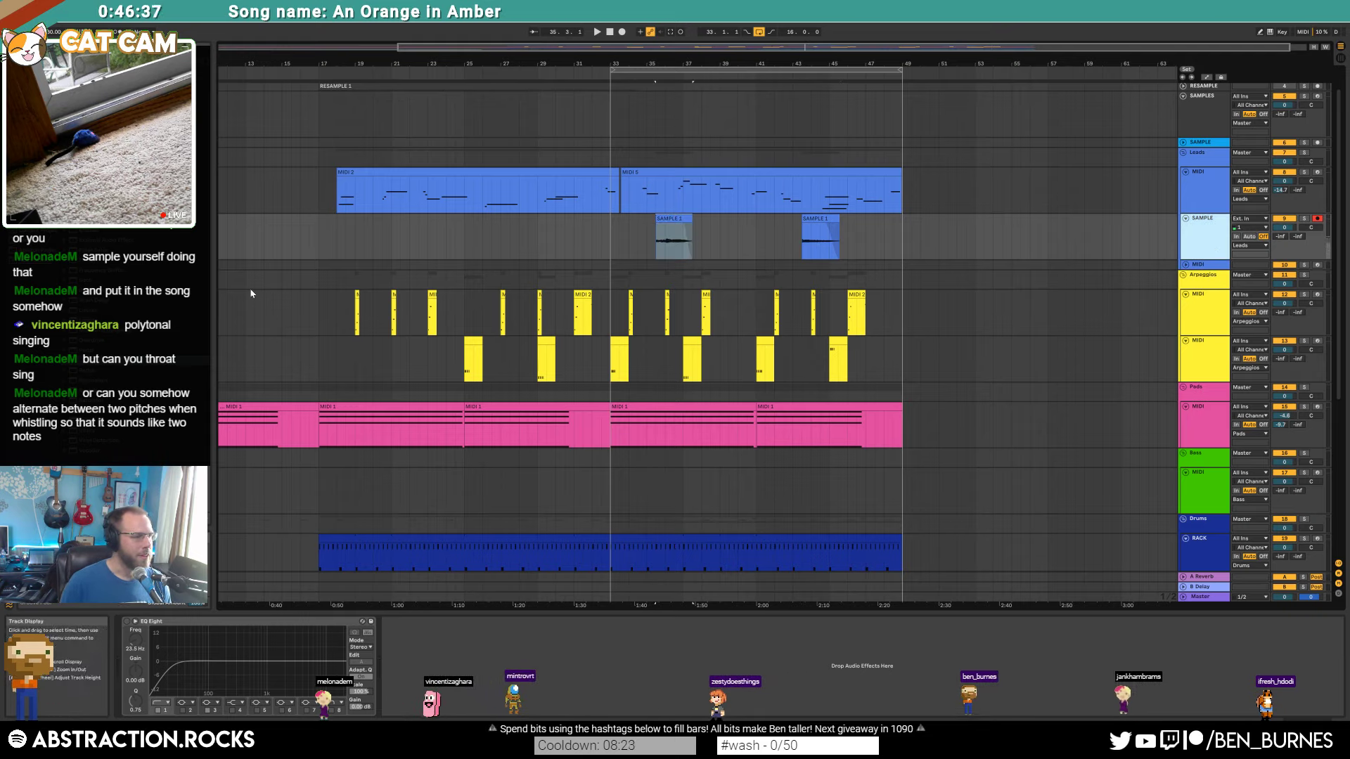
left_click(31, 161)
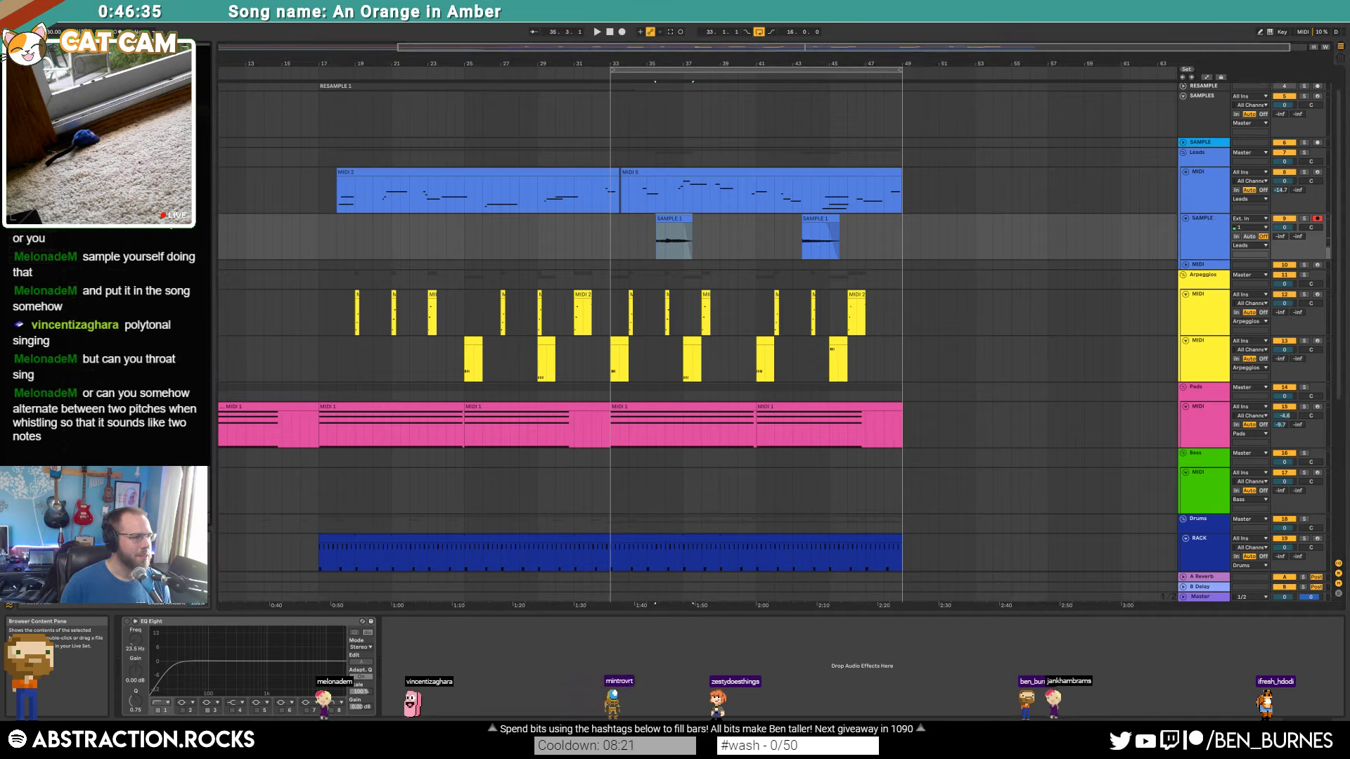
left_click_drag(152, 422, 152, 673)
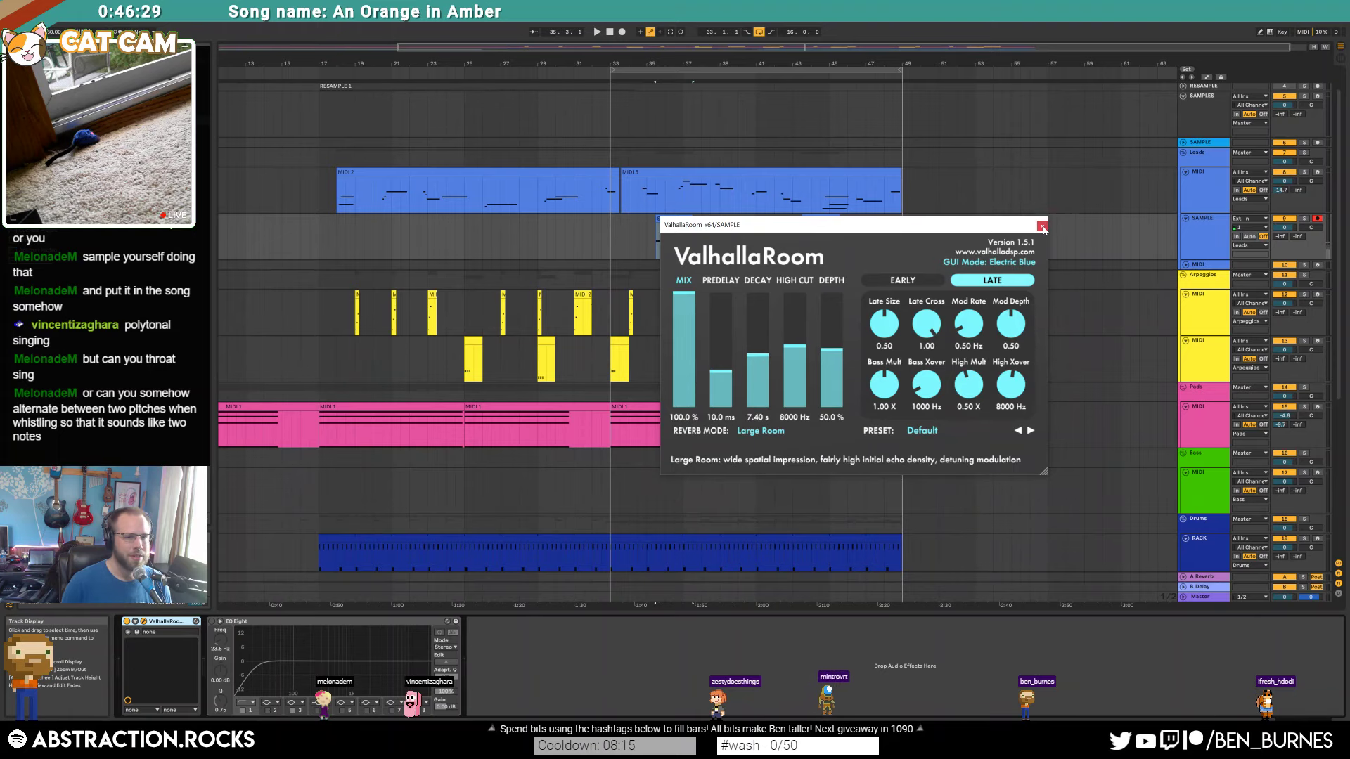
left_click(1042, 226)
Step: Set the SAMPLE track's first send to about -21 dB and enable its EQ Eight with a high cut near 250 Hz
left_click(668, 218)
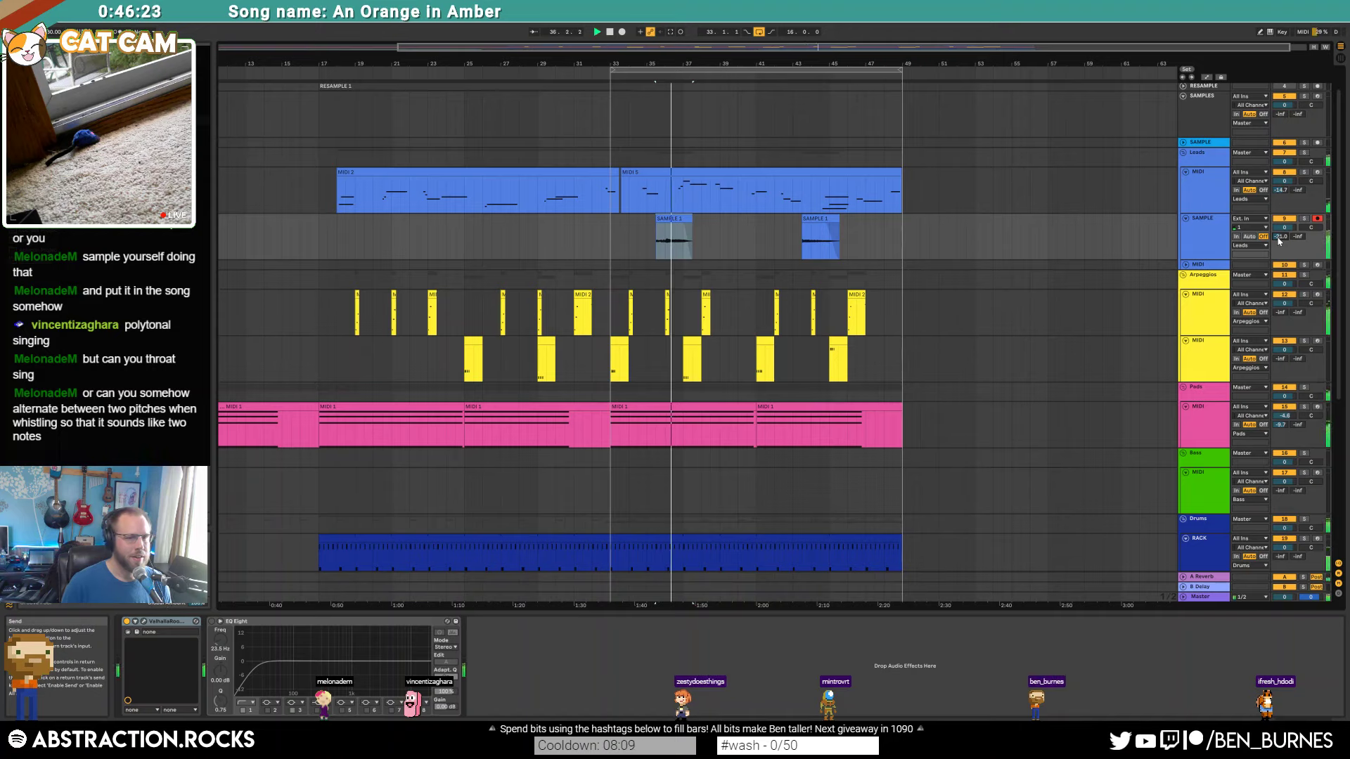
left_click(213, 623)
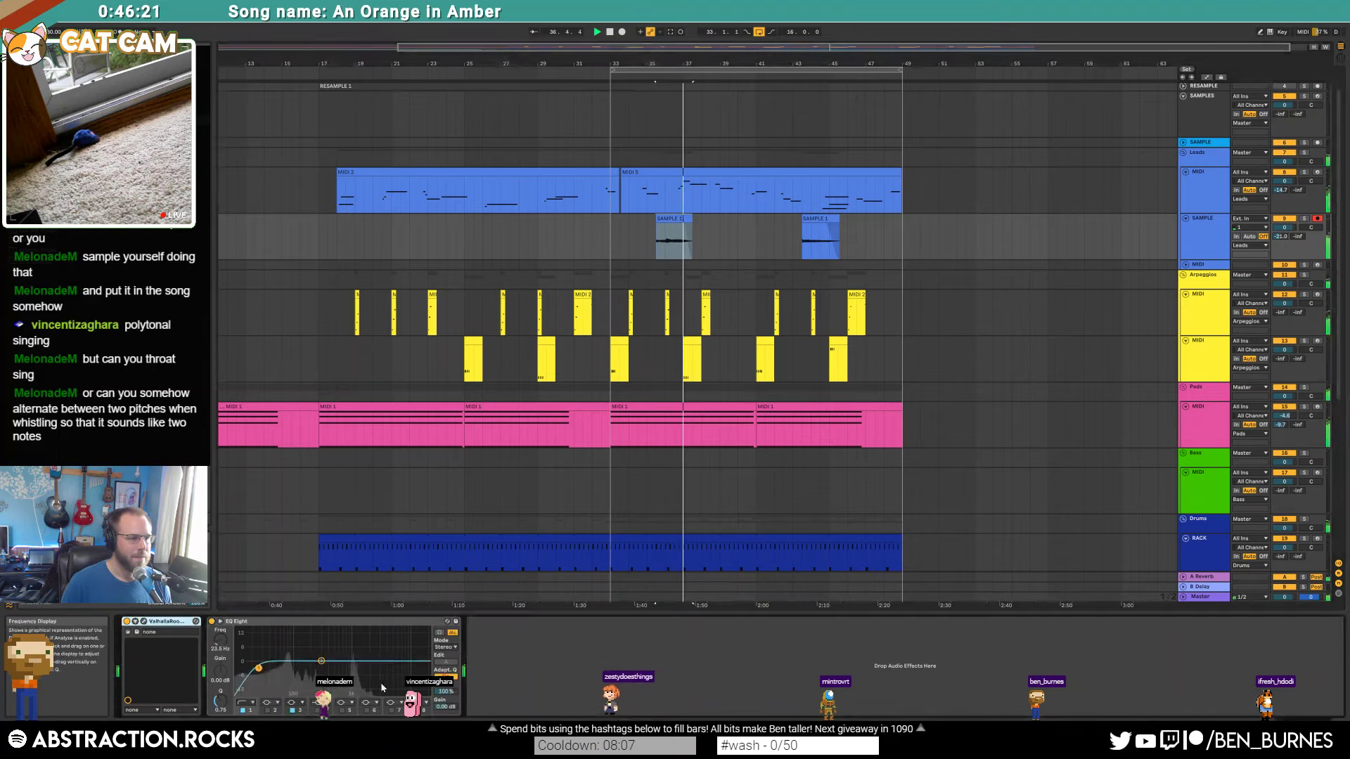
left_click(416, 710)
left_click_drag(425, 668, 318, 666)
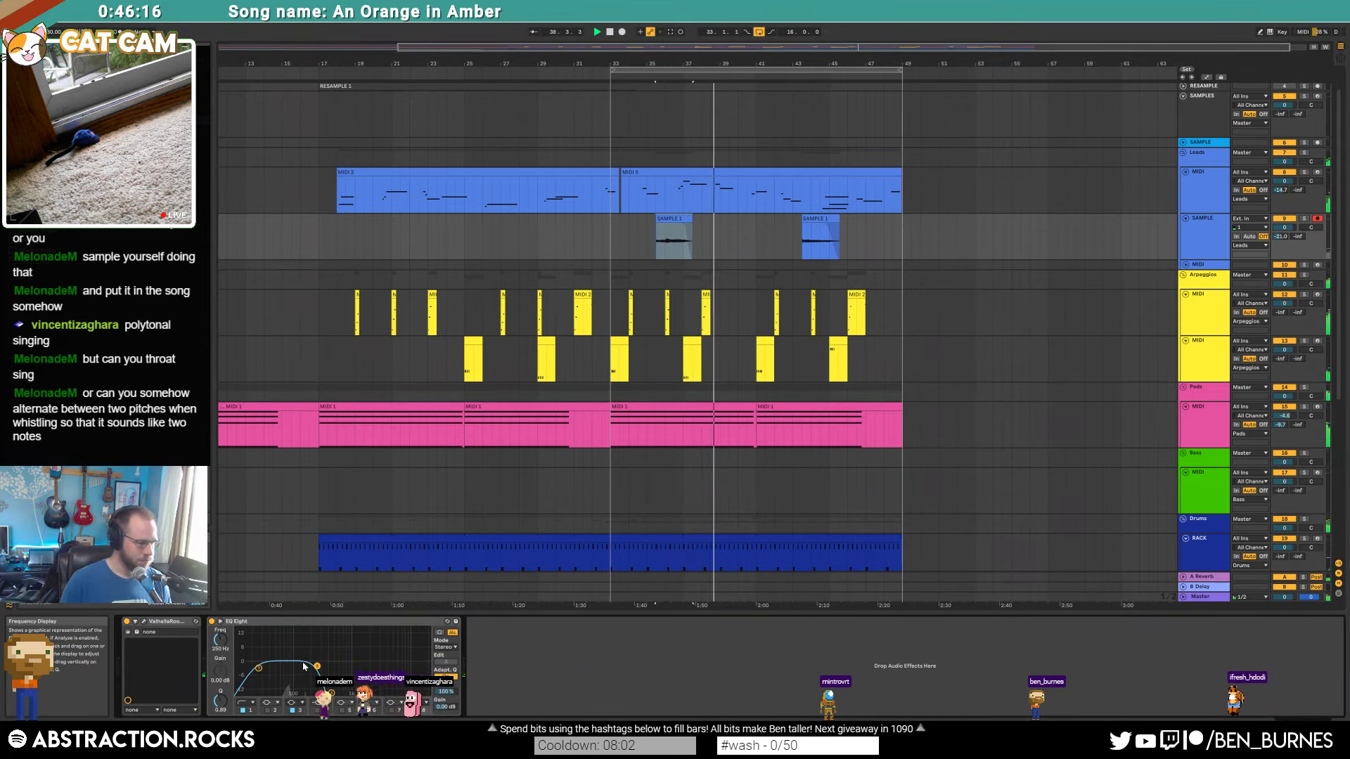
Step: Delete both sample clips and record a new take on the SAMPLE track from about bar 33.5 to bar 41
left_click(677, 249)
left_click(810, 219, "shift")
left_click(624, 244)
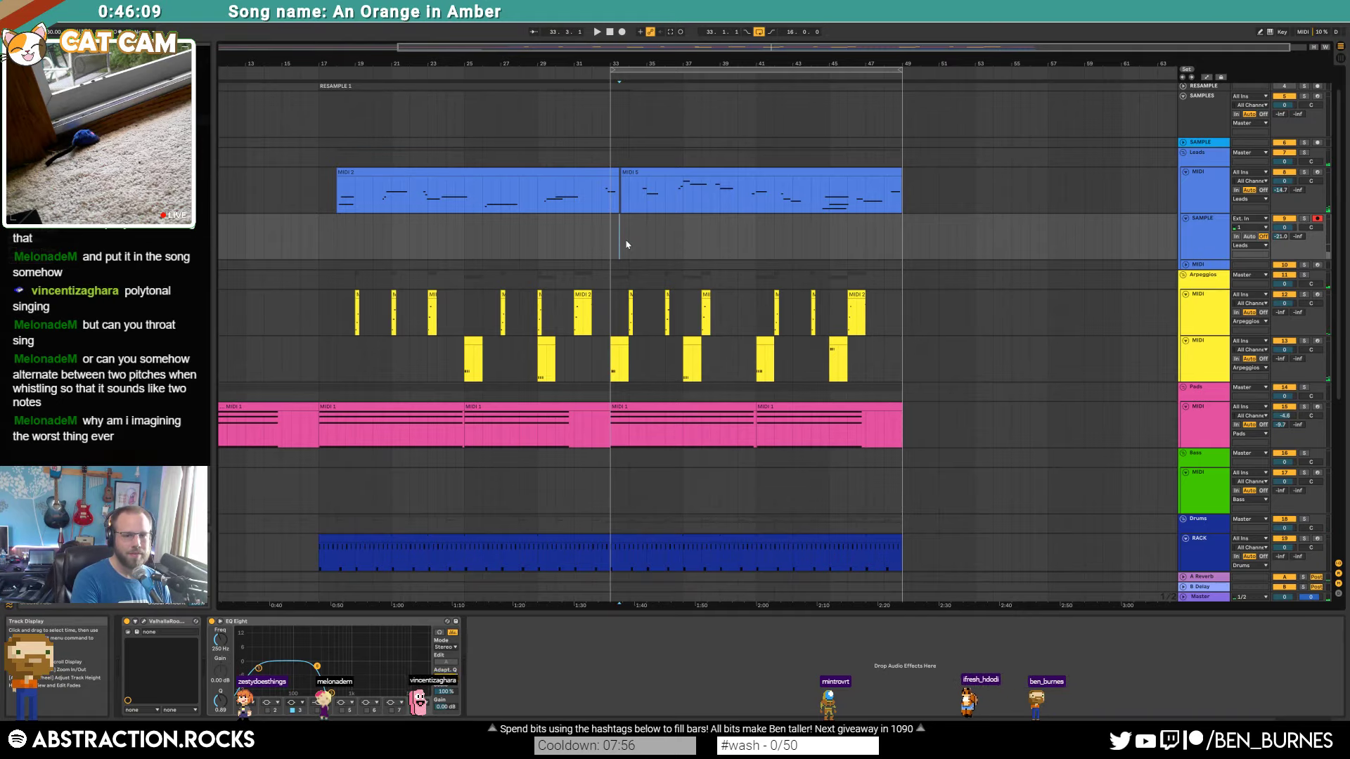
key("F9")
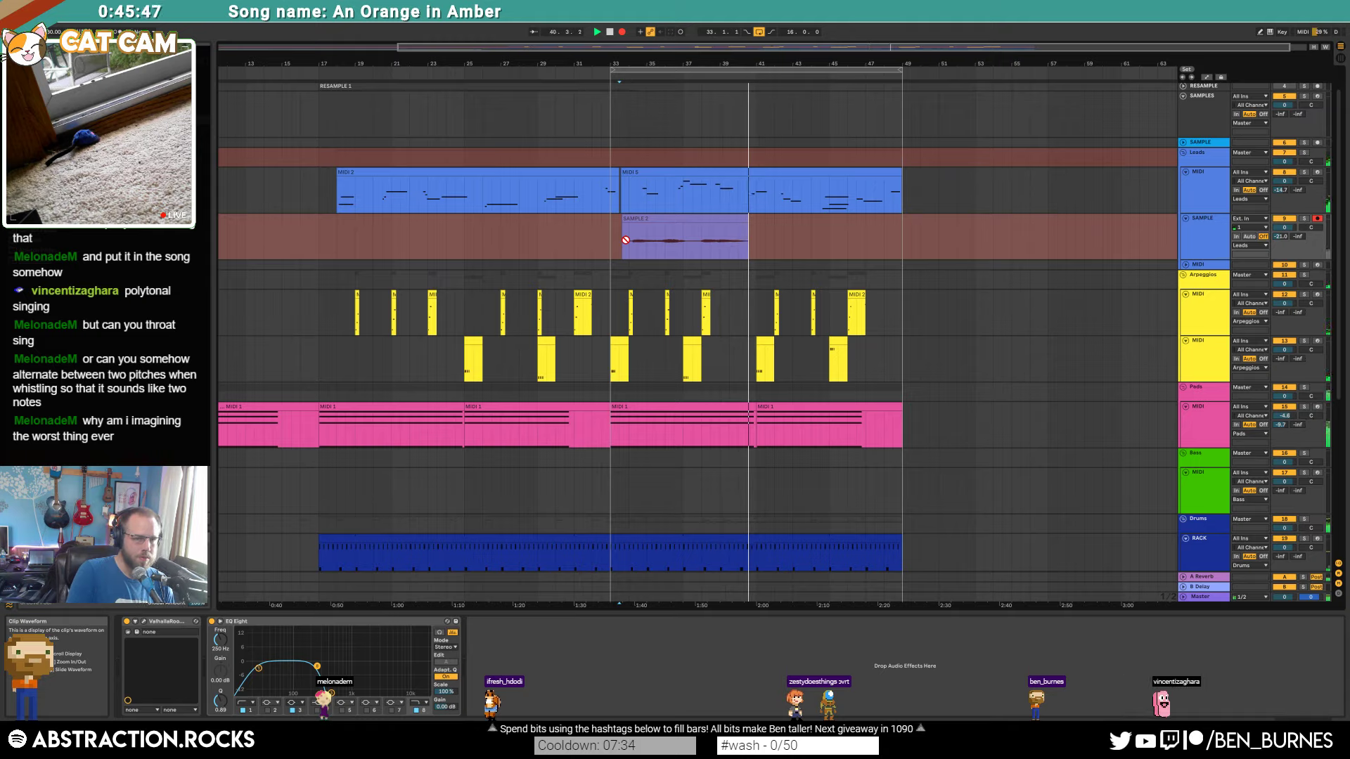
key("space")
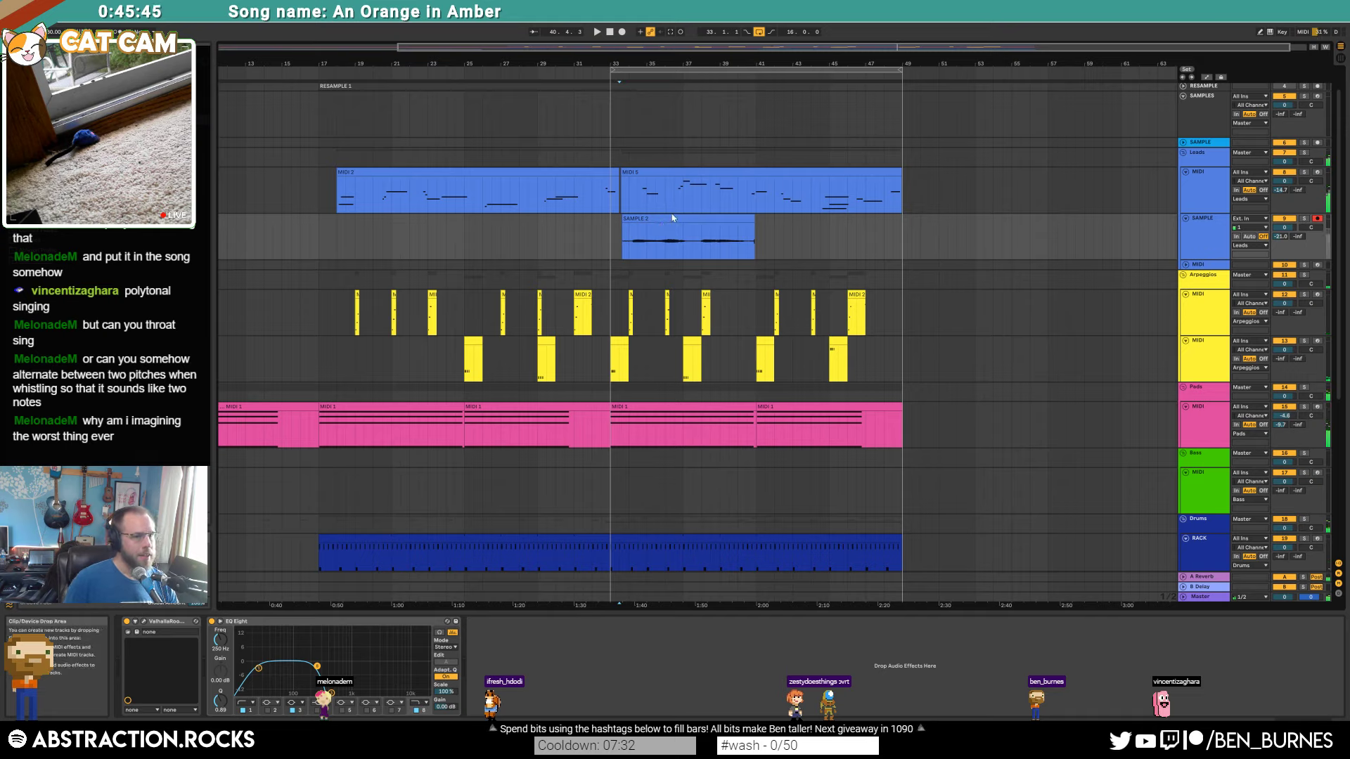
Step: Trim the new take to about bars 34 to 40.5 and duplicate it eight bars after the original
left_click_drag(752, 217, 741, 217)
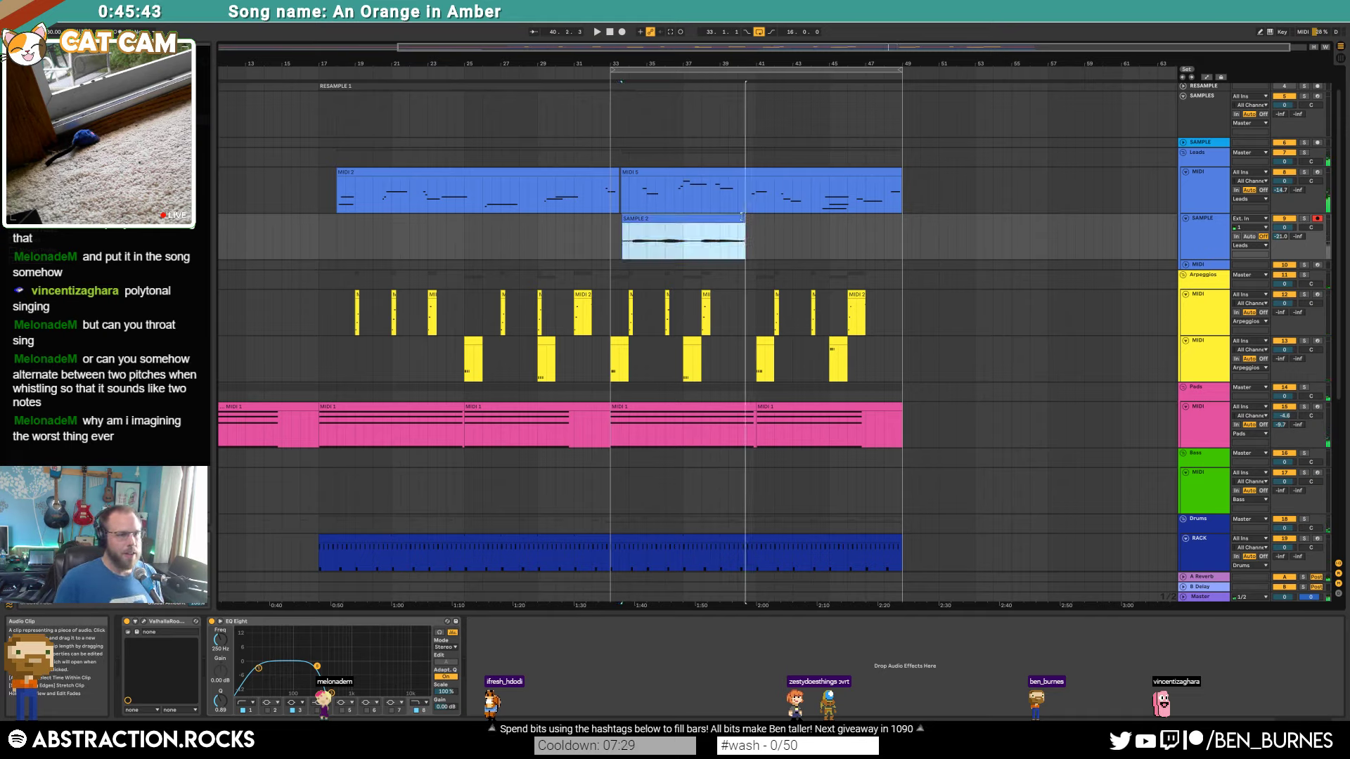
left_click_drag(609, 228, 756, 238)
key("ctrl+d")
left_click(647, 219)
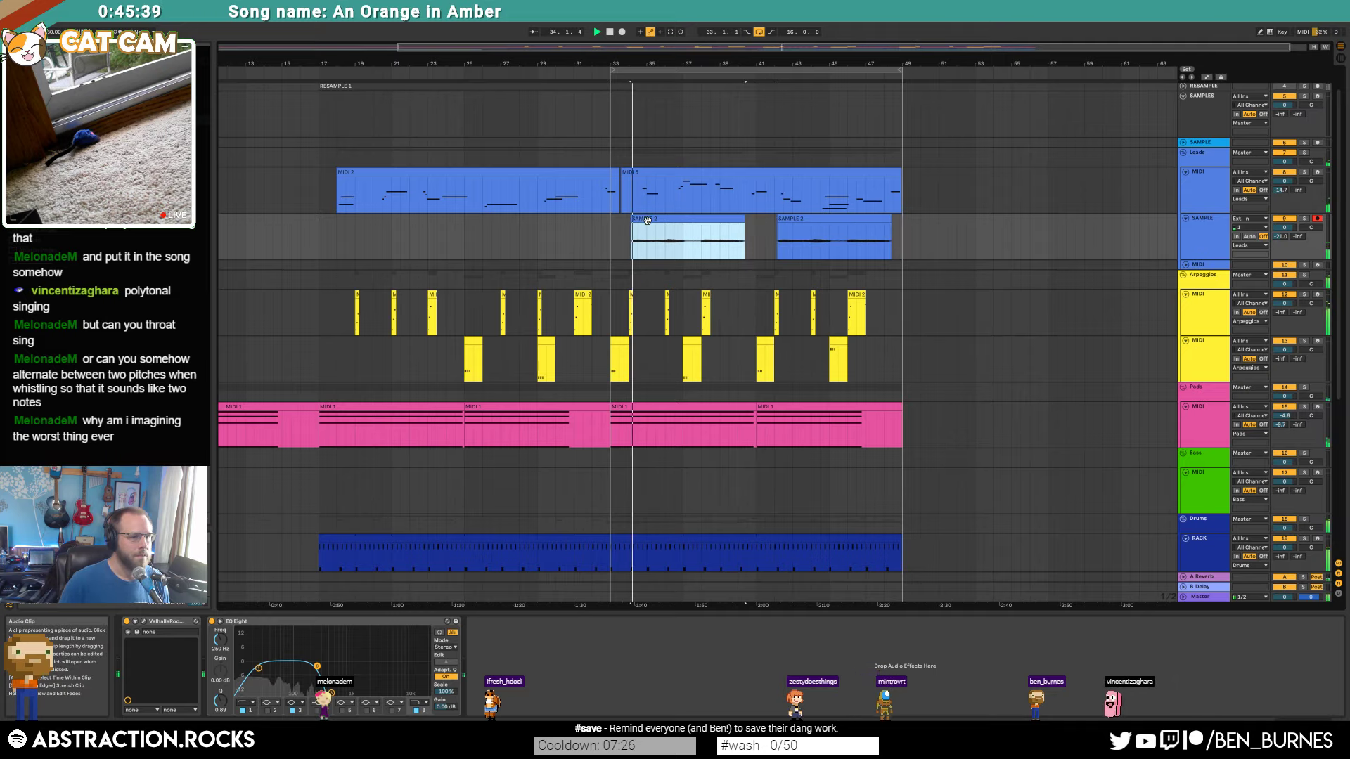
Step: Reshape the SAMPLE track's EQ Eight during playback, with the high cut near 2.11 kHz and the low cut near 37 Hz
key("space")
left_click_drag(259, 668, 393, 687)
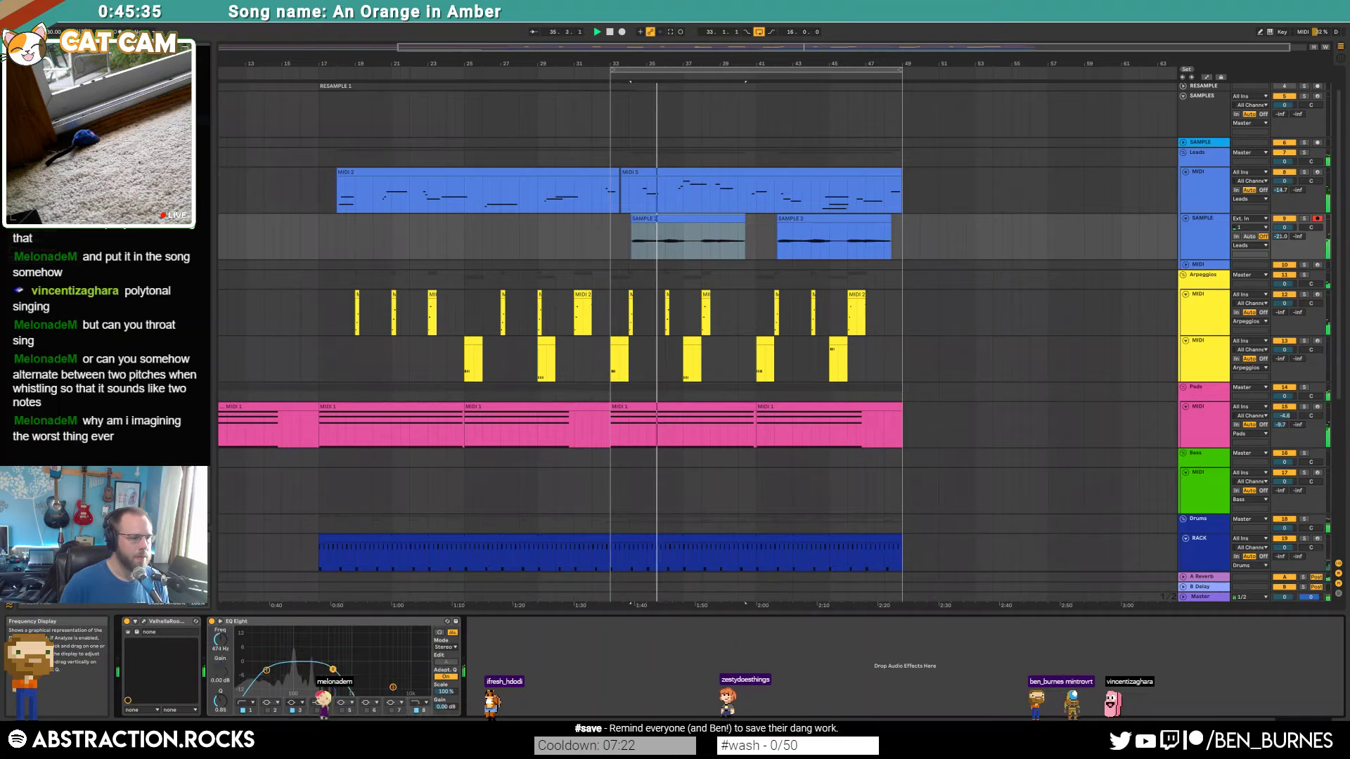
left_click_drag(317, 666, 370, 681)
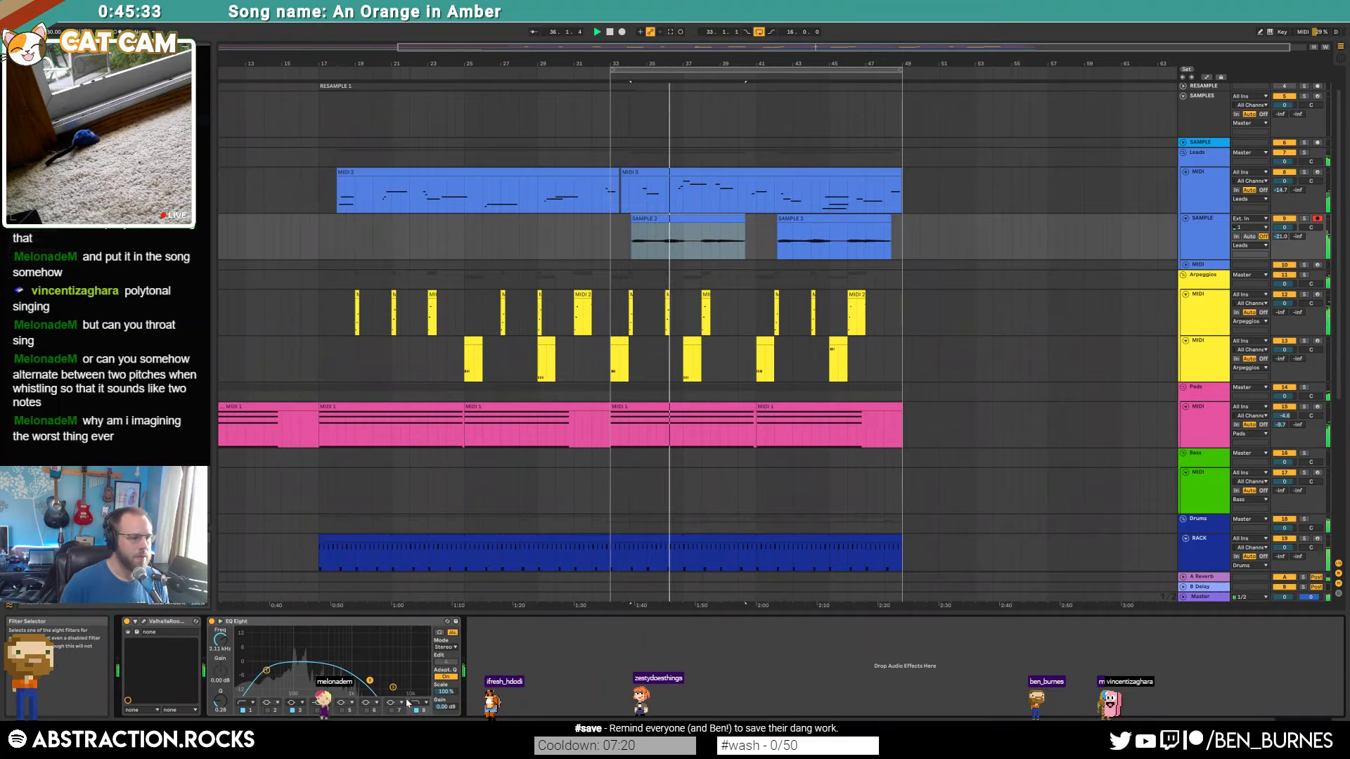
left_click_drag(267, 671, 276, 677)
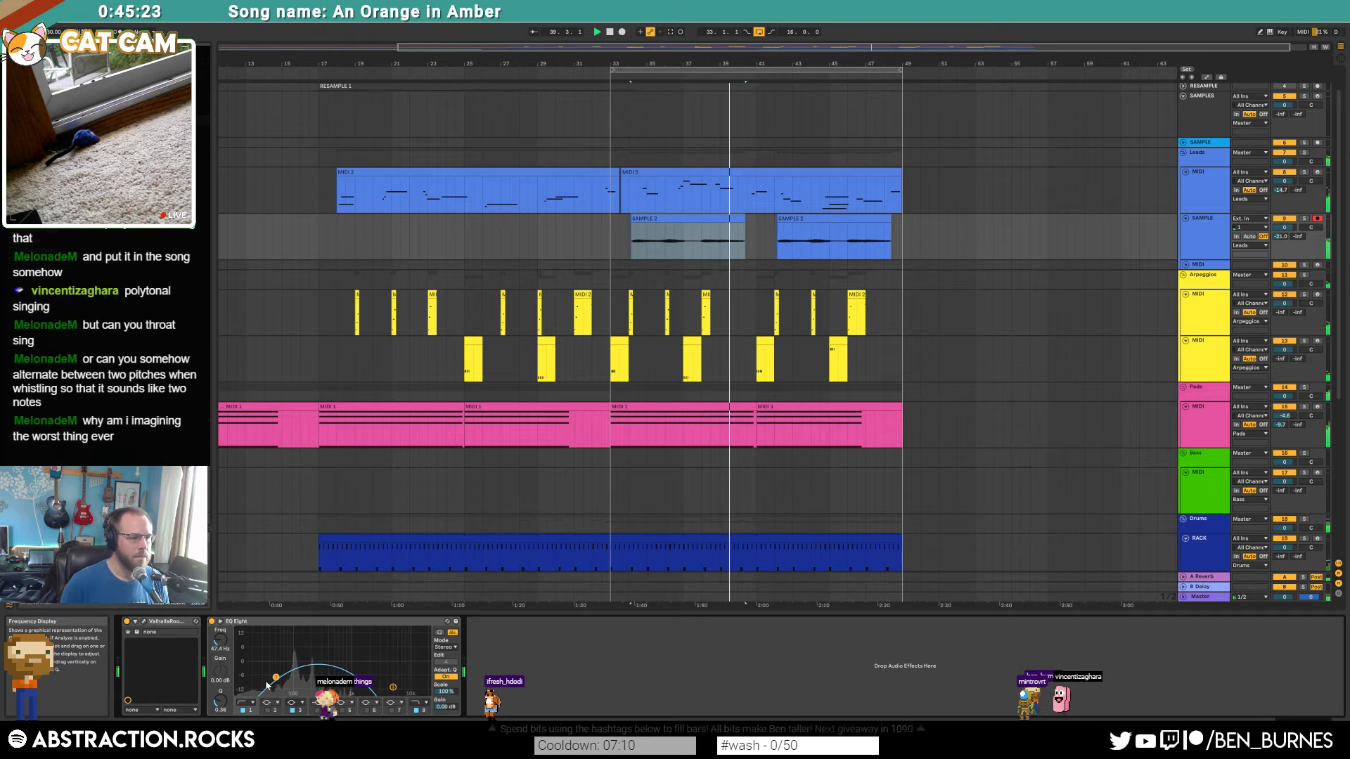
left_click_drag(275, 676, 270, 674)
Step: Transpose the first sample clip up 12 semitones and play it back, closing the ValhallaRoom window
left_click(143, 622)
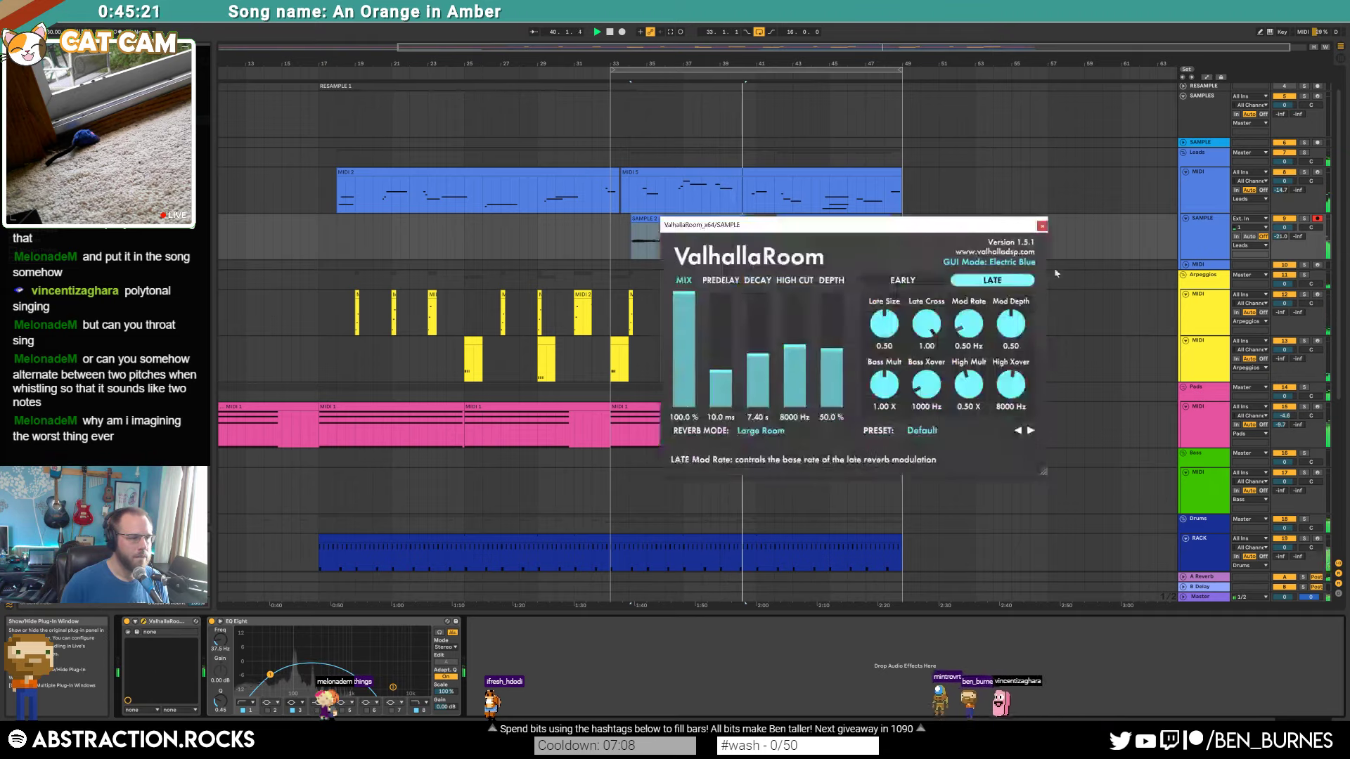
left_click_drag(872, 224, 931, 295)
left_click(690, 224)
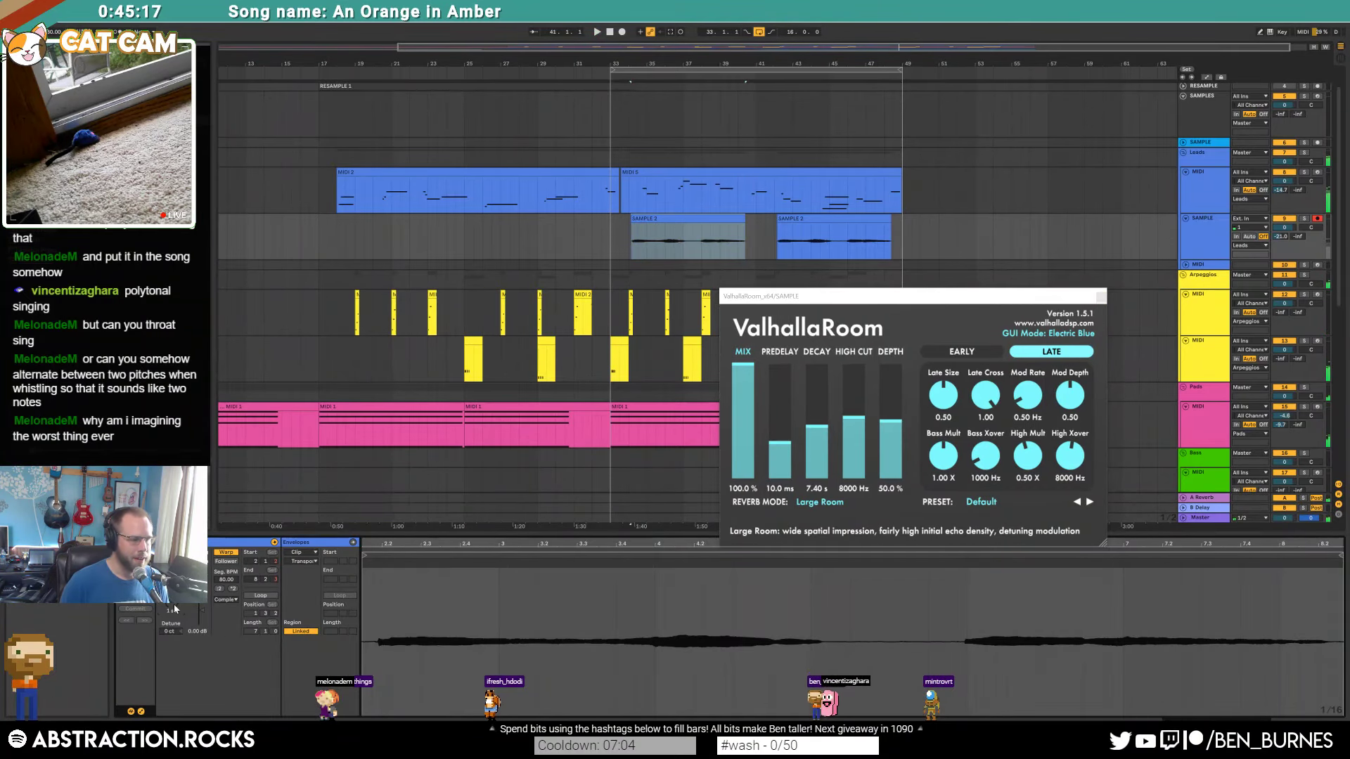
key("space")
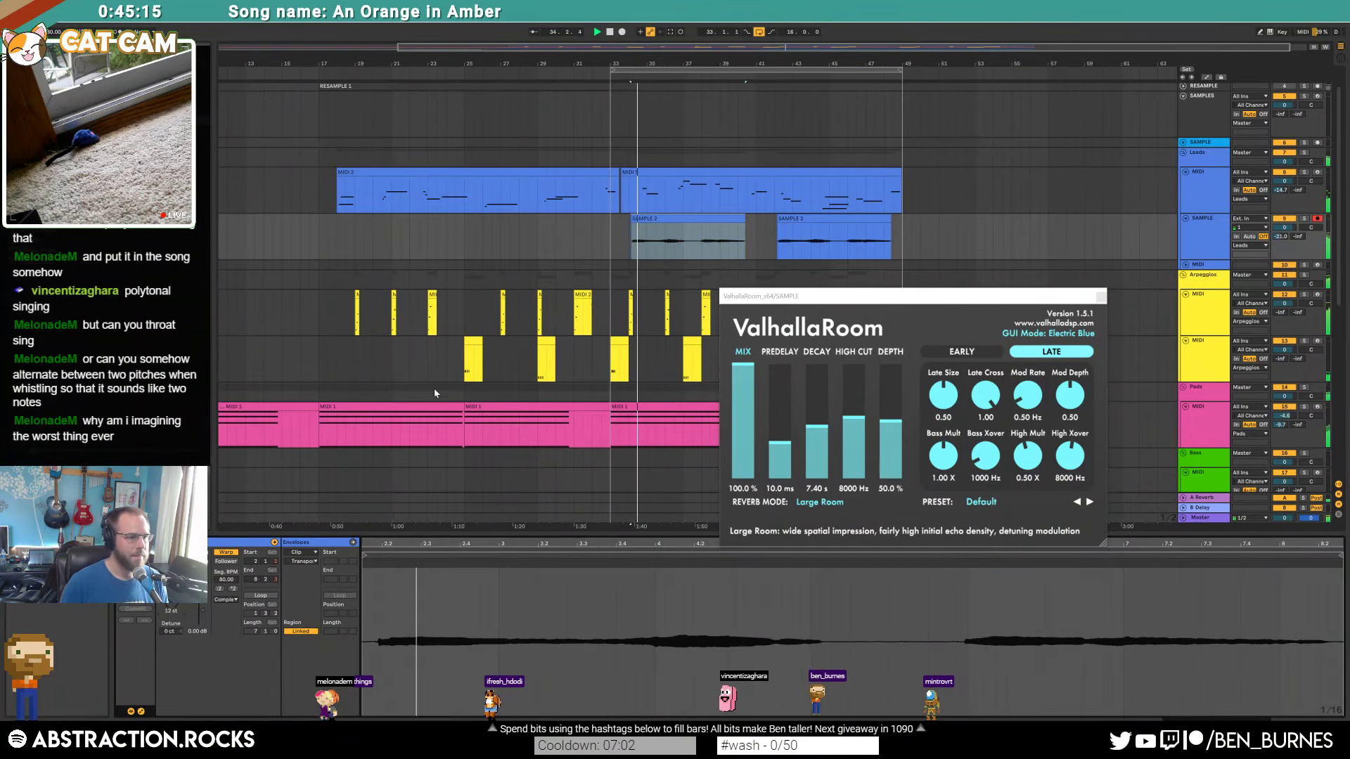
left_click(1091, 301)
Step: Transpose the second sample clip up 12 semitones and slightly lower the SAMPLE track's first send
left_click(808, 223)
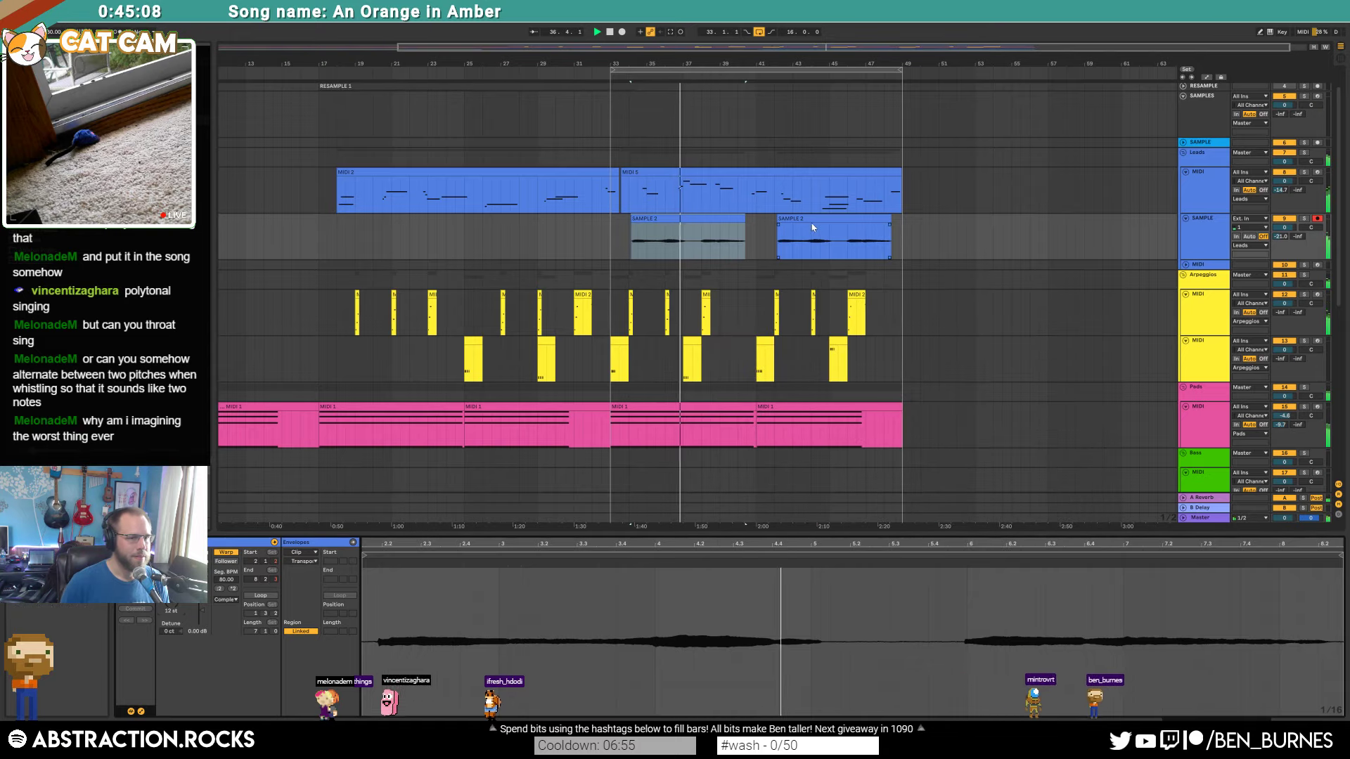
left_click(168, 611)
type("12")
key("Return")
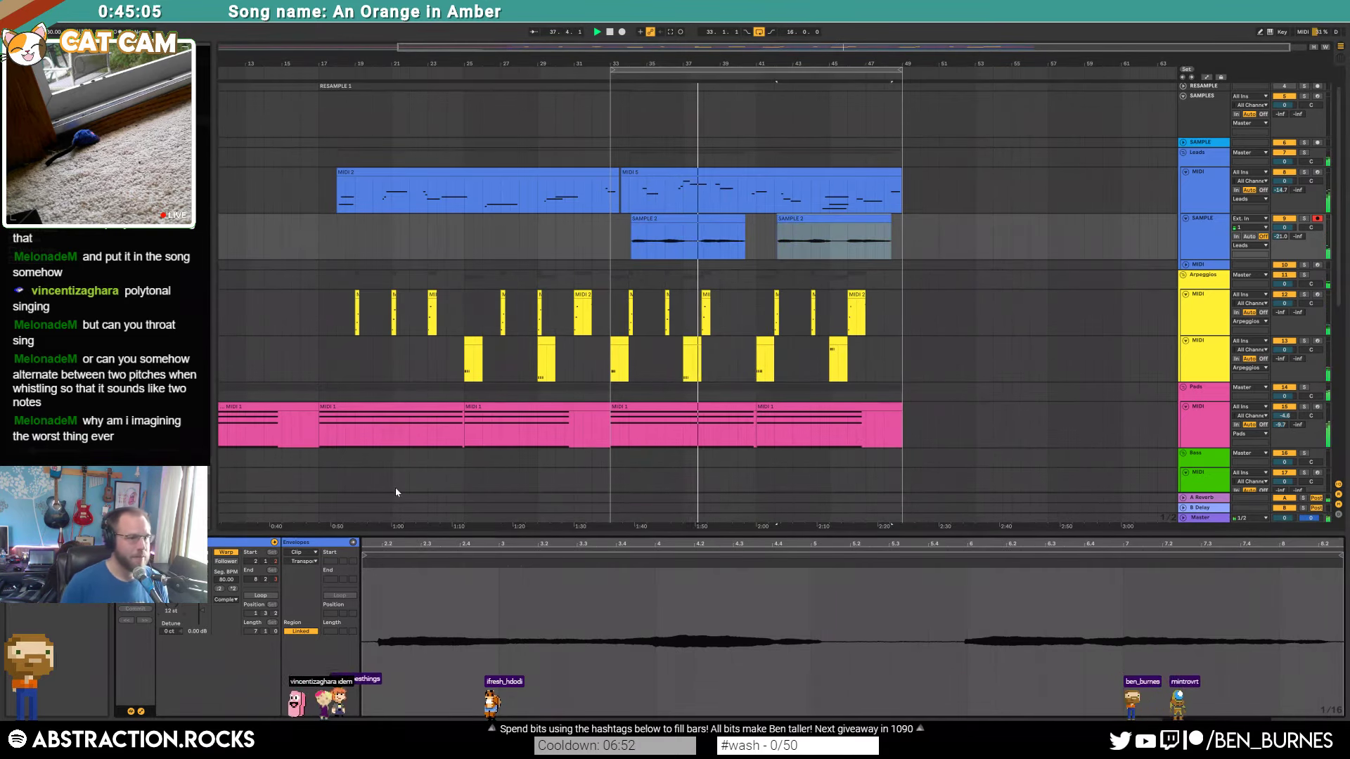
key("shift+Tab")
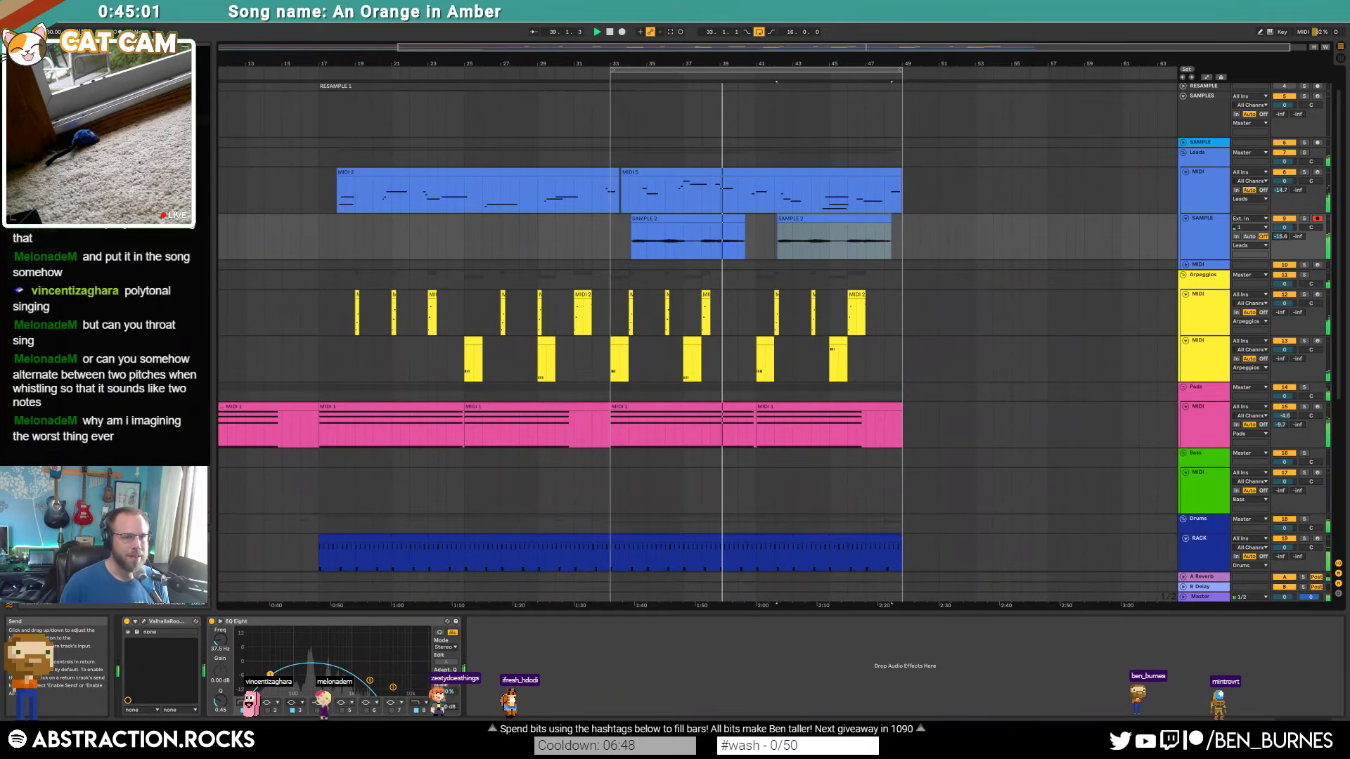
left_click(787, 219)
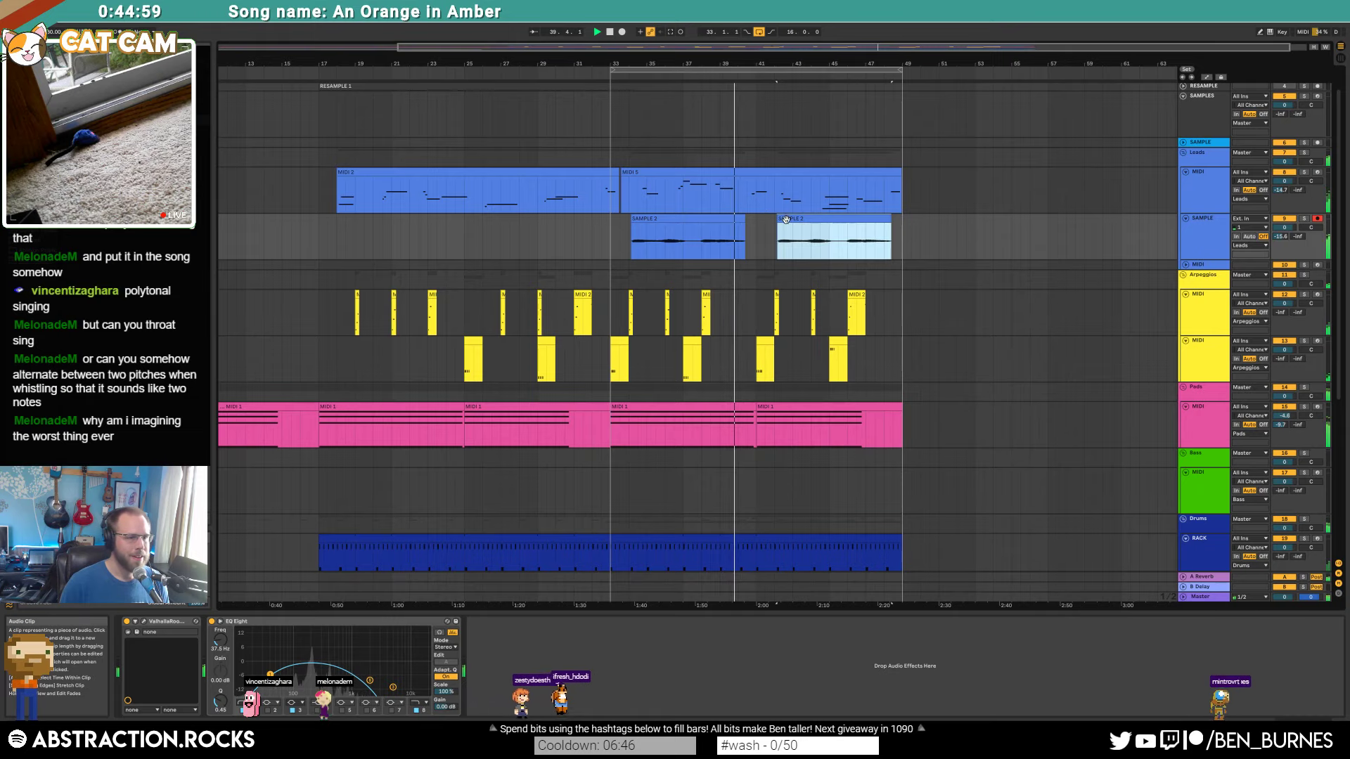
Step: Adjust the percussion loop track's EQ Eight high band to about -3.8 dB near 4.2 kHz and stop playback
scroll(787, 219, "down", 10)
left_click(827, 479)
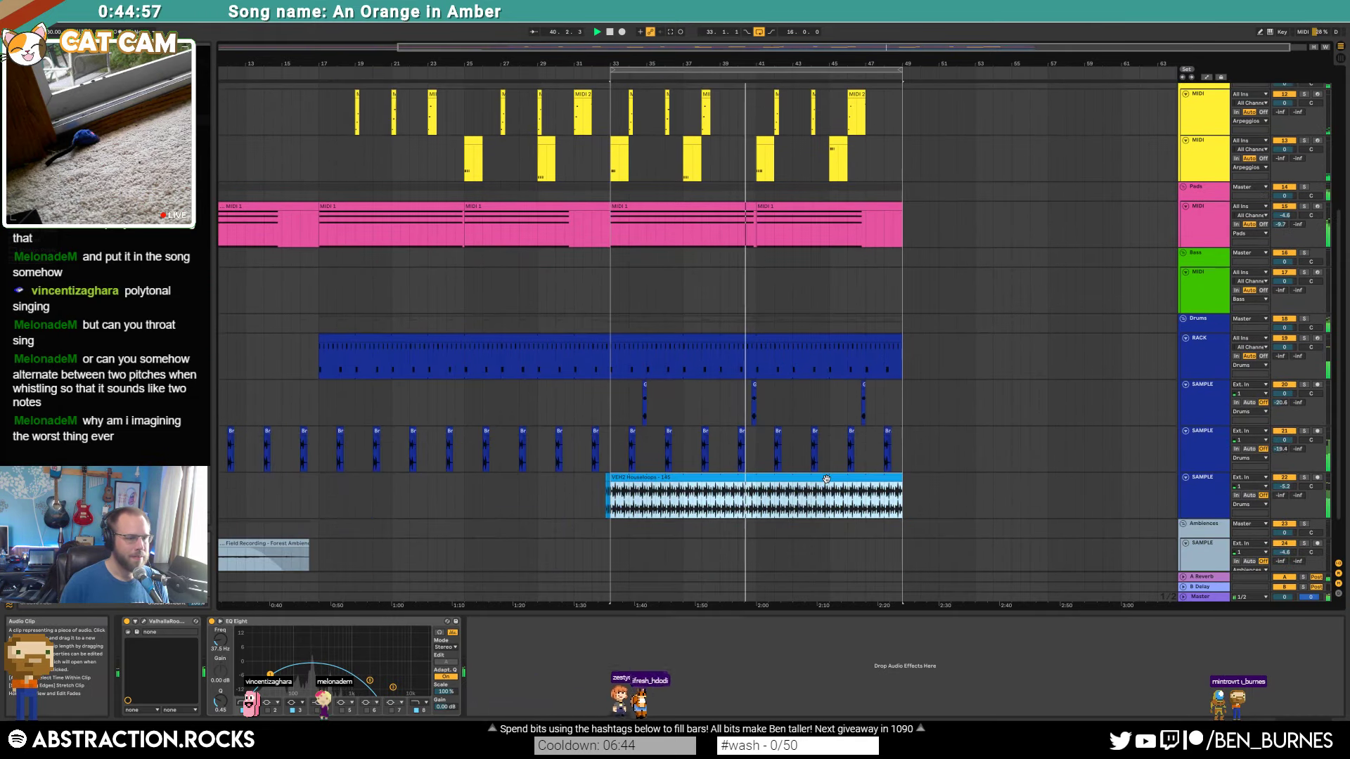
left_click(301, 686)
left_click_drag(300, 685, 303, 676)
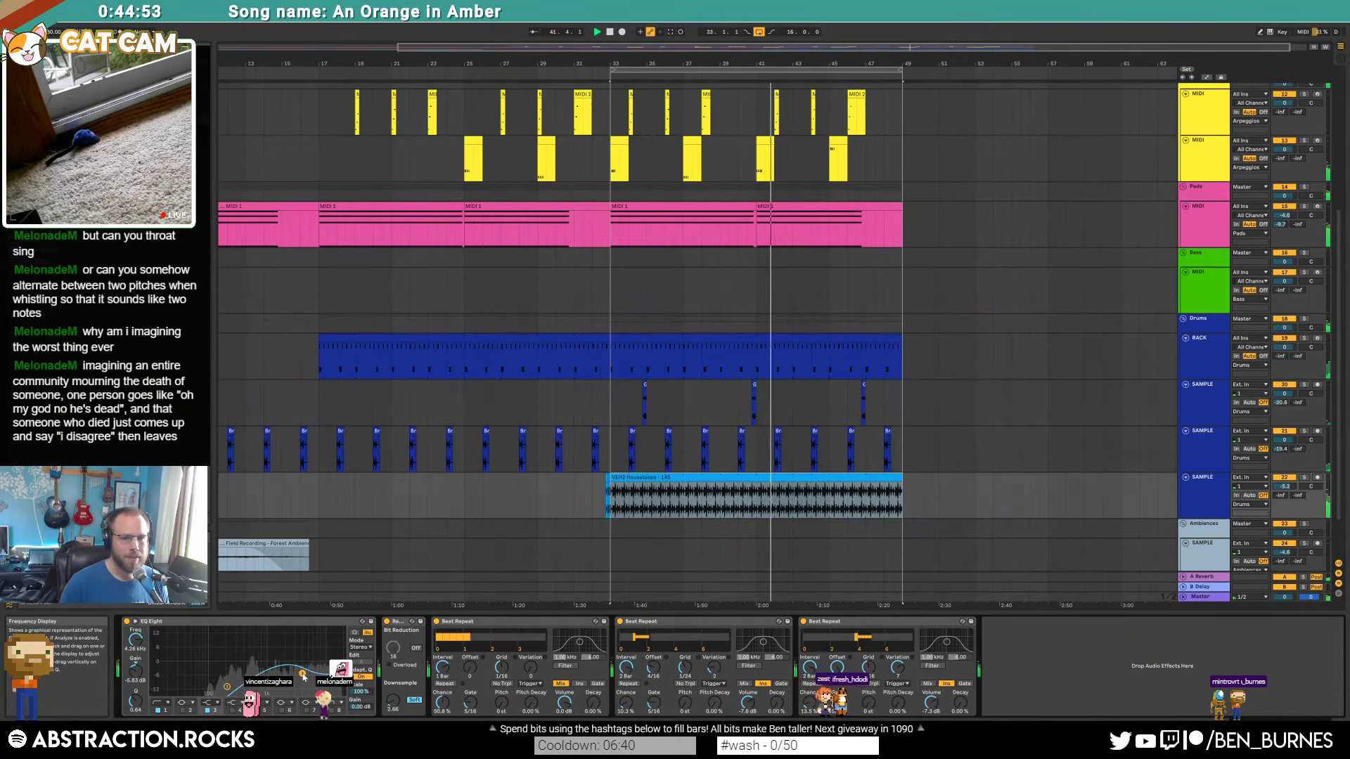
key("space")
Step: Play the arrangement from bar 17 to review the leads, arpeggios, pads and drums
scroll(608, 421, "up", 5)
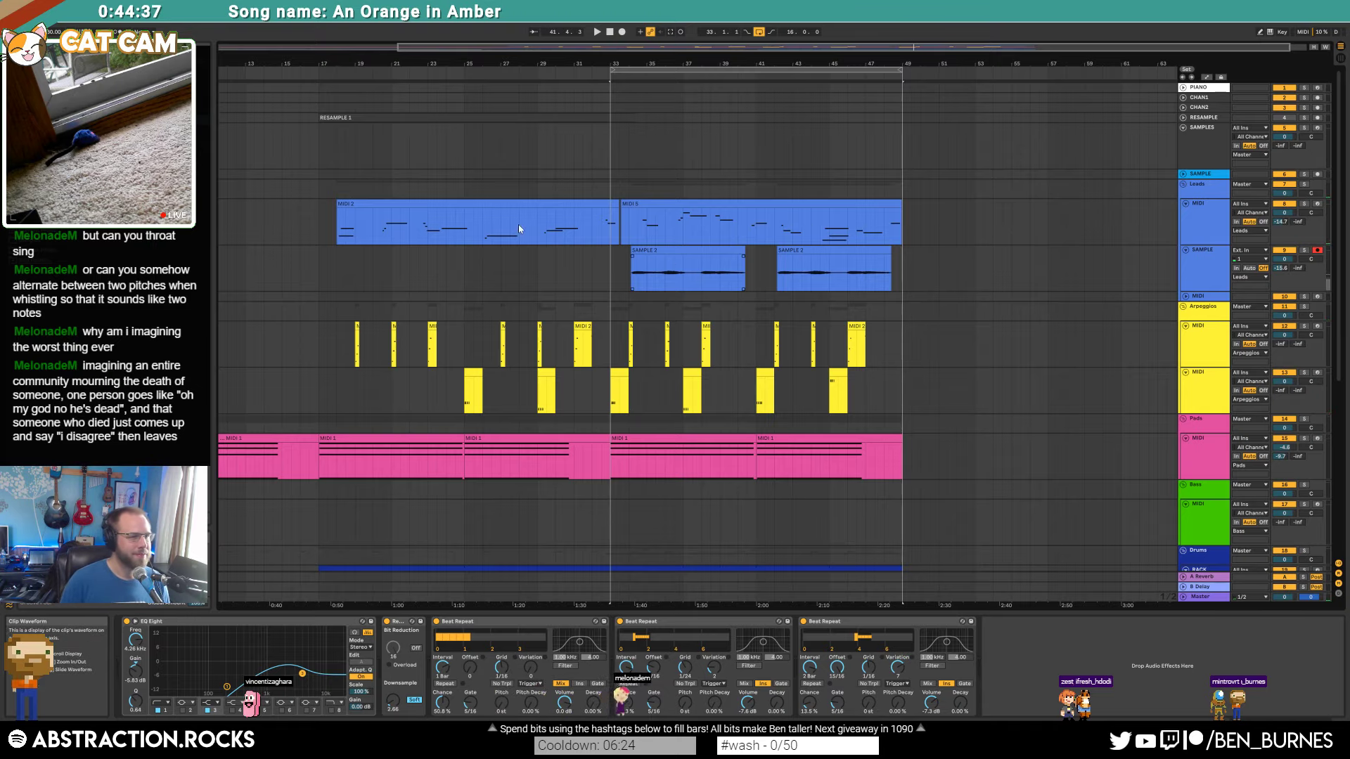
left_click(321, 217)
key("space")
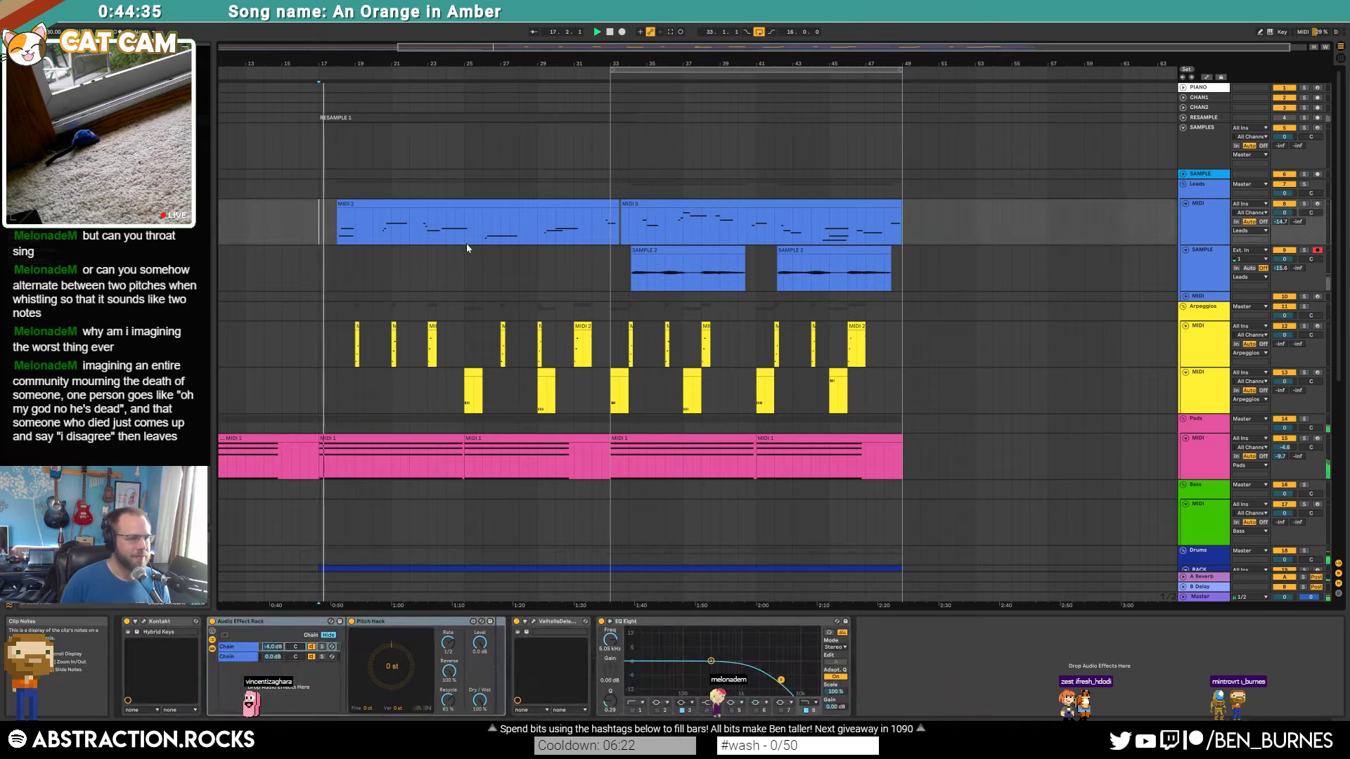
scroll(539, 278, "down", 5)
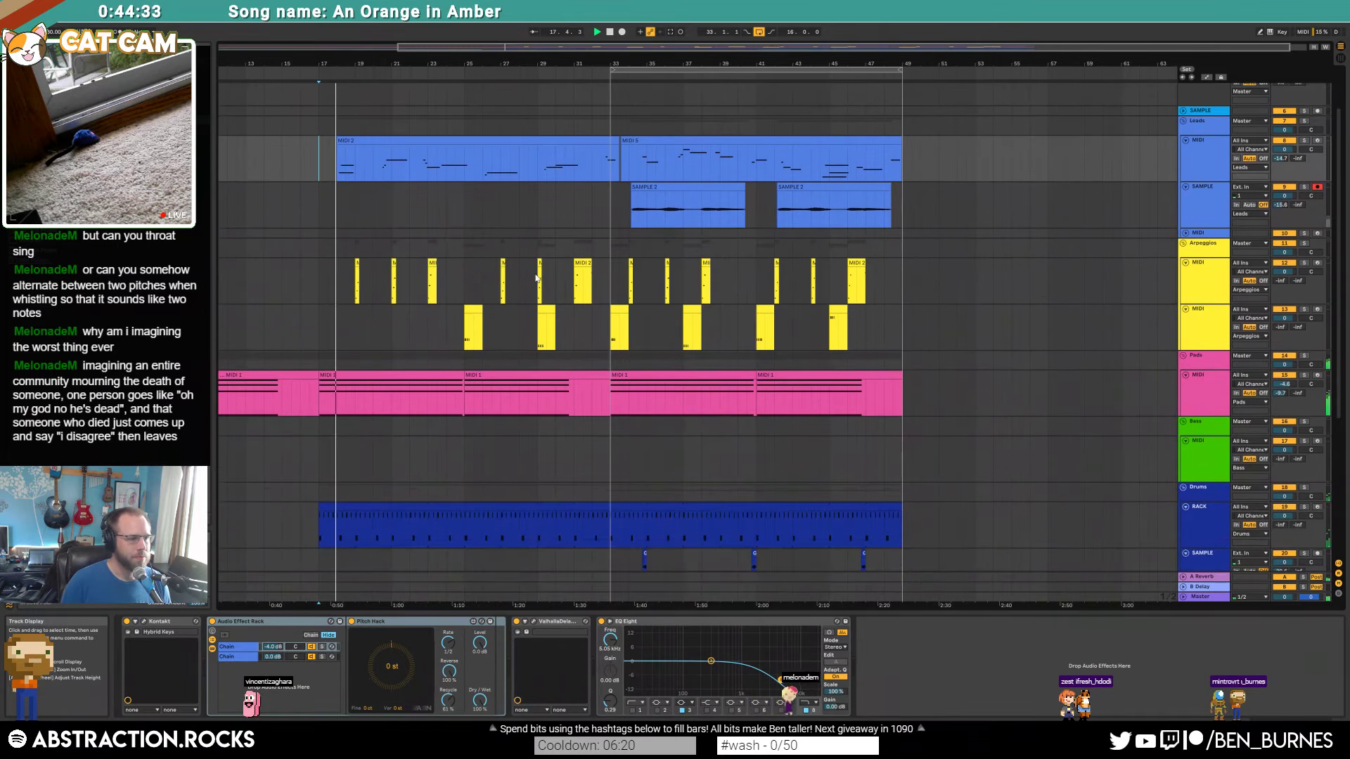
scroll(360, 214, "up", 3)
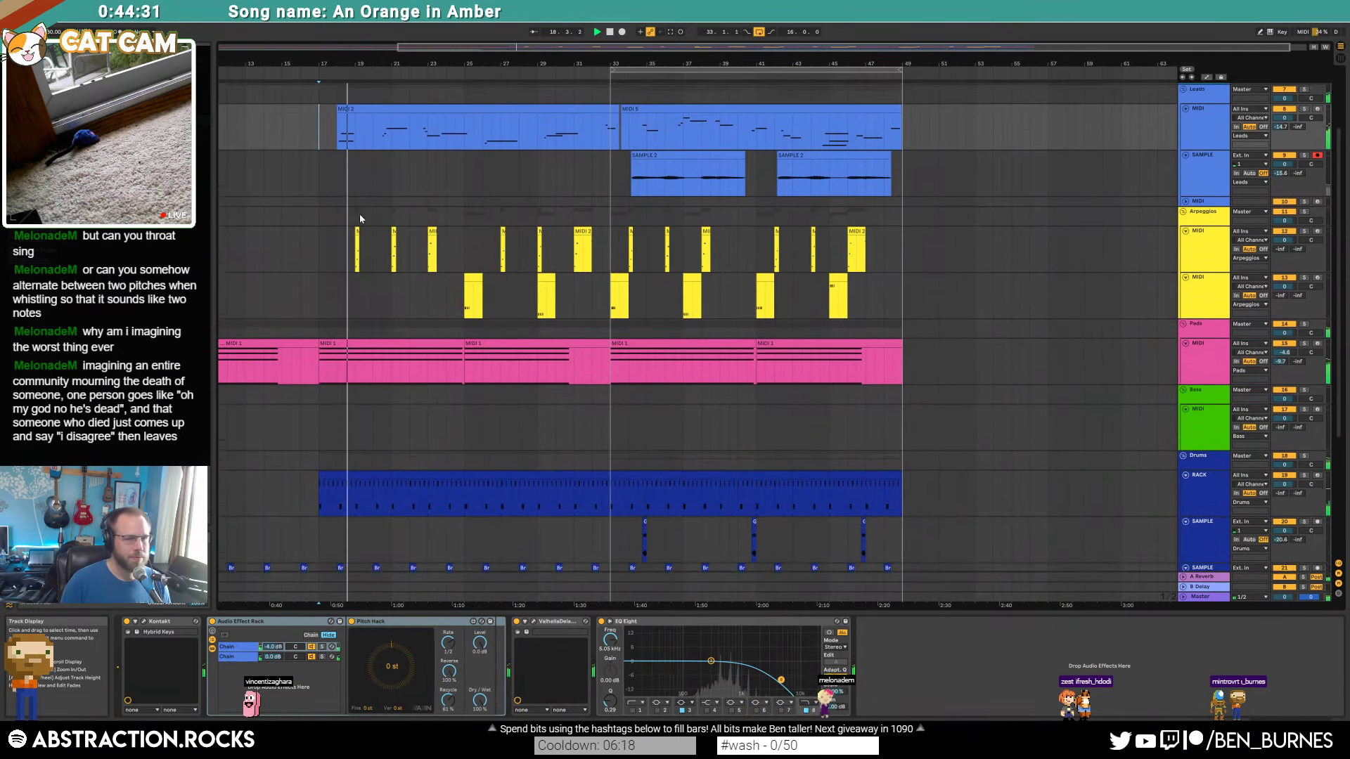
Step: Open the lead MIDI clip beginning near bar 18 and examine its first notes during playback
double_click(366, 150)
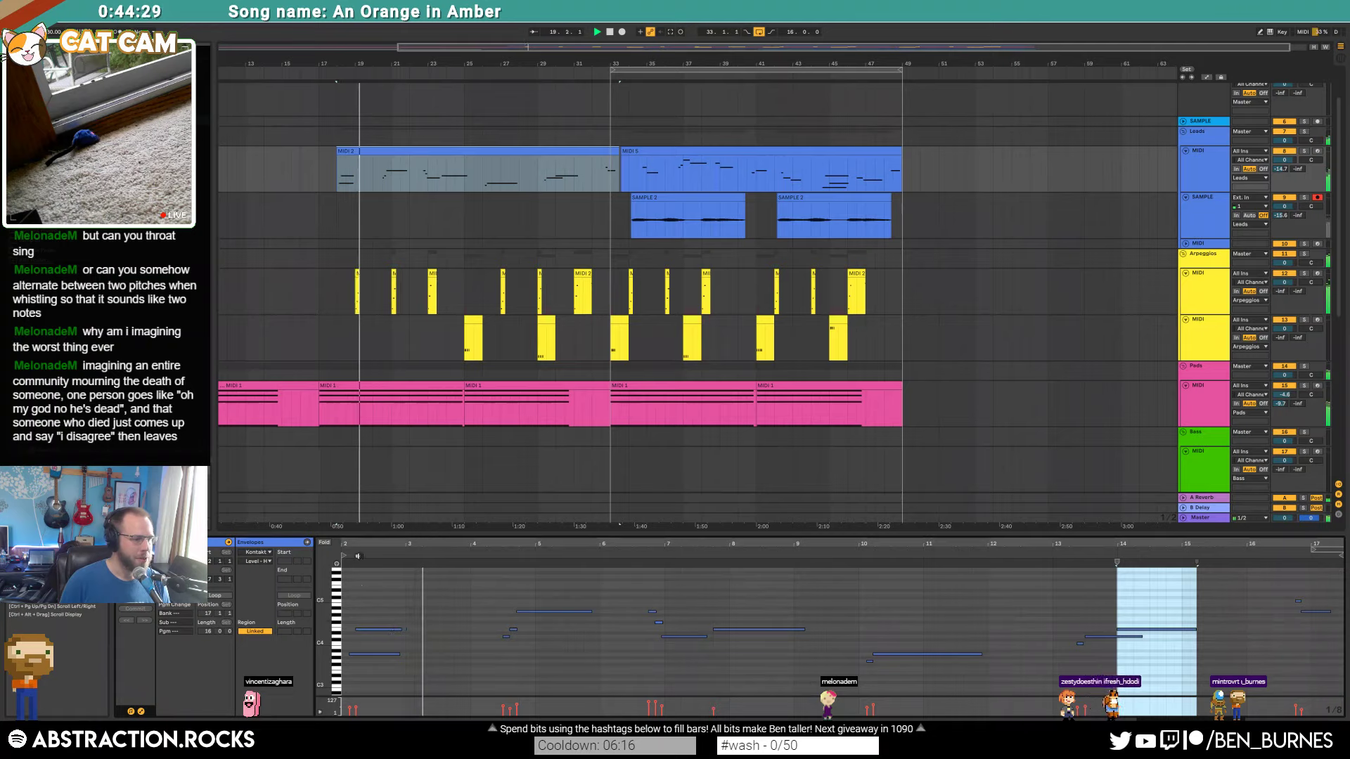
left_click(386, 692)
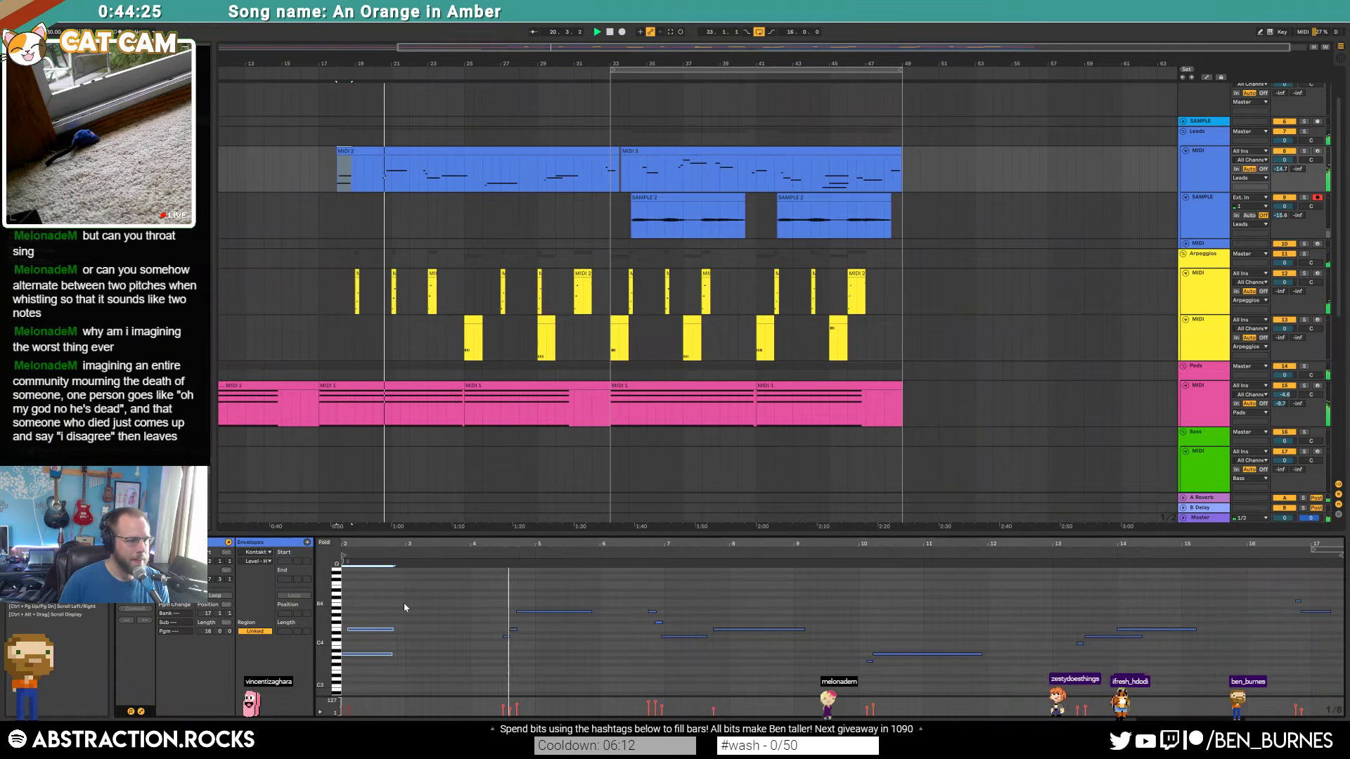
left_click(546, 611)
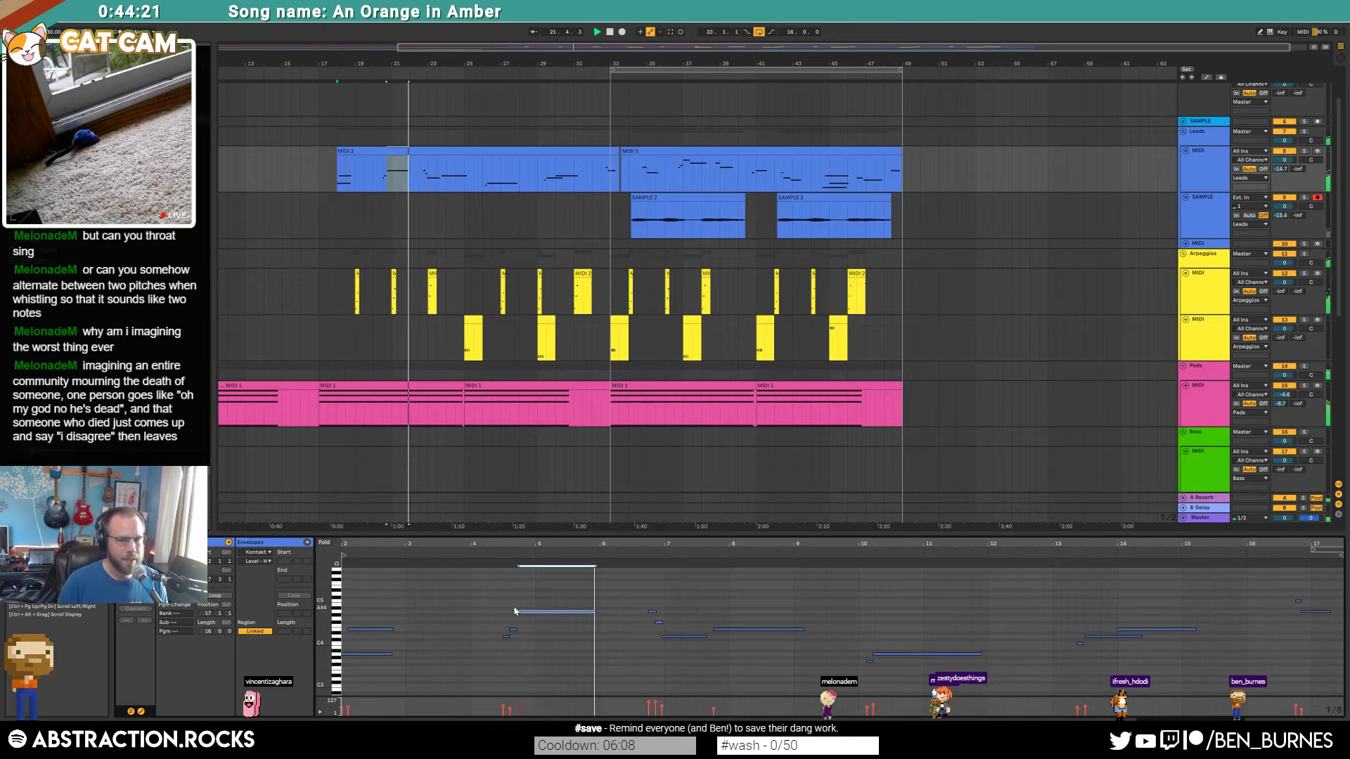
key("shift+Tab")
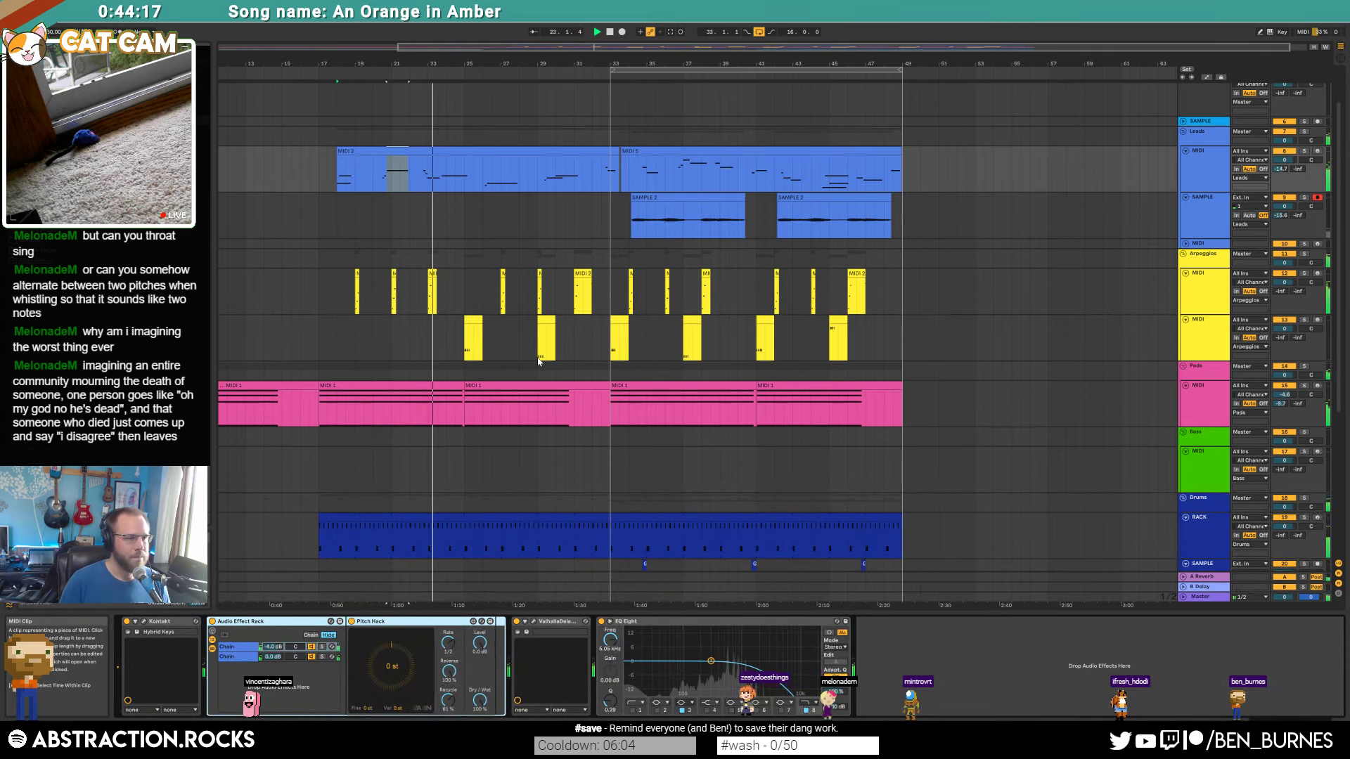
Step: Remove the first beat of bar 41 from the percussion loop to leave a gap
scroll(539, 361, "down", 8)
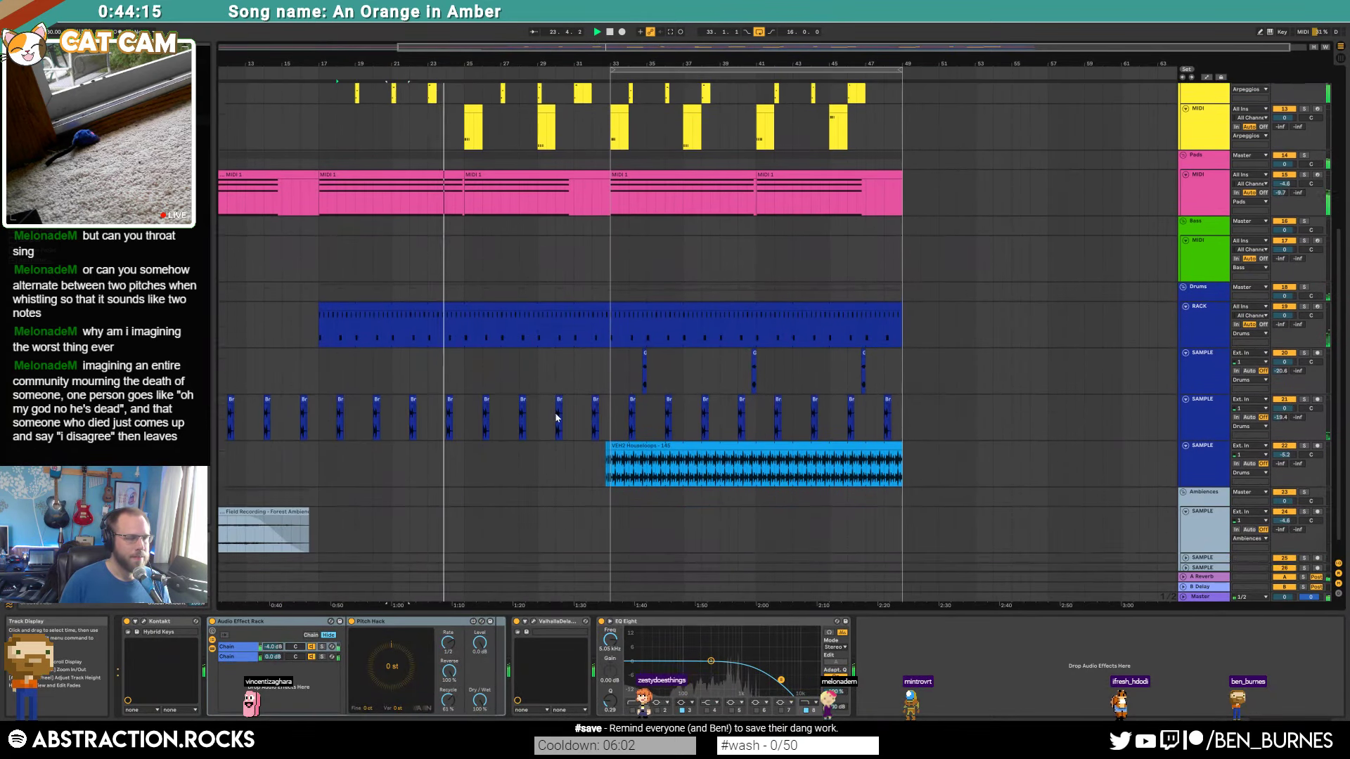
scroll(555, 418, "down", 1)
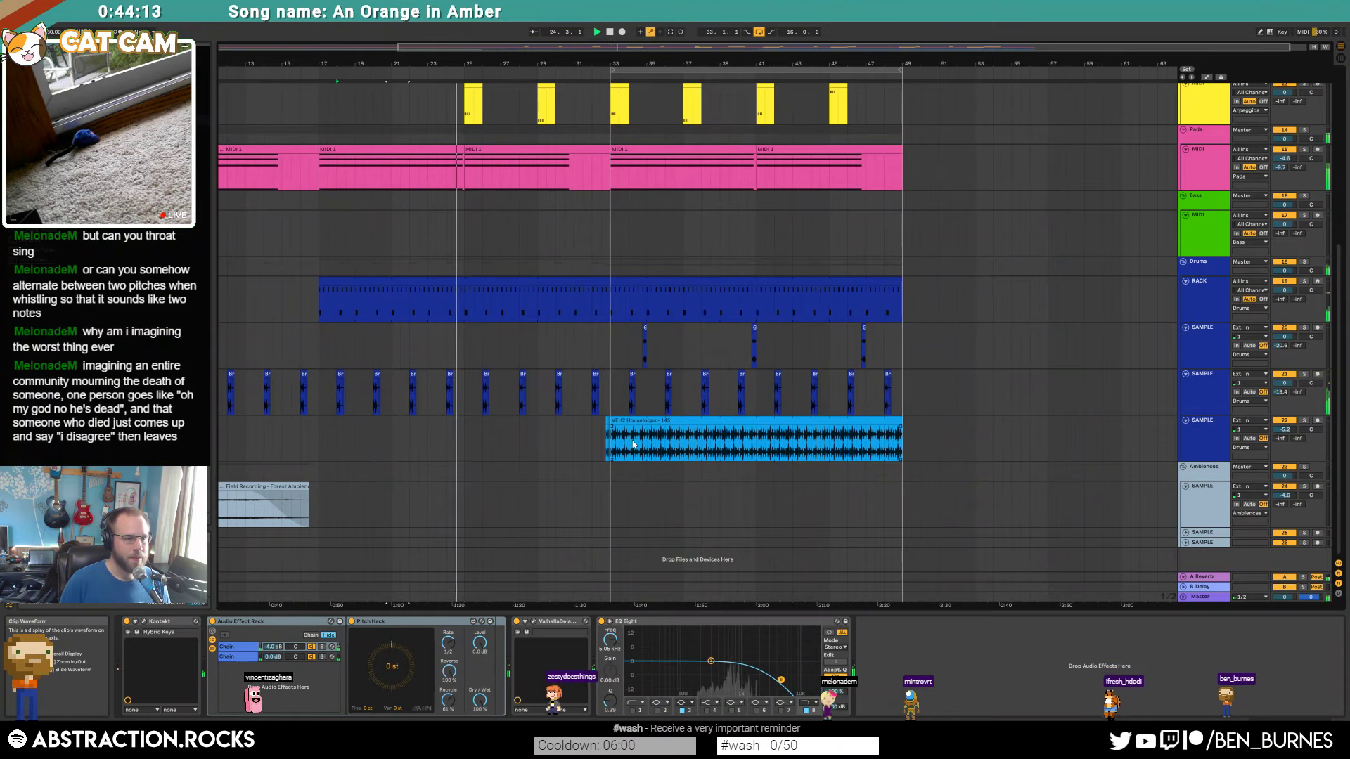
scroll(631, 444, "up", 5)
left_click_drag(750, 48, 771, 48)
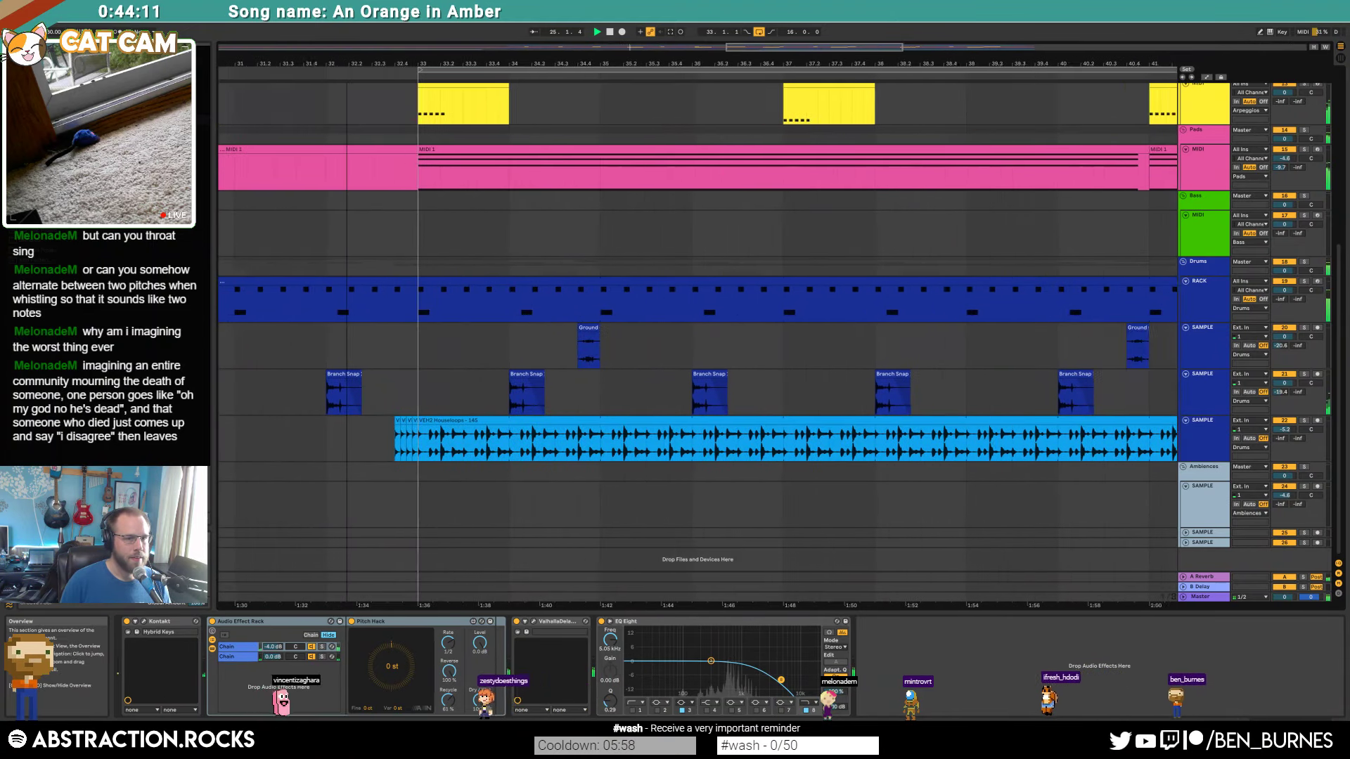
scroll(824, 447, "down", 3)
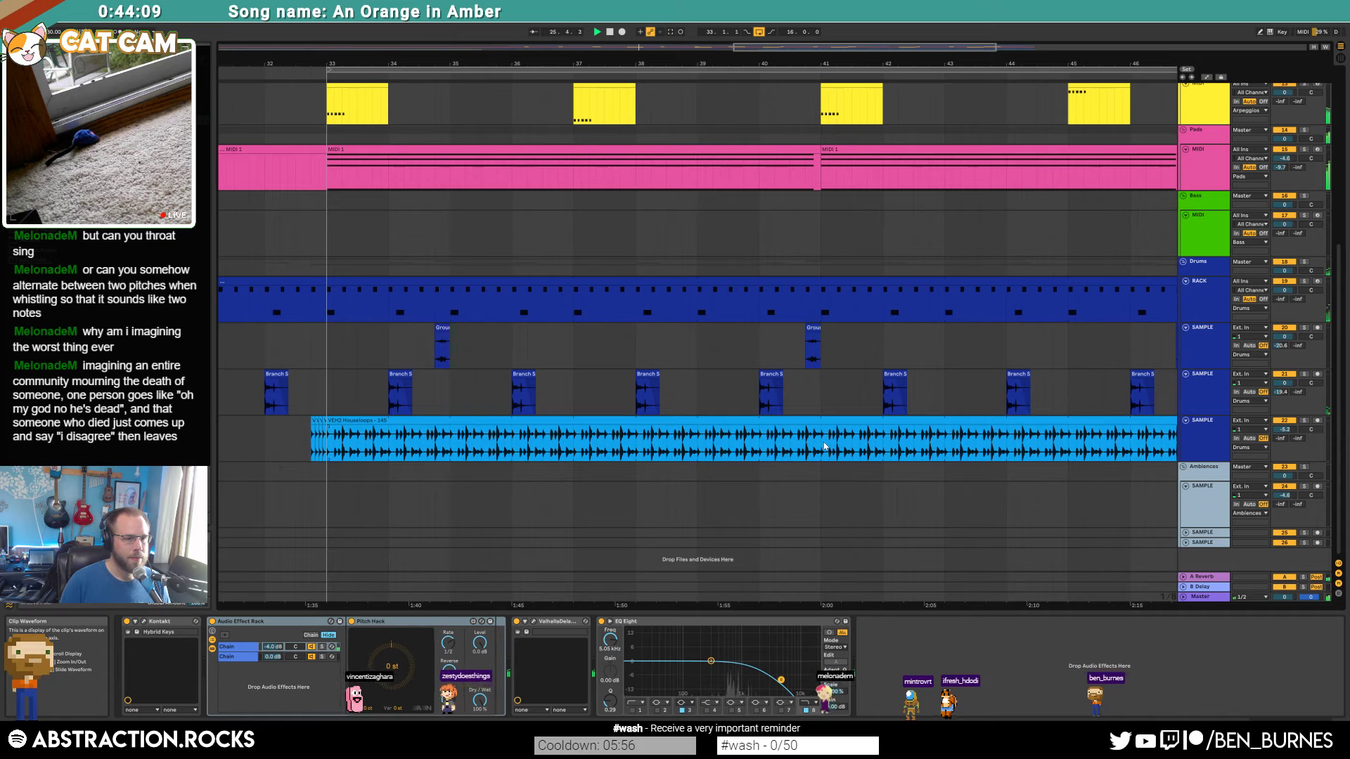
left_click(826, 443)
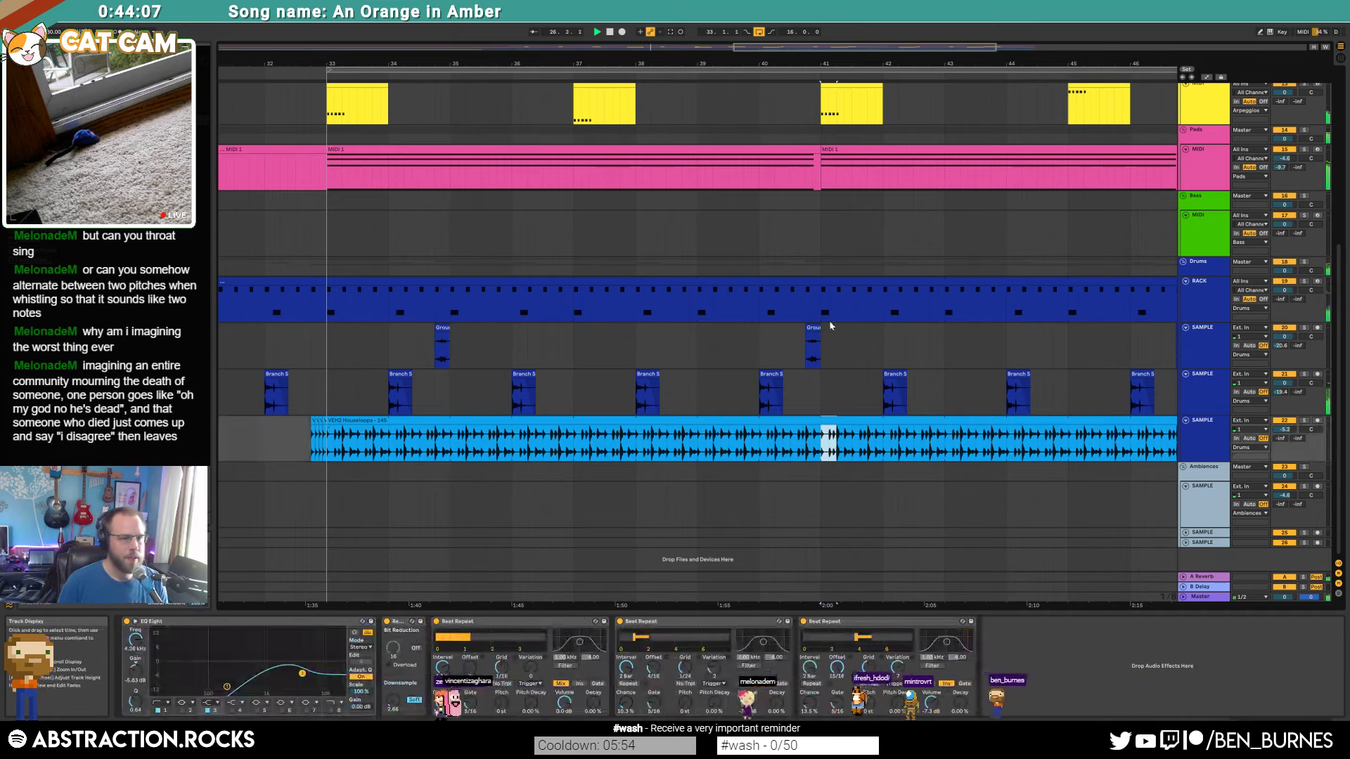
key("ctrl+e")
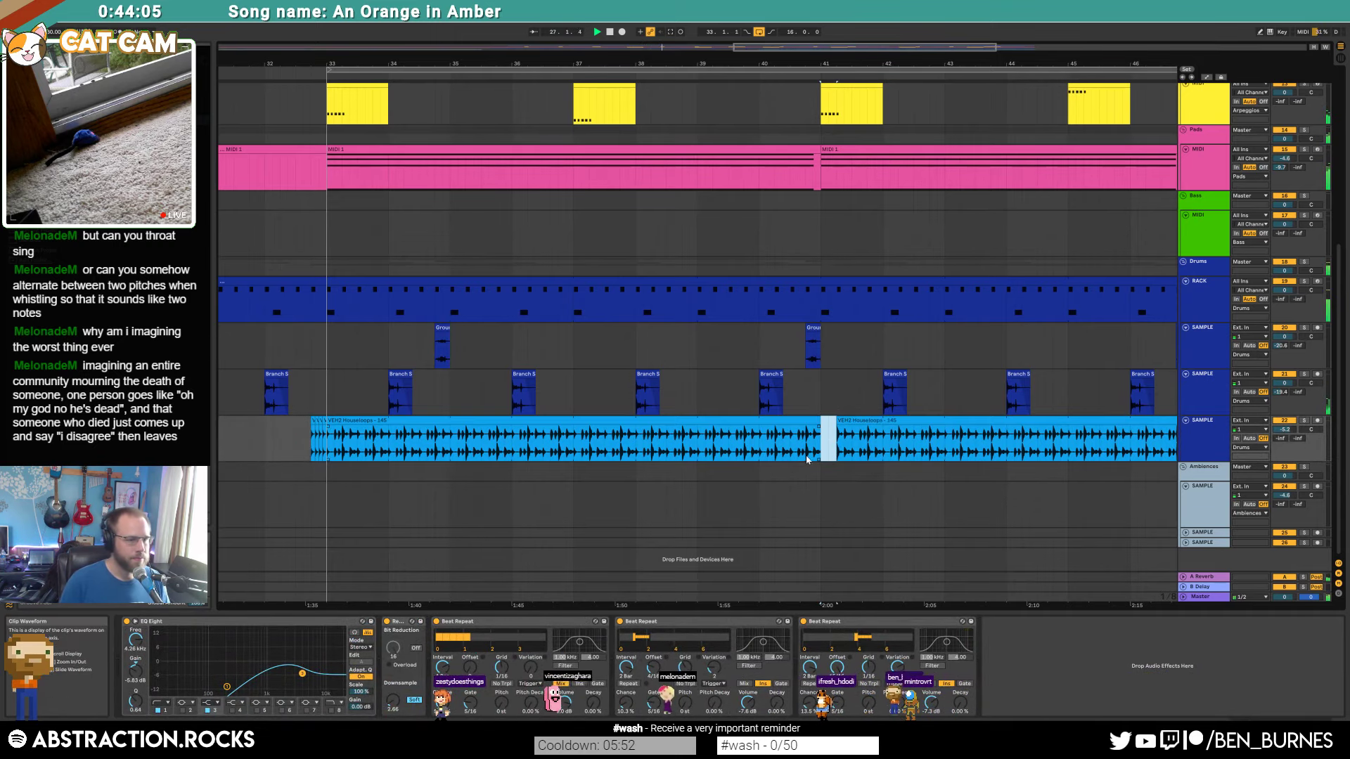
Step: Cut a short slice out of the percussion loop just before bar 37, starting at 36.4.3
scroll(423, 449, "up", 4)
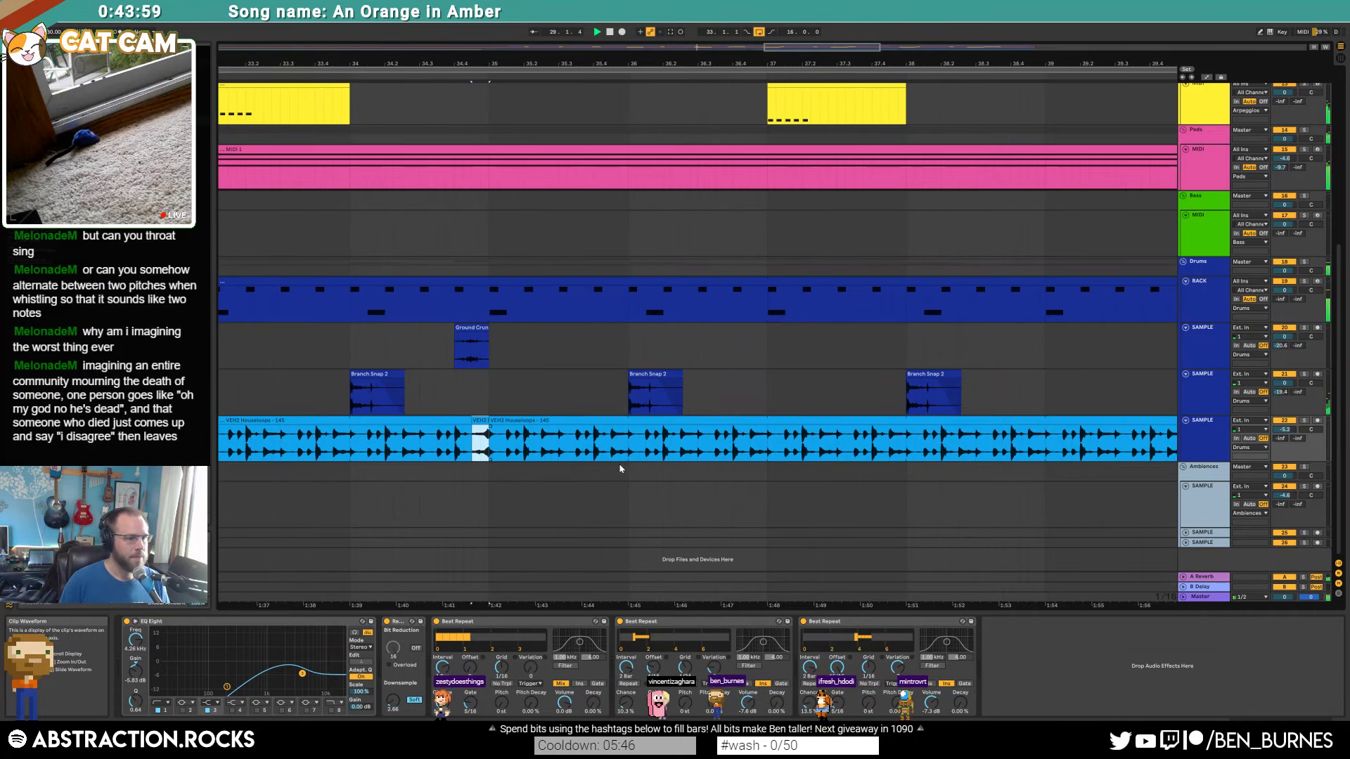
left_click_drag(751, 445, 758, 448)
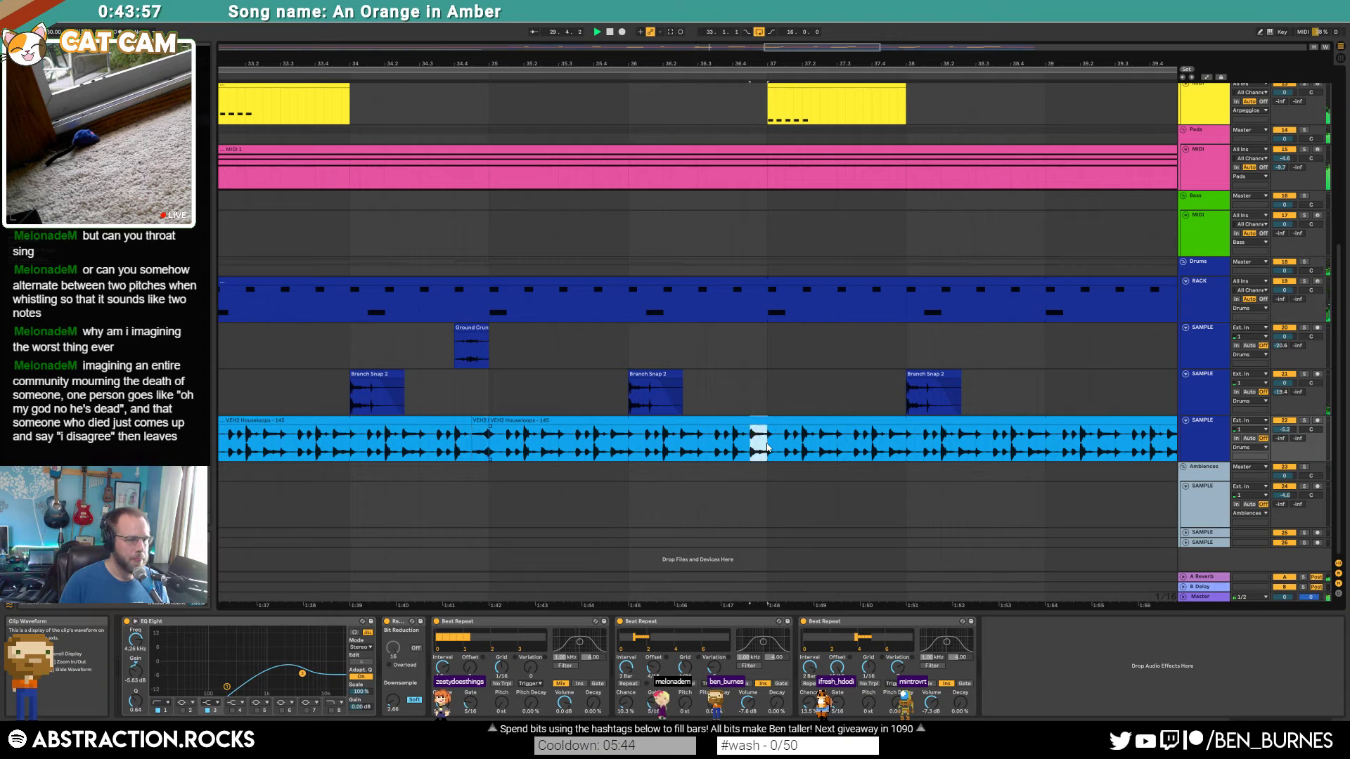
key("ctrl+e")
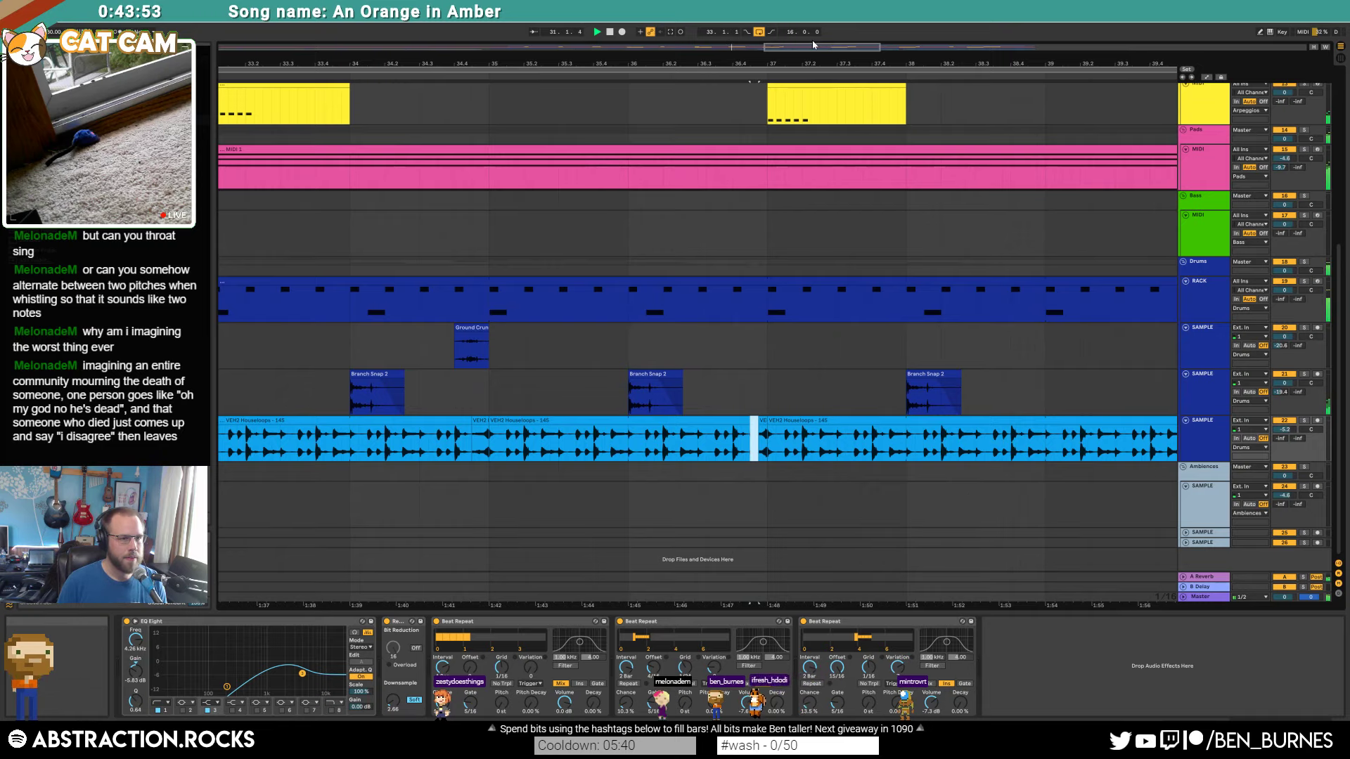
Step: Duplicate a short slice of the percussion loop just before beat 34.4 and play the result
left_click_drag(813, 45, 802, 30)
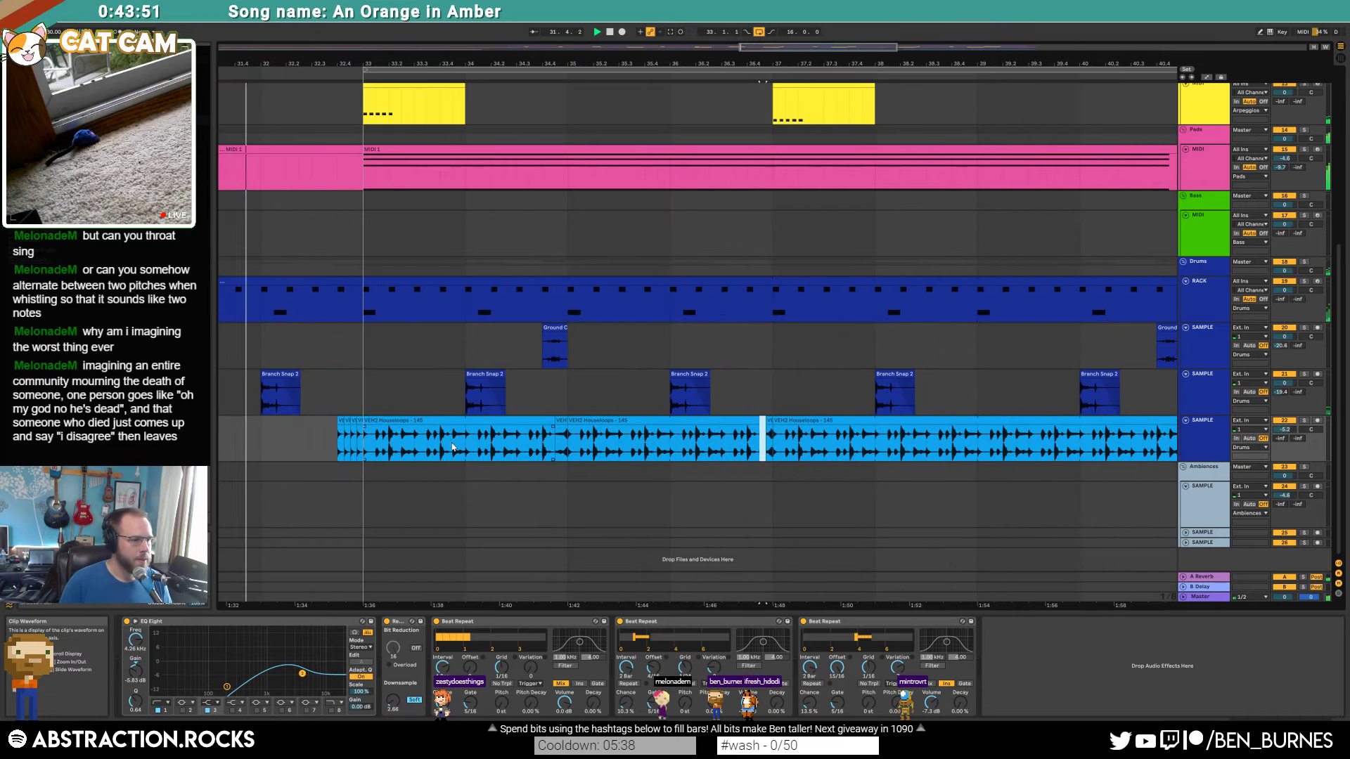
scroll(459, 450, "up", 3)
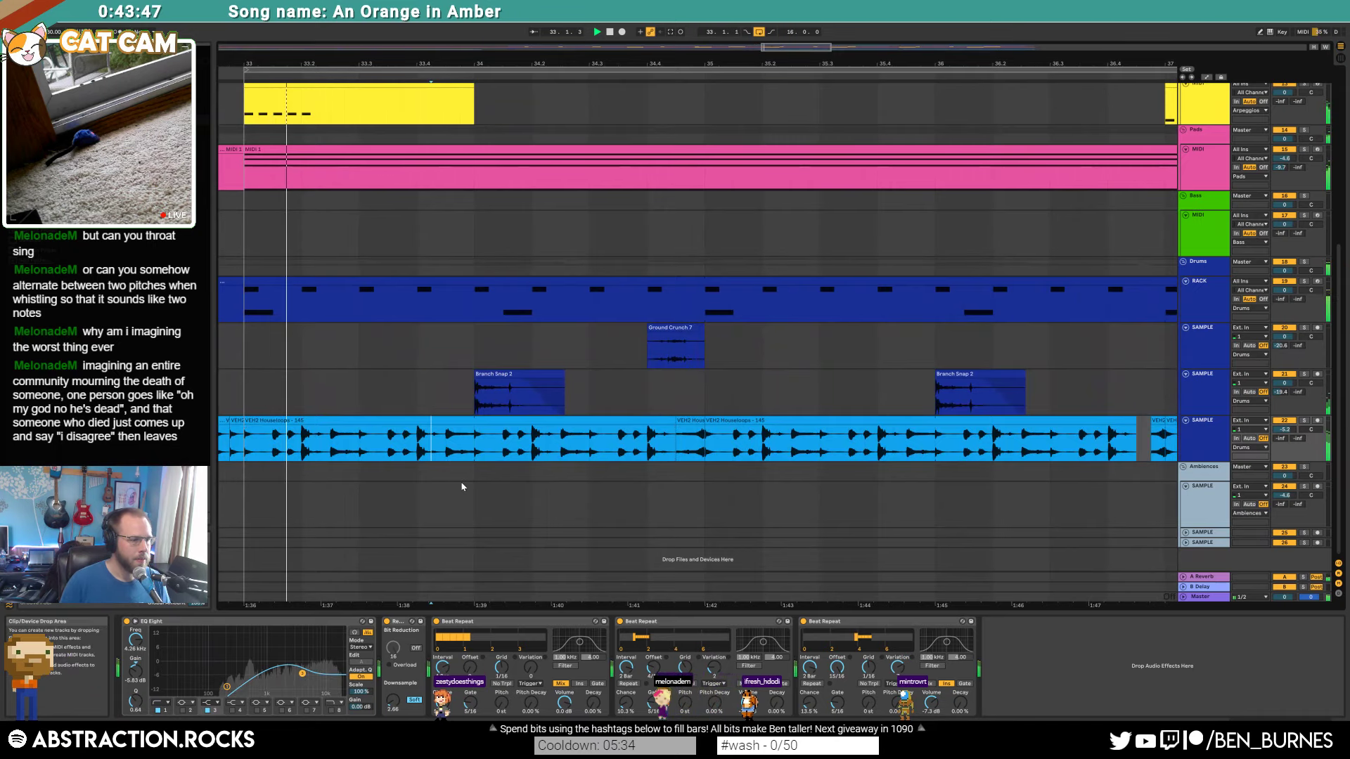
key("plus")
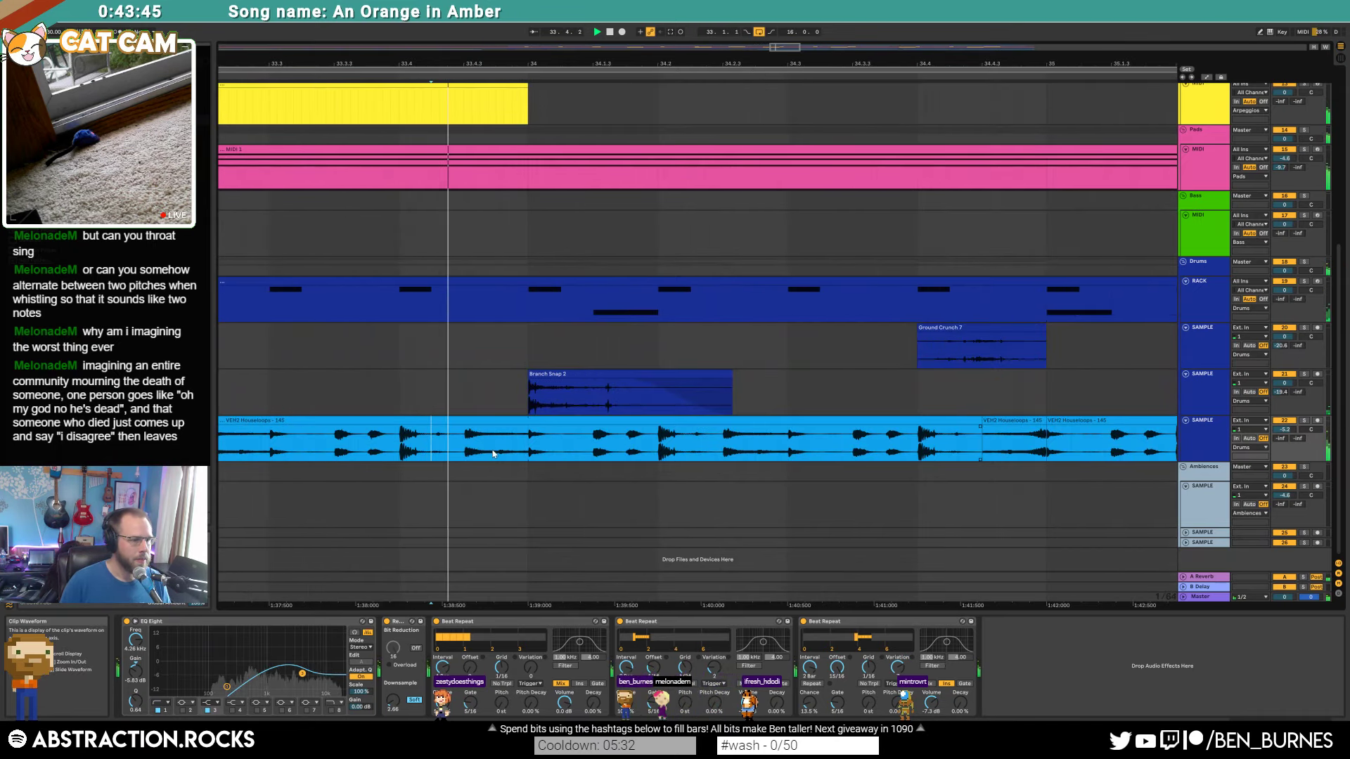
left_click_drag(783, 49, 793, 49)
left_click(552, 449)
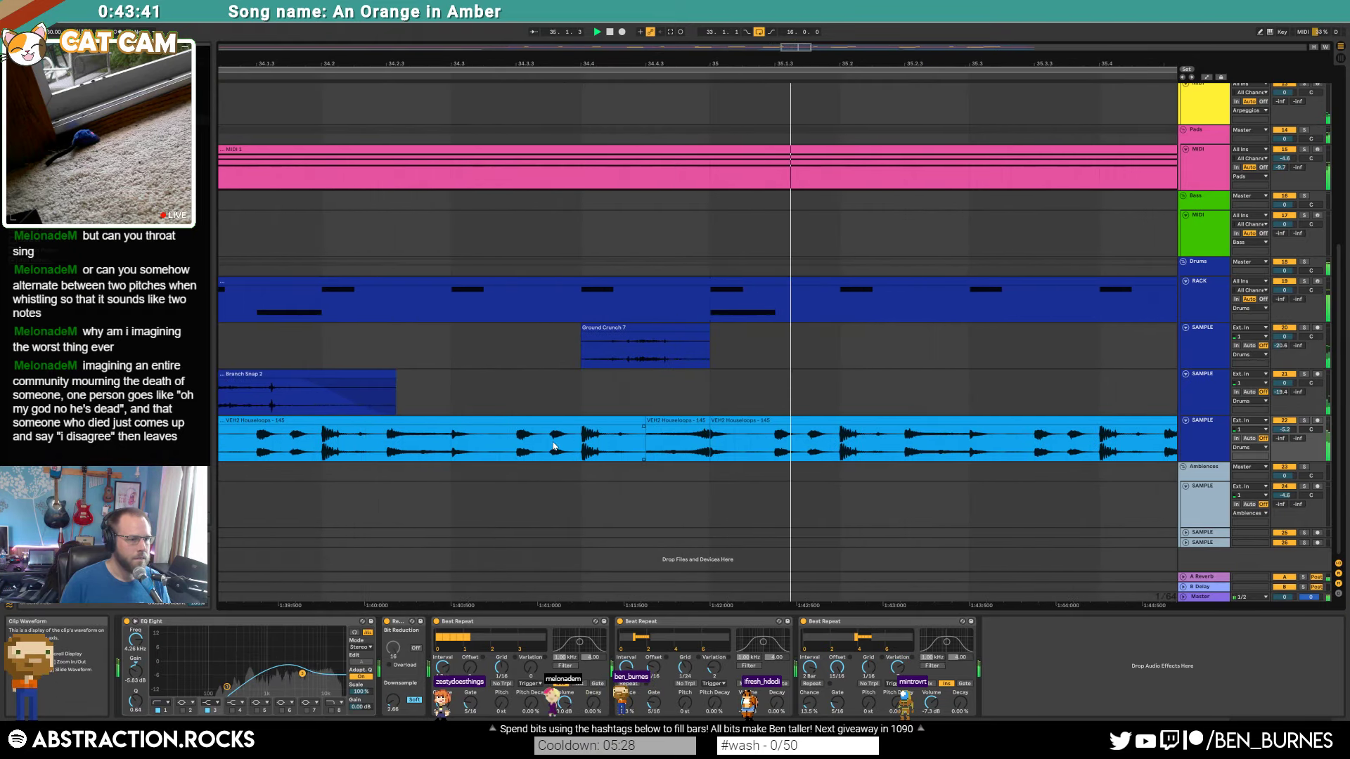
left_click_drag(557, 445, 565, 445)
key("ctrl+d")
left_click(531, 446)
key("space")
key("space")
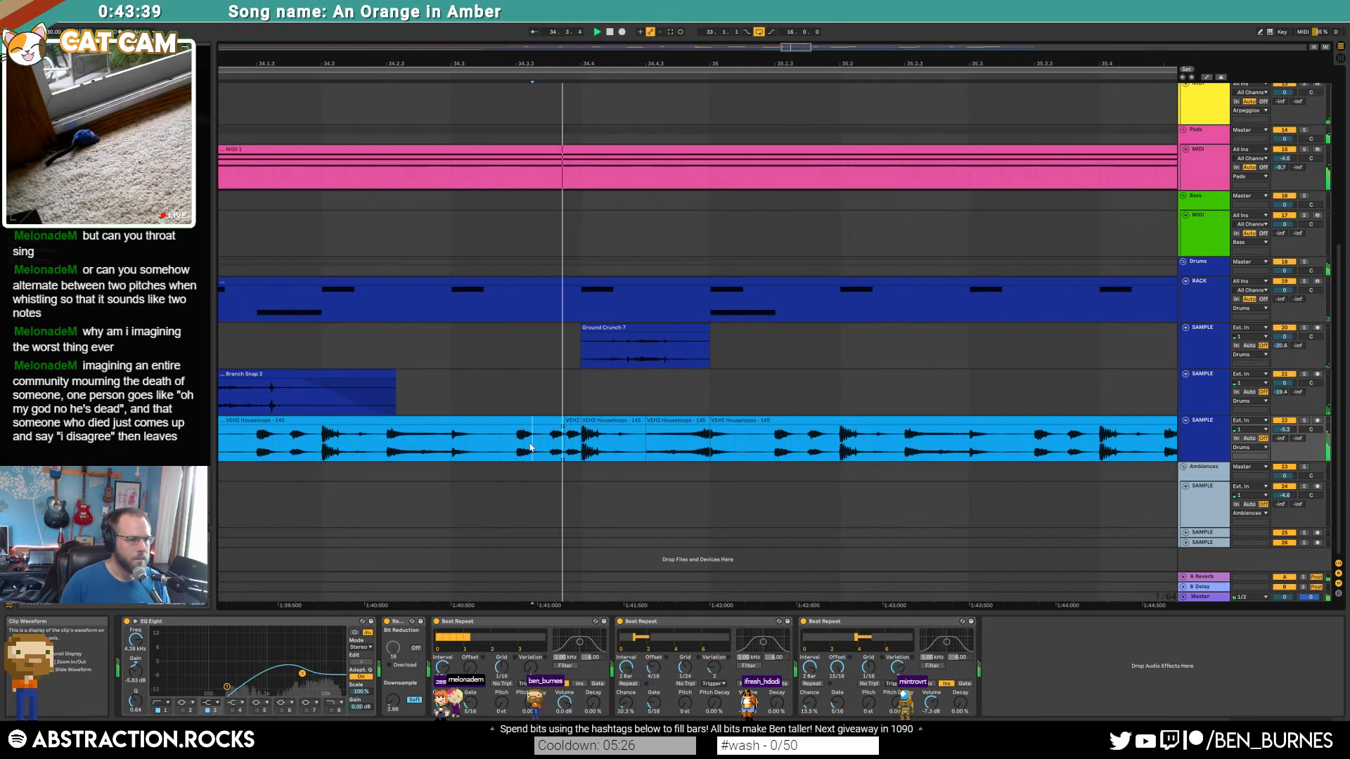
Step: Cut a gap in the percussion loop between 34.4.2 and 34.4.3, then review it in playback
key("space")
left_click(571, 423)
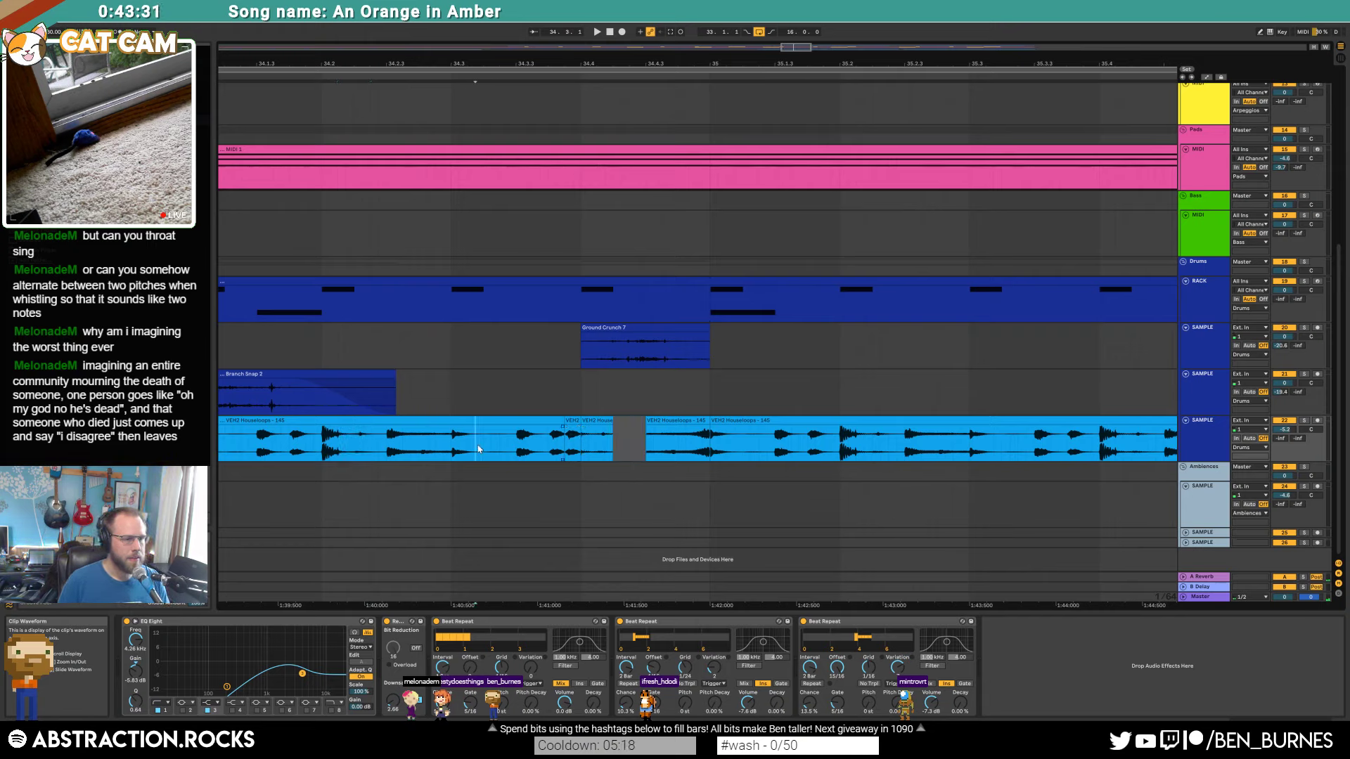
key("space")
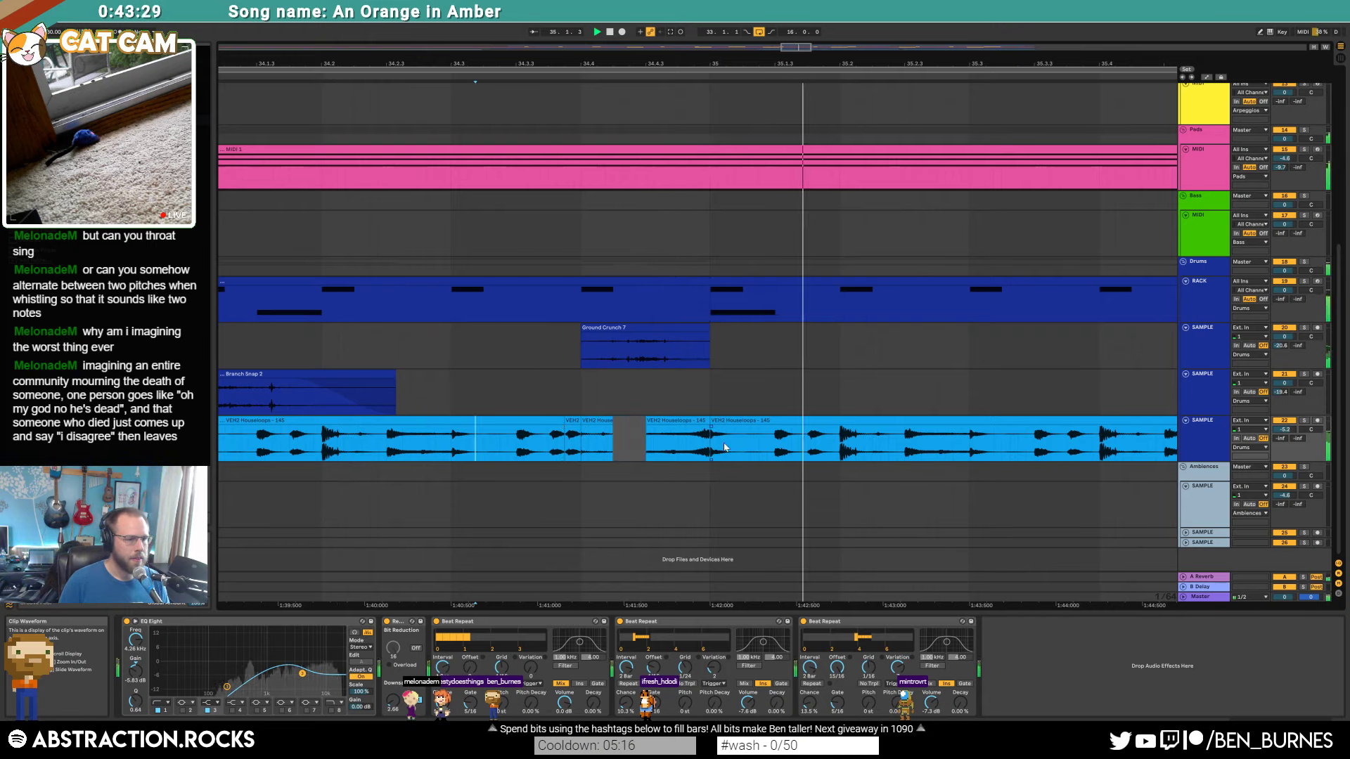
left_click_drag(705, 63, 747, 308)
scroll(746, 308, "up", 5)
key("space")
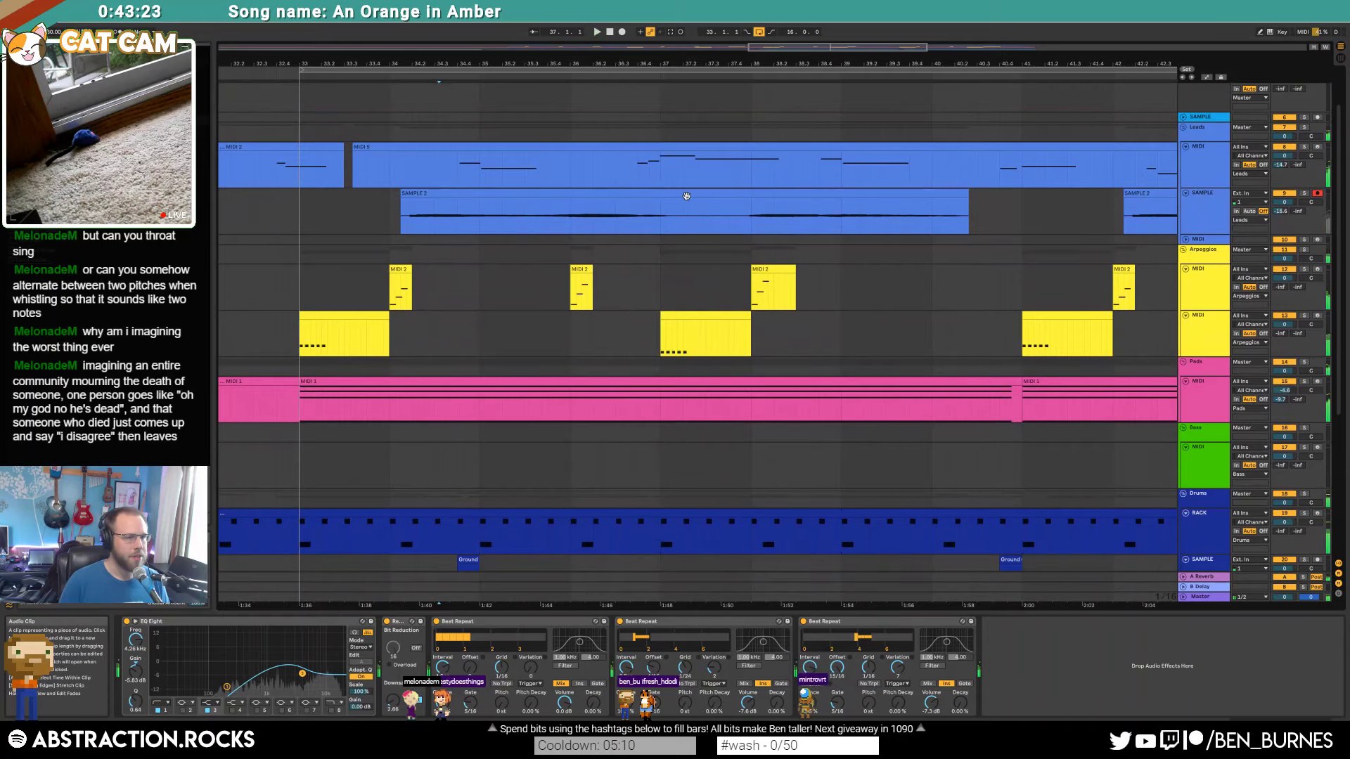
Step: Check the devices on the lead sample and second arpeggio tracks and play from just before bar 34
left_click(689, 197)
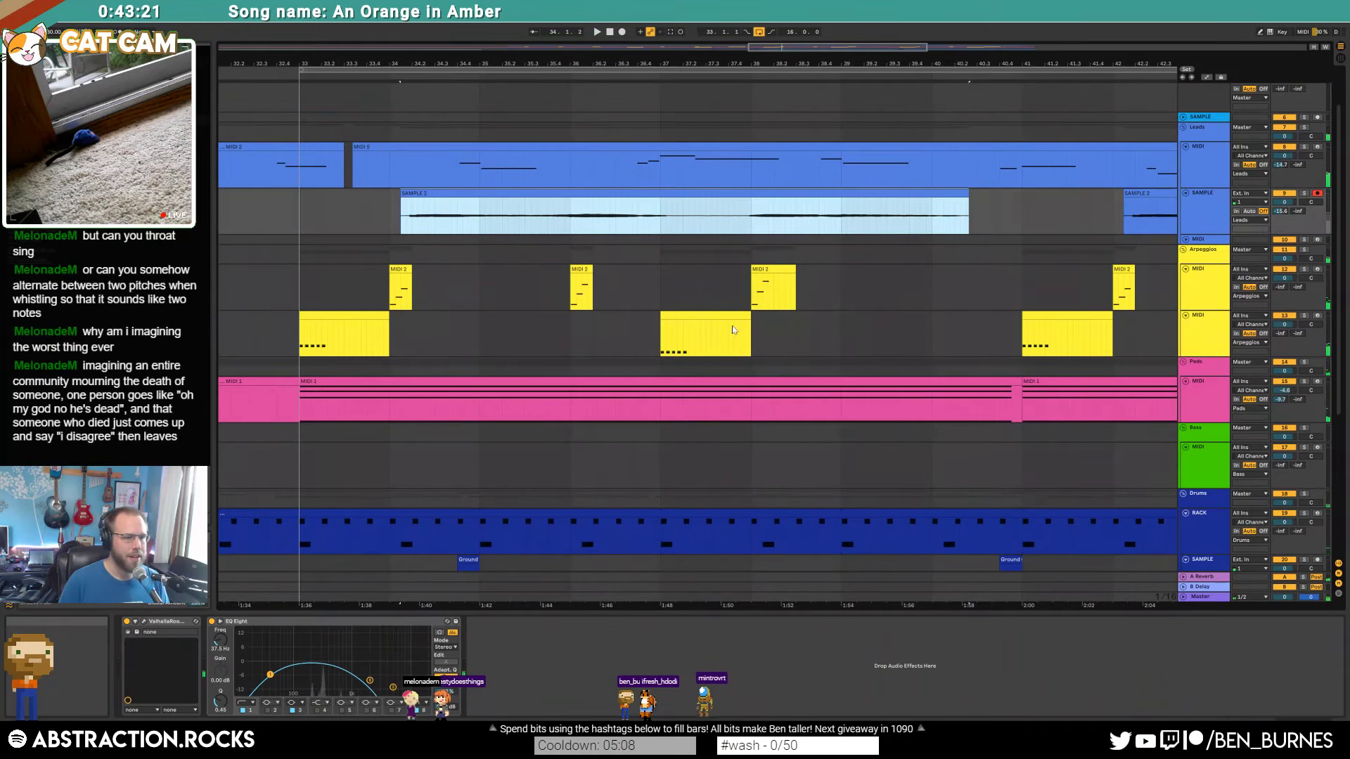
left_click(779, 344)
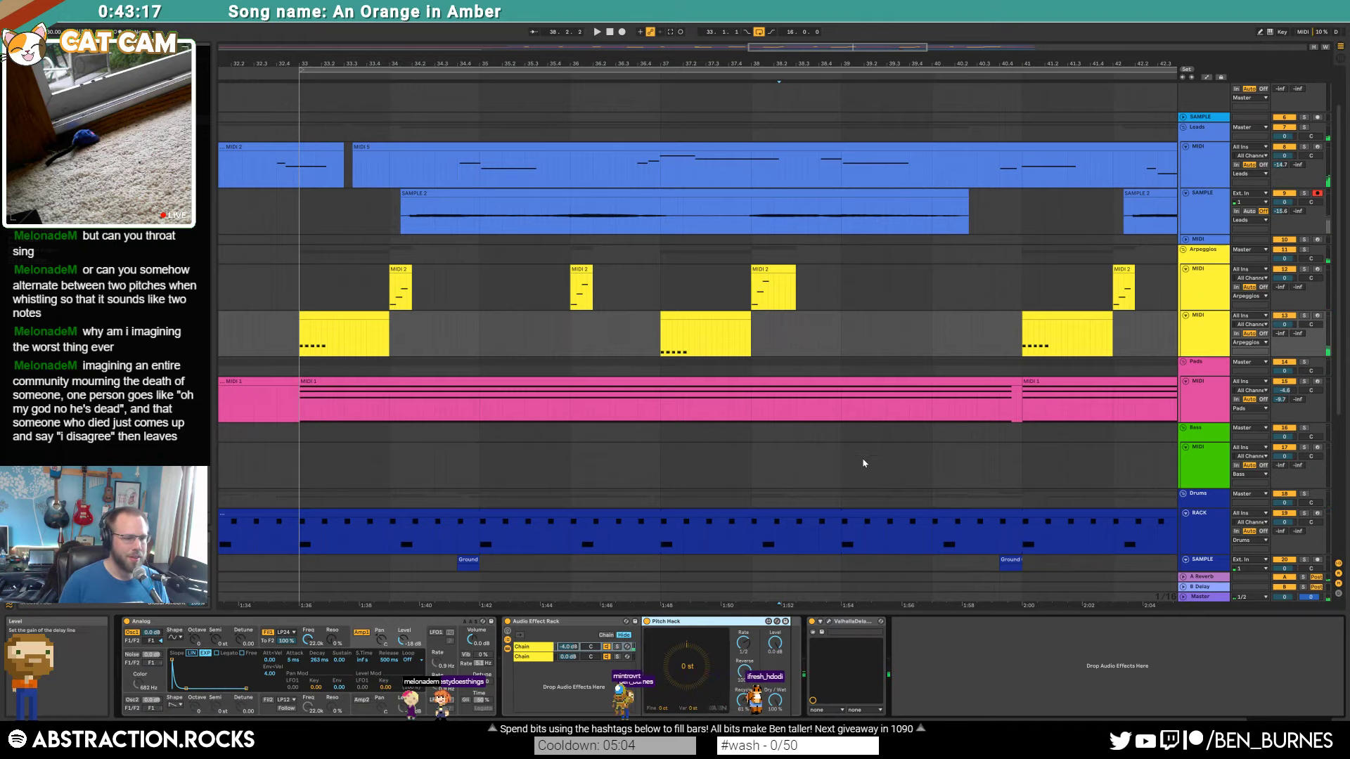
left_click(468, 200)
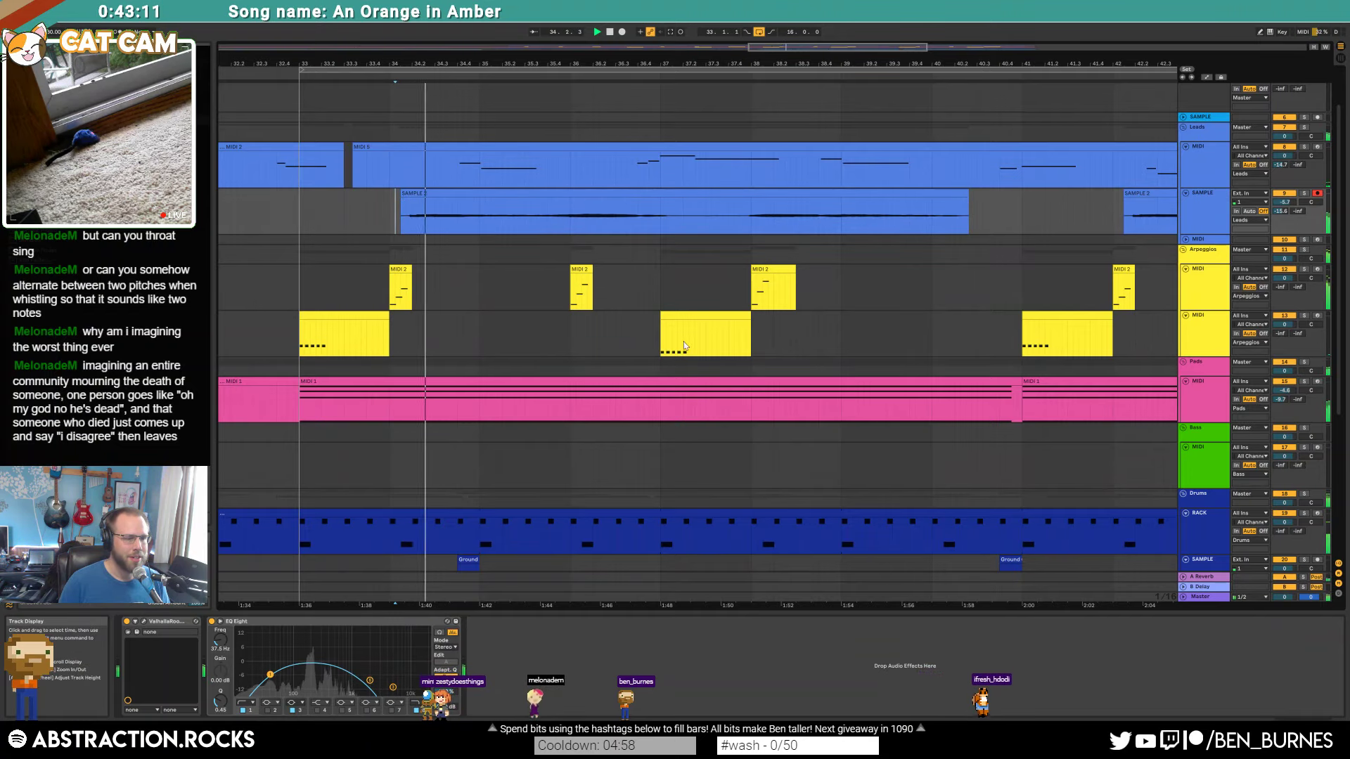
Step: Delete the half-beat slice of the percussion loop from 35.4.3 to bar 36
scroll(757, 357, "down", 4)
scroll(756, 376, "down", 2)
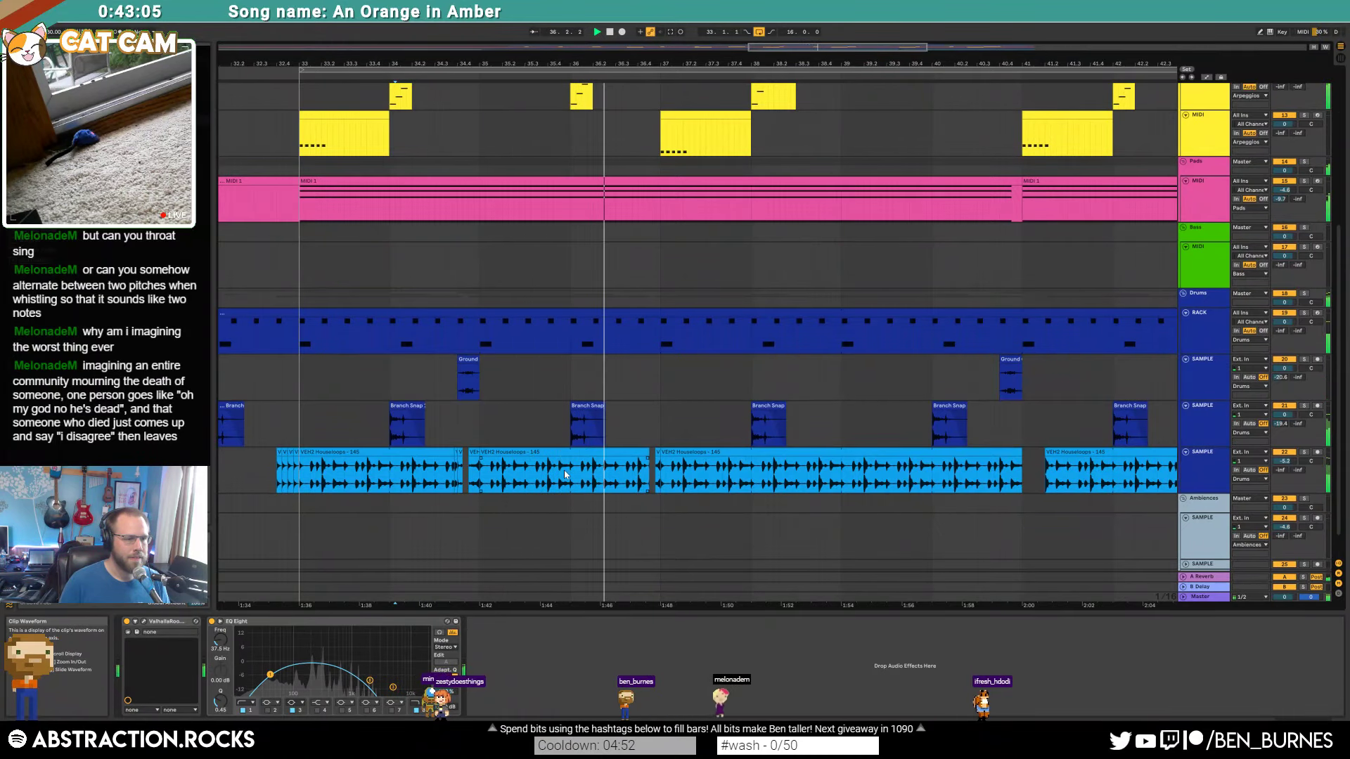
scroll(568, 474, "up", 3)
left_click_drag(552, 482, 571, 476)
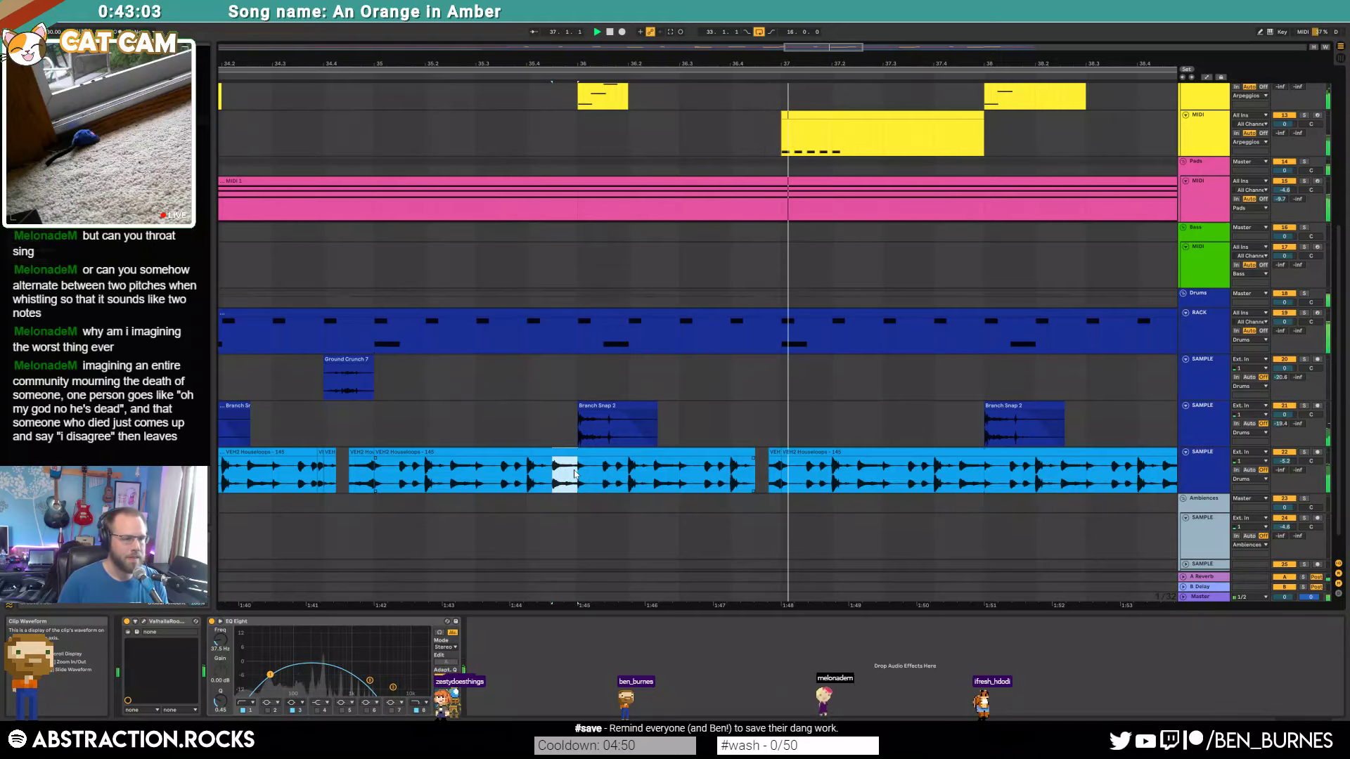
key("Delete")
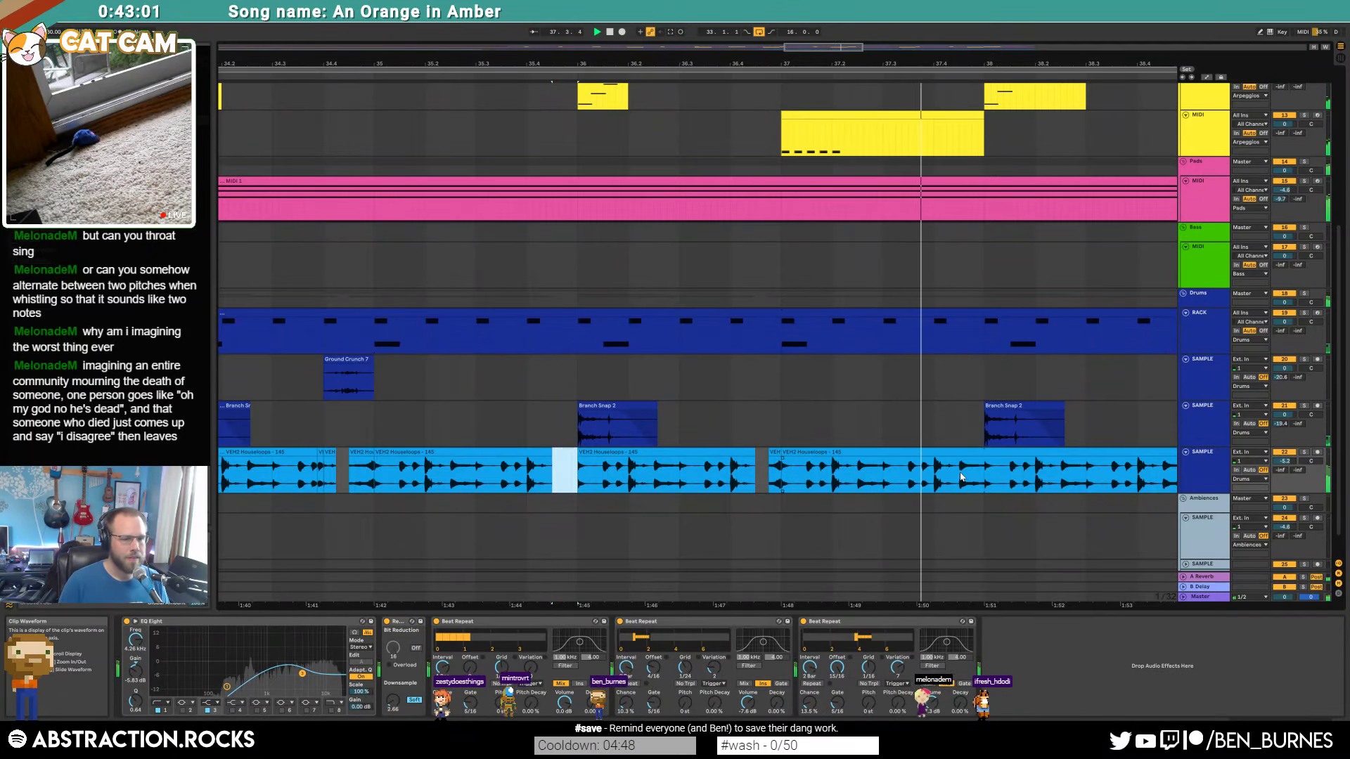
Step: Chop the percussion loop just before bar 38 into a tiny slice with a gap on either side and play it
scroll(968, 476, "up", 2)
left_click(969, 476)
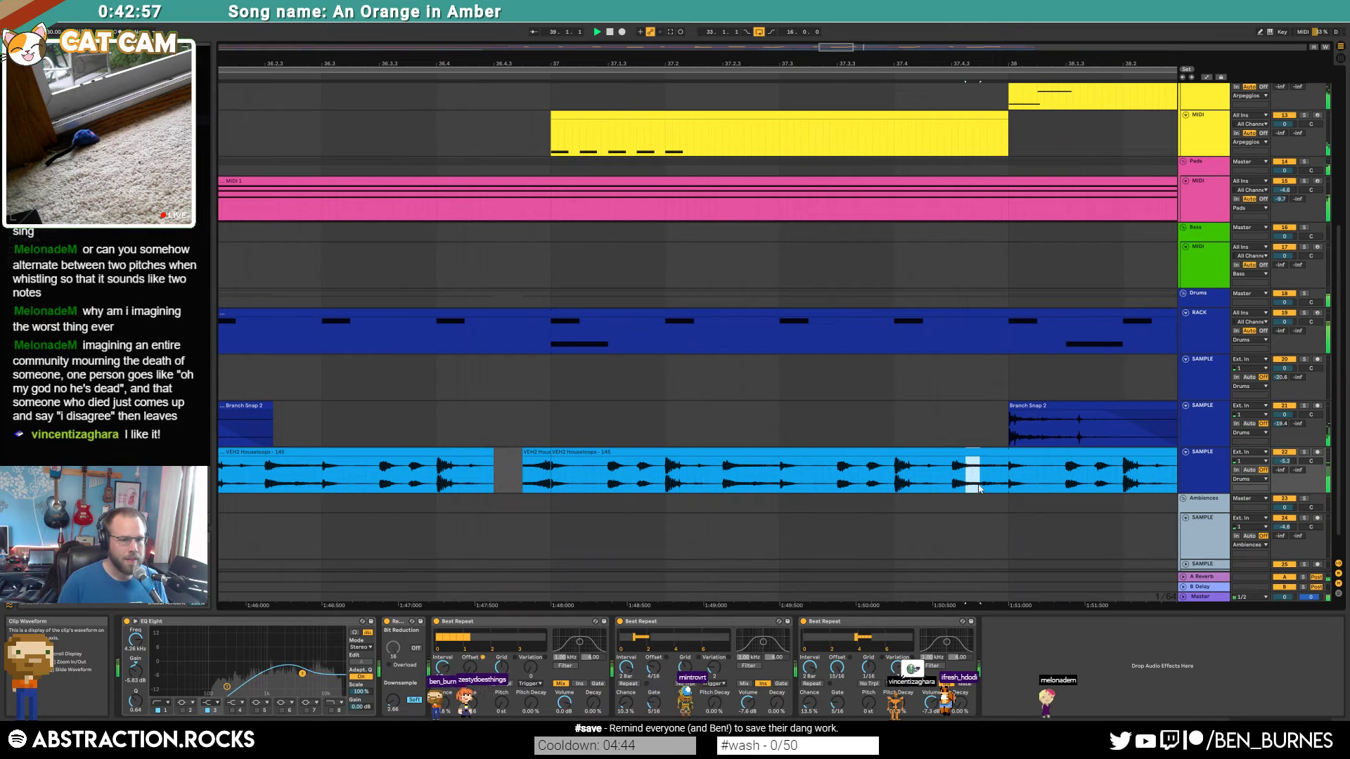
key("space")
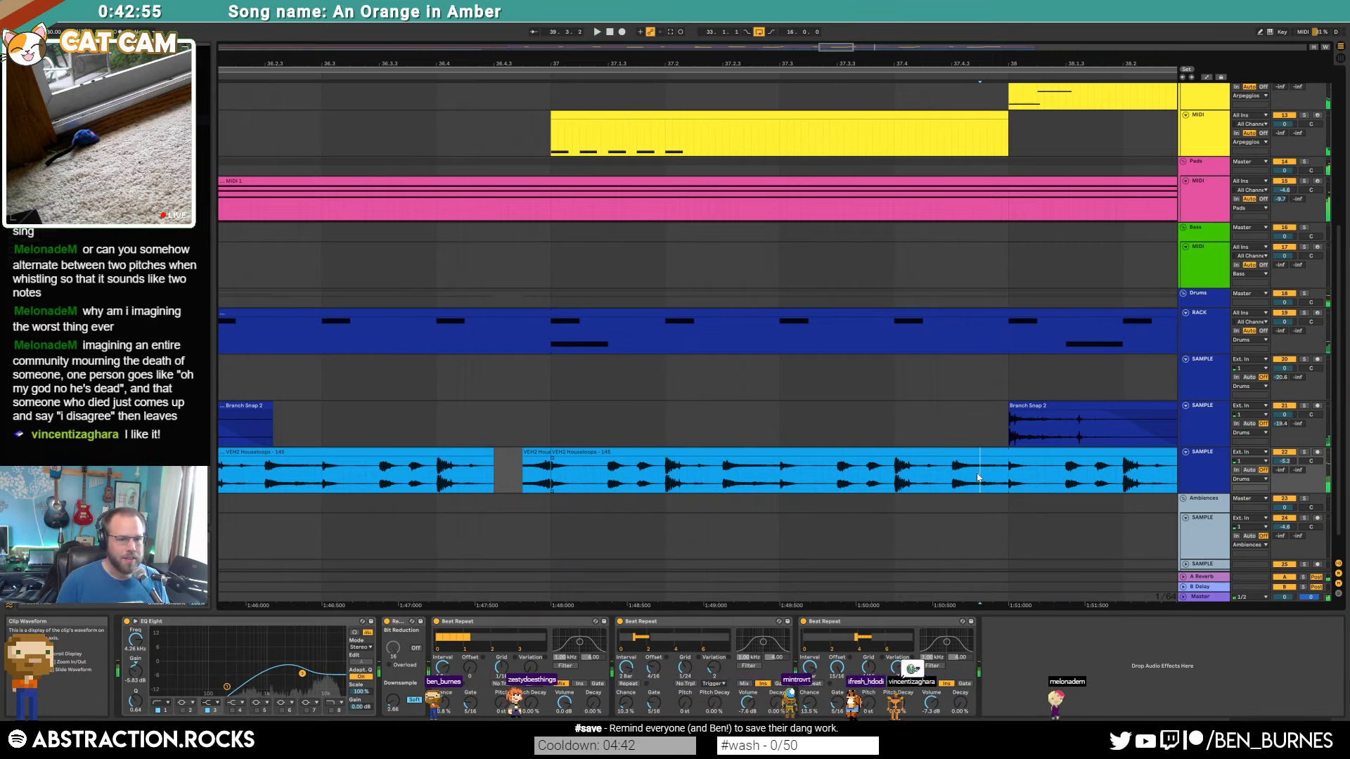
mouse_move(965, 479)
left_mouse_down()
mouse_move(1005, 479)
mouse_move(966, 476)
left_mouse_up()
key("Delete")
key("ctrl+c")
left_click(980, 476)
key("ctrl+v")
left_click(922, 481)
key("space")
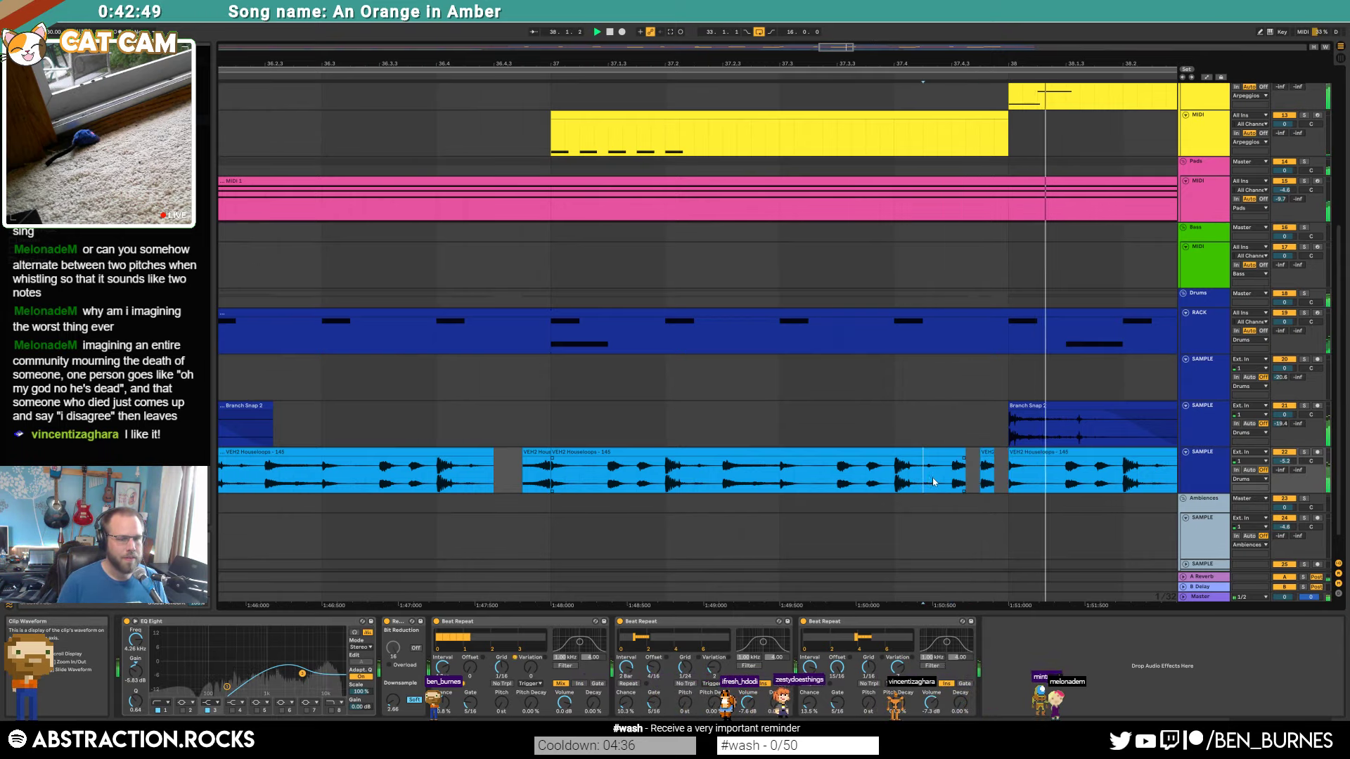
Step: Compare the loop slices around bar 37.3 and just before bar 38, and replay the transition into bar 38
key("space")
left_click(988, 453)
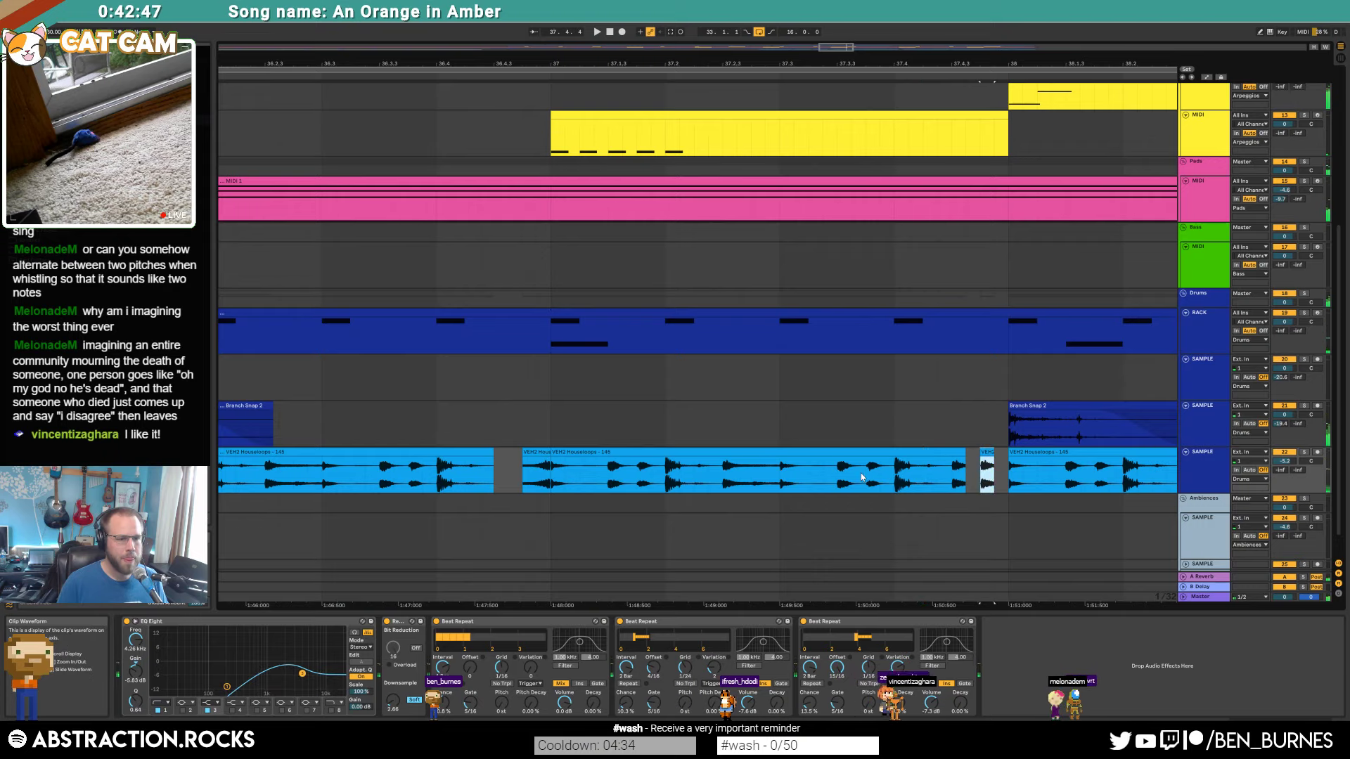
left_click_drag(787, 475, 795, 474)
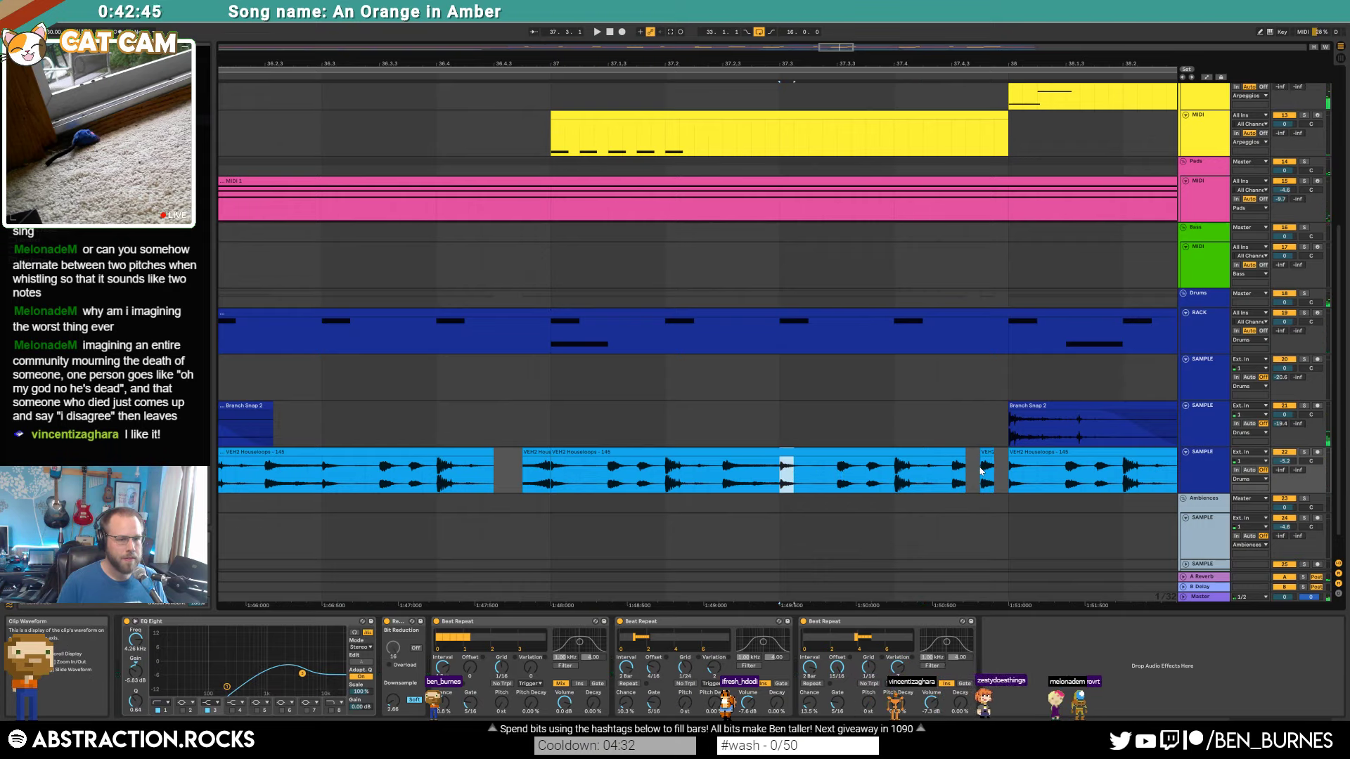
left_click(936, 469)
key("space")
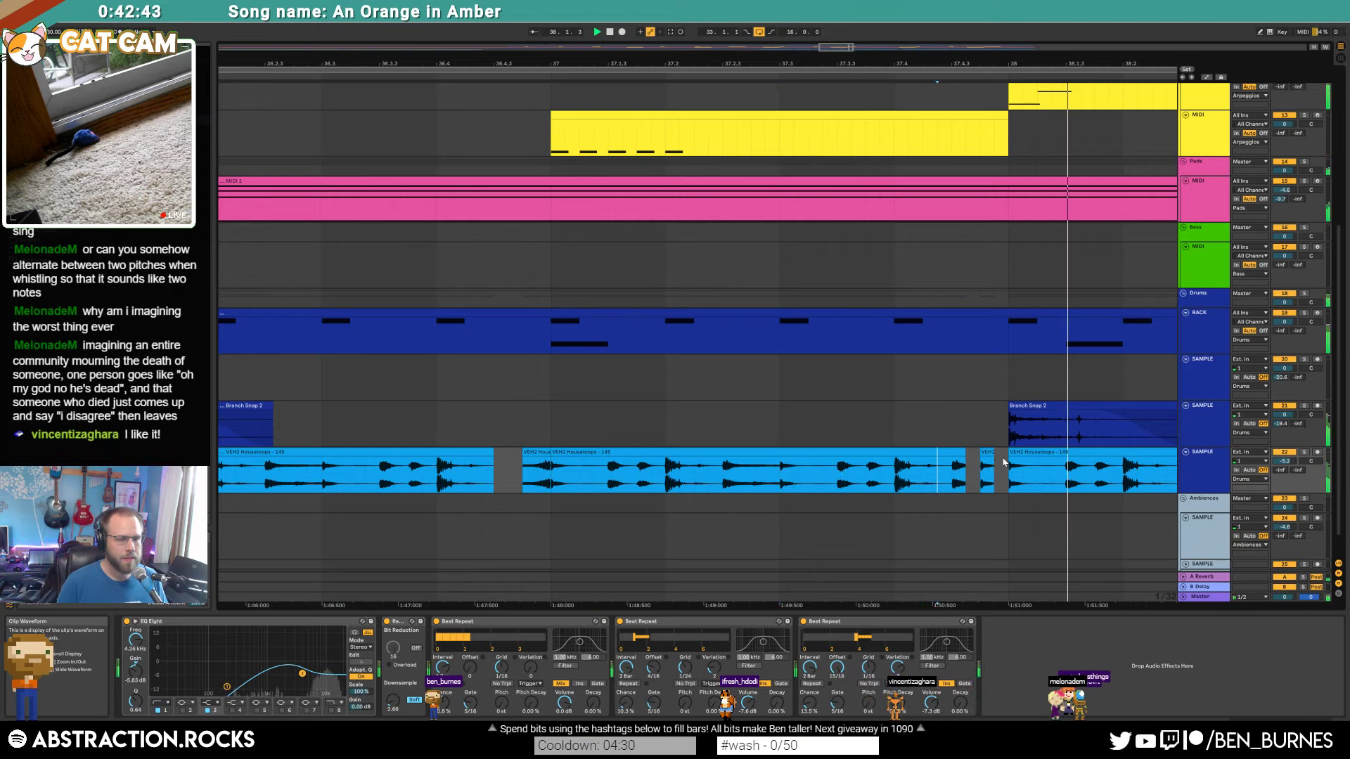
Step: Trim the start of the percussion loop clip at bar 38 forward to 38.1.3 and stop playback
left_click_drag(1010, 452, 1066, 454)
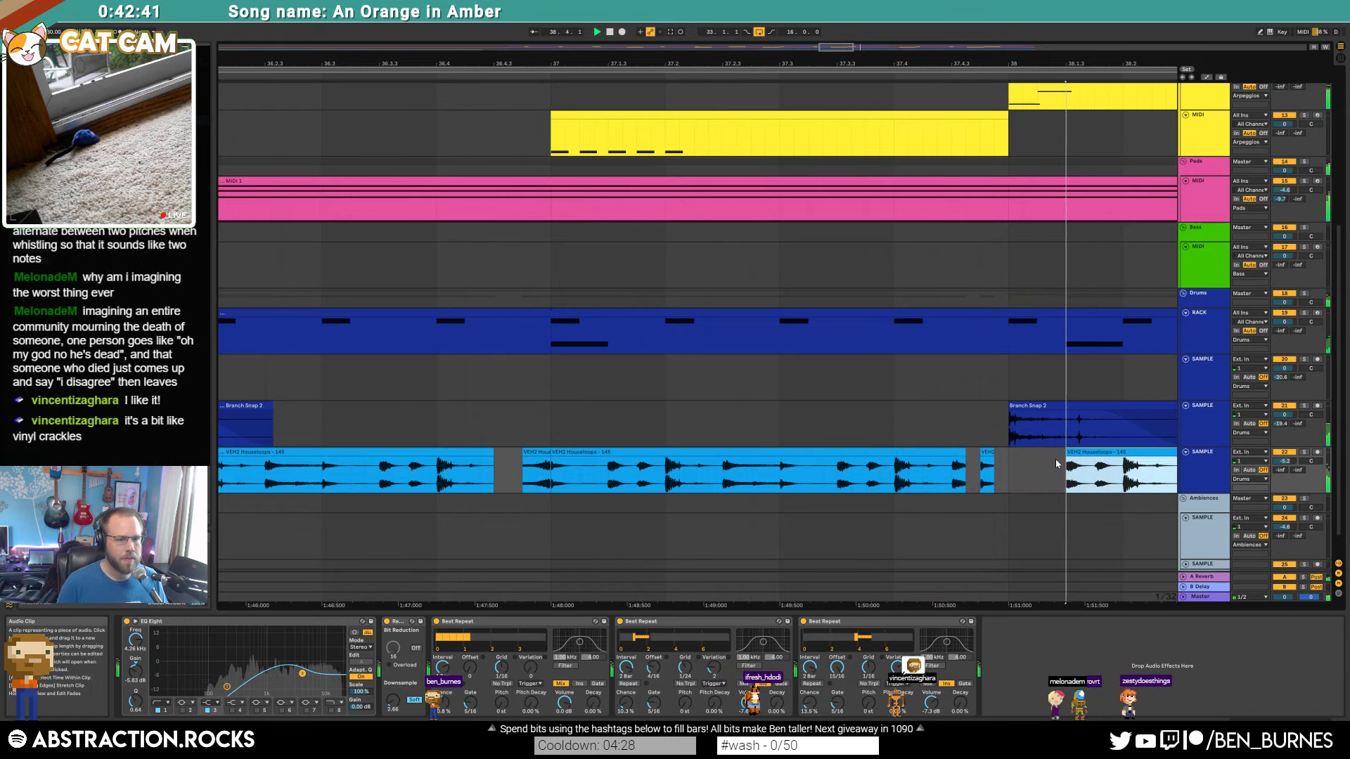
key("space")
scroll(1037, 472, "down", 3)
left_click_drag(806, 47, 820, 21)
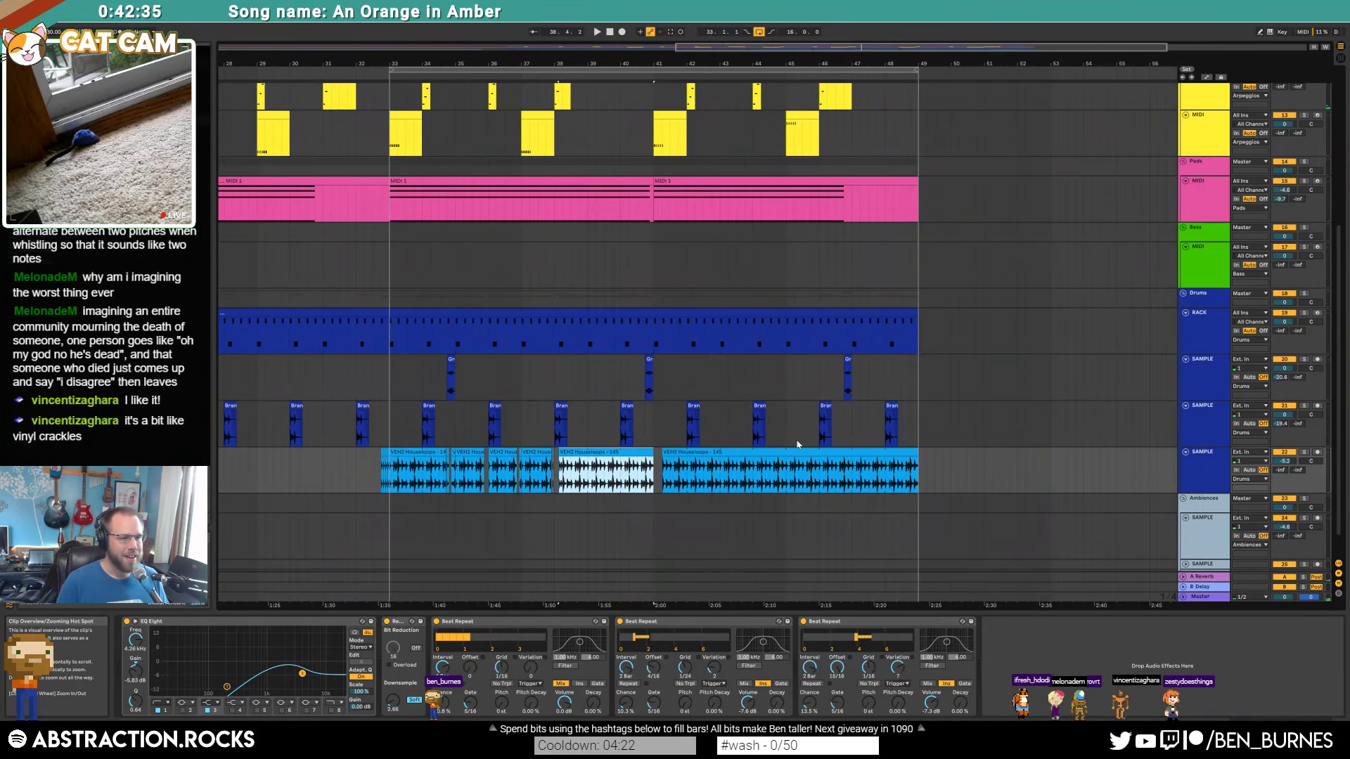
Step: Delete the long percussion loop clip that runs from 41.2 to bar 49
left_click(665, 475)
key("Delete")
left_click(657, 476)
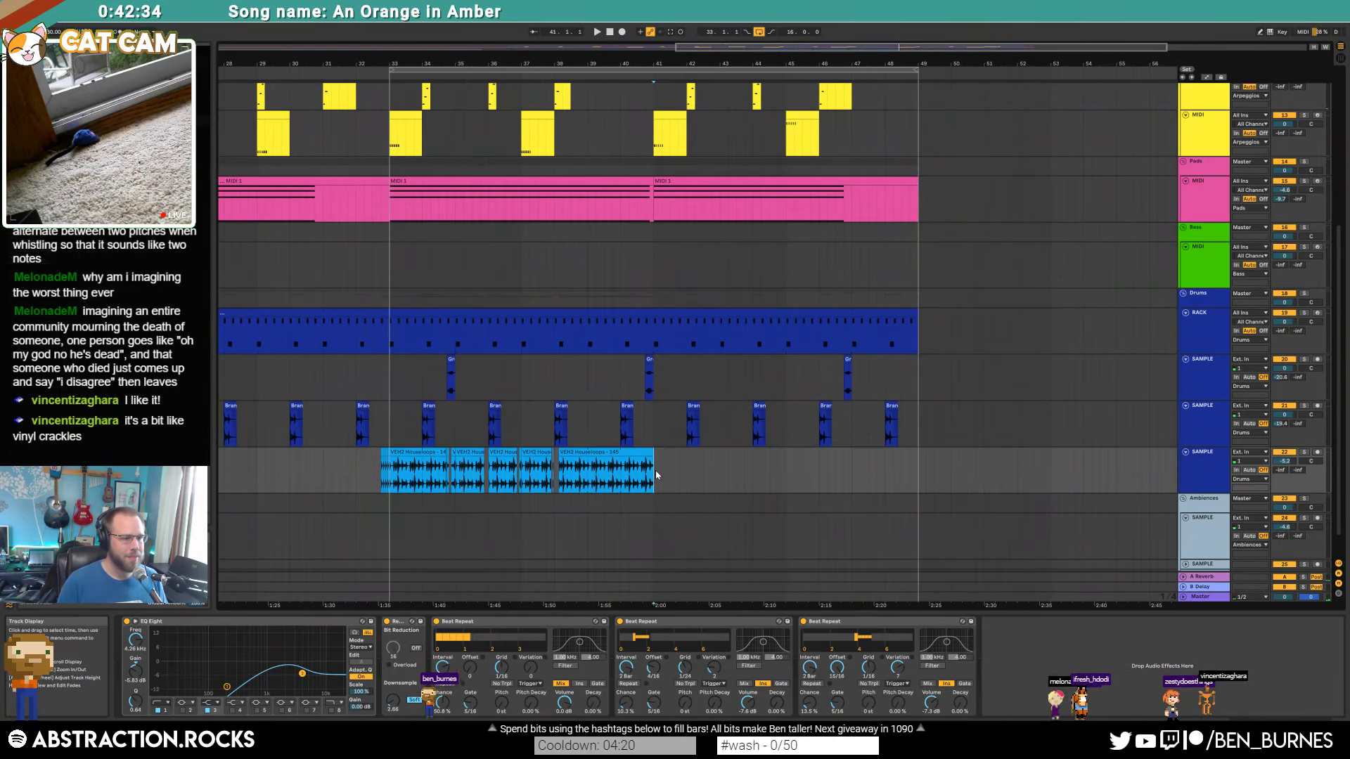
Step: Play past bar 38, and chop the percussion loop into a short slice at 38.4 between two gaps plus a tiny slice at 38.4.3
scroll(612, 476, "up", 5)
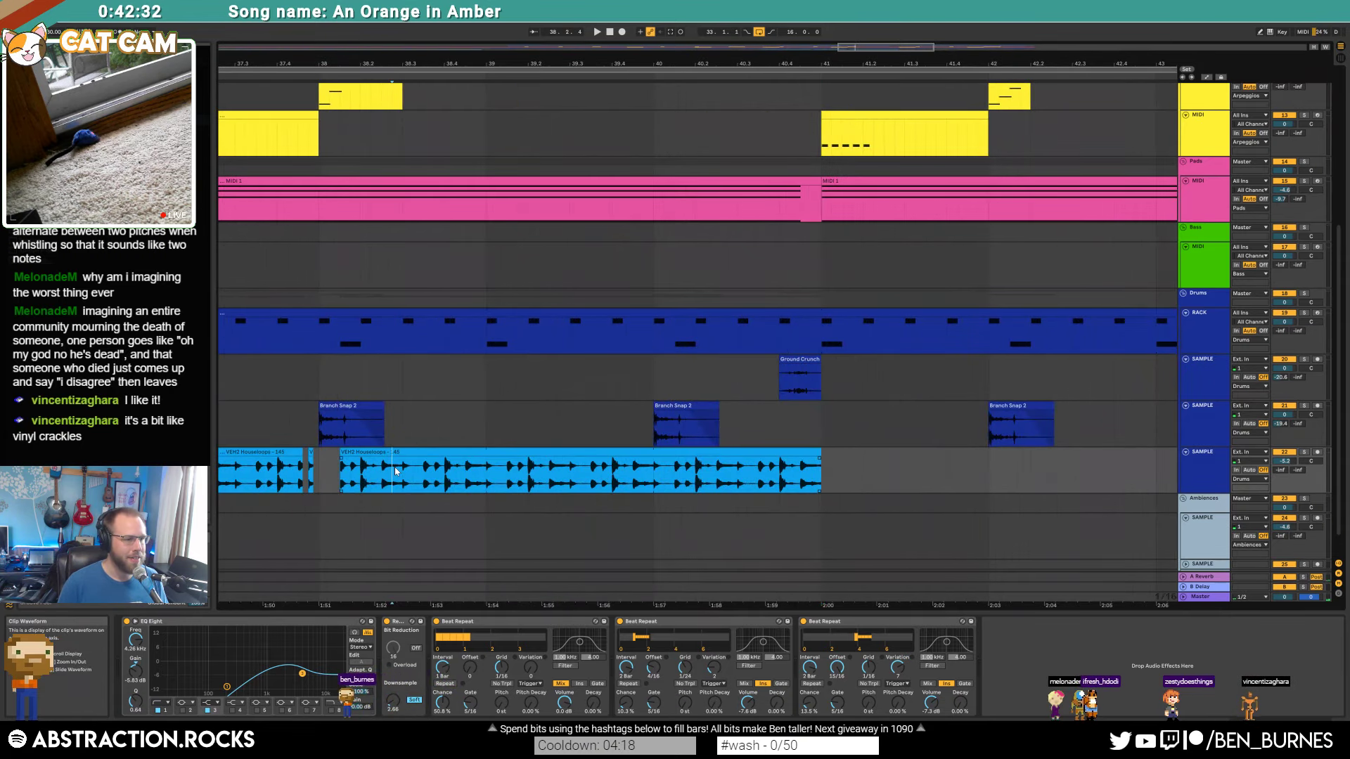
key("space")
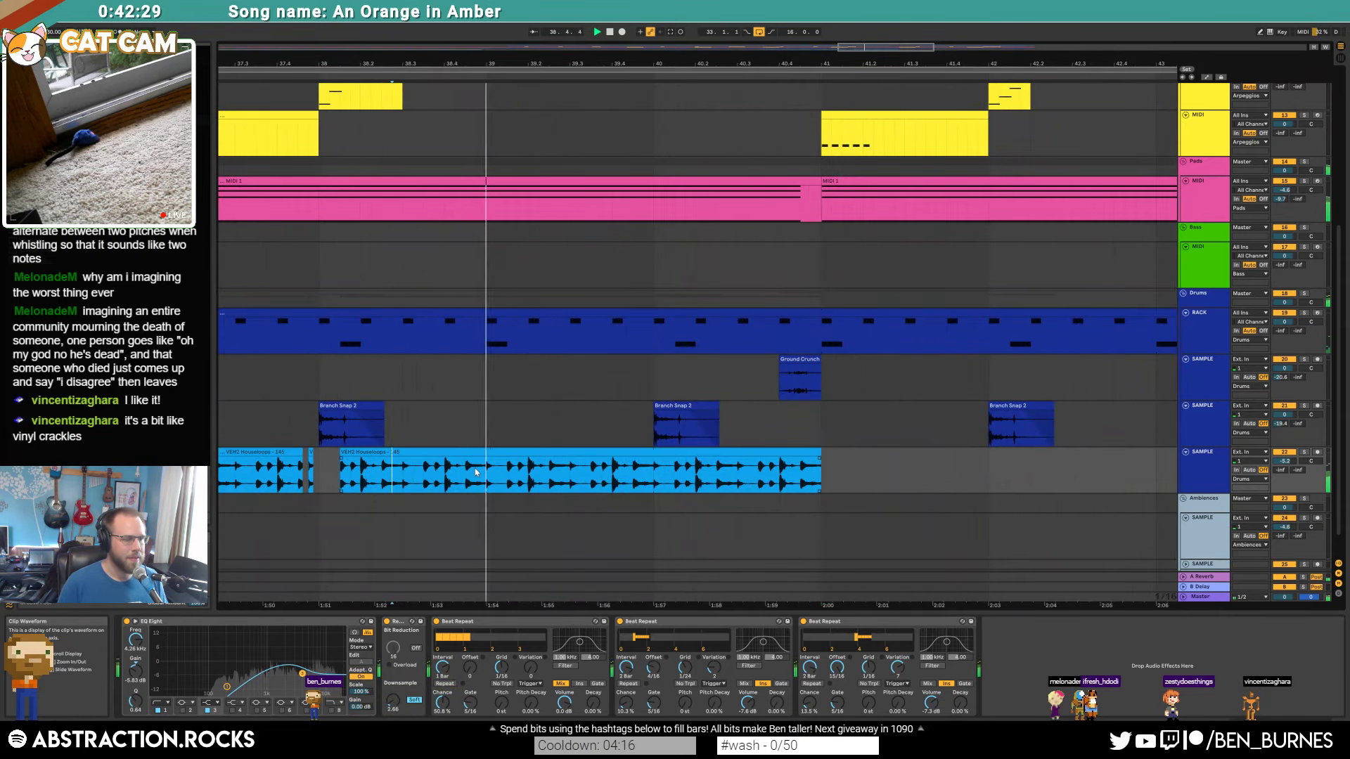
scroll(476, 472, "up", 2)
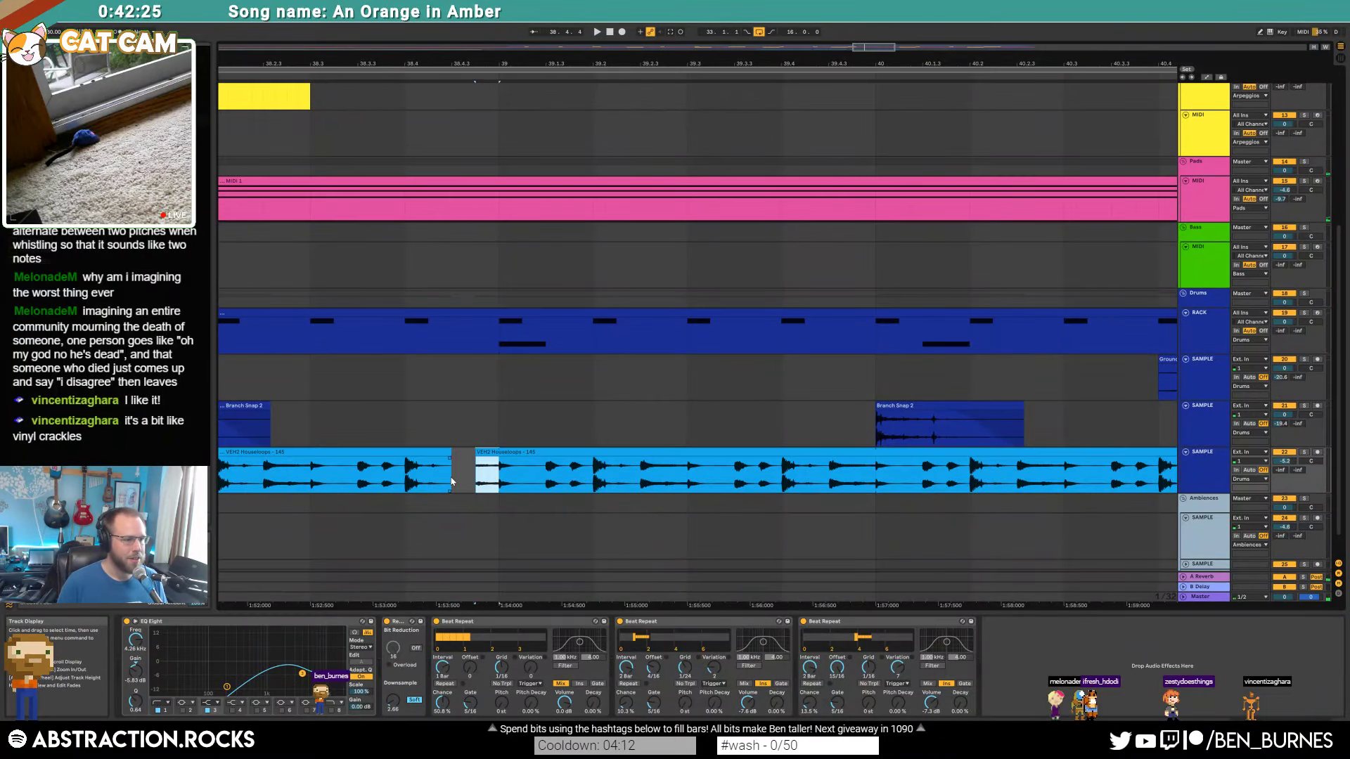
left_click_drag(448, 453, 368, 481)
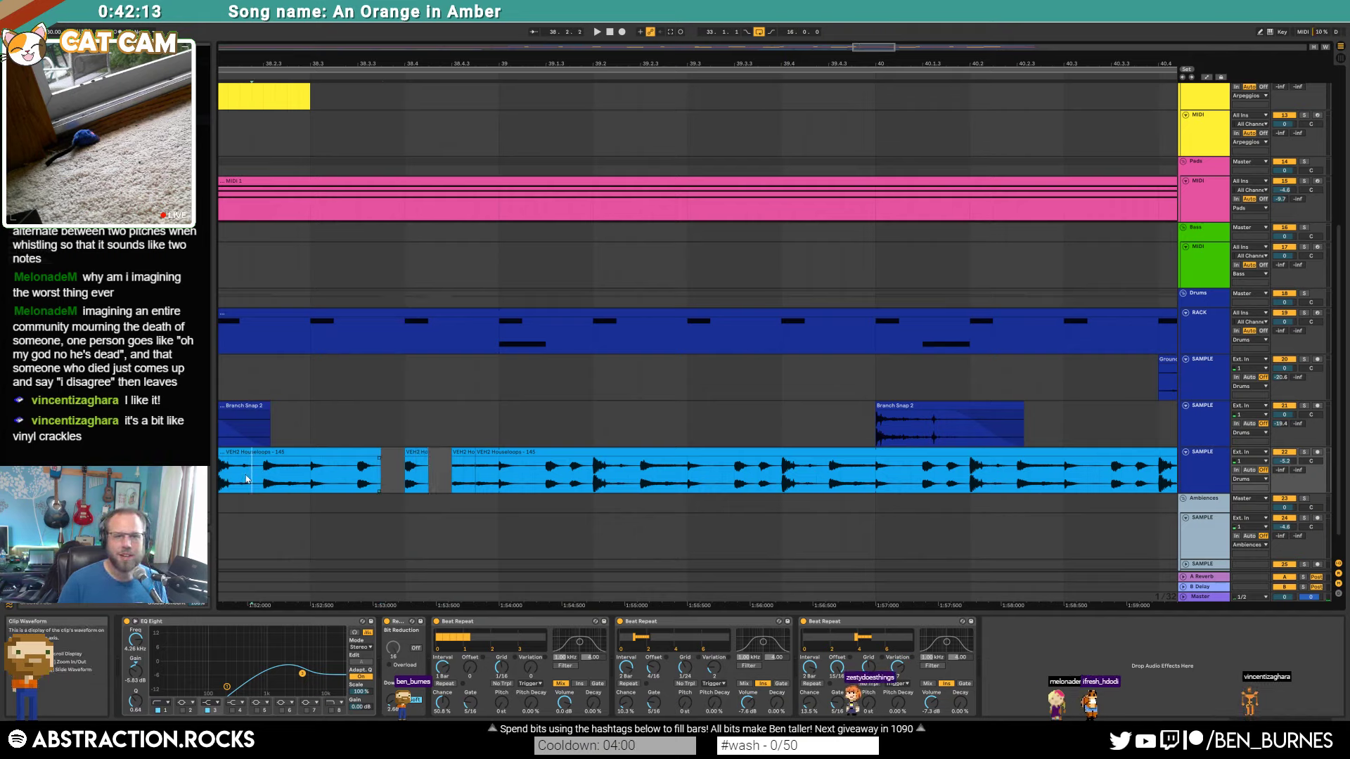
Step: Audition the new chops, delete the isolated percussion slice at 38.4, and replay the passage
scroll(246, 479, "down", 2)
key("space")
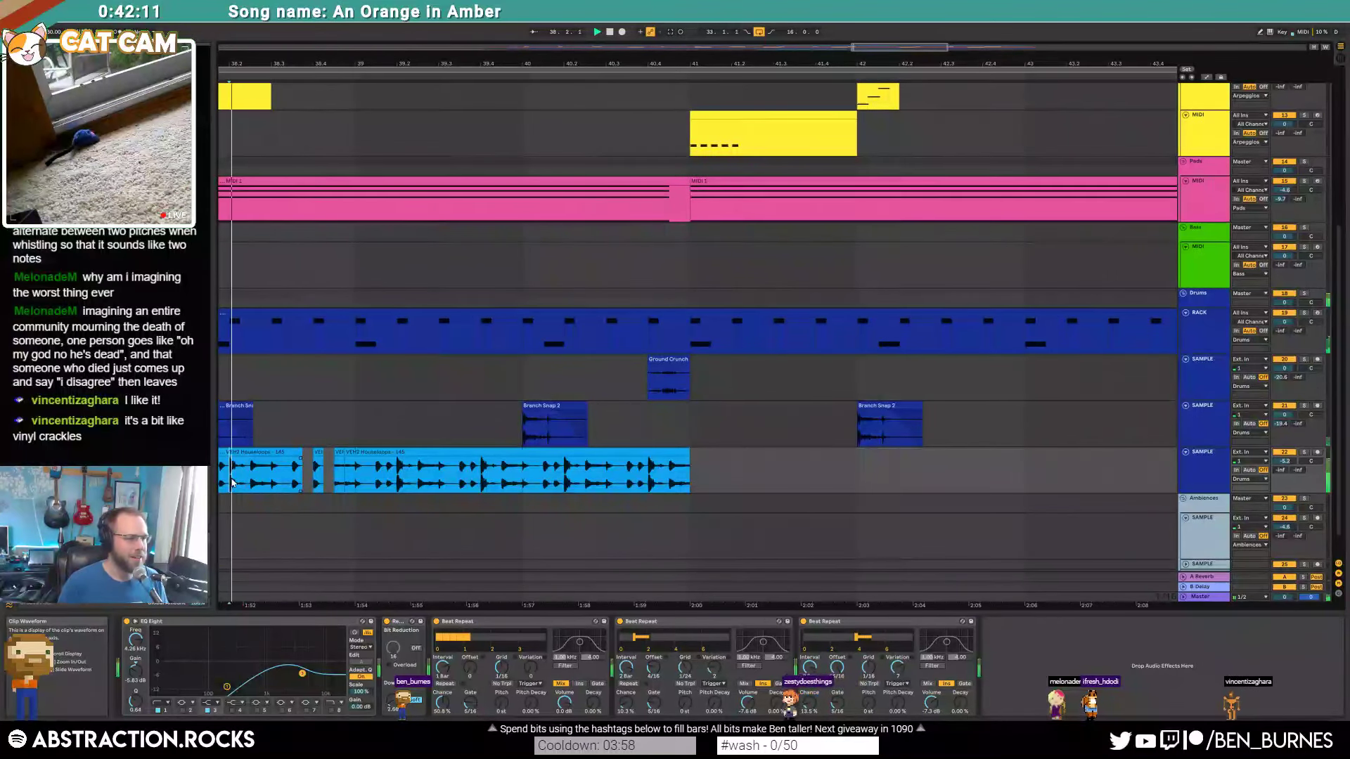
key("space")
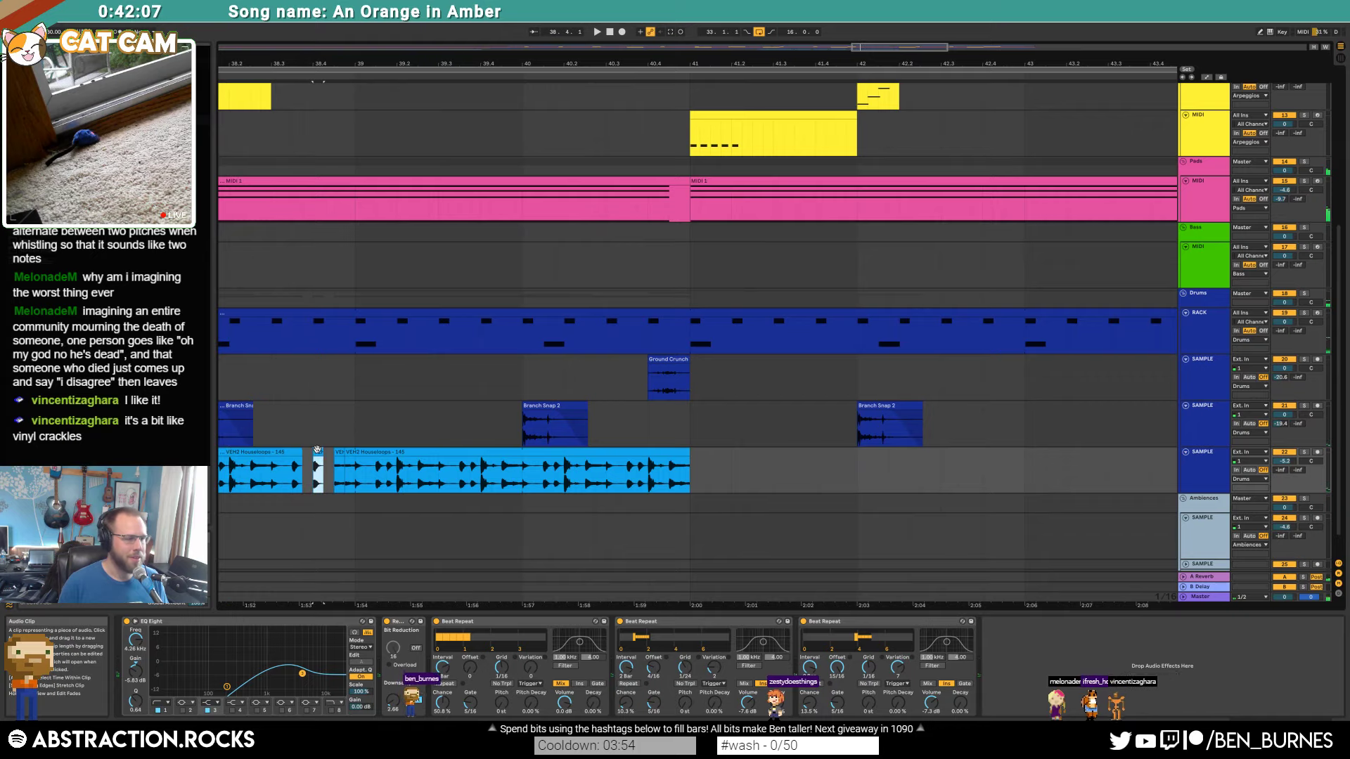
key("Delete")
key("space")
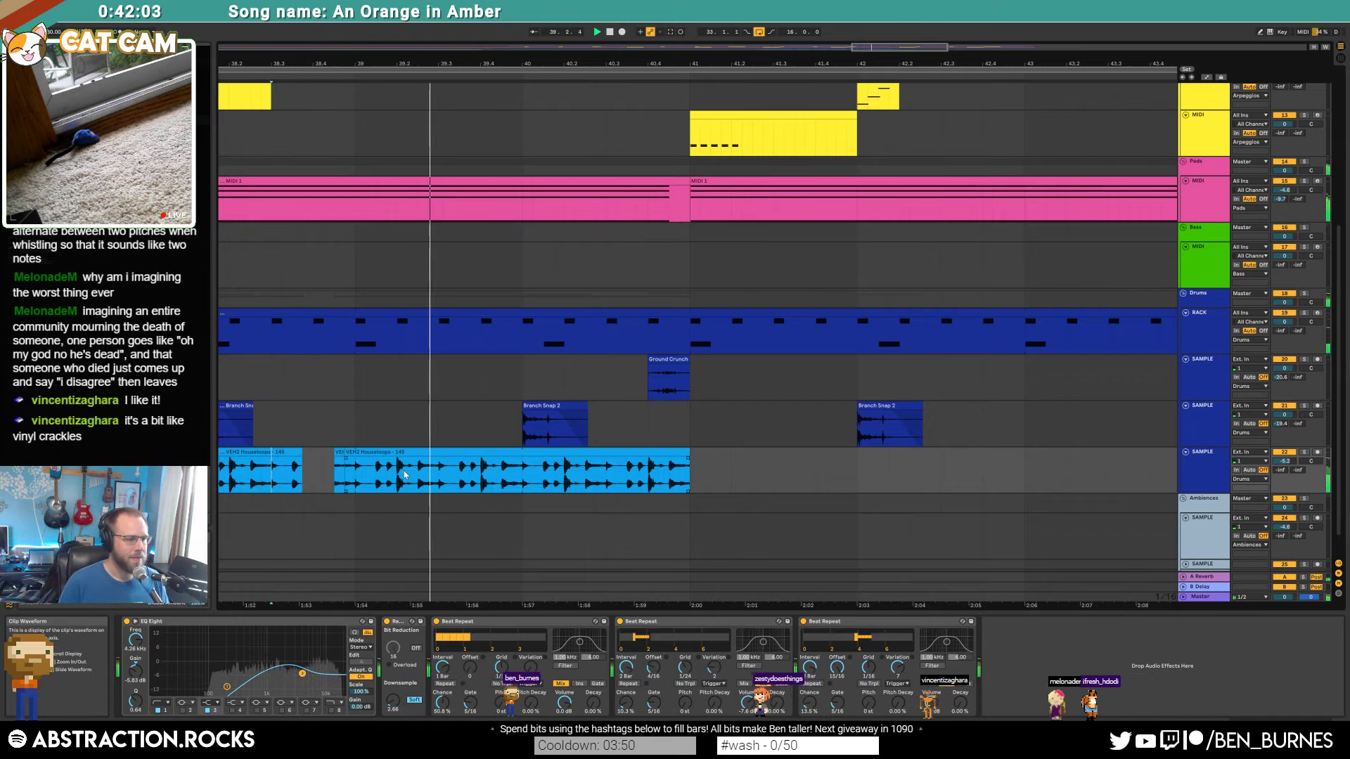
Step: Cut the percussion loop from 39.4.3 to bar 40 and reverse the slice starting at 39.4
scroll(438, 482, "up", 3)
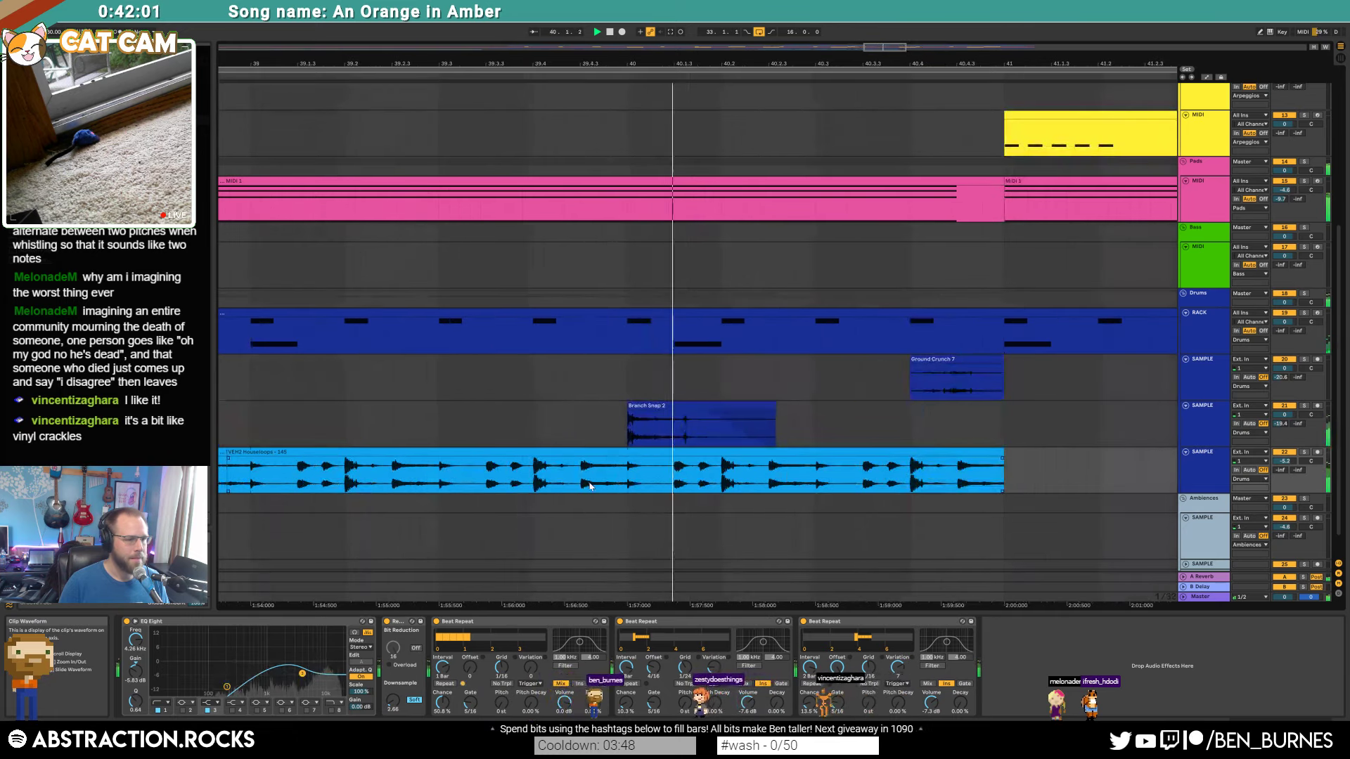
key("space")
left_click_drag(581, 482, 558, 453)
key("r")
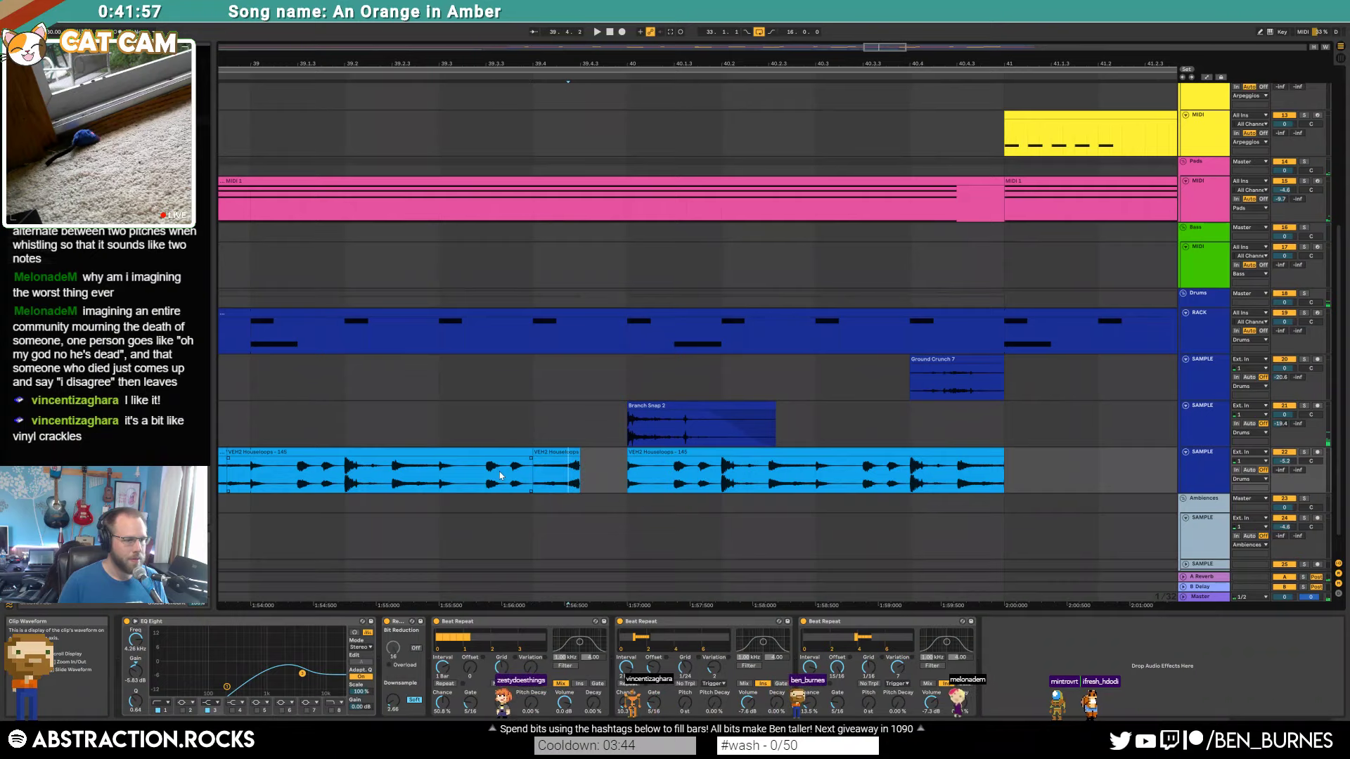
Step: Copy a tiny fragment of the percussion loop, paste it twice in a row just before bar 40, and play the result
left_click_drag(380, 477, 368, 476)
key("ctrl+c")
left_click(604, 473)
key("ctrl+v")
key("ctrl+v")
left_click(545, 472)
key("space")
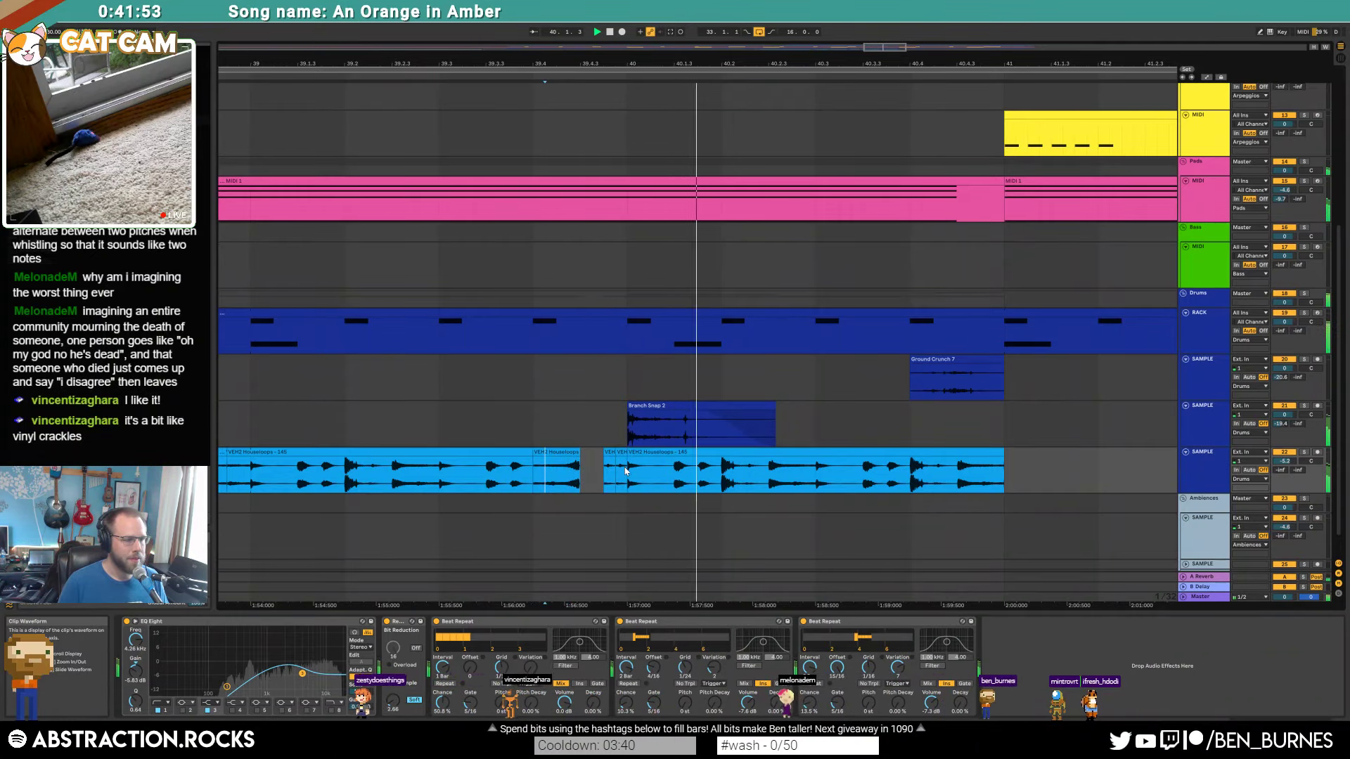
Step: Rework the two tiny percussion fragments before bar 40 into shorter repeats with a gap after each
left_click(435, 478)
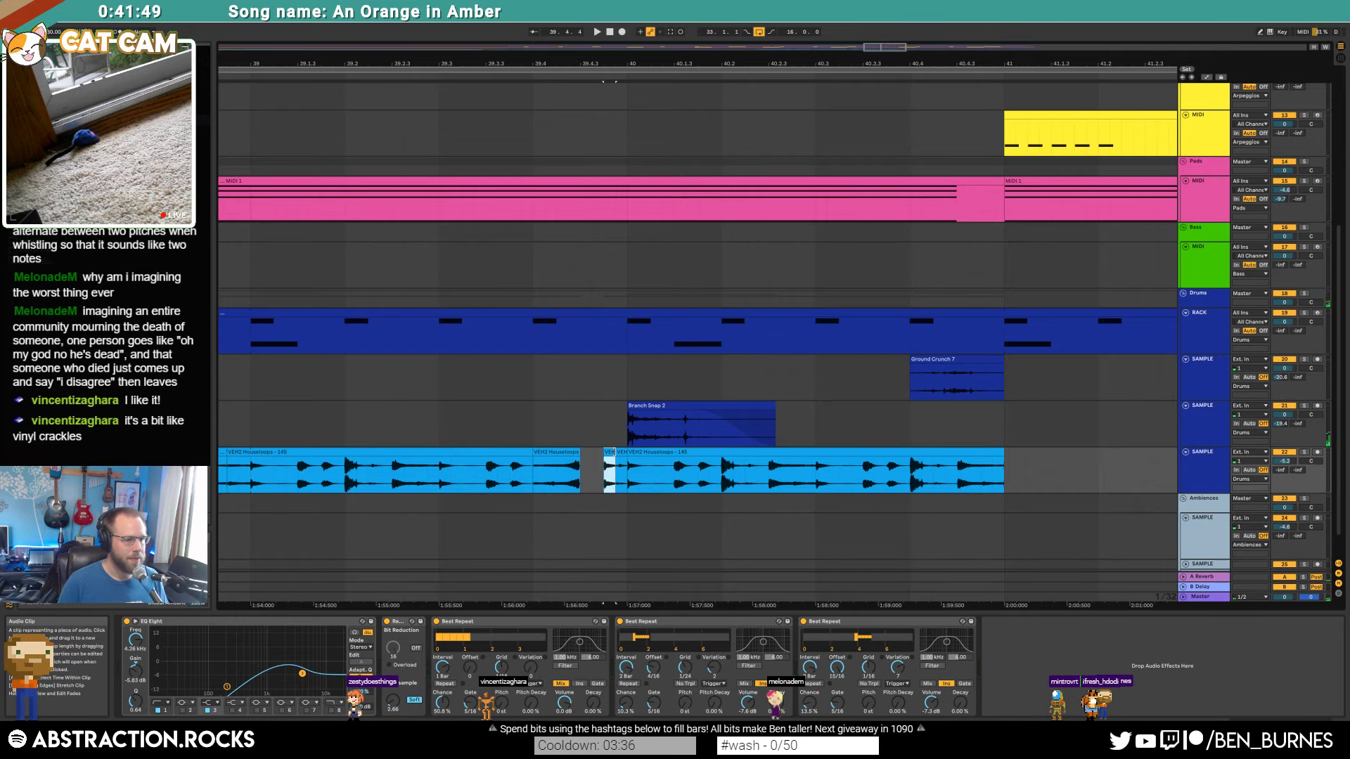
double_click(609, 452)
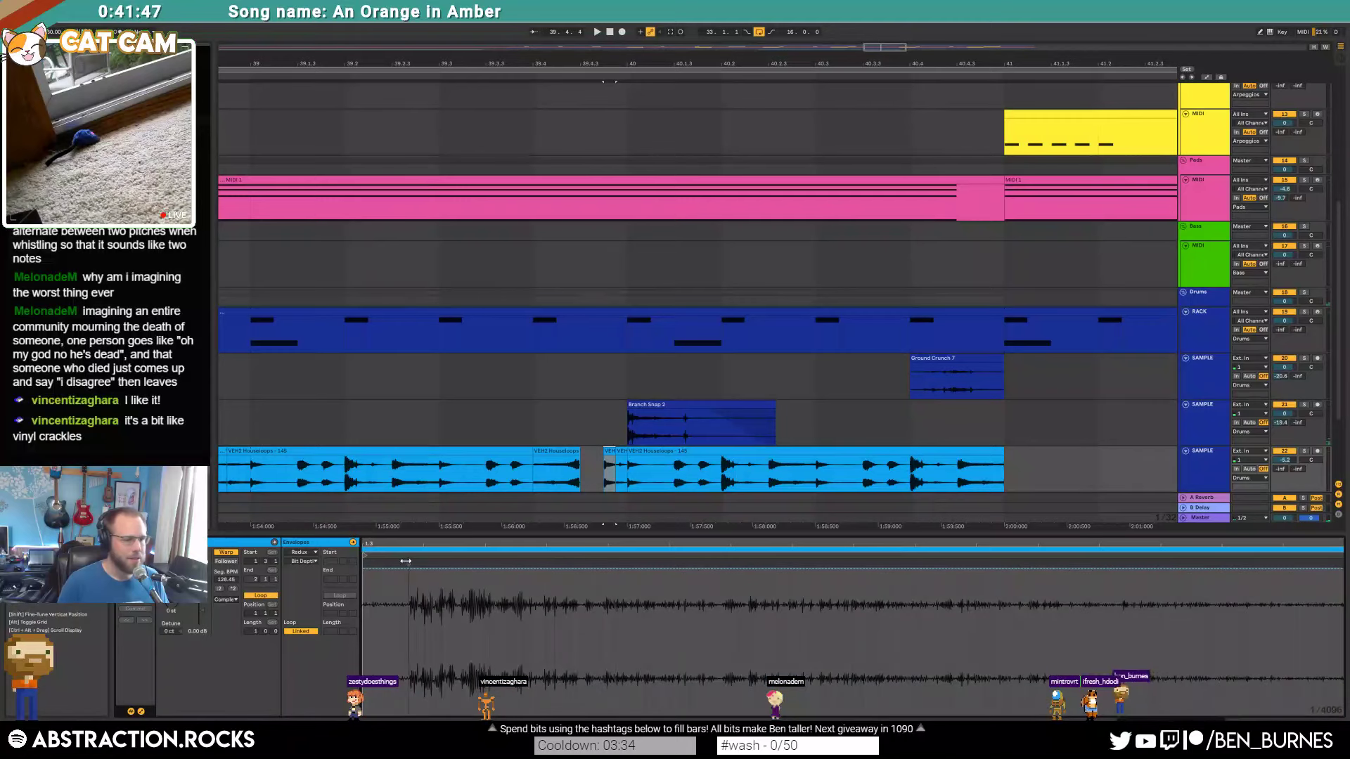
mouse_move(366, 556)
left_mouse_down()
mouse_move(413, 556)
mouse_move(428, 492)
left_mouse_up()
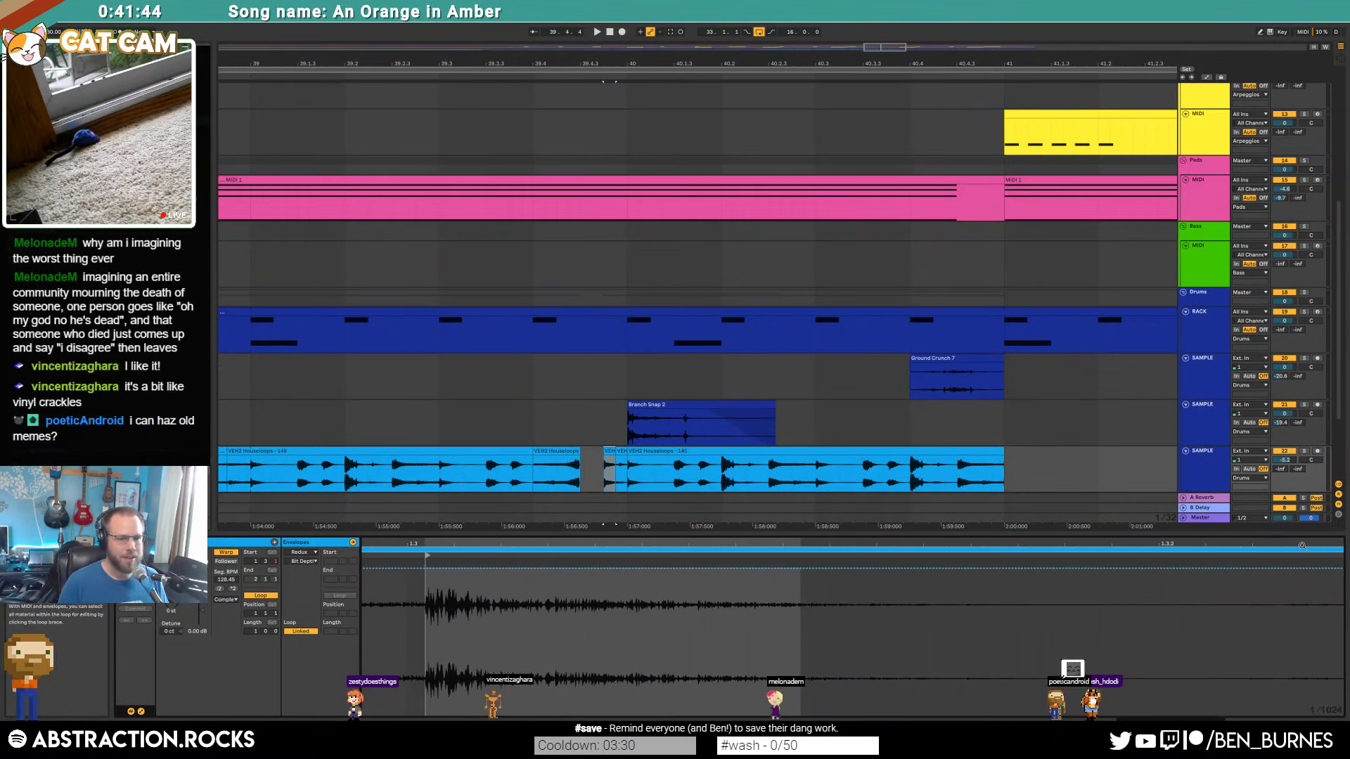
left_click_drag(1303, 546, 817, 545)
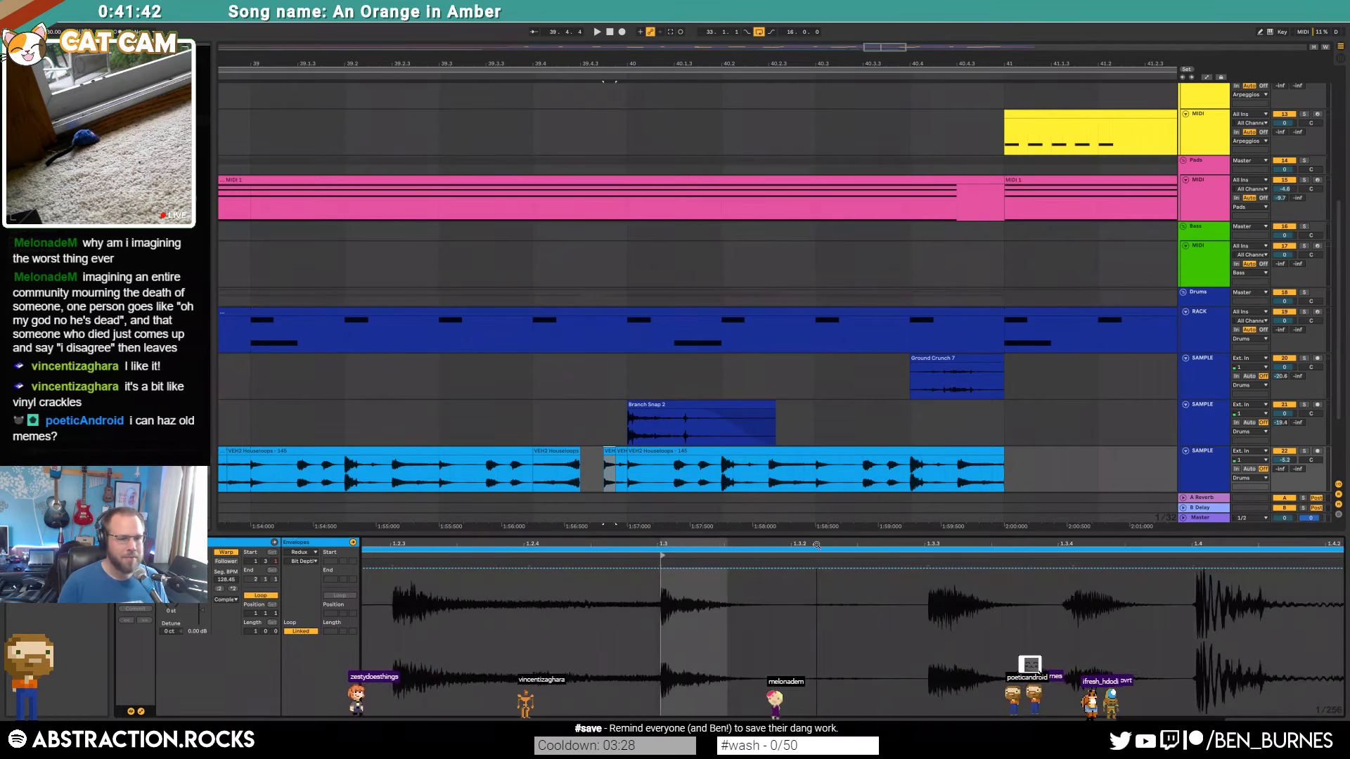
scroll(615, 460, "up", 5)
left_click_drag(614, 453, 556, 466)
left_click(623, 452)
key("Delete")
key("ctrl+d")
left_click(481, 468)
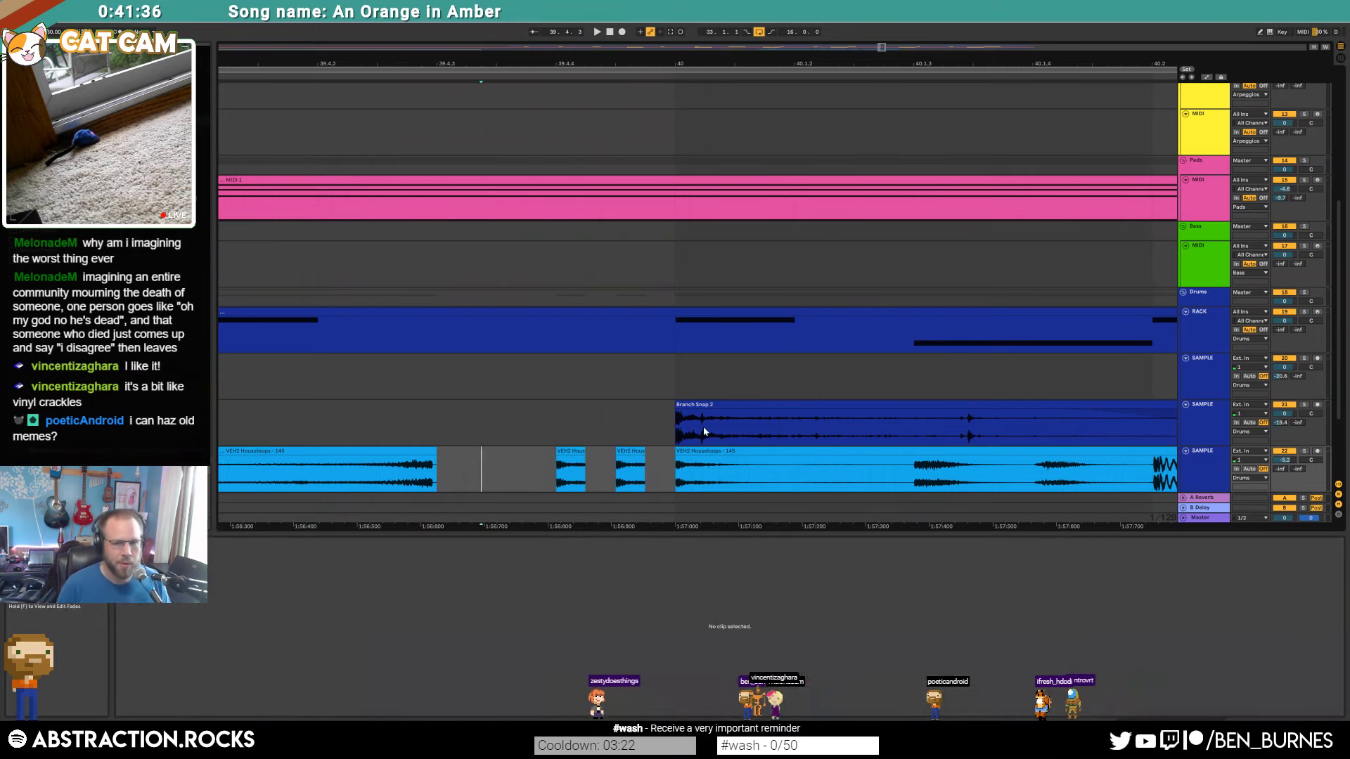
Step: Play the percussion loop across bar 40 to check the shortened repeats
scroll(704, 431, "down", 10)
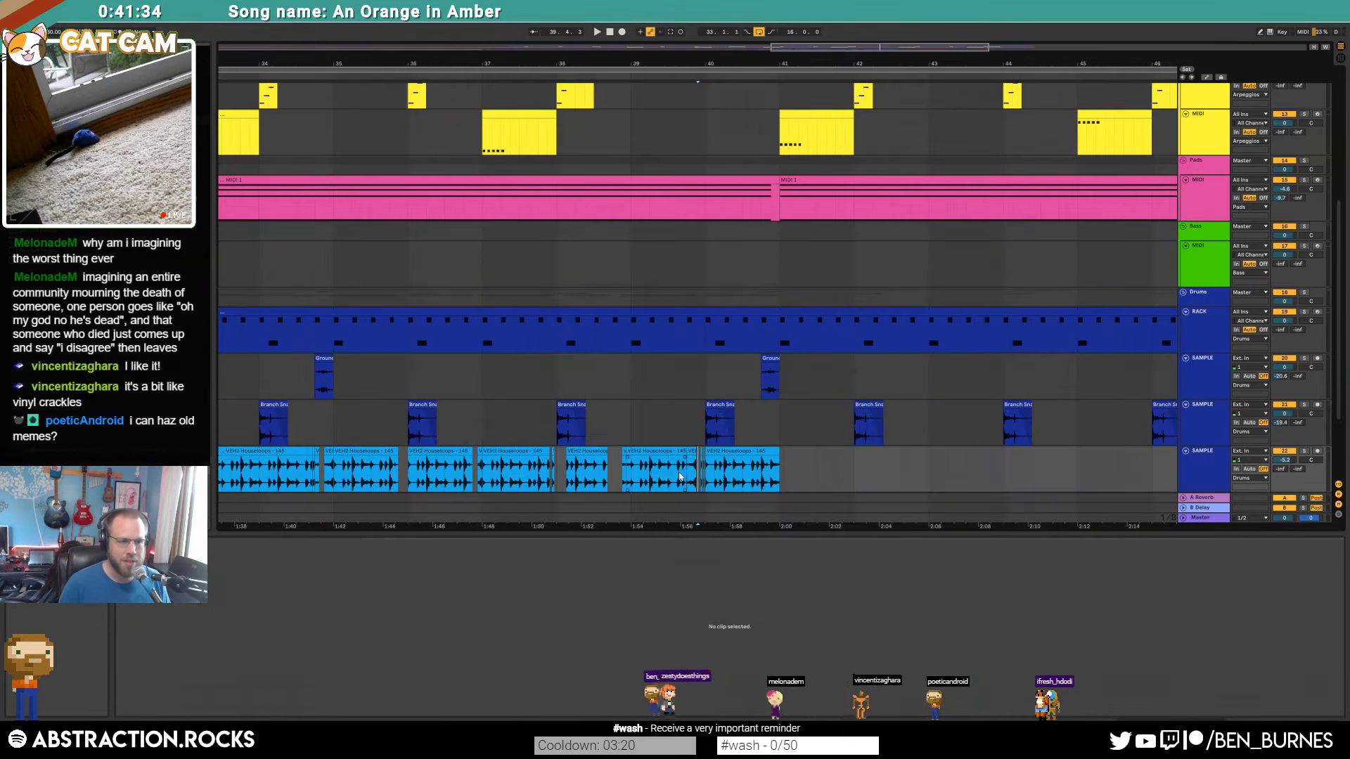
left_click(679, 476)
key("space")
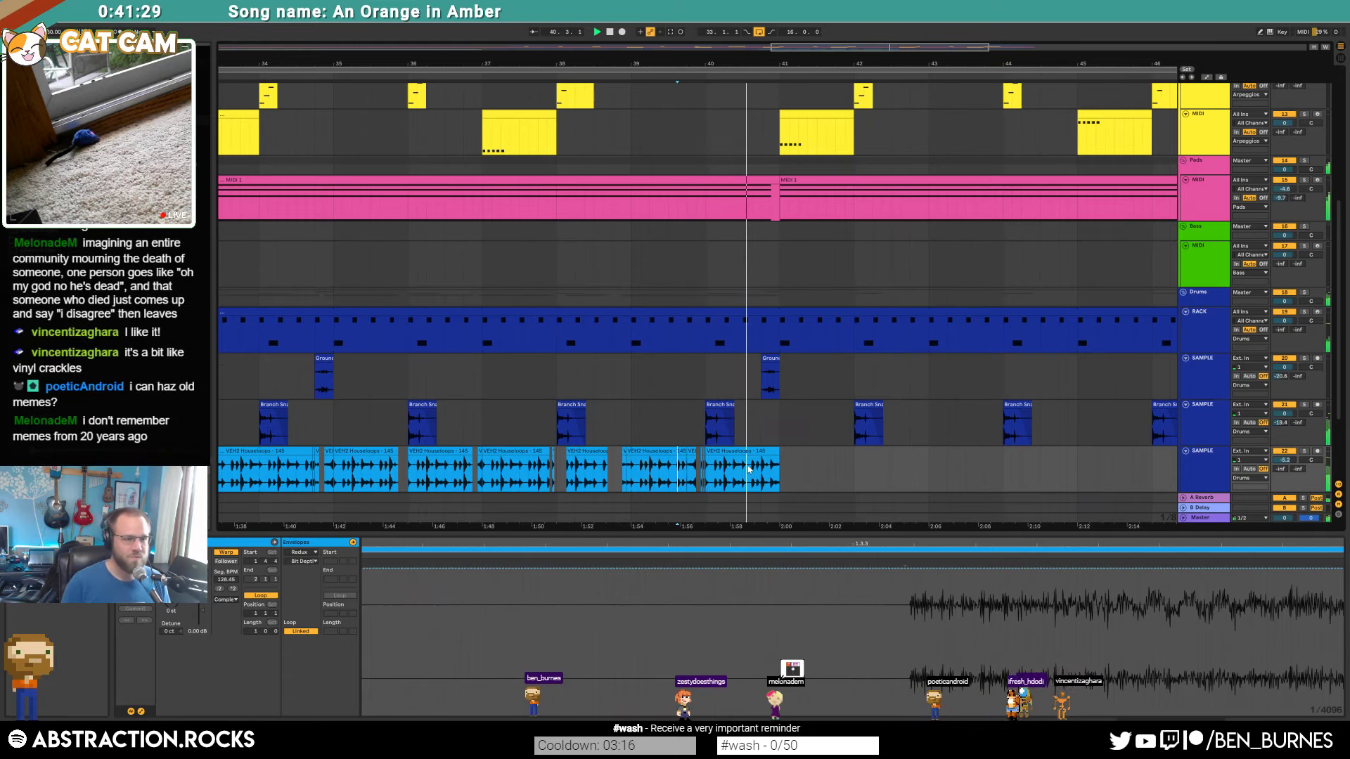
key("space")
Step: Duplicate the loop slice at 40.3.4 onto 40.4 and reverse it, leave a gap, and reverse the last slice from 40.4.3 to bar 41
scroll(758, 473, "up", 3)
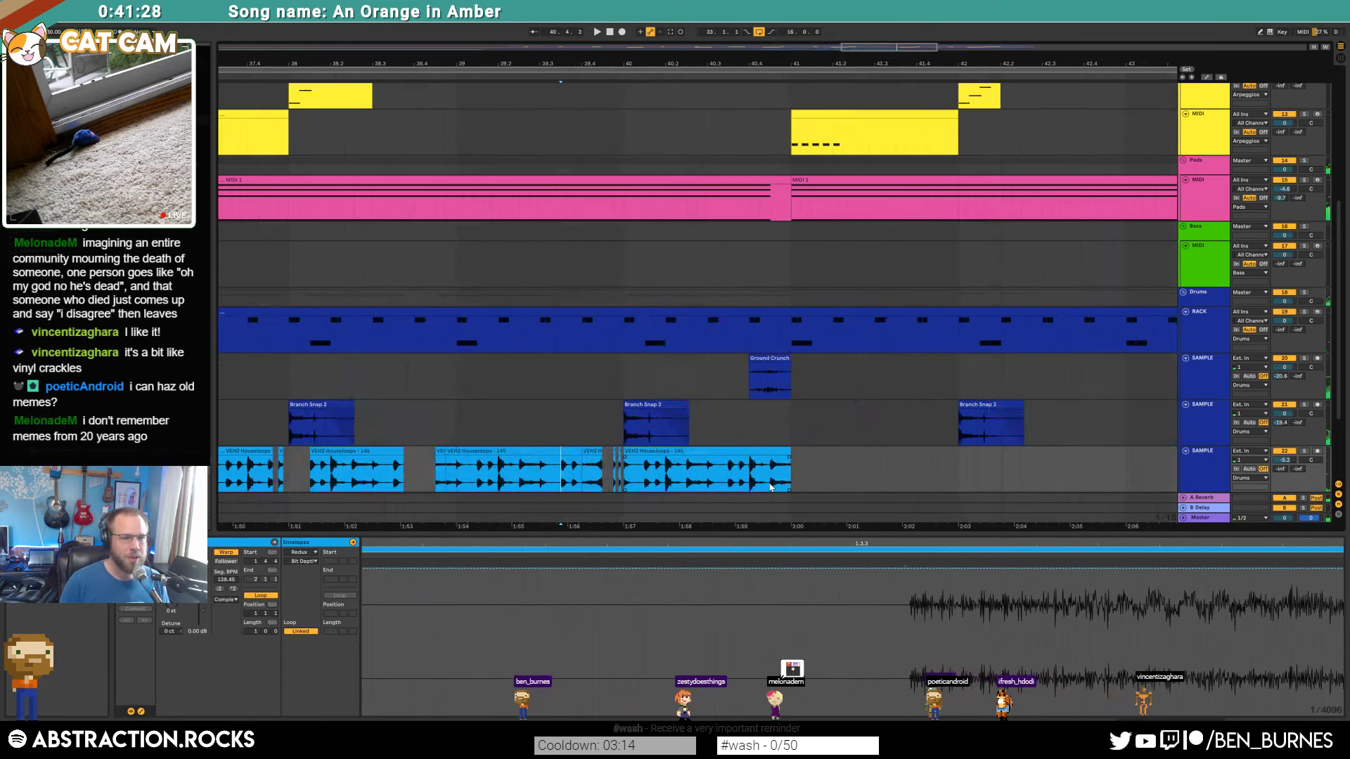
scroll(763, 481, "up", 5)
left_click(671, 482)
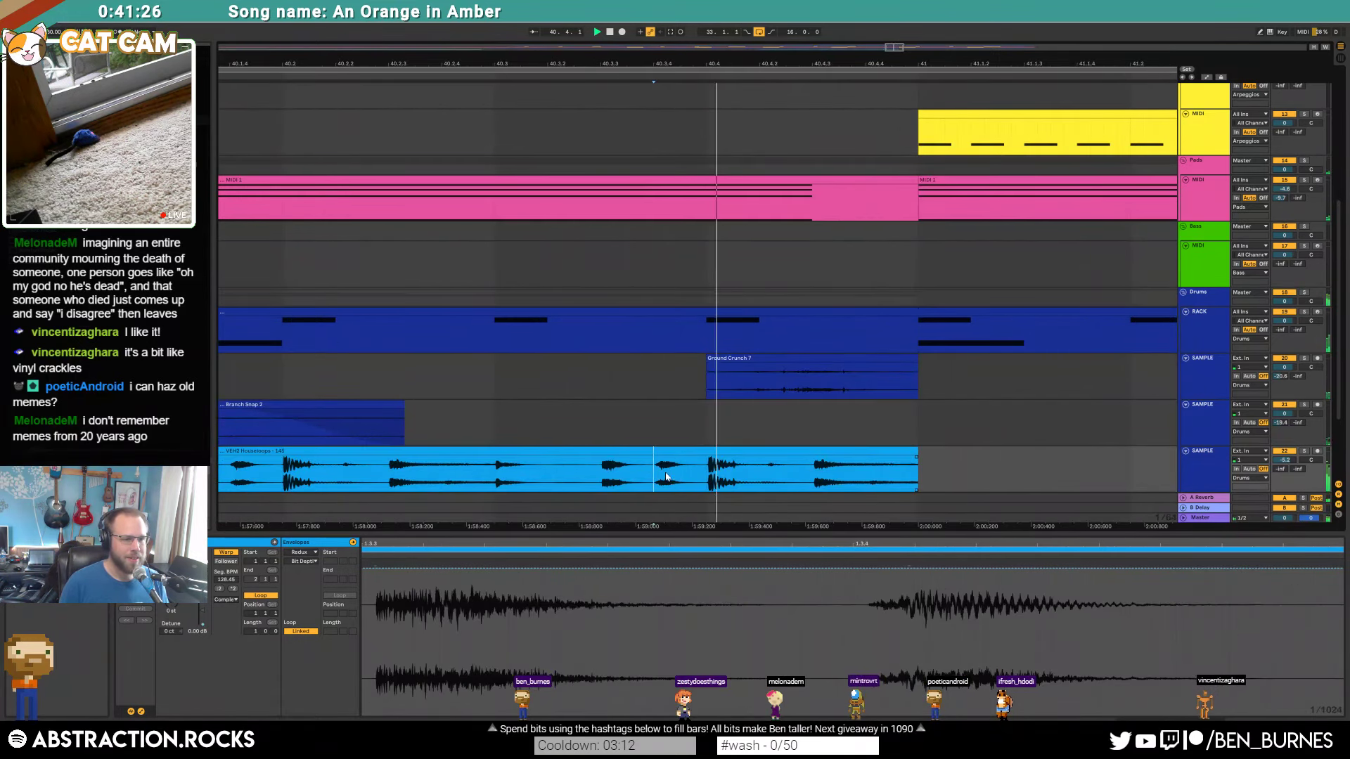
left_click_drag(659, 478, 707, 480)
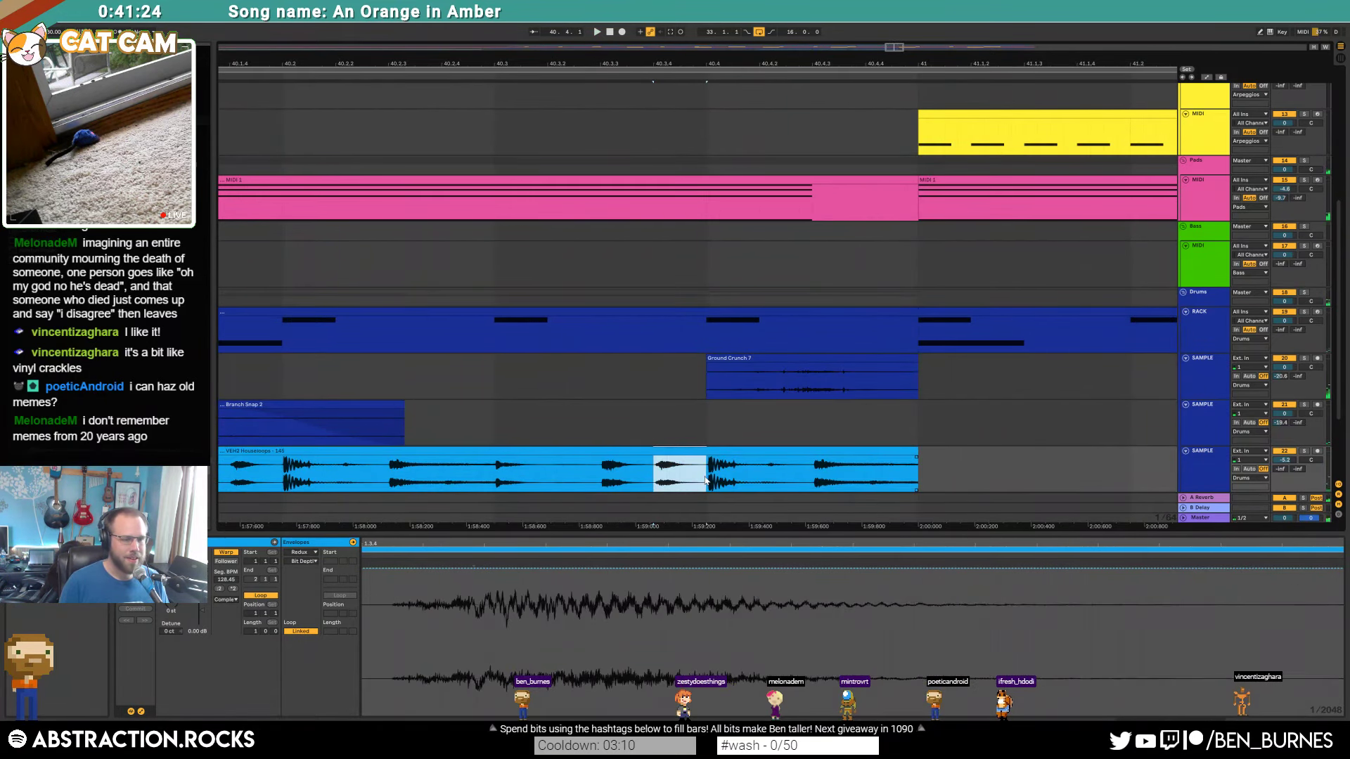
key("ctrl+d")
key("r")
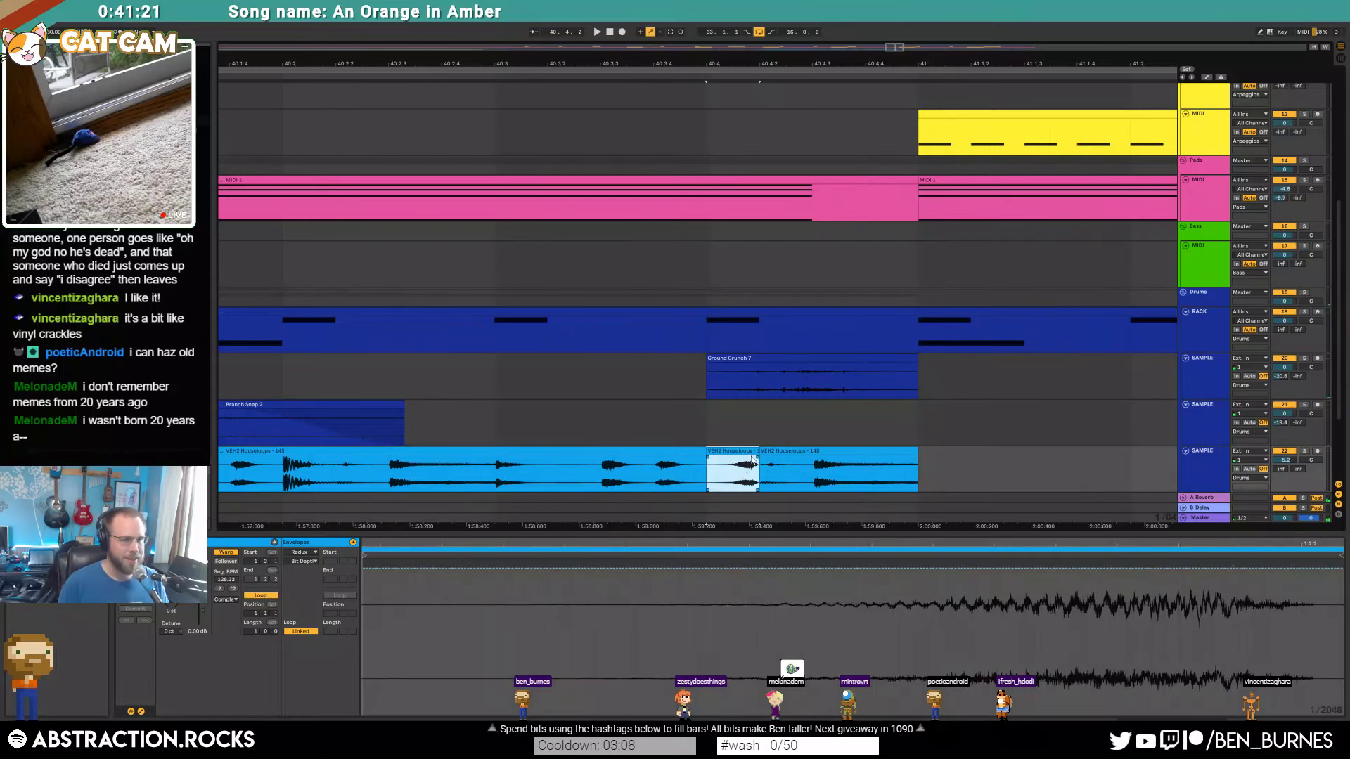
left_click_drag(765, 453, 811, 452)
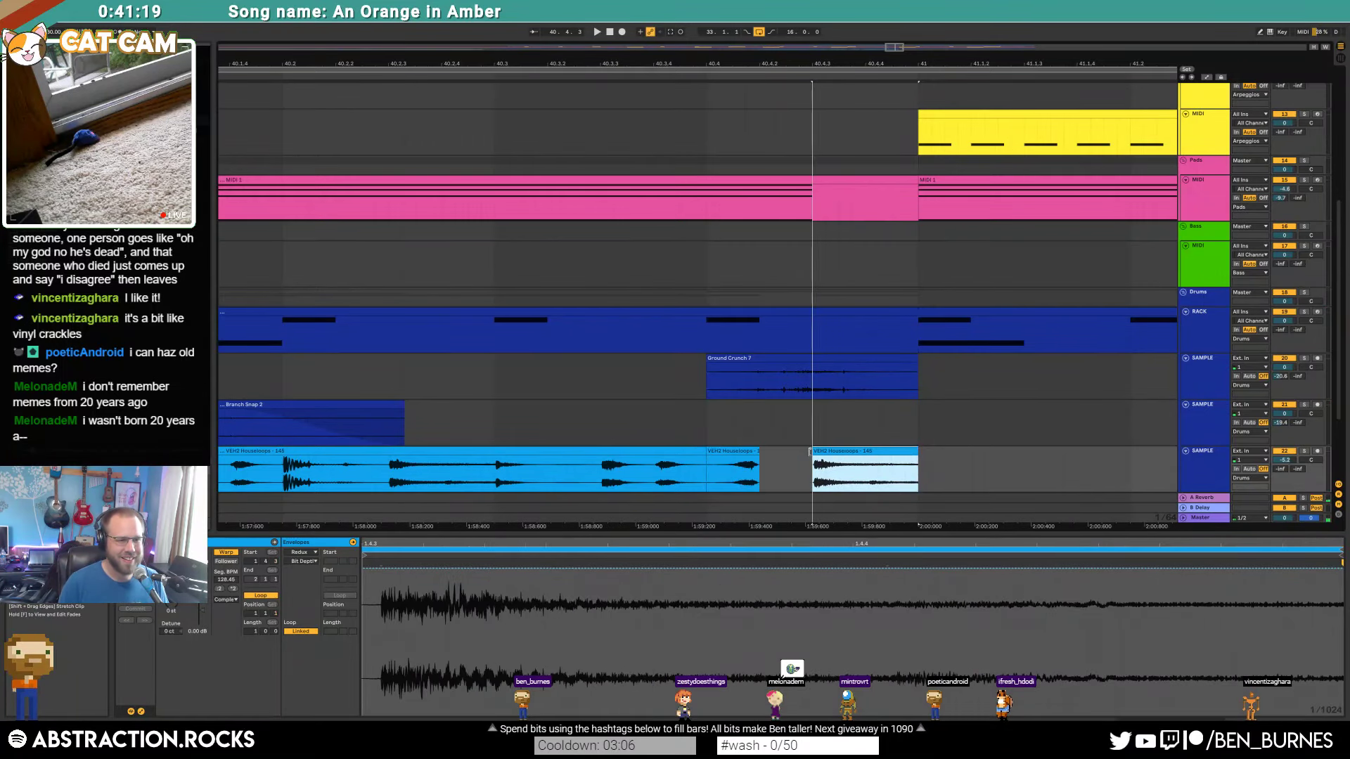
key("r")
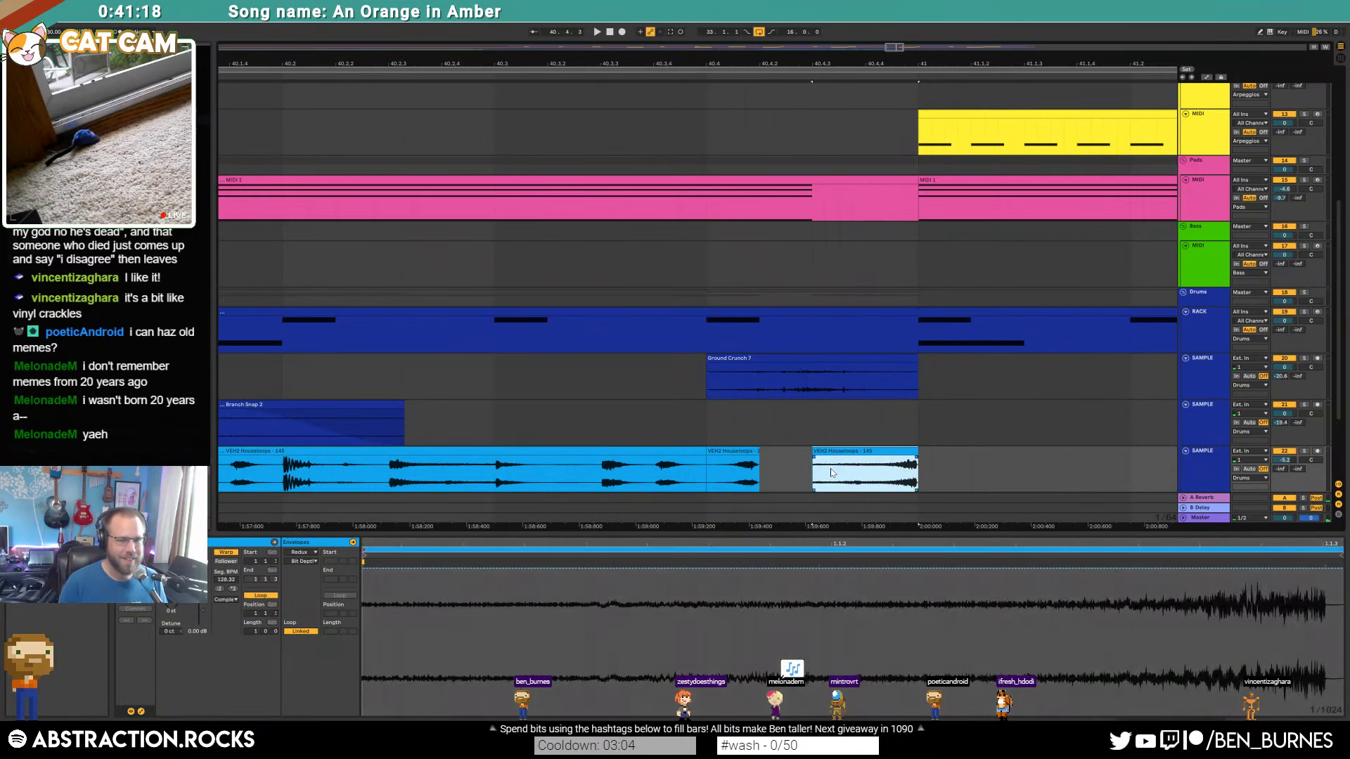
Step: Duplicate the chopped percussion loop from bars 33–41 so that it fills bars 41–49
scroll(831, 473, "down", 5)
scroll(676, 459, "down", 1)
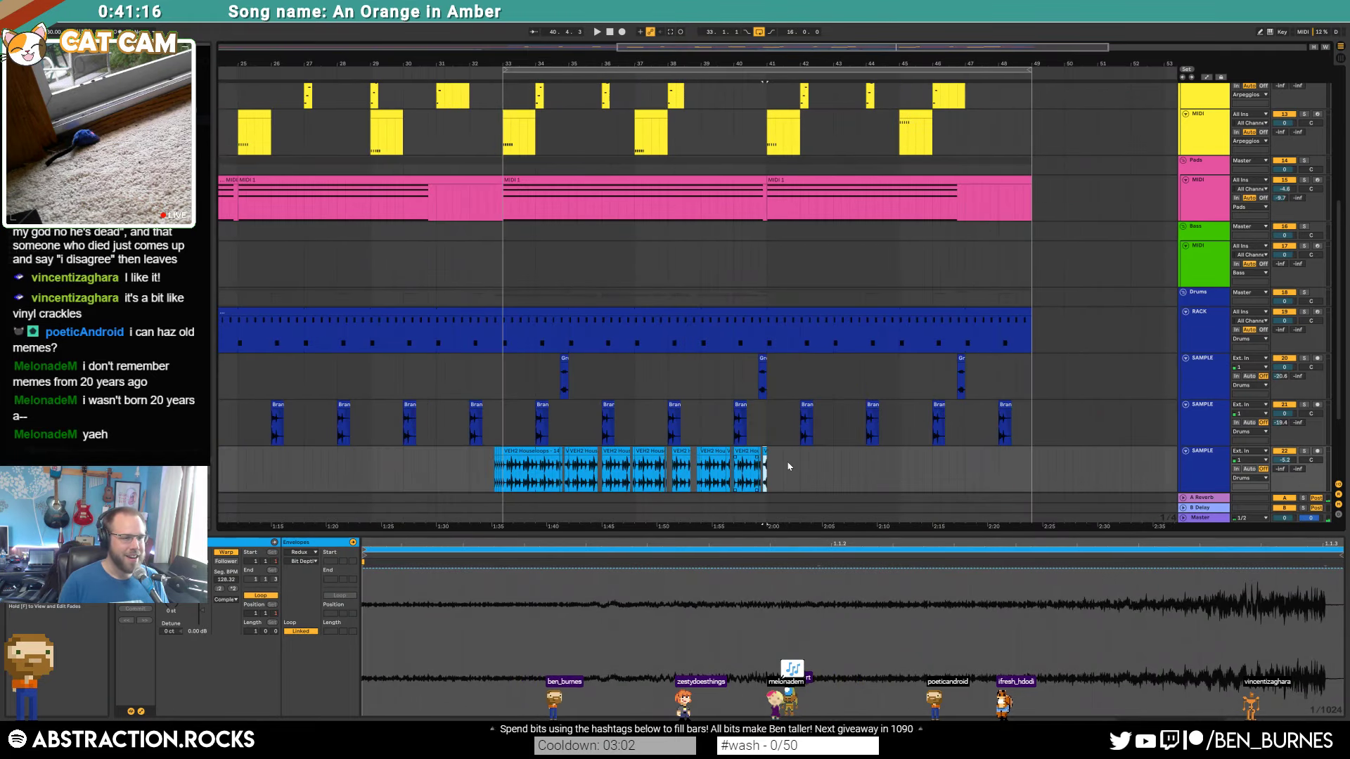
left_click_drag(770, 462, 507, 466)
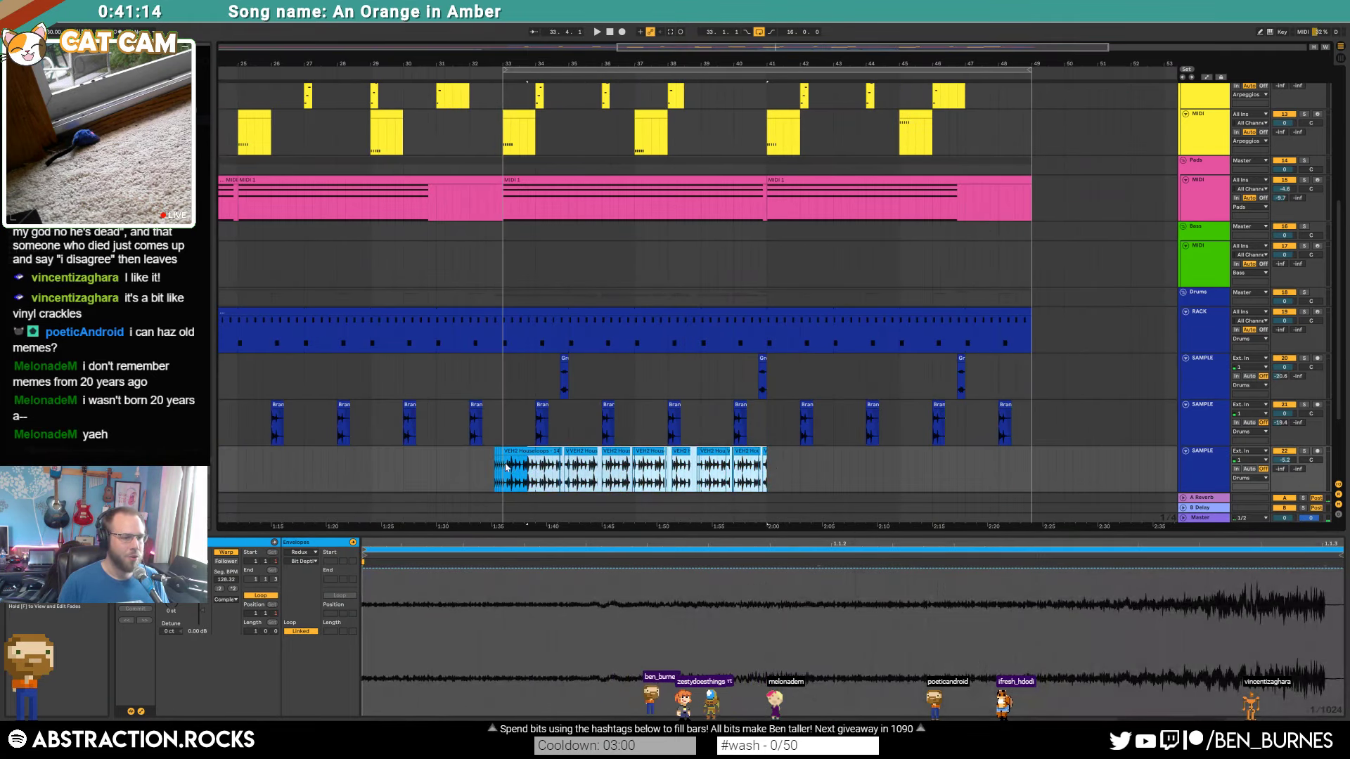
key("ctrl+d")
Step: Trim the start of the duplicated percussion loop at bar 41 forward to 41.2
scroll(815, 464, "up", 5)
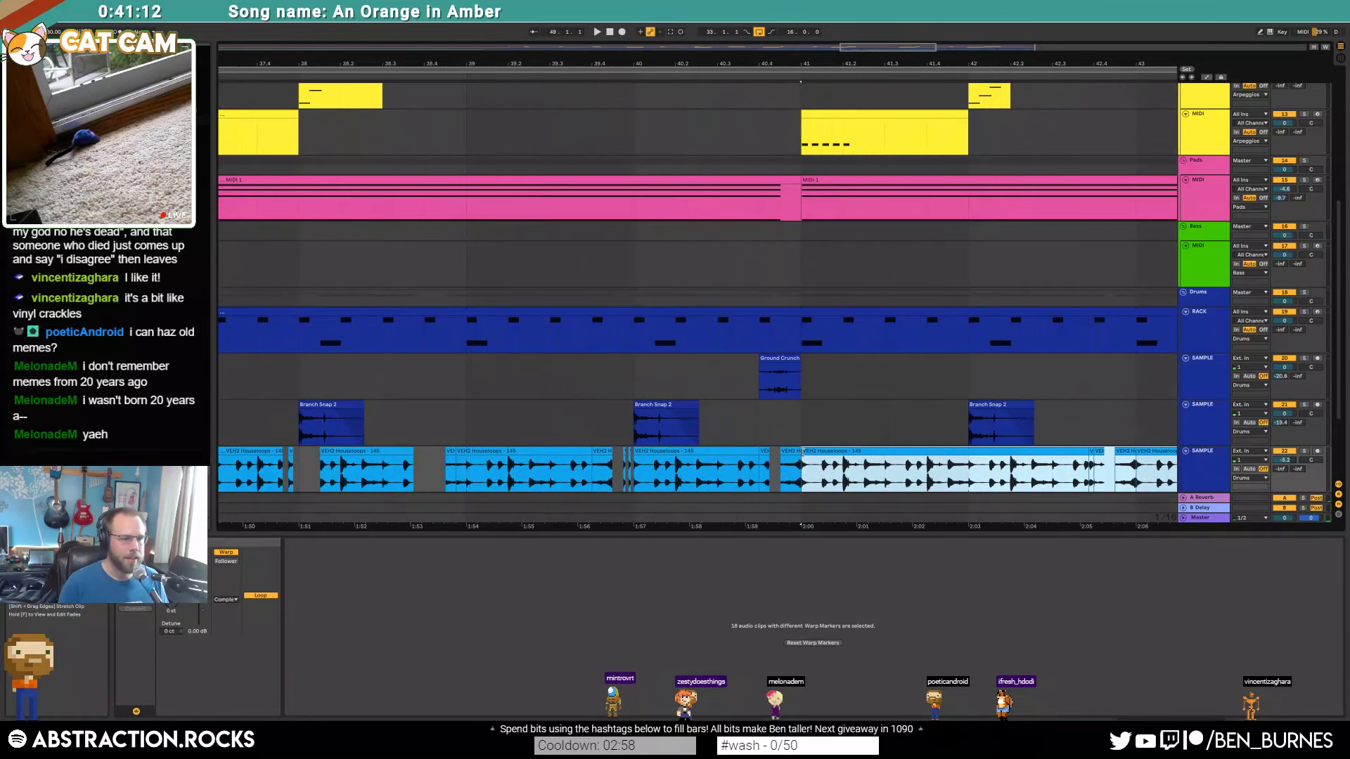
left_click_drag(801, 454, 841, 455)
scroll(774, 464, "down", 5)
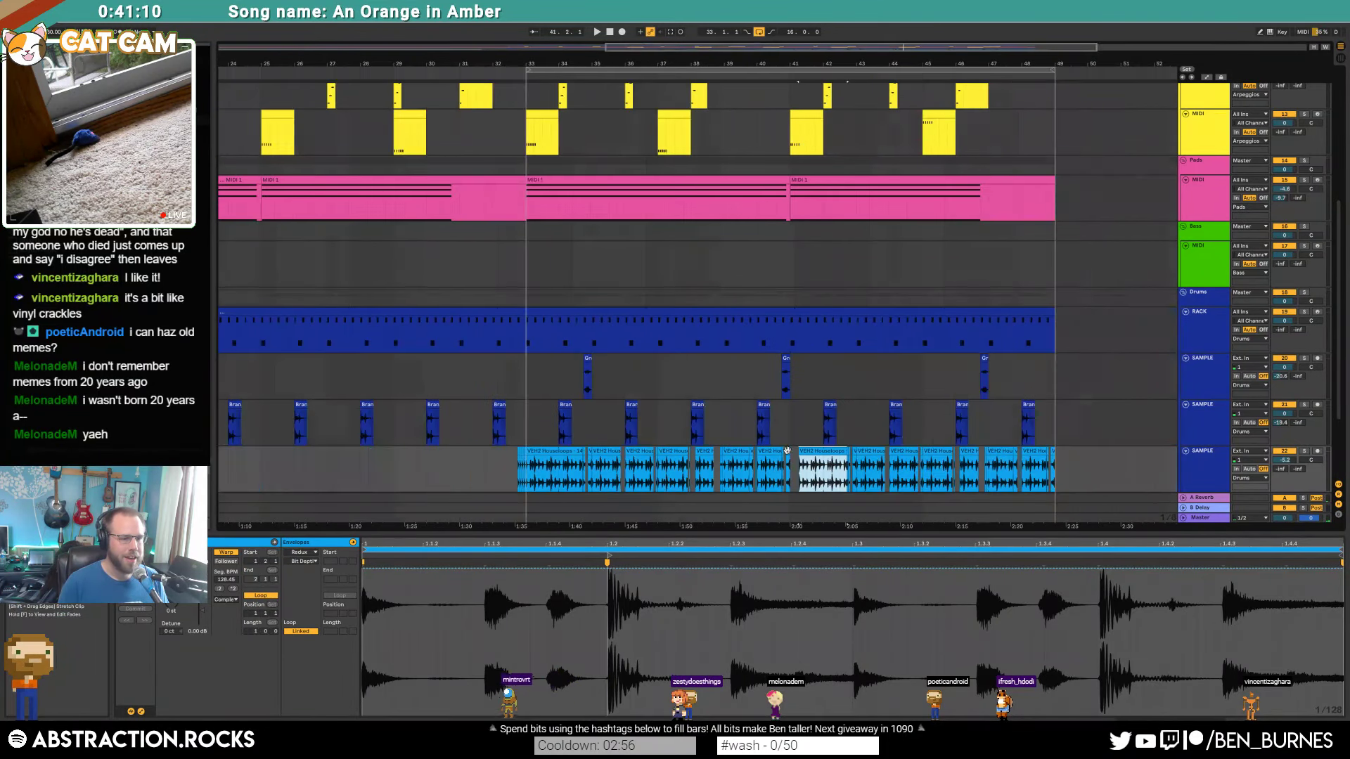
Step: Play the arrangement from just before bar 33 through the full percussion section and examine the loop's ending at bar 49
left_click(555, 452)
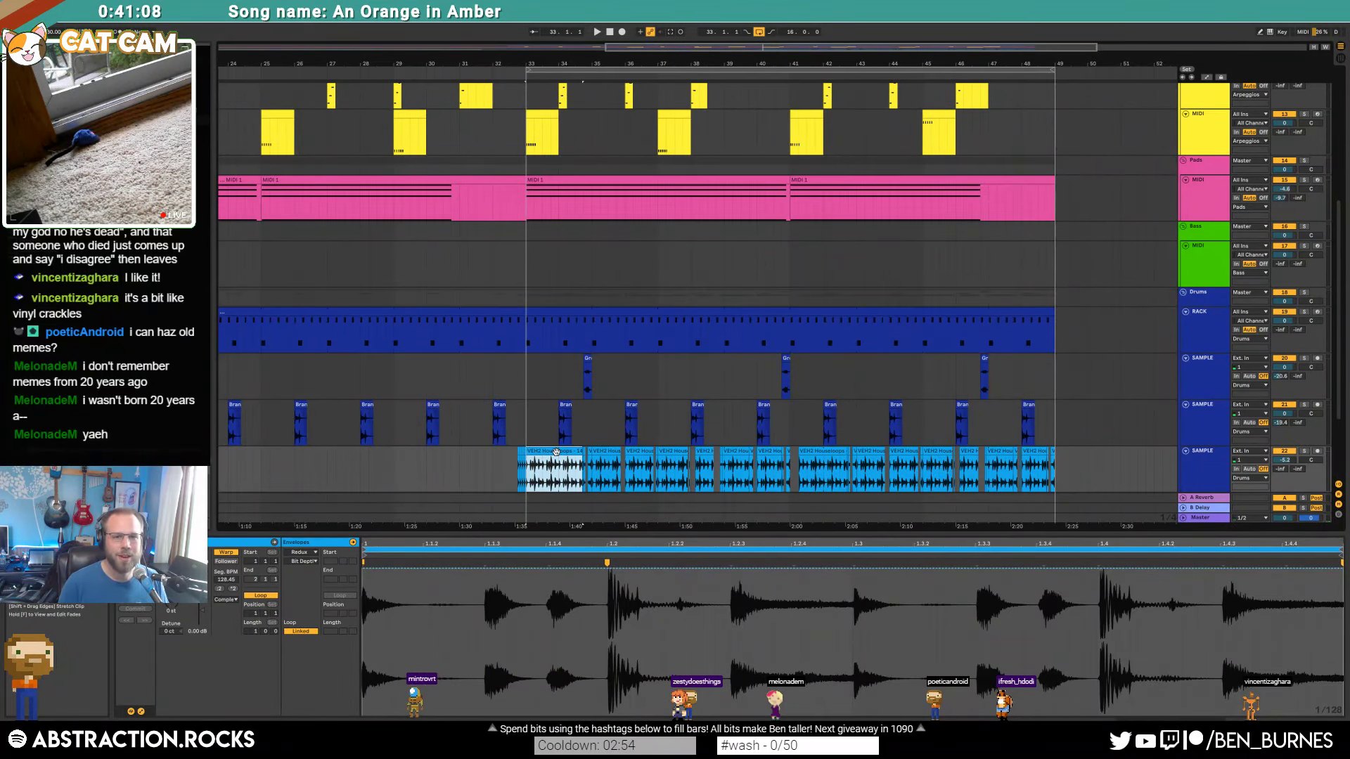
left_click(511, 469)
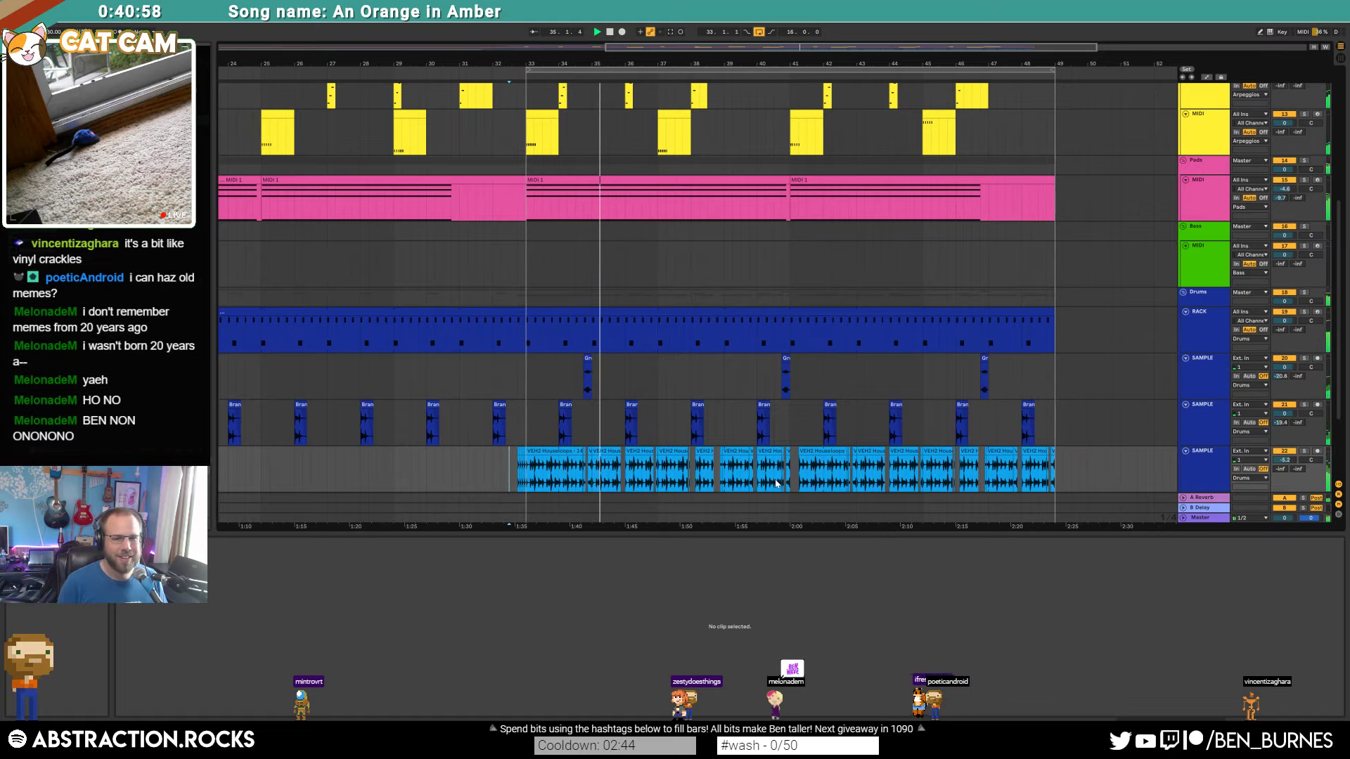
left_click(605, 475)
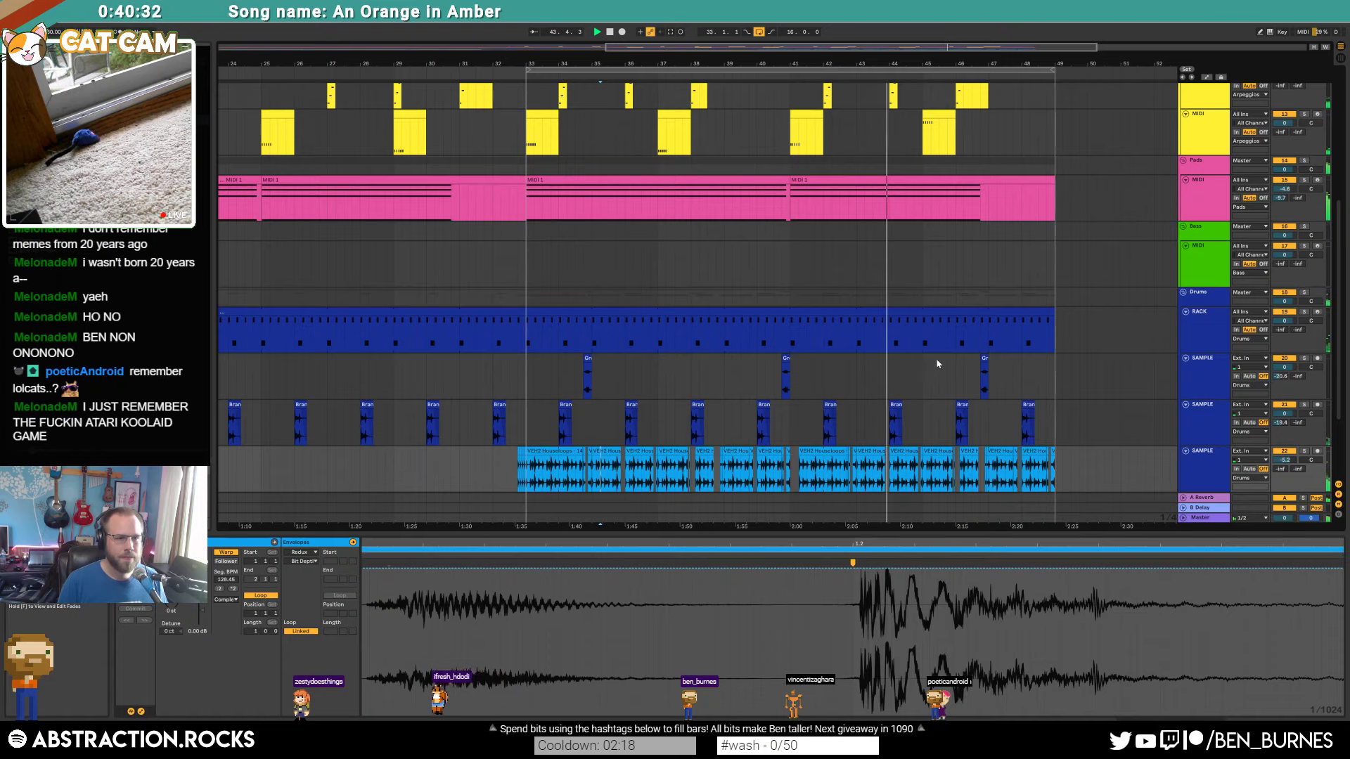
key("w")
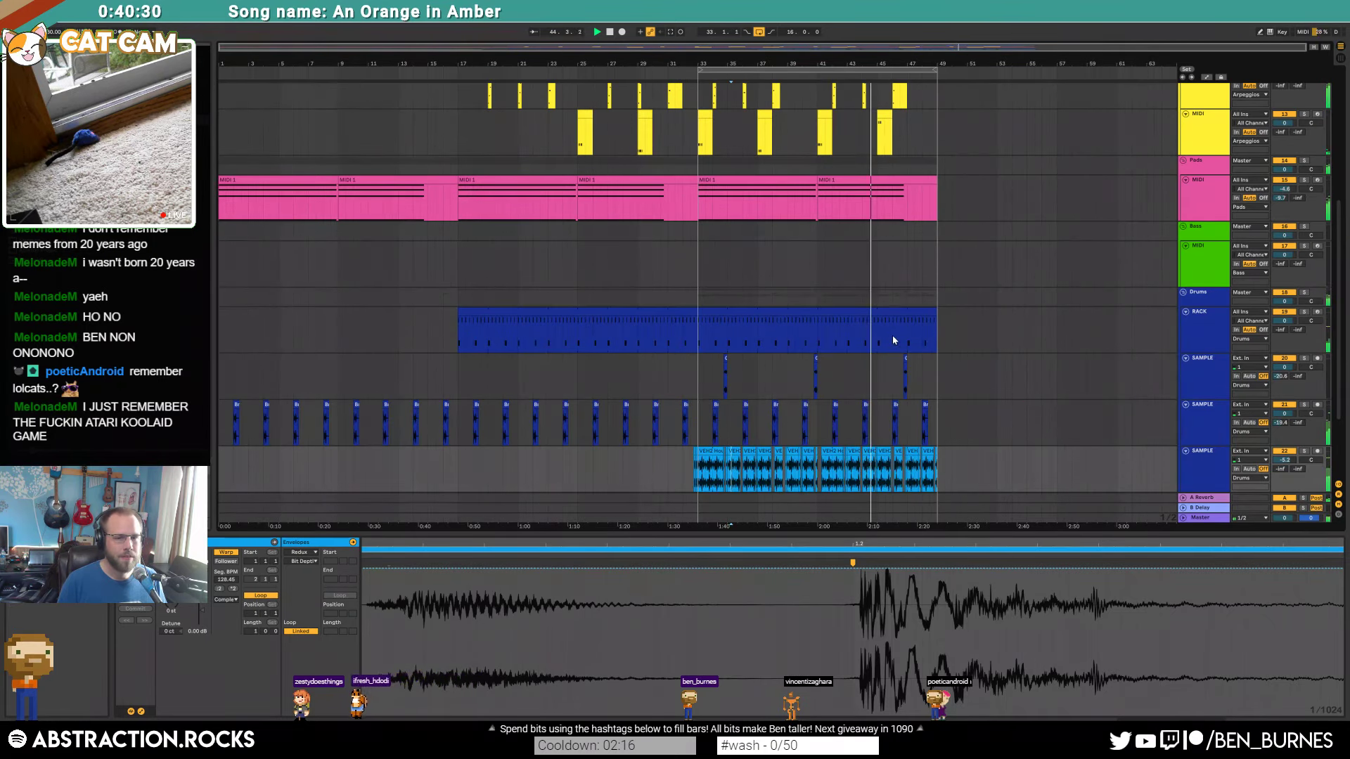
scroll(892, 340, "up", 8)
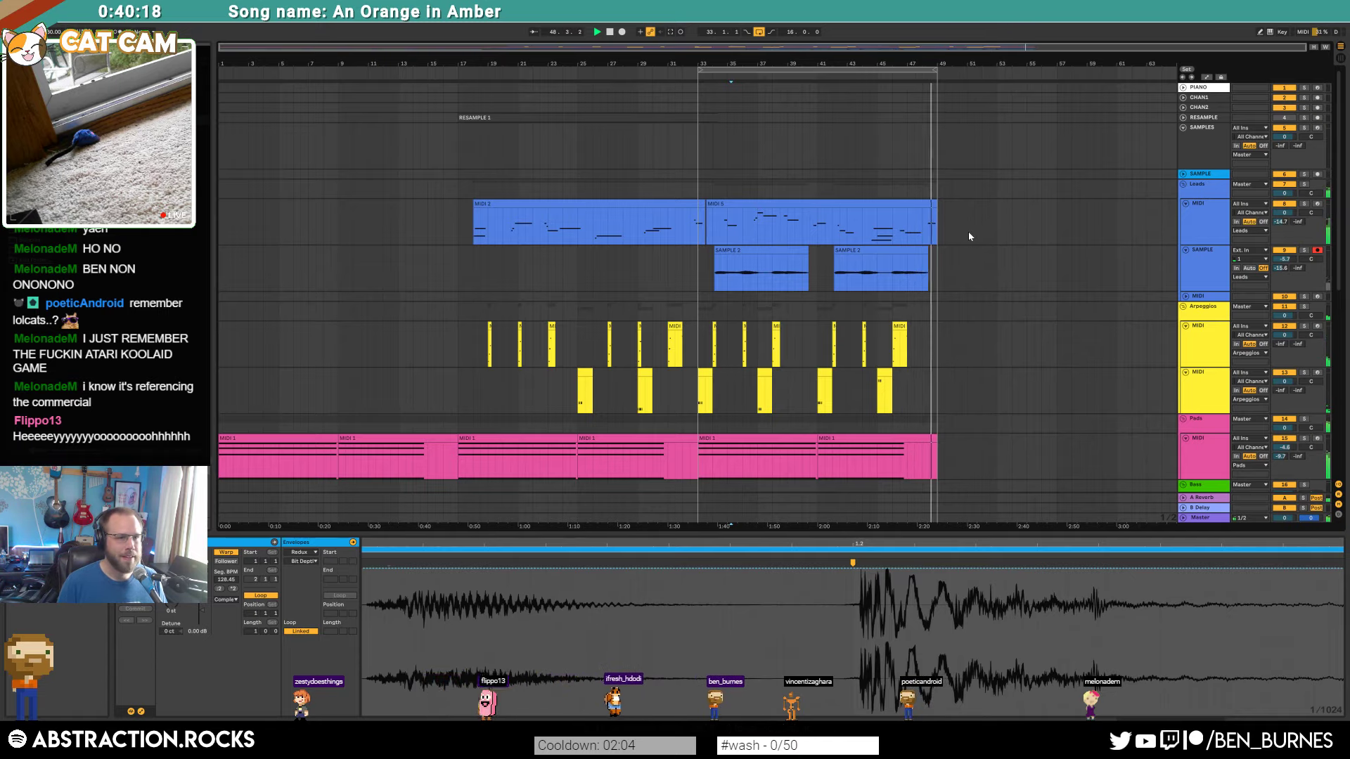
scroll(946, 251, "down", 8)
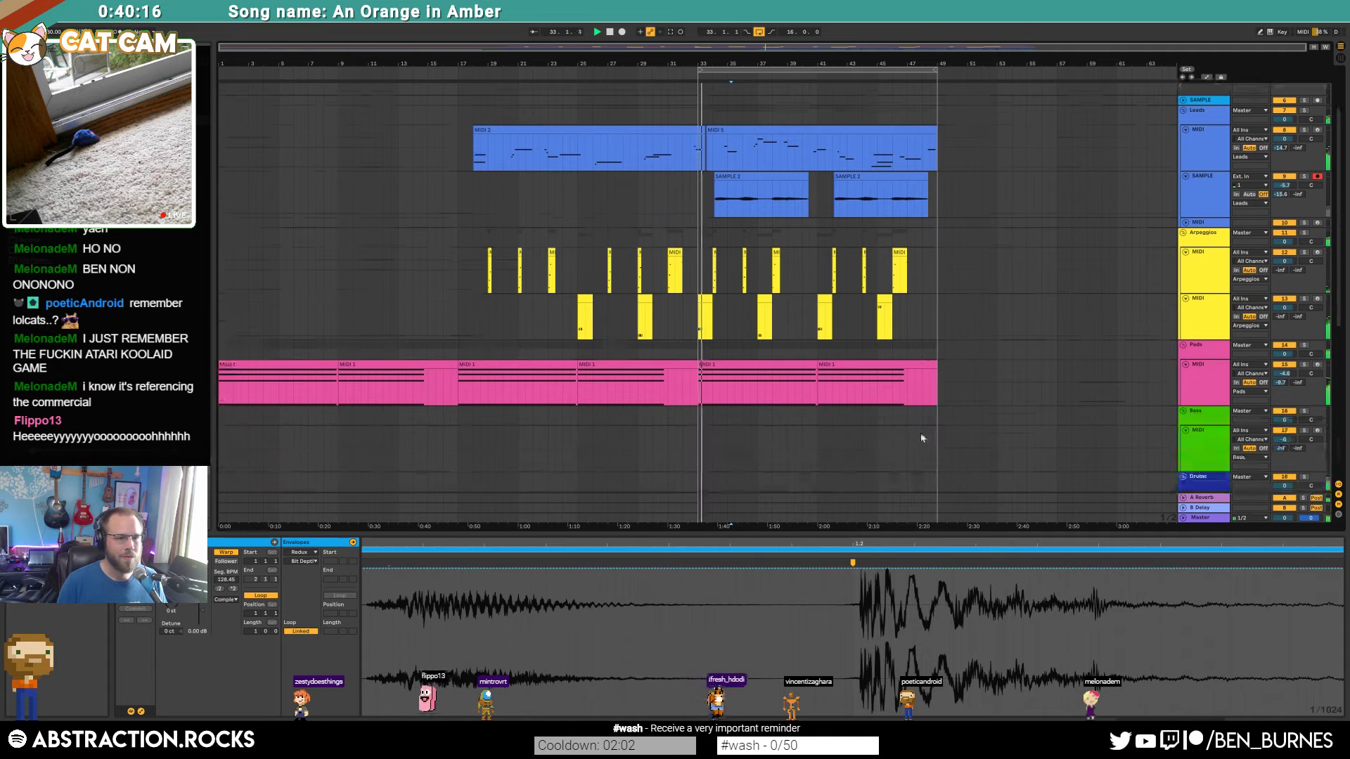
scroll(938, 450, "up", 3)
scroll(938, 450, "up", 10)
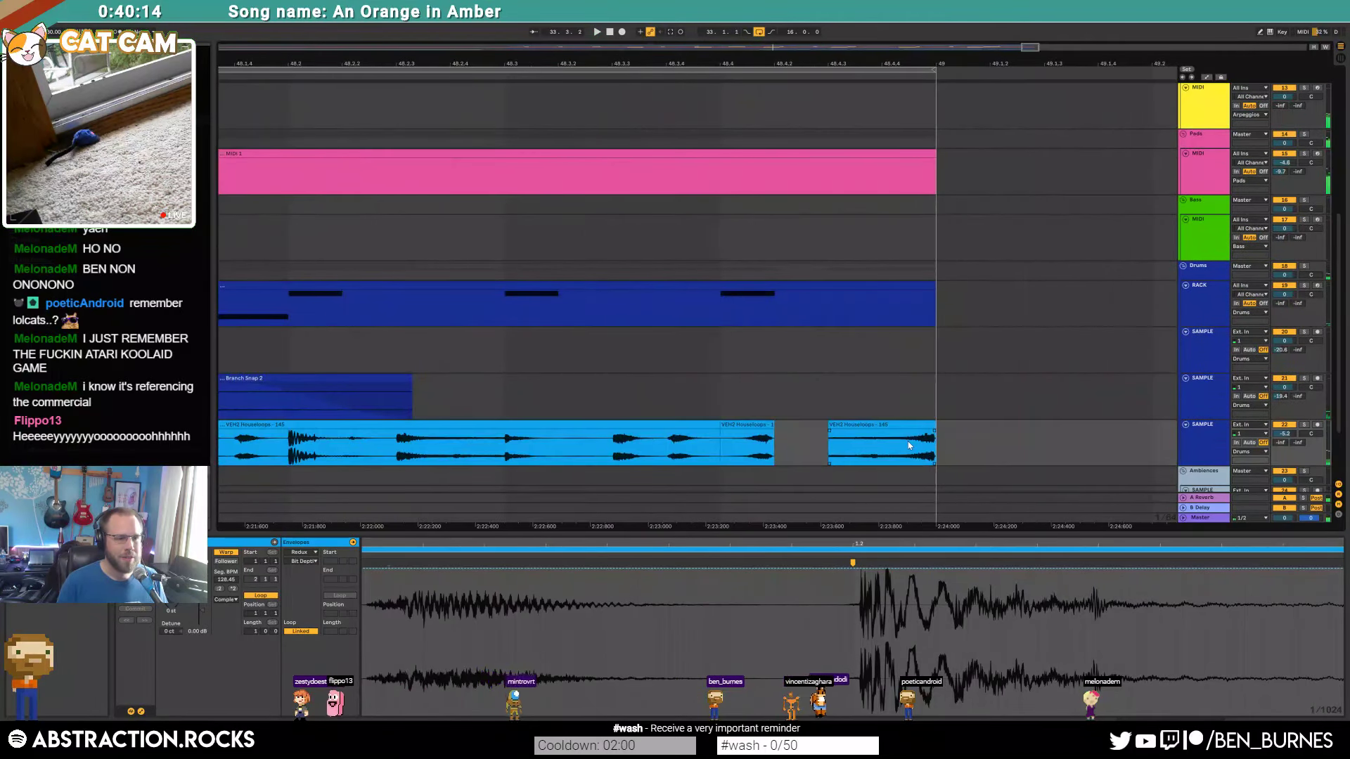
Step: Play the end of the chopped percussion loop leading up to bar 49
left_click(358, 455)
key("space")
key("space")
scroll(443, 415, "down", 12)
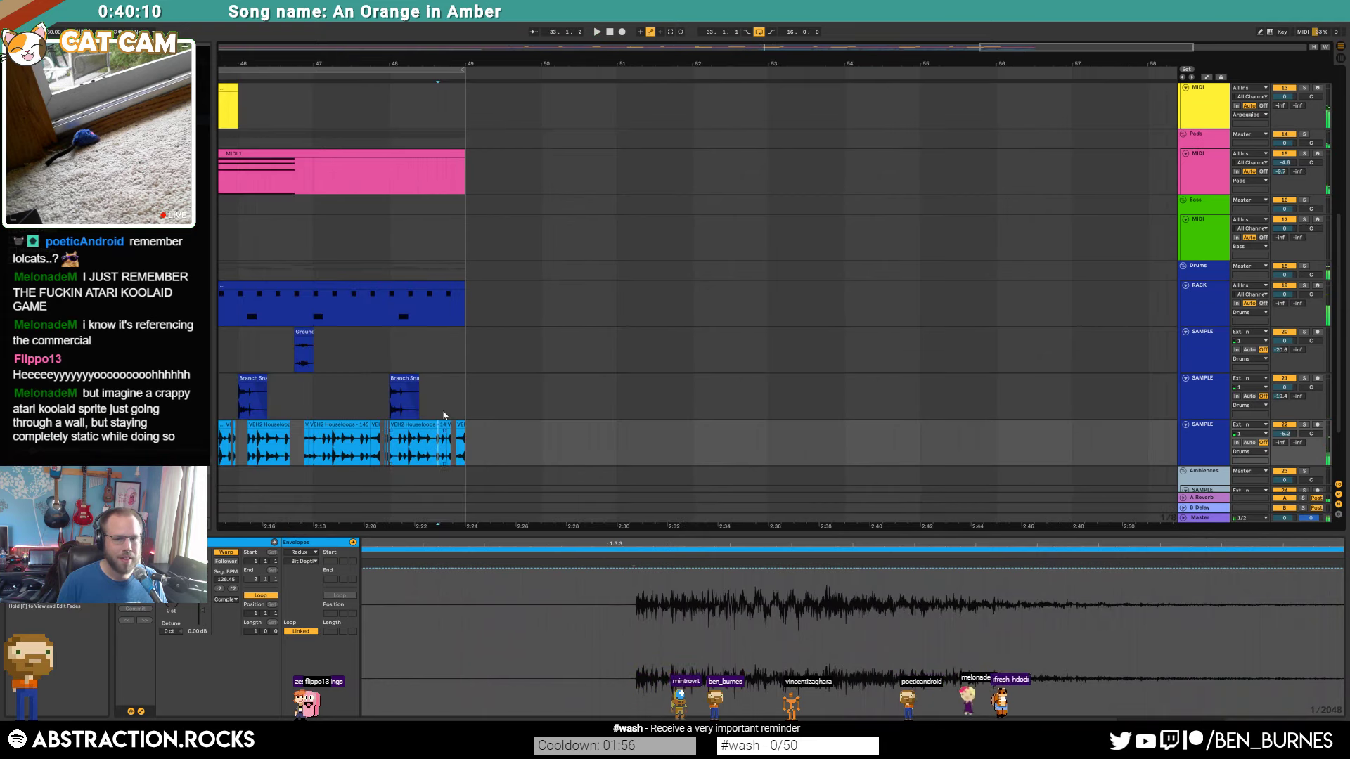
left_click(472, 431)
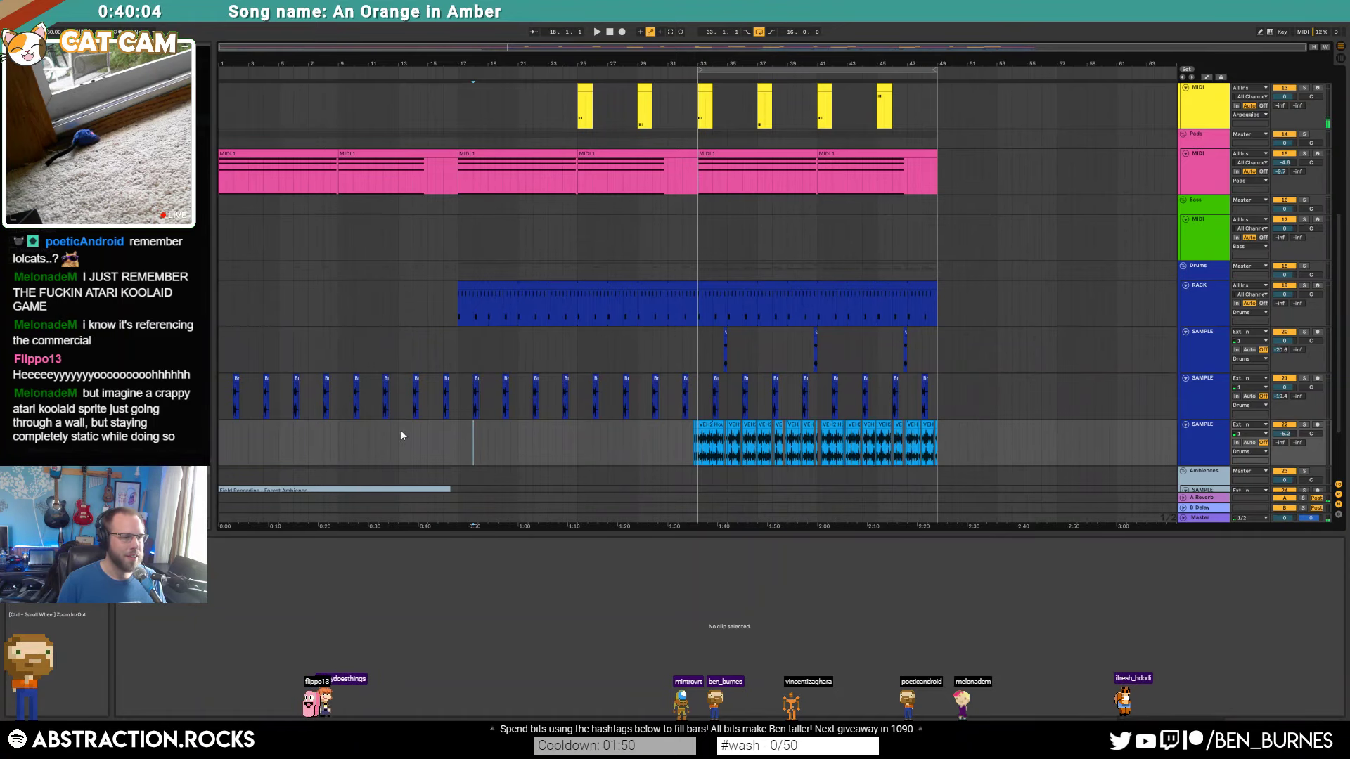
Step: Copy the Field Recording - Forest Ambience clip from the song's start to bar 49 on the same track
scroll(402, 436, "down", 3)
left_click(341, 429)
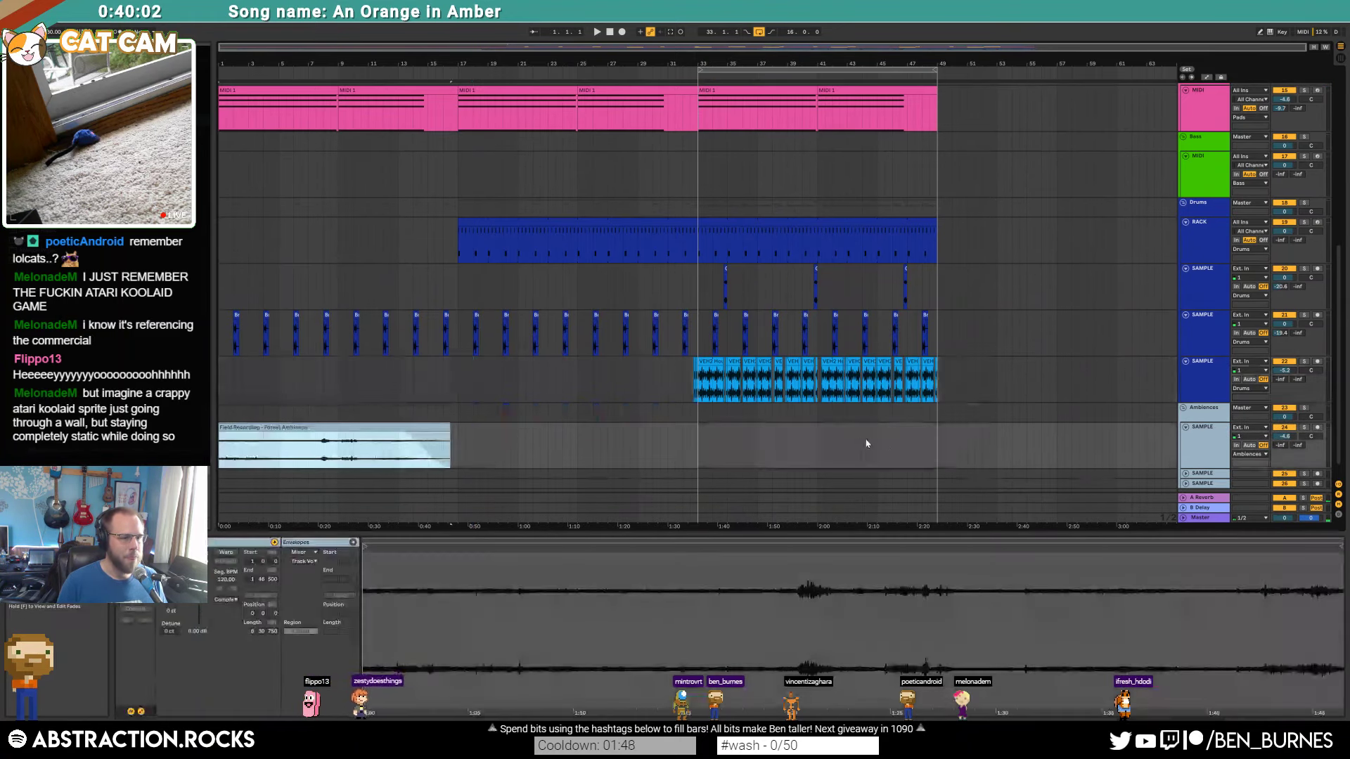
left_click(936, 436)
key("ctrl+v")
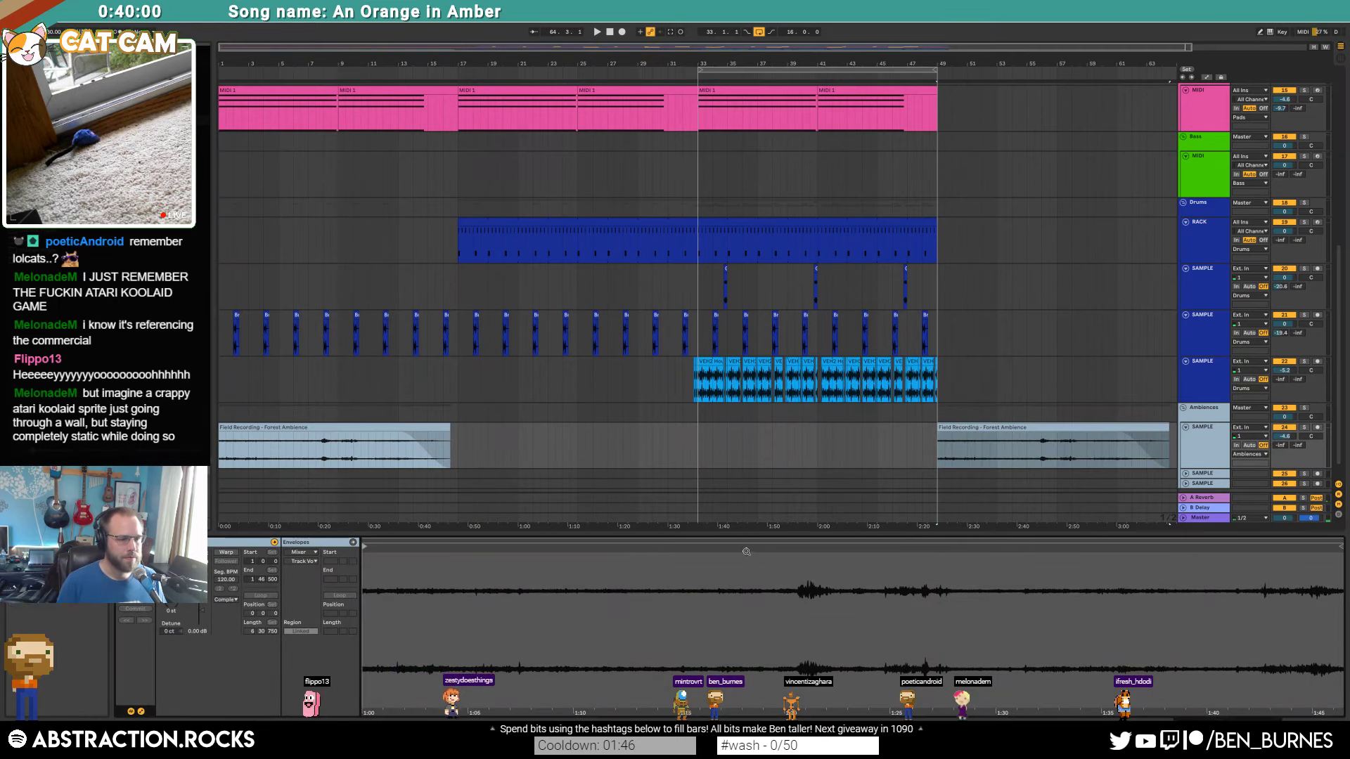
Step: Set the copied ambience clip to use the recording from about 3:07 to 4:27 and audition it from bar 49
mouse_move(746, 551)
left_mouse_down()
mouse_move(567, 560)
mouse_move(1033, 546)
left_mouse_up()
mouse_move(518, 554)
left_mouse_down()
mouse_move(854, 555)
mouse_move(837, 555)
left_mouse_up()
key("space")
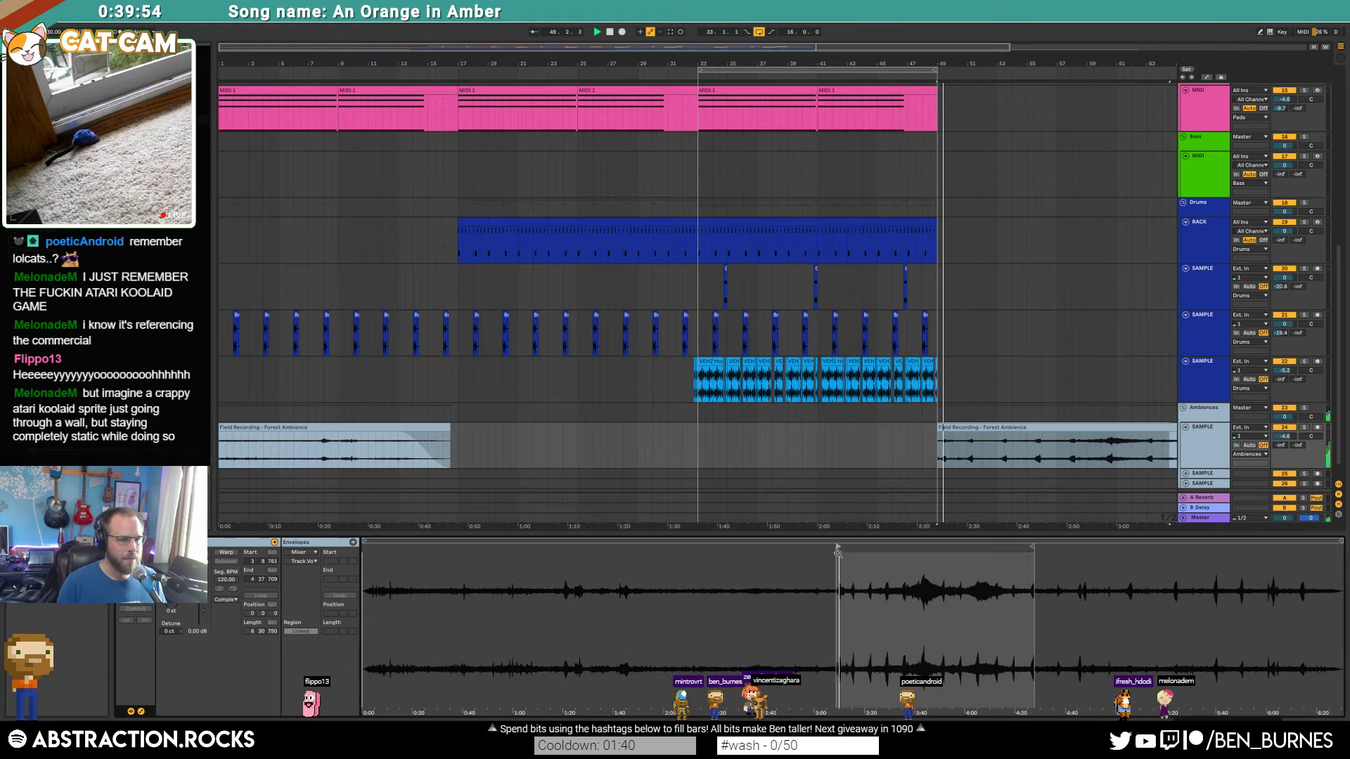
mouse_move(837, 547)
left_mouse_down()
mouse_move(850, 546)
mouse_move(836, 546)
left_mouse_up()
left_click_drag(263, 563, 264, 565)
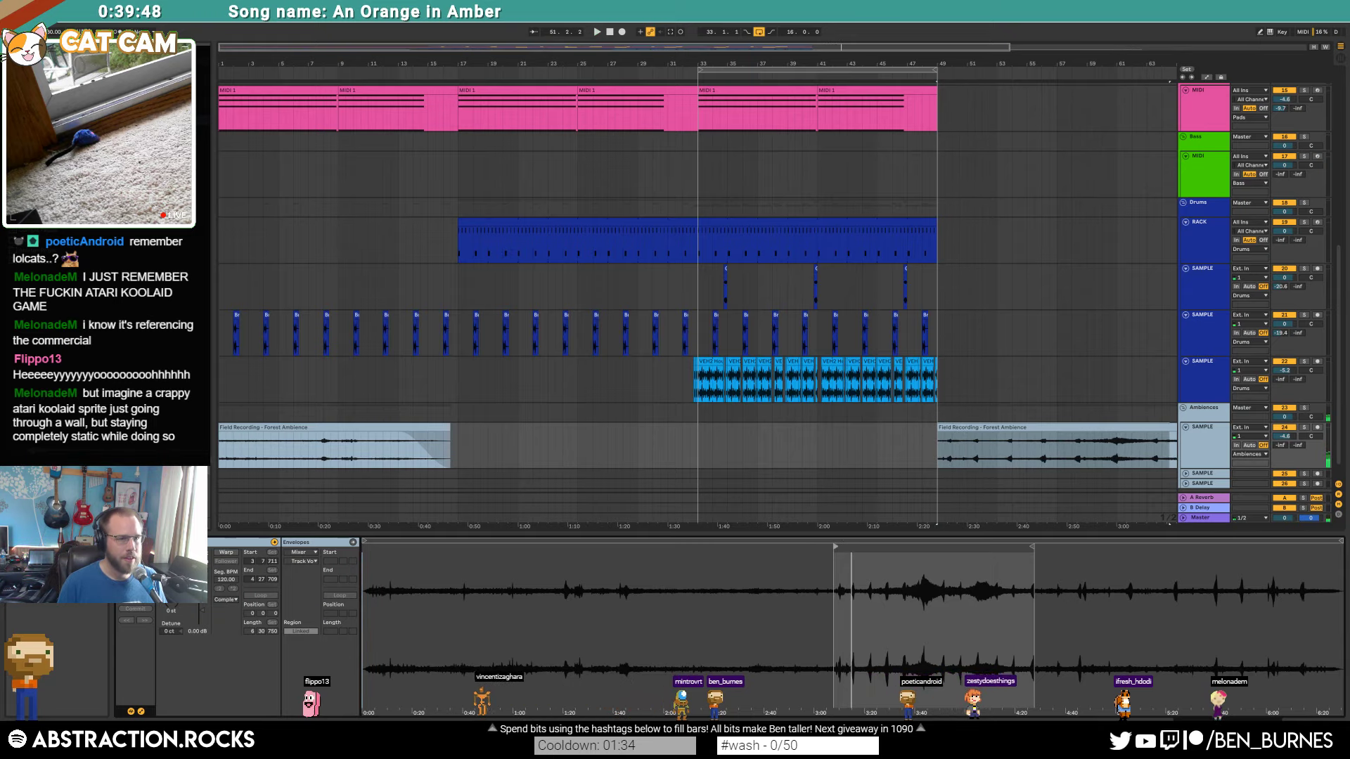
Step: Duplicate the drum sample clips of bars 33–49 onto bars 49–65 and extend the drum rack's MIDI clip to bar 65
left_click(794, 27)
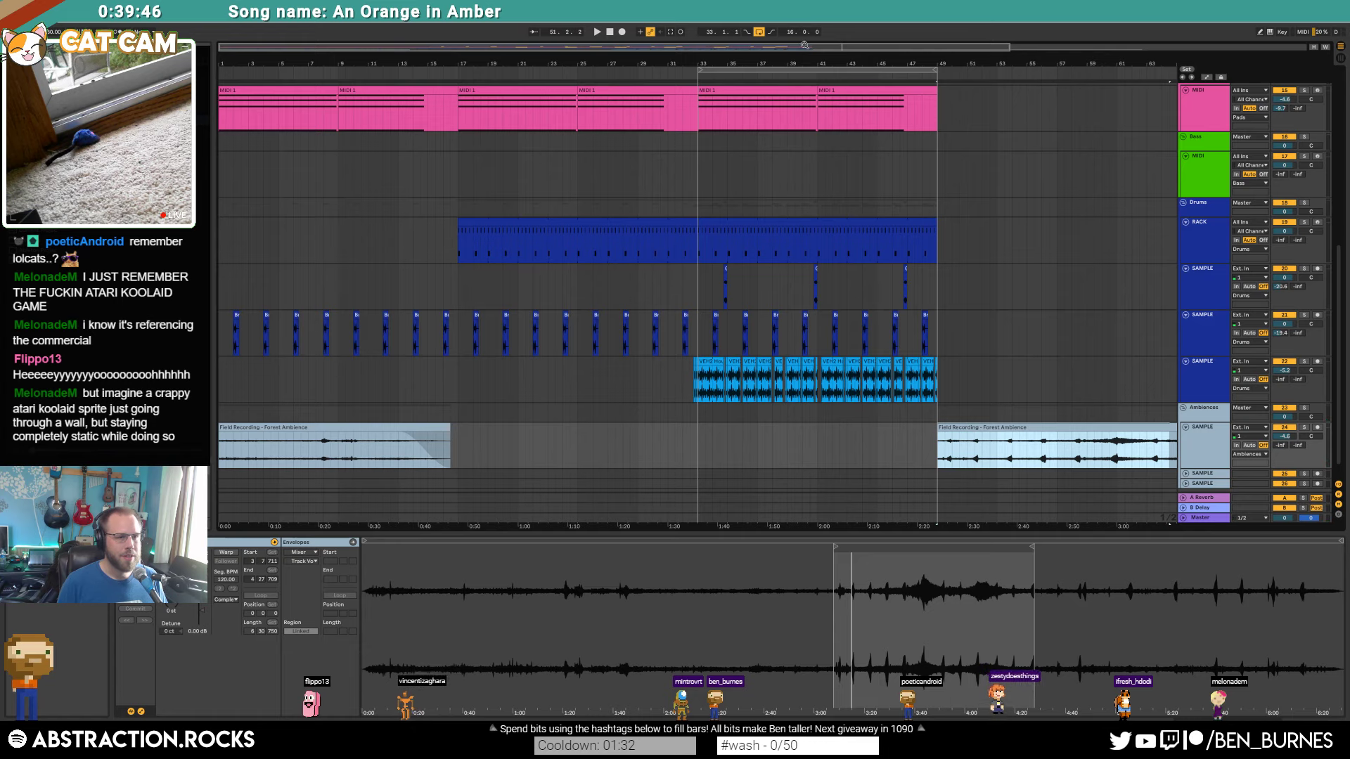
left_click_drag(805, 45, 1024, 46)
left_click(883, 330)
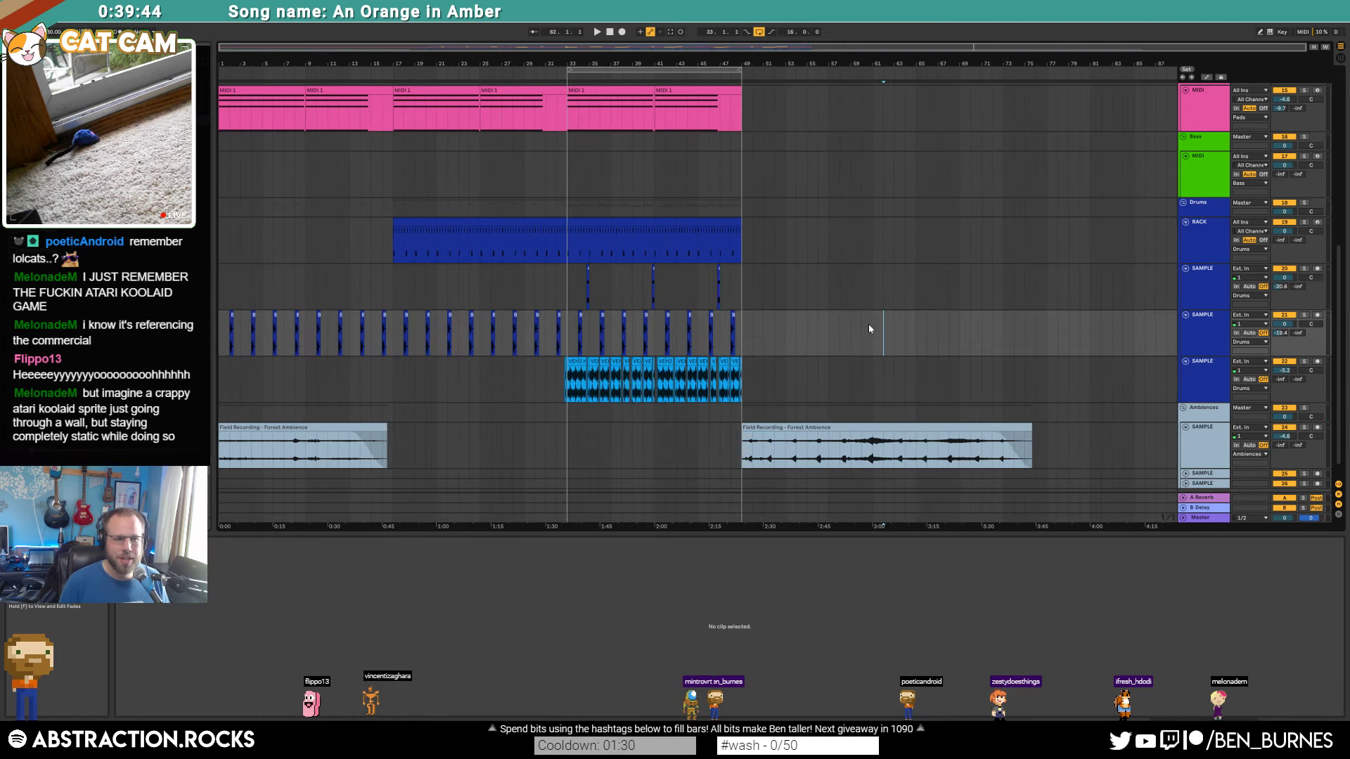
scroll(821, 377, "up", 2)
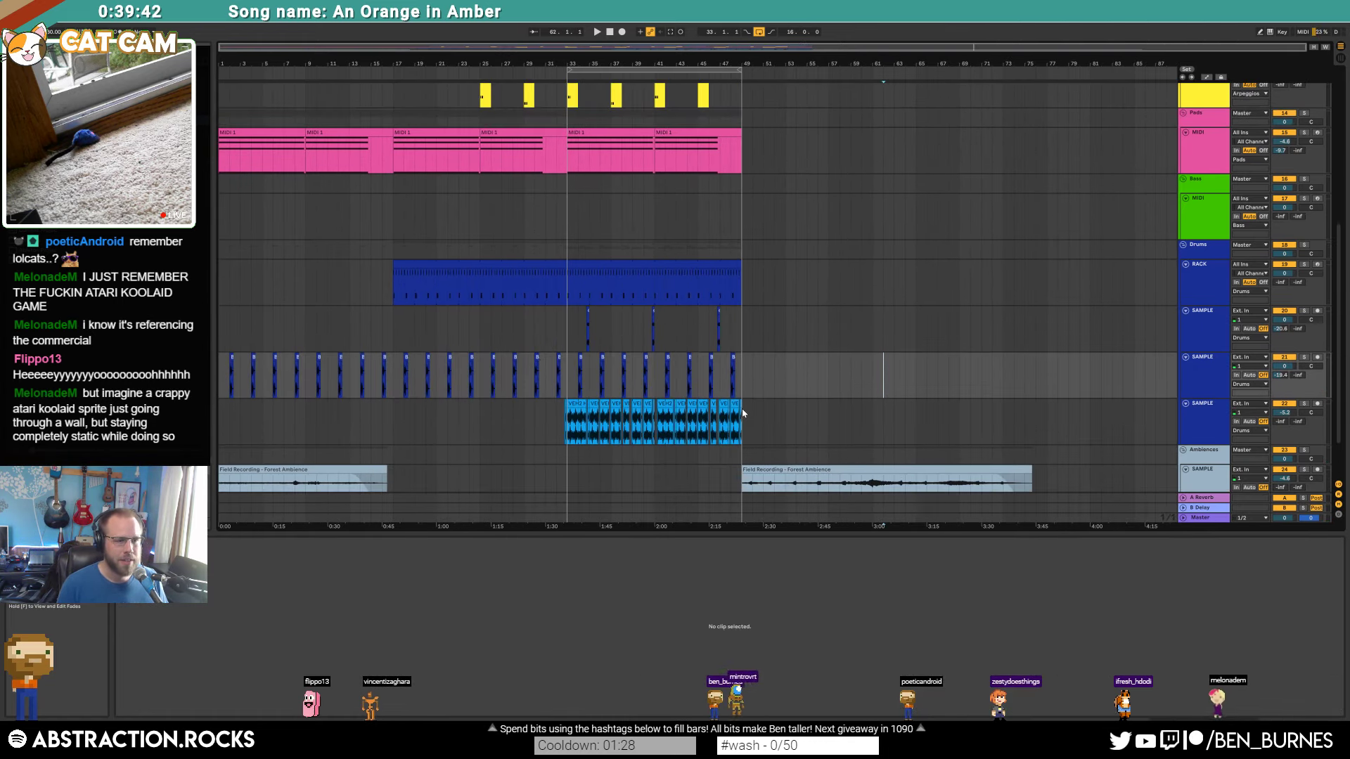
left_click_drag(742, 414, 570, 310)
key("ctrl+d")
left_click_drag(741, 269, 911, 268)
scroll(689, 333, "up", 2)
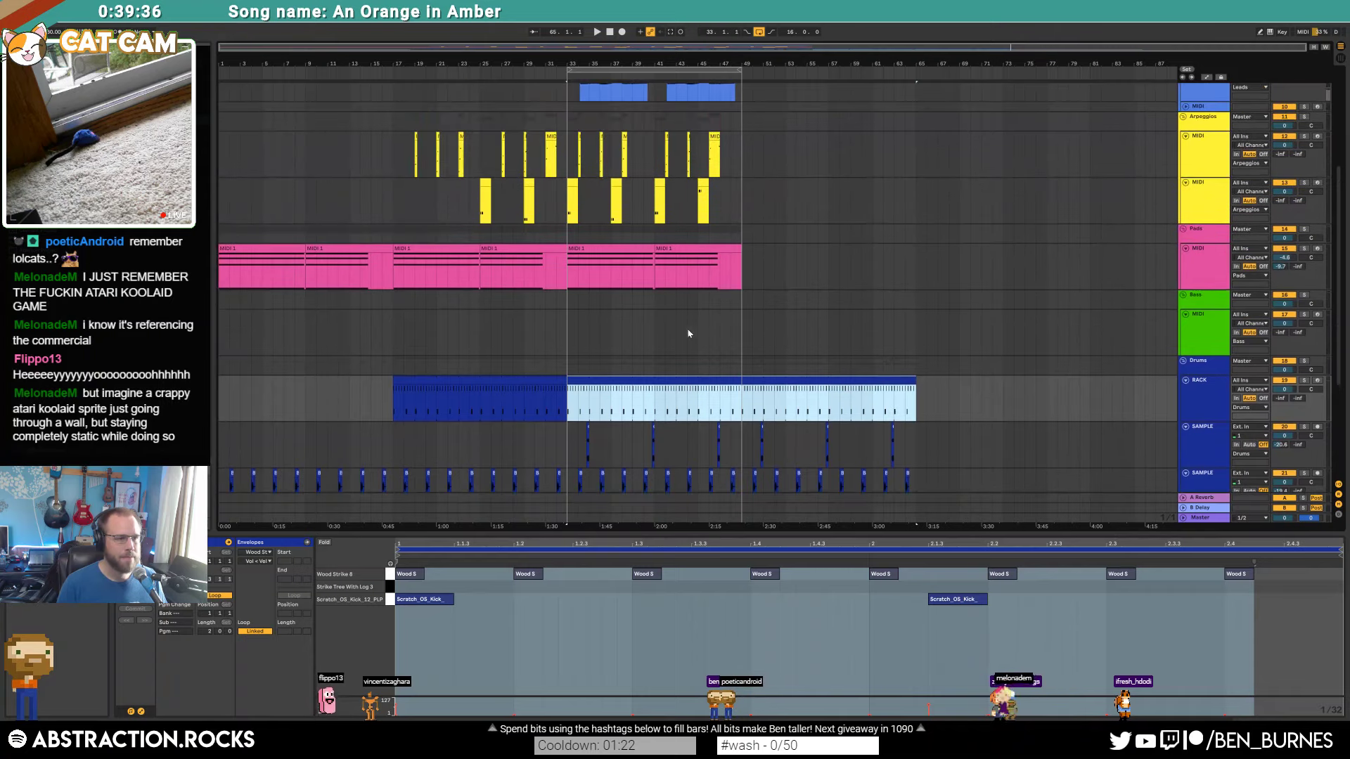
Step: Copy the first two pad clips from bars 1–17 to bar 49 and close the Massive window
left_click(603, 247)
left_click(497, 247)
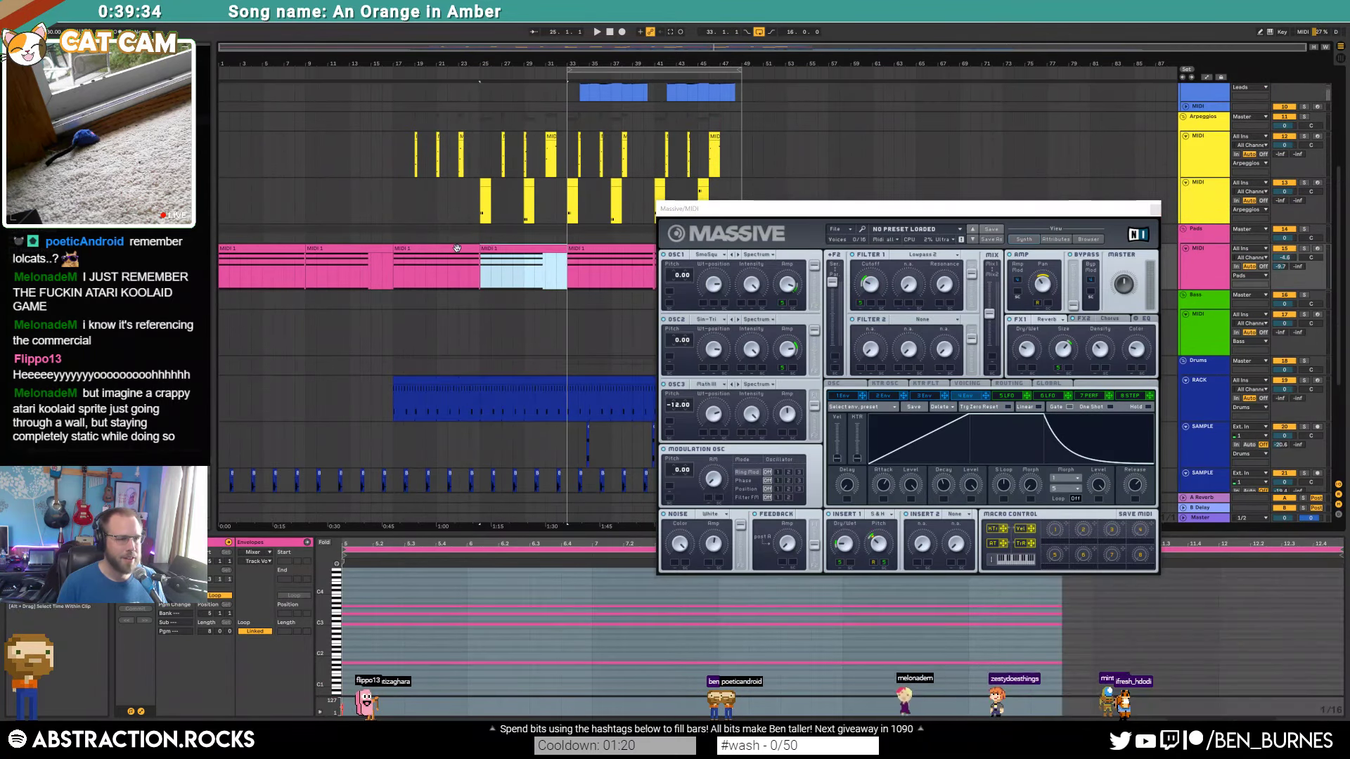
left_click(455, 247, "shift")
left_click(362, 249)
left_click(288, 249, "shift")
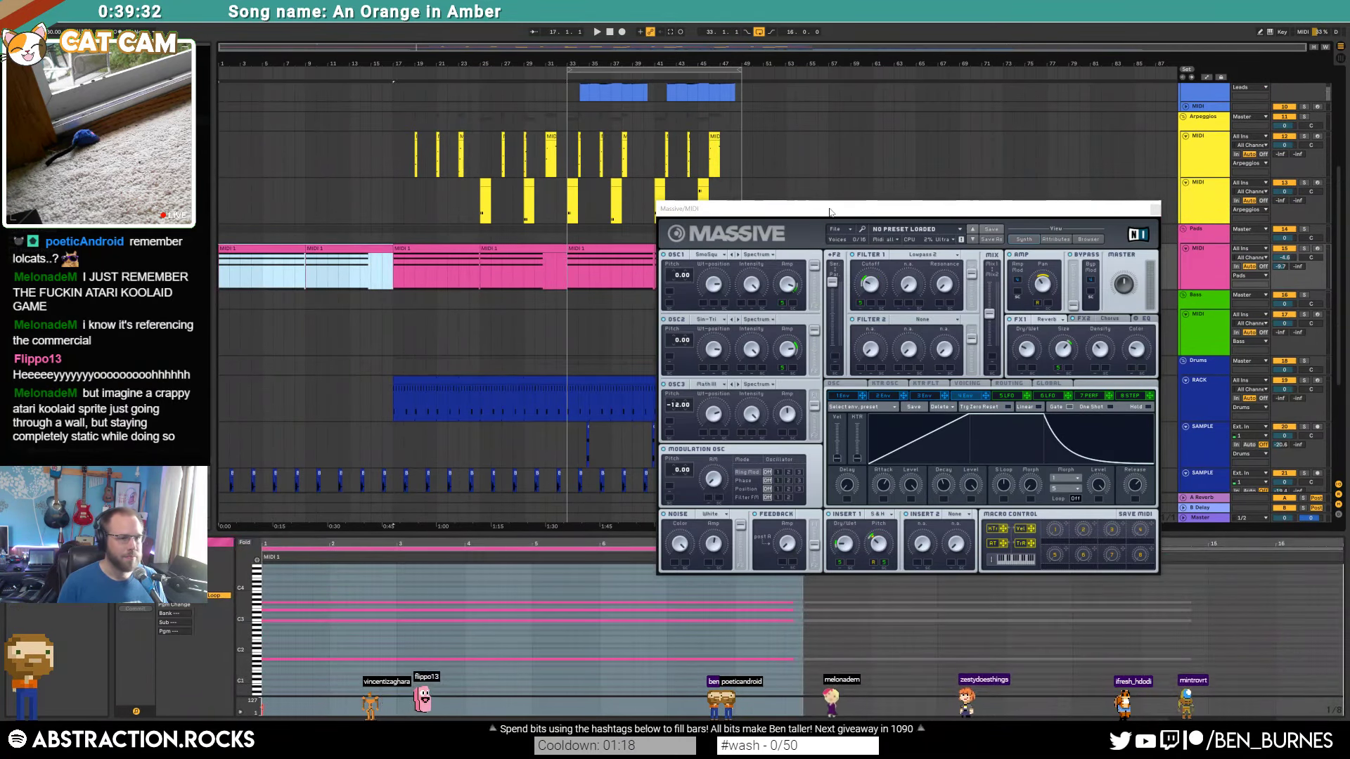
left_click_drag(831, 209, 573, 327)
left_click(746, 269)
key("ctrl+v")
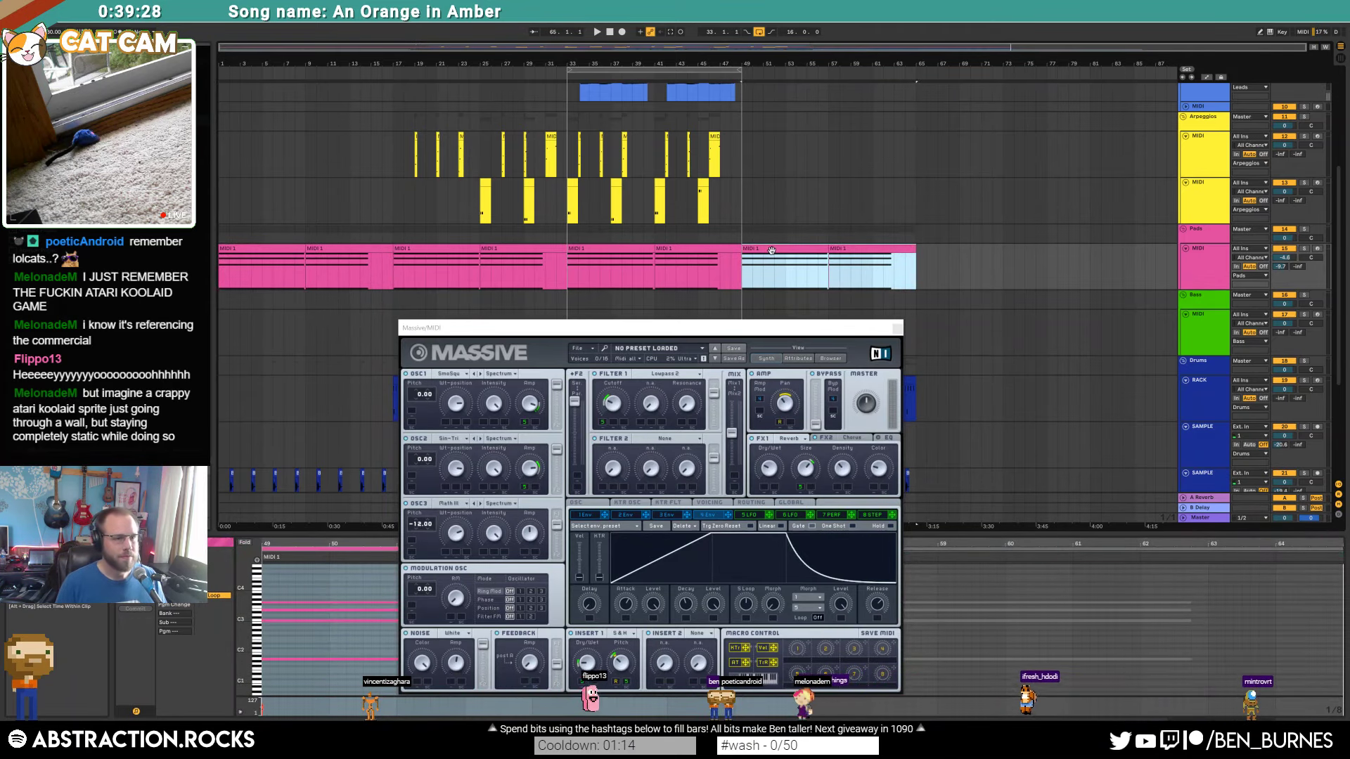
left_click(747, 269)
left_click(897, 328)
Step: Consolidate the two copied pad clips at bars 49–65 into one and lower its C3 notes by one semitone
left_click(320, 605)
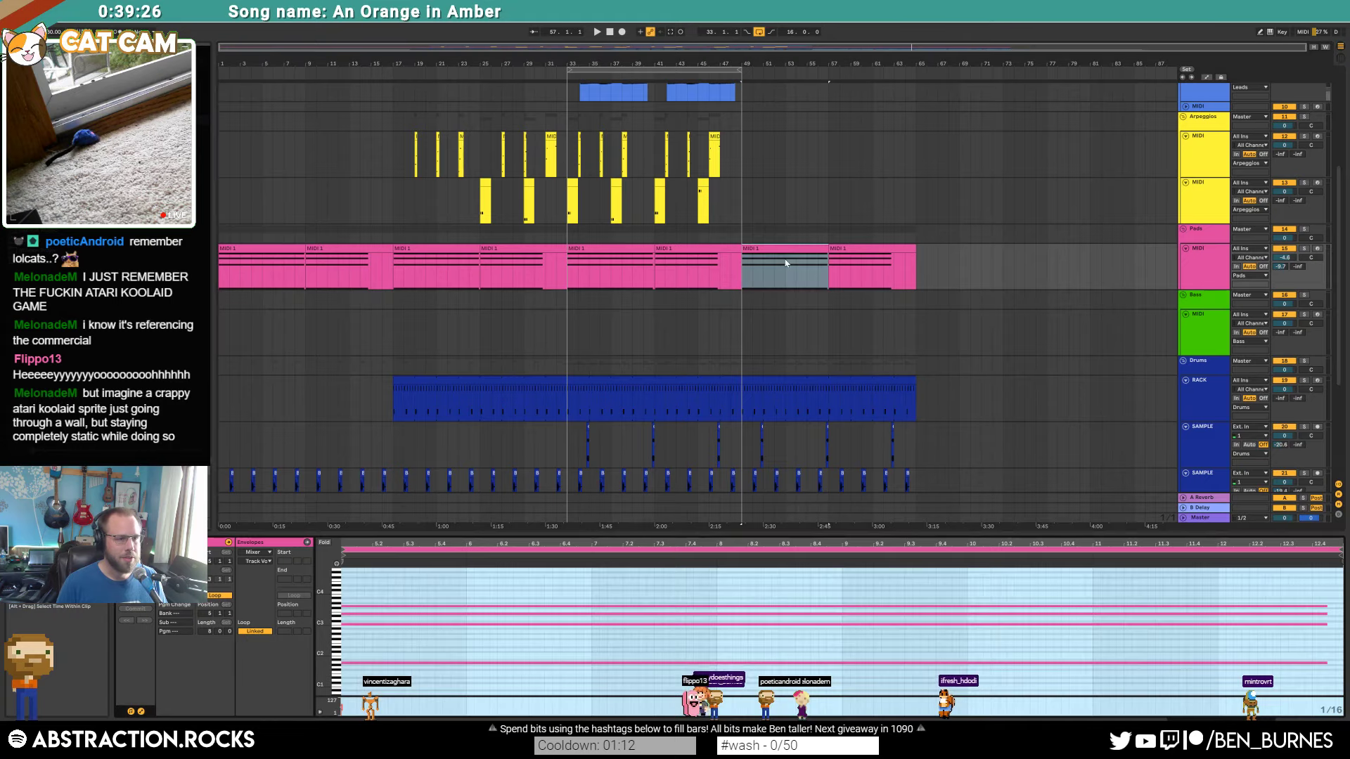
left_click(856, 251, "shift")
key("ctrl+j")
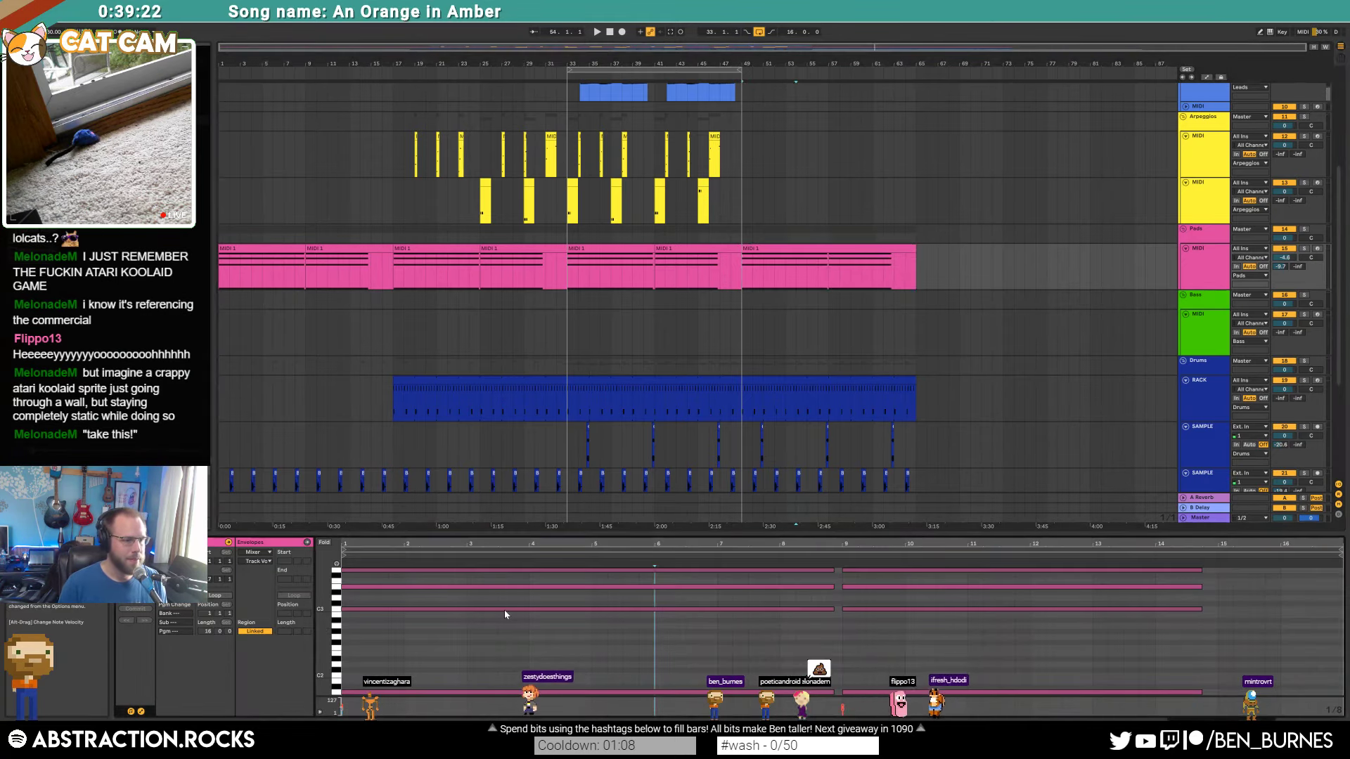
left_click_drag(497, 602, 905, 651)
key("Down")
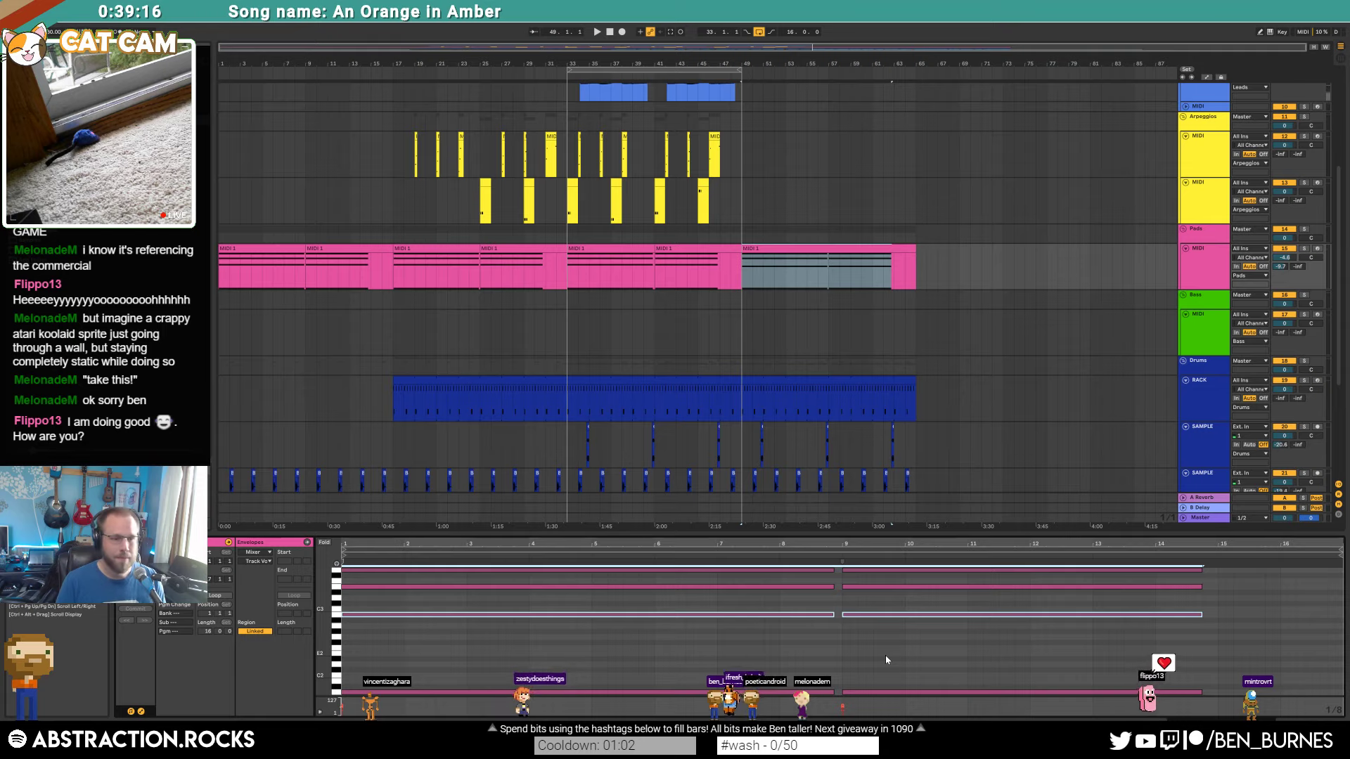
Step: Try raising the pad chords' G3 notes two semitones and E3 notes one semitone, and play the result
scroll(795, 581, "up", 3)
left_click_drag(812, 594, 893, 603)
key("Up")
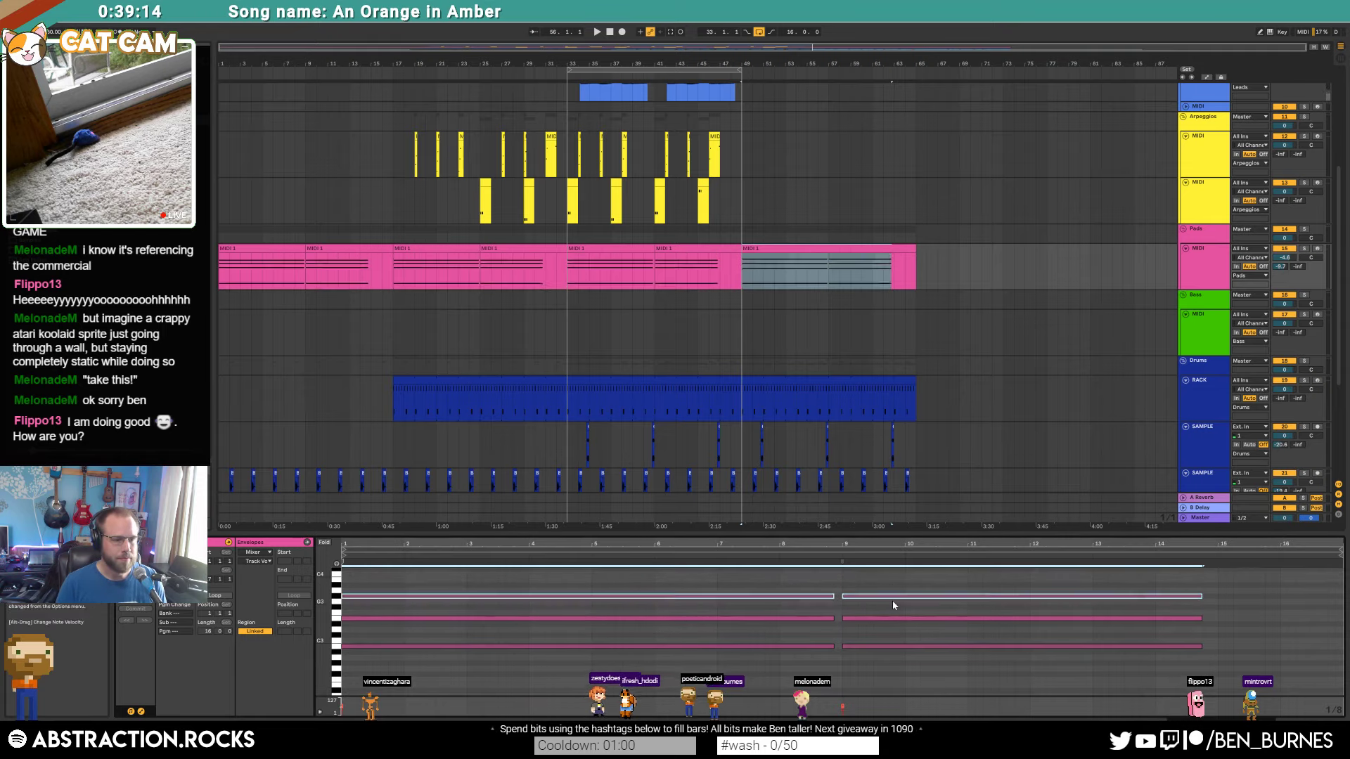
key("Up")
left_click(875, 622)
key("Up")
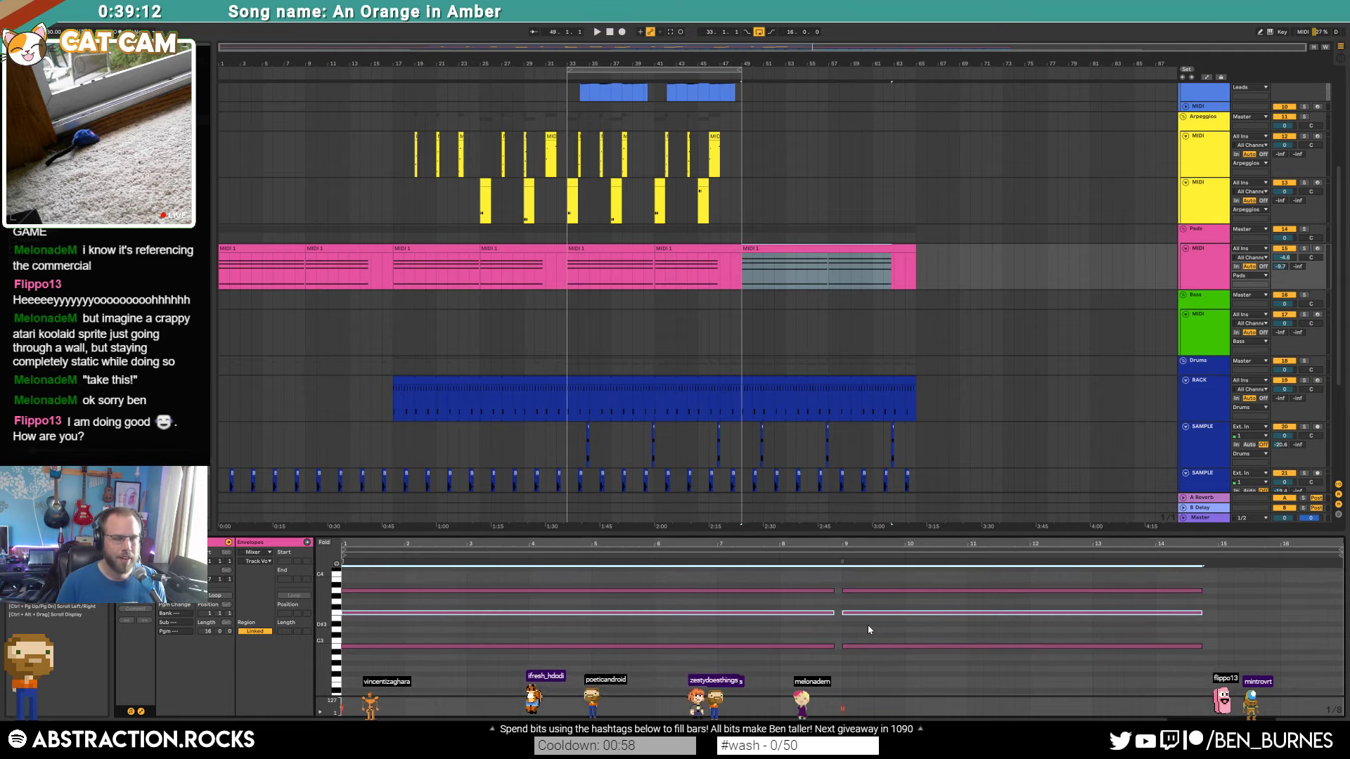
key("space")
key("space")
Step: Lower the pad chords' A3 notes to F#3 and F3 notes to D3, and play the new voicing from bar 49
left_click_drag(397, 575, 871, 597)
key("Down")
key("Down")
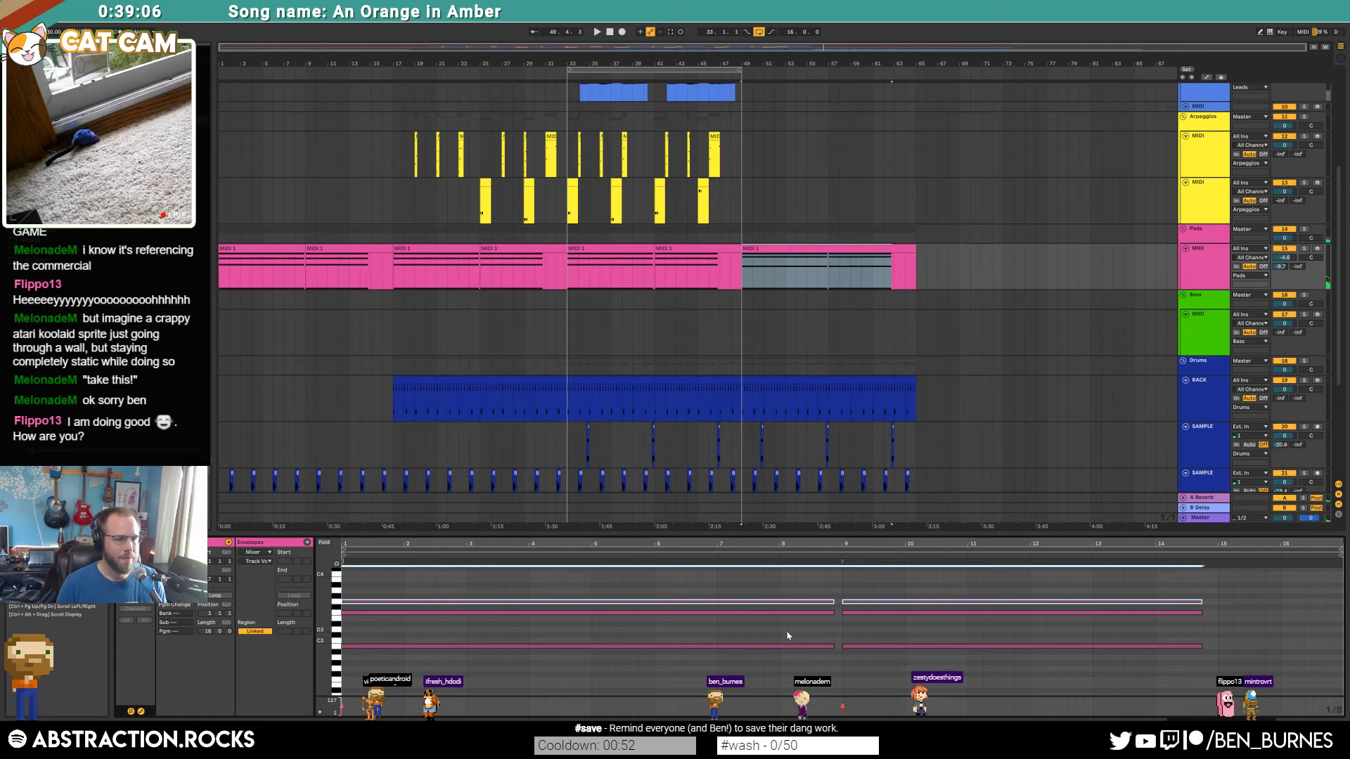
left_click_drag(788, 632, 874, 612)
key("Down")
key("Down")
key("Down")
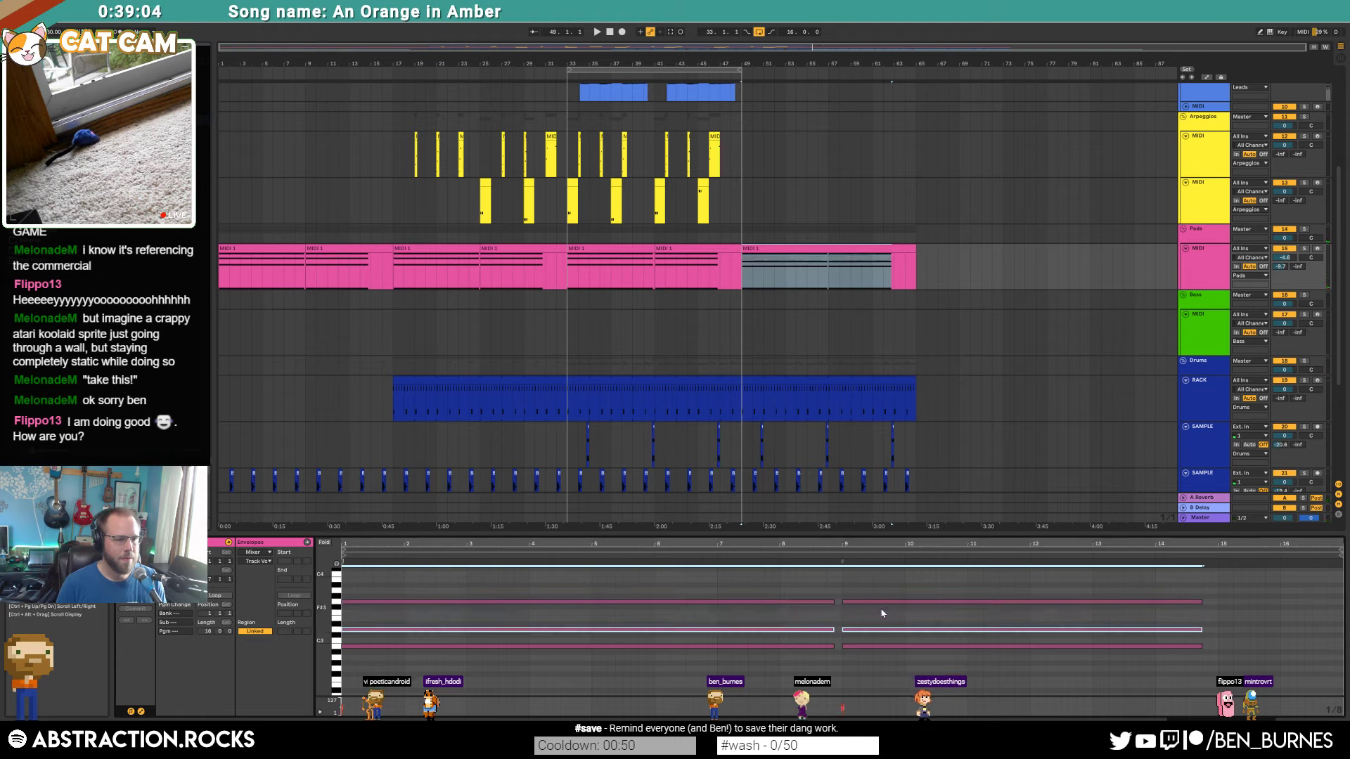
left_click_drag(797, 591, 865, 614)
key("Down")
key("space")
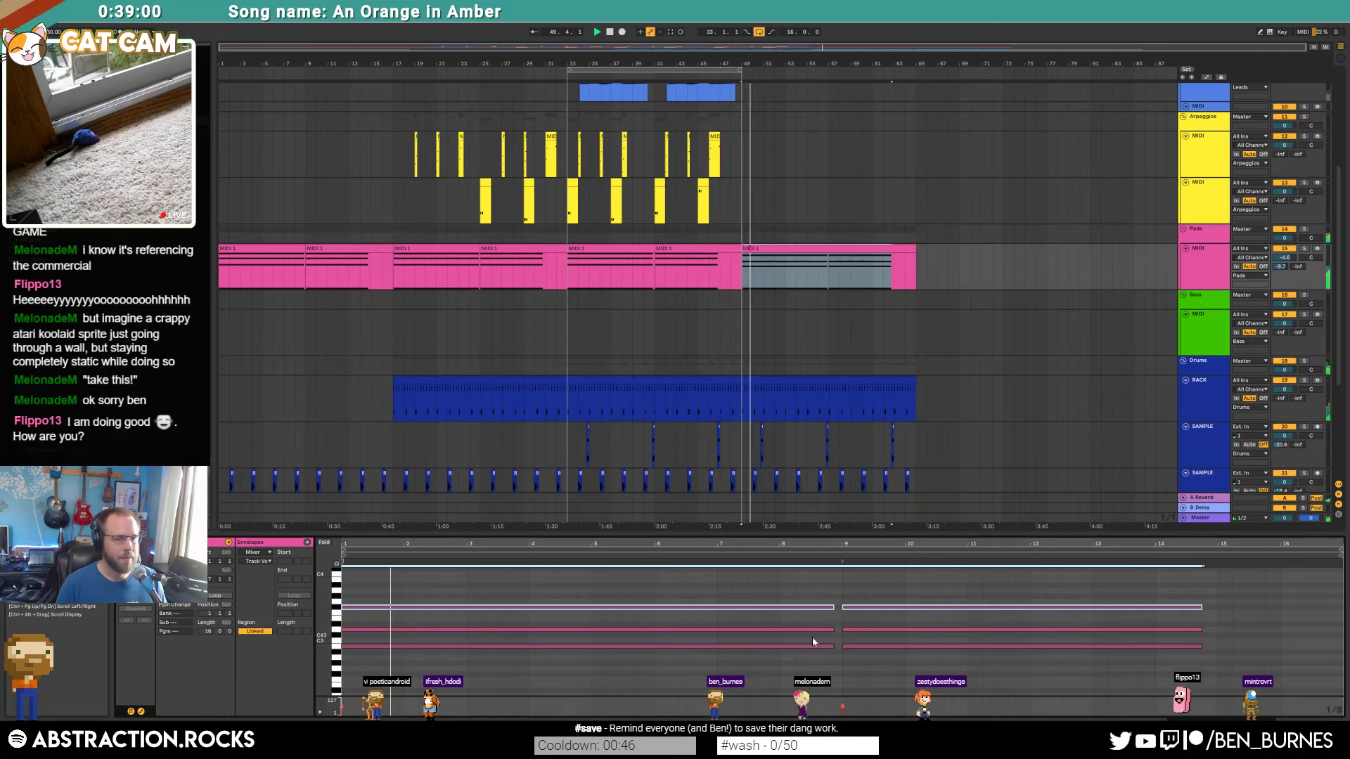
left_click(799, 585)
key("space")
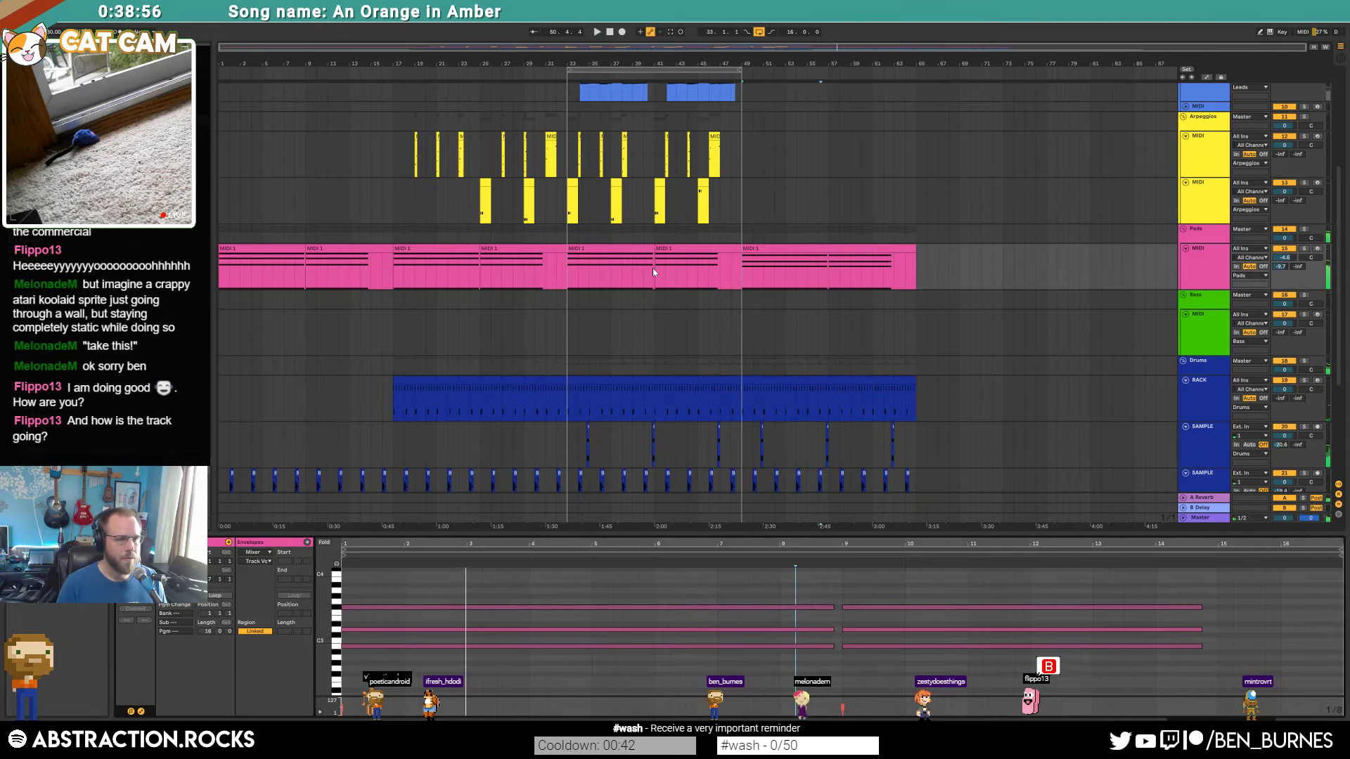
Step: Play from bar 41 and paste that pad clip's chord notes into the consolidated pad clip at bar 57
left_click(653, 268)
key("space")
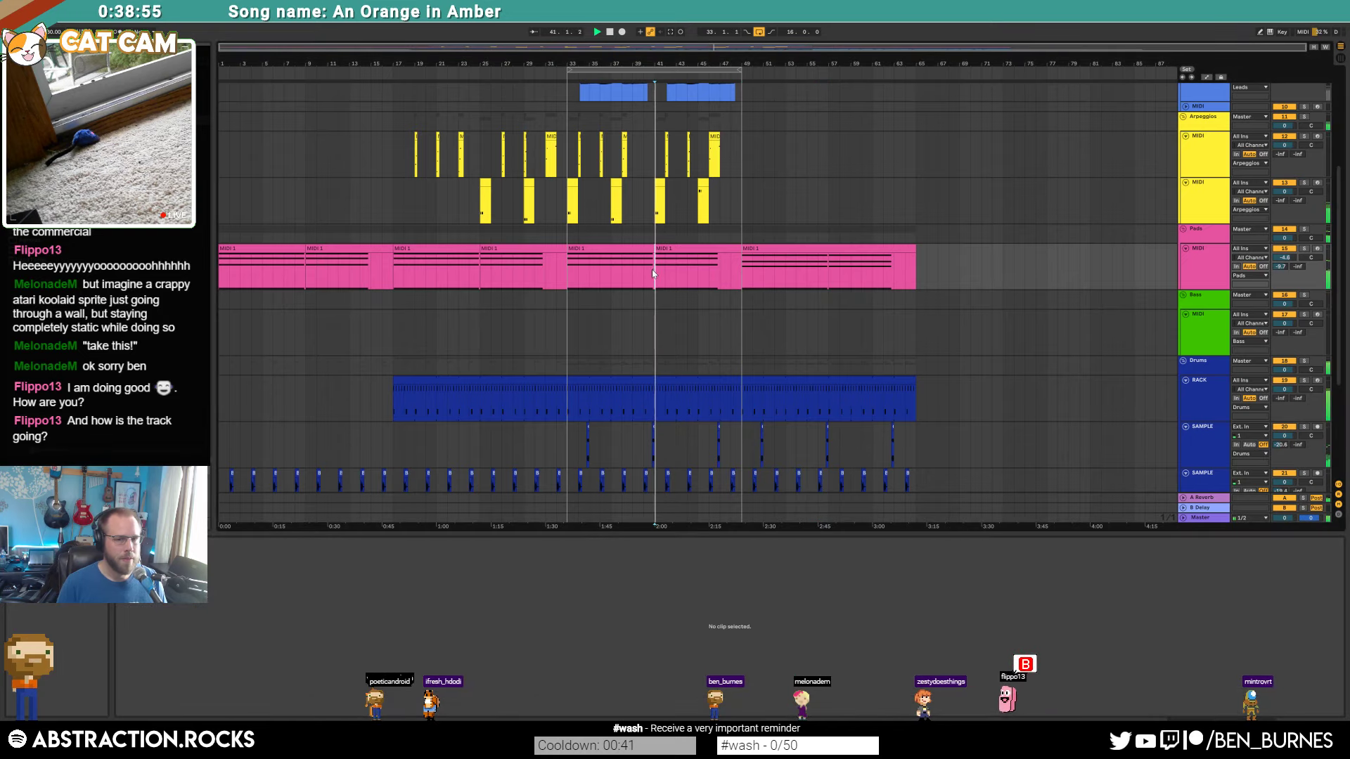
key("space")
left_click(765, 274)
left_click(887, 607)
left_click(693, 249)
left_click(578, 593)
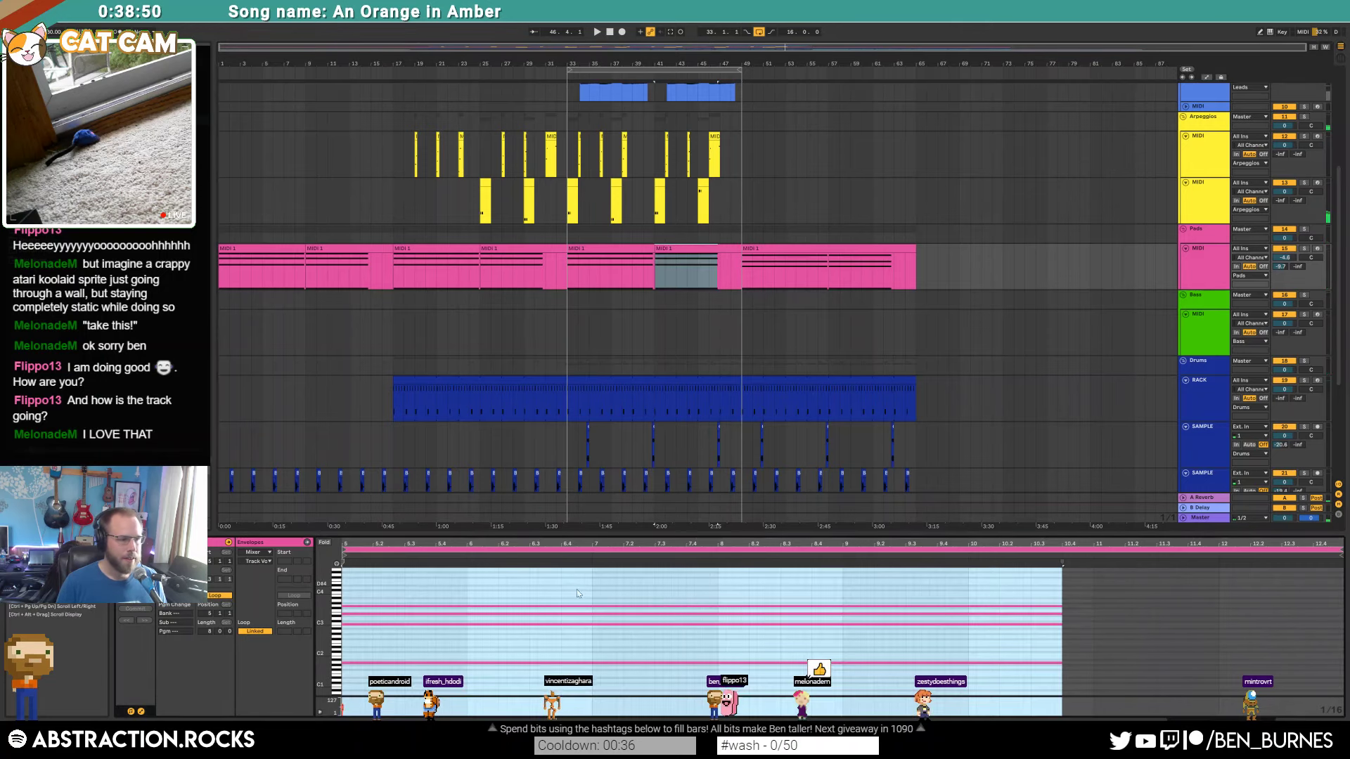
key("ctrl+a")
left_click(794, 249)
left_click(842, 595)
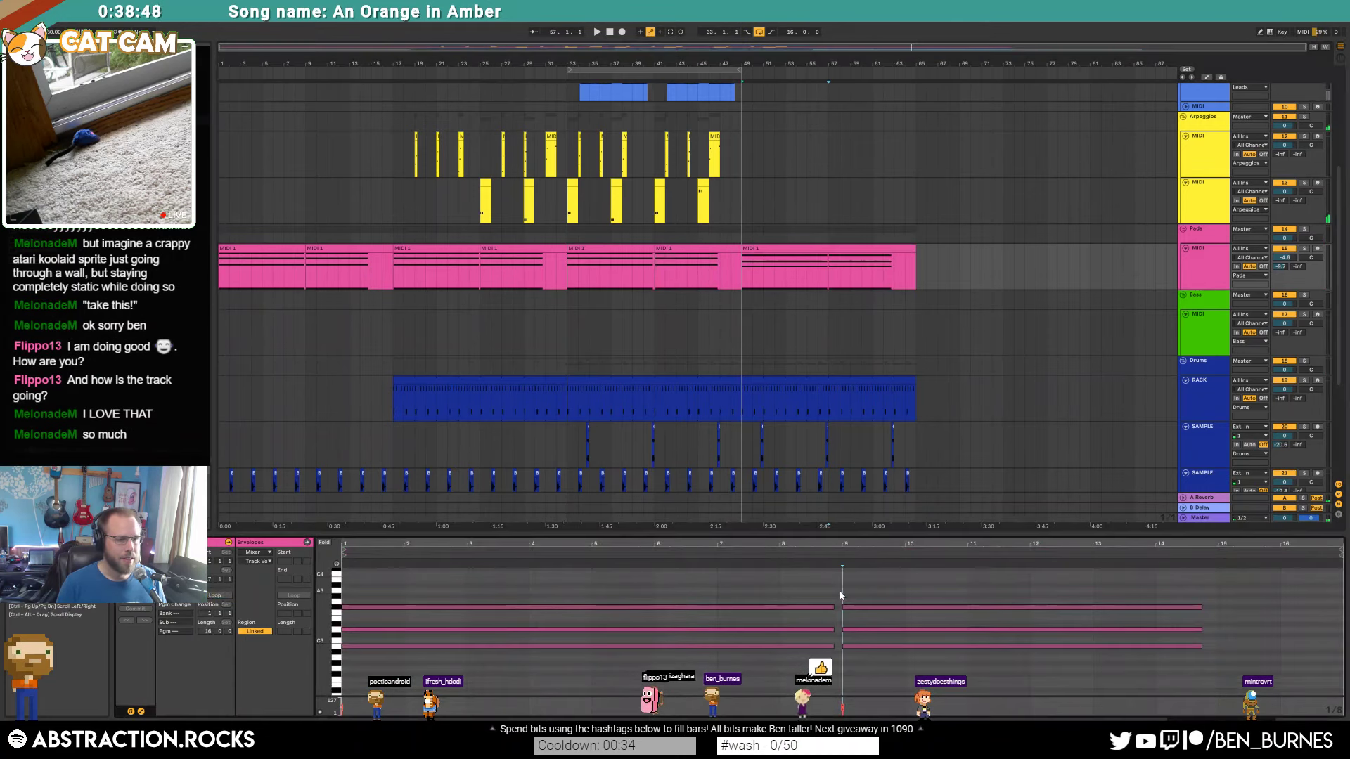
key("ctrl+v")
Step: Delete the old chord notes overlapping the pasted ones from bar 57 and play the pad progression from bar 49
double_click(871, 608)
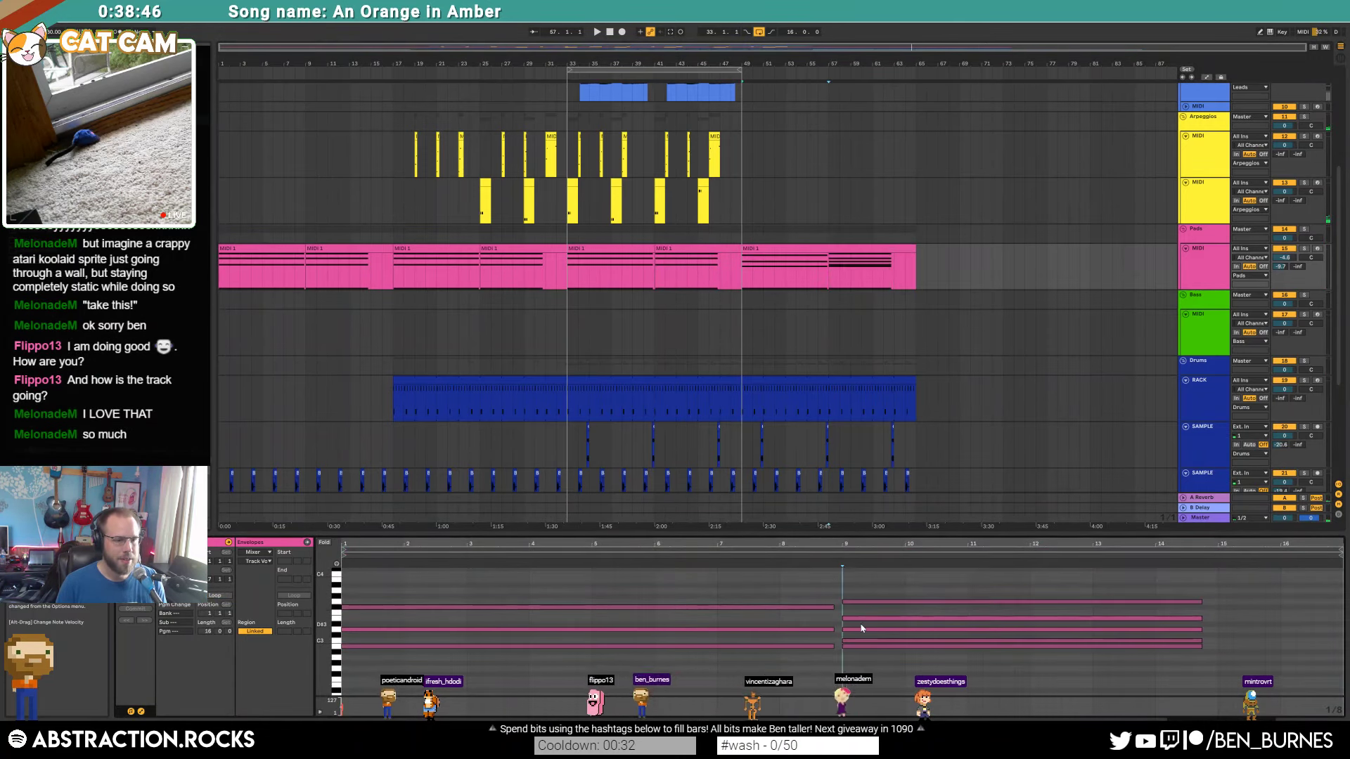
scroll(872, 633, "down", 3)
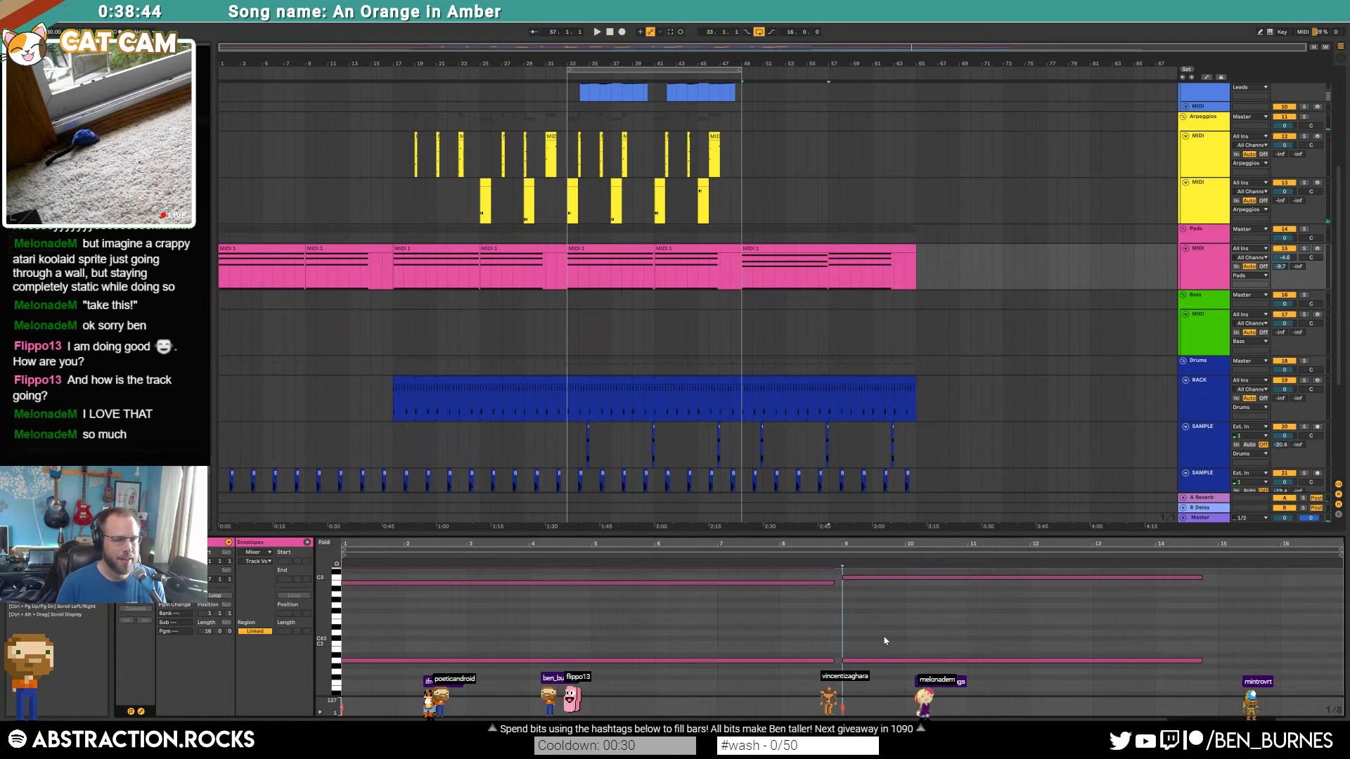
scroll(774, 650, "up", 1)
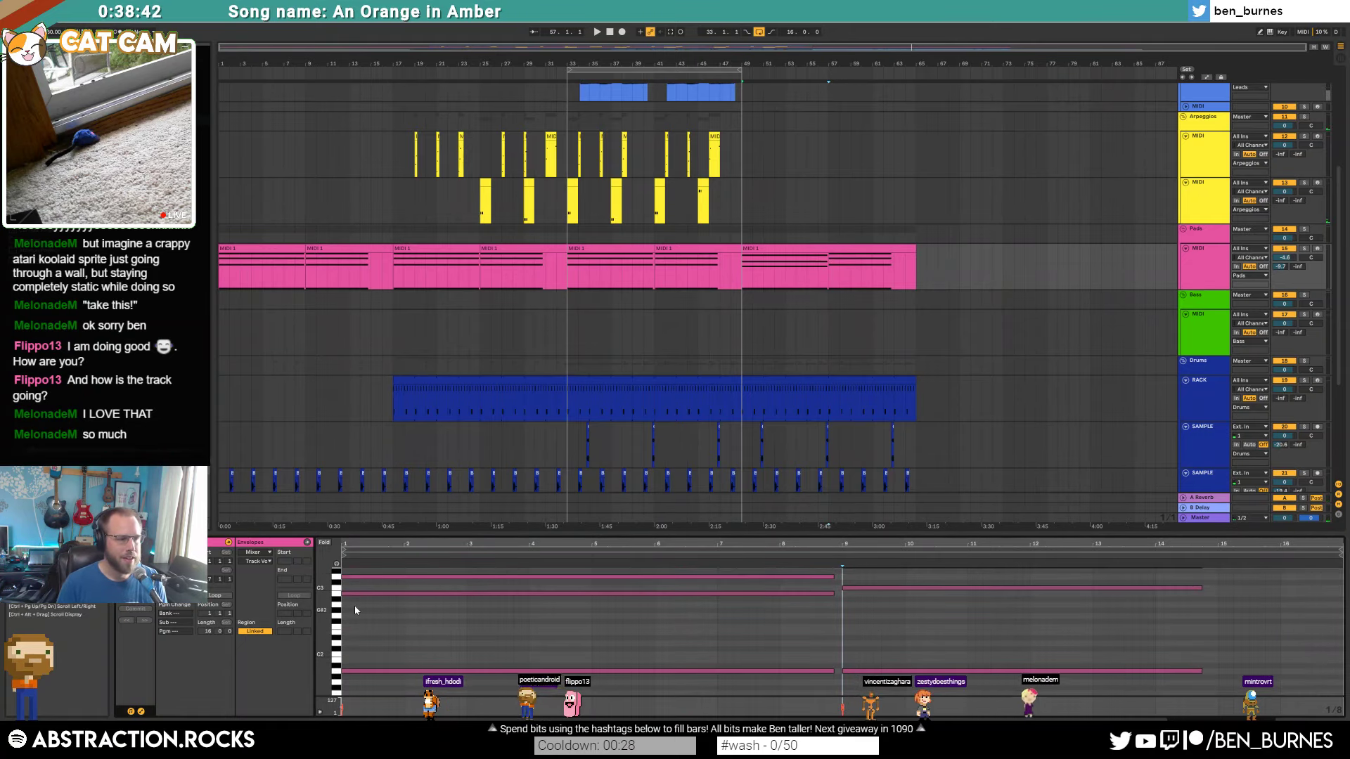
left_click_drag(325, 610, 318, 637)
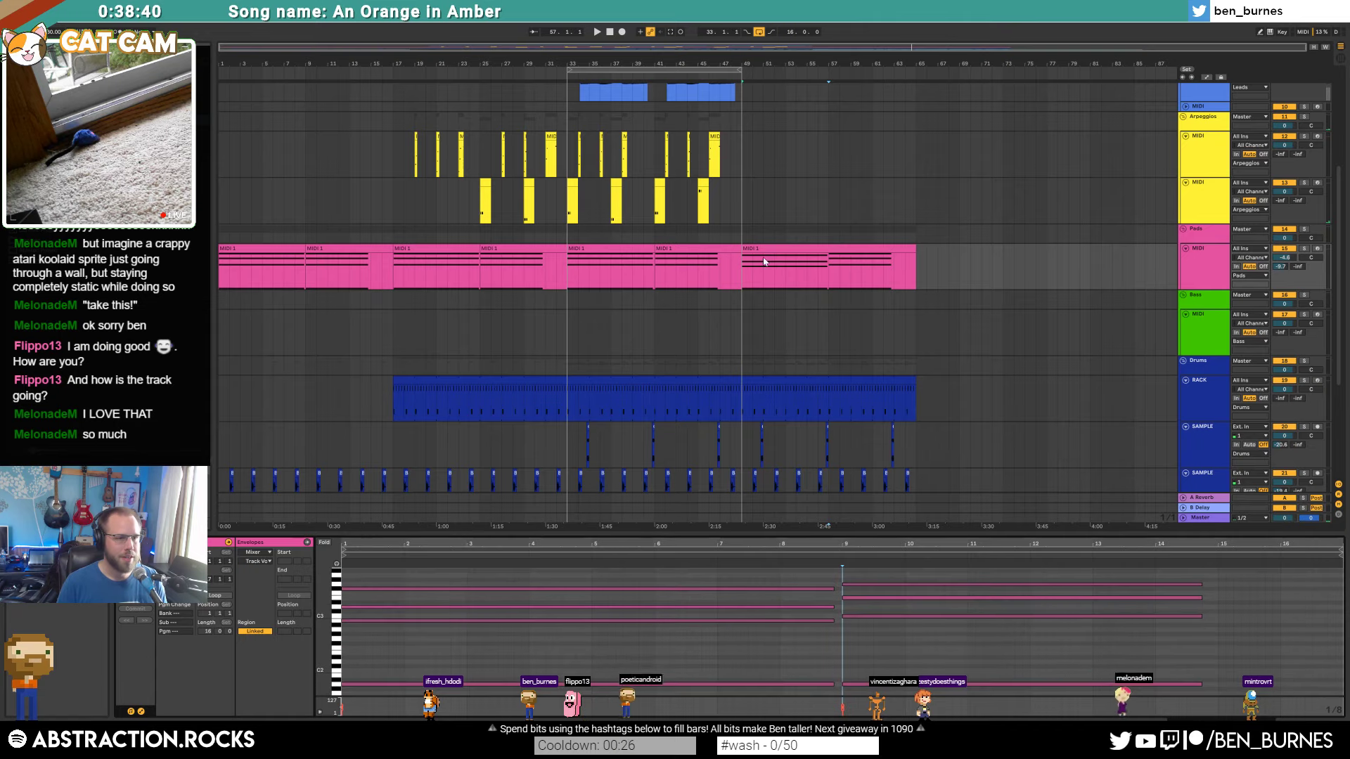
left_click(743, 275)
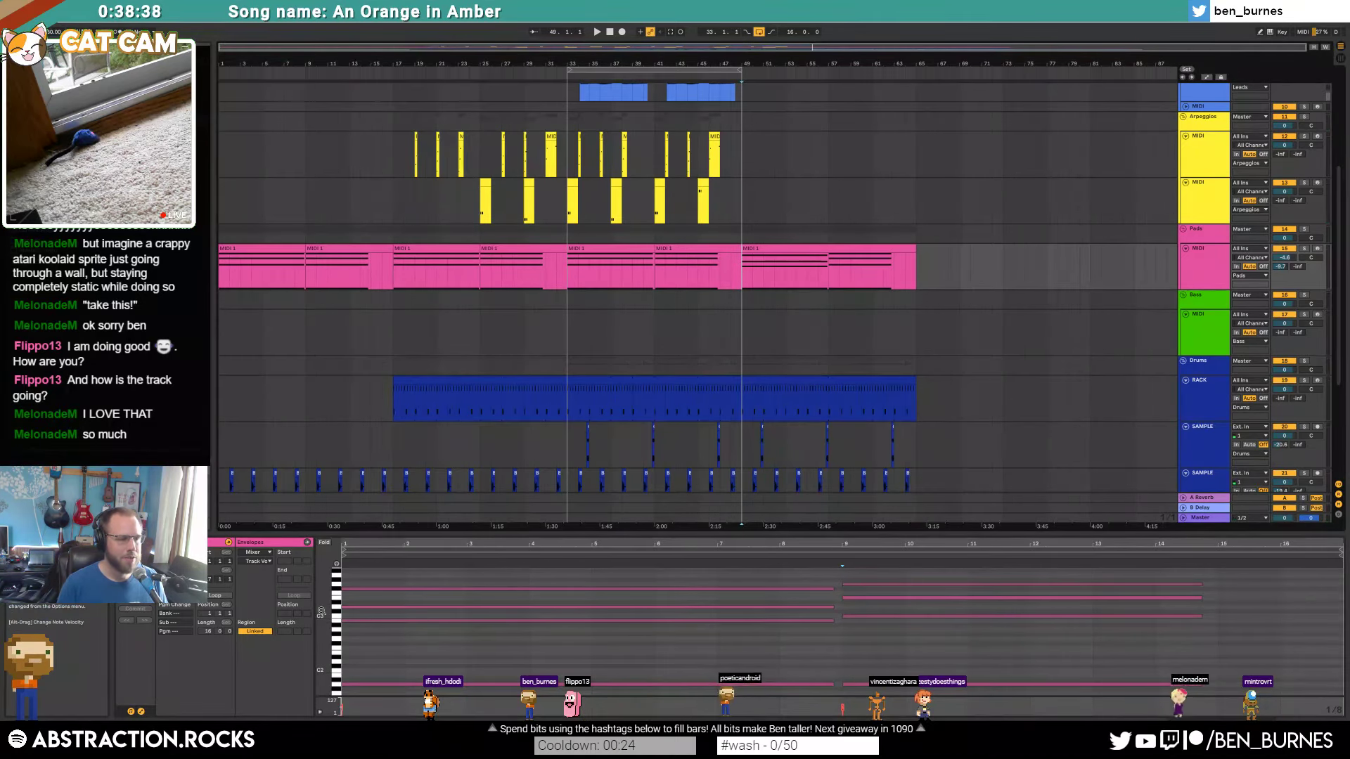
key("space")
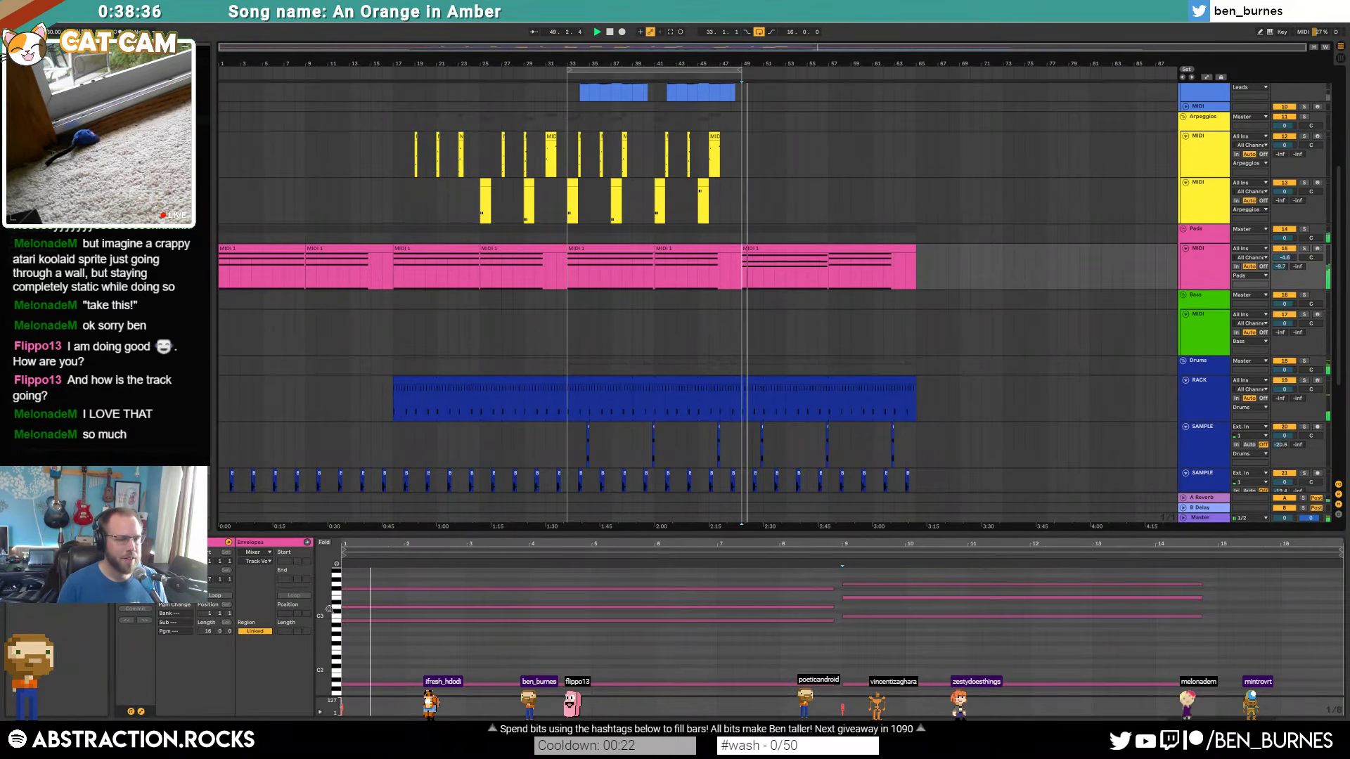
key("shift+Tab")
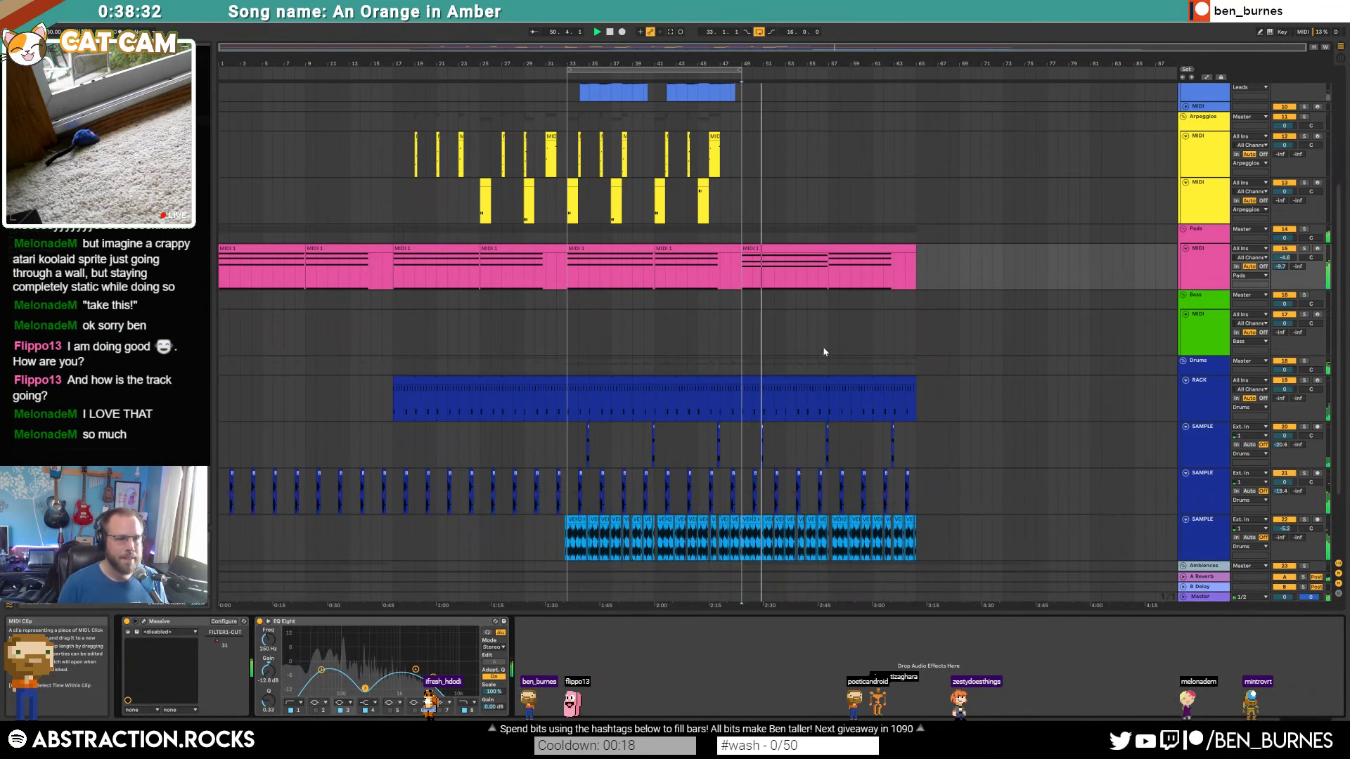
key("space")
Step: Create an empty two-bar MIDI clip at bar 49 on the second arpeggio track
scroll(827, 341, "up", 1)
left_click(747, 261)
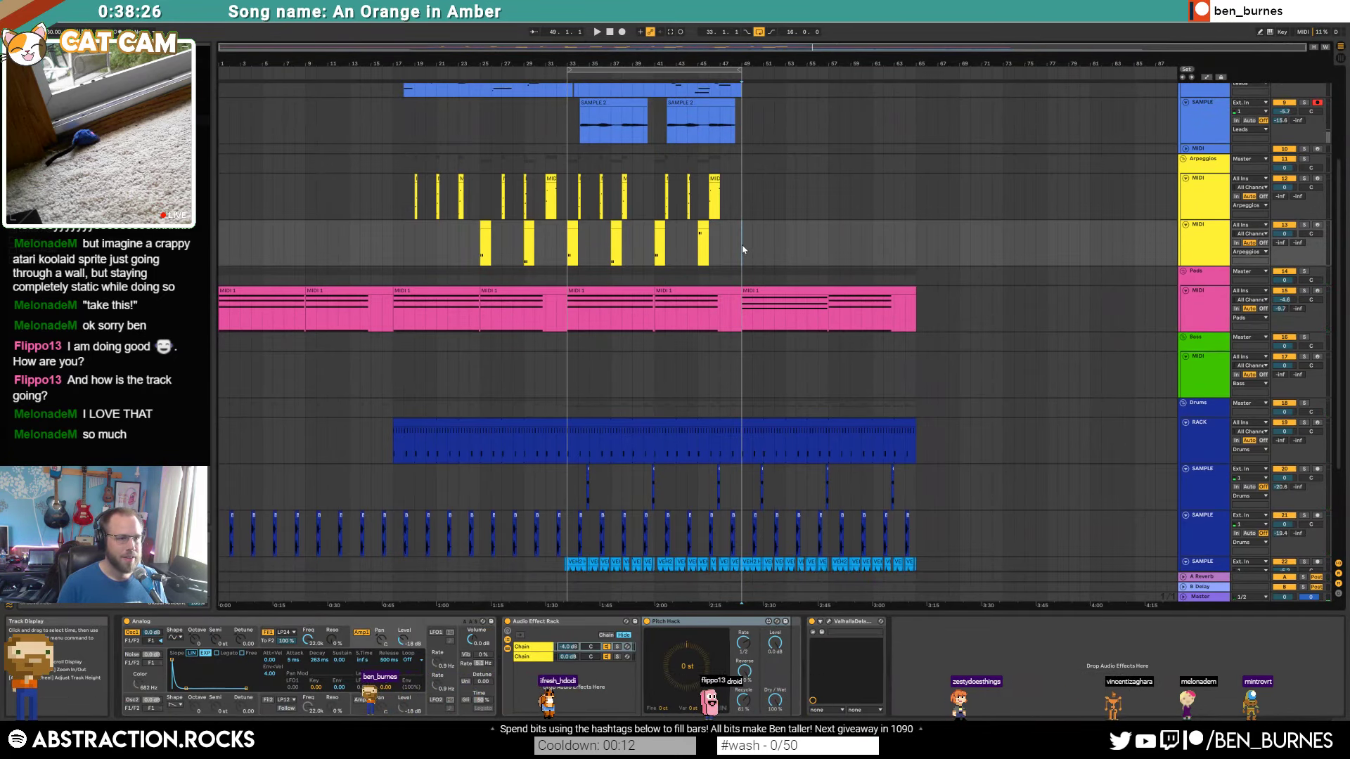
left_click_drag(741, 245, 756, 242)
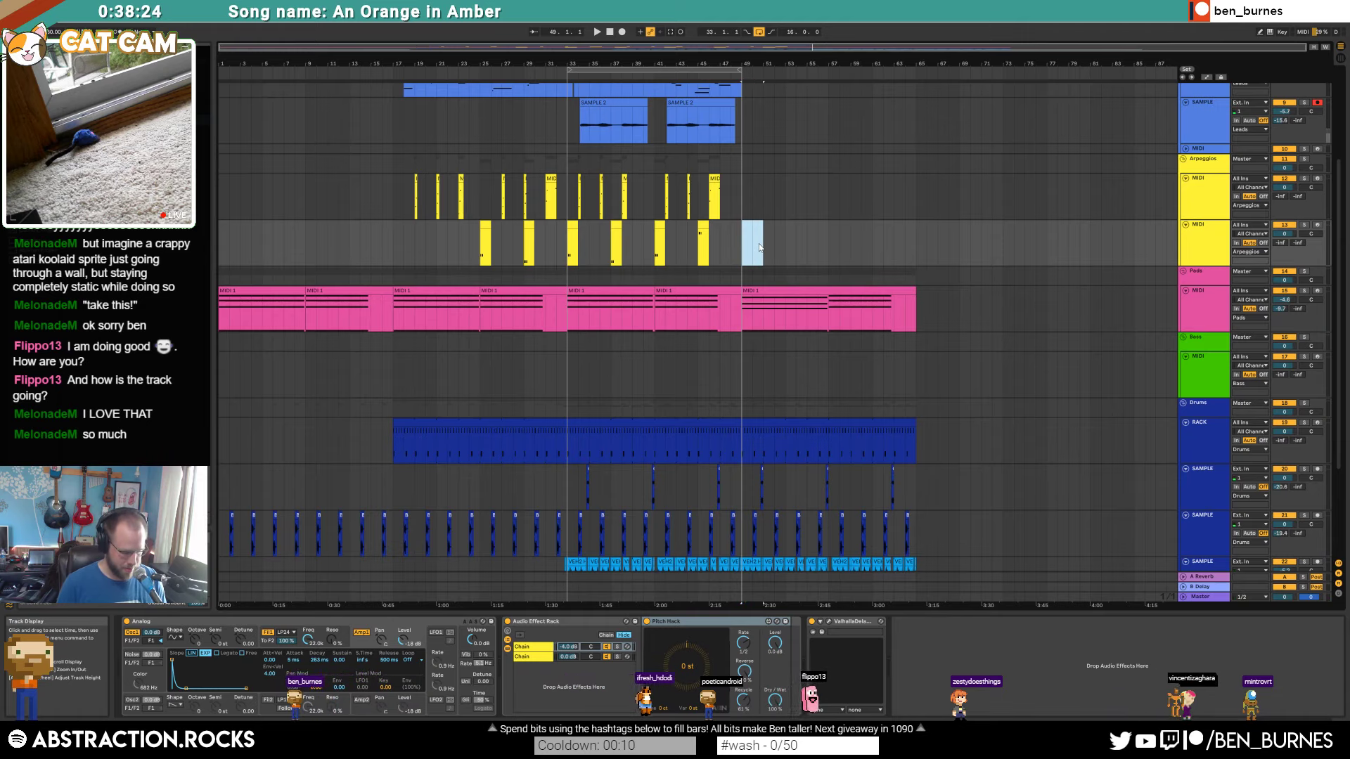
key("ctrl+shift+m")
Step: Copy the first chord's notes from the pad clip at bar 49 into the start of the new arpeggio clip
left_click(783, 290)
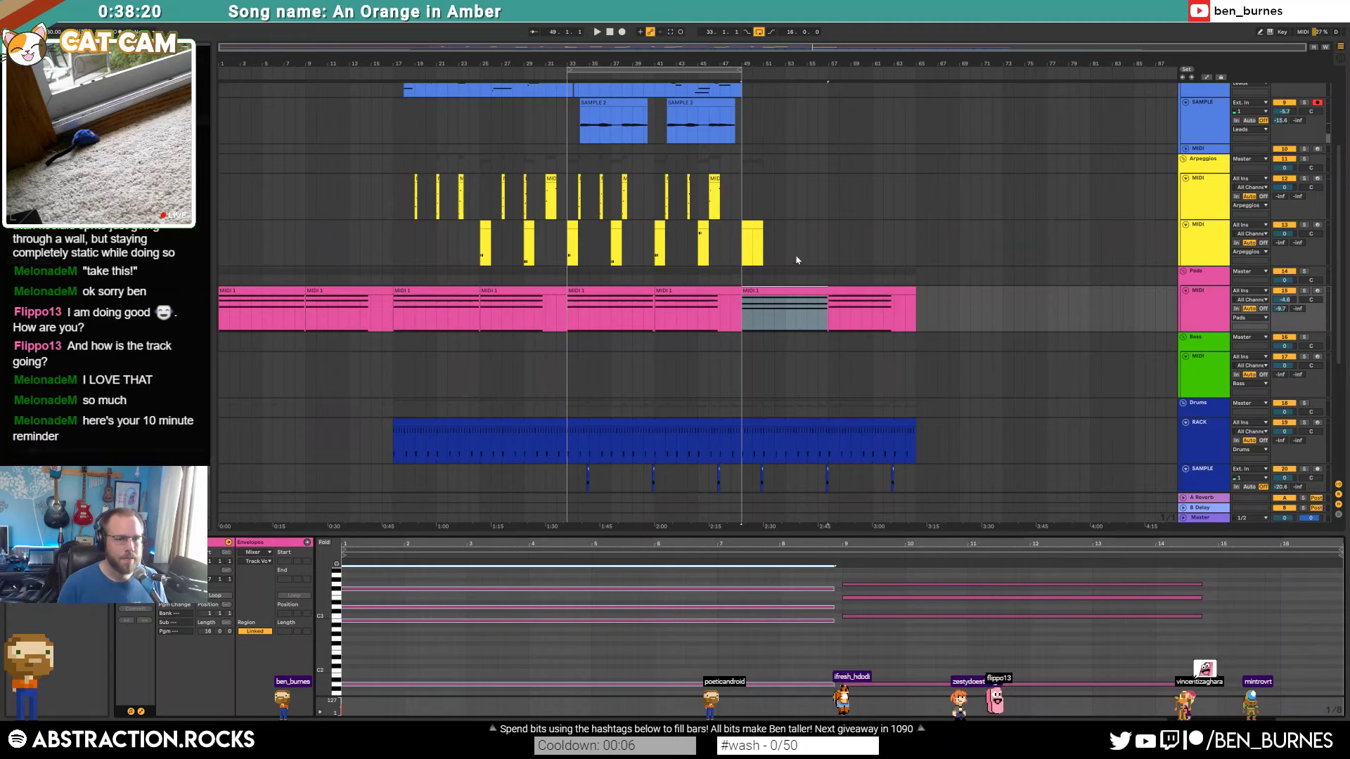
left_click(754, 225)
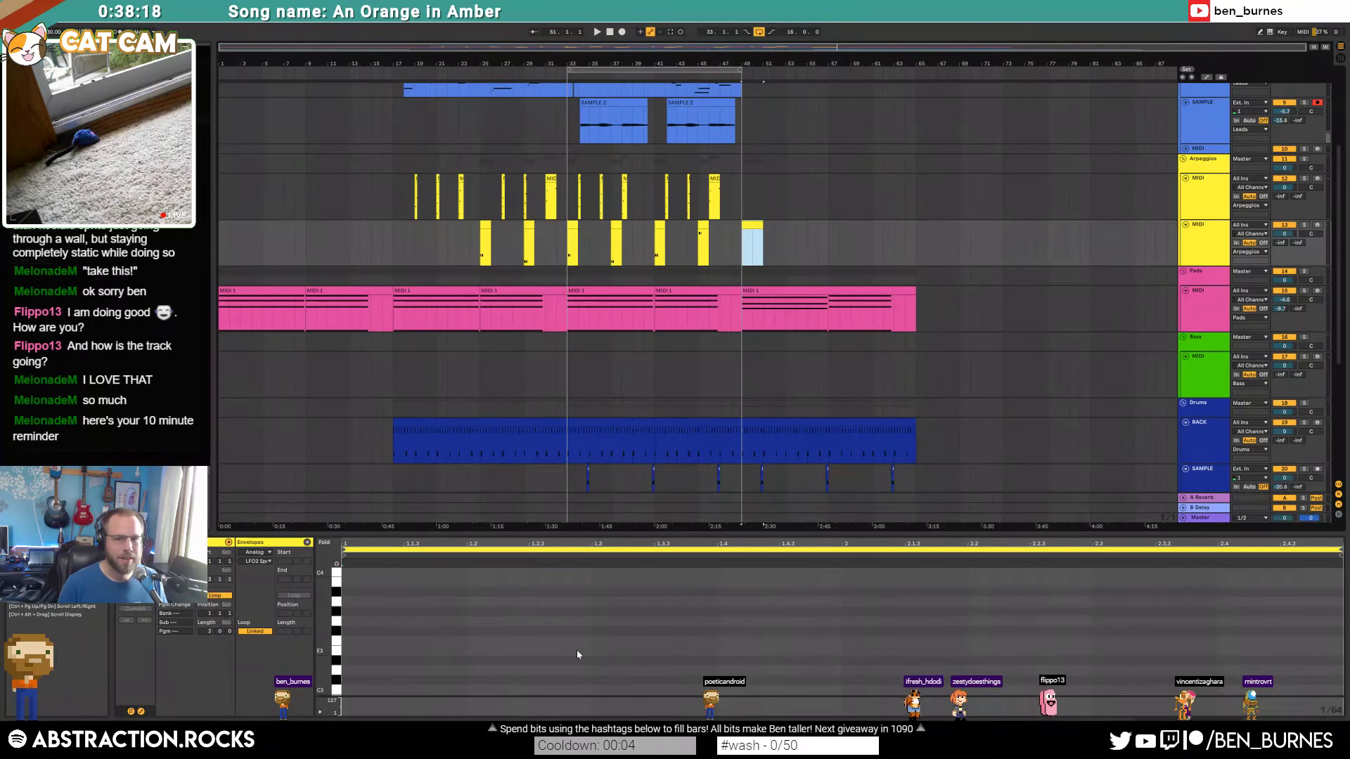
left_click(351, 619)
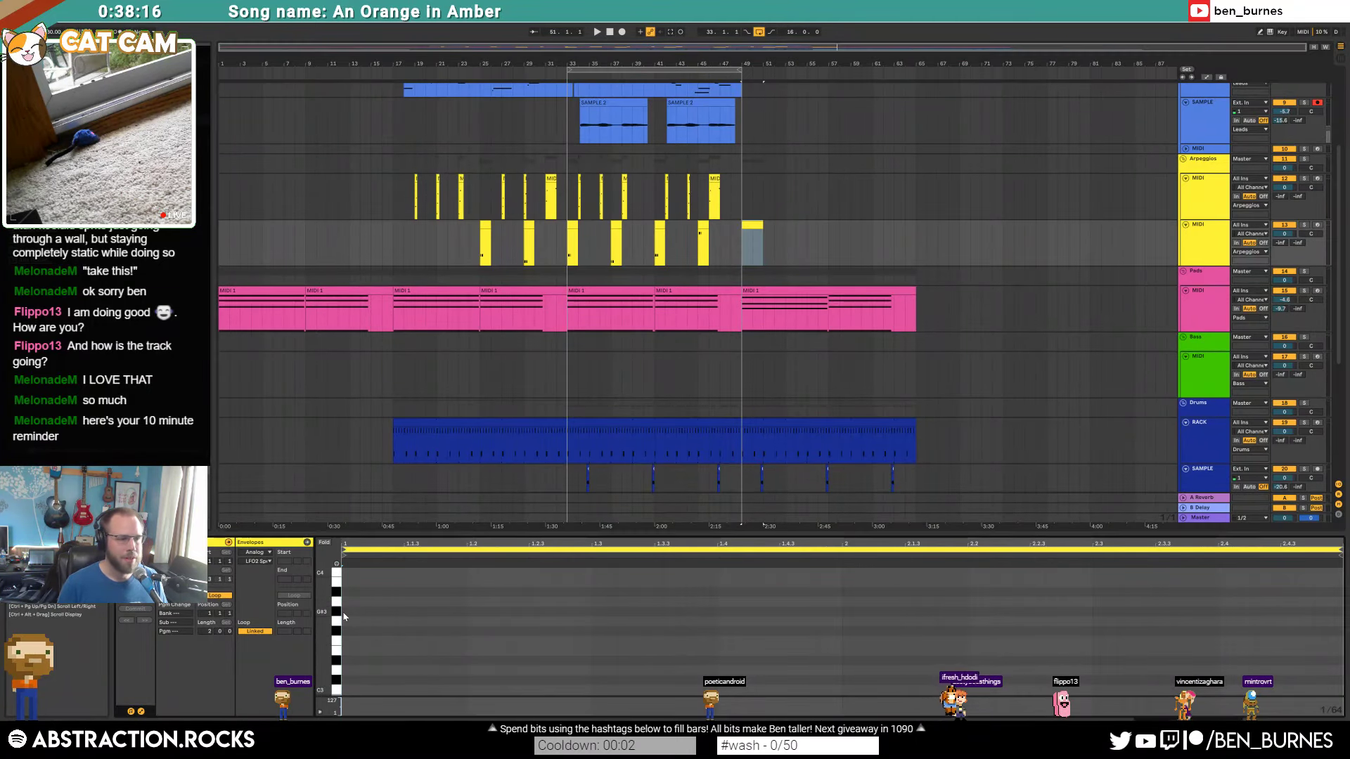
key("ctrl+v")
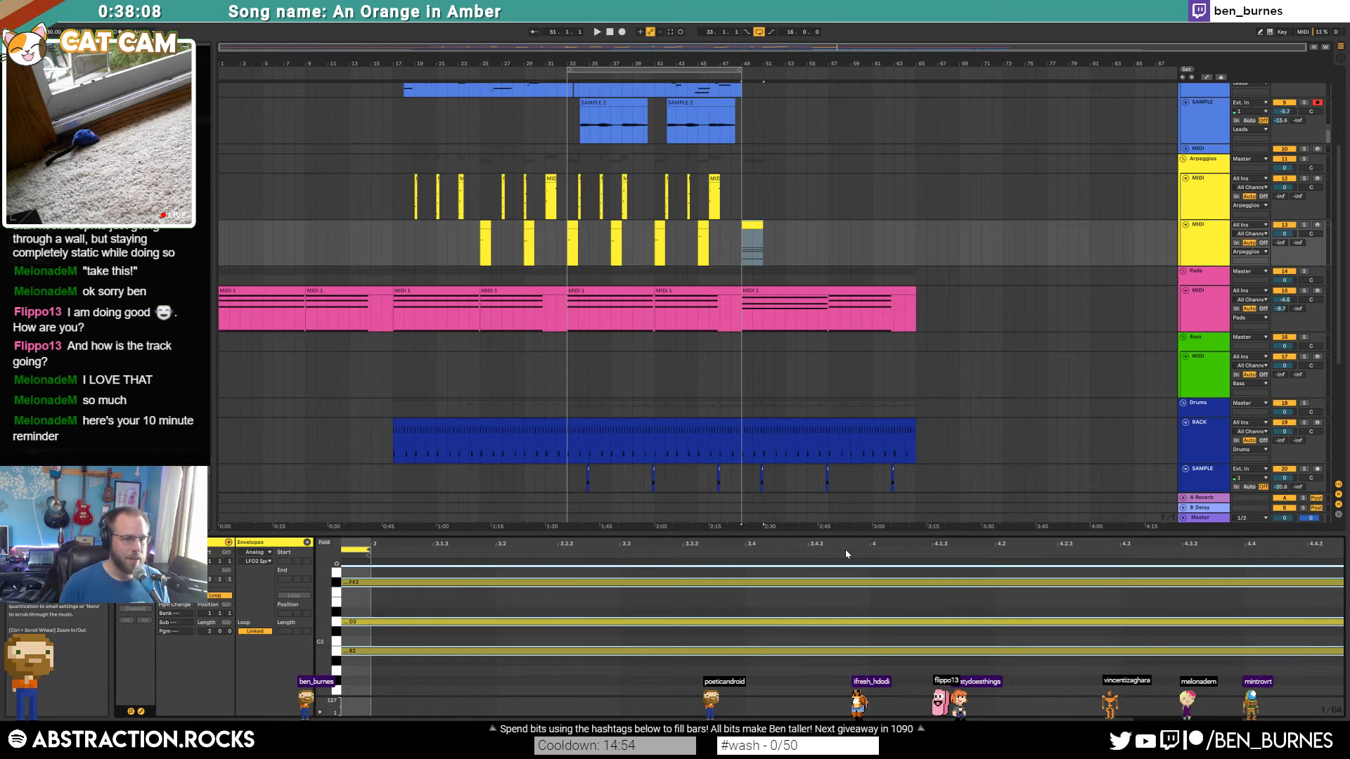
Step: Shorten all the pasted chord notes to one sixteenth at the start of the arpeggio clip
left_click_drag(849, 542, 853, 507)
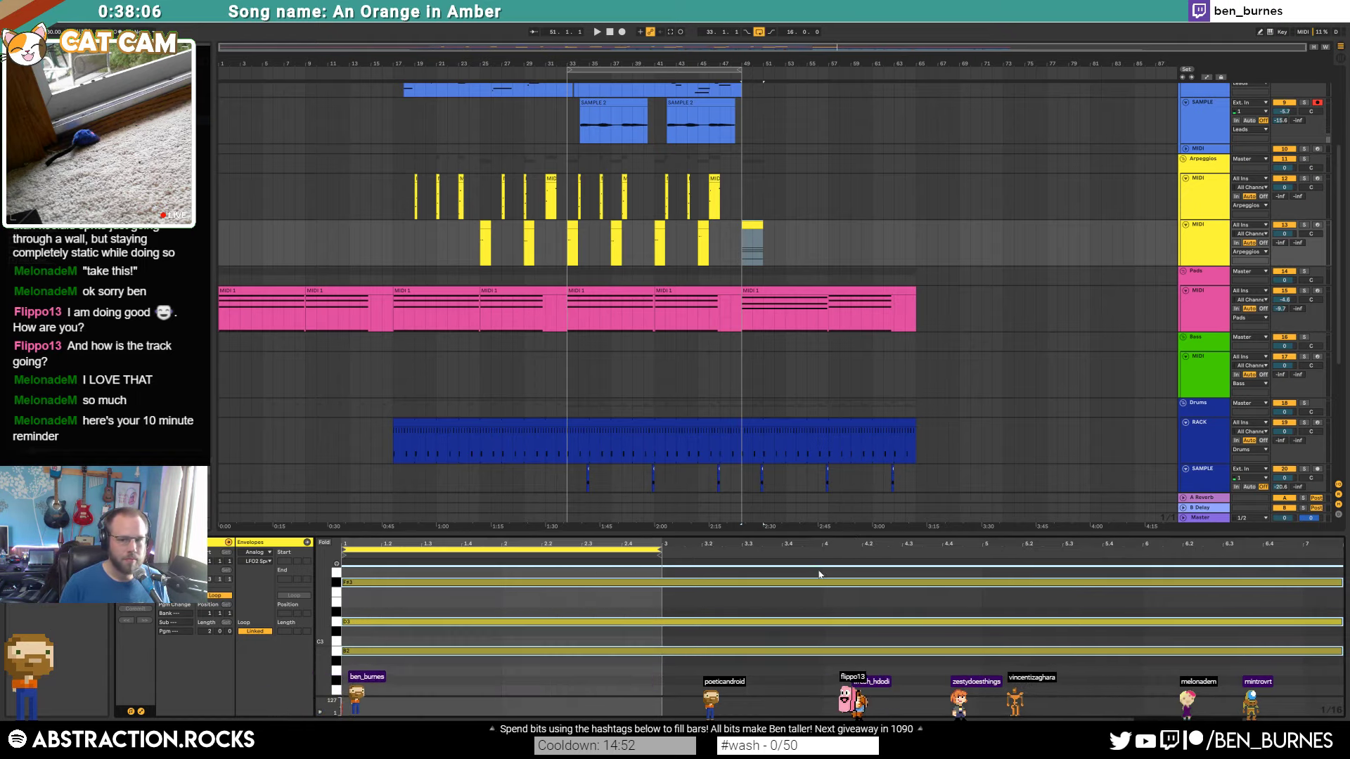
left_click_drag(1341, 583, 351, 601)
scroll(356, 605, "up", 5)
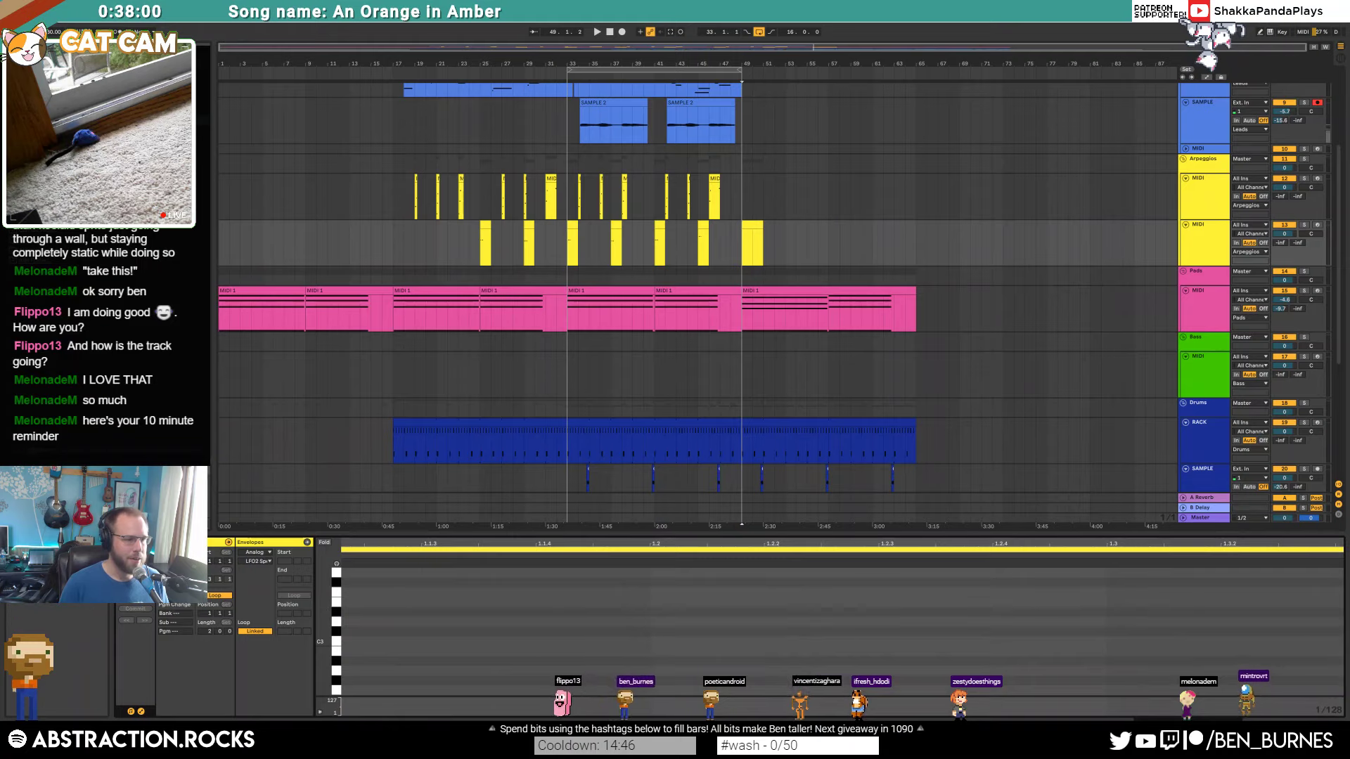
scroll(356, 605, "down", 5)
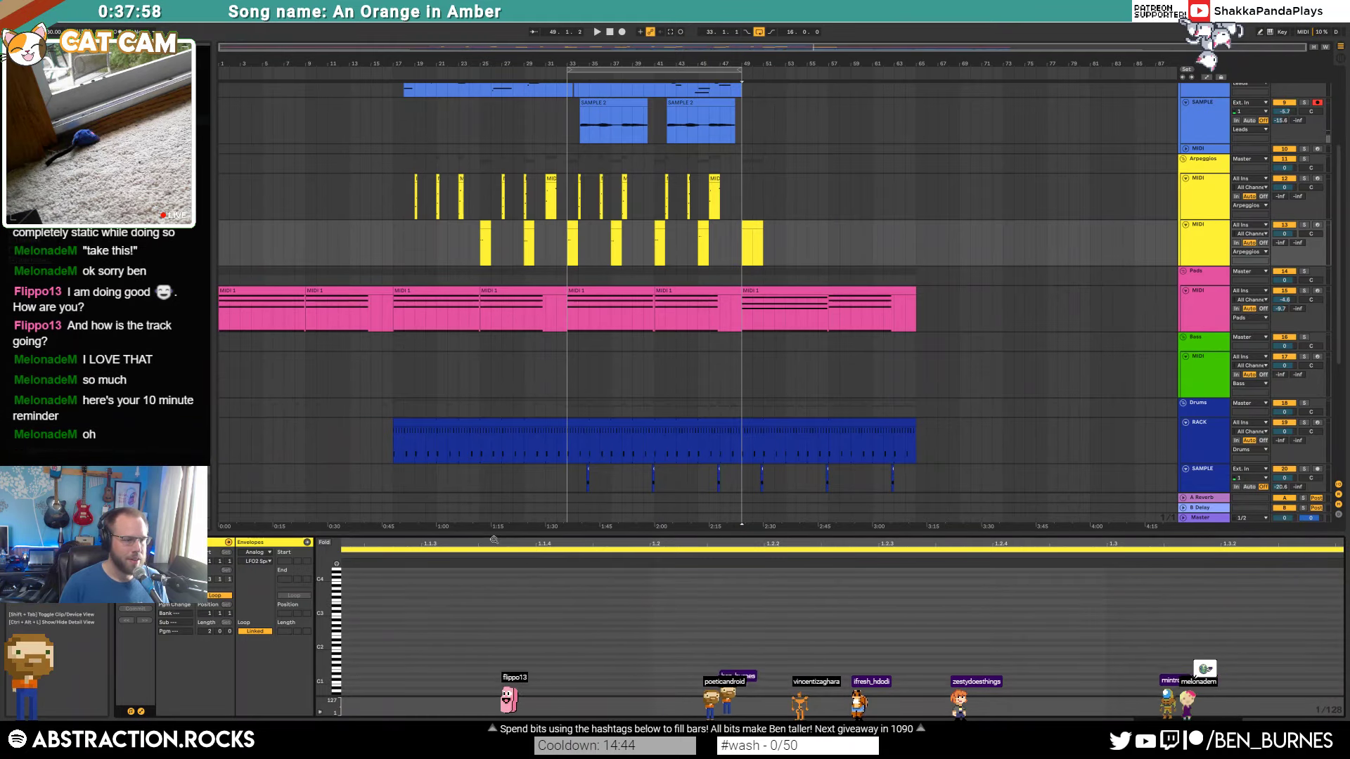
left_click_drag(494, 540, 642, 540)
Step: Stagger the four chord notes over consecutive sixteenths to form an ascending arpeggio from lowest to highest
left_click(412, 638)
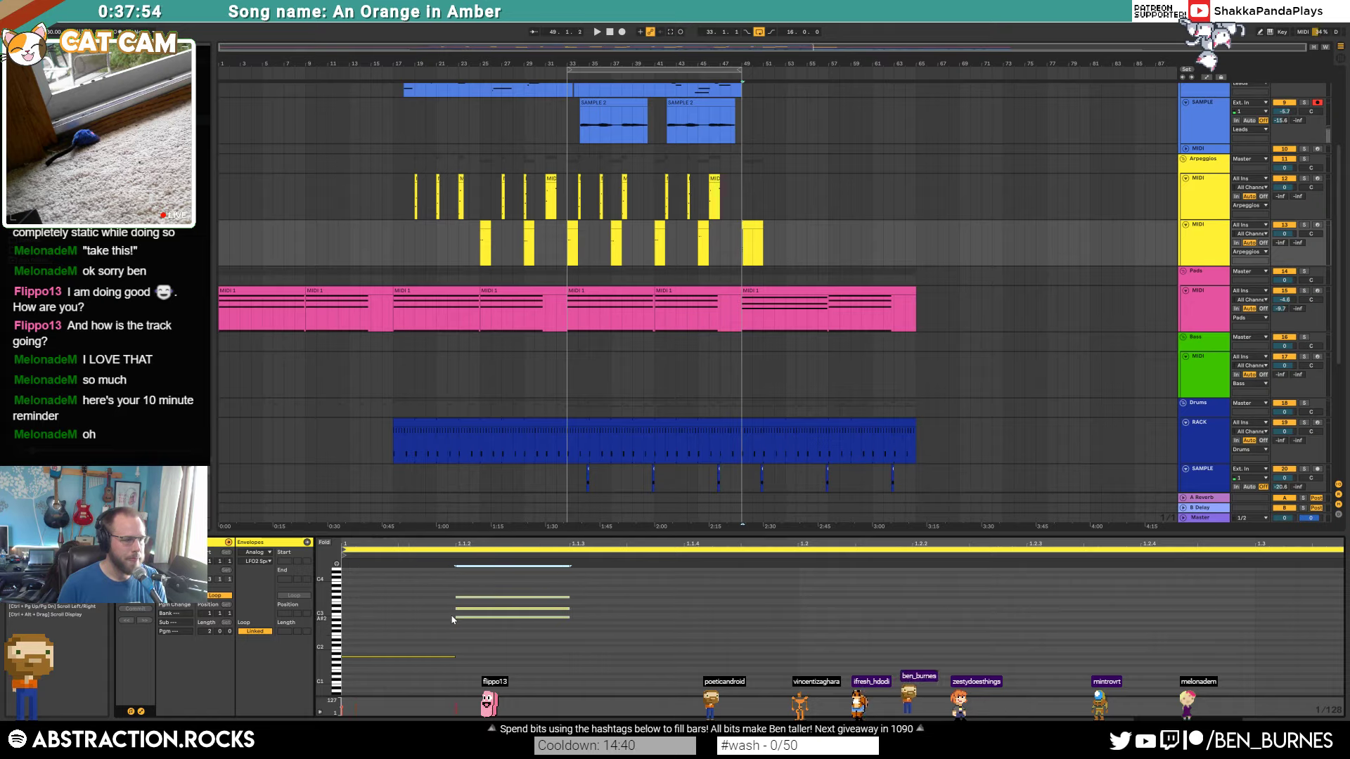
left_click_drag(447, 590, 501, 612)
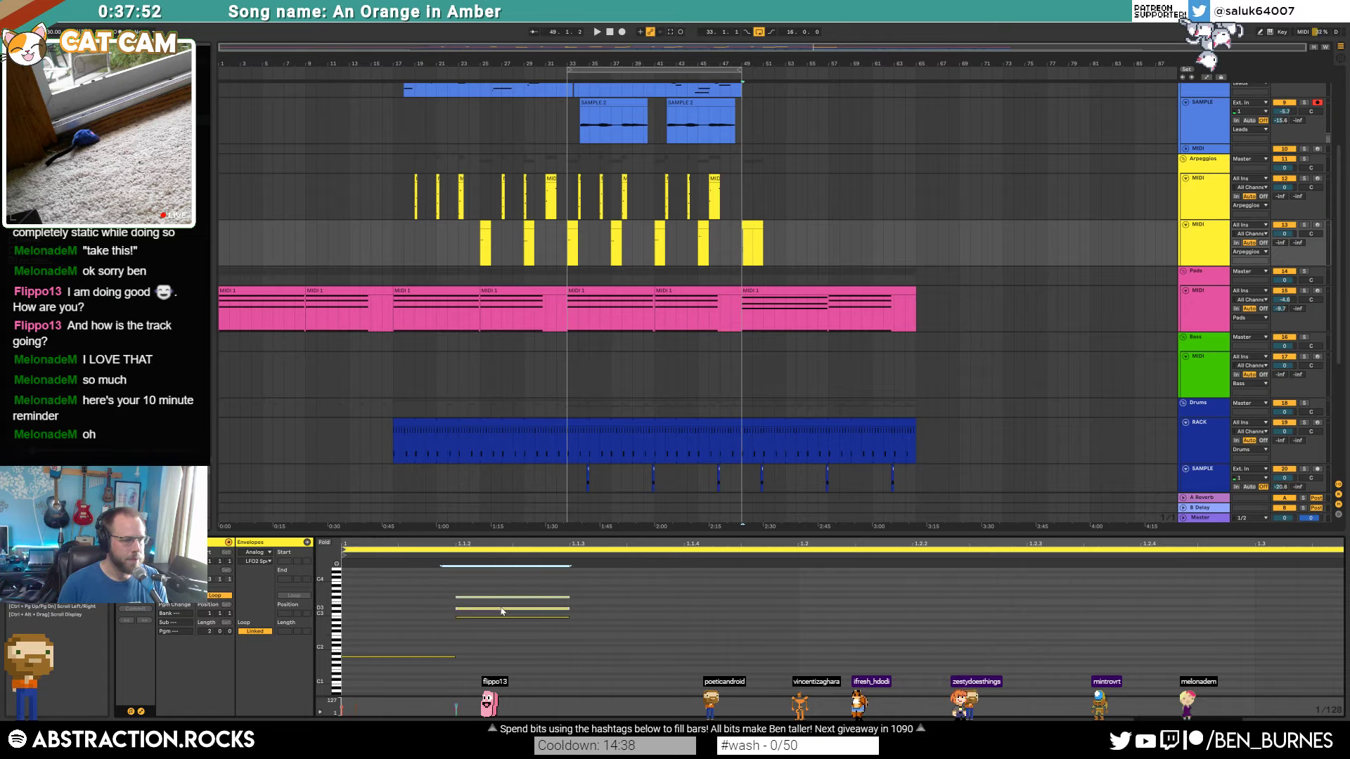
key("Right")
key("Right")
key("Left")
left_click(588, 597)
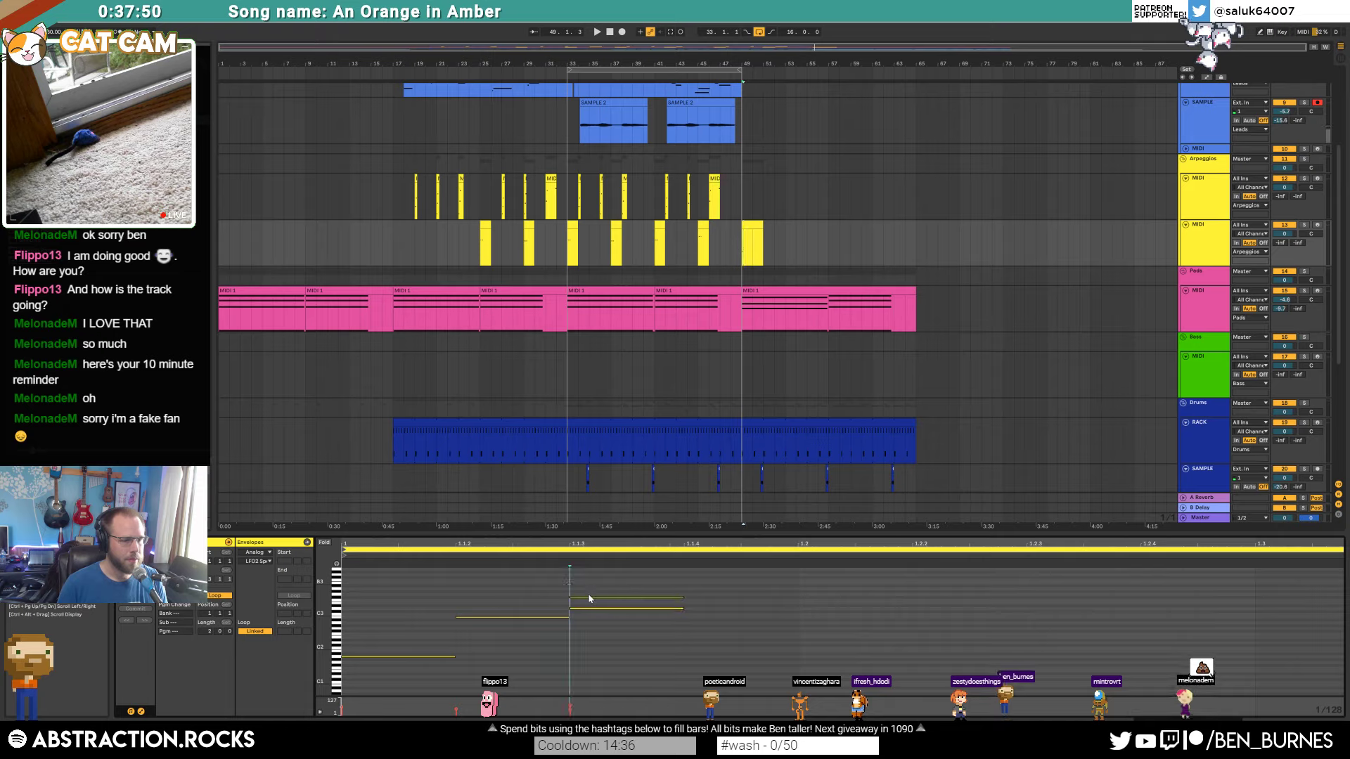
key("Right")
key("Right")
key("Right")
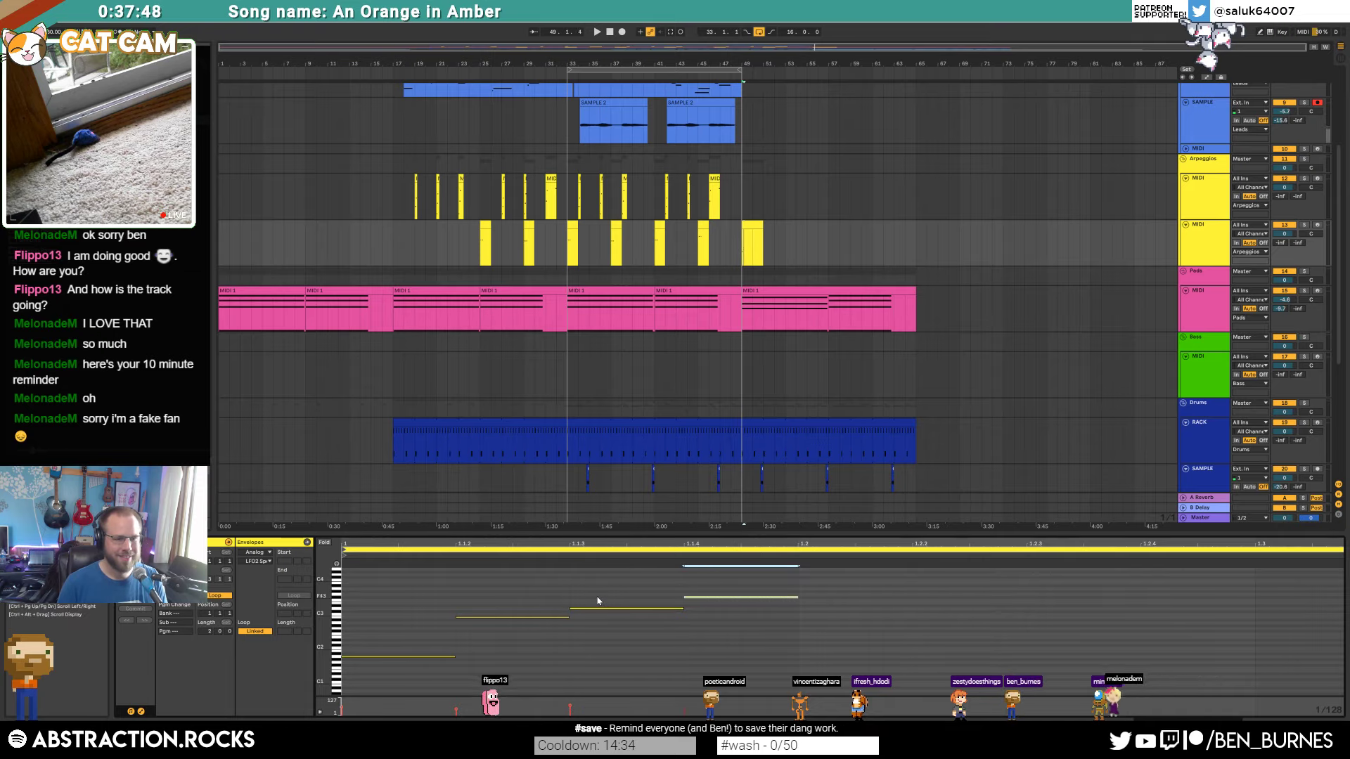
Step: Raise the arpeggio's highest note one octave and play the pattern from bar 49
key("shift+Up")
key("space")
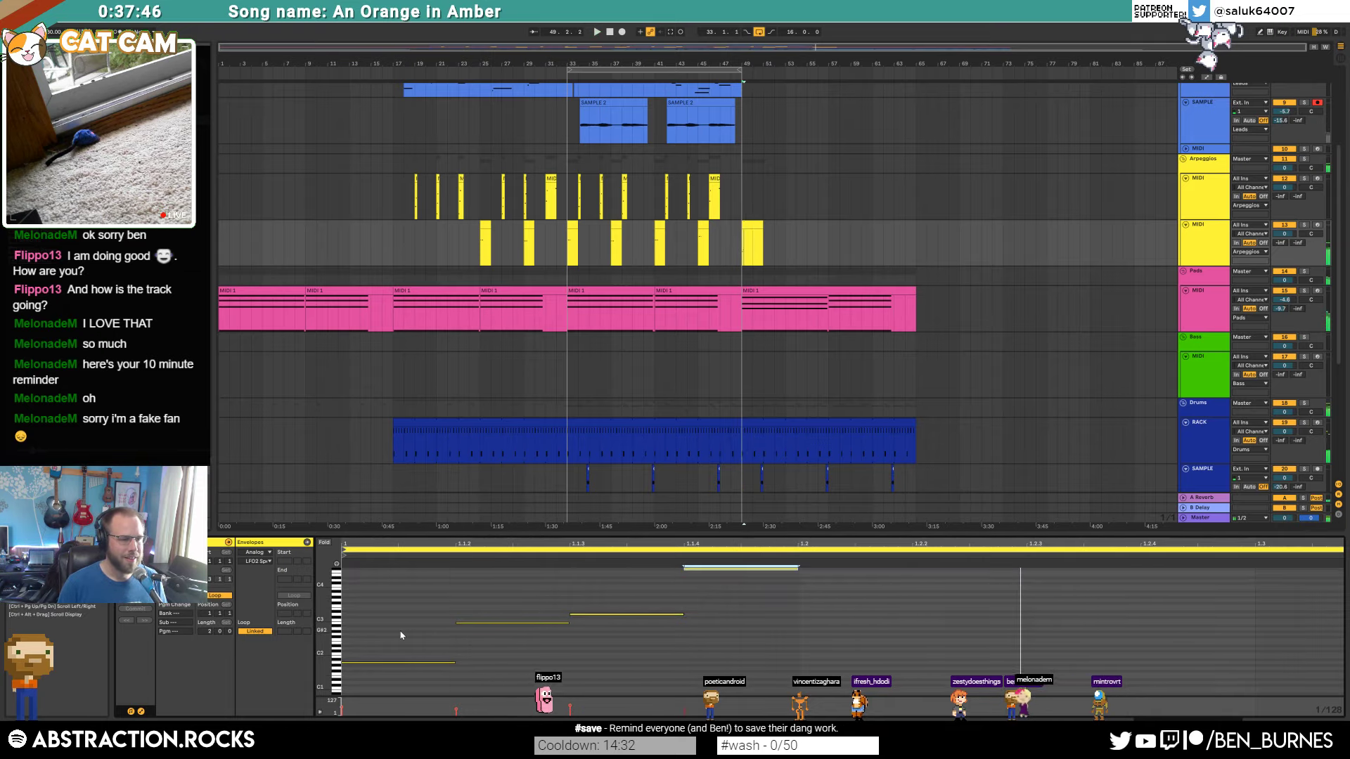
left_click_drag(398, 676, 702, 569)
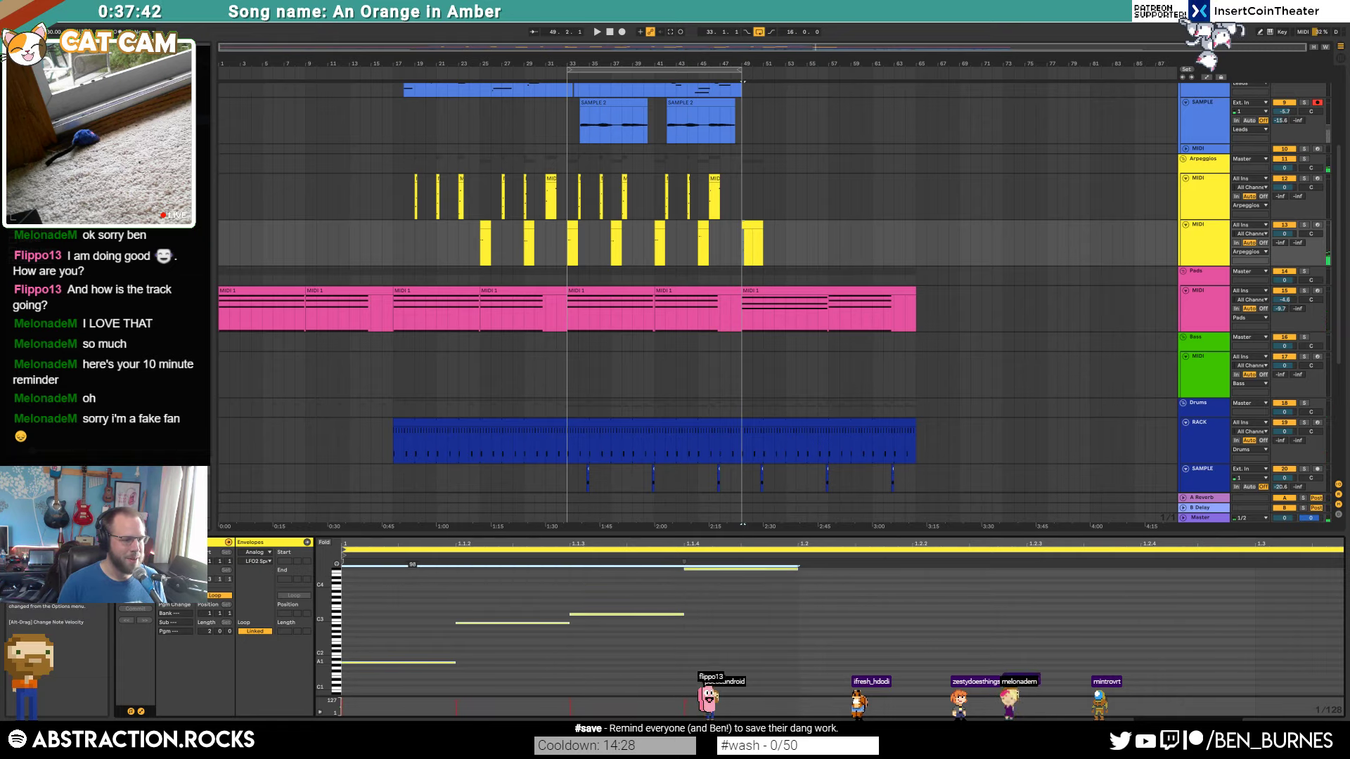
key("space")
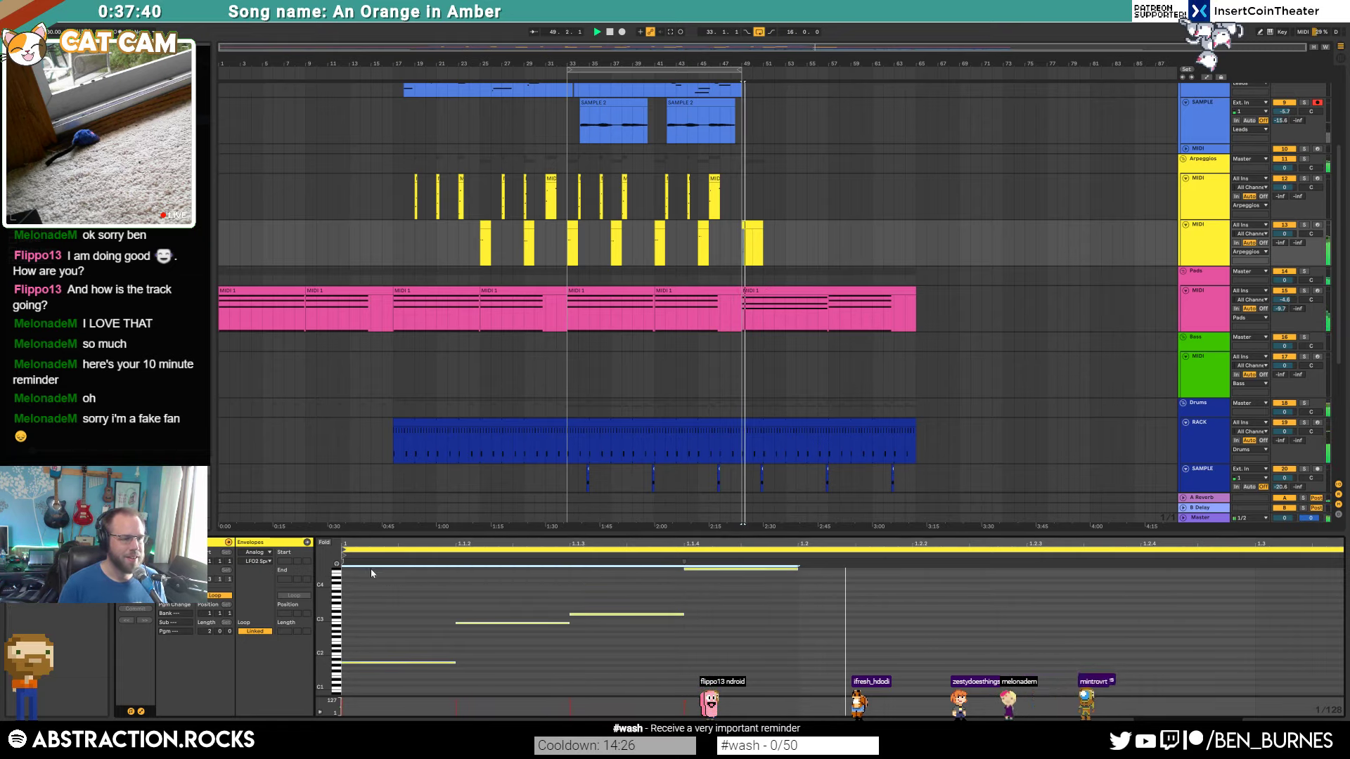
Step: Raise all four arpeggio notes by one octave
left_click_drag(327, 605, 379, 617)
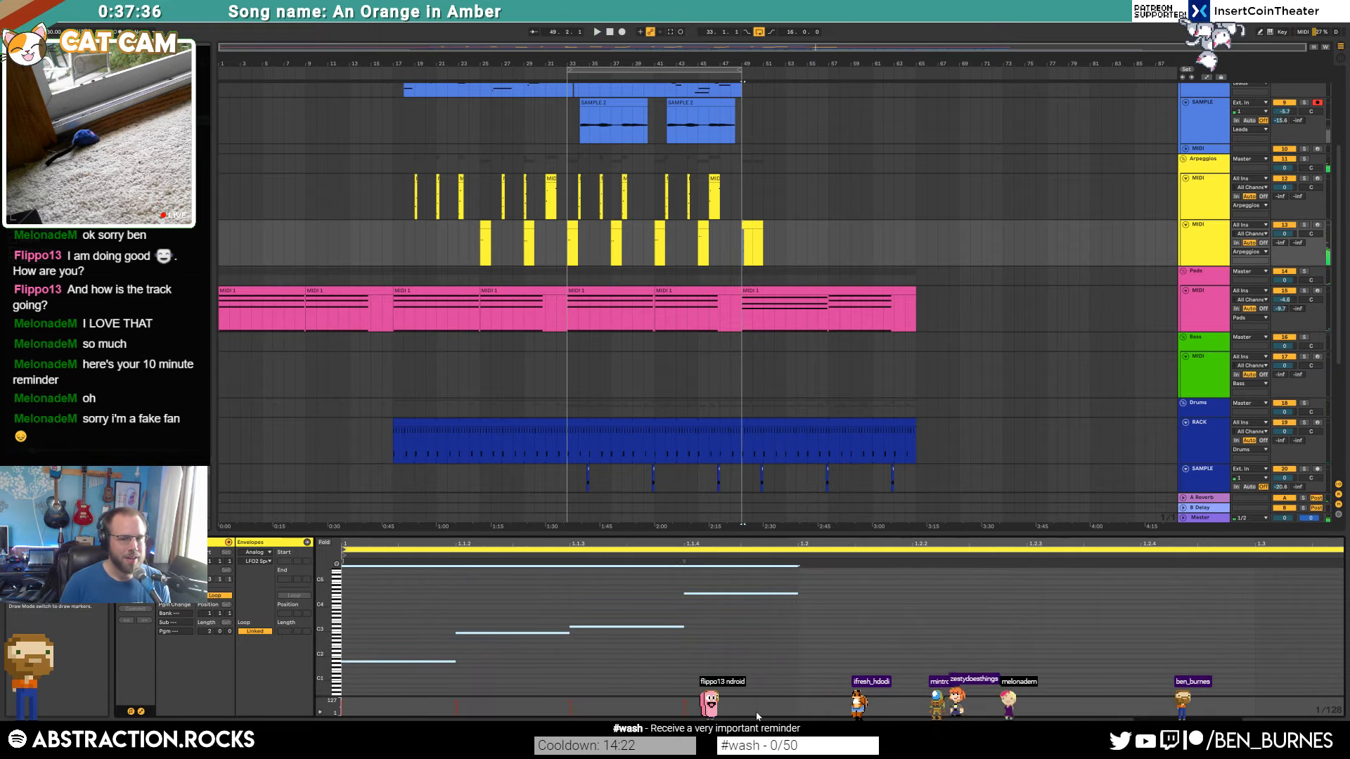
key("shift+Up")
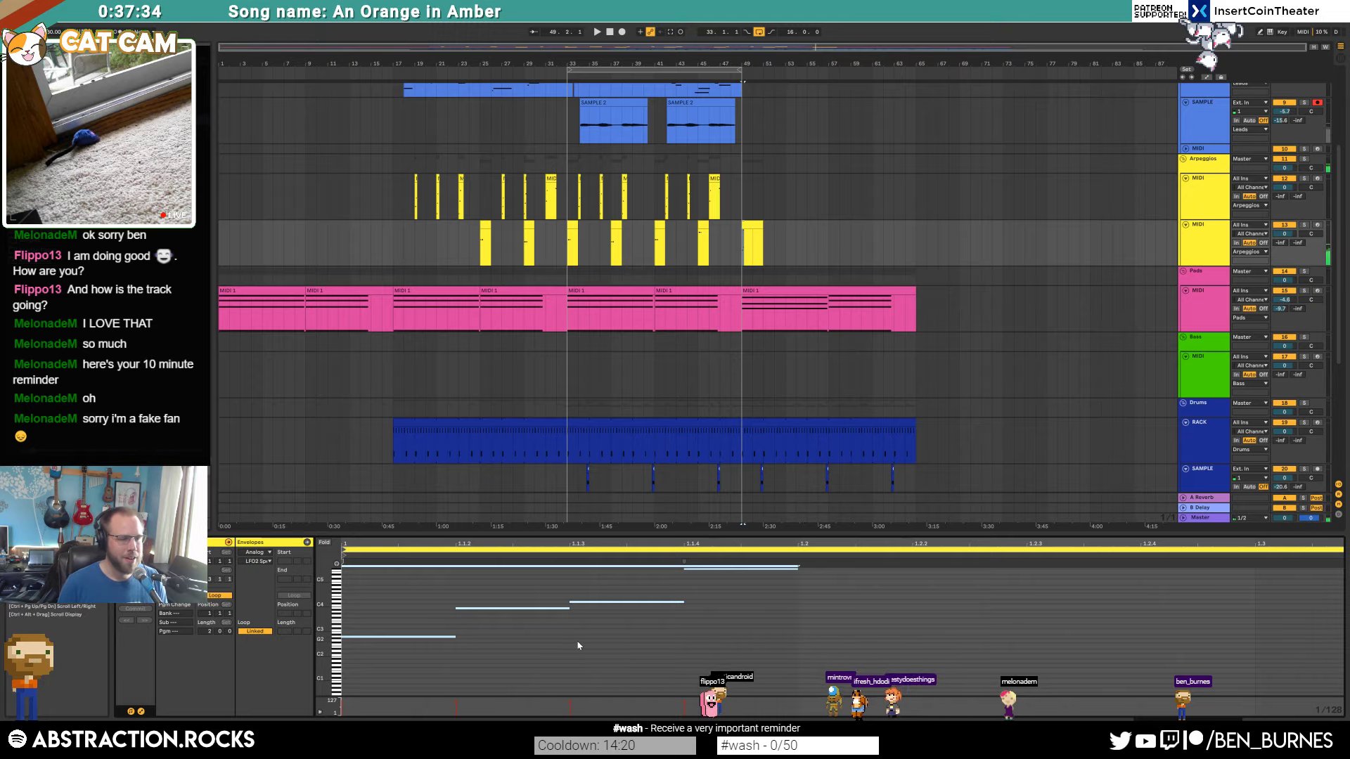
left_click(571, 643)
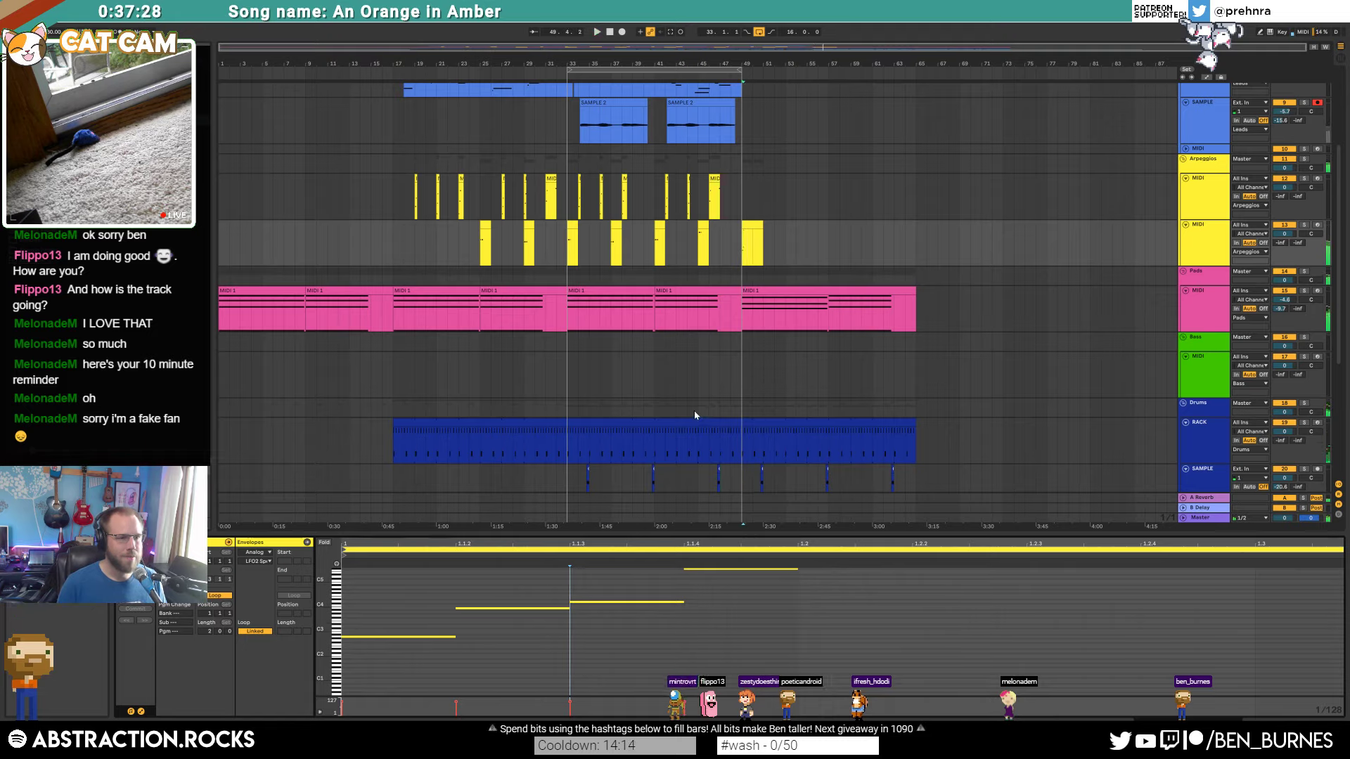
Step: Duplicate the clip's first bar of arpeggio notes into its second bar
left_click(748, 226)
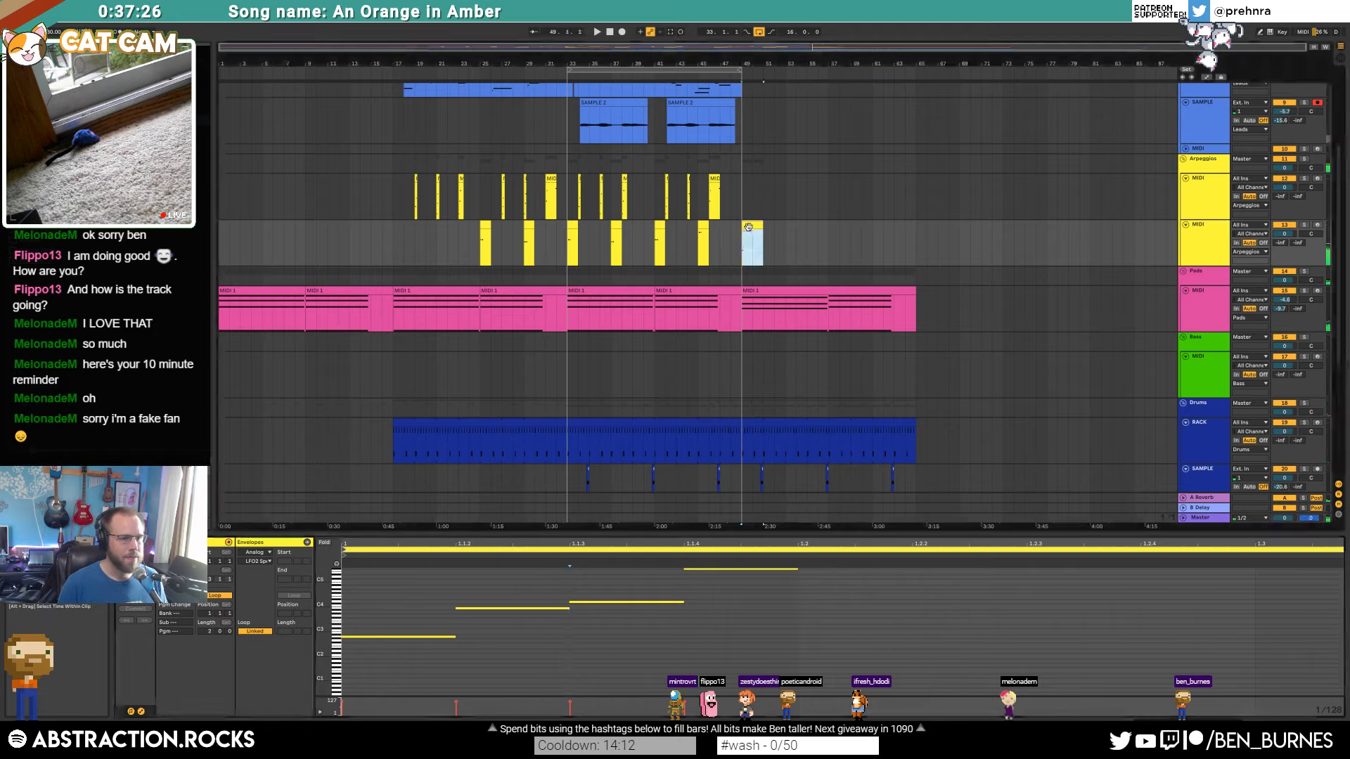
mouse_move(325, 661)
left_mouse_down()
mouse_move(309, 661)
mouse_move(372, 623)
mouse_move(351, 619)
left_mouse_up()
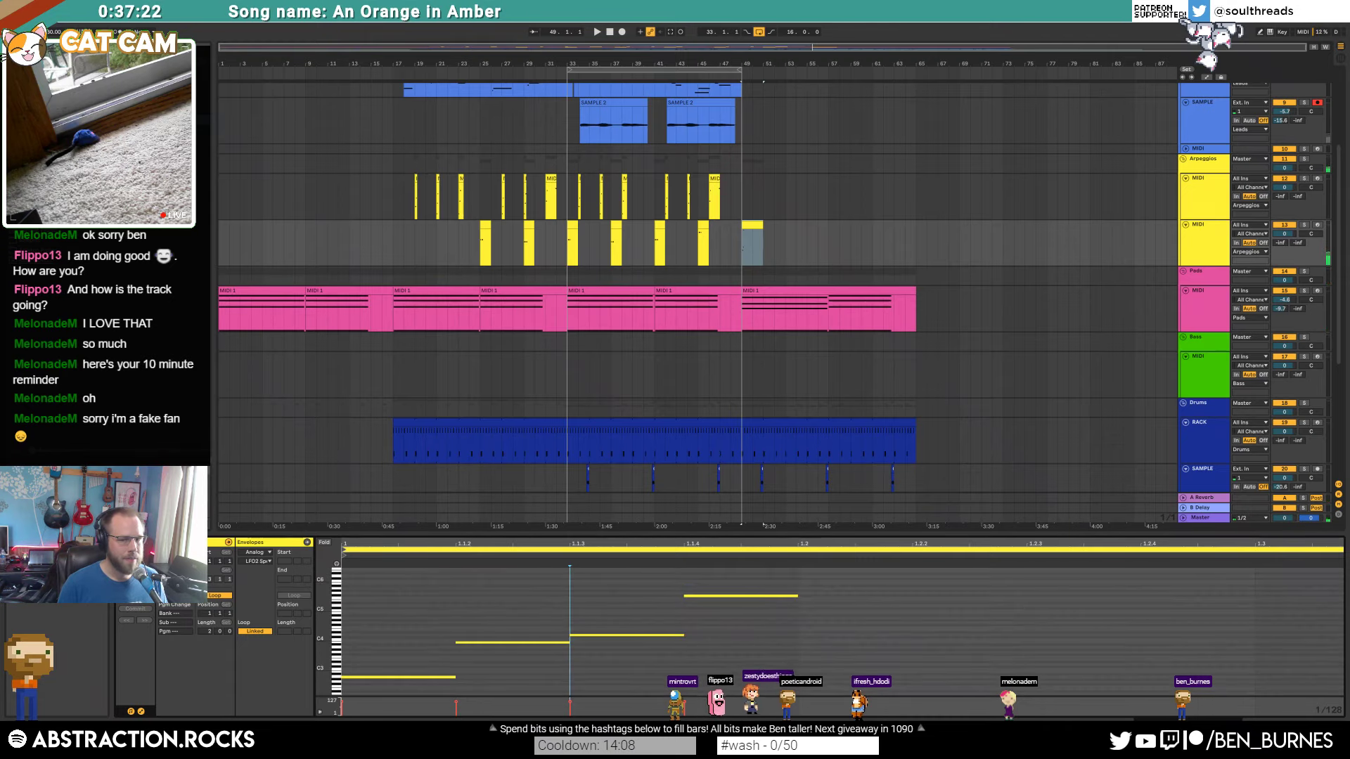
left_click_drag(942, 554, 942, 544)
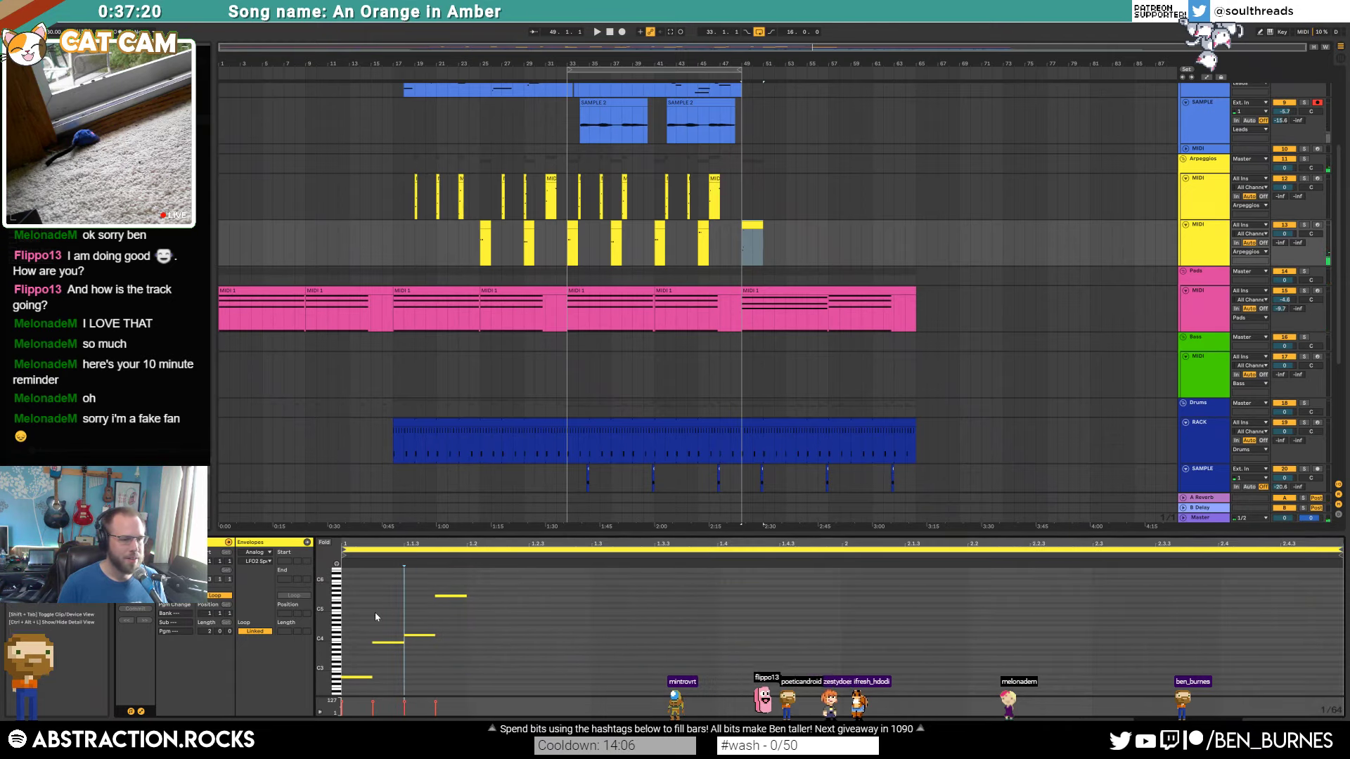
left_click_drag(350, 584, 842, 710)
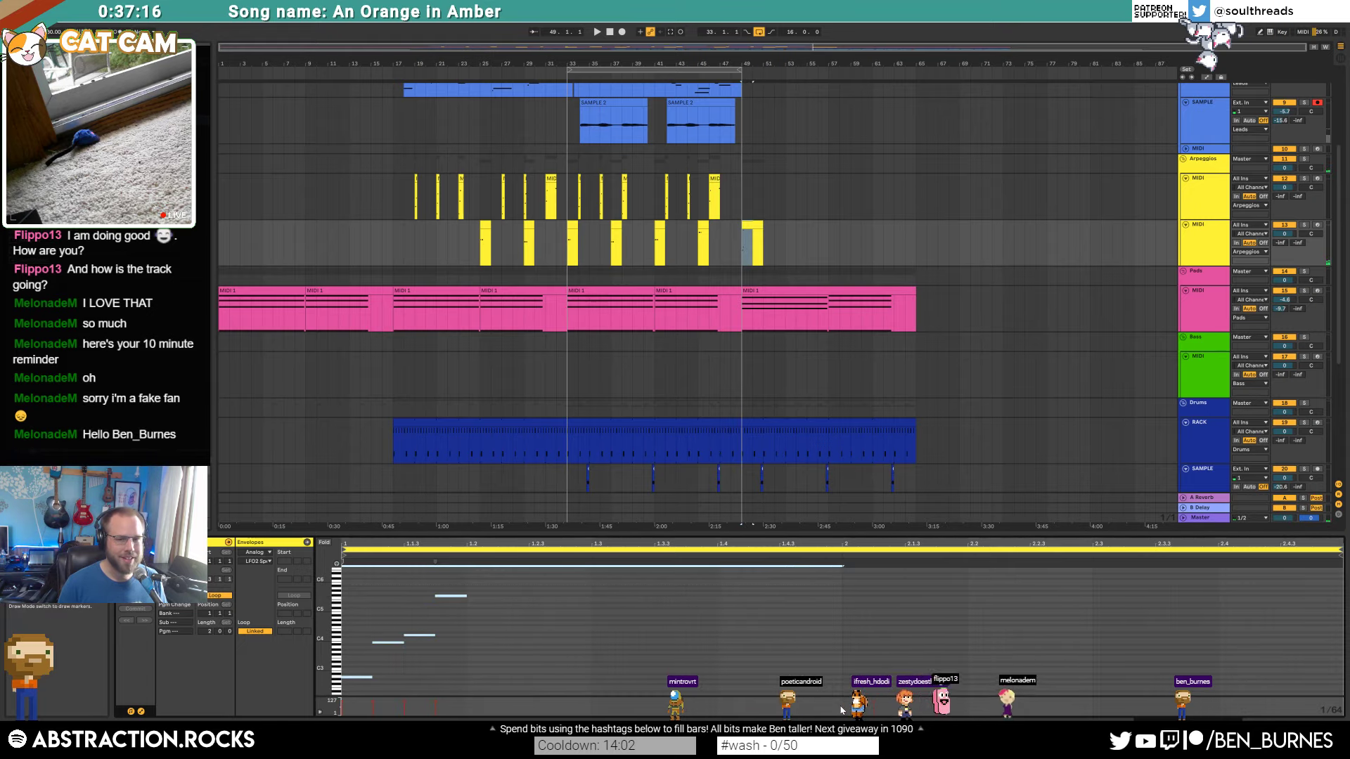
key("ctrl+d")
Step: Move the highest note of the duplicated pattern to the start of the clip's second bar
left_click_drag(948, 606, 948, 607)
key("Left")
key("Left")
key("Left")
key("Left")
key("Left")
key("Left")
key("Left")
key("Left")
key("Left")
key("Left")
key("Left")
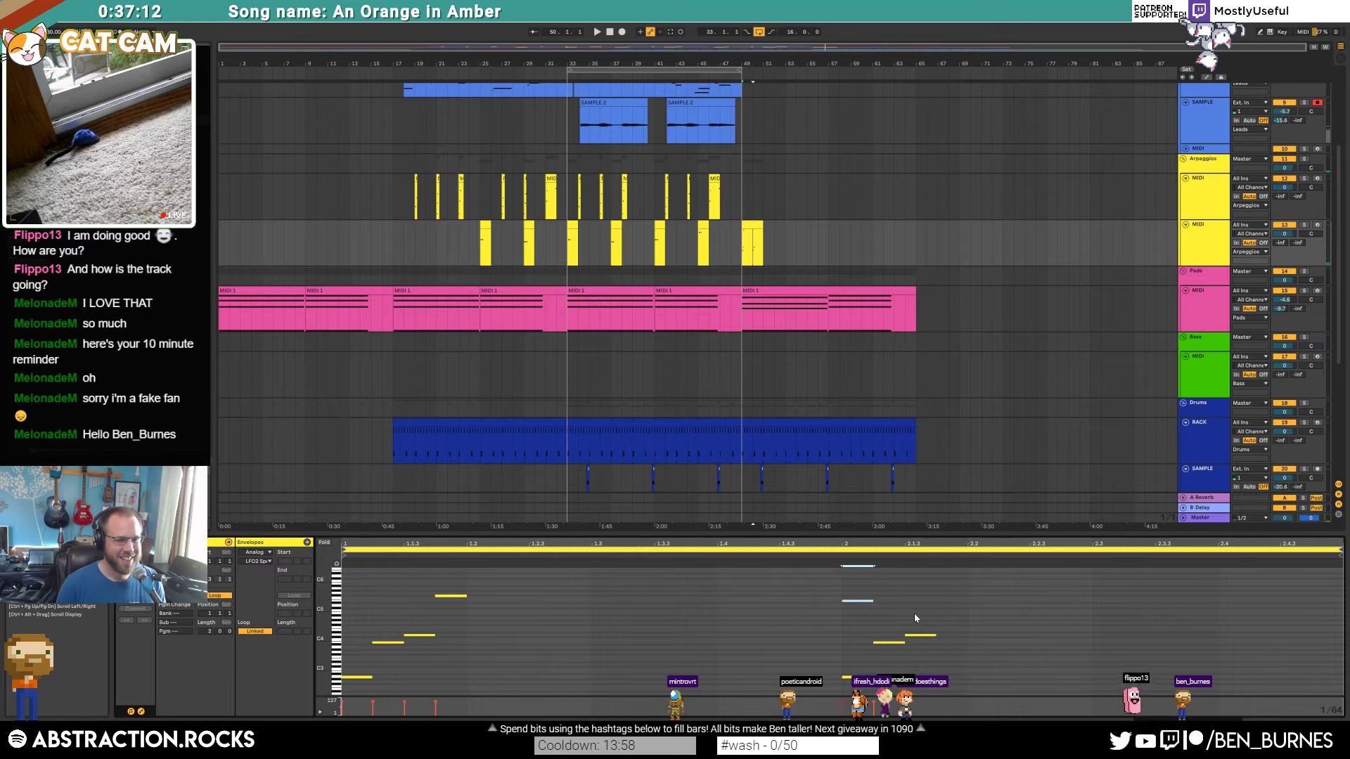
Step: Move the duplicated pattern's third note to the second sixteenth and raise it to begin a descending line
key("Left")
key("Left")
key("Left")
key("Left")
key("Up")
key("Up")
key("Up")
key("Up")
key("Up")
key("Up")
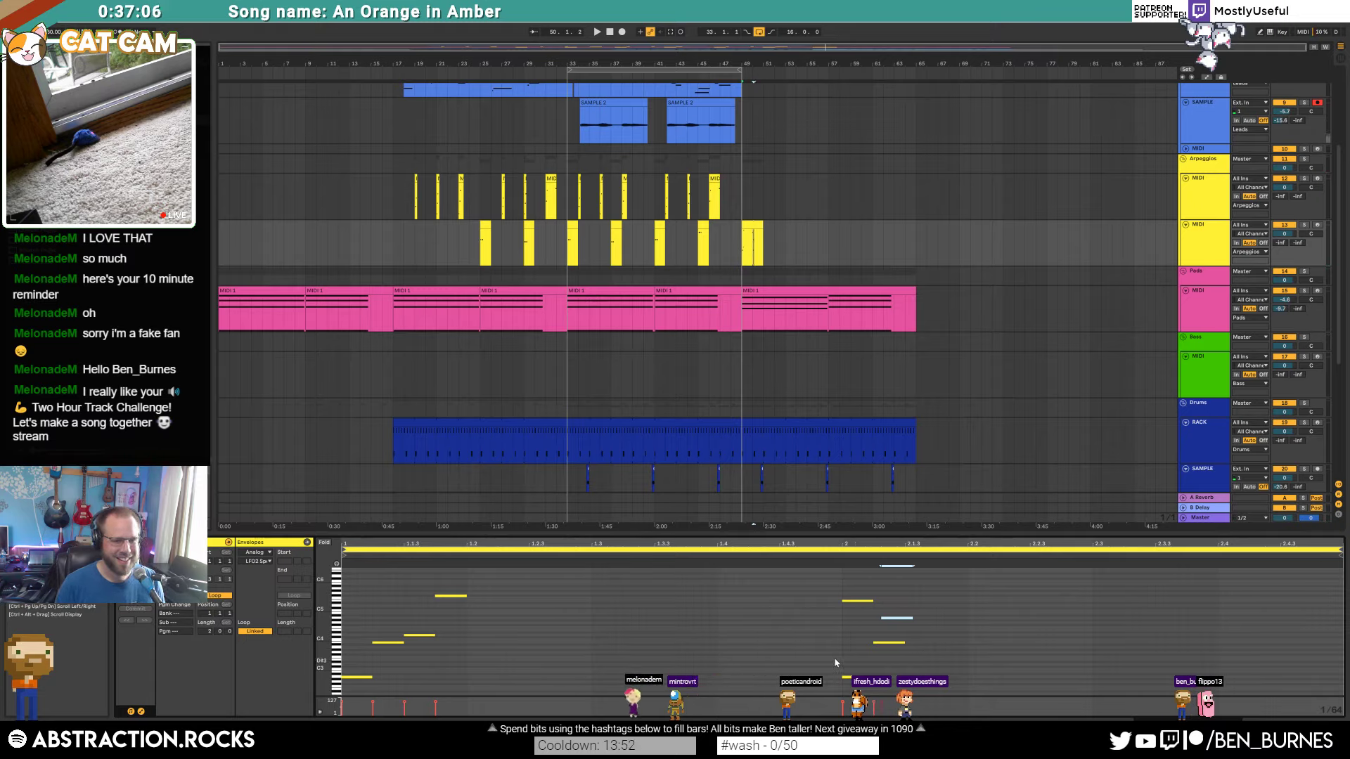
Step: Move the duplicated pattern's other middle note to the third sixteenth and raise it three semitones
key("Right")
key("Right")
key("Right")
key("Right")
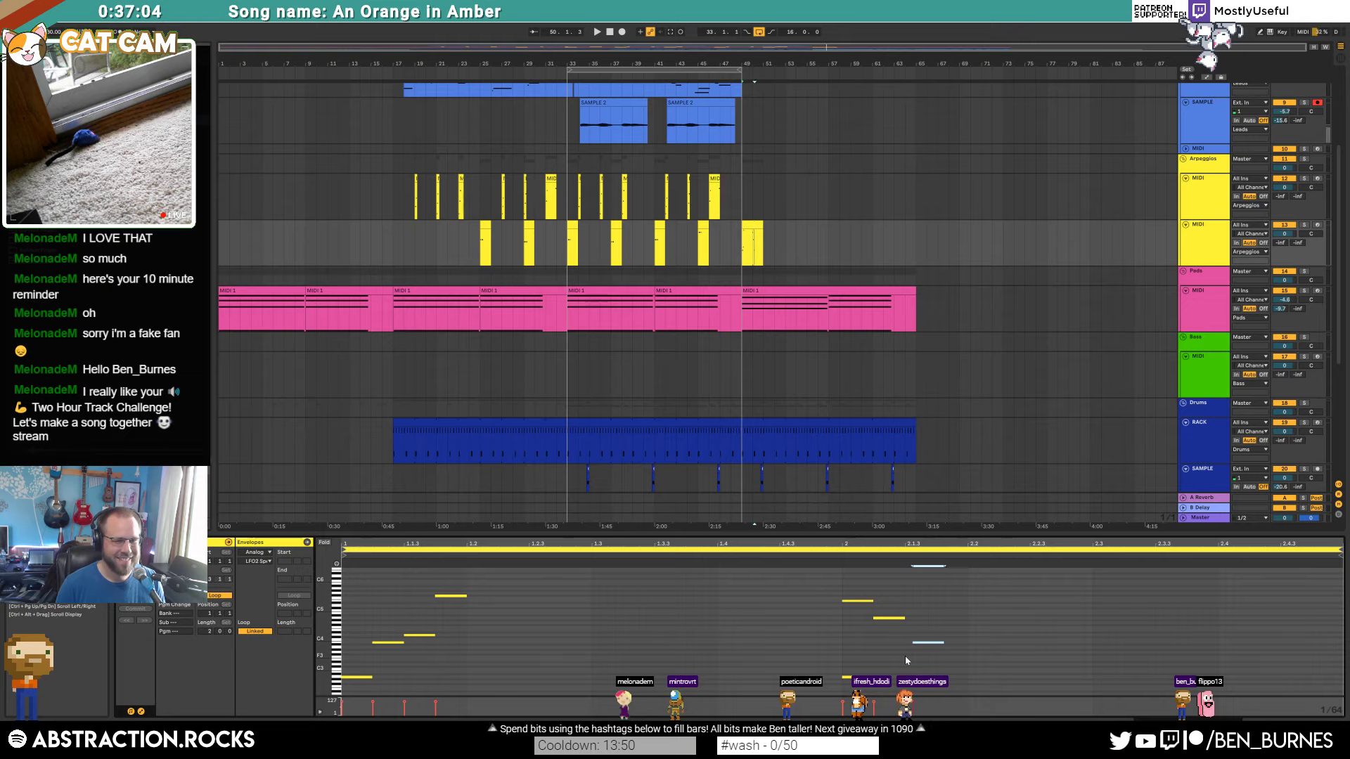
key("Up")
key("Up")
key("Up")
Step: Move the duplicated pattern's lowest note to the fourth sixteenth and raise it to finish the descending line
left_click(867, 677)
key("Right")
key("Right")
key("Right")
key("Right")
key("Right")
key("Right")
key("Right")
key("Right")
key("Right")
key("Right")
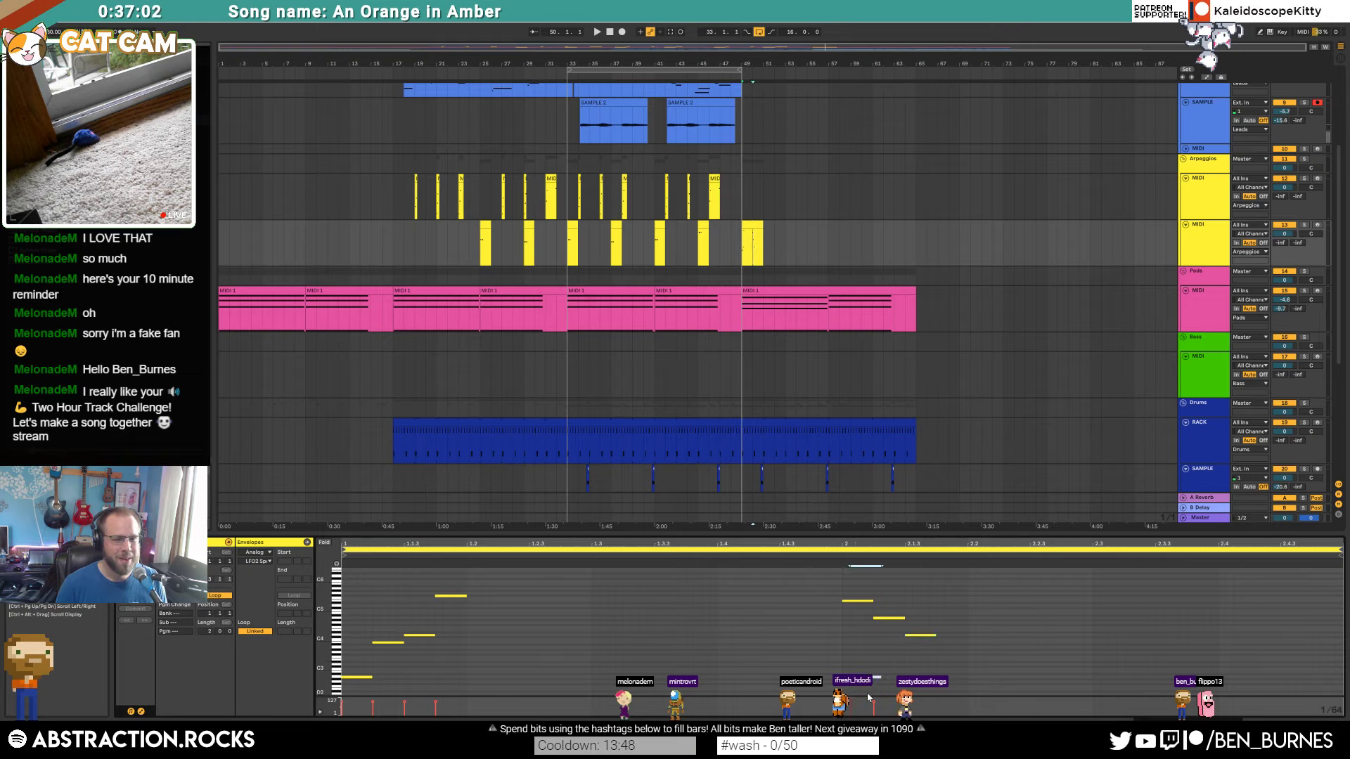
key("ctrl+y")
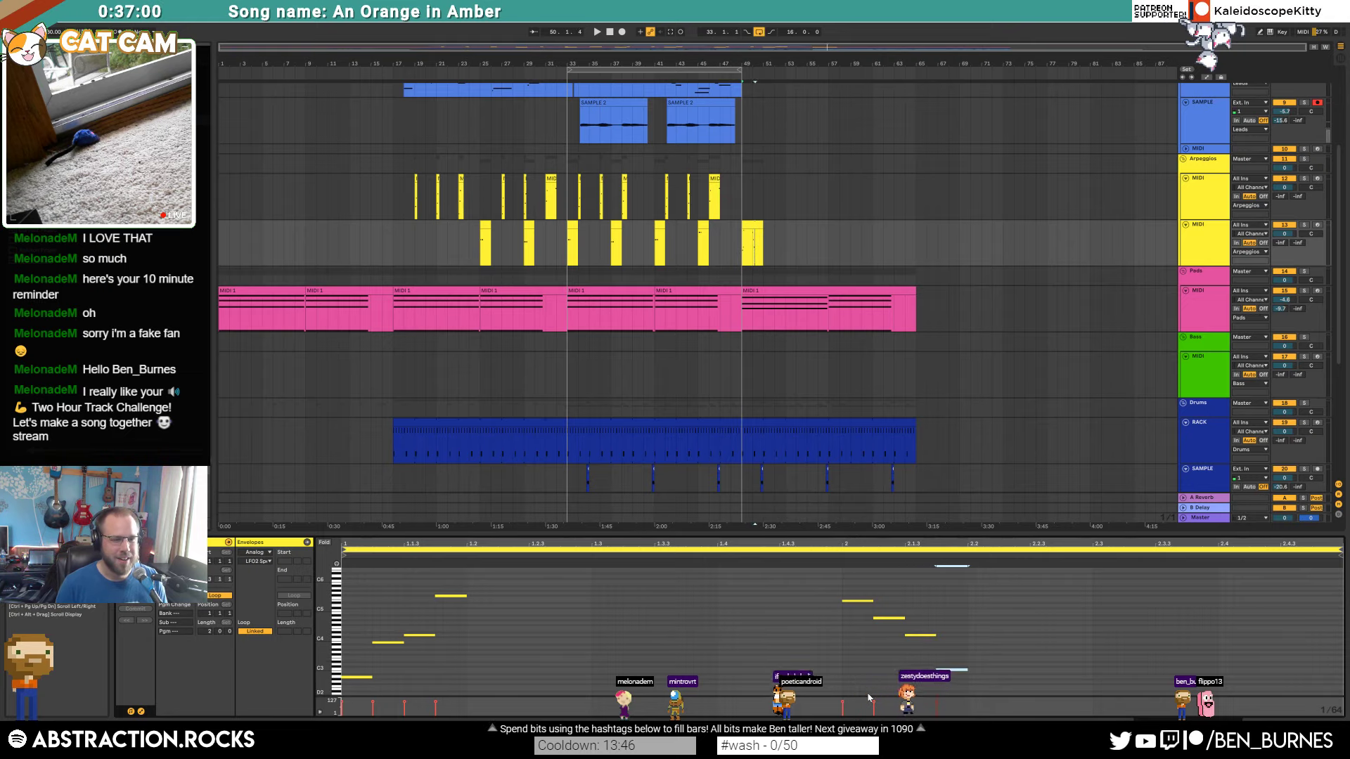
key("Up")
key("Up")
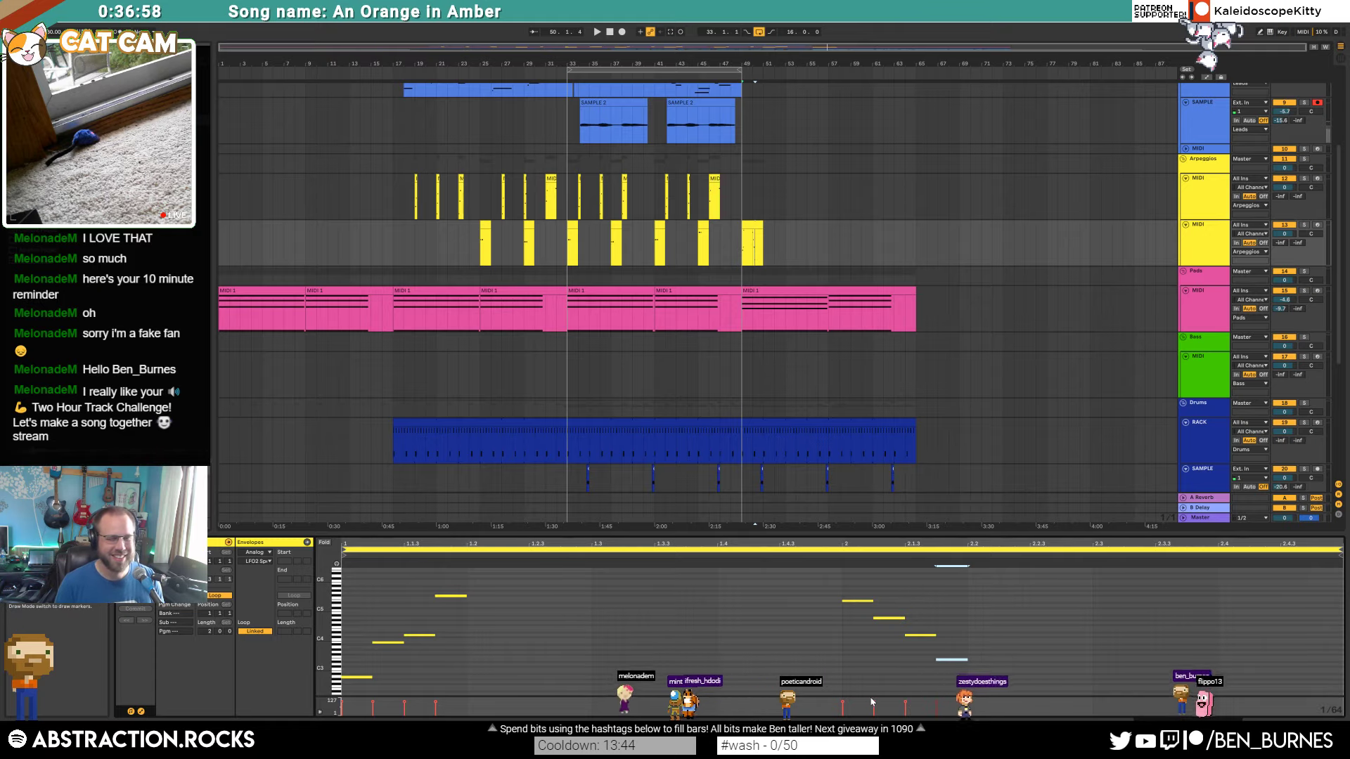
Step: Play the new arpeggio and extend its looped clip to bar 57
key("space")
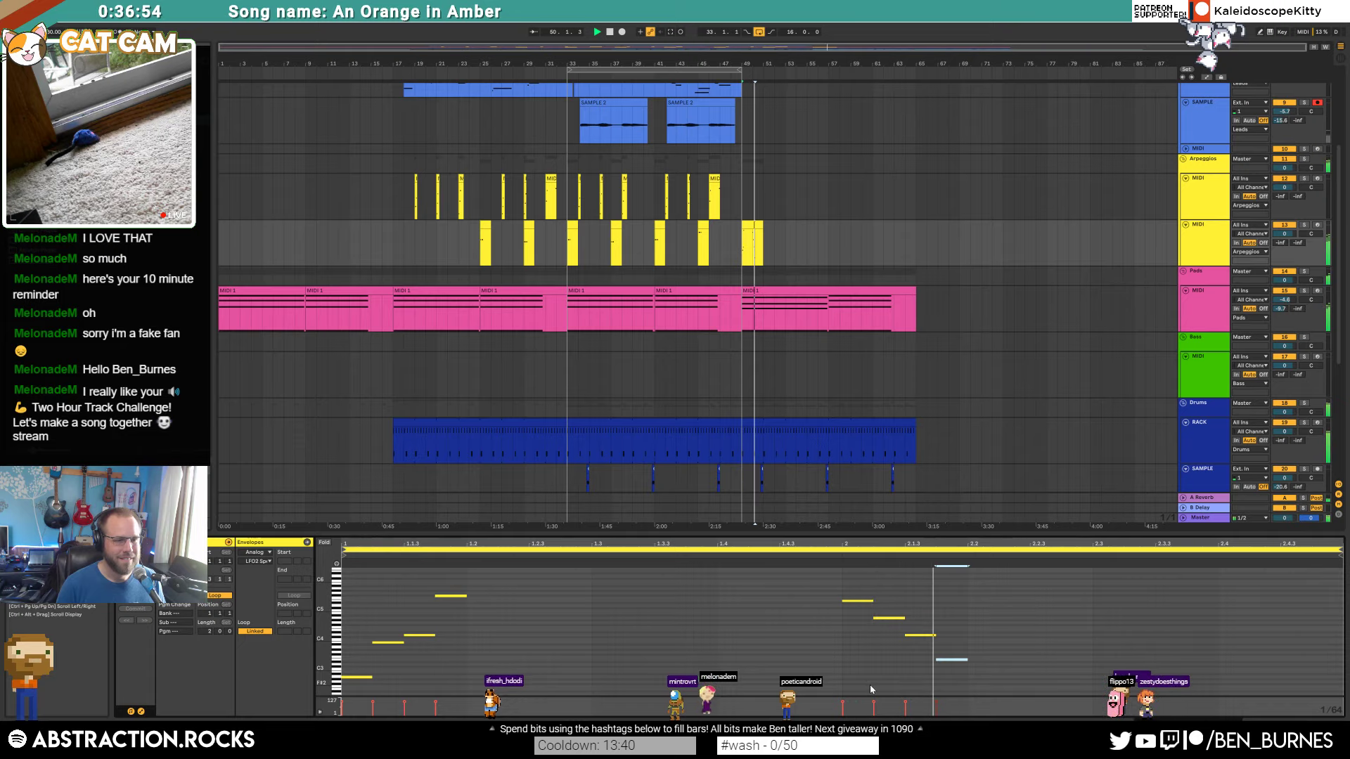
left_click_drag(764, 230, 827, 234)
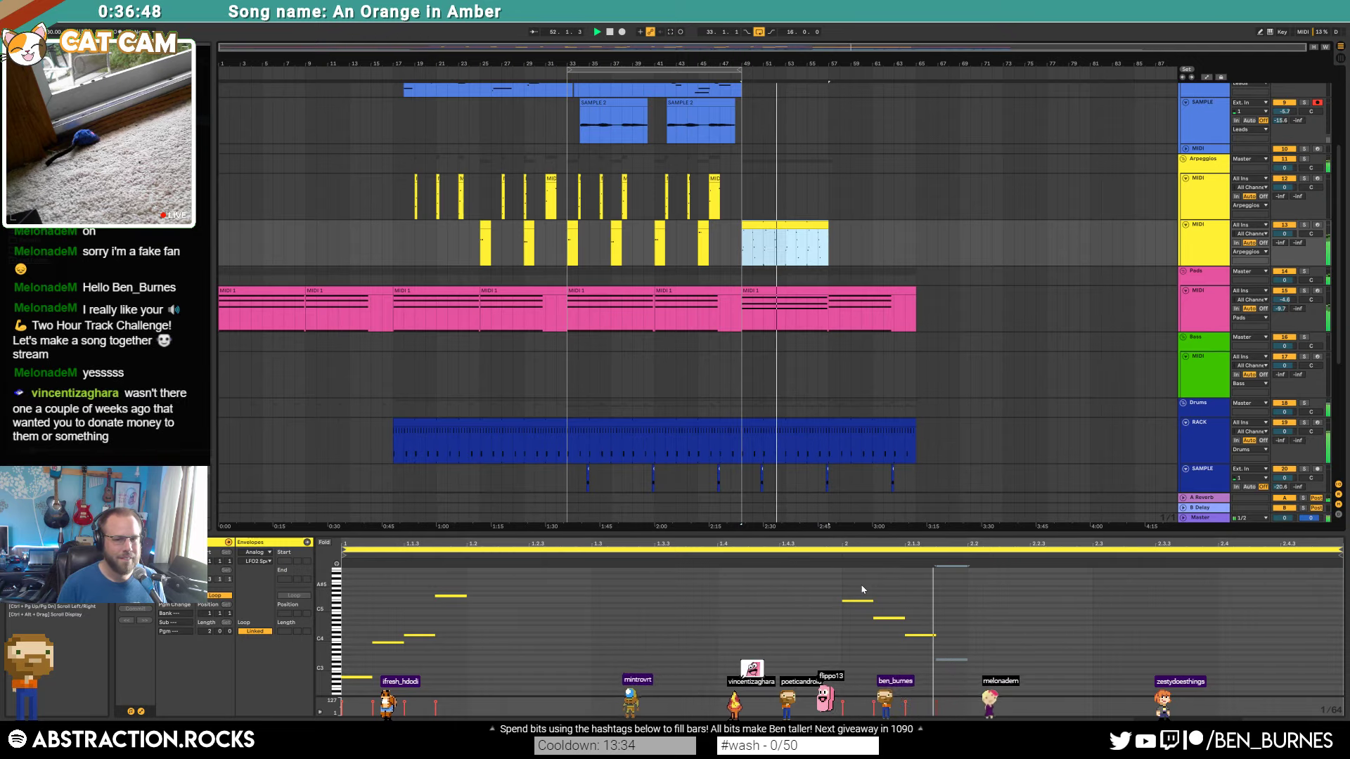
key("space")
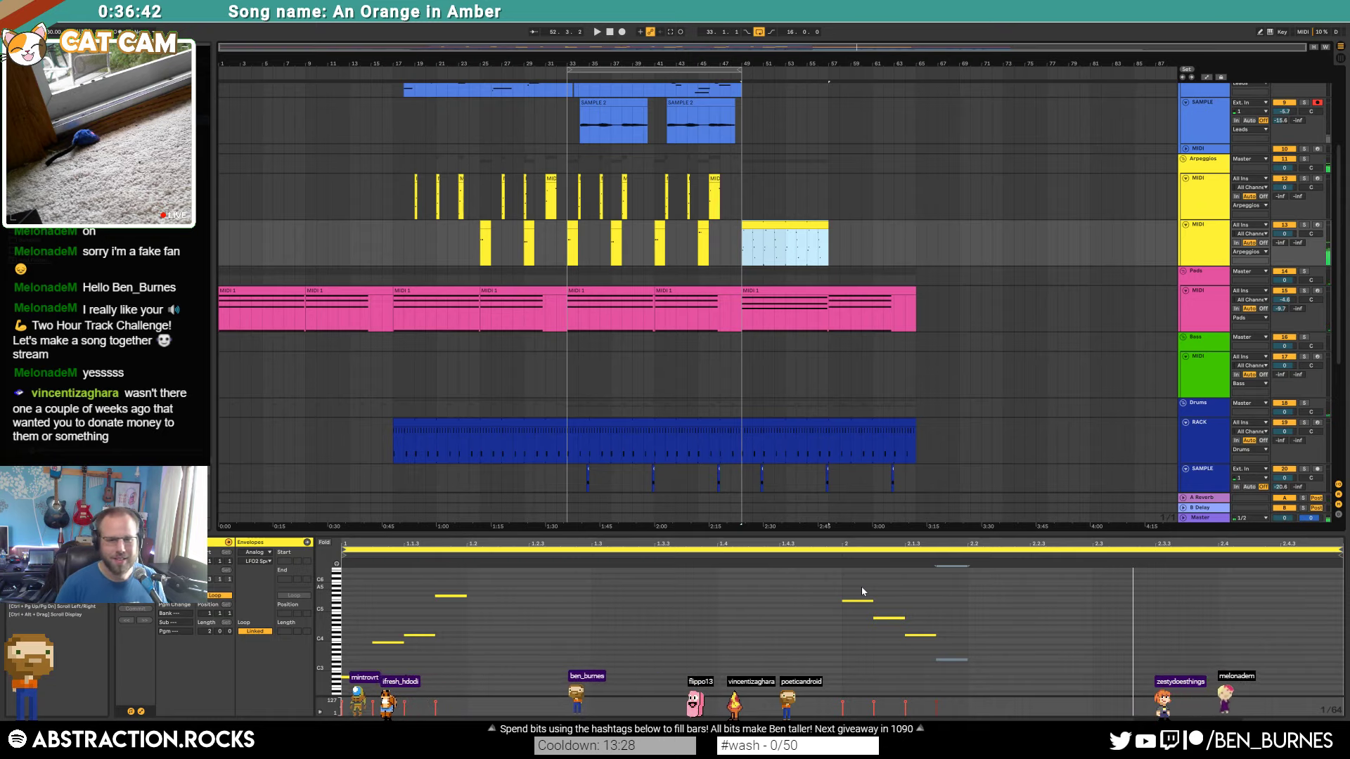
Step: Lower the second arpeggio track's ValhallaDelay feedback automation to 39% at bar 49 and play the new section
key("shift+Tab")
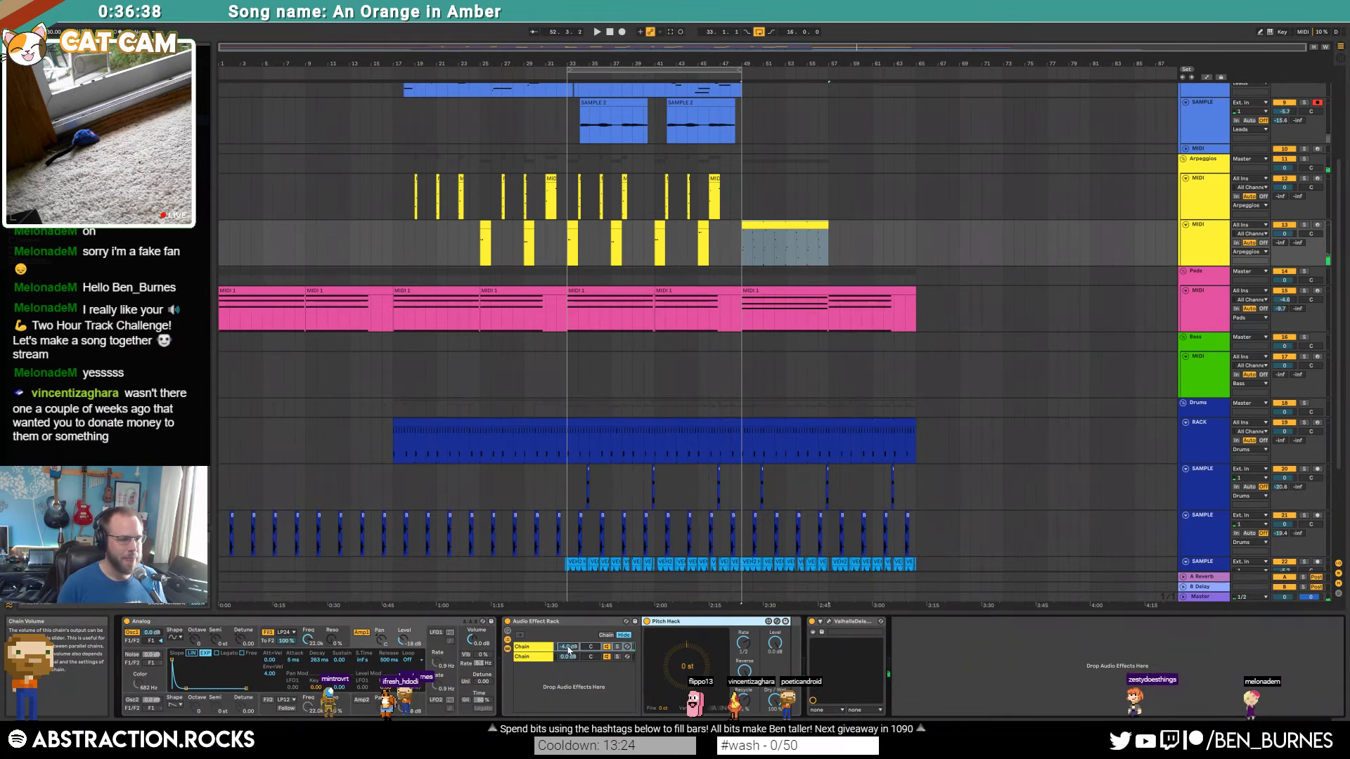
left_click(830, 622)
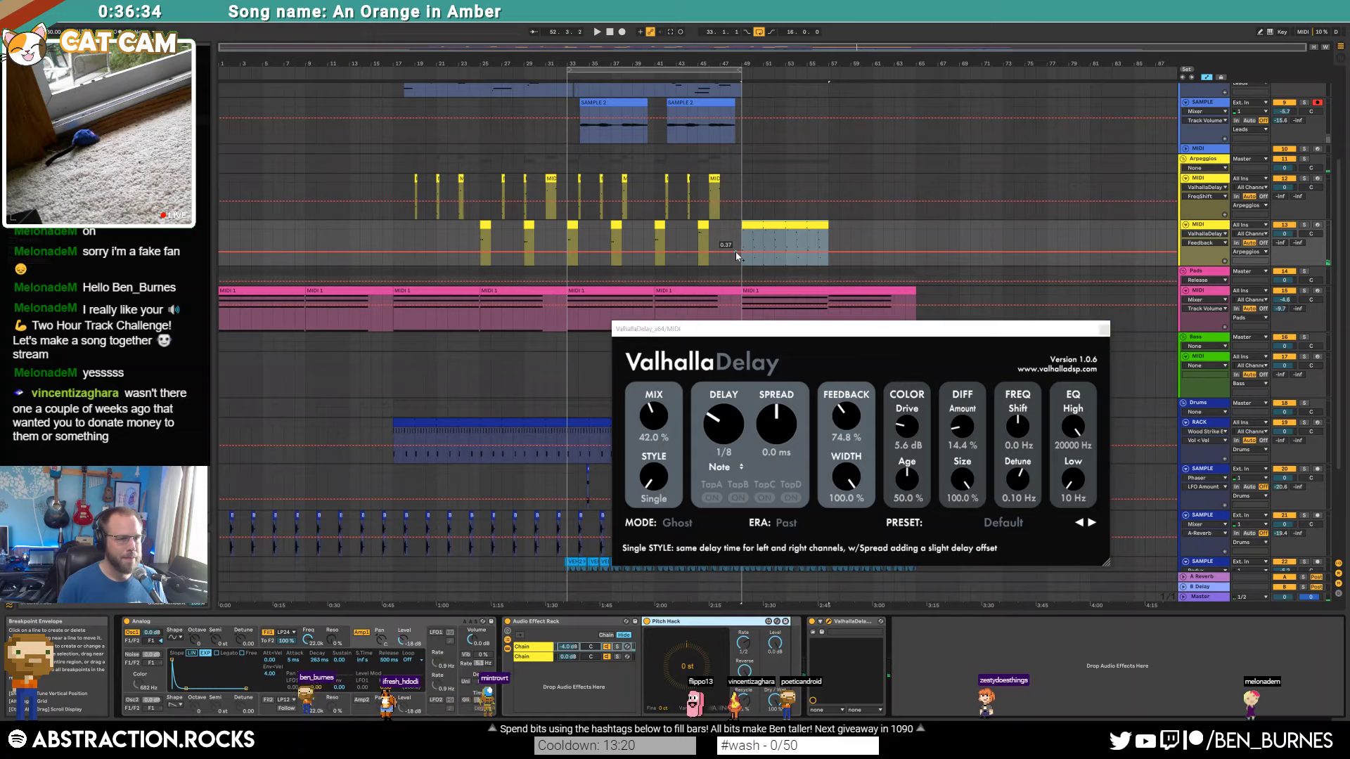
key("a")
left_click(735, 252)
left_click(740, 257)
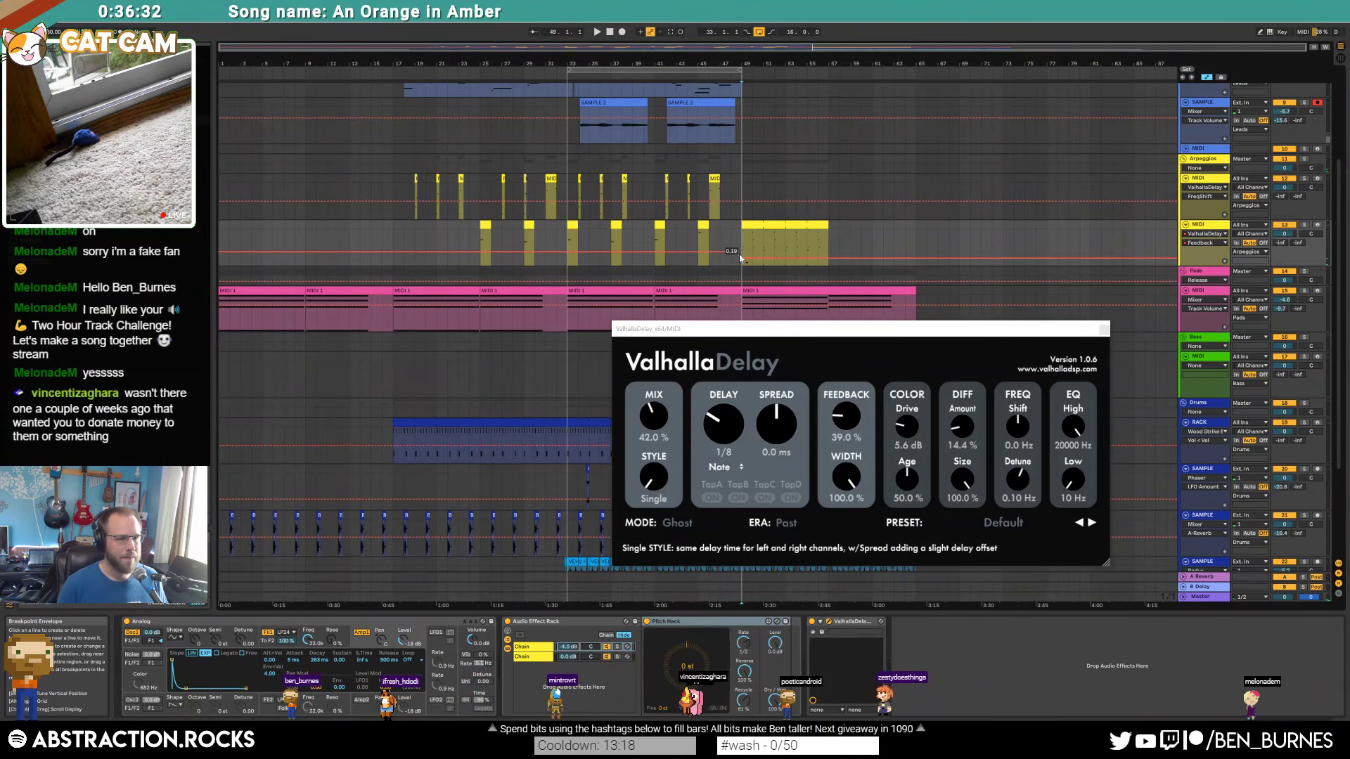
key("space")
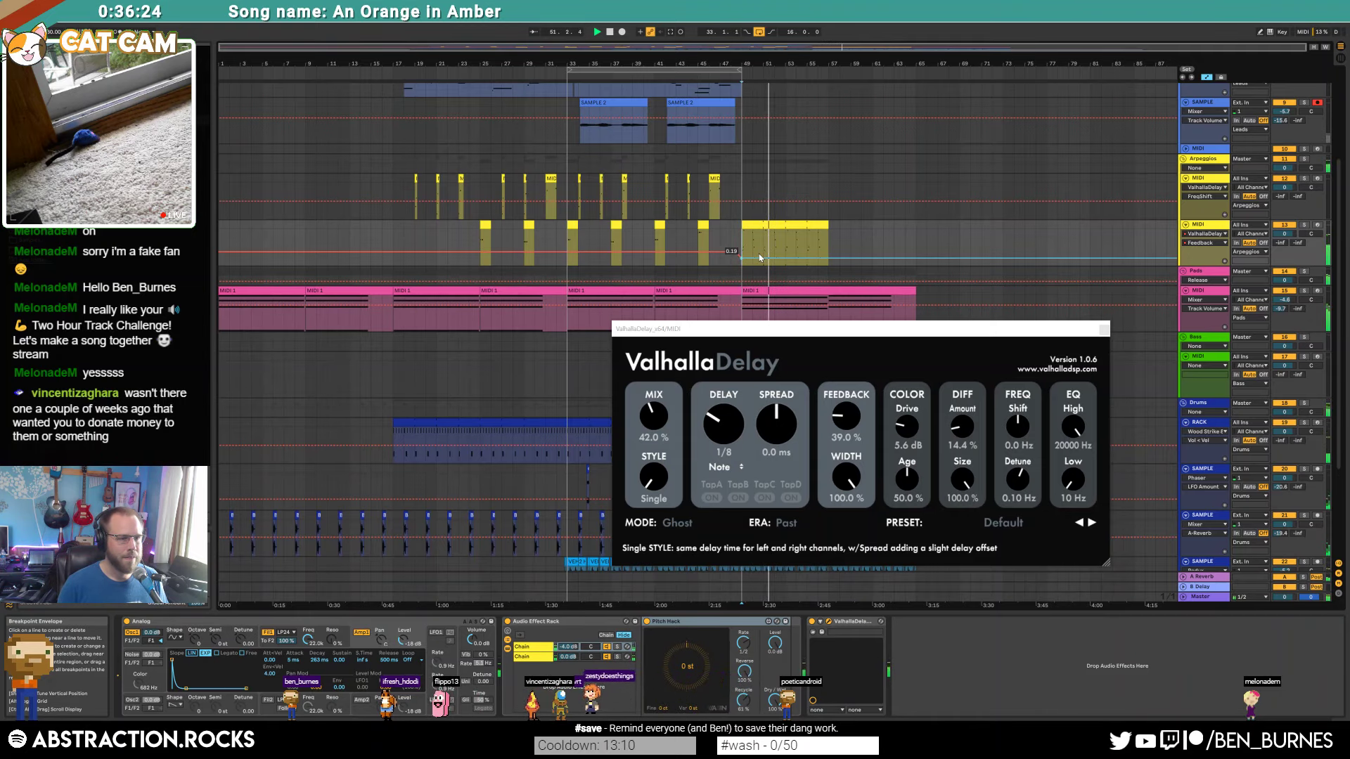
Step: Stop playback and split off the new arpeggio clip's second half, from bar 53 to bar 57
key("a")
double_click(792, 236)
key("space")
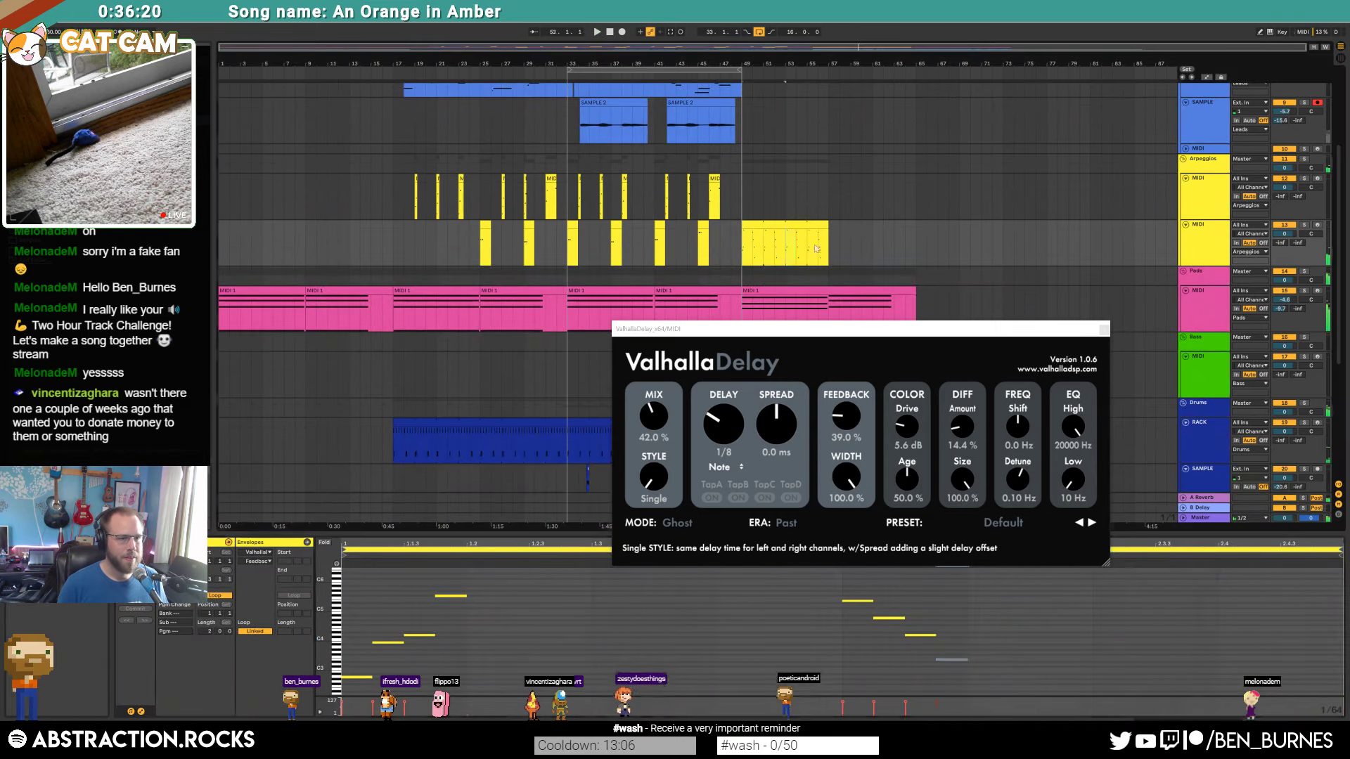
left_click_drag(786, 250, 834, 246)
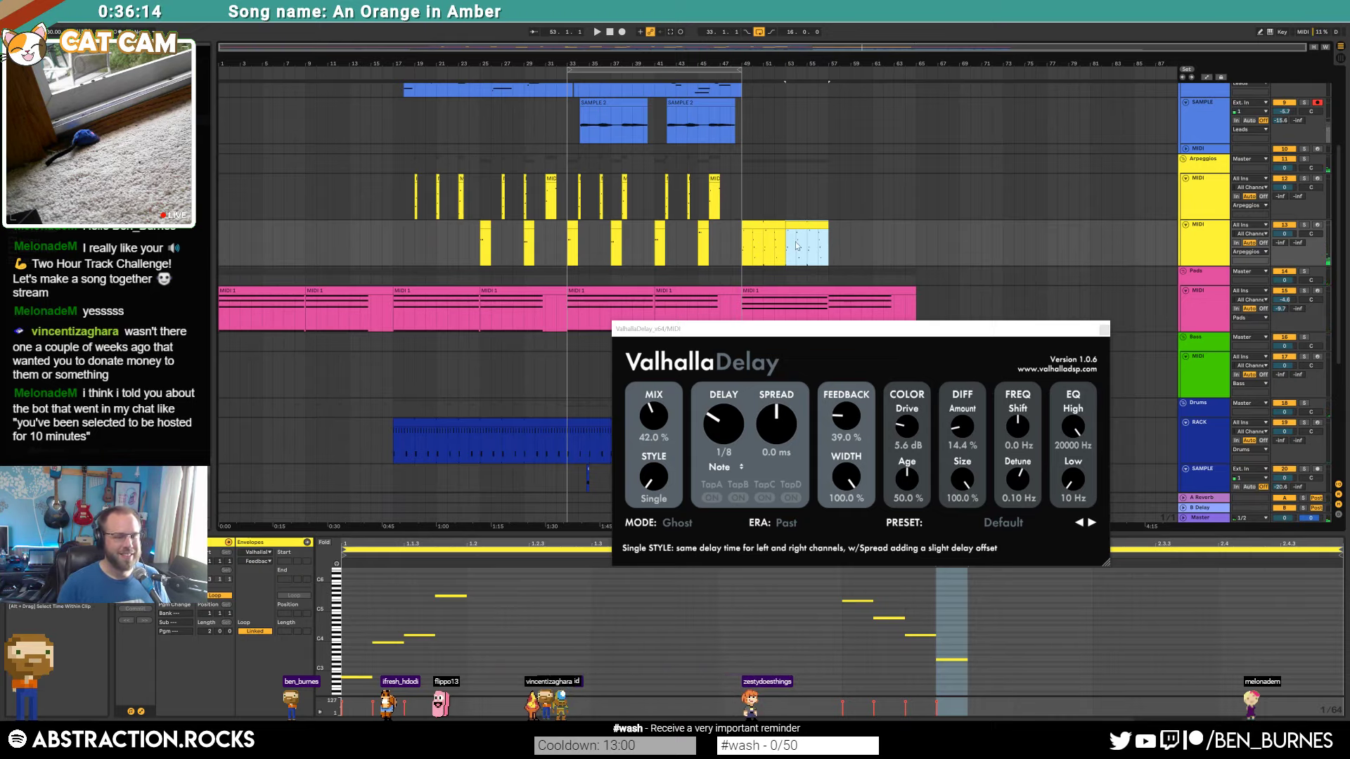
Step: Show the Pitch Hack's Recycle and Dry/Wet automation on the second arpeggio track
key("a")
key("shift+Tab")
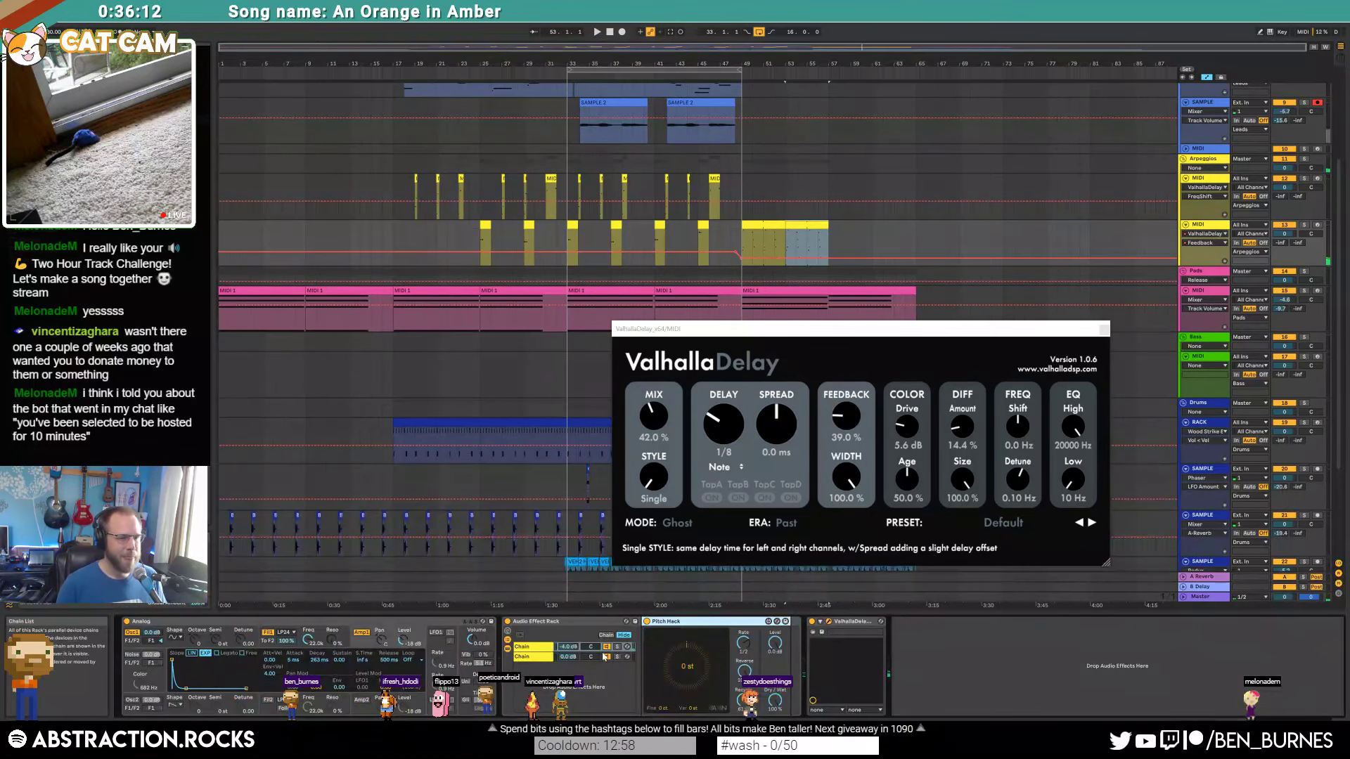
left_click(742, 700)
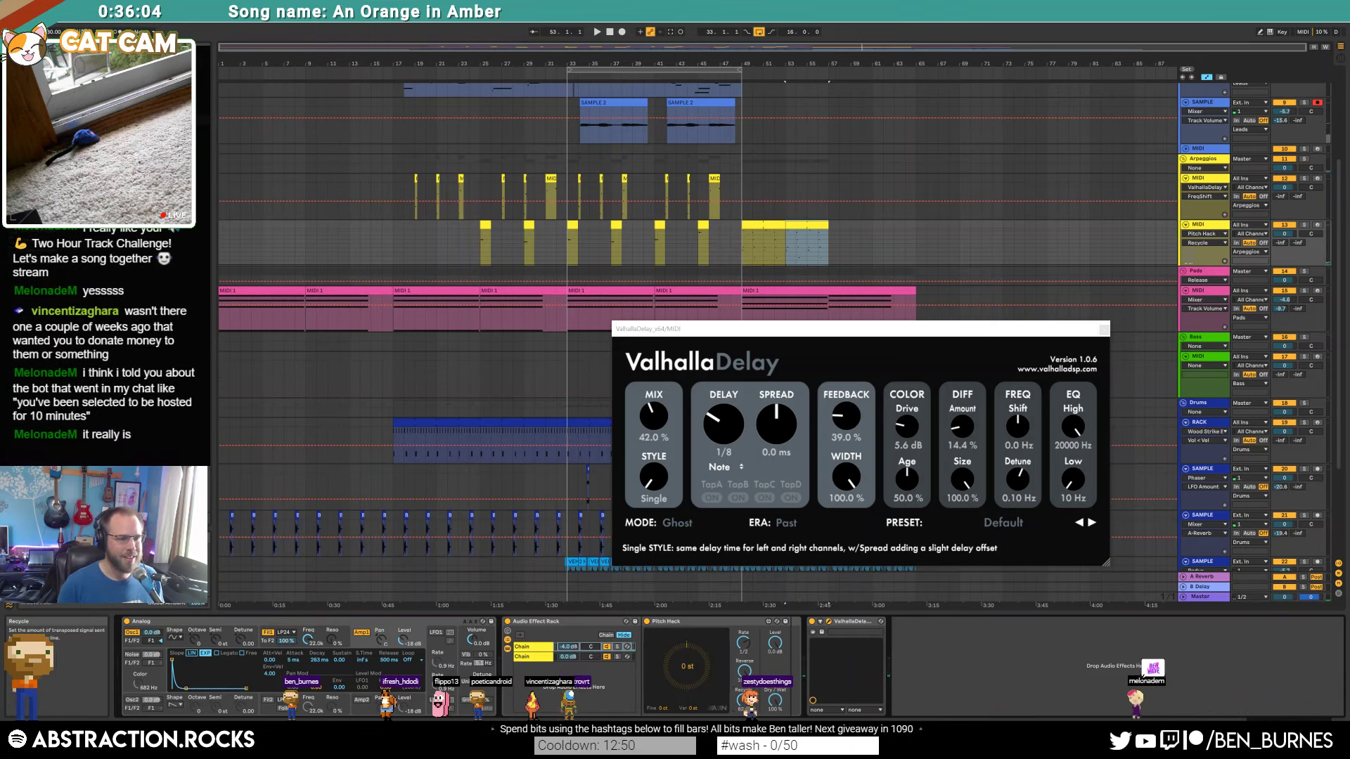
left_click_drag(743, 701, 742, 695)
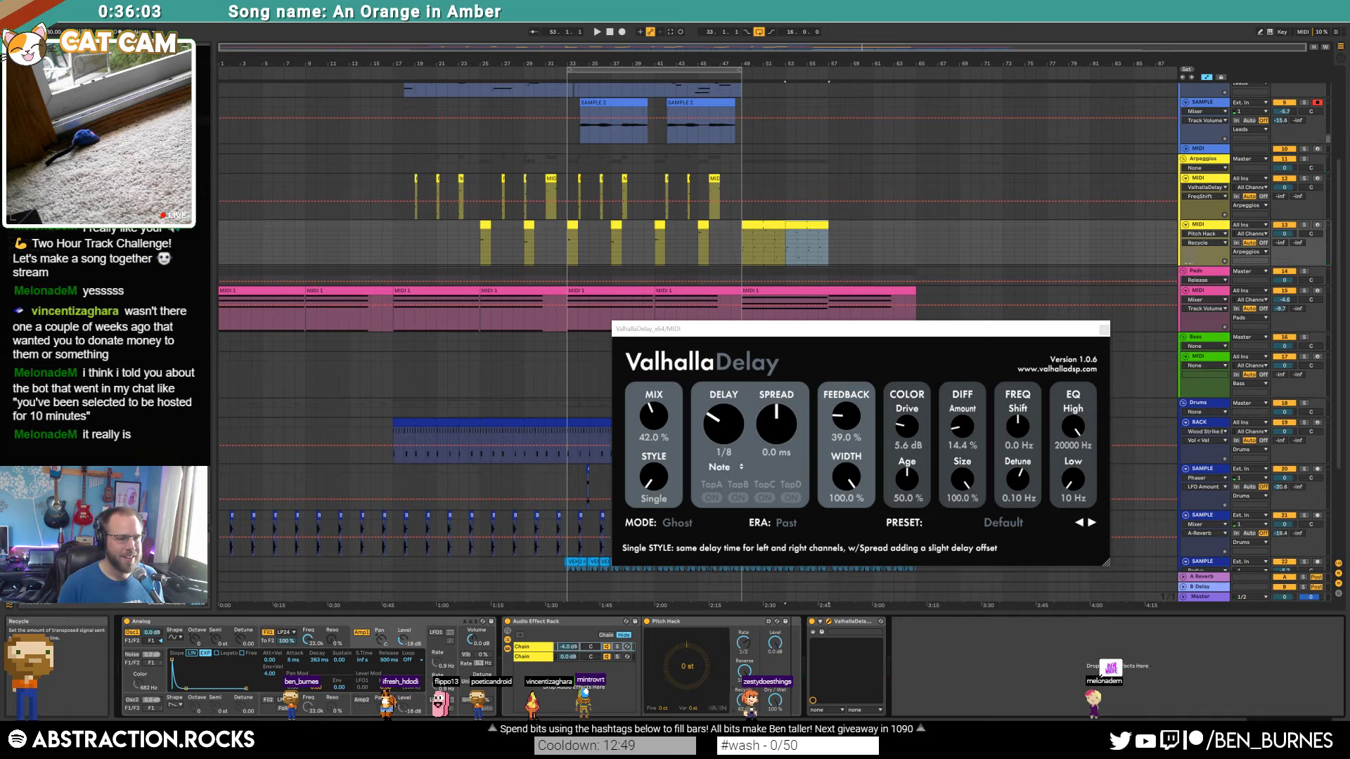
left_click(774, 701)
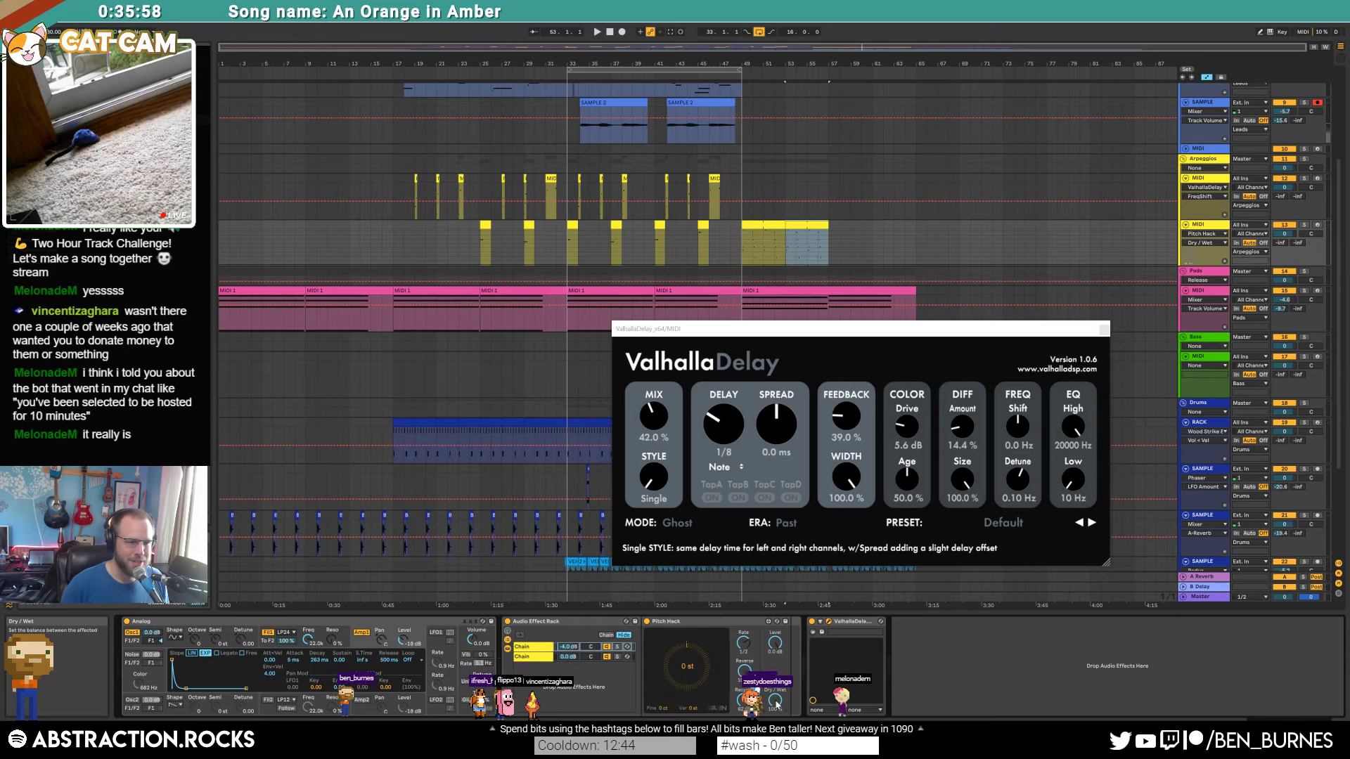
Step: Automate the first effect chain's volume to drop at bar 49 and play the section
left_click(569, 646)
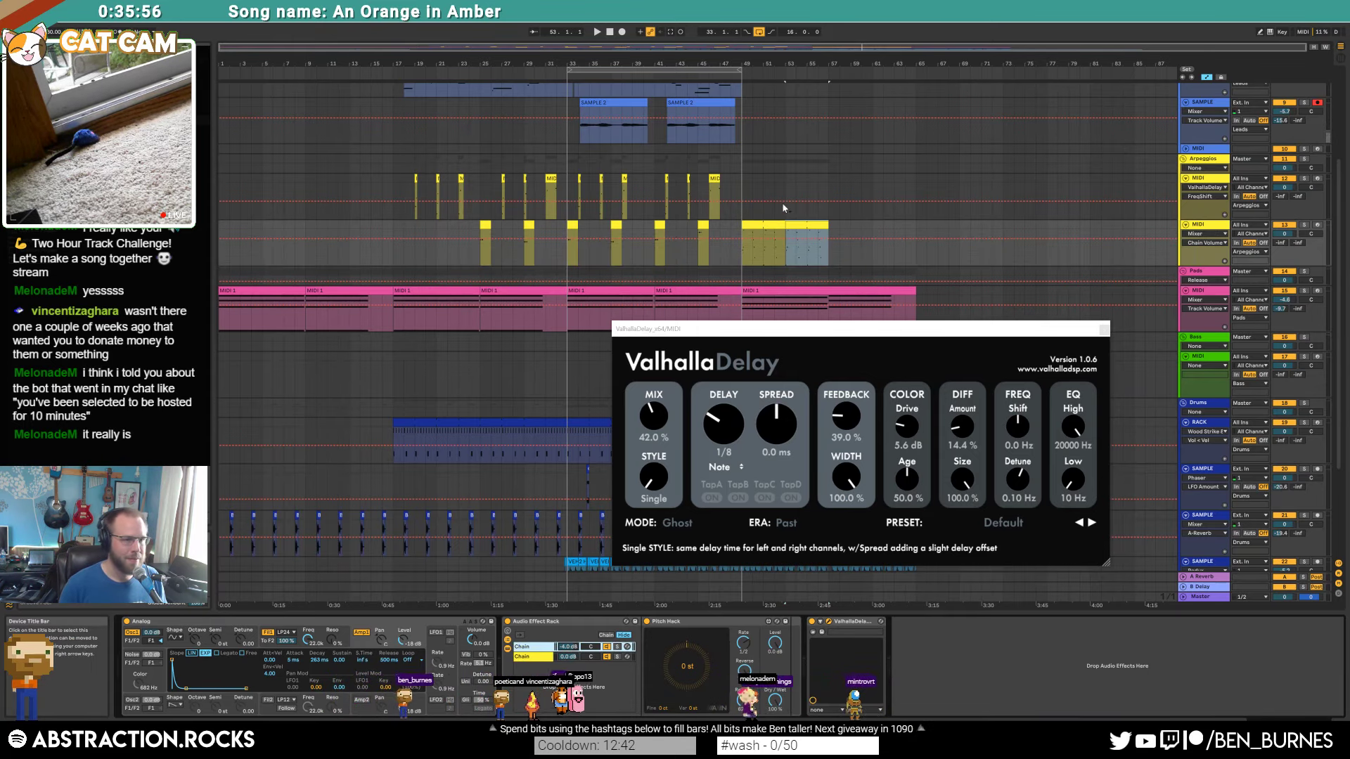
left_click(731, 239)
left_click_drag(742, 239, 741, 260)
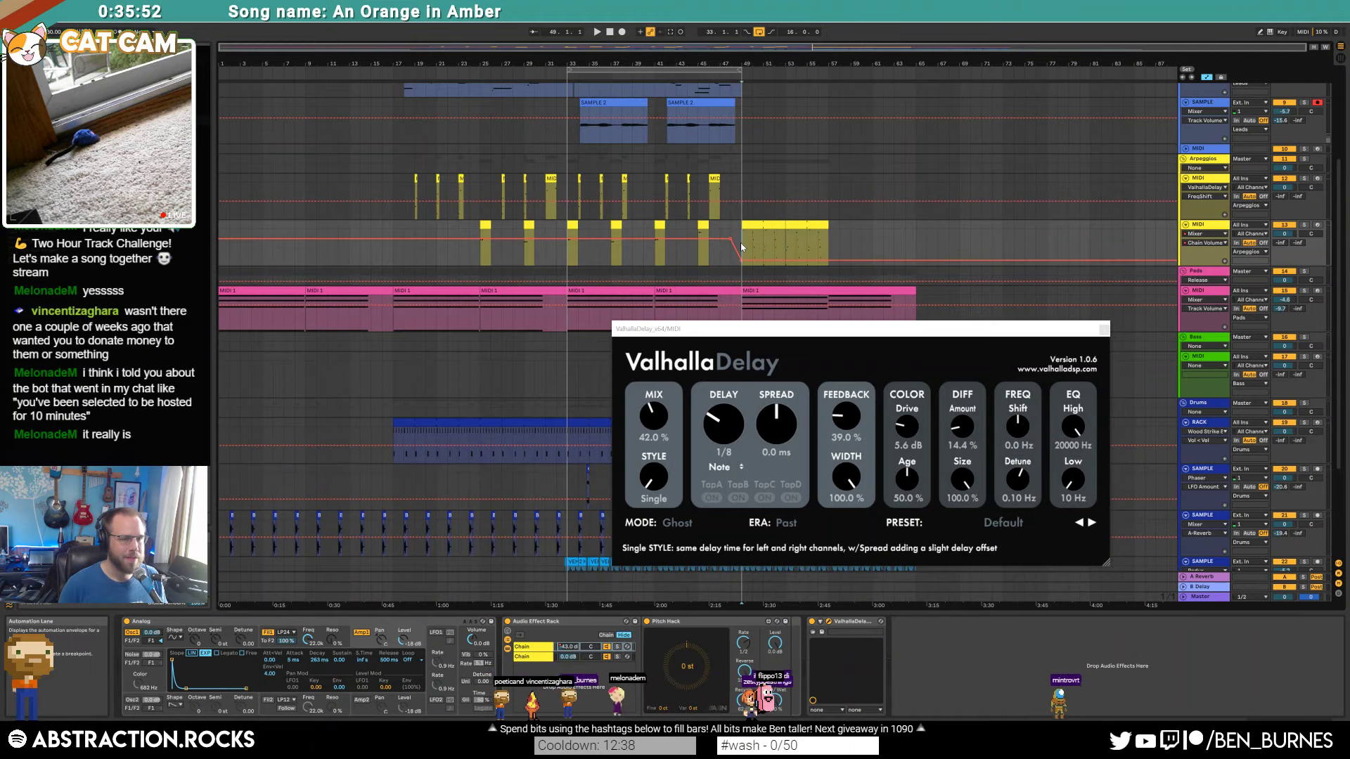
left_click(741, 244)
key("space")
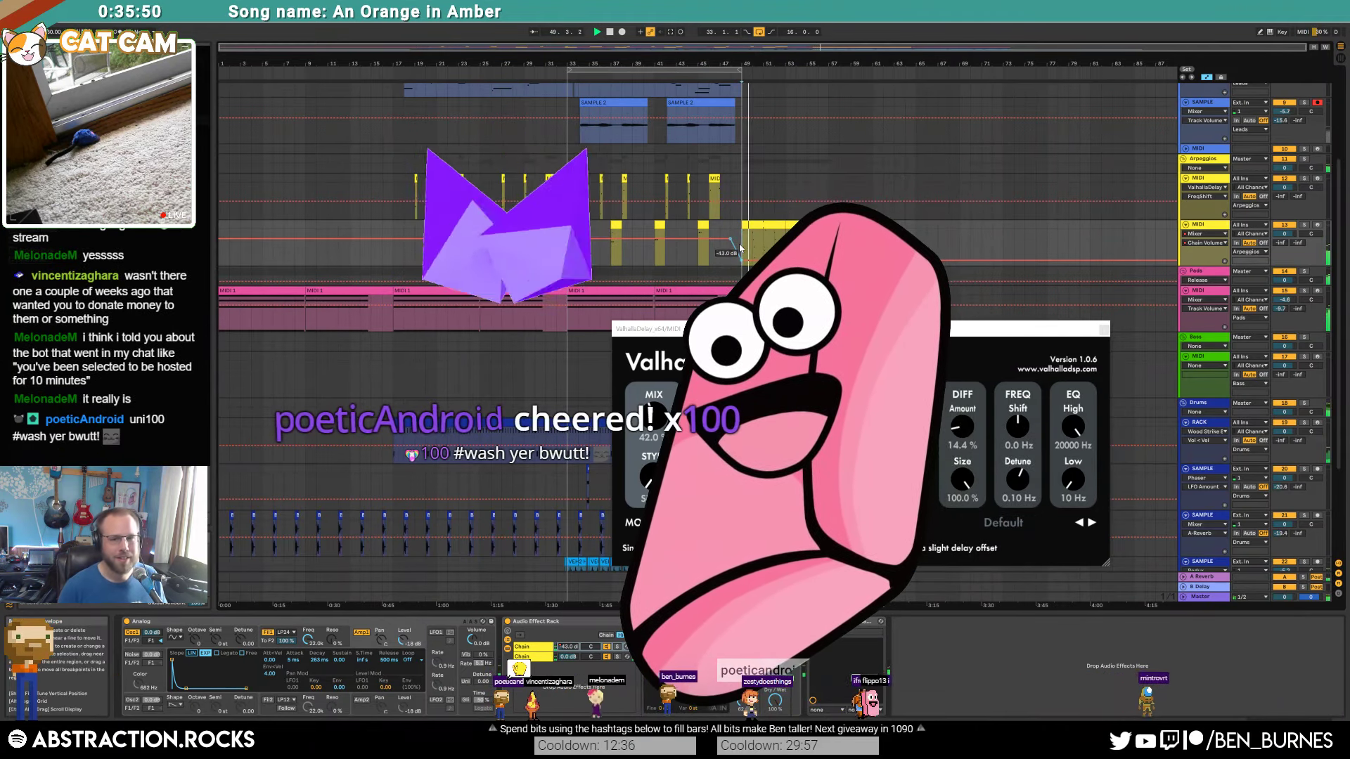
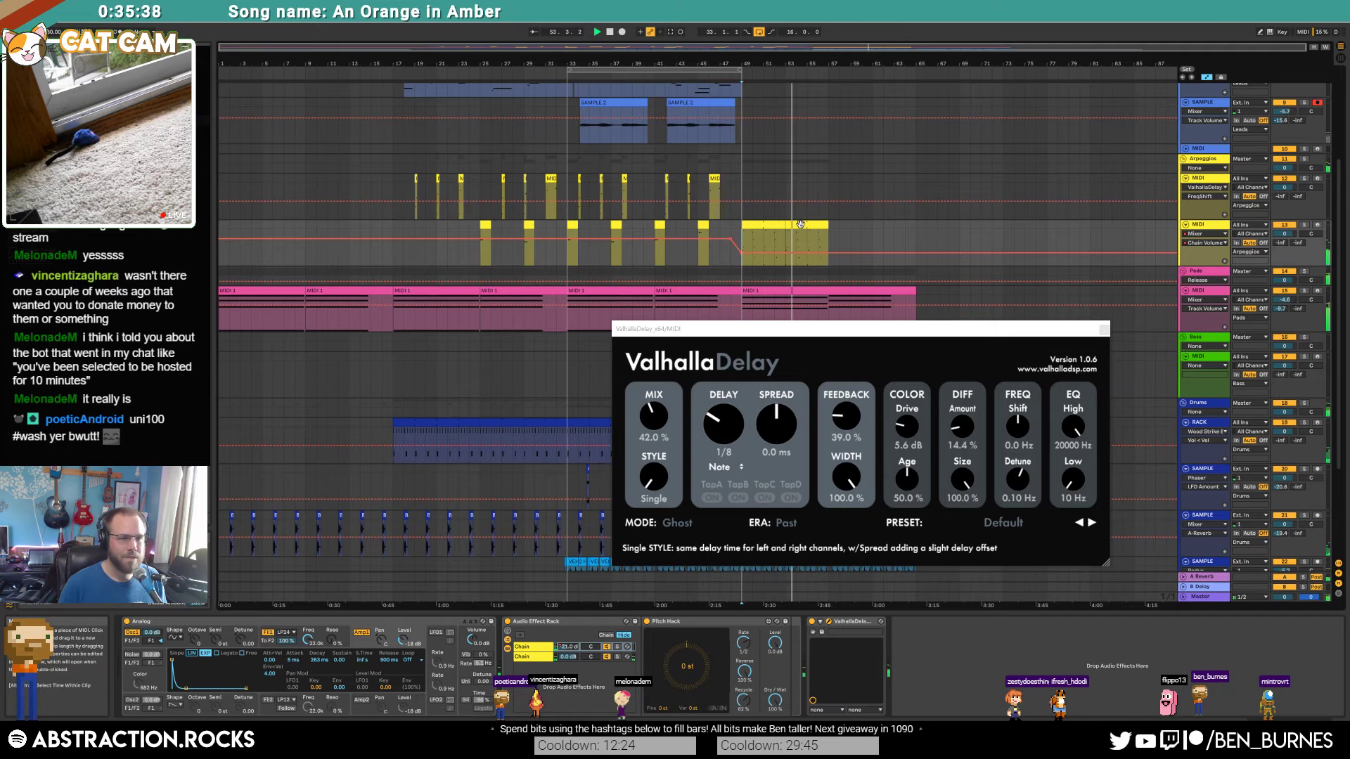
Step: In the bar 53 arpeggio clip, adjust the rising figure's outer notes and add a note just before the descending line
double_click(785, 248)
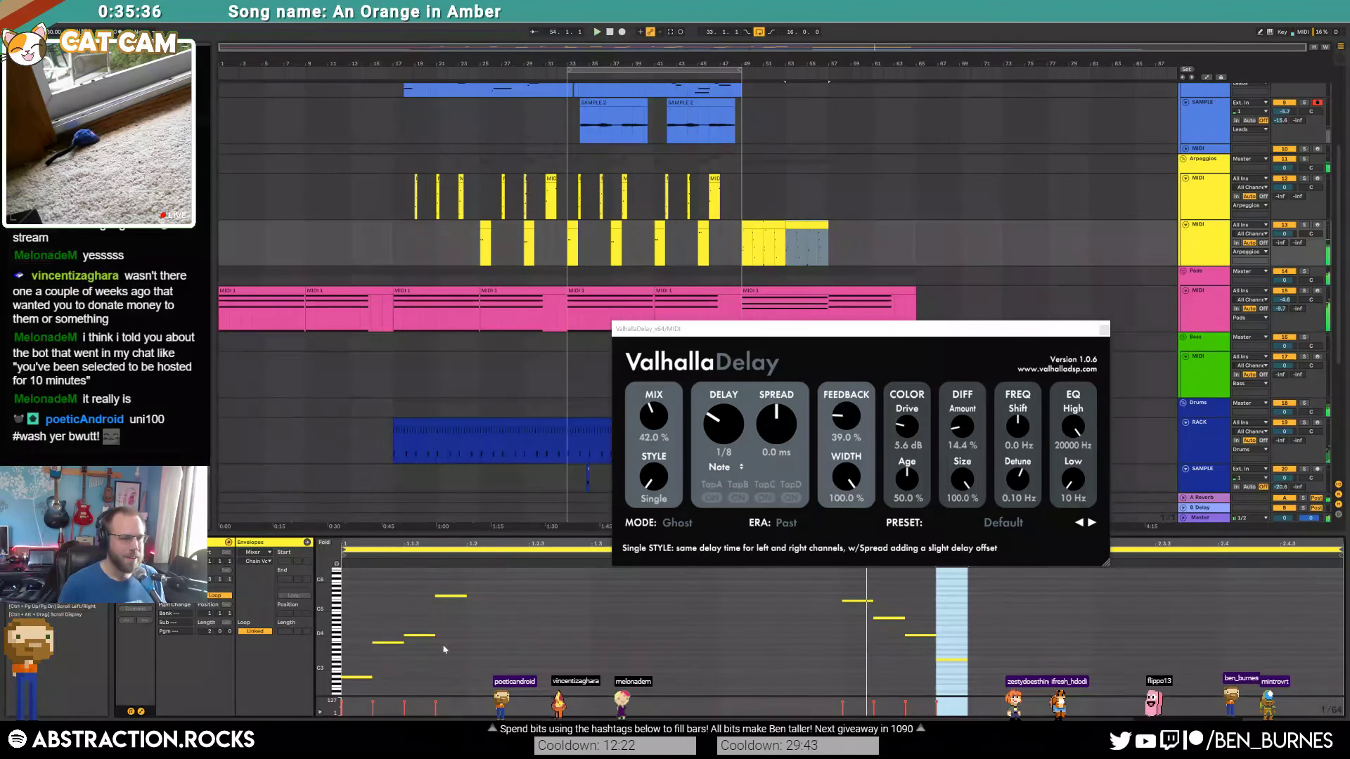
left_click(351, 657)
left_click(389, 643)
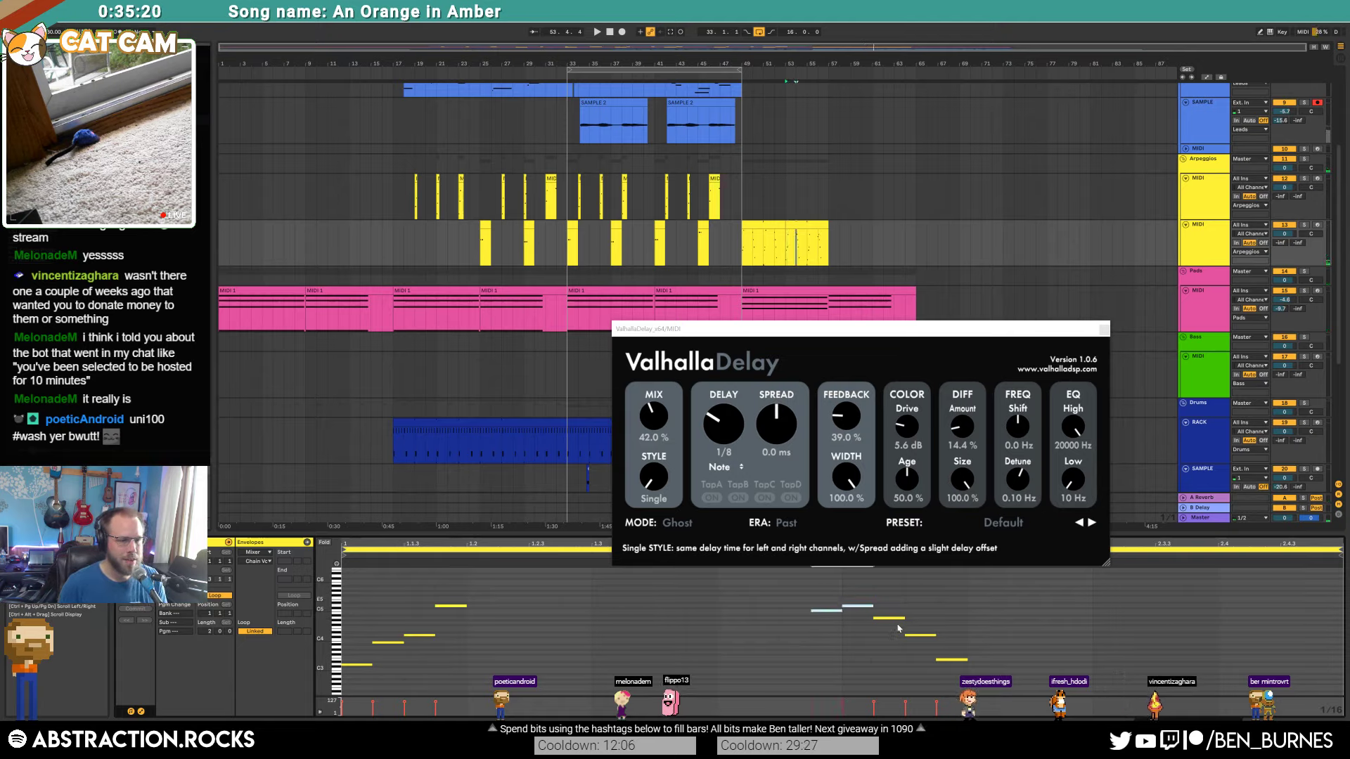
Step: Raise the last two notes of the descending line in the bar 53 clip
left_click_drag(926, 618, 954, 680)
key("Up")
key("Up")
key("Up")
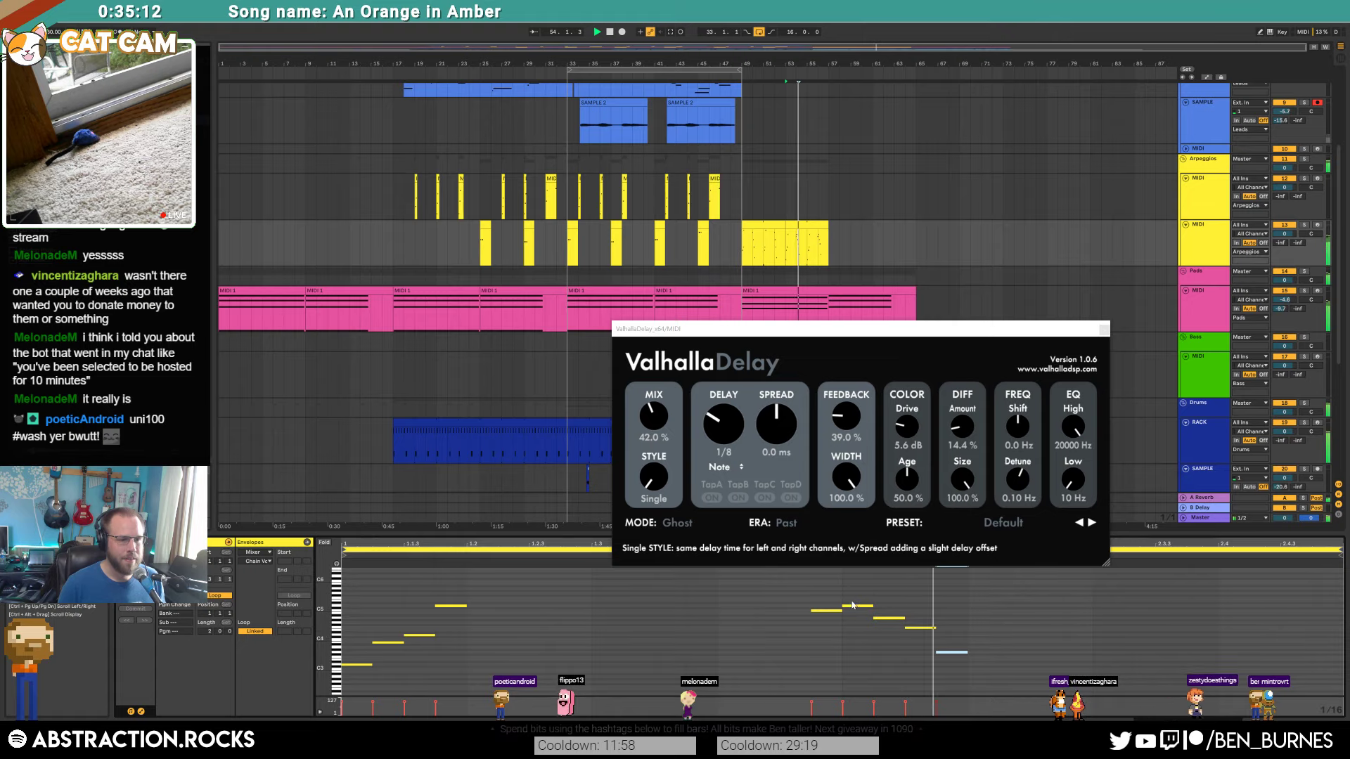
Step: Move the delay window clear of the notes and raise the note added before the descending line one semitone
left_click(822, 624)
left_click(827, 624)
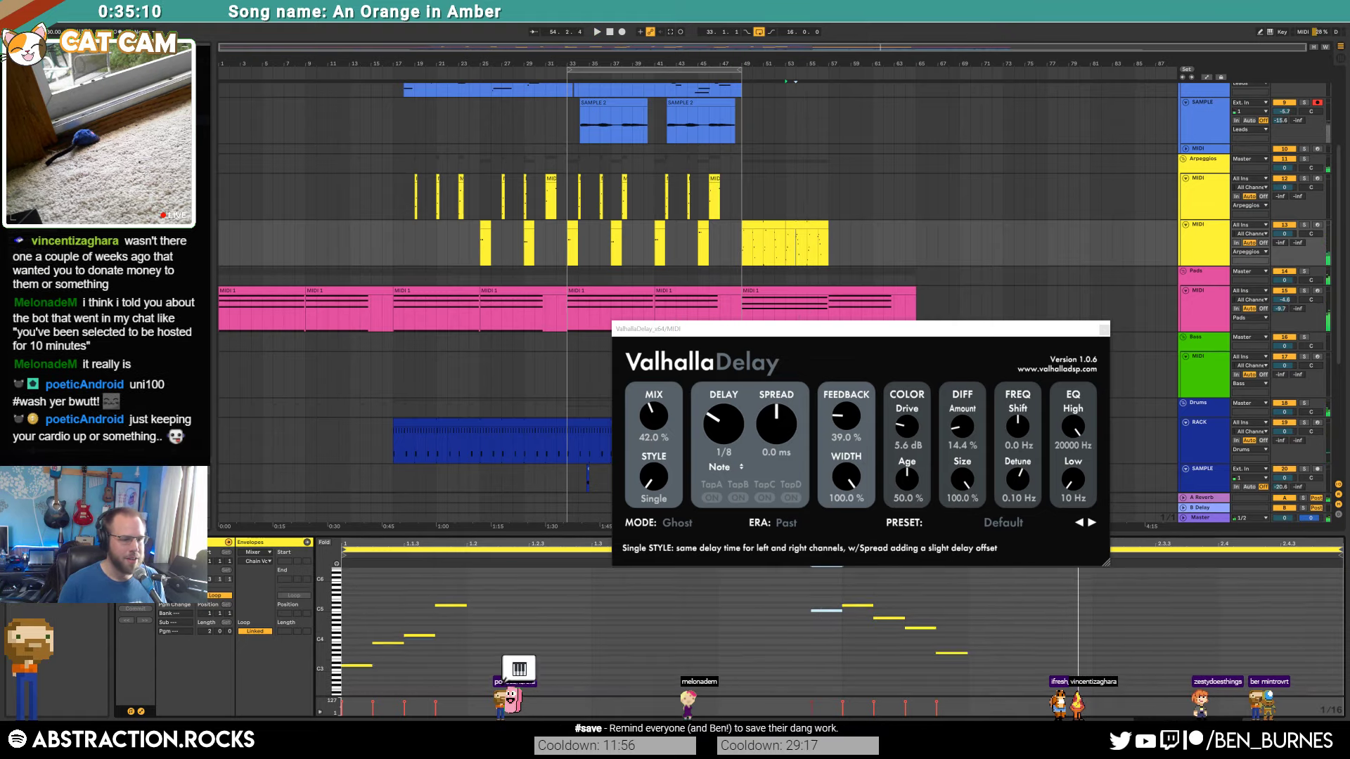
left_click_drag(325, 627, 355, 627)
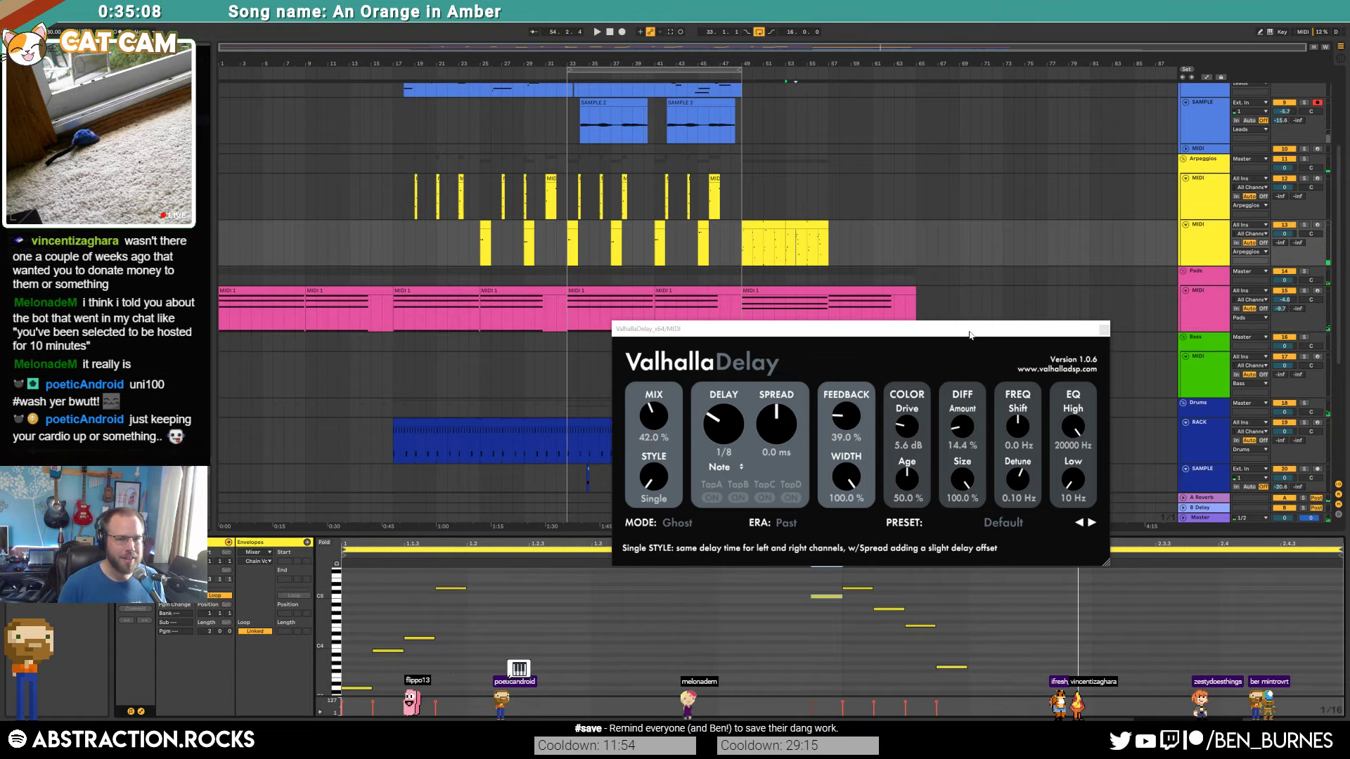
left_click_drag(969, 335, 545, 203)
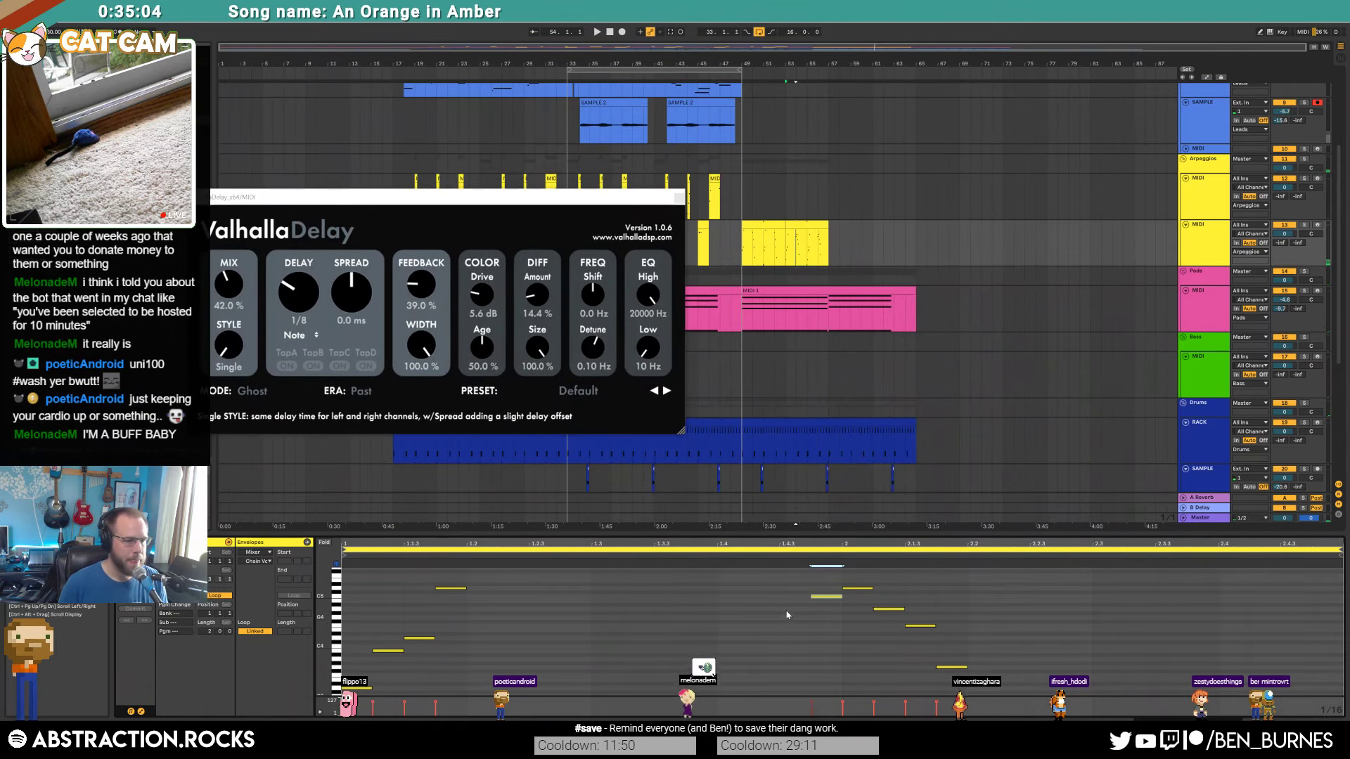
left_click_drag(827, 619, 857, 597)
key("Up")
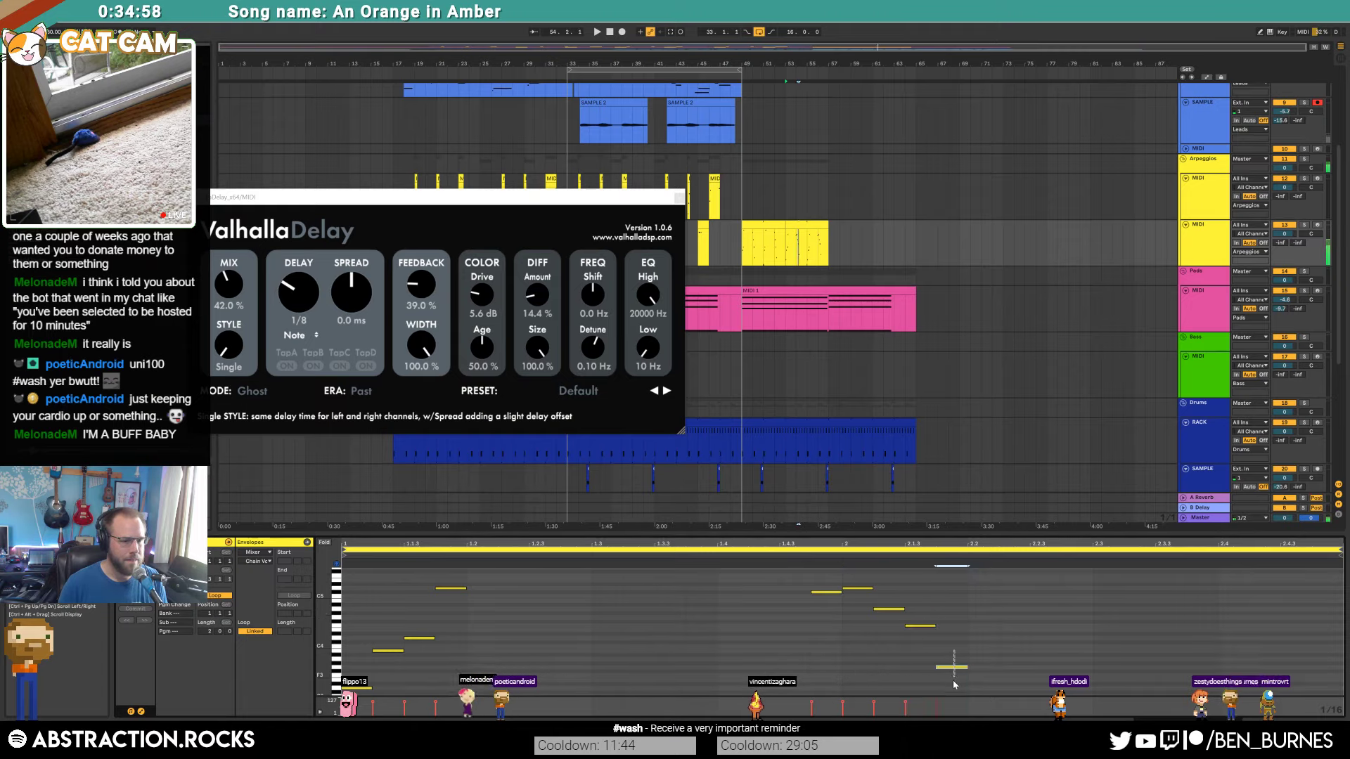
Step: Raise the descending line's last note two semitones and lower the note before it one semitone
key("Up")
key("Up")
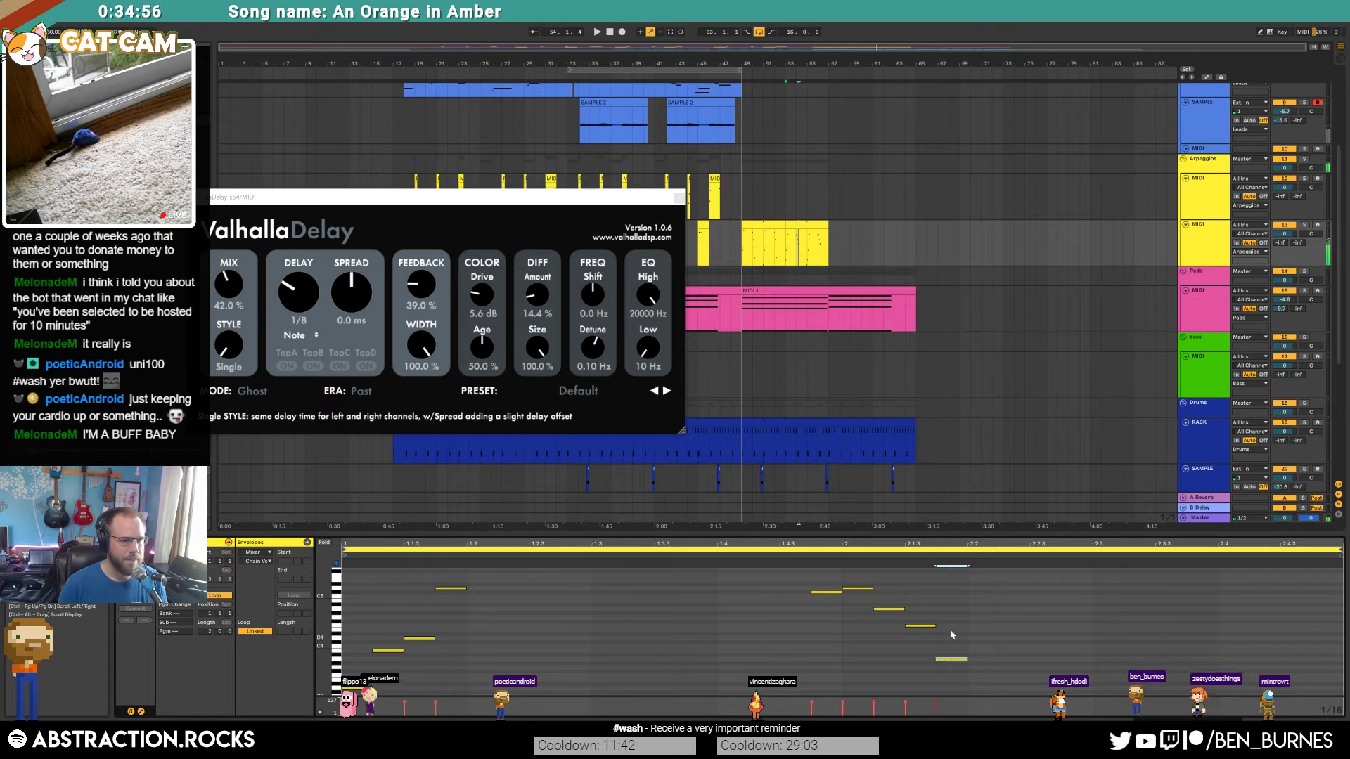
left_click_drag(920, 609, 916, 643)
key("Down")
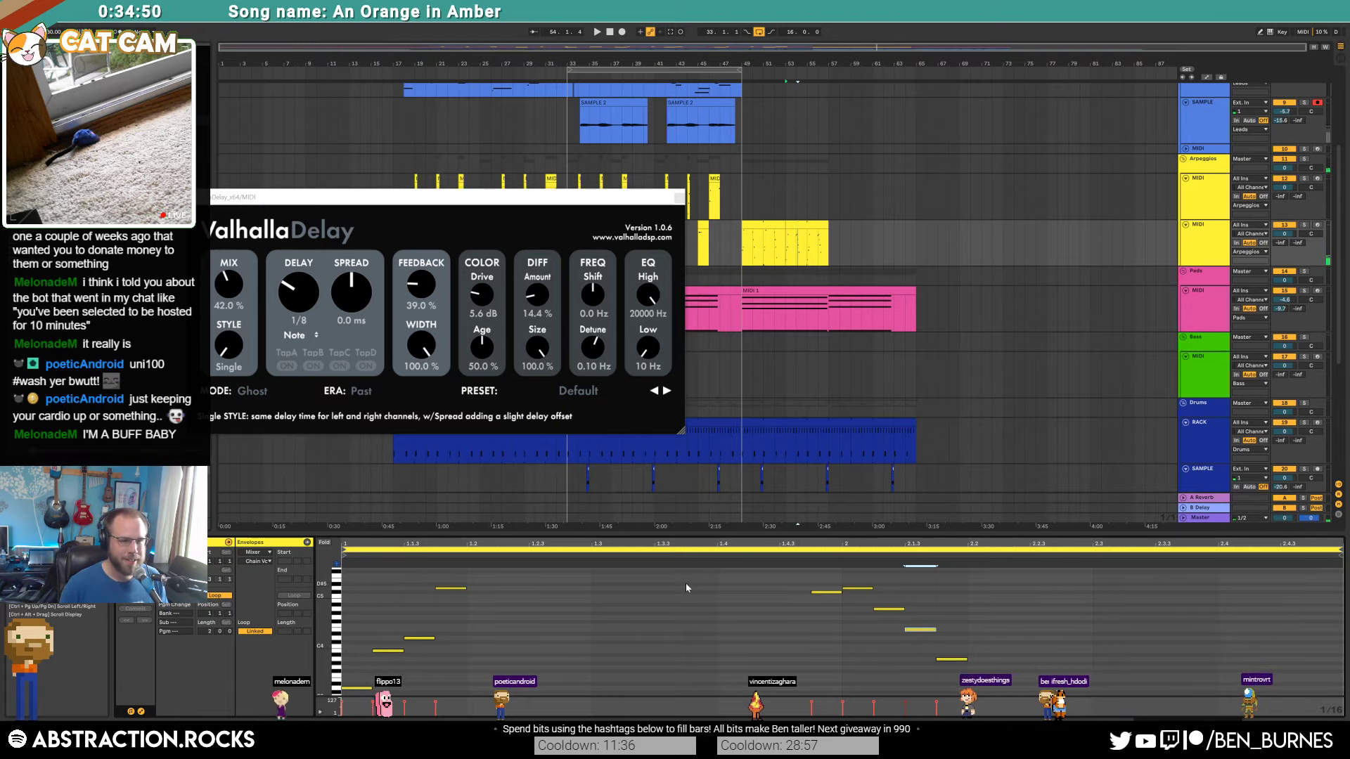
Step: Play the edited arpeggio from bar 53 and consolidate its repeats into one clip up to bar 57
left_click(808, 227)
key("space")
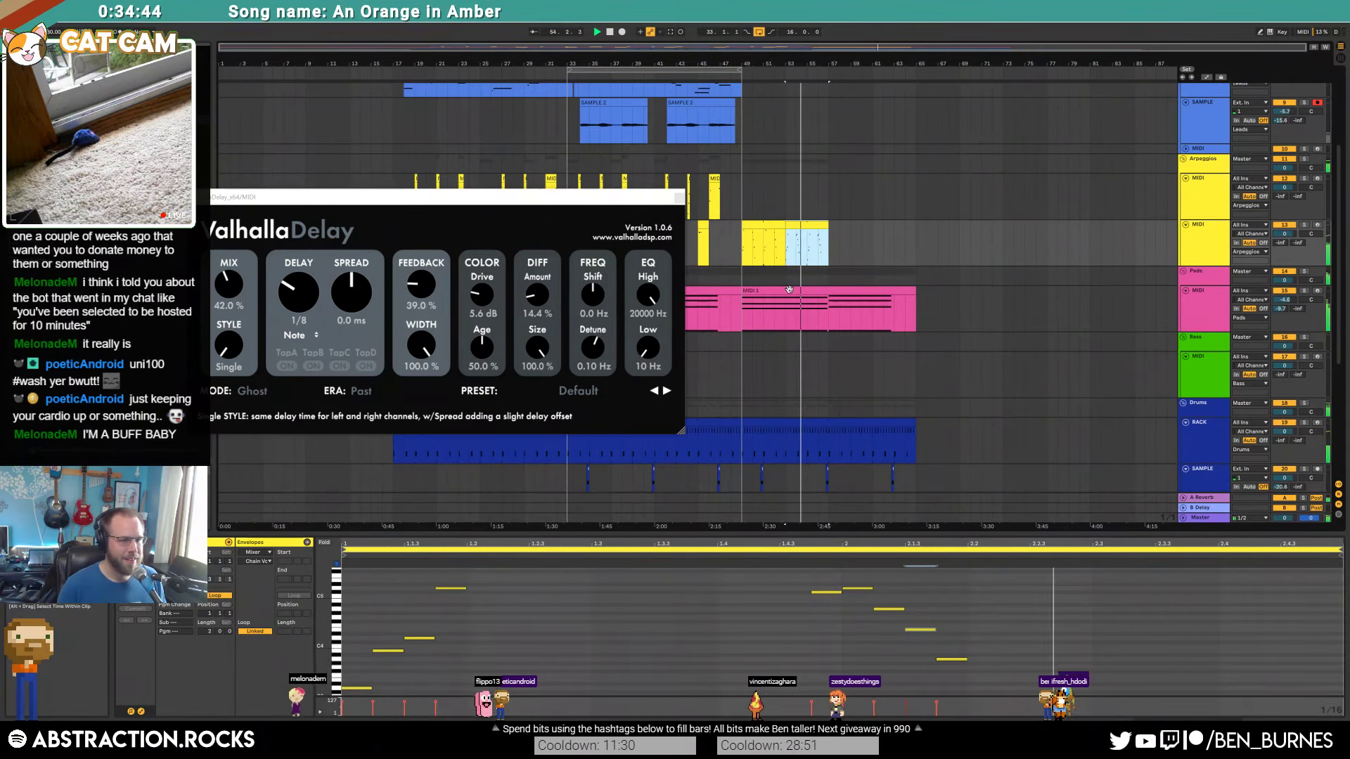
key("space")
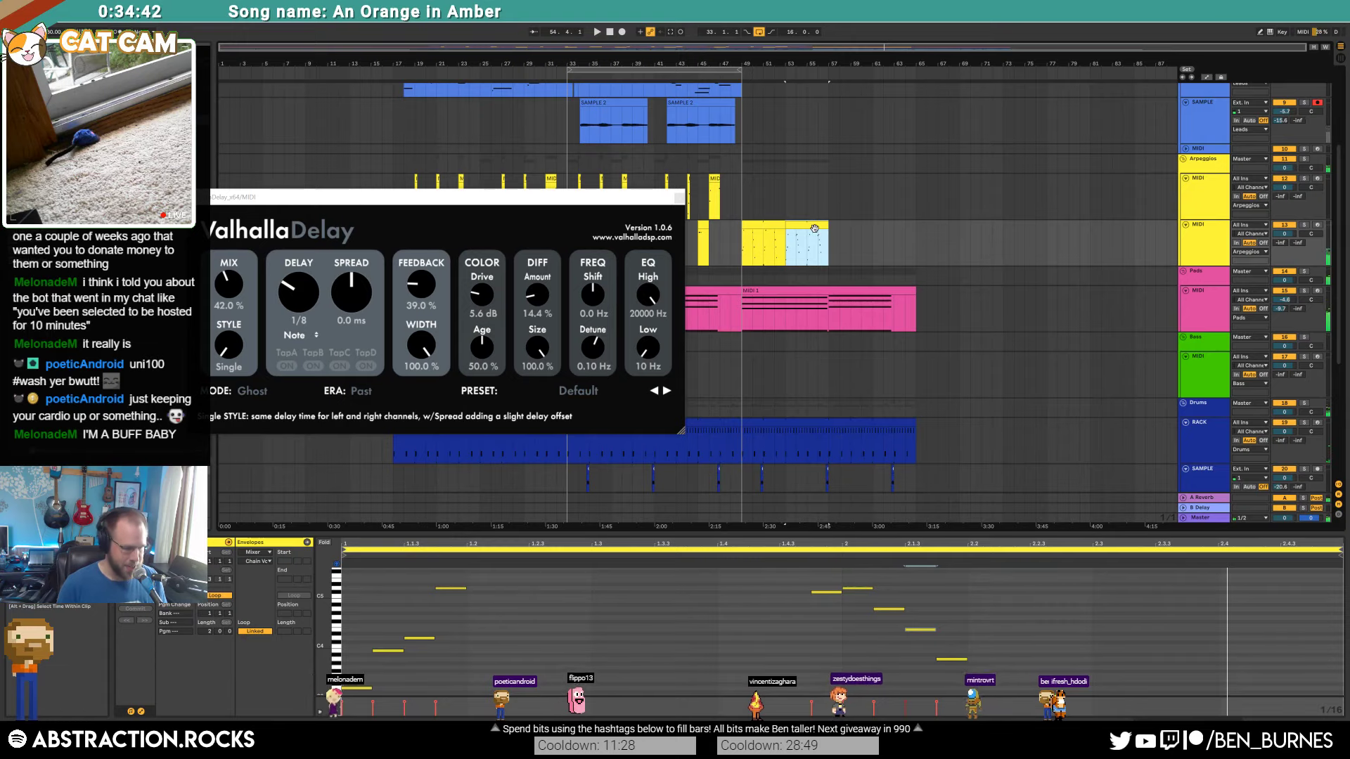
key("ctrl+j")
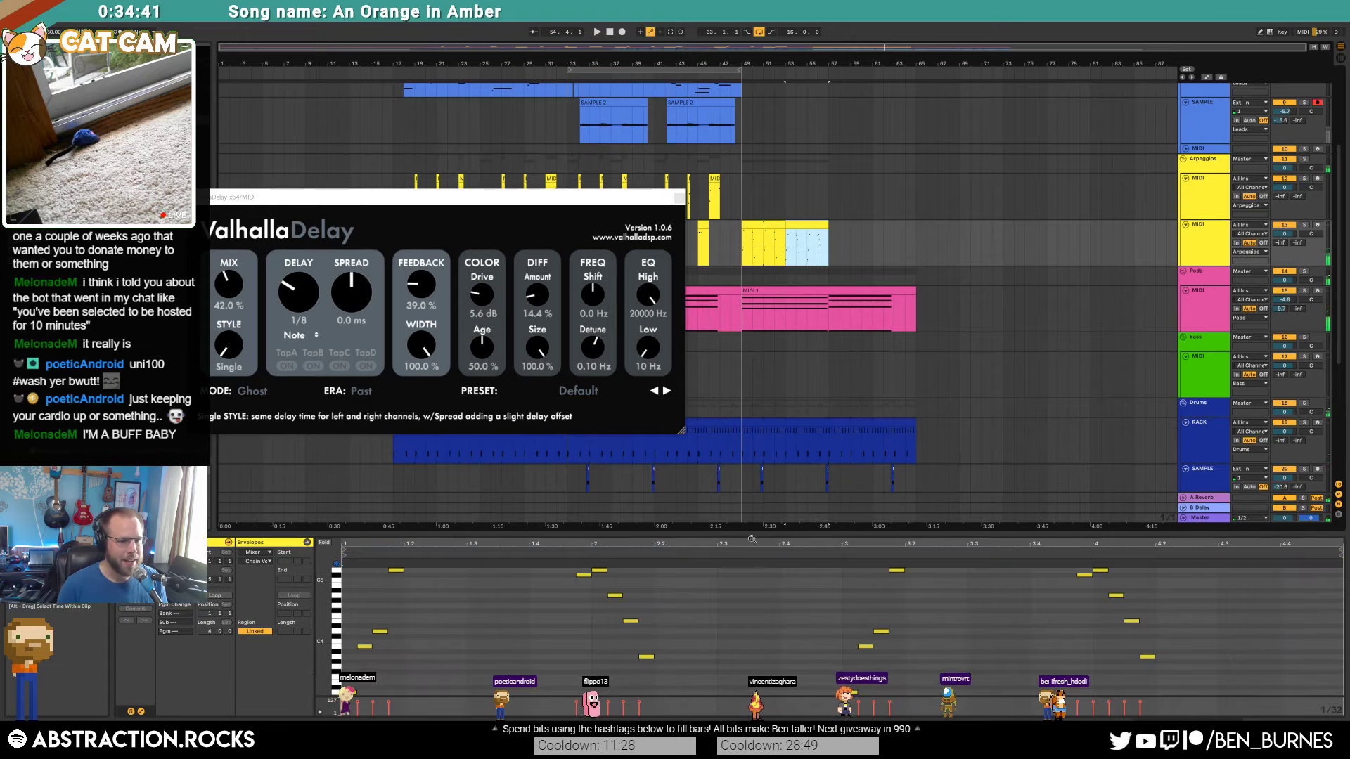
Step: Raise the first note of the second rising pattern, at the clip's third bar, five semitones
left_click(850, 693)
key("Up")
key("Up")
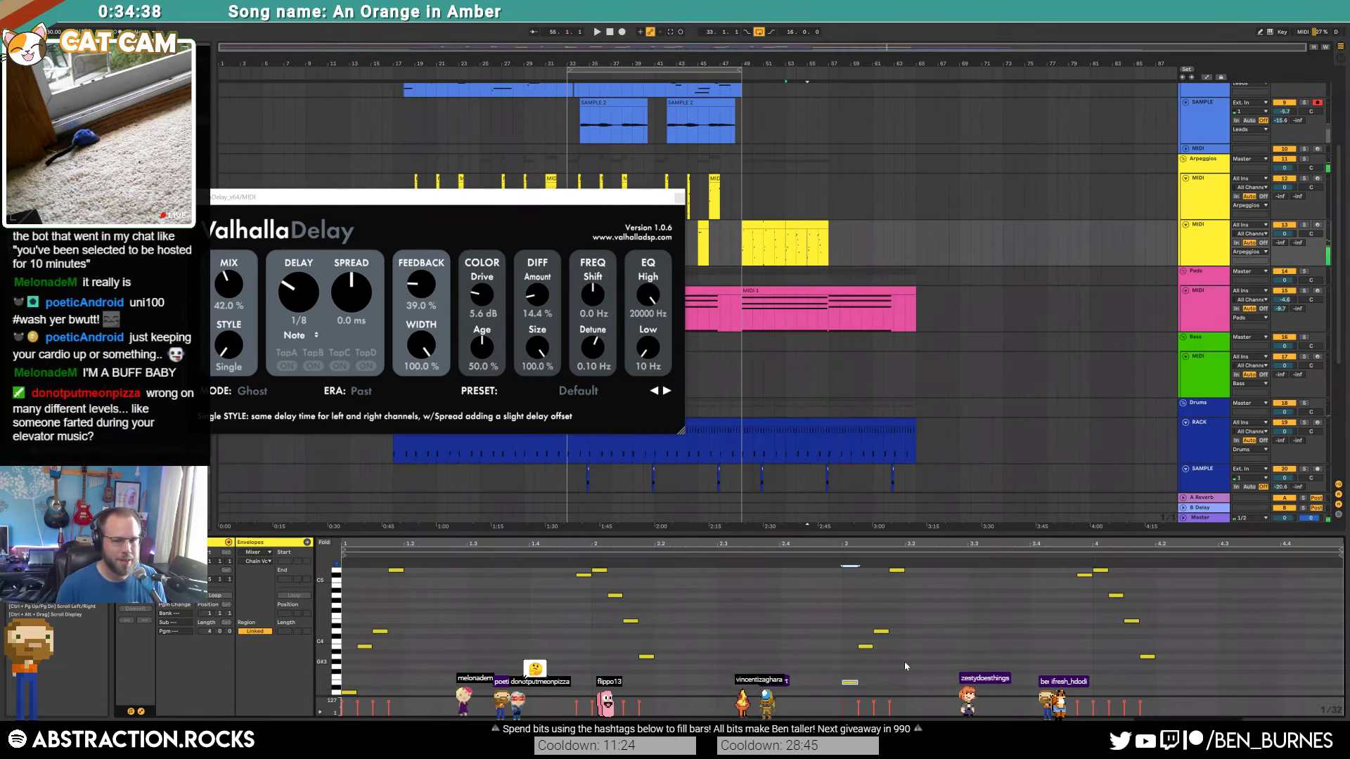
key("Up")
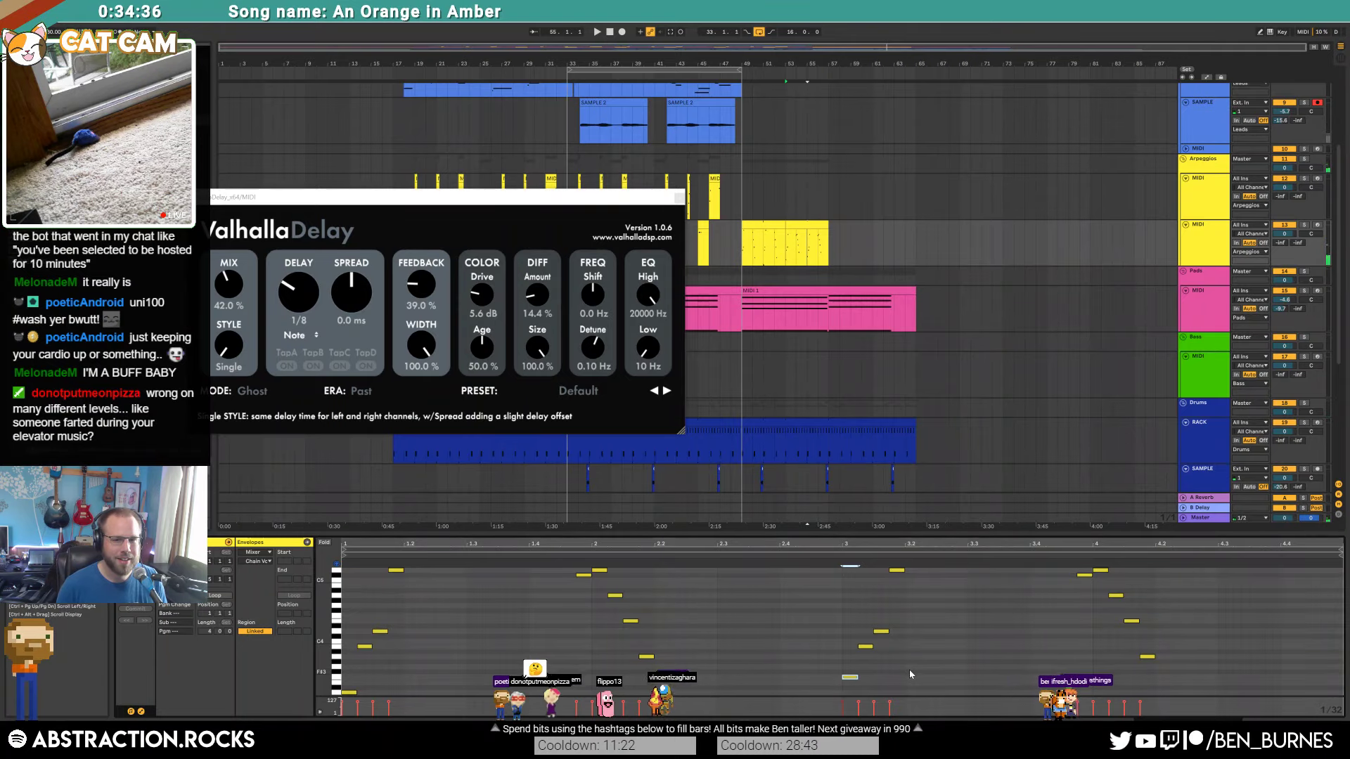
key("Up")
key("Up")
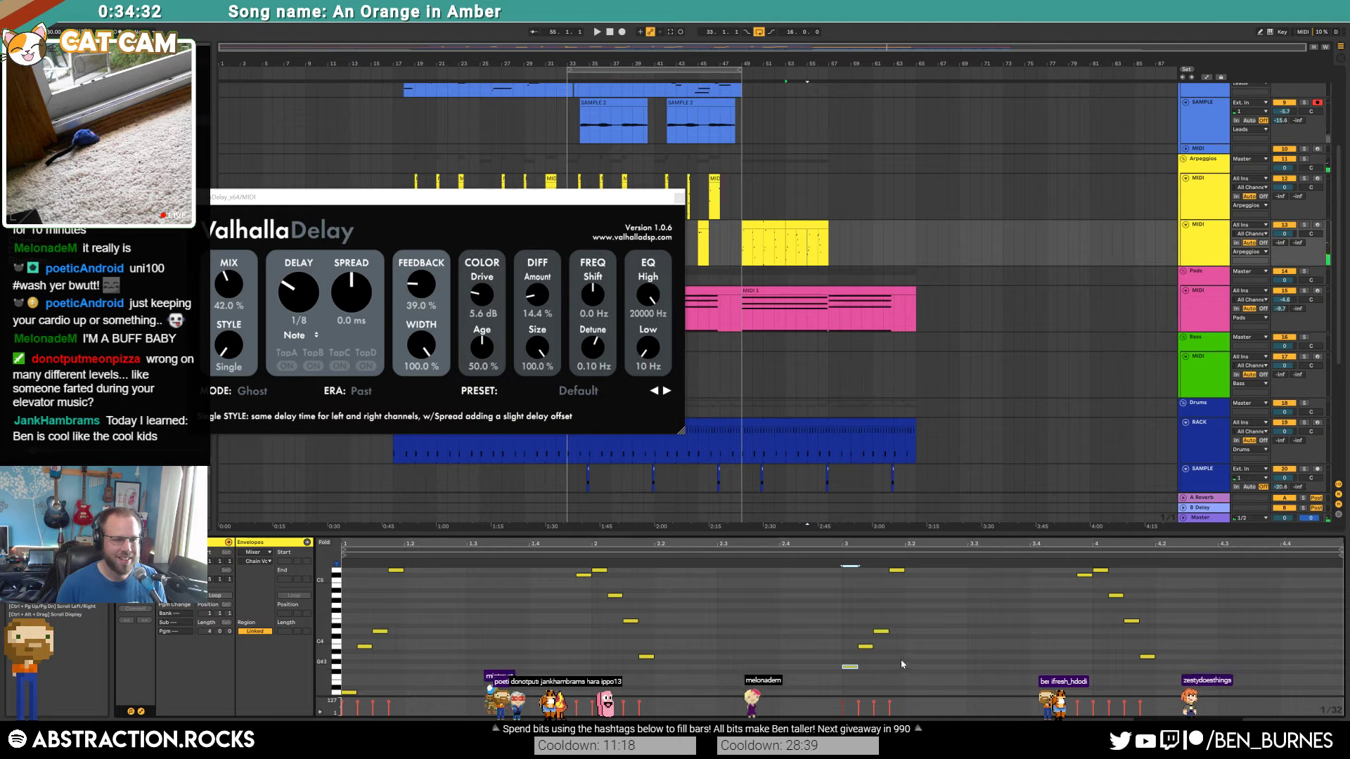
Step: Lower the second rising pattern's fourth note to sit just above its third note and play it back
scroll(901, 660, "up", 2)
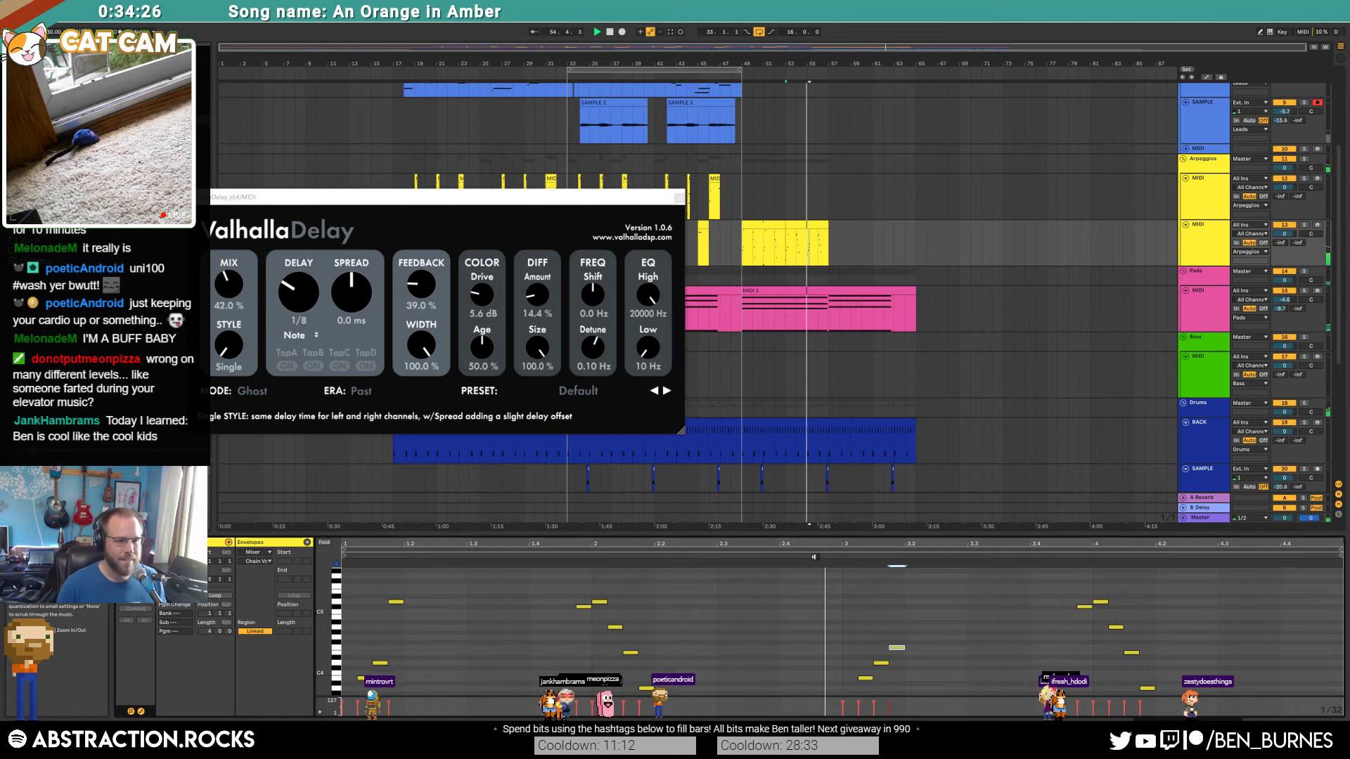
left_click(815, 557)
key("Up")
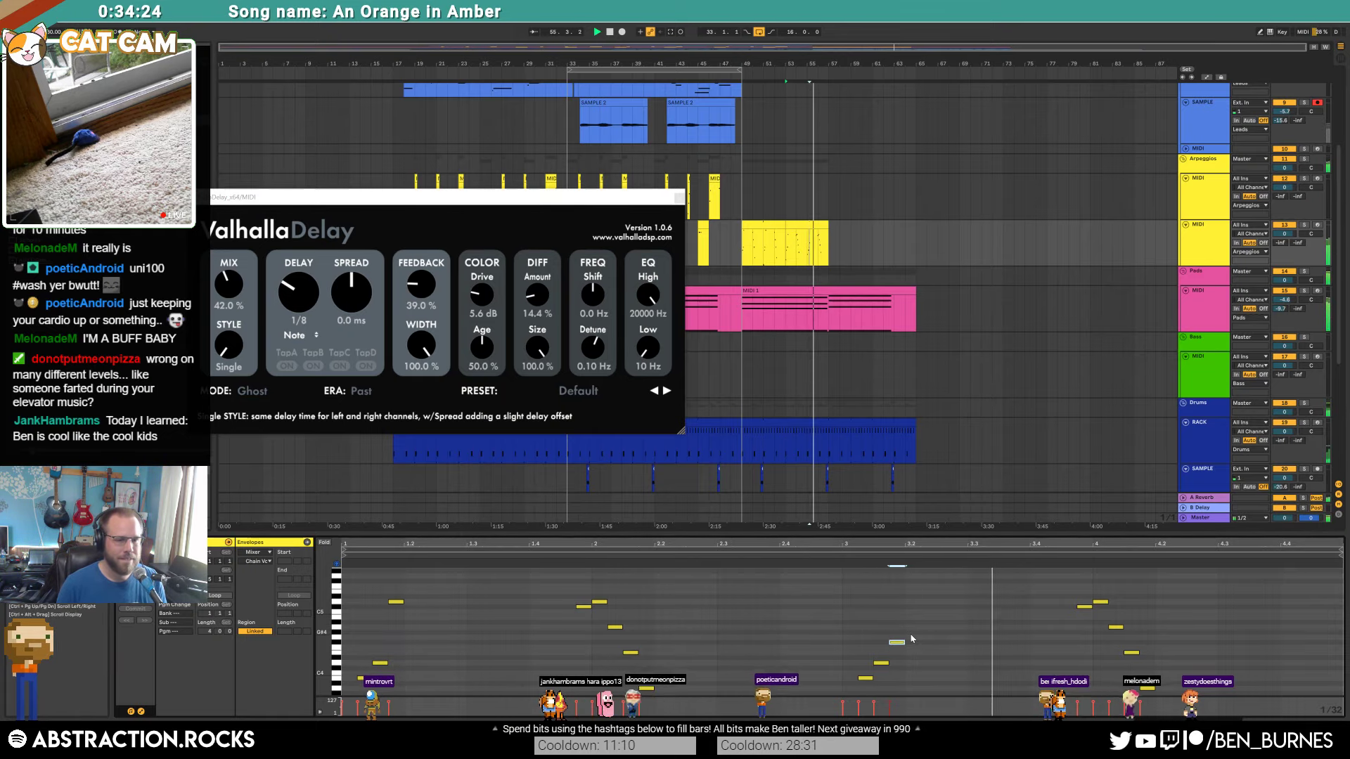
key("space")
Step: Lower the second rising pattern's first note one semitone and play the pattern
scroll(895, 637, "down", 2)
left_click(879, 621)
left_click(865, 637)
left_click(849, 657)
key("Down")
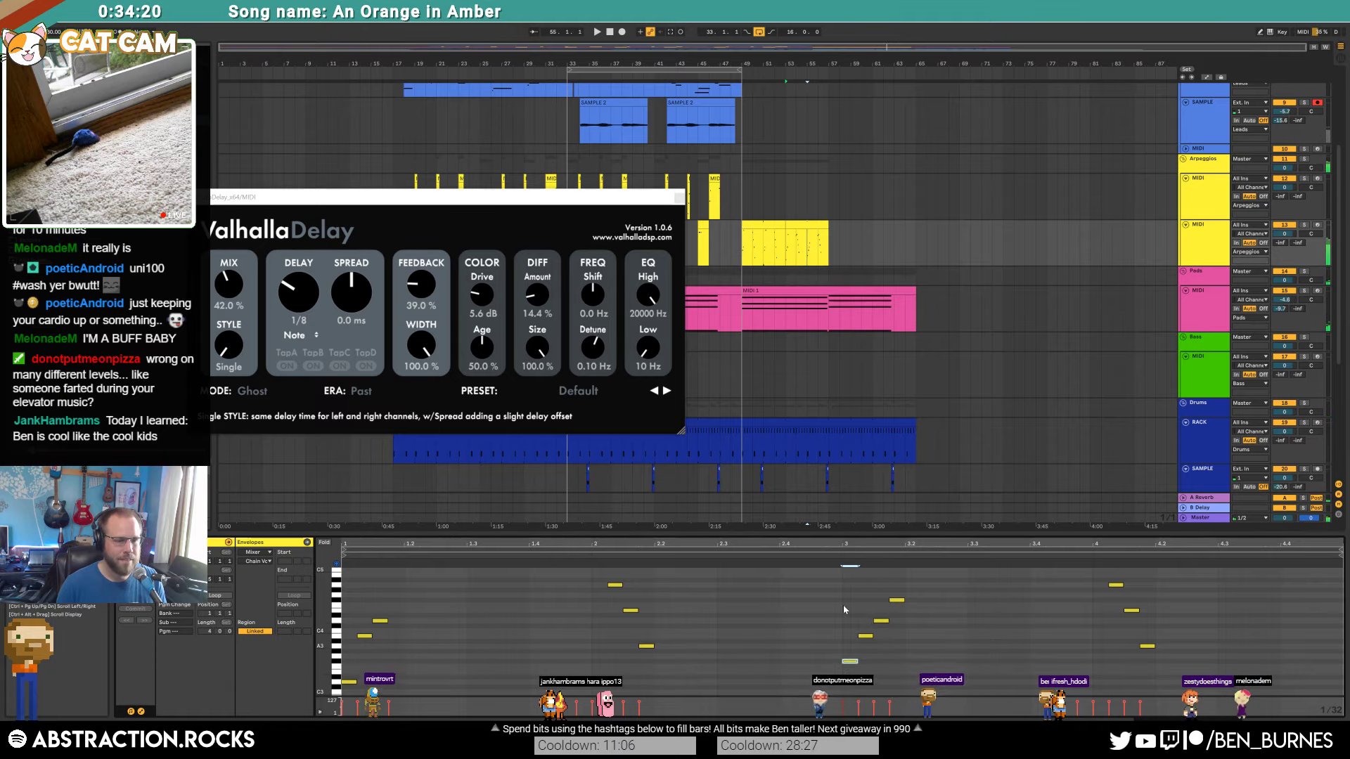
scroll(1069, 645, "up", 3)
key("space")
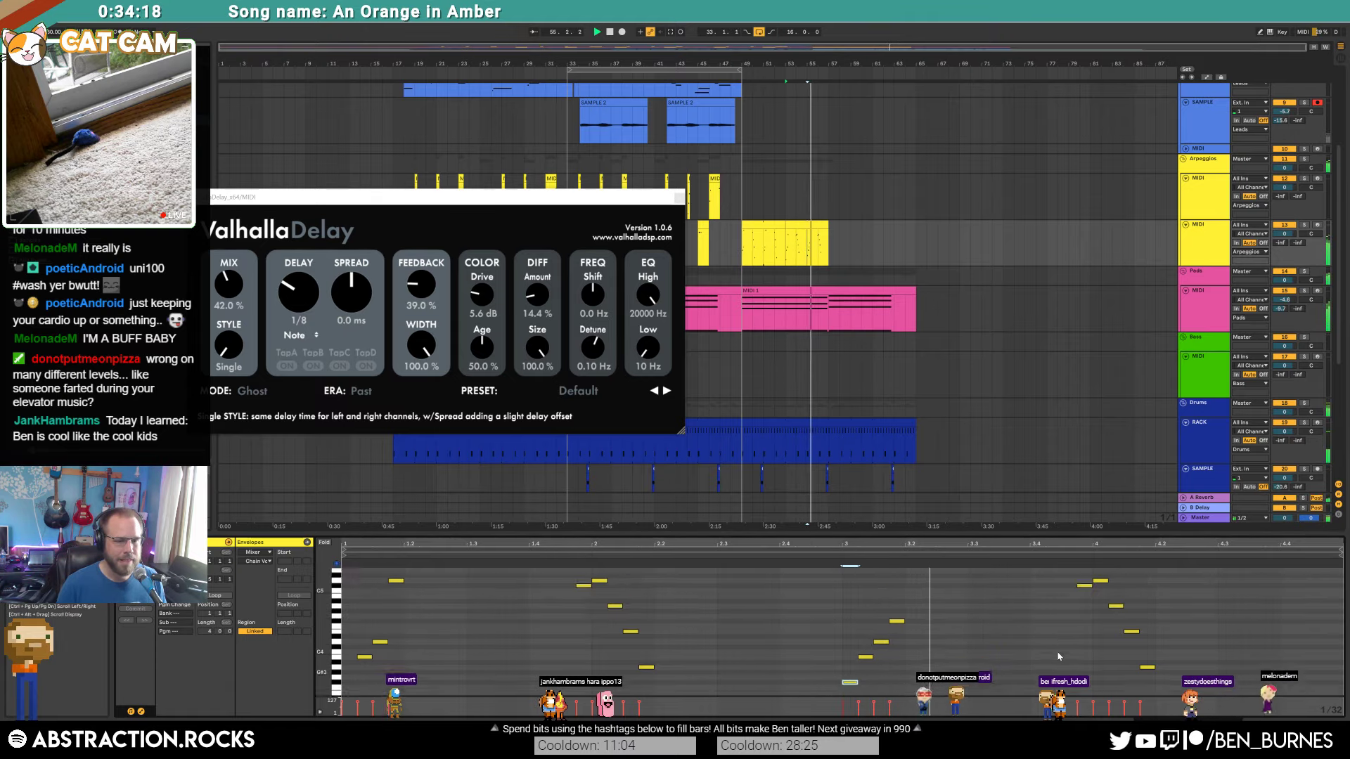
key("space")
Step: Lower the first two notes of the clip's last descending figure one octave and raise its final note one octave
left_click(1085, 617)
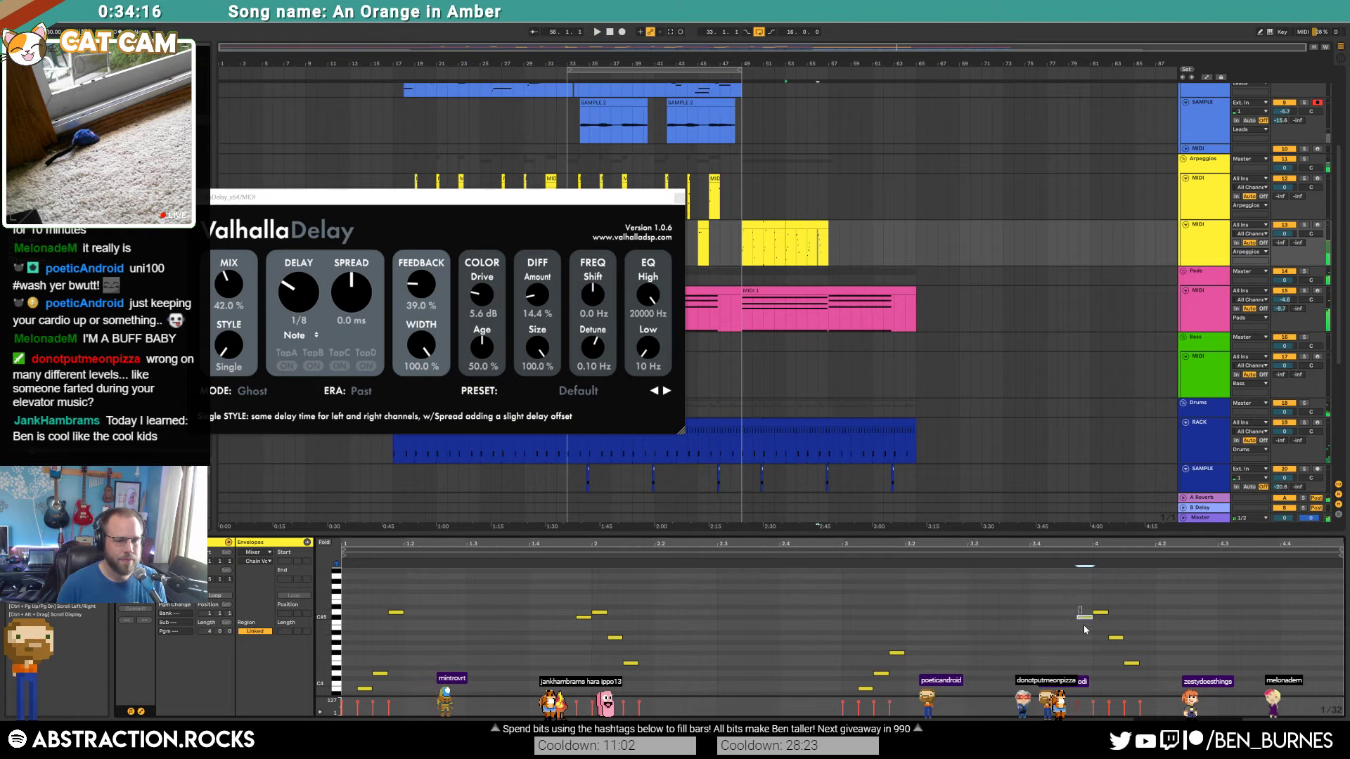
left_click_drag(1078, 602, 1095, 627)
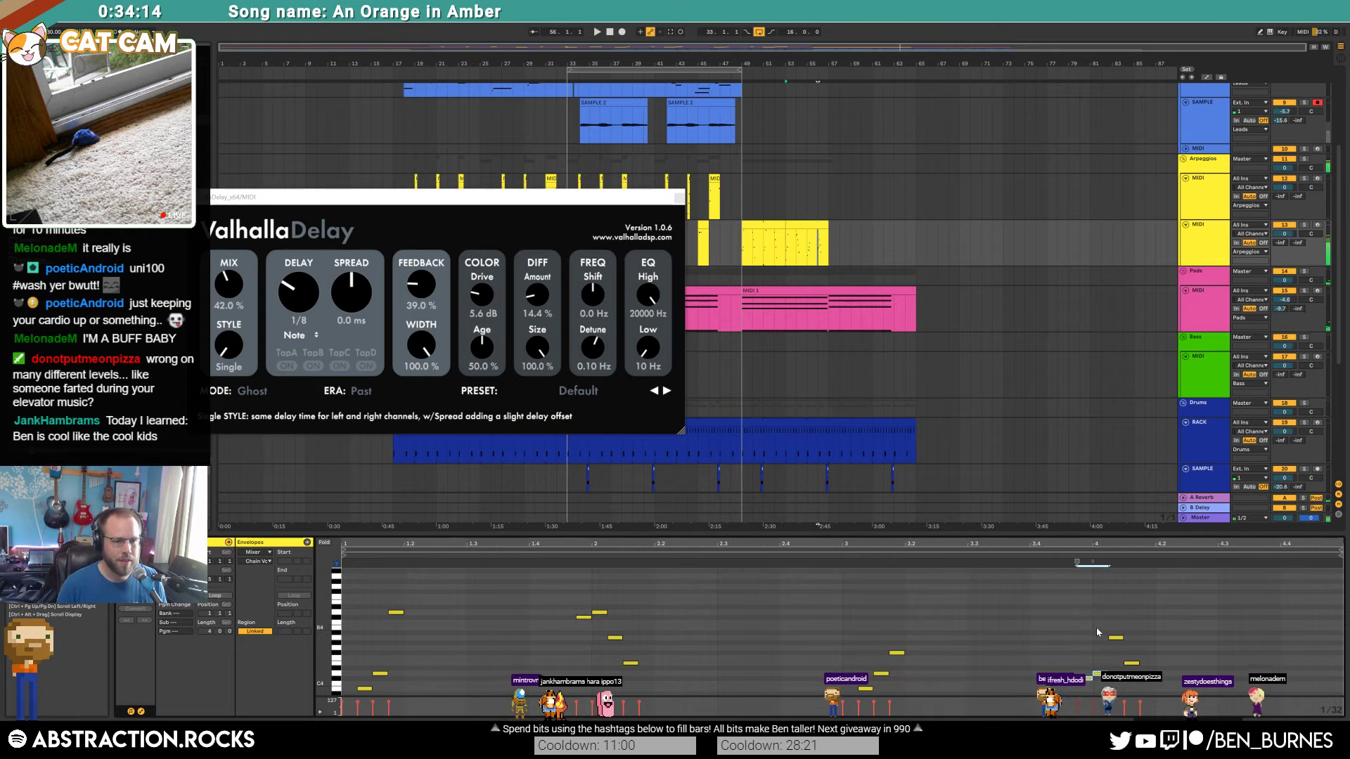
key("shift+Down")
left_click(1116, 637)
scroll(1125, 622, "down", 2)
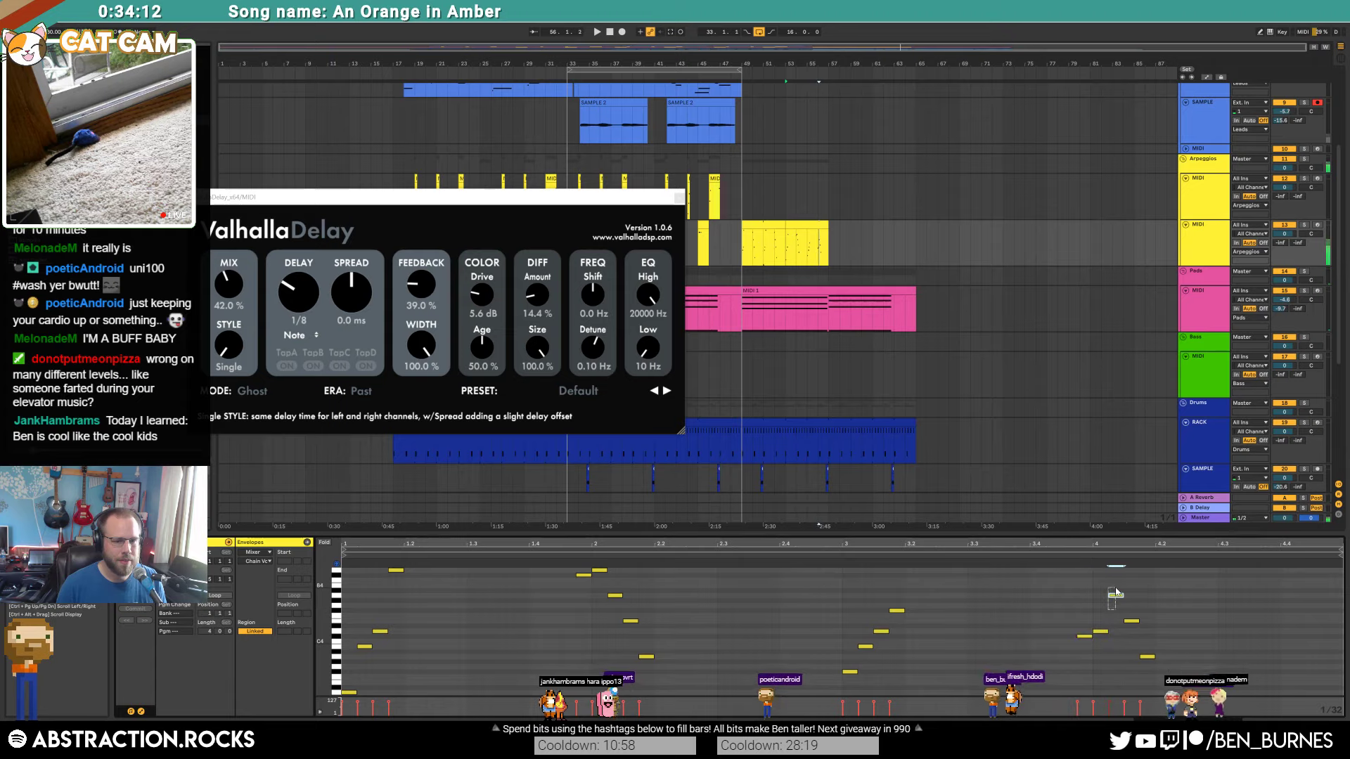
left_click(1148, 656)
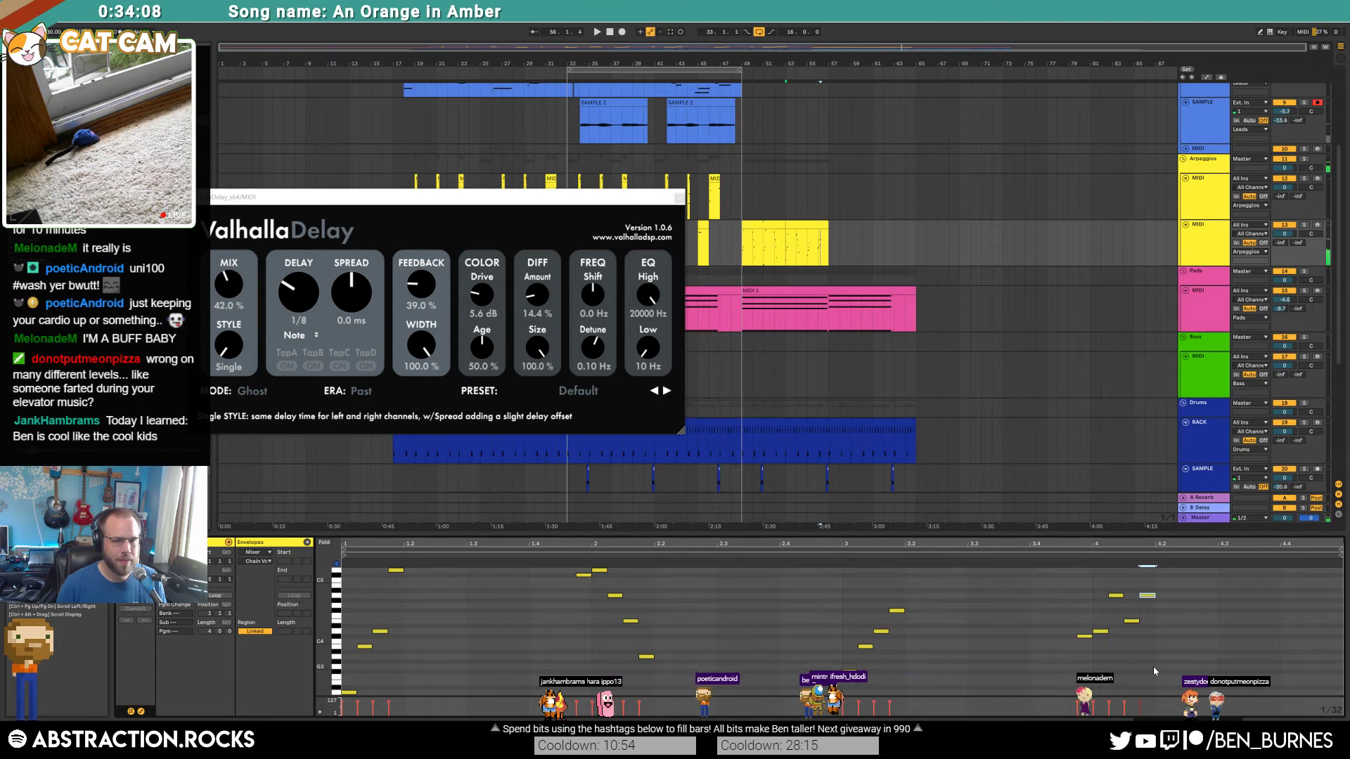
Step: Play the arpeggio from bar 49 and close the ValhallaDelay window
left_click(773, 226)
key("space")
left_click_drag(658, 200, 614, 305)
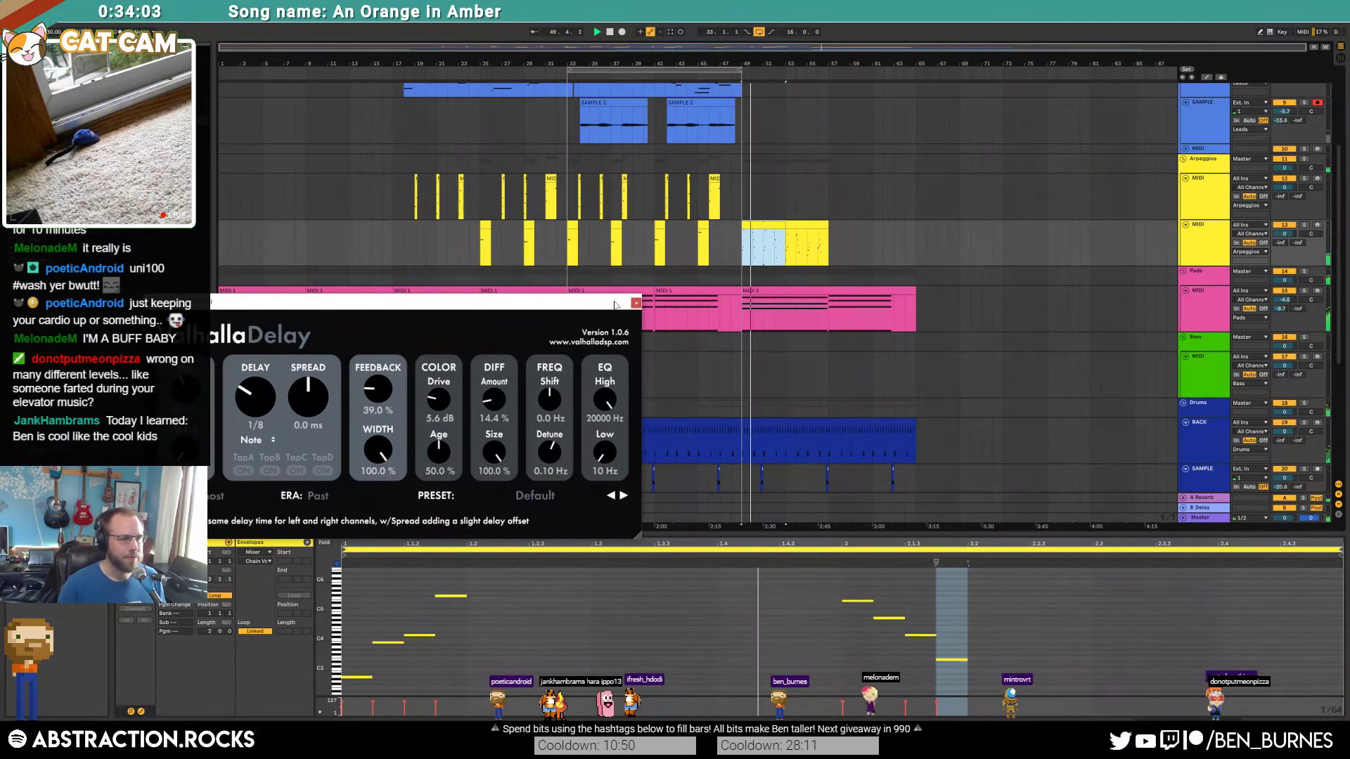
left_click(487, 226)
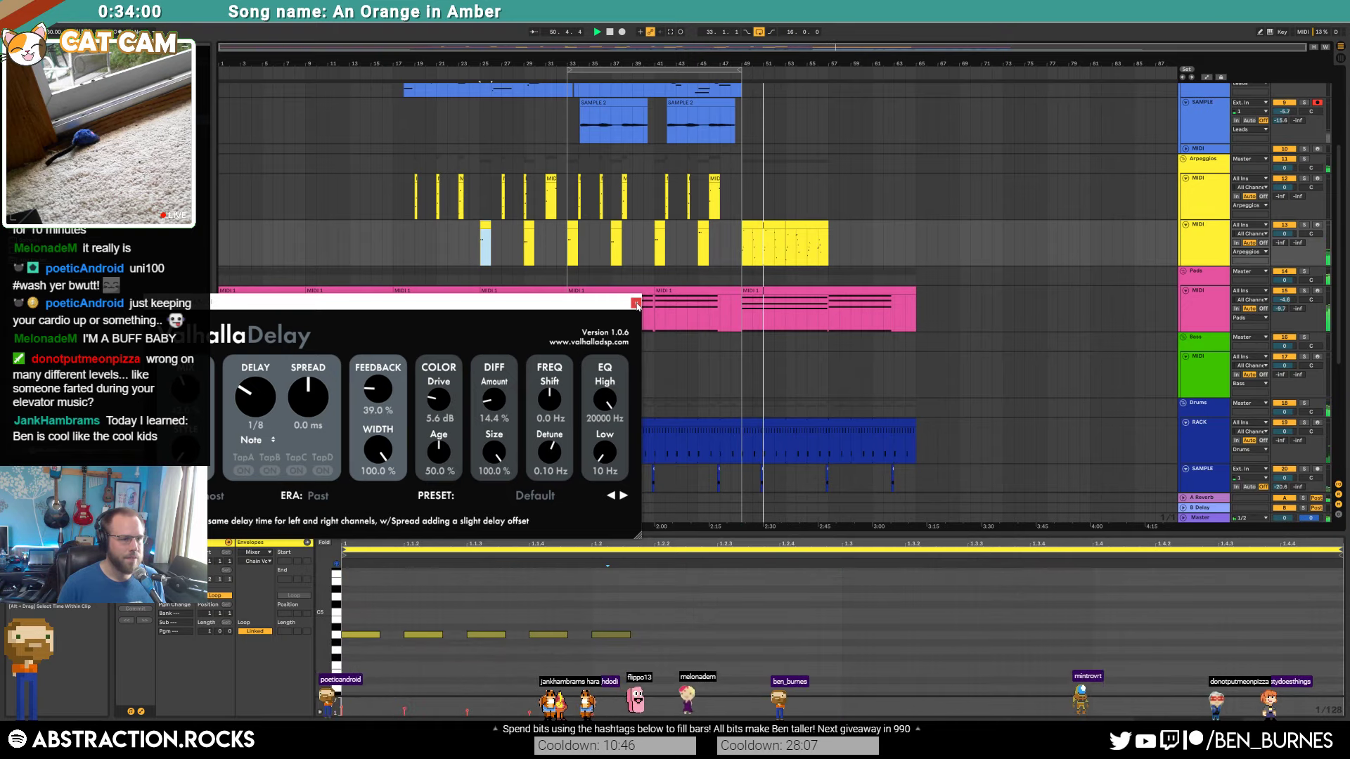
left_click(636, 302)
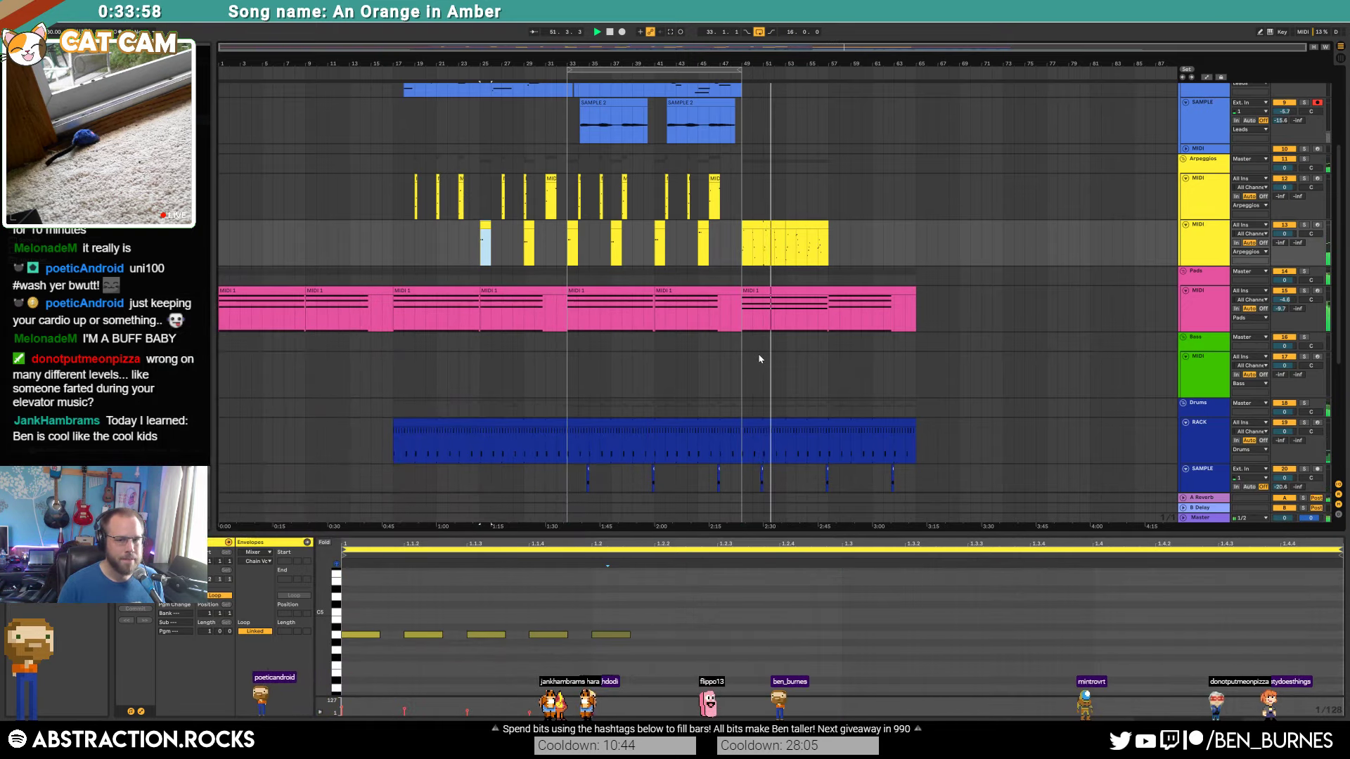
Step: Duplicate the second arpeggio track's last clip so a copy starts at bar 57
scroll(898, 373, "down", 3)
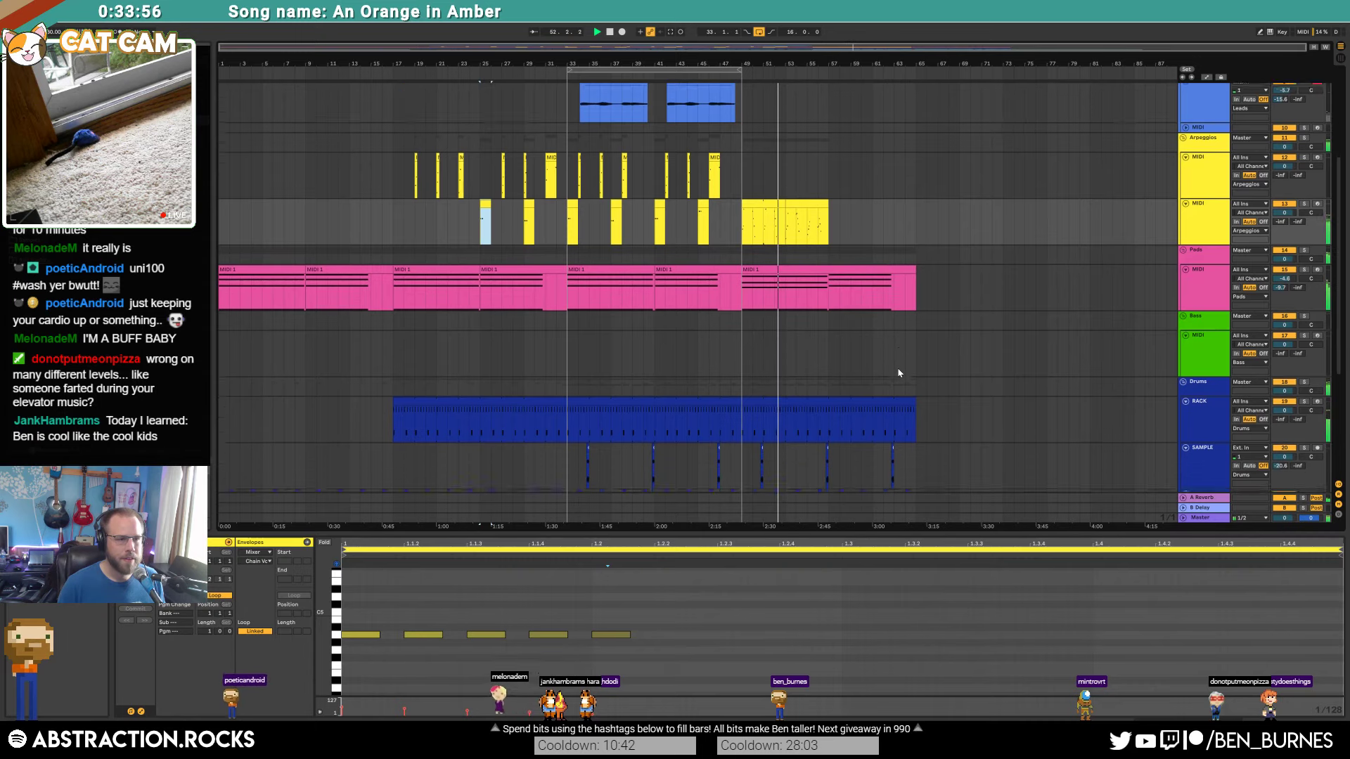
scroll(899, 384, "down", 2)
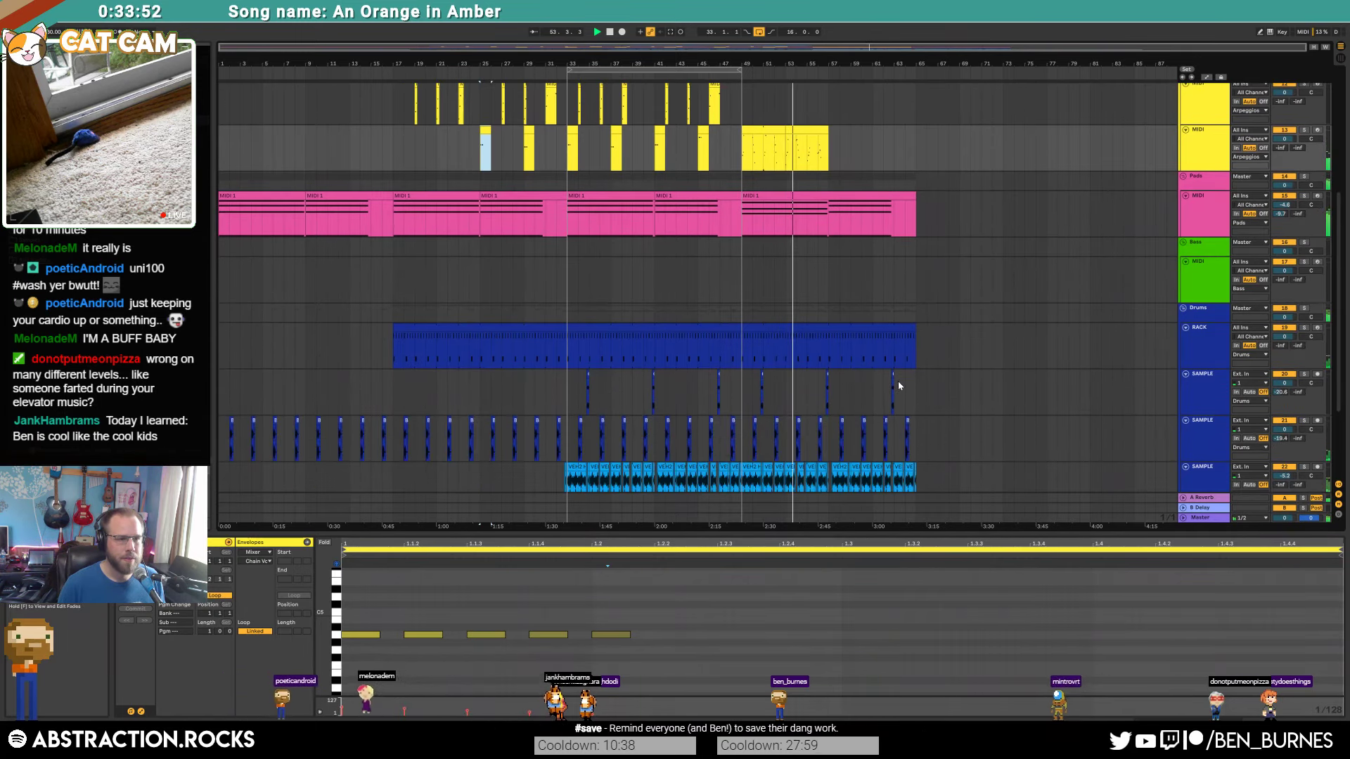
left_click(806, 141)
key("ctrl+d")
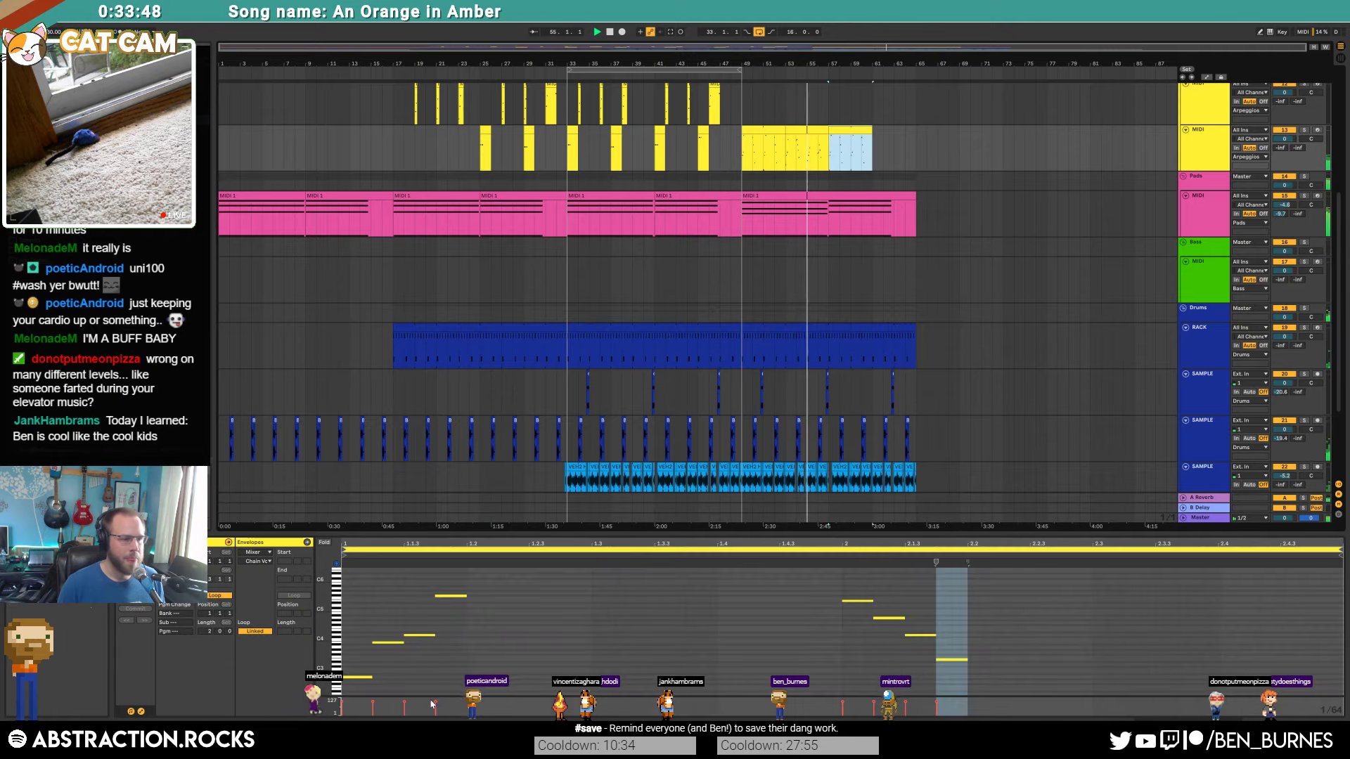
Step: In the copied arpeggio at bar 57, lower the second note three semitones and raise the descending figure's last note slightly
scroll(368, 667, "down", 1)
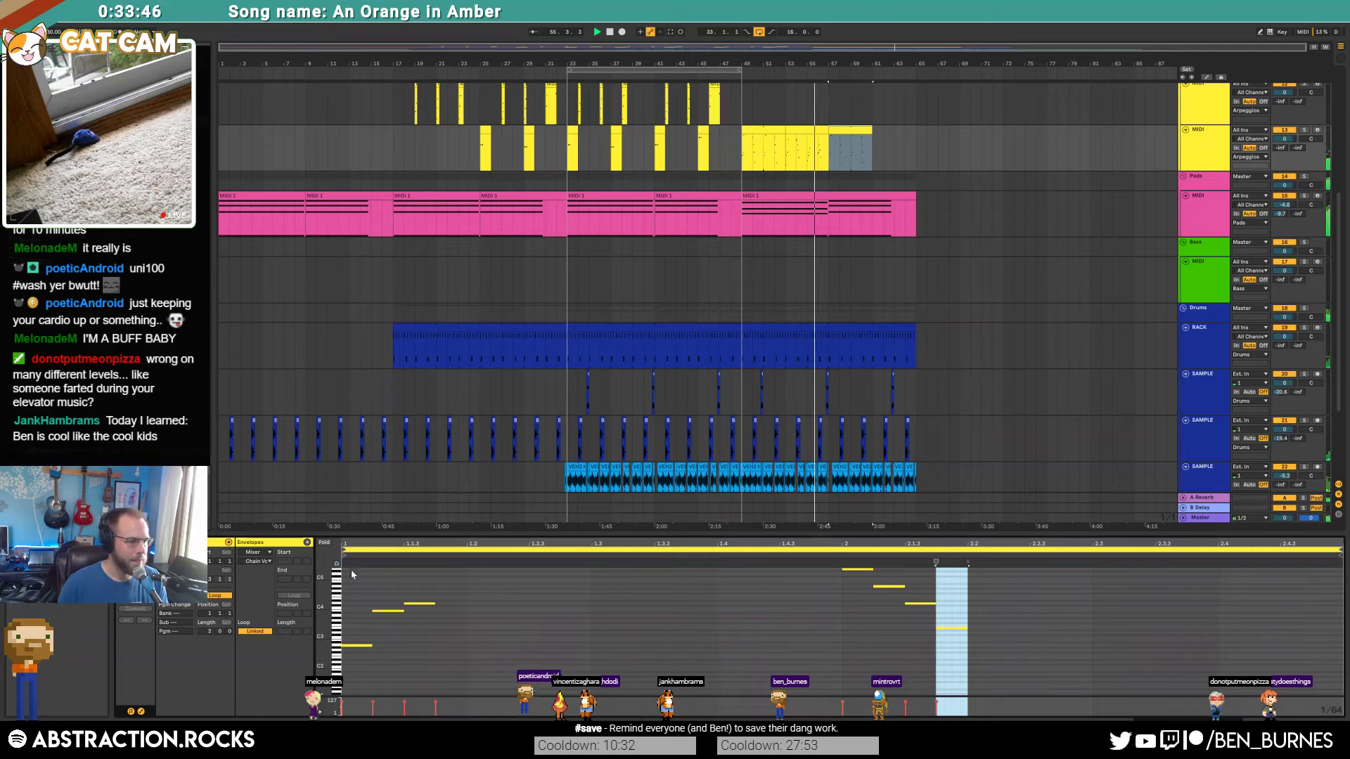
left_click(372, 602)
key("Down")
key("Down")
key("Down")
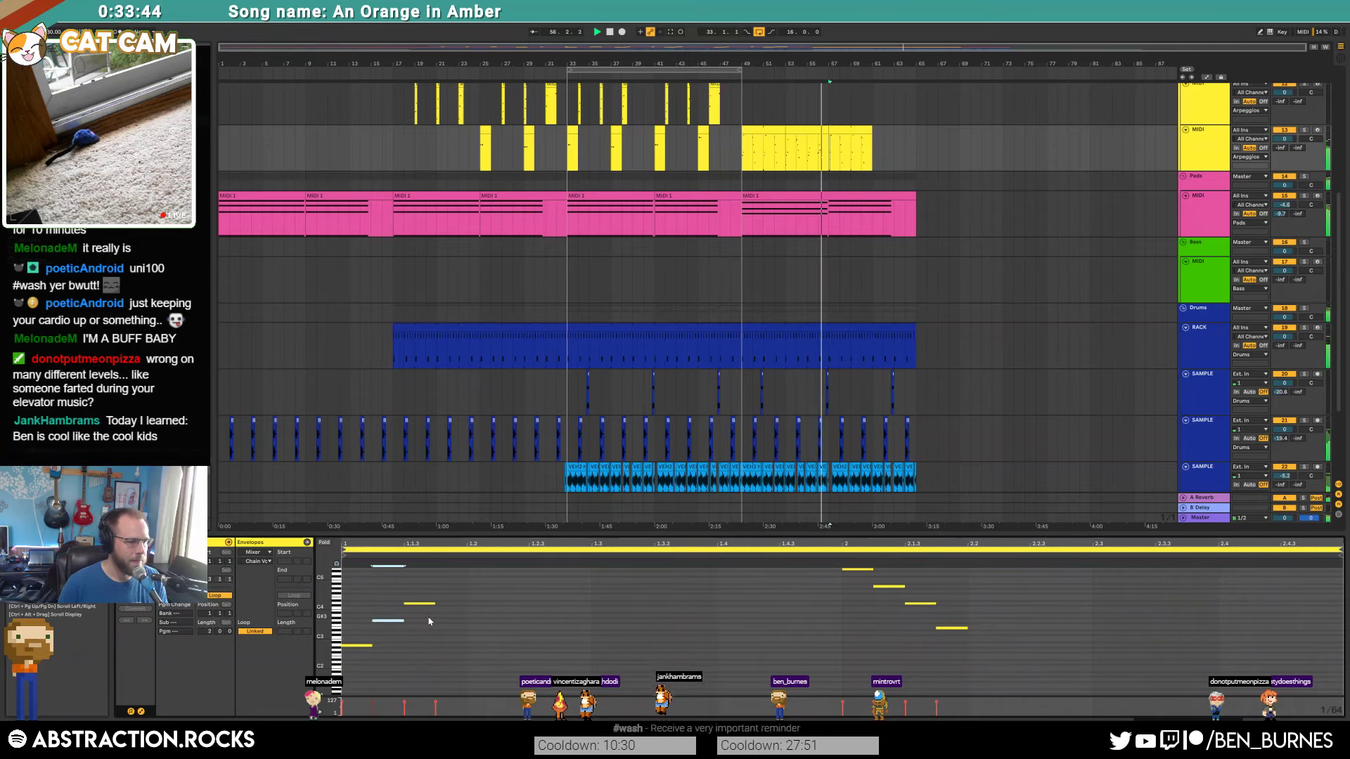
scroll(486, 607, "up", 3)
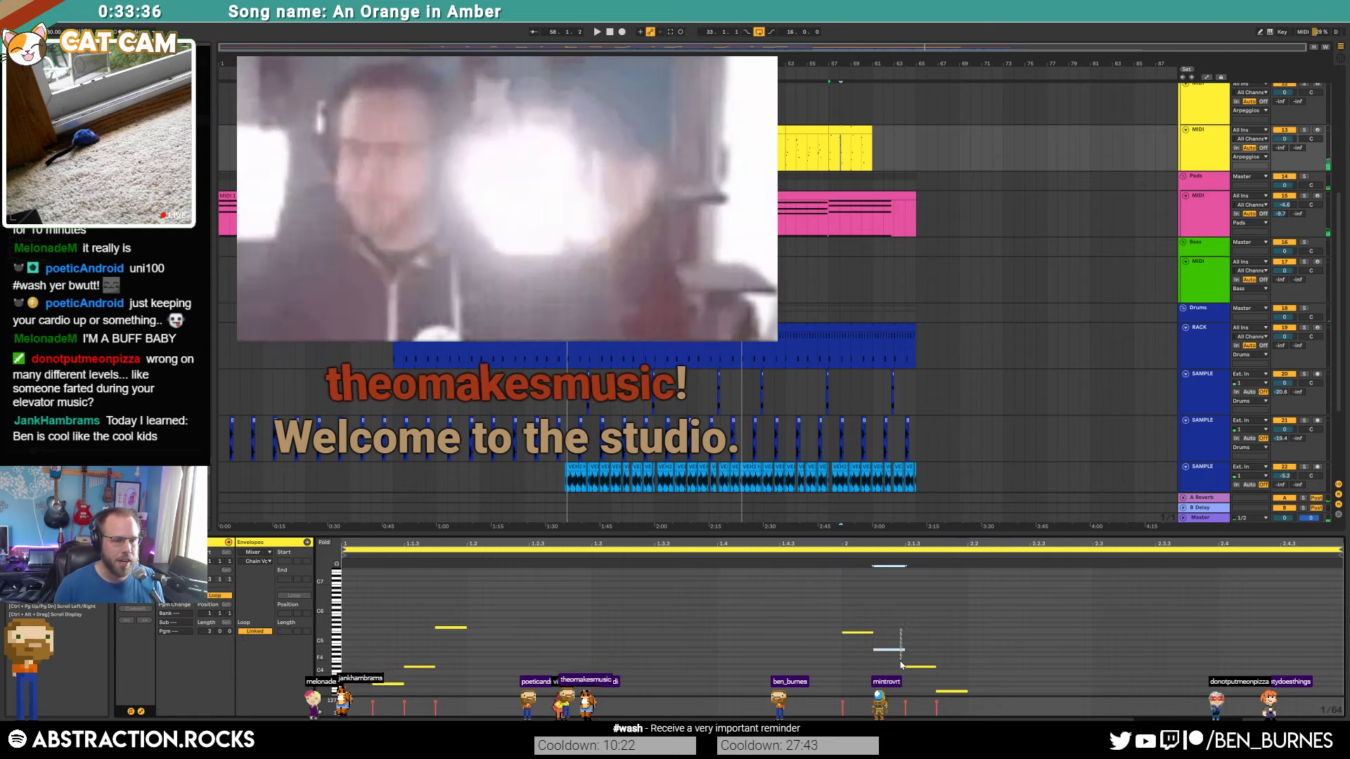
scroll(936, 665, "down", 3)
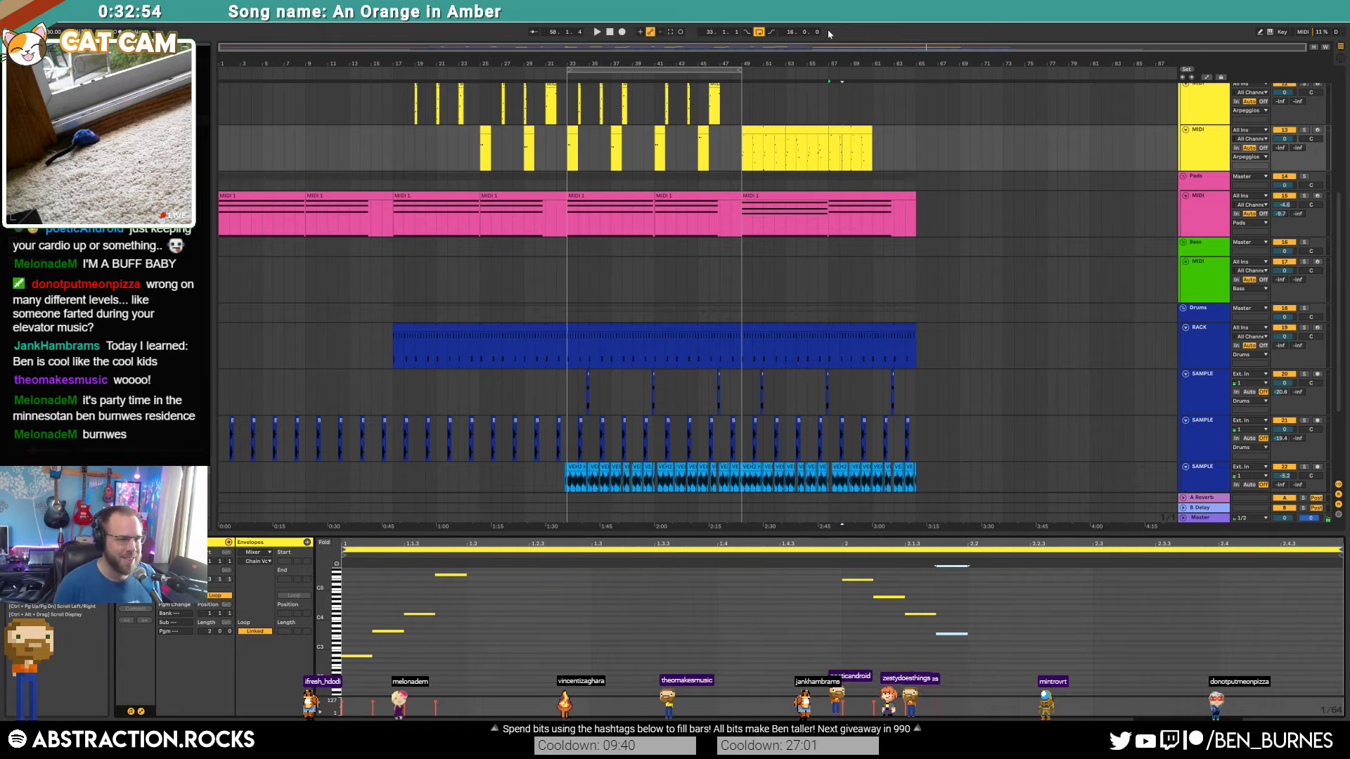
Step: Play the arrangement and turn off looping so playback continues past bar 49
left_click(733, 294)
key("space")
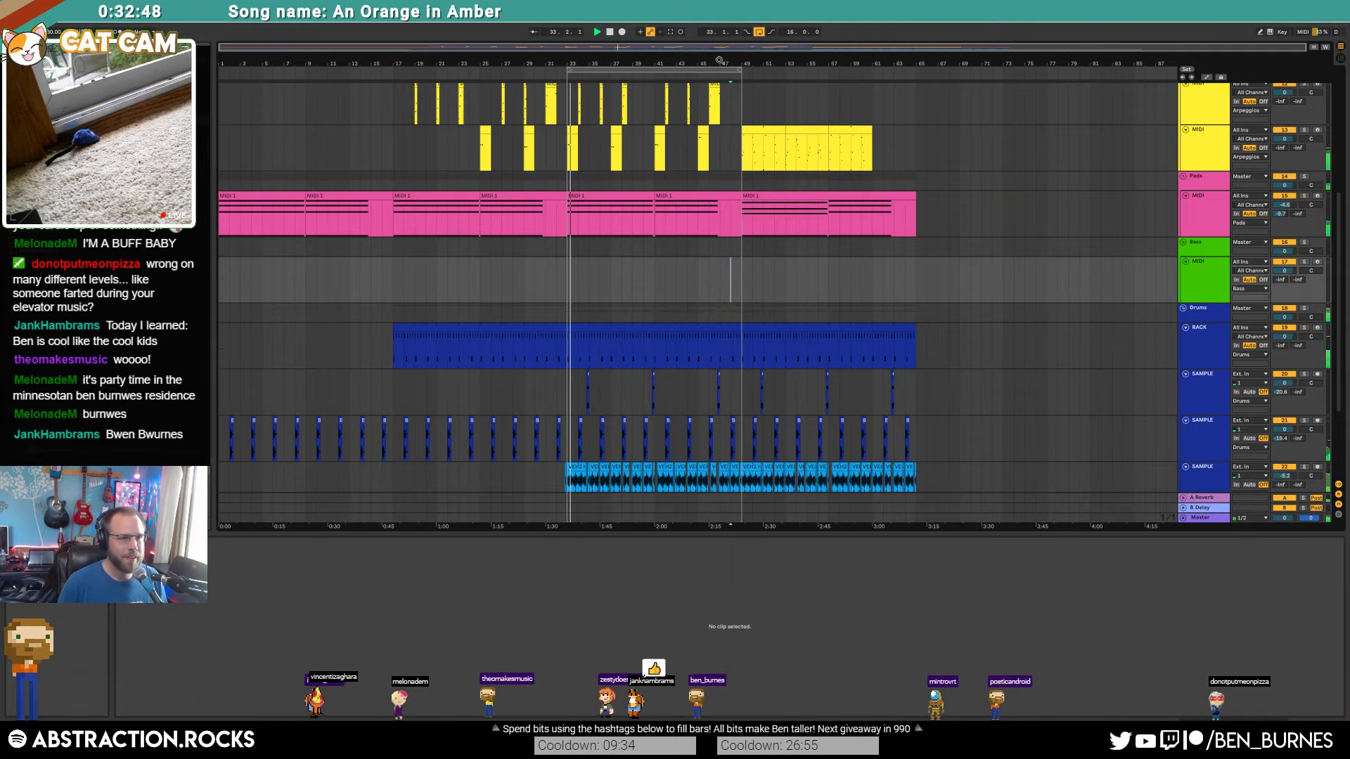
left_click(758, 32)
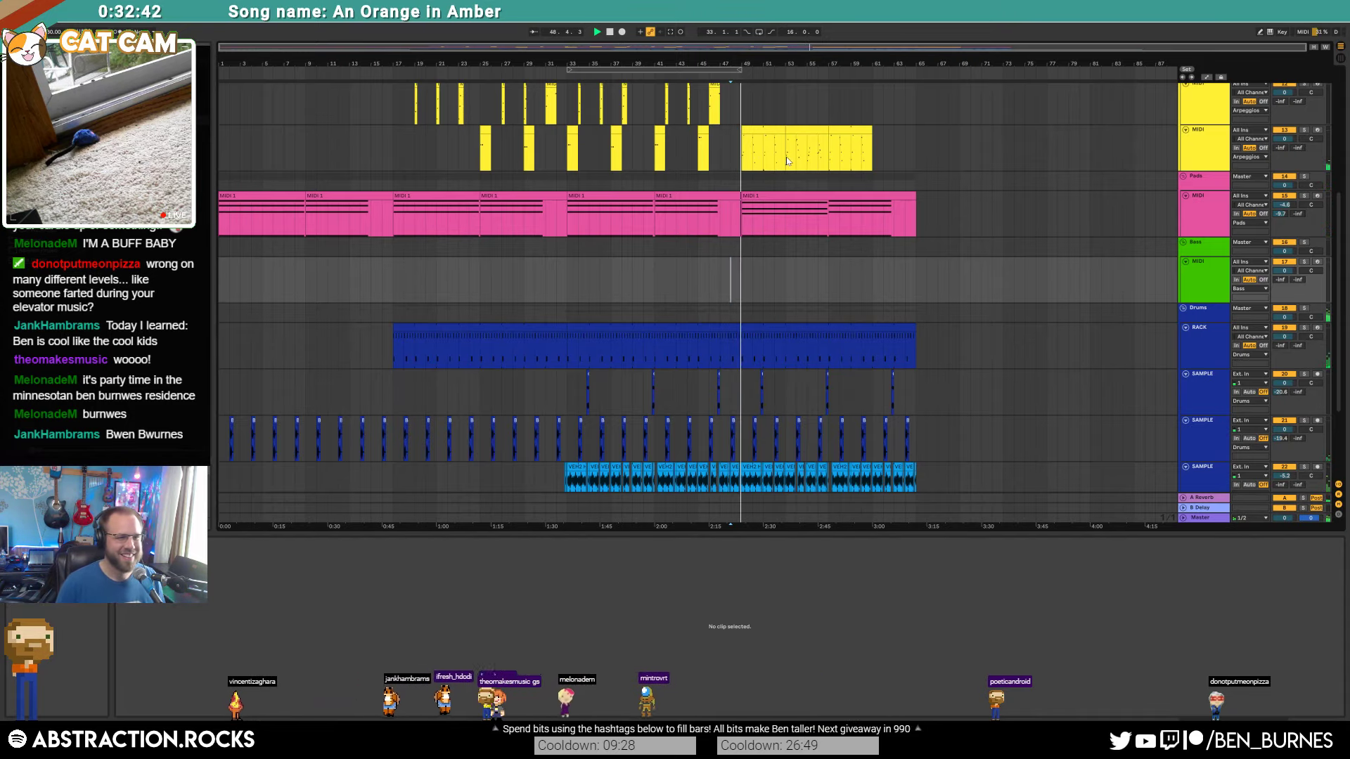
Step: Cut gaps in the light-blue drum loop at bar 49: beat 1's second half and mid-beat 2 up to beat 4
scroll(854, 399, "down", 3)
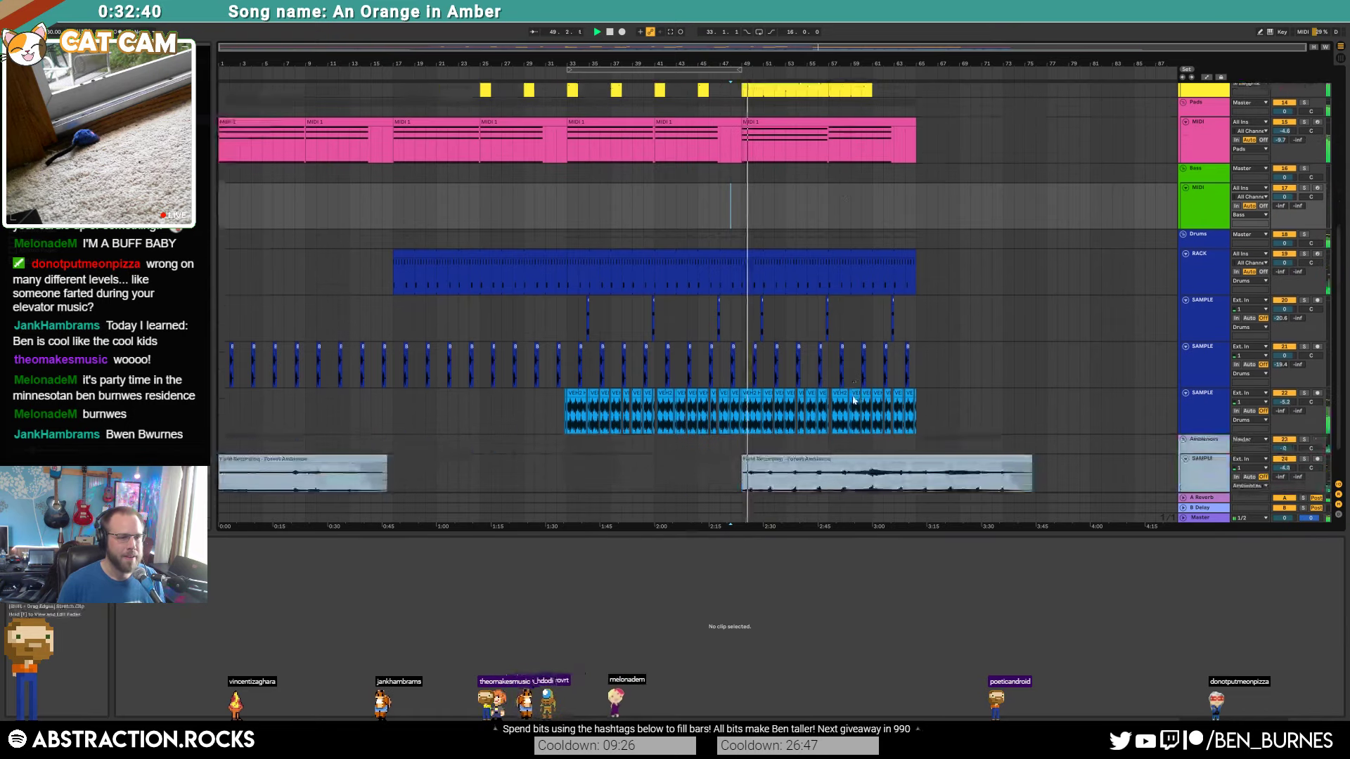
scroll(853, 399, "down", 2)
scroll(820, 373, "up", 4)
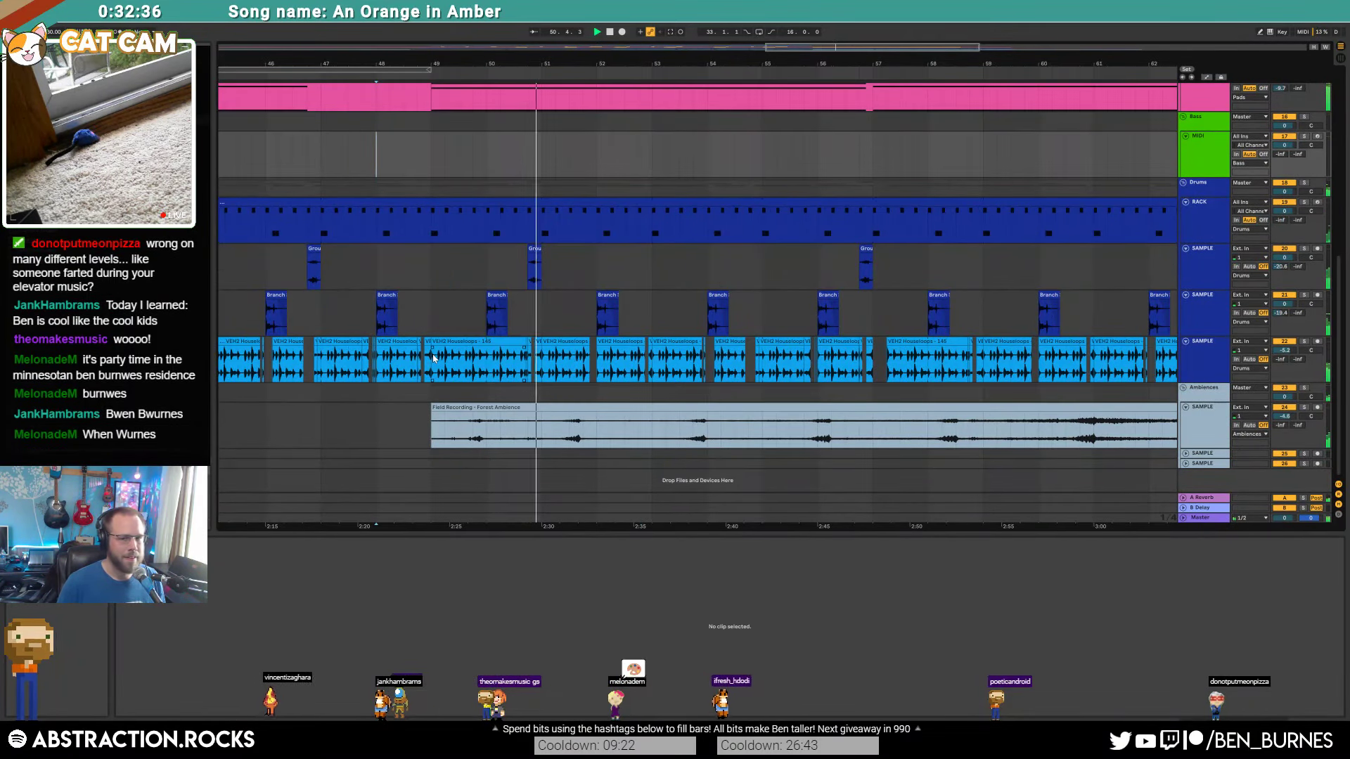
scroll(435, 360, "up", 5)
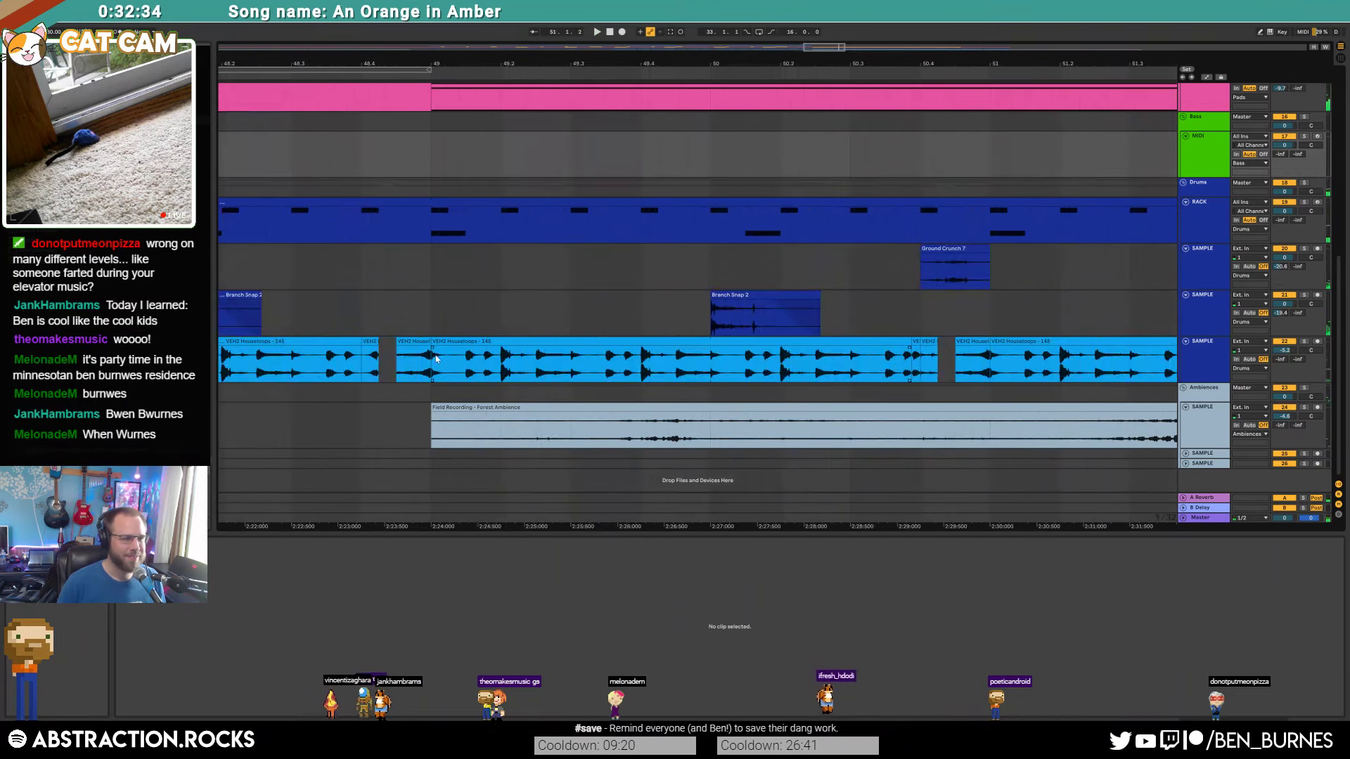
left_click_drag(466, 371, 498, 374)
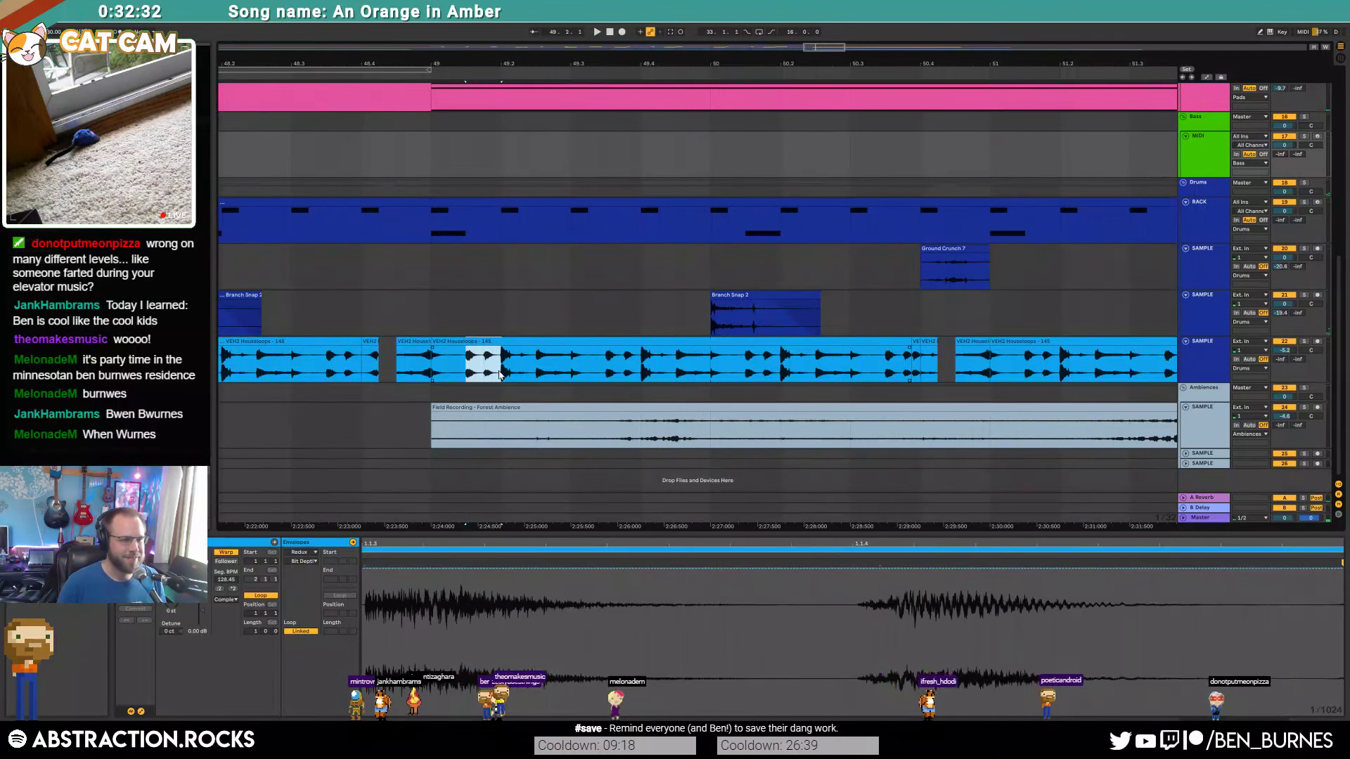
key("Delete")
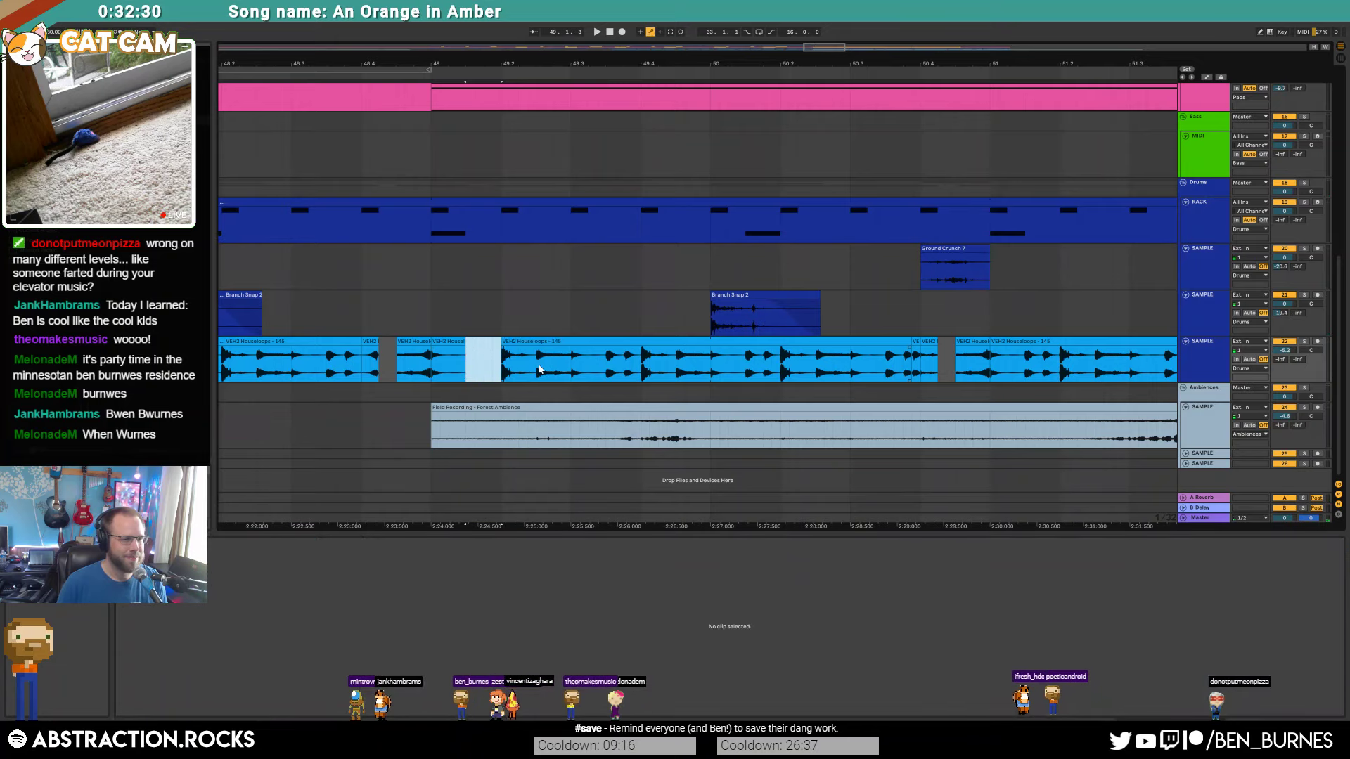
left_click_drag(537, 371, 640, 375)
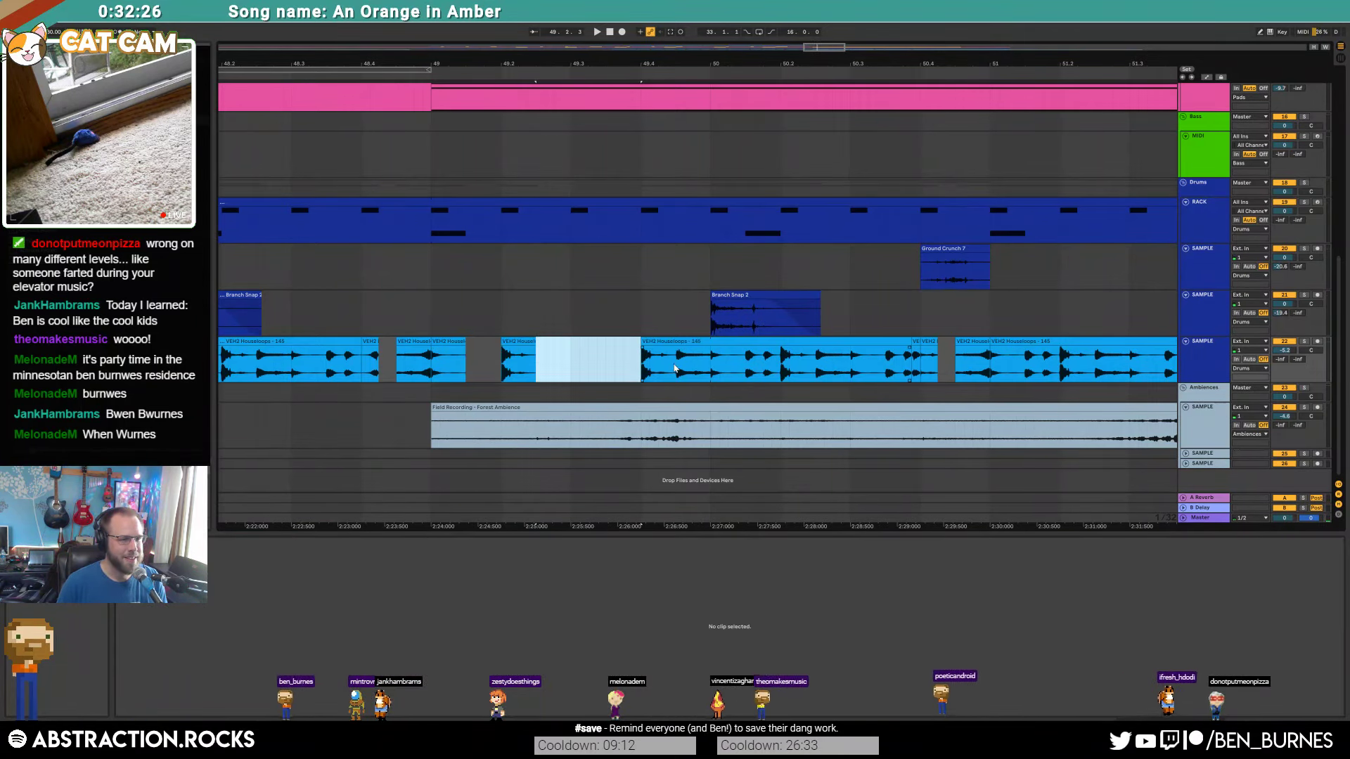
key("Delete")
Step: Delete the drum loop's audio in the second halves of bar 49's beat 4 and bar 50's beat 1, and play it
left_click(676, 369)
left_click_drag(696, 369, 782, 371)
key("Delete")
key("Delete")
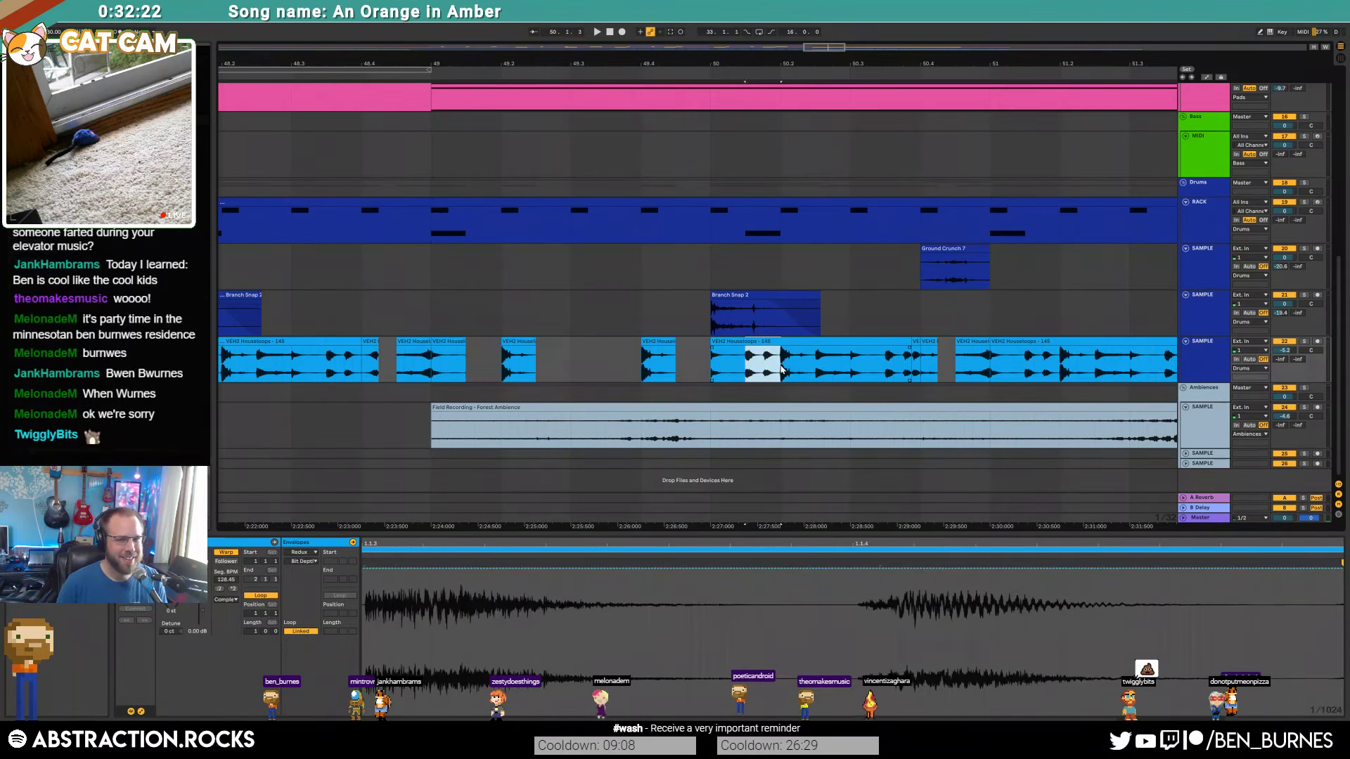
key("Delete")
left_click(362, 359)
key("space")
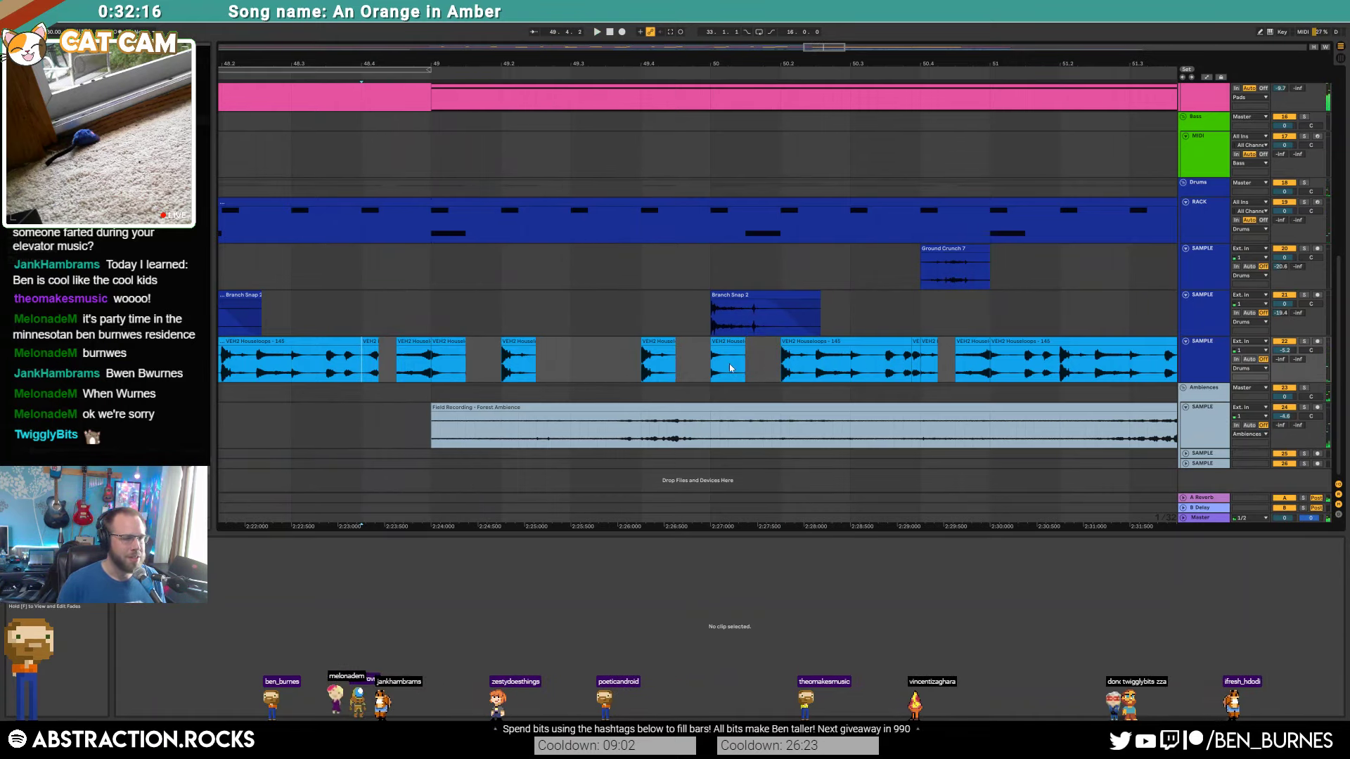
Step: Add a sixteenth-note drum slice halfway through beat 3 of bar 49, and copy the beat 2 slice onto beat 4, playing the result
mouse_move(643, 342)
left_mouse_down()
mouse_move(604, 343)
mouse_move(642, 367)
left_mouse_up()
left_click(628, 365)
key("Delete")
left_click(447, 351)
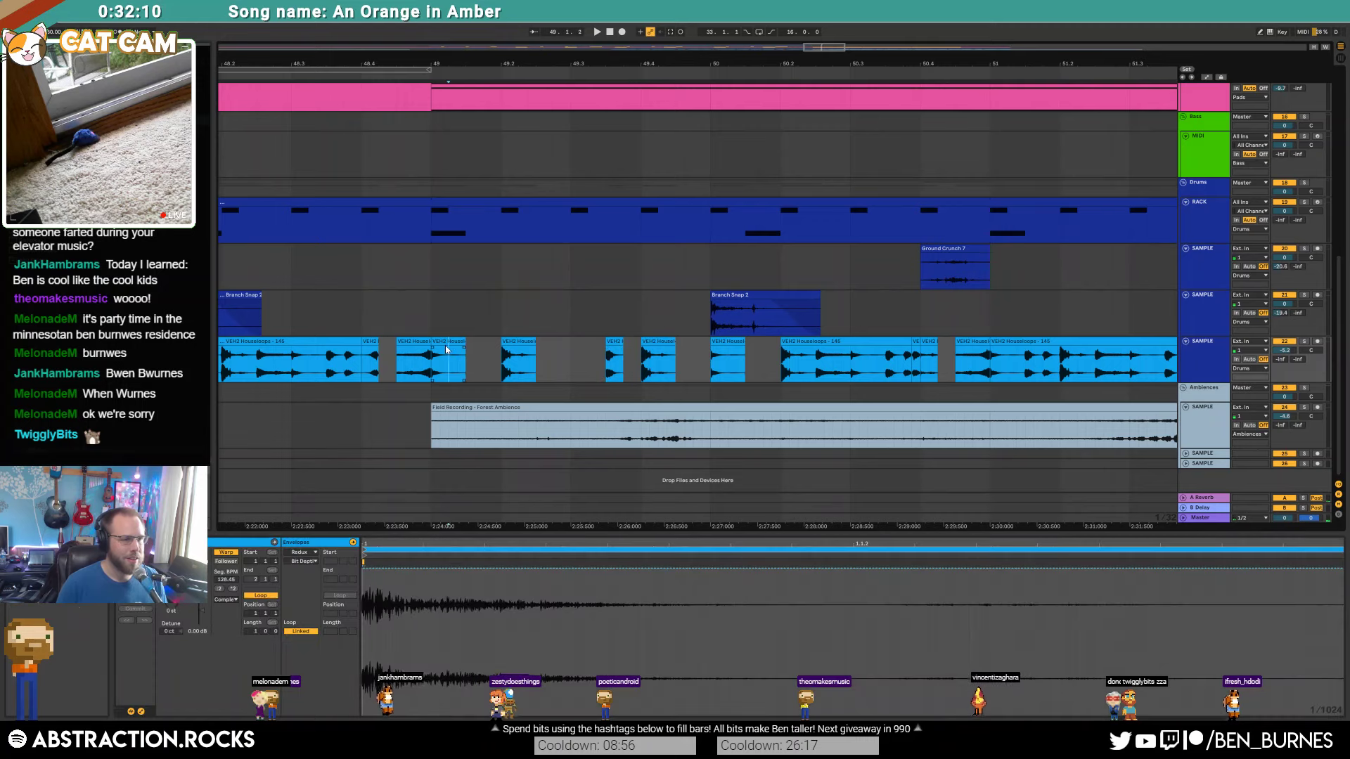
key("space")
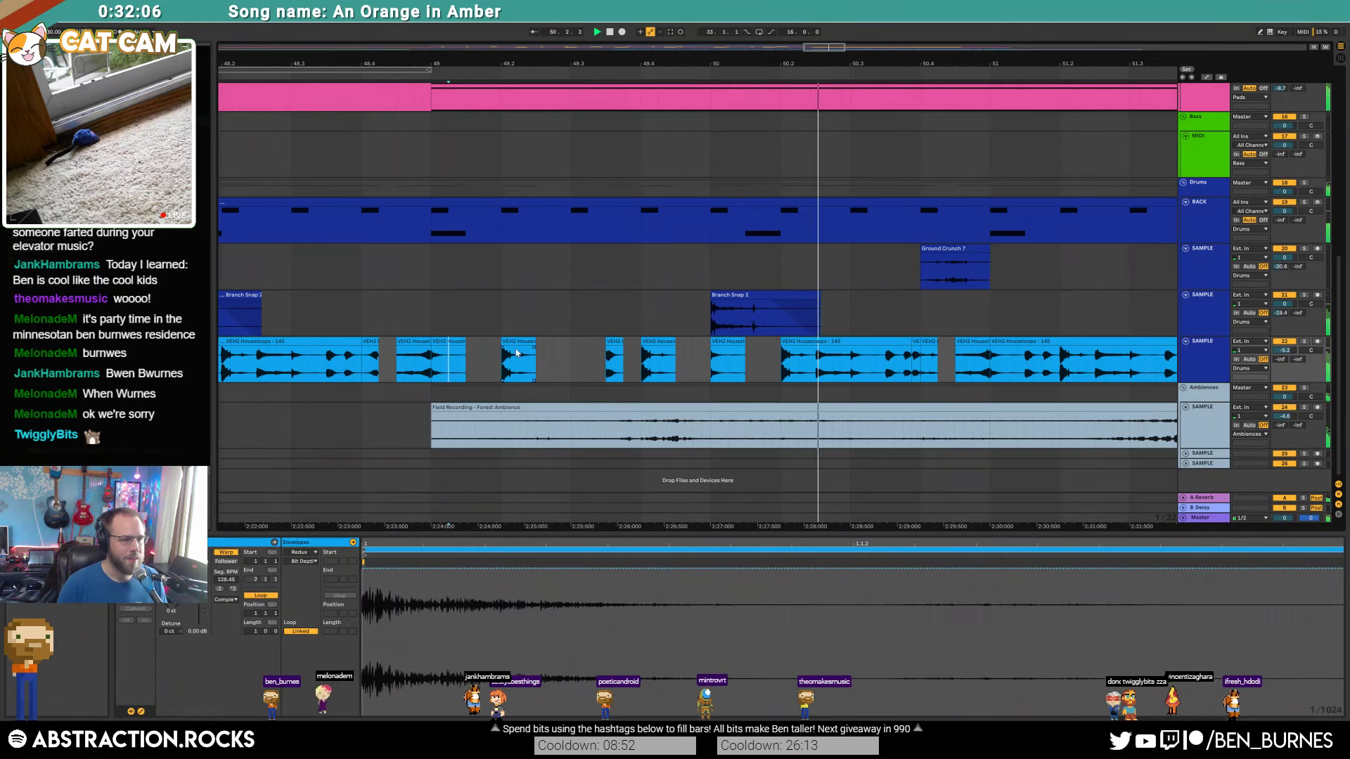
key("space")
left_click_drag(513, 345, 652, 353)
key("space")
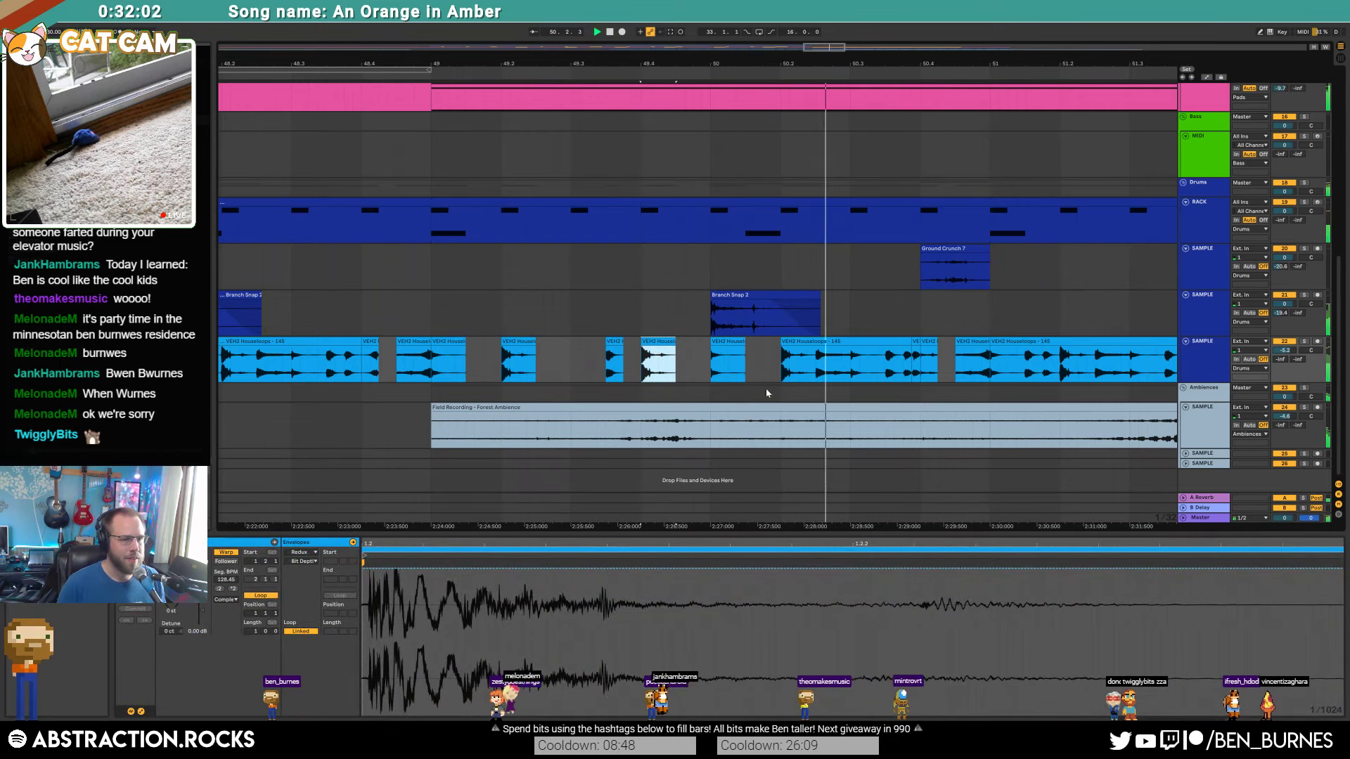
Step: Delete the two short drum slices around beat 4 of bar 50, trim the preceding slice to end shortly after beat 3, and play it
left_click(917, 350)
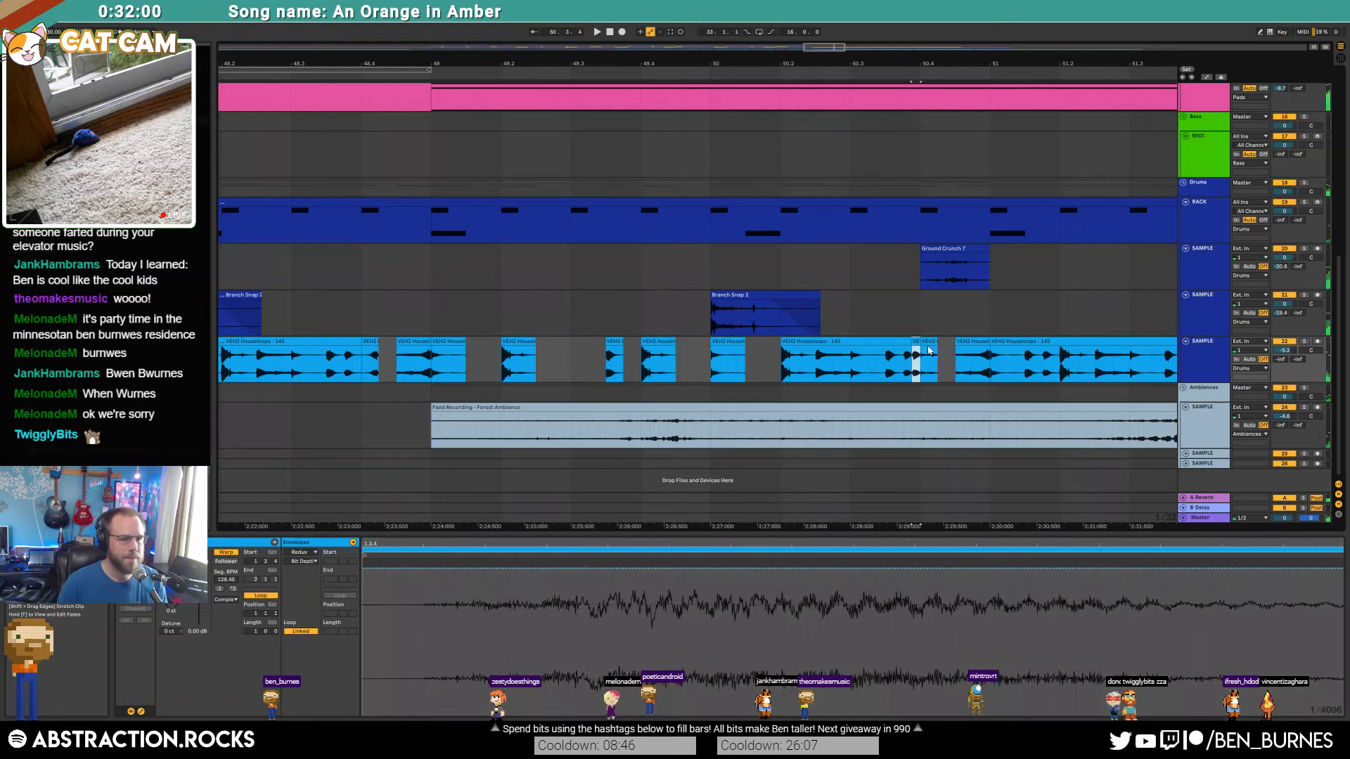
key("Delete")
left_click(928, 349)
key("Delete")
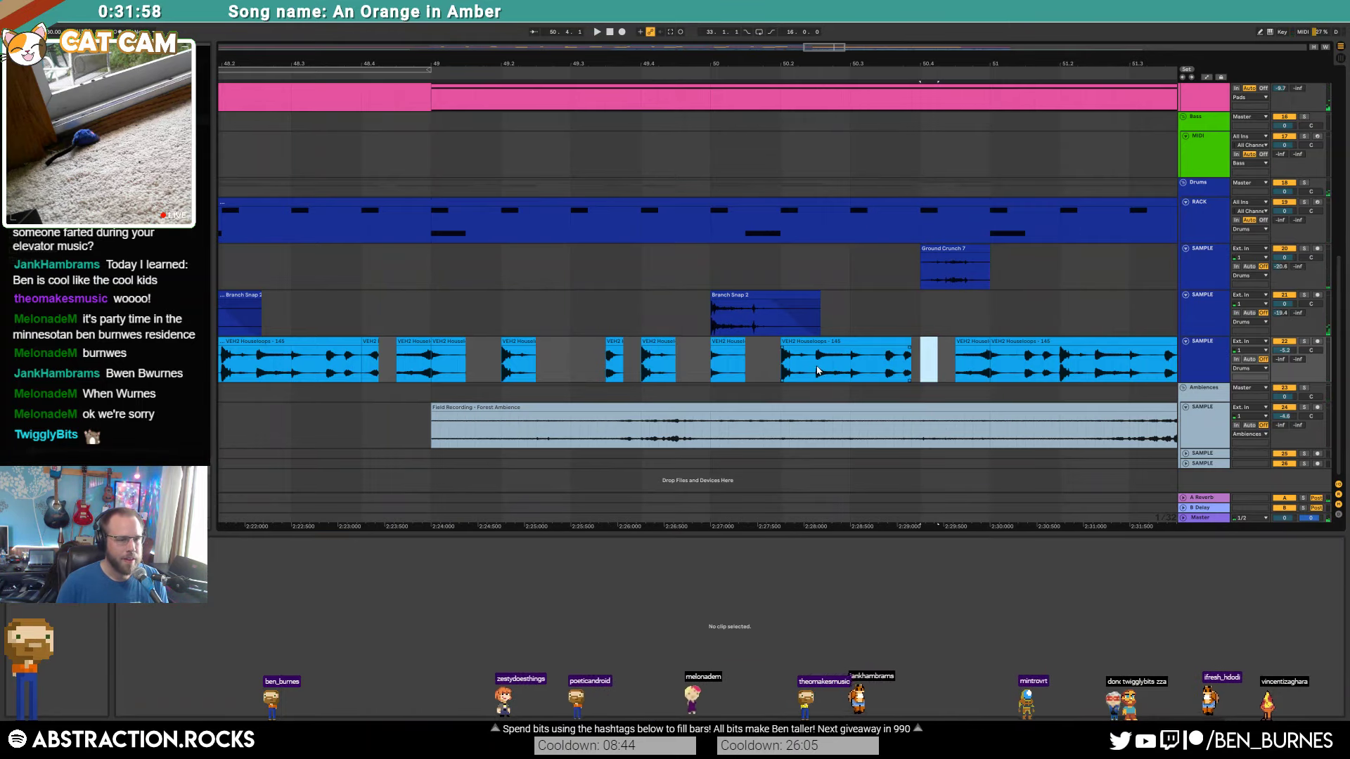
left_click_drag(851, 366, 877, 341)
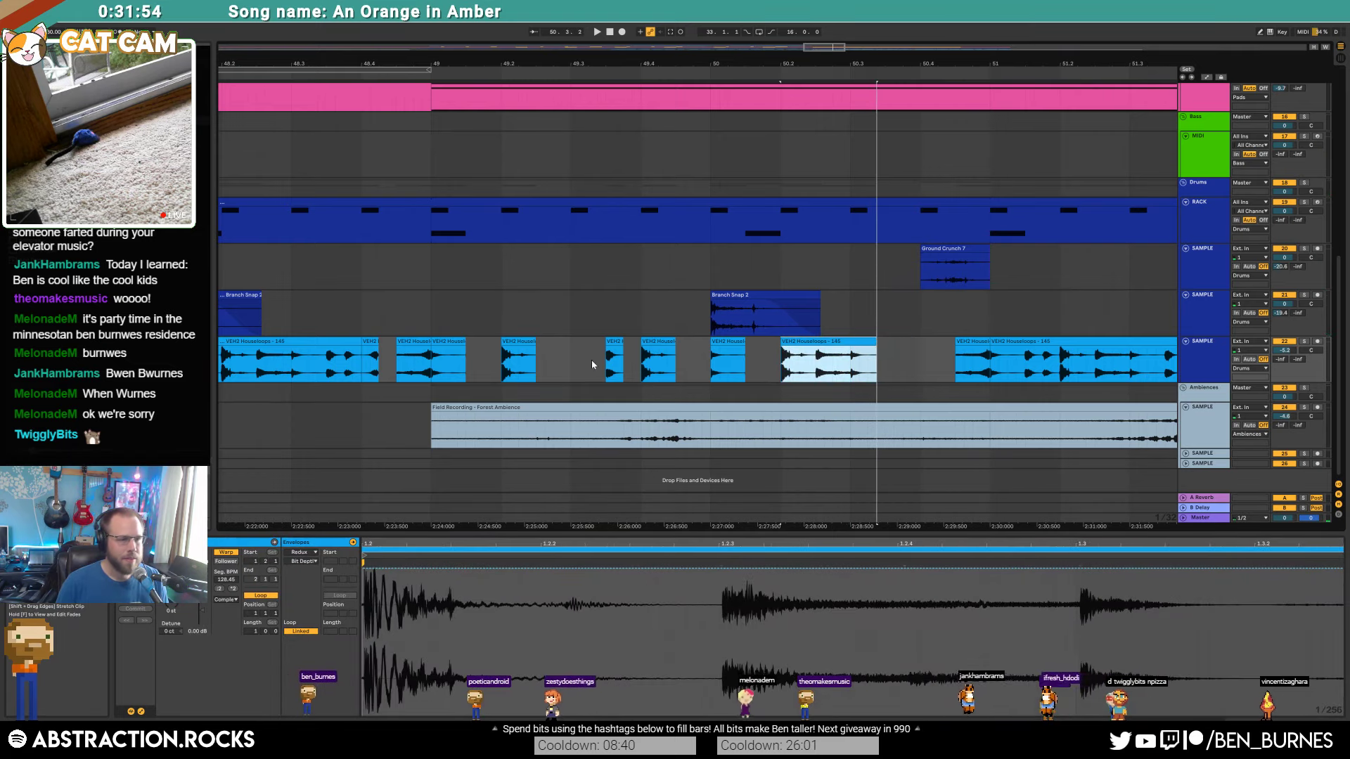
left_click(444, 341)
key("space")
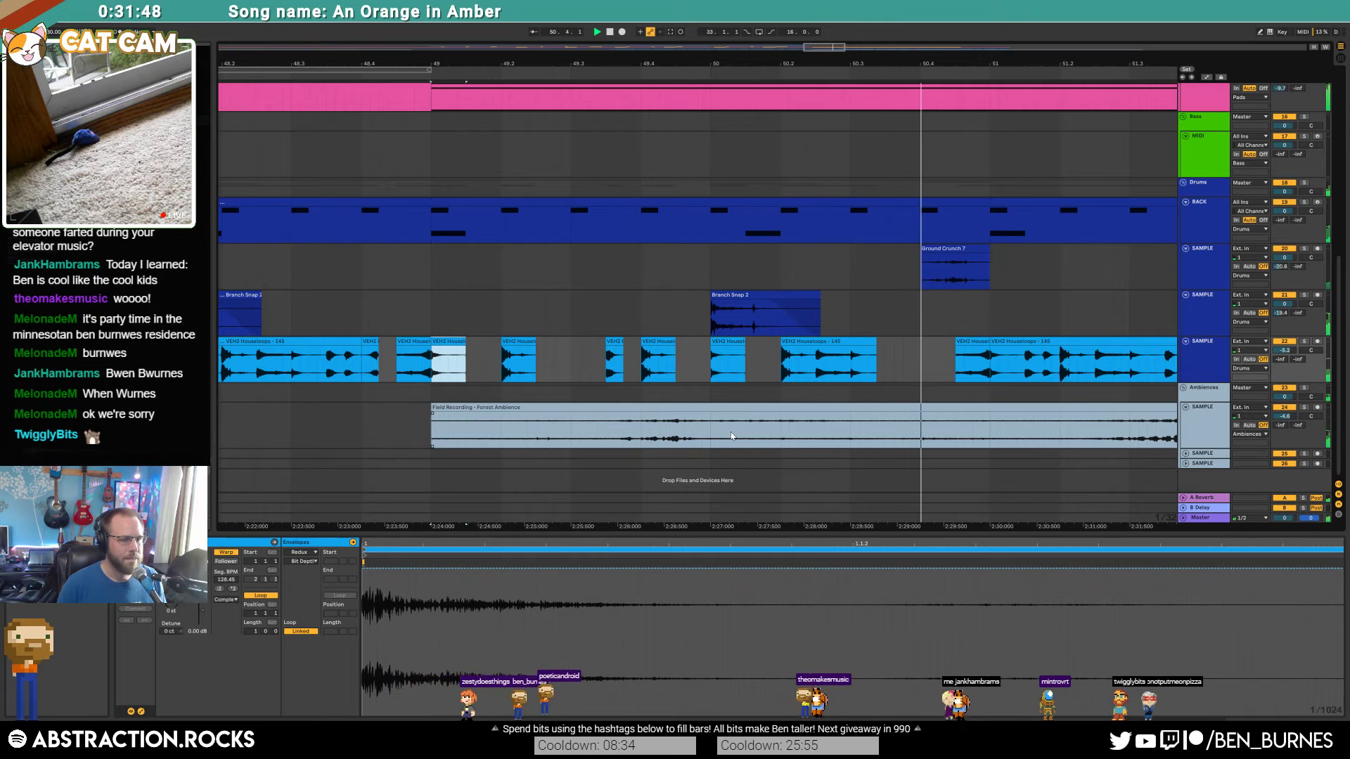
key("space")
Step: Replace the old drum loop from bar 51 to bar 65 with seven repeats of the edited two-bar pattern from bar 49
left_click_drag(627, 61, 477, 35)
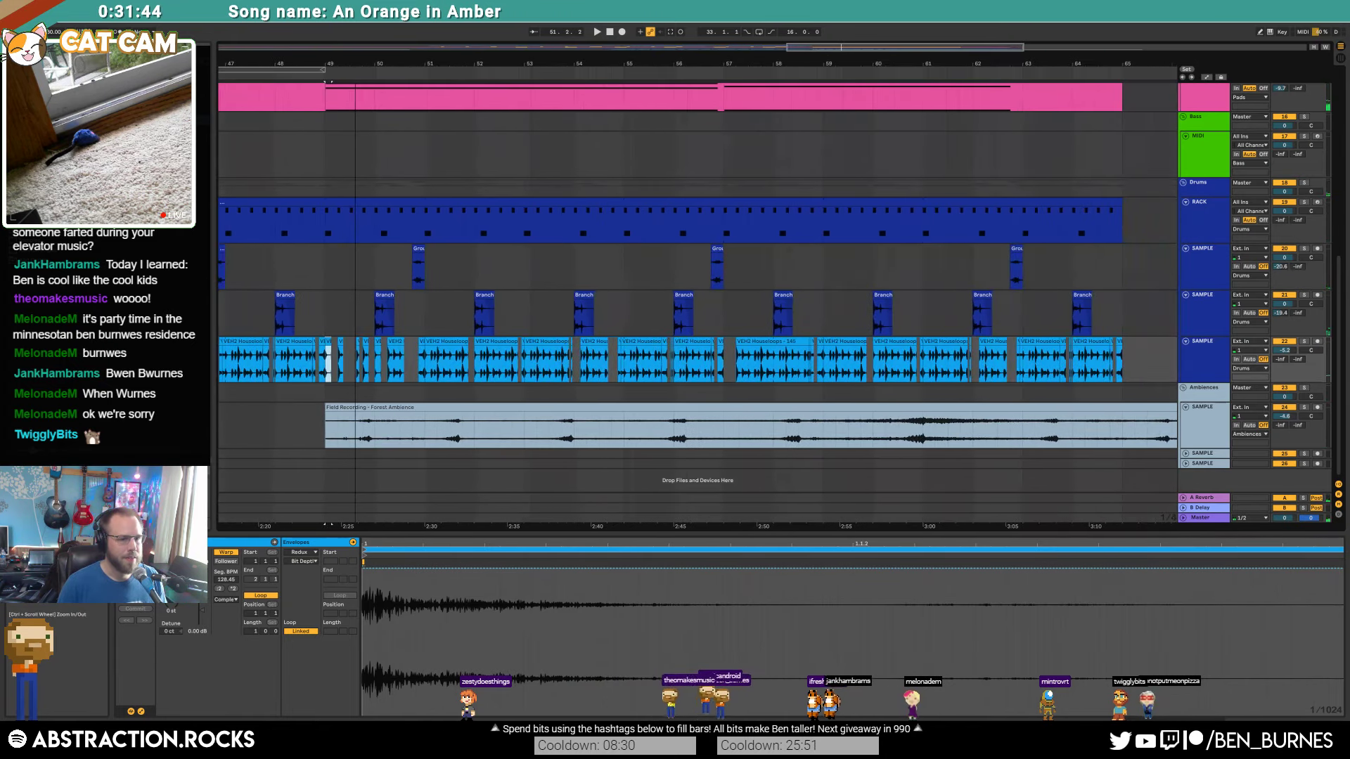
left_click_drag(1147, 351, 330, 358)
key("Delete")
key("ctrl+d")
key("ctrl+d")
key("ctrl+d")
key("ctrl+d")
key("ctrl+d")
key("ctrl+d")
key("ctrl+d")
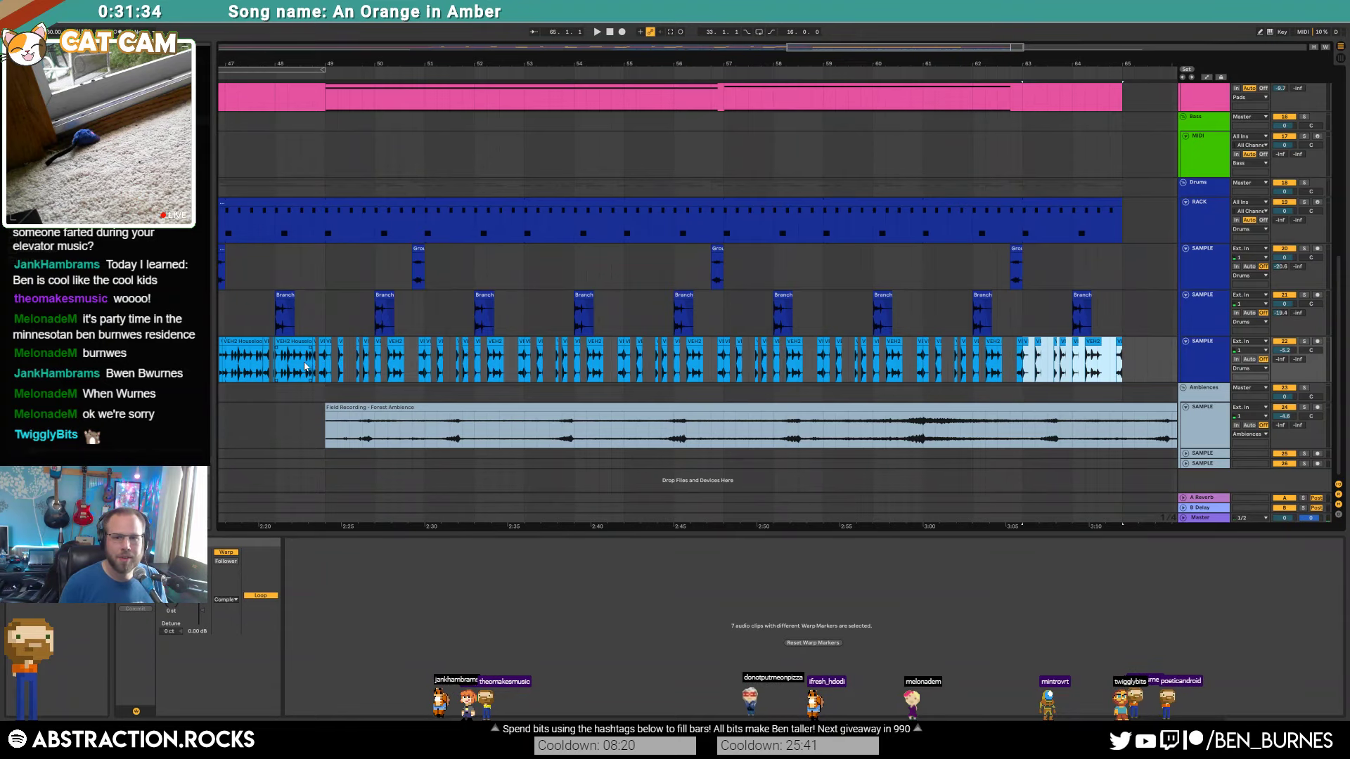
Step: Play the repeated drum pattern from around bar 49
left_click(351, 422)
key("space")
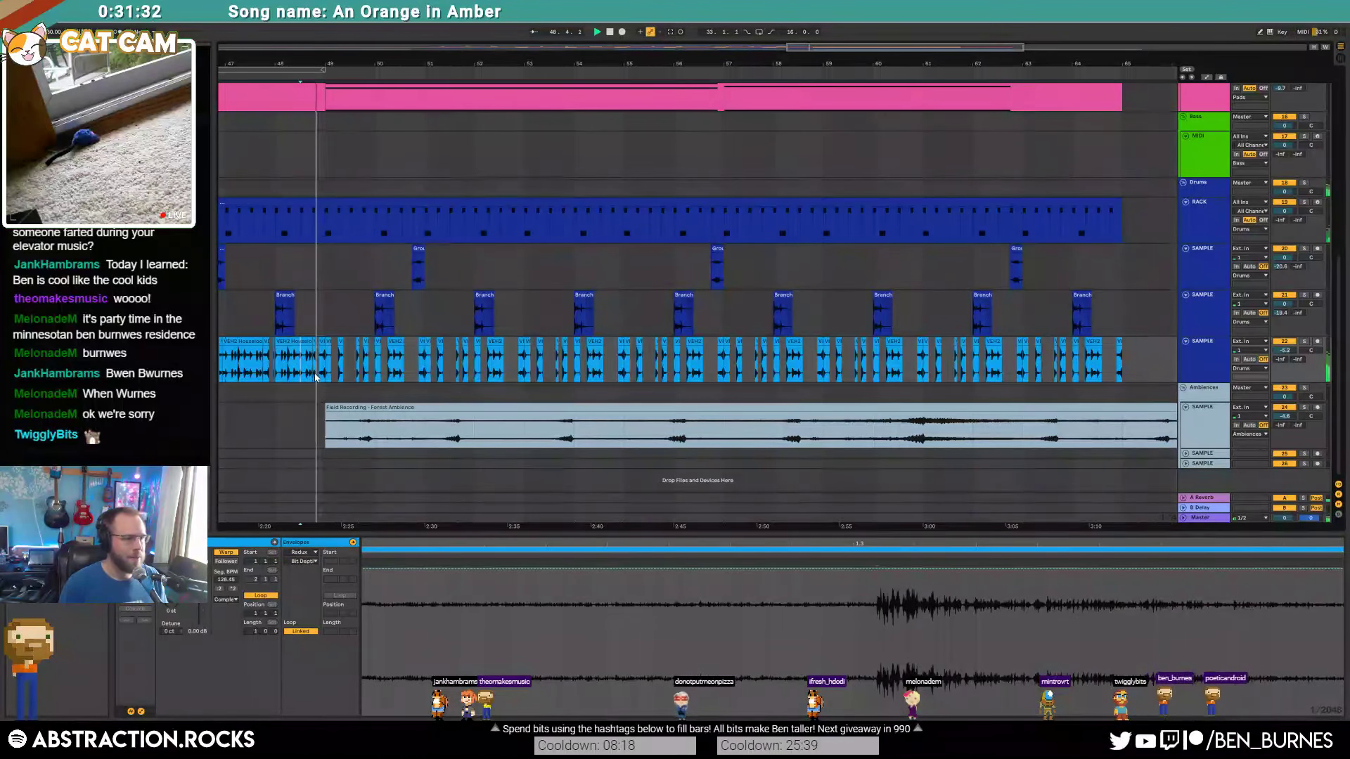
left_click(368, 407)
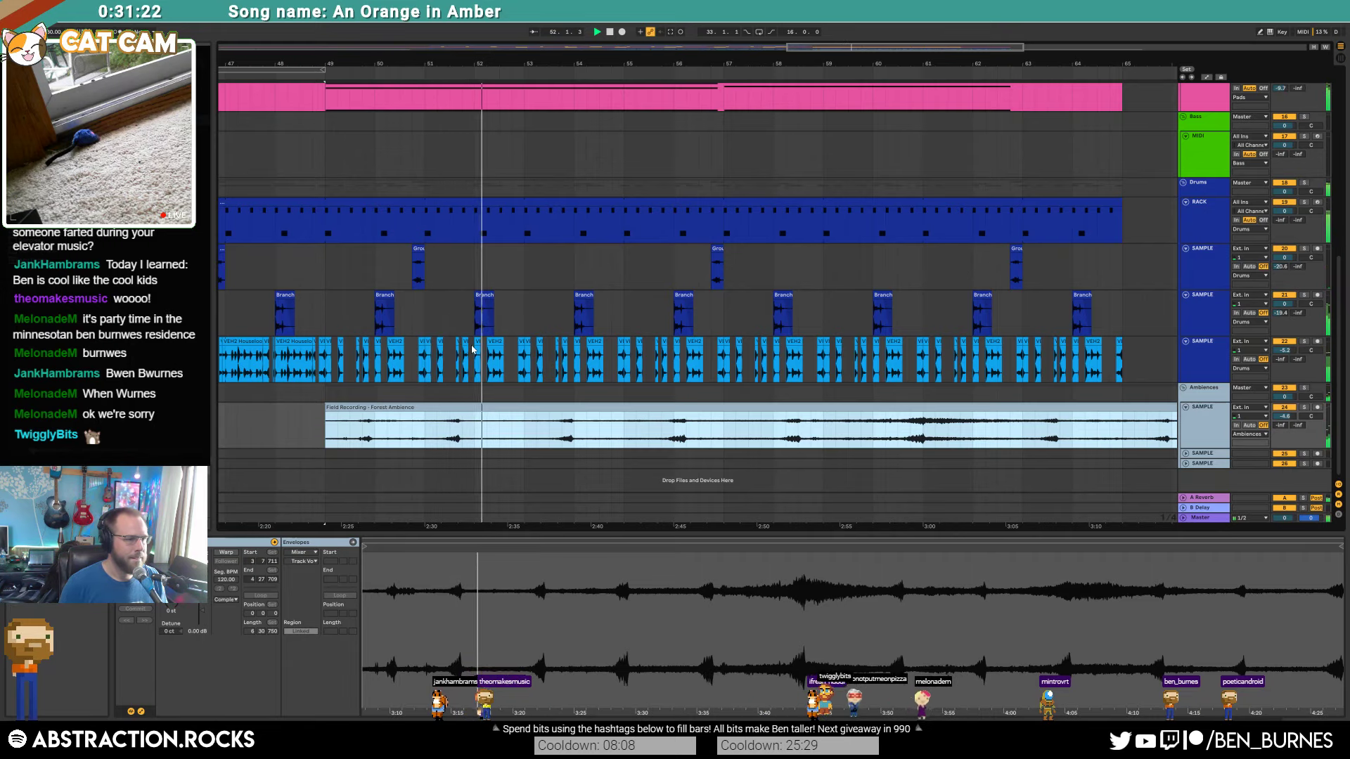
Step: Delete the drum slice at beat 4 of bar 51, and lengthen the short slice before beat 4 of bar 53 to meet the next slice
left_click(464, 370)
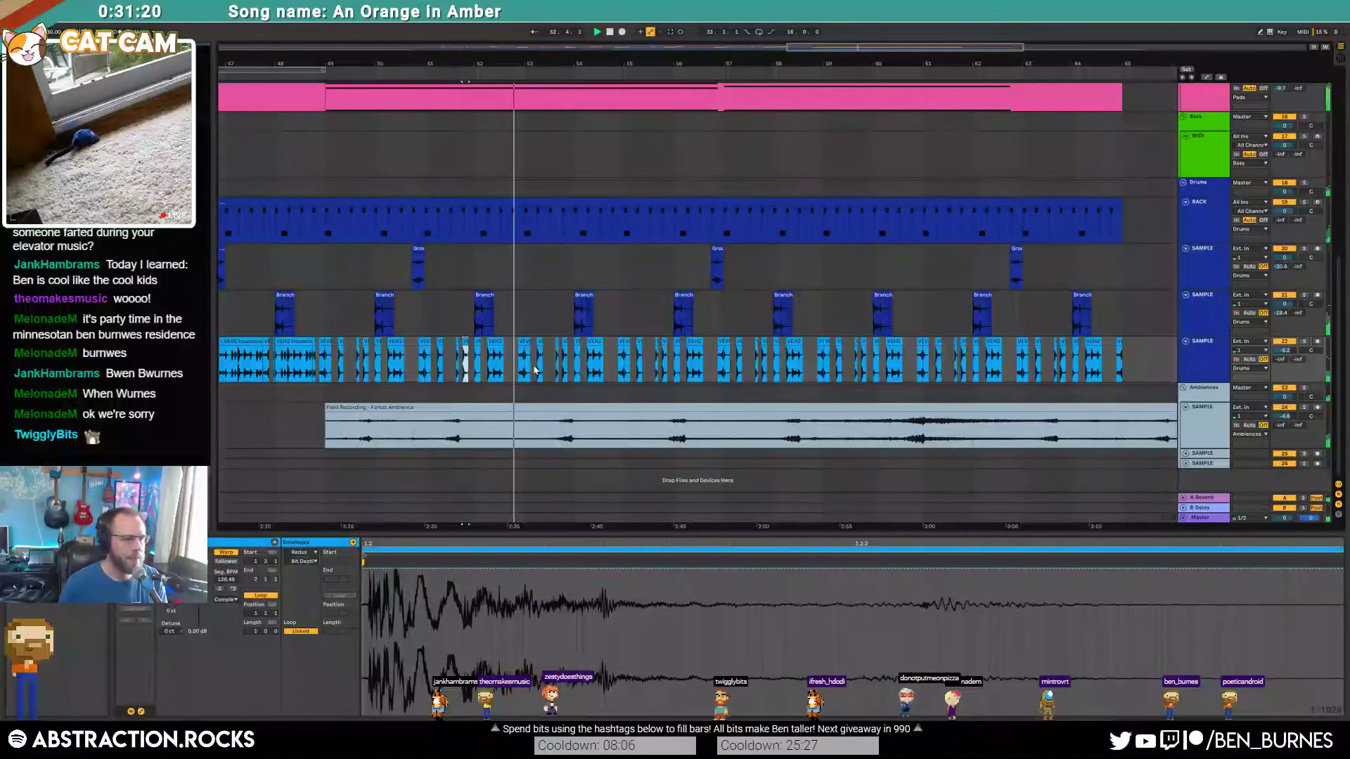
left_click(593, 389)
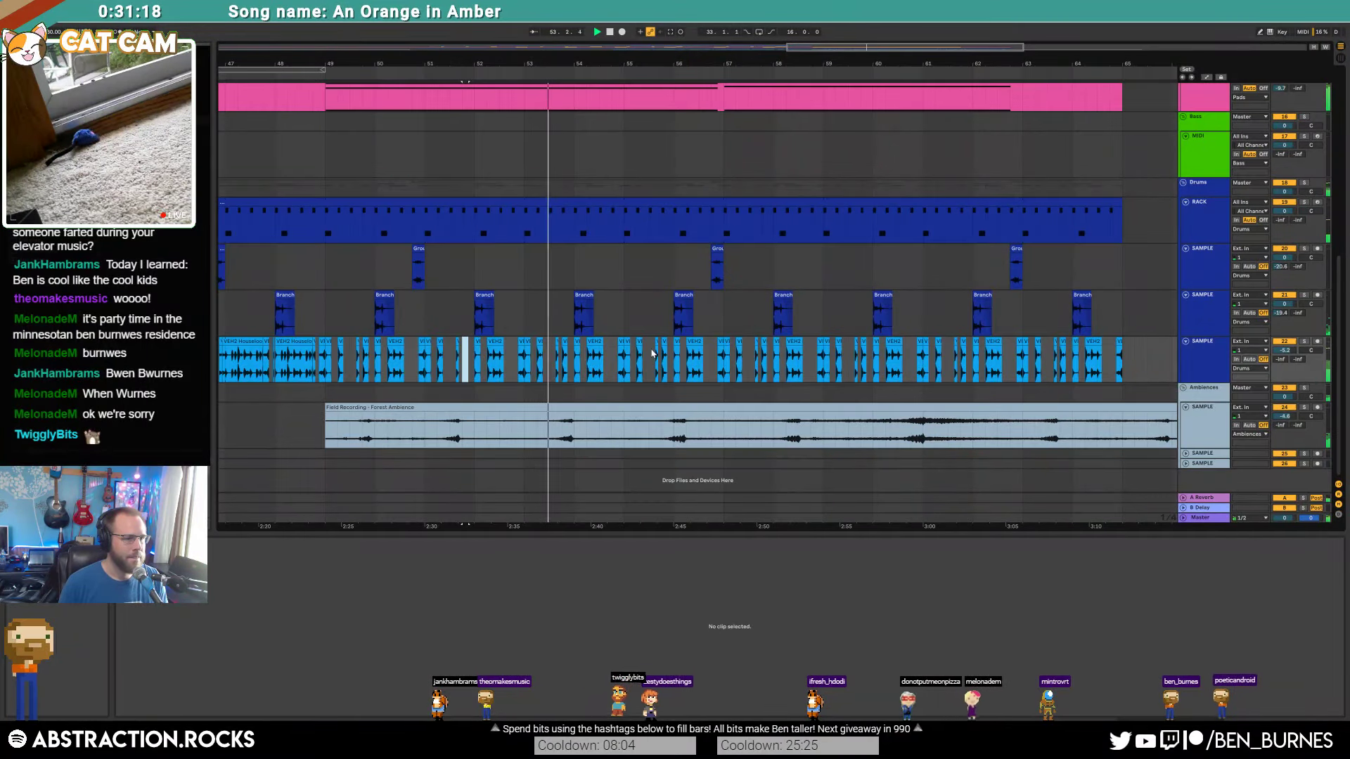
scroll(557, 346, "up", 3)
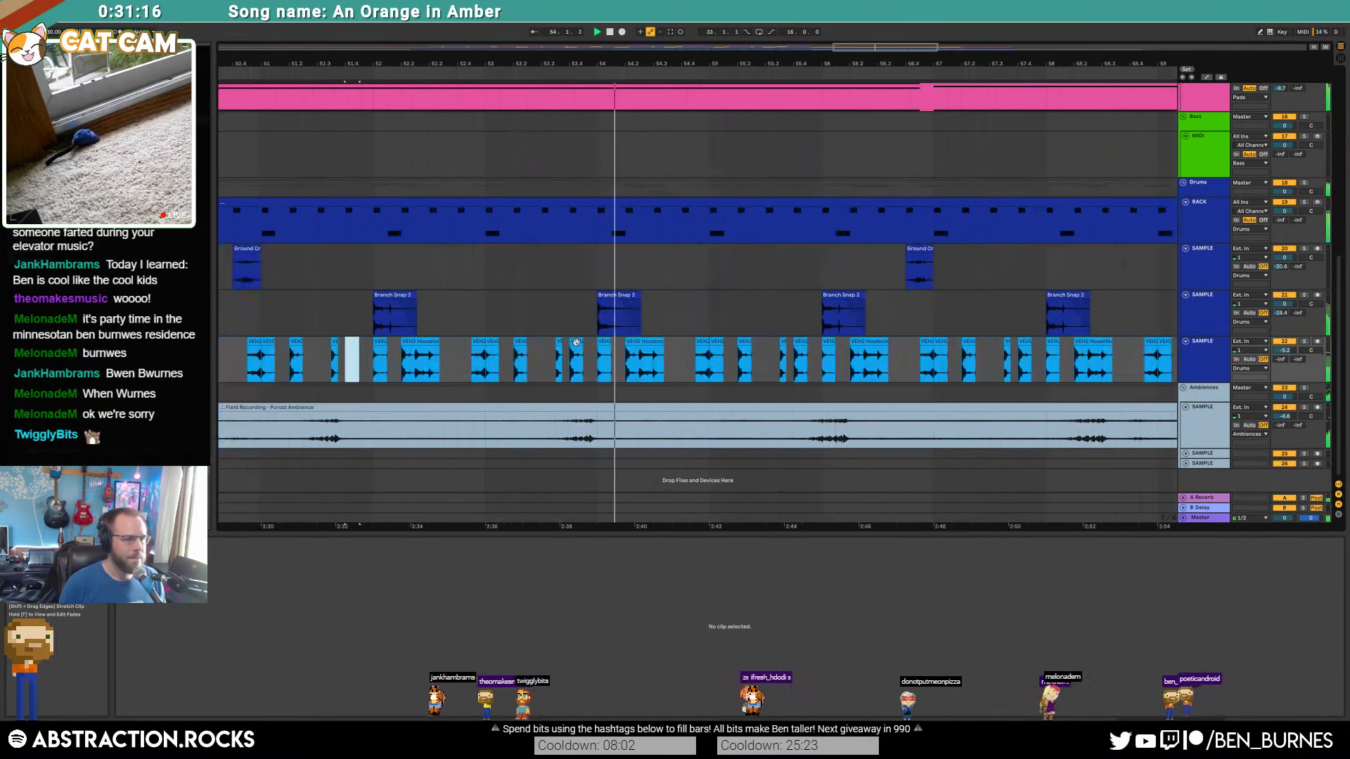
scroll(561, 344, "up", 5)
left_click_drag(562, 343, 572, 344)
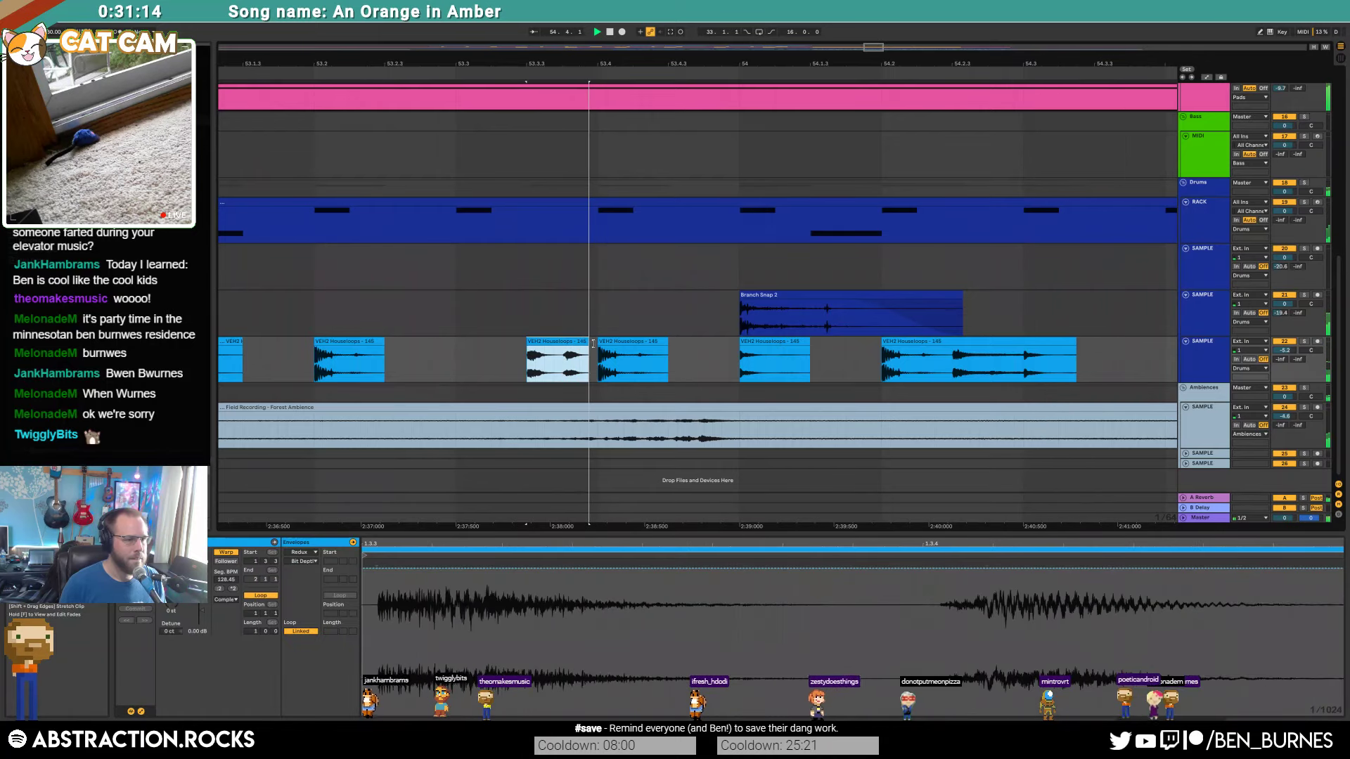
scroll(741, 62, "down", 3)
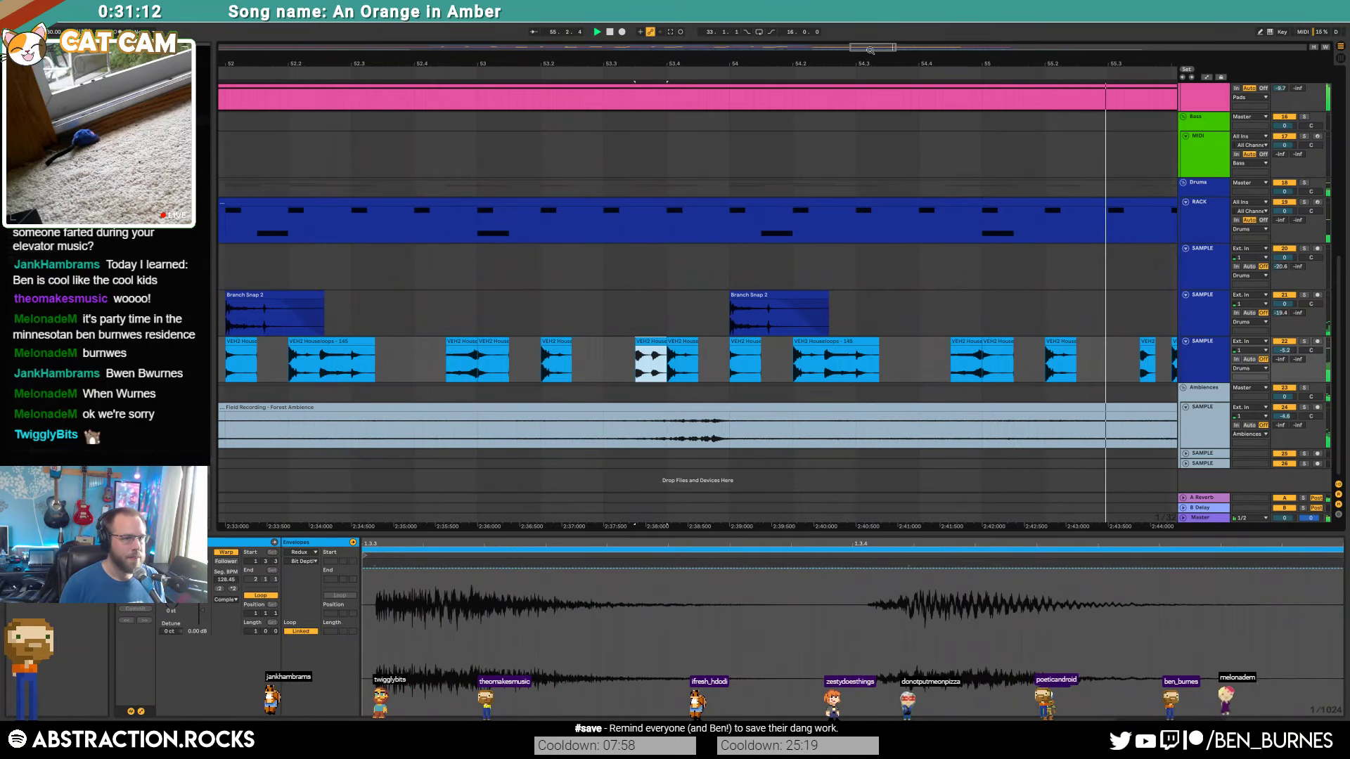
Step: Stop playback, look over the arrangement, and play it from around bar 56
left_click_drag(741, 62, 497, 49)
key("space")
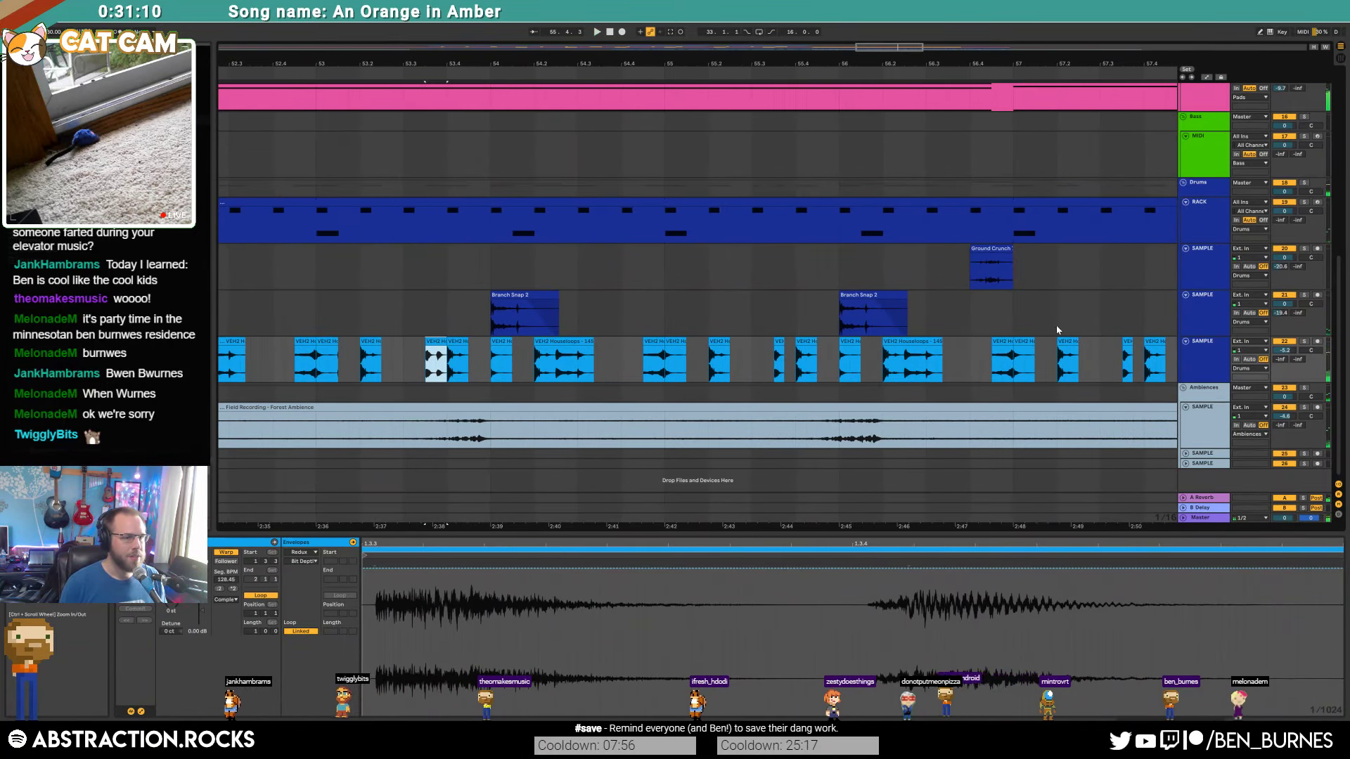
scroll(884, 351, "down", 4)
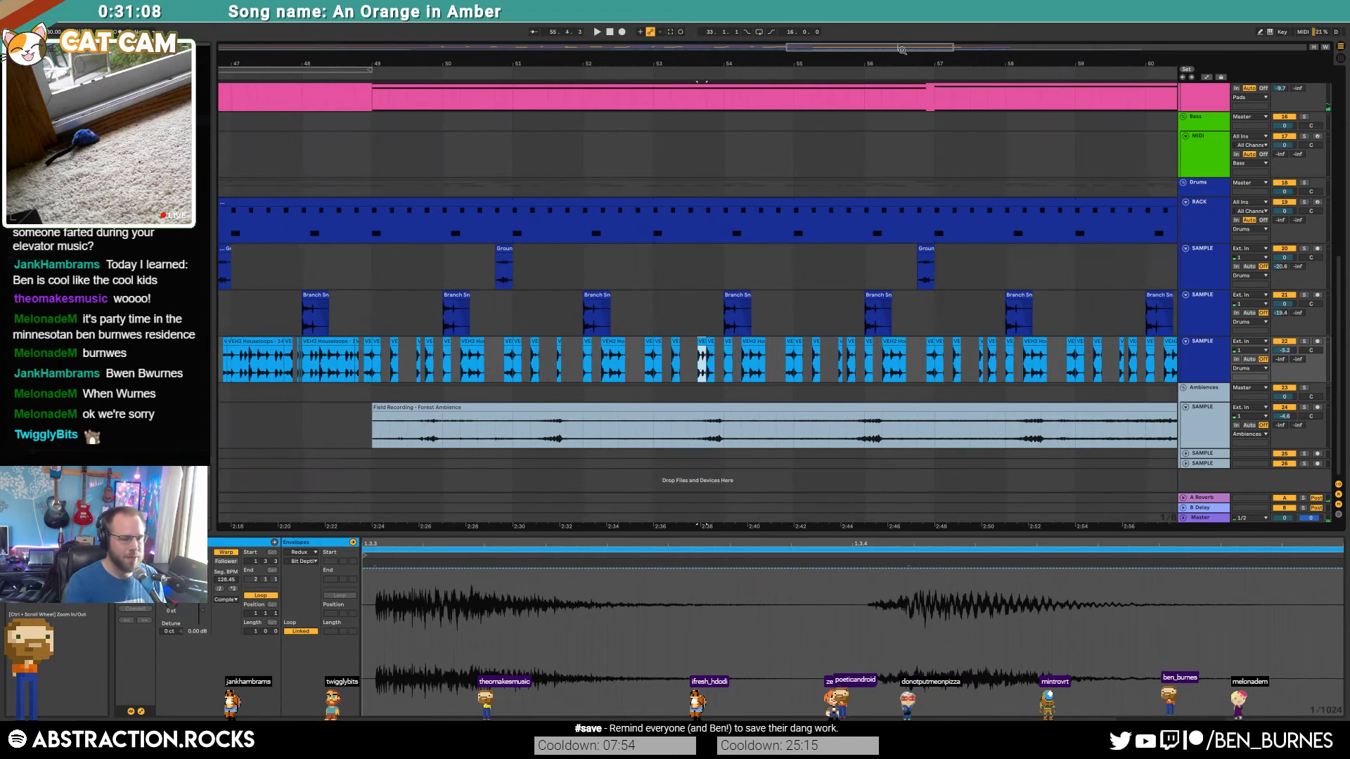
scroll(455, 225, "up", 3)
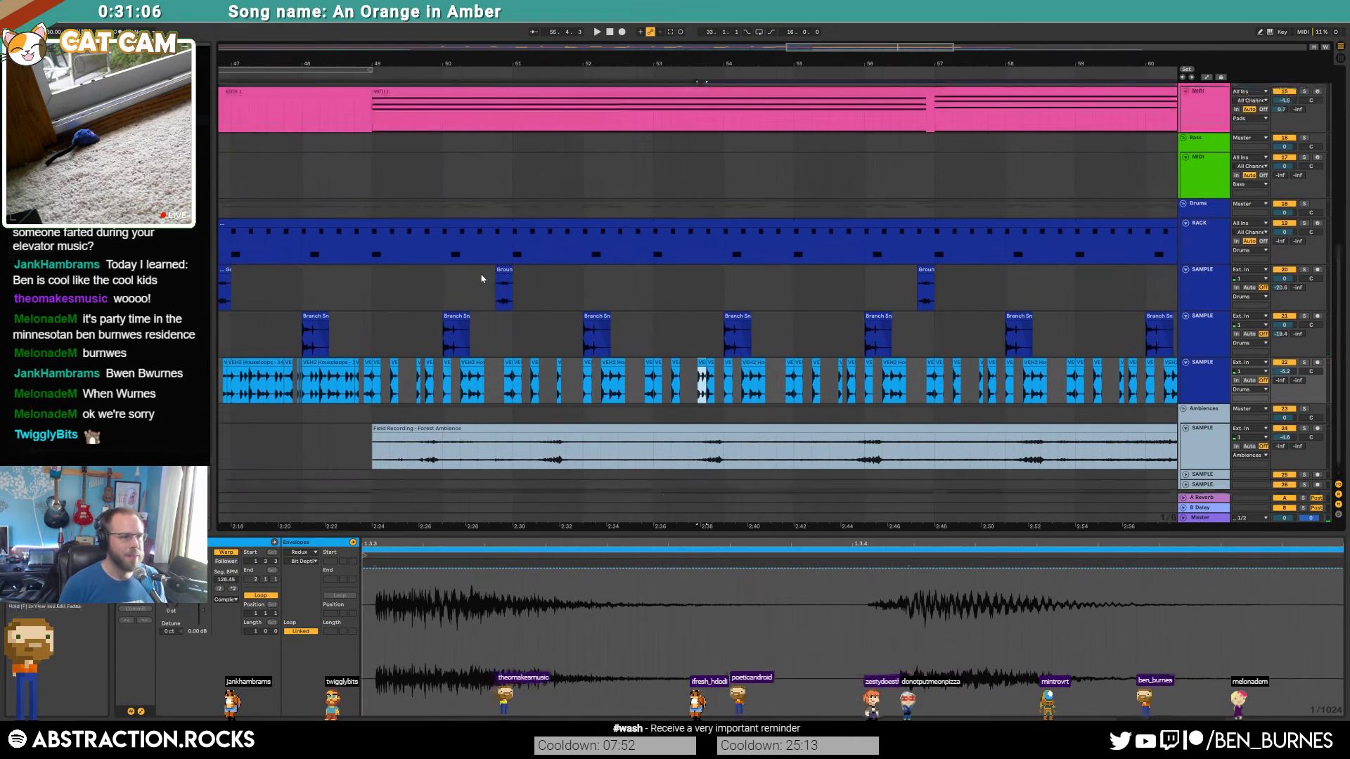
scroll(715, 197, "down", 4)
scroll(715, 196, "up", 3)
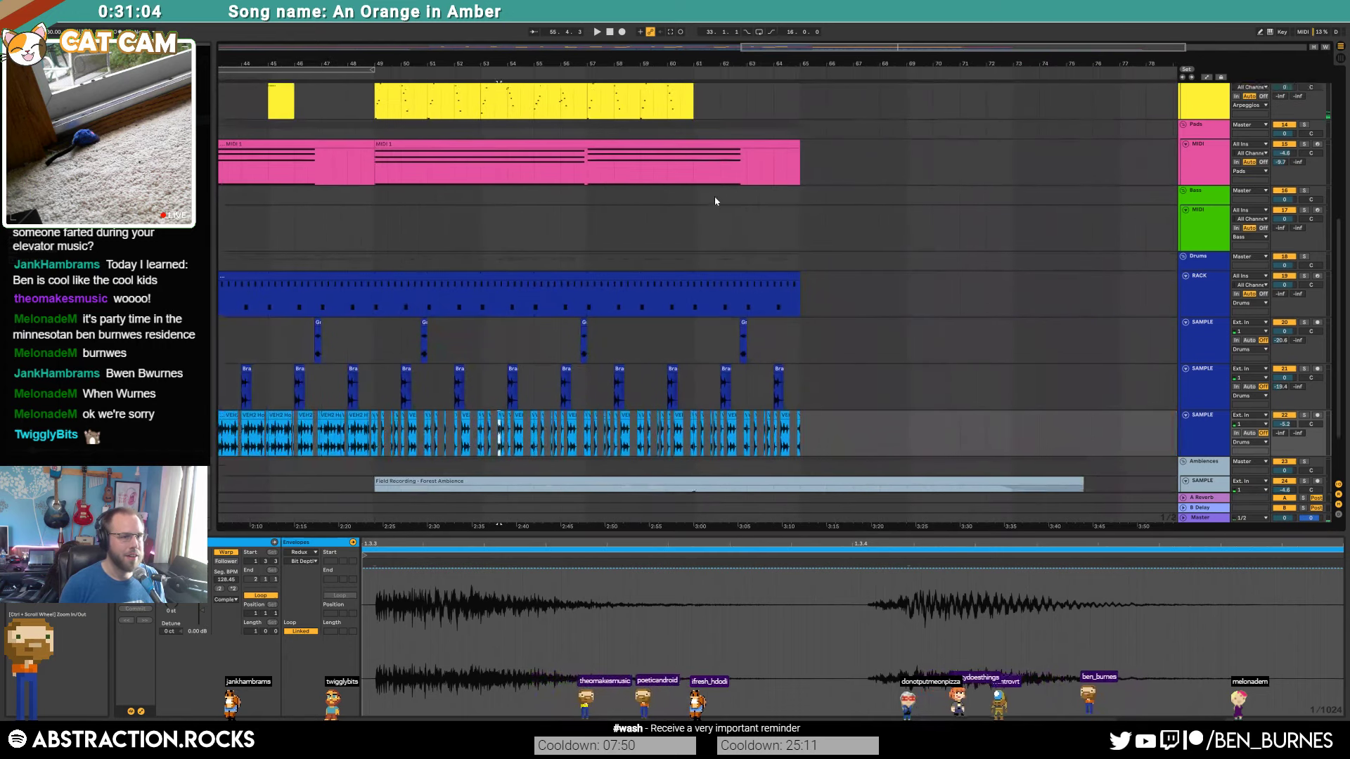
left_click(579, 200)
key("space")
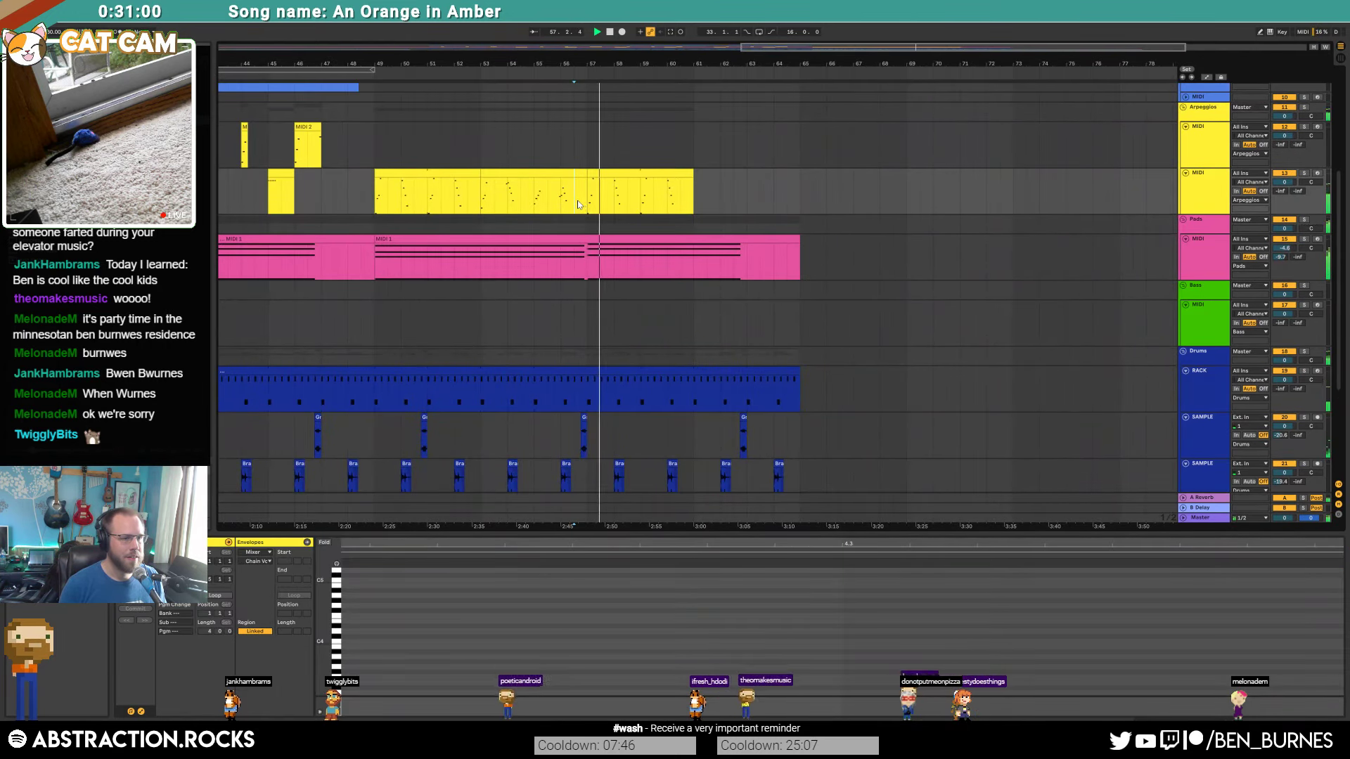
Step: Automate the pad's Massive filter 1 cutoff over the bar 49 clip, rising to a peak near bar 54 and falling back by bar 61
left_click(659, 240)
key("a")
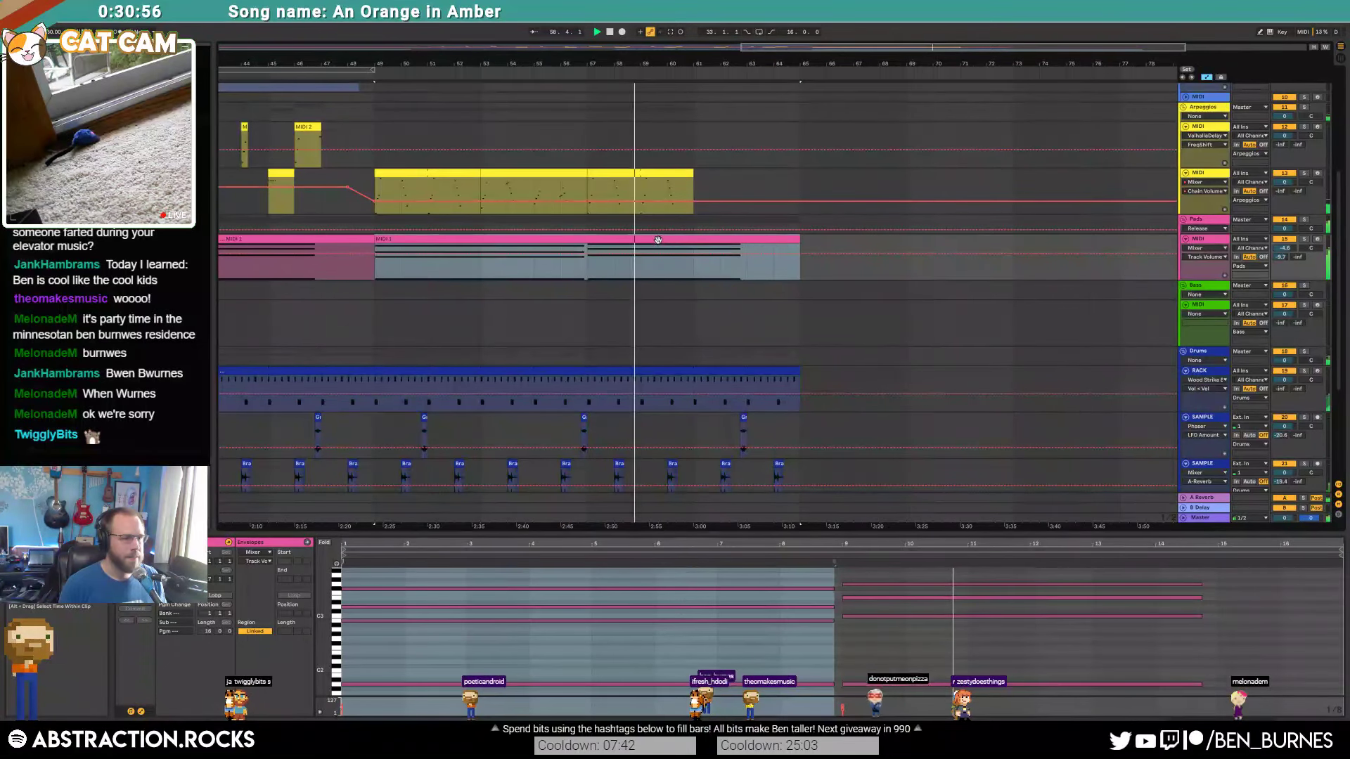
key("shift+Tab")
left_click(225, 645)
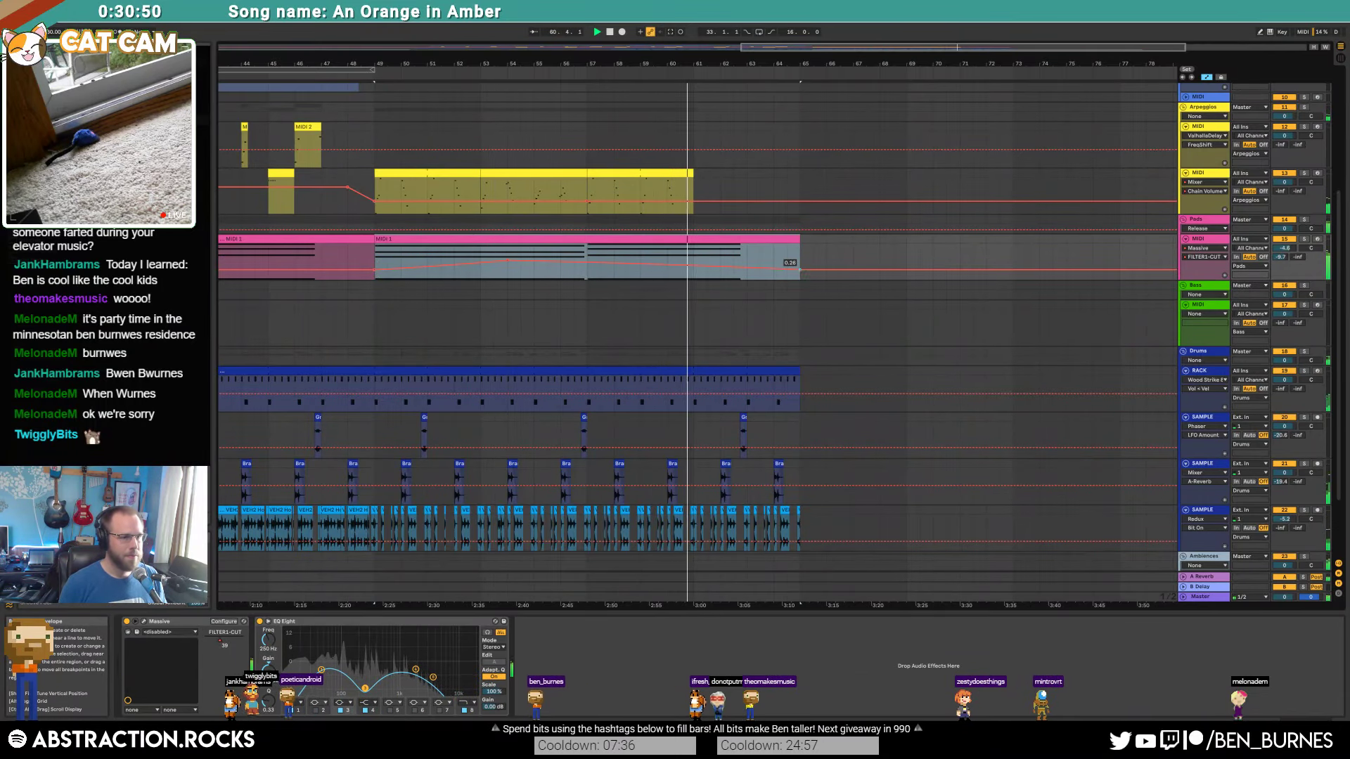
left_click(614, 270)
left_click_drag(613, 270, 694, 268)
Step: Extend the arpeggio clip to bar 65, and separate the drum rack clip's last four bars at bar 61
left_click_drag(693, 175, 797, 175)
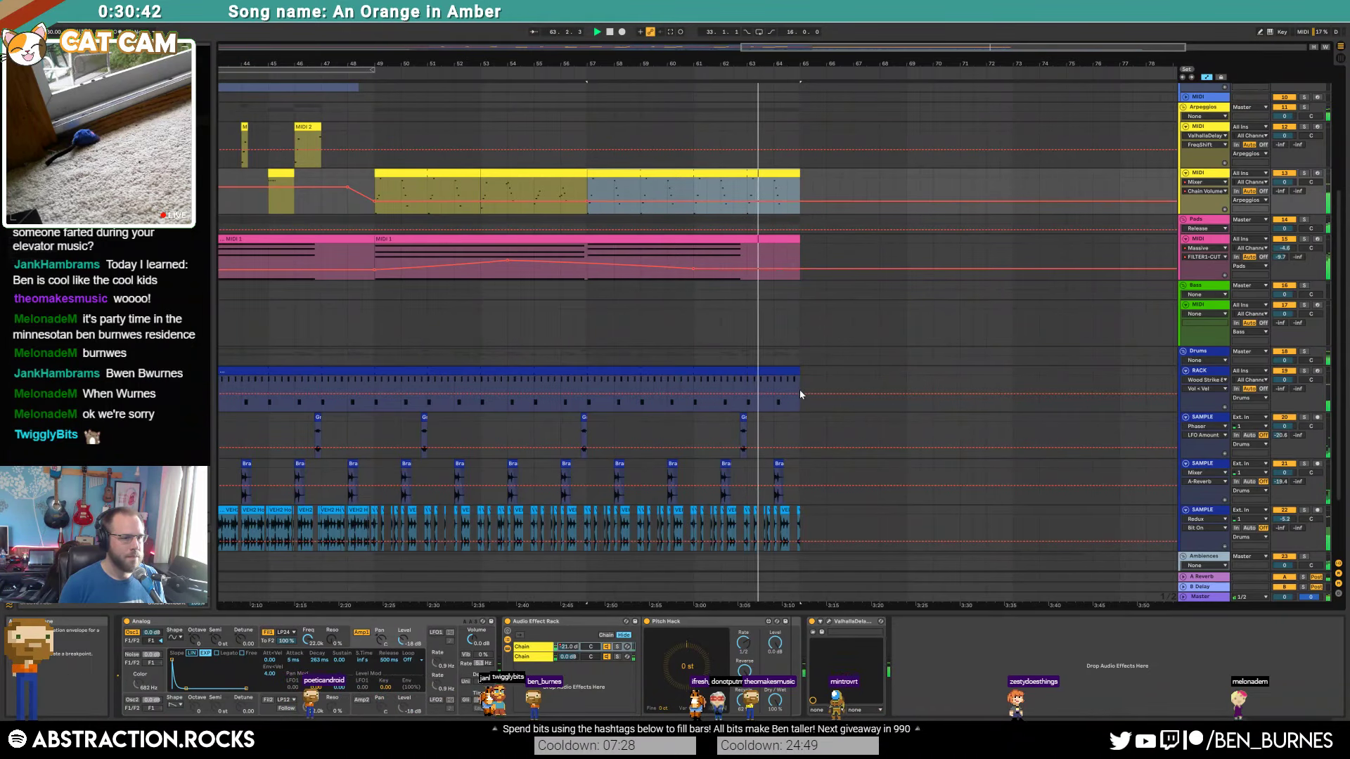
scroll(807, 387, "up", 3)
left_click_drag(801, 383, 560, 380)
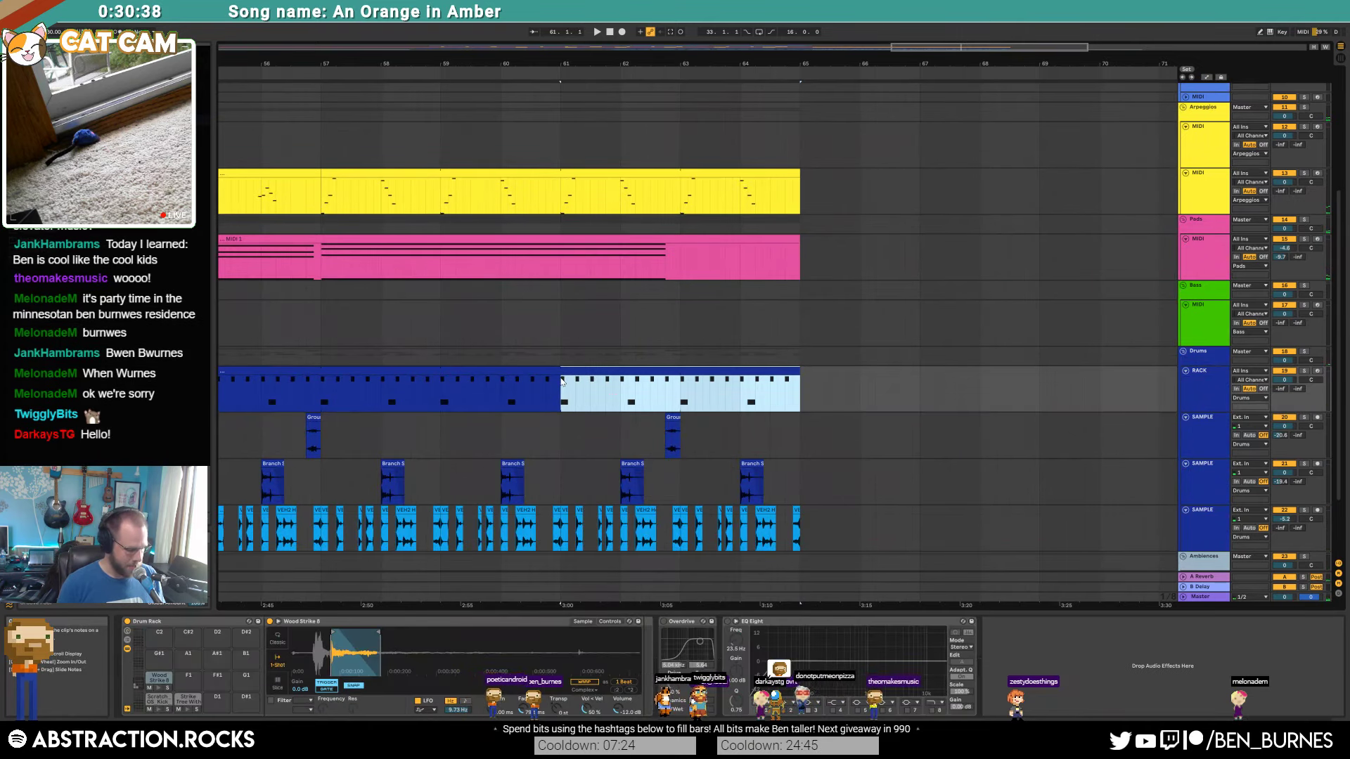
Step: Remove all Wood Strike notes from the drum rack clip spanning bars 61 to 65
left_click(591, 380)
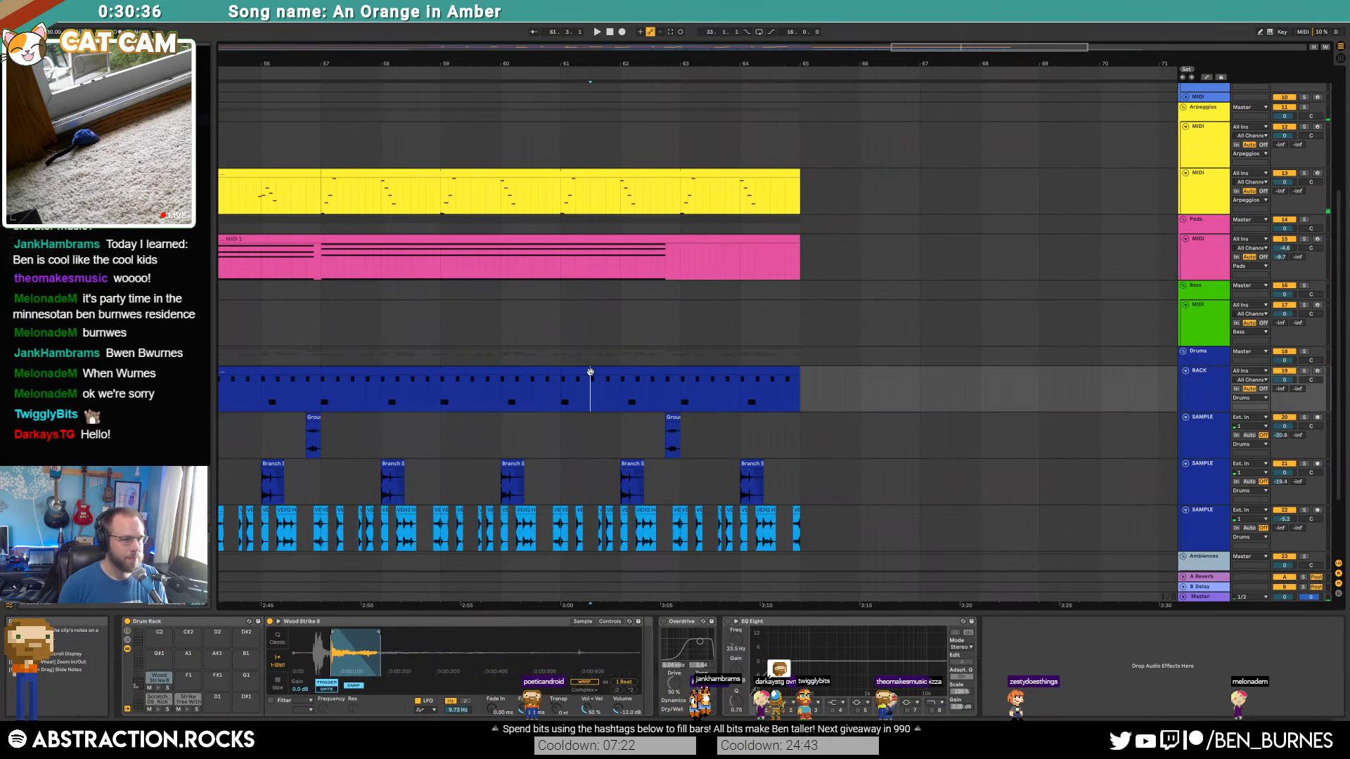
double_click(591, 371)
left_click(392, 575)
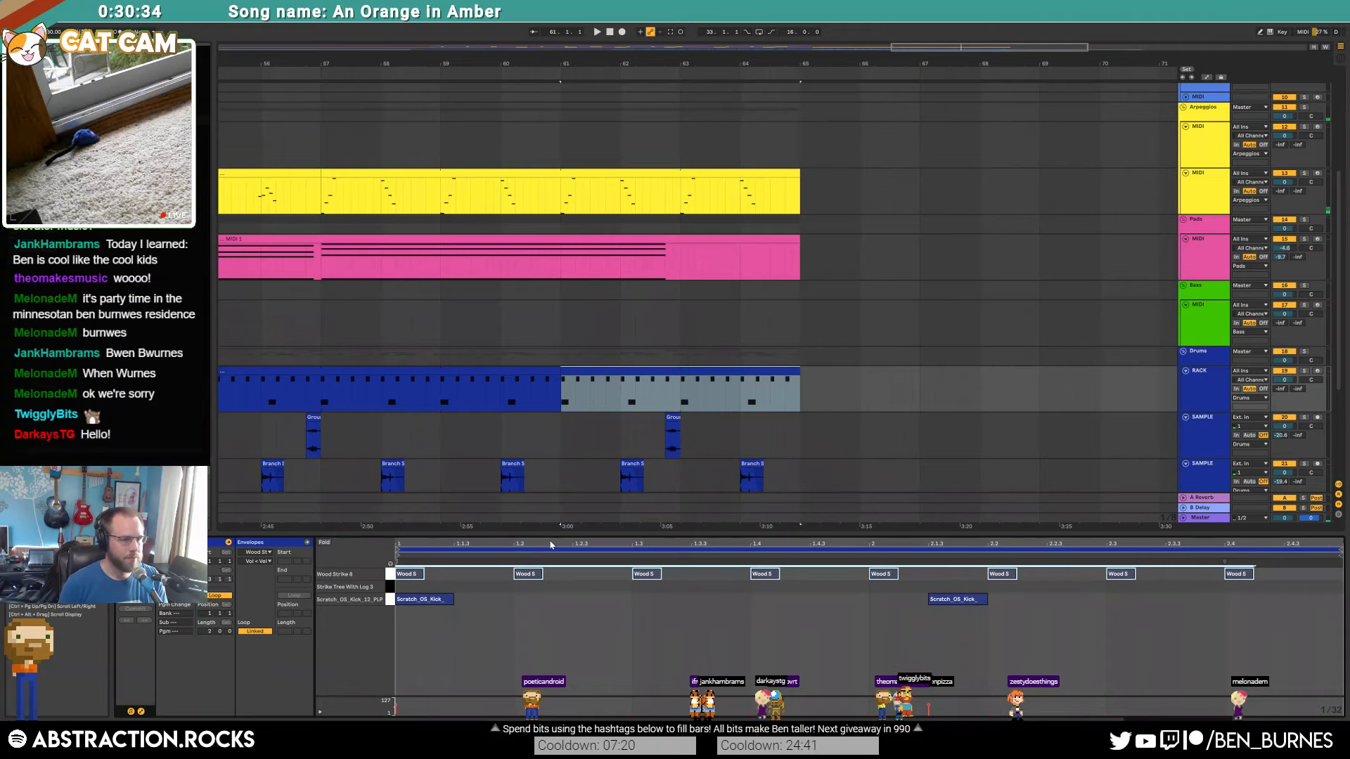
key("Delete")
Step: Delete the Branch Snap clip at bar 64 and the chopped drum slices from beat 4 of bar 62 to just before bar 65
scroll(662, 393, "down", 2)
mouse_move(651, 391)
left_mouse_down()
mouse_move(796, 378)
mouse_move(628, 391)
mouse_move(666, 391)
left_mouse_up()
scroll(721, 391, "down", 1)
key("Delete")
scroll(815, 389, "down", 1)
key("Delete")
scroll(693, 386, "up", 1)
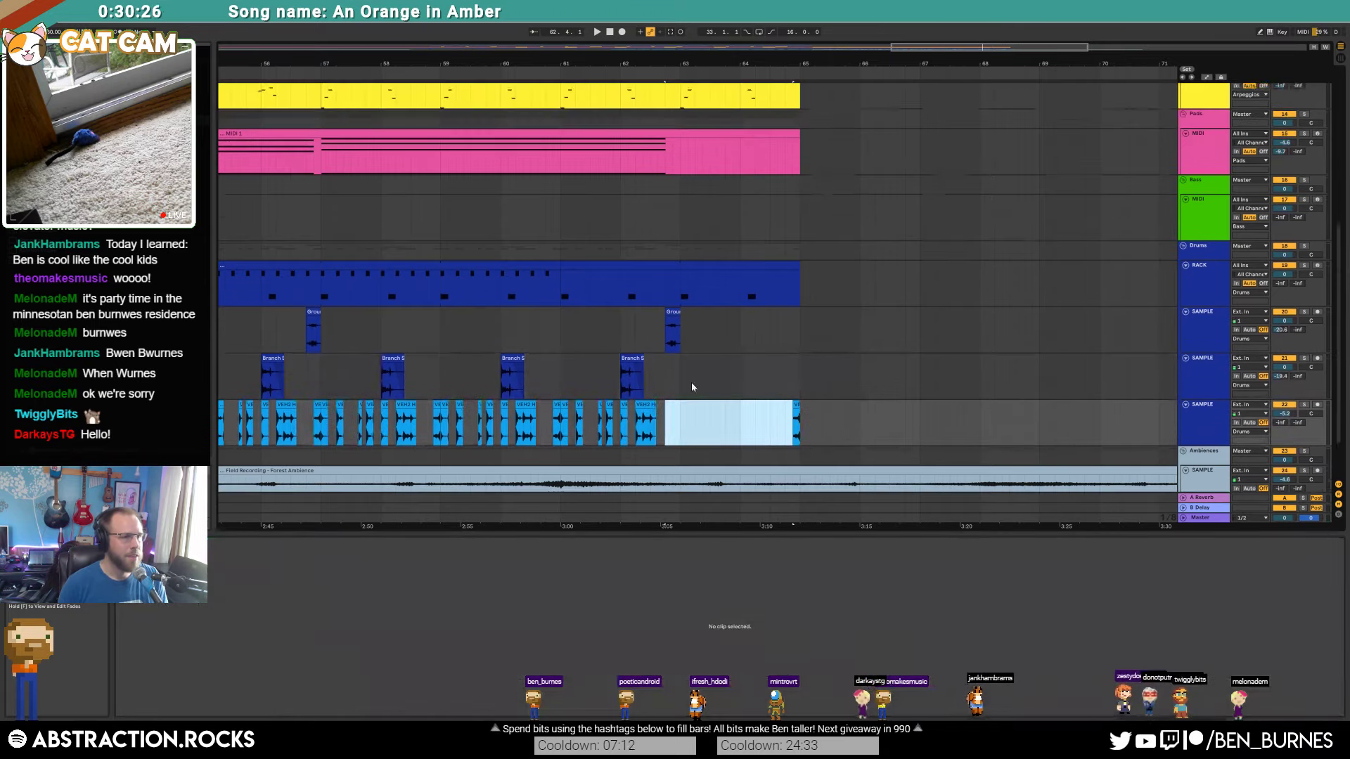
scroll(538, 186, "up", 2)
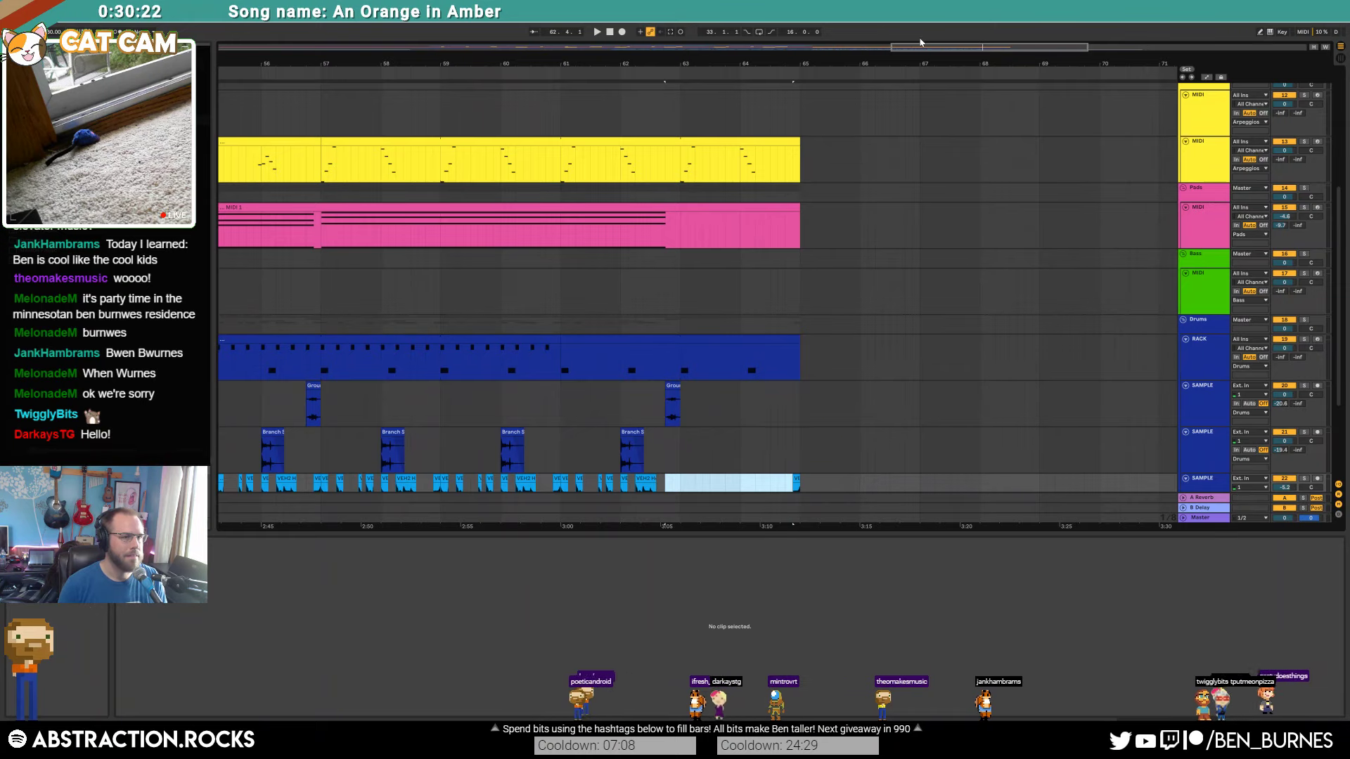
Step: Adjust the peak of the pad filter cutoff automation near bar 54 to about 0.43
left_click_drag(919, 45, 835, 44)
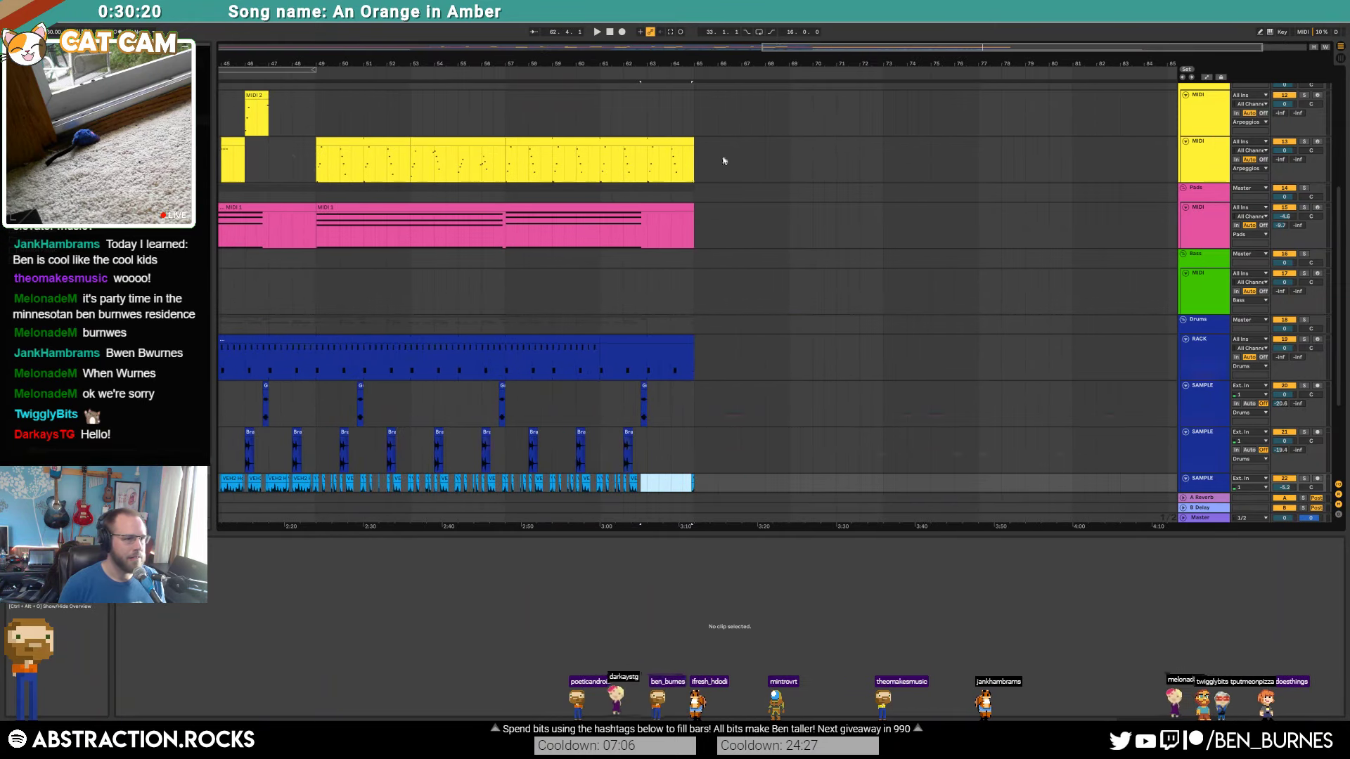
key("a")
left_click_drag(436, 231, 436, 235)
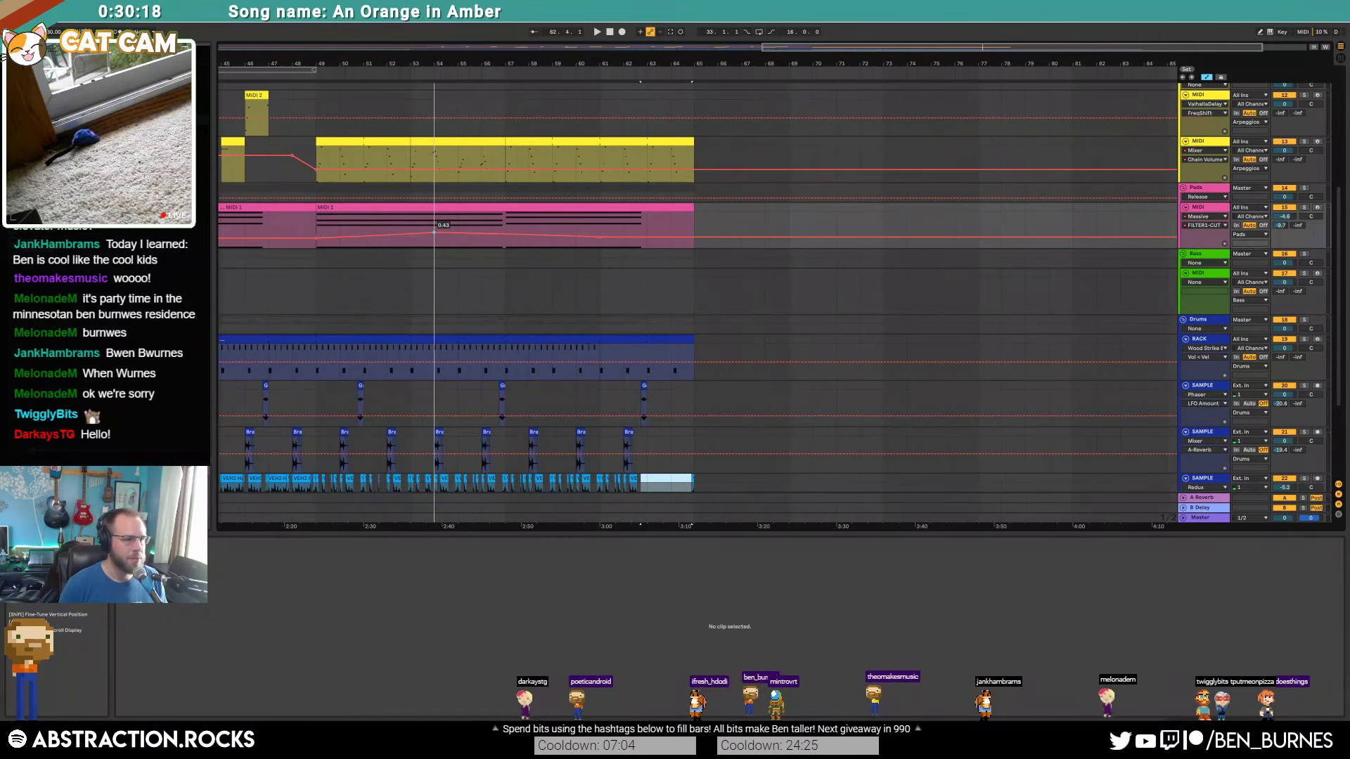
left_click(463, 216)
Step: Copy the two pad clips spanning bars 17 to 33 and paste them at bar 65
left_click_drag(966, 46, 603, 28)
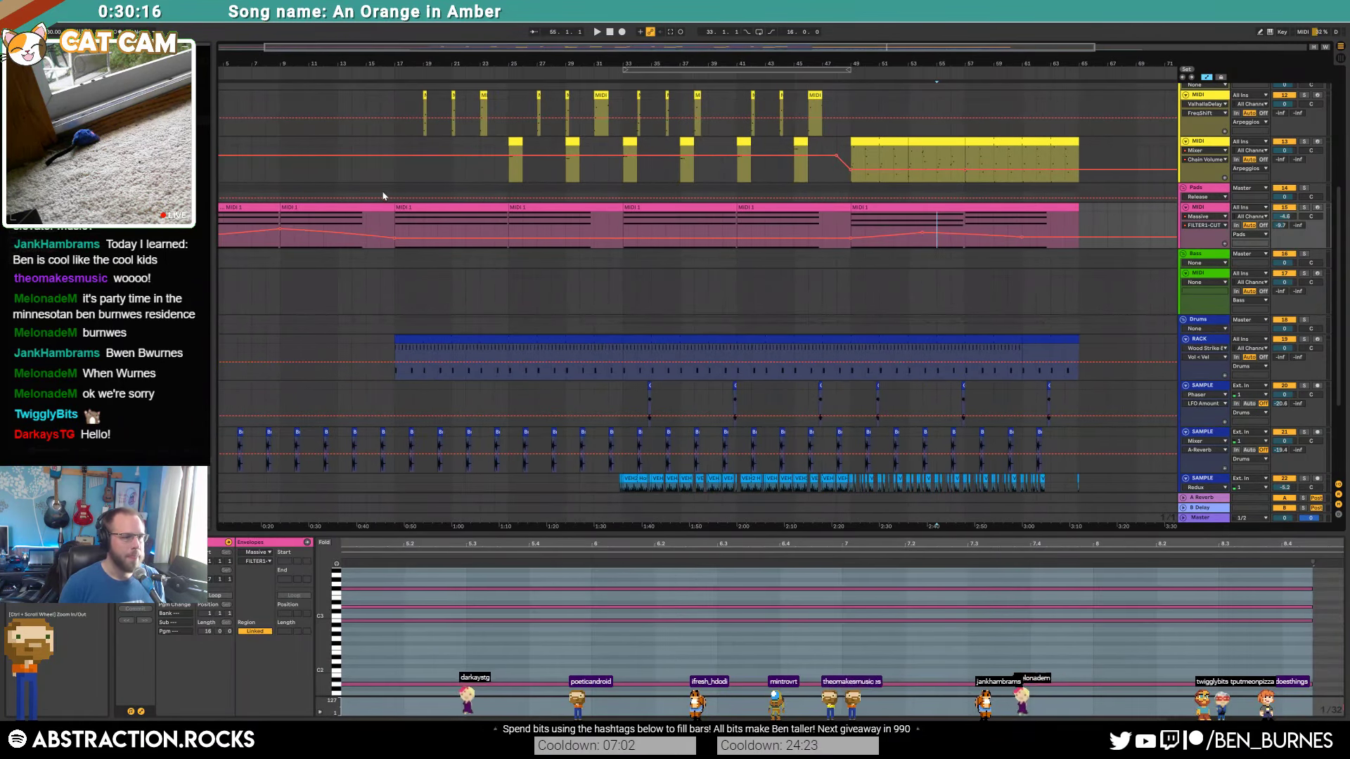
left_click(498, 207)
left_click(598, 207, "shift")
left_click(1071, 207)
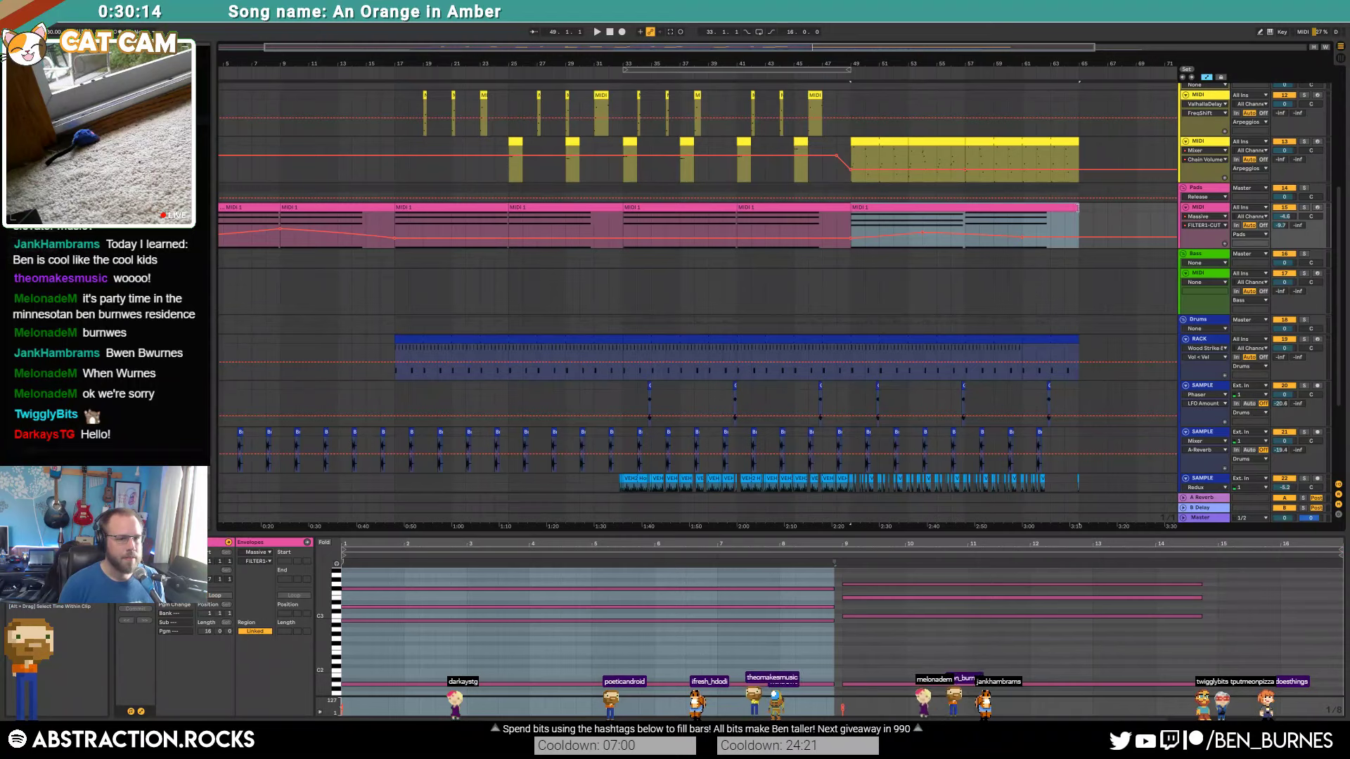
left_click(1086, 223)
key("ctrl+v")
Step: Raise the lowest note of the second chord in the bar 49 pad clip by seven semitones
left_click(1047, 206)
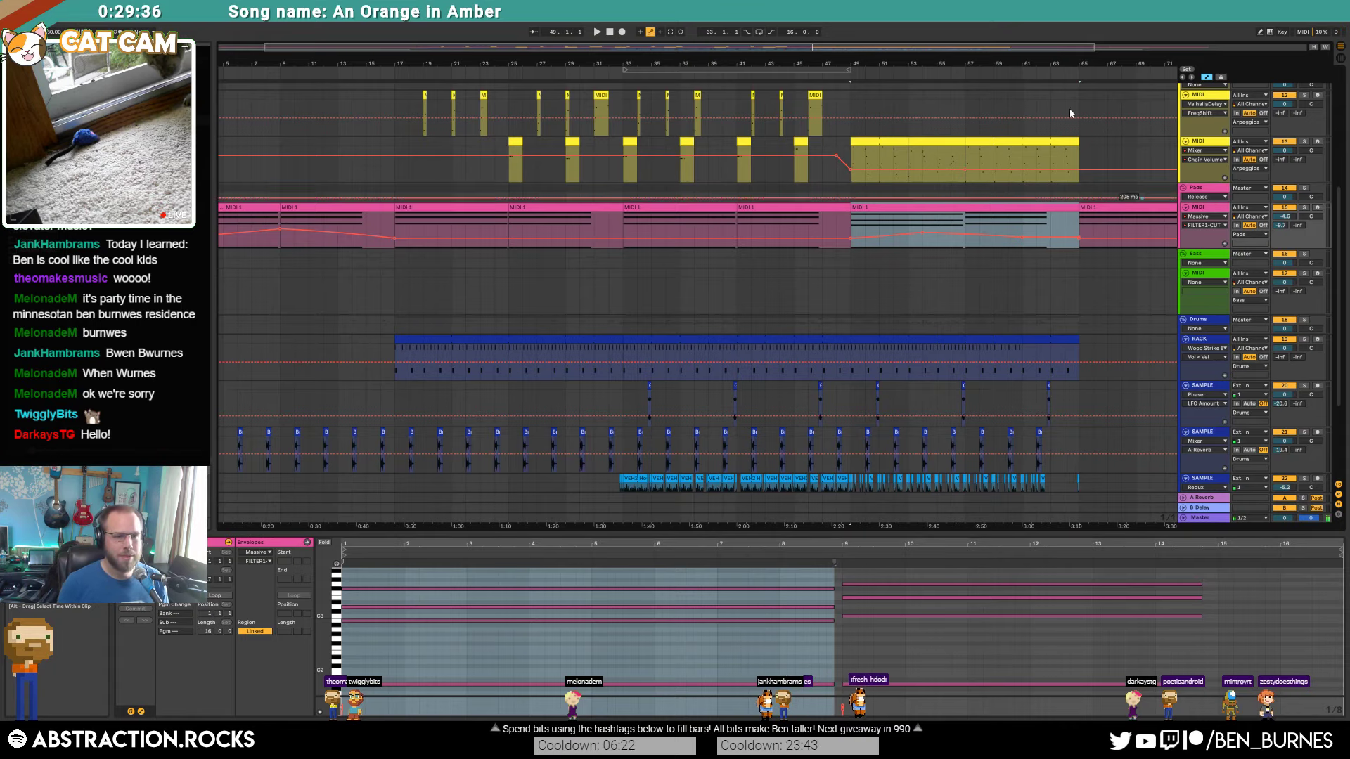
scroll(868, 664, "down", 2)
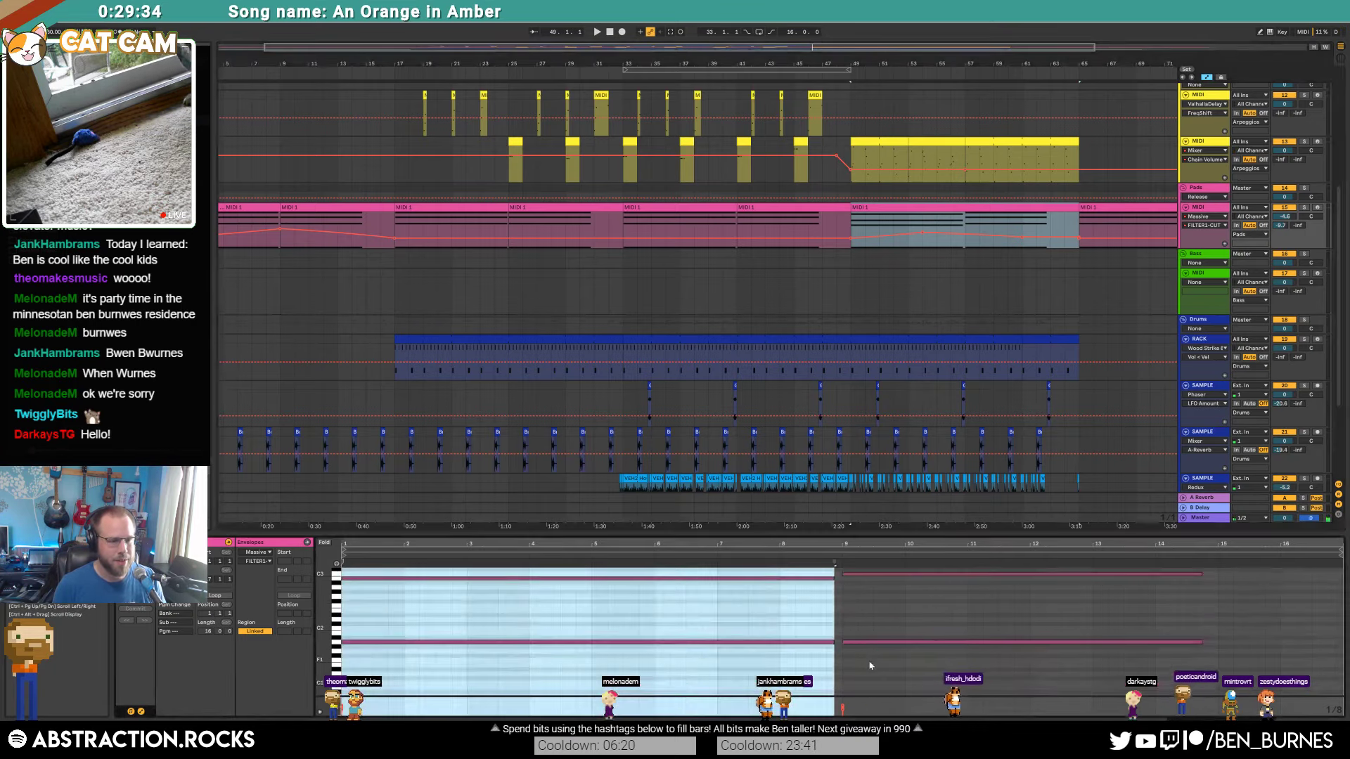
left_click_drag(884, 628, 904, 669)
key("Up")
key("Up")
key("Up")
key("Up")
key("Up")
scroll(906, 676, "up", 2)
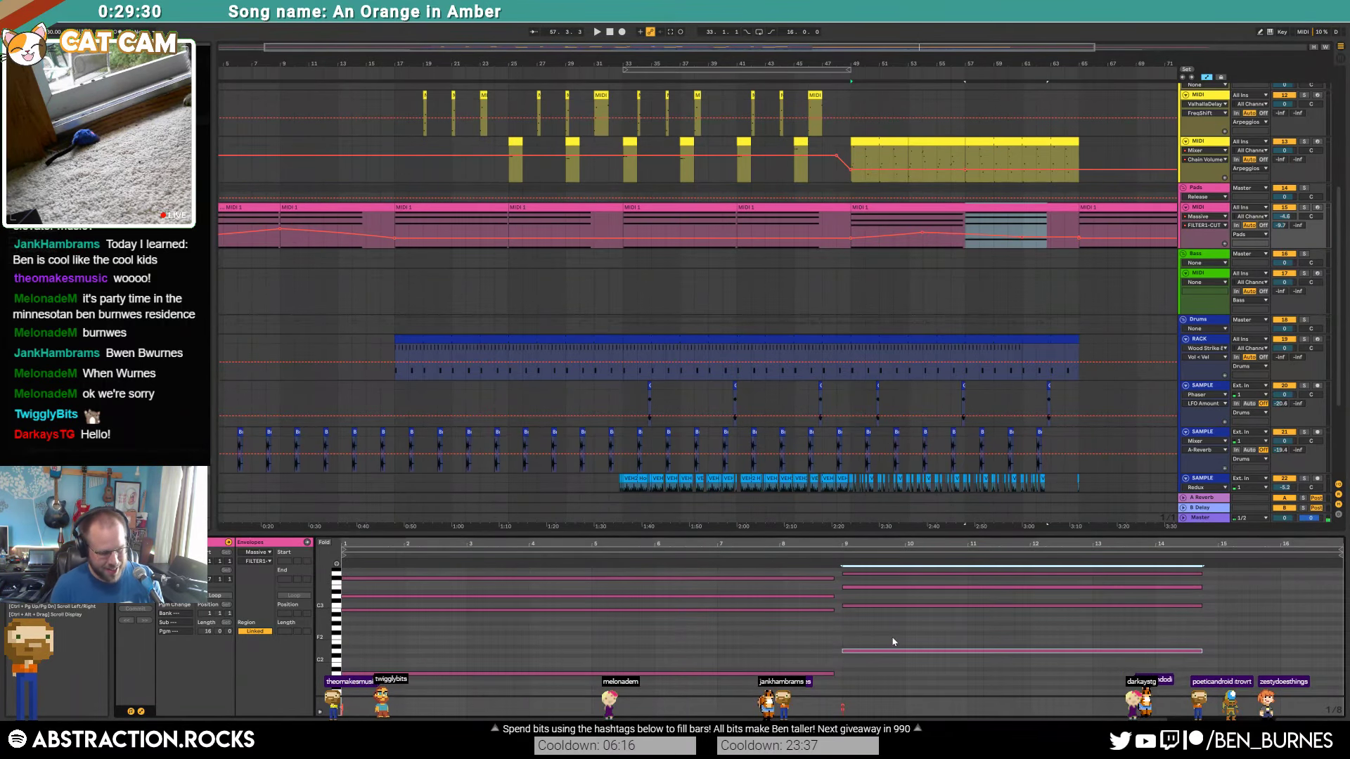
left_click_drag(911, 679, 908, 669)
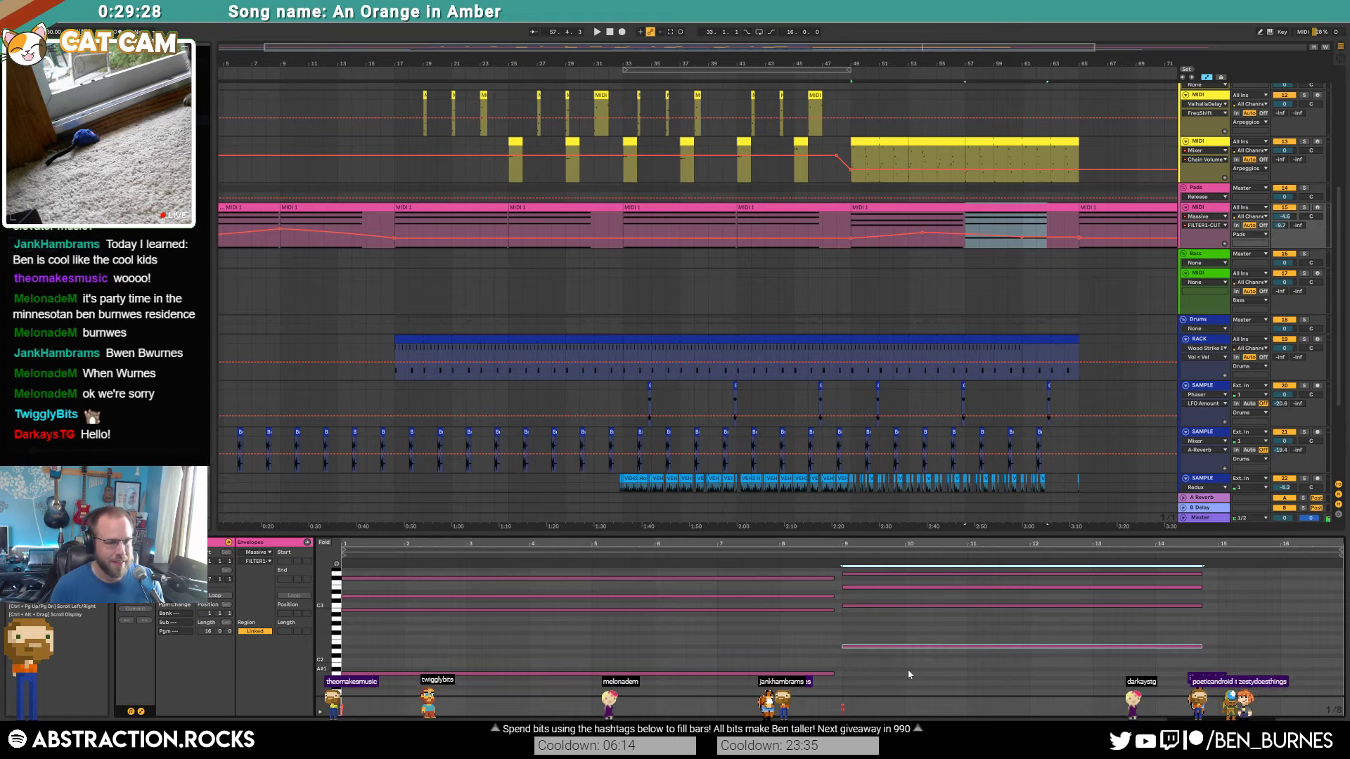
key("Up")
key("Up")
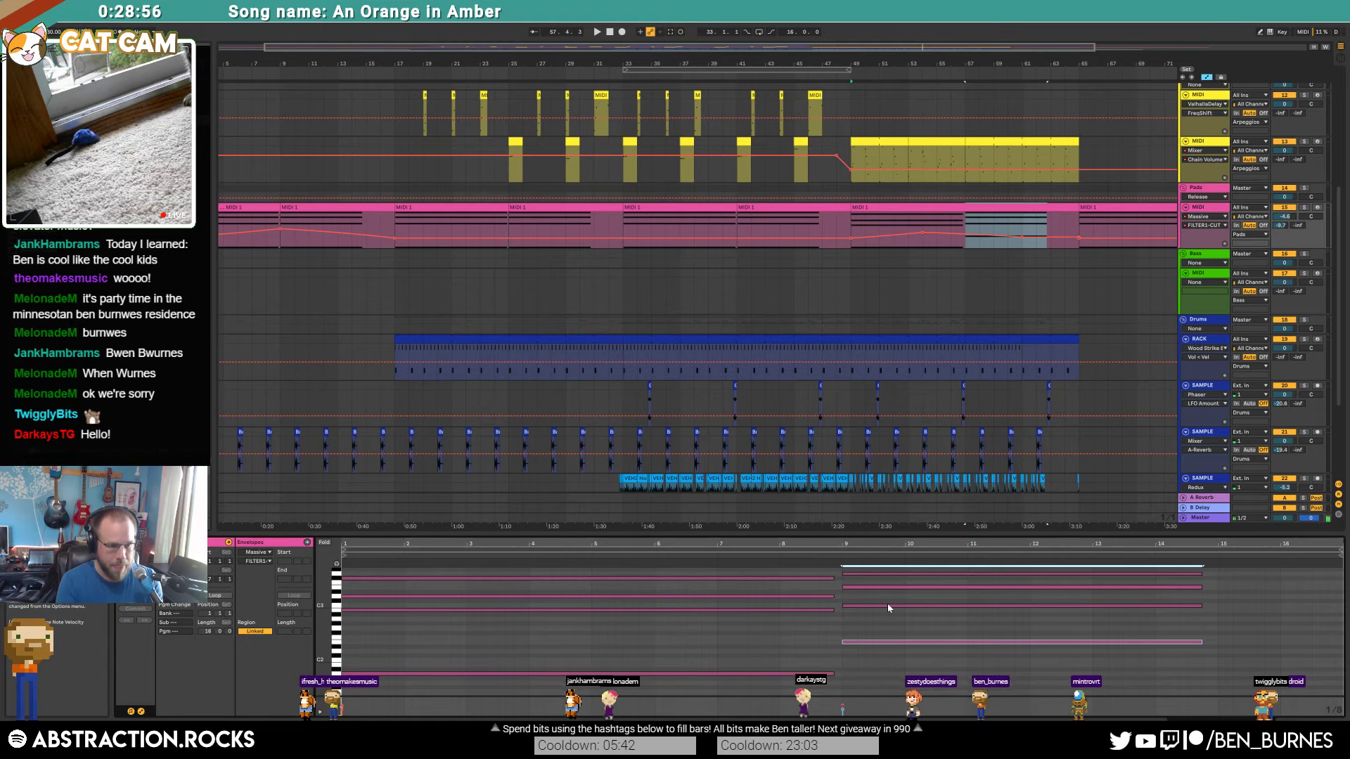
Step: Arm the pad track and add a D4 note to the second chord, matching the length of its other notes
left_click(1317, 207)
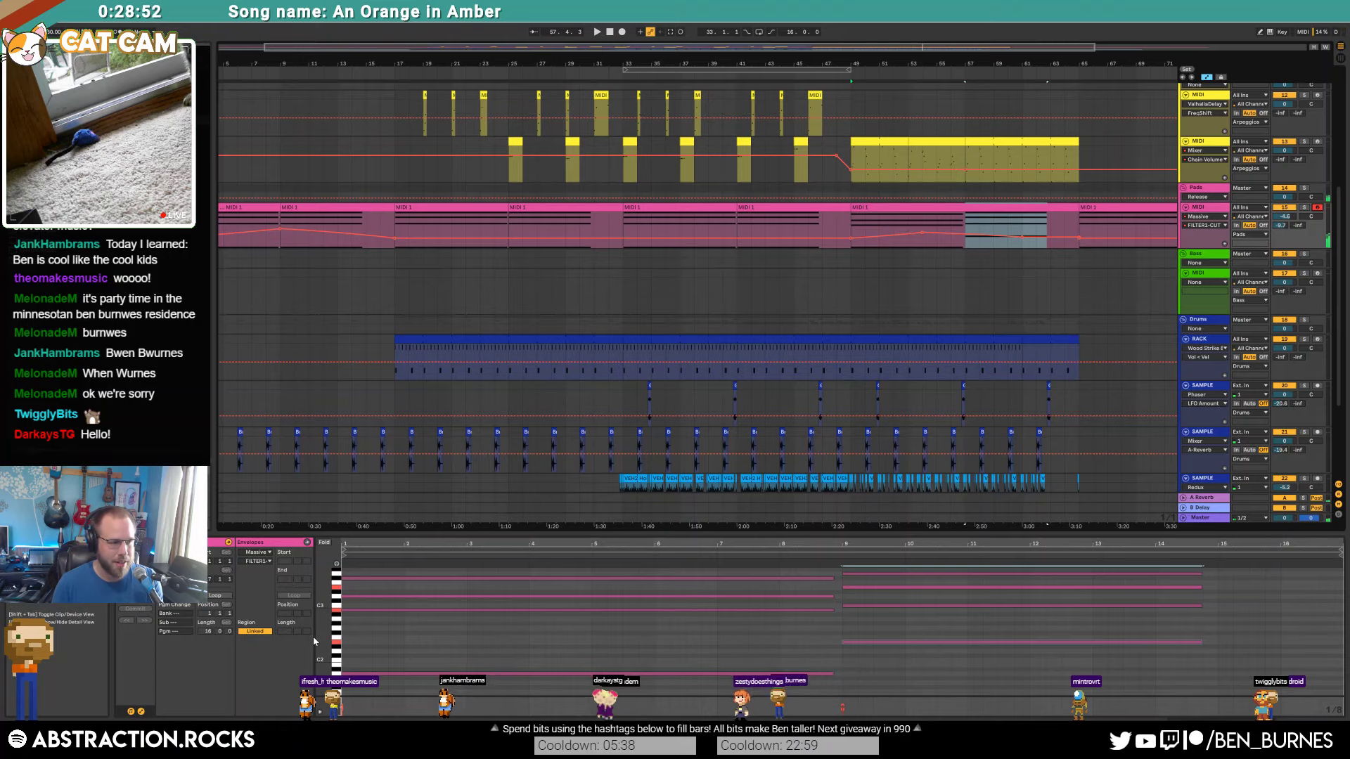
scroll(805, 637, "up", 3)
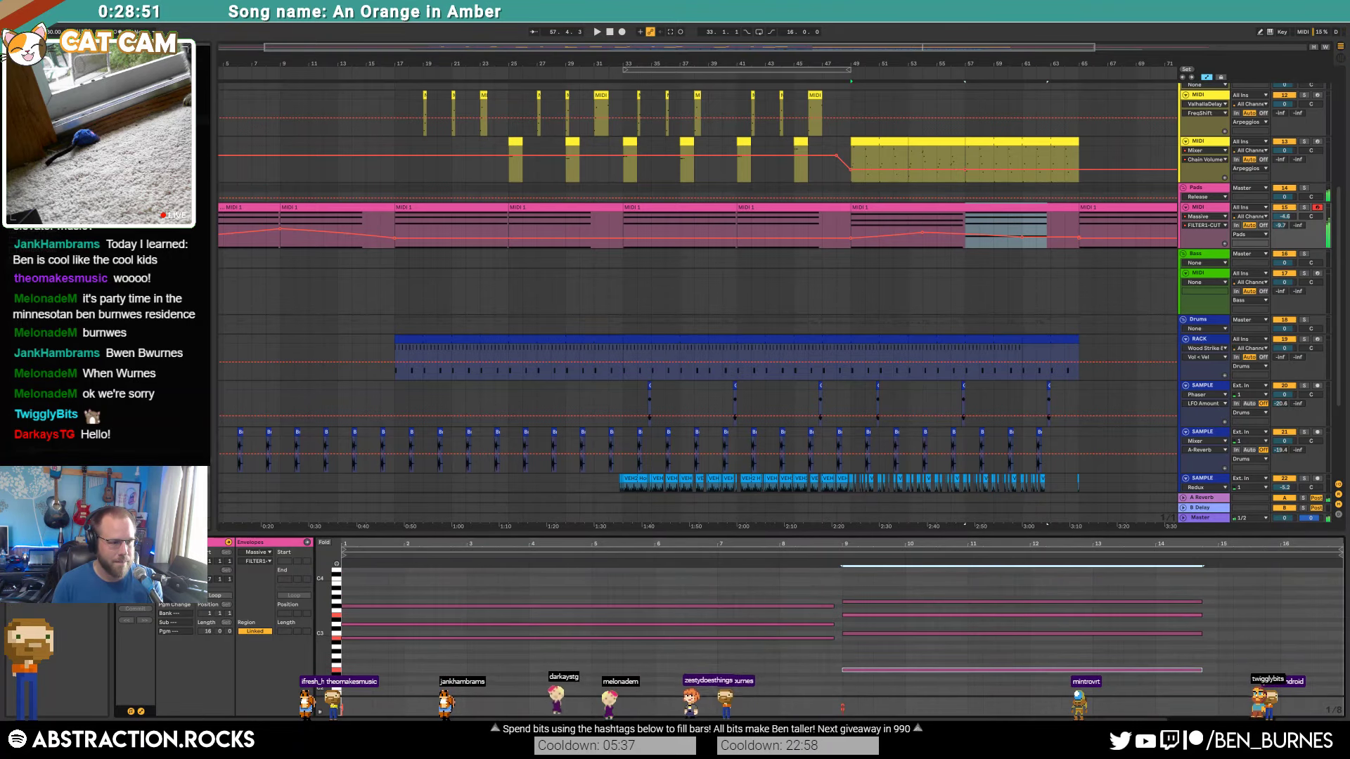
left_click(859, 615)
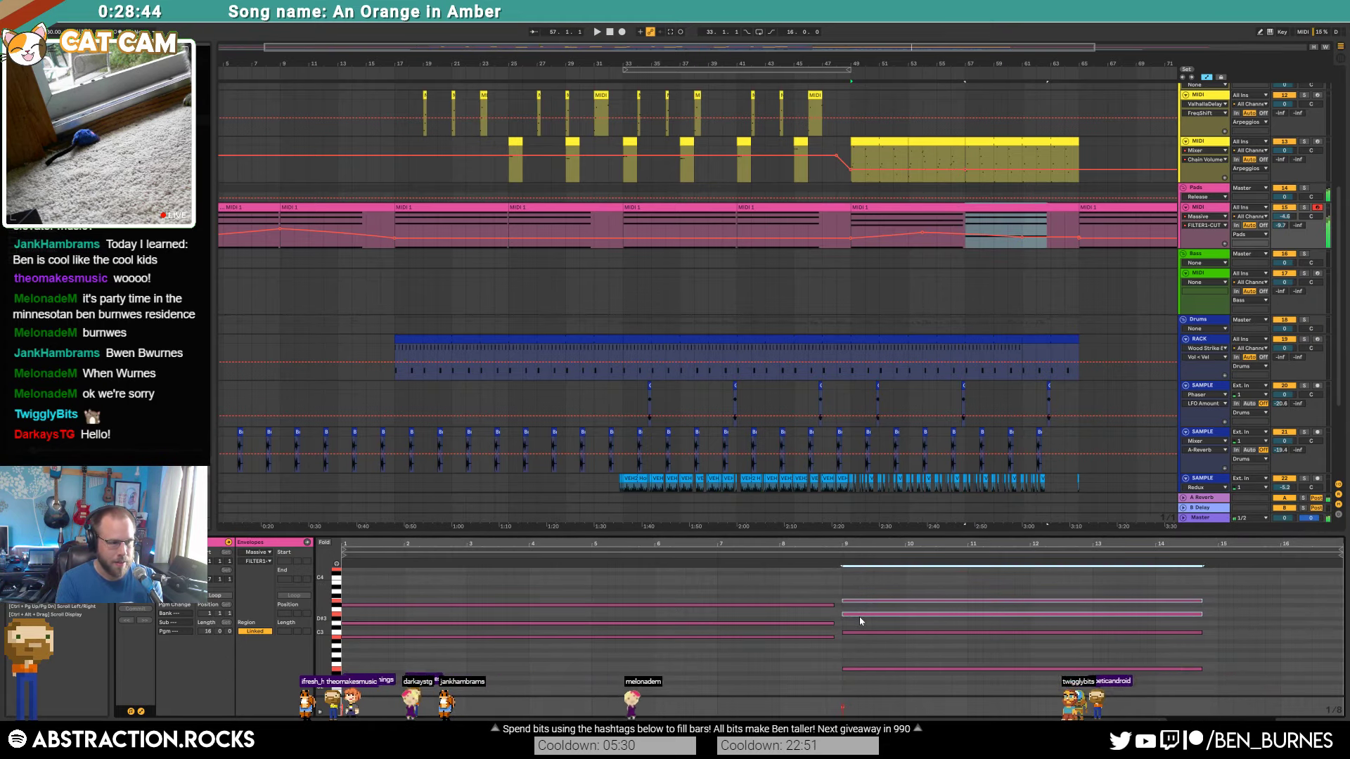
scroll(880, 617, "up", 2)
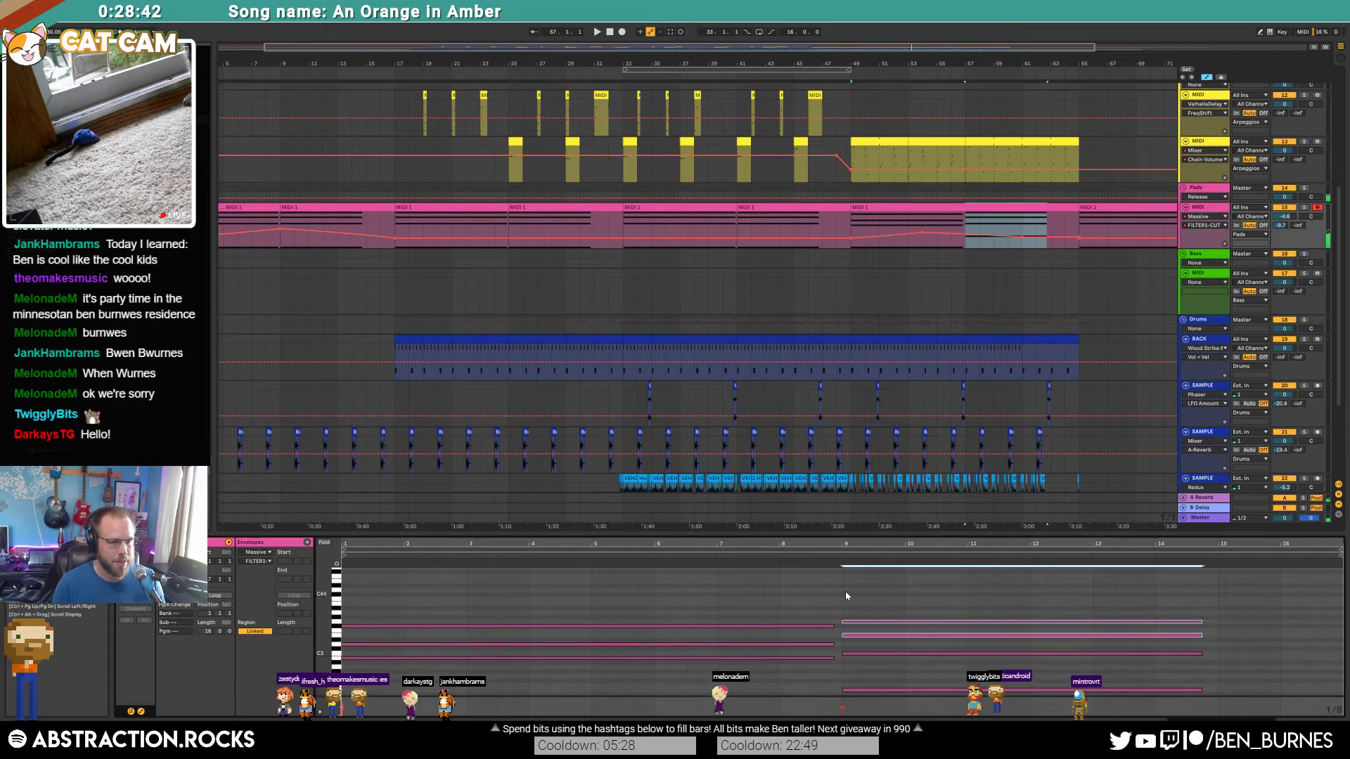
left_click_drag(845, 590, 1171, 591)
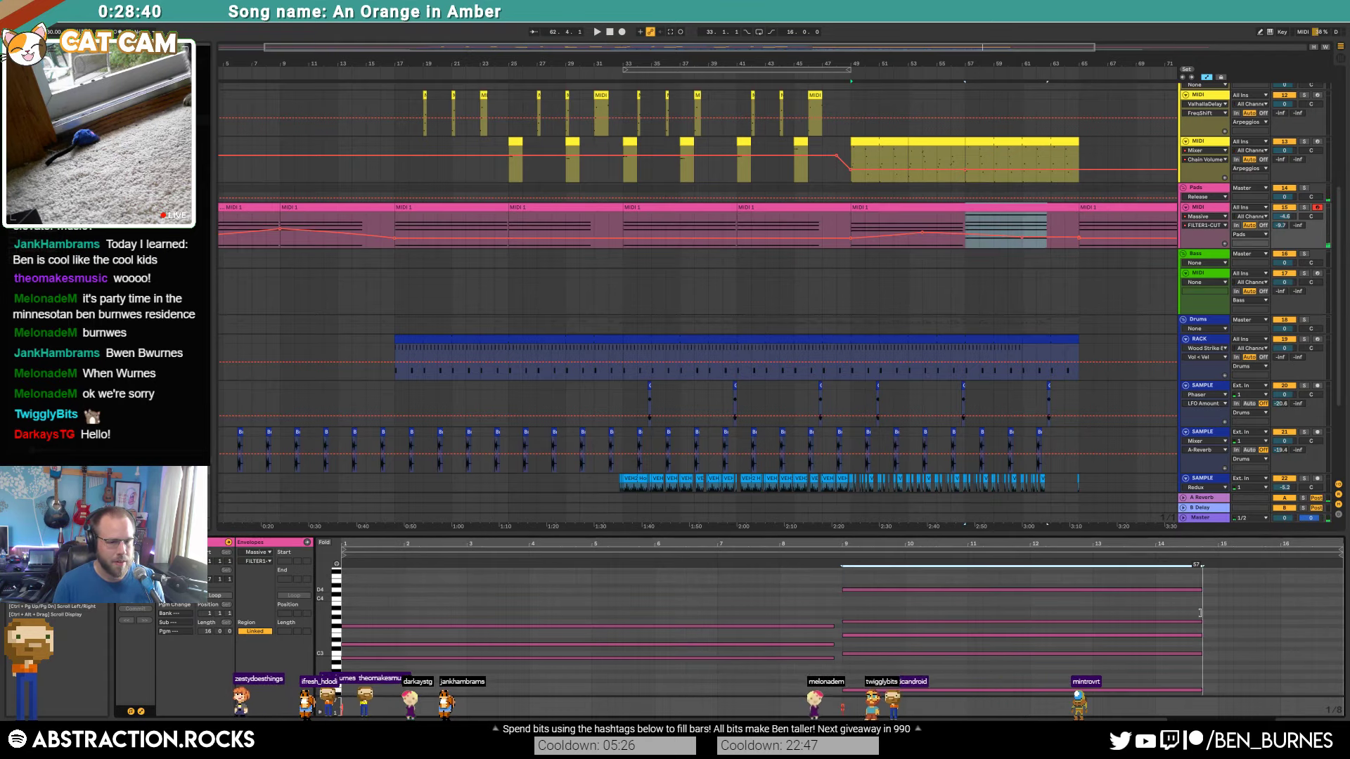
Step: Play the revised second pad chord from around bar 56 while viewing its notes
left_click(949, 223)
key("space")
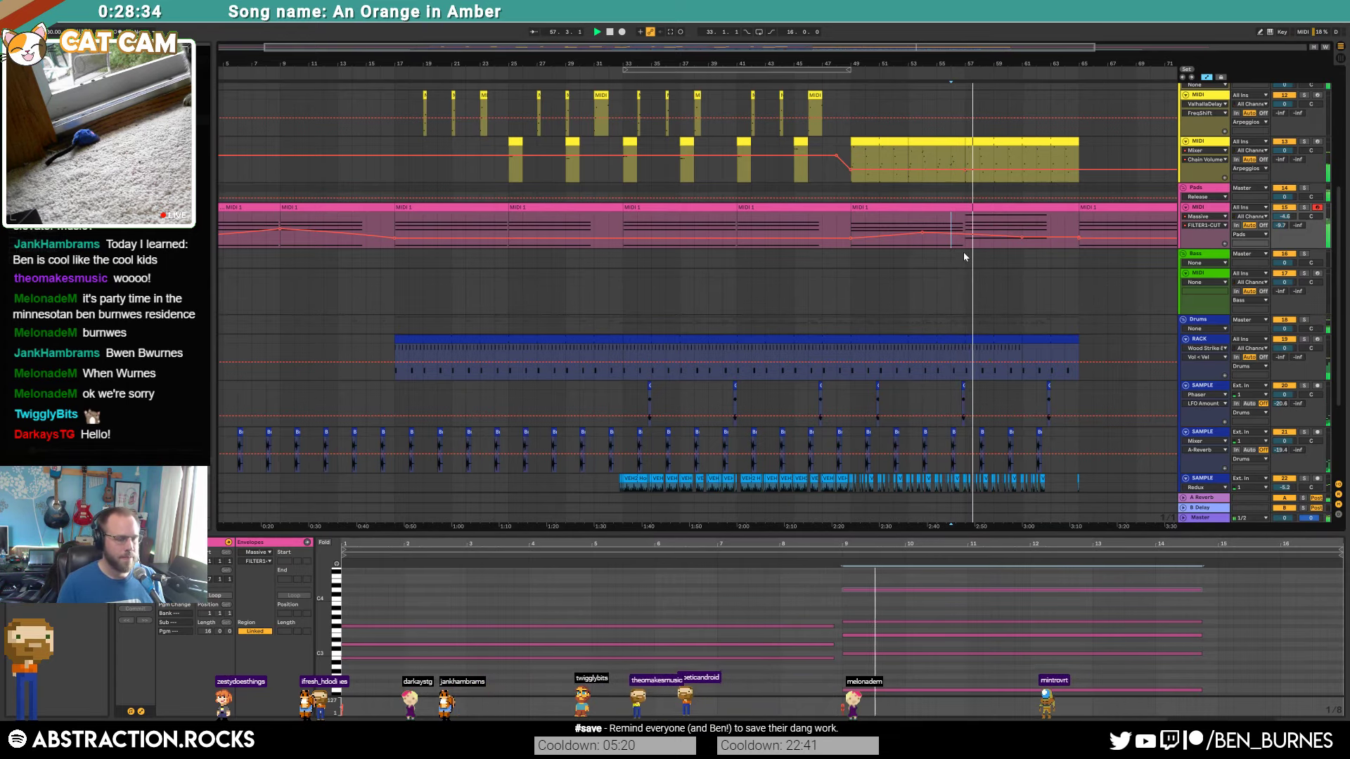
scroll(841, 589, "down", 3)
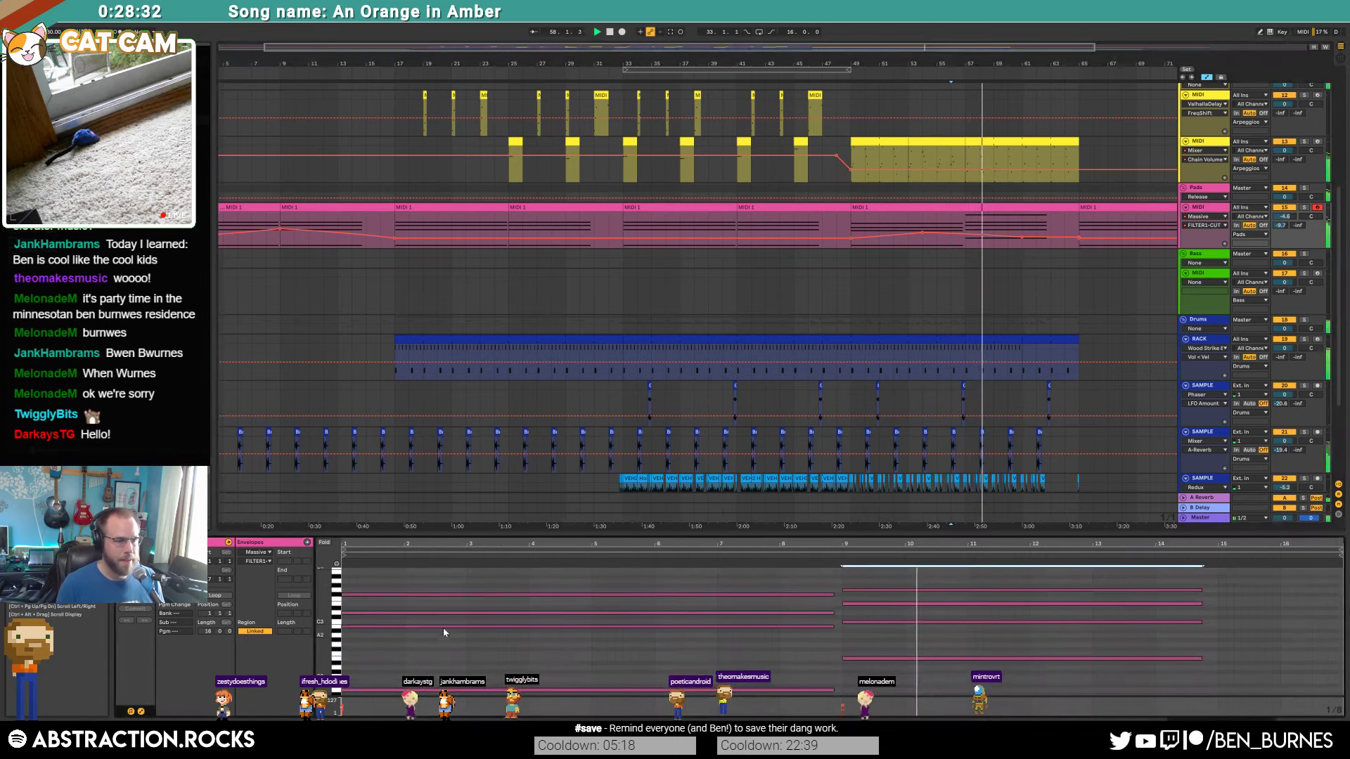
left_click_drag(336, 586, 327, 611)
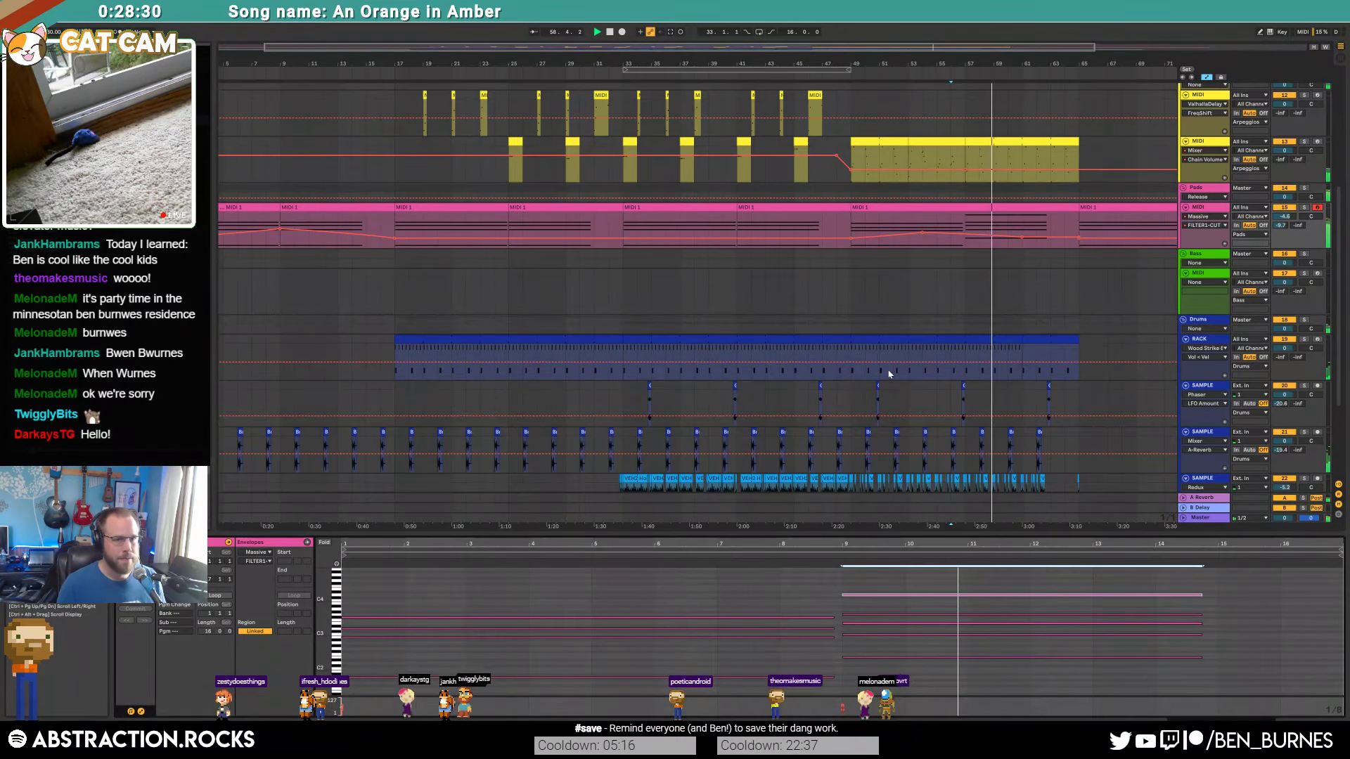
Step: Lengthen all notes of the second chord in the bar 49 pad clip so it ends around bar 64
left_click(1057, 208)
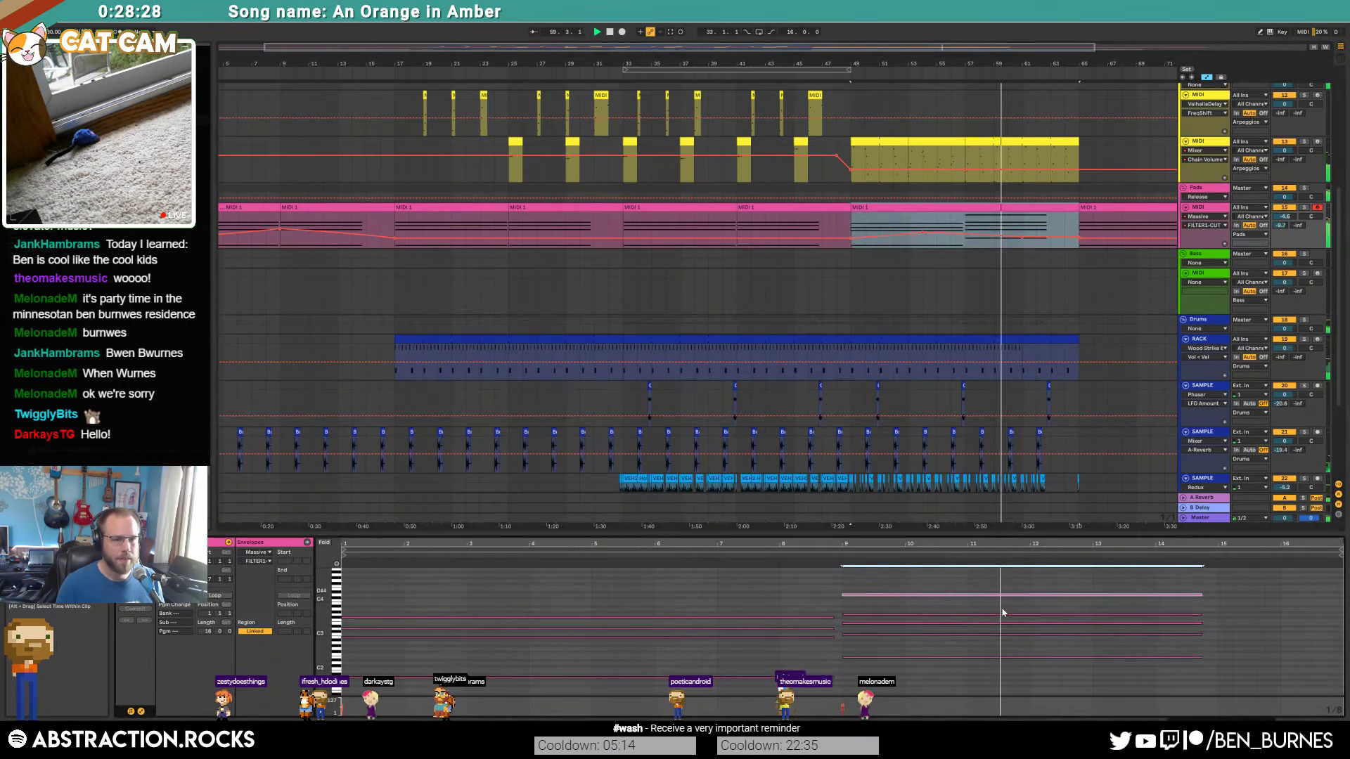
left_click_drag(1121, 581, 1161, 664)
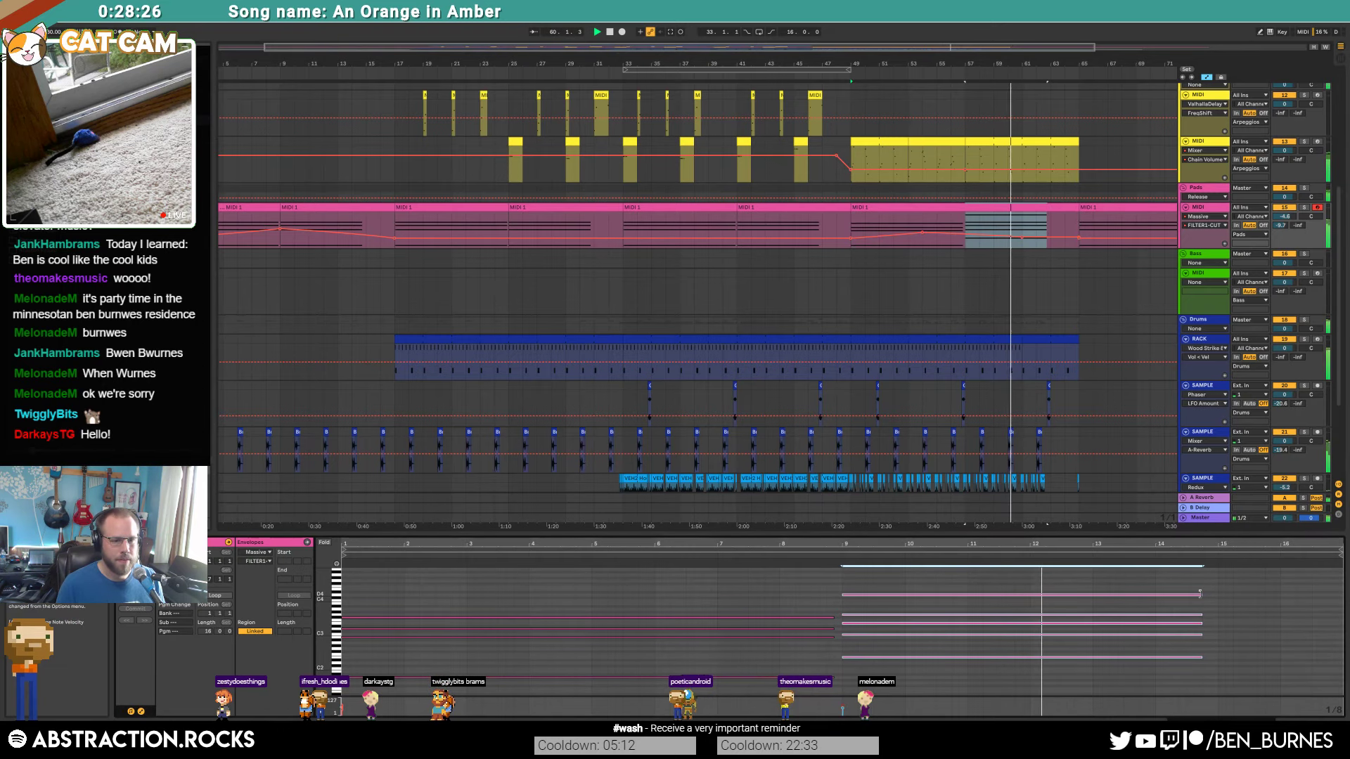
left_click_drag(1201, 596, 1280, 602)
key("shift+Tab")
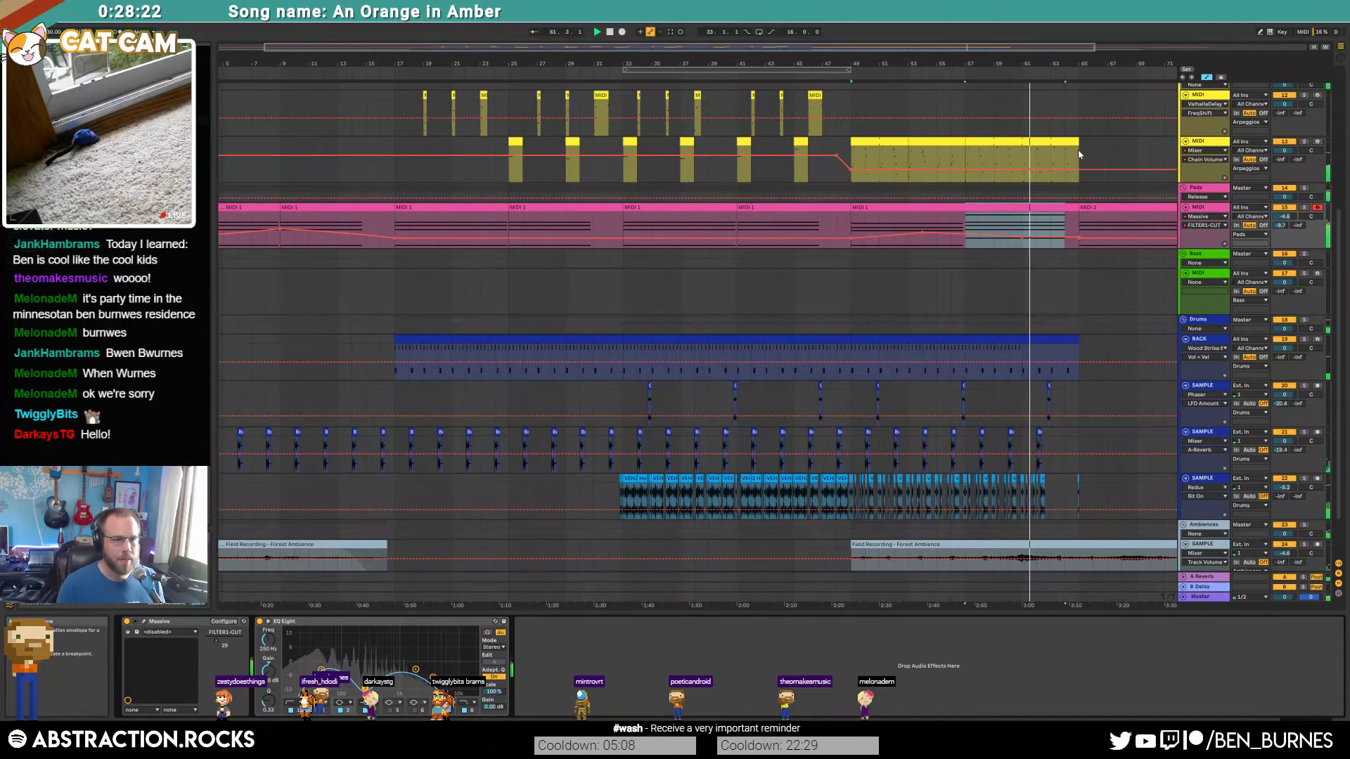
Step: Hide the automation lanes and delete the arpeggio part between bars 63 and 65
left_click_drag(1078, 151, 1024, 149)
key("a")
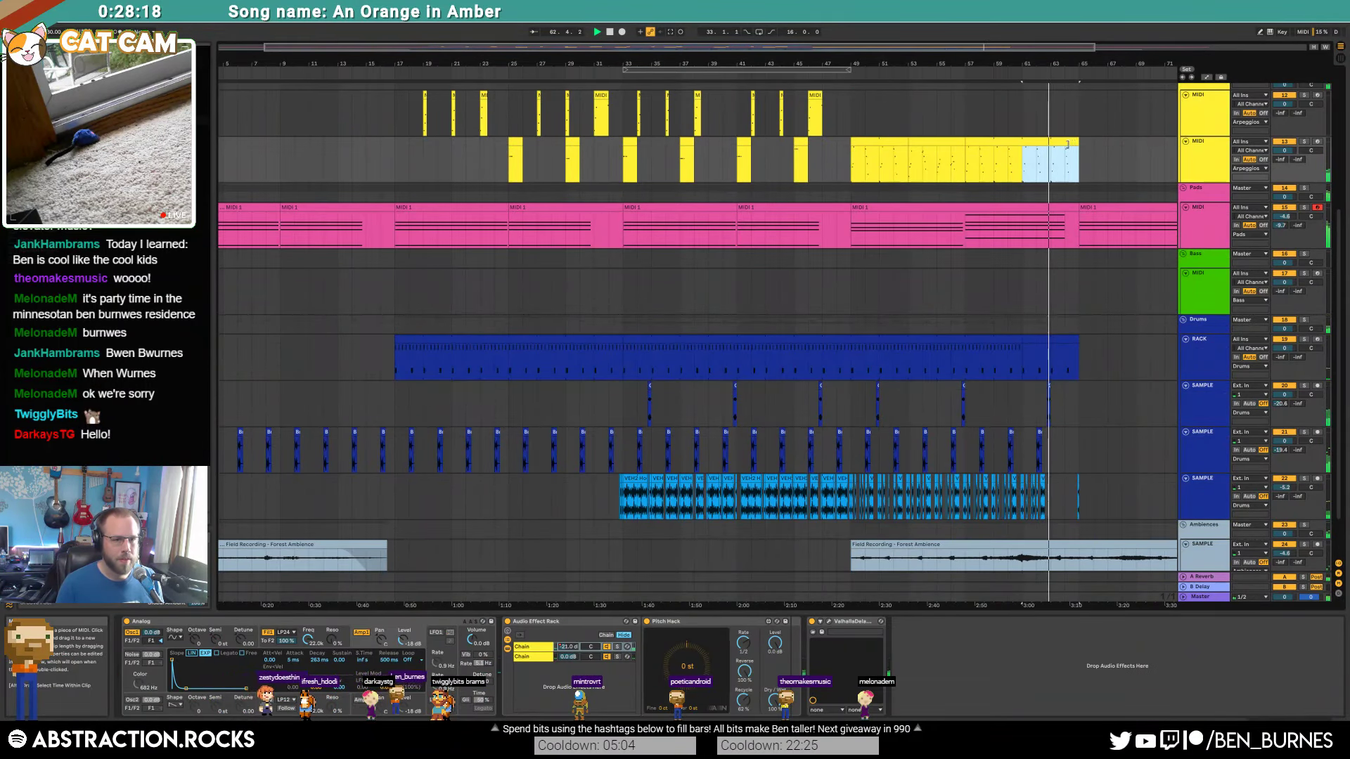
left_click_drag(1073, 144, 1049, 144)
left_click(1071, 154)
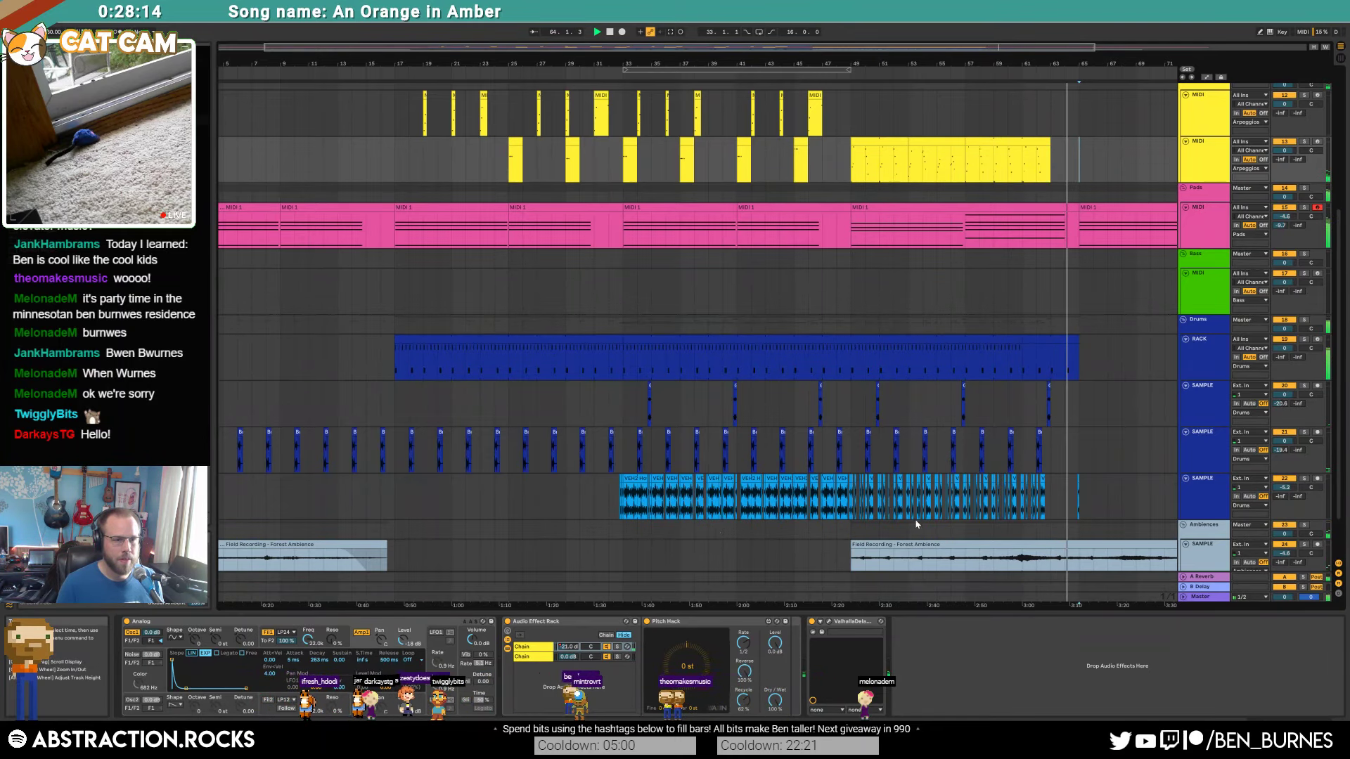
Step: Copy the light blue drum sample clips spanning bars 33 to 49 and paste them at bar 65
left_click(866, 481)
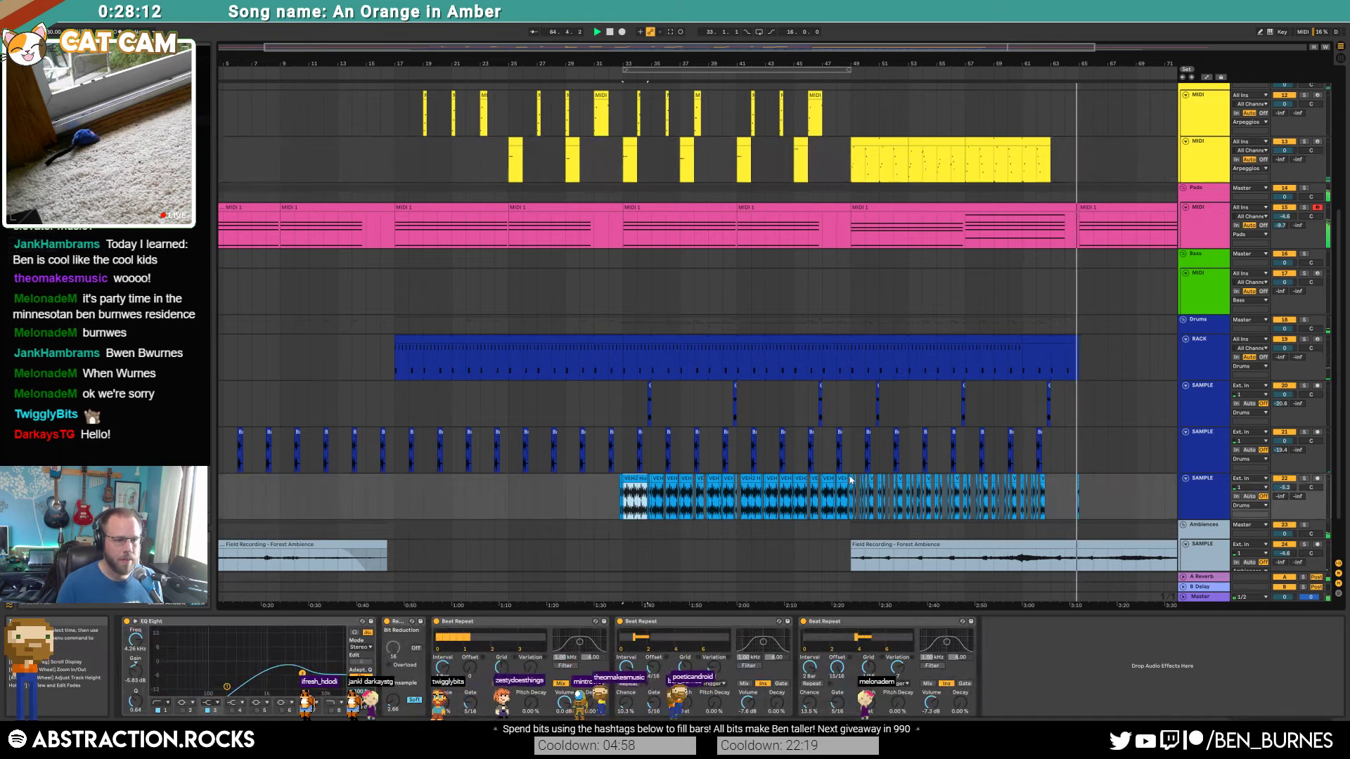
left_click(850, 480, "shift")
key("ctrl+c")
left_click(1082, 492)
key("ctrl+v")
Step: Copy the drum rack part from bar 33 to 61 and paste it at bar 65
left_click_drag(1023, 365, 623, 362)
key("ctrl+c")
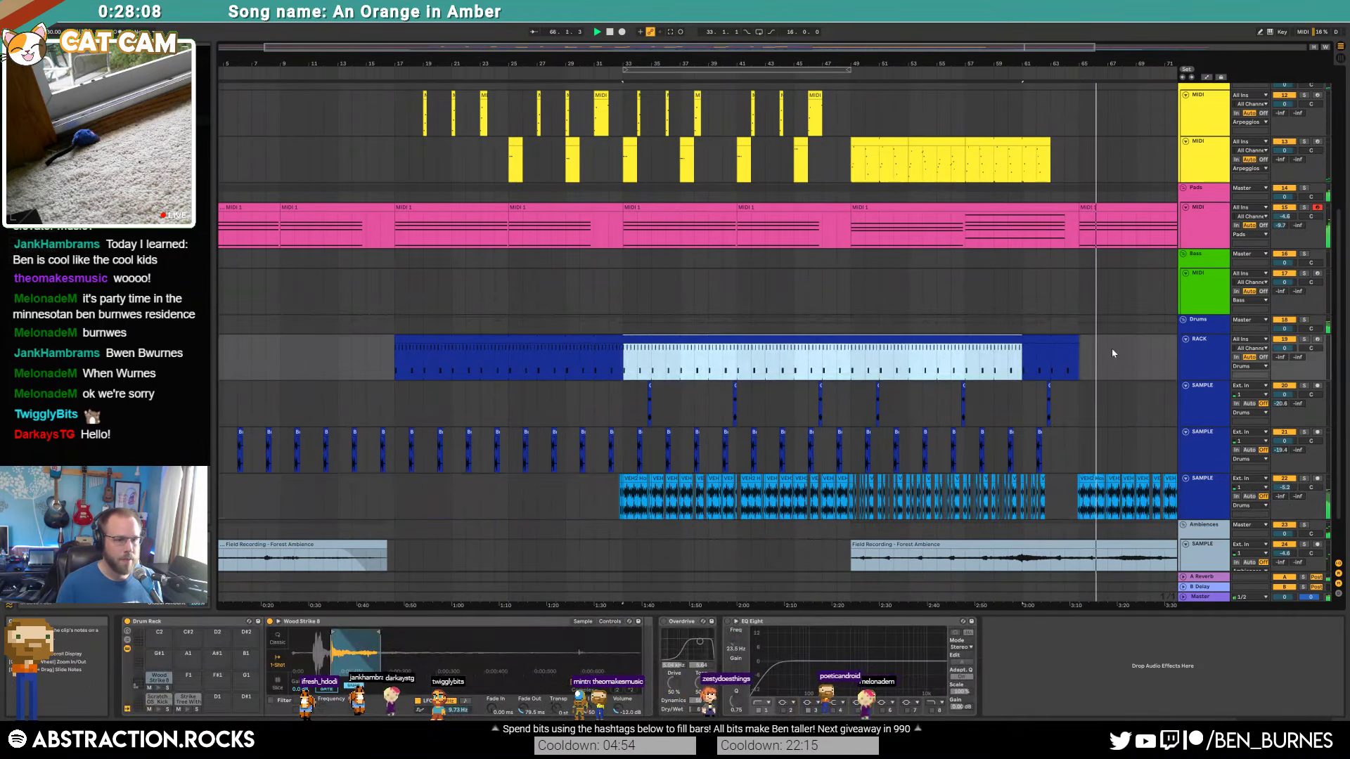
left_click(1082, 352)
key("ctrl+v")
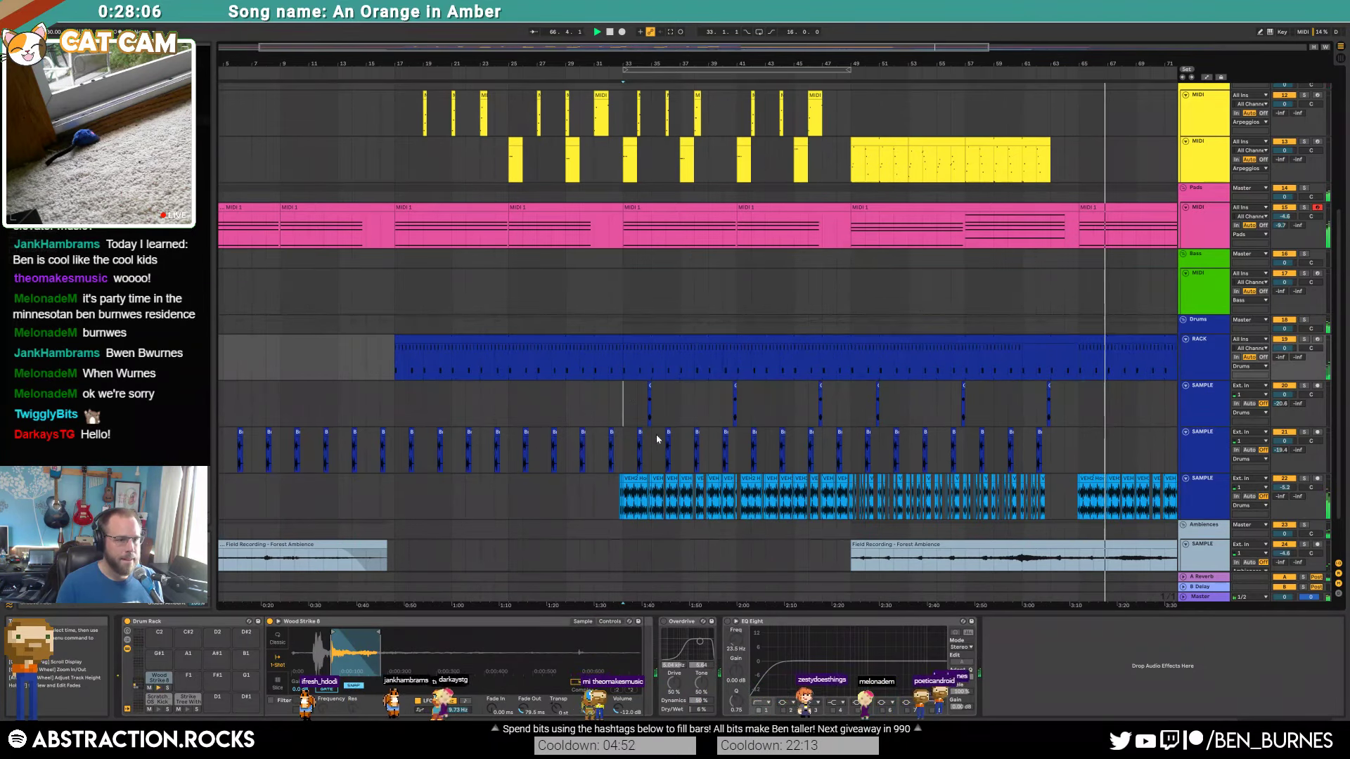
Step: Copy bars 33 to 49 of the two dark blue drum sample tracks and paste them at bar 65
left_click_drag(626, 399, 851, 450)
key("ctrl+c")
left_click(1089, 392)
key("ctrl+v")
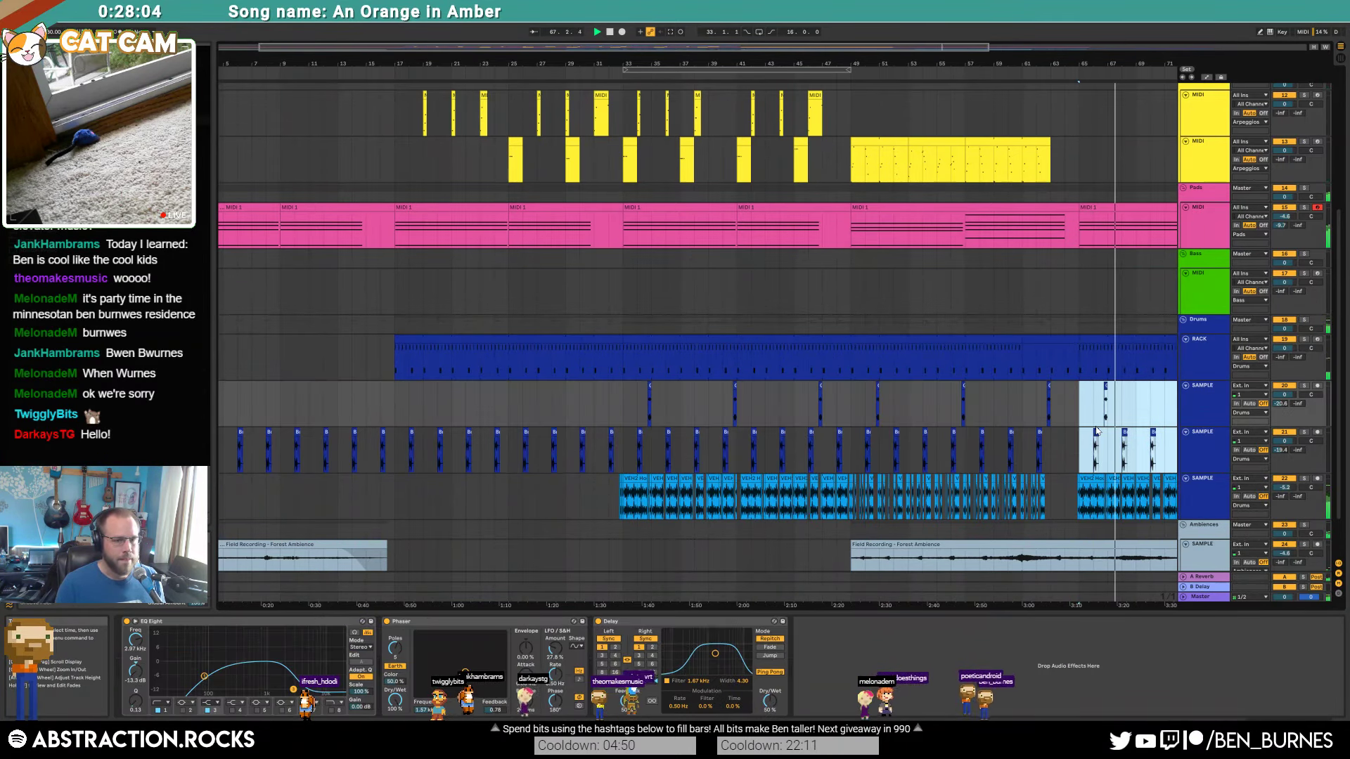
Step: Stop playback and shorten the second Forest Ambience clip so it ends at bar 65
scroll(1089, 392, "down", 3)
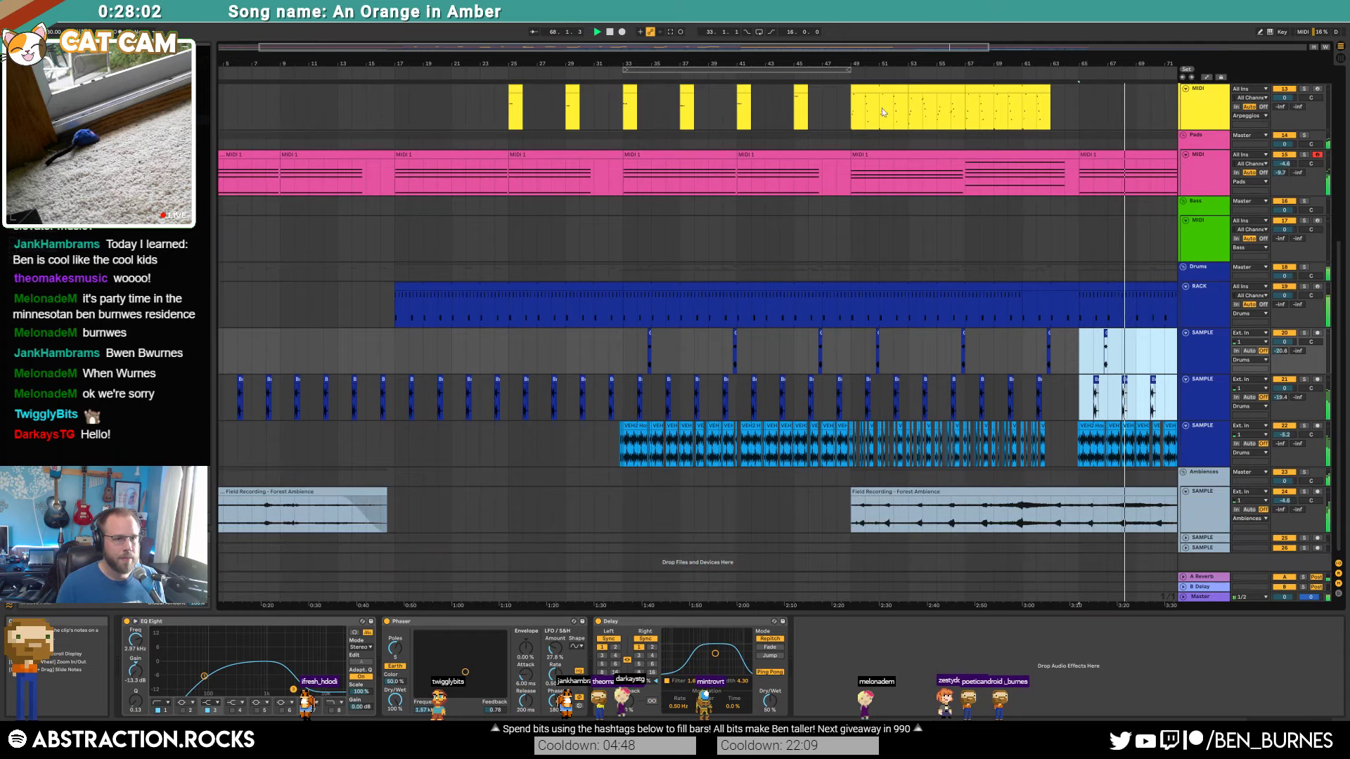
scroll(1088, 411, "down", 2)
left_click_drag(1089, 412, 952, 527)
key("space")
left_click_drag(889, 495, 770, 502)
left_click(807, 509)
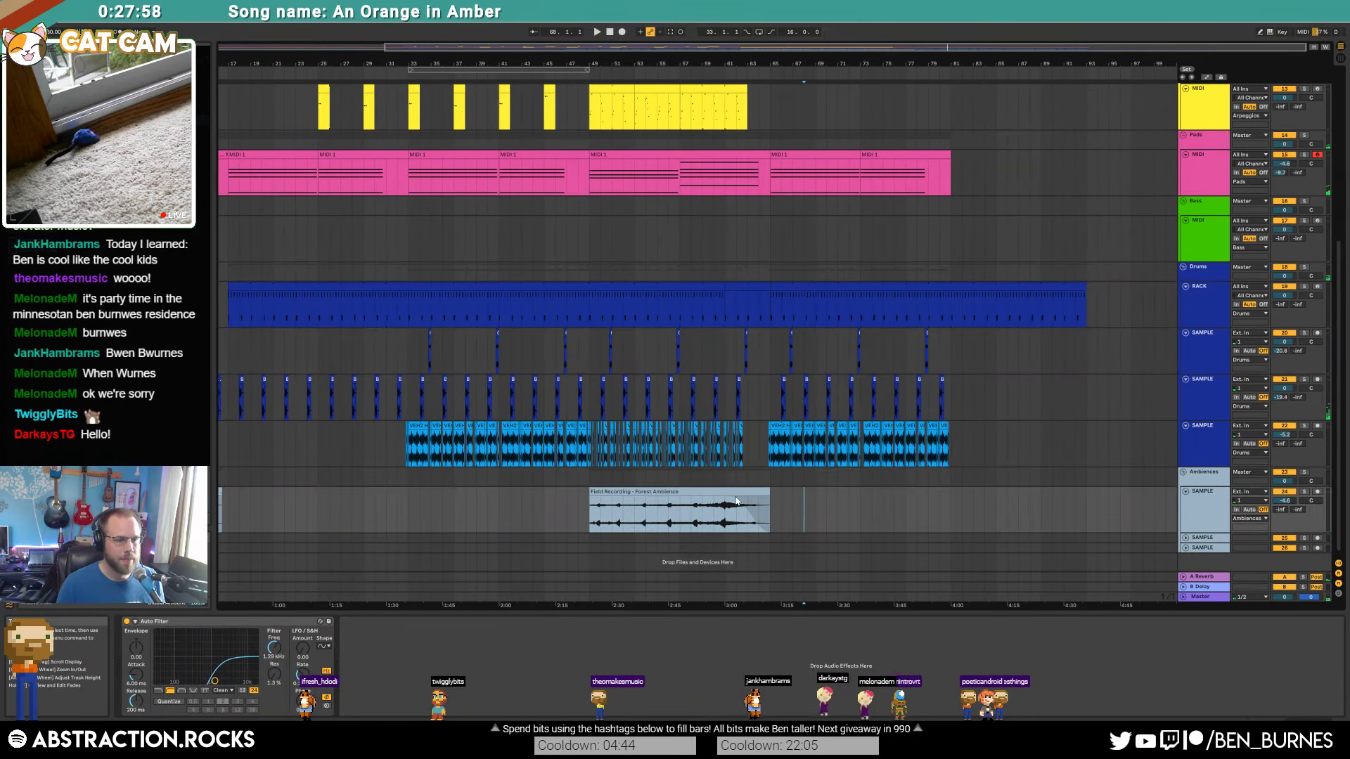
left_click(825, 502)
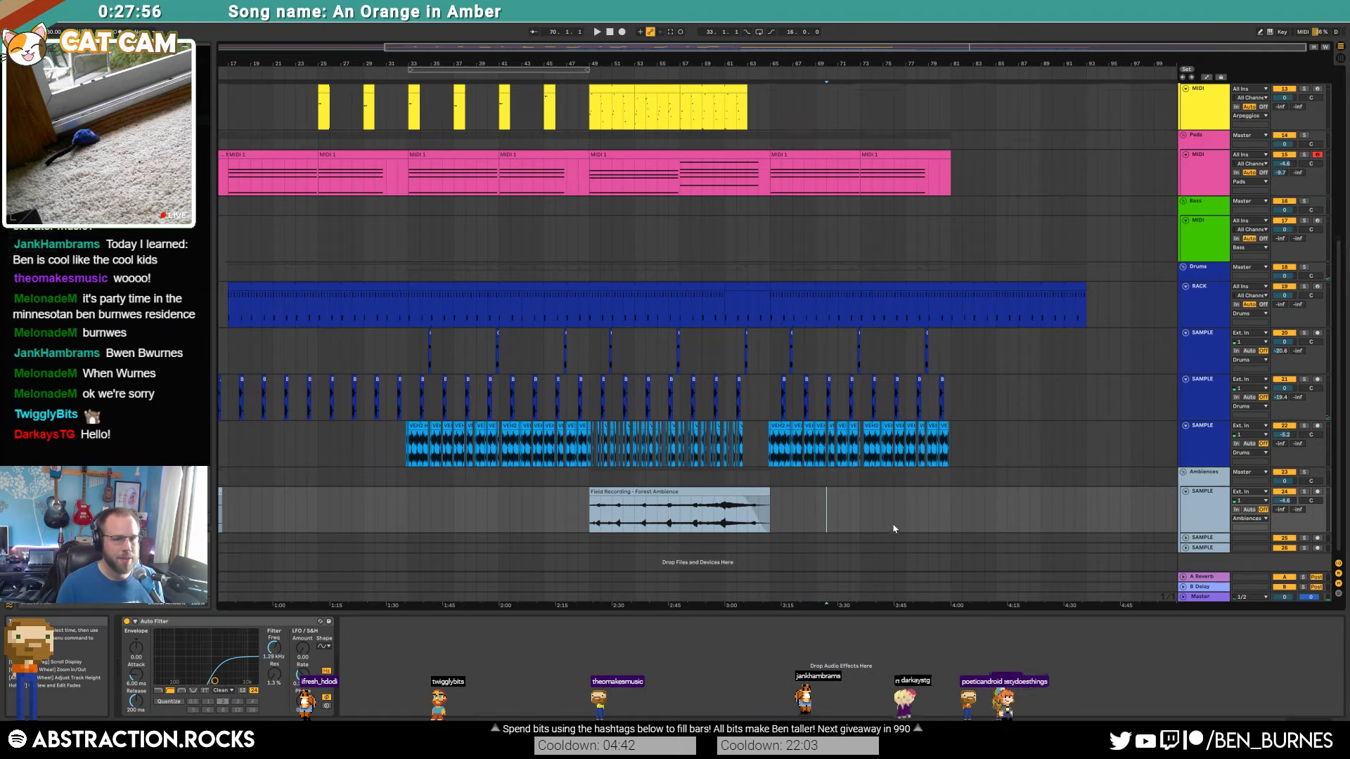
Step: Arm the lead MIDI track and record a new melody over the arrangement from bar 55 to about bar 75
scroll(947, 561, "up", 5)
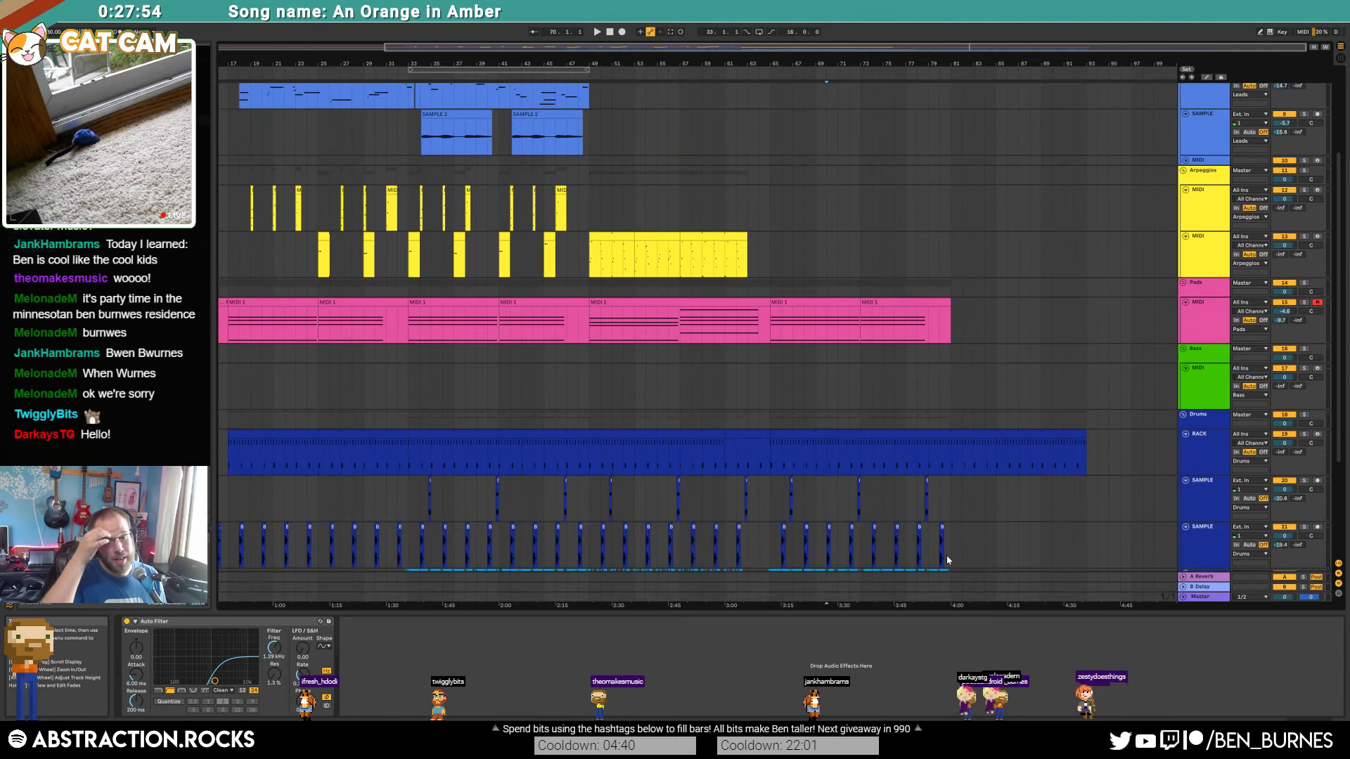
scroll(675, 199, "up", 5)
scroll(675, 256, "up", 1)
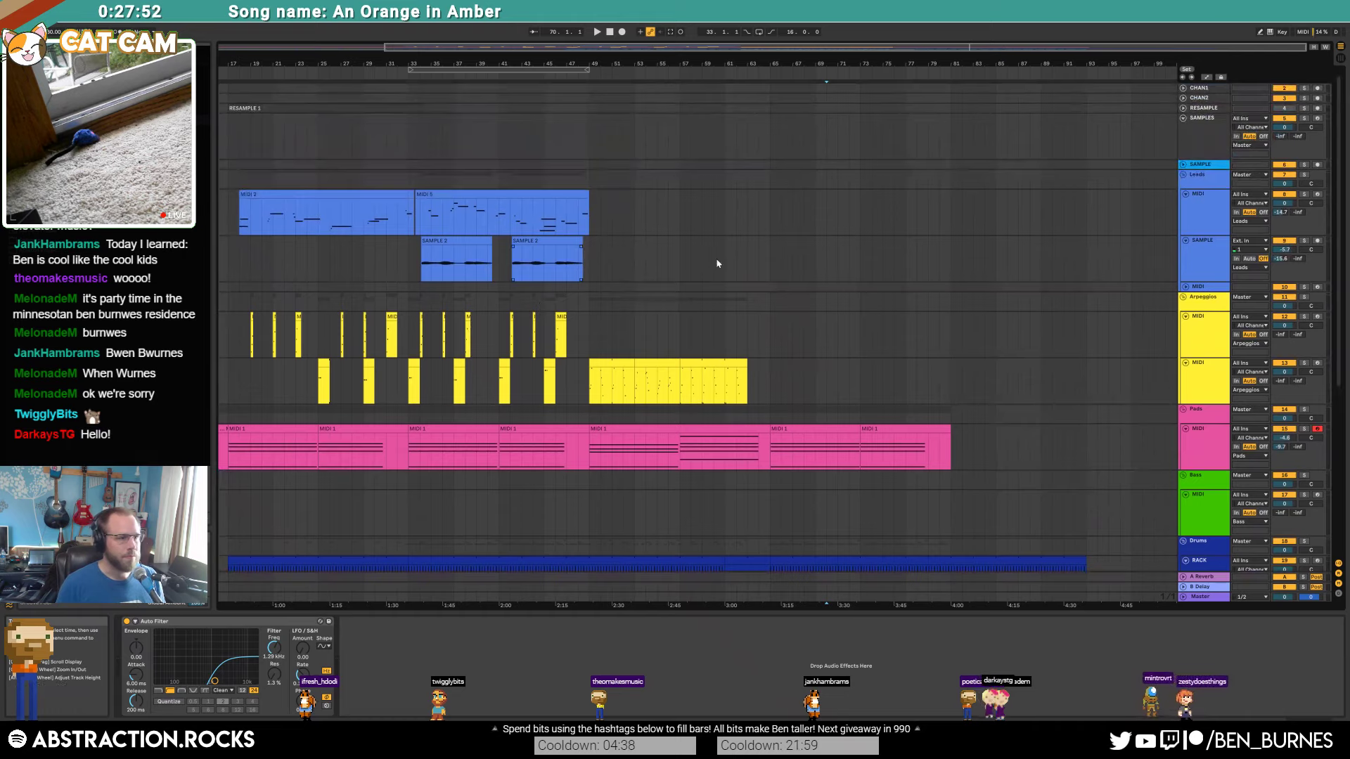
left_click(714, 260)
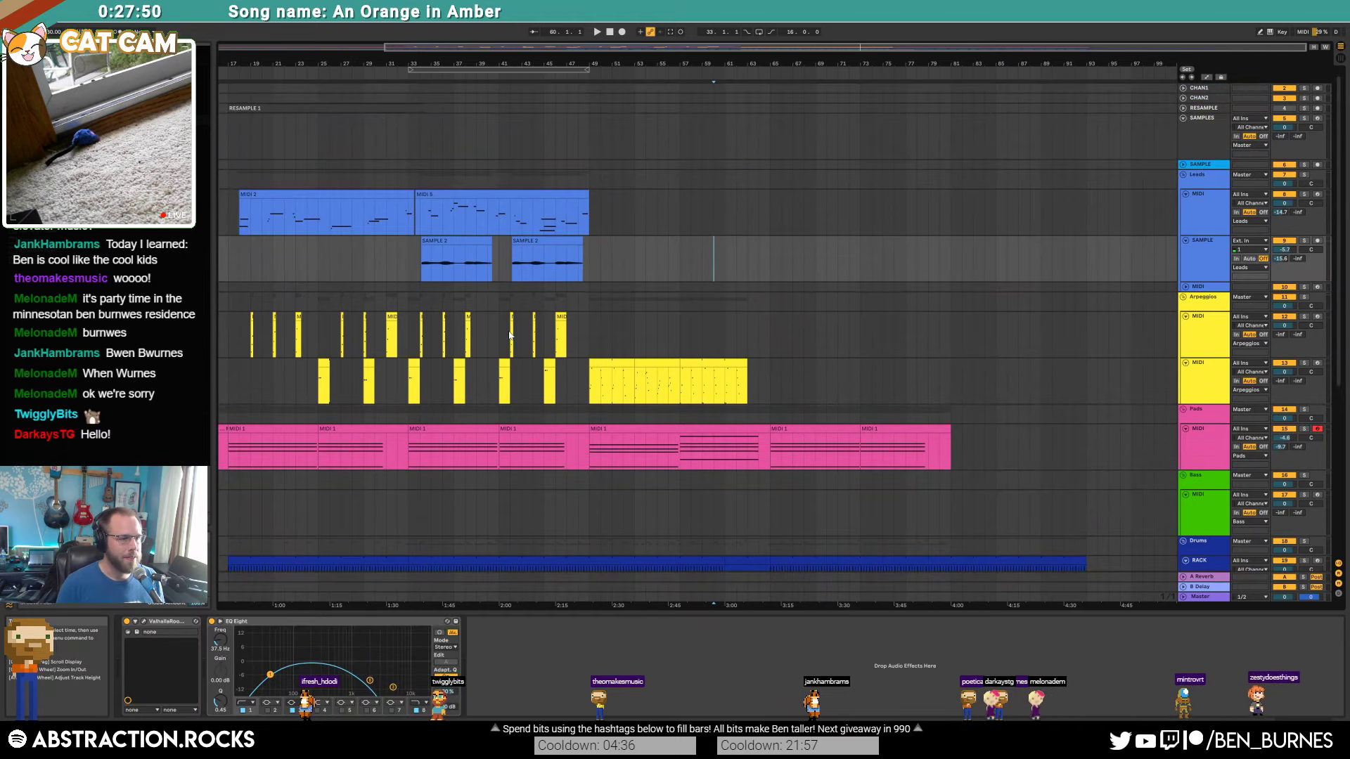
left_click(657, 216)
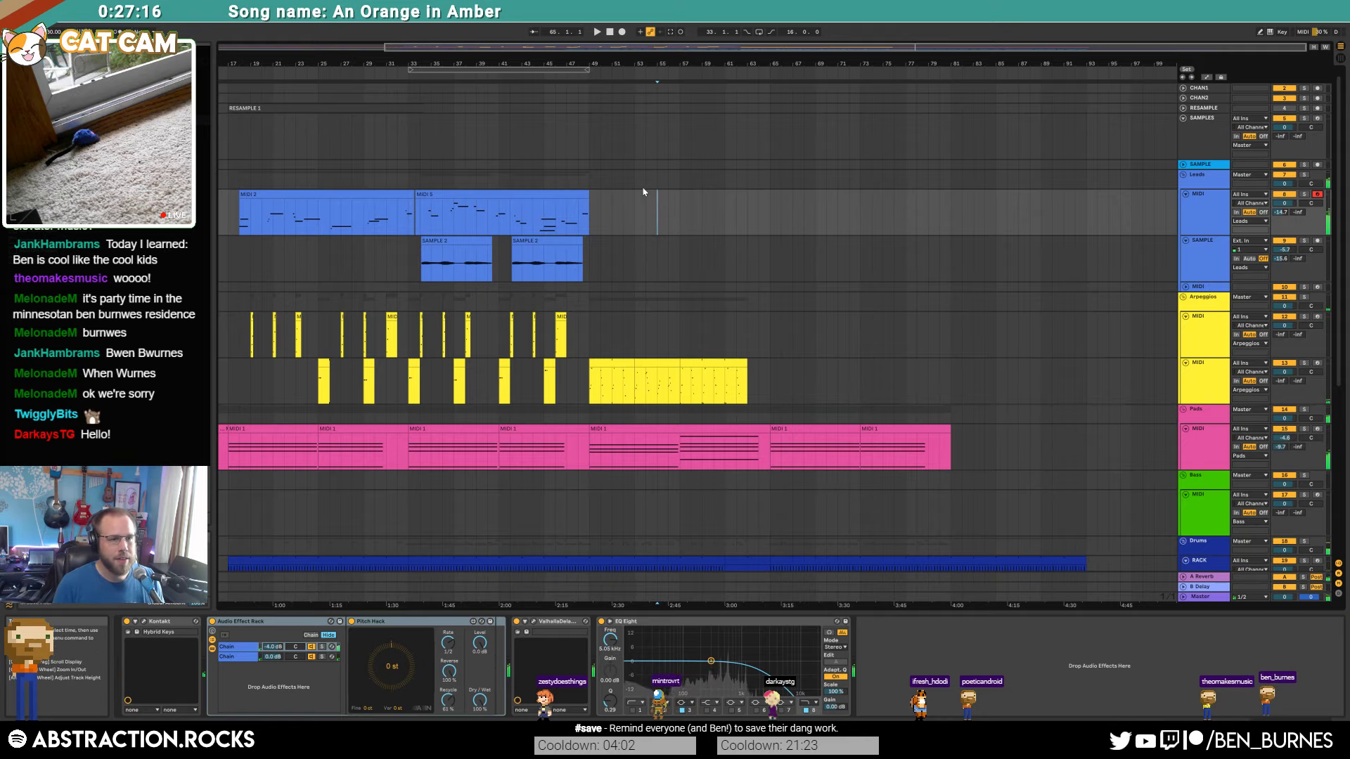
key("space")
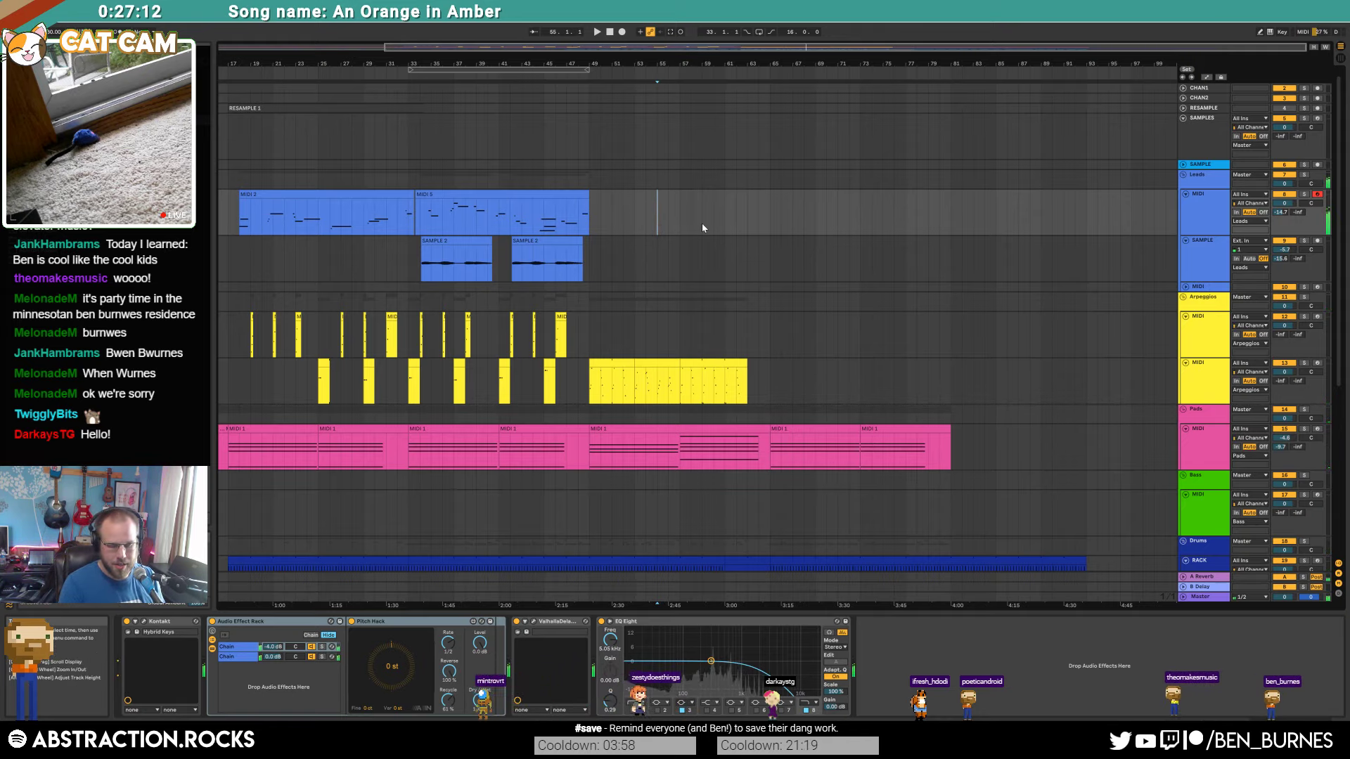
key("F9")
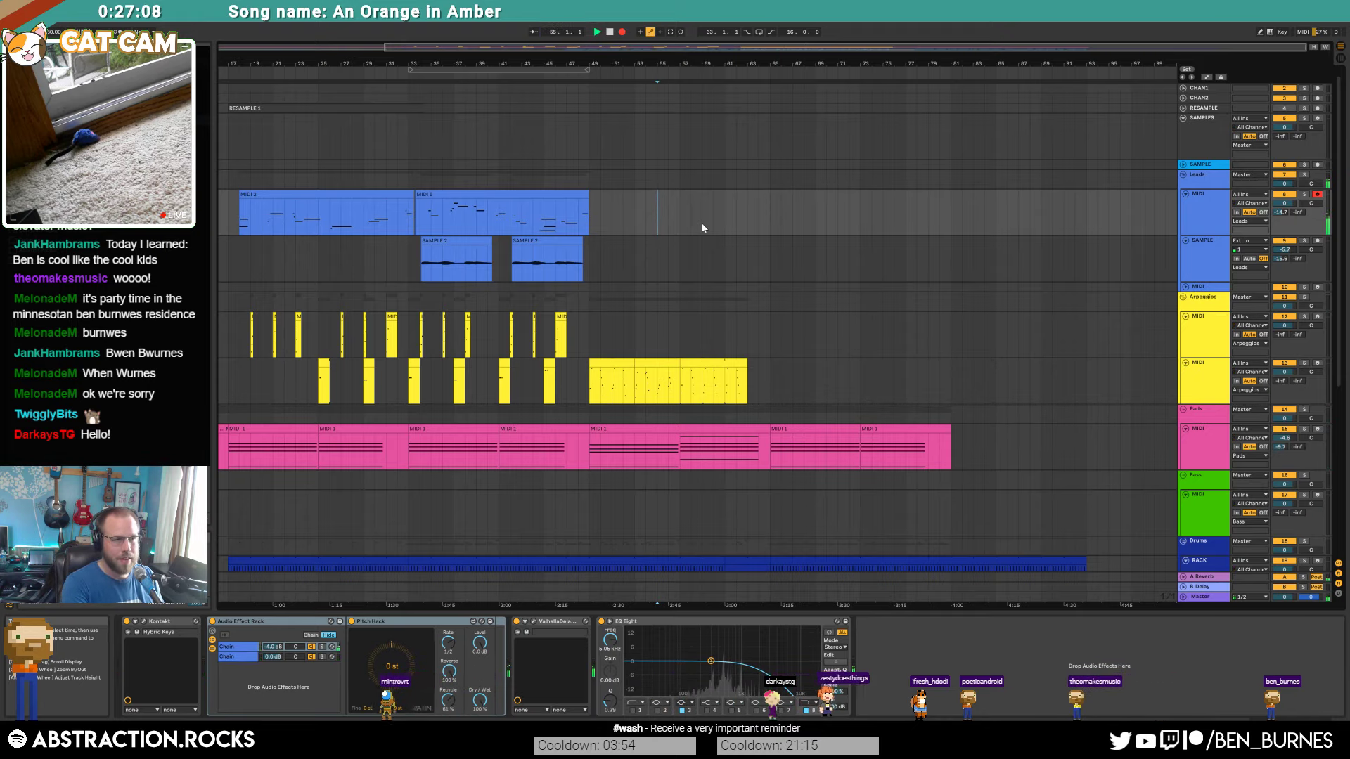
key("F9")
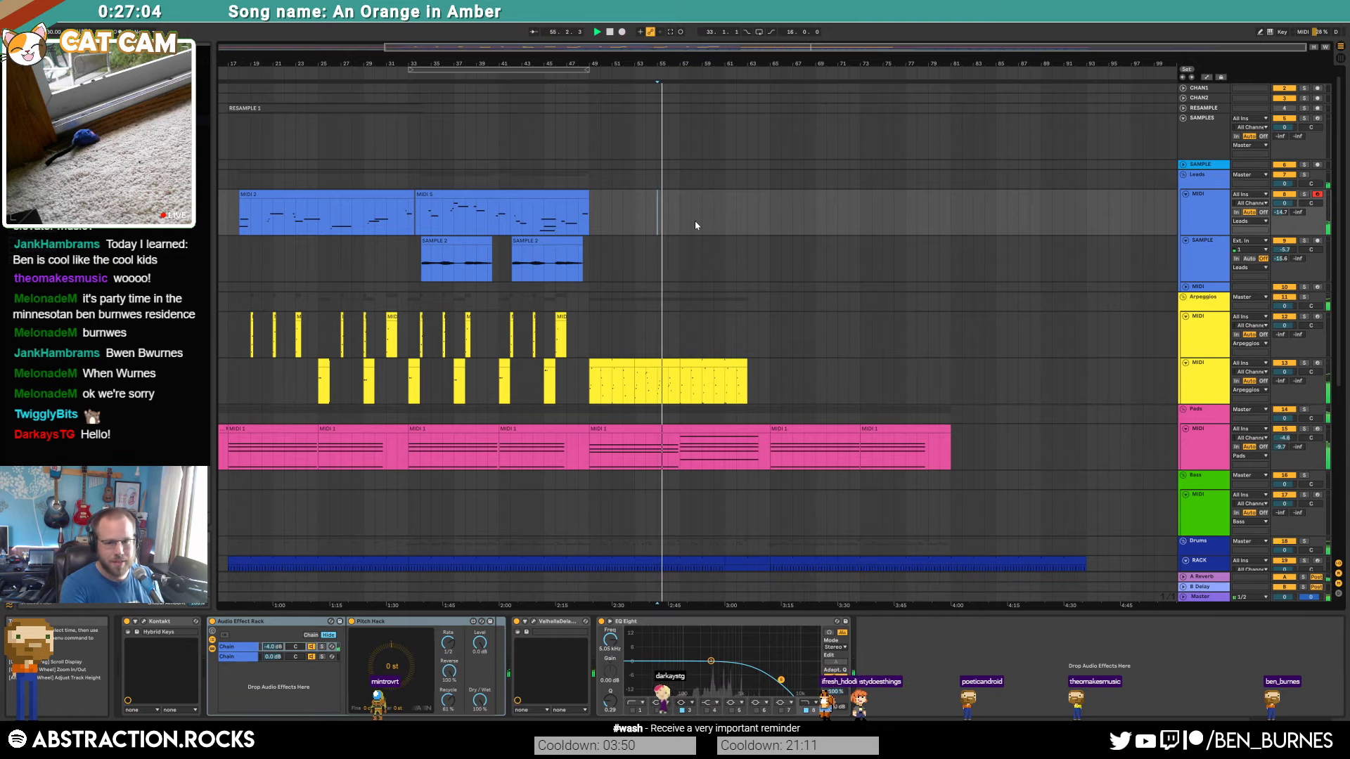
key("F9")
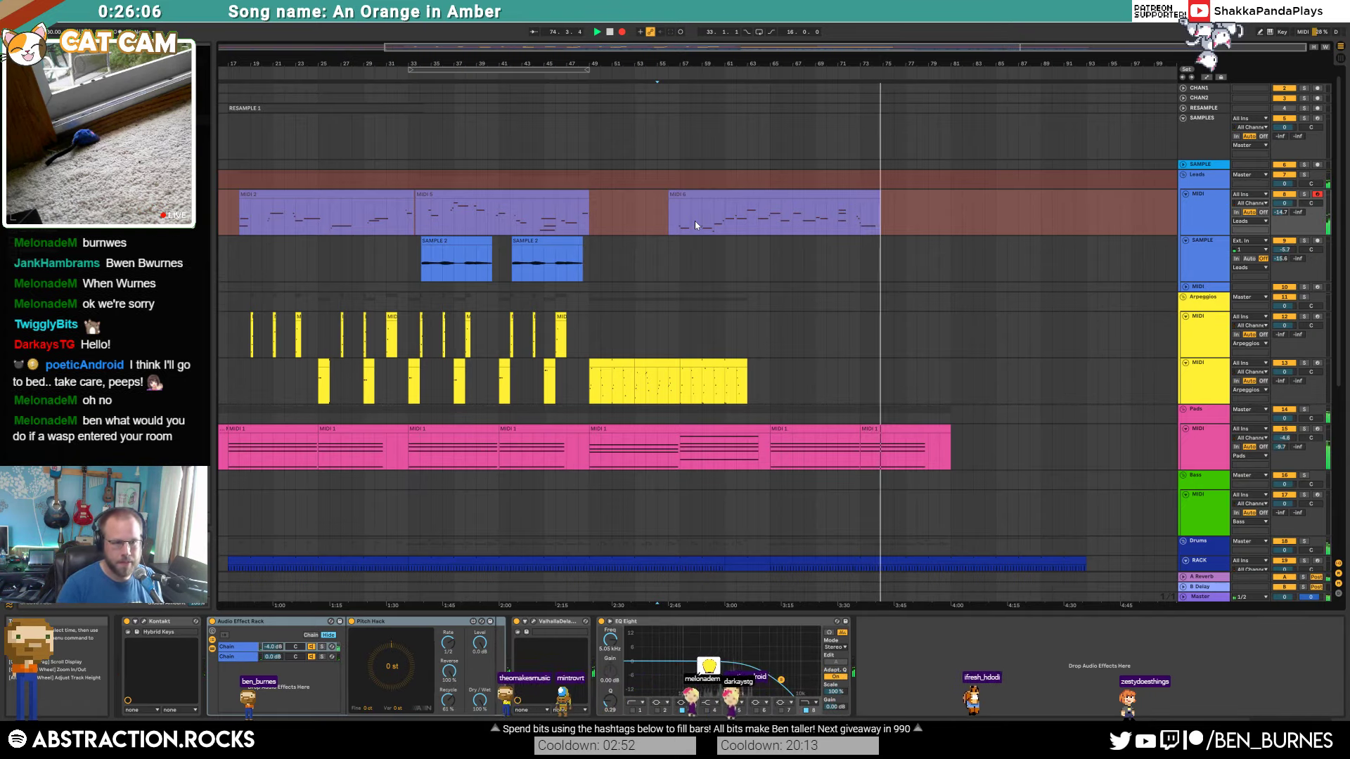
key("space")
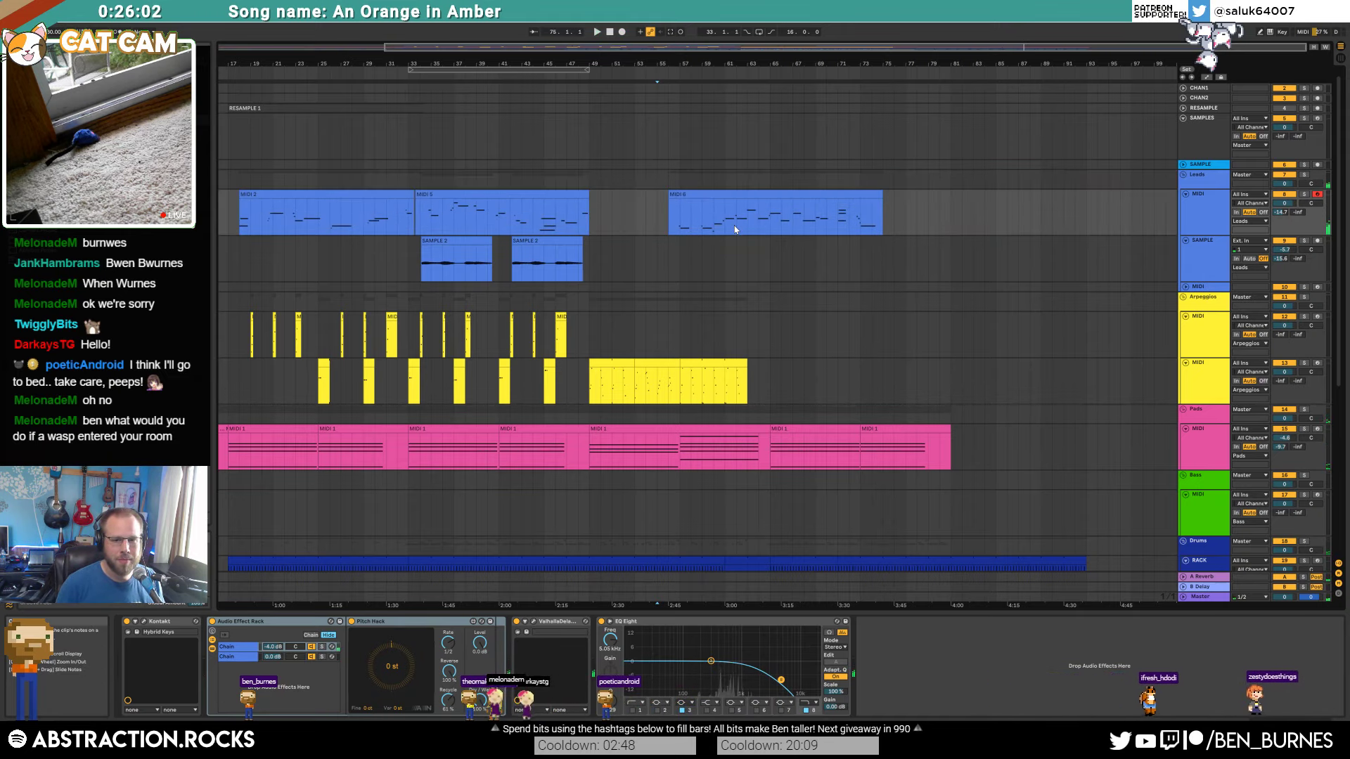
Step: Open the newly recorded lead clip and play it back while checking its notes
double_click(837, 195)
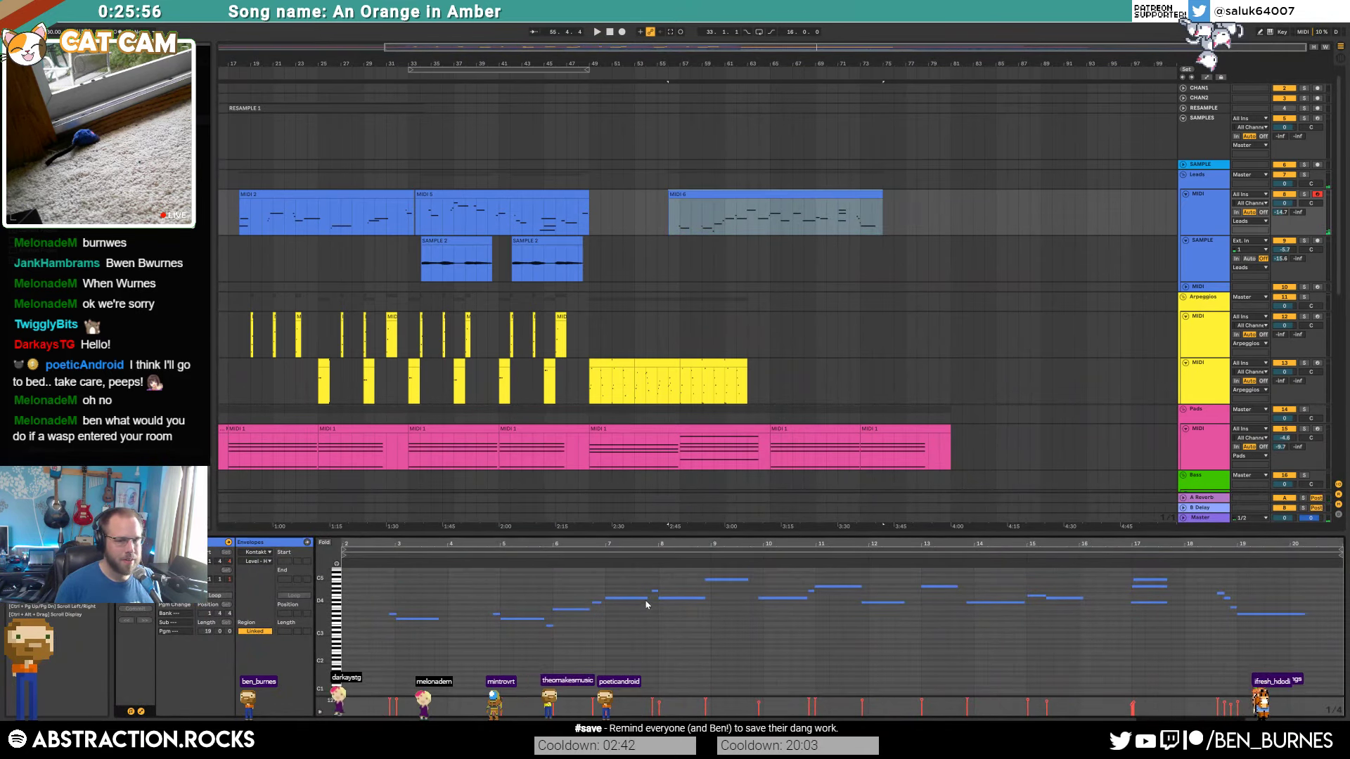
key("space")
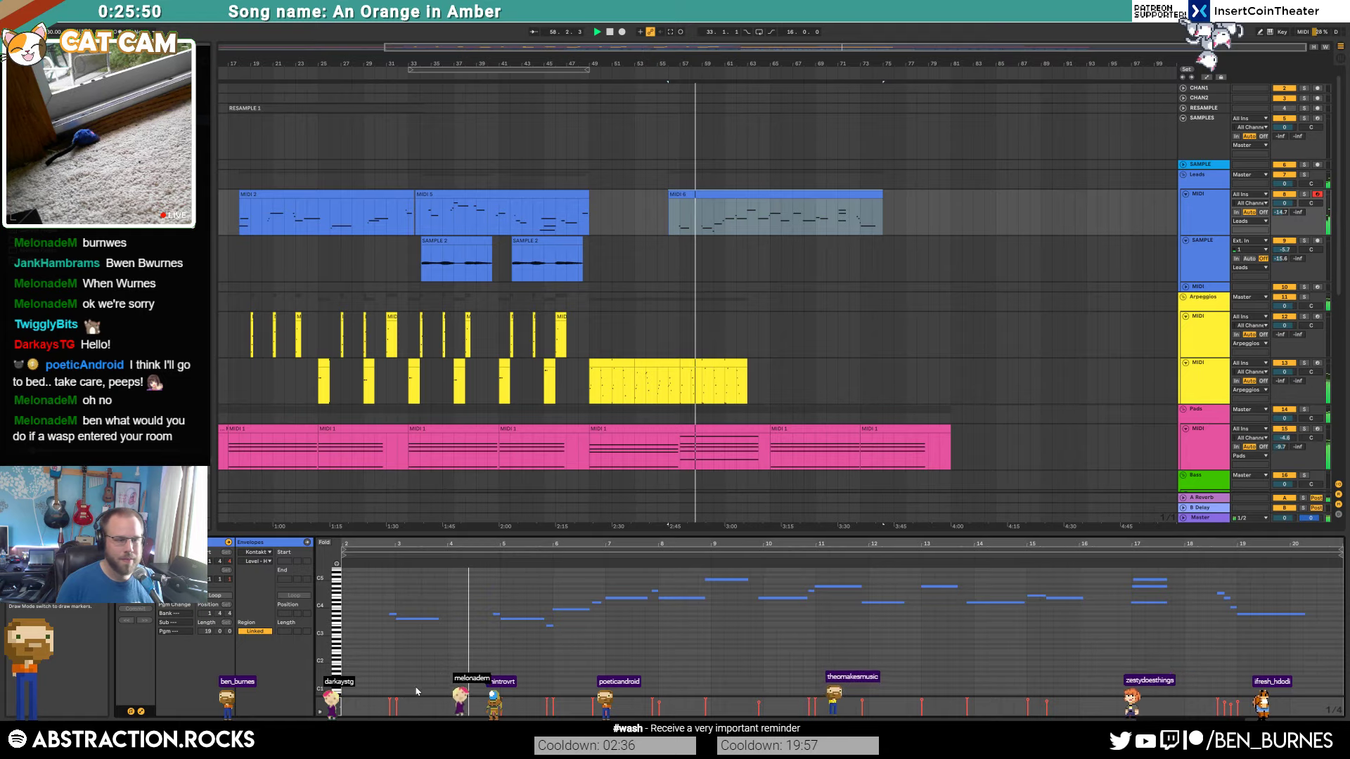
left_click(382, 613)
left_click(392, 616)
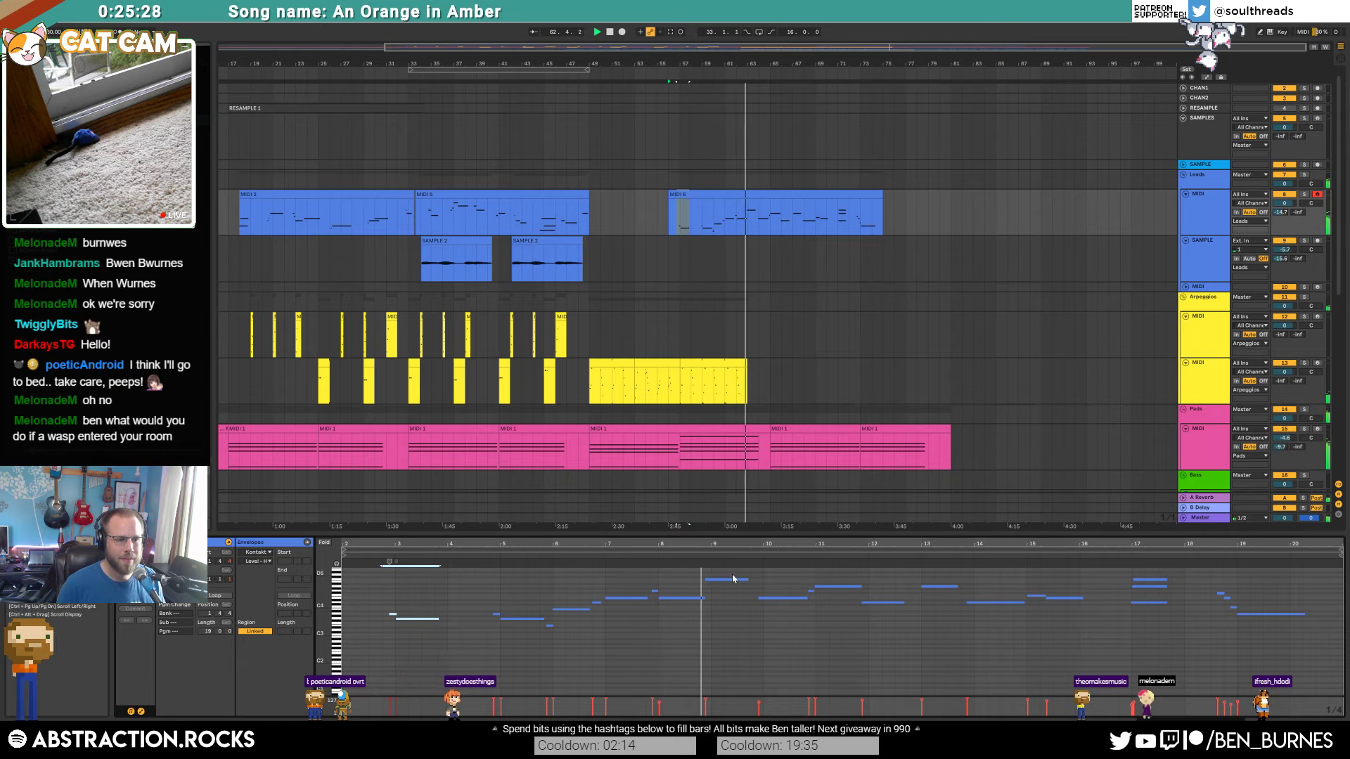
Step: Shorten the C5 note just before the lead clip's bar 9, add a longer B4 overlapping its end, and audition the change
scroll(731, 591, "up", 5)
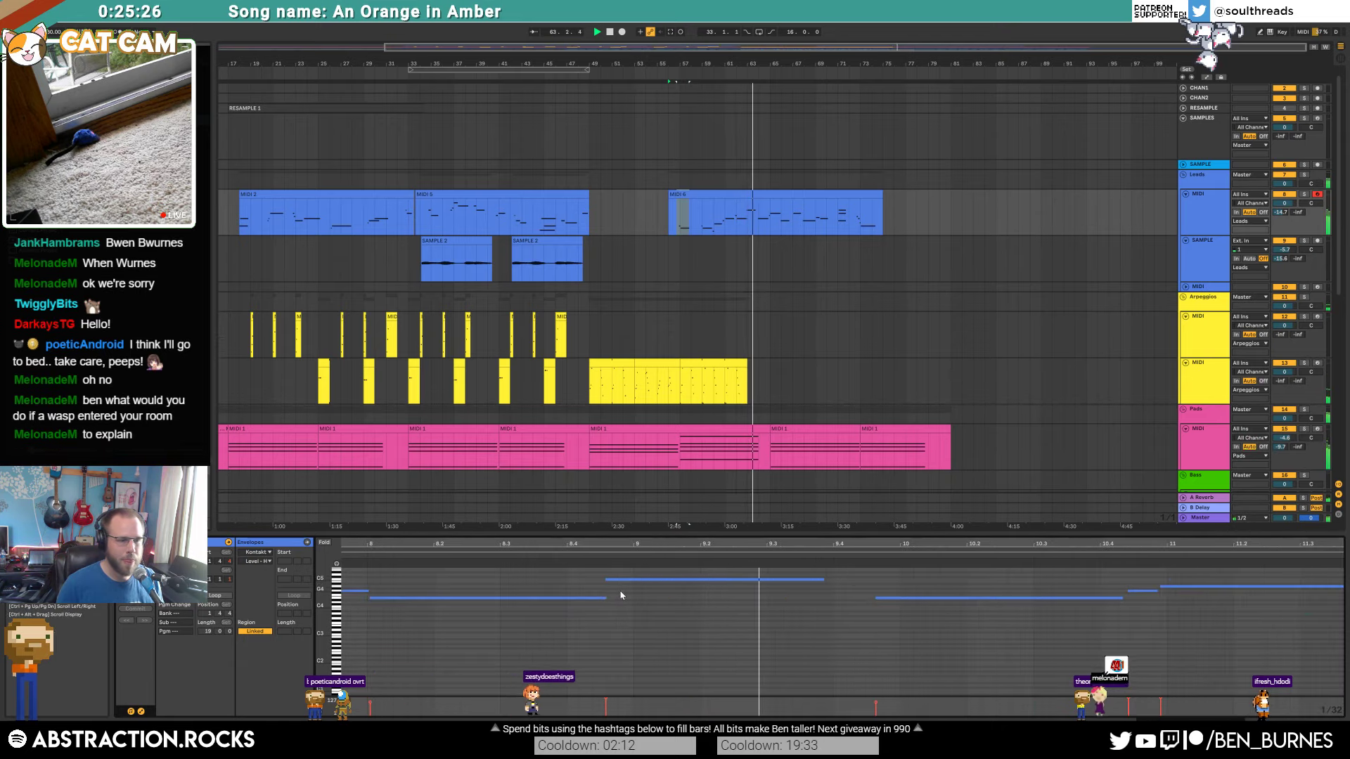
key("space")
left_click_drag(336, 592, 383, 634)
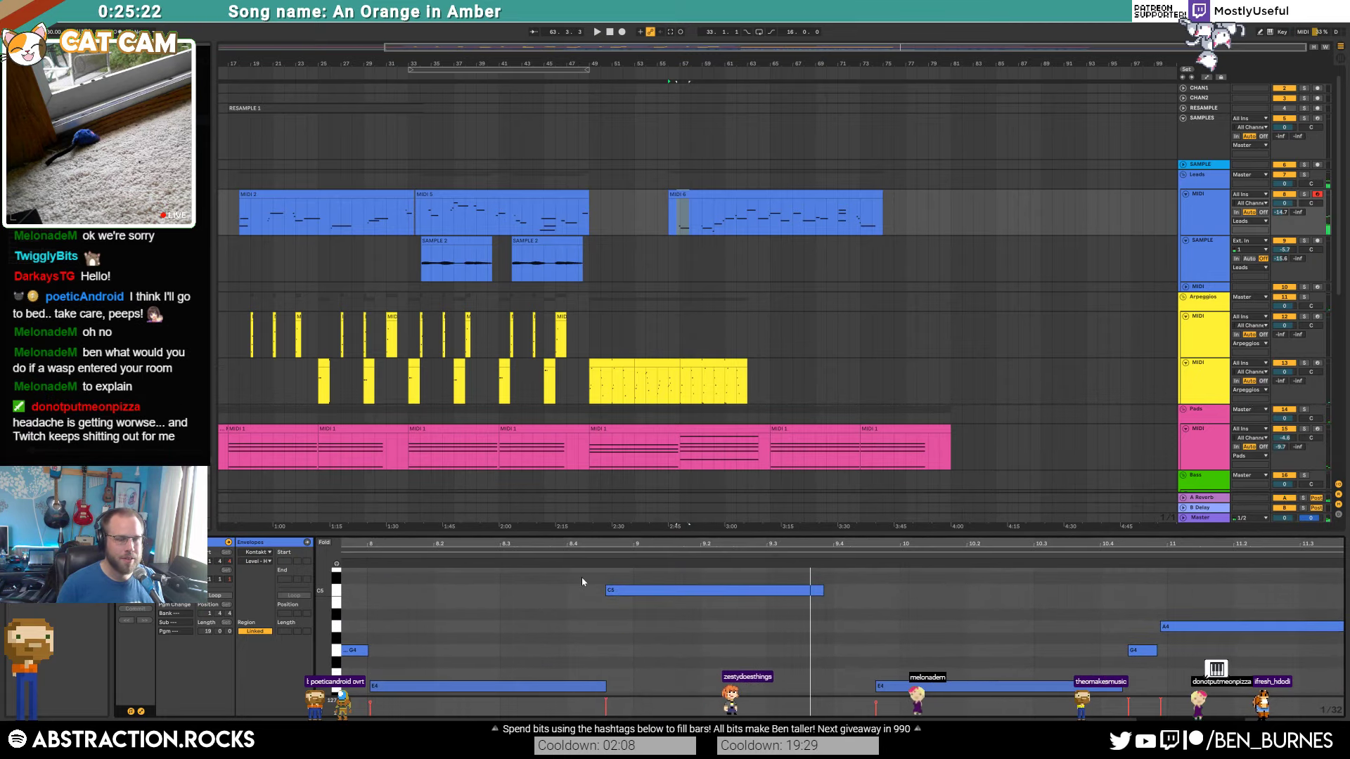
mouse_move(637, 607)
left_mouse_down()
mouse_move(829, 603)
mouse_move(675, 591)
left_mouse_up()
left_click(777, 591)
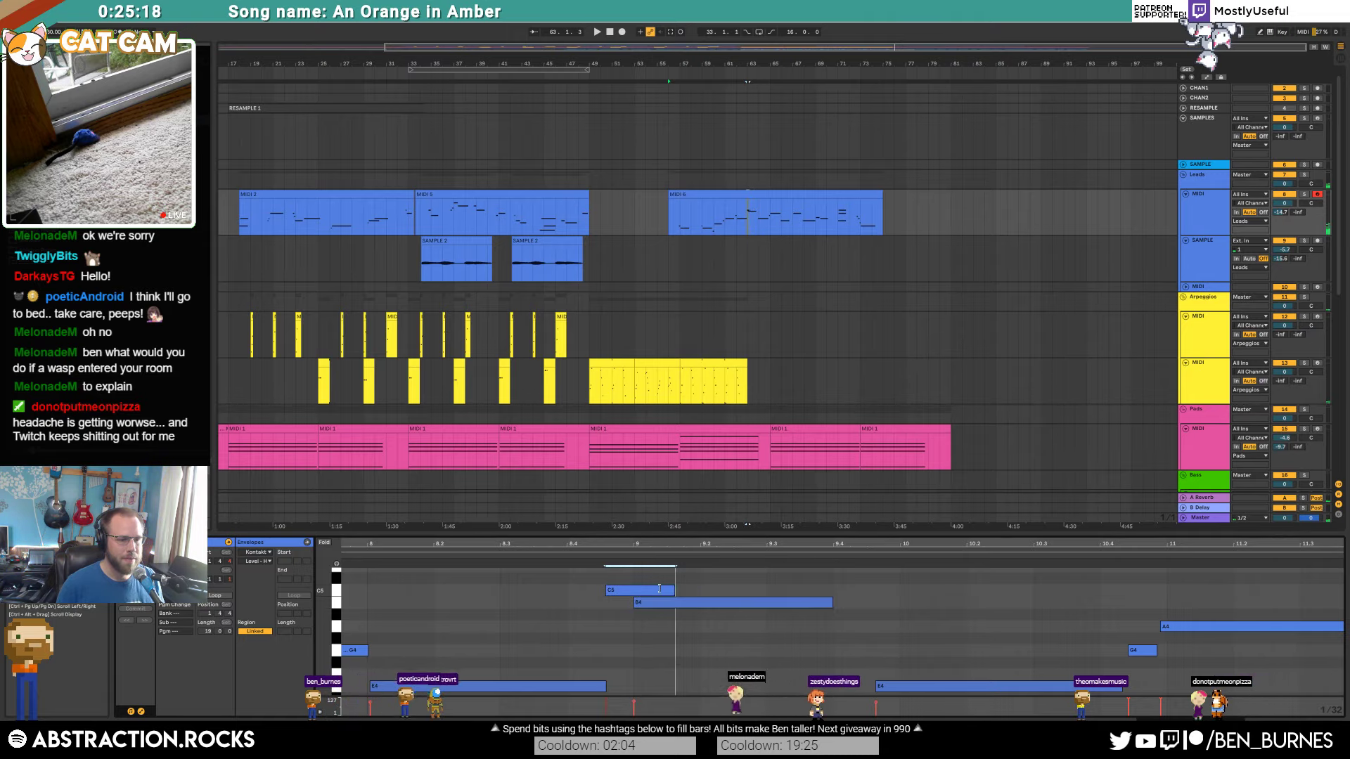
key("space")
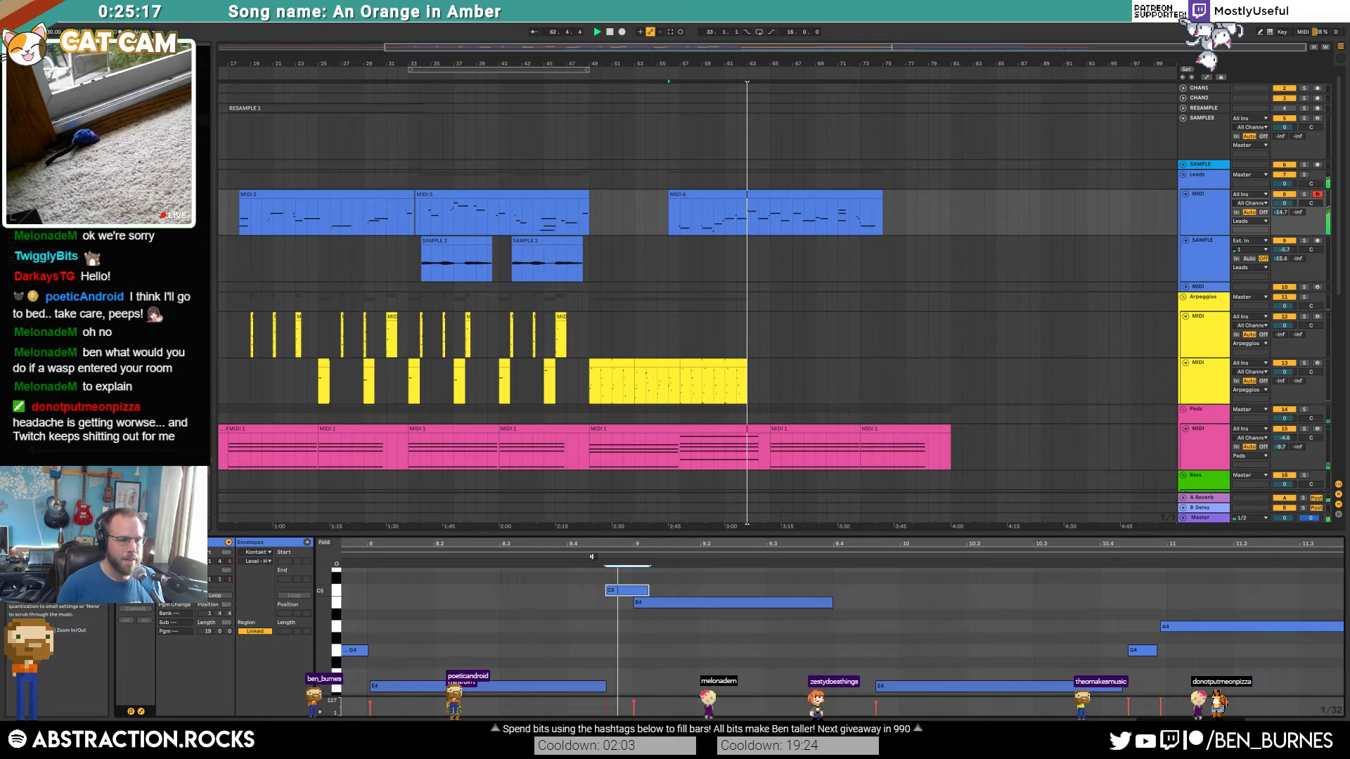
left_click(746, 603)
key("space")
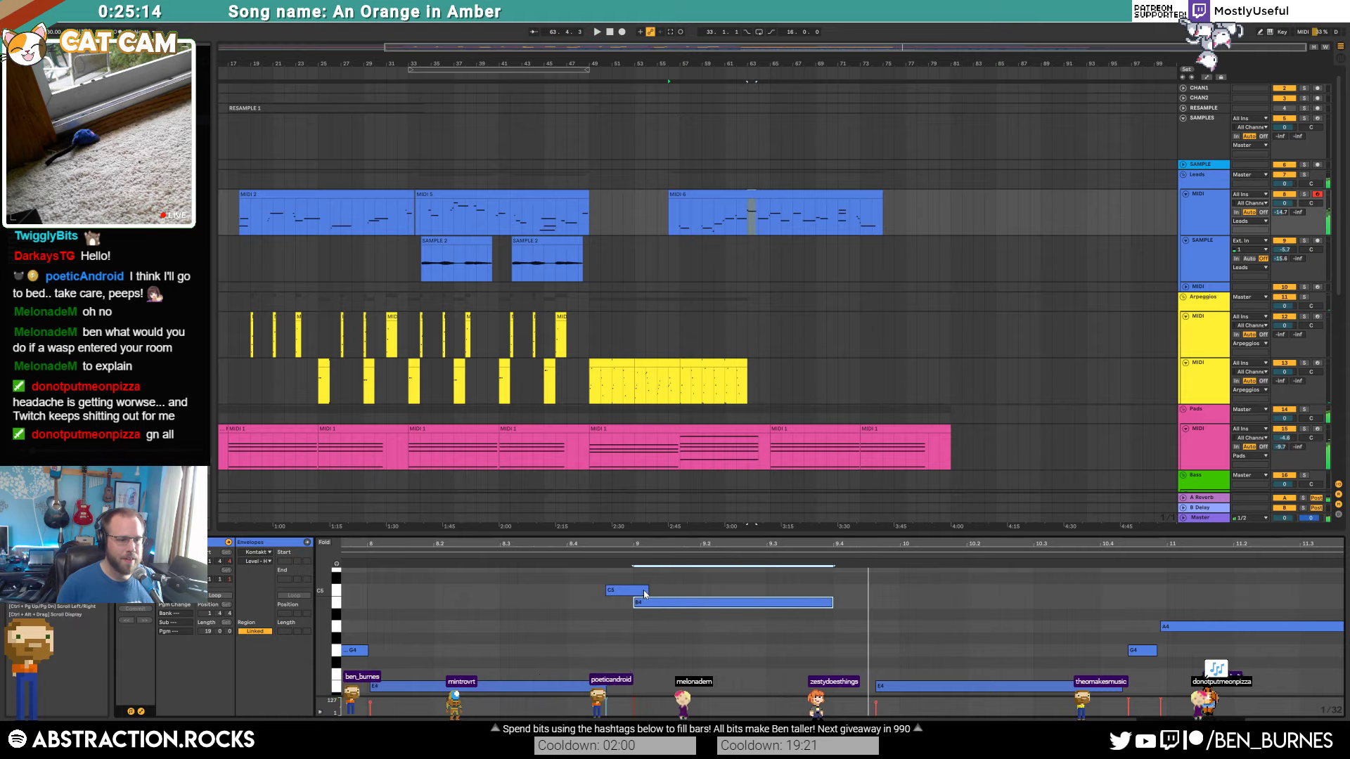
key("space")
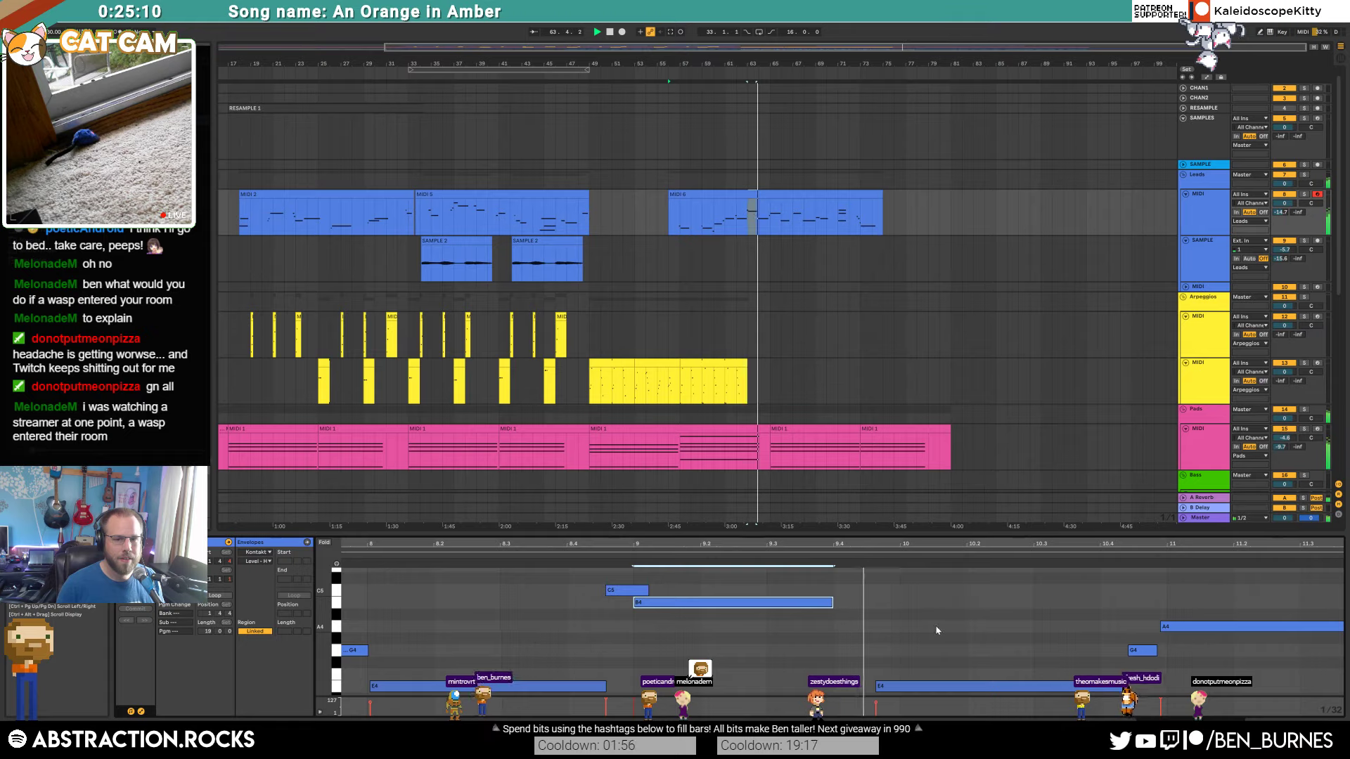
Step: Split the long E4 note near the lead clip's bar 10 into two repeated E4 notes and shorten the second one
left_click_drag(1073, 541, 703, 539)
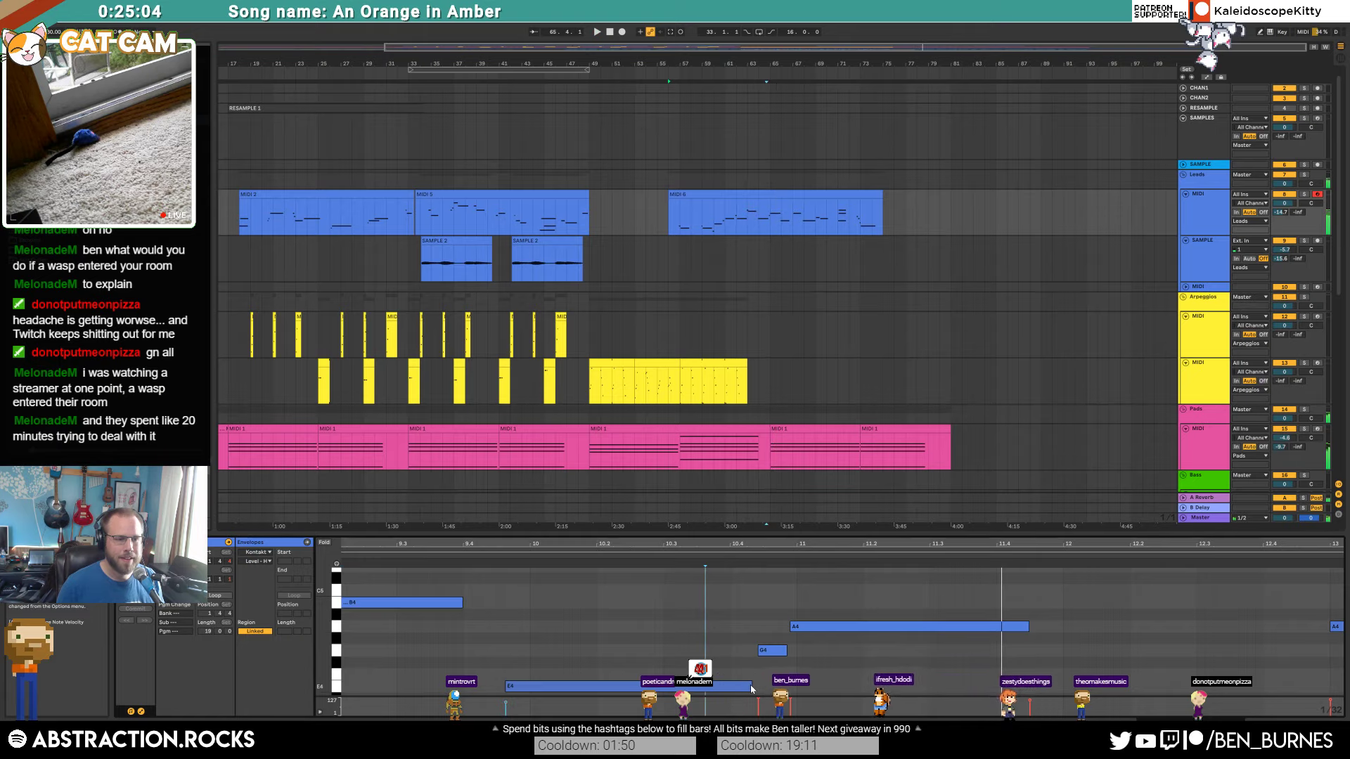
left_click(717, 686)
key("space")
key("space")
left_click_drag(623, 687, 622, 688)
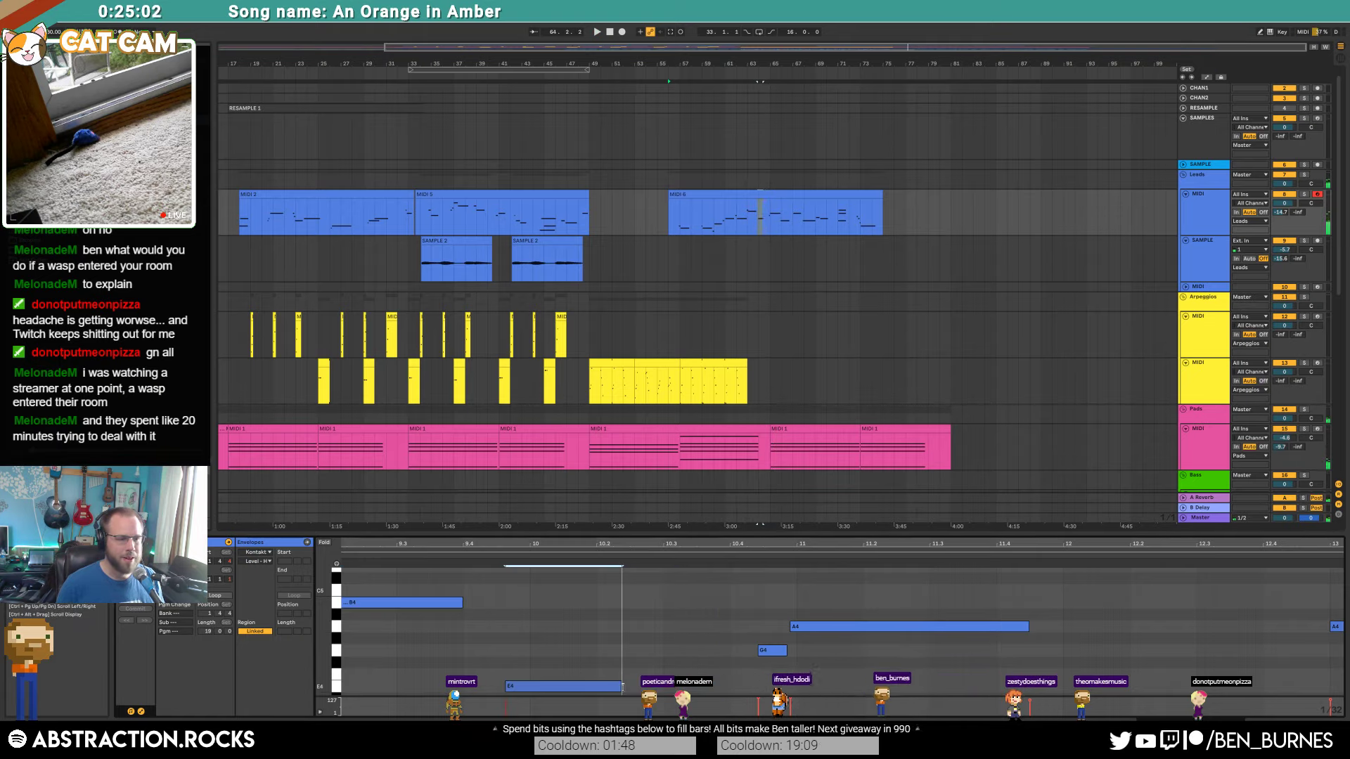
key("ctrl+d")
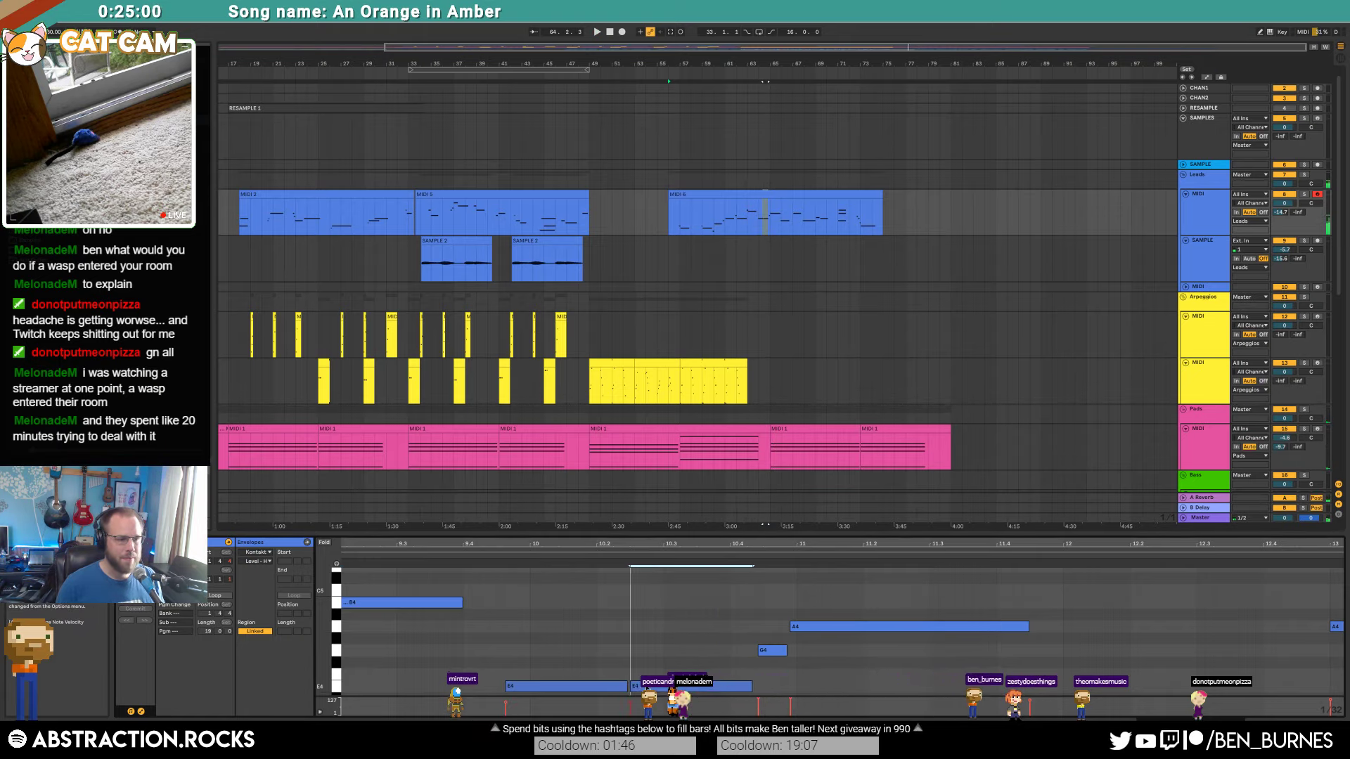
key("space")
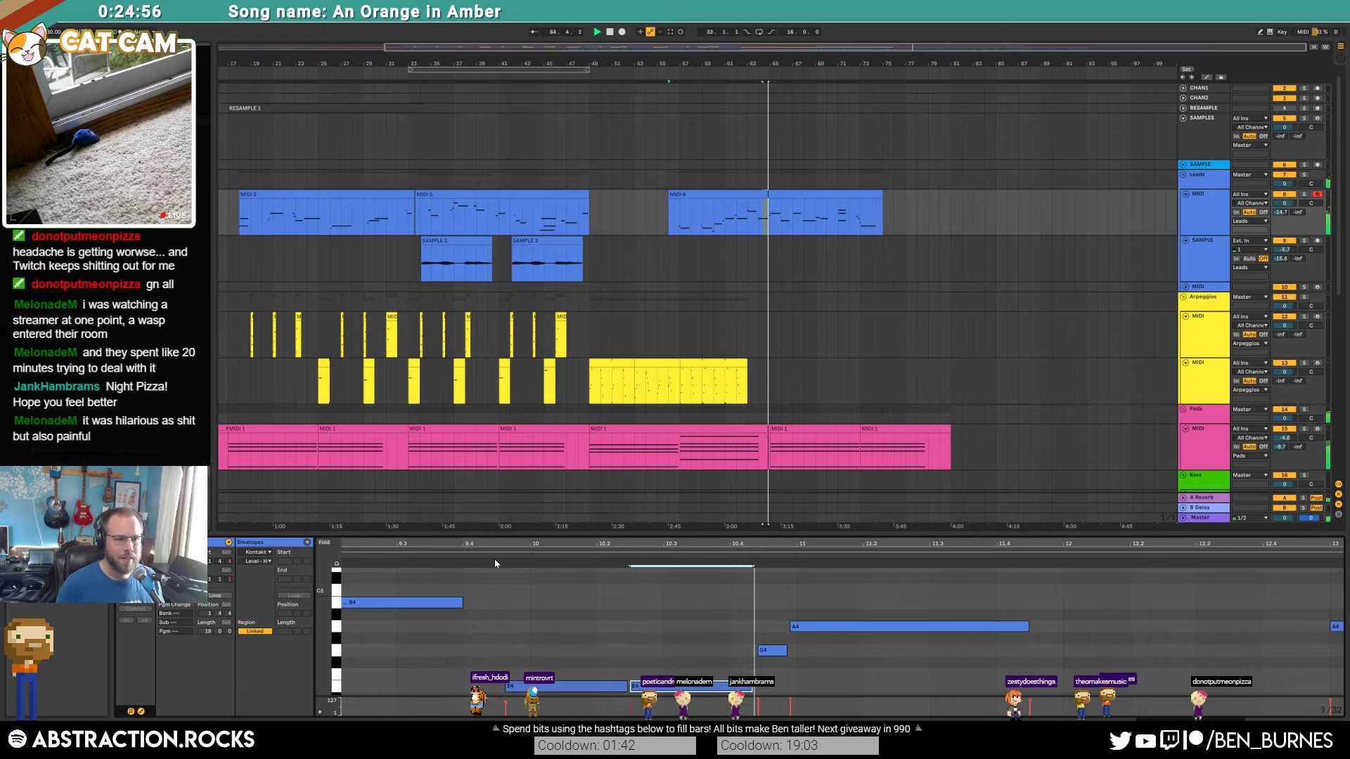
left_click_drag(751, 687, 725, 688)
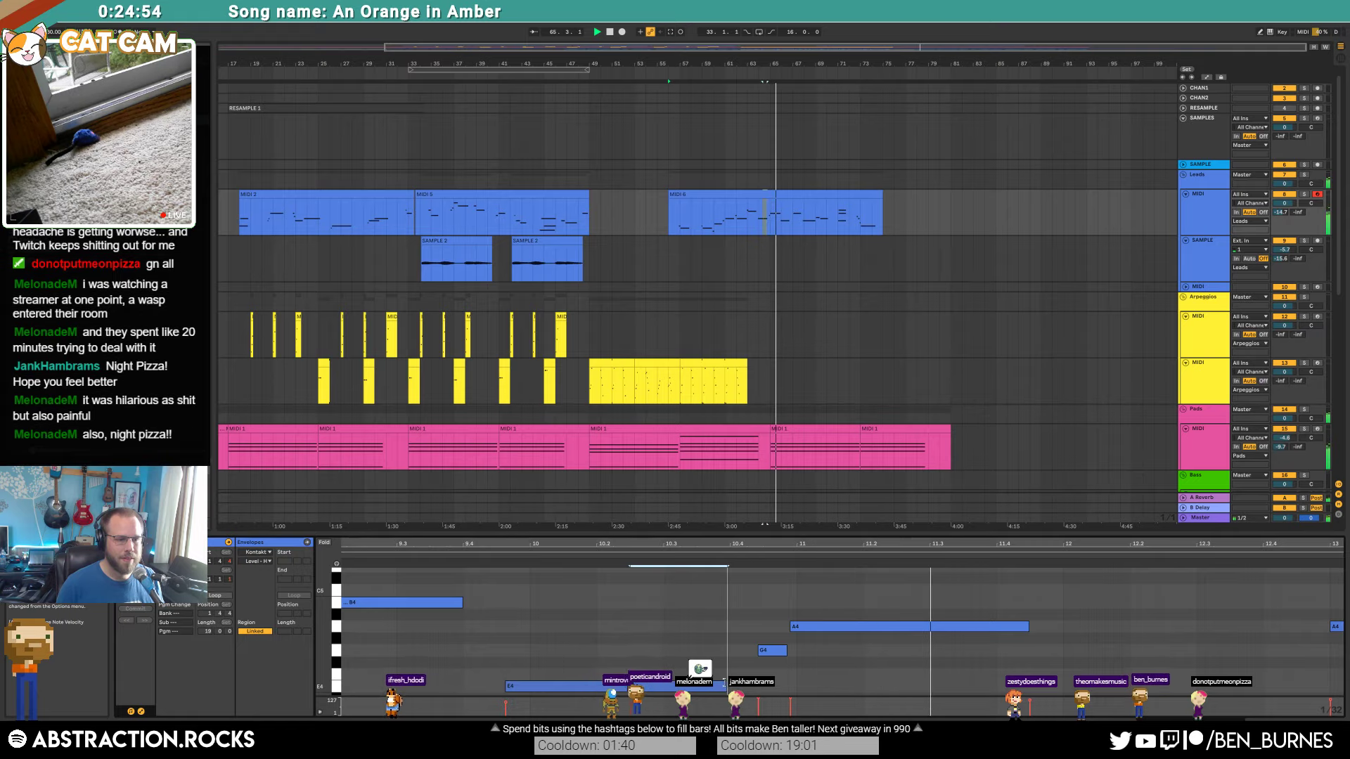
Step: Play the arrangement through to about bar 73, checking the lead melody against the pads and drums
left_click(737, 690)
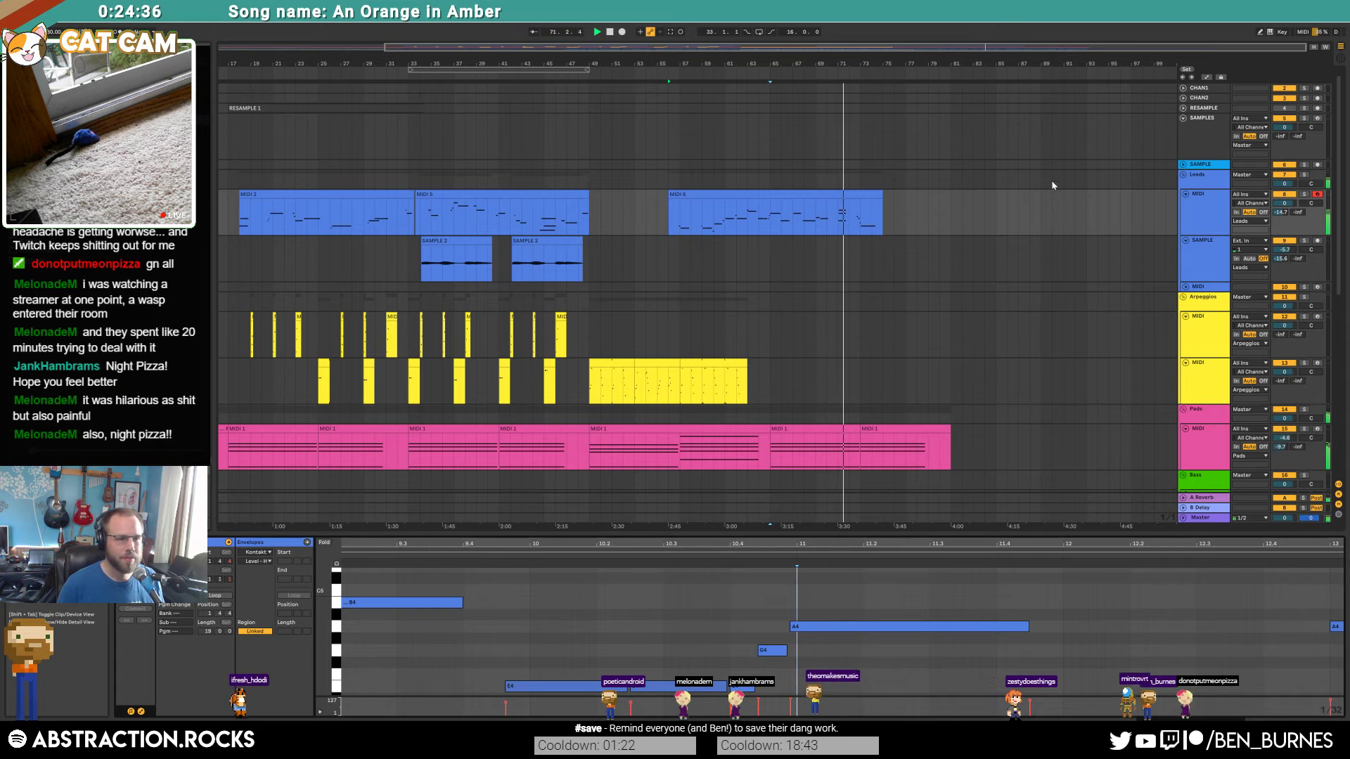
left_click(846, 194)
key("shift+Tab")
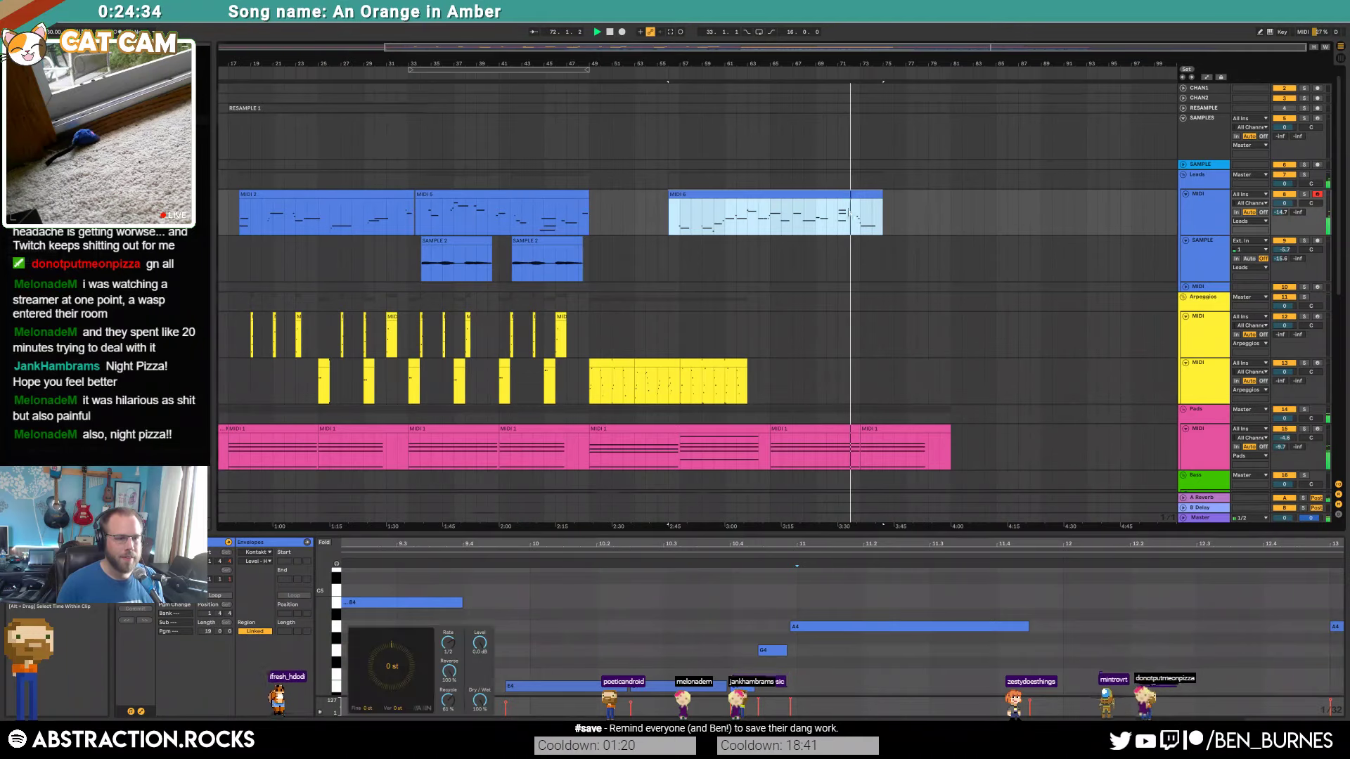
scroll(900, 375, "down", 2)
scroll(901, 376, "down", 5)
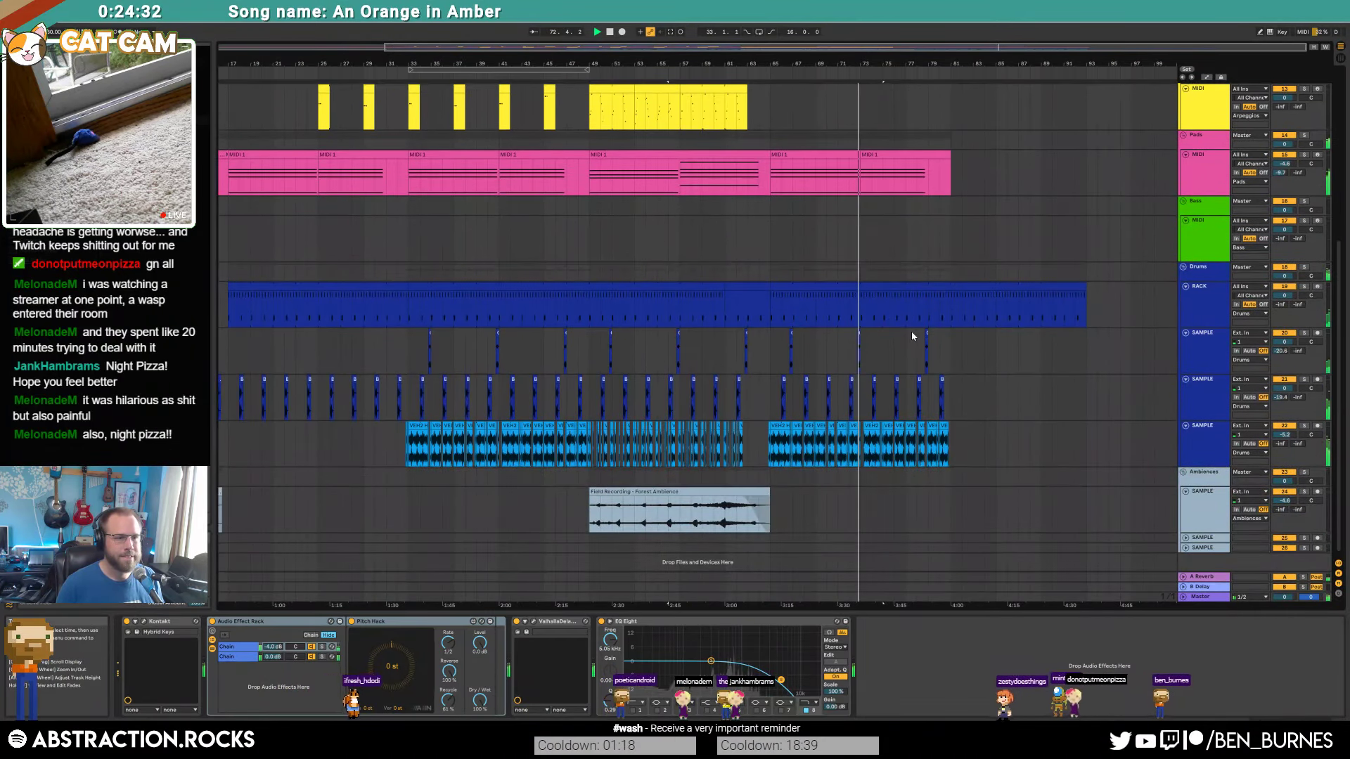
scroll(905, 214, "up", 5)
key("space")
Step: Lower the short F#4 note near the lead clip's bar 18 to F4 and audition the change
left_click(865, 127)
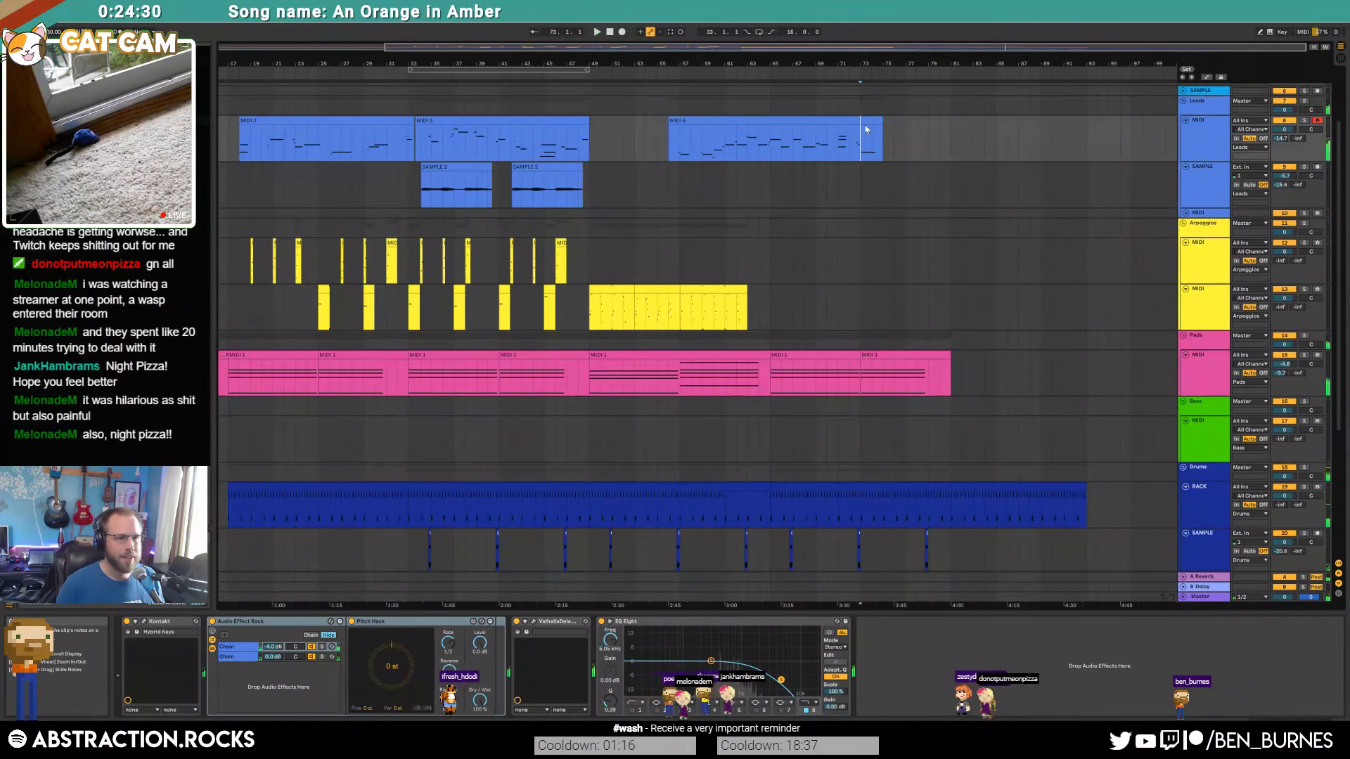
left_click(866, 119)
double_click(867, 118)
scroll(1249, 664, "up", 5)
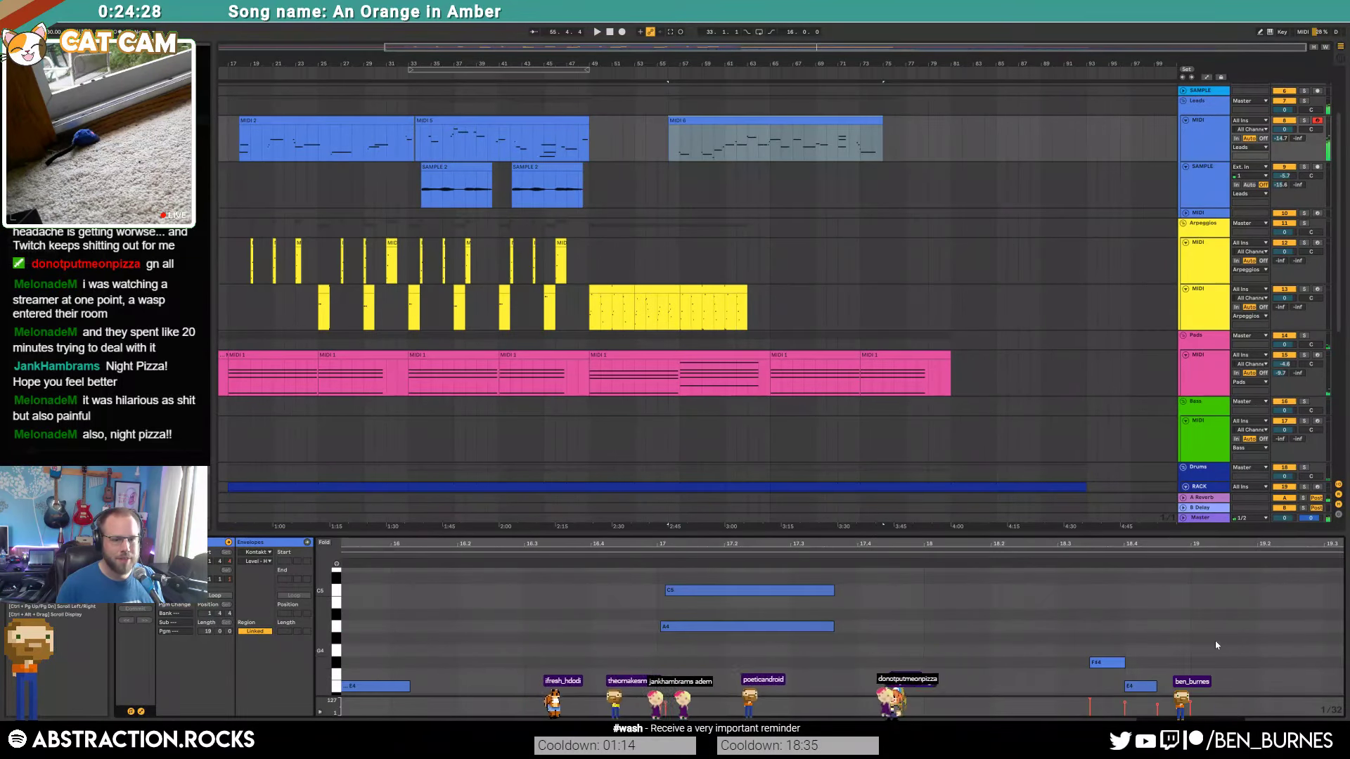
left_click_drag(1107, 663, 1107, 674)
left_click(1069, 559)
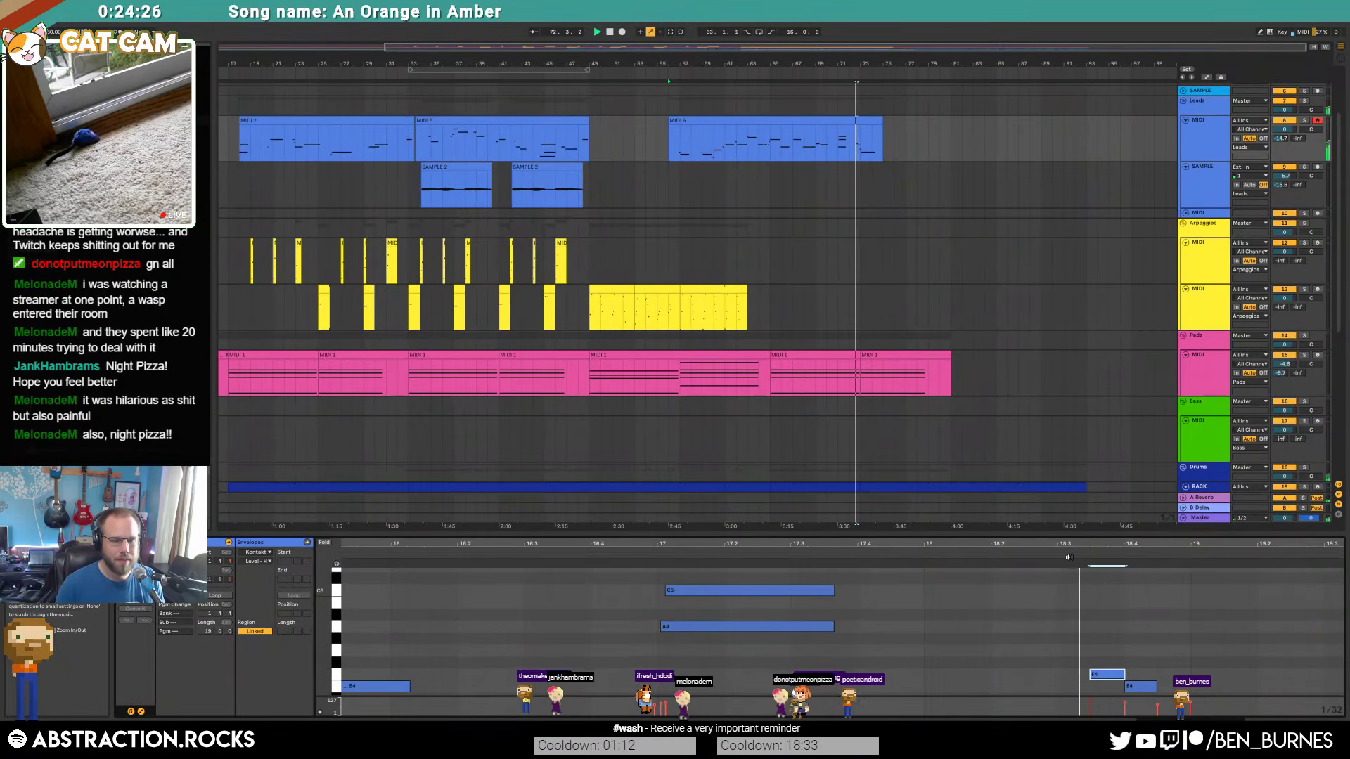
scroll(1020, 614, "down", 5)
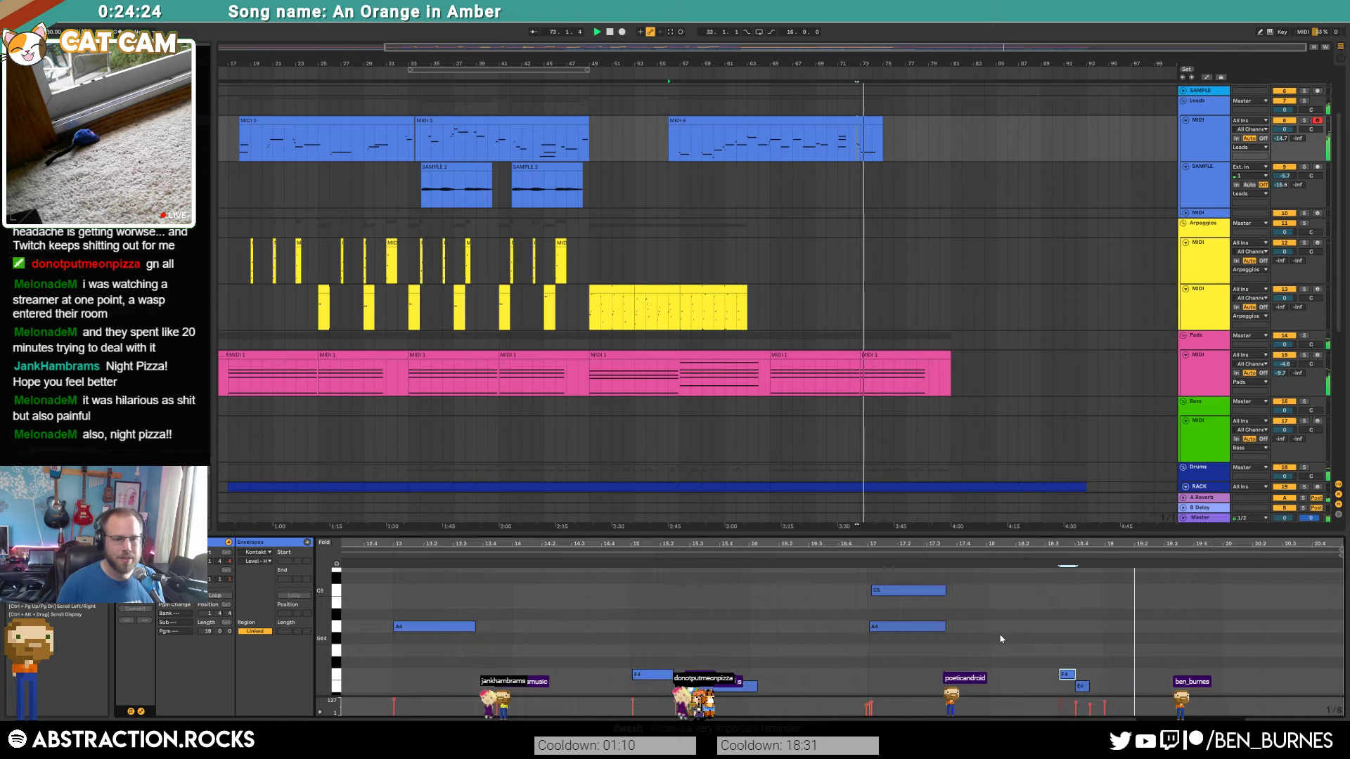
Step: Delete the light-blue percussion loops on the lowest Drums sample track from bar 65 to bar 81
key("shift+Tab")
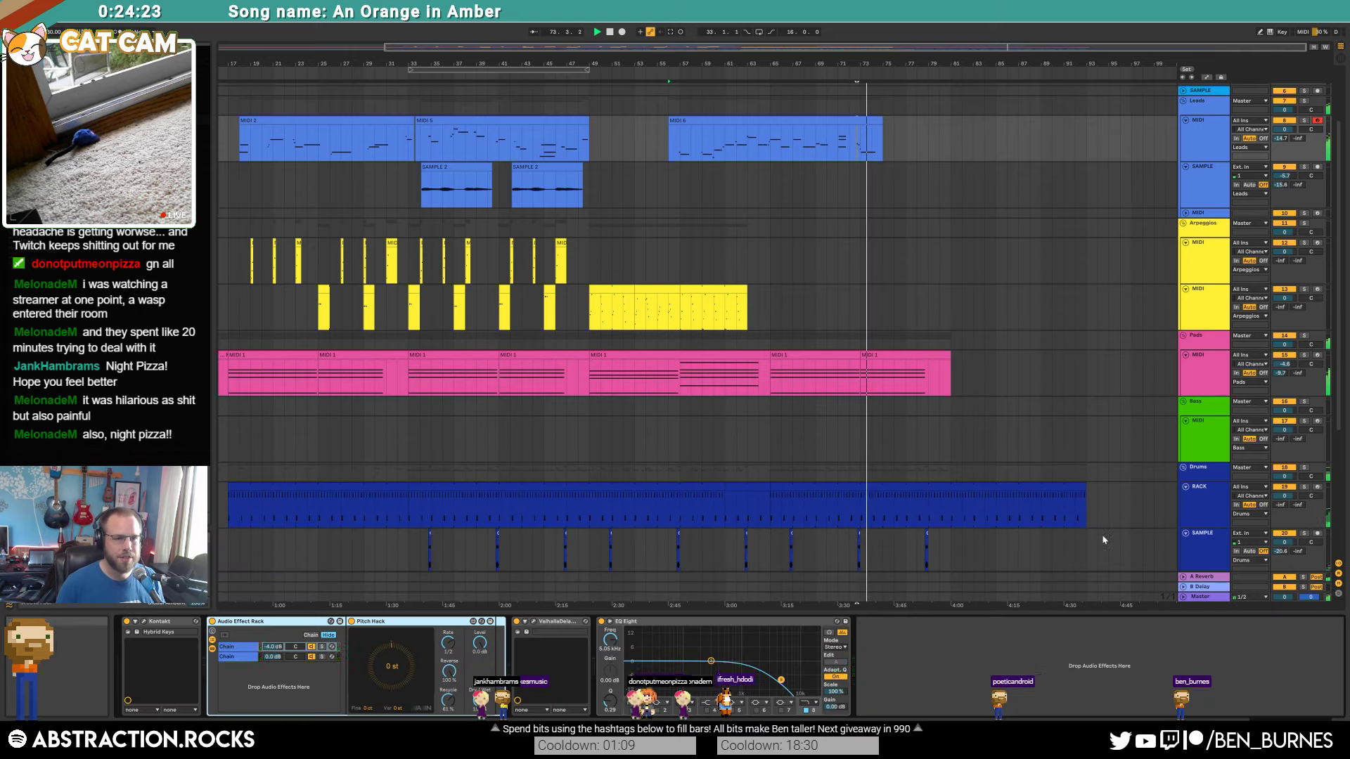
left_click(891, 354)
left_click(824, 357)
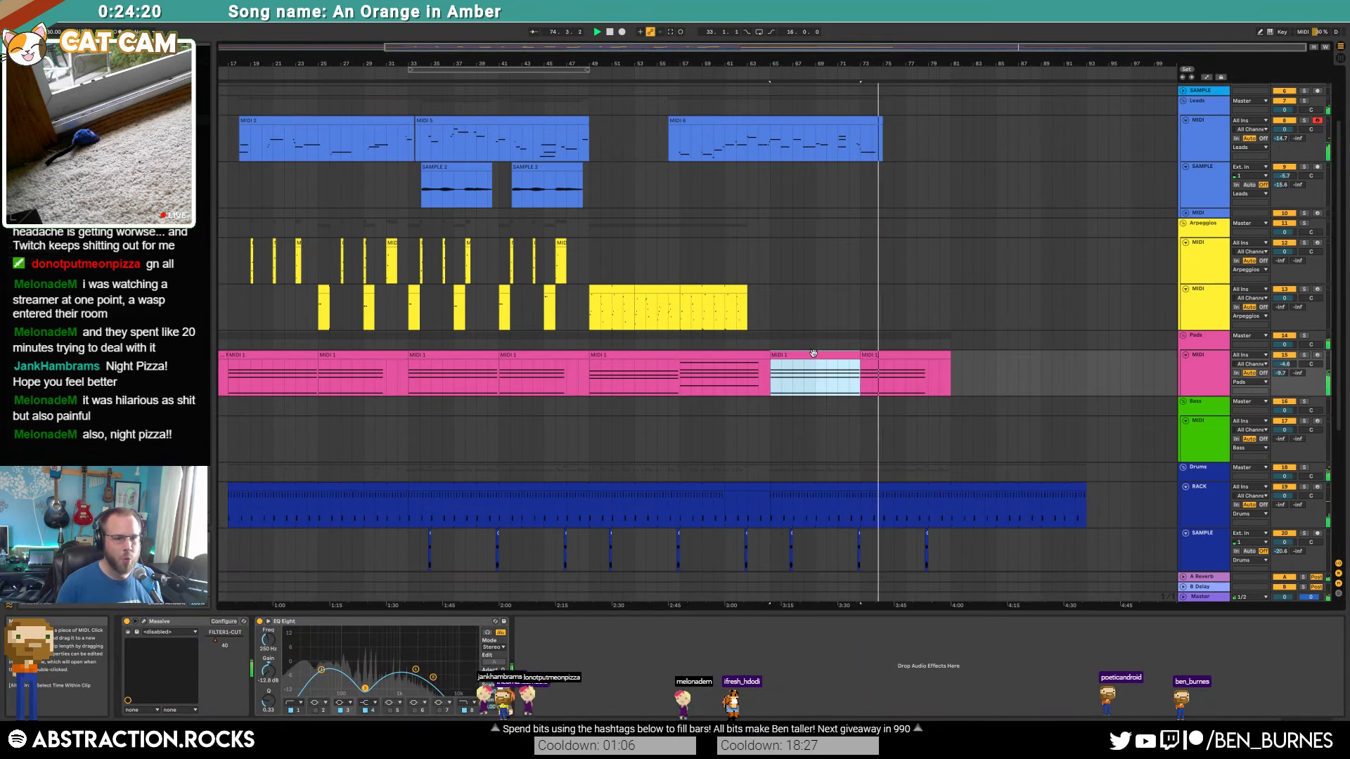
scroll(824, 357, "down", 6)
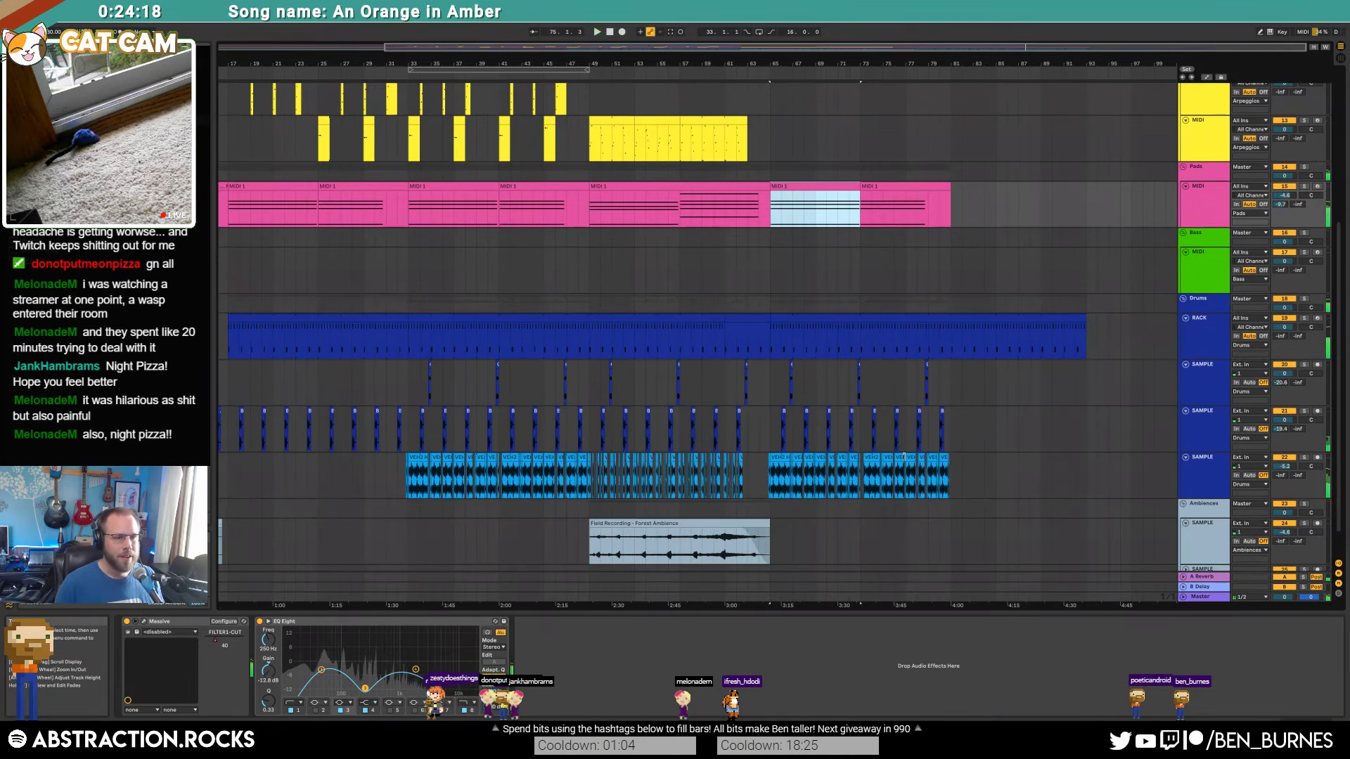
scroll(866, 445, "up", 3)
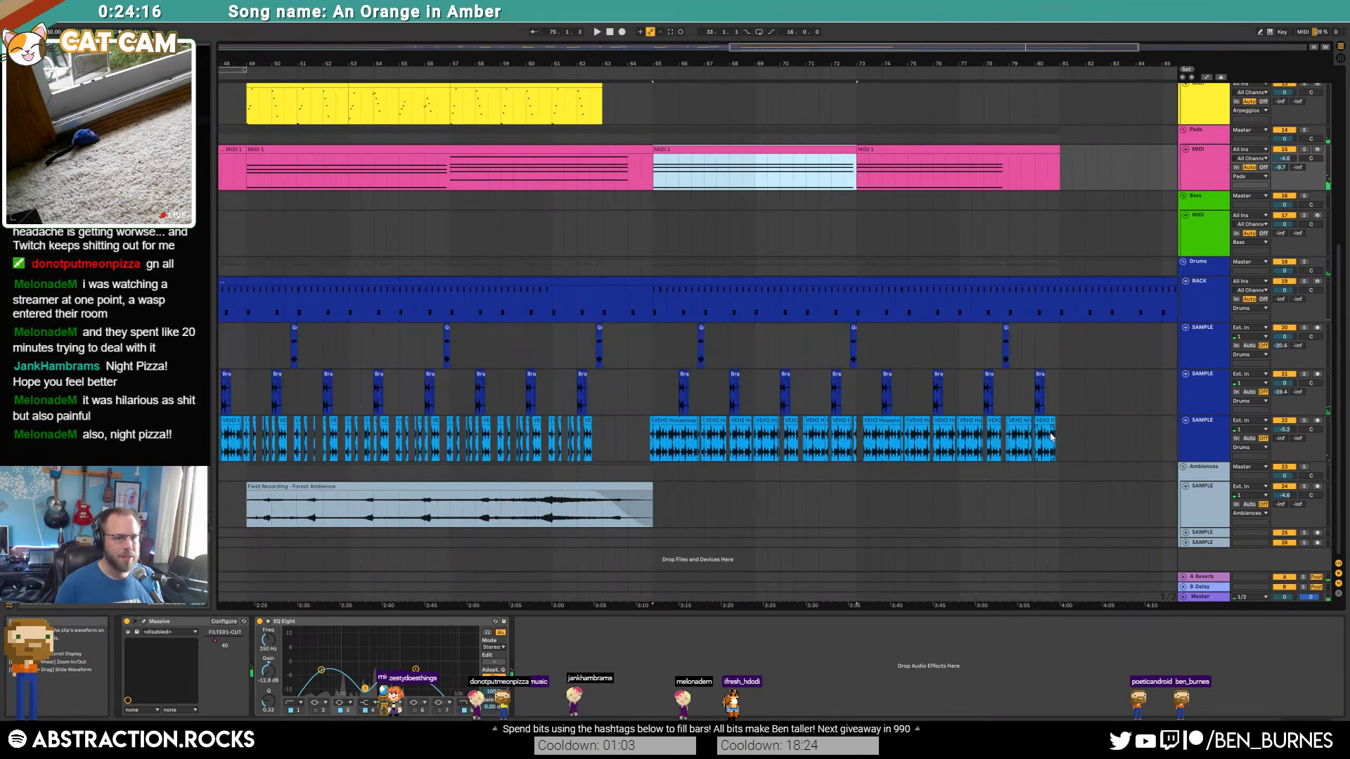
left_click_drag(1060, 438, 679, 439)
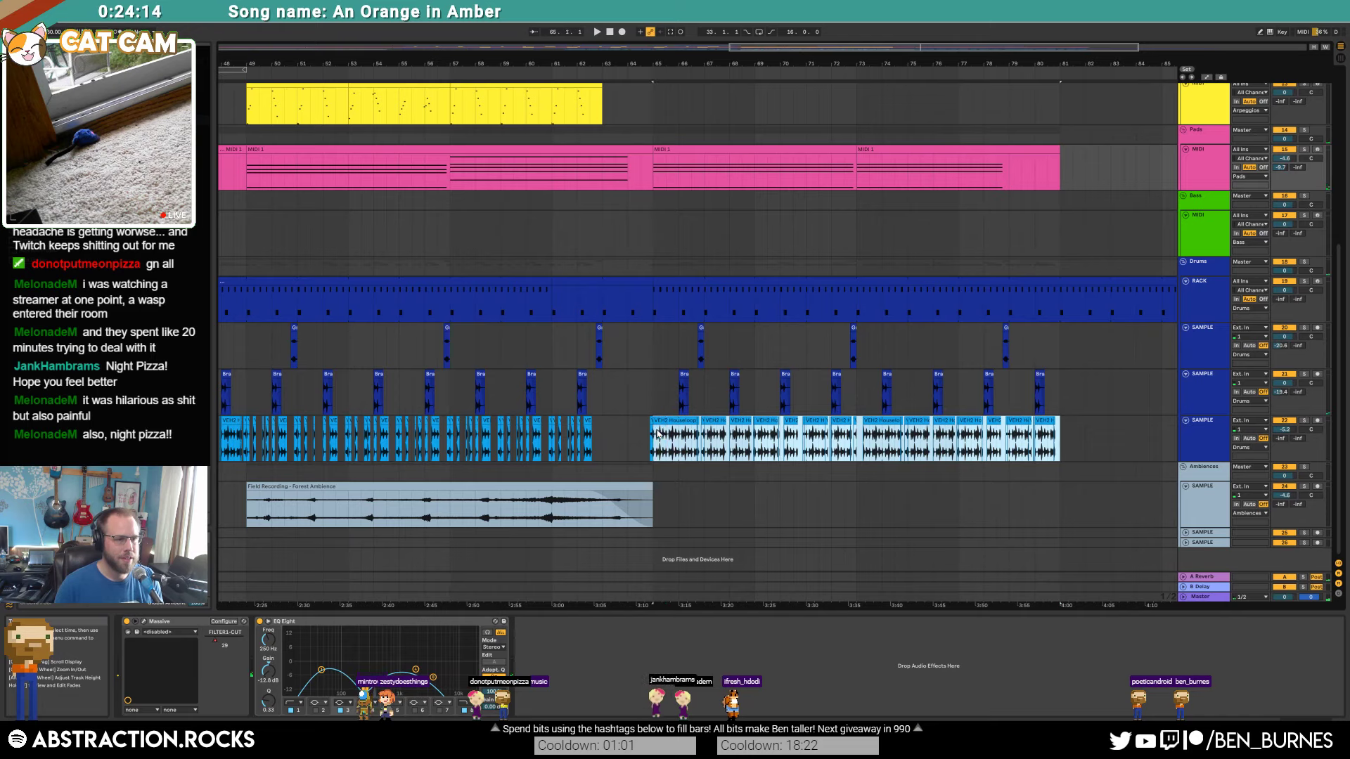
key("Delete")
Step: Raise the B-Delay send automation around the short percussion clip just before bar 65, audition it, and reduce the peak to a medium level
left_click(650, 434)
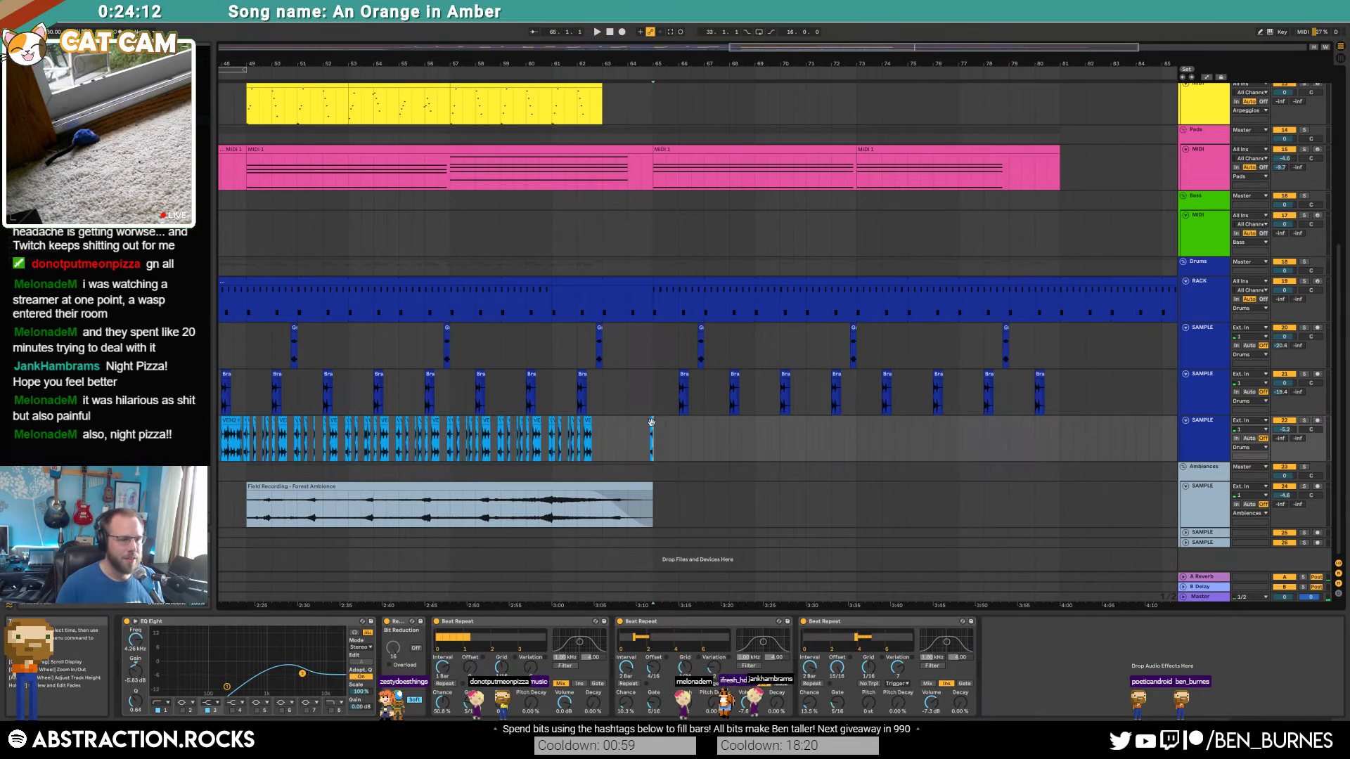
scroll(662, 431, "up", 5)
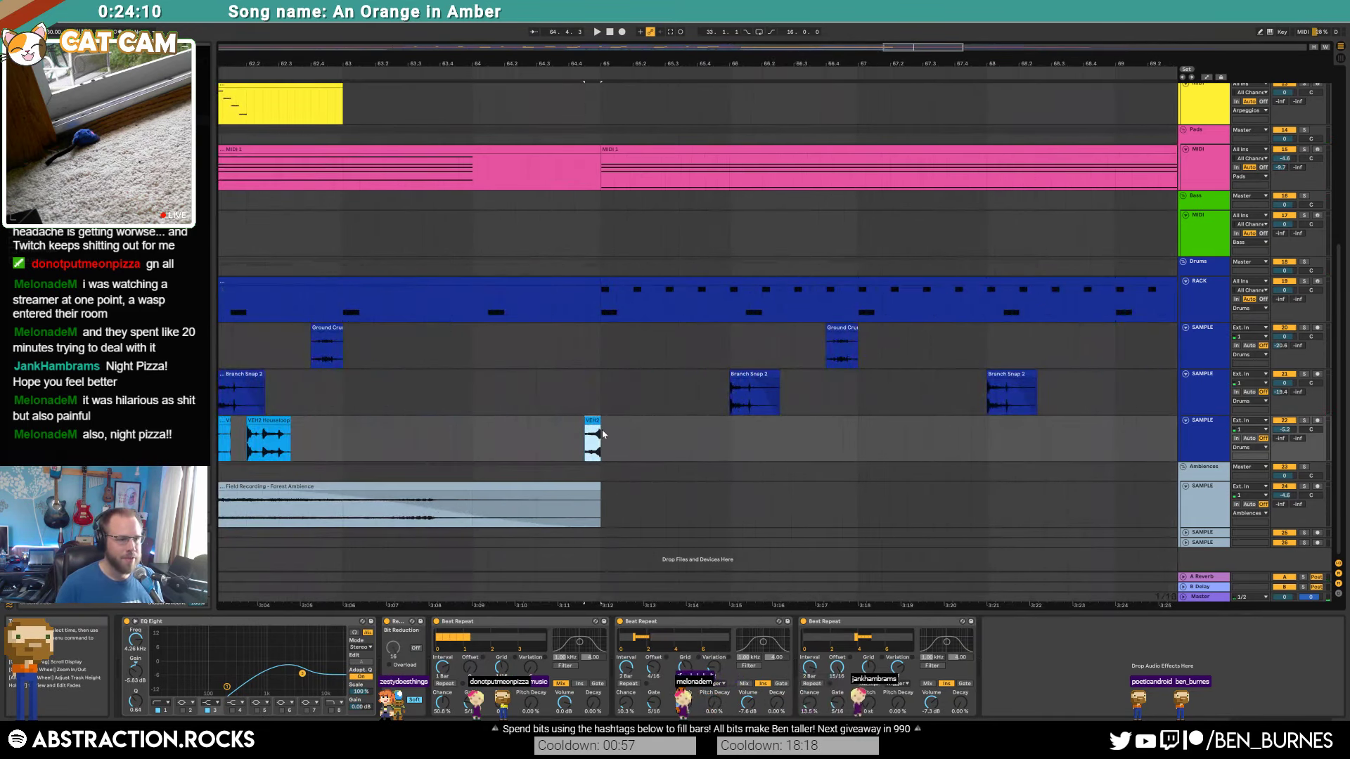
key("a")
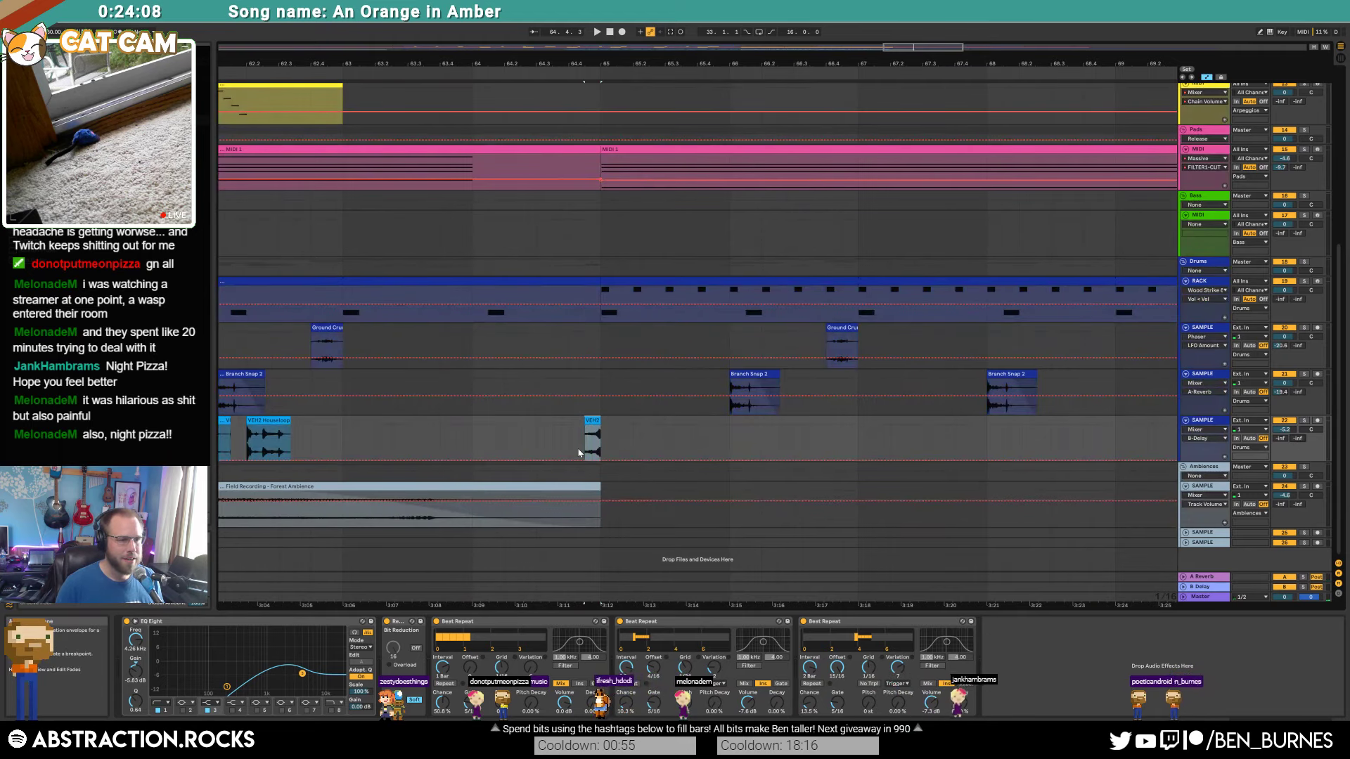
left_click(587, 436)
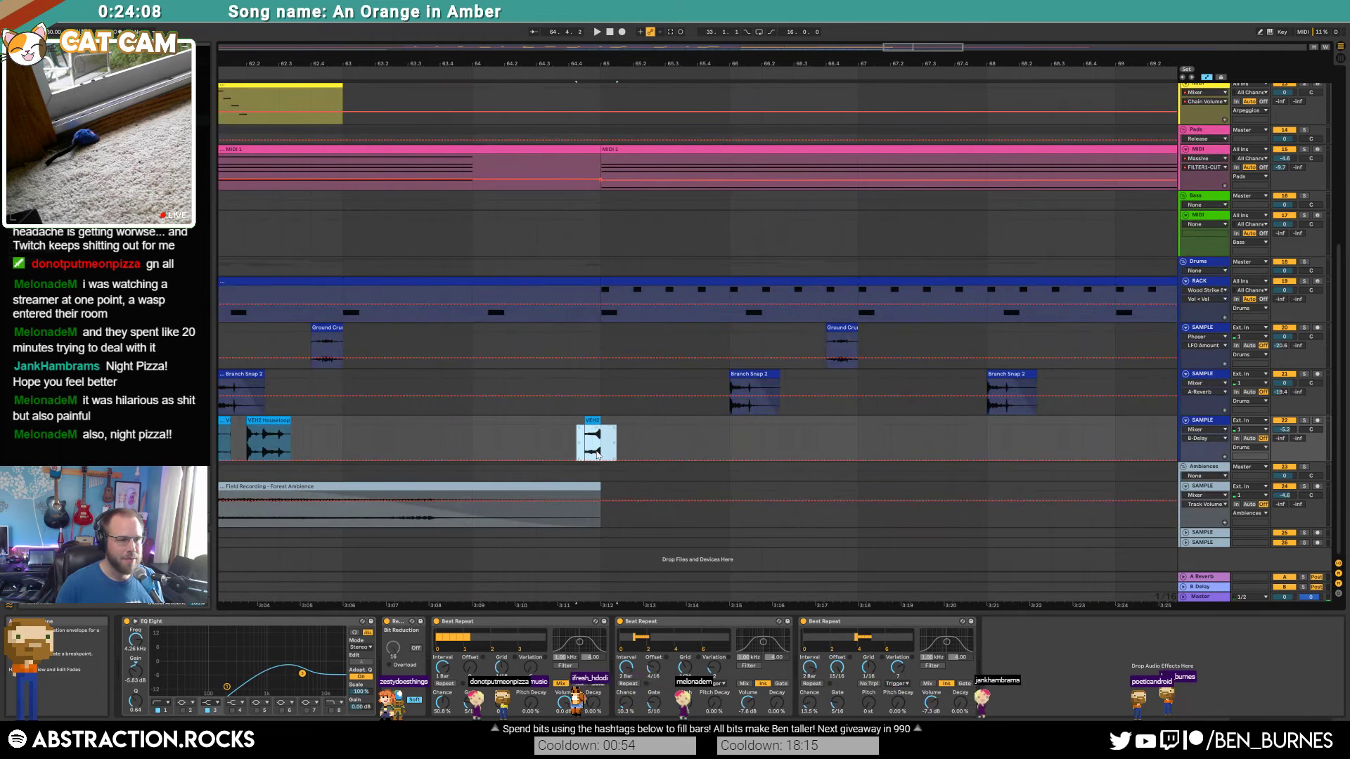
left_click(554, 439)
key("space")
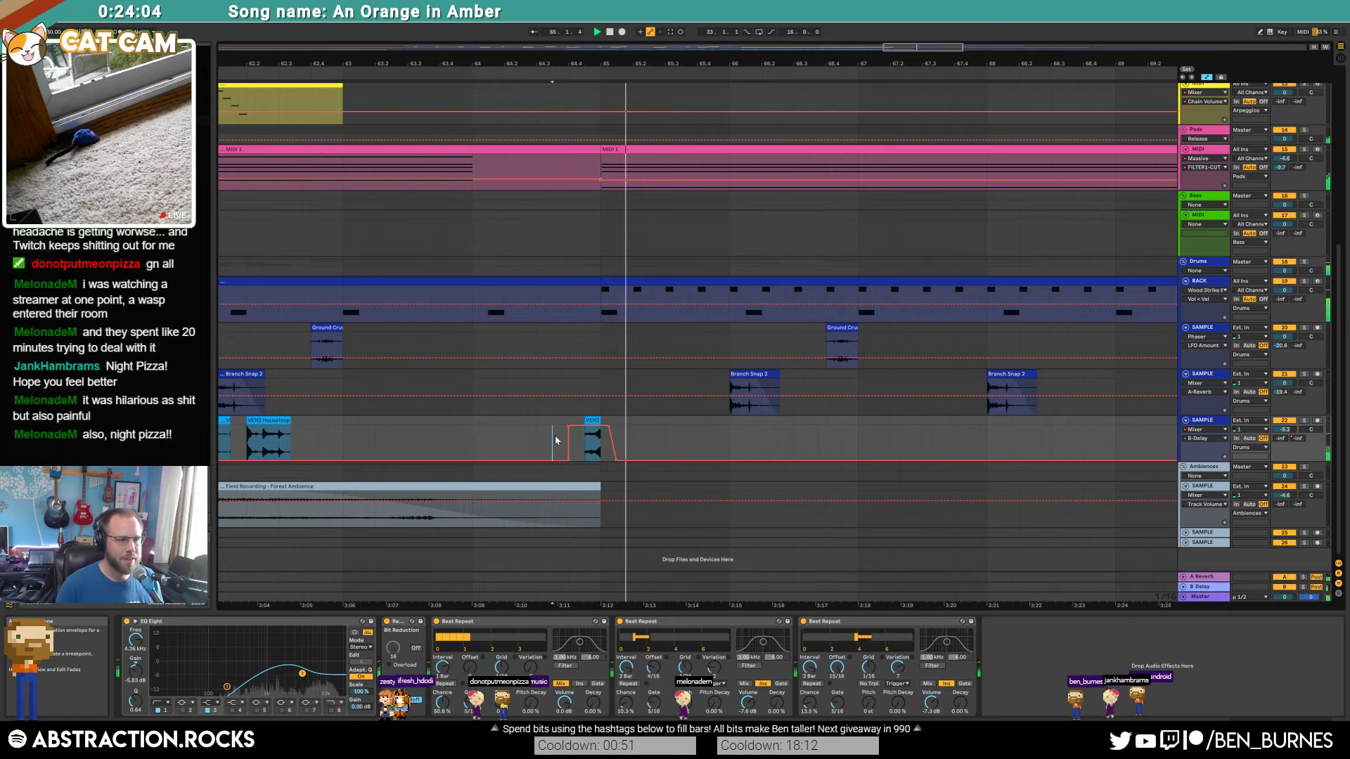
left_click_drag(593, 426, 593, 443)
Step: Copy the first Arpeggios track's clips from bars 33 to 49 and paste them at bar 63
scroll(632, 441, "down", 5)
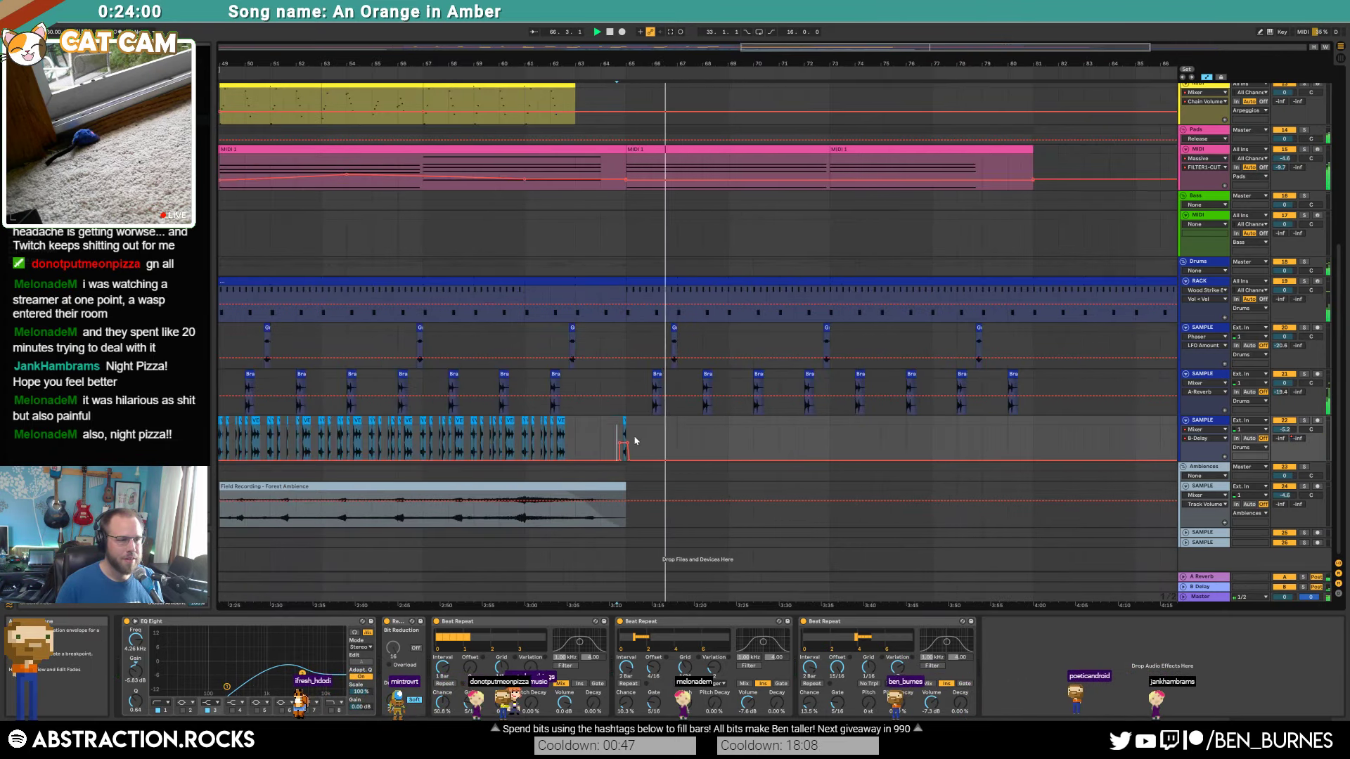
scroll(636, 441, "down", 3)
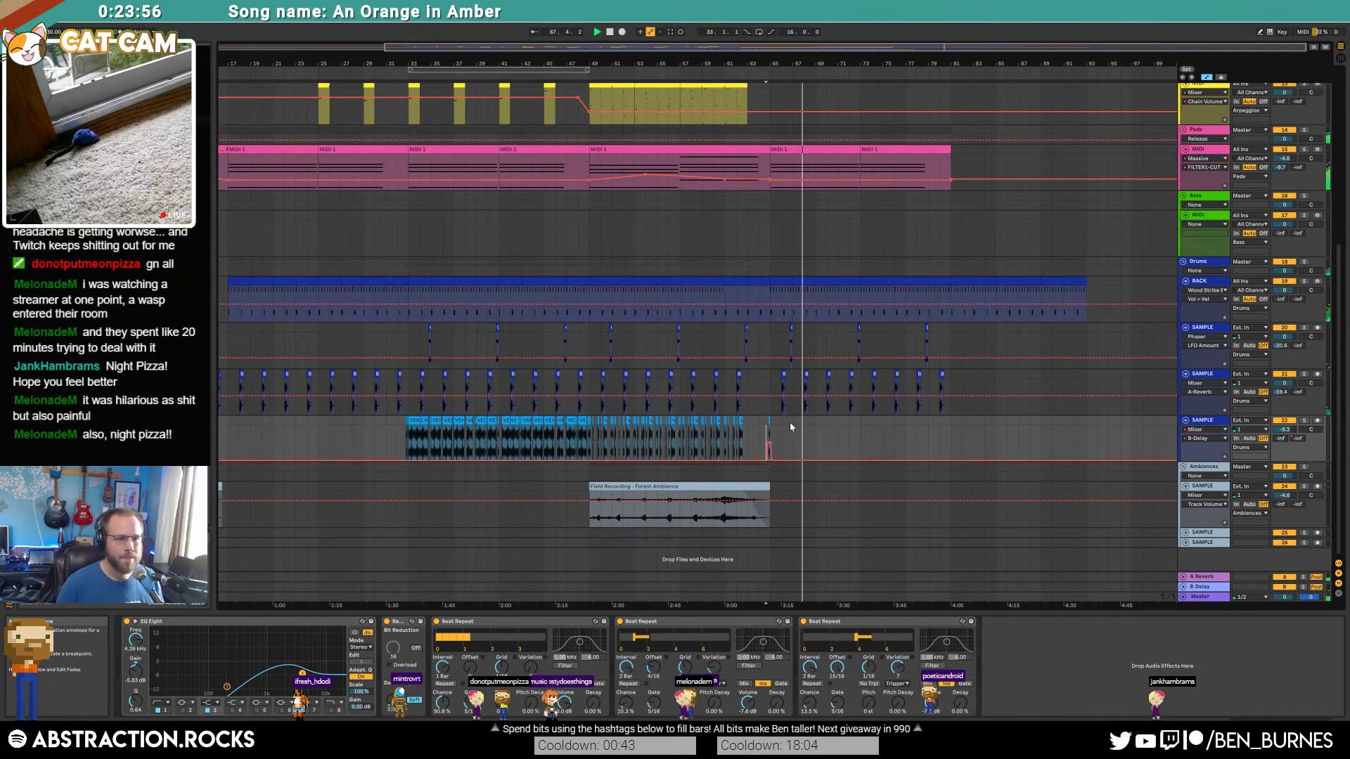
scroll(812, 442, "up", 1)
scroll(812, 442, "up", 5)
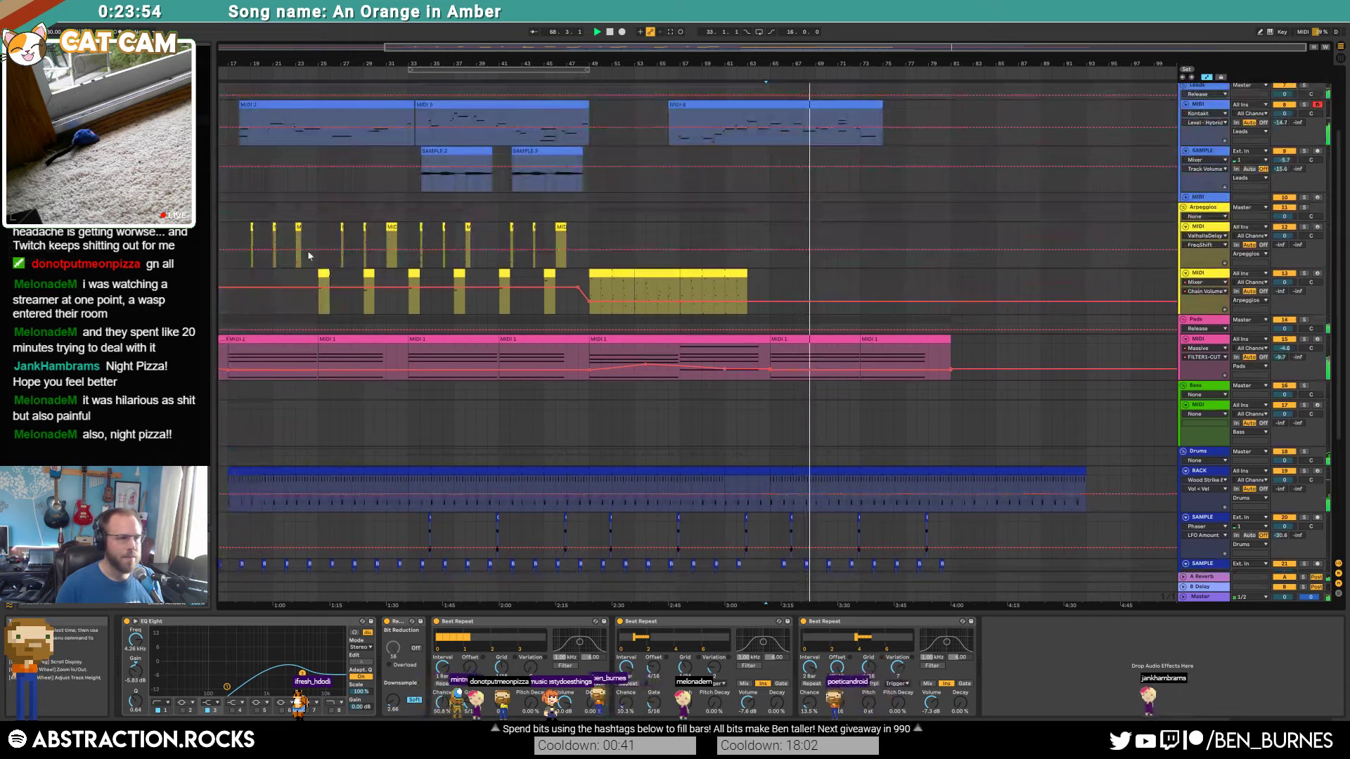
left_click_drag(409, 232, 585, 230)
key("ctrl+c")
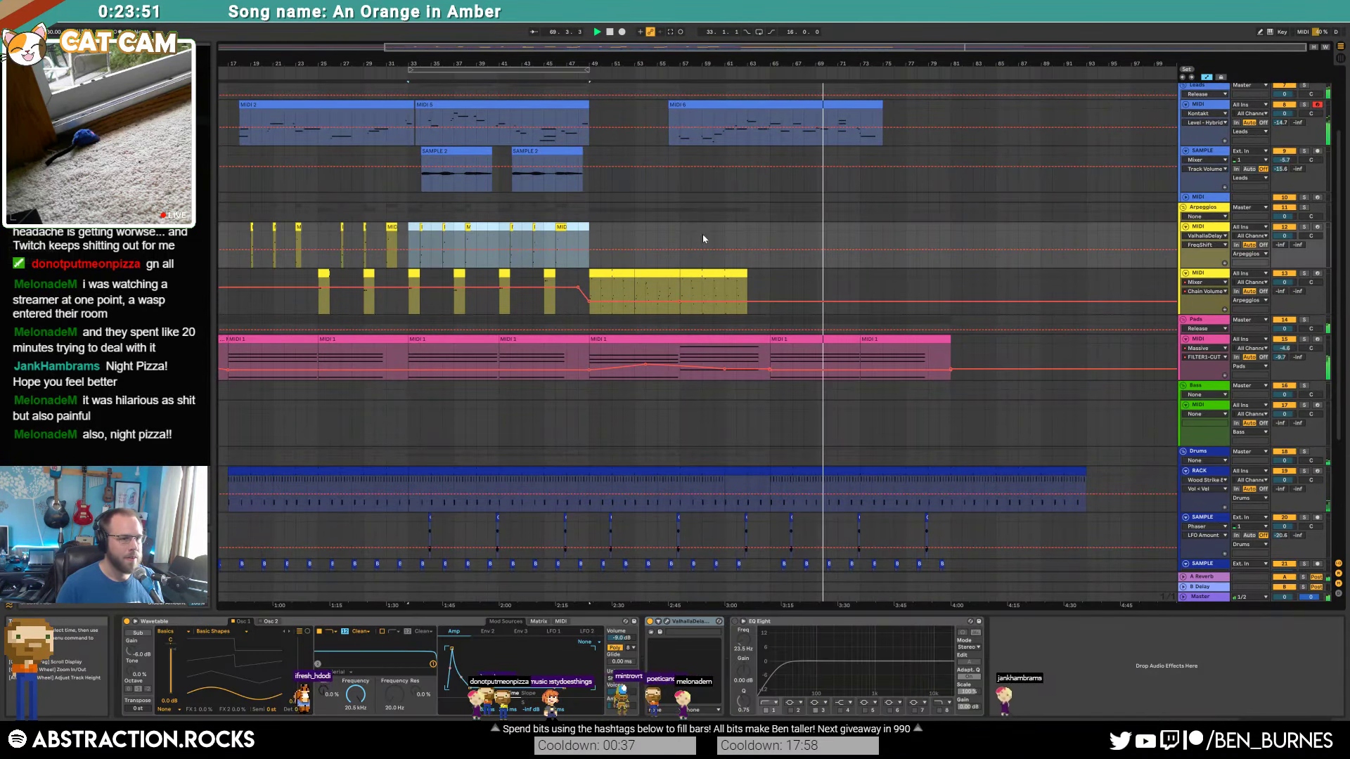
left_click(749, 228)
key("ctrl+v")
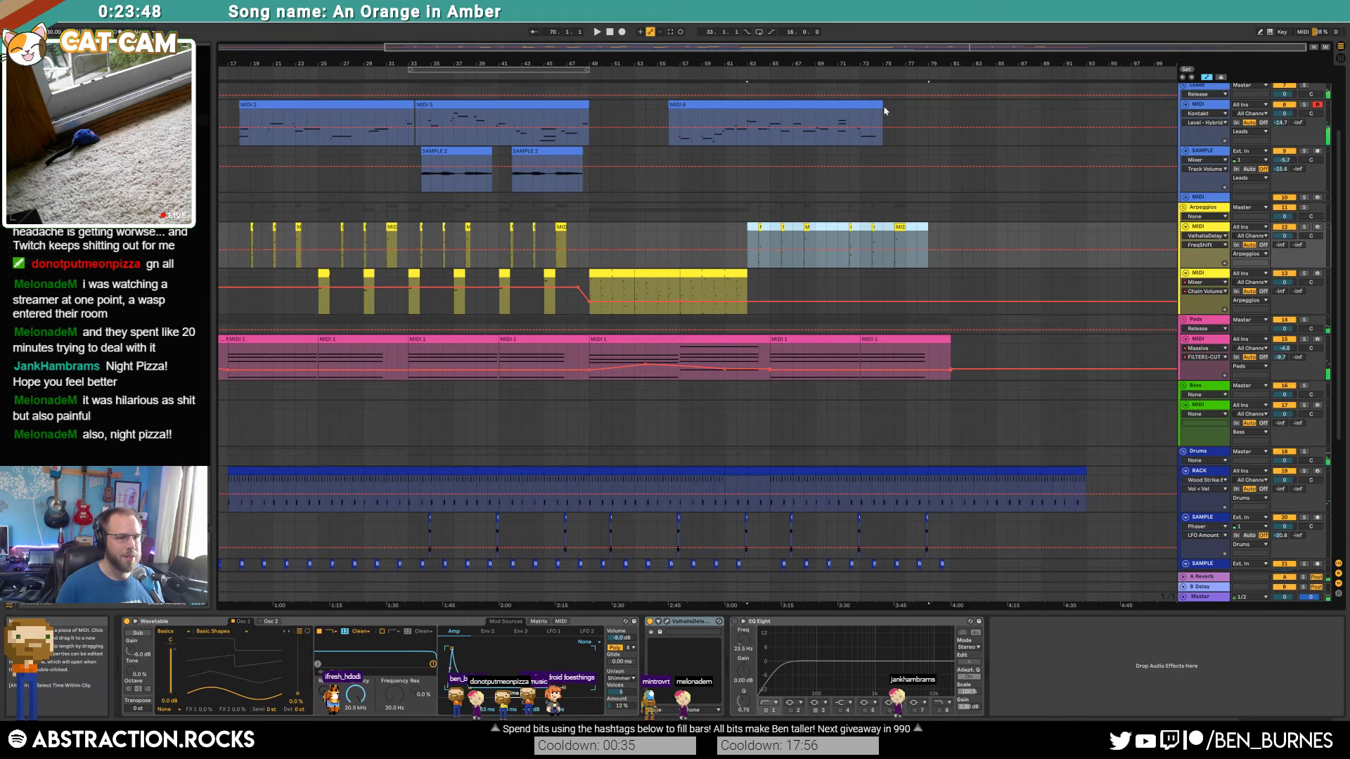
Step: Extend the new lead clip to bar 81 and copy the second Arpeggios track's clips from bar 33 onward to bar 65
left_click_drag(882, 107, 952, 111)
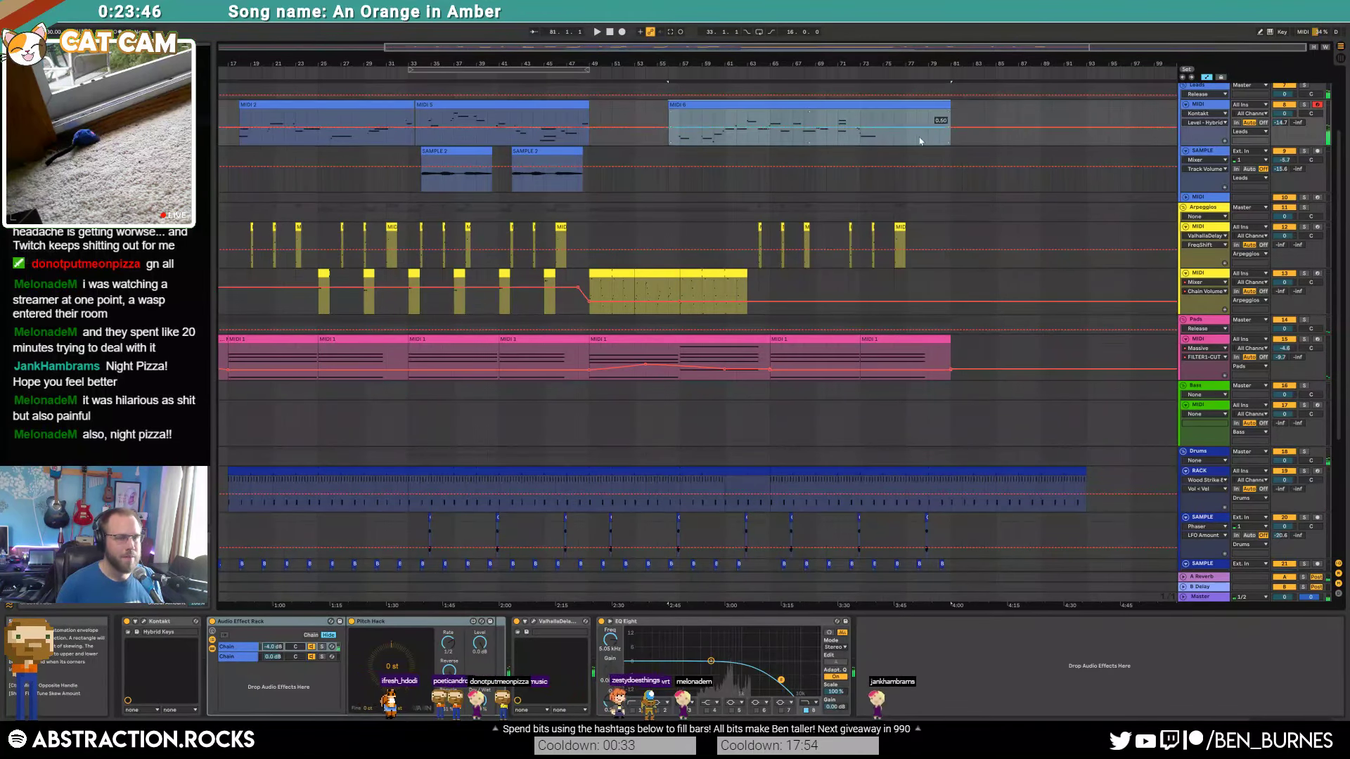
left_click(860, 151)
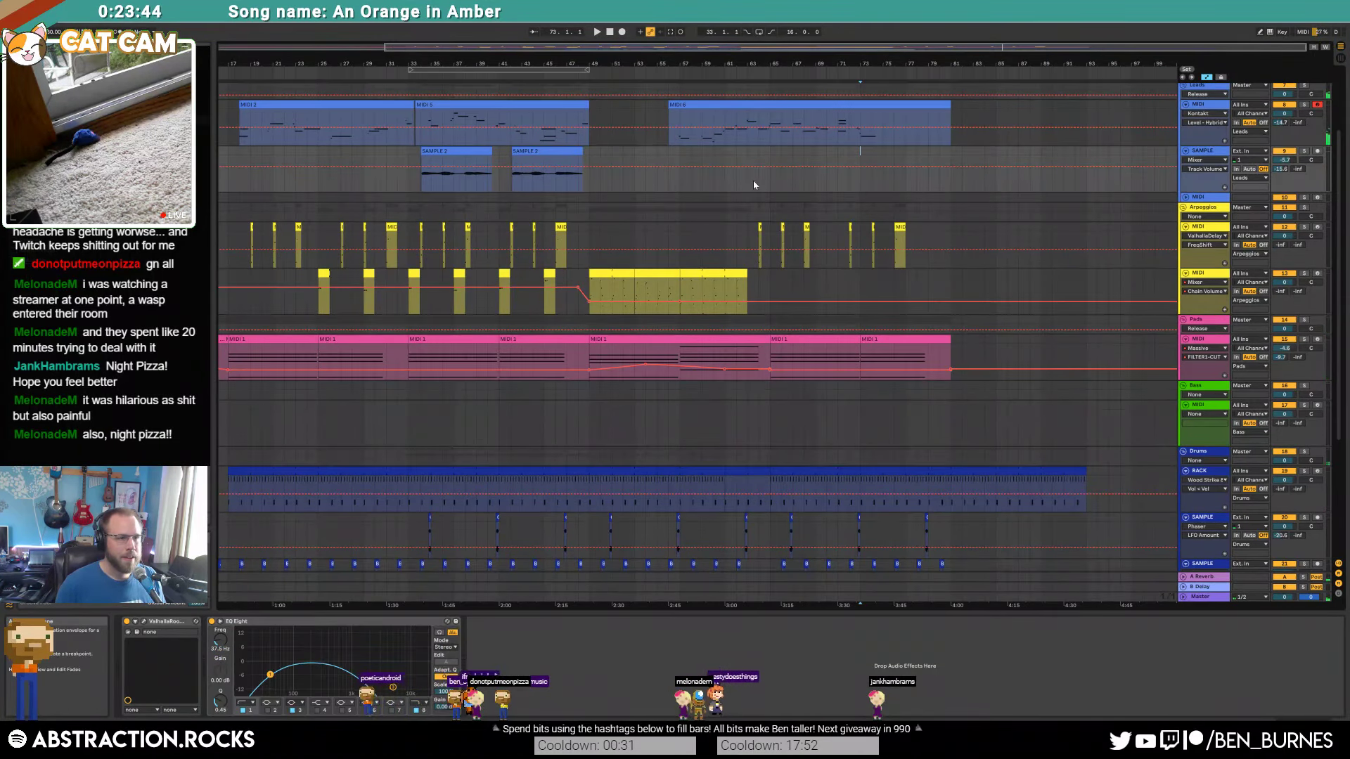
left_click(414, 296)
left_click(584, 275, "shift")
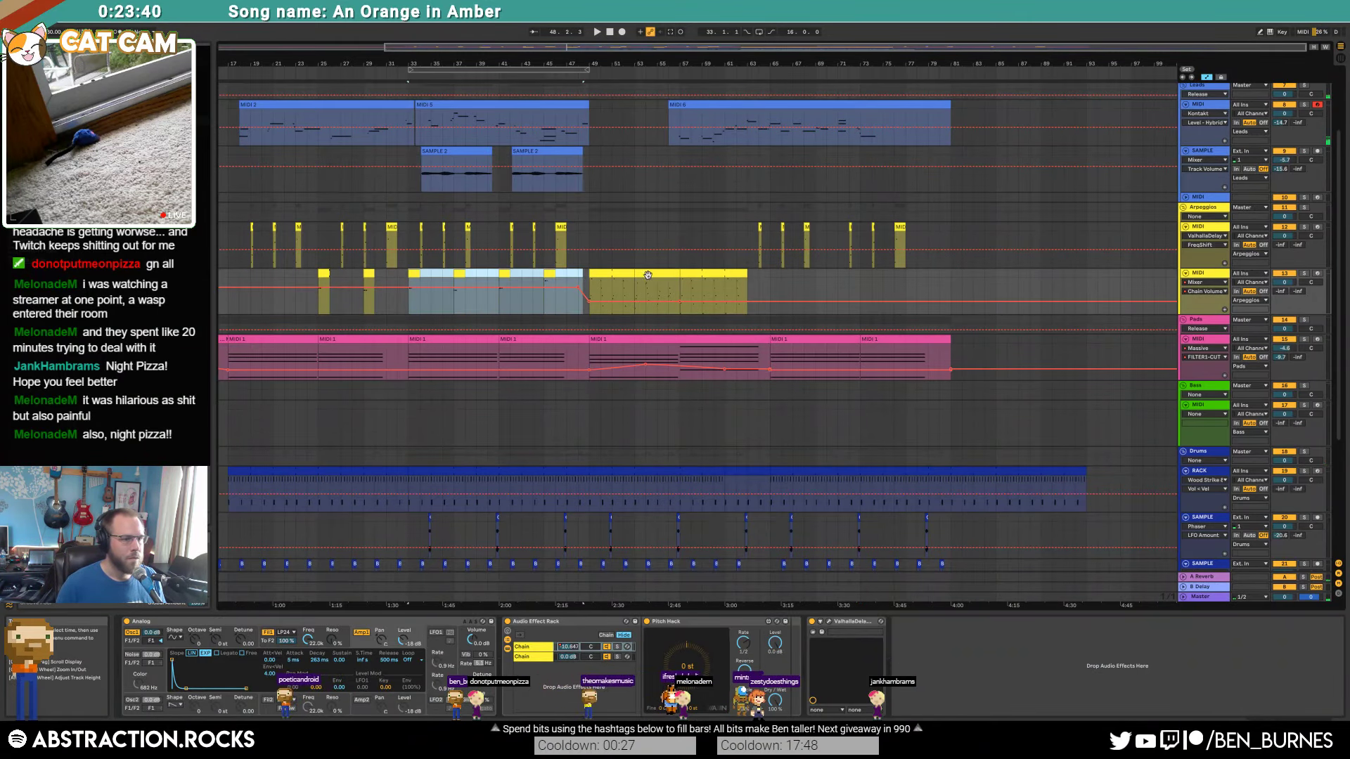
left_click(768, 273)
key("ctrl+v")
Step: Move the clips pasted on the first Arpeggios track from bar 63 to bar 65 and audition them with the arrangement
left_click_drag(749, 228, 934, 225)
key("a")
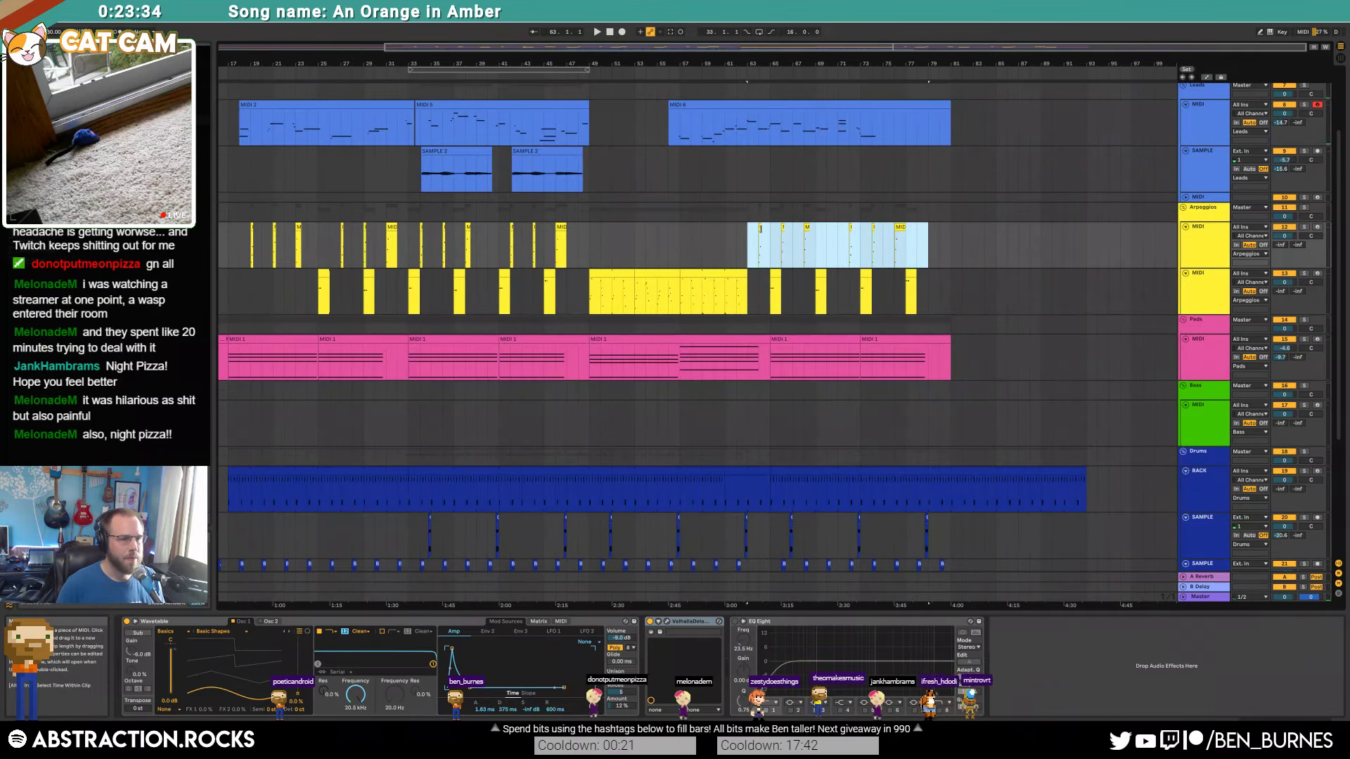
left_click(757, 232)
left_click(919, 233, "shift")
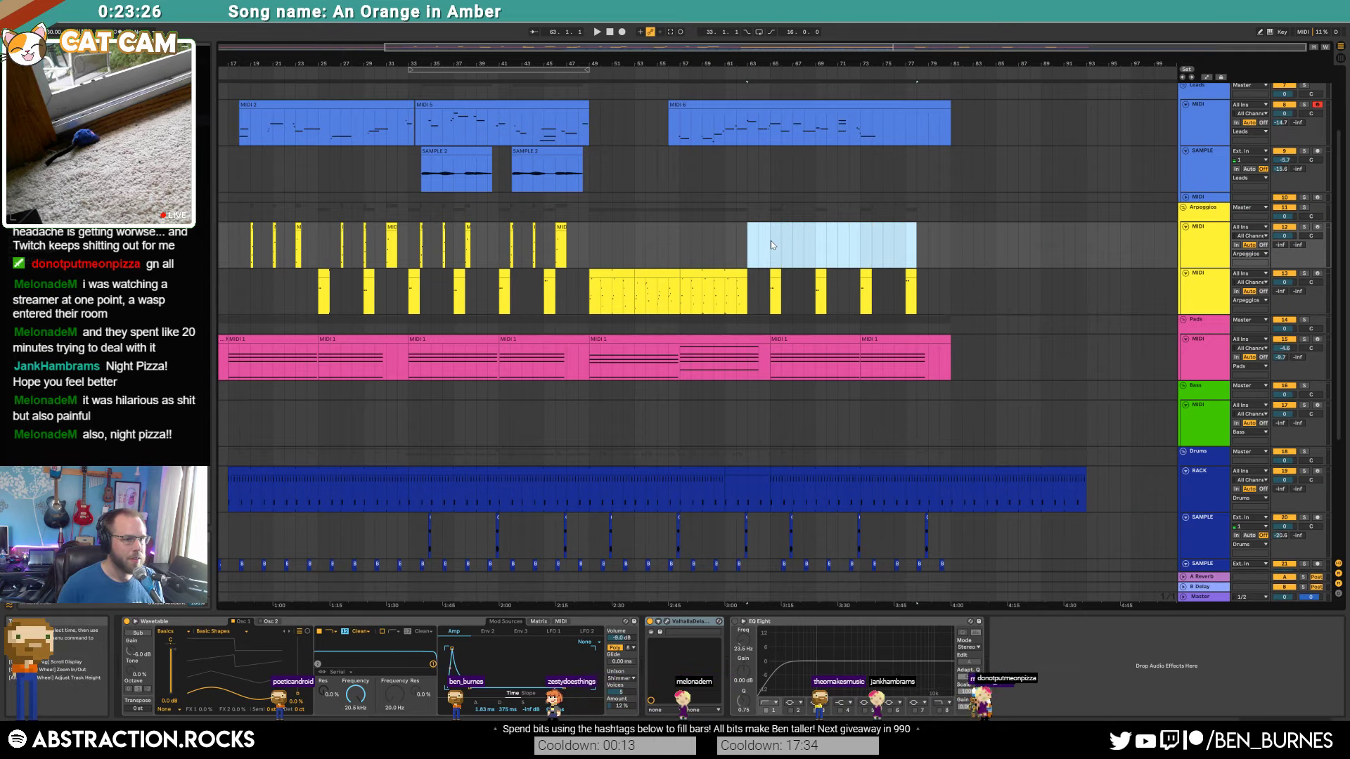
key("ctrl+v")
key("space")
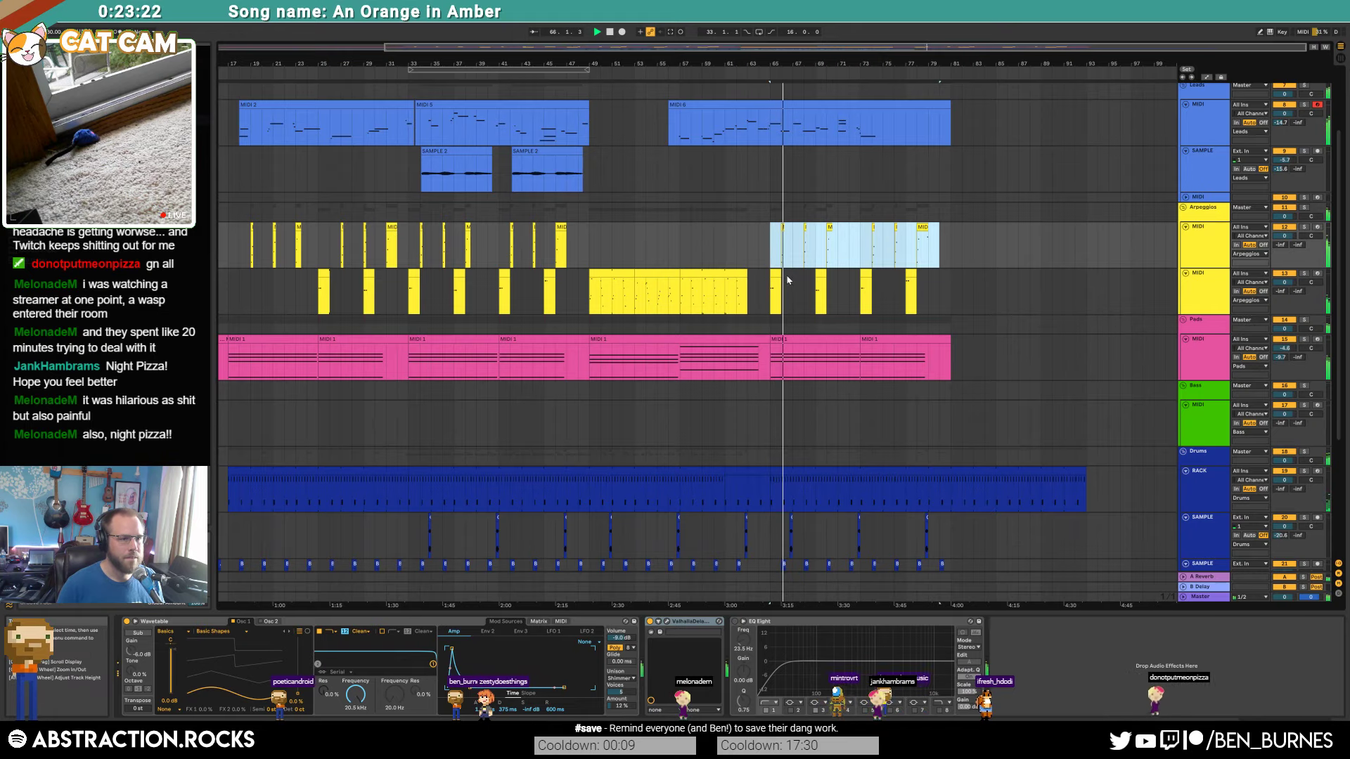
left_click(775, 485)
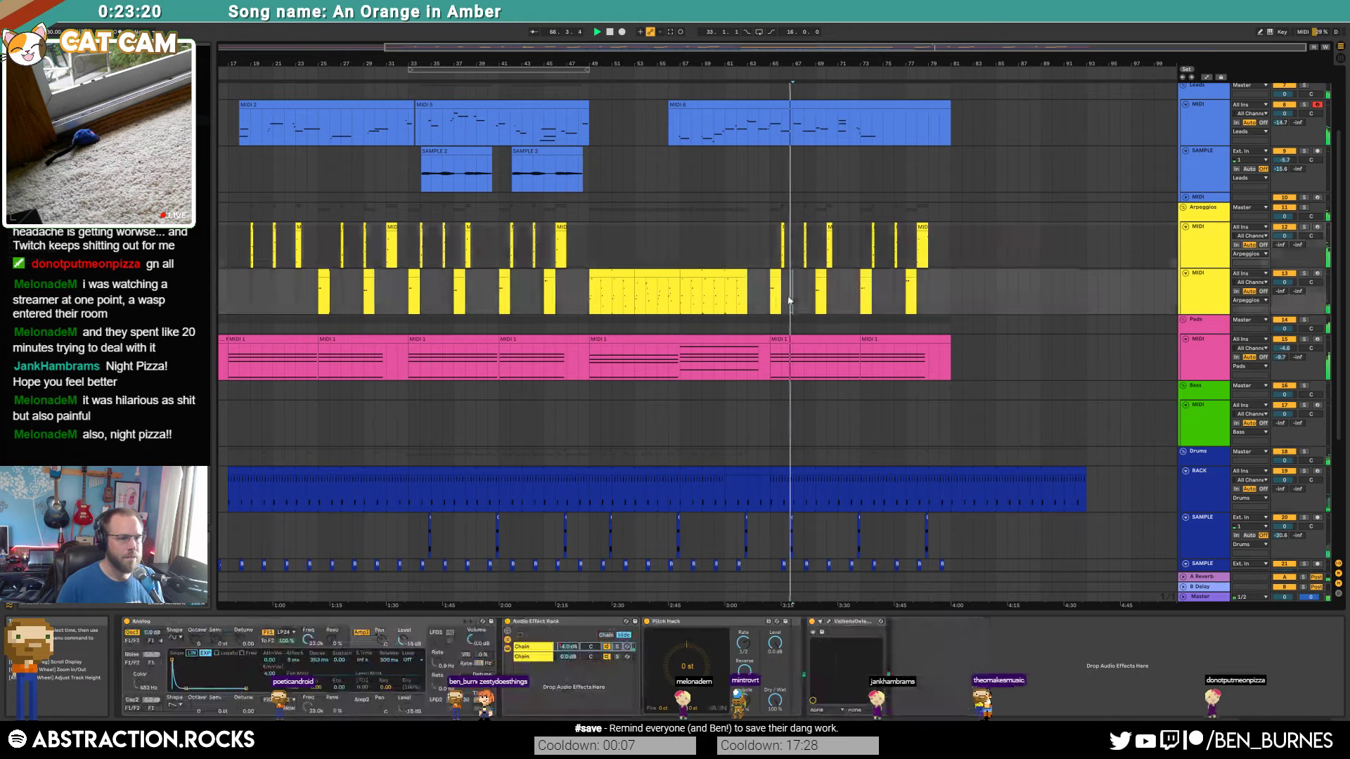
scroll(809, 474, "down", 2)
scroll(844, 463, "up", 3)
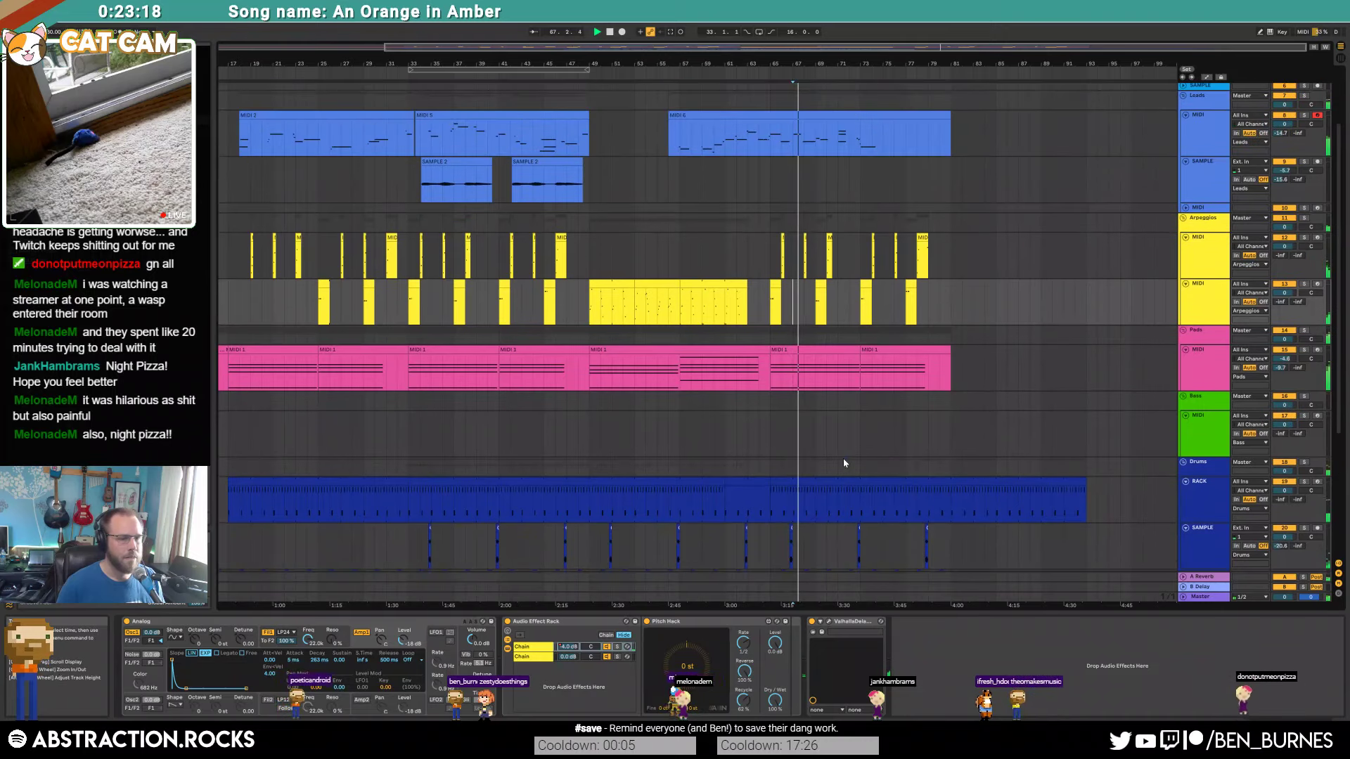
Step: Stop playback and load an Analog synth onto the empty MIDI track in the Leads group
left_click(1198, 187)
left_click(1208, 209)
key("space")
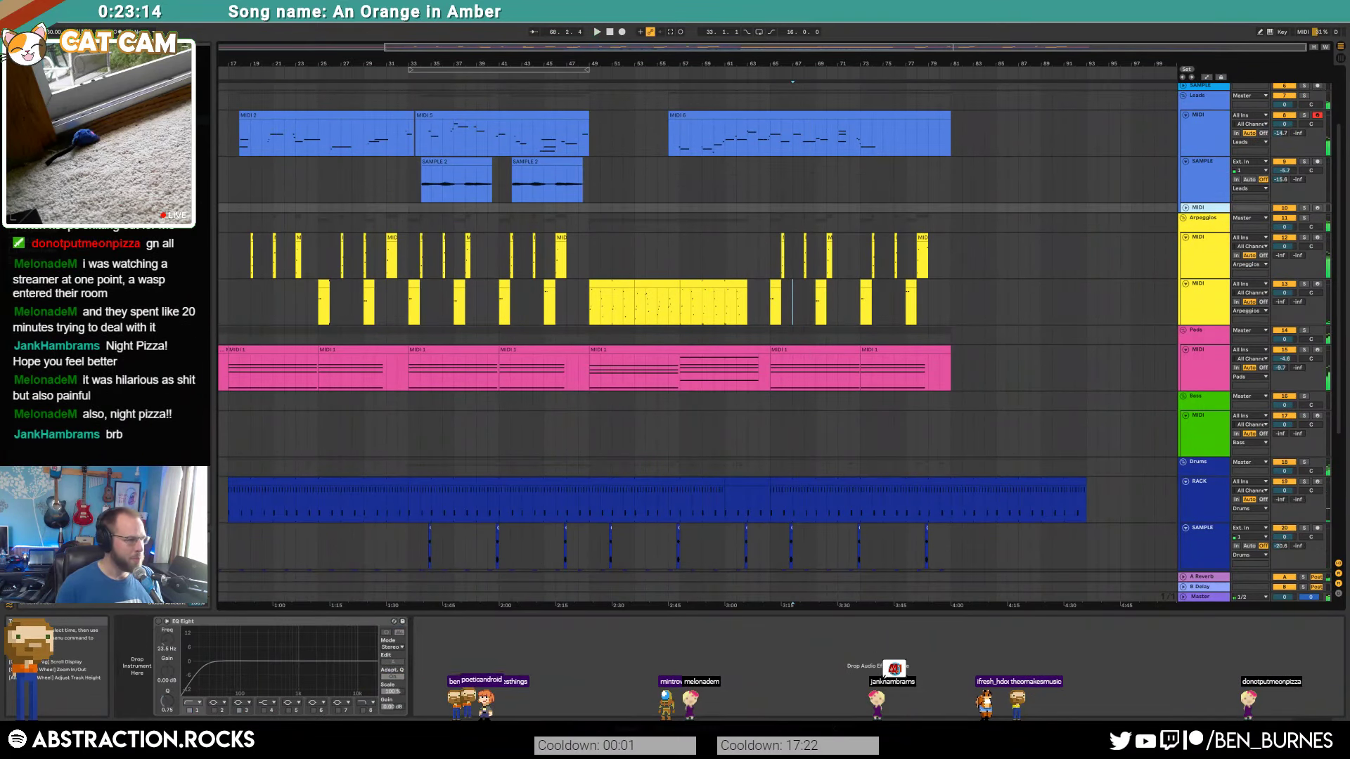
left_click_drag(106, 492, 137, 651)
left_click(175, 638)
left_click(173, 646)
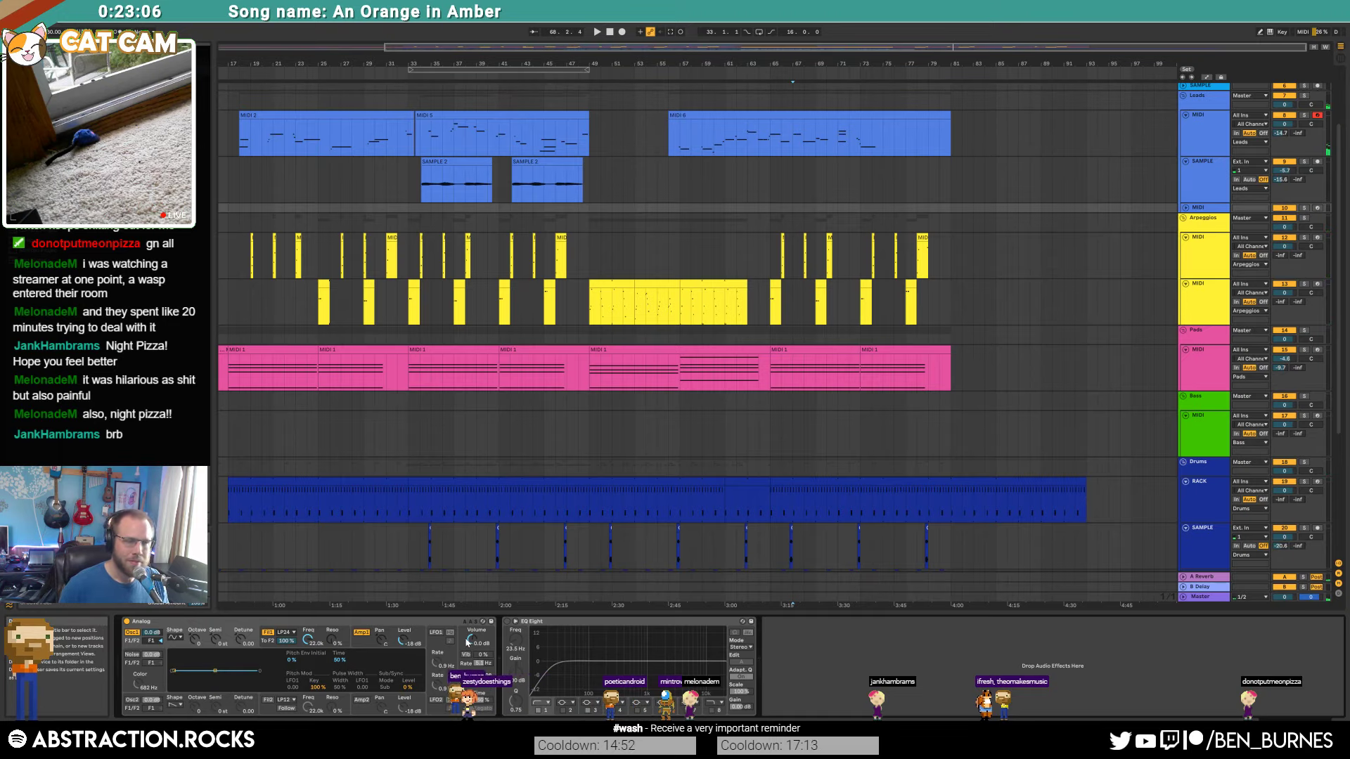
Step: Enable vibrato in the Analog synth, with a delay of about 64 ms and an attack of about 221 ms
left_click(467, 655)
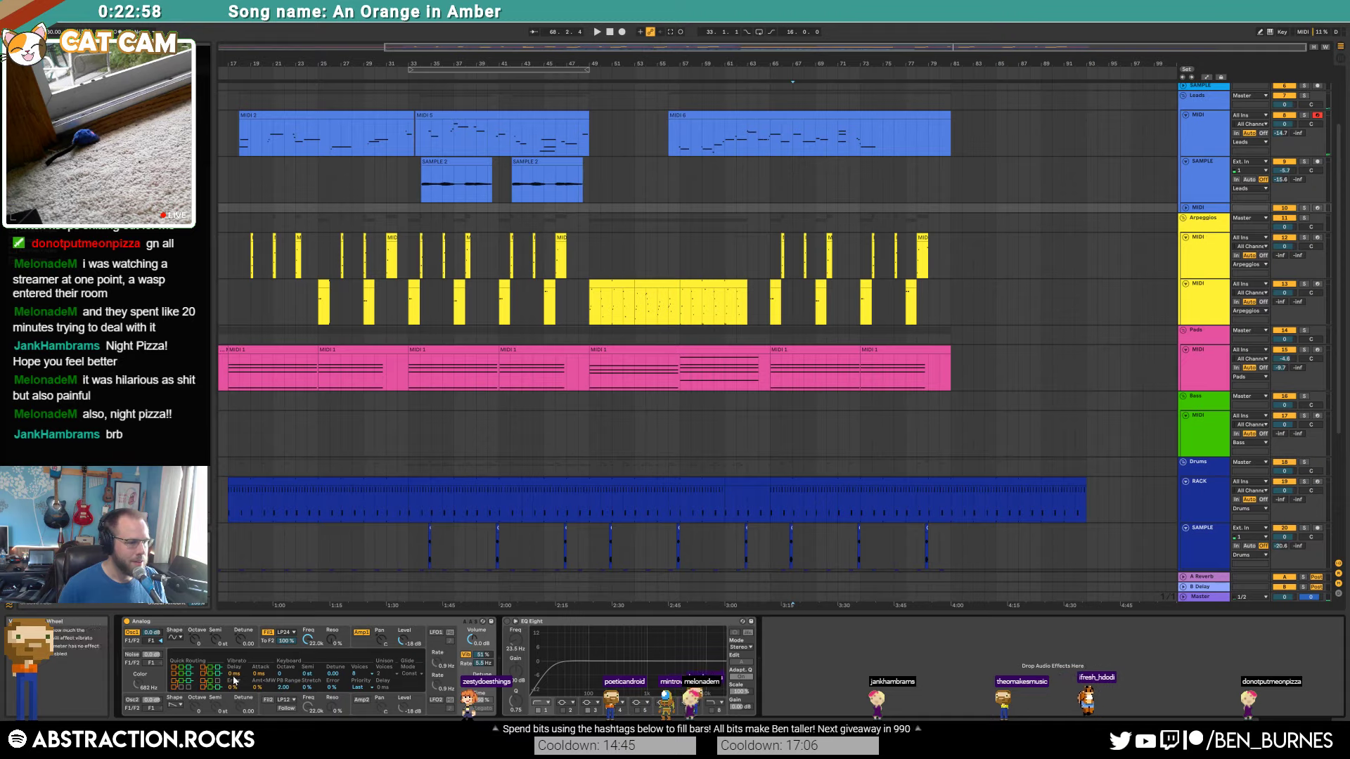
left_click_drag(260, 674, 260, 647)
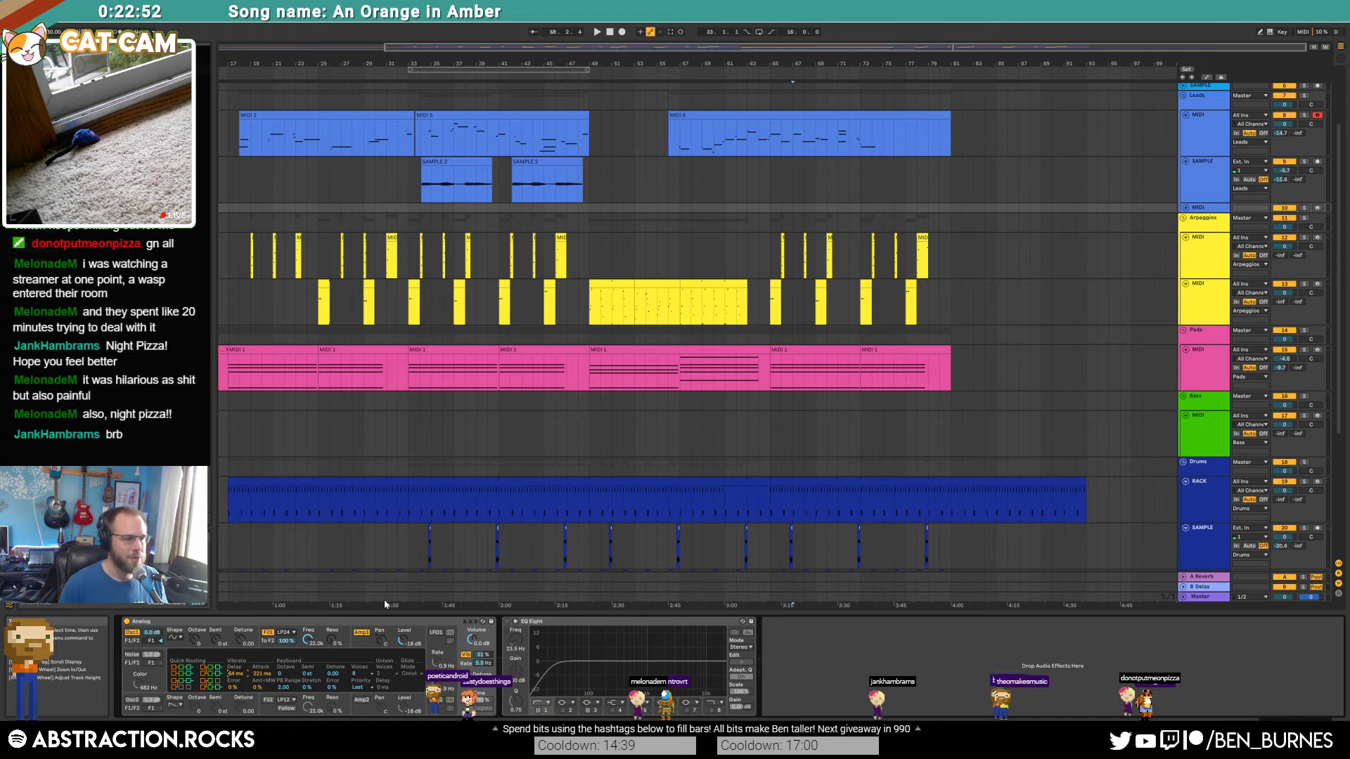
left_click(448, 624)
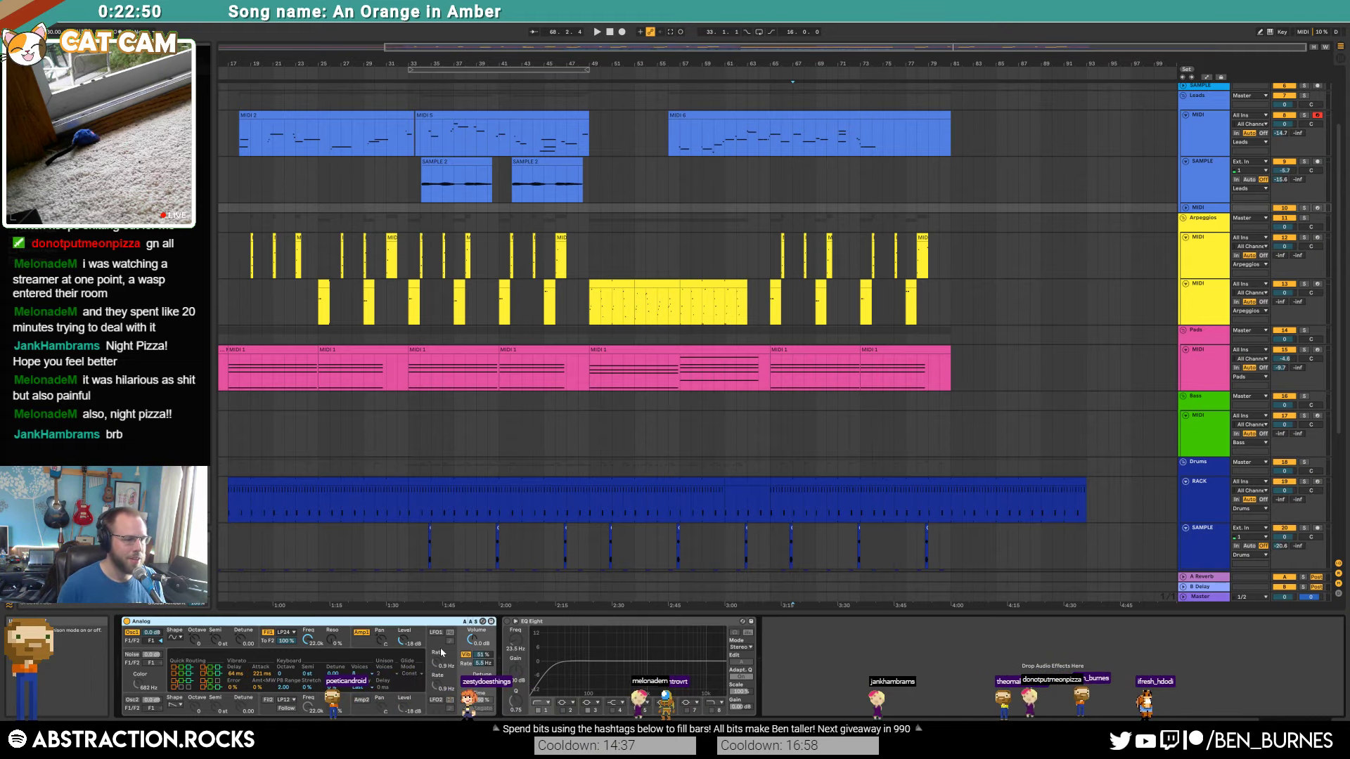
Step: Increase the Analog synth's vibrato amount, and arm the new lead track for recording with the insert marker at bar 65
left_click_drag(483, 655, 482, 633)
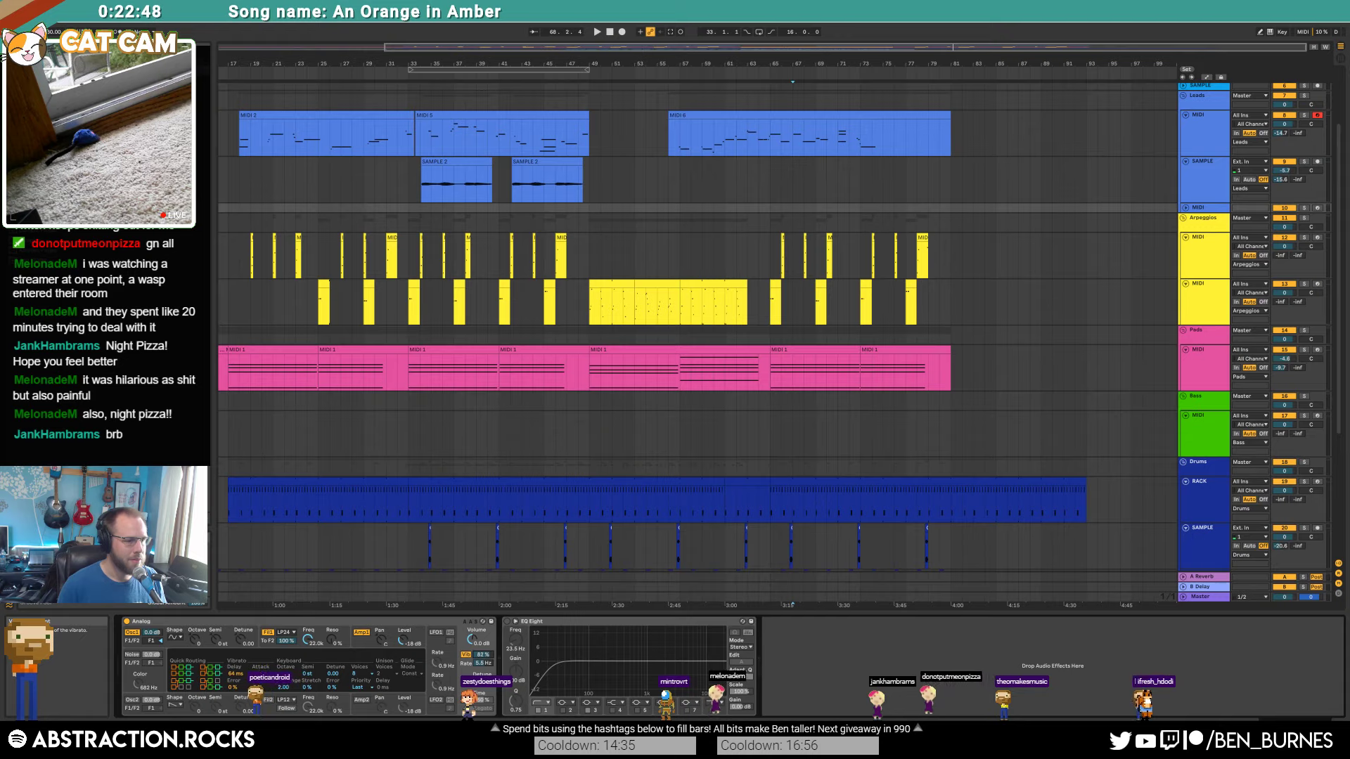
left_click(272, 644)
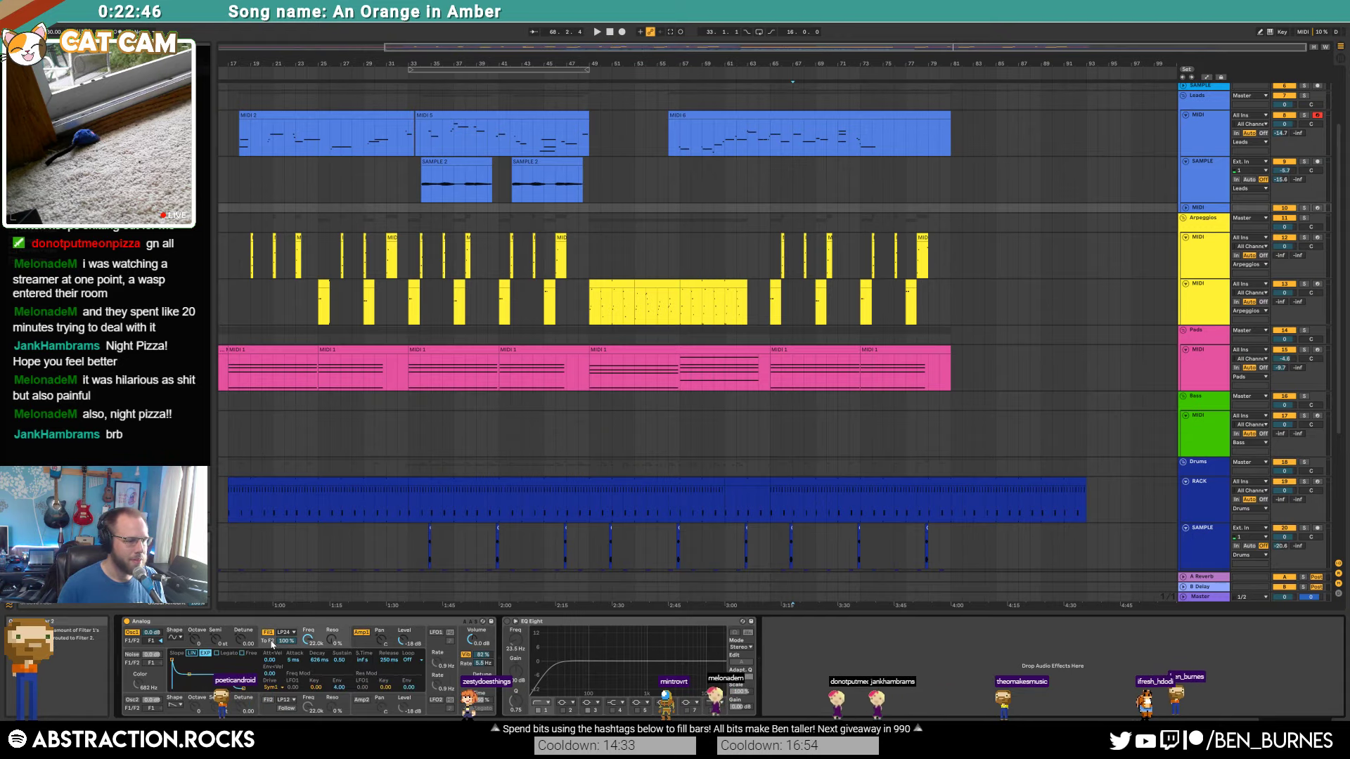
left_click(770, 208)
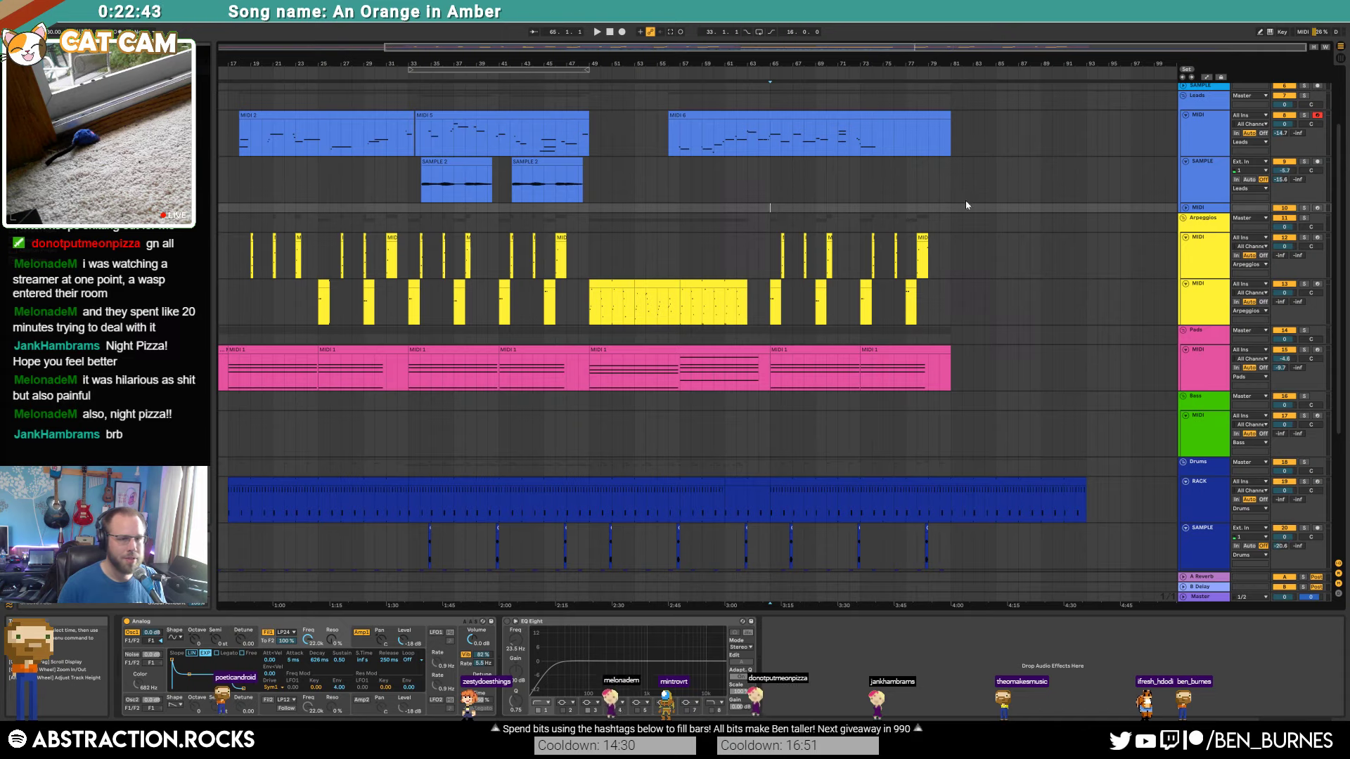
left_click(1185, 209)
left_click(1315, 209)
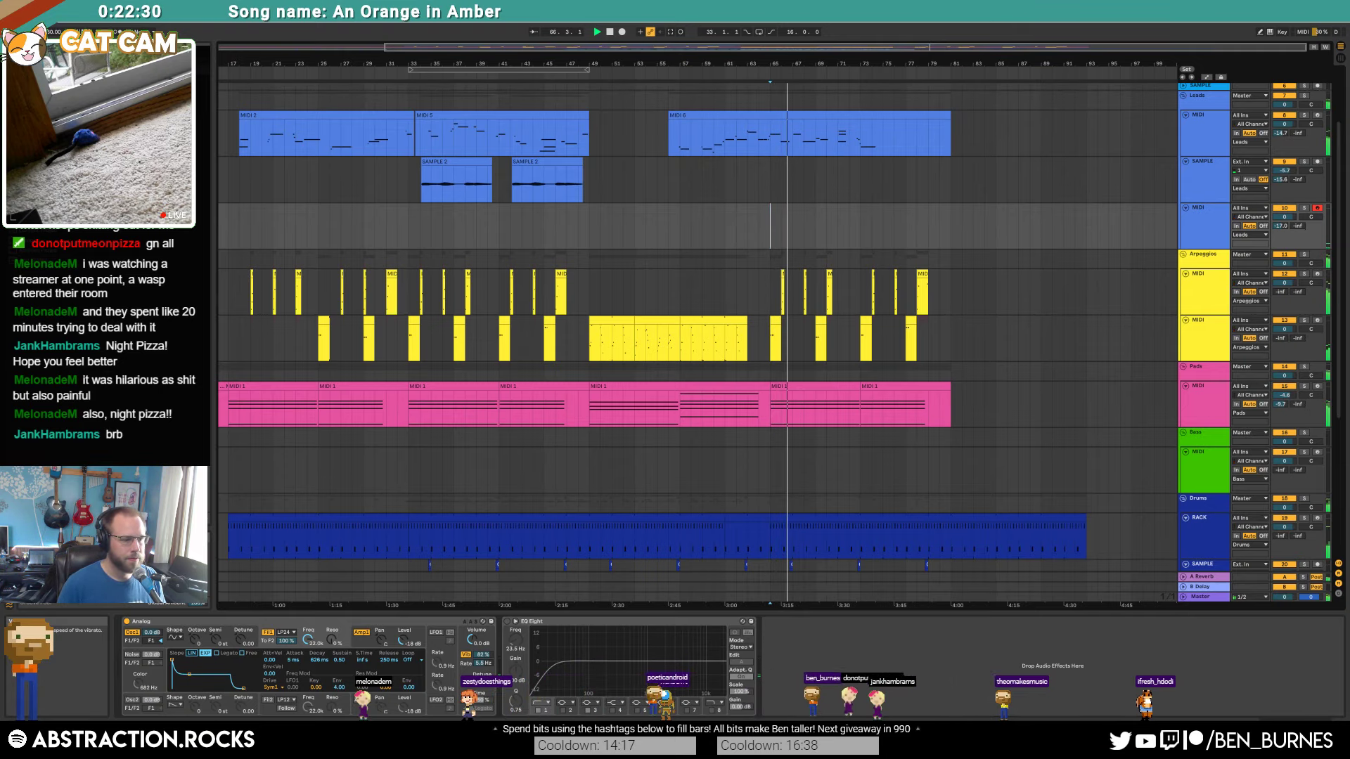
Step: Raise the Analog vibrato rate, lengthen its fade-in, and set the amp envelope attack to about 391 ms
mouse_move(482, 663)
left_mouse_down()
mouse_move(483, 679)
mouse_move(482, 651)
left_mouse_up()
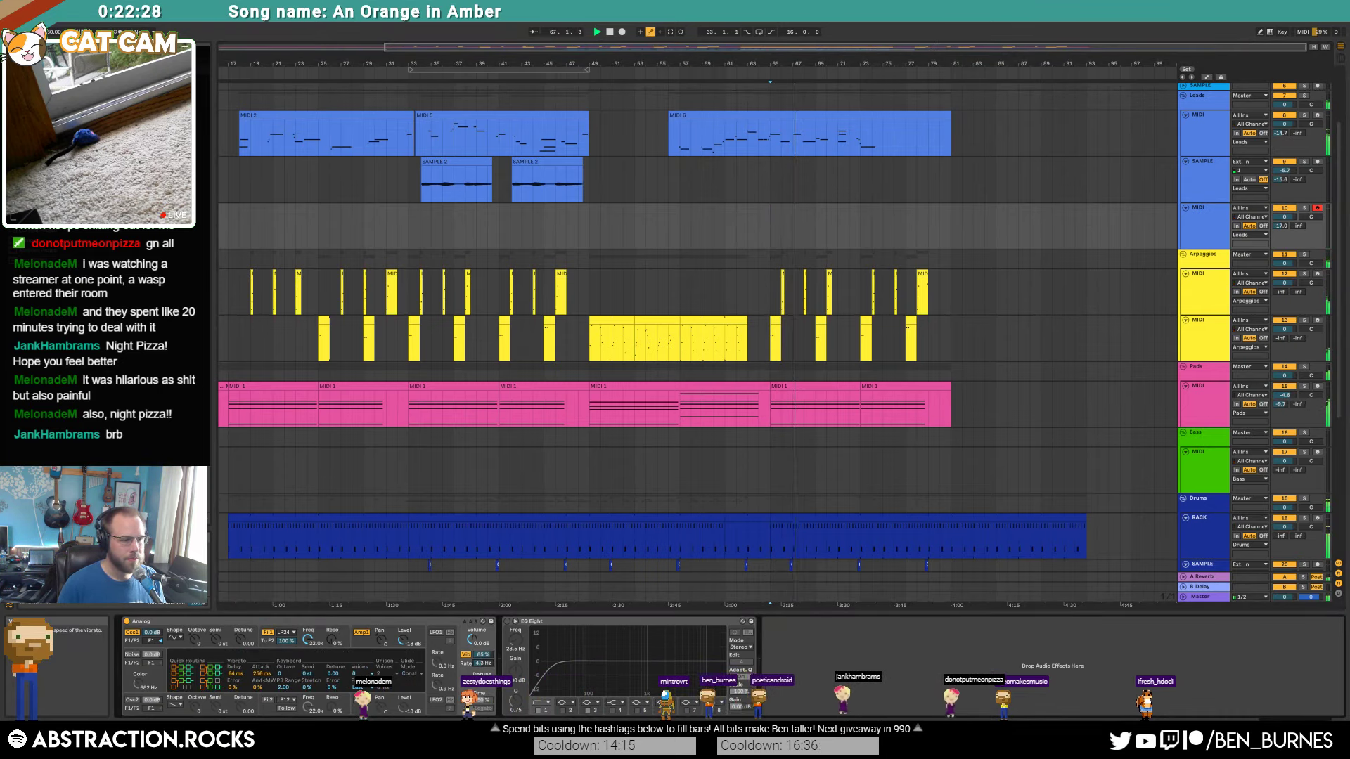
left_click_drag(261, 674, 237, 659)
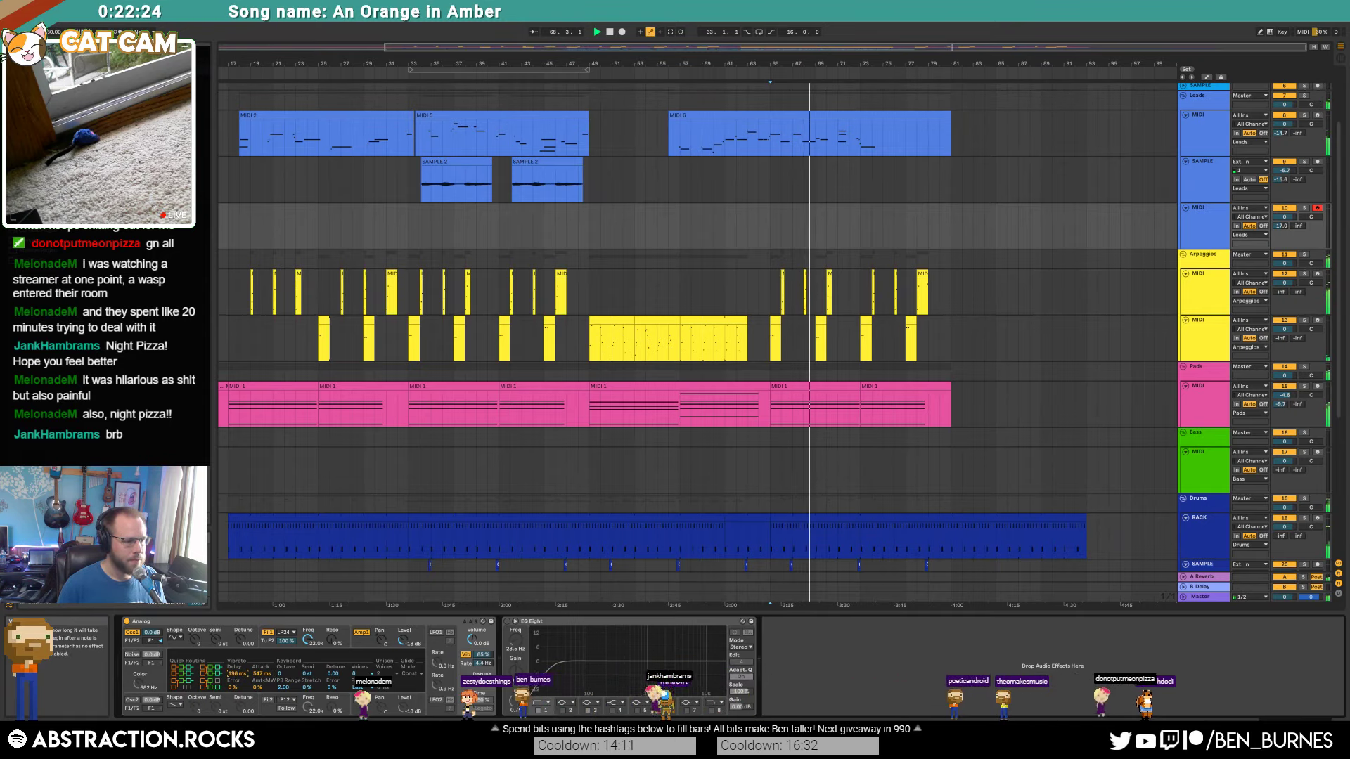
left_click(371, 645)
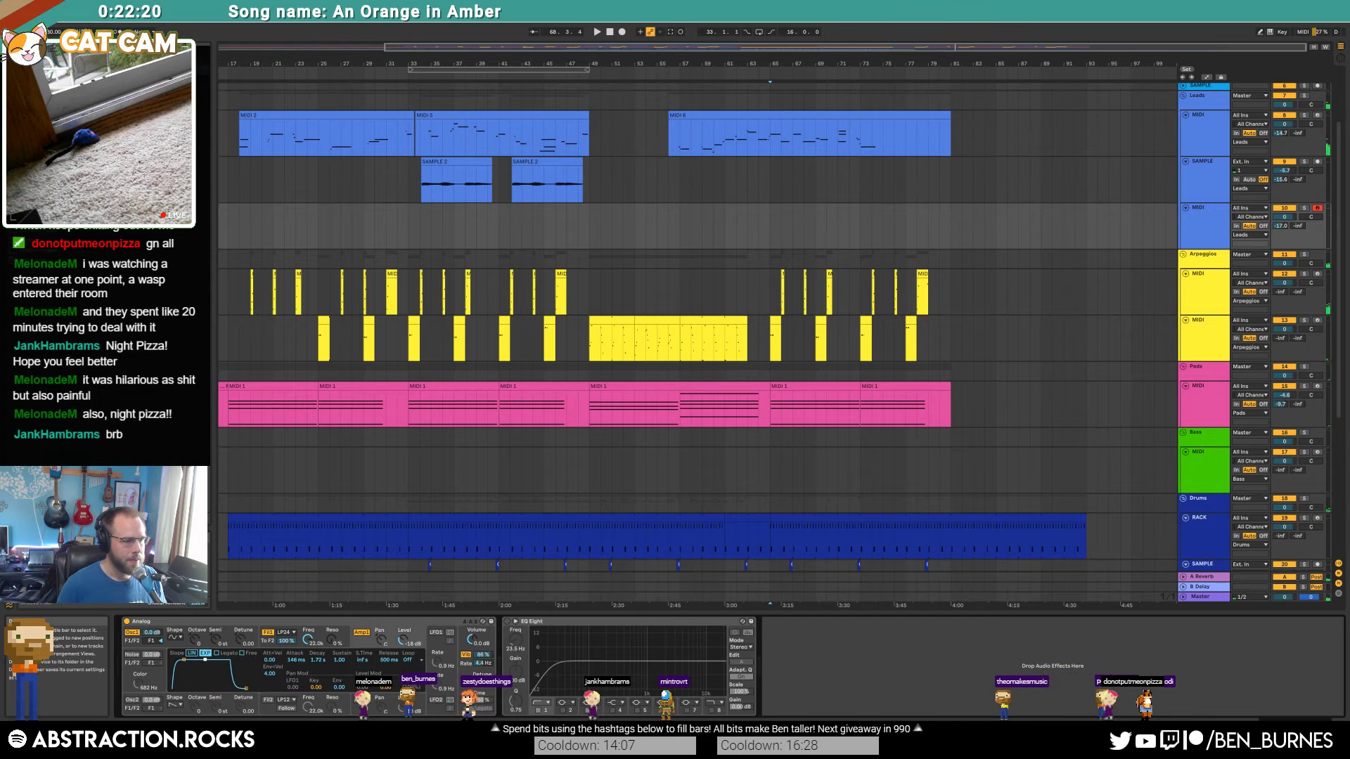
Step: Play from bar 65 and record a lead melody on the new Analog track from bar 66 to about bar 74
key("space")
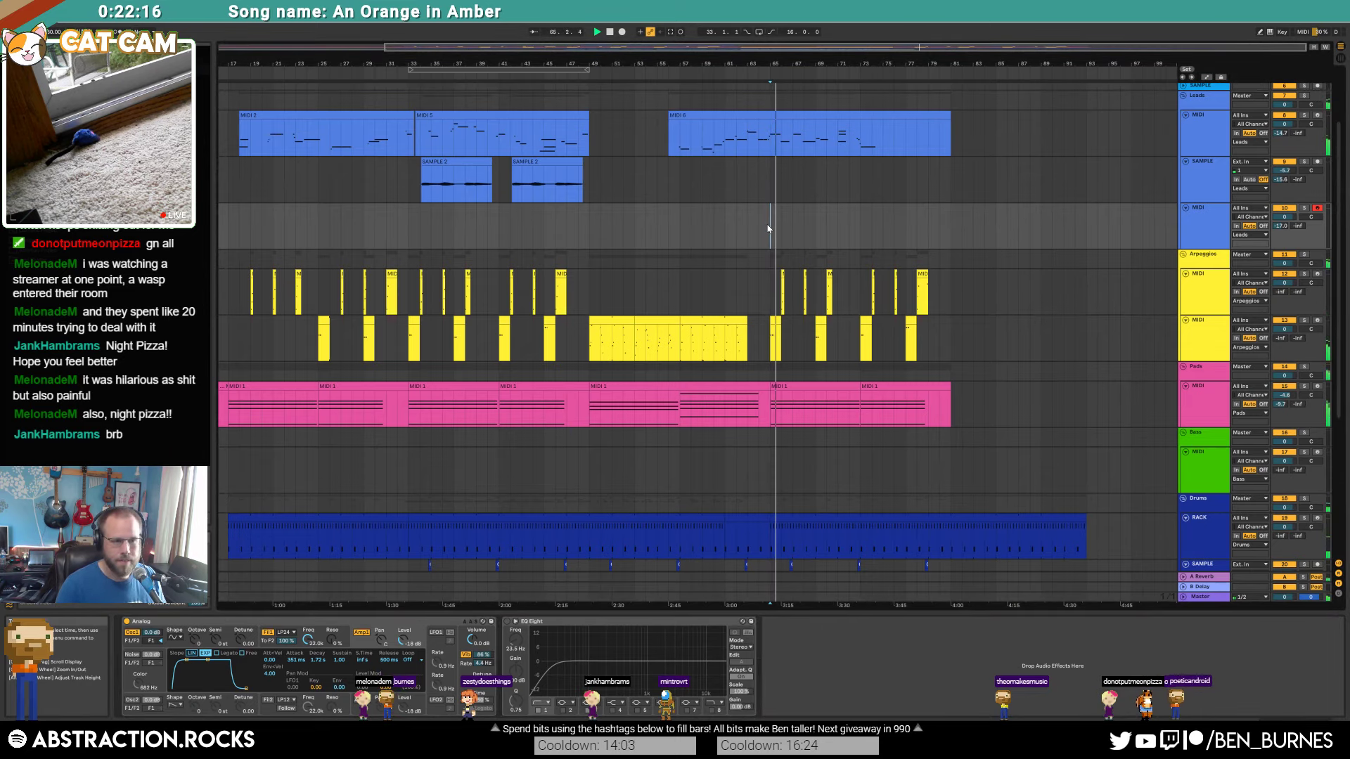
key("F9")
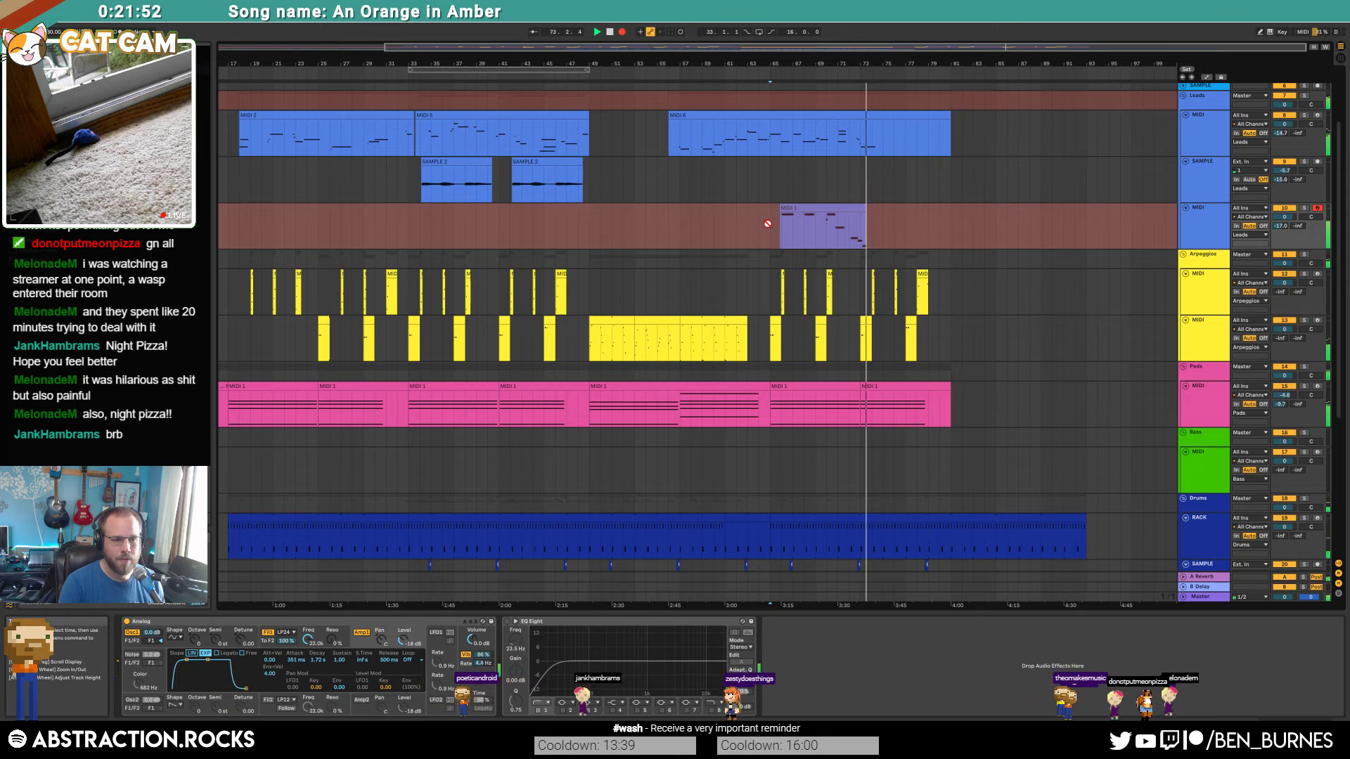
key("space")
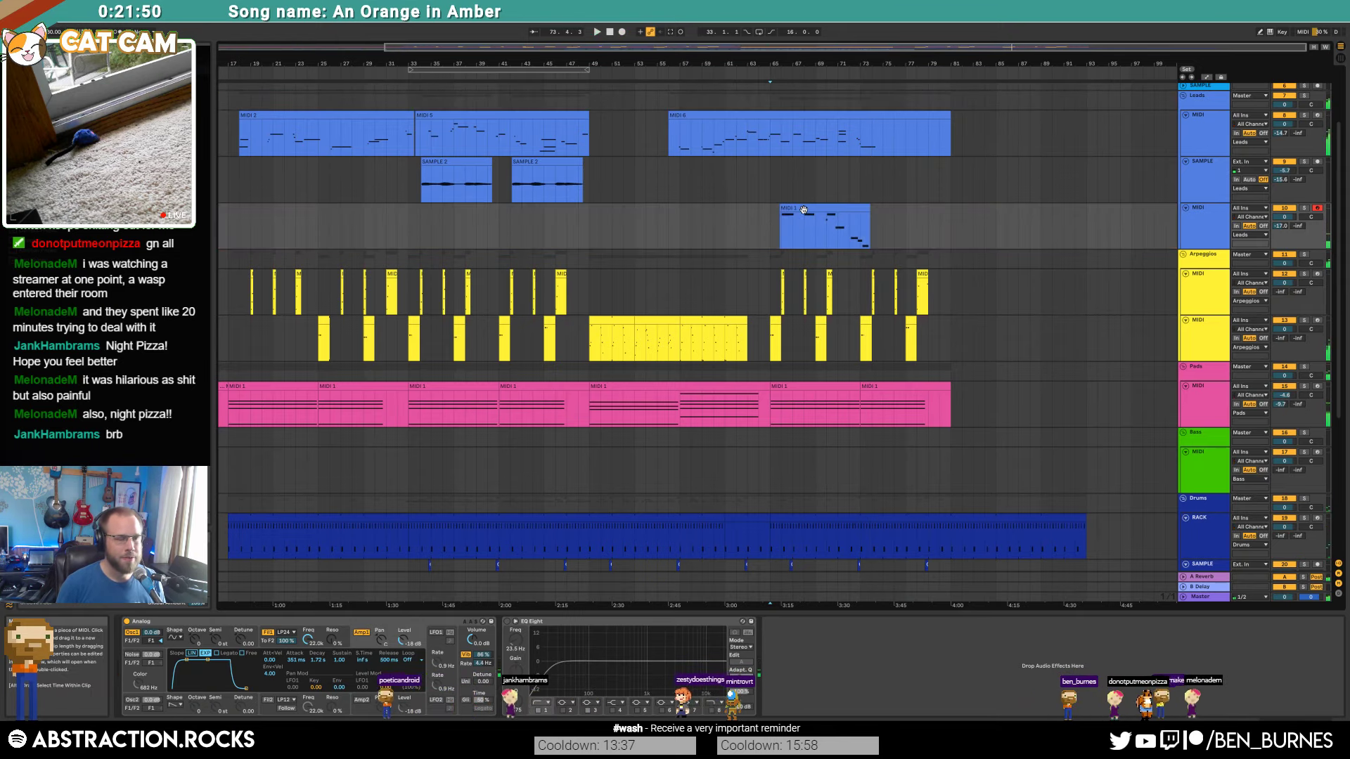
Step: Open the newly recorded lead clip, play it back, and shorten its first note slightly
left_click(480, 661)
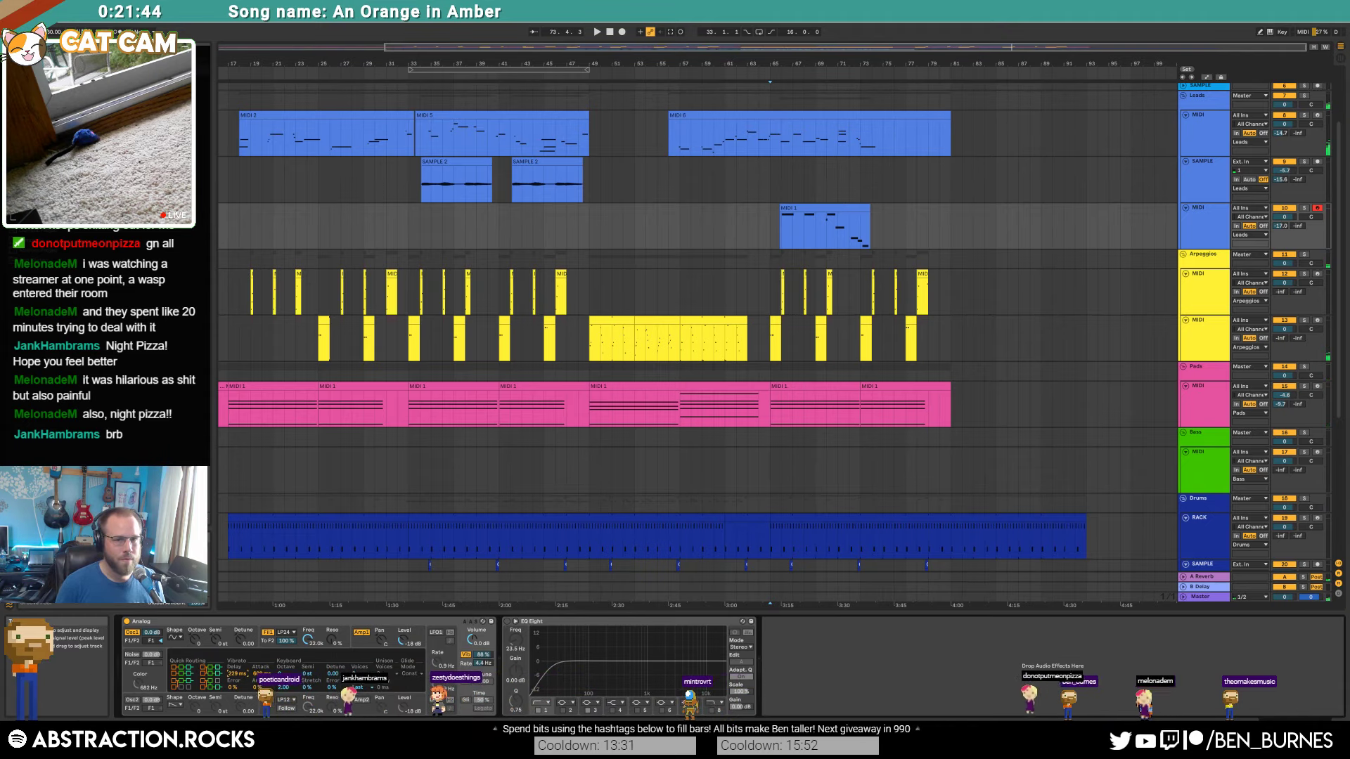
double_click(786, 222)
key("space")
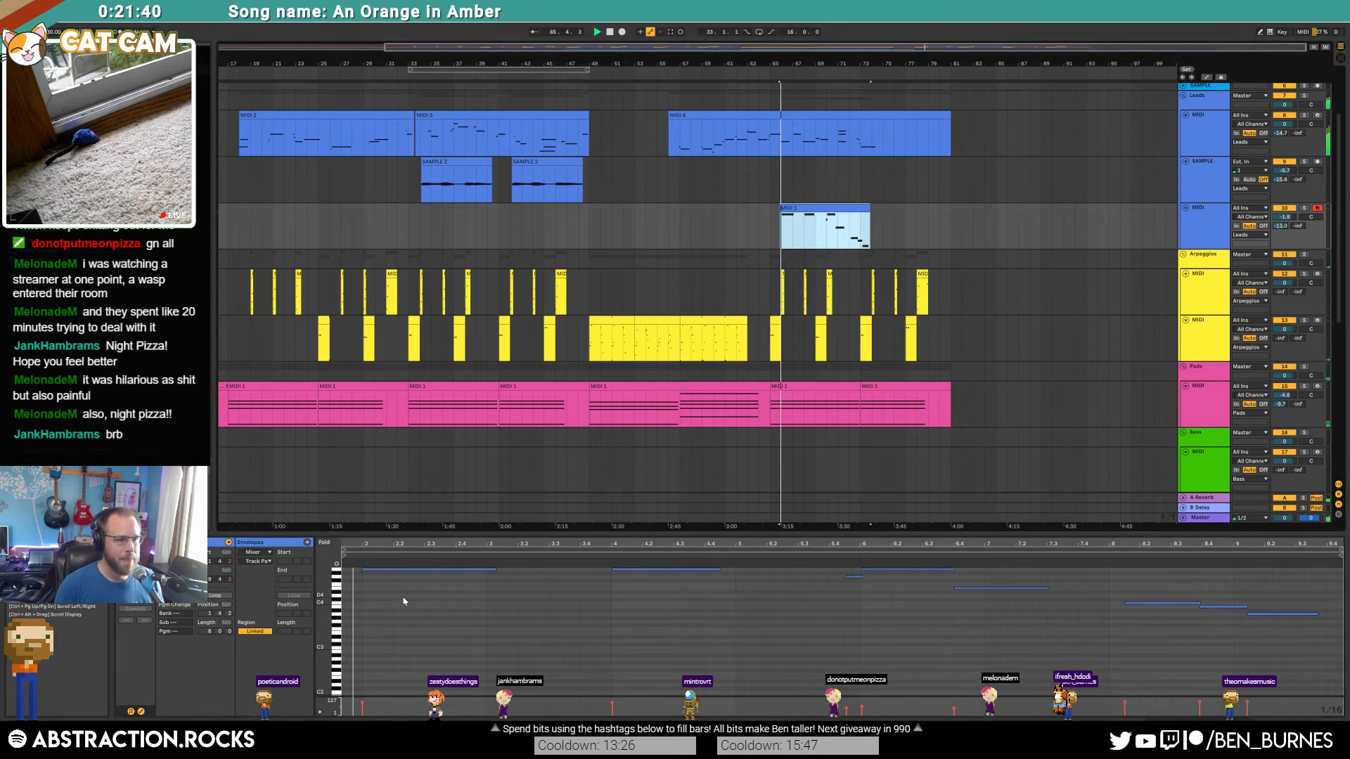
left_click(494, 570)
Step: Lengthen the Analog amp envelope's release to about 1.5 s and return to the recorded clip's notes
key("shift+Tab")
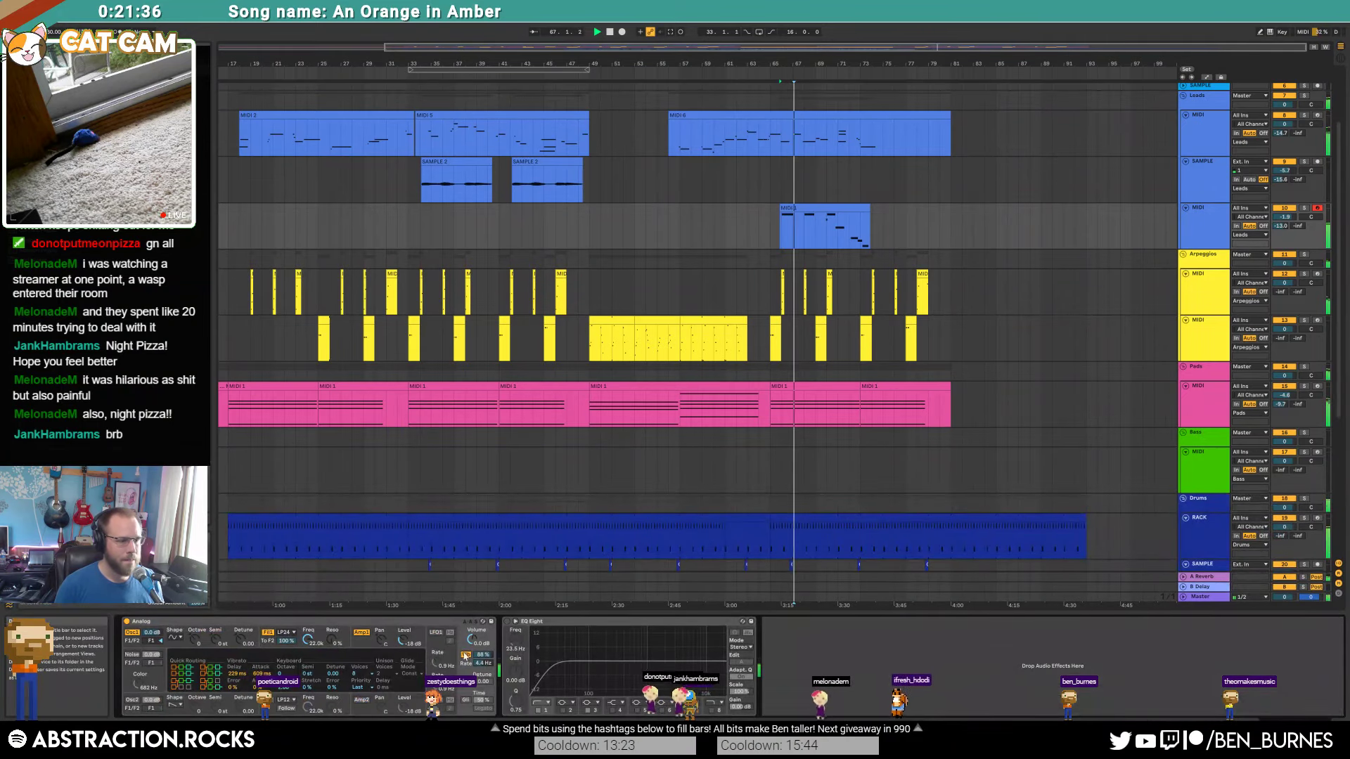
left_click(374, 648)
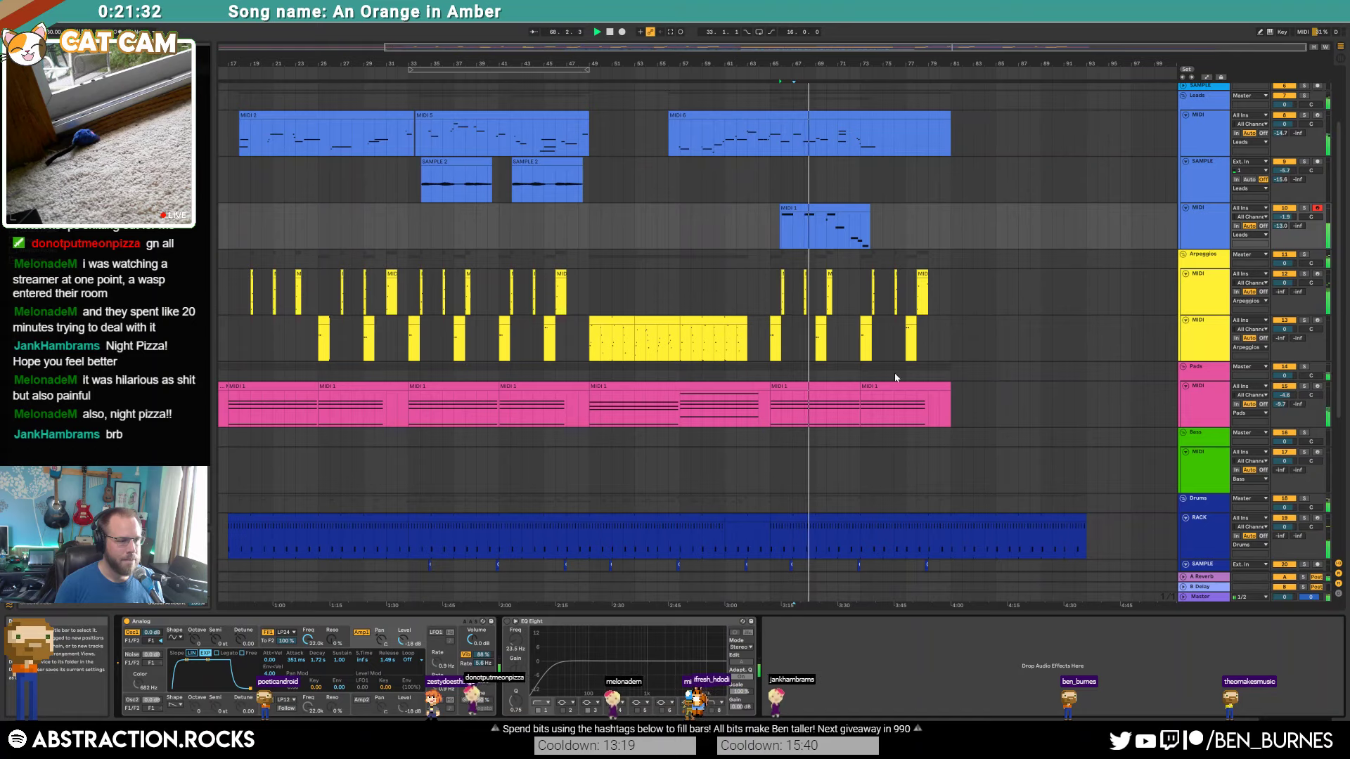
key("shift+Tab")
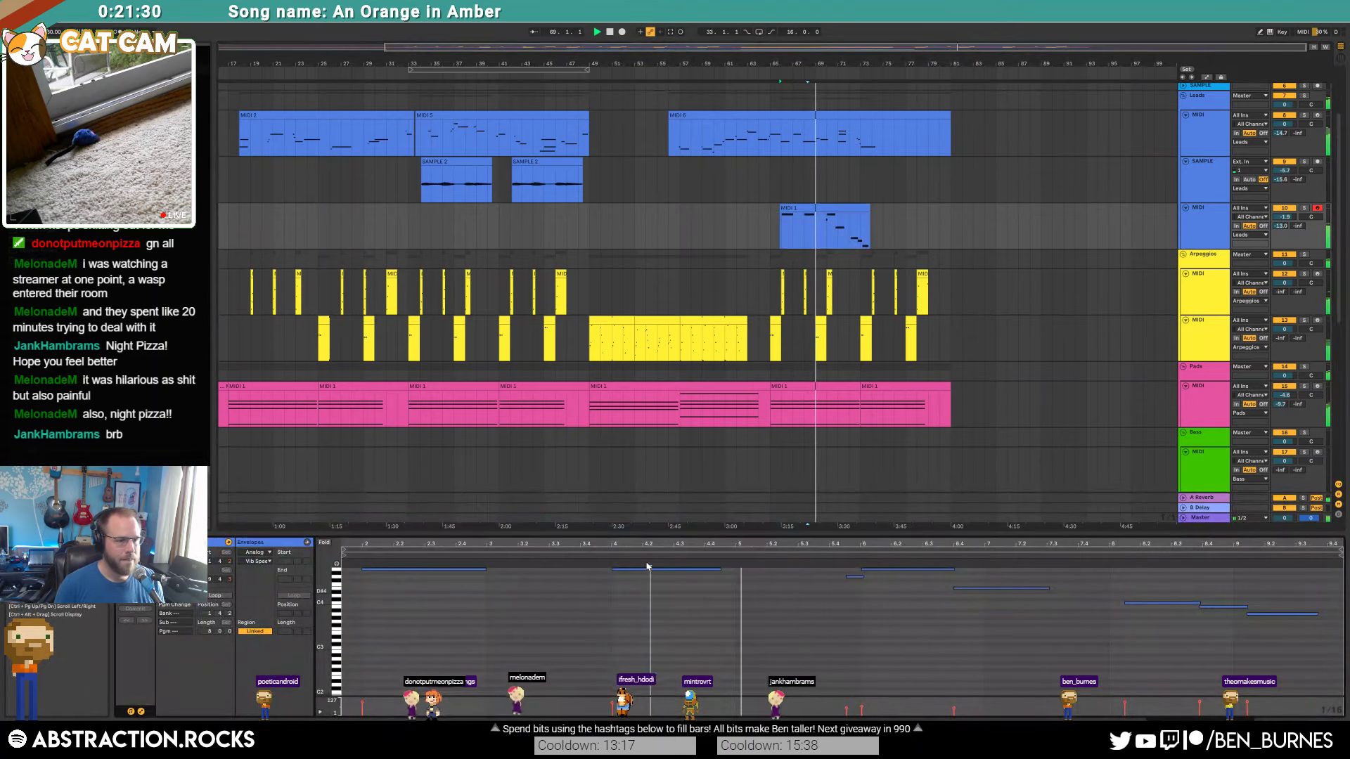
Step: Lengthen the clip's second note slightly and nudge the short note and the long note after it slightly earlier
left_click(647, 568)
key("shift+Right")
left_click_drag(847, 595, 863, 567)
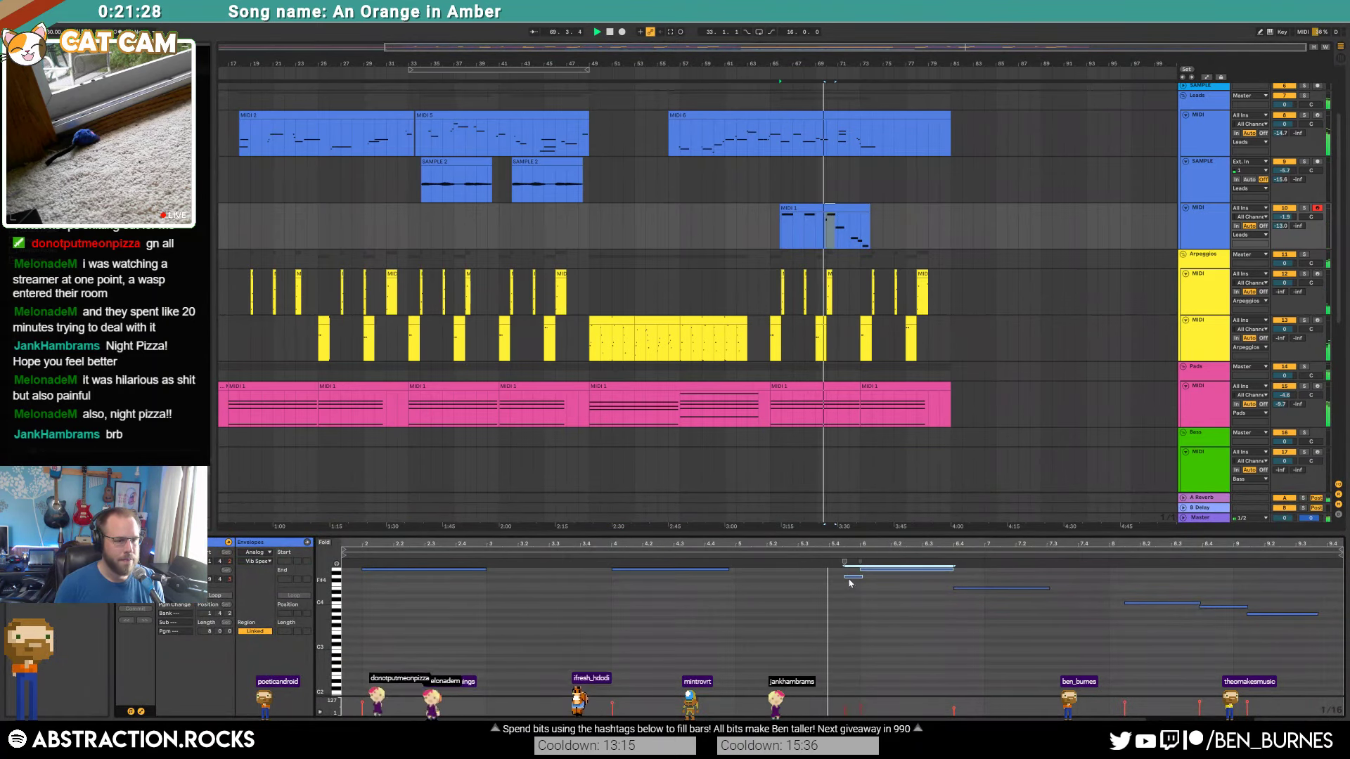
left_click(853, 598)
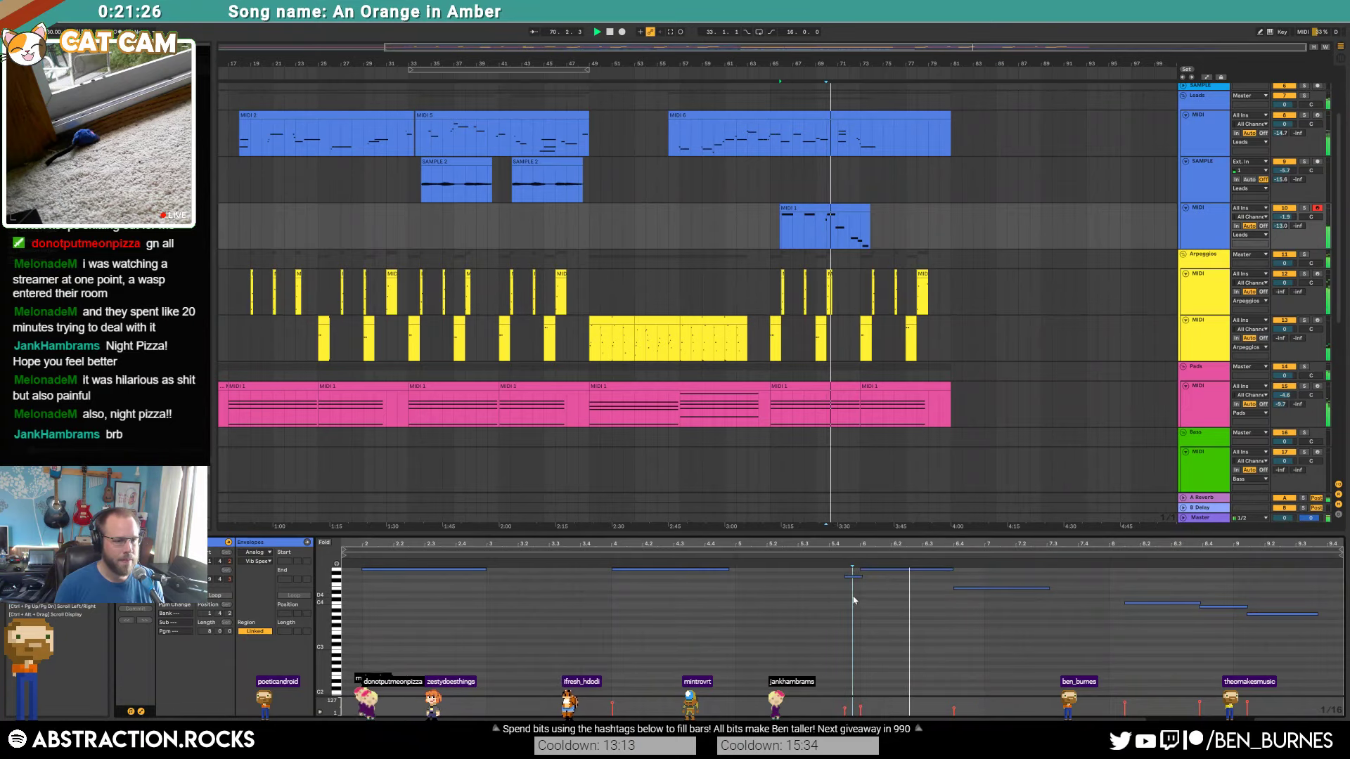
left_click(1045, 590)
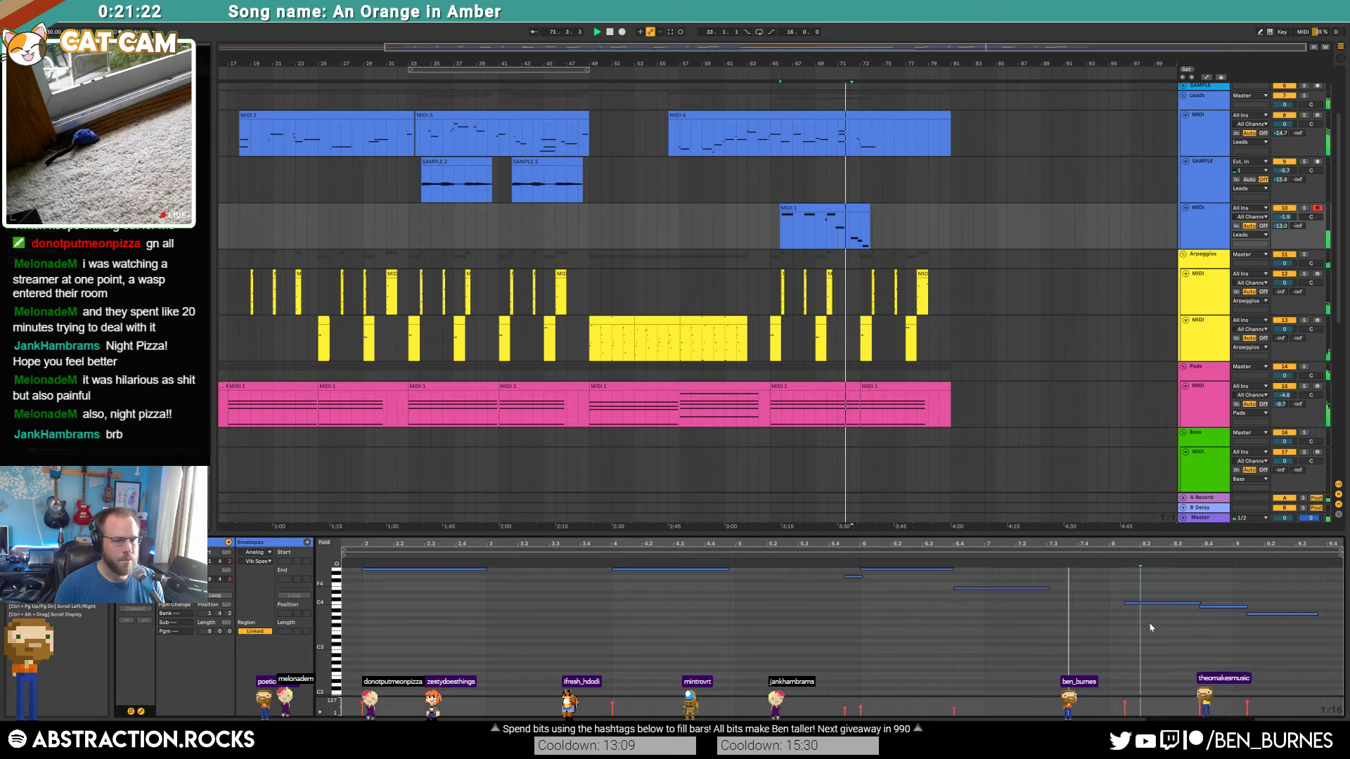
Step: Nudge the last three notes of the recorded lead clip slightly earlier and stop playback
left_click_drag(1150, 623, 1151, 627)
key("Left")
left_click_drag(1211, 592, 1241, 623)
key("Left")
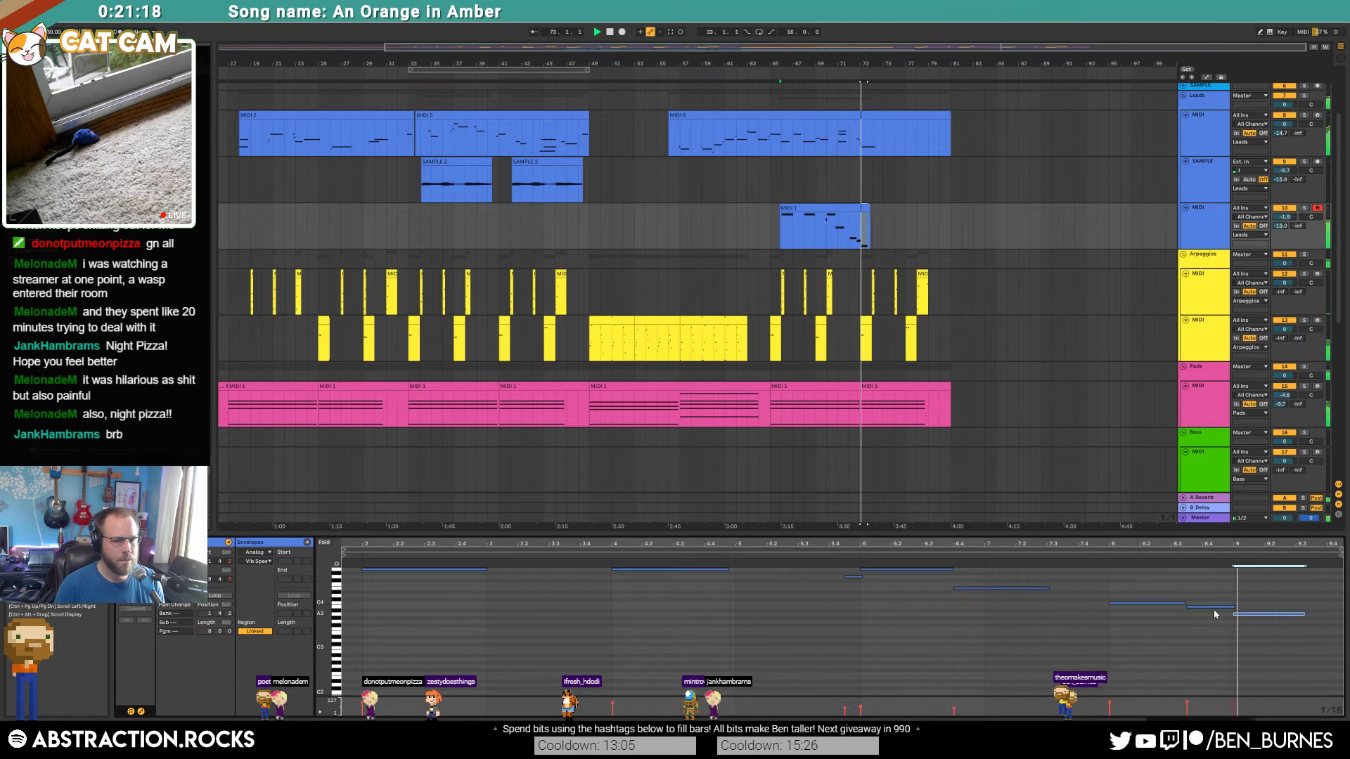
left_click(1249, 608)
key("space")
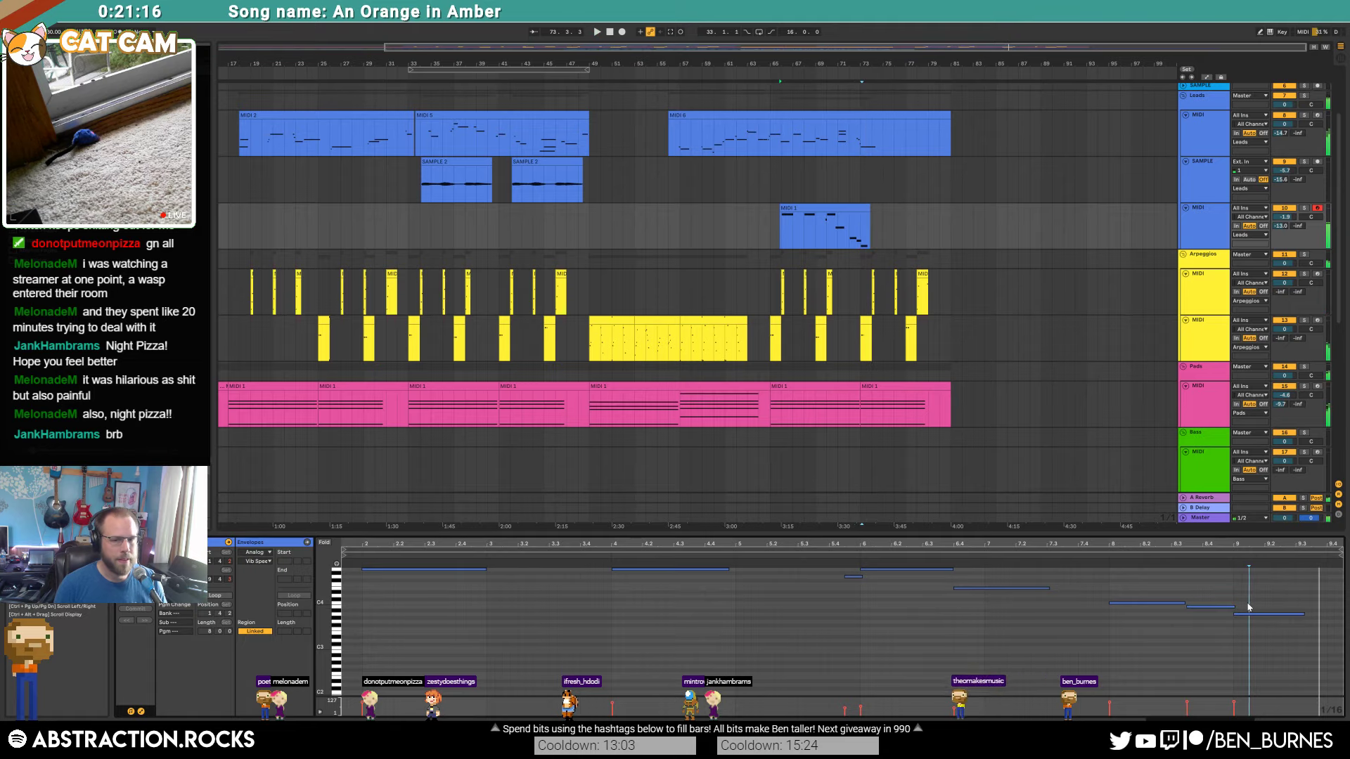
Step: Fold the individual Leads, Arpeggios and Pads tracks, plus the drum rack and first two drum sample tracks
scroll(1098, 238, "up", 2)
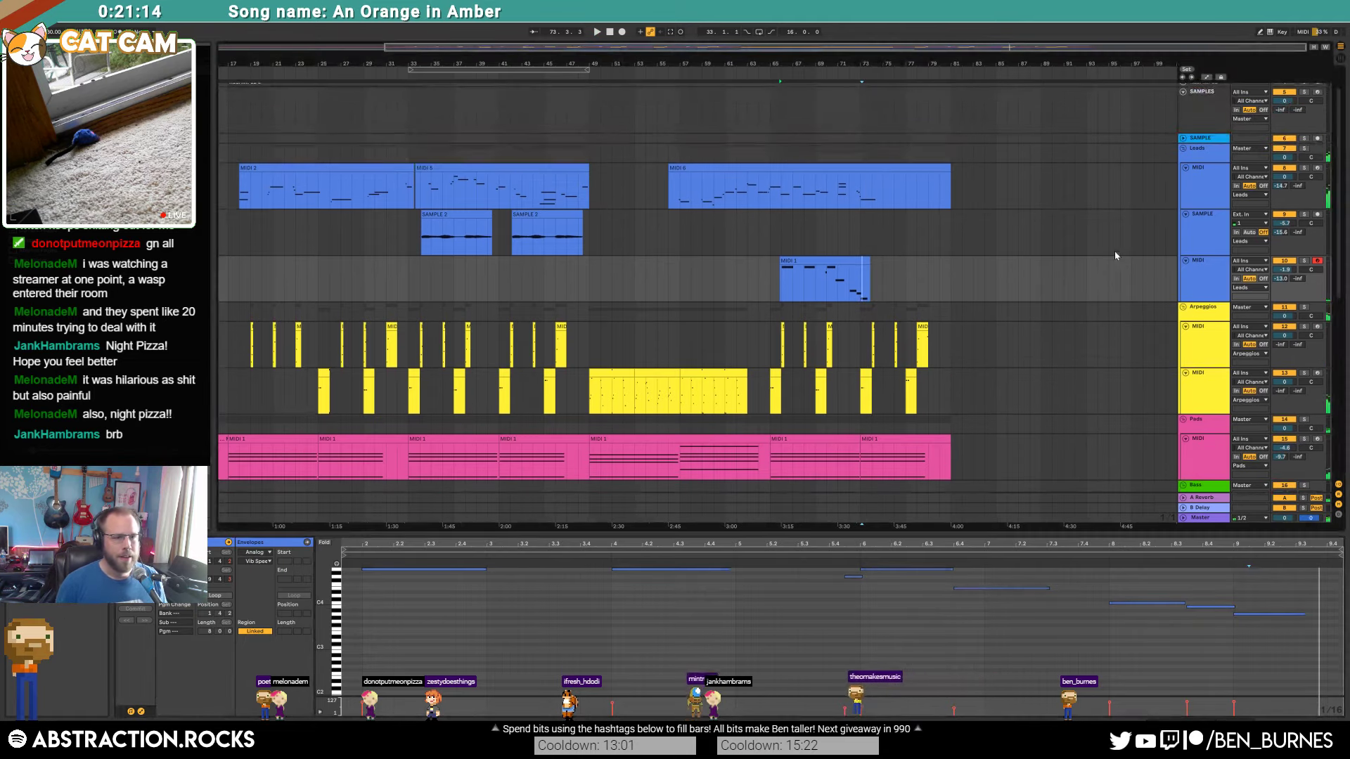
scroll(1115, 253, "down", 1)
left_click(1186, 173)
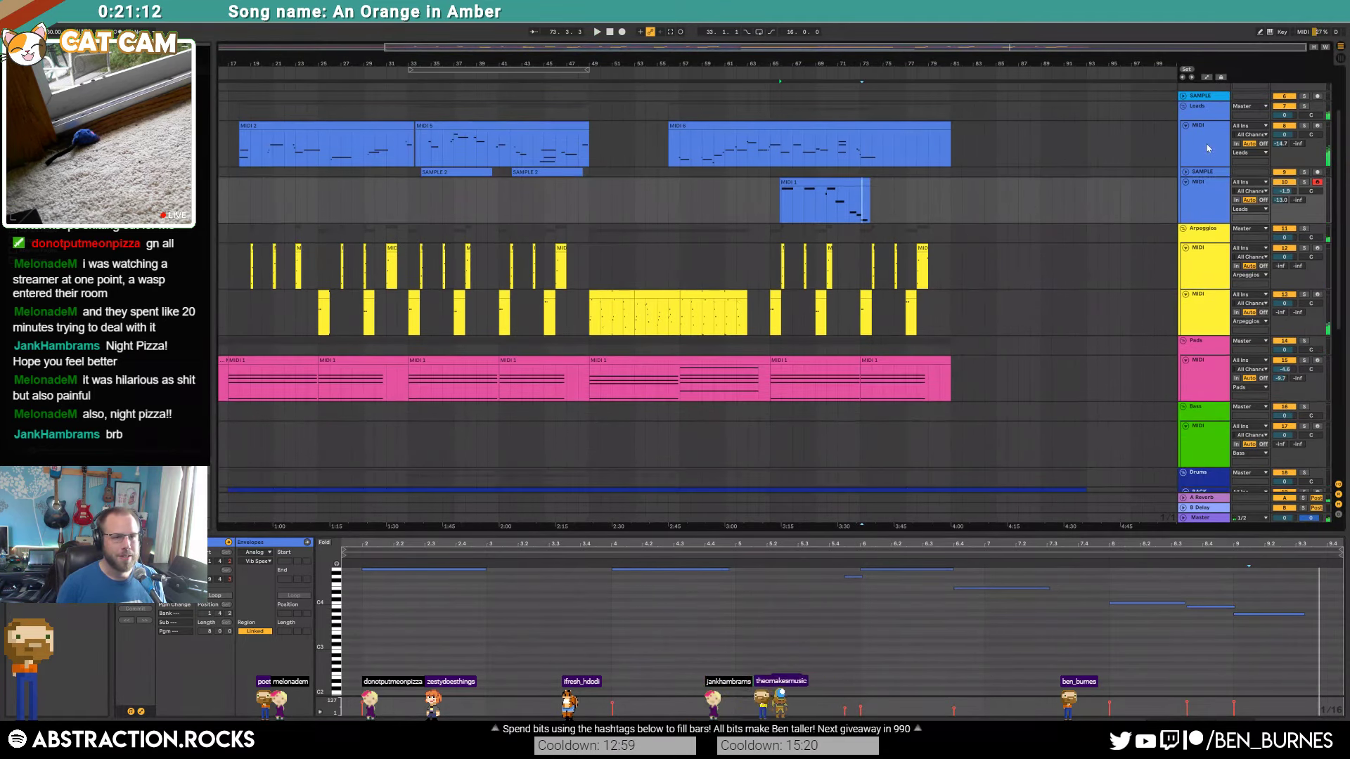
left_click(1186, 125)
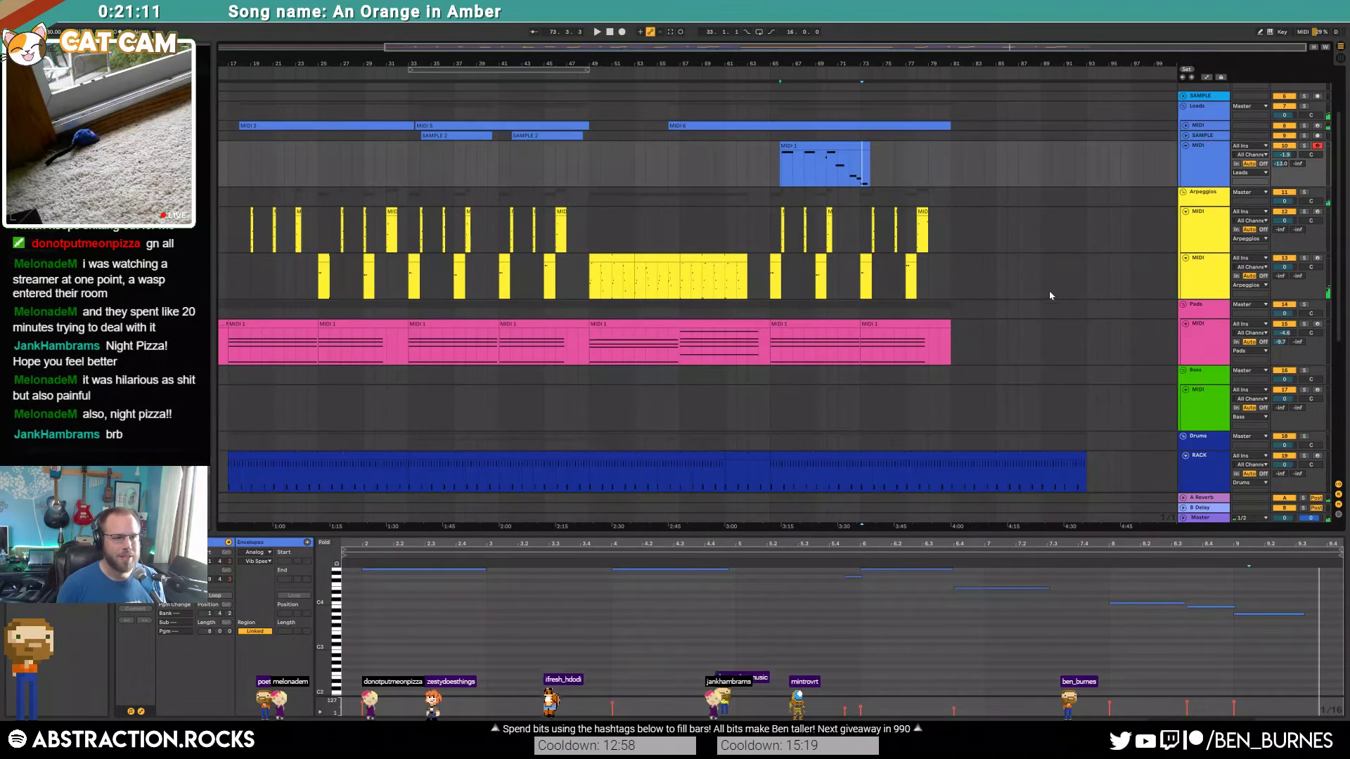
left_click(1186, 147)
left_click(1186, 174)
left_click(1186, 186)
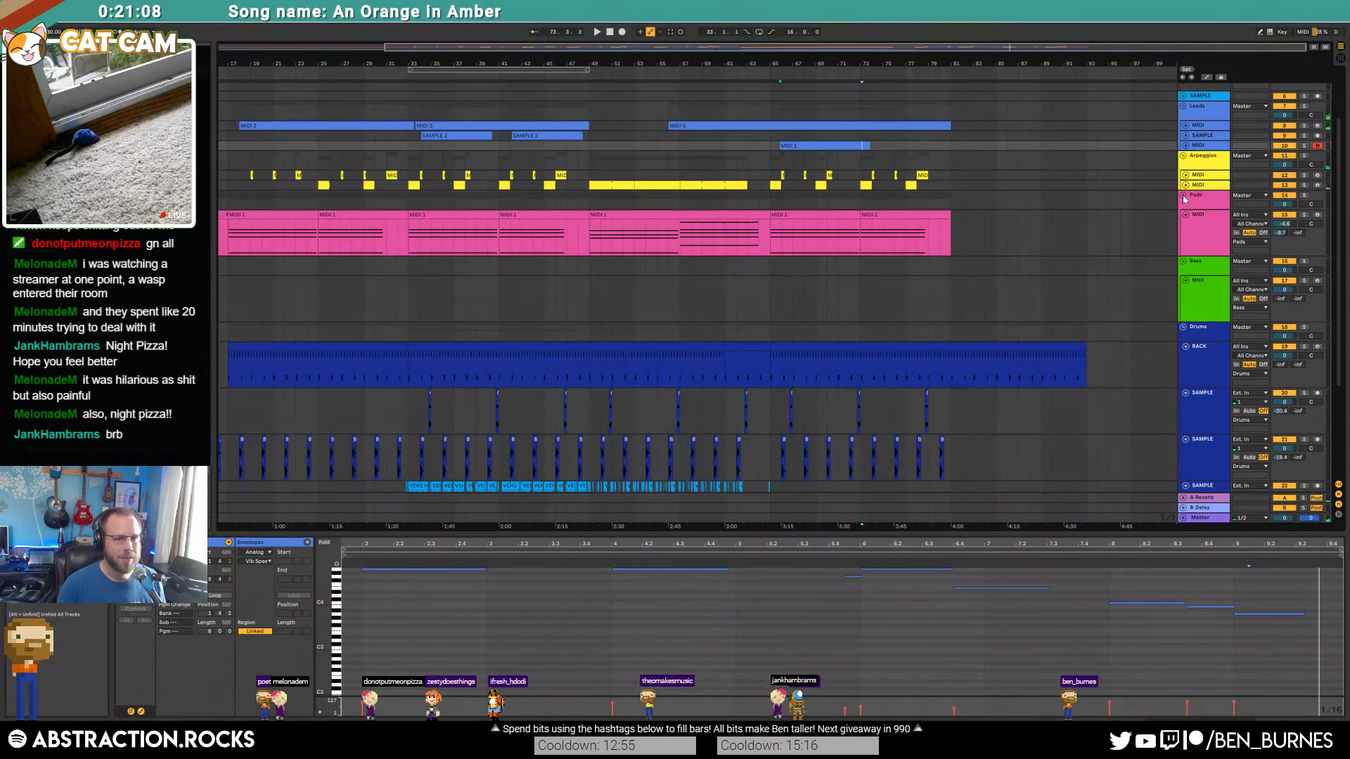
left_click(1187, 214)
left_click(1187, 310)
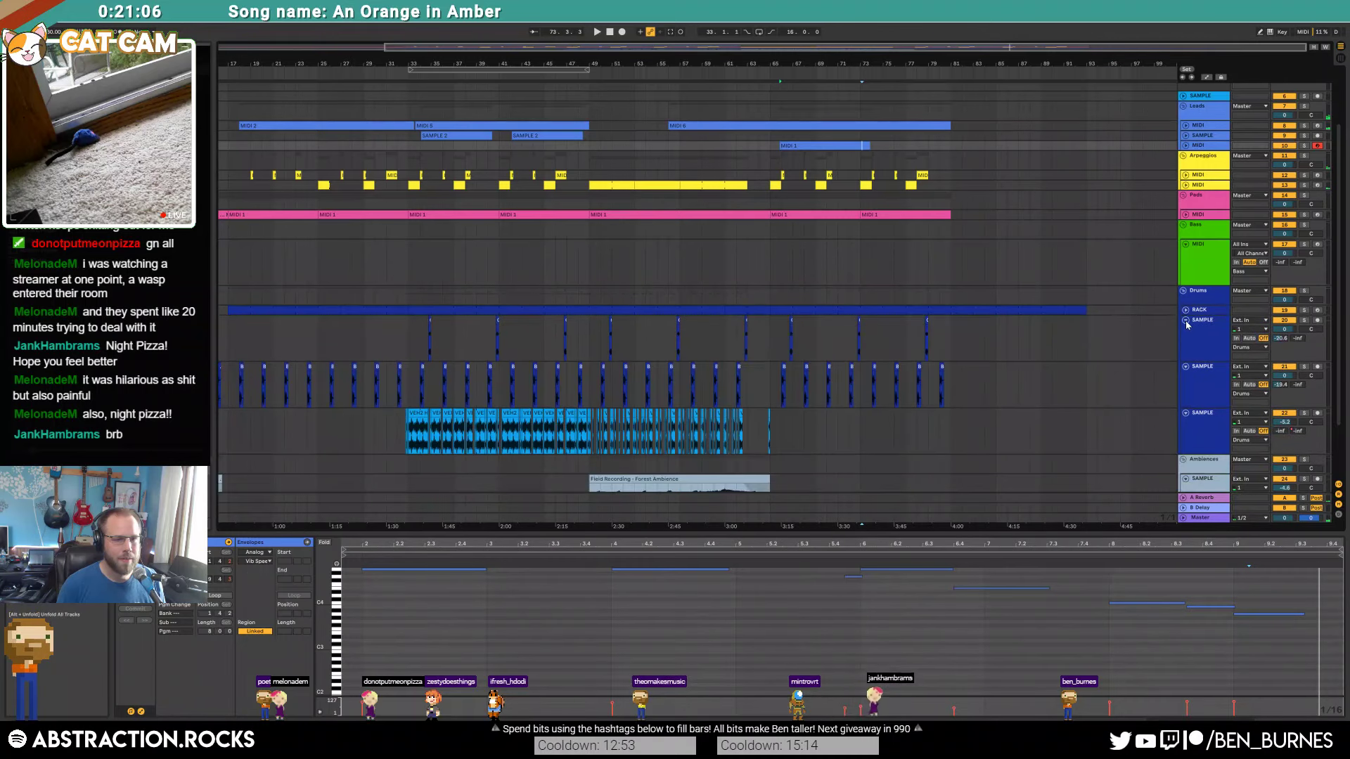
left_click(1187, 320)
left_click(1187, 330)
Step: Insert a new audio track below the last sample track in the Drums group
left_click(1205, 348)
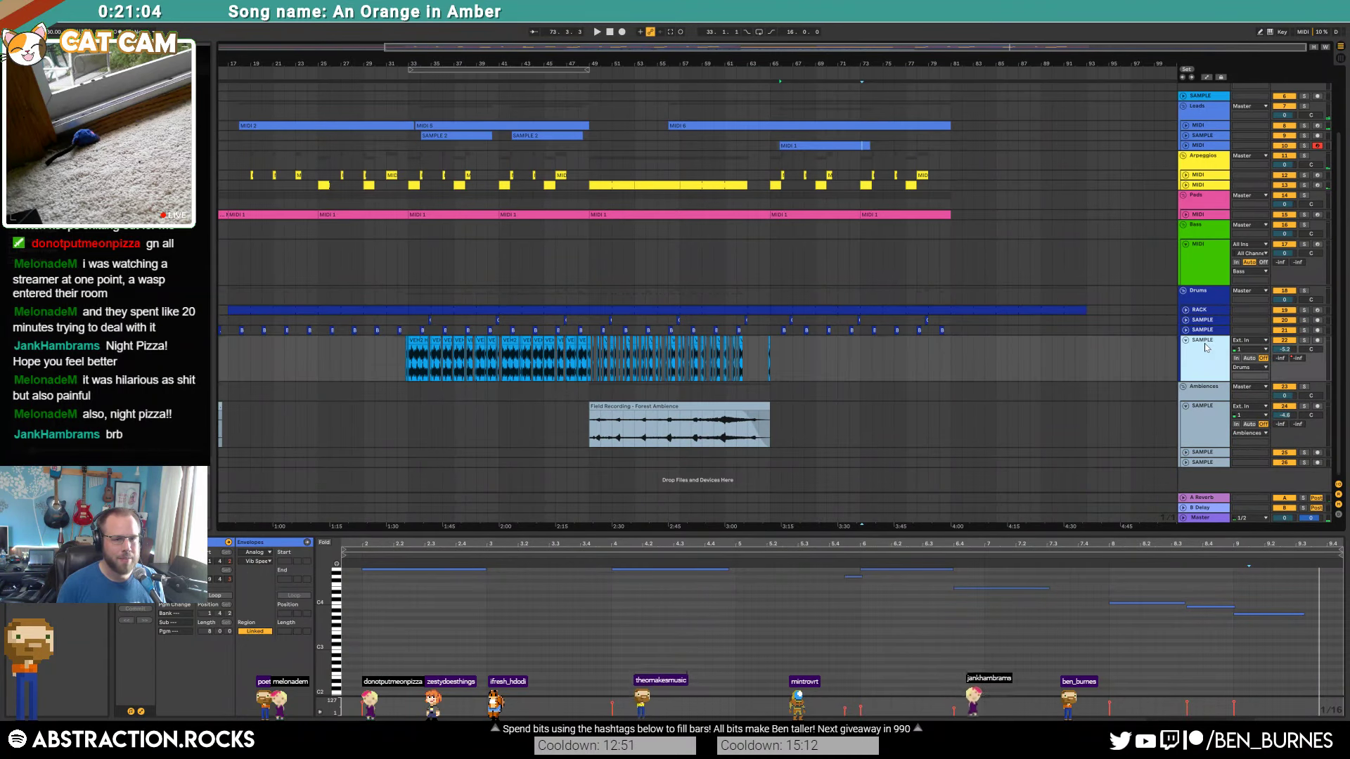
key("ctrl+t")
Step: Open the ADSR Sample Manager on the SAMPLES track and filter its library by the Drums tag
scroll(1080, 344, "up", 2)
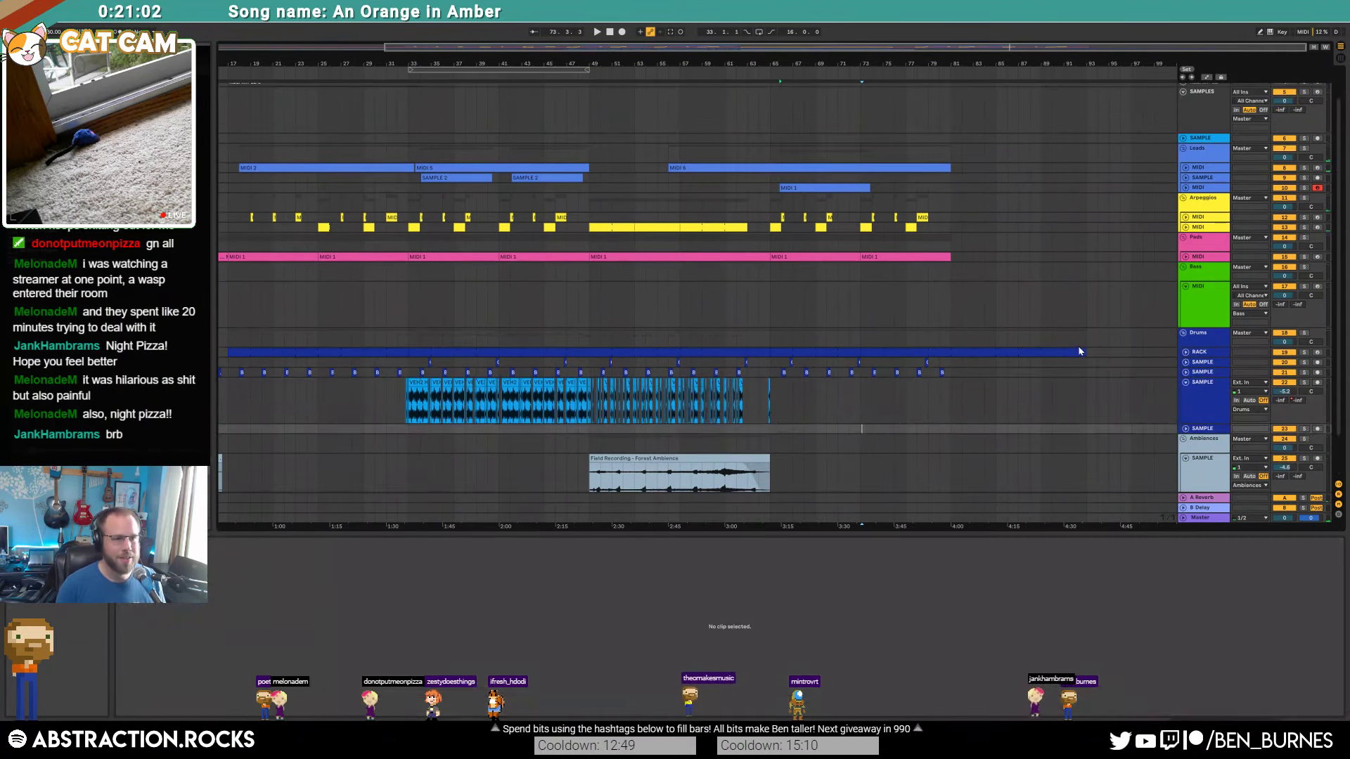
left_click(1201, 149)
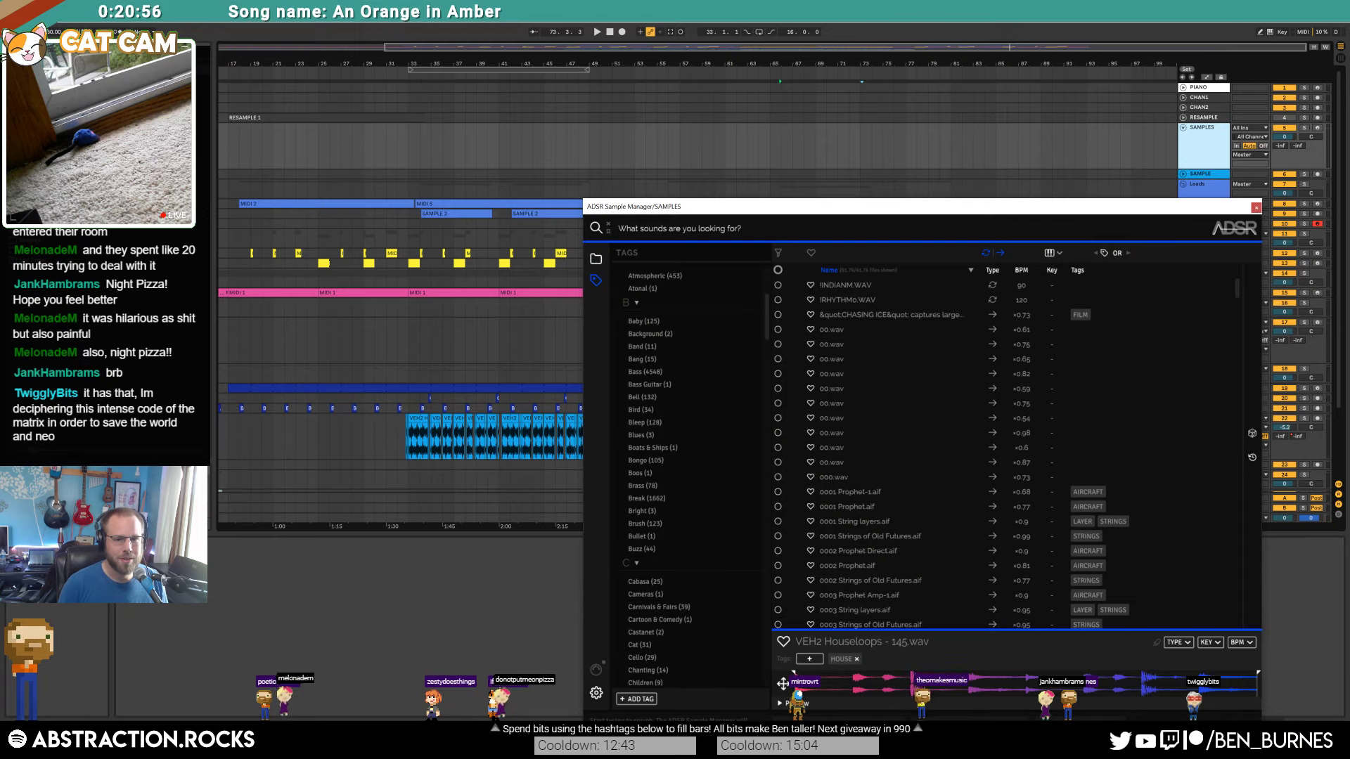
left_click_drag(983, 207, 716, 126)
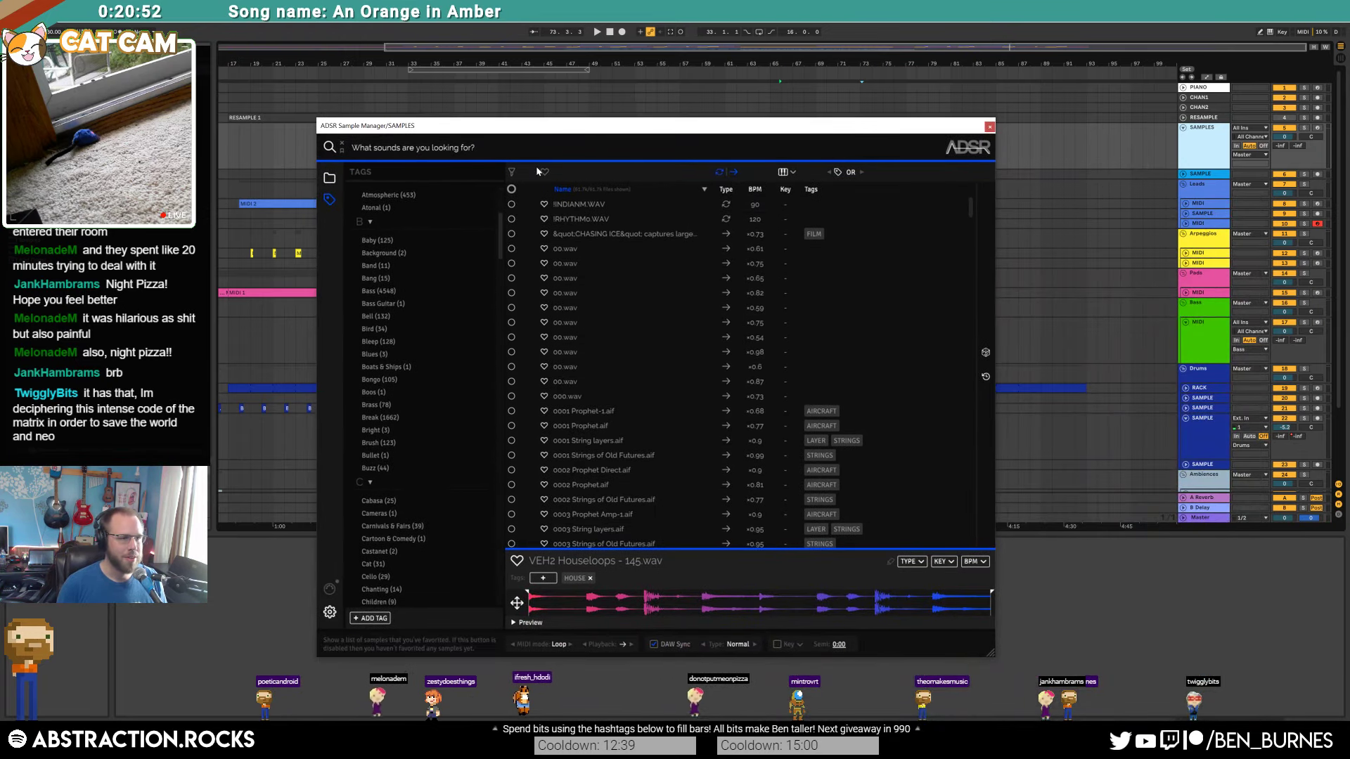
type("drum")
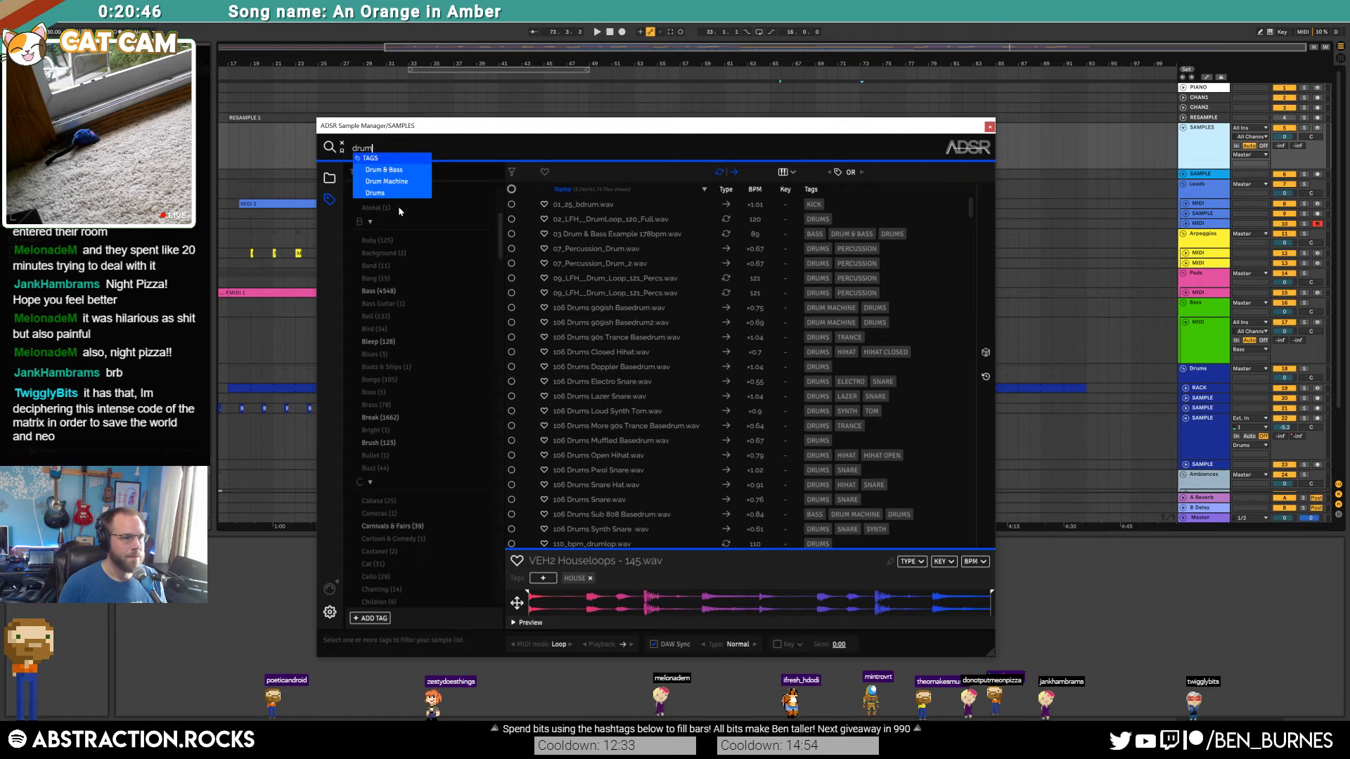
left_click(402, 193)
Step: Audition several random samples from the Drums-tagged list
left_click(985, 352)
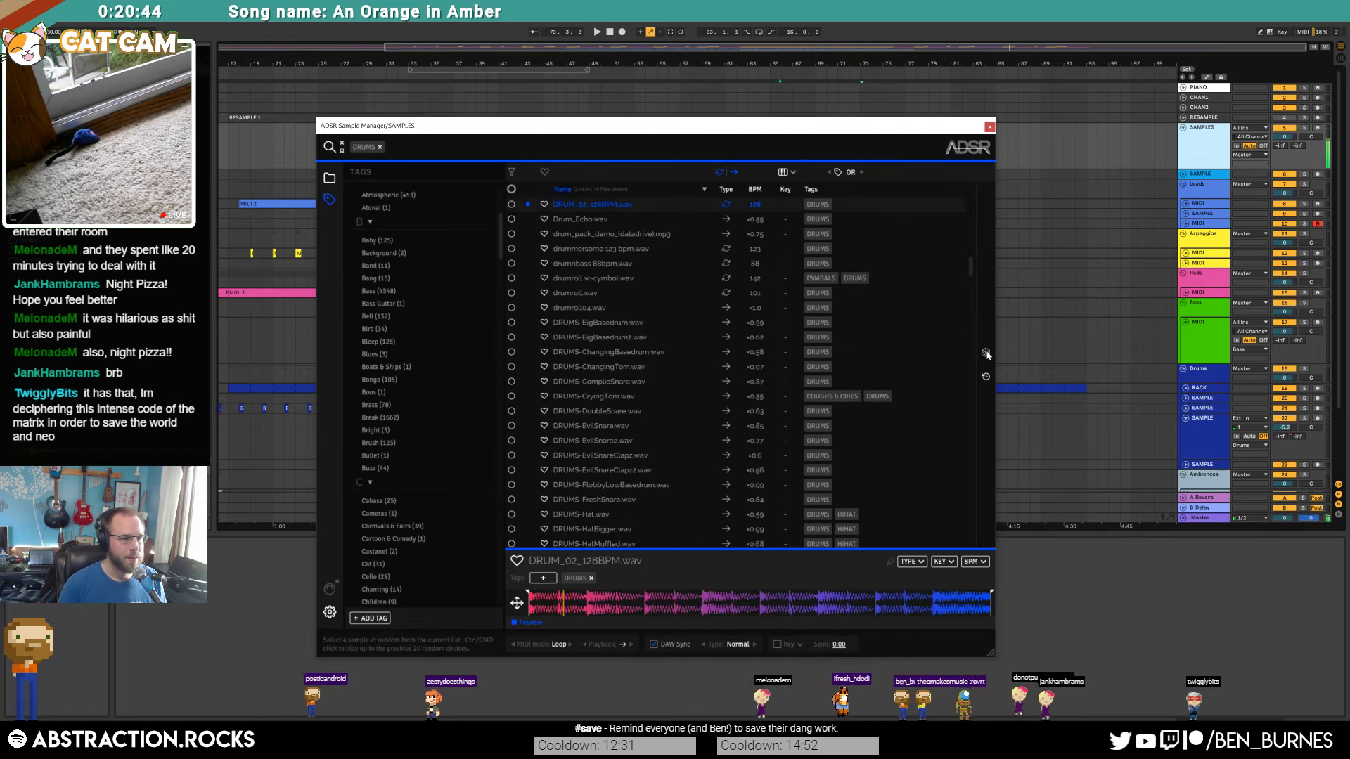
left_click(985, 353)
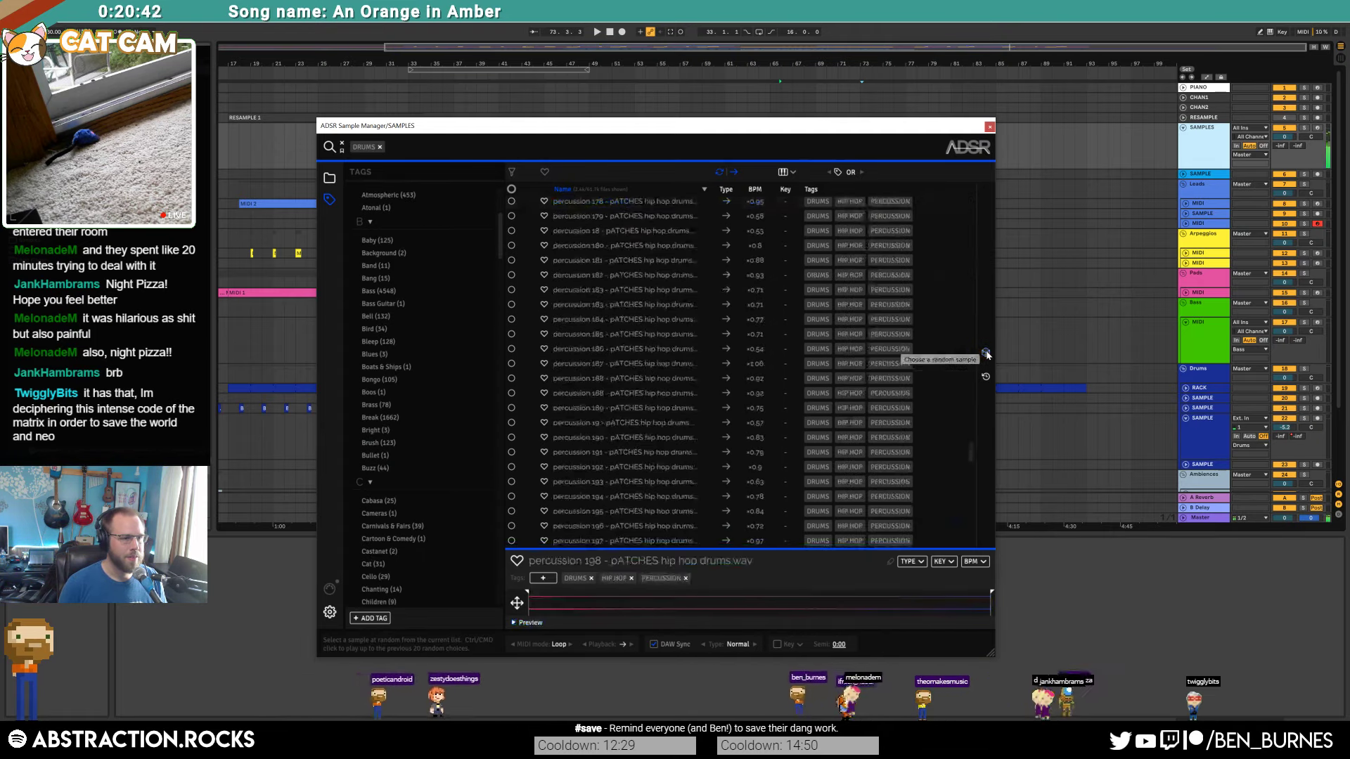
left_click(986, 353)
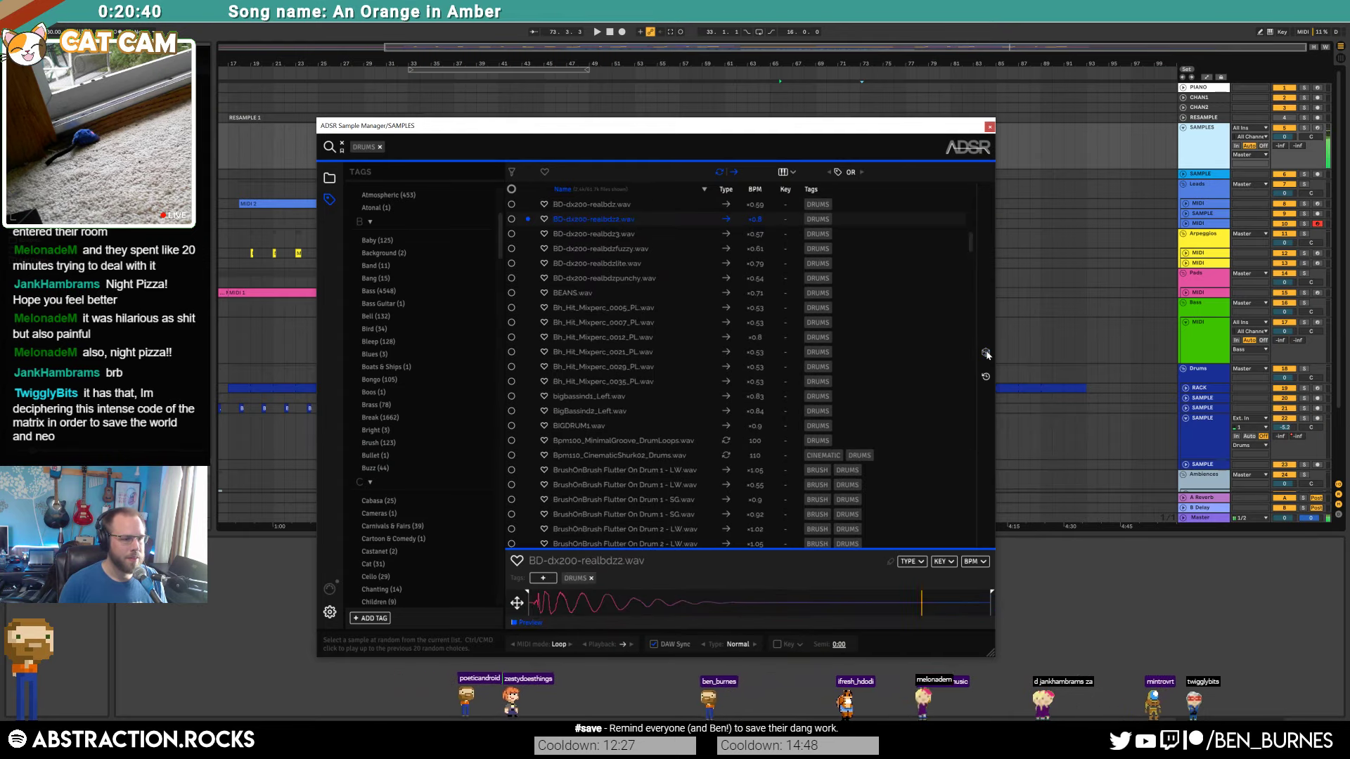
left_click(986, 353)
left_click(986, 353)
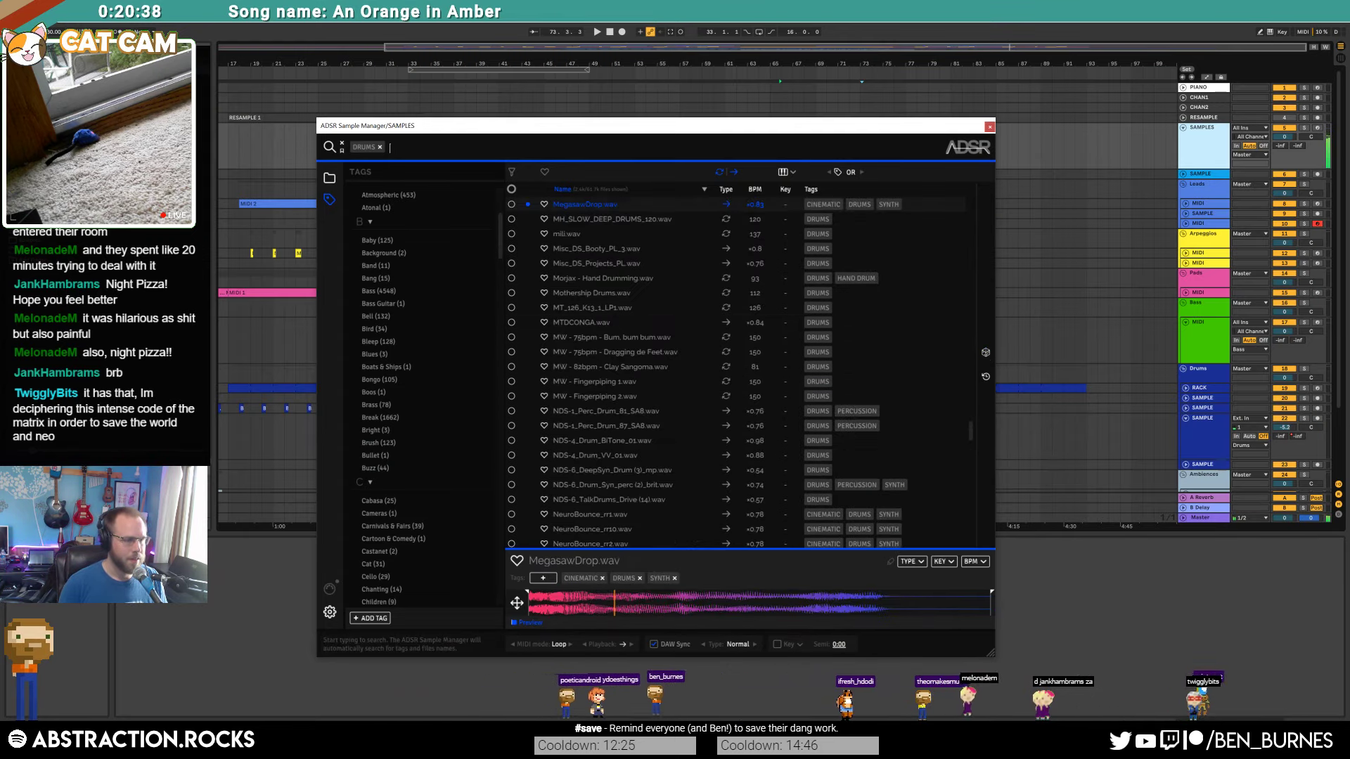
type("loop")
key("Return")
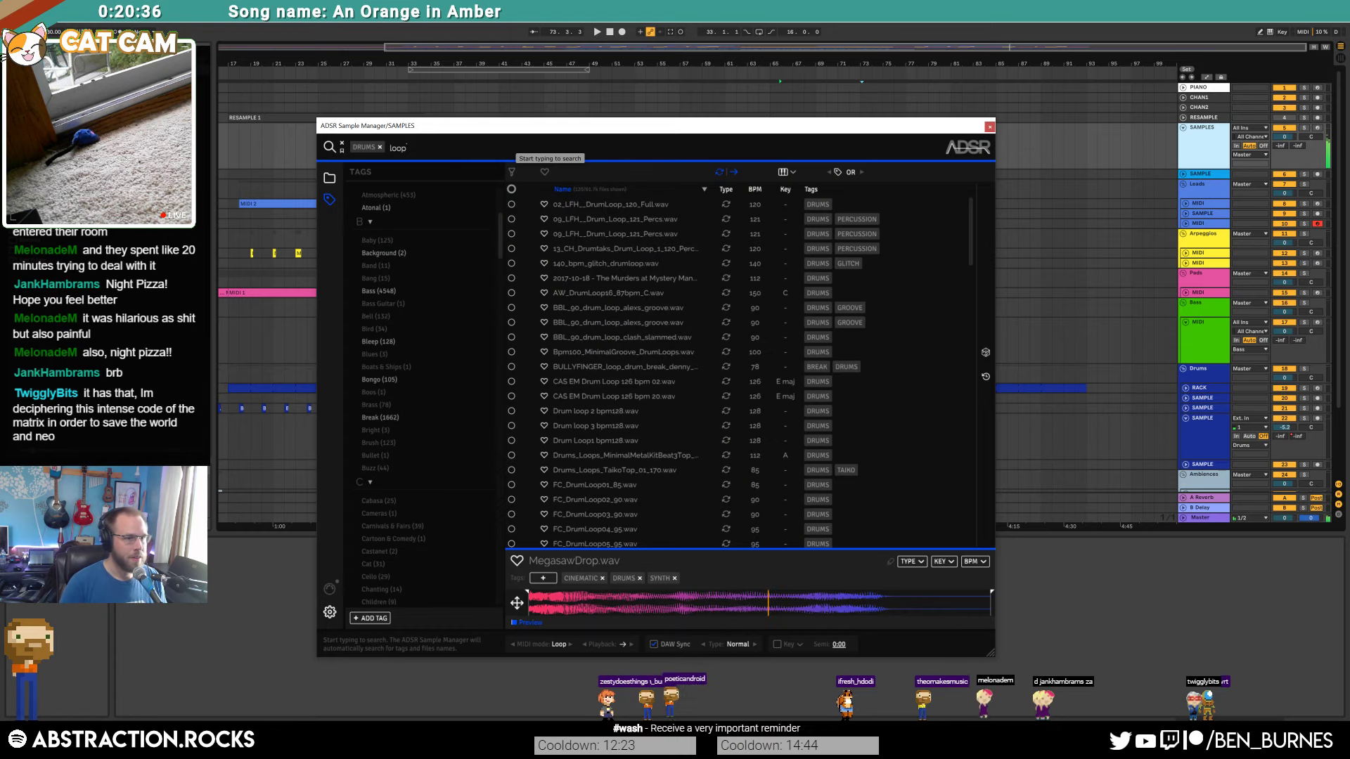
left_click(411, 147)
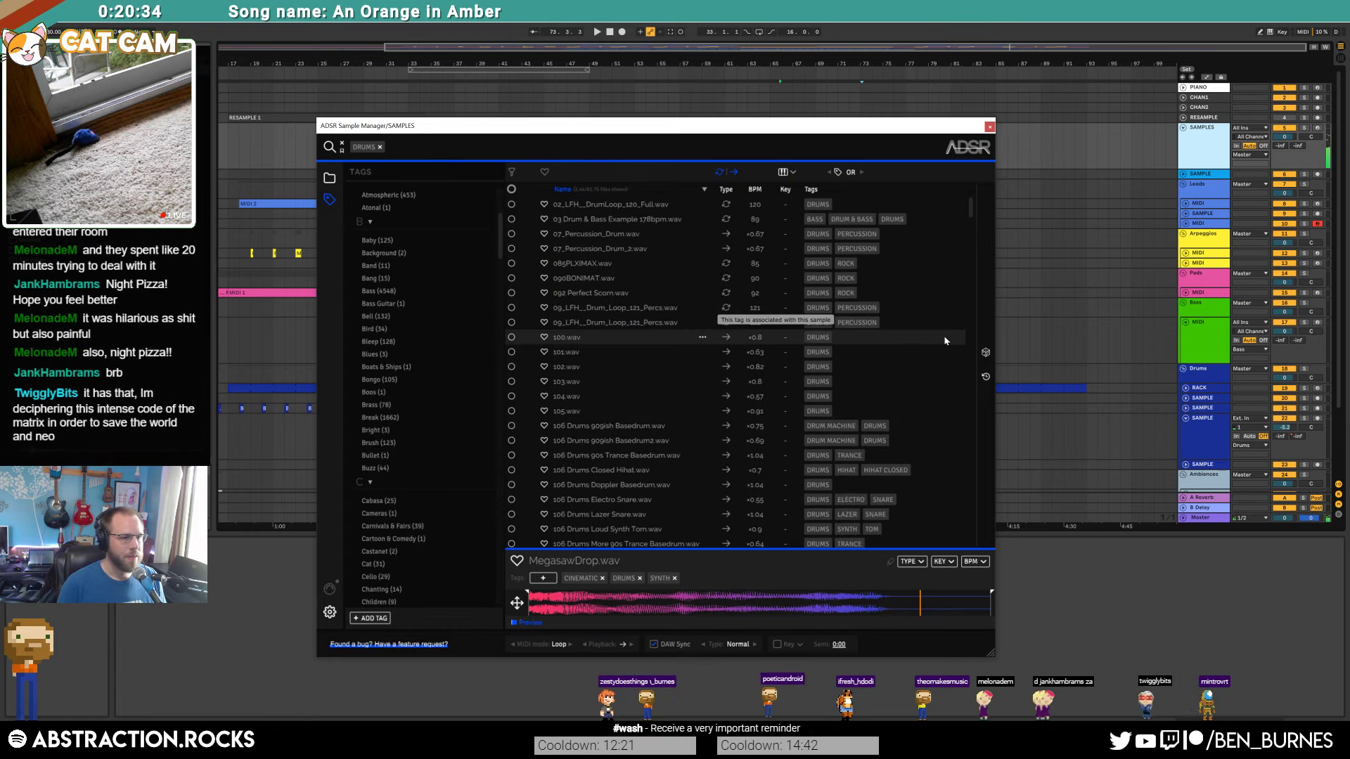
Step: Continue auditioning random Drums-tagged samples to look for a suitable drum sound
left_click(986, 352)
left_click(987, 353)
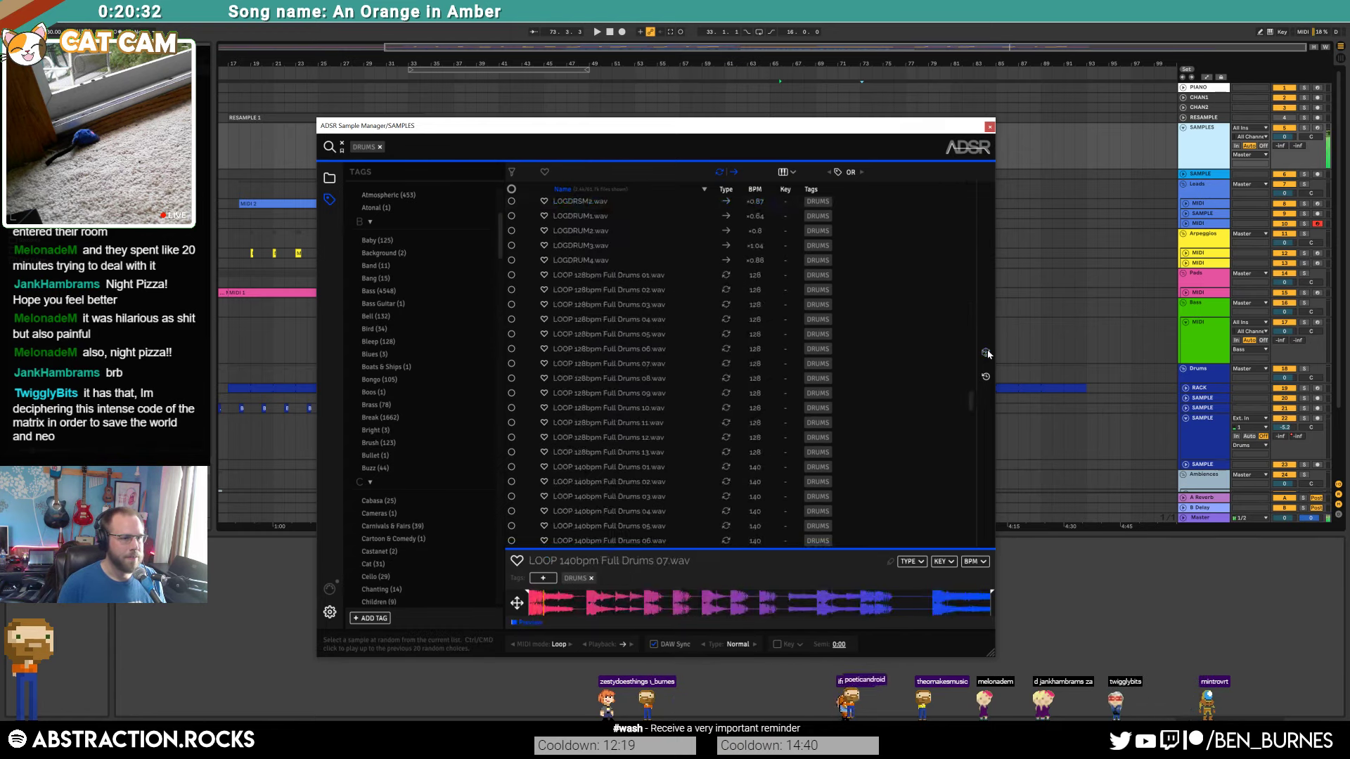
left_click(987, 353)
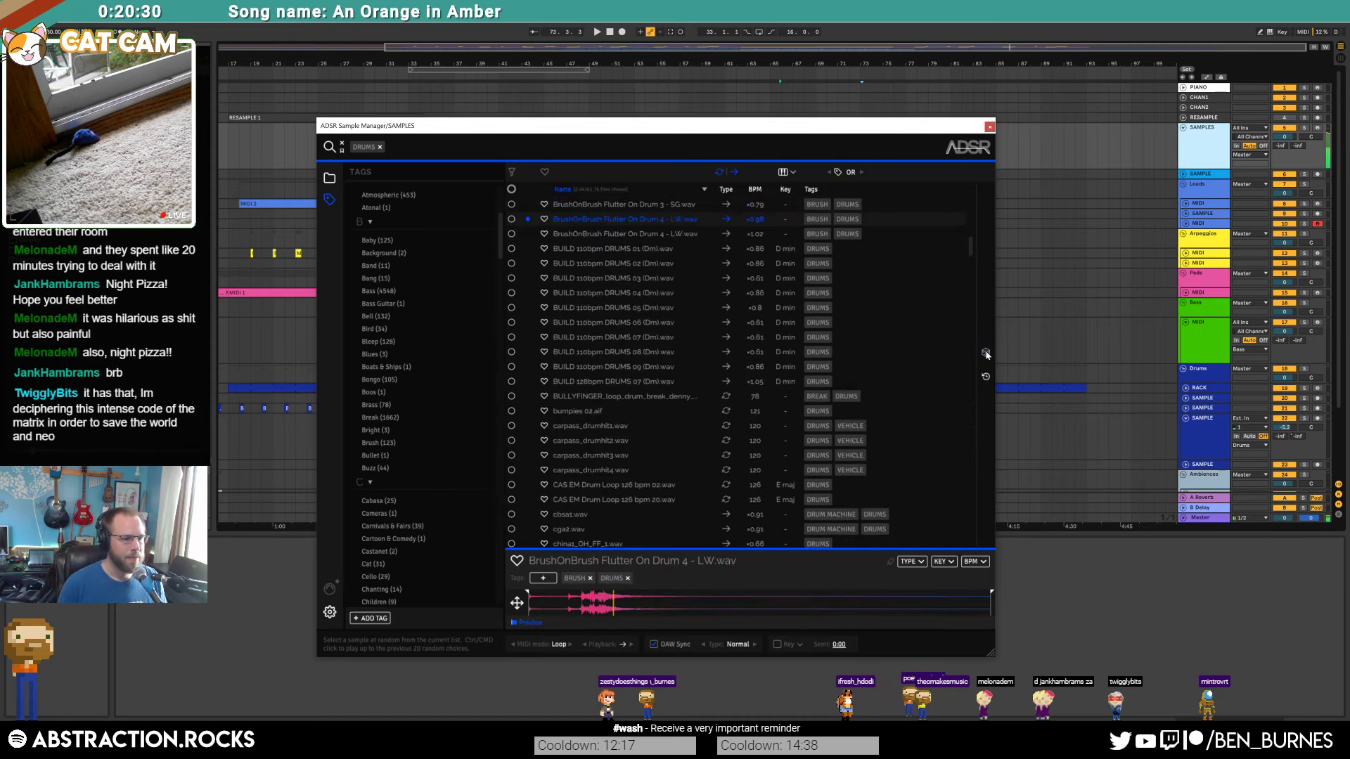
Step: Audition random samples tagged DRUMS in the ADSR Sample Manager, and close its window when done
left_click(986, 353)
left_click(986, 353)
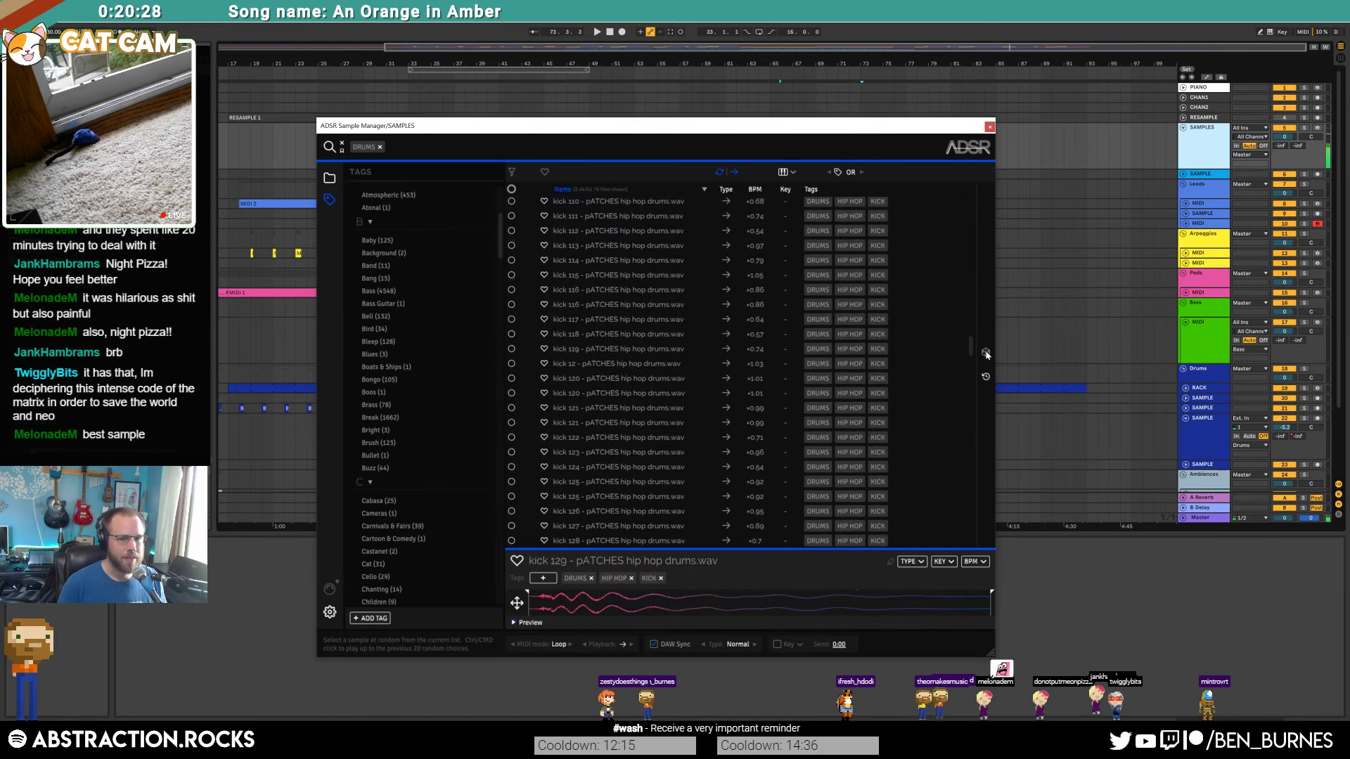
left_click(986, 354)
left_click(986, 354)
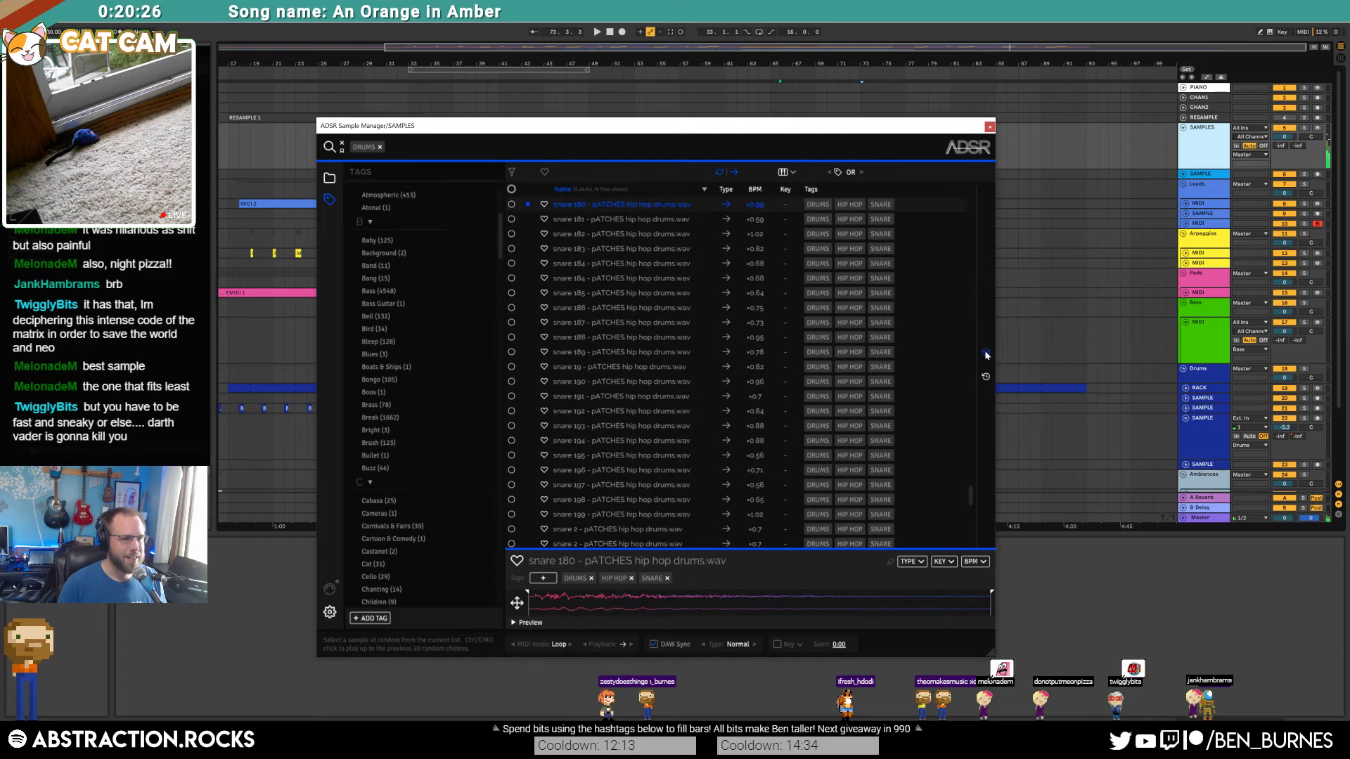
left_click(987, 354)
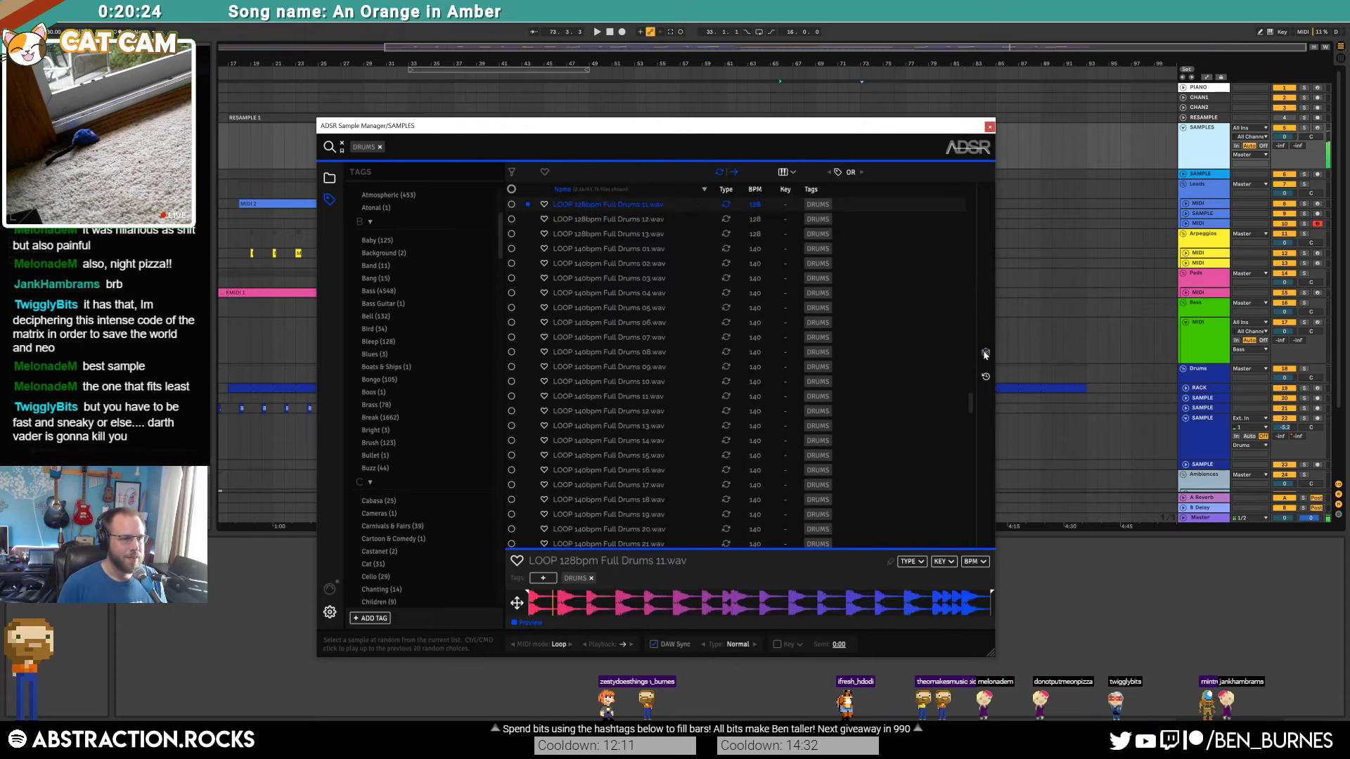
left_click(987, 354)
left_click(985, 353)
left_click(986, 354)
left_click(986, 354)
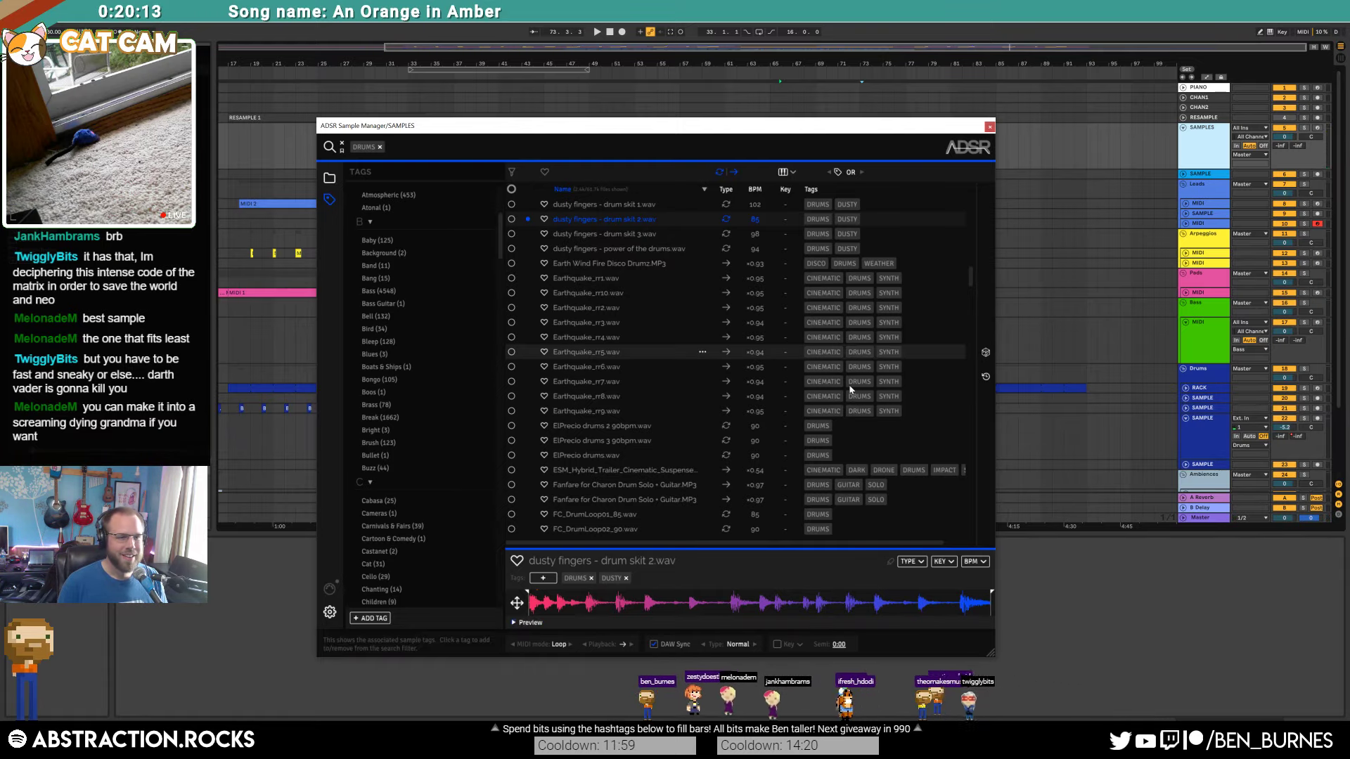
left_click(986, 354)
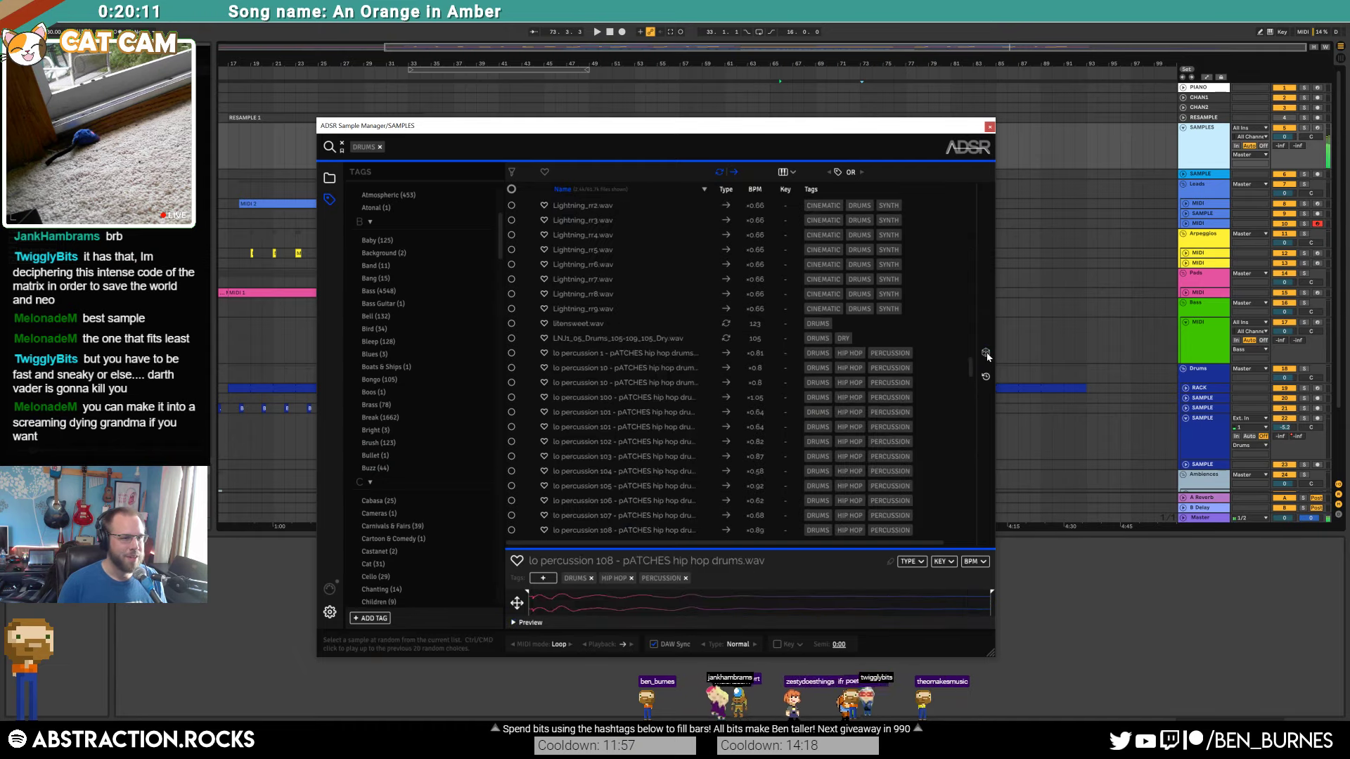
left_click(987, 354)
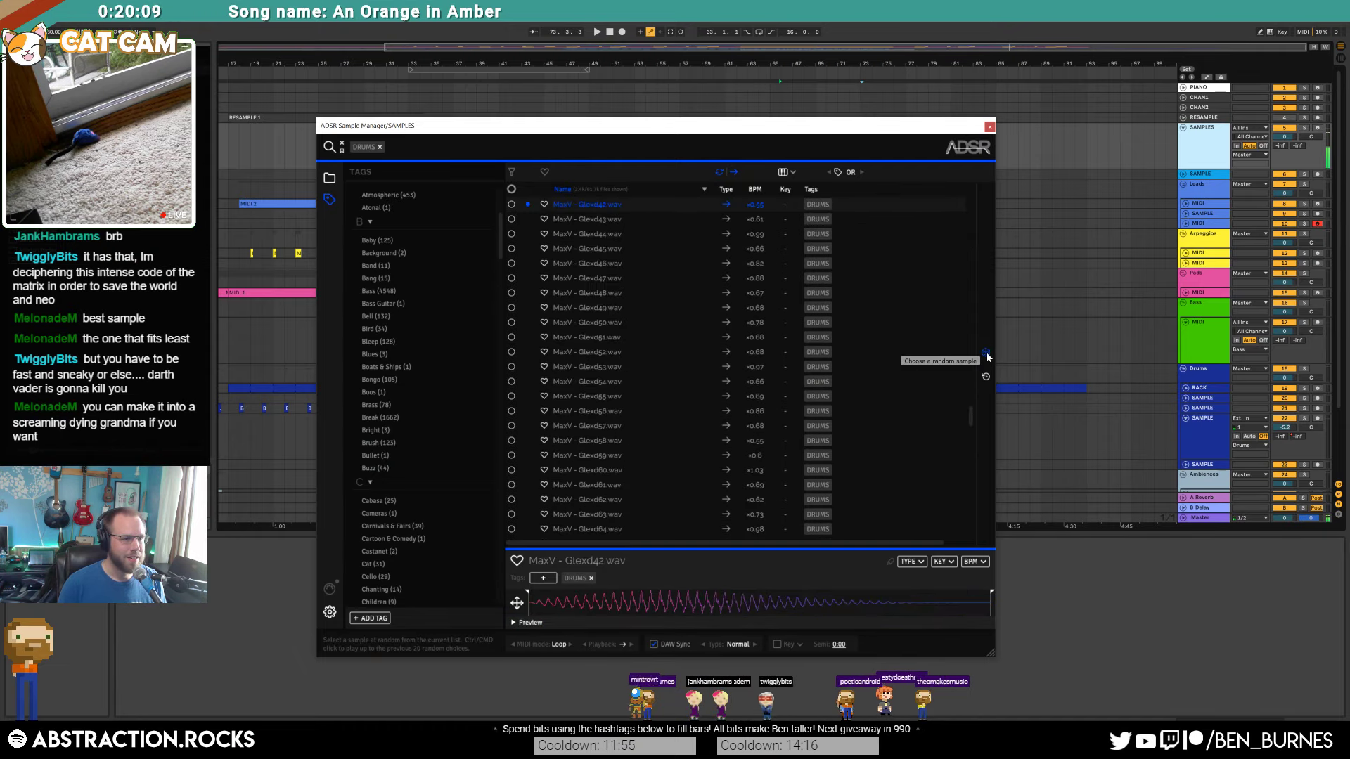
left_click(987, 354)
left_click(987, 354)
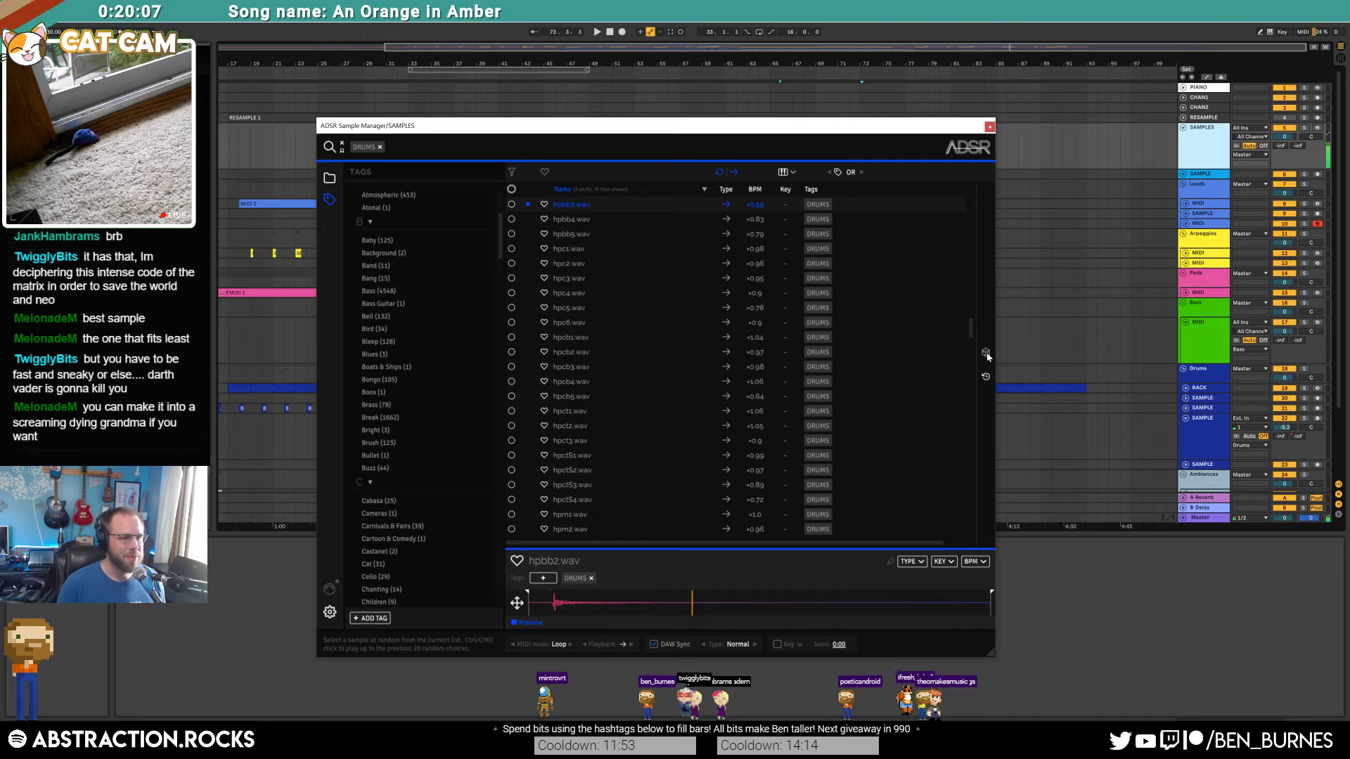
left_click(987, 354)
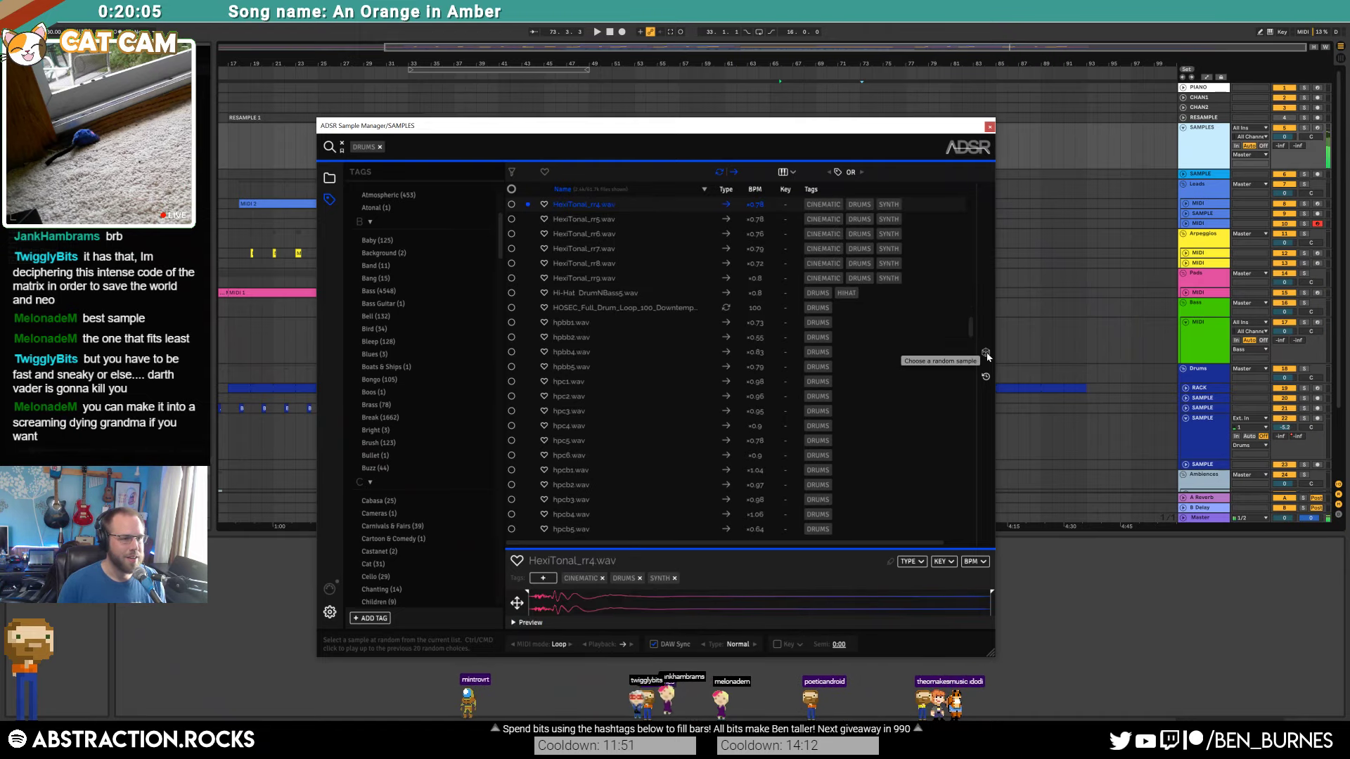
left_click(990, 127)
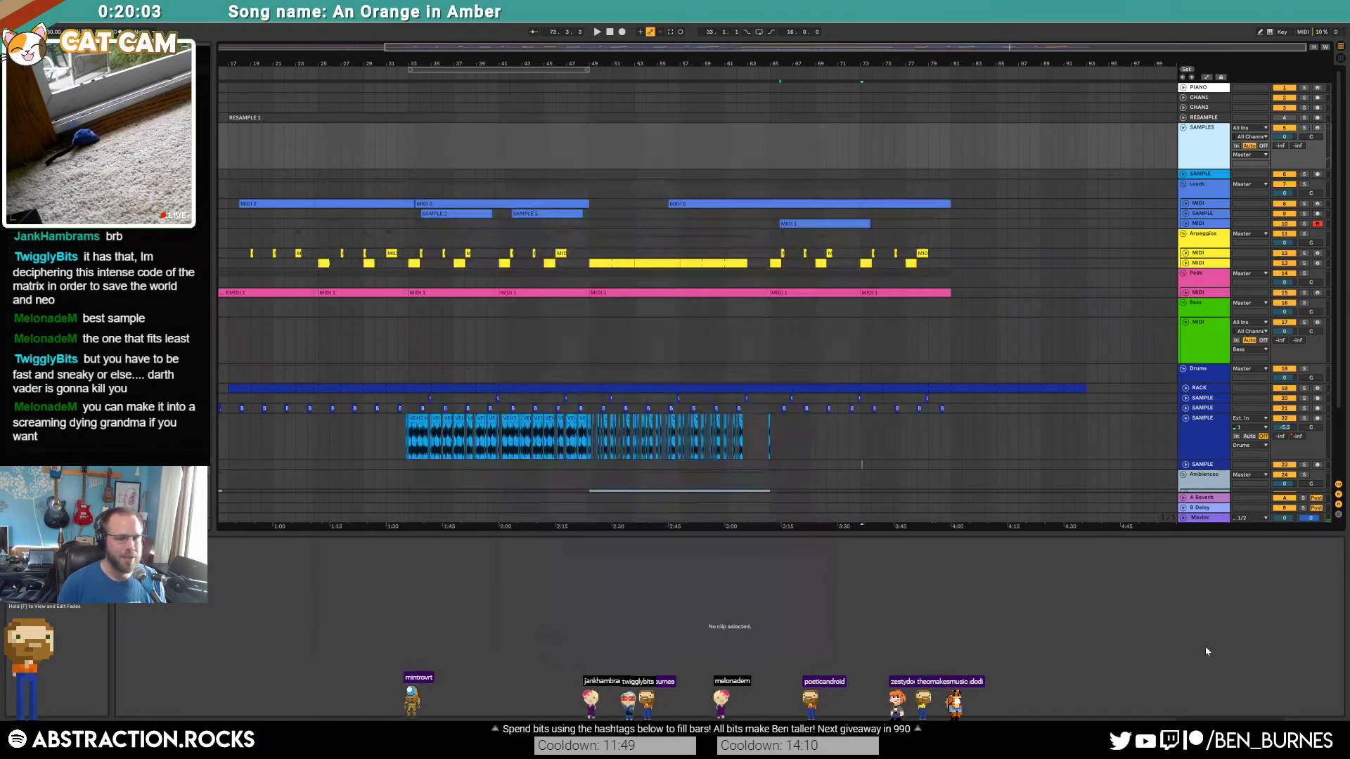
Step: Switch to the Splice desktop app and open the Drums category under the library's instruments
left_click(1255, 744)
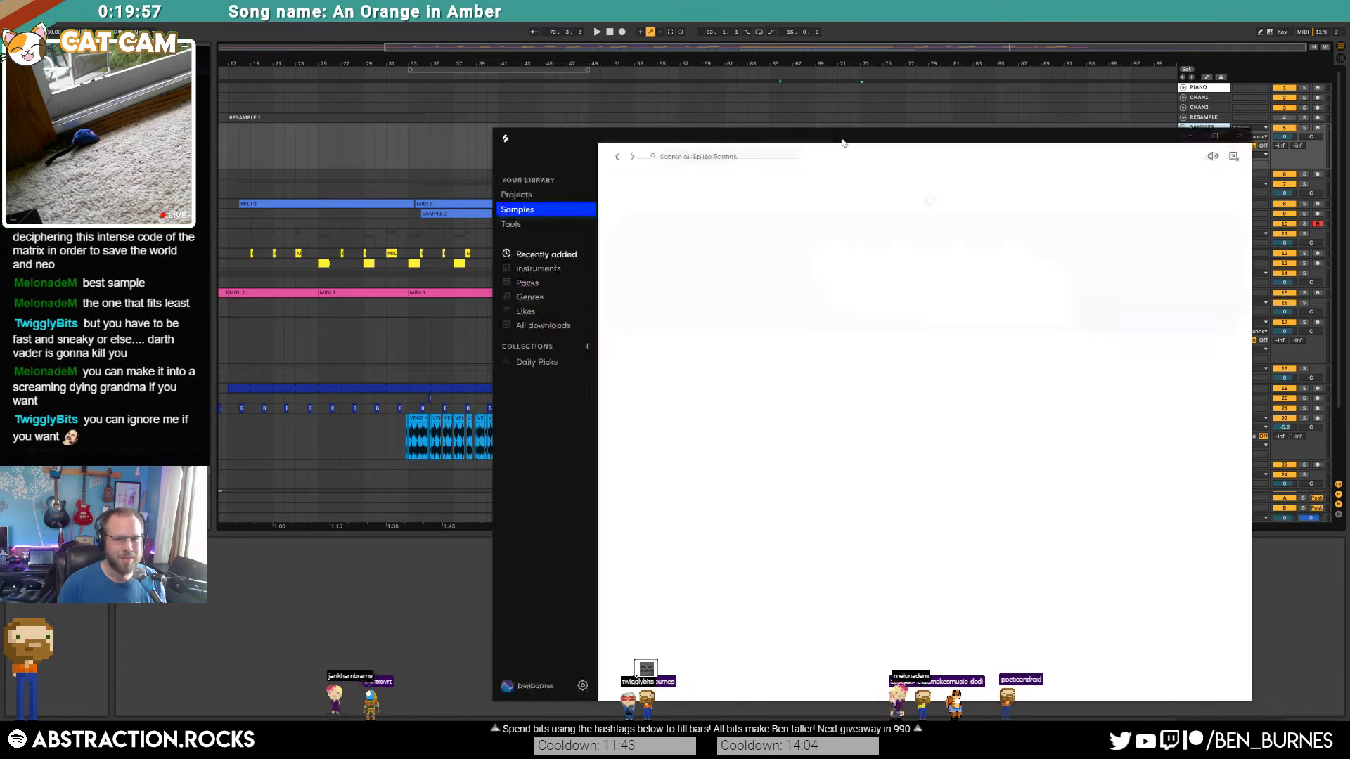
left_click_drag(844, 141, 541, 50)
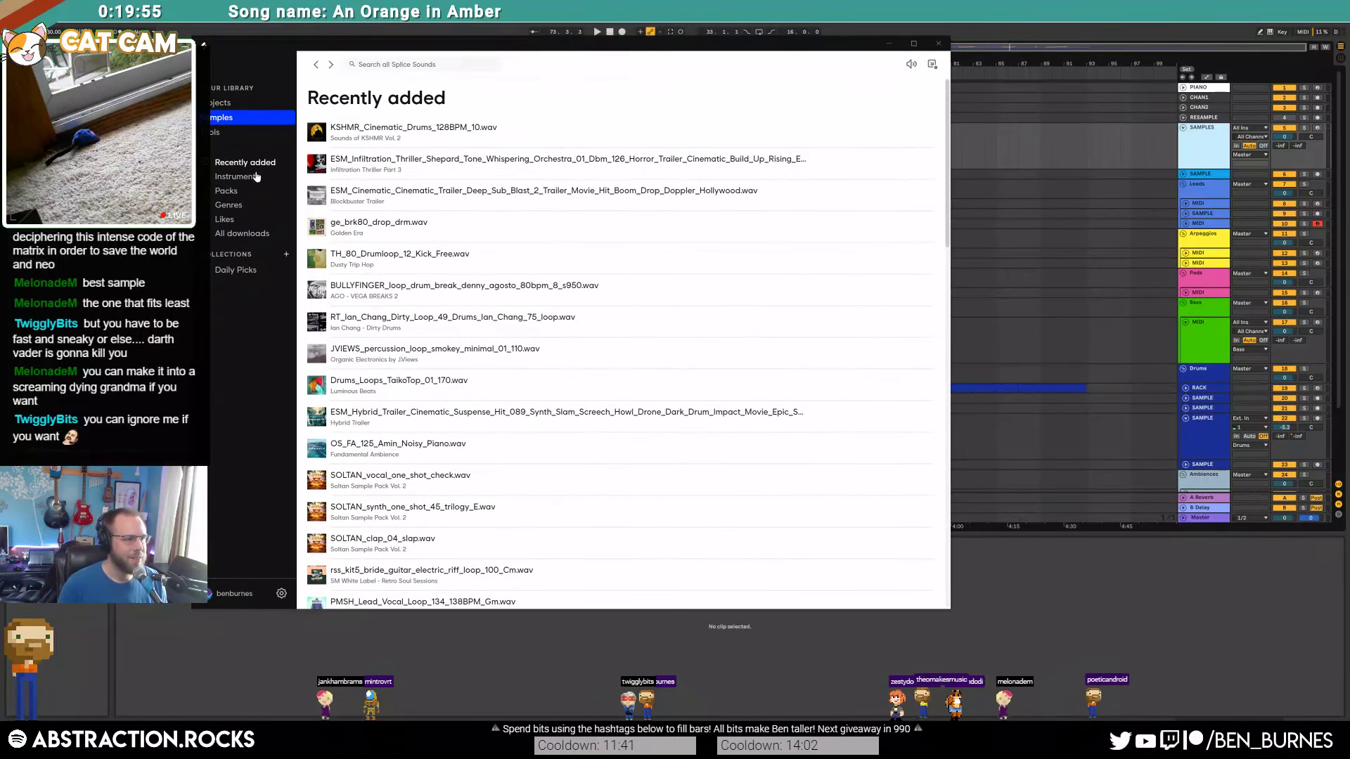
left_click(237, 178)
left_click(344, 153)
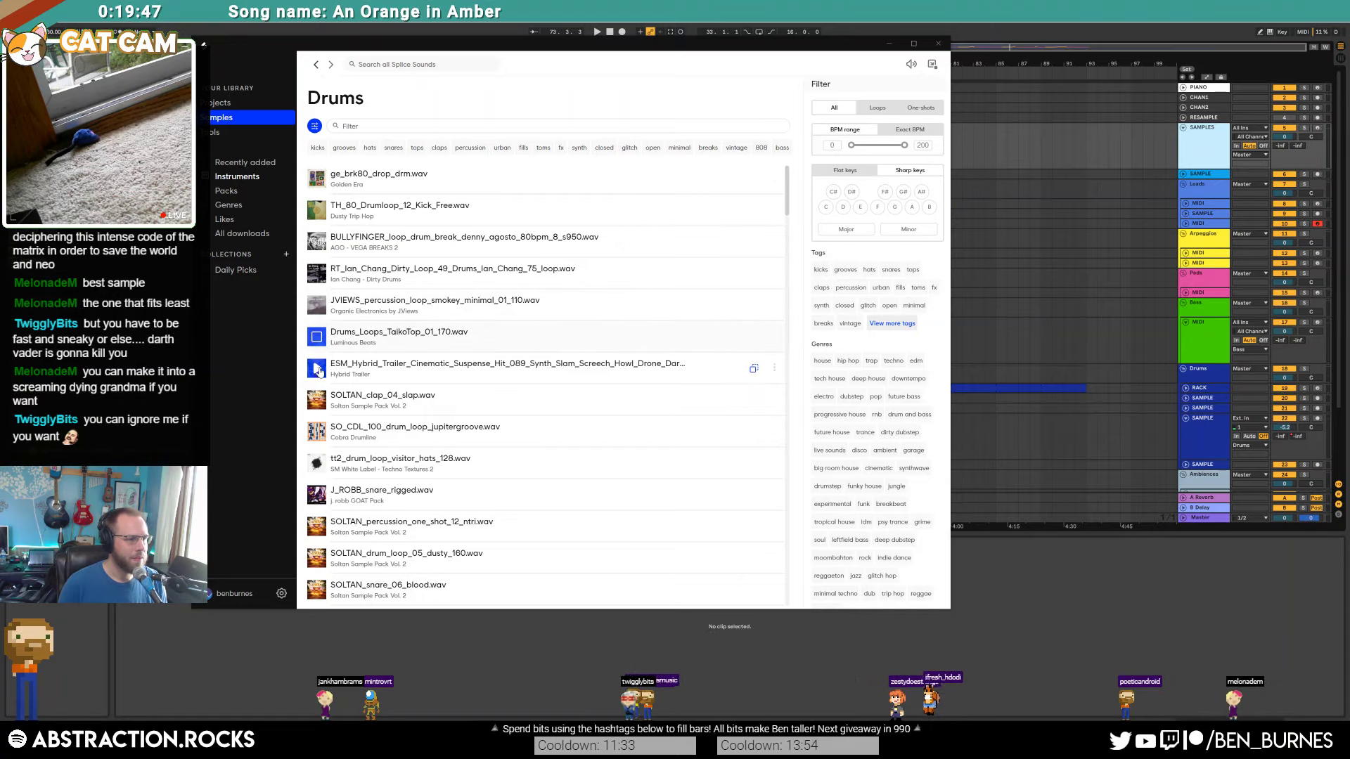
Step: Audition the drum loops and hits down the Drums list, through to BBL_90_drum_loop_clash_slammed.wav
left_click(317, 496)
scroll(315, 540, "down", 10)
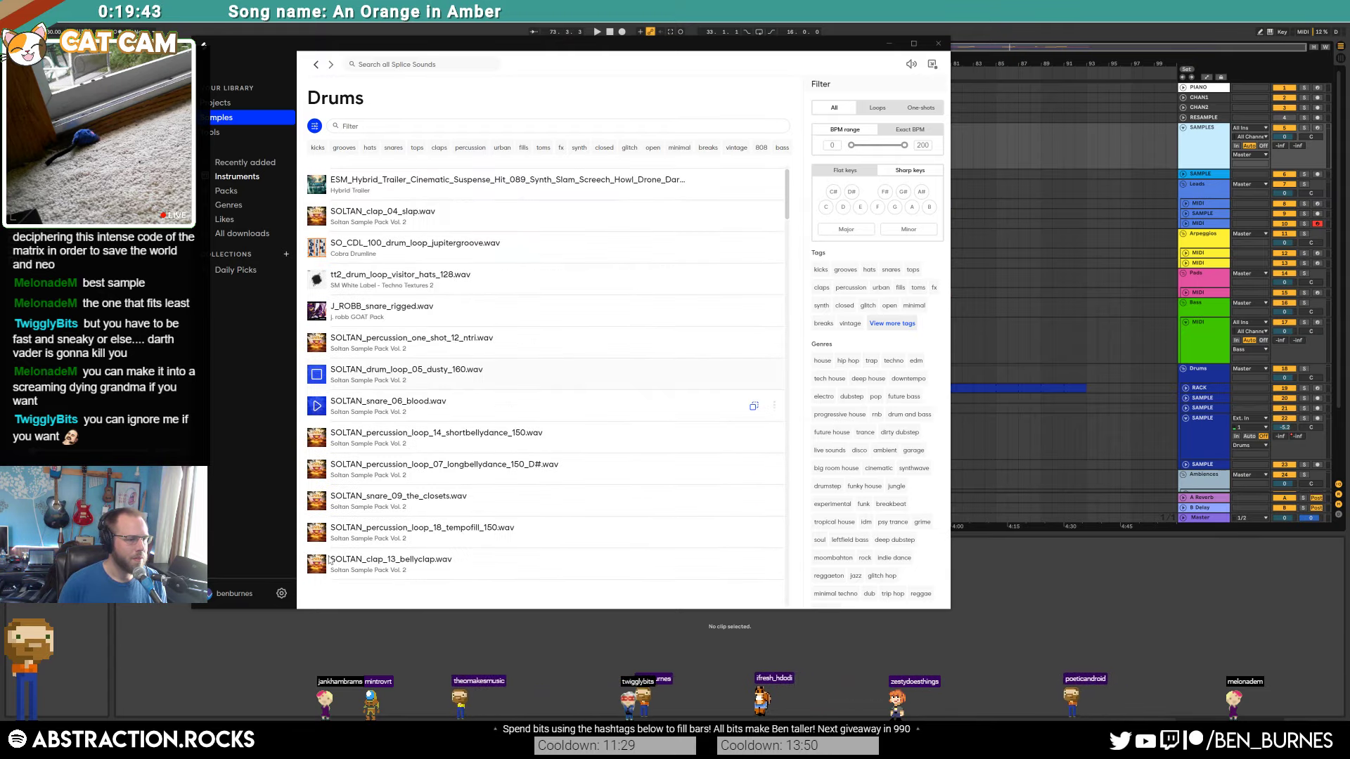
left_click(318, 389)
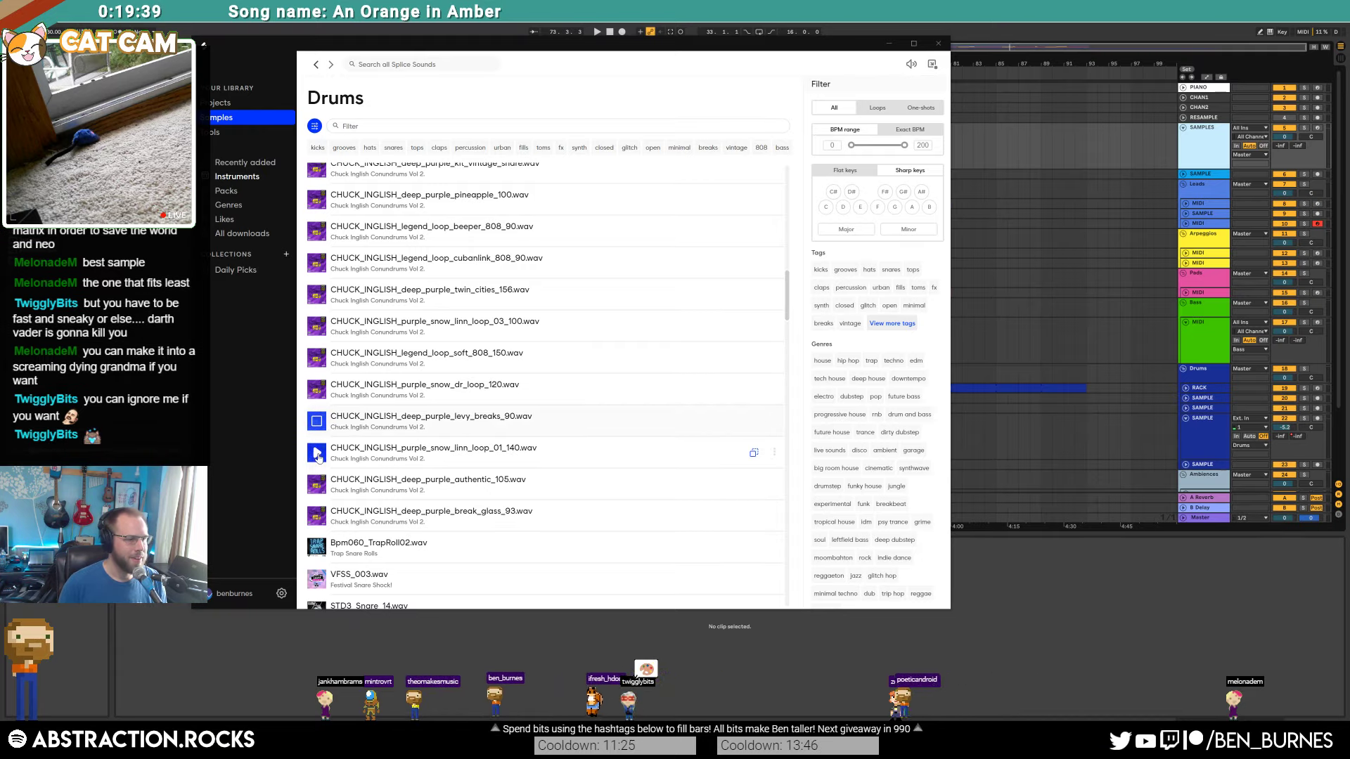
left_click(317, 516)
scroll(321, 507, "down", 5)
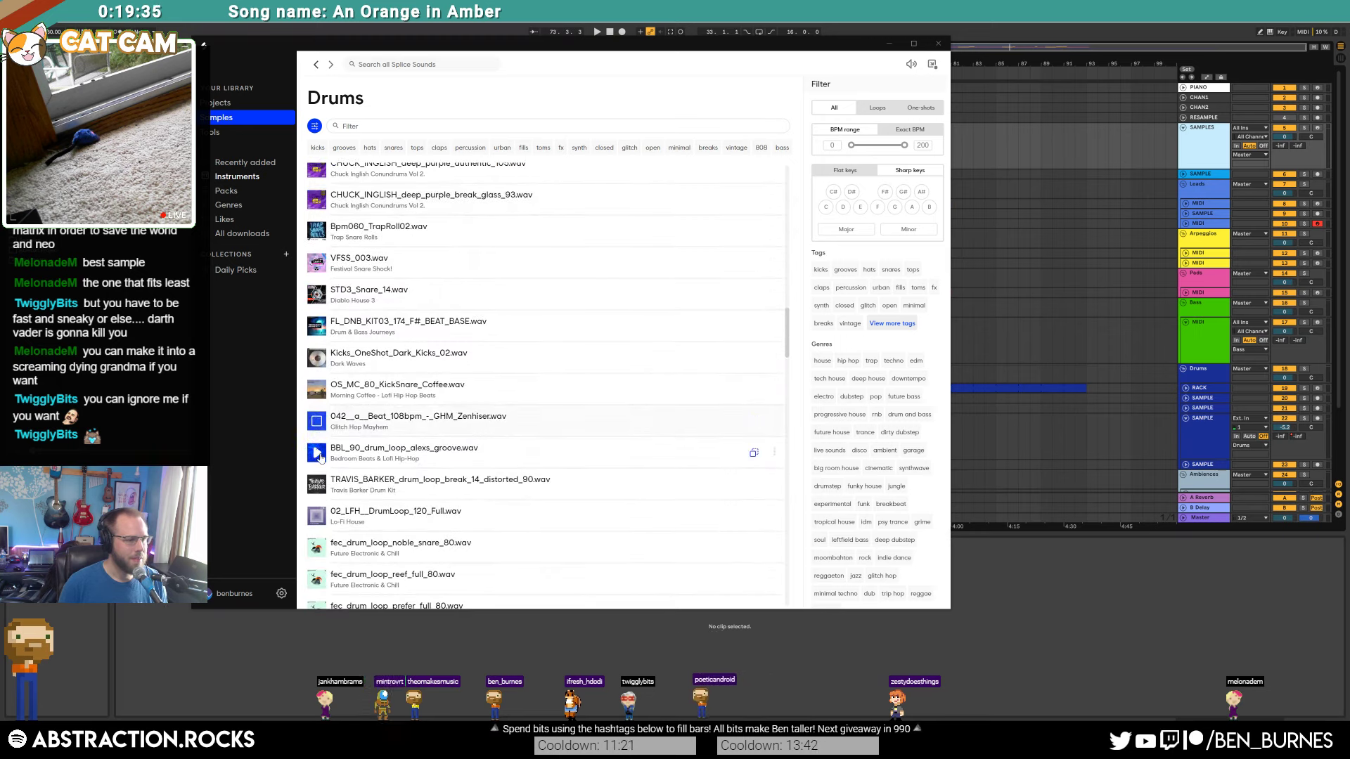
scroll(317, 503, "down", 3)
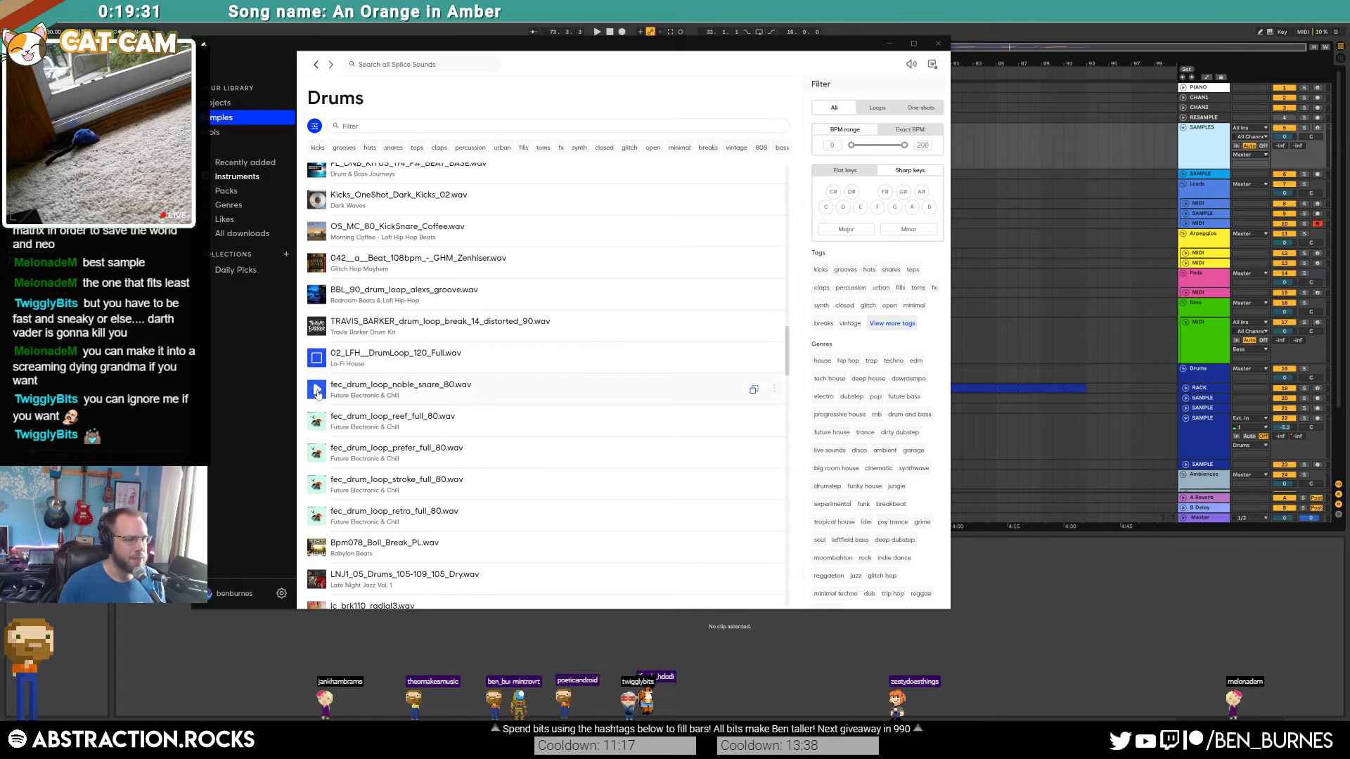
left_click(315, 422)
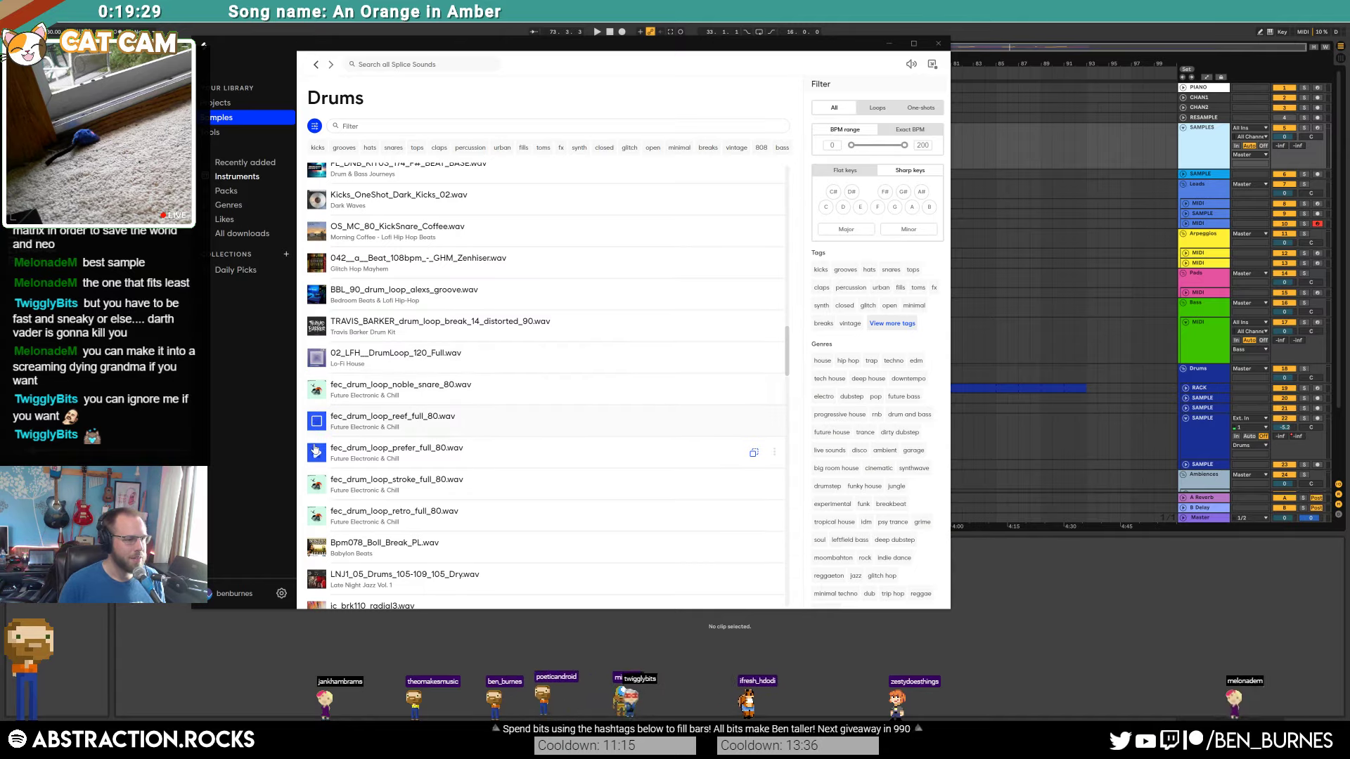
left_click(316, 454)
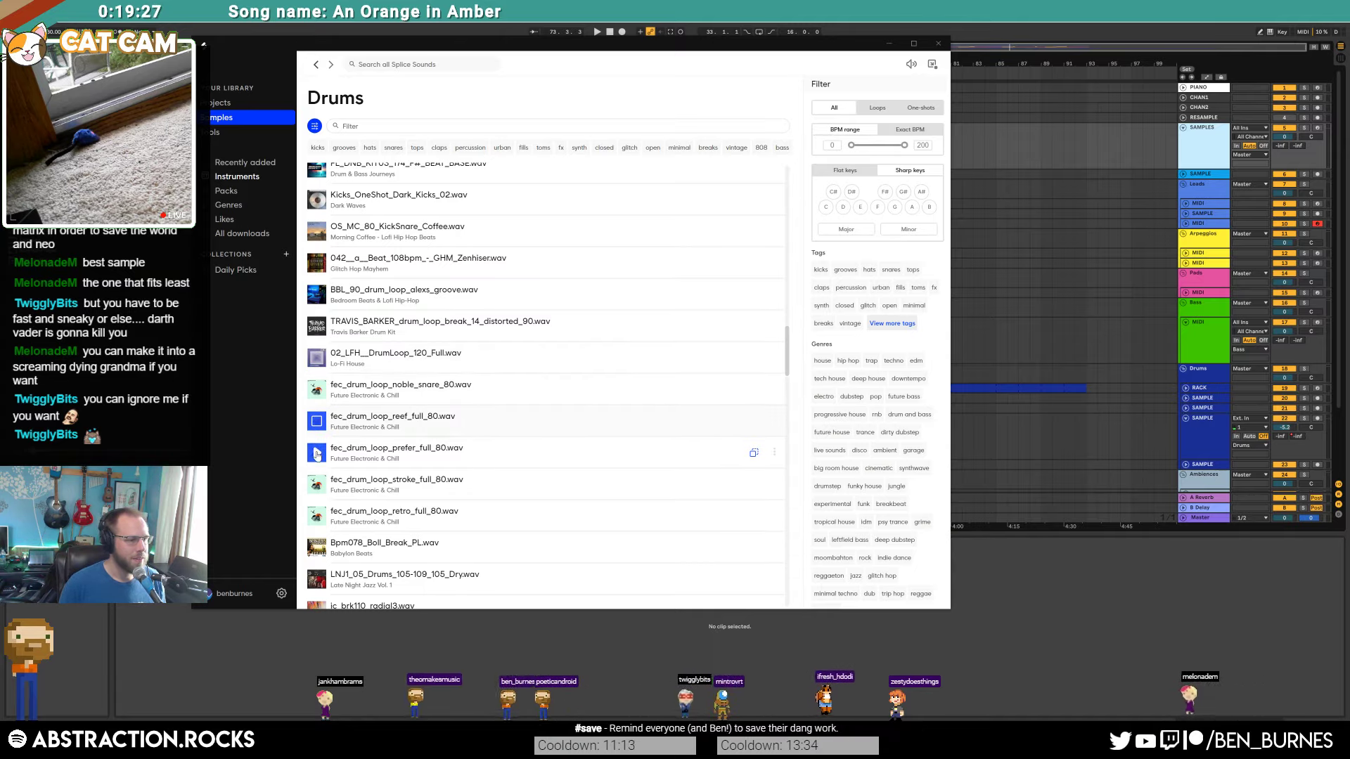
left_click(316, 517)
scroll(315, 521, "down", 4)
left_click(317, 284)
left_click(317, 318)
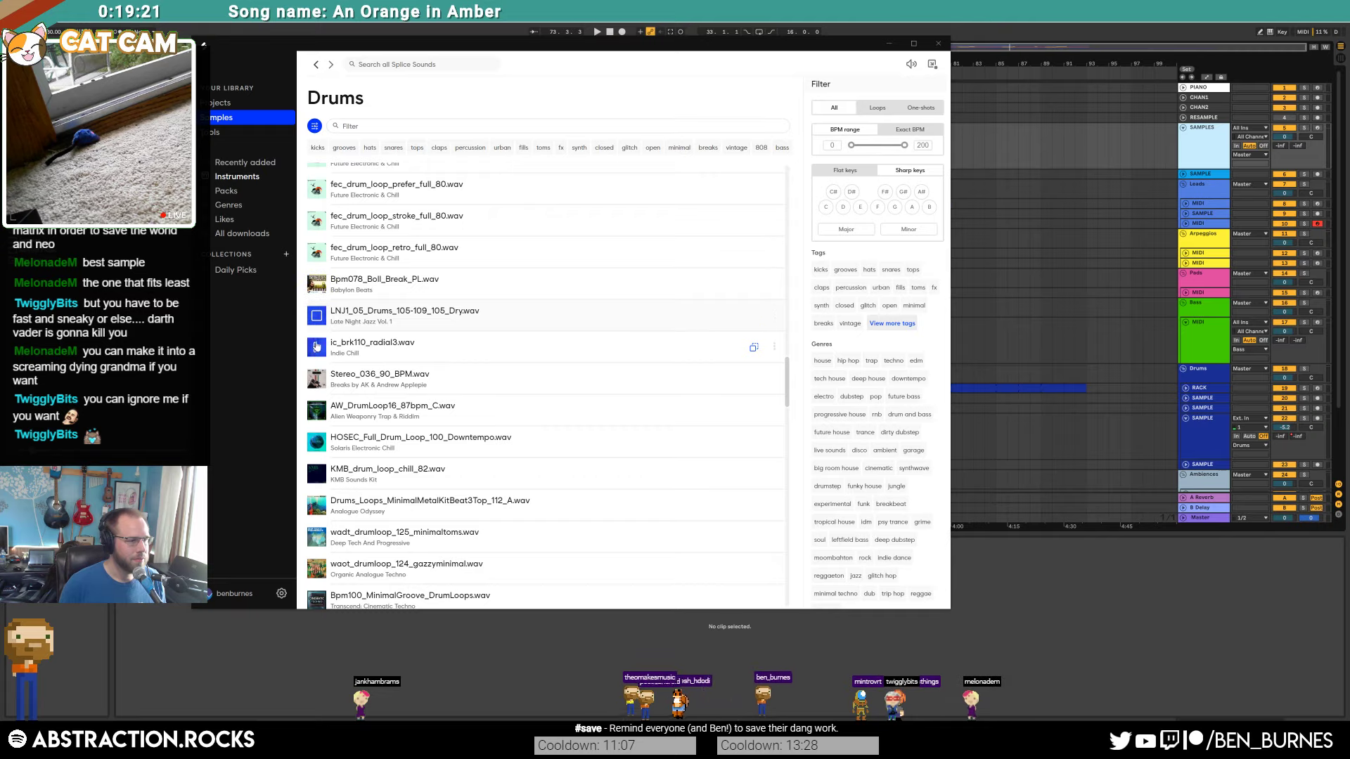
left_click(317, 381)
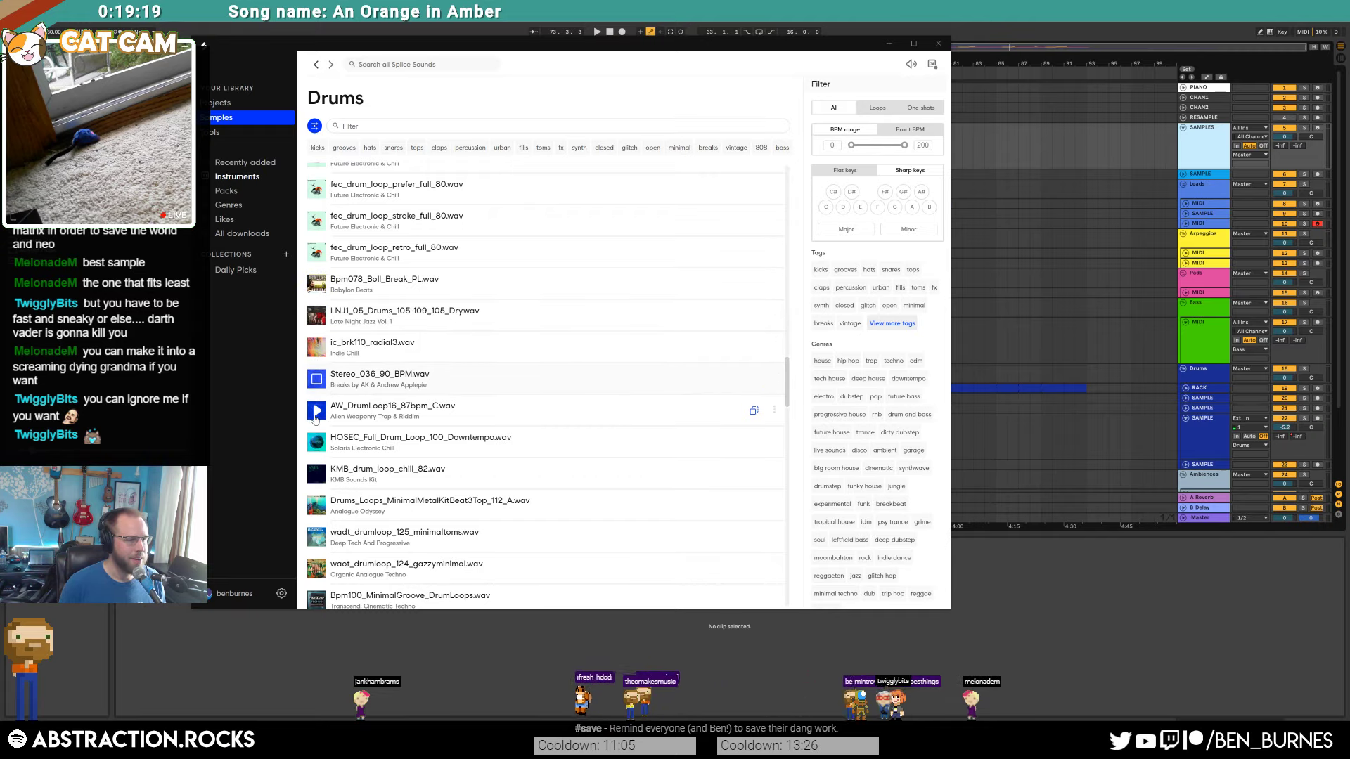
left_click(316, 442)
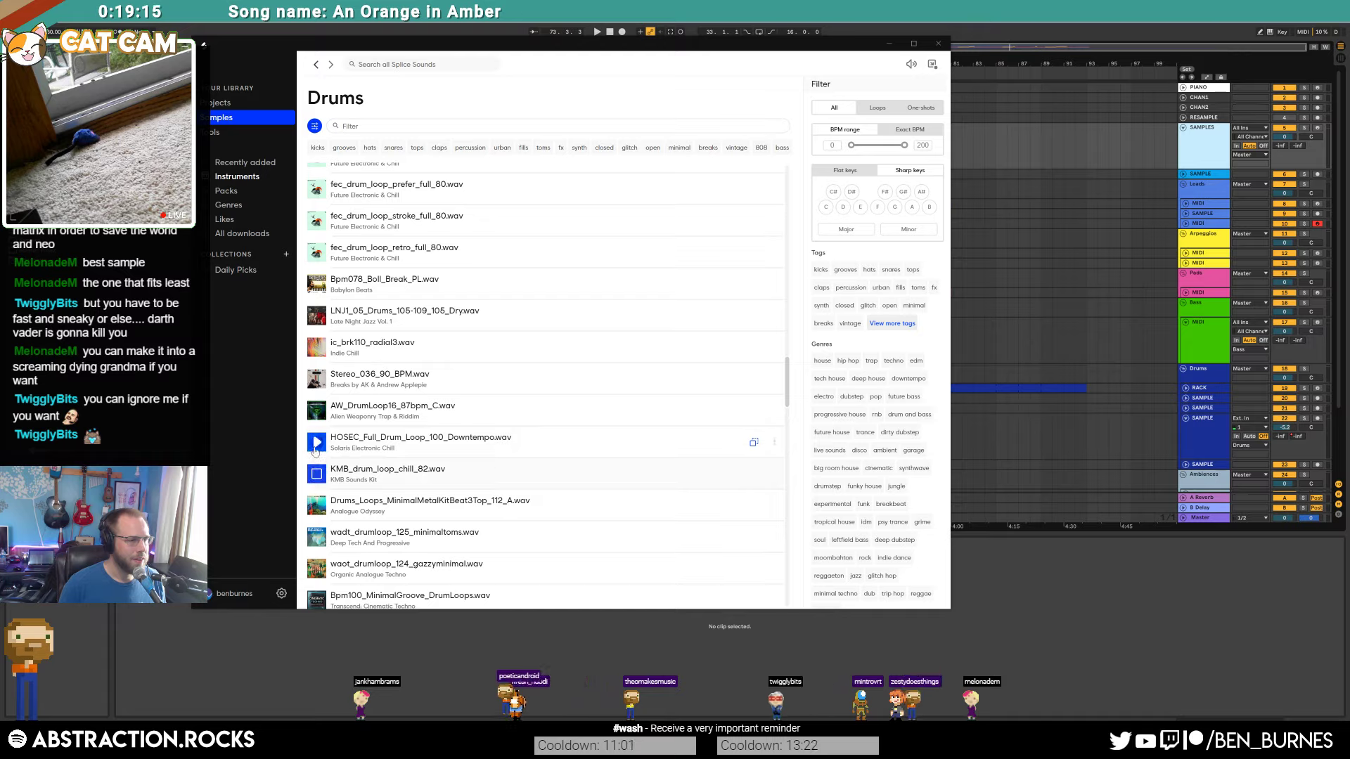
left_click(317, 538)
scroll(329, 278, "down", 3)
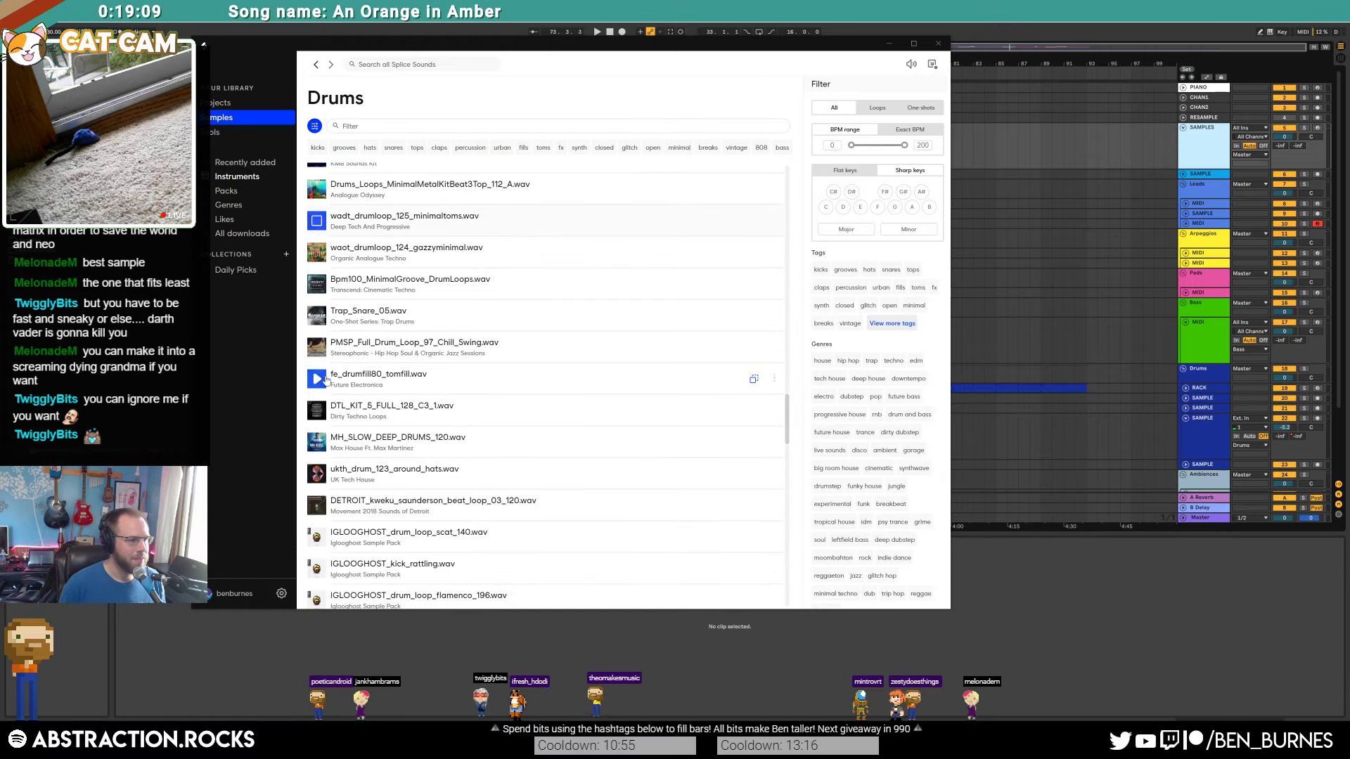
left_click(317, 285)
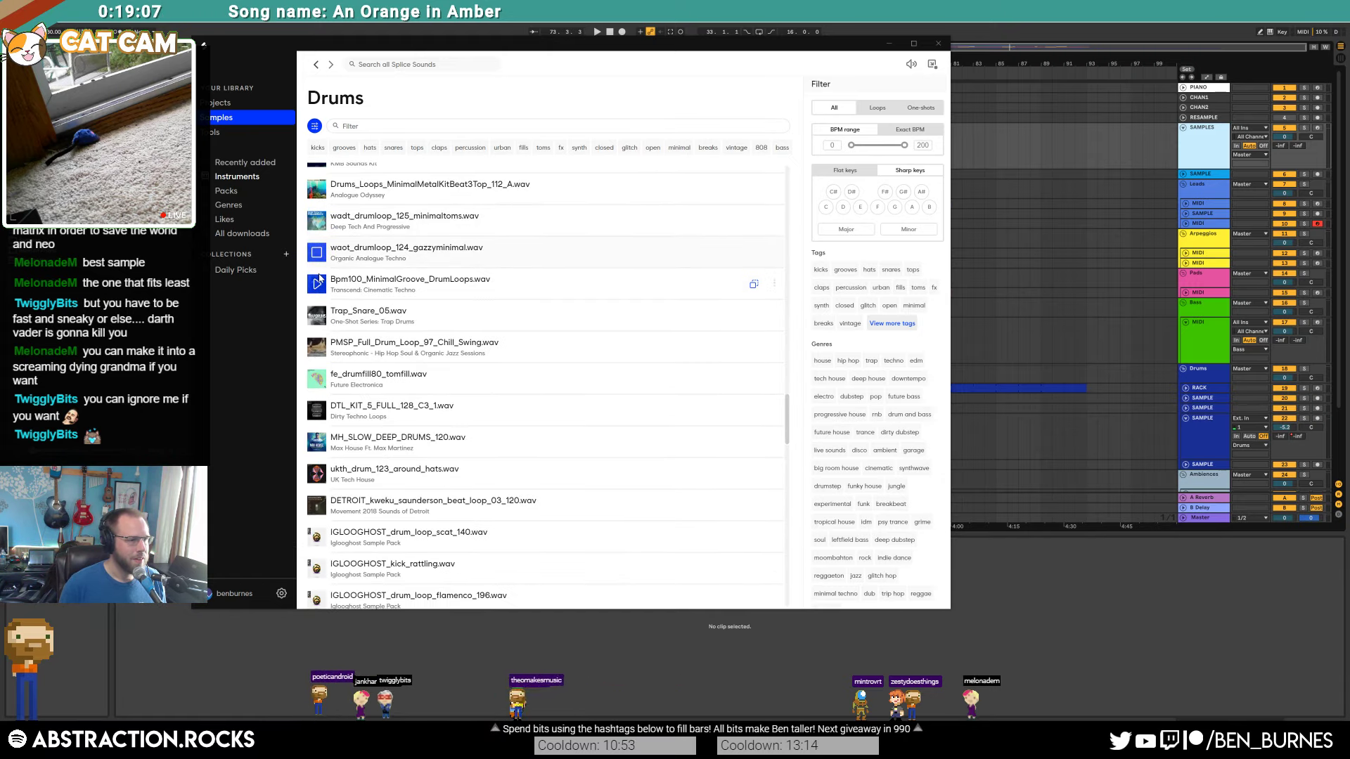
left_click(317, 348)
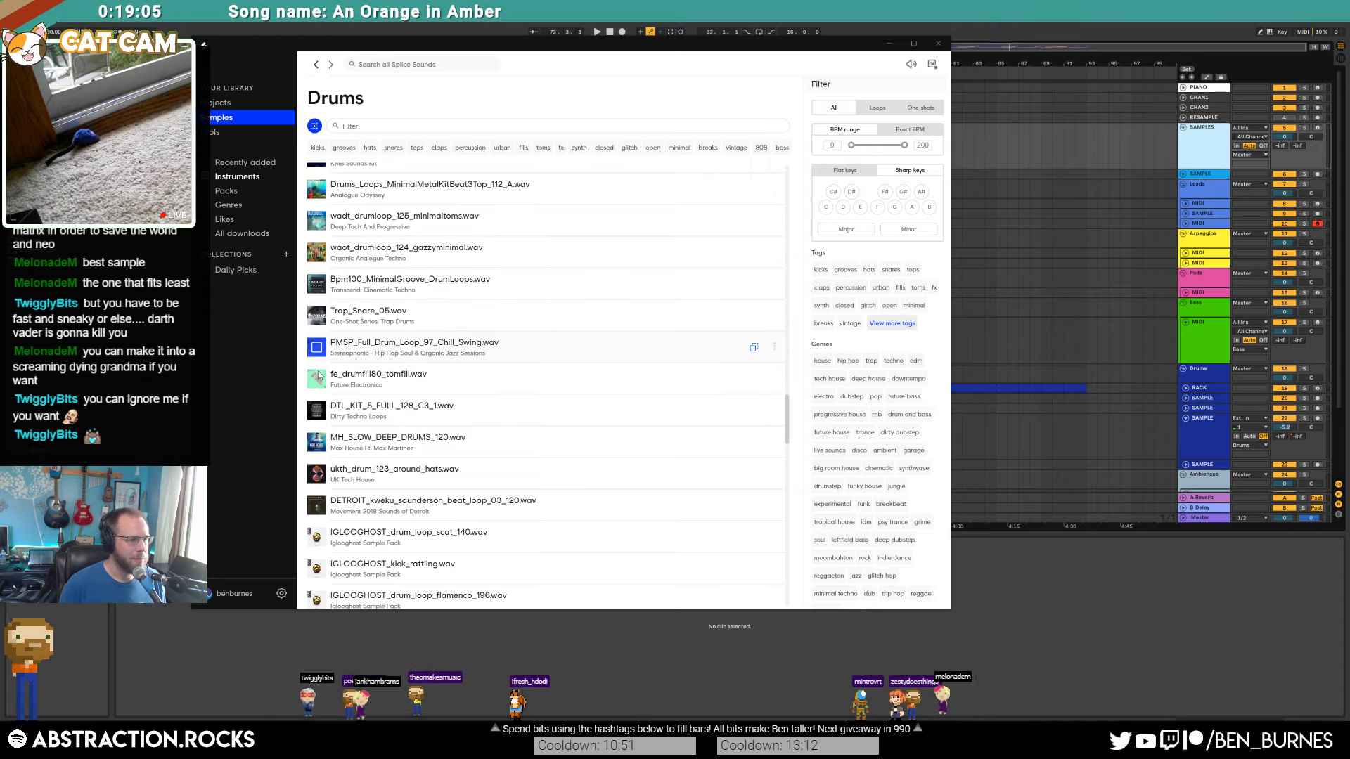
left_click(317, 442)
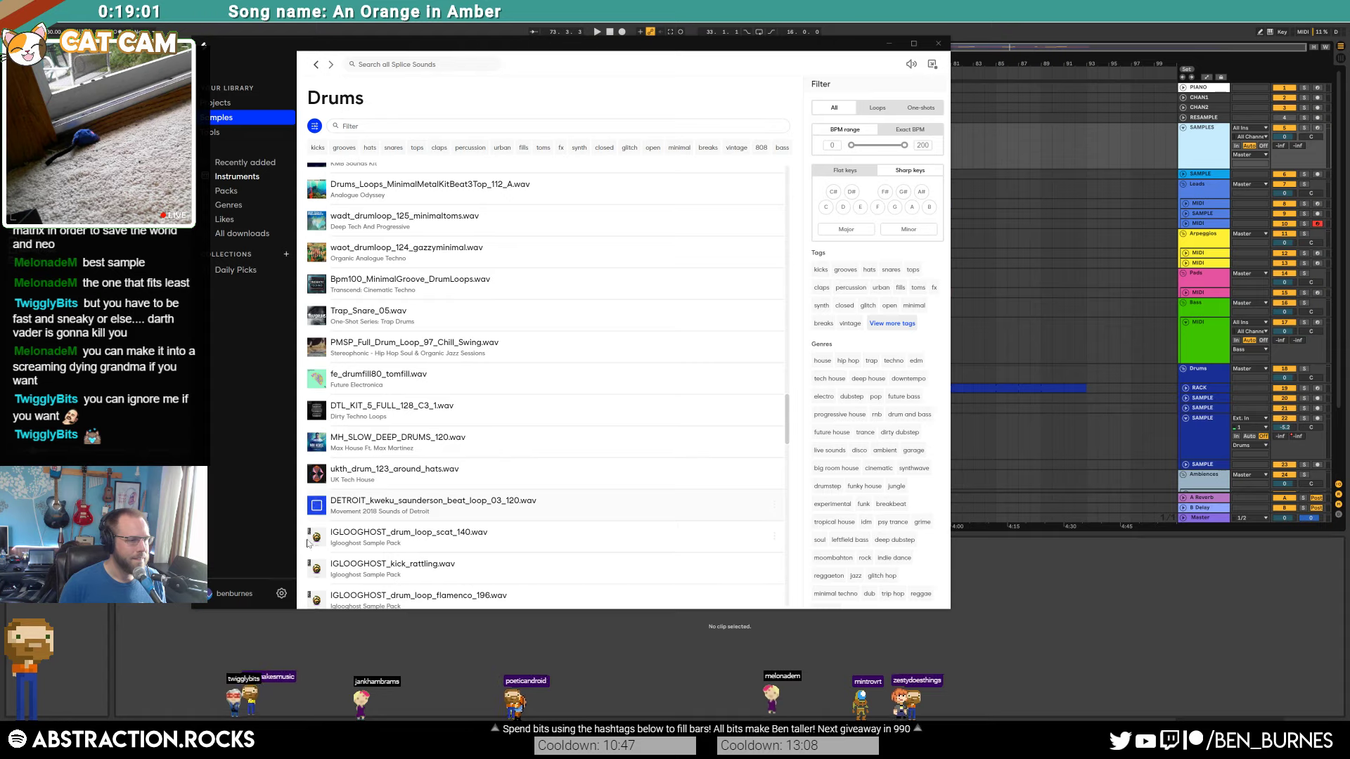
left_click(317, 505)
left_click(317, 537)
scroll(327, 422, "down", 3)
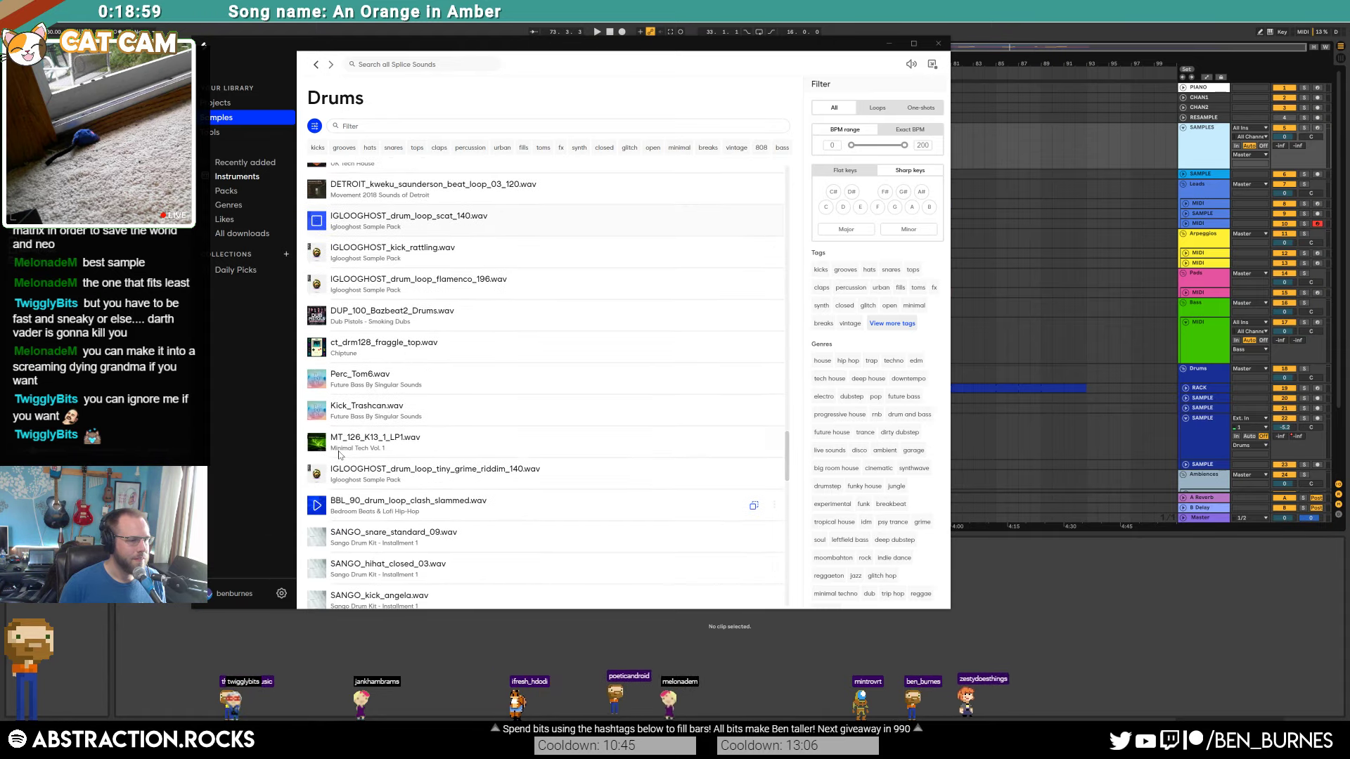
left_click(318, 284)
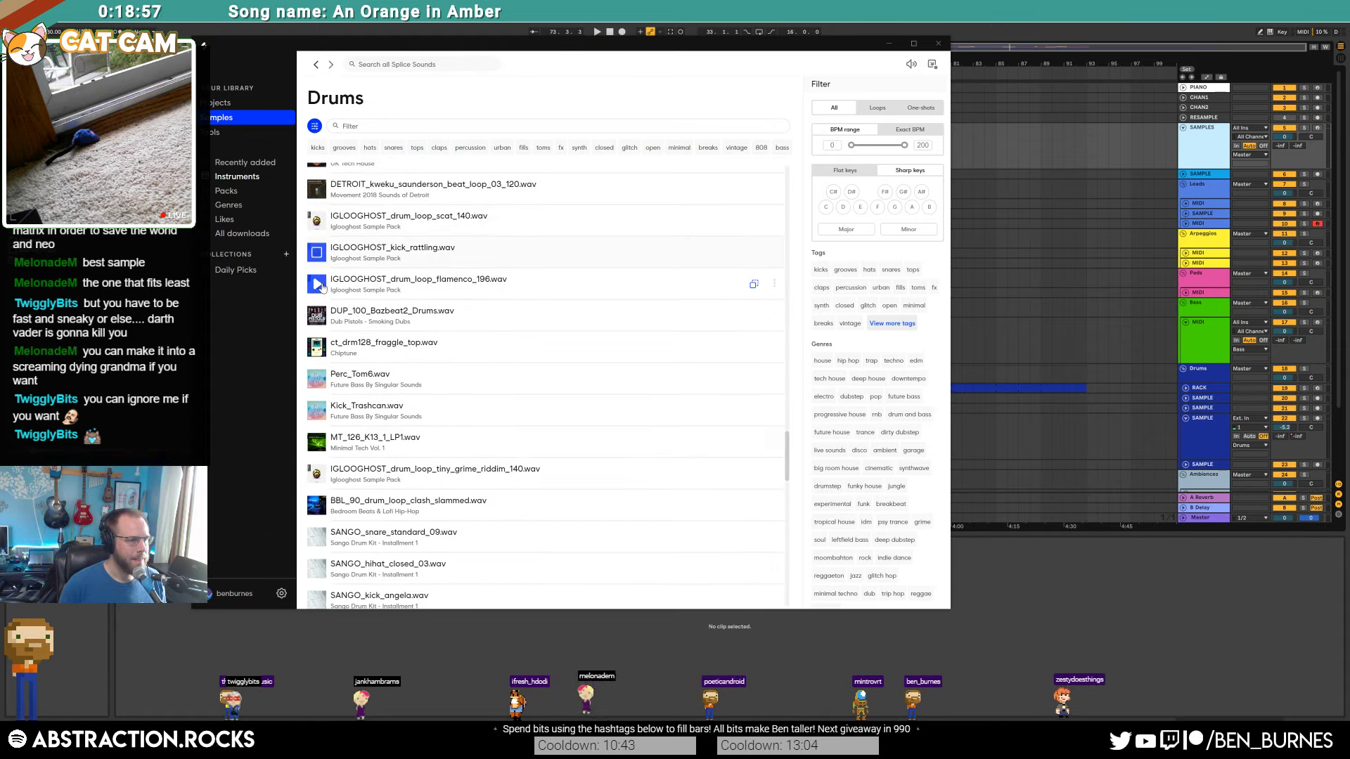
left_click(318, 347)
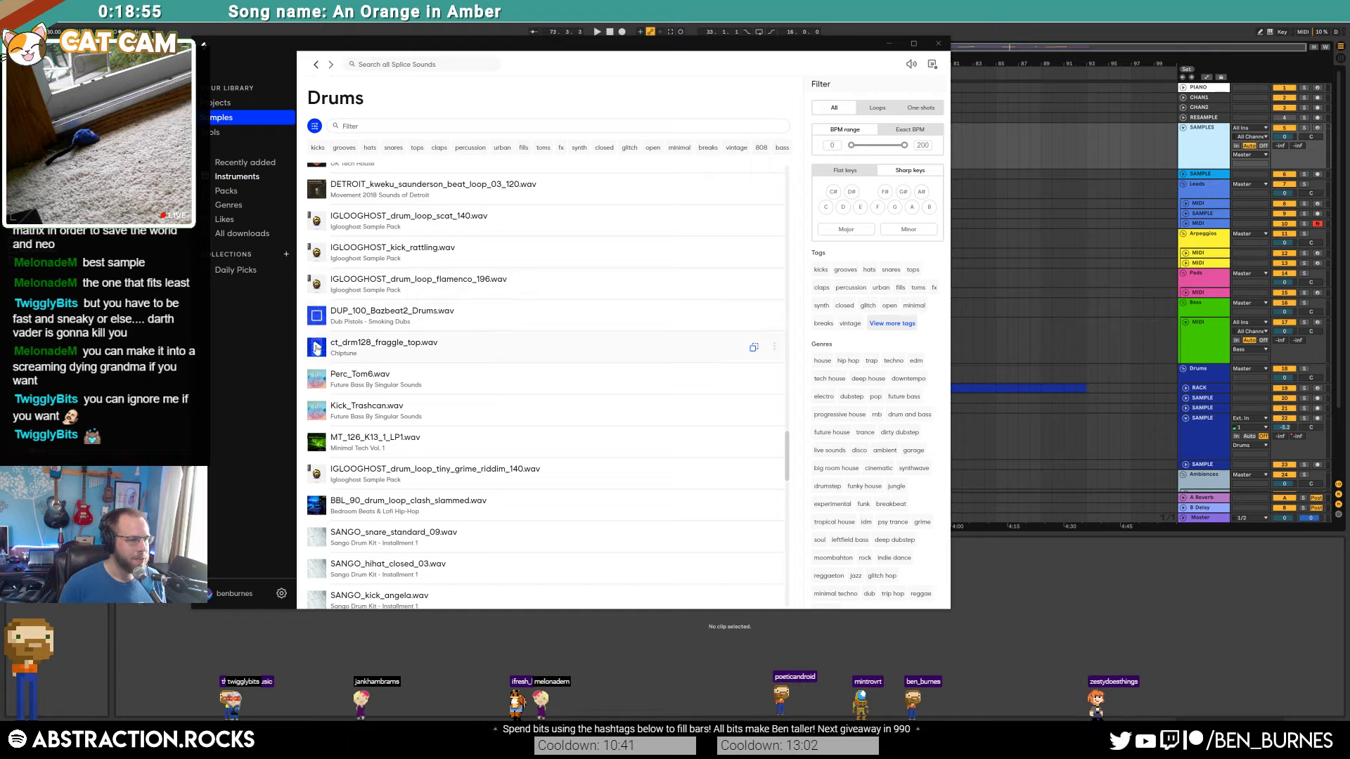
left_click(316, 381)
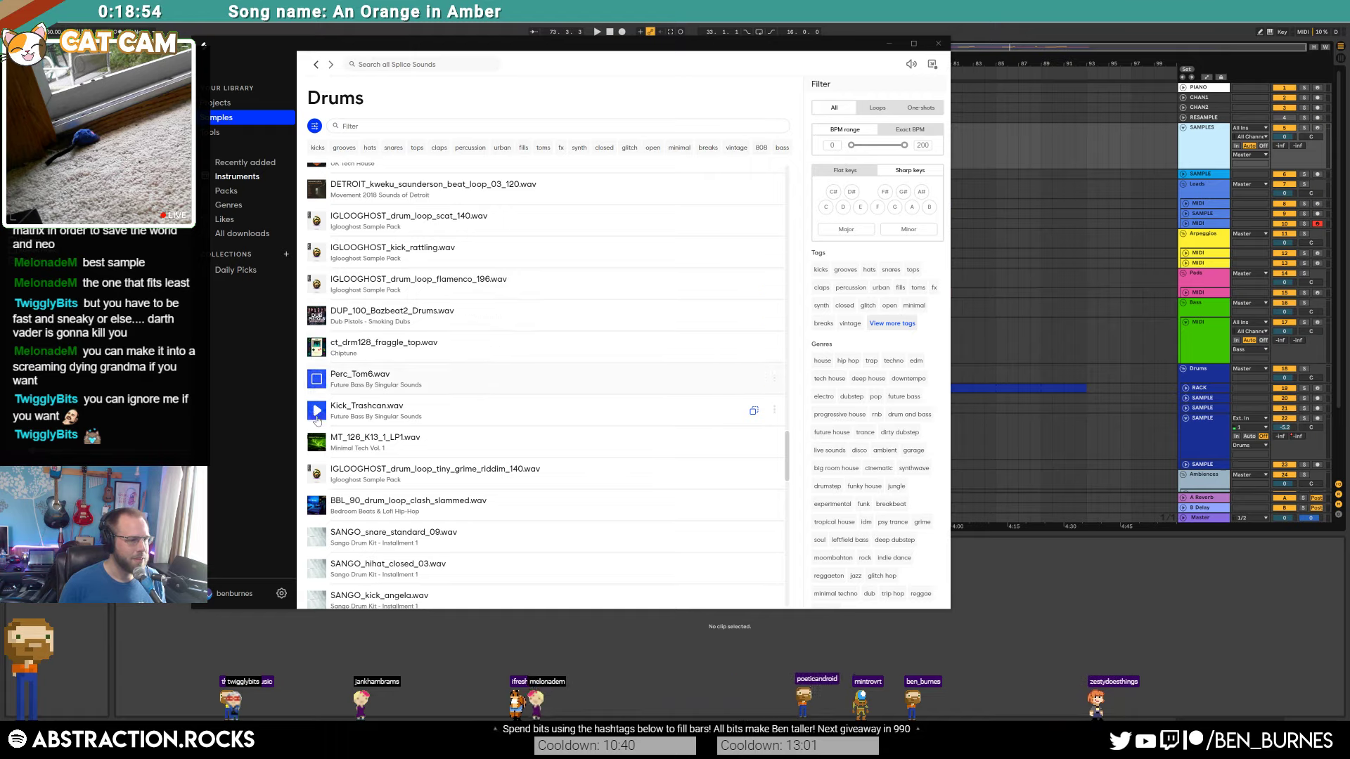
left_click(313, 474)
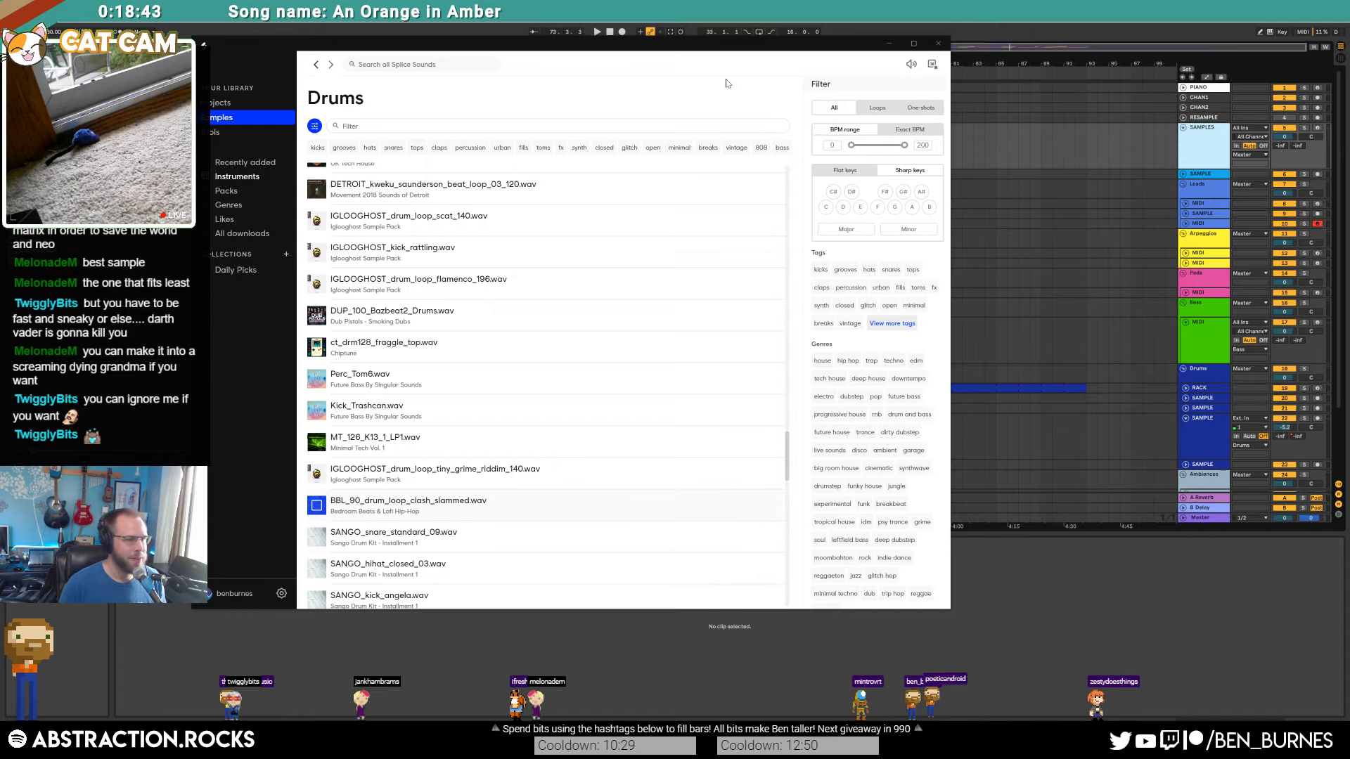
Step: Import BBL_90_drum_loop_clash_slammed.wav from Splice into the Ableton Live arrangement, placing it on the lowest Drums SAMPLE track at bar 73
left_click_drag(695, 63, 521, 48)
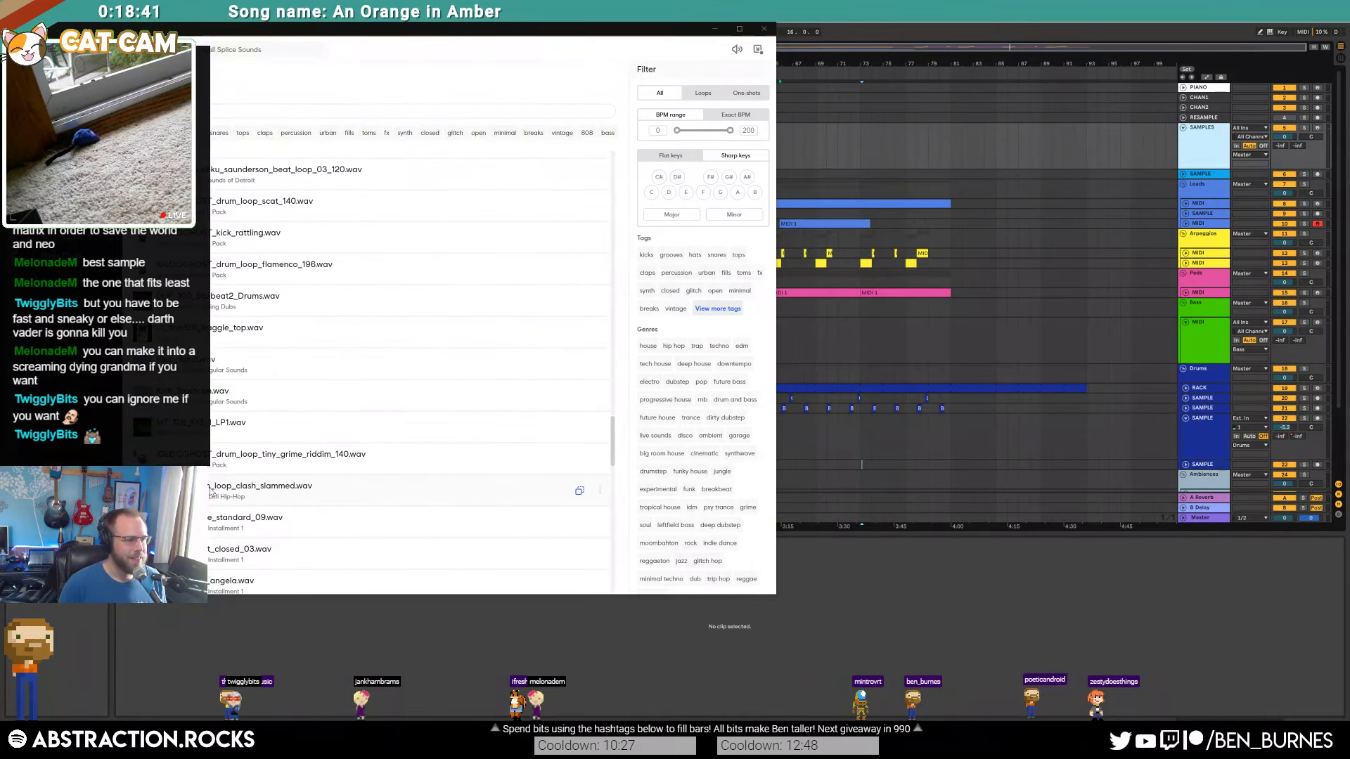
left_click_drag(211, 492, 904, 433)
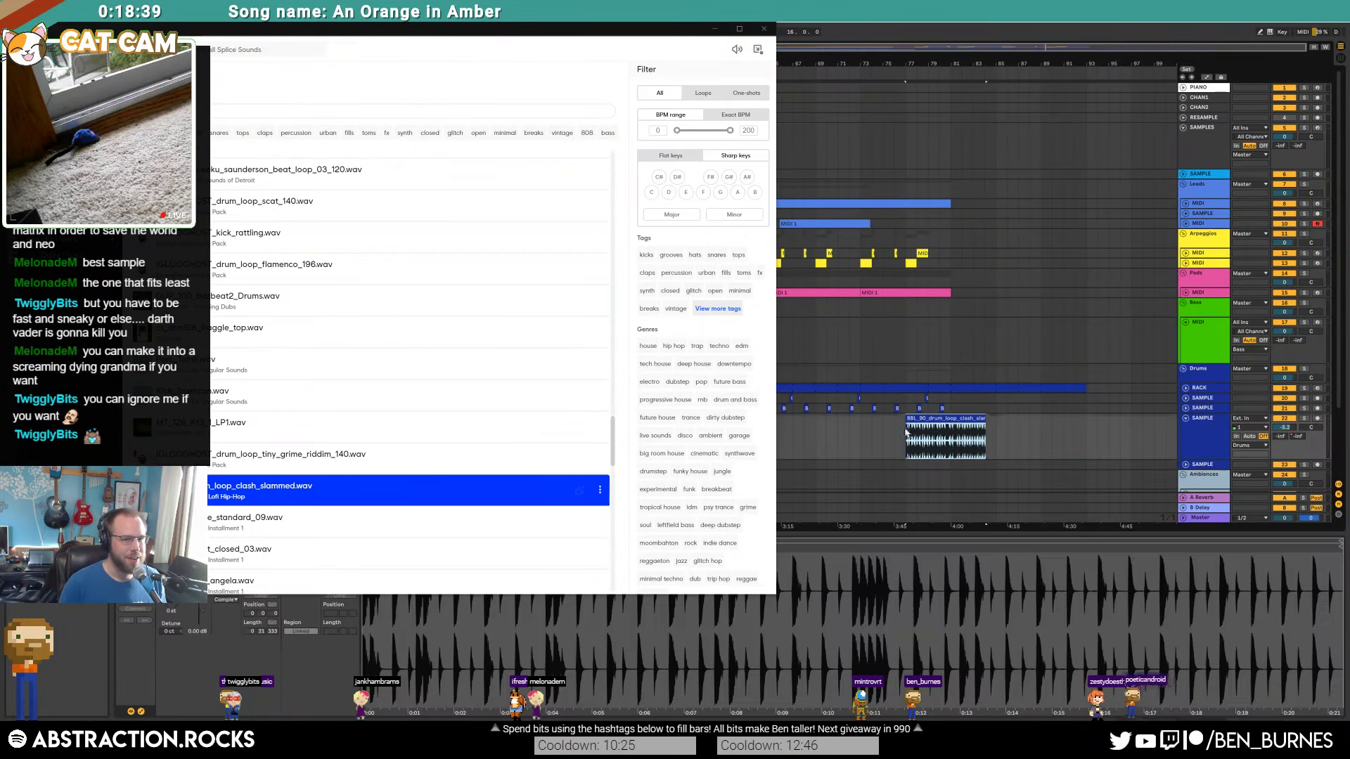
left_click(769, 32)
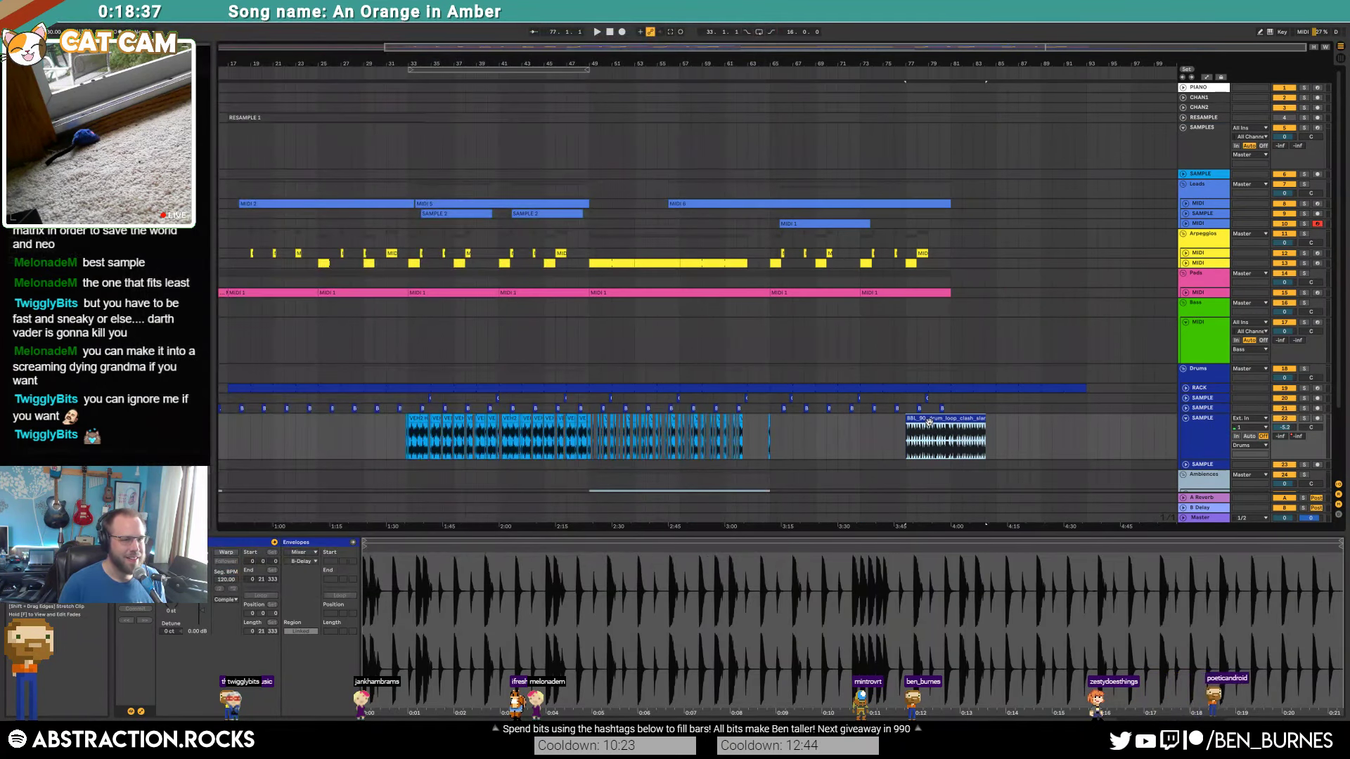
left_click_drag(929, 422, 884, 463)
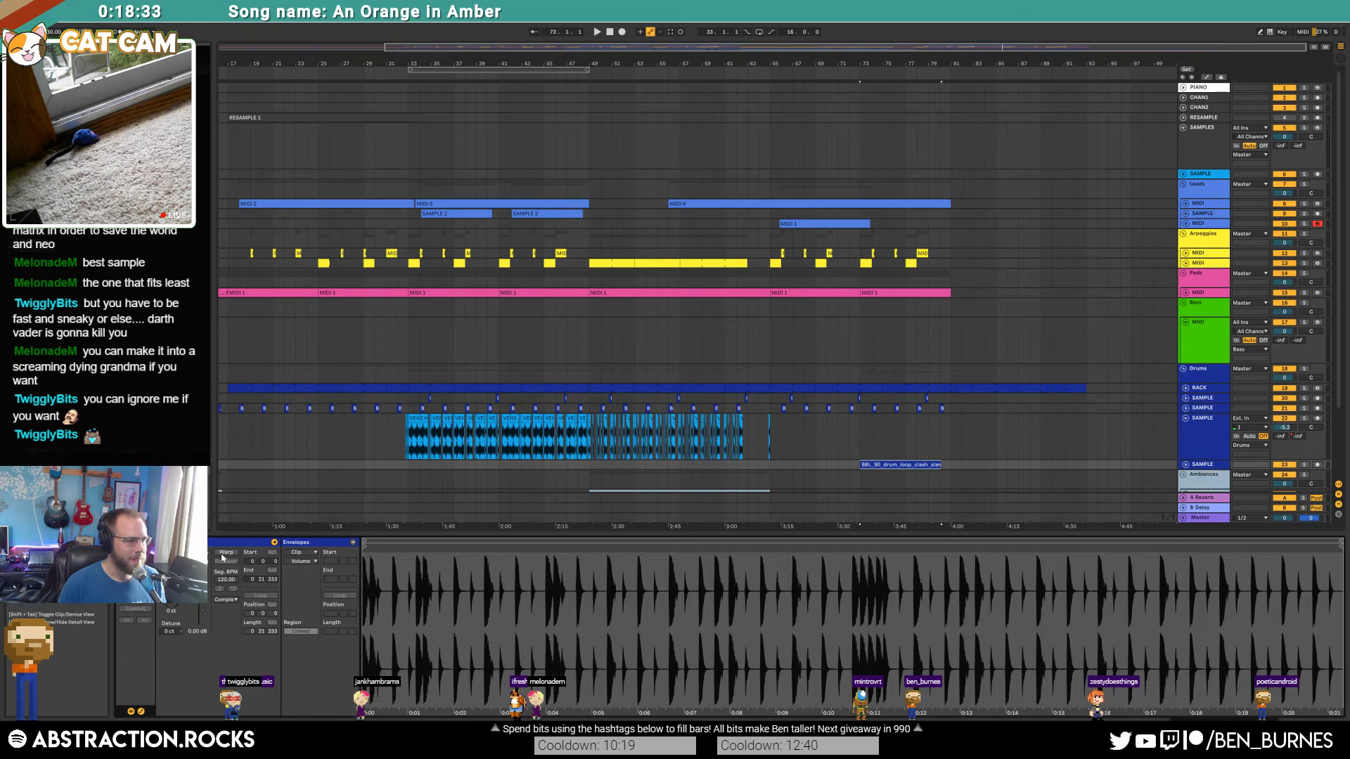
Step: Enable Warp on the imported drum loop clip and set its segment BPM to 90
left_click(224, 553)
left_click(224, 581)
type("90")
key("Return")
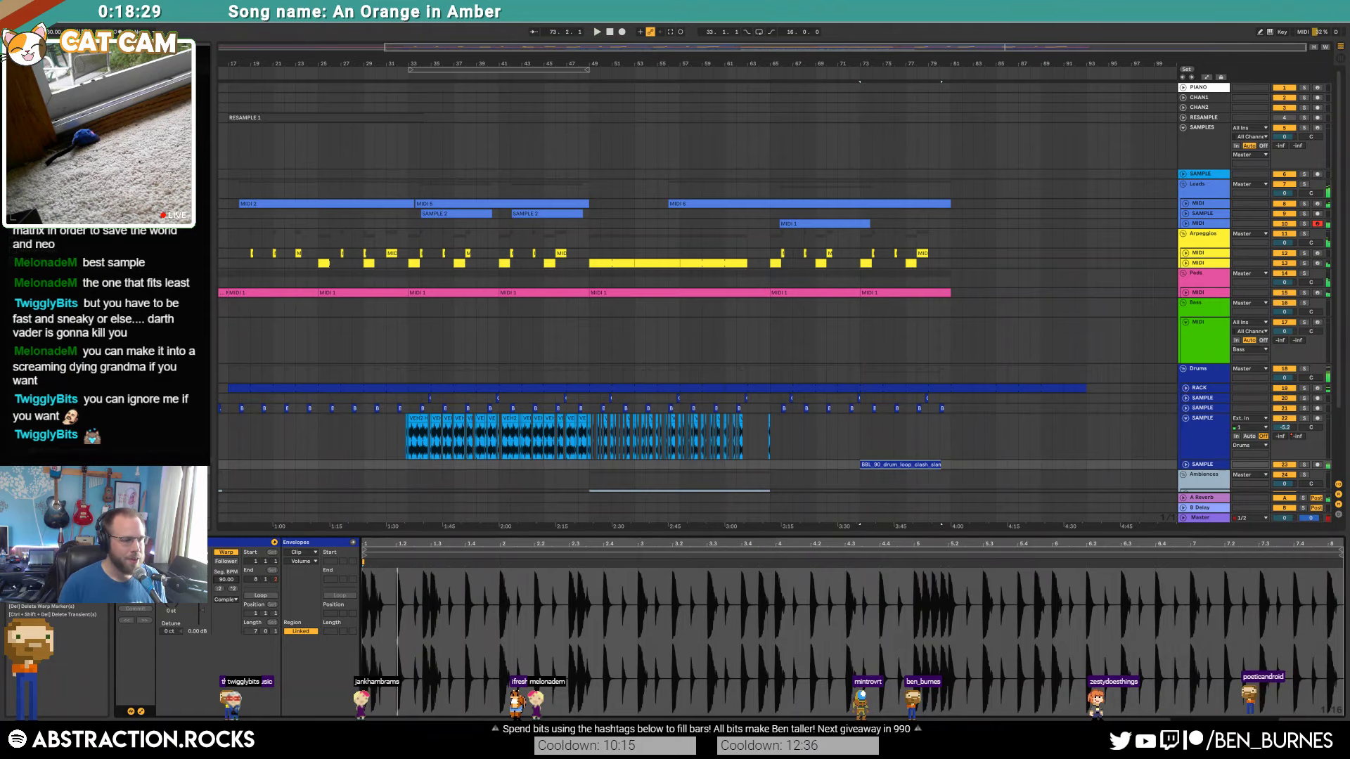
left_click(1242, 718)
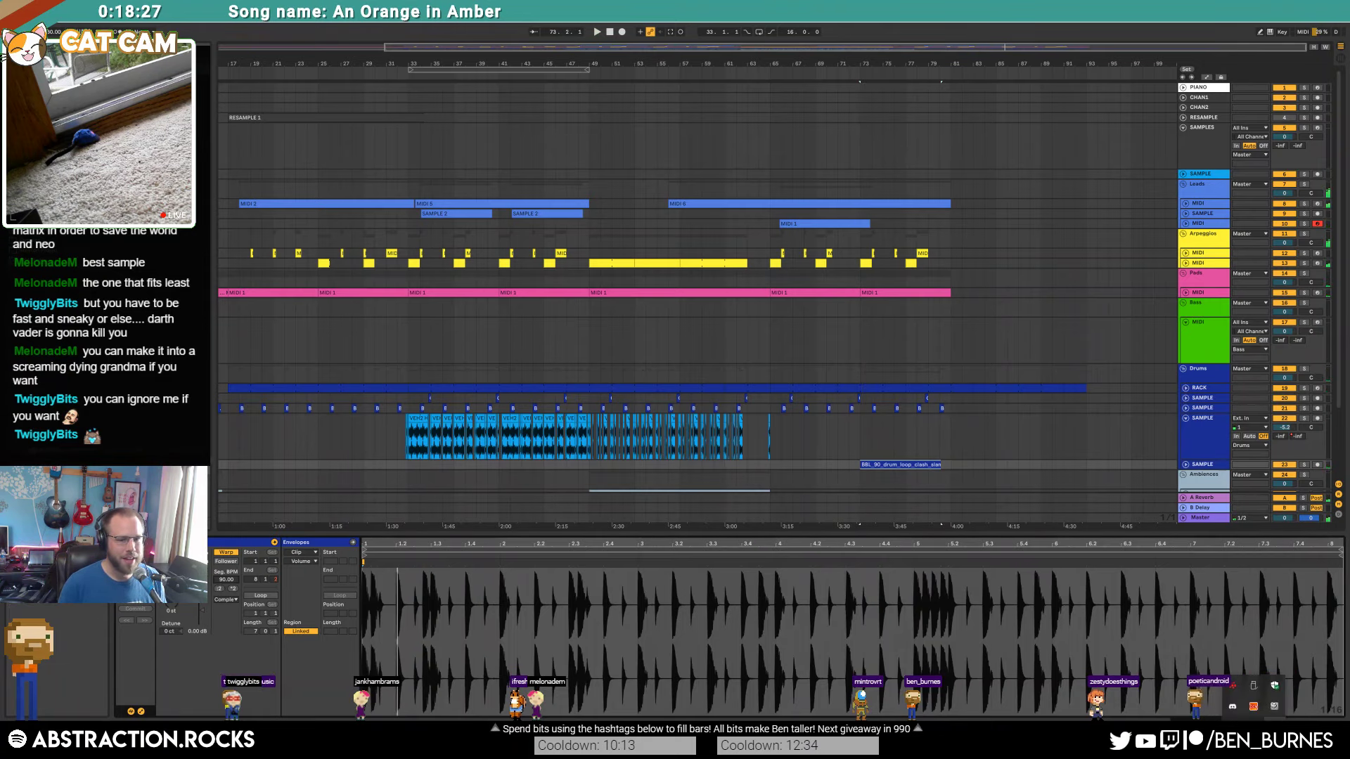
left_click(1274, 706)
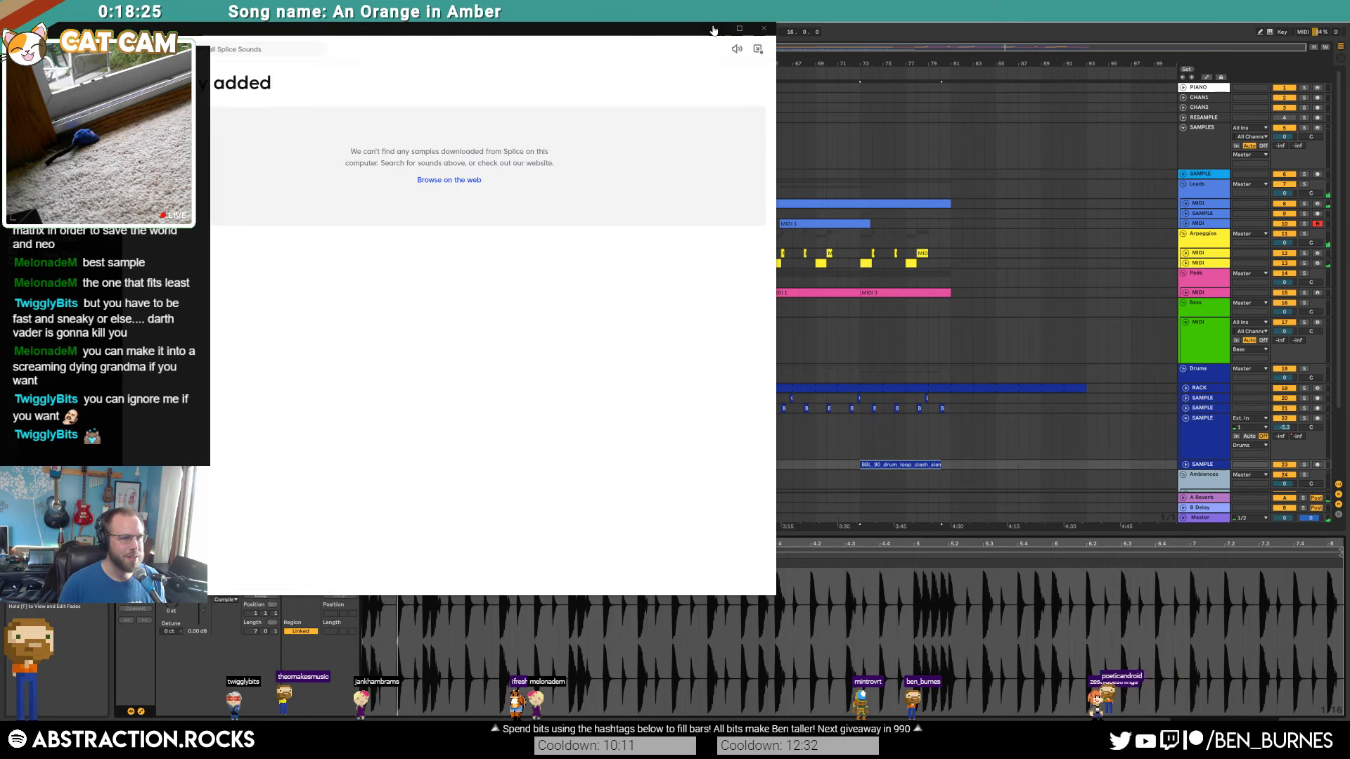
left_click(714, 29)
Step: Play the arrangement from just before the imported drum loop at bar 73 and adjust the volume of its SAMPLE track
scroll(864, 452, "down", 1)
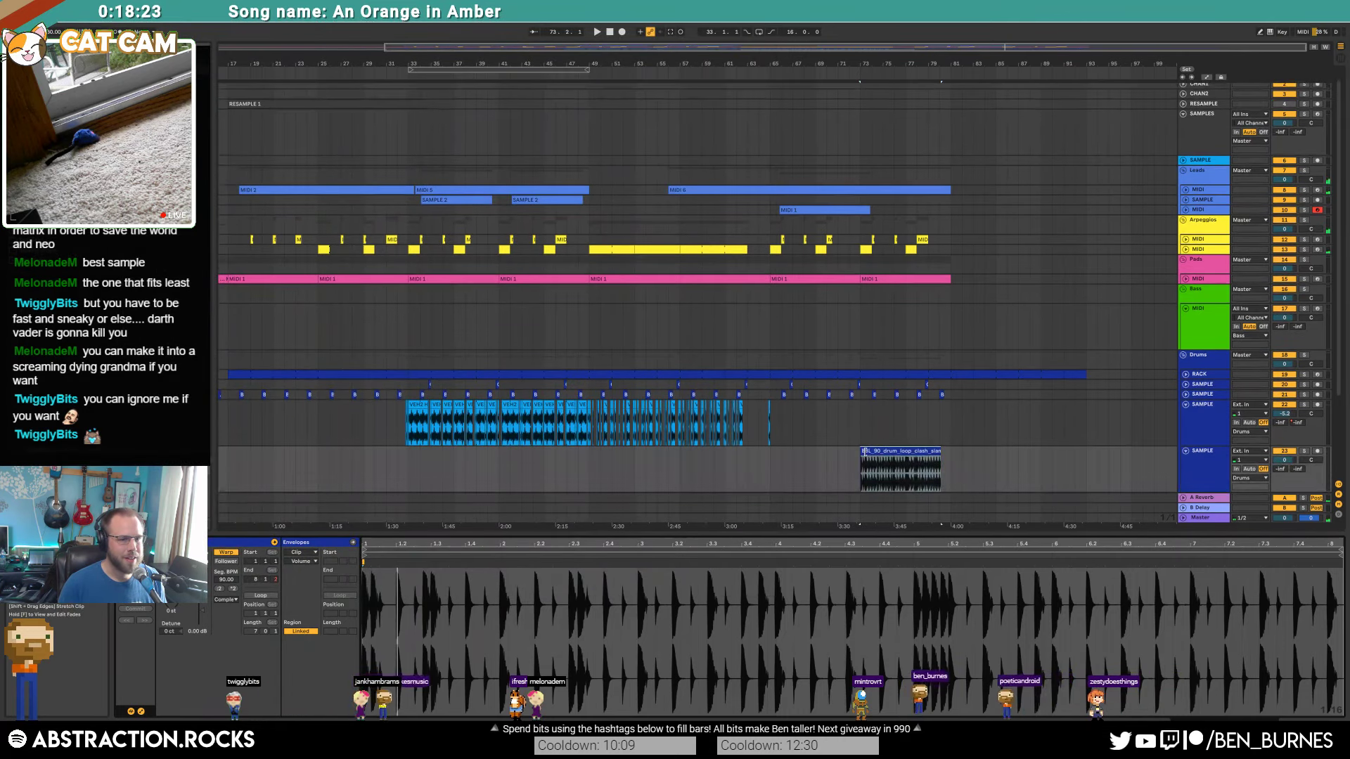
left_click(849, 468)
key("space")
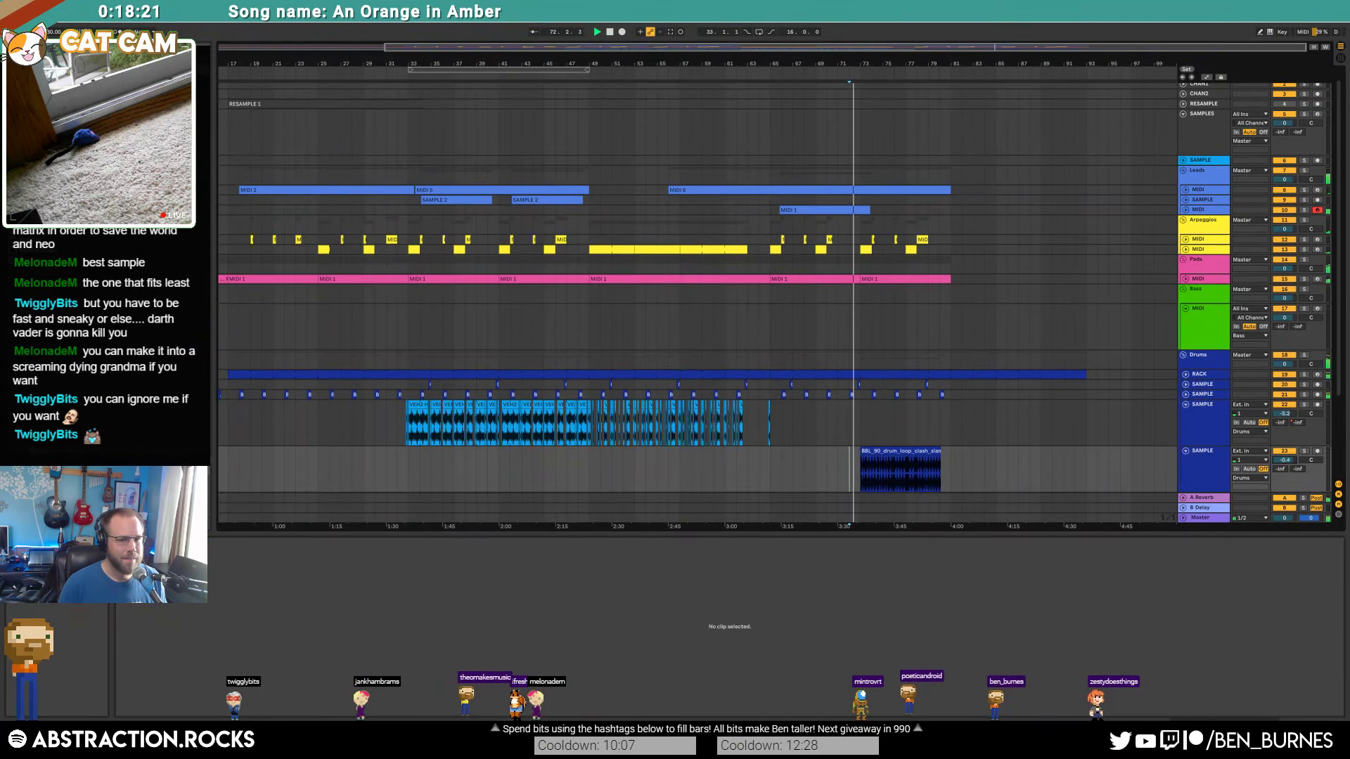
left_click_drag(1284, 460, 1281, 466)
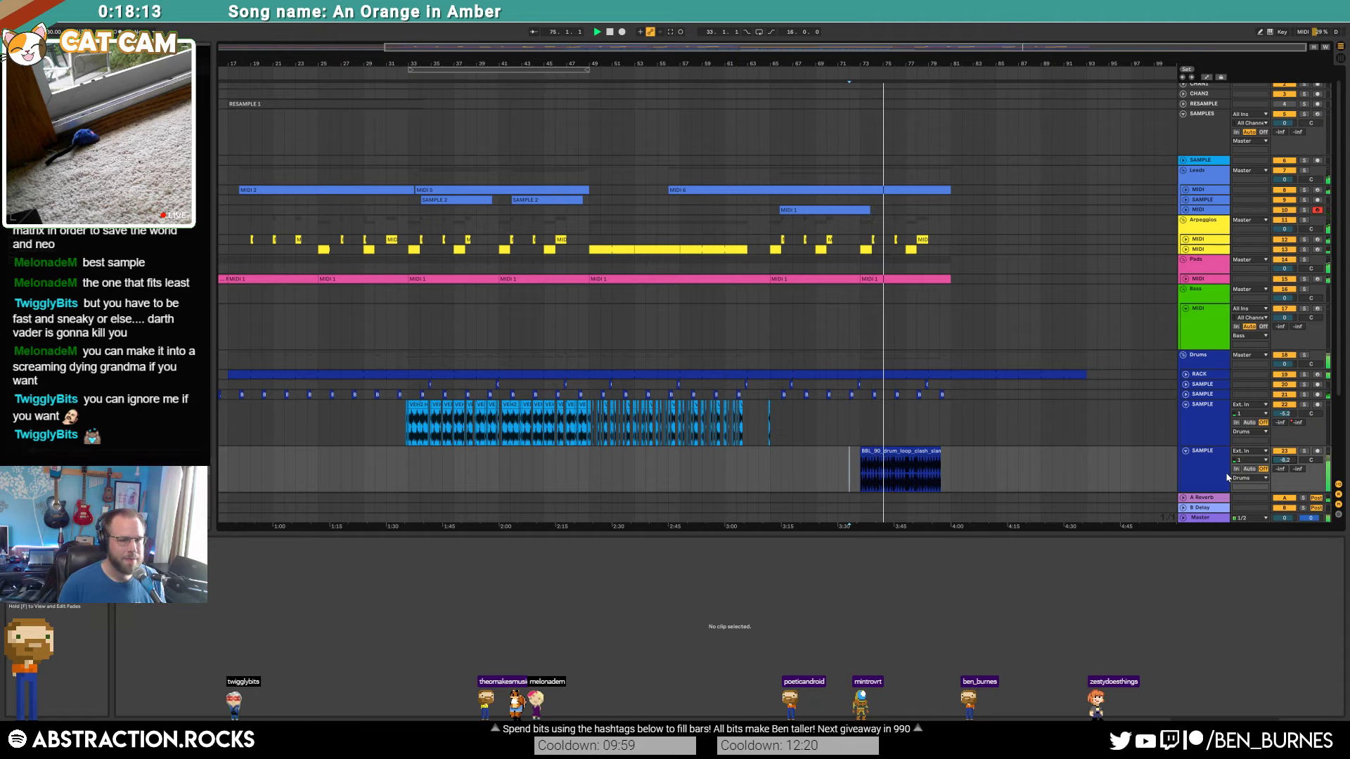
Step: Examine the drum loop clip's waveform from bar 73 up close and play back its opening beats
key("a")
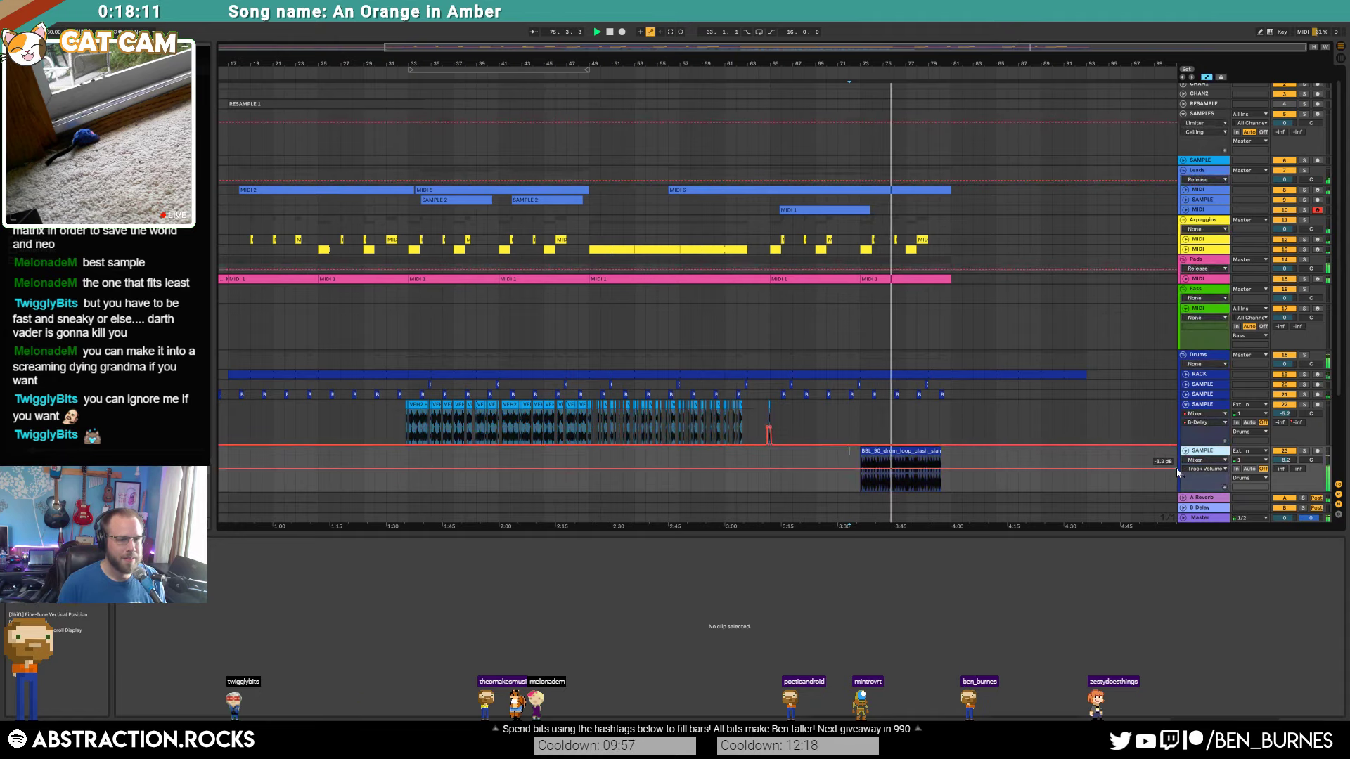
key("shift+Tab")
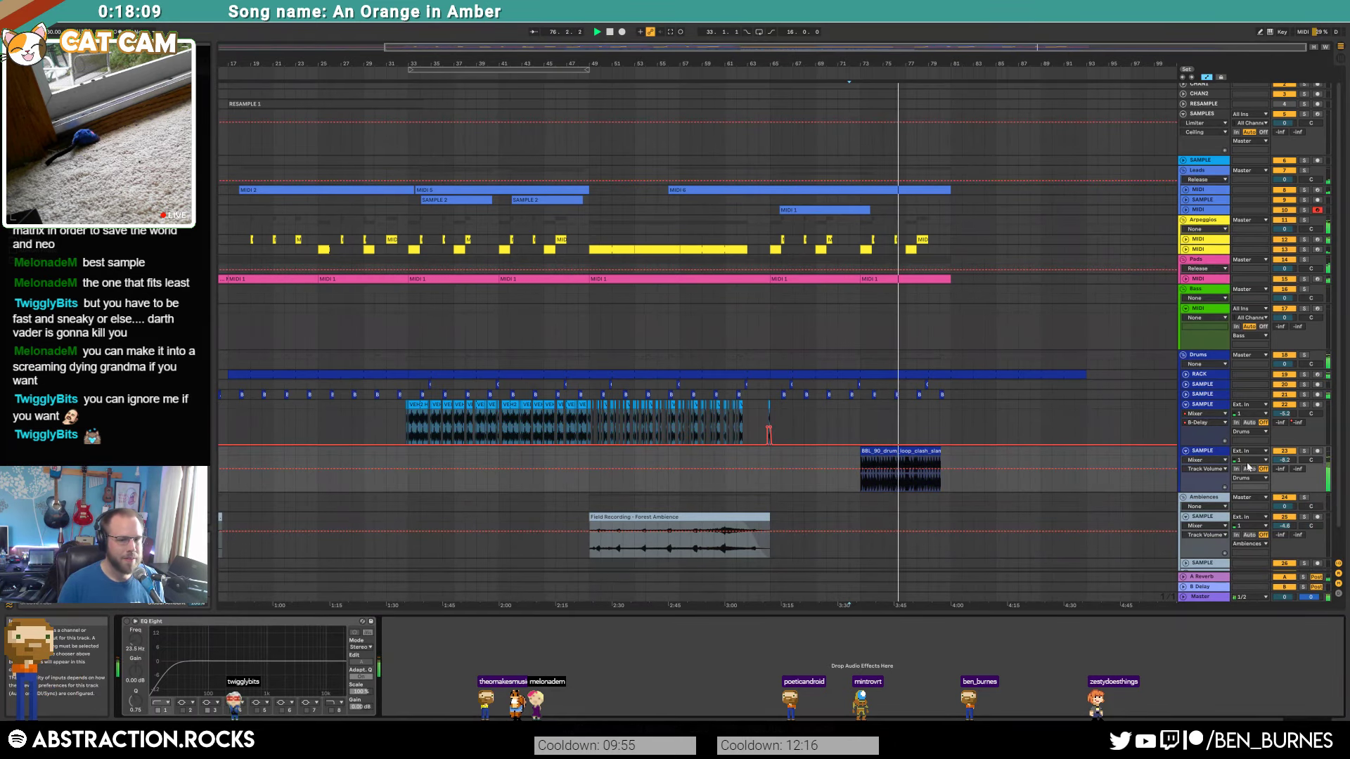
left_click(900, 451)
key("z")
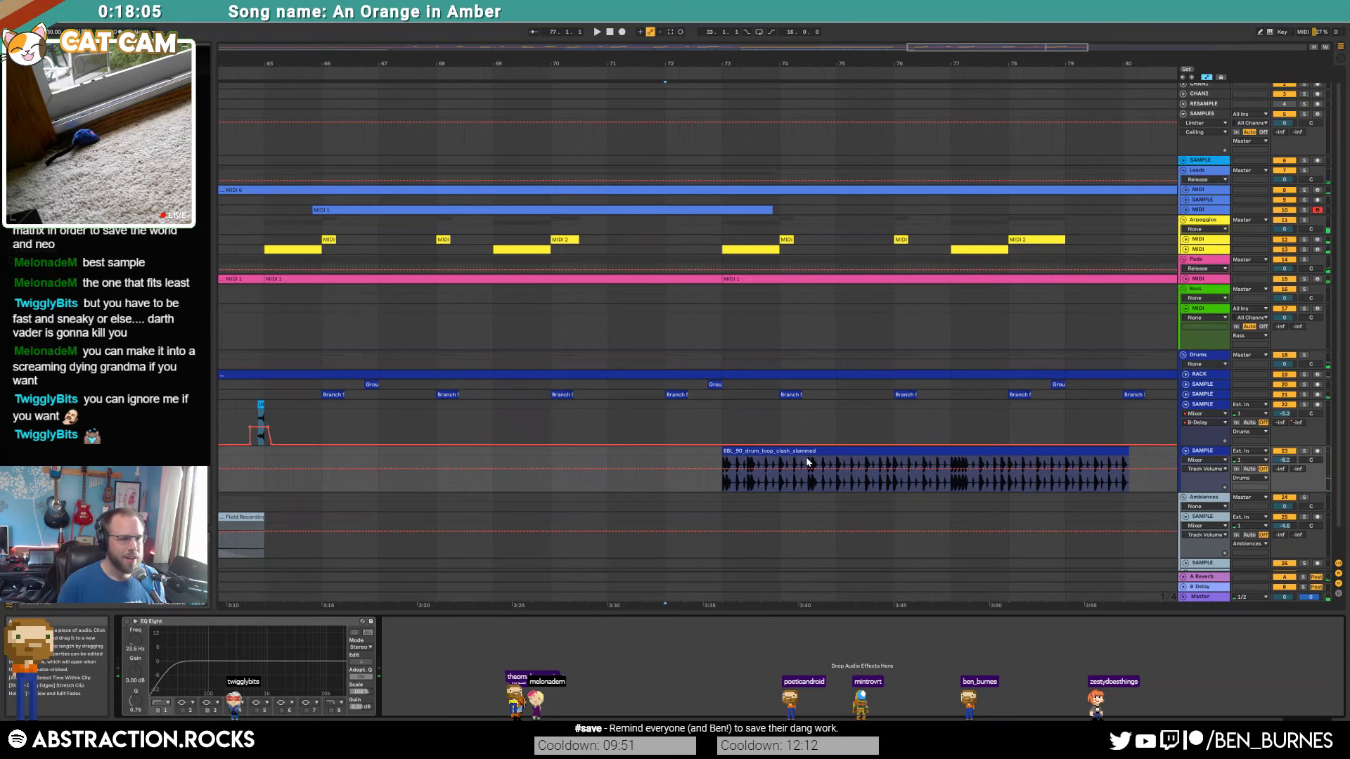
scroll(808, 461, "up", 6)
scroll(471, 462, "down", 2)
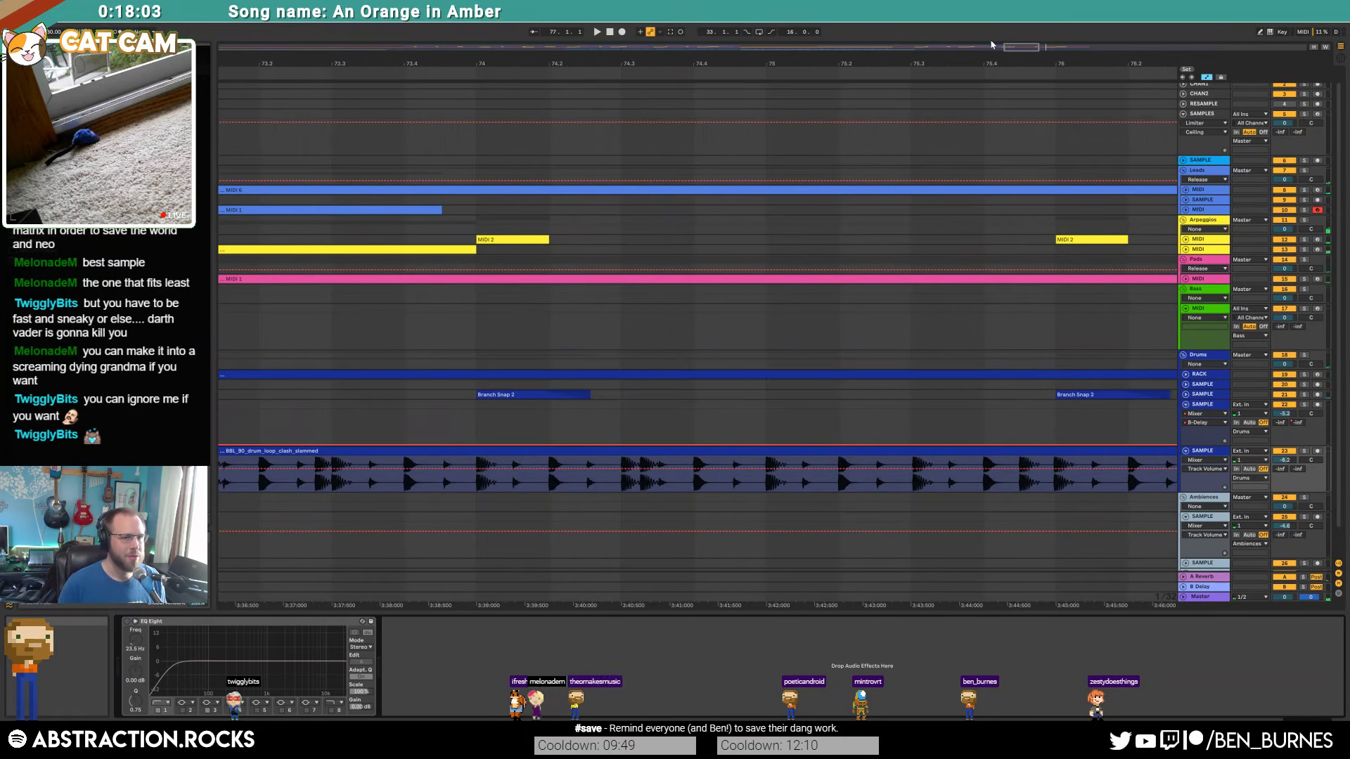
left_click_drag(1029, 47, 1025, 49)
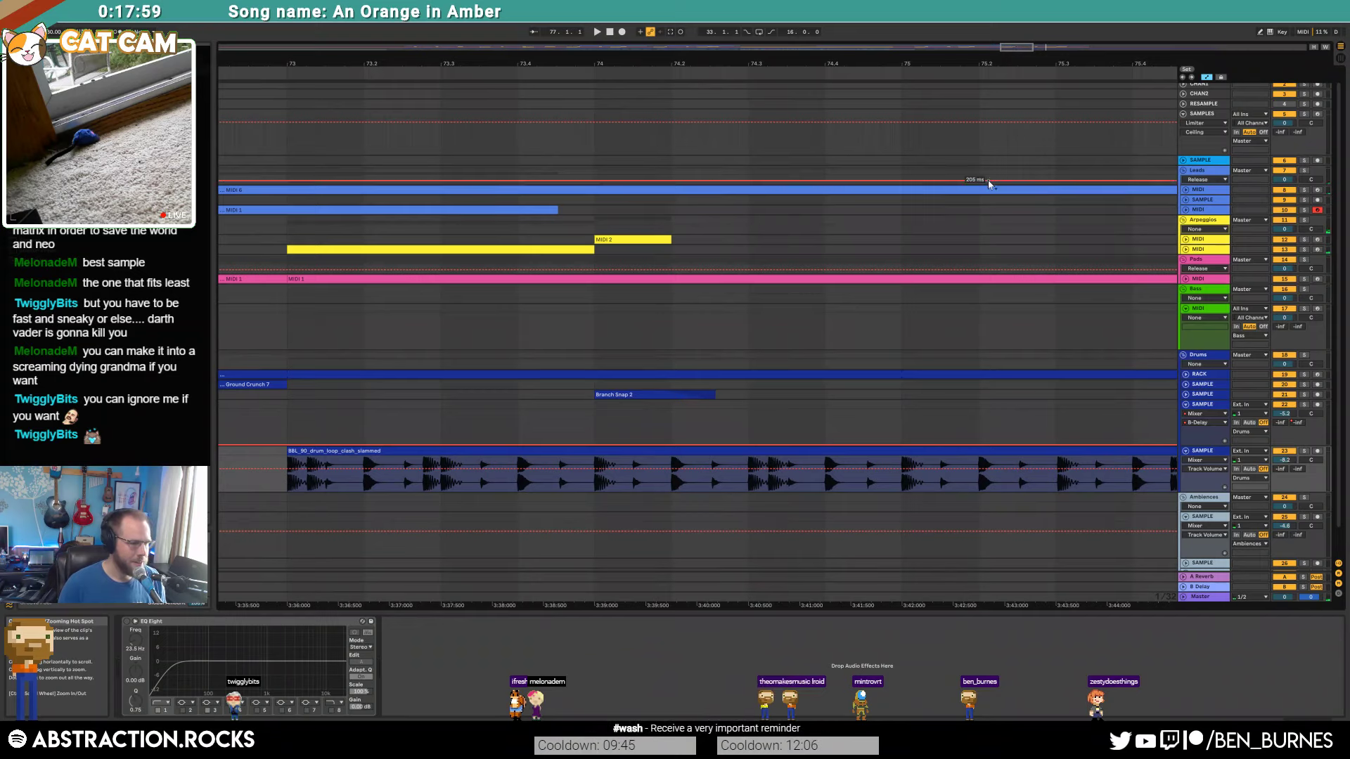
left_click(296, 454)
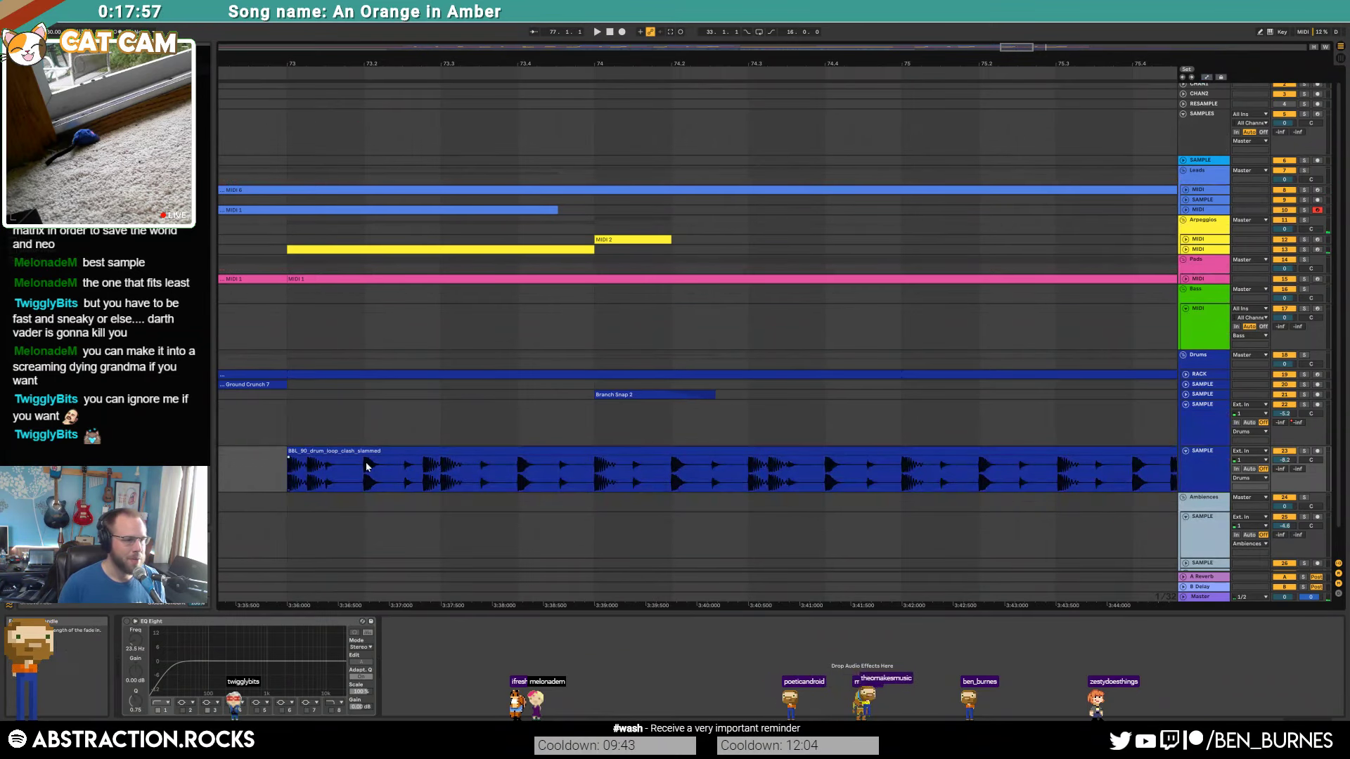
key("space")
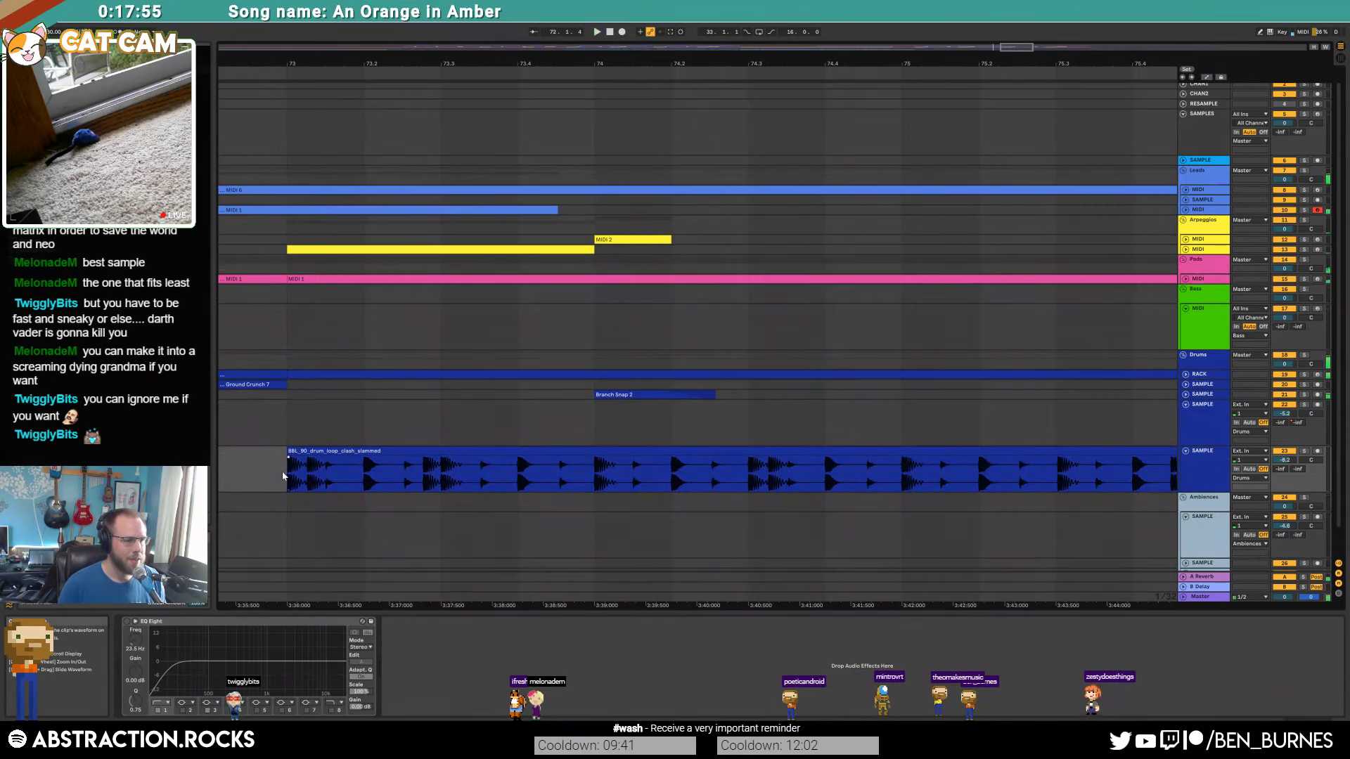
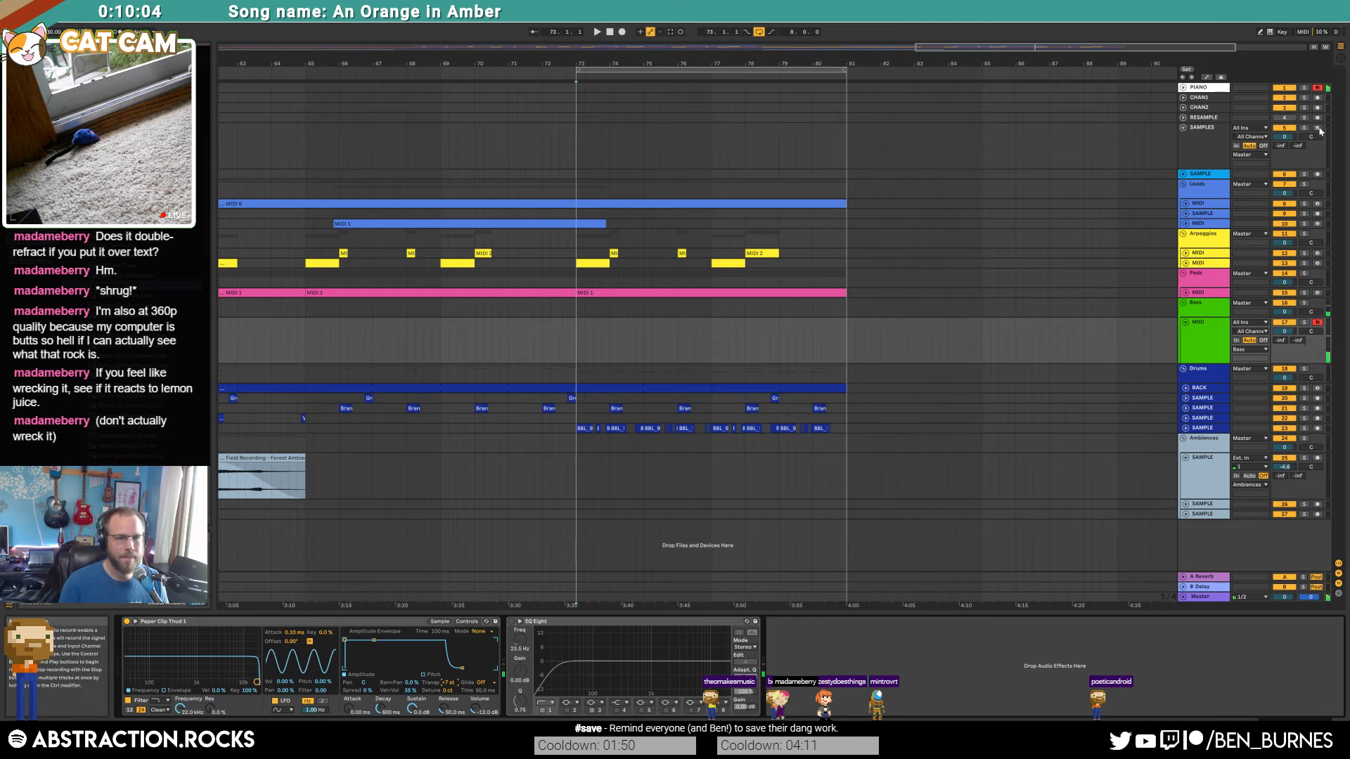
Step: Insert a Compressor between the instrument and the EQ Eight on the MIDI track in the Bass group
left_click(985, 344)
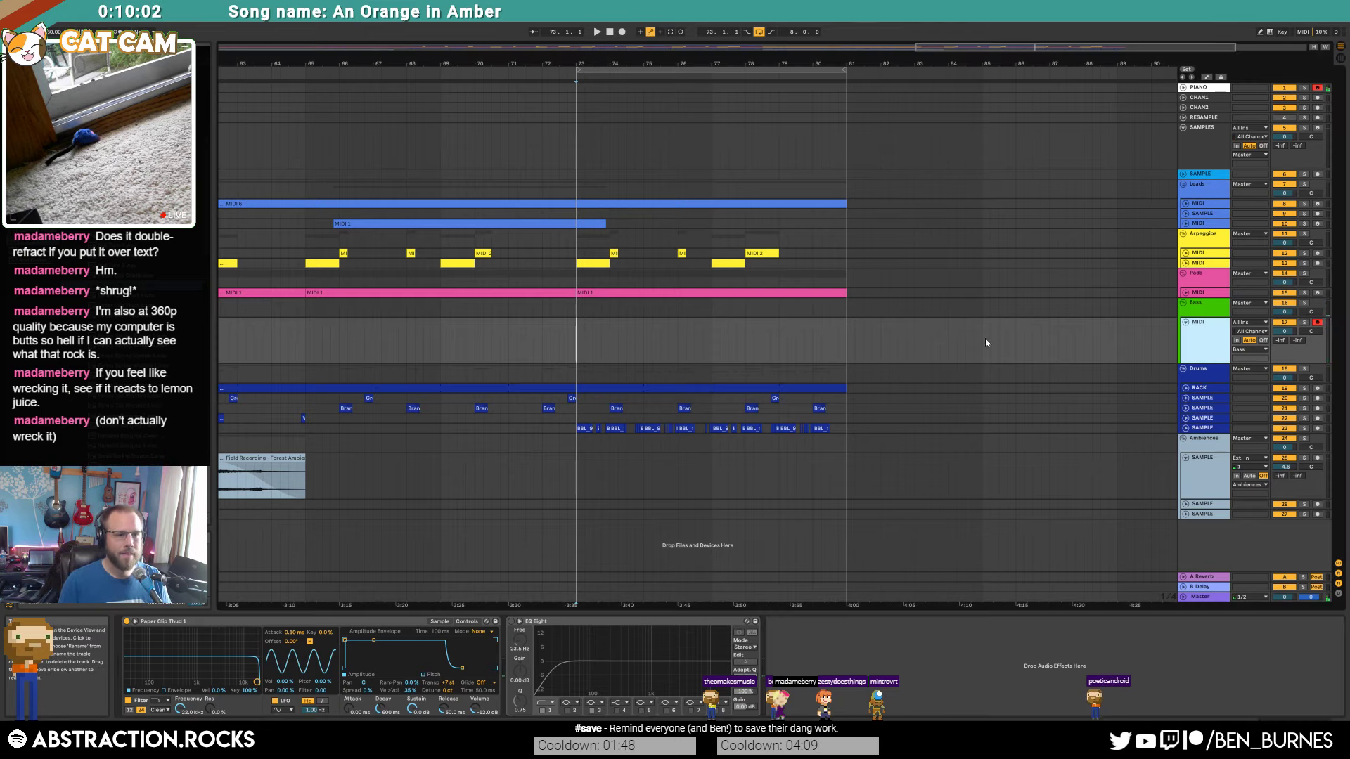
left_click(579, 349)
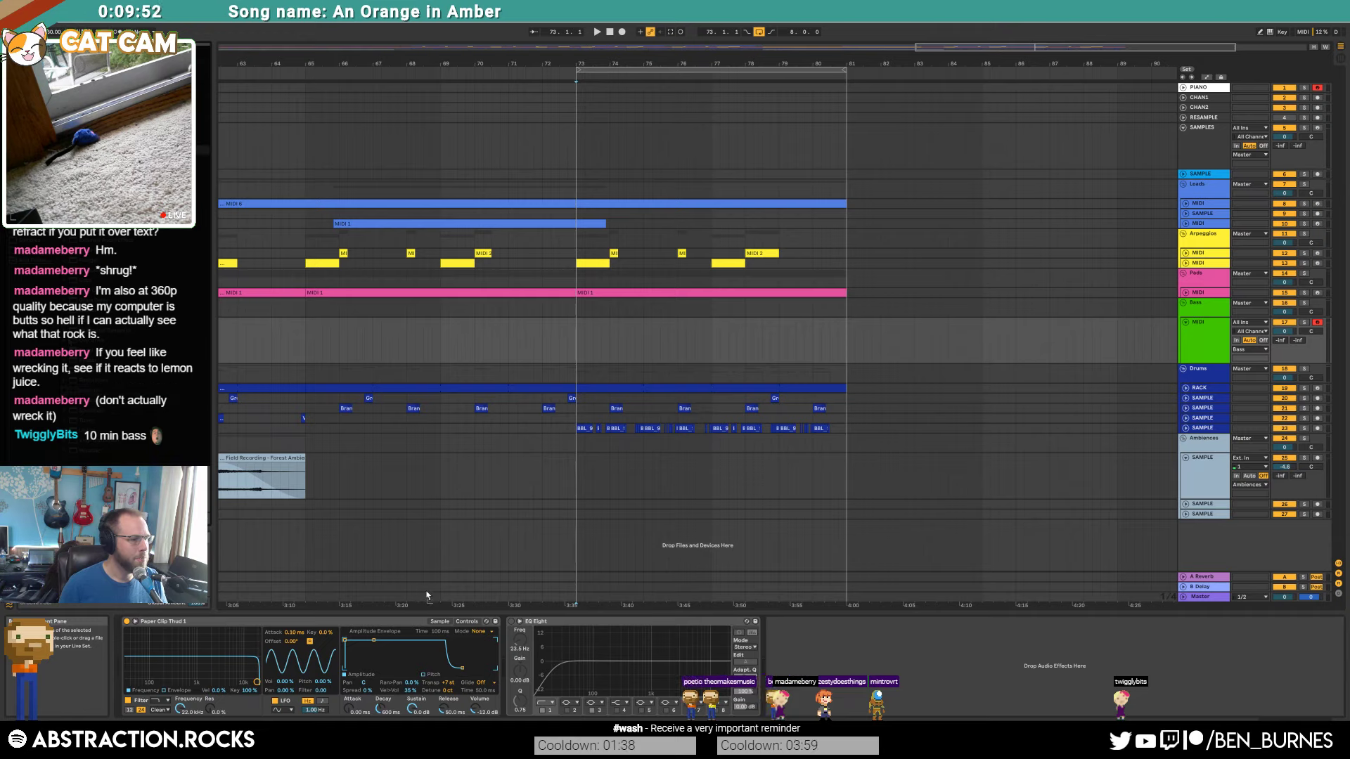
left_click_drag(426, 592, 501, 645)
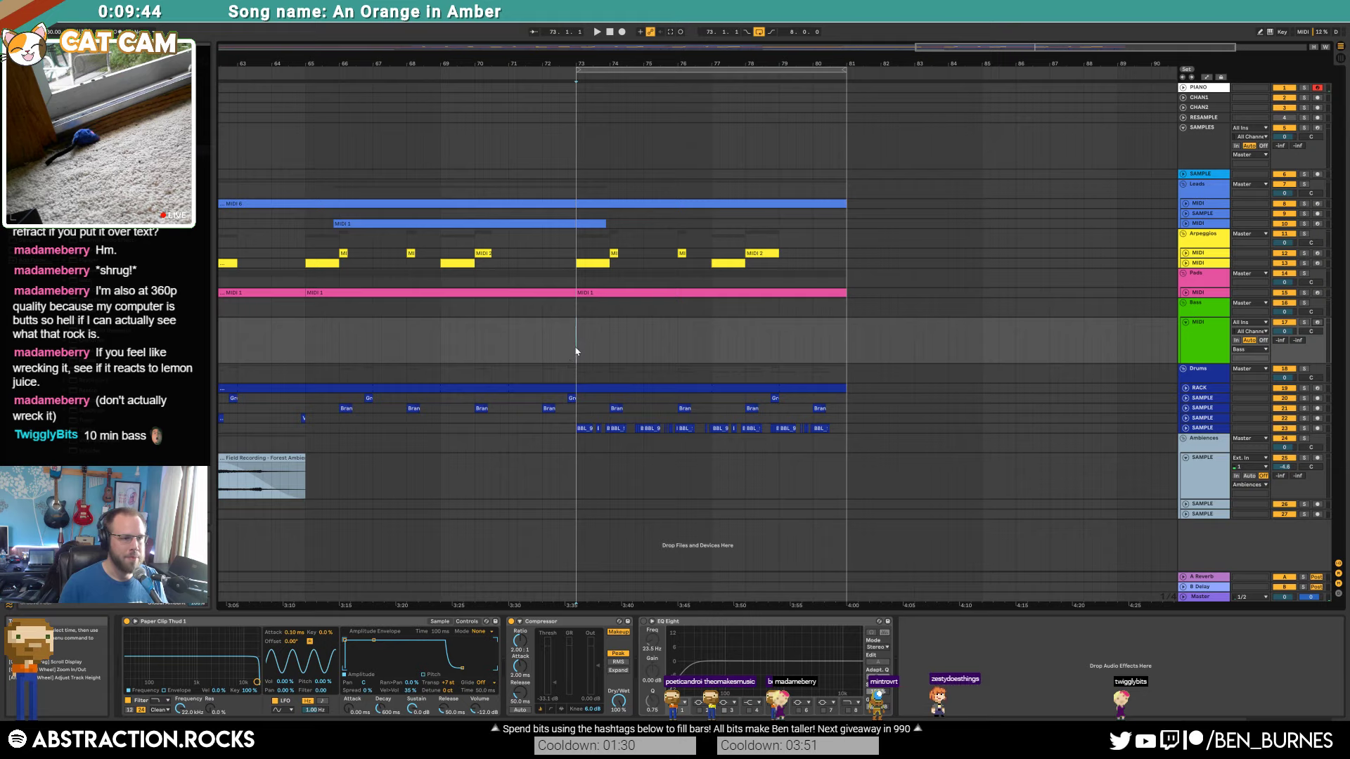
Step: Arm the Bass group's MIDI track, play the looped section, and open the drum rack clip at its second scratch kick note
key("space")
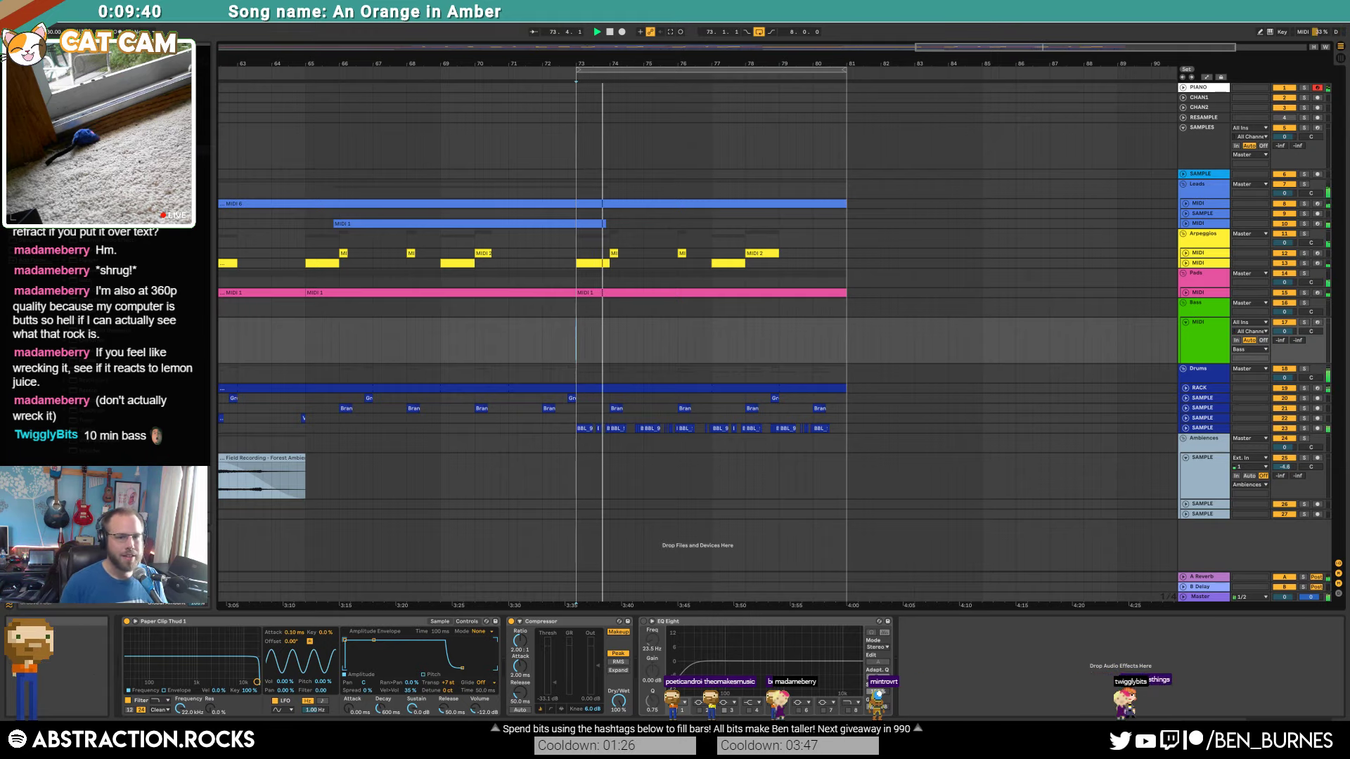
key("c")
key("space")
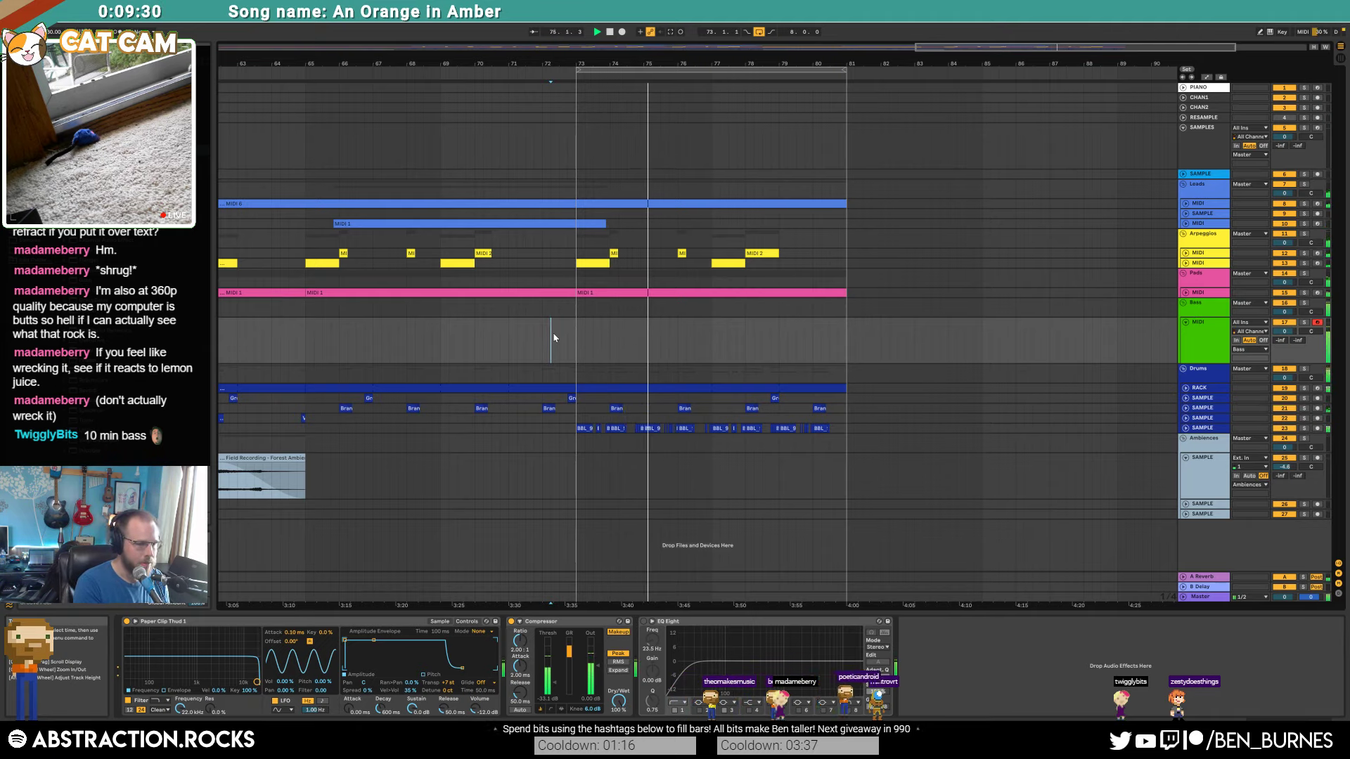
double_click(642, 385)
left_click(984, 576)
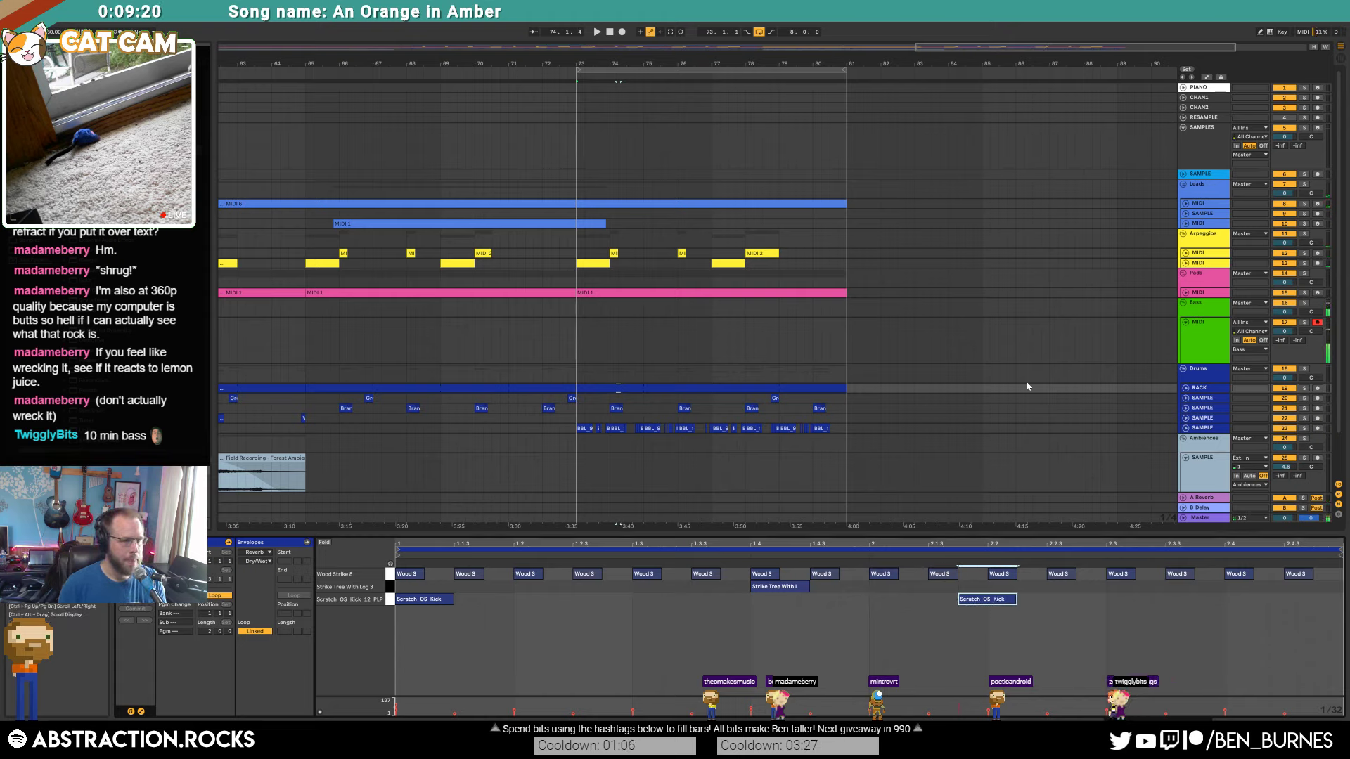
Step: Record a bass part onto the Bass group's MIDI track, starting at bar 73 and running just past bar 77
left_click(1227, 330)
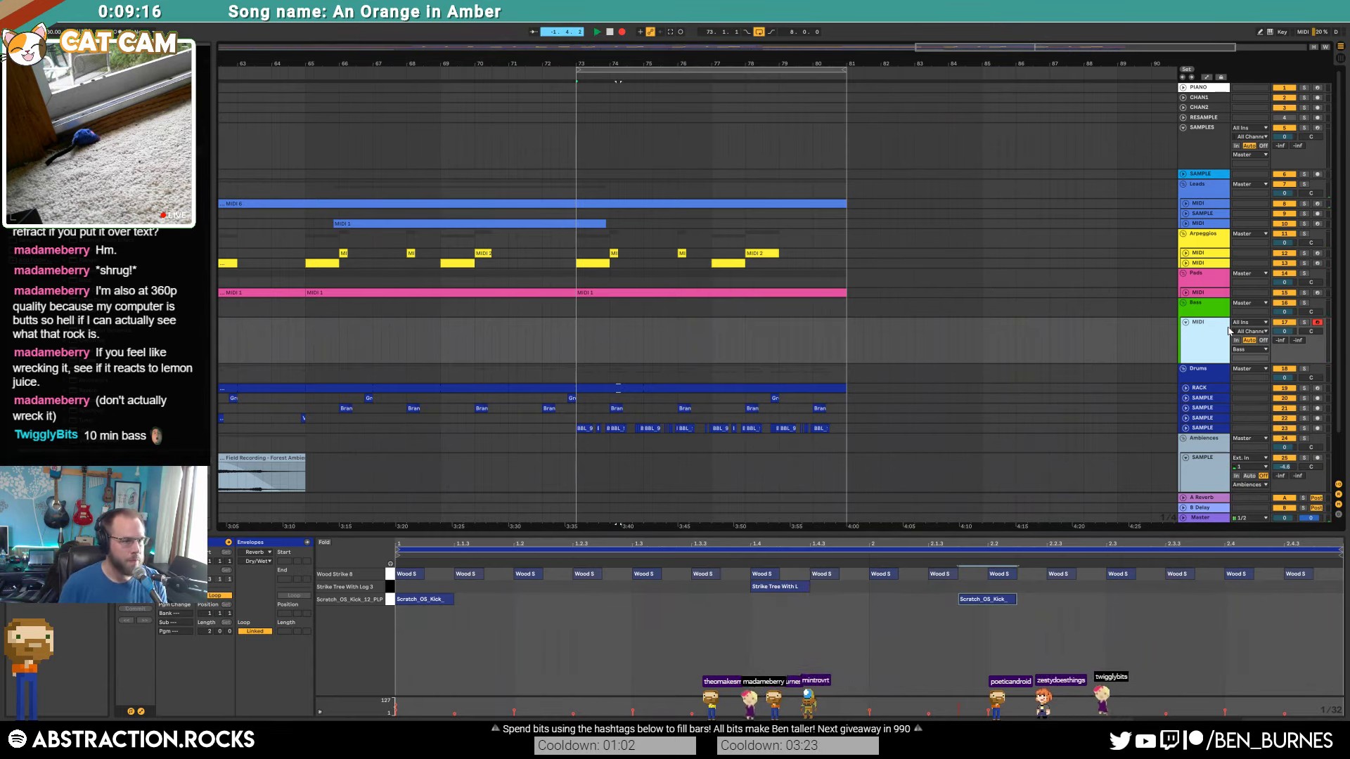
key("F9")
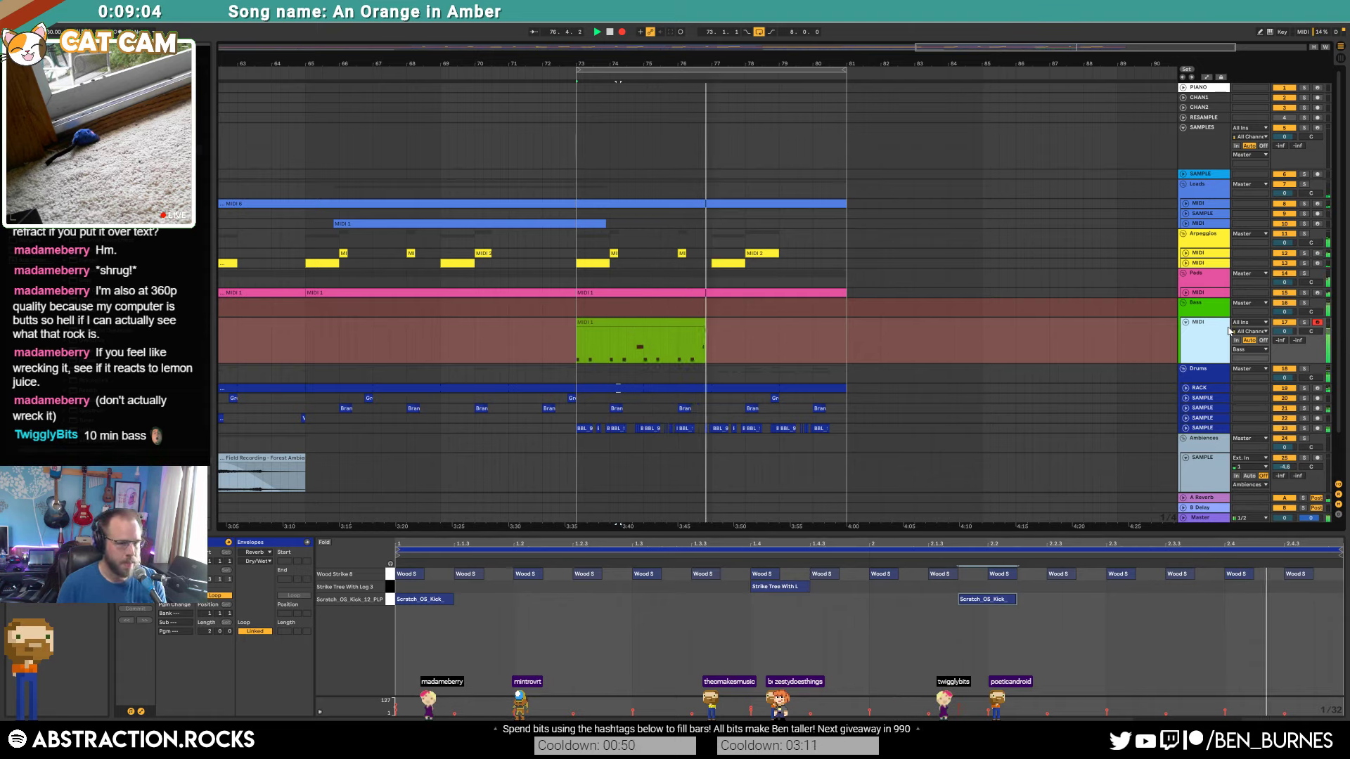
key("space")
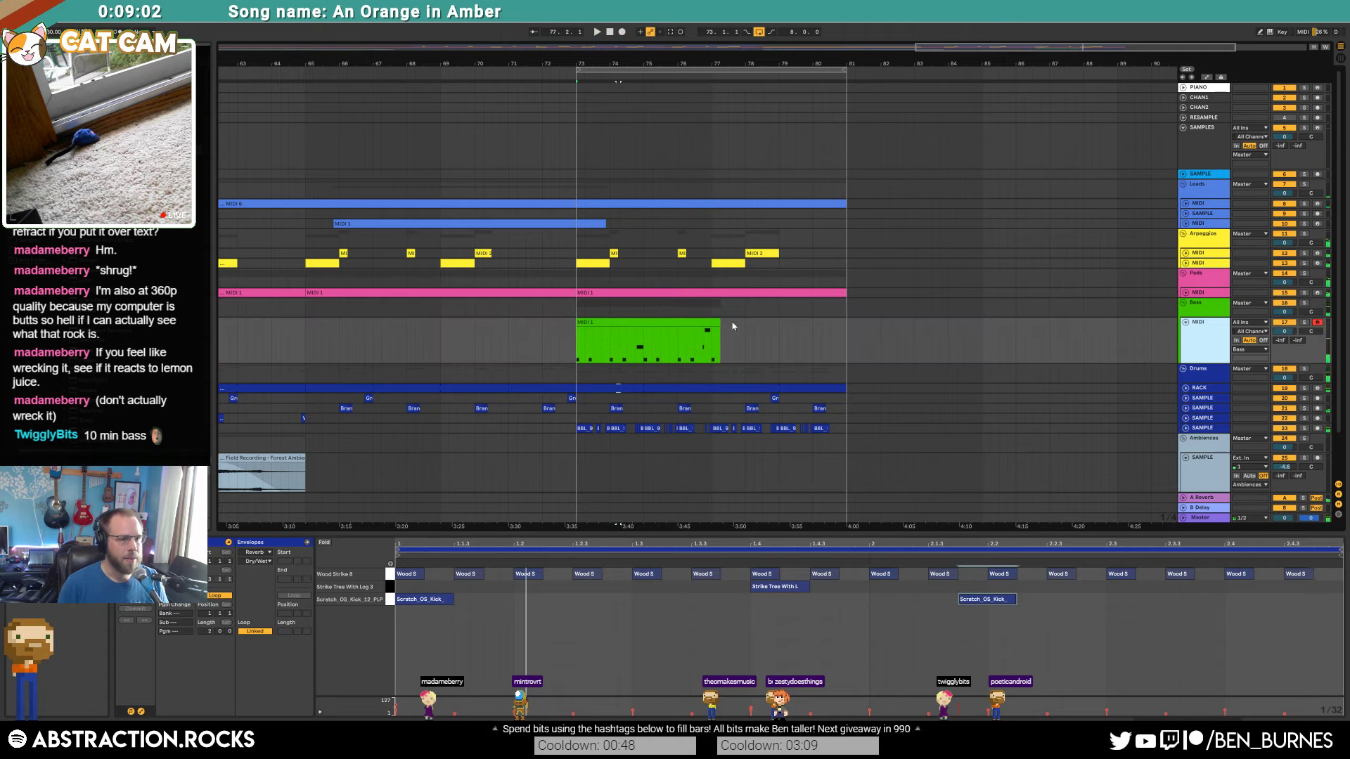
Step: Trim the recorded bass clip to end at bar 77 and shift its closing C2 and E2 notes slightly to the right in time
left_click_drag(719, 323, 709, 325)
left_click(695, 336)
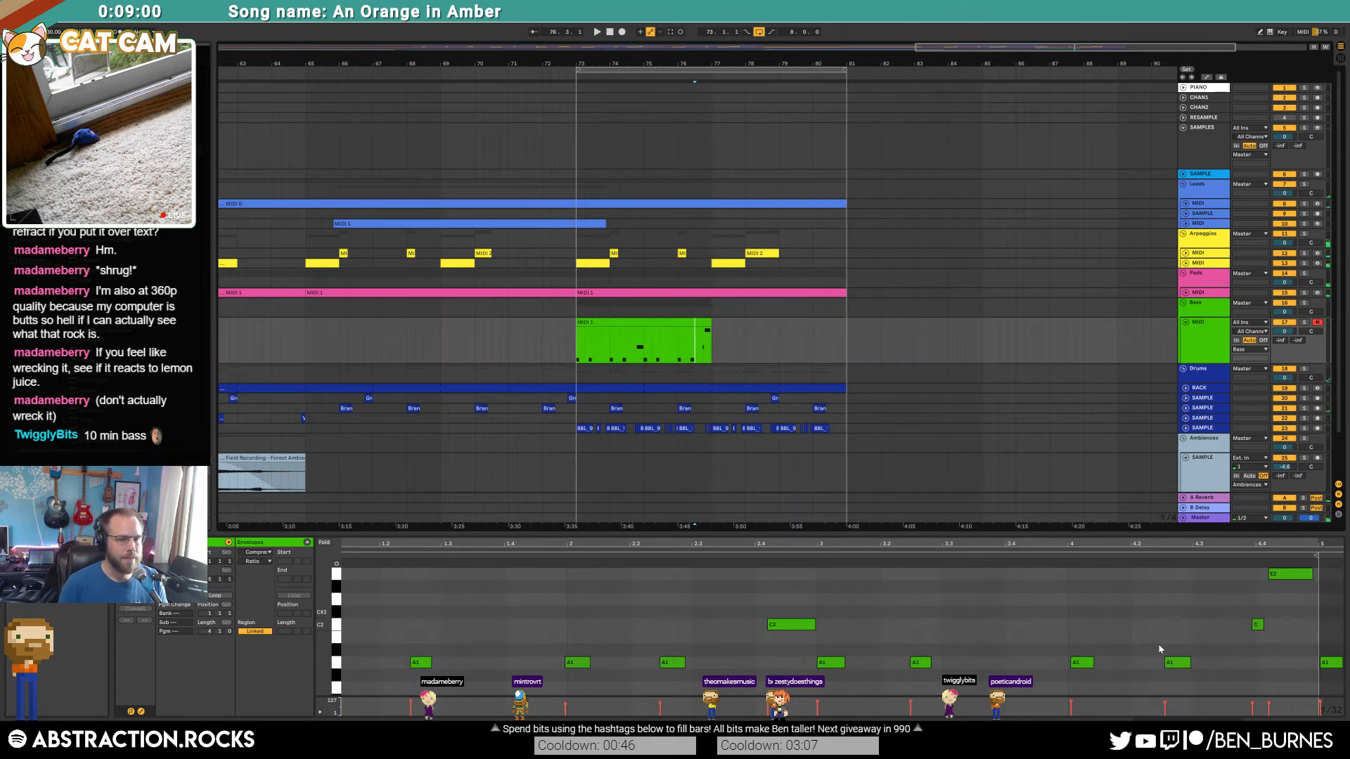
left_click(1259, 625)
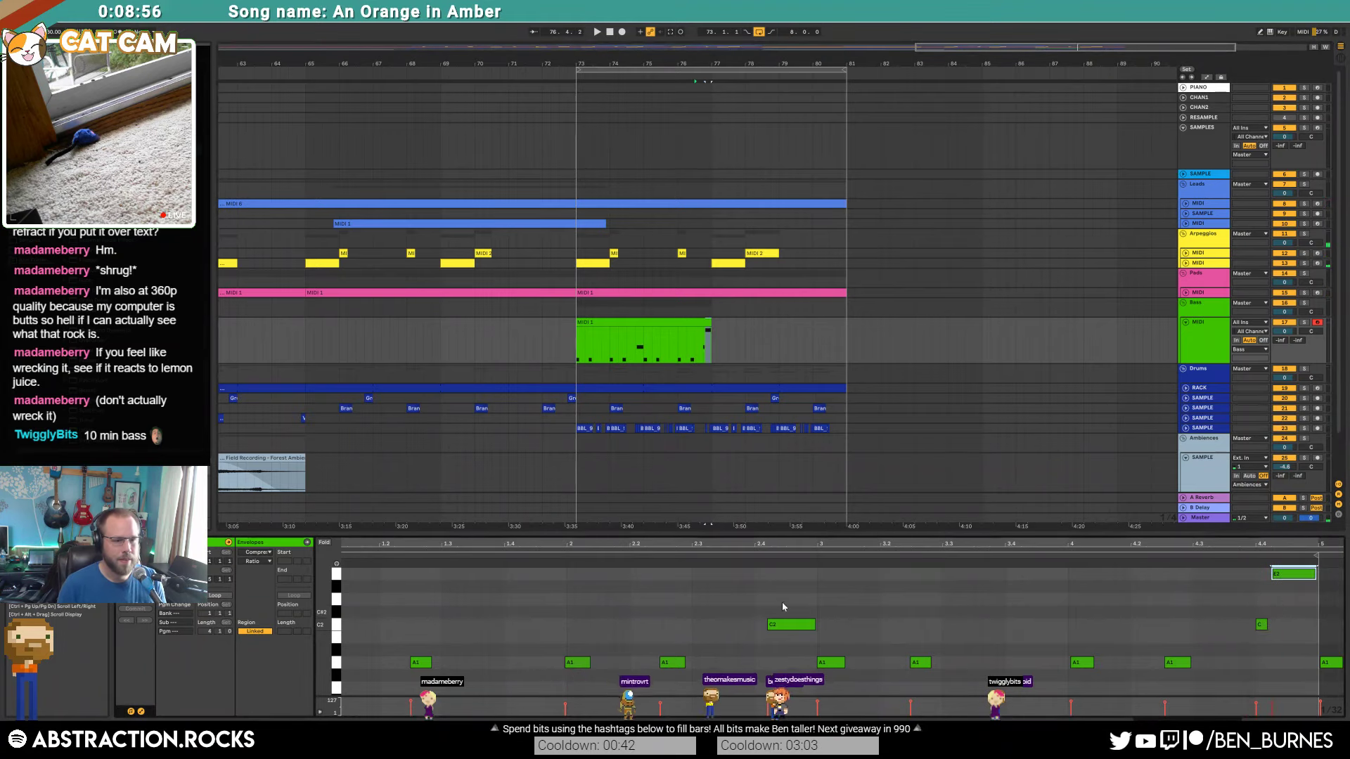
Step: Try adjusting the timing of the long C2 note and the last A1 notes in the bass clip, and undo these edits
left_click_drag(784, 655, 813, 650)
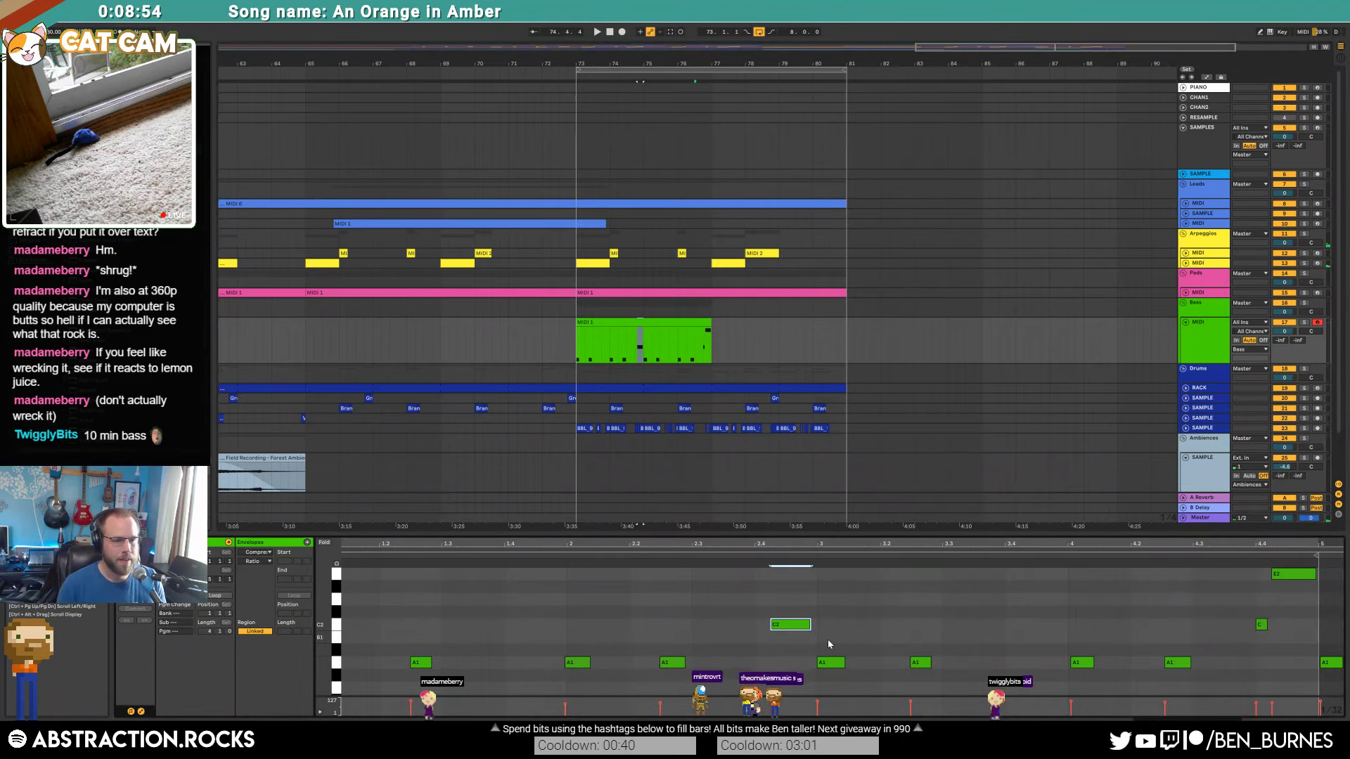
left_click(1080, 663)
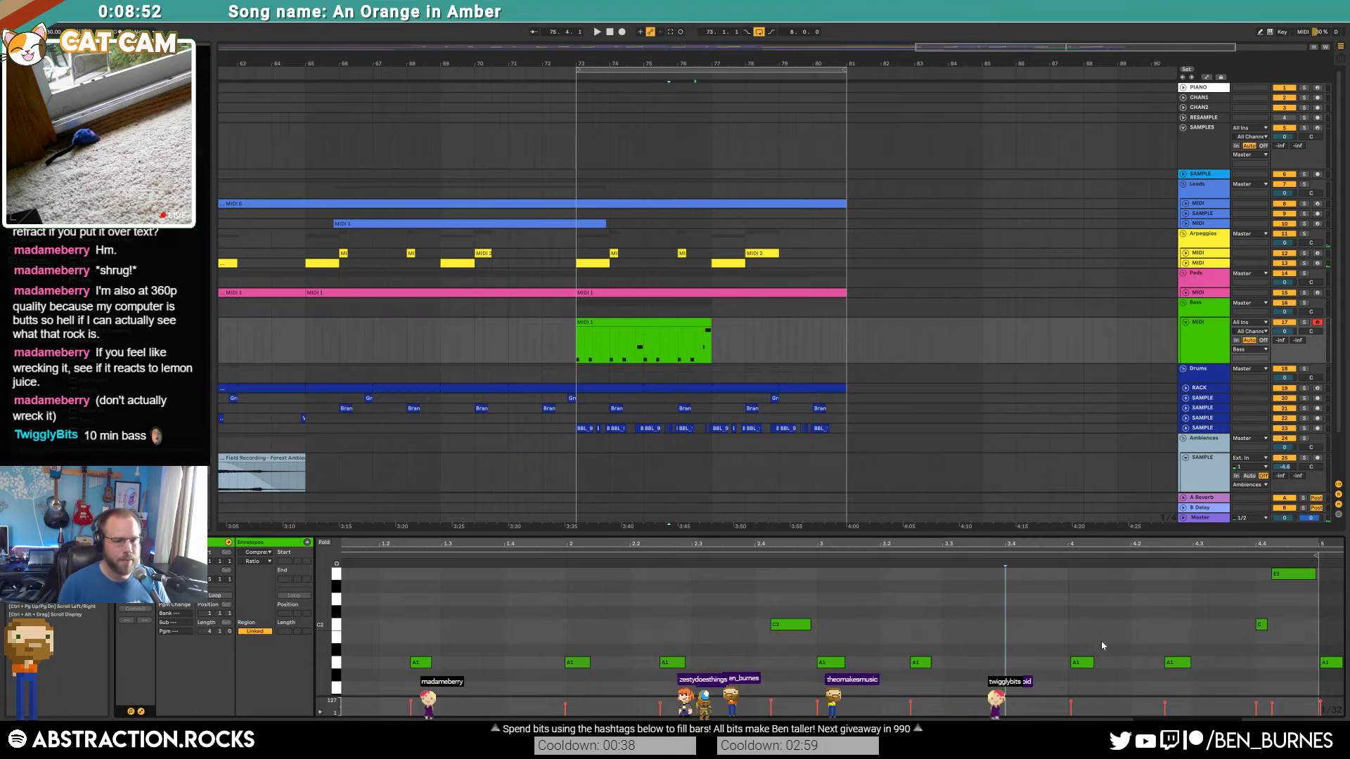
left_click(1175, 663)
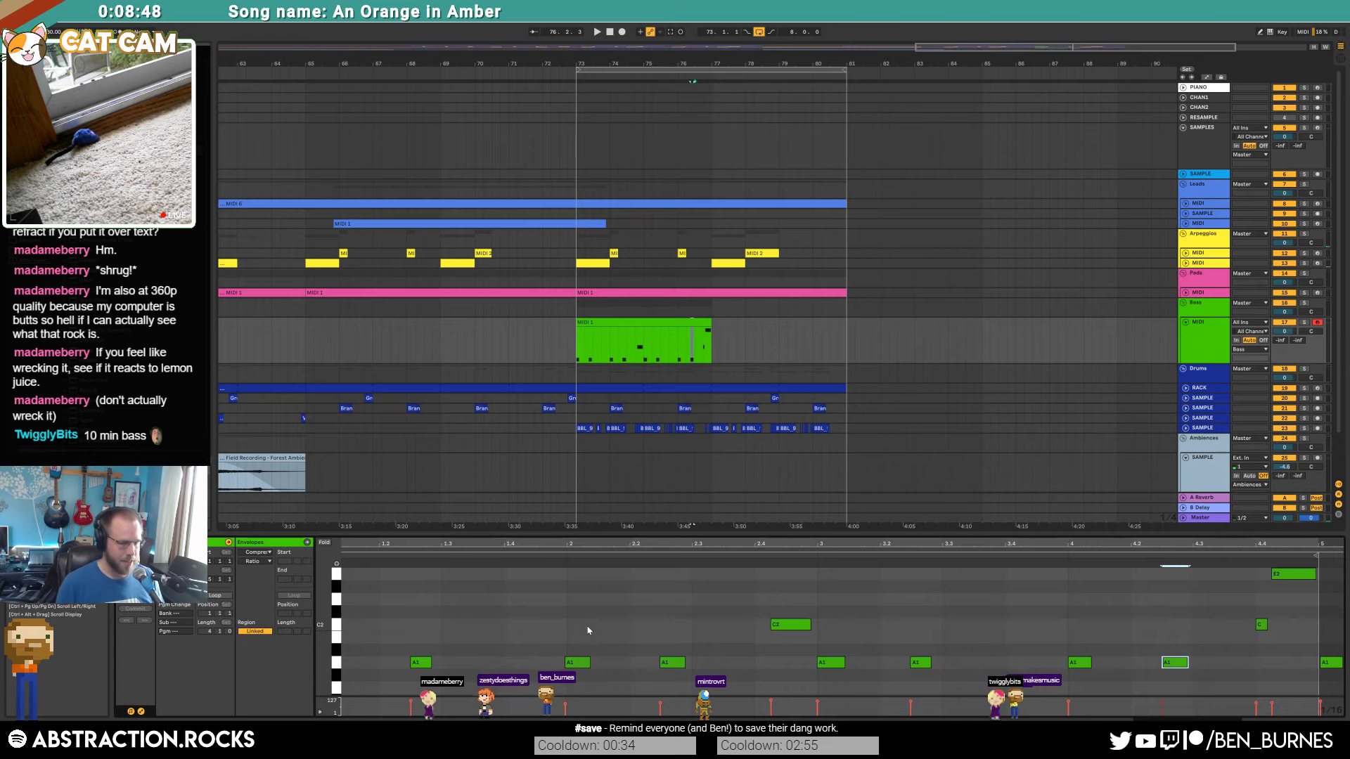
key("ctrl+z")
key("ctrl+z")
key("ctrl+z")
Step: Play the section from bar 73 and compare the recorded bass clip with the kick notes in the drum rack clip
key("shift+Tab")
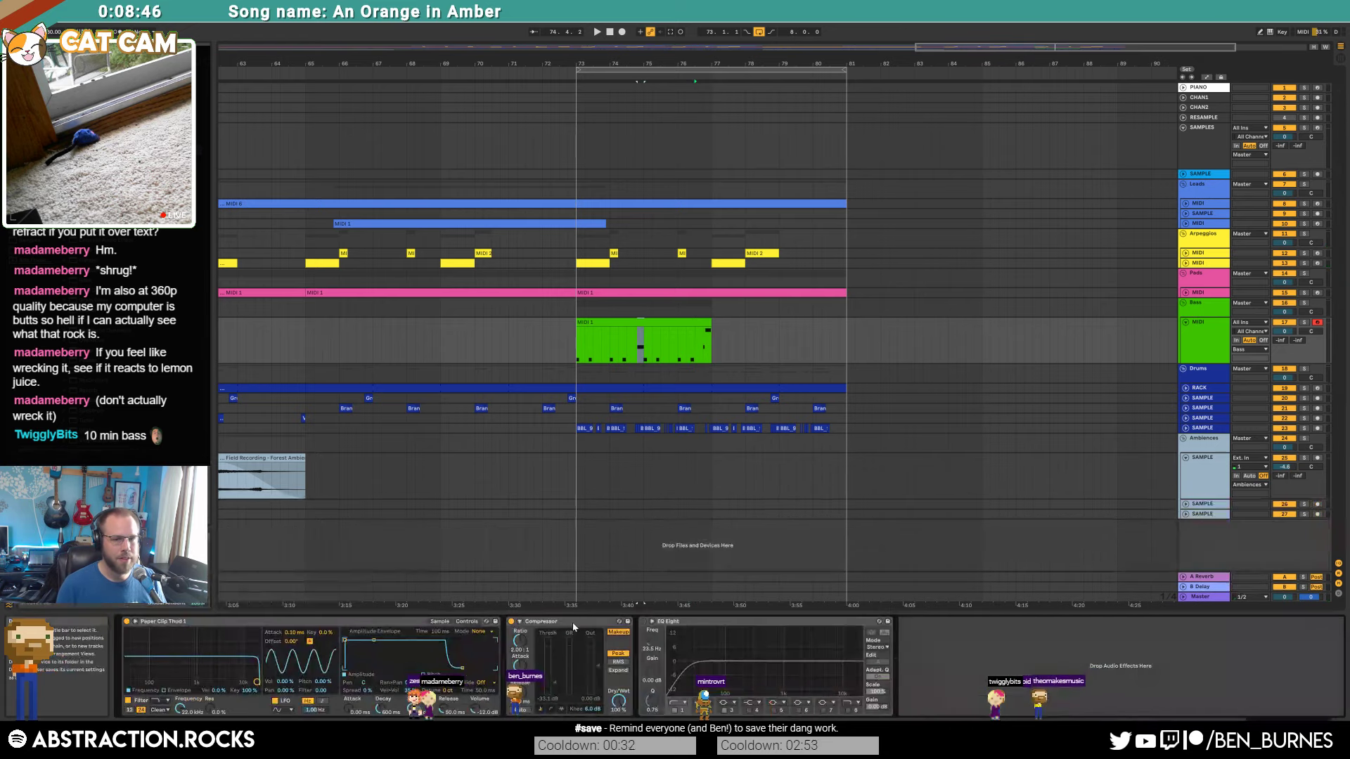
left_click(629, 325)
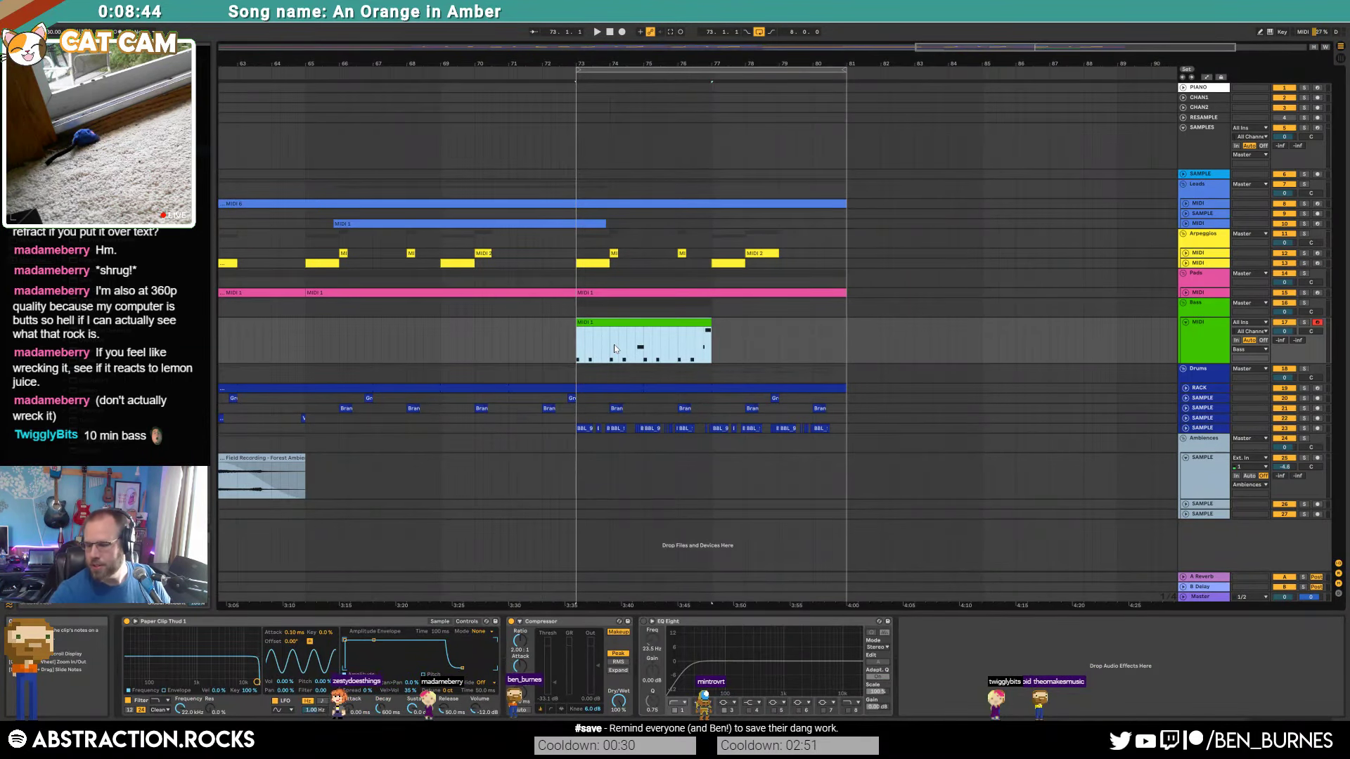
key("space")
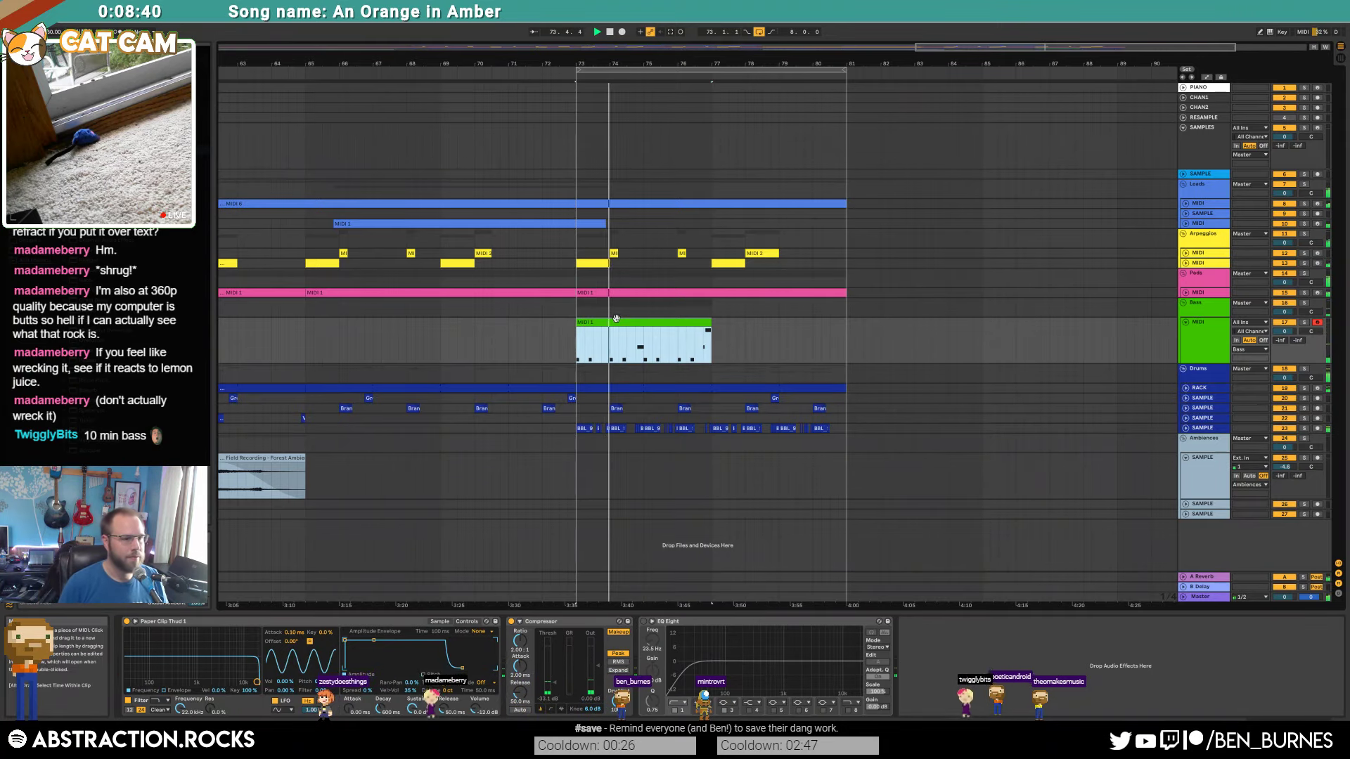
double_click(616, 318)
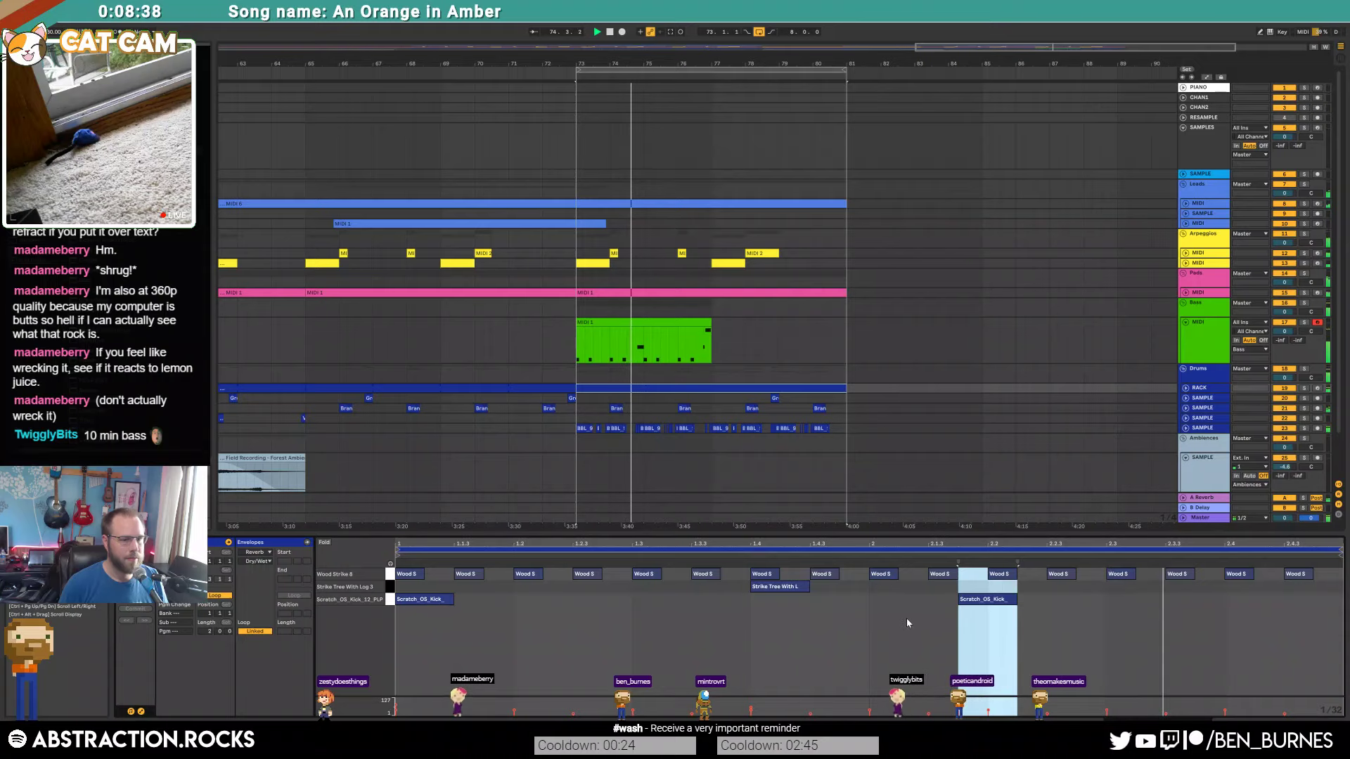
left_click(979, 600)
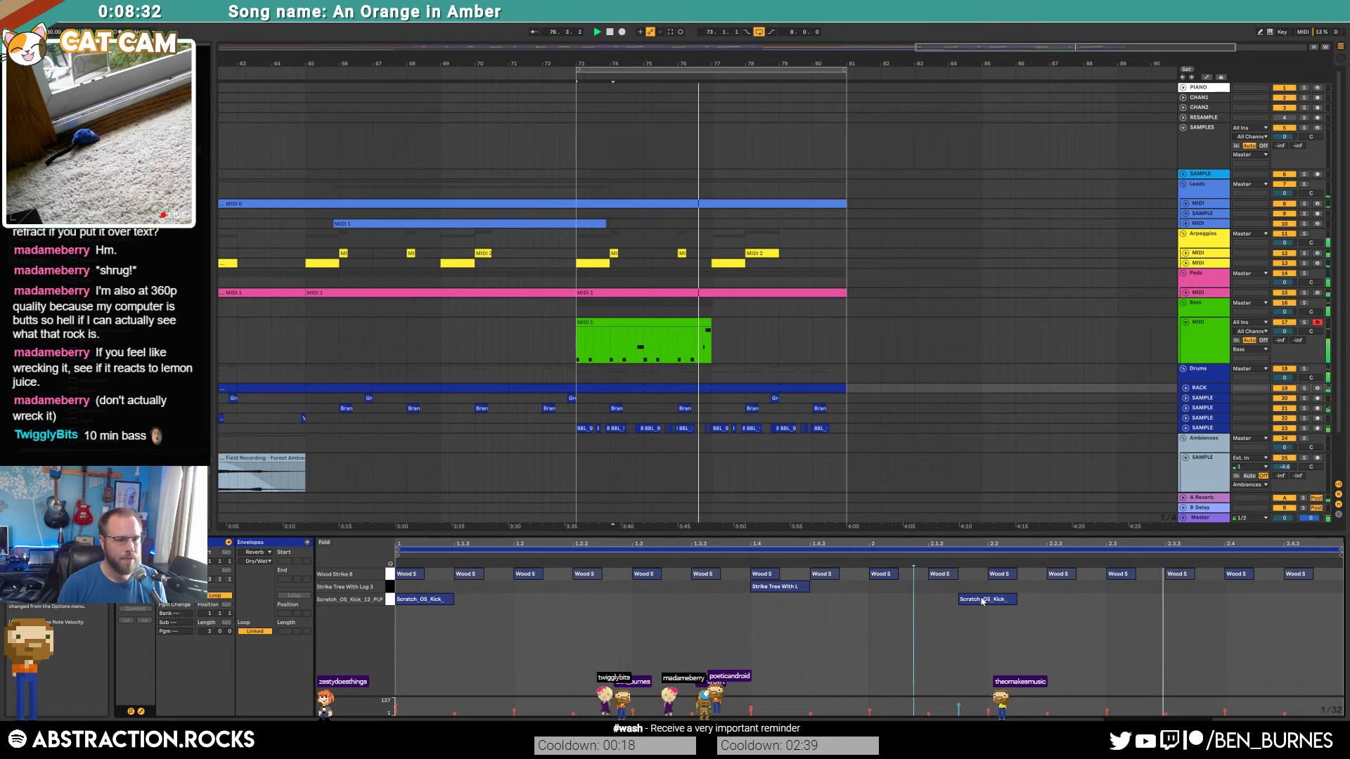
Step: Quantize all notes of the bass clip to the current grid, adjusting both note starts and ends
left_click(703, 322)
key("space")
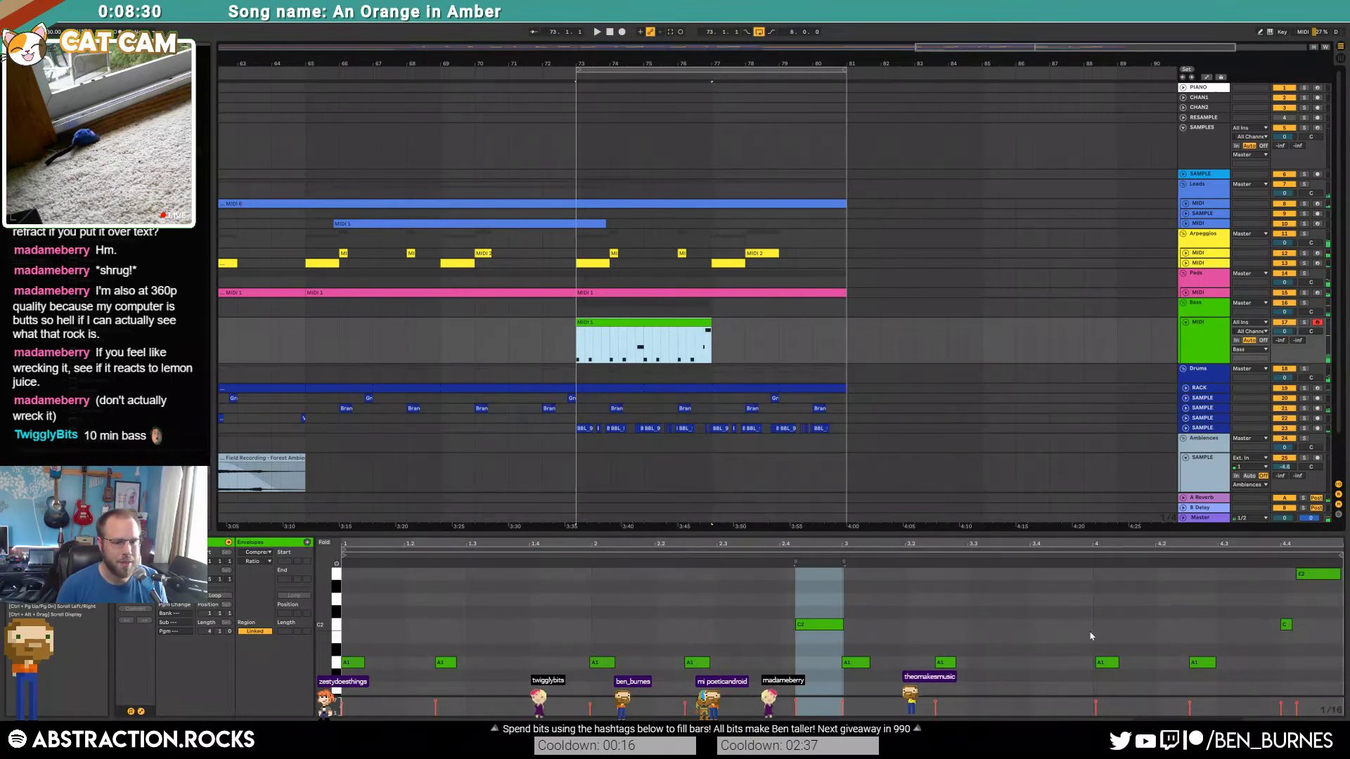
left_click(1091, 636)
key("ctrl+a")
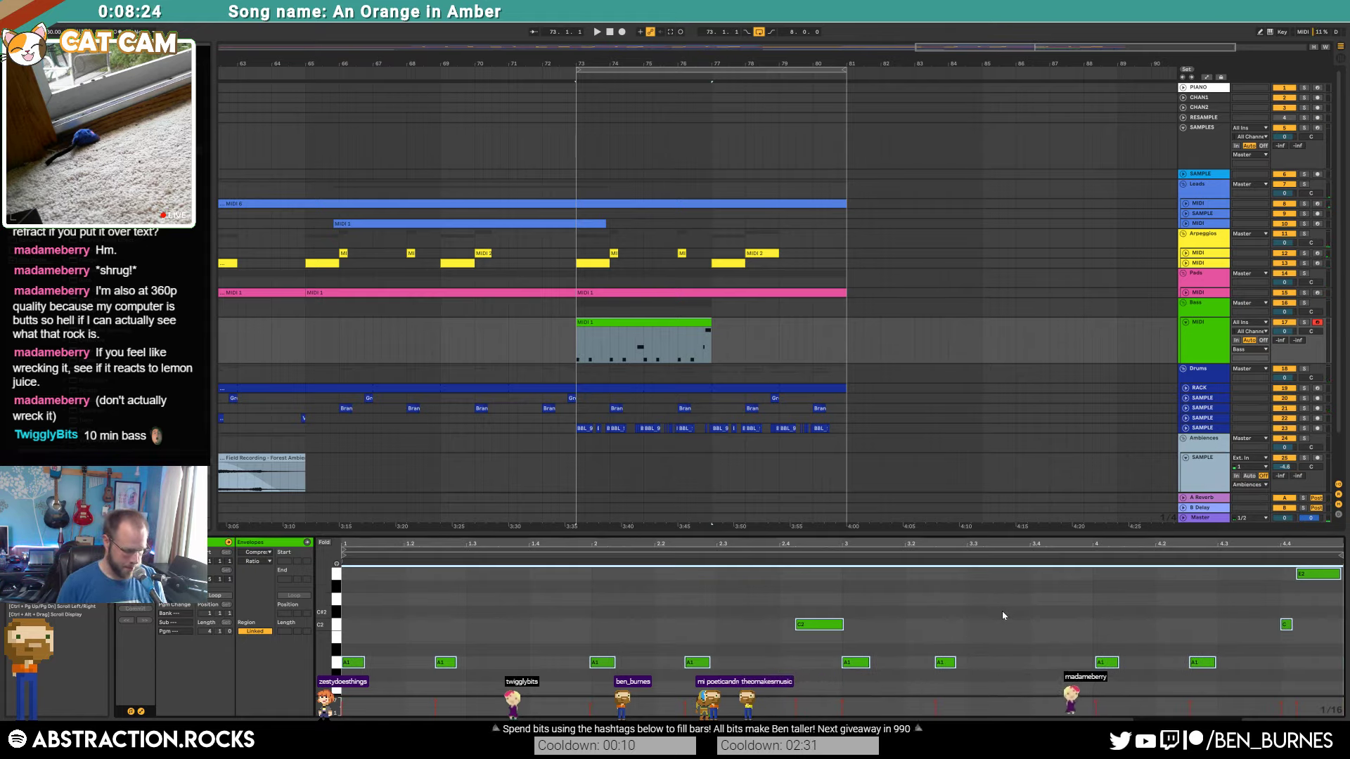
key("ctrl+shift+u")
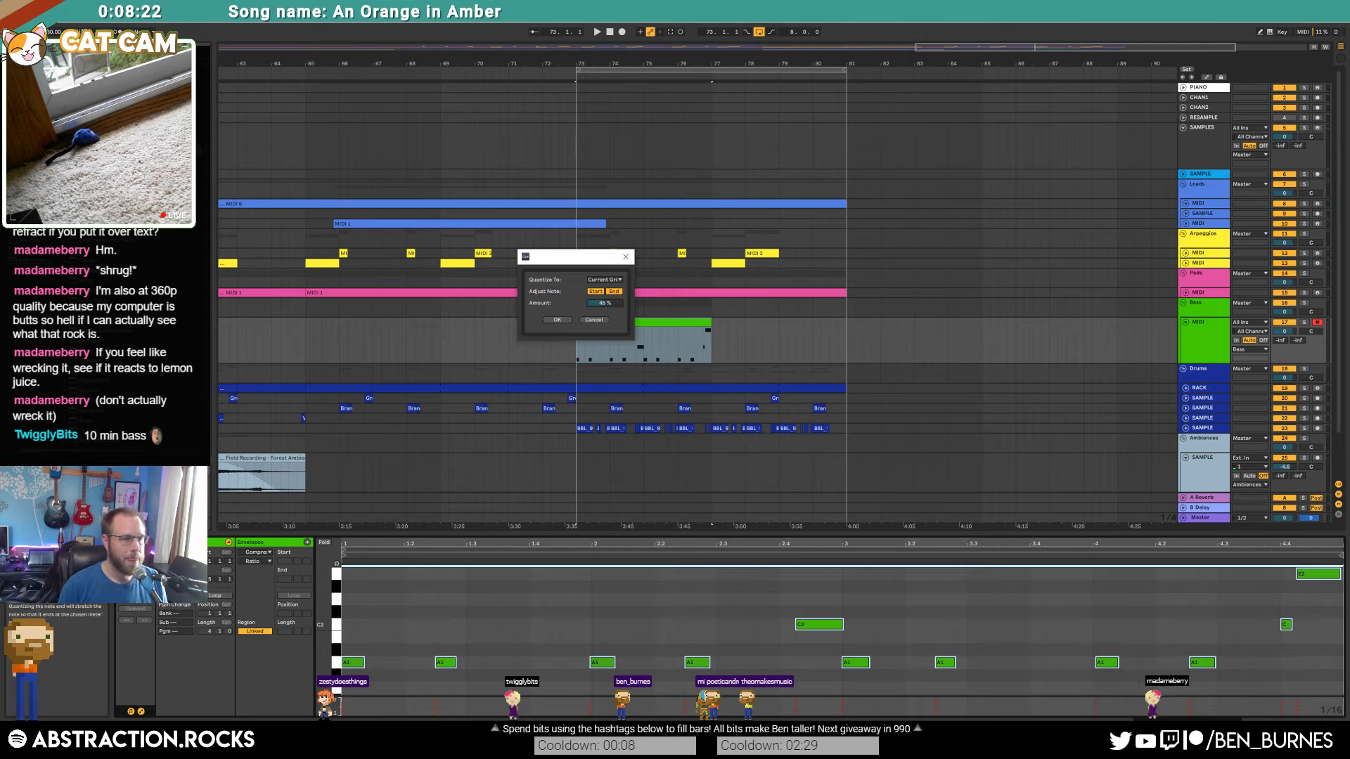
left_click(559, 320)
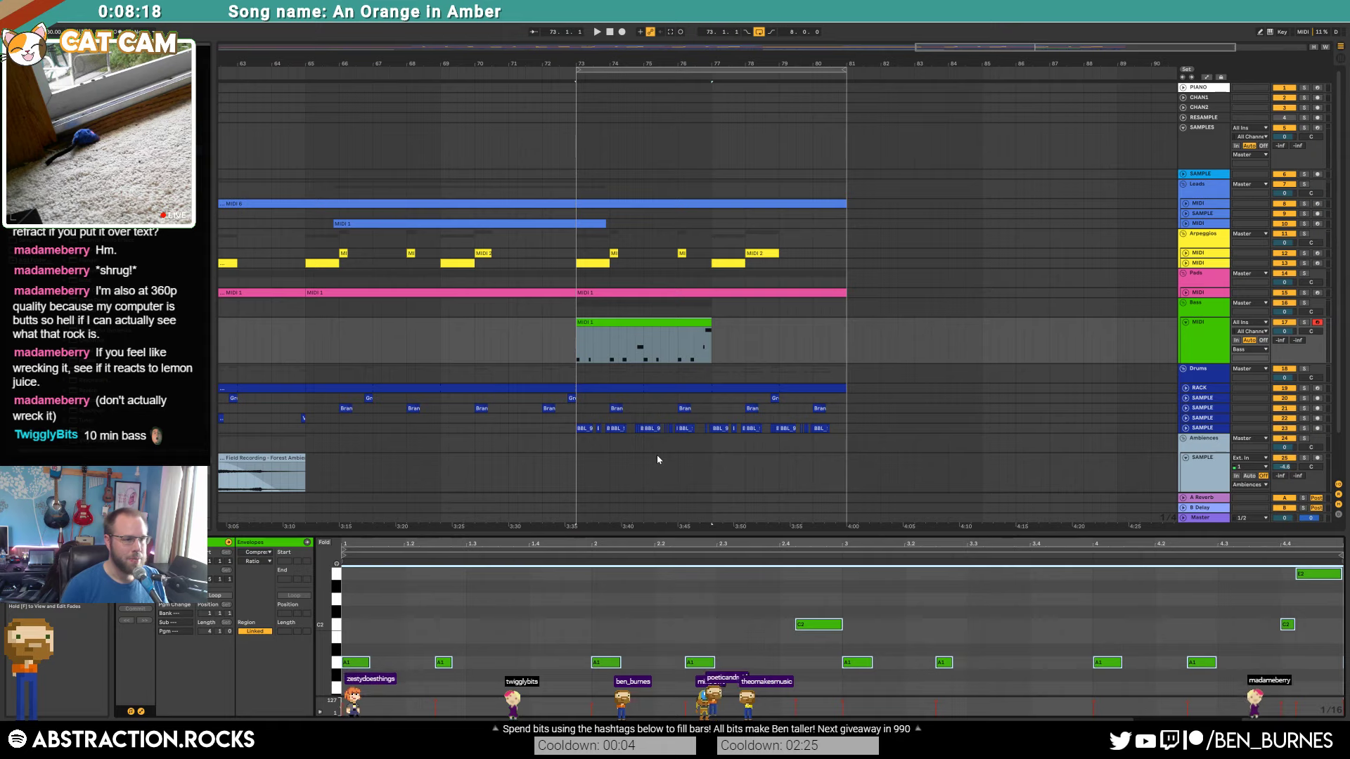
Step: Adjust the threshold of the bass track's Compressor while the section plays from bar 73
left_click(661, 318)
key("space")
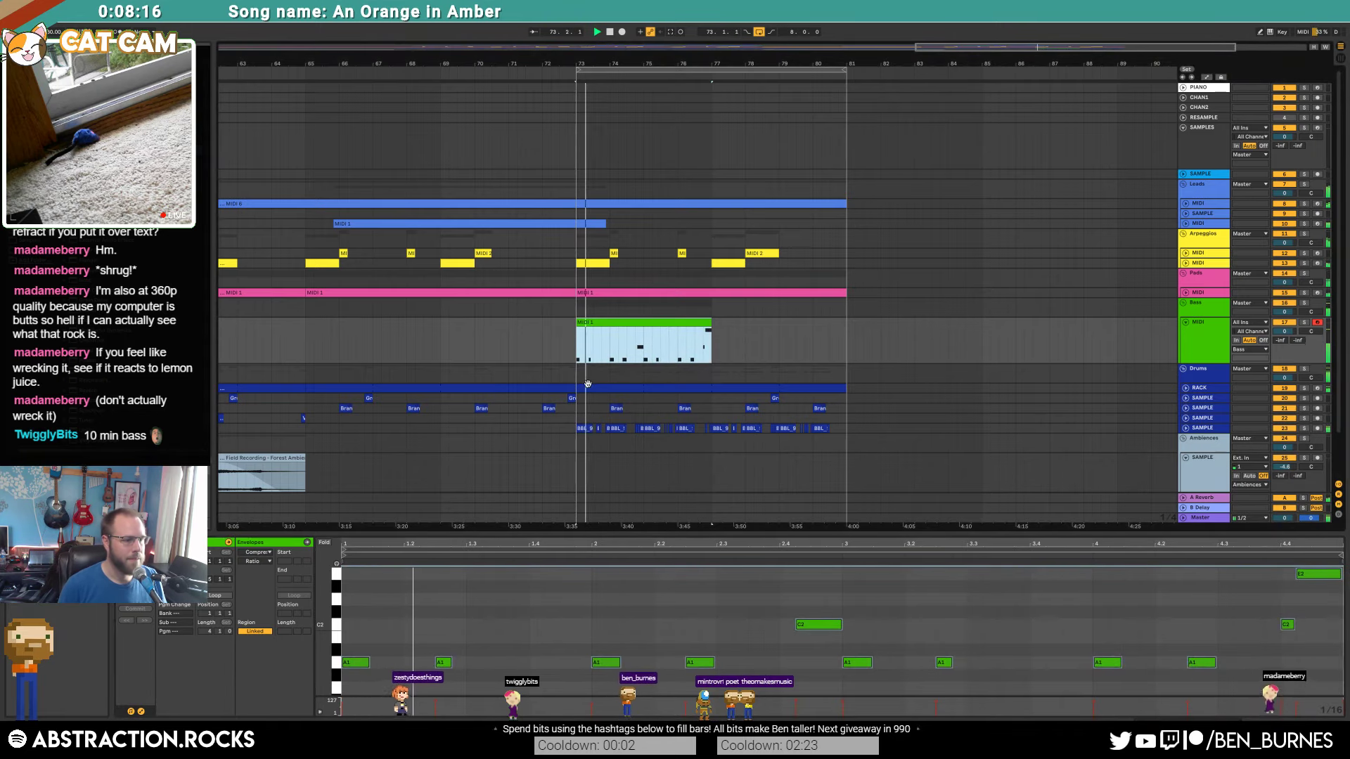
key("shift+Tab")
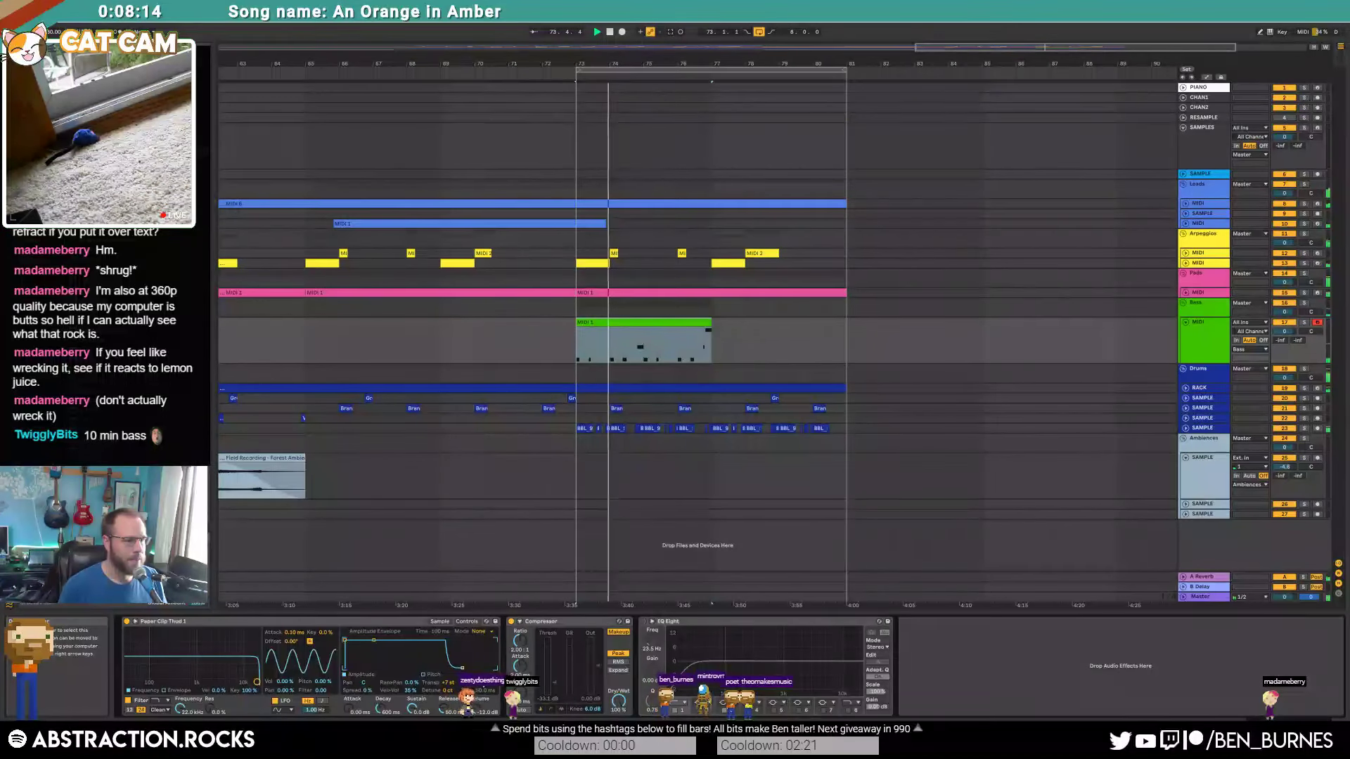
left_click_drag(554, 683, 554, 679)
key("shift+Tab")
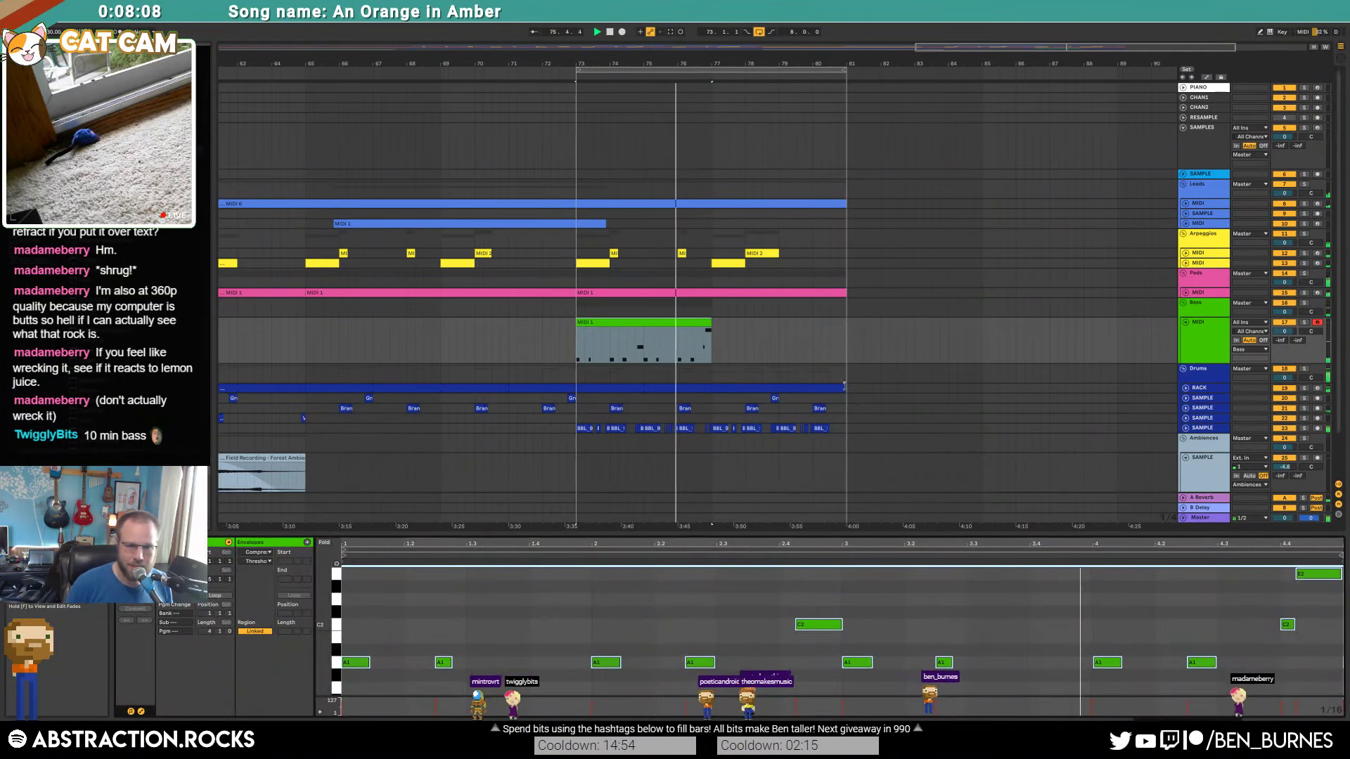
Step: Duplicate the bass clip to bar 77, and move the first clip's last A1 note earlier to beat 4.2
key("ctrl+d")
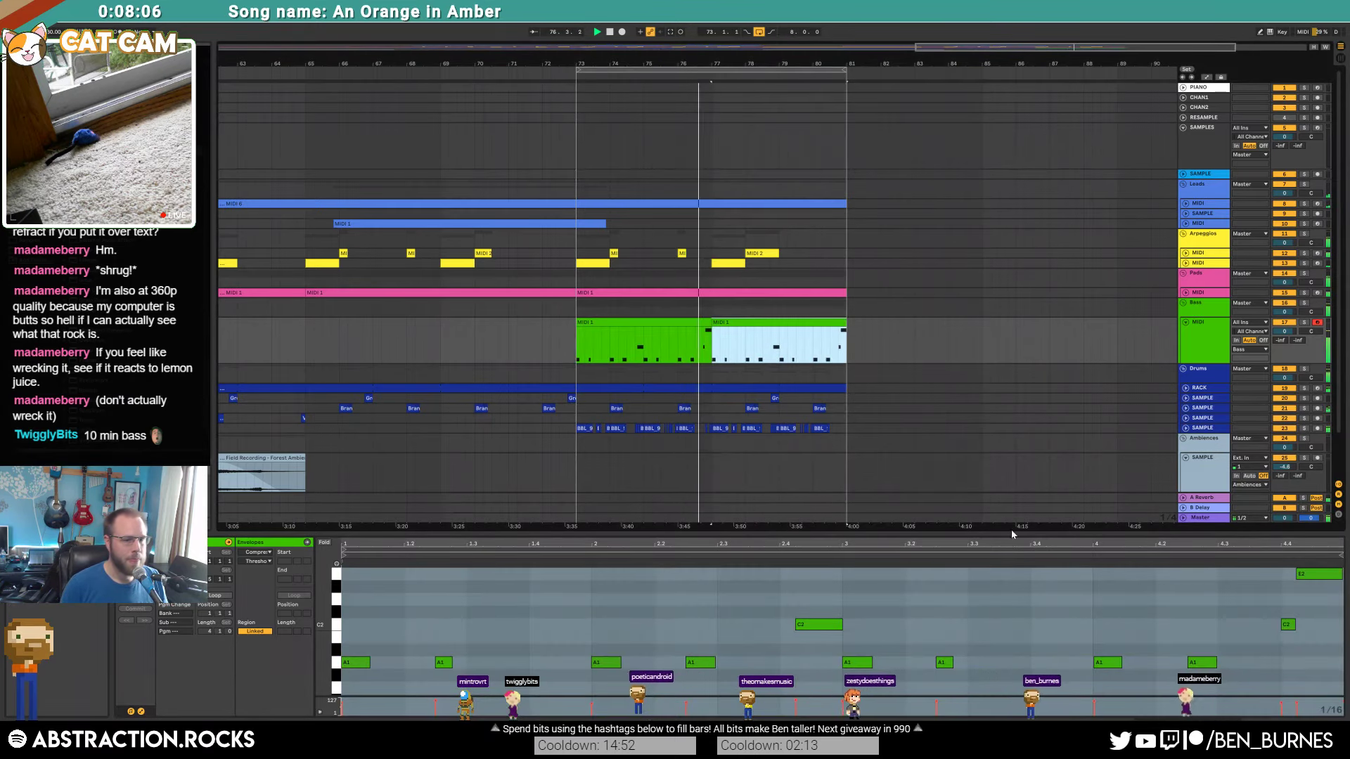
left_click(705, 324)
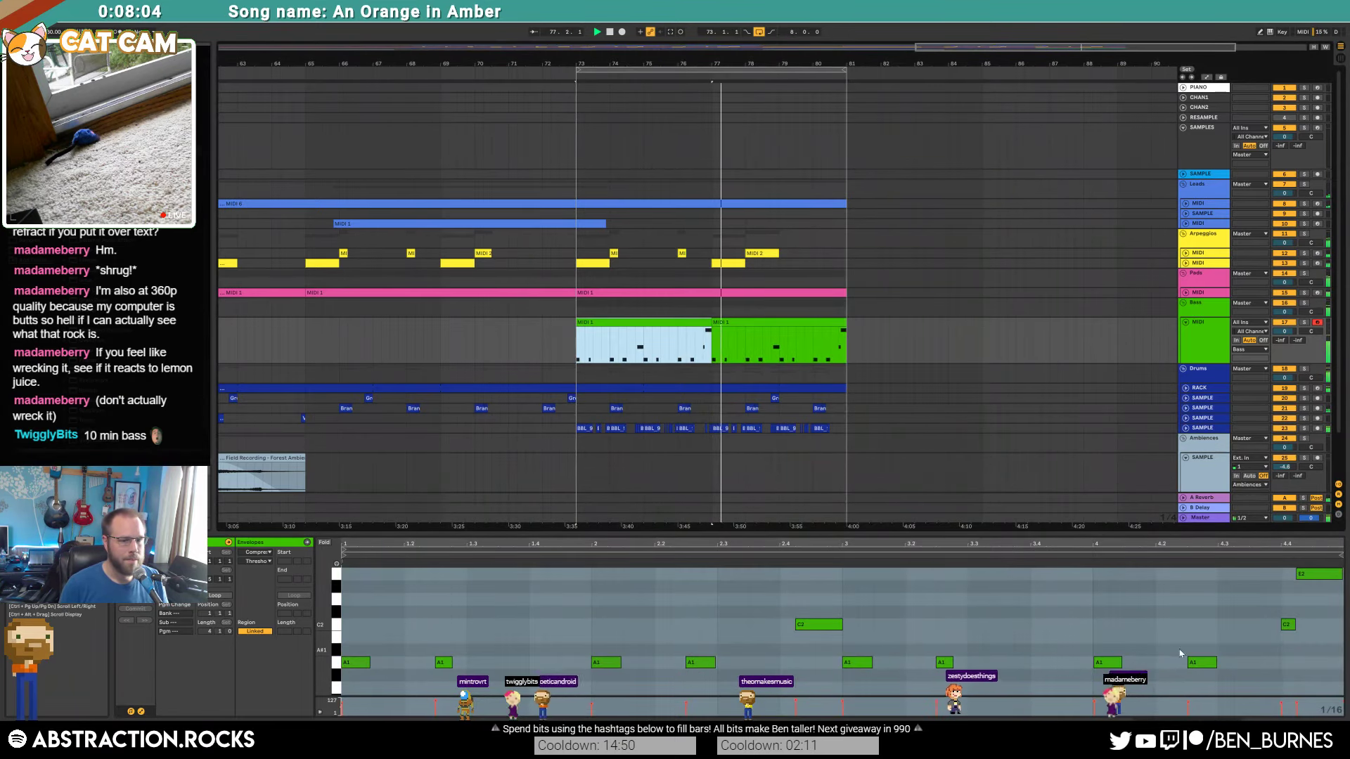
left_click_drag(1202, 666, 1185, 664)
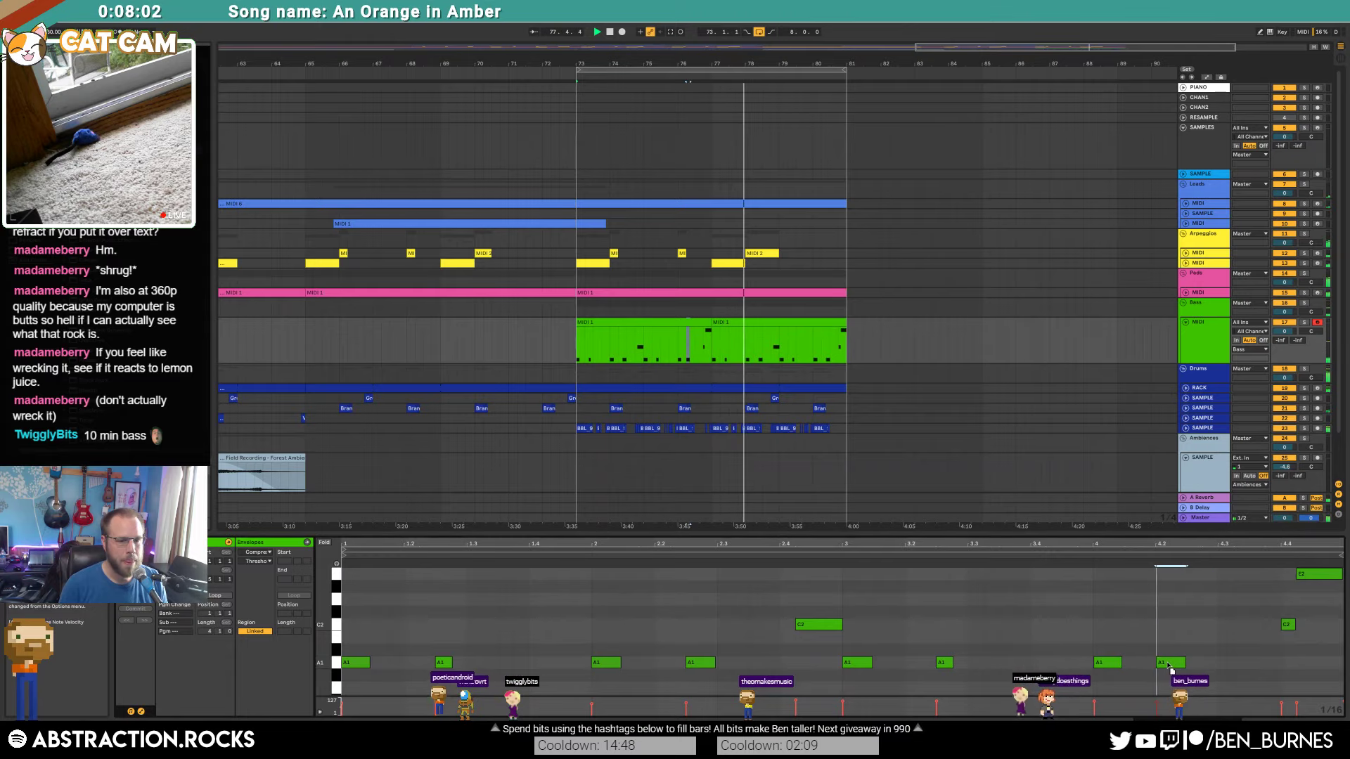
Step: Try short extra A1 notes in the second bass clip, one before the long C2 and one before the last A1
left_click(791, 321)
left_click(788, 664)
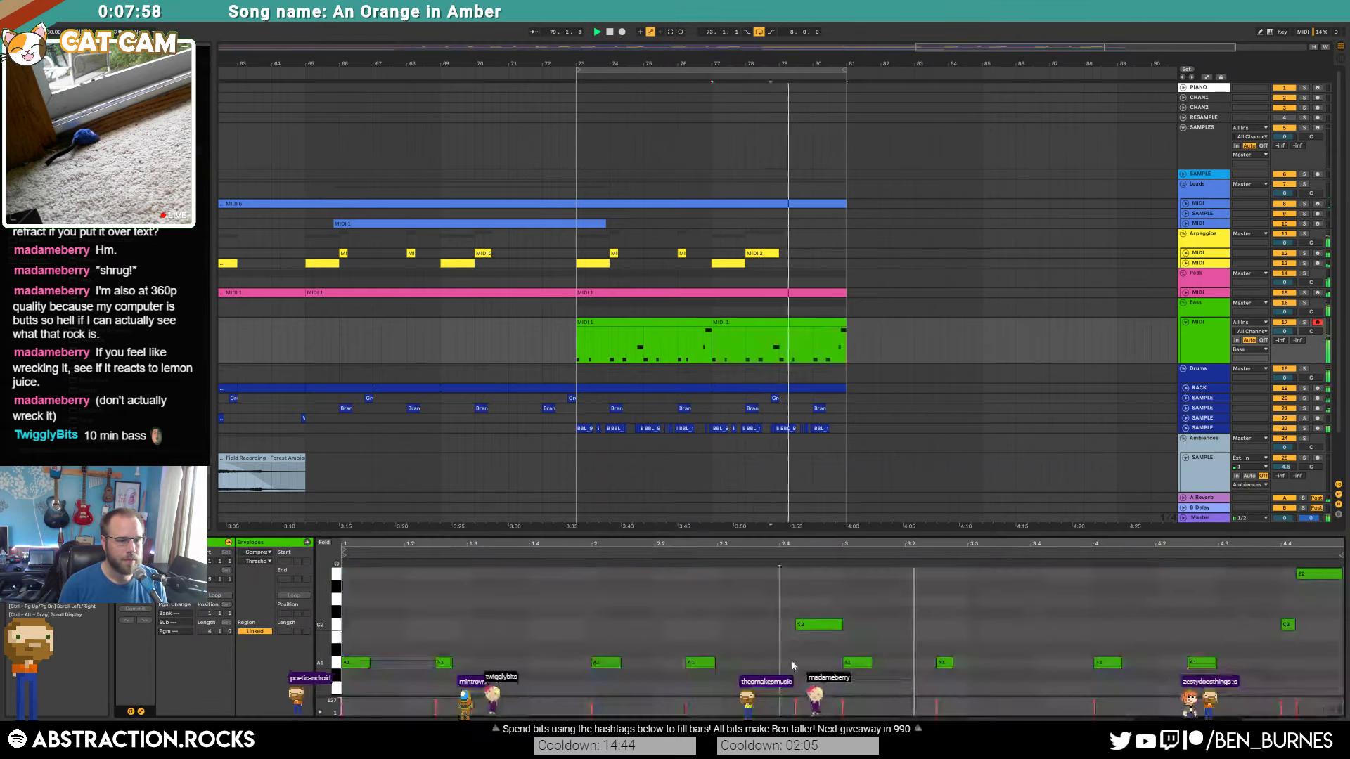
left_click(784, 662)
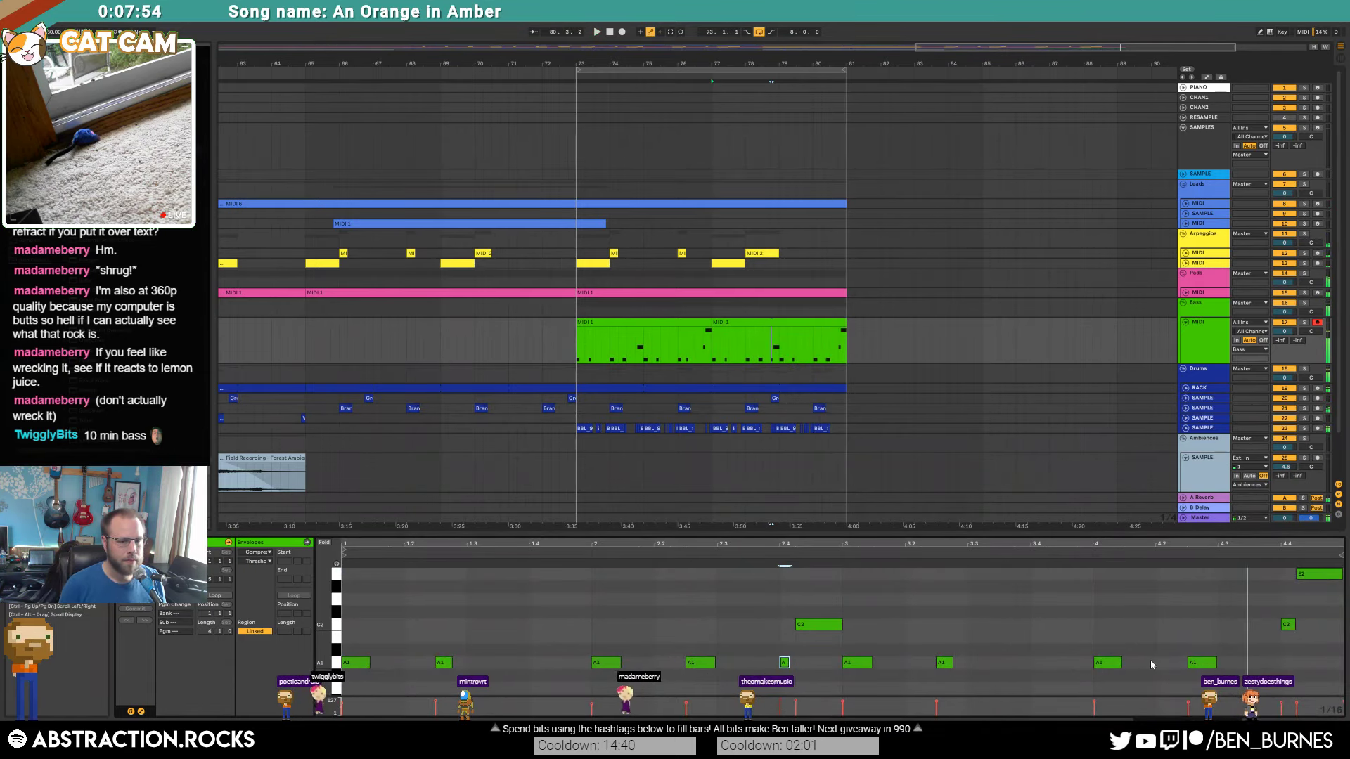
key("space")
left_click_drag(1195, 663, 1171, 667)
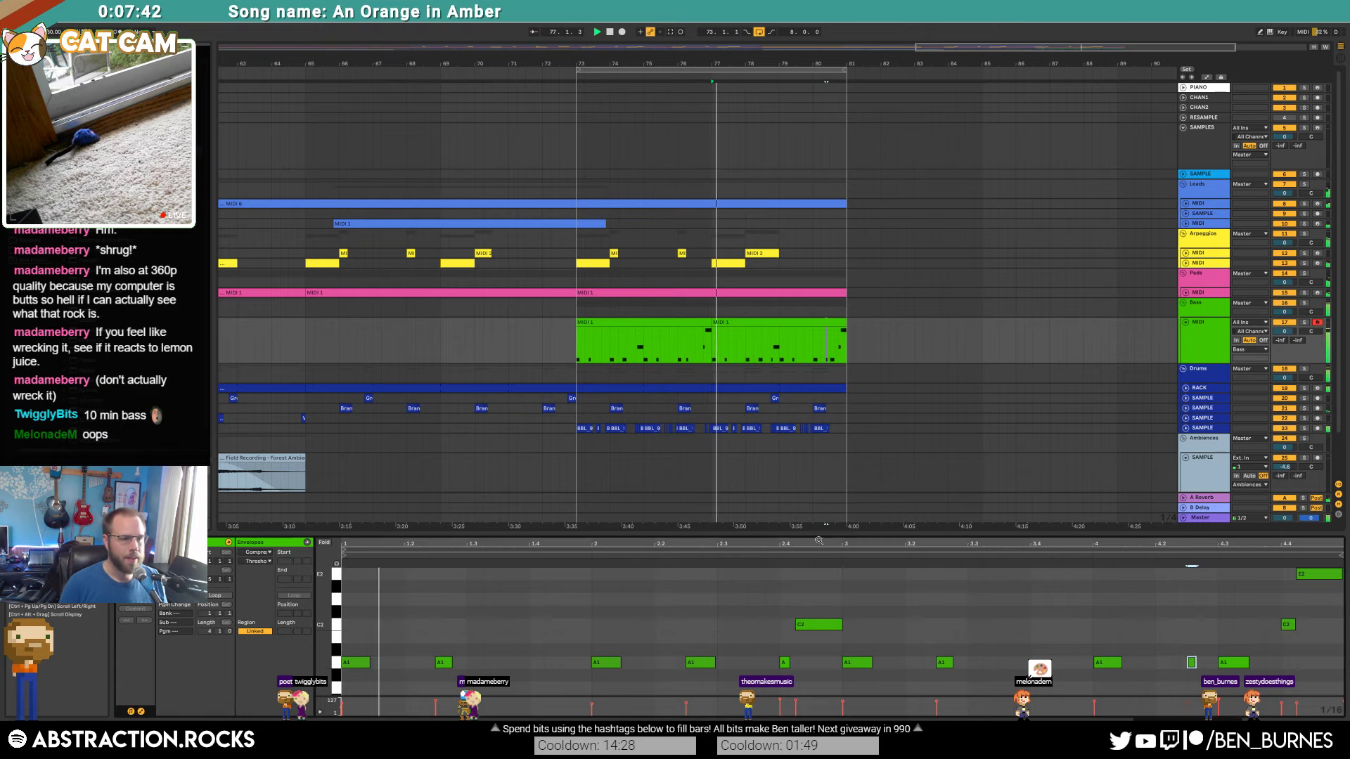
Step: Shorten the first two A1 notes of the bass clip at bar 73
left_click(668, 324)
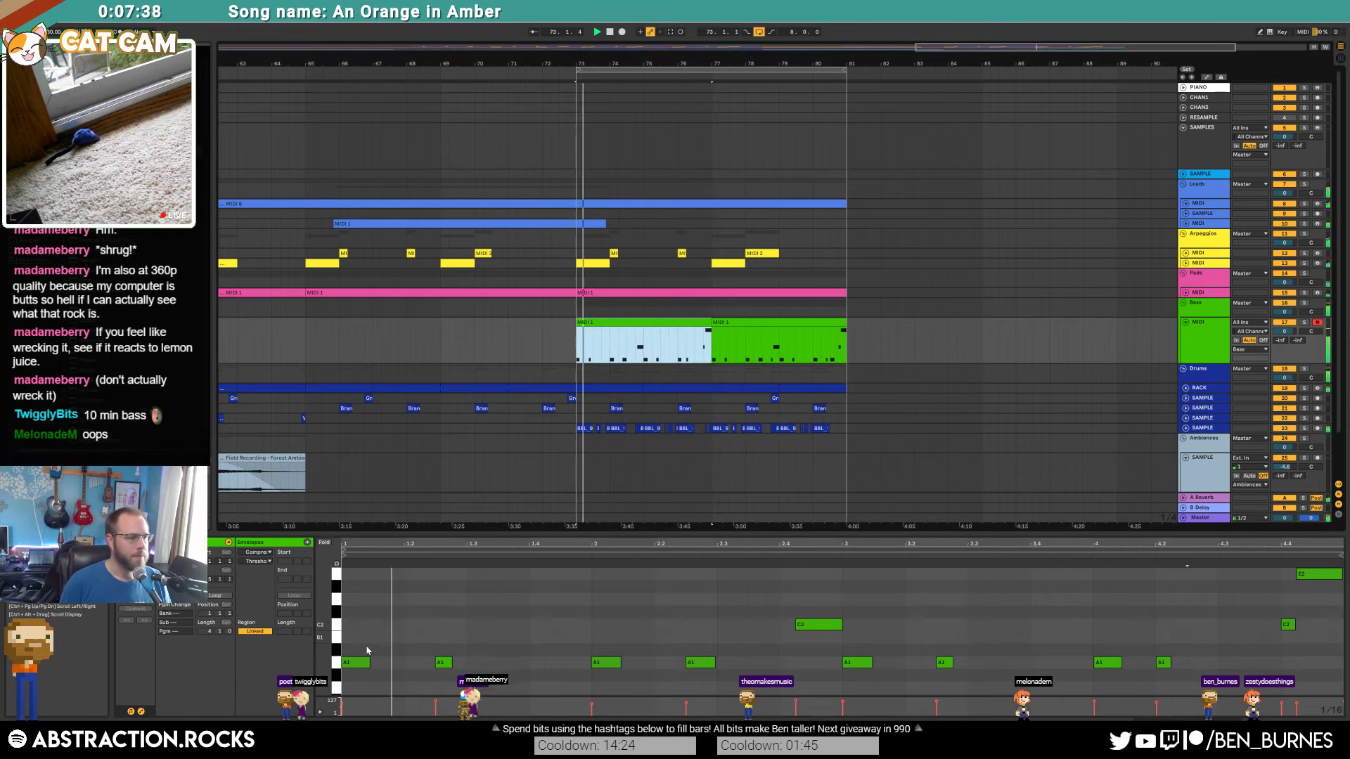
left_click_drag(365, 662, 355, 662)
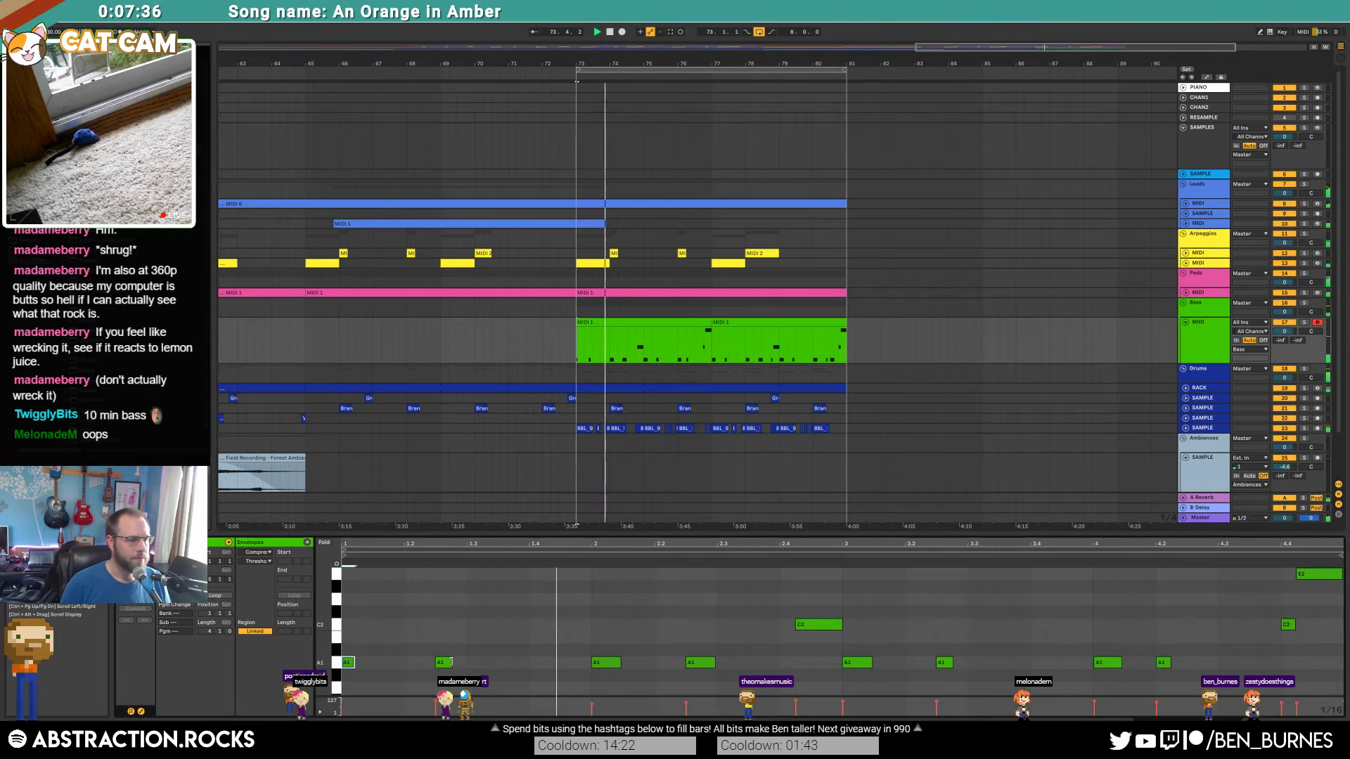
left_click_drag(452, 662, 450, 662)
left_click(530, 665)
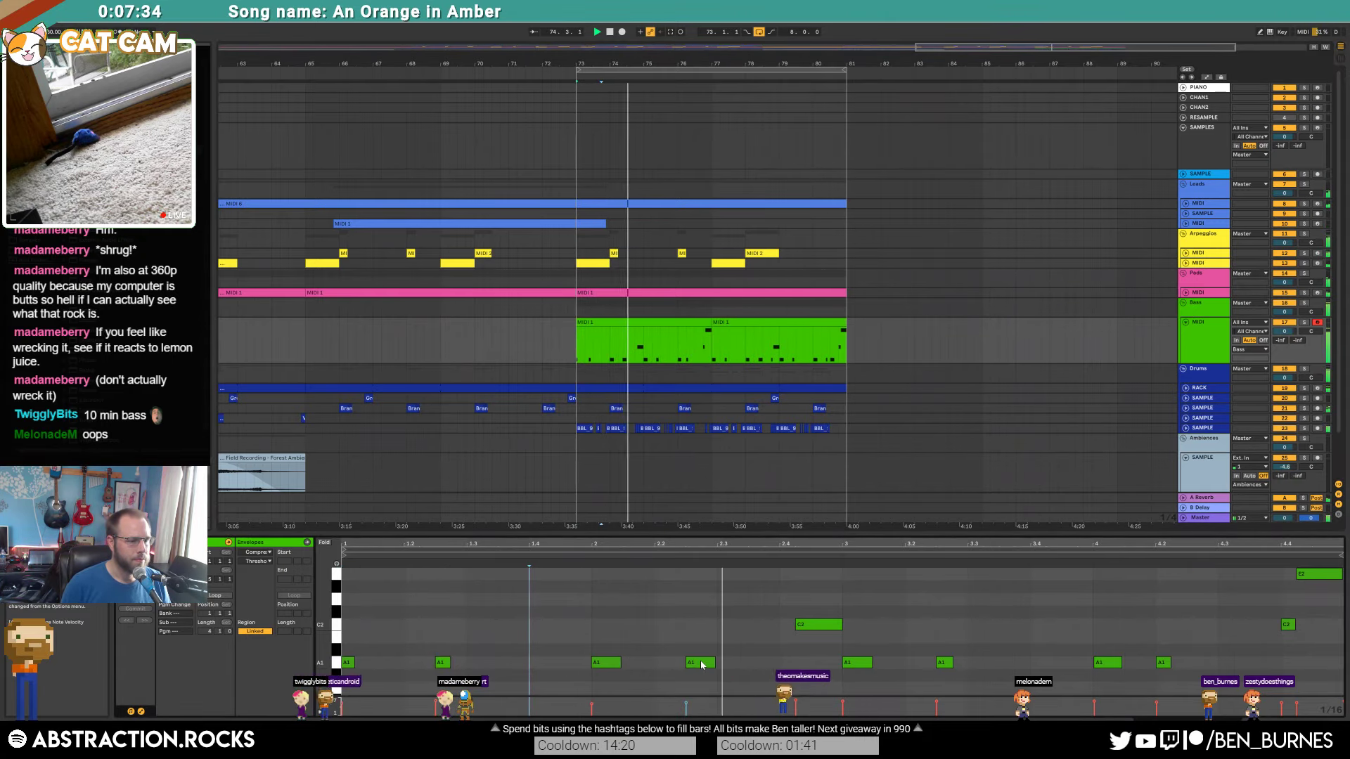
Step: Move the fourth A1 note of the first bass clip one sixteenth earlier to 2.2.2 and shorten it to a brief stab
key("space")
left_click_drag(702, 663, 686, 663)
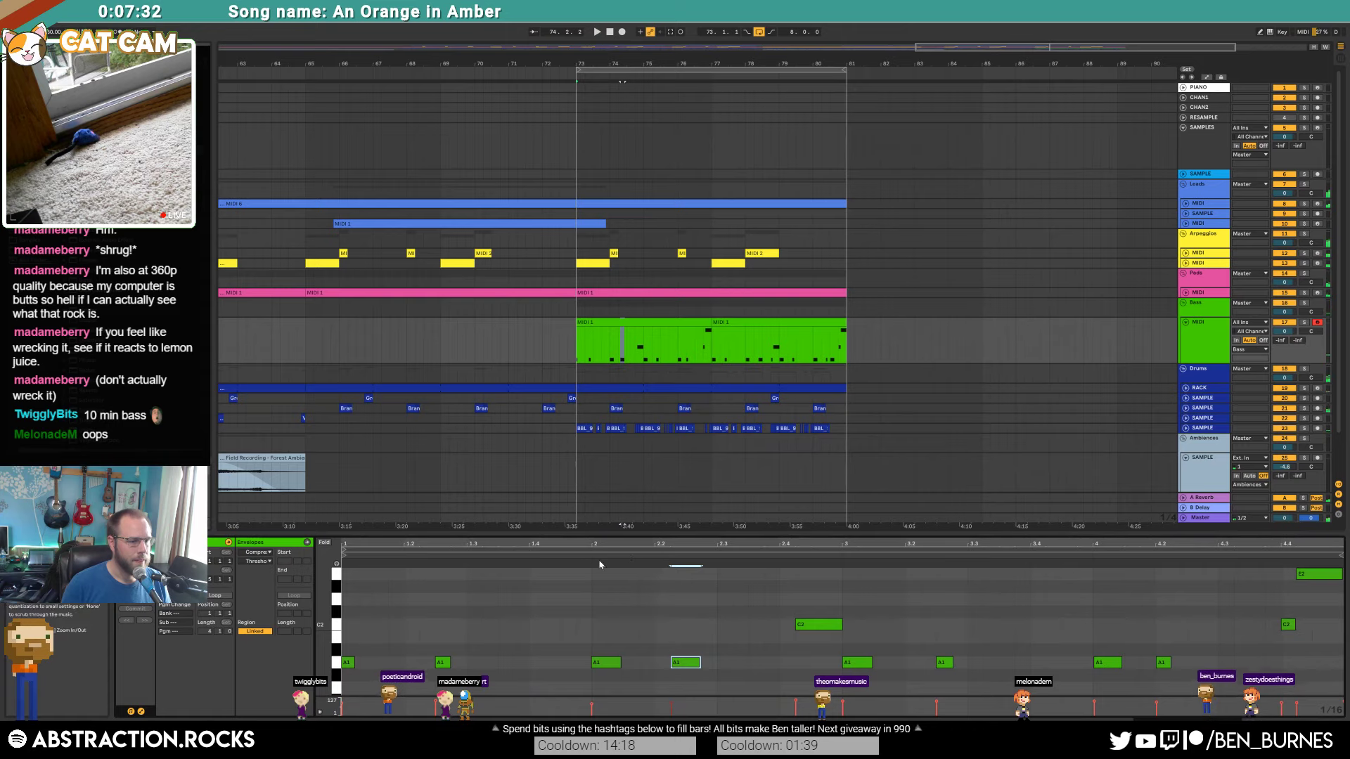
key("space")
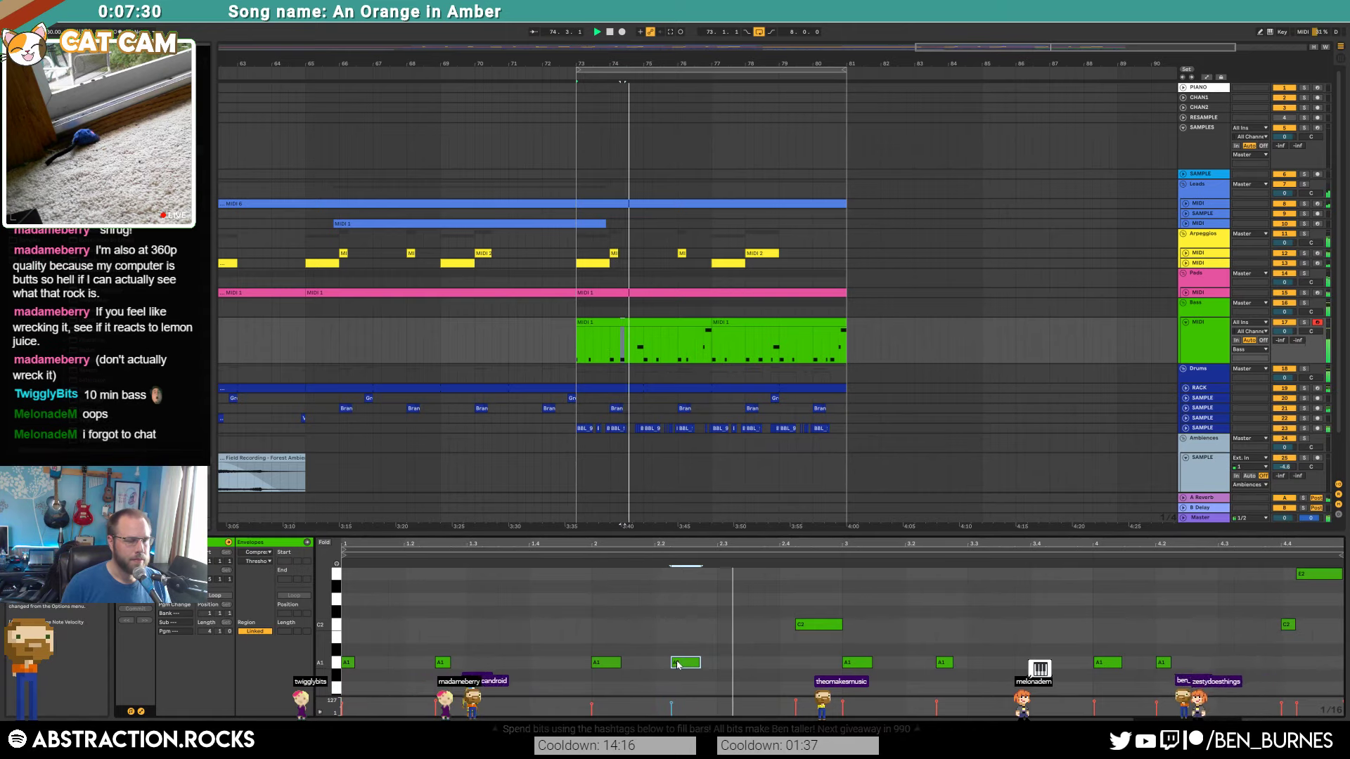
left_click_drag(700, 662, 692, 663)
key("space")
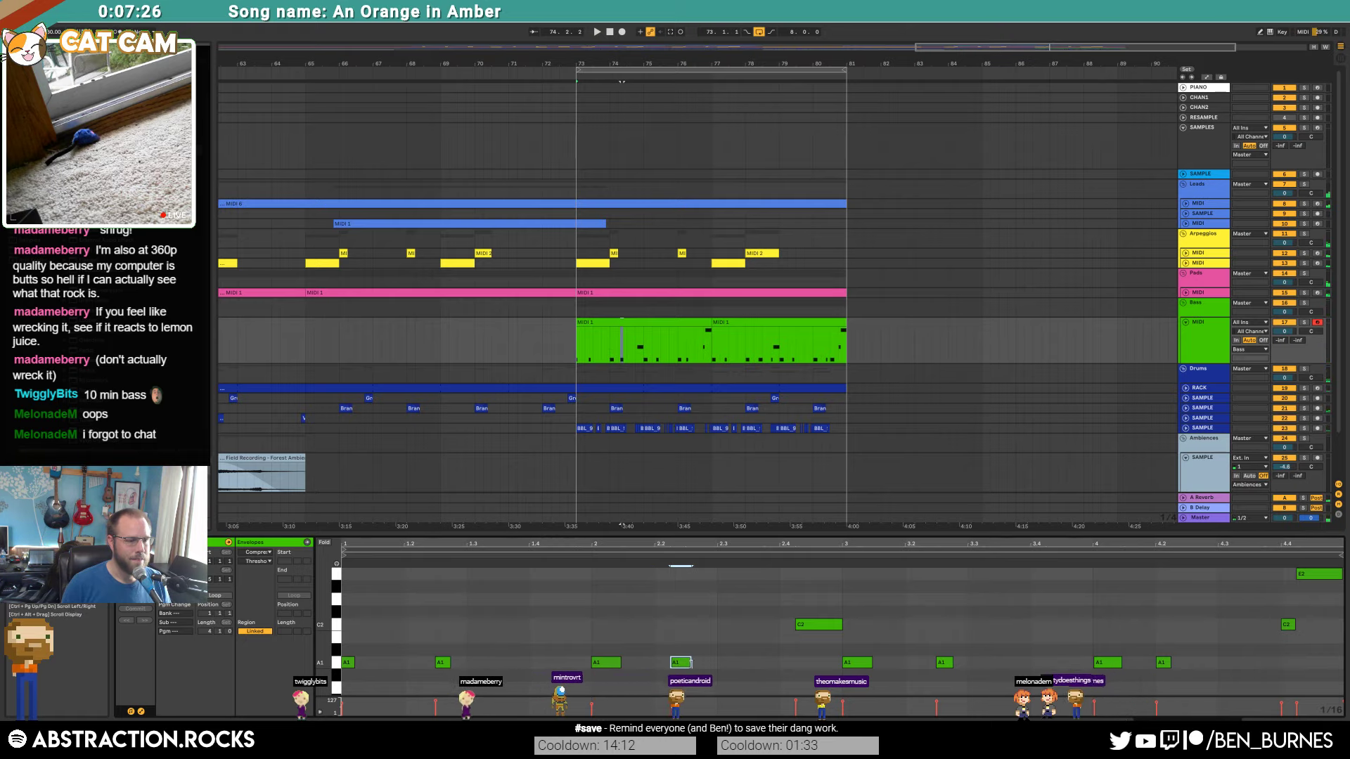
left_click_drag(689, 664, 673, 663)
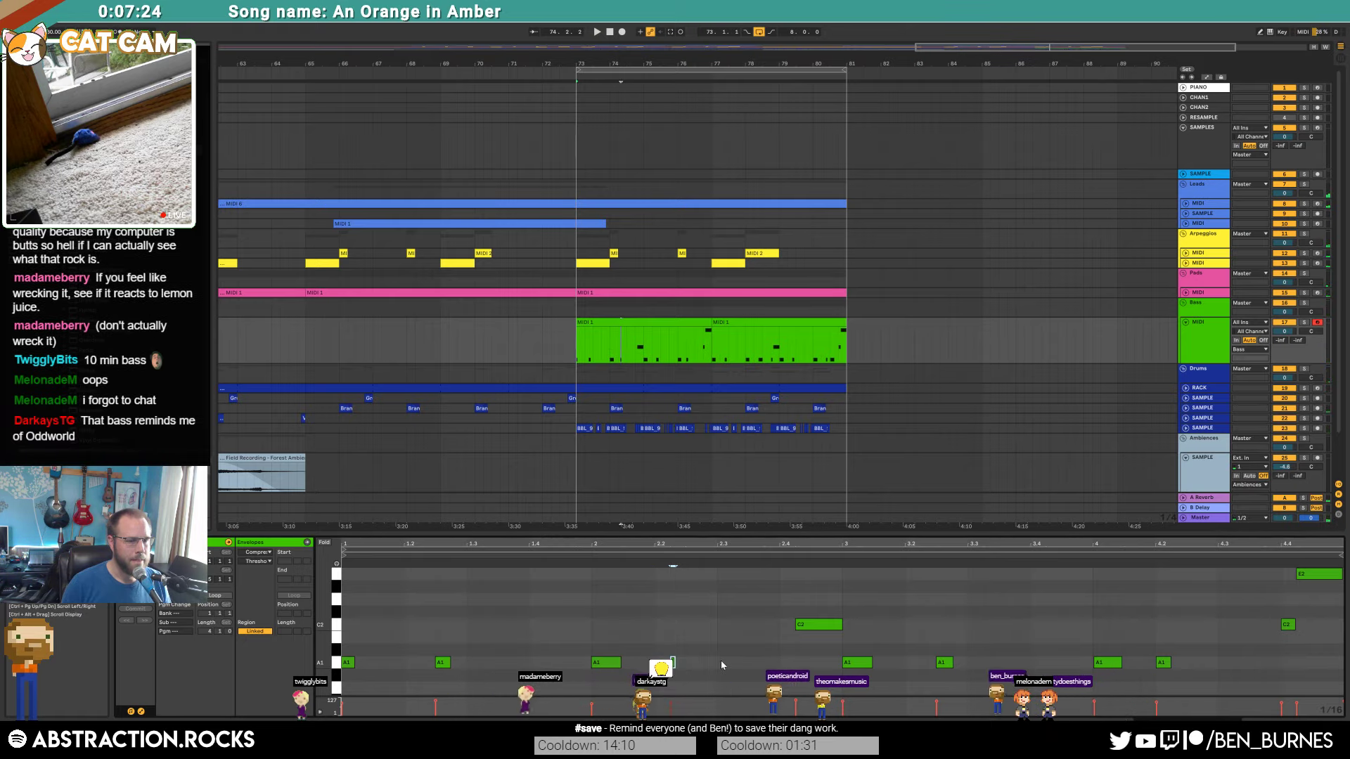
Step: Lengthen the second A1 note of the first bass clip and add an A1 note at 2.2.4 after the brief stab
key("space")
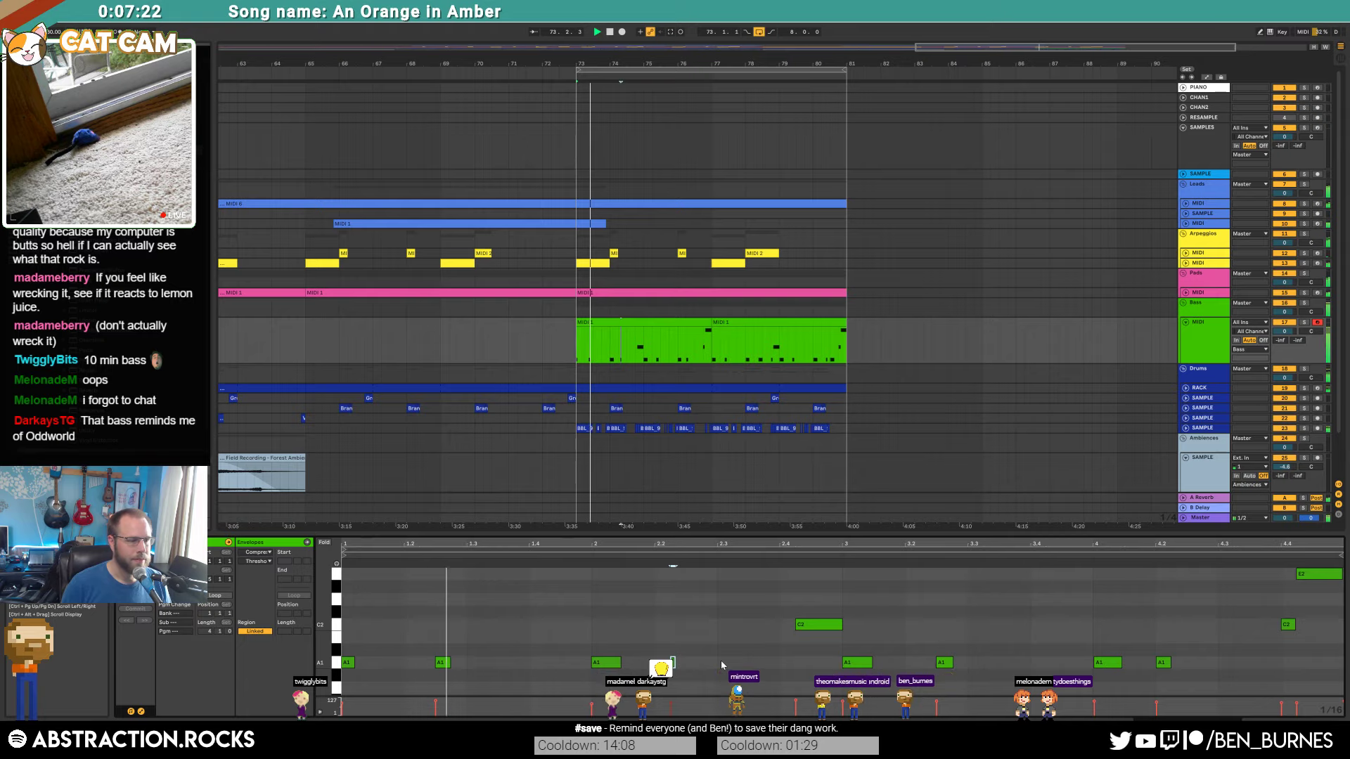
left_click_drag(450, 663, 458, 662)
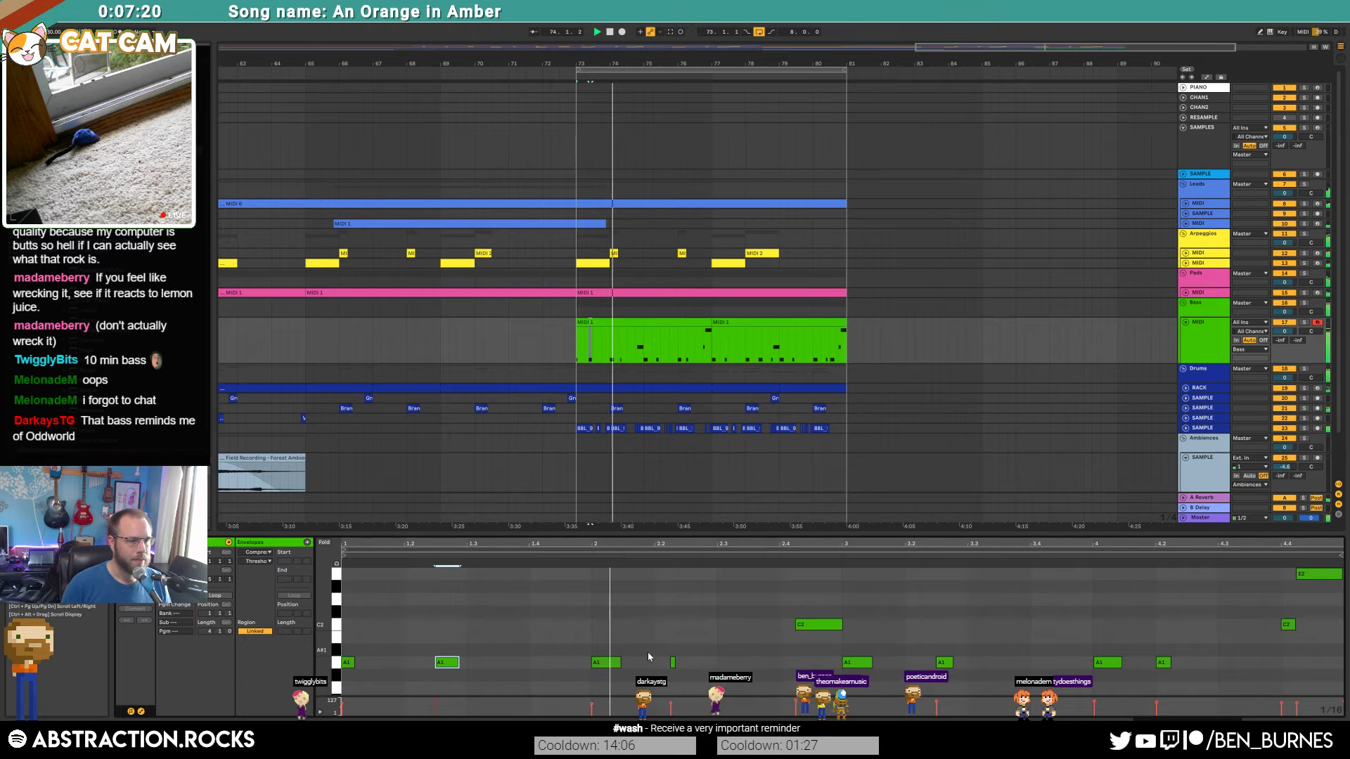
key("space")
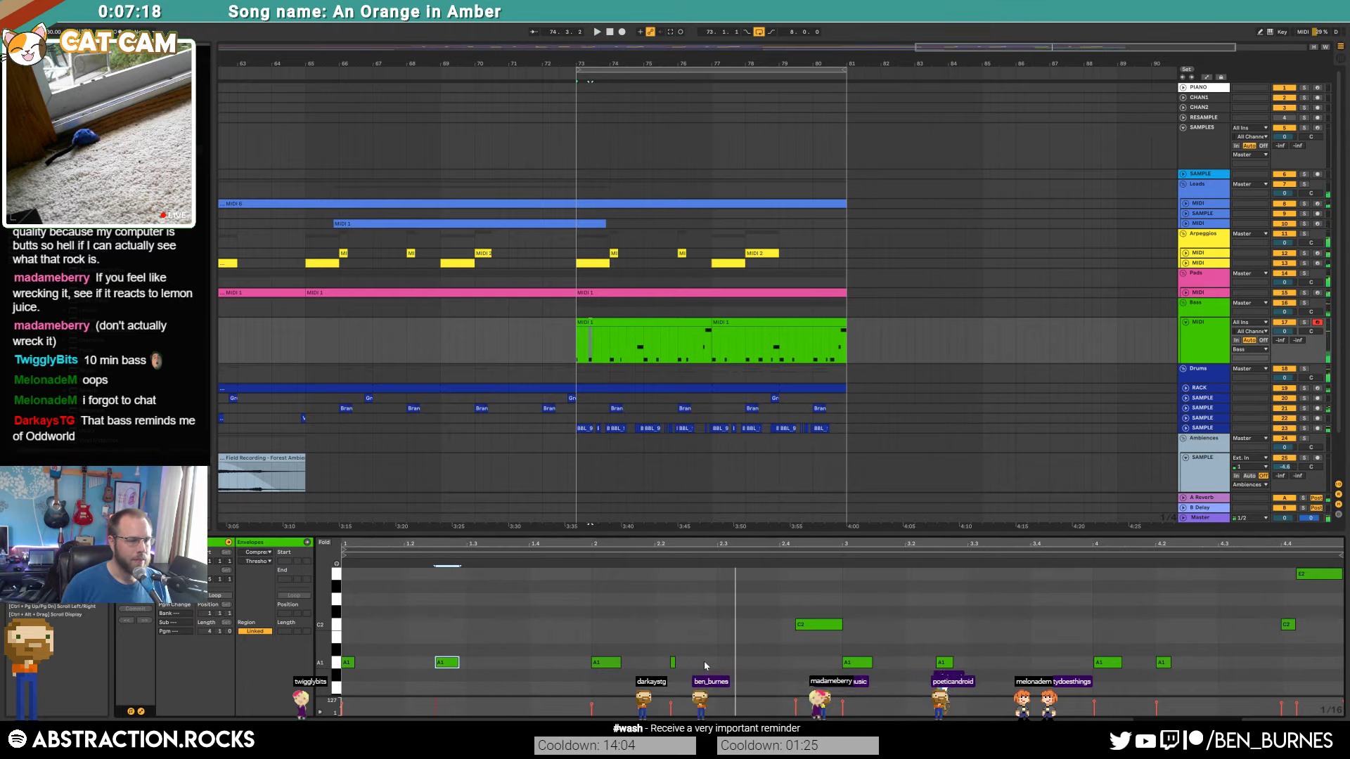
mouse_move(704, 662)
left_mouse_down()
mouse_move(737, 666)
mouse_move(725, 663)
left_mouse_up()
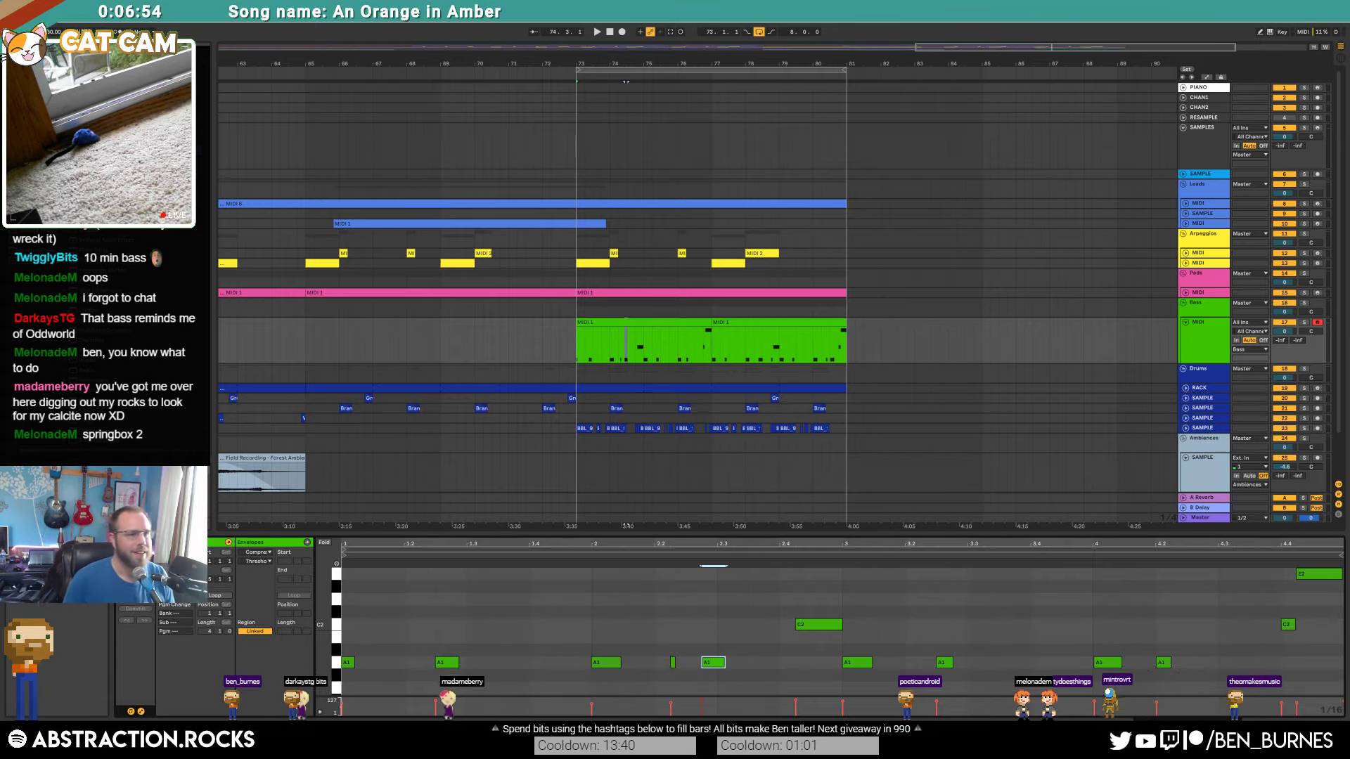
Step: Turn the last A1 note of the first bass clip into three short A1 notes at 4.1.4, 4.2.2 and 4.2.4
left_click(590, 320)
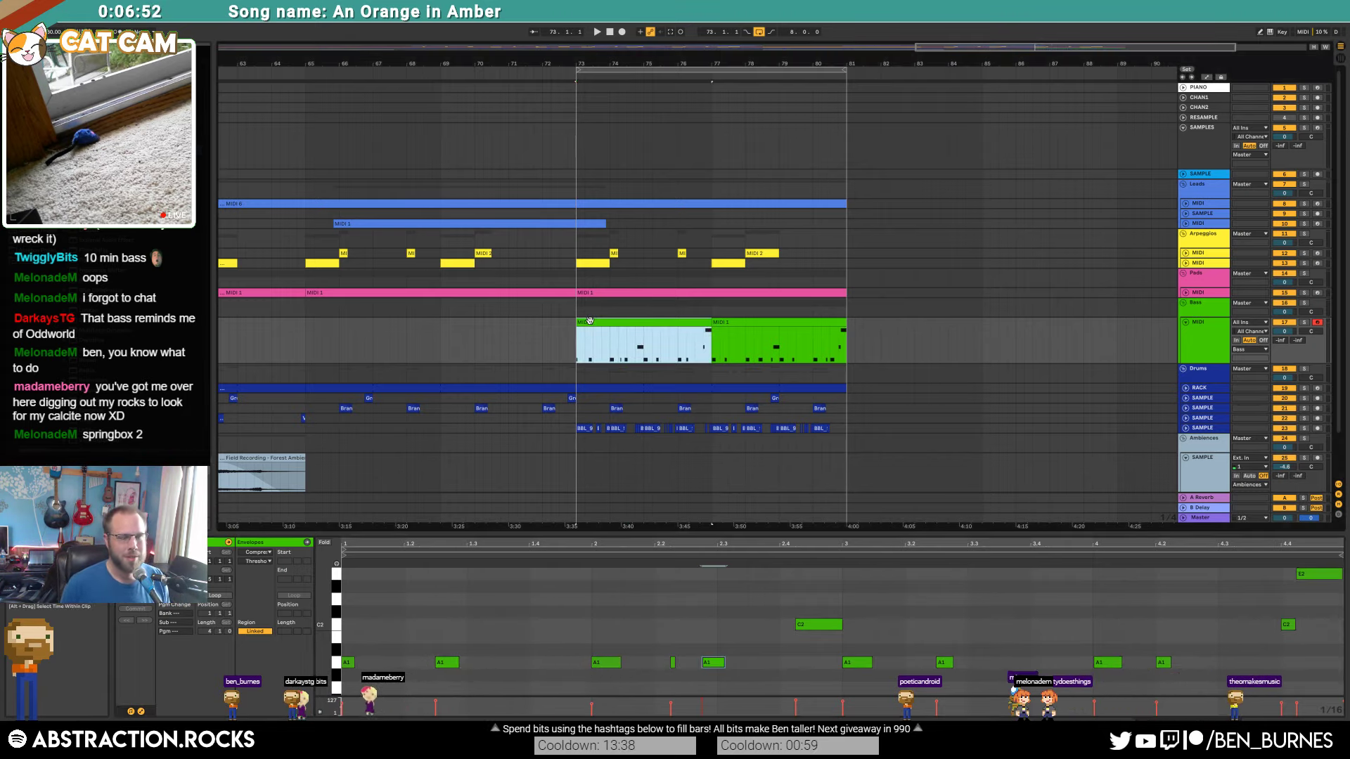
key("space")
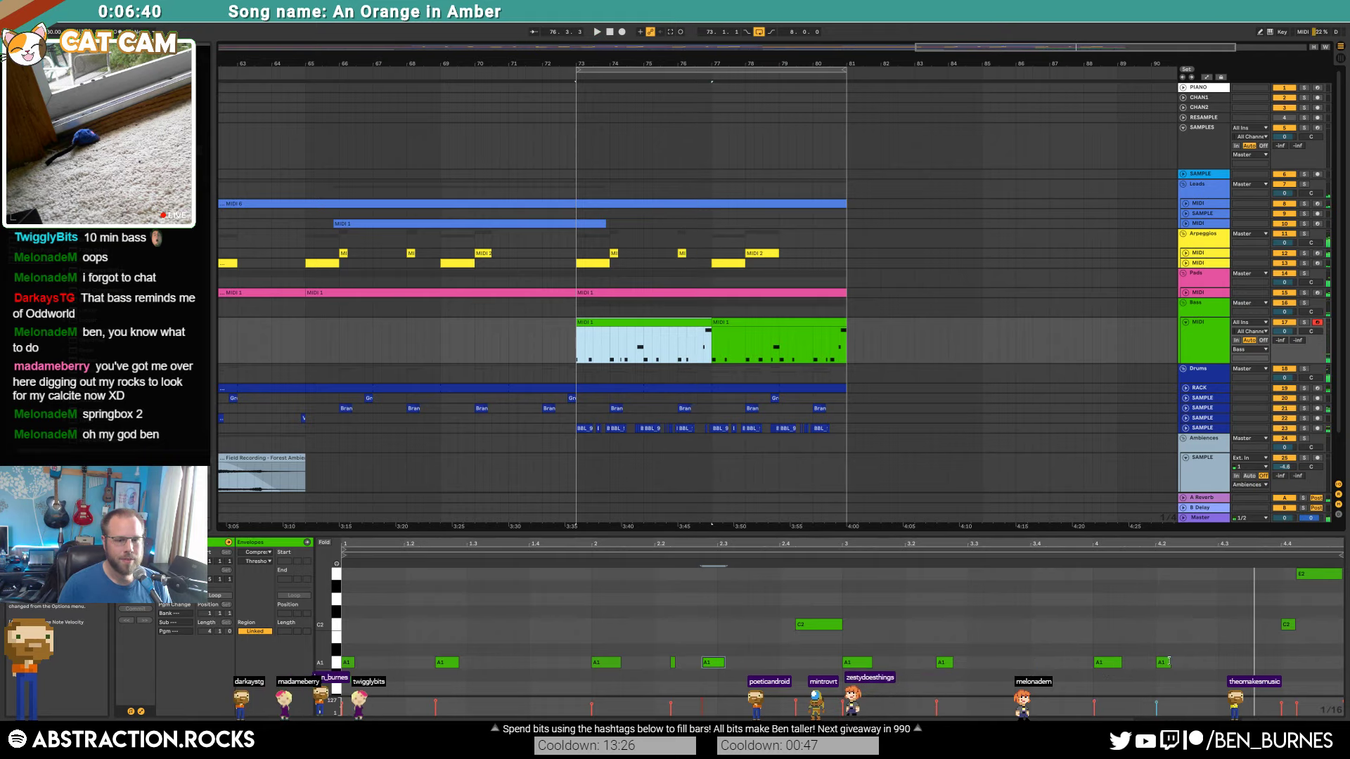
left_click_drag(1168, 662, 1164, 662)
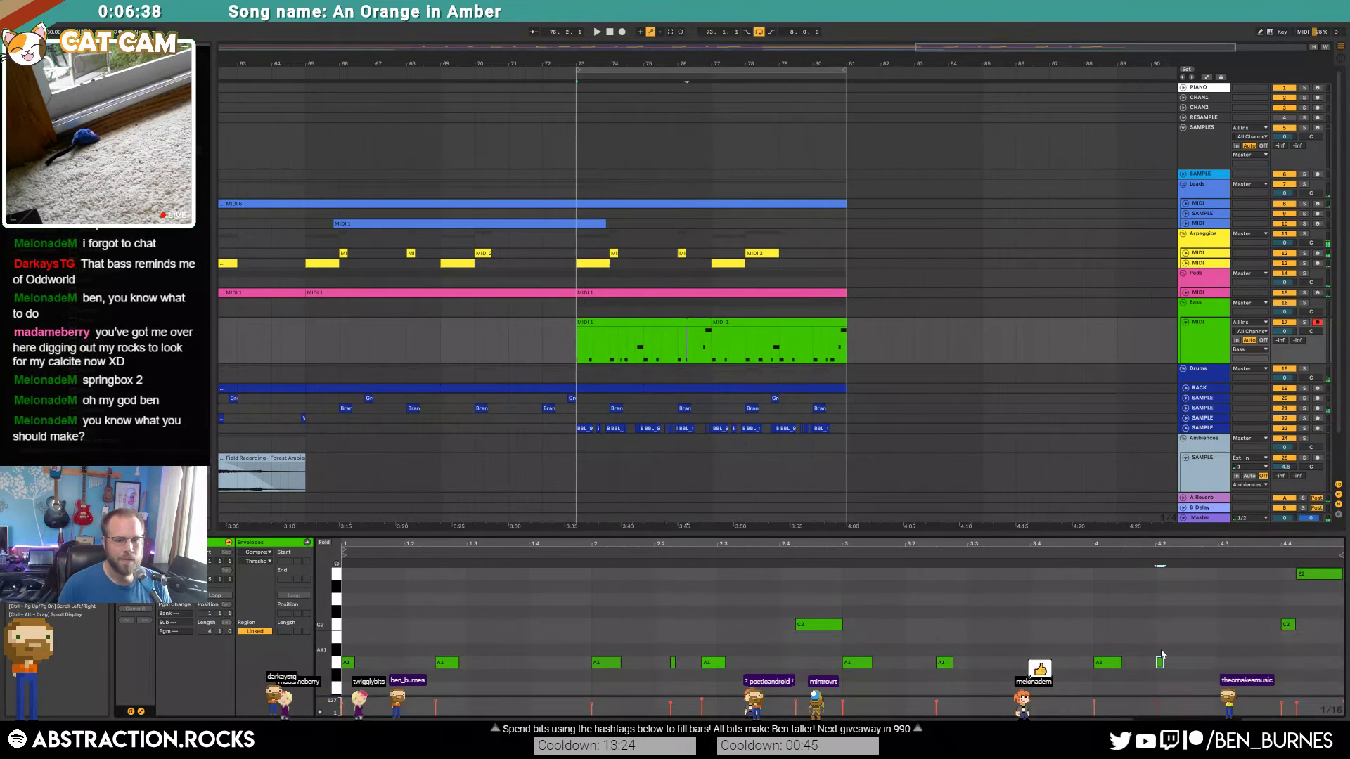
left_click_drag(1161, 651, 1187, 677)
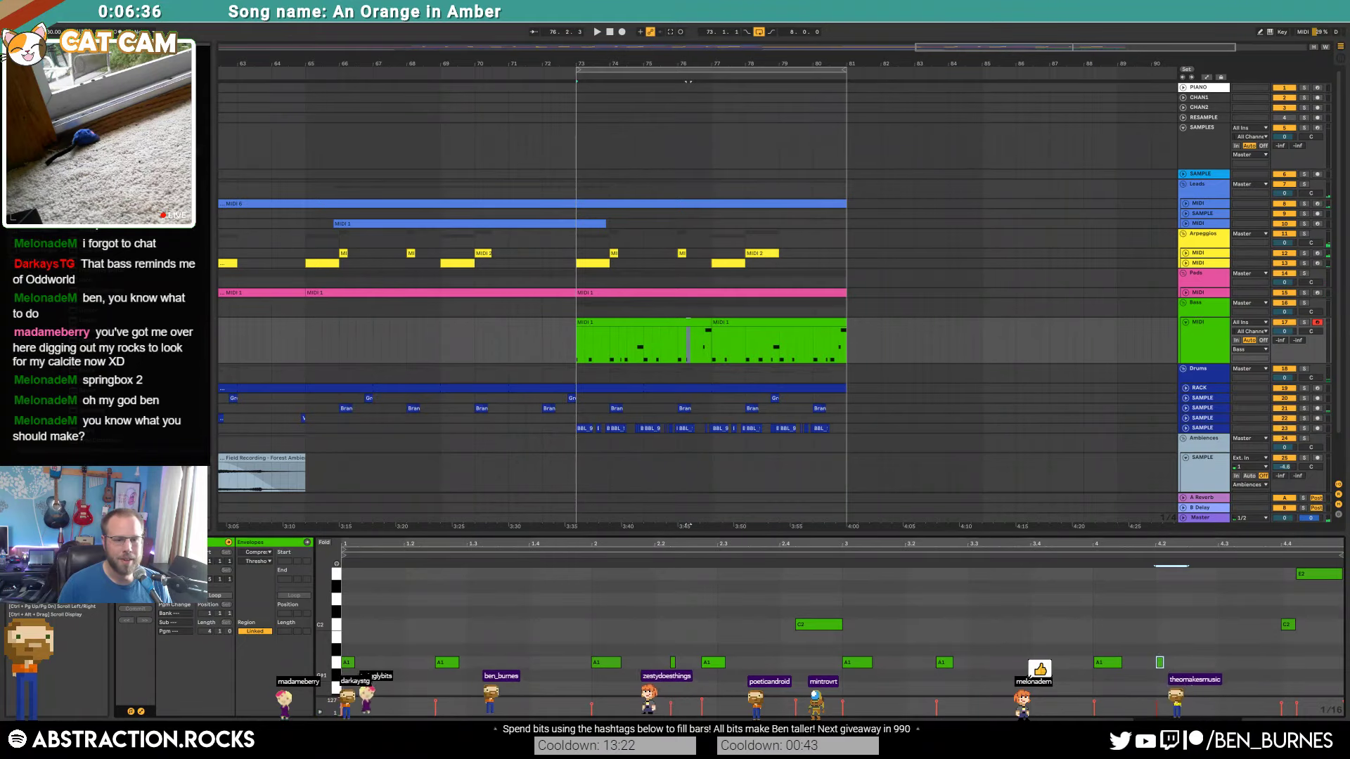
key("space")
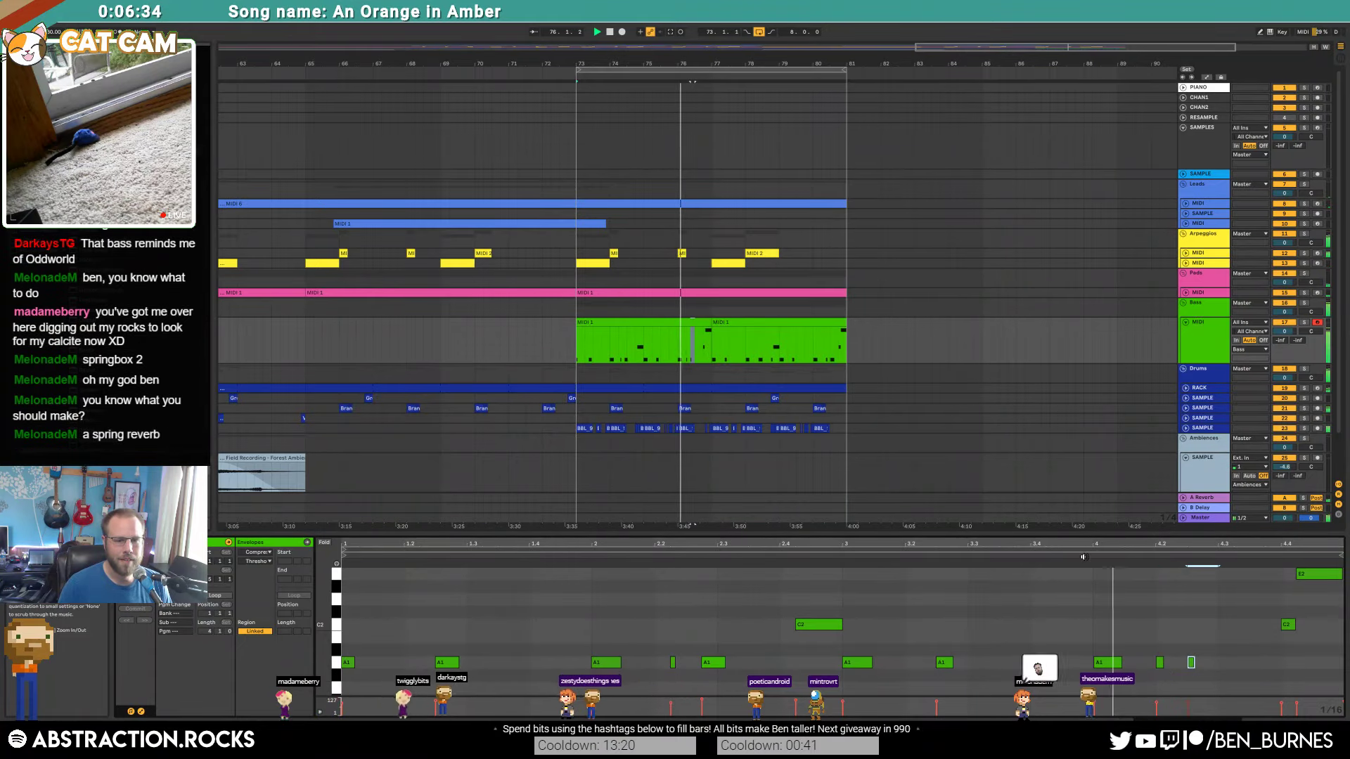
key("space")
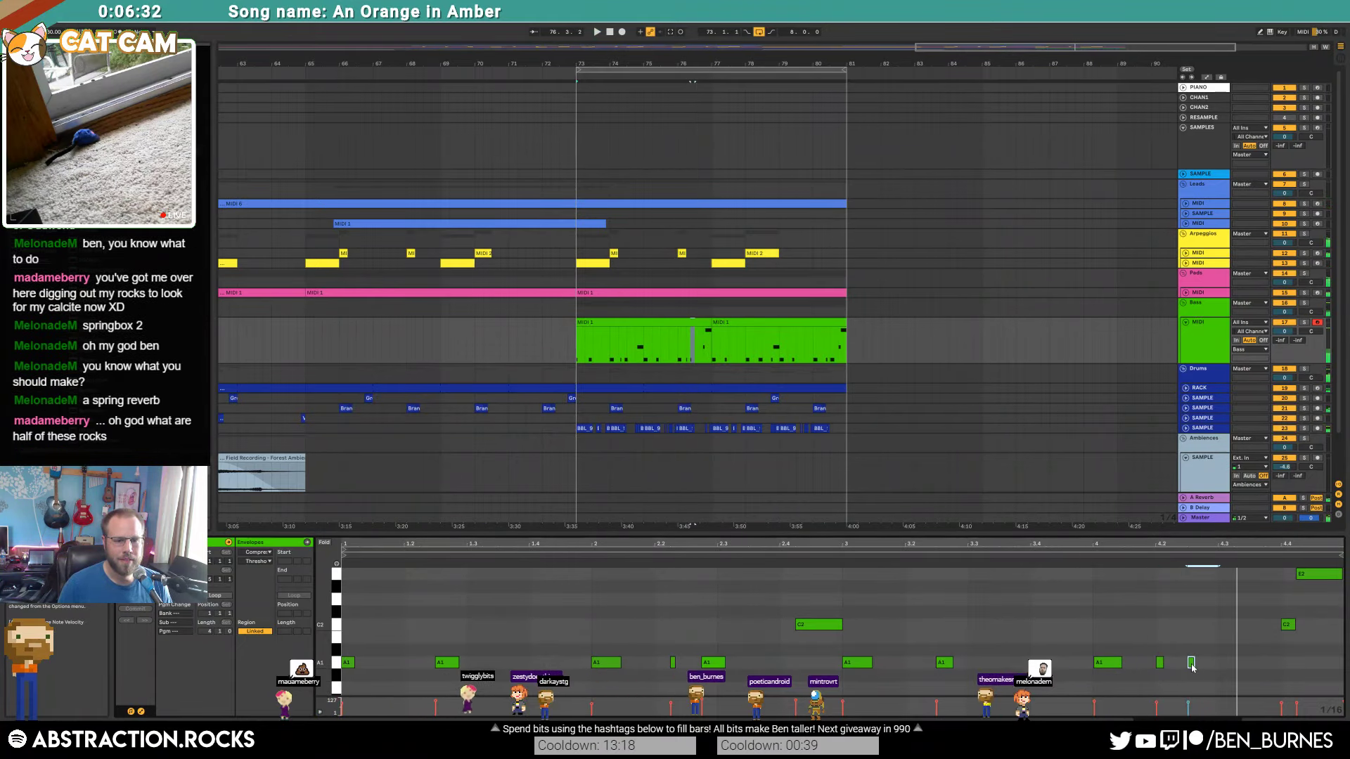
left_click_drag(1192, 668, 1144, 666)
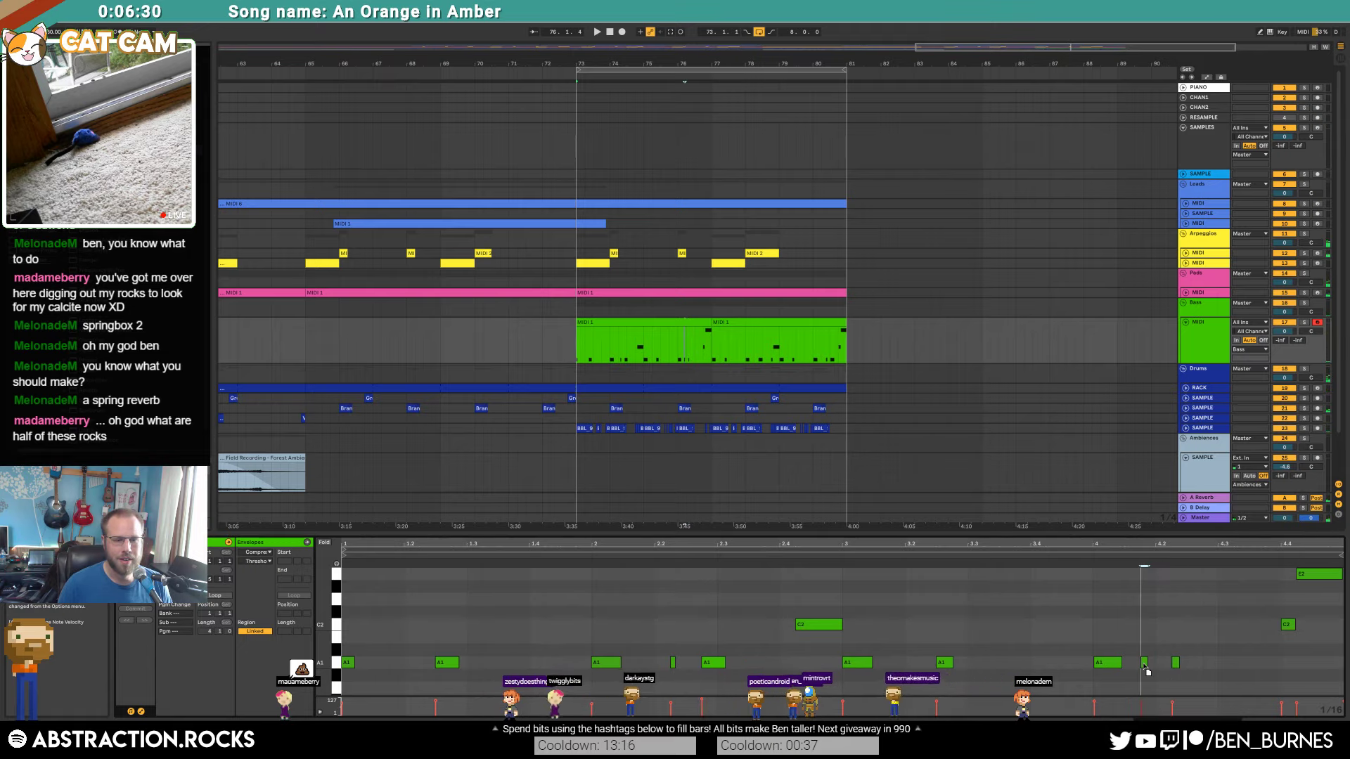
left_click(1070, 555)
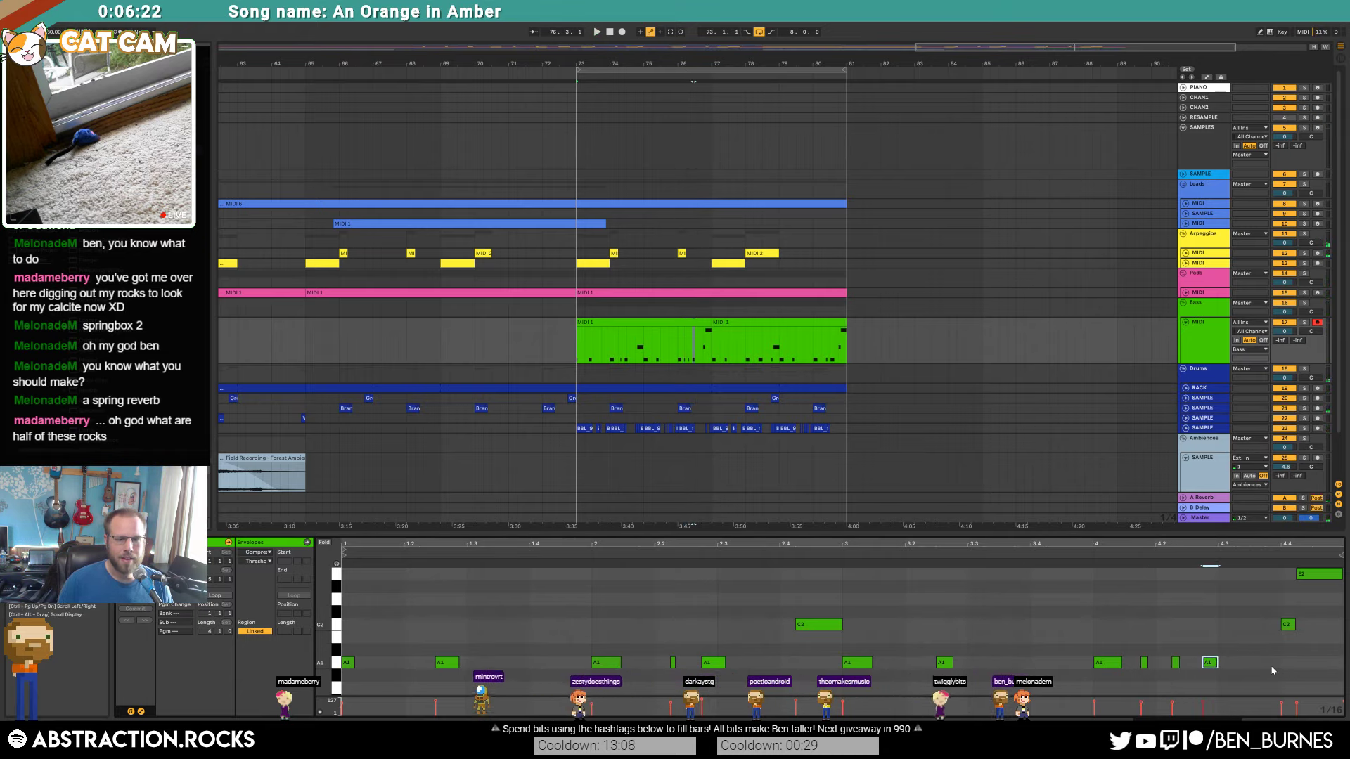
Step: Replace the bass clip at bar 77 with a duplicate of the edited clip from bar 73
left_click(691, 323)
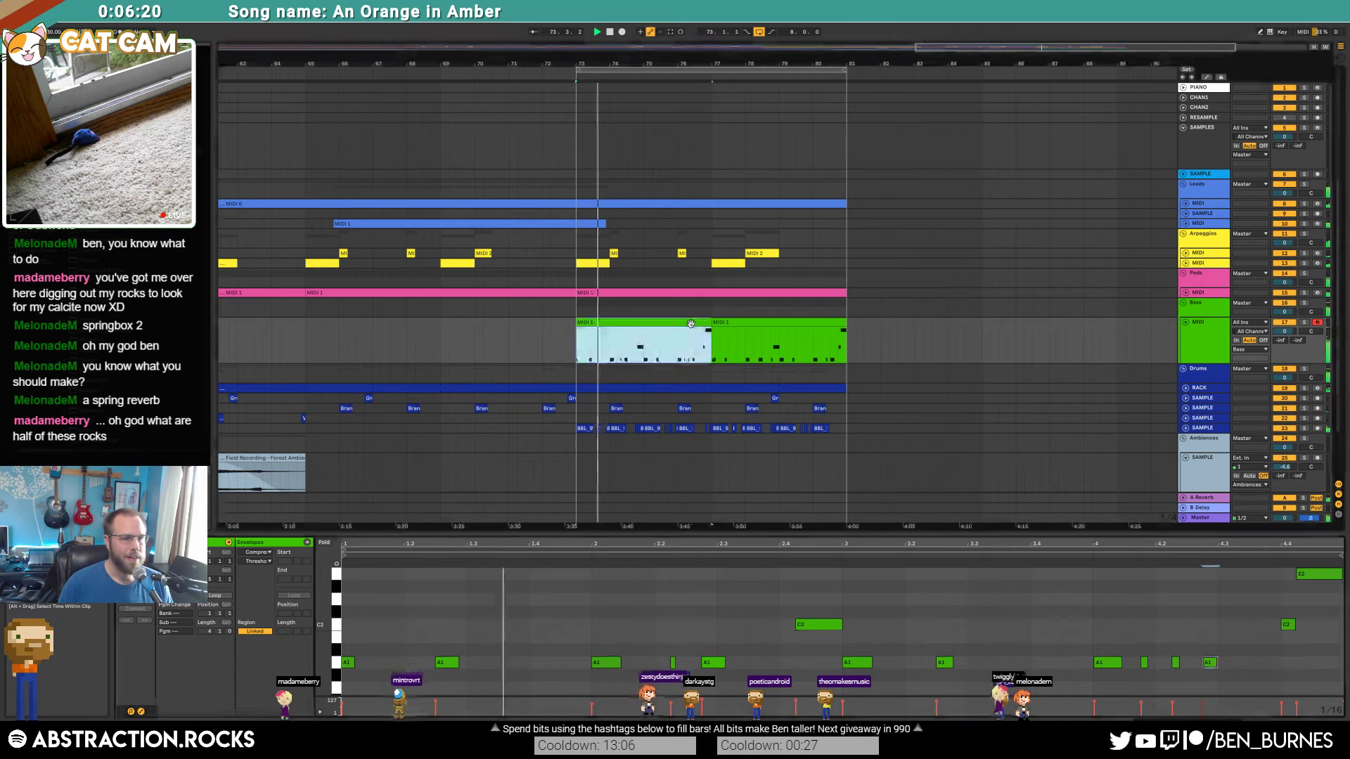
key("ctrl+d")
key("ctrl+z")
left_click(672, 323)
key("ctrl+d")
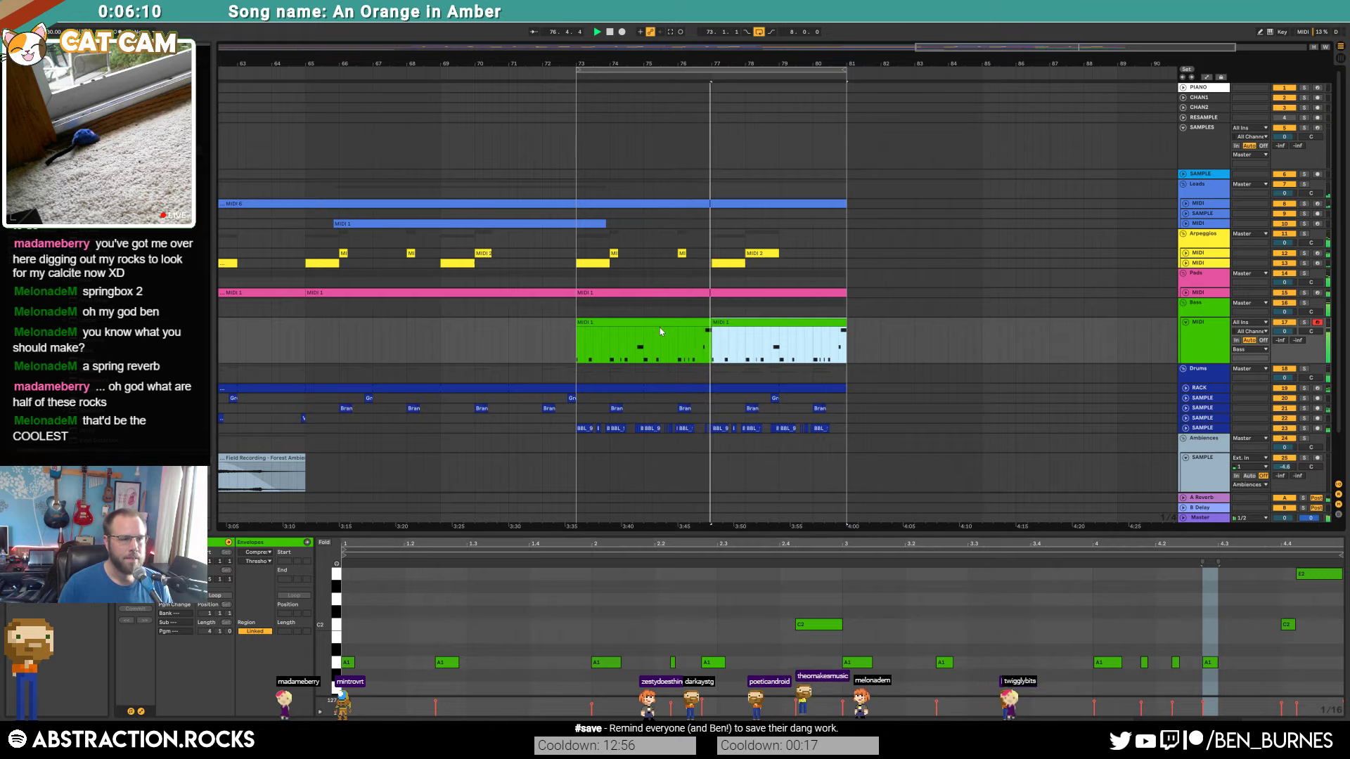
key("Left")
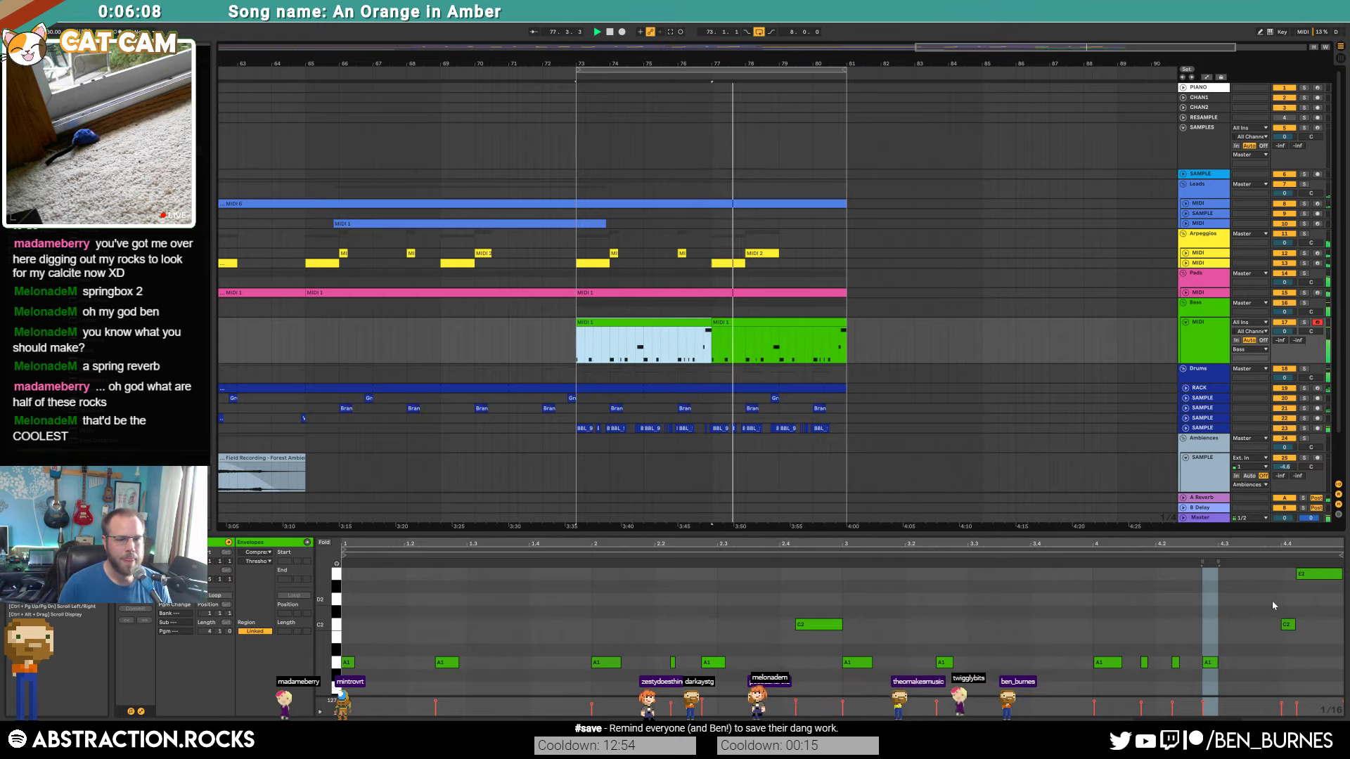
Step: Lower the final long note of both bass clips, at bars 73 and 77, by two semitones to D2
left_click(1307, 574)
key("Down")
key("Down")
left_click(1262, 556)
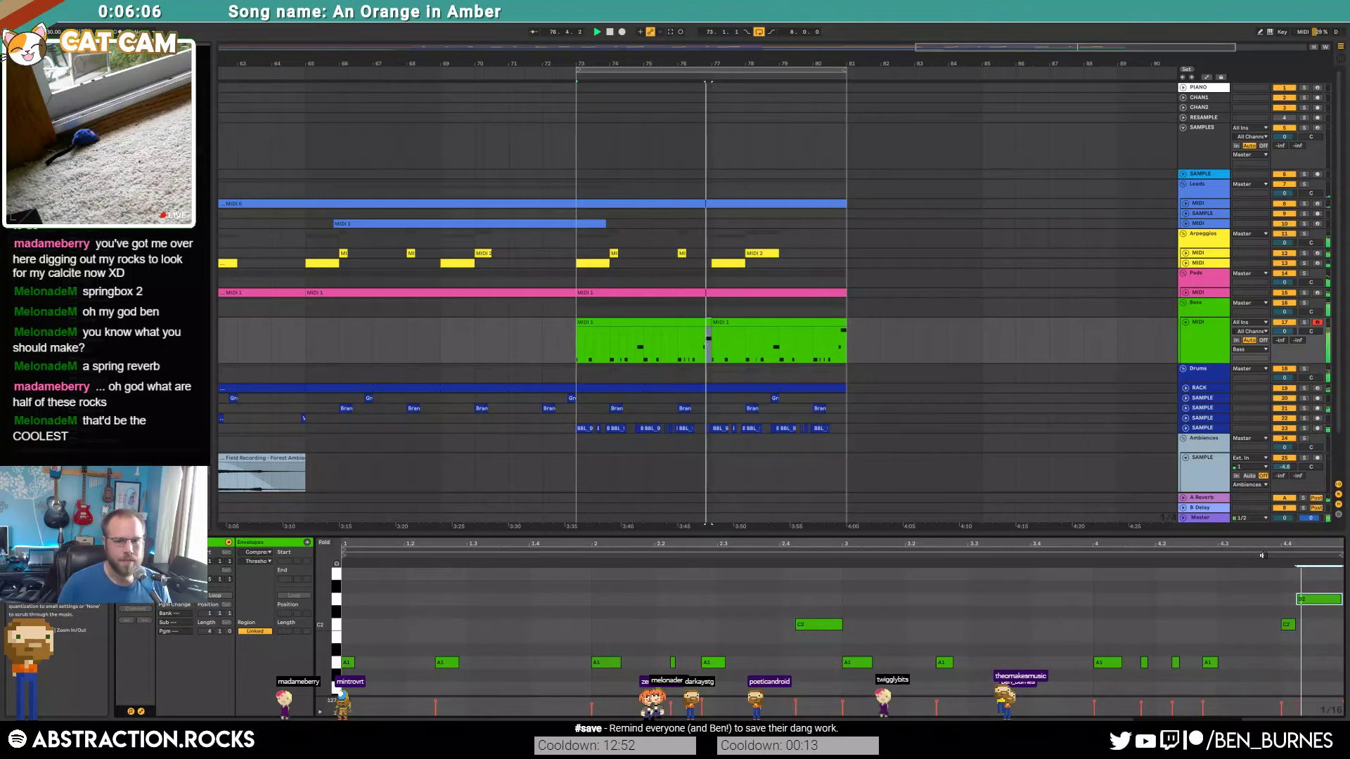
left_click(790, 323)
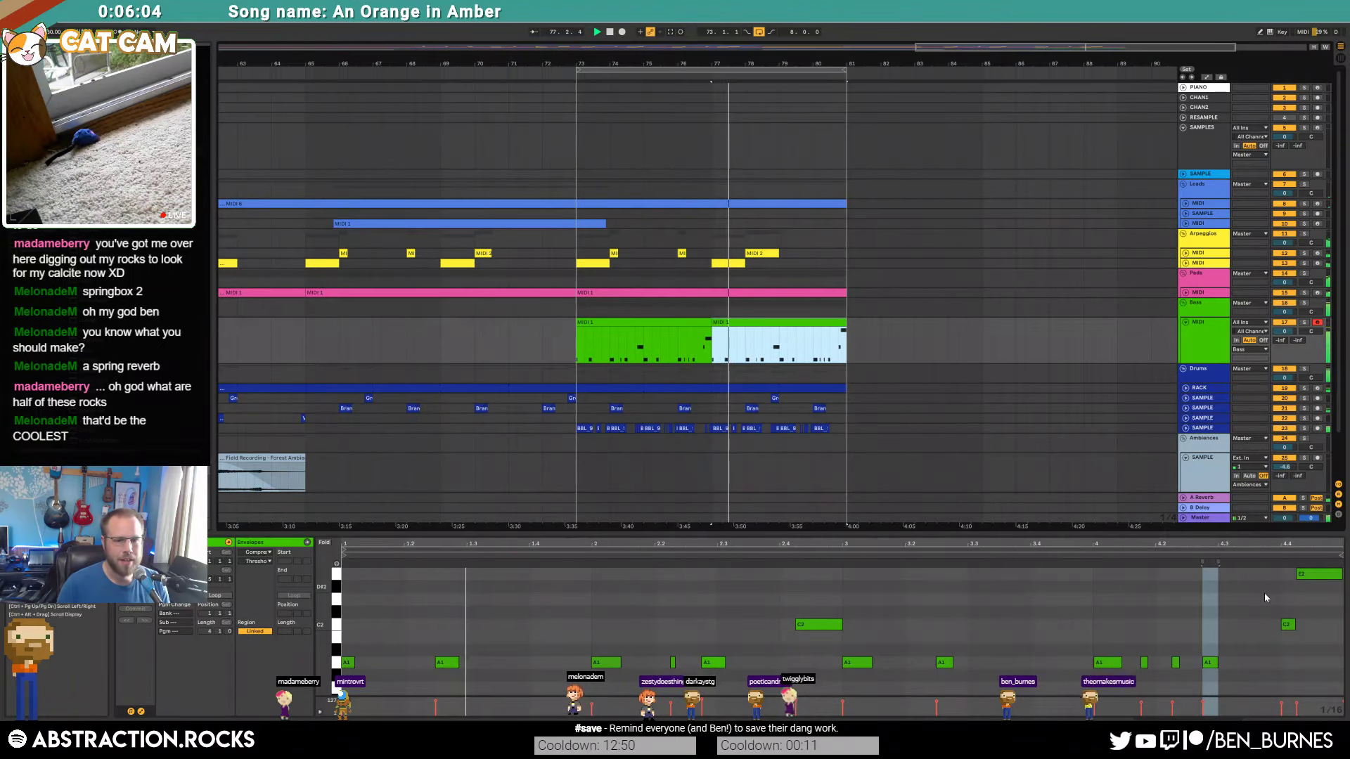
left_click(1308, 574)
key("Down")
key("Down")
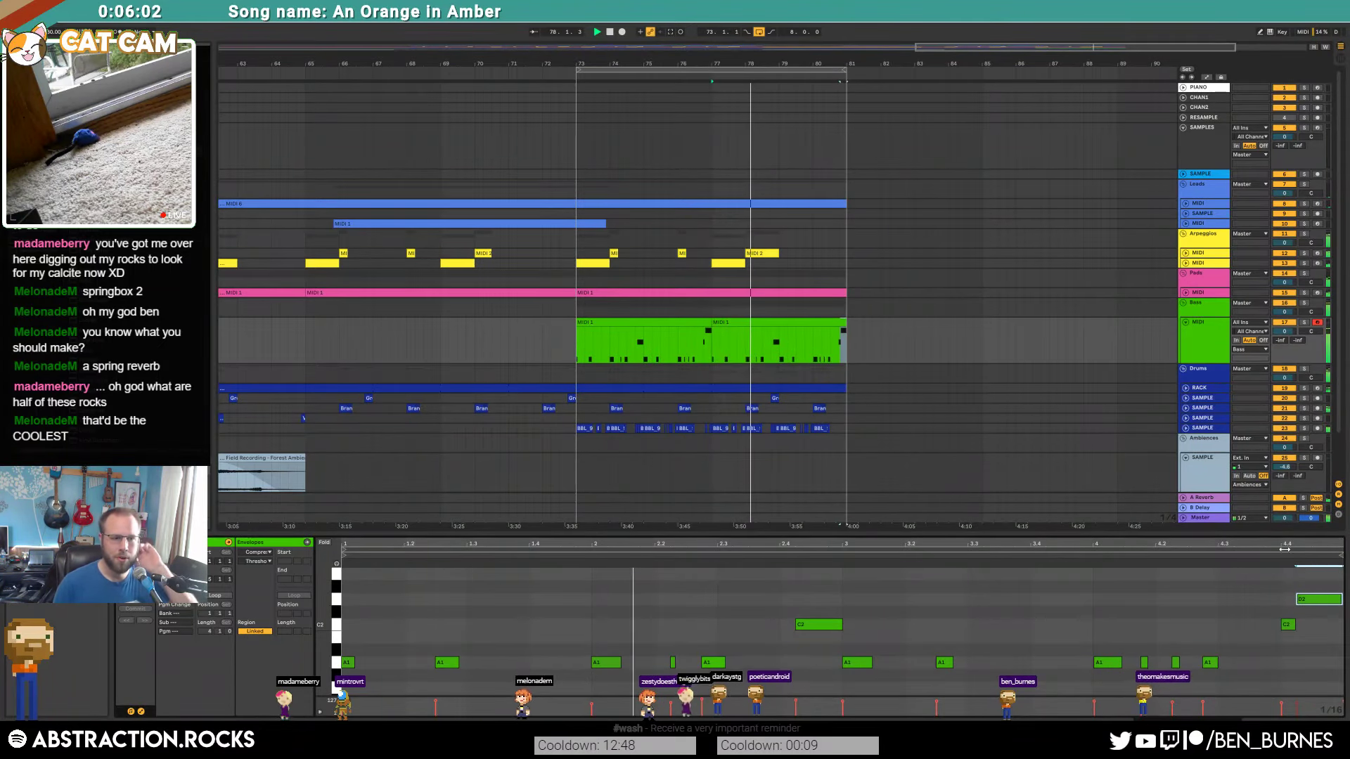
Step: Add a brief A1 note at 2.4 in the second bass clip, just before the C2 note
left_click(892, 660)
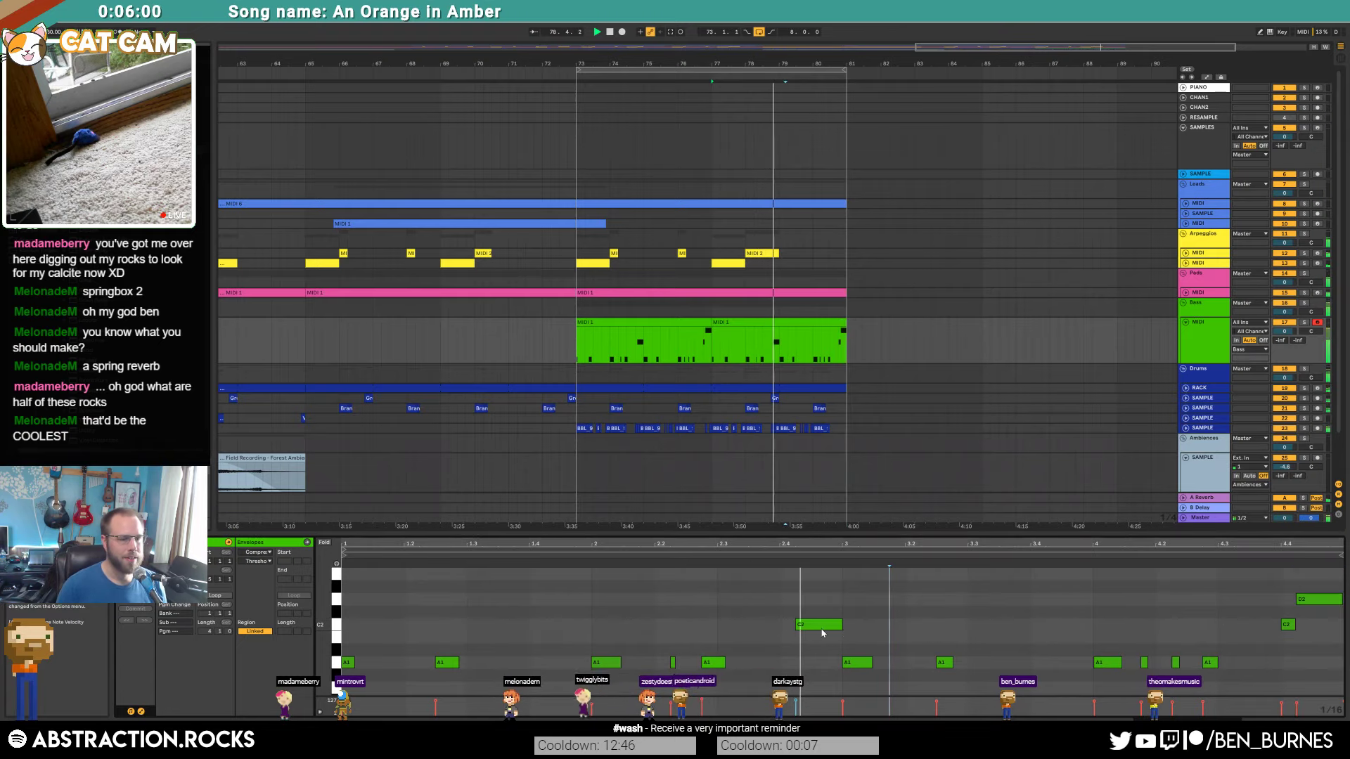
double_click(787, 663)
left_click_drag(794, 662, 786, 663)
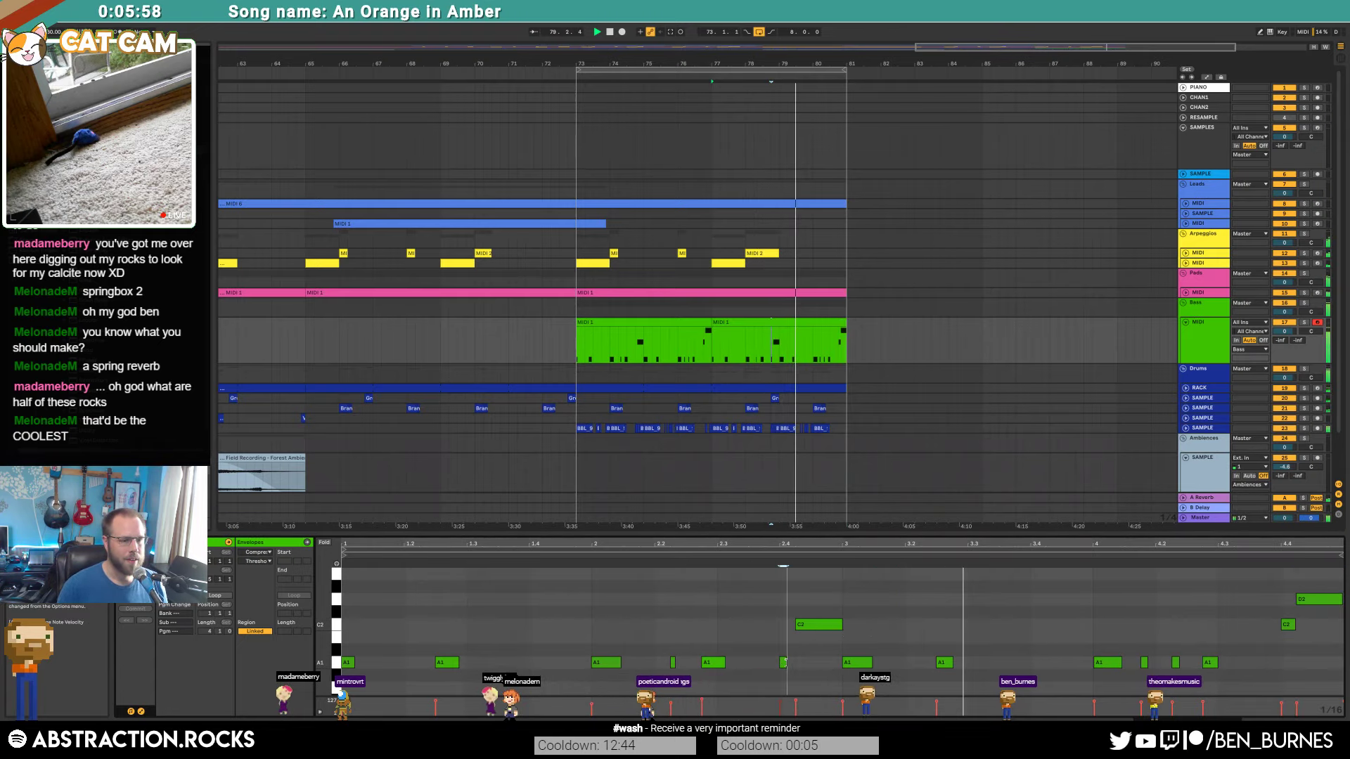
left_click(811, 664)
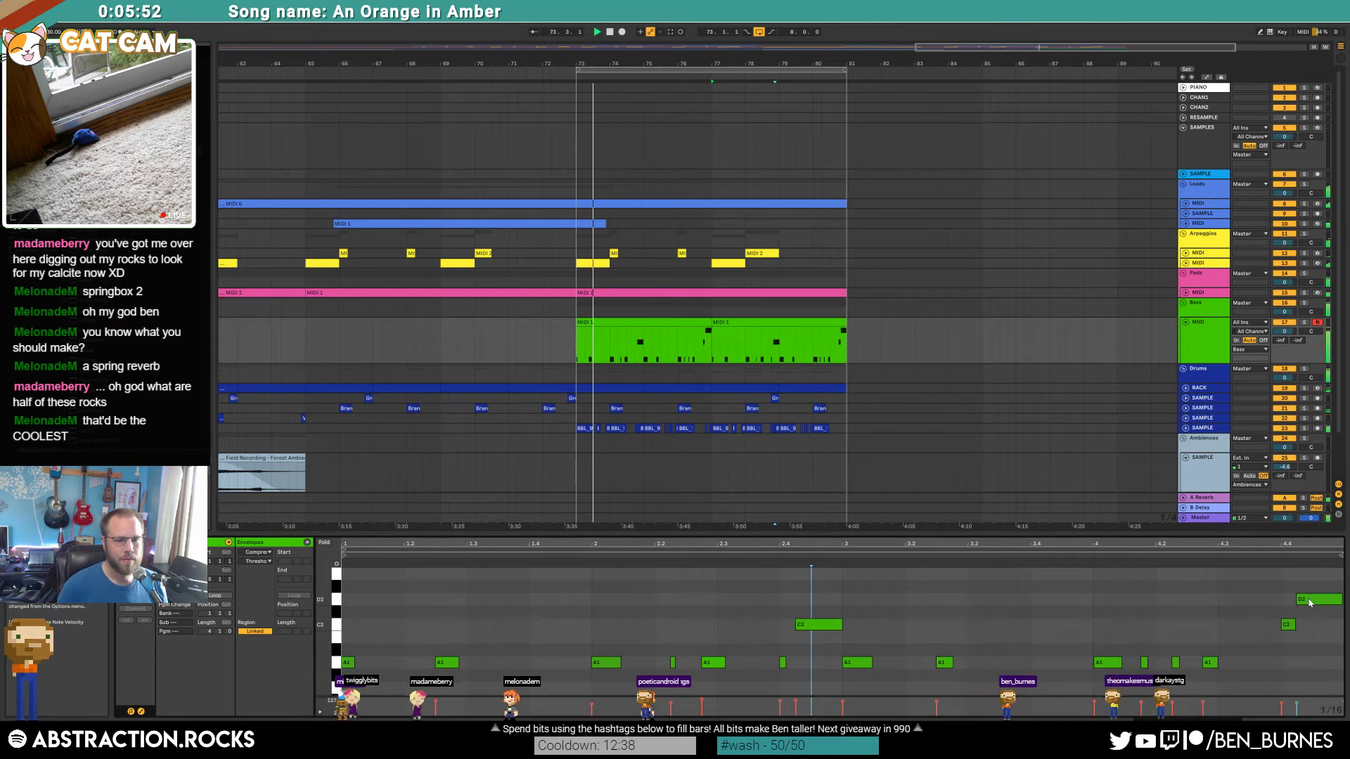
Step: Lower the last two notes of the second bass clip to B1 and G1, and play back the ending
left_click_drag(1309, 604, 1297, 650)
key("space")
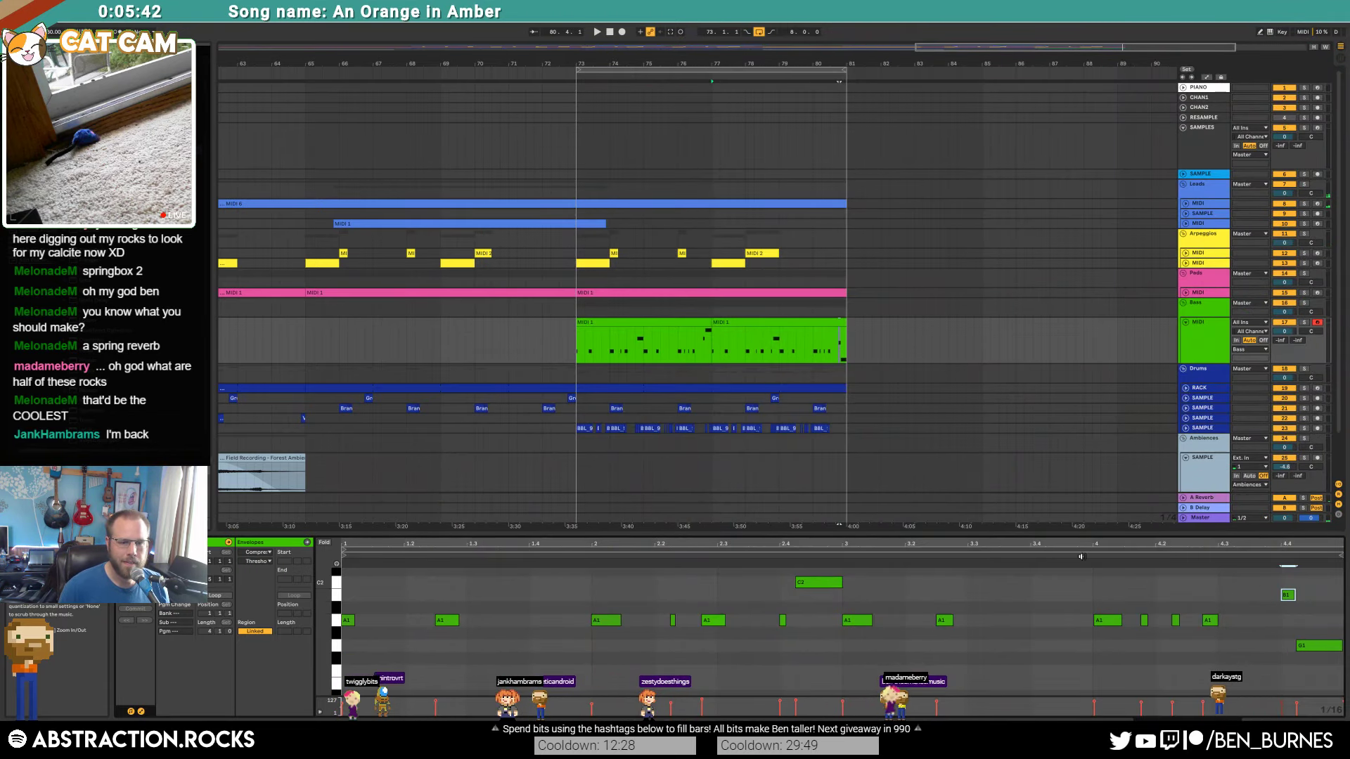
key("space")
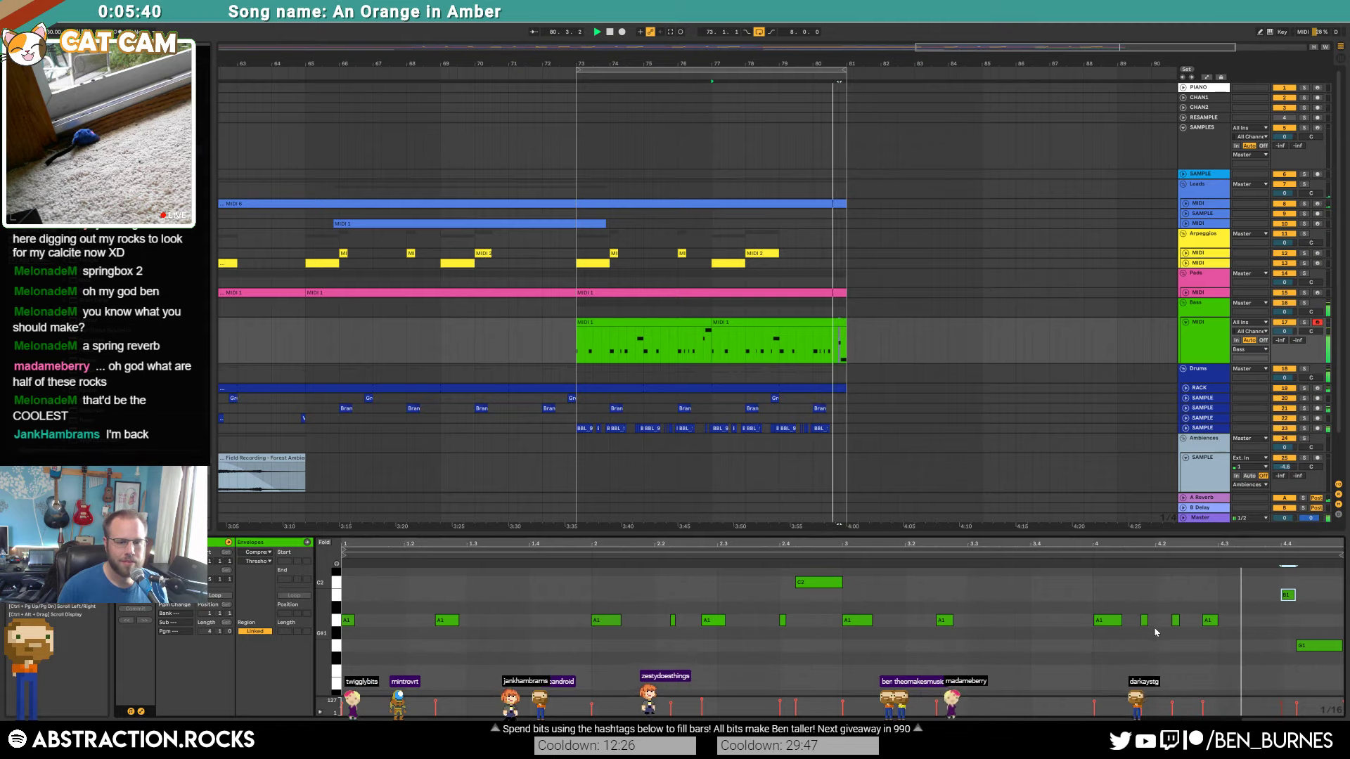
key("space")
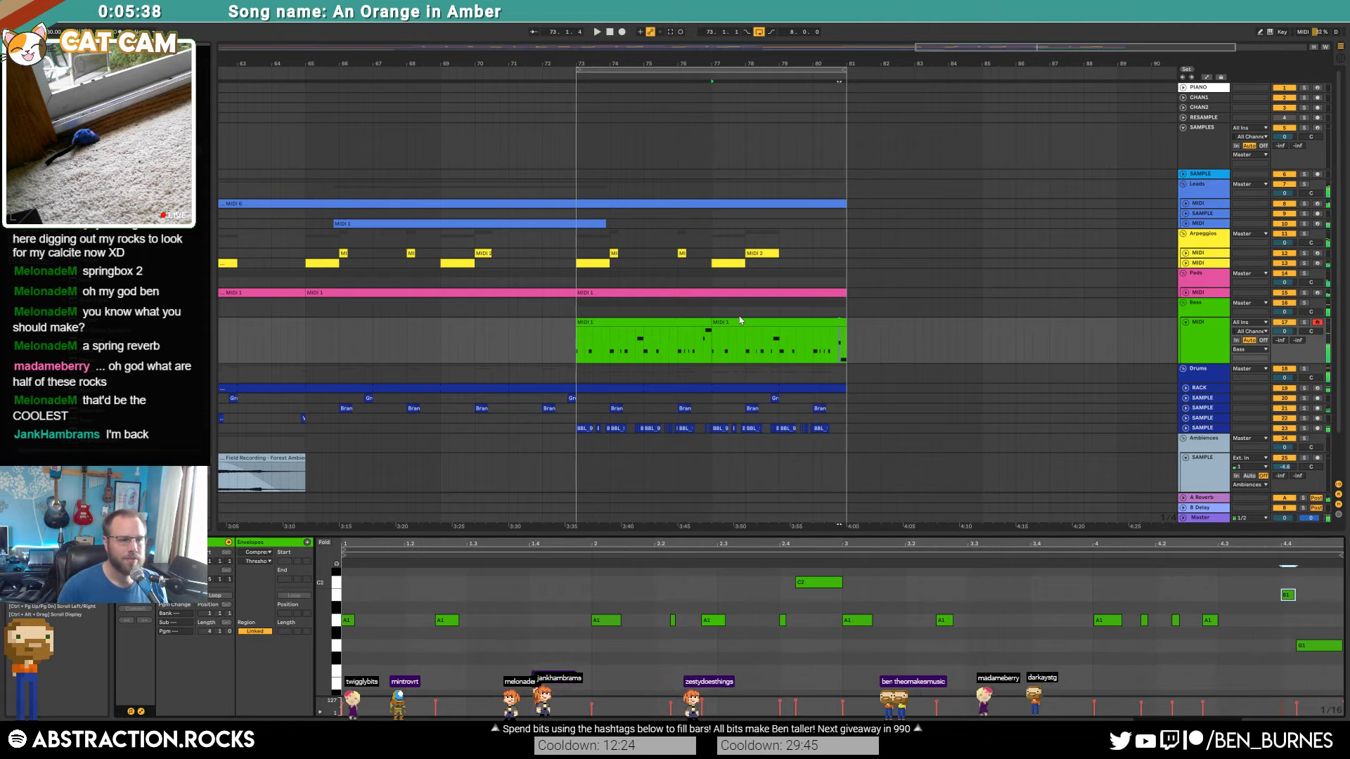
Step: Duplicate the two bass clips and the drum sample clips of bars 73 to 81 so they repeat from bar 81
left_click(740, 321)
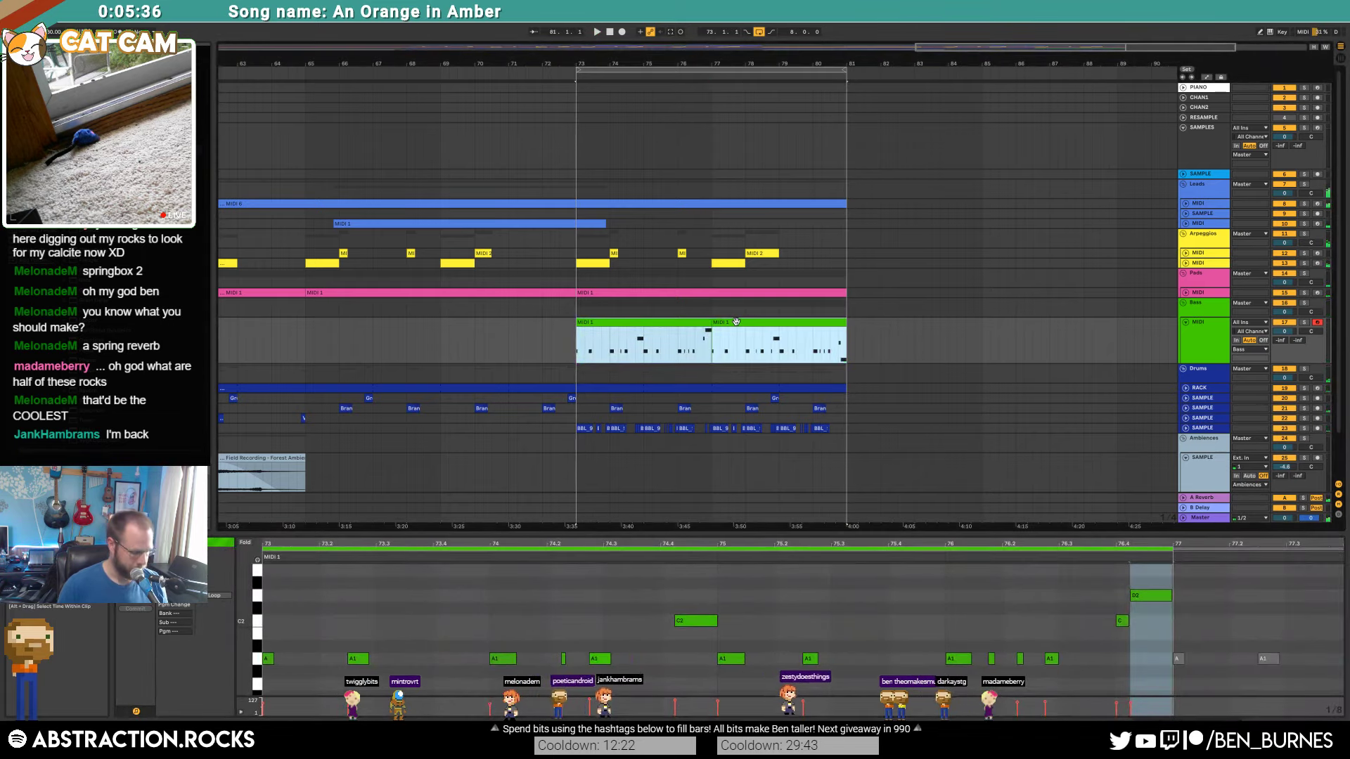
key("ctrl+d")
left_click(570, 442)
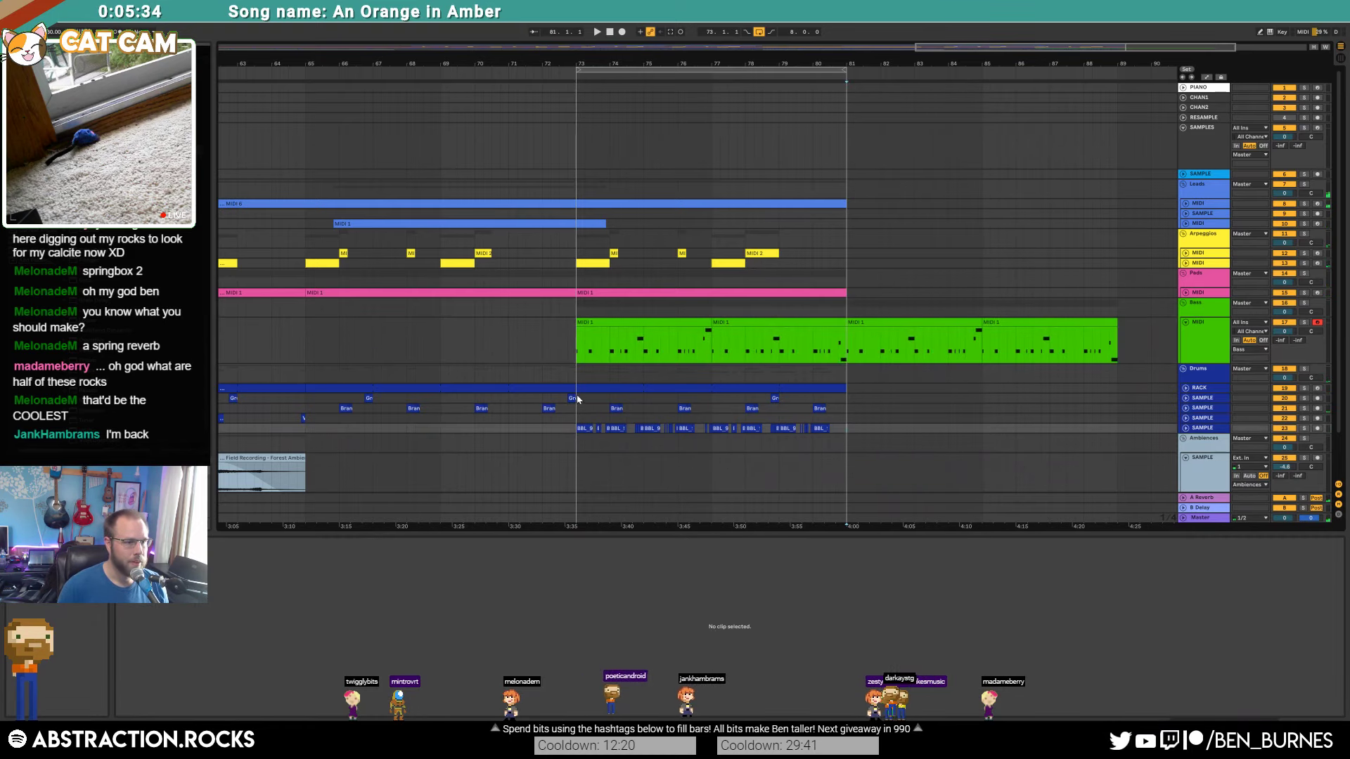
left_click(578, 404, "shift")
key("ctrl+d")
Step: Extend the drum rack clip to bar 89
left_click(623, 388)
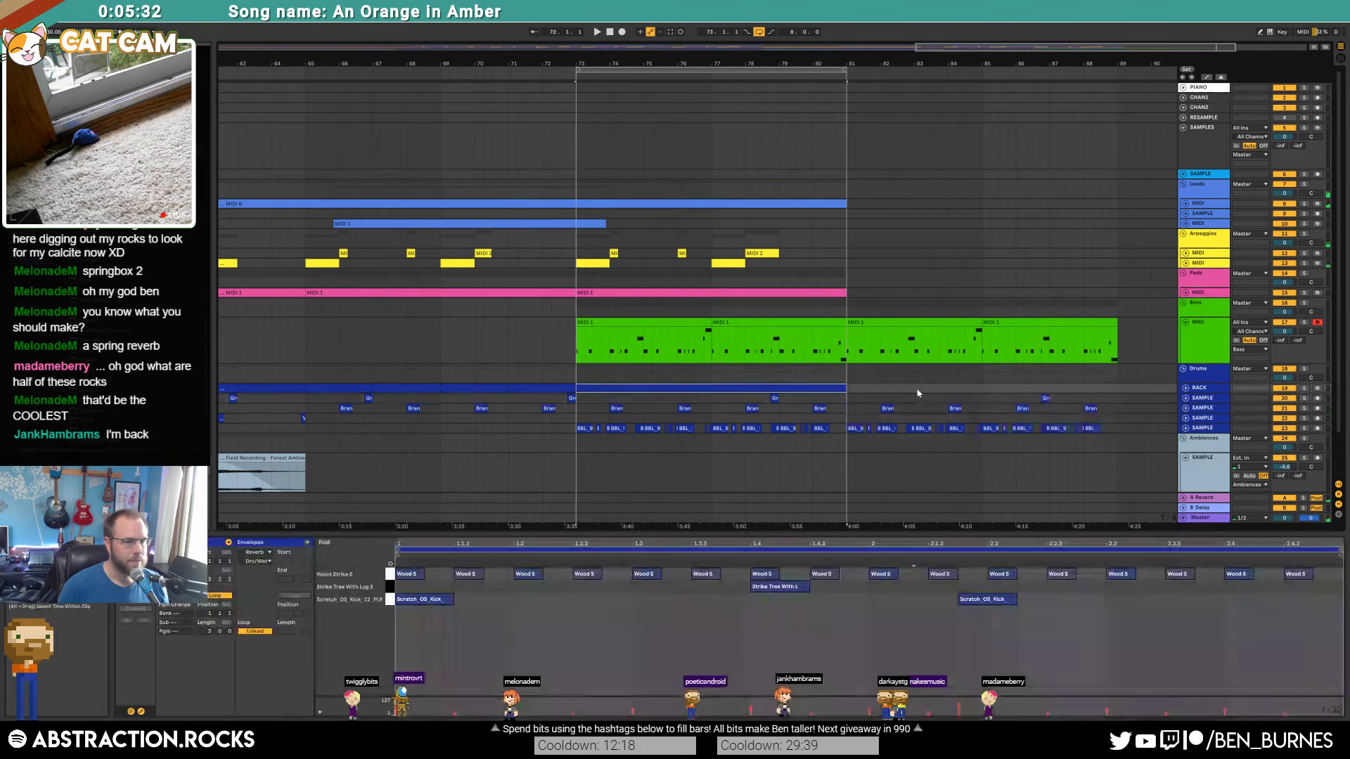
left_click_drag(846, 388, 1117, 388)
key("w")
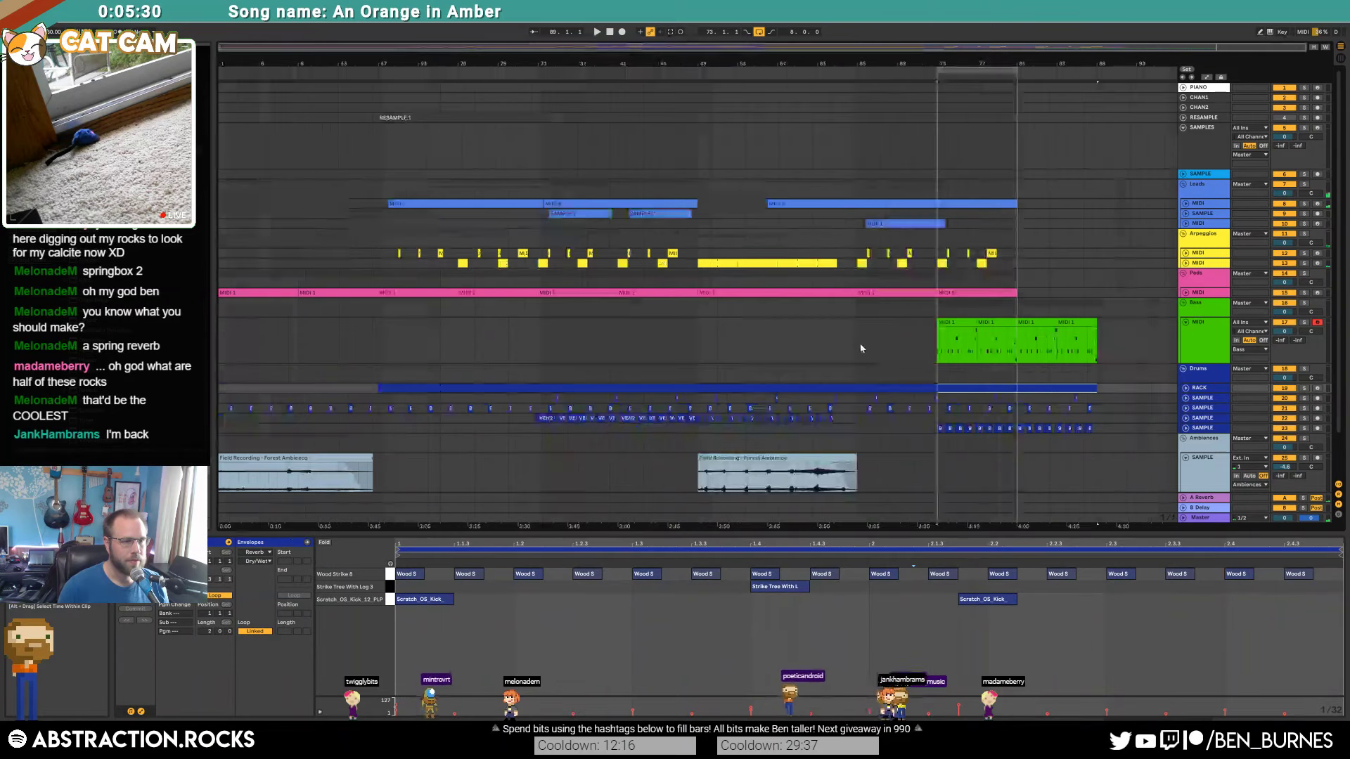
Step: Duplicate the pad clip and the arpeggio clips of bars 73 to 81 so they repeat from bar 81
left_click(1000, 292)
key("ctrl+d")
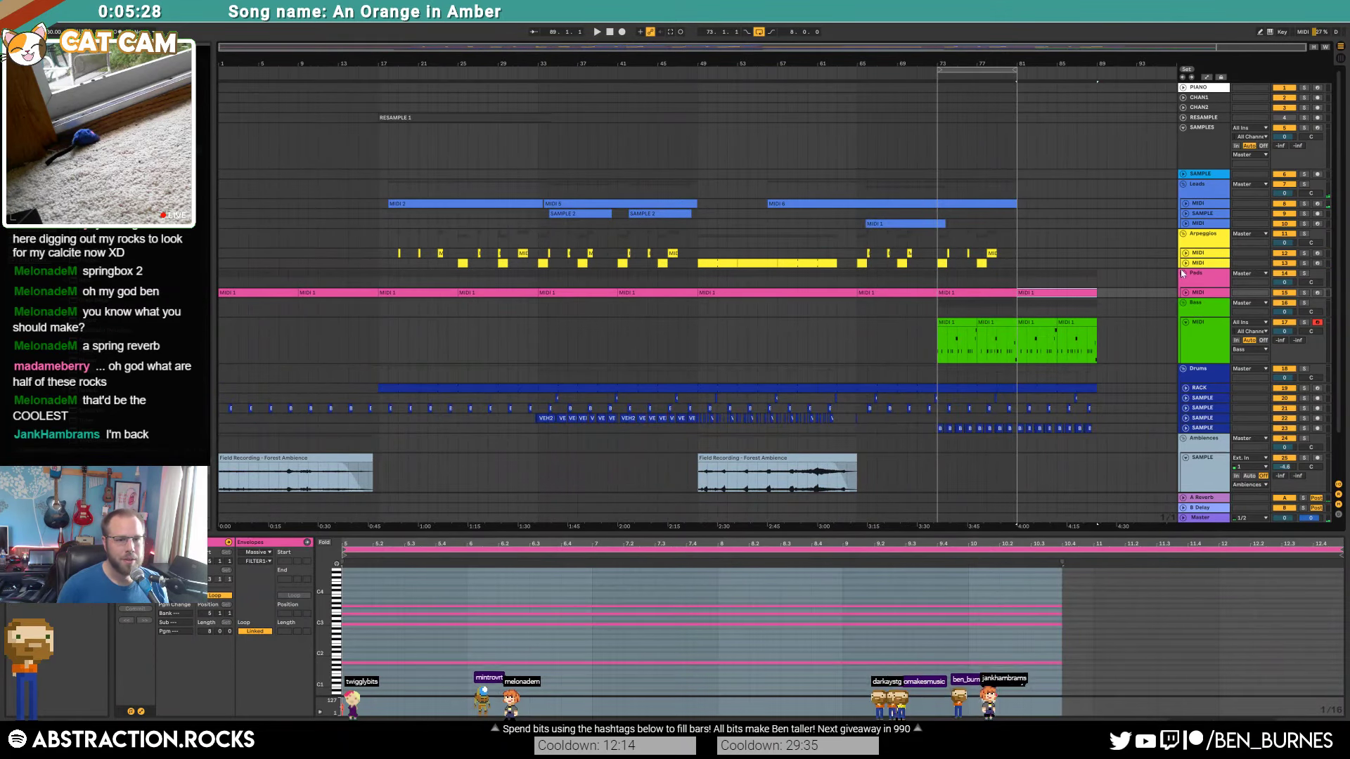
left_click(1017, 245)
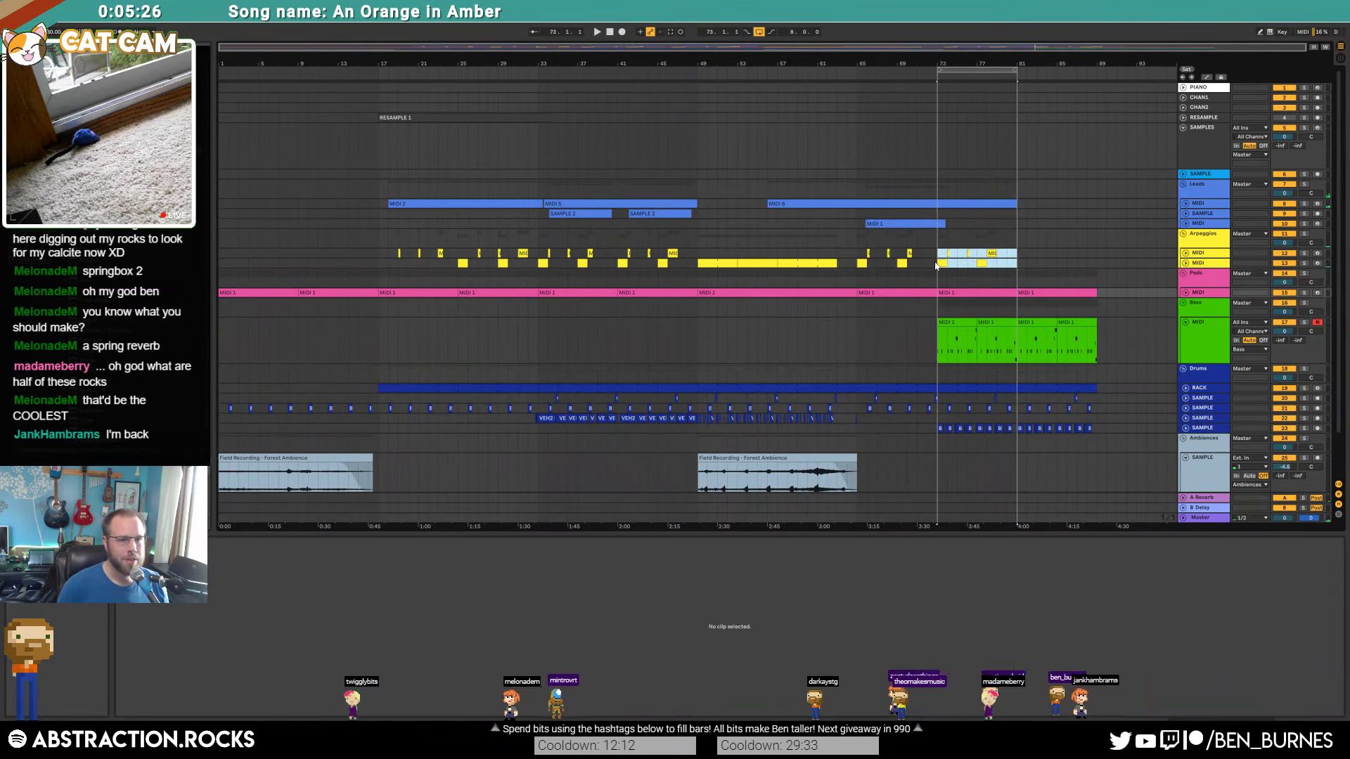
key("ctrl+d")
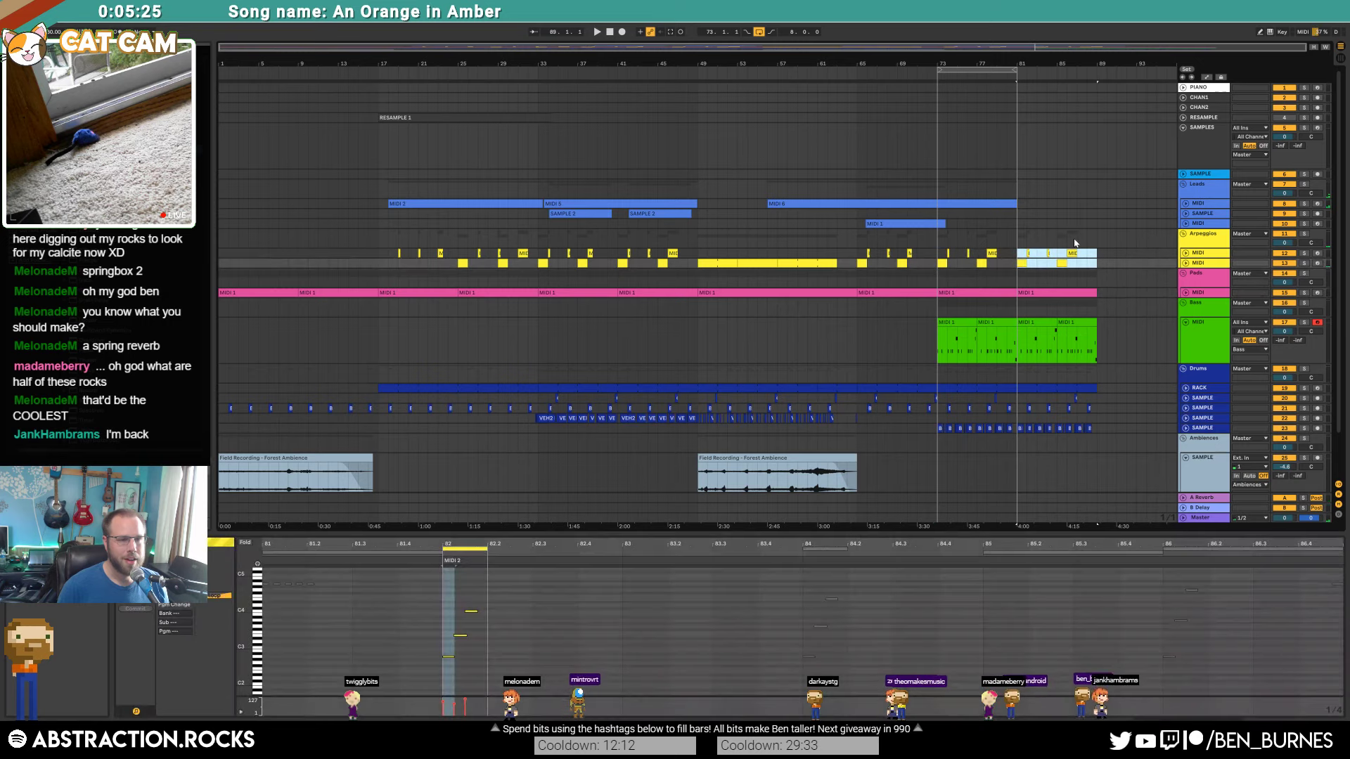
Step: Copy the second MIDI lead track's clip from around bar 66 and place the copy at bar 77
left_click(1187, 204)
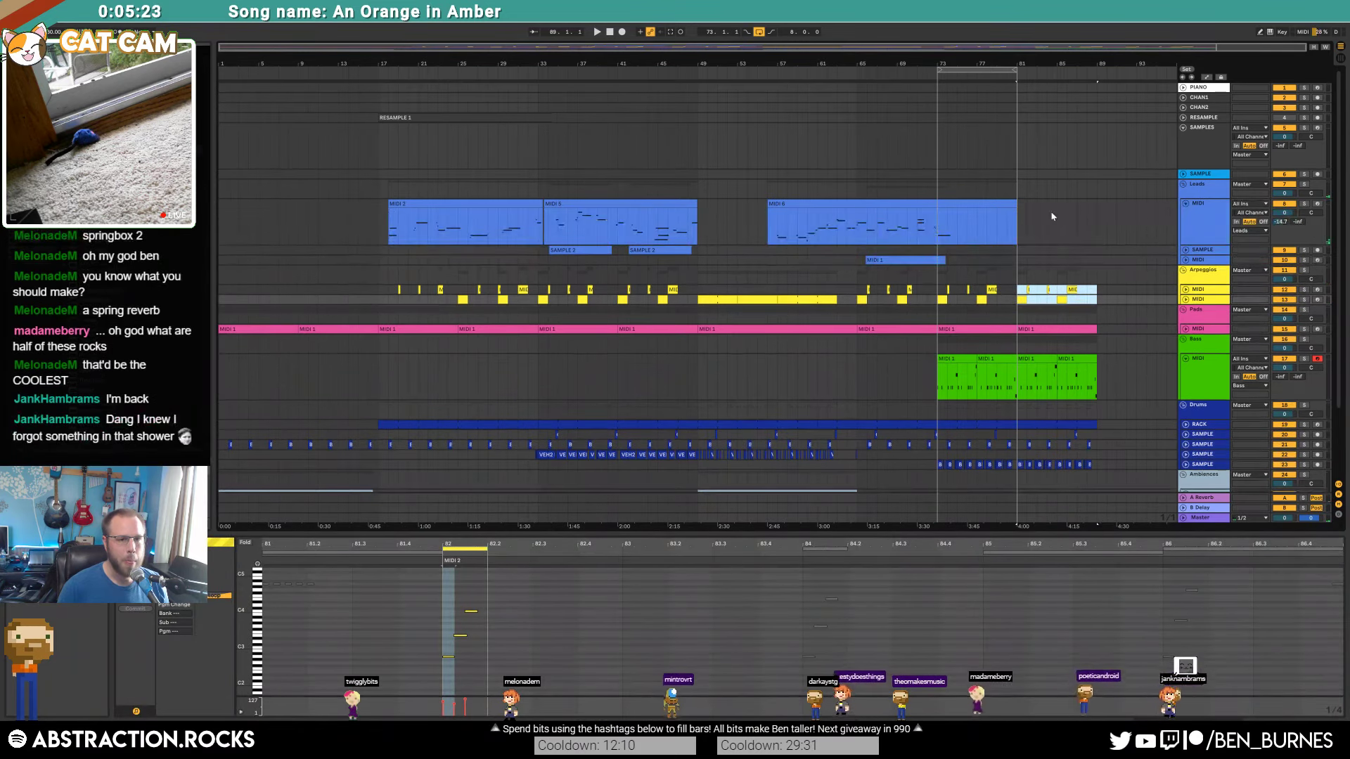
left_click(1069, 251)
left_click(1187, 259)
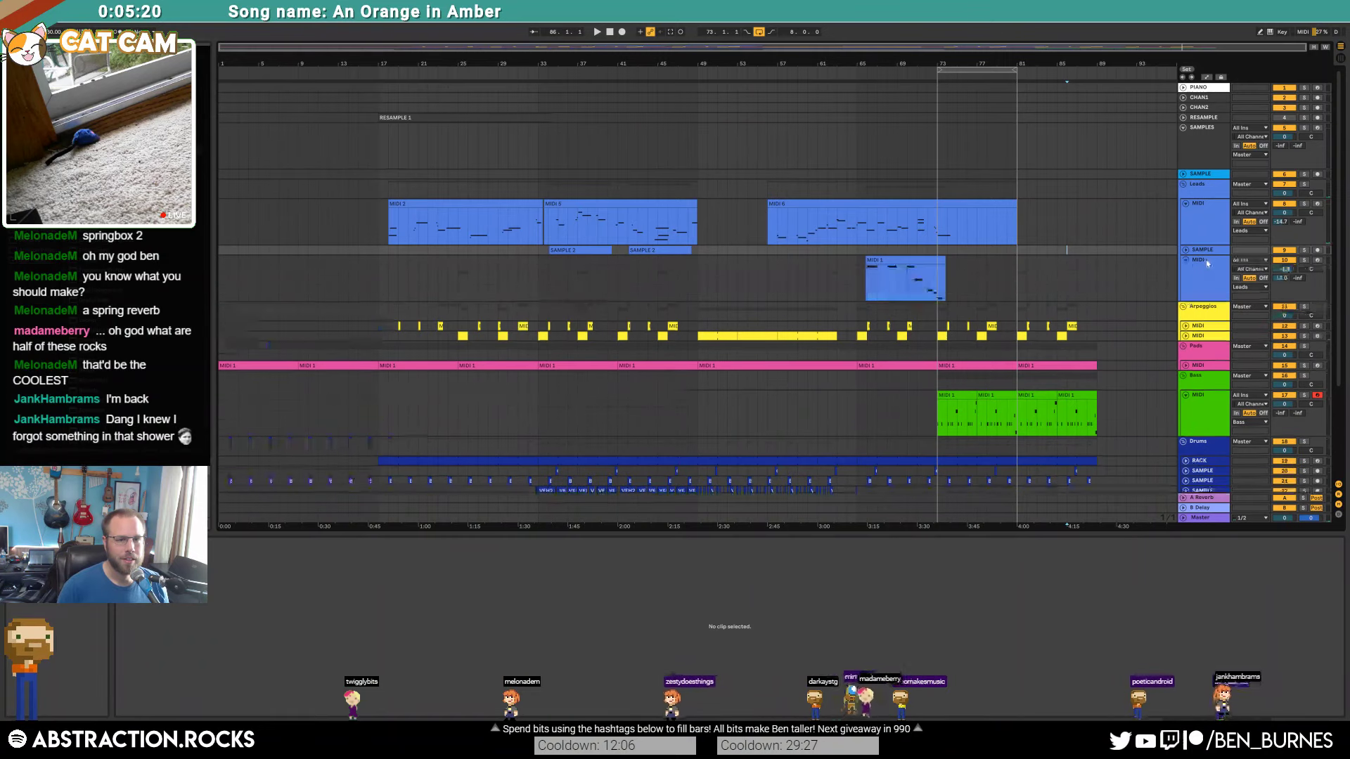
left_click(1140, 281)
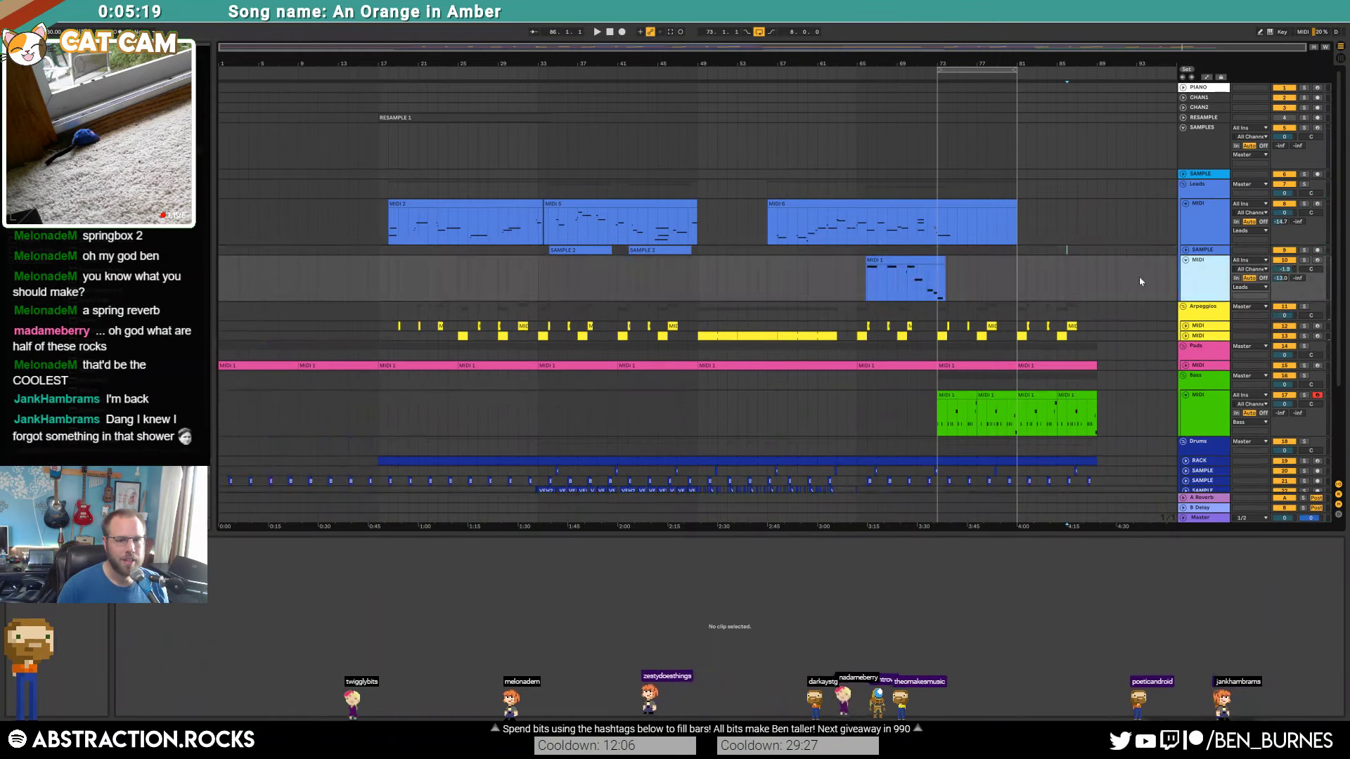
left_click(906, 262)
left_click(1022, 276)
key("ctrl+v")
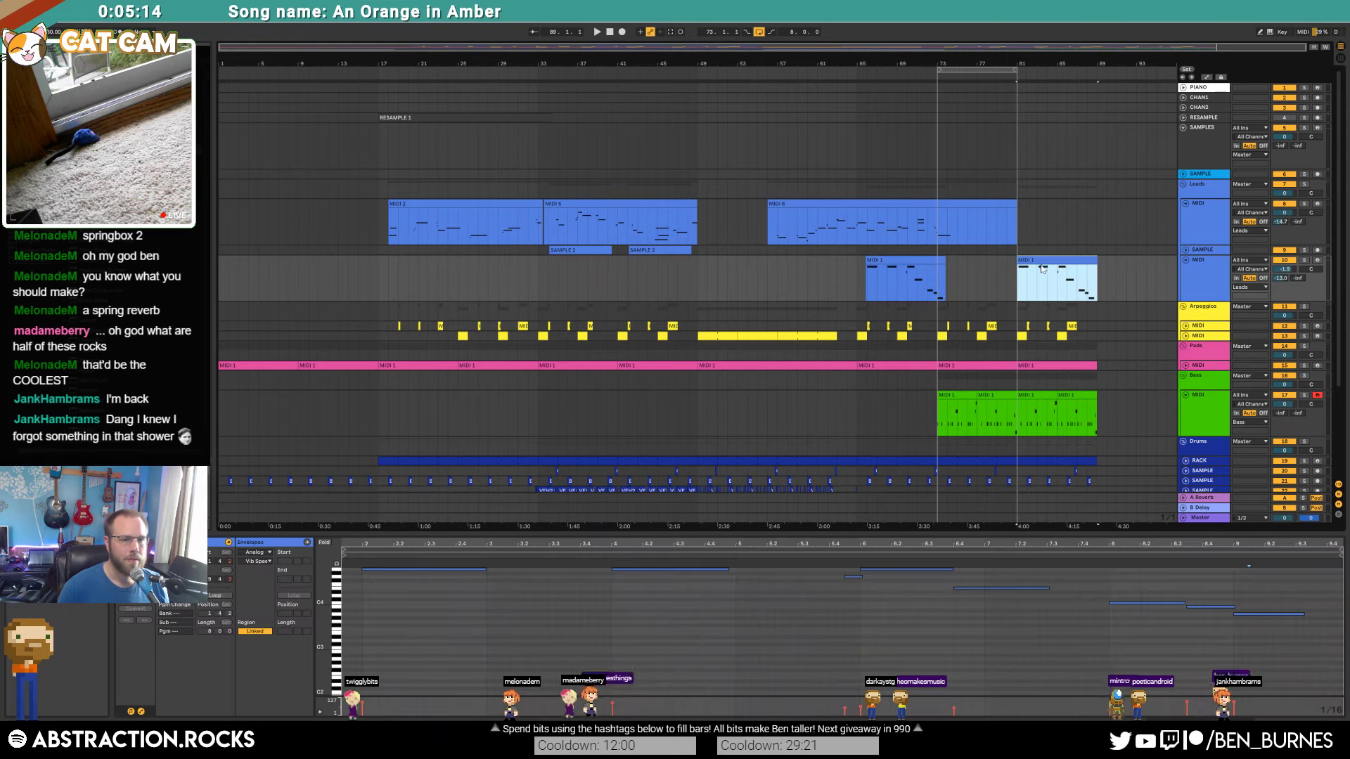
left_click_drag(1048, 264, 1009, 267)
left_click(969, 278)
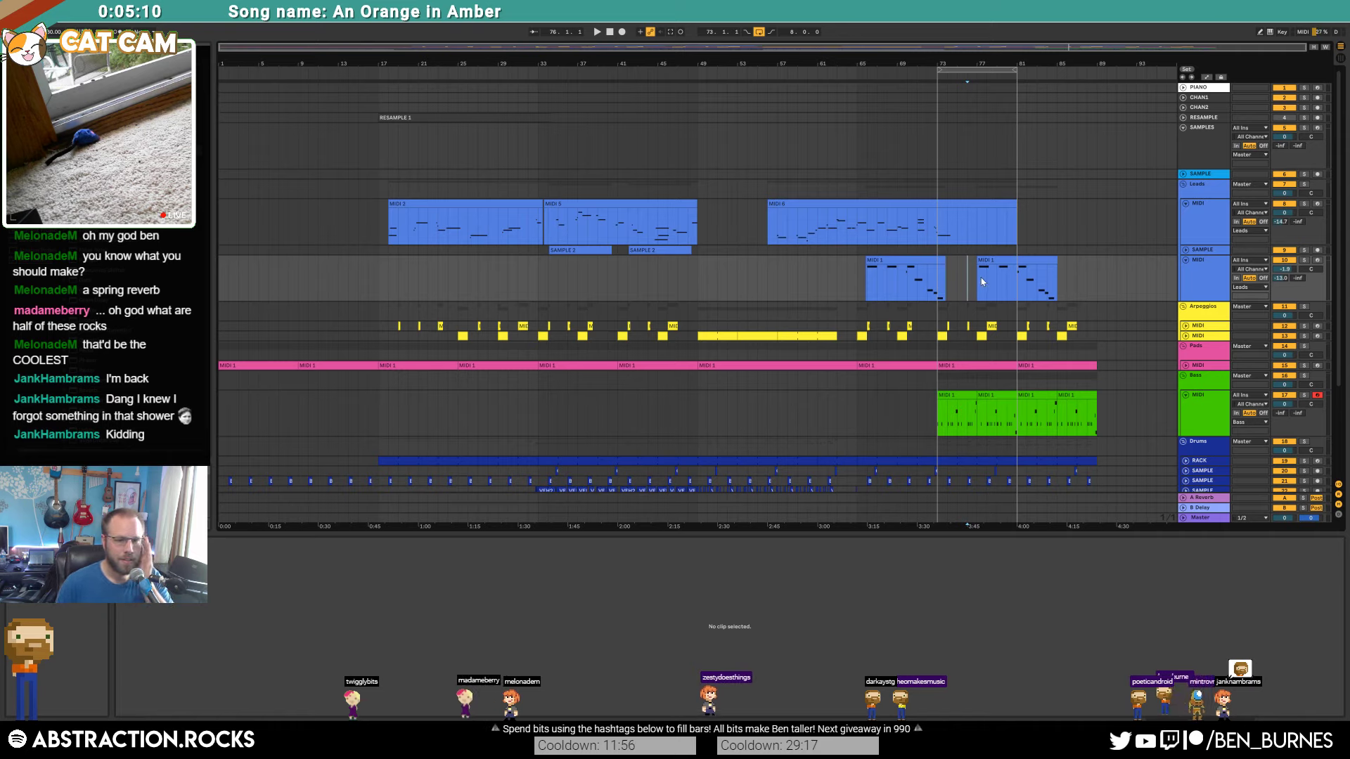
Step: Turn off looping, arm the upper MIDI lead track and record a new melody from bar 77 until about bar 90
left_click(983, 204)
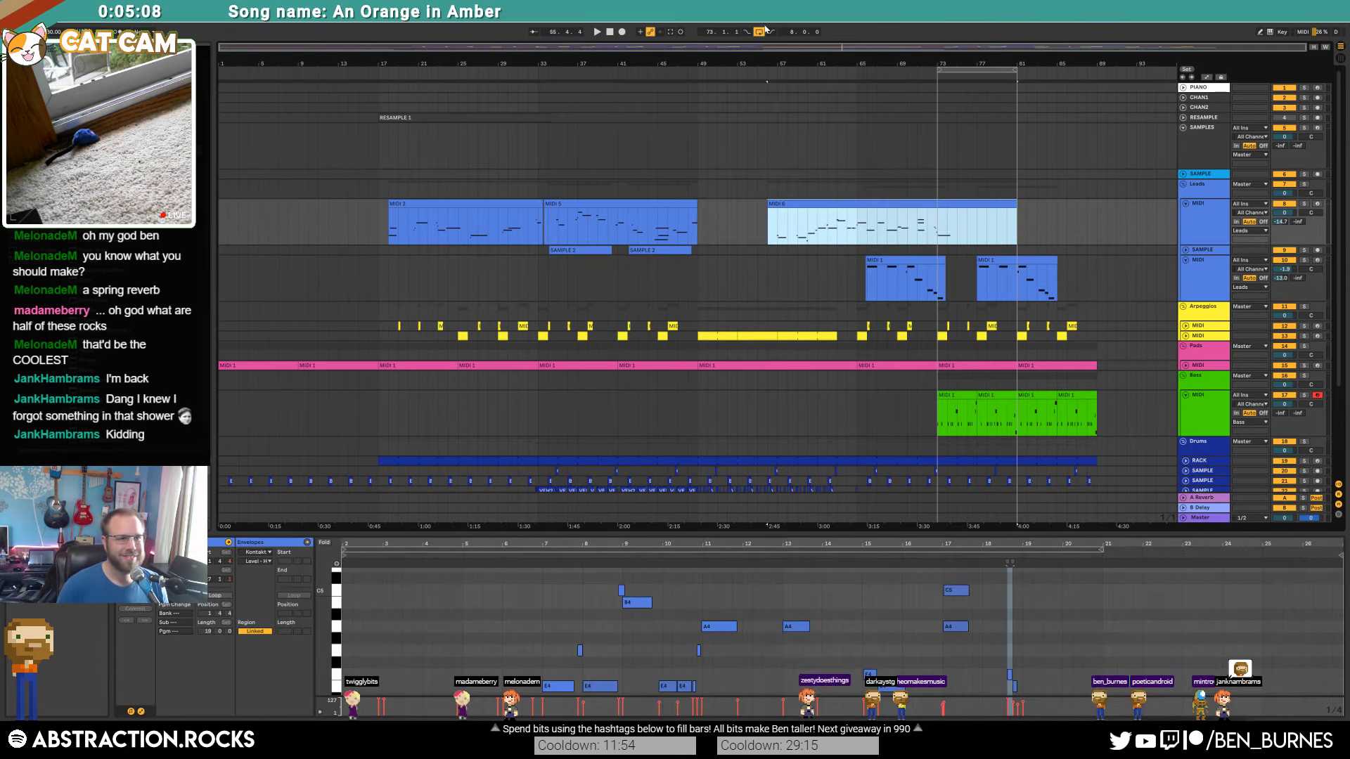
left_click(968, 227)
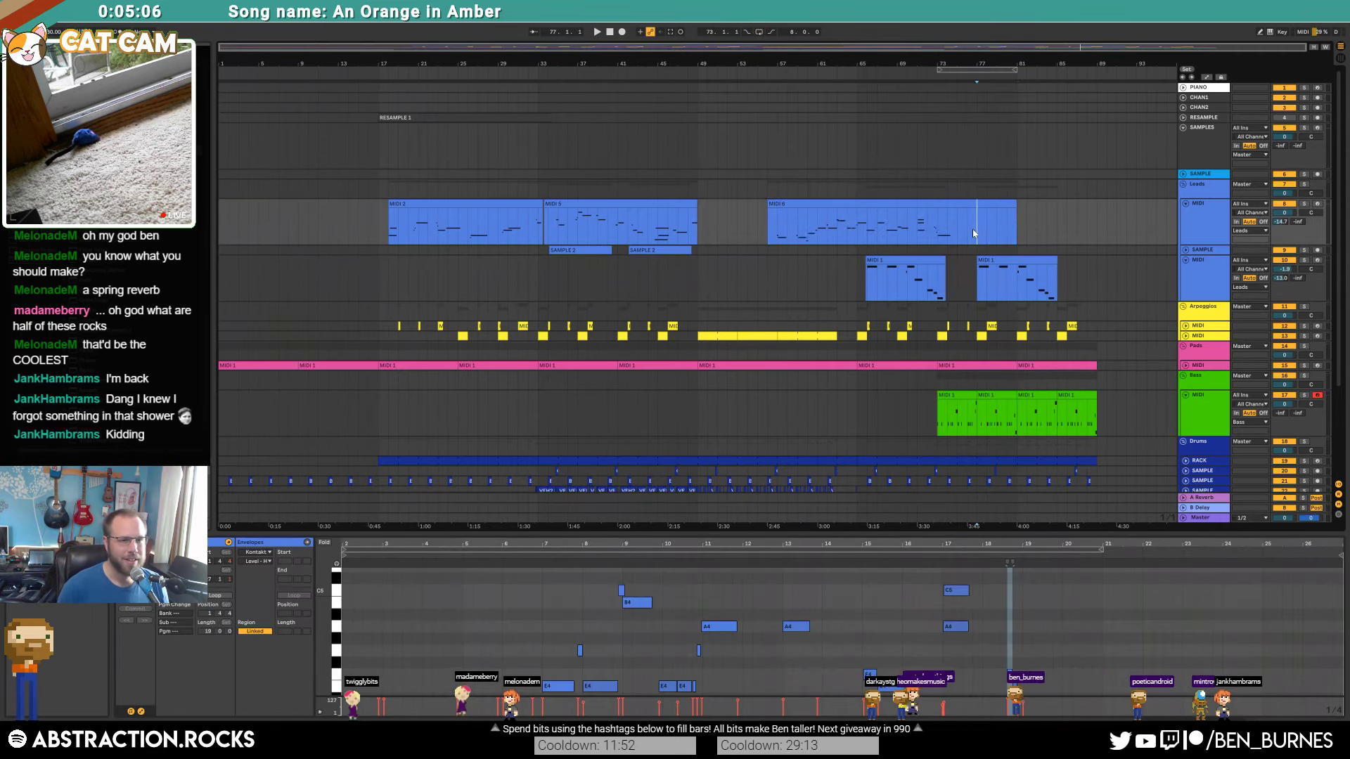
key("space")
left_click(1318, 205)
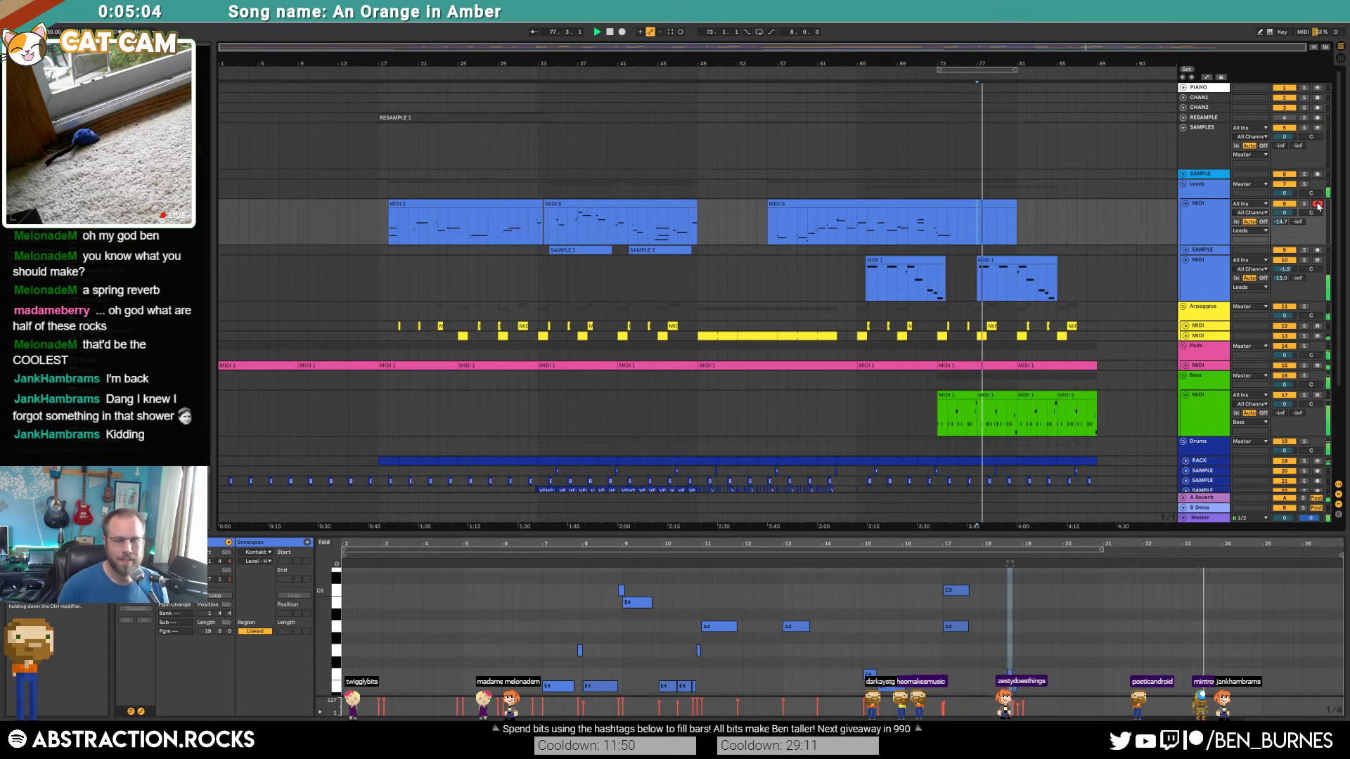
key("F9")
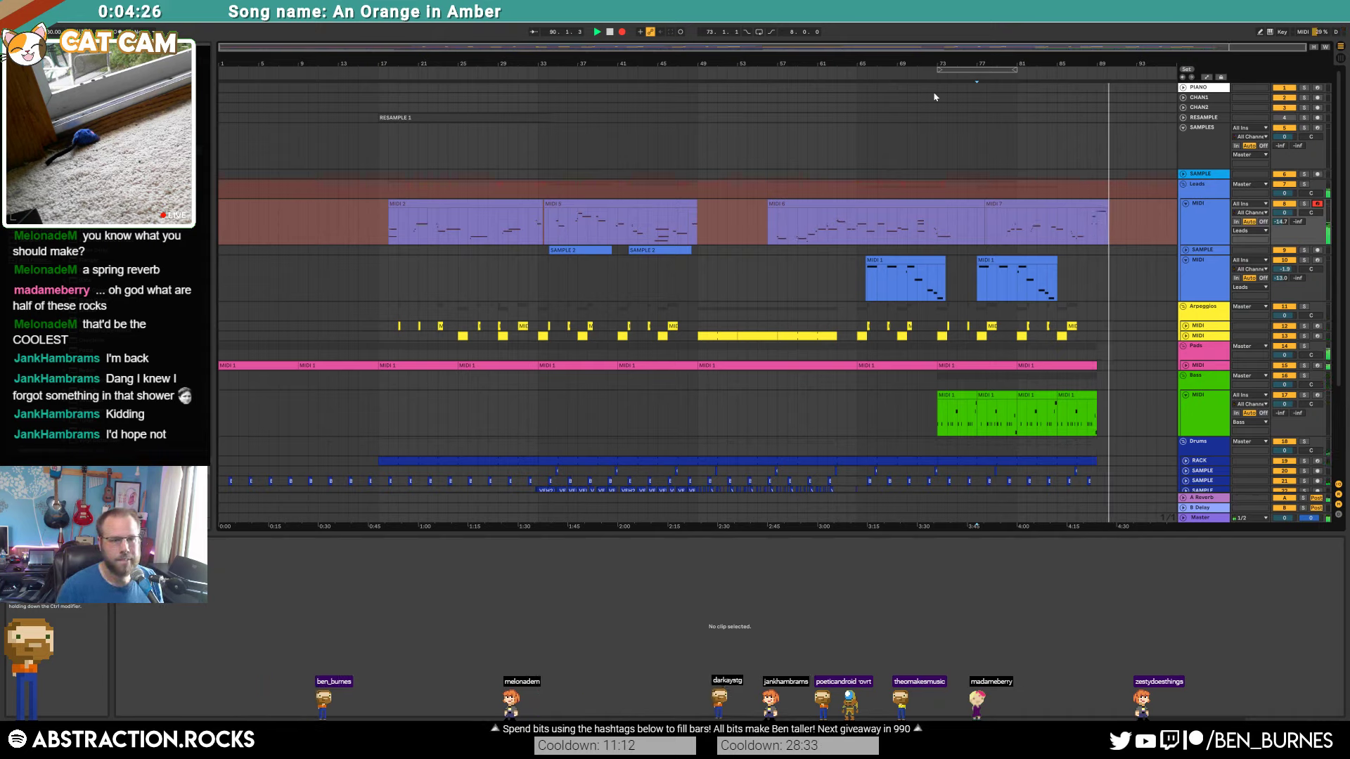
key("space")
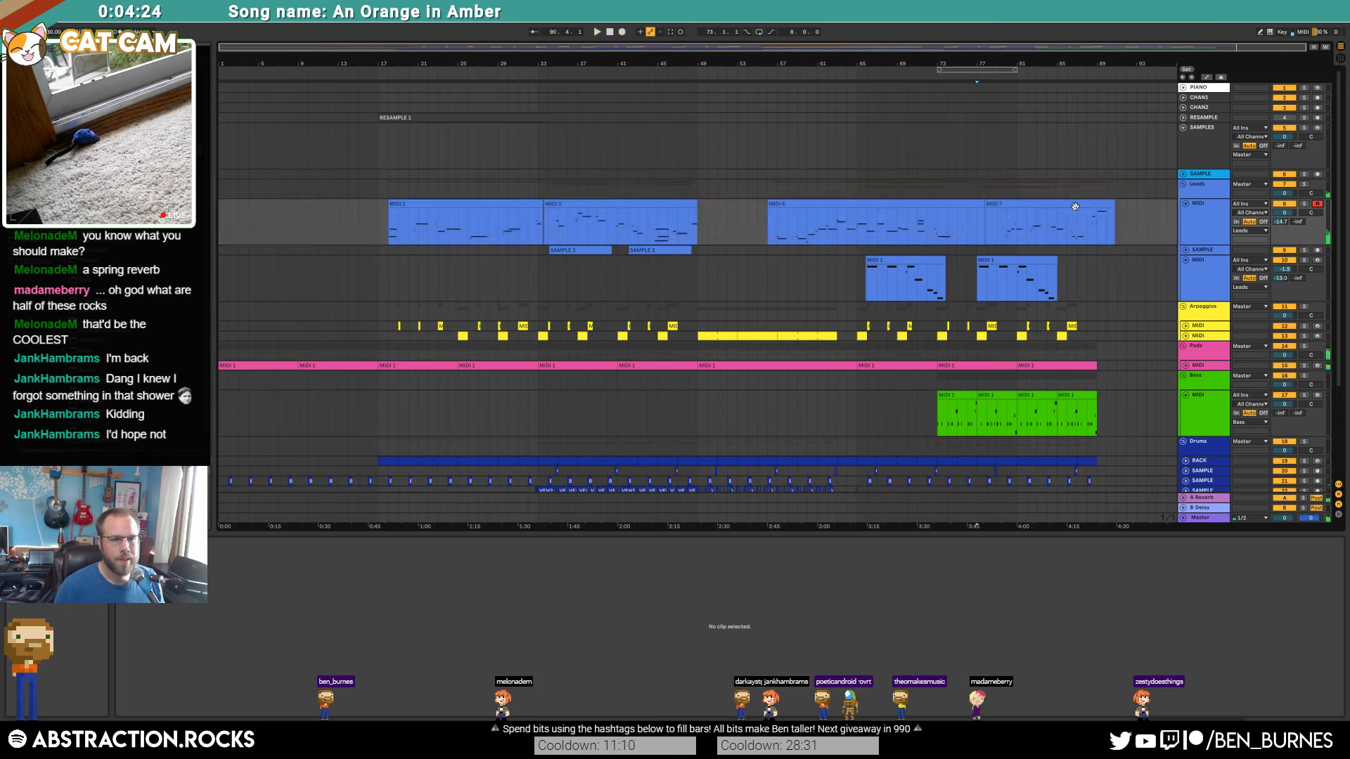
Step: Play back the newly recorded lead clip and examine its short notes around the clip's sixth bar
left_click(1074, 205)
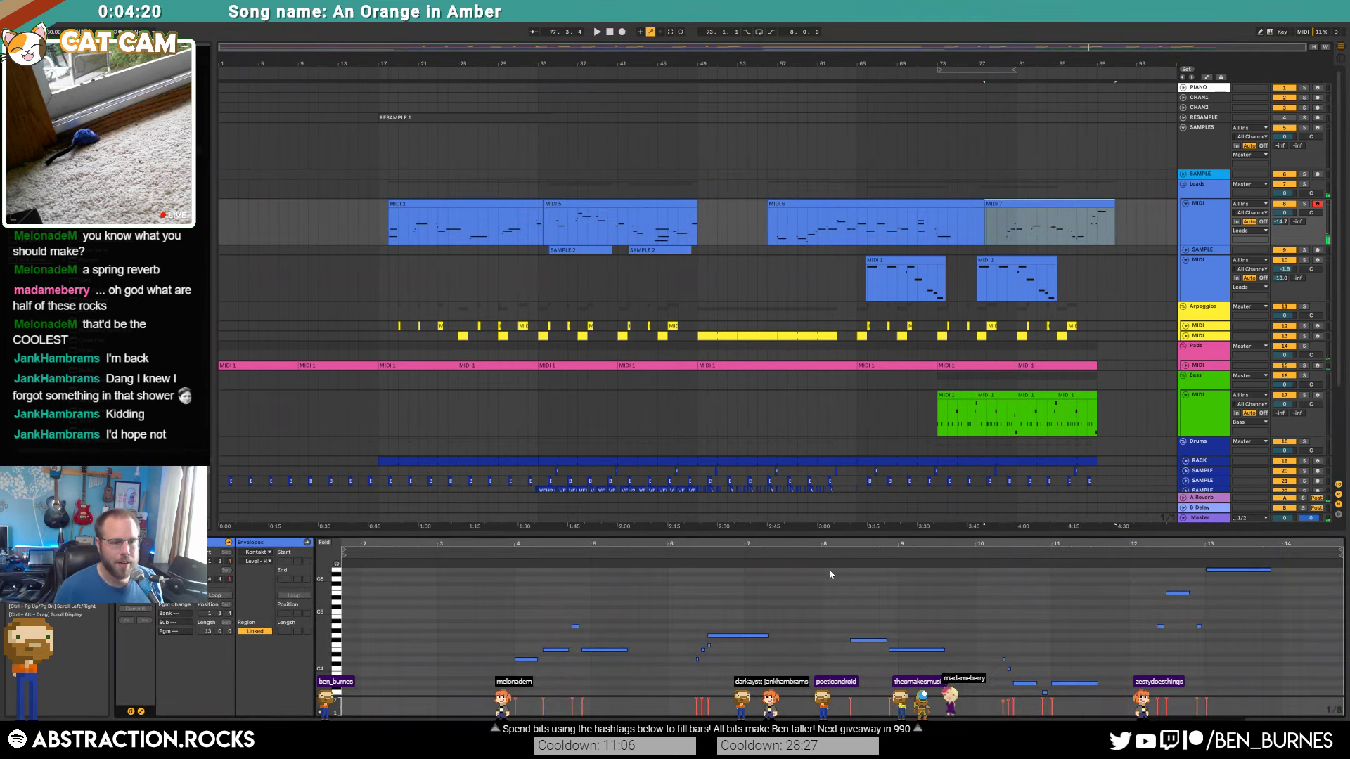
scroll(1048, 618, "down", 2)
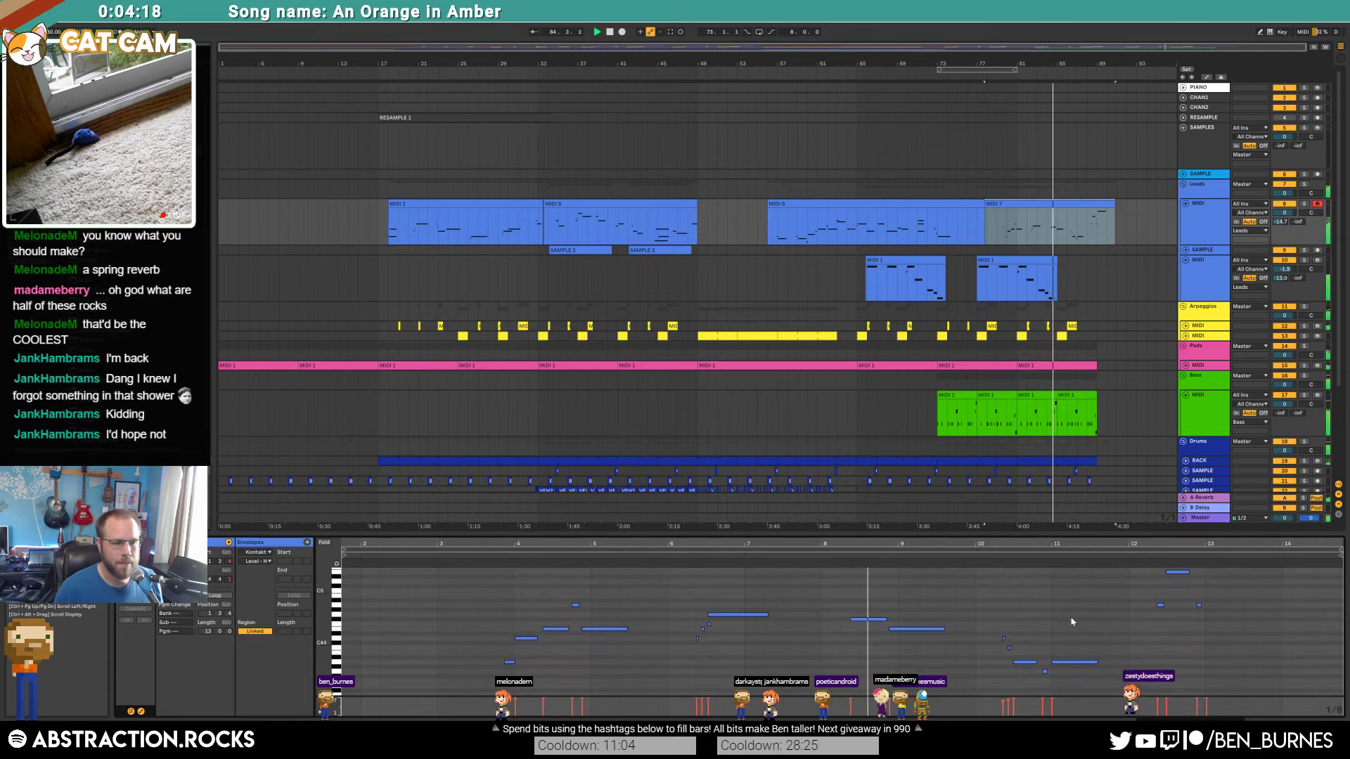
scroll(1055, 614, "up", 1)
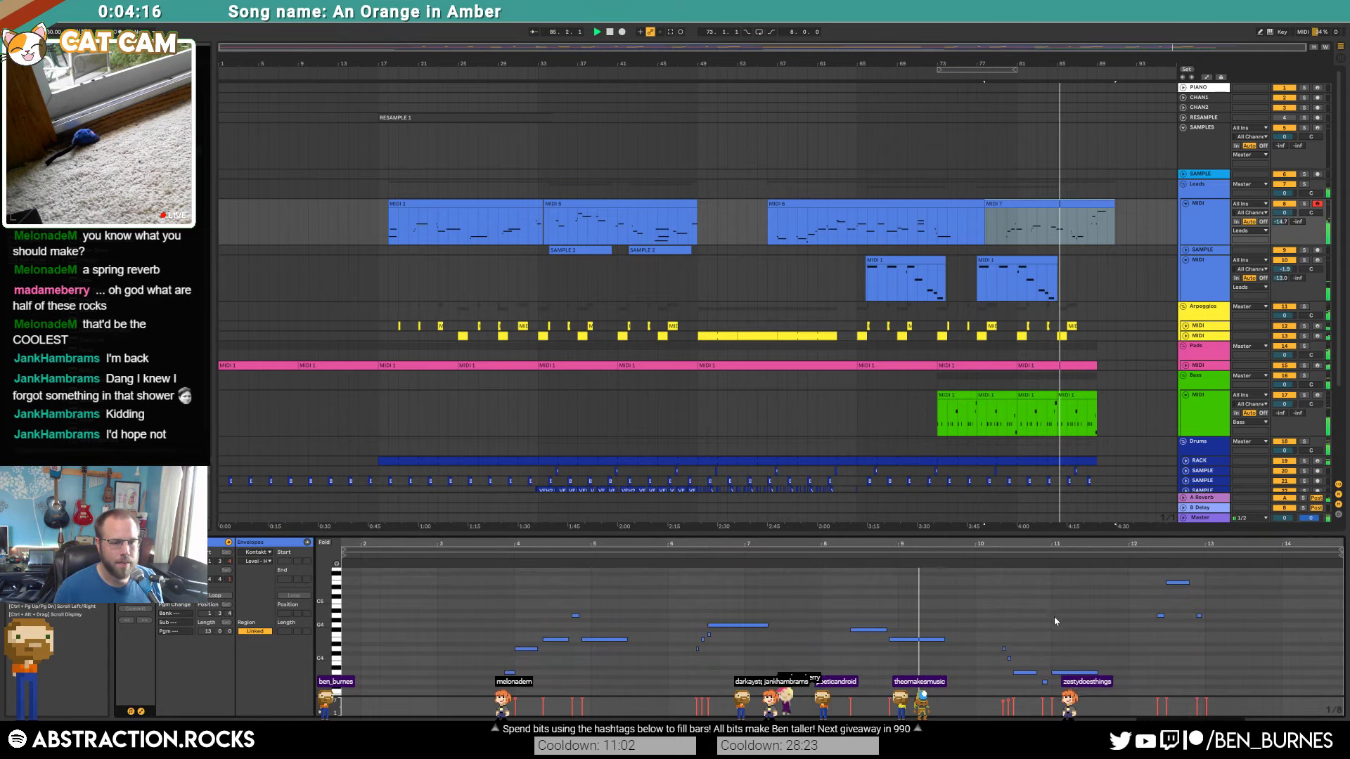
left_click_drag(328, 626, 307, 626)
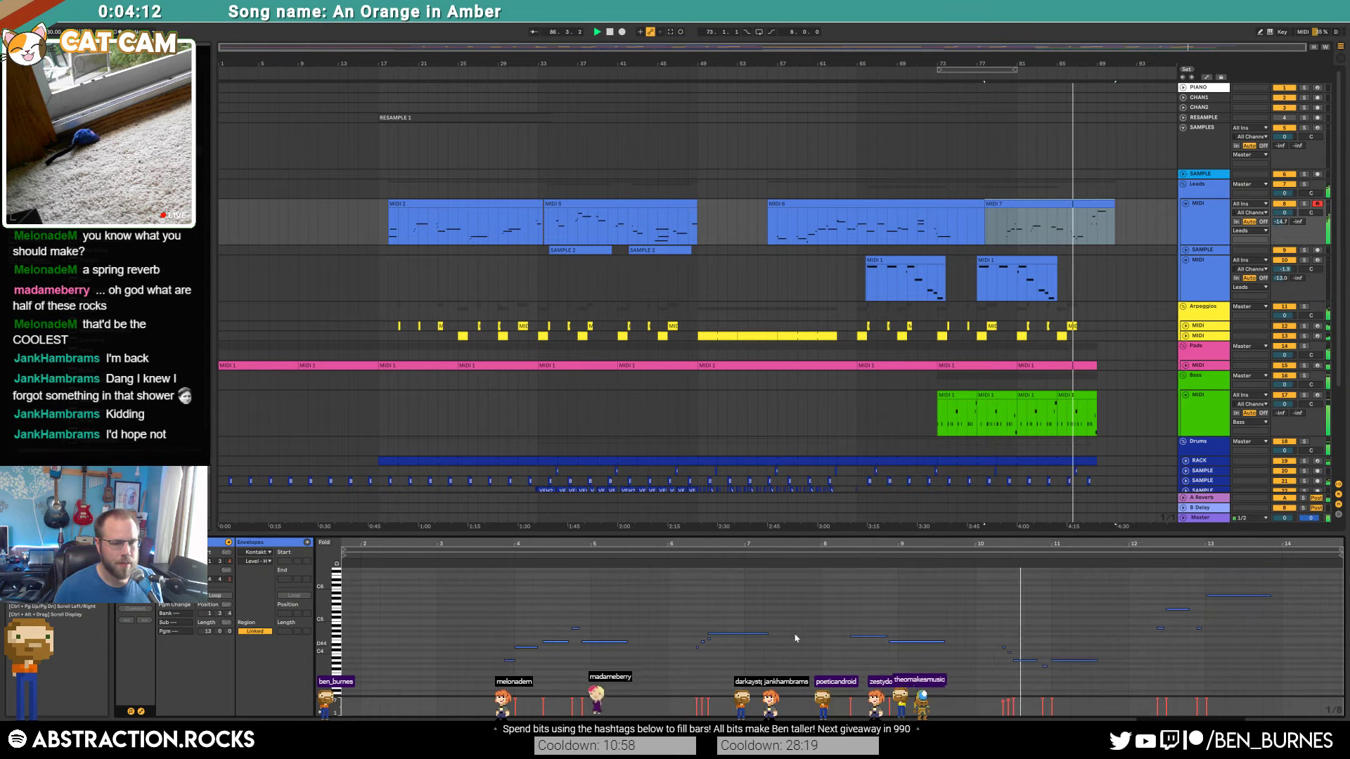
left_click_drag(705, 545, 706, 665)
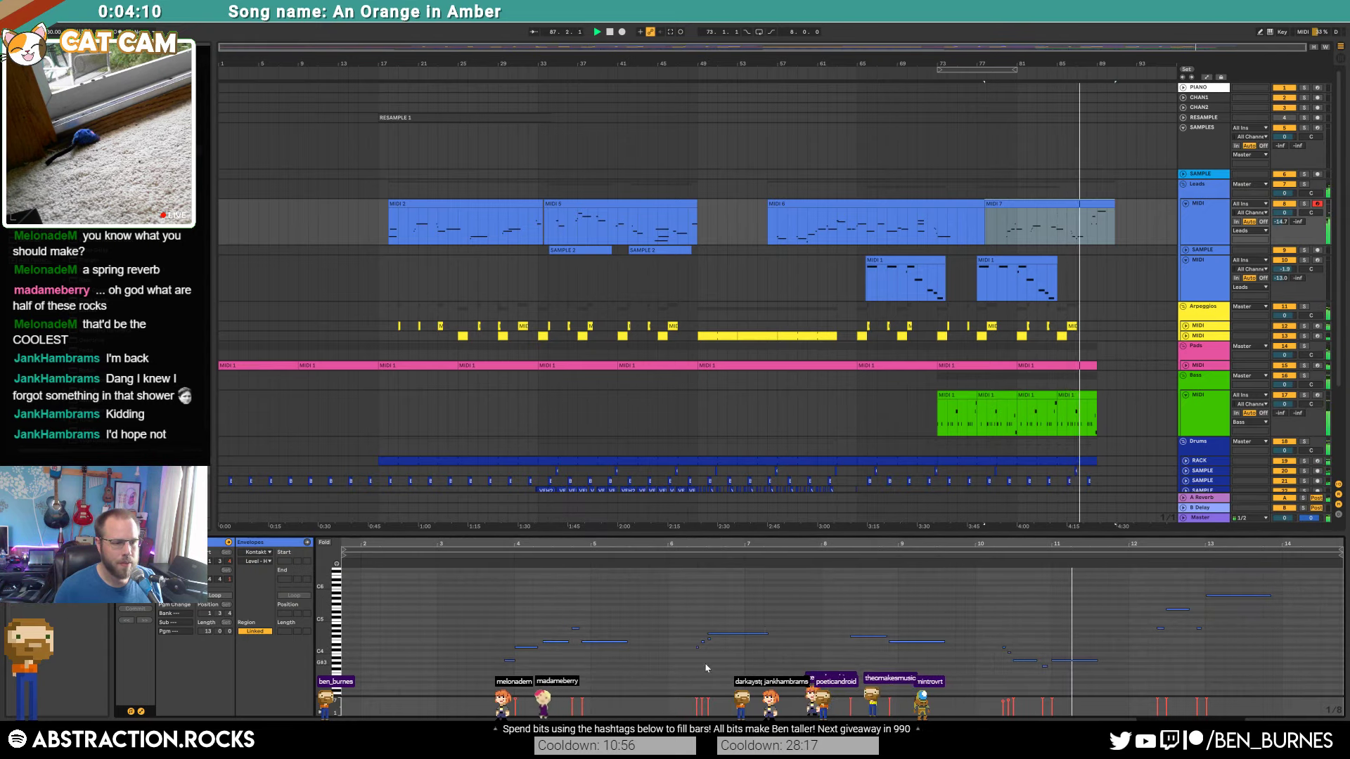
left_click(708, 640)
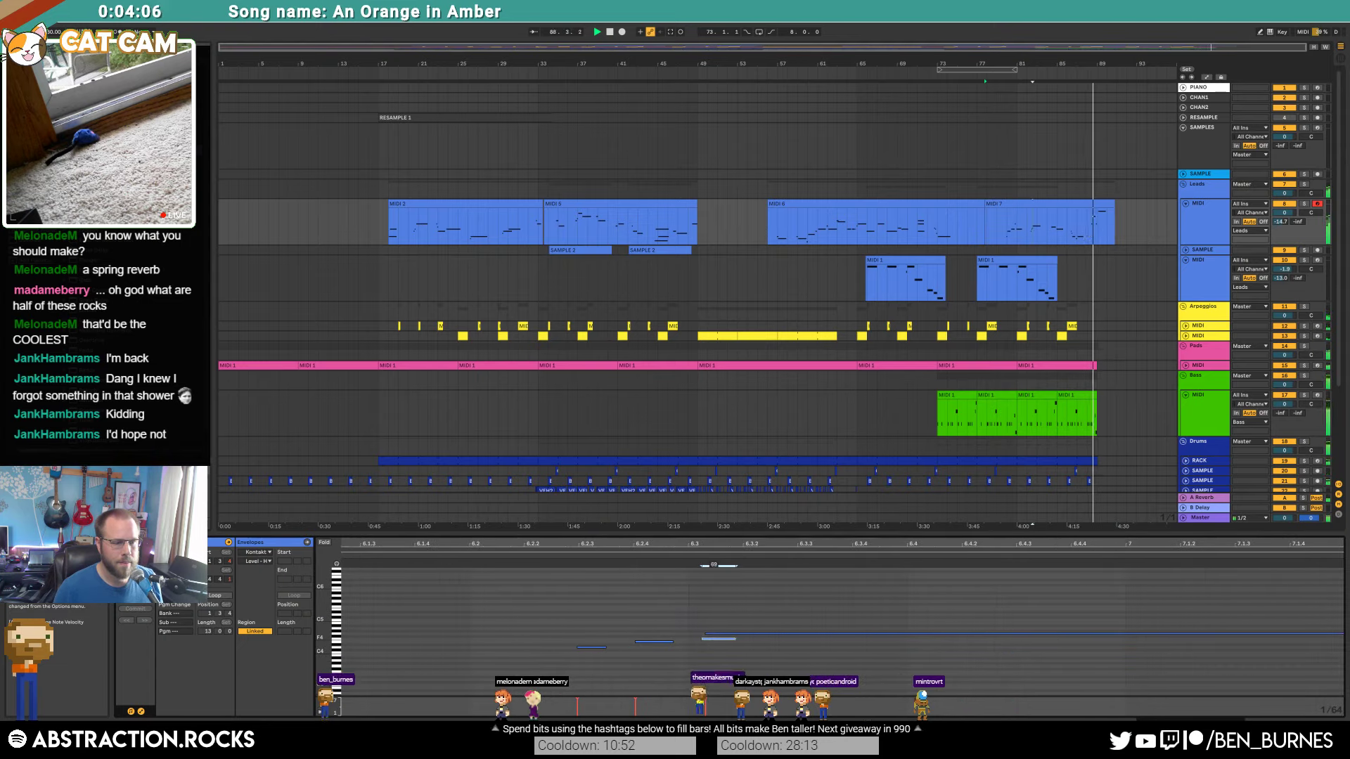
Step: Copy the first half bar of the bass clip at bar 81 and paste it at bar 89
scroll(885, 636, "down", 2)
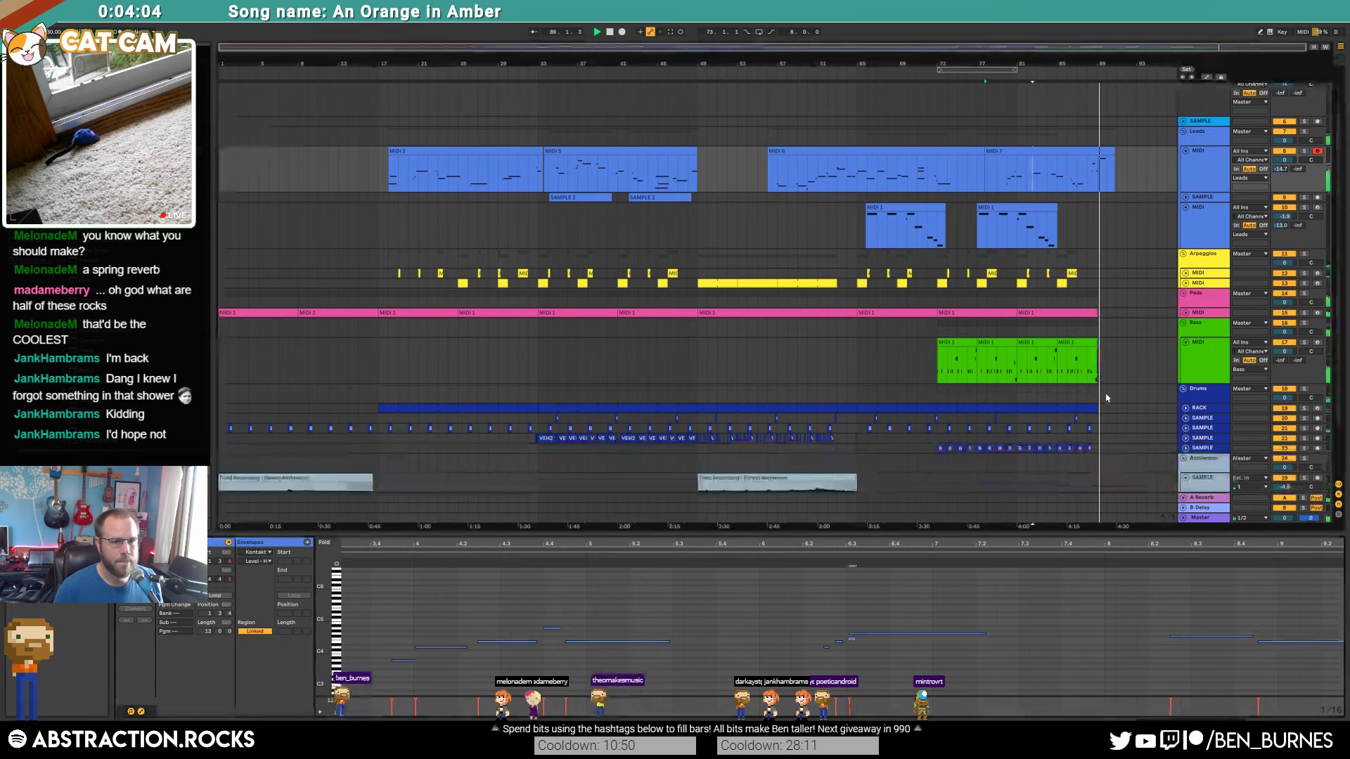
scroll(1104, 373, "down", 2)
scroll(1097, 360, "up", 5)
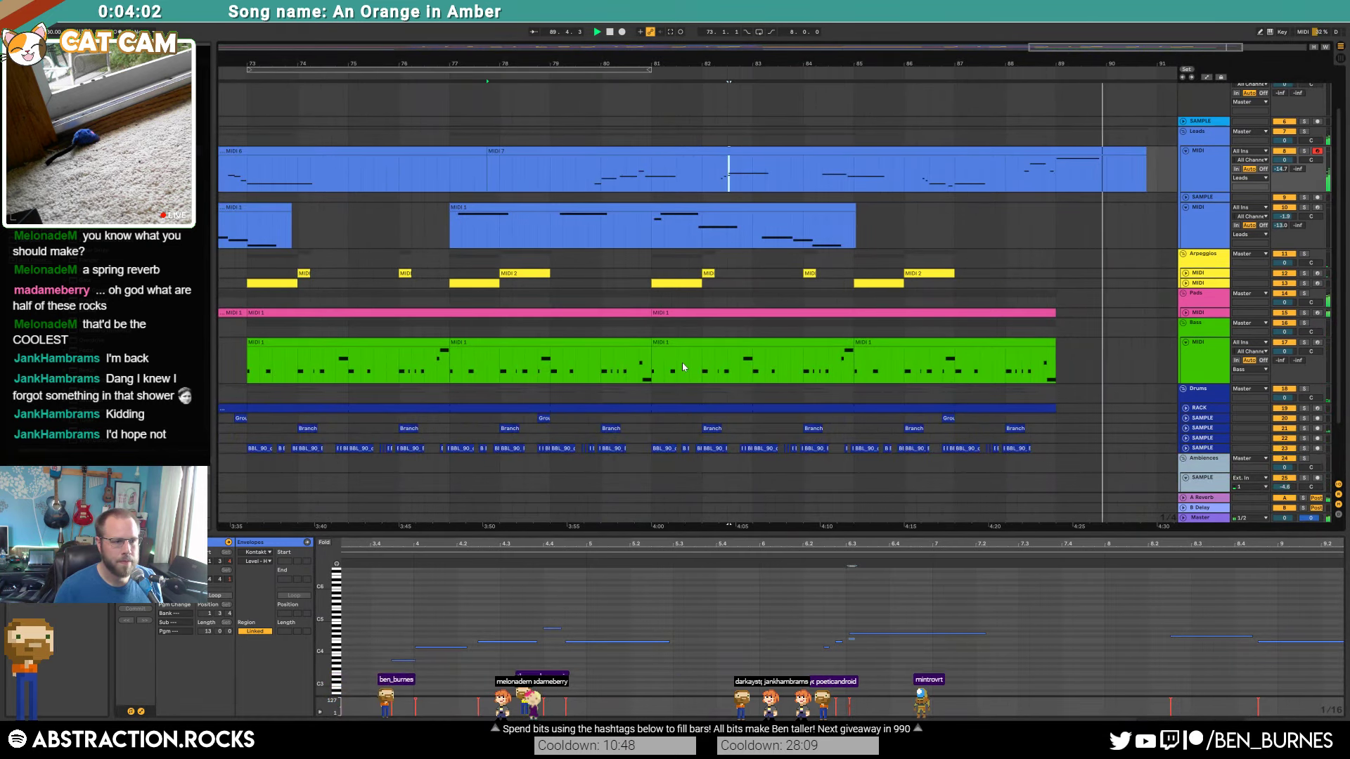
left_click_drag(653, 367, 677, 367)
key("ctrl+c")
left_click(1058, 360)
key("ctrl+v")
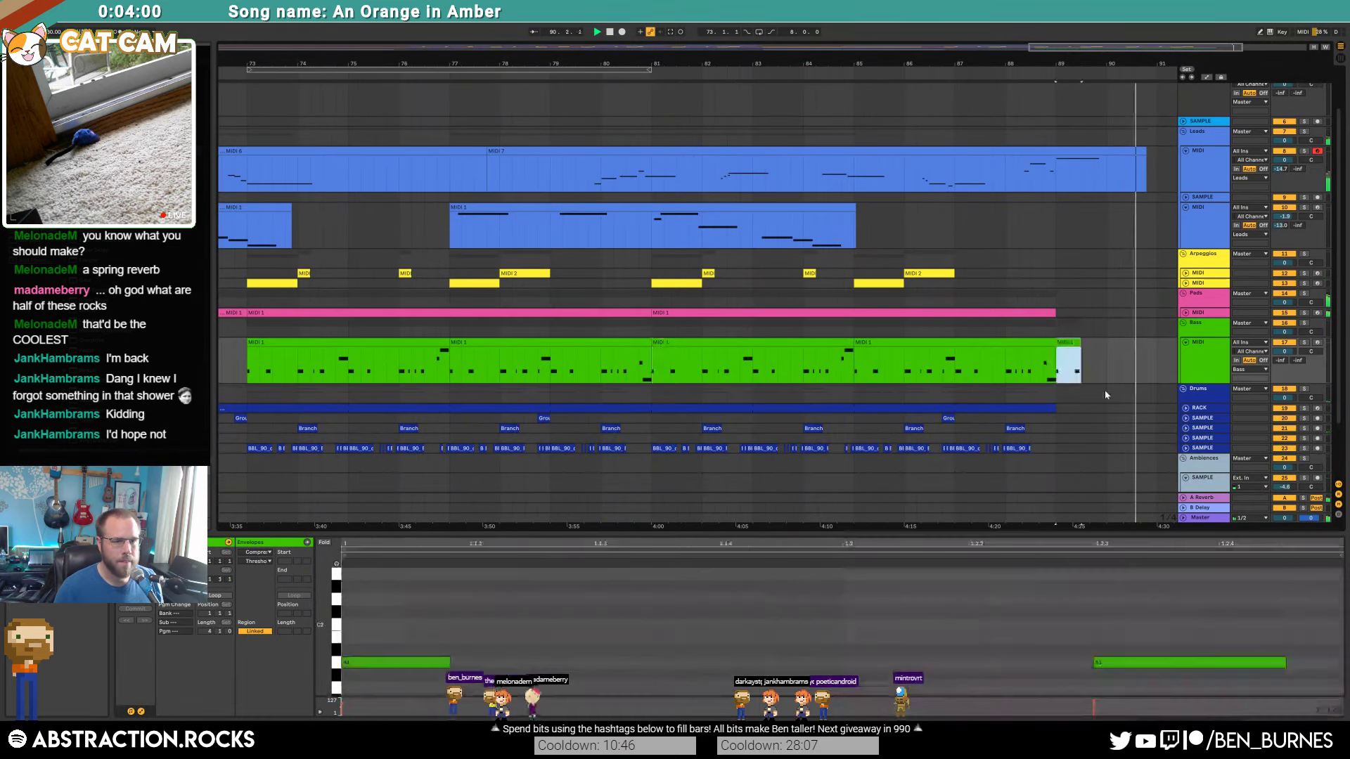
Step: Expand the MIDI track in the Pads group, arm it for recording and stop playback
scroll(1100, 379, "down", 3)
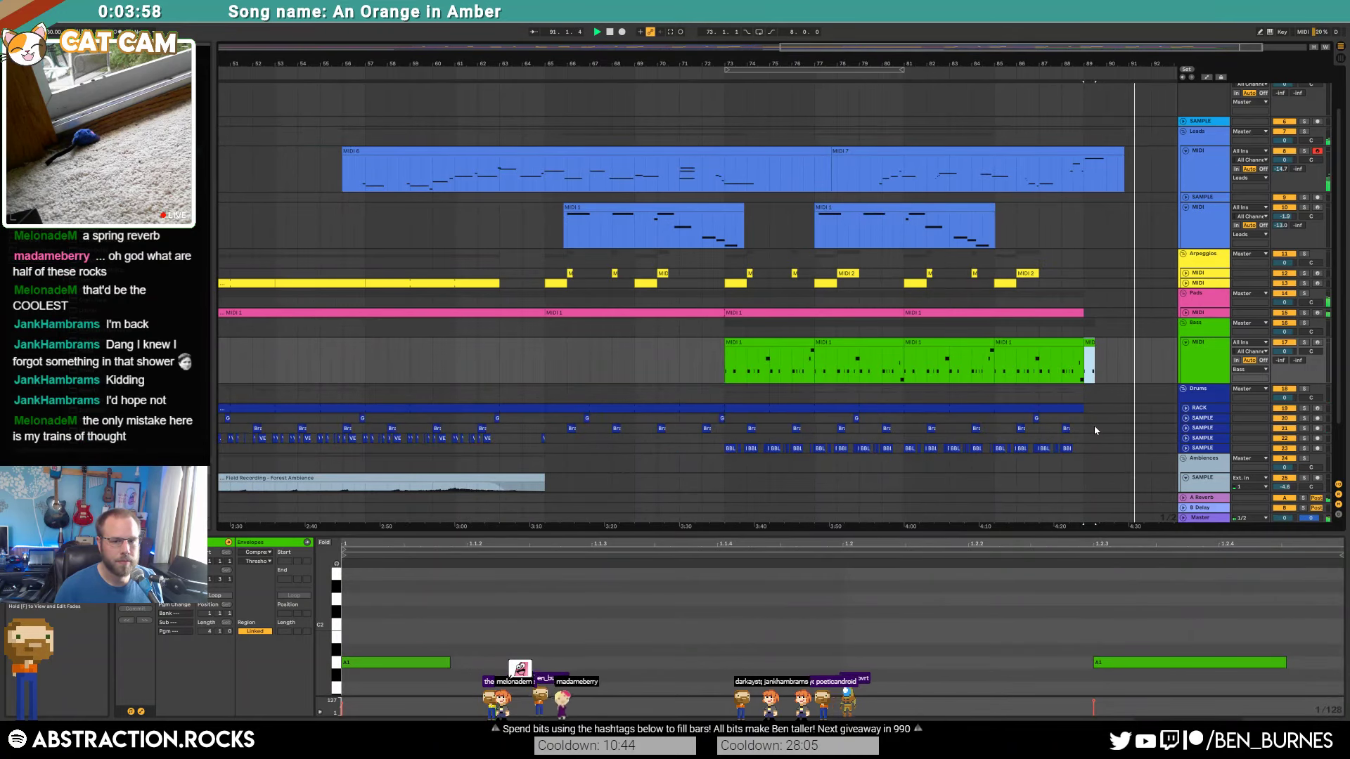
left_click_drag(942, 50, 944, 37)
left_click(1187, 314)
left_click(1185, 313)
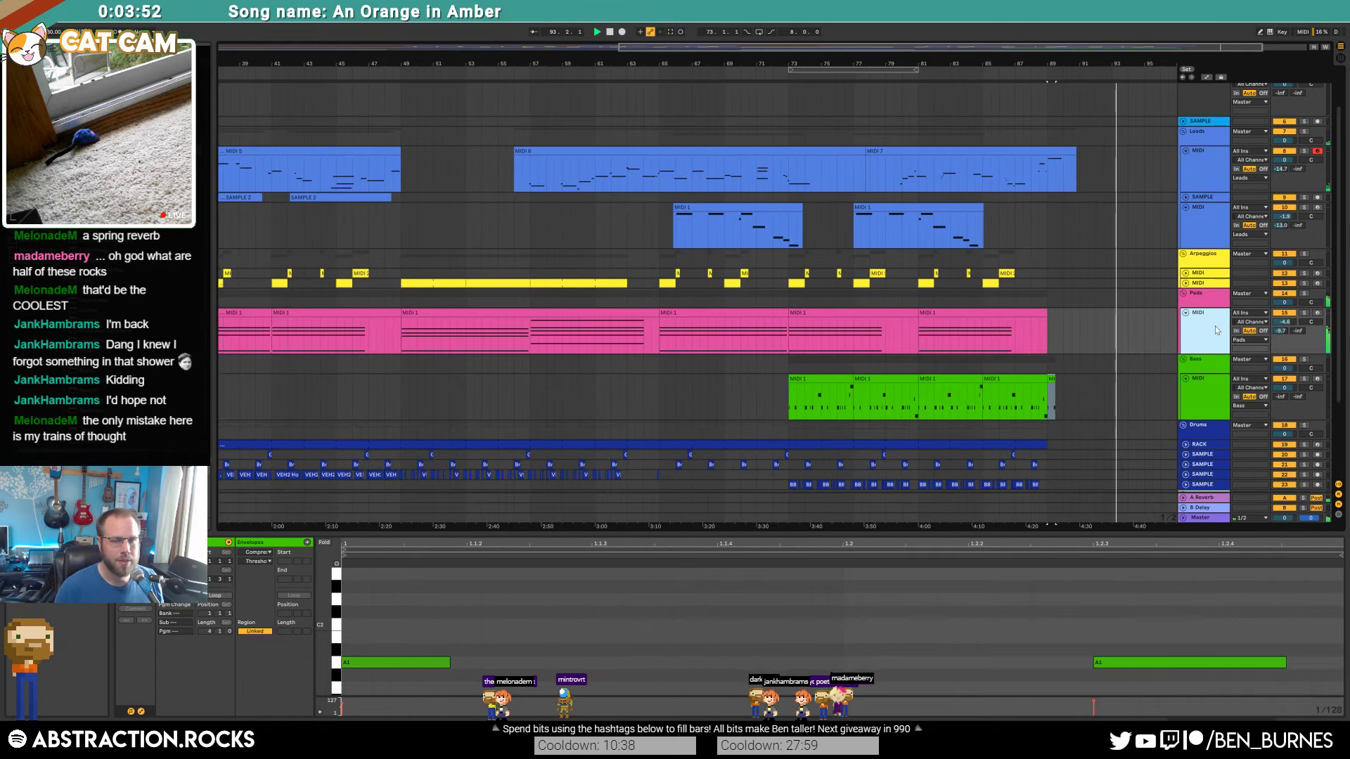
left_click(1318, 314)
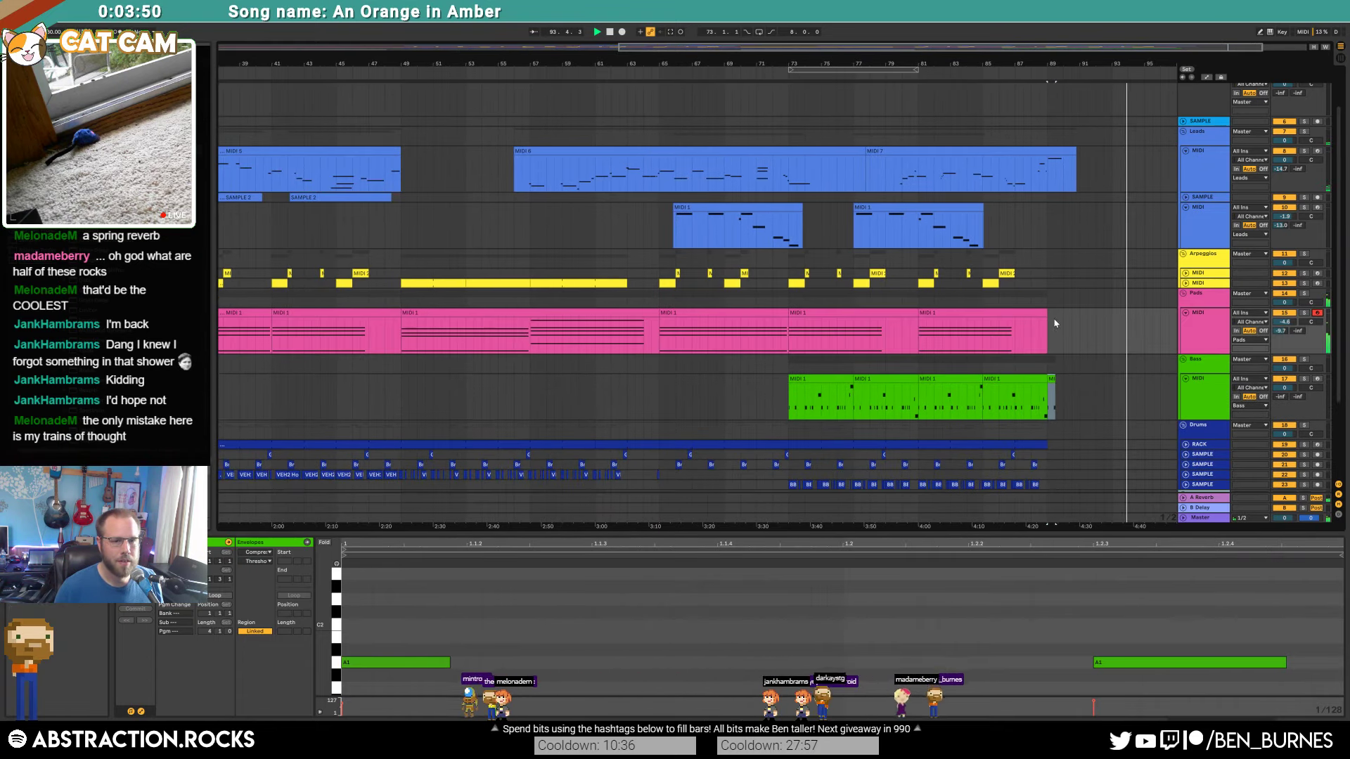
key("space")
Step: Show the first pad clip's MIDI Ctrl 64 - Hold Pedal envelope and select it from about bar 9 to the clip's end
left_click(1020, 313)
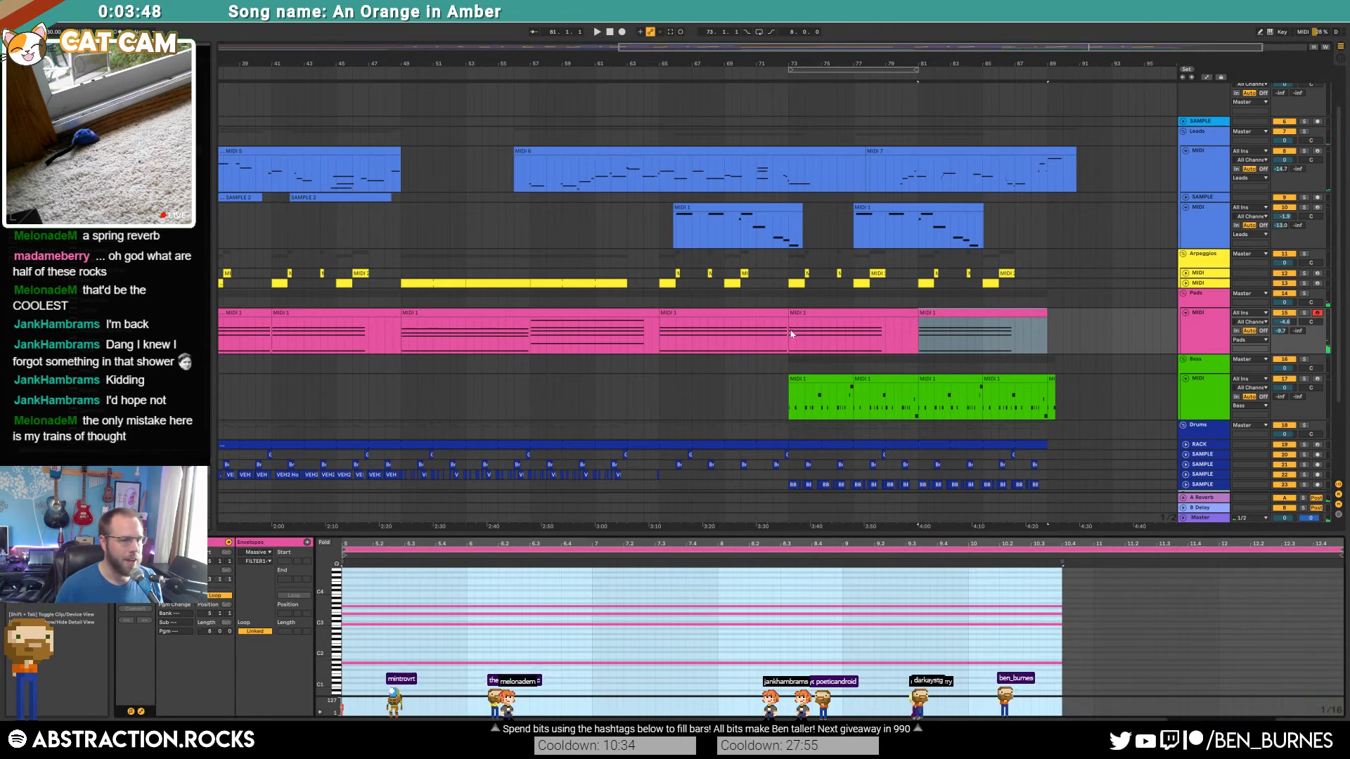
key("minus")
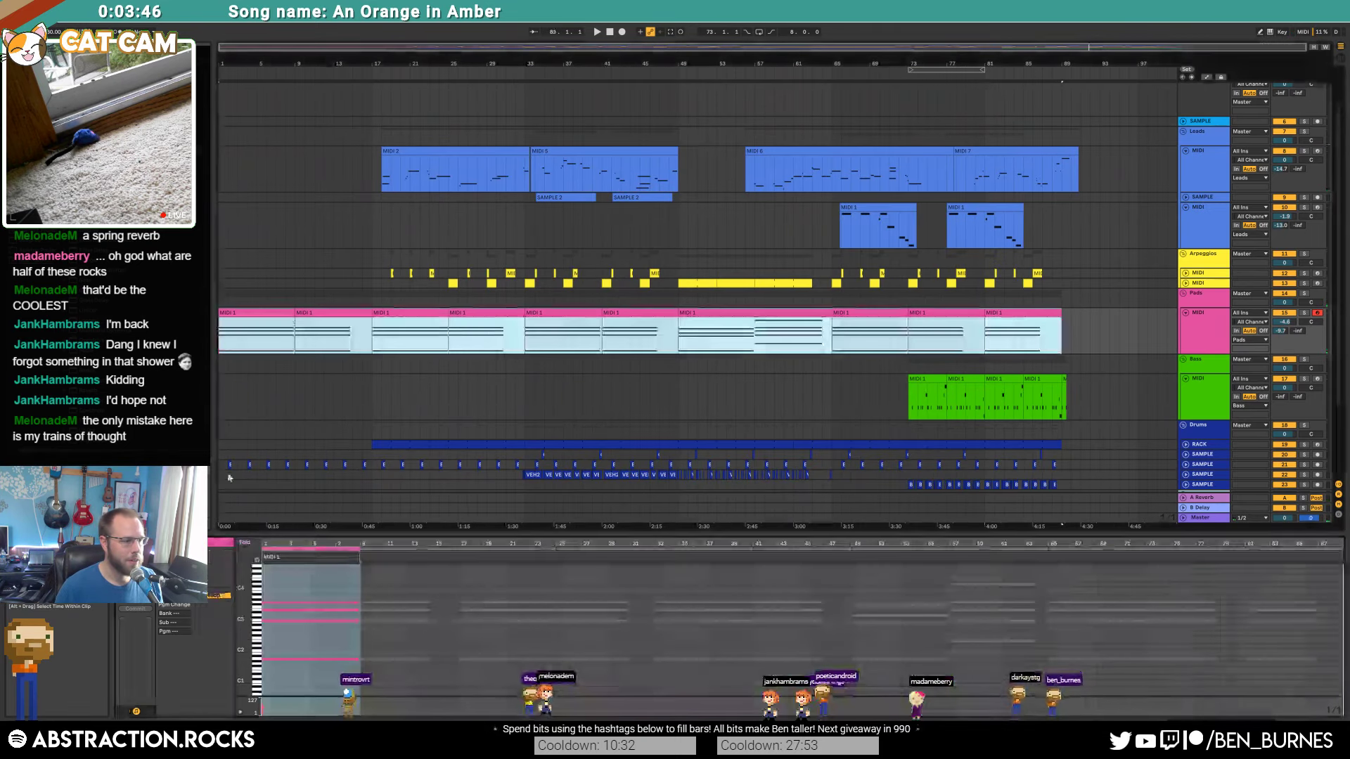
left_click(295, 321, "shift")
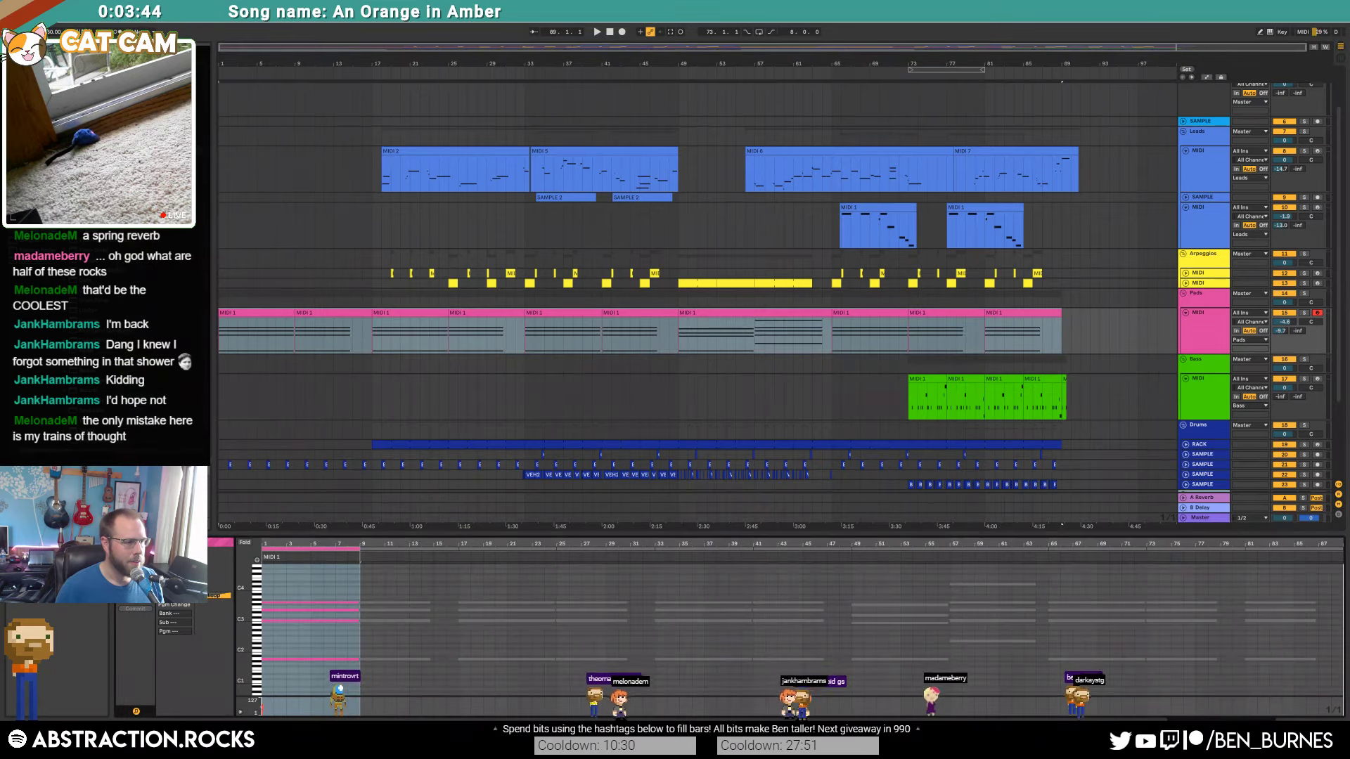
left_click(263, 312)
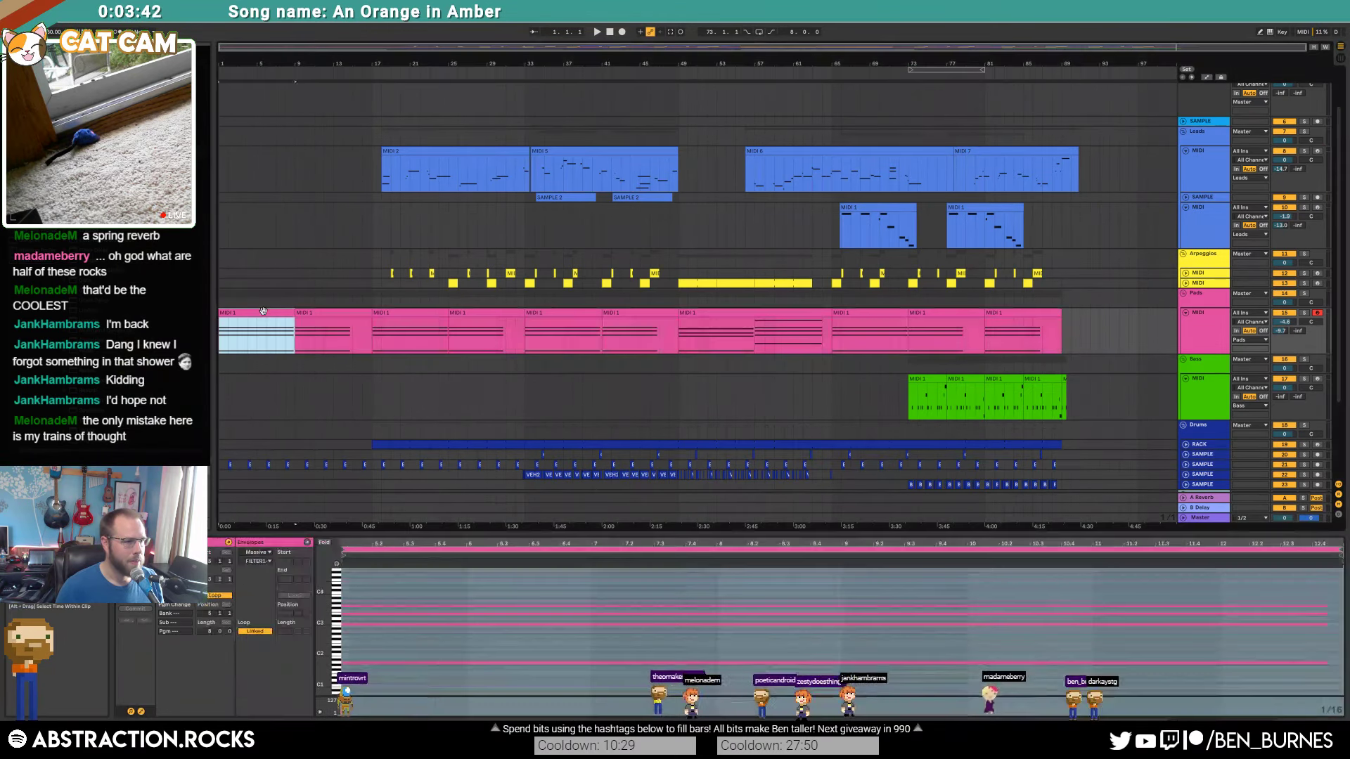
left_click(258, 552)
left_click(257, 560)
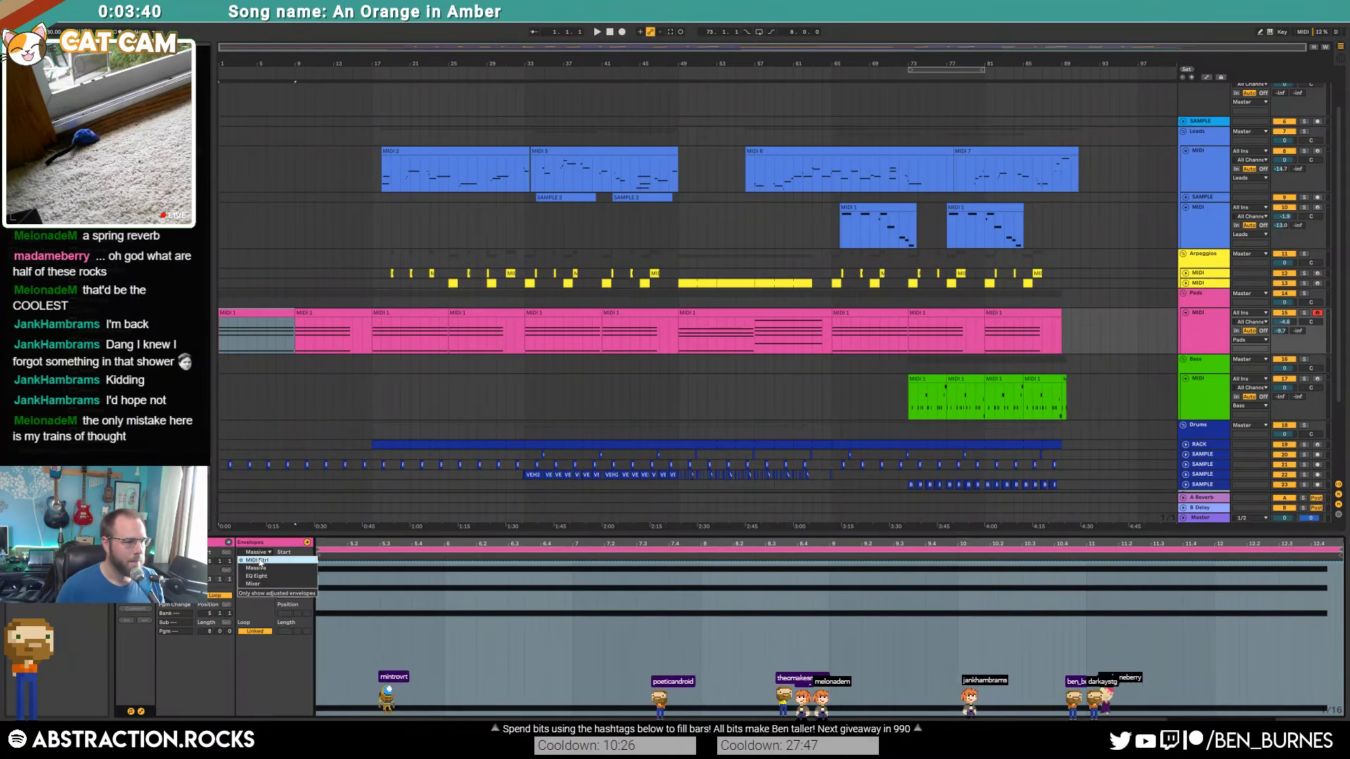
left_click(259, 562)
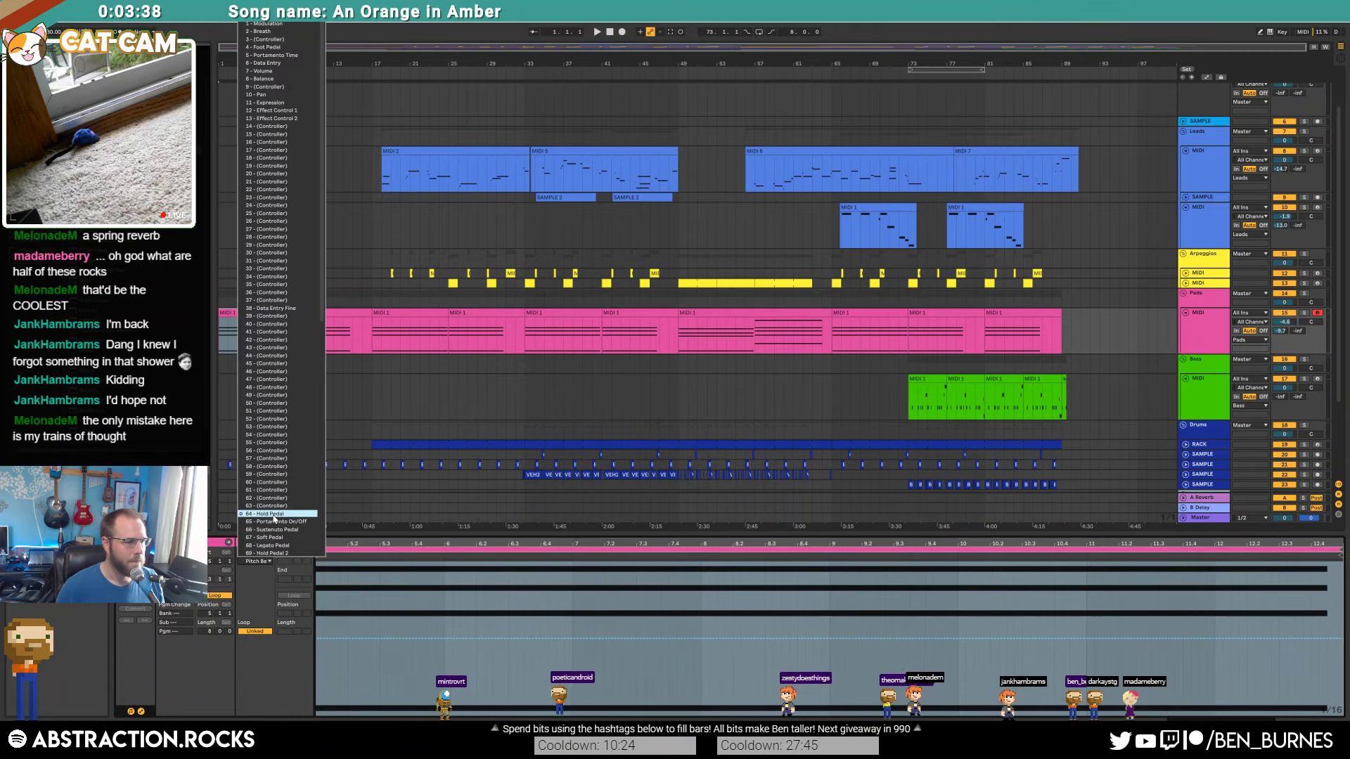
left_click(267, 514)
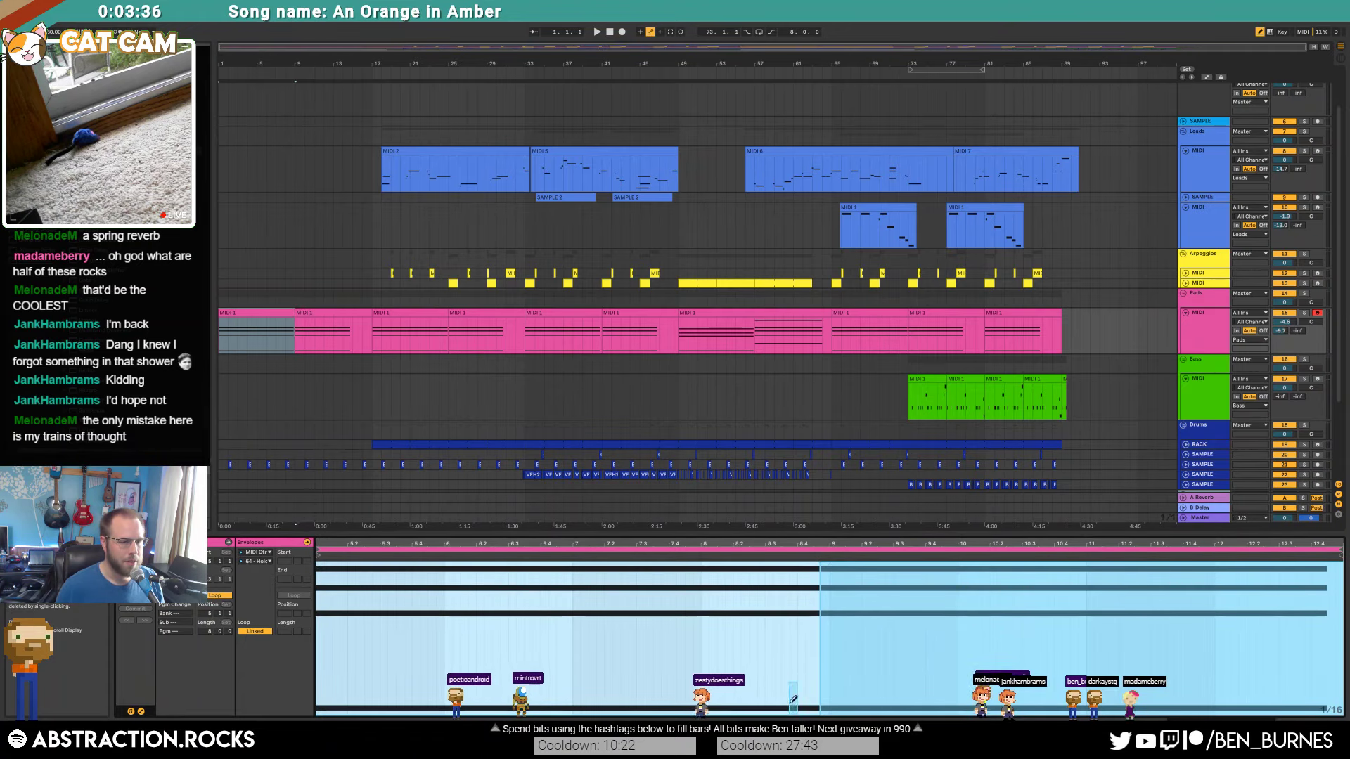
left_click_drag(791, 693, 1340, 700)
Step: Inspect the Hold Pedal envelope of the pad clips at bars 9 and 17, and select the whole envelope in the bar 17 clip
left_click(313, 316)
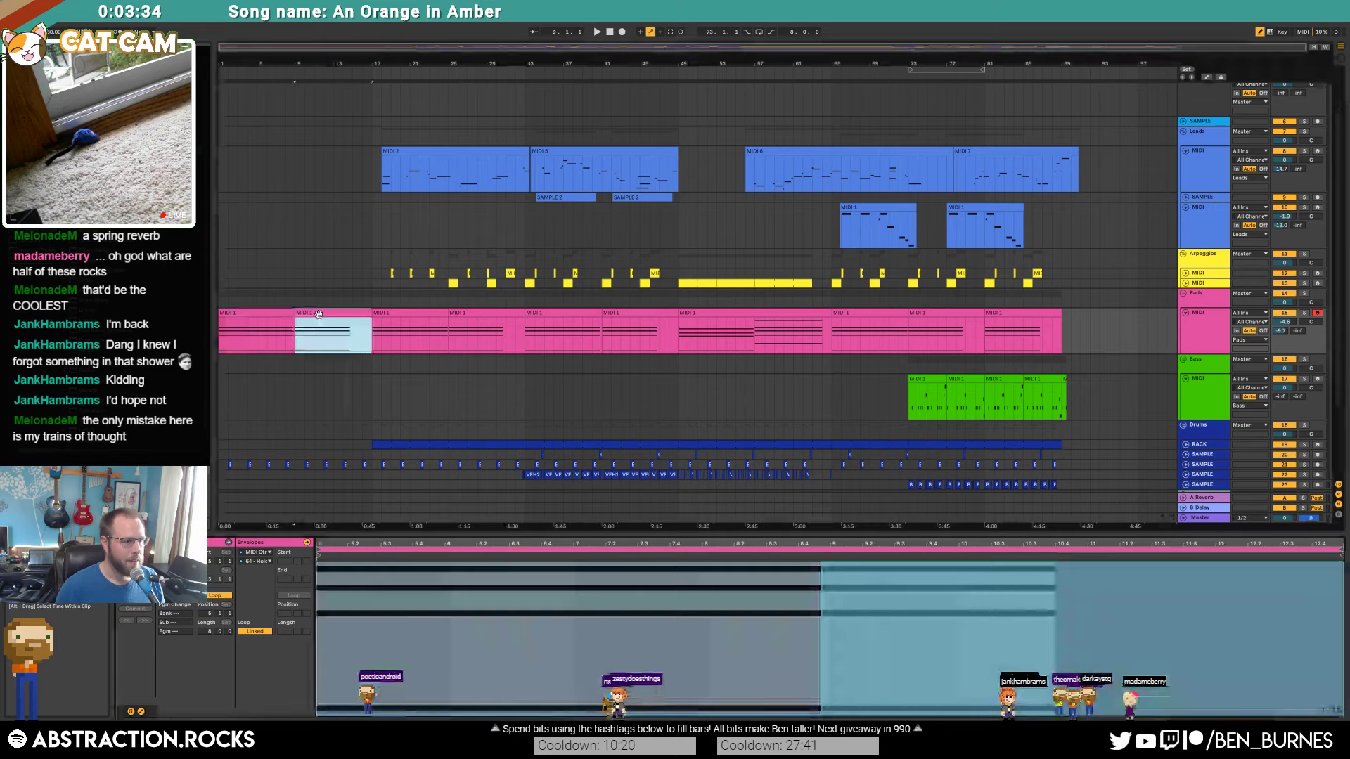
left_click(391, 314)
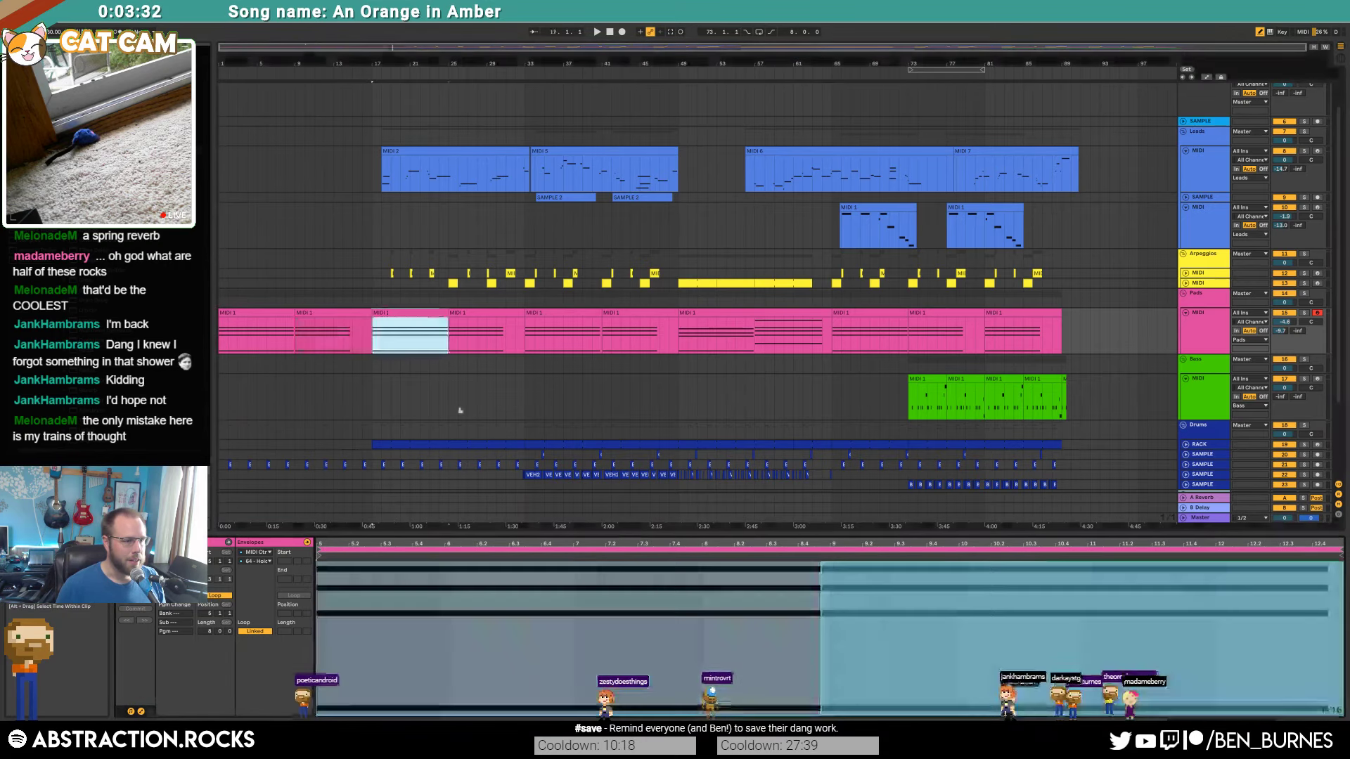
left_click(1029, 312, "shift")
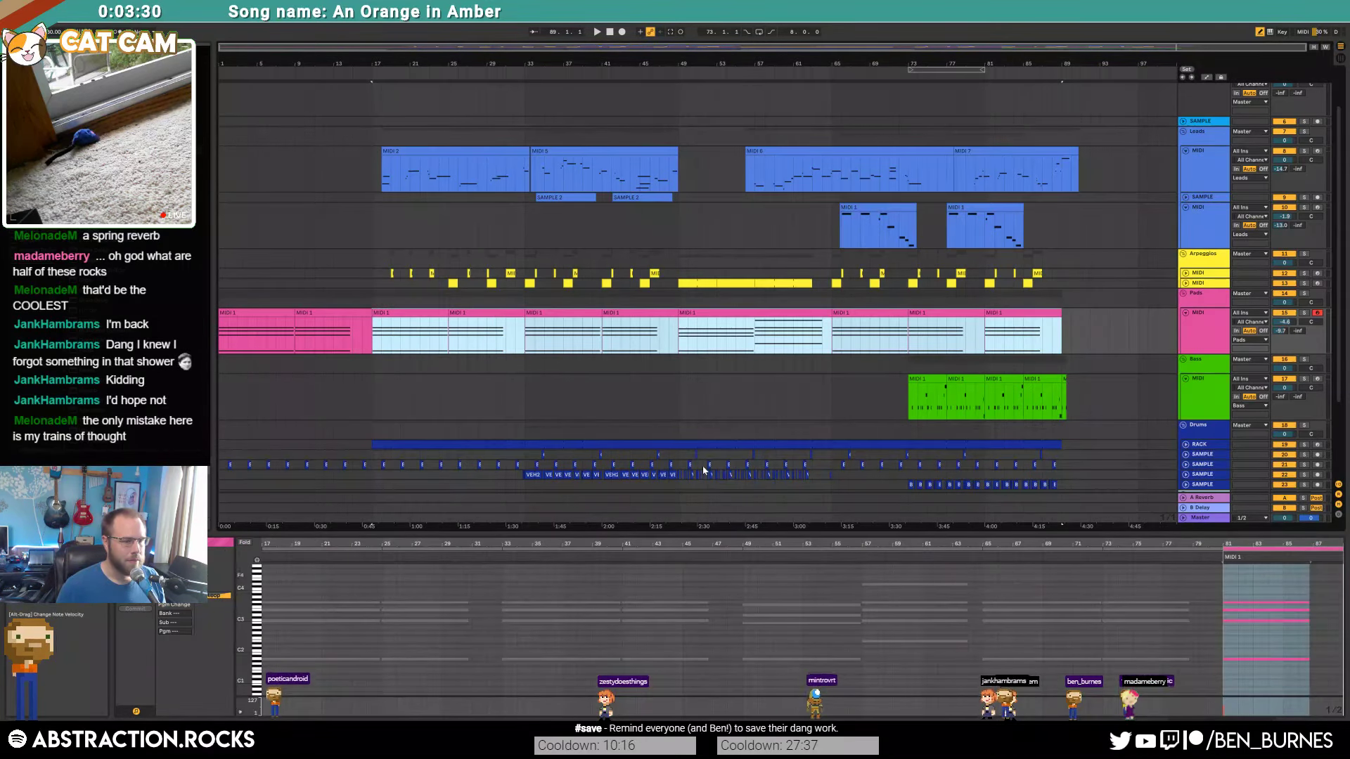
left_click(415, 311)
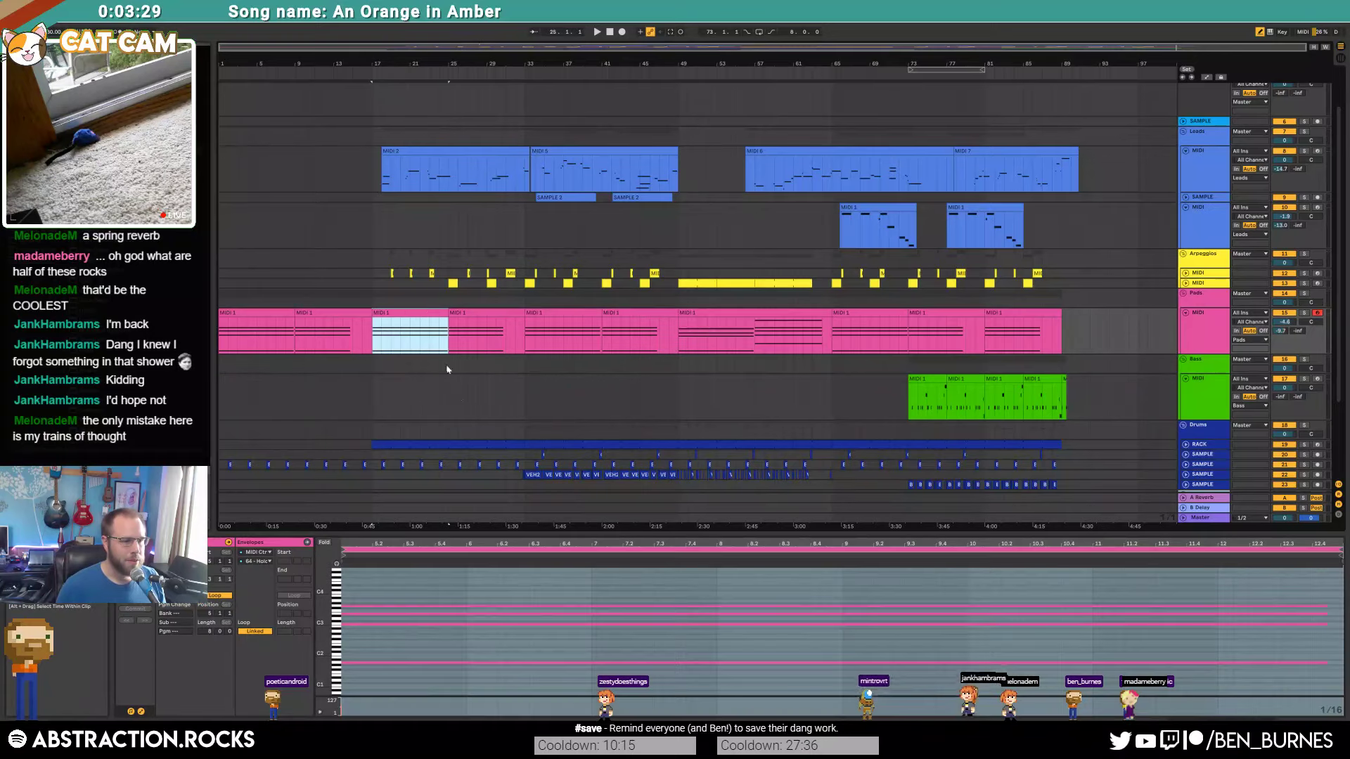
left_click(248, 562)
left_click(280, 588)
key("ctrl+a")
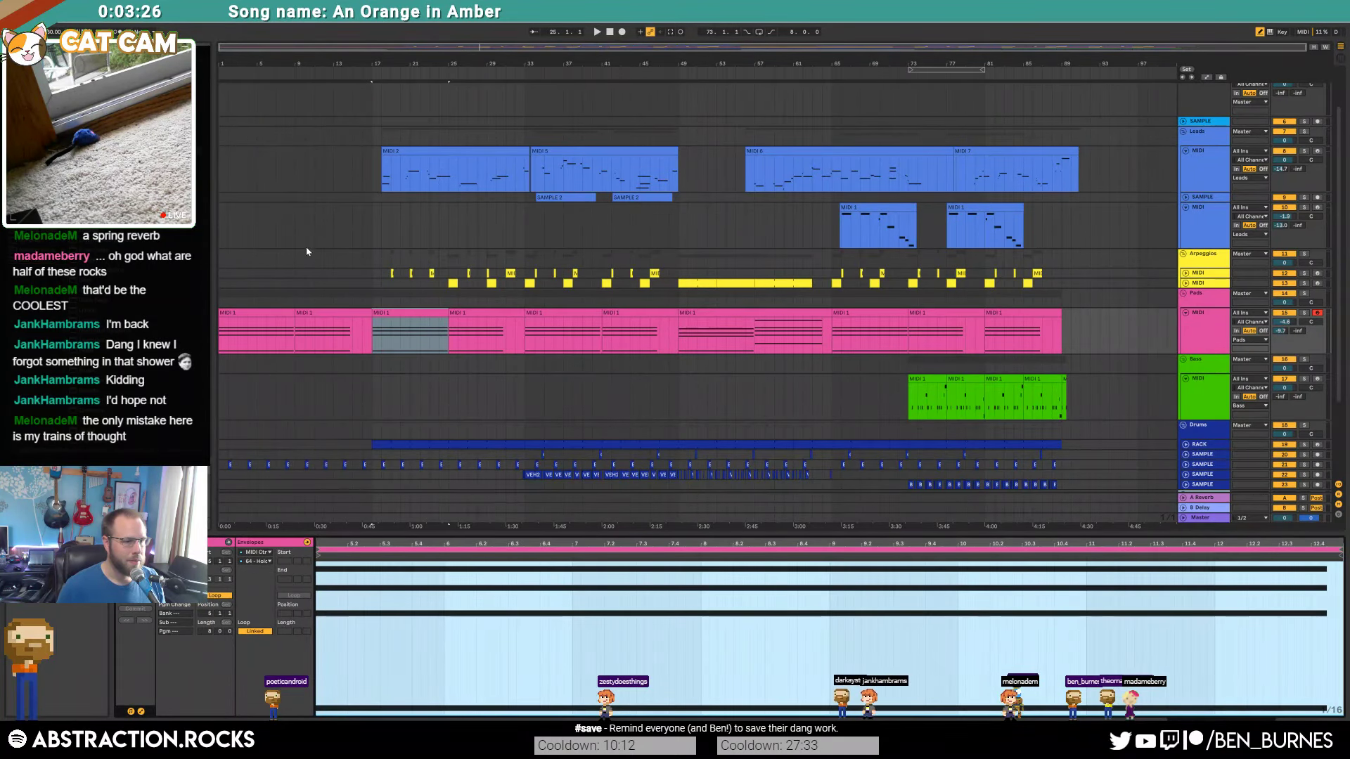
Step: Go through the pad clips from bar 25 to bar 81 one by one, checking each clip's Hold Pedal envelope
left_click(470, 312)
key("ctrl+z")
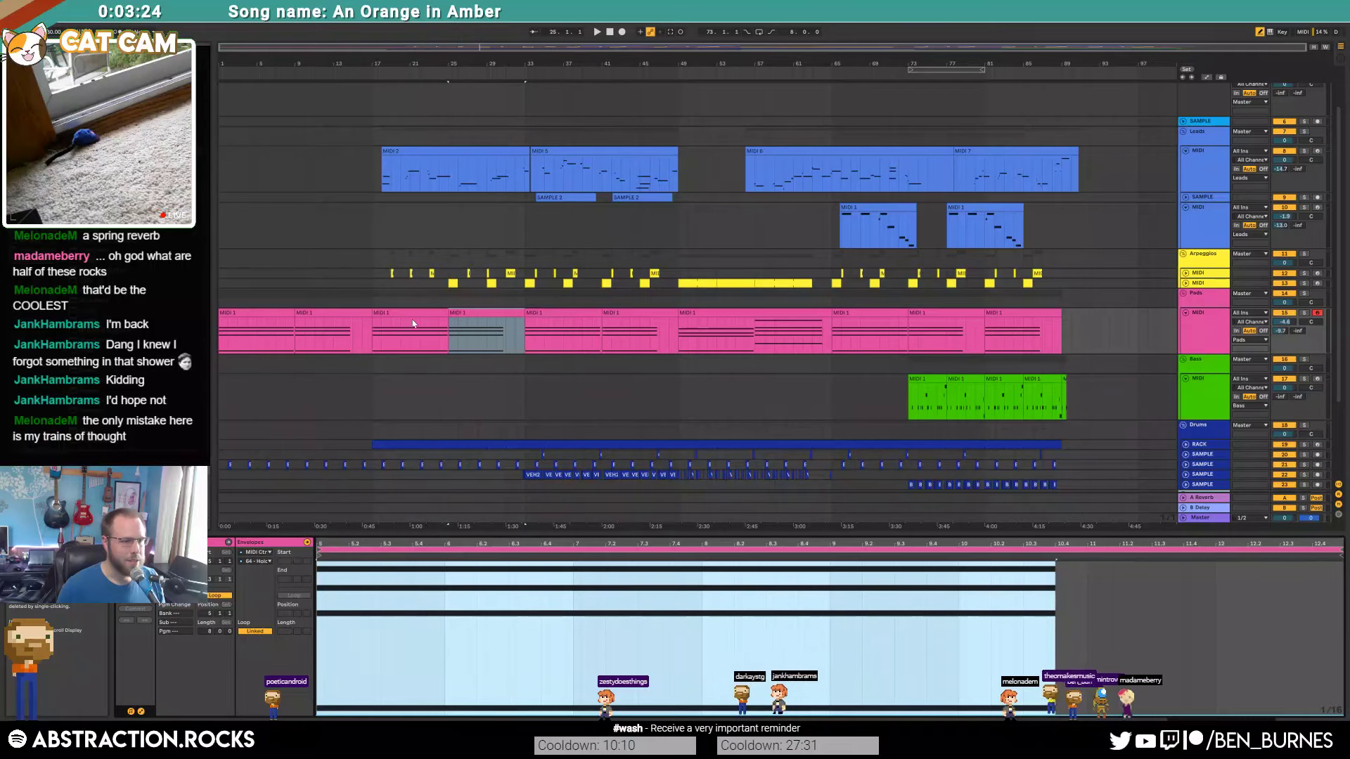
left_click(547, 309)
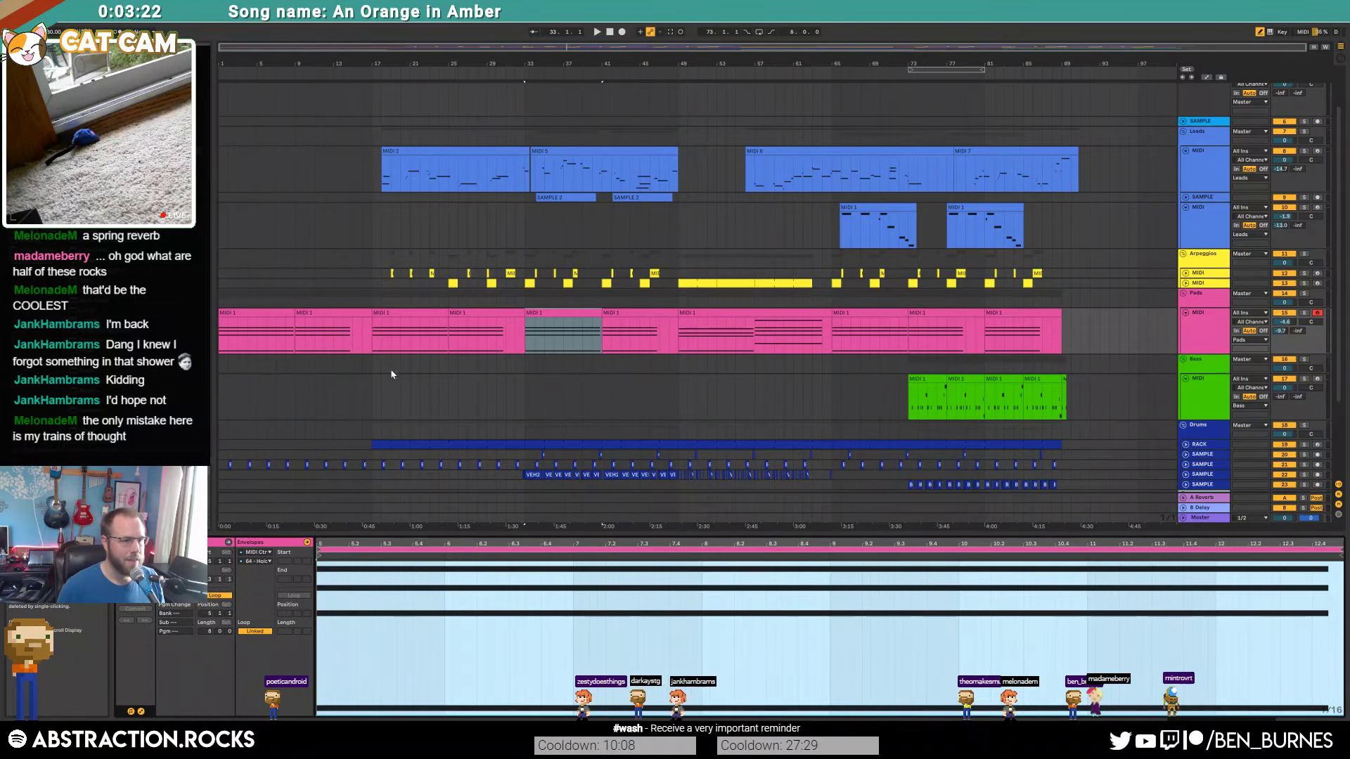
left_click(619, 312)
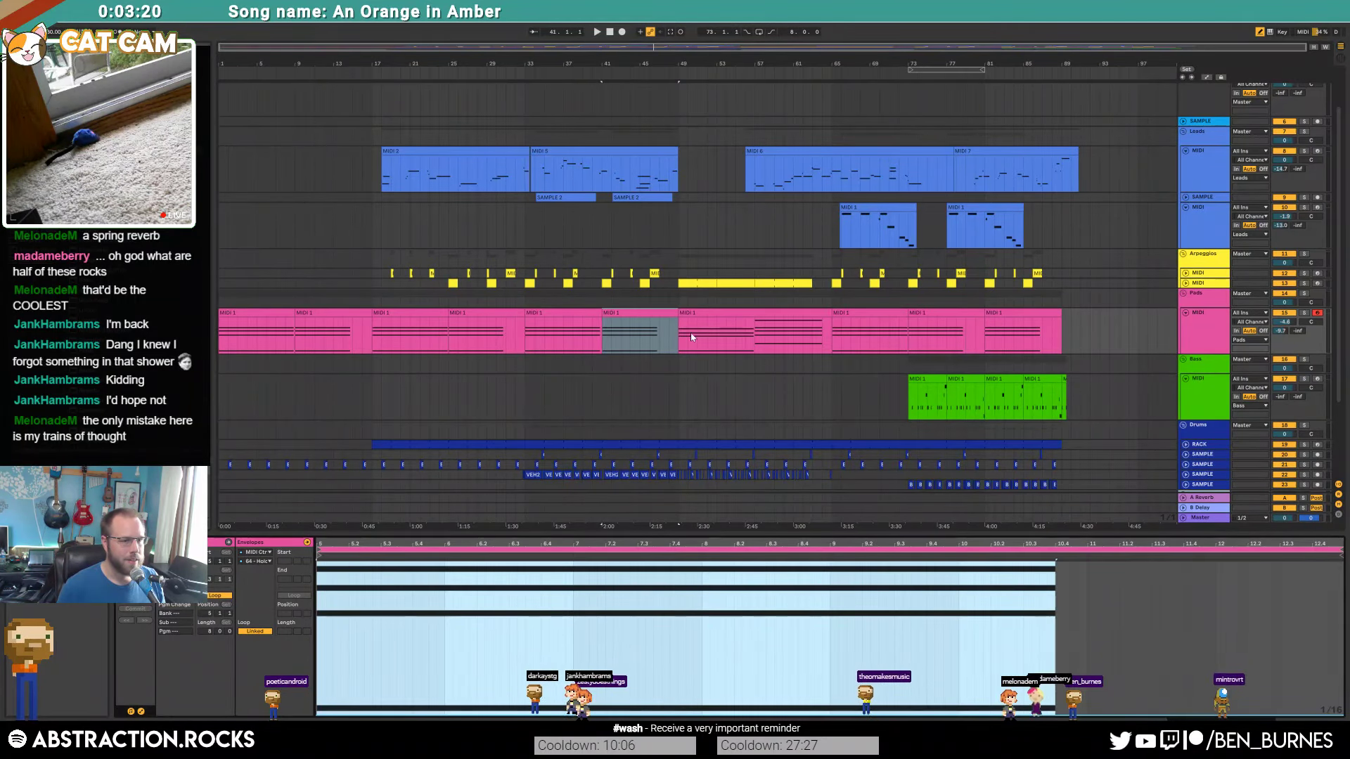
left_click(703, 314)
key("ctrl+z")
key("ctrl+z")
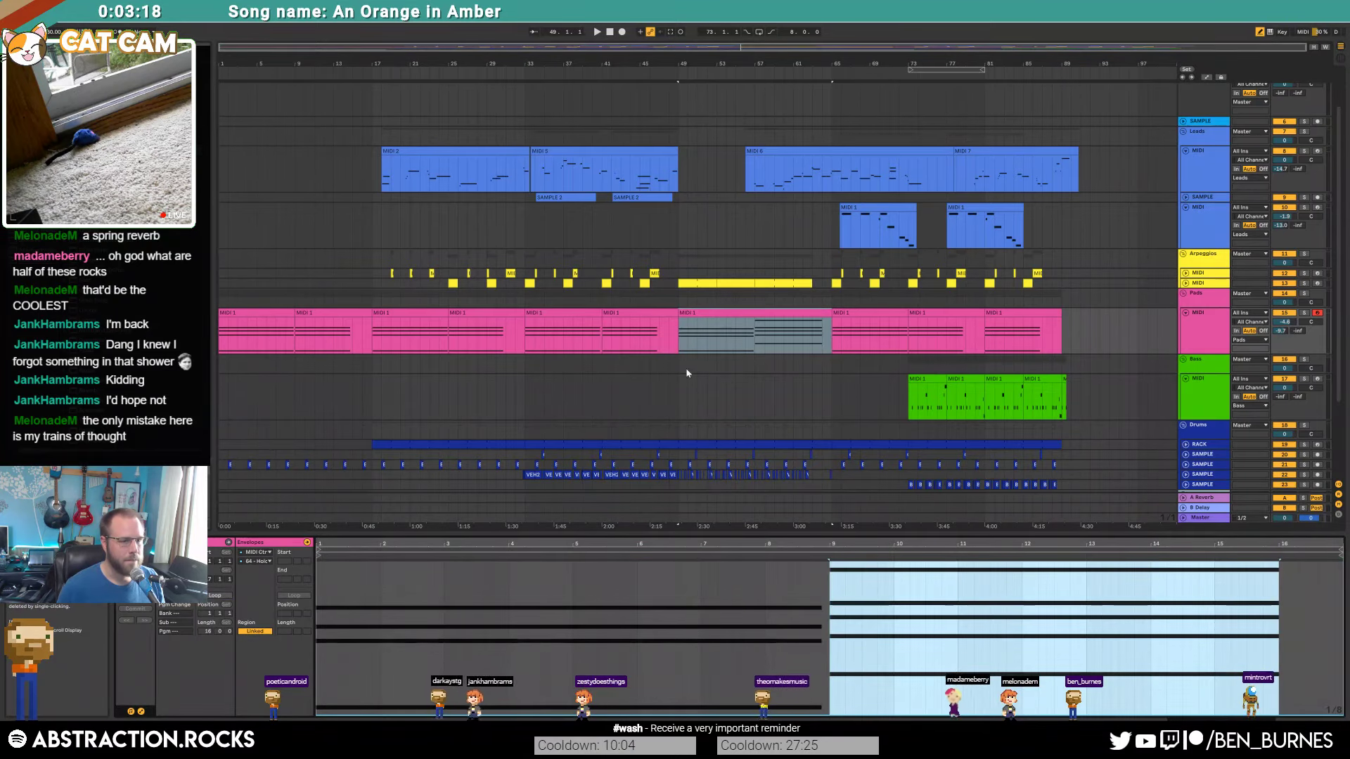
left_click(844, 310)
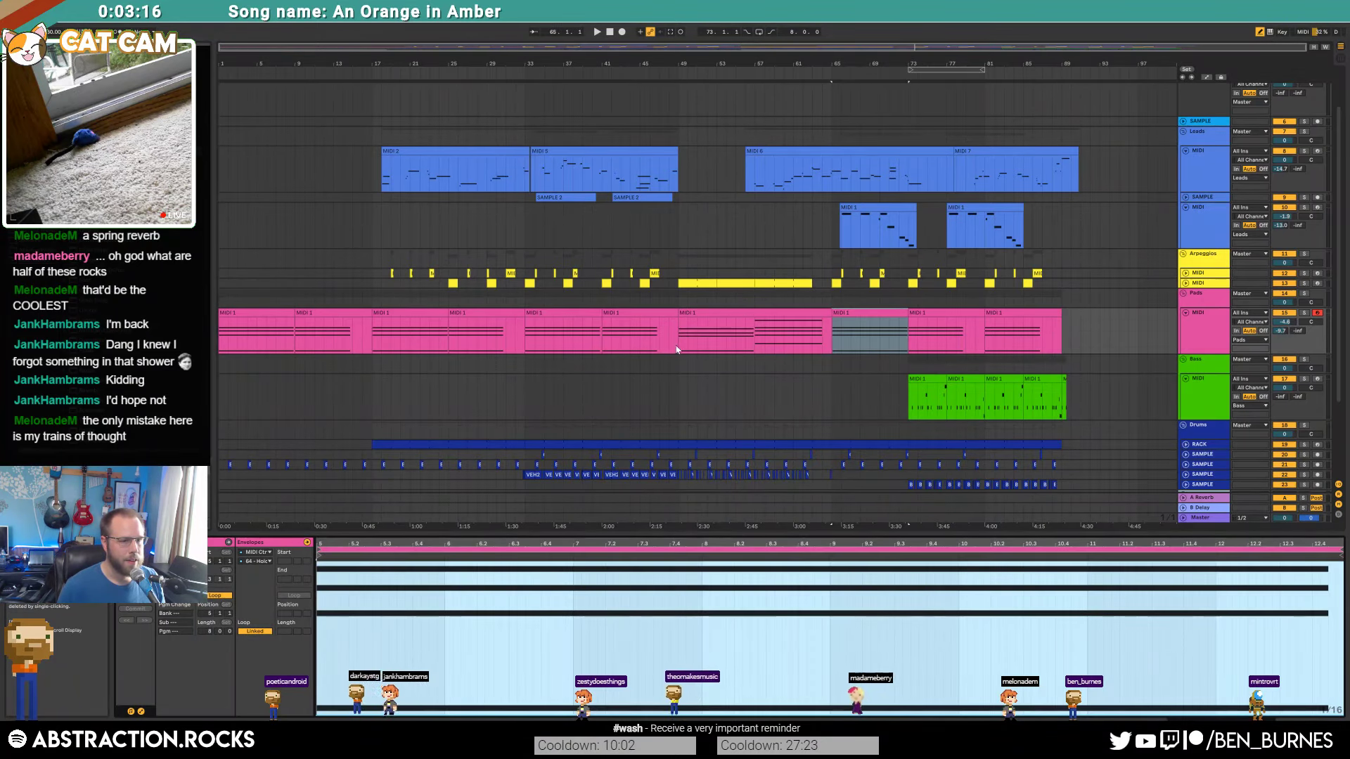
left_click(942, 312)
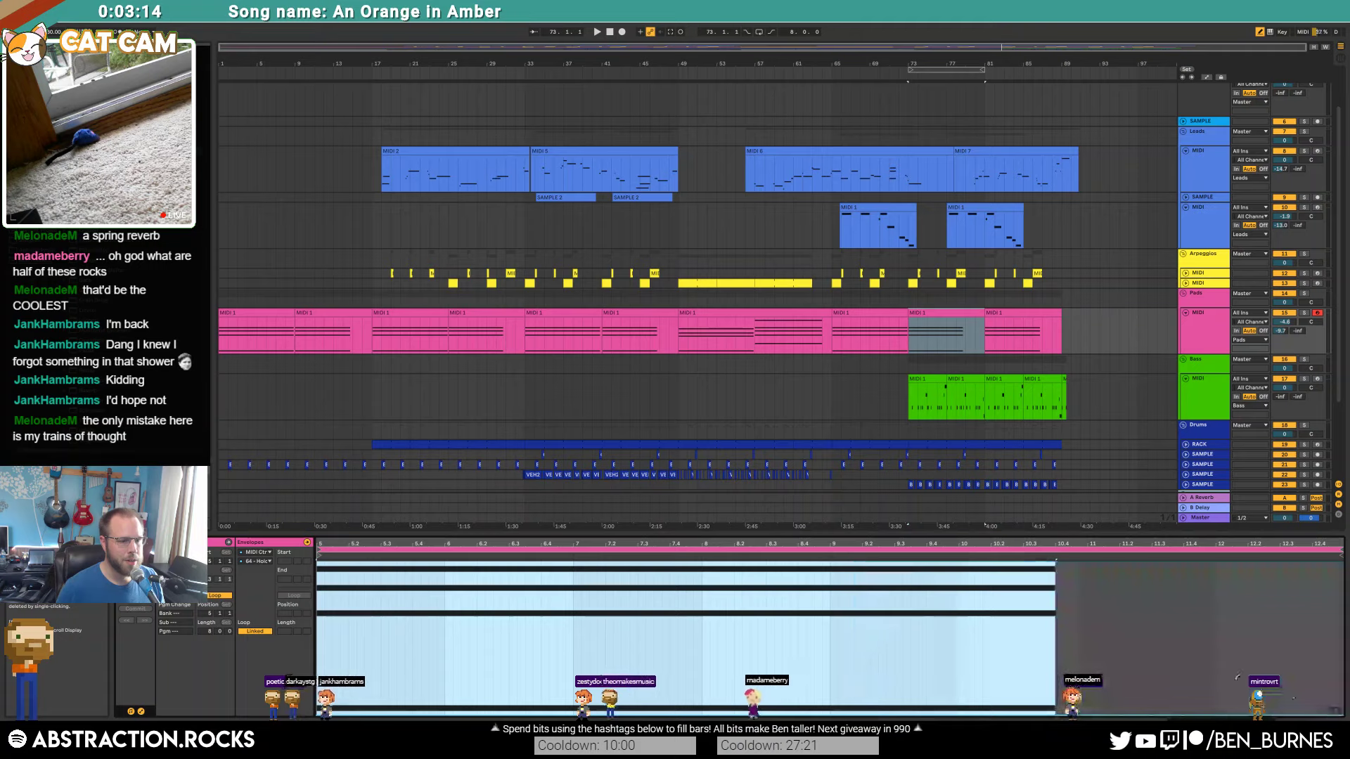
left_click(1028, 311)
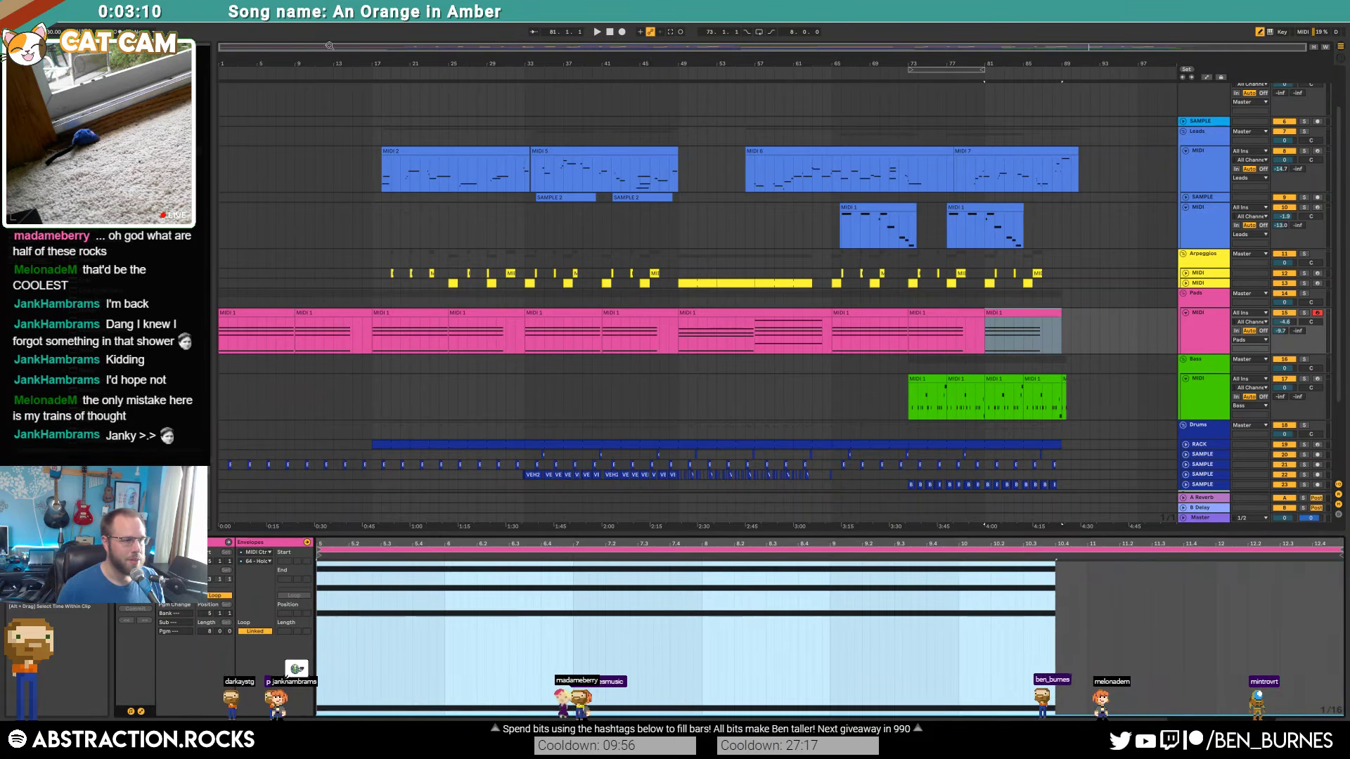
Step: Play the song from around bar 12 and open the pad track's Massive synth window
left_click(327, 75)
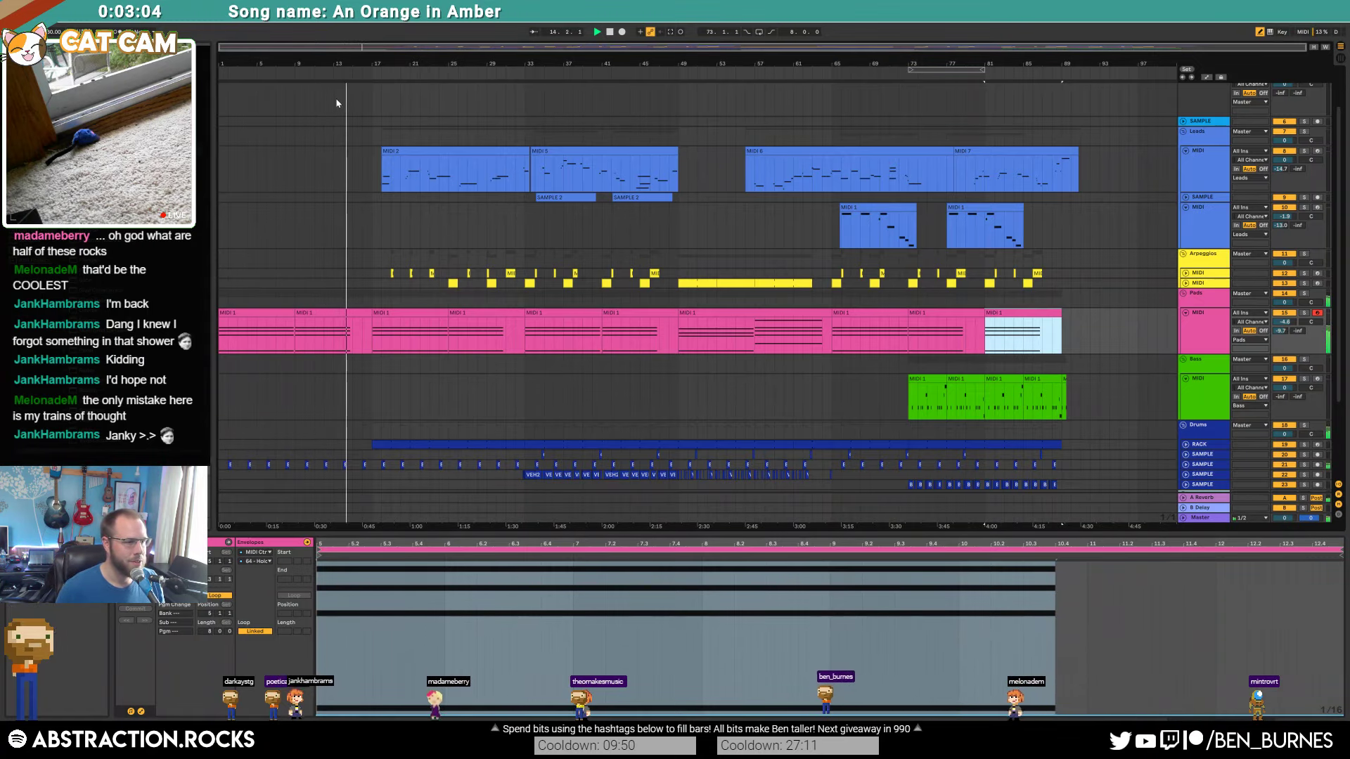
key("shift+Tab")
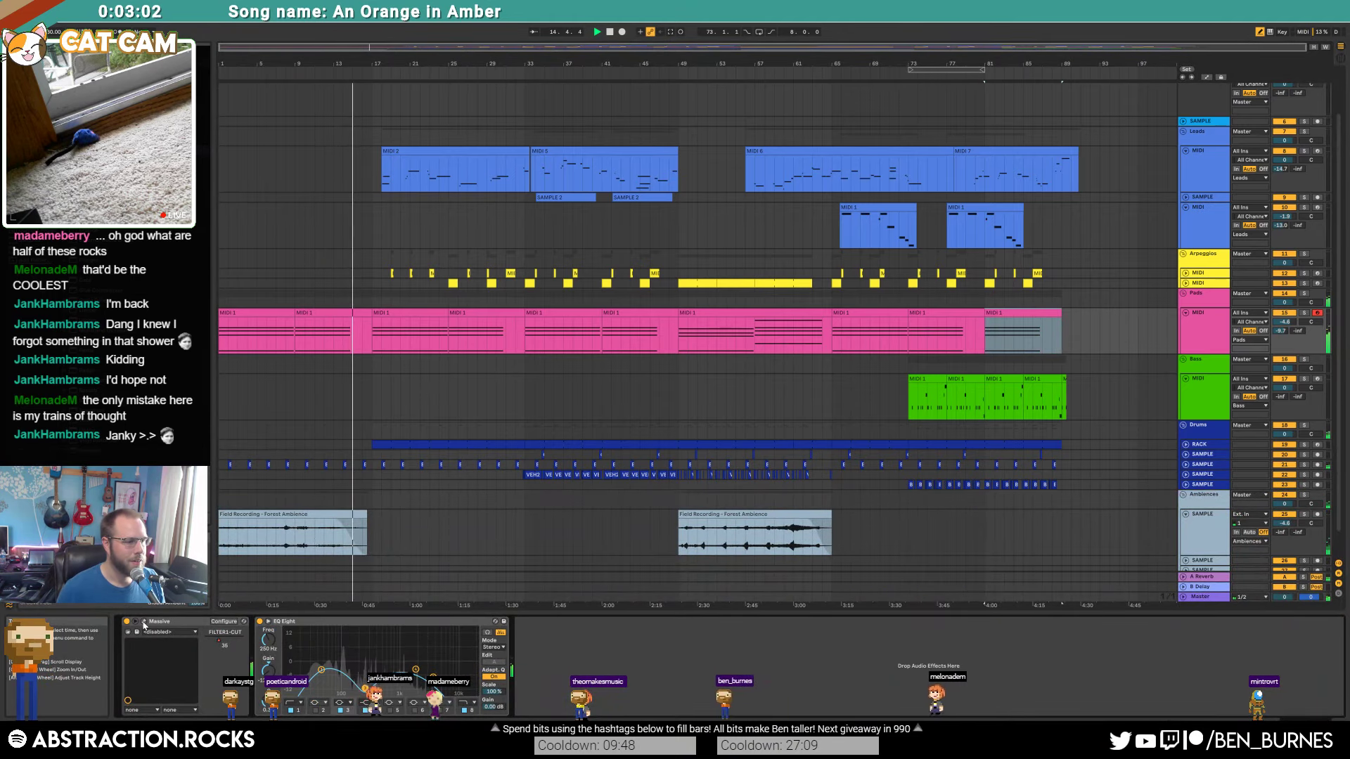
left_click(144, 623)
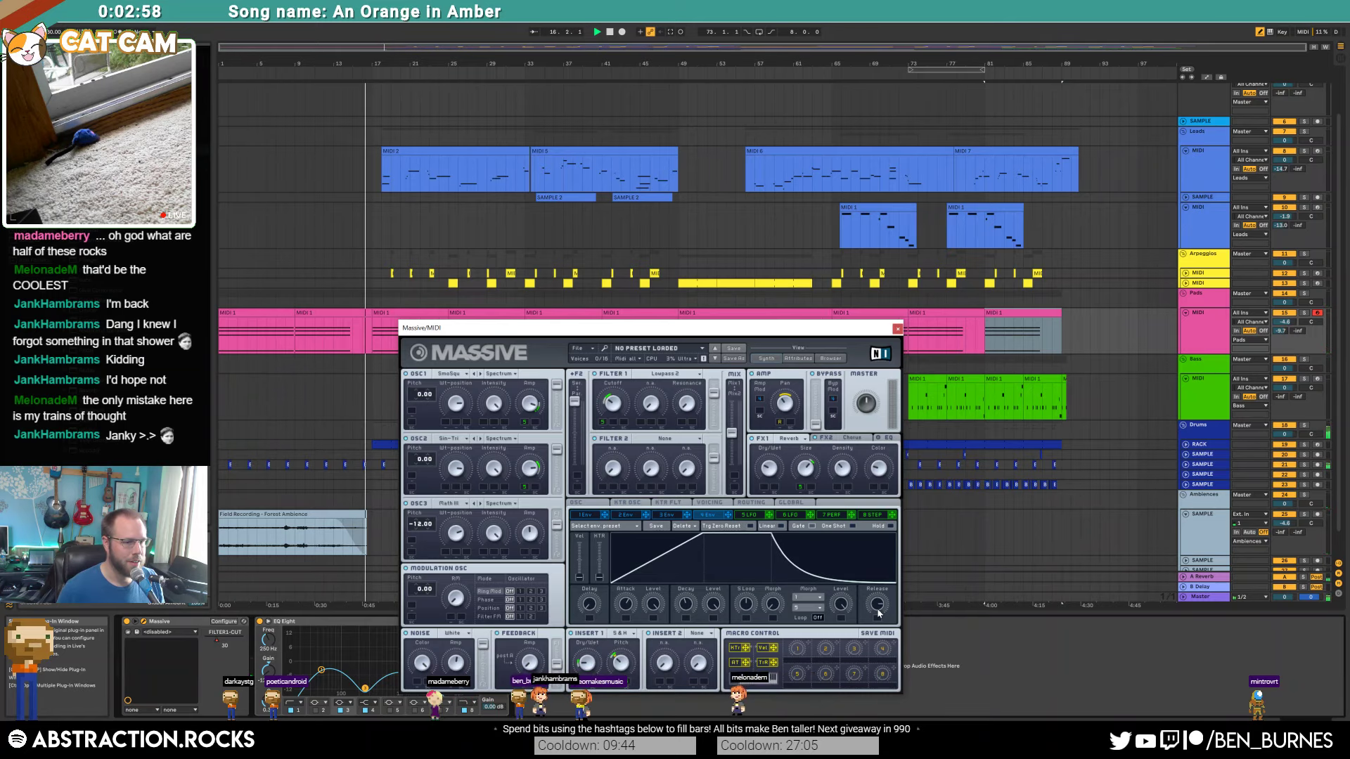
Step: Replay the pad passage around bars 11 to 16 with Massive open, and close the synth window
left_click(331, 74)
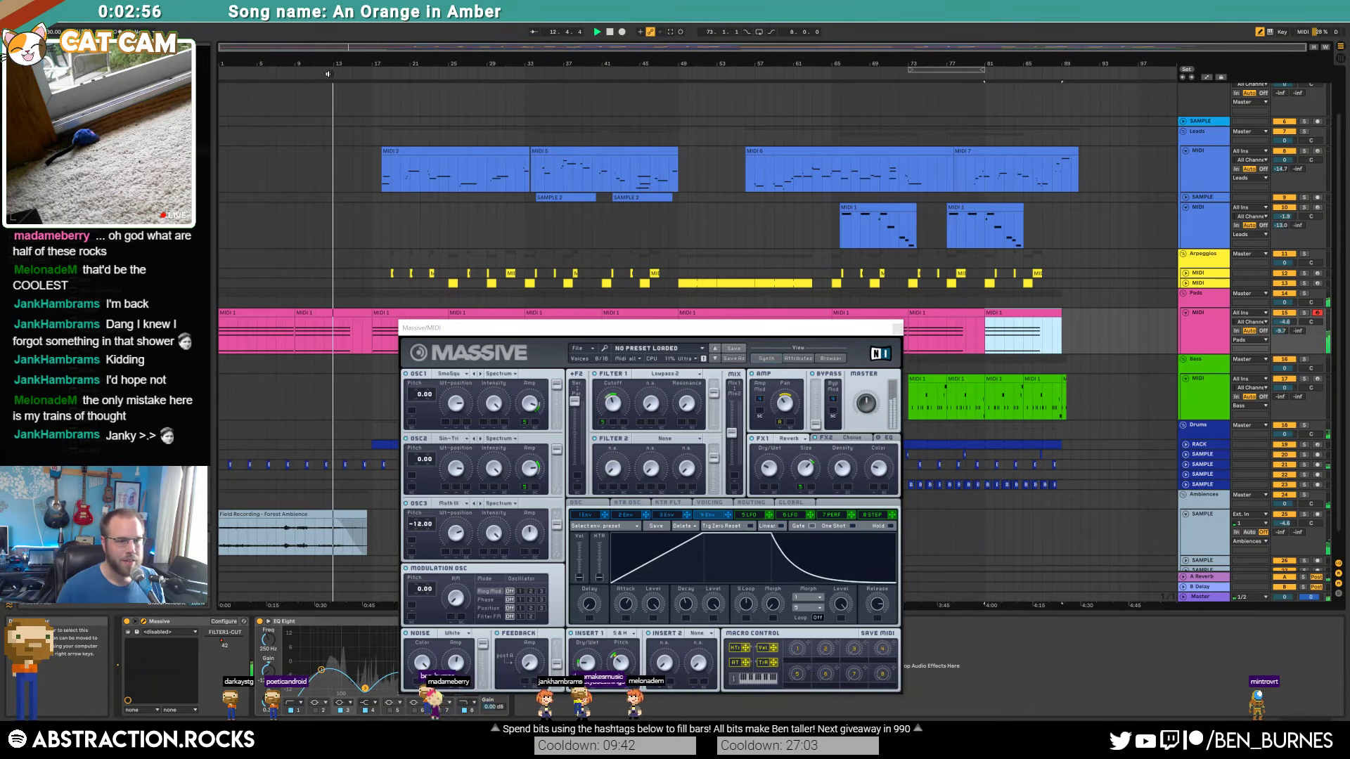
key("a")
key("a")
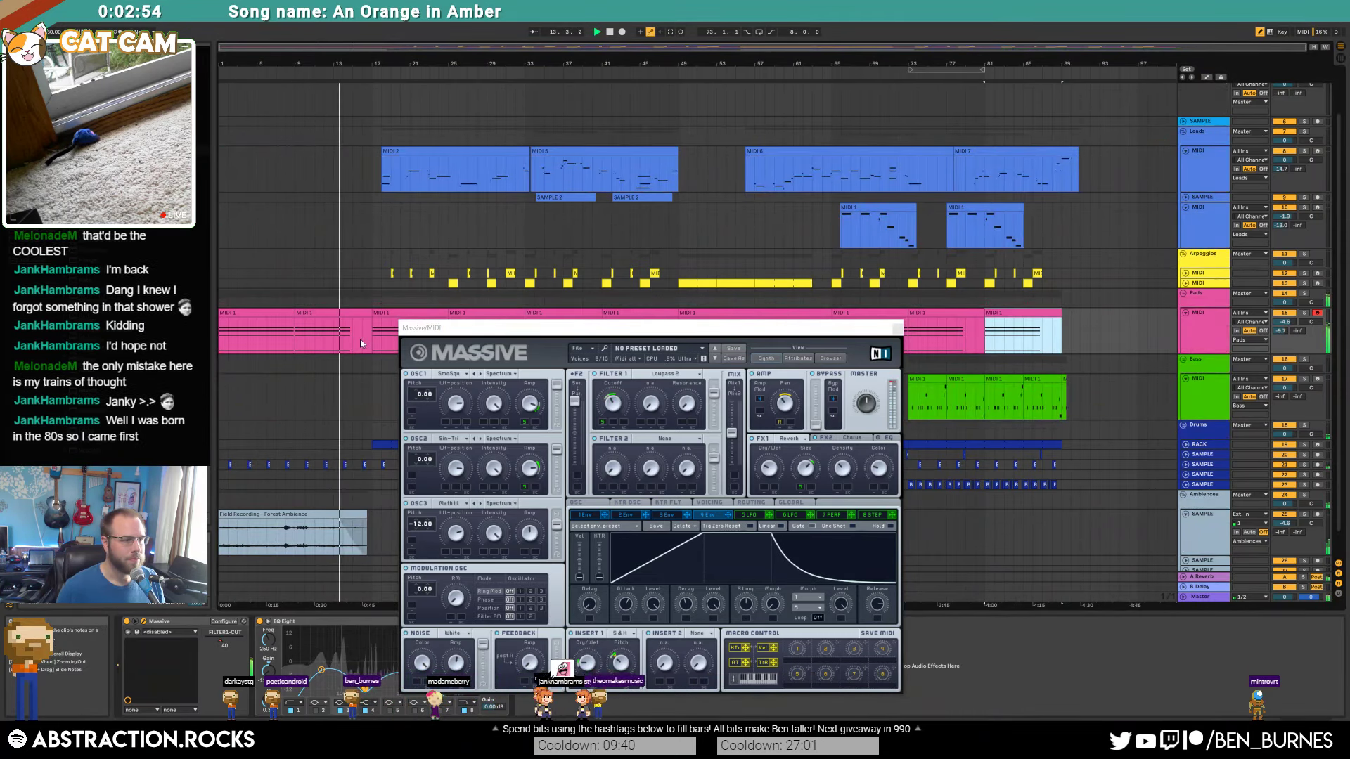
left_click(361, 342)
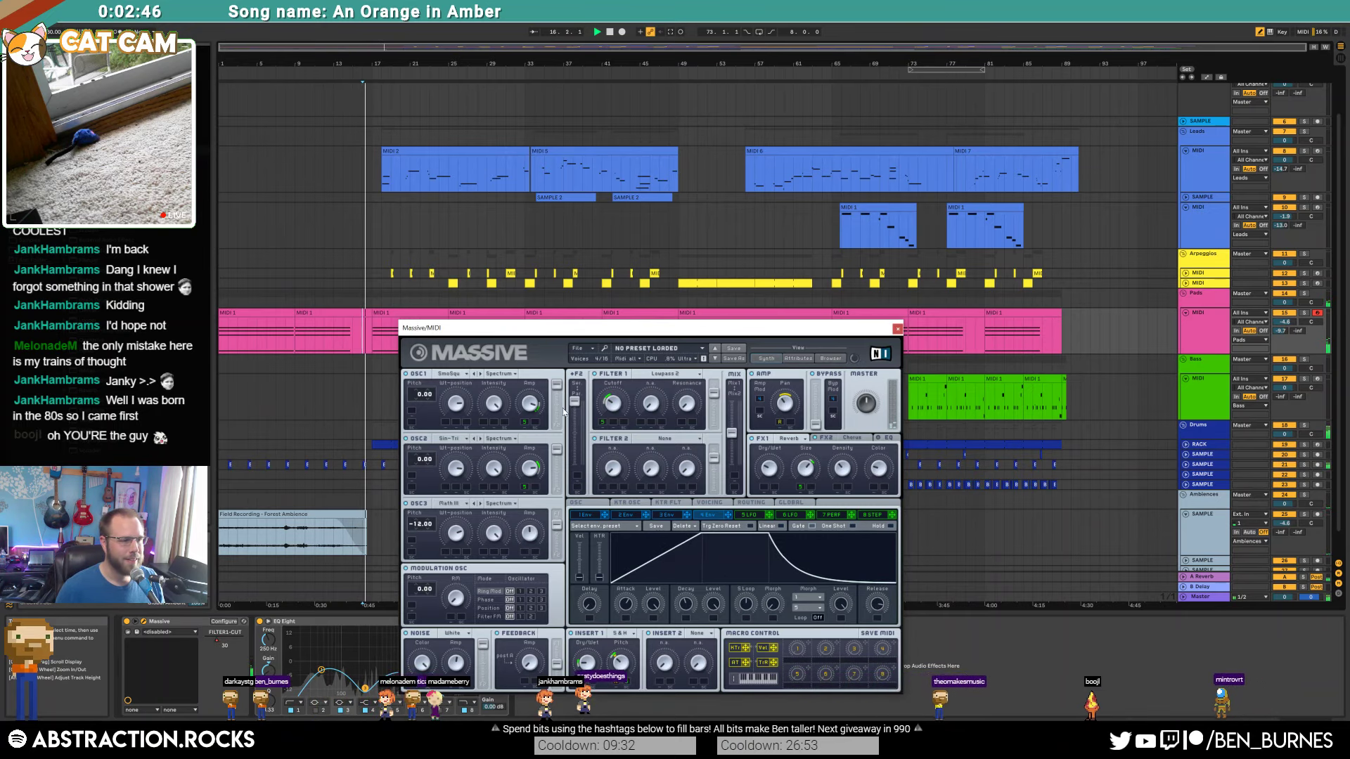
left_click(315, 340)
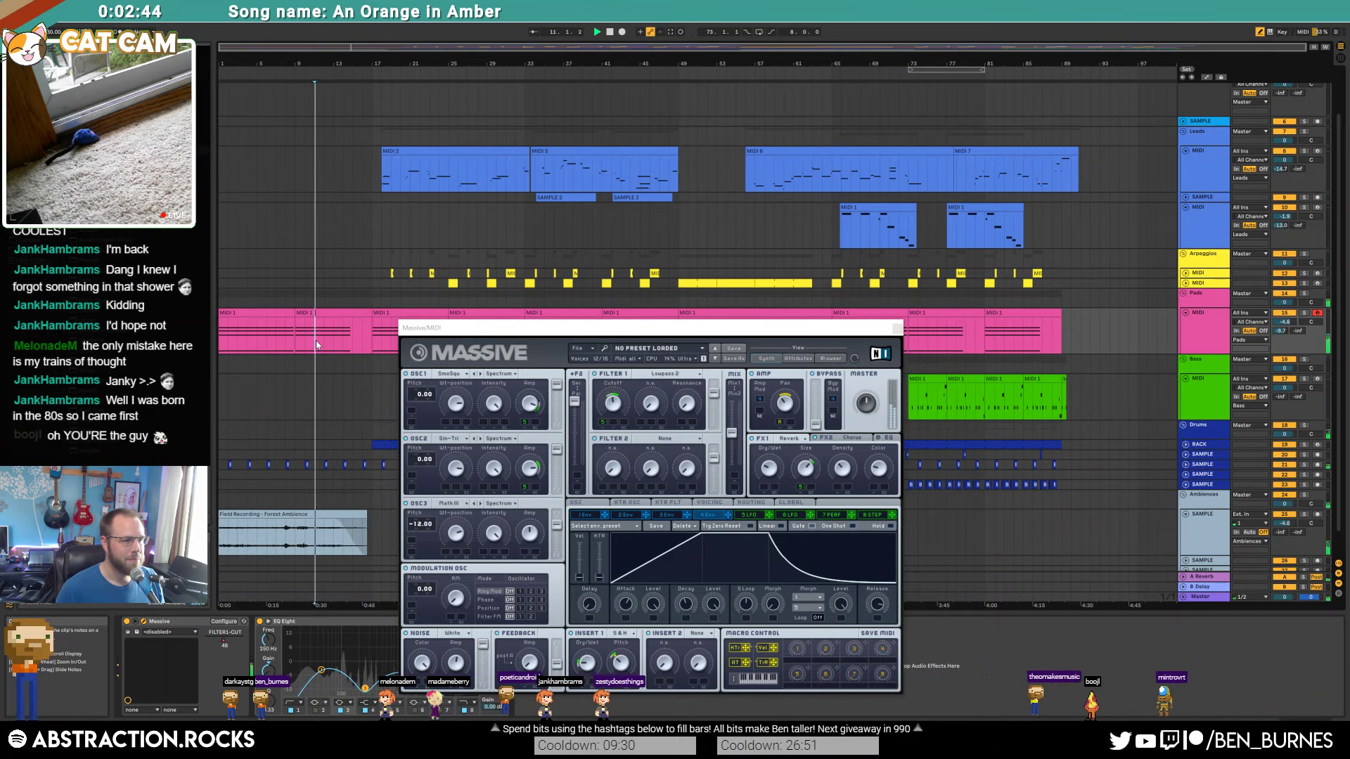
left_click(897, 329)
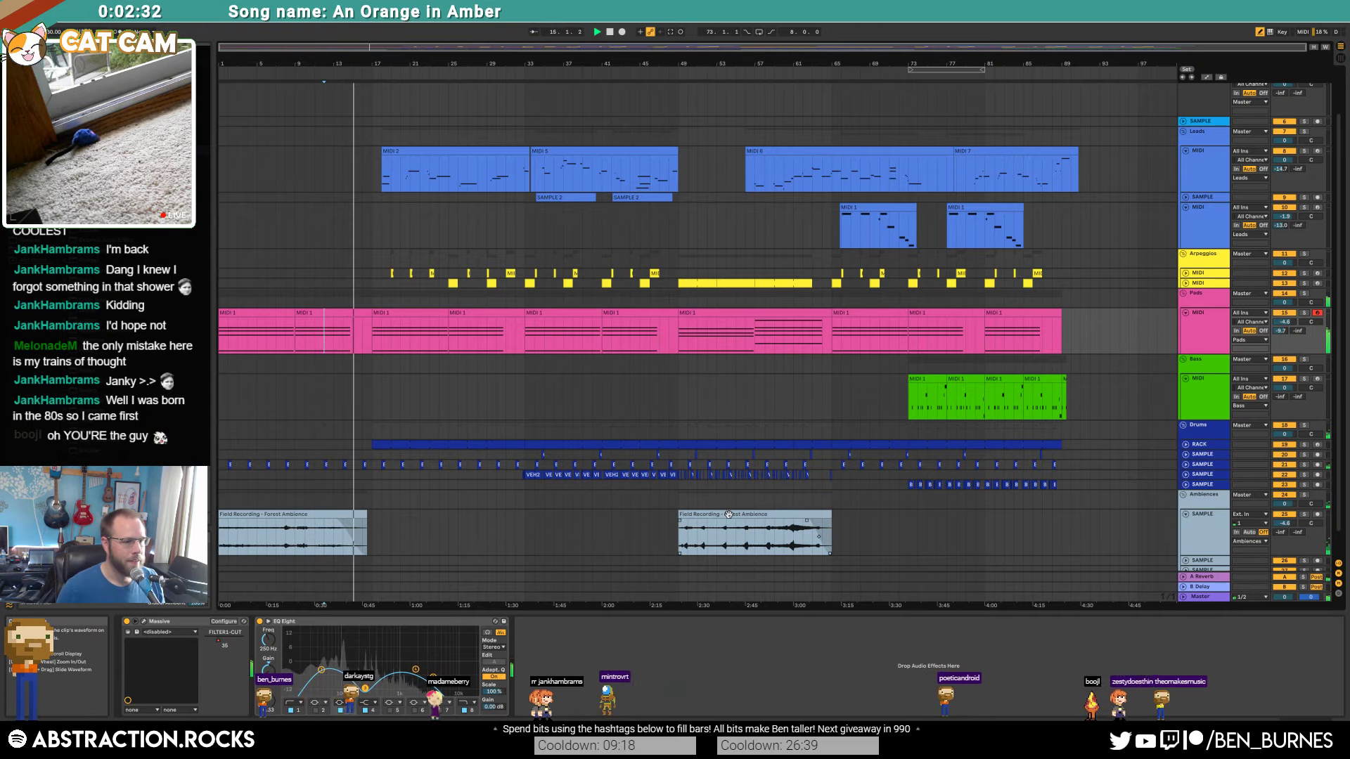
Step: Copy the Forest Ambience clip from bar 49 to bar 81, and trim the copy to start at bar 85 with a fade-in
left_click(752, 534)
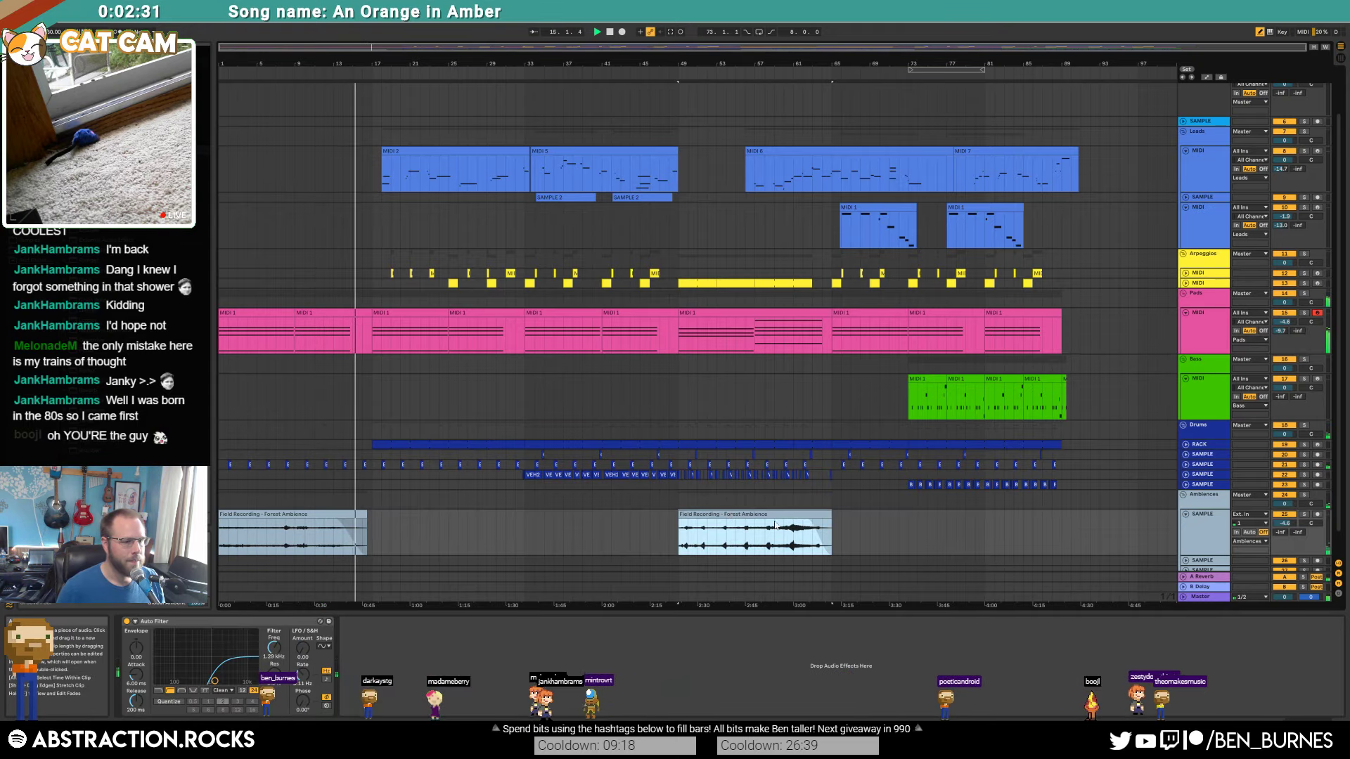
left_click(988, 528)
key("ctrl+v")
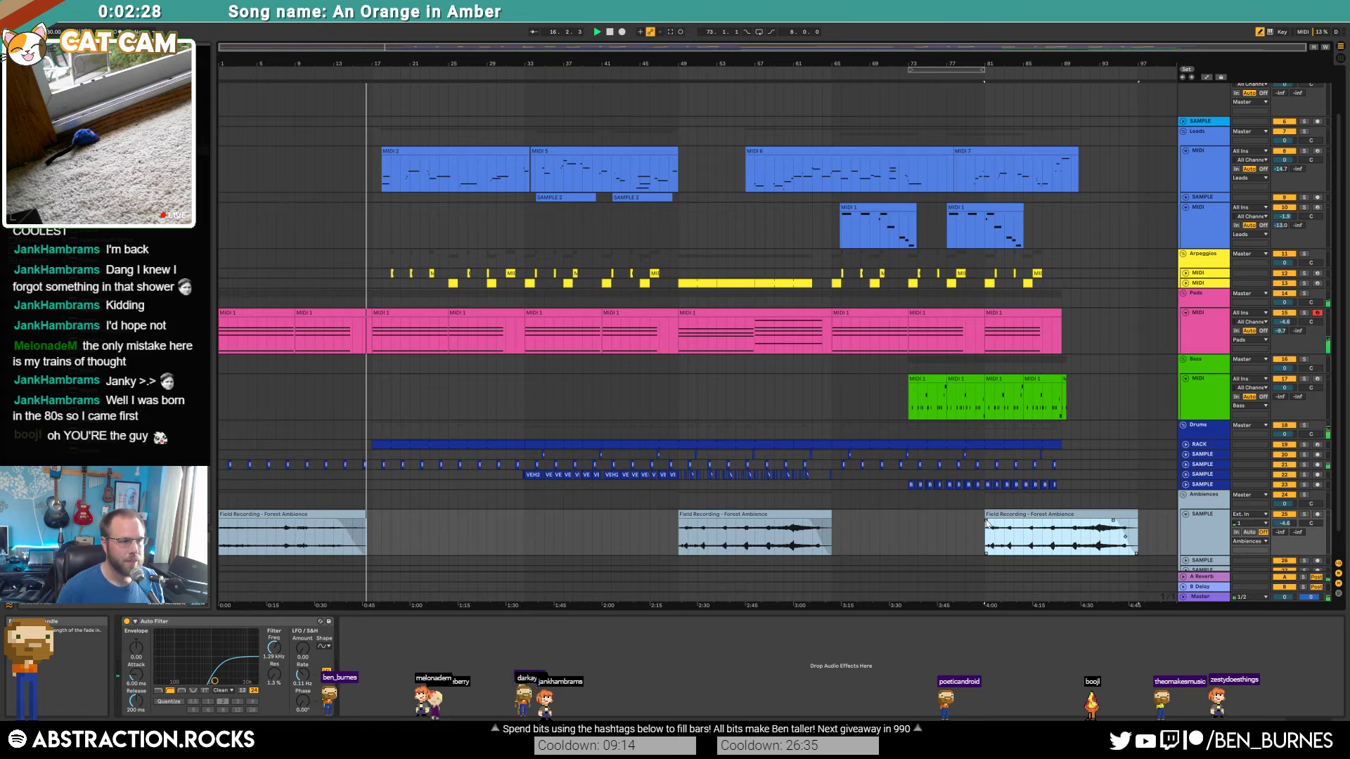
left_click_drag(987, 522, 1069, 529)
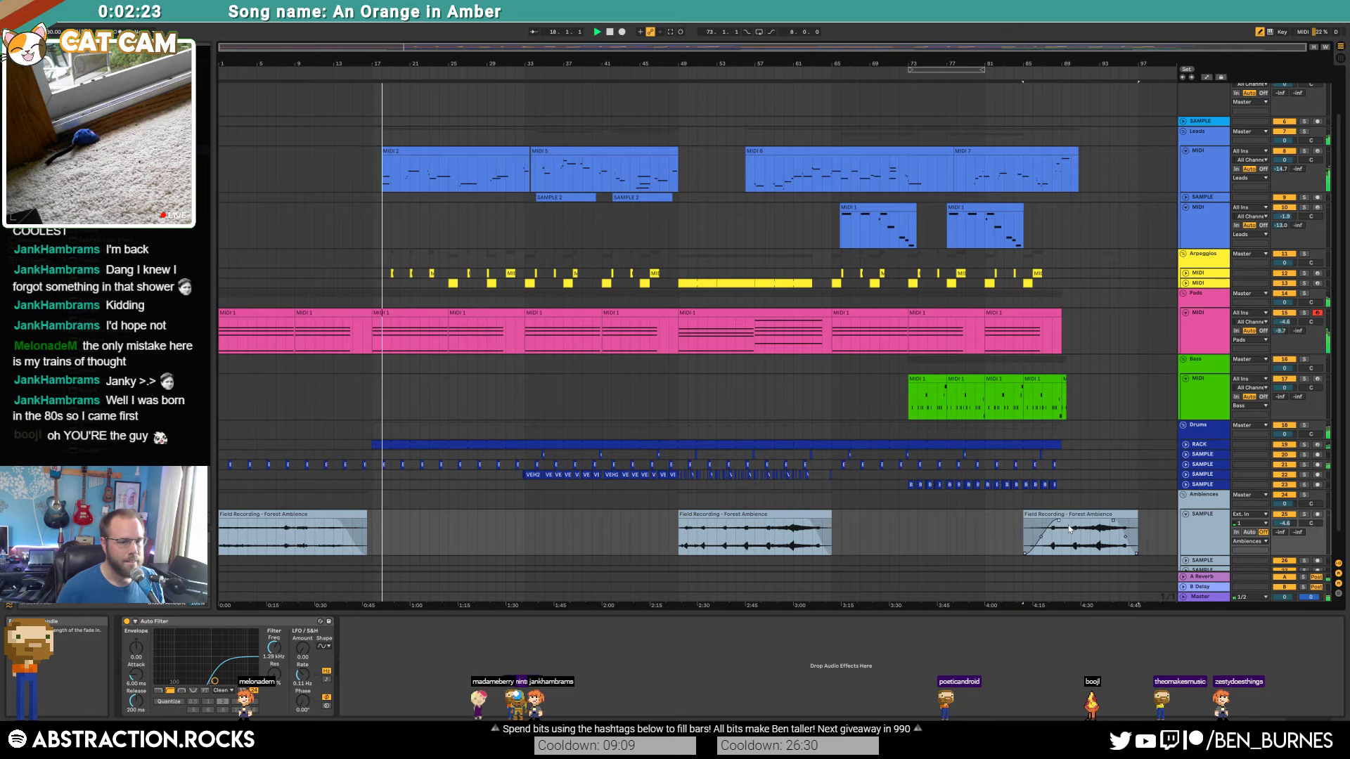
Step: Make the Forest Ambience clip at bar 85 use a section further on in the recording, and trim its end to bar 95
left_click(1117, 522)
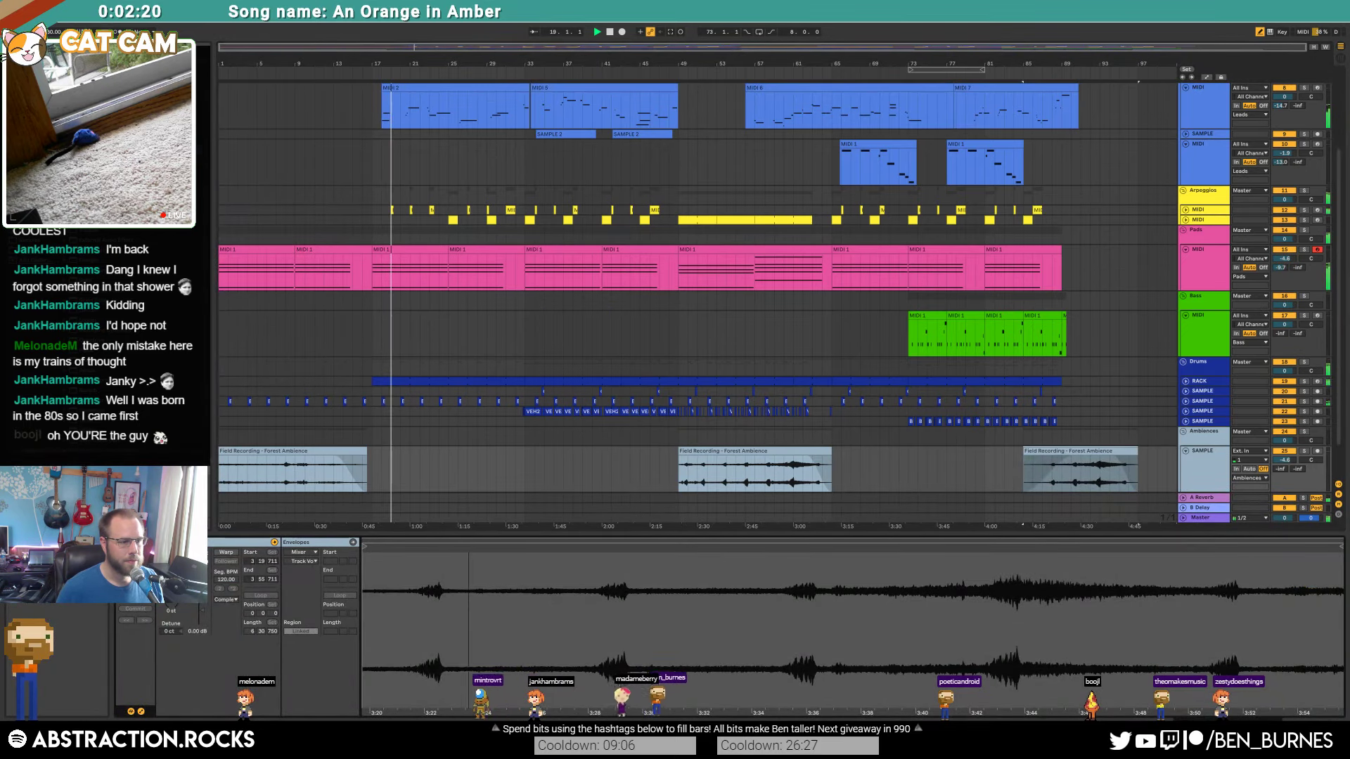
left_click_drag(455, 553, 1115, 550)
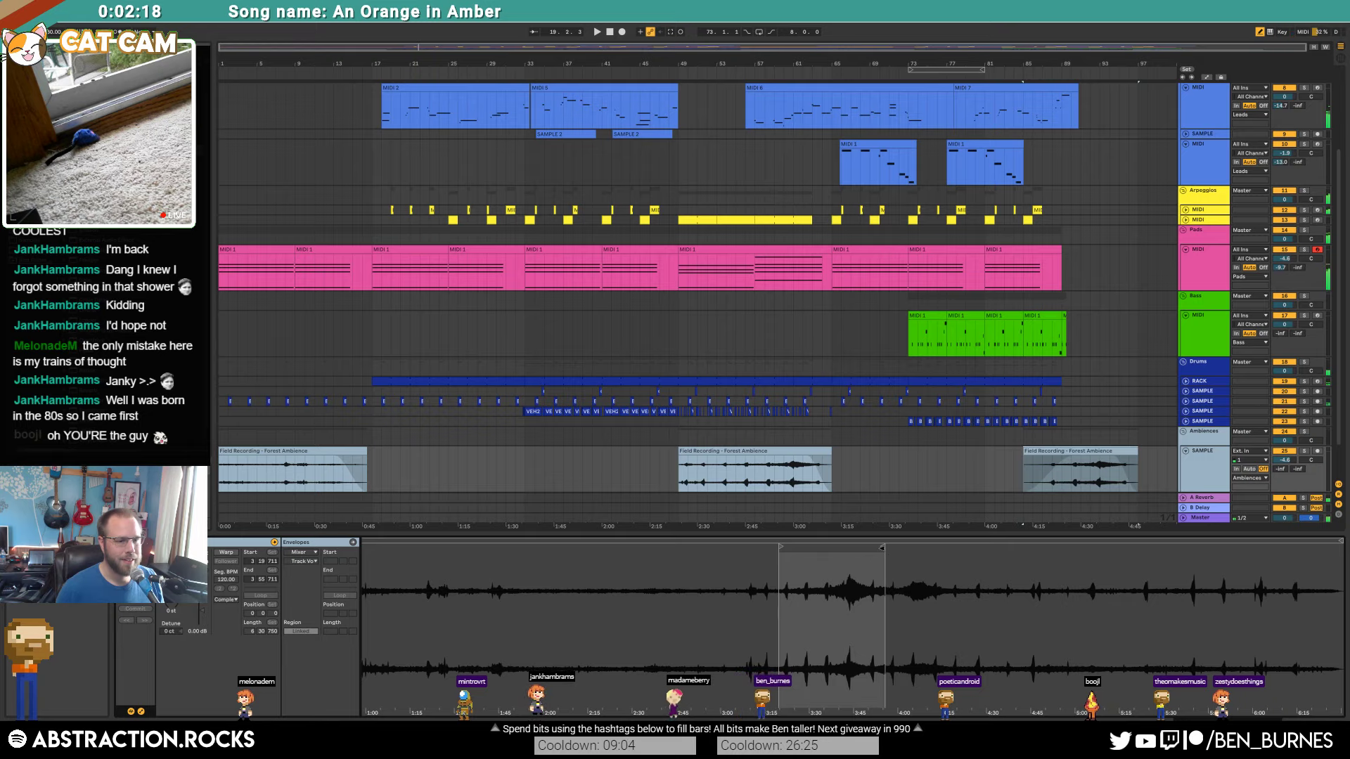
left_click_drag(882, 548, 1170, 558)
left_click_drag(780, 548, 1005, 566)
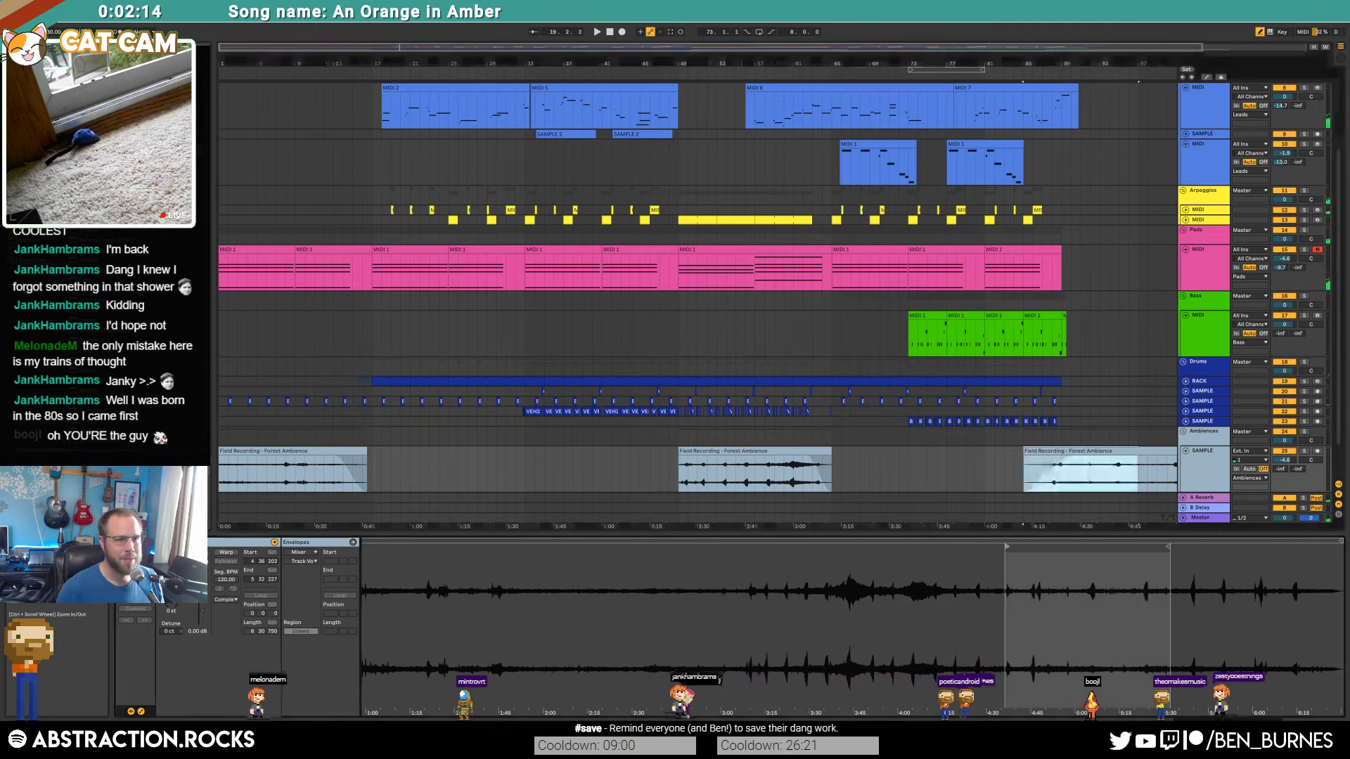
scroll(1152, 445, "down", 1)
left_click_drag(1107, 467, 1016, 464)
mouse_move(1005, 461)
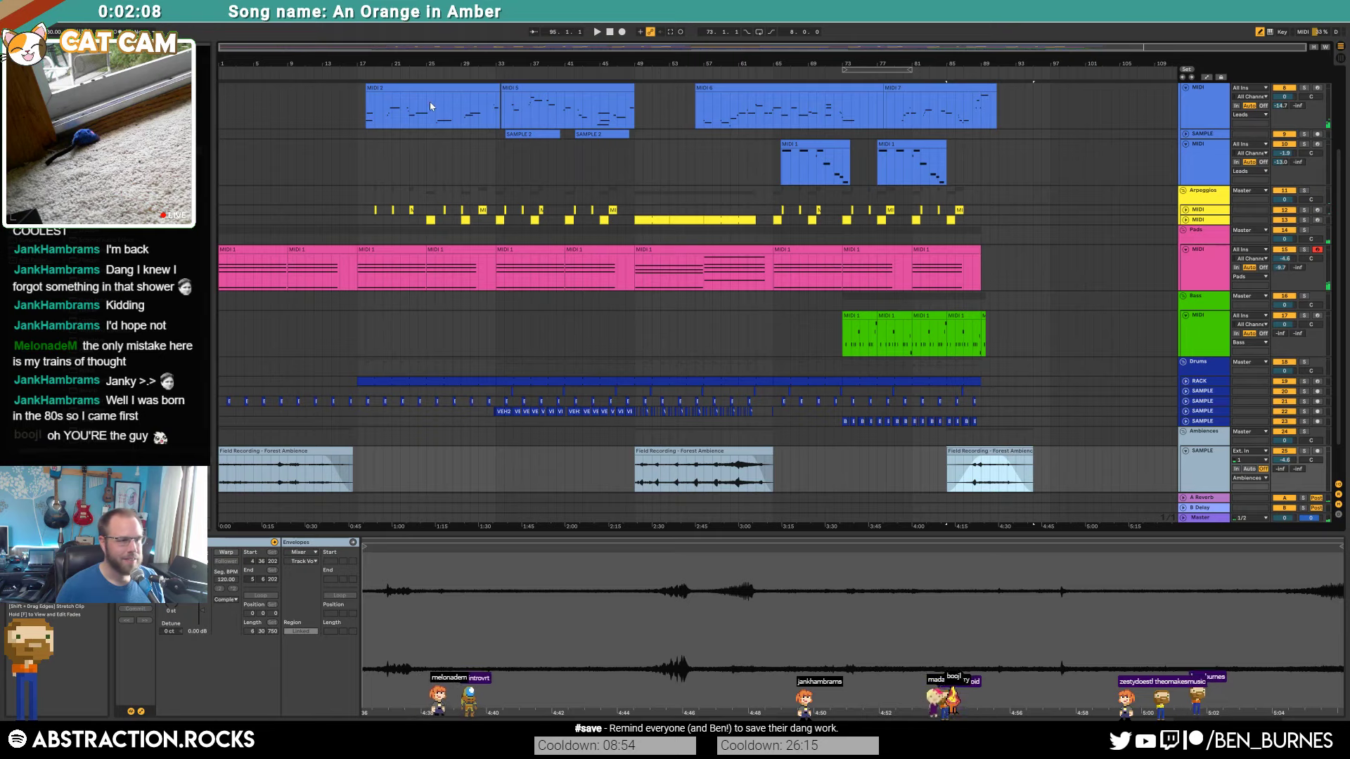
Step: Play briefly from bar 17, and restart the audio driver by switching its type to No Audio and back to ASIO
left_click(358, 77)
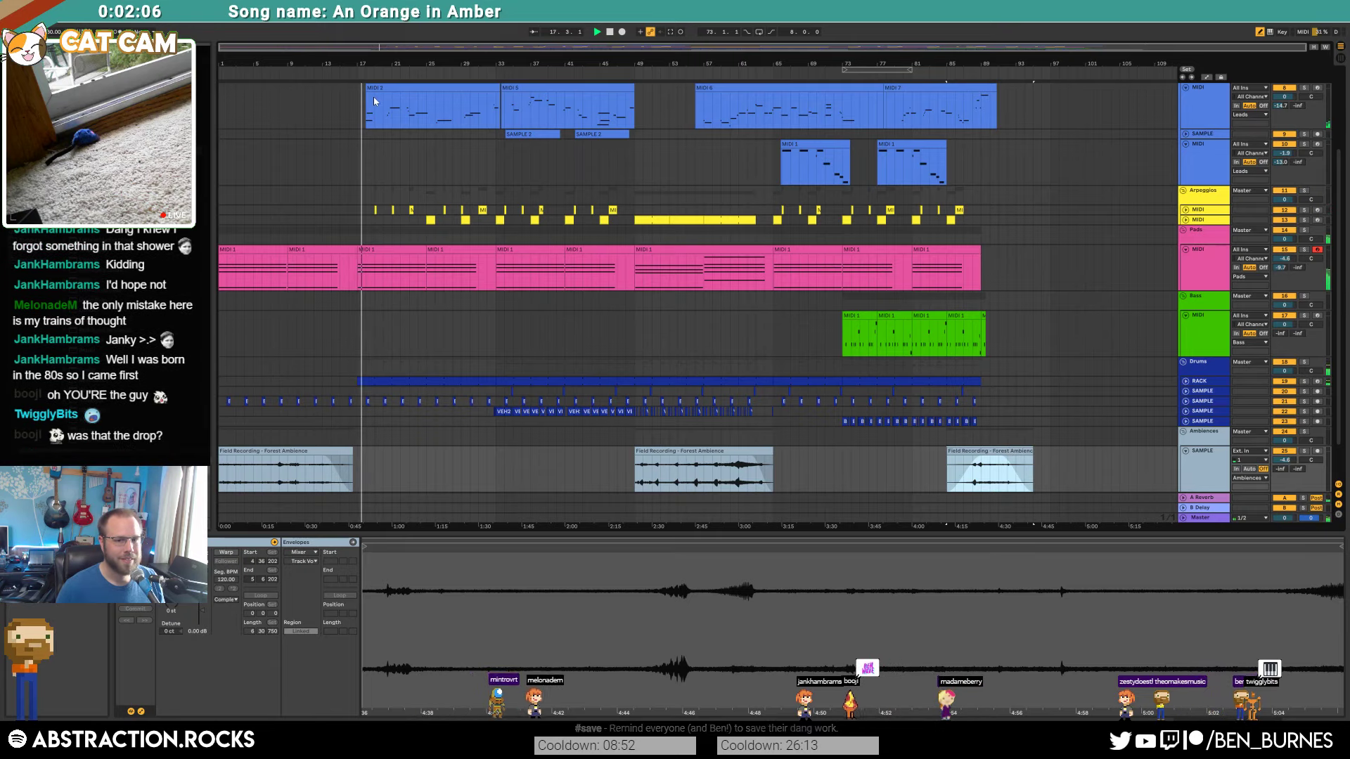
key("space")
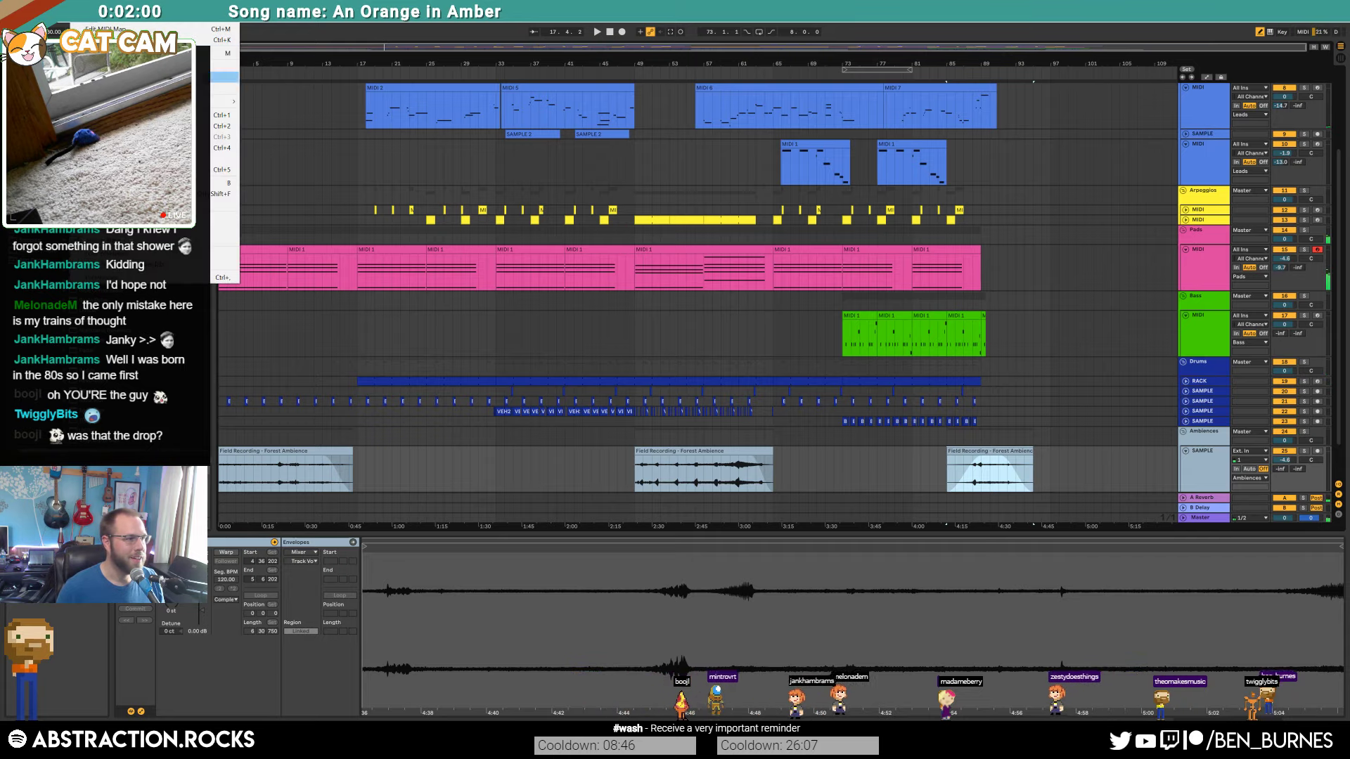
key("ctrl+comma")
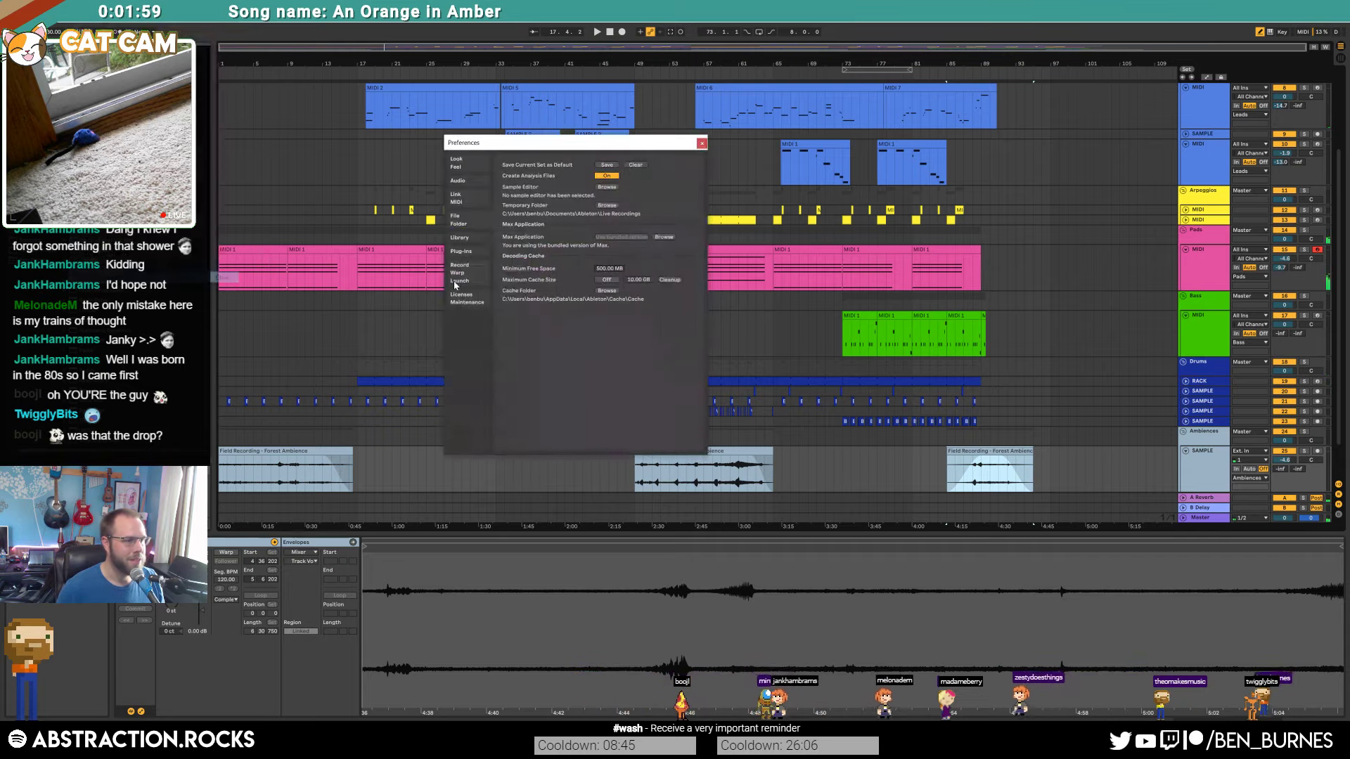
left_click(478, 182)
left_click(629, 173)
left_click(622, 181)
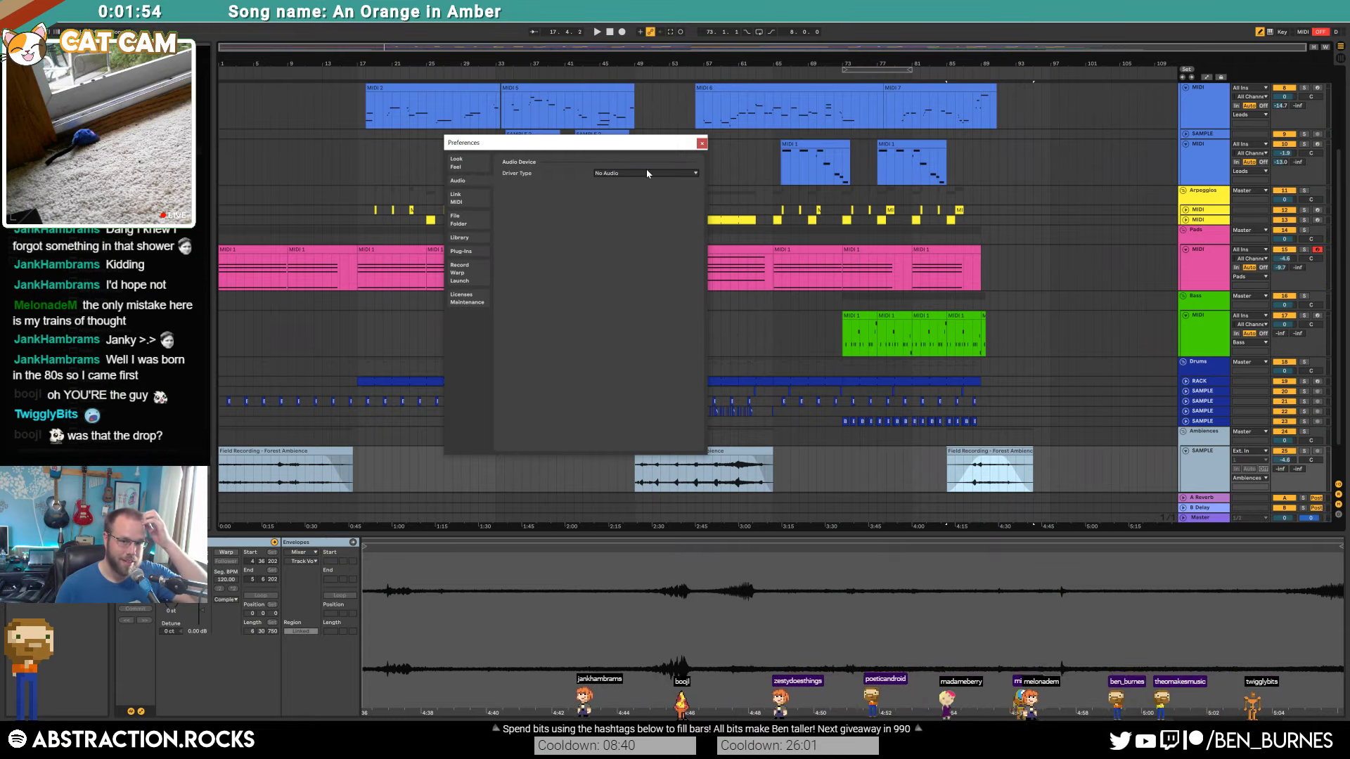
left_click(647, 173)
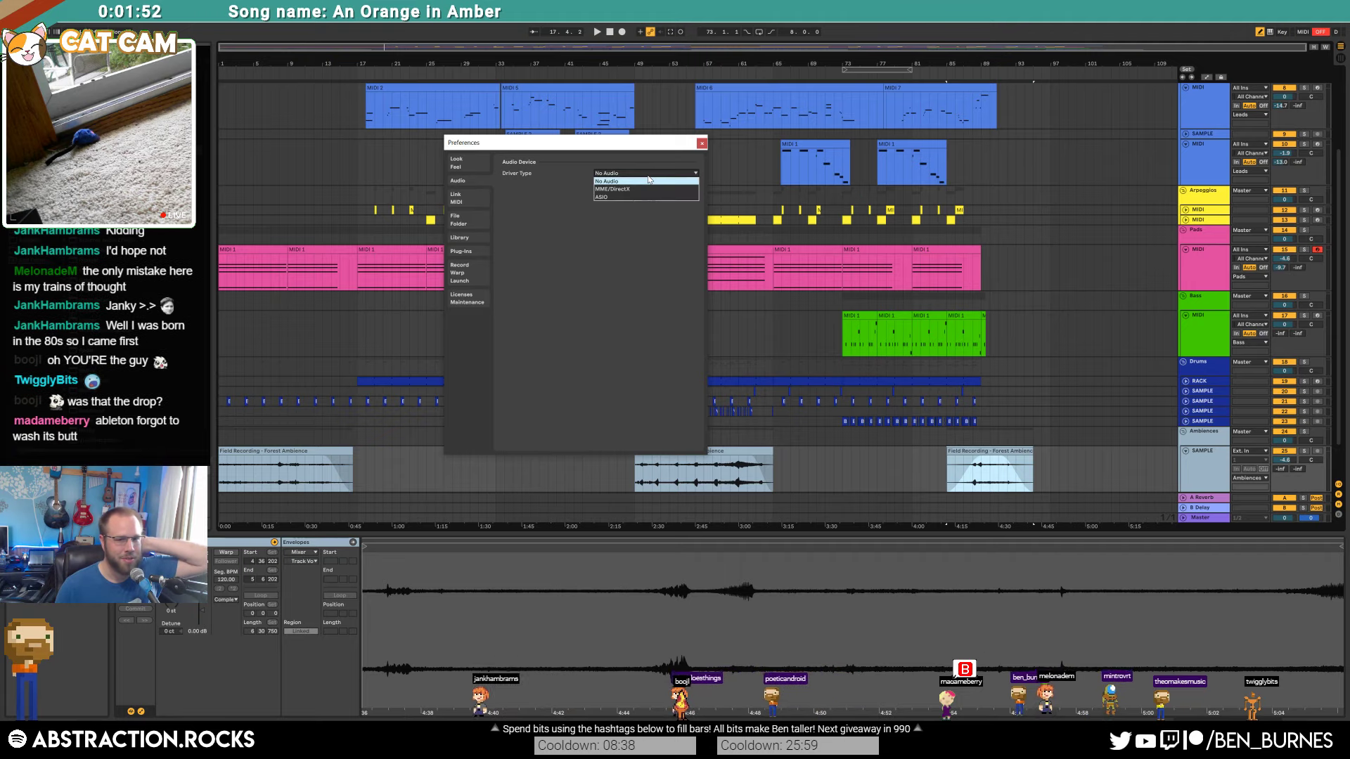
left_click(633, 196)
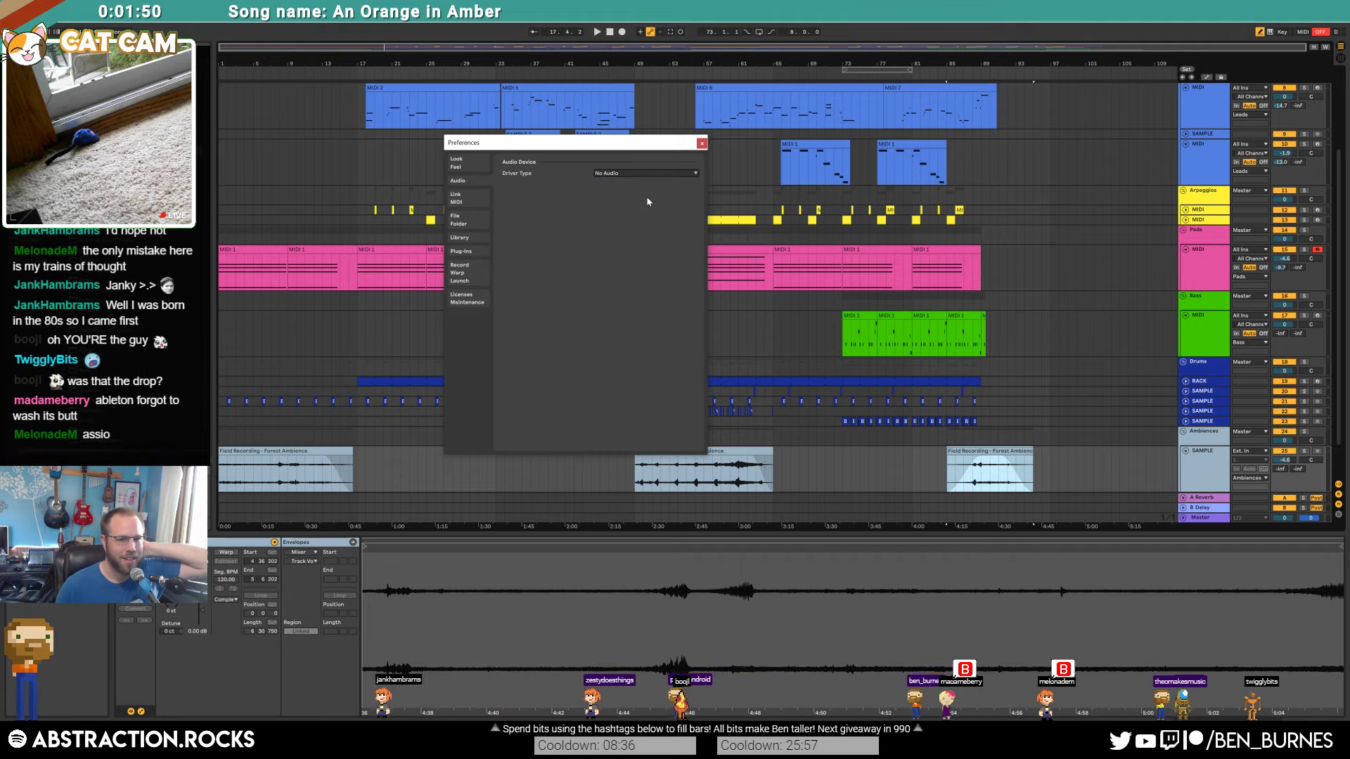
left_click(702, 143)
Step: Play the song from bar 17 and duplicate the MIDI track in the Pads group
left_click(354, 71)
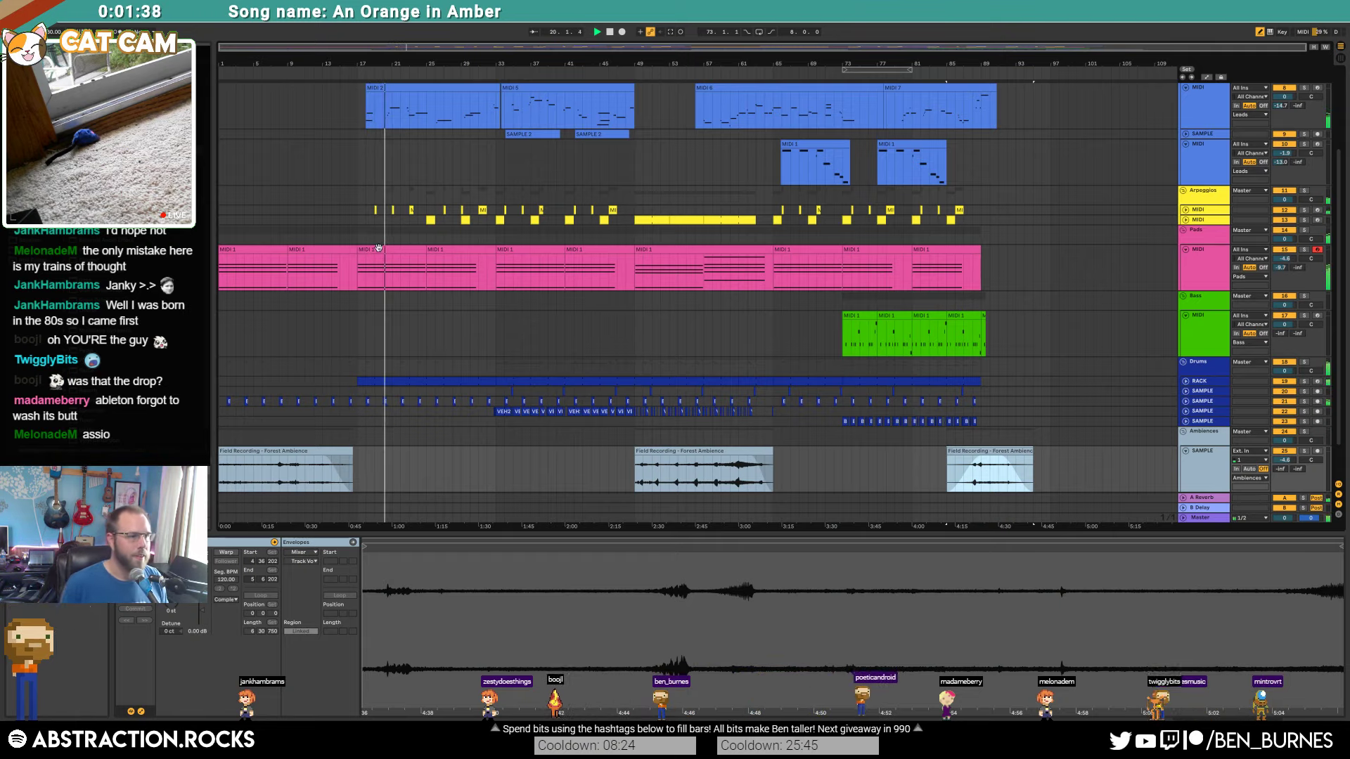
left_click(362, 286)
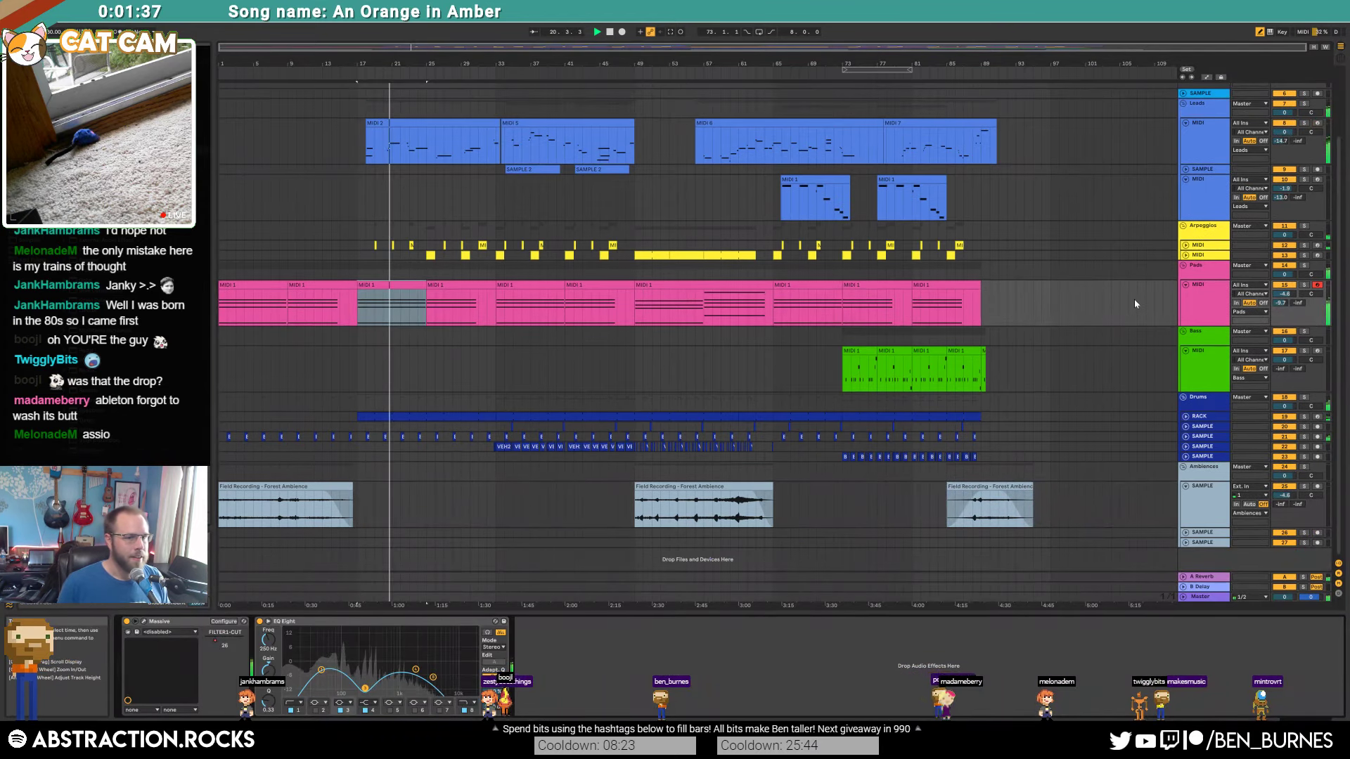
left_click(1184, 307)
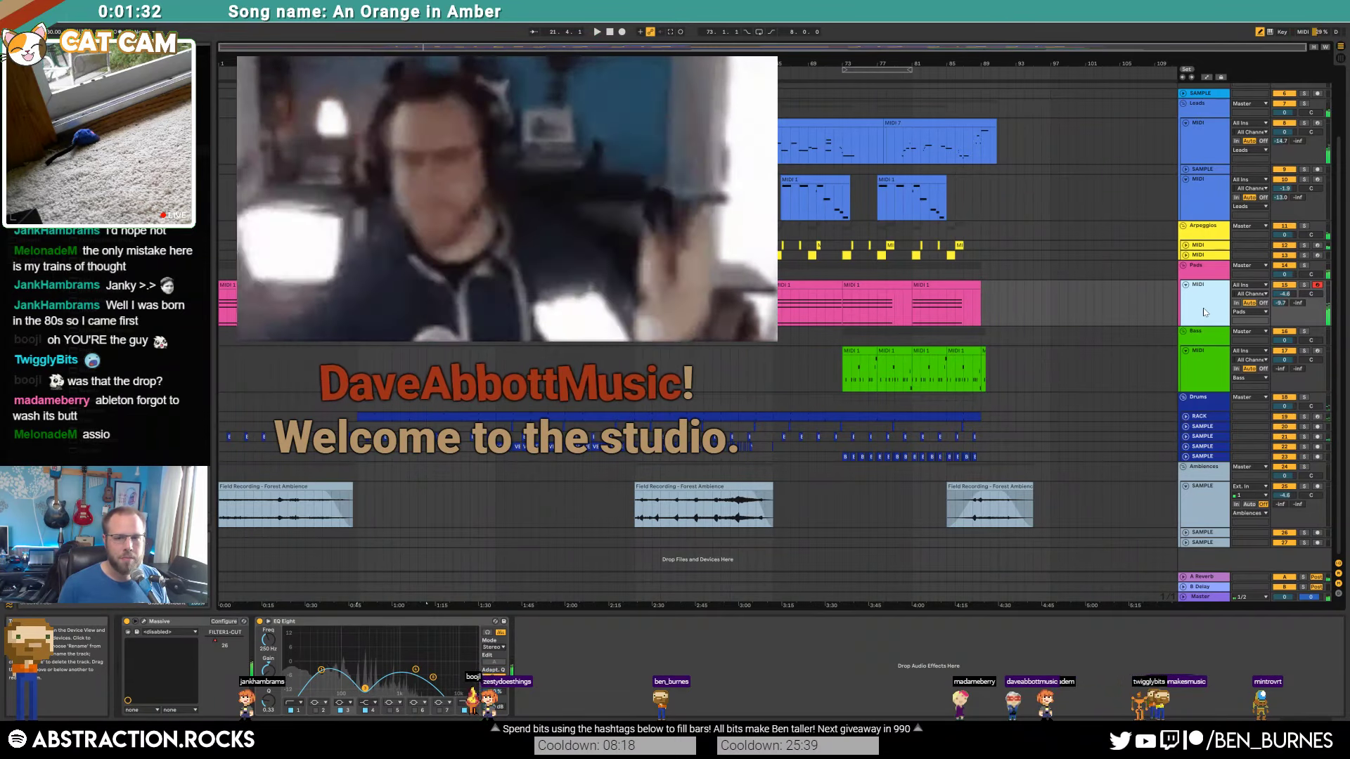
key("ctrl+d")
Step: Delete the duplicated pad track's clips from bars 1 to 17 and 49 to 65, and select its clip at bar 17
left_click_drag(358, 355, 218, 355)
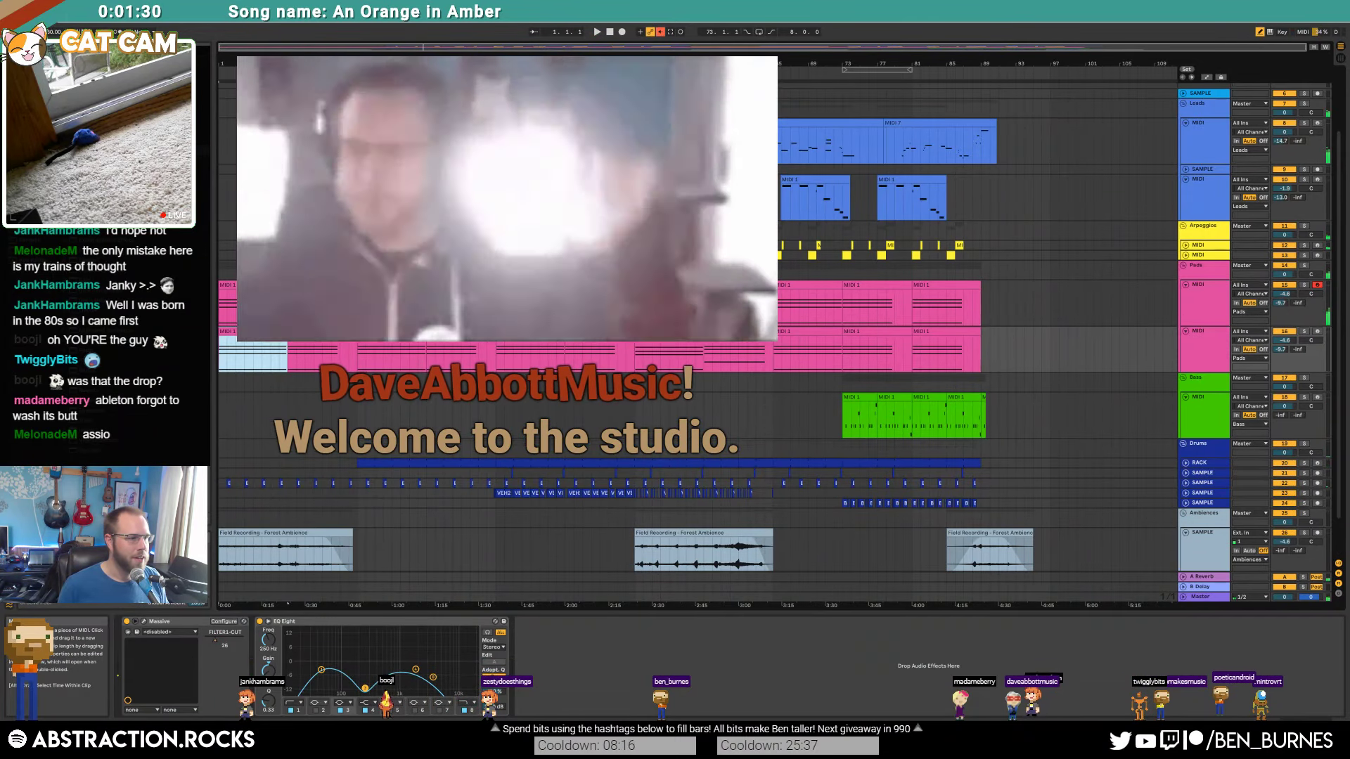
key("Delete")
left_click(668, 331)
key("Delete")
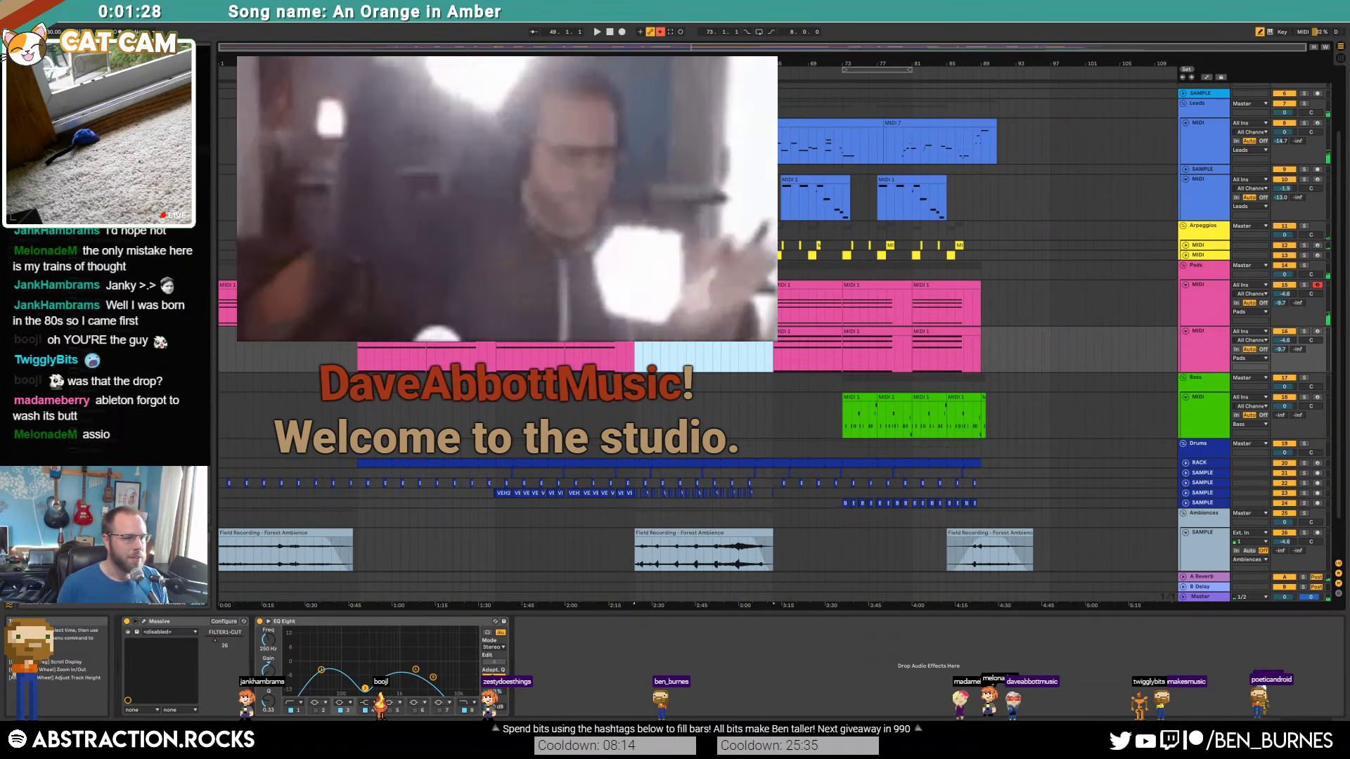
left_click(391, 332)
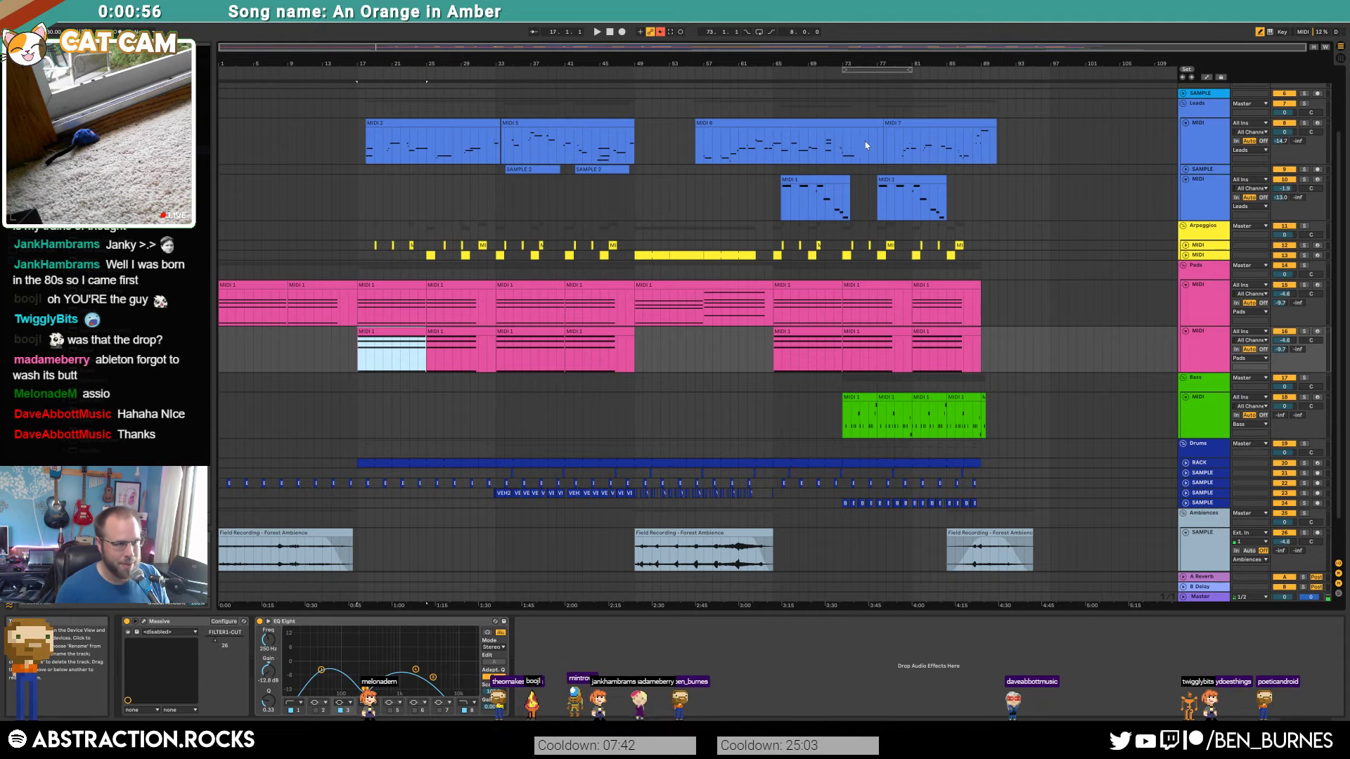
Step: Set Filter 1 in the duplicated pad's Massive to Highpass 4 with a higher cutoff, and lower the track volume to -12.1 dB
left_click(1204, 349)
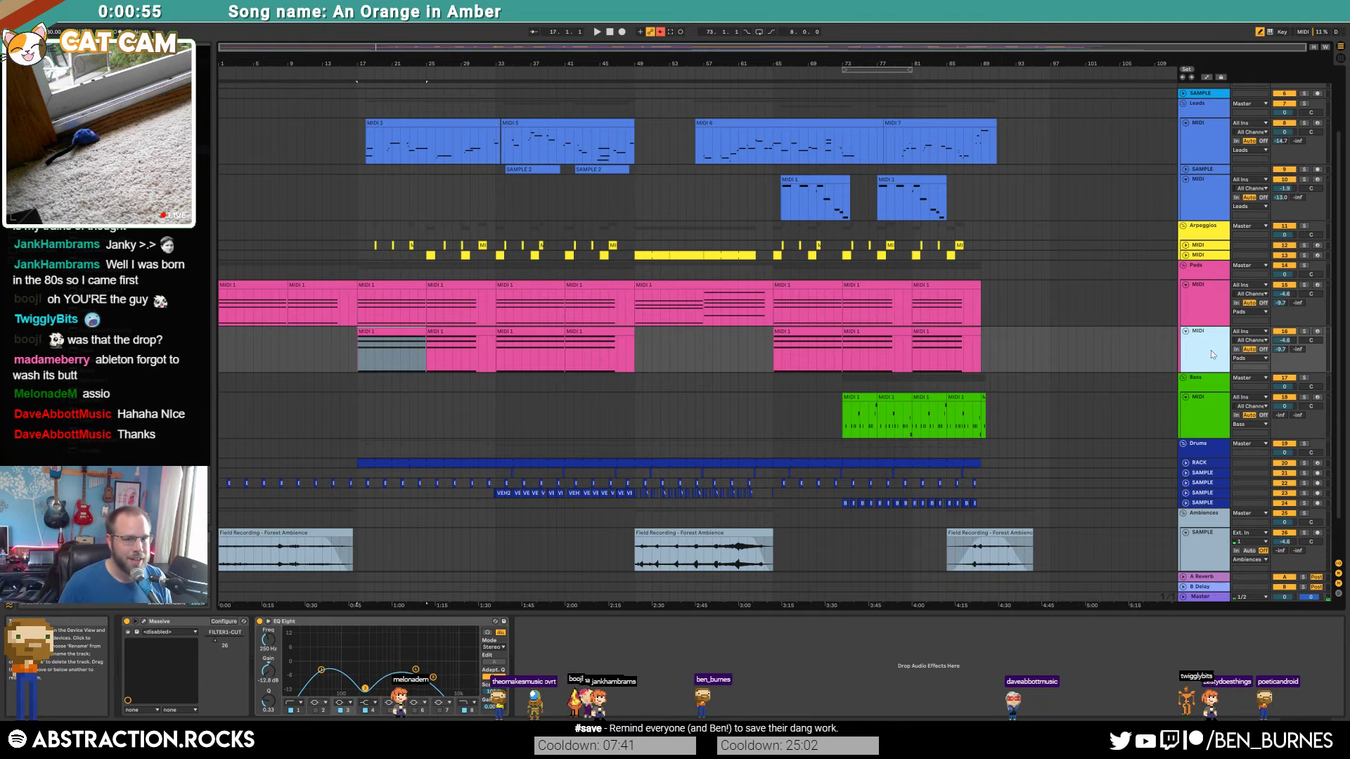
left_click(144, 623)
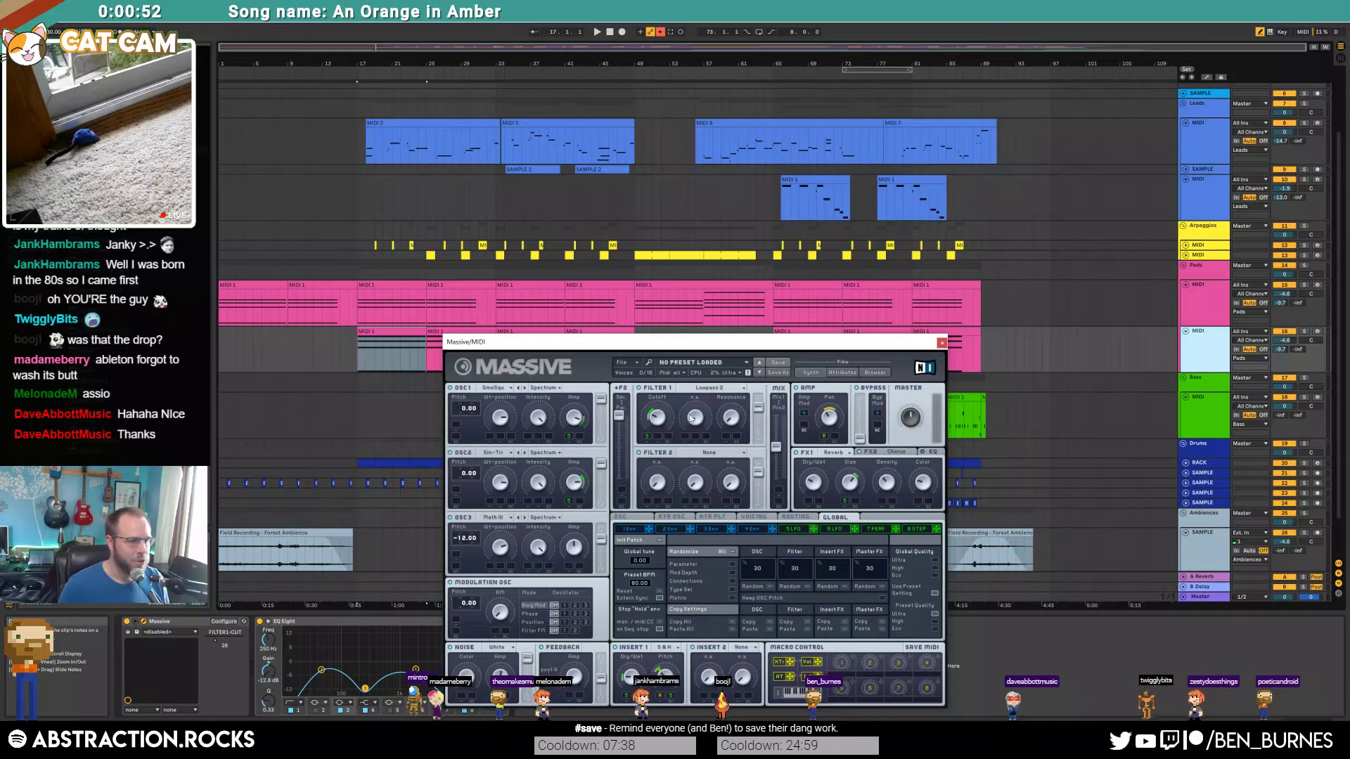
left_click(703, 388)
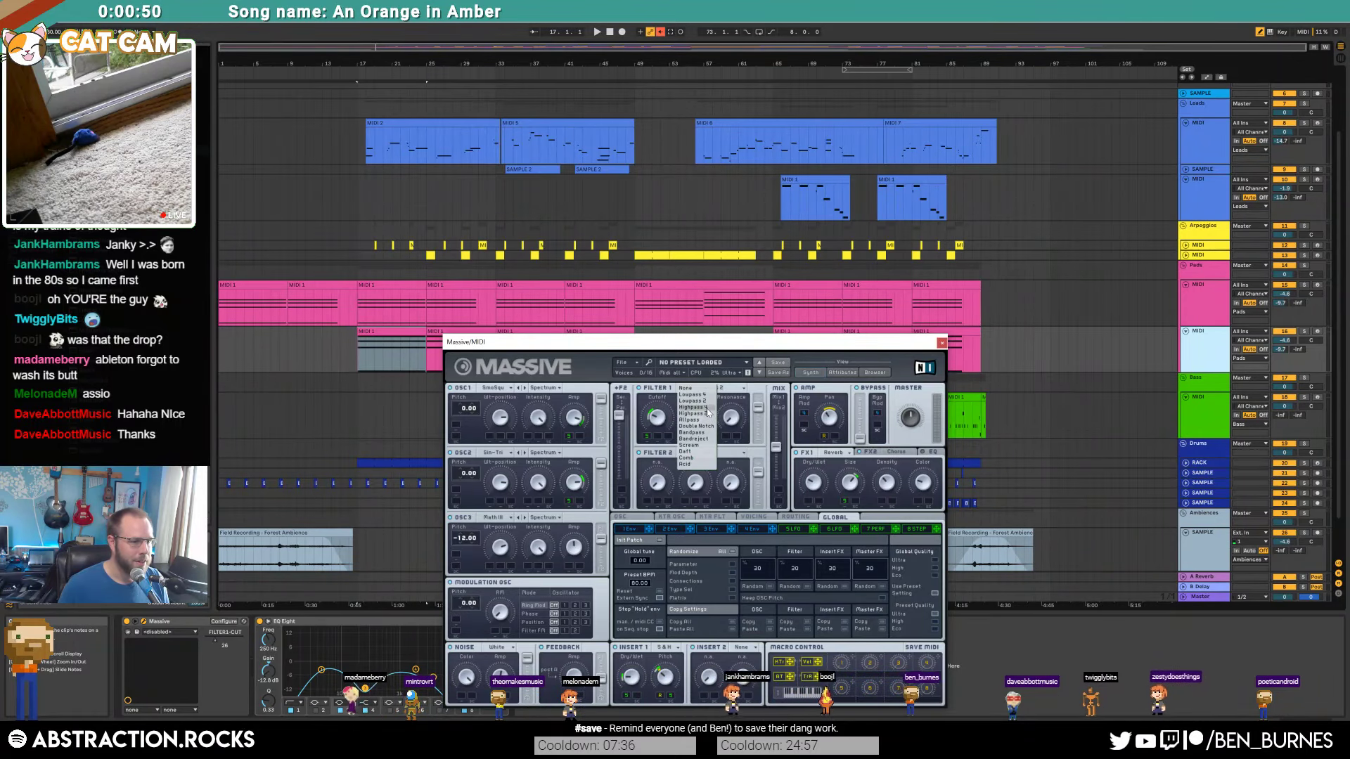
left_click(700, 422)
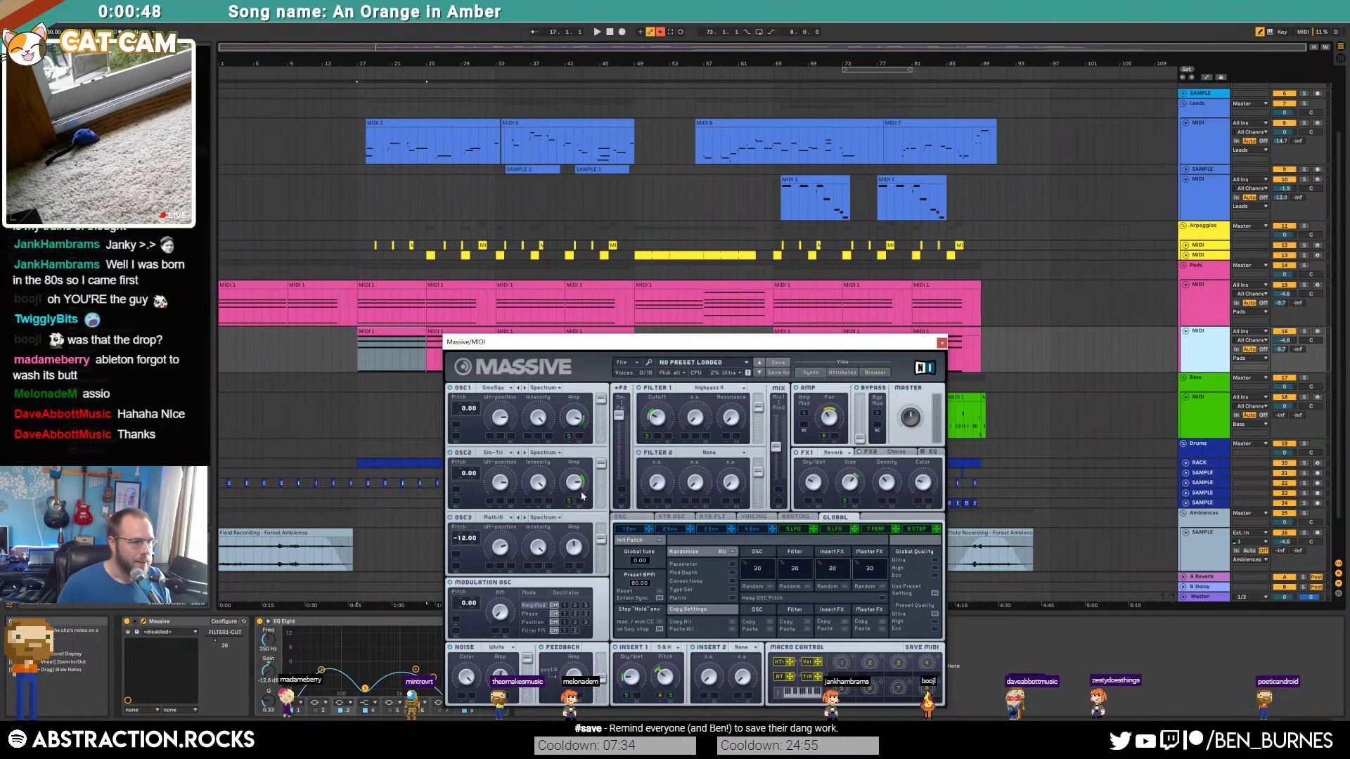
left_click_drag(1285, 340, 1286, 367)
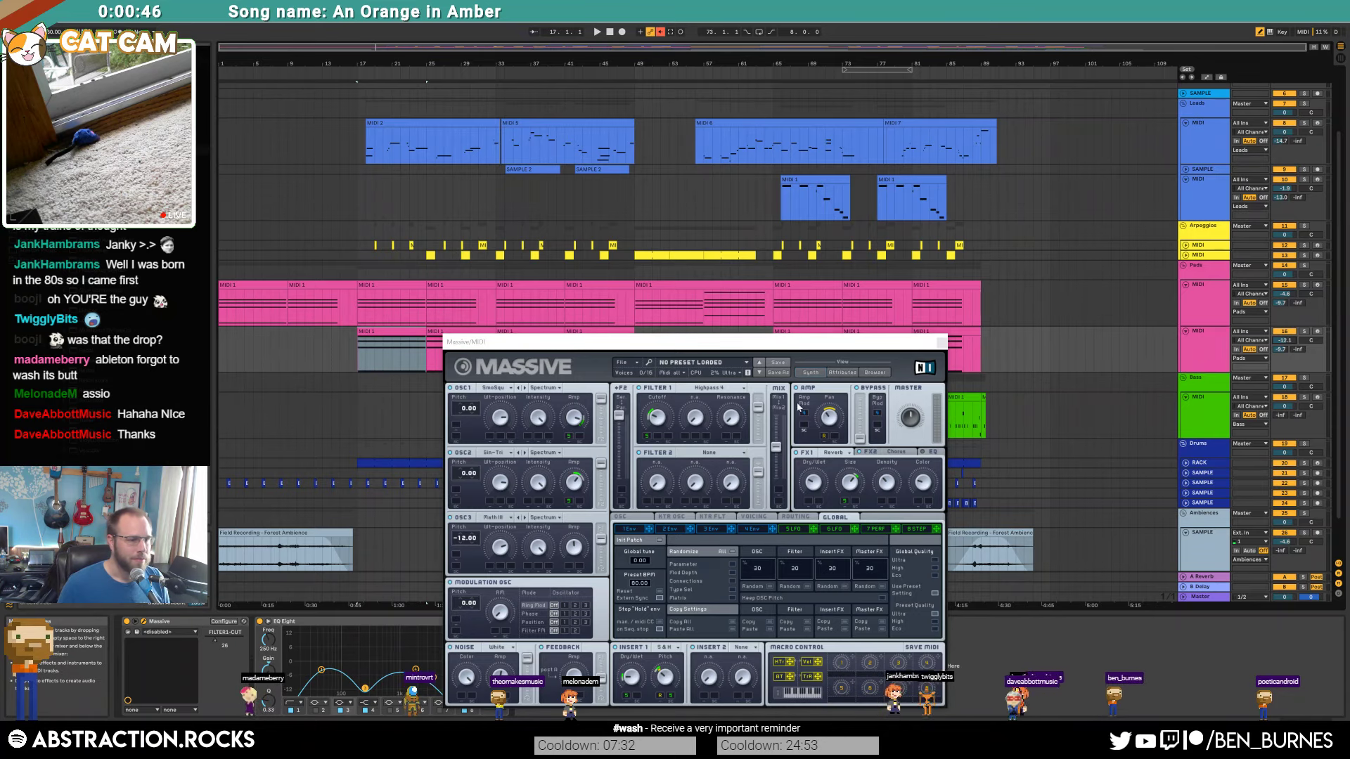
left_click_drag(661, 420, 662, 385)
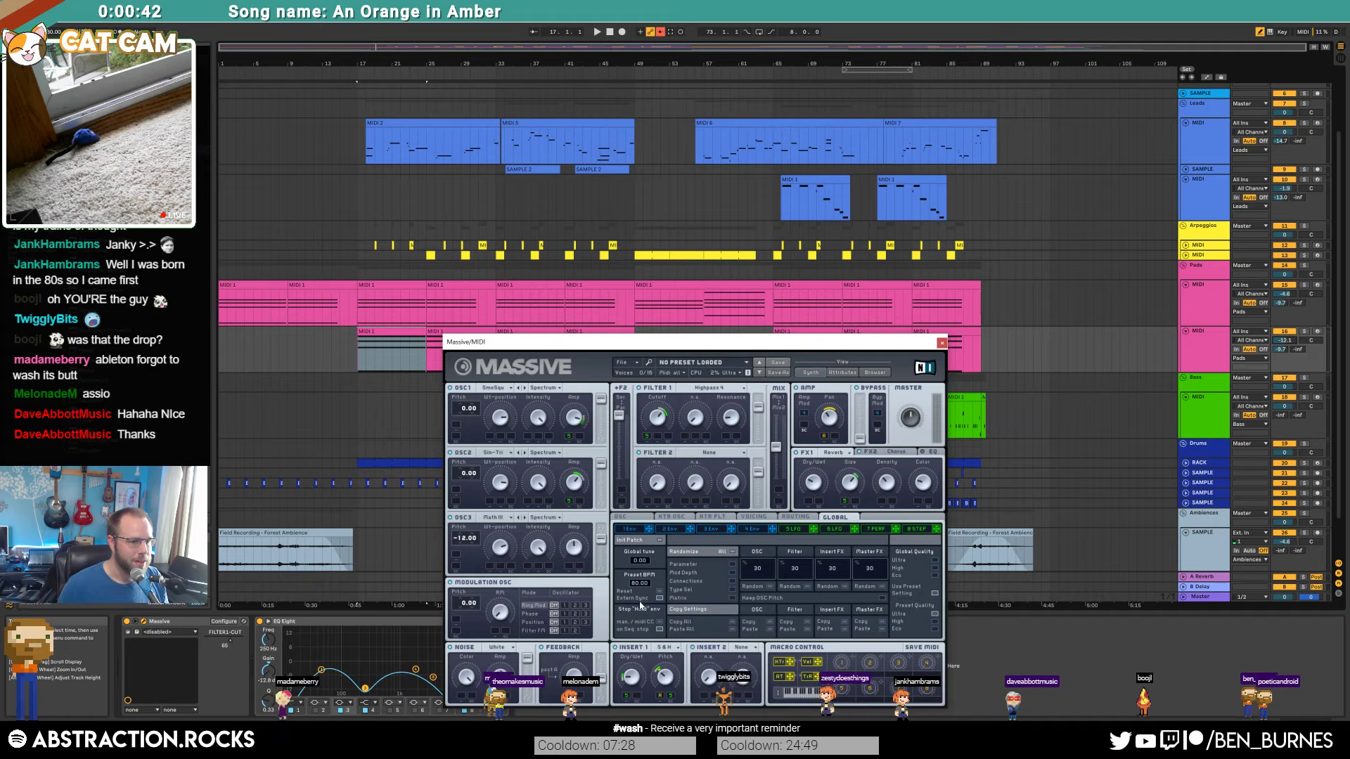
Step: Set Massive's Insert 2 to the delay effect, and play the duplicated pad track soloed from bar 17
left_click(871, 452)
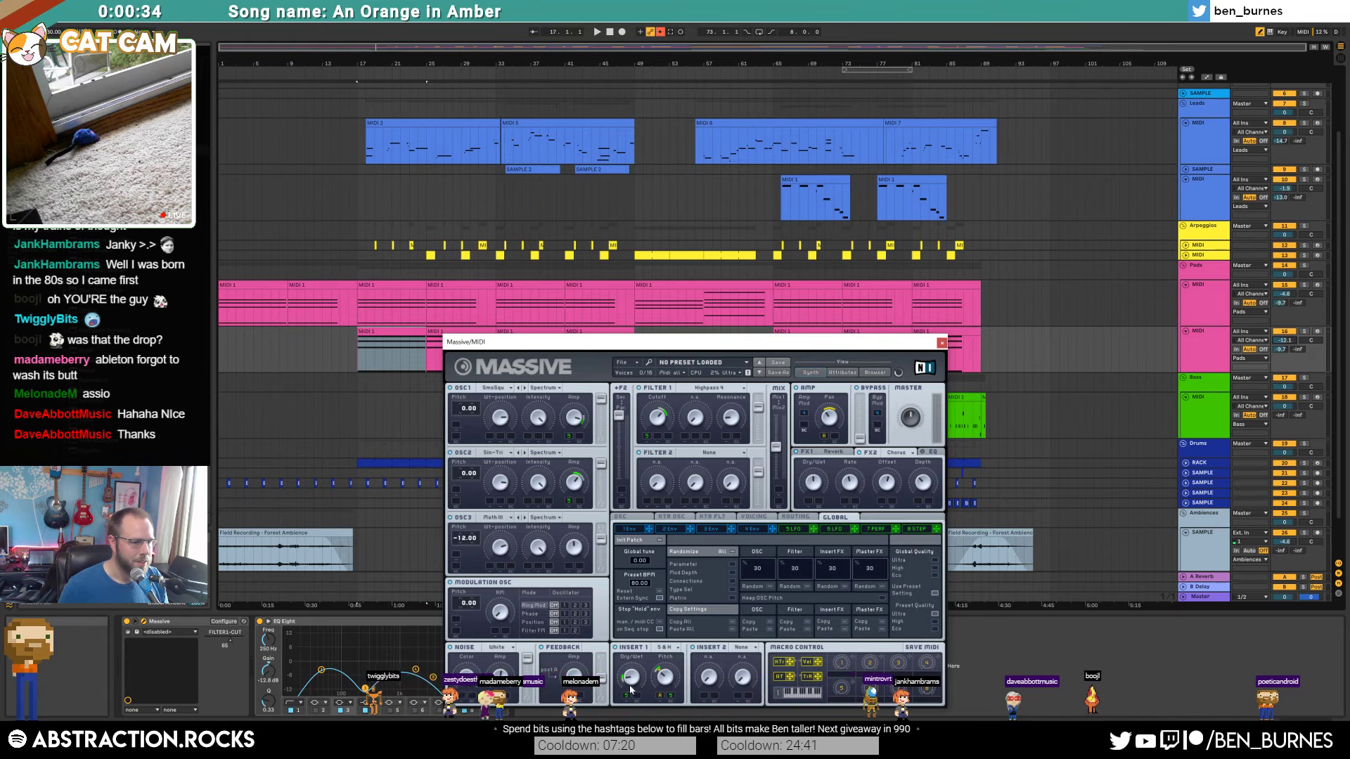
left_click(742, 648)
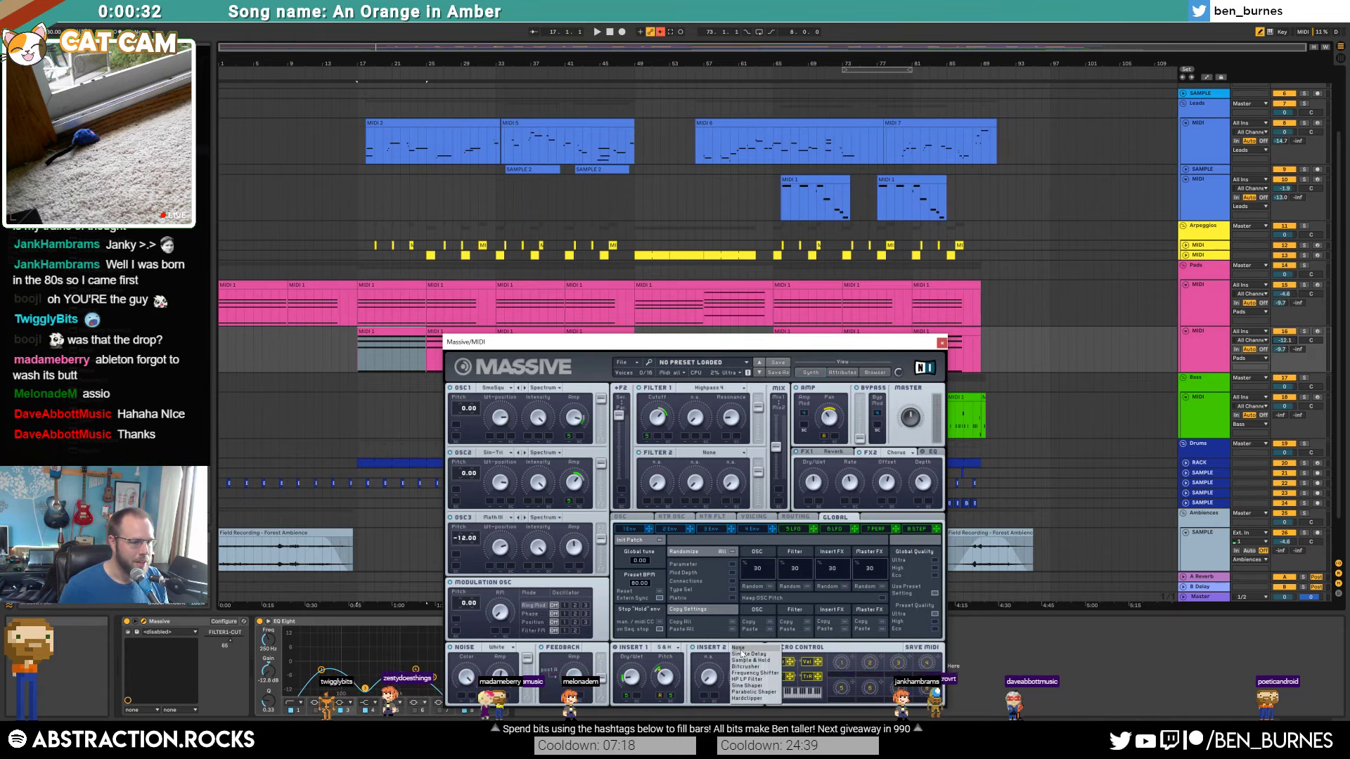
left_click(751, 655)
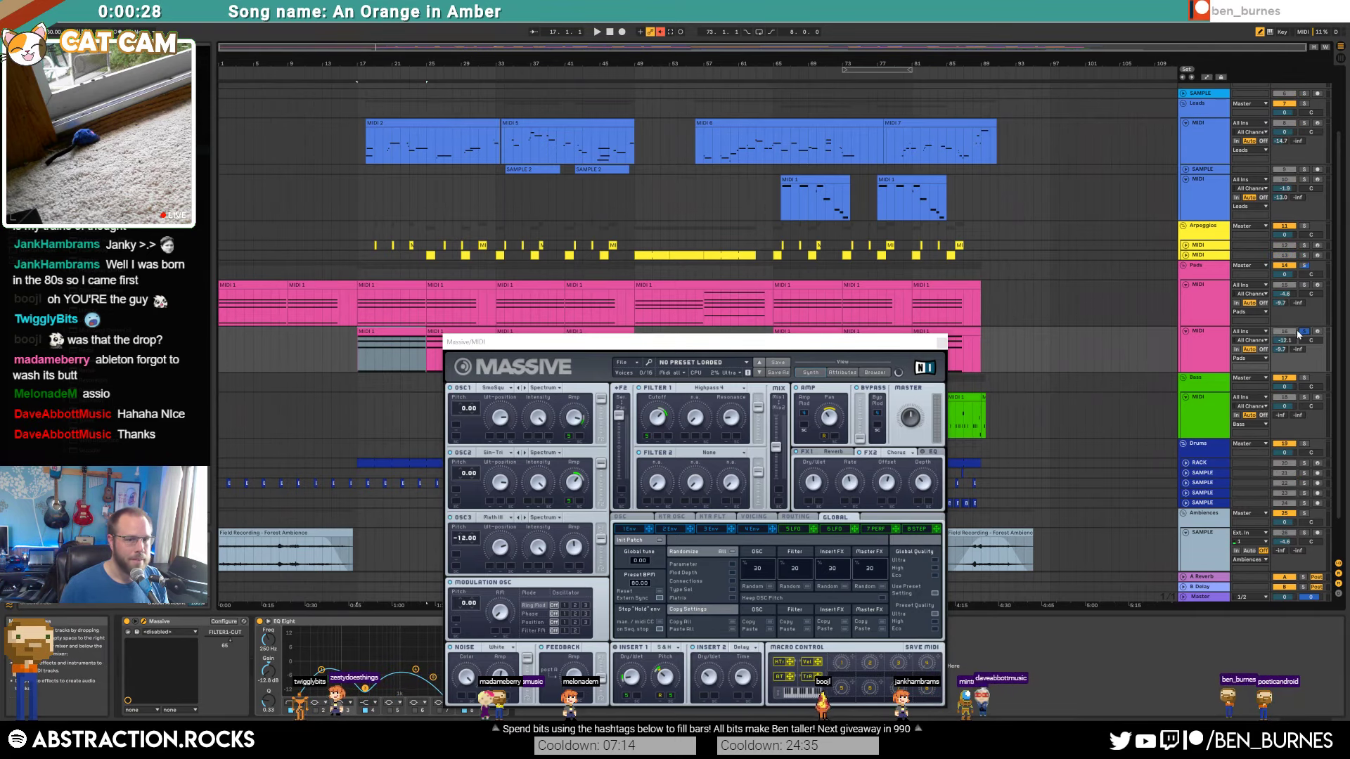
key("space")
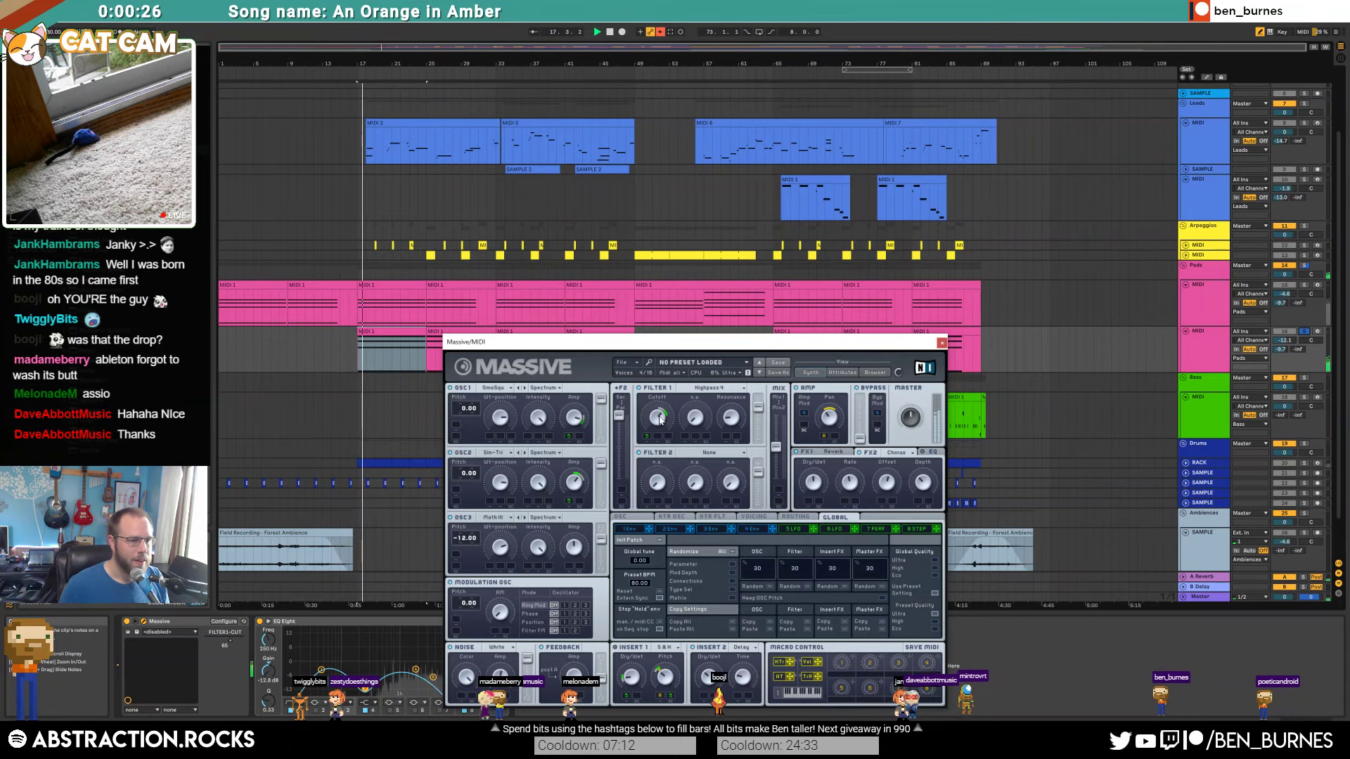
Step: Fine-tune Filter 1's cutoff, and change the wavetables to Sin-Tri for oscillator 1 and Plysaw I for oscillator 2
left_click_drag(658, 419, 659, 424)
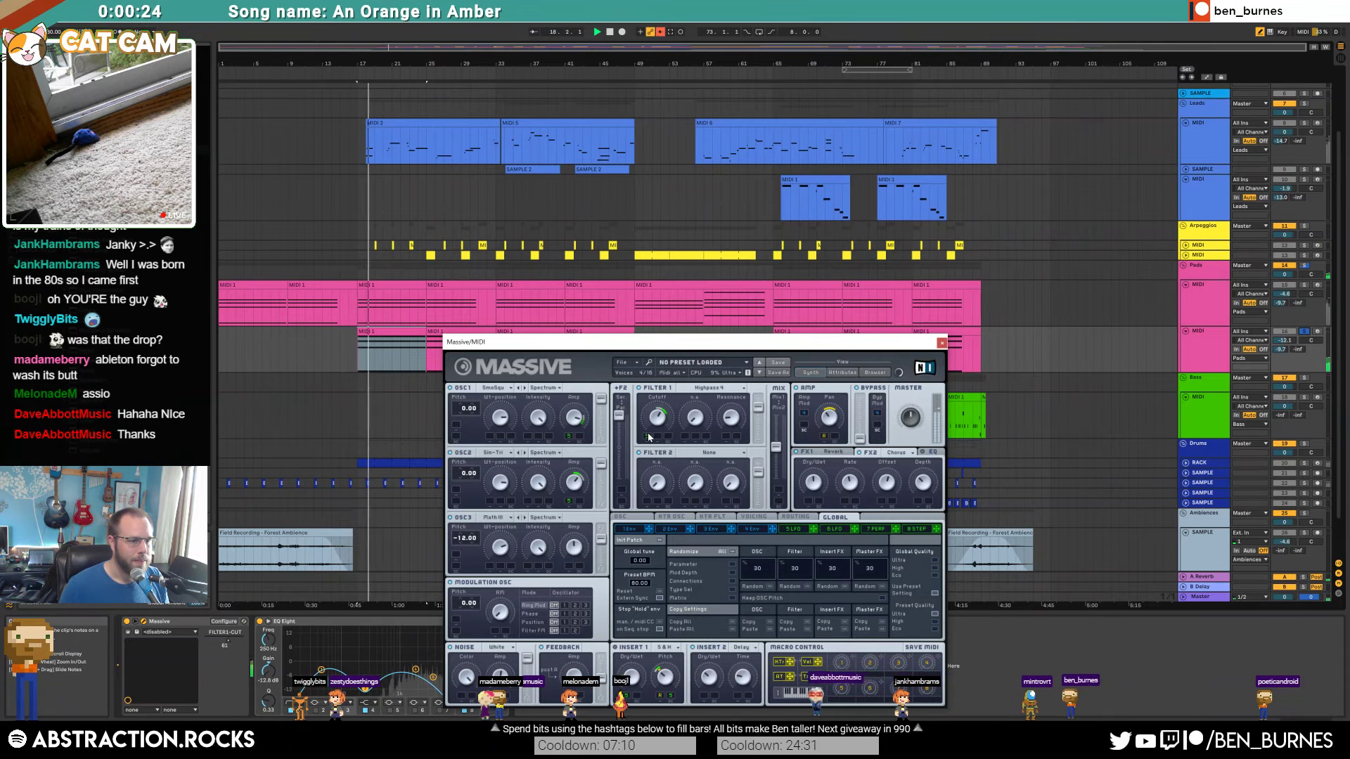
left_click(495, 388)
left_click(556, 429)
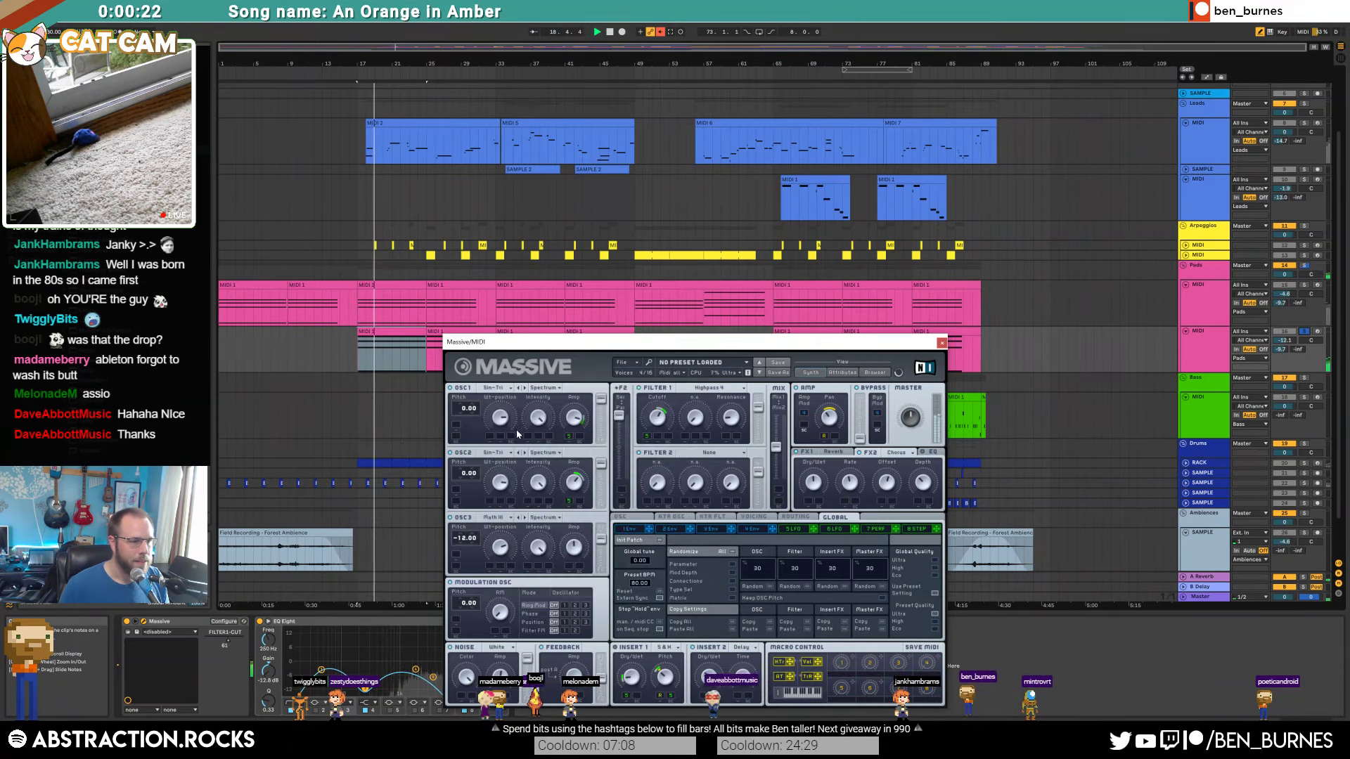
left_click(495, 453)
left_click(540, 501)
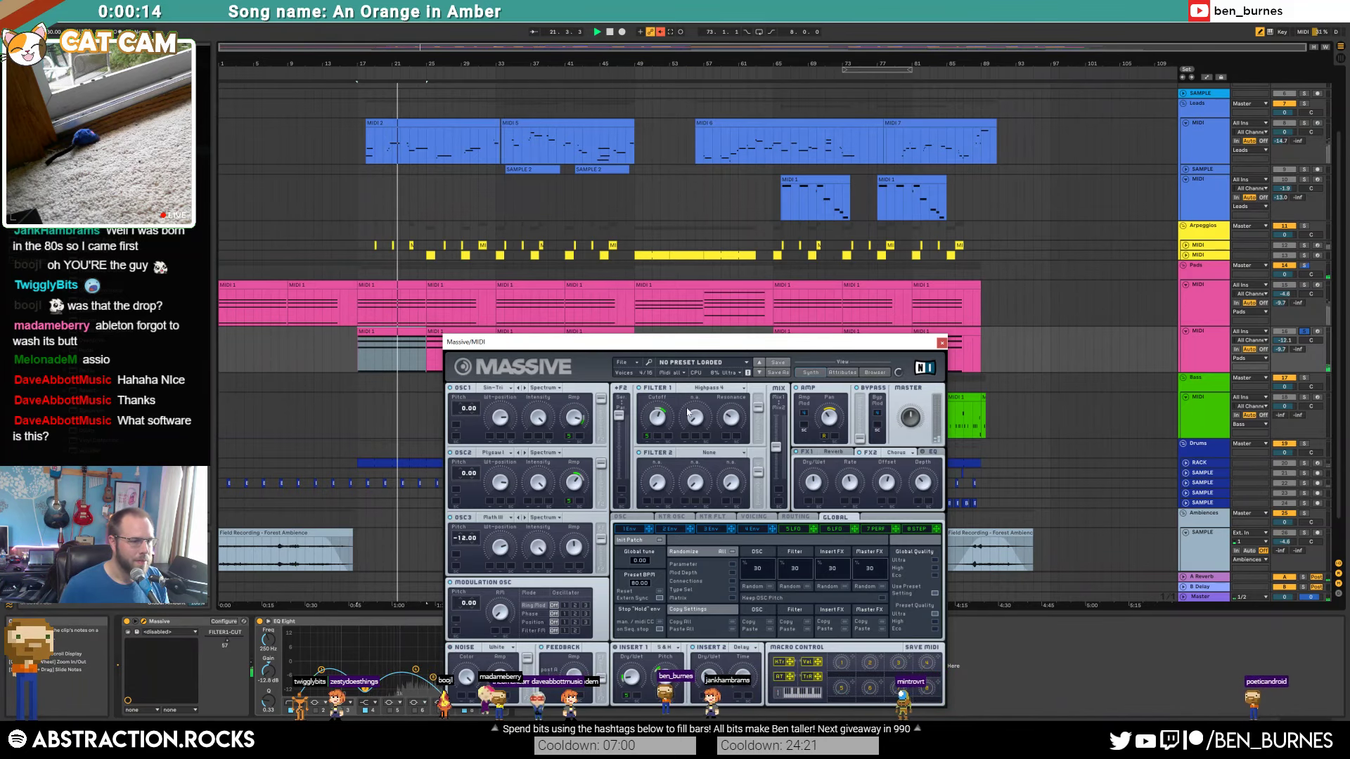
Step: Raise the duplicated pad track's volume, and shorten the release of envelope 4 in Massive
left_click_drag(1285, 341, 1286, 329)
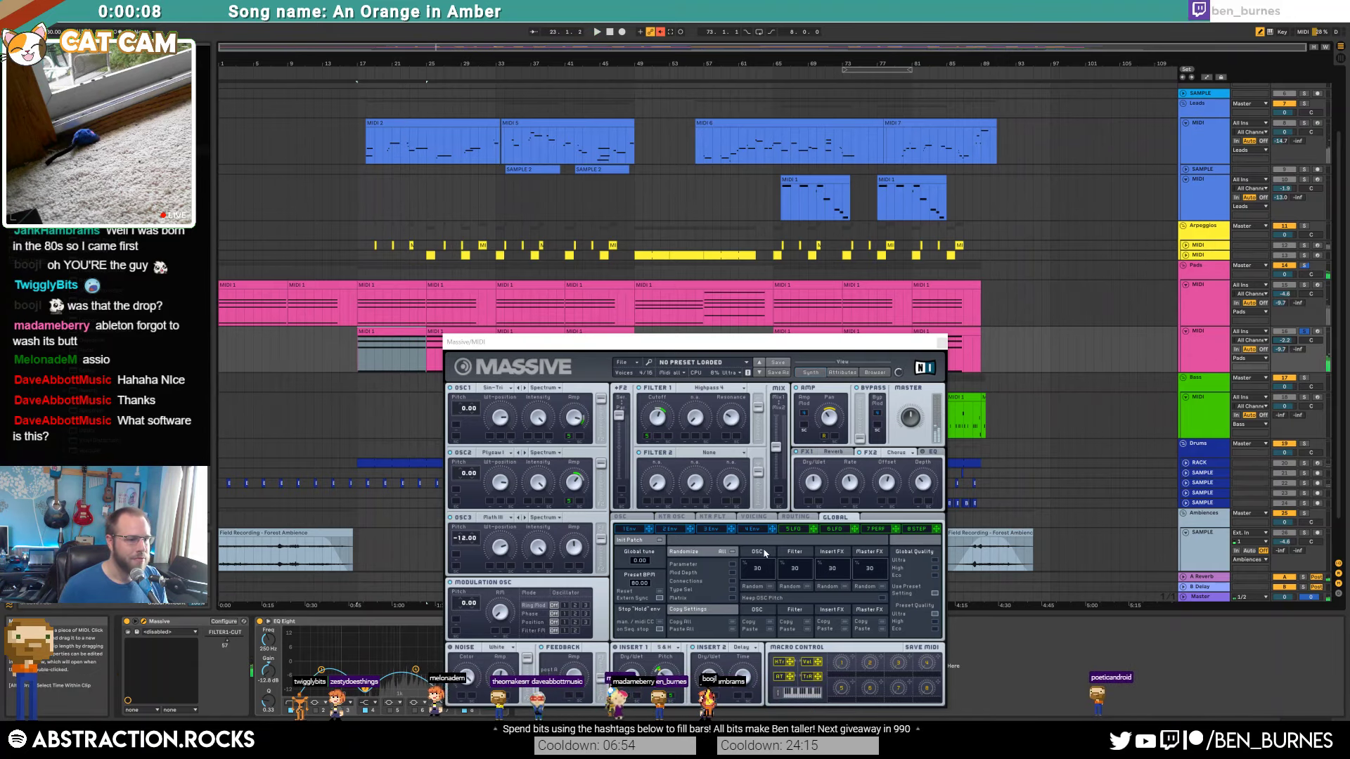
left_click(754, 530)
left_click_drag(921, 617, 934, 648)
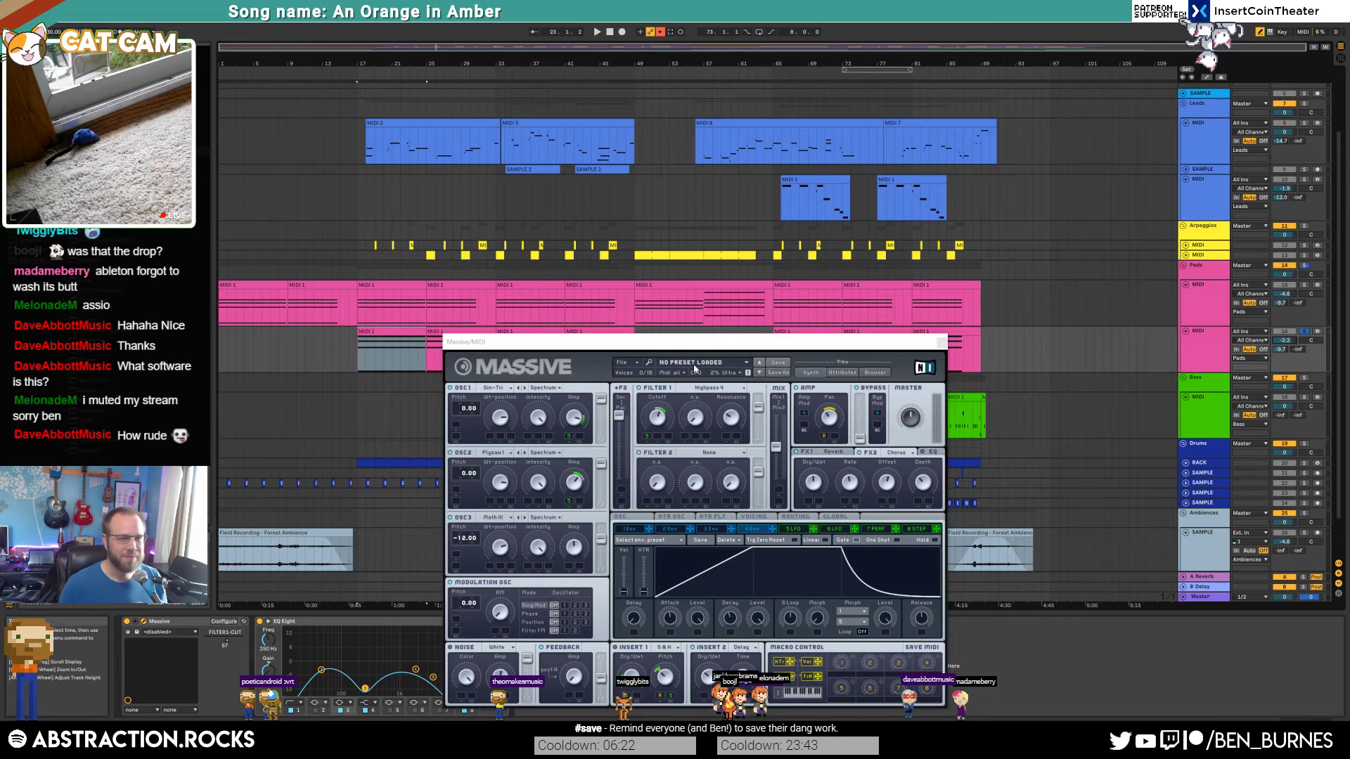
Step: Play from bar 17 with the whole Pads group soloed instead of the single duplicated track
left_click(355, 308)
key("space")
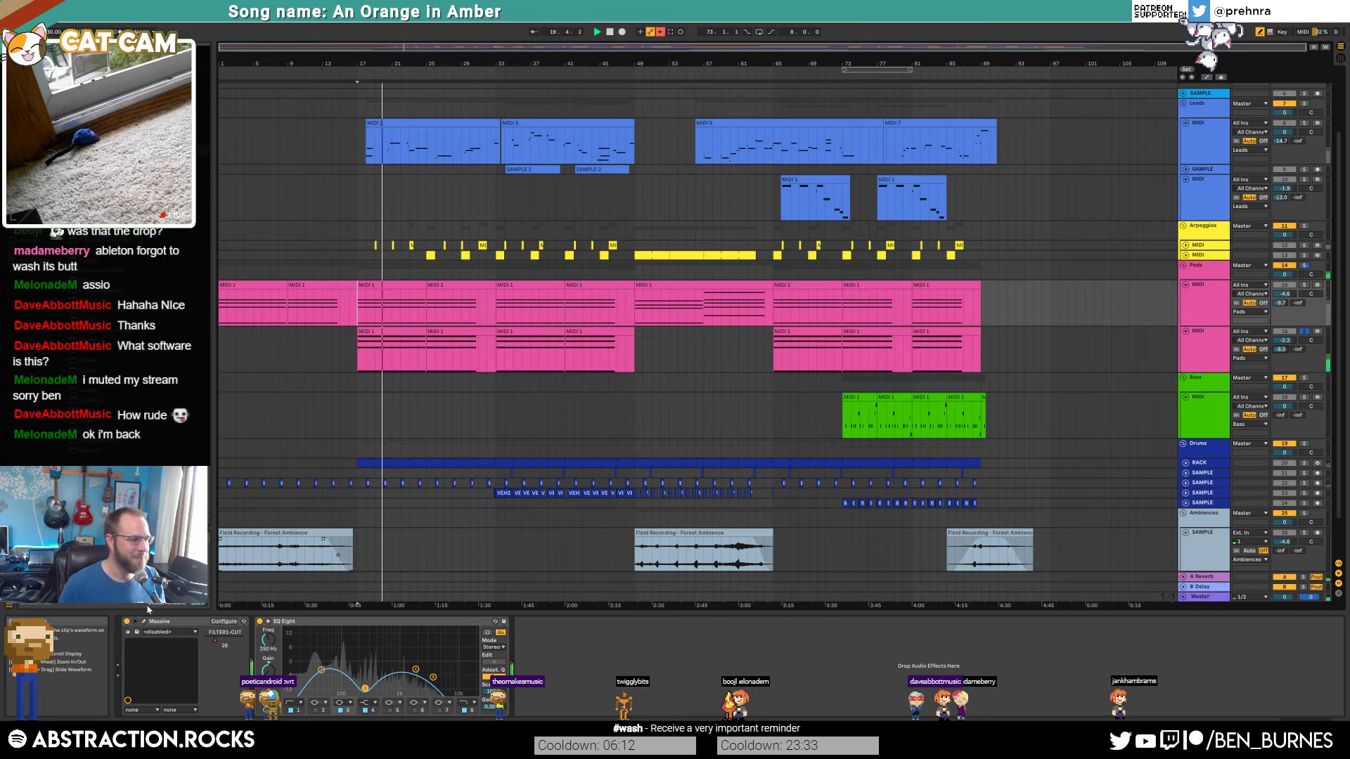
left_click(1303, 266)
Step: Lower the duplicated pad track's volume to -4.7 dB and readjust Filter 1's cutoff in its Massive
left_click(1284, 342)
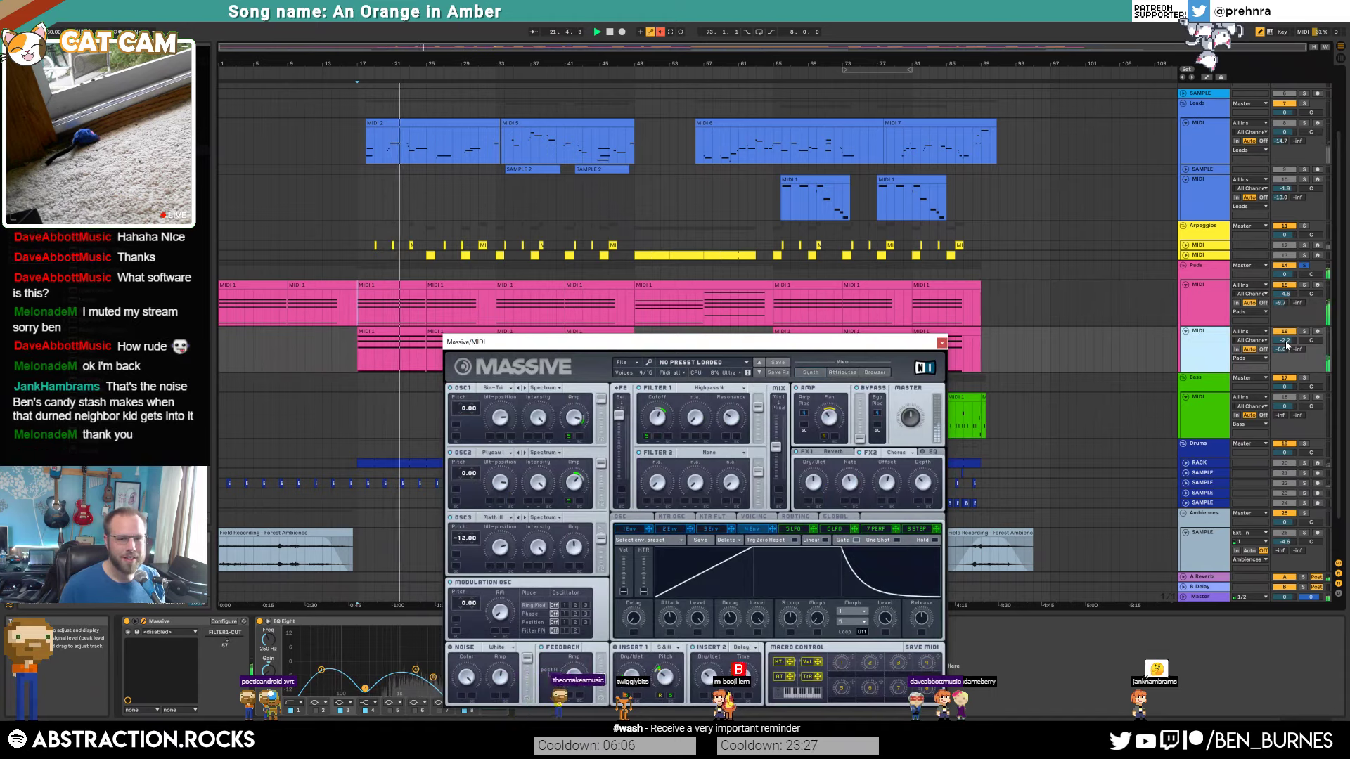
left_click_drag(1286, 344, 1286, 362)
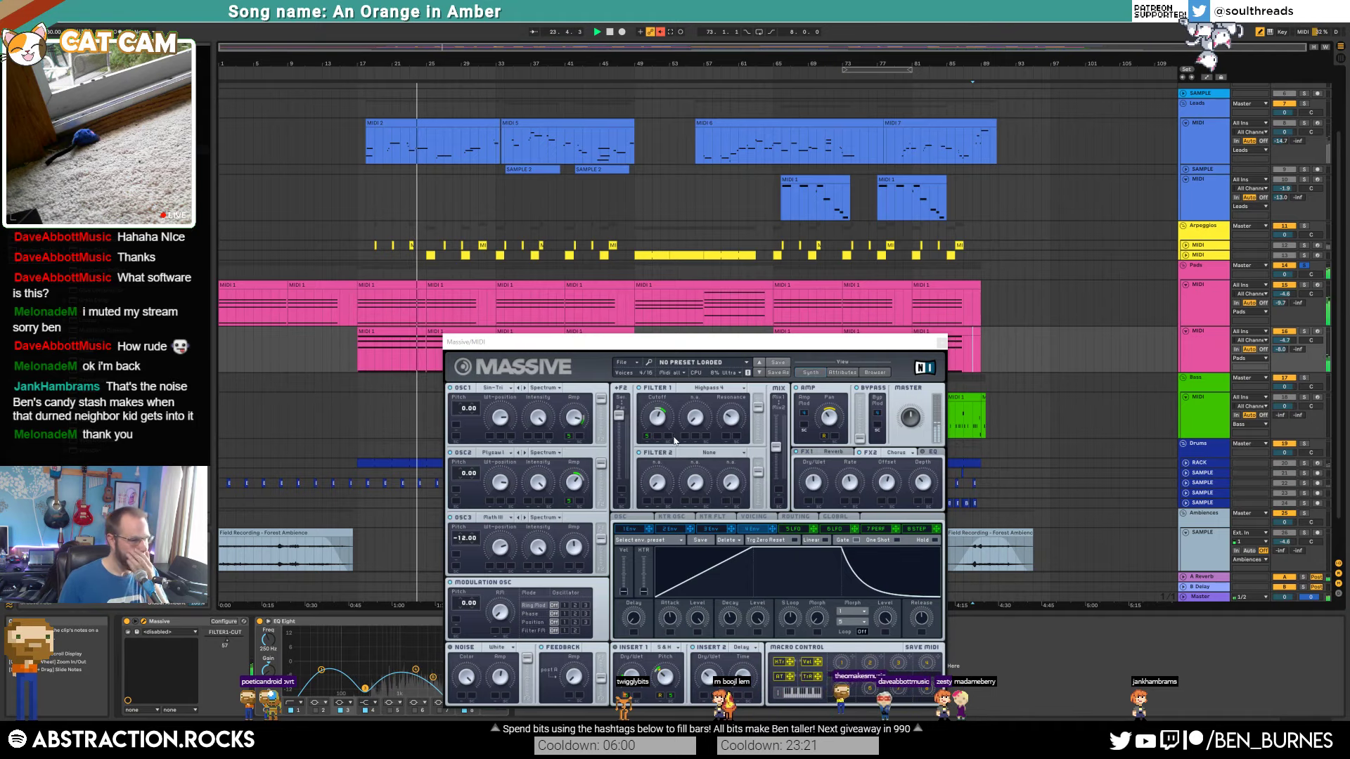
left_click(658, 419)
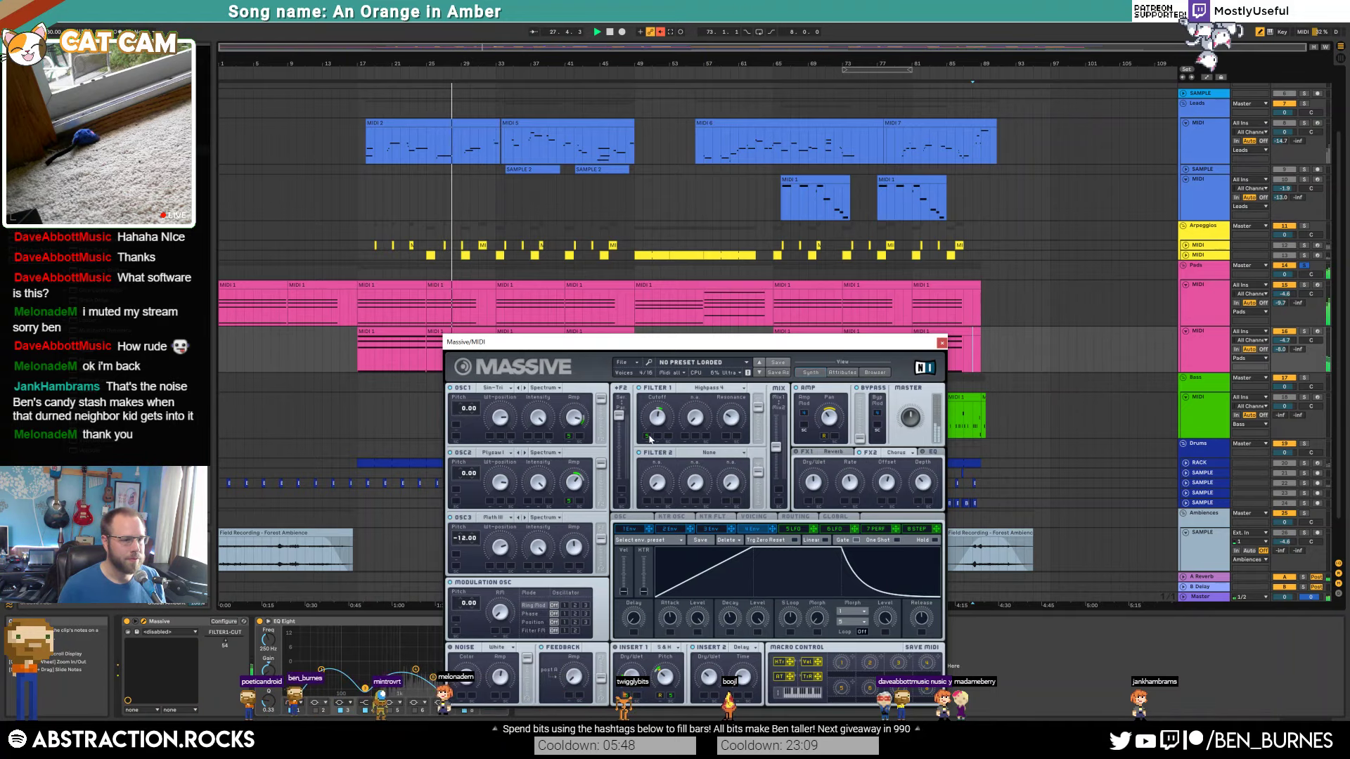
Step: In the duplicated pad's Massive, change Filter 1 to Bandreject and oscillator 2's wavetable to Drive II
left_click(715, 387)
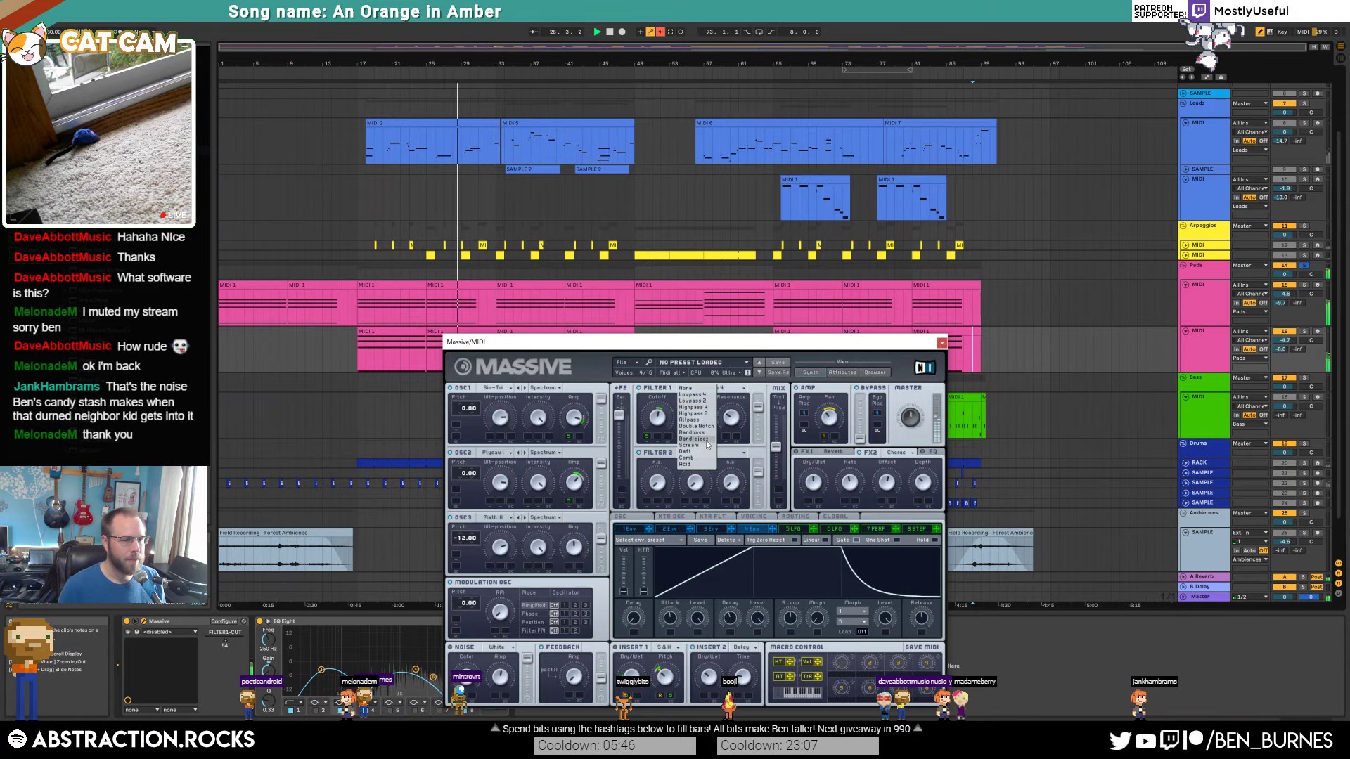
left_click(707, 440)
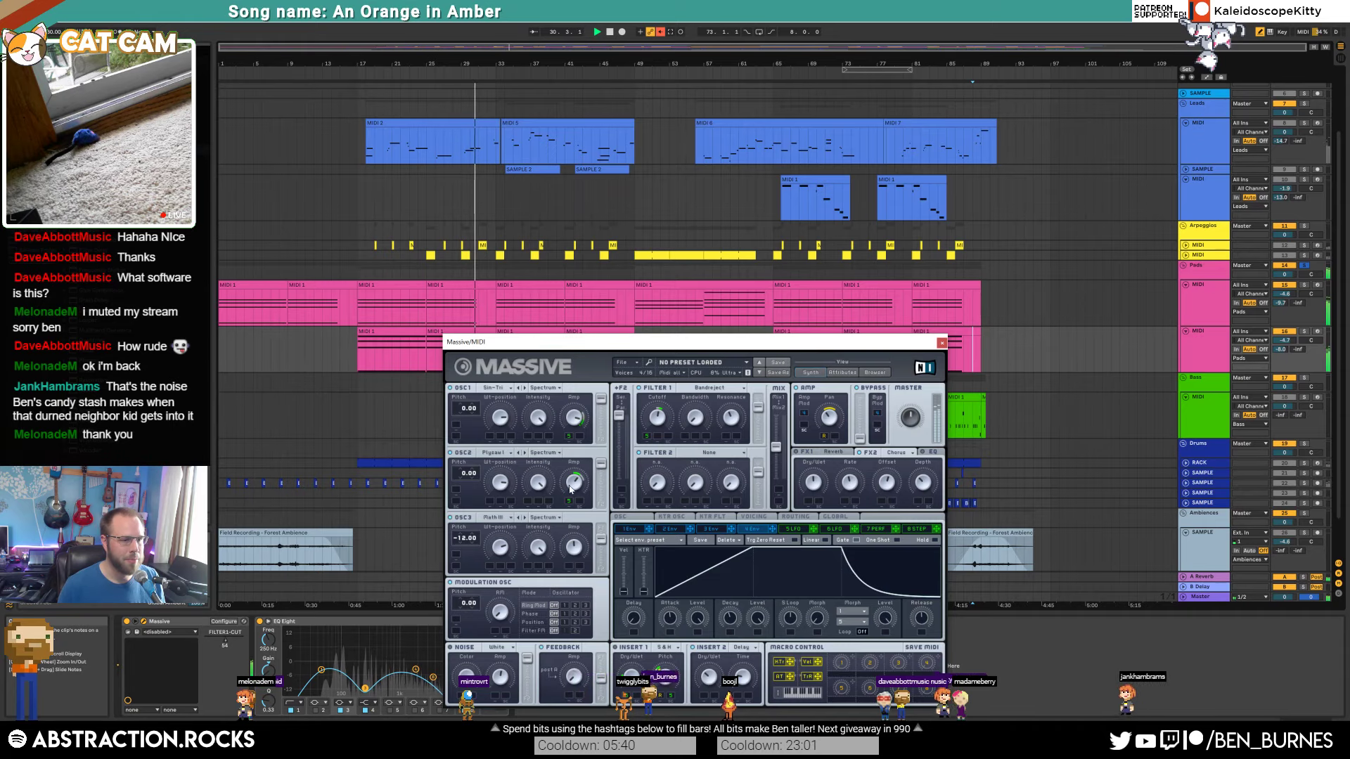
left_click(506, 453)
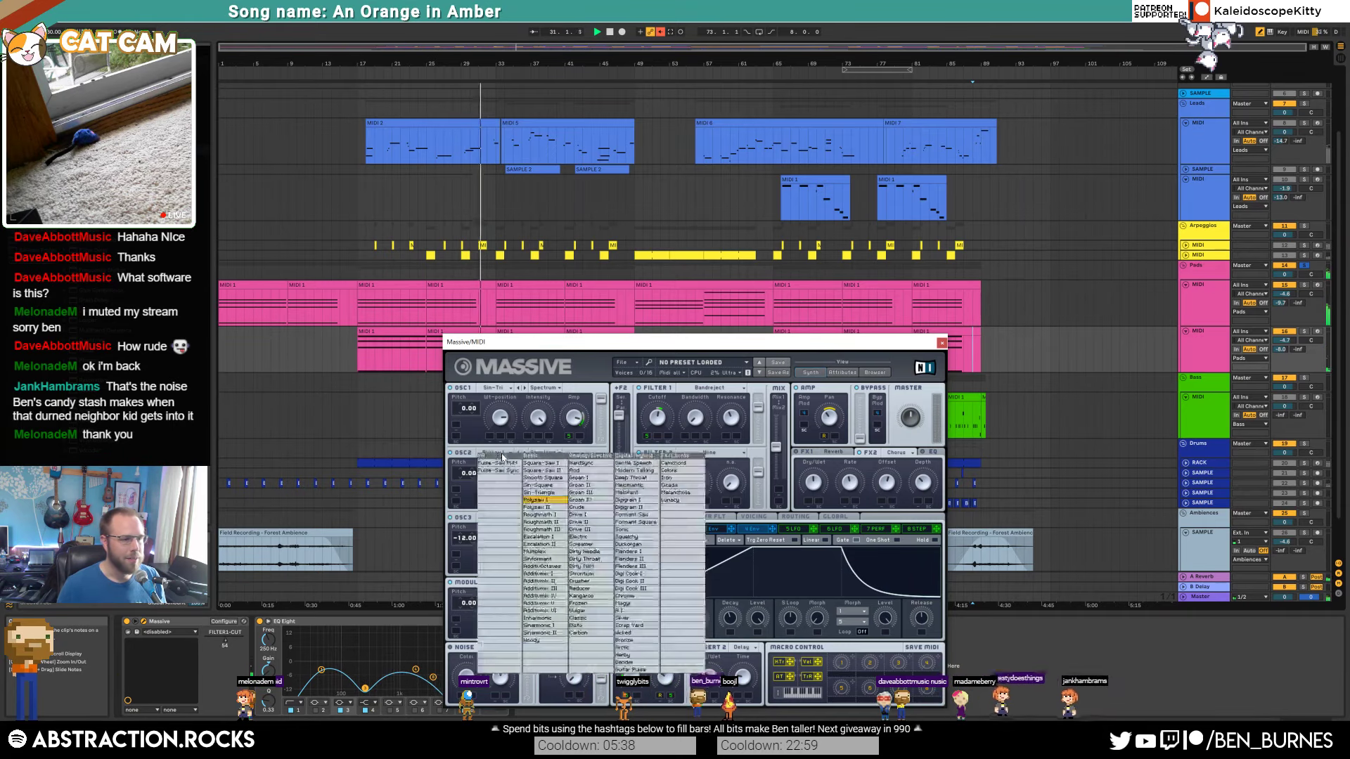
left_click(602, 524)
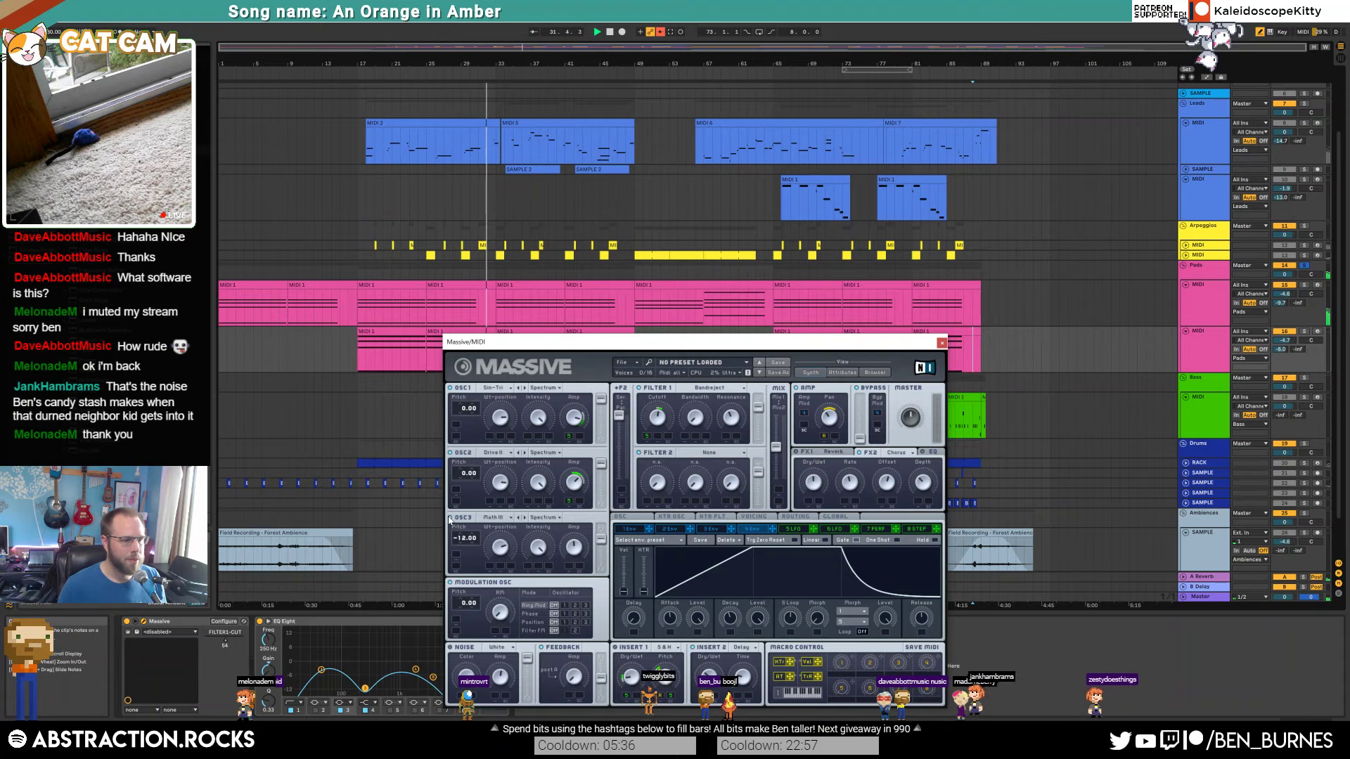
Step: Solo the duplicated pad track, play it from bar 17, and hide the Massive window
left_click(1303, 332)
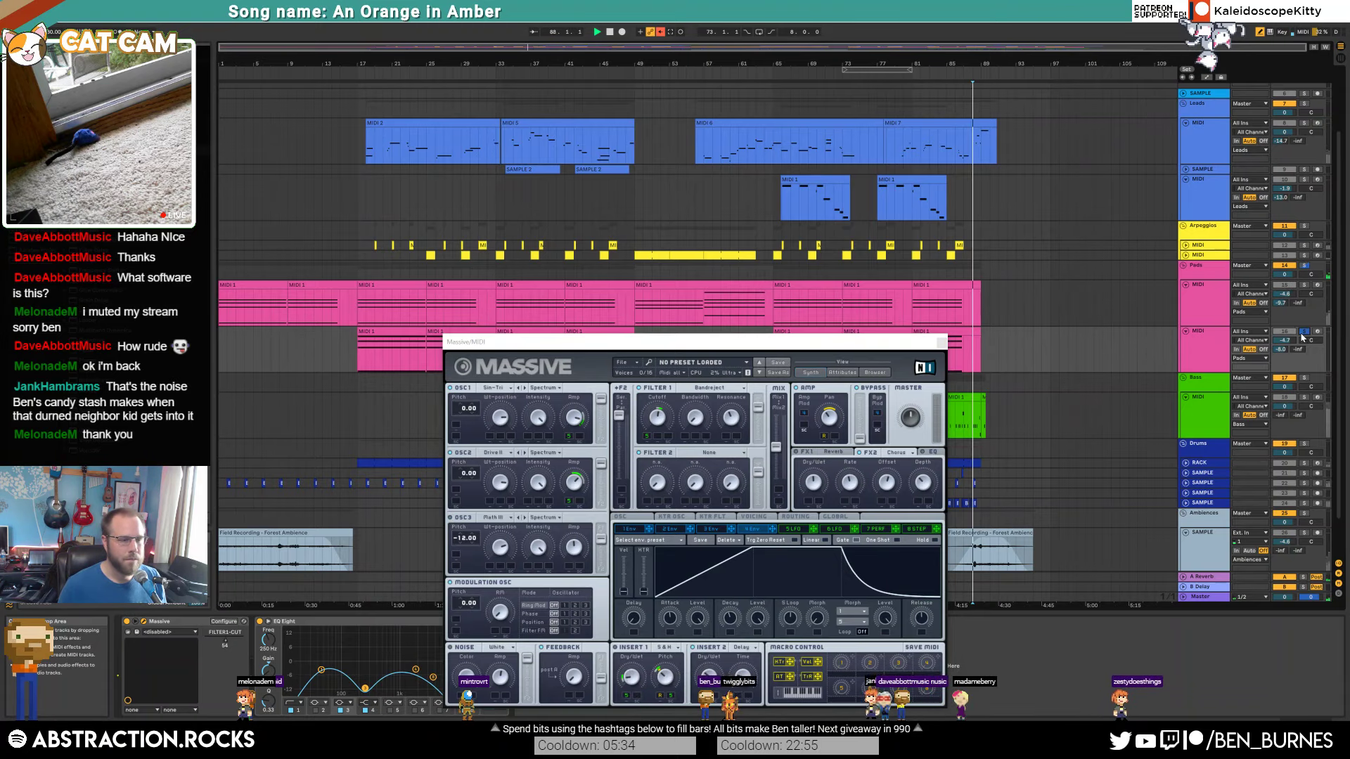
left_click(363, 332)
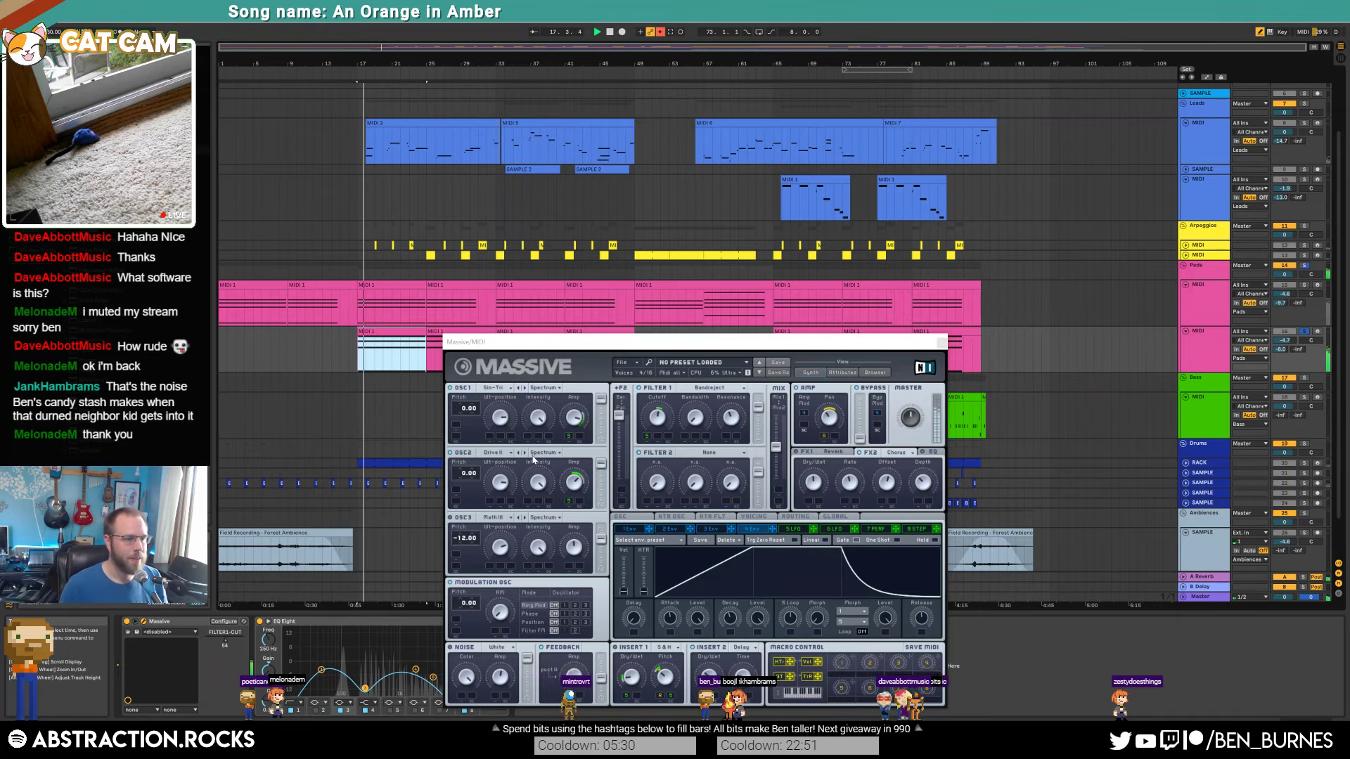
double_click(396, 335)
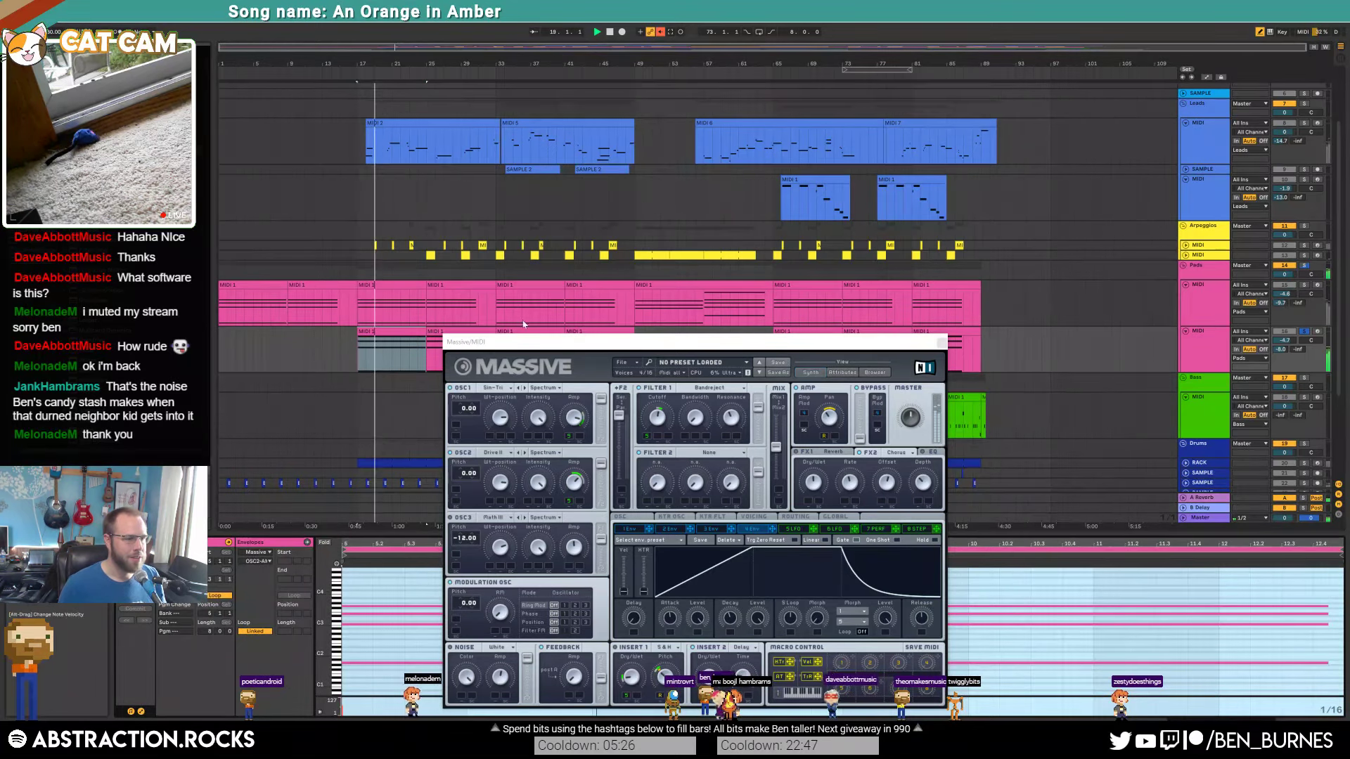
key("ctrl+alt+p")
Step: Consolidate the duplicated pad's clips between bars 17 and 49 into one clip and transpose all its notes up two octaves
left_click(600, 332, "shift")
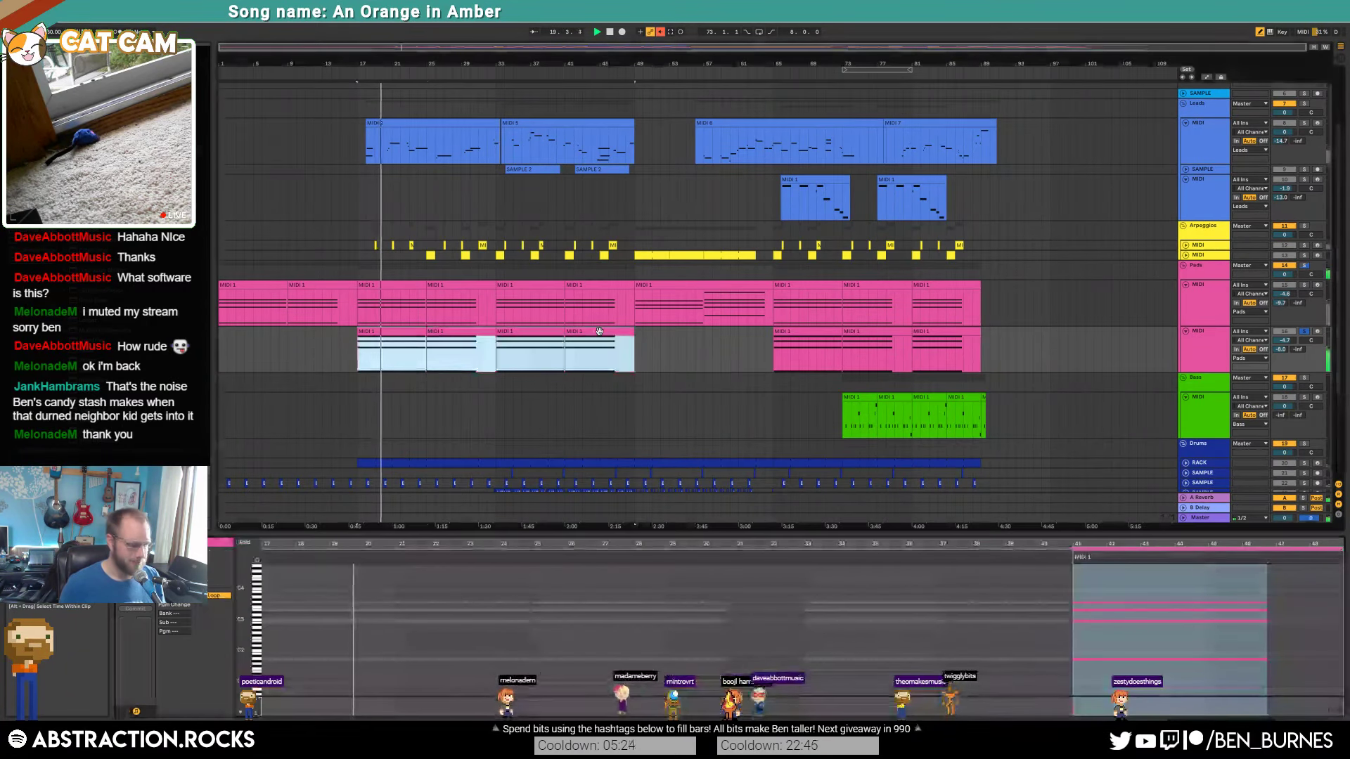
left_click(447, 637)
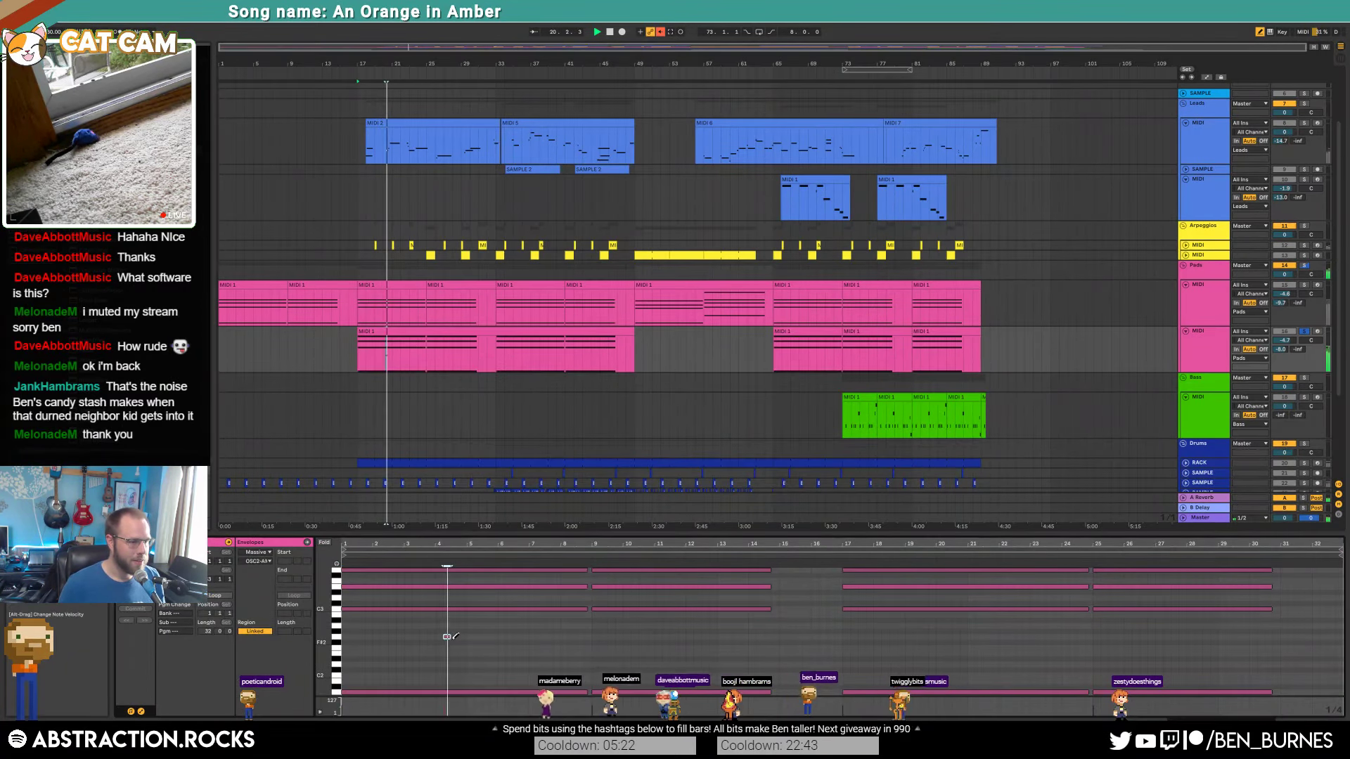
left_click_drag(437, 634, 467, 646)
key("Delete")
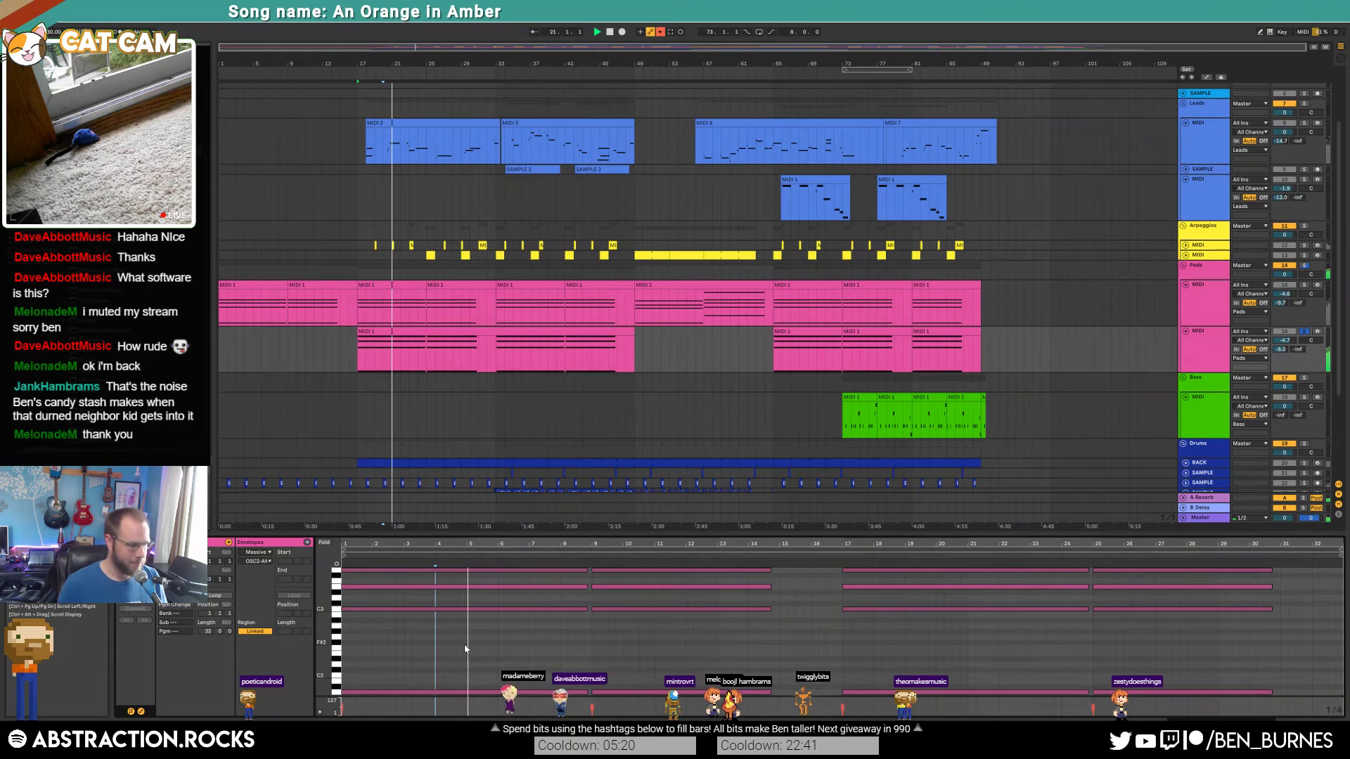
key("ctrl+a")
key("shift+Up")
key("shift+Up")
key("space")
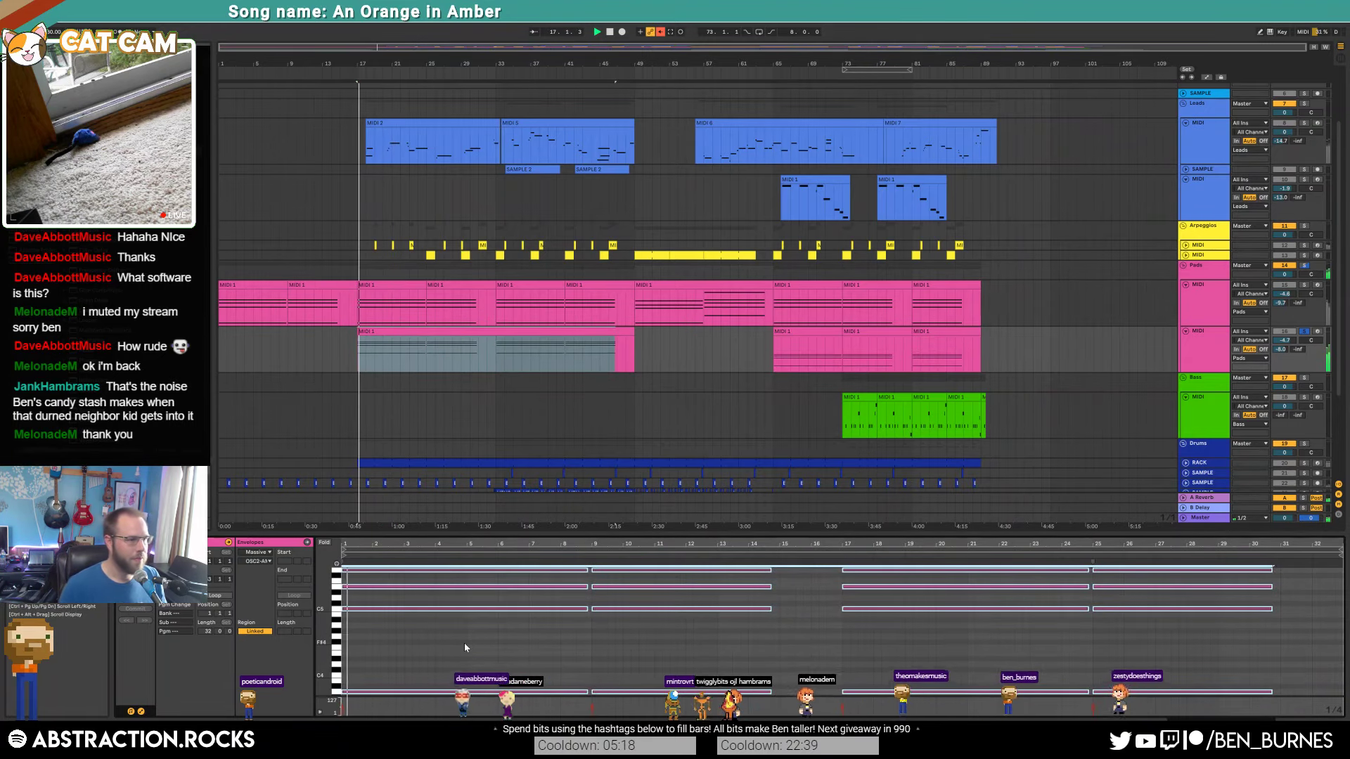
Step: Try a volume of -15.1 dB on the duplicated pad track, and undo it along with the last one-octave transposition
left_click(1284, 341)
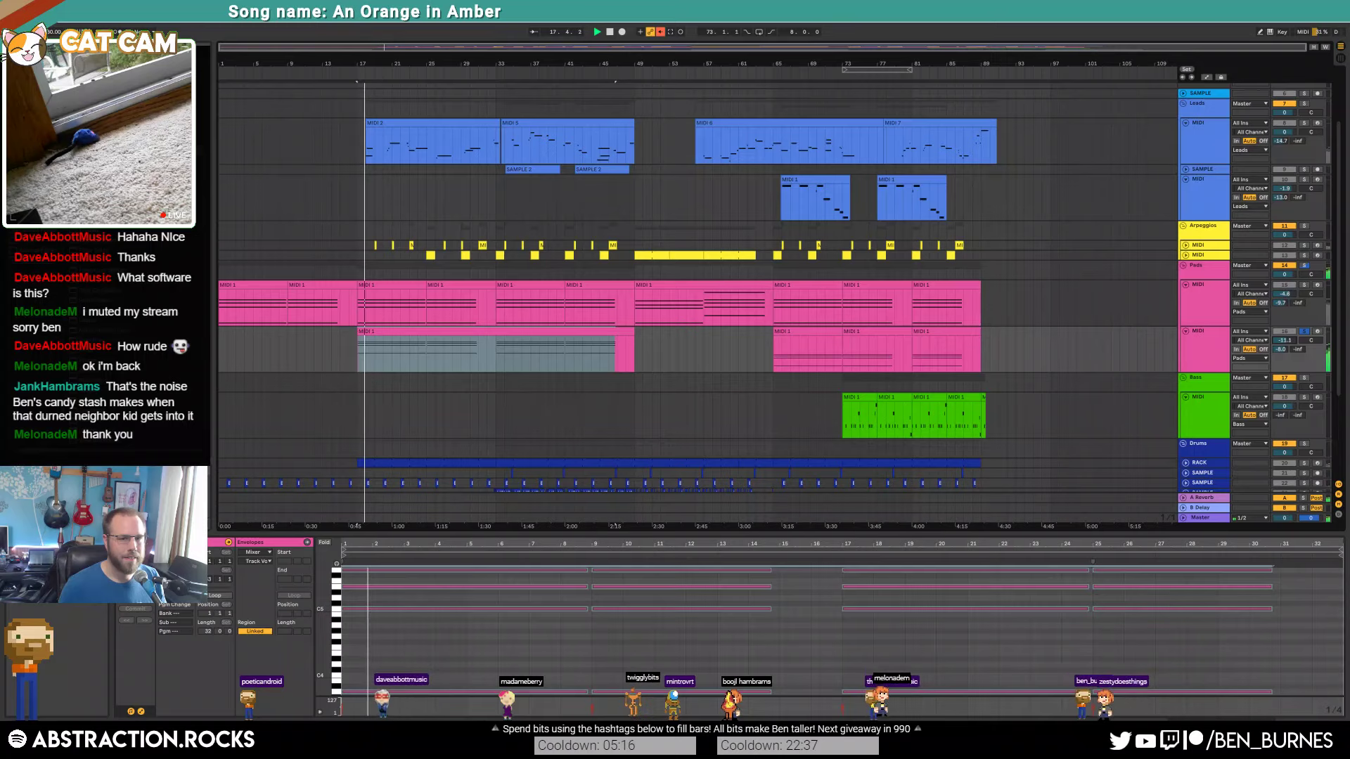
key("space")
key("ctrl+z")
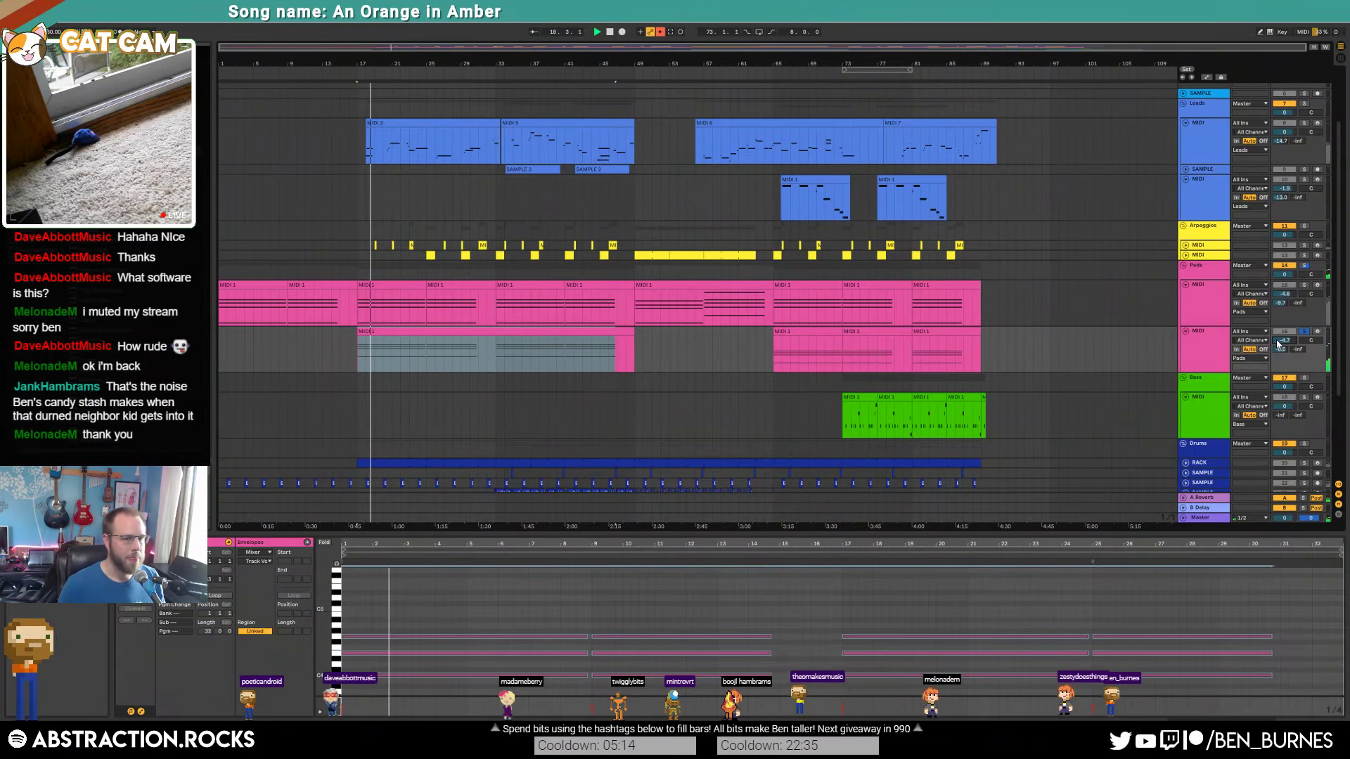
Step: Lower the duplicated pad track's volume to -14.9 dB and take the pads out of solo
key("space")
key("space")
left_click_drag(1284, 341, 1284, 376)
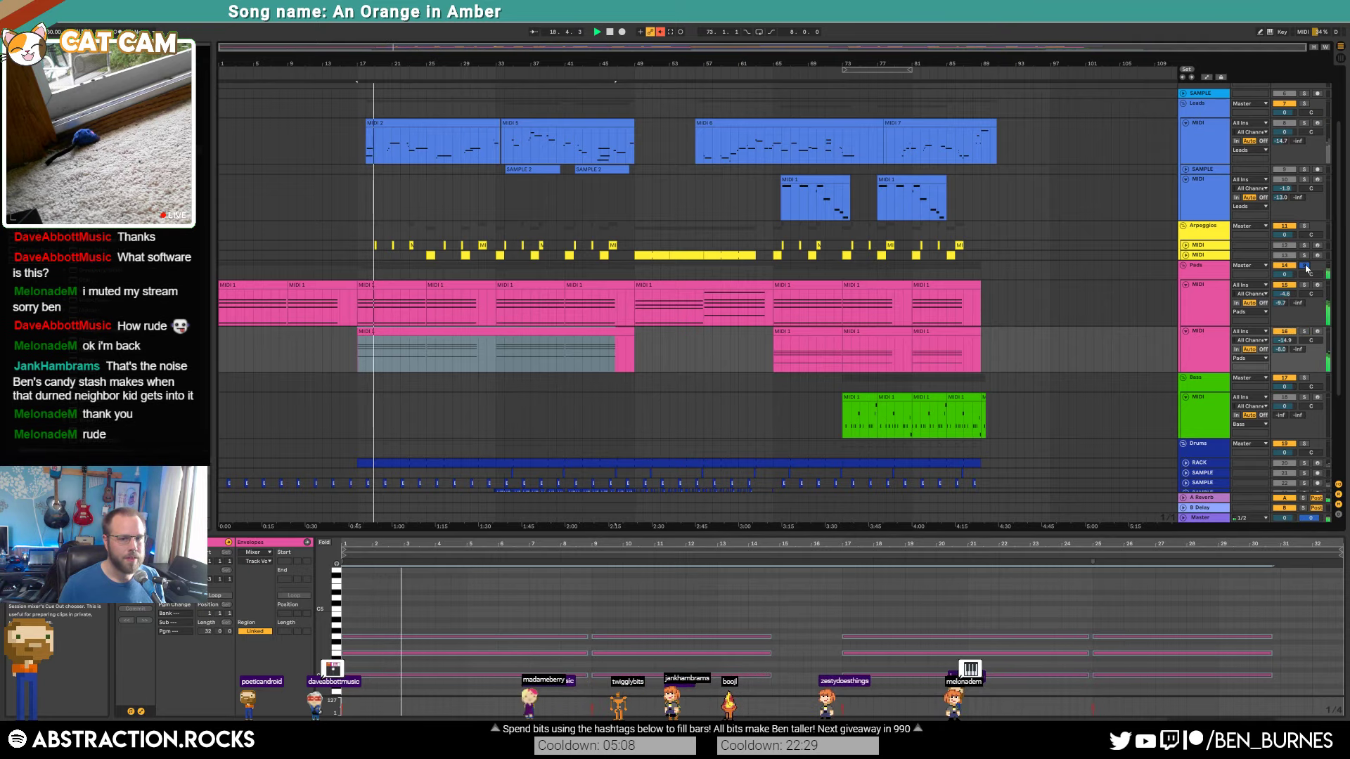
left_click(1305, 266)
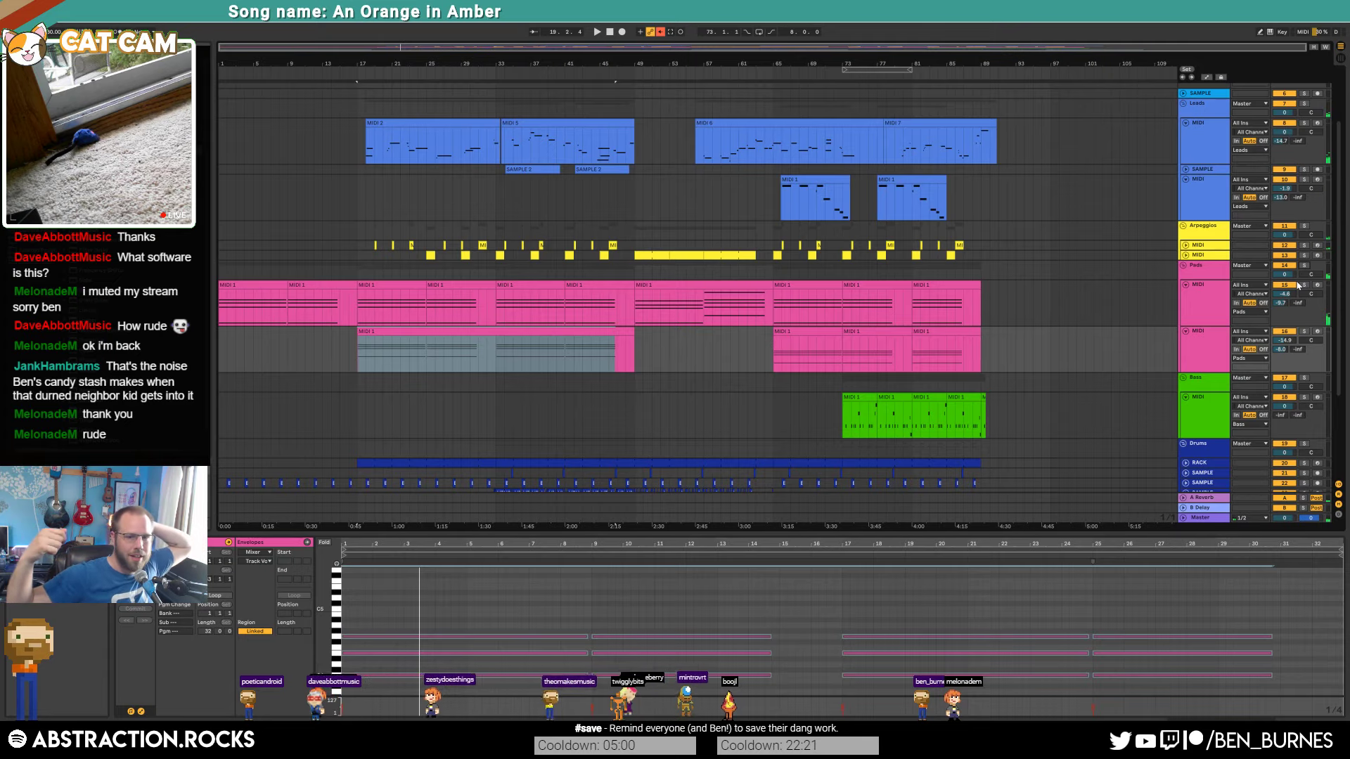
Step: Consolidate the duplicated pad's clips from bar 65 onward and transpose all their notes up one octave
left_click(488, 334)
left_click(792, 332)
left_click(927, 334, "shift")
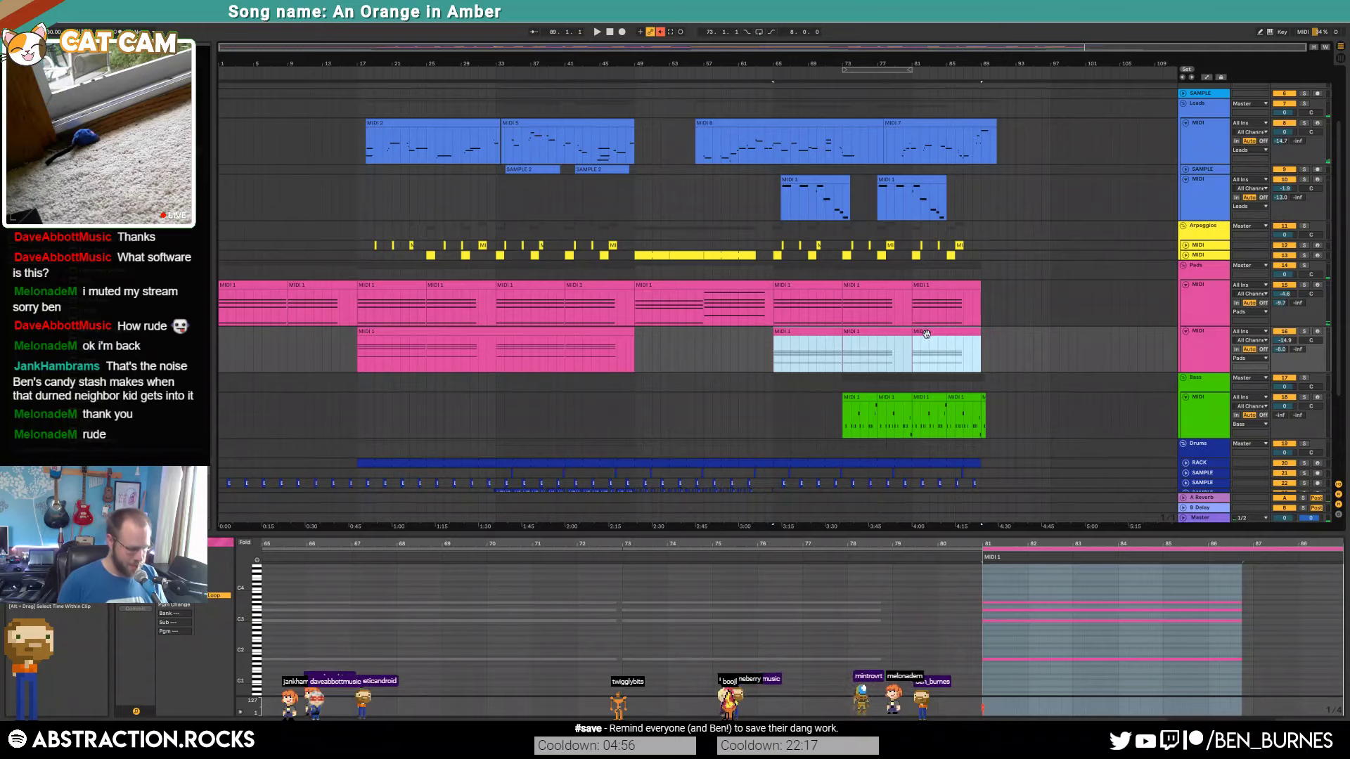
key("ctrl+j")
left_click(582, 651)
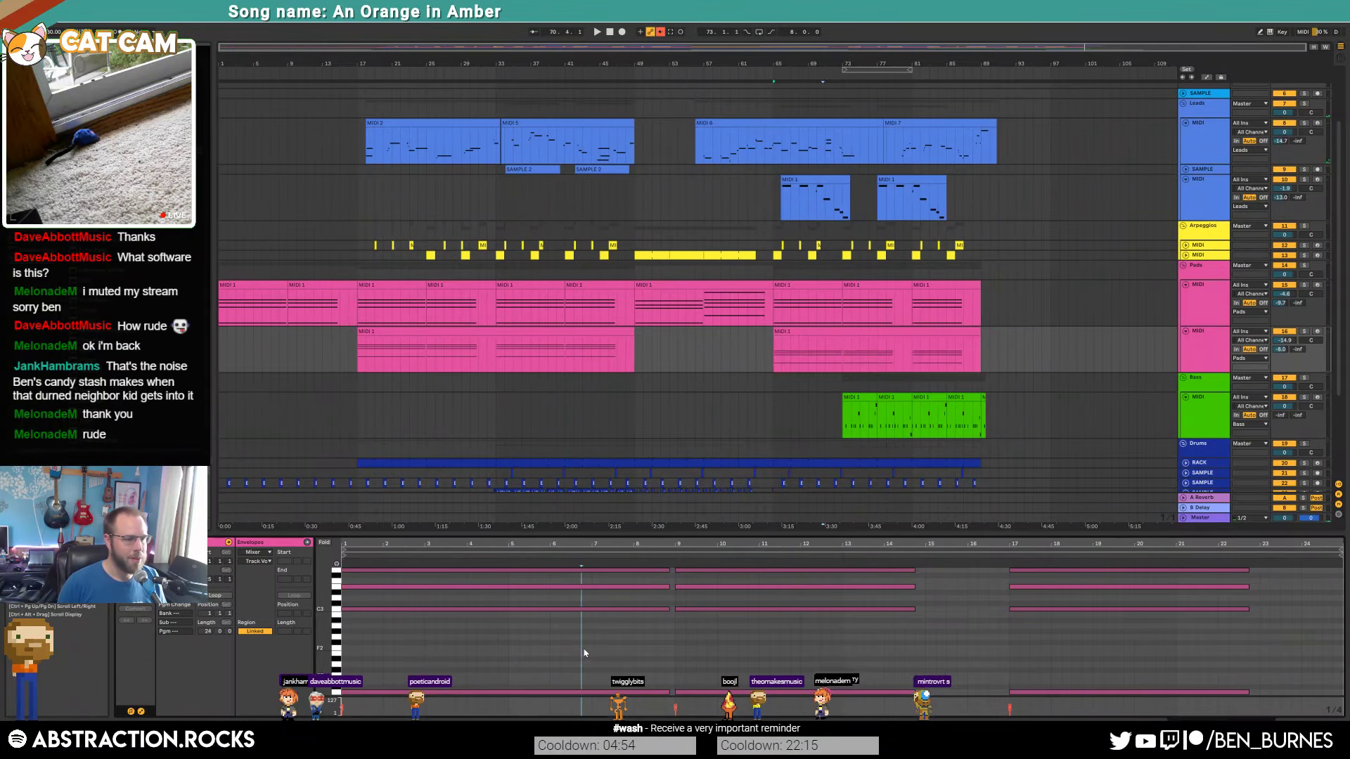
key("ctrl+a")
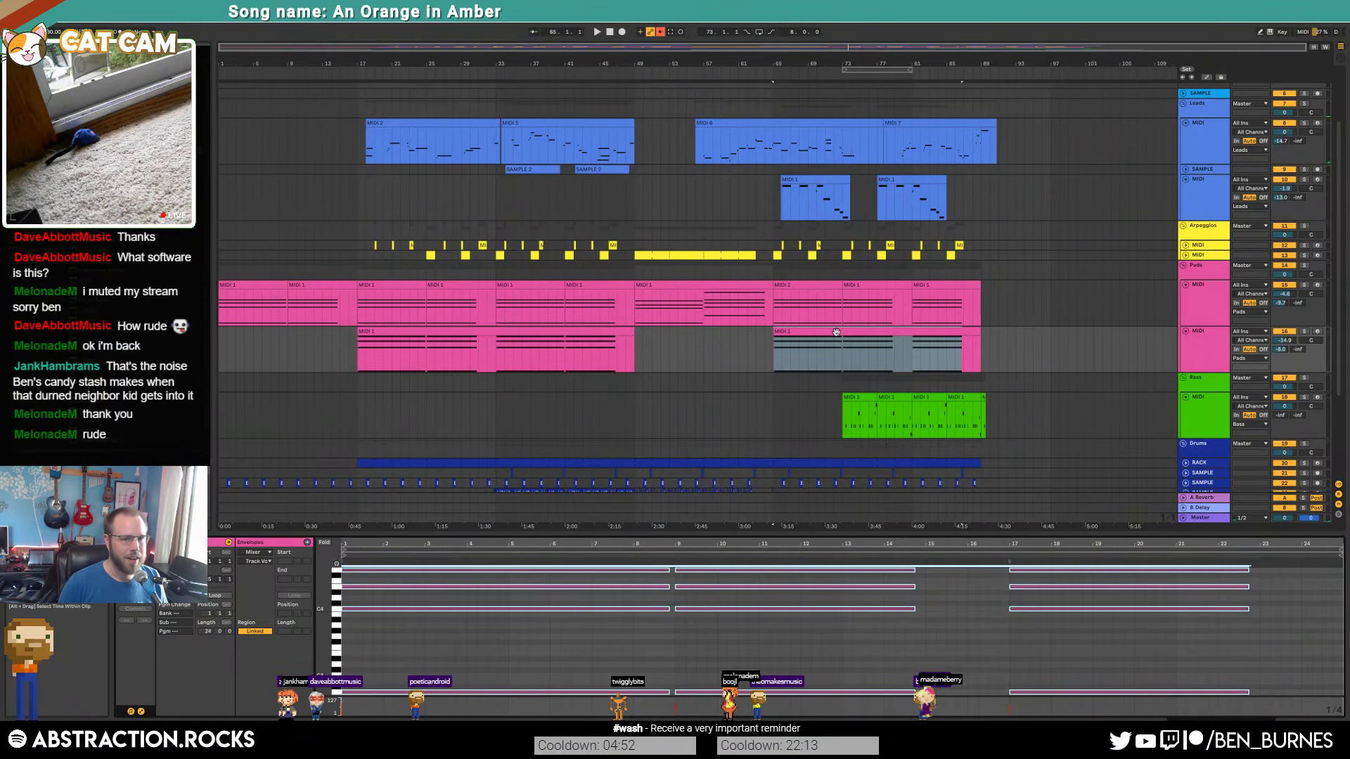
Step: Play from bar 65 while lowering the duplicated pad track's volume to -17.0 dB, and restart playback from the song's beginning
left_click(836, 332)
key("space")
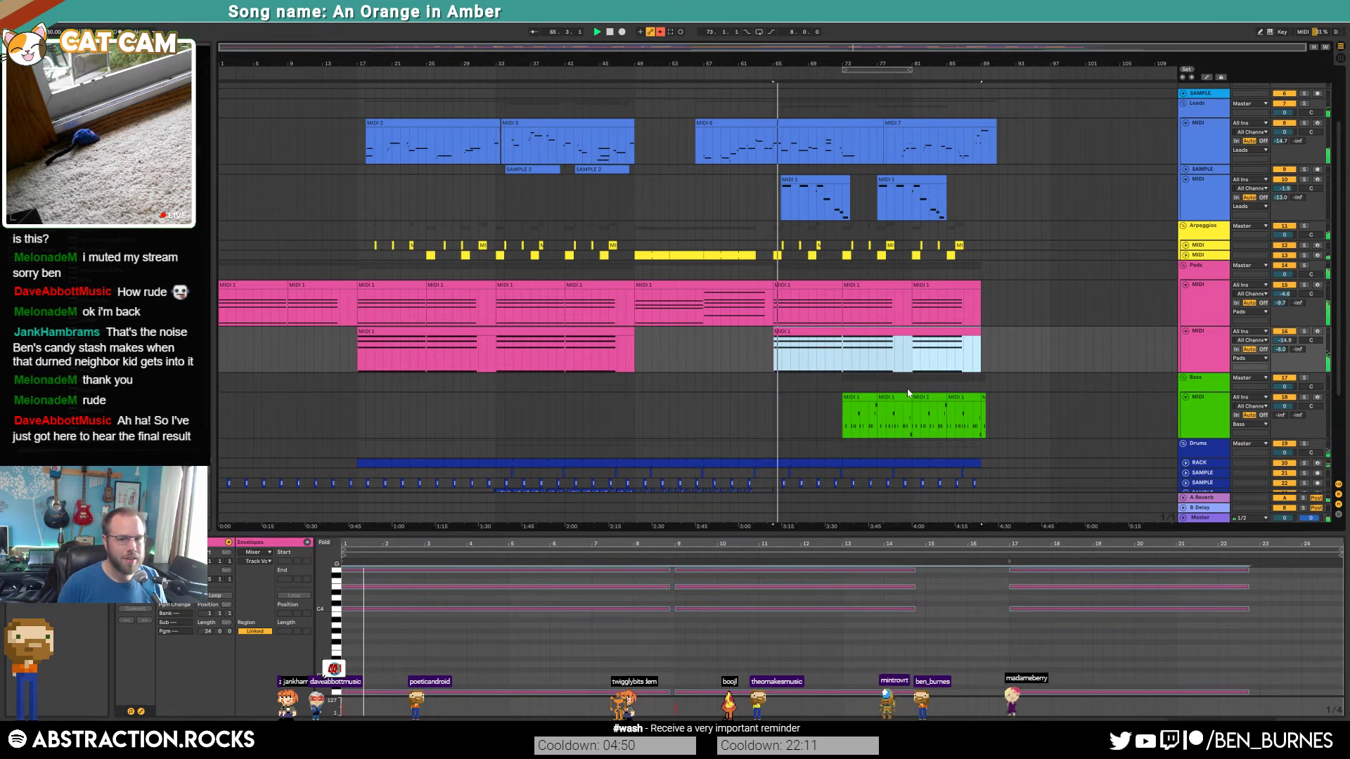
left_click(1284, 340)
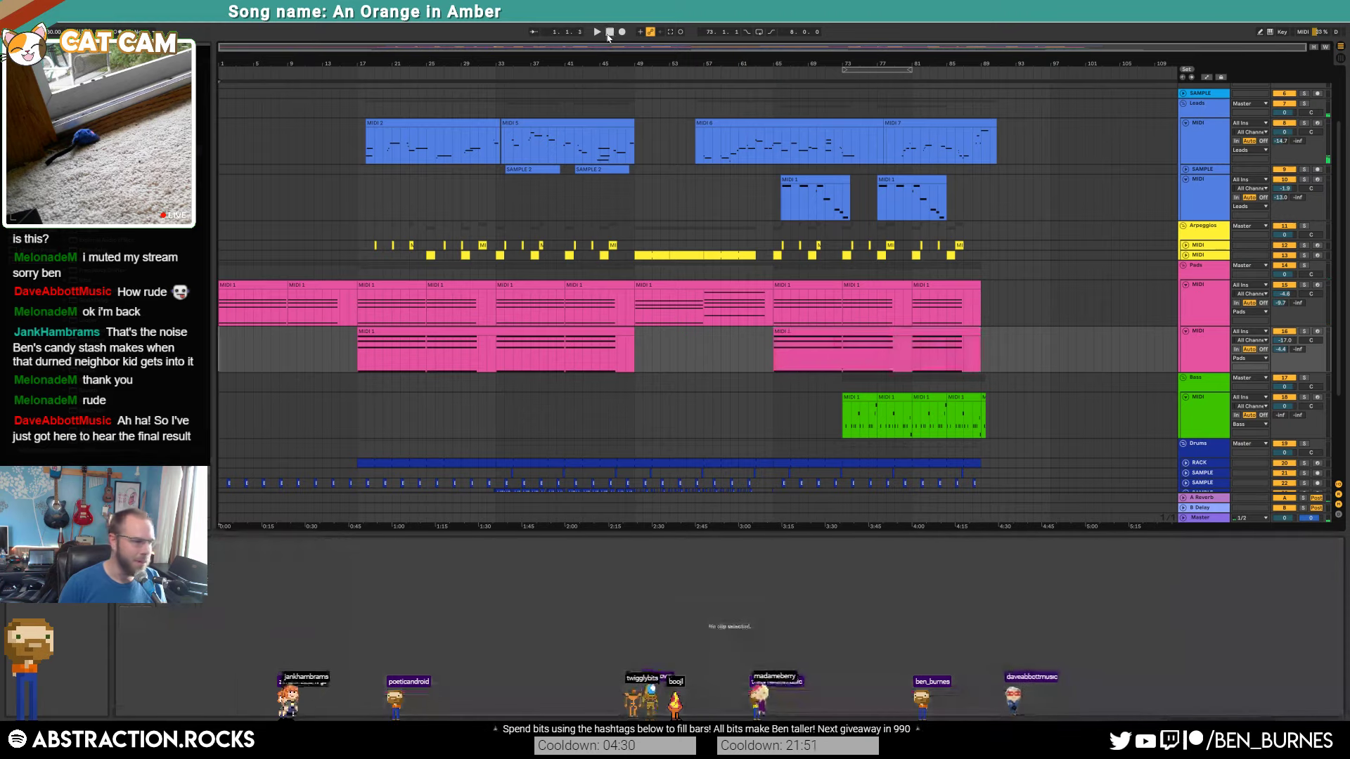
left_click(609, 33)
key("space")
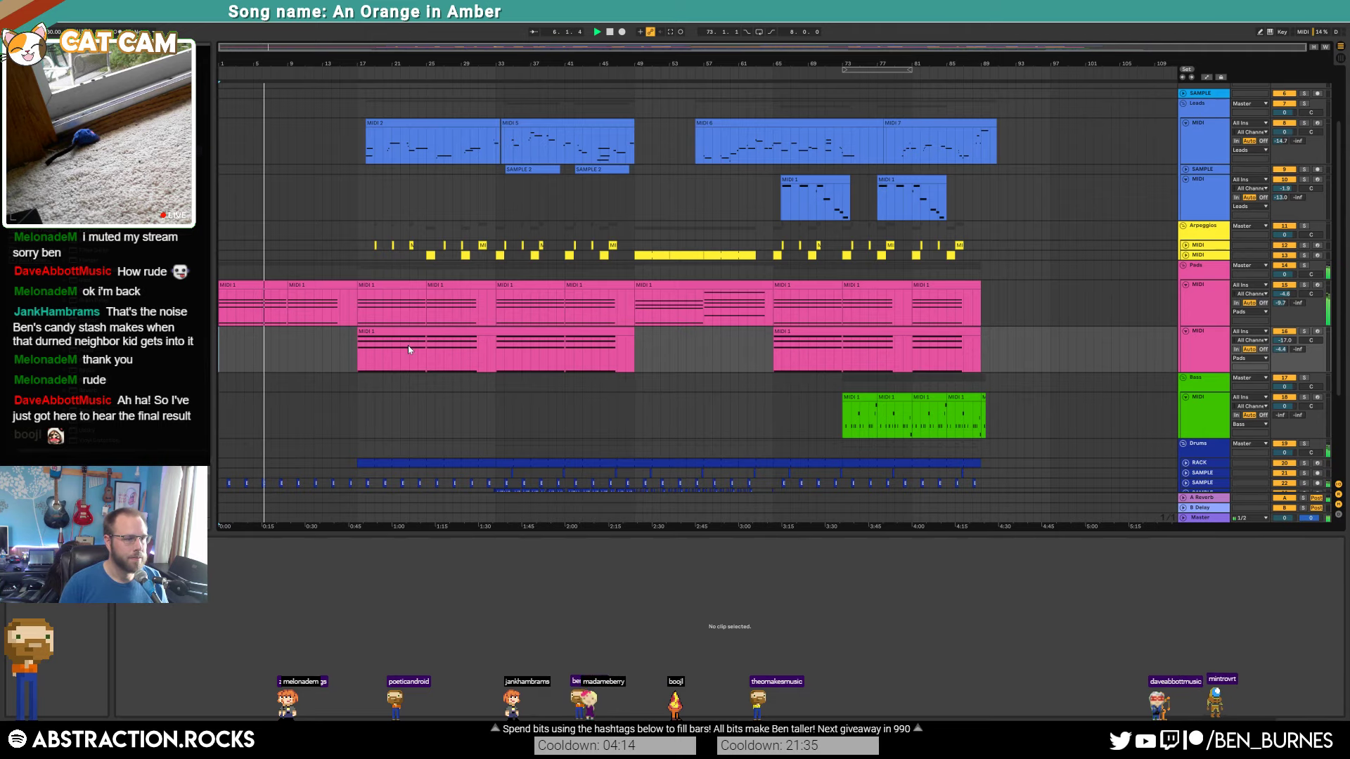
Step: Fold all the expanded tracks in the arrangement and delete the empty SAMPLE track above the Leads group
scroll(843, 309, "down", 2)
left_click(1186, 253)
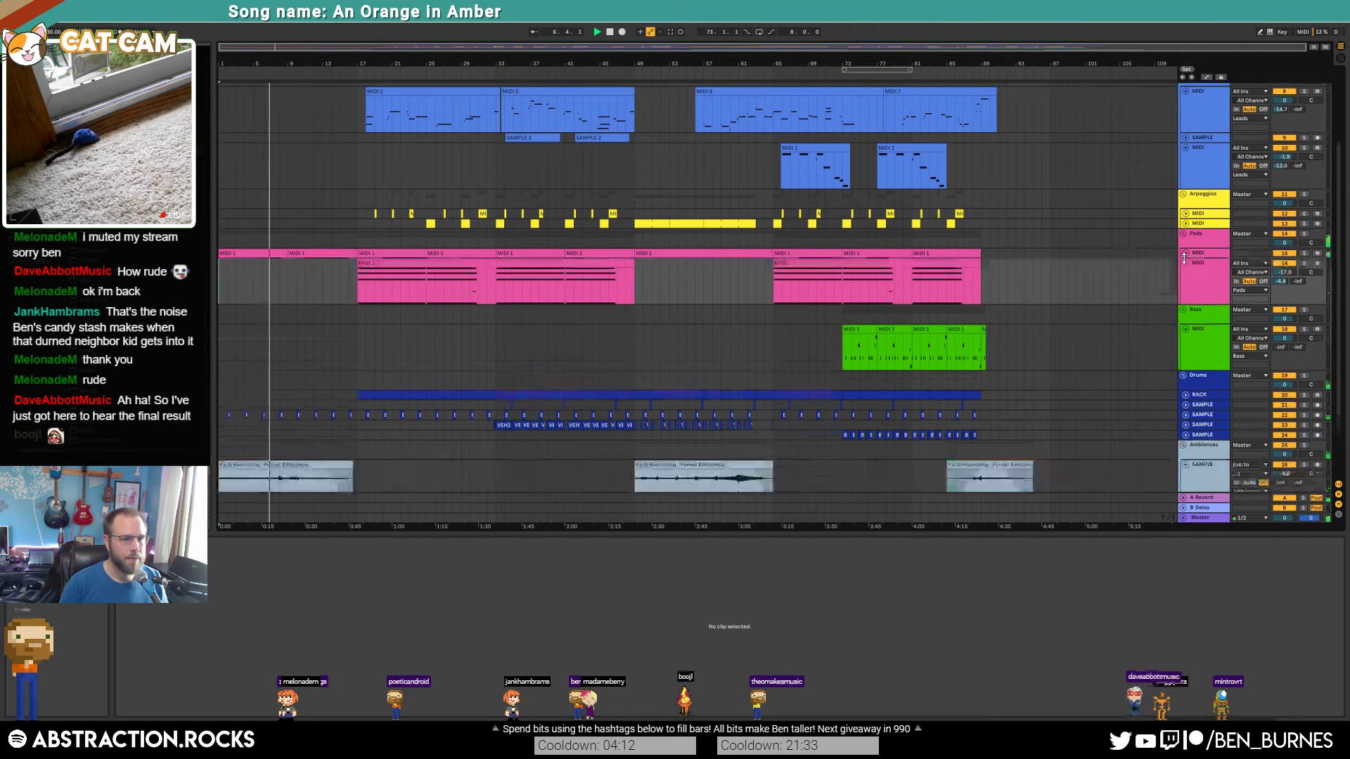
left_click(1187, 263)
left_click(1186, 293)
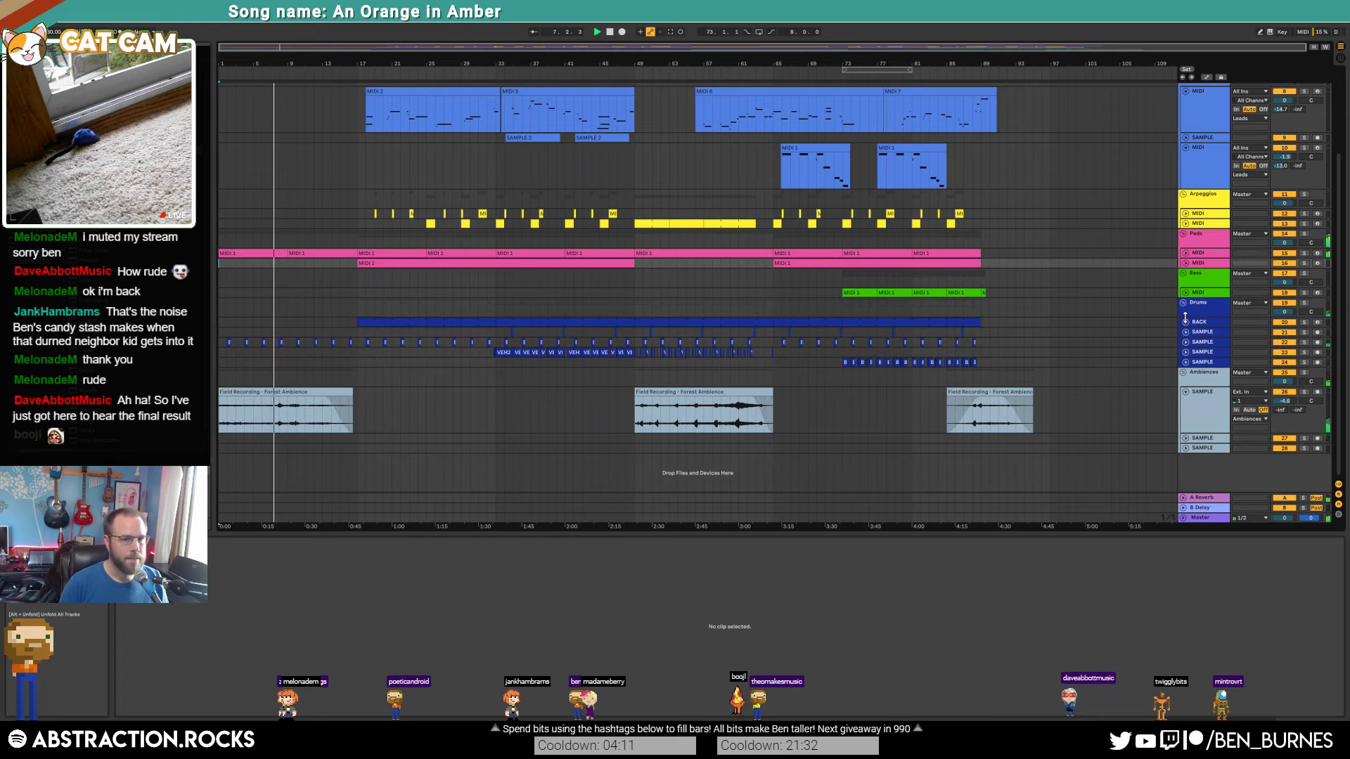
left_click(1186, 391)
left_click(1186, 149)
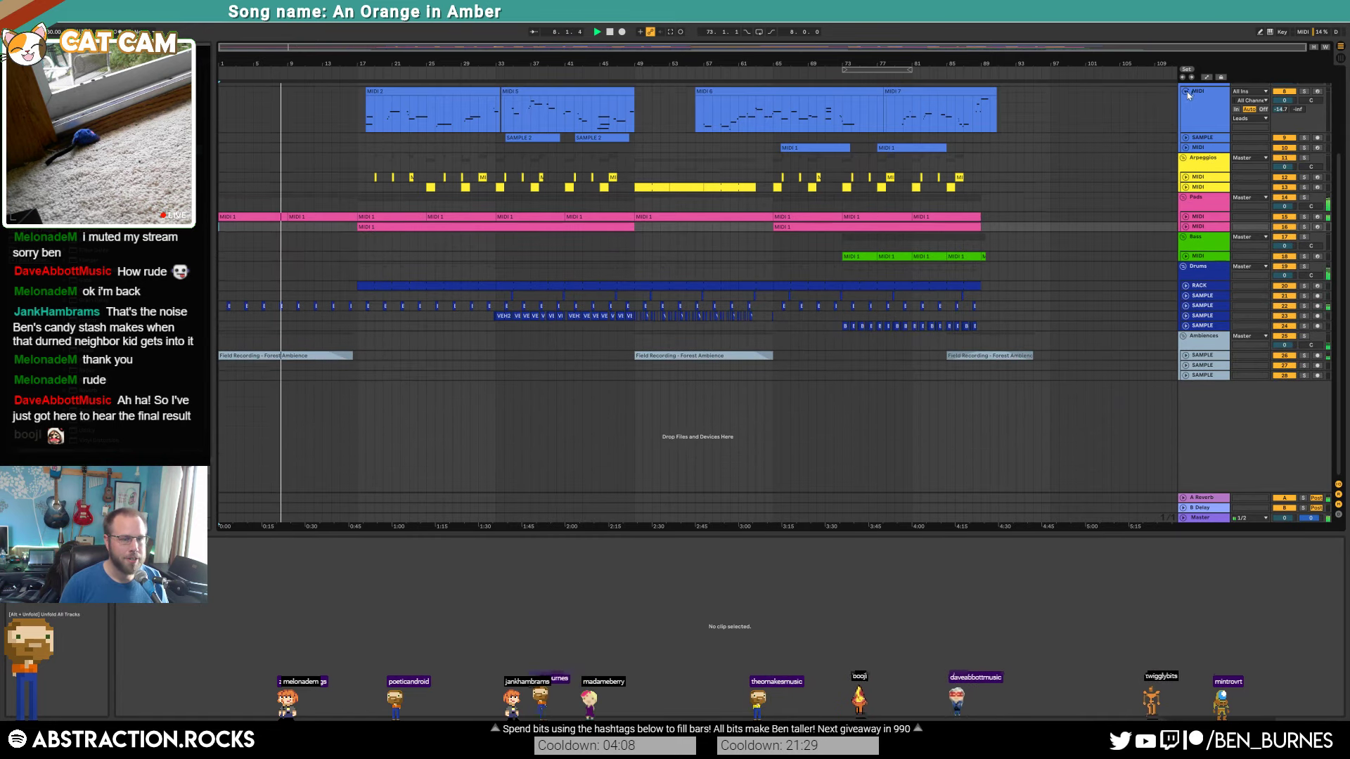
left_click(1186, 91)
left_click(1184, 128)
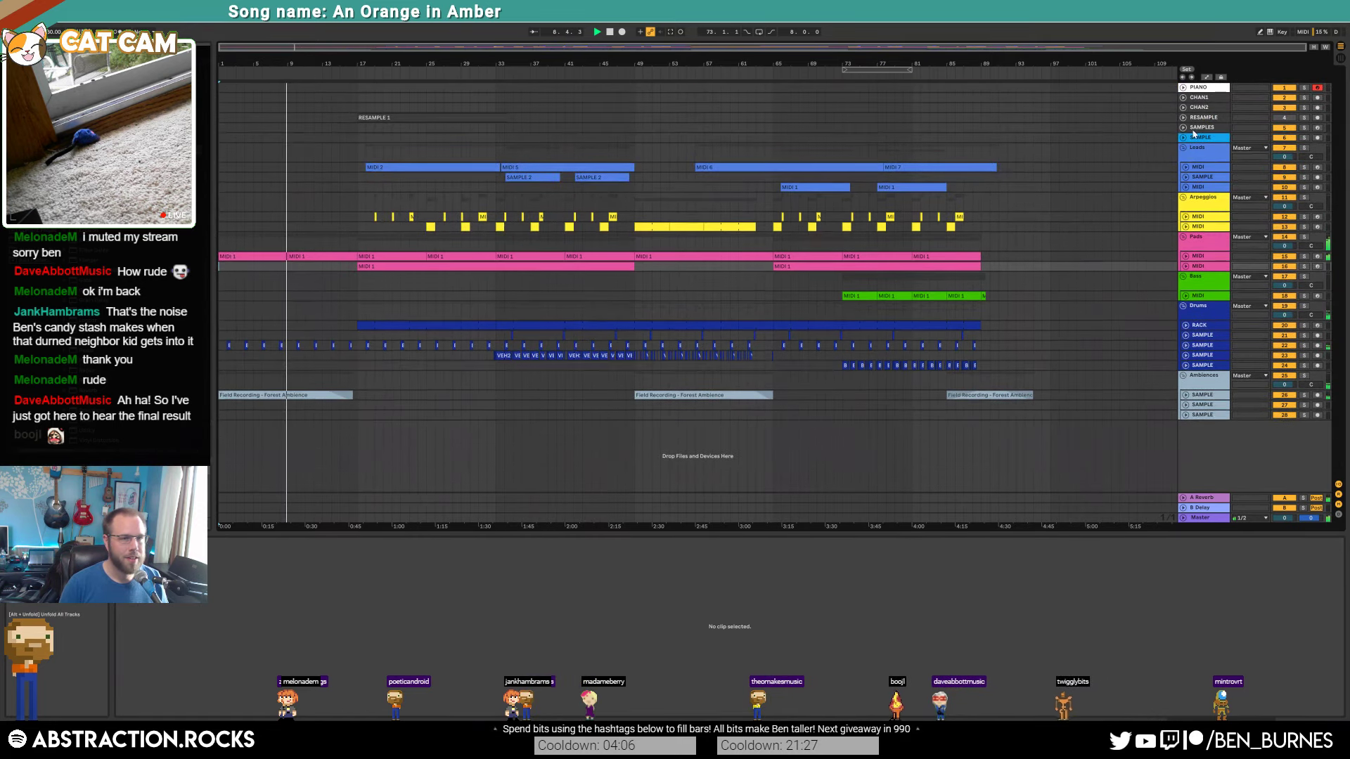
left_click(1198, 139)
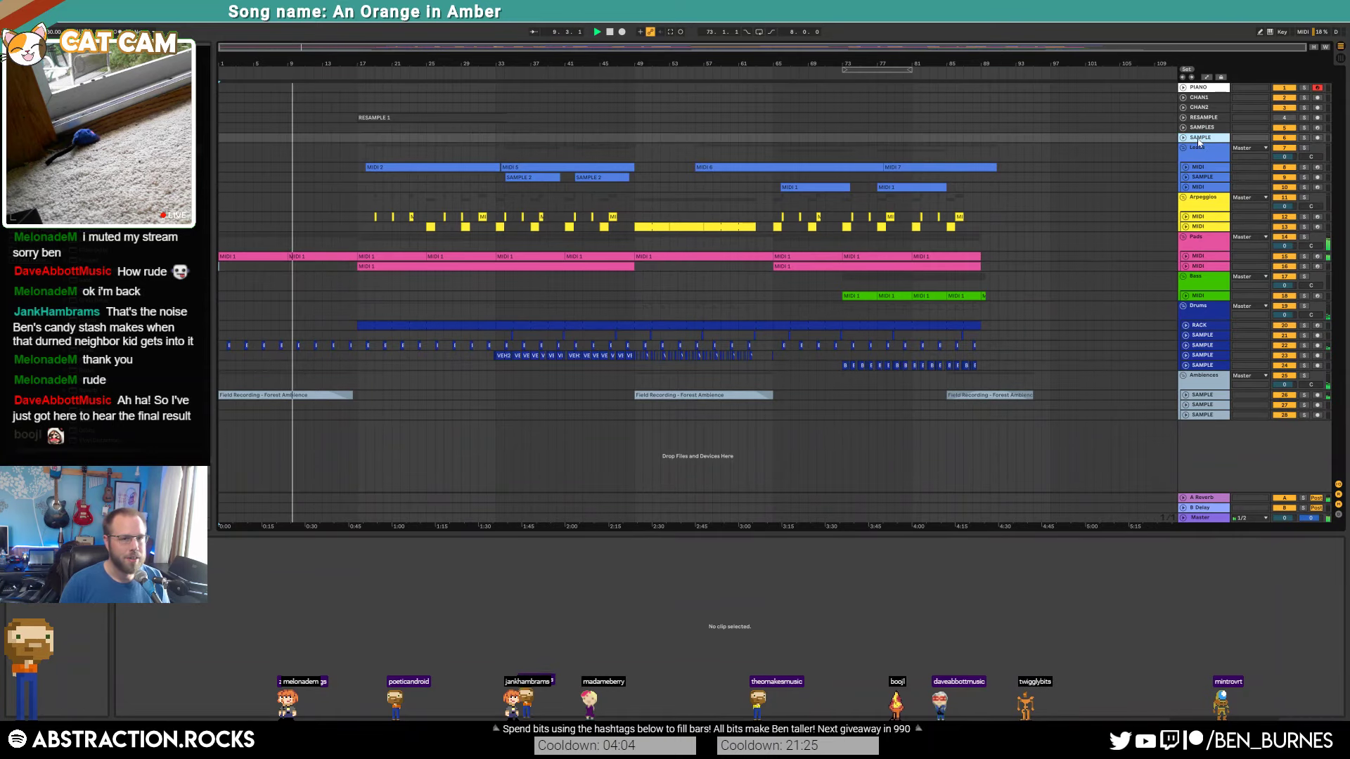
key("Delete")
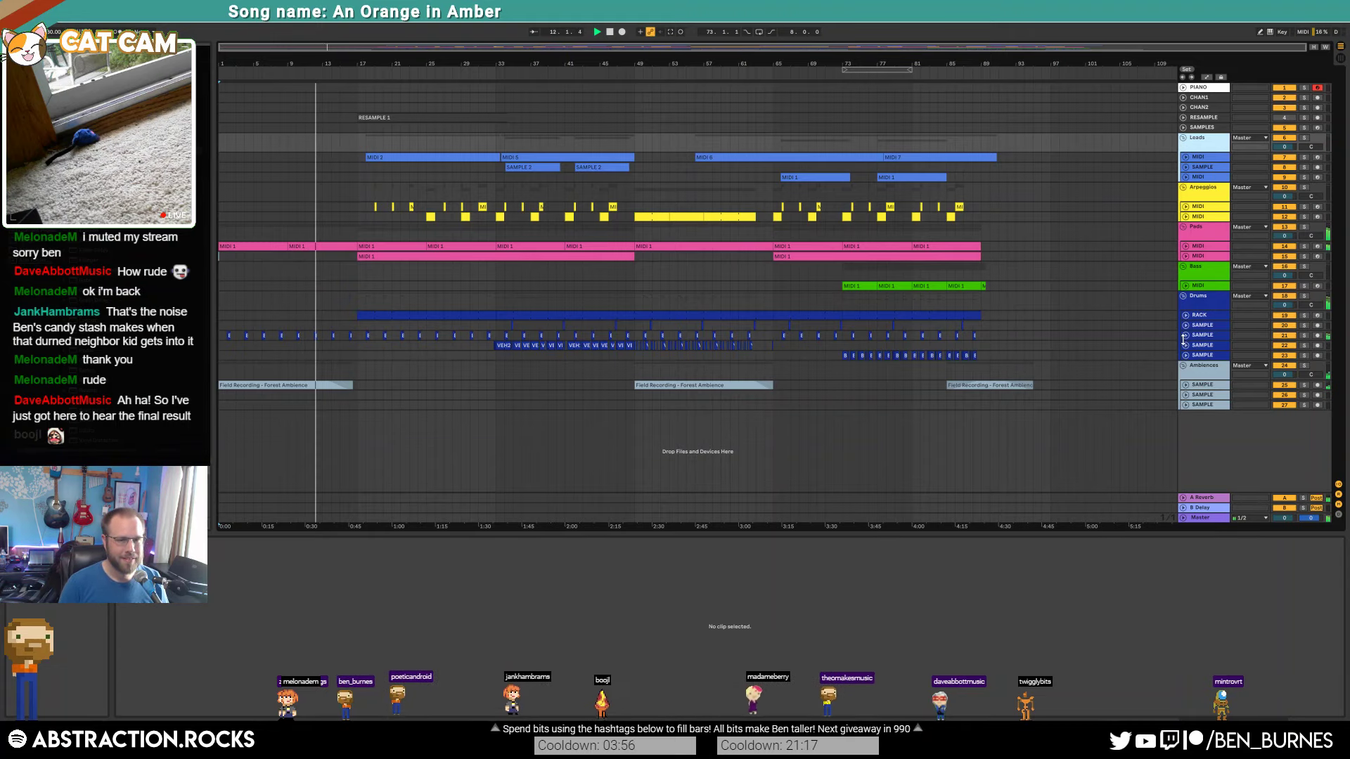
Step: In the Master track's EQ Eight, raise the low cut to 22 Hz, adjust the low band, and set the high band to 4.74 kHz at 0.37 dB
left_click(1184, 519)
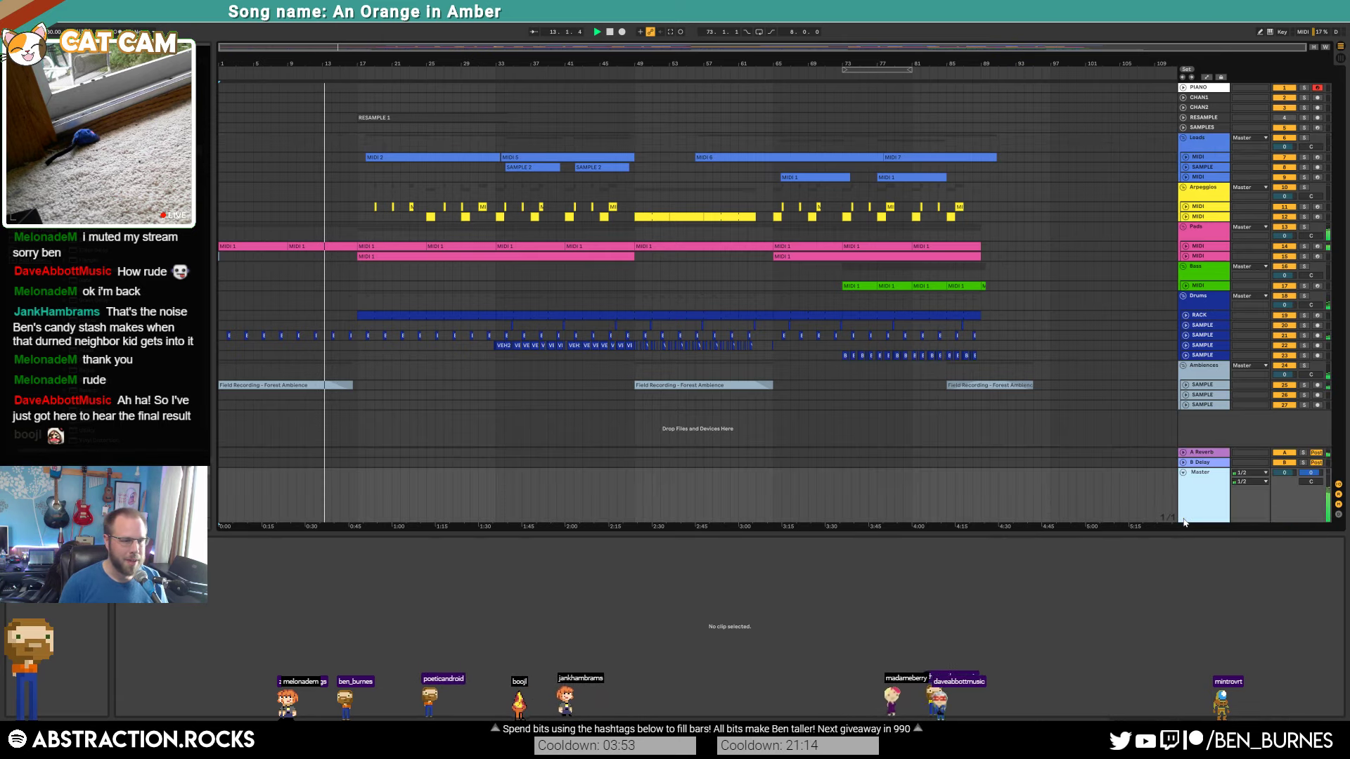
left_click(1184, 472)
key("shift+Tab")
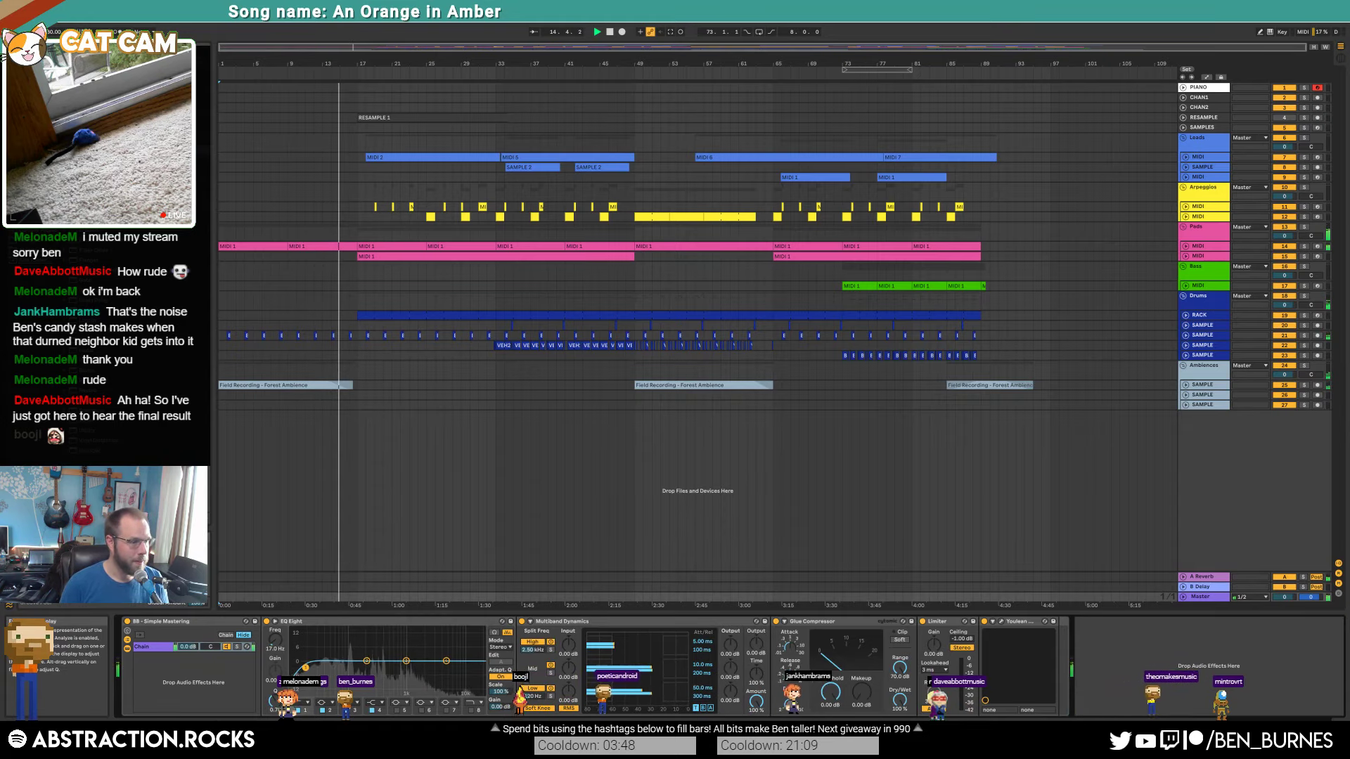
left_click_drag(305, 668, 310, 670)
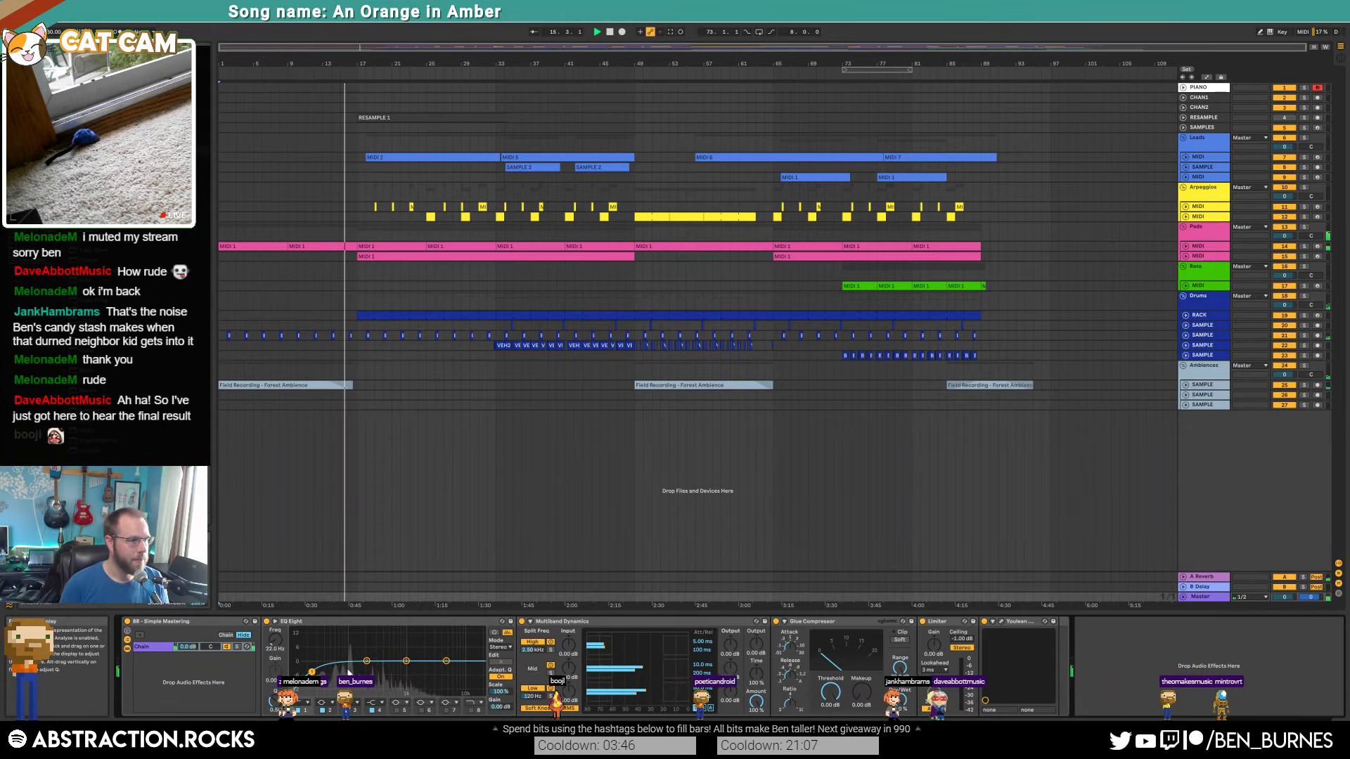
mouse_move(367, 661)
left_mouse_down()
mouse_move(403, 664)
mouse_move(361, 660)
left_mouse_up()
left_click_drag(447, 661, 445, 660)
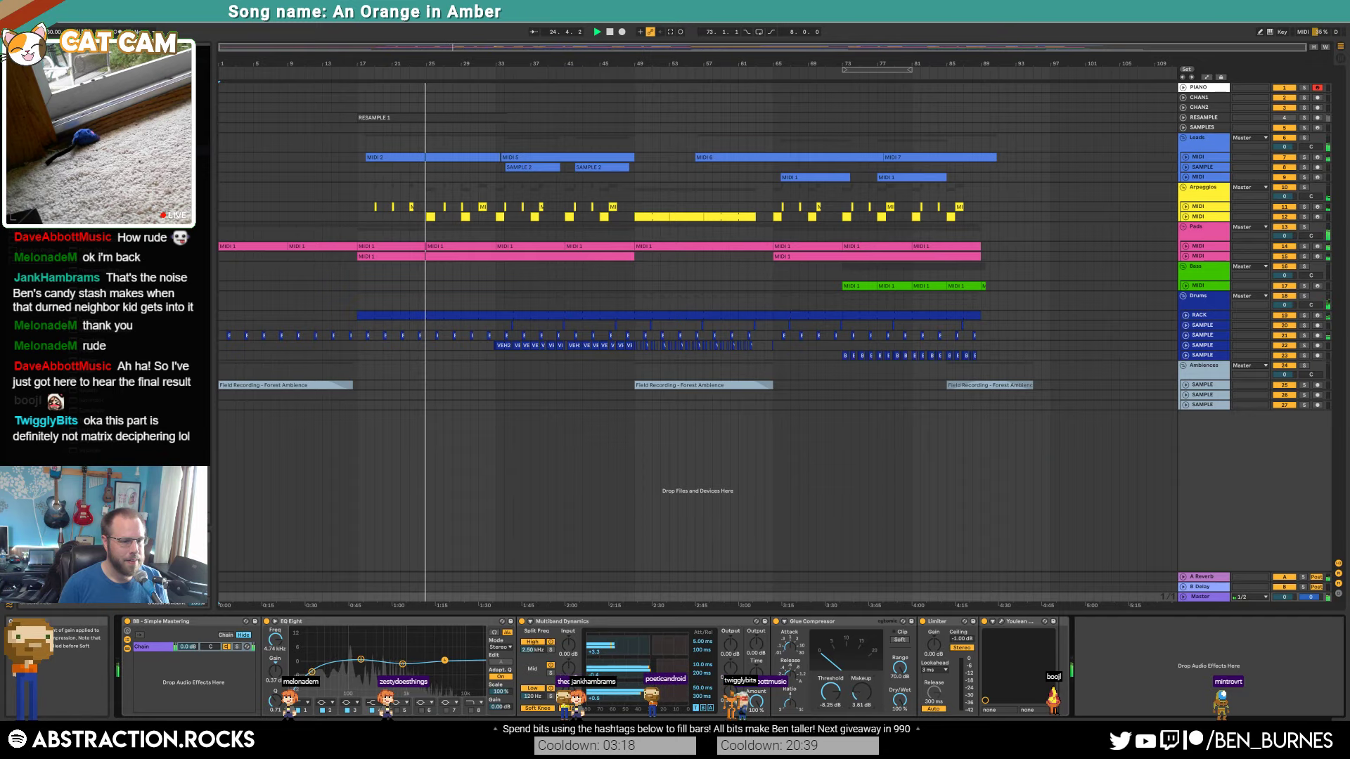
Step: Open the Master's Youlean Loudness Meter beside its devices, and set the Glue Compressor's threshold to -11.1 dB and makeup to 5.87 dB
left_click(999, 623)
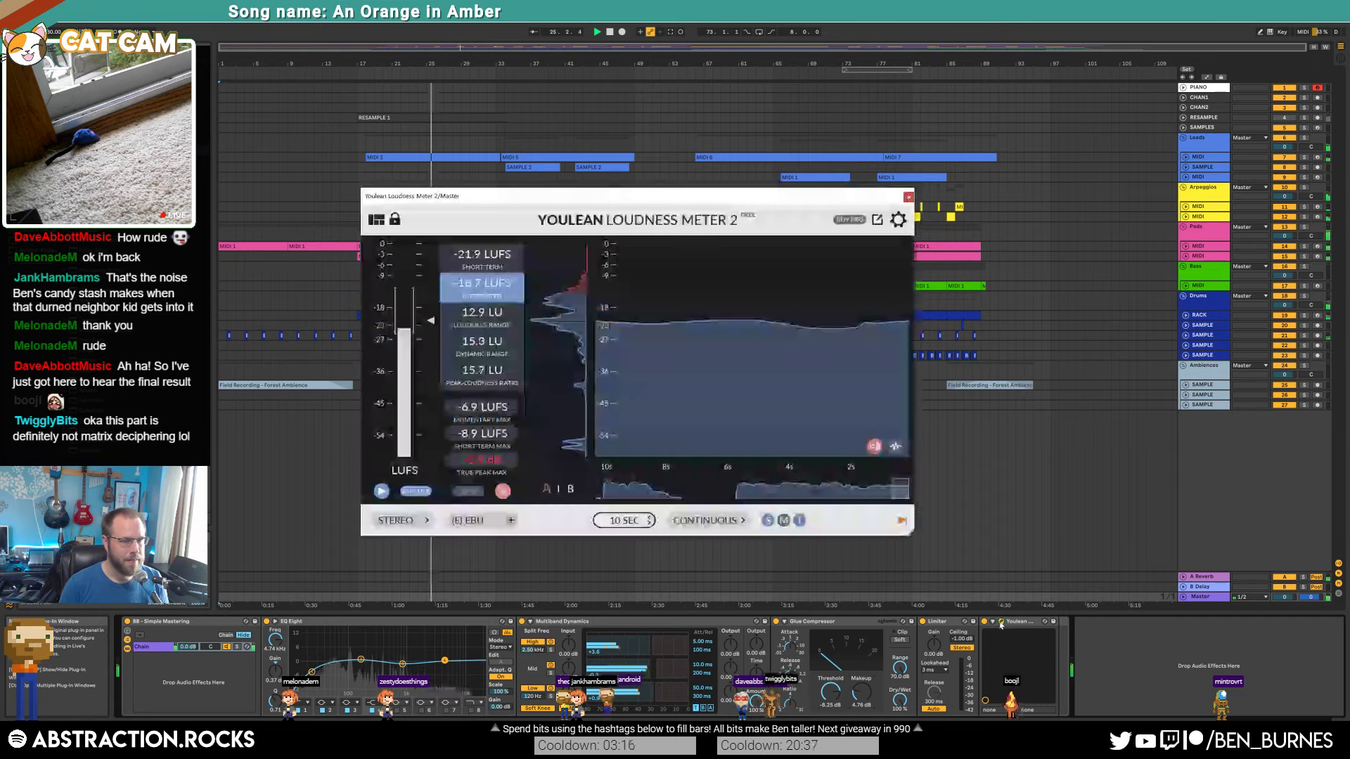
left_click_drag(625, 197, 940, 231)
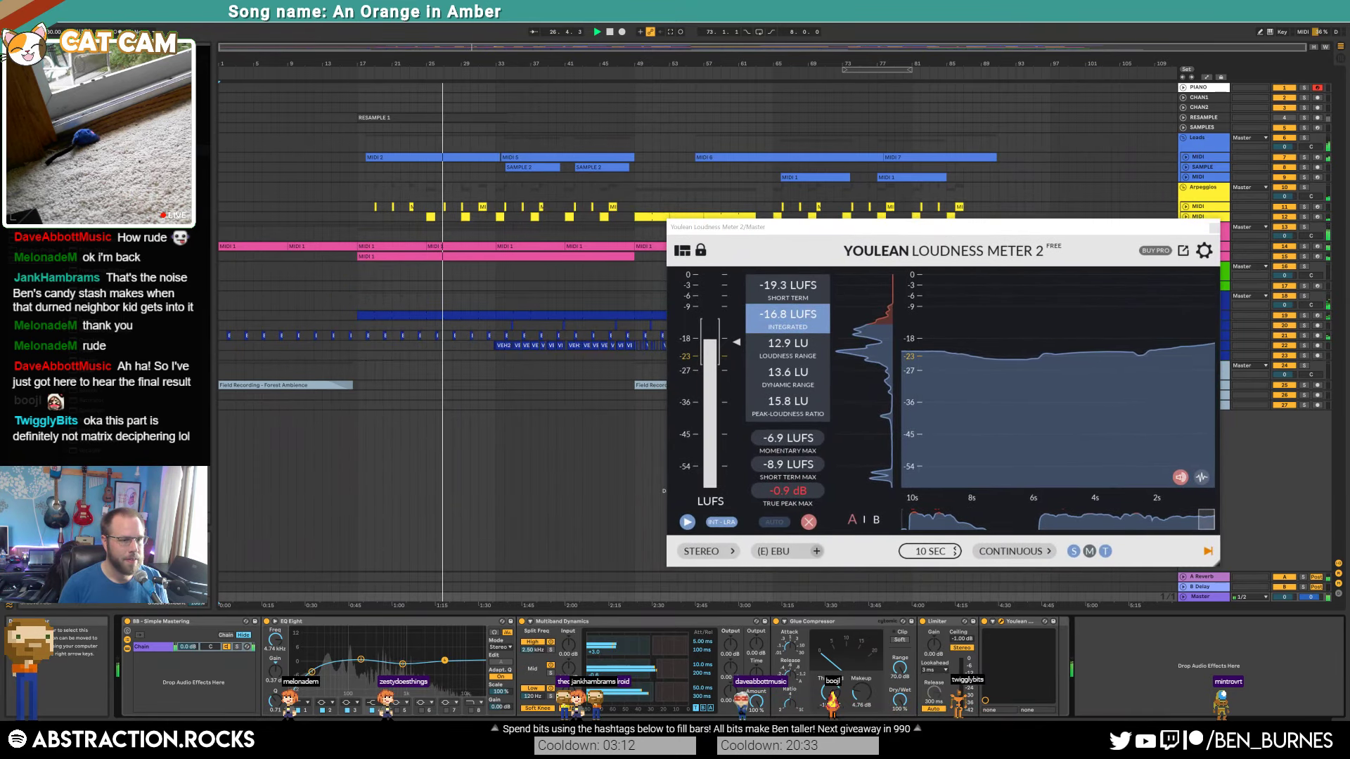
left_click_drag(862, 698, 862, 693)
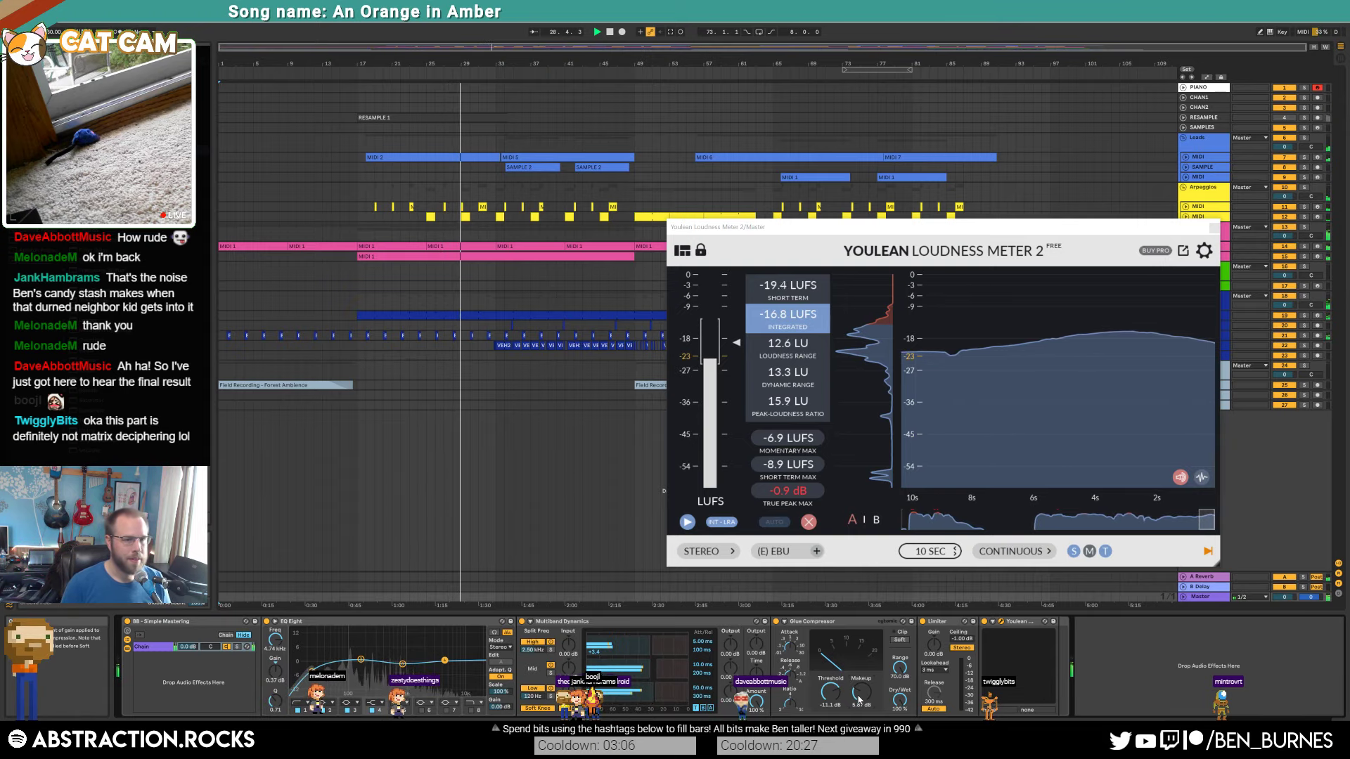
Step: Unfold the Master track and move the loudness meter window up so it clears the track's level meter
left_click(1184, 597)
left_click_drag(948, 229, 965, 73)
left_click(827, 716)
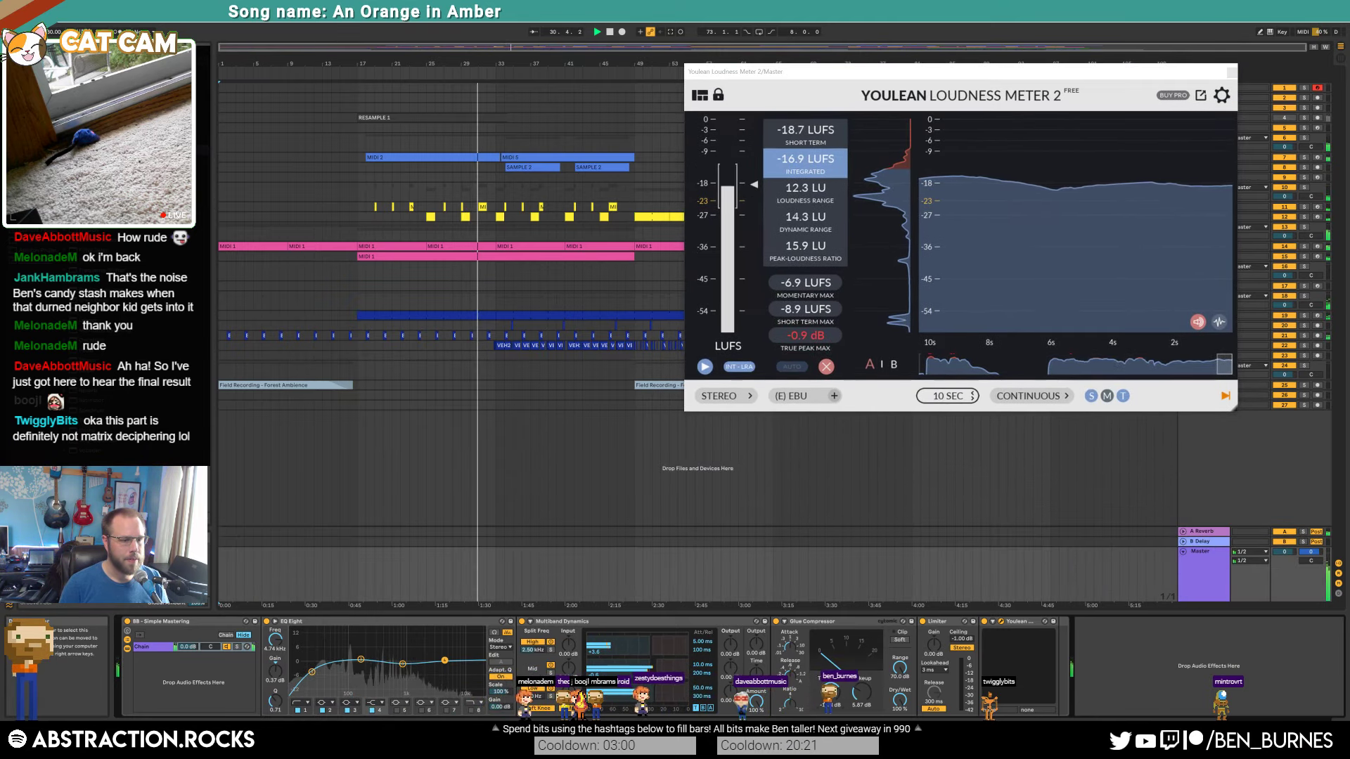
Step: Set the Master's Glue Compressor threshold to -14.0 dB, raise its makeup gain, and move the loudness meter window down off the upper tracks
left_click(853, 693)
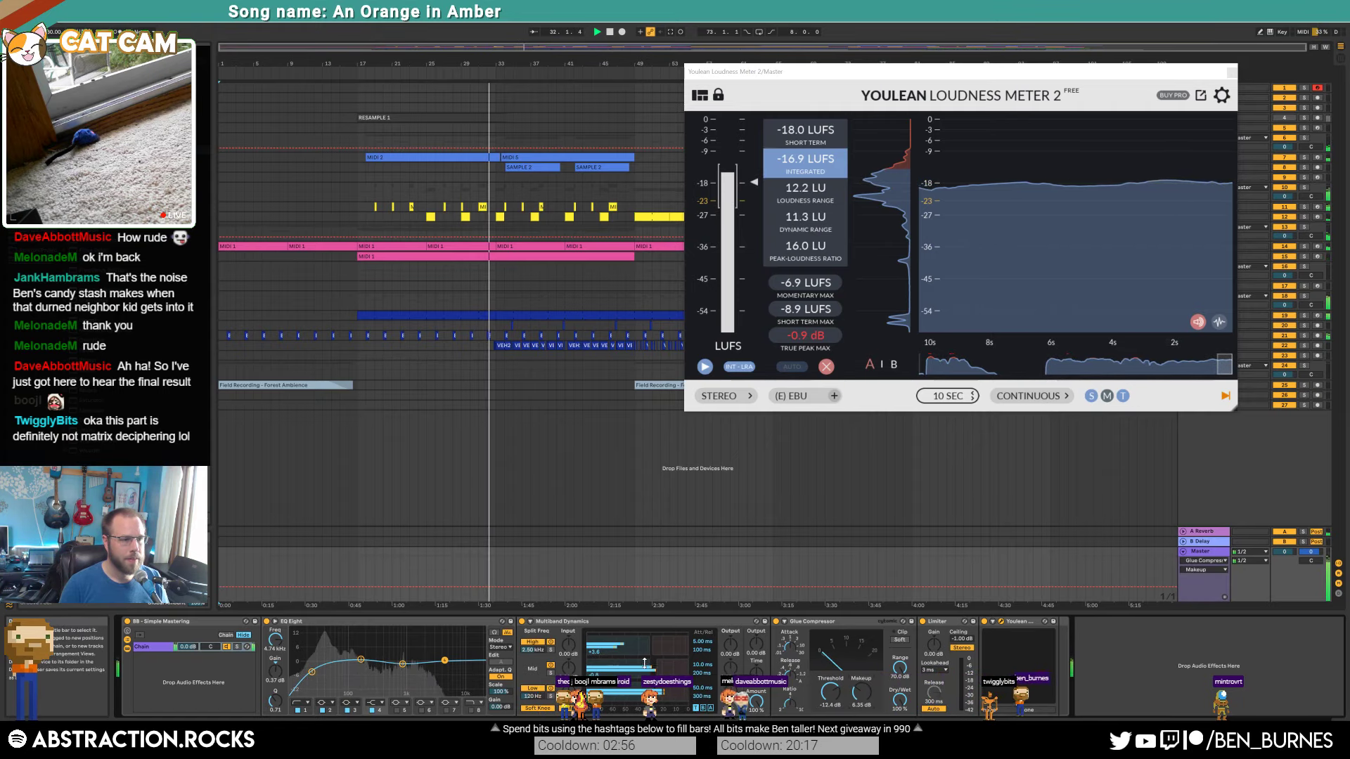
left_click(499, 589)
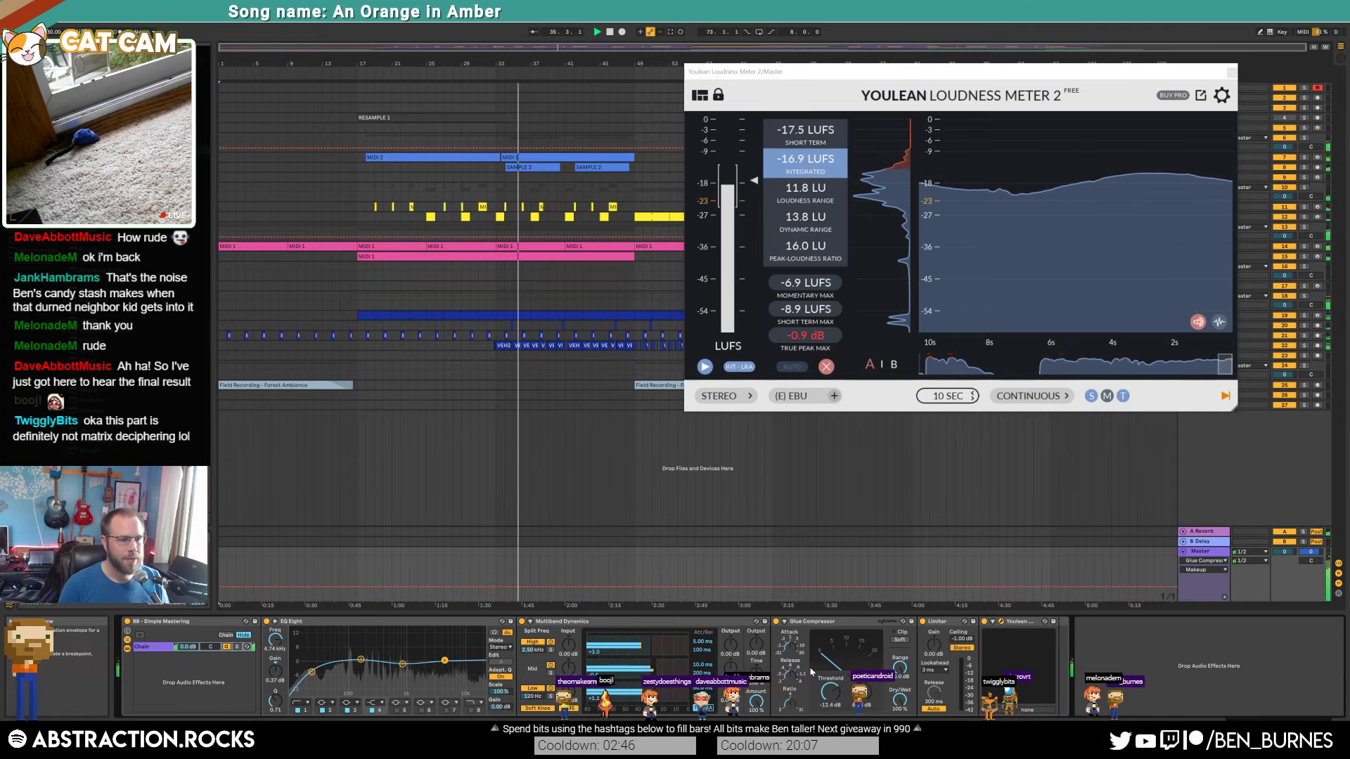
left_click_drag(829, 691, 830, 701)
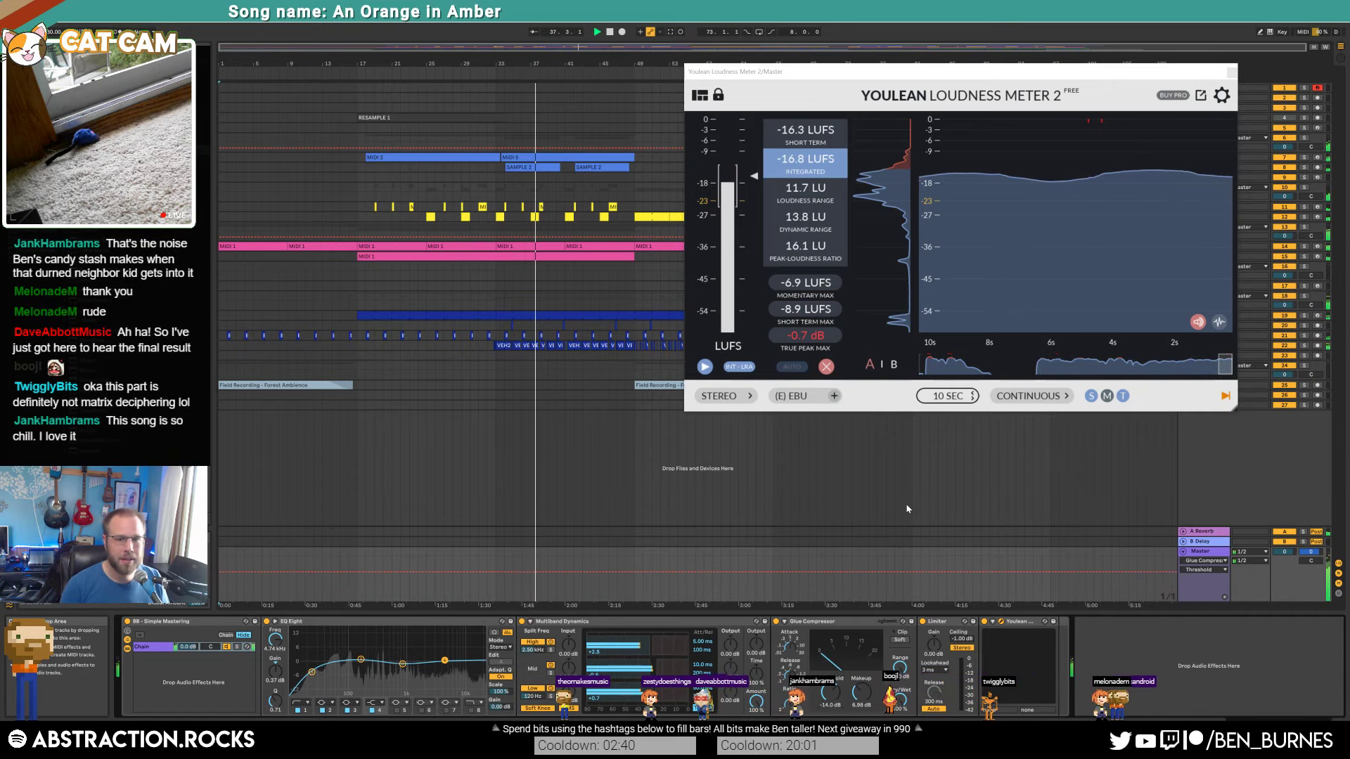
mouse_move(986, 310)
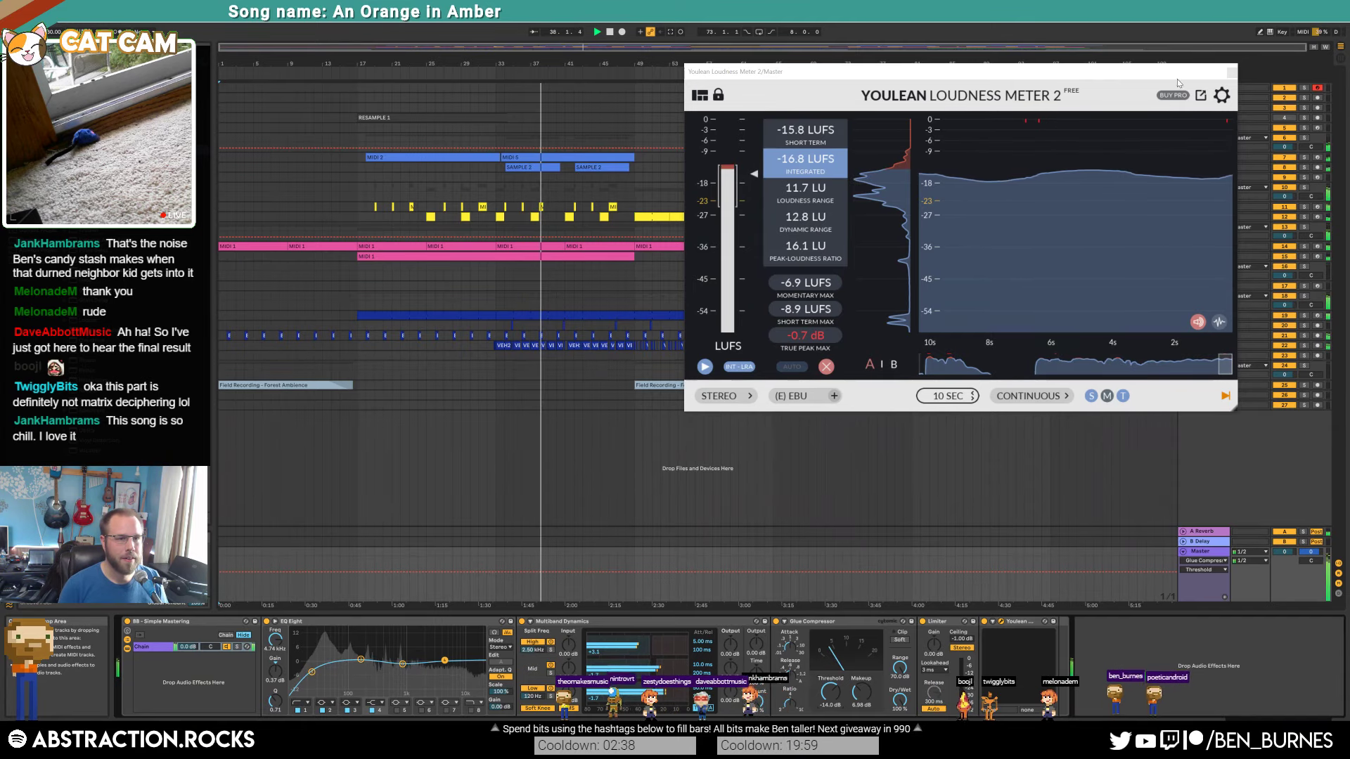
left_click_drag(1176, 74, 1155, 190)
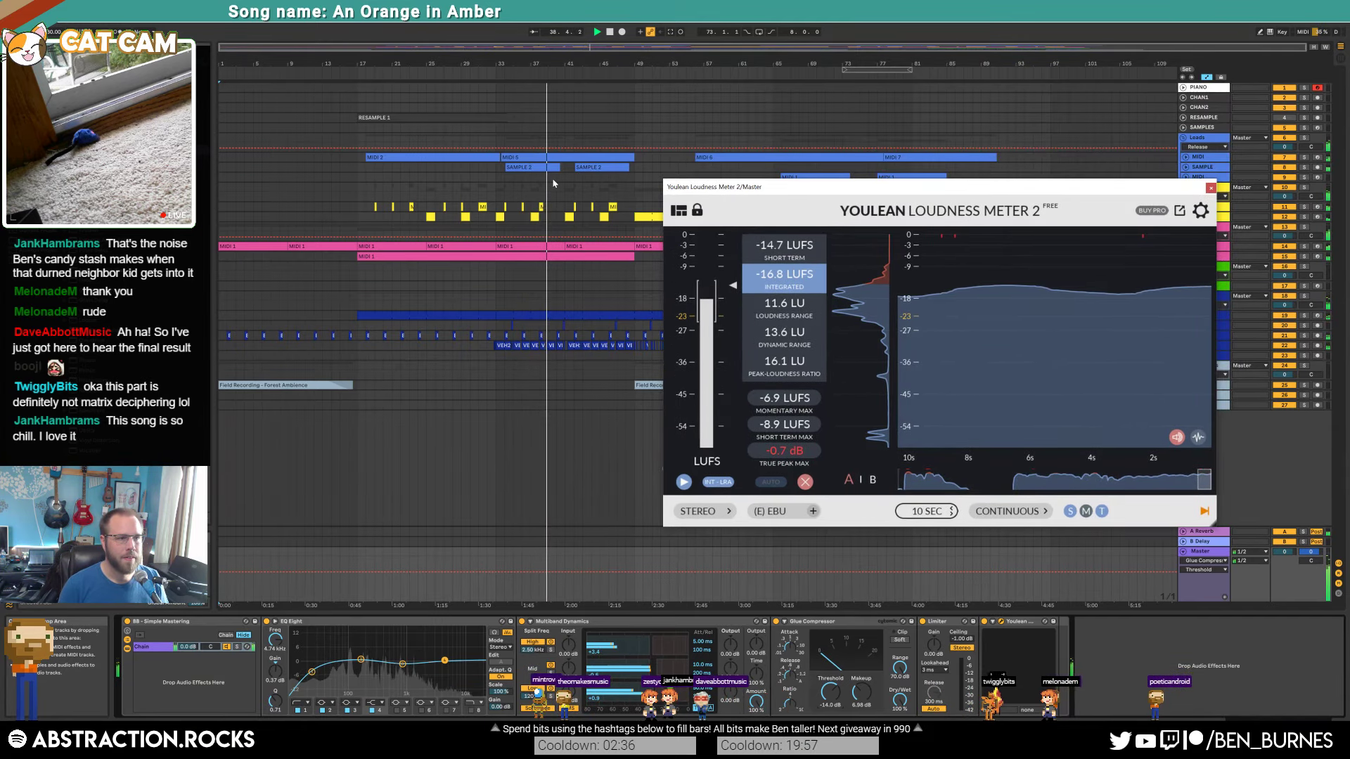
Step: On the third SAMPLE track in the Drums group, lower the EQ Eight high band's gain and set its frequency to 3.18 kHz
left_click(603, 169)
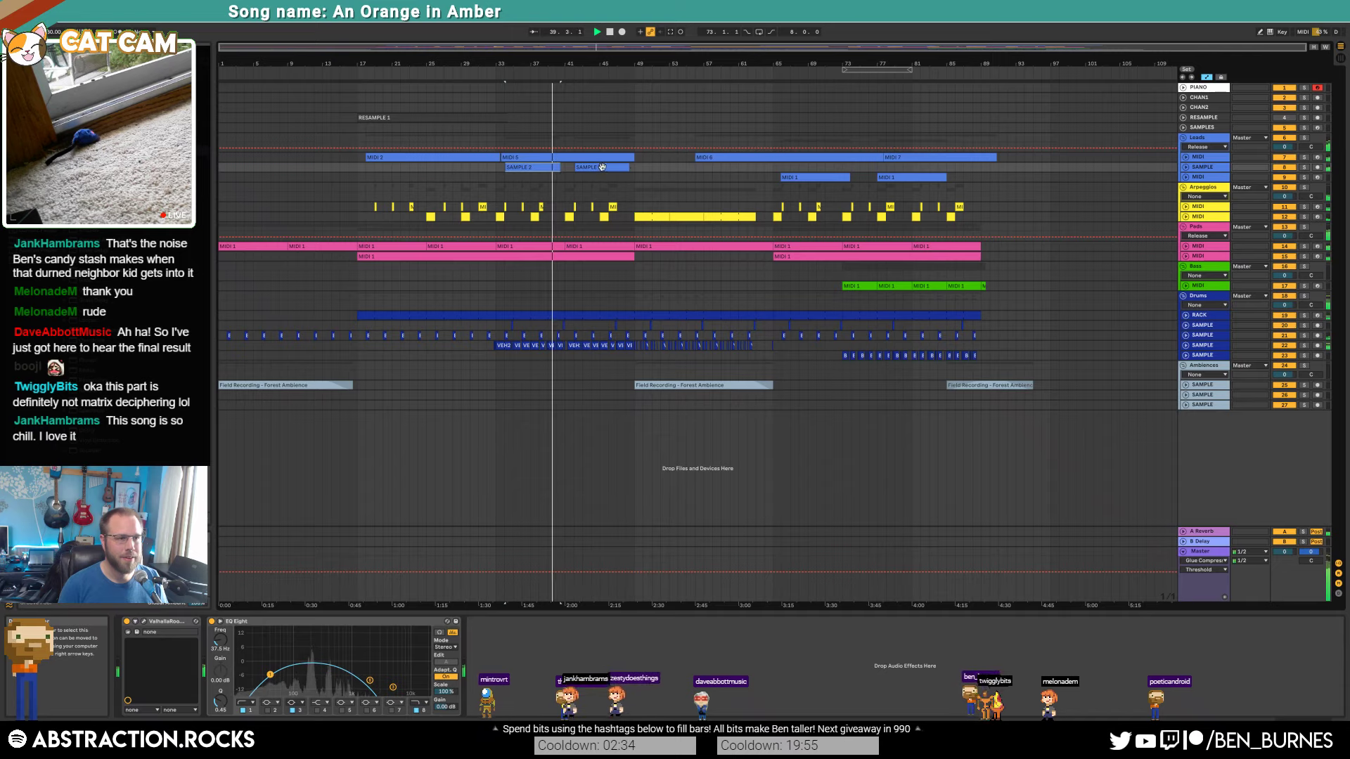
left_click(1093, 345)
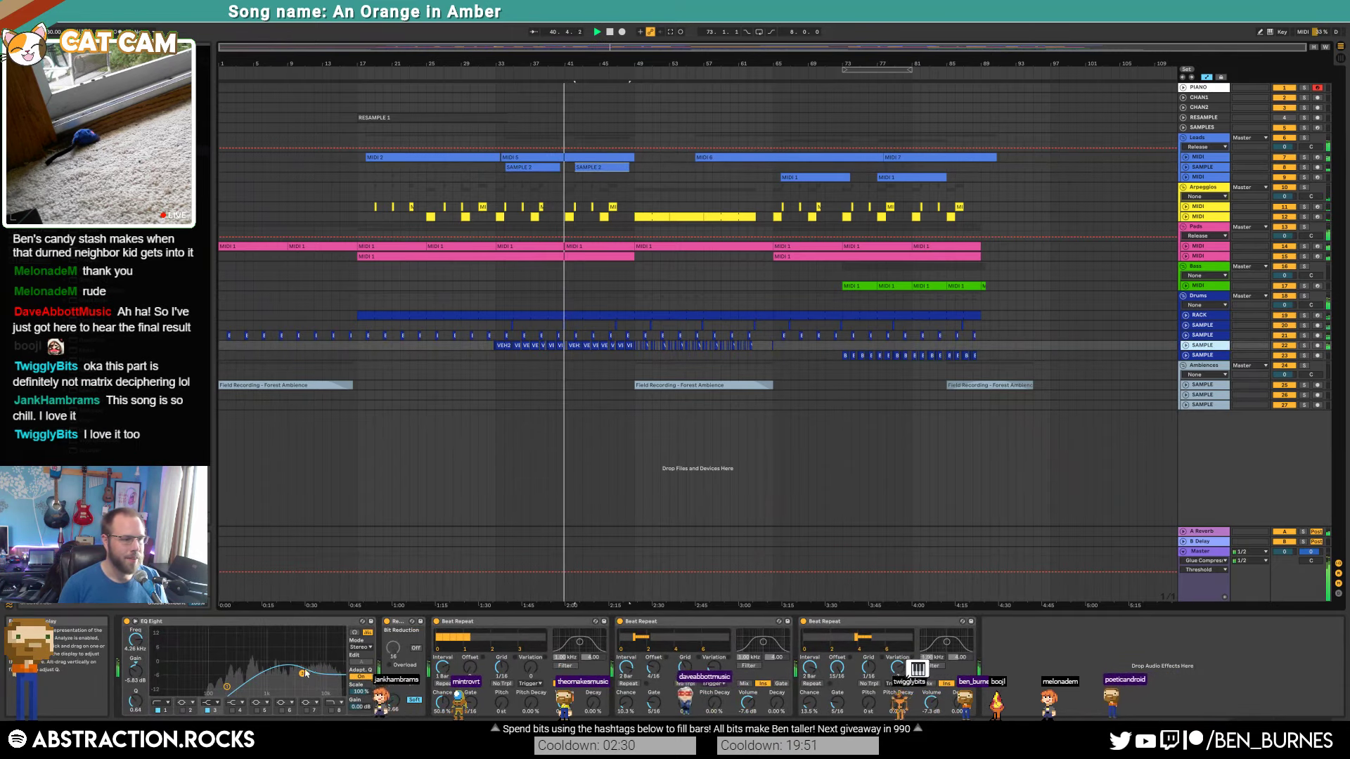
left_click_drag(306, 673, 295, 682)
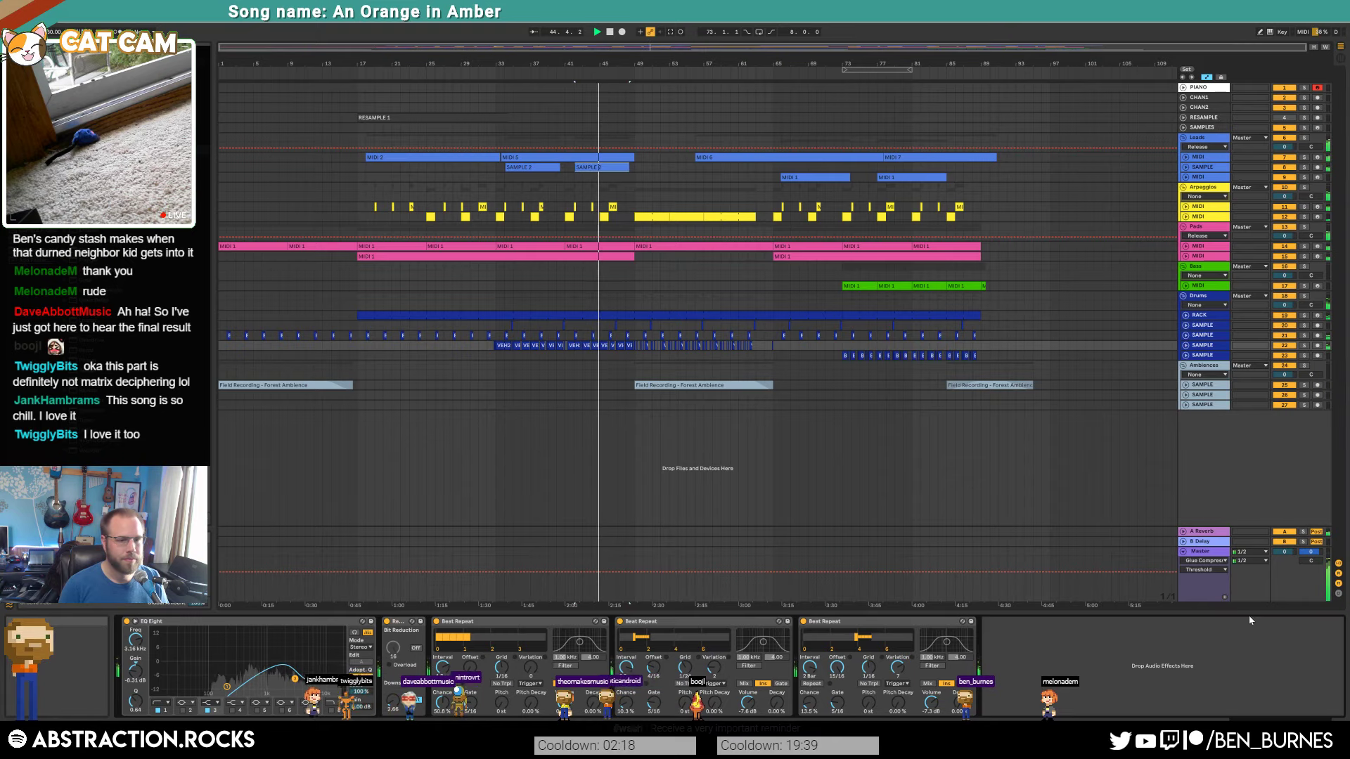
Step: Move the Master's loudness meter window clear of the track headers, and lower the gain of the Field Recording clip starting at bar 49
left_click(1215, 558)
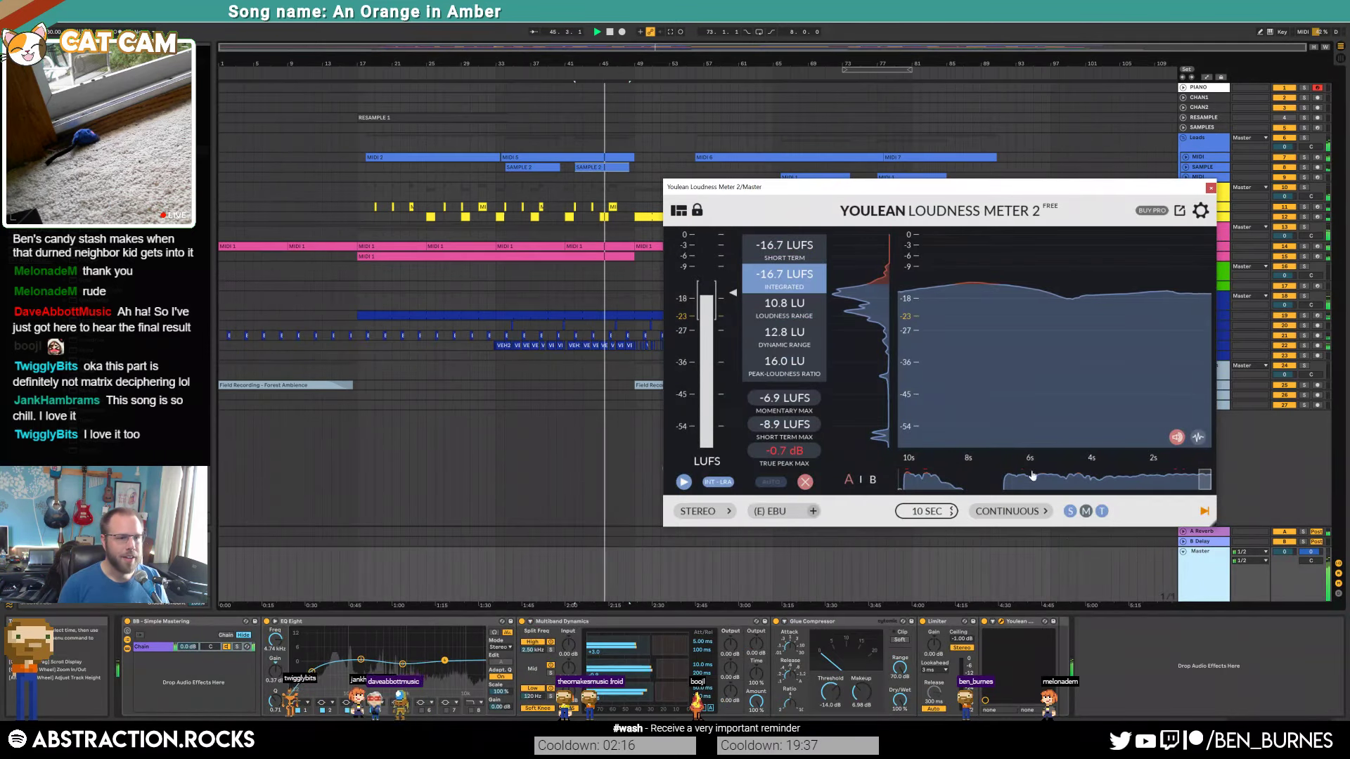
left_click_drag(1005, 193, 418, 95)
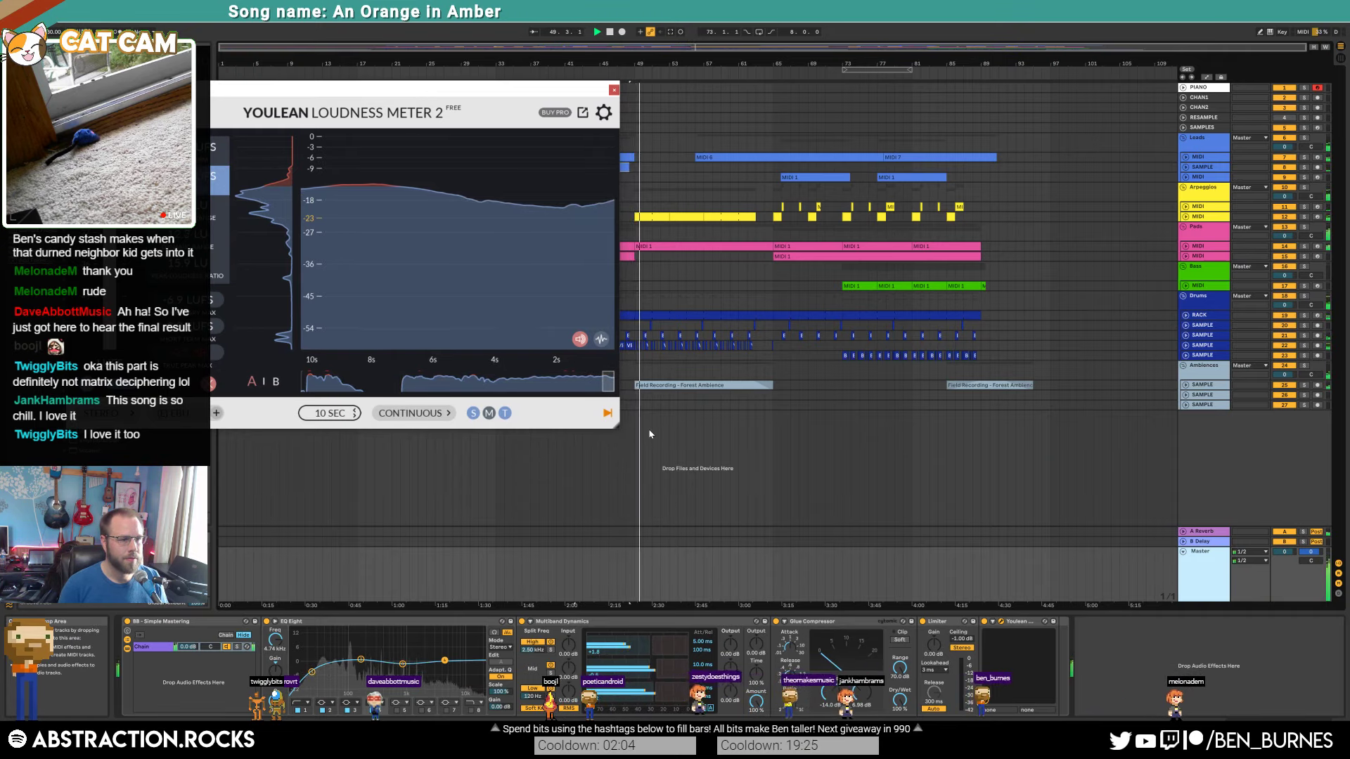
double_click(675, 385)
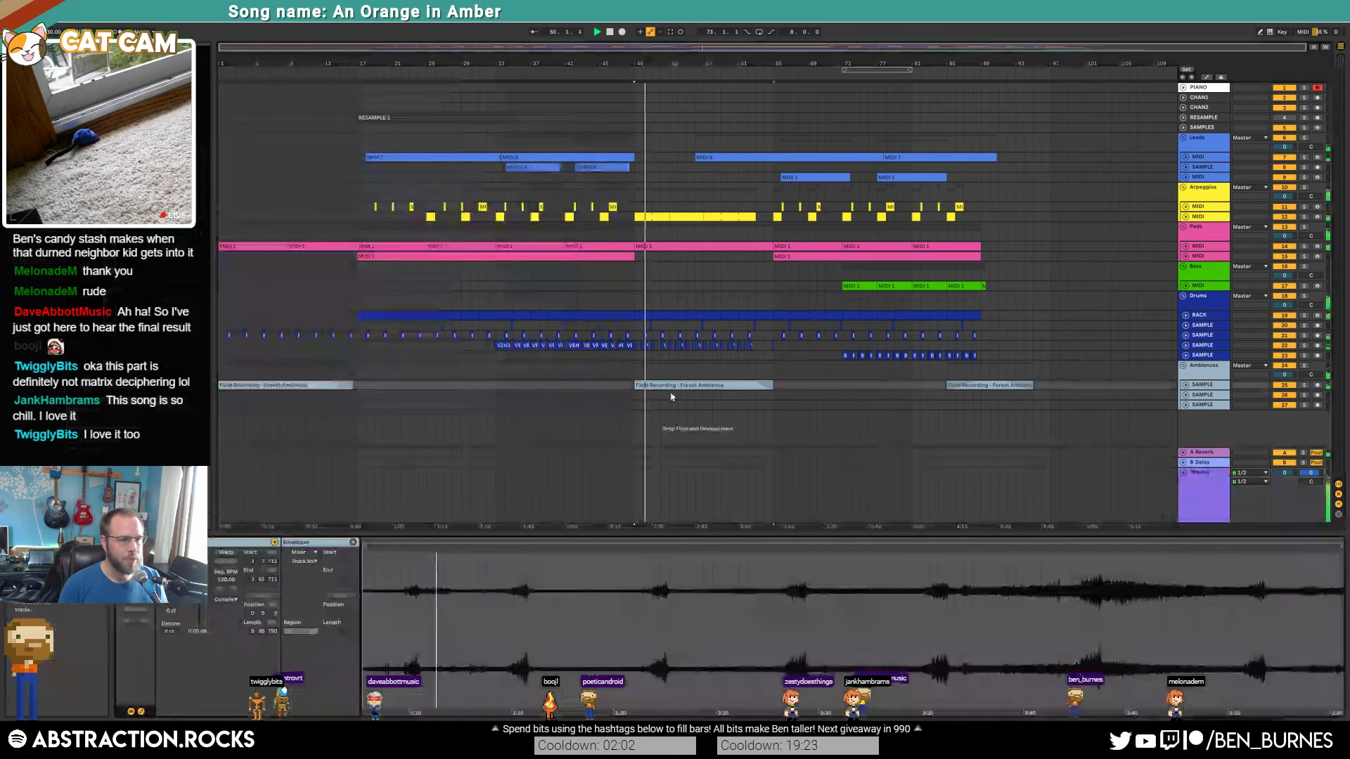
left_click_drag(199, 618, 199, 628)
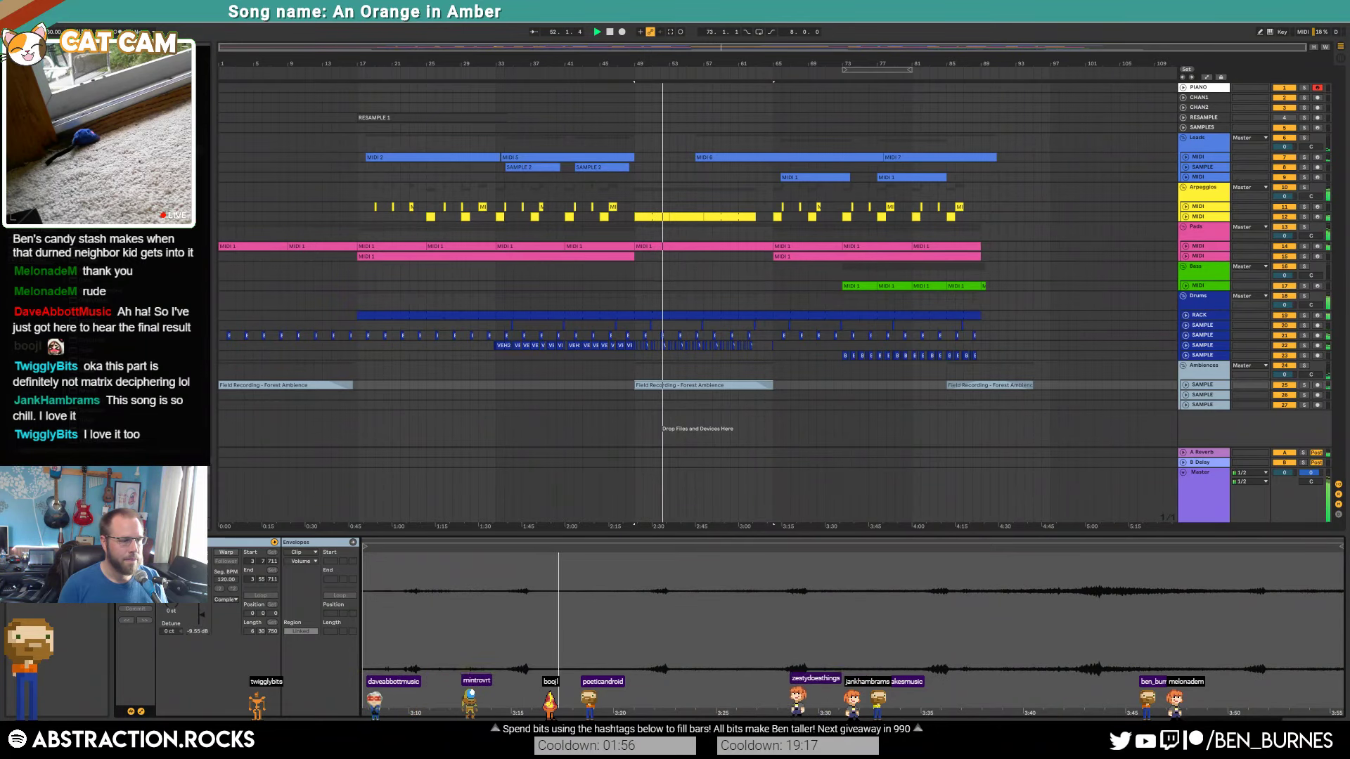
left_click_drag(202, 619, 202, 621)
left_click(749, 415)
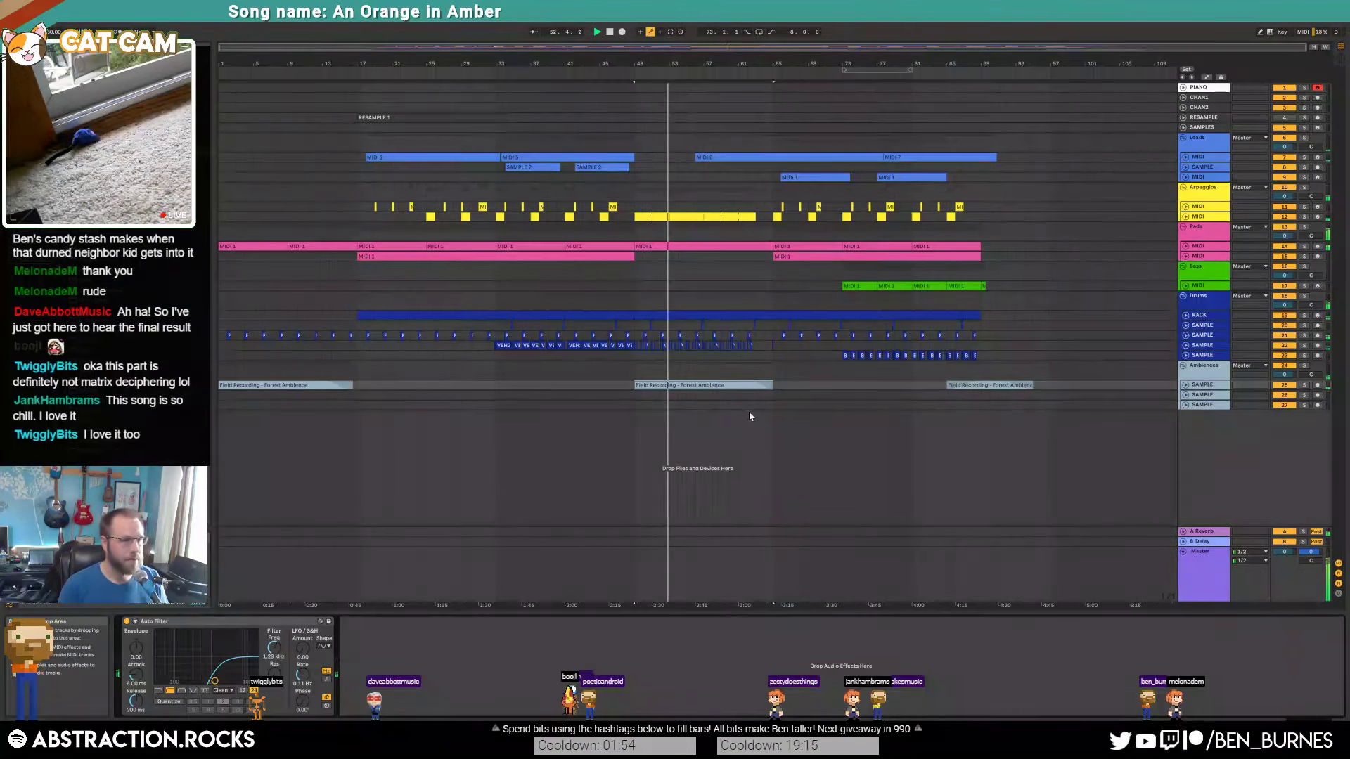
Step: Check the Master's loudness meter, and select the bar 49 section on the two lowest Drums SAMPLE tracks to view their devices
left_click(1210, 588)
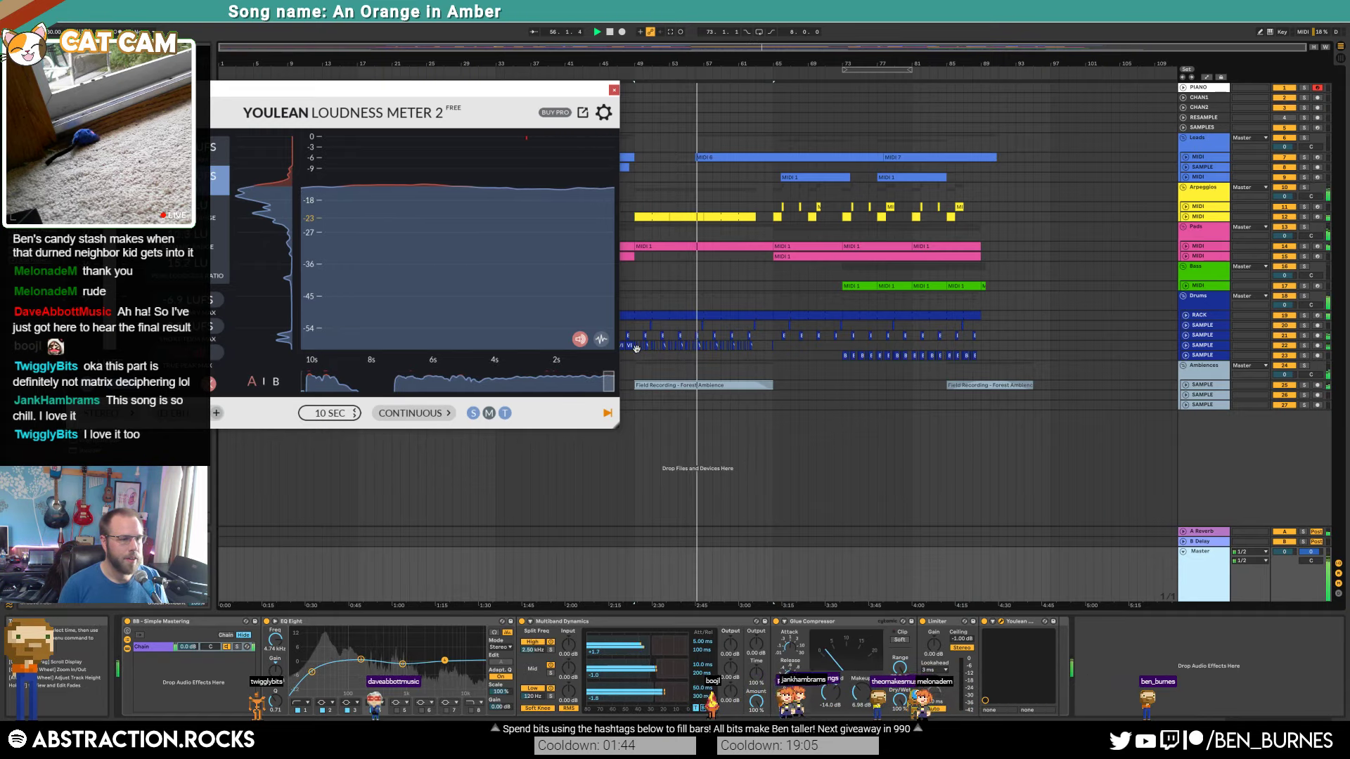
left_click_drag(635, 356, 760, 346)
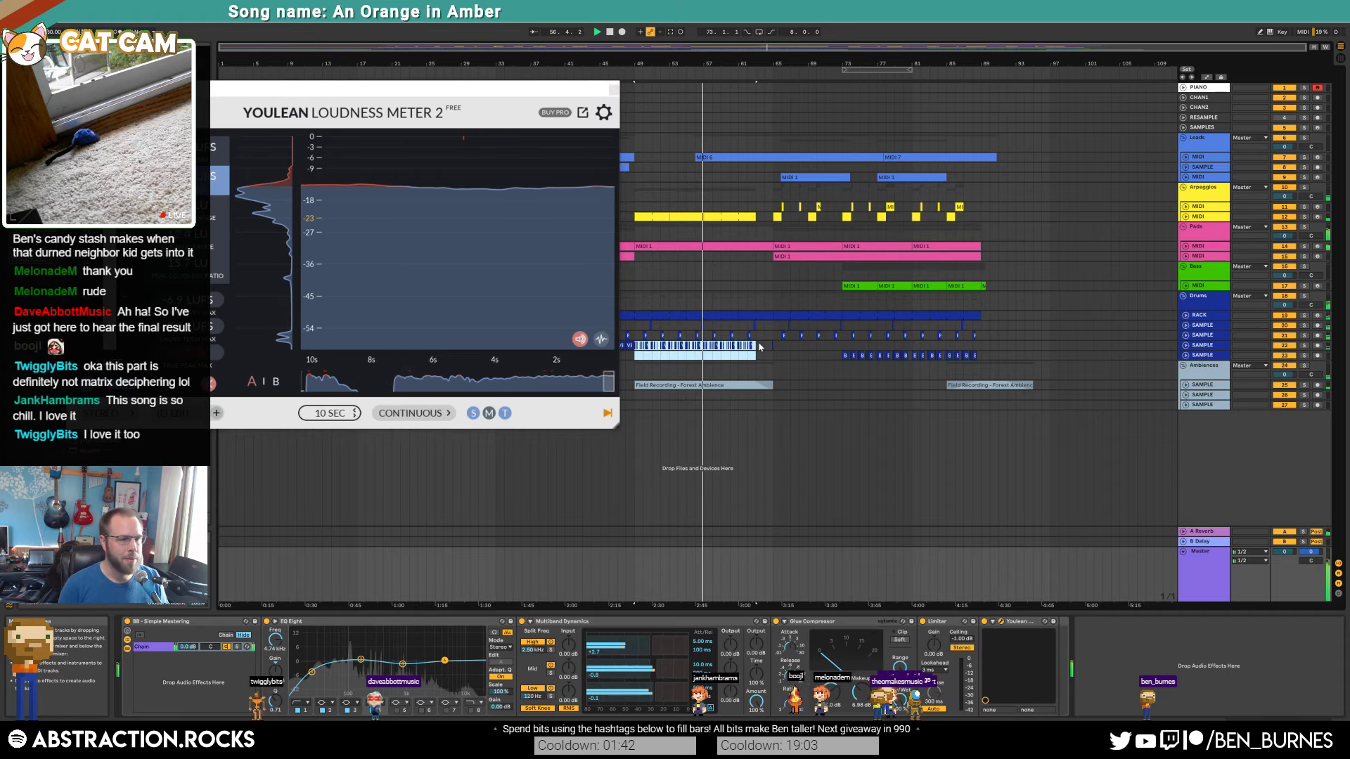
key("ctrl+alt+p")
left_click(759, 347)
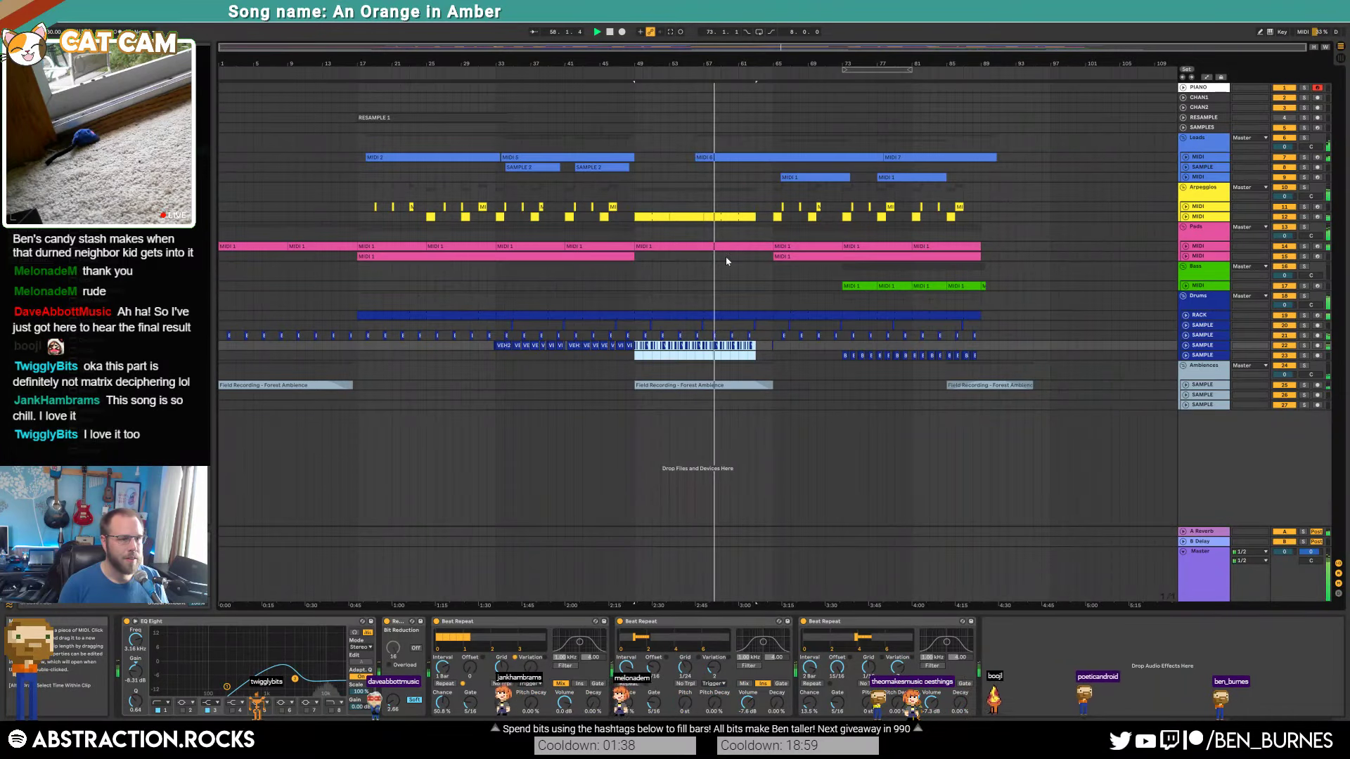
Step: Unfold the first Pads MIDI track and examine the chord notes in the second half of its bar 49 clip
left_click(1199, 247)
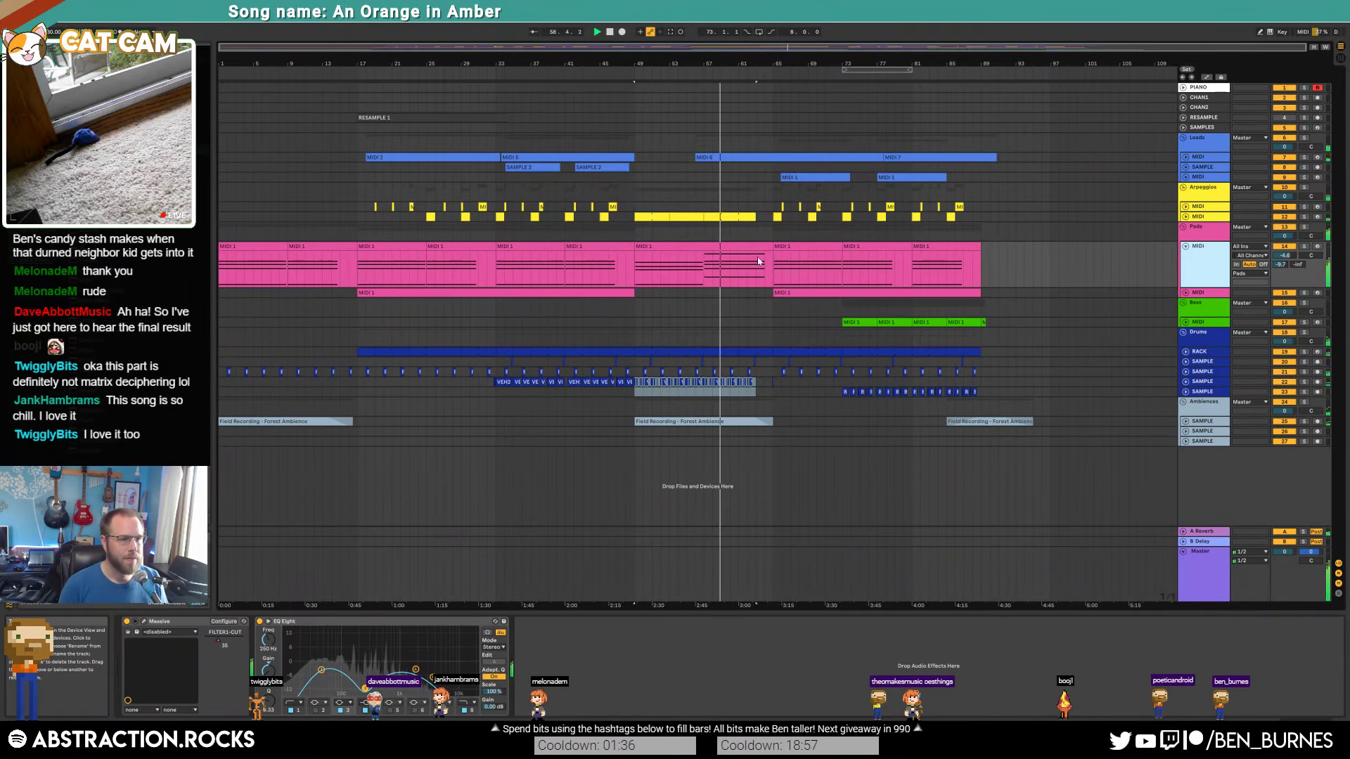
left_click(703, 271)
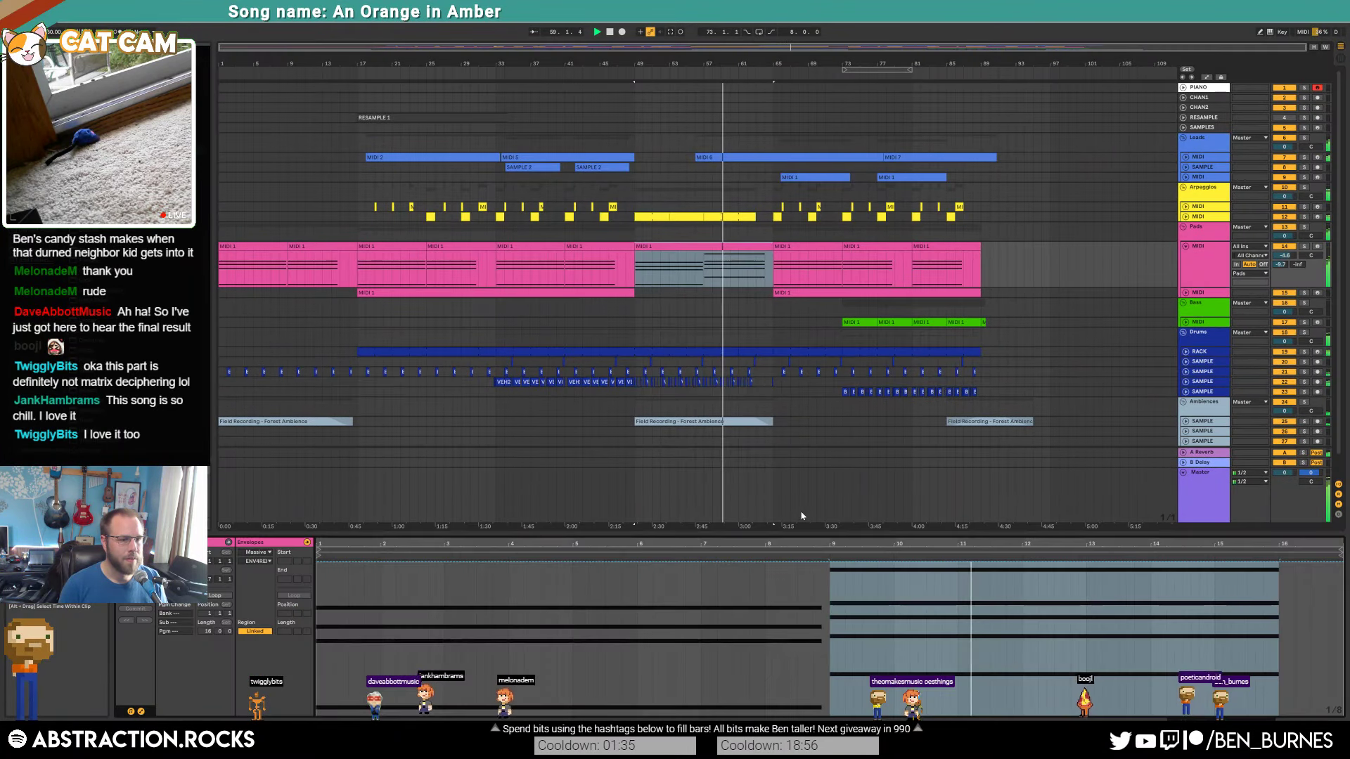
left_click(140, 712)
left_click_drag(861, 579, 873, 652)
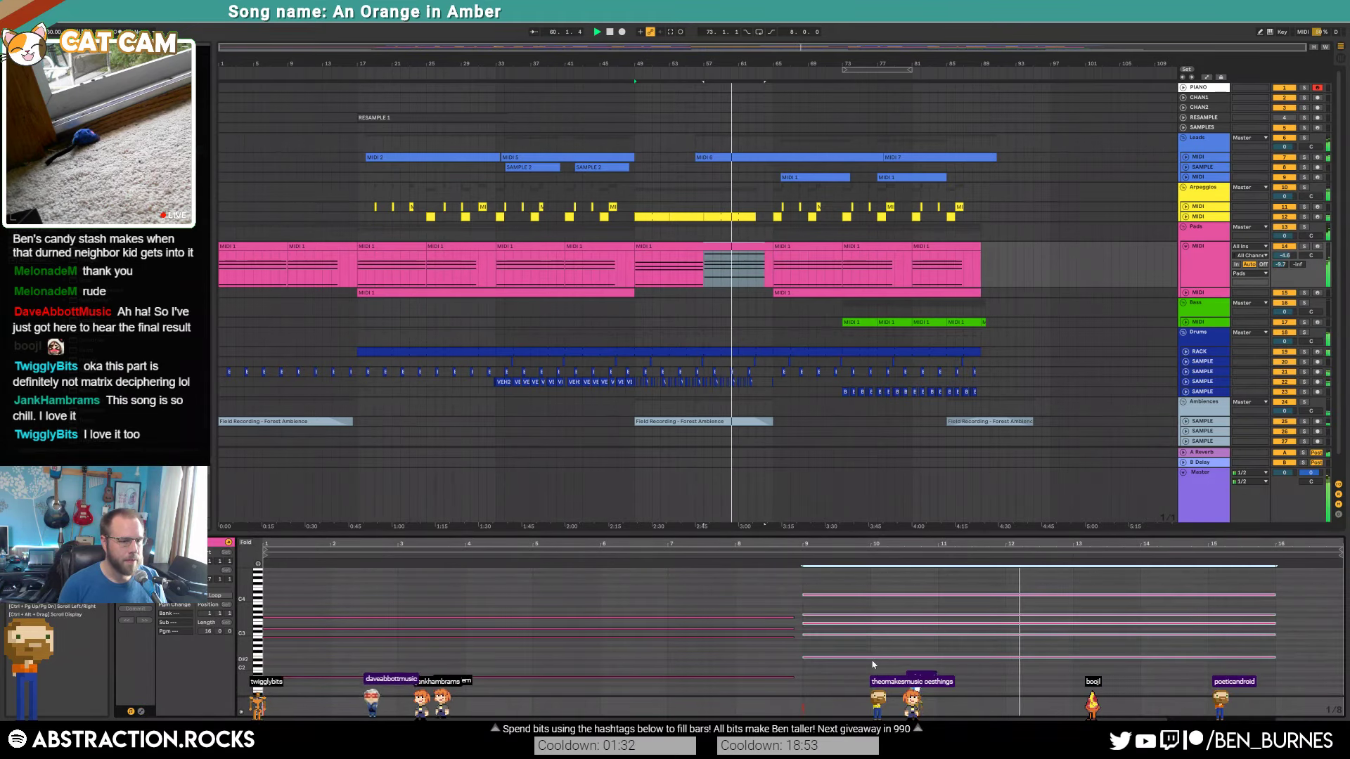
key("shift+Tab")
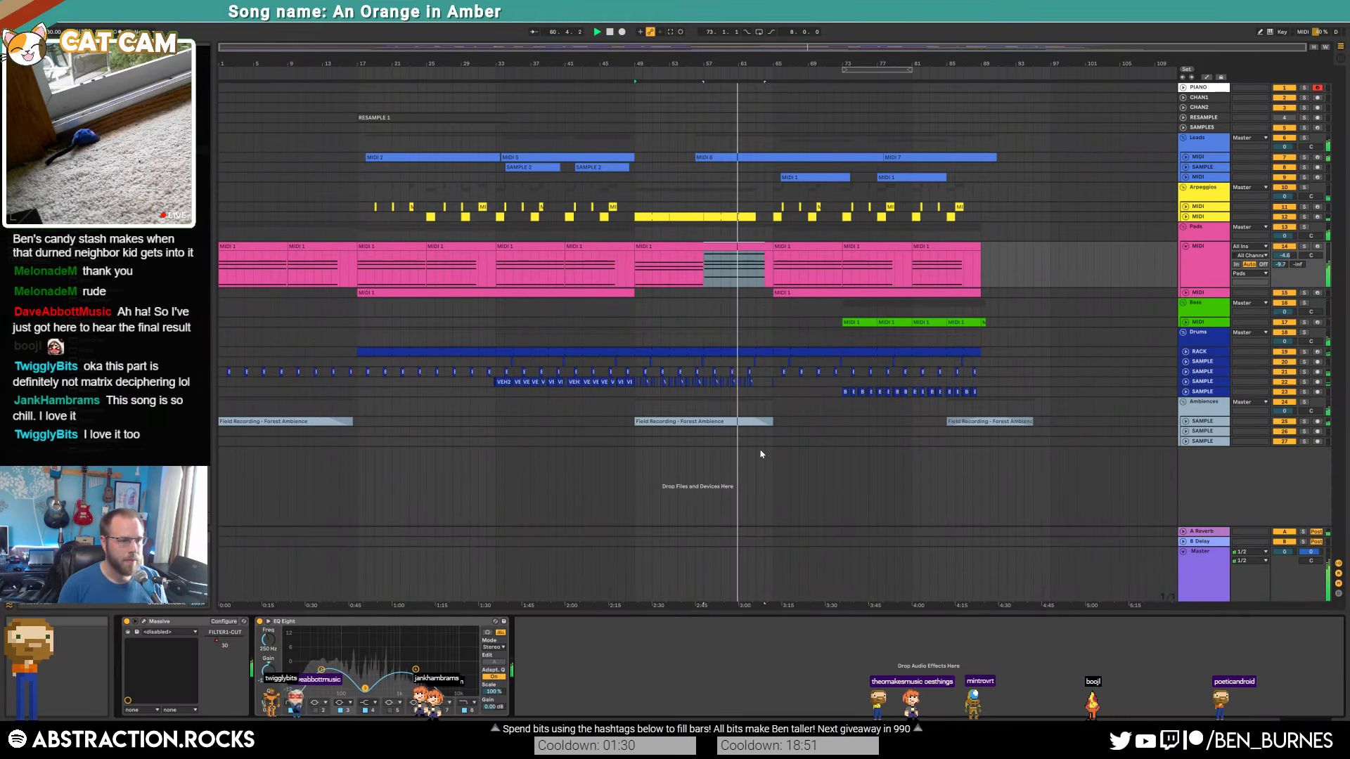
Step: Check the Master's loudness meter and the drum rack, and slightly lower the volume of the lowest MIDI track in the Leads group
left_click(1206, 575)
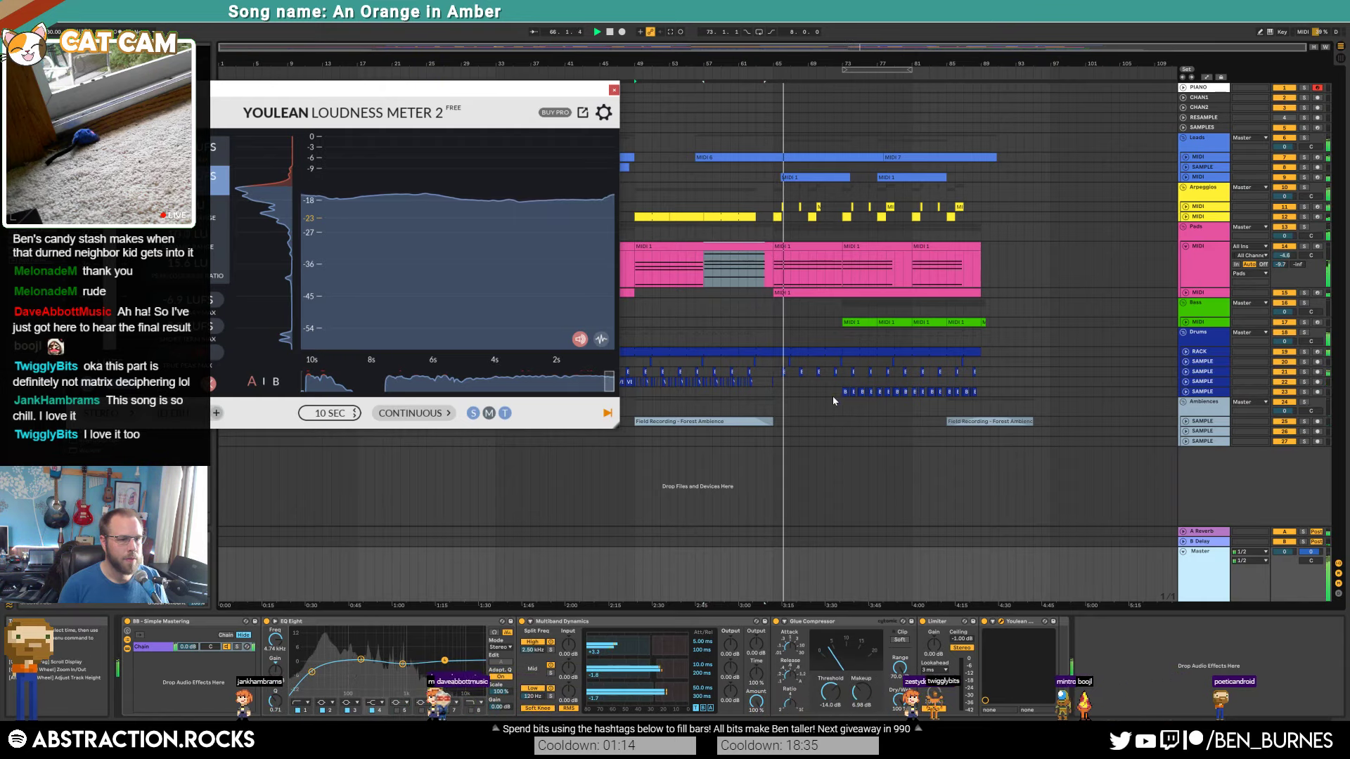
left_click(867, 353)
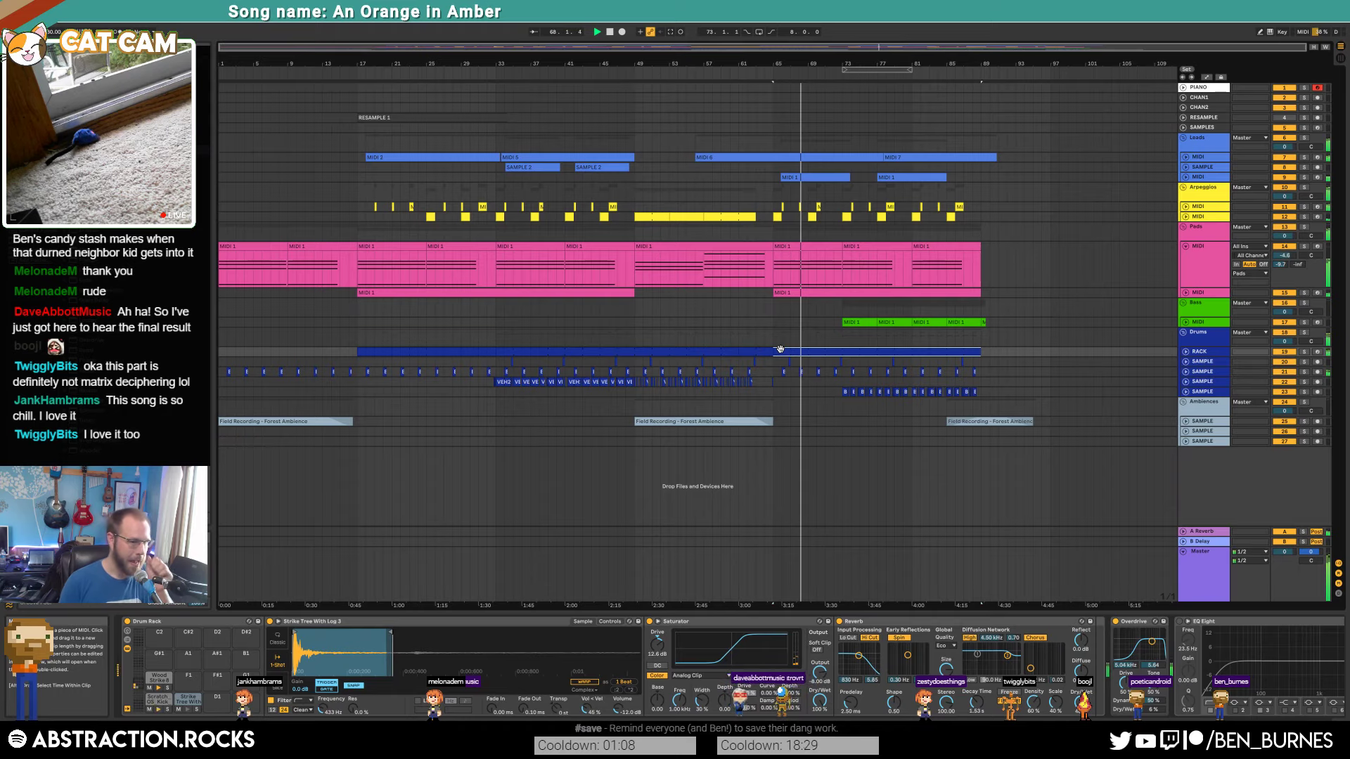
left_click(1184, 177)
left_click(1205, 205)
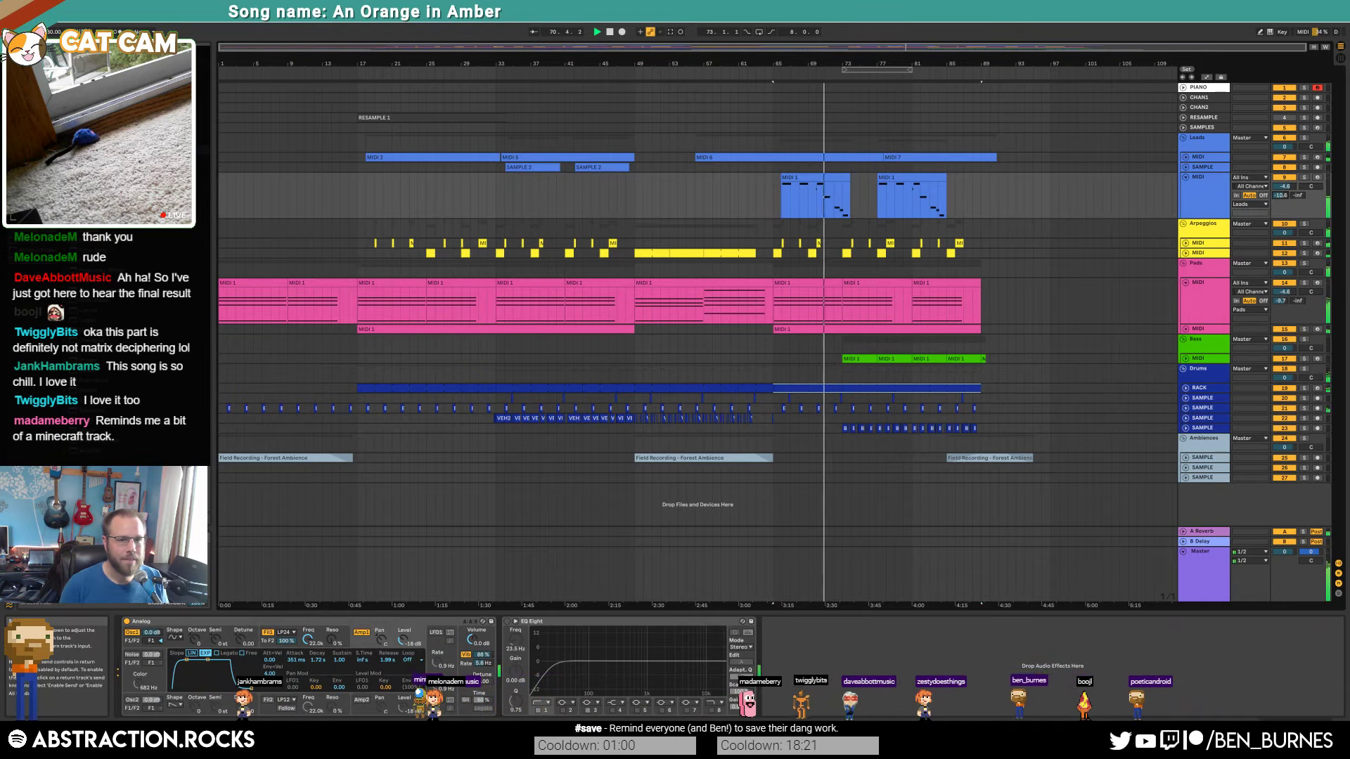
left_click_drag(1291, 188, 1291, 195)
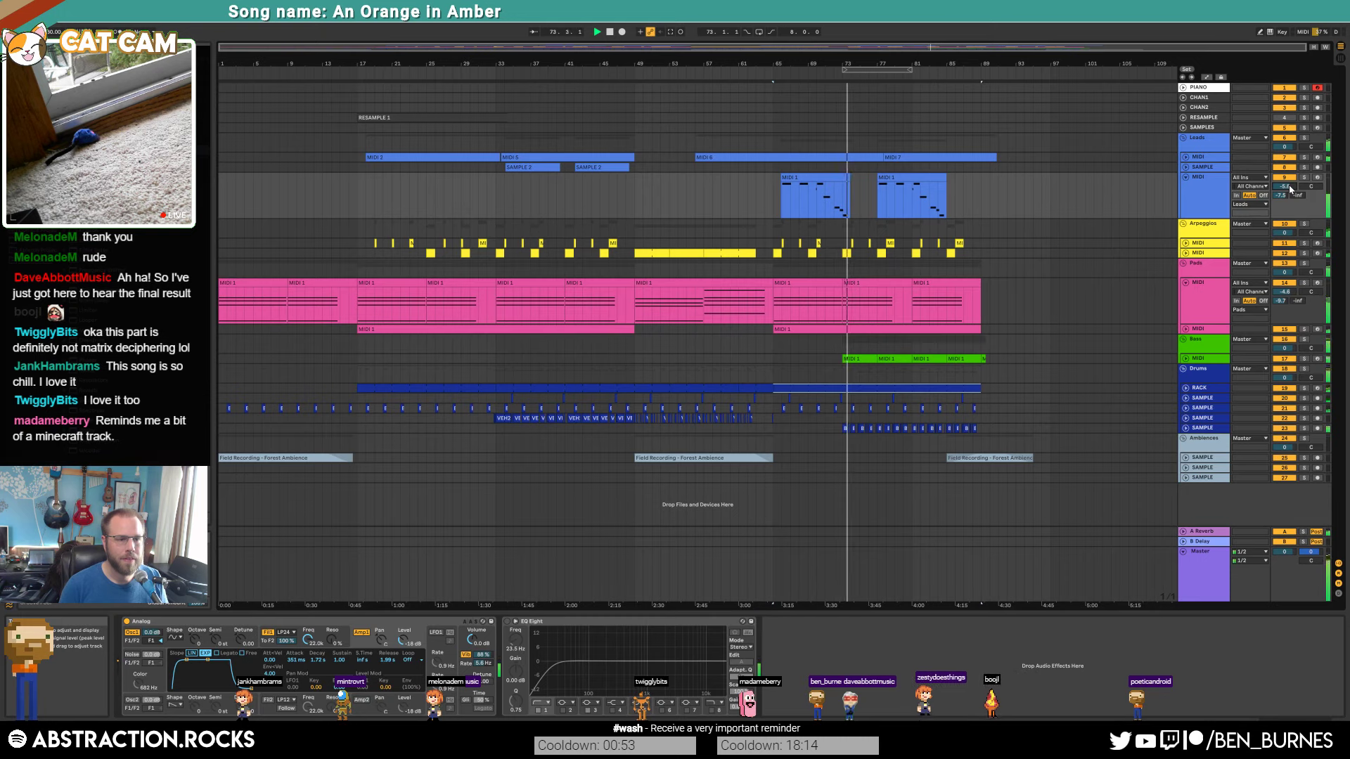
Step: Set the Bass group's MIDI track volume to -6.1 dB and insert Redux between its Compressor and EQ Eight
left_click(1185, 359)
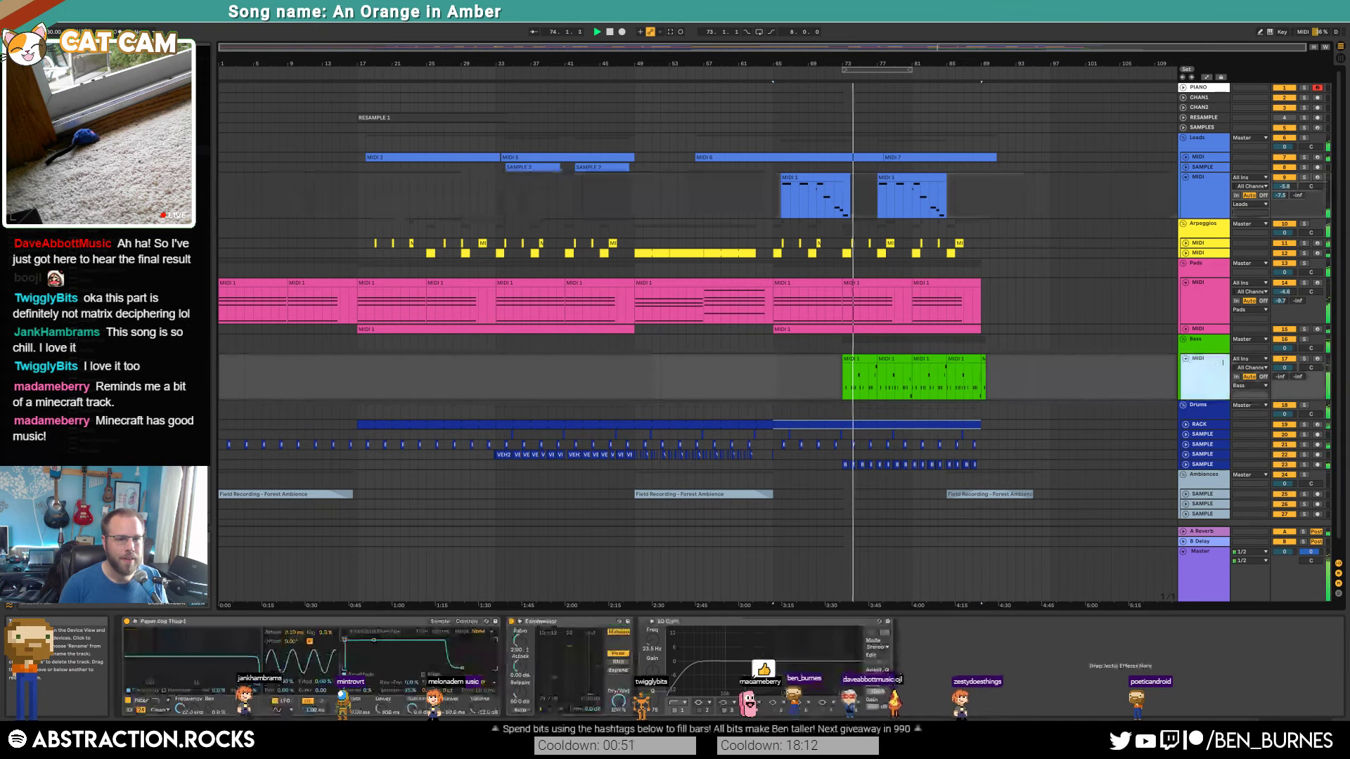
left_click_drag(1286, 368, 1285, 371)
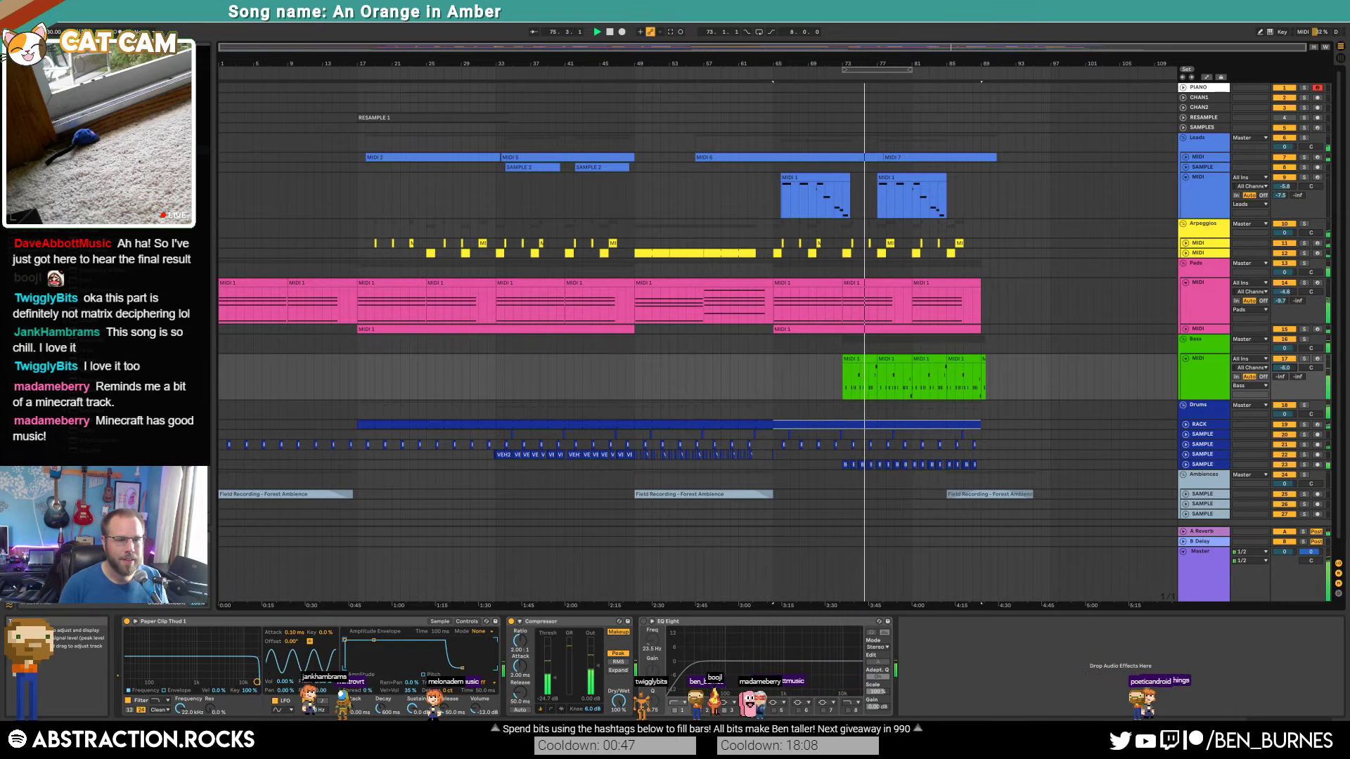
left_click_drag(1285, 368, 1289, 371)
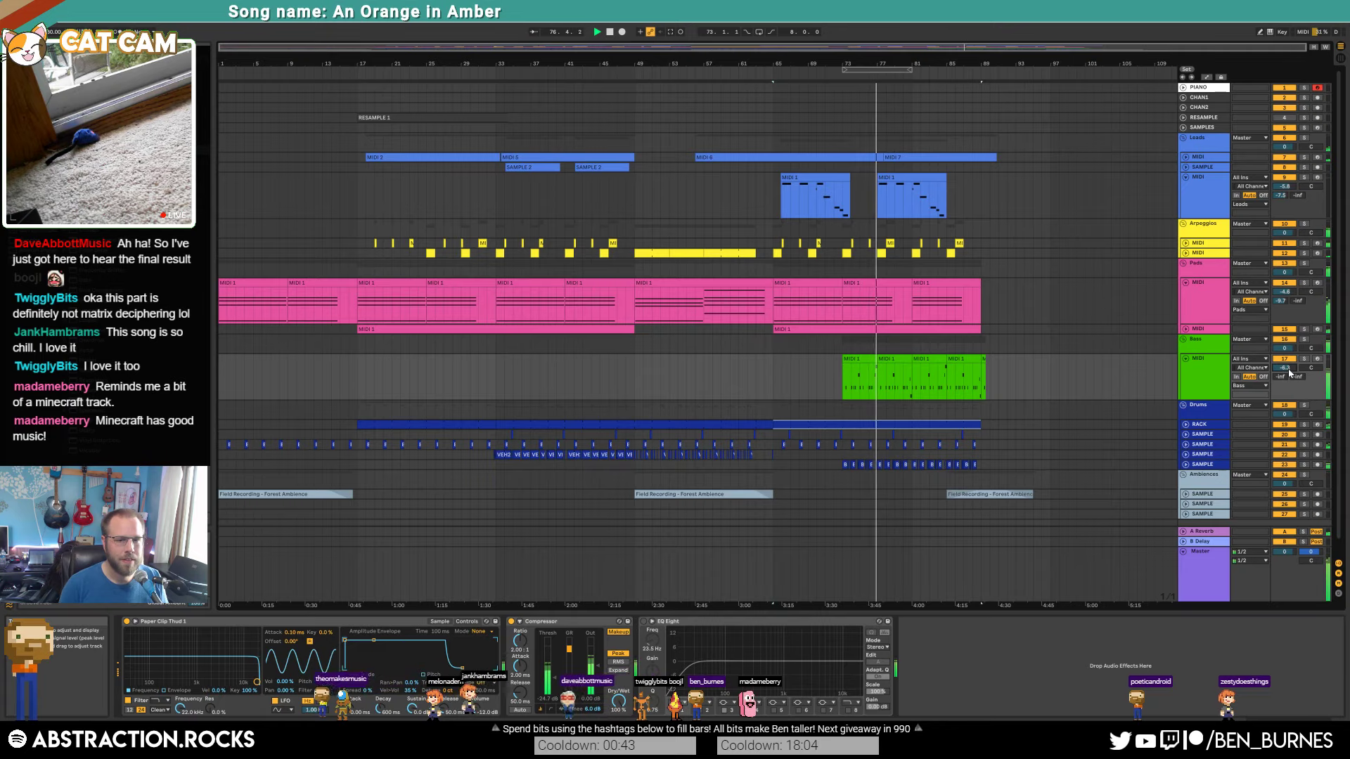
left_click_drag(1290, 372, 1290, 370)
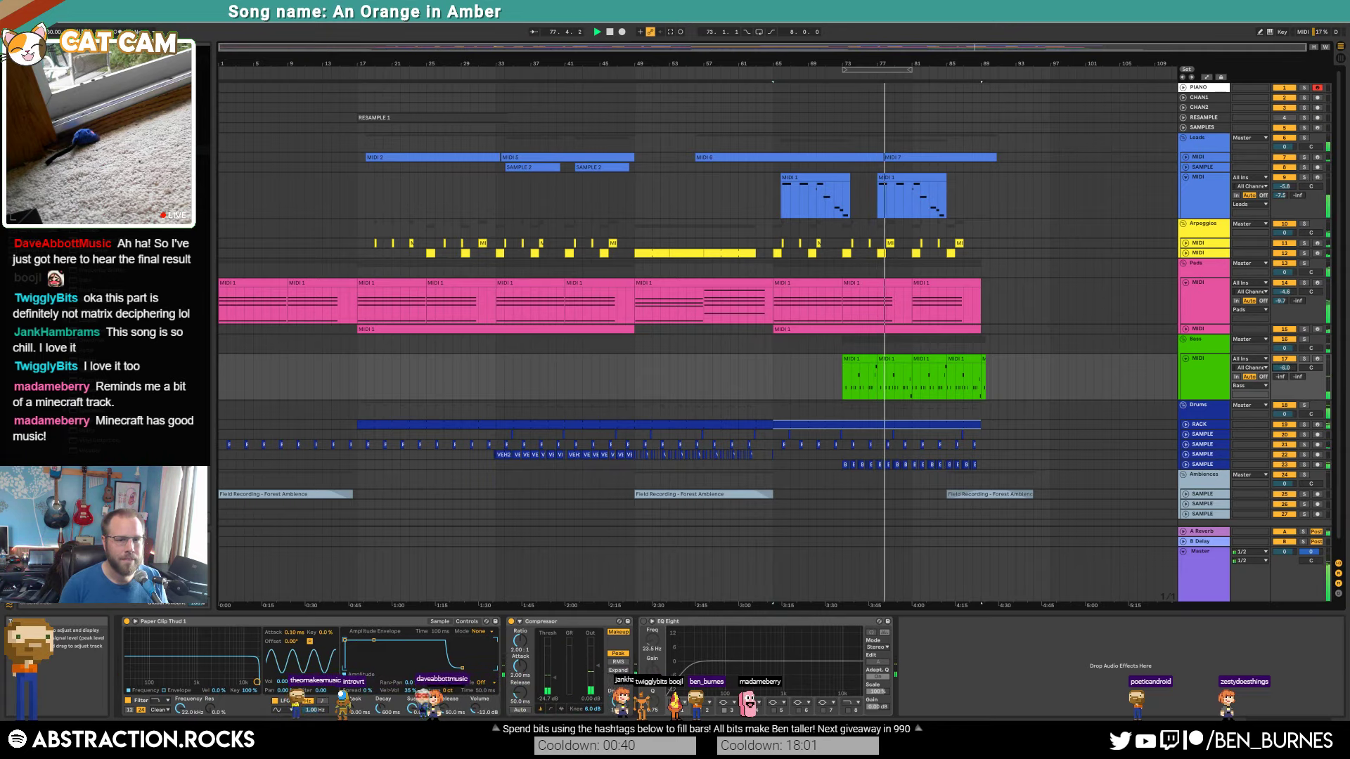
left_click(1207, 373)
left_click_drag(91, 369, 643, 626)
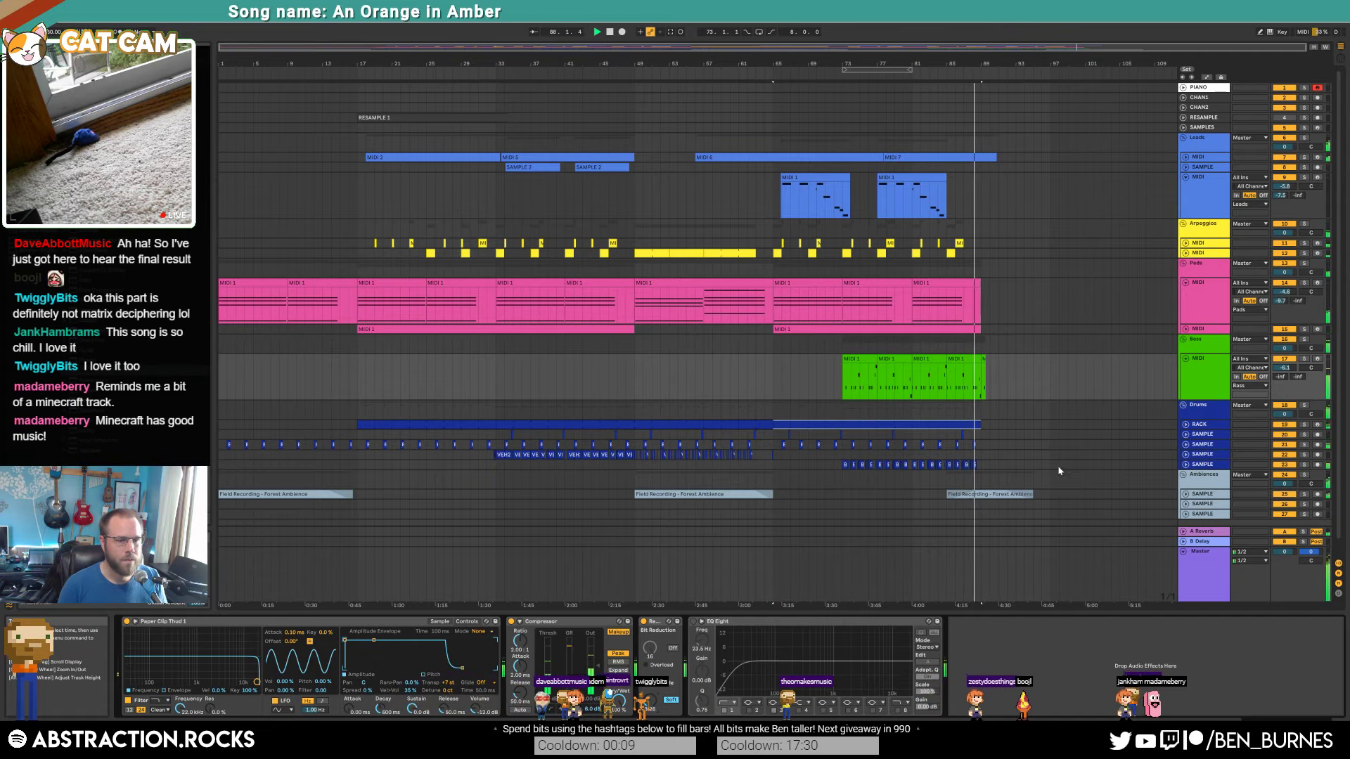
Step: Unfold the drum RACK track and shorten its last clip by half a bar so it ends midway through bar 88
left_click(1186, 424)
scroll(990, 433, "up", 3)
scroll(990, 438, "up", 2)
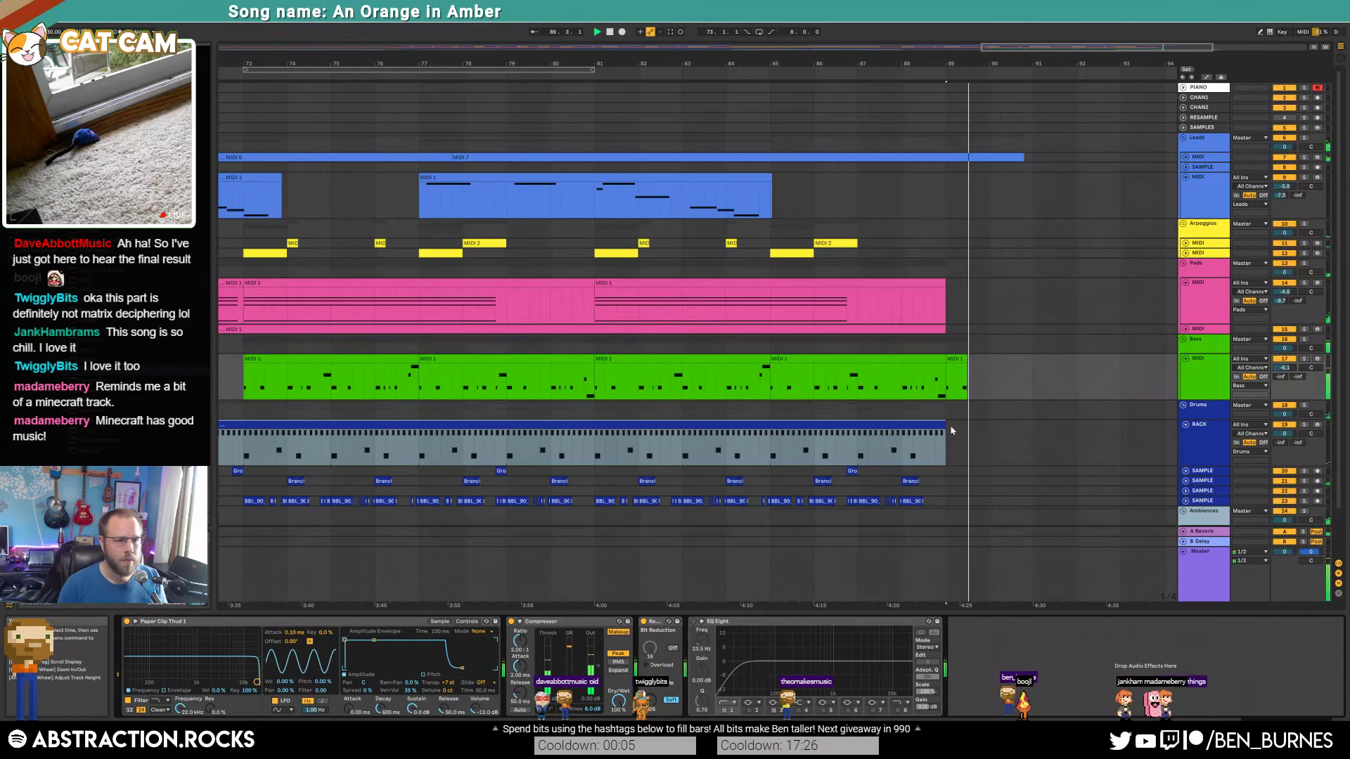
left_click(926, 425)
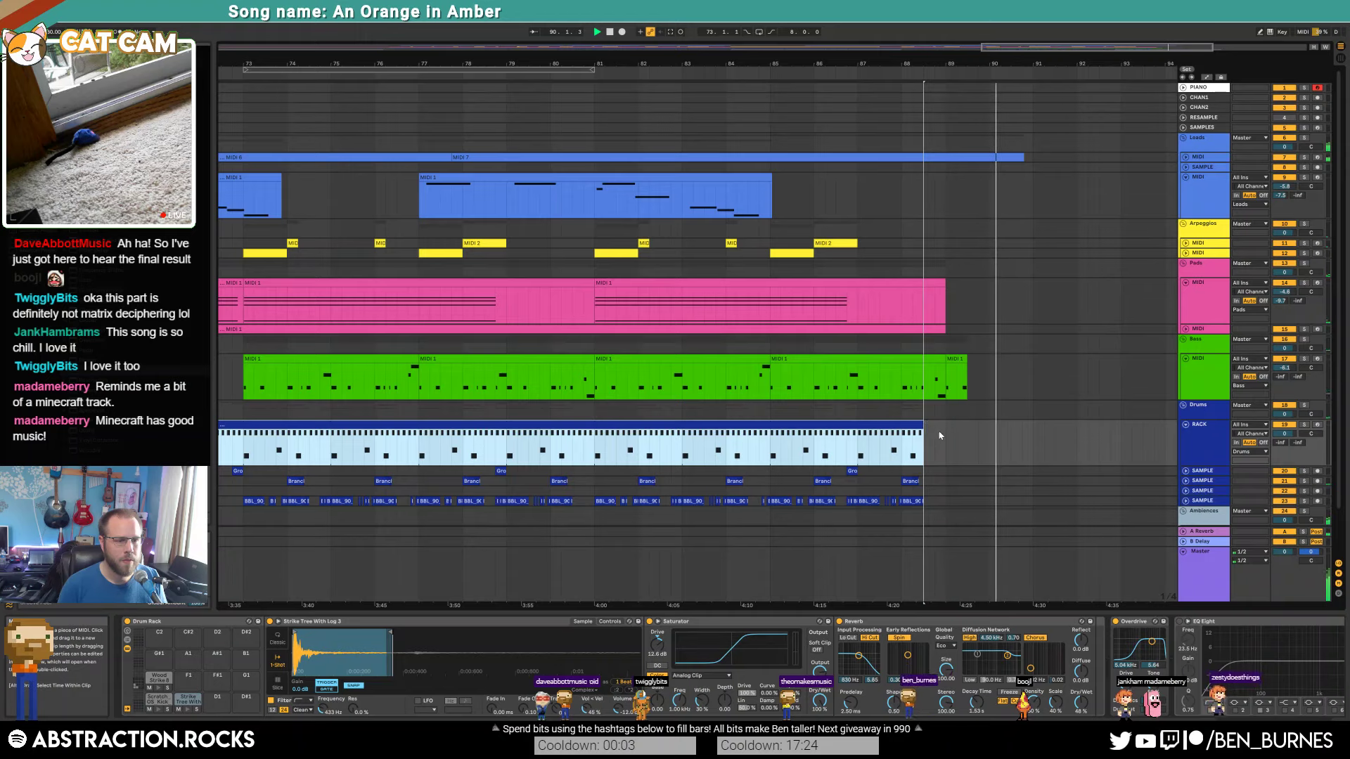
scroll(1034, 450, "down", 4)
scroll(1044, 455, "down", 1)
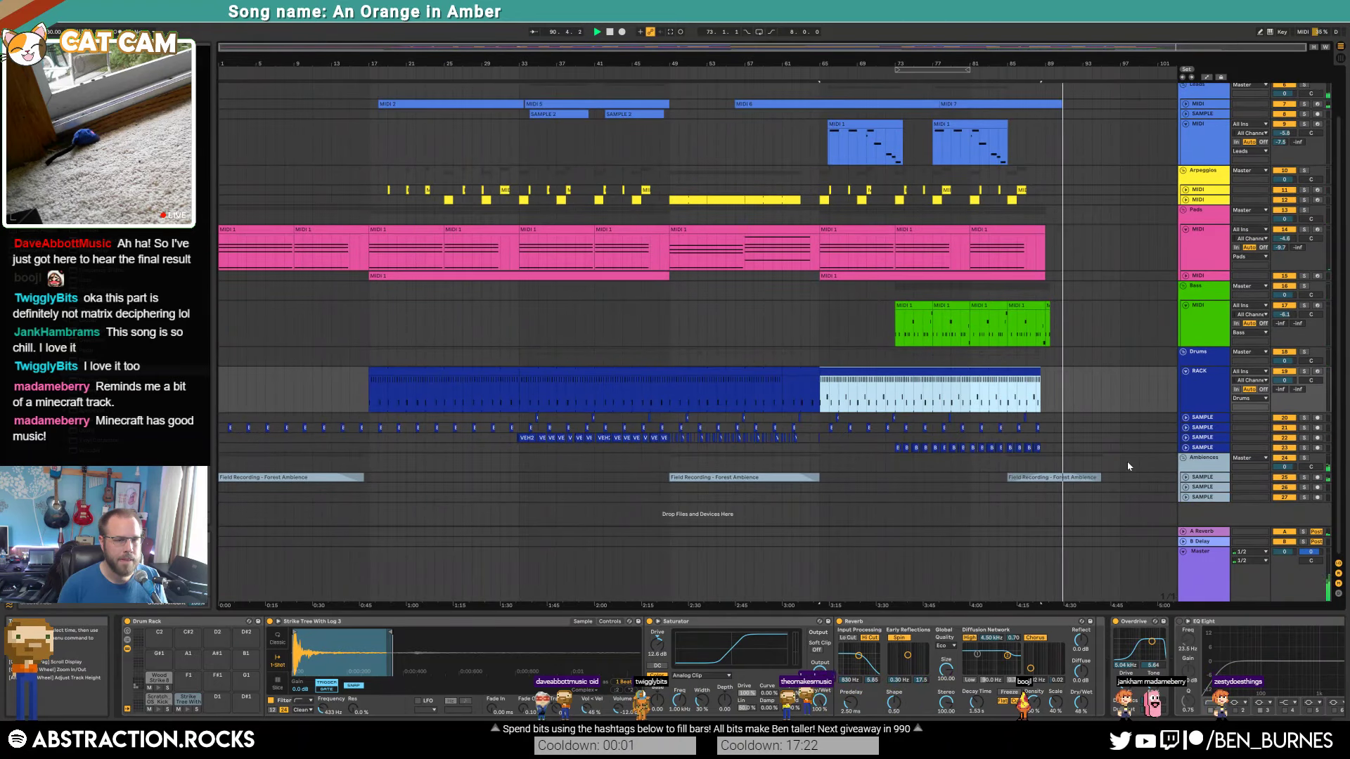
Step: Unfold the first Ambiences SAMPLE track, shorten the last Field Recording clip slightly and lengthen its fade-out
left_click(1185, 478)
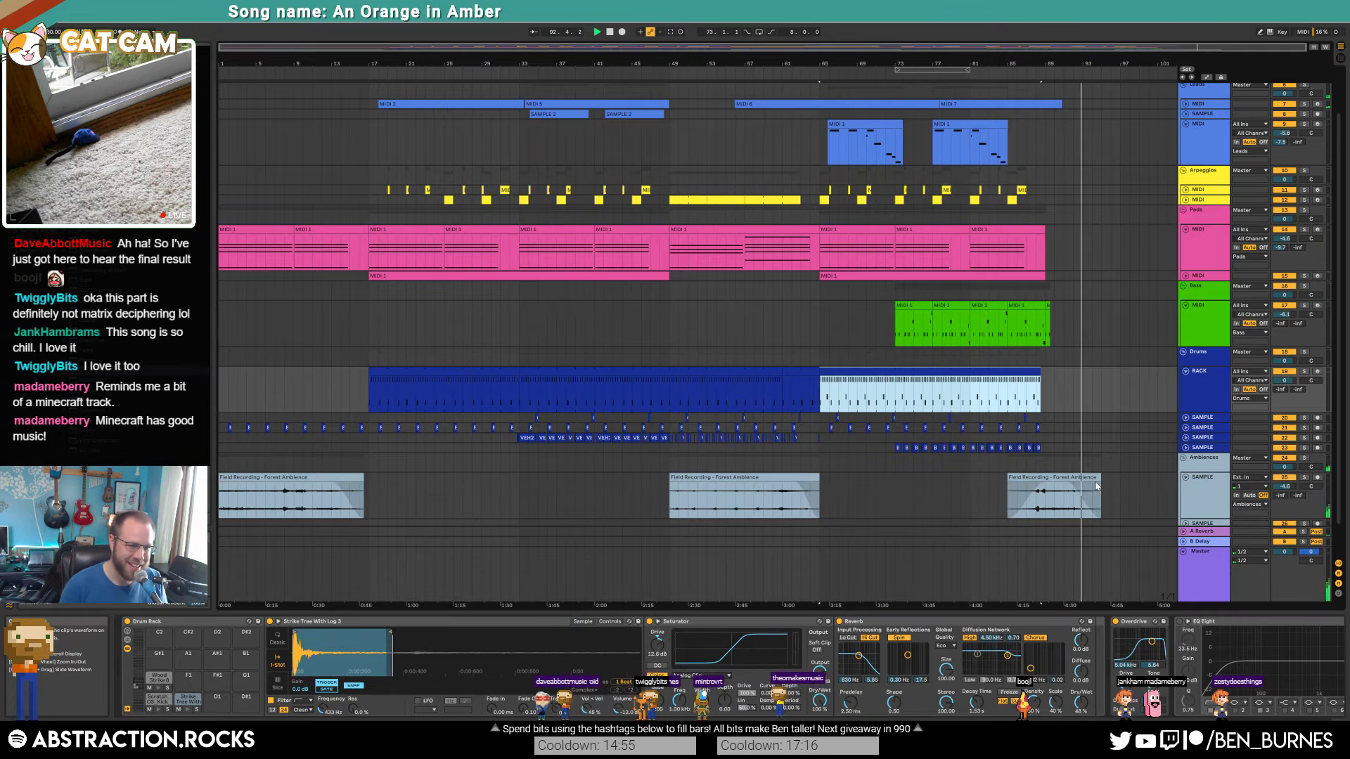
left_click_drag(1098, 479, 1038, 483)
Step: Play the song's ending, open the last short clip on the Bass MIDI track and lengthen its first A1 note
left_click(1030, 340)
key("space")
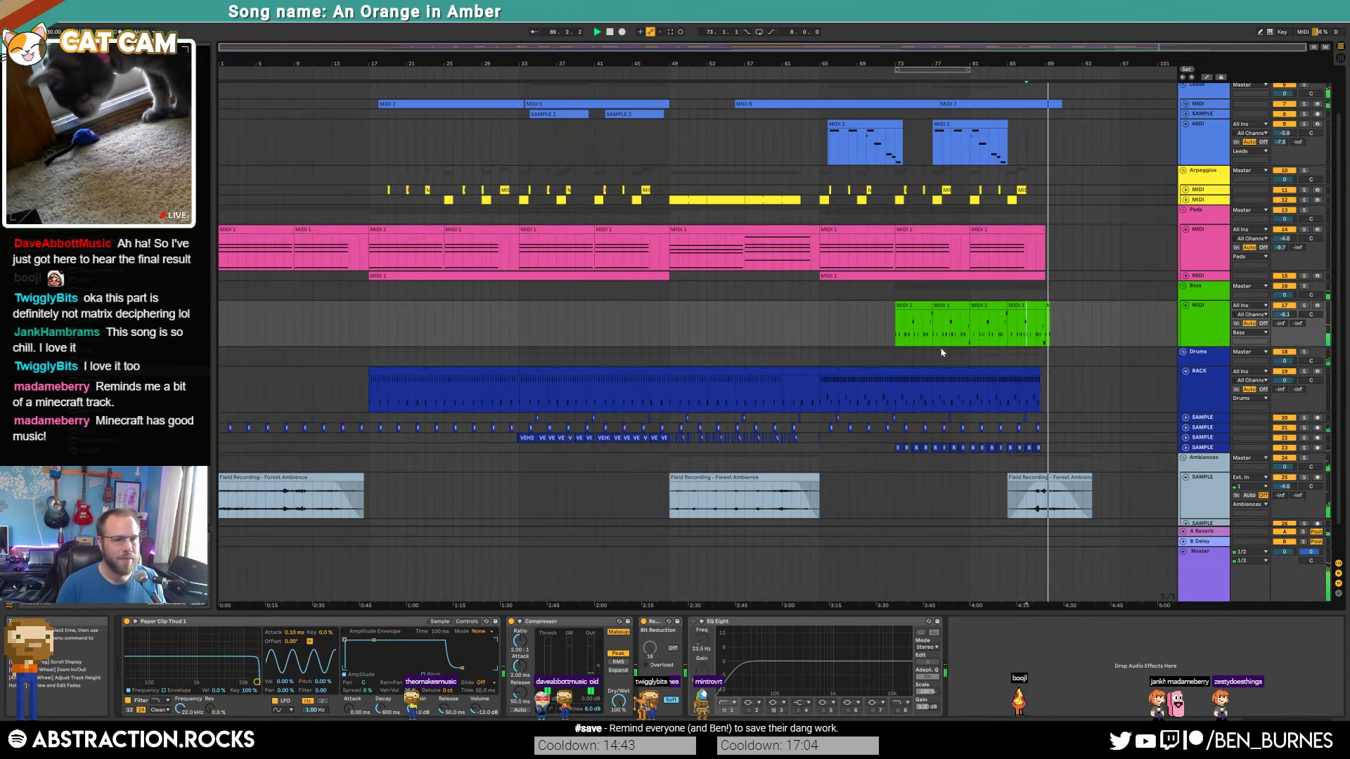
double_click(1047, 306)
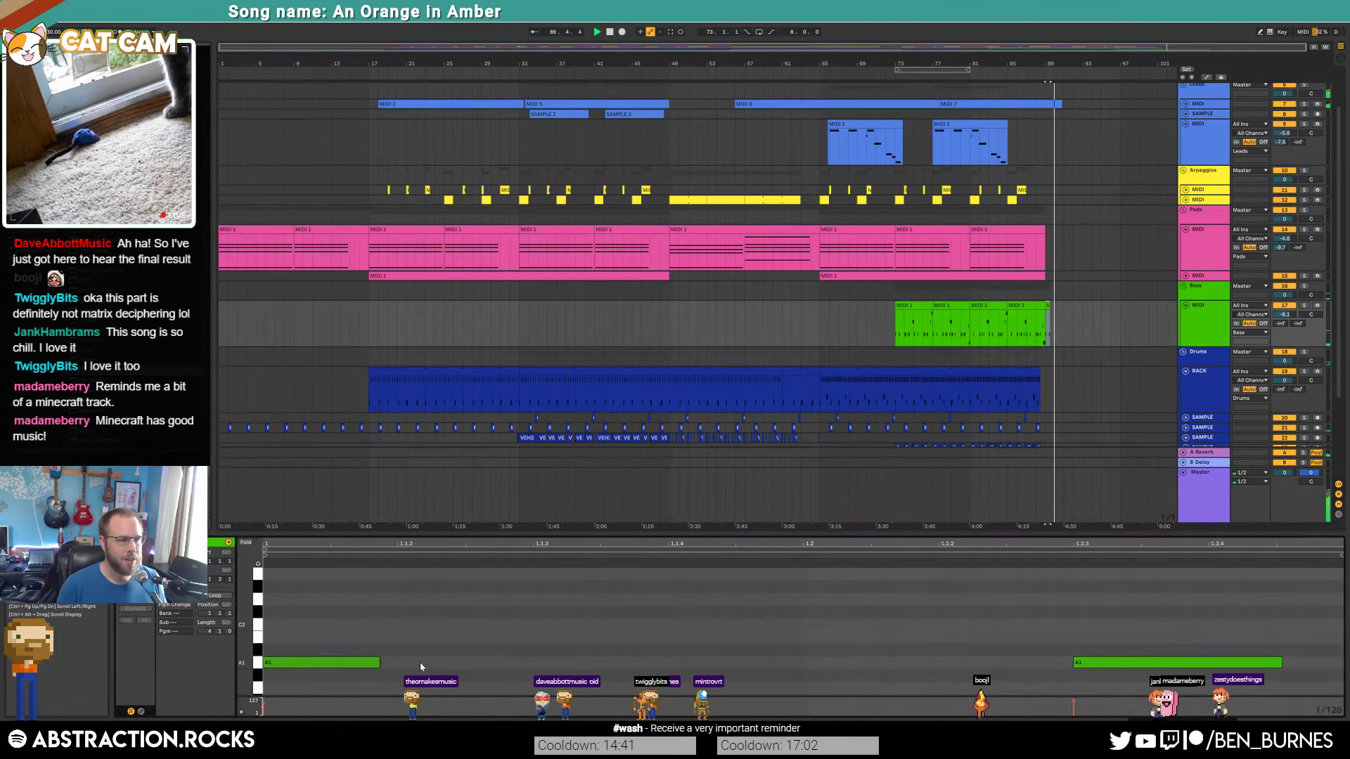
left_click_drag(378, 665, 540, 661)
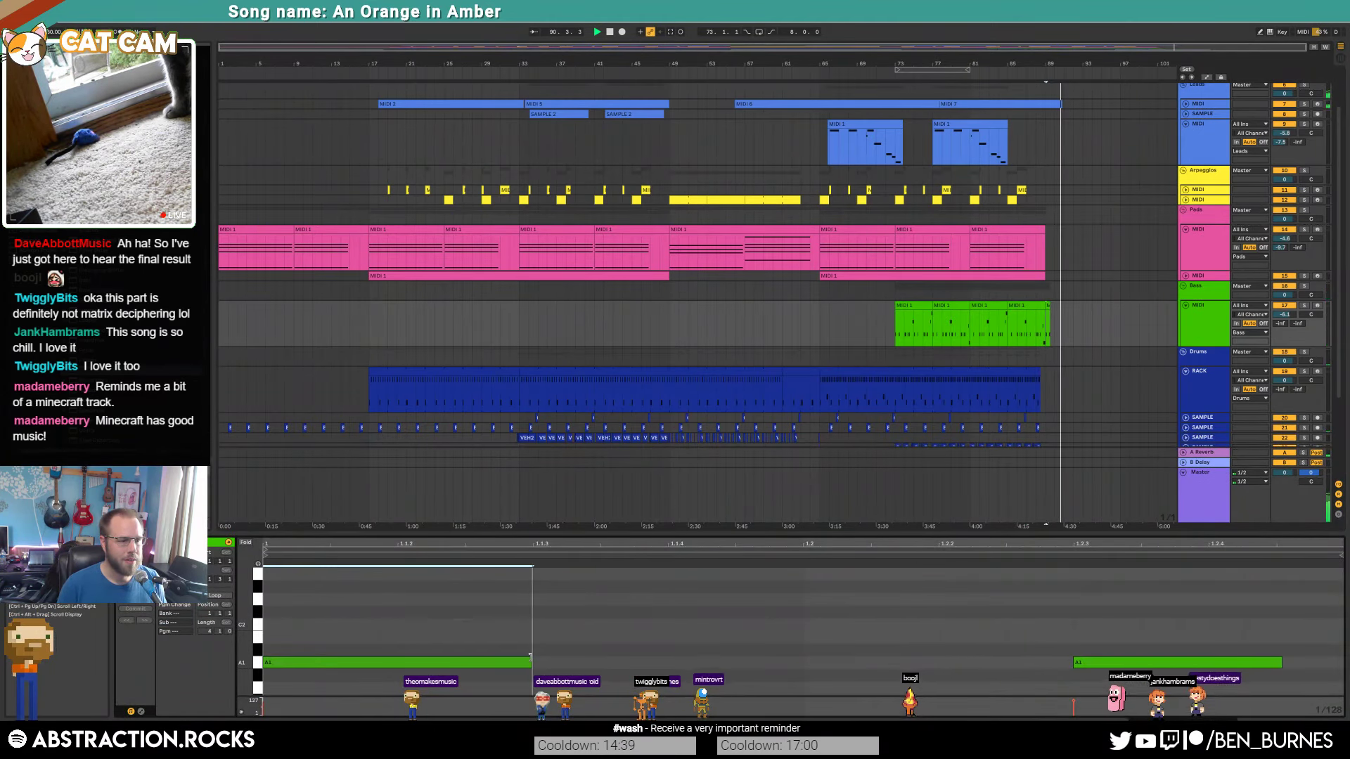
left_click(606, 654)
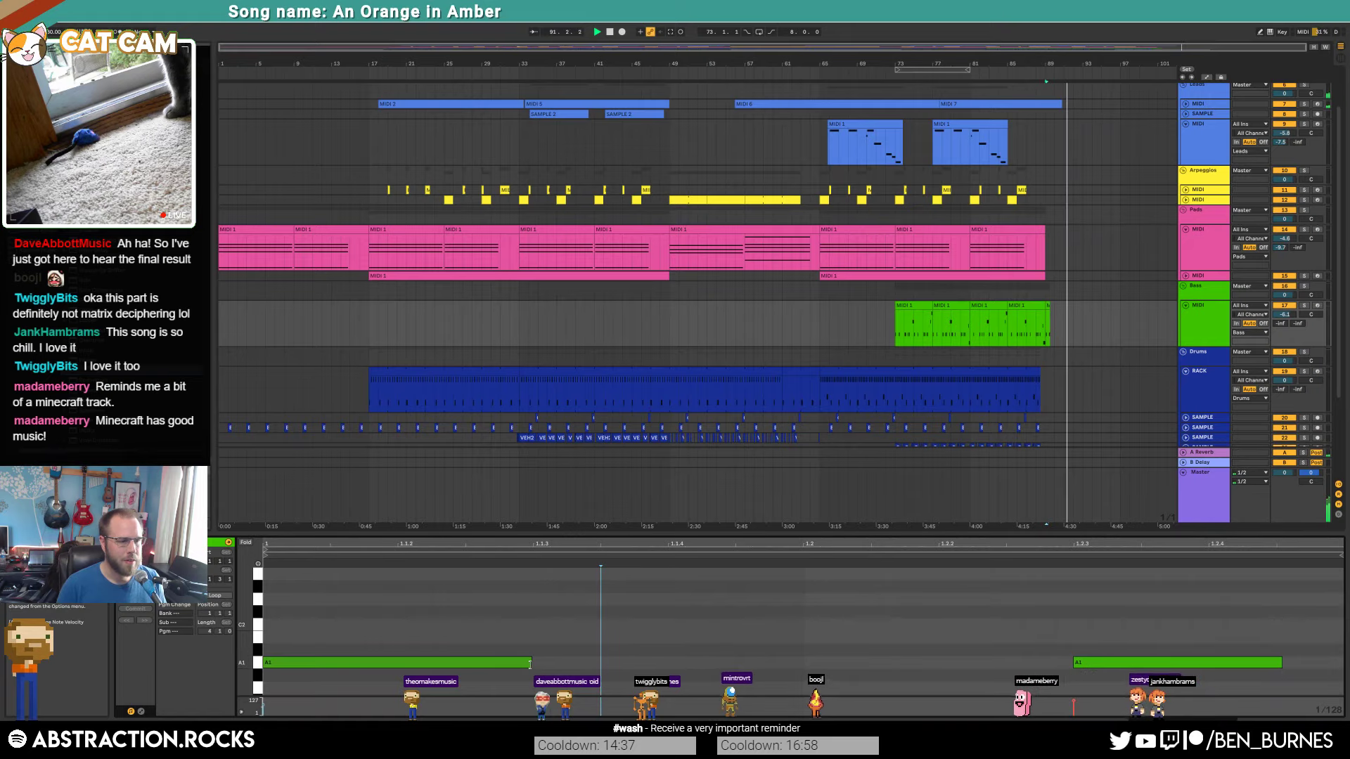
left_click_drag(530, 663, 465, 665)
left_click(543, 668)
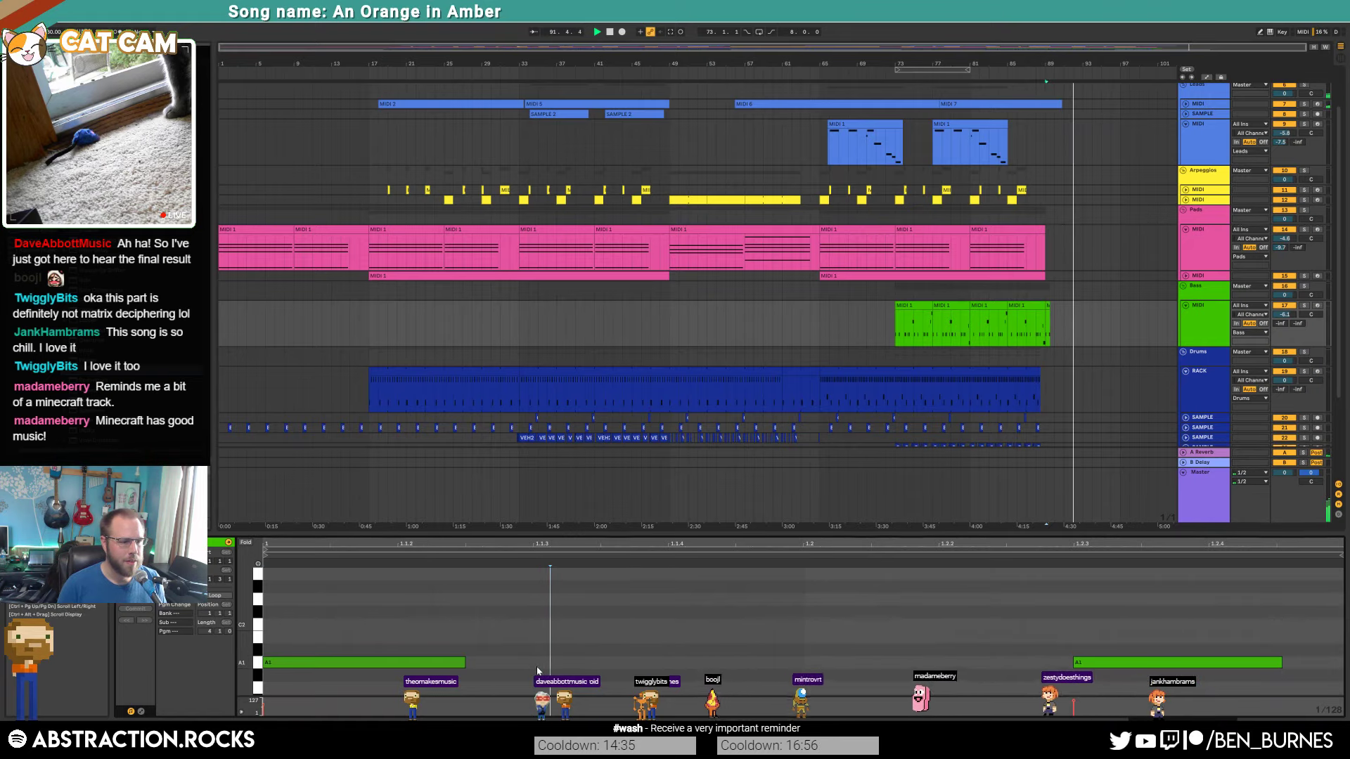
Step: Add a short A1 note at 1.1.4 in the bass clip, extend the first note to 1.1.3 and return to the devices
double_click(538, 664)
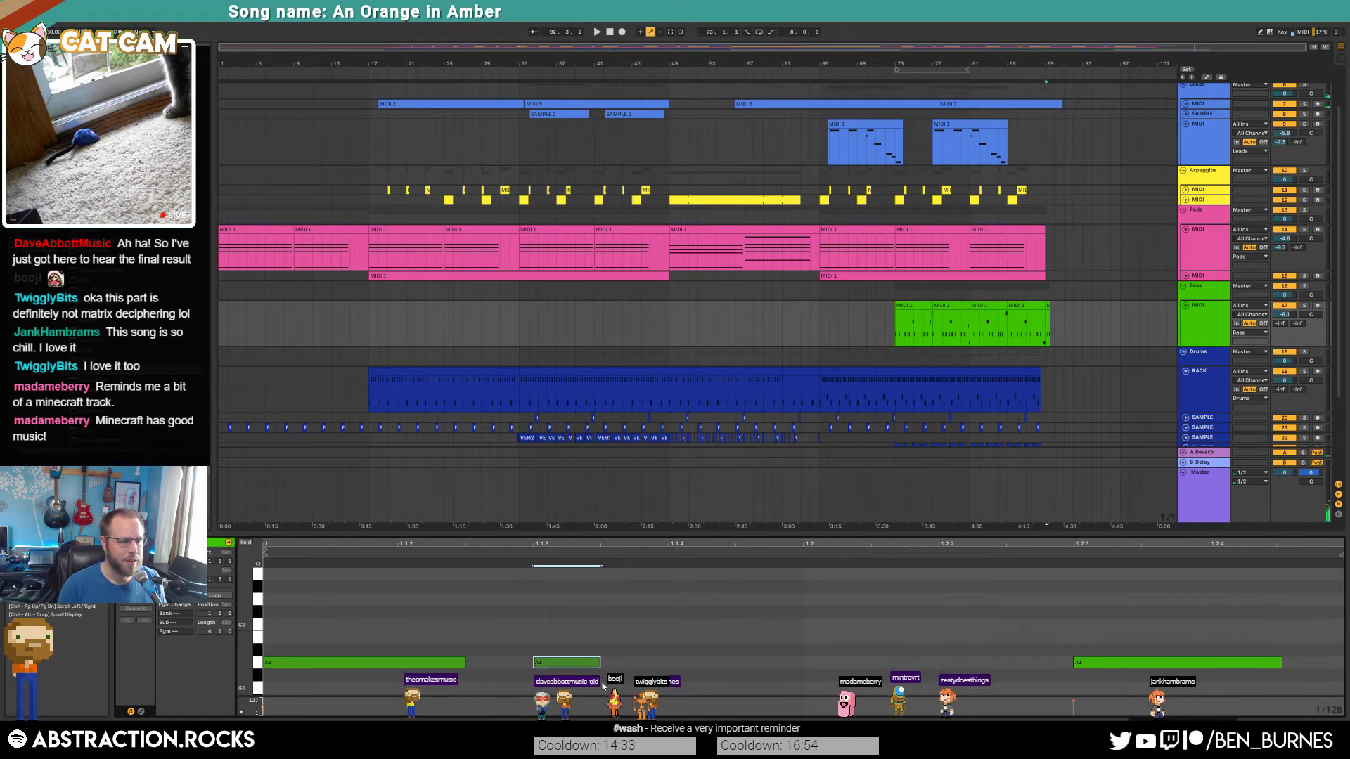
left_click_drag(598, 663, 699, 667)
left_click_drag(464, 662, 533, 663)
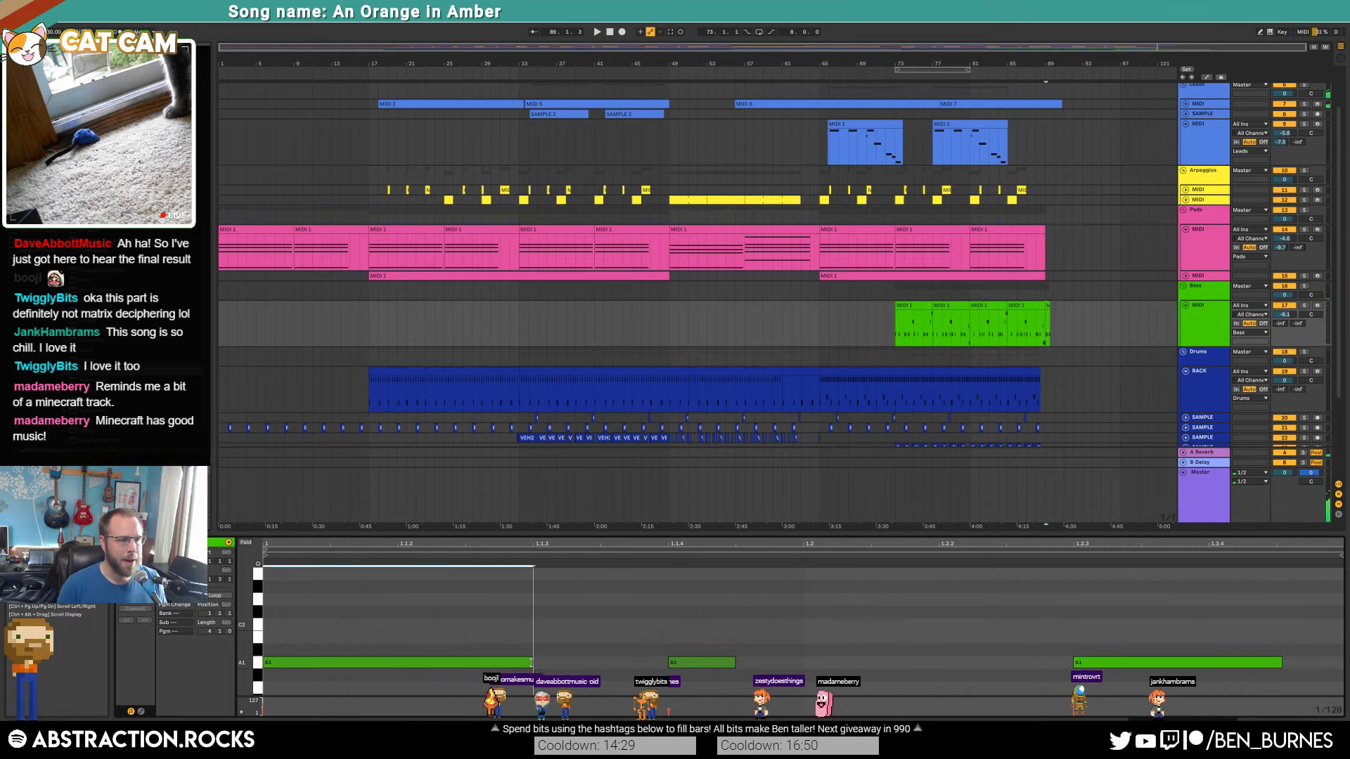
left_click(1103, 661)
left_click(1024, 657)
key("shift+Tab")
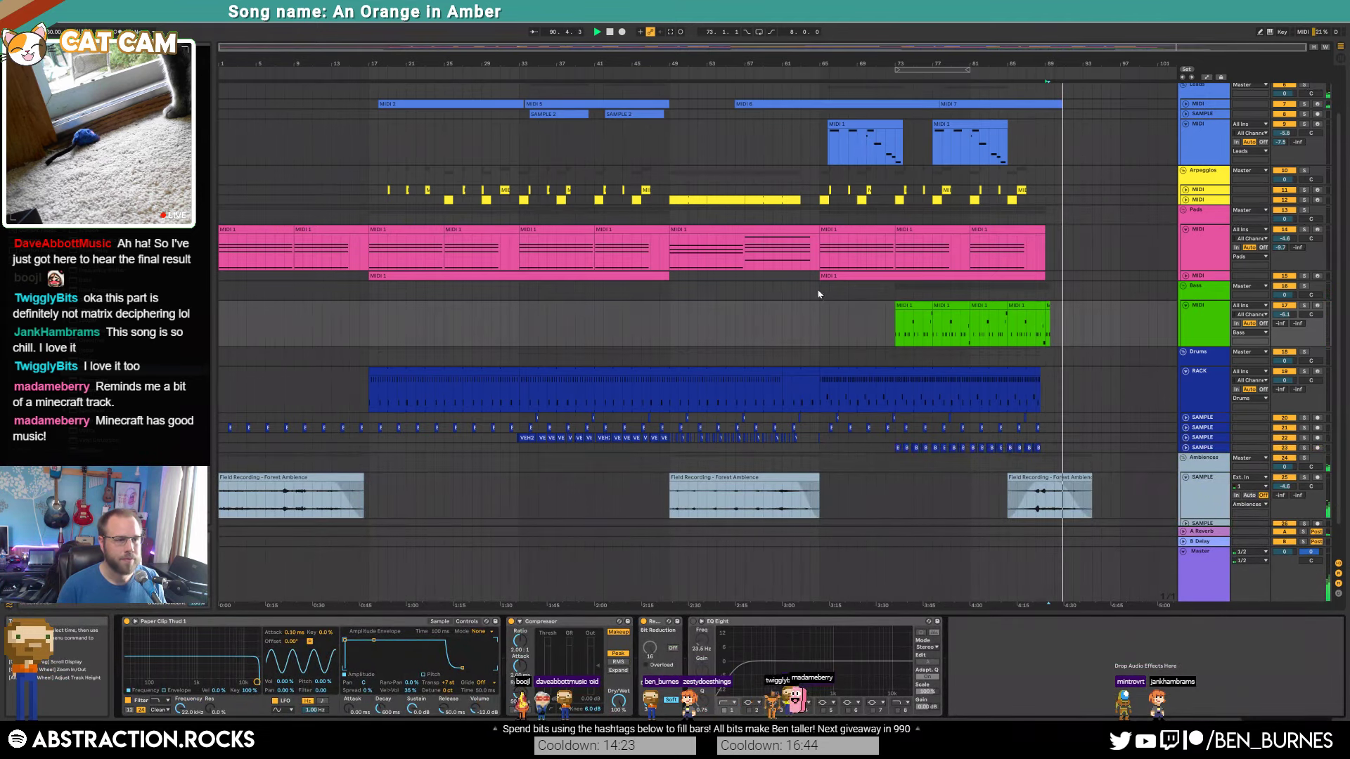
Step: Unfold the Drums SAMPLE track with the VEH2 Houseloops clips and play it from bar 49
scroll(726, 425, "up", 5)
left_click(1185, 438)
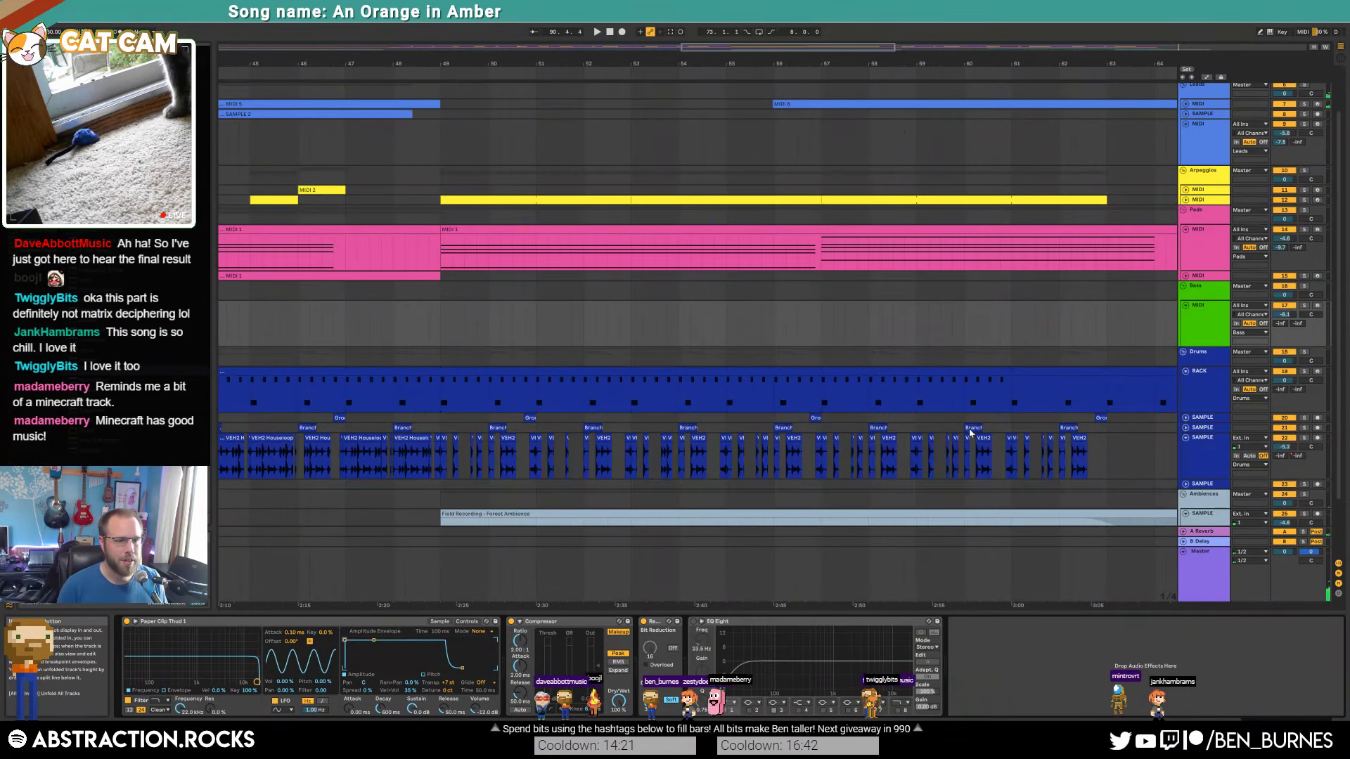
left_click(444, 457)
key("space")
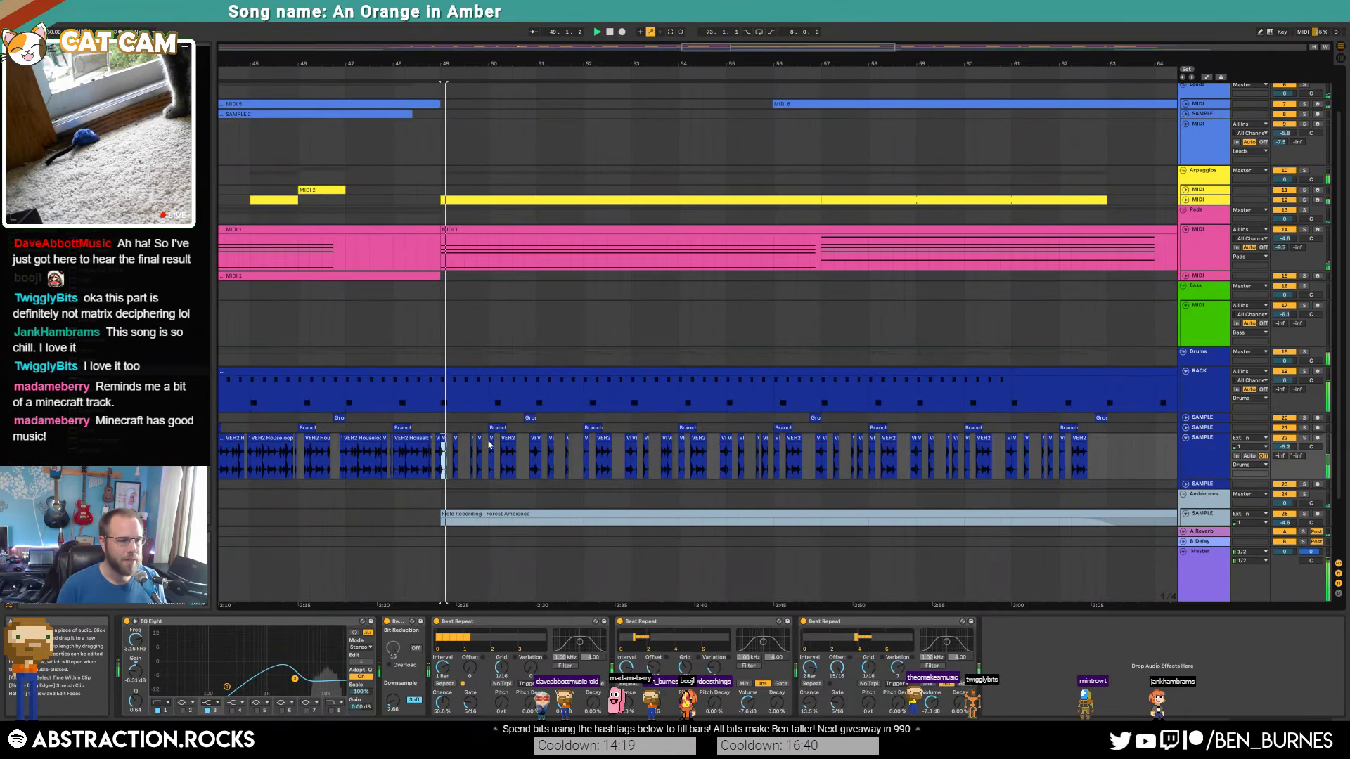
scroll(566, 473, "up", 3)
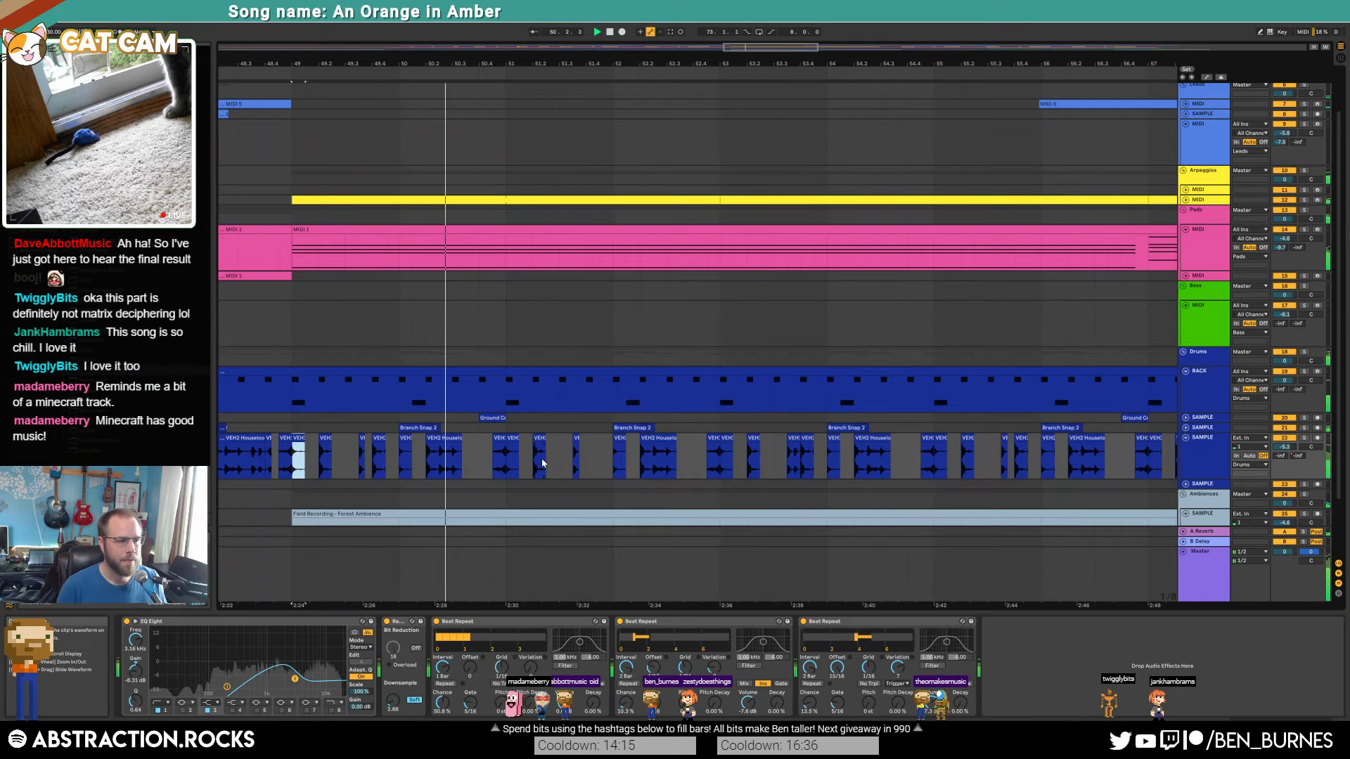
Step: Paste copies of the short house loop slice in the last beat of bar 51, leading into bar 52
scroll(545, 465, "up", 3)
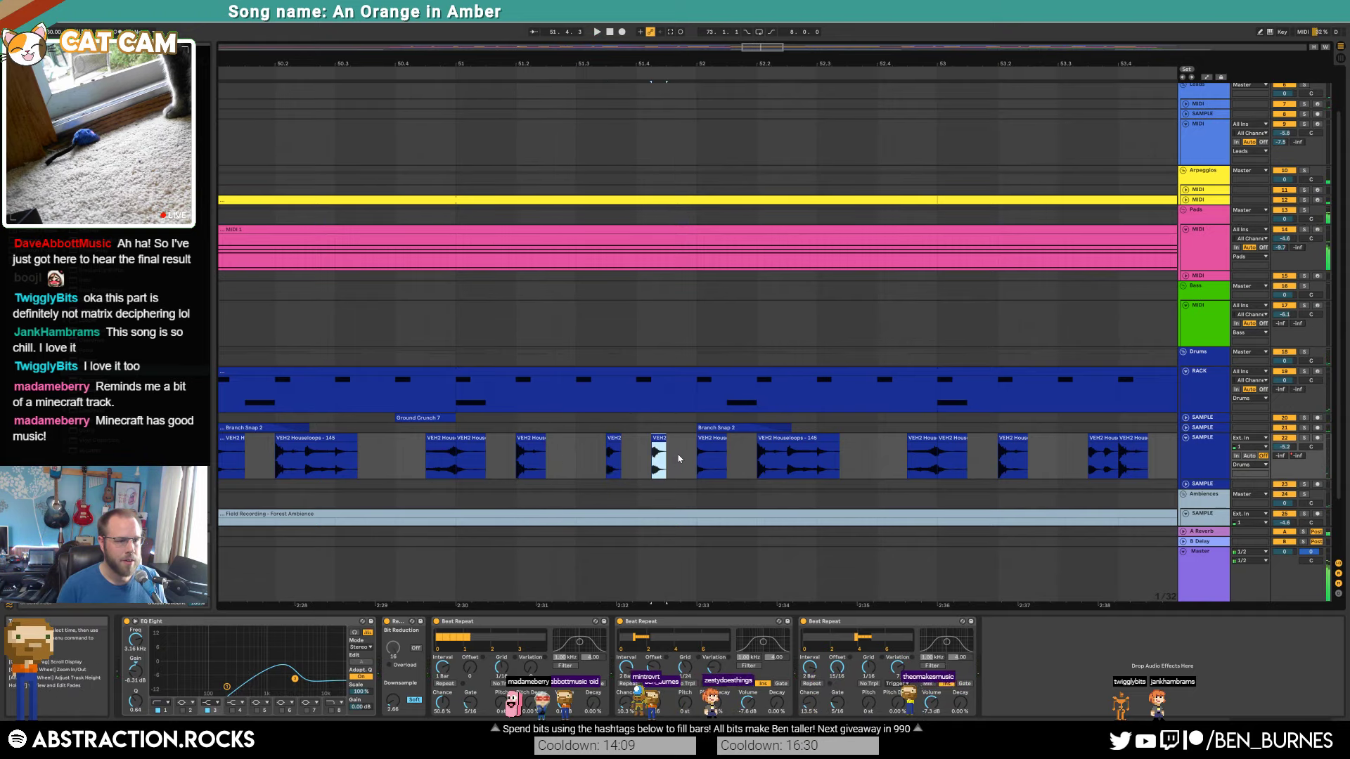
left_click(555, 464)
key("space")
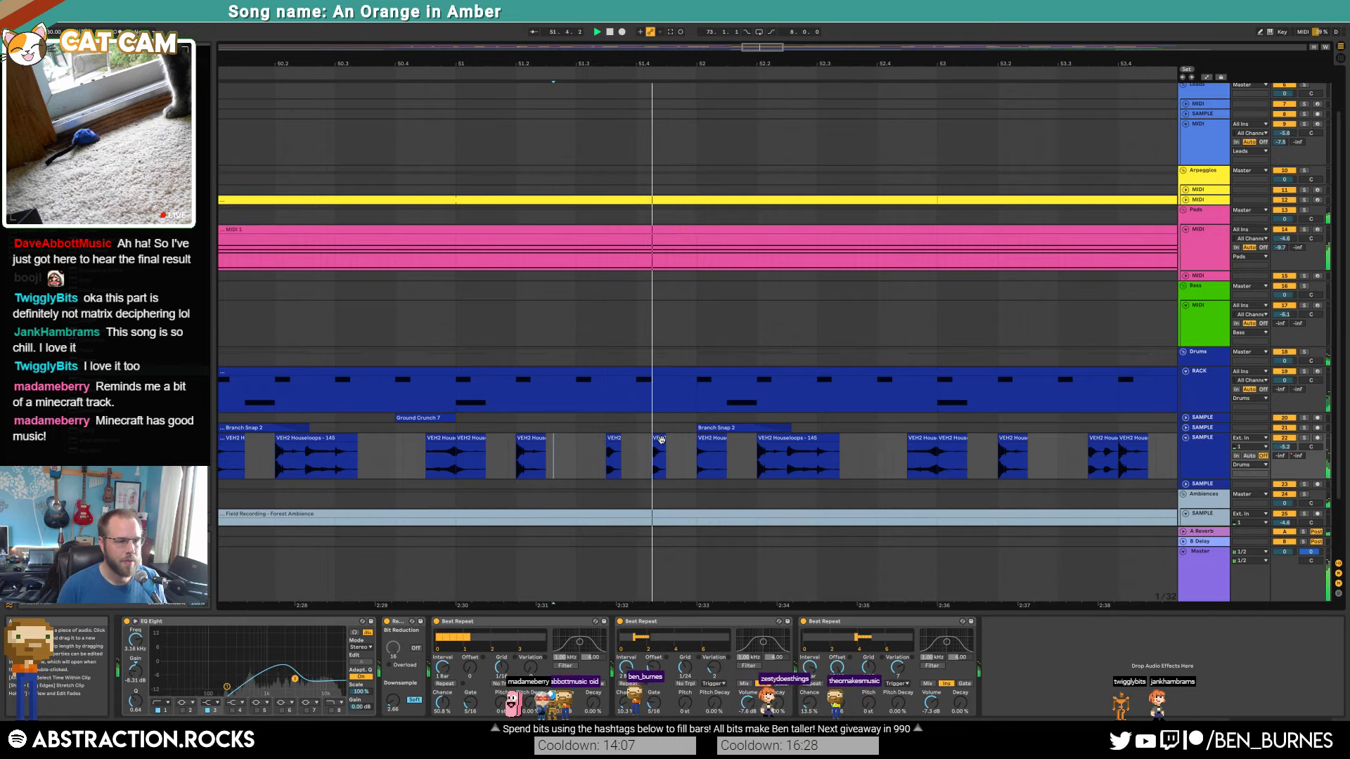
left_click(660, 440)
key("ctrl+c")
left_click(682, 450)
key("ctrl+v")
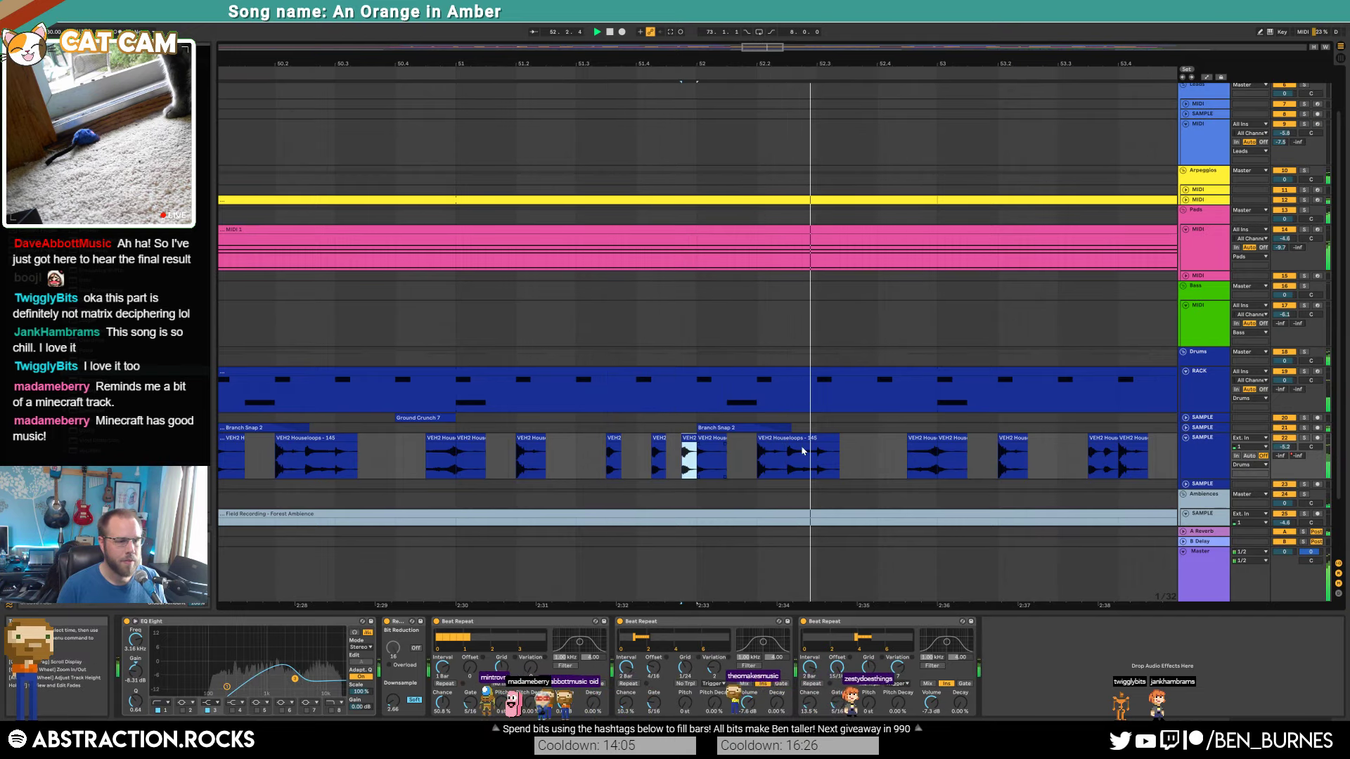
Step: Chop the longer house loop clip at beat 2 of bar 52 into short slices separated by gaps
left_click(848, 455)
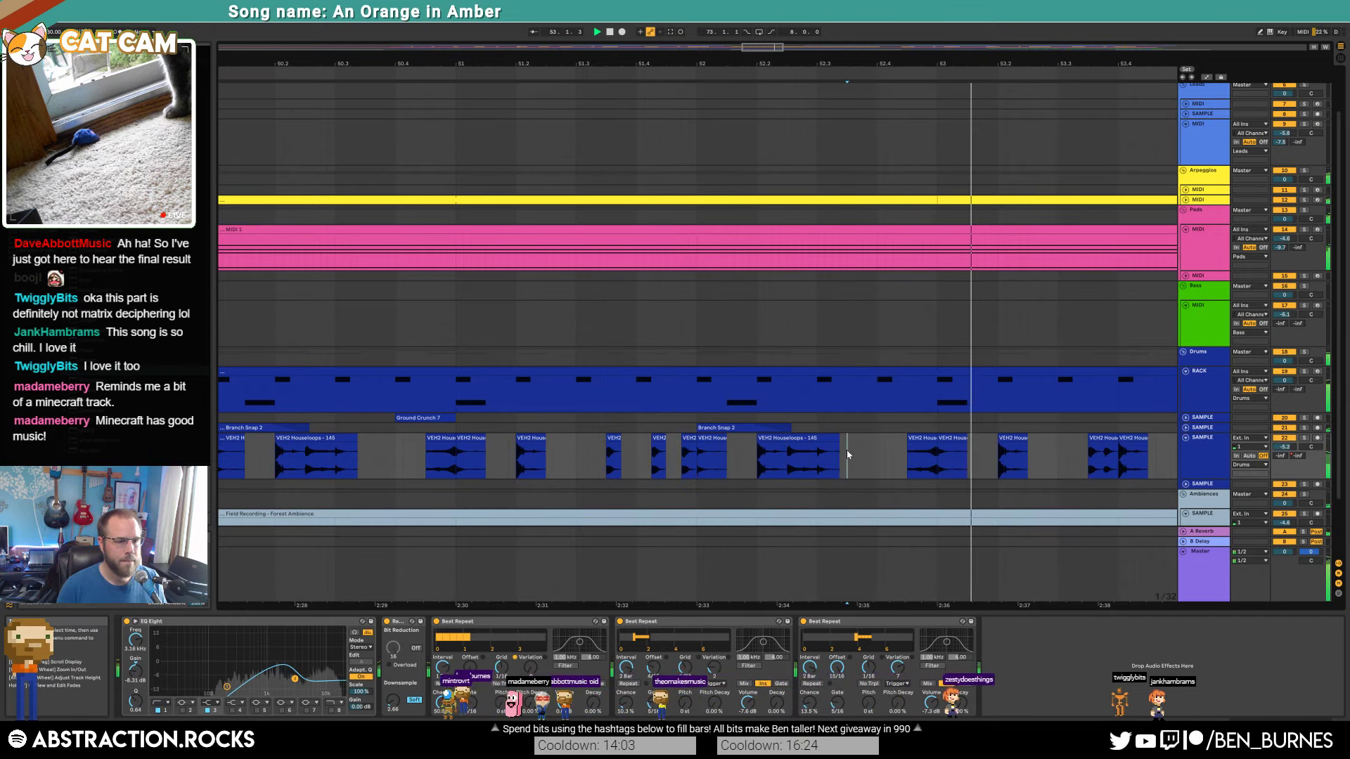
key("space")
left_click(800, 440)
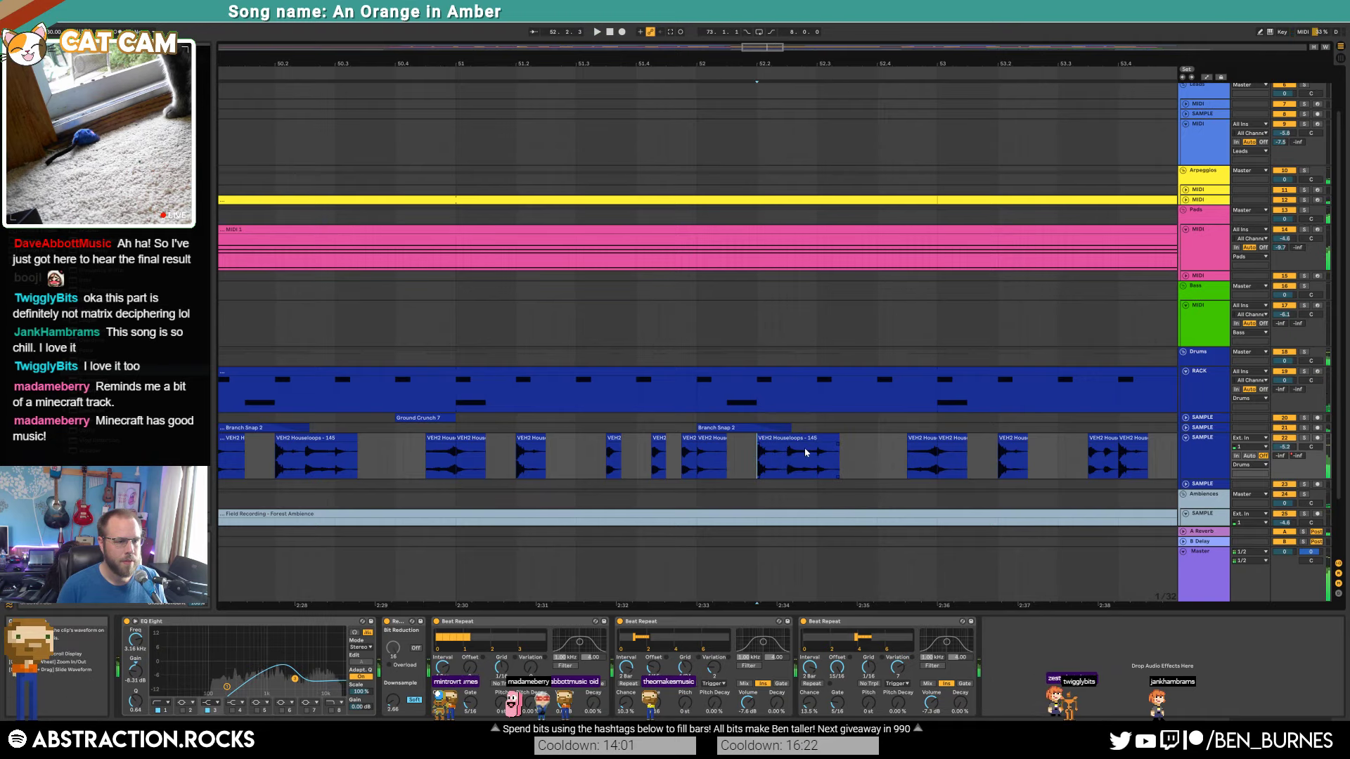
left_click_drag(792, 460, 798, 461)
scroll(801, 462, "up", 3)
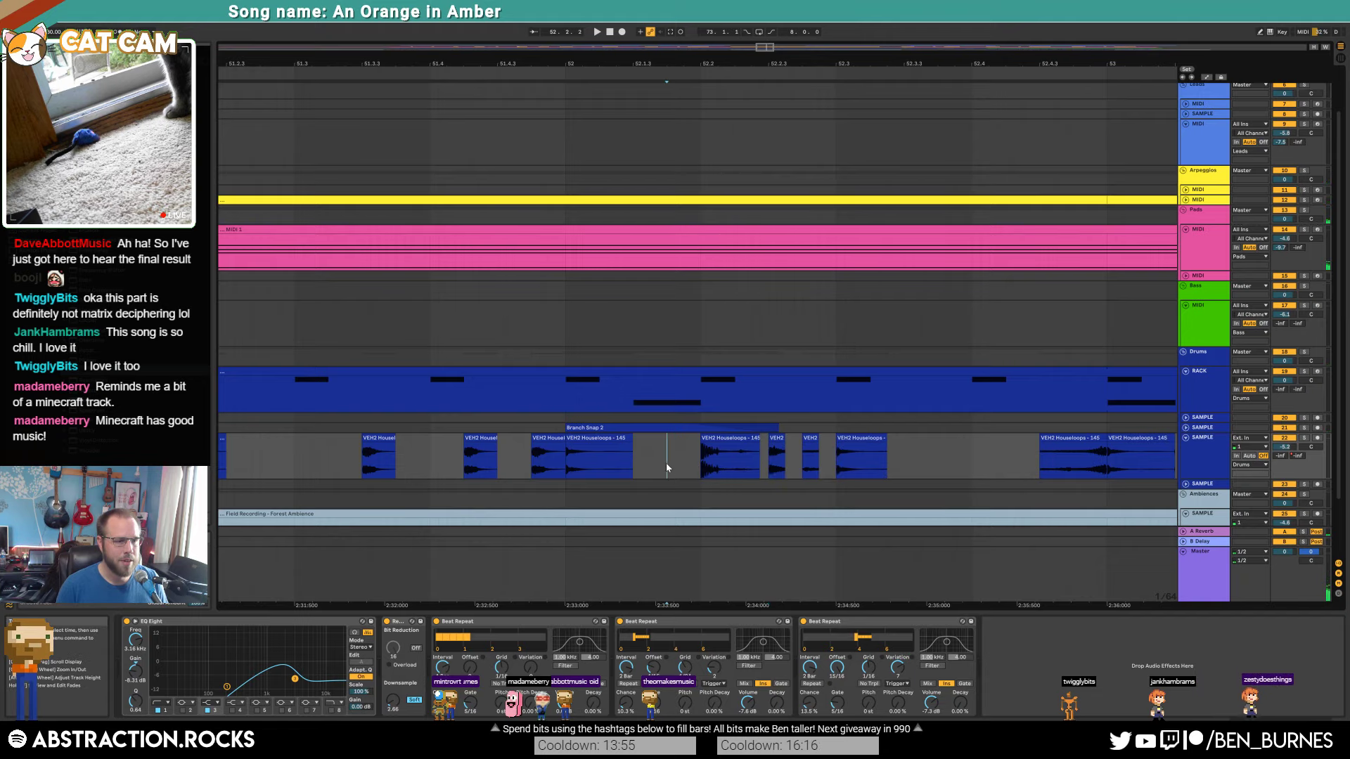
key("space")
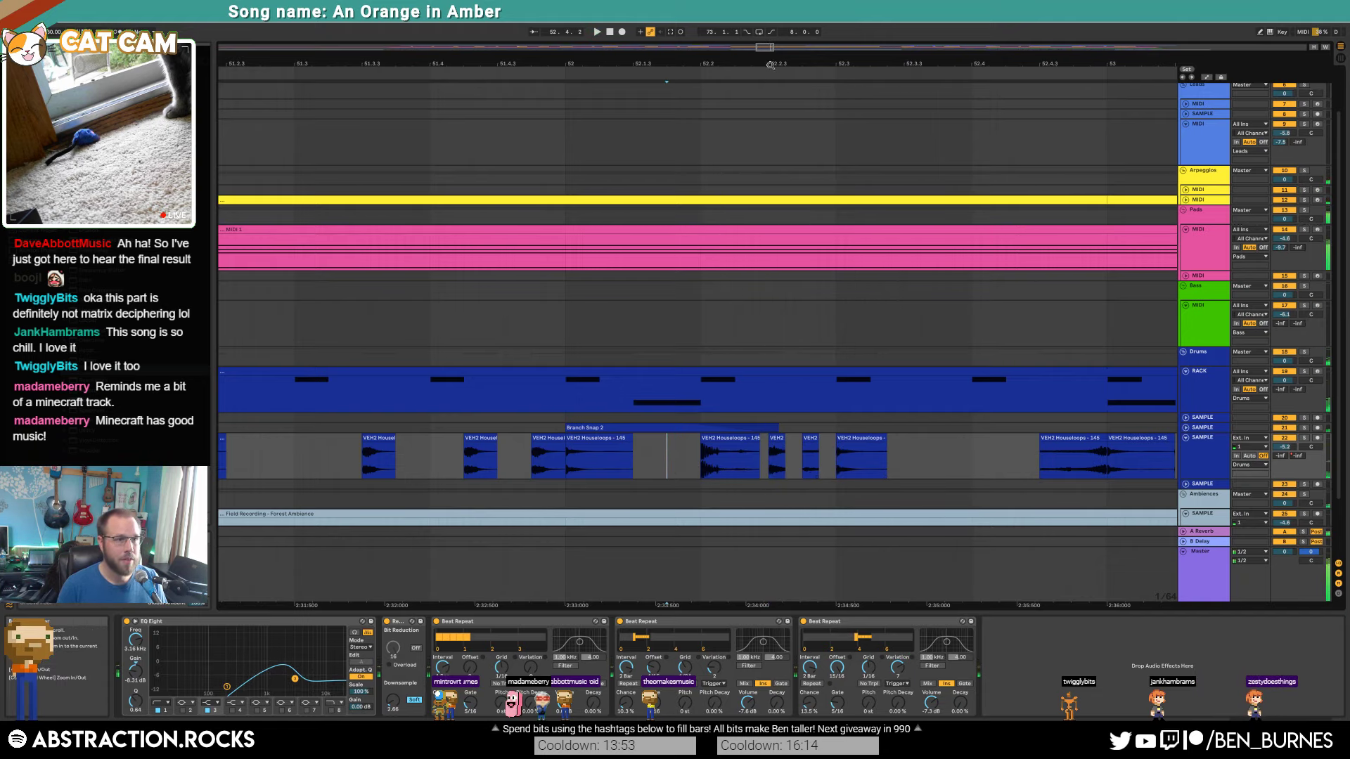
Step: Add another house loop slice just before beat 4 of bar 52 and play the passage through bar 53
left_click_drag(765, 48, 774, 47)
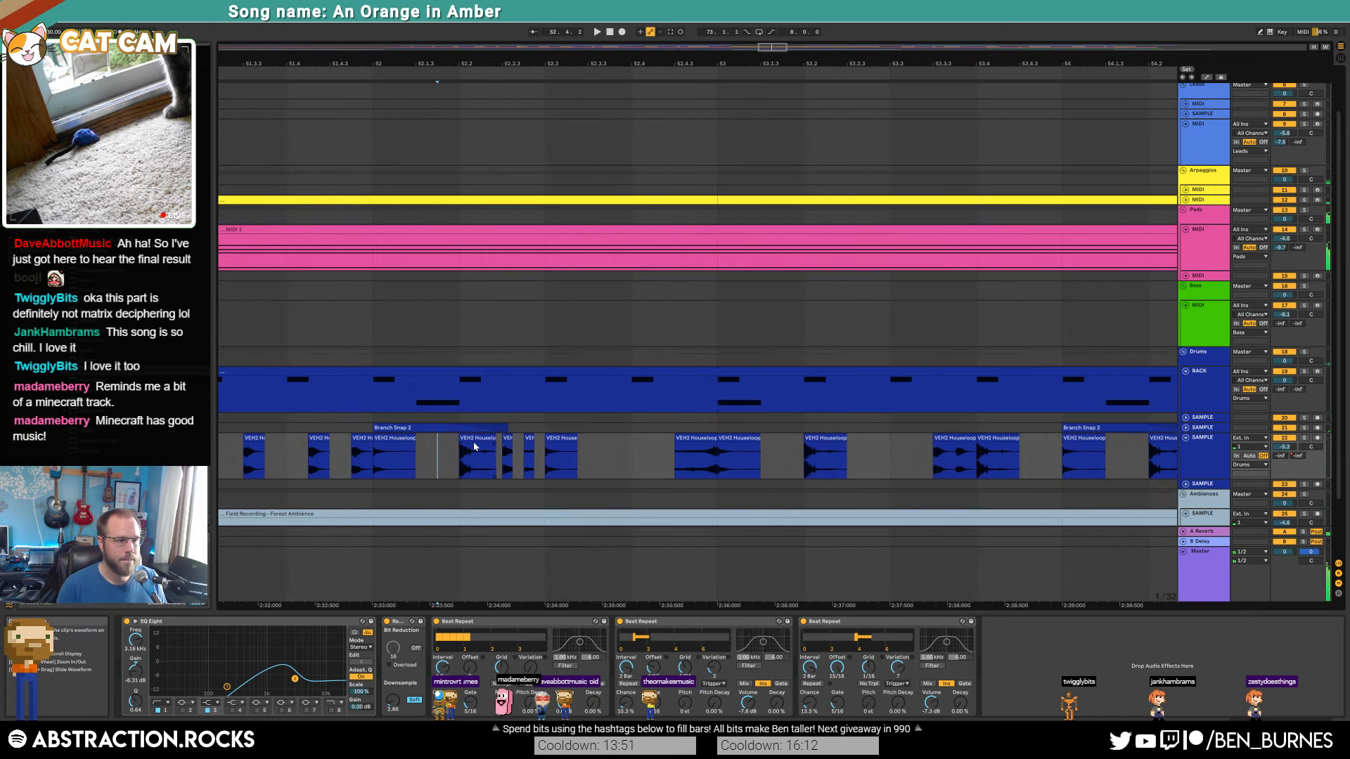
key("space")
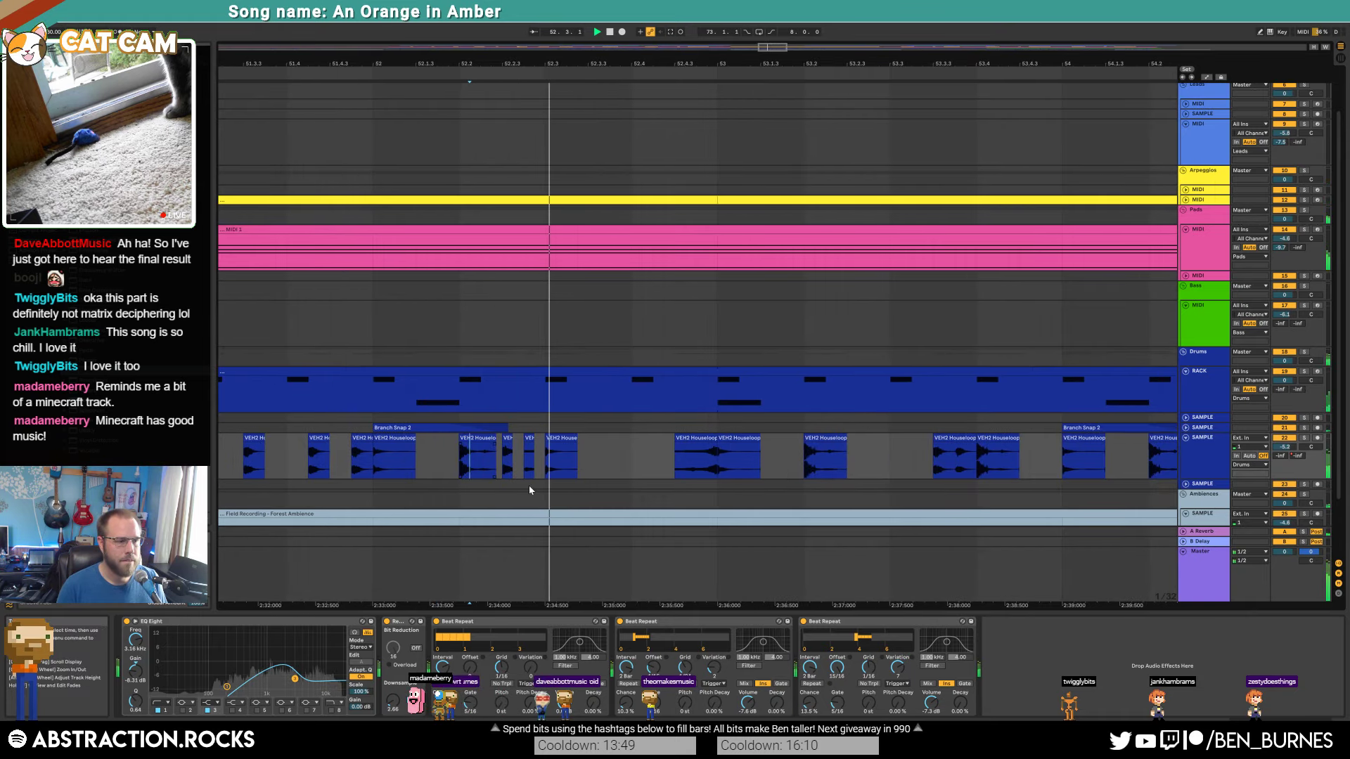
key("space")
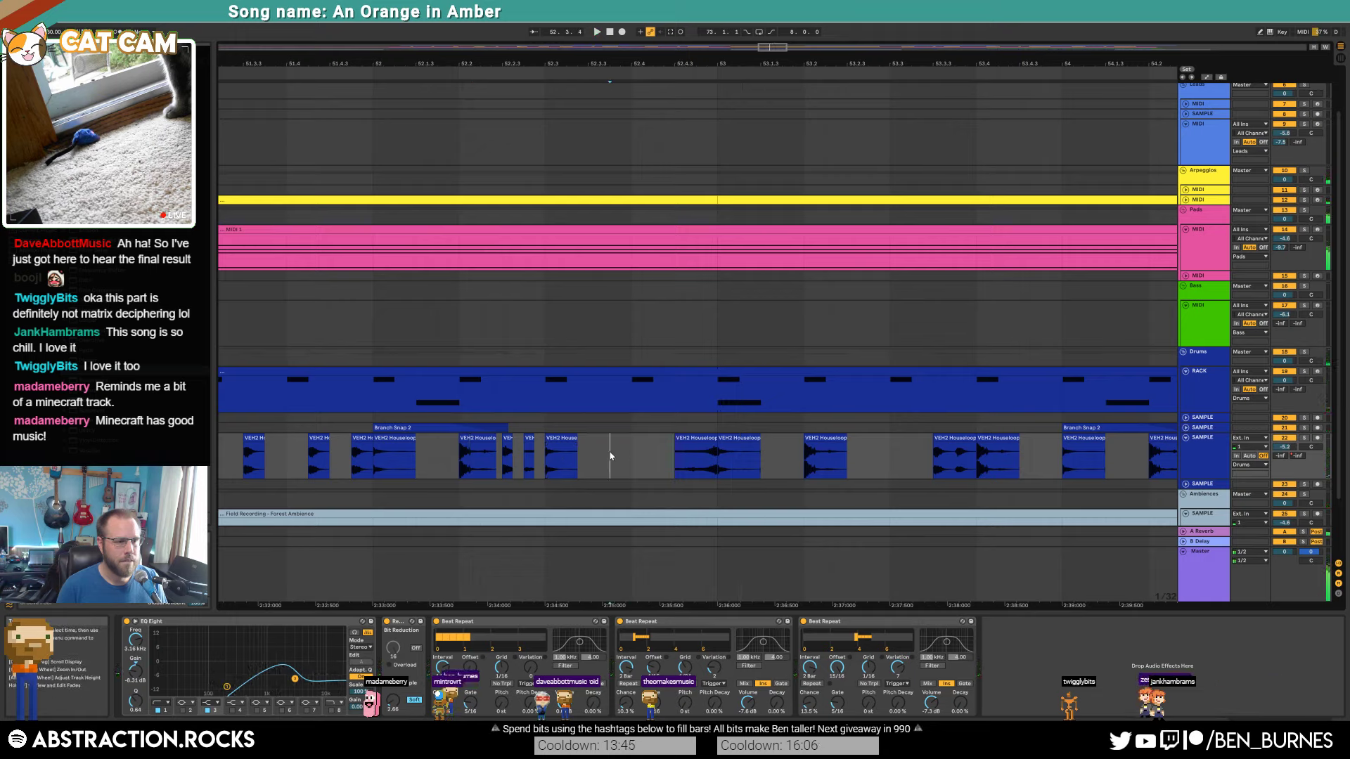
left_click(546, 460)
key("space")
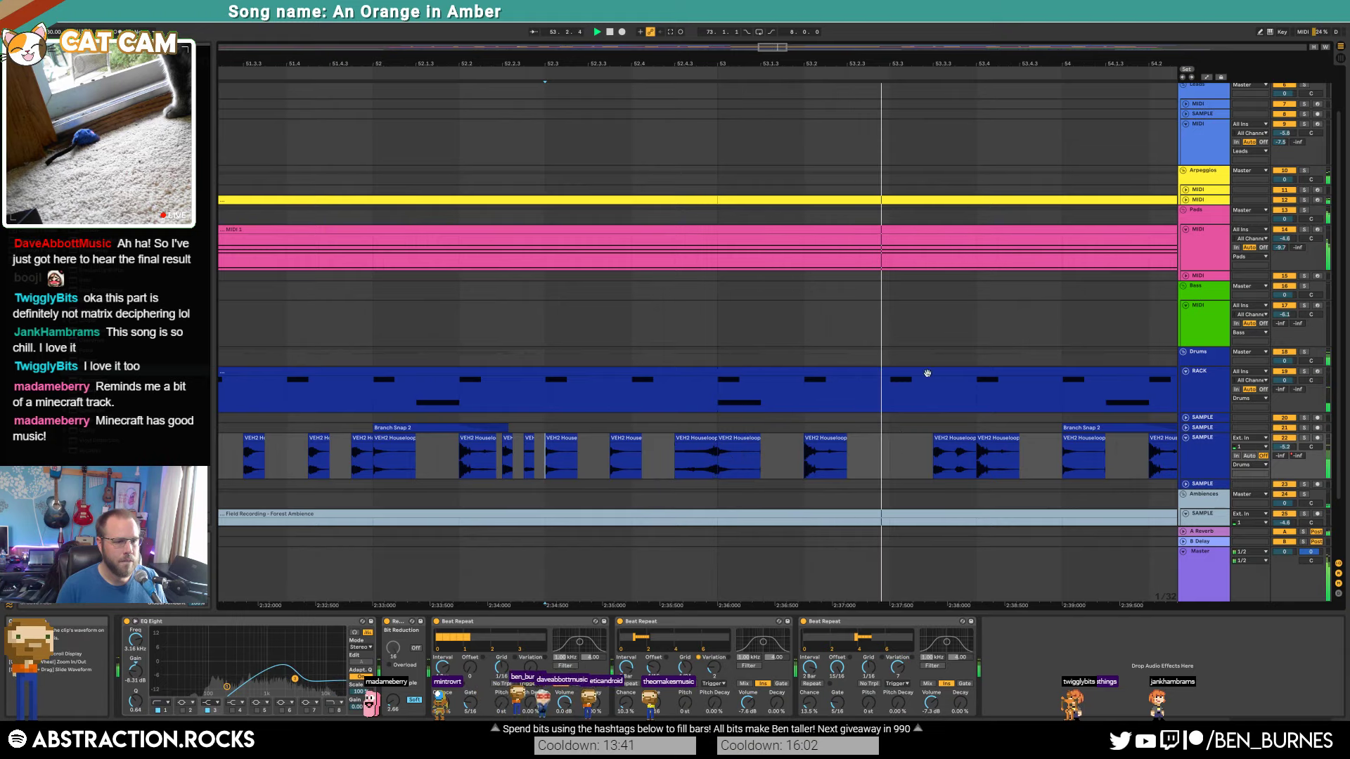
key("space")
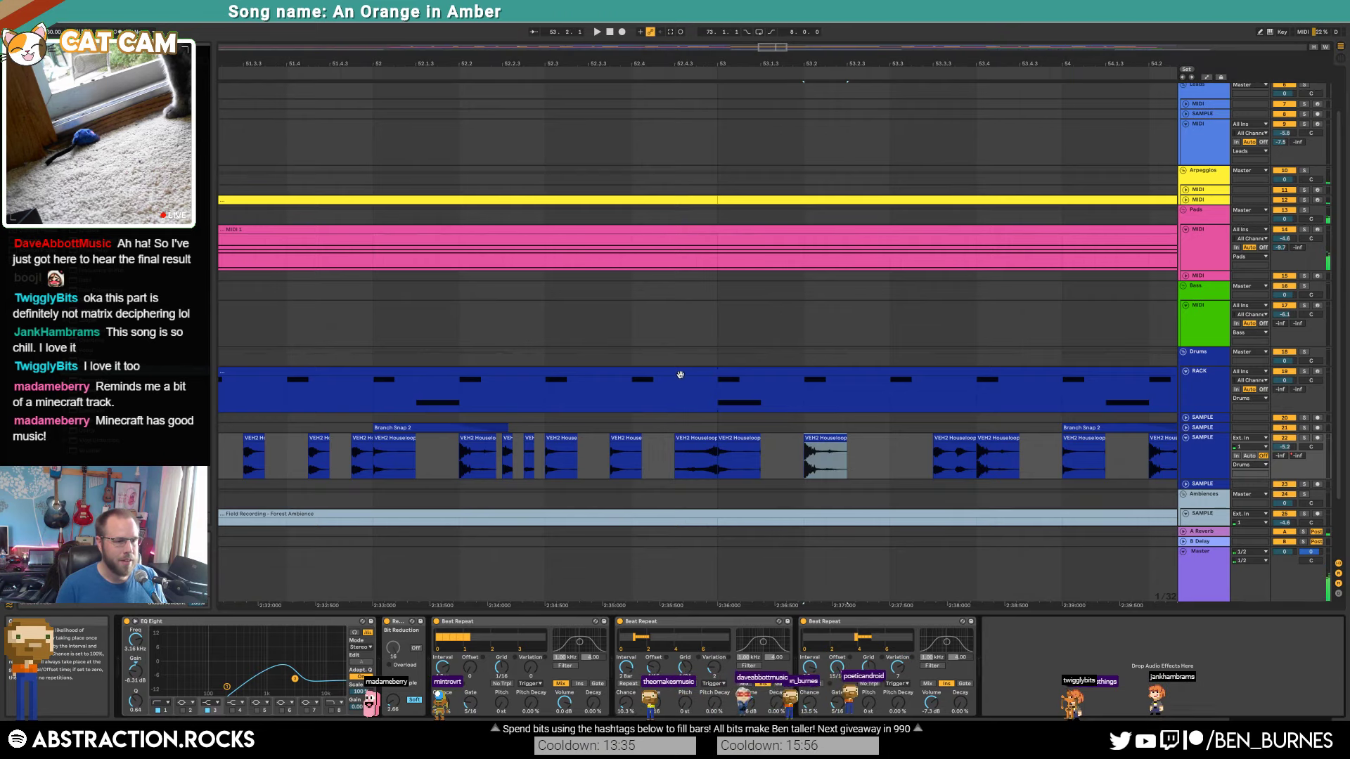
Step: Lower the house loop track's Beat Repeat Chance automation to 0% from bar 49 and play from there
scroll(681, 373, "down", 5)
key("a")
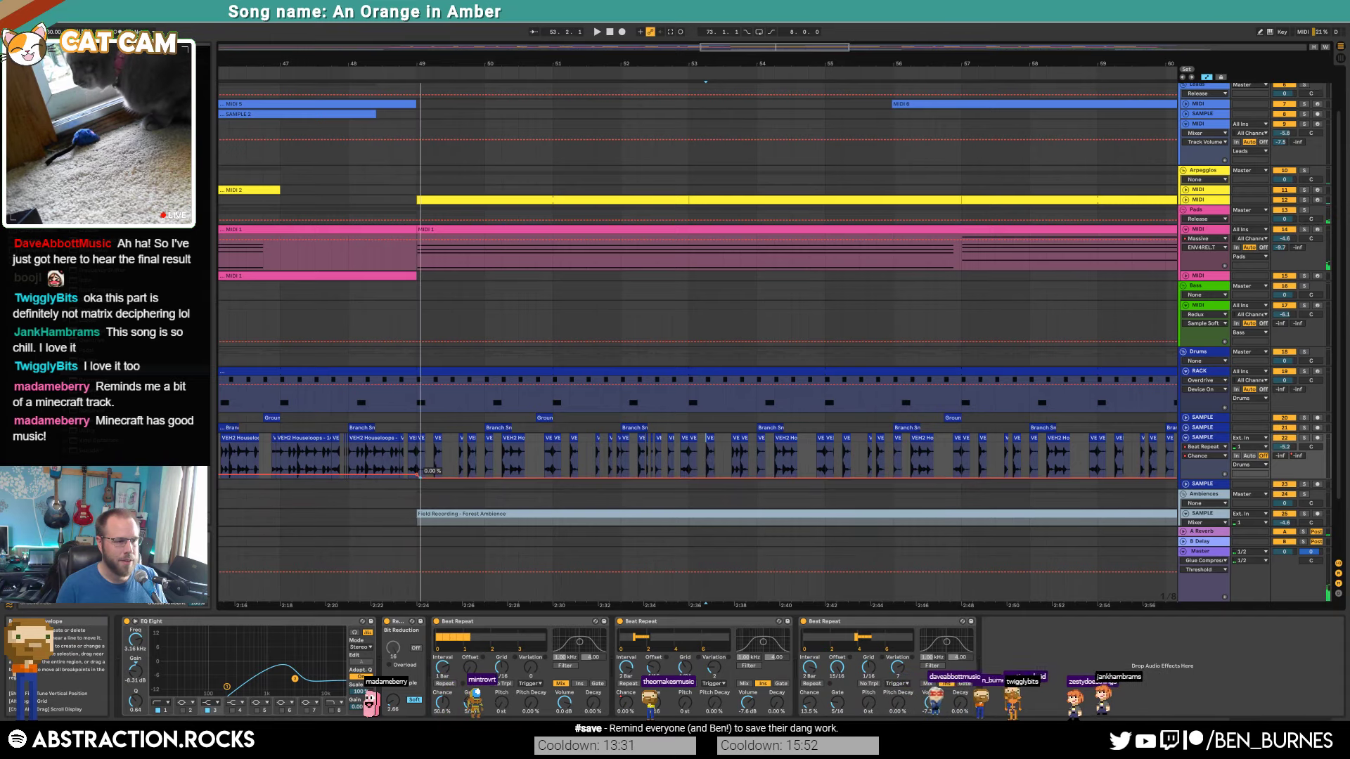
left_click(417, 473)
left_click_drag(425, 474, 426, 478)
left_click(442, 460)
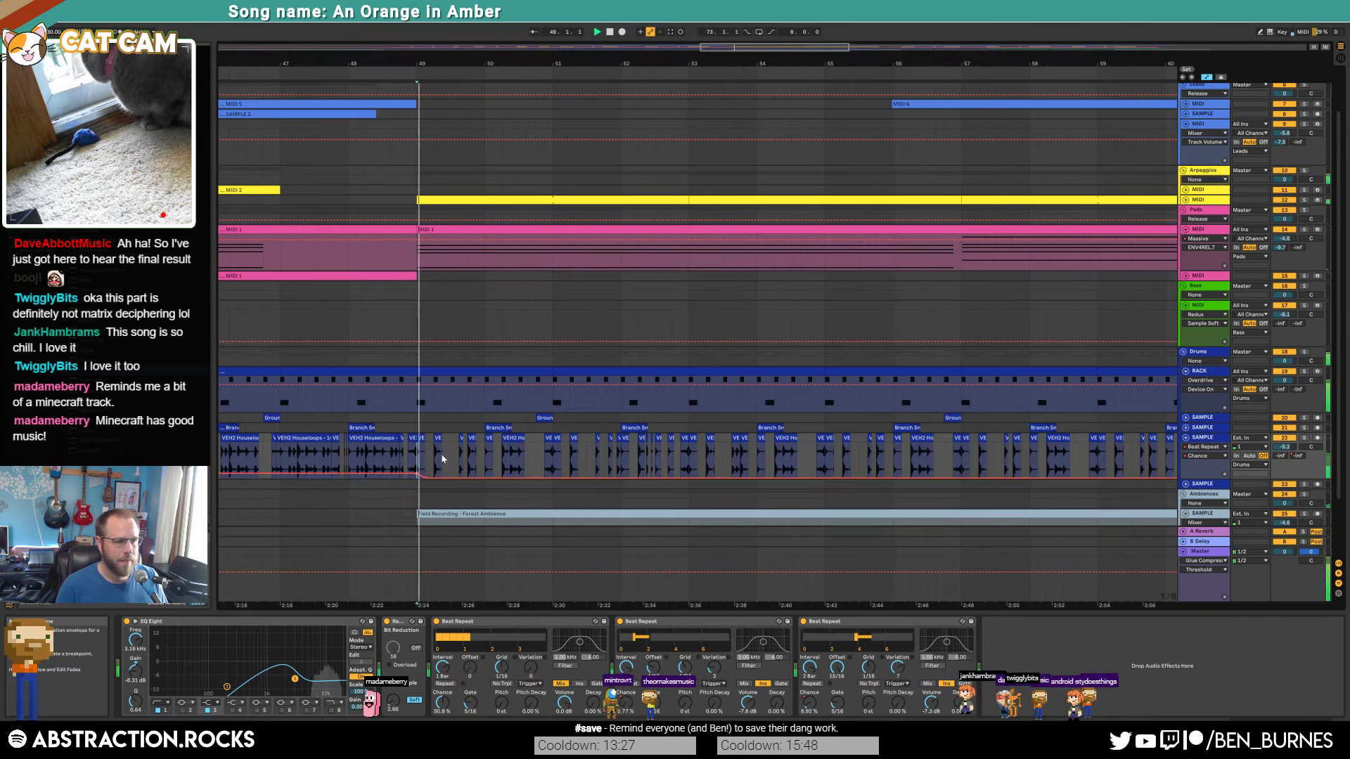
key("space")
key("a")
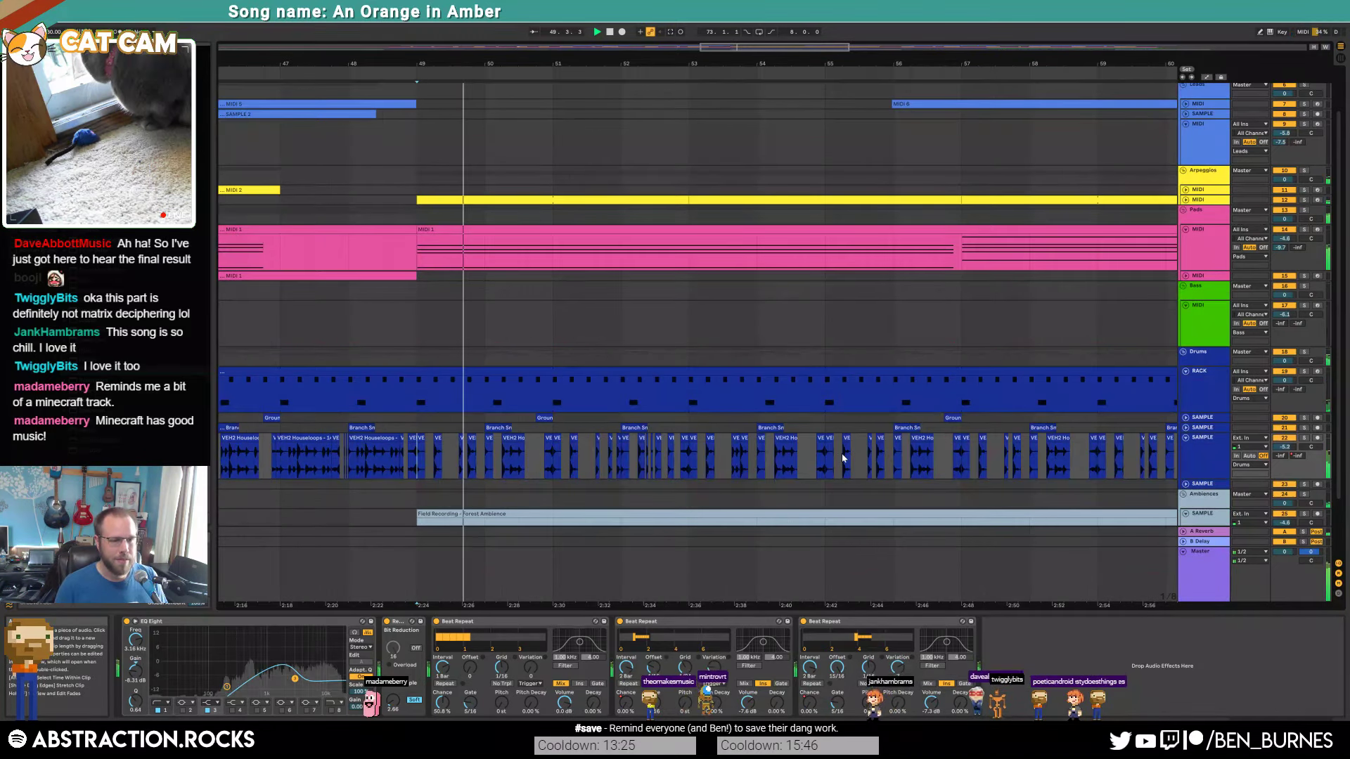
Step: Split the house loop clips late in bar 53, rearrange the slices and place a short one just before bar 54
scroll(843, 450, "down", 3)
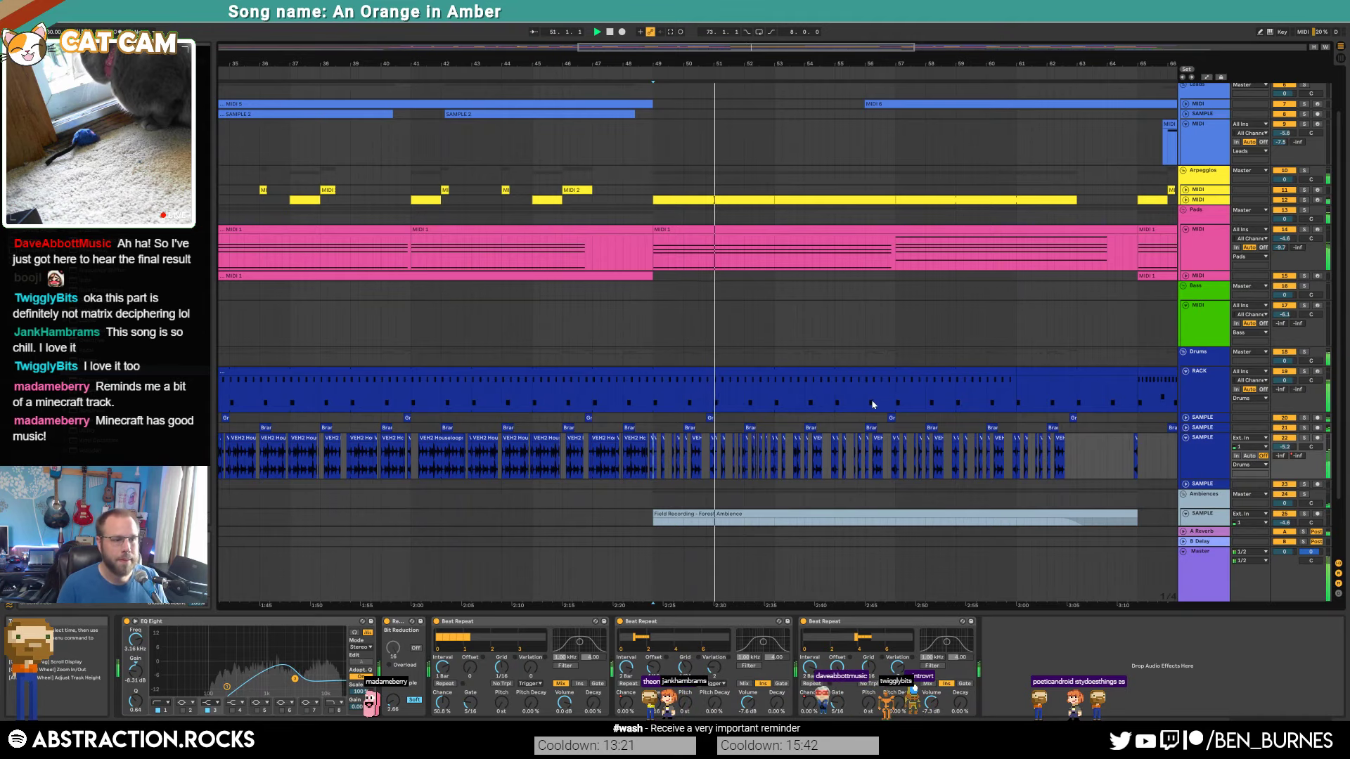
scroll(770, 462, "up", 10)
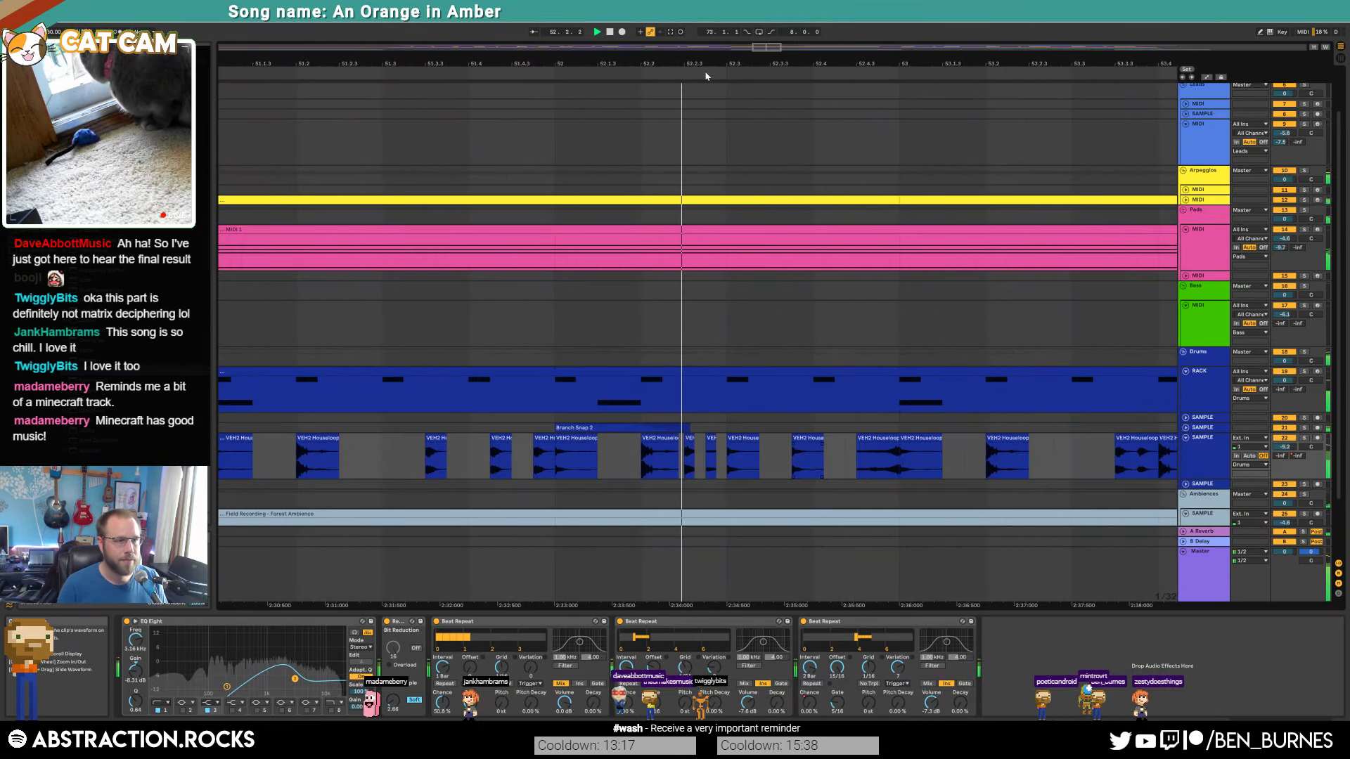
left_click_drag(776, 64, 455, 63)
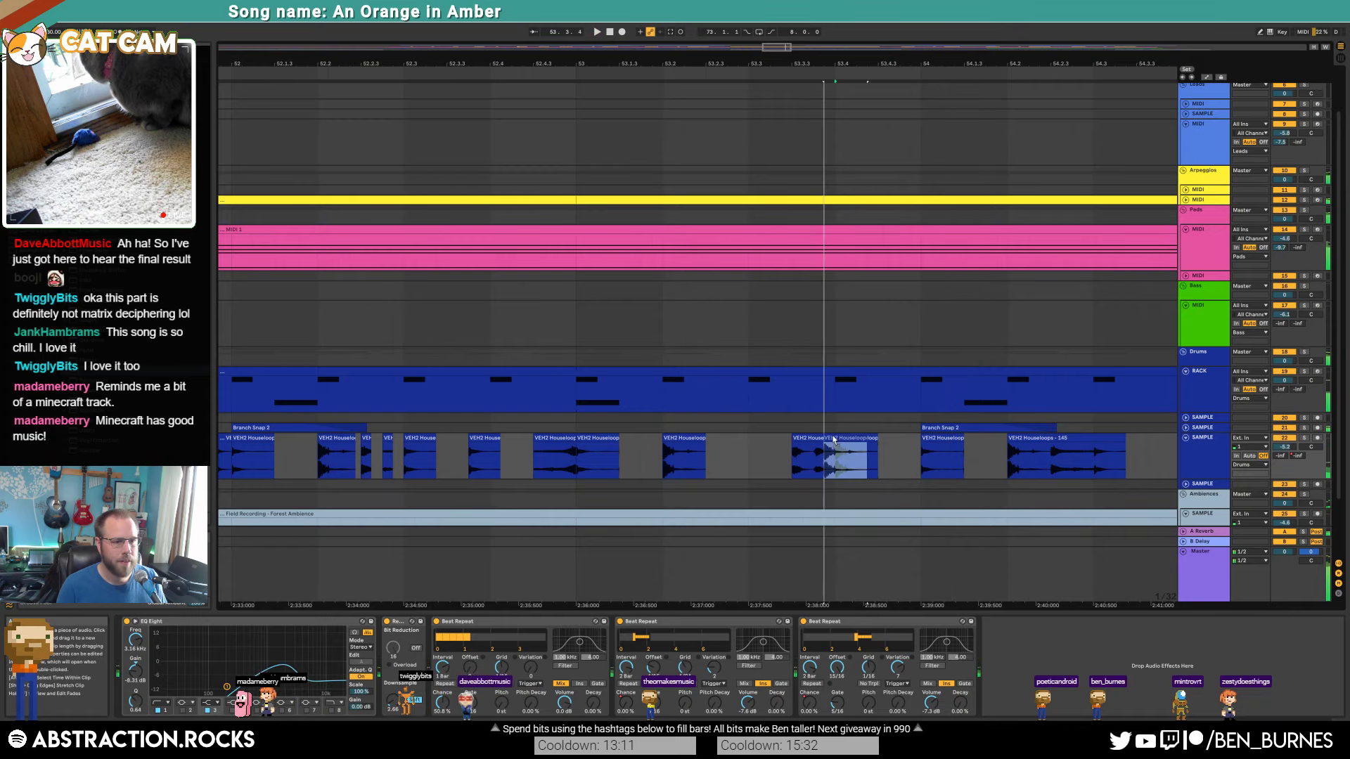
key("ctrl+e")
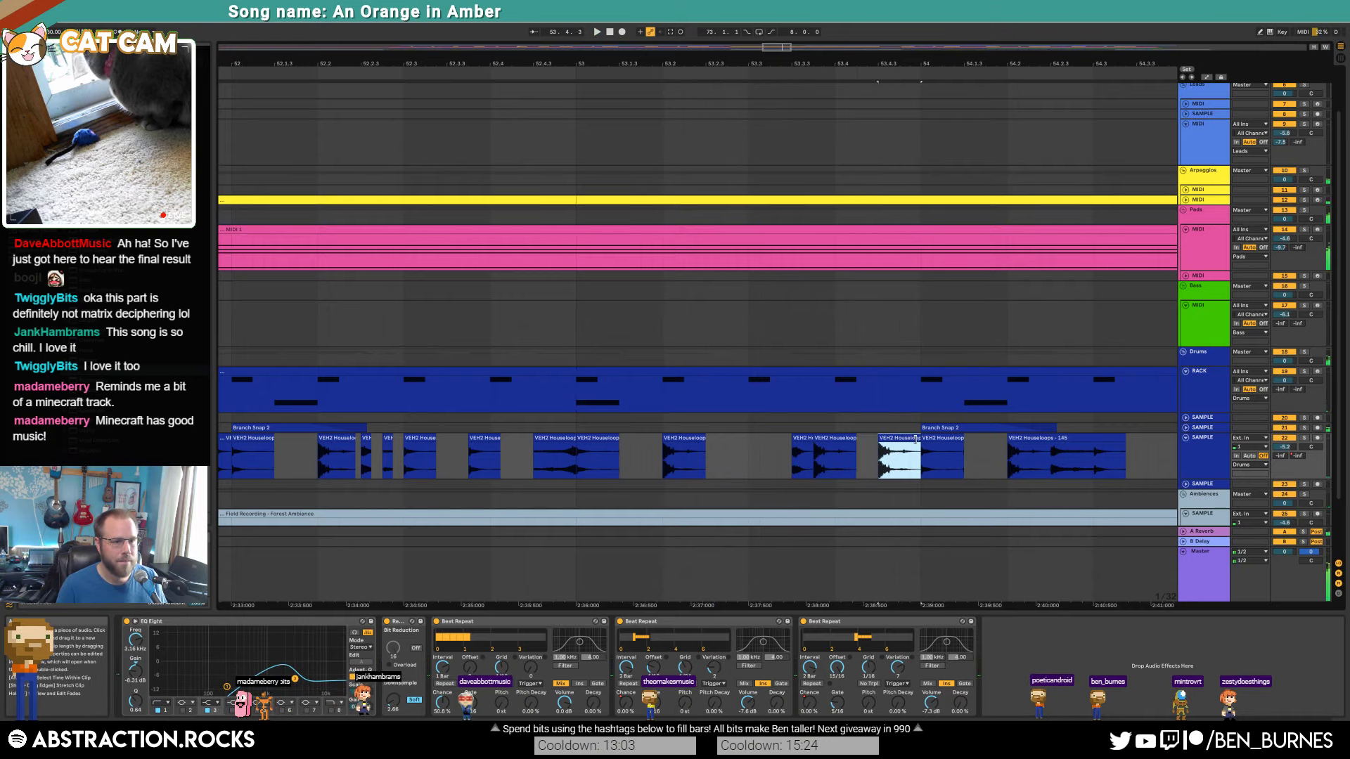
left_click(648, 471)
key("space")
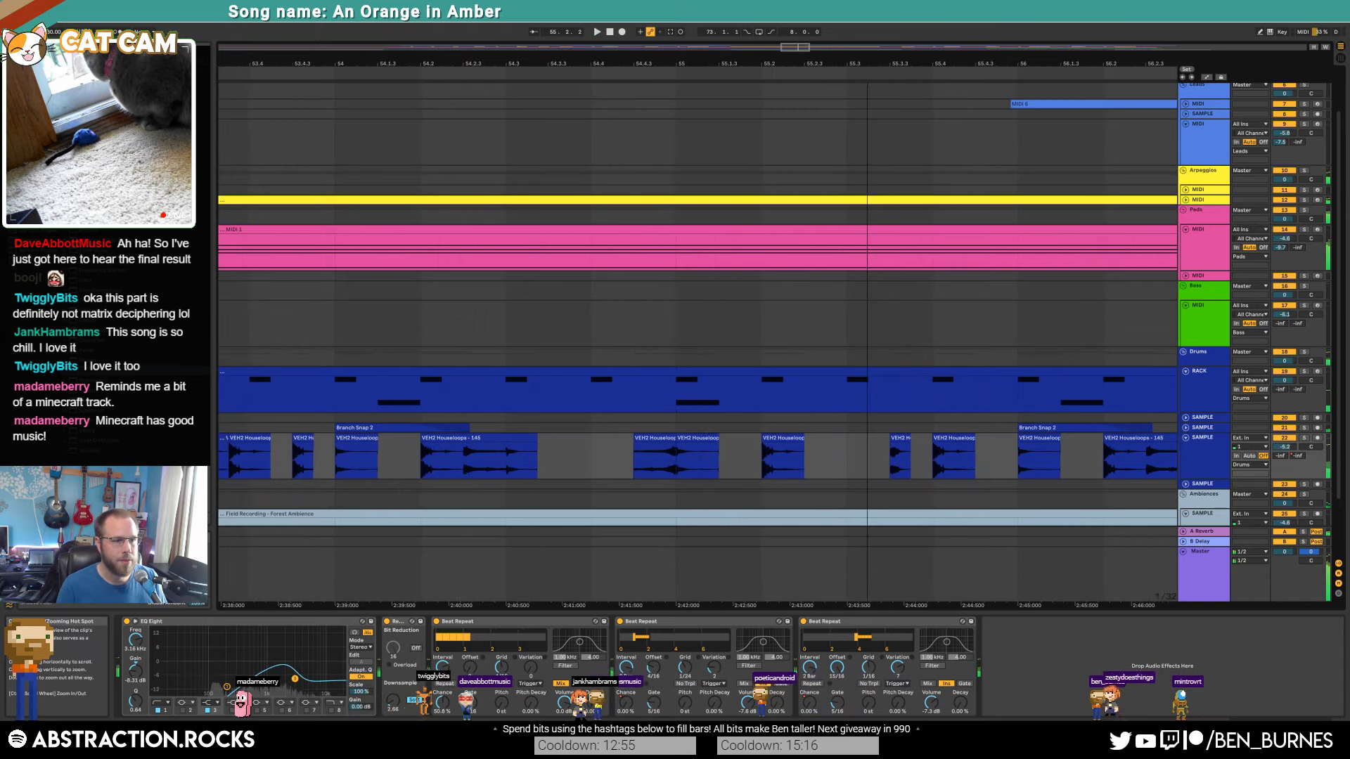
Step: Delete the house loop clips from bar 57 up to bar 63
scroll(1124, 395, "down", 10, "ctrl")
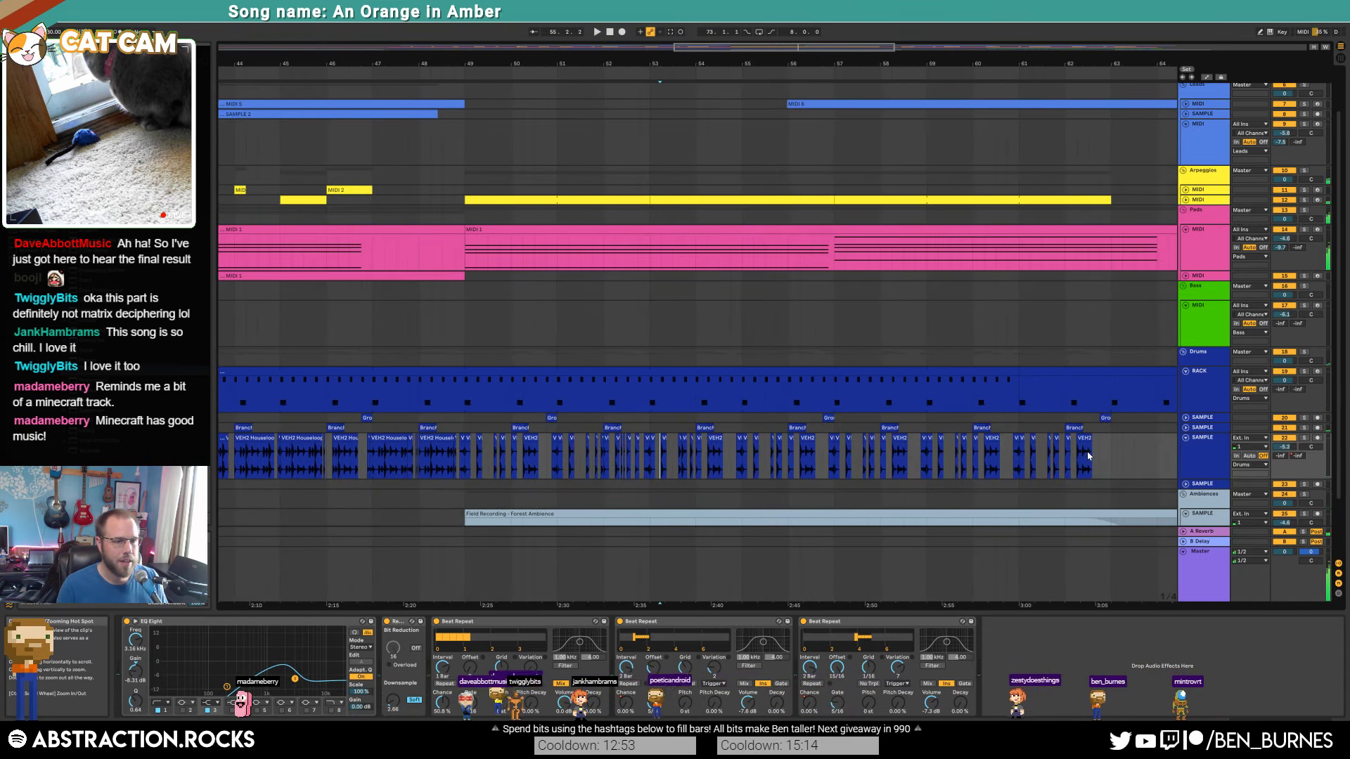
left_click_drag(1089, 455, 836, 456)
key("Delete")
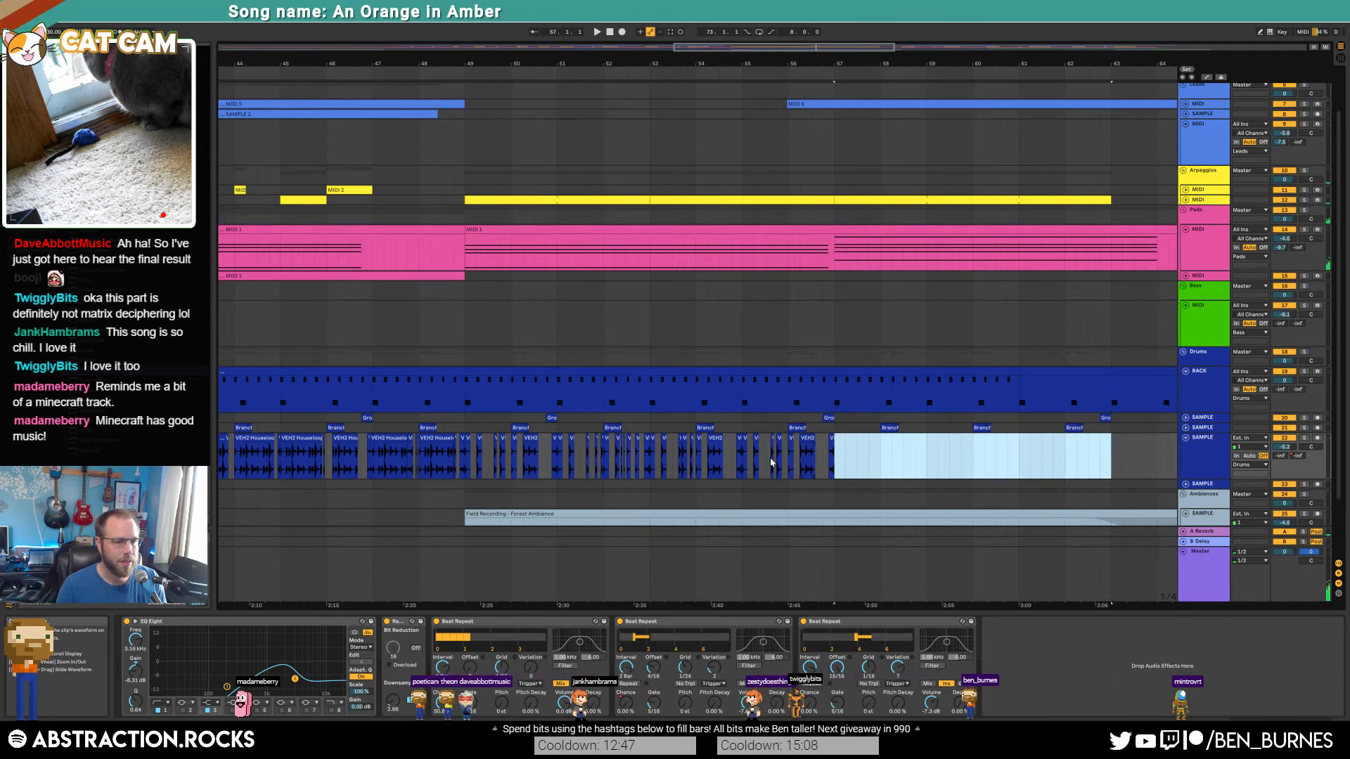
Step: Play the chopped house loop passage from bar 53 up to beat 2 of bar 54
left_click(650, 456)
key("space")
scroll(714, 475, "up", 3)
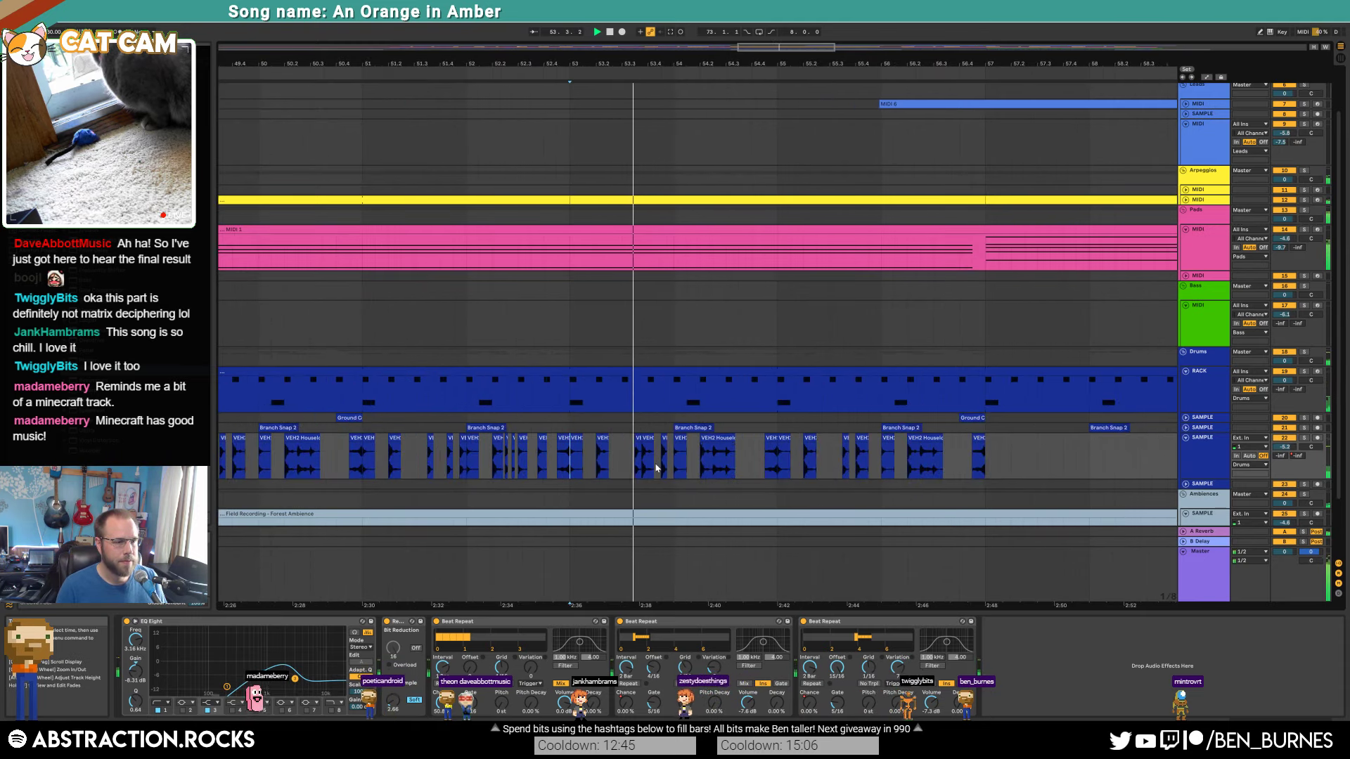
scroll(691, 458, "up", 2)
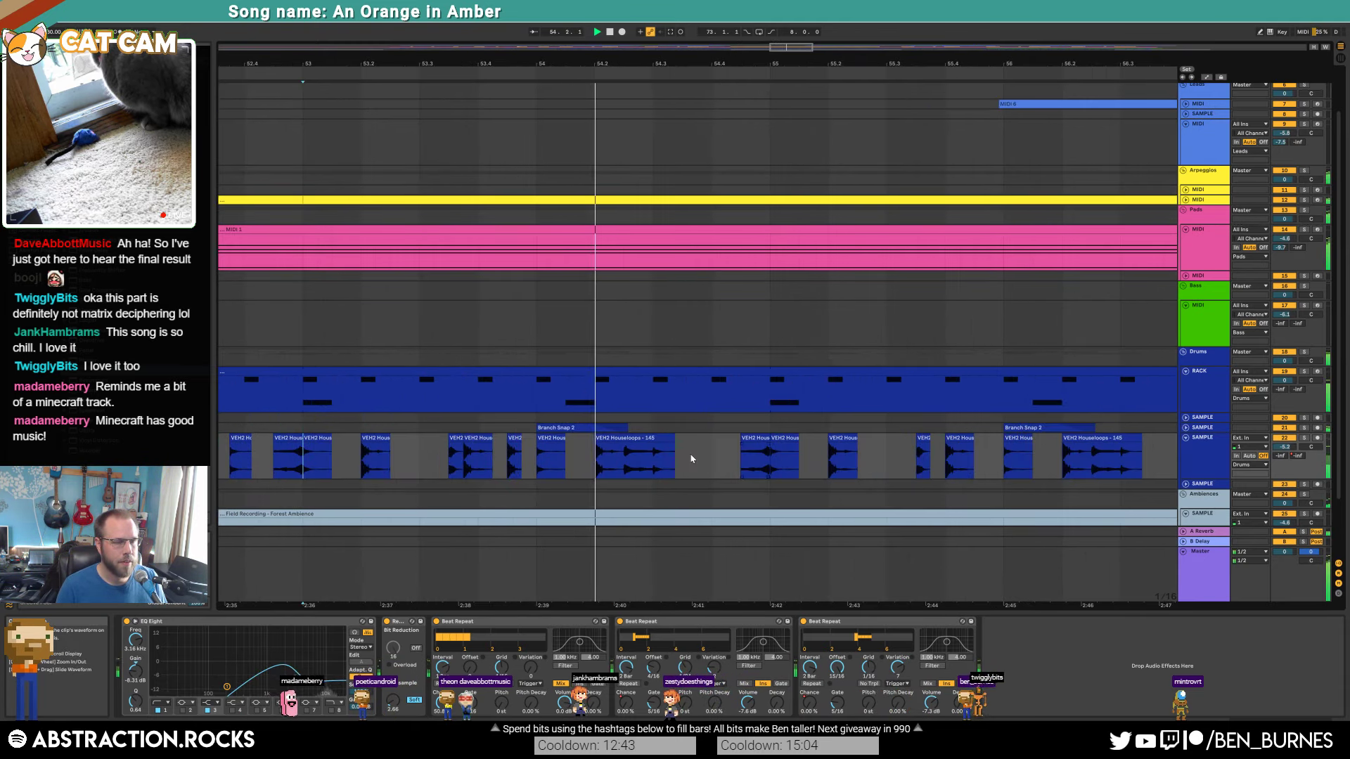
key("space")
Step: Audition the second half of beat 2 in bar 54 soloed and looped, and cut it out of the house loop slice
left_click_drag(624, 456, 651, 456)
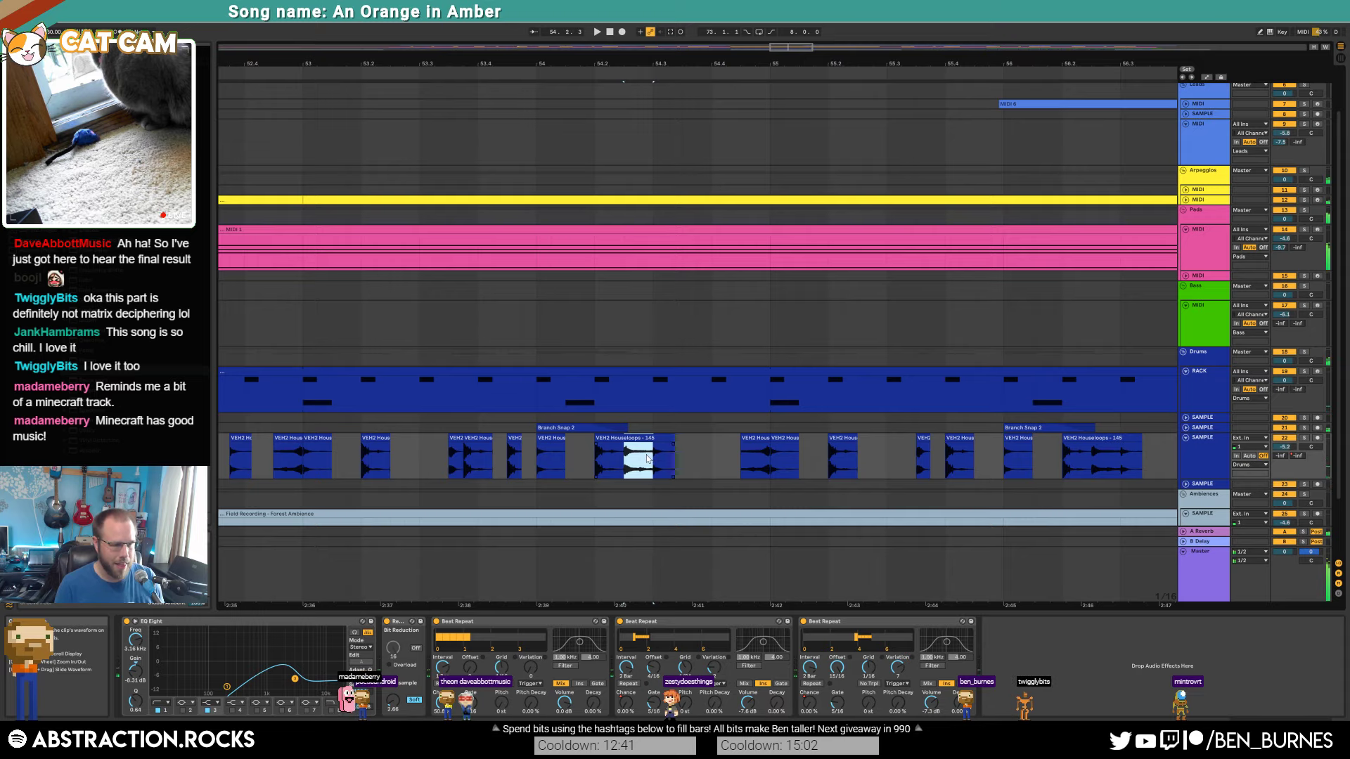
key("space")
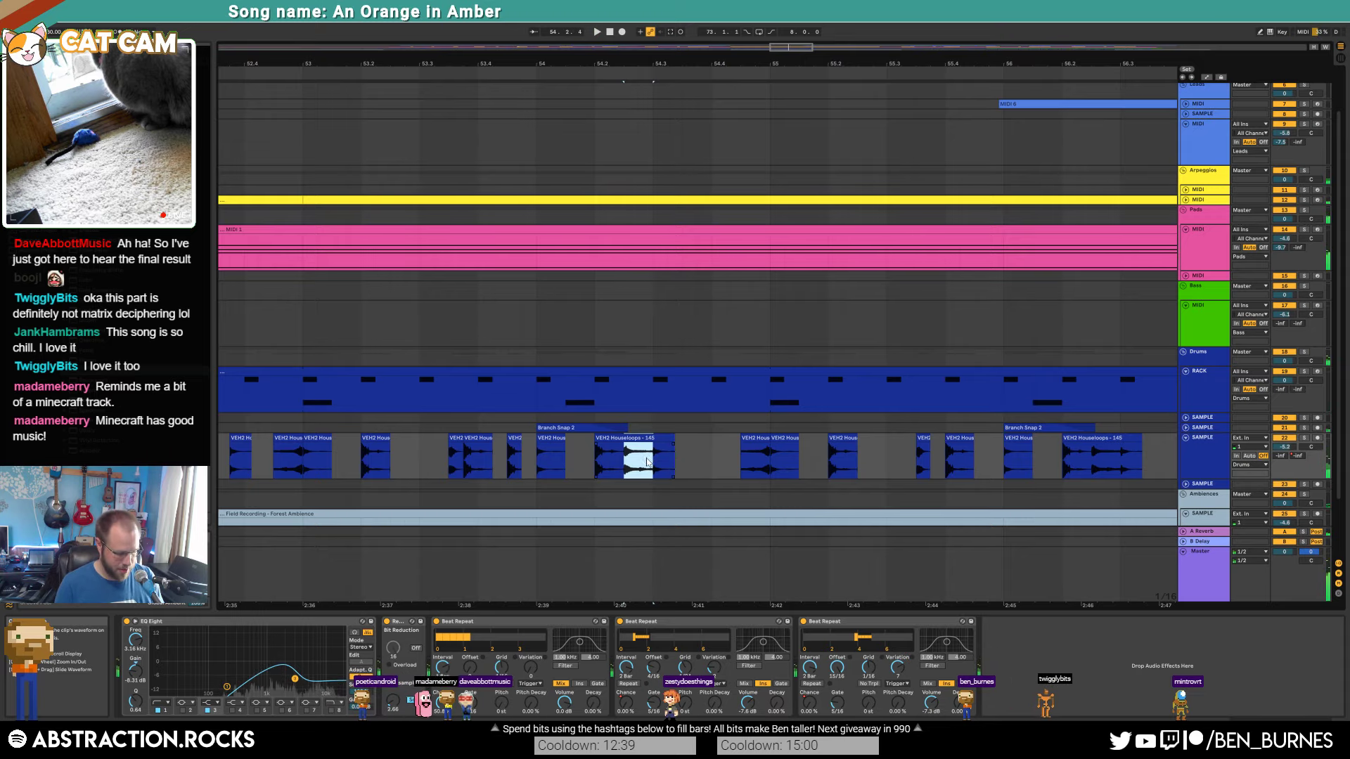
left_click(1303, 438)
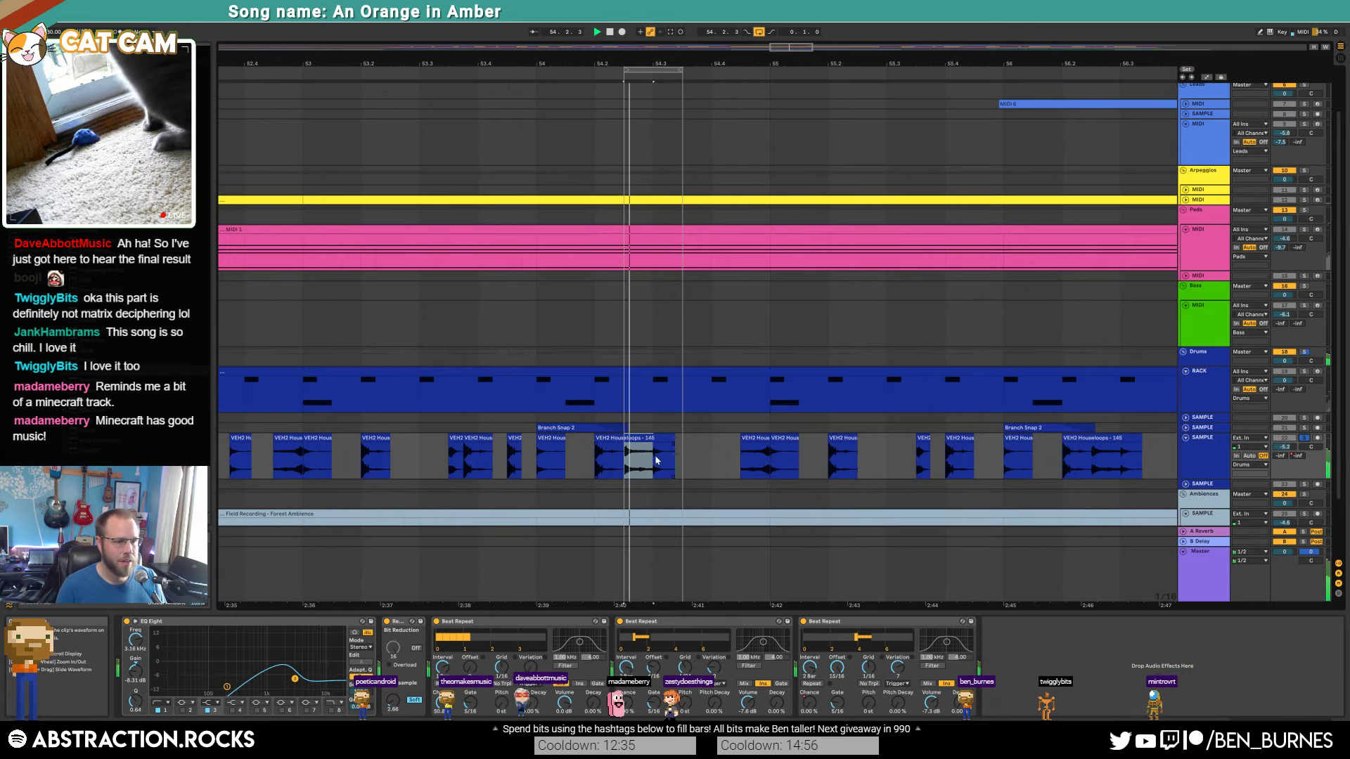
key("space")
key("space")
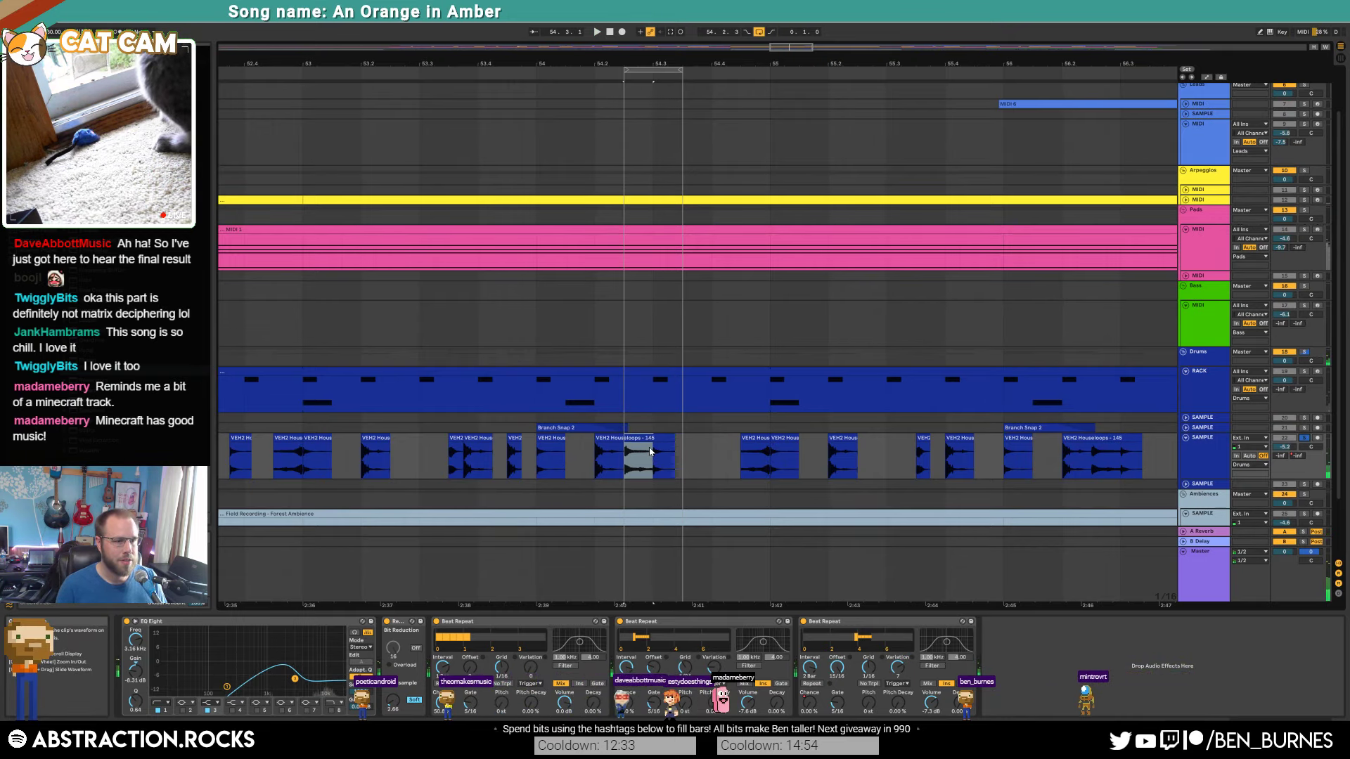
left_click(1303, 438)
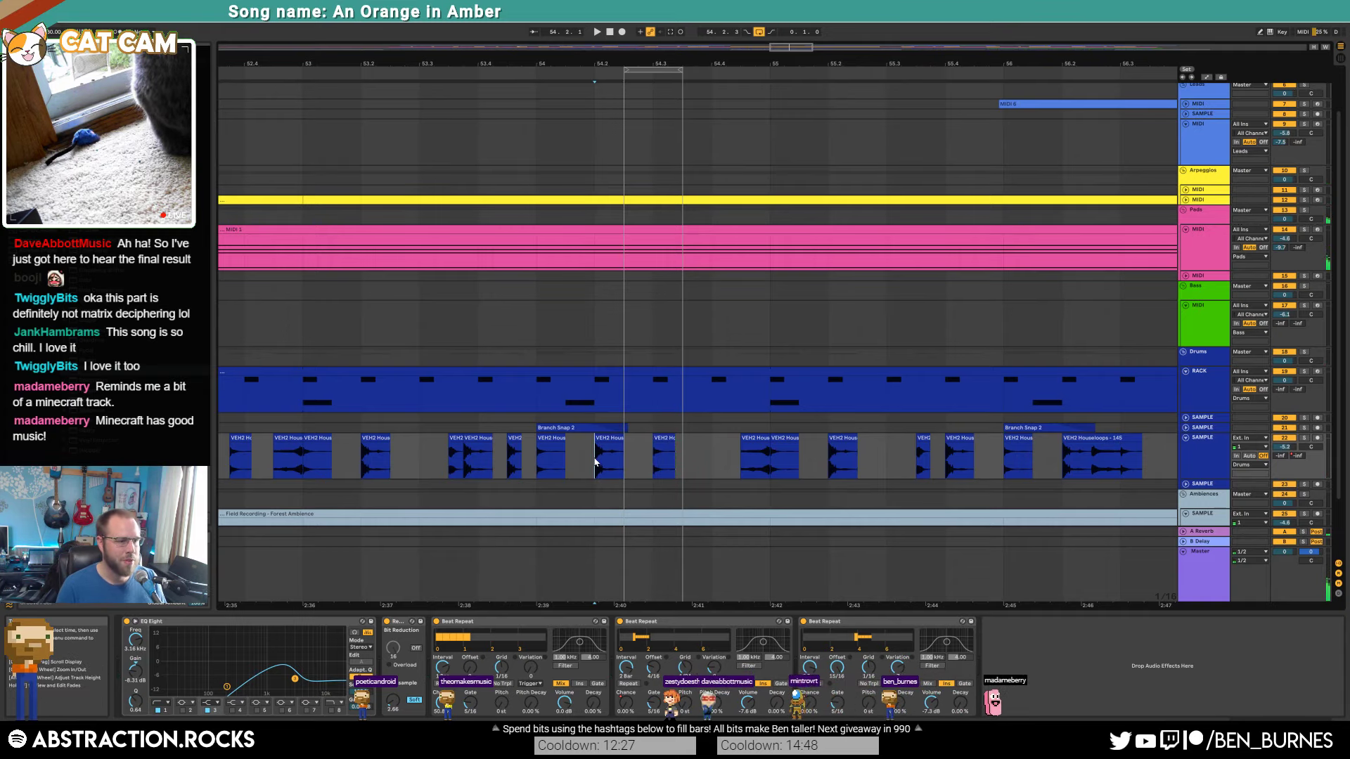
Step: Turn looping off, split the house loop slice at beat 3 of bar 54, and add short slices around beat 4
left_click(450, 452)
key("space")
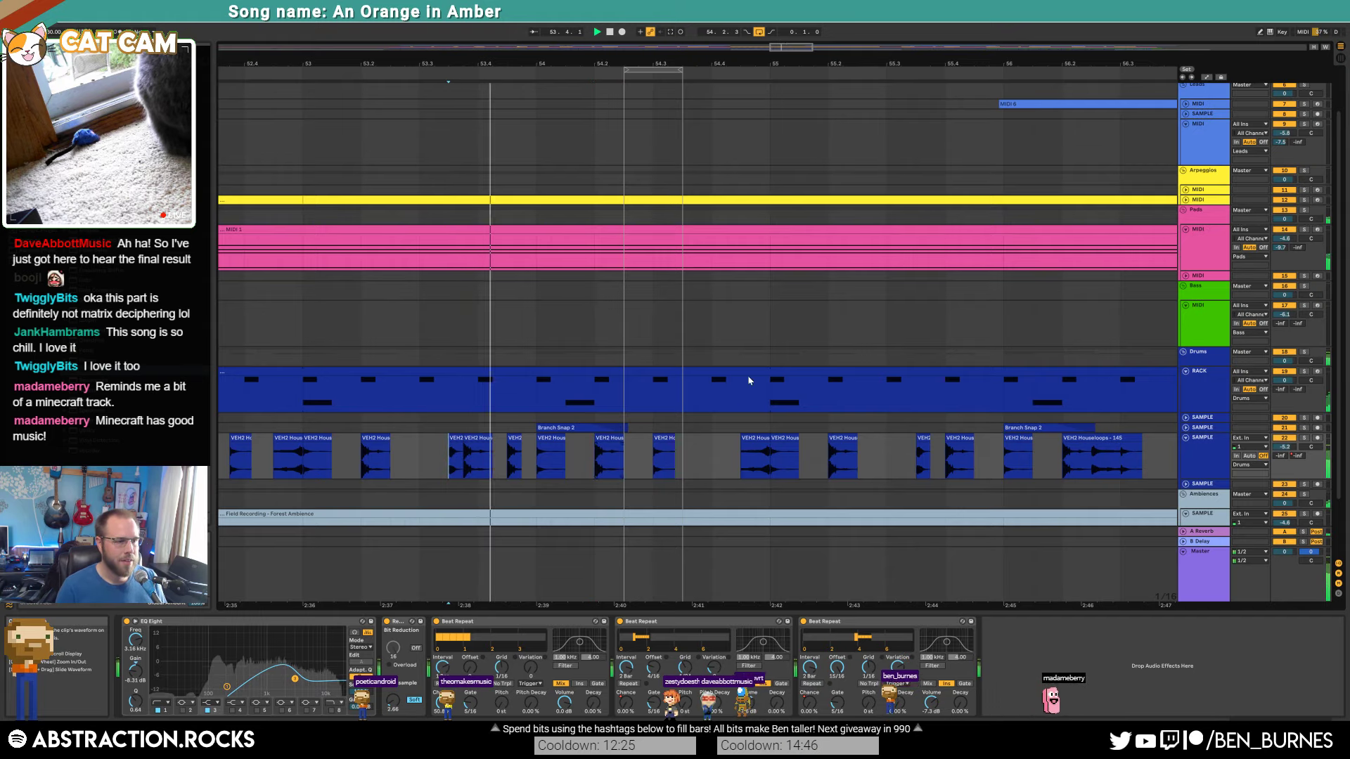
left_click(758, 34)
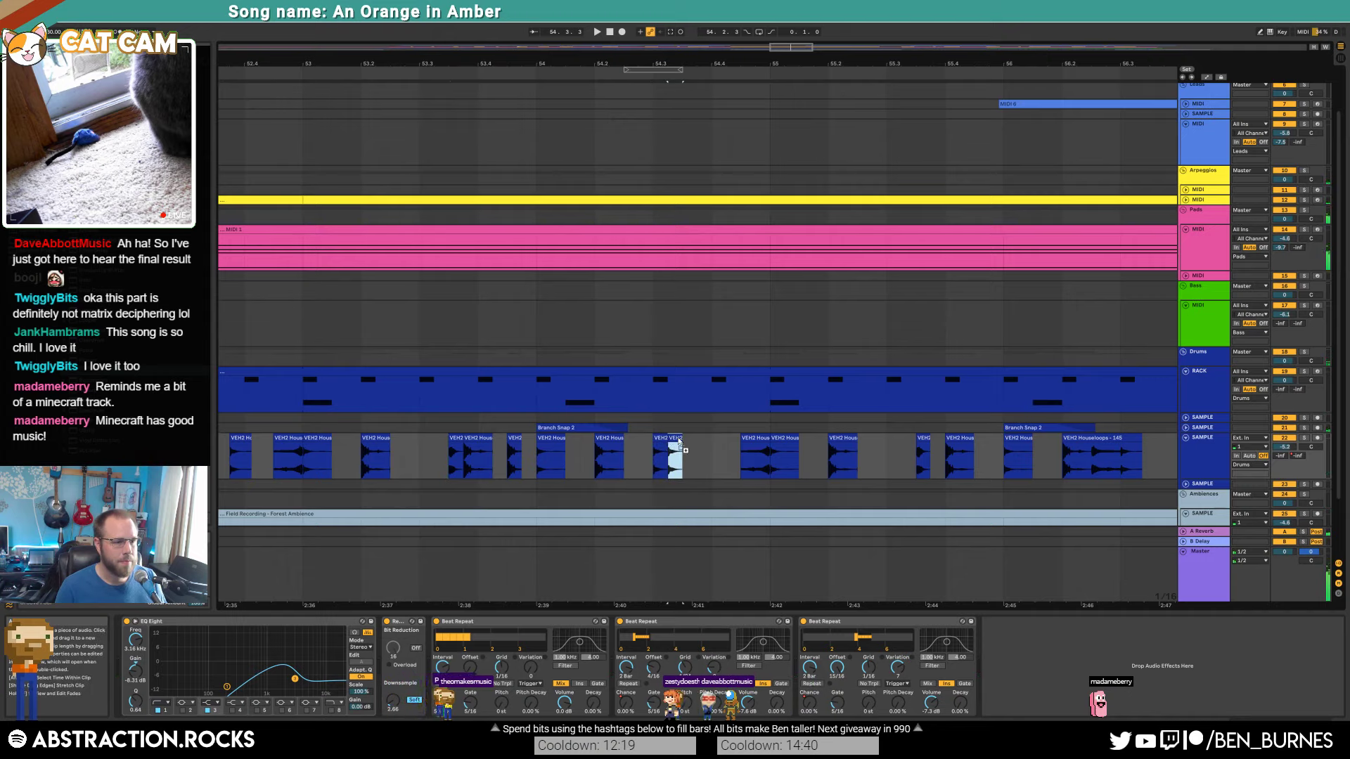
left_click_drag(704, 438, 732, 438)
left_click(645, 455)
key("space")
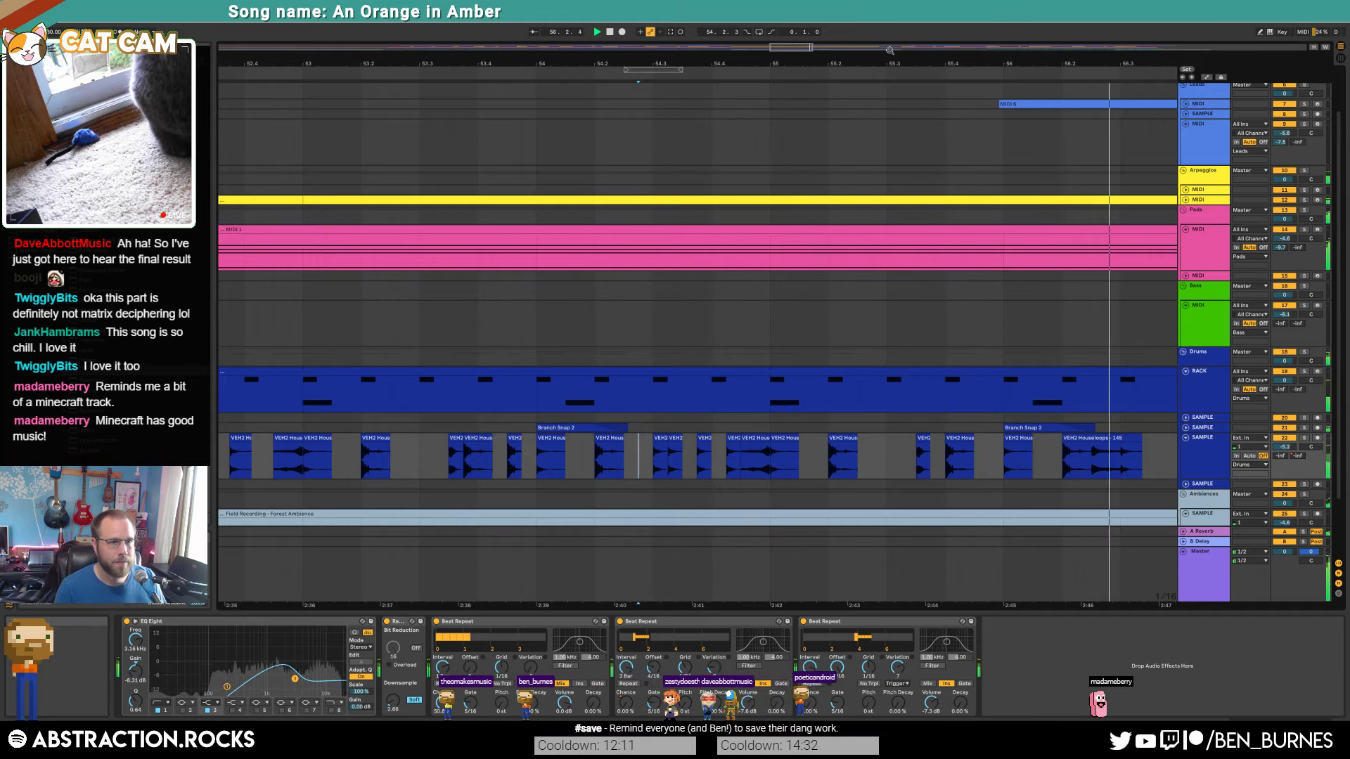
Step: Try duplicating the chopped house loop clips of bars 49 to 56 into the empty section from bar 57
left_click_drag(774, 63, 687, 62)
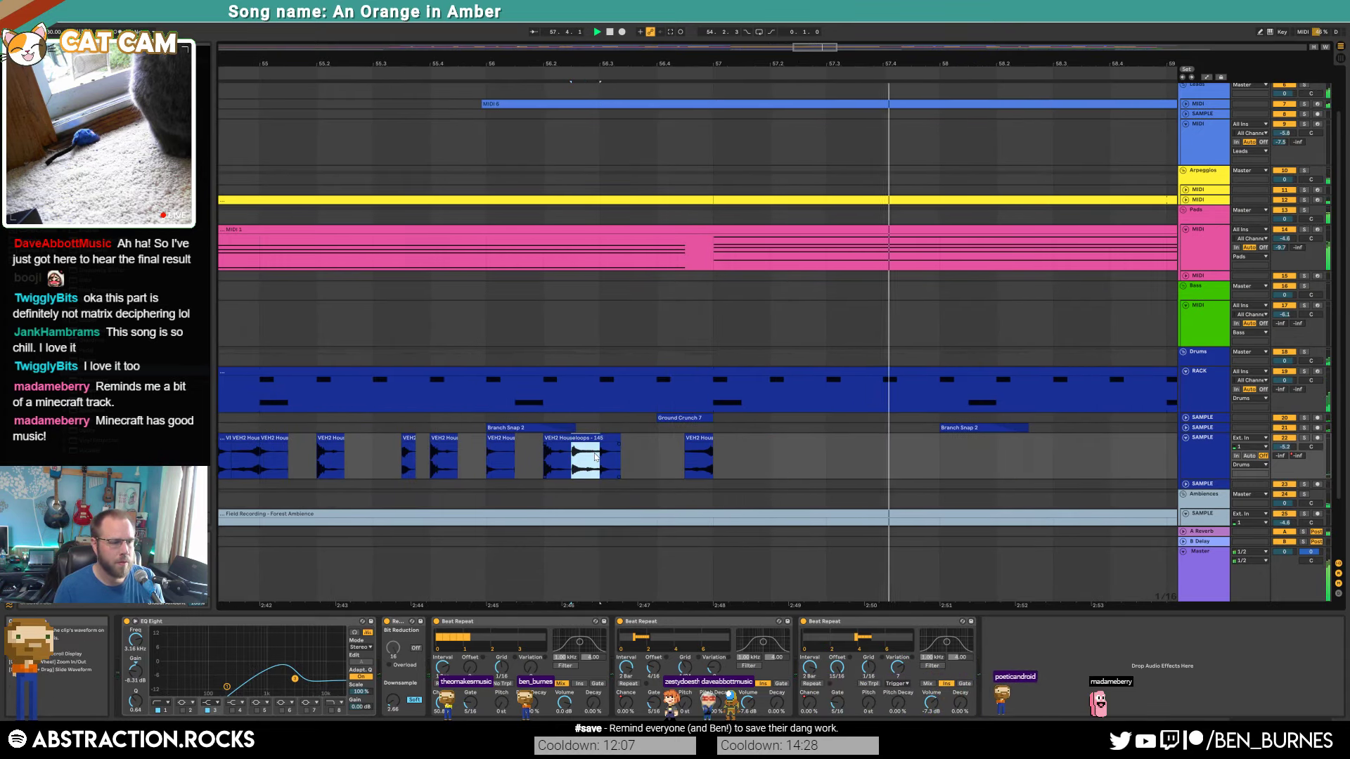
scroll(557, 435, "down", 10)
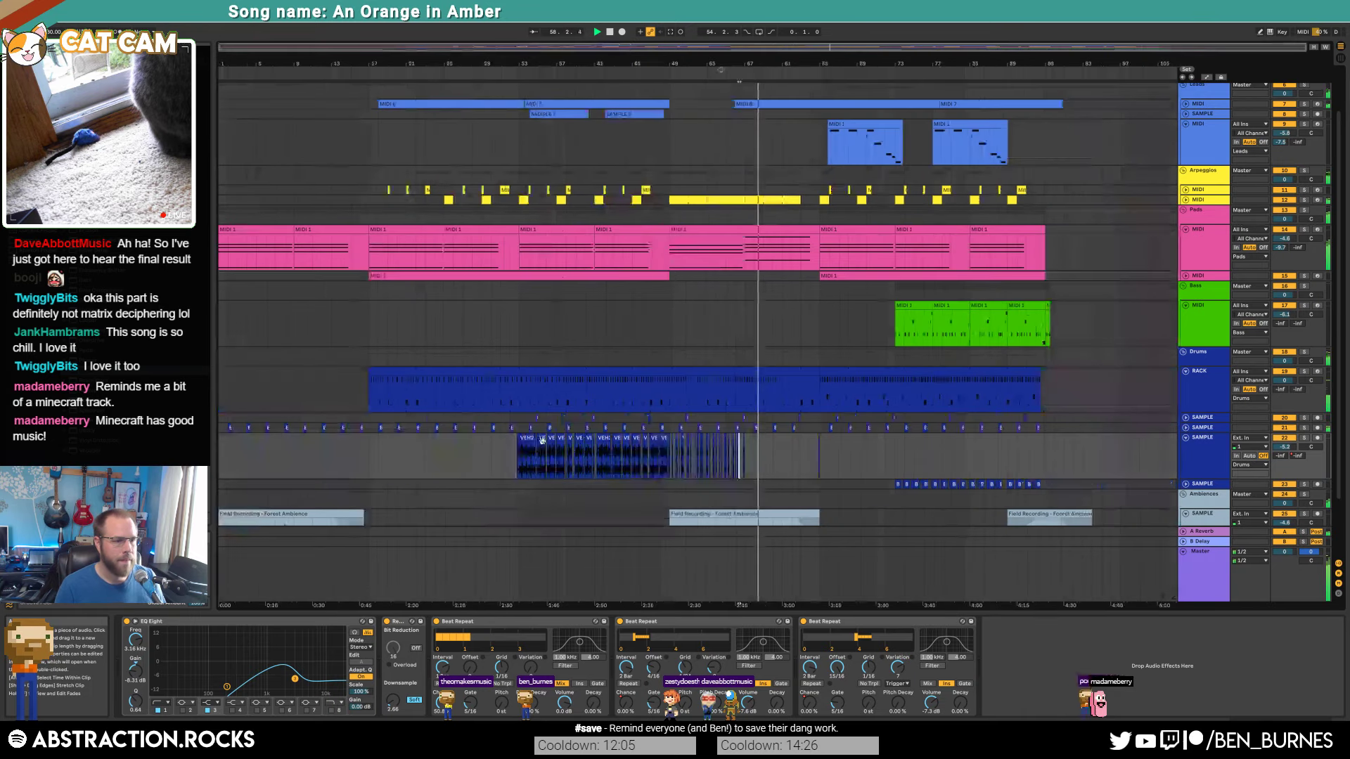
left_click_drag(748, 446, 672, 444)
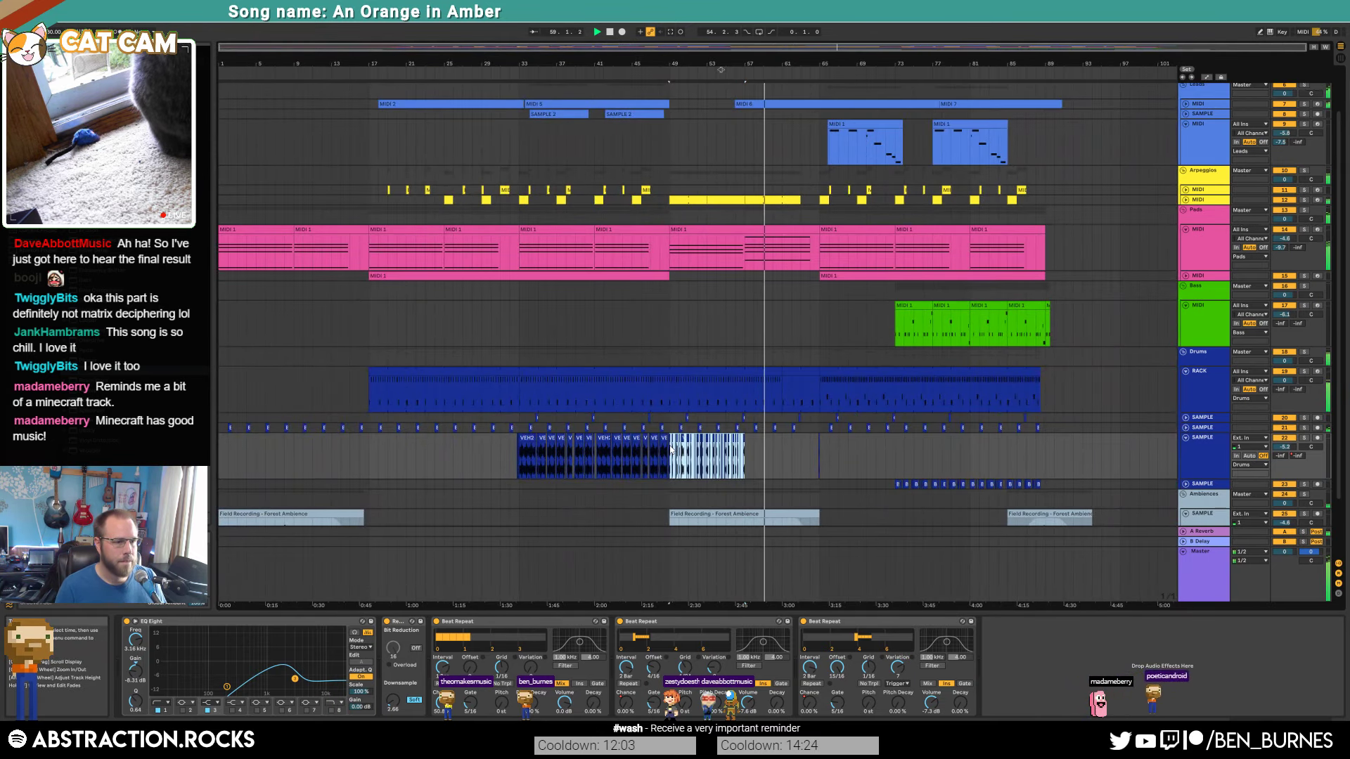
key("ctrl+d")
key("ctrl+z")
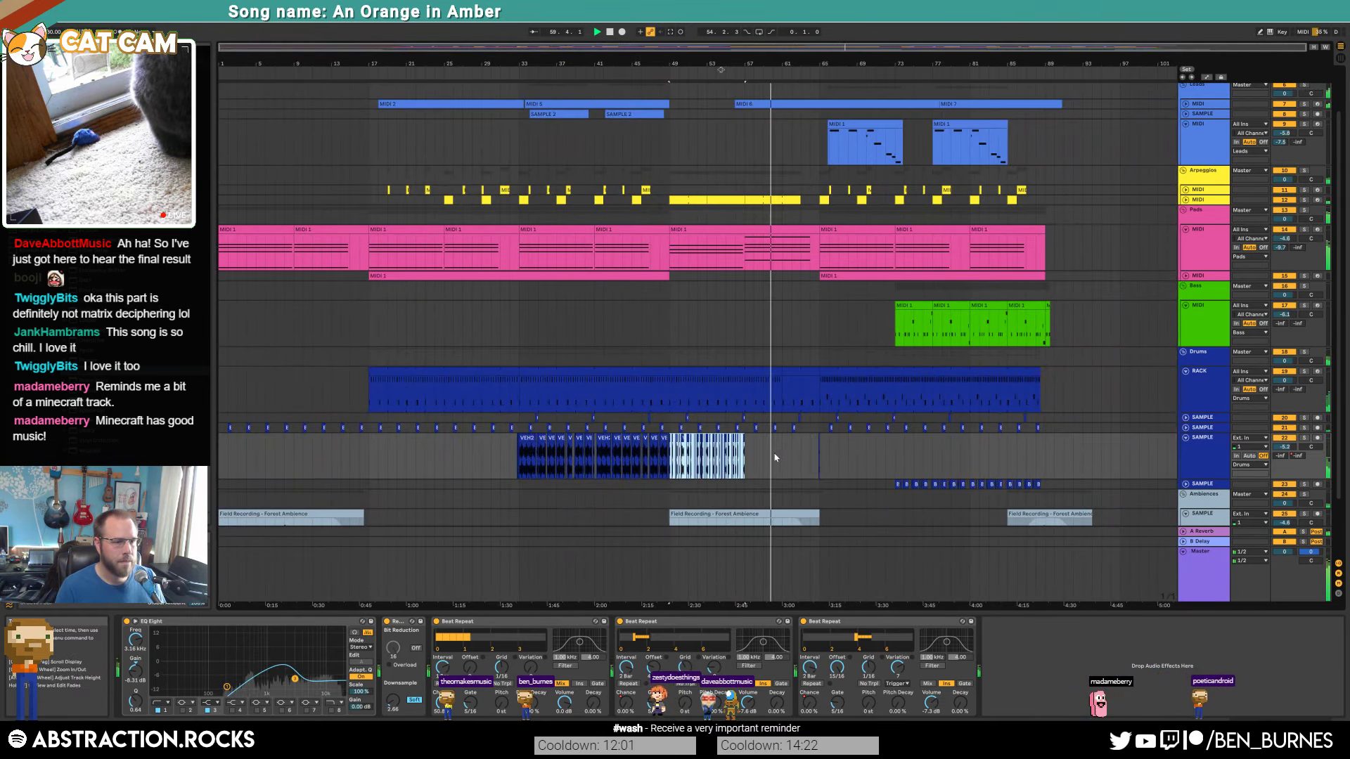
scroll(747, 454, "up", 3)
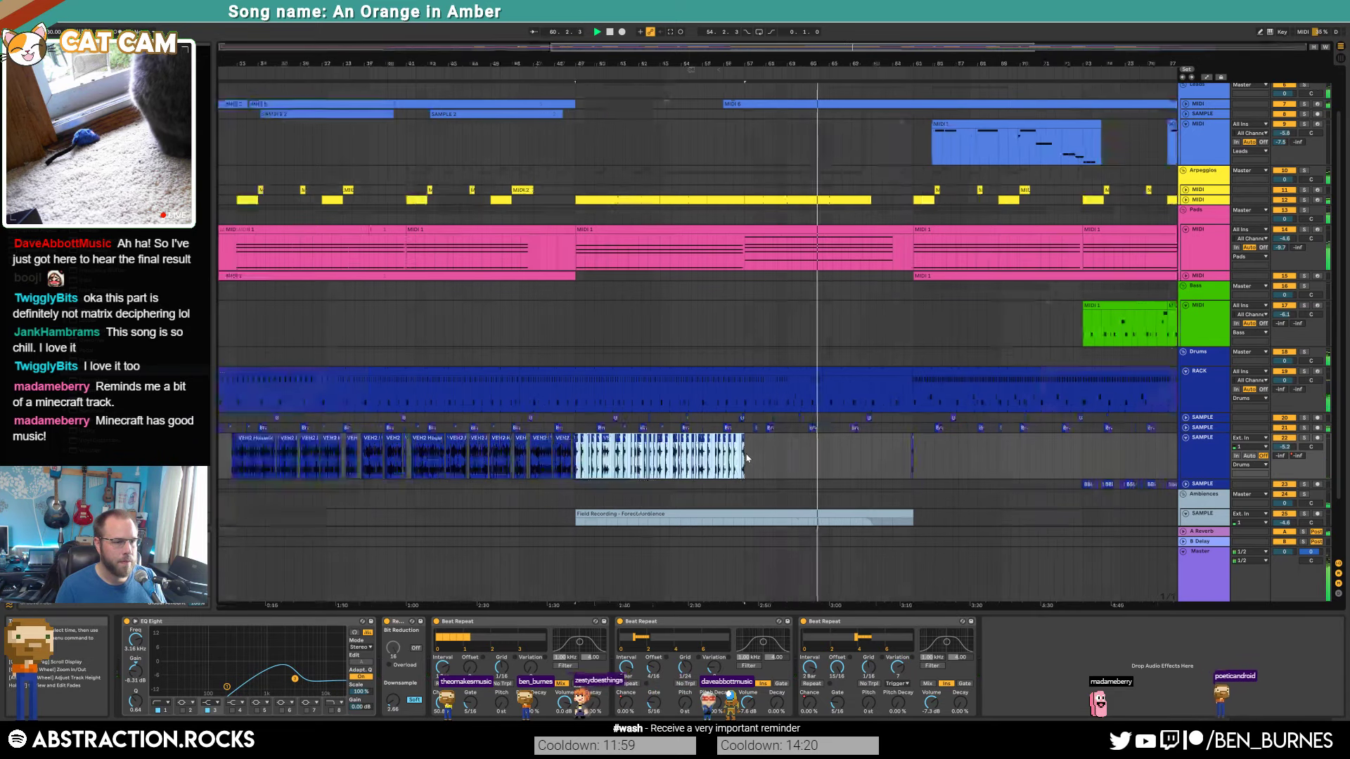
Step: Try copying only the house loop clips of bars 49 to 53 to bar 57, and remove the copy
left_click(576, 456)
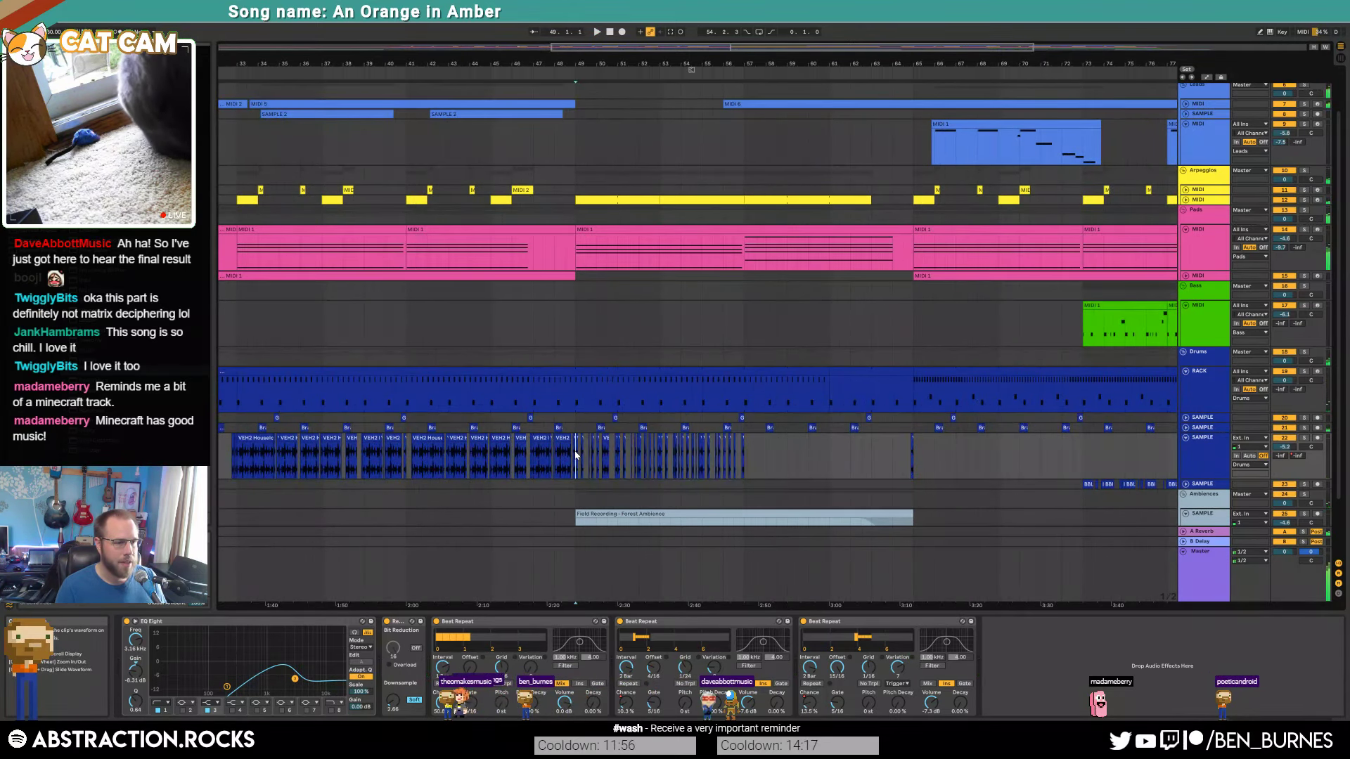
left_click(685, 453, "shift")
key("ctrl+d")
key("ctrl+z")
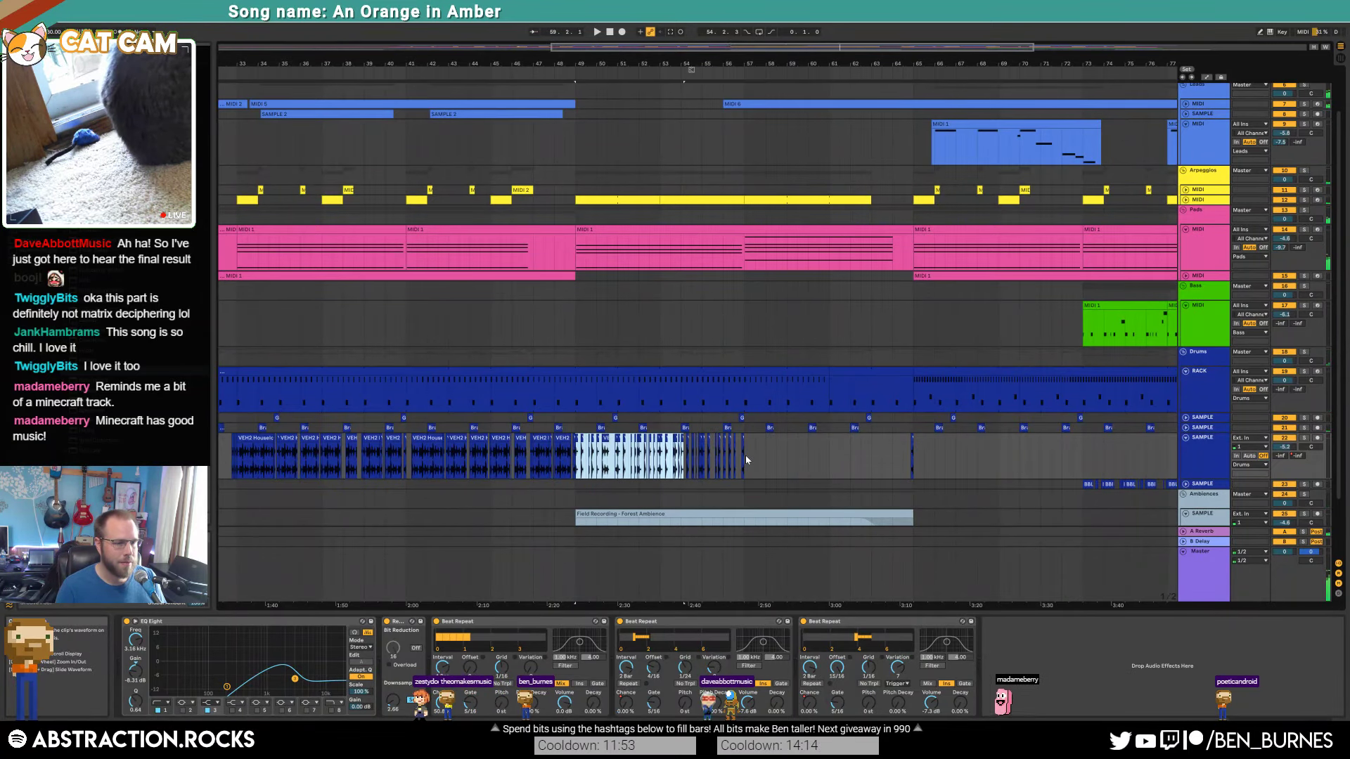
left_click_drag(747, 458, 852, 458)
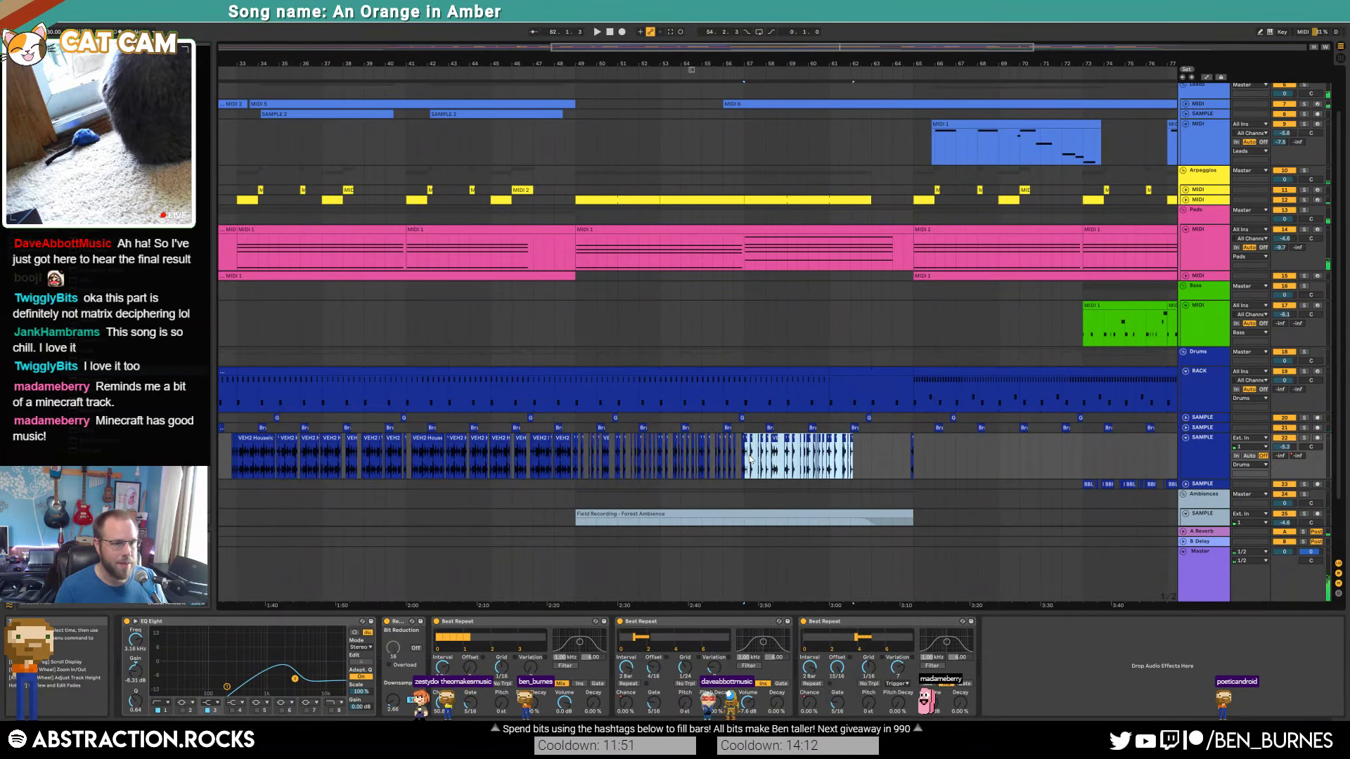
key("Delete")
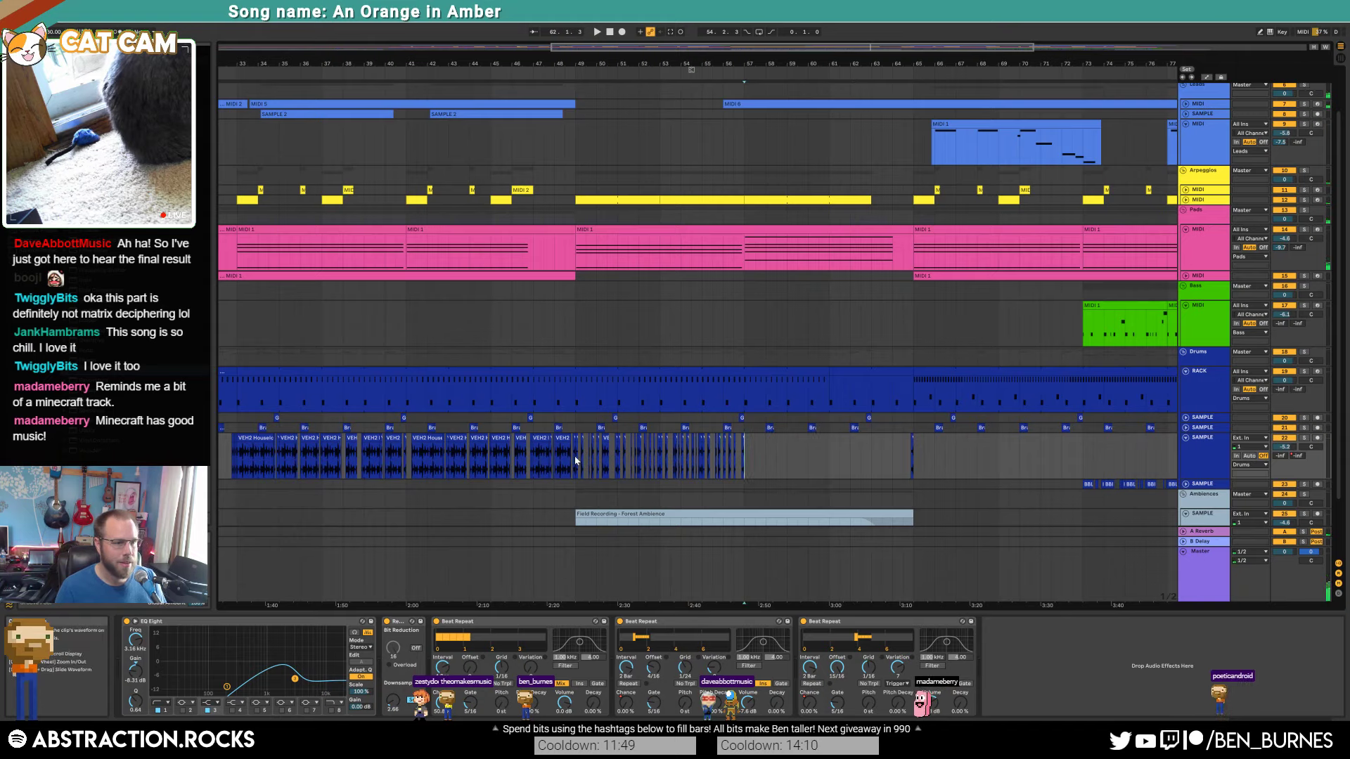
Step: Copy the house loop clips of bars 49 to 55 to bar 57 and play the copied passage from bar 58
left_click_drag(575, 456, 723, 454)
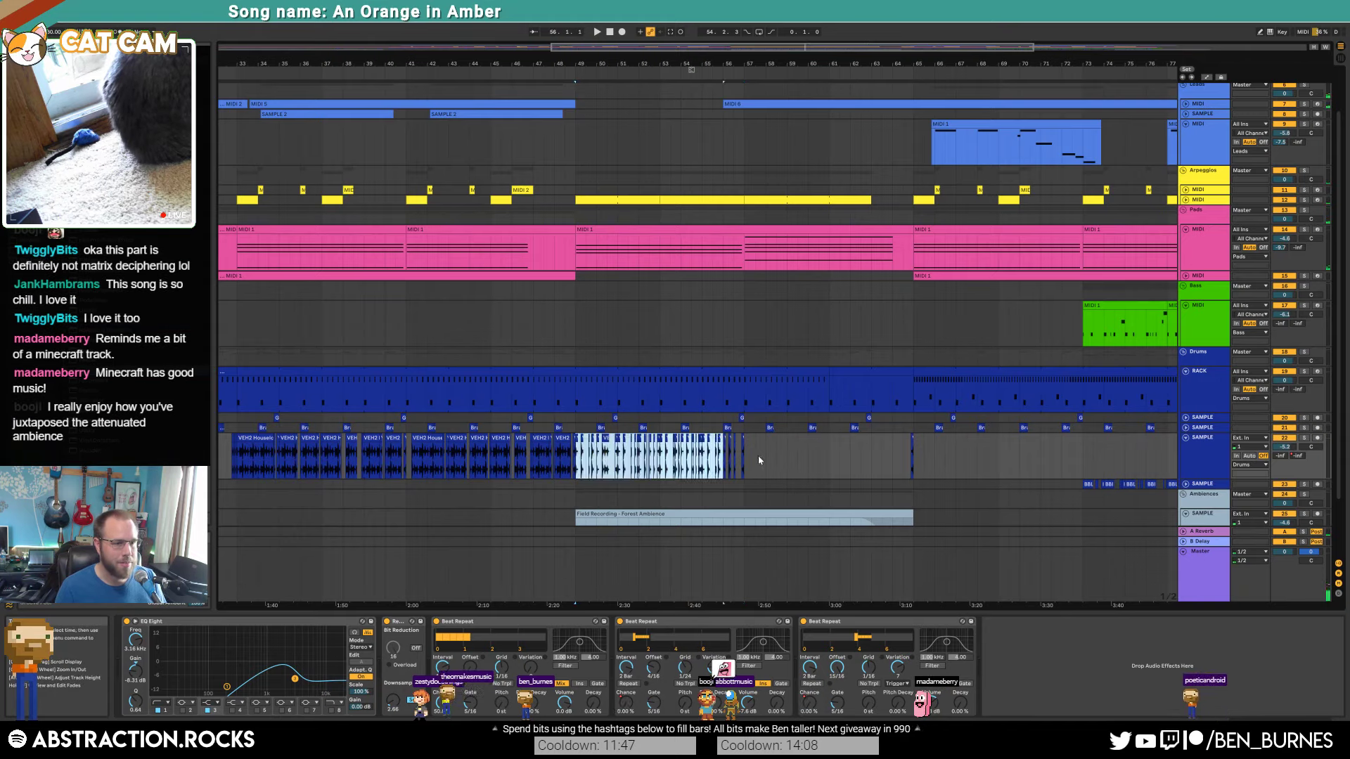
left_click(745, 455)
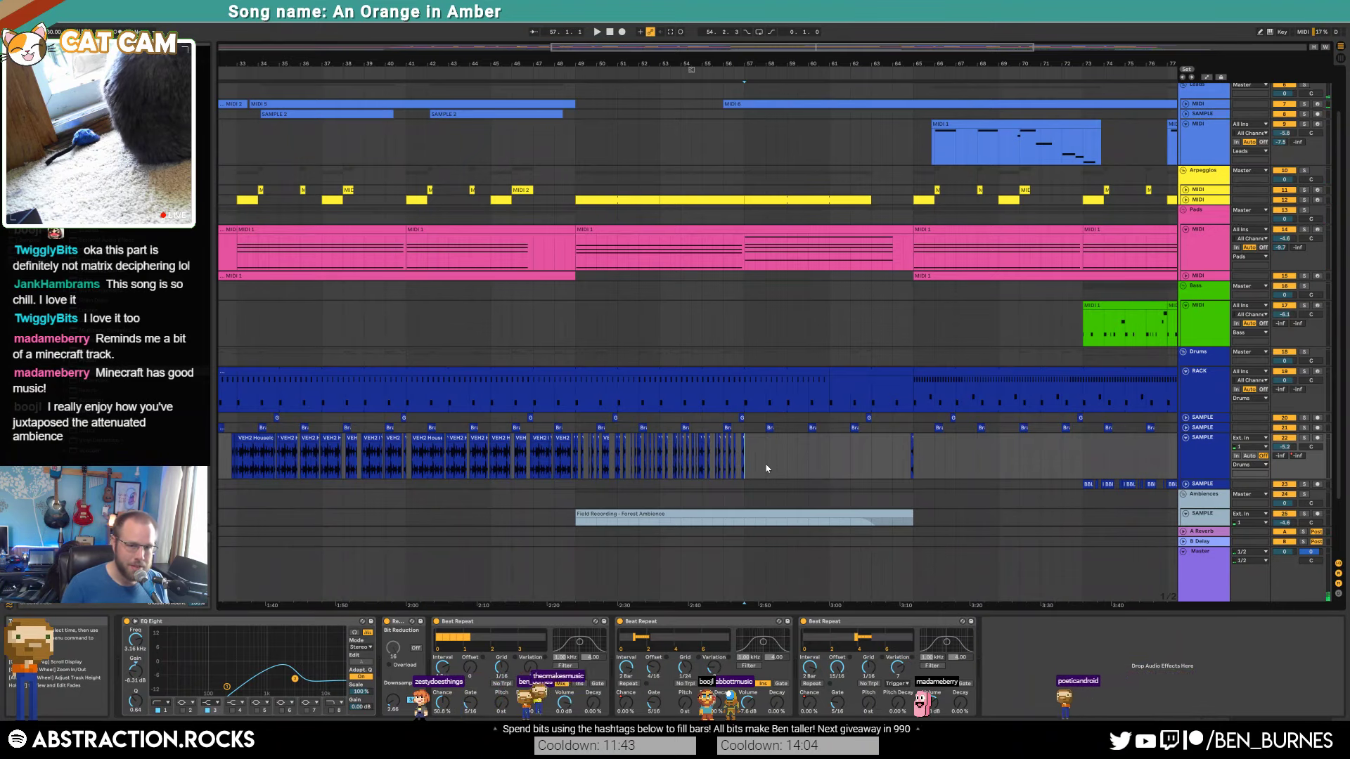
key("ctrl+v")
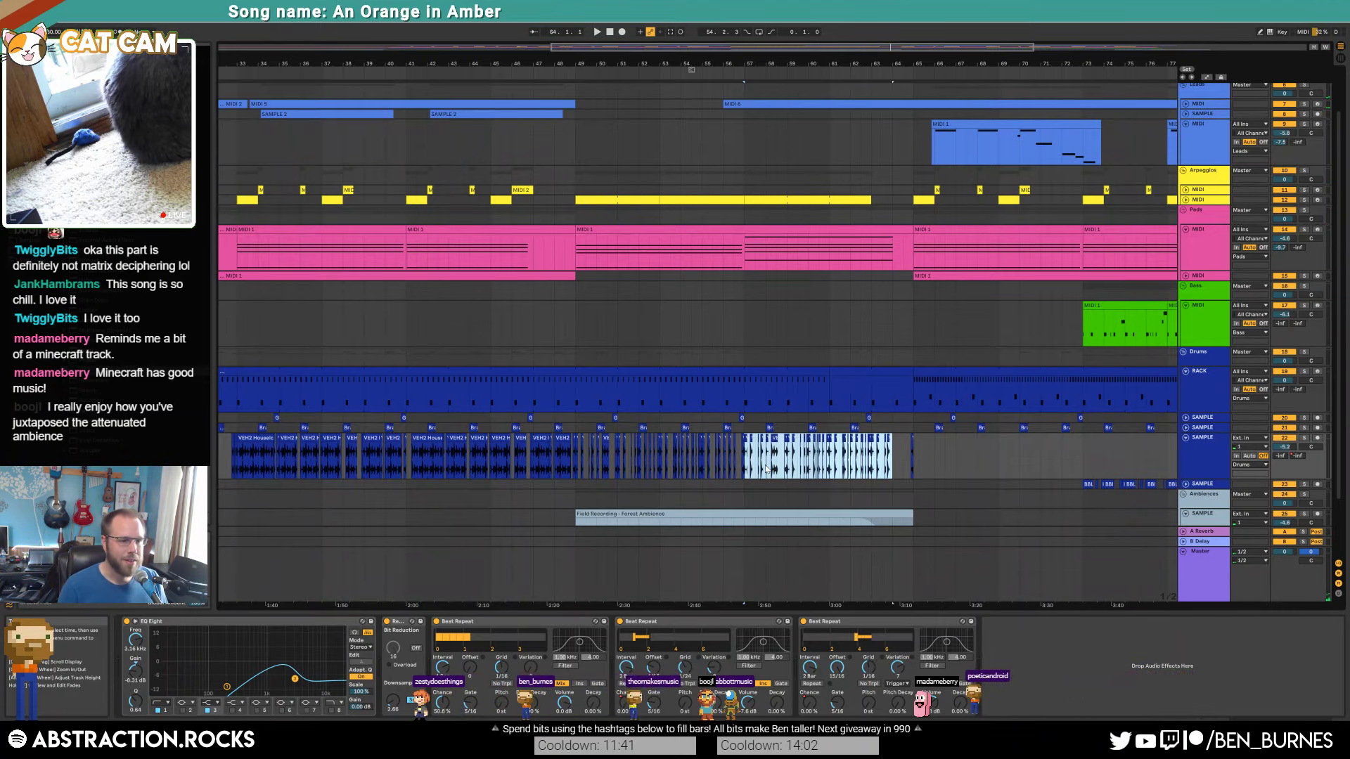
left_click(785, 469)
key("space")
scroll(917, 476, "up", 4)
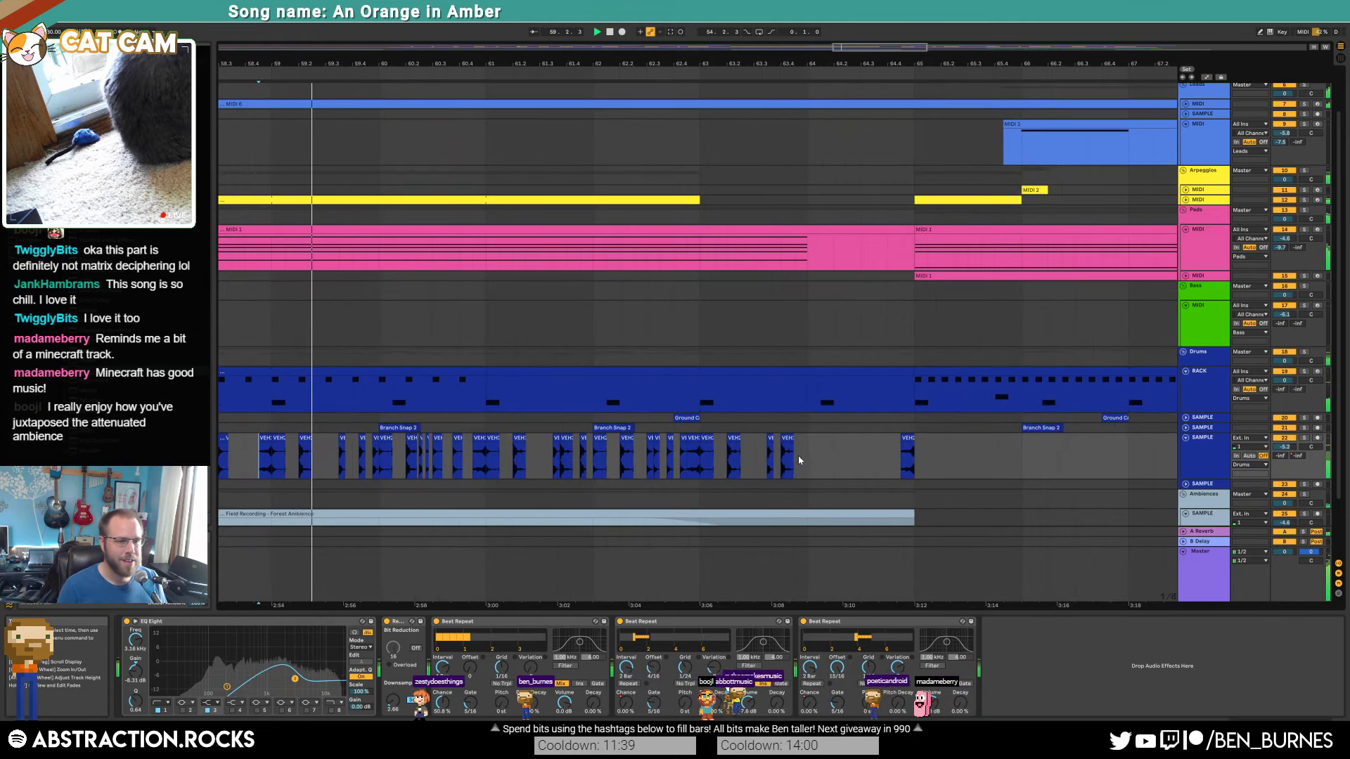
Step: Delete the copied house loop slices from the start of bar 63 up to bar 64
left_click_drag(805, 449, 729, 453)
key("Delete")
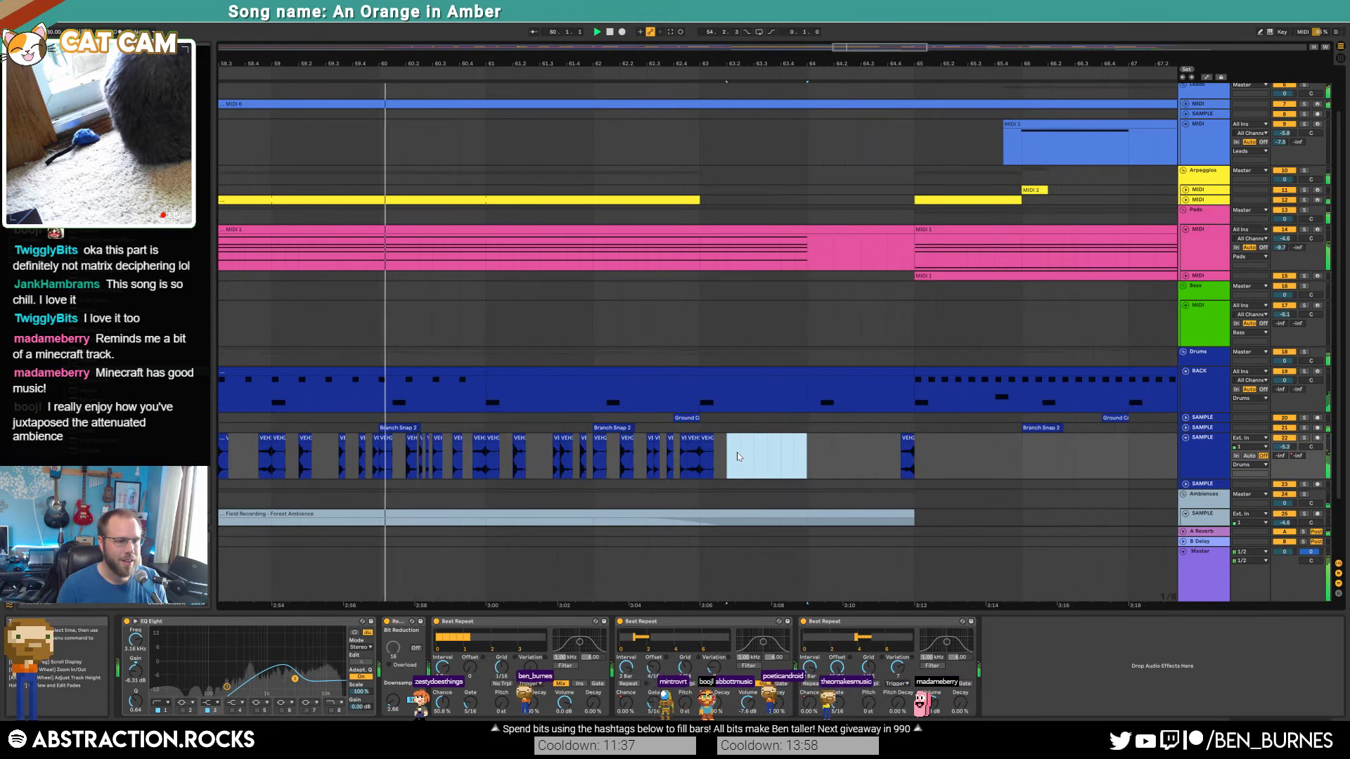
scroll(485, 421, "down", 3)
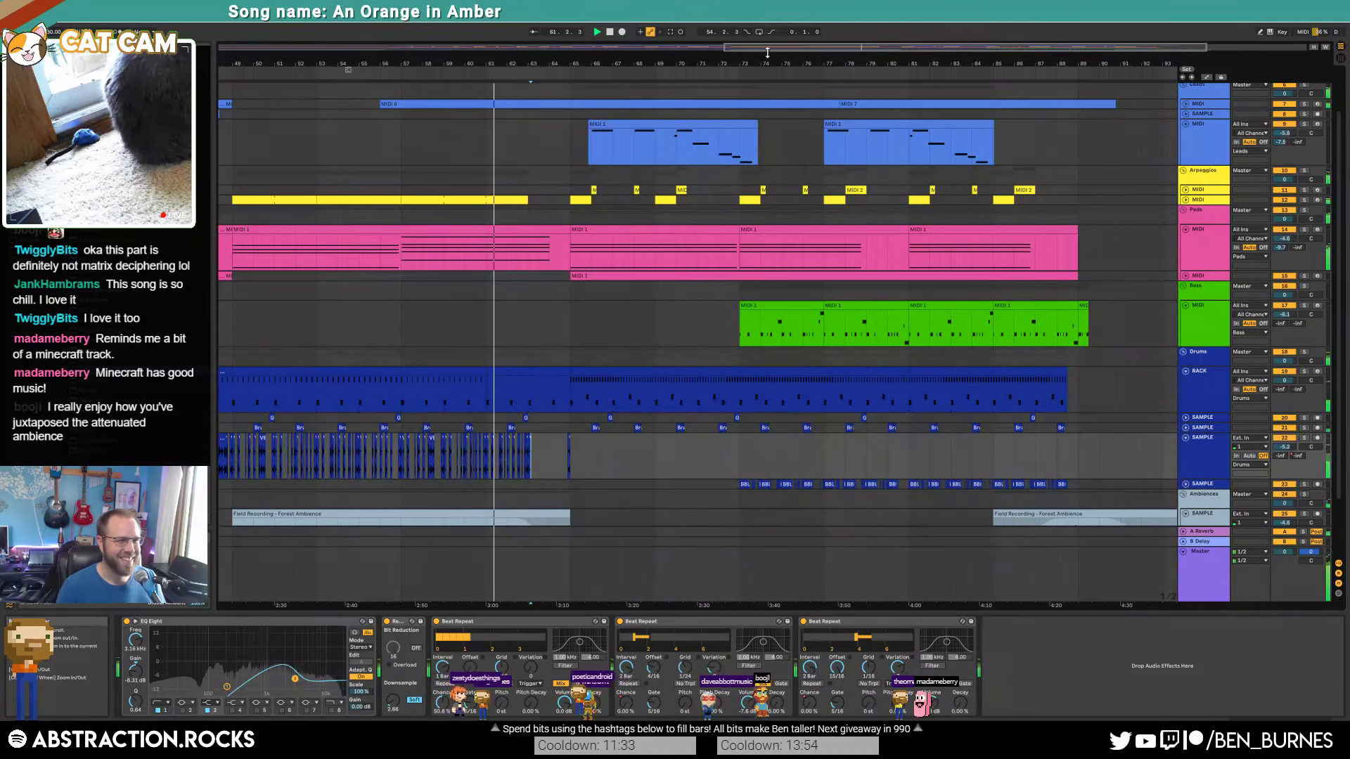
left_click_drag(767, 52, 767, 106)
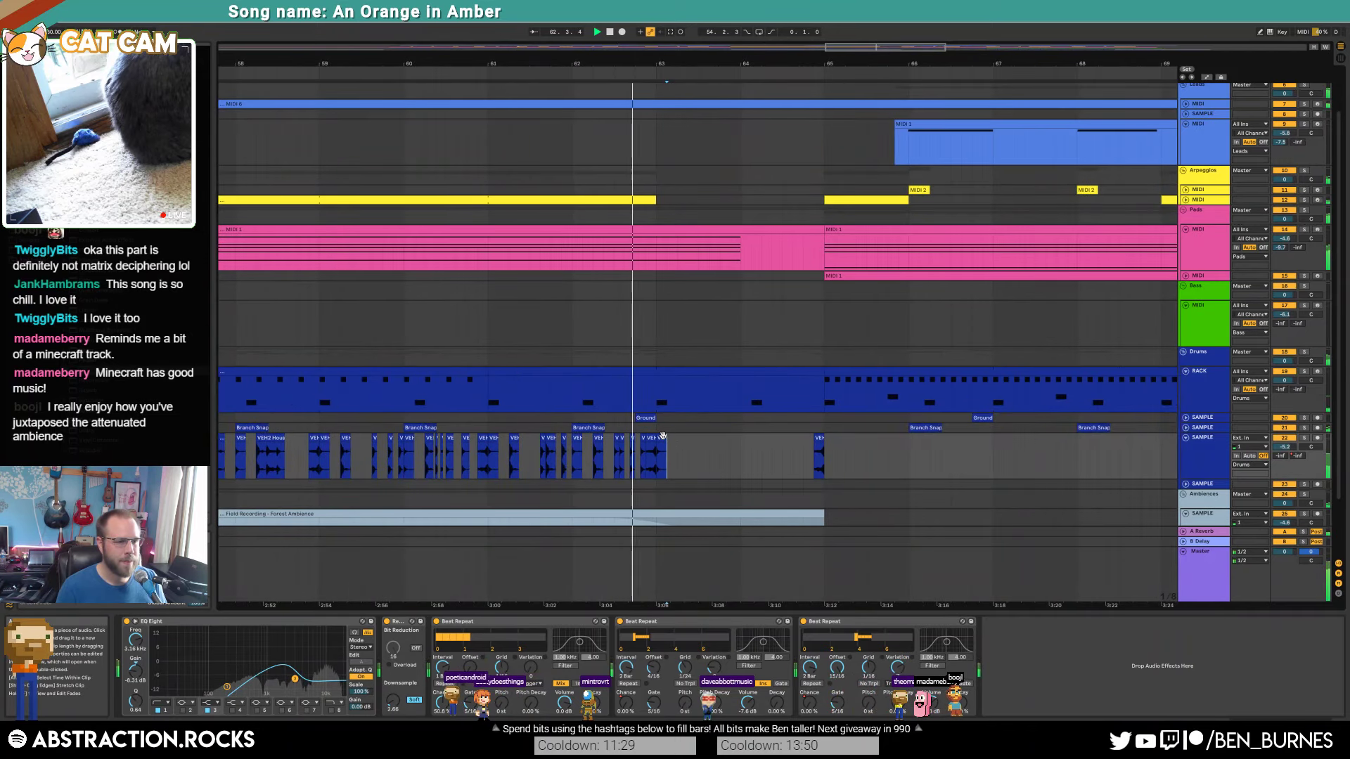
left_click(662, 436)
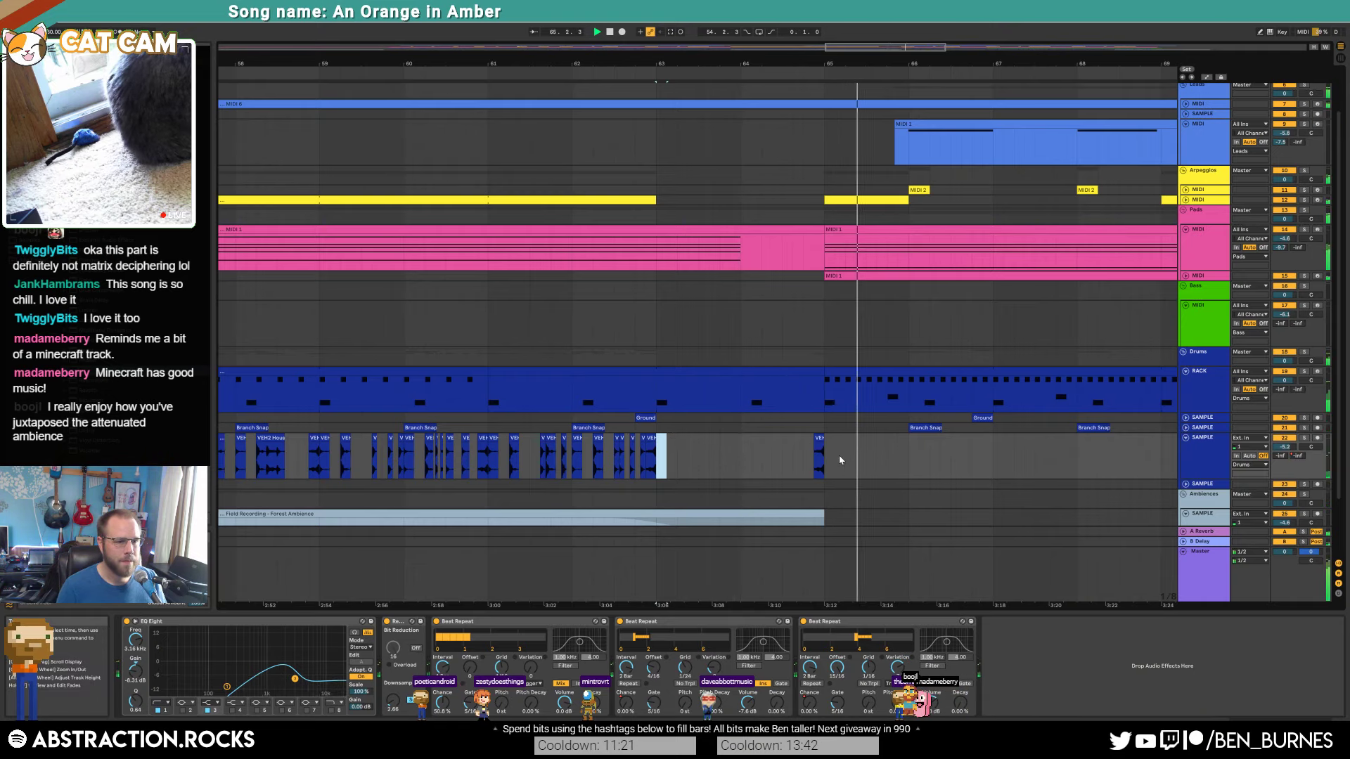
Step: Raise the house loop track's B-Delay send automation only around the short slice just before bar 65, and play on through the song
key("a")
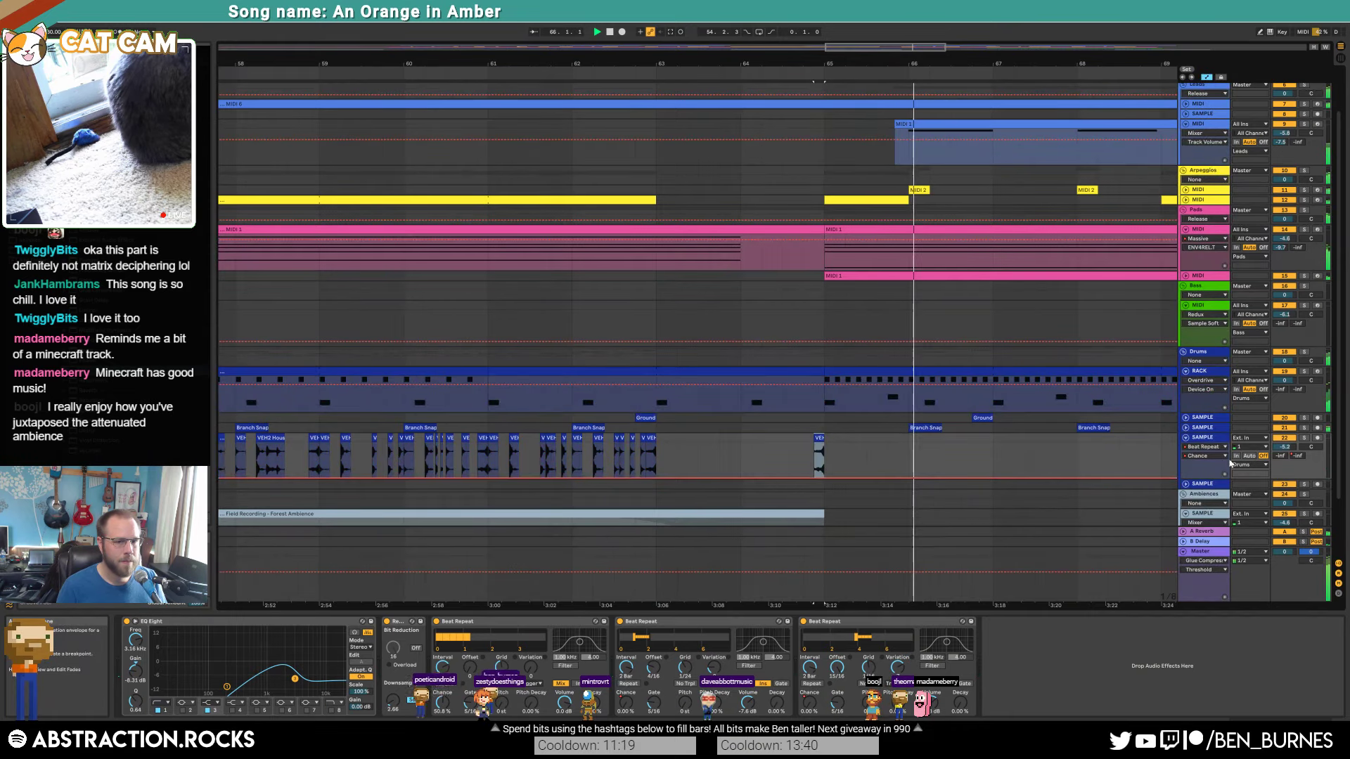
left_click(1297, 455)
left_click(855, 457)
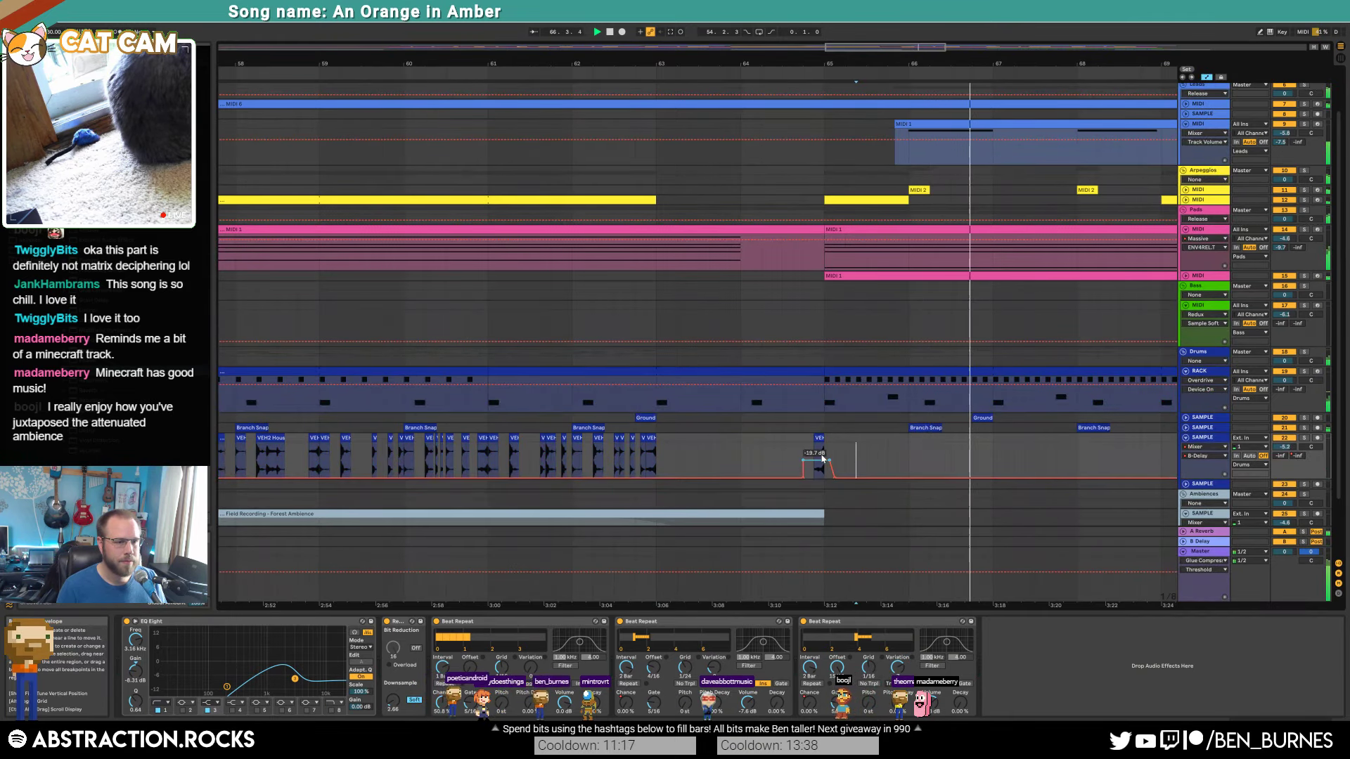
left_click_drag(823, 459, 814, 453)
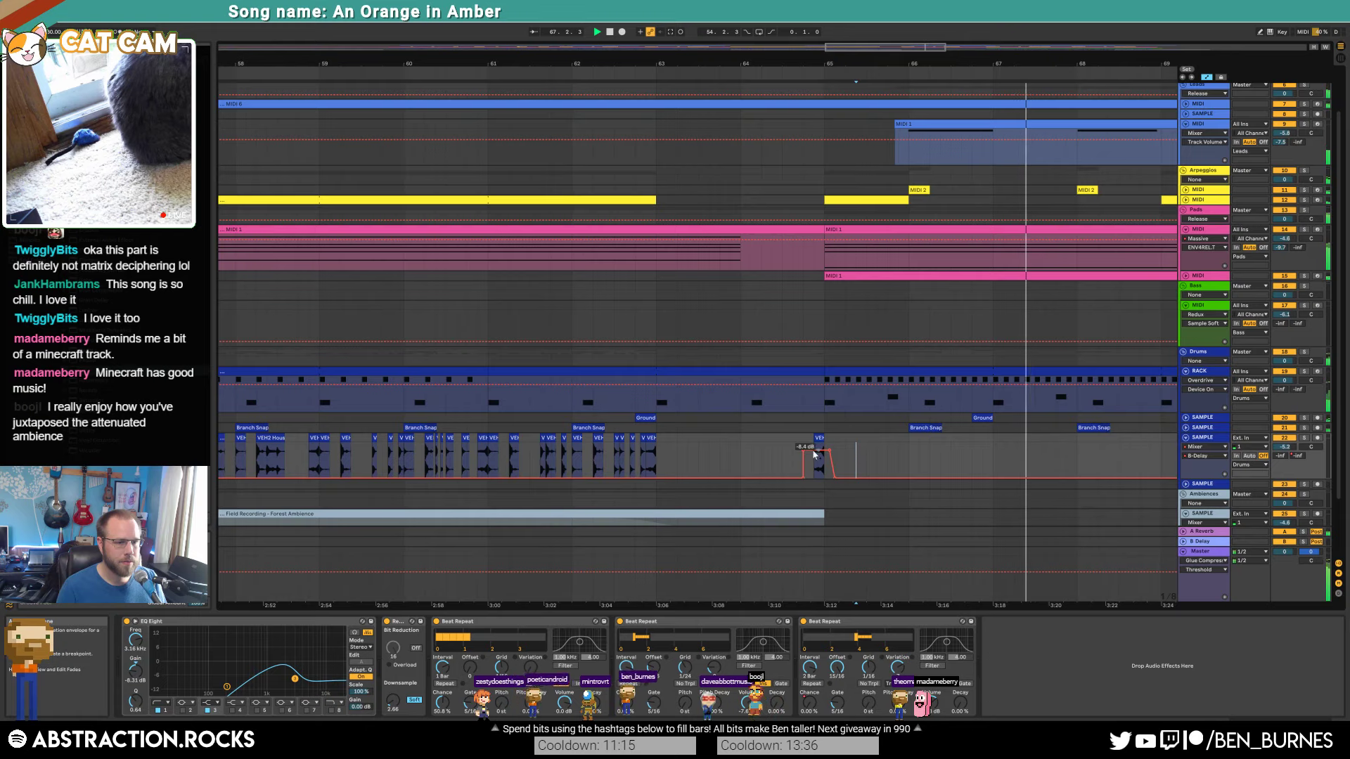
scroll(892, 456, "down", 5)
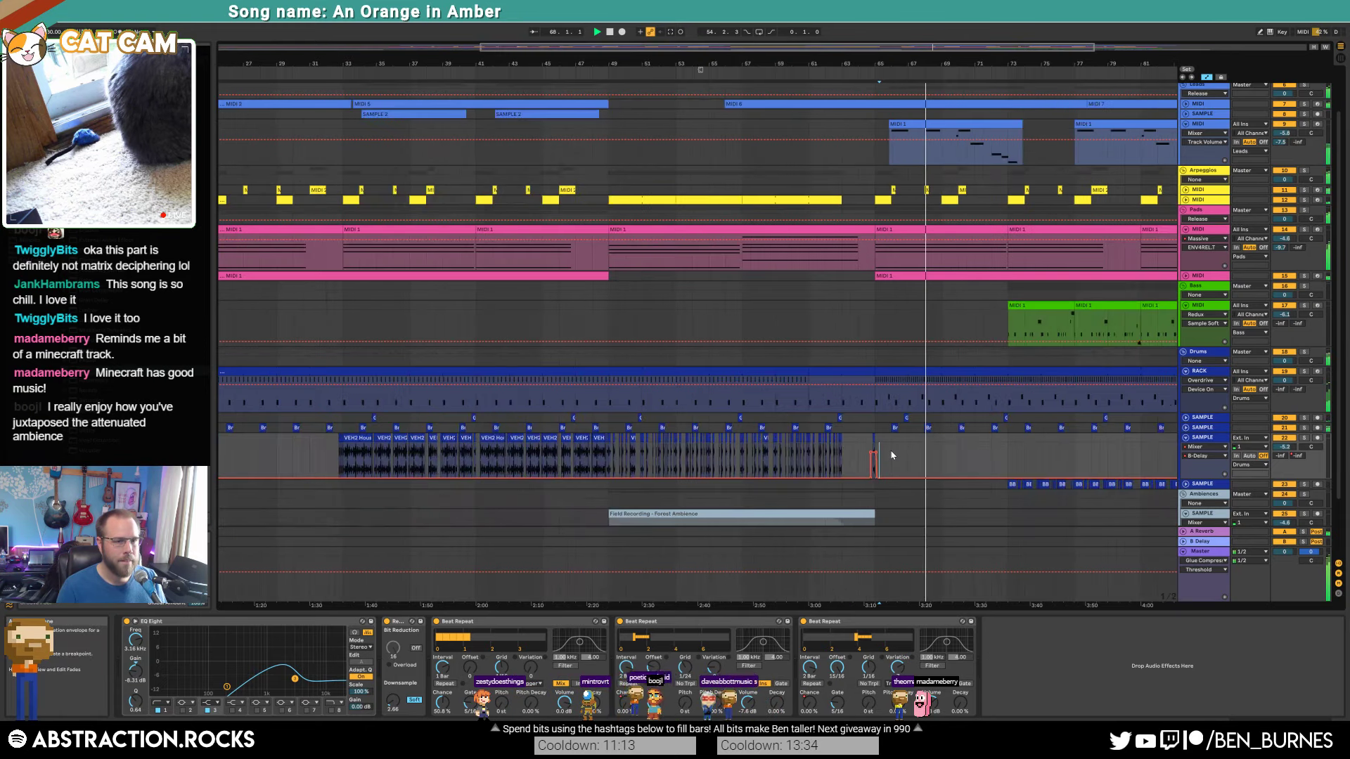
key("a")
scroll(928, 446, "down", 3)
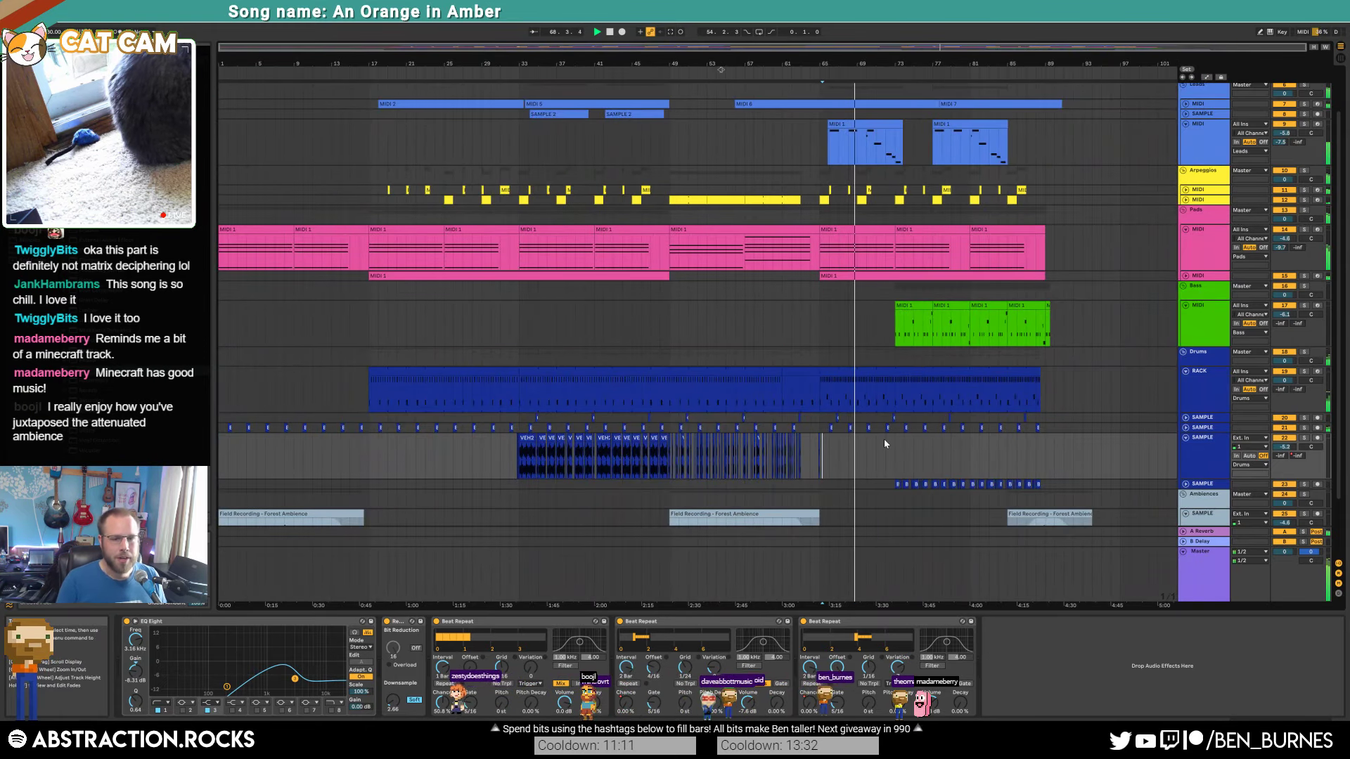
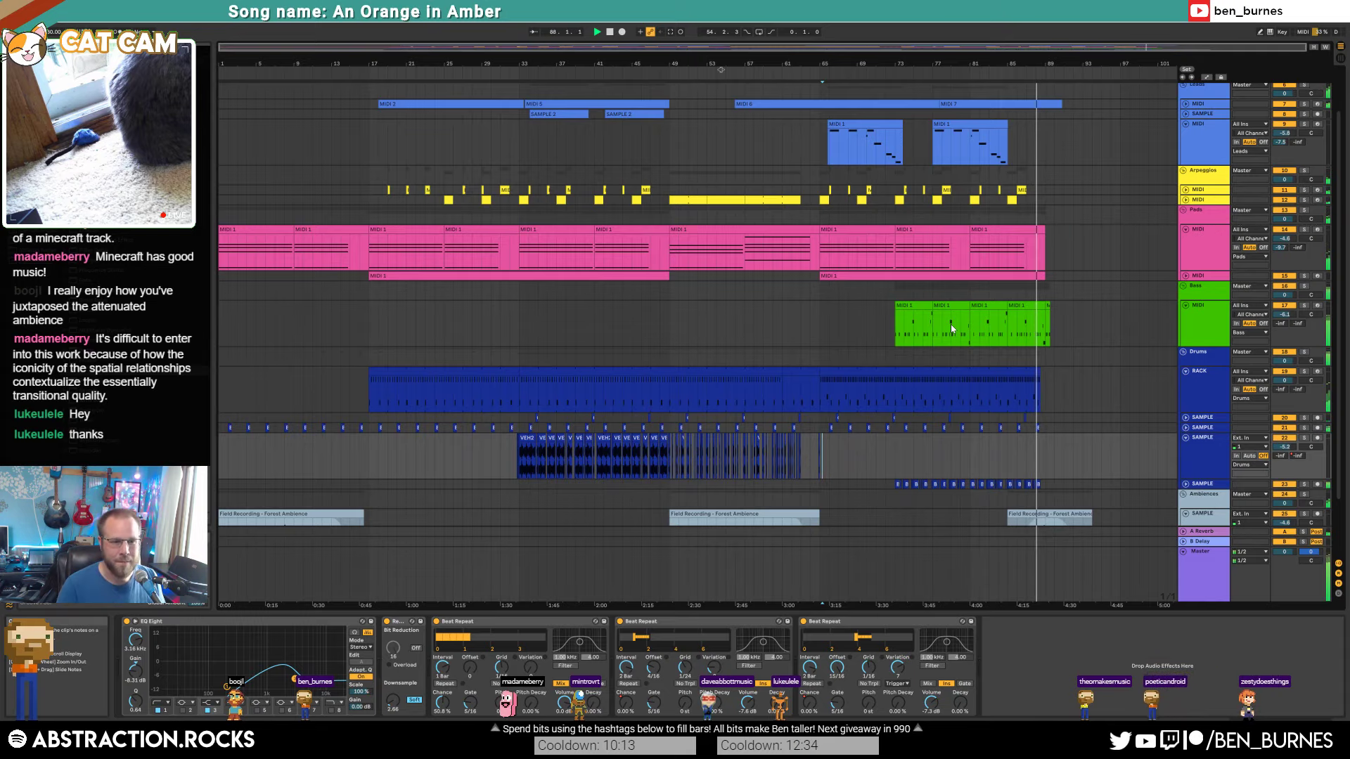
Step: On the drum loop track, duplicate the first three sixteenths of bar 88 twice in succession and trim the last copy at 88.3
scroll(1045, 513, "up", 6)
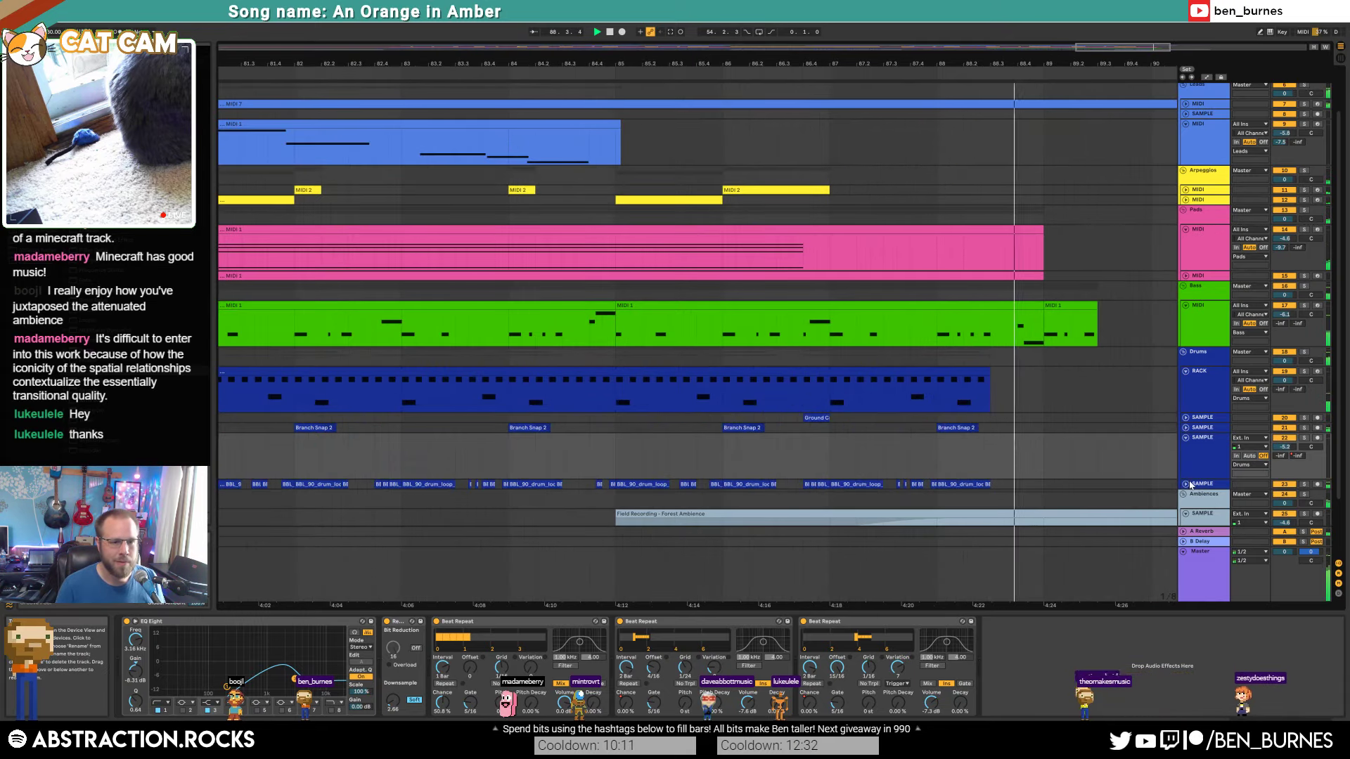
left_click(1185, 484)
scroll(977, 506, "up", 6)
key("space")
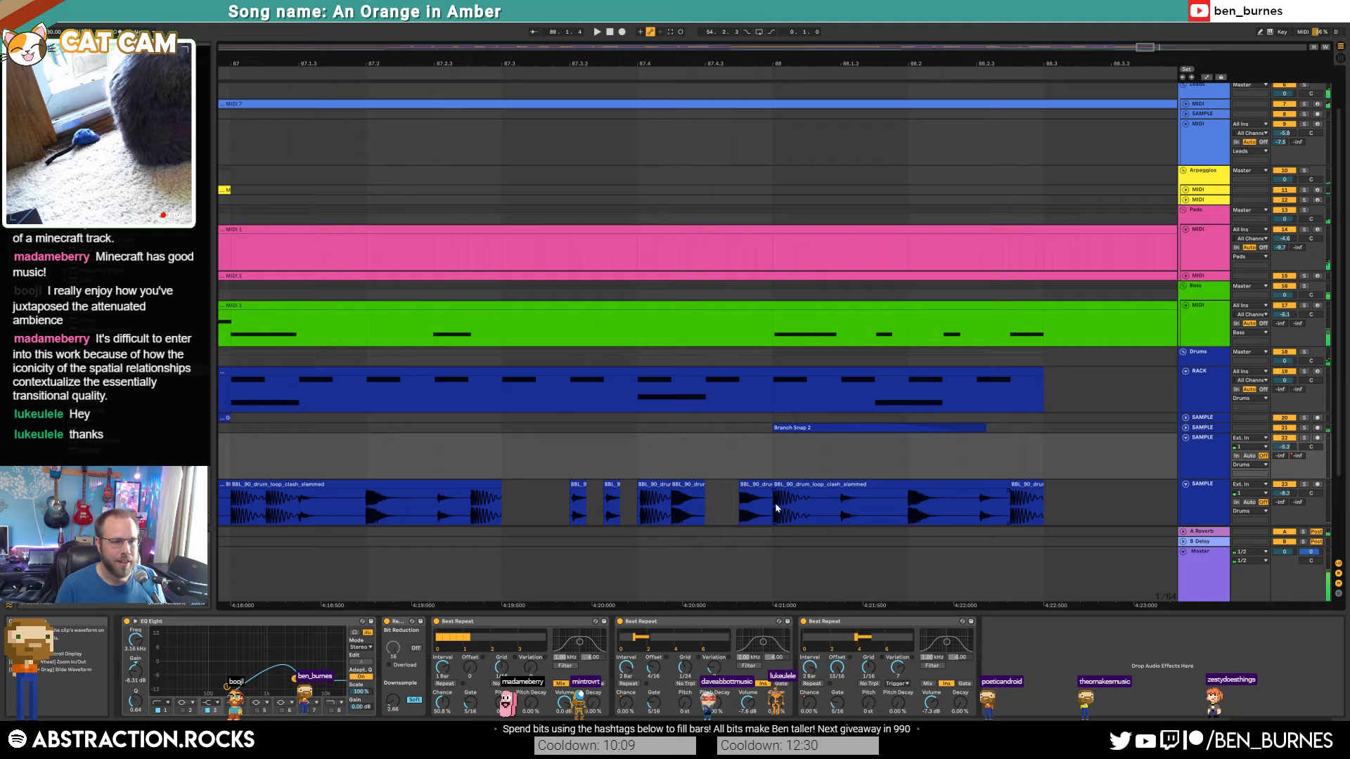
left_click_drag(777, 509, 874, 508)
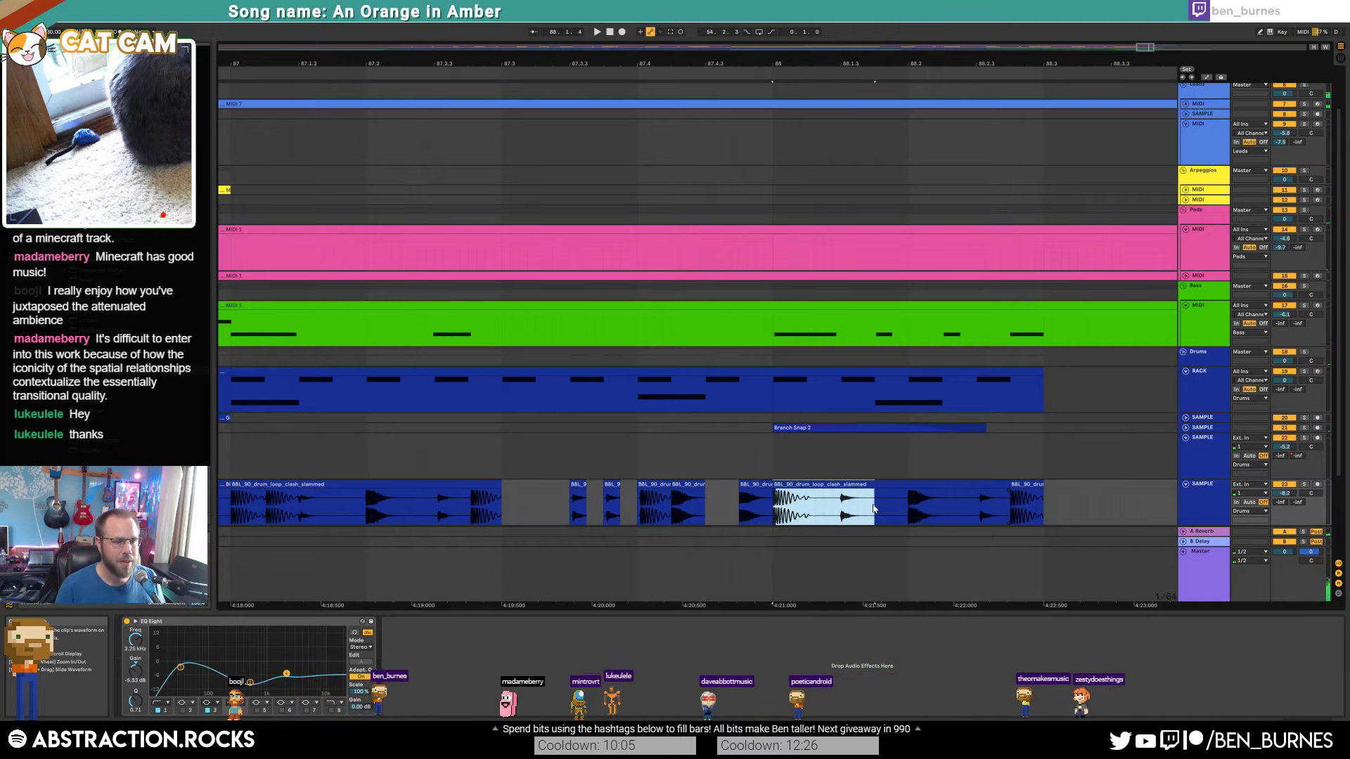
key("ctrl+d")
key("ctrl+d")
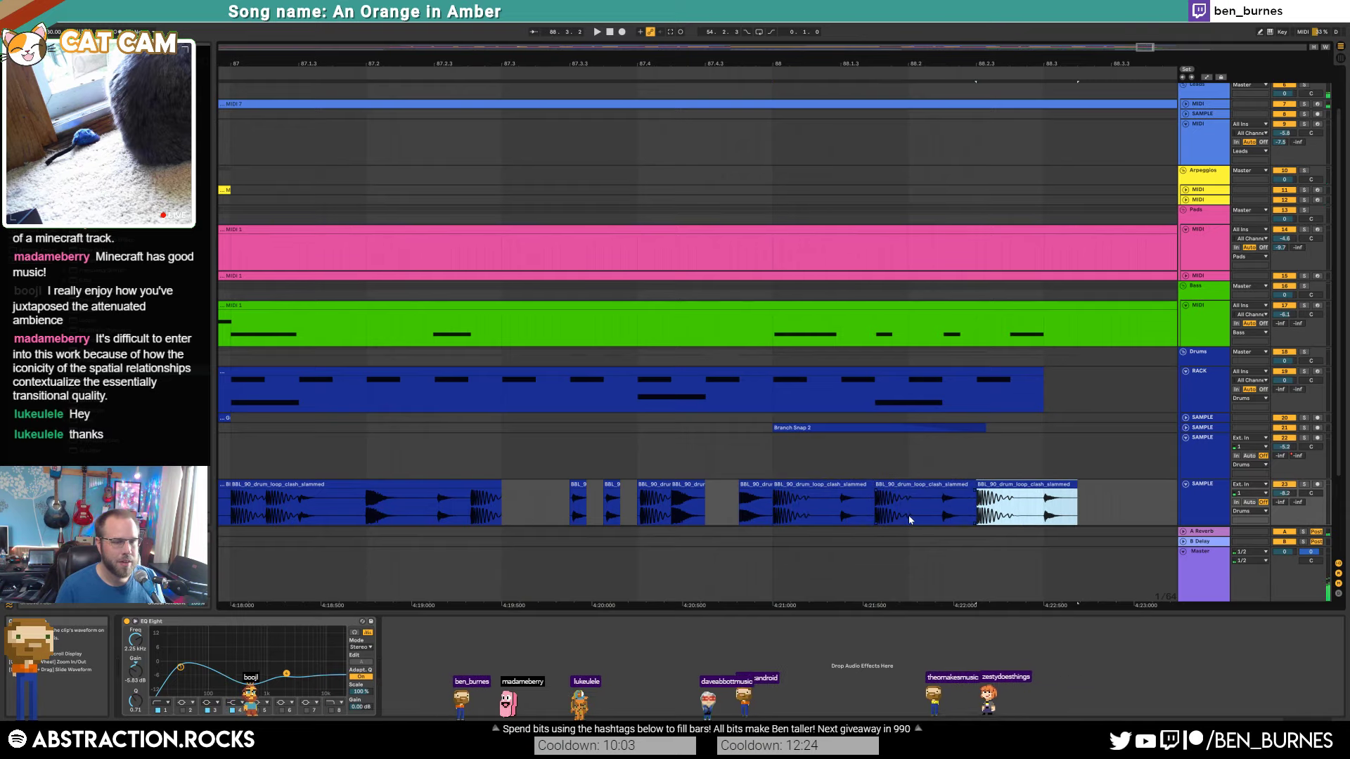
key("shift+Left")
key("shift+Left")
key("shift+Left")
key("shift+Left")
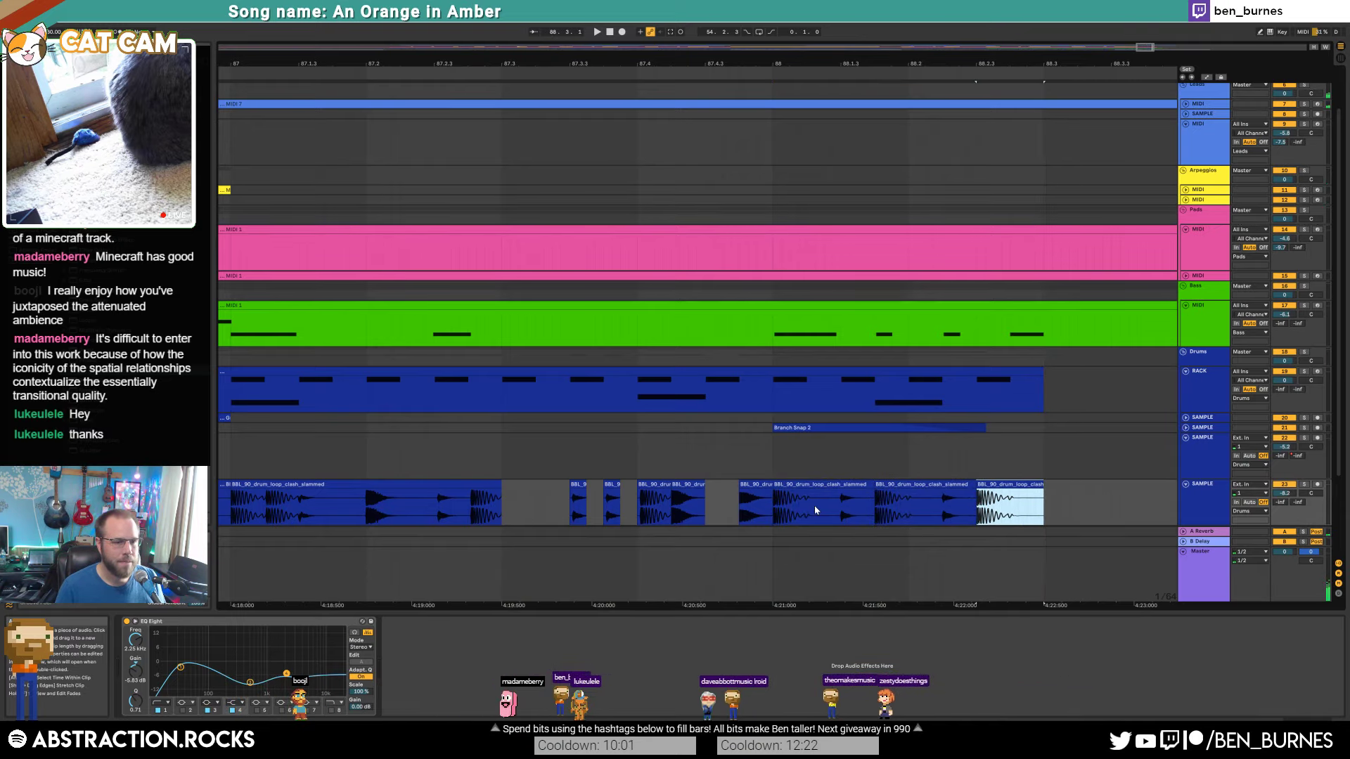
Step: Copy the short drum loop slice from the end of bar 87's fourth beat to 88.3 and play the new ending
left_click(687, 484)
left_click(1042, 491)
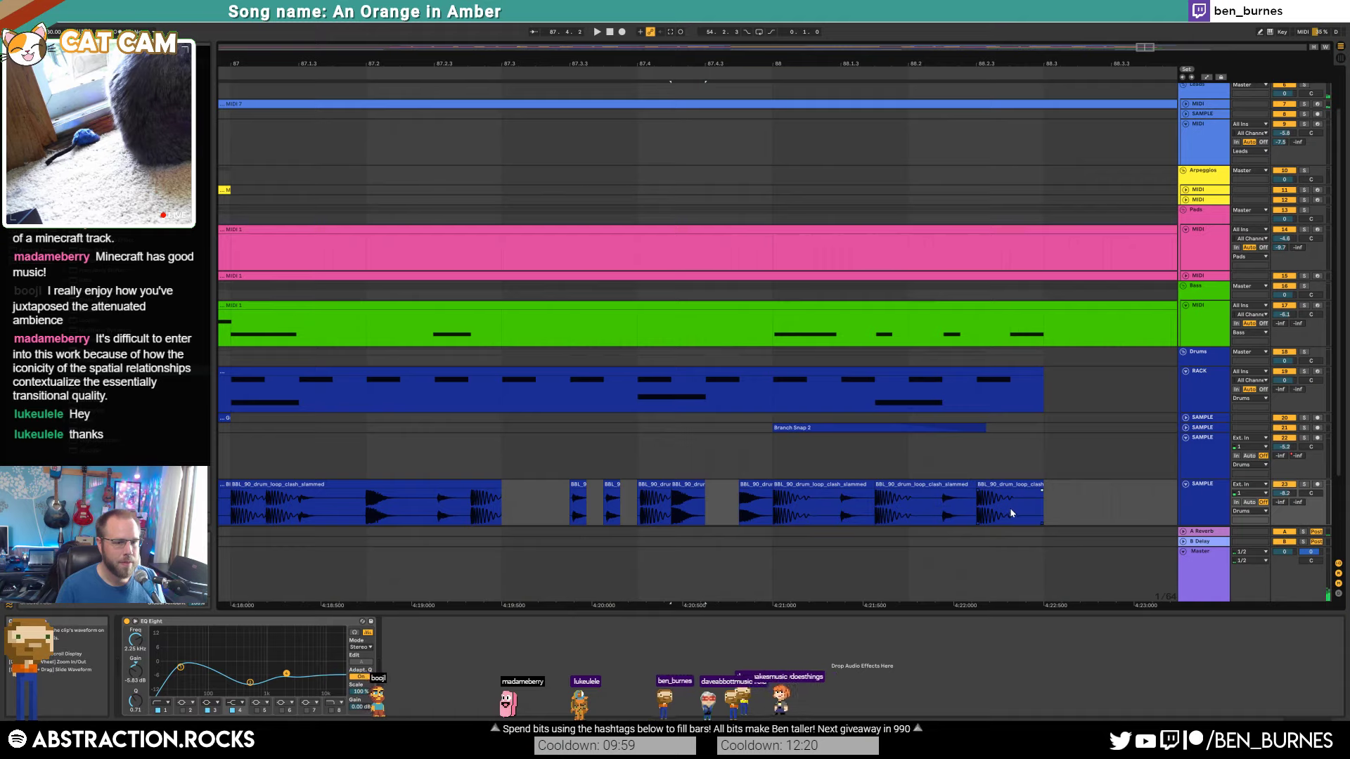
left_click_drag(1045, 497, 1077, 497)
left_click(714, 506)
key("space")
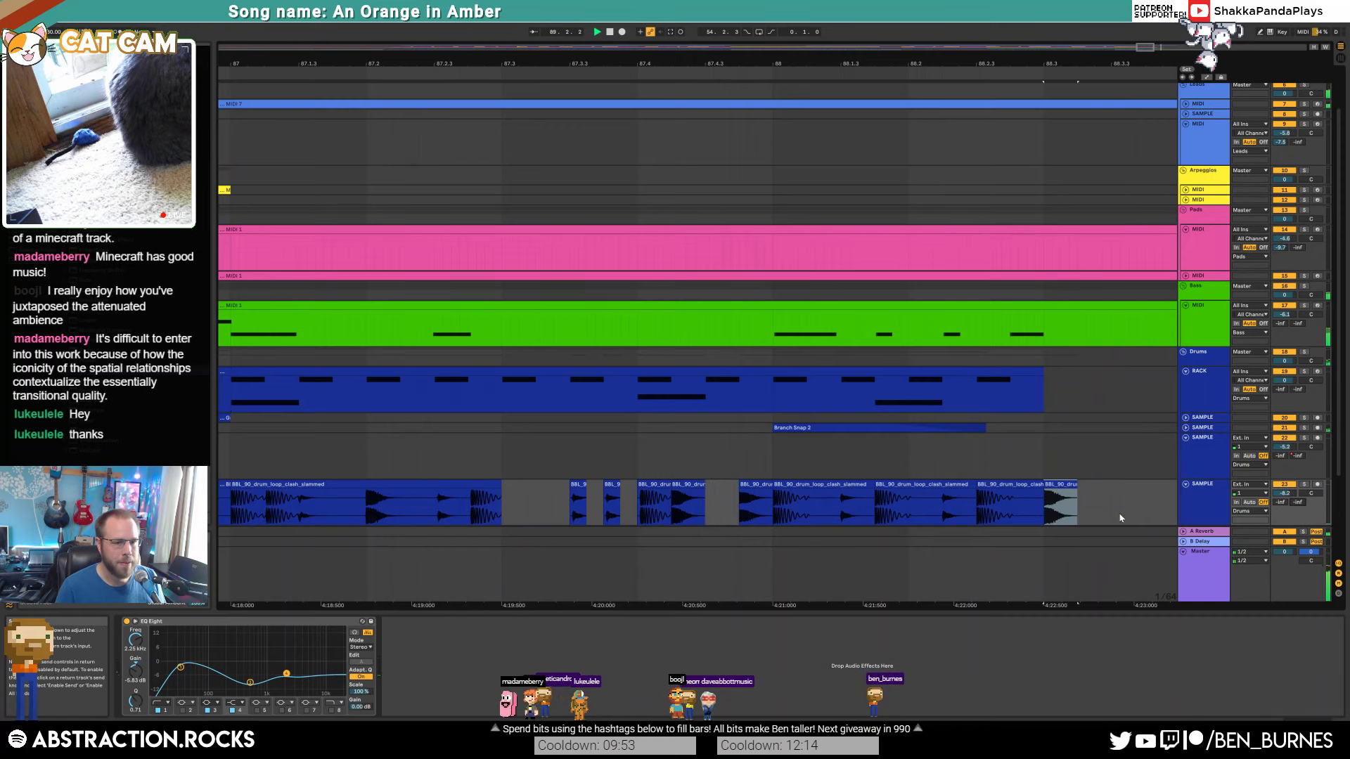
Step: Raise the drum loop track's B-Delay send automation on the final slice at 88.3, with a short ramp leading into it
key("a")
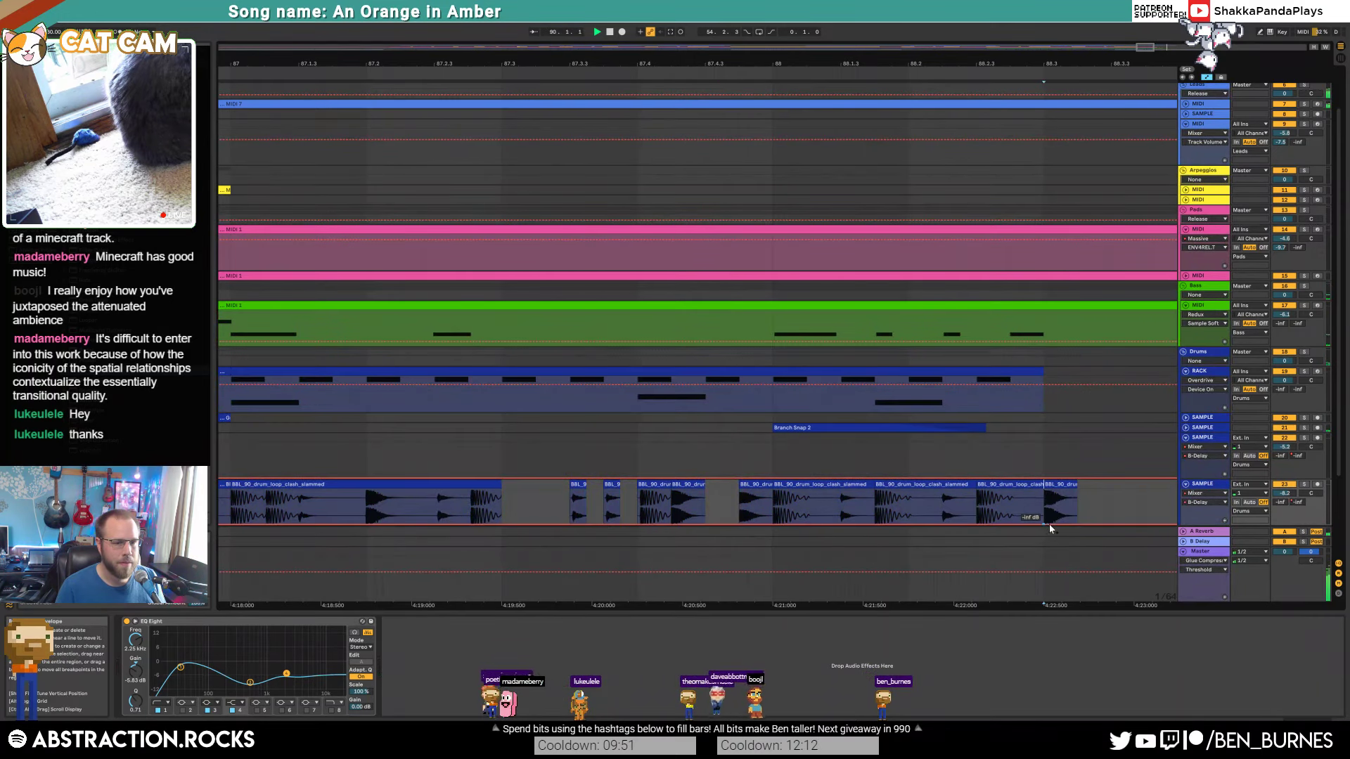
left_click_drag(1045, 525, 1045, 498)
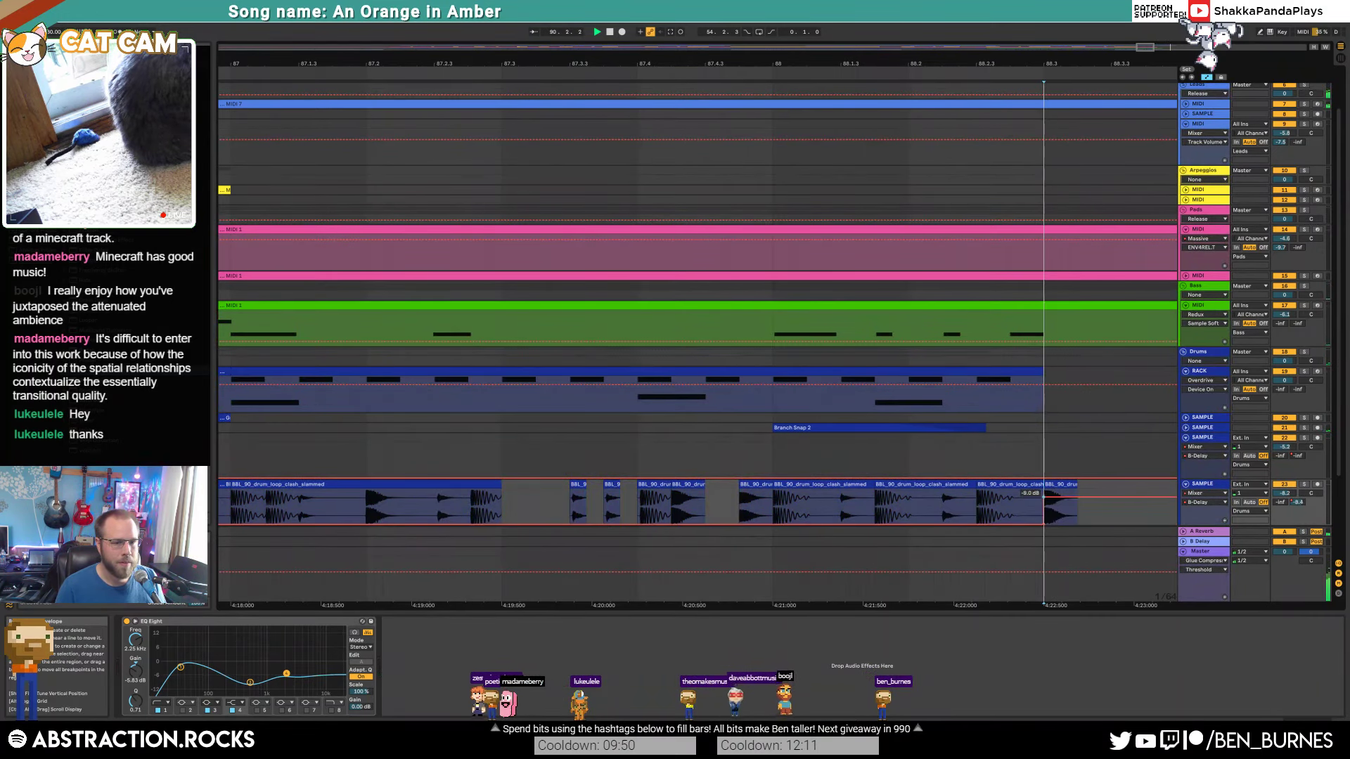
left_click(1027, 525)
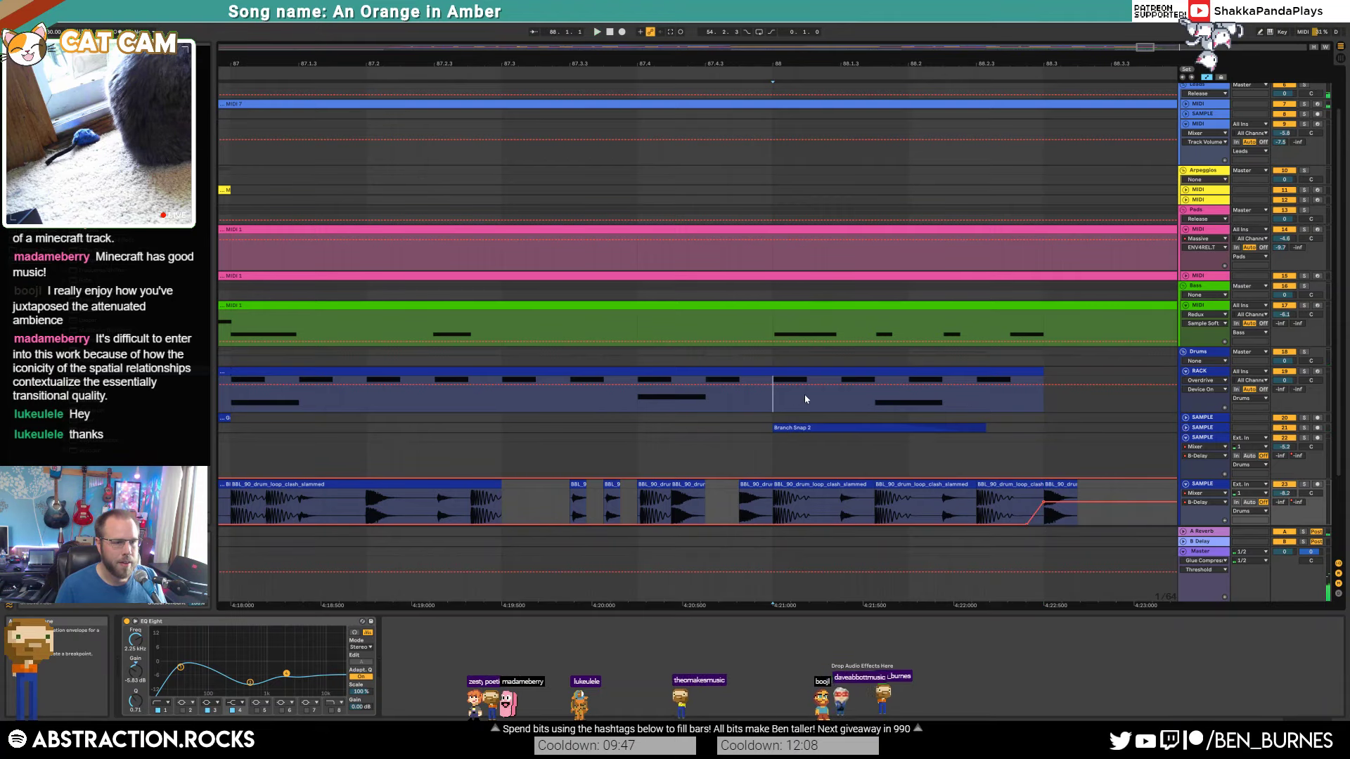
Step: In the drum rack clip, move bar 88's kick note to the start of the bar and duplicate it twice at three-sixteenth intervals
left_click_drag(806, 399, 1021, 404)
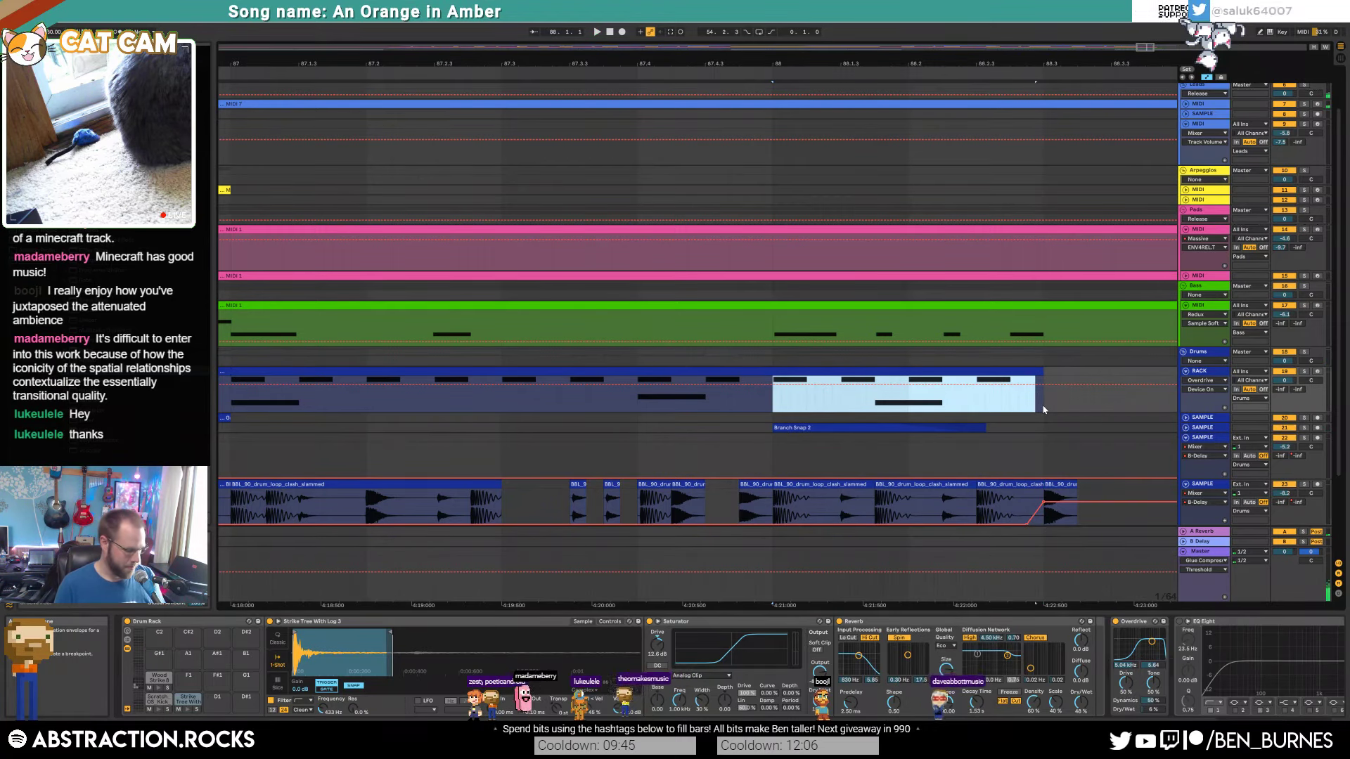
key("a")
left_click_drag(1044, 406, 776, 394)
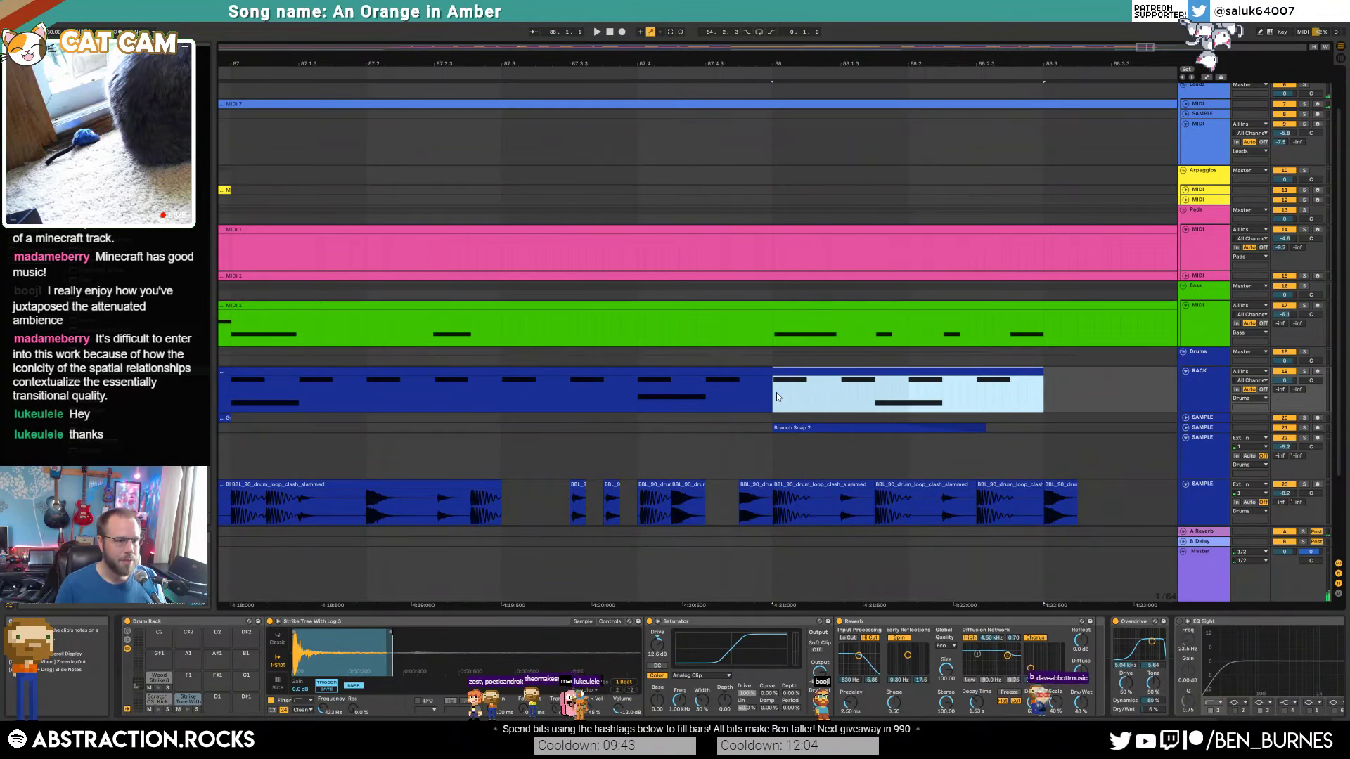
double_click(819, 374)
left_click(792, 589)
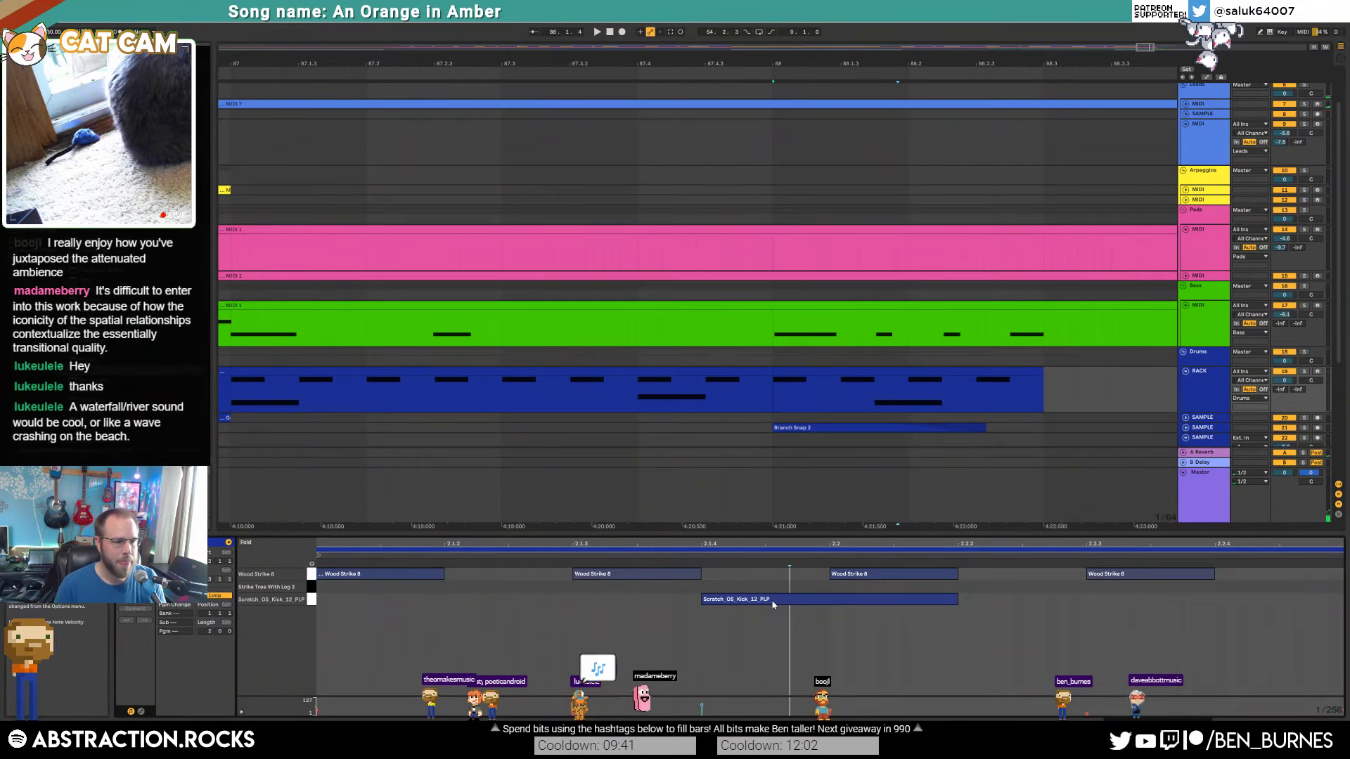
left_click_drag(712, 602, 386, 607)
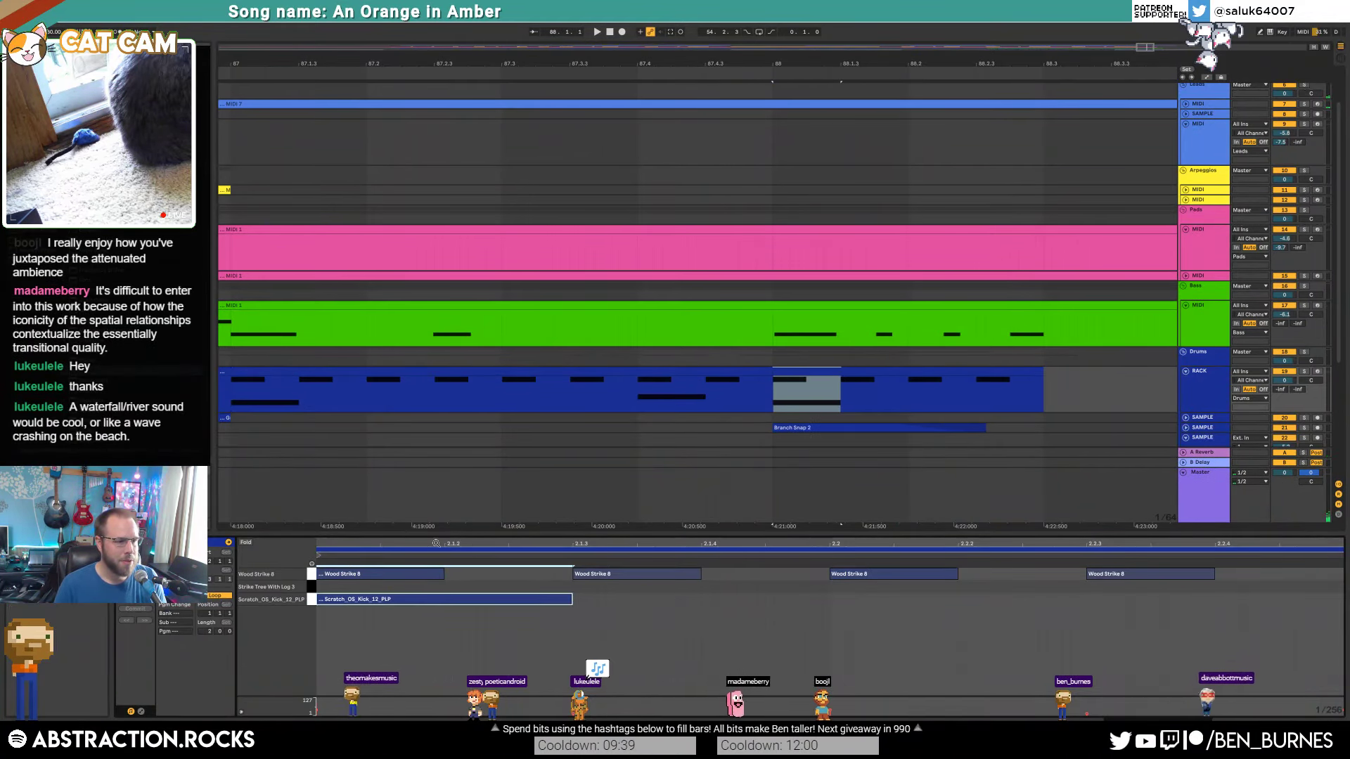
left_click_drag(420, 545, 517, 519)
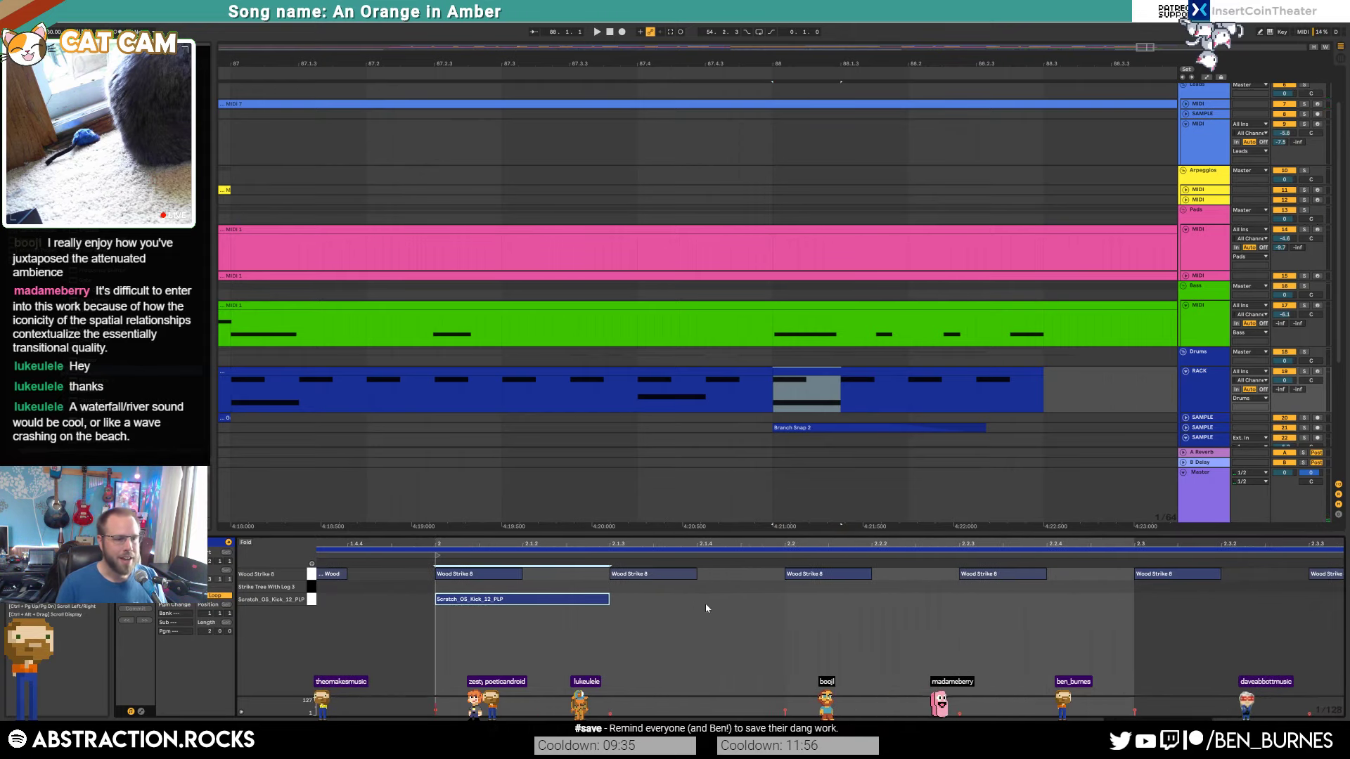
key("ctrl+d")
key("ctrl+d")
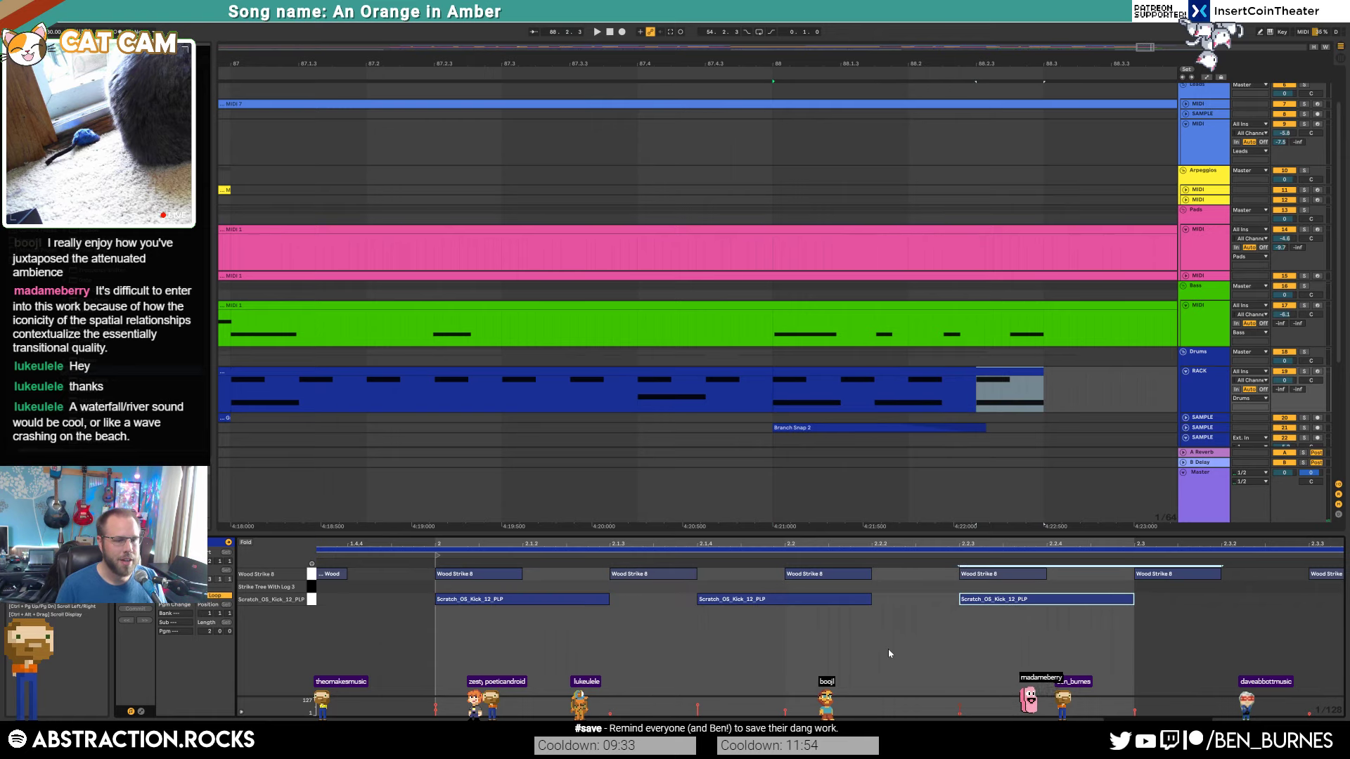
scroll(888, 648, "down", 3)
key("shift+Tab")
Step: Delete the Forest Ambience clip that starts at bar 85 on the ambience sample track
scroll(1075, 505, "down", 3)
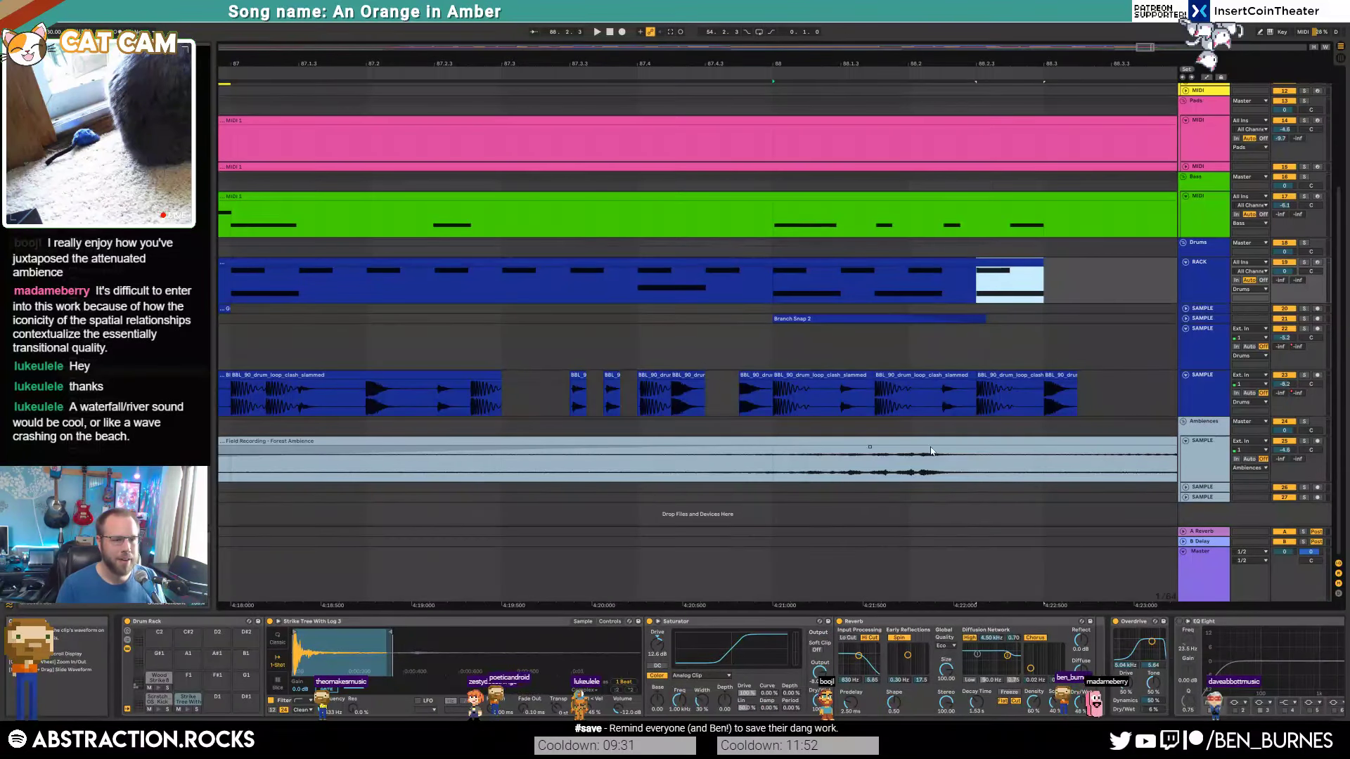
left_click(935, 442)
left_click_drag(626, 64, 684, 23)
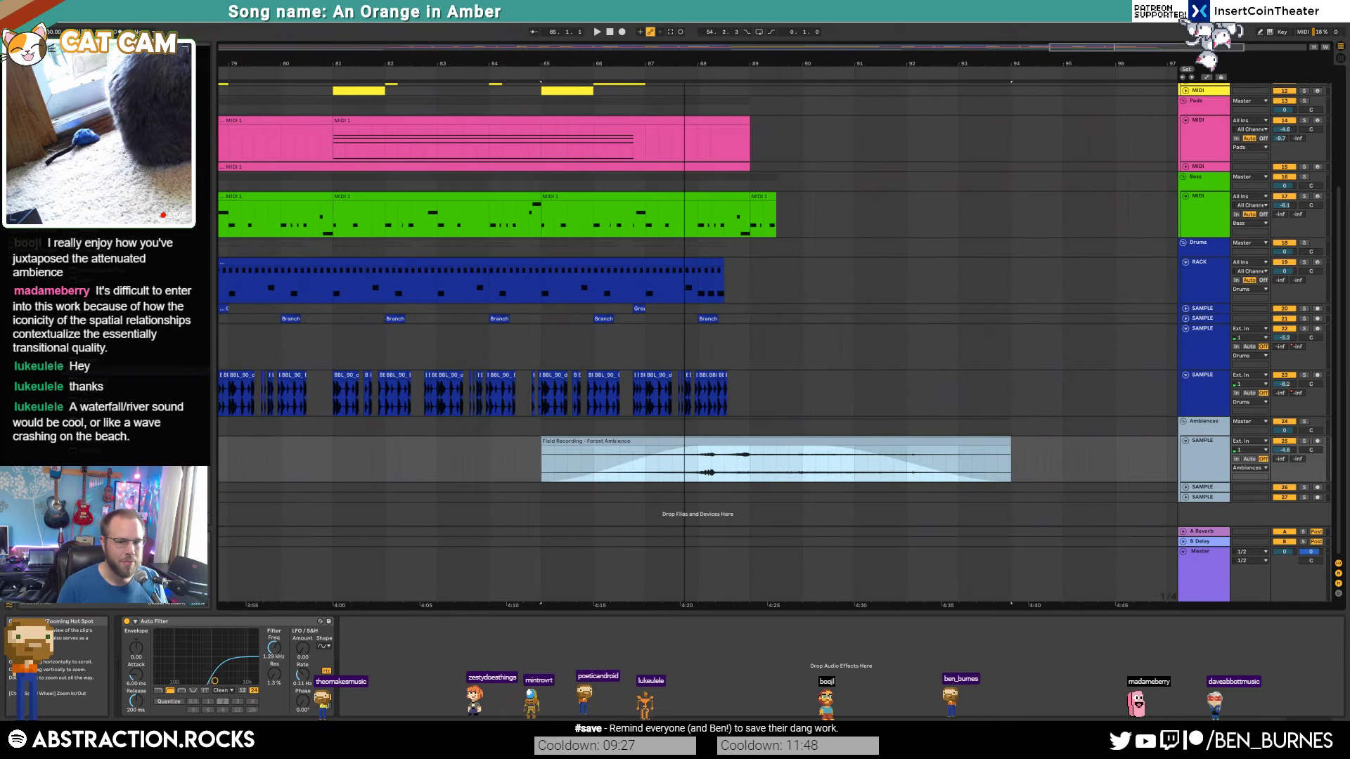
left_click(543, 406)
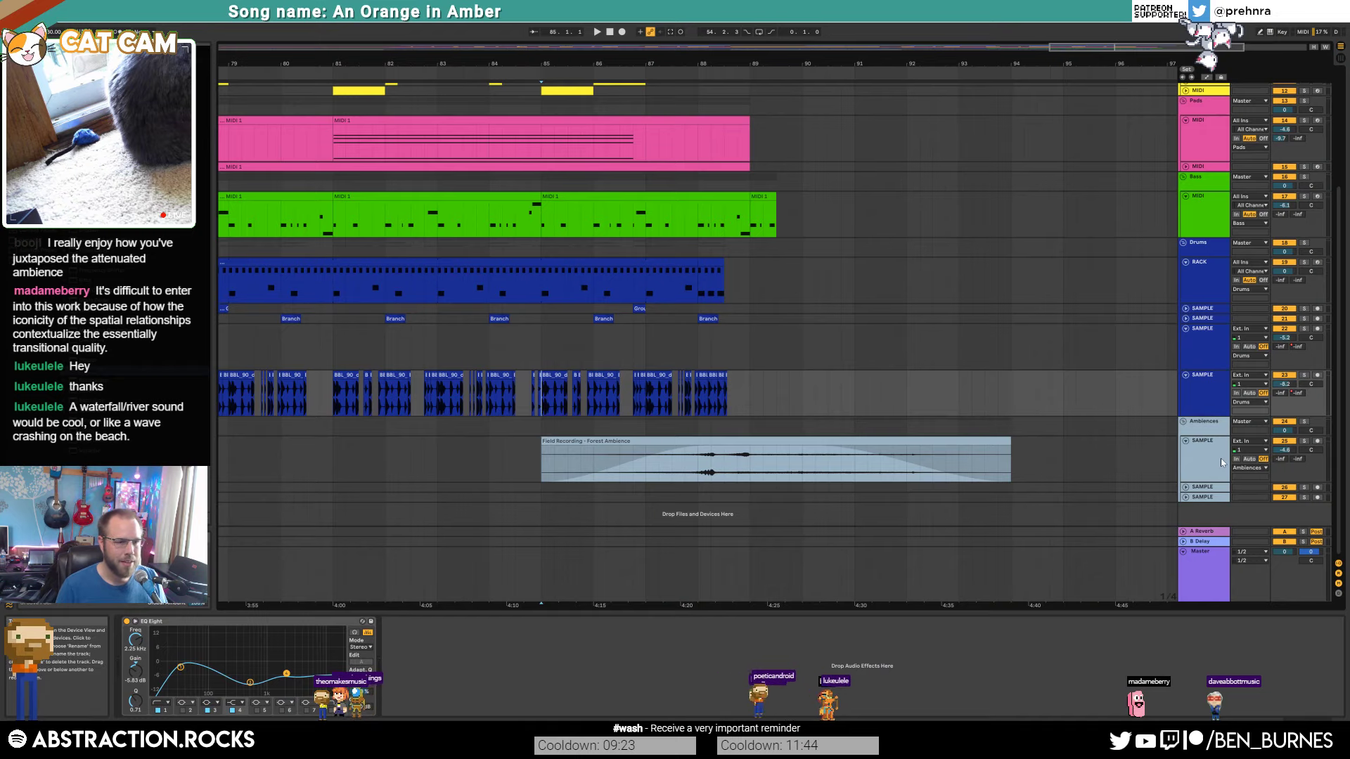
left_click(955, 447)
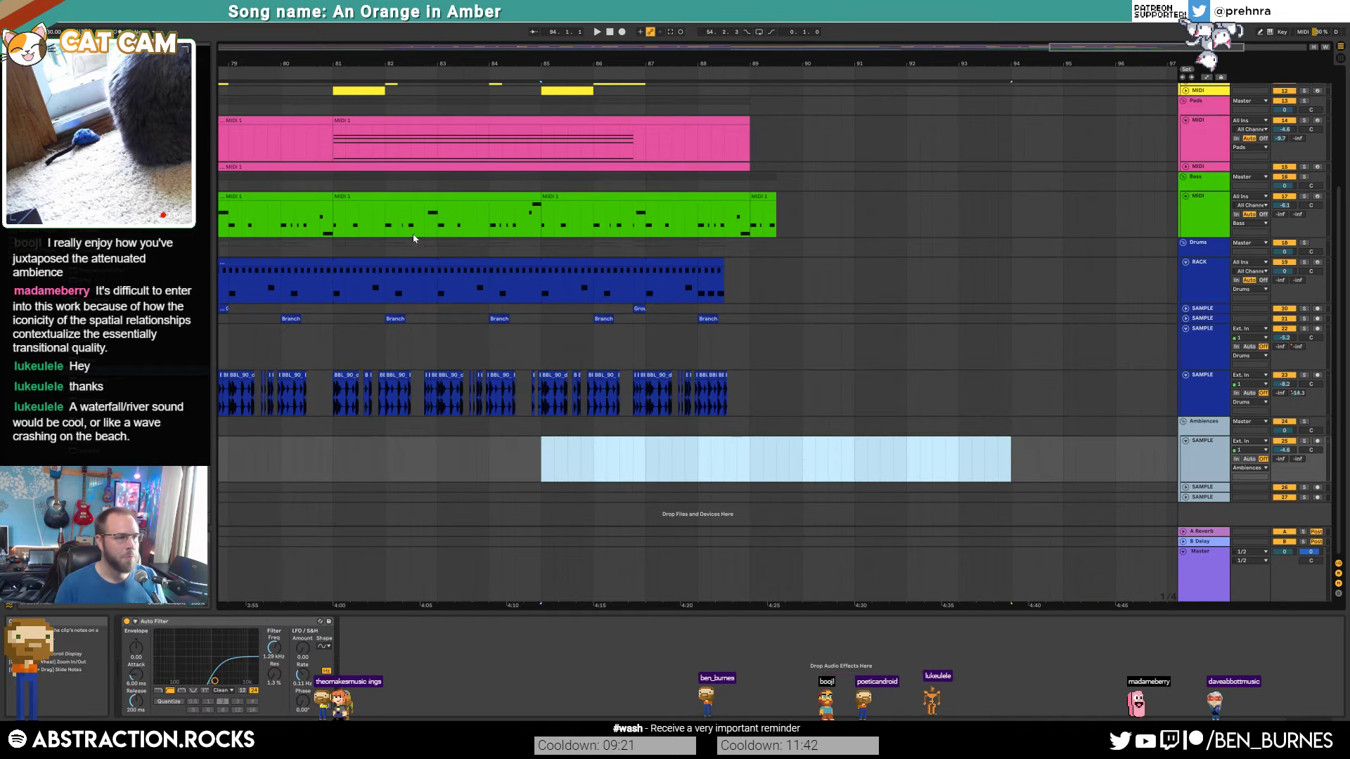
Step: Place the cleaned waves recording on the ambience sample track and move its start to bar 85
key("ctrl+f")
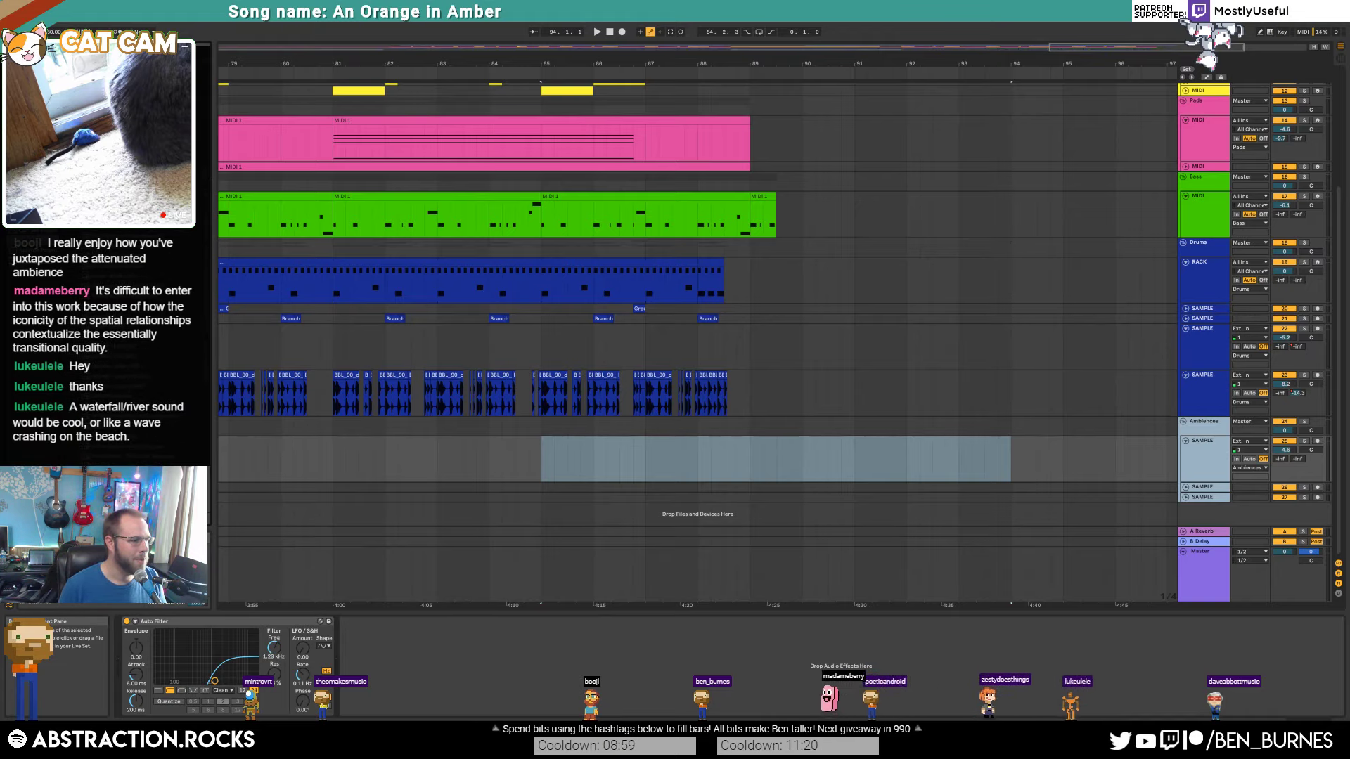
left_click_drag(104, 370, 867, 457)
left_click_drag(992, 458, 1030, 457)
key("w")
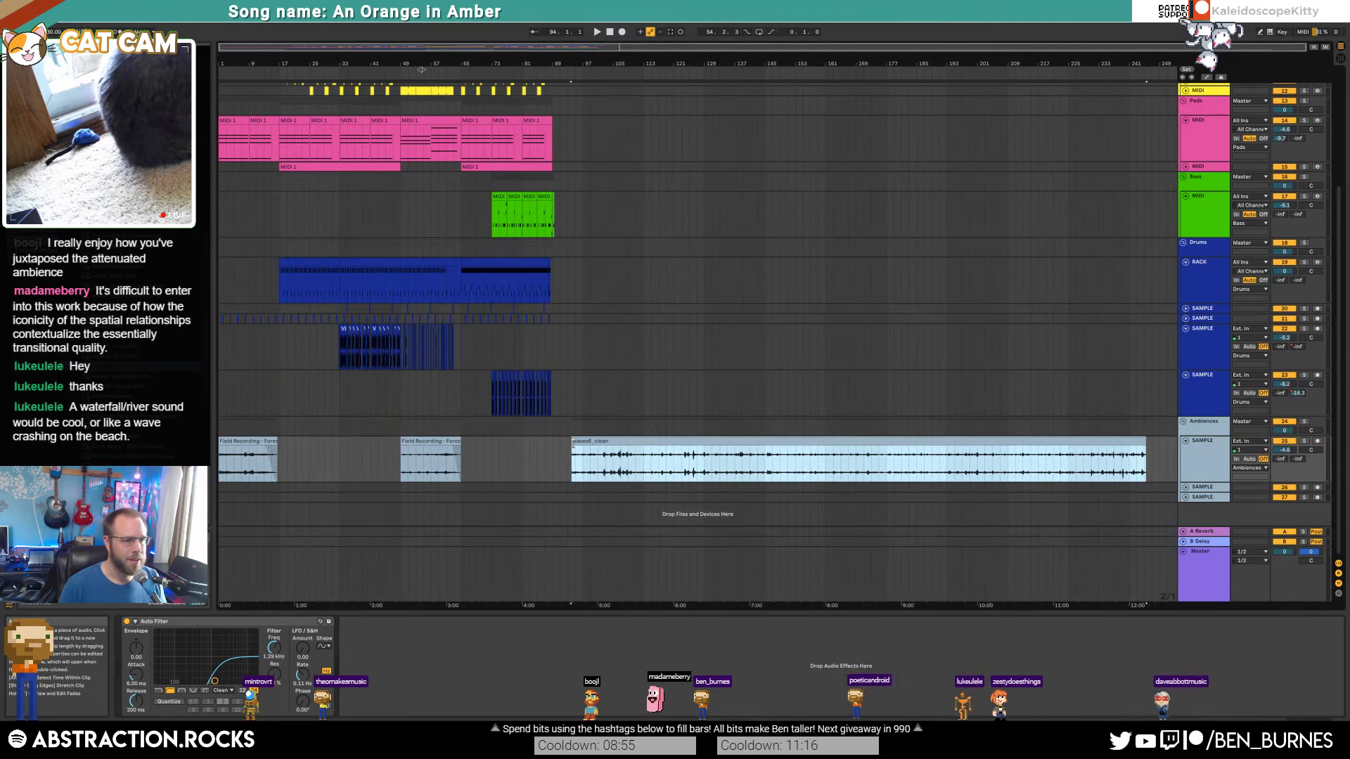
mouse_move(573, 455)
left_mouse_down()
mouse_move(860, 456)
mouse_move(511, 442)
mouse_move(557, 445)
mouse_move(536, 445)
left_mouse_up()
scroll(546, 457, "up", 5)
Step: Cut the waves clip off at about bar 96 by deleting all of its audio beyond that point
left_click_drag(717, 460, 823, 460)
key("Delete")
left_click(844, 441)
key("Delete")
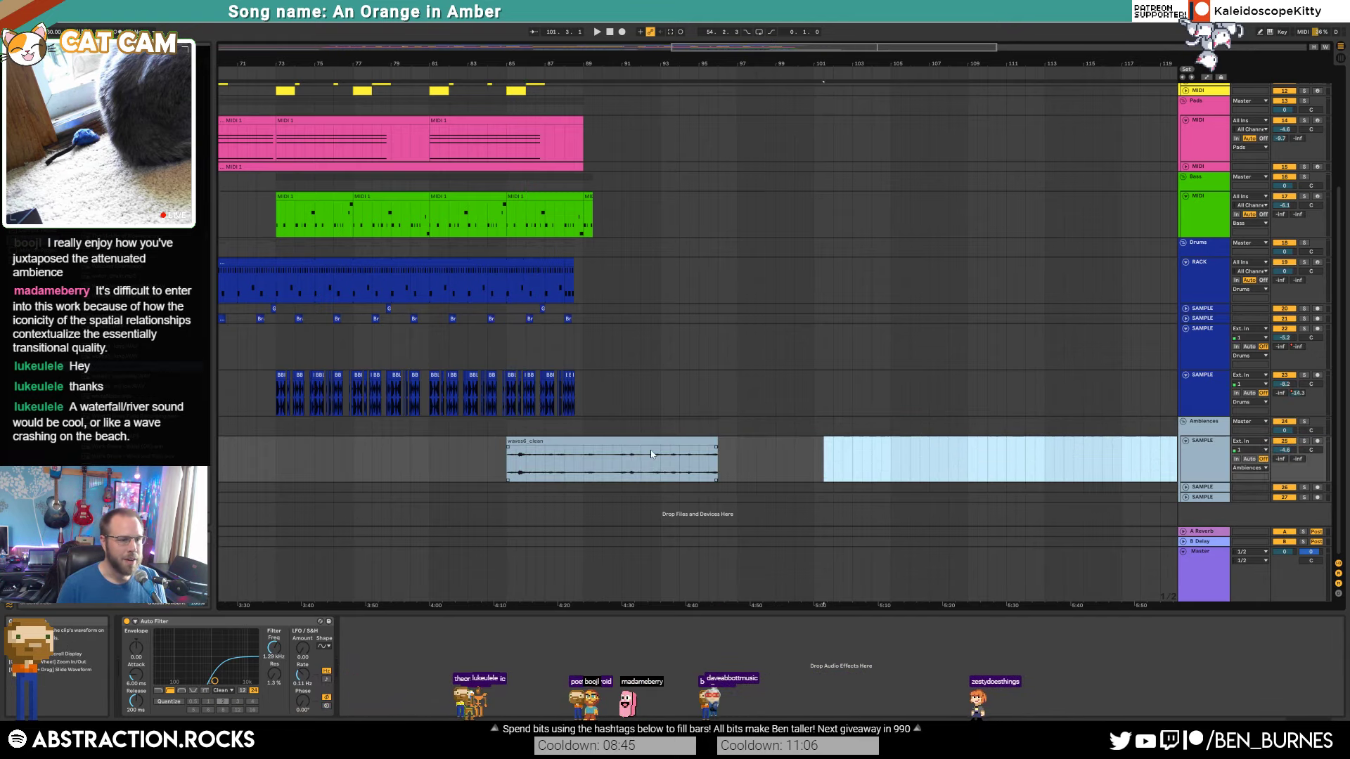
Step: Fade the waves clip in over about three and a half bars, shorten it to about bar 93.5 and shape its fade-out
left_click_drag(509, 446, 577, 449)
key("space")
left_click_drag(716, 447, 669, 461)
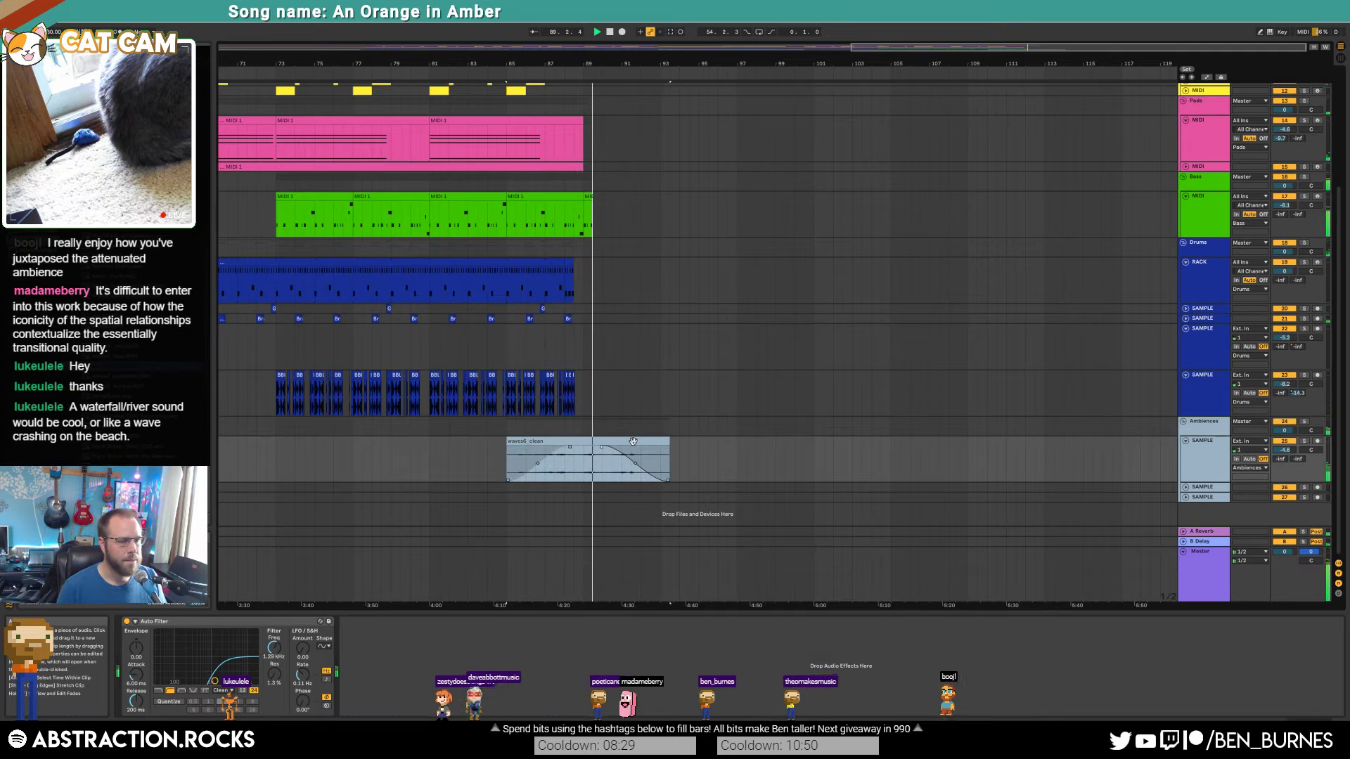
left_click(633, 442)
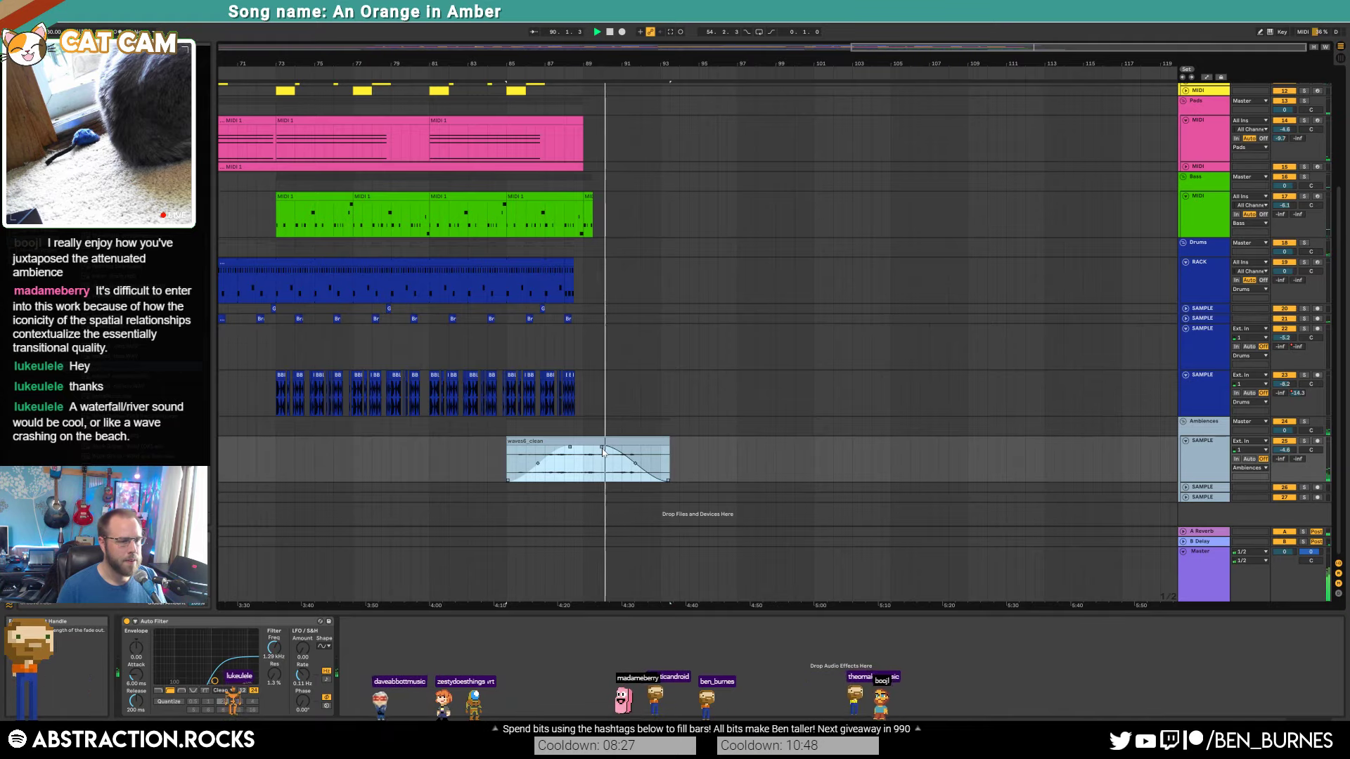
left_click_drag(602, 449, 630, 448)
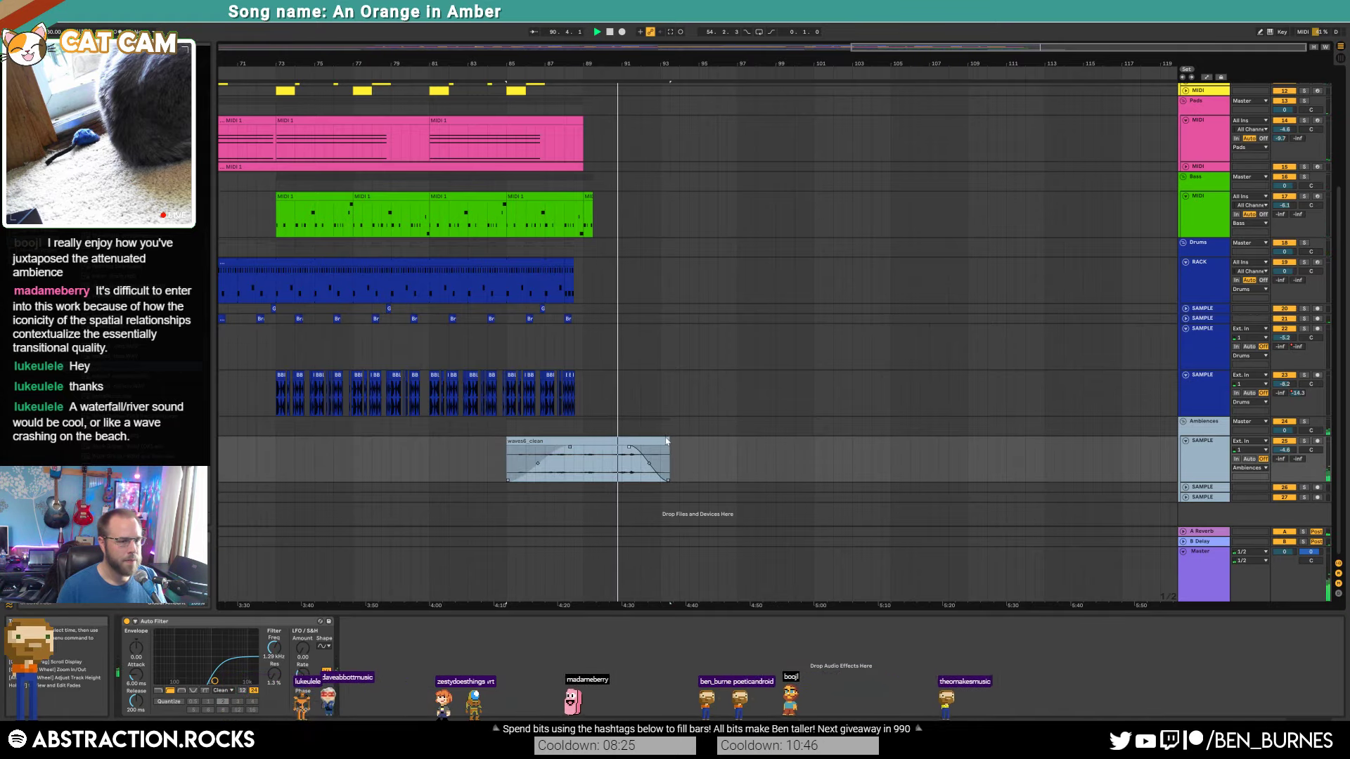
Step: Set the waves clip's gain to 6.13 dB and extend its end to about bar 94.5
double_click(667, 441)
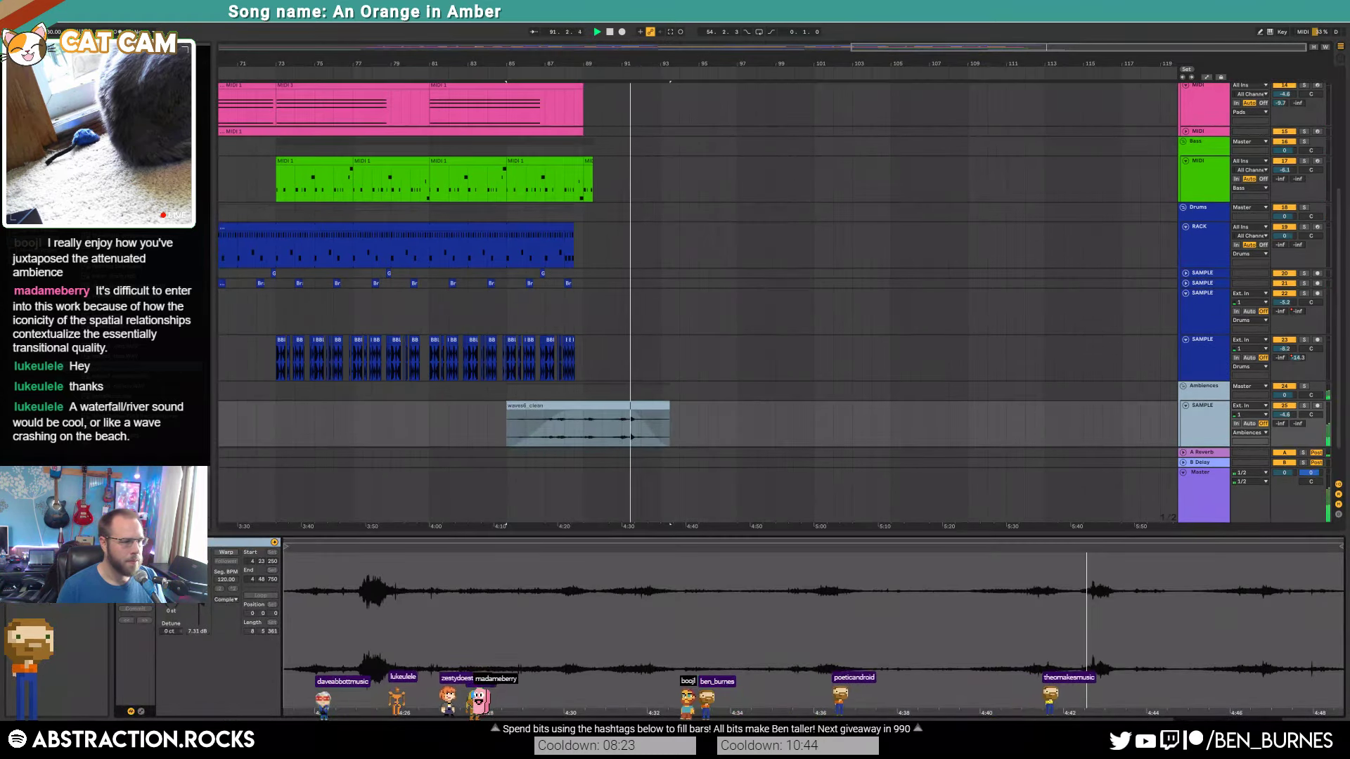
left_click_drag(200, 598, 201, 605)
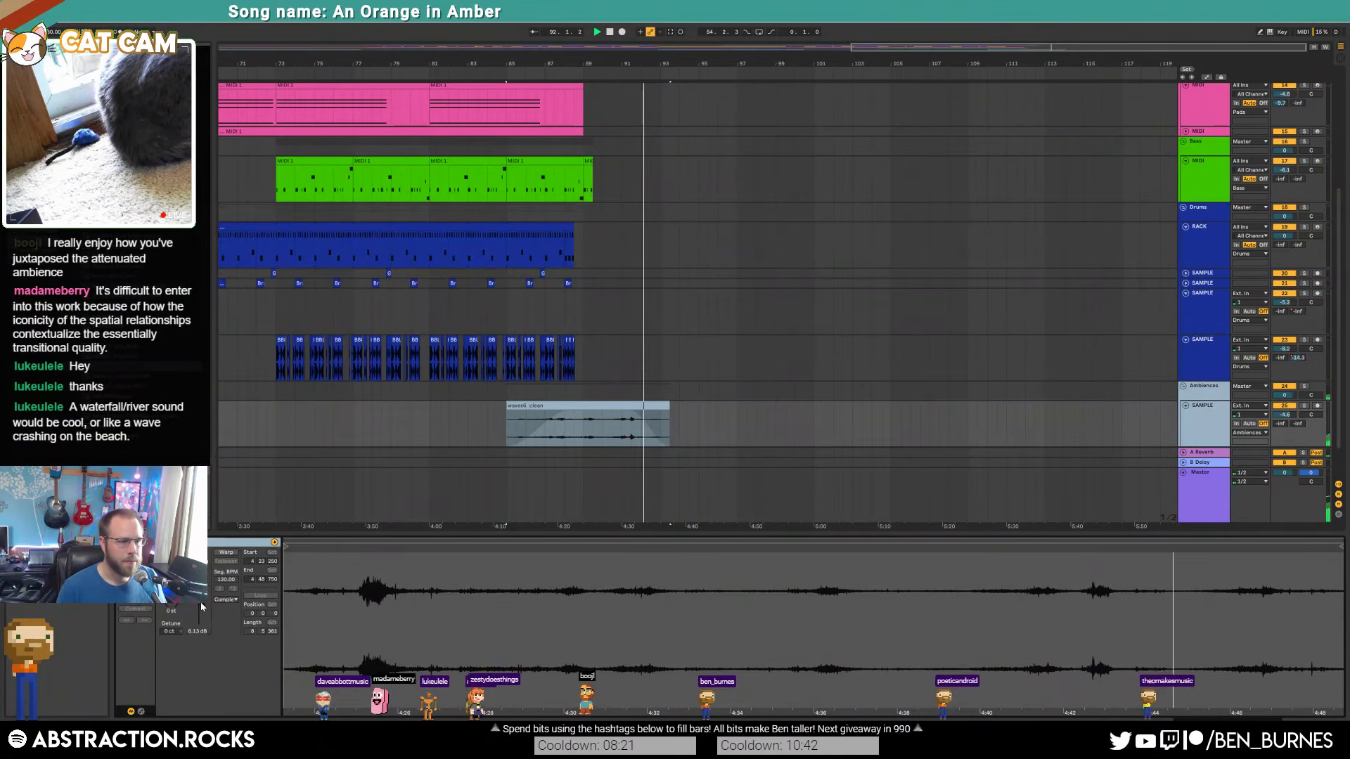
left_click_drag(670, 408, 691, 409)
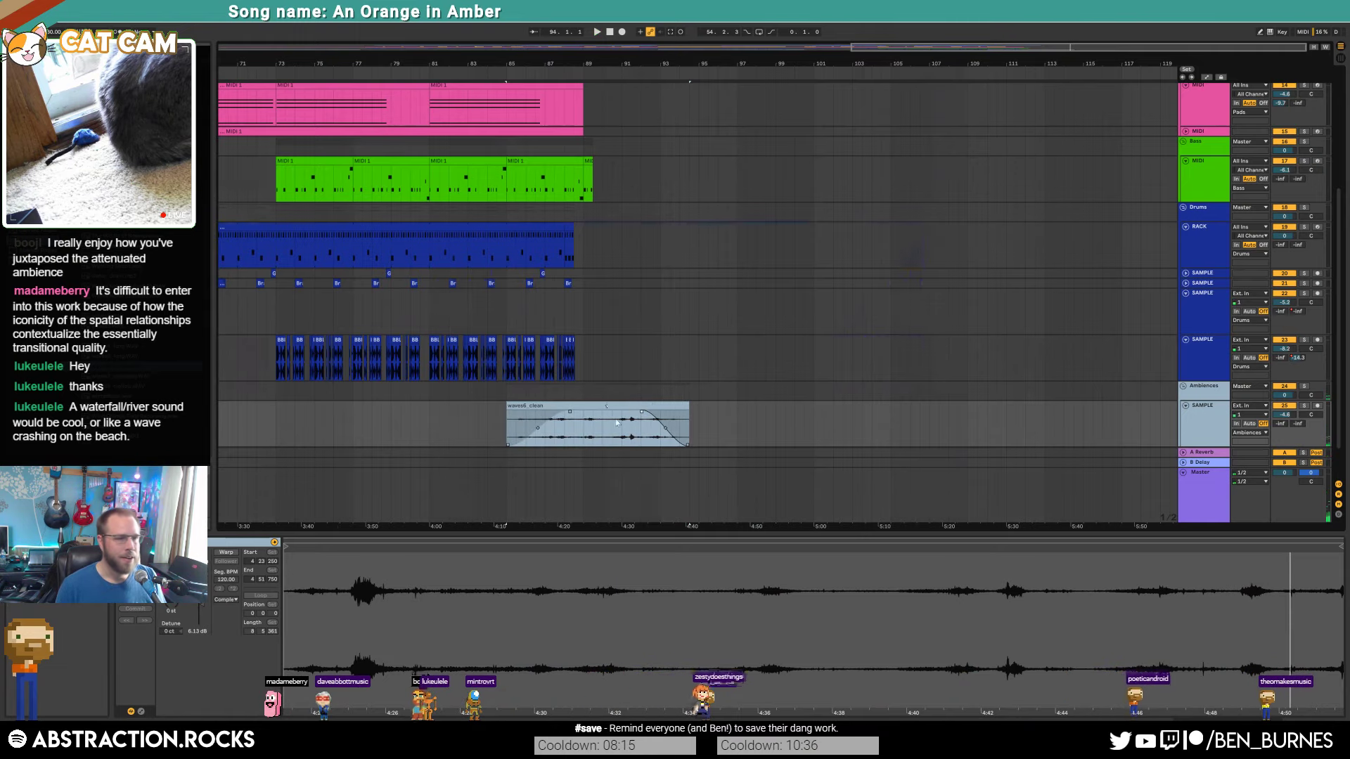
key("w")
scroll(700, 352, "up", 5)
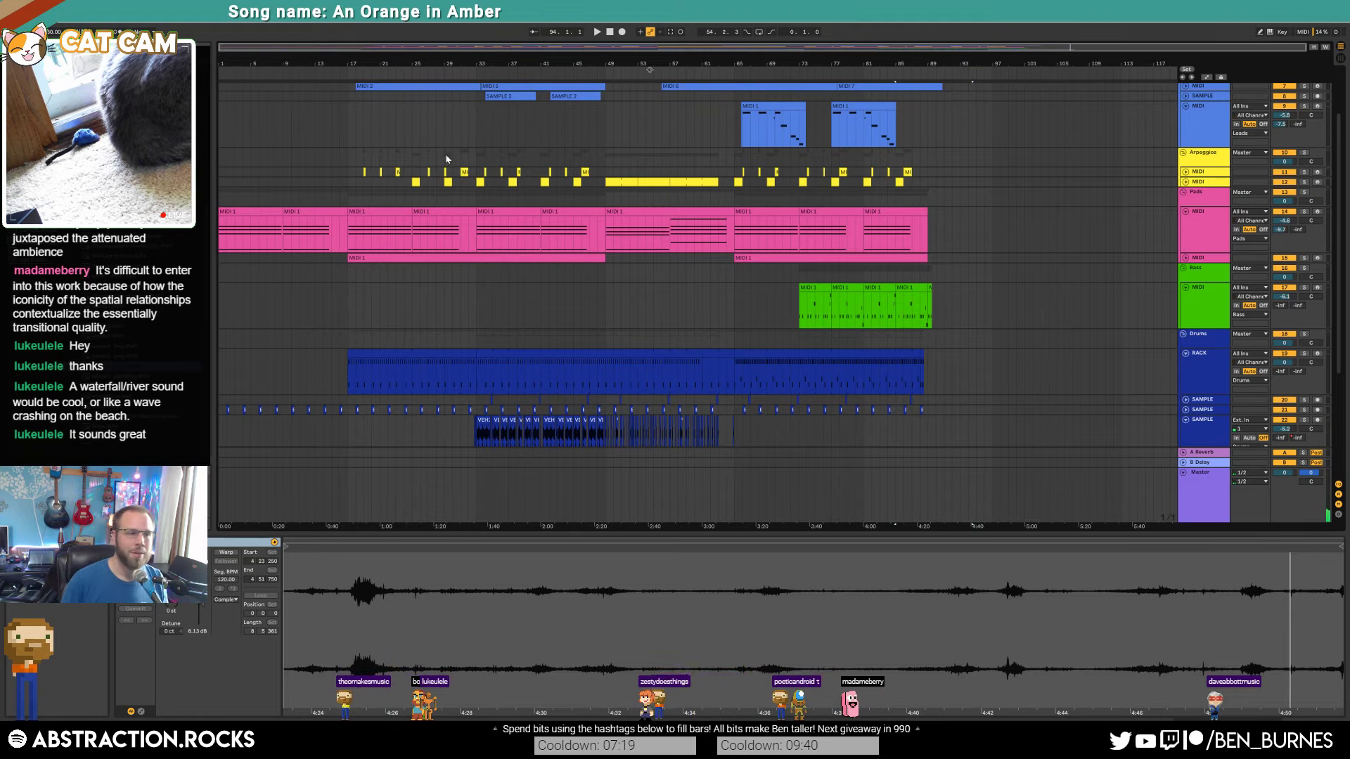
left_click(625, 328)
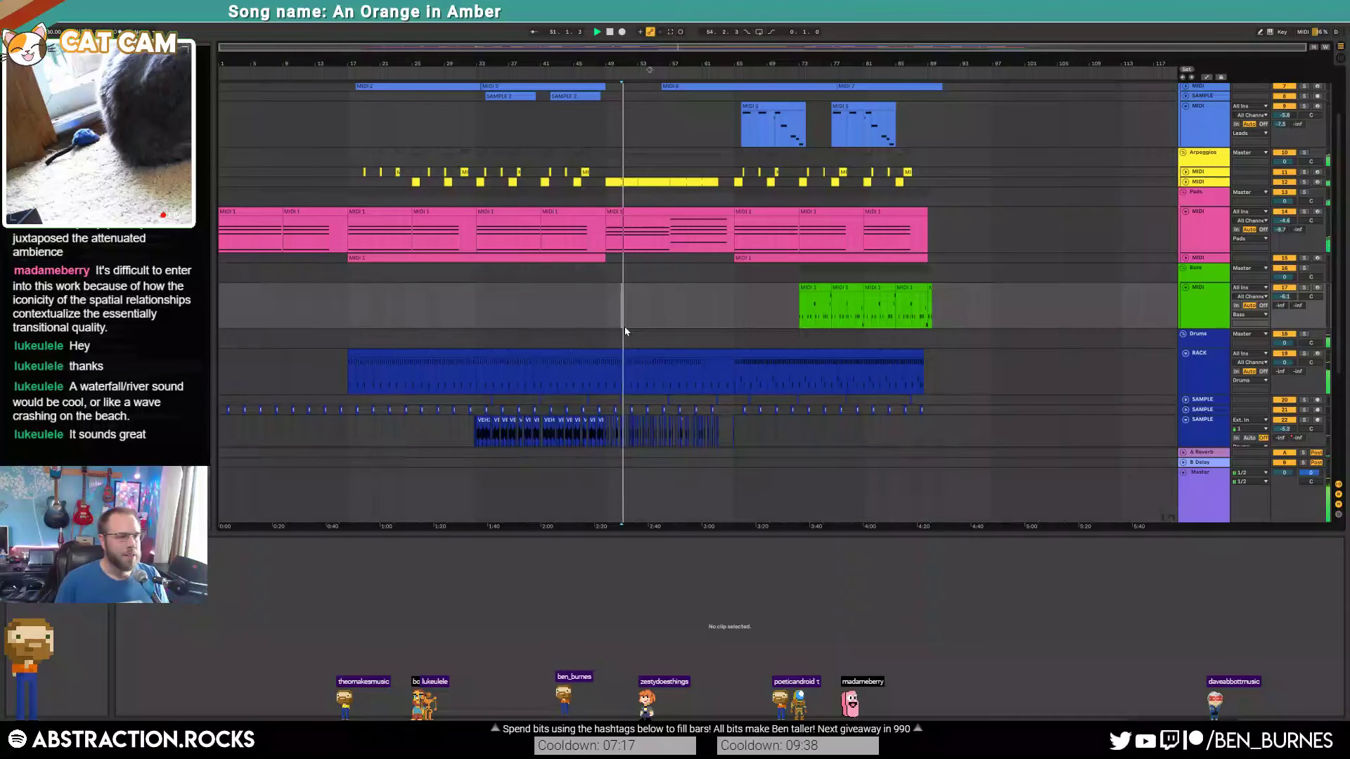
left_click(615, 313)
key("ctrl+shift+m")
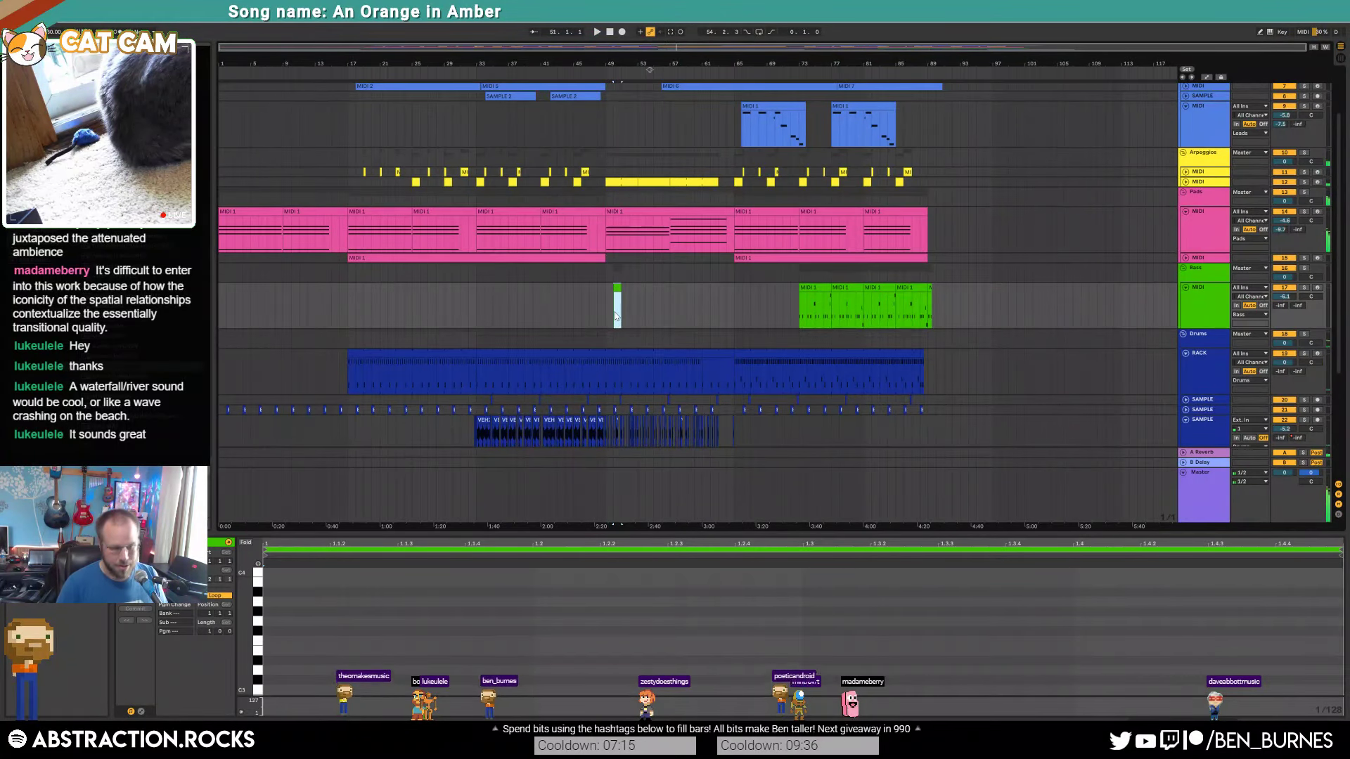
key("Home")
left_click(617, 289)
key("Delete")
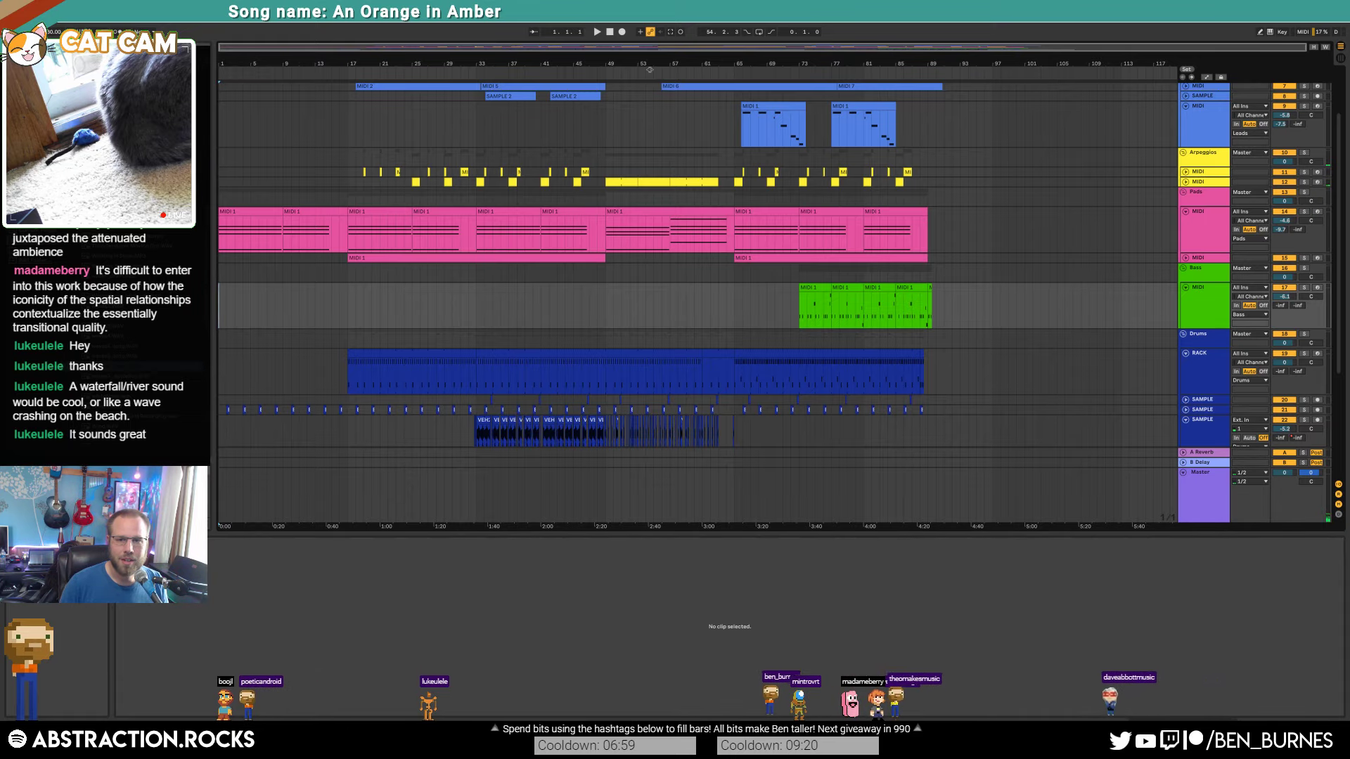
Step: Switch to the Twitch browser window, enlarge it and select the channel name in its address before minimising it
left_click_drag(1349, 281, 670, 161)
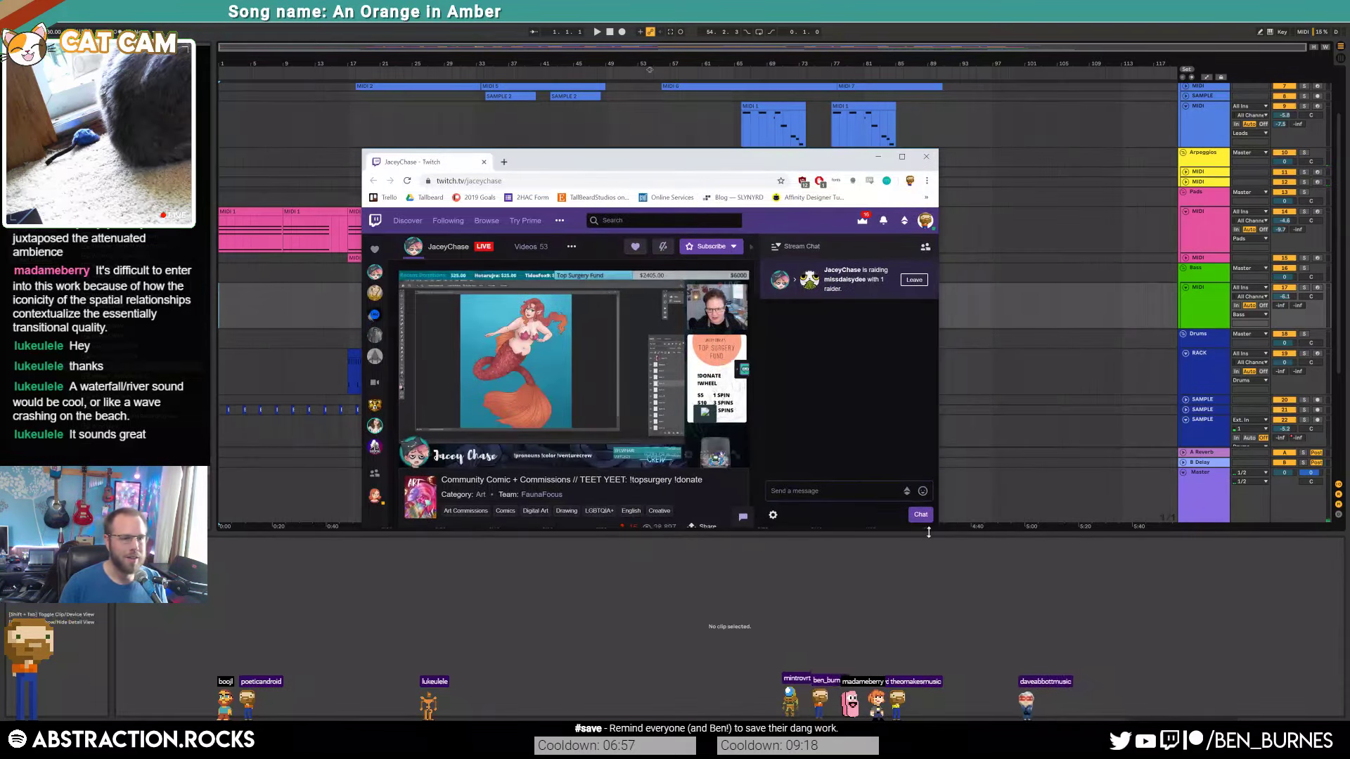
left_click_drag(937, 530, 1142, 631)
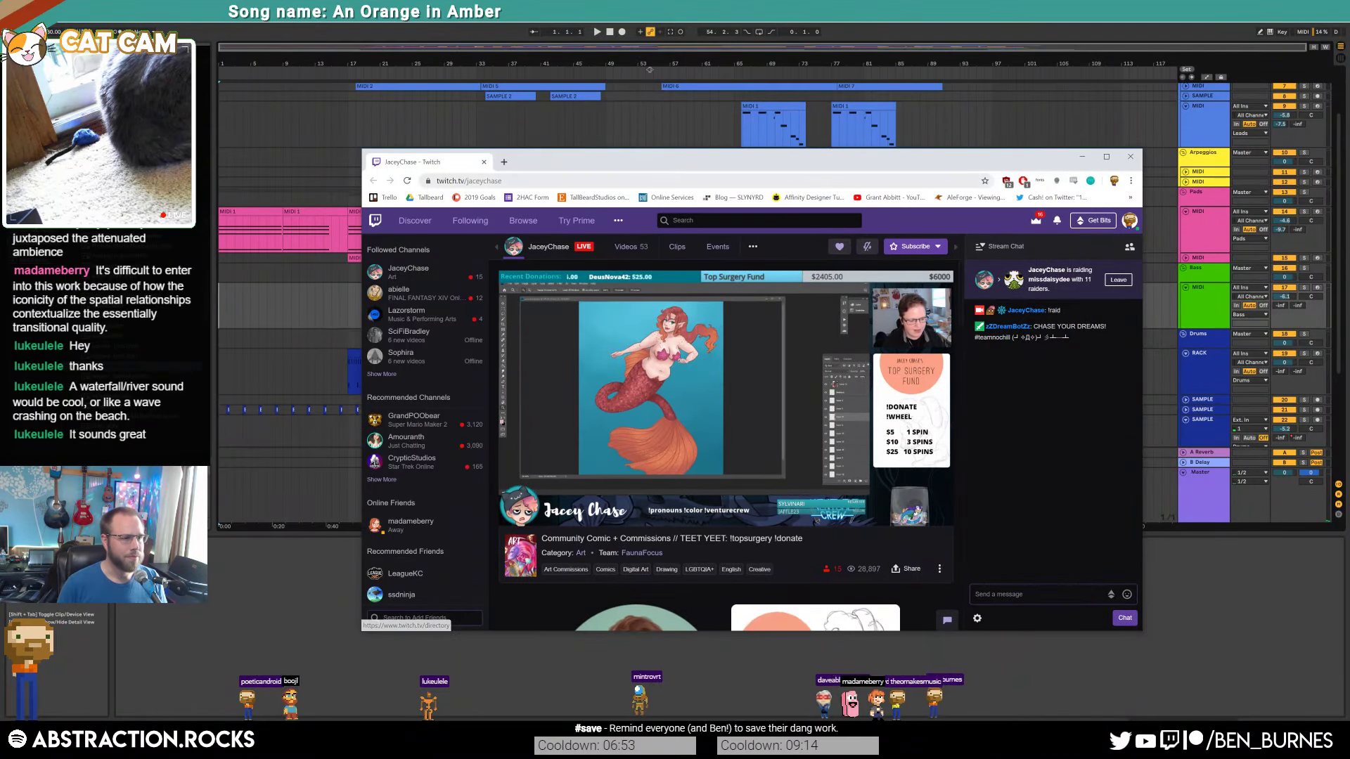
left_click(544, 181)
left_click(543, 181)
double_click(529, 181)
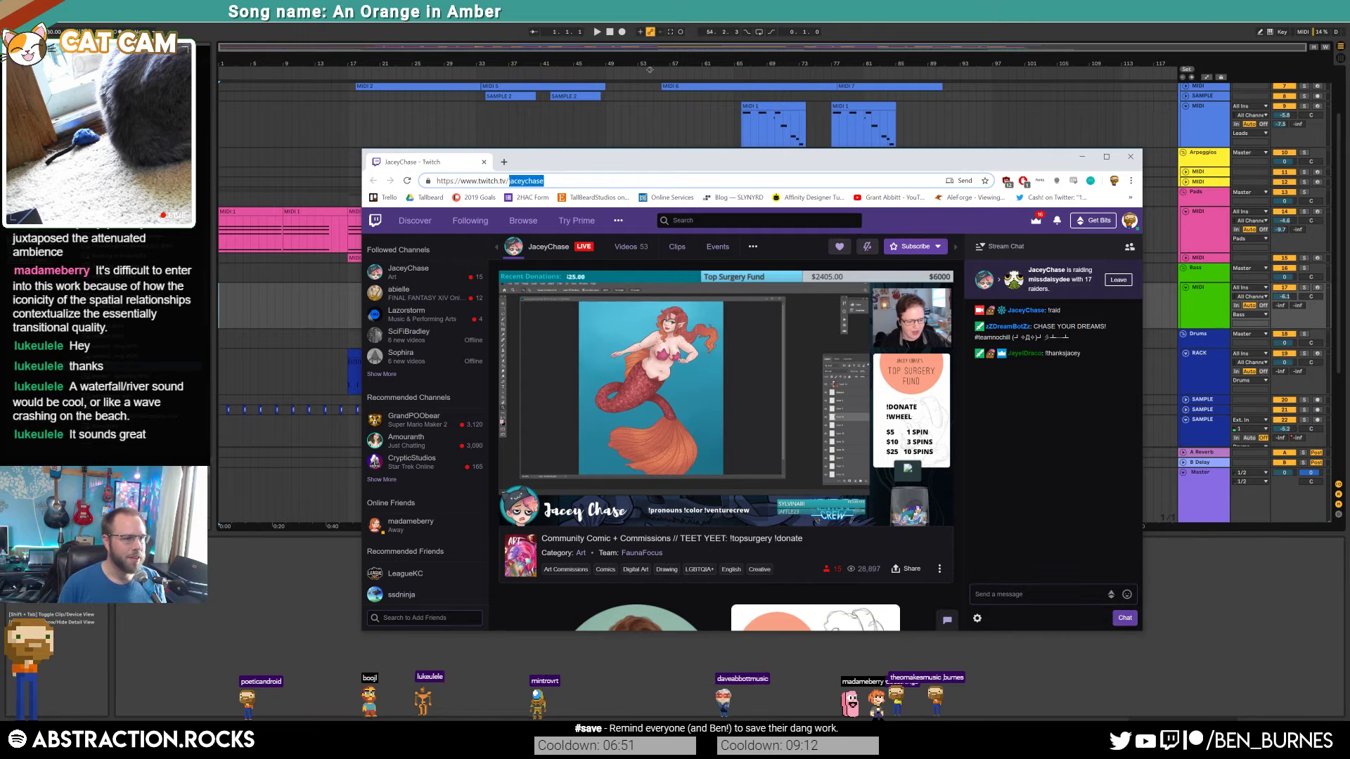
left_click(1083, 157)
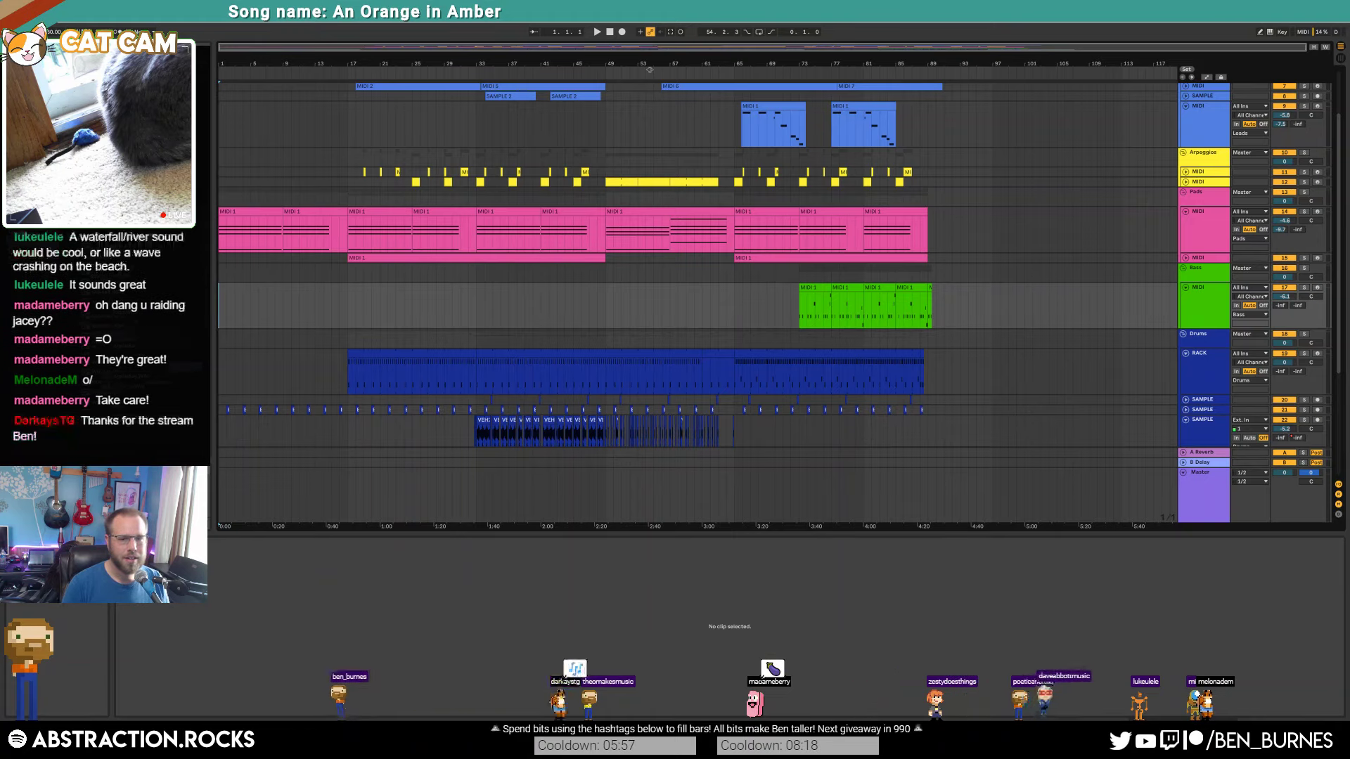
Step: Launch Streamlabs Chatbot and allow it to make changes to the device
left_click(14, 745)
left_click(208, 491)
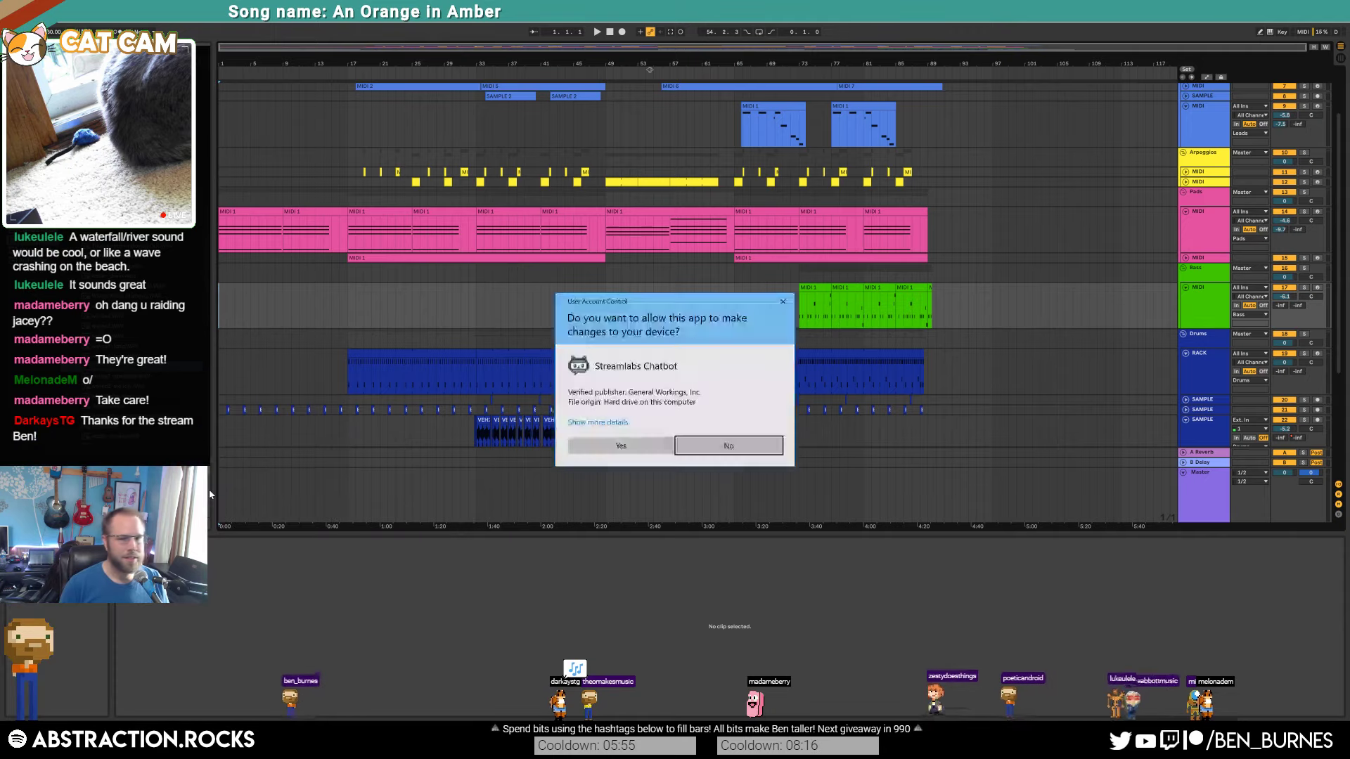
left_click(621, 446)
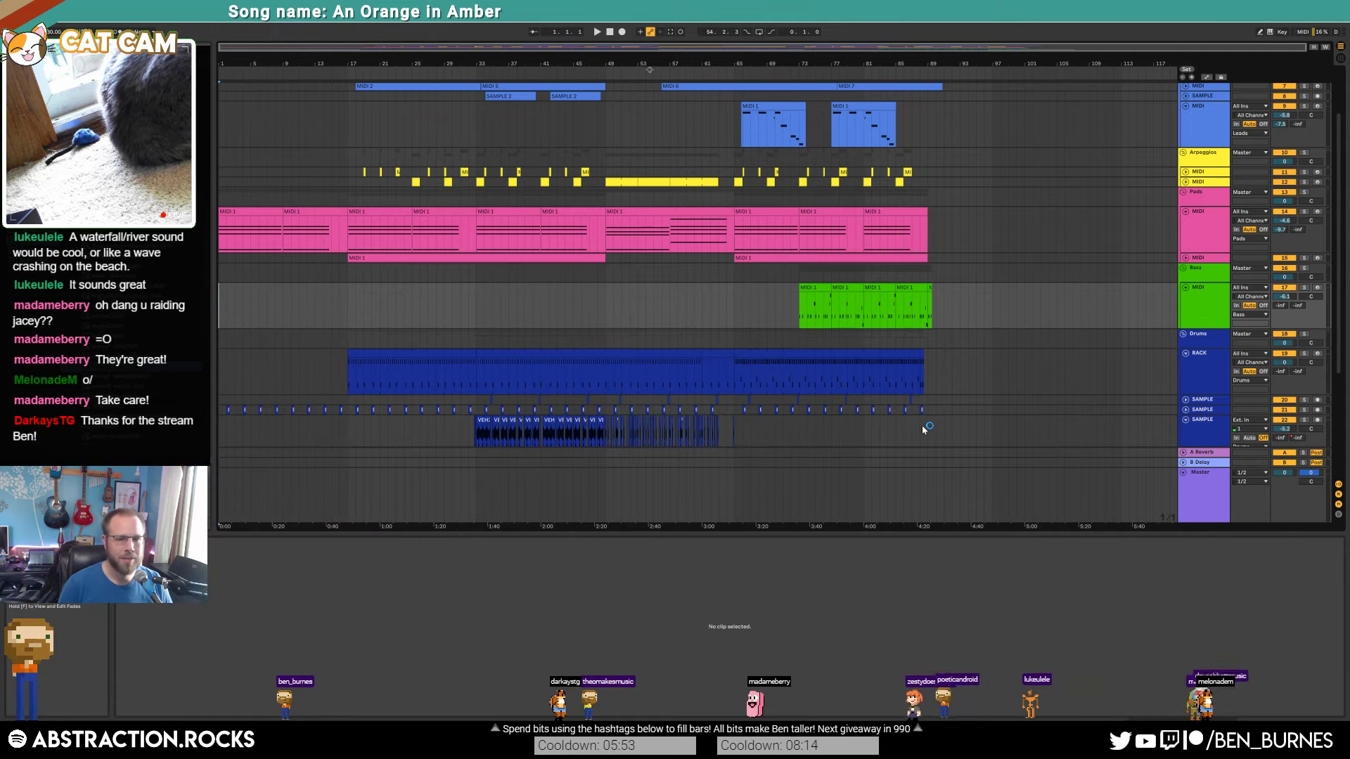